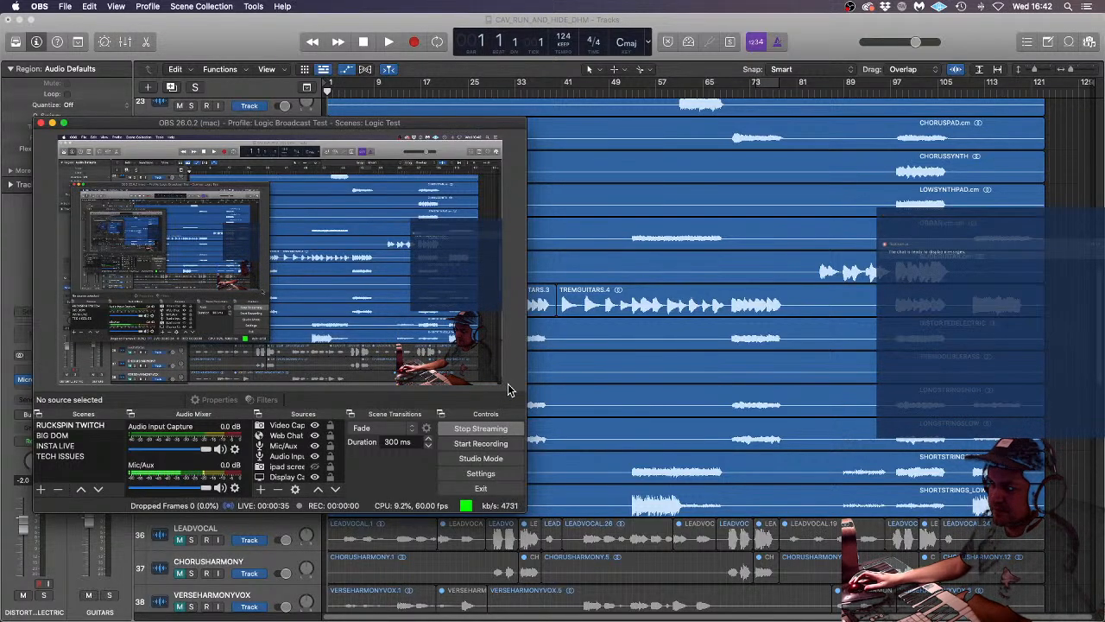
- Switch to Safari and check the status of the streaming destinations on the live Restream dashboard
click(253, 36)
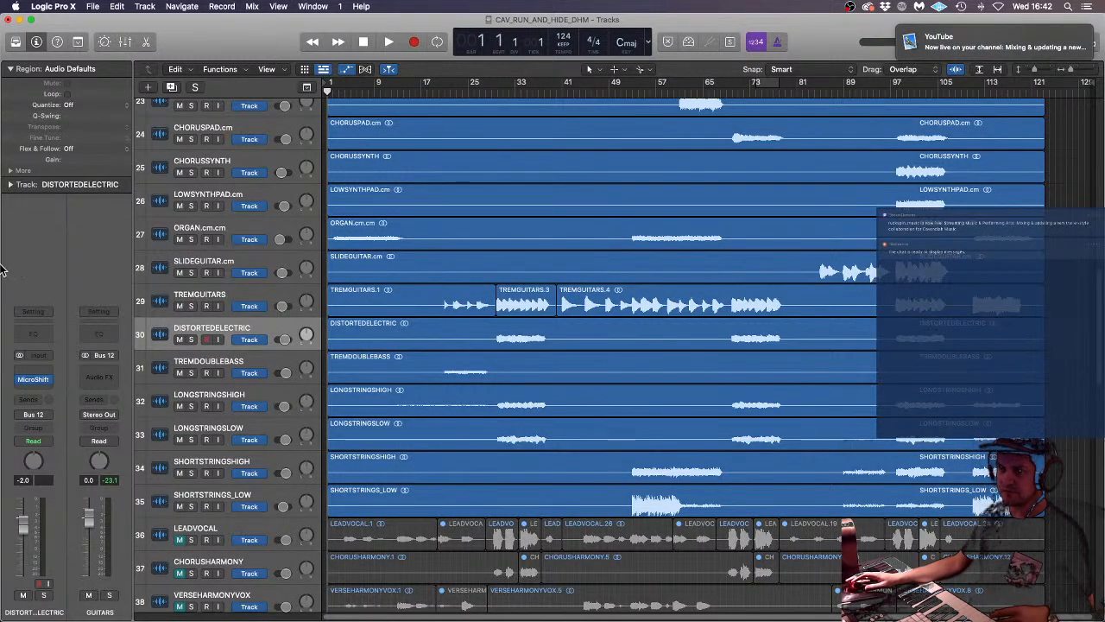
mouse_move(3, 271)
click(3, 142)
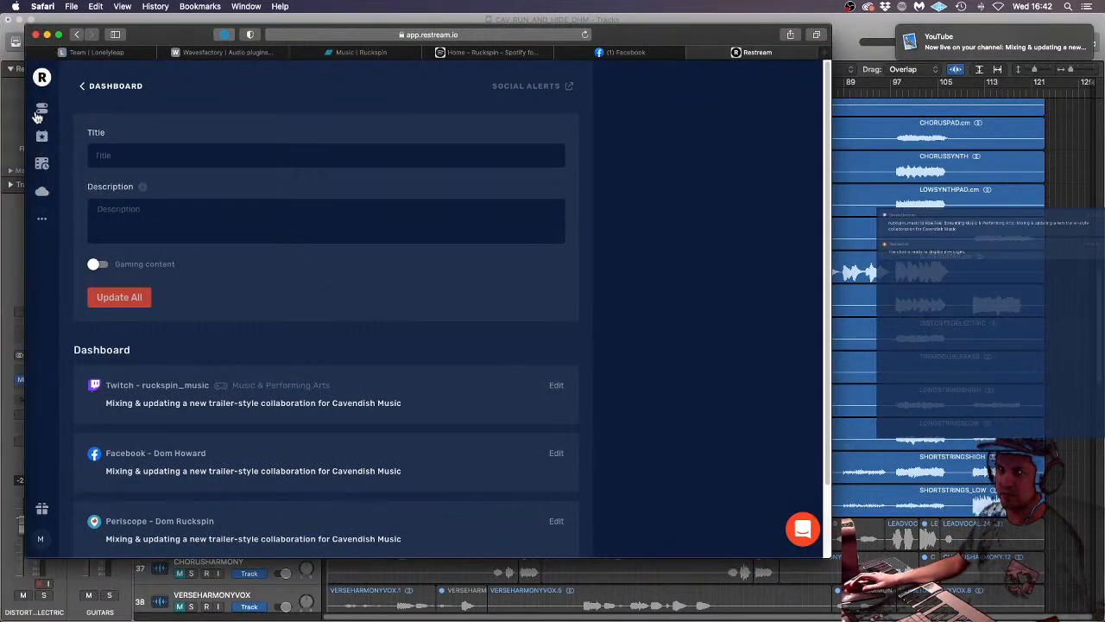
click(42, 78)
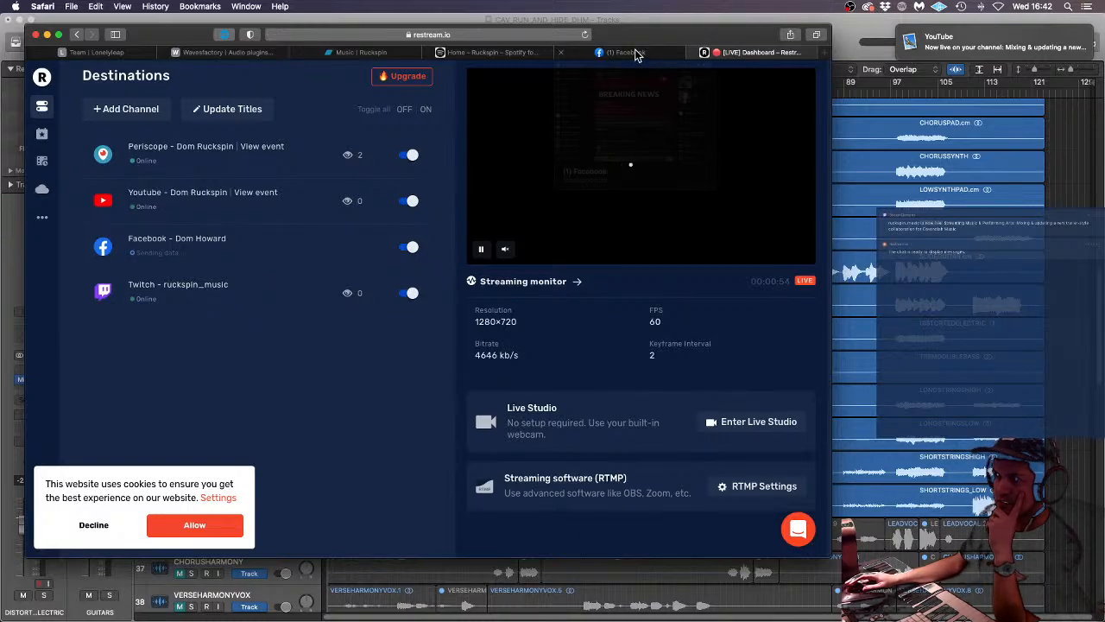
mouse_move(637, 54)
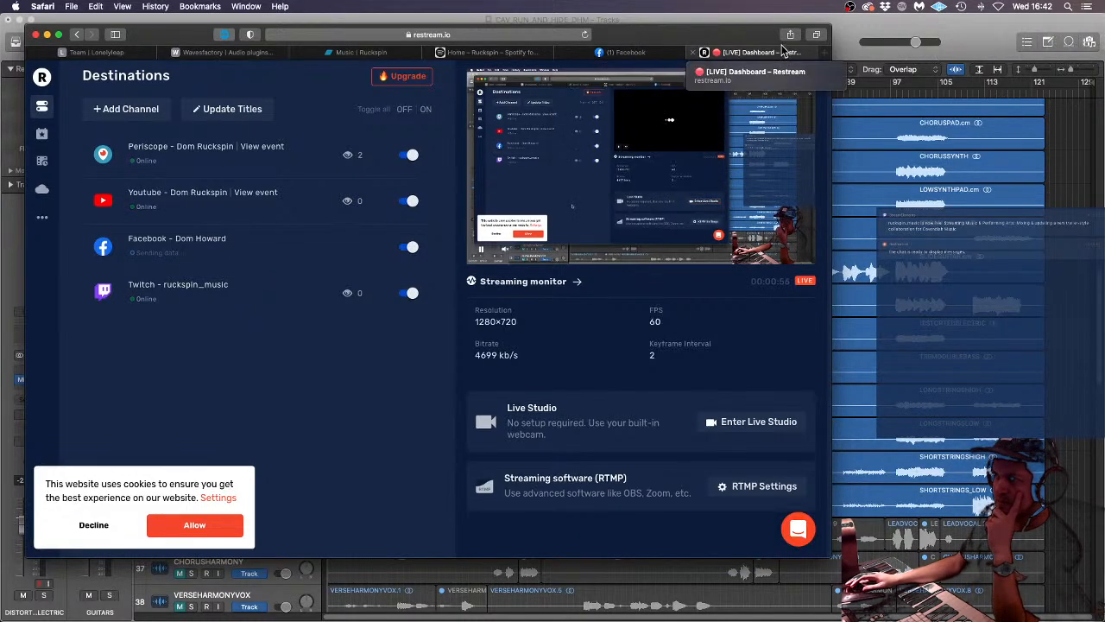
- Open YouTube in a new browser tab and go to the signed-in account's own channel page
click(826, 54)
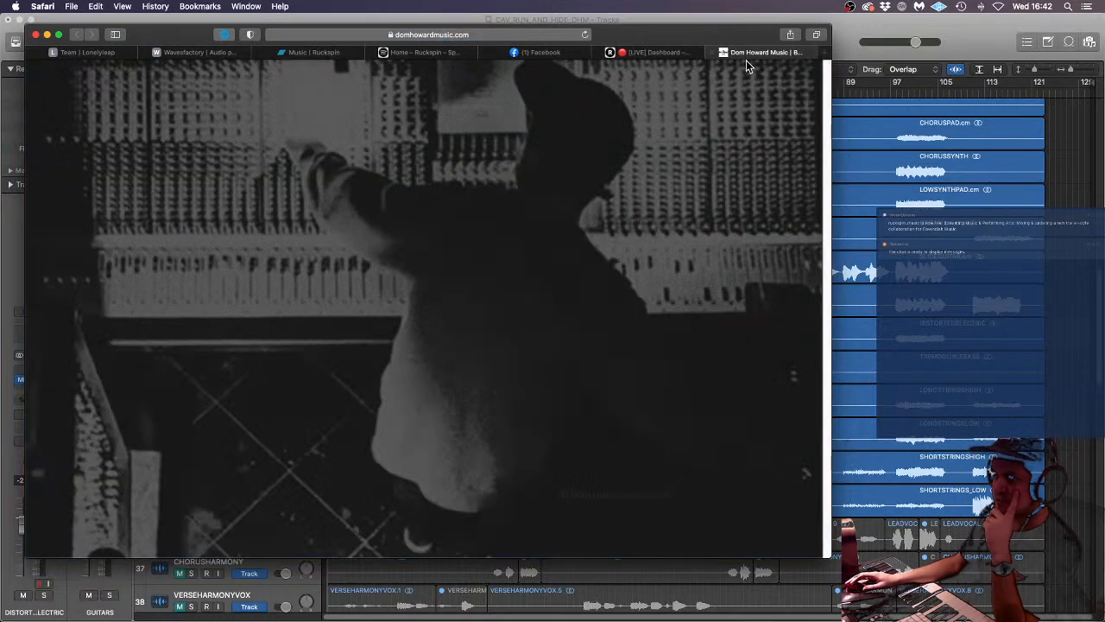
click(488, 34)
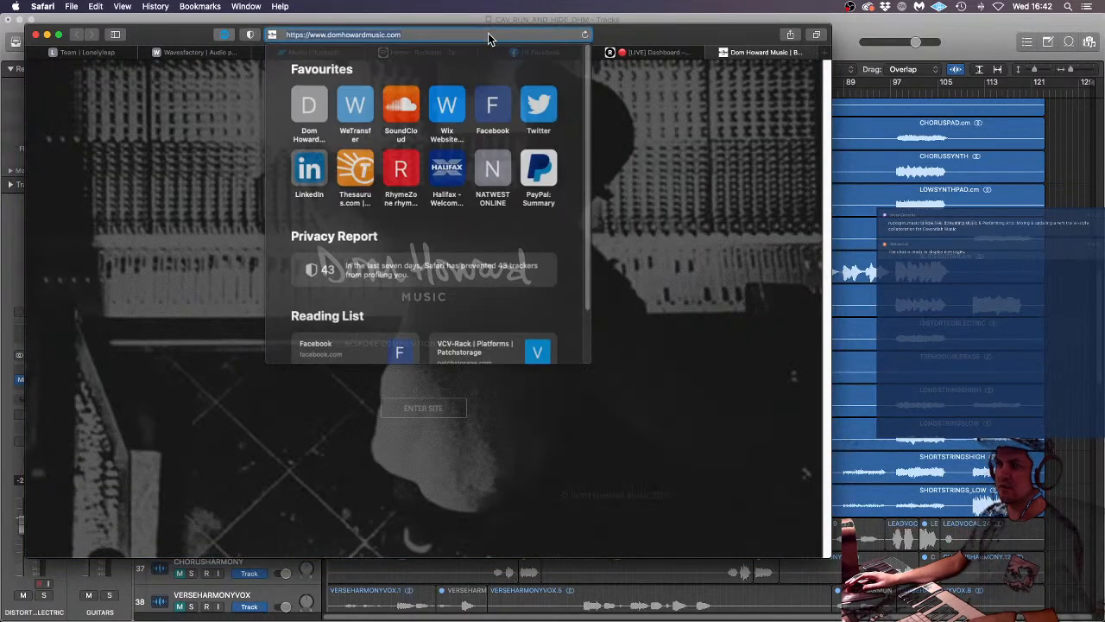
text(youtube)
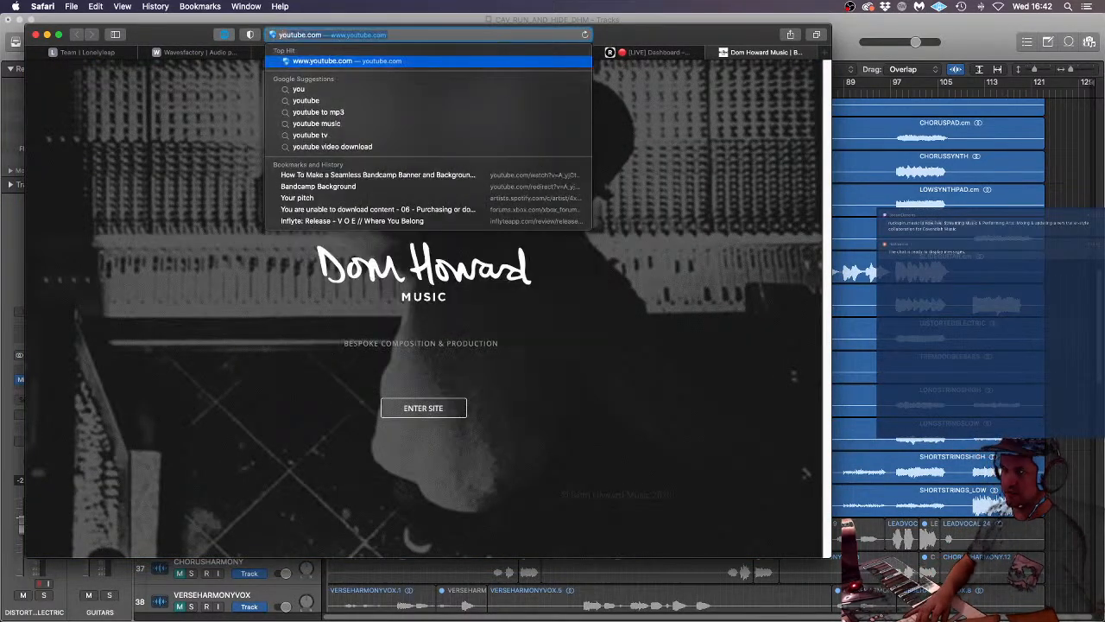
key(Return)
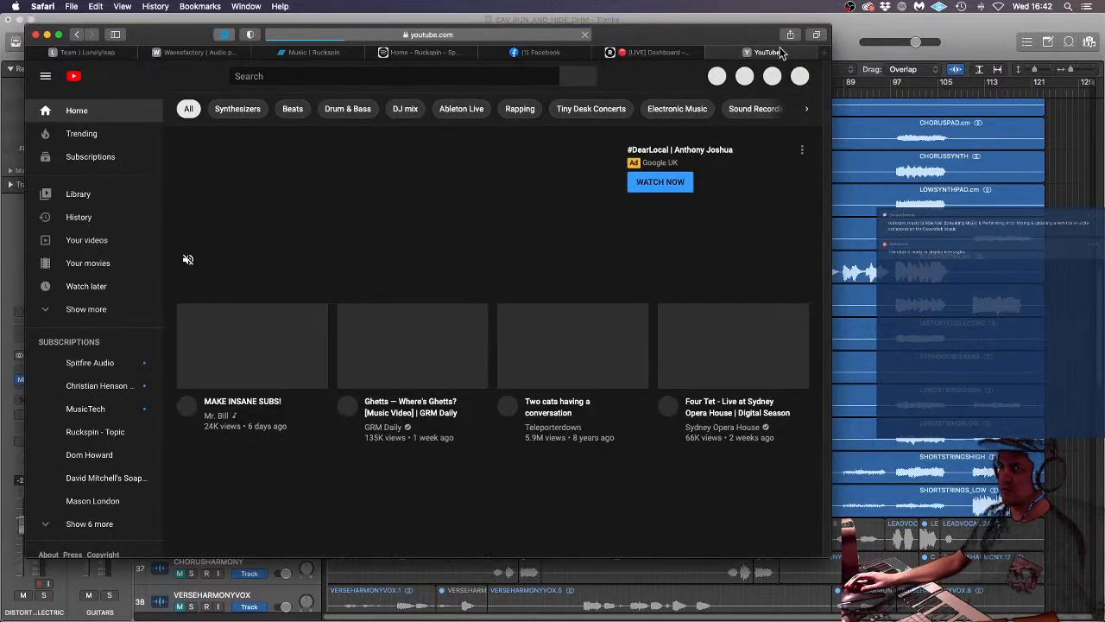
click(797, 80)
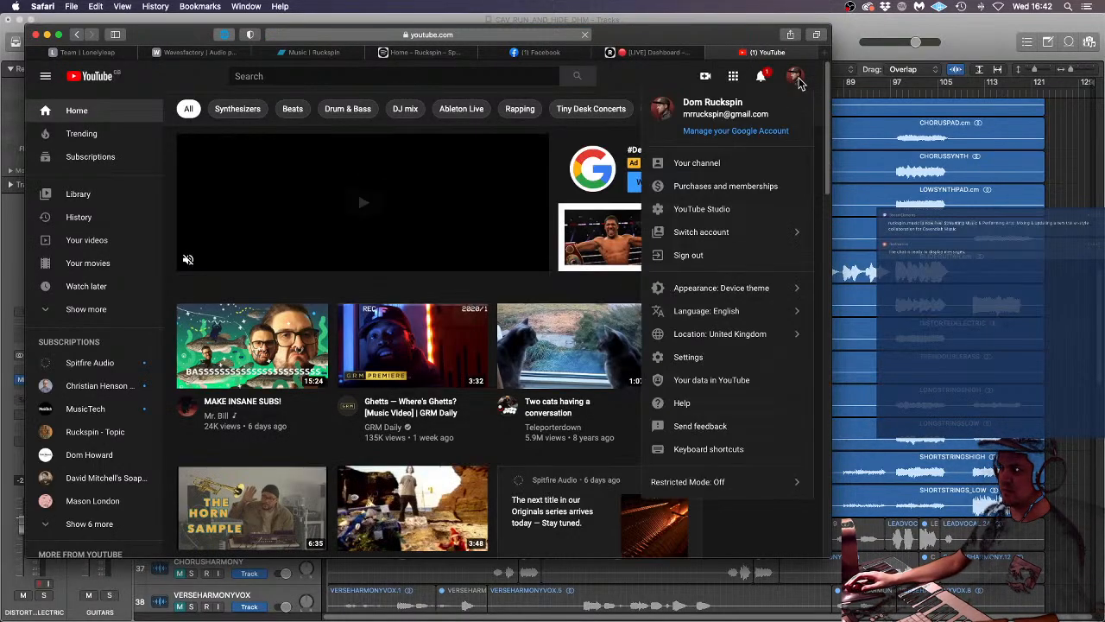
click(741, 160)
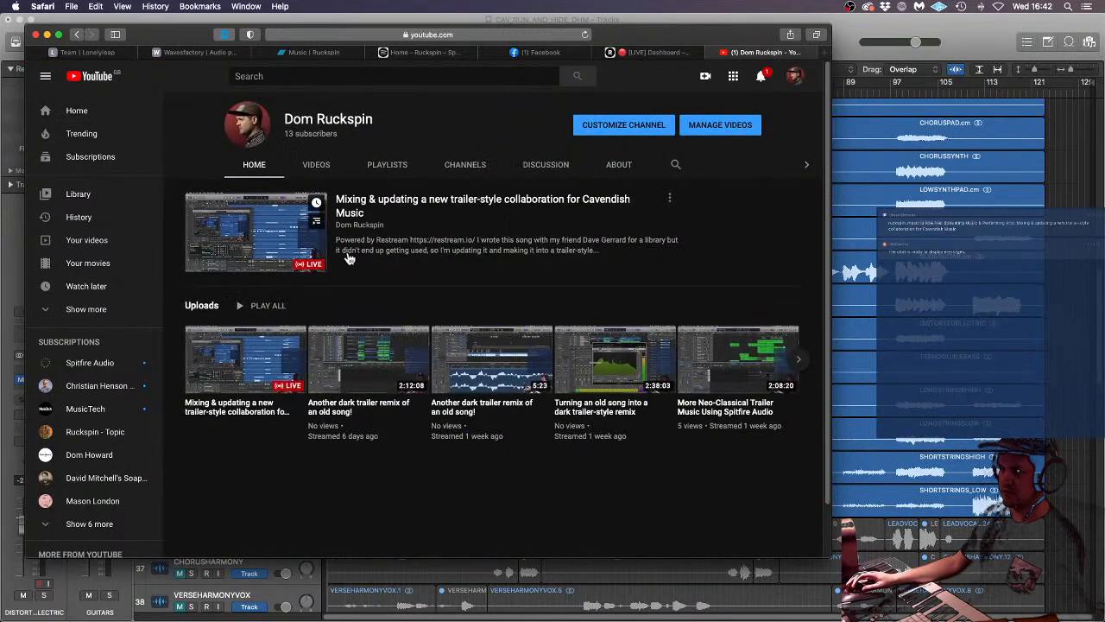
- Open the live video "Mixing & updating a new trailer-style collaboration for Cavendish Music" from the channel and pause its playback
click(670, 199)
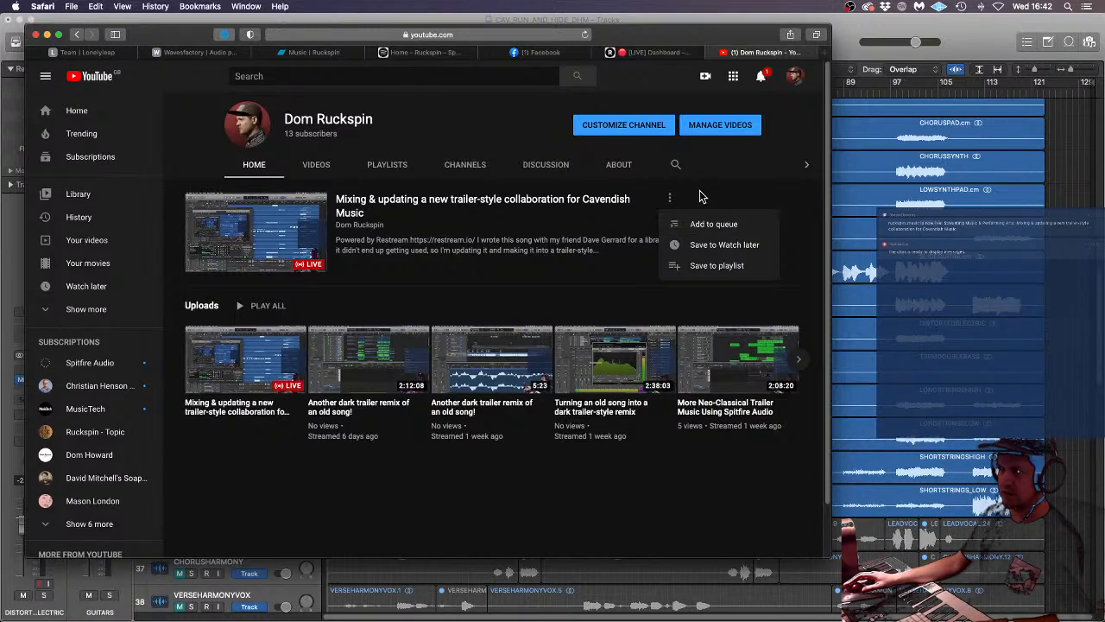
click(701, 197)
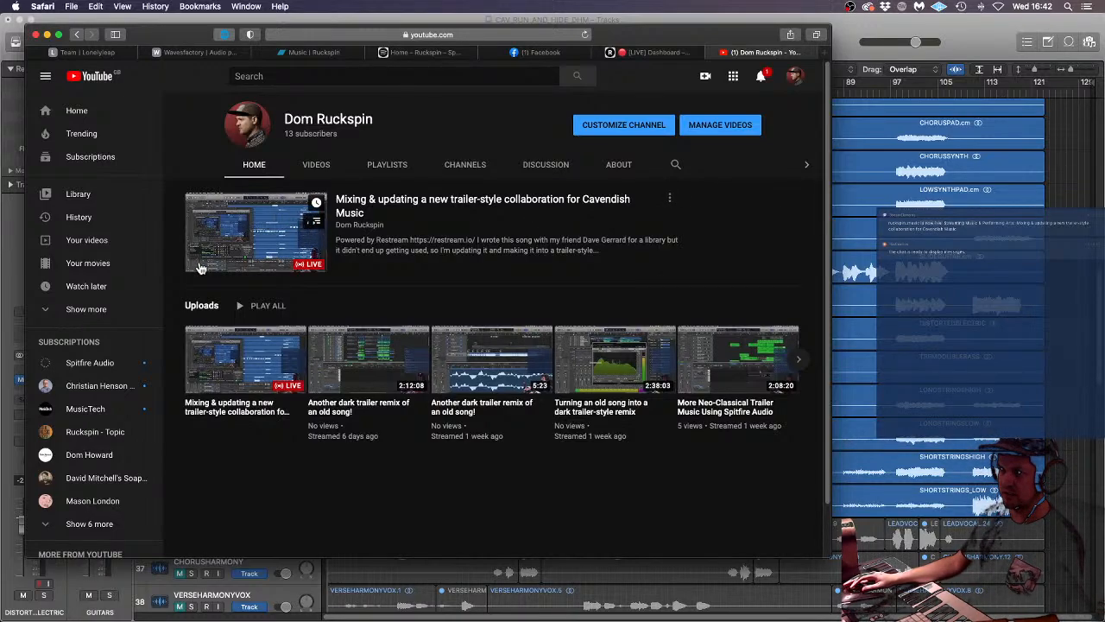
click(242, 259)
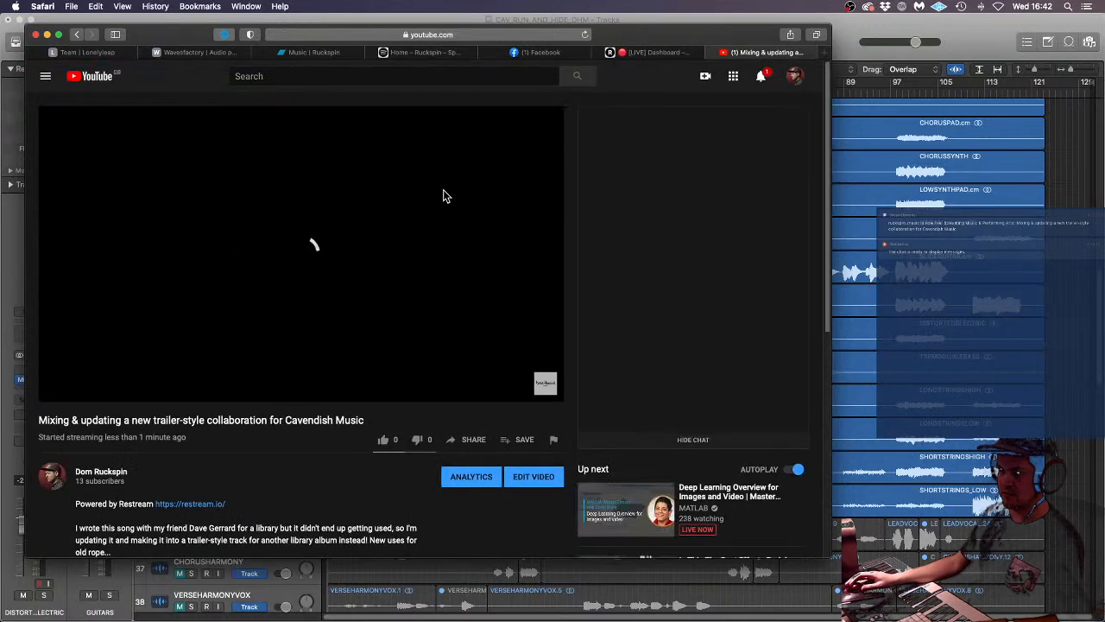
click(59, 391)
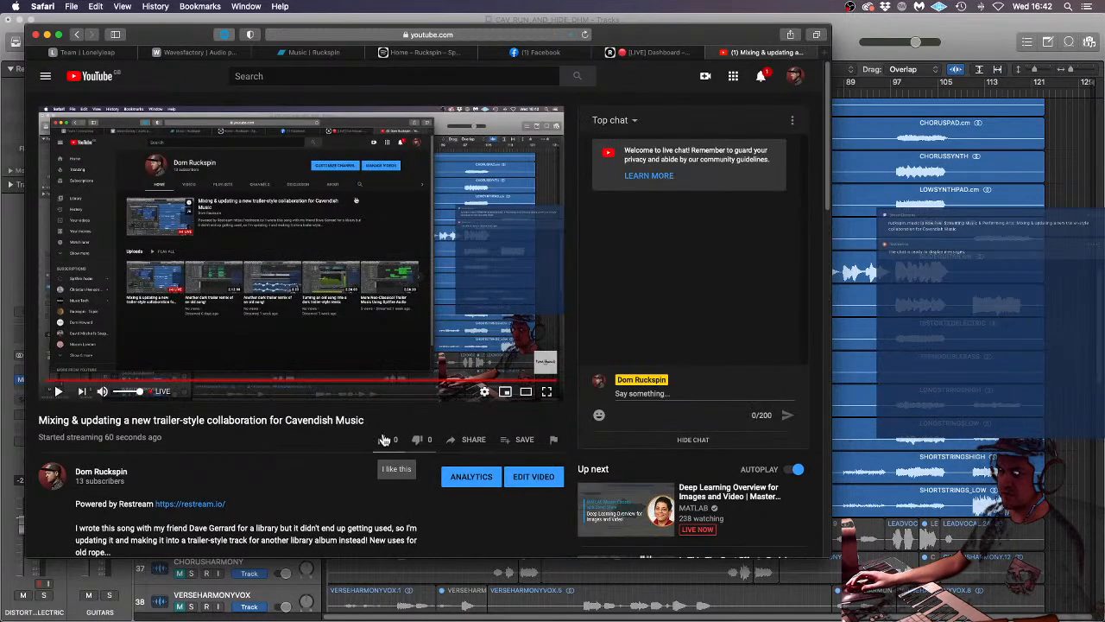
- Copy the share link of the live stream video to the clipboard
click(485, 392)
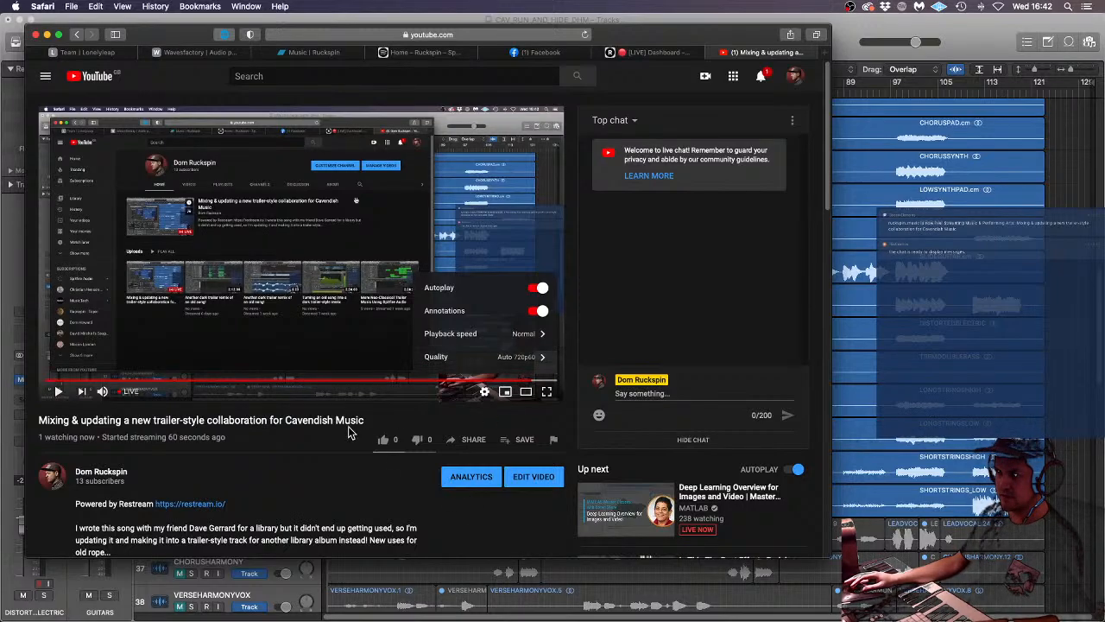
click(369, 268)
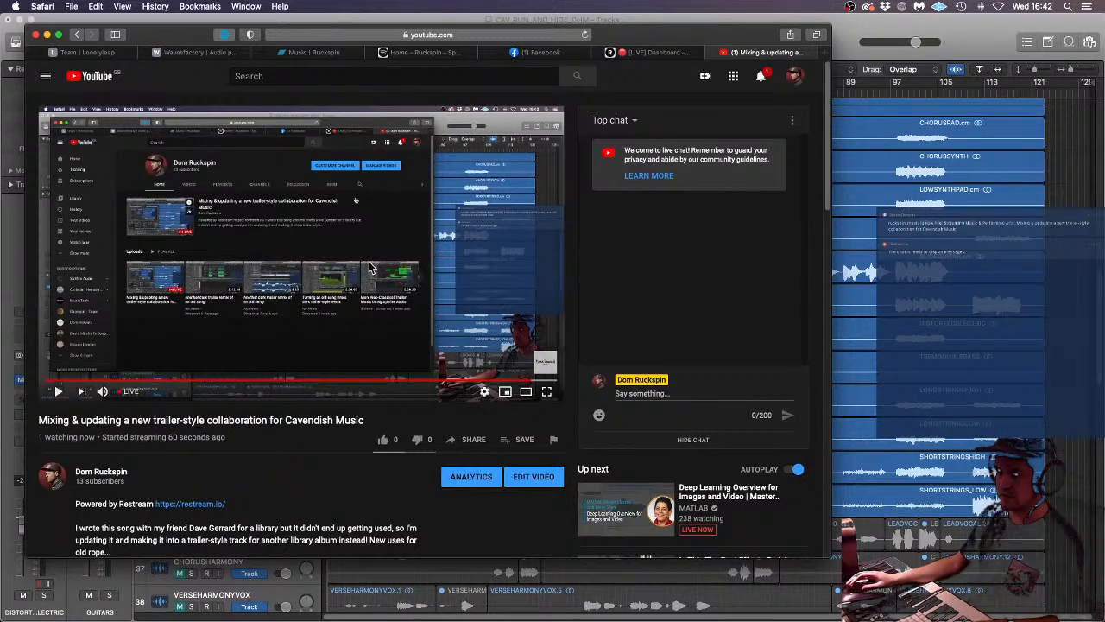
click(466, 437)
click(537, 352)
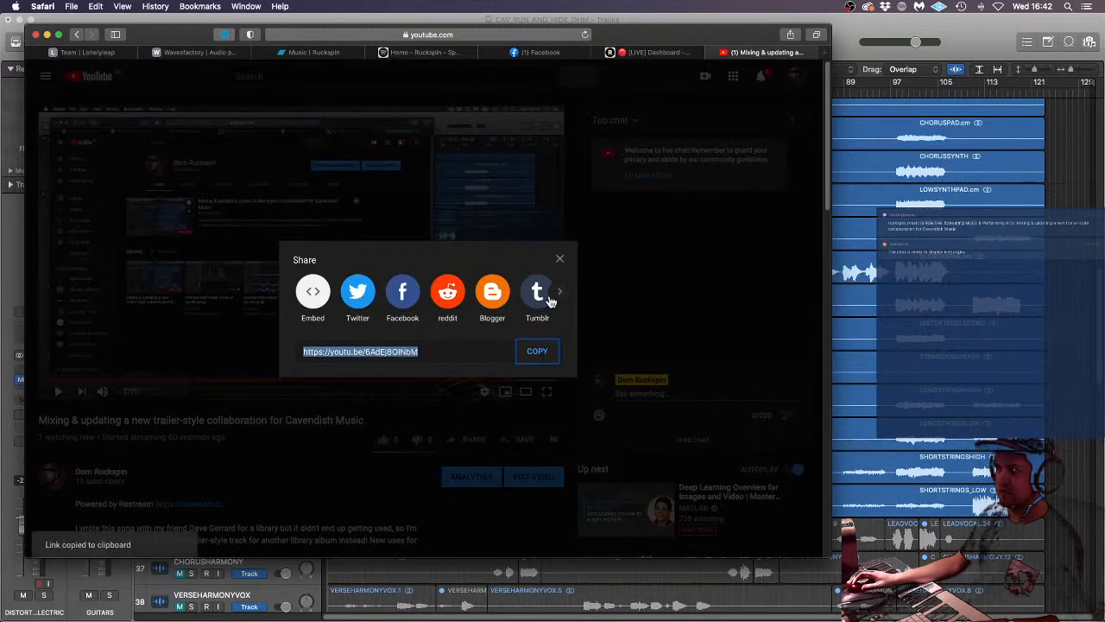
- Start a new post on the personal Facebook profile and paste the copied YouTube link into it
click(542, 52)
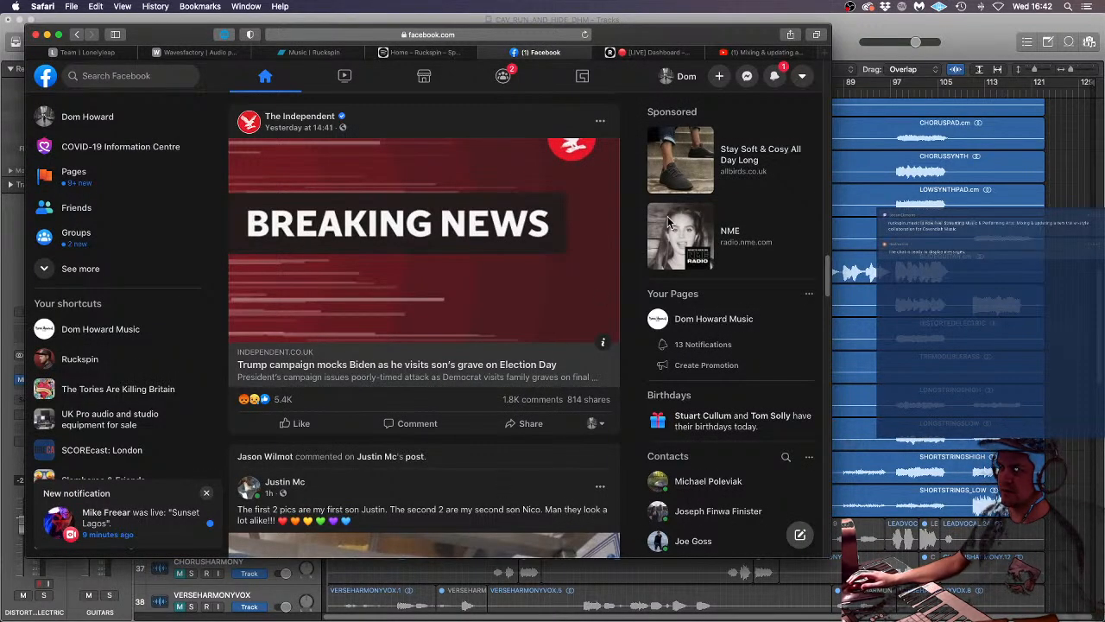
click(83, 121)
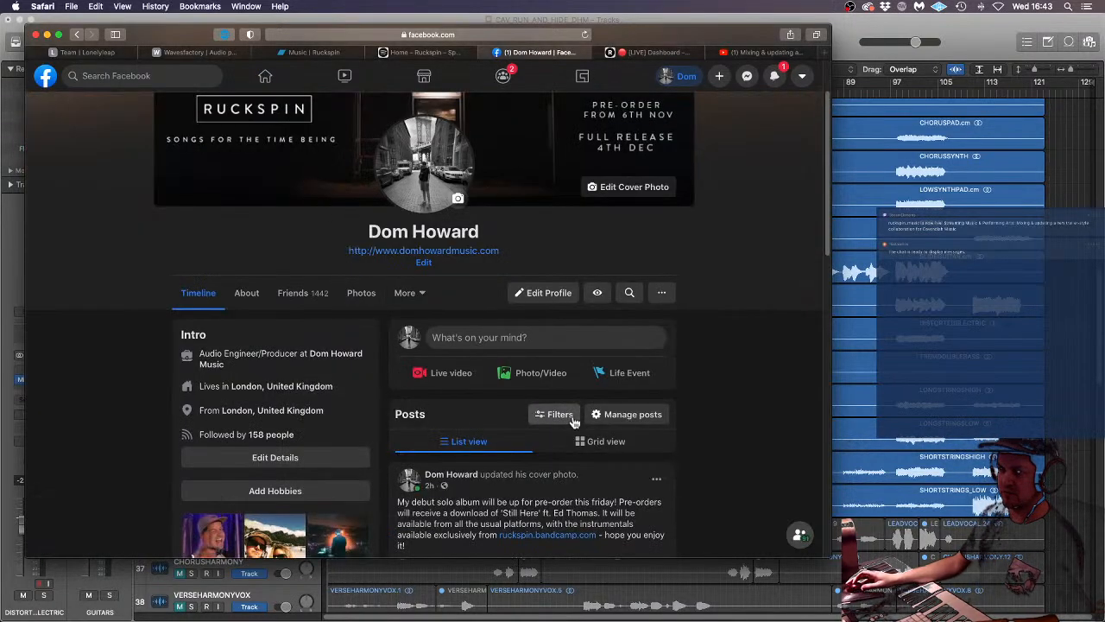
click(500, 330)
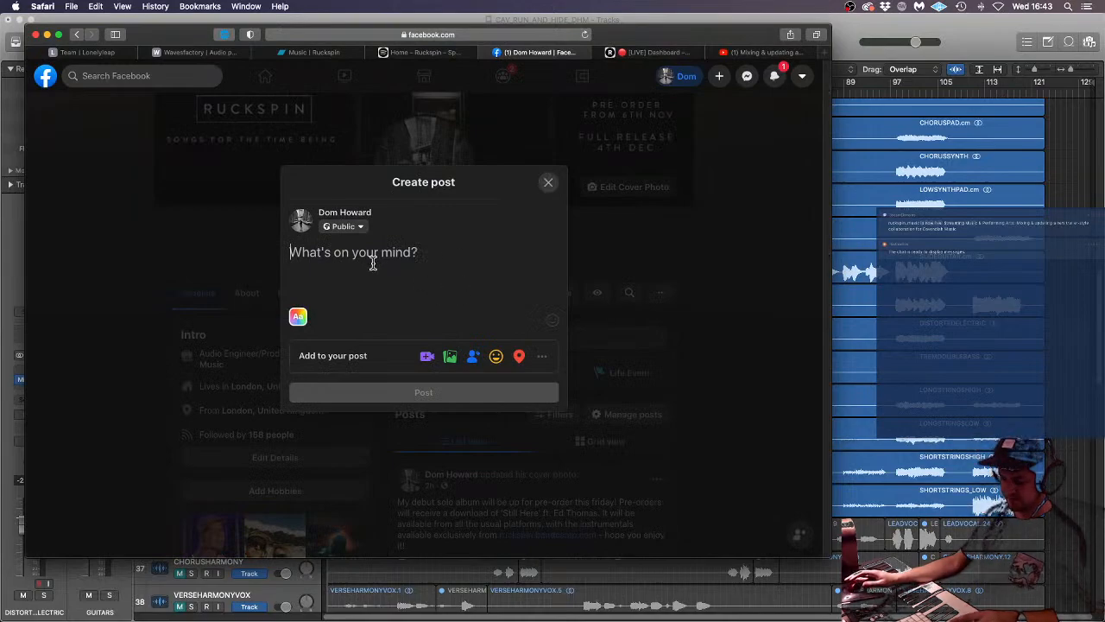
key(super+v)
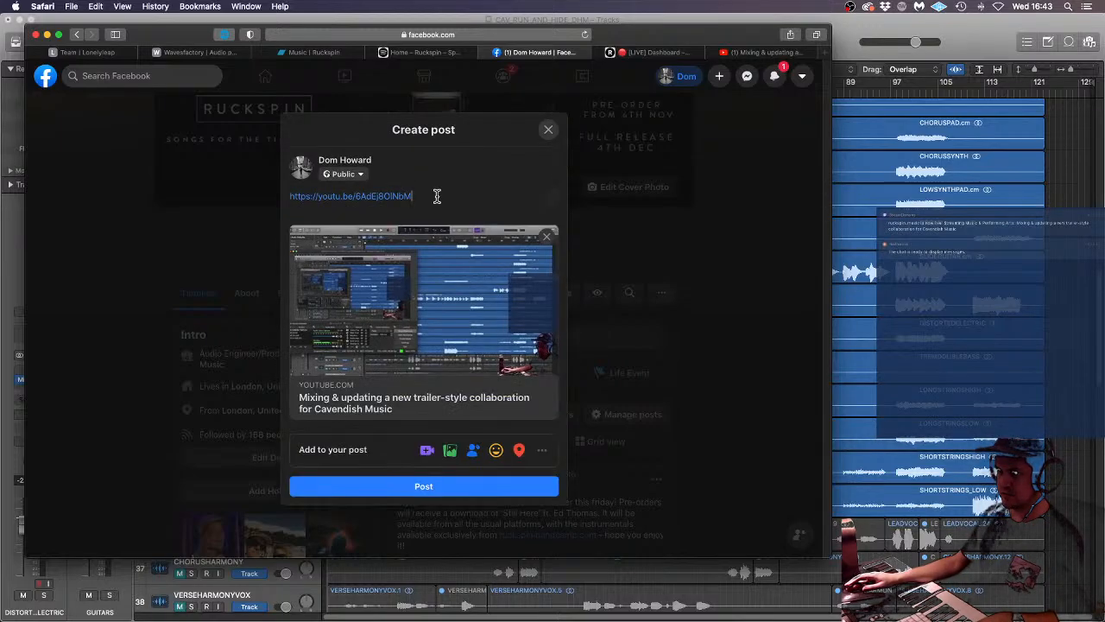
- Replace the link text with "Live Now! Join the chat :)", keeping the video preview, and publish the post
drag(436, 196, 250, 200)
text(Live Now! Join the chat :))
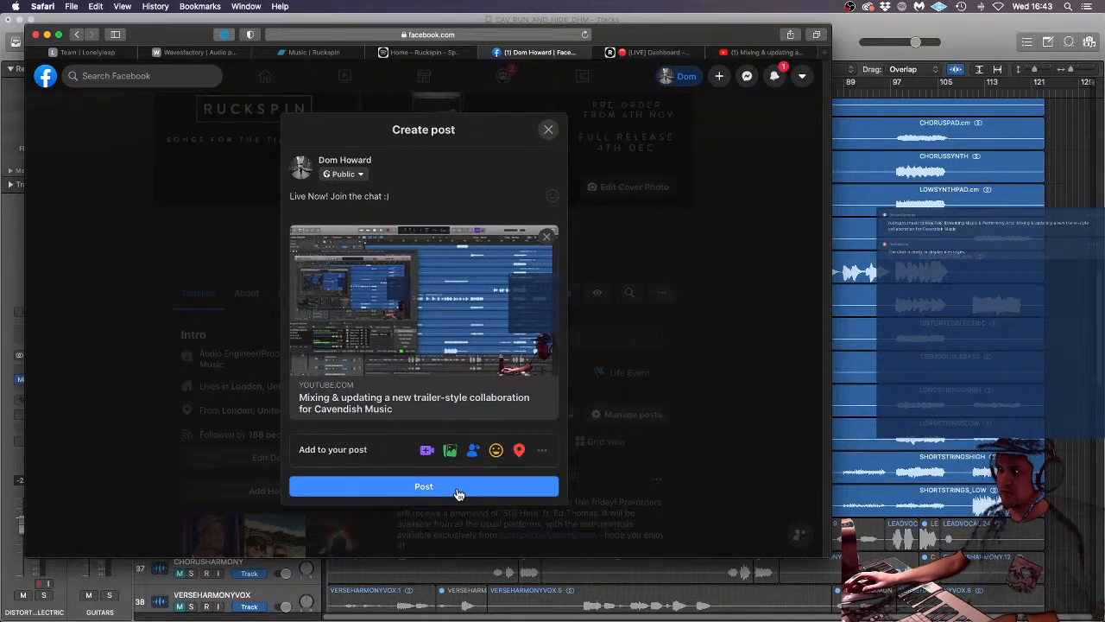
click(459, 488)
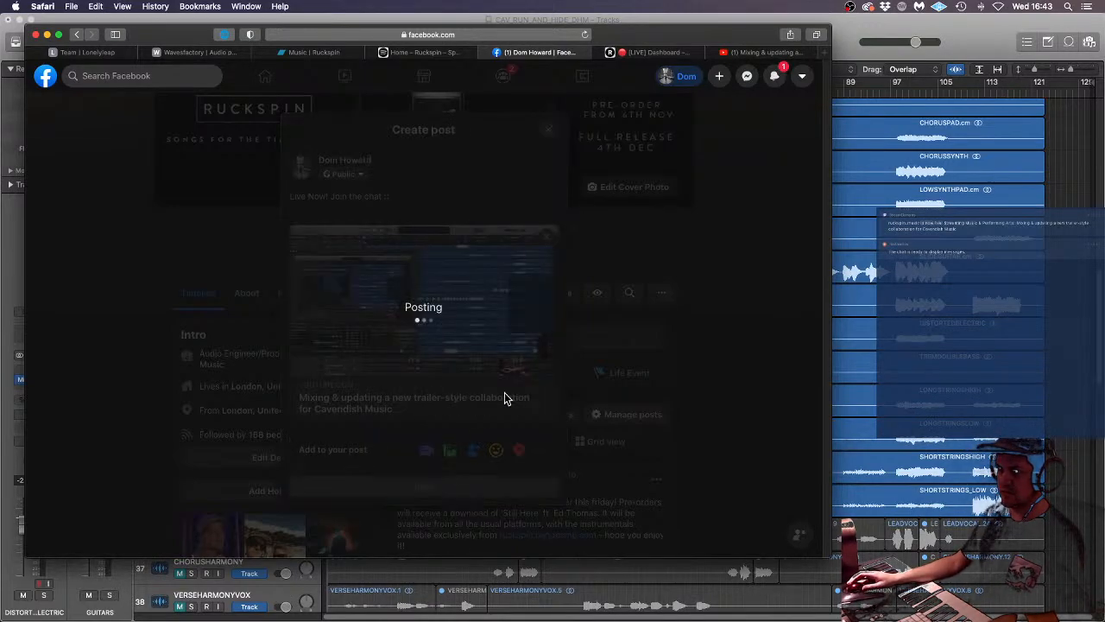
scroll(768, 336, down, 3)
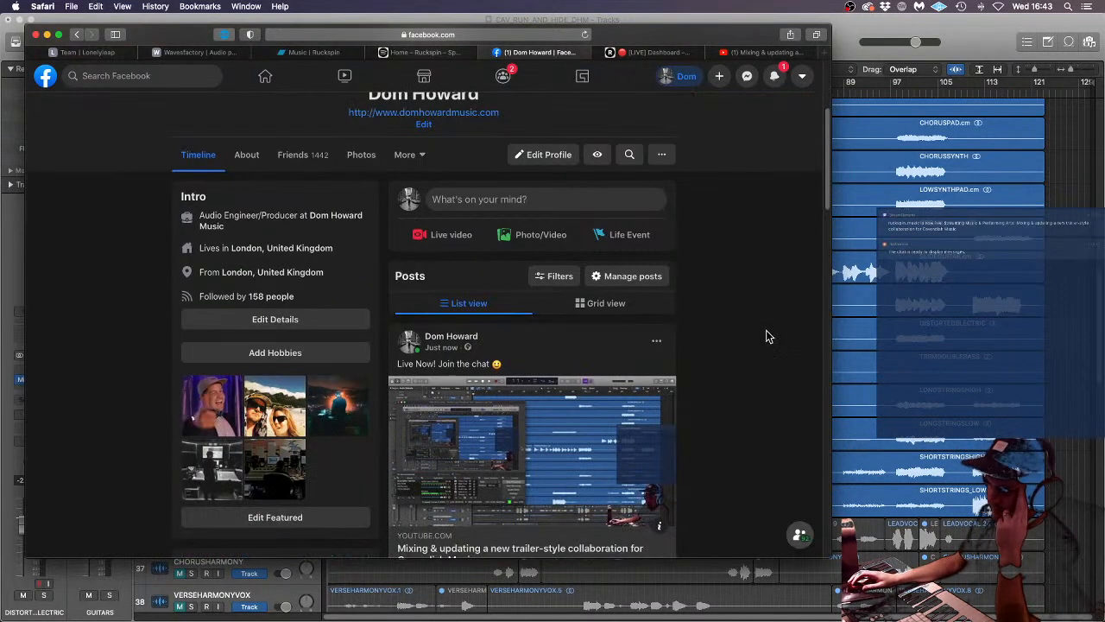
- Switch to Logic Pro X and look through all tracks of the arrangement, from the muted string instruments back to the kick
click(967, 44)
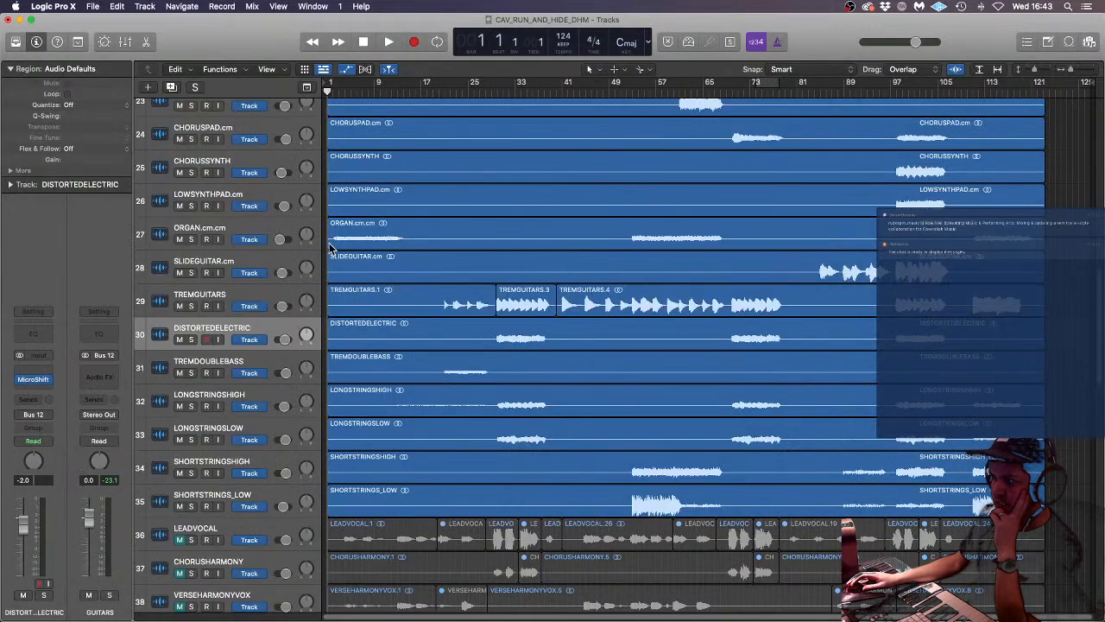
scroll(432, 269, down, 10)
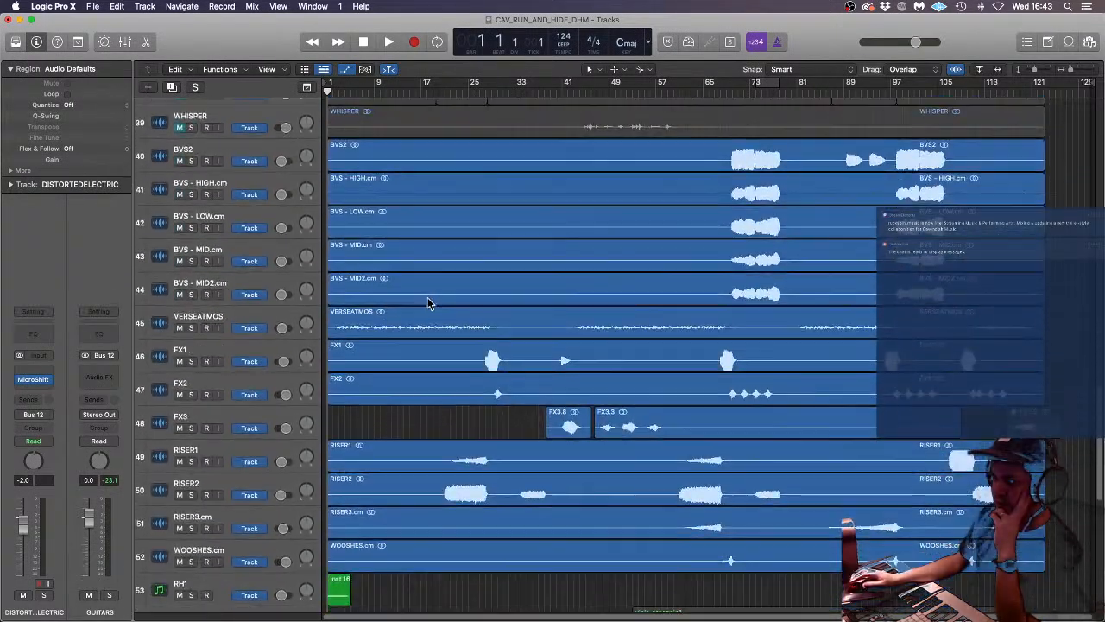
scroll(428, 303, down, 10)
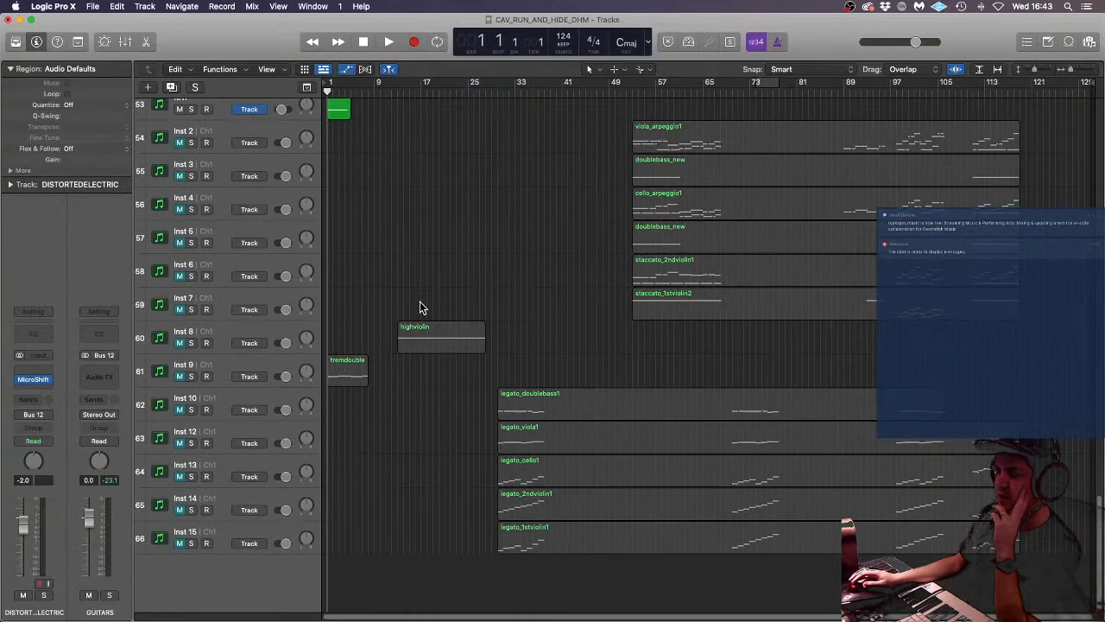
scroll(423, 302, up, 12)
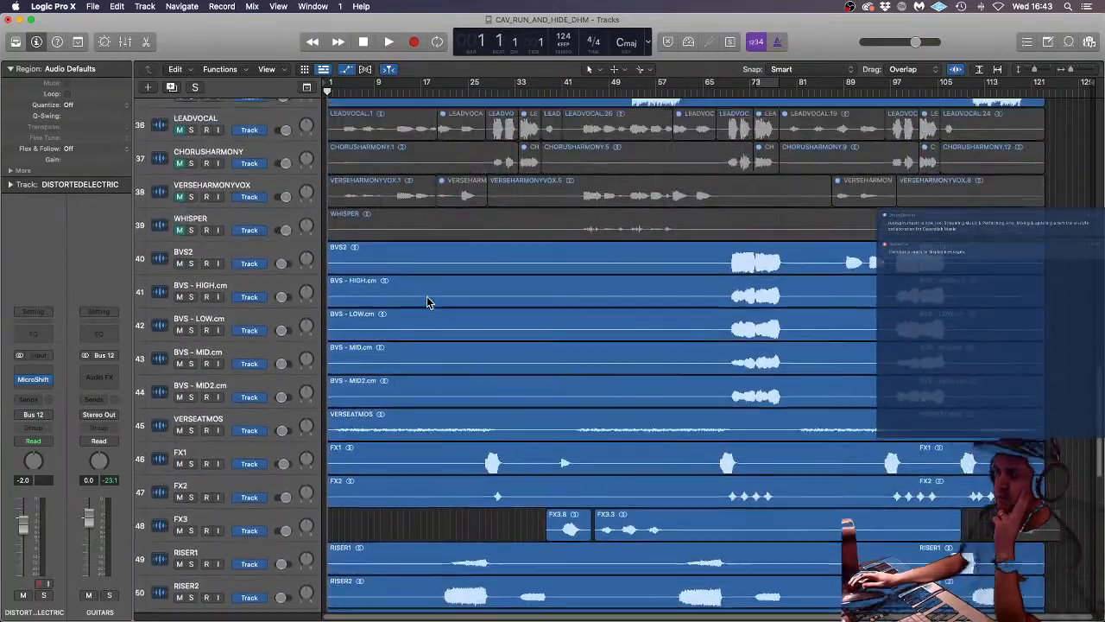
scroll(426, 301, up, 12)
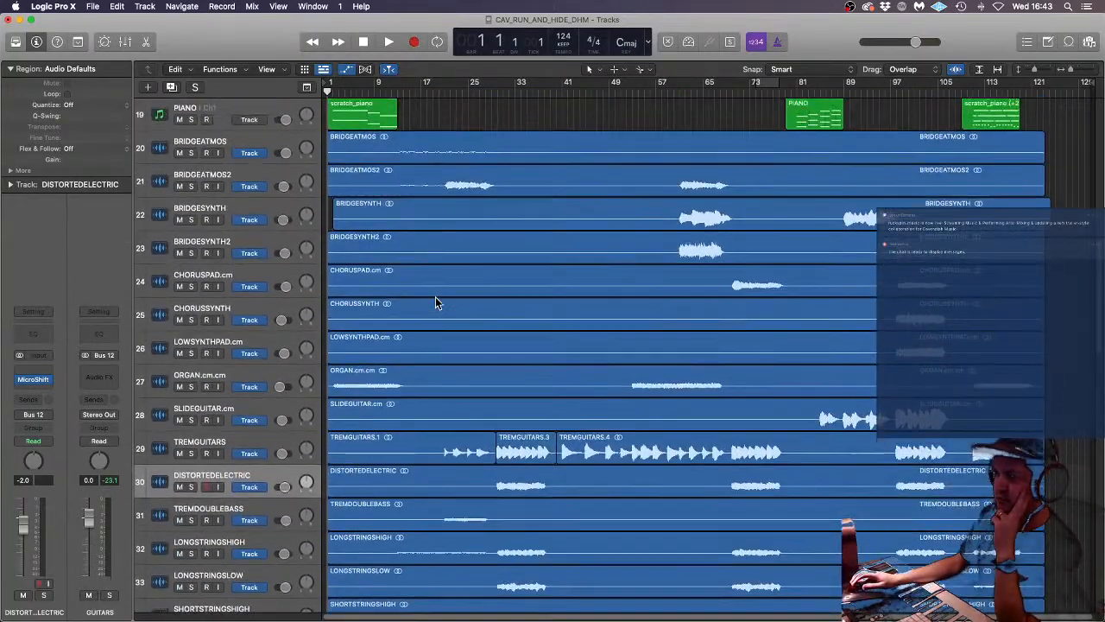
scroll(435, 302, up, 12)
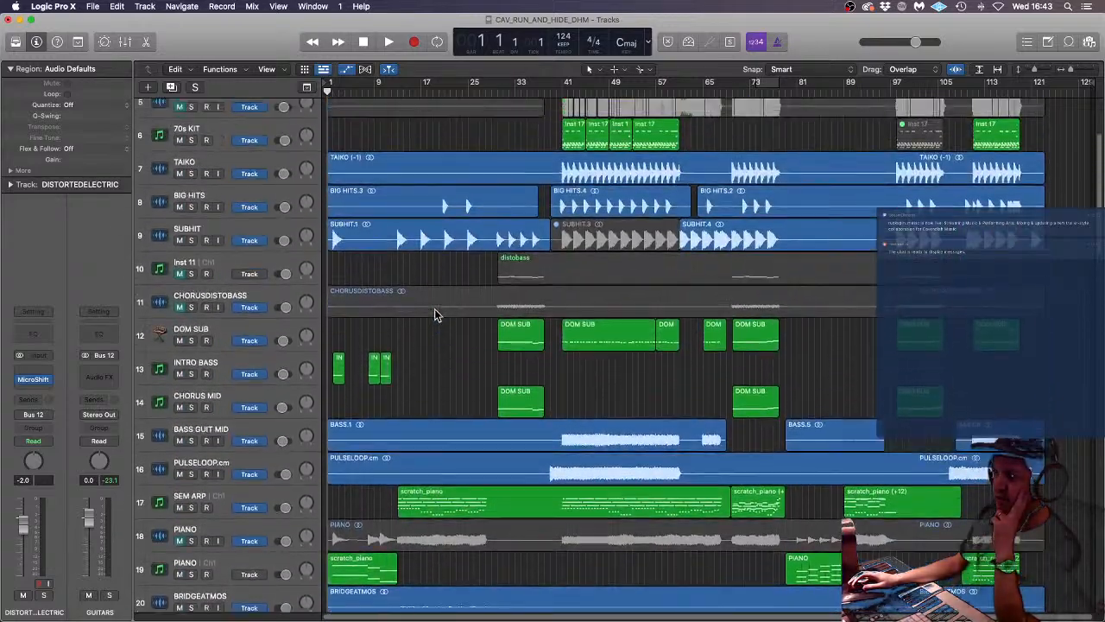
scroll(435, 310, up, 4)
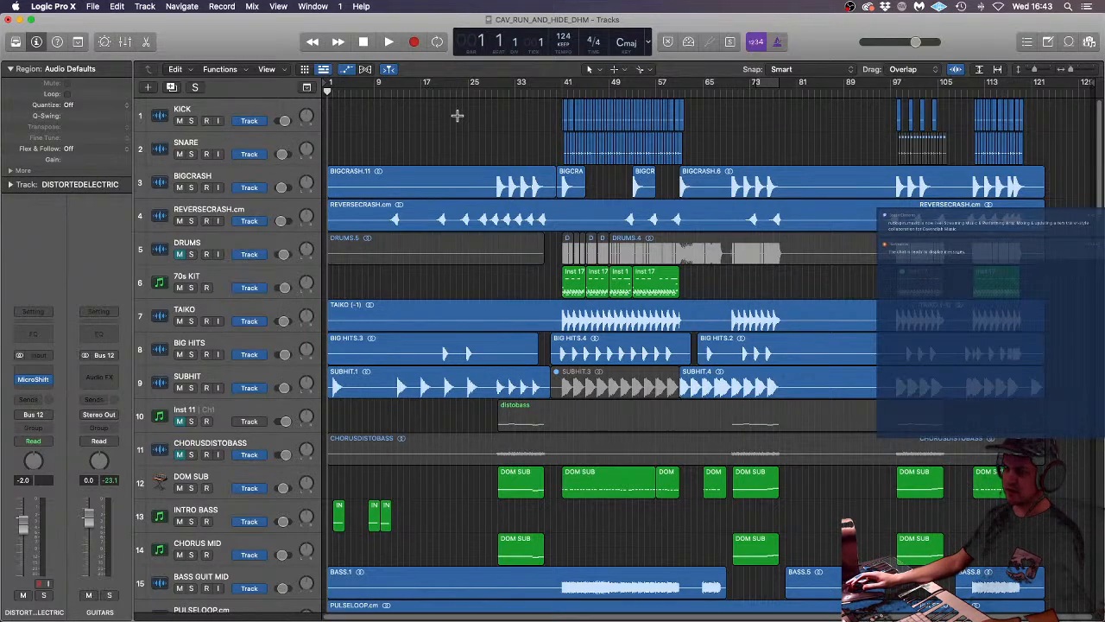
- Unmute the DRUMS track and solo it
click(180, 254)
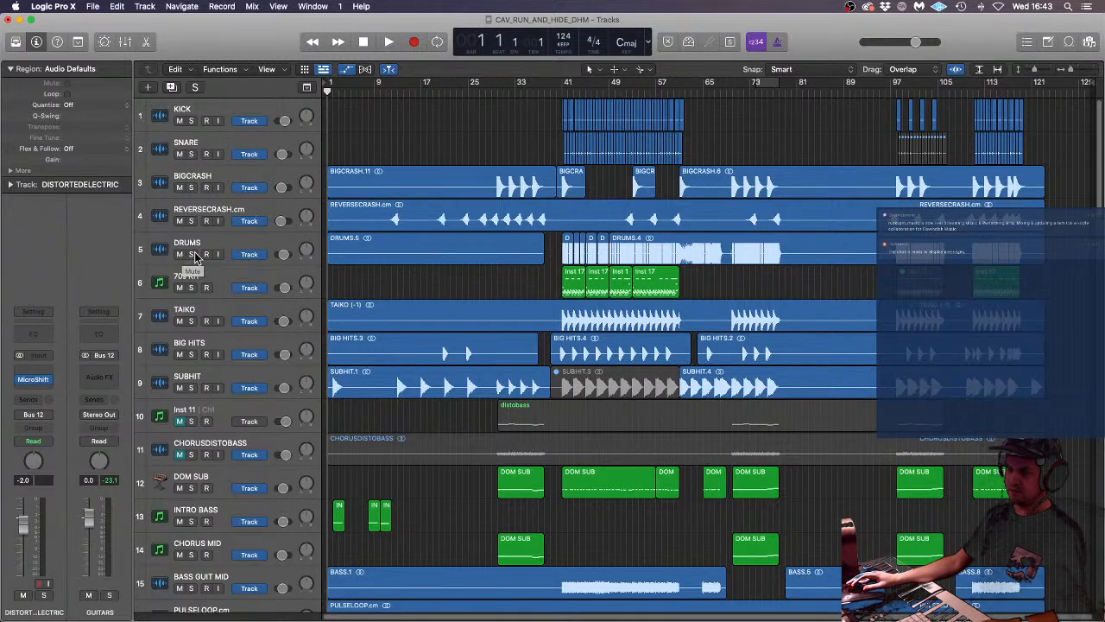
scroll(667, 231, up, 5)
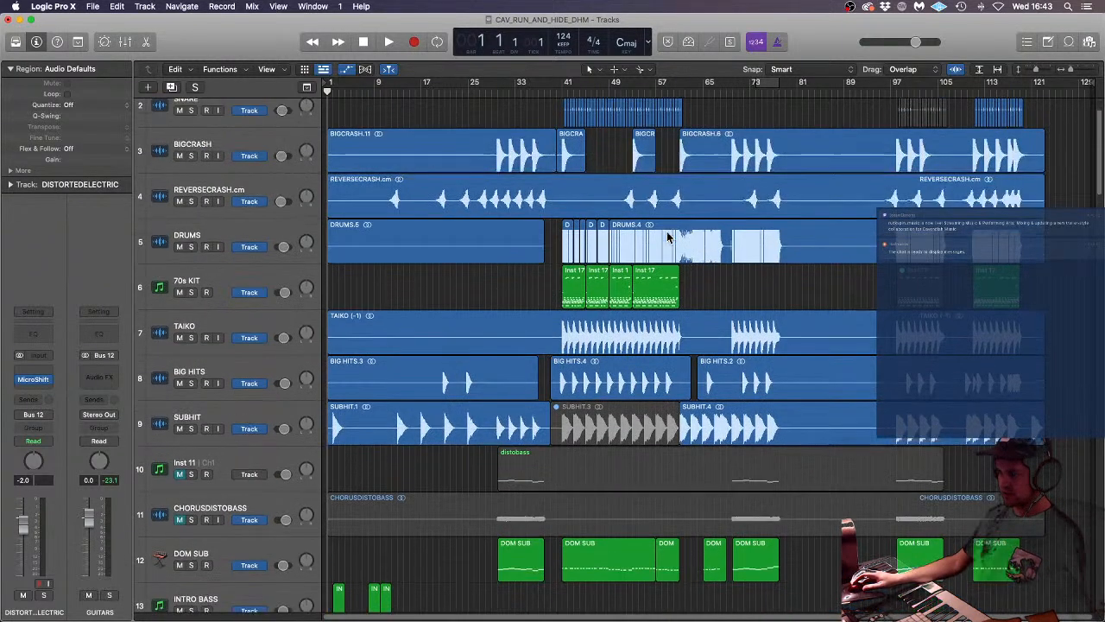
scroll(668, 231, down, 4)
scroll(668, 232, down, 1)
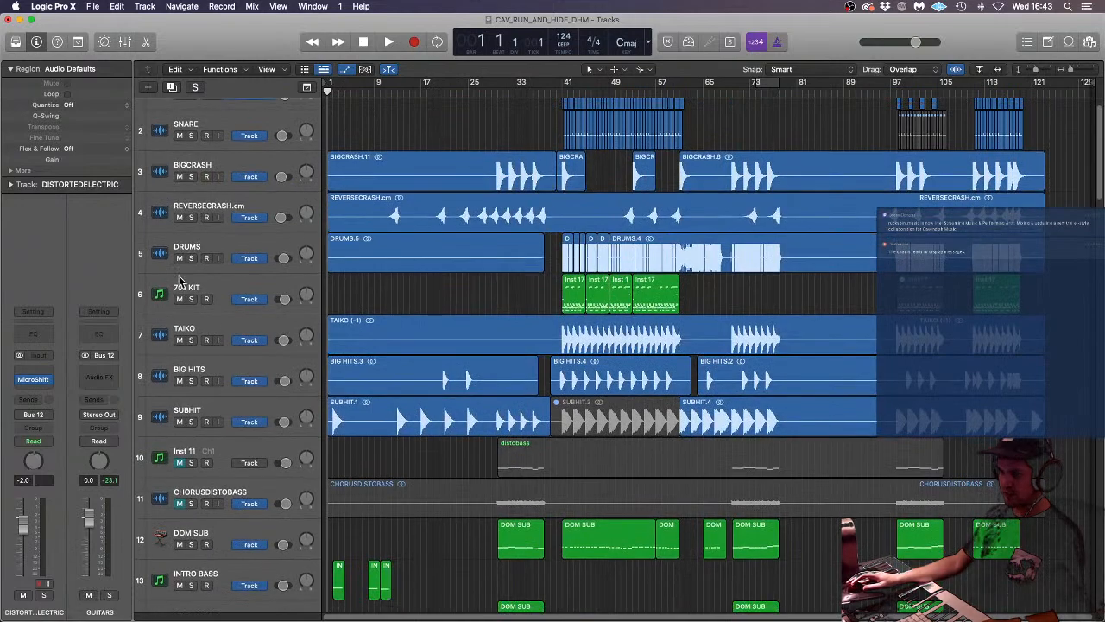
click(192, 258)
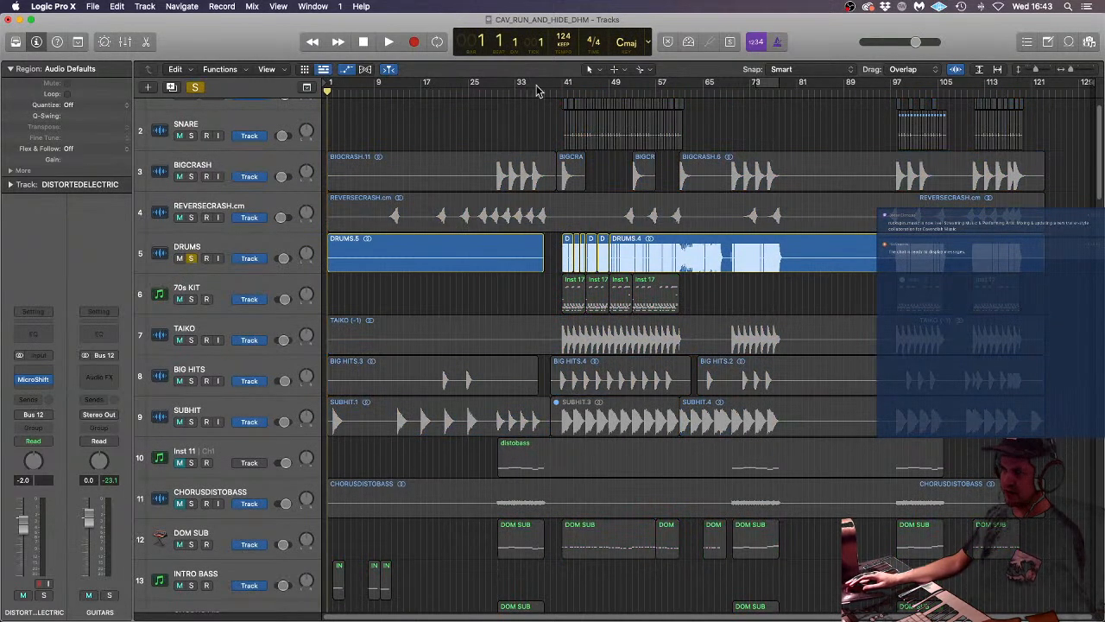
- Hide the track automation, enlarge the tracks vertically and show the Flex controls on the audio tracks
click(564, 89)
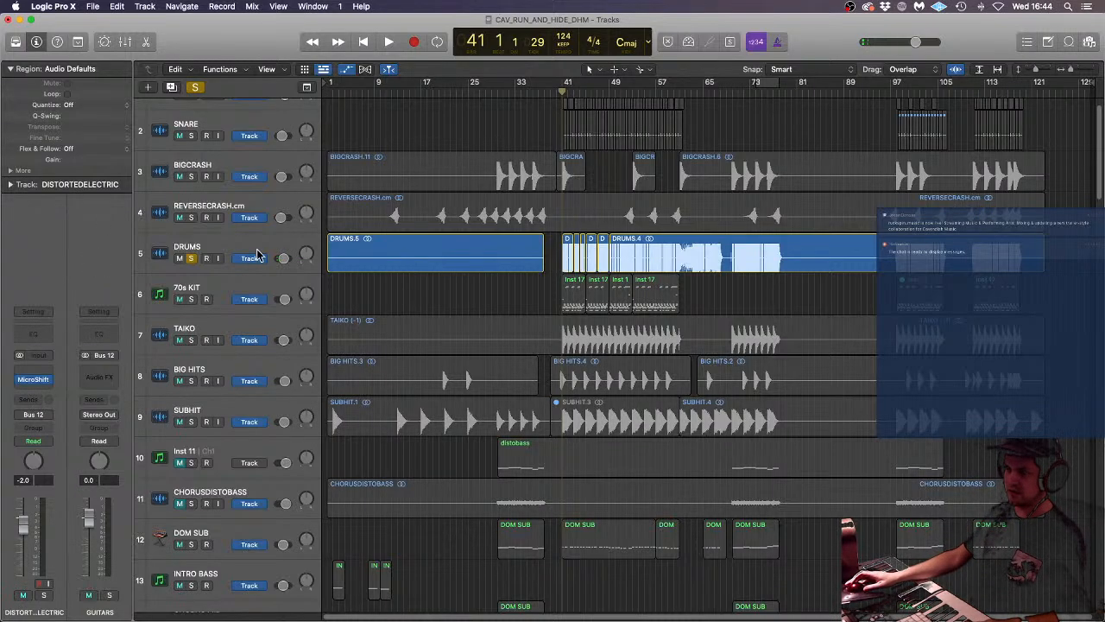
click(365, 70)
click(365, 70)
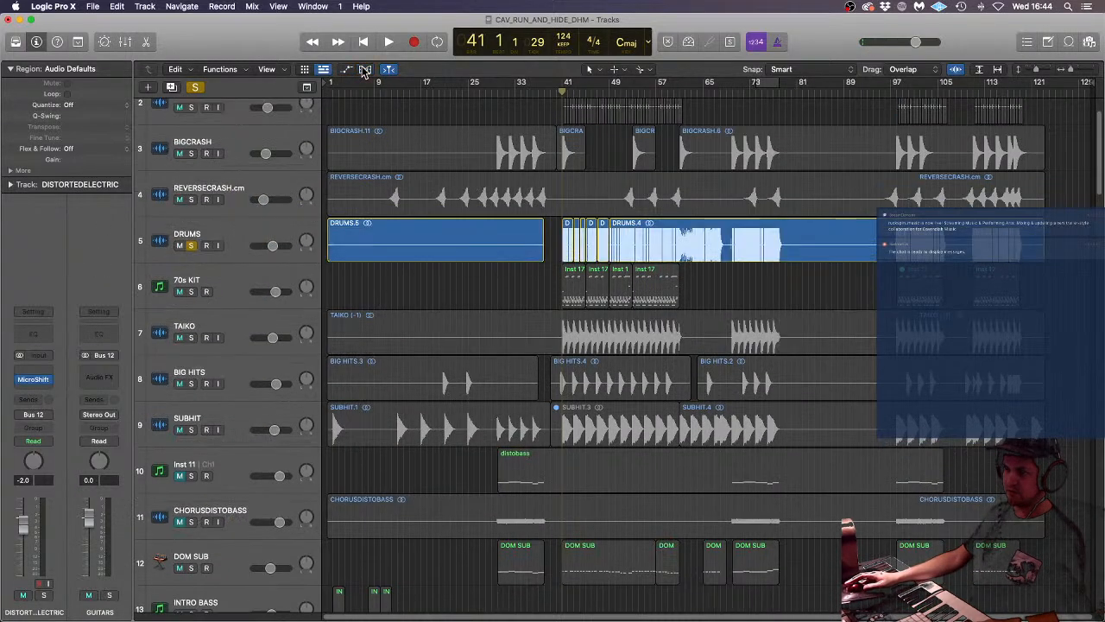
key(super+Down)
key(super+Down)
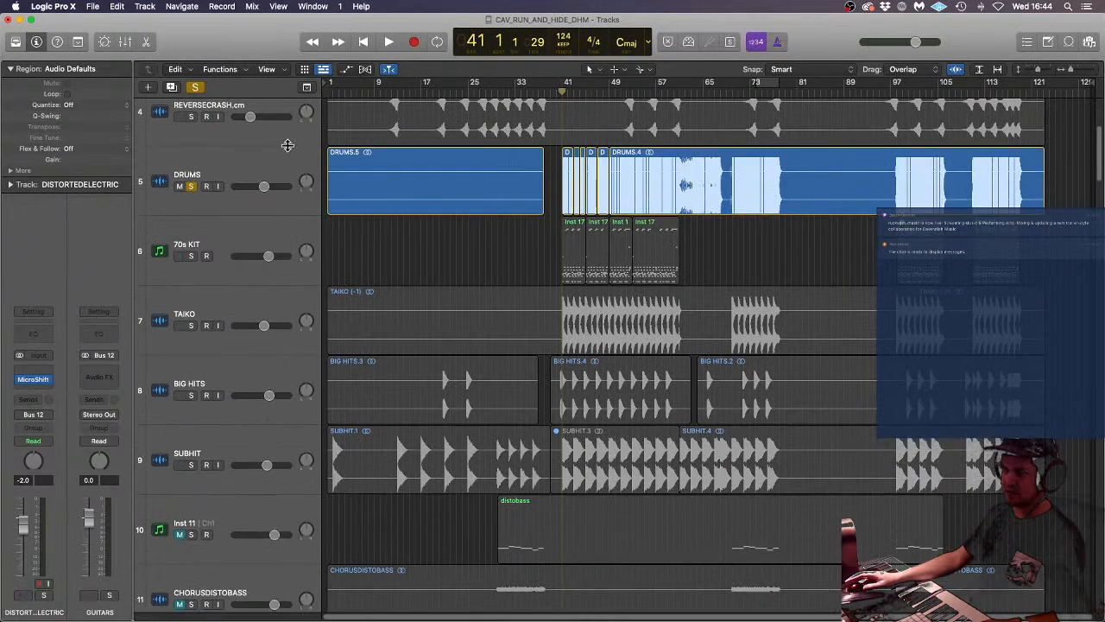
click(365, 70)
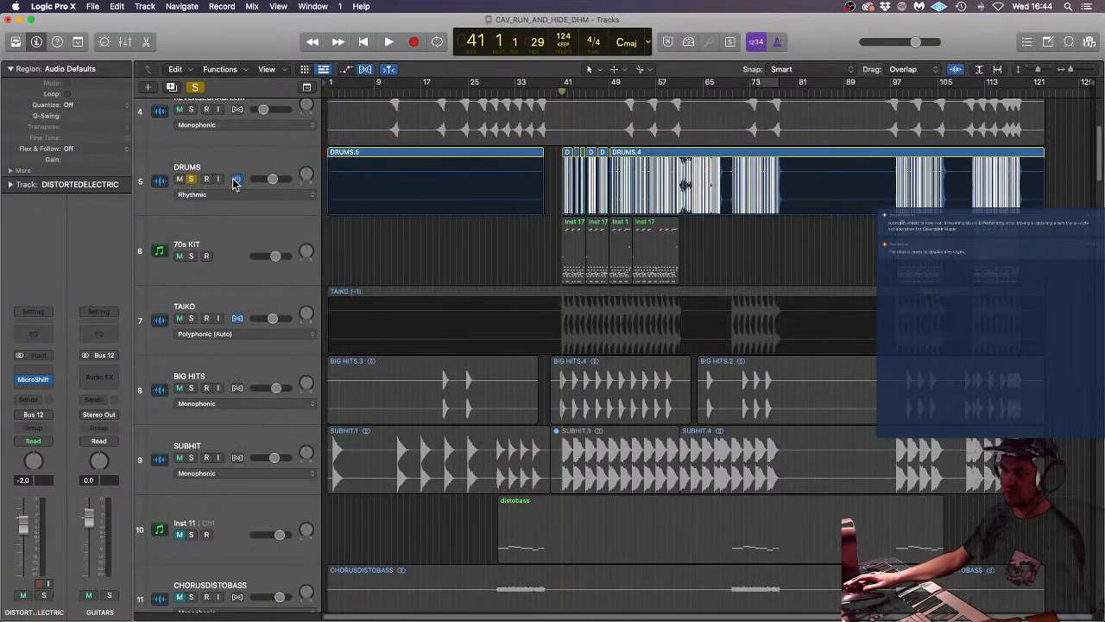
- Compare the soloed DRUMS track with Flex off, playing from bar 51, and with Flex back on, playing from about bar 55
click(620, 90)
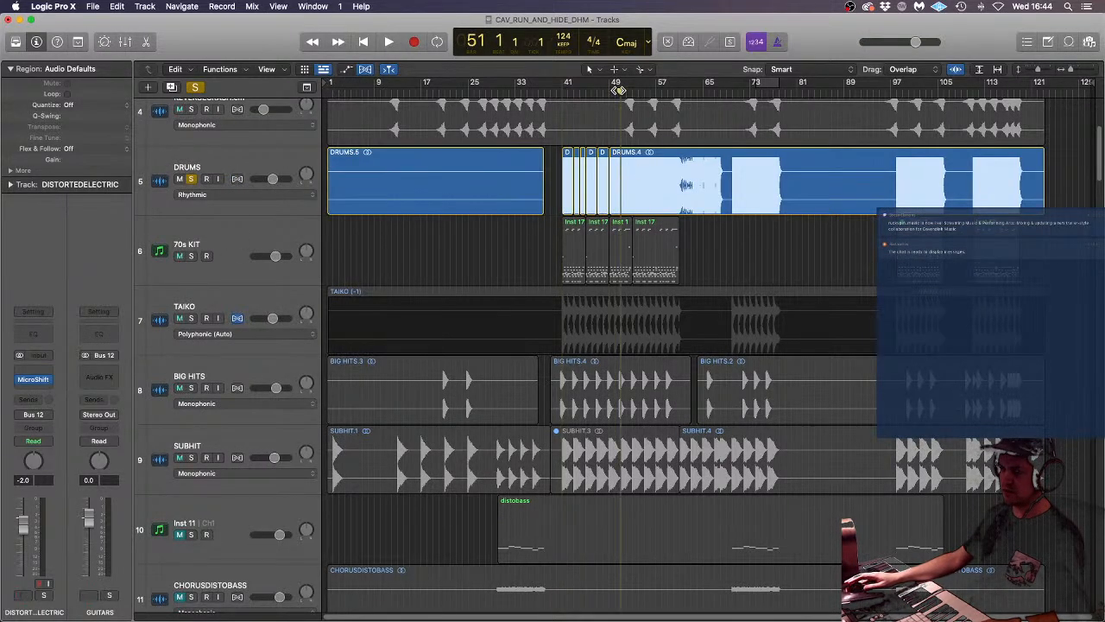
key(space)
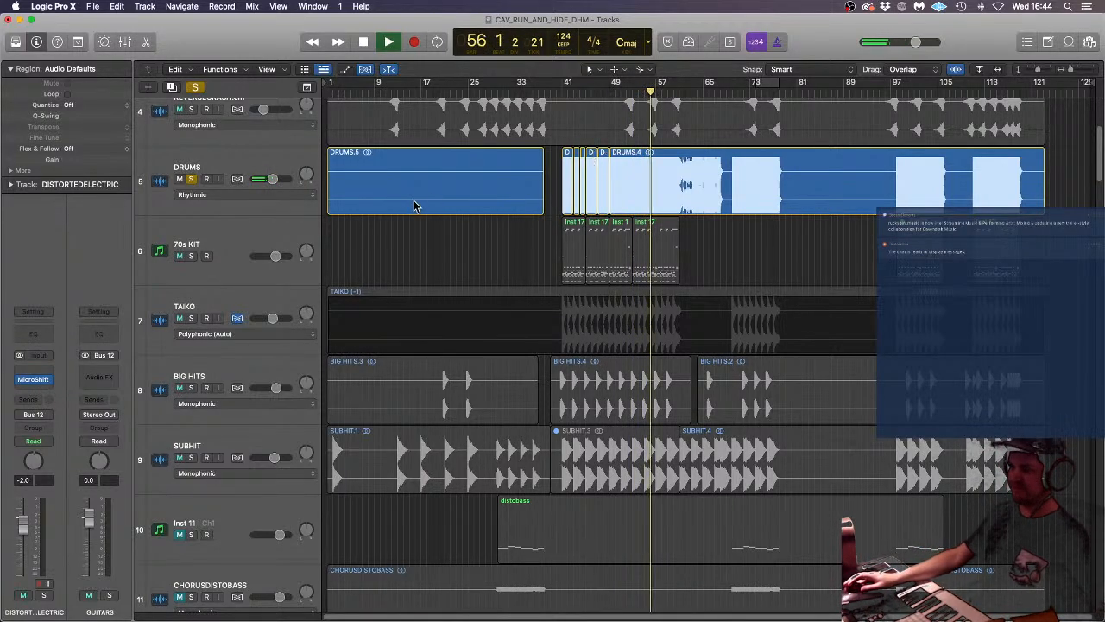
key(space)
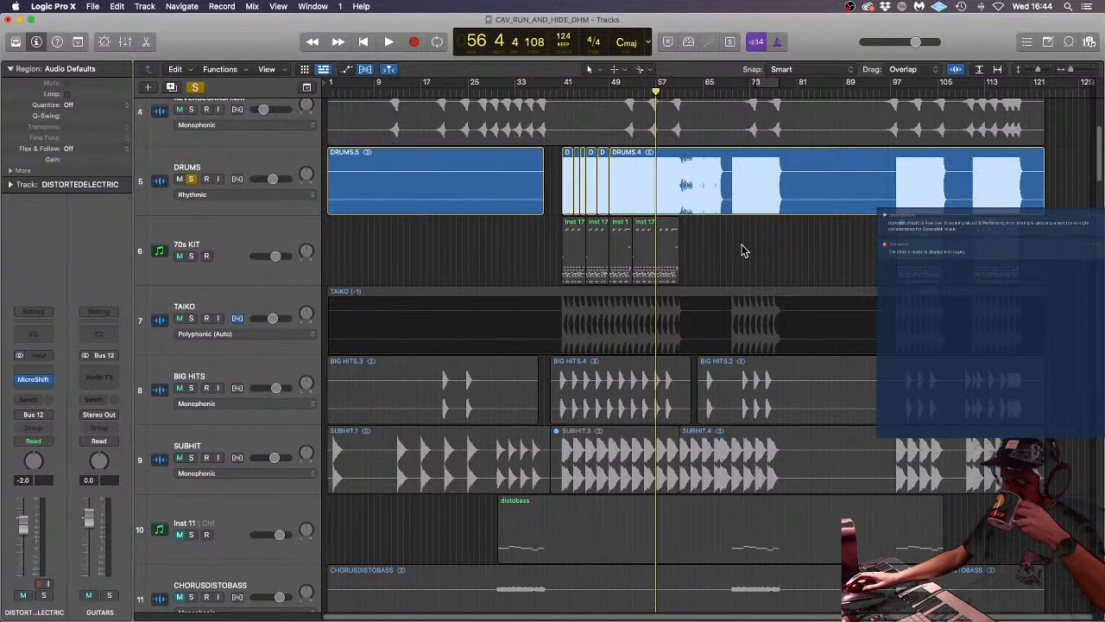
click(238, 180)
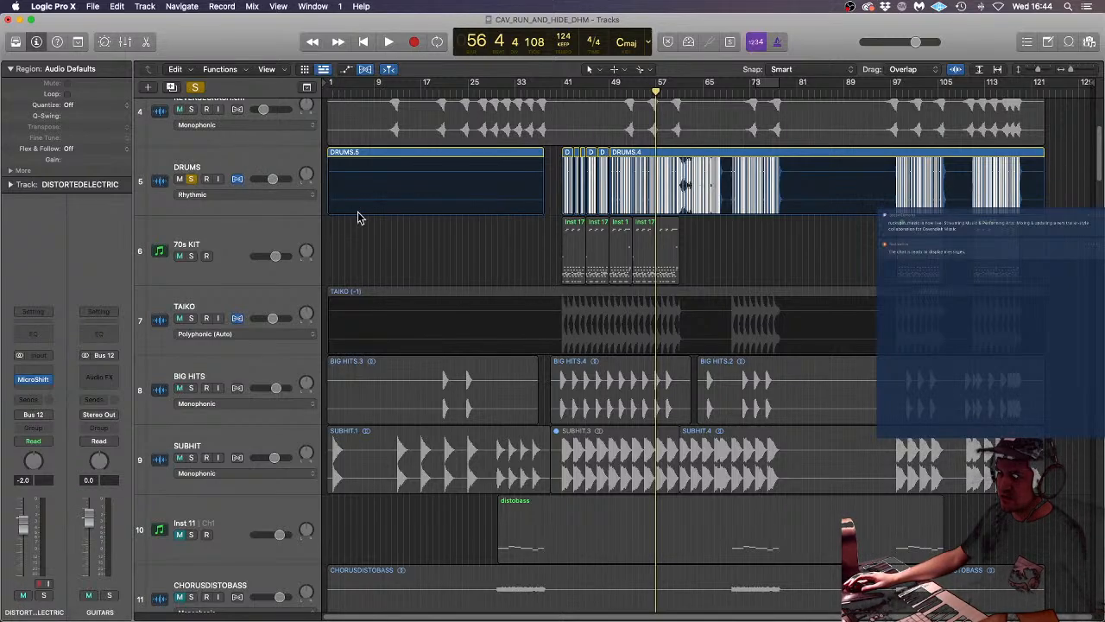
click(643, 91)
key(space)
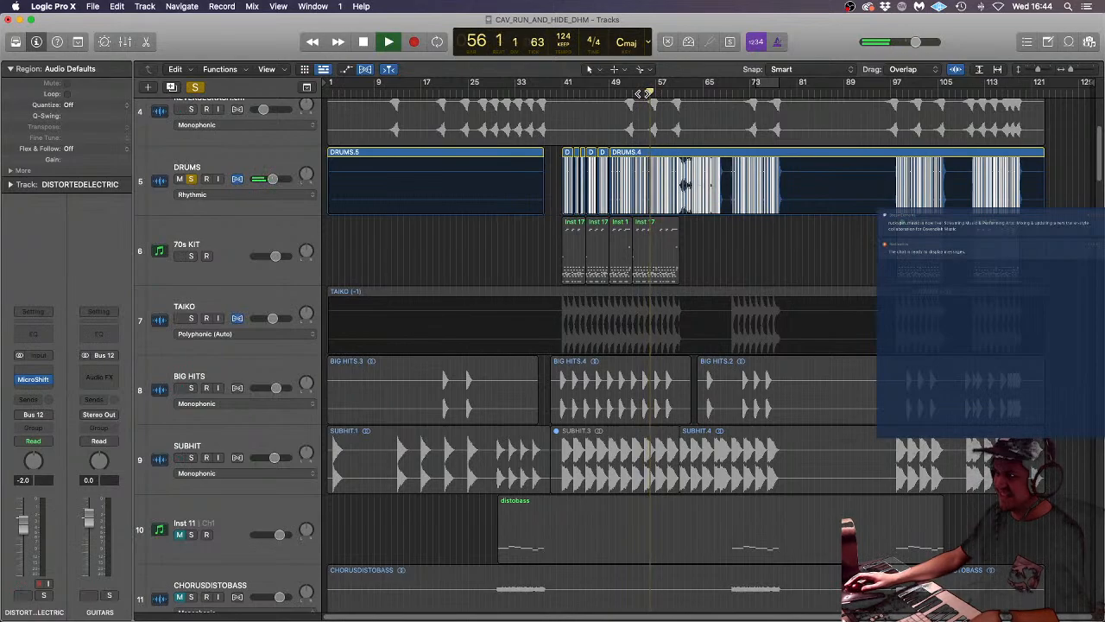
key(space)
- Unsolo and mute the DRUMS track, leaving its regions deselected
click(274, 209)
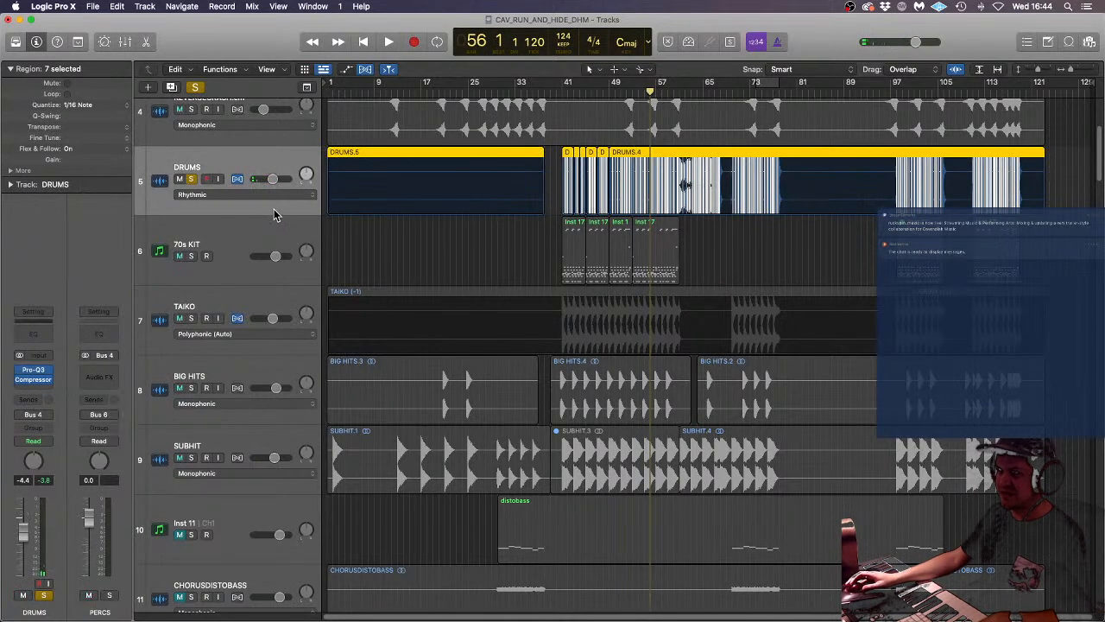
click(191, 178)
click(180, 179)
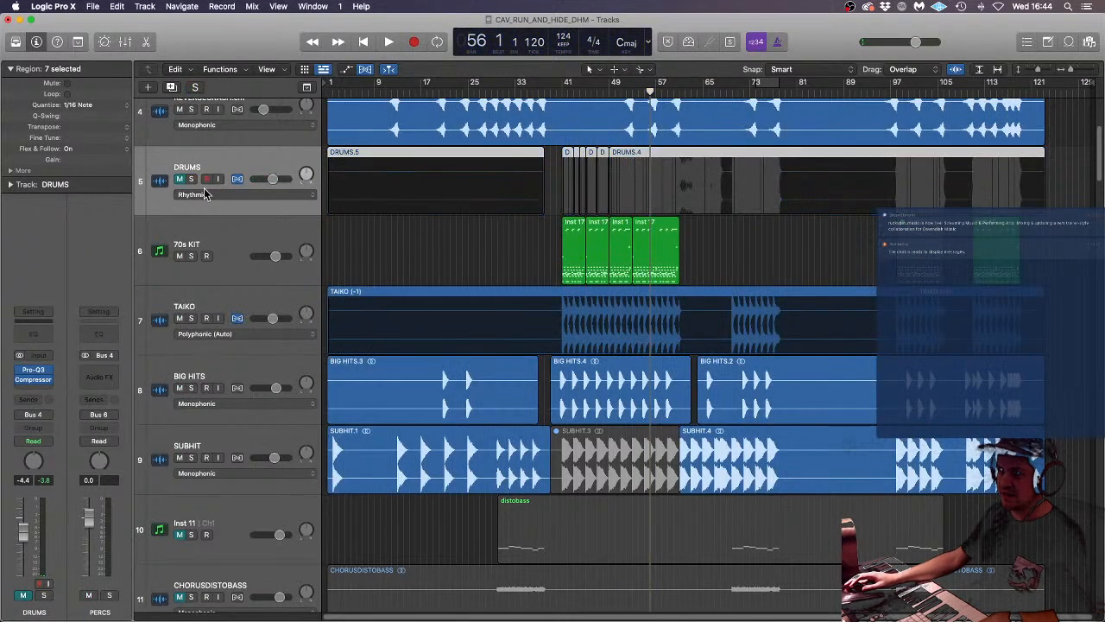
click(528, 238)
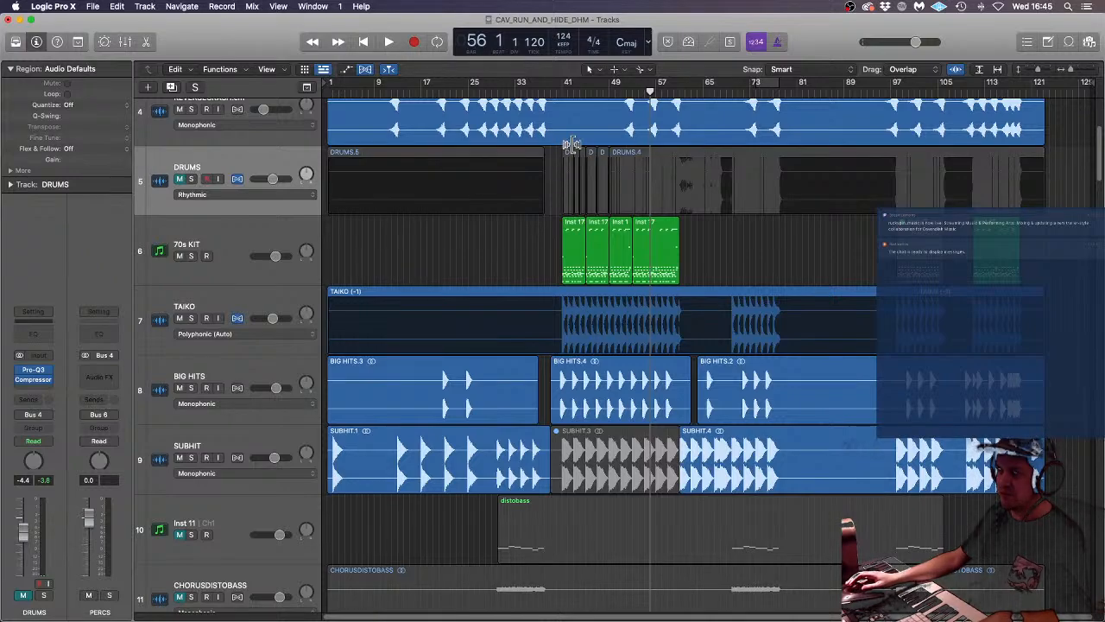
- Solo the 70s KIT track and play it from bar 41
click(190, 257)
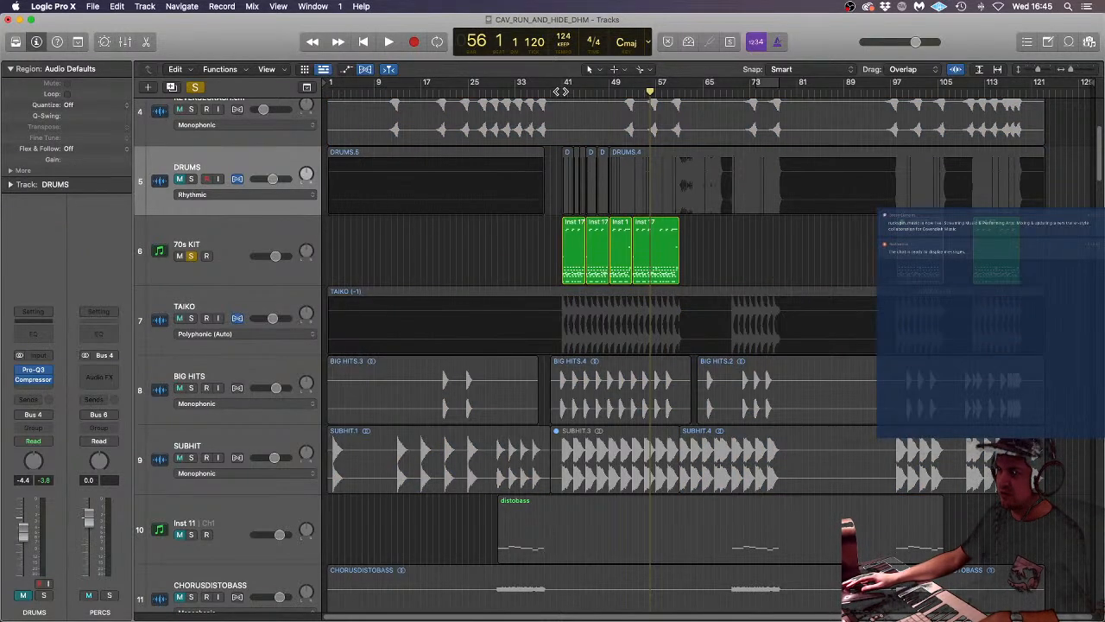
click(562, 92)
key(space)
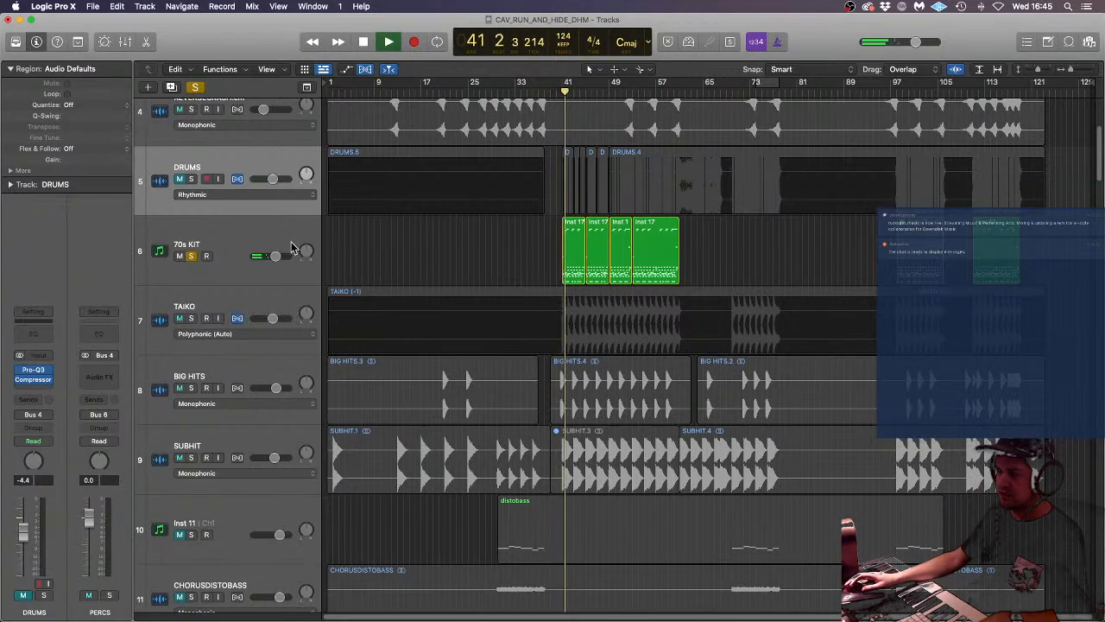
- Open the 70s KIT track's Kontakt instrument, review its Options, Mixer and Kit pages during playback, and stop playback
click(269, 235)
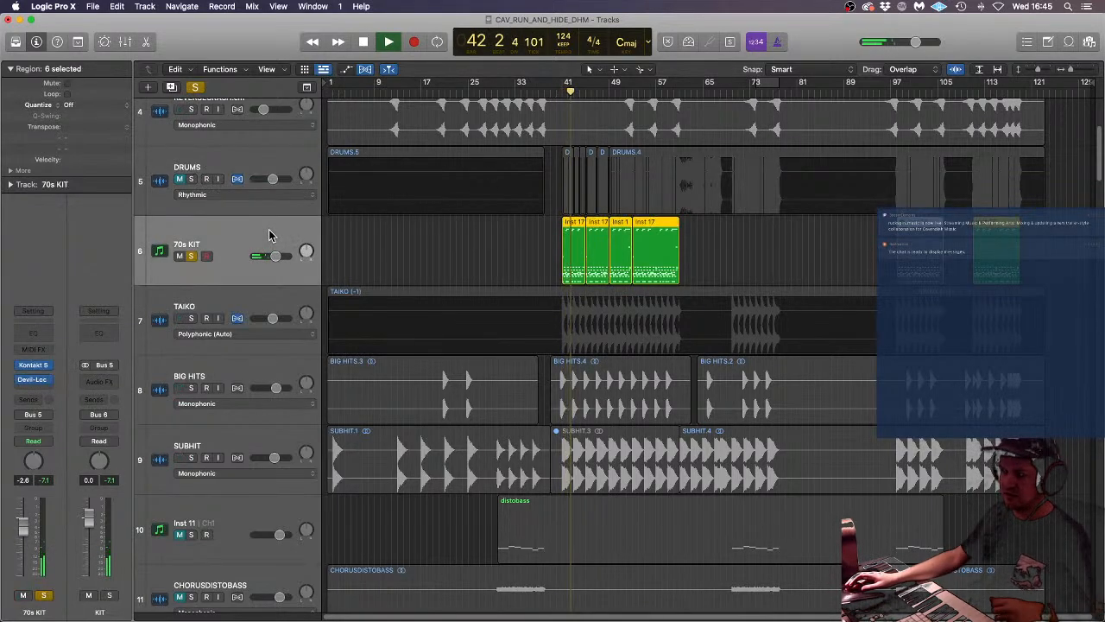
click(34, 366)
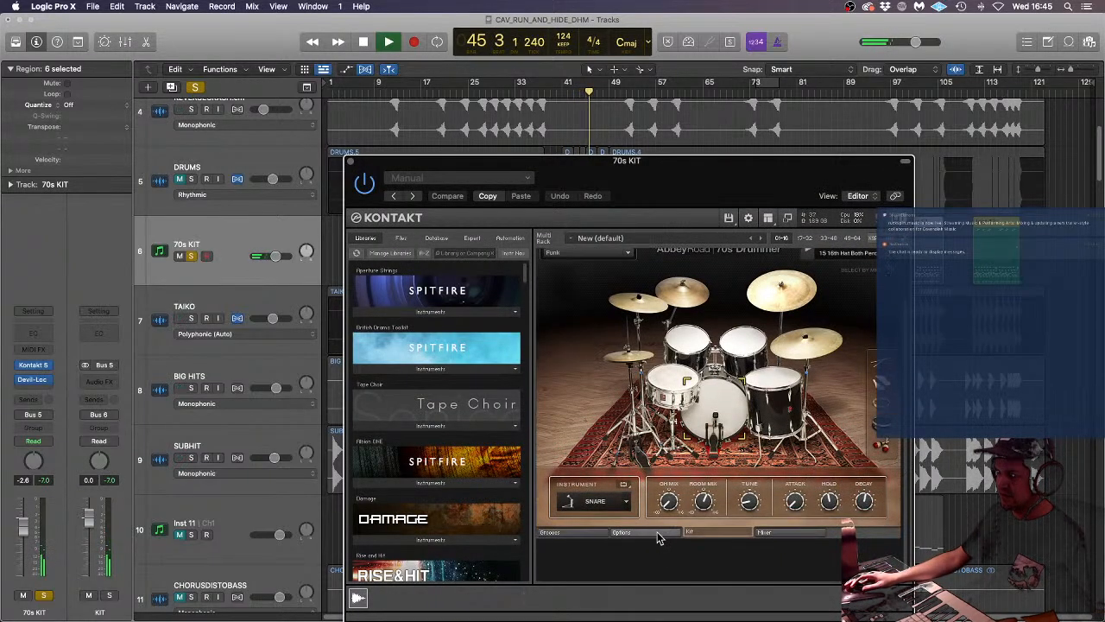
click(655, 530)
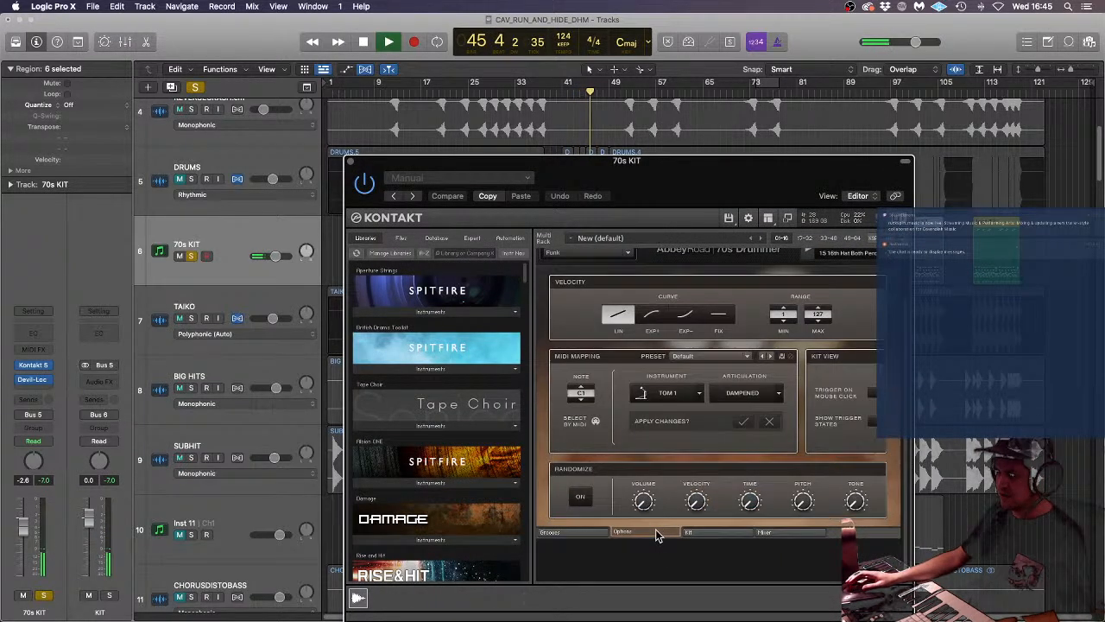
click(777, 533)
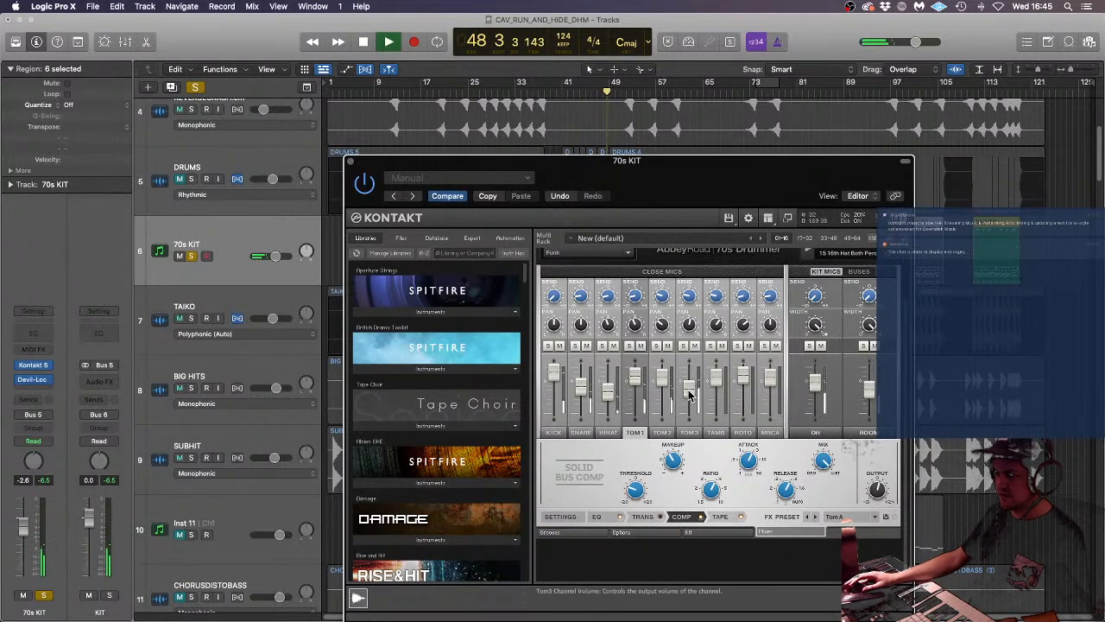
click(734, 534)
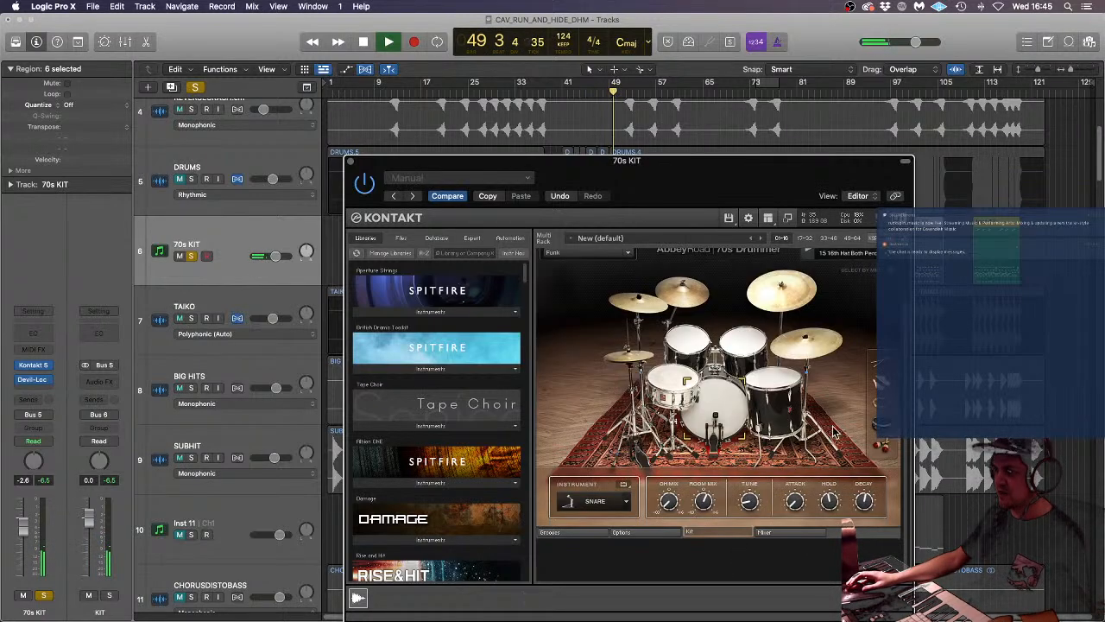
key(space)
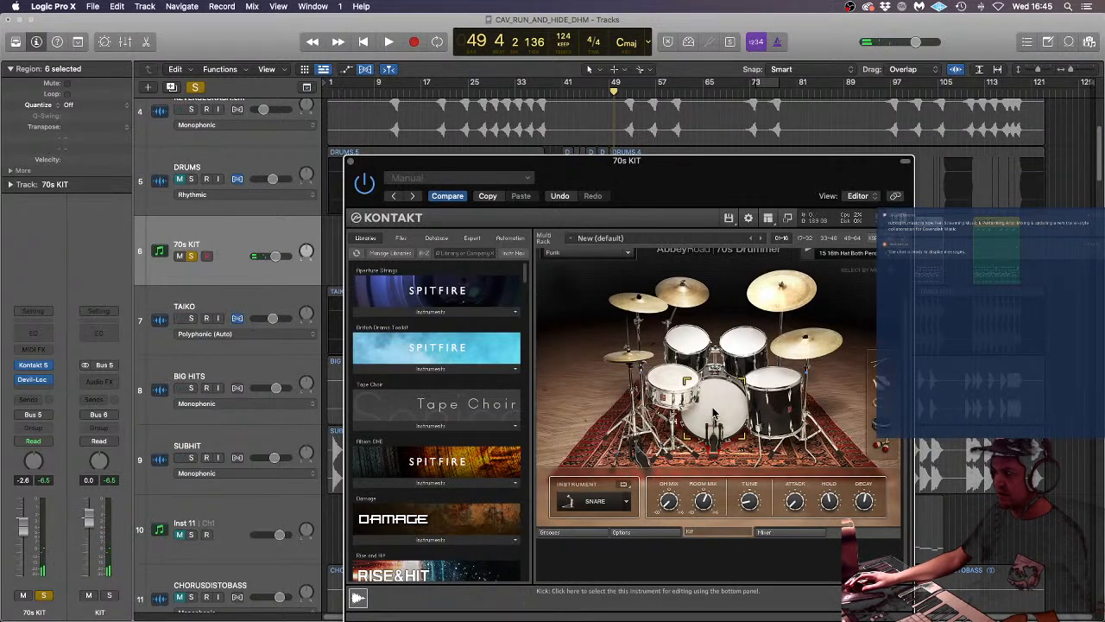
- Check the settings of Tom 3 and Tom 2 on the drum kit and close the Kontakt window
click(790, 388)
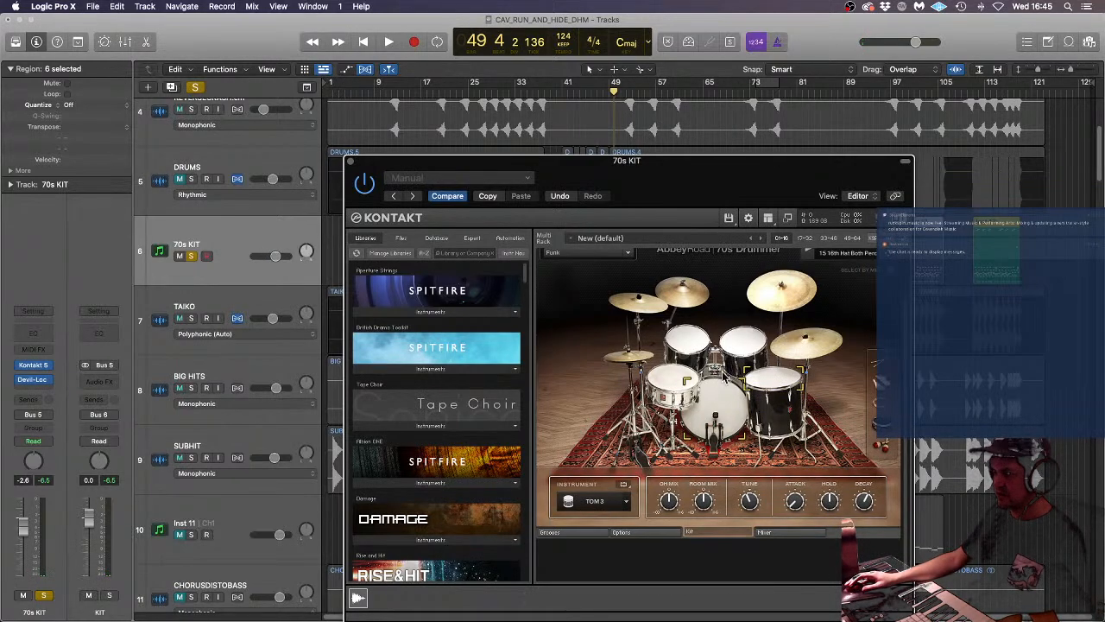
click(733, 344)
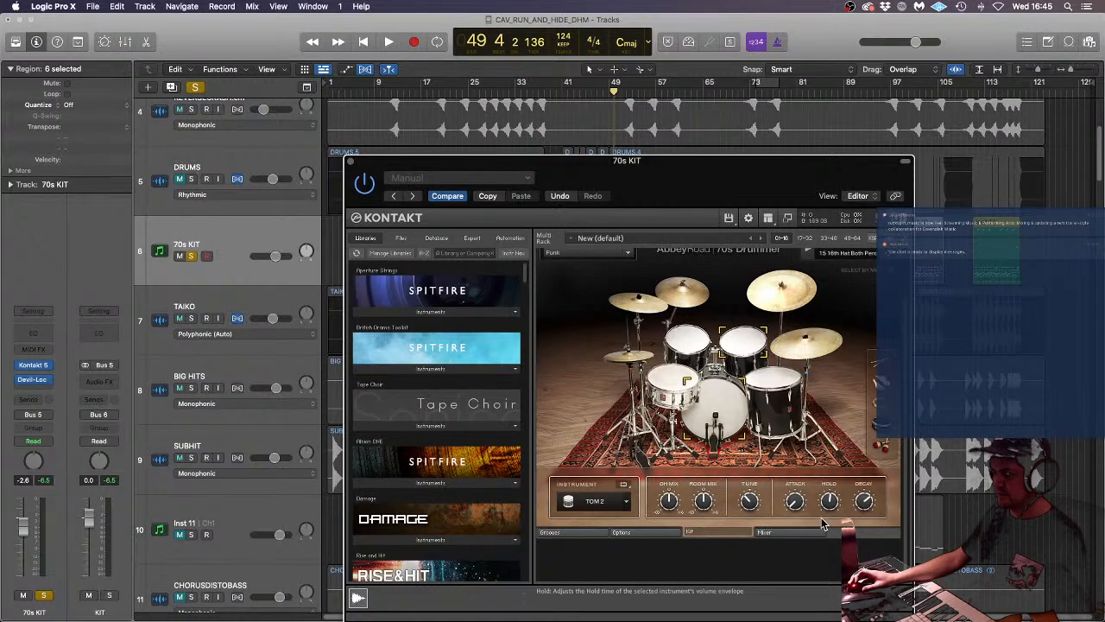
click(351, 162)
- Solo KICK and SNARE along with the 70s KIT and listen to them in a cycle from bar 41 to about bar 49
scroll(594, 223, up, 5)
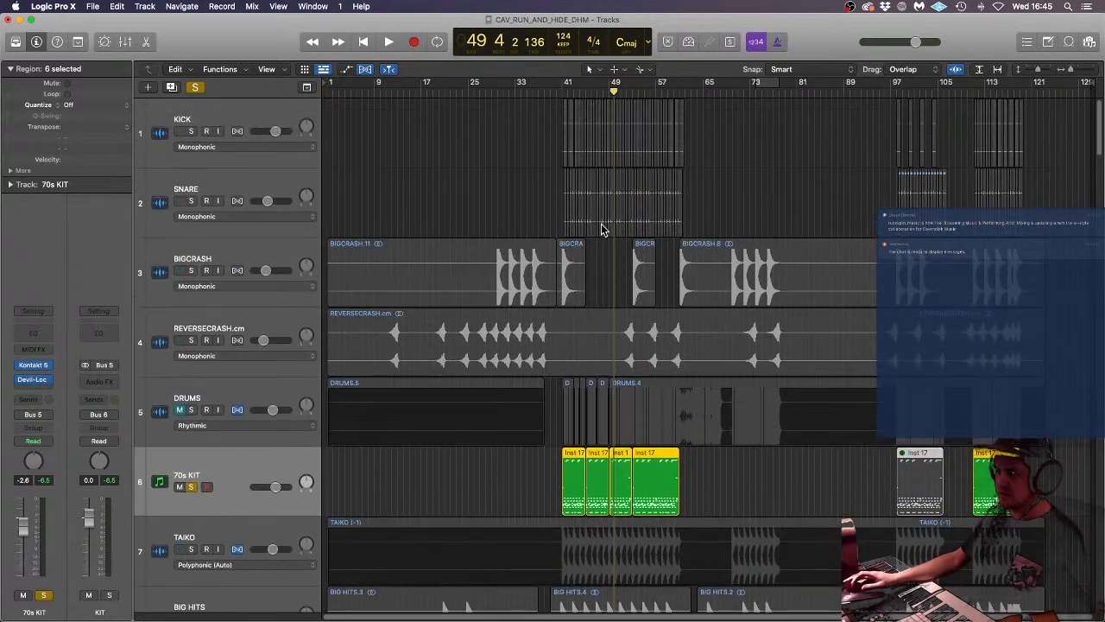
click(191, 131)
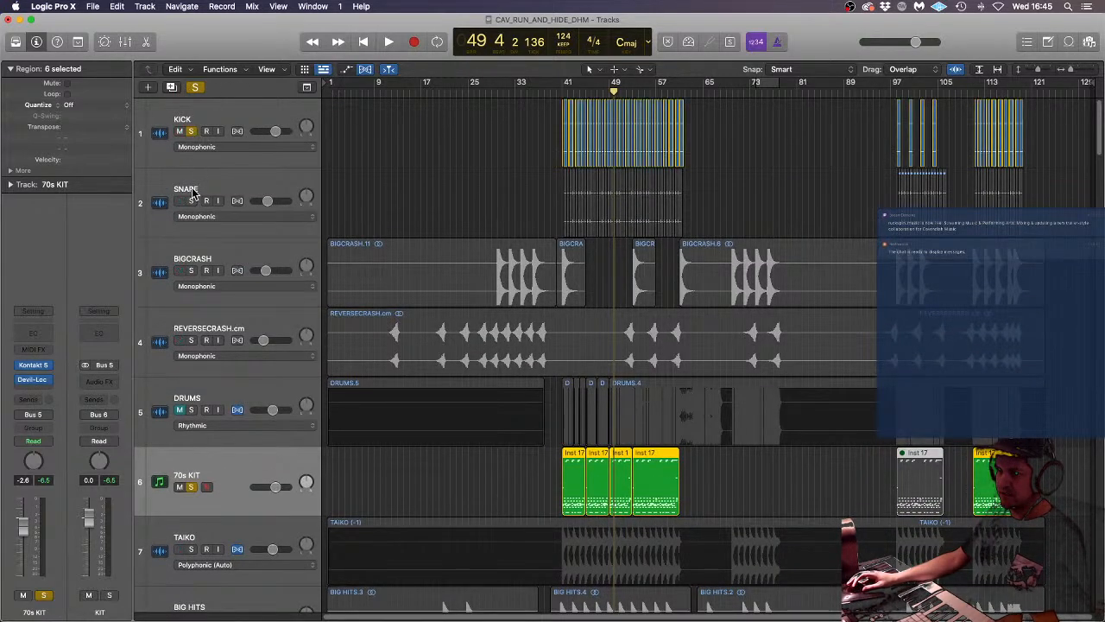
click(192, 200)
drag(562, 84, 611, 80)
key(space)
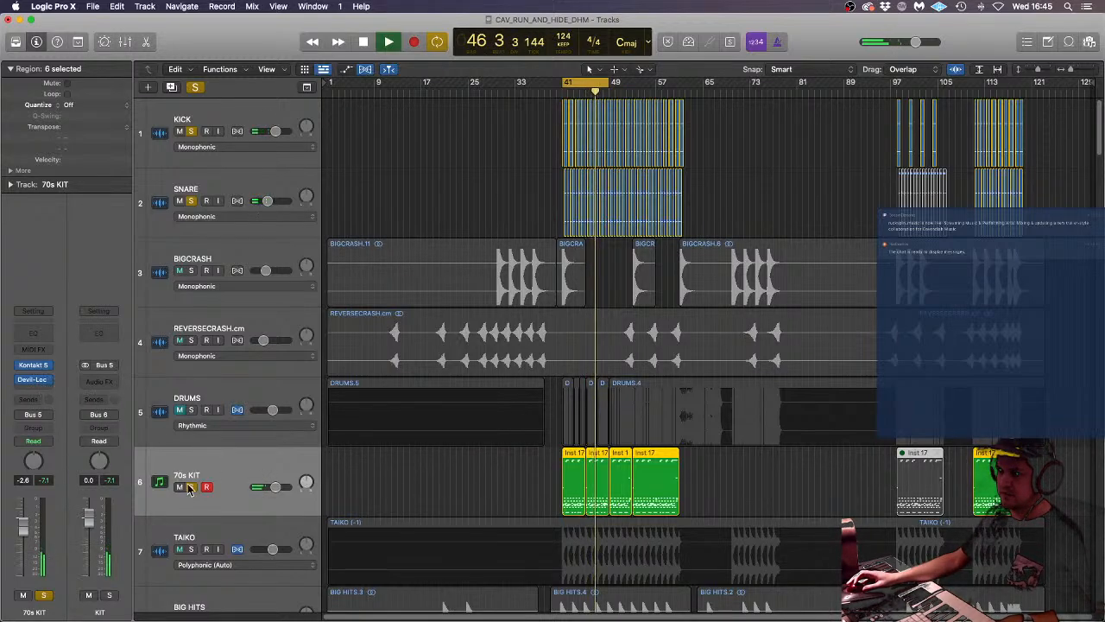
key(space)
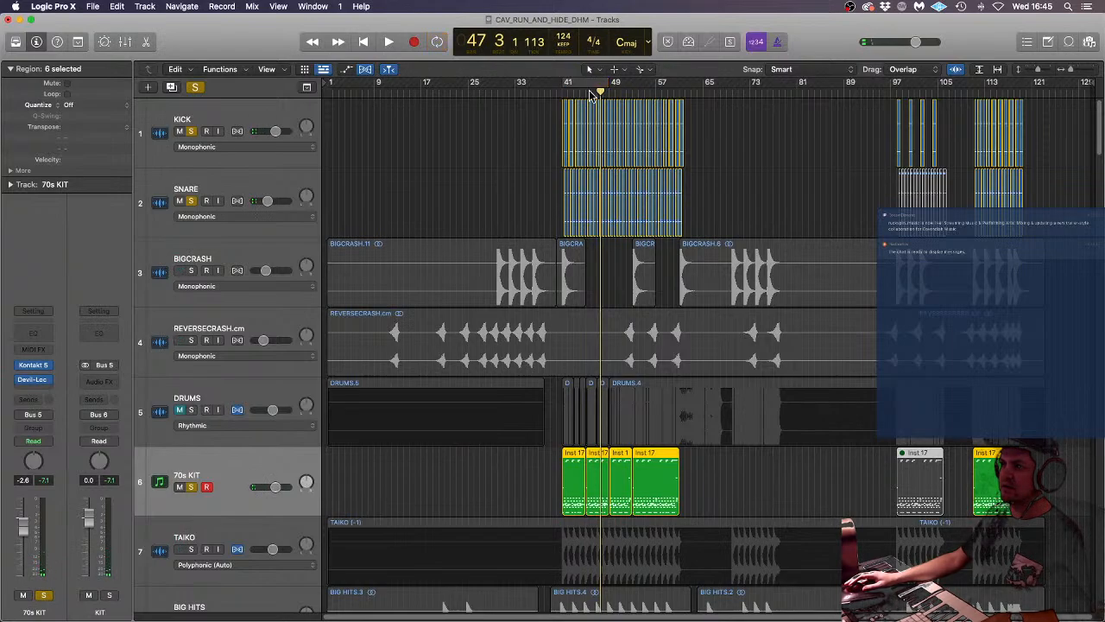
- Clear all track solos, deselect the regions and return the playhead to the start of the project
click(195, 89)
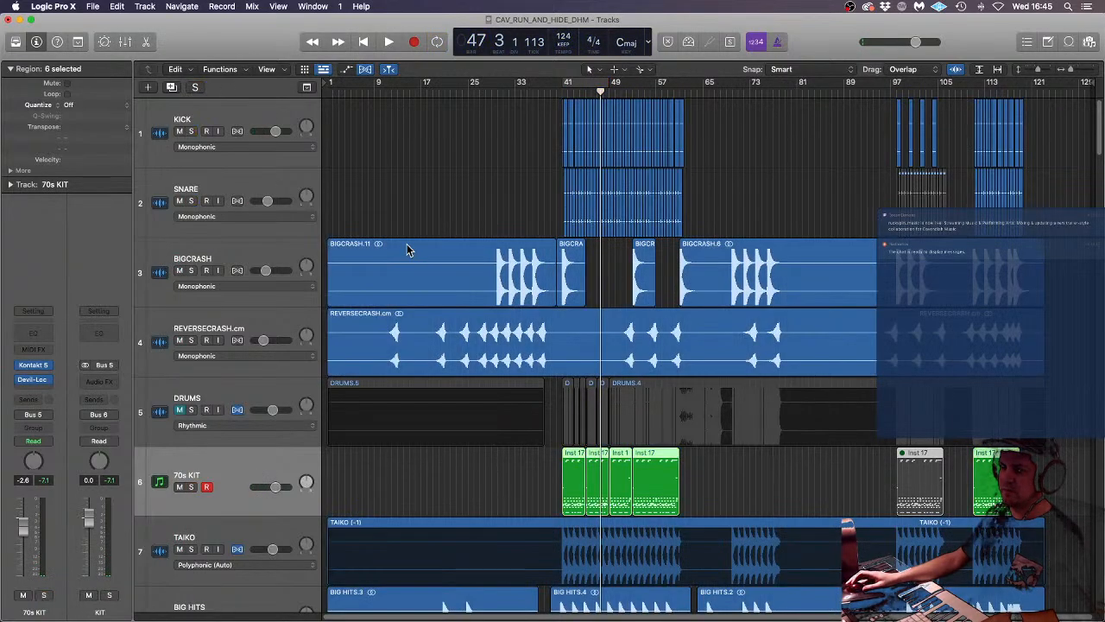
click(456, 171)
scroll(455, 171, down, 5)
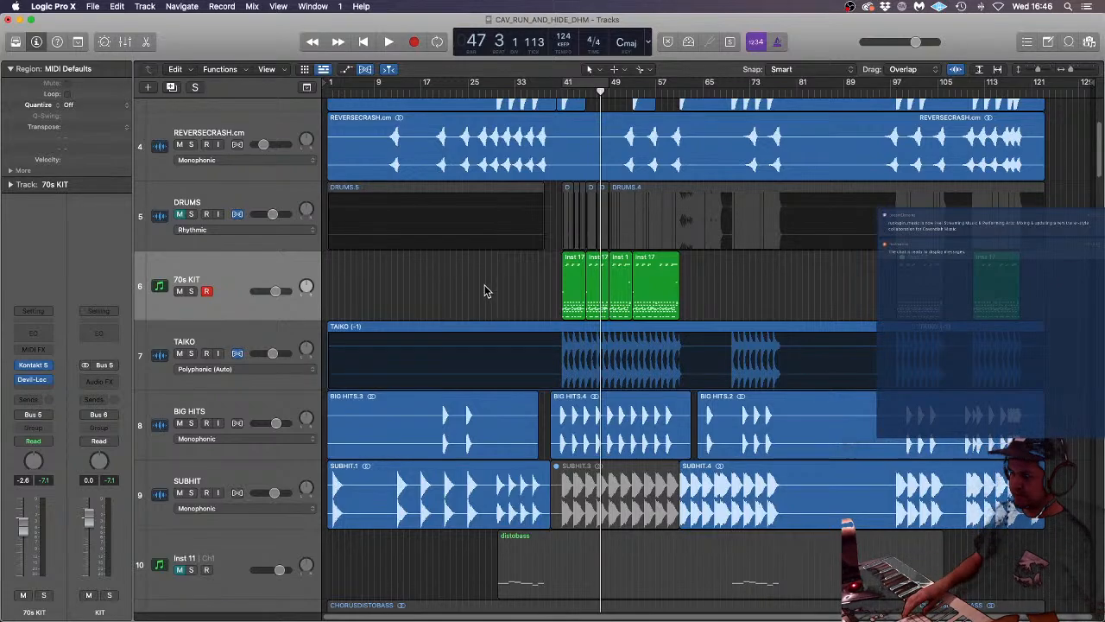
key(Return)
- Reduce the track height and delete the silent DRUMS.5 region at the start of the DRUMS track
scroll(461, 245, down, 10)
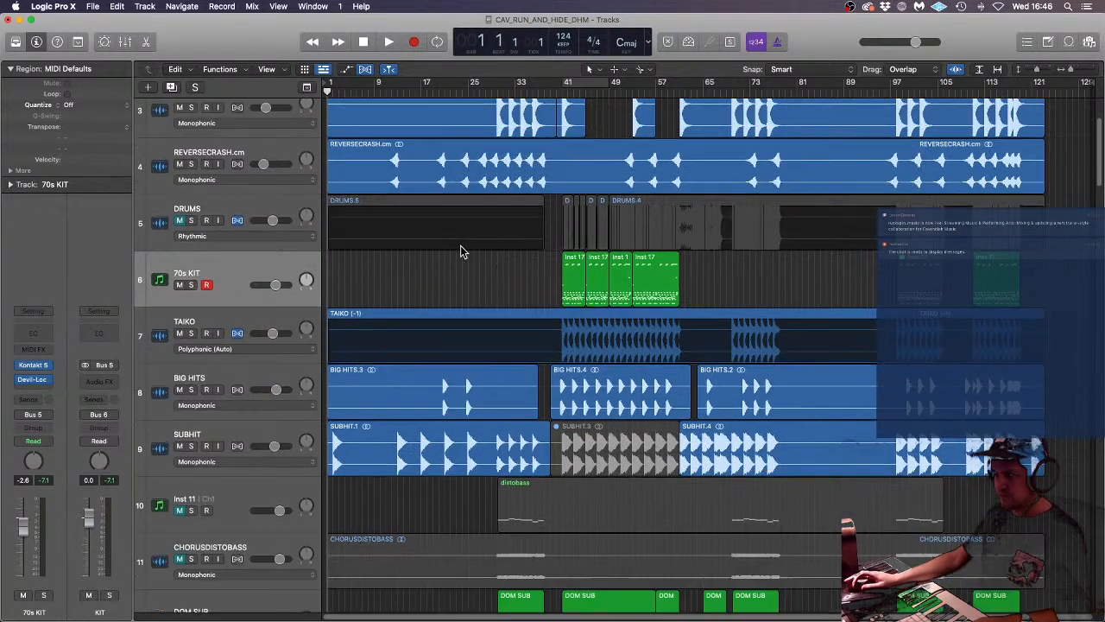
scroll(461, 247, up, 10)
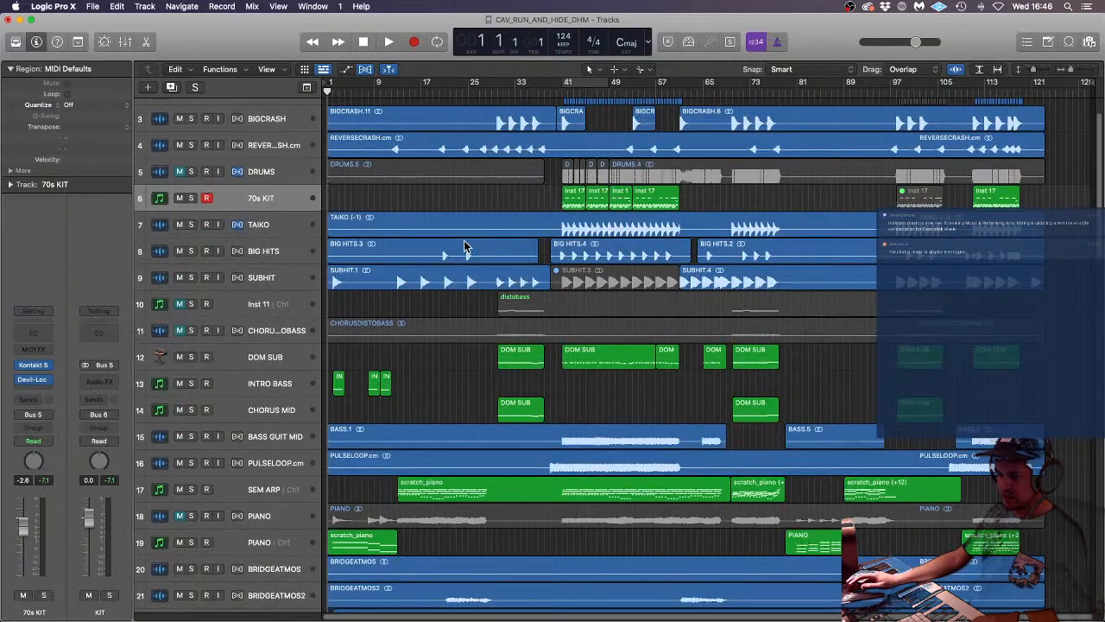
scroll(463, 248, down, 3)
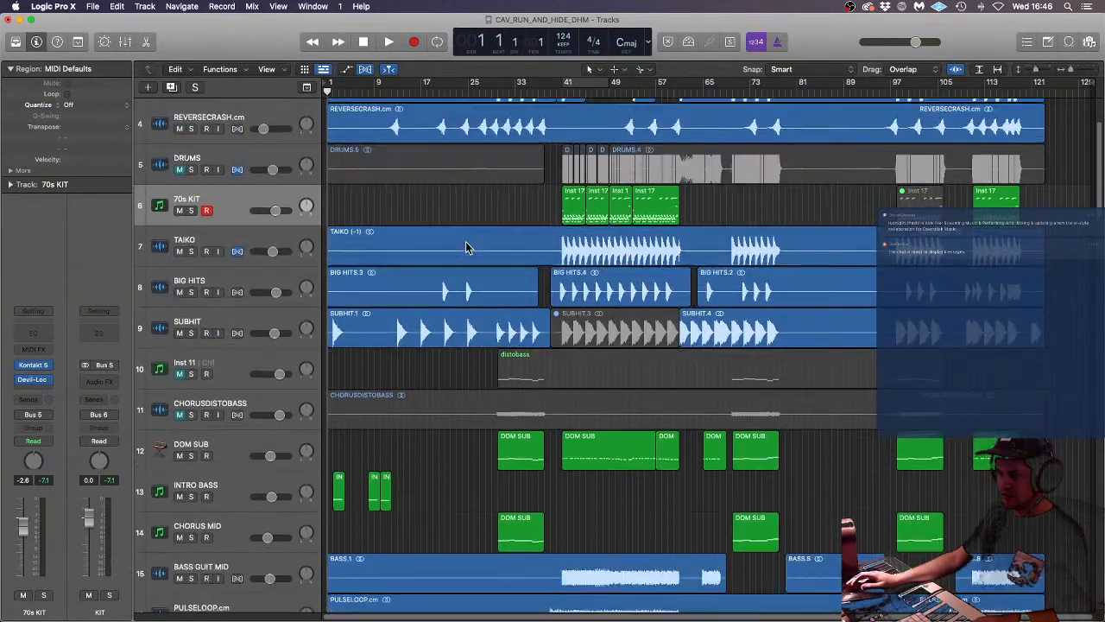
click(503, 174)
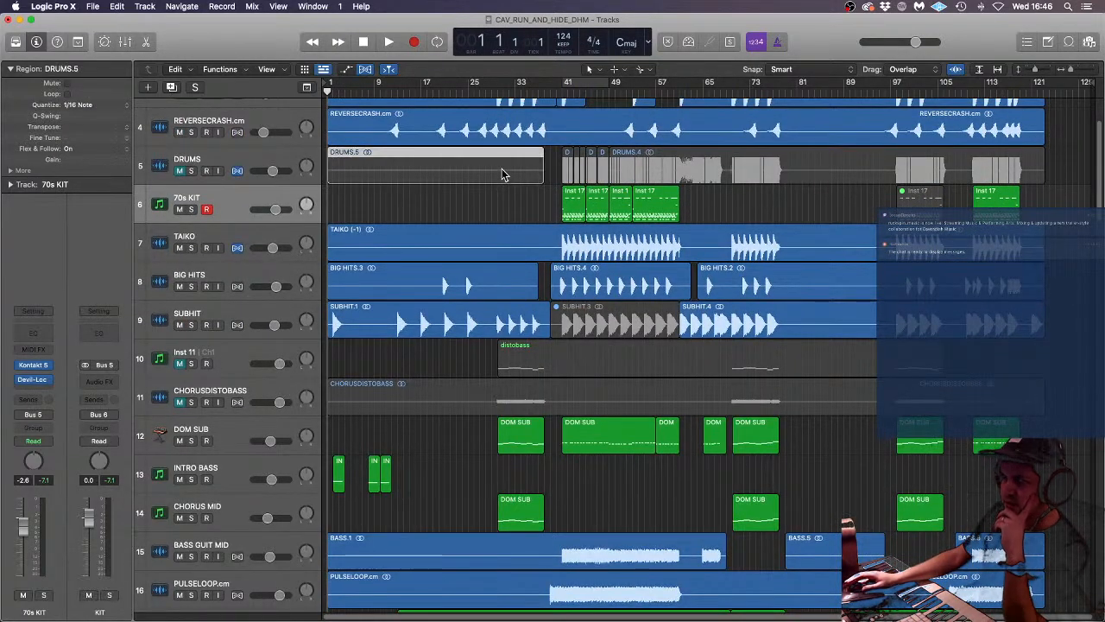
key(Delete)
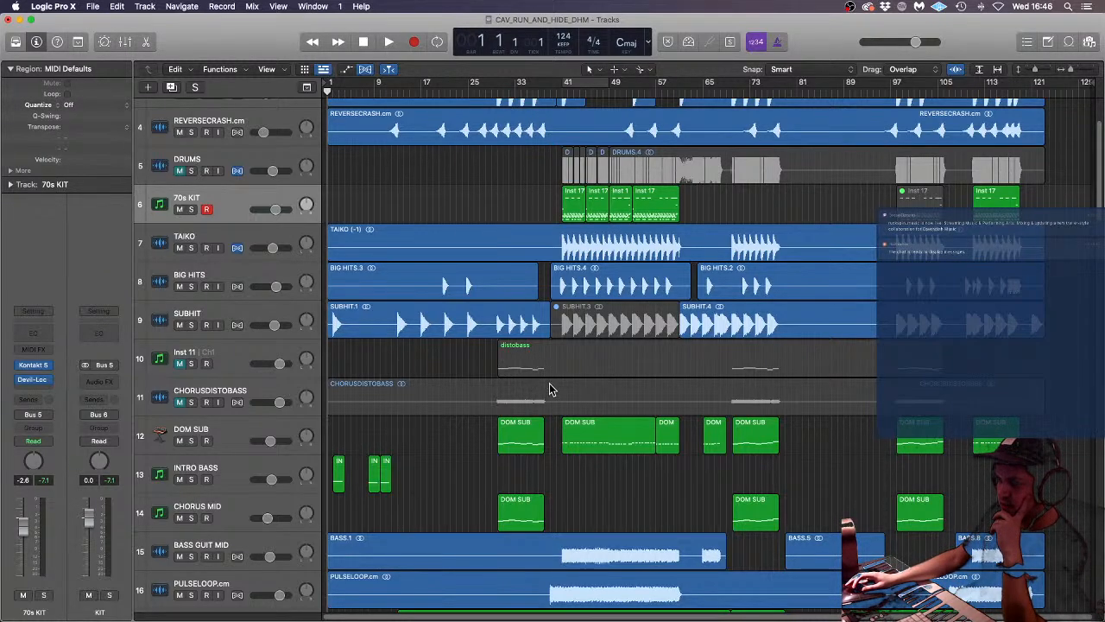
scroll(522, 371, down, 8)
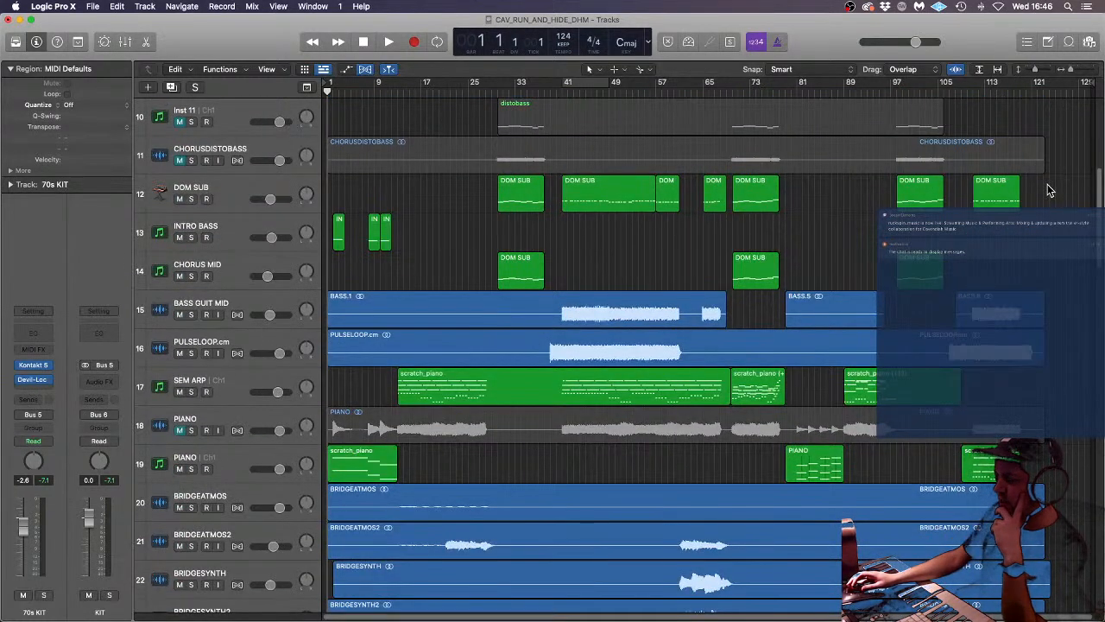
click(1050, 42)
click(1050, 43)
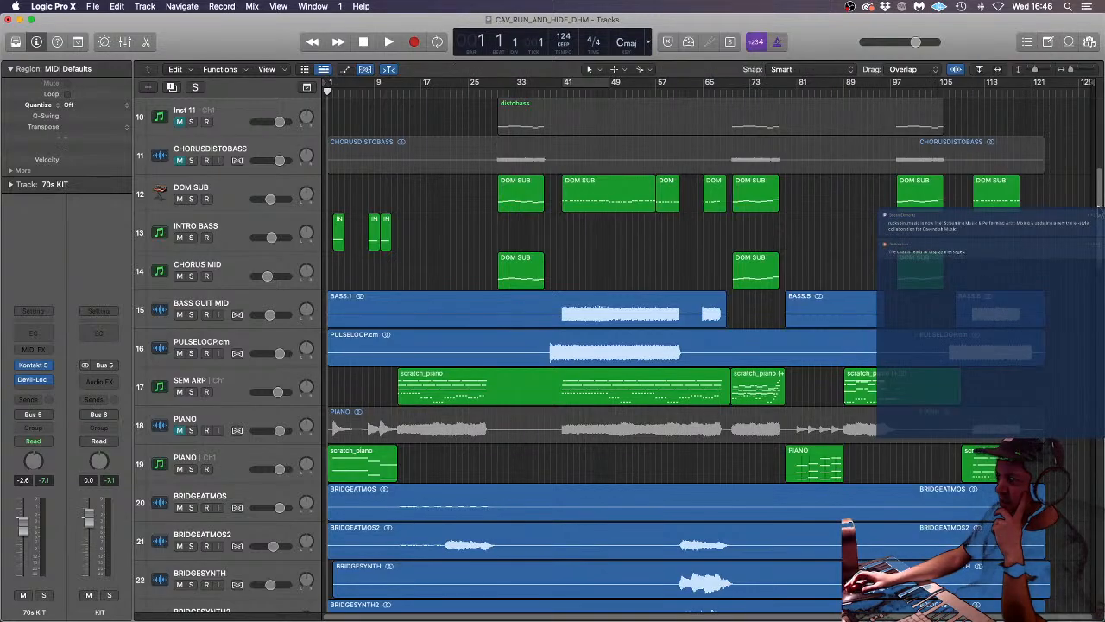
- Look over the arrangement, solo the SHORTSTRINGS_LOW track and play it from about bar 51
scroll(1092, 389, down, 15)
drag(1092, 389, 1092, 418)
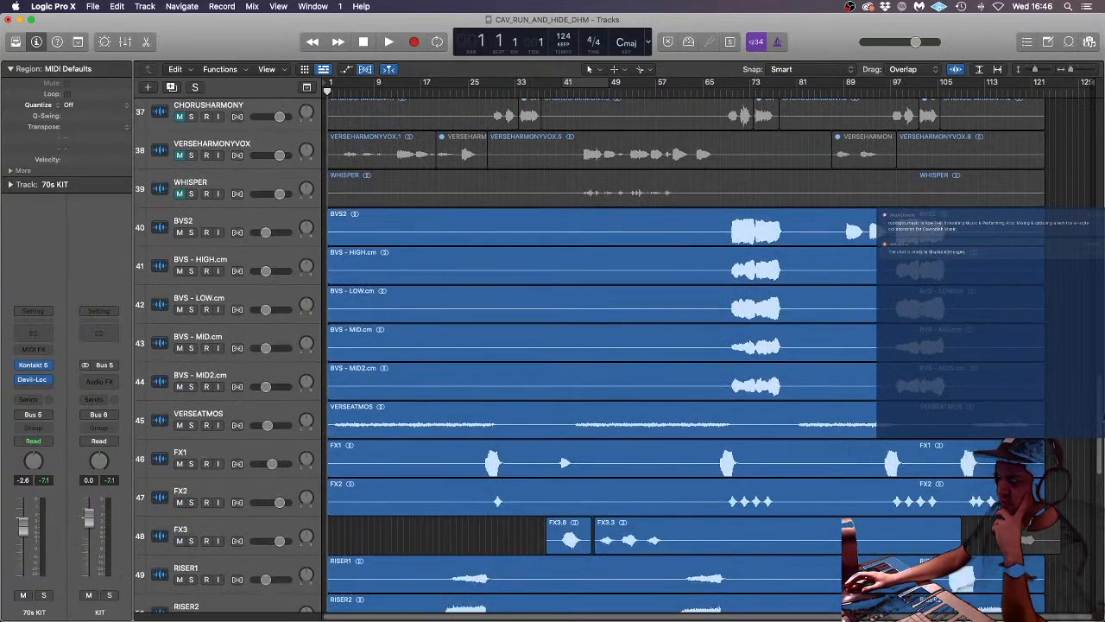
scroll(687, 356, down, 15)
drag(1094, 566, 998, 141)
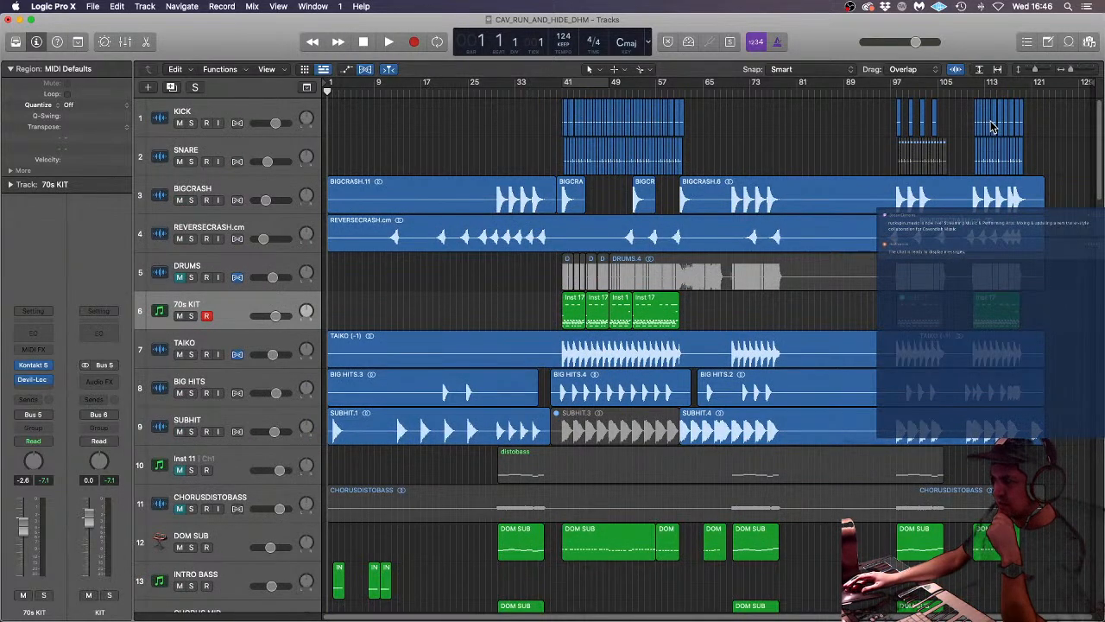
drag(991, 127, 1021, 333)
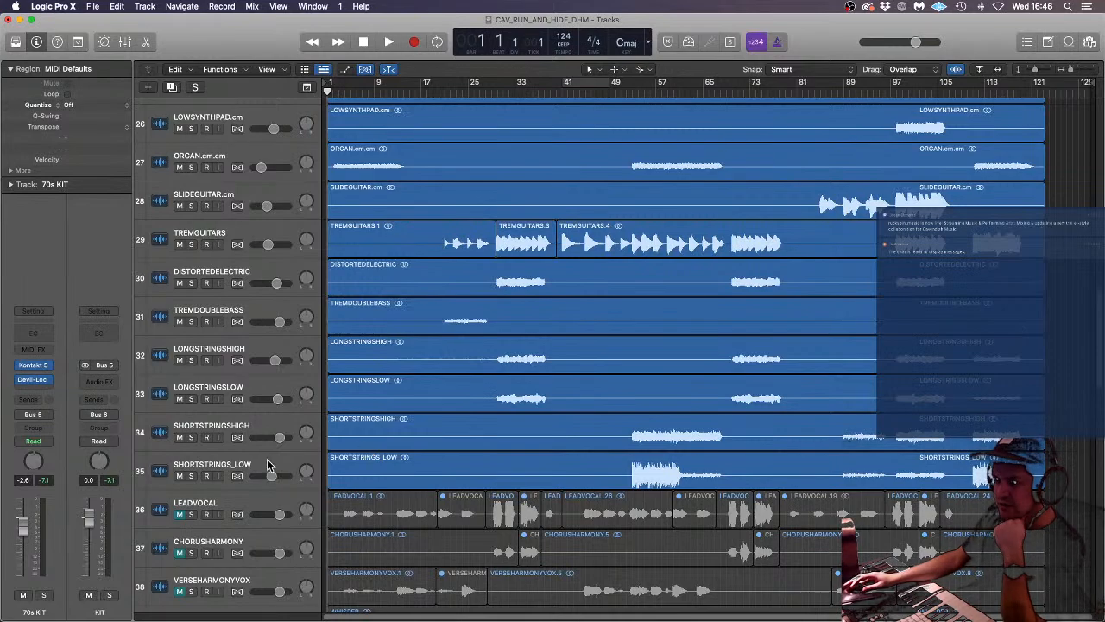
click(191, 475)
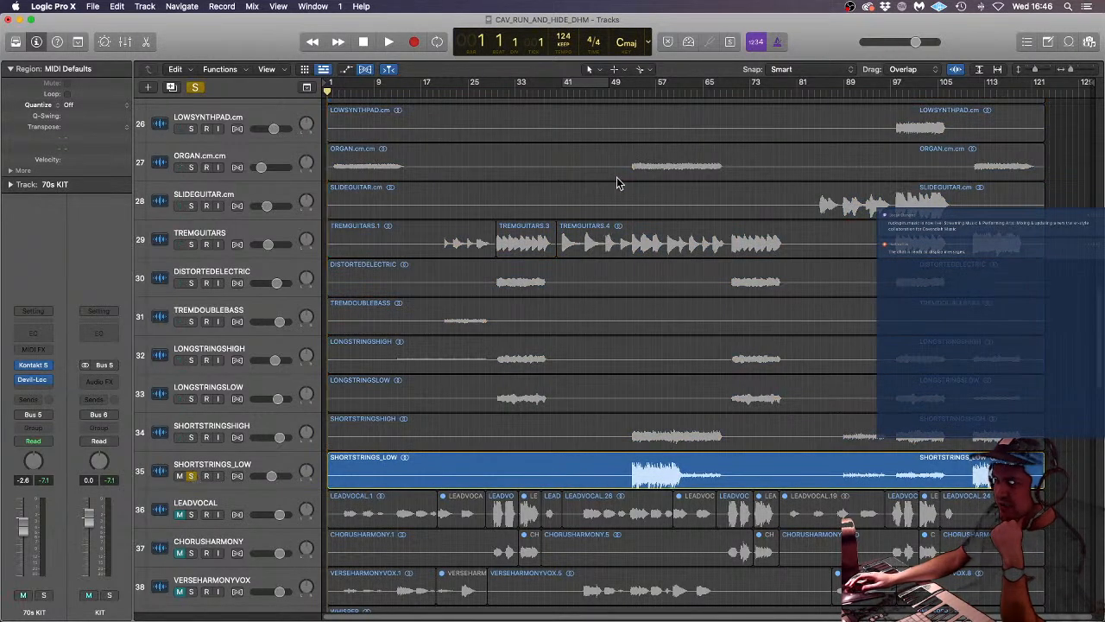
click(623, 93)
key(space)
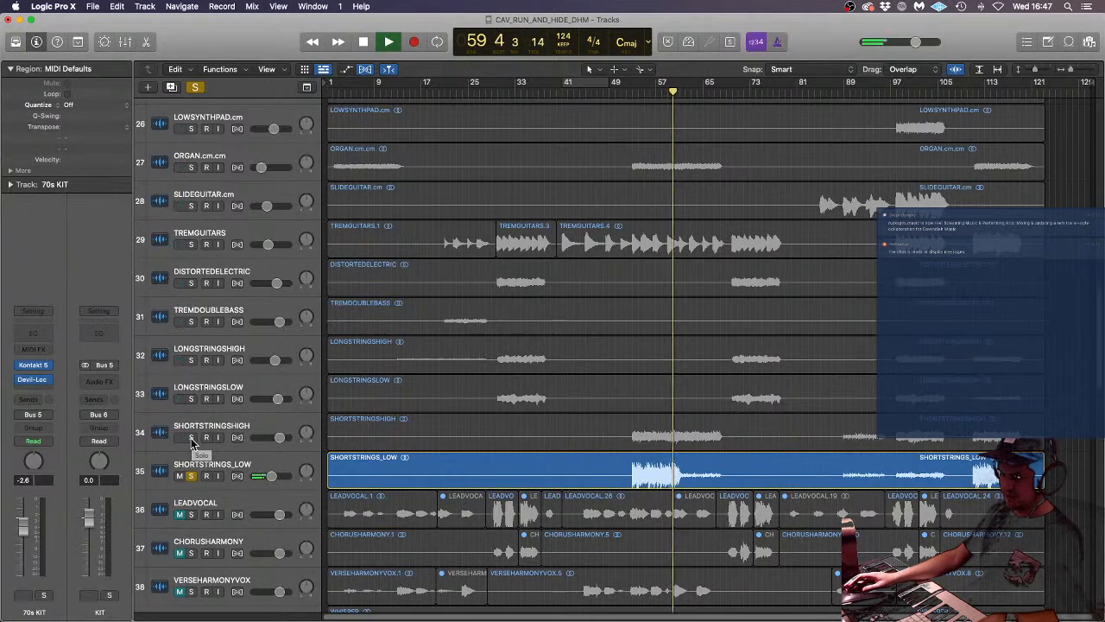
- Switch the solo to SHORTSTRINGSHIGH to hear it alone, stop playback and clear the solo
click(191, 438)
click(191, 477)
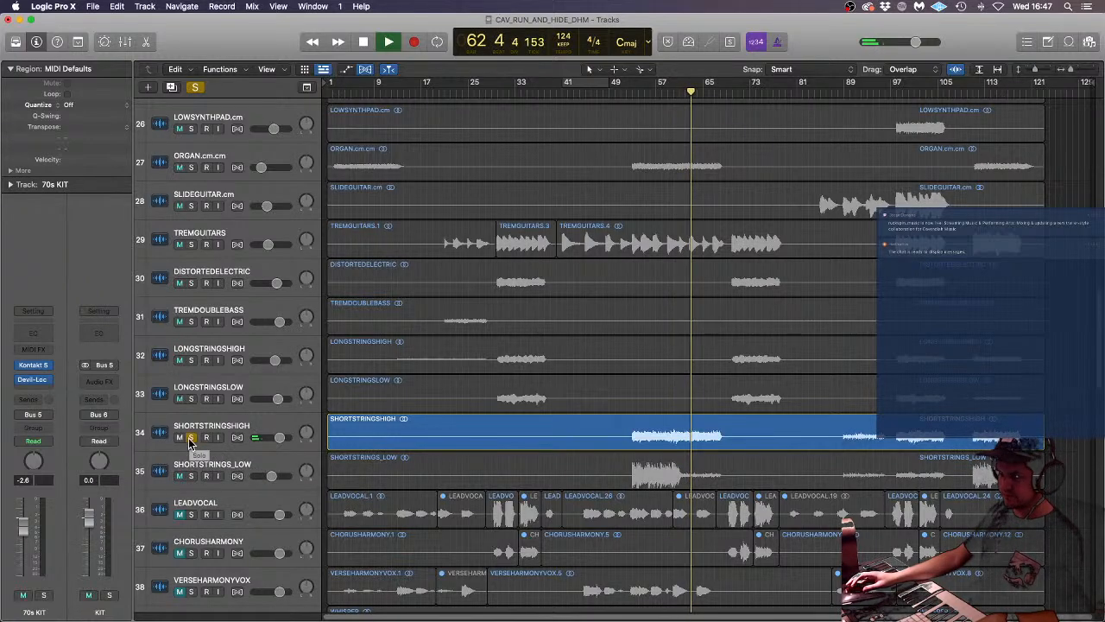
key(space)
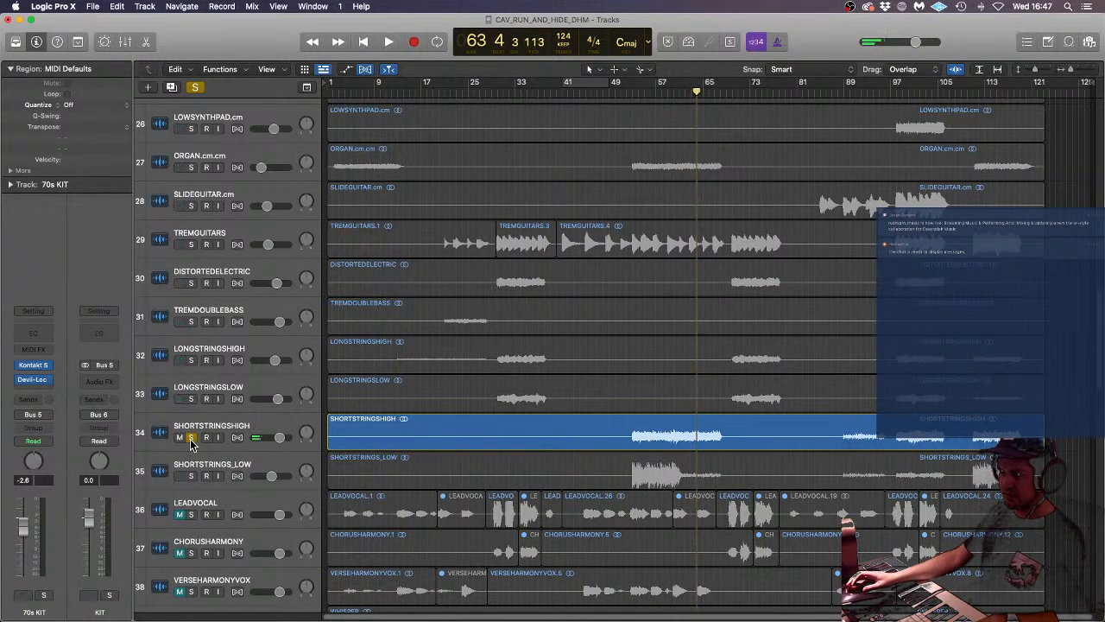
click(192, 438)
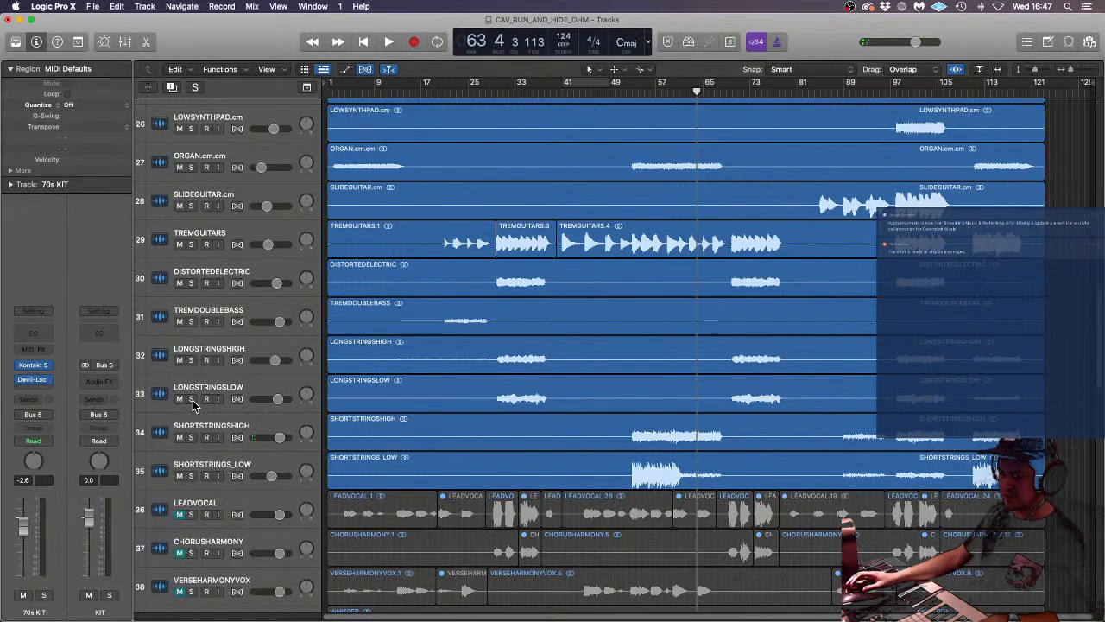
- Solo LONGSTRINGSLOW, listen to it from just before bar 30 and remove the solo
click(192, 399)
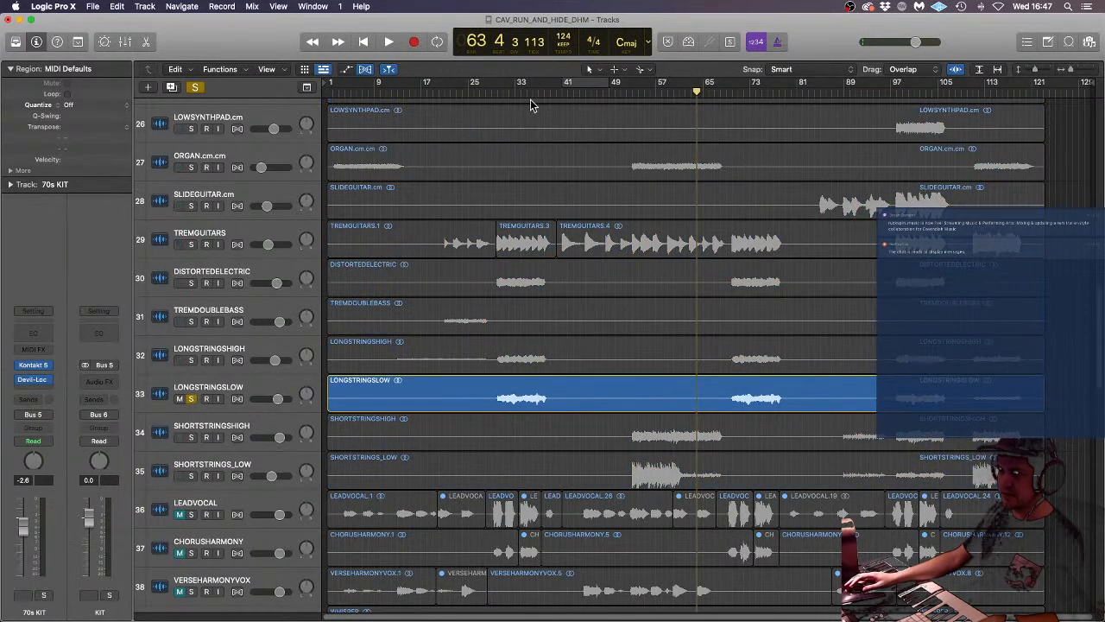
click(491, 91)
key(space)
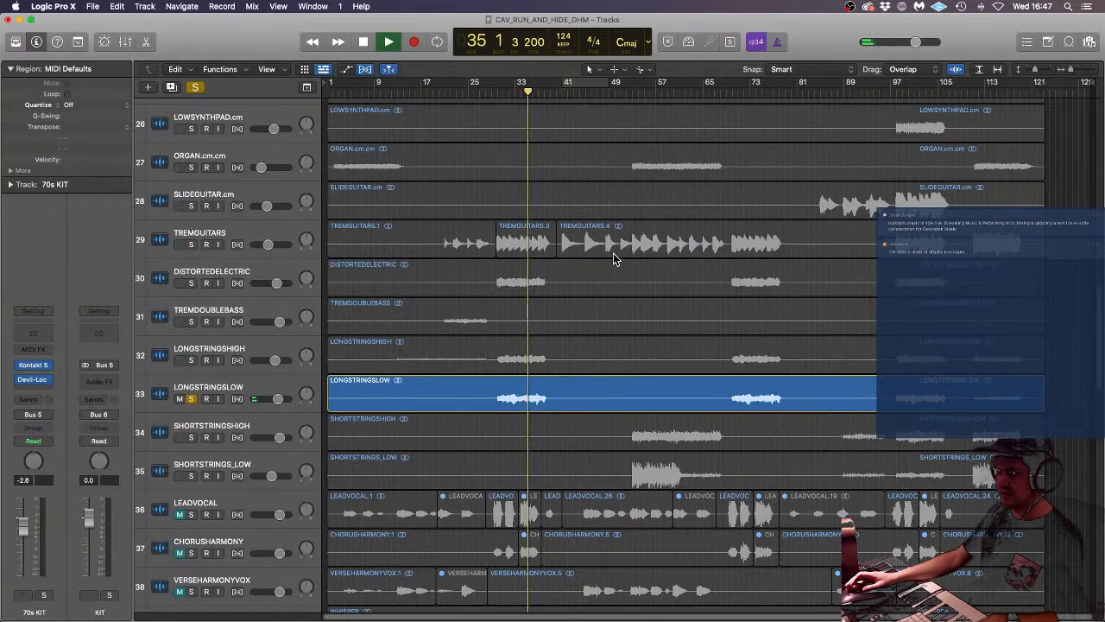
key(space)
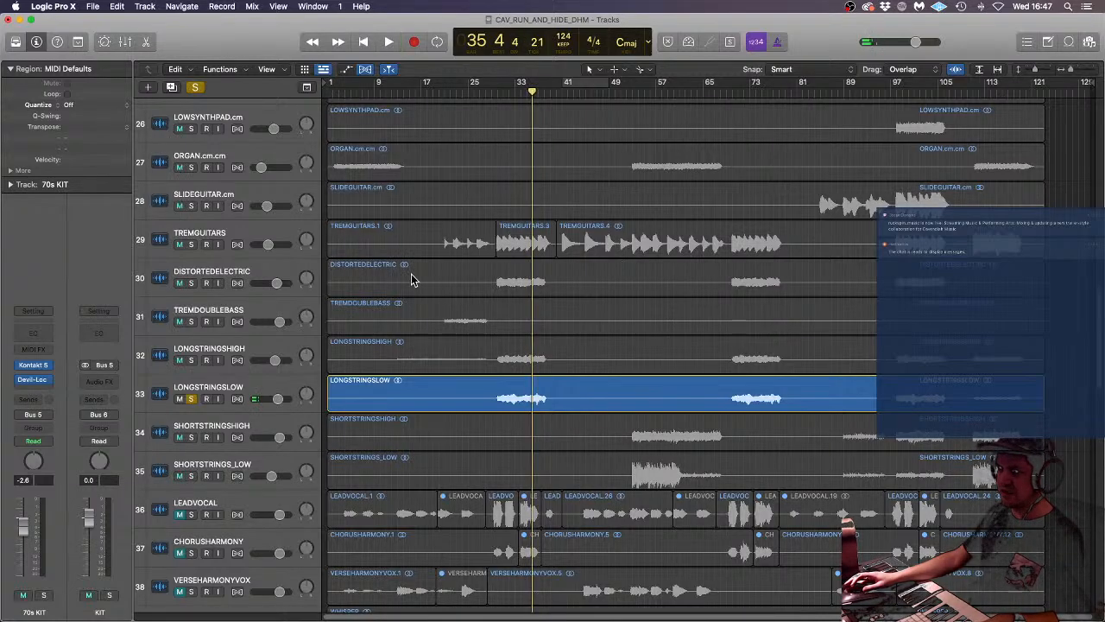
click(193, 400)
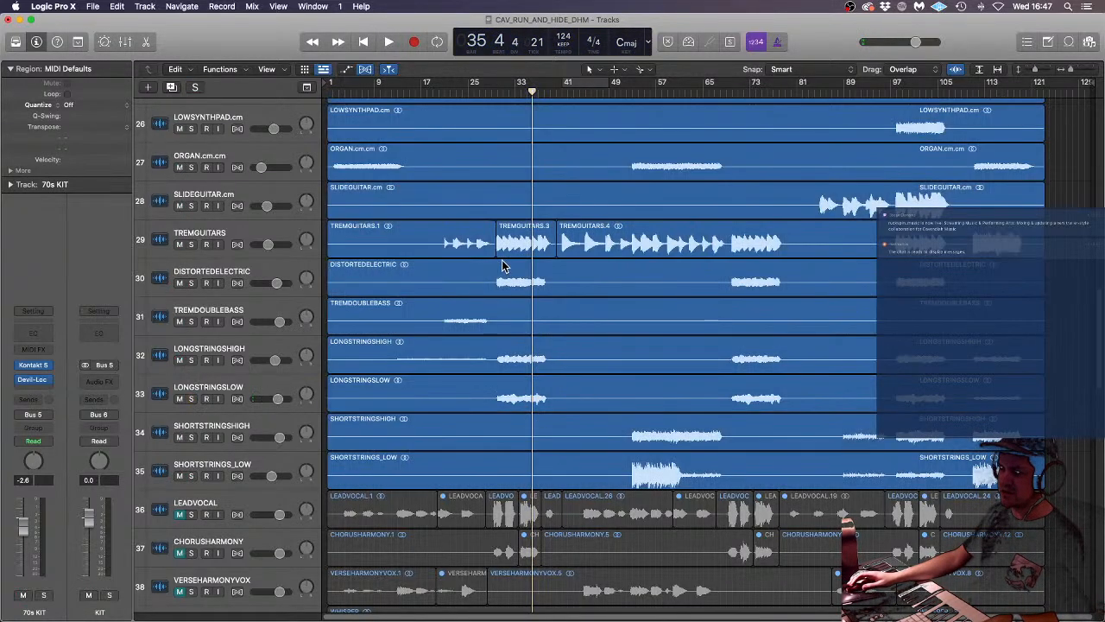
- Place the playhead at bar 30 and solo the CHORUSDISTOBASS track
scroll(510, 268, up, 3)
scroll(510, 272, down, 15)
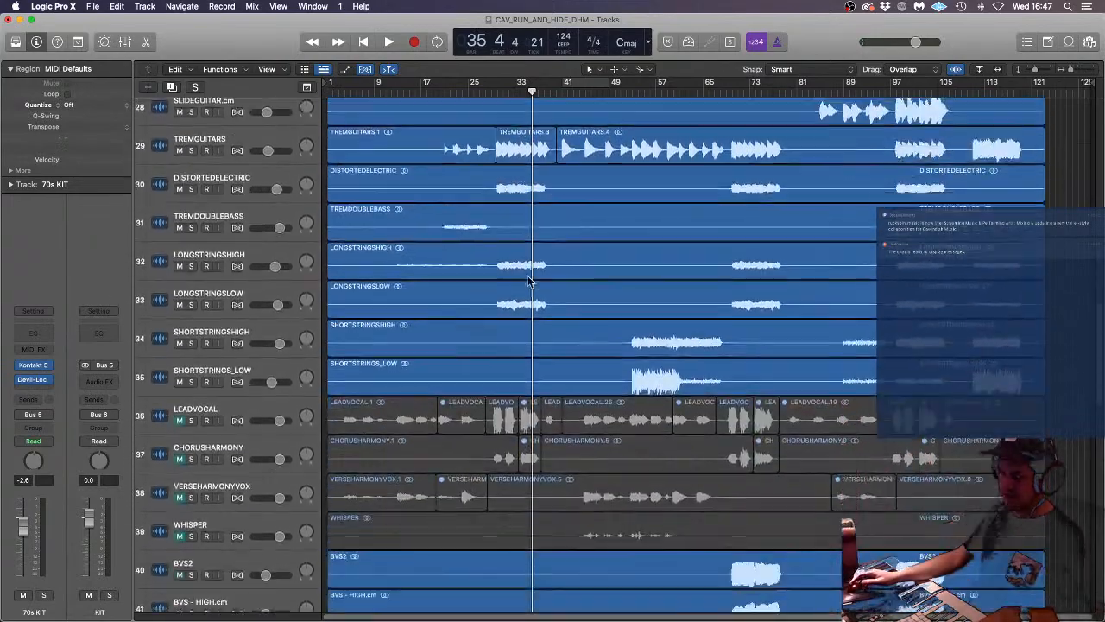
scroll(501, 277, up, 20)
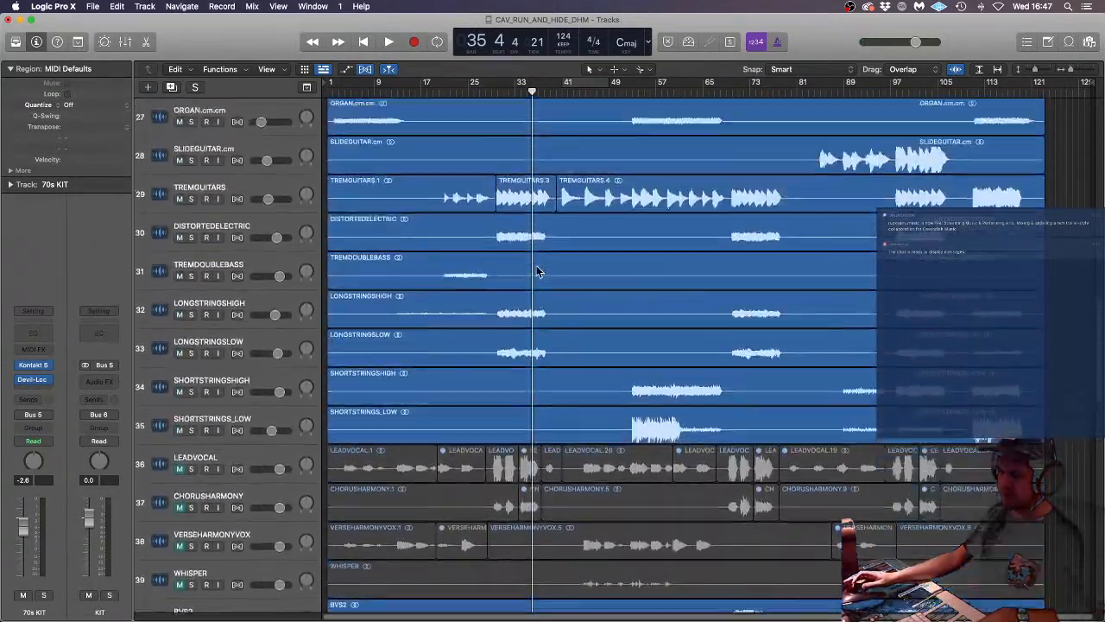
scroll(531, 276, up, 10)
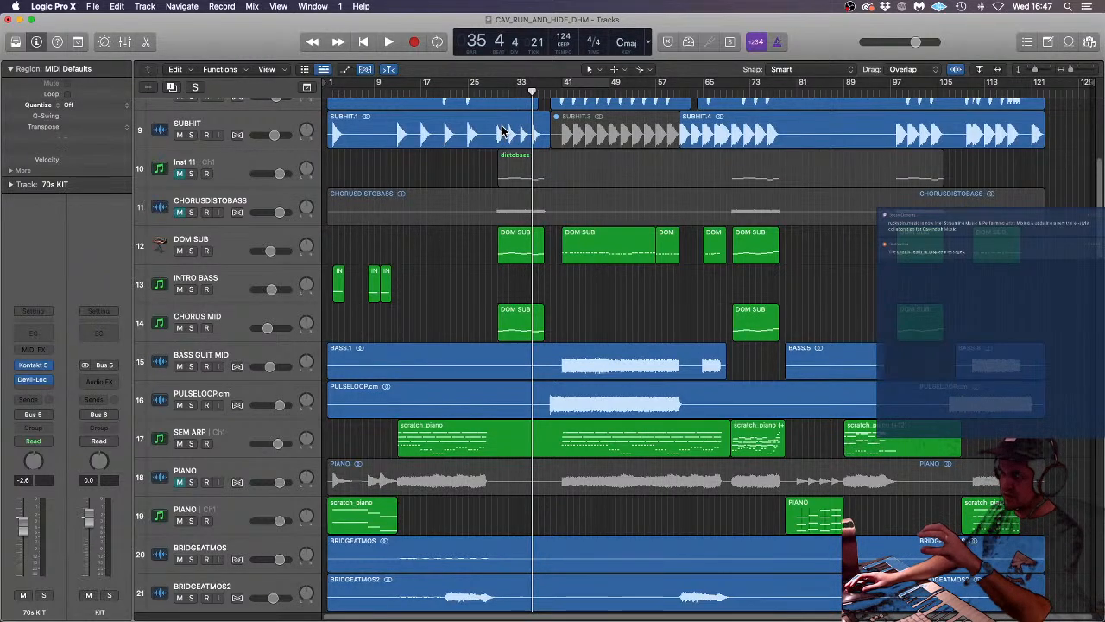
click(496, 91)
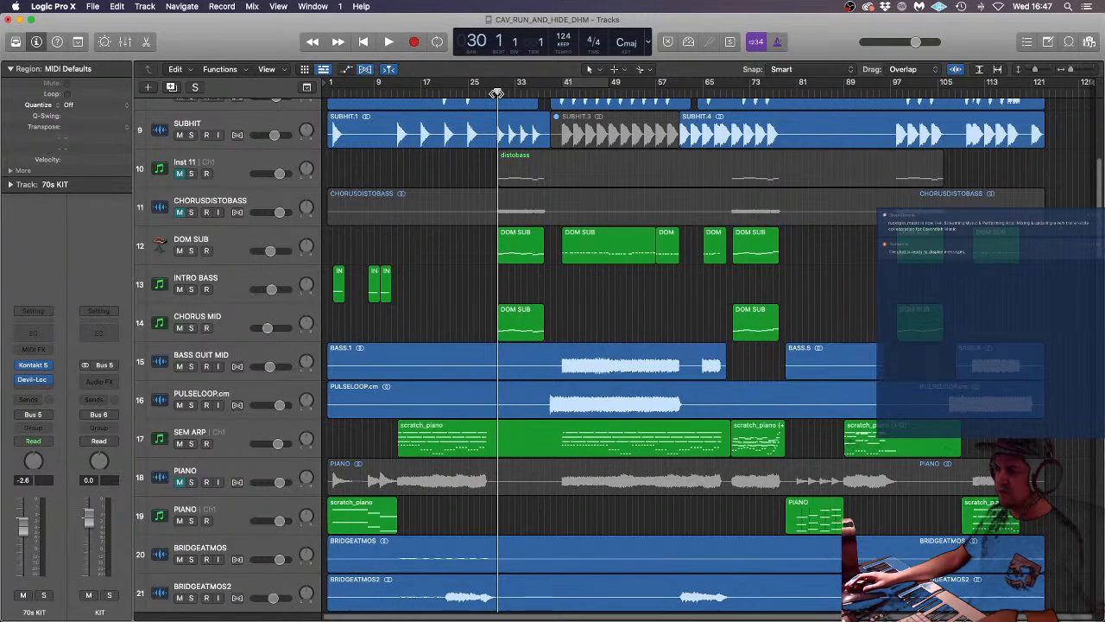
click(191, 212)
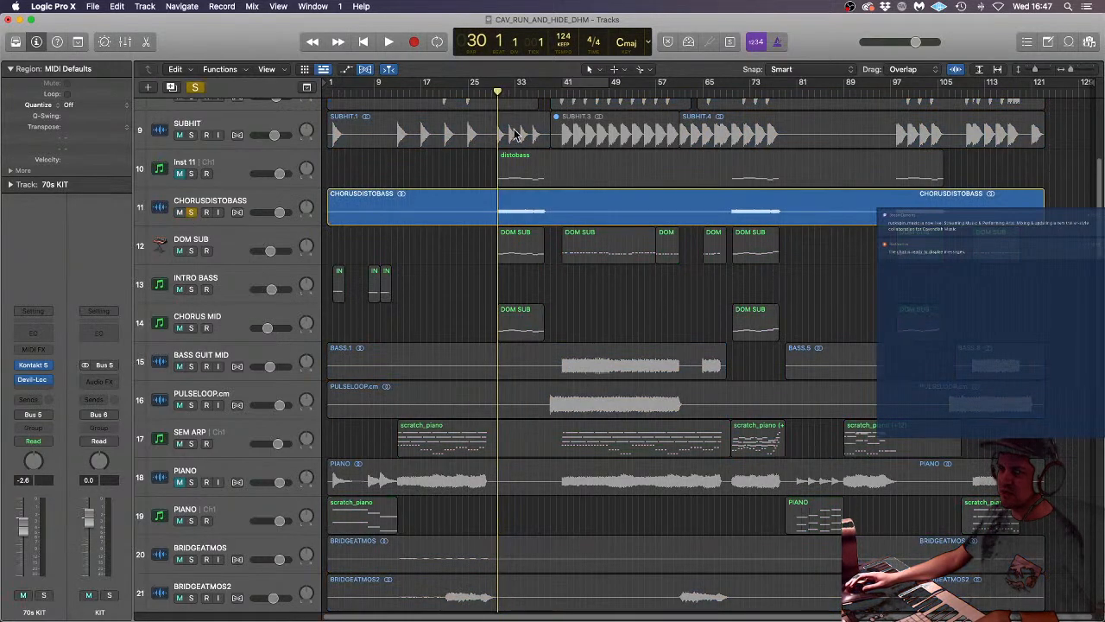
- Bypass all four insert effects on CHORUSDISTOBASS, including Pro-Q3 and Springs, and listen to the dry track from bar 30
click(248, 200)
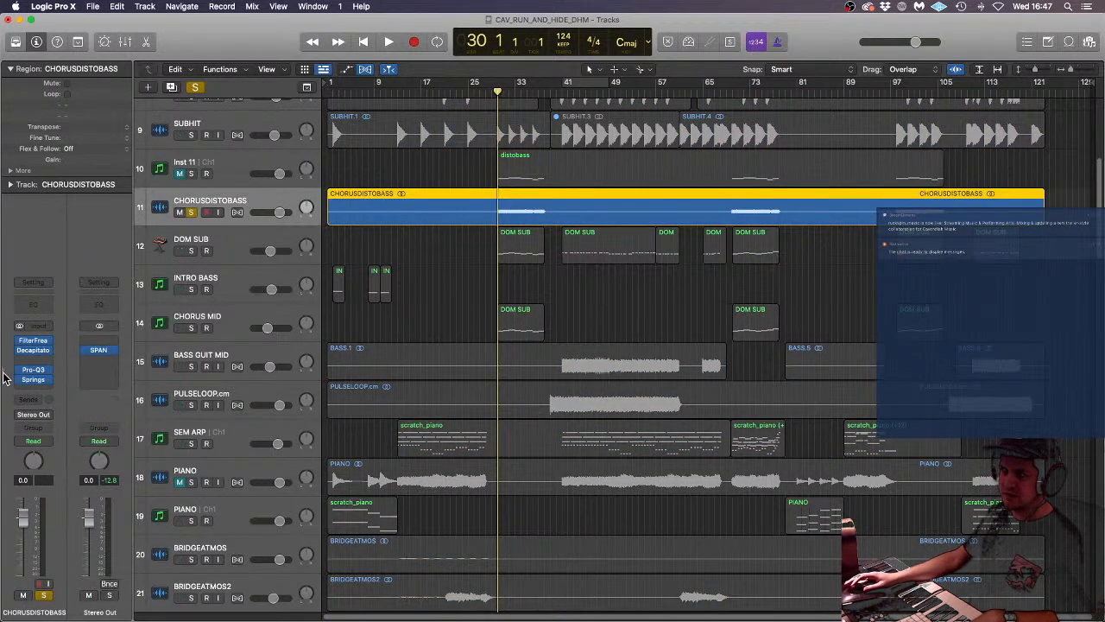
drag(20, 381, 16, 342)
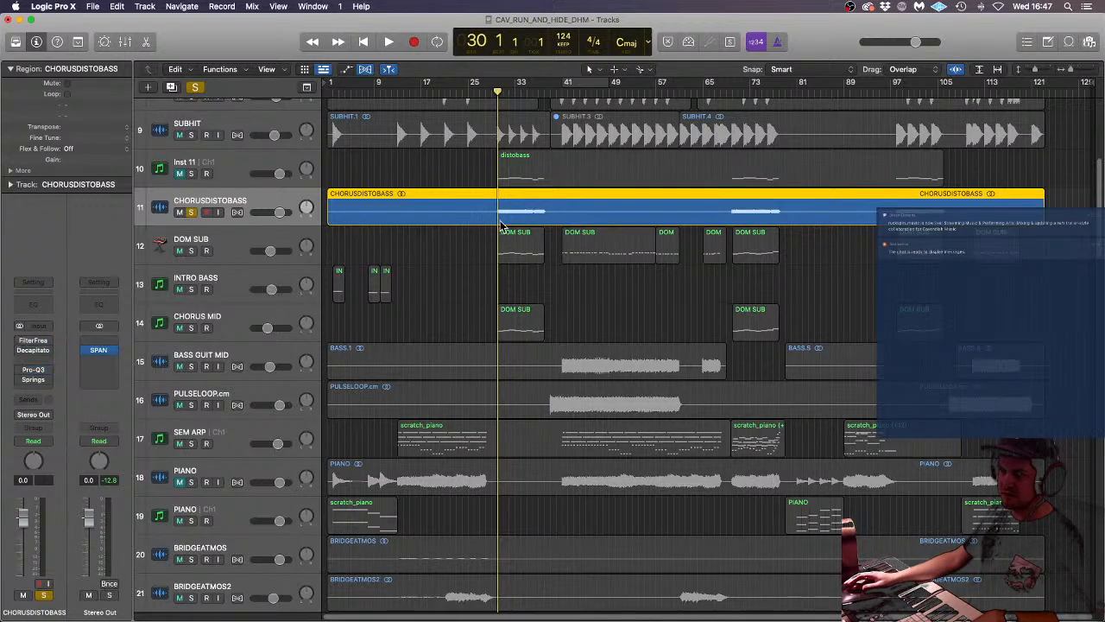
key(space)
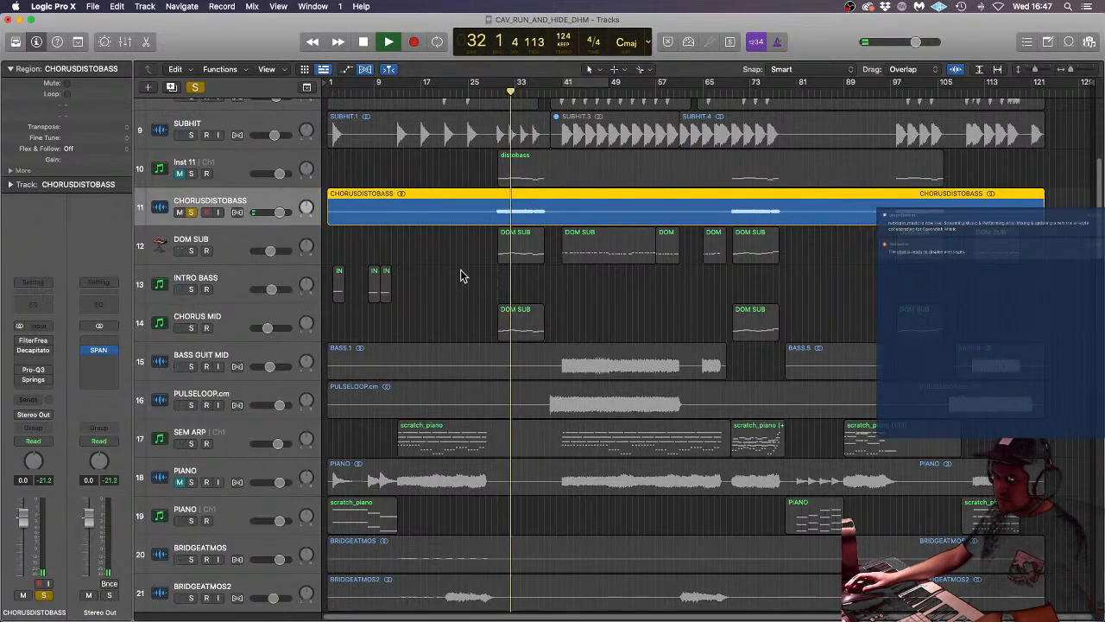
key(space)
- Replace the CHORUSDISTOBASS solo with DOM SUB, INTRO BASS and CHORUS MID and listen to them from bar 30
click(227, 234)
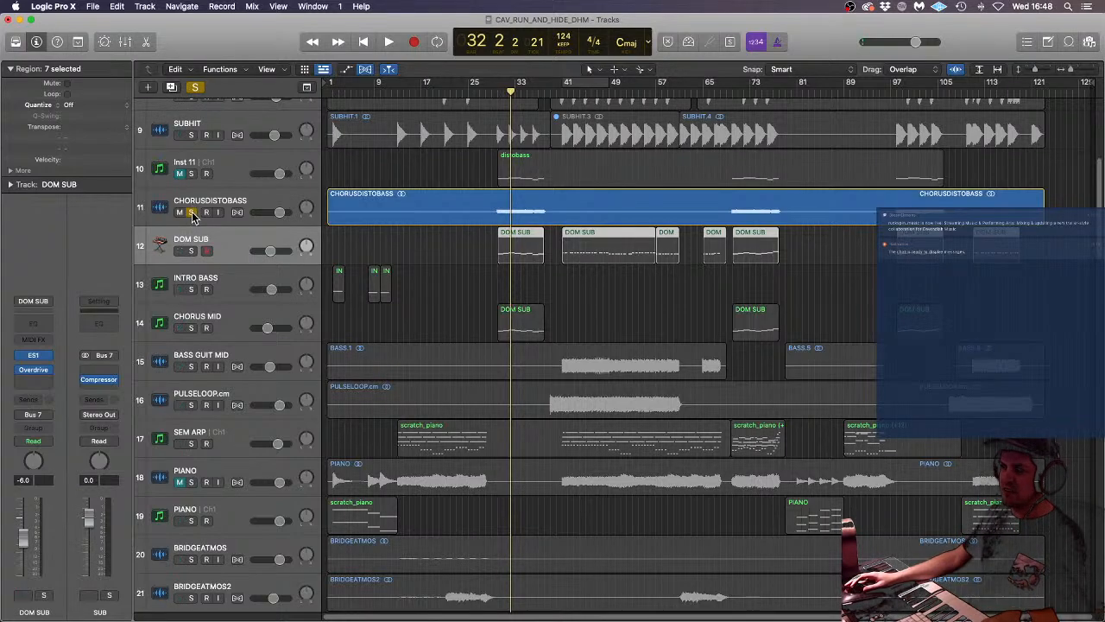
click(192, 213)
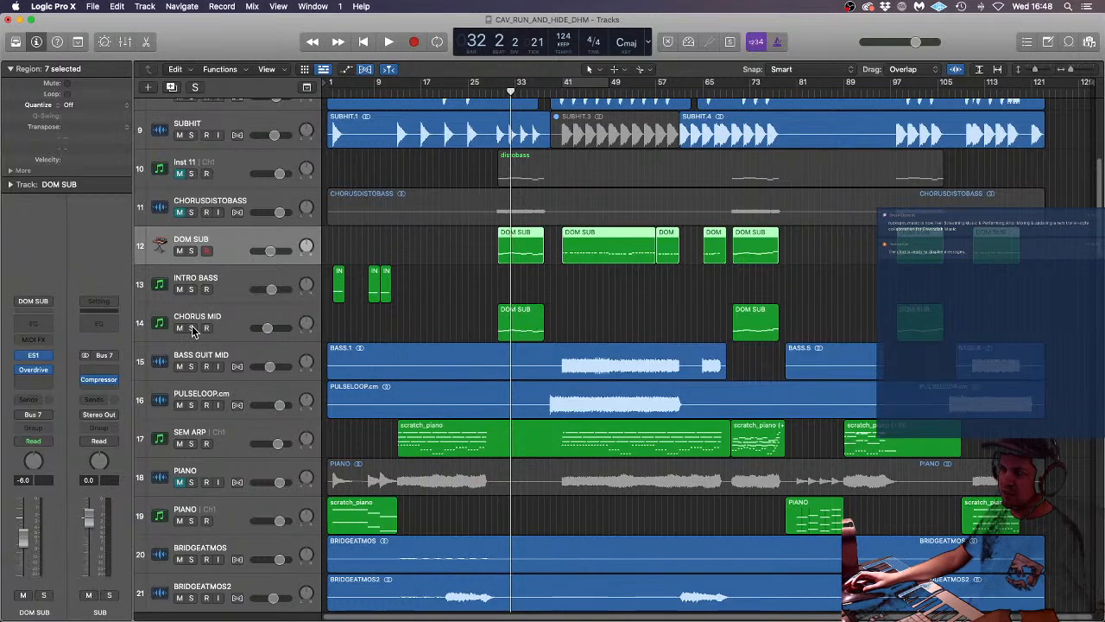
drag(191, 329, 193, 253)
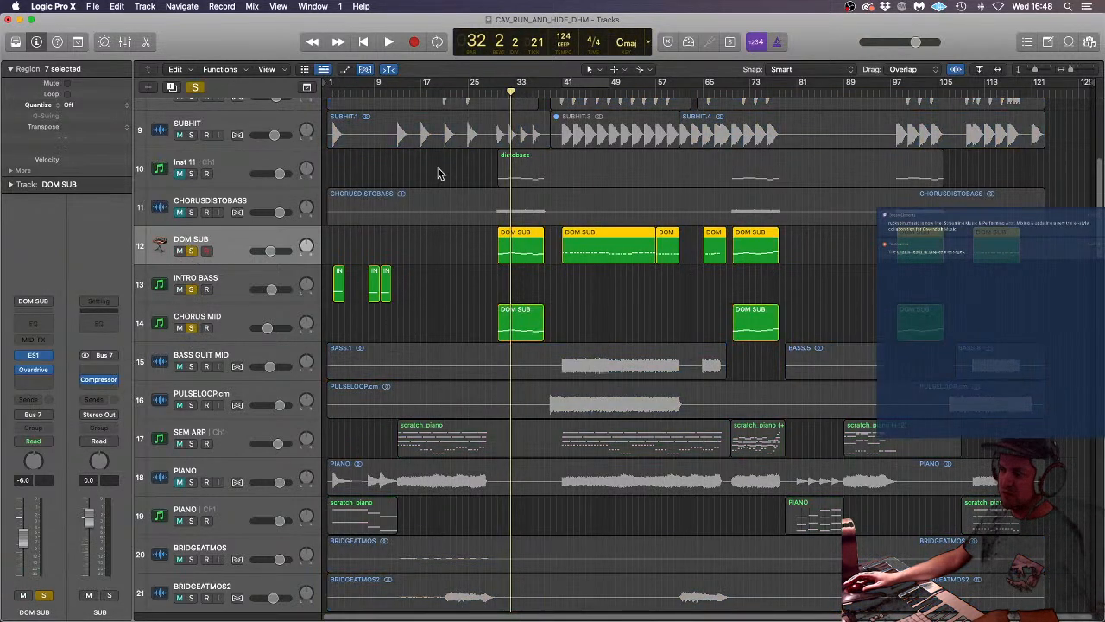
click(497, 92)
key(space)
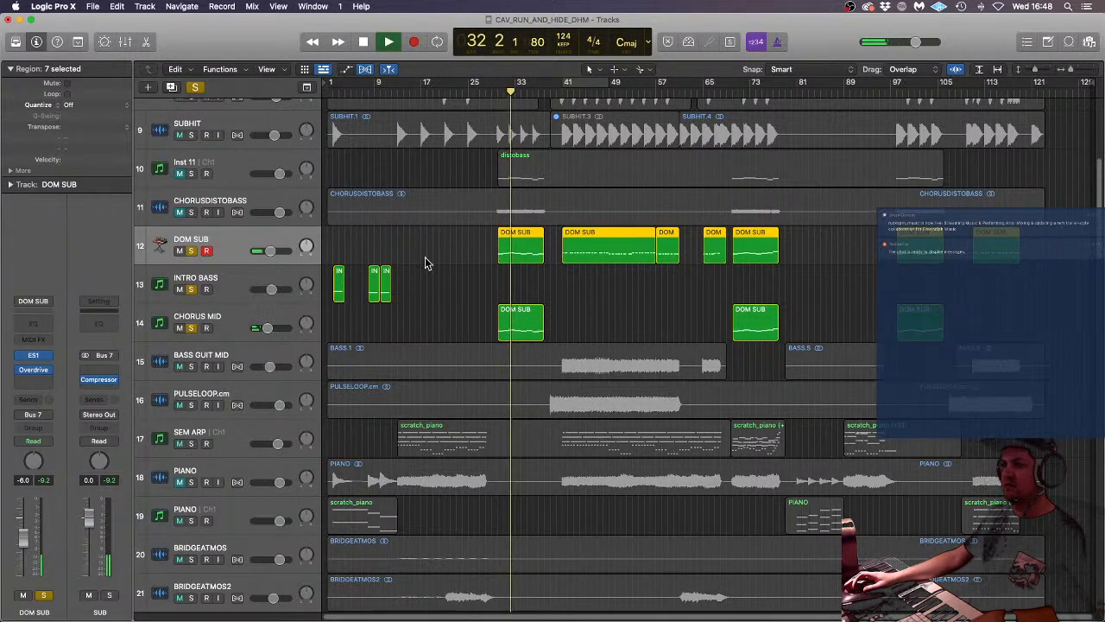
key(space)
- Clear the solos on the three bass tracks, deselect the regions and return the playhead to the project start
click(192, 251)
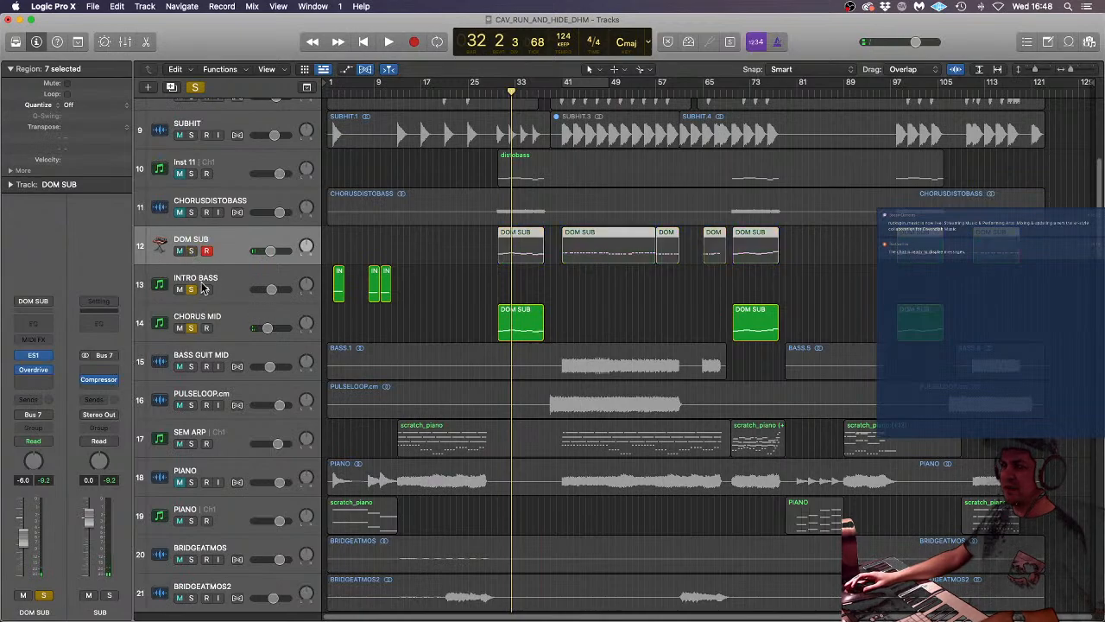
click(530, 289)
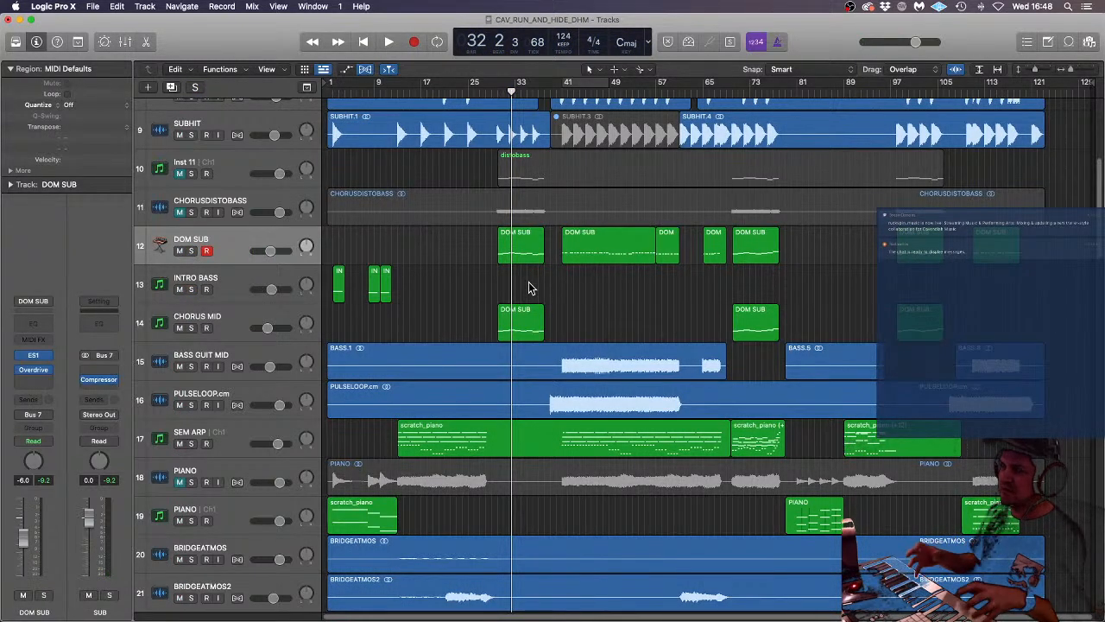
key(Return)
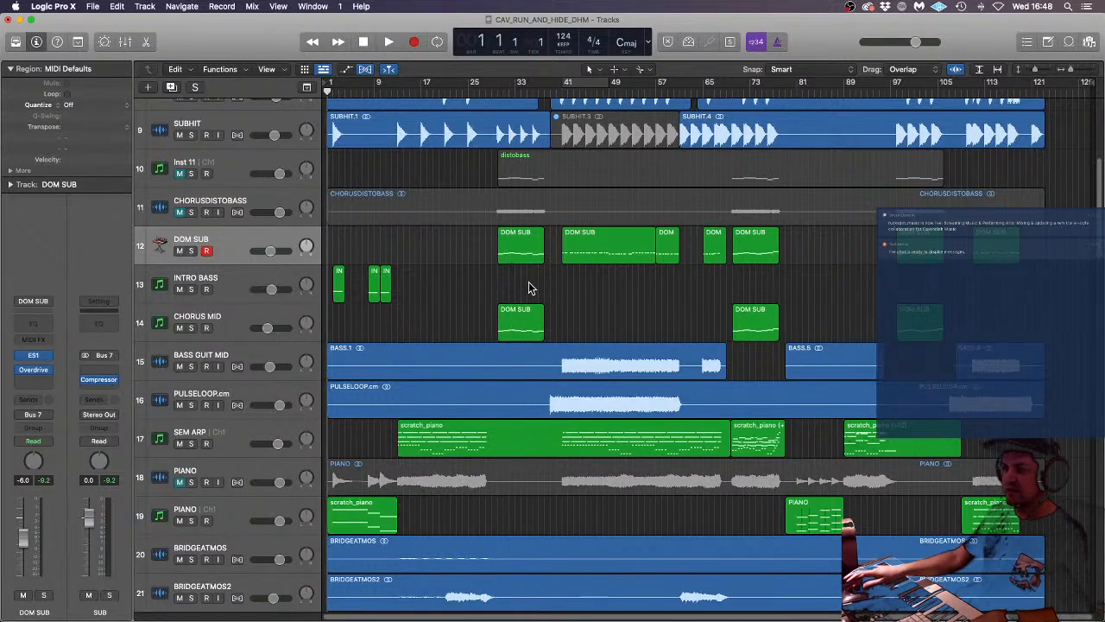
- Solo the muted PIANO audio track, listen to it from about bar 8 and remove the solo
scroll(509, 364, down, 3)
click(385, 384)
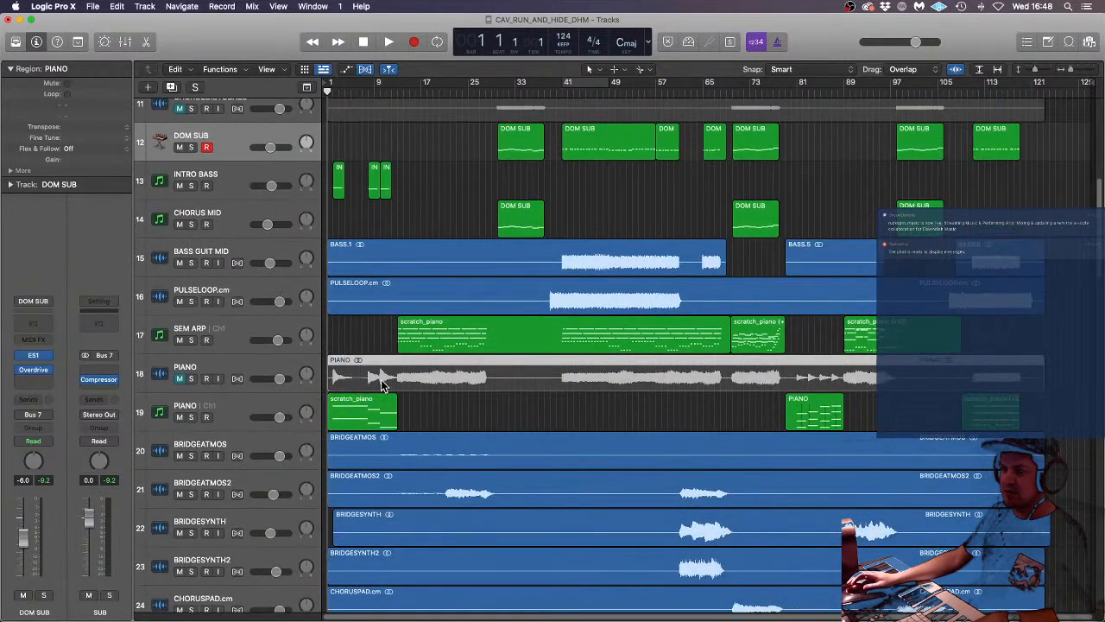
click(191, 379)
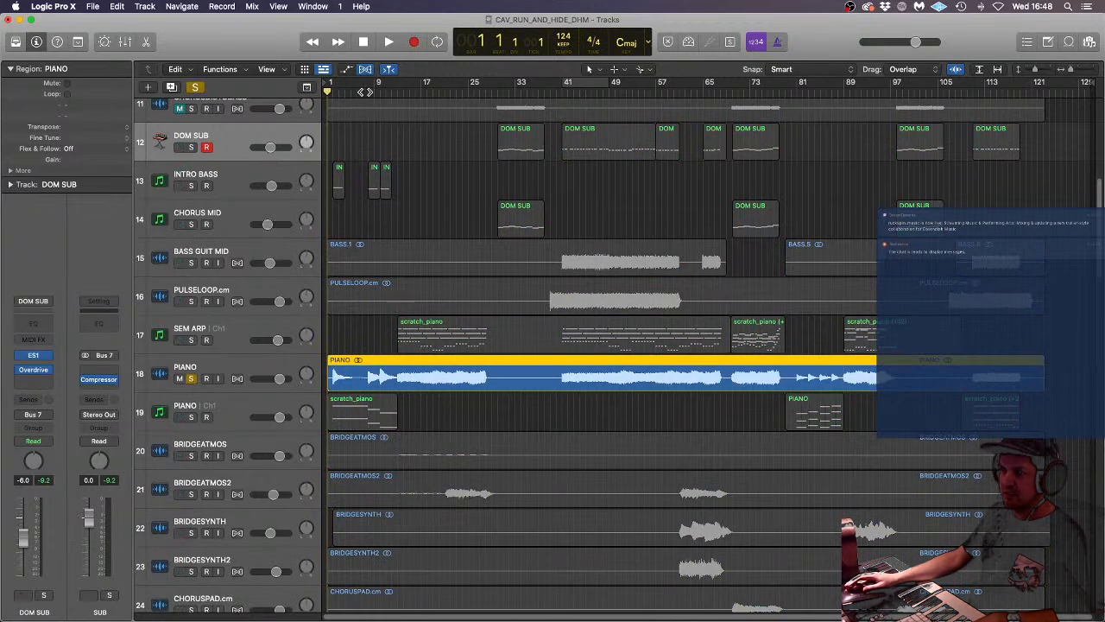
click(370, 91)
key(space)
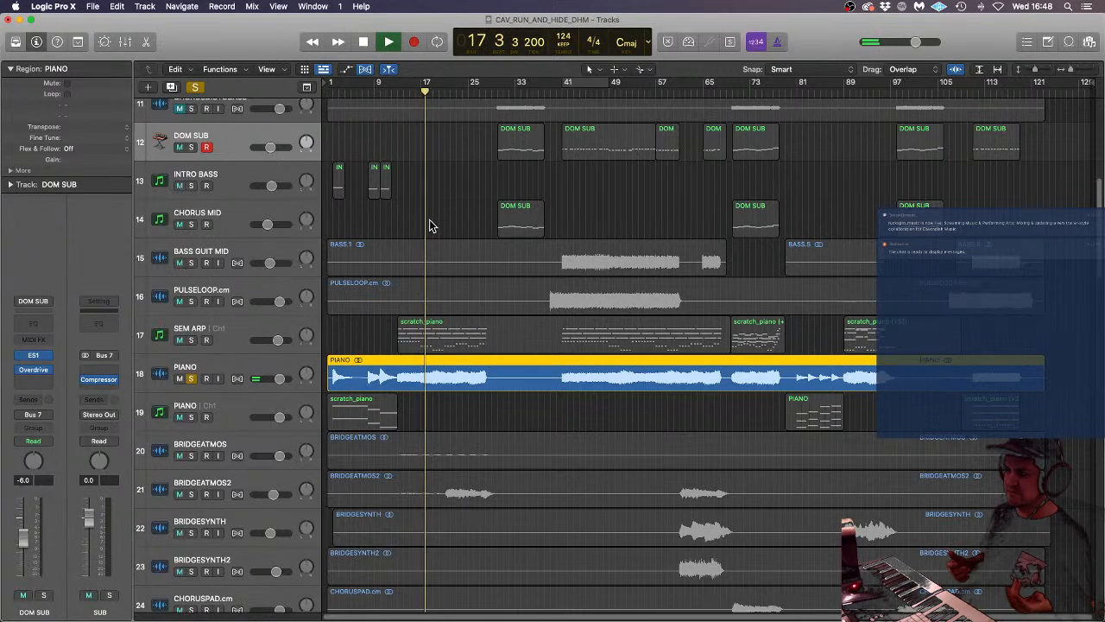
key(space)
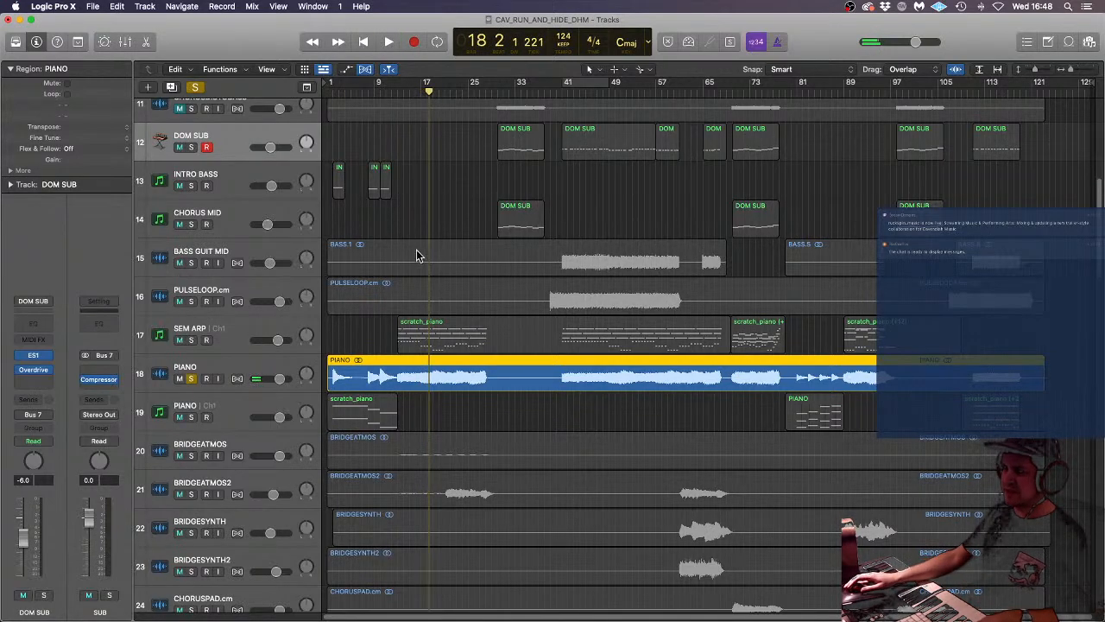
click(192, 379)
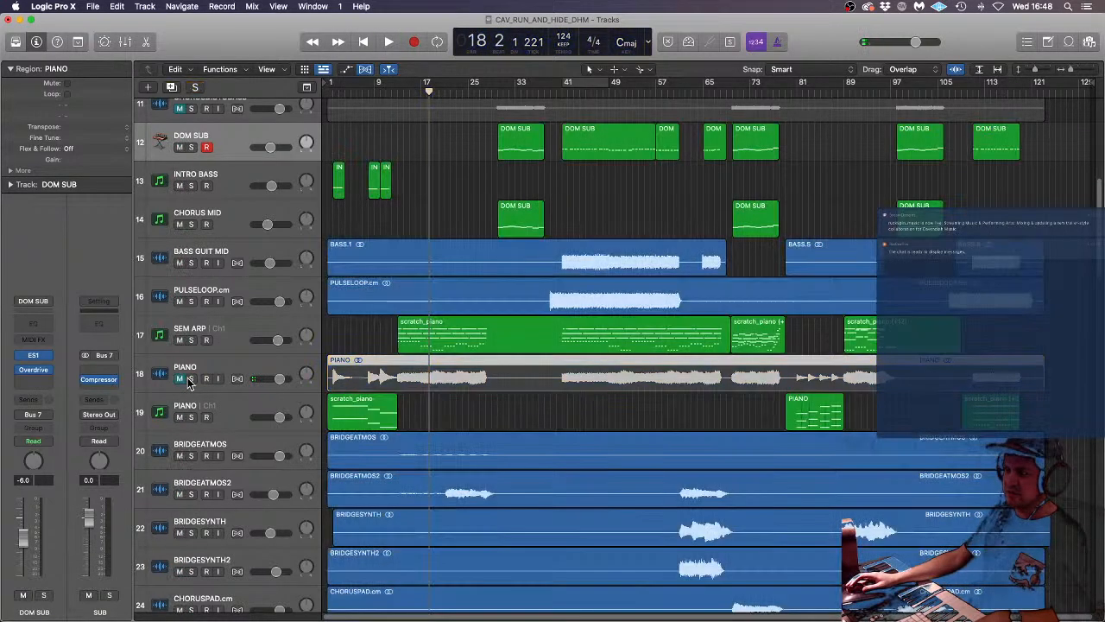
- Select and solo the SEM ARP track, listen to its region from bar 13, and remove the solo
click(374, 339)
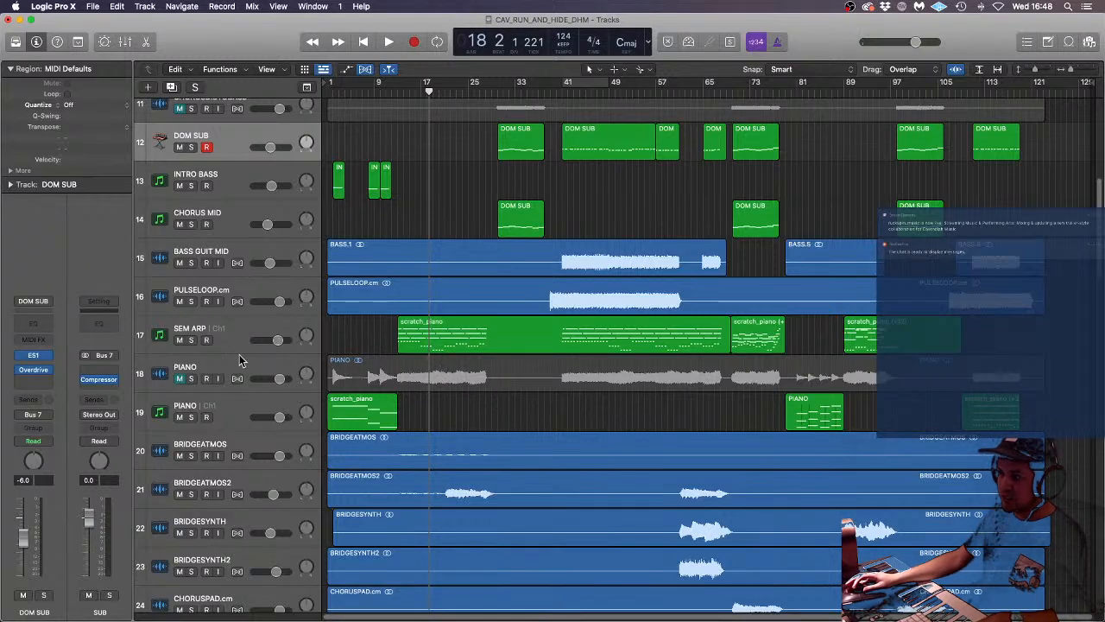
click(234, 325)
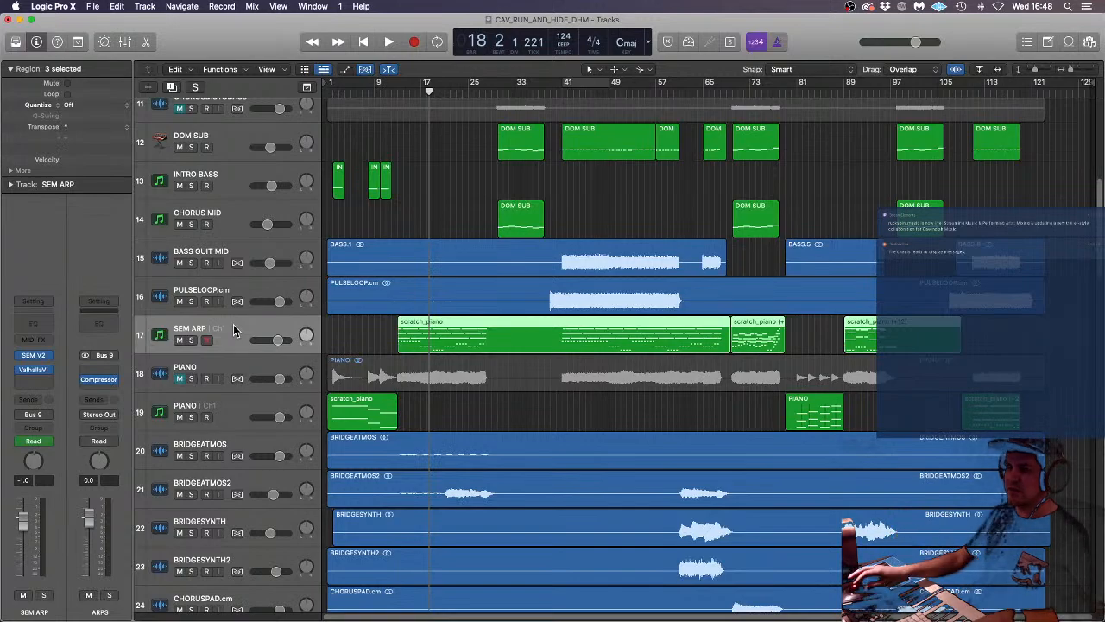
click(192, 340)
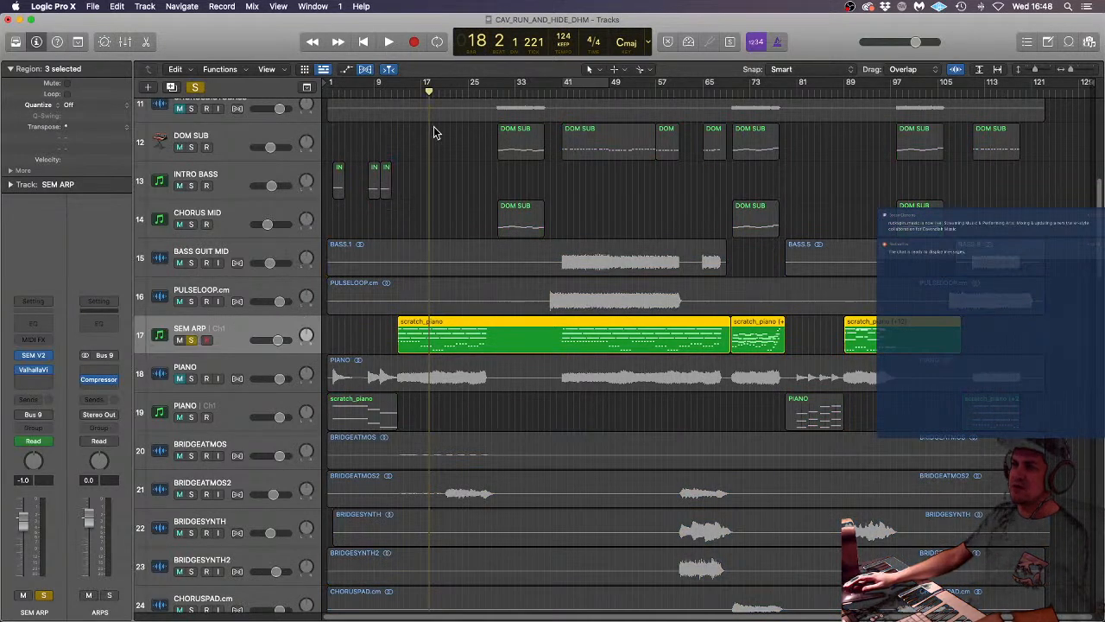
key(space)
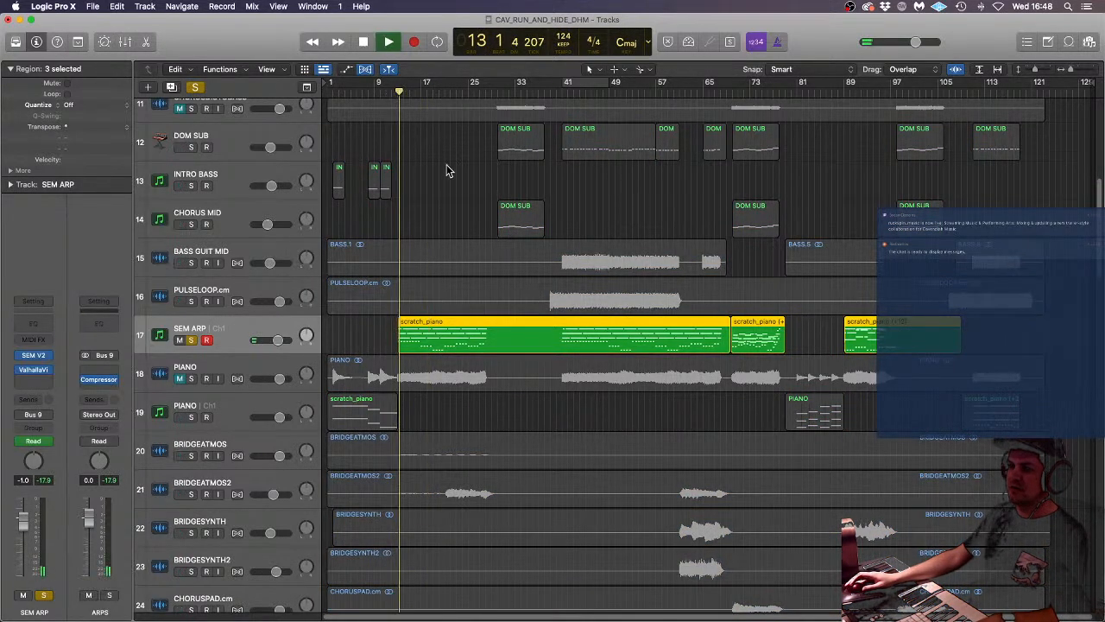
key(space)
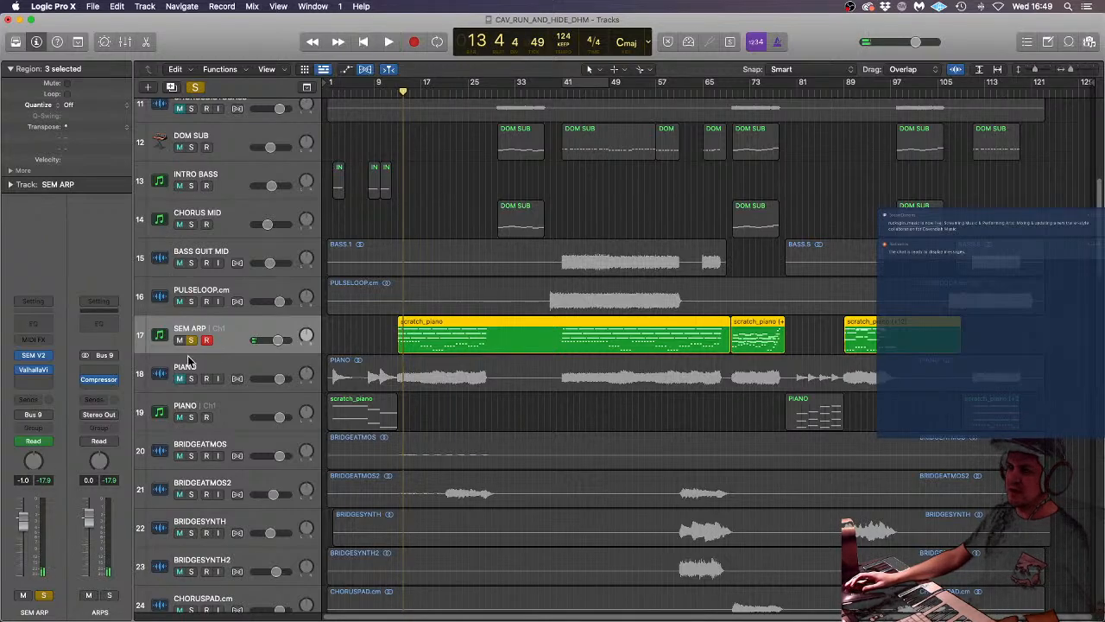
click(192, 340)
- Switch to Safari and post a comment tagging Cavendish Music under the live stream post on Facebook
mouse_move(2, 214)
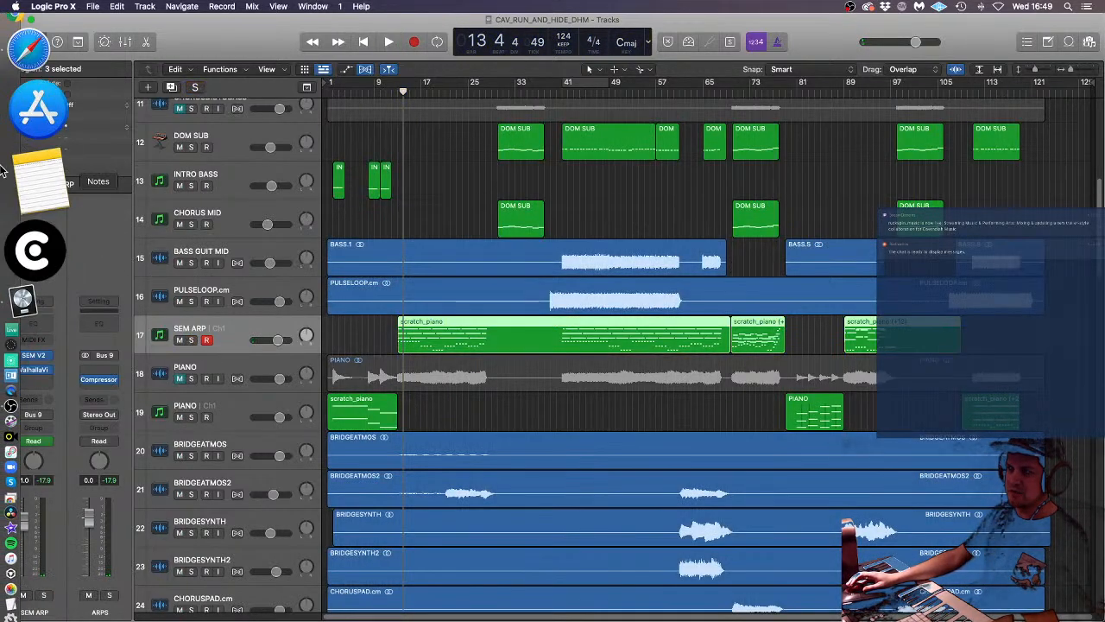
click(34, 182)
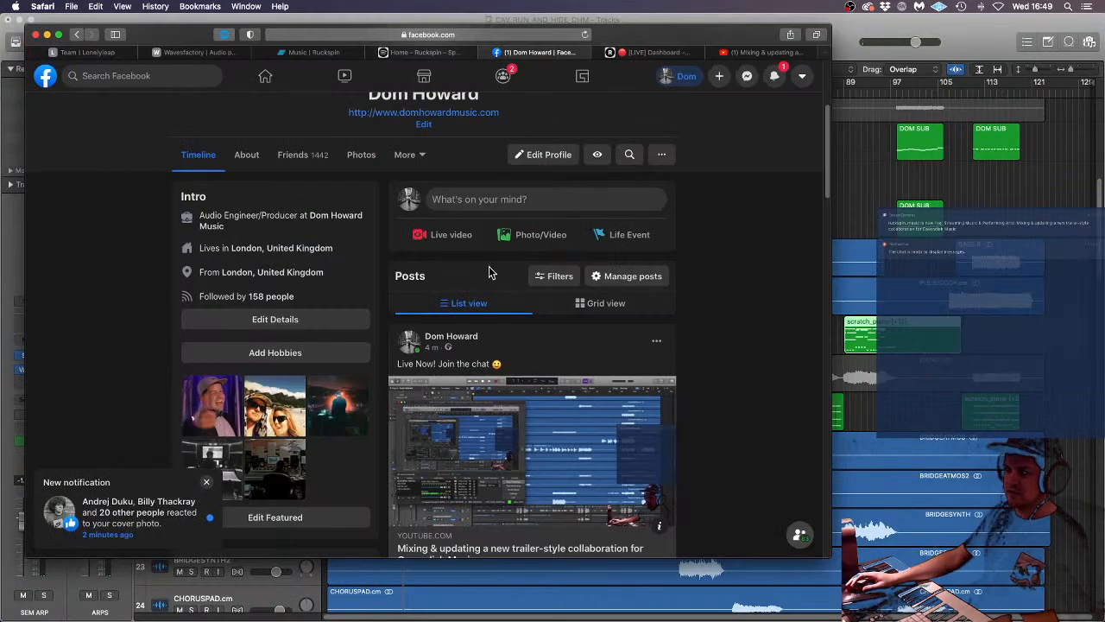
scroll(780, 342, down, 3)
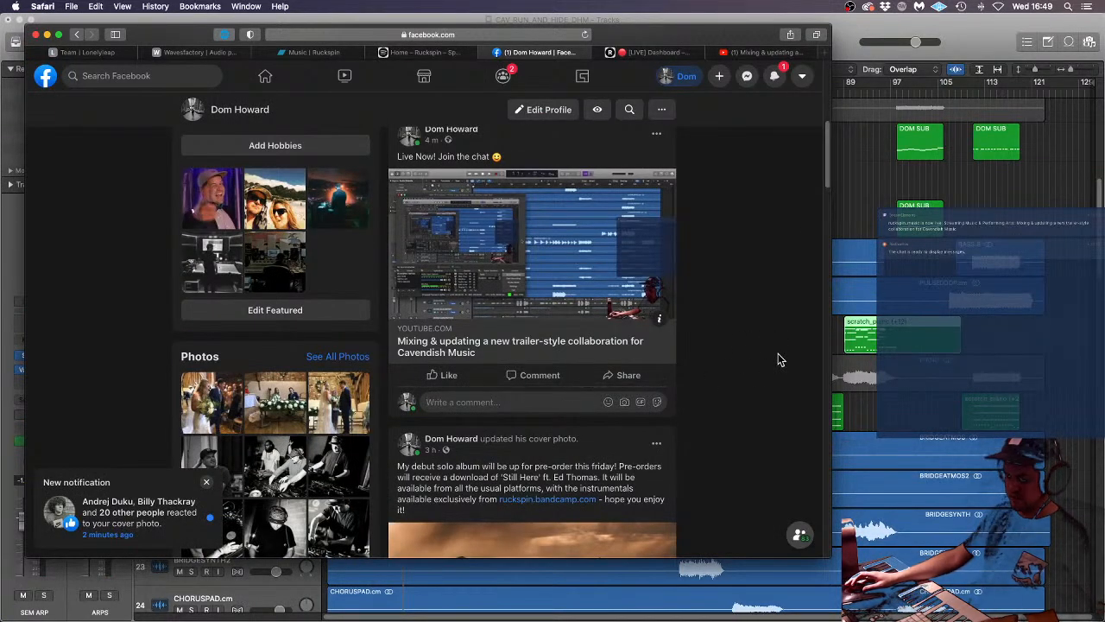
text(cav)
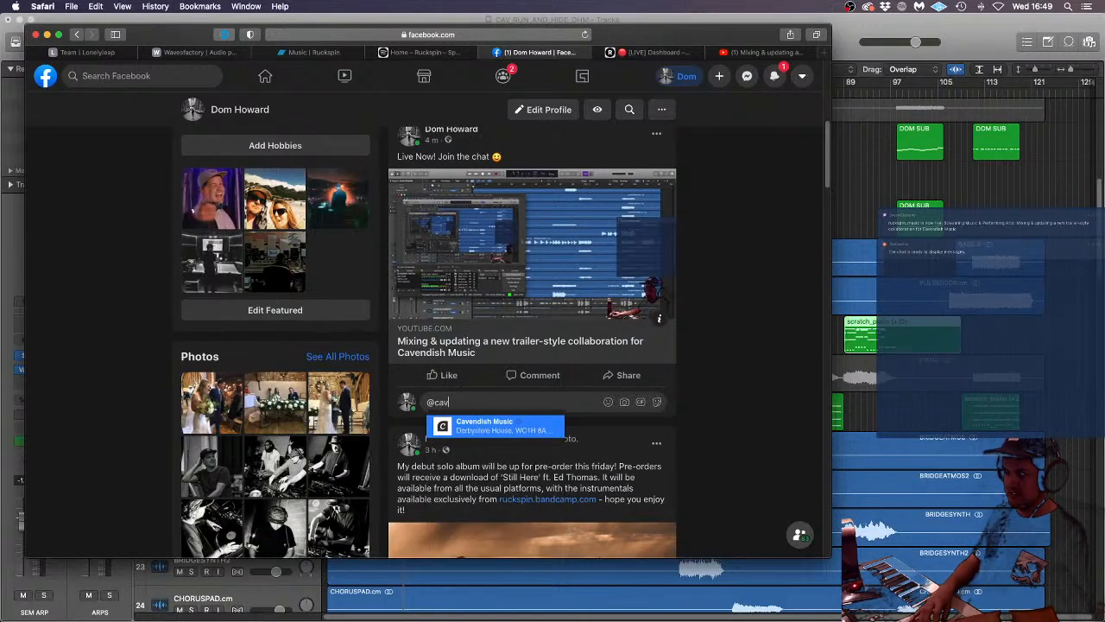
key(Return)
key(Return)
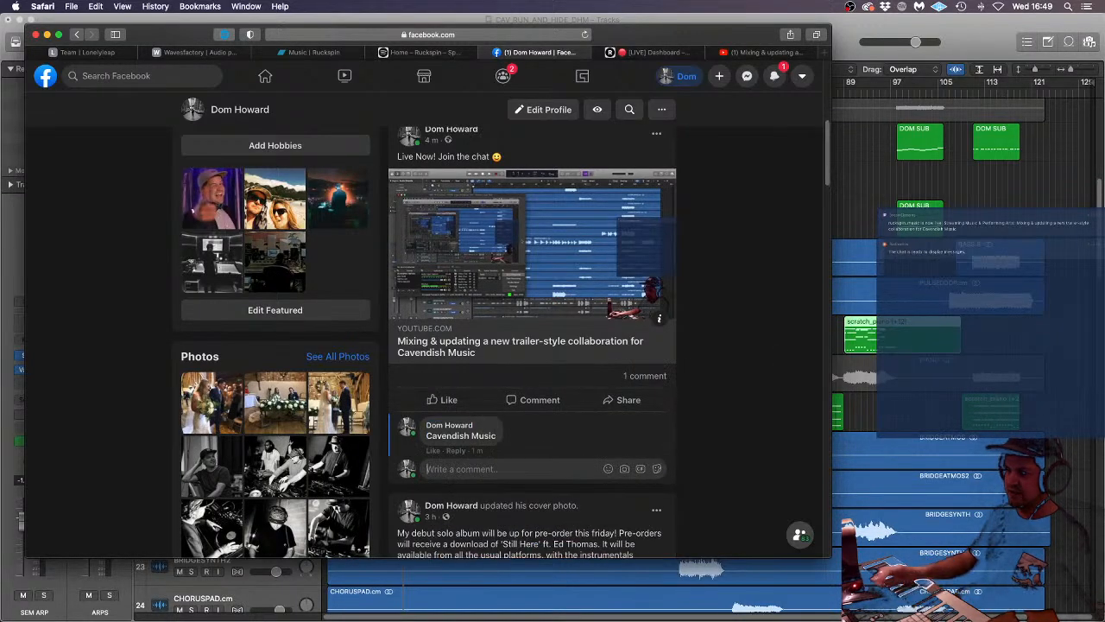
- Switch back to Logic Pro, return the playhead to the project start and play the full mix
click(873, 200)
key(Return)
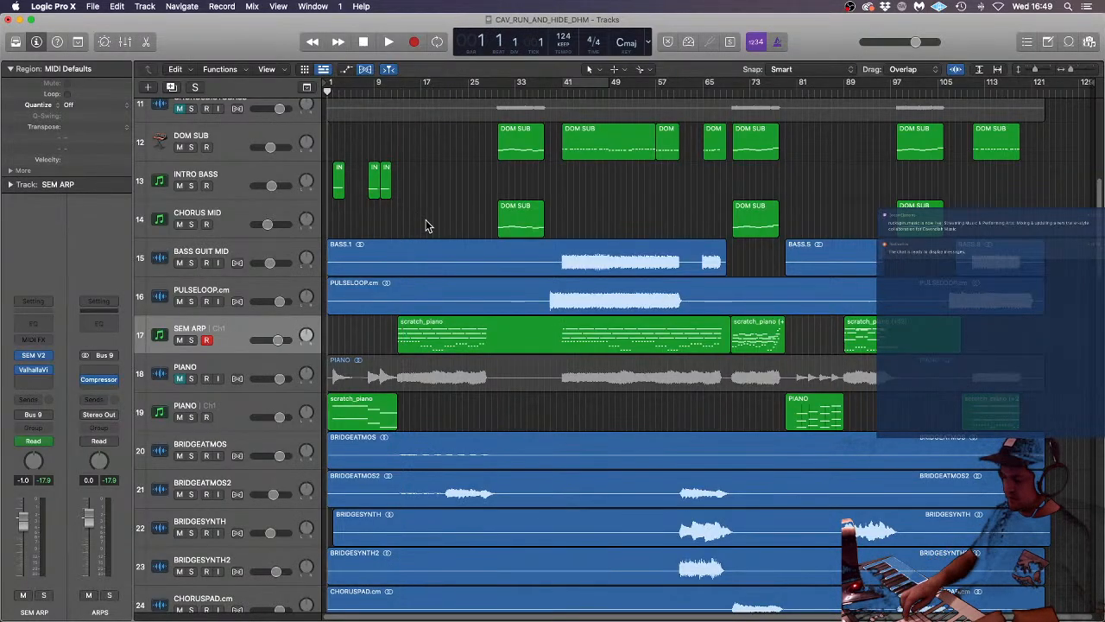
key(space)
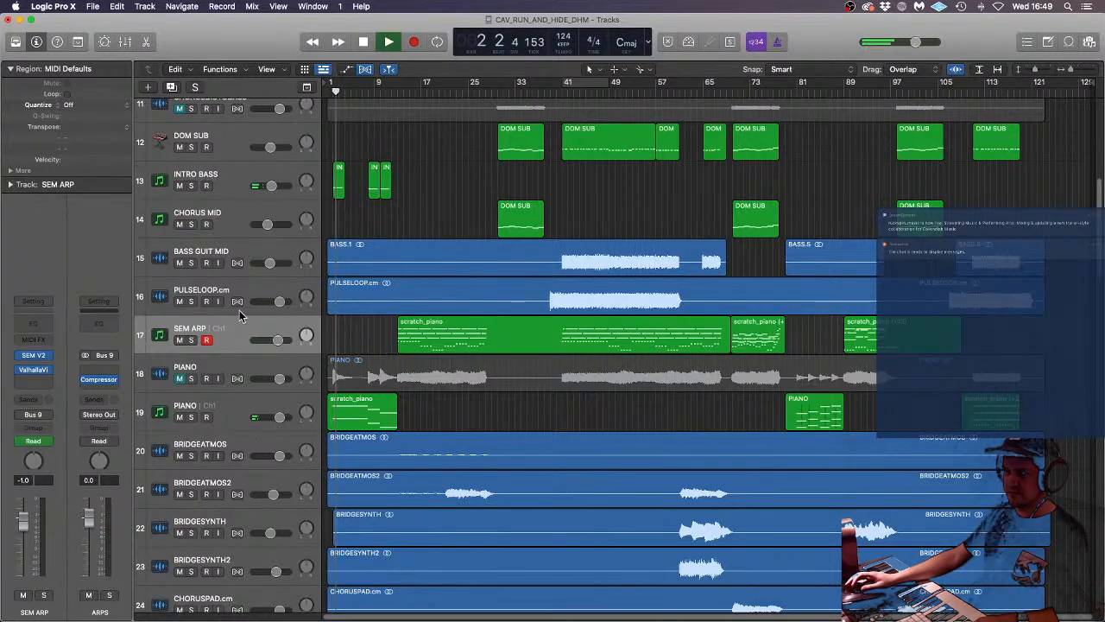
scroll(409, 331, down, 5)
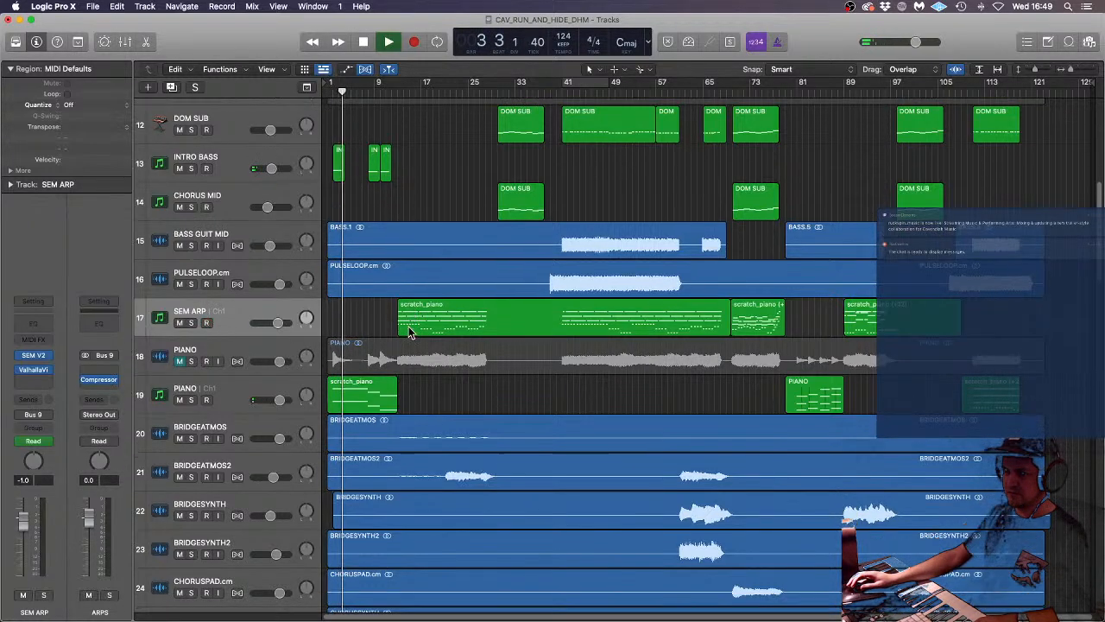
scroll(409, 331, up, 1)
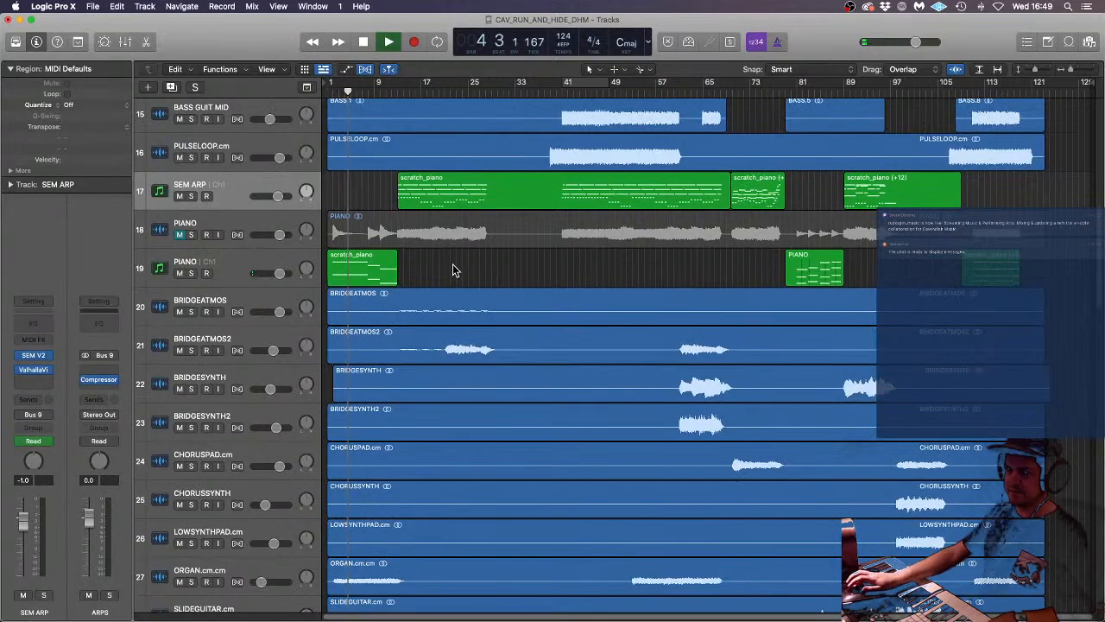
- Add one software instrument track with an empty channel strip directly below the DISTORTEDELECTRIC track
scroll(505, 298, down, 10)
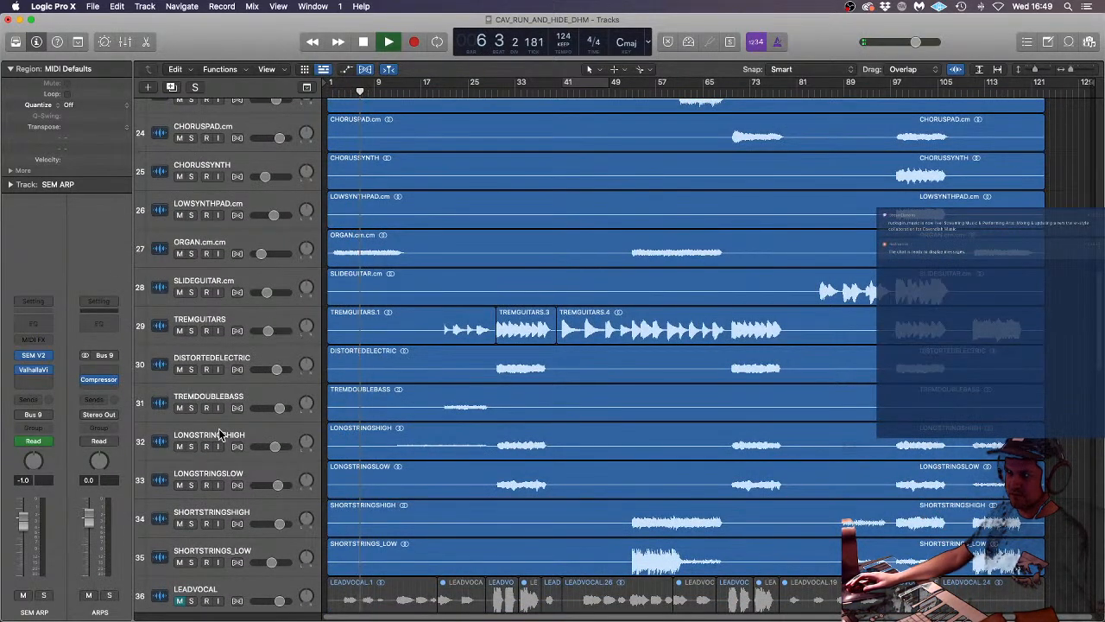
click(222, 401)
click(223, 356)
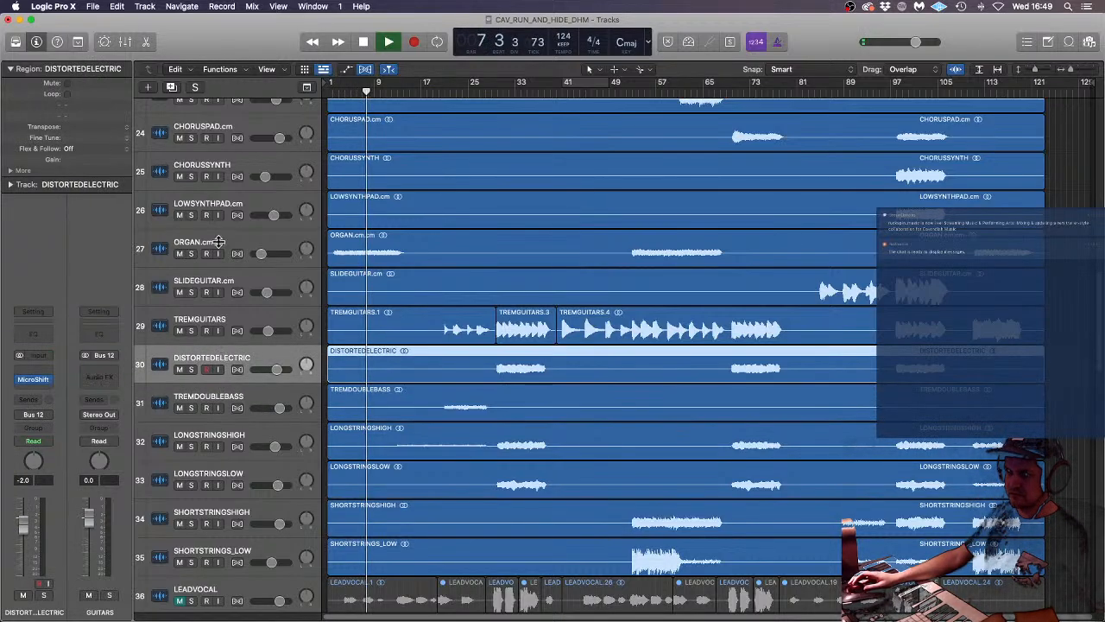
click(147, 87)
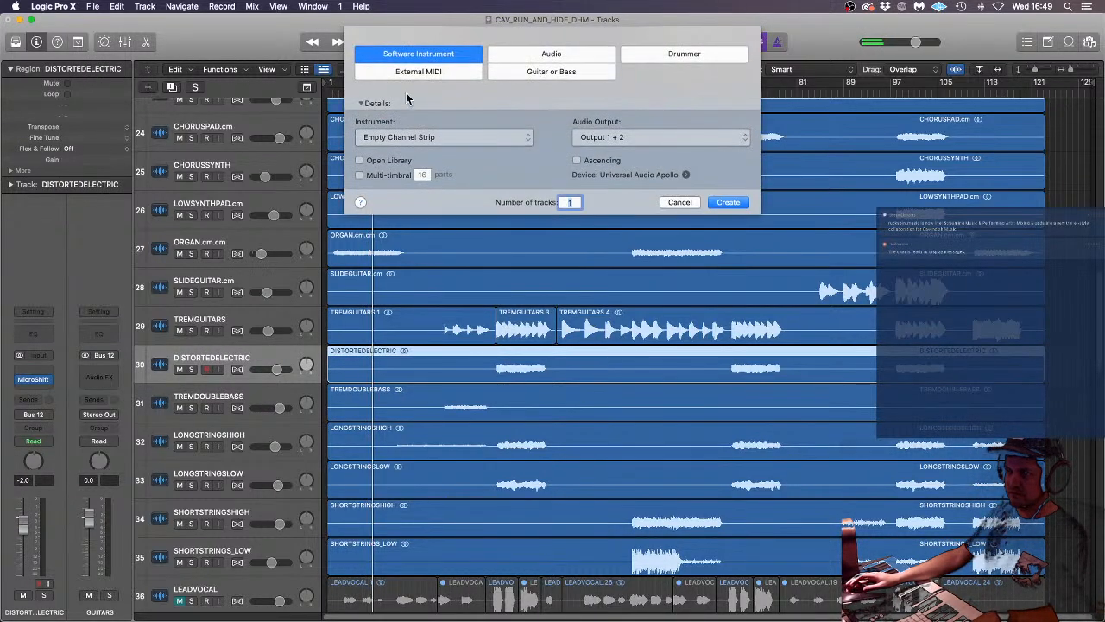
click(740, 204)
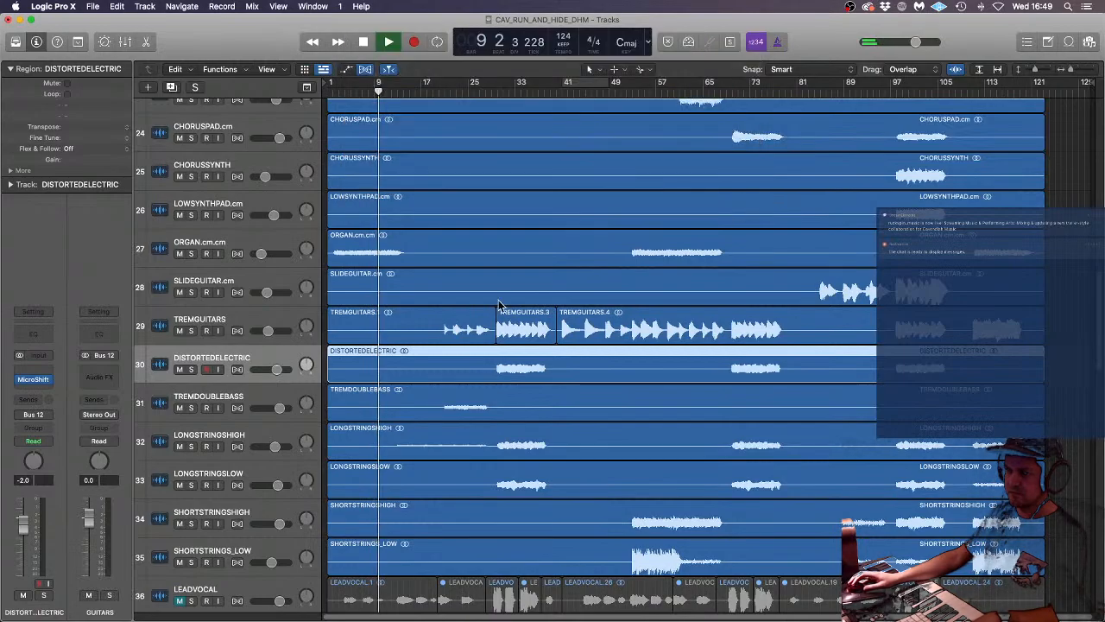
- Show the track automation and examine the lanes from the bass tracks through synths, strings and vocals while the mix plays
scroll(500, 301, up, 12)
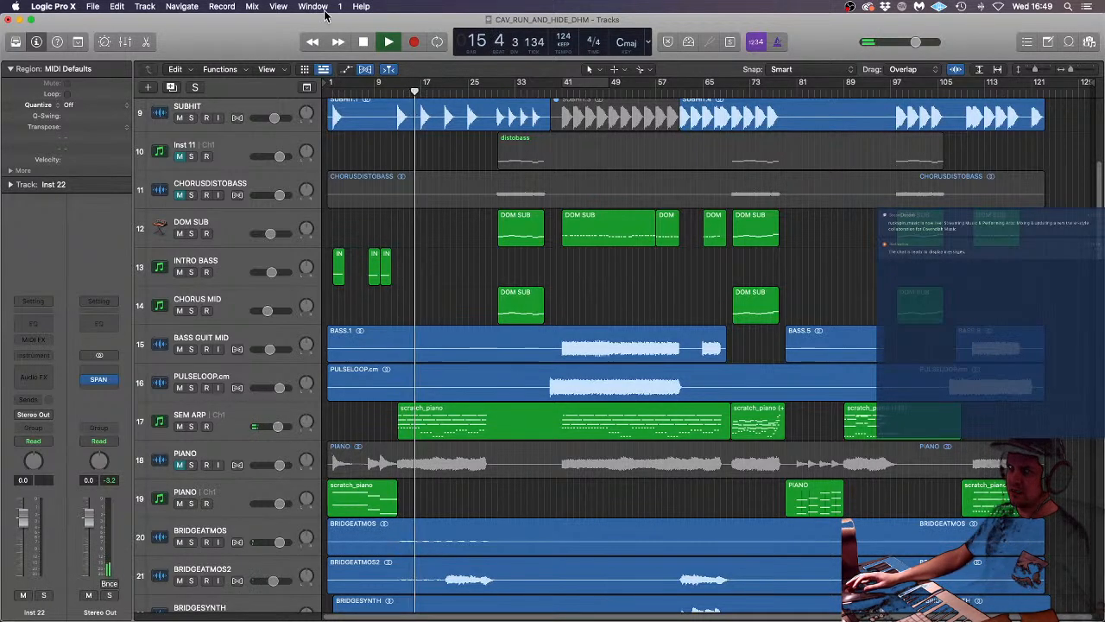
click(348, 69)
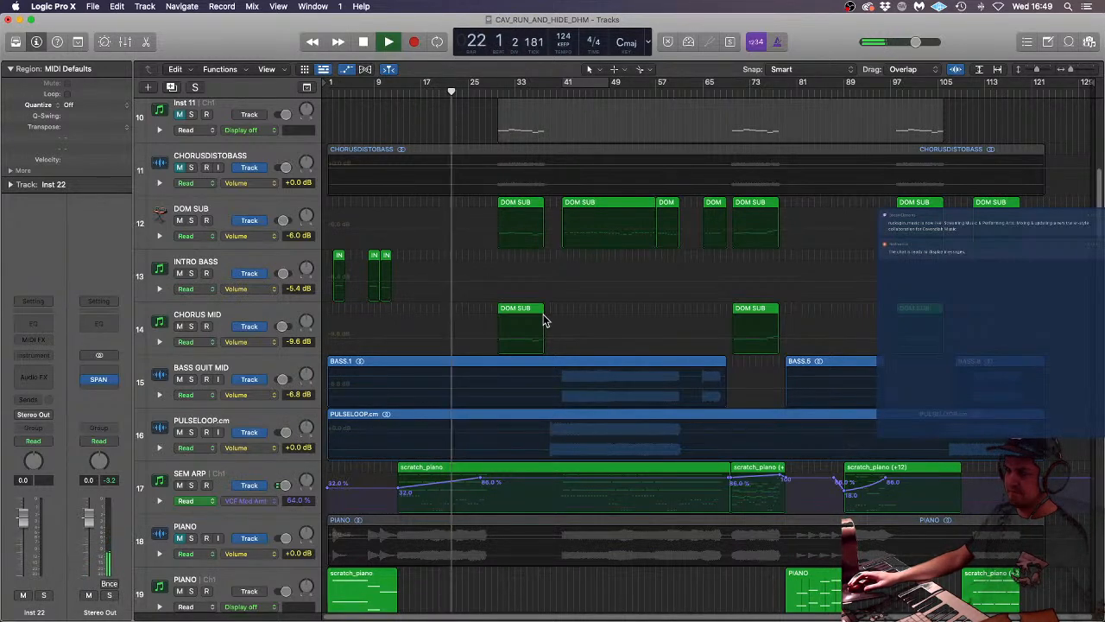
scroll(542, 321, down, 10)
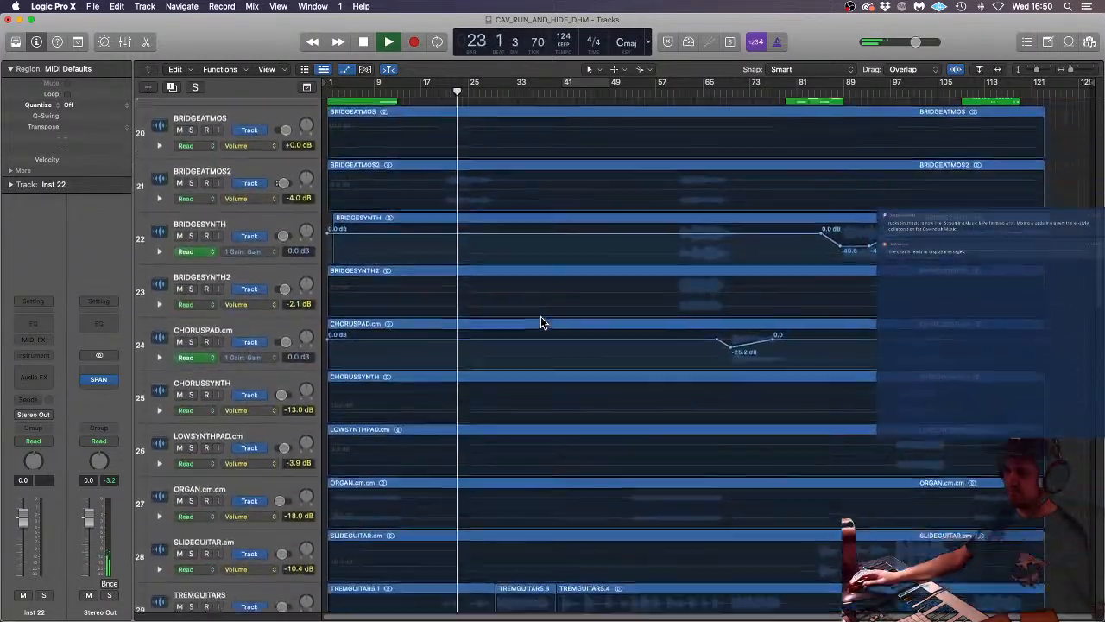
scroll(538, 321, down, 10)
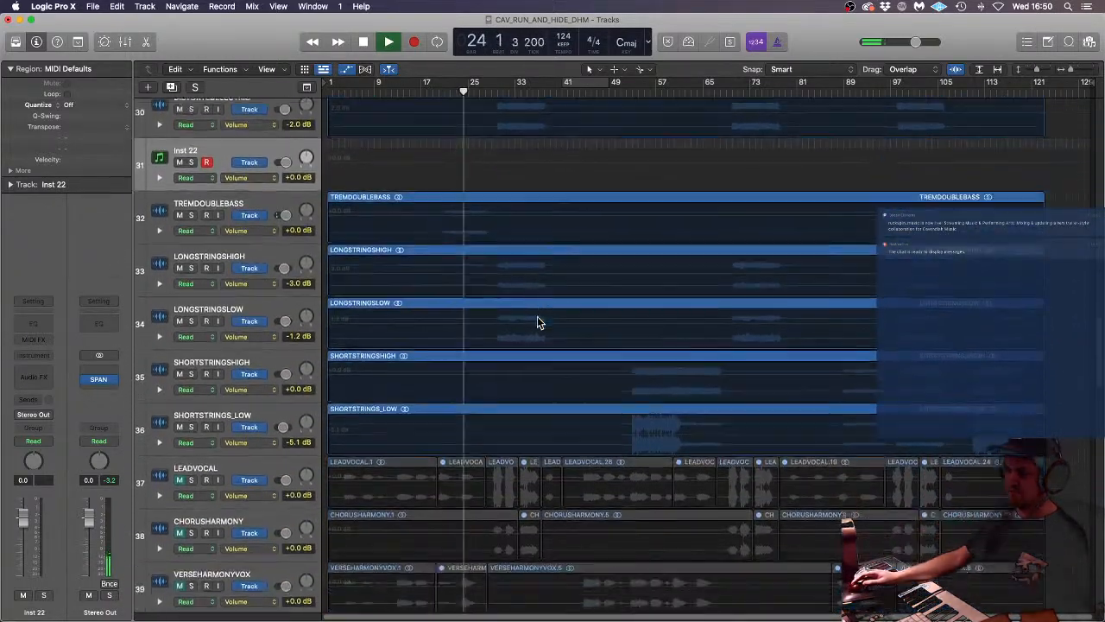
scroll(537, 323, down, 10)
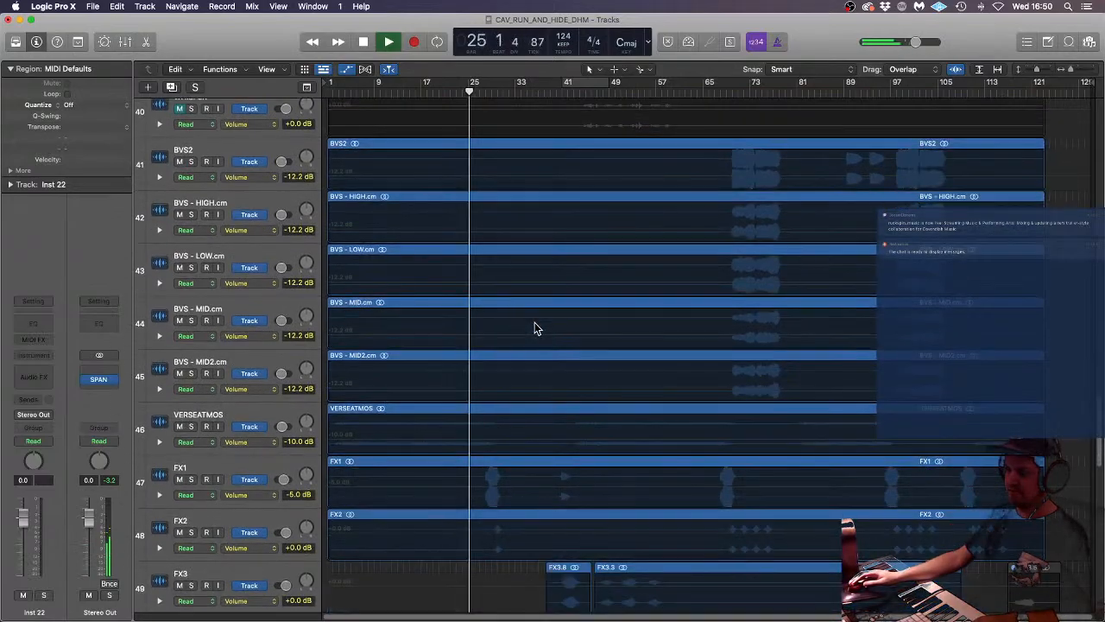
scroll(534, 322, down, 3)
scroll(516, 261, down, 8)
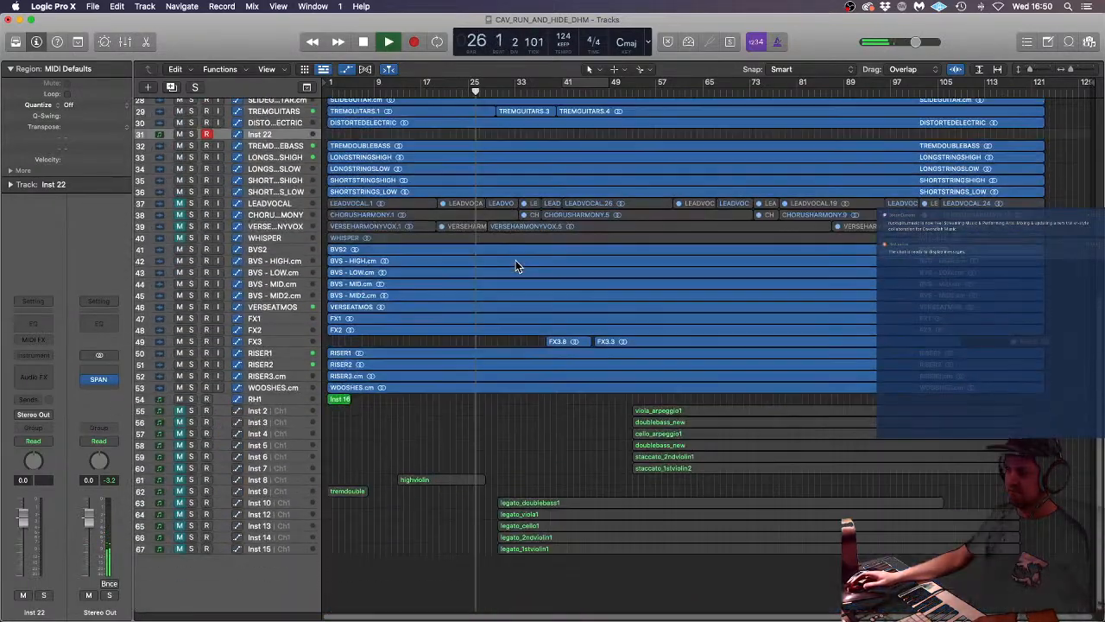
scroll(516, 260, up, 8)
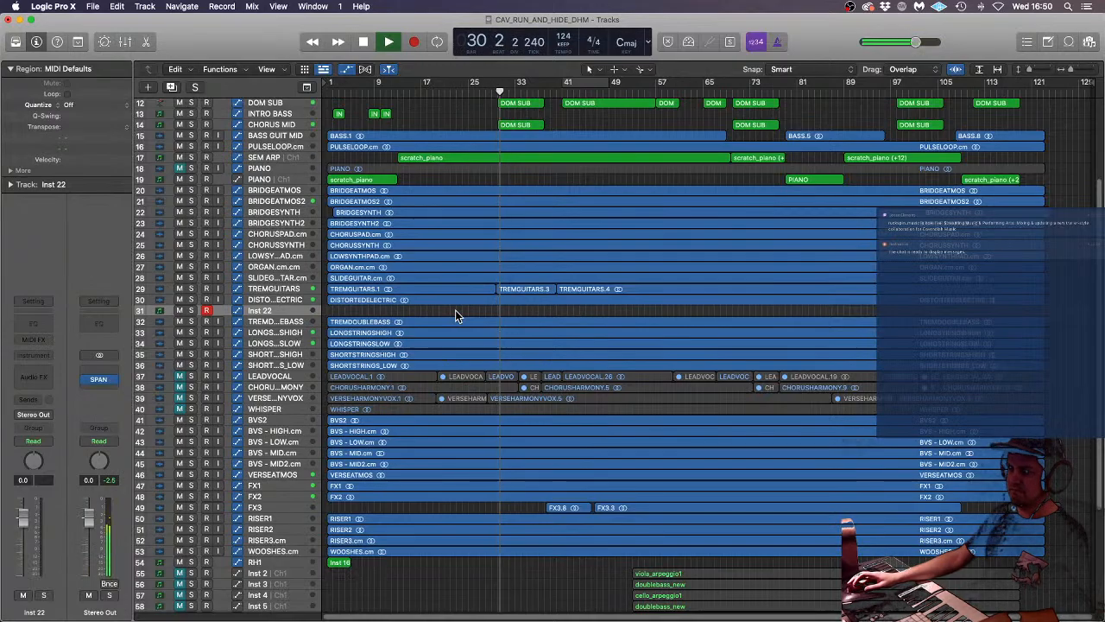
- Enlarge the track rows, review the guitar, string, riser and effects tracks, and select the FX2 track
key(super+Down)
key(super+Down)
key(super+Down)
key(super+Down)
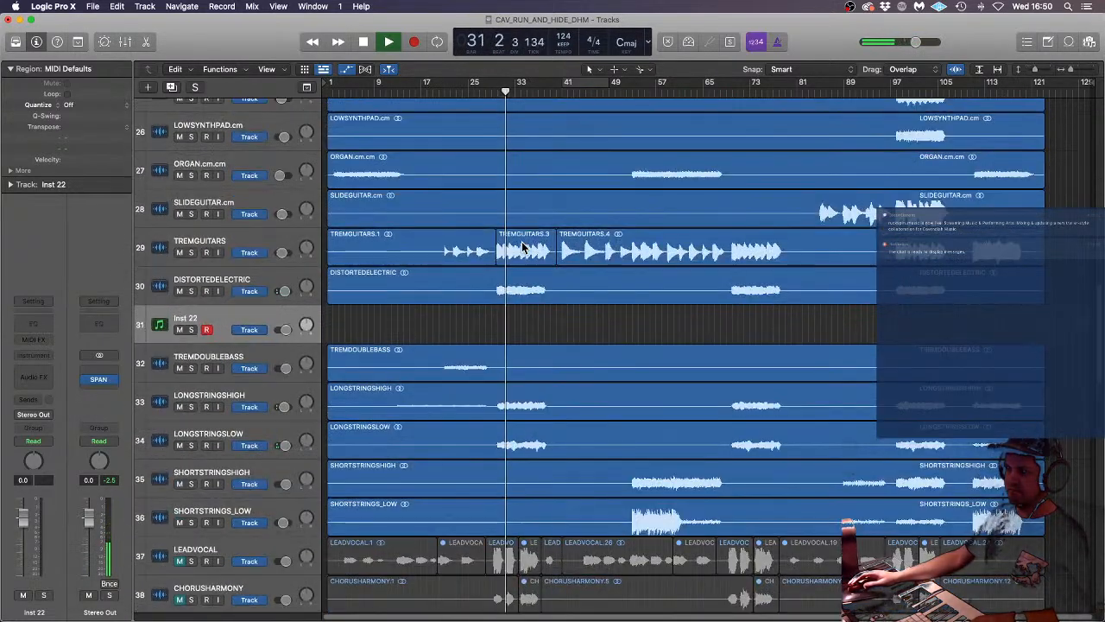
scroll(521, 246, down, 15)
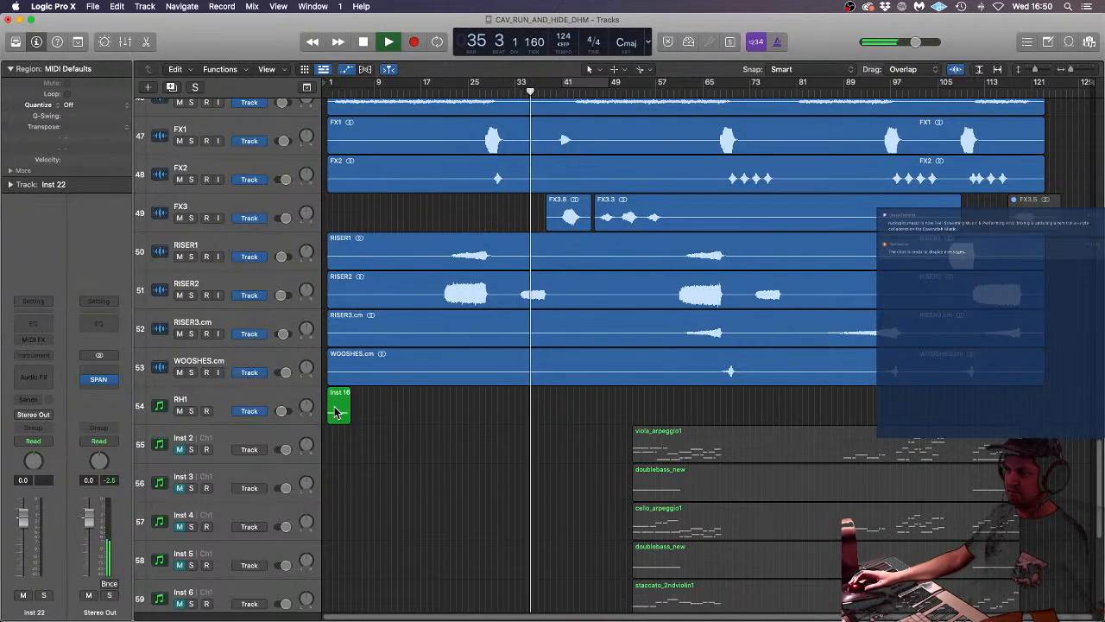
click(272, 167)
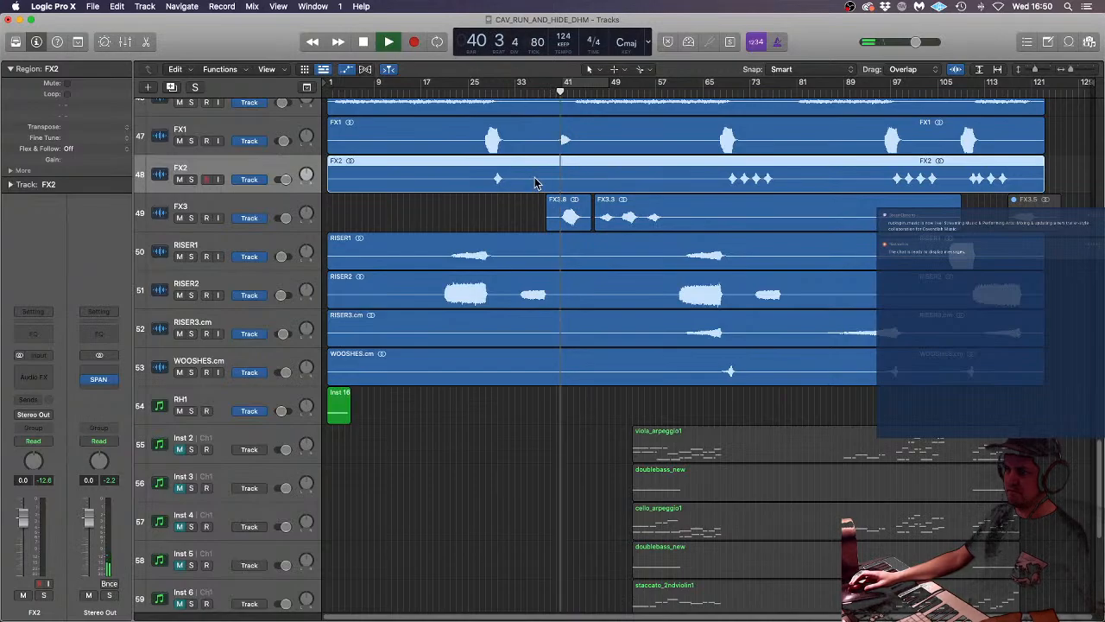
- Select the 70s KIT track and review the arrangement from the drums to the muted string instruments while the mix plays
scroll(534, 183, up, 12)
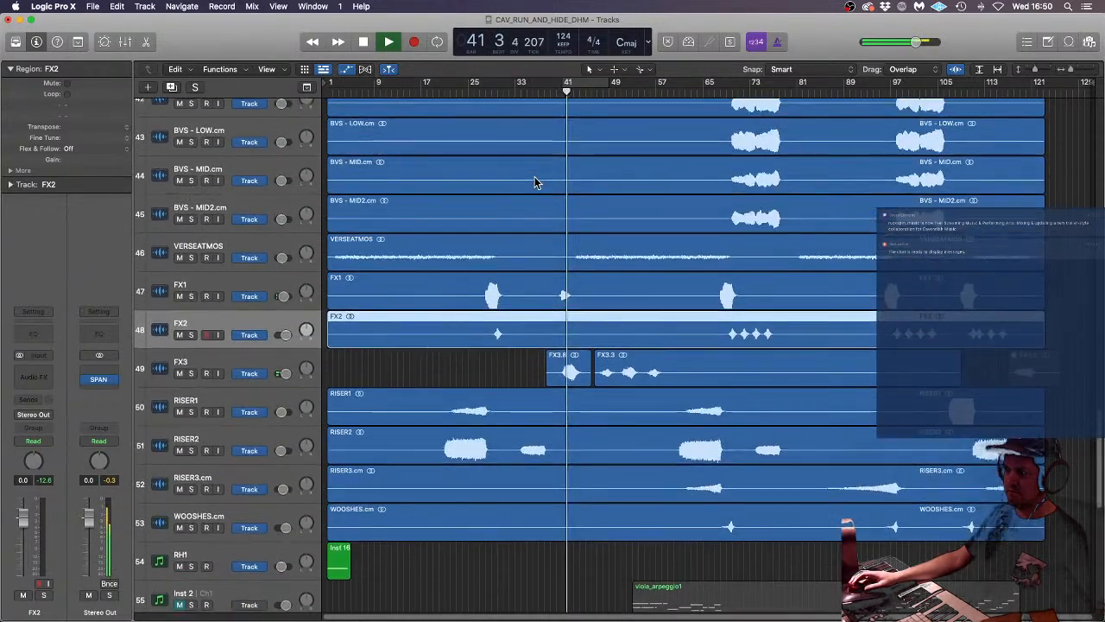
scroll(541, 186, up, 18)
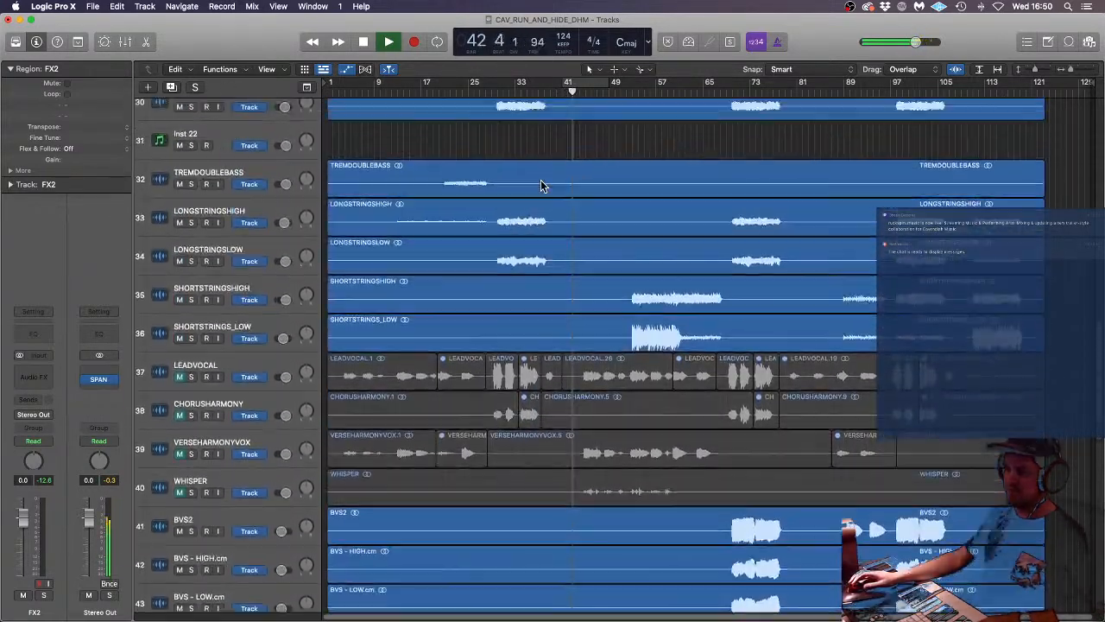
scroll(541, 186, up, 12)
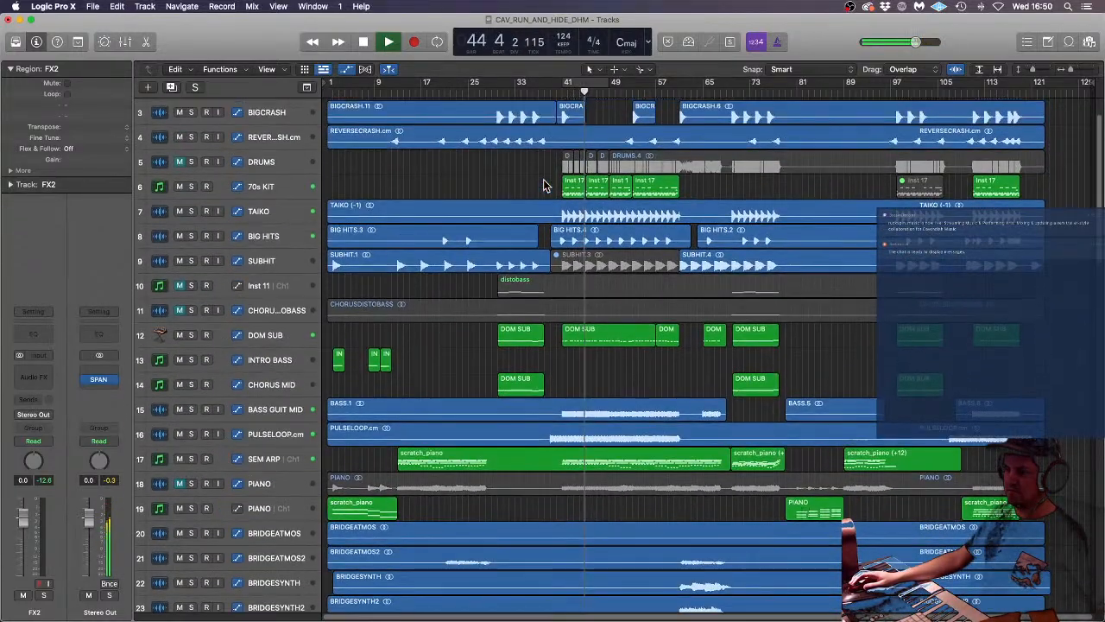
click(298, 193)
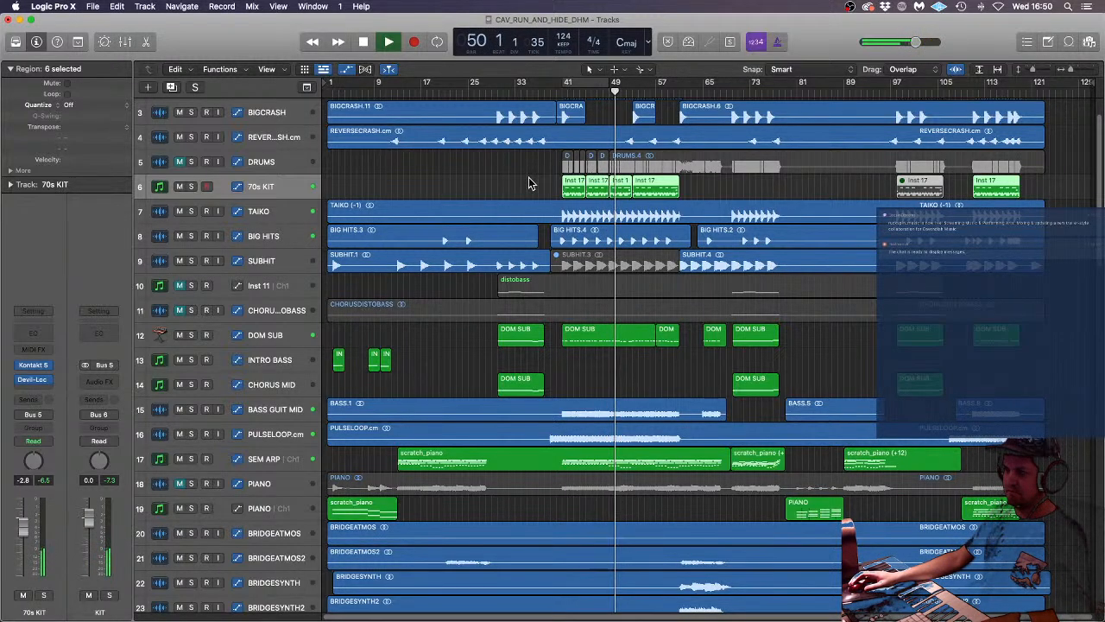
scroll(529, 184, up, 2)
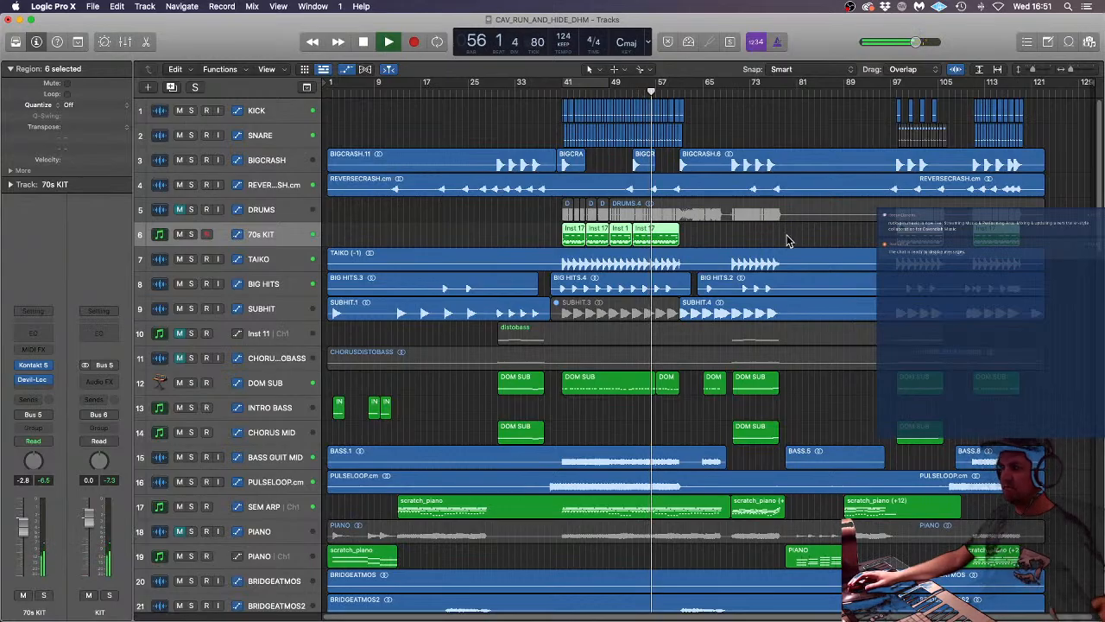
scroll(786, 235, down, 15)
scroll(787, 235, down, 3)
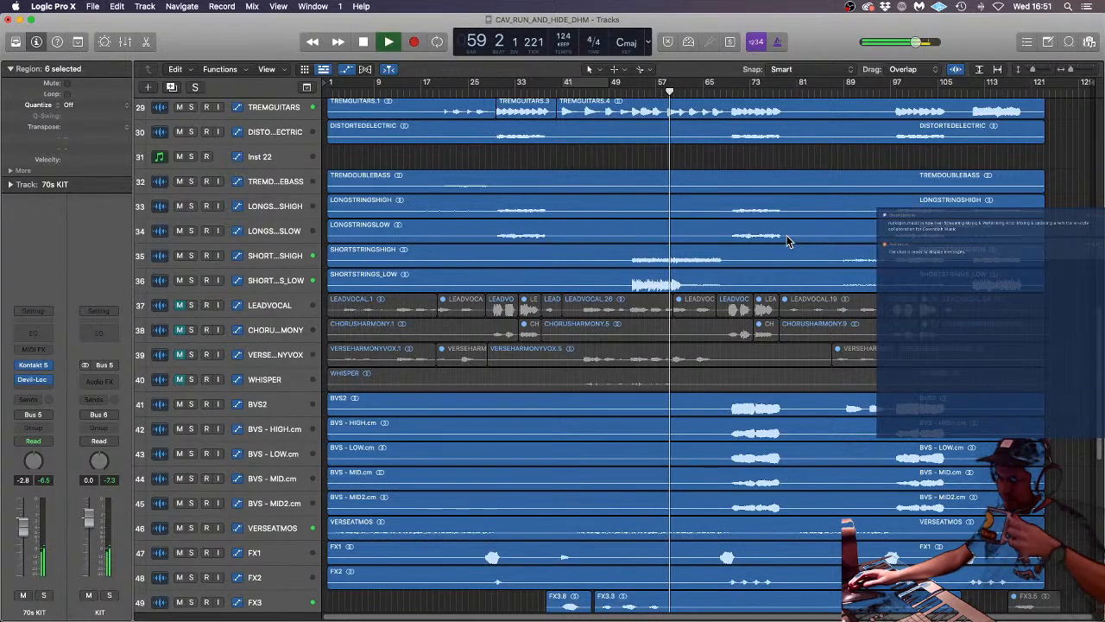
scroll(786, 241, down, 10)
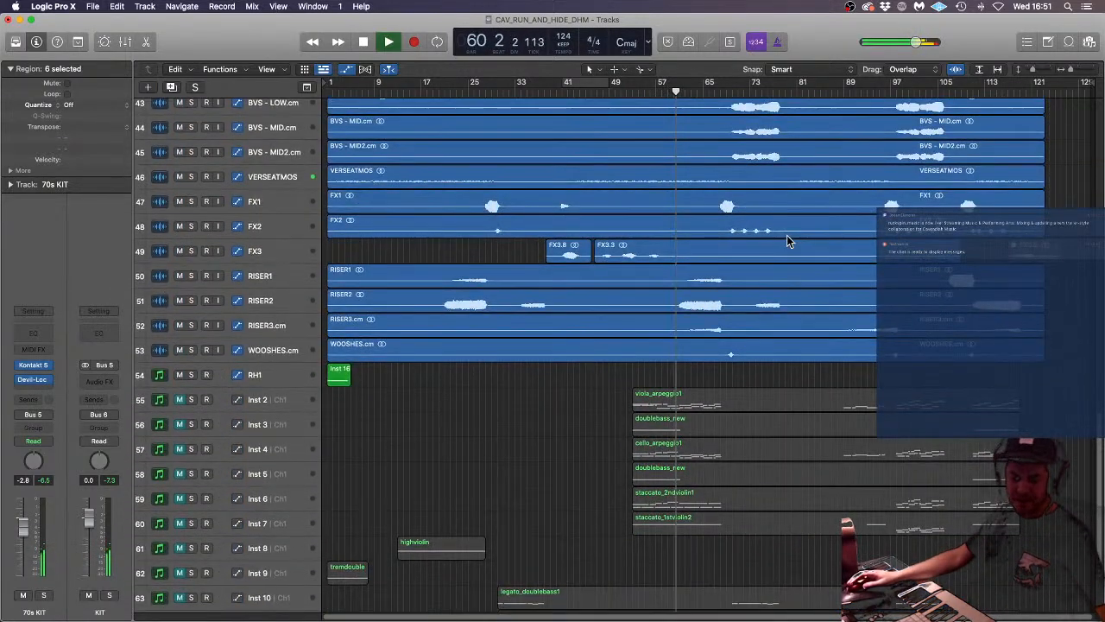
- Review the arrangement between the riser tracks and the drums while the mix plays, and inspect the short scratch_piano region on SEM ARP
scroll(787, 241, down, 5)
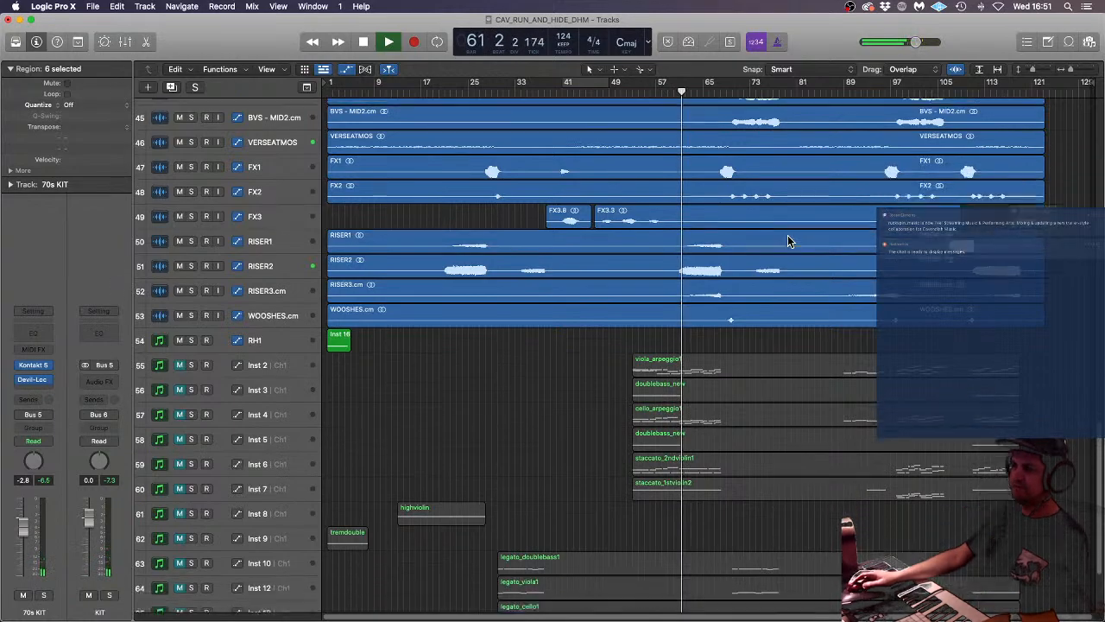
scroll(787, 241, up, 6)
scroll(787, 241, up, 8)
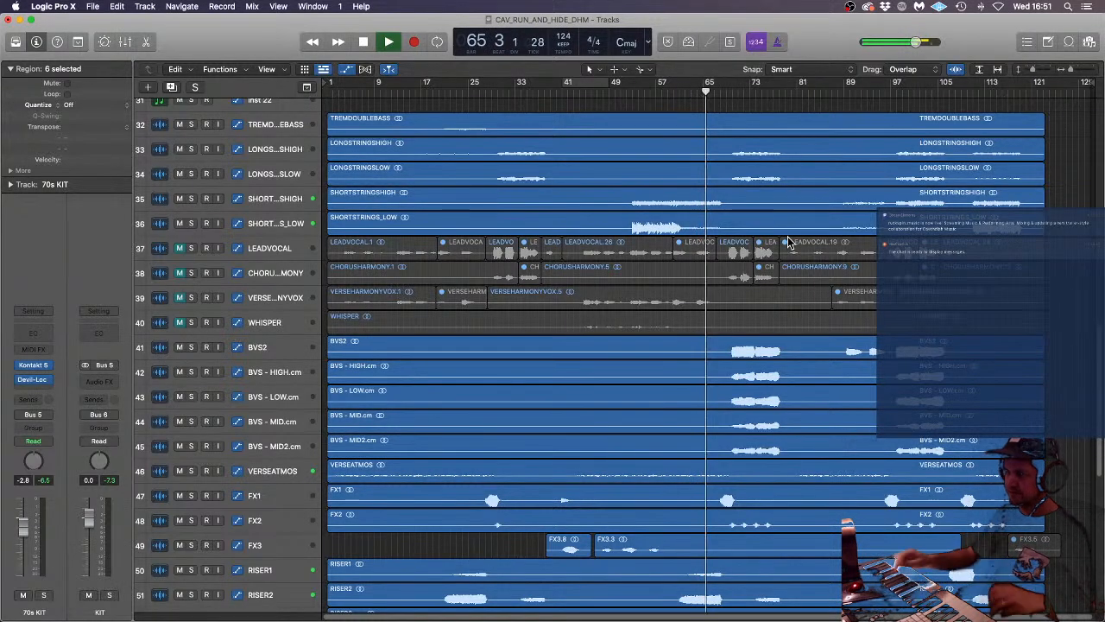
scroll(792, 249, up, 20)
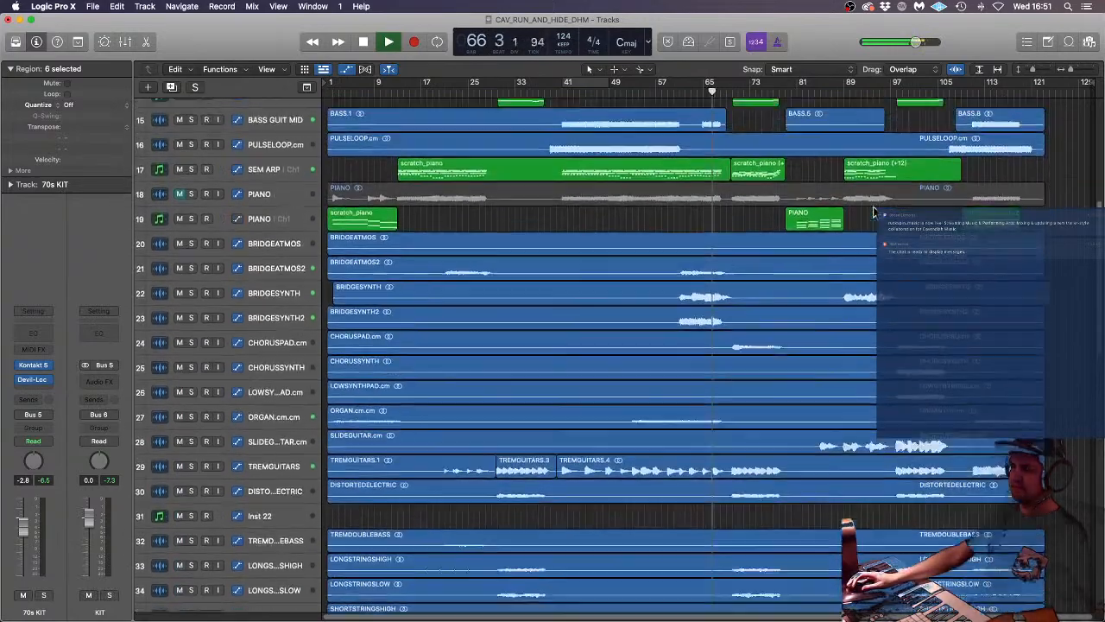
scroll(875, 212, up, 4)
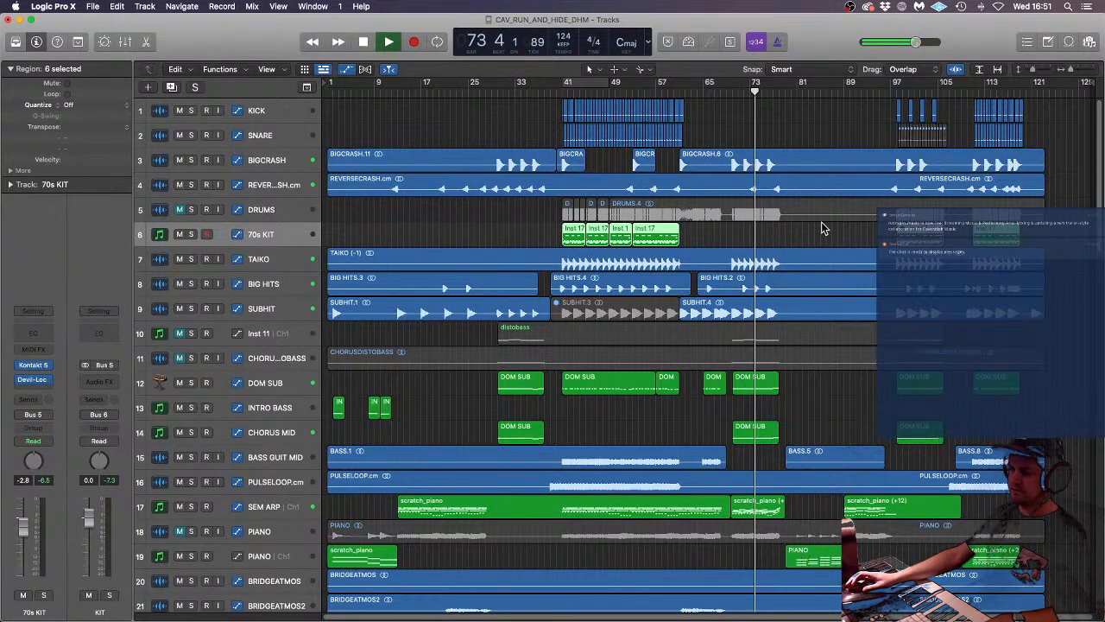
scroll(821, 221, down, 5)
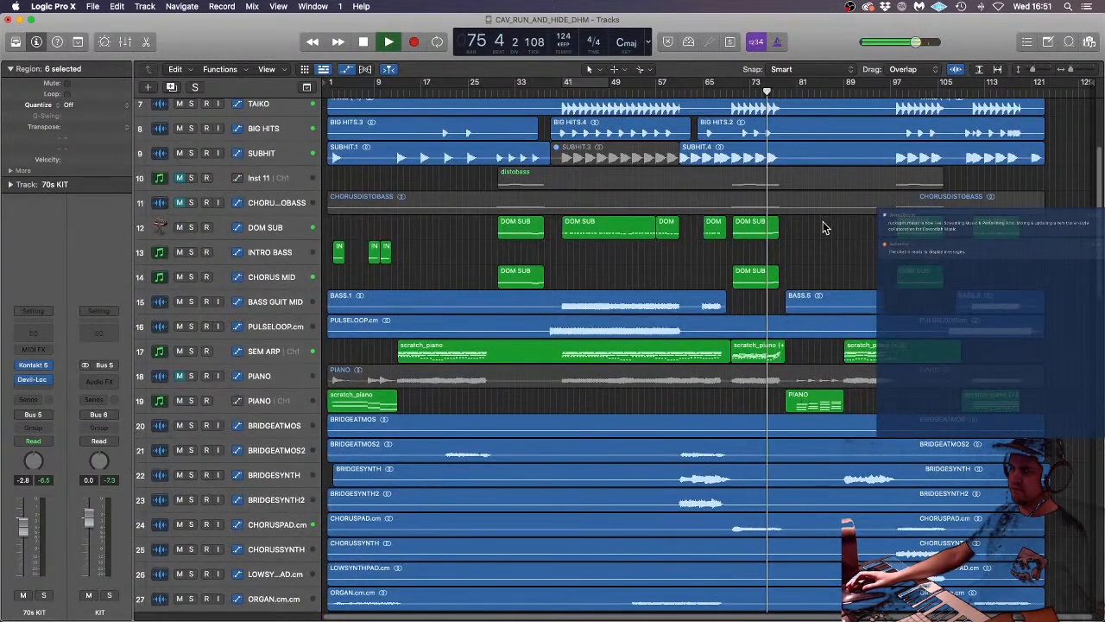
scroll(823, 221, up, 5)
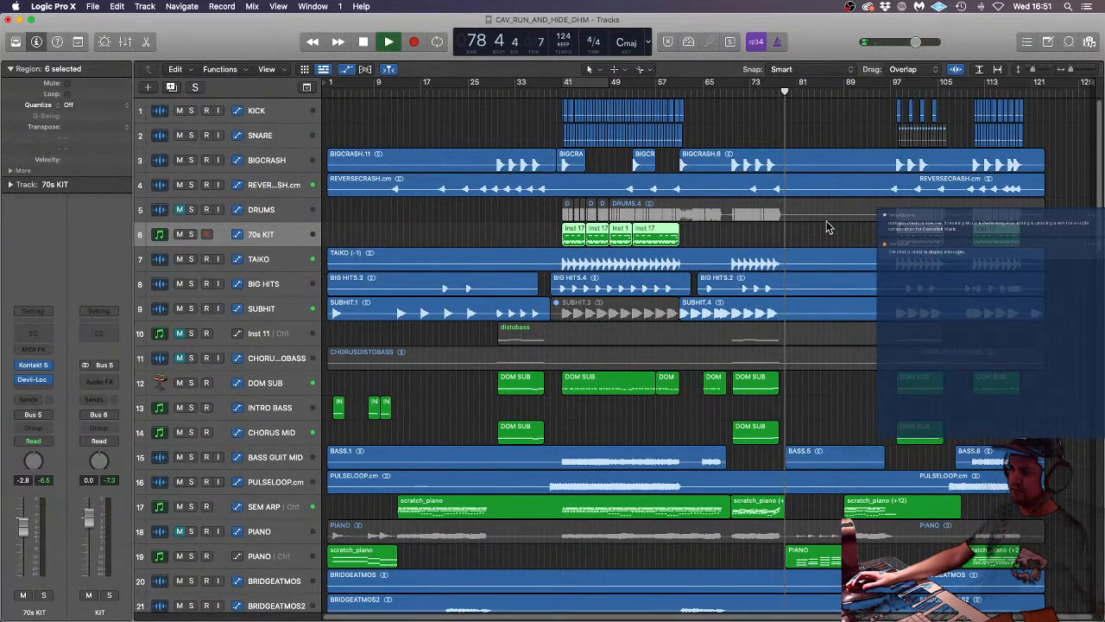
scroll(824, 222, down, 5)
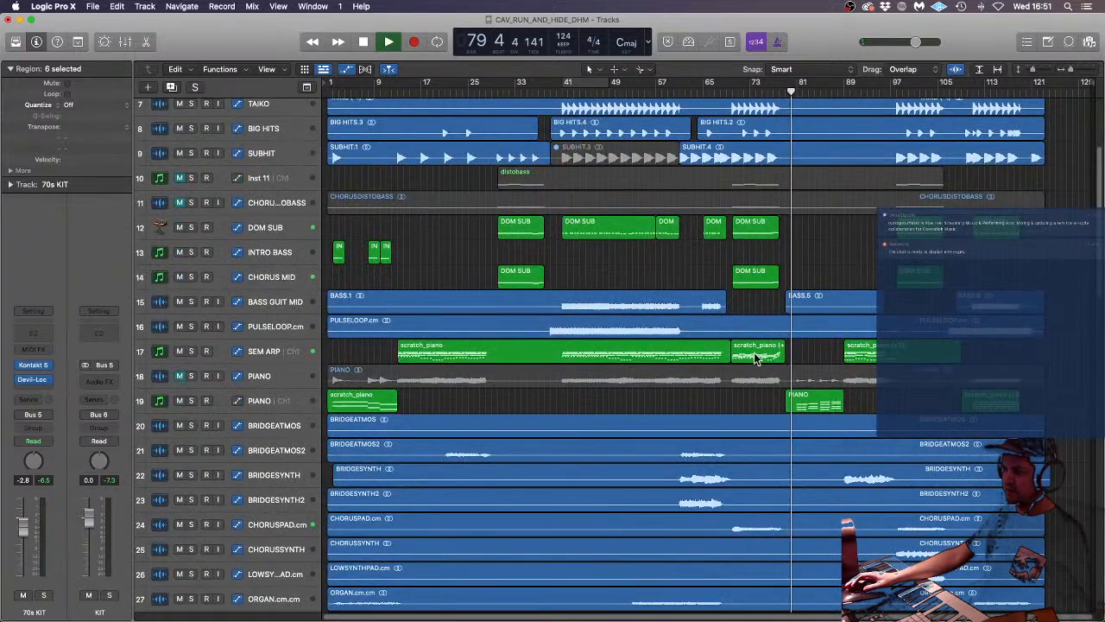
click(752, 354)
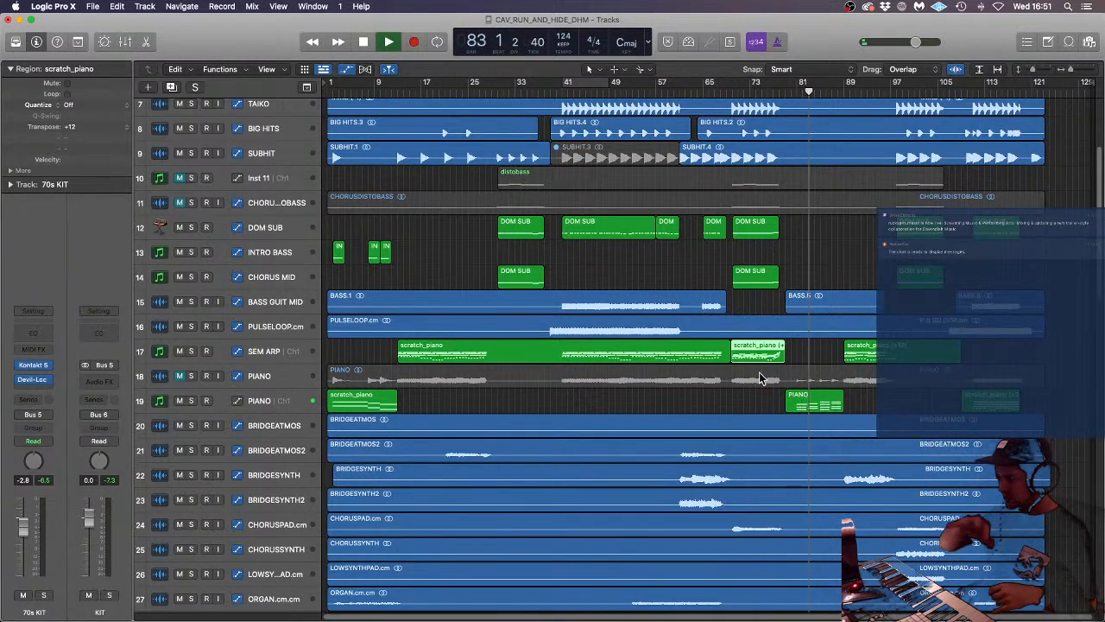
click(797, 262)
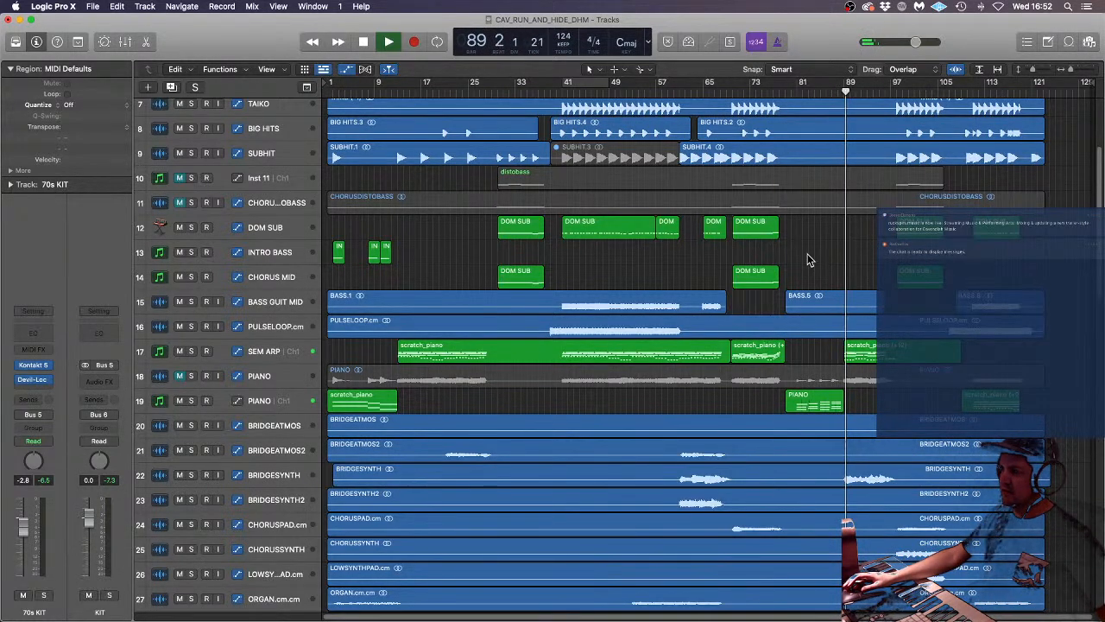
- Select the BVS2 track and review the arrangement from the backing vocals up to the drums while the mix plays
scroll(782, 253, down, 15)
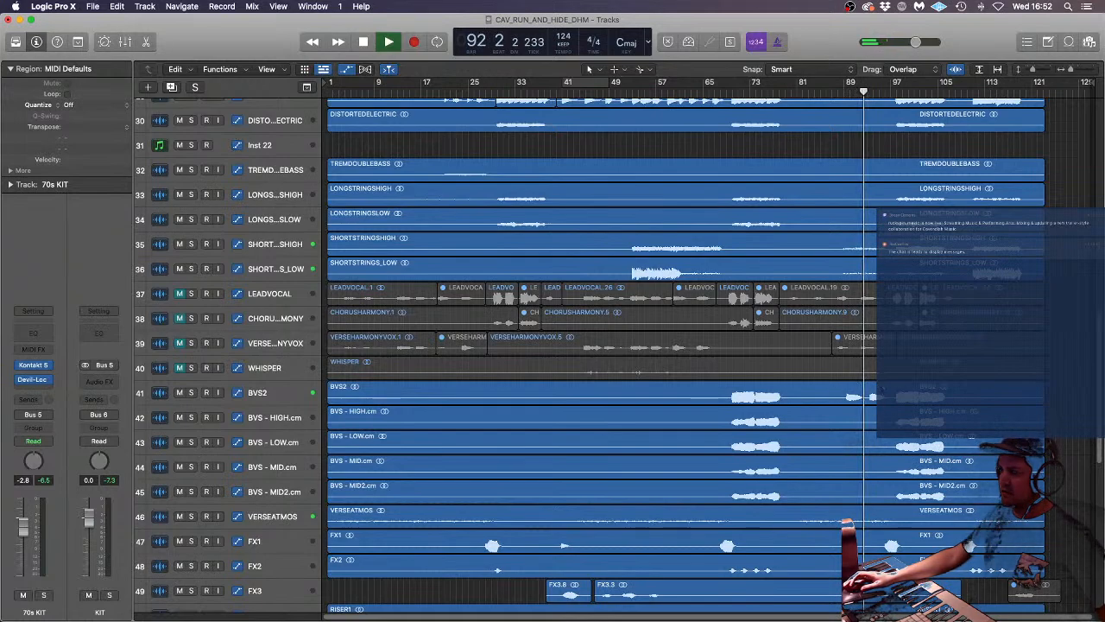
click(276, 395)
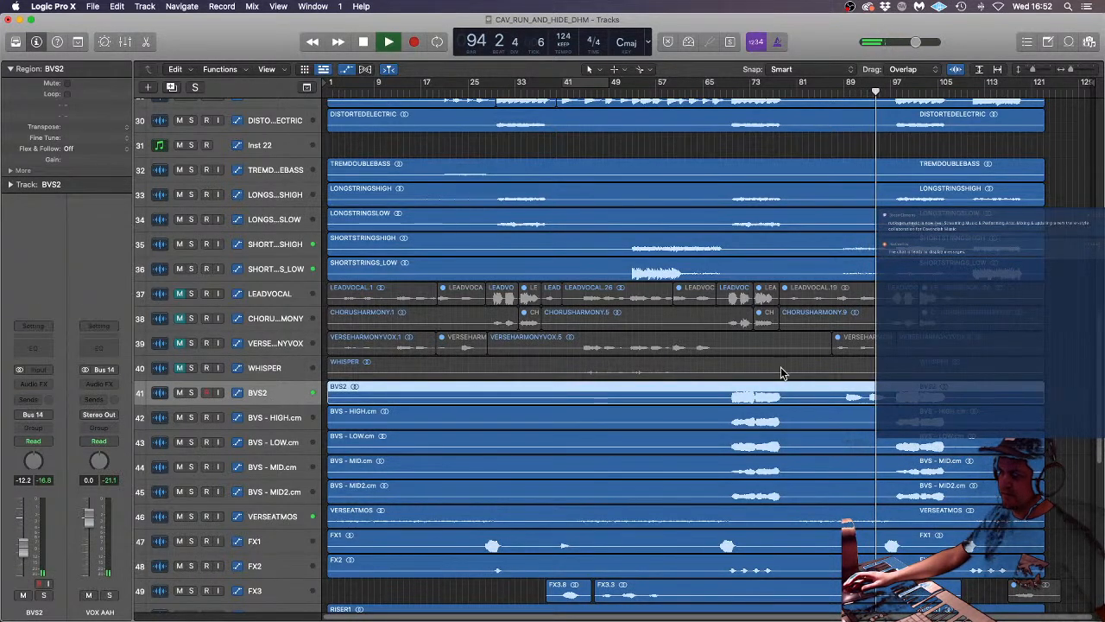
scroll(826, 363, up, 5)
scroll(1041, 340, down, 2)
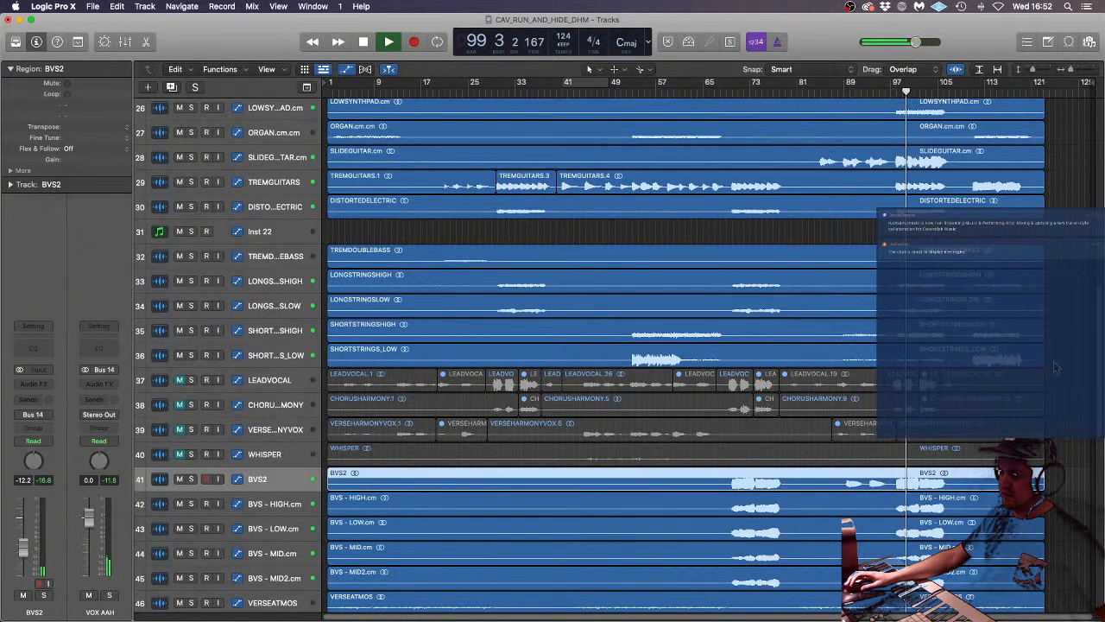
scroll(1056, 367, up, 10)
scroll(1101, 367, up, 5)
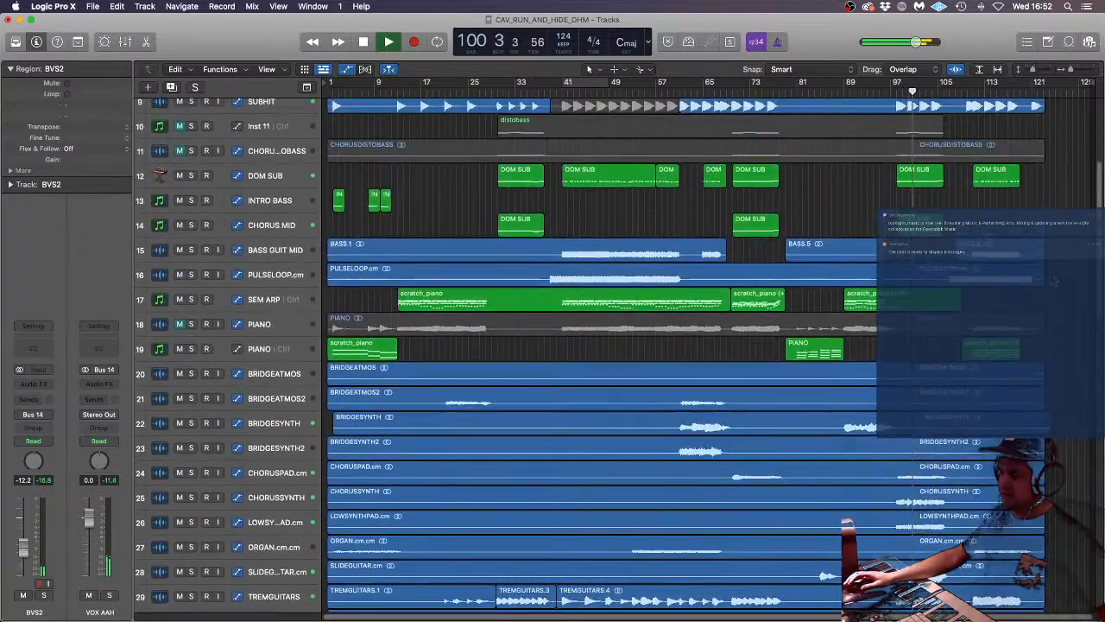
scroll(1079, 208, up, 2)
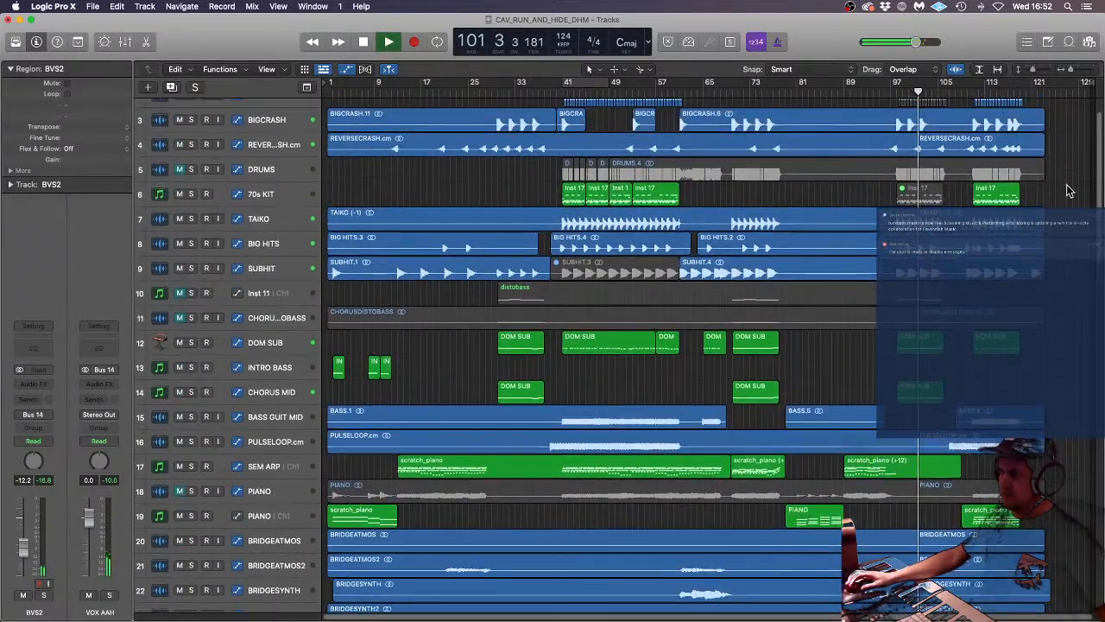
click(1063, 149)
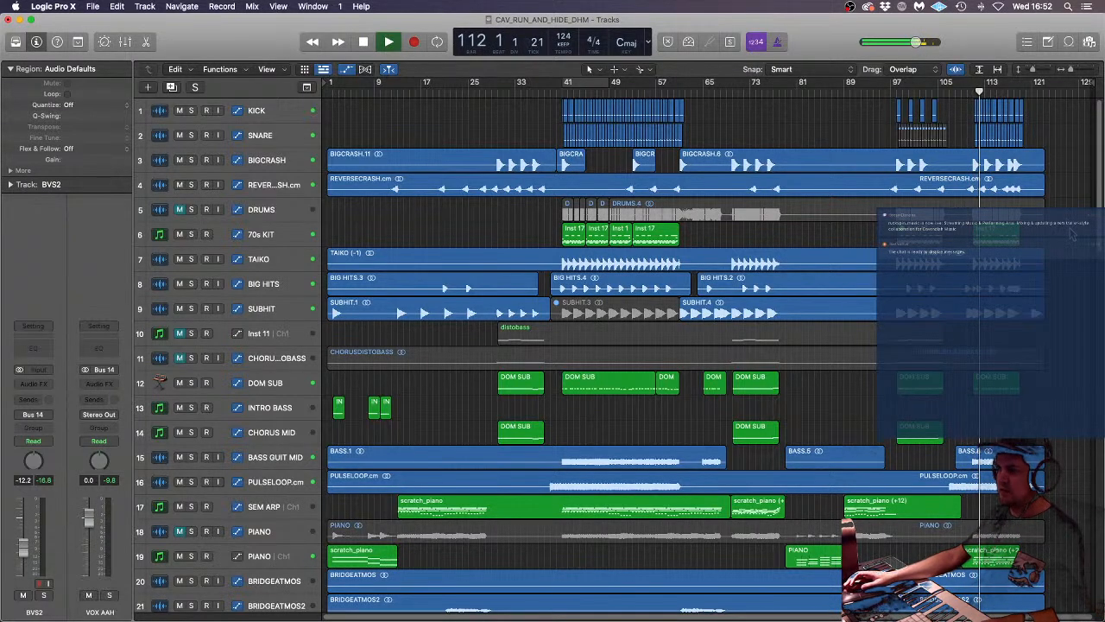
- Split the BIG HITS region at position 111 4 1 1 and trim the end of the earlier part back to bar 111
key(super+Right)
key(super+Right)
key(super+Right)
key(super+Right)
key(super+Right)
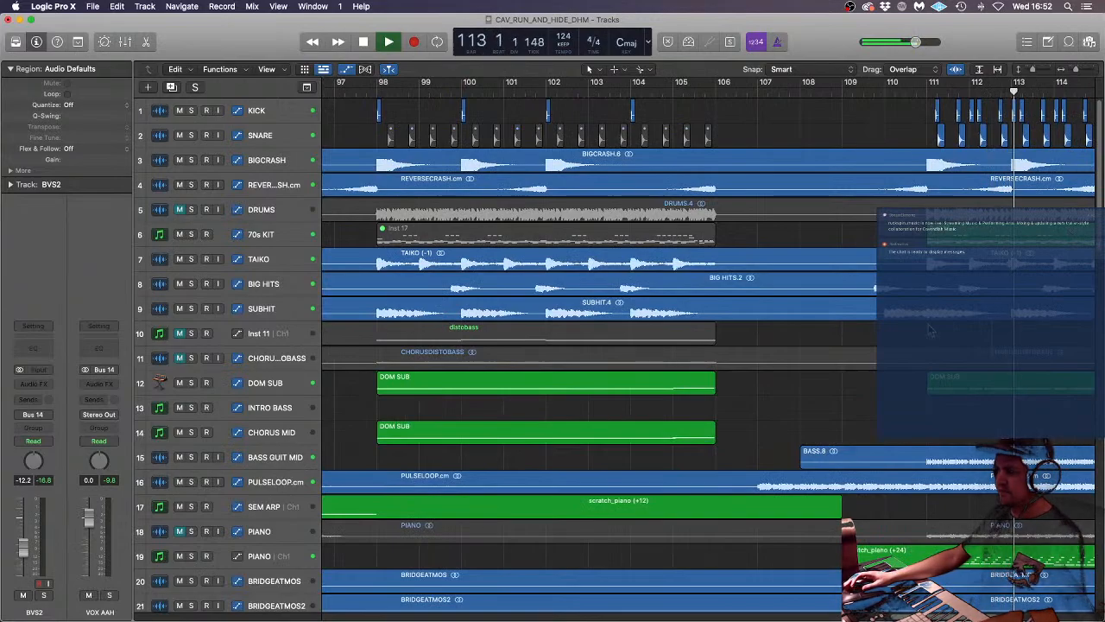
scroll(756, 280, left, 8)
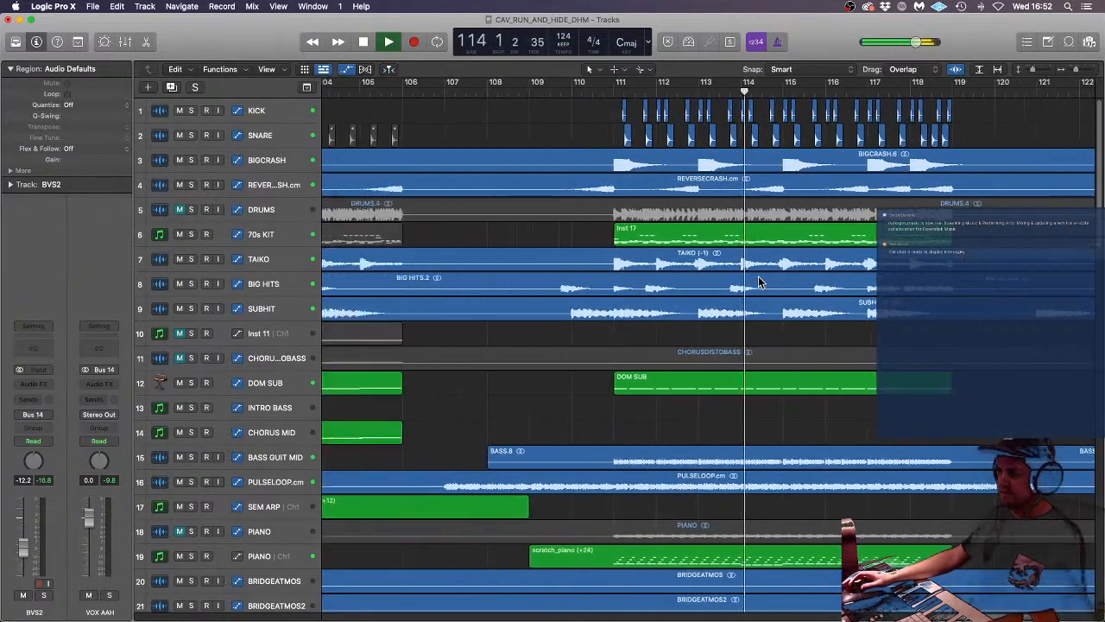
scroll(758, 281, left, 3)
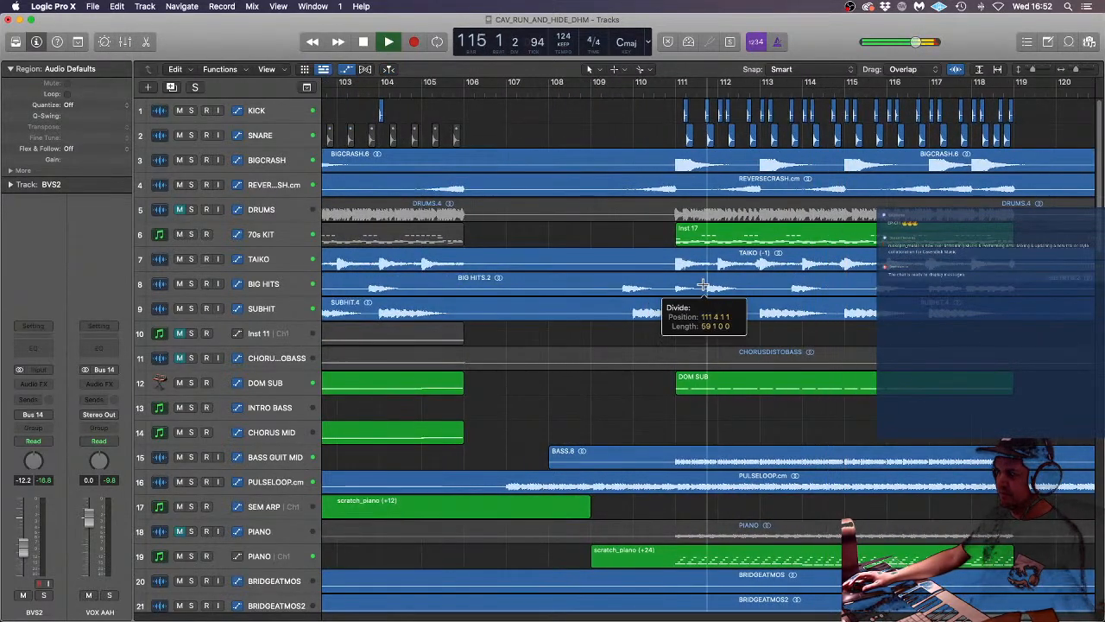
click(704, 285)
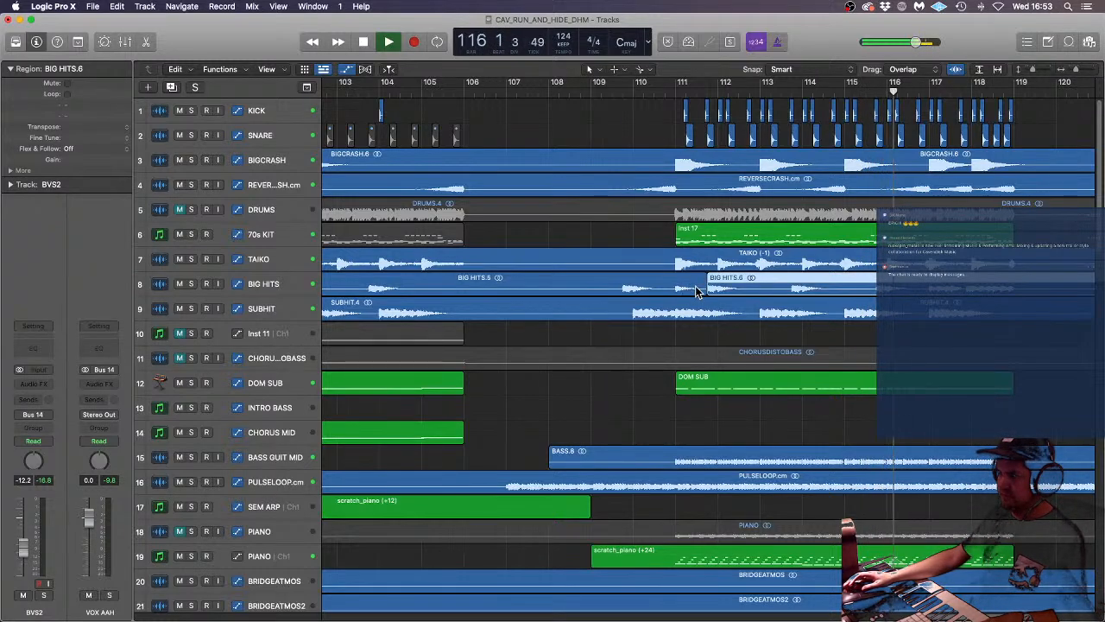
drag(707, 290, 673, 288)
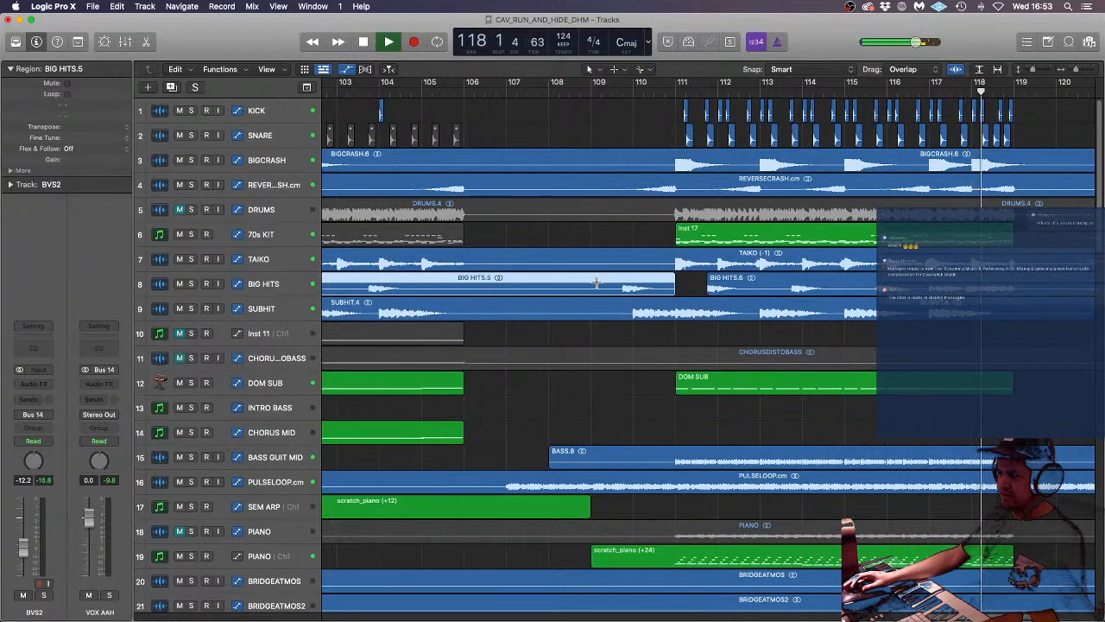
- Split the BIG HITS region at bar 109, move its two-bar piece one bar later to bar 110, and stop playback
super+double_click(592, 282)
drag(616, 281, 657, 283)
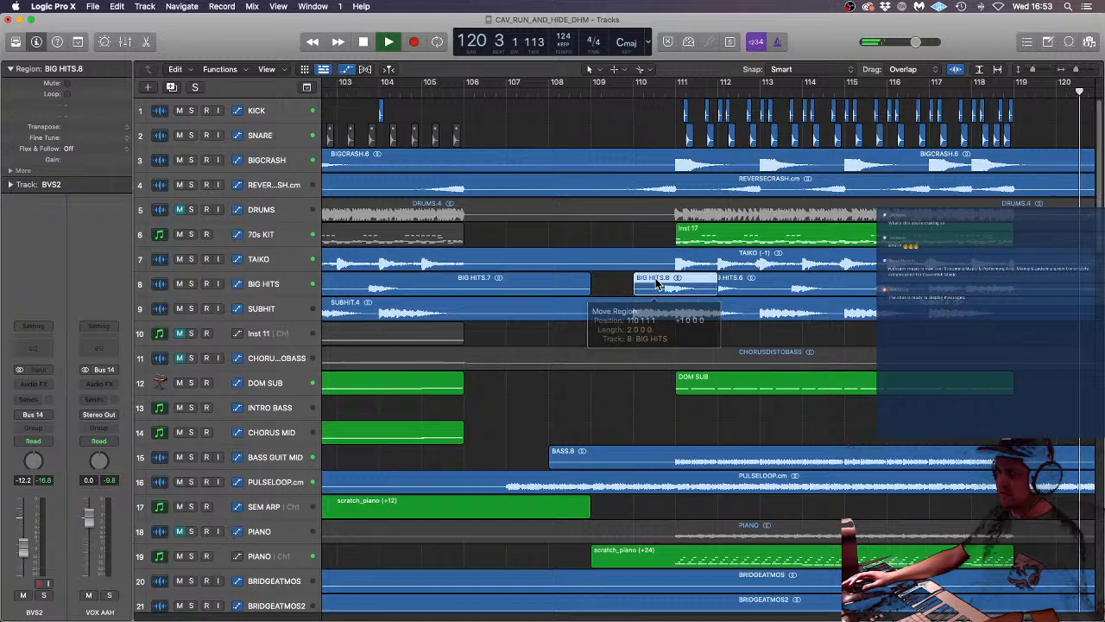
click(763, 287)
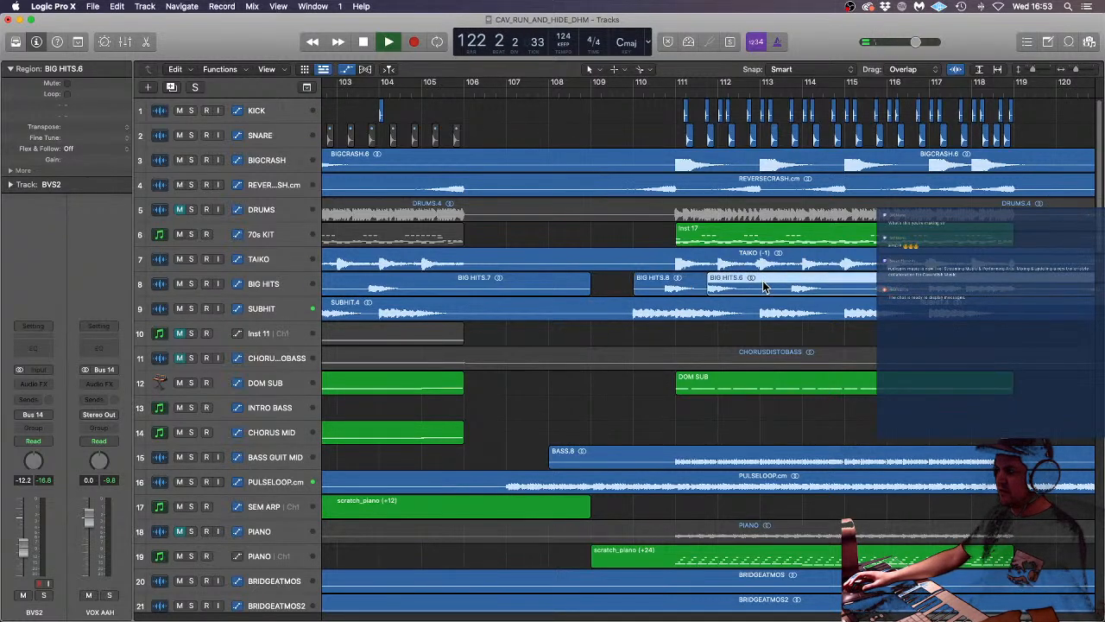
key(space)
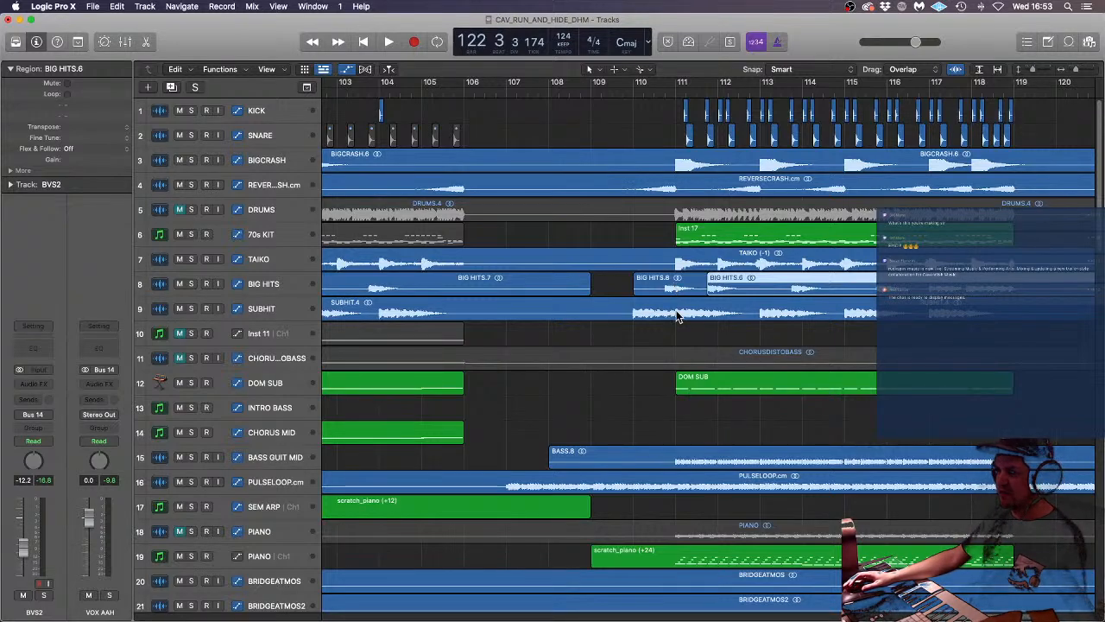
- Delete the SUBHIT audio between bars 109 and 113 and move the following region so it starts at bar 111
drag(757, 312, 593, 307)
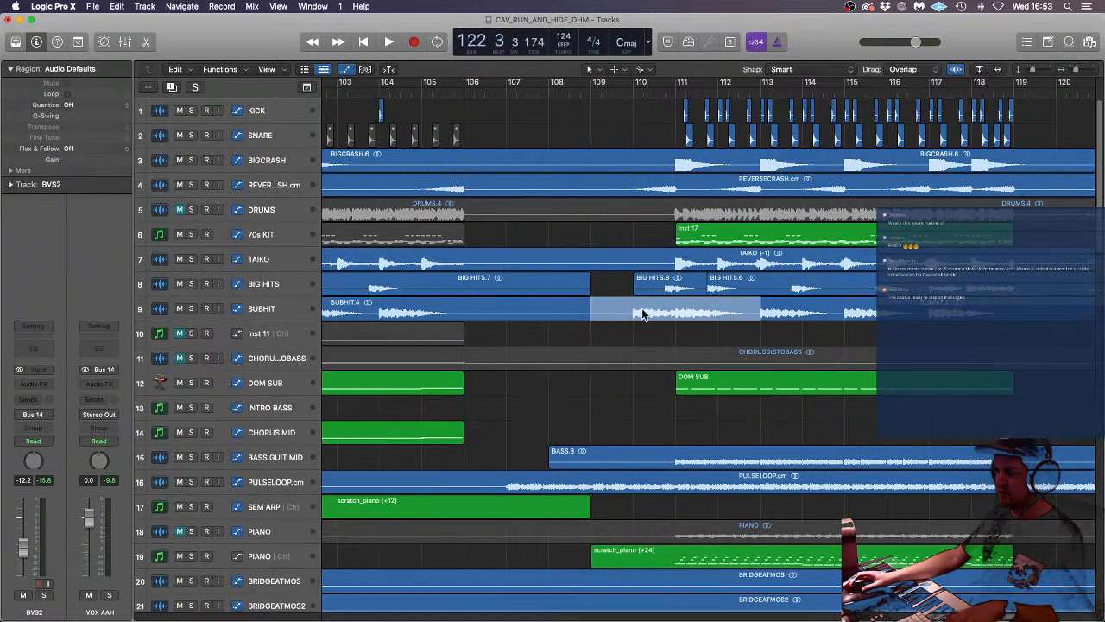
click(645, 313)
key(Delete)
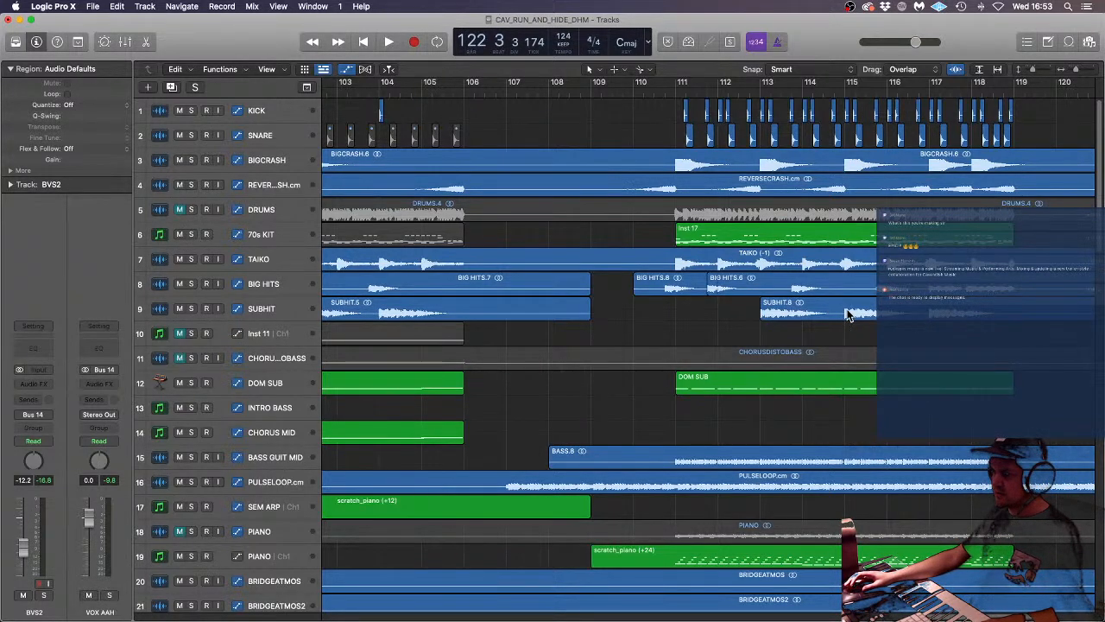
drag(763, 312, 701, 312)
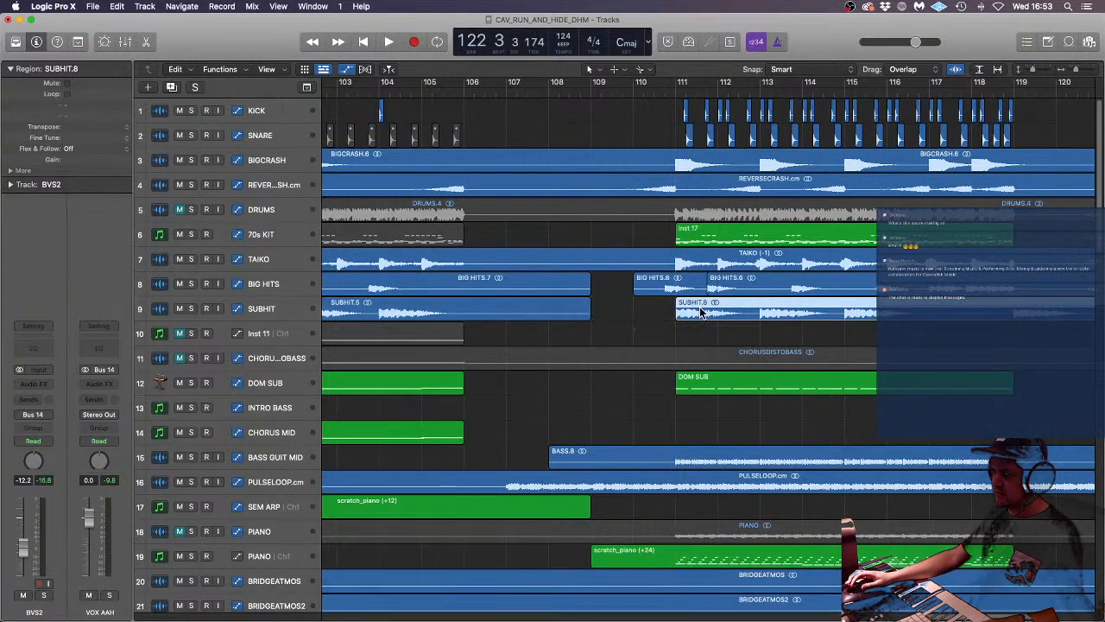
- Split the SUBHIT region at bars 119 and 117, delete the part between them, and move the following piece to bar 117
right_click(1009, 312)
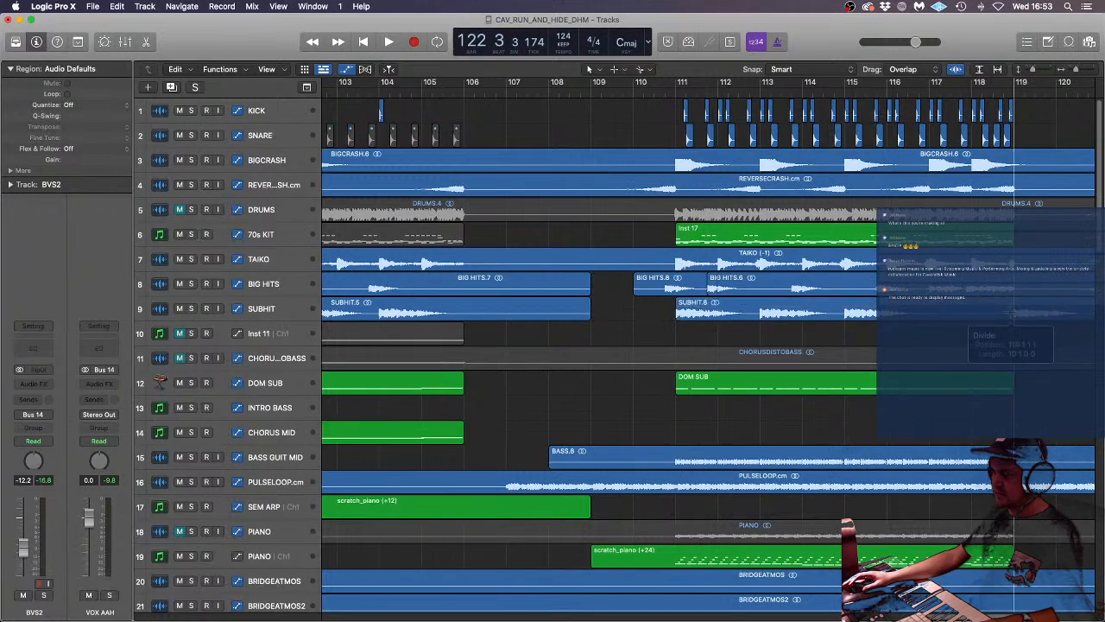
right_click(932, 317)
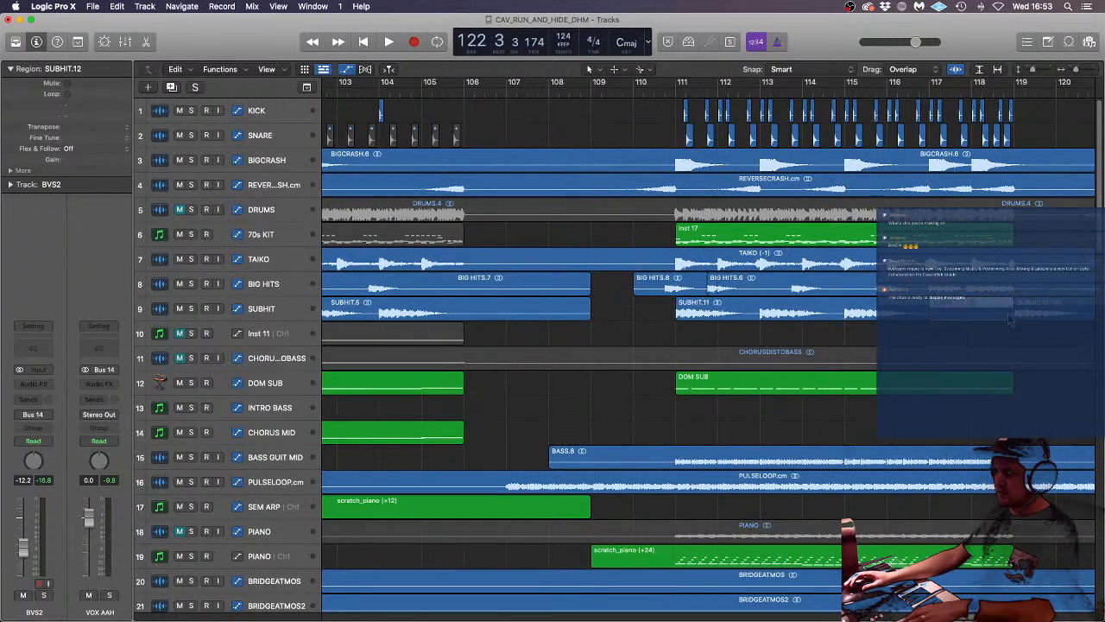
key(Delete)
click(1055, 311)
mouse_move(1055, 311)
mouse_down()
mouse_move(961, 316)
mouse_move(1046, 314)
mouse_up()
scroll(970, 318, down, 2)
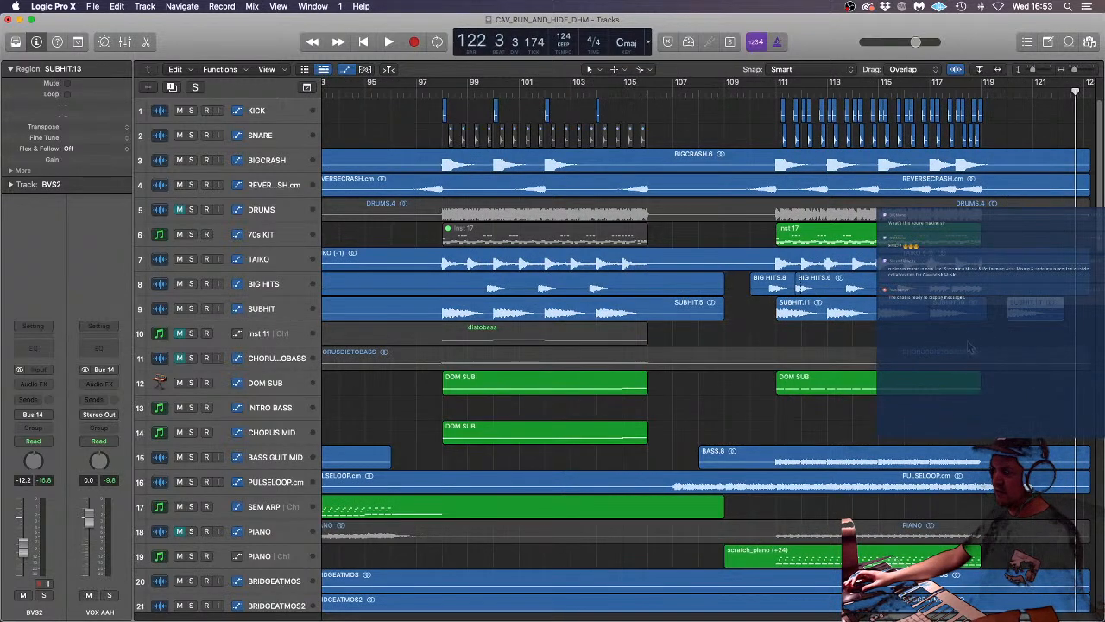
click(971, 348)
- Place the playhead at 109 4 1 1, split the BIG HITS region at bar 117, and move its later part to just before bar 118
click(742, 88)
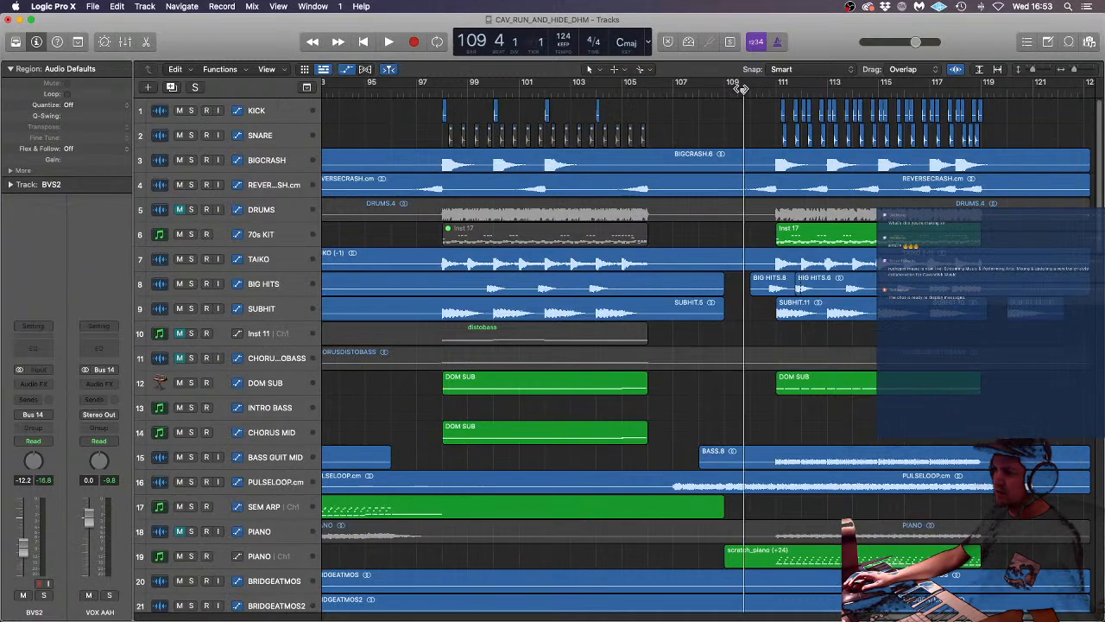
key(super+Right)
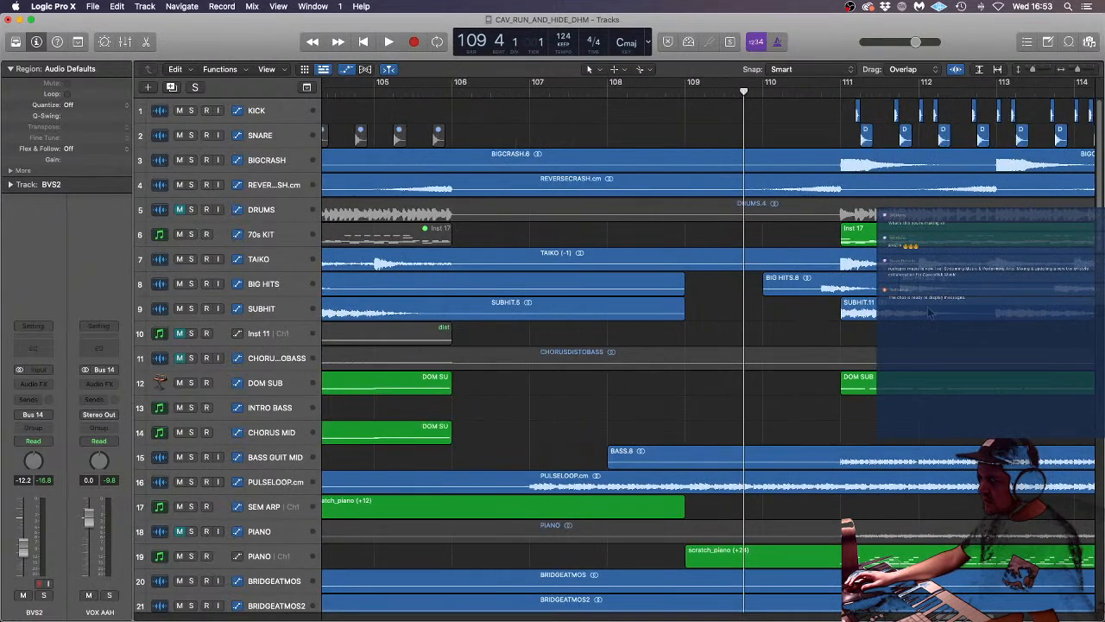
scroll(929, 312, left, 5)
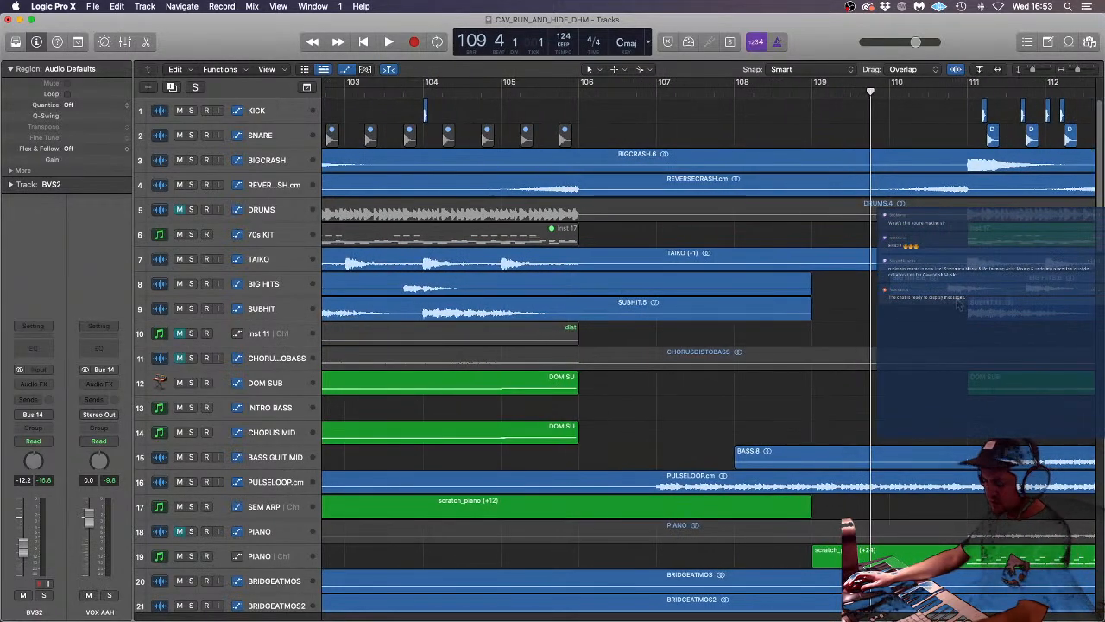
scroll(1004, 300, right, 12)
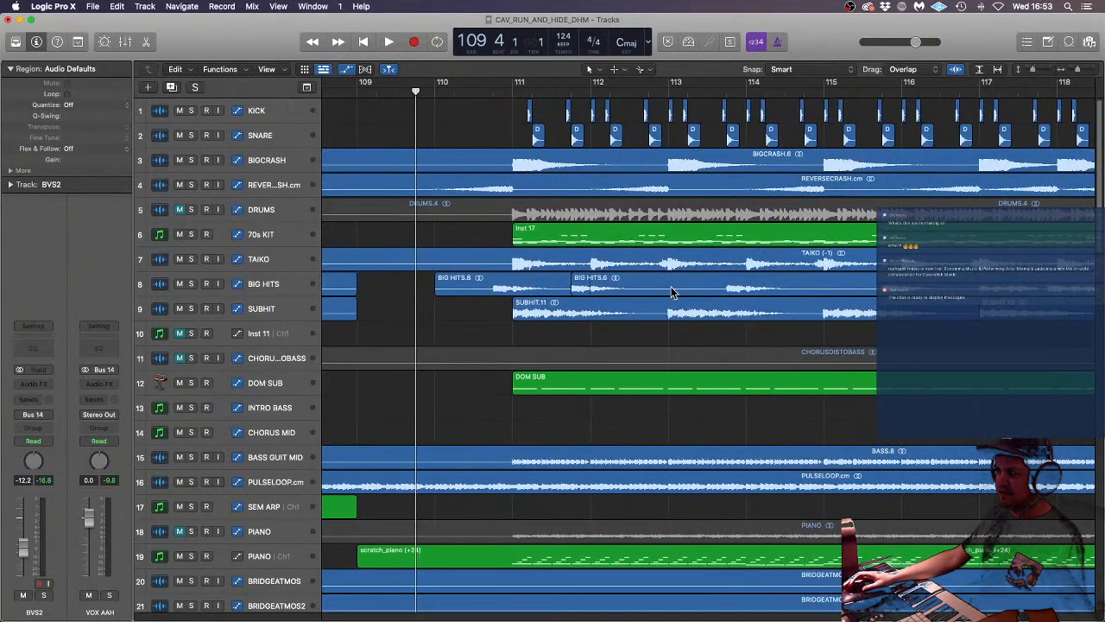
key(super+Left)
key(super+Right)
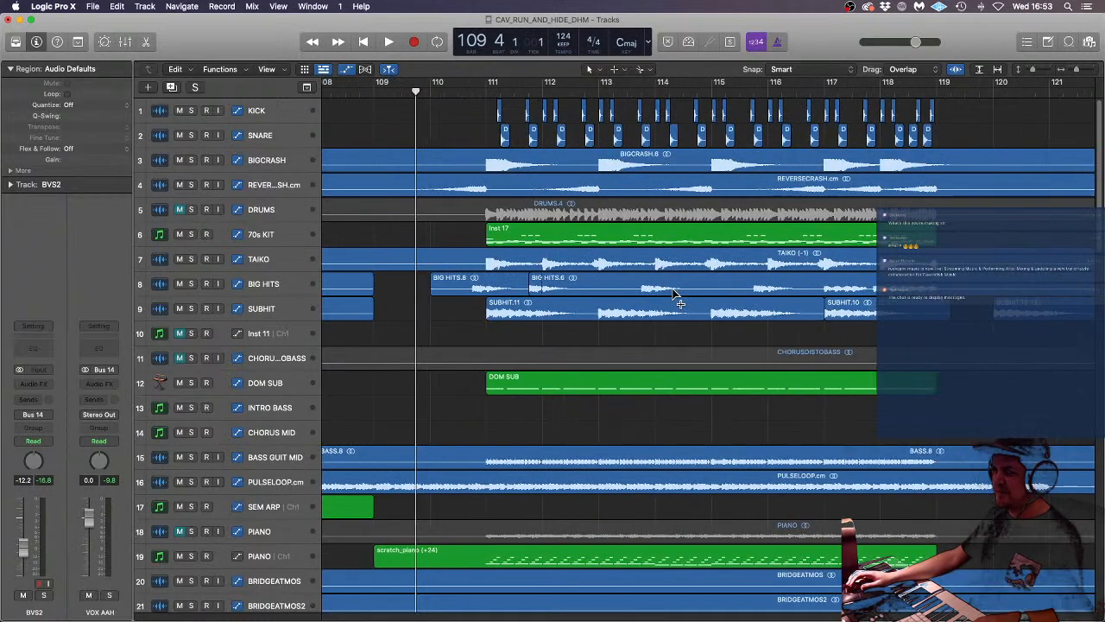
click(826, 285)
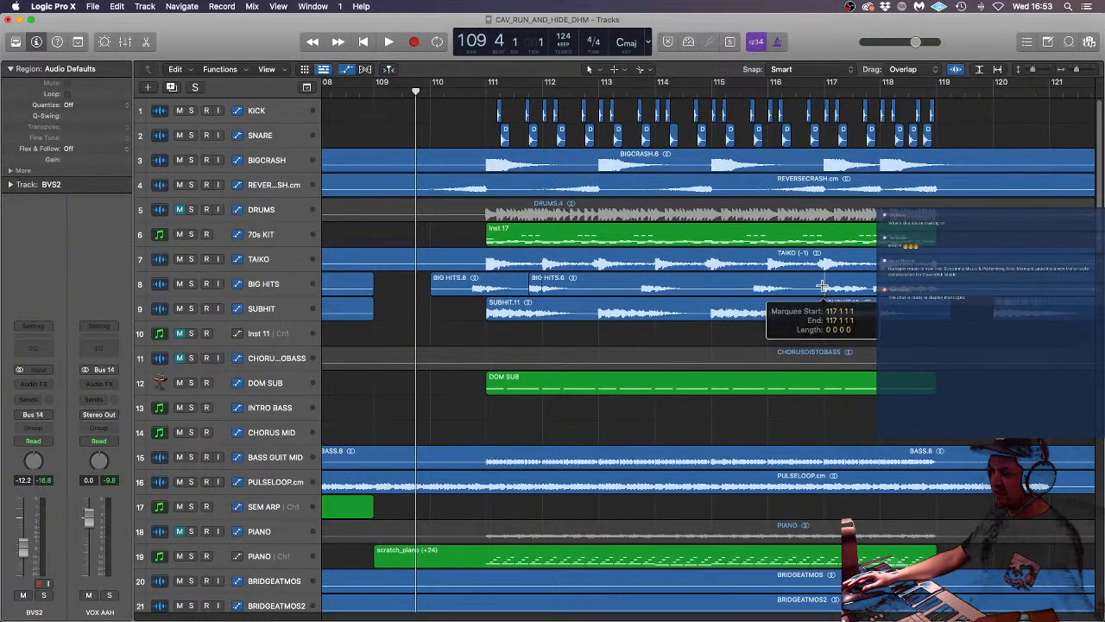
drag(827, 286, 871, 286)
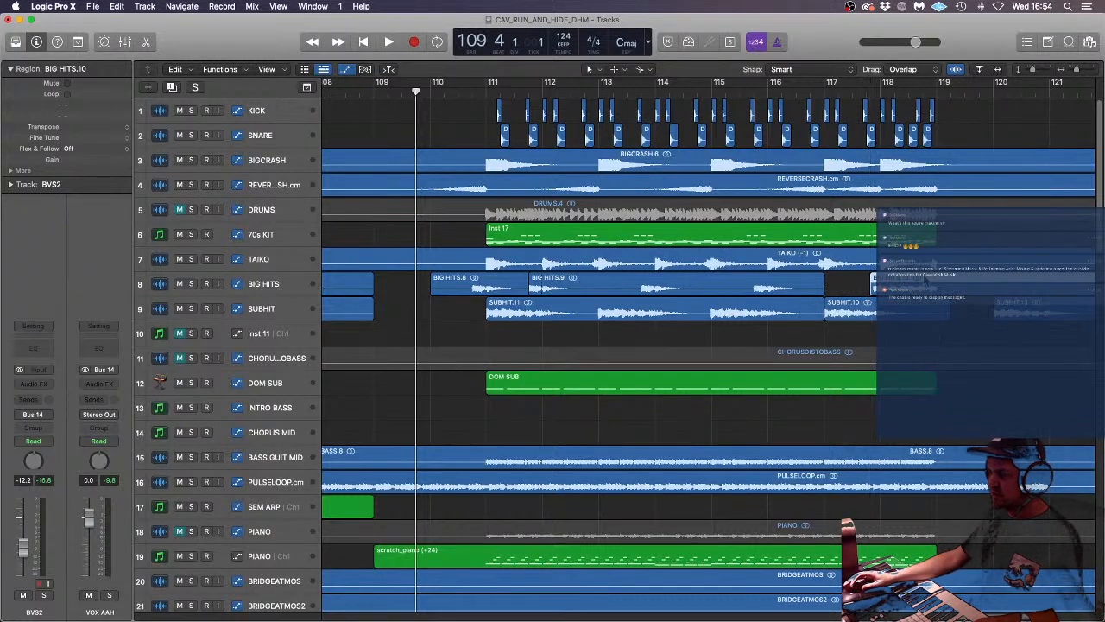
- Move the BIG HITS piece at 111 4 1 1 one bar later and adjust its edges, trimming the preceding piece's start to about mid-bar 110
click(606, 288)
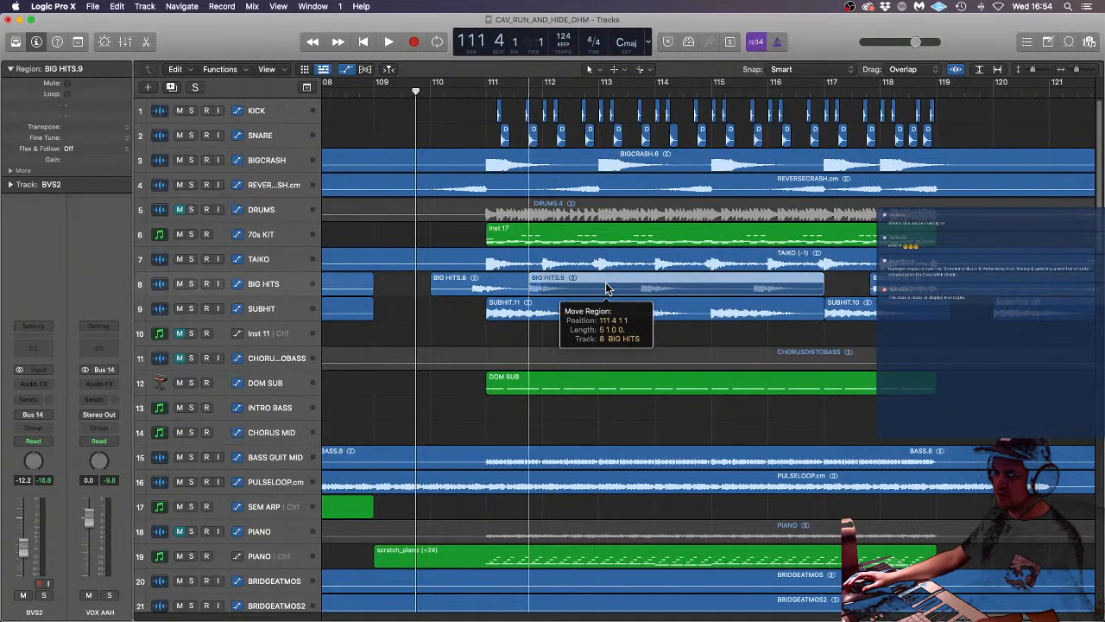
drag(606, 288, 663, 290)
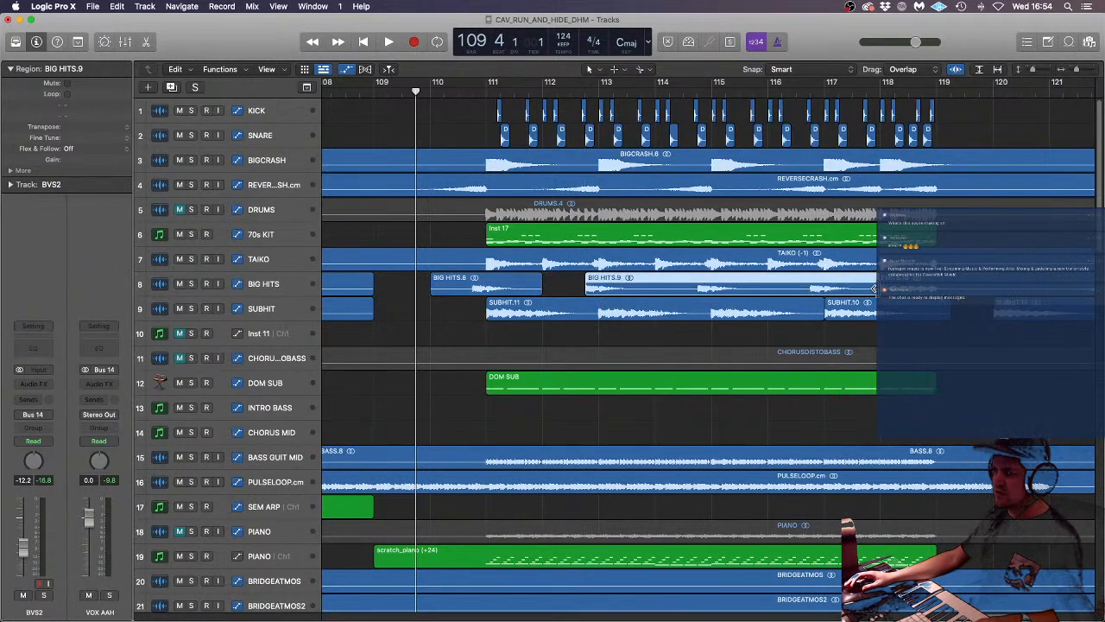
mouse_move(874, 288)
mouse_down()
mouse_move(854, 288)
mouse_move(870, 288)
mouse_up()
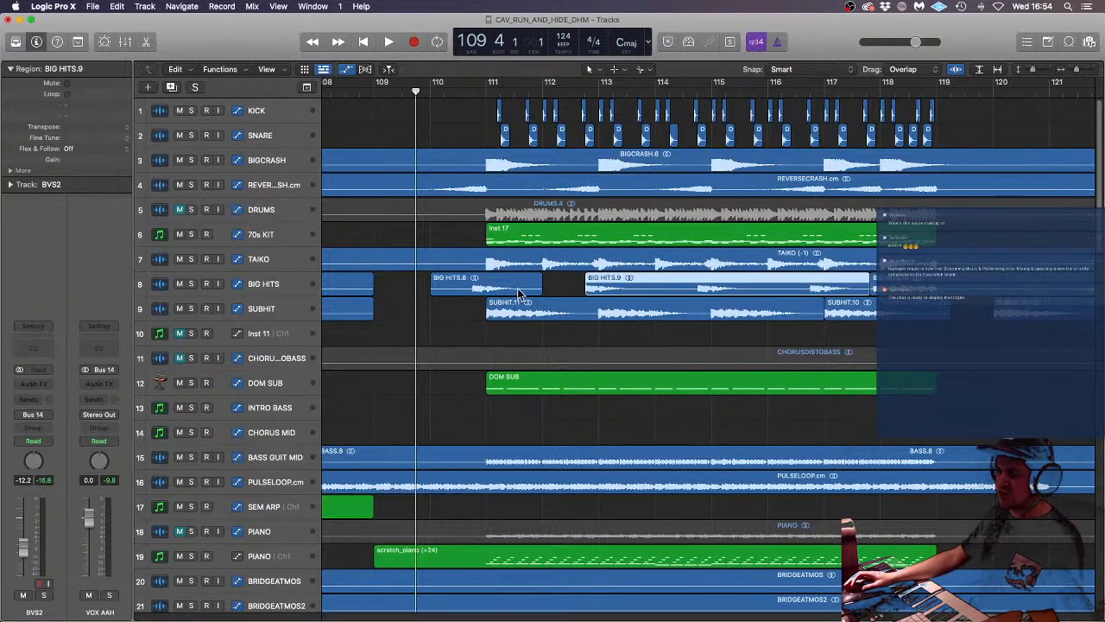
mouse_move(589, 287)
mouse_down()
mouse_move(568, 294)
mouse_move(584, 294)
mouse_up()
drag(429, 289, 461, 282)
- Show the additional region parameters and give the BIG HITS piece just before bar 118 a fade-in of 2
shift+click(766, 288)
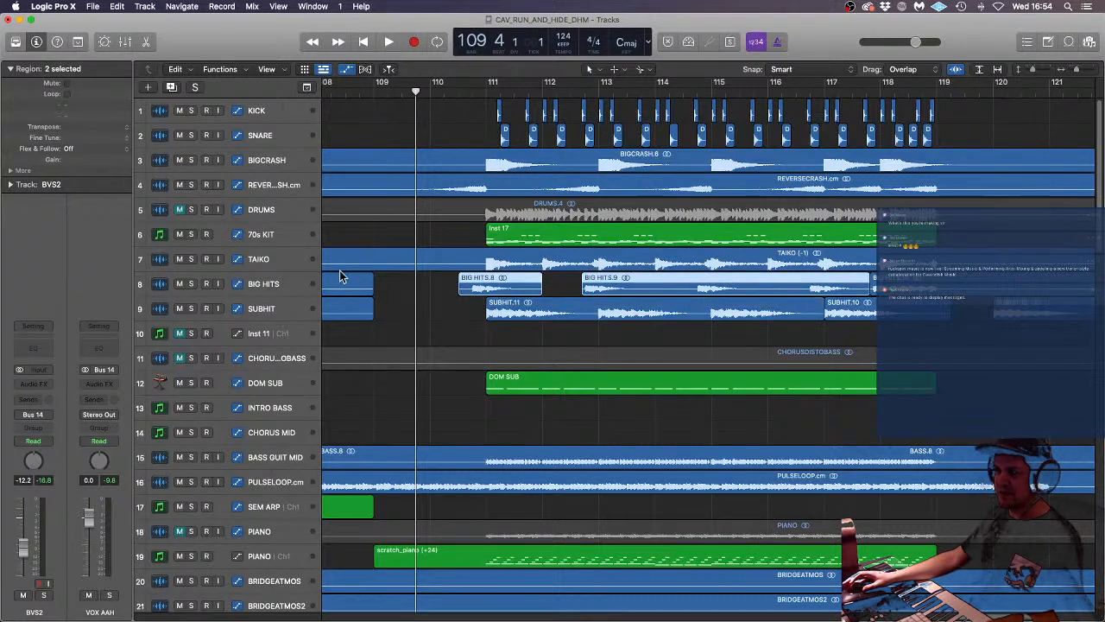
click(12, 171)
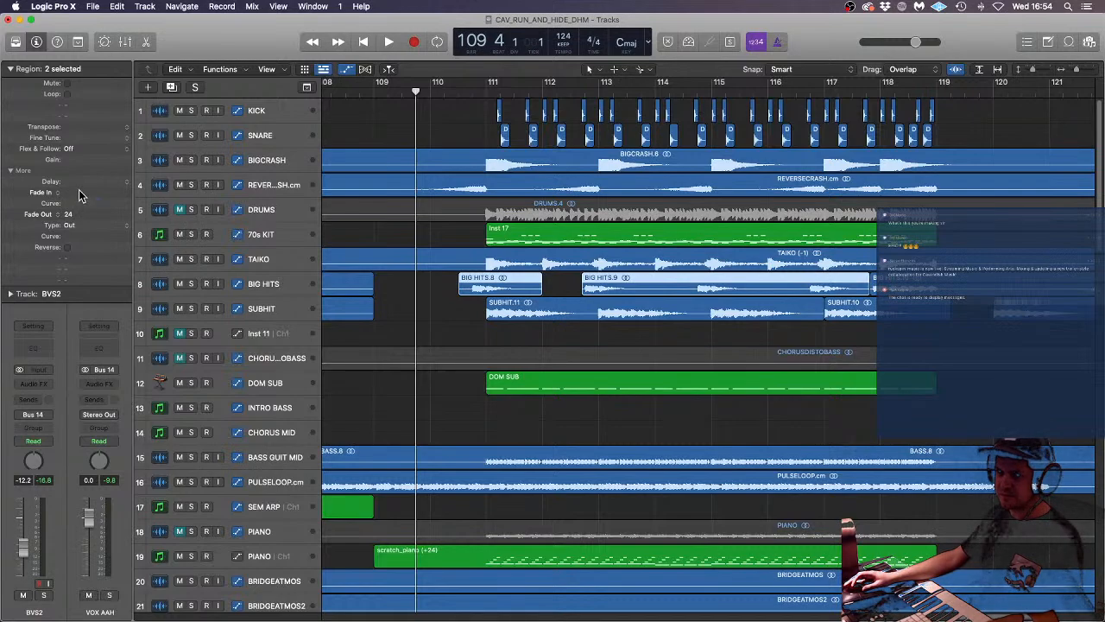
click(472, 322)
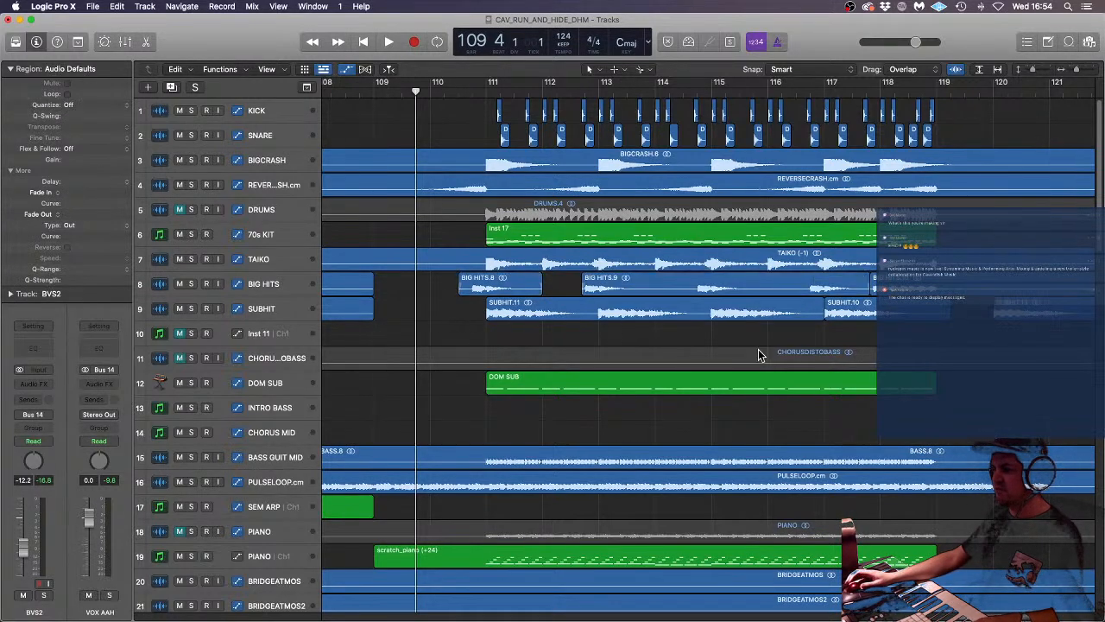
click(898, 287)
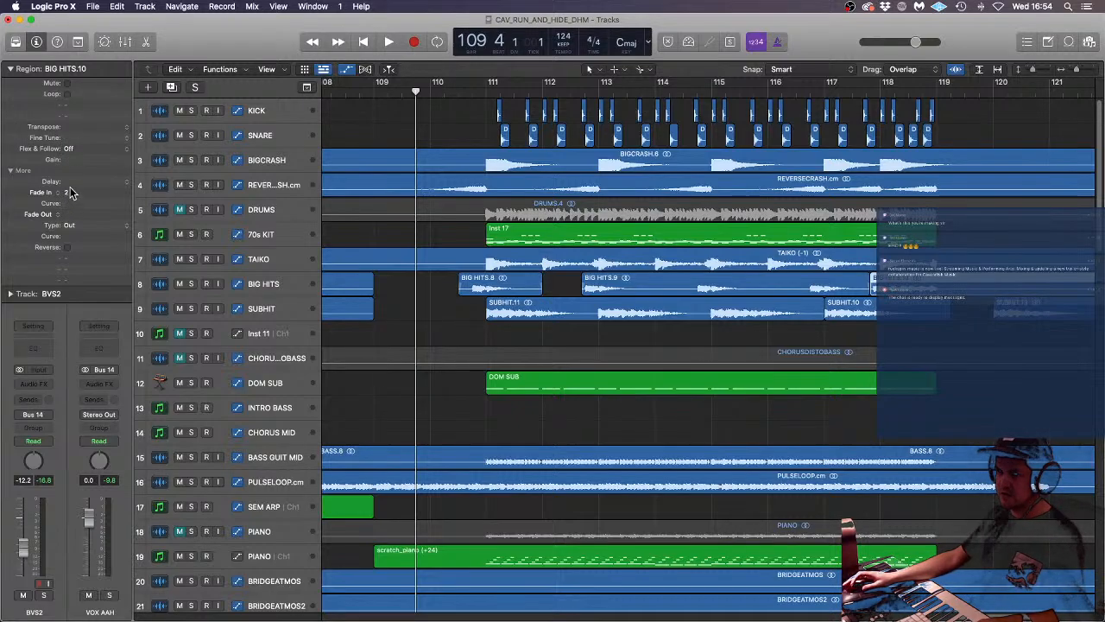
- Compare the BIG HITS and SUBHIT layout around bars 98 to 119 with the rest of the song
key(super+Left)
key(super+Left)
key(super+Left)
key(super+Left)
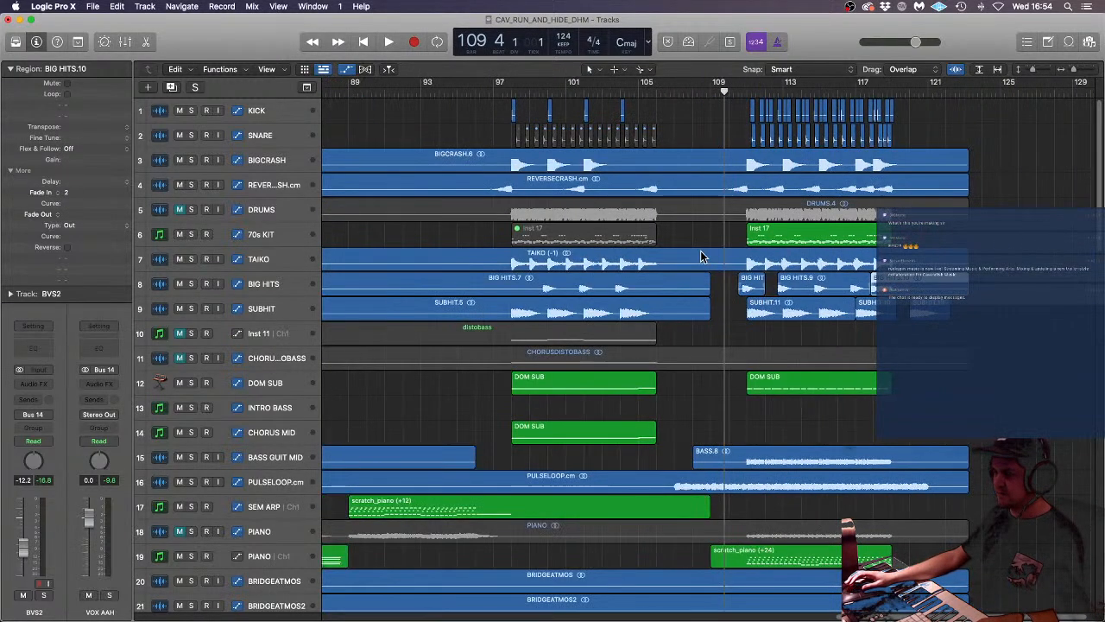
click(699, 340)
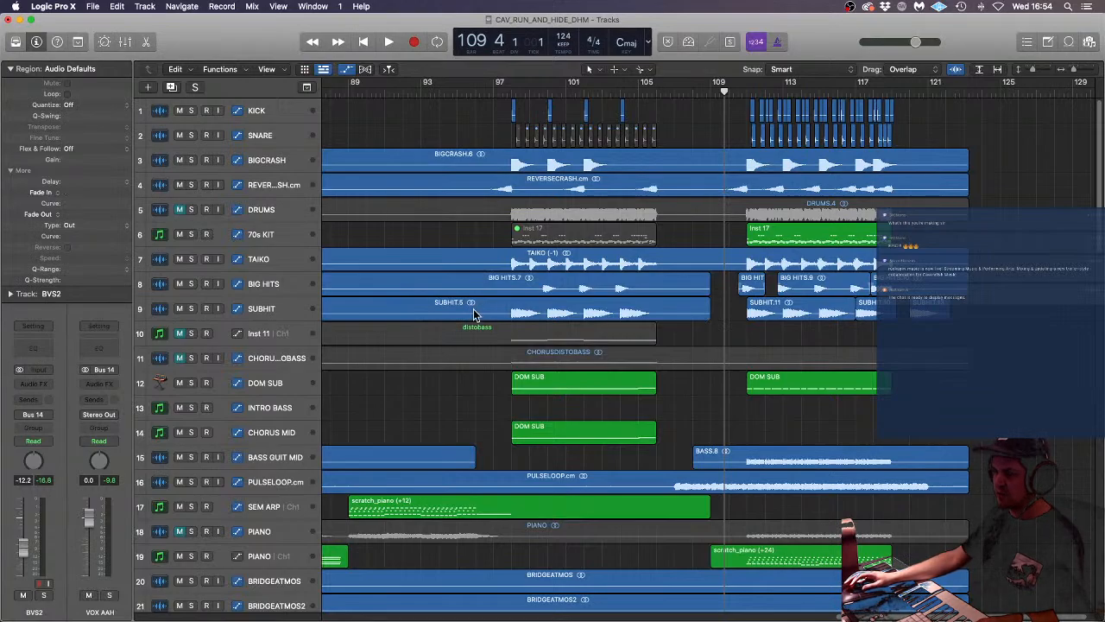
key(super+Right)
key(super+Right)
key(super+Right)
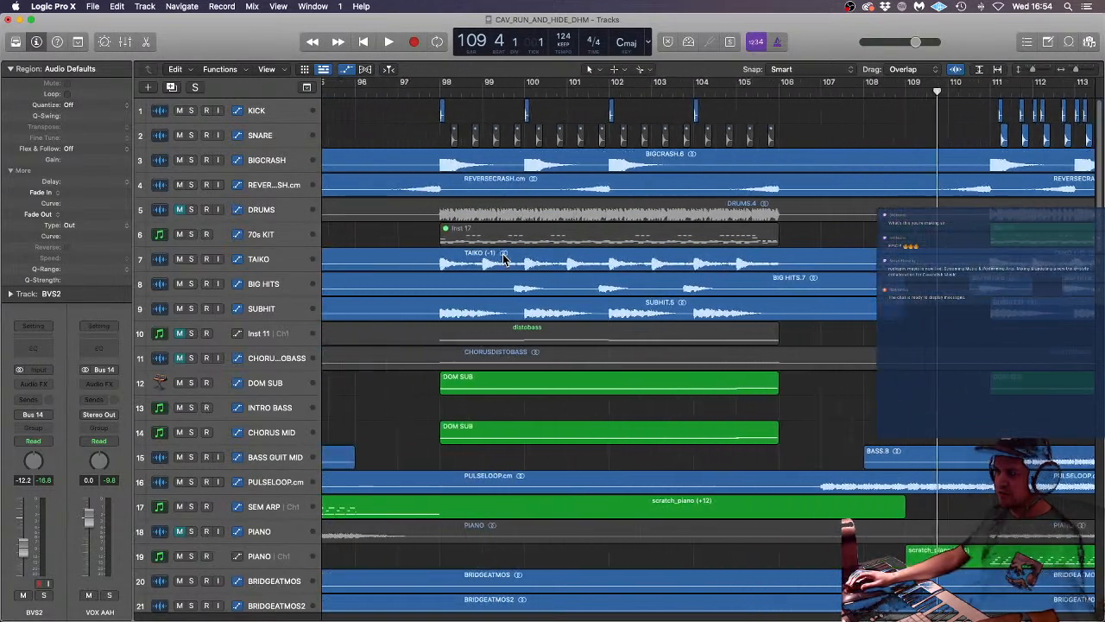
scroll(509, 263, right, 1)
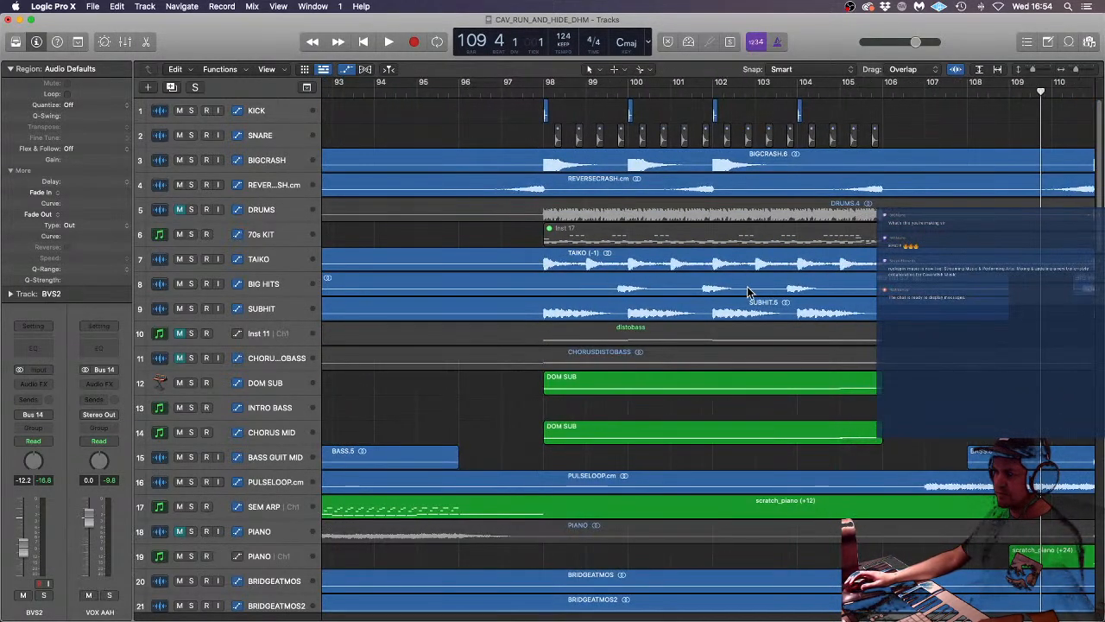
key(z)
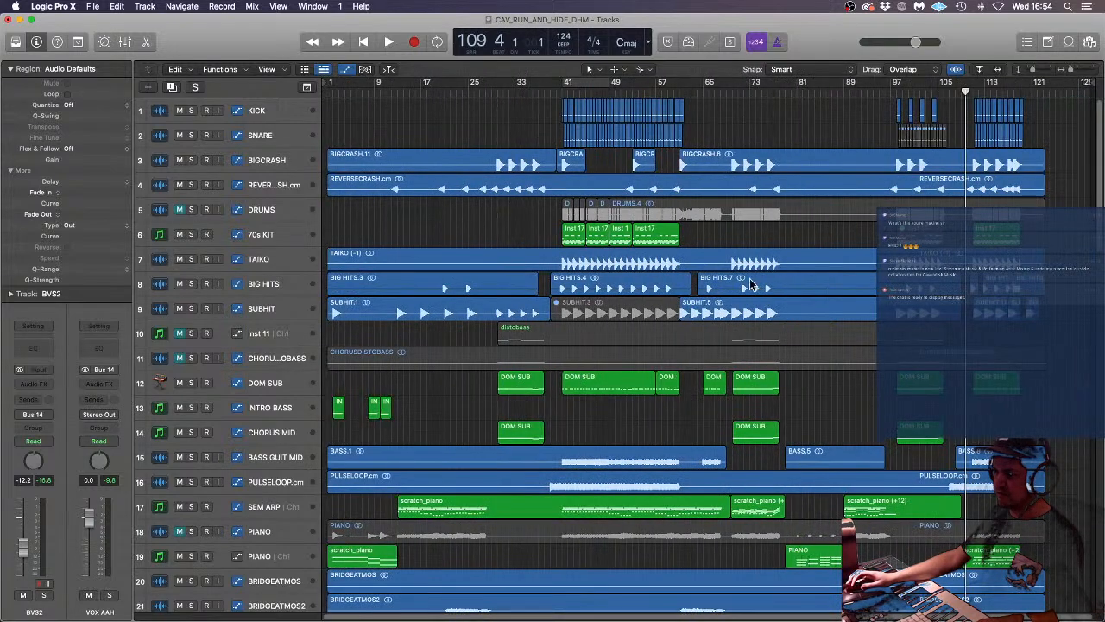
- Review the full arrangement from the drums down to the vocals, effects and arpeggio tracks, and check the section from bar 97
key(super+Up)
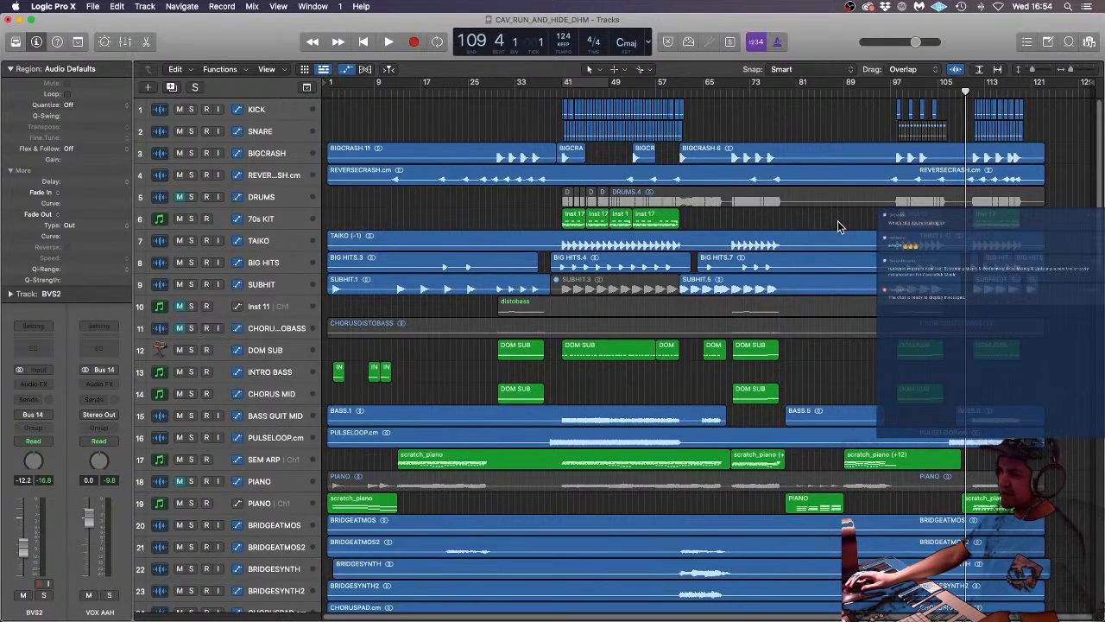
scroll(838, 220, down, 10)
scroll(834, 223, down, 2)
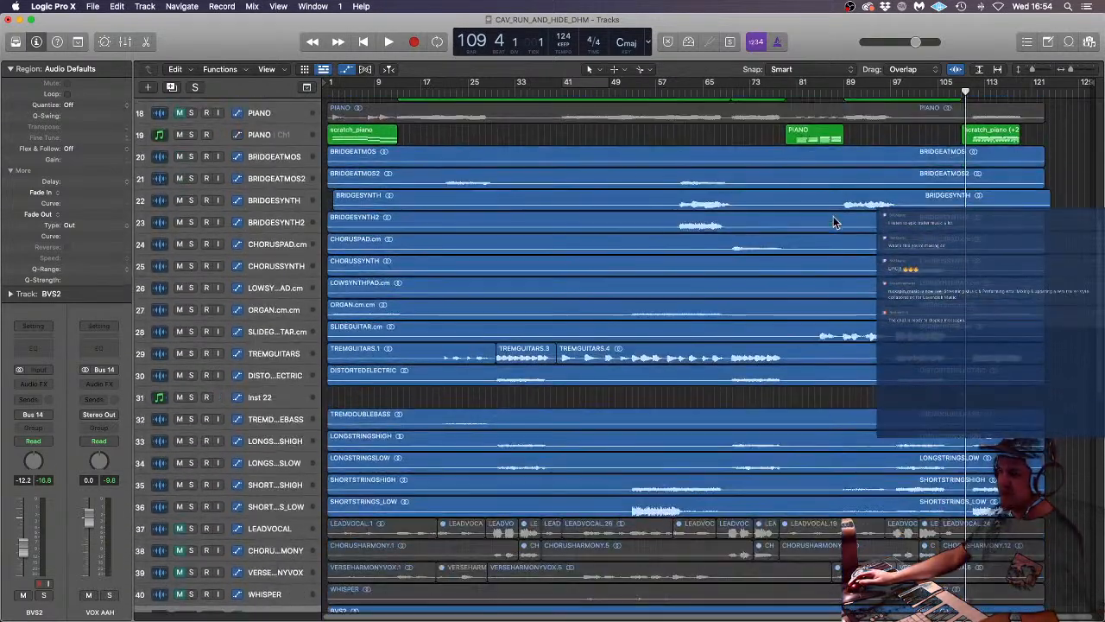
scroll(834, 223, down, 11)
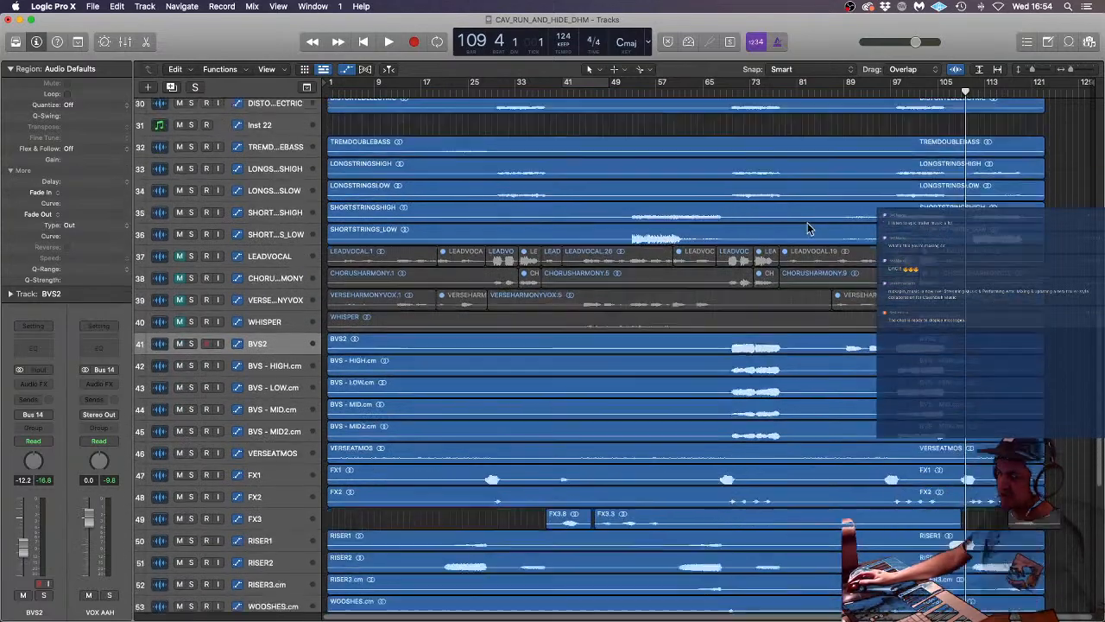
scroll(802, 221, down, 10)
scroll(802, 221, up, 9)
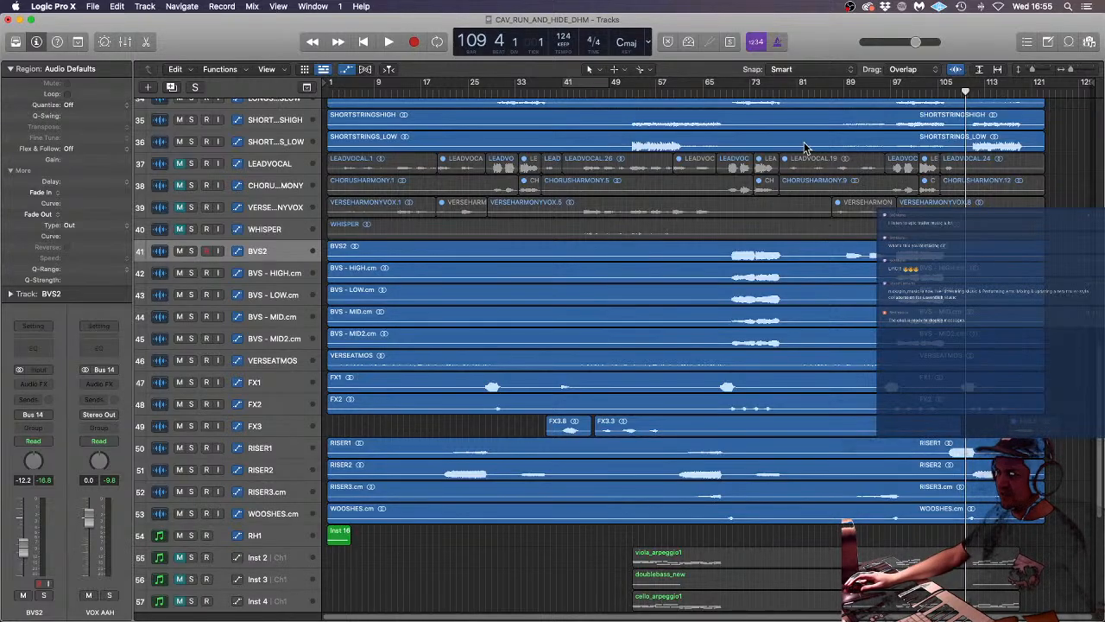
scroll(799, 140, up, 8)
scroll(801, 143, up, 9)
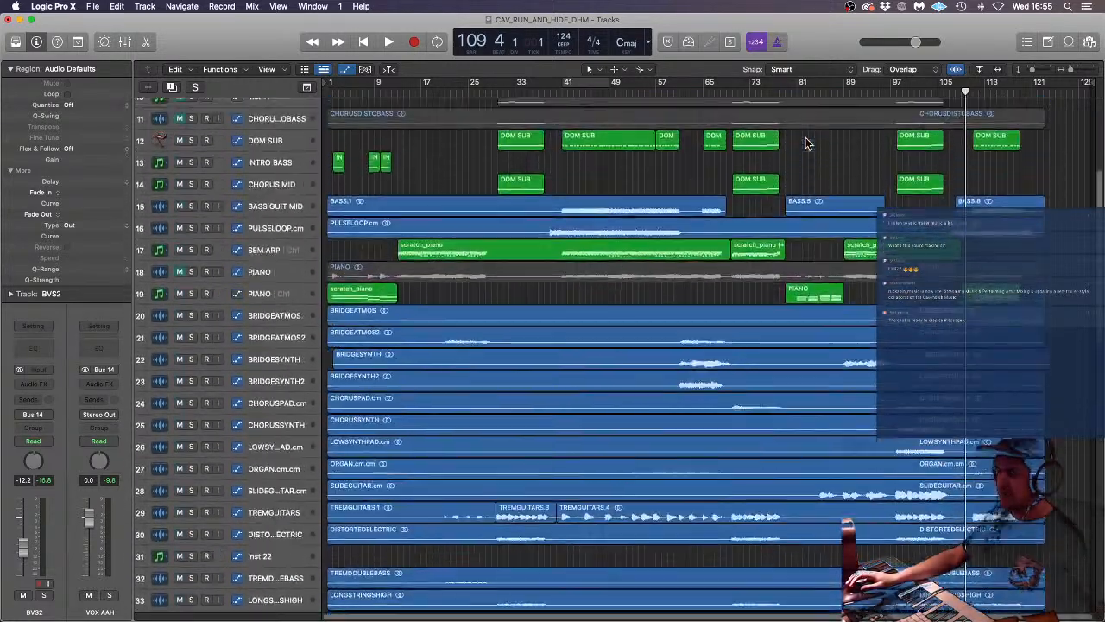
scroll(804, 138, down, 12)
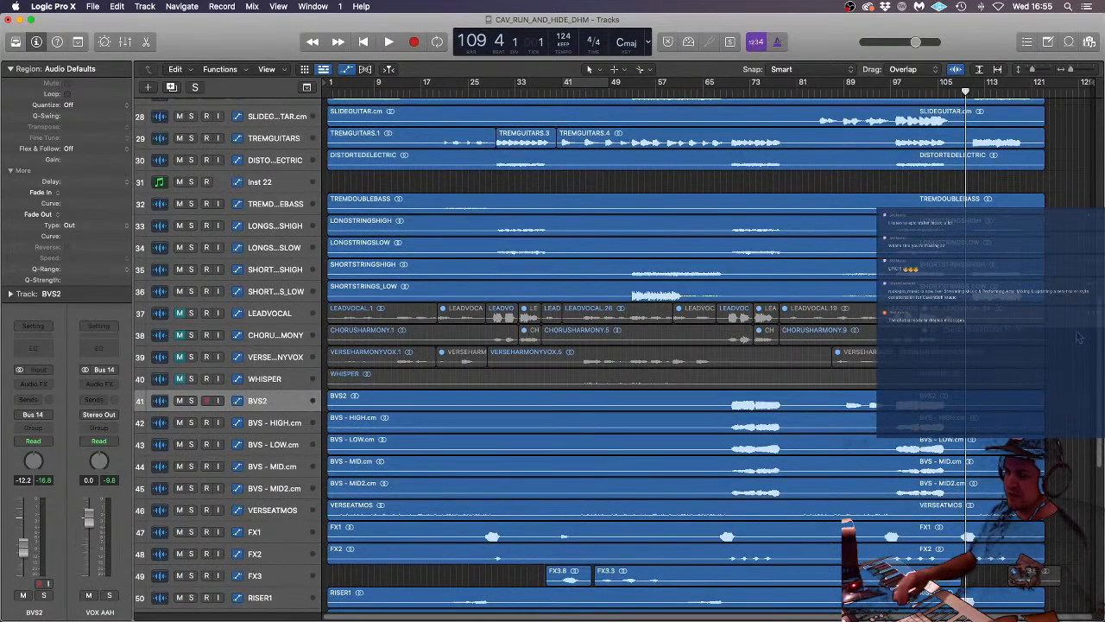
key(Return)
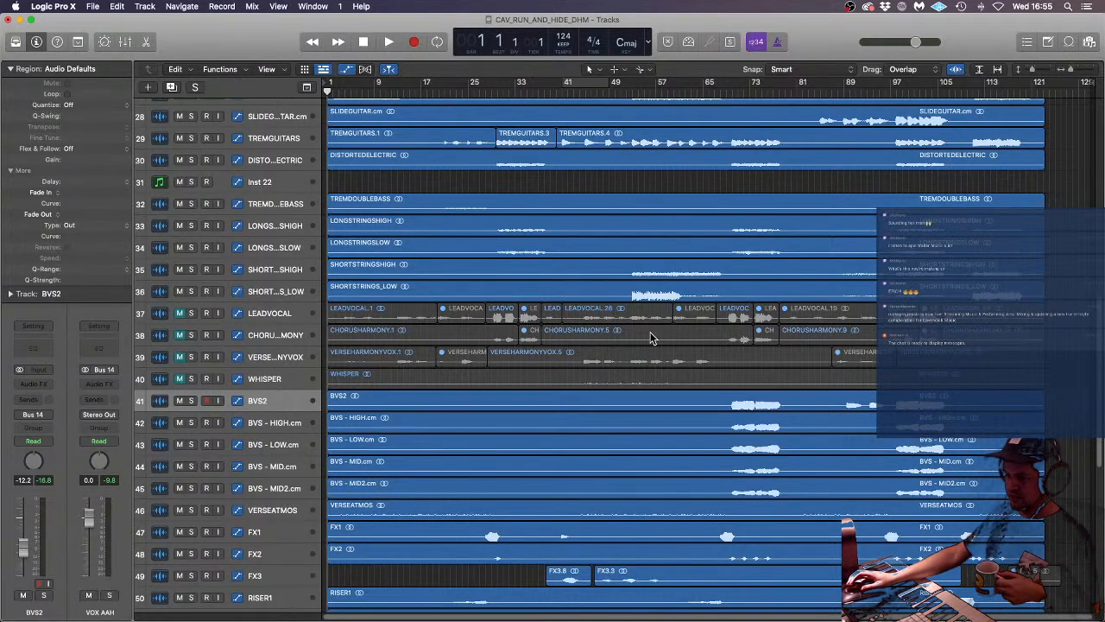
scroll(720, 384, up, 10)
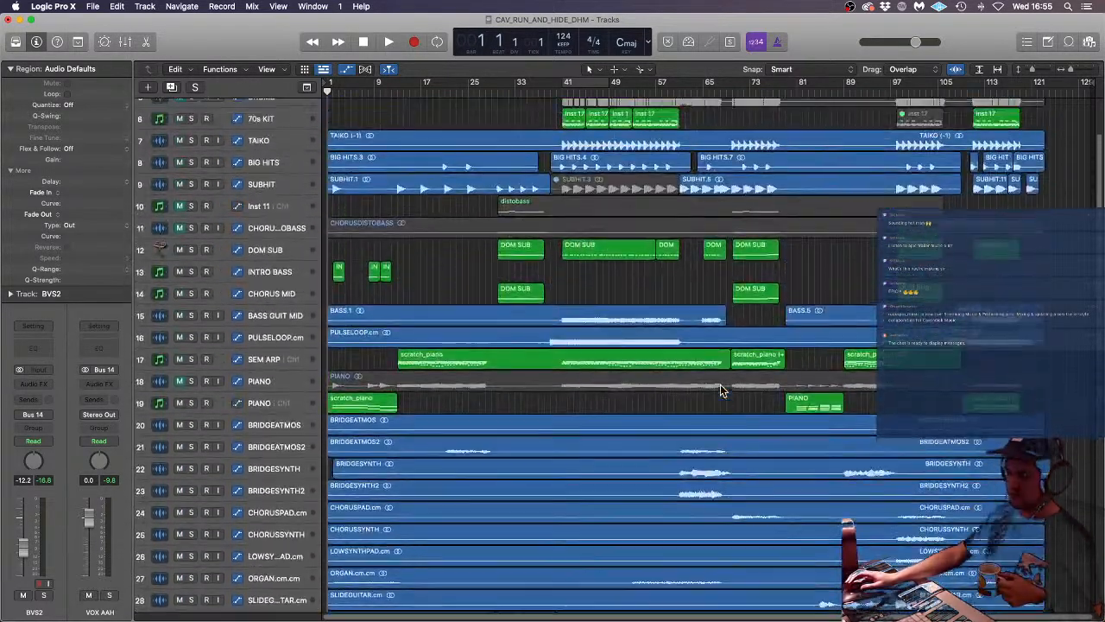
scroll(720, 391, up, 1)
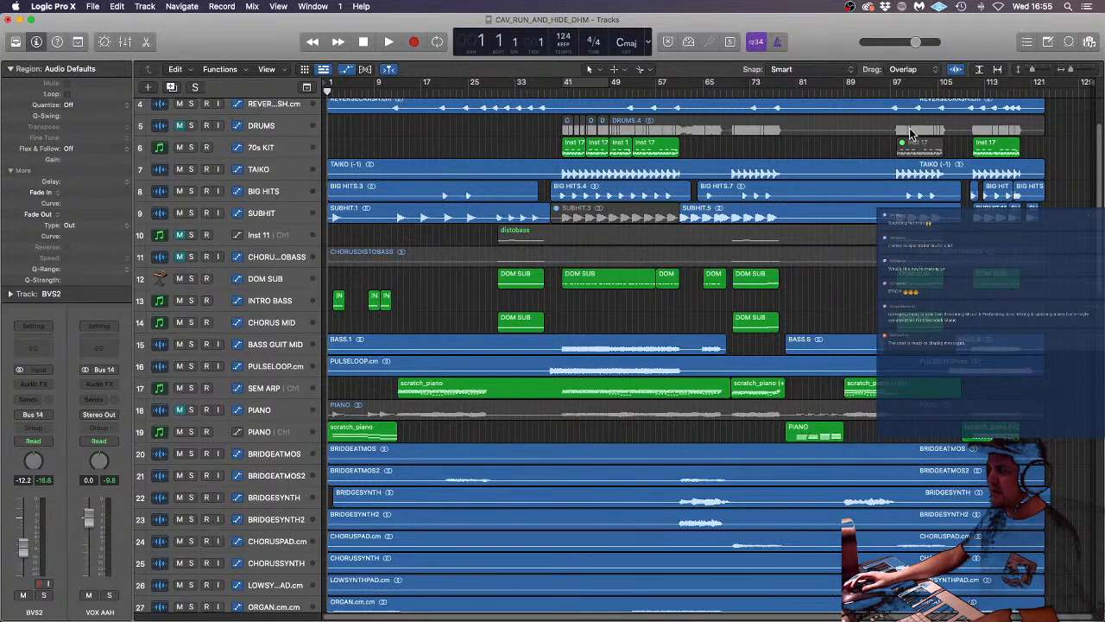
scroll(938, 142, up, 2)
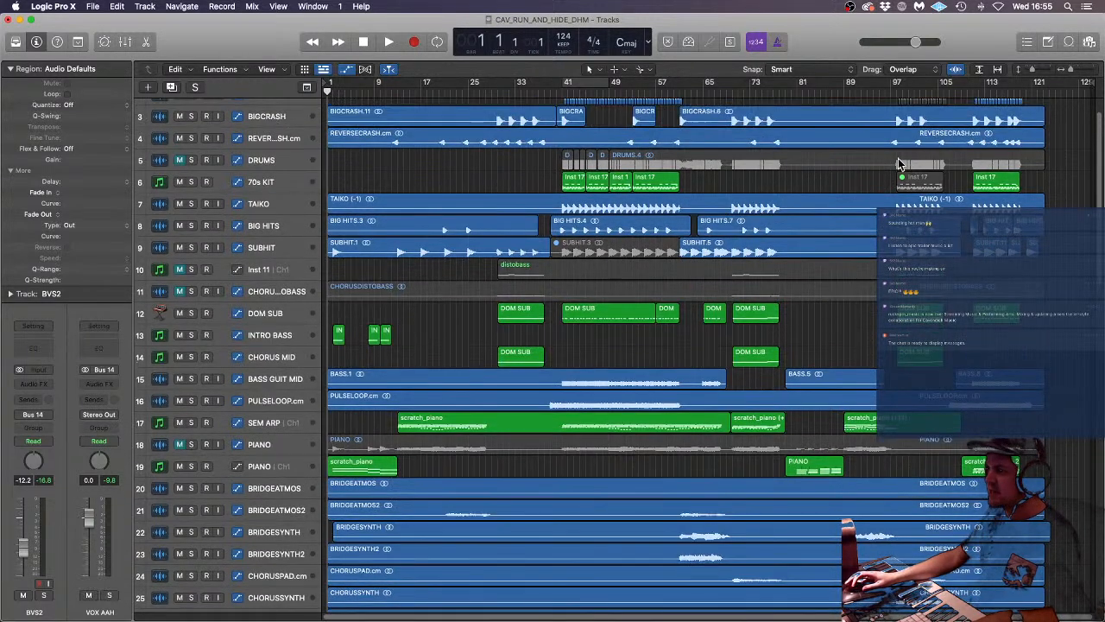
scroll(941, 166, up, 2)
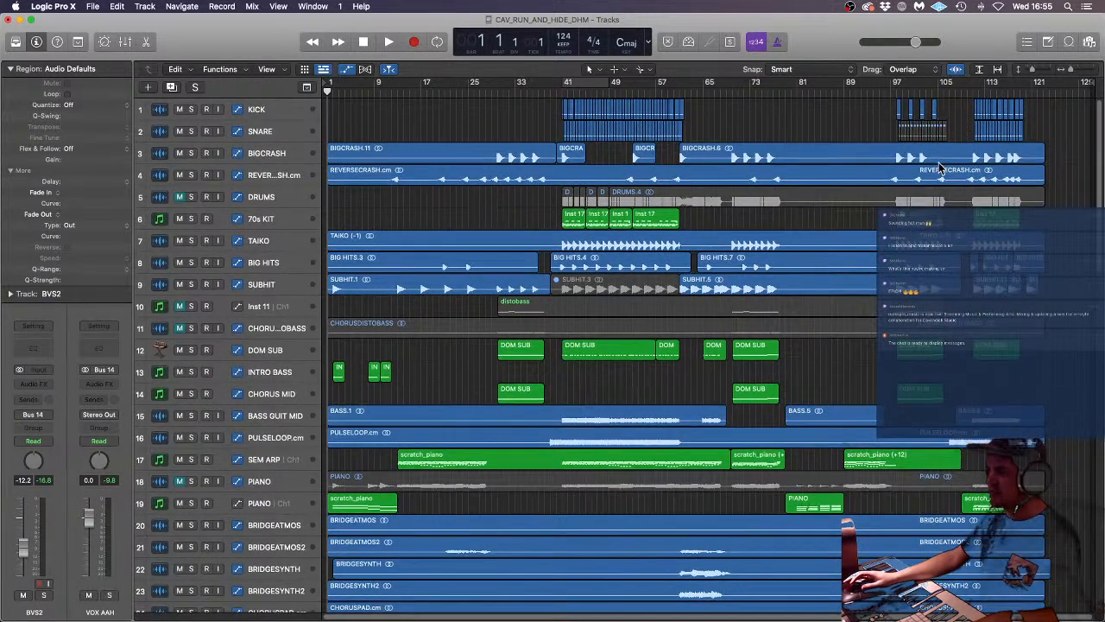
click(889, 93)
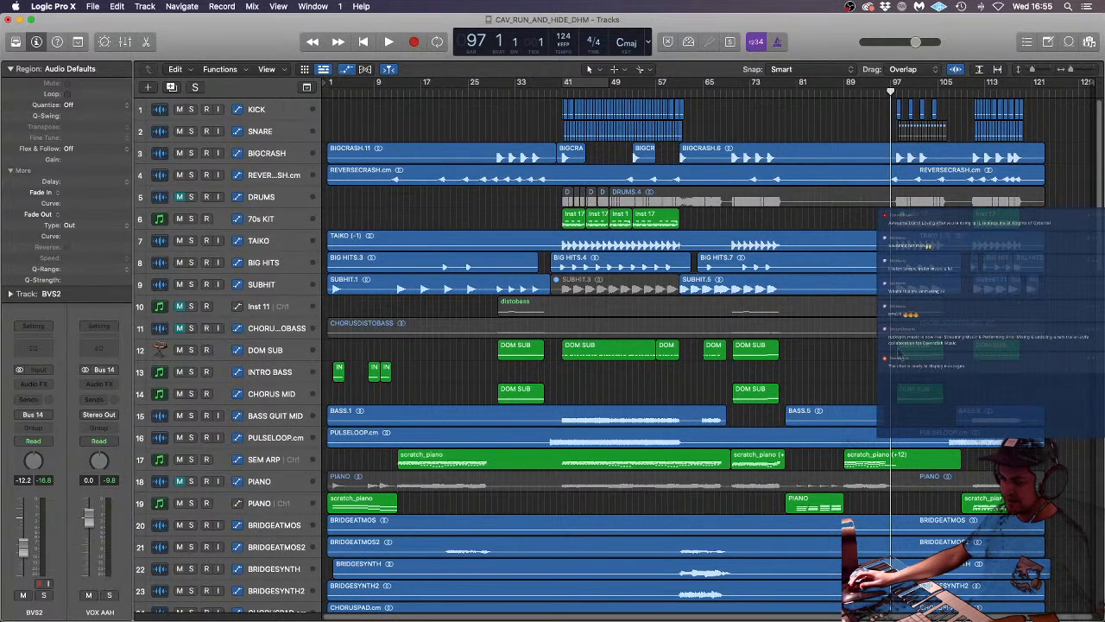
scroll(853, 293, down, 5)
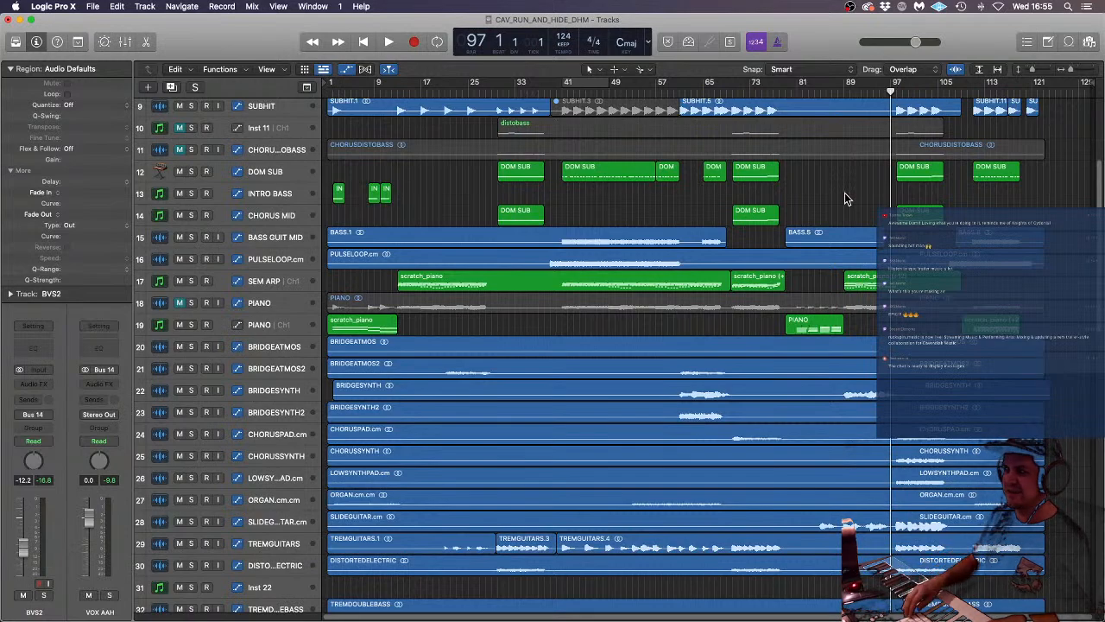
key(Return)
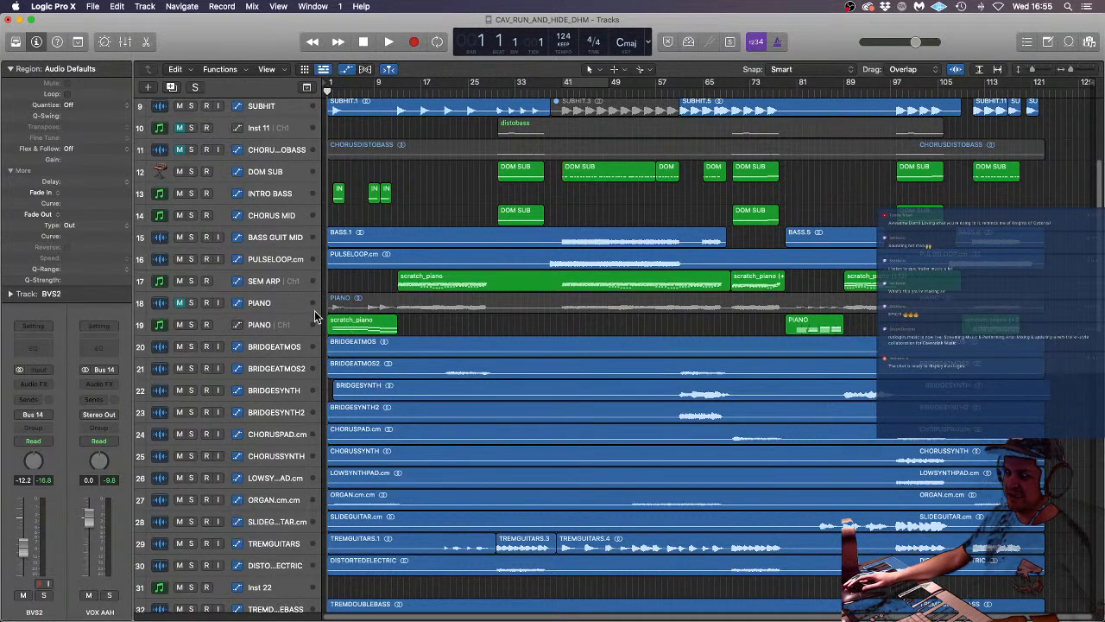
click(272, 332)
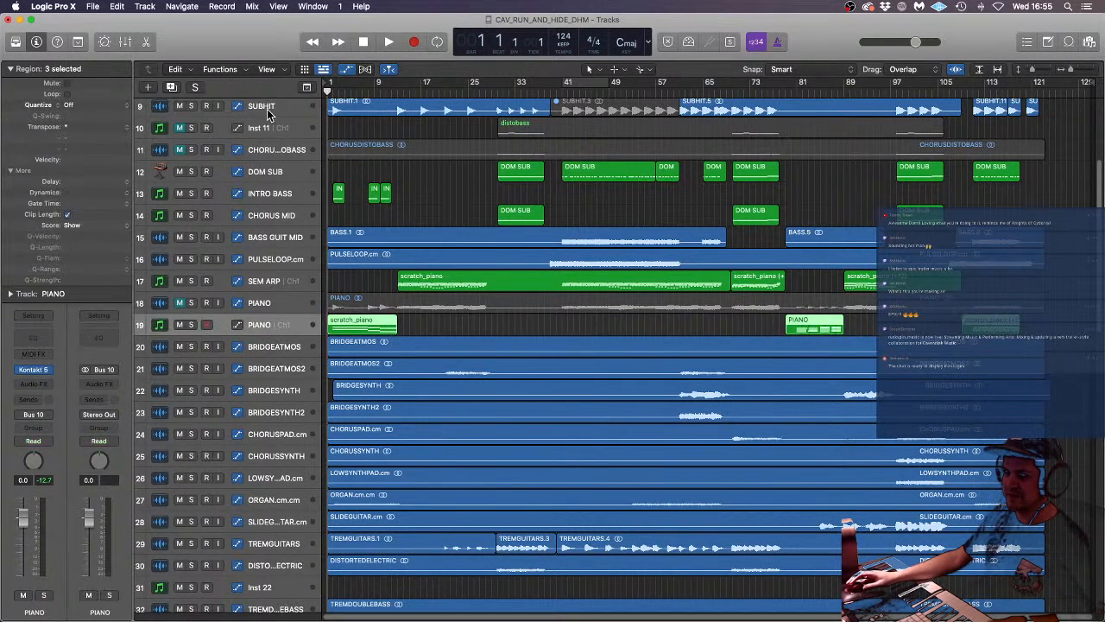
click(146, 88)
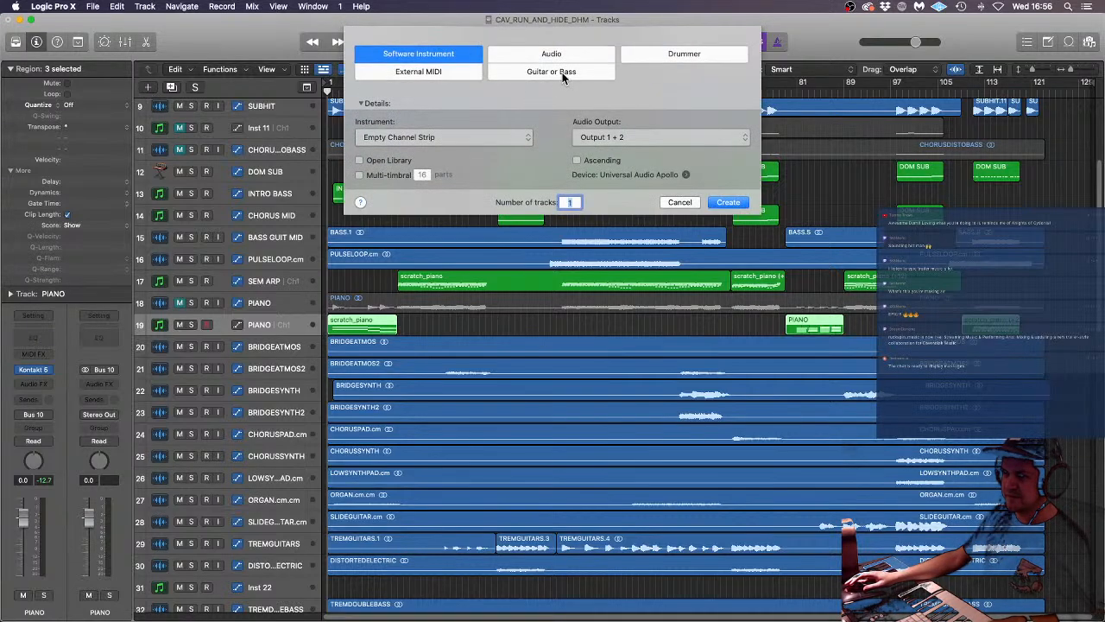
click(730, 202)
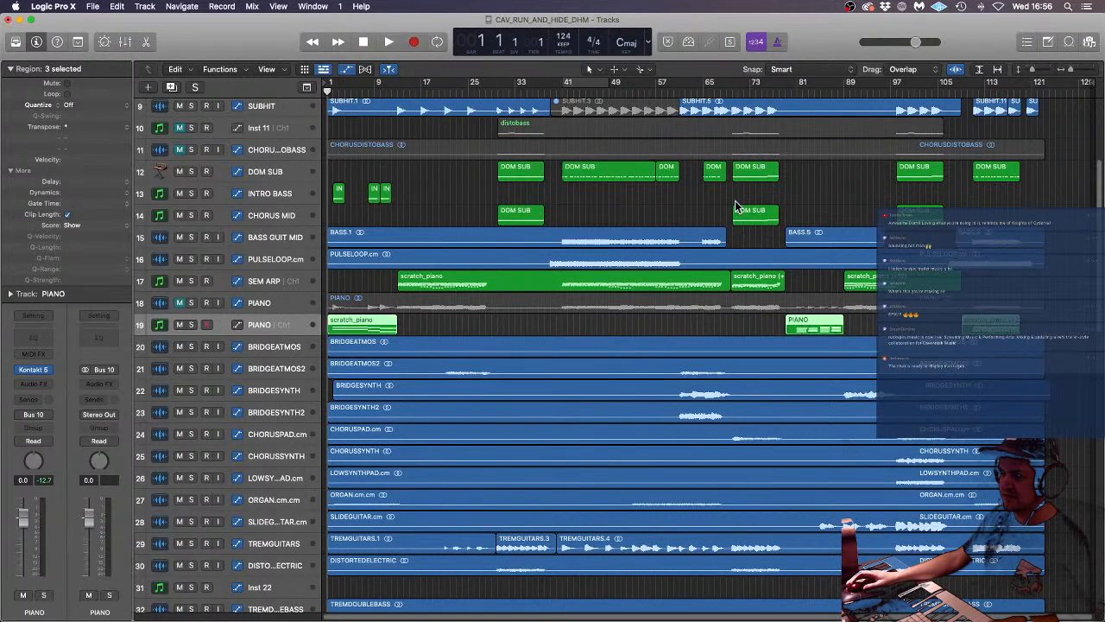
scroll(304, 363, down, 3)
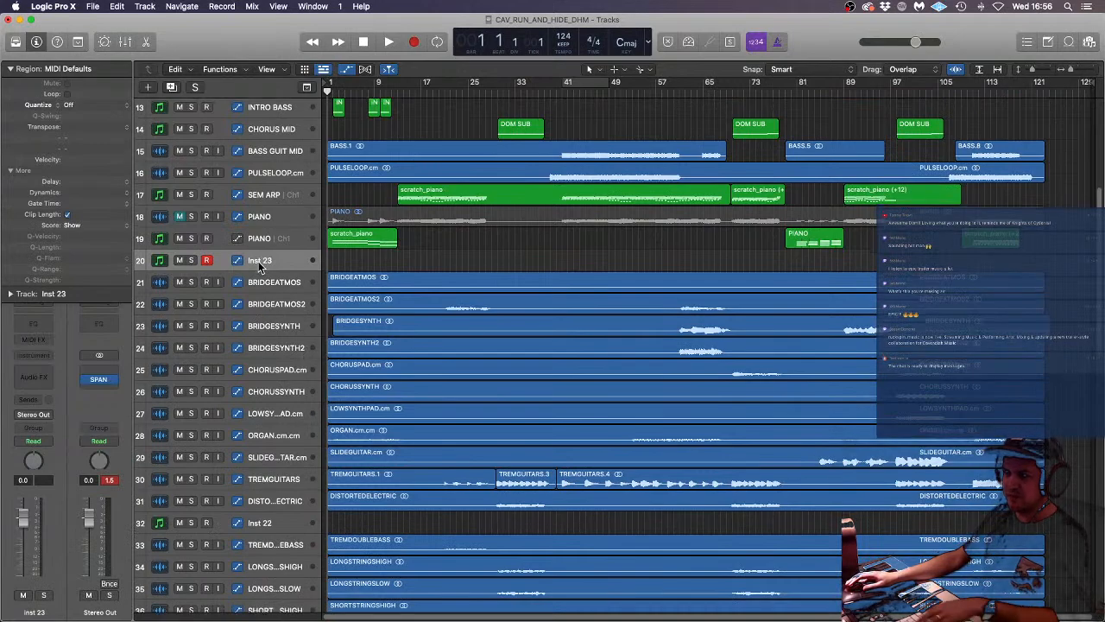
key(super+BackSpace)
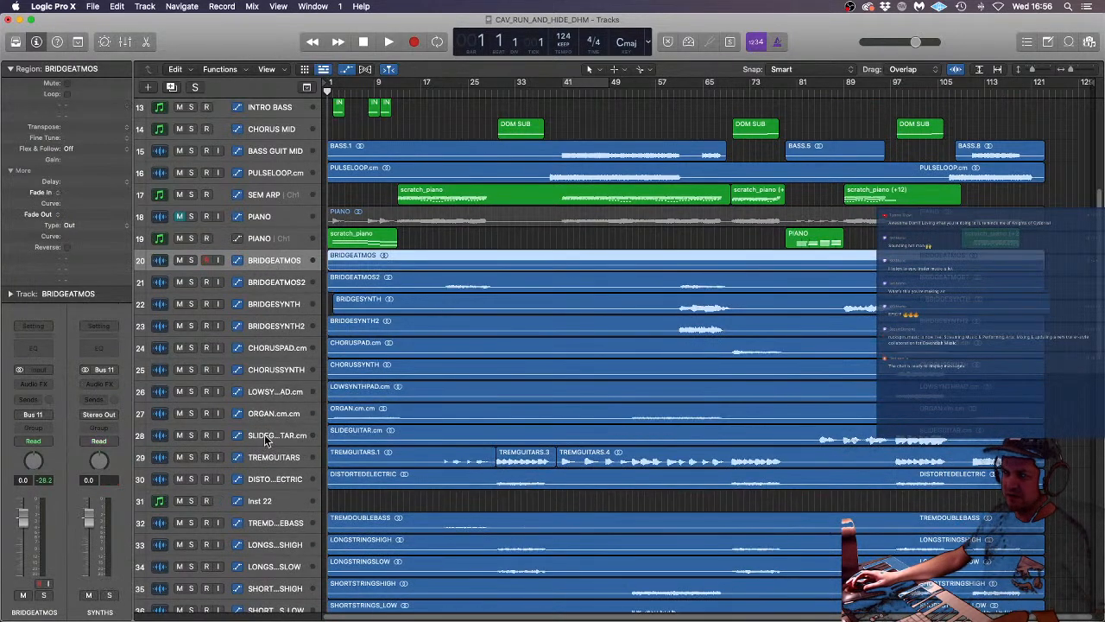
- Show the mixer and bring the bus channels up to Stereo Out and Master into view
click(269, 482)
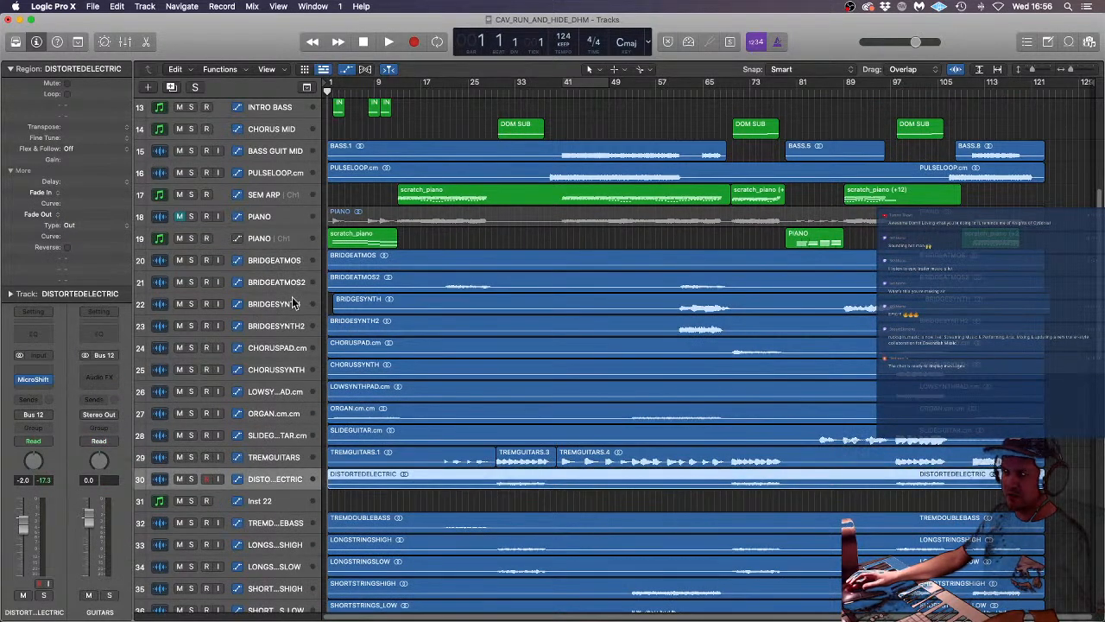
click(124, 41)
scroll(730, 564, down, 6)
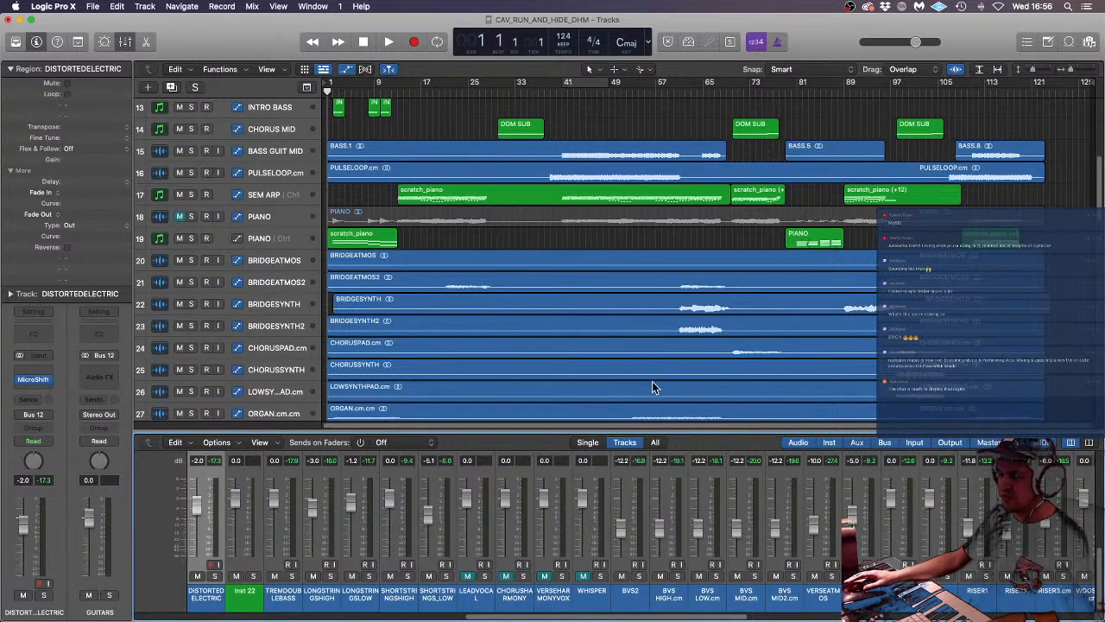
scroll(654, 388, down, 10)
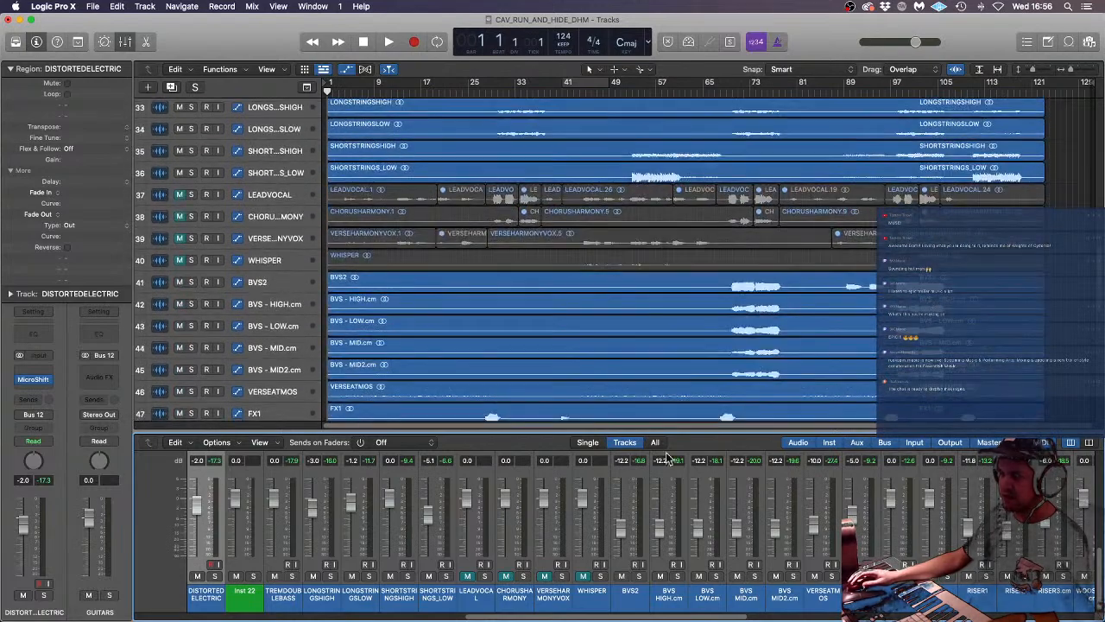
scroll(756, 248, down, 3)
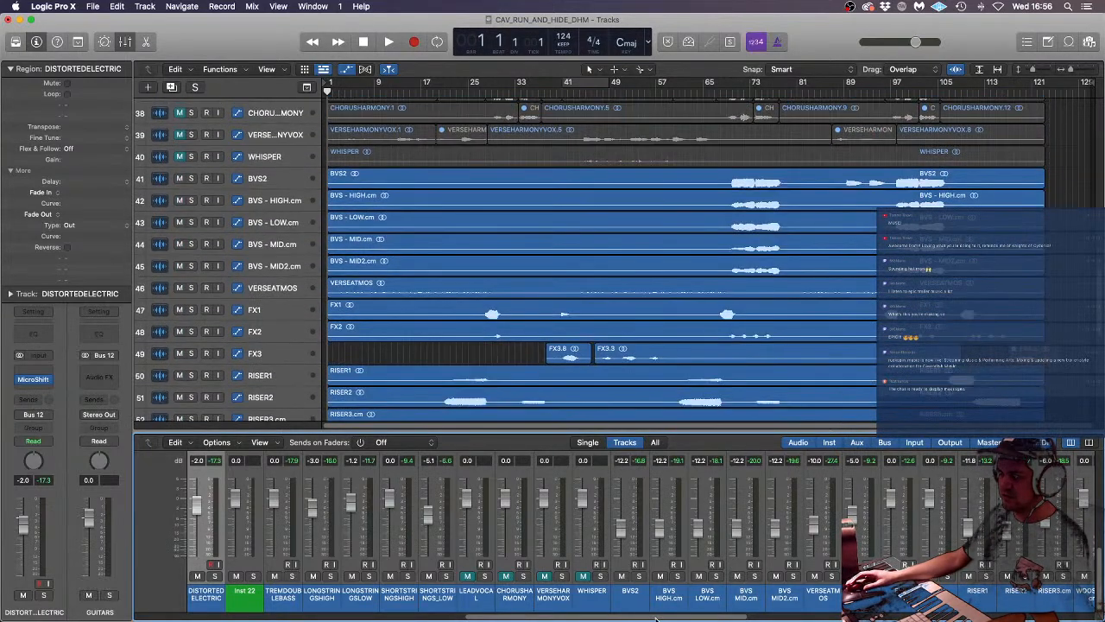
drag(656, 617, 1004, 617)
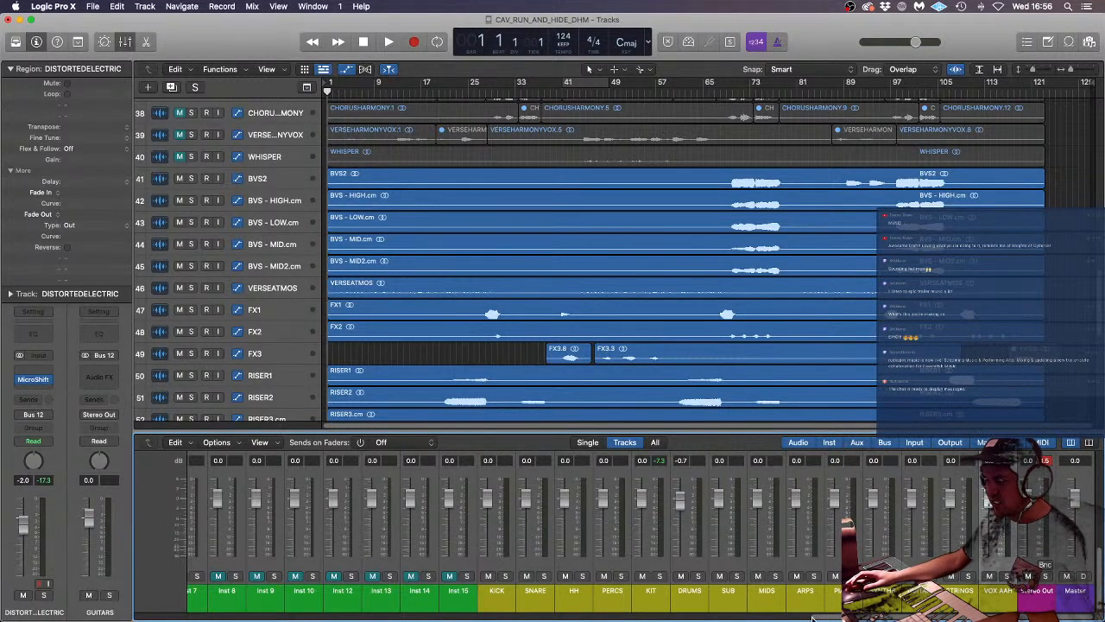
- Play the song from bar 70 and solo the VOX AAH bus
click(518, 352)
scroll(518, 353, up, 5)
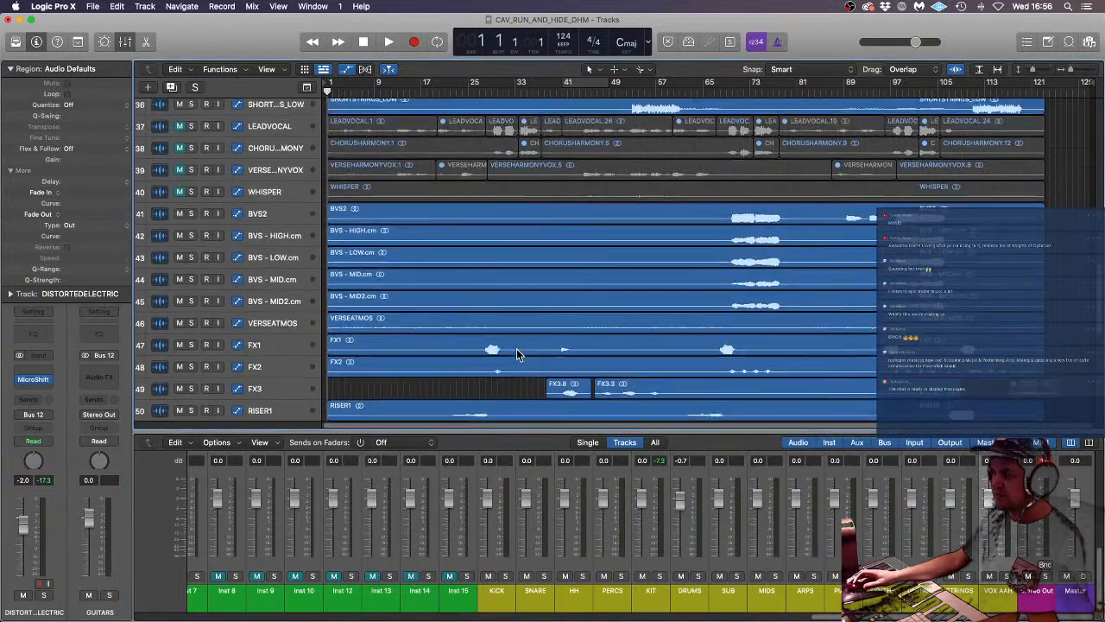
click(735, 88)
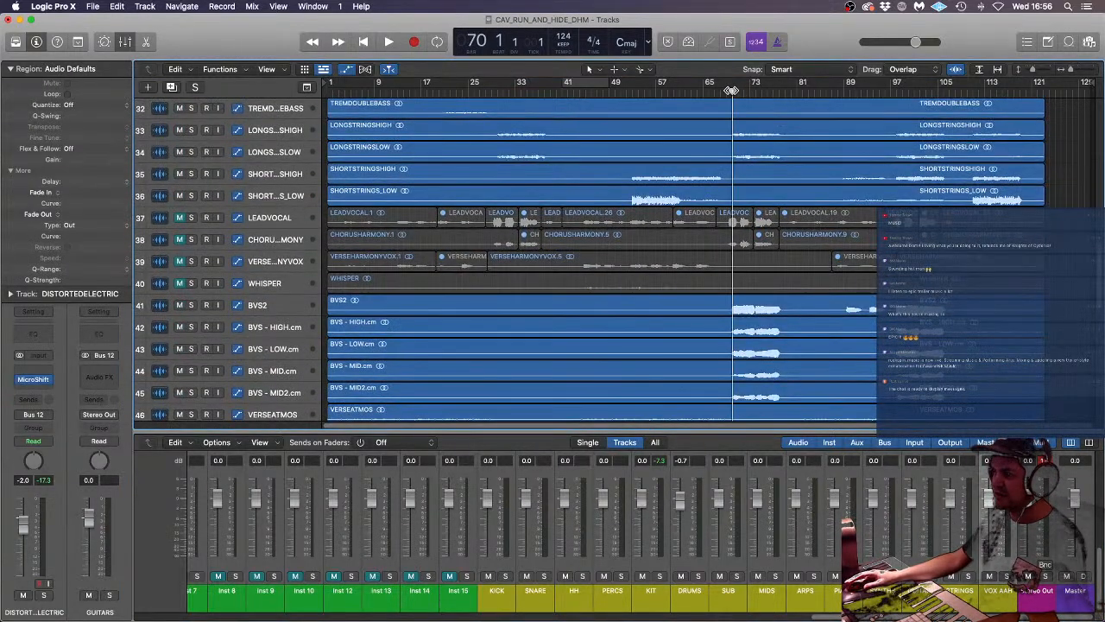
key(space)
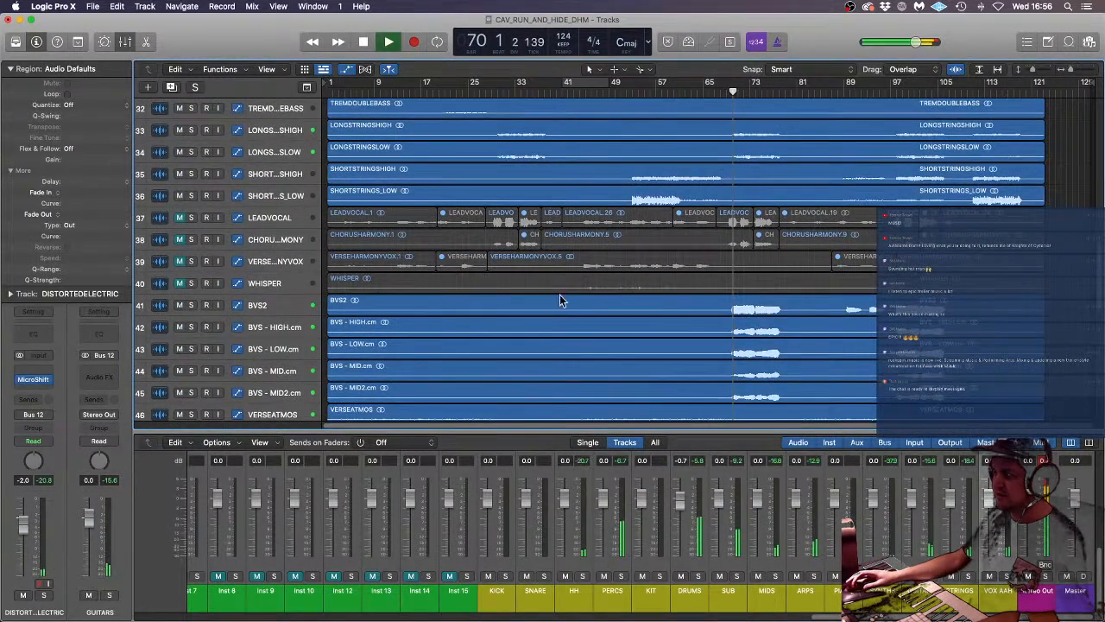
click(1006, 576)
- Insert a UAD Teletronix LA-2A Legacy compressor on the VOX AAH bus and adjust its peak reduction while replaying from about bar 69
scroll(1006, 553, up, 10)
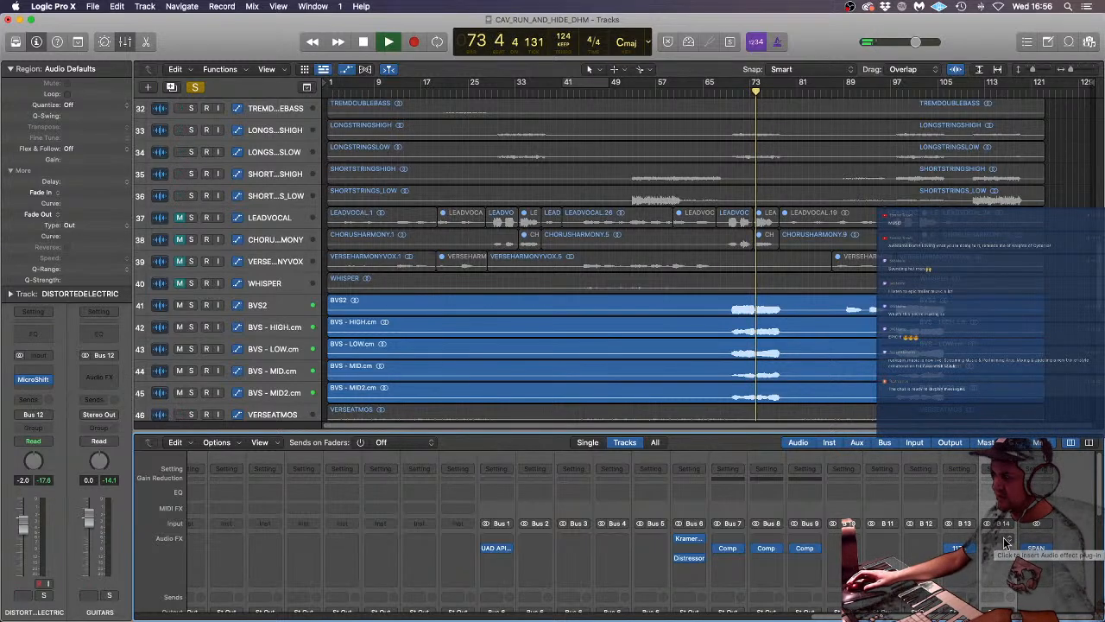
click(1004, 549)
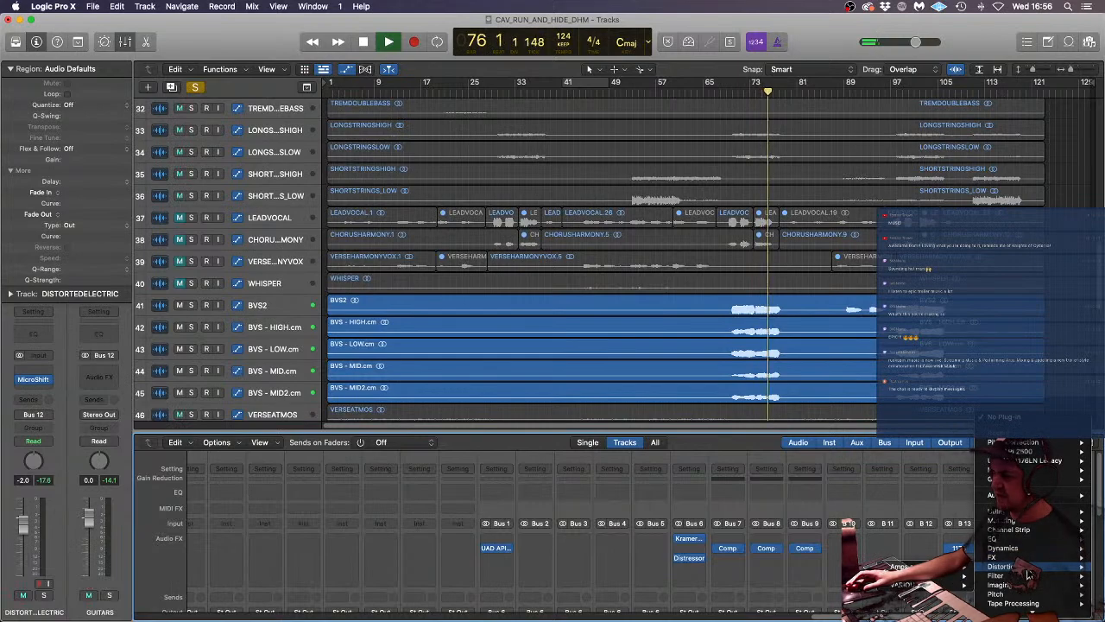
mouse_move(1004, 547)
mouse_move(921, 548)
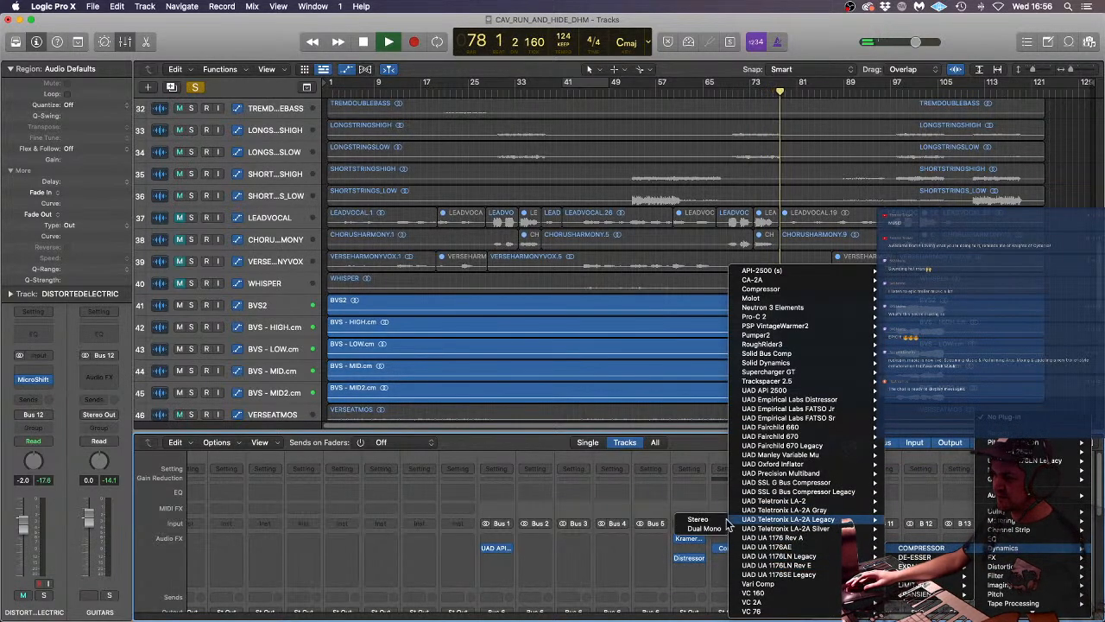
click(803, 520)
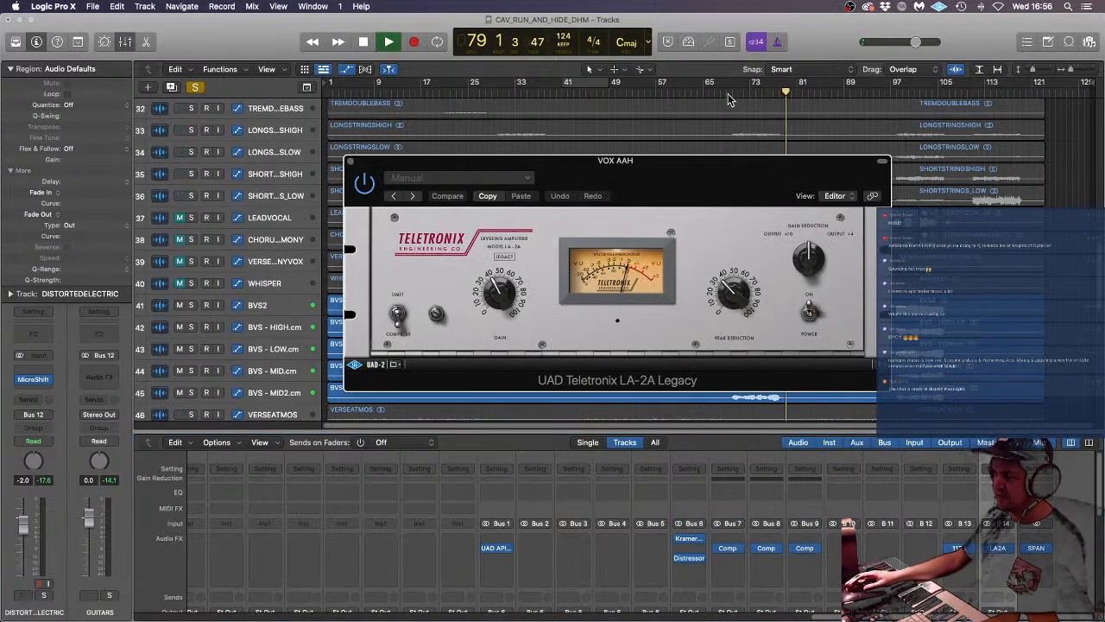
click(727, 92)
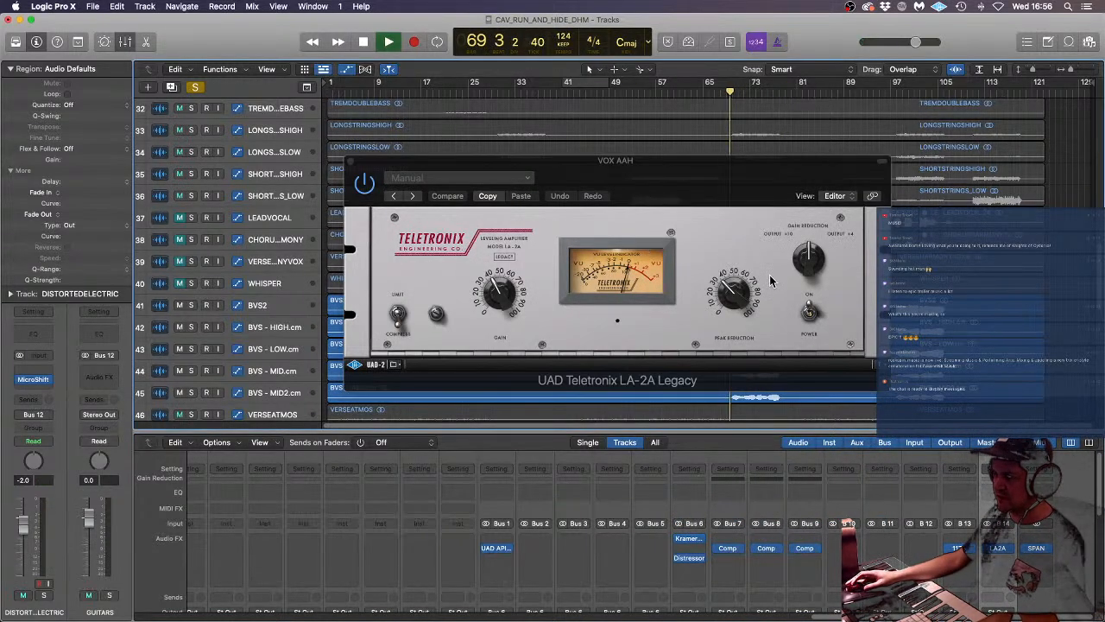
click(645, 247)
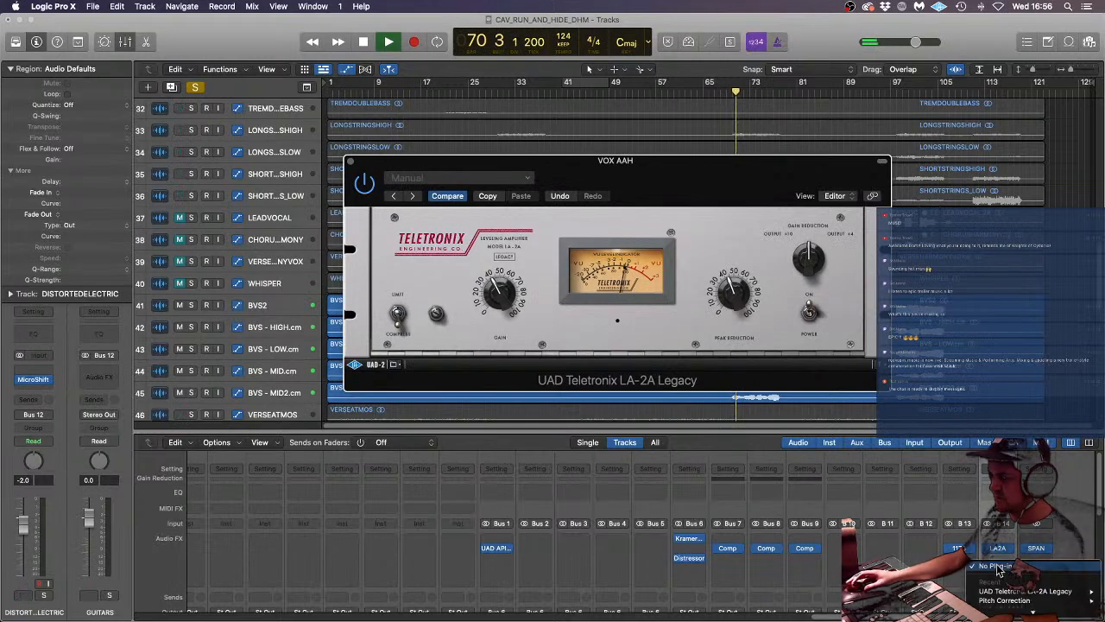
- Add a ValhallaVintageVerb reverb after the compressor on the VOX AAH bus and set its mix to 16%
mouse_move(1014, 535)
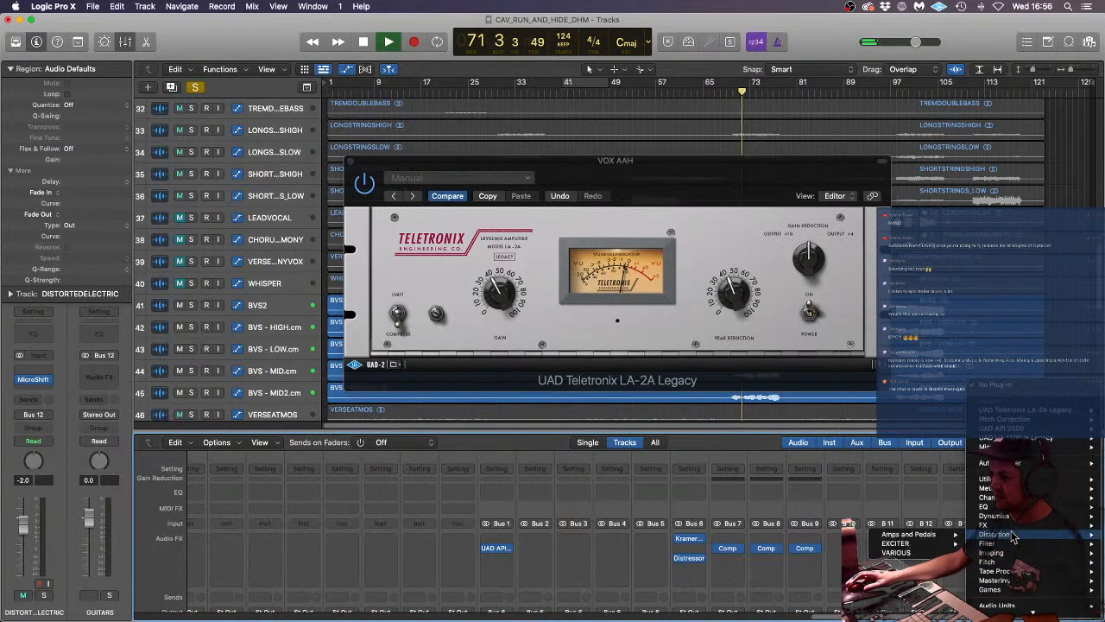
mouse_move(984, 525)
mouse_move(909, 553)
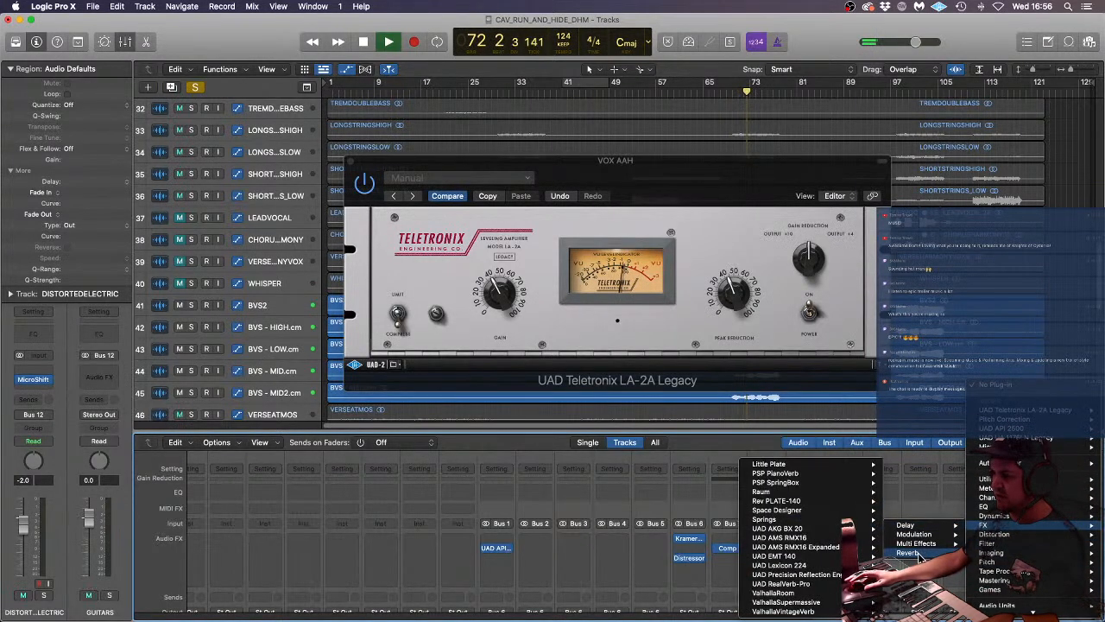
click(828, 611)
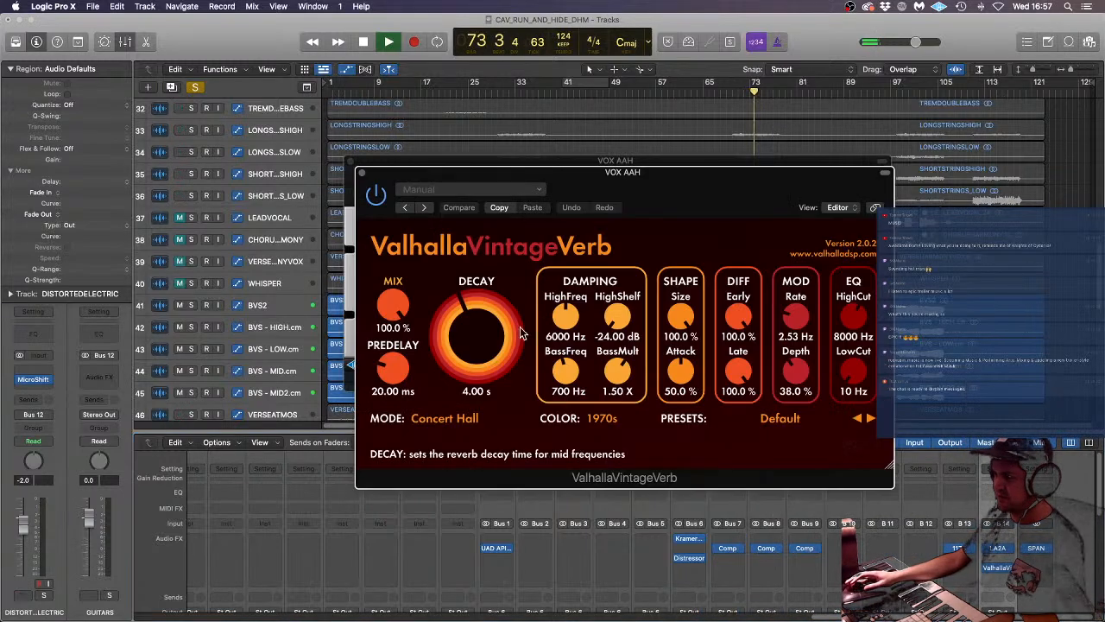
drag(392, 306, 422, 429)
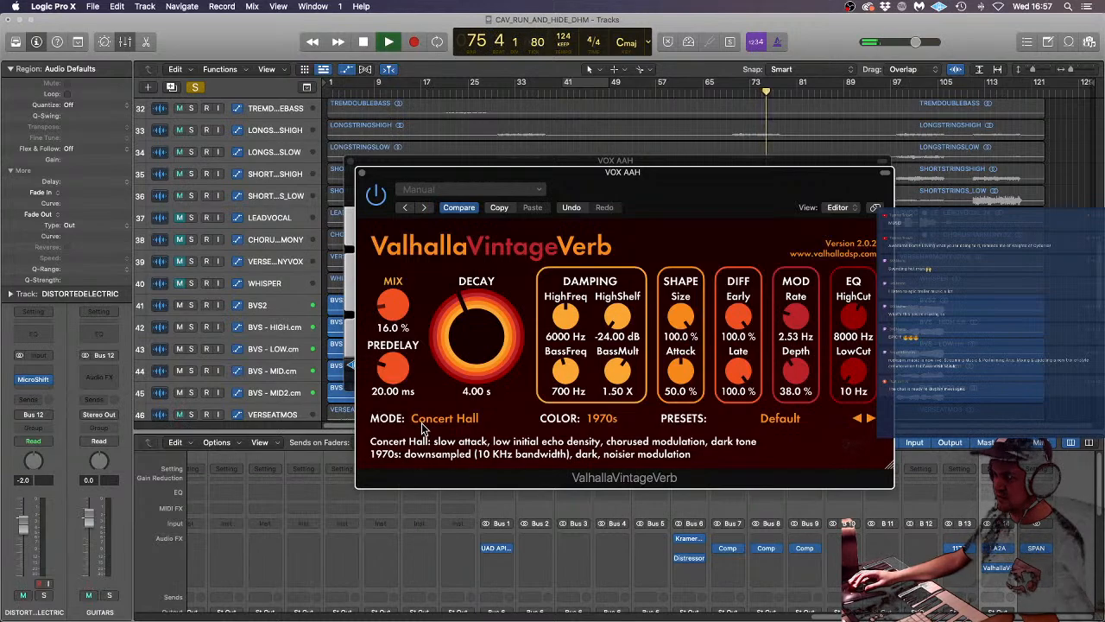
- Set the VOX AAH reverb's low cut to 190 Hz, mix to 26% and decay to 2.63 s
drag(871, 384, 857, 363)
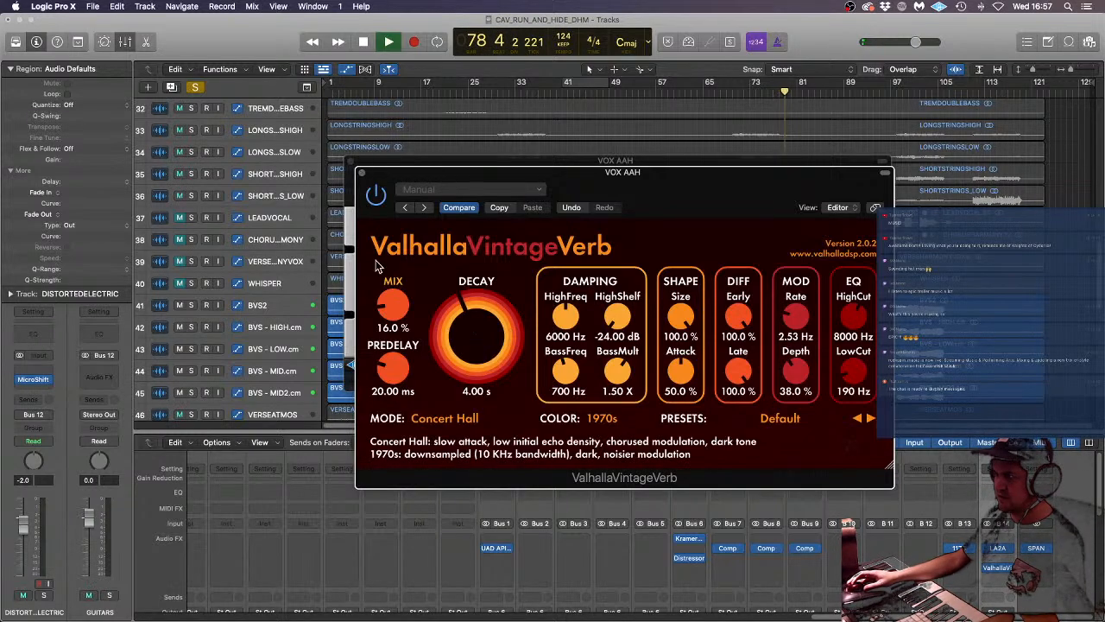
drag(393, 304, 393, 283)
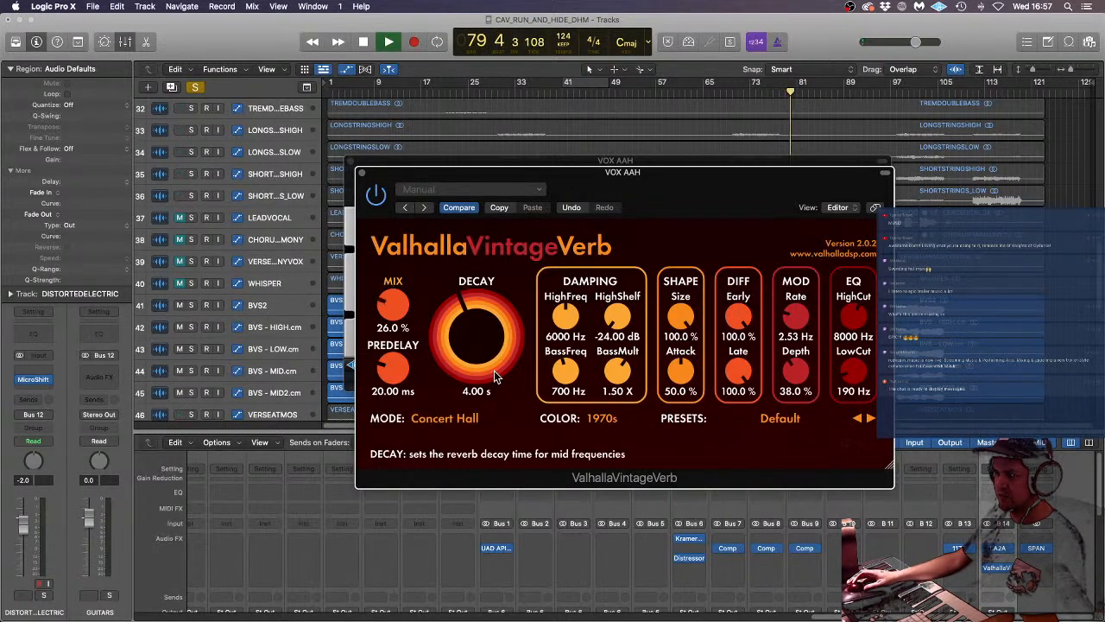
drag(484, 371, 485, 373)
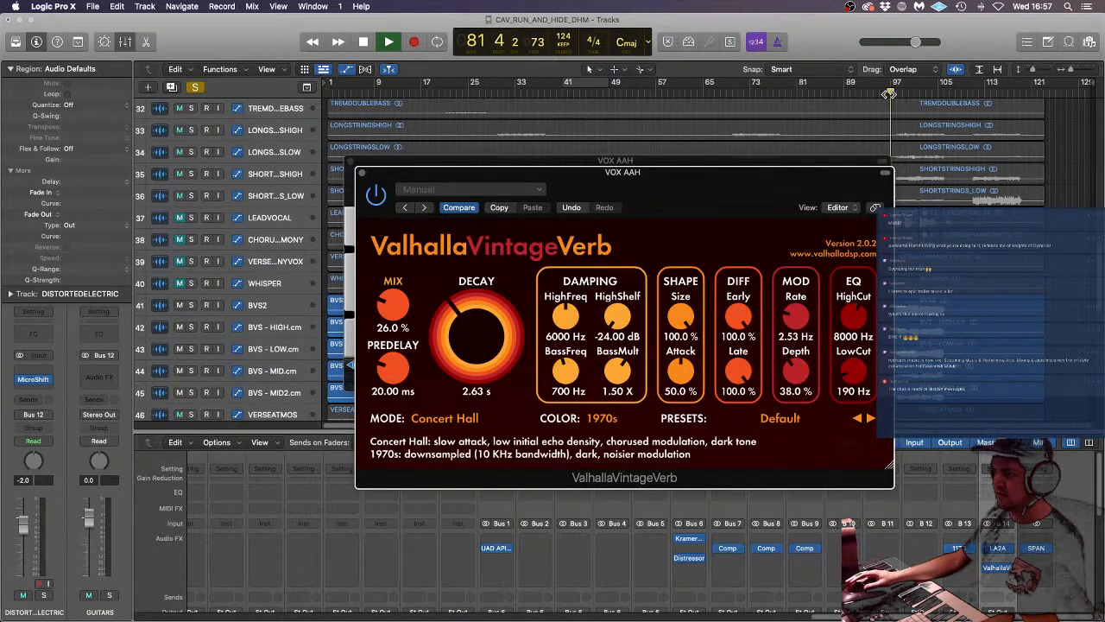
- Play from about bar 99 and refine the VOX AAH reverb to 48% mix, 0 ms predelay and 2.72 s decay
click(890, 93)
click(900, 91)
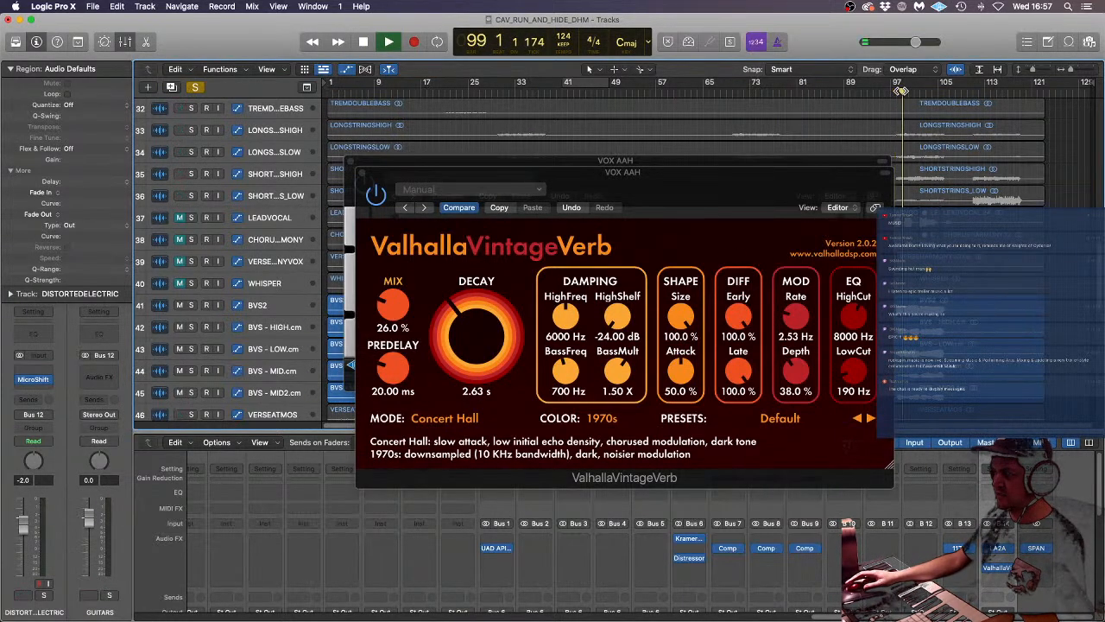
drag(393, 304, 394, 290)
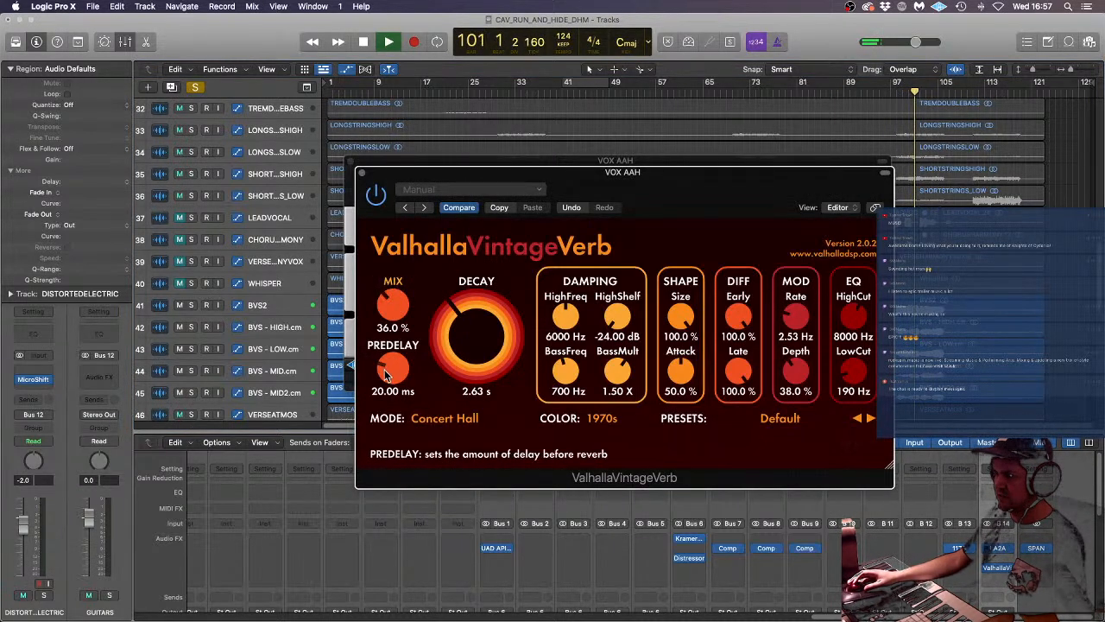
drag(392, 369, 389, 467)
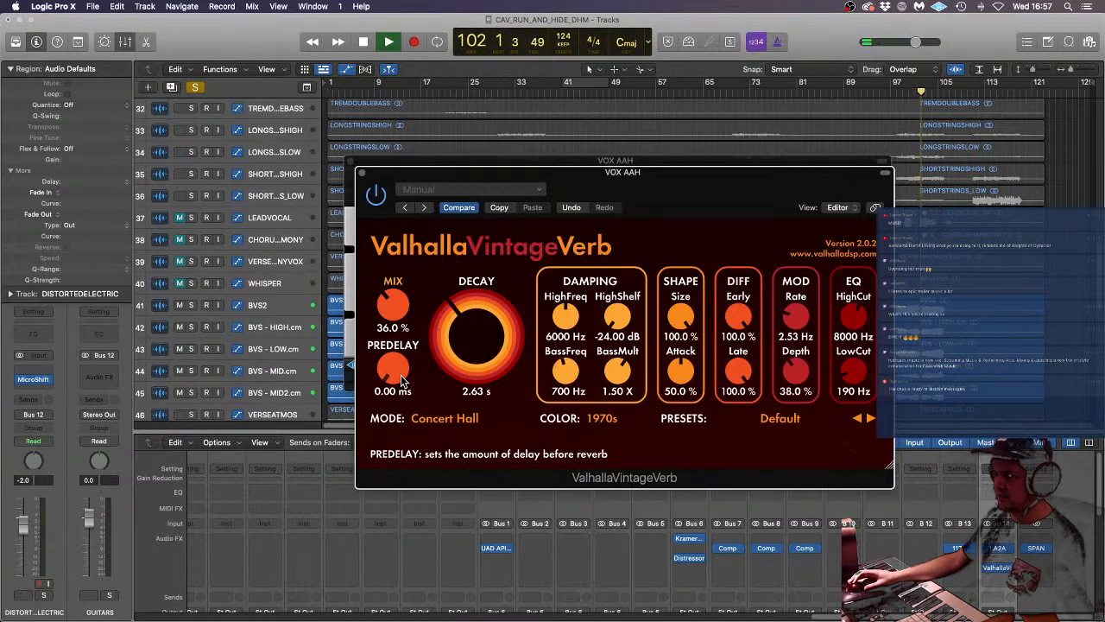
drag(393, 304, 396, 288)
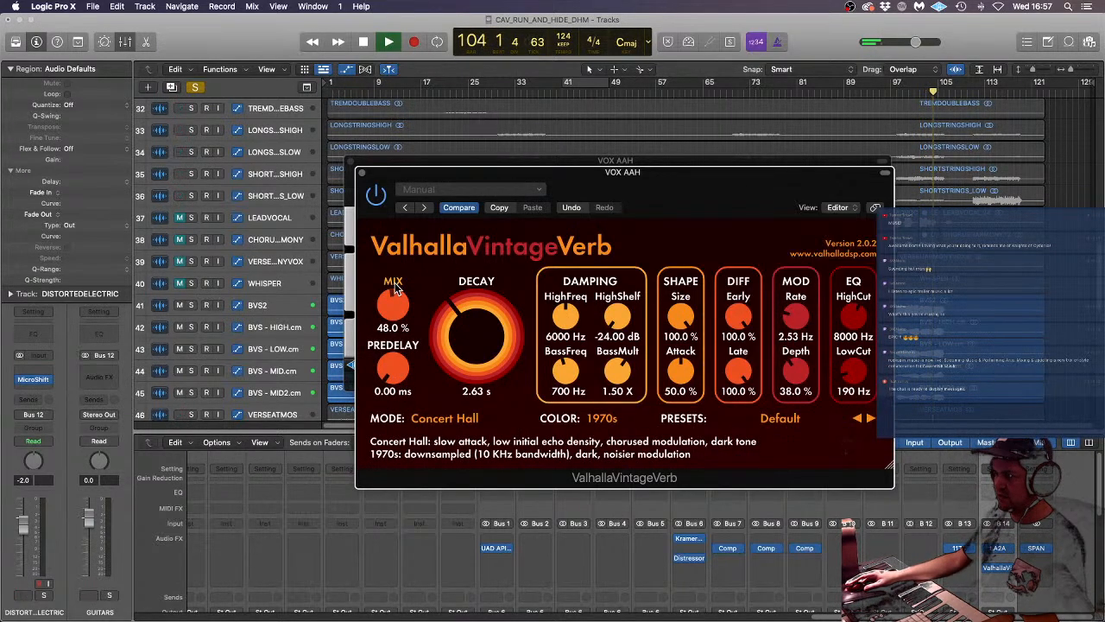
drag(446, 345, 462, 345)
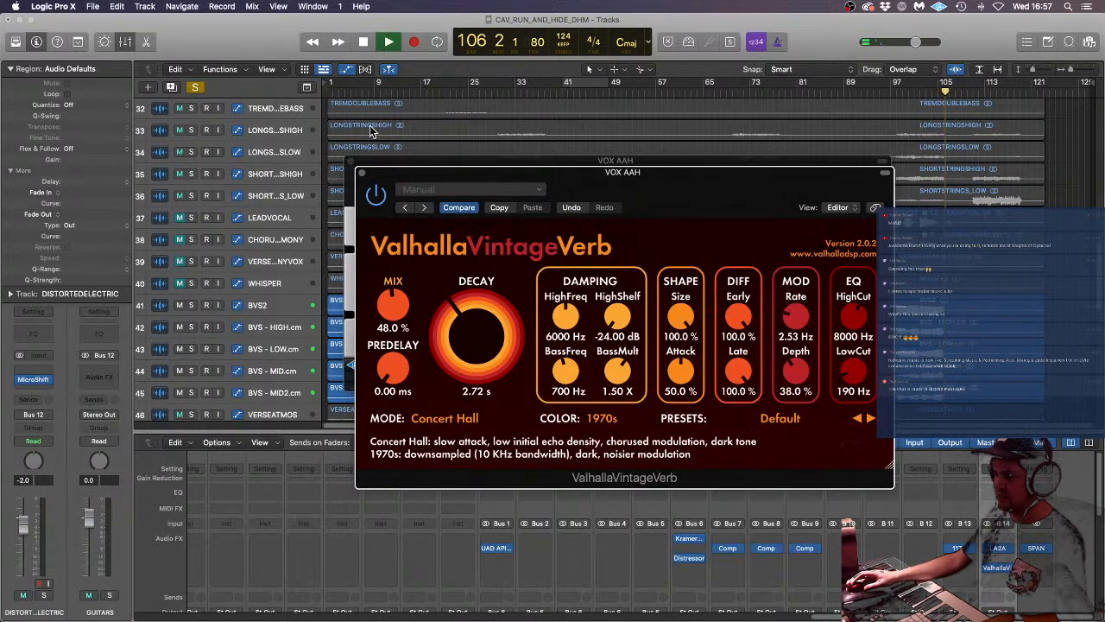
- Close the reverb and compressor windows, stop playback and return to the mixer faders
click(361, 173)
click(352, 161)
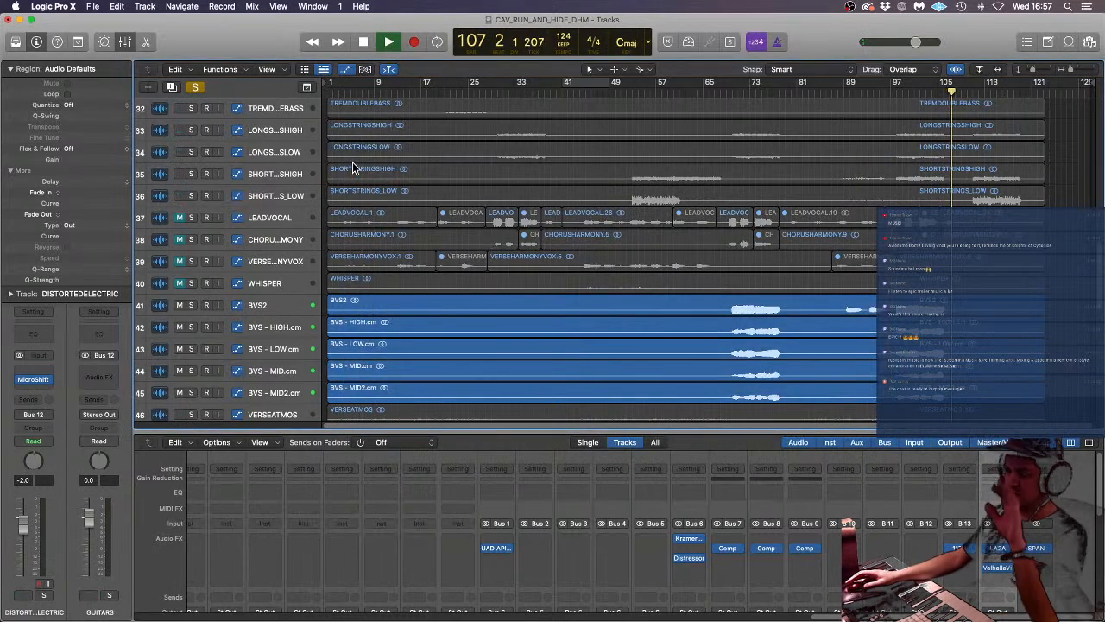
key(space)
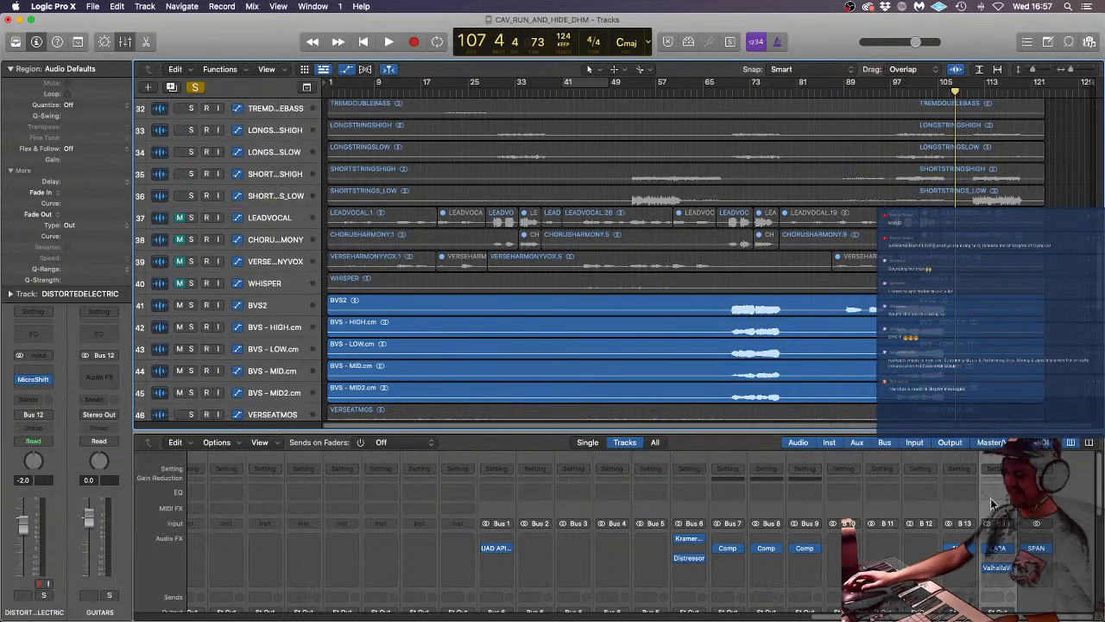
scroll(1023, 520, down, 5)
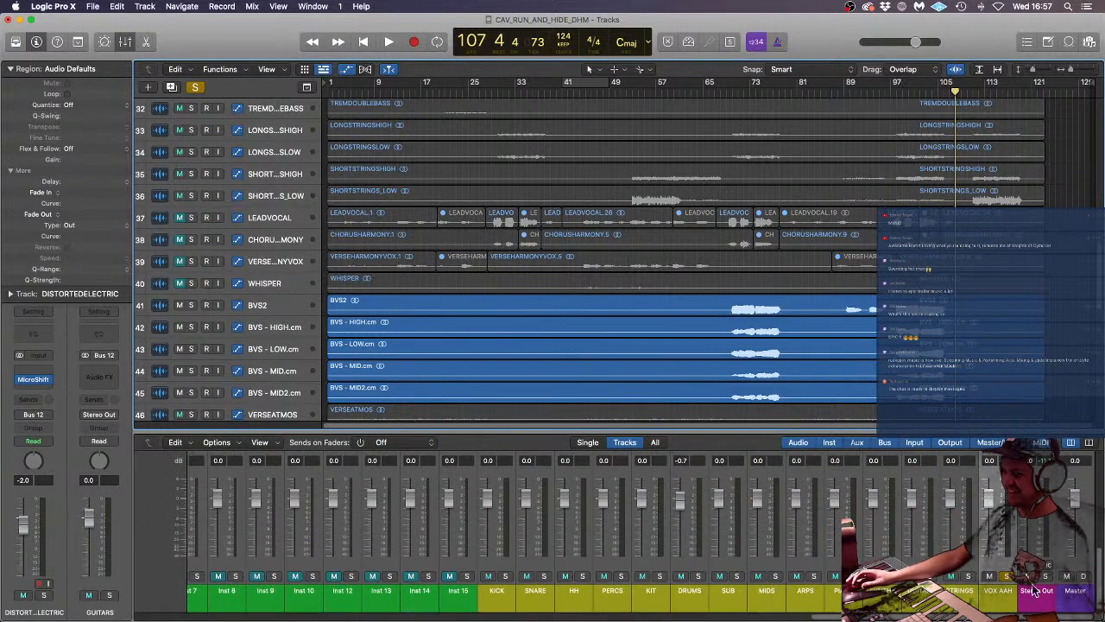
- Clear the solo on the VOX AAH bus and select the empty Inst 22 track in the arrangement
click(1009, 577)
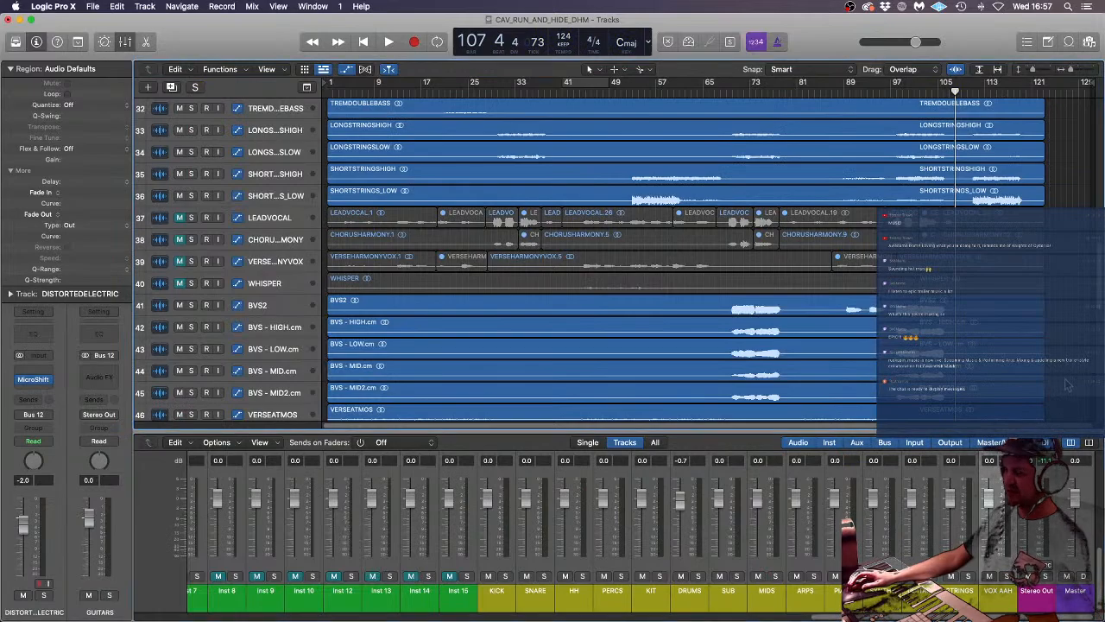
key(super+Up)
key(super+Up)
key(super+Up)
key(super+Up)
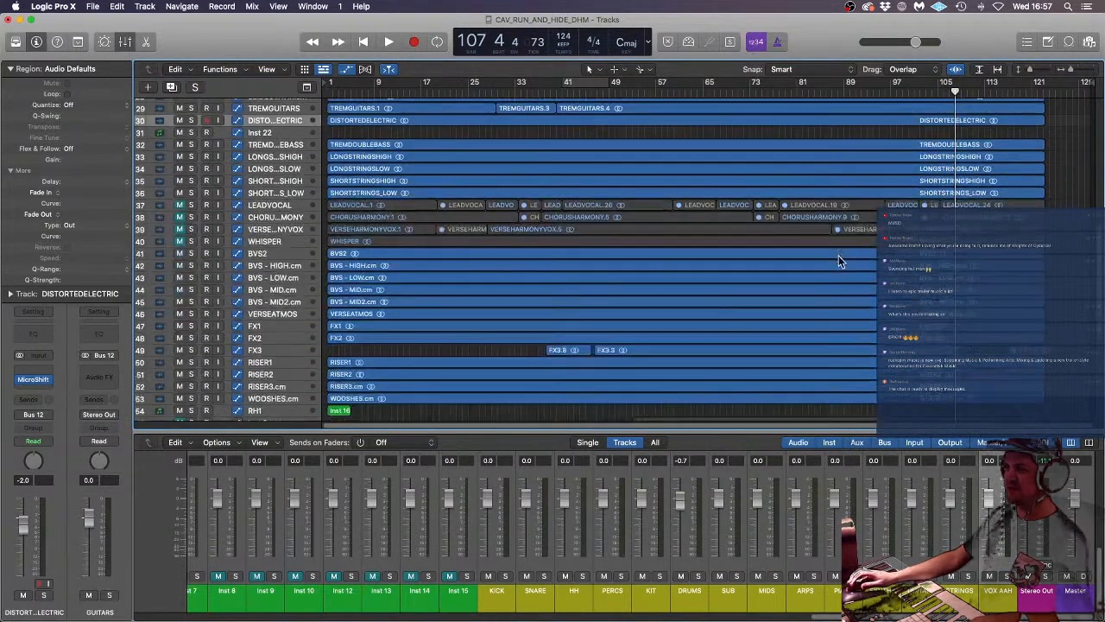
key(super+Down)
key(super+Down)
key(super+Down)
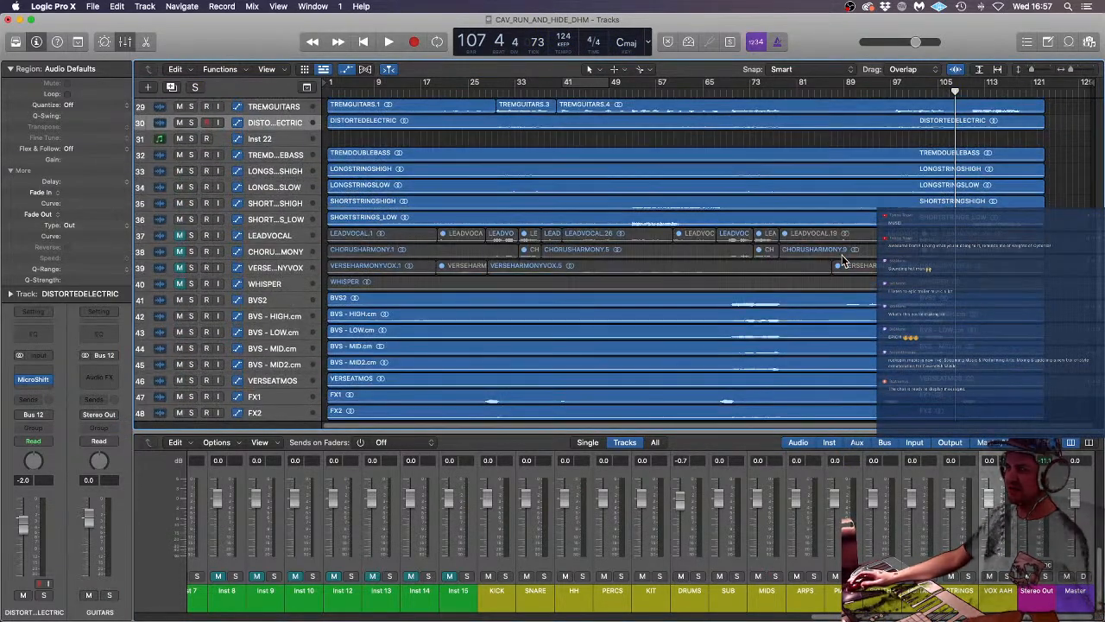
click(420, 140)
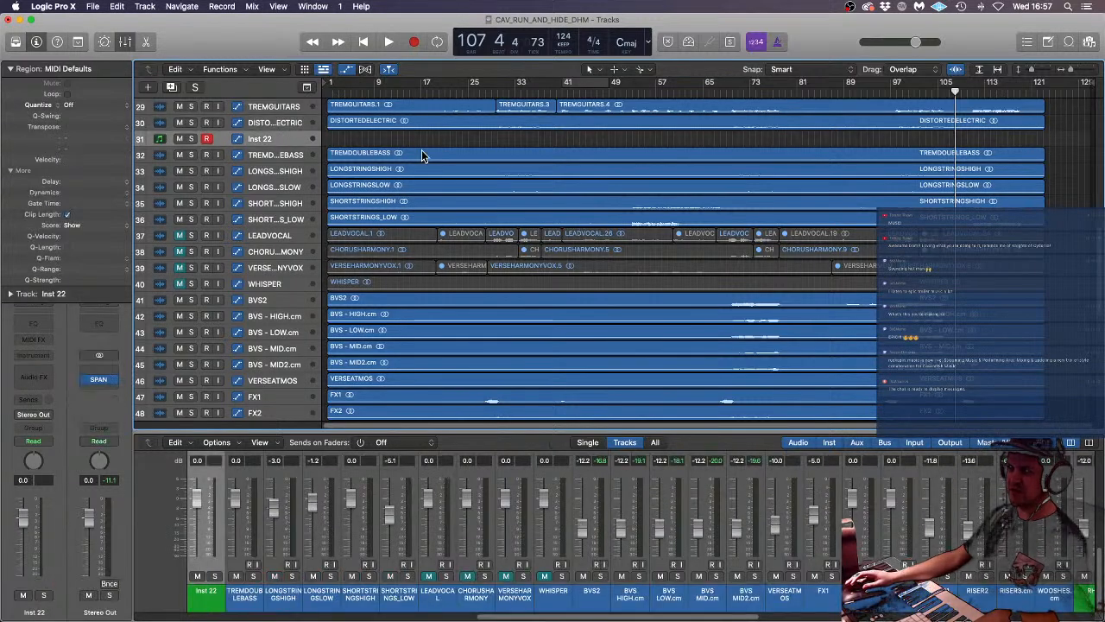
- Return the playhead to bar 1 and load Spitfire Audio LABS in stereo as the instrument on Inst 22
scroll(405, 143, down, 1)
scroll(406, 131, up, 6)
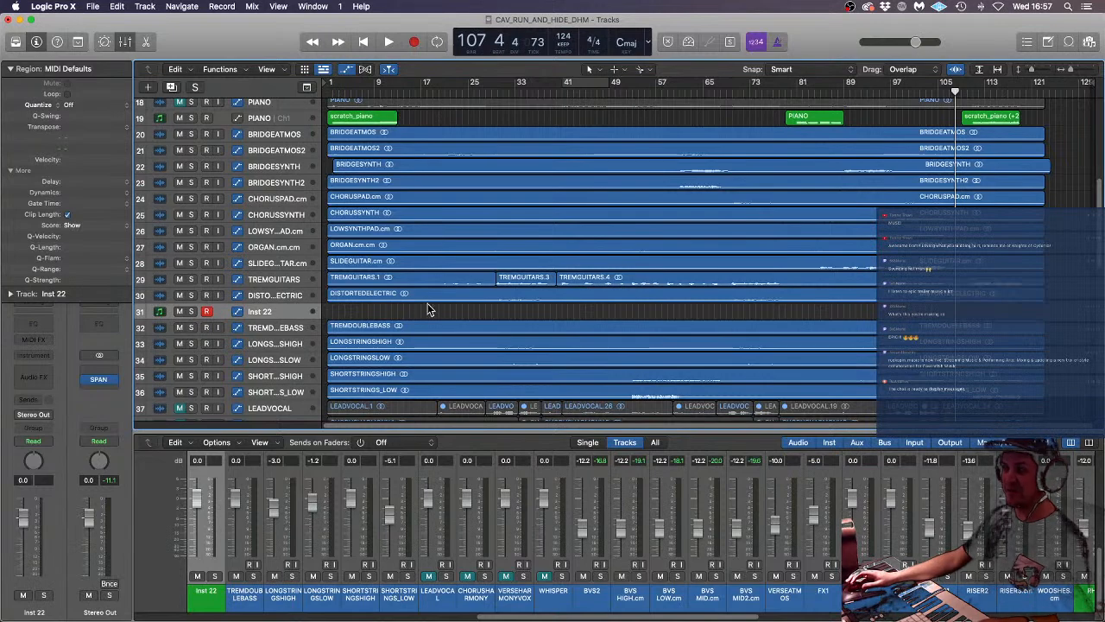
key(Return)
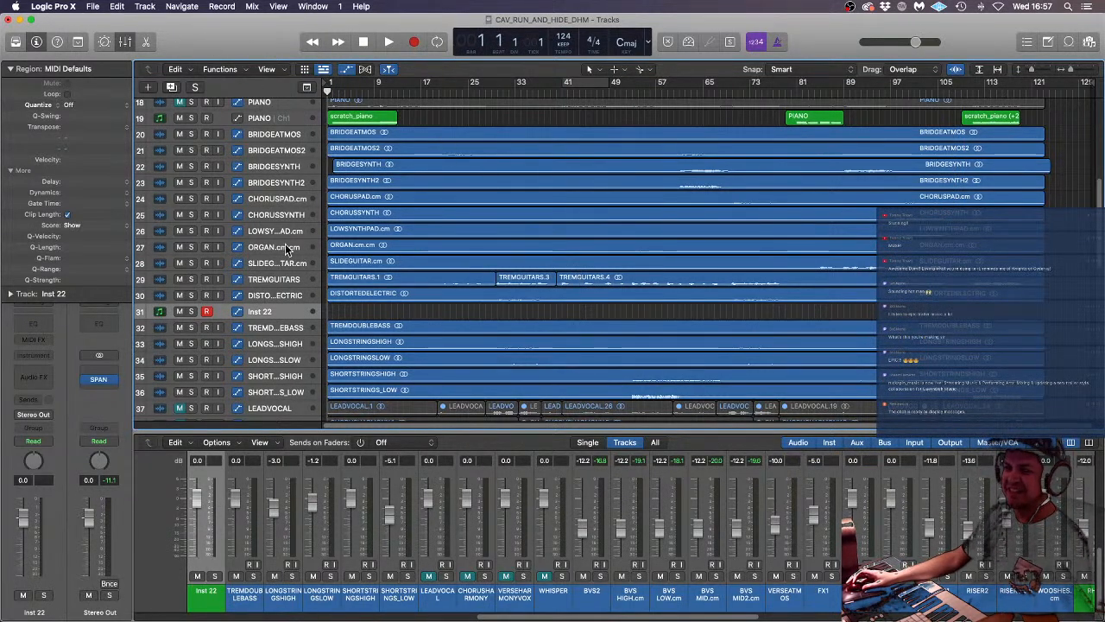
click(34, 356)
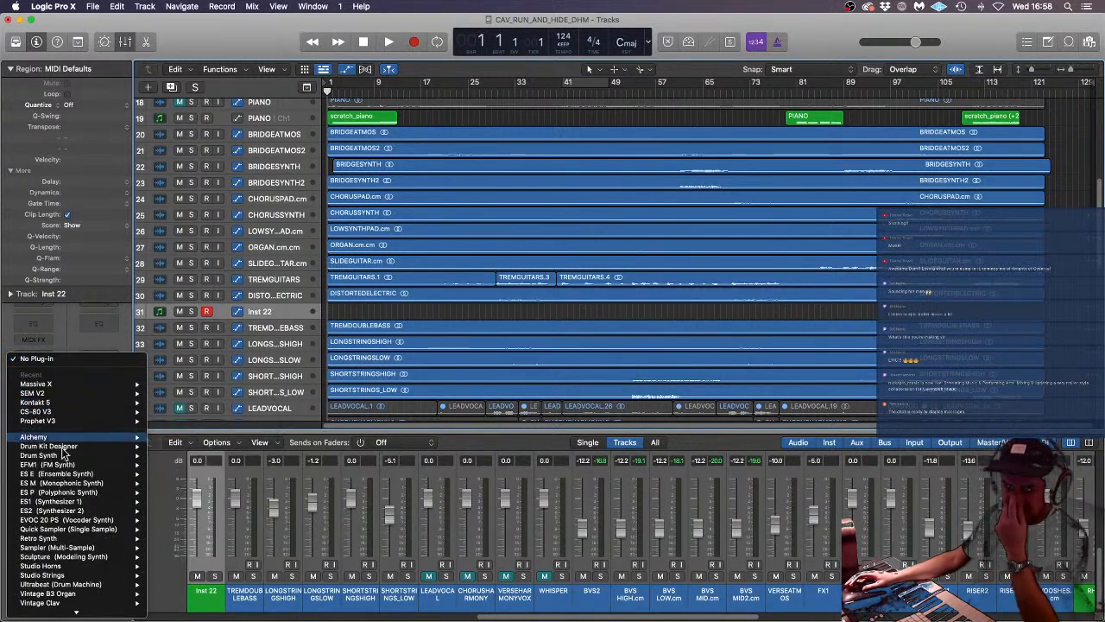
mouse_move(124, 593)
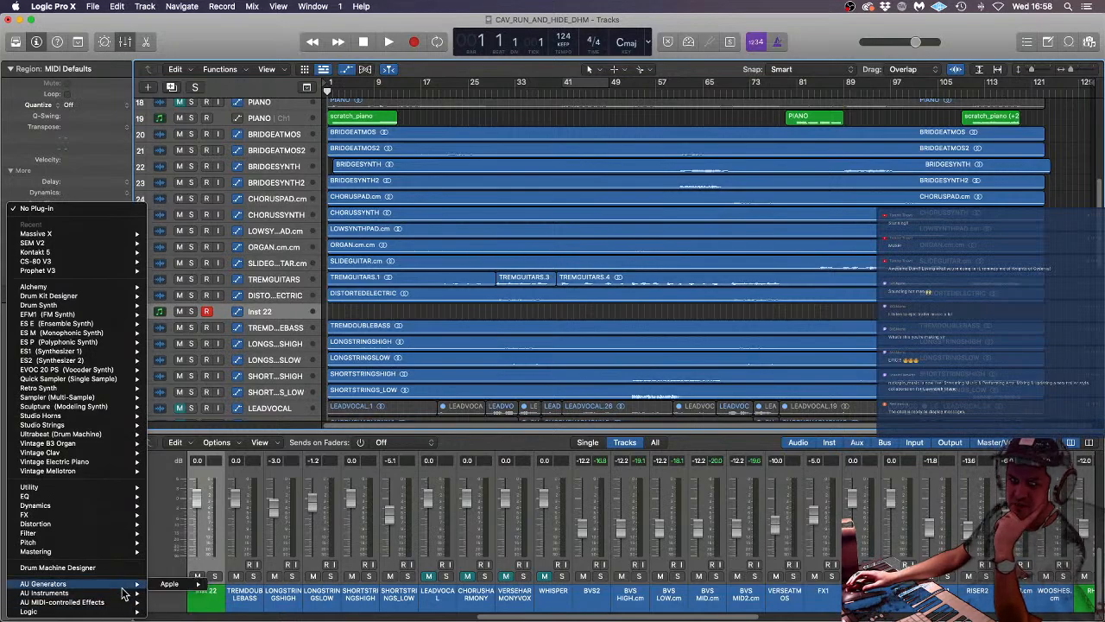
mouse_move(188, 594)
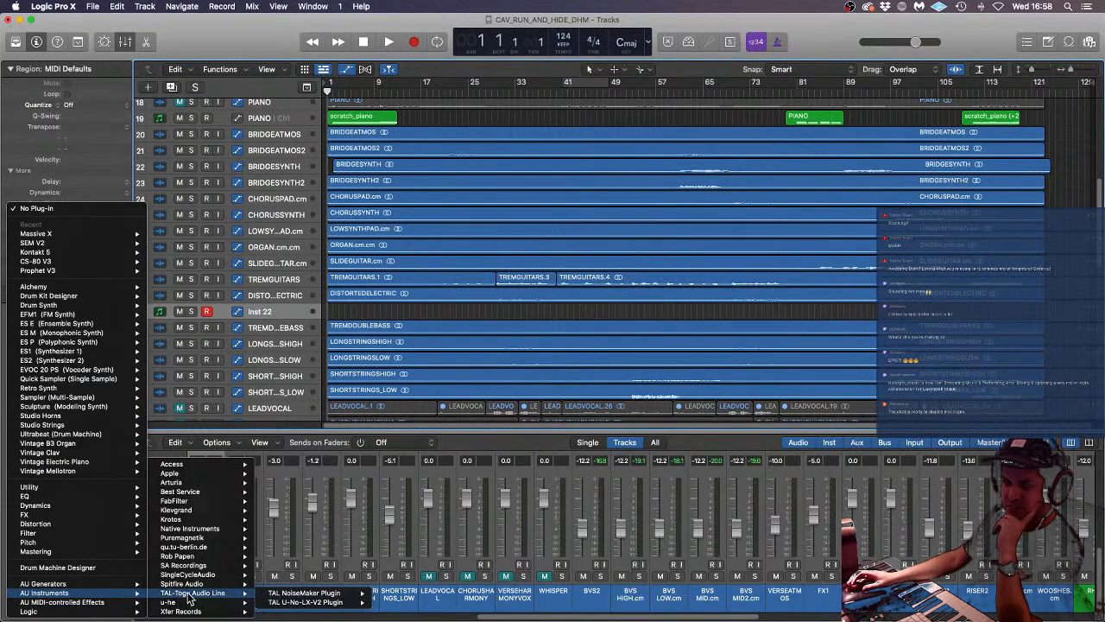
mouse_move(293, 602)
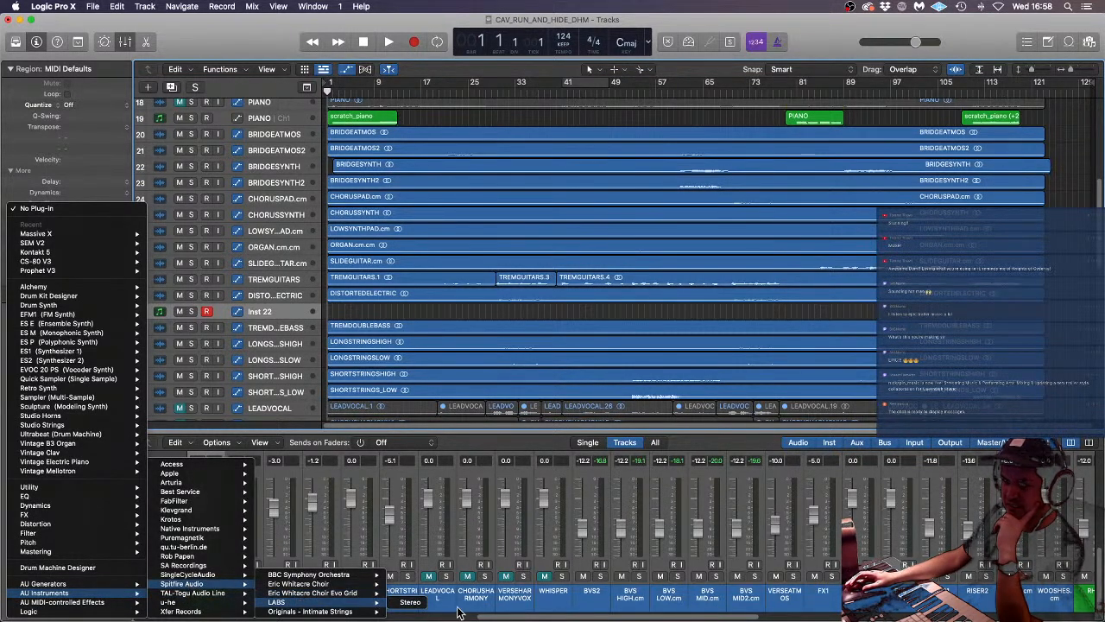
click(413, 602)
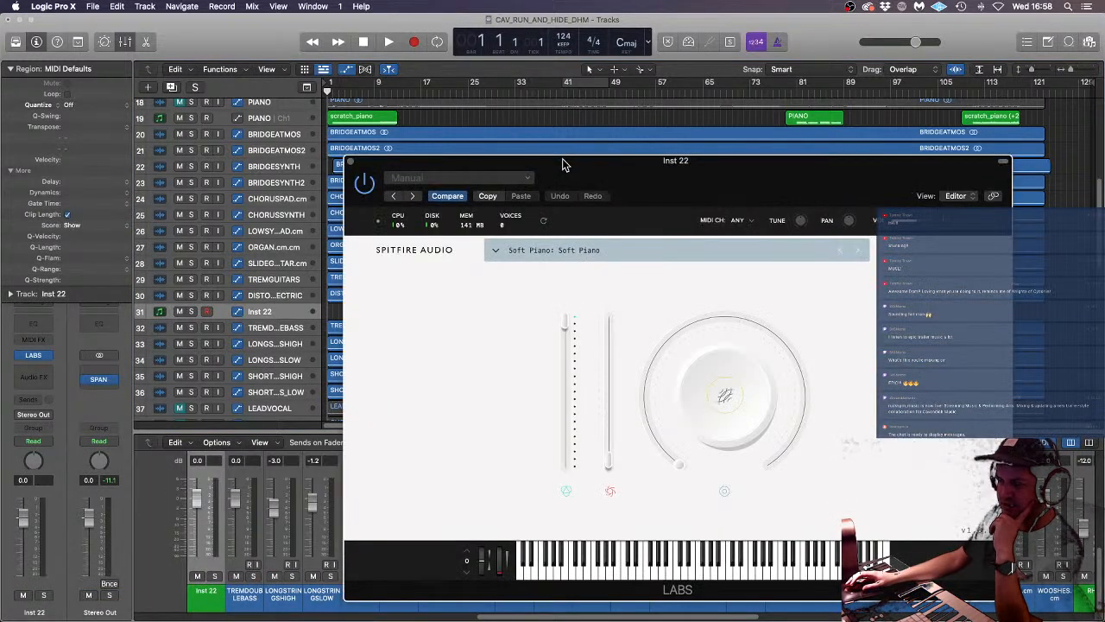
drag(608, 165, 464, 74)
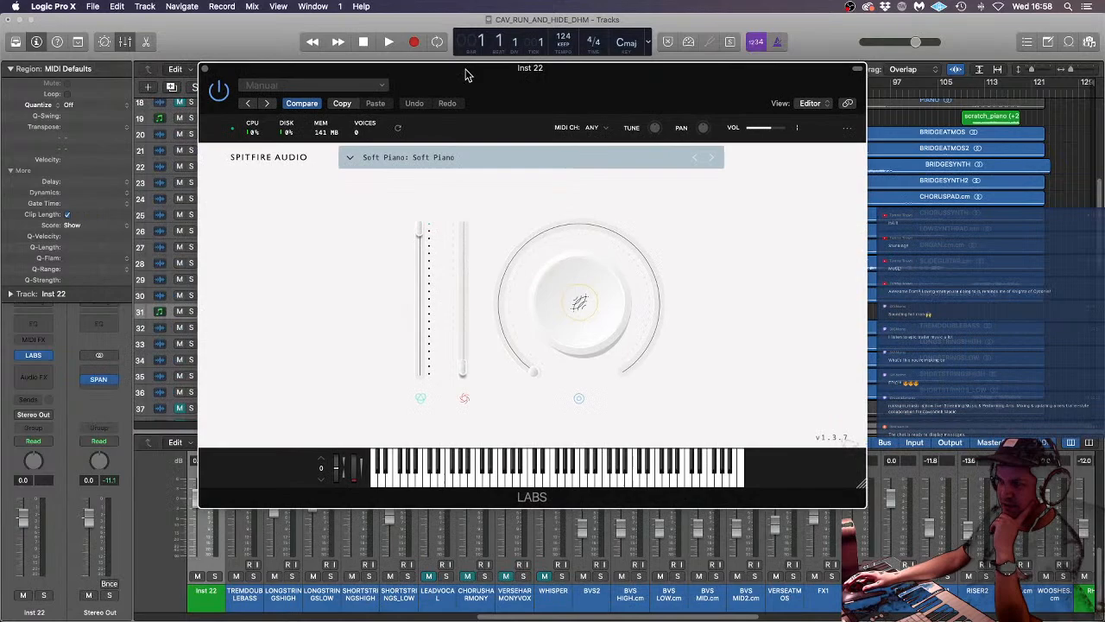
- Audition the Arctic Swells presets Decay and Swells in LABS, keeping Swells, and close the instrument window
click(456, 159)
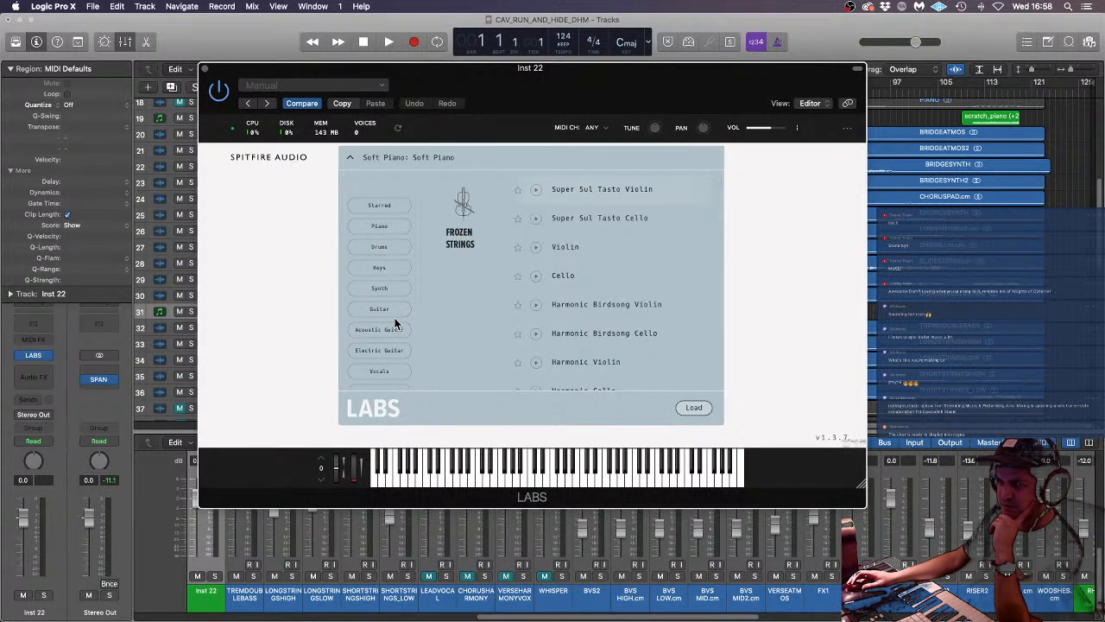
scroll(395, 318, down, 5)
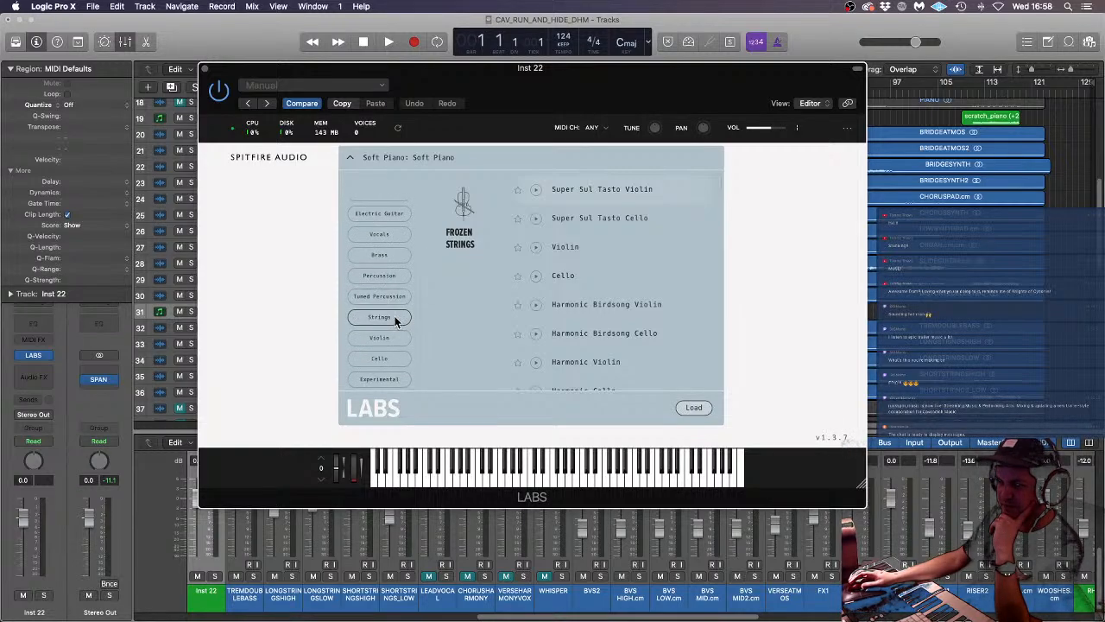
scroll(587, 309, down, 15)
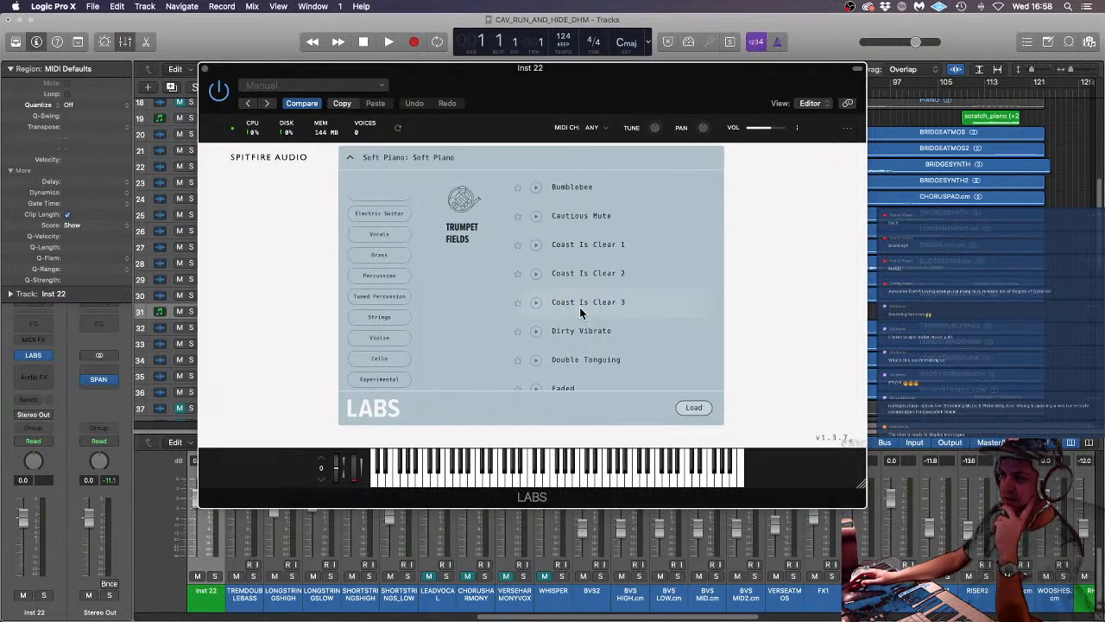
scroll(578, 313, down, 15)
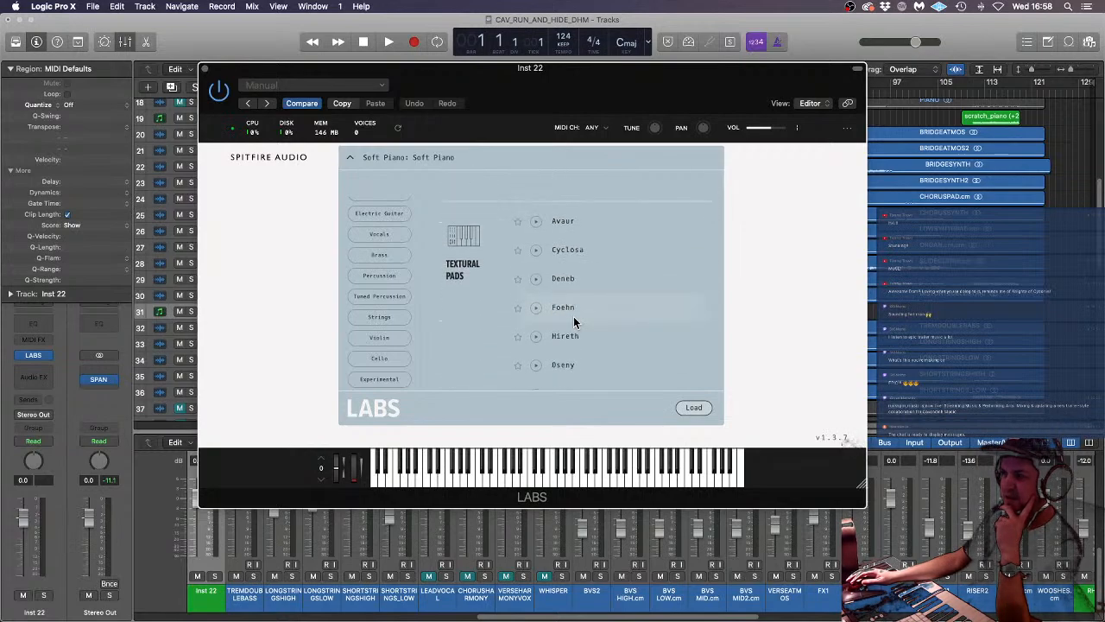
scroll(574, 316, down, 15)
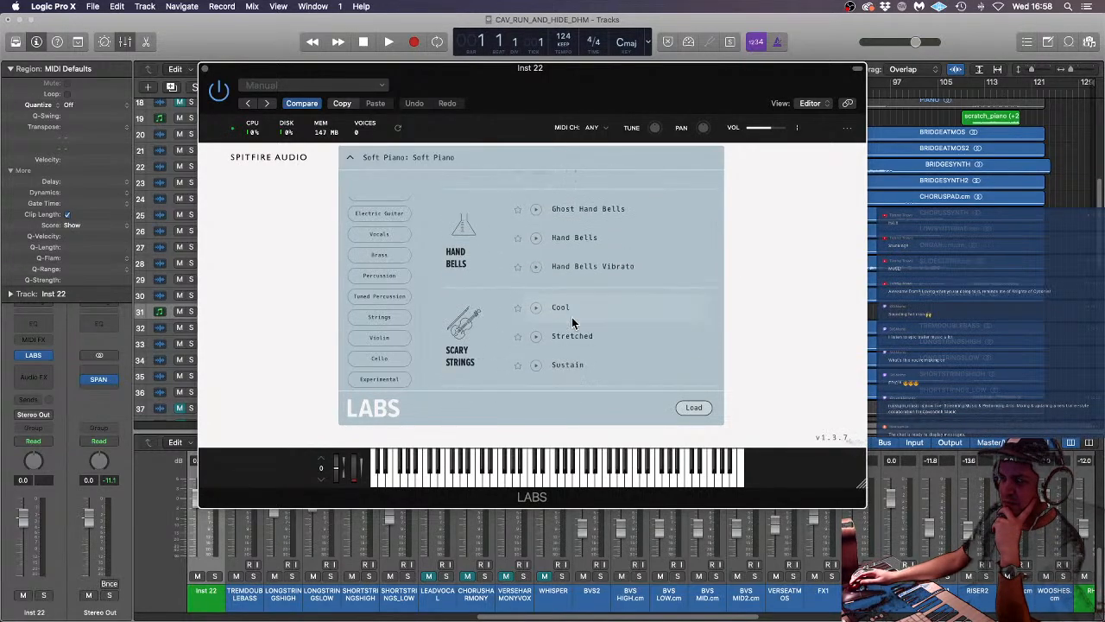
scroll(571, 317, down, 15)
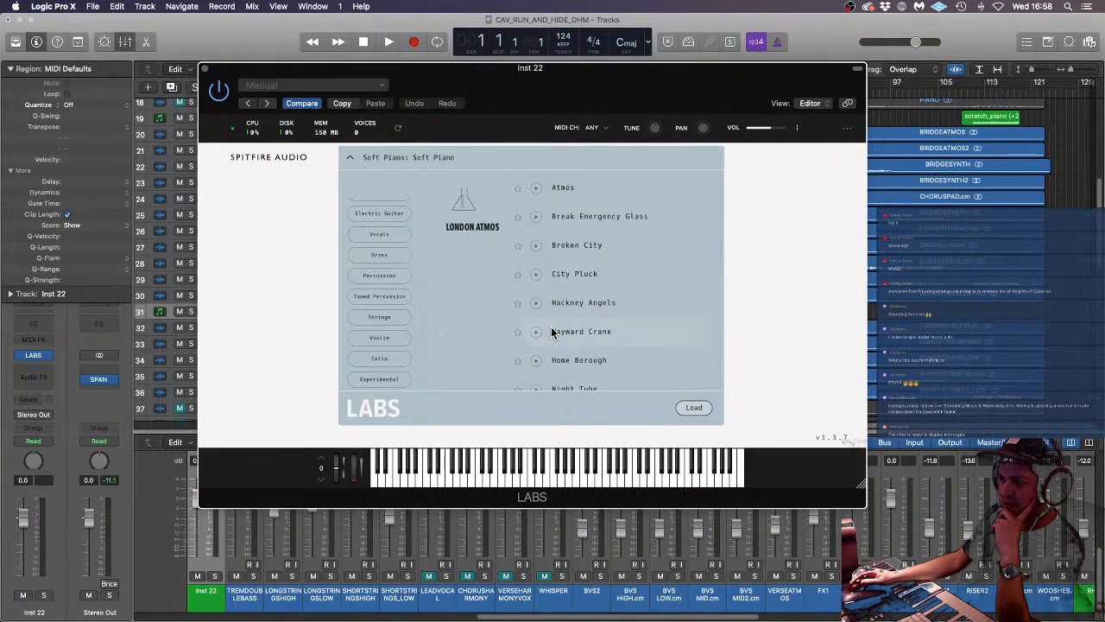
scroll(552, 333, down, 15)
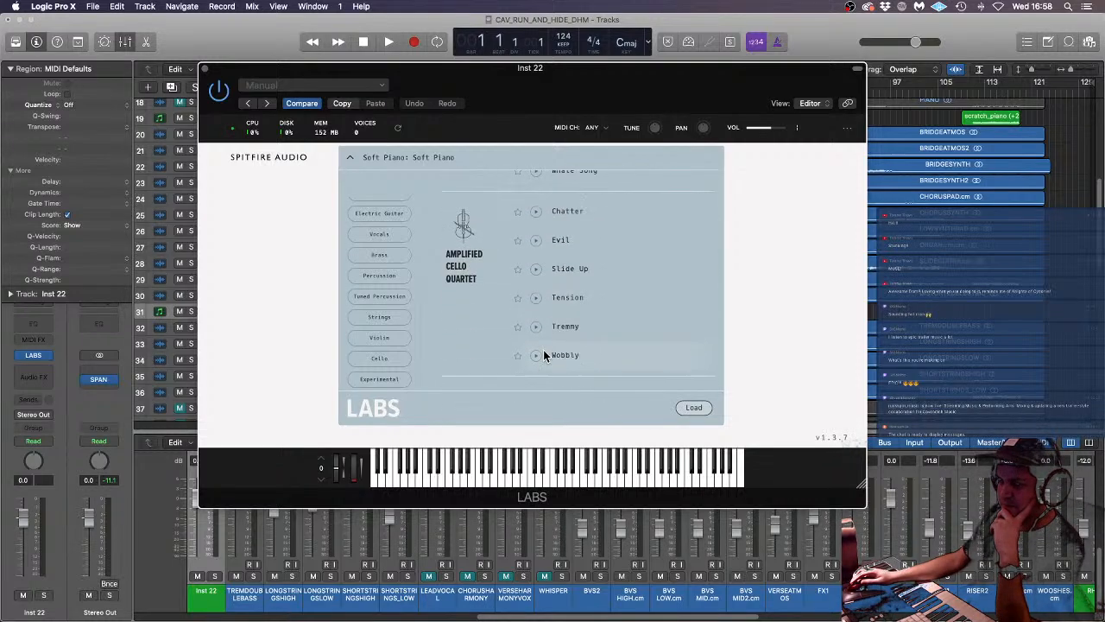
scroll(544, 356, down, 15)
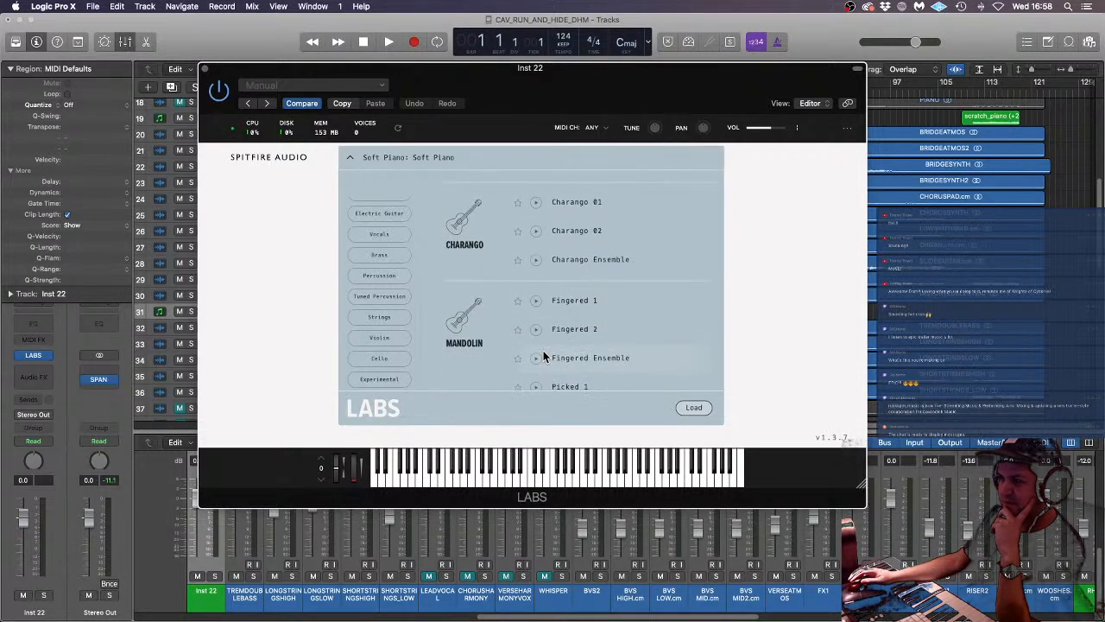
scroll(544, 356, down, 10)
scroll(542, 355, down, 6)
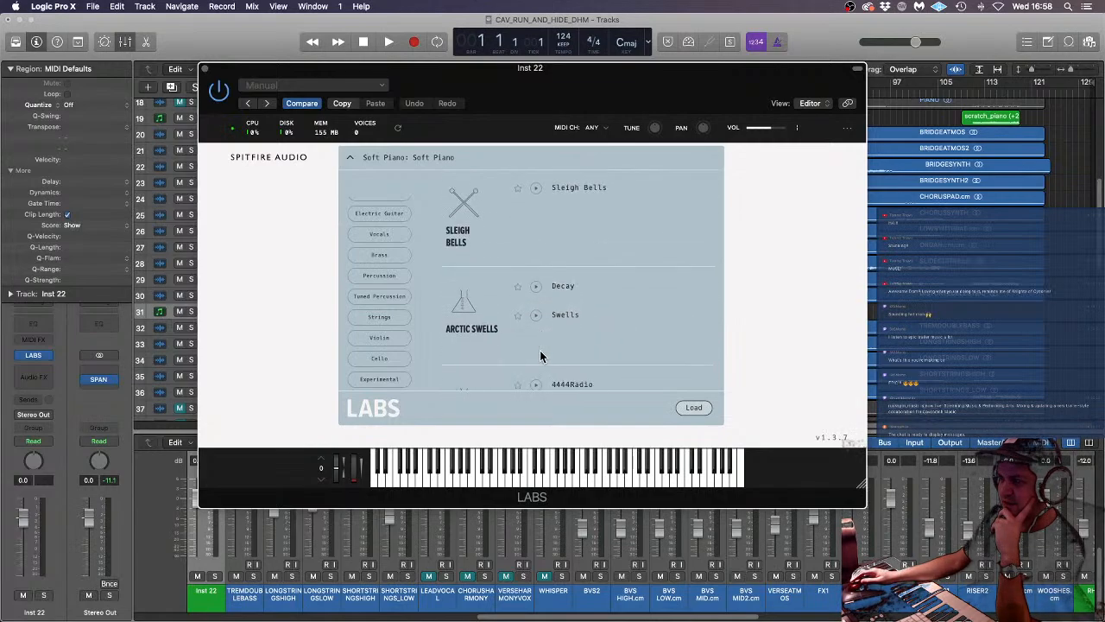
scroll(527, 350, up, 3)
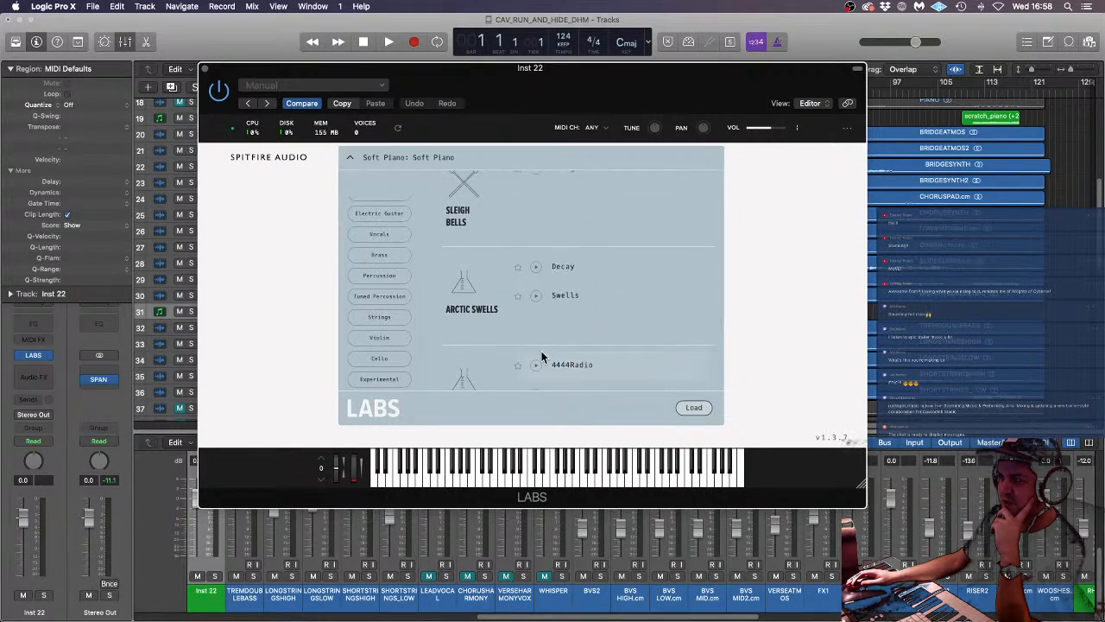
click(588, 260)
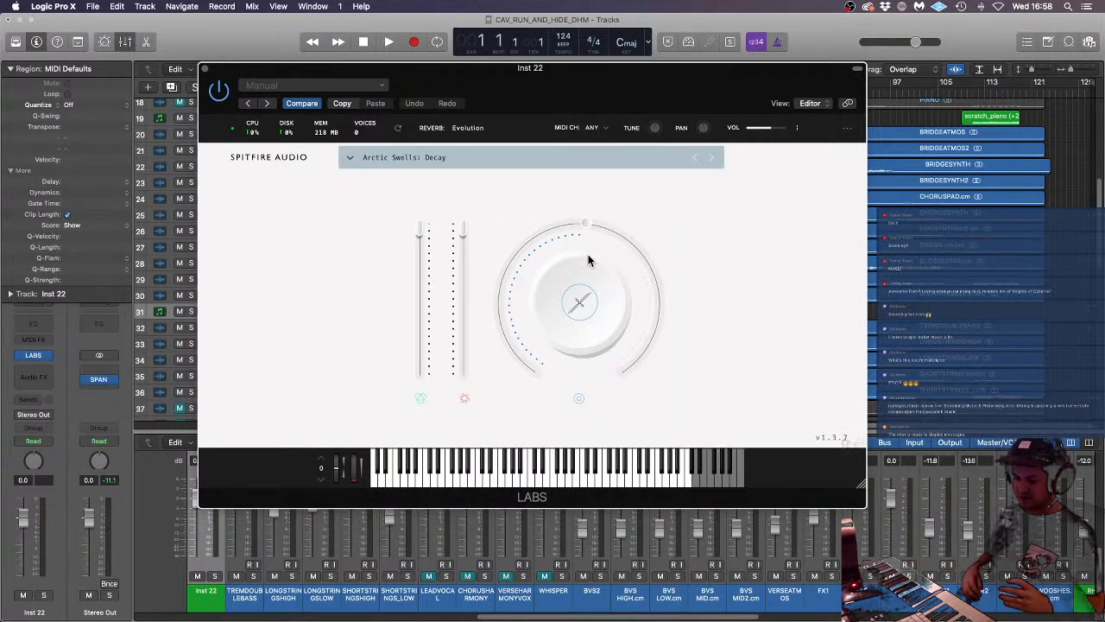
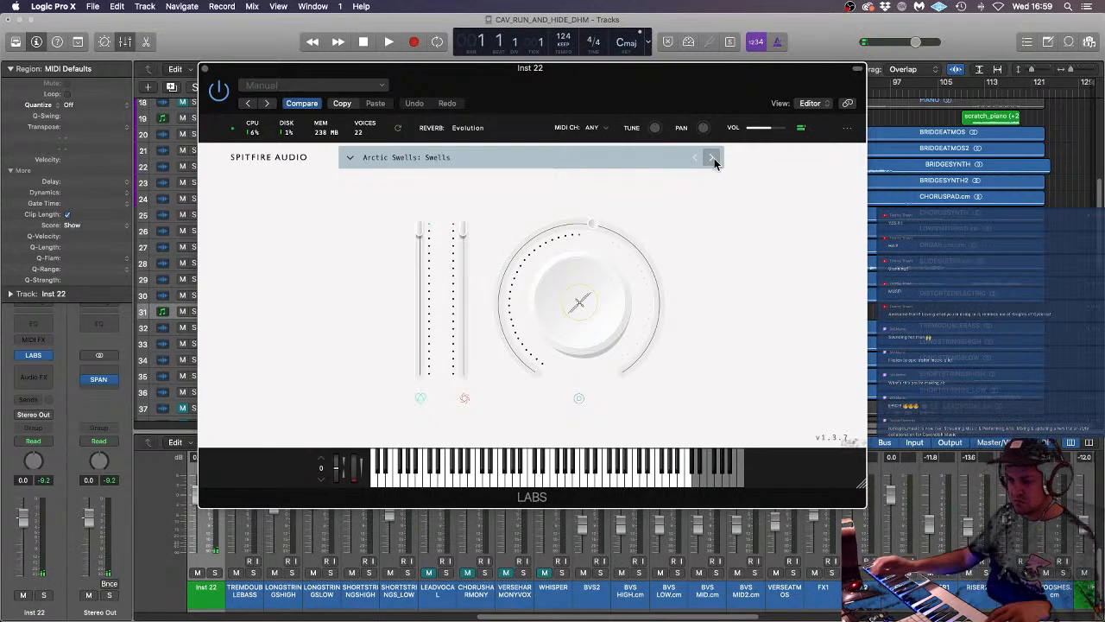
click(204, 69)
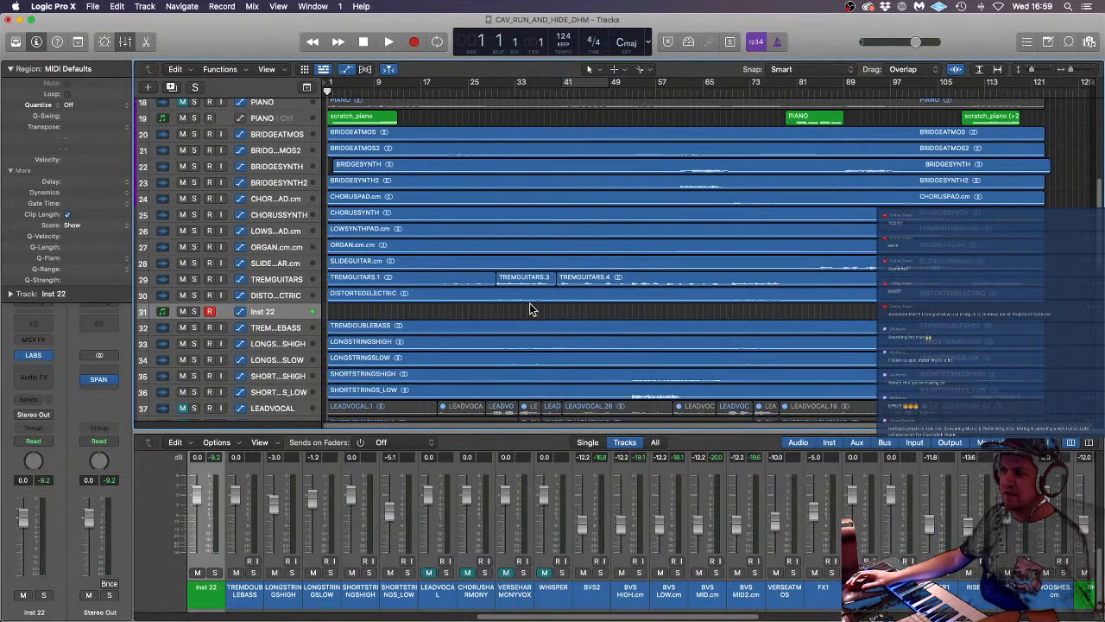
- Examine the notes of the opening scratch_piano region on the PIANO track in the piano roll, and close the editor
scroll(536, 308, up, 5)
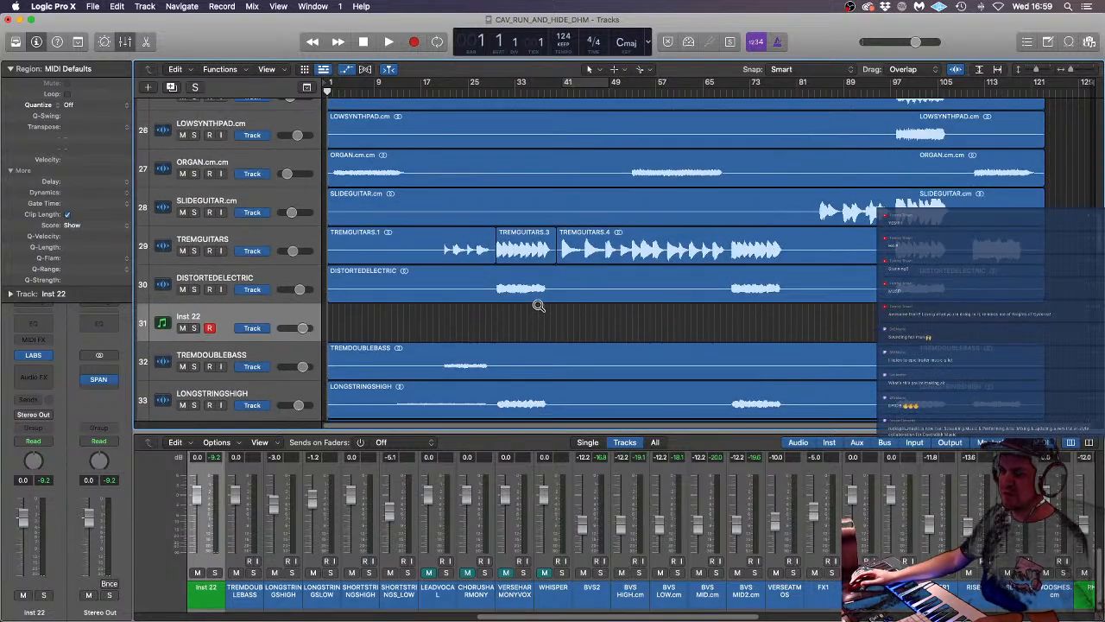
scroll(537, 306, up, 10)
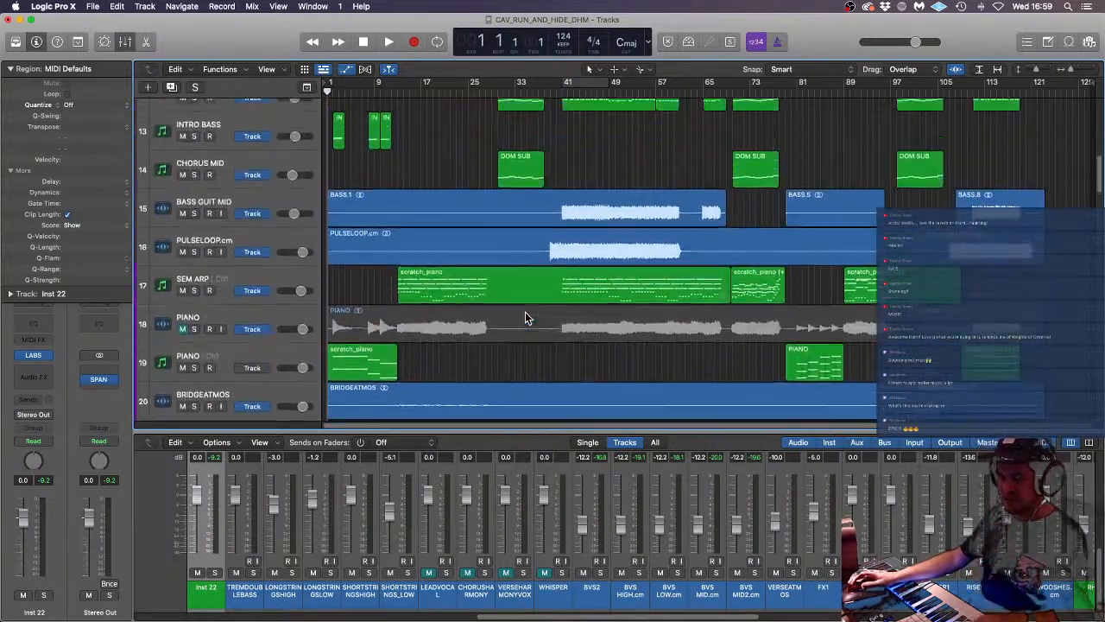
scroll(523, 309, down, 1)
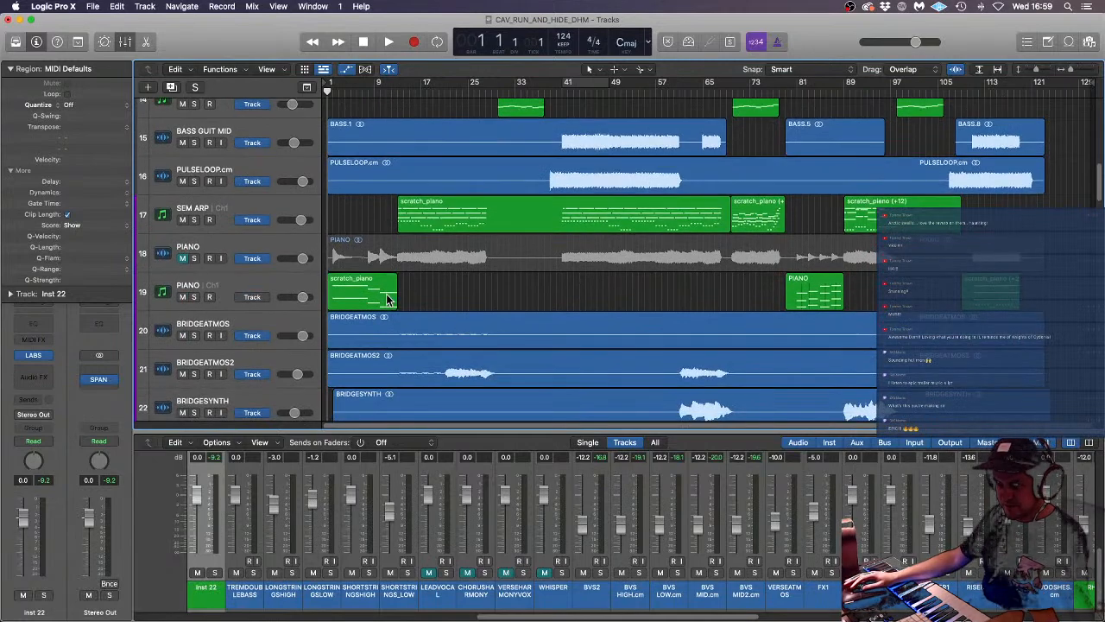
double_click(387, 298)
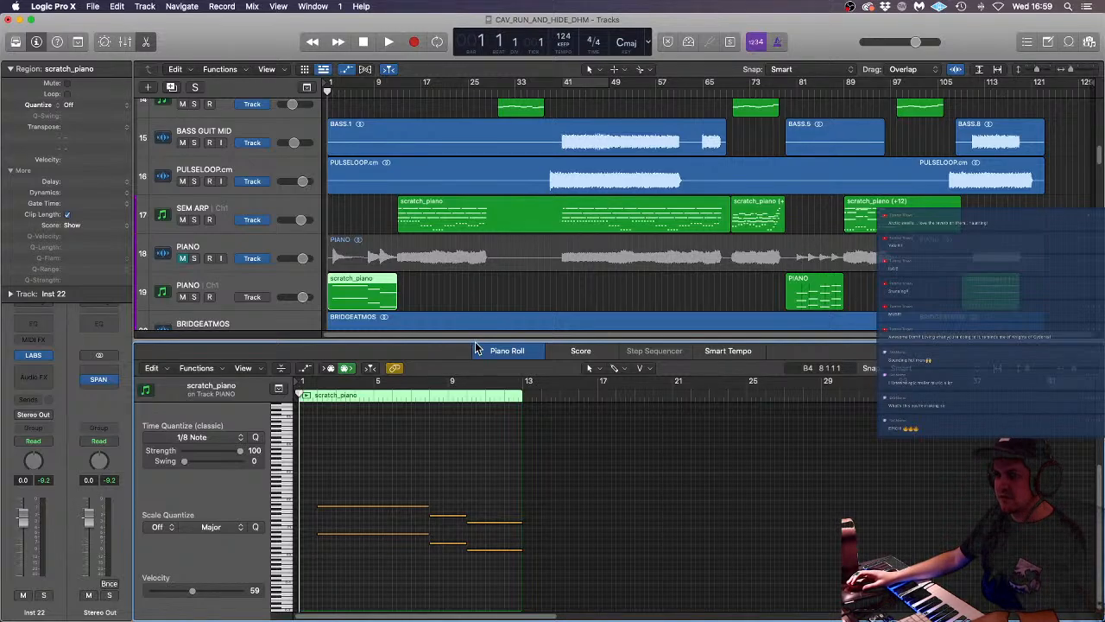
key(p)
- Play the song from bar 1 to rehearse the Inst 22 part, and return the playhead to the start
scroll(423, 350, down, 10)
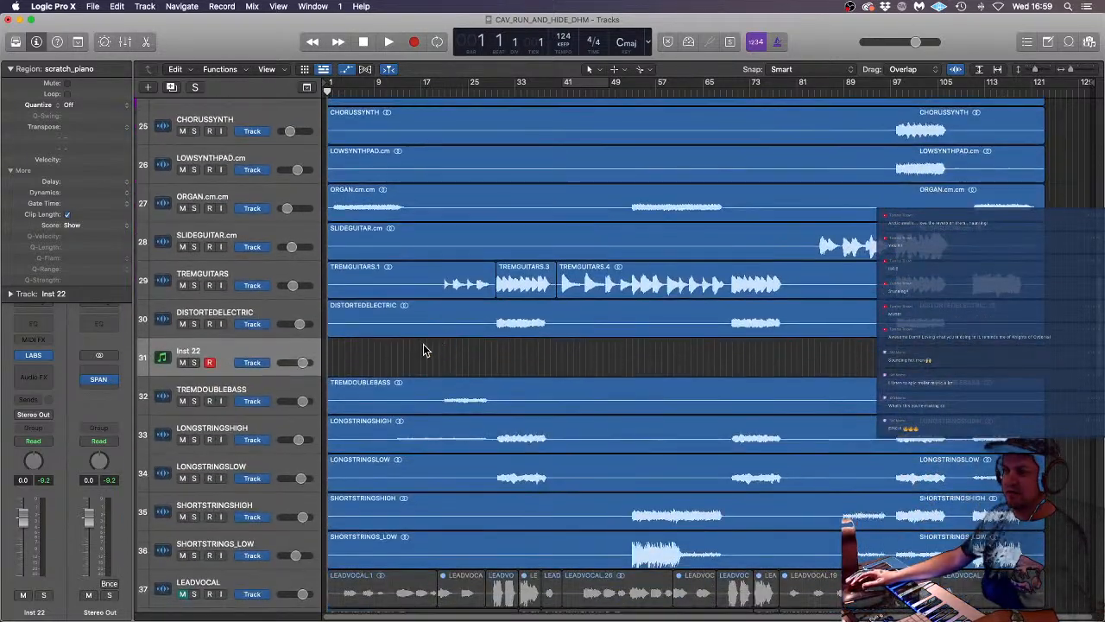
click(424, 365)
key(space)
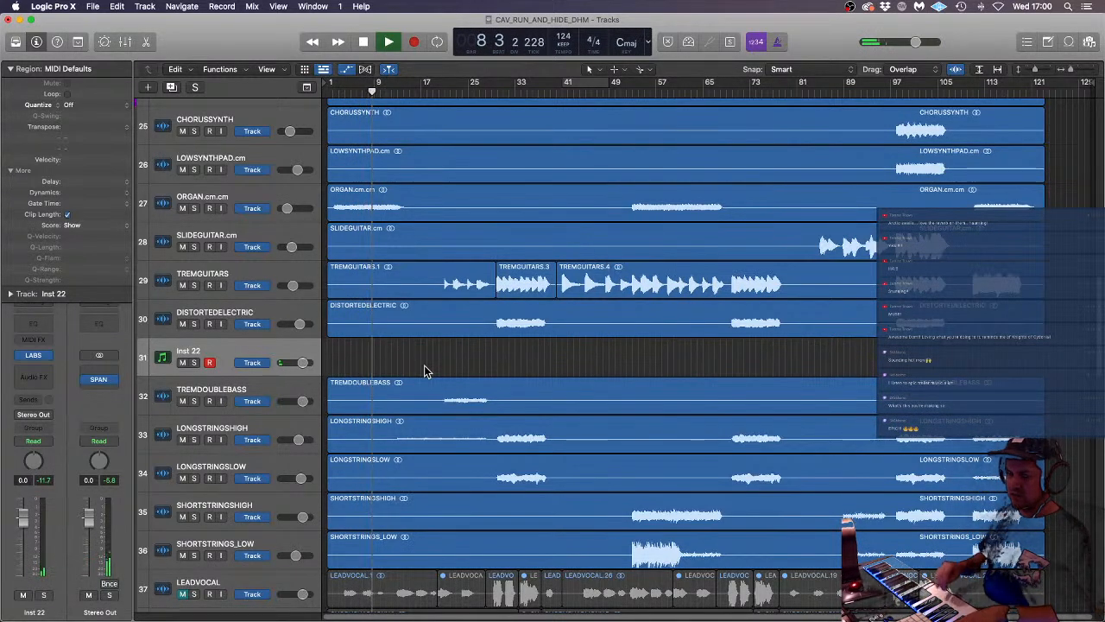
key(space)
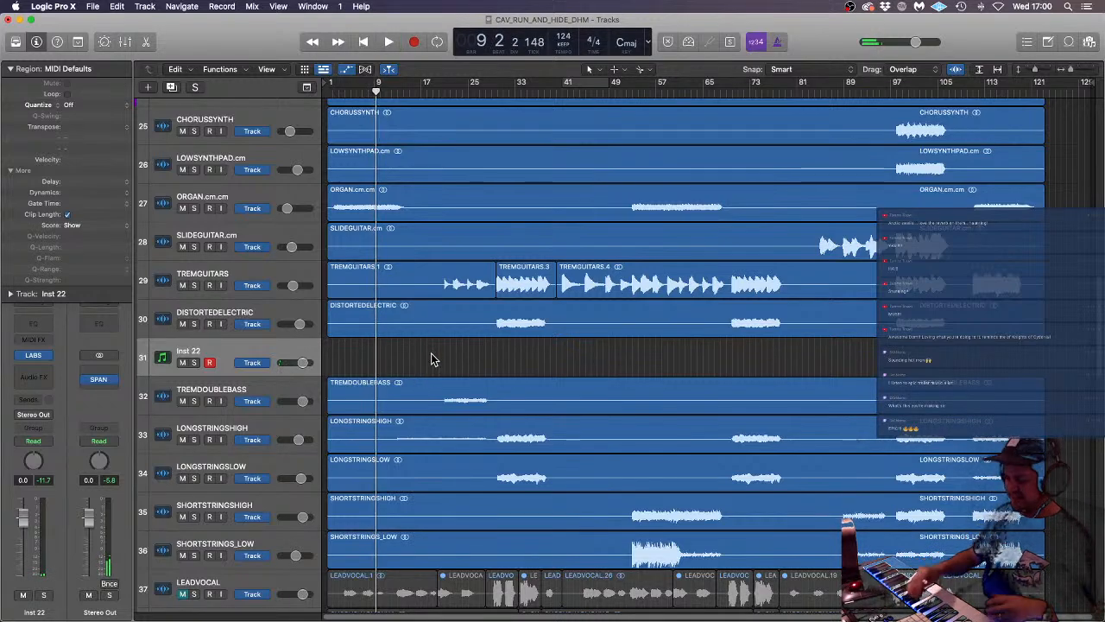
key(Return)
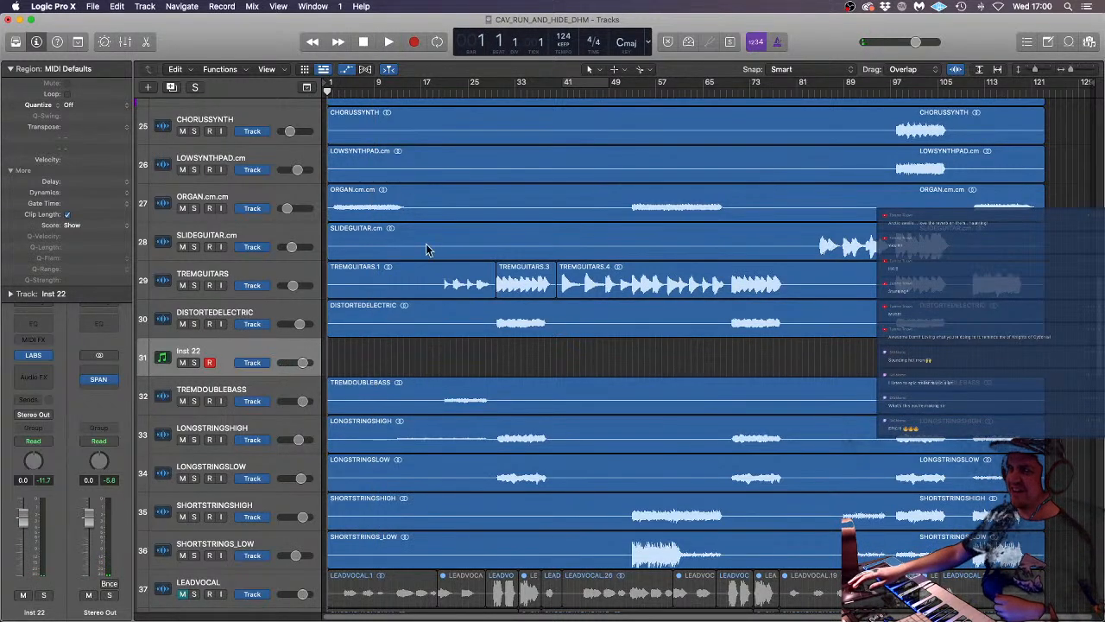
- Record a MIDI part on the Inst 22 track from bar 1 to about bar 11, enabling Low Latency Mode during the take
click(415, 41)
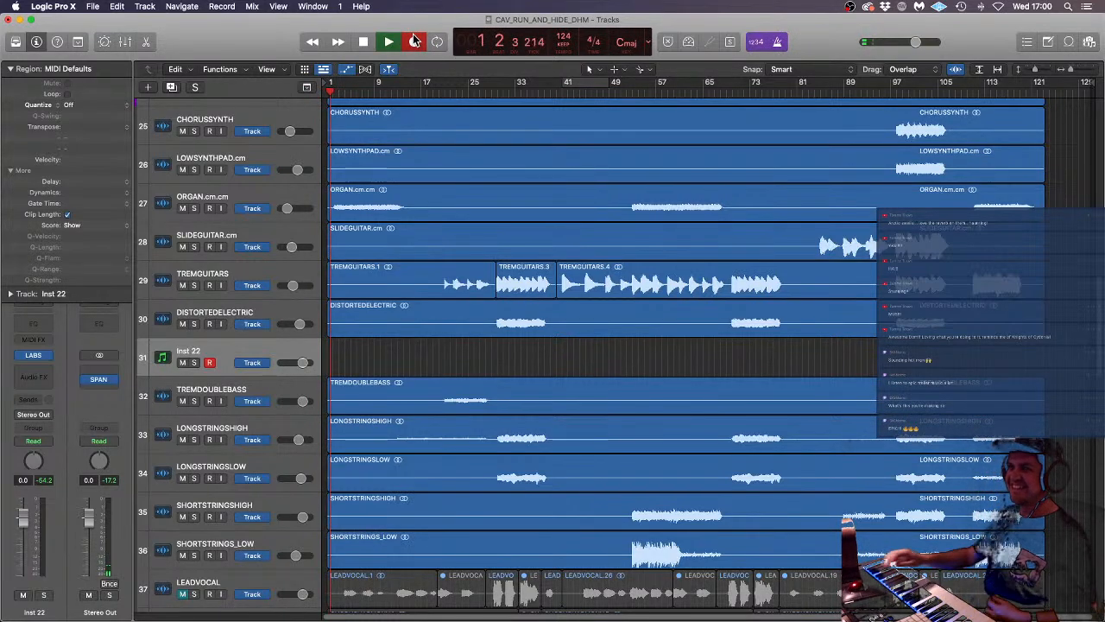
click(689, 42)
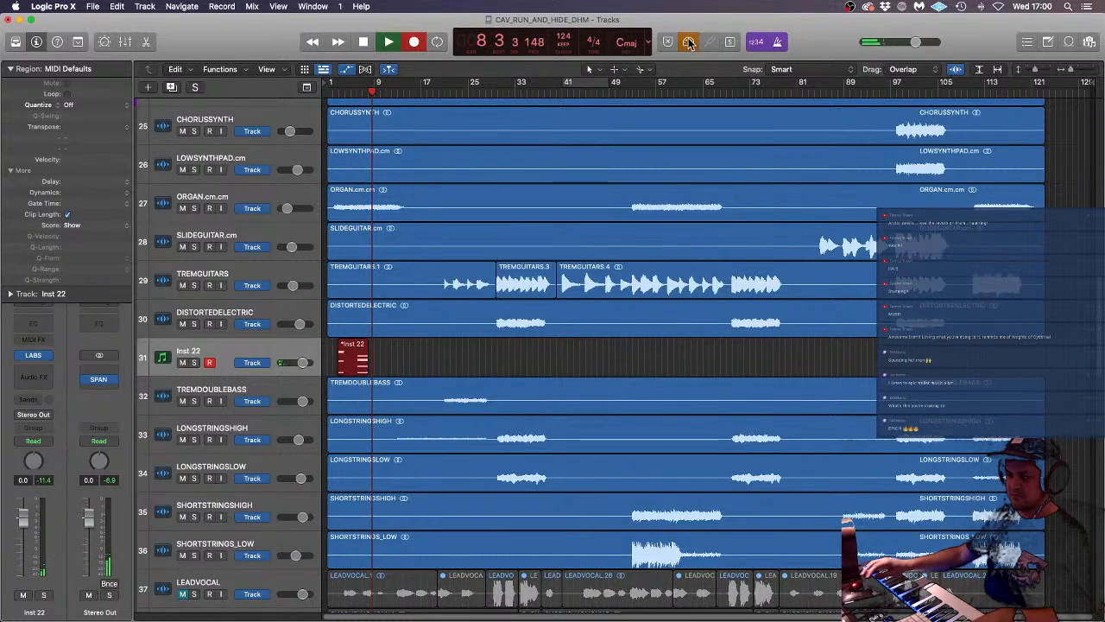
click(388, 359)
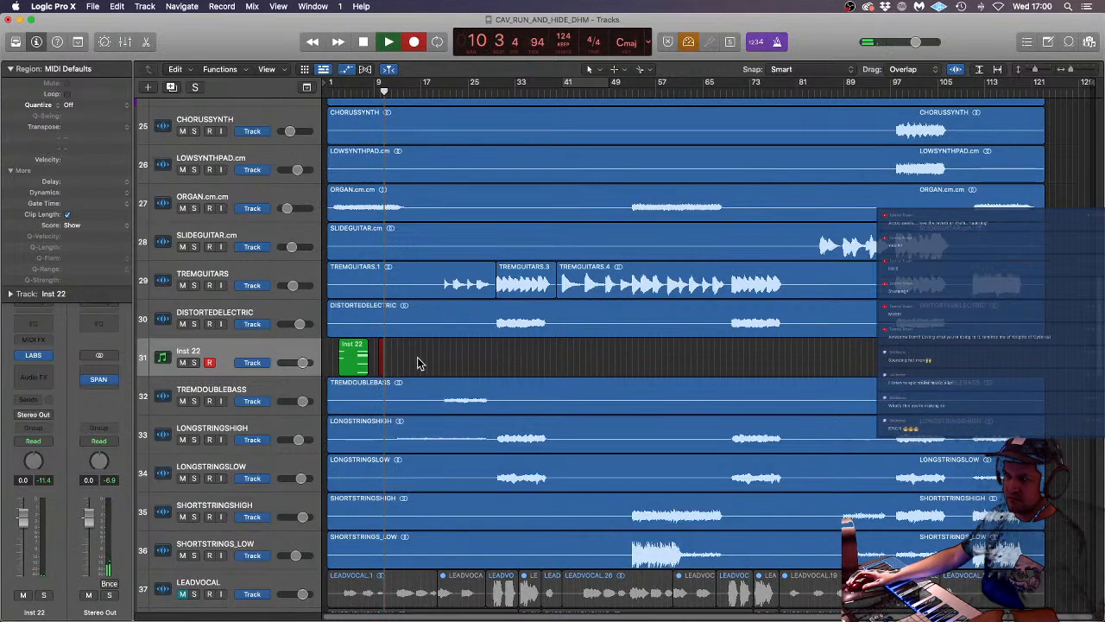
key(space)
- Split the recorded Inst 22 region at about bar 5 and delete the short stray region near bar 9
click(352, 361)
click(446, 364)
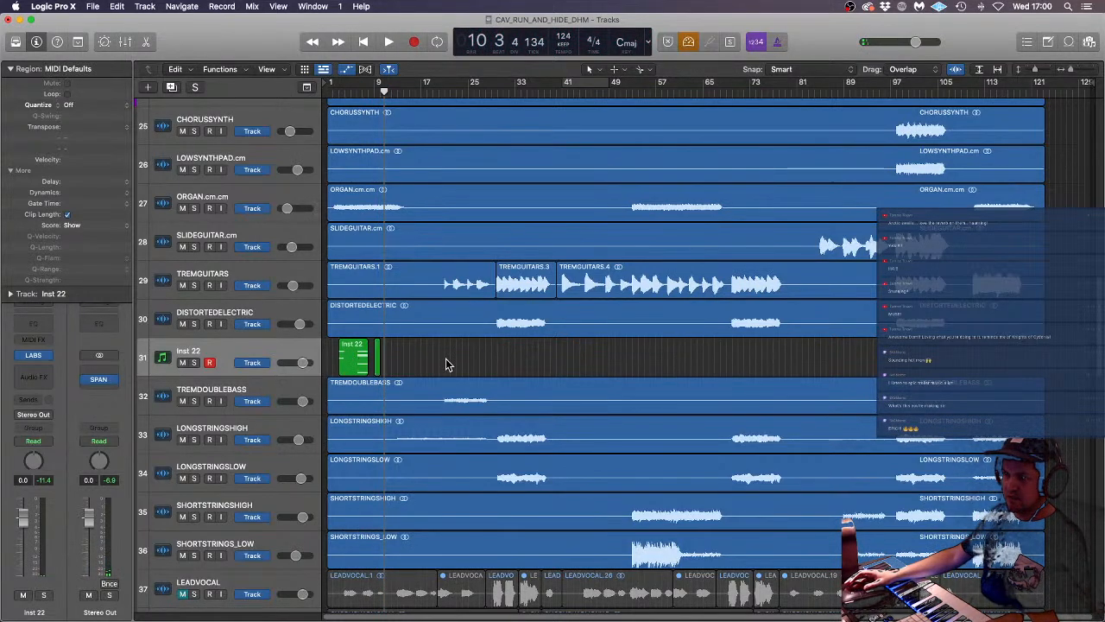
click(360, 364)
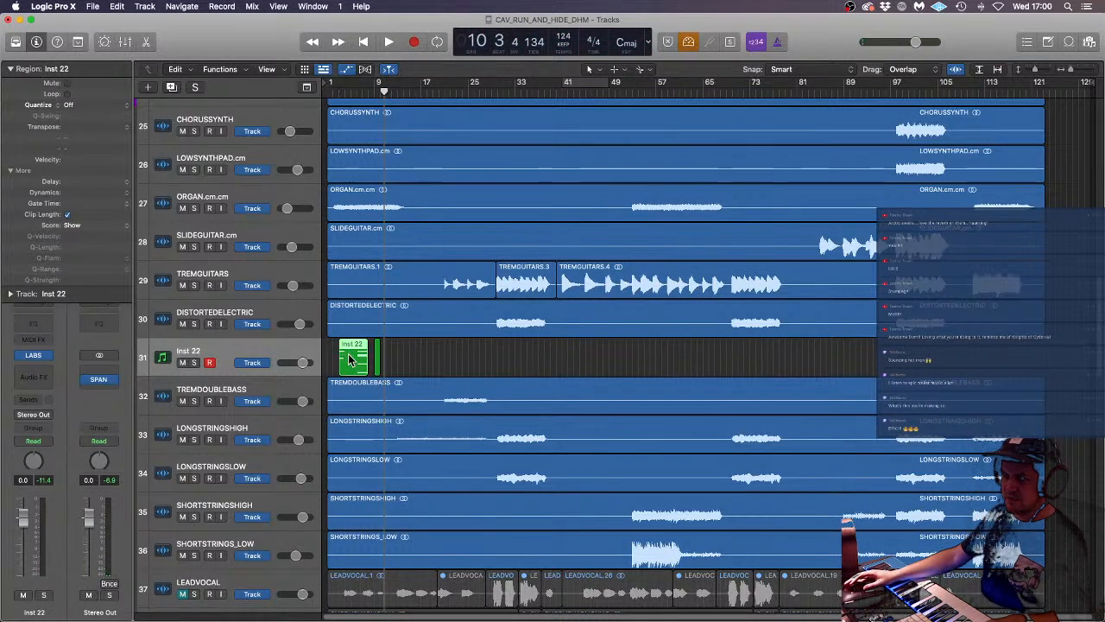
right_click(350, 360)
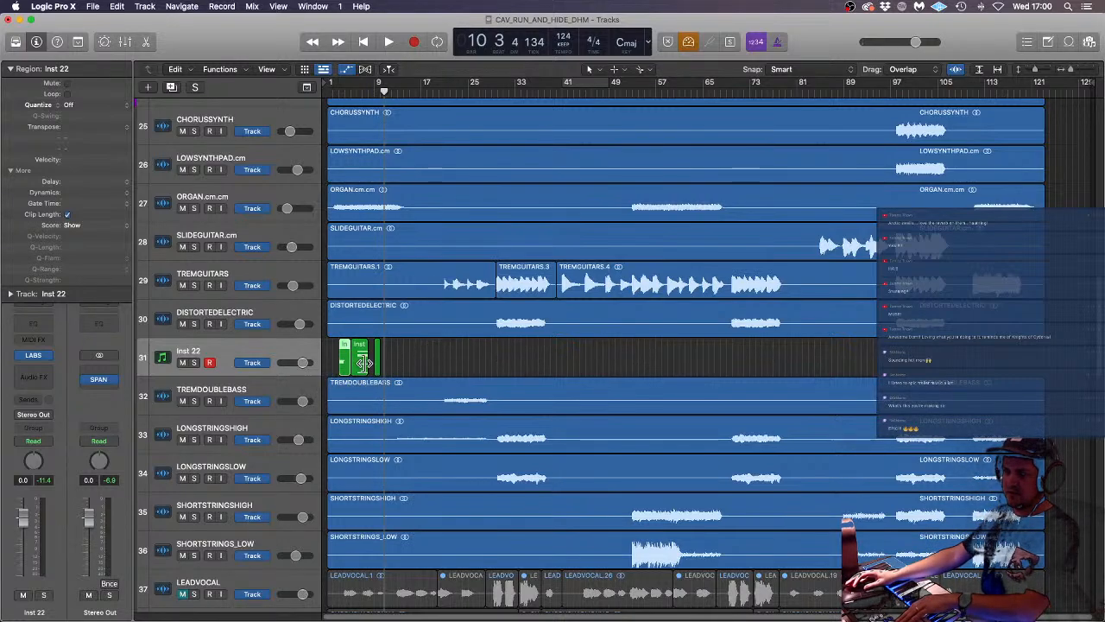
key(Delete)
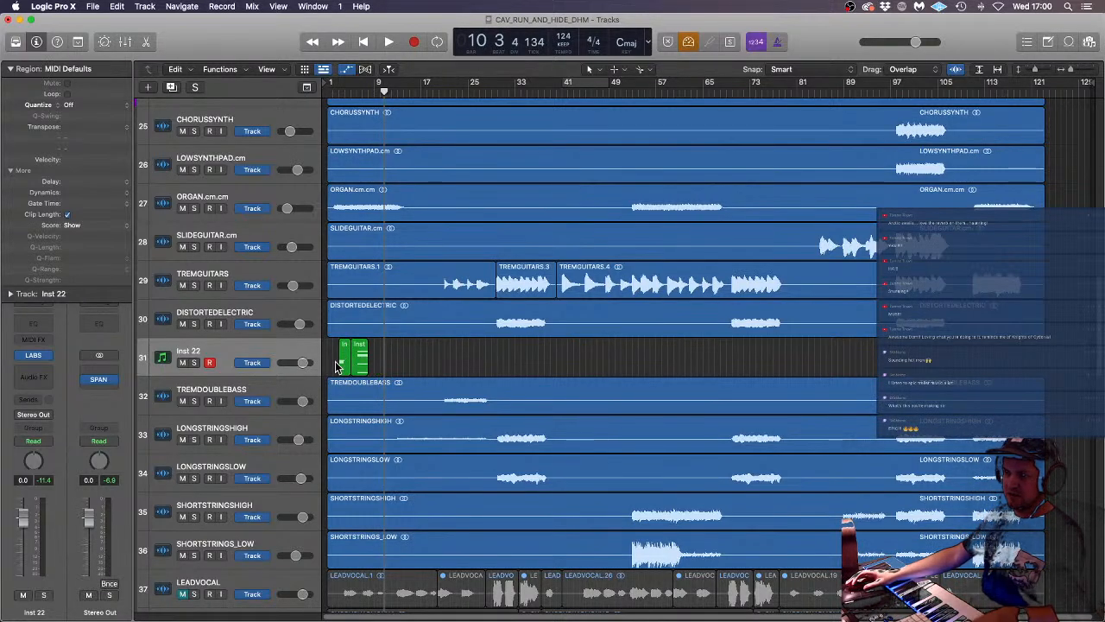
- Move the first split Inst 22 region to about bar 10, return the playhead to the start, and rename the track ARCTIC SWELLS
drag(344, 361, 385, 361)
key(Return)
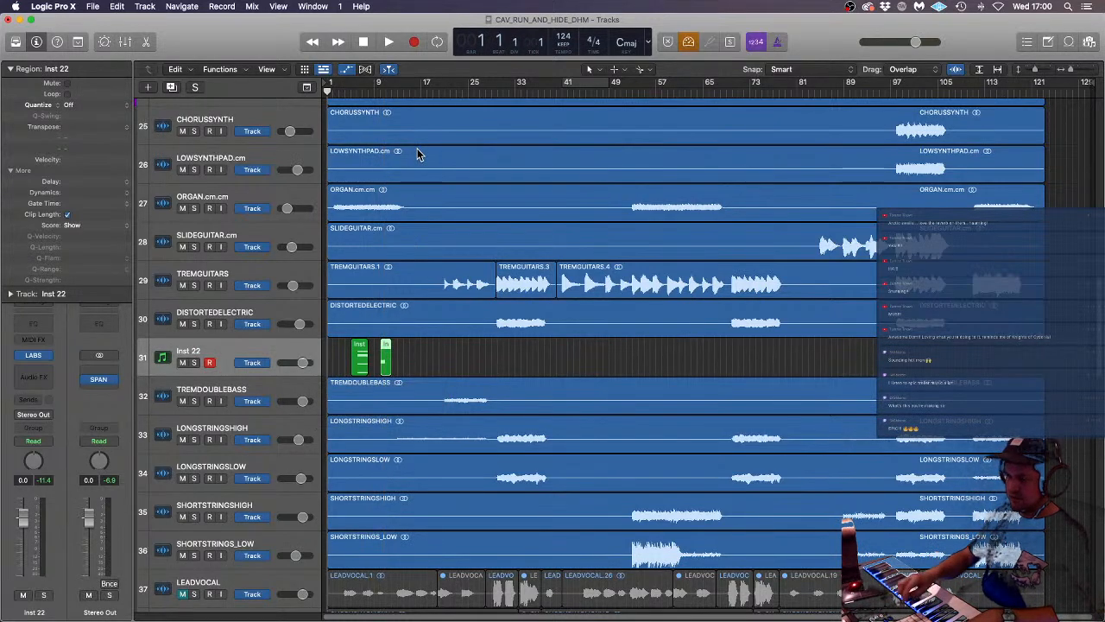
double_click(203, 347)
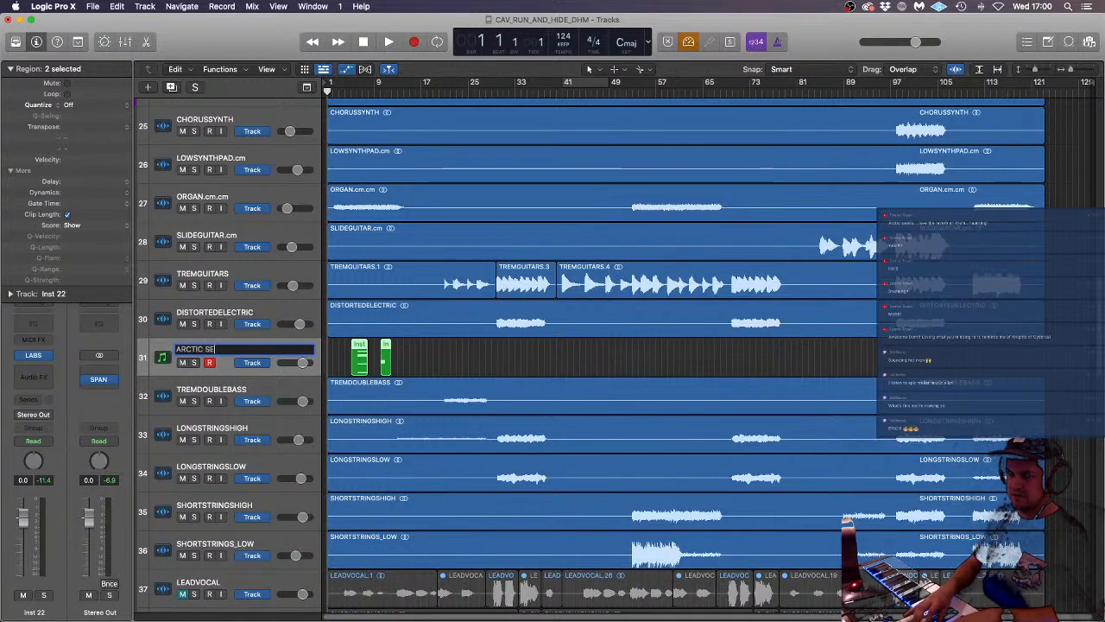
text(ARCTIC SWELLS)
key(Return)
- Play the song from bar 1 and shift the last ARCTIC SWELLS region slightly later to about bar 11, returning the playhead to the start
key(space)
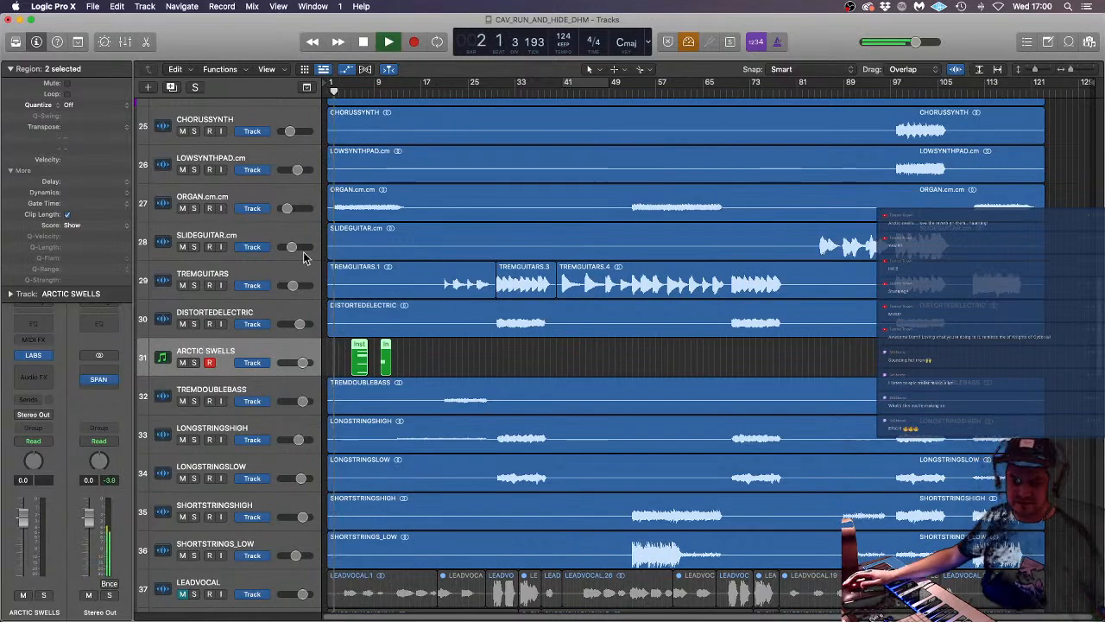
scroll(401, 250, down, 4)
scroll(423, 255, up, 10)
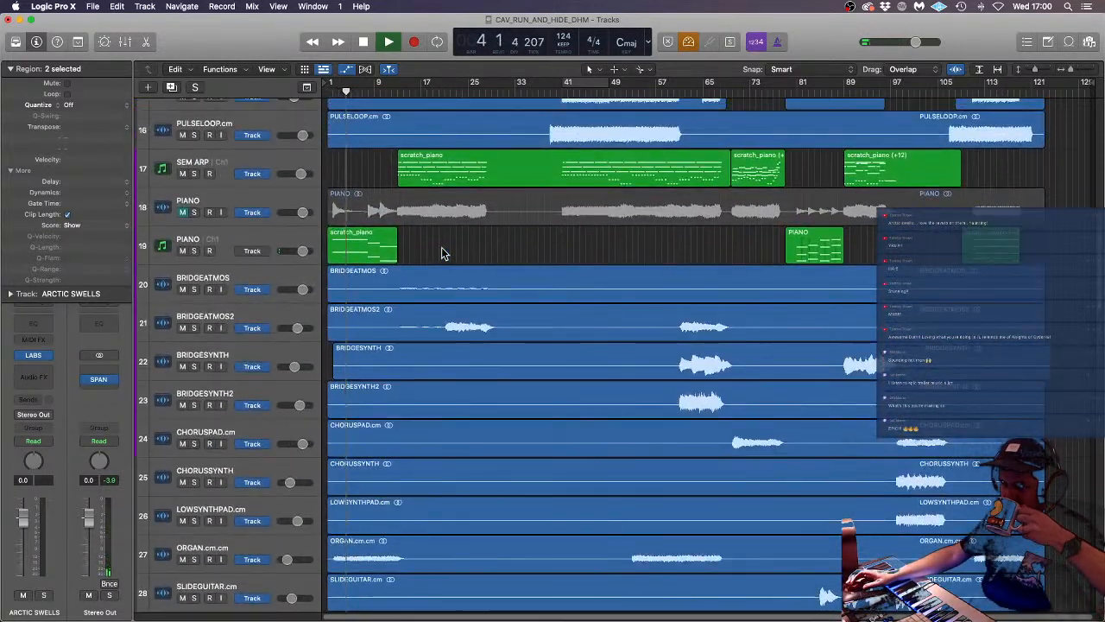
scroll(442, 247, down, 4)
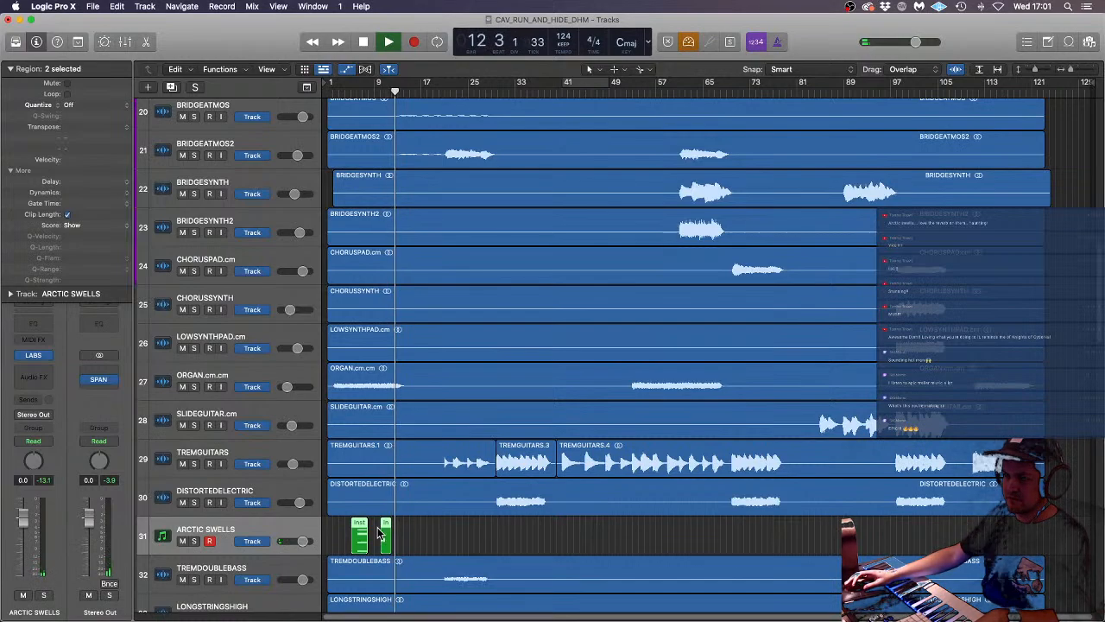
drag(389, 540, 391, 541)
click(419, 542)
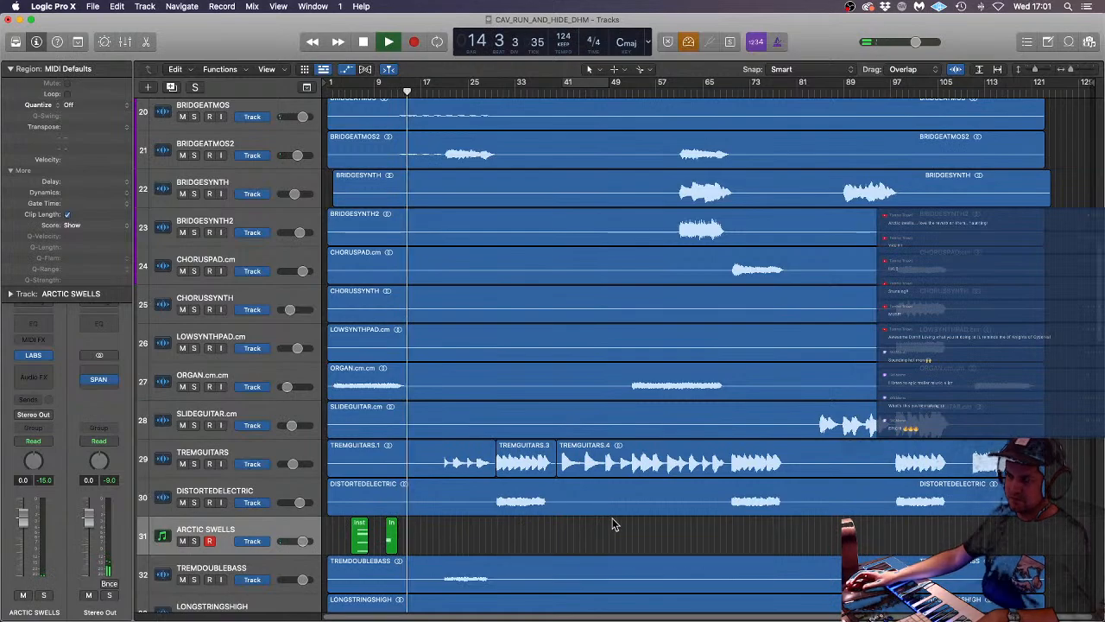
key(space)
key(Return)
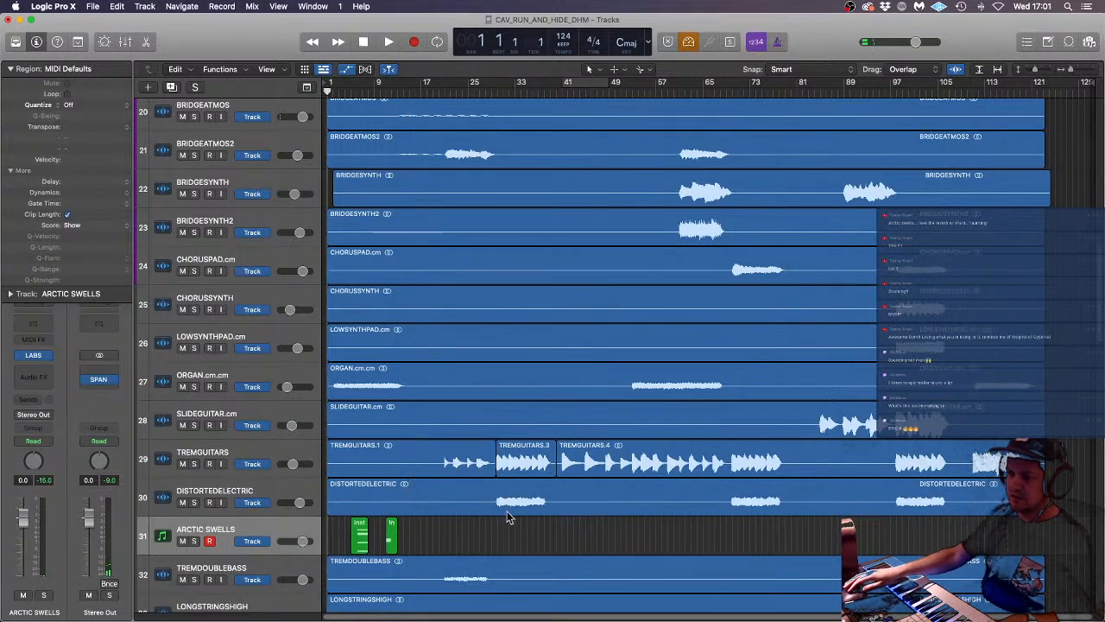
- Create one new software instrument track below ARCTIC SWELLS and load Kontakt 5 in stereo as its instrument
click(148, 87)
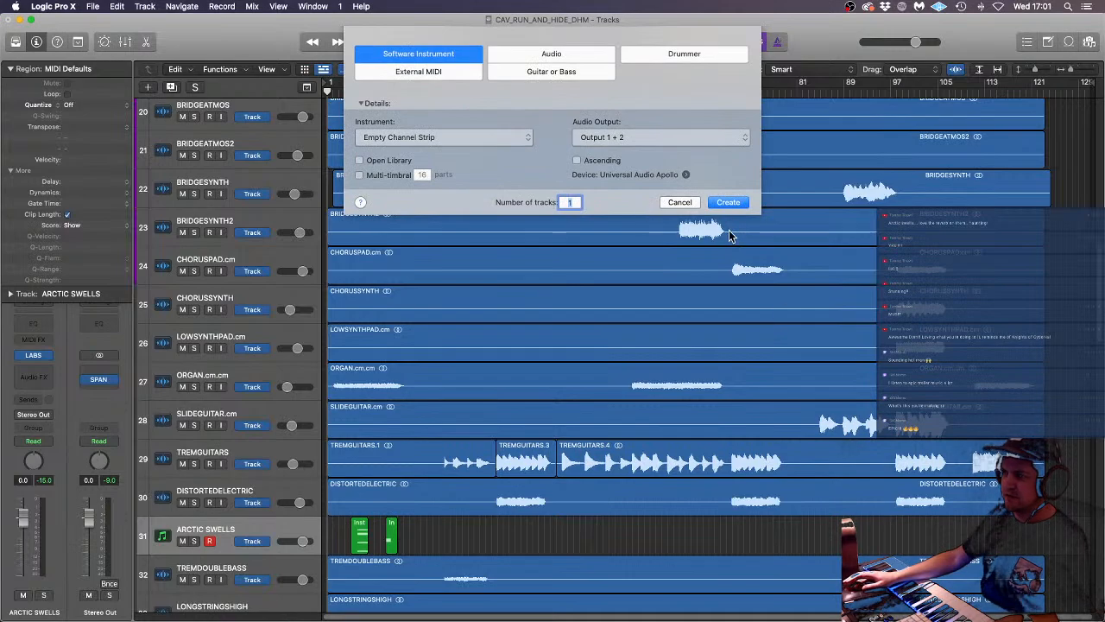
click(733, 202)
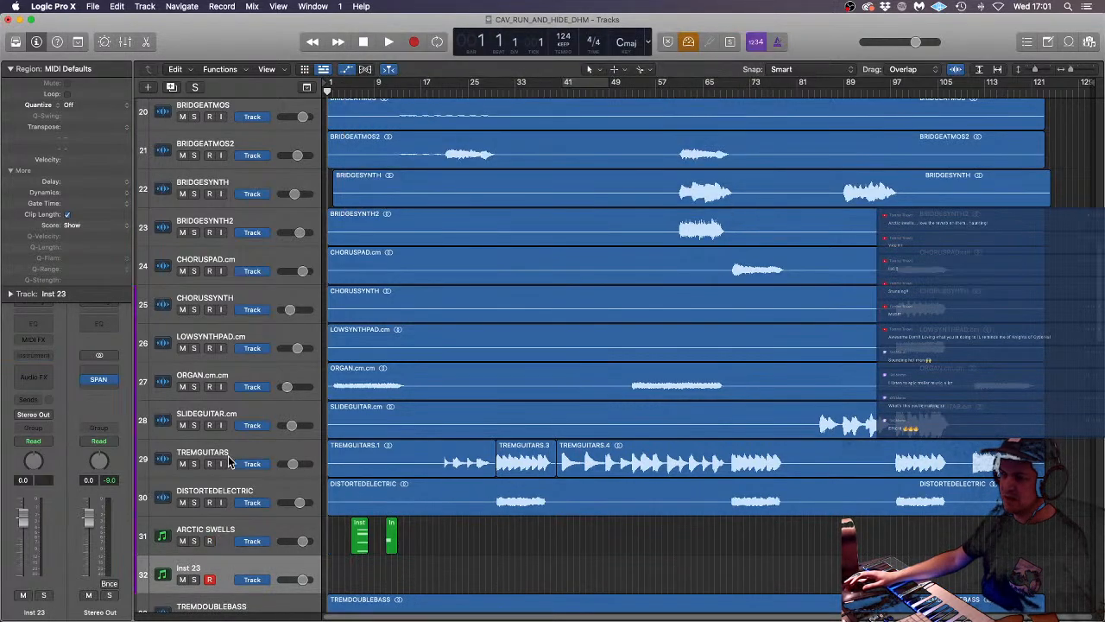
click(36, 356)
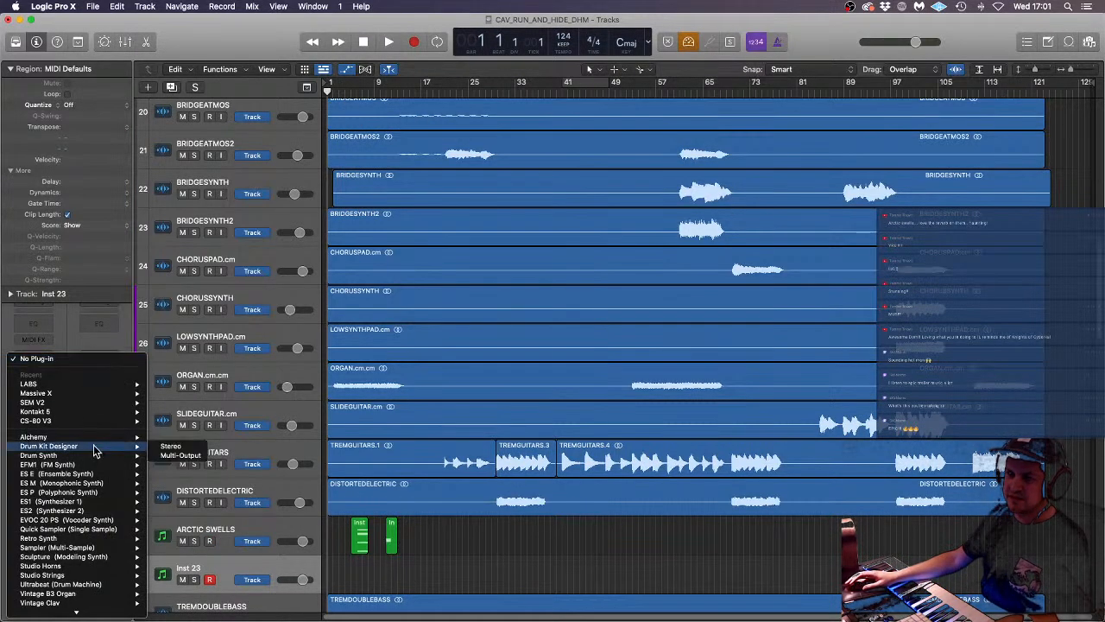
mouse_move(104, 467)
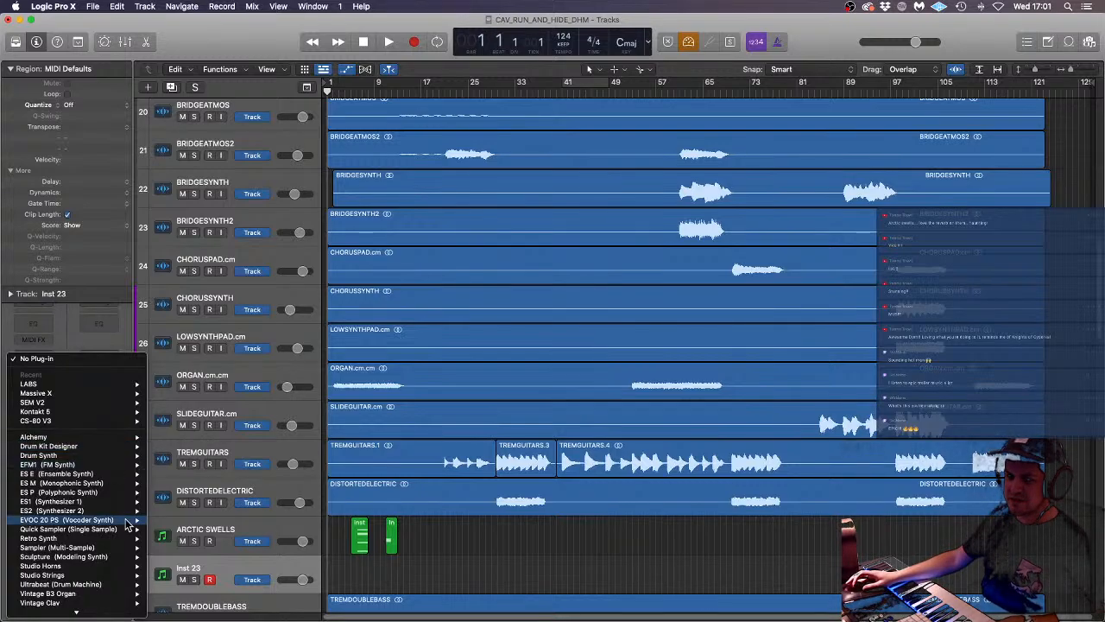
mouse_move(109, 418)
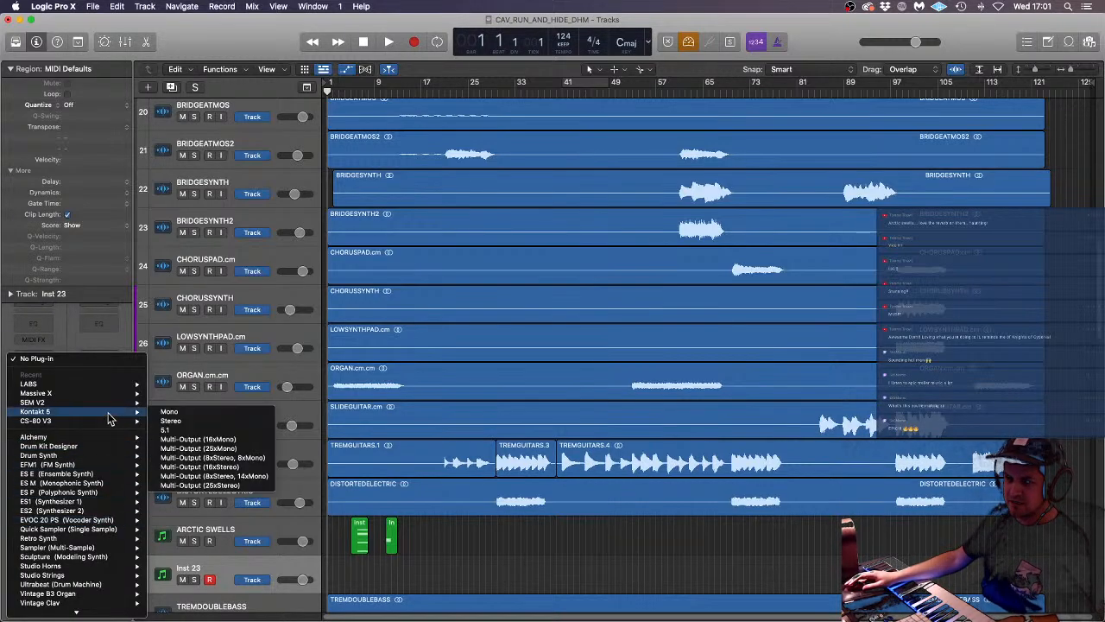
click(202, 421)
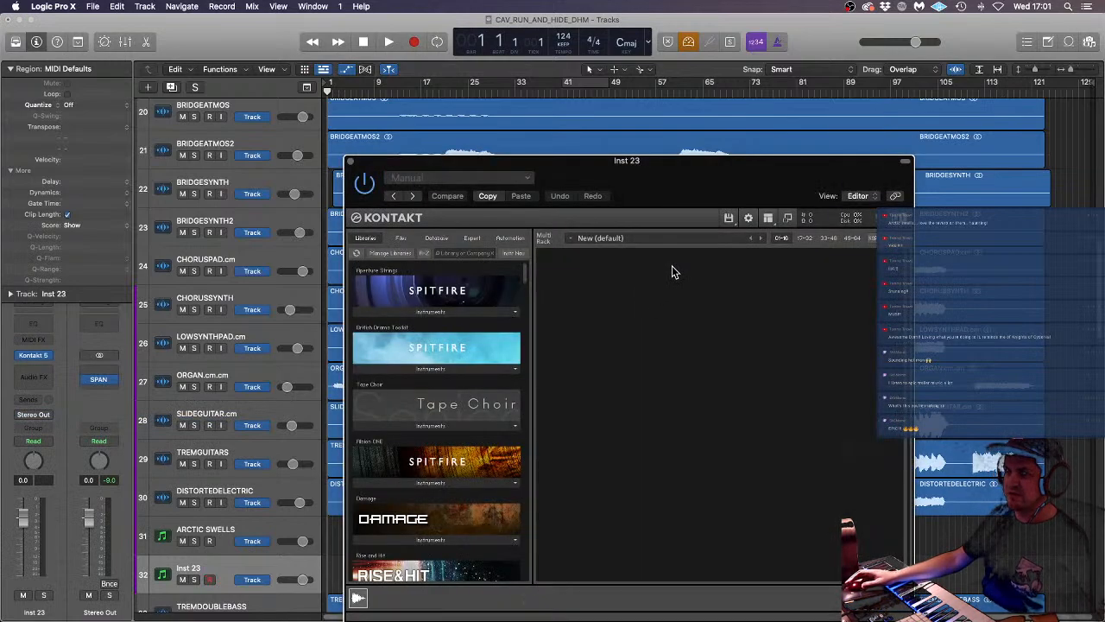
- Find the KLANG libraries in Kontakt's file browser and load Sonic Wastelands.nki into the rack to audition it
click(399, 239)
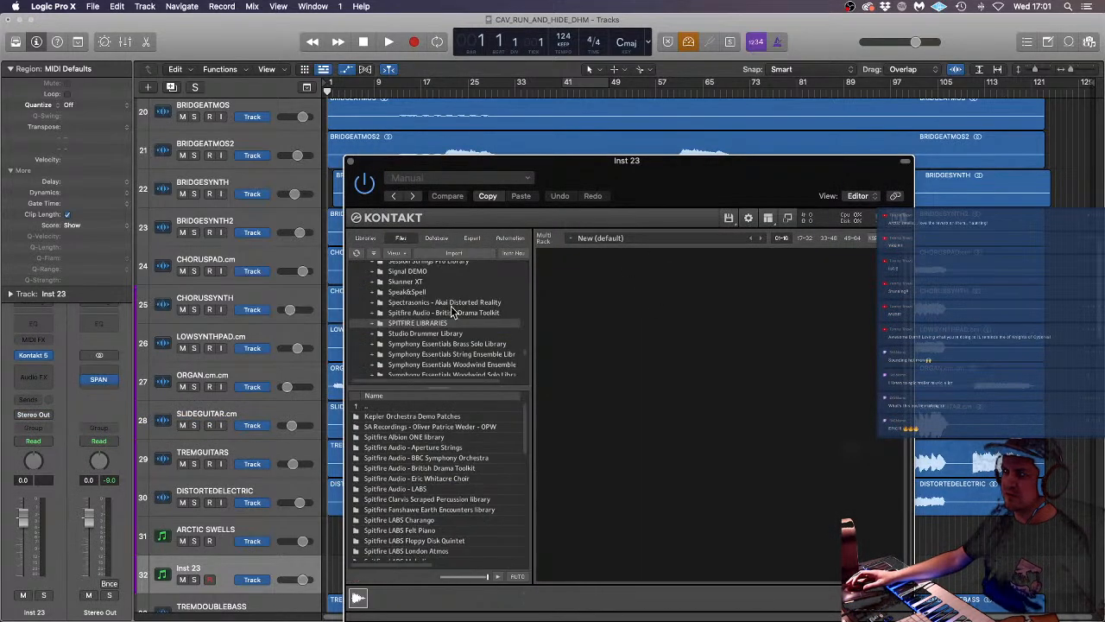
scroll(483, 332, up, 10)
scroll(504, 339, up, 15)
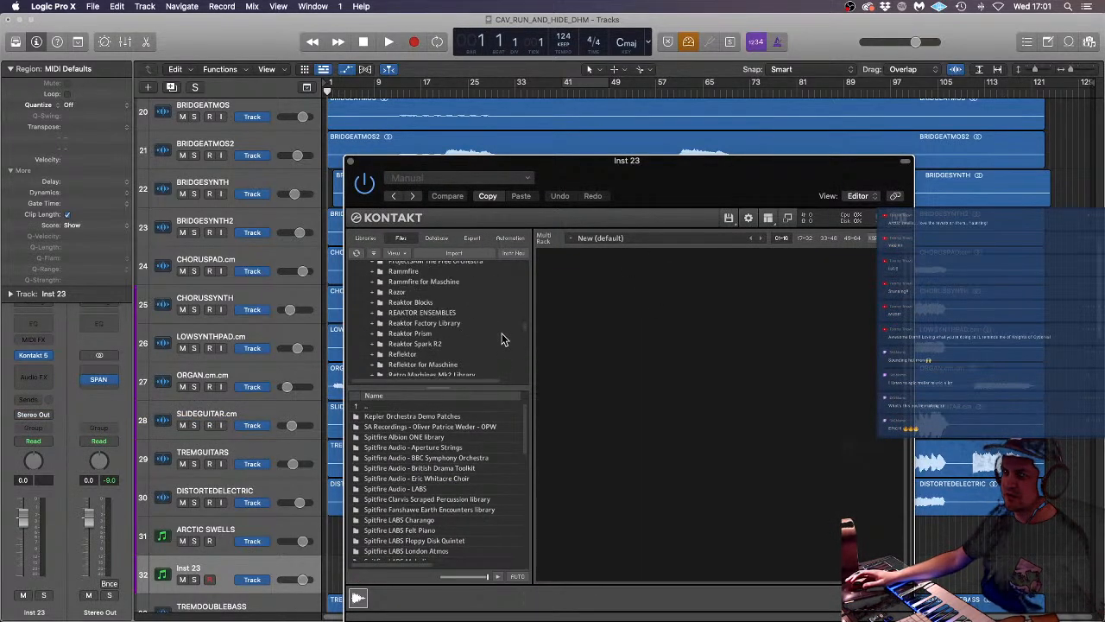
scroll(501, 332, up, 4)
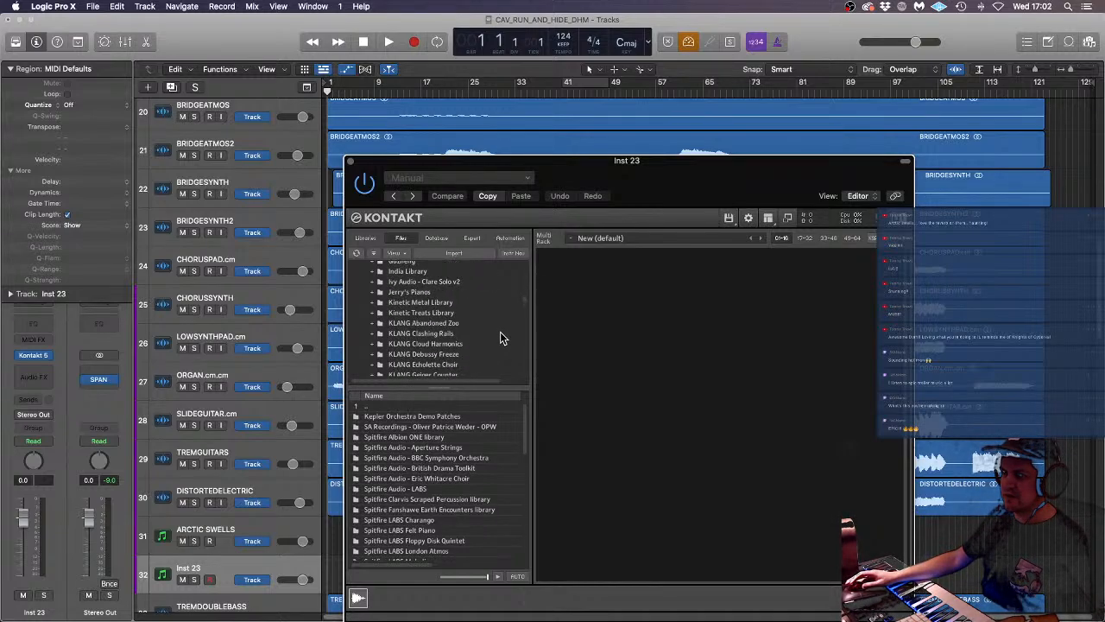
scroll(500, 332, down, 4)
scroll(501, 339, up, 1)
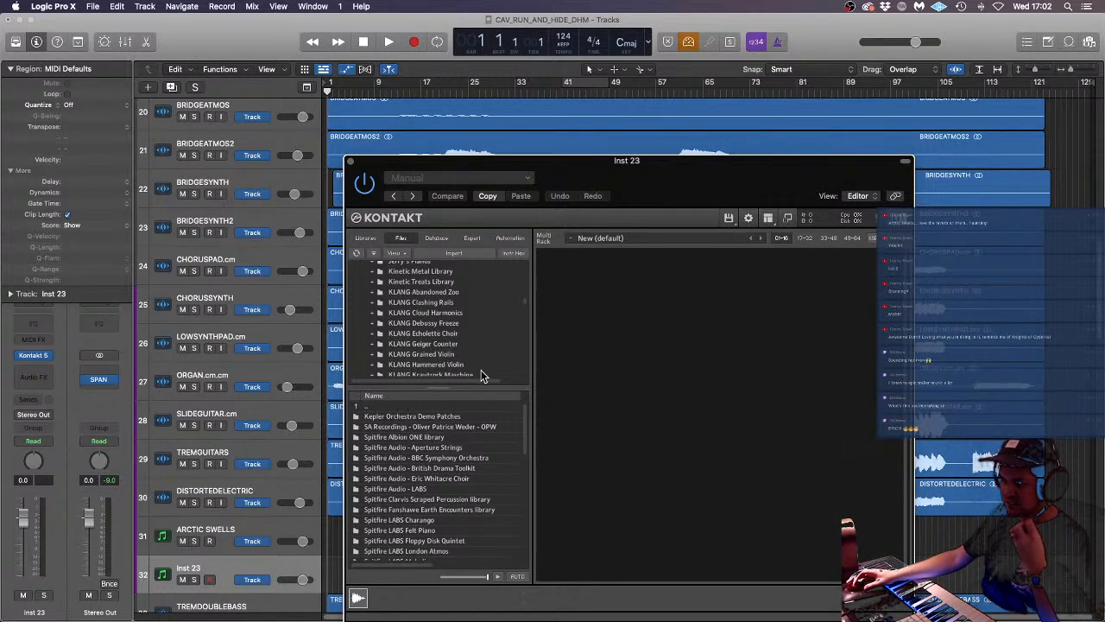
scroll(482, 371, down, 2)
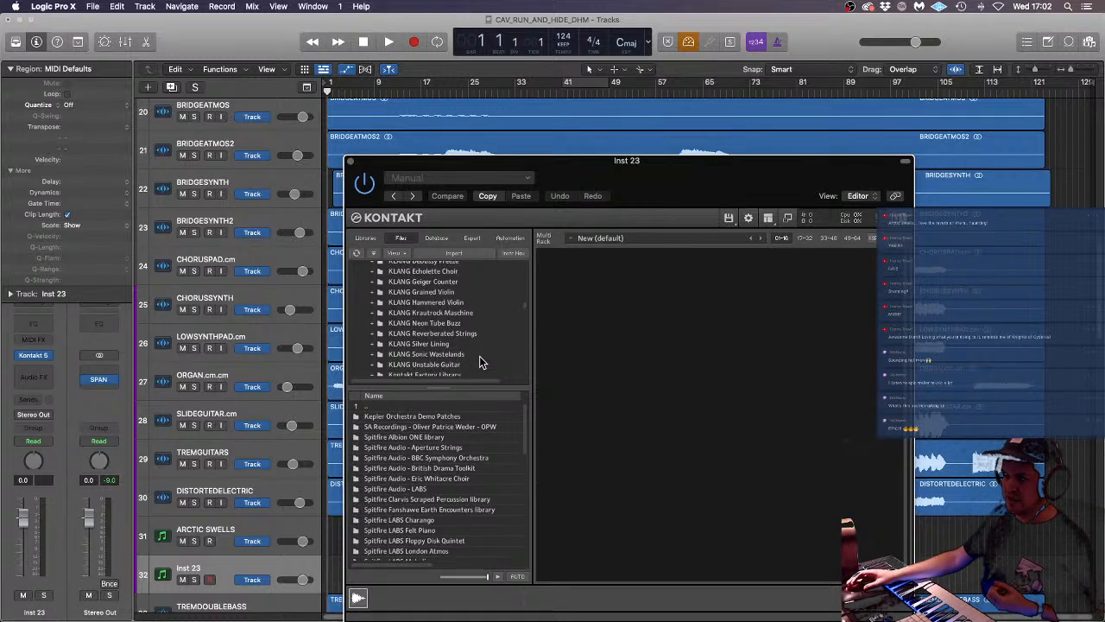
click(457, 355)
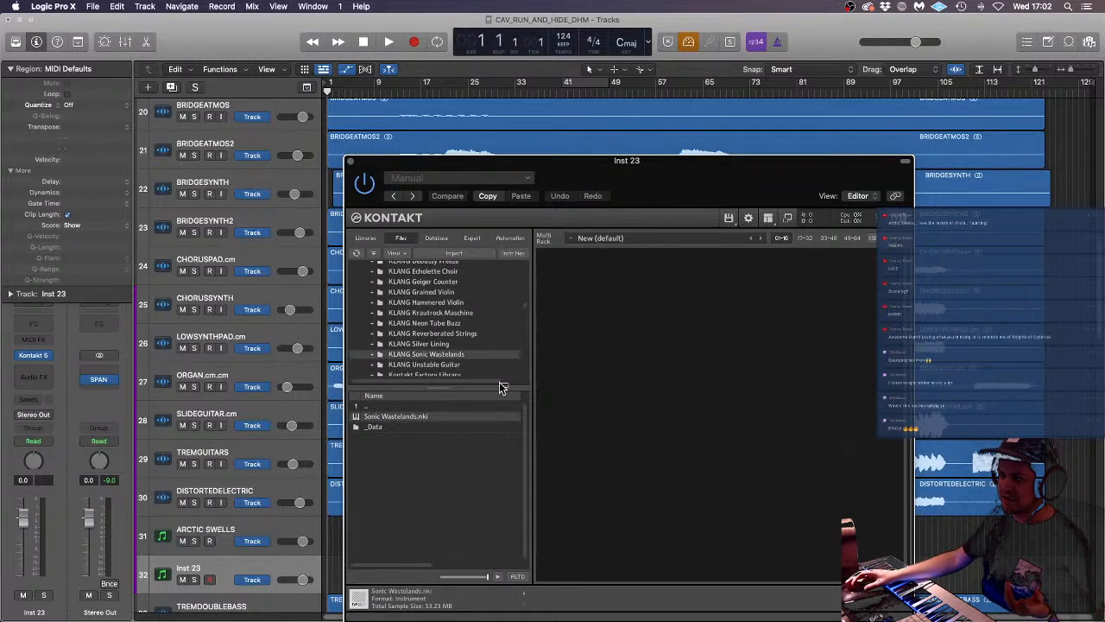
drag(499, 382, 773, 324)
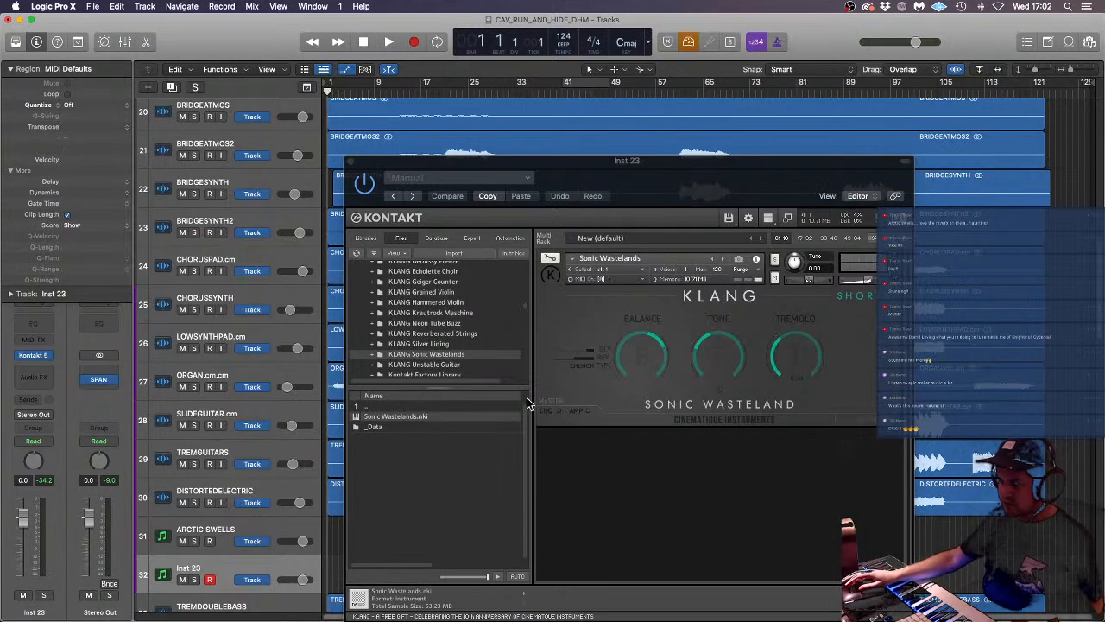
click(575, 359)
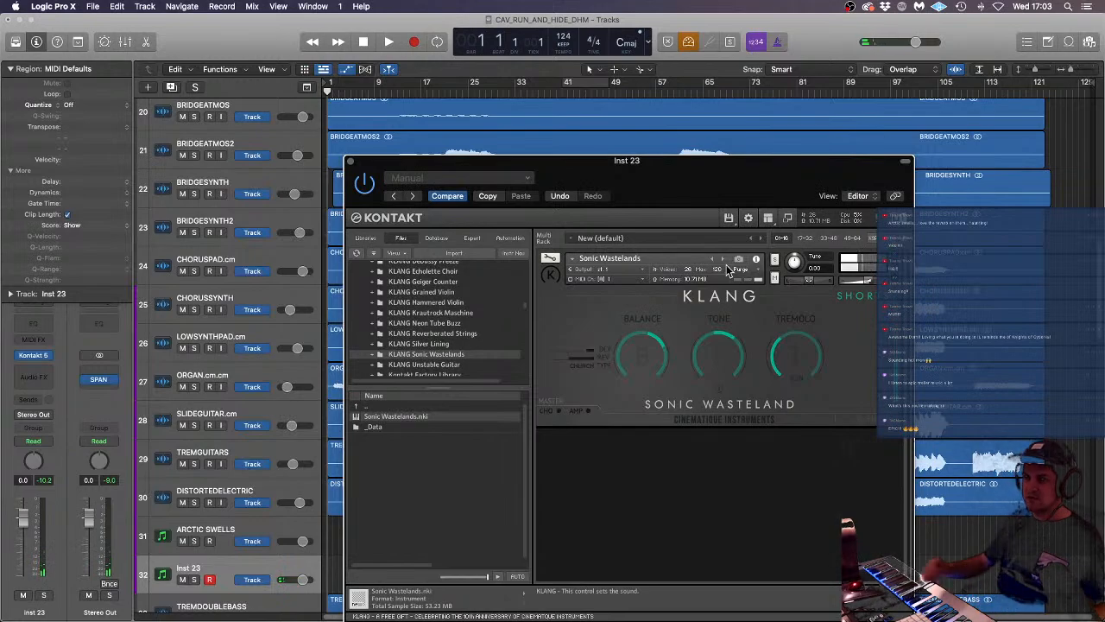
- Replace Sonic Wastelands with KLANG Silver Lining.nki, audition it, and try its DIST effect
scroll(461, 367, down, 3)
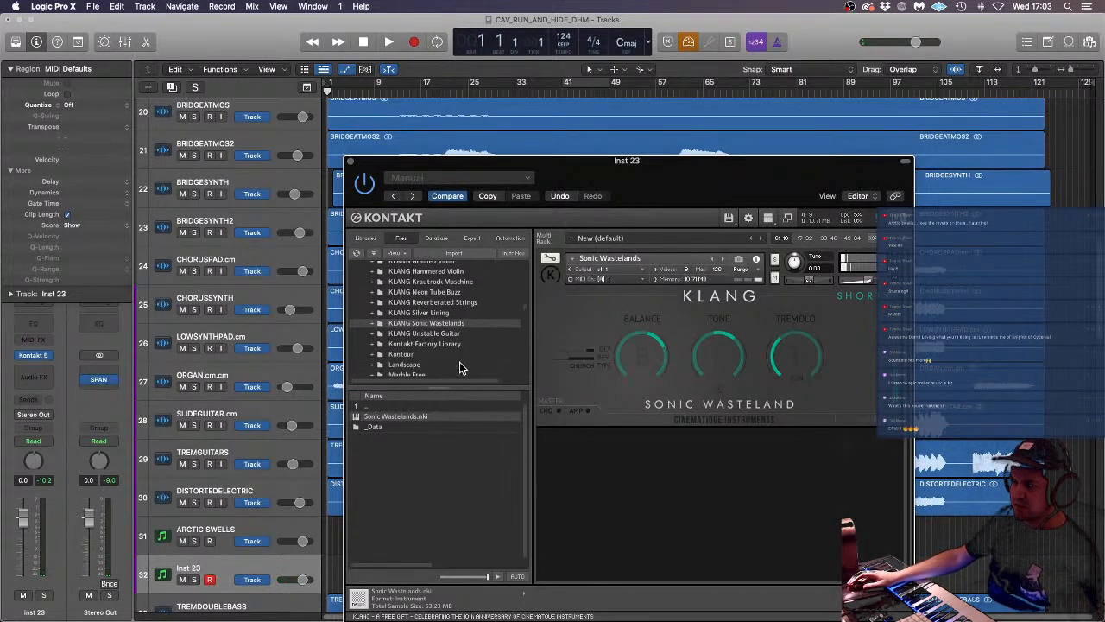
click(437, 314)
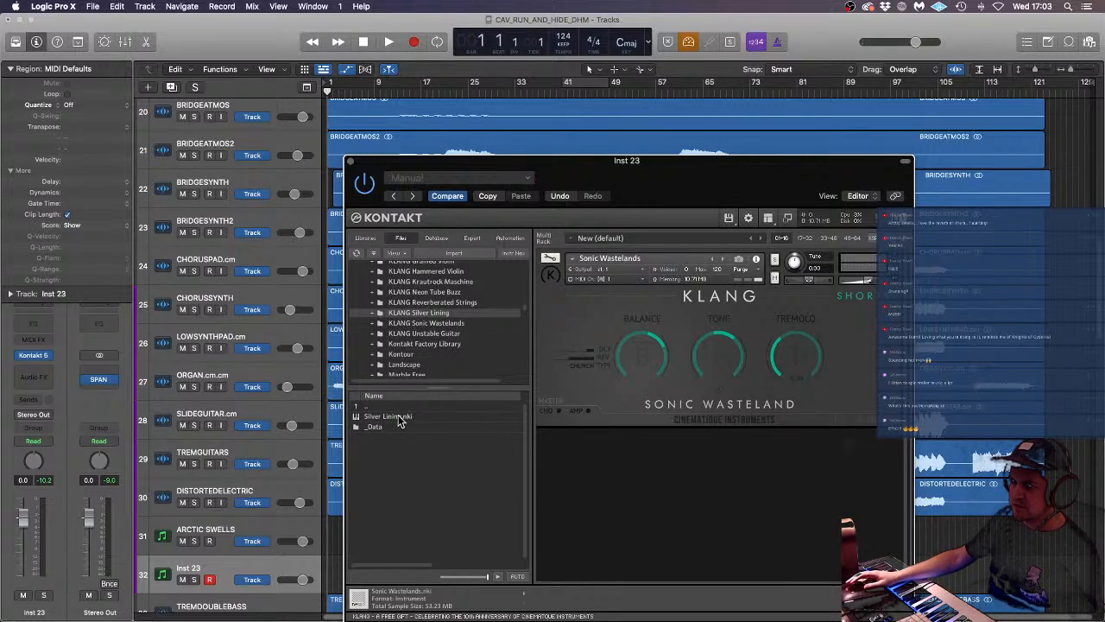
drag(399, 422, 647, 385)
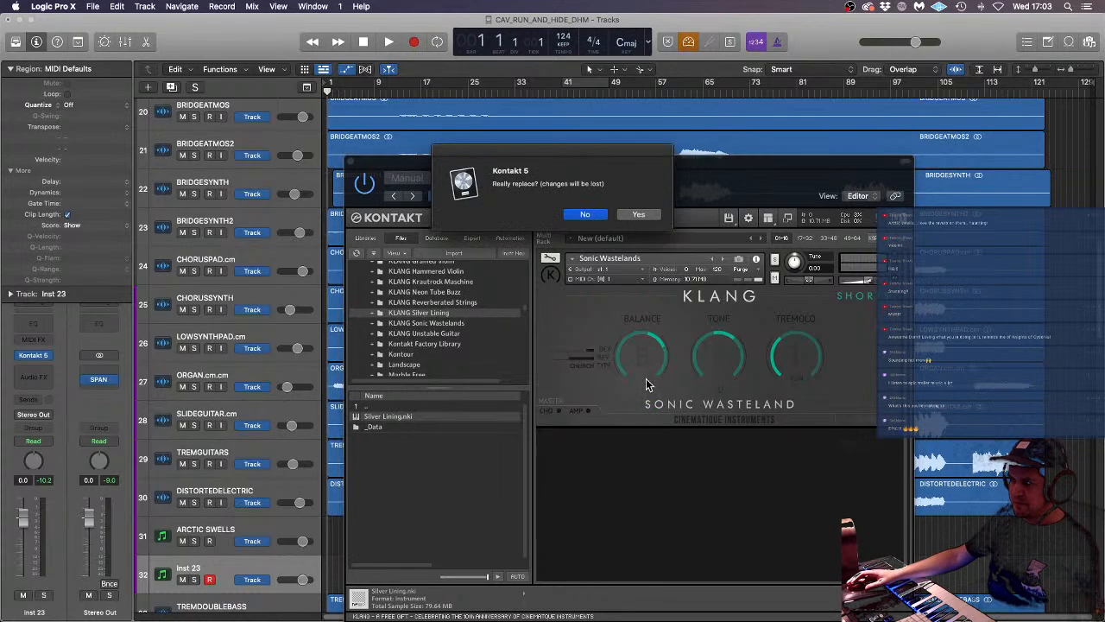
click(648, 213)
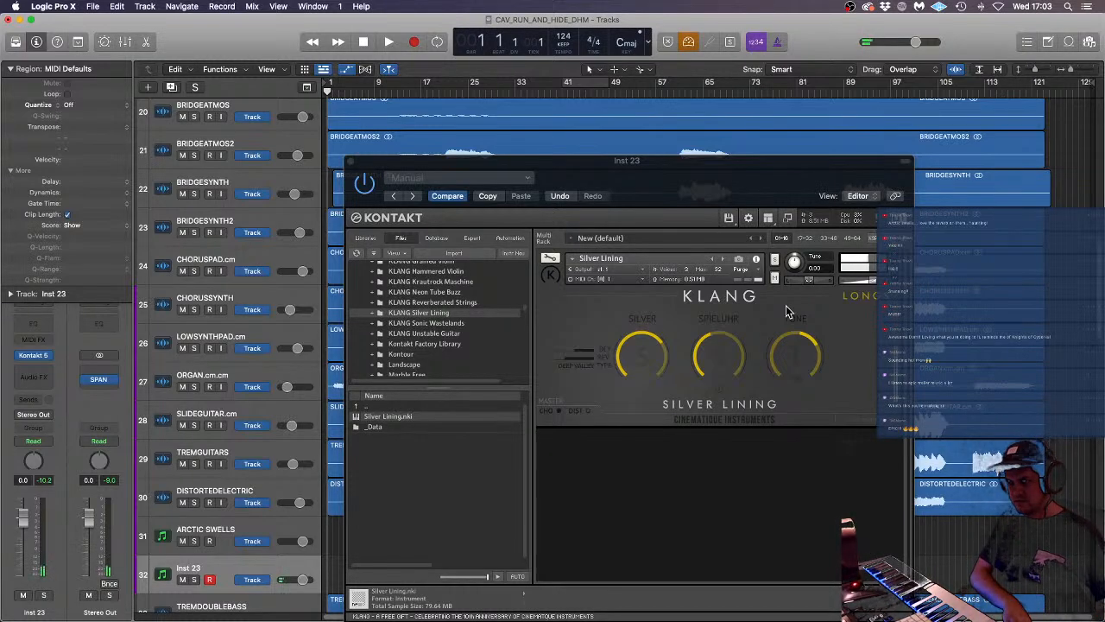
click(588, 411)
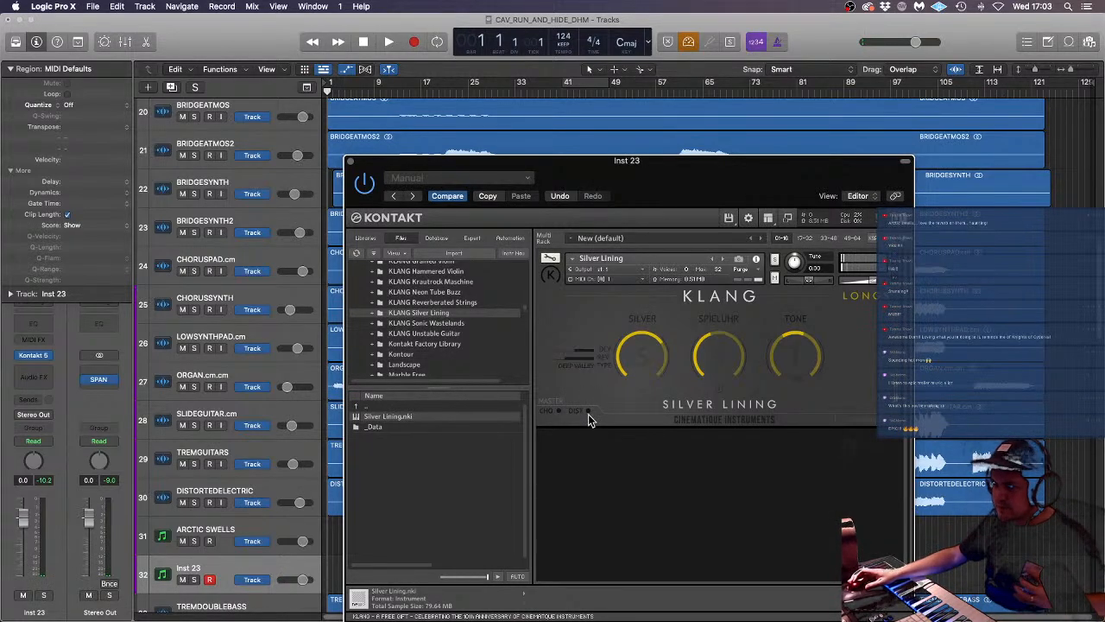
- Replace Silver Lining with KLANG Reverberated Strings.nki in the Kontakt rack and audition it
click(441, 304)
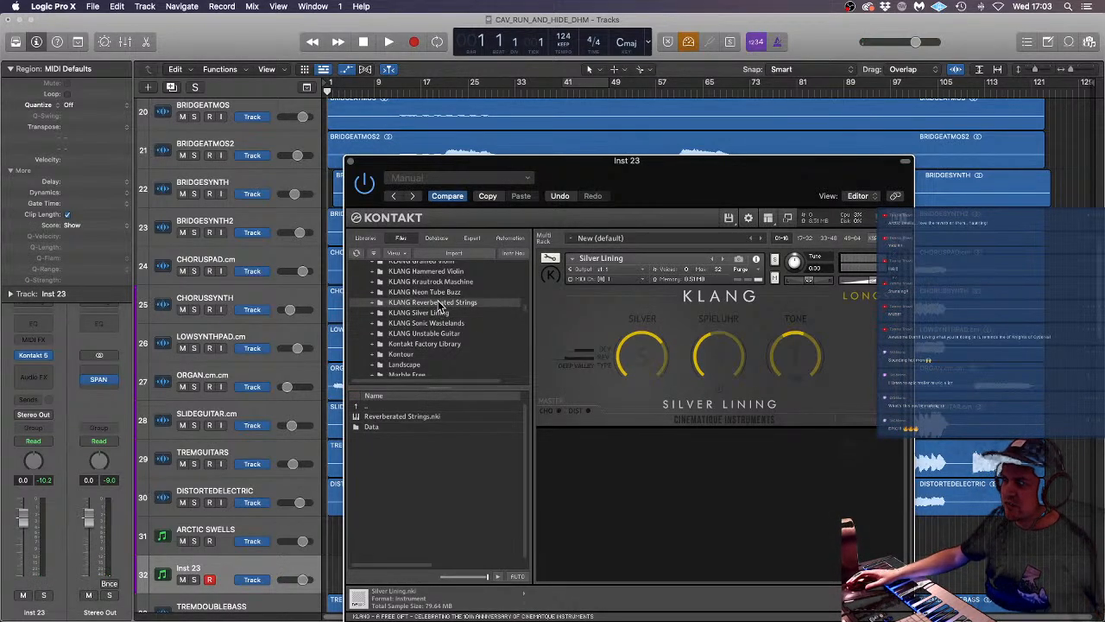
drag(421, 417, 669, 361)
click(641, 215)
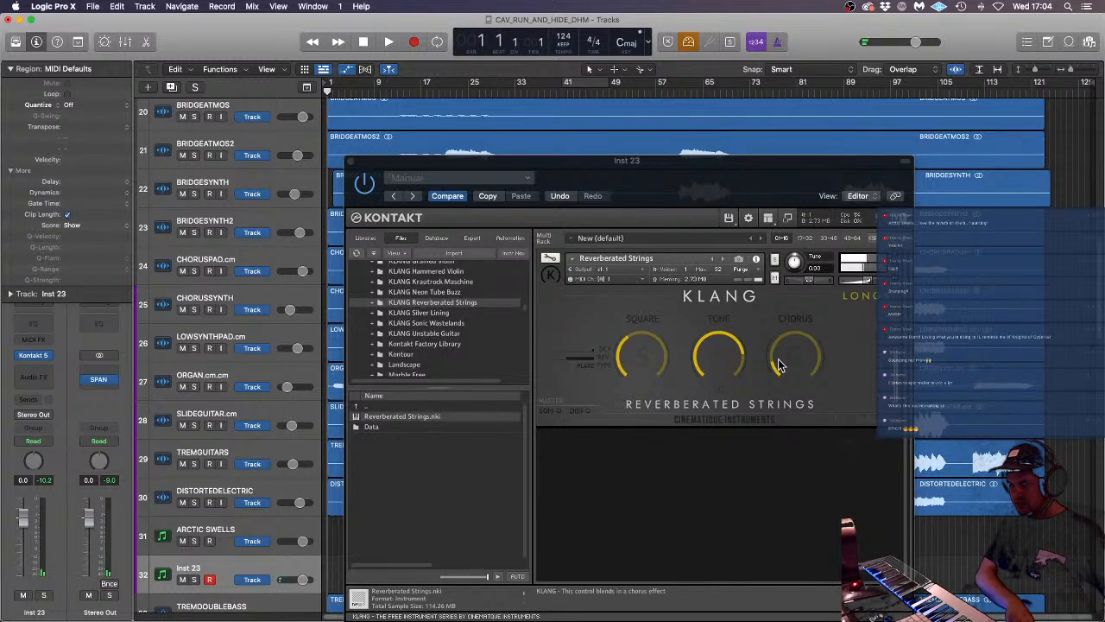
- Try the DIST effect on Reverberated Strings and check its available reverb types
click(587, 411)
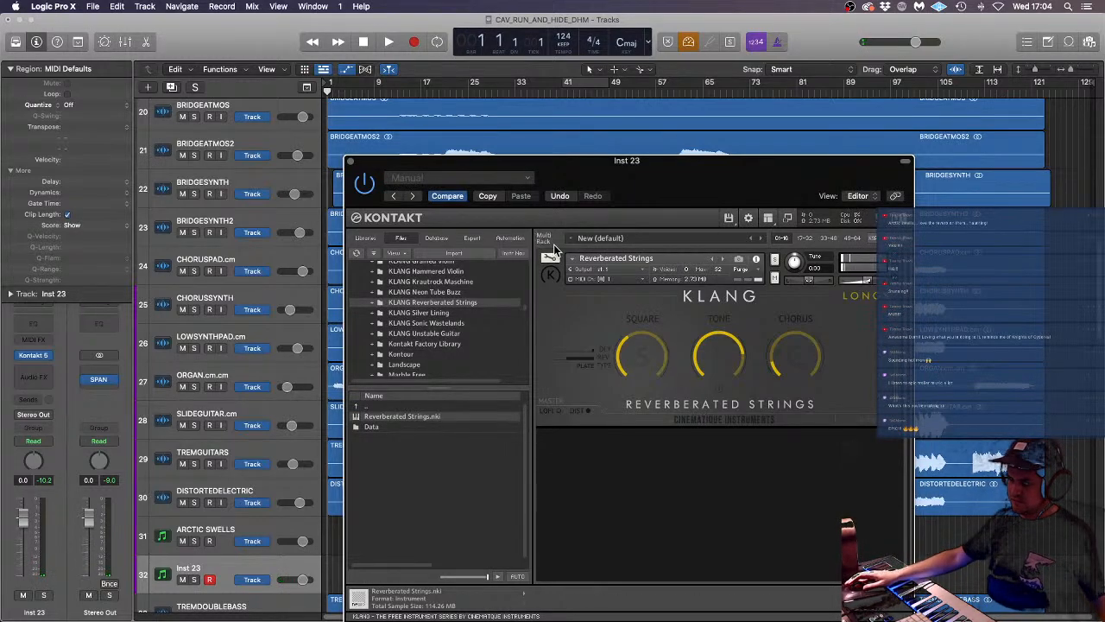
click(581, 367)
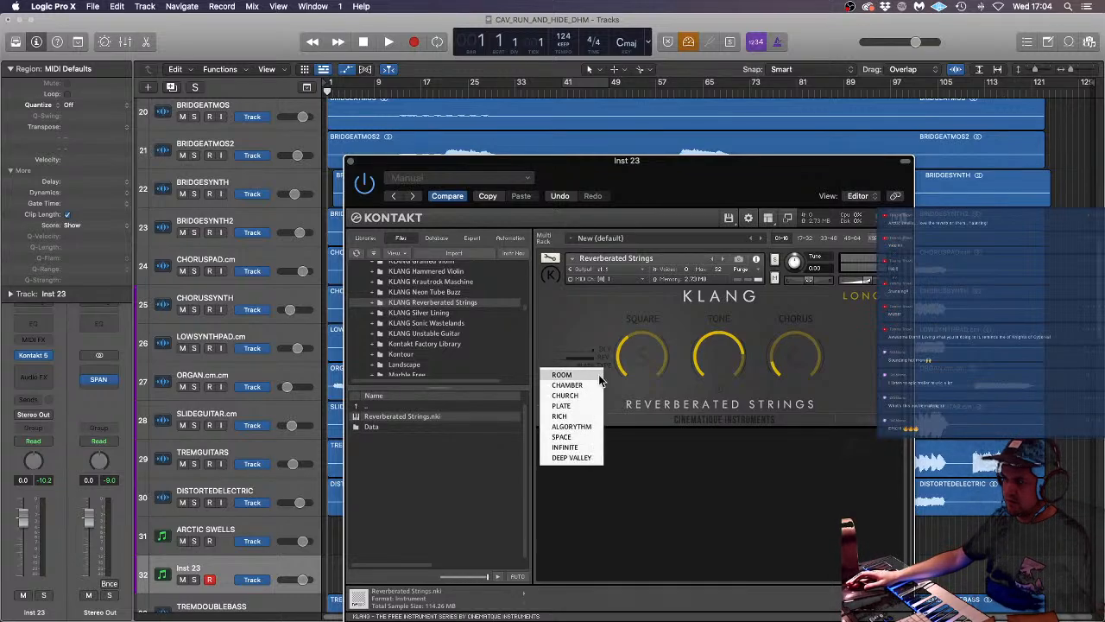
click(587, 327)
- Replace Reverberated Strings with KLANG Neon Tube Buzz.nki in the Kontakt rack and audition it
click(448, 294)
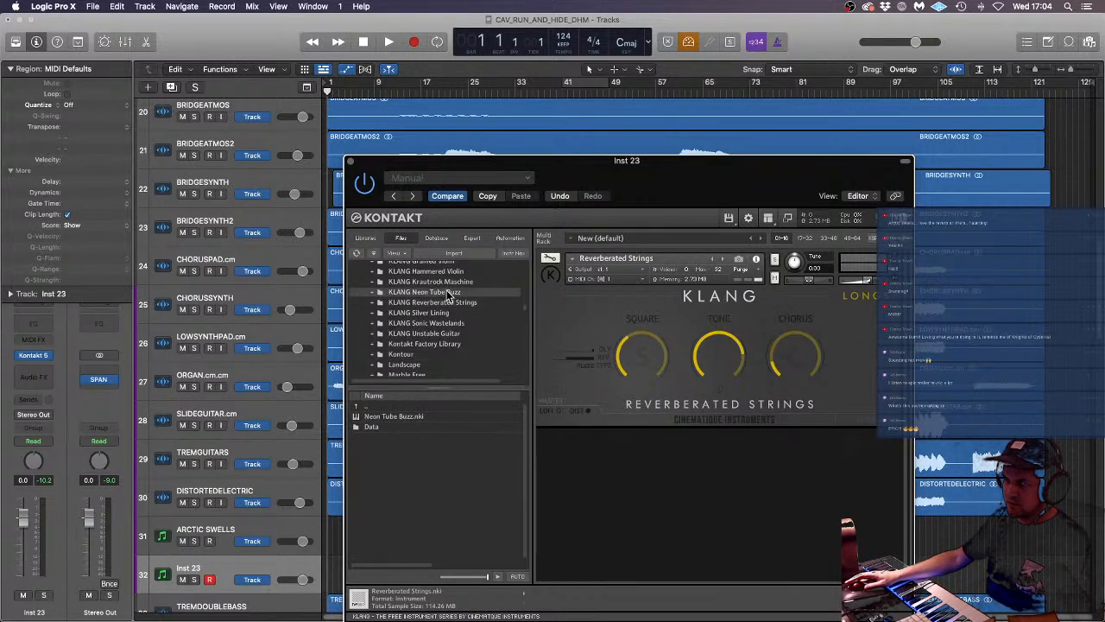
drag(399, 418, 580, 320)
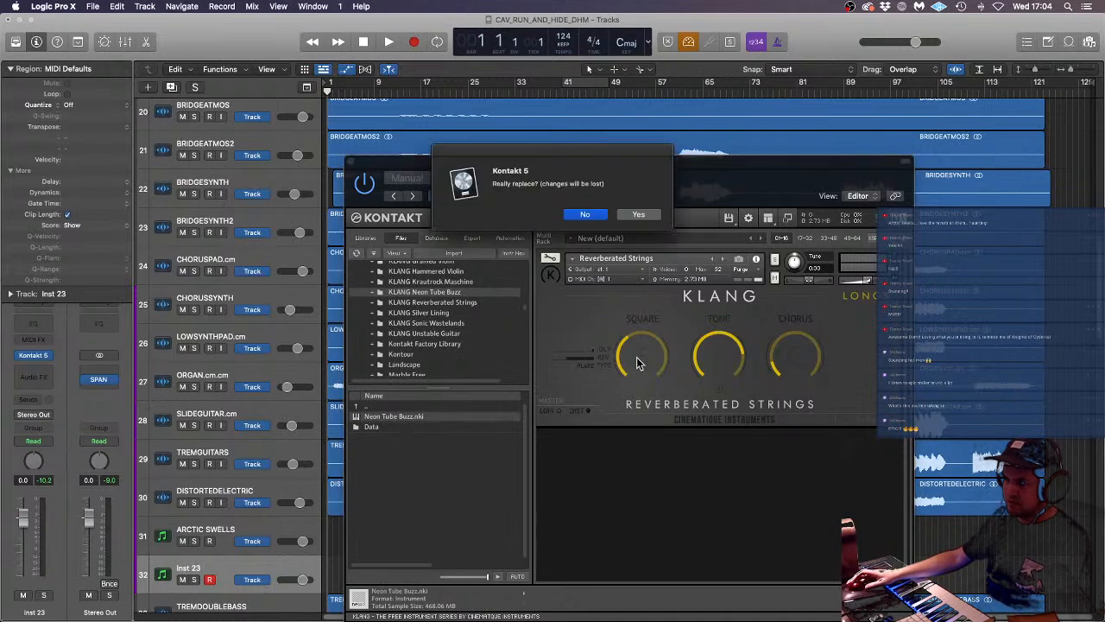
click(653, 215)
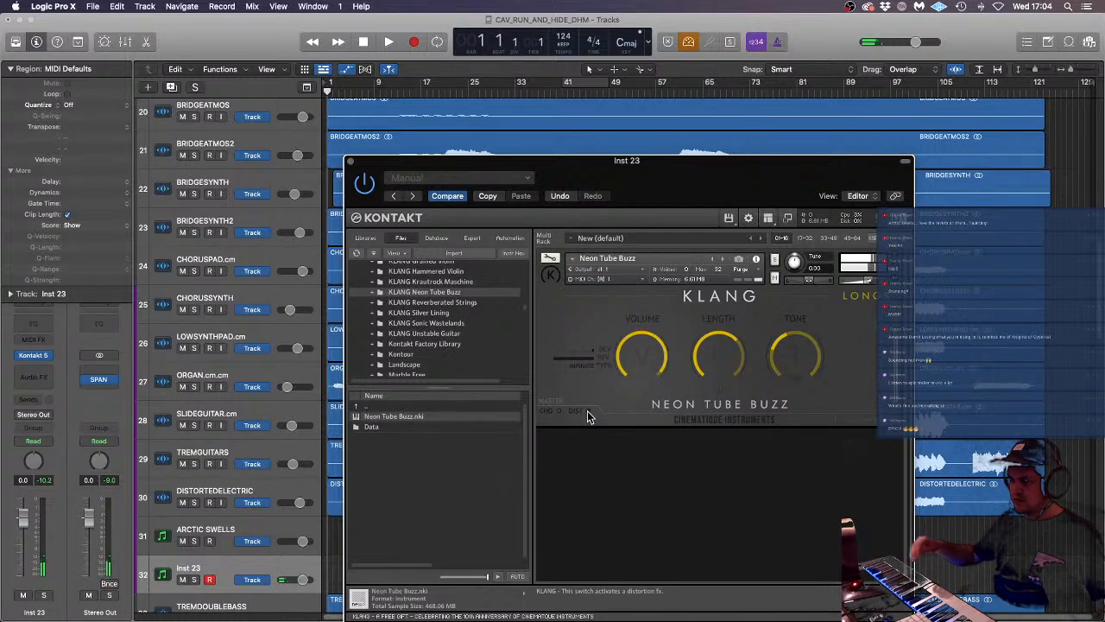
- Try reverb types on Neon Tube Buzz, settle on CHURCH, and close the instrument window
click(572, 361)
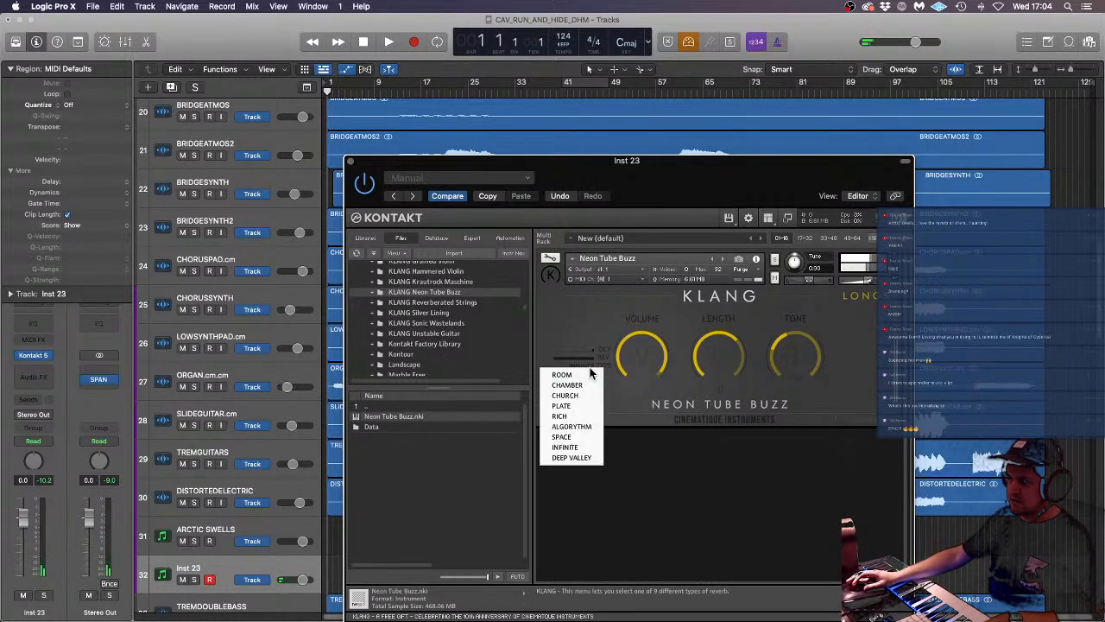
click(570, 448)
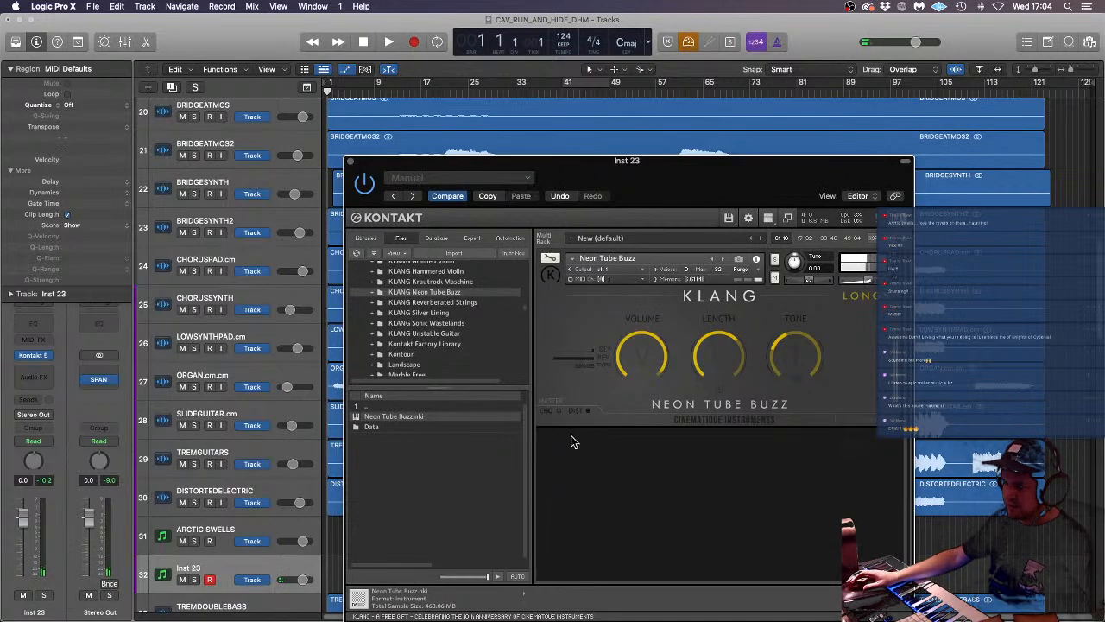
click(588, 366)
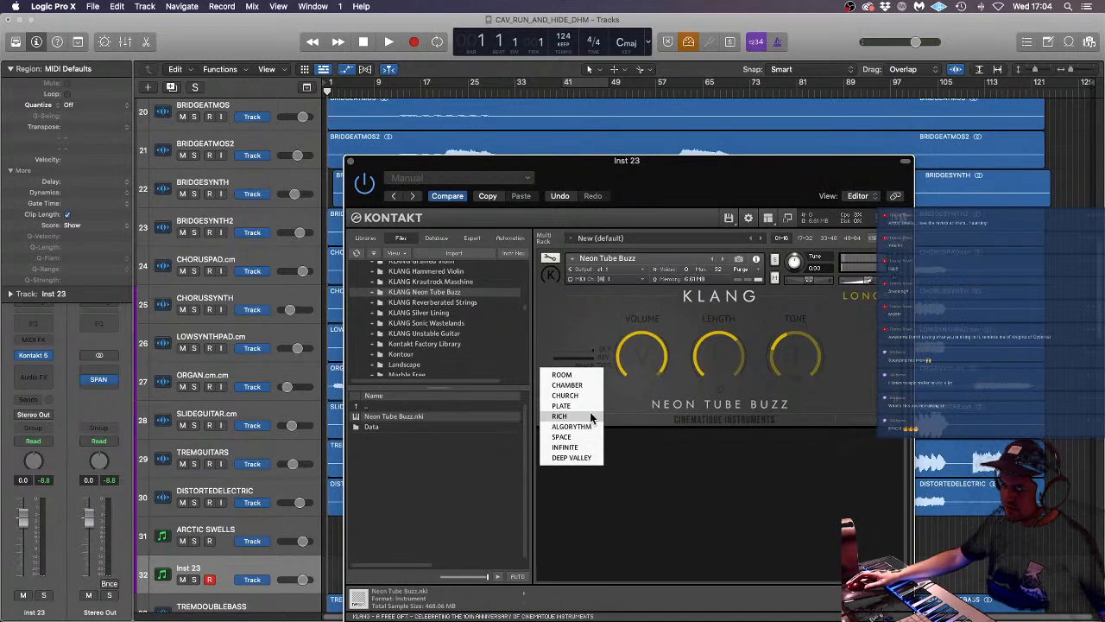
click(584, 392)
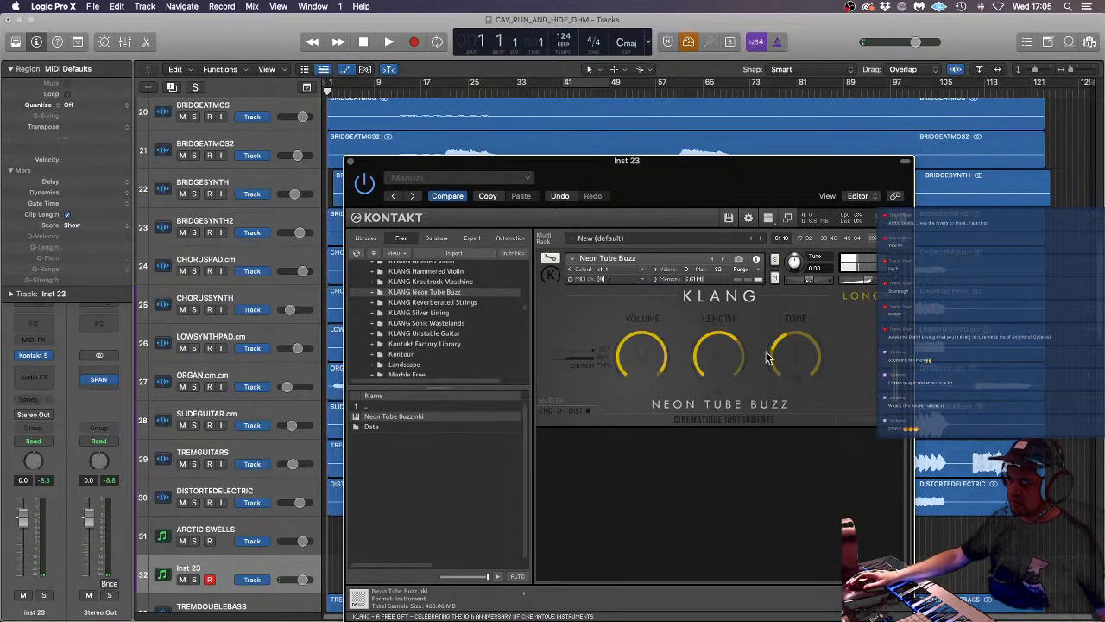
click(350, 161)
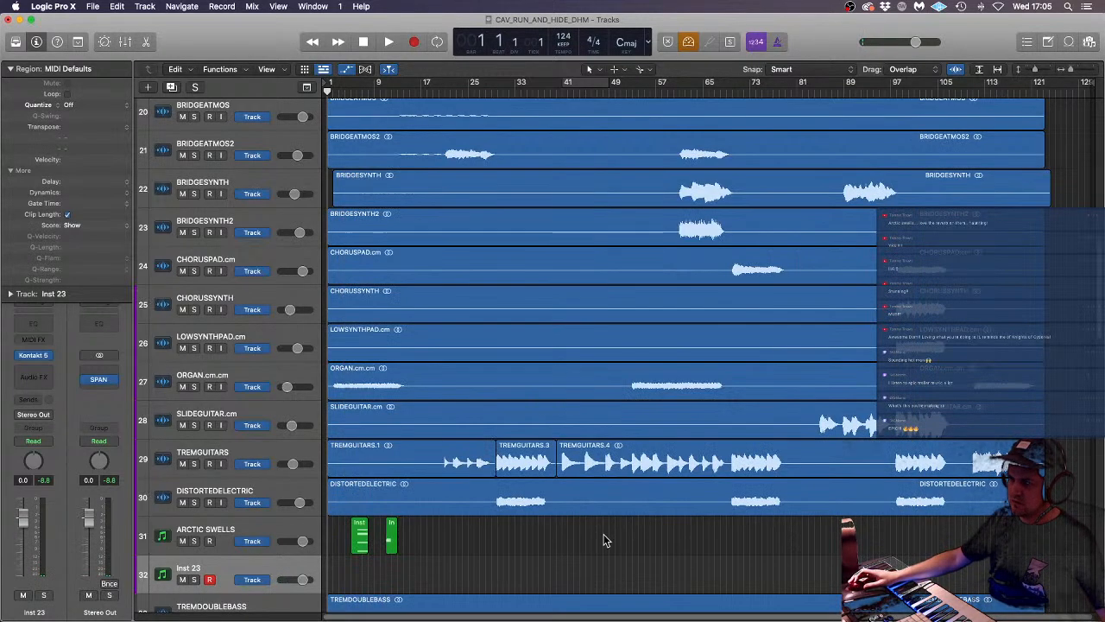
- Record a Neon Tube Buzz part on the Inst 23 track from the song's start and extend the region's end to about bar 7
key(r)
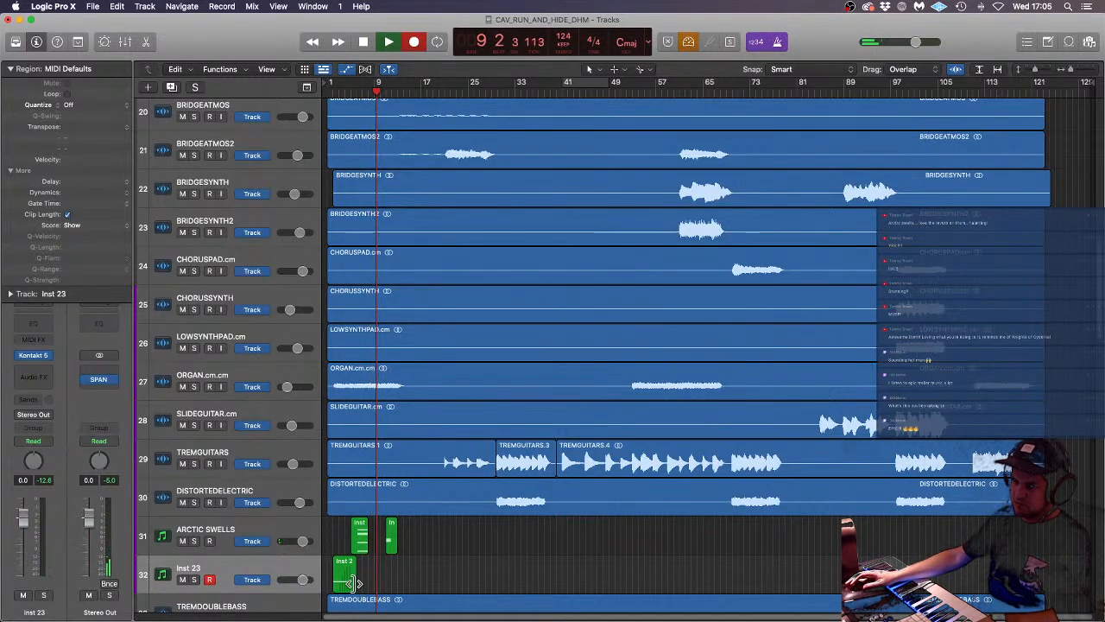
key(space)
drag(349, 583, 363, 584)
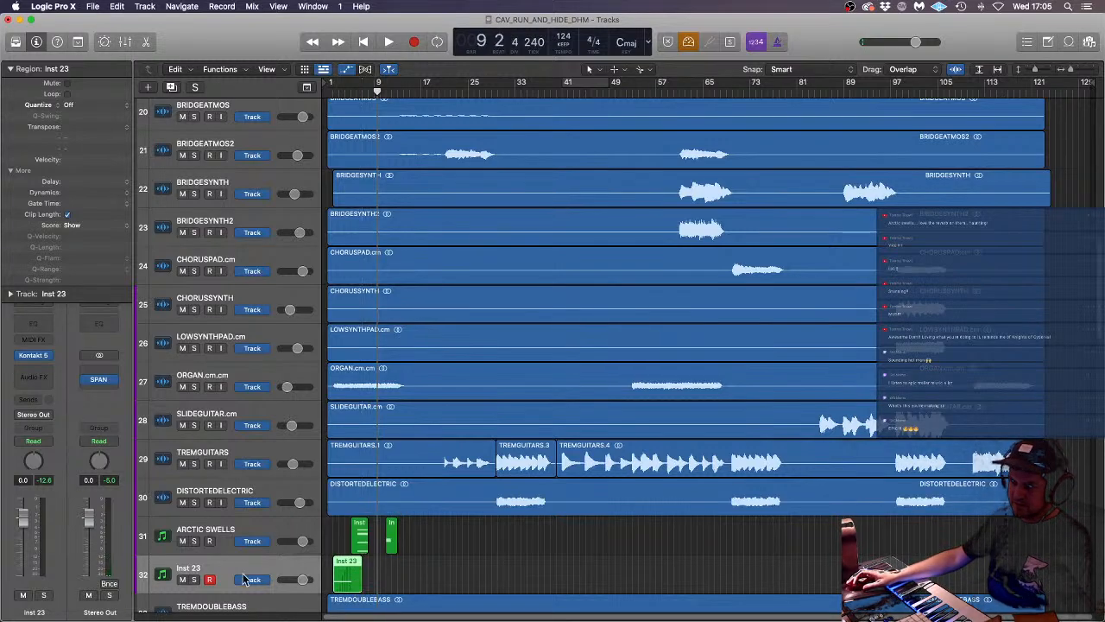
- Play the song from the start to check the recorded part and lower the Inst 23 track's volume to -7.6 dB
click(31, 355)
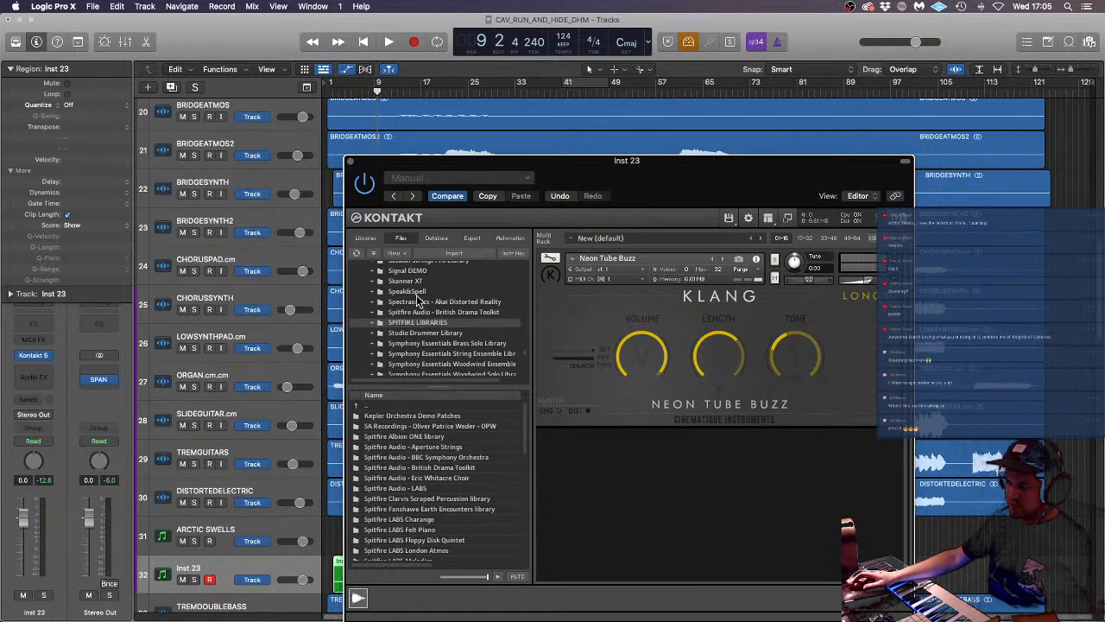
click(350, 163)
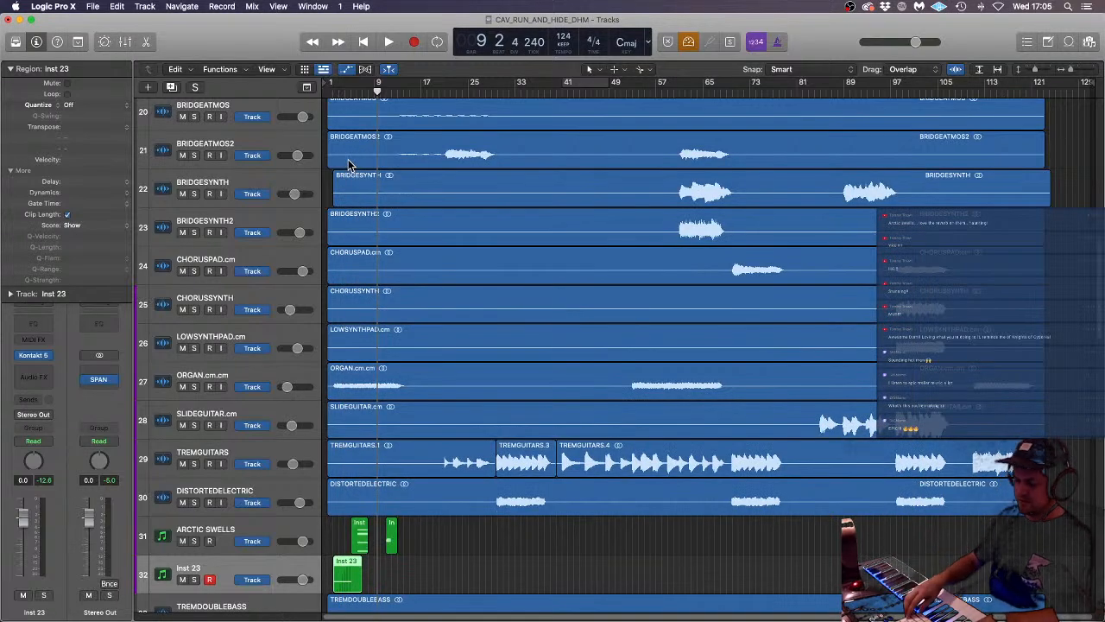
key(Return)
key(space)
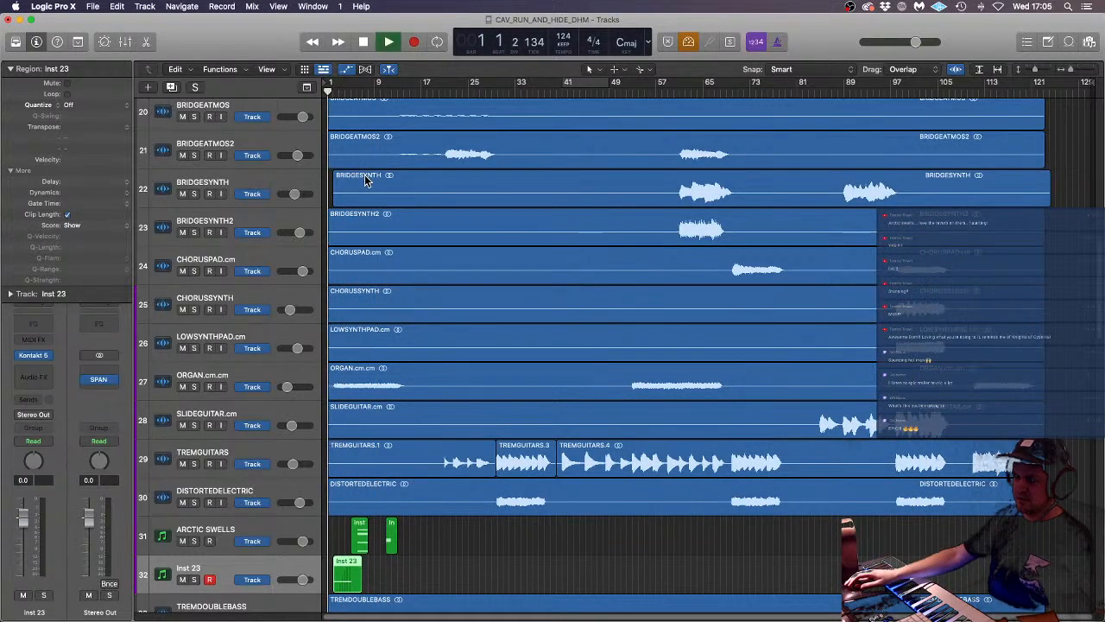
click(472, 561)
double_click(184, 565)
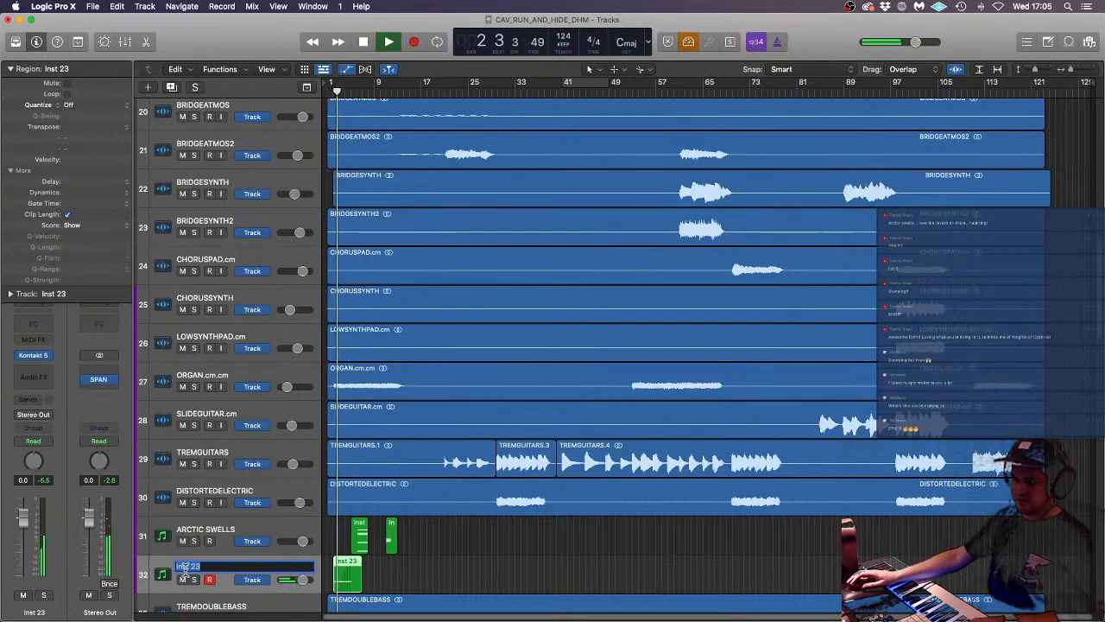
key(Return)
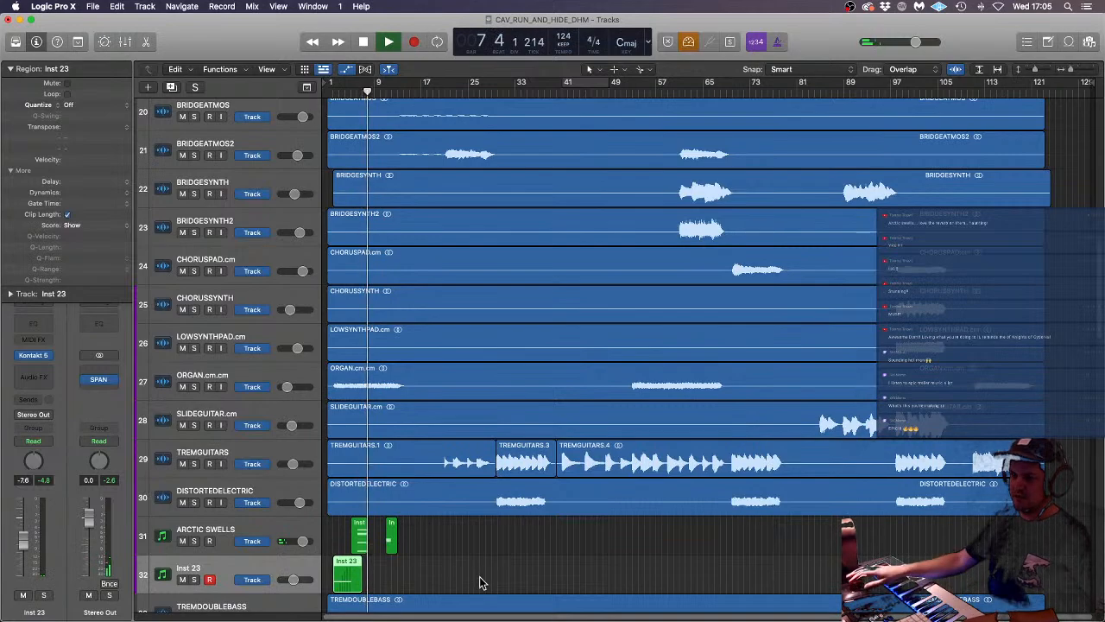
- Rename the Inst 23 track as NEON TUBE
double_click(188, 570)
text(N)
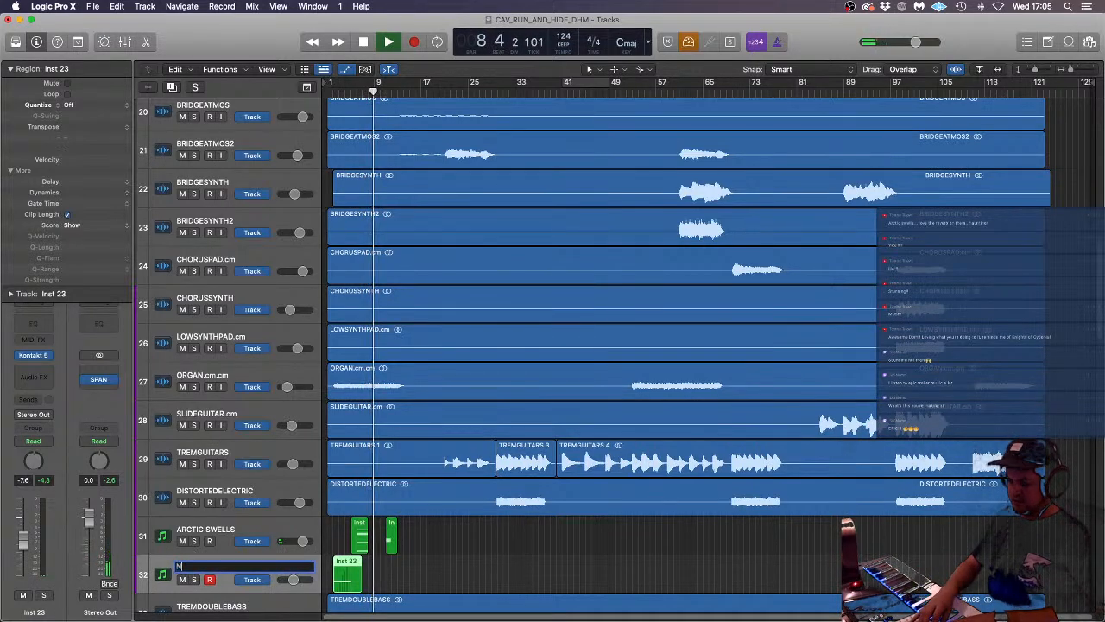
text(EON TUBE)
key(Return)
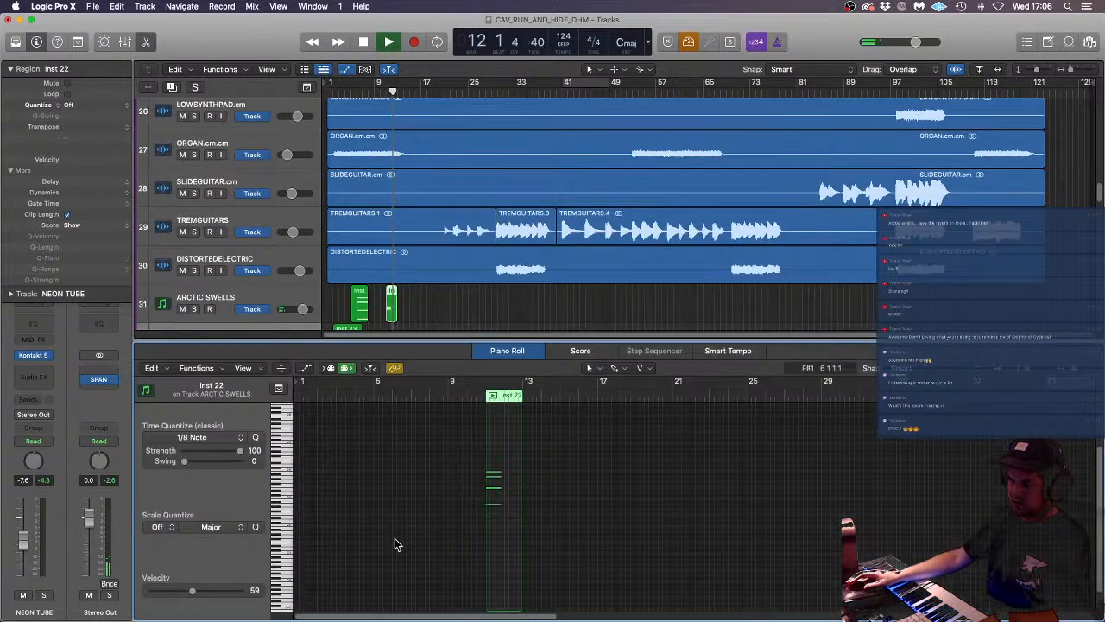
- Set the highest note's velocity to 23 in the second ARCTIC SWELLS region, replay the passage, and return the playhead to the song's start
double_click(393, 537)
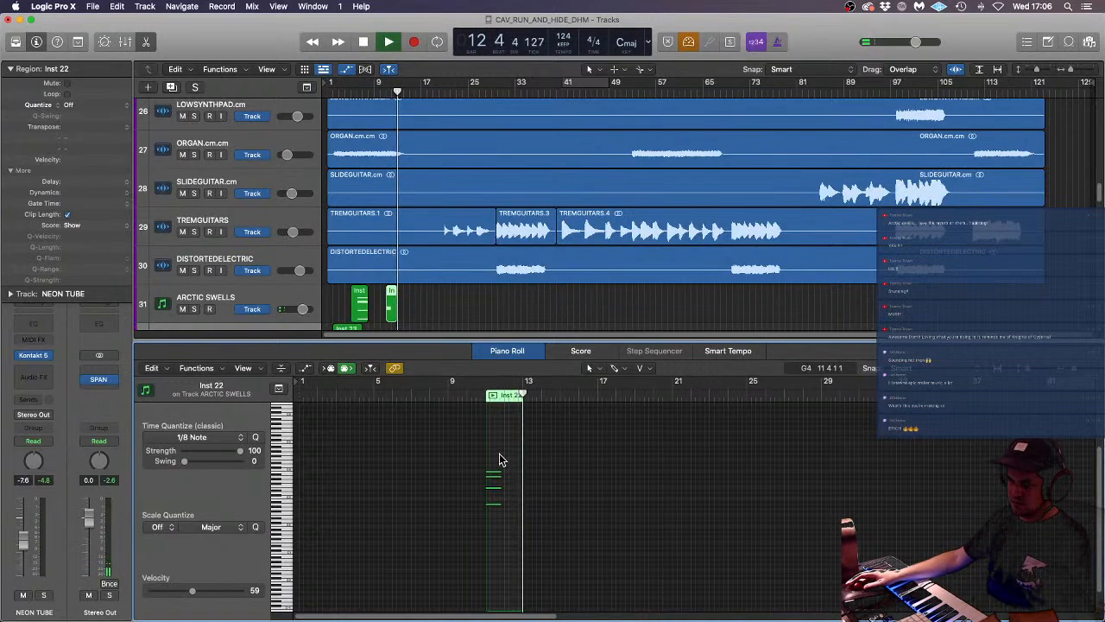
click(494, 475)
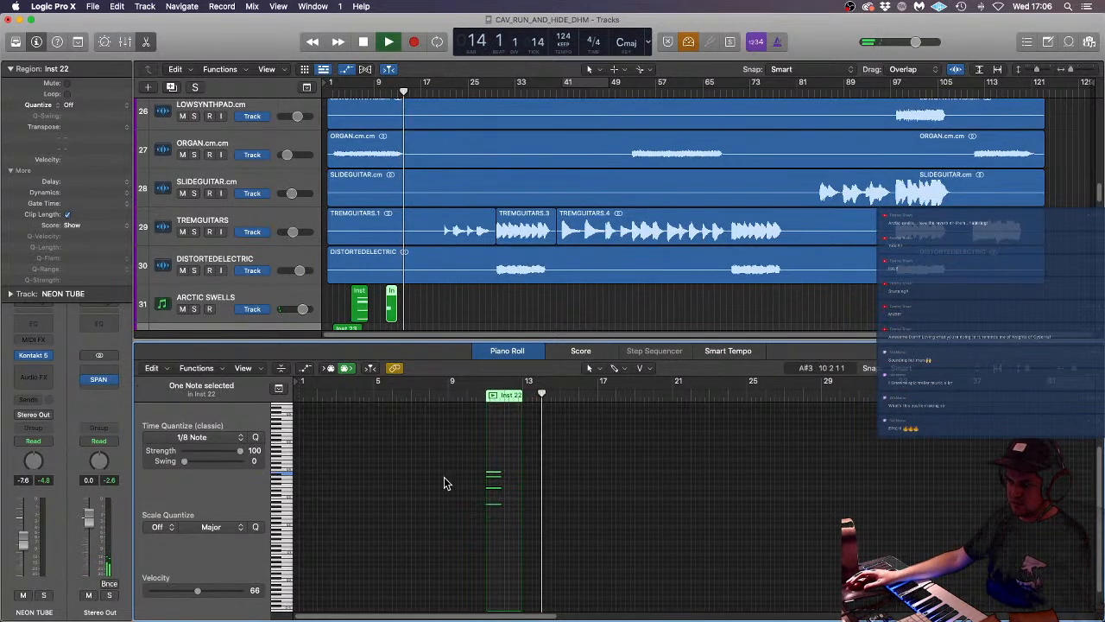
drag(183, 596, 167, 594)
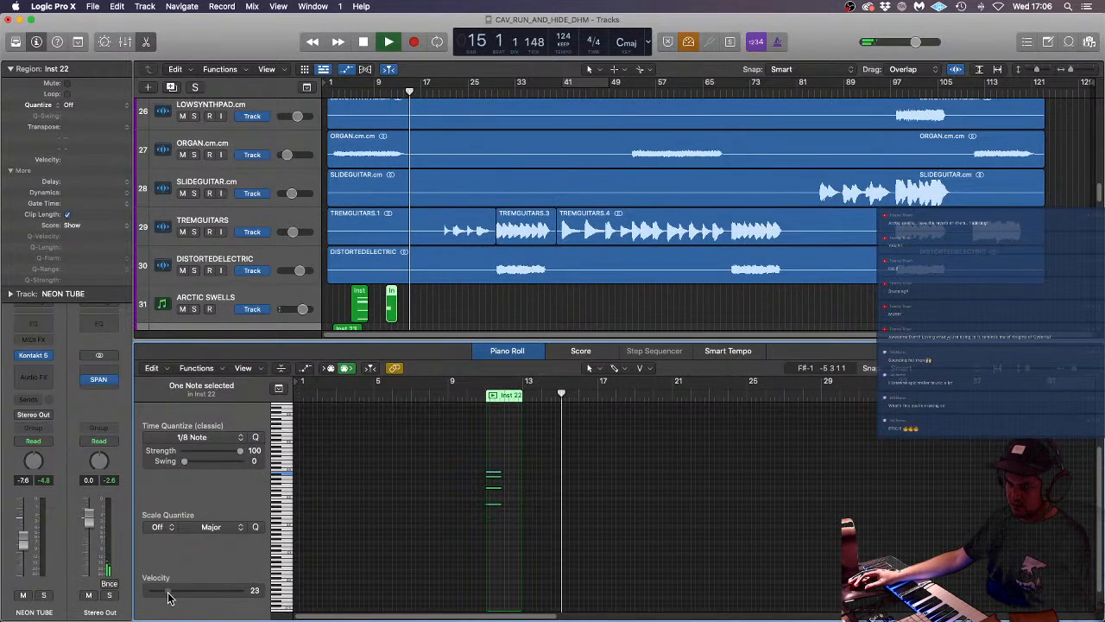
click(474, 393)
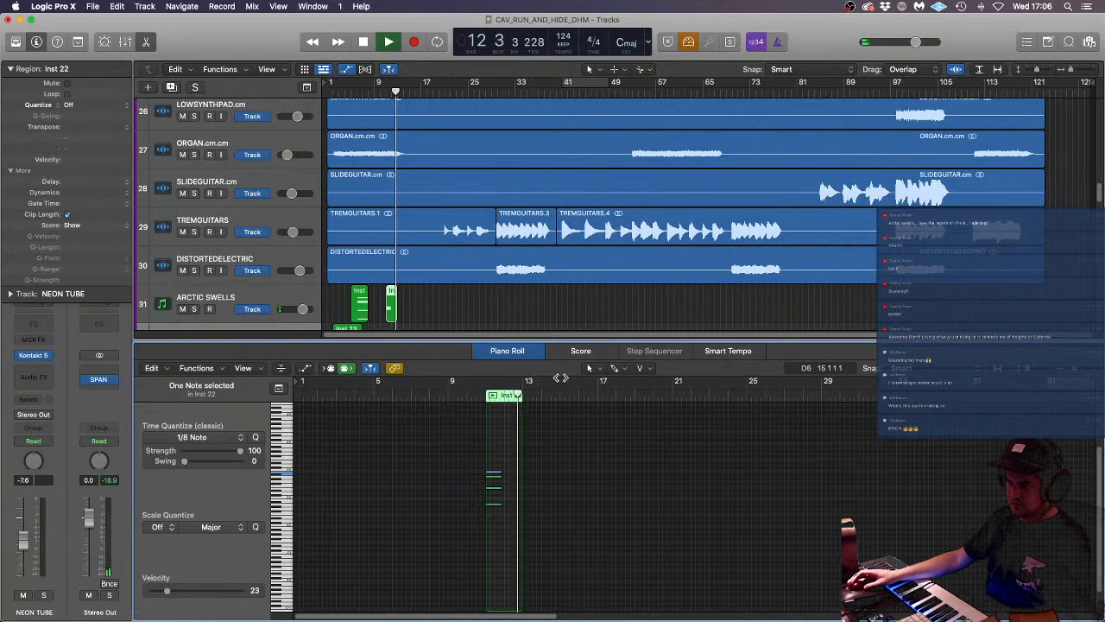
double_click(563, 339)
click(466, 319)
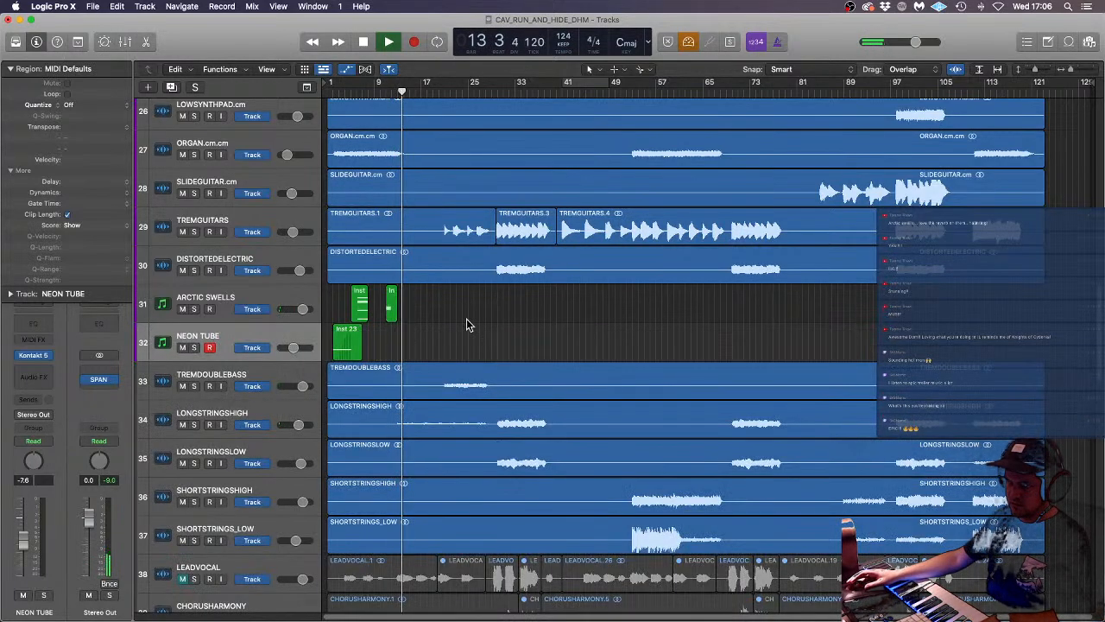
key(space)
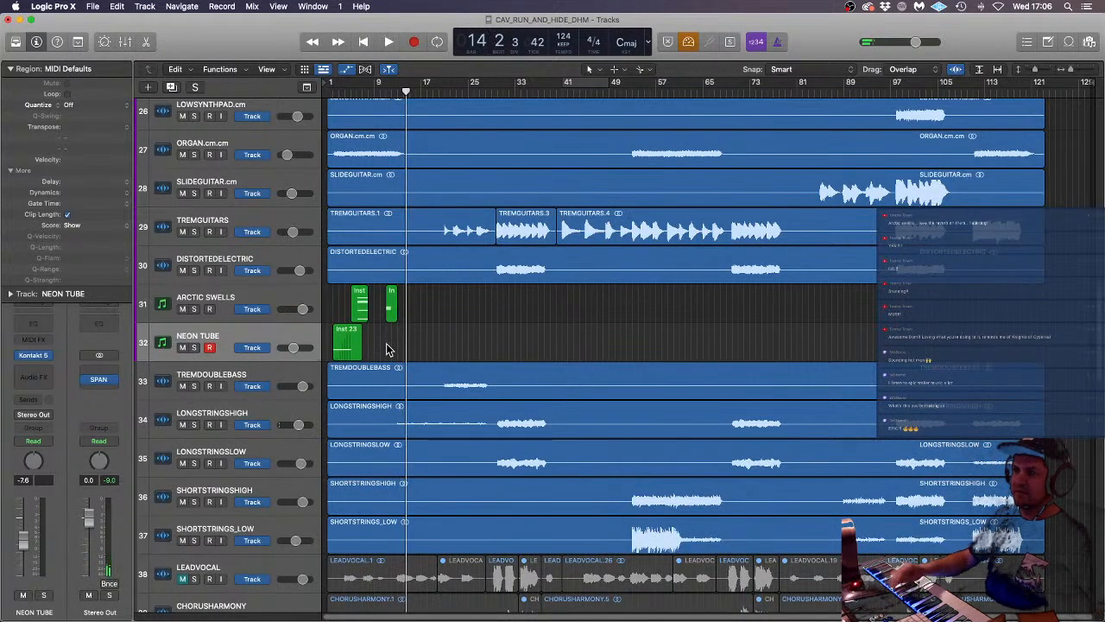
key(Return)
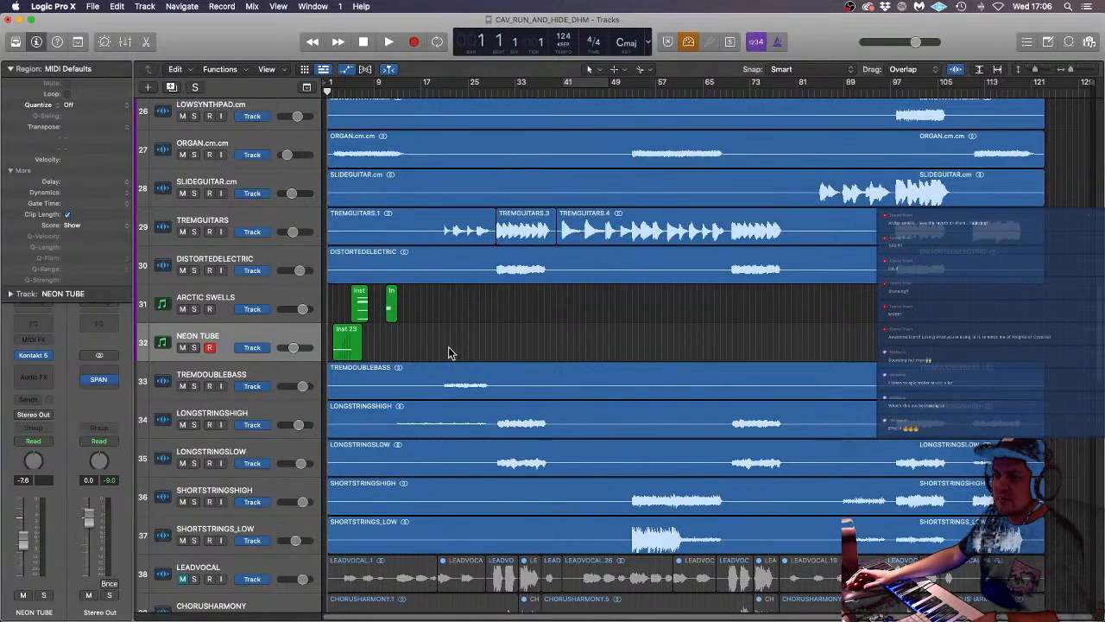
- Create one new software instrument track below NEON TUBE and load Kontakt 5 in stereo on it
click(149, 88)
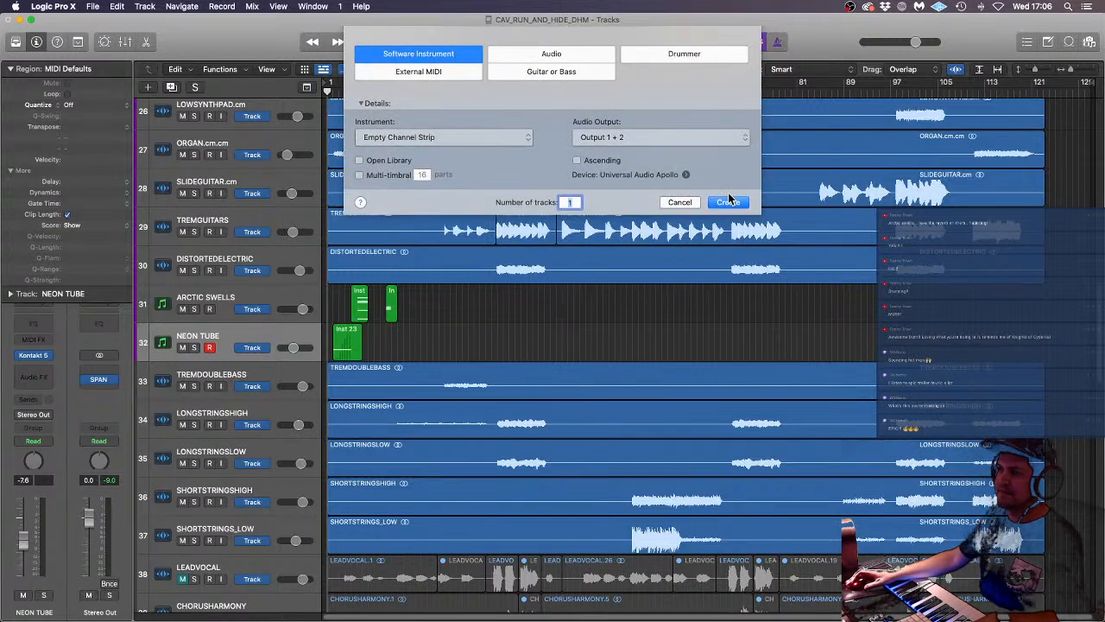
click(730, 201)
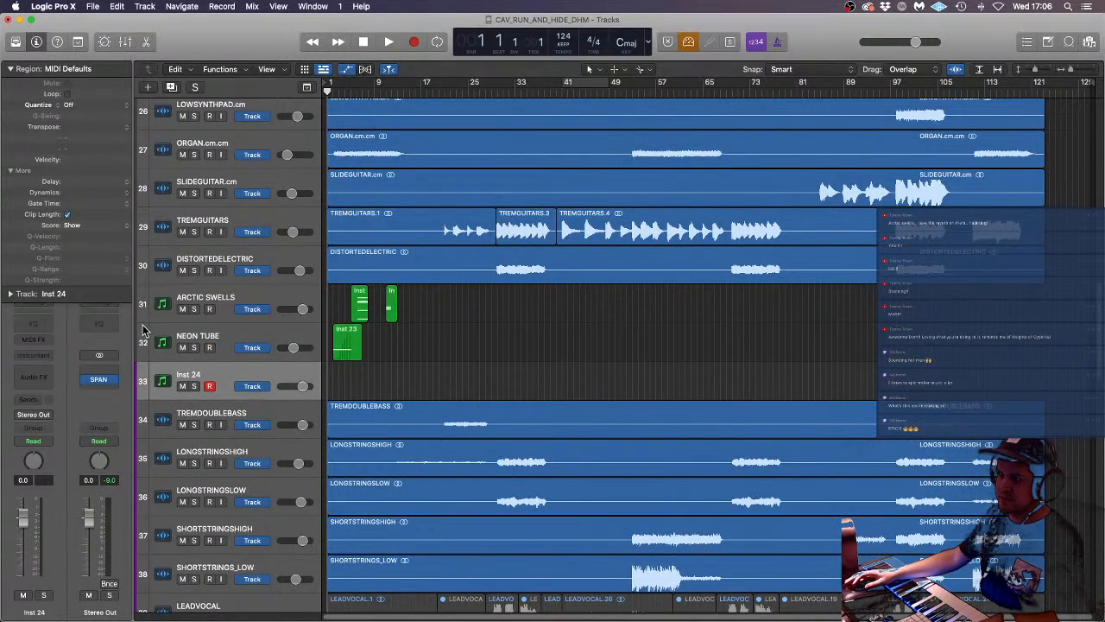
click(49, 355)
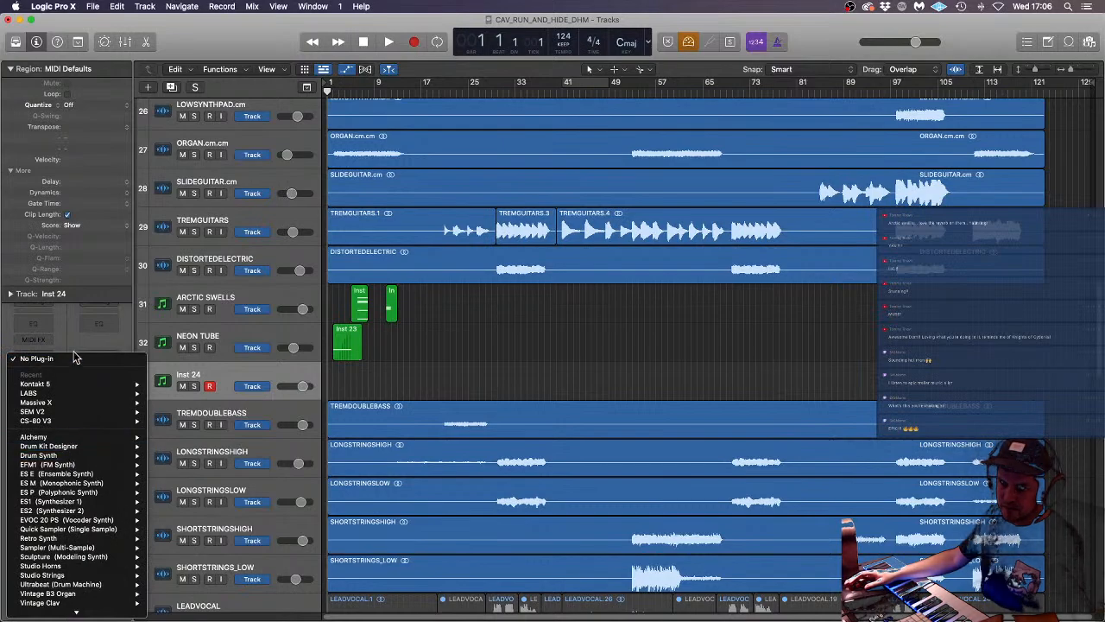
mouse_move(81, 383)
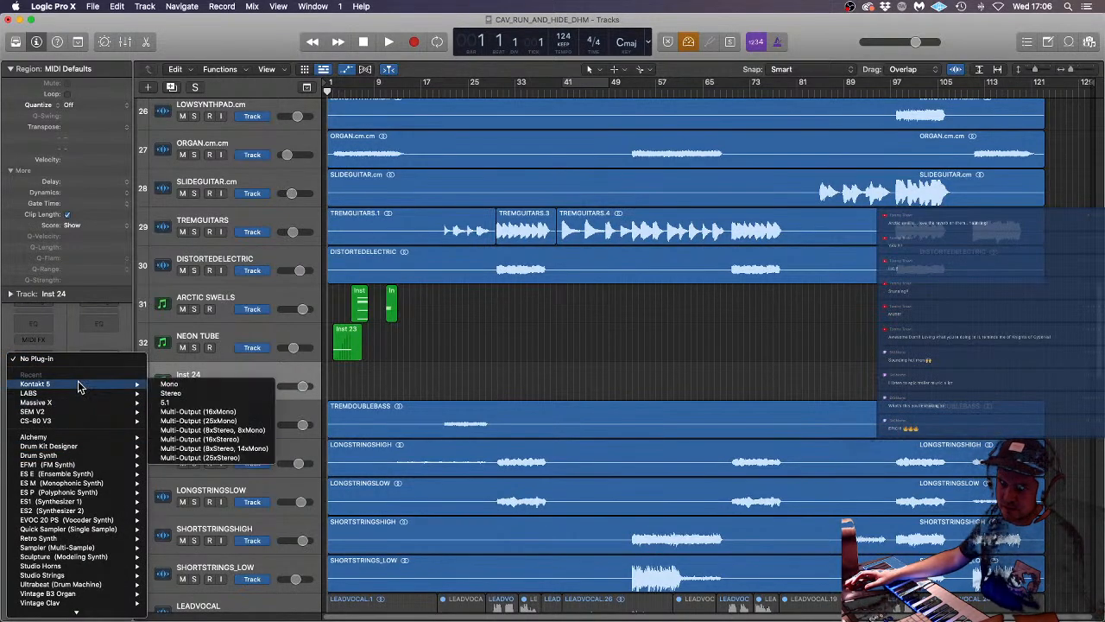
click(215, 393)
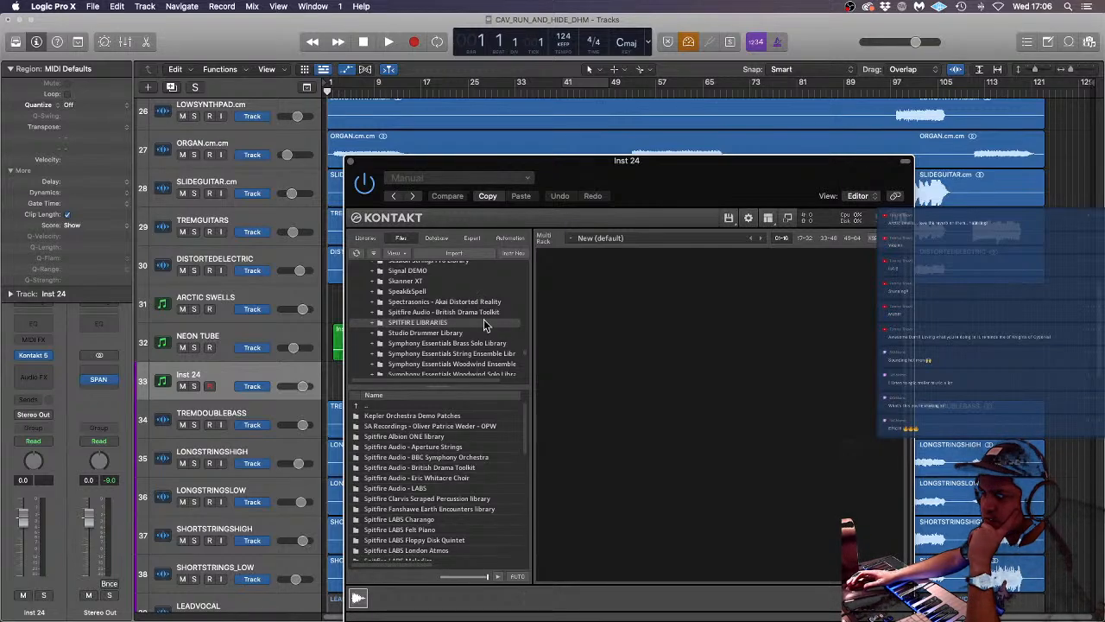
- Browse the folders inside SPITFIRE LIBRARIES for a sound library suited to another layer
scroll(481, 434, down, 5)
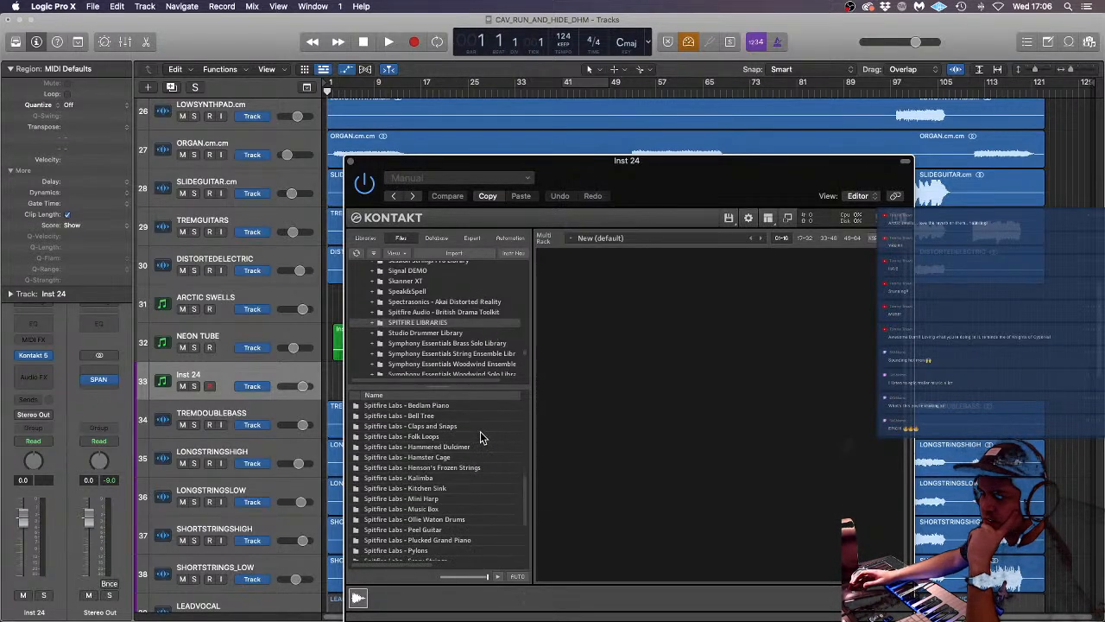
scroll(482, 436, up, 3)
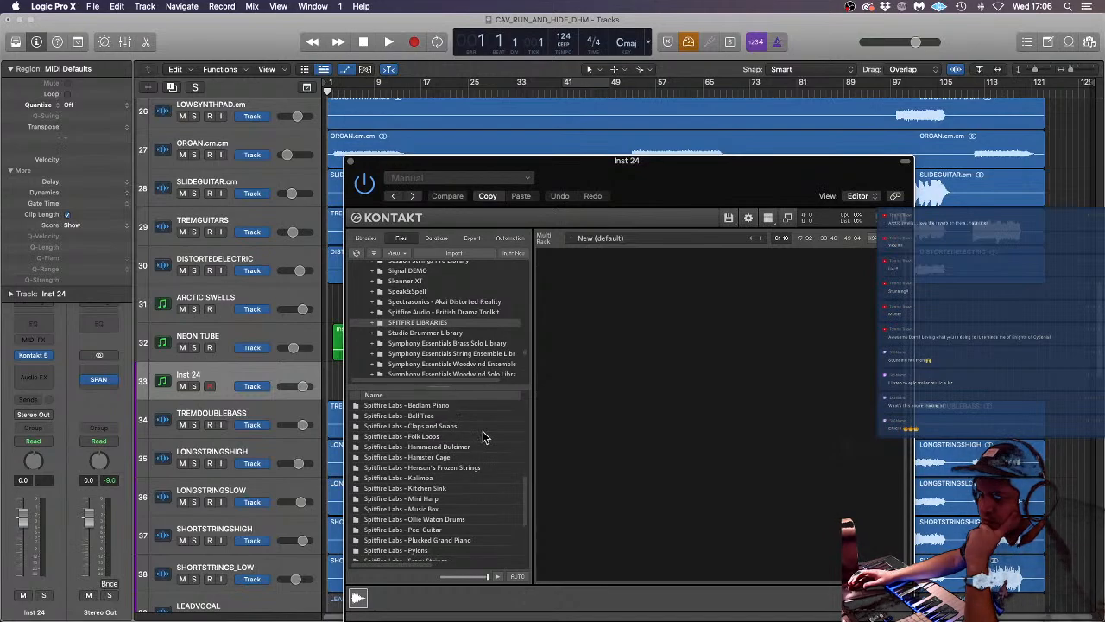
scroll(482, 436, down, 3)
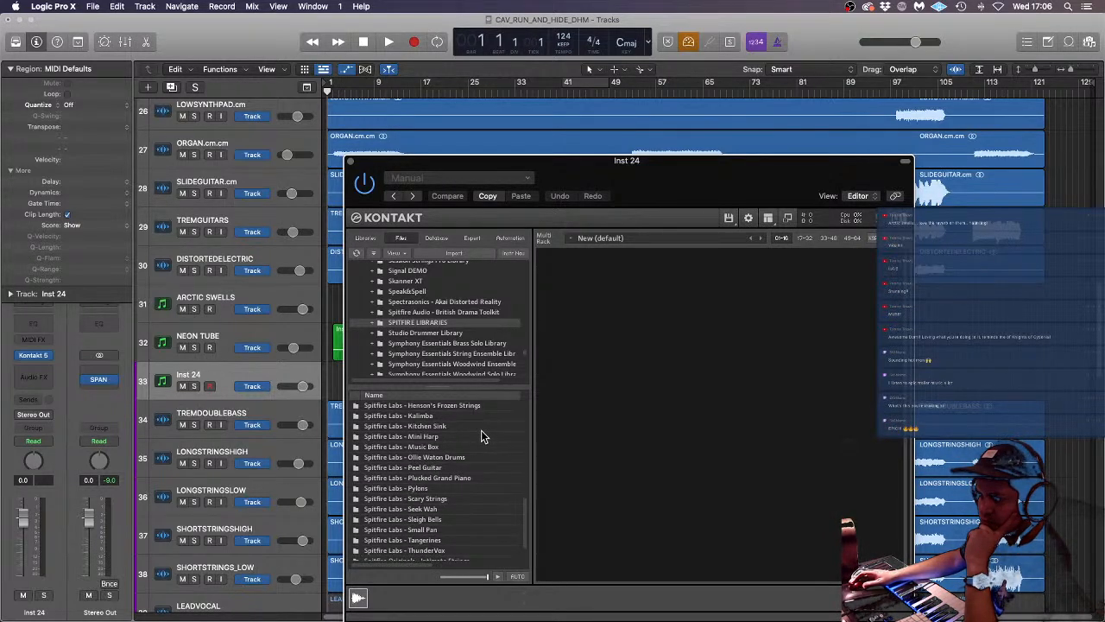
scroll(482, 436, down, 1)
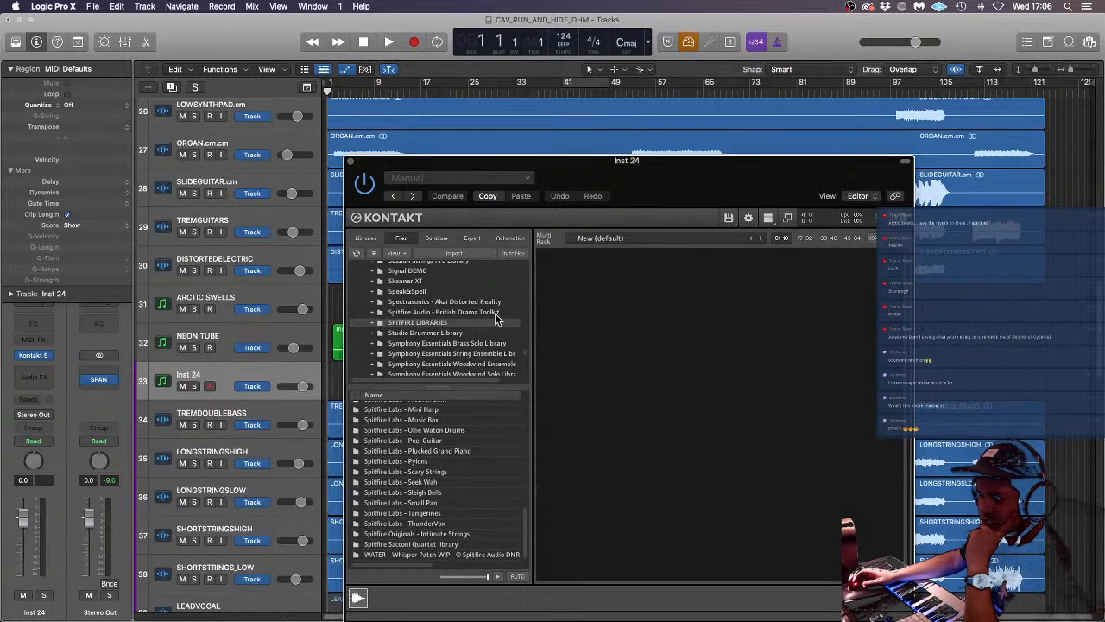
scroll(446, 347, down, 8)
scroll(439, 354, up, 7)
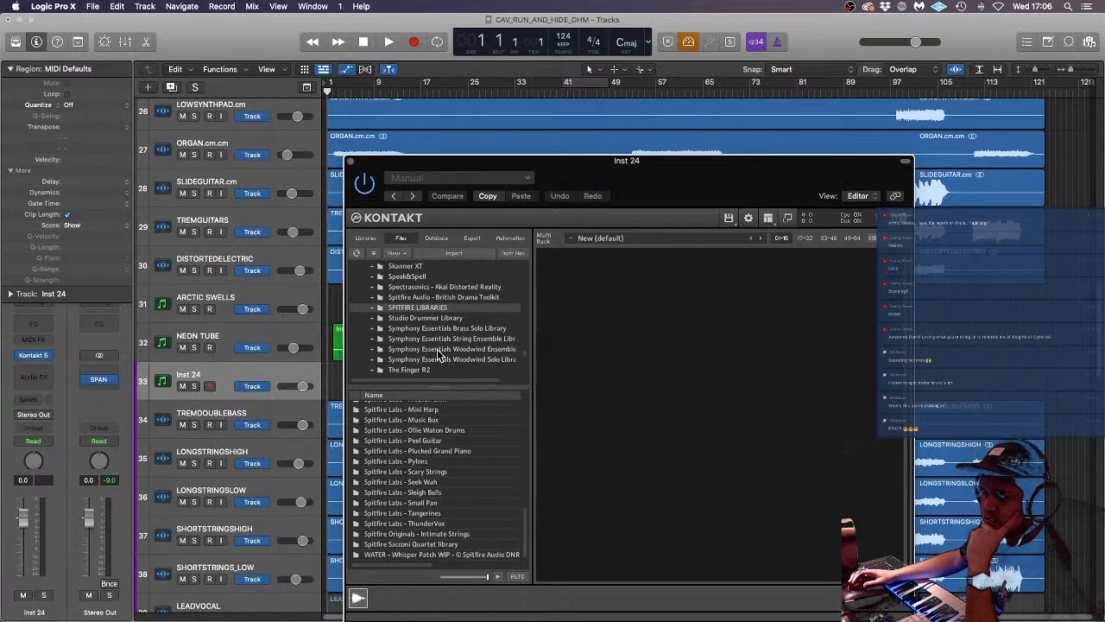
scroll(453, 509, up, 3)
scroll(453, 518, down, 3)
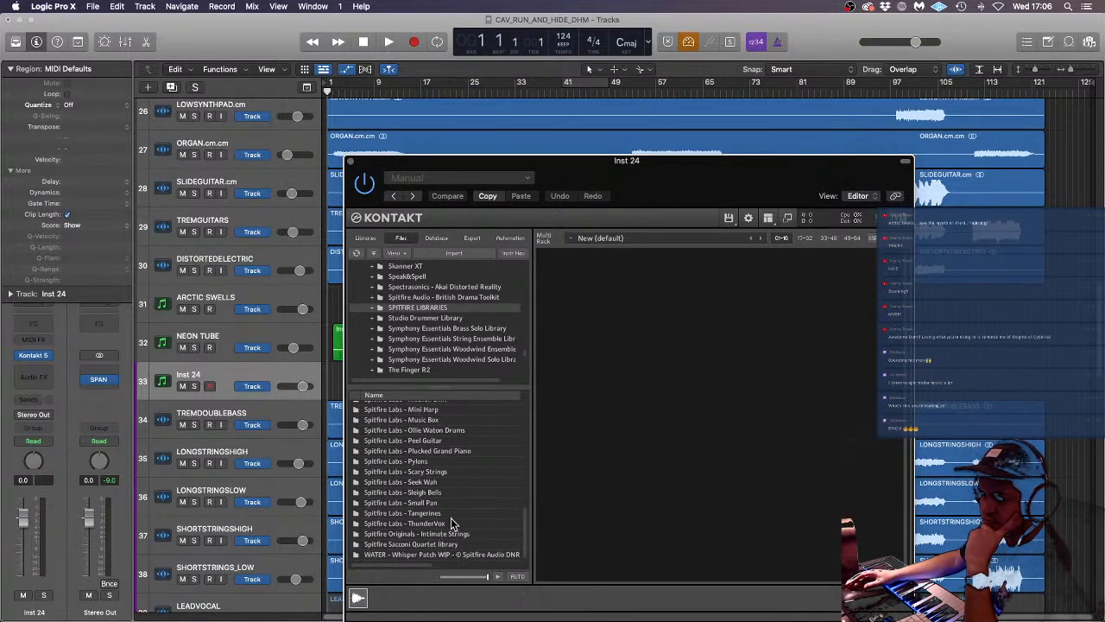
scroll(470, 477, up, 3)
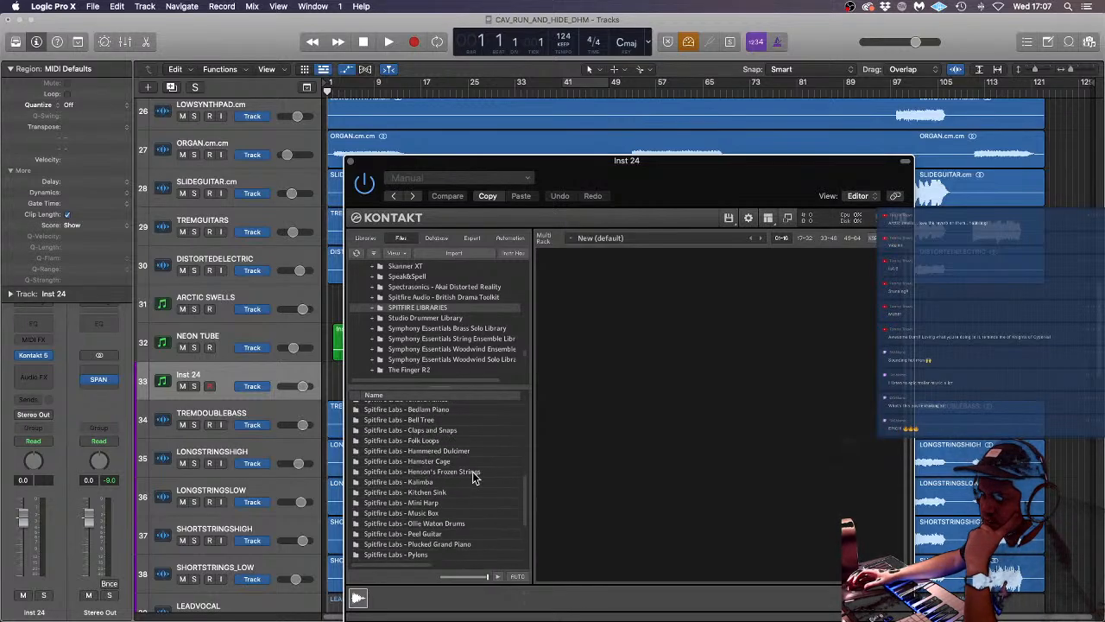
scroll(473, 478, up, 3)
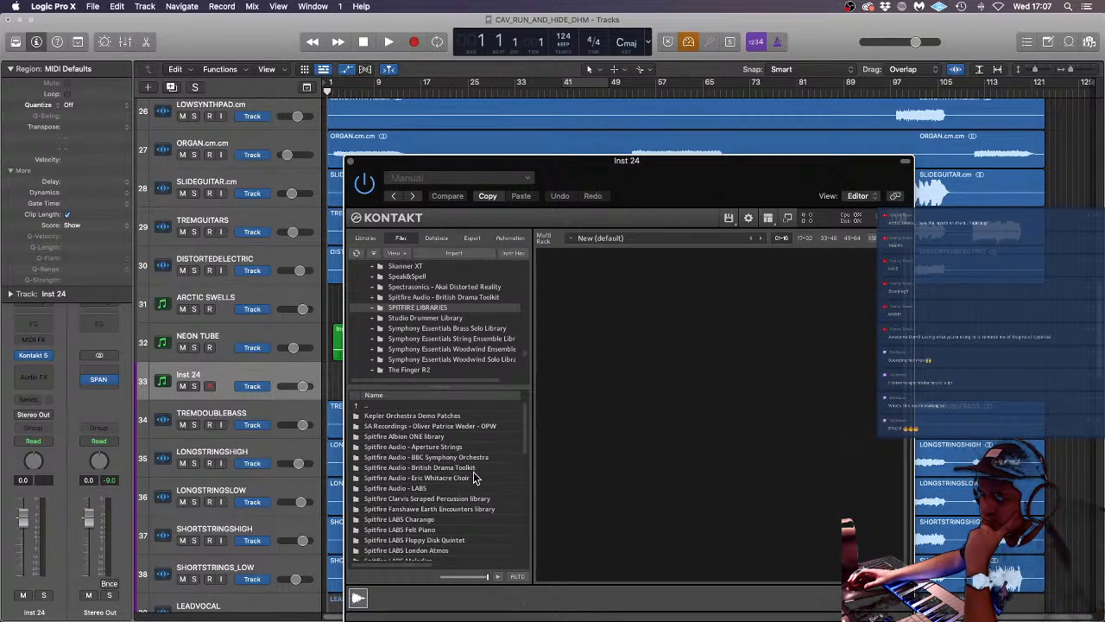
- Load the Sonori various.nki patch from the Instruments main mics folder of the Spitfire Clarvis Scraped Percussion library
click(428, 499)
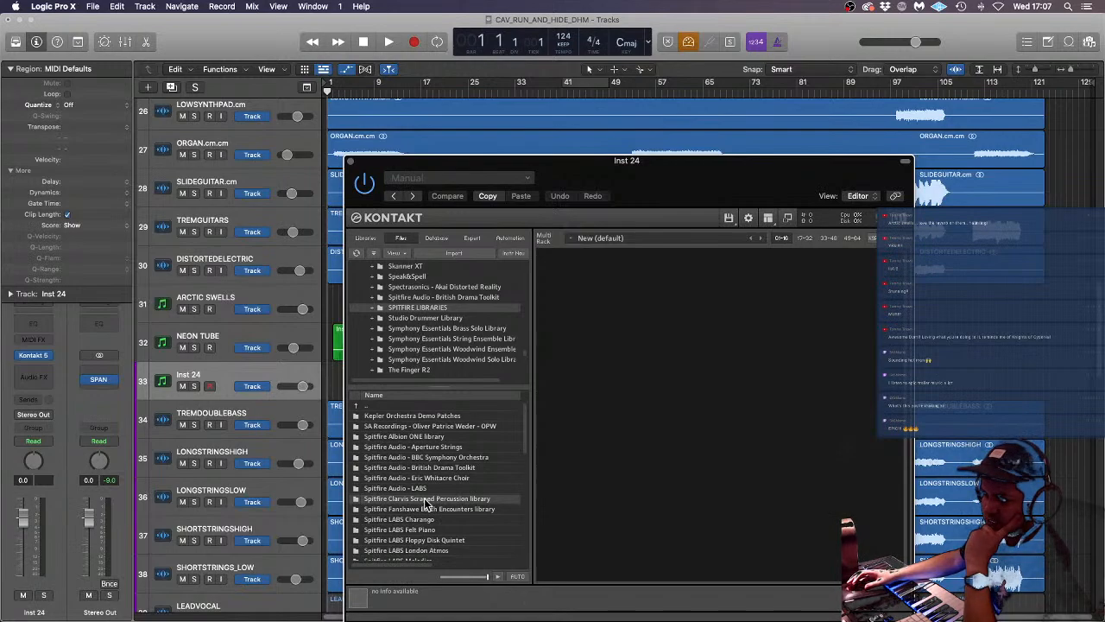
double_click(426, 501)
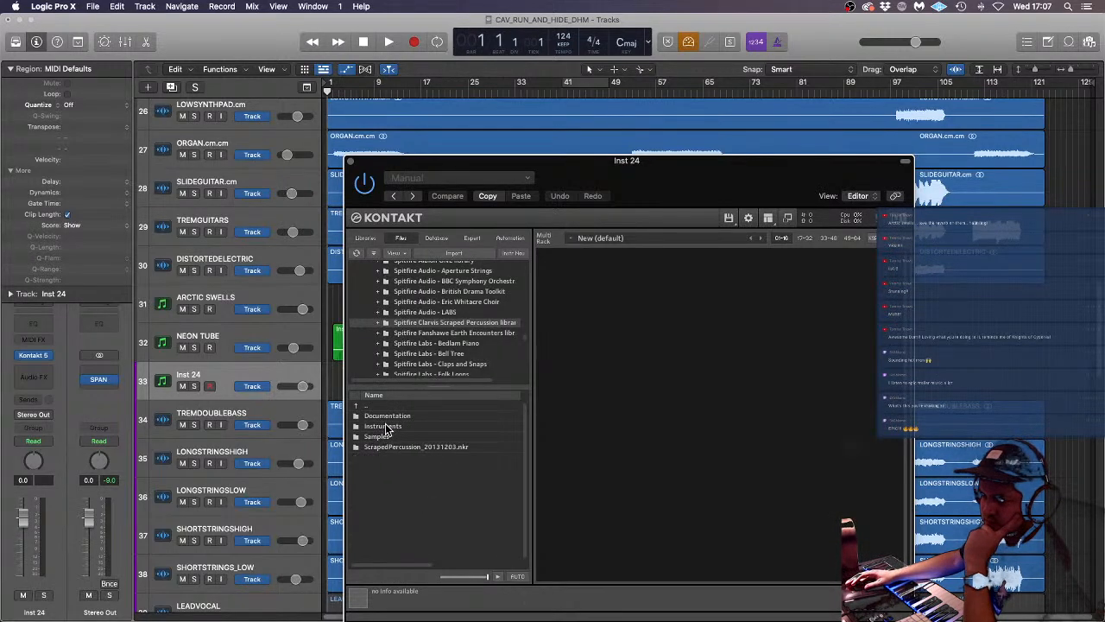
double_click(383, 427)
click(393, 417)
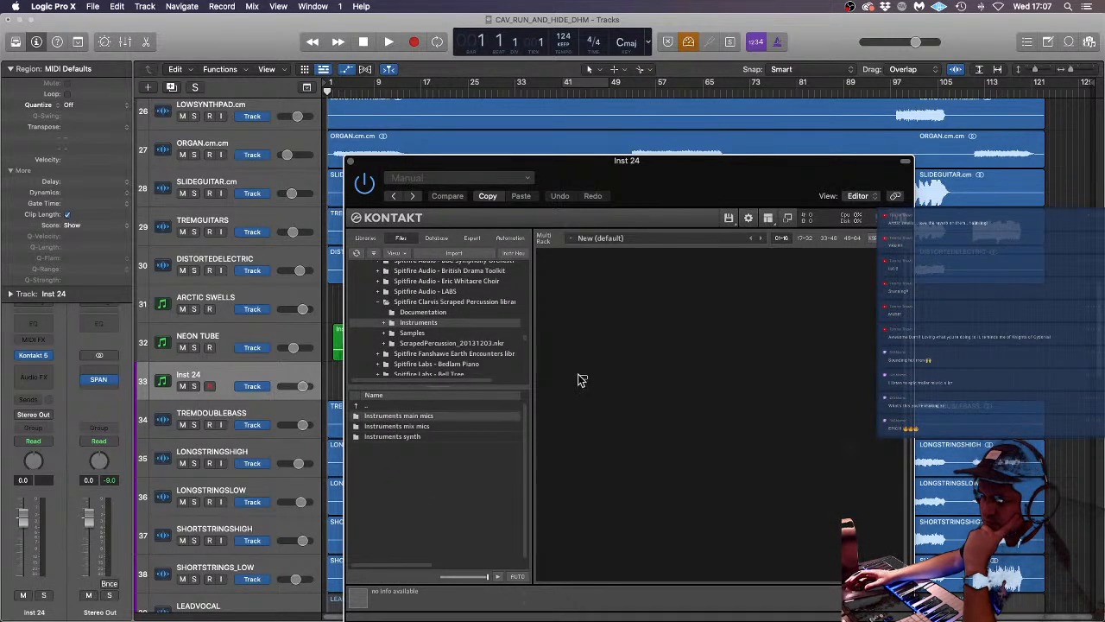
double_click(443, 416)
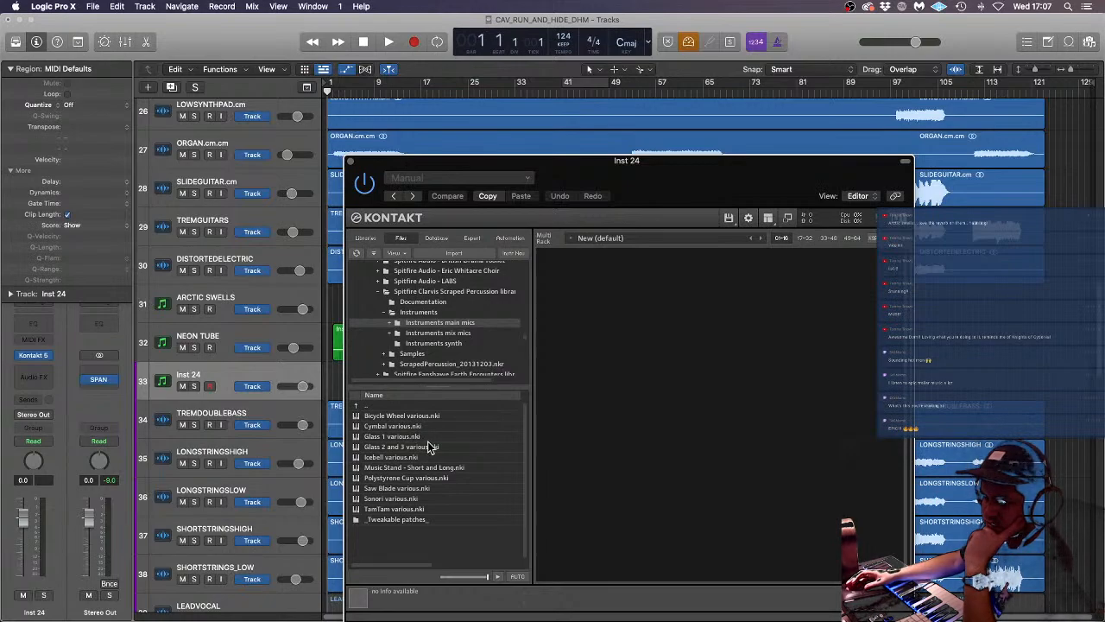
double_click(395, 498)
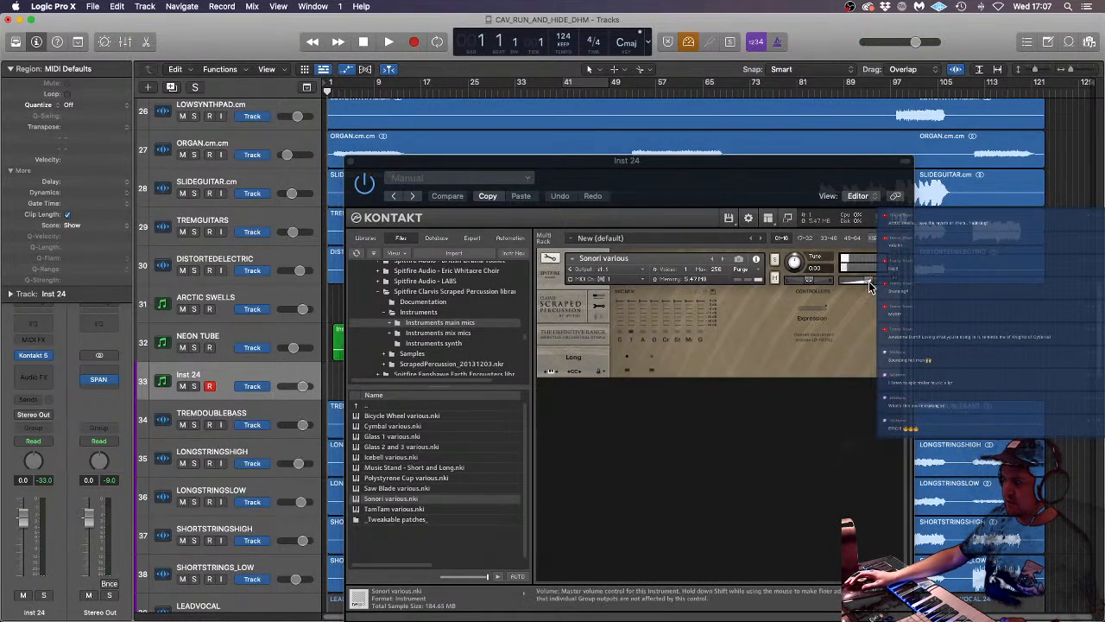
- Activate additional microphones in the Sonori various patch's mic mix and fine-tune the instrument's volume
click(619, 337)
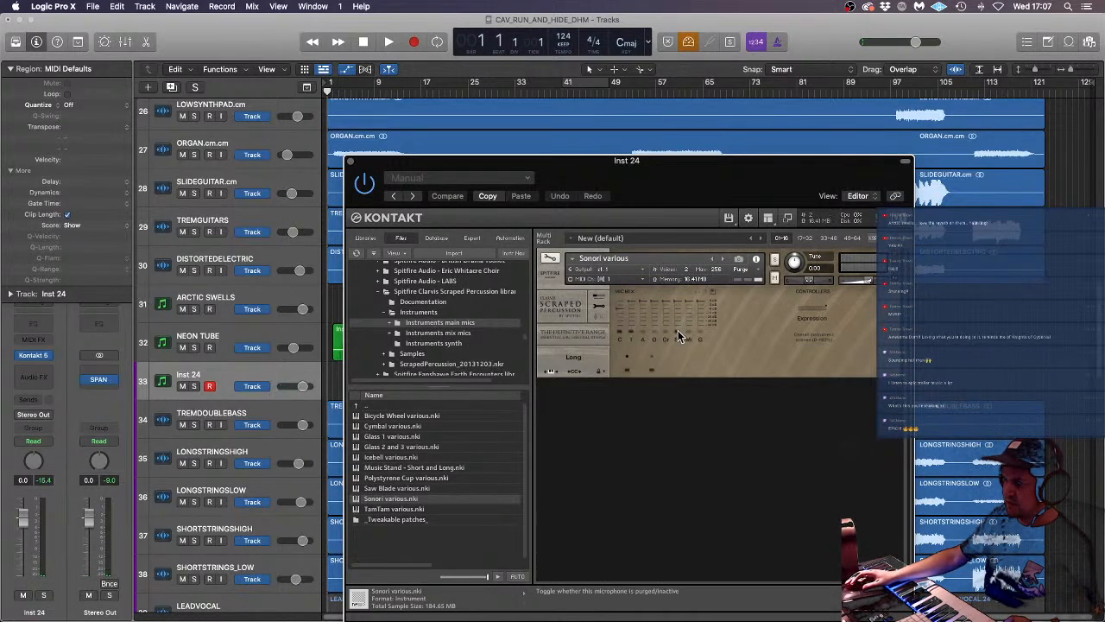
click(644, 331)
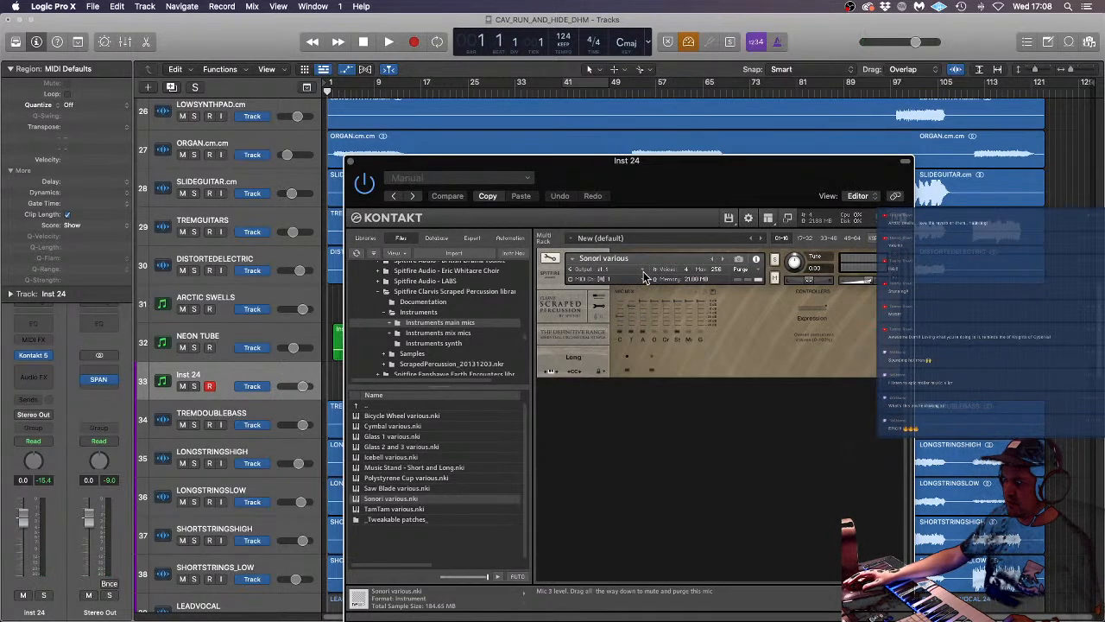
click(656, 343)
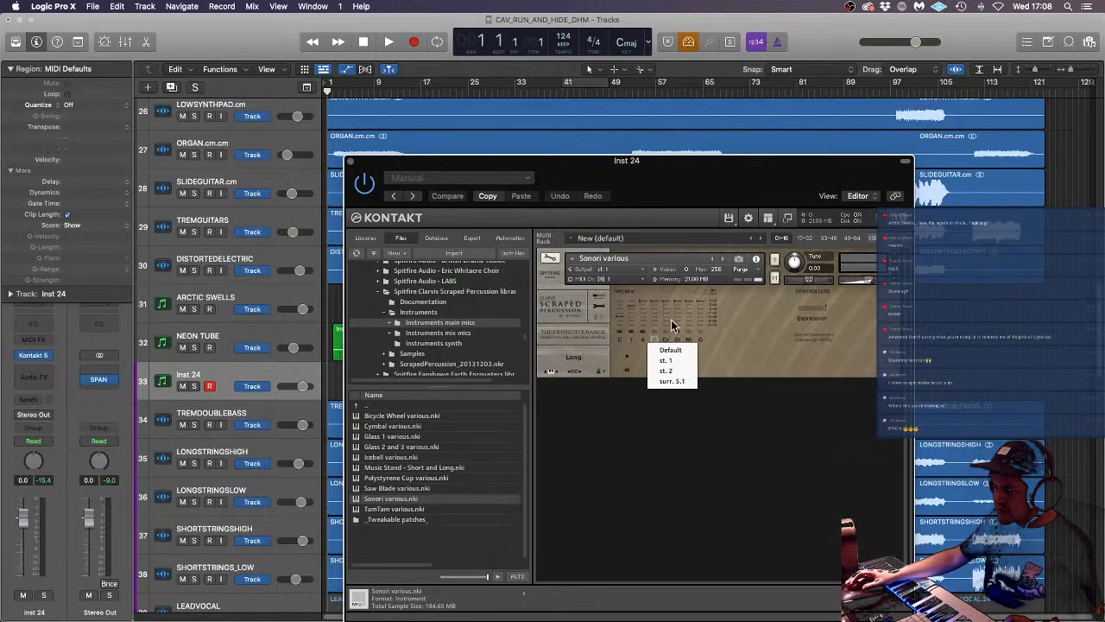
click(752, 348)
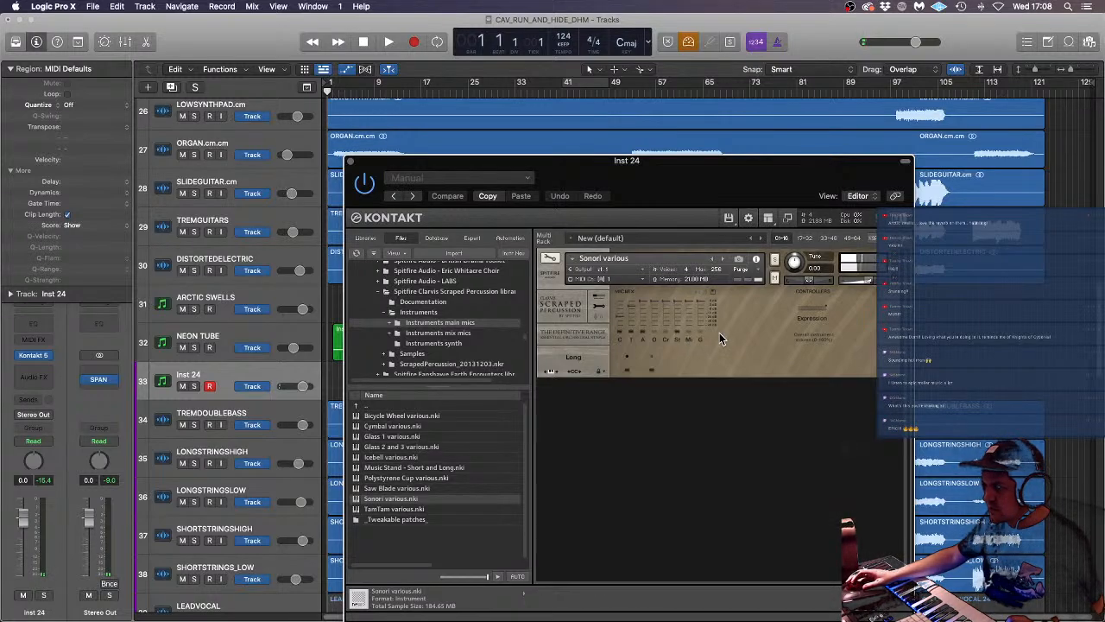
drag(873, 285, 874, 286)
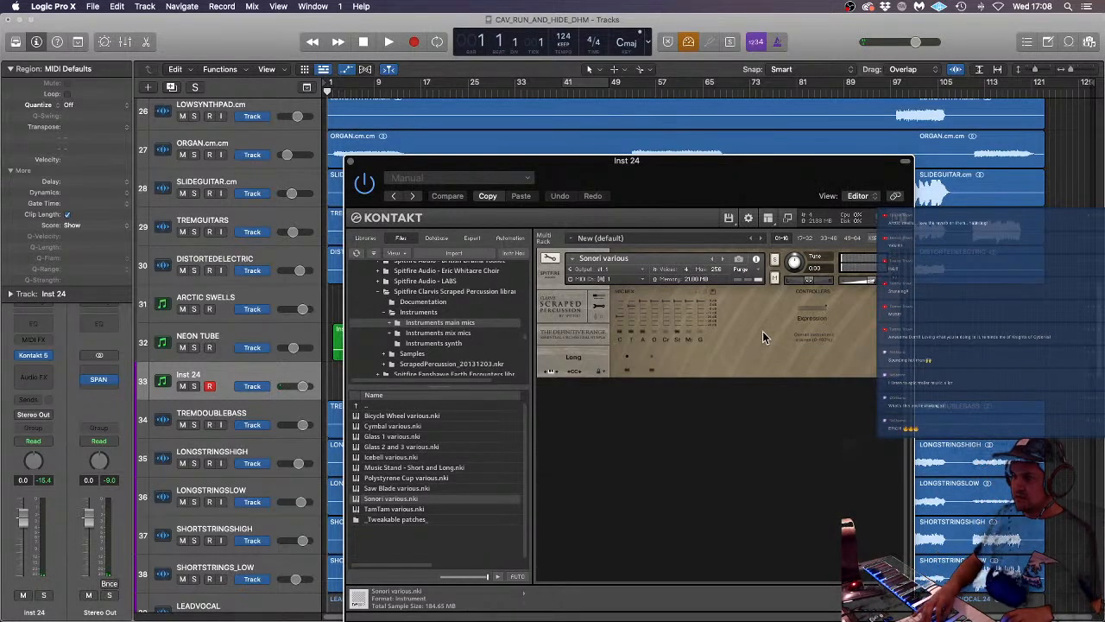
- Record a Sonori various part on the Inst 24 track from the song's start
key(r)
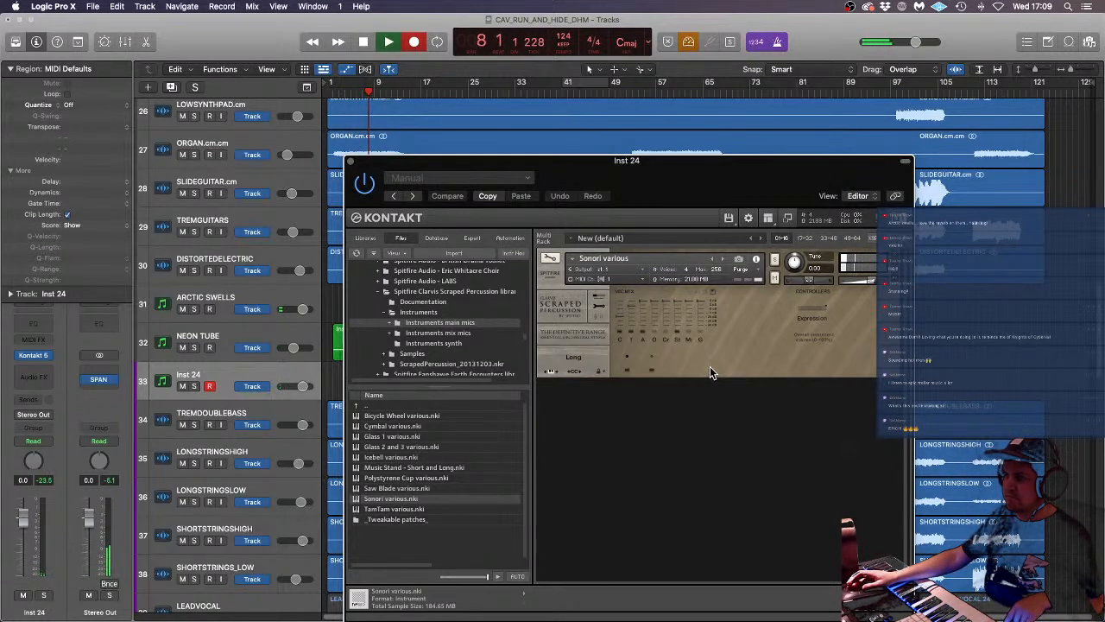
- Stop recording, close the Kontakt window and move the new Inst 24 region two bars earlier, to bar 4
click(351, 161)
key(space)
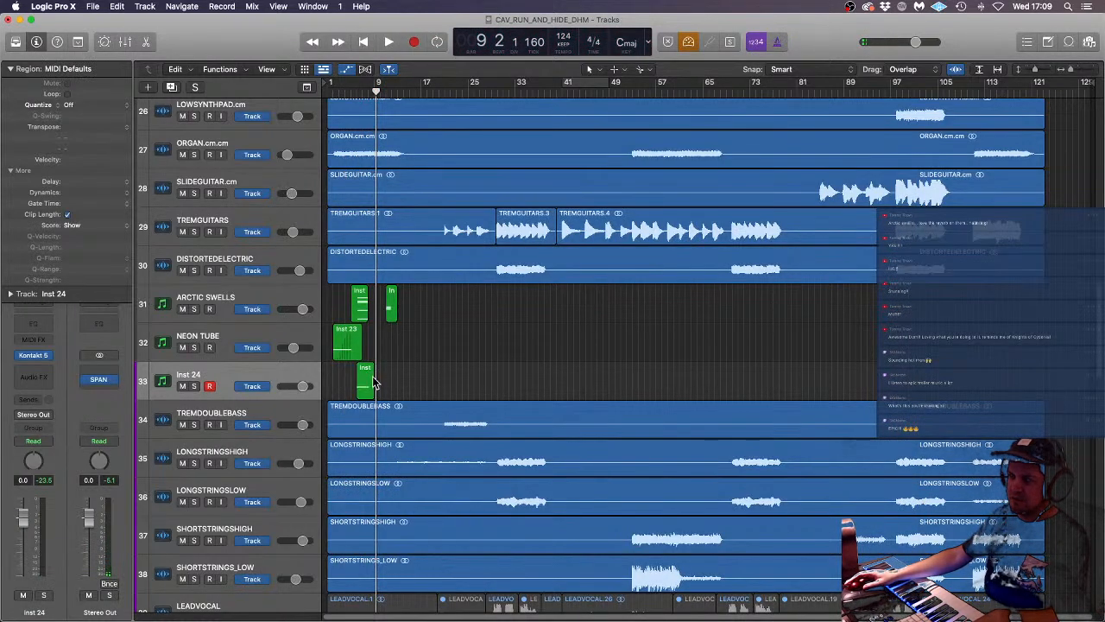
drag(367, 387, 355, 387)
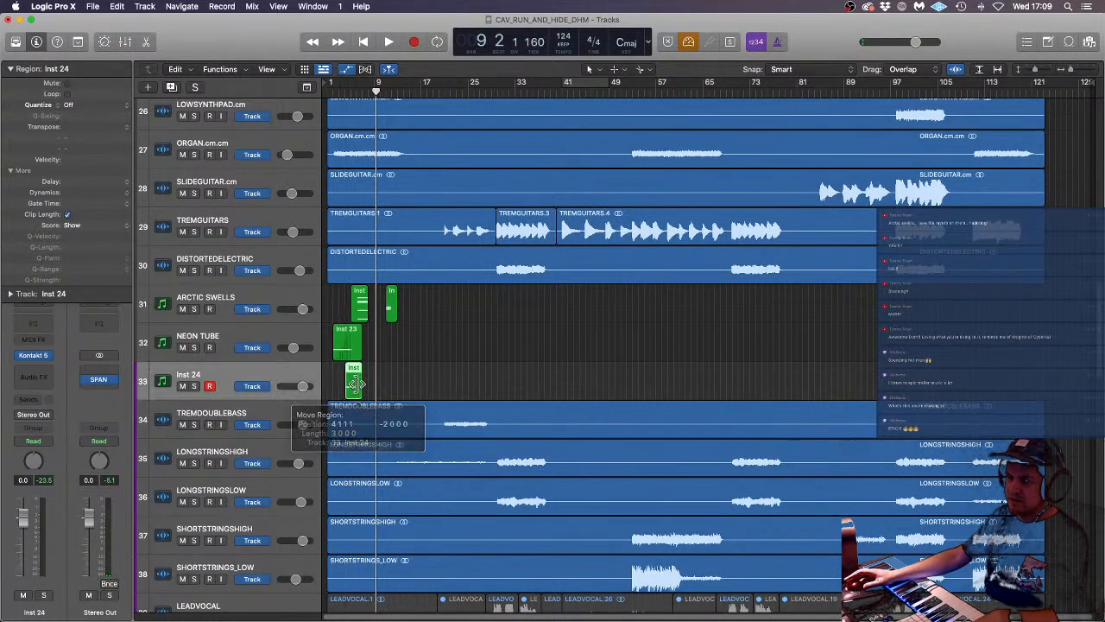
key(Return)
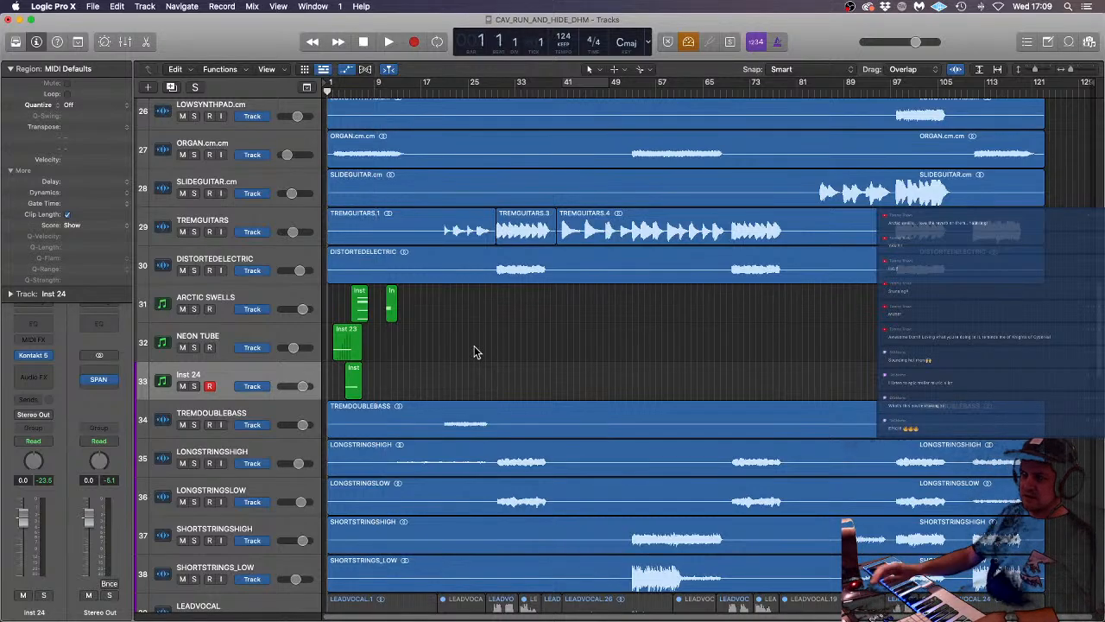
- Rename the Inst 24 track CYMBAL SCRAPES and insert the ValhallaSupermassive reverb on it
double_click(205, 373)
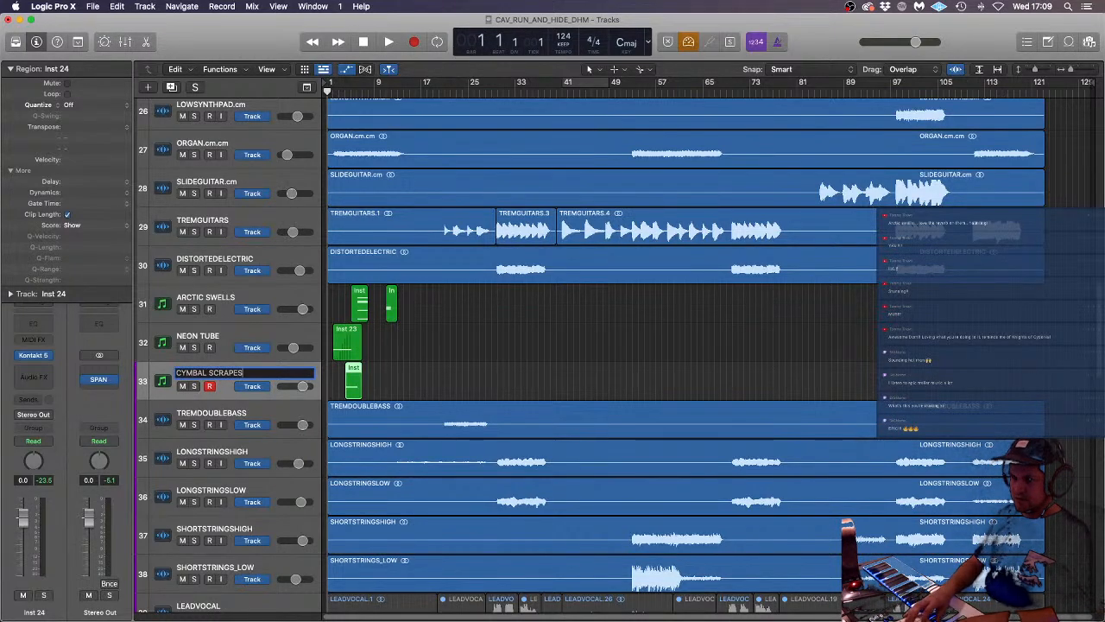
key(Return)
click(34, 377)
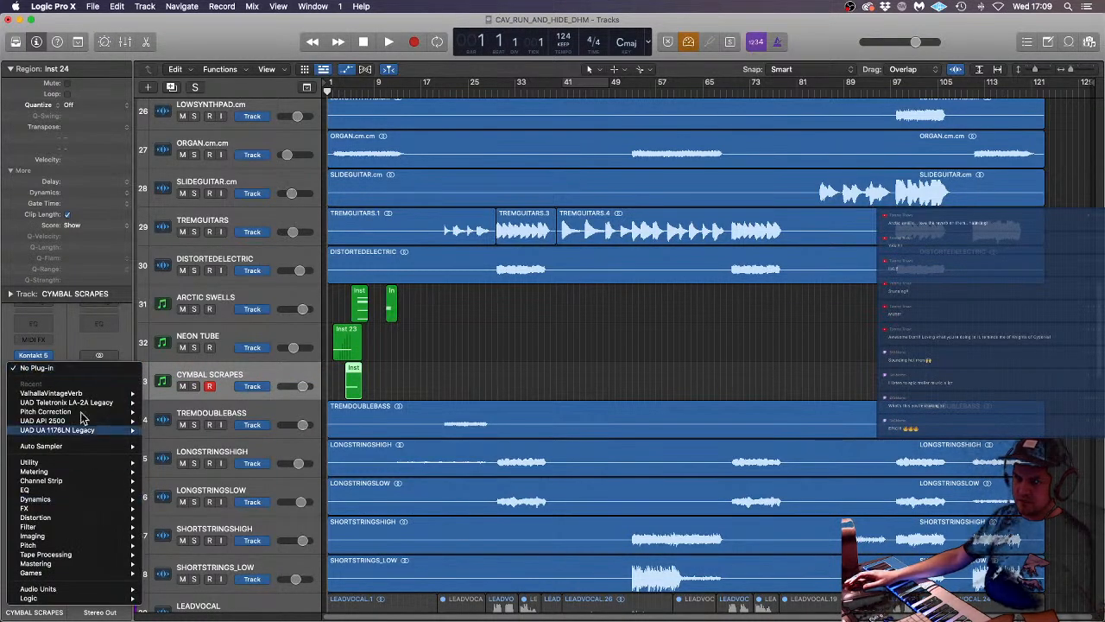
mouse_move(84, 509)
mouse_move(185, 536)
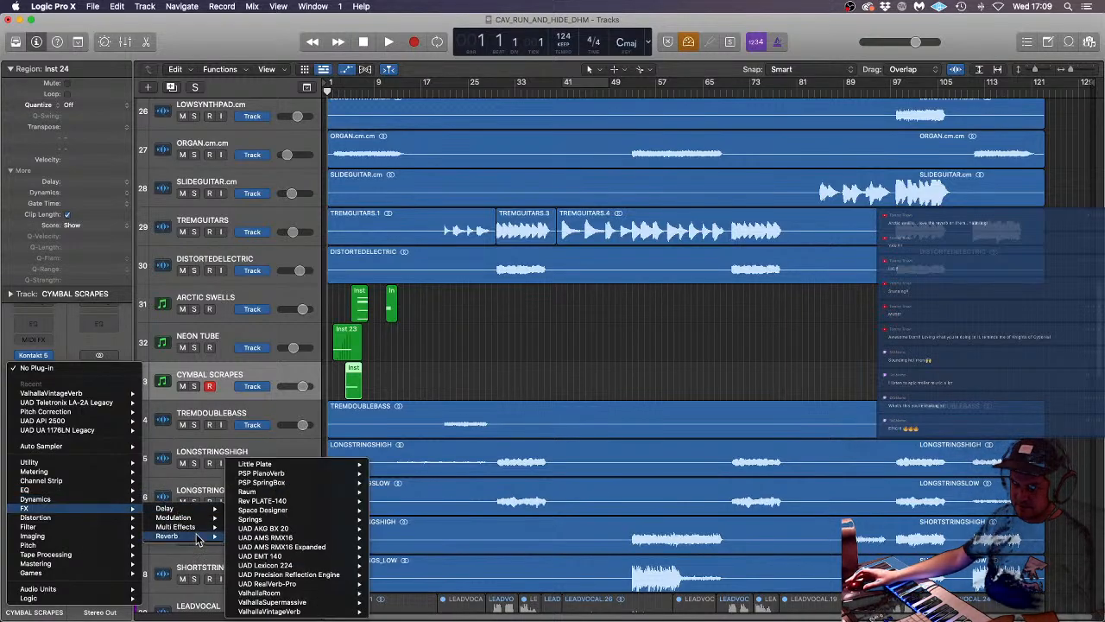
mouse_move(332, 603)
click(396, 603)
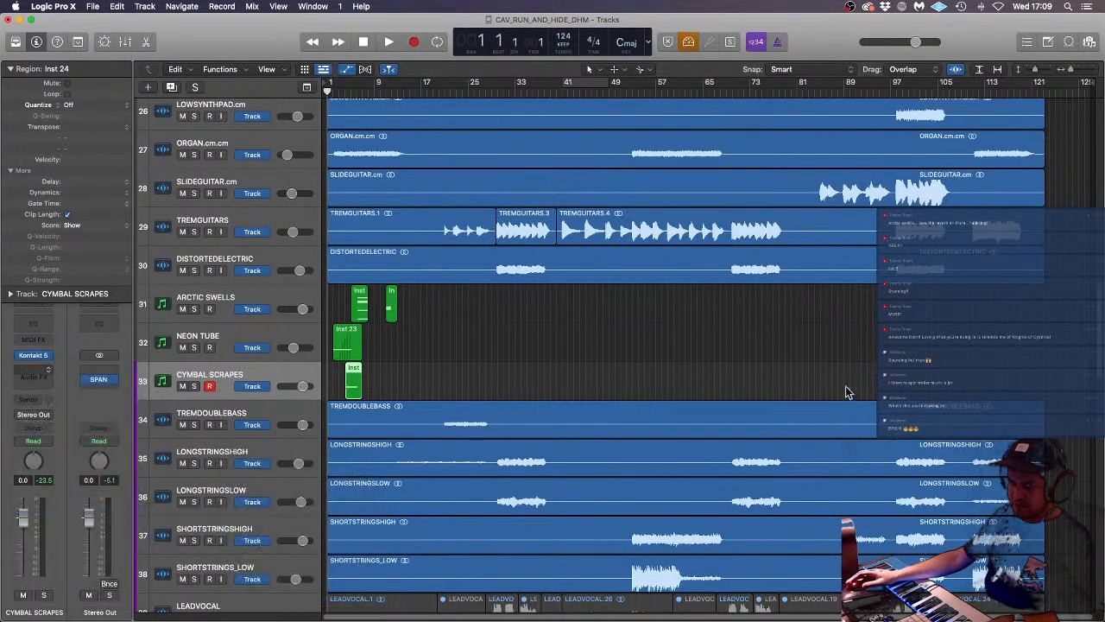
- Load the Magnetars preset Gauzyverb in ValhallaSupermassive and lower its mix to 64.4 % during playback
click(696, 412)
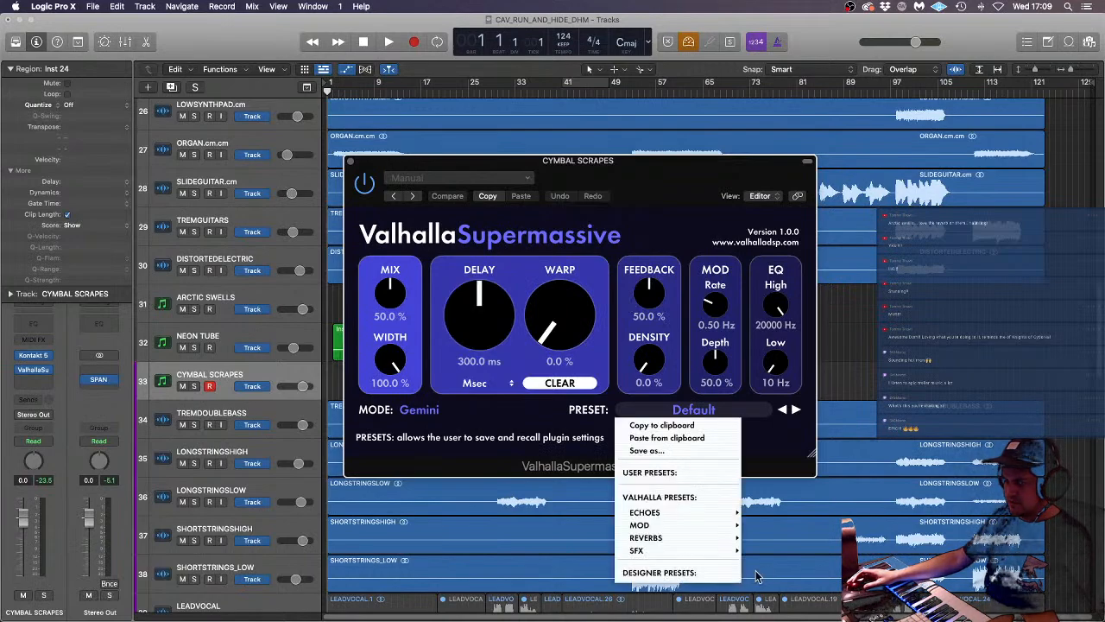
mouse_move(705, 550)
mouse_move(793, 514)
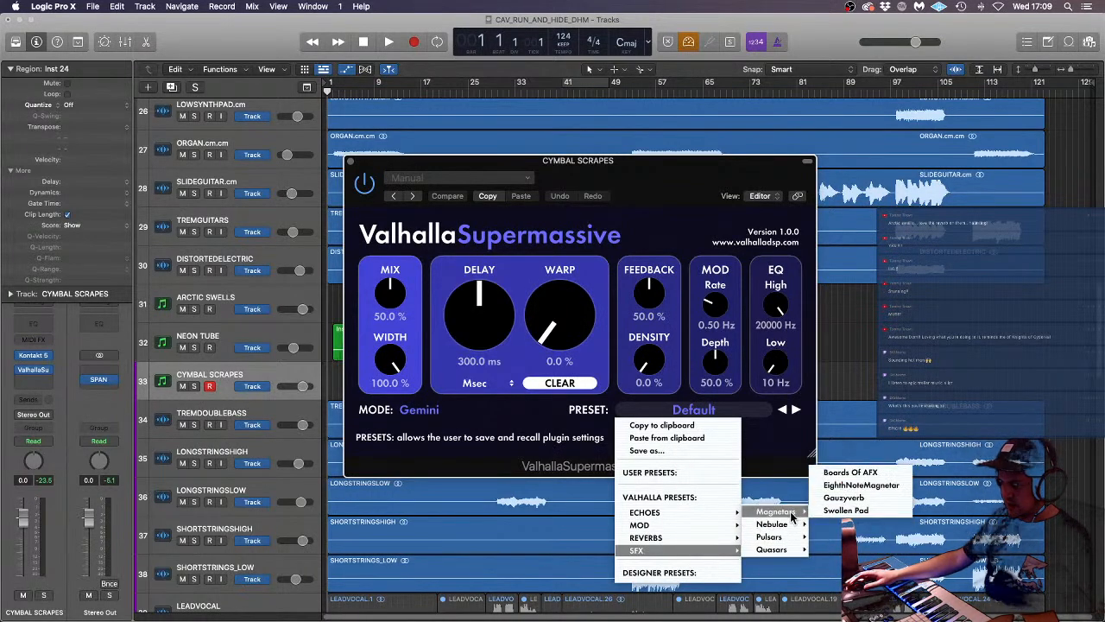
click(844, 497)
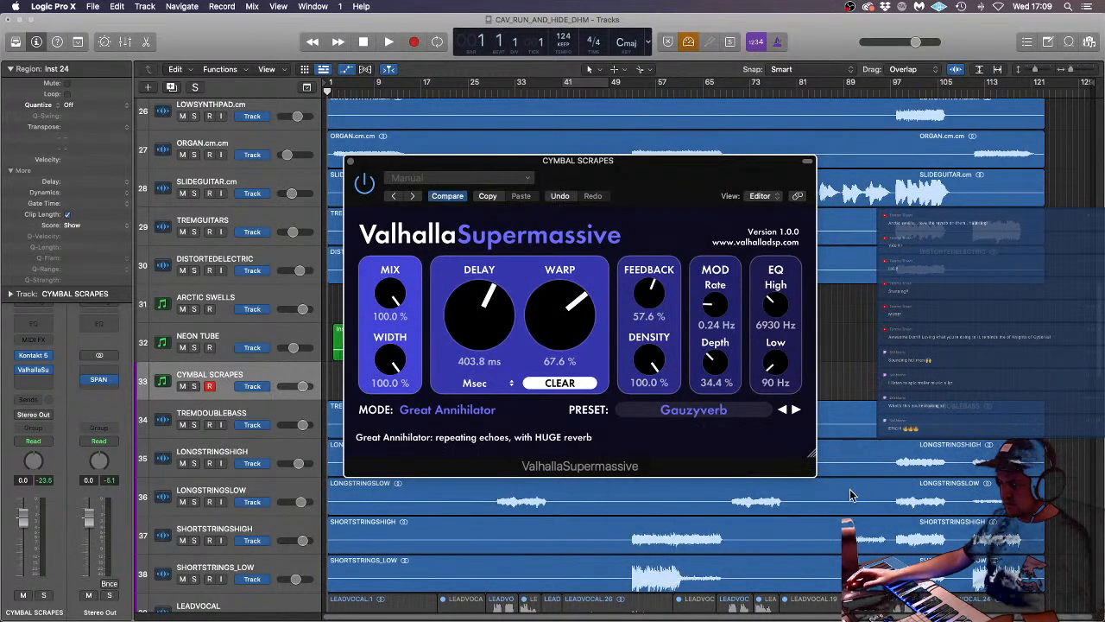
key(space)
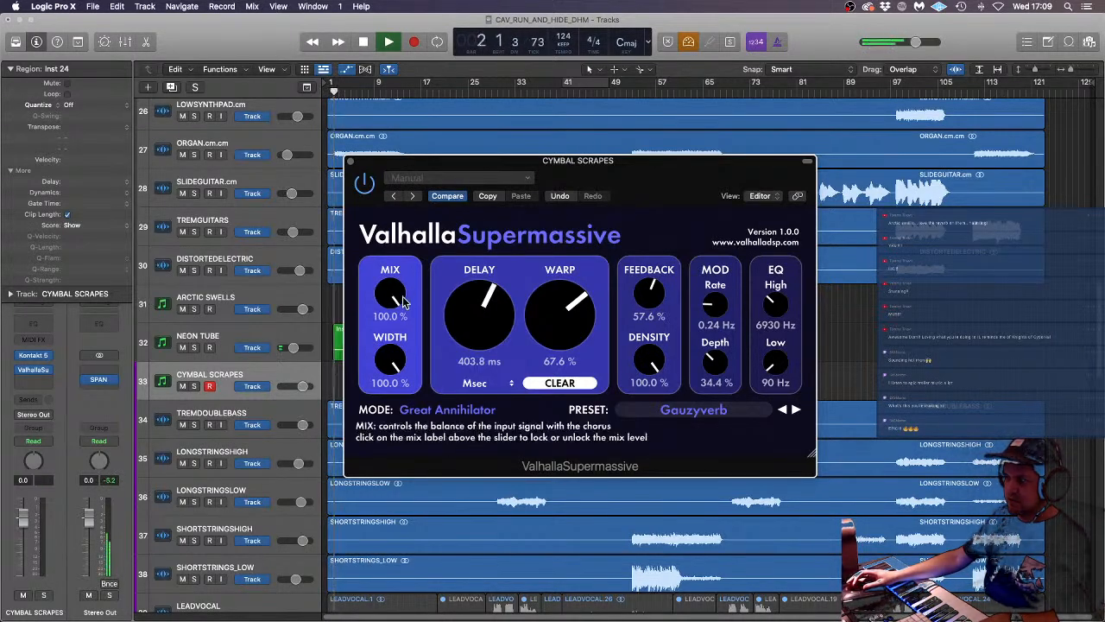
drag(389, 291, 388, 318)
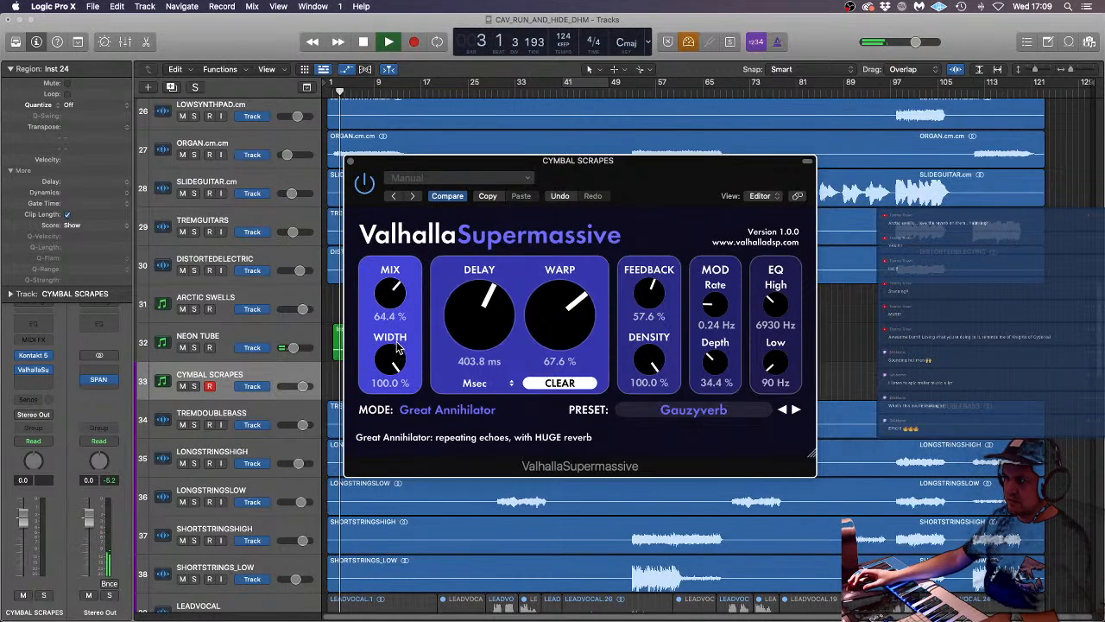
click(353, 161)
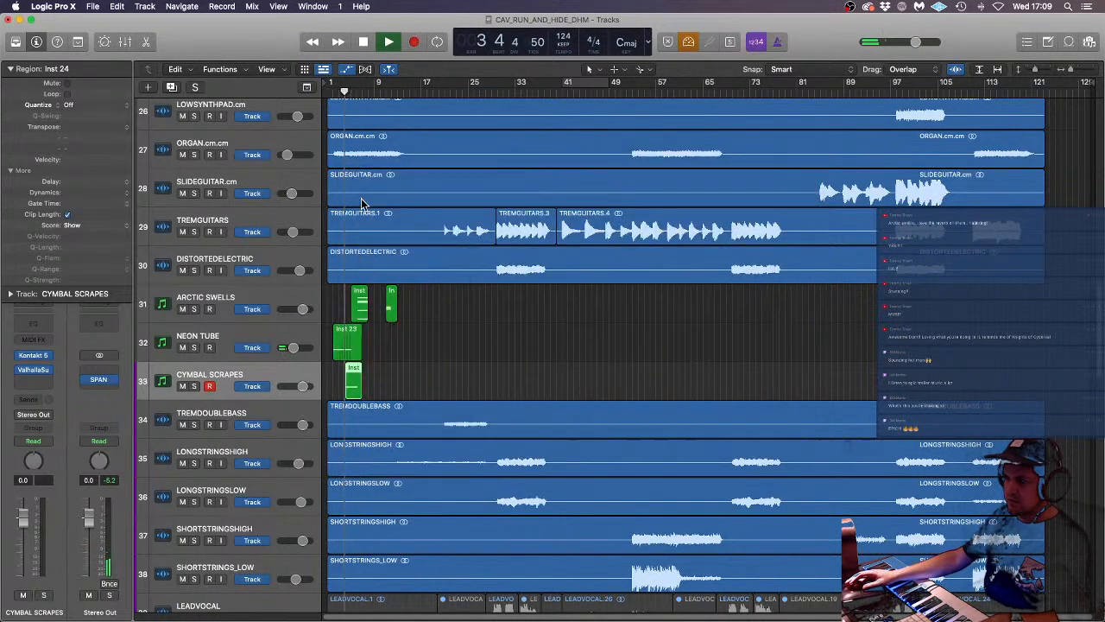
- Move the first cymbal scrape region about one bar earlier and record a second one from about bar 10 to bar 15
click(502, 368)
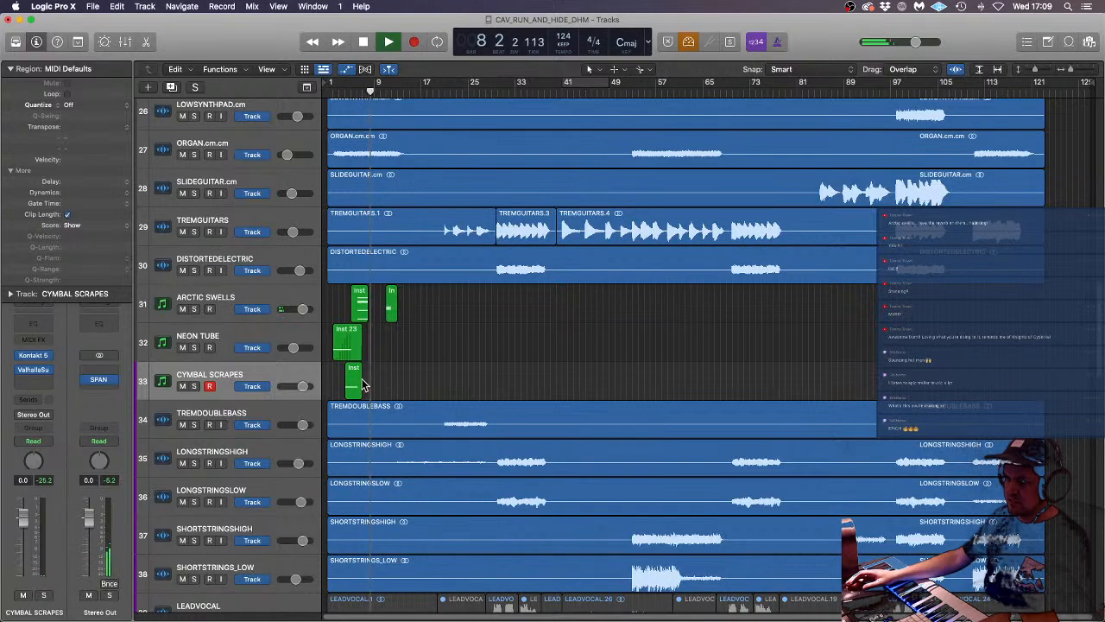
drag(363, 385, 348, 385)
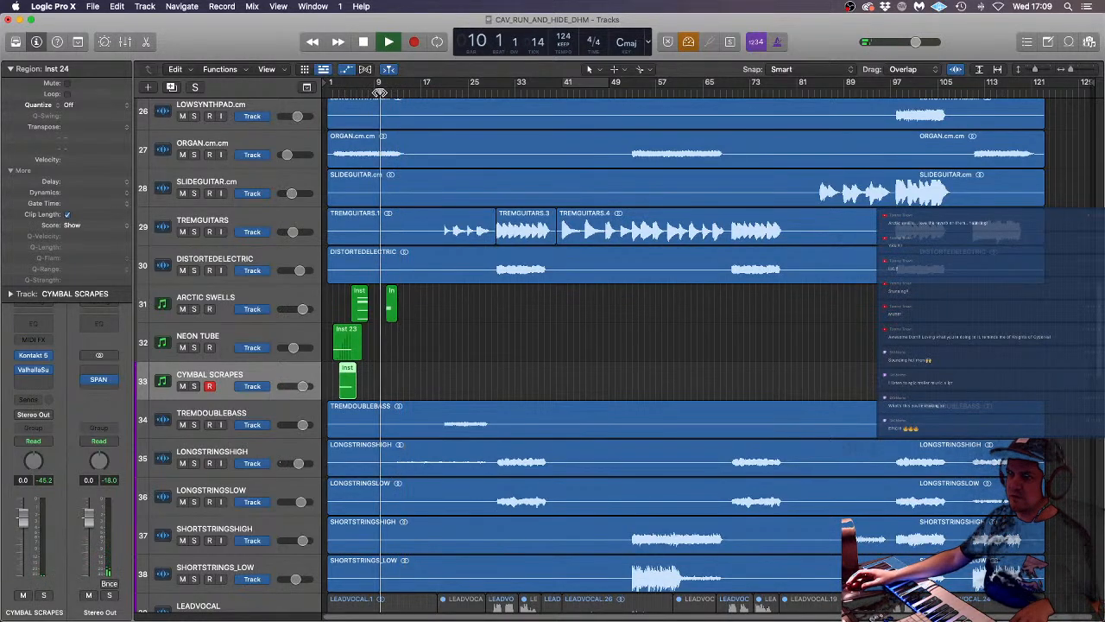
click(414, 41)
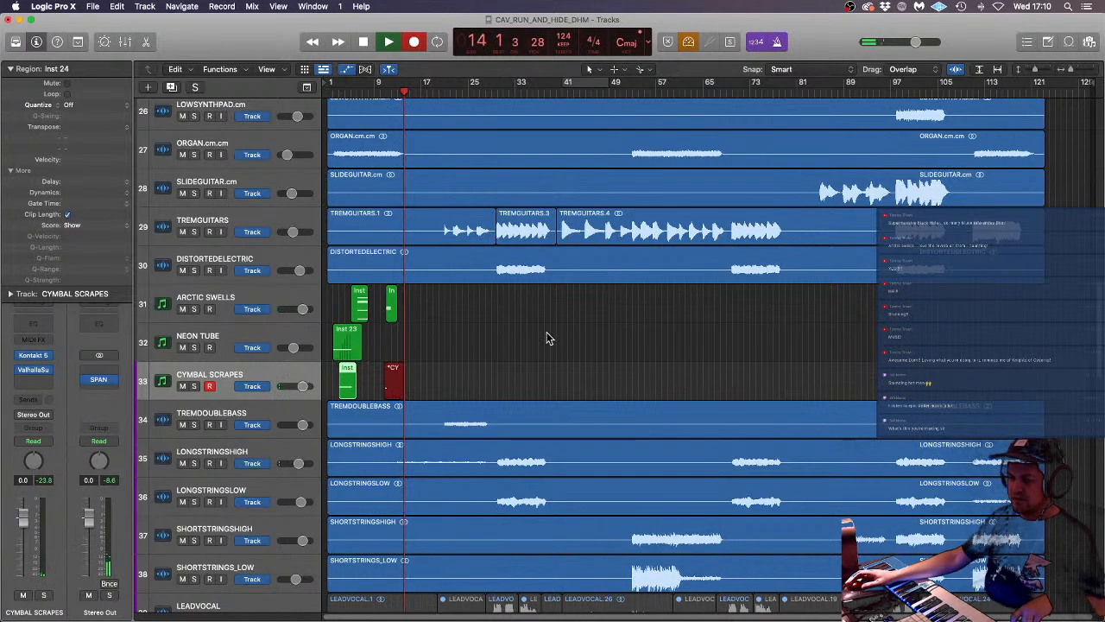
key(space)
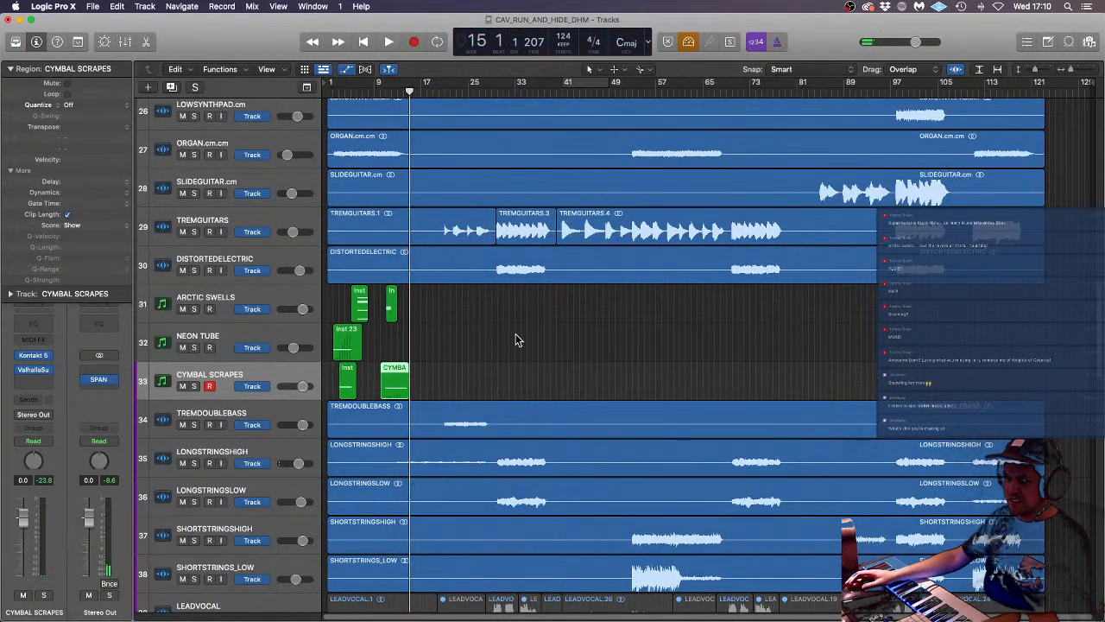
- Shift the start of the long C2 note in the second CYMBAL SCRAPES region slightly earlier in the Piano Roll
double_click(393, 389)
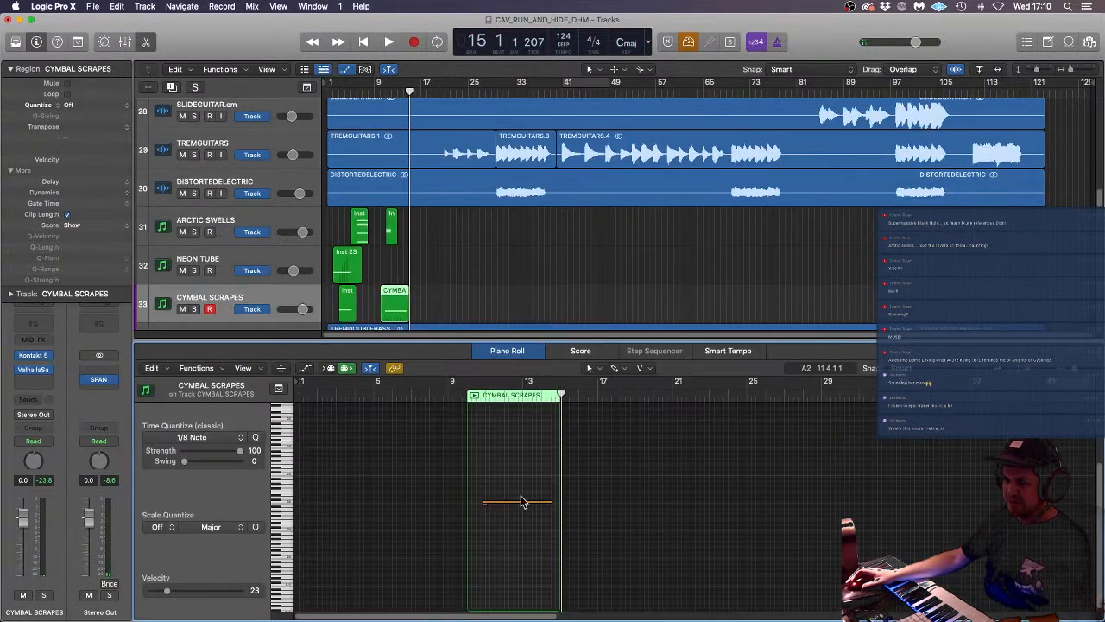
click(482, 502)
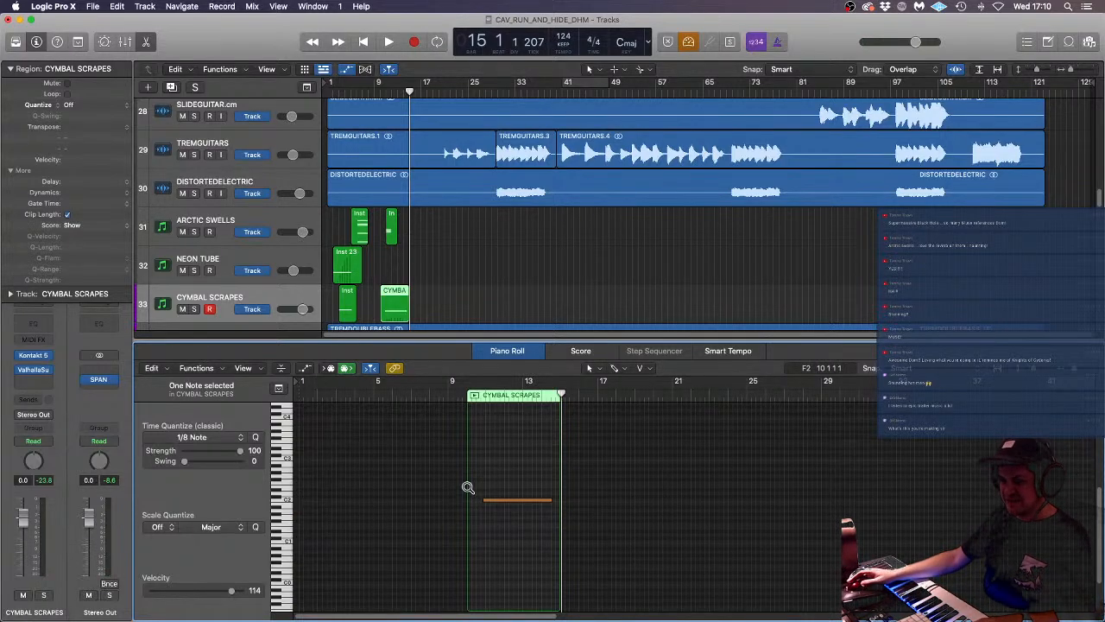
scroll(485, 484, up, 5)
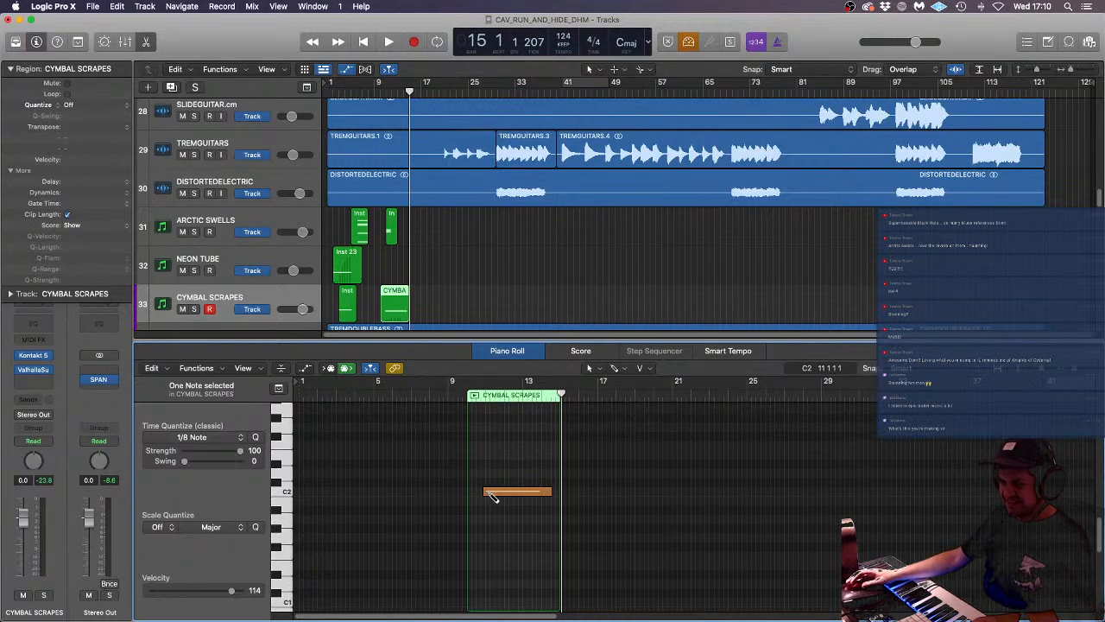
key(super+Right)
key(super+Right)
drag(379, 489, 376, 489)
click(393, 461)
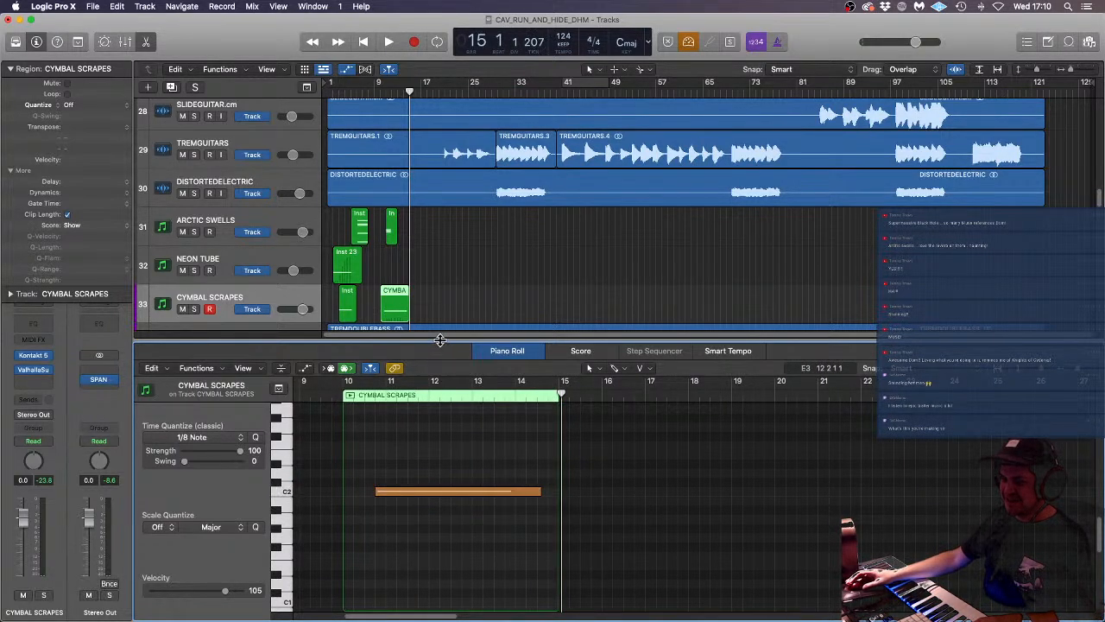
key(p)
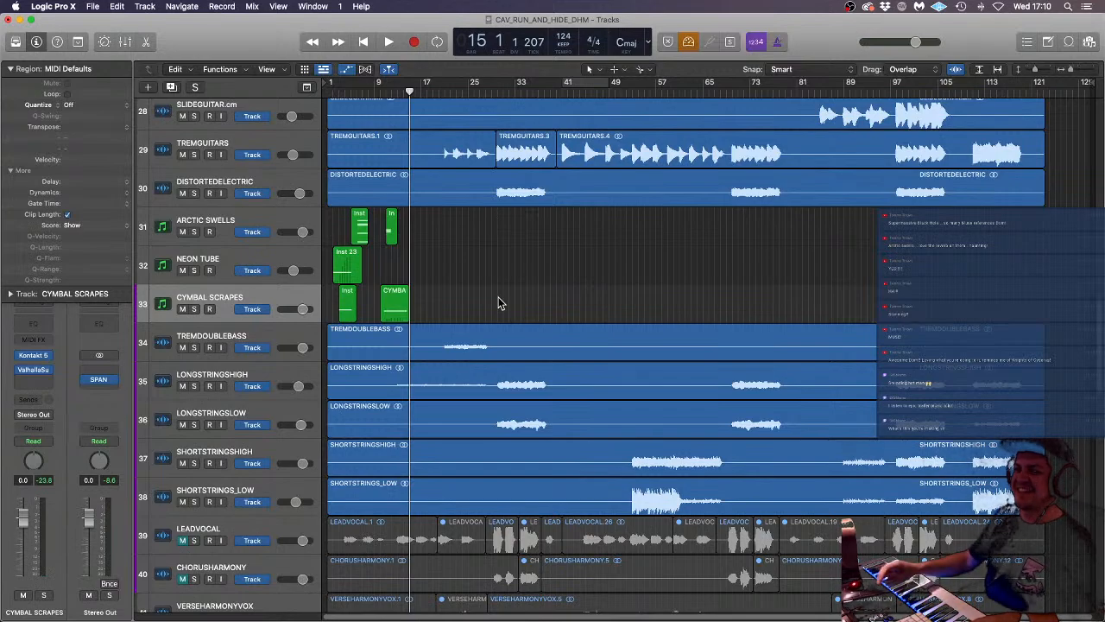
- Play the song from the beginning and lower the CYMBAL SCRAPES track volume to -2.0 dB
key(Return)
key(space)
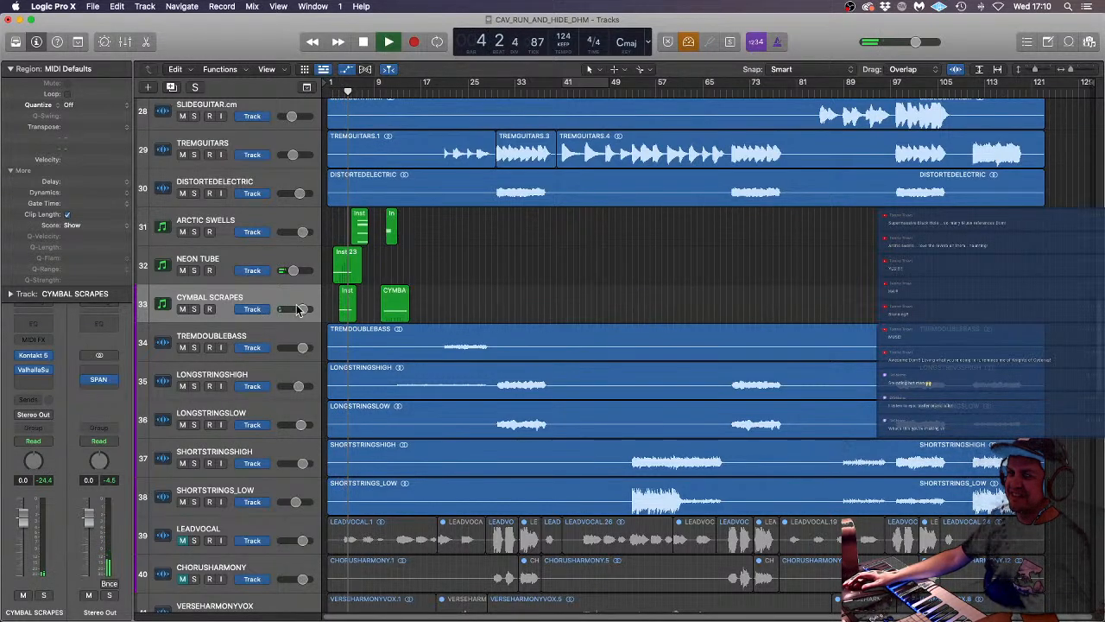
drag(302, 308, 297, 308)
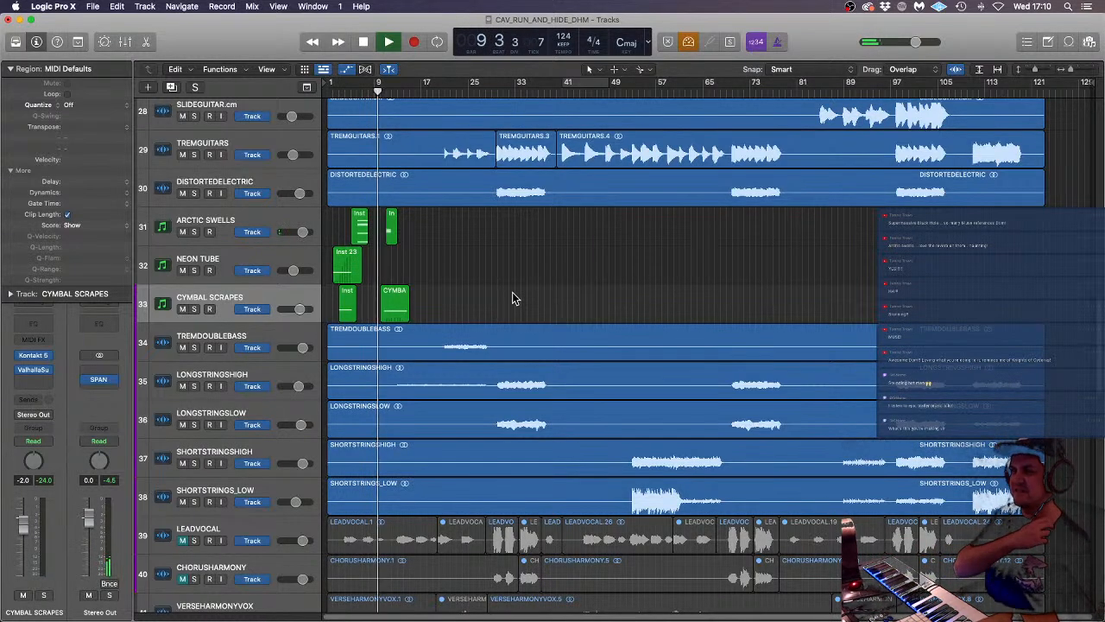
- Extend the start of the C2 note in the second CYMBAL SCRAPES region back to bar 10, where the region begins
double_click(393, 308)
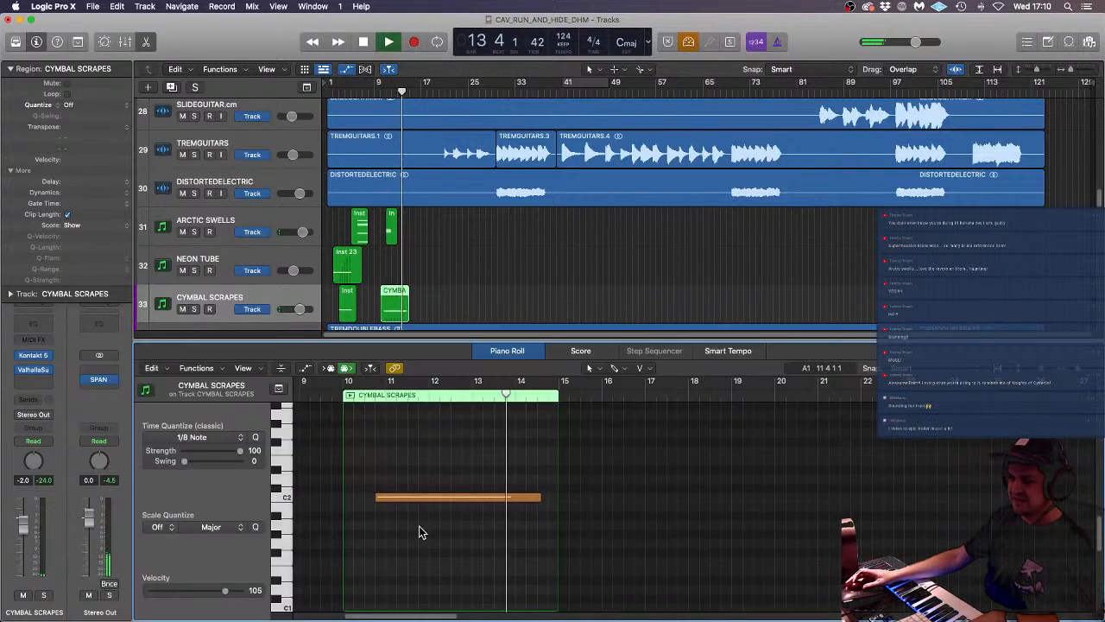
drag(365, 496, 344, 497)
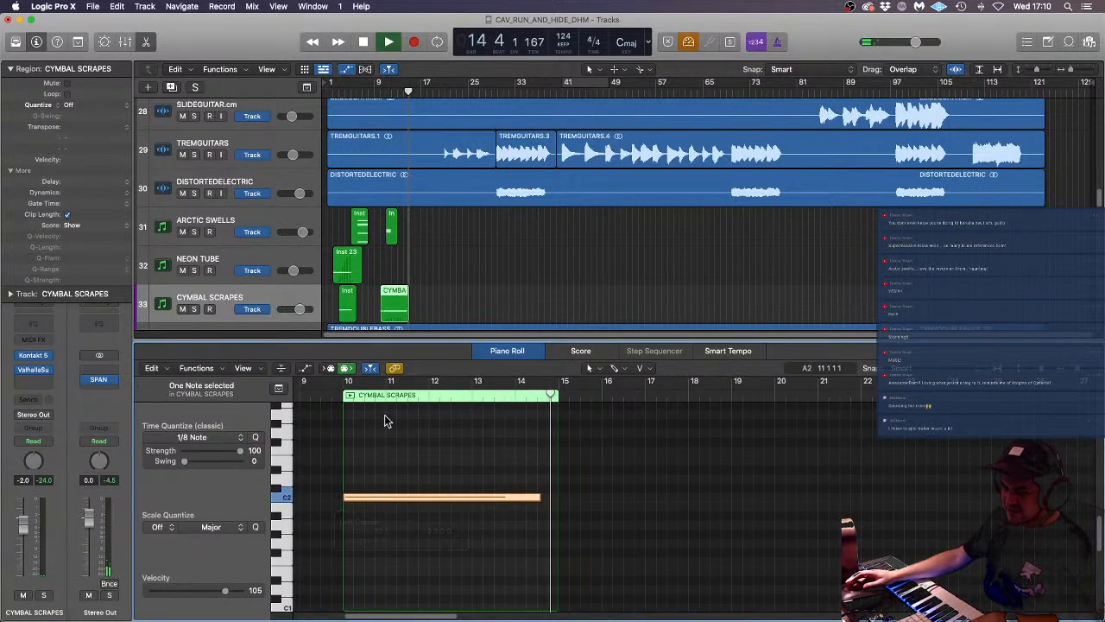
key(space)
- Play the song from the beginning to check the edited cymbal scrape in context
key(Return)
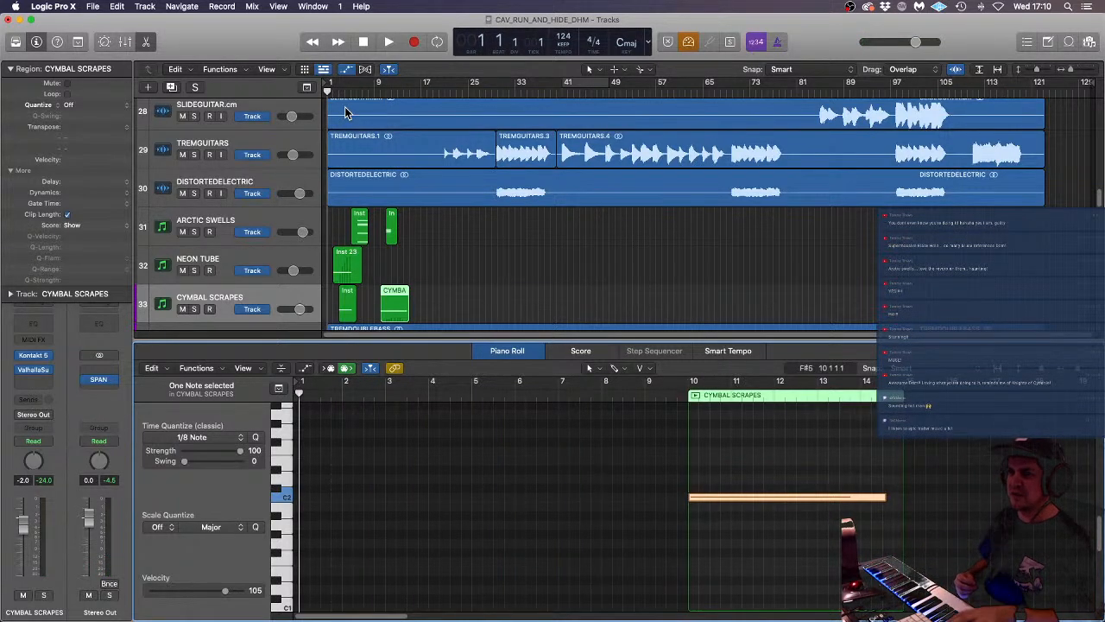
key(space)
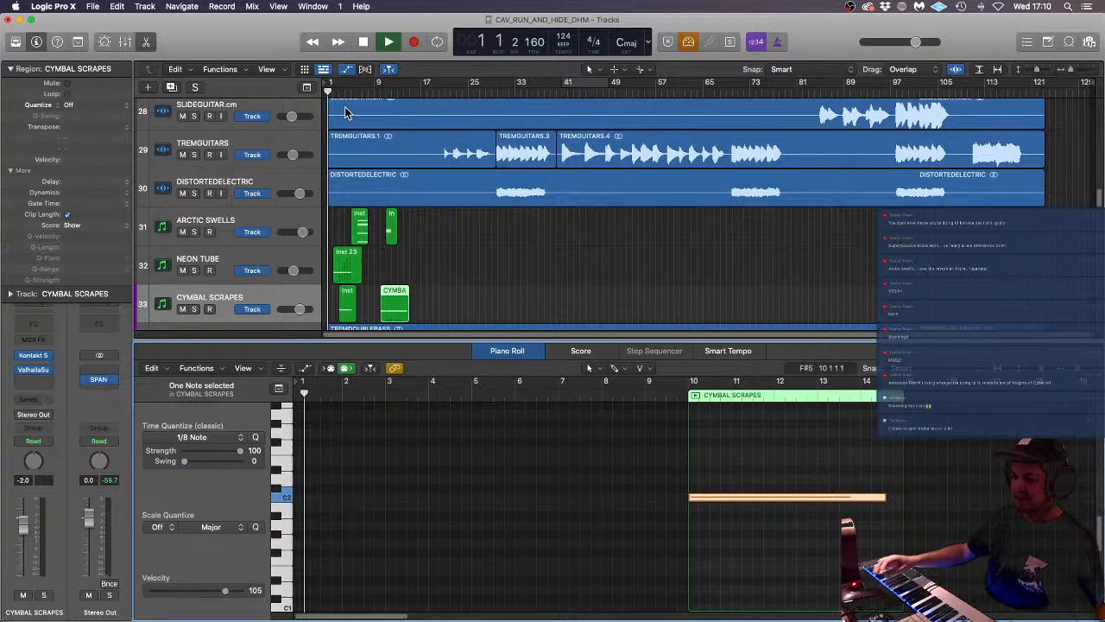
click(475, 265)
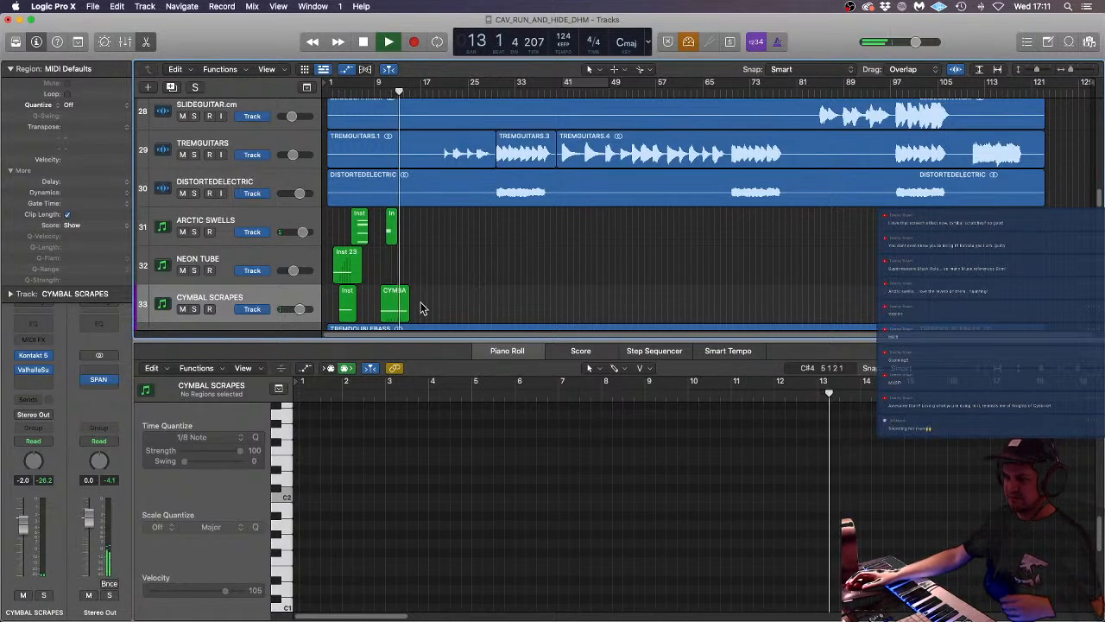
- Stop playback, solo the LONGSTRINGSHIGH track and listen to its quiet opening passage up to about bar 13
scroll(462, 304, down, 2)
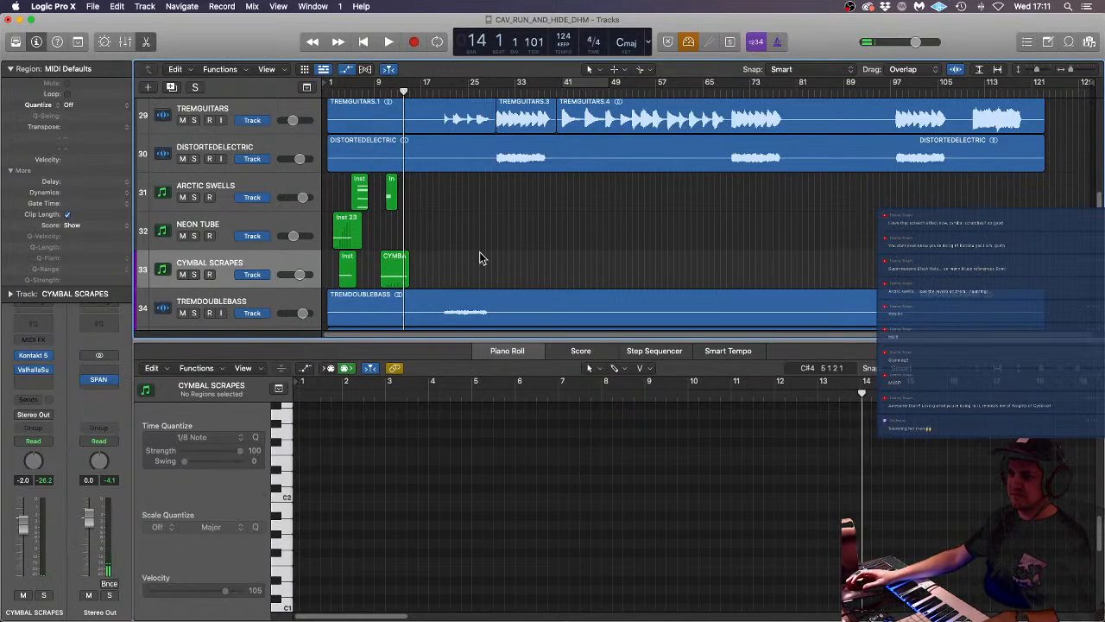
scroll(481, 257, down, 6)
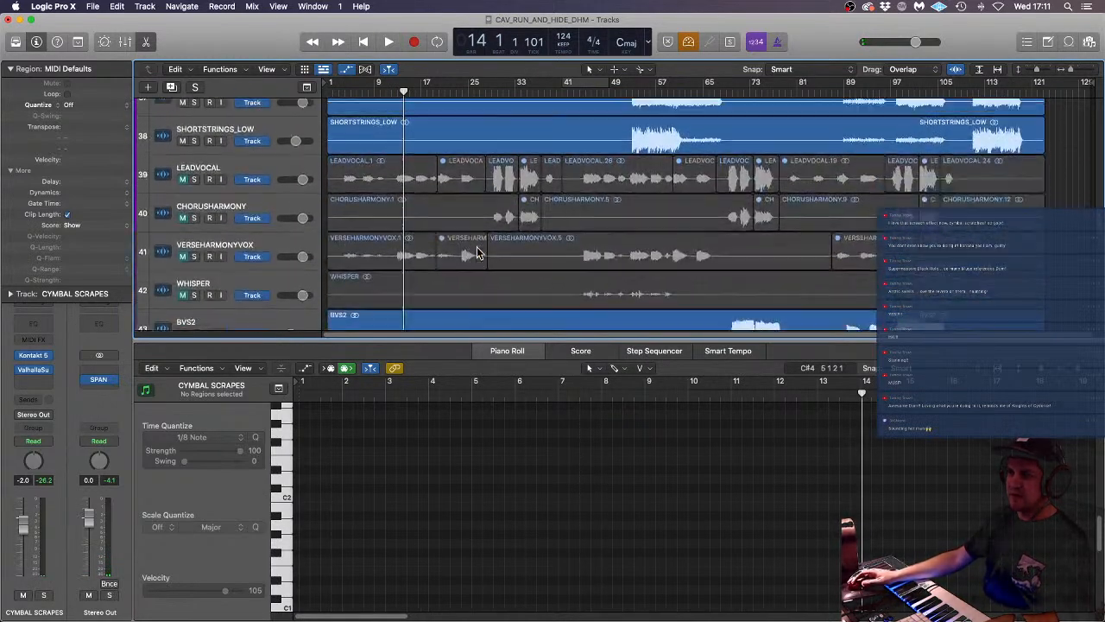
scroll(514, 251, up, 2)
click(230, 190)
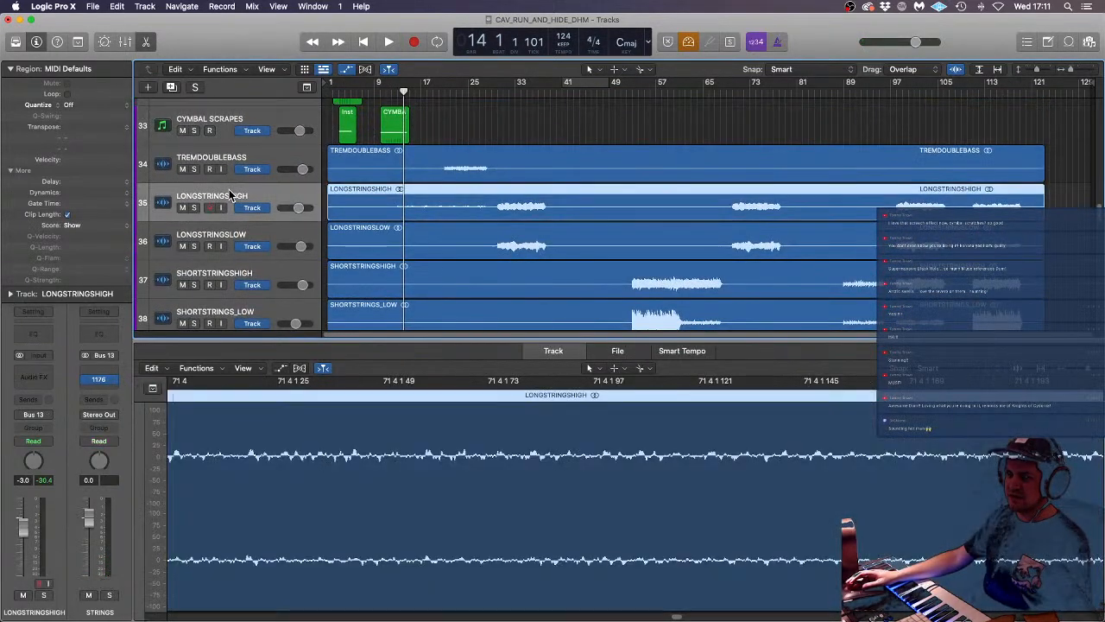
click(195, 208)
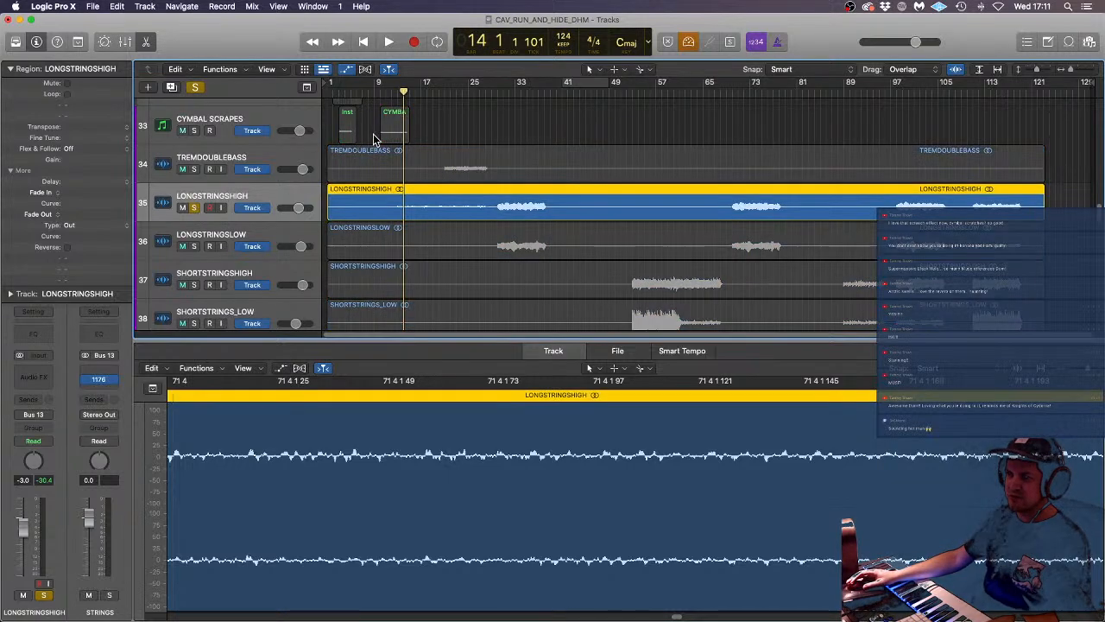
key(space)
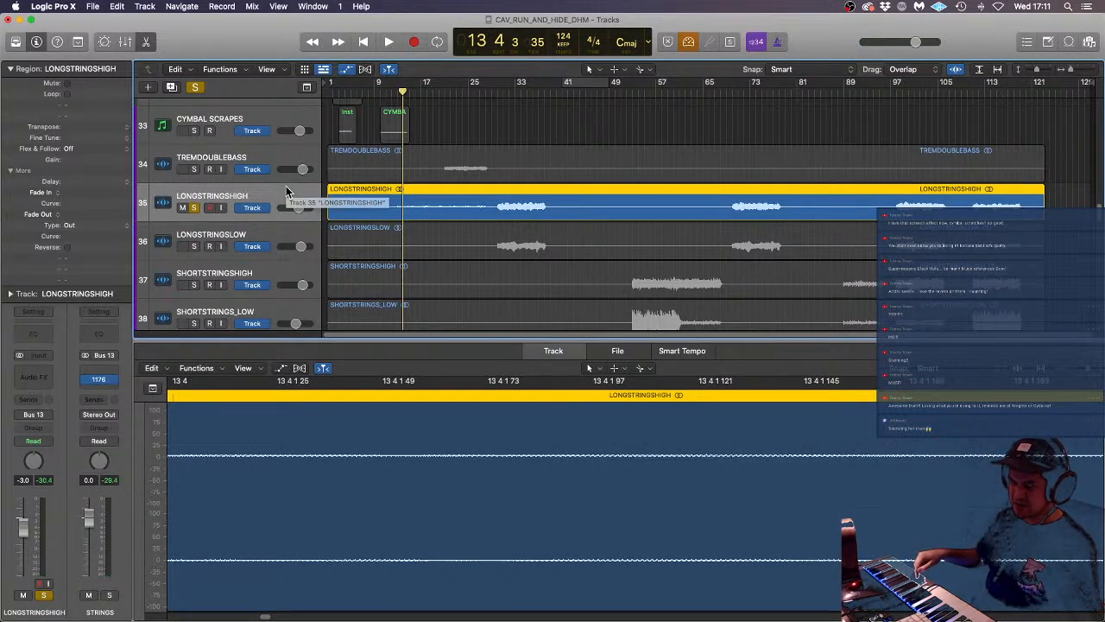
click(148, 88)
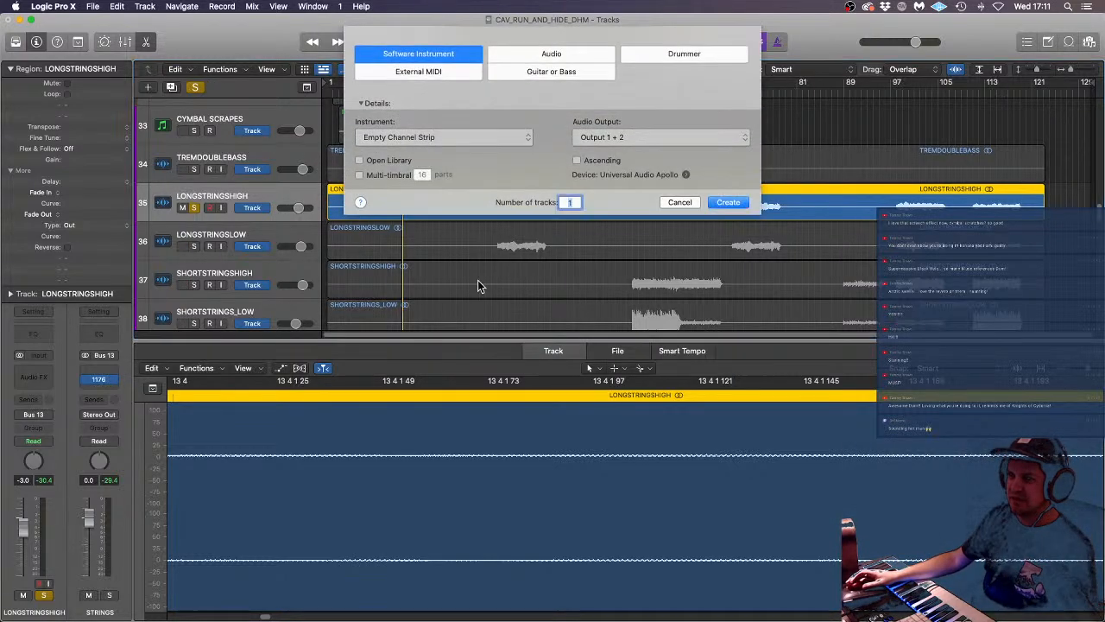
click(734, 202)
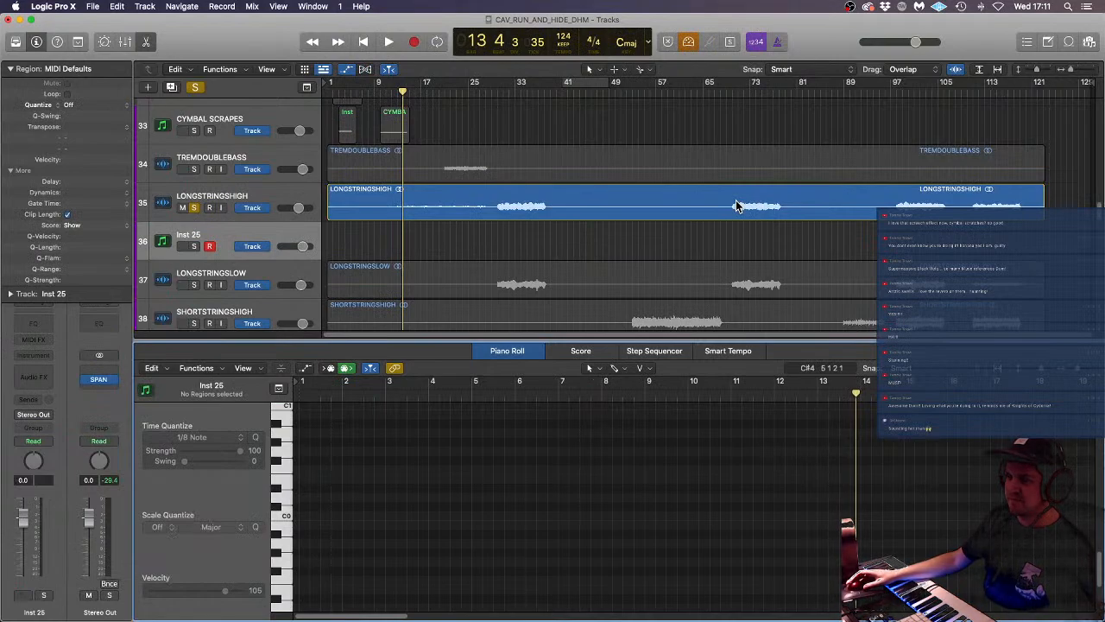
click(329, 235)
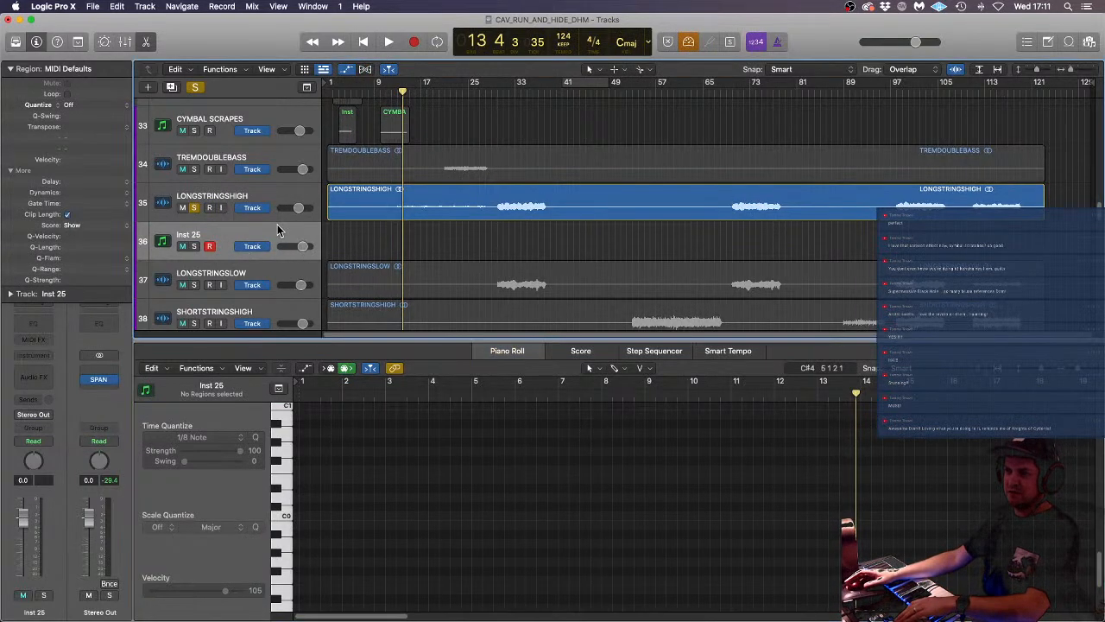
key(super+BackSpace)
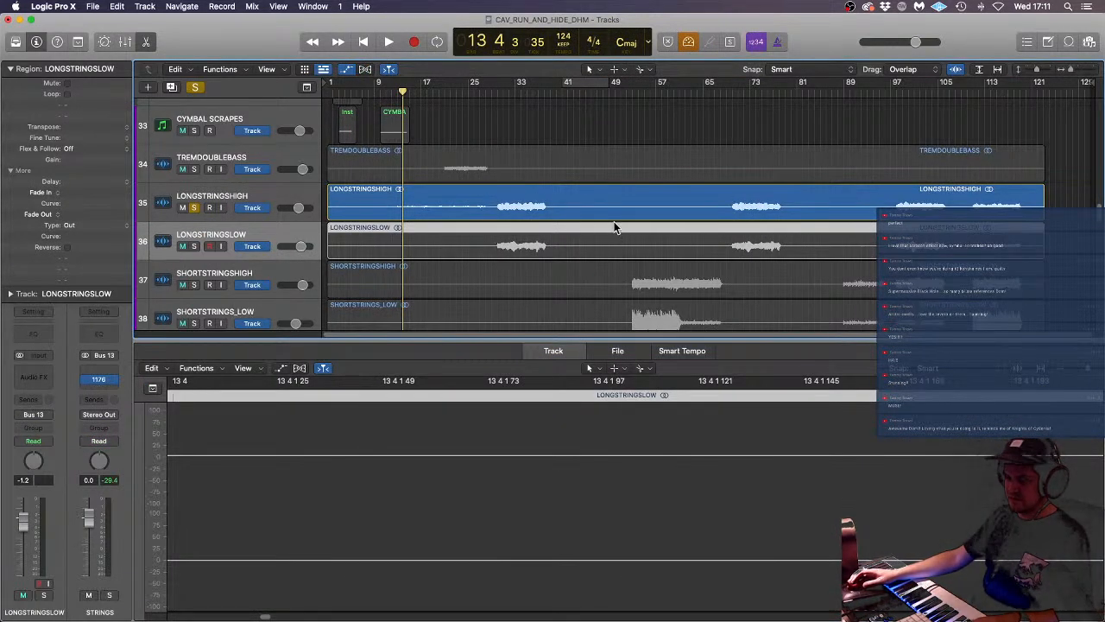
- Move the muted Inst 8 track holding the highviolin region up to directly below the LONGSTRINGSHIGH track
scroll(616, 227, down, 15)
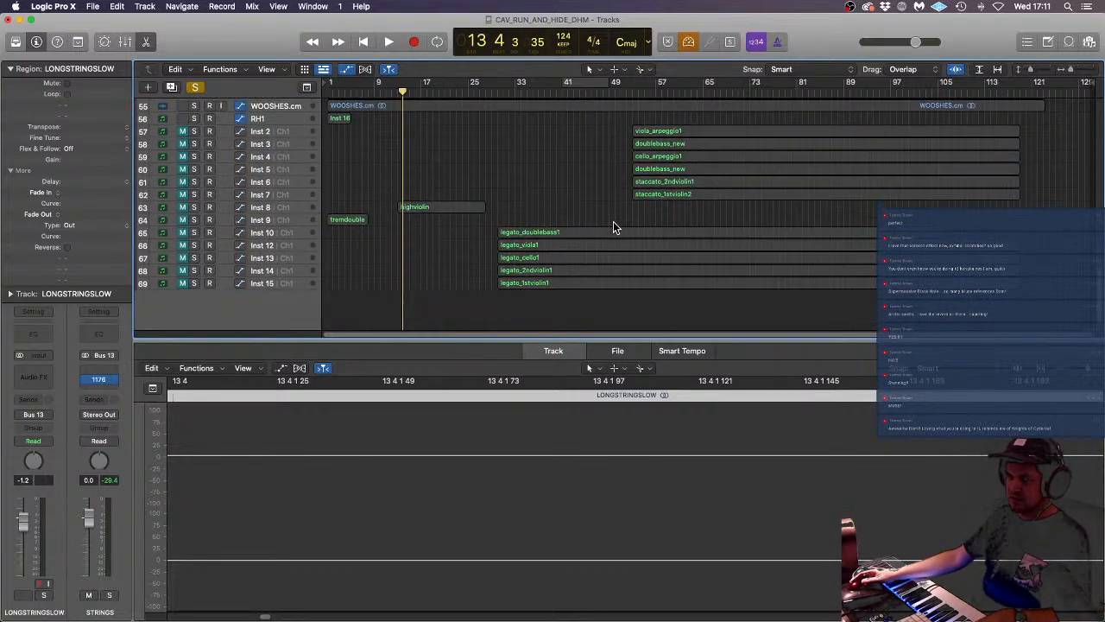
scroll(441, 185, up, 5)
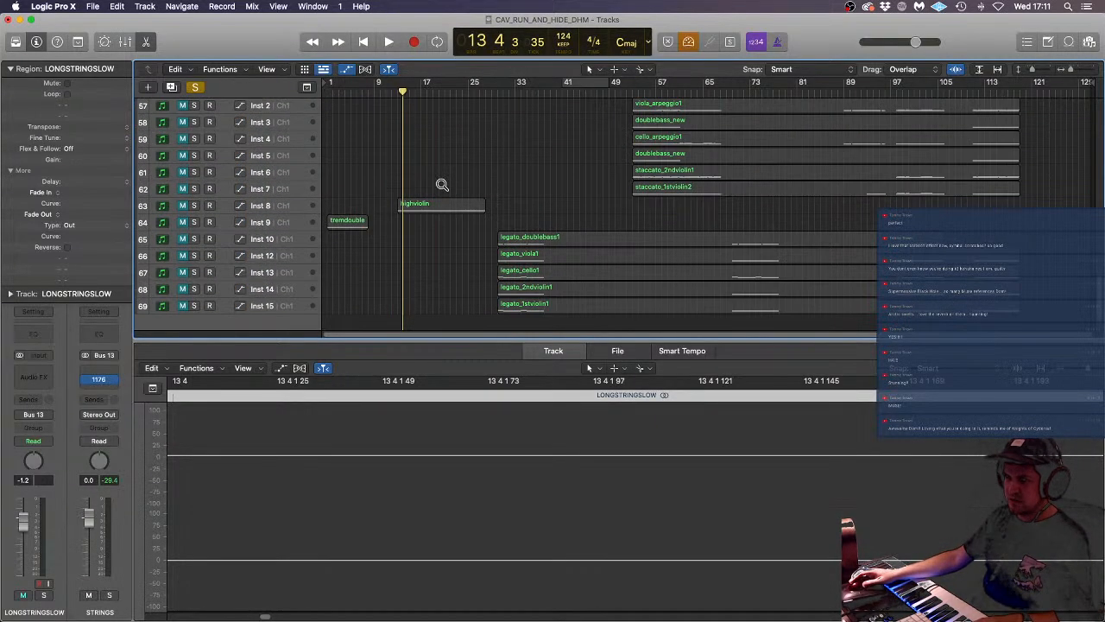
click(288, 204)
scroll(288, 112, up, 5)
drag(292, 46, 285, 287)
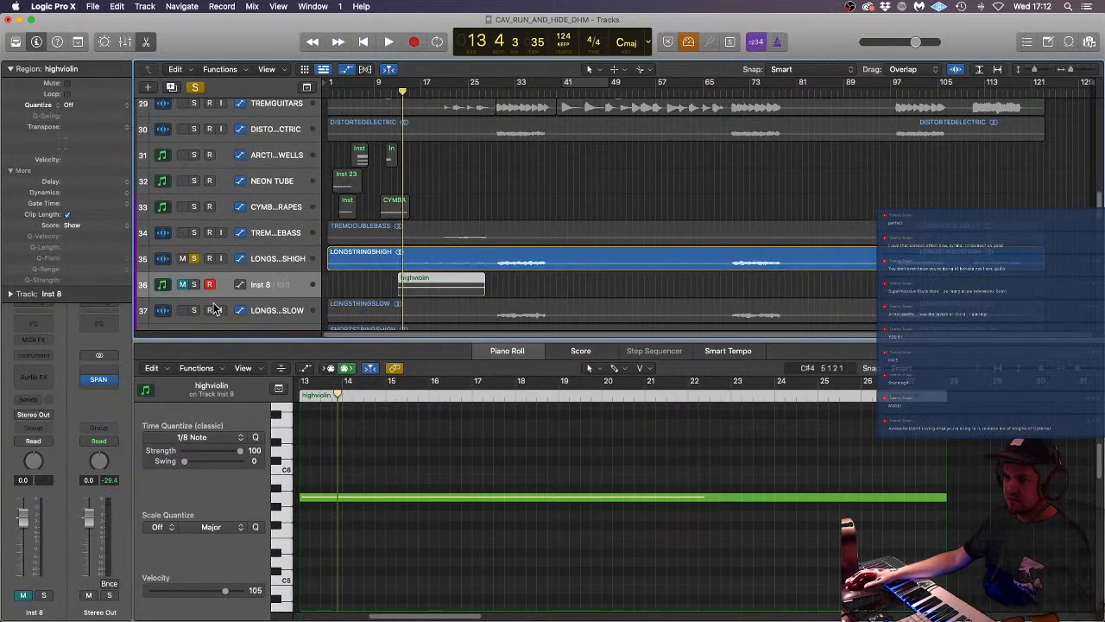
- Rename the Inst 8 track as HI STRING
double_click(270, 292)
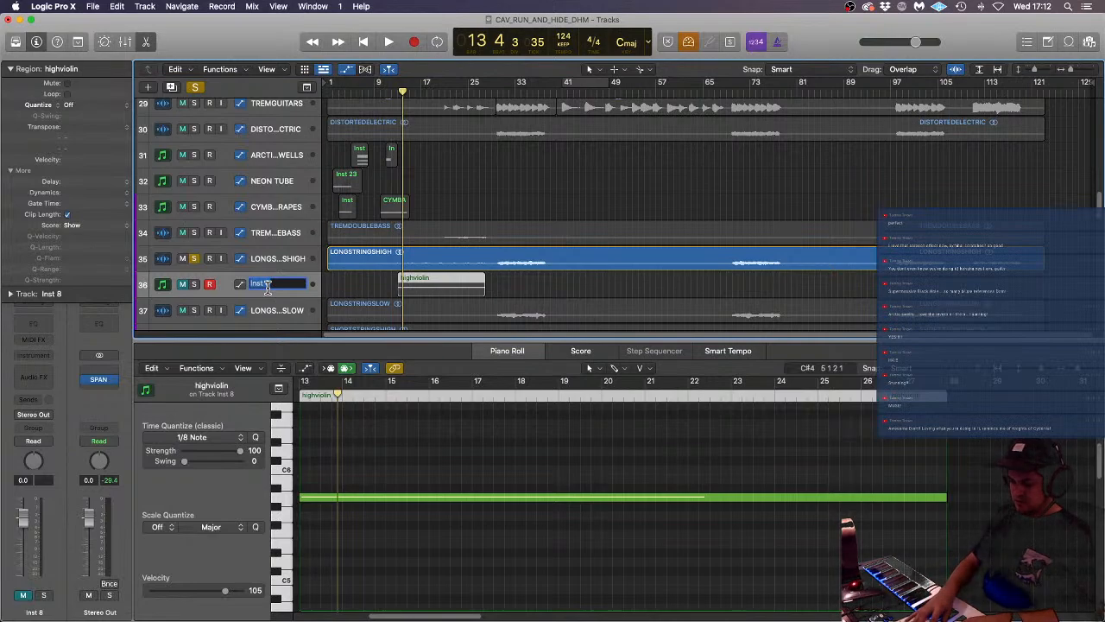
text(HI STRING)
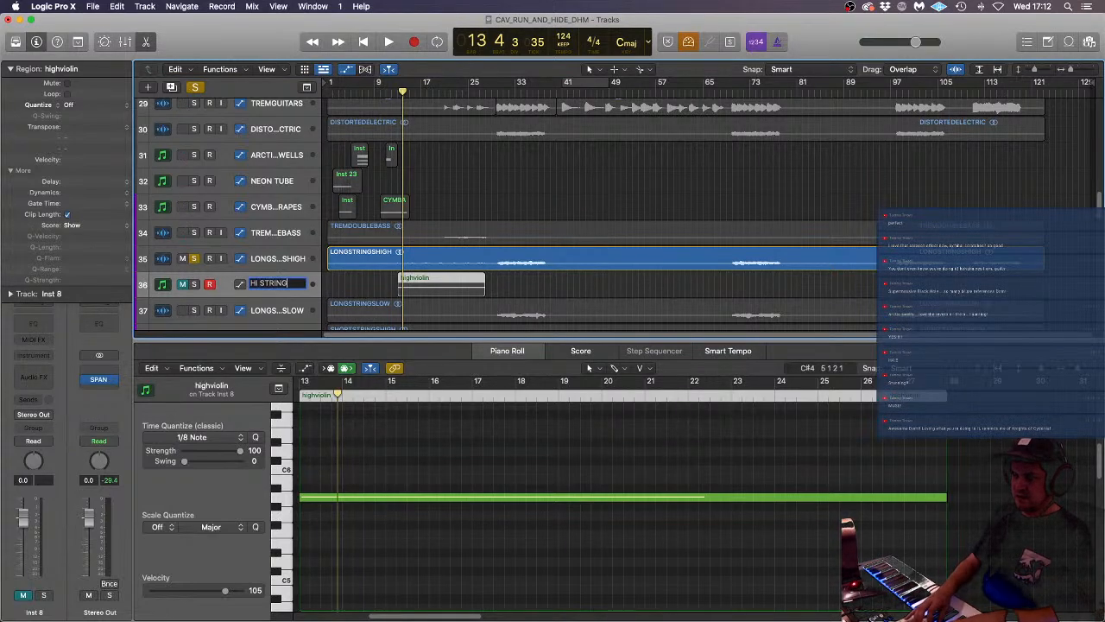
key(Return)
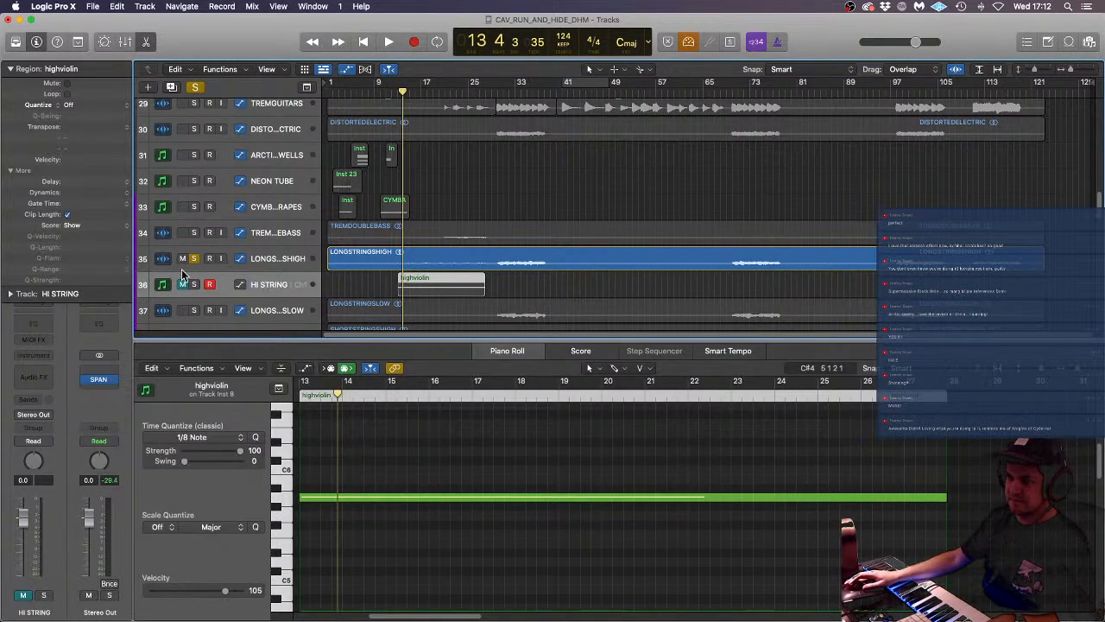
- Unsolo the LONGSTRINGSHIGH track and unmute the HI STRING track
click(195, 259)
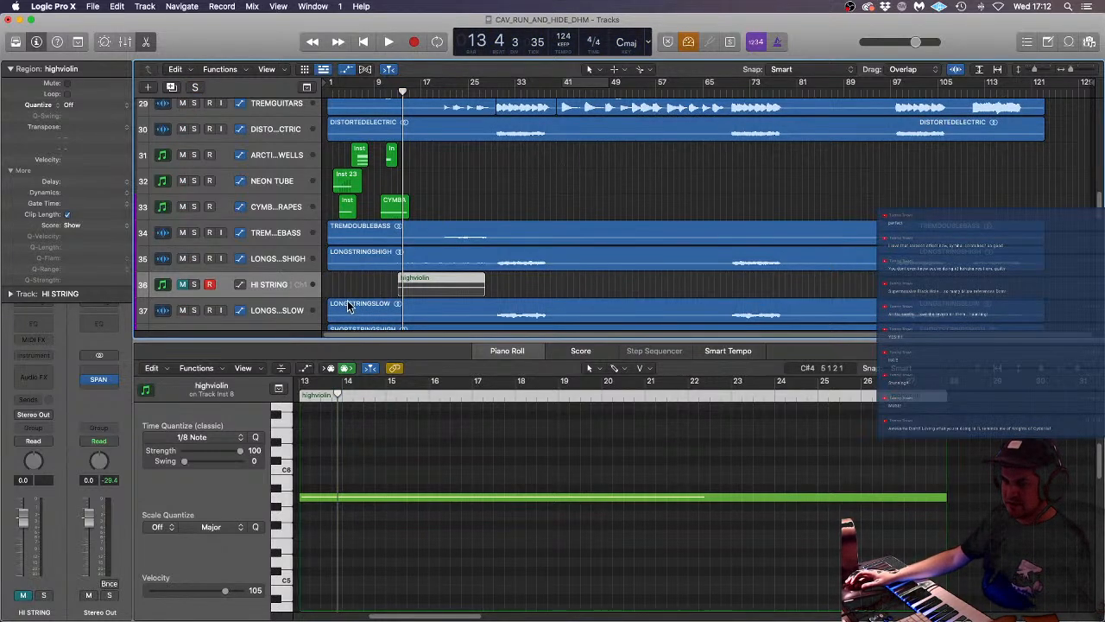
click(182, 284)
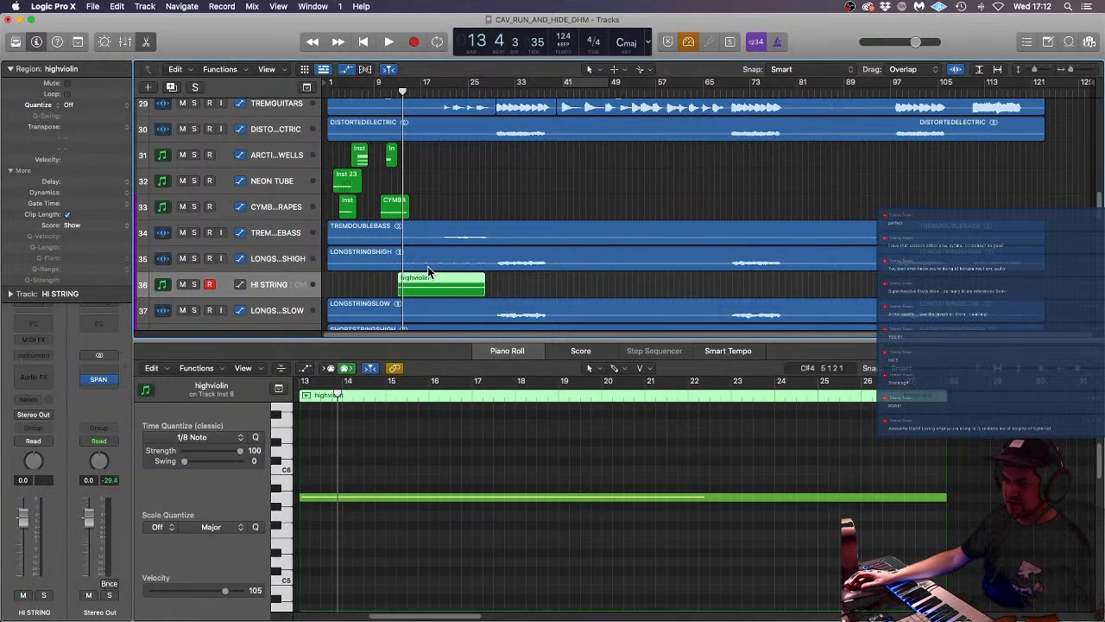
click(340, 292)
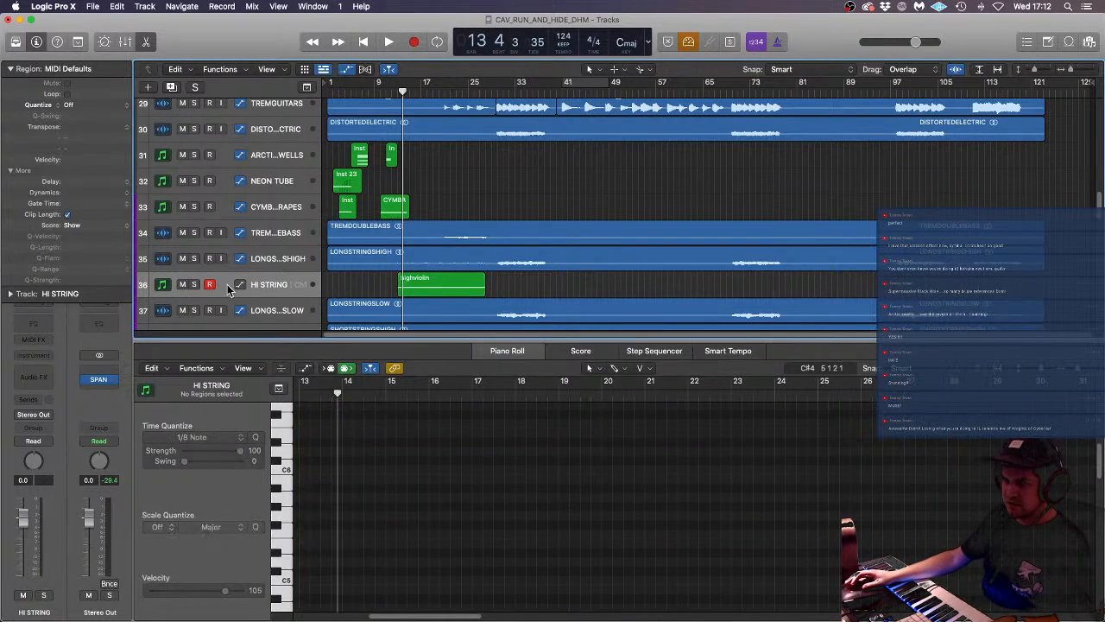
scroll(475, 288, up, 5)
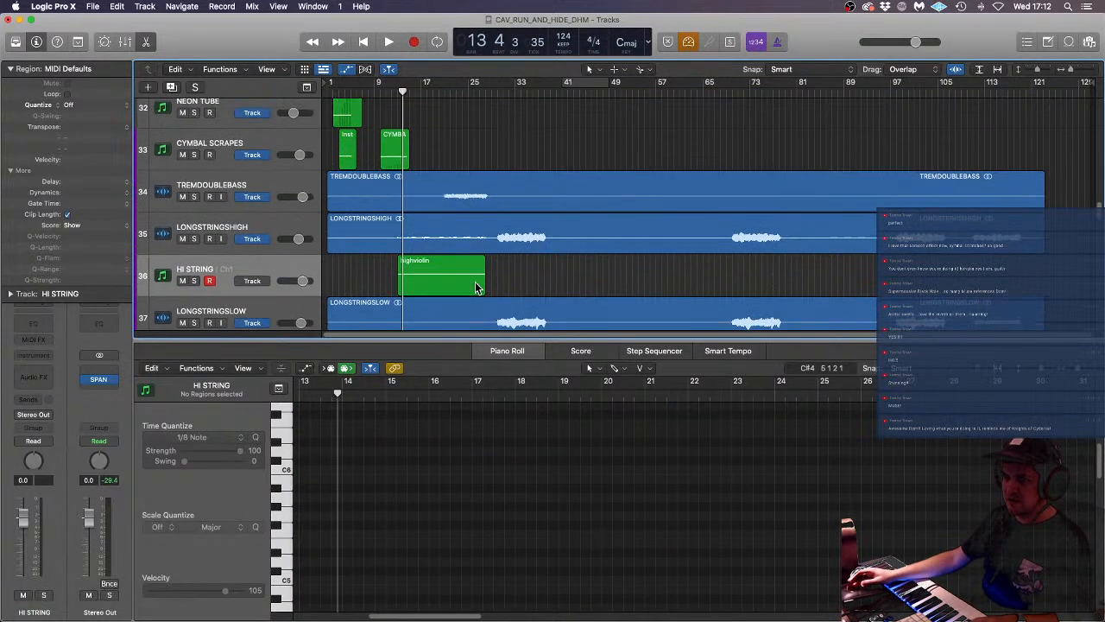
scroll(475, 288, right, 5)
scroll(475, 288, left, 4)
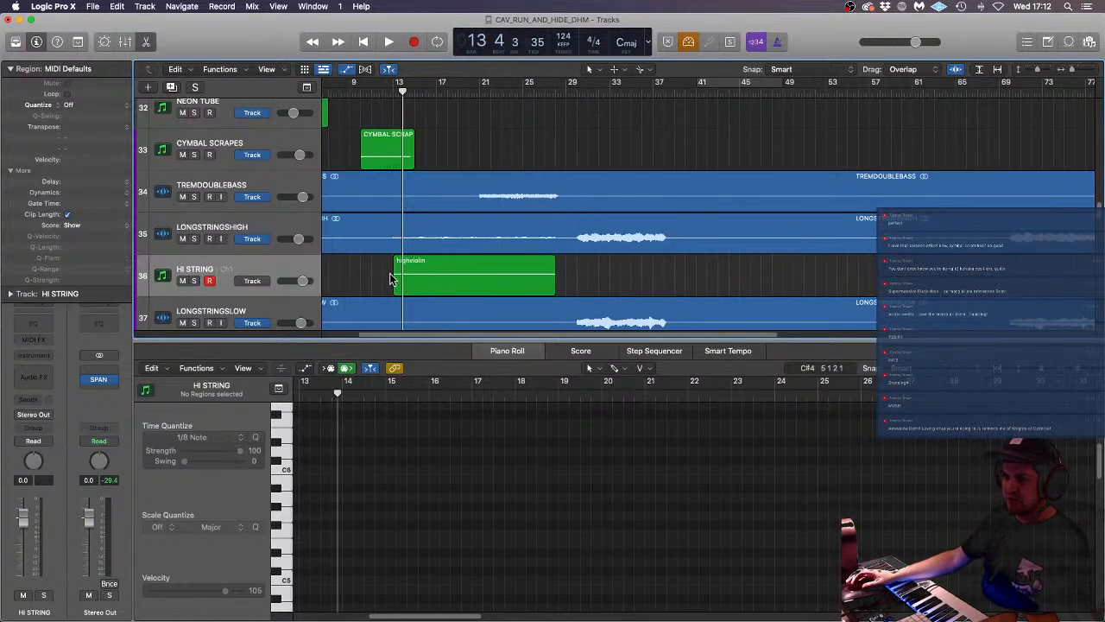
- Load Spitfire Audio's Originals - Intimate Strings as the instrument on the HI STRING track and reposition the plug-in window to show its full interface
click(250, 265)
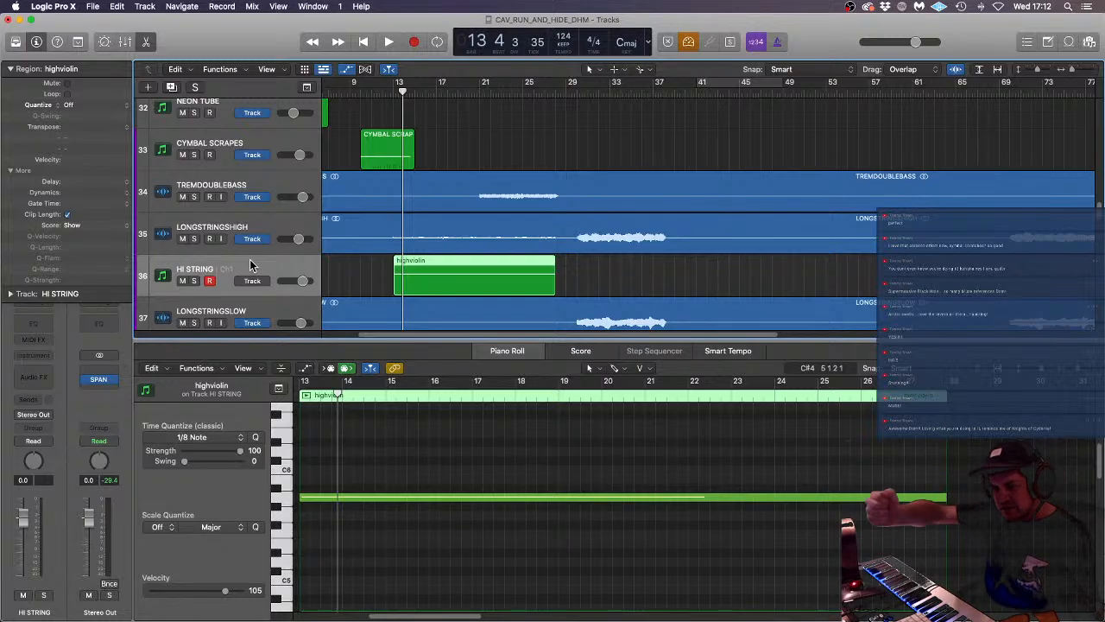
click(354, 267)
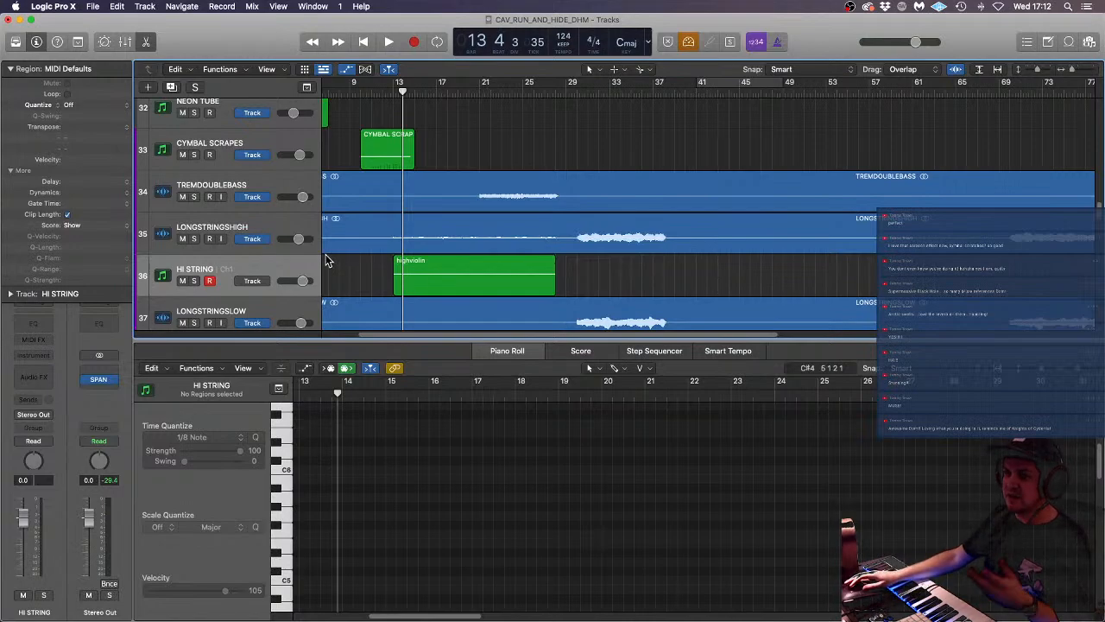
click(290, 266)
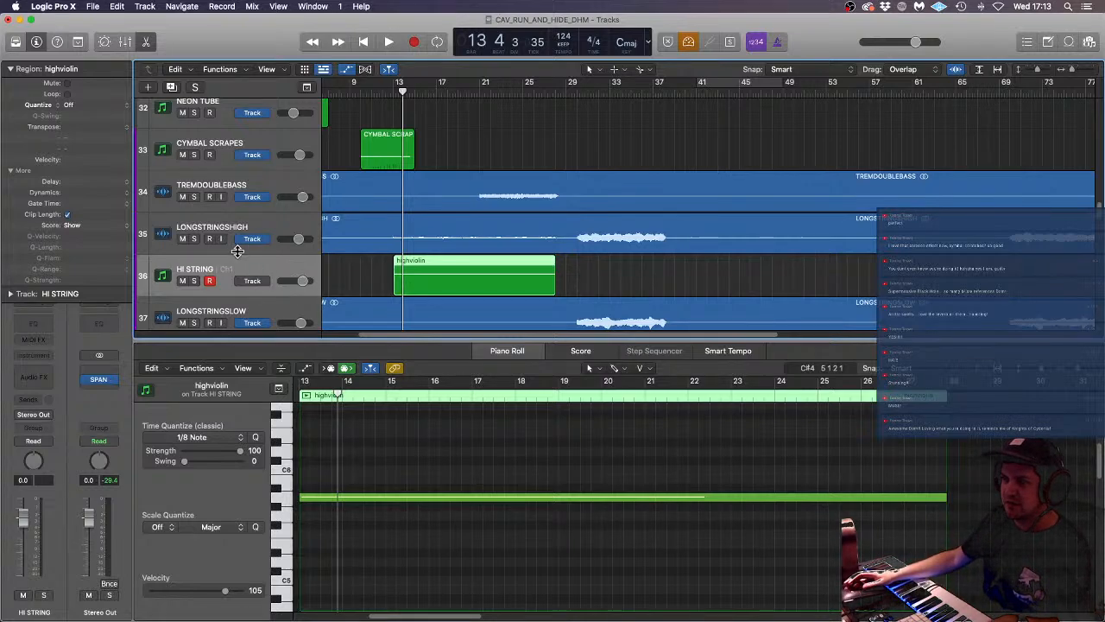
click(38, 356)
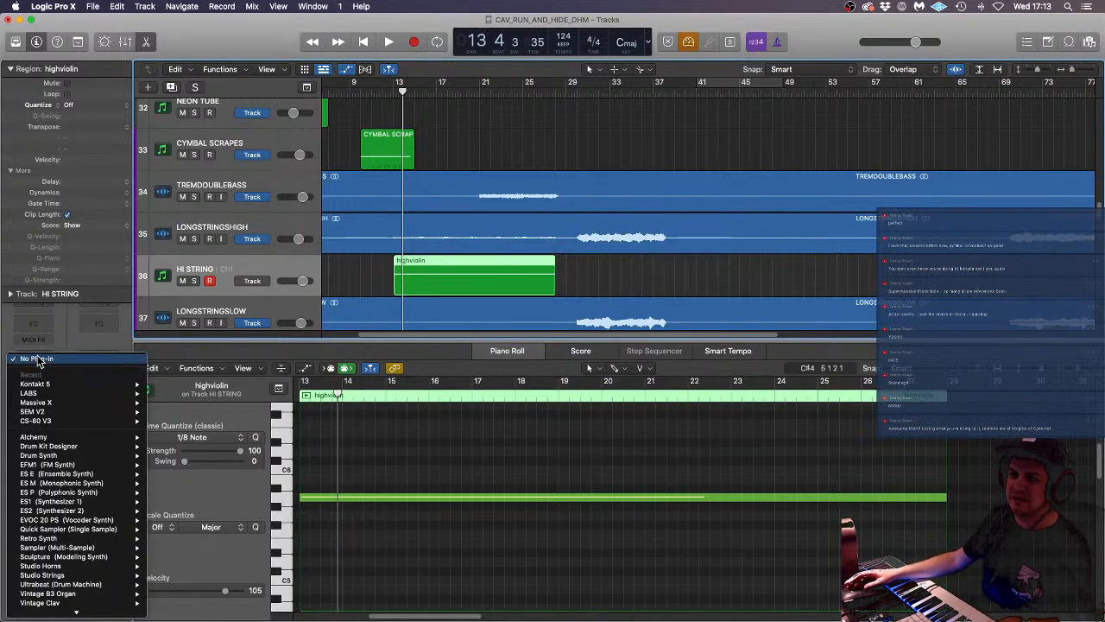
mouse_move(73, 391)
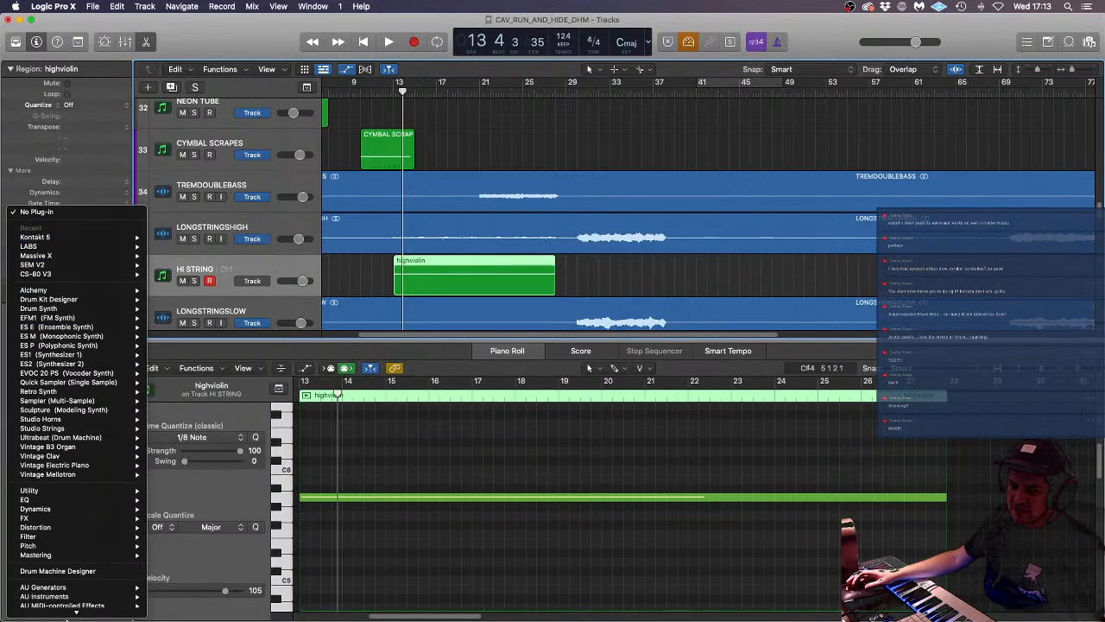
mouse_move(134, 592)
mouse_move(186, 587)
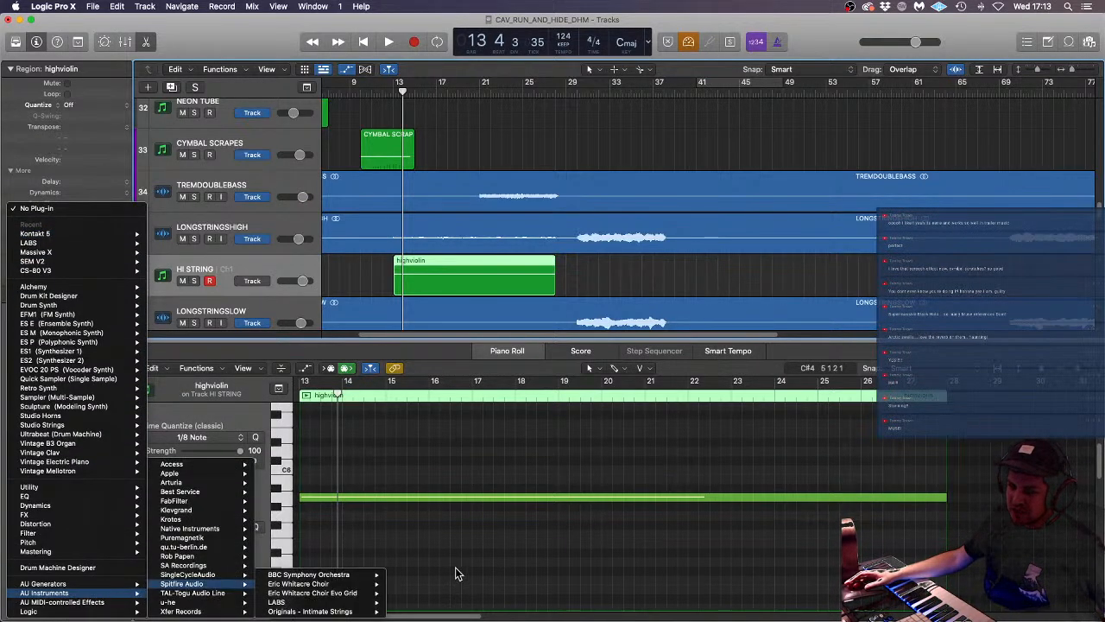
click(416, 611)
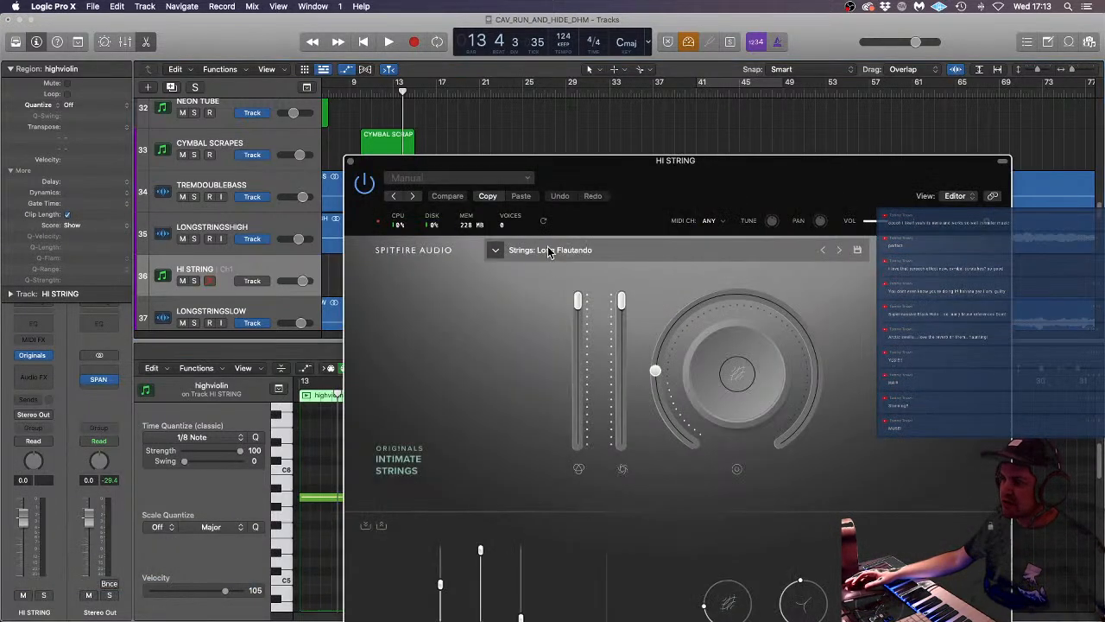
drag(605, 170, 650, 32)
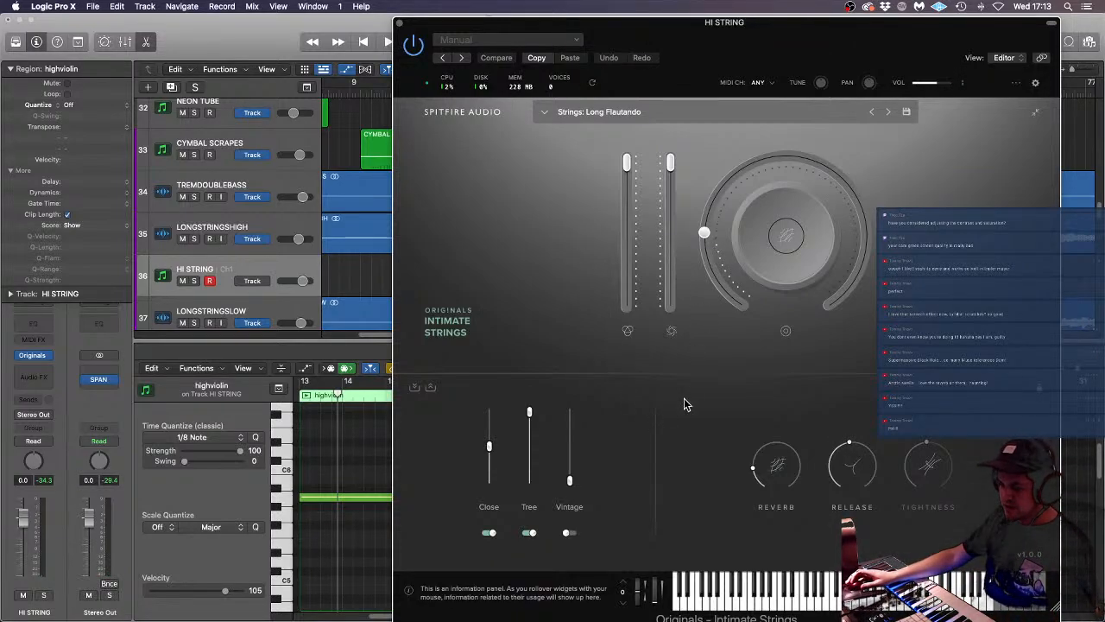
- Switch to OBS, select the webcam source Video Capture Device 2 in the preview and open the program settings
mouse_move(4, 355)
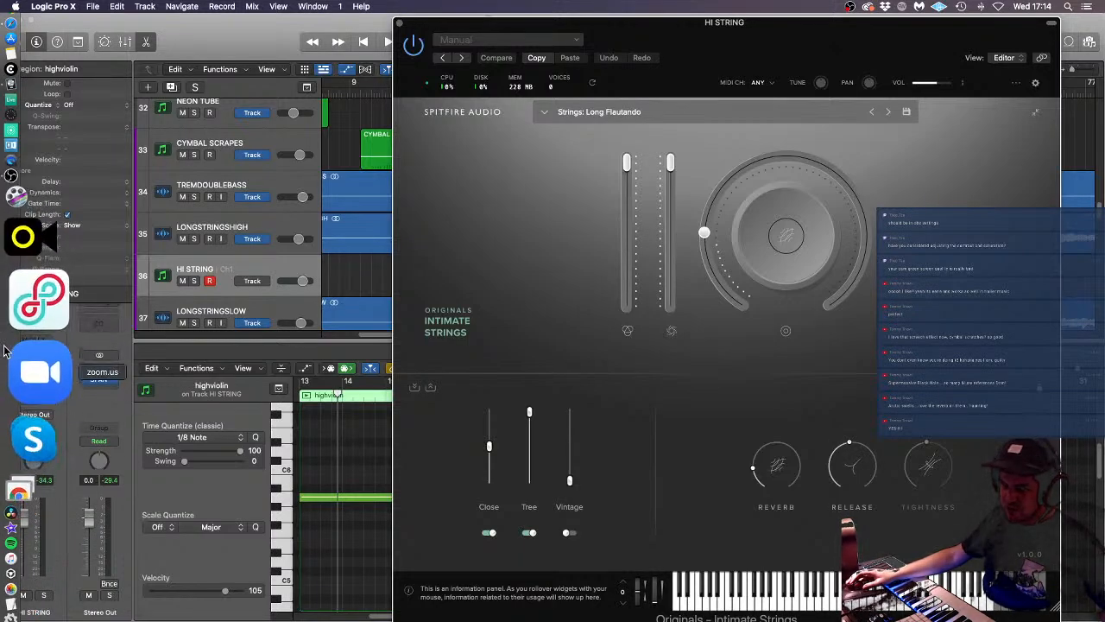
click(3, 287)
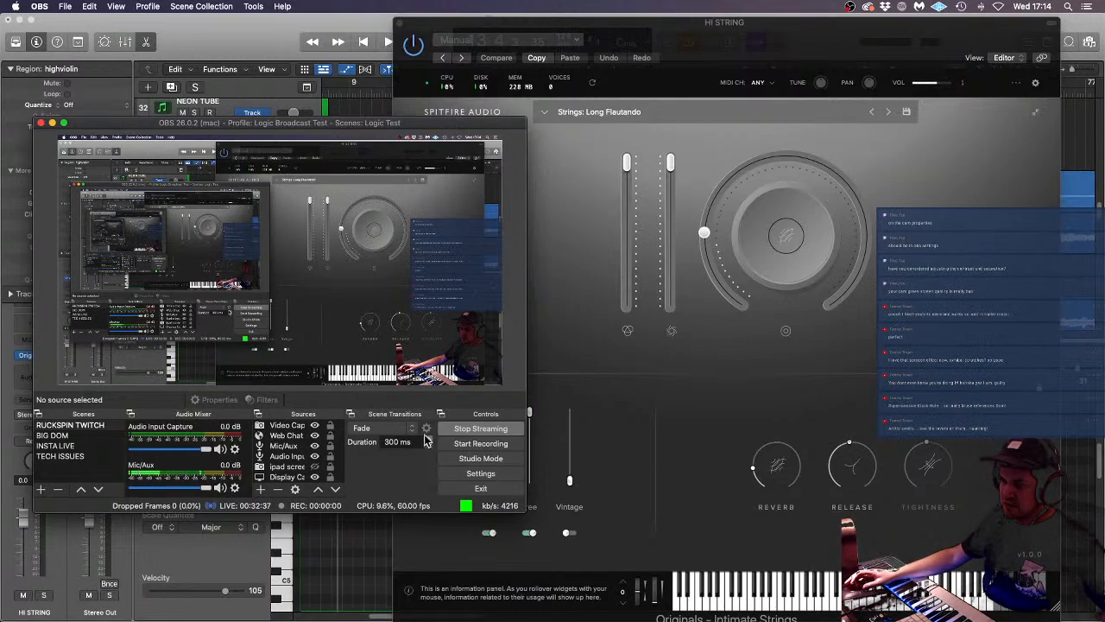
click(443, 339)
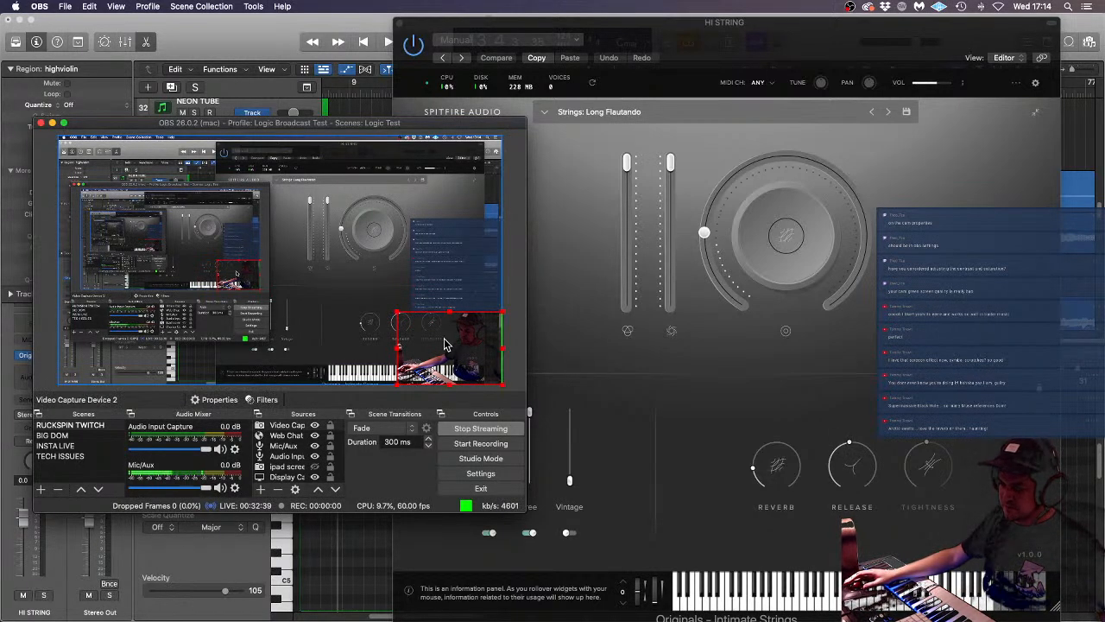
click(147, 6)
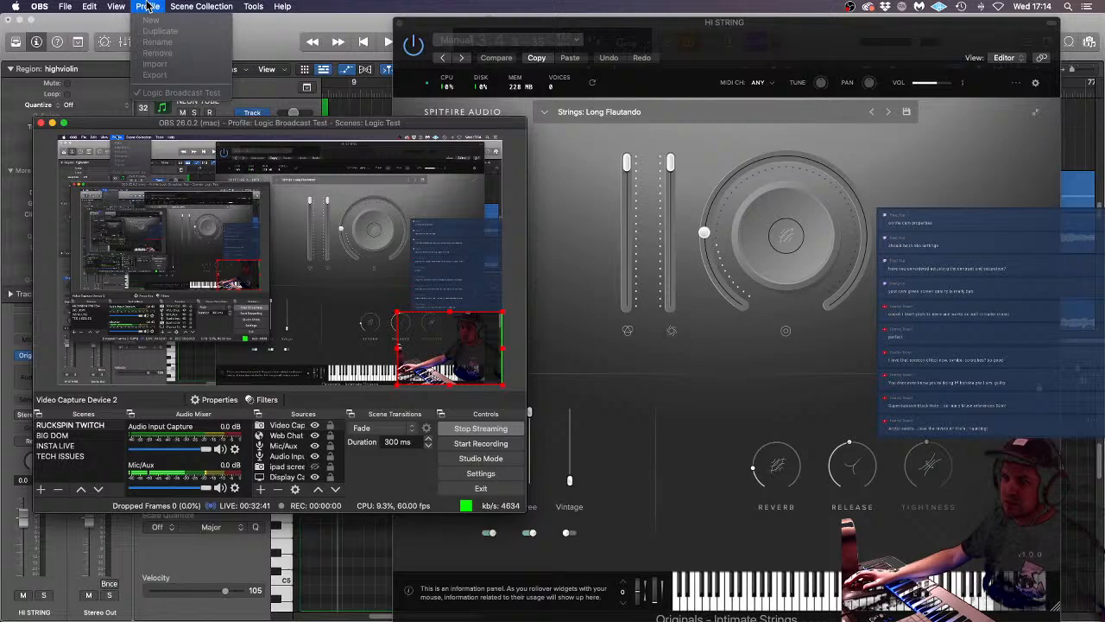
click(258, 8)
click(481, 473)
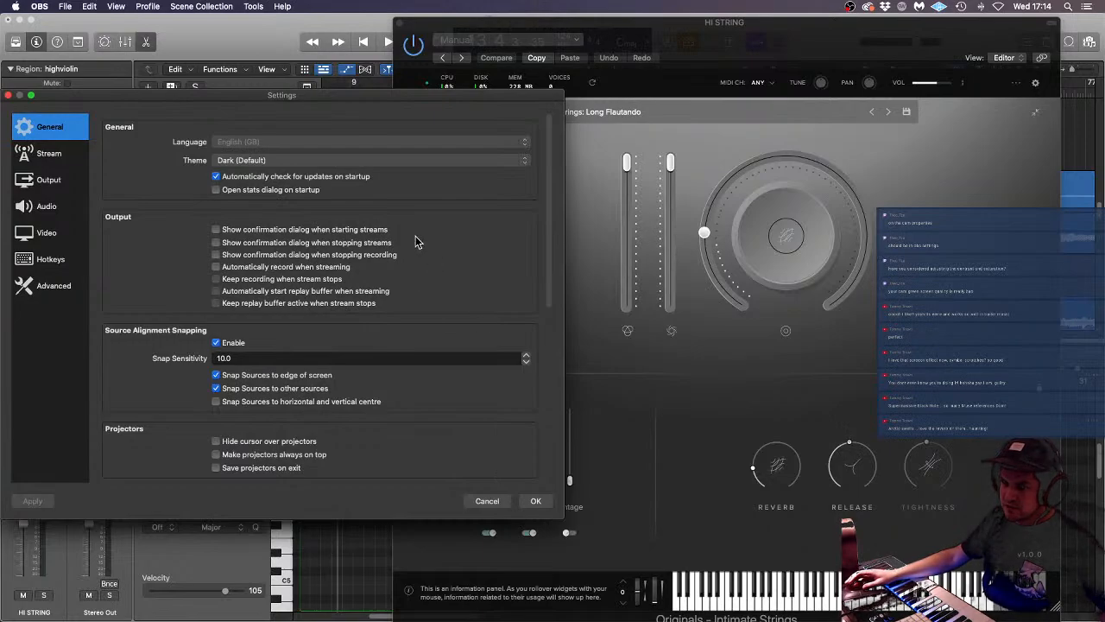
- Look through the Video and General settings for webcam image options, and close the settings with OK
click(49, 234)
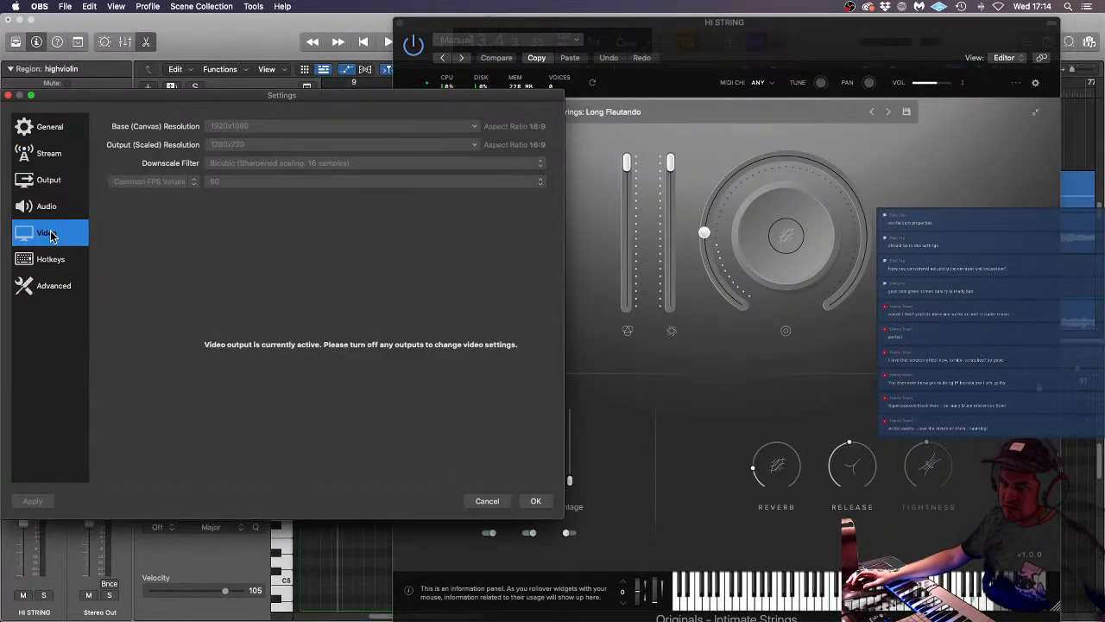
click(64, 129)
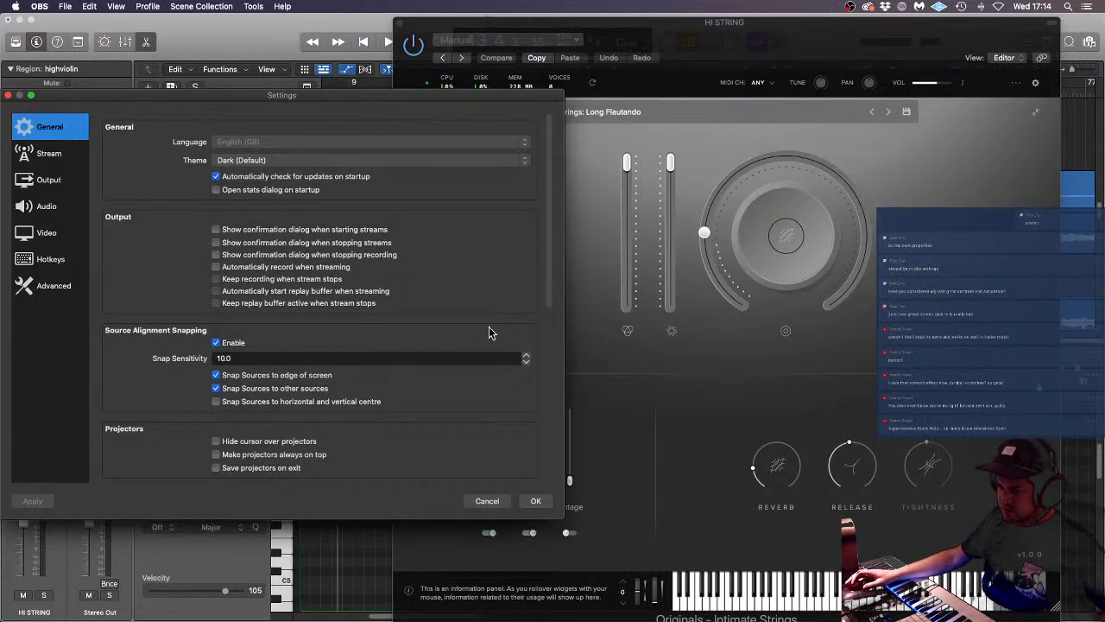
scroll(481, 289, down, 3)
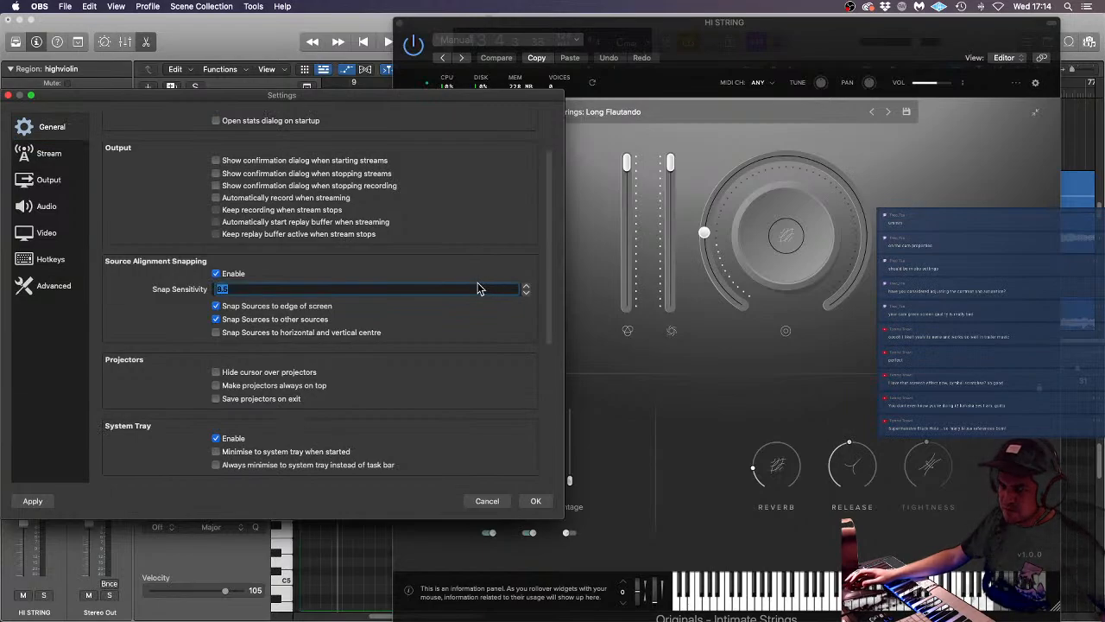
scroll(503, 389, down, 10)
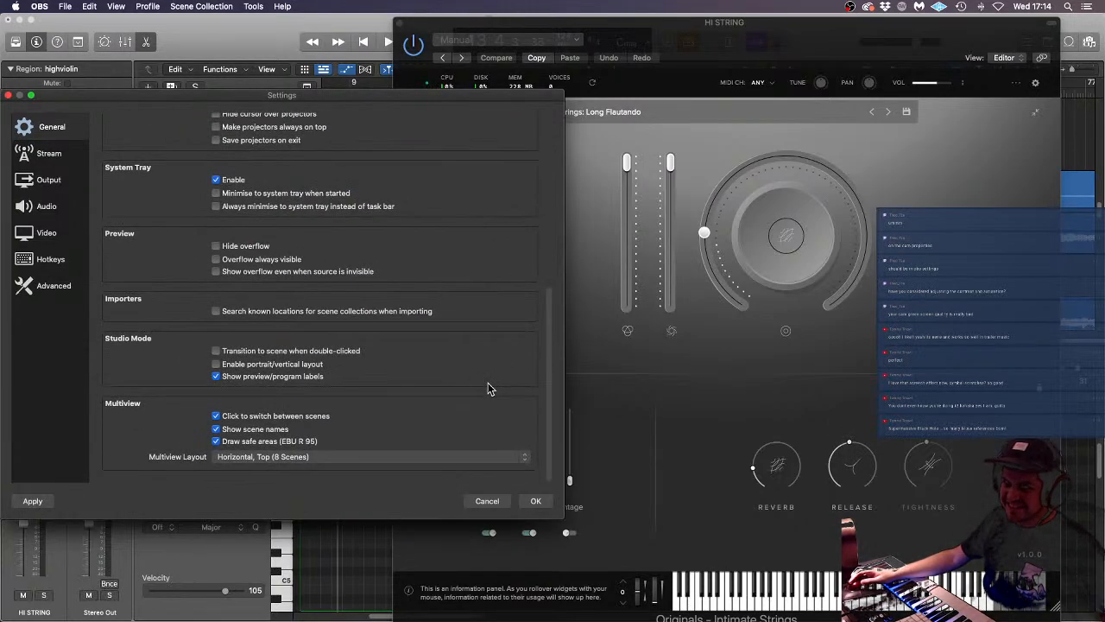
scroll(490, 389, up, 5)
scroll(492, 388, up, 7)
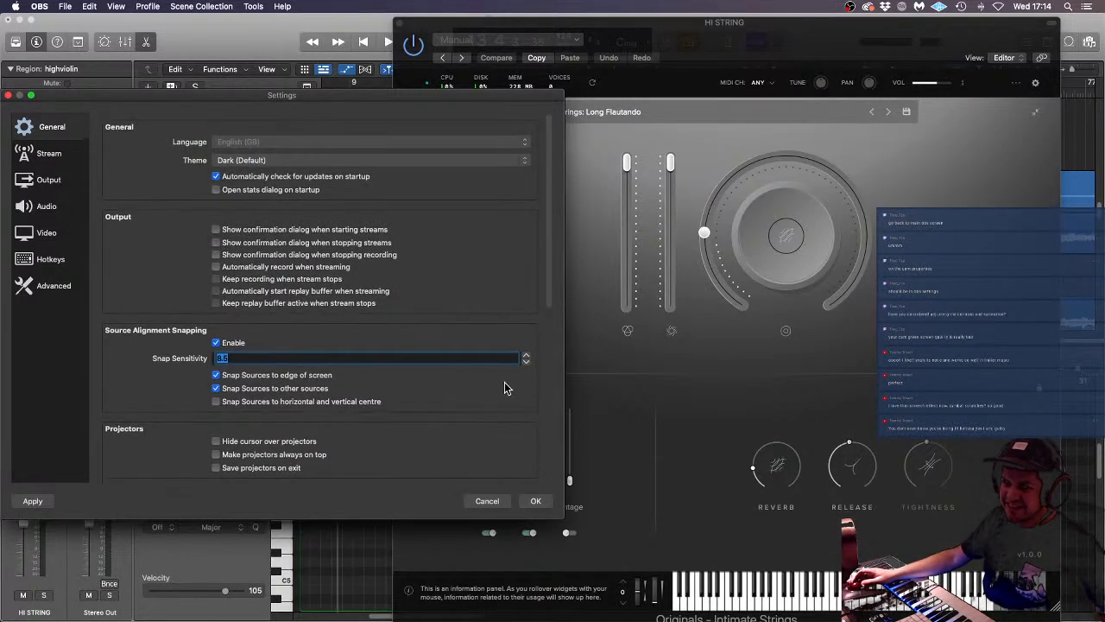
scroll(499, 385, down, 3)
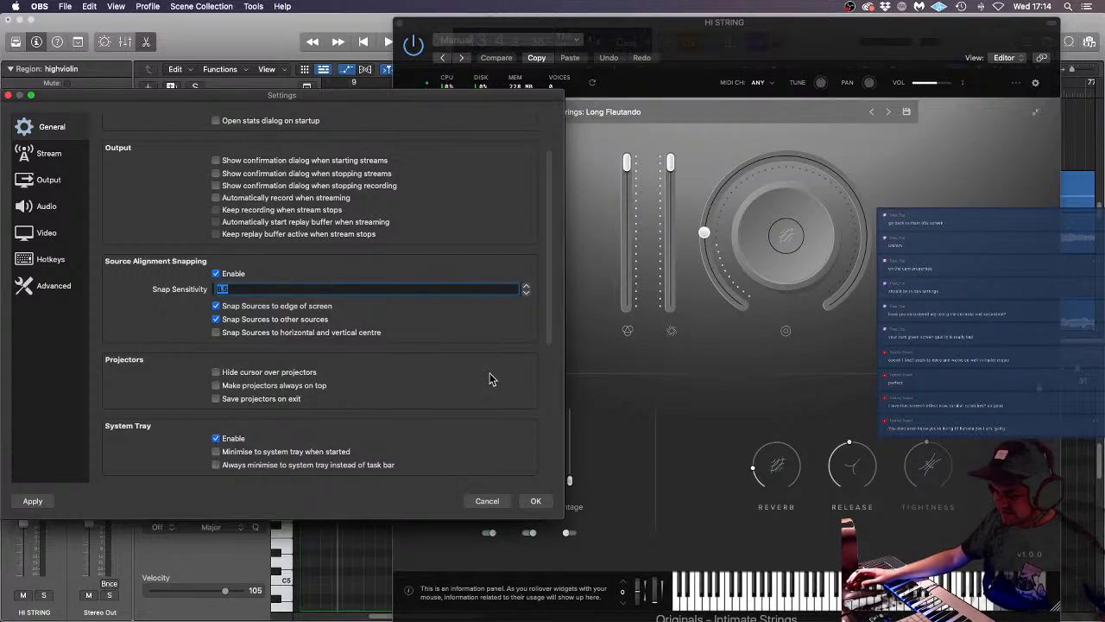
click(538, 500)
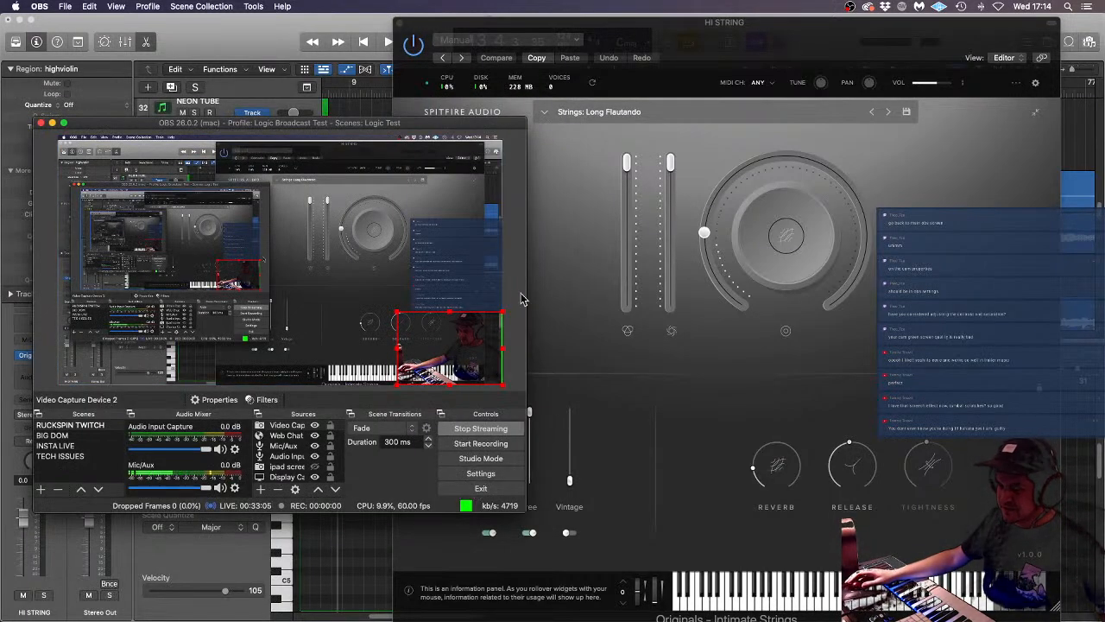
- Examine the filters of the Video Capture Device 2 source, including its Chroma Key settings
right_click(458, 347)
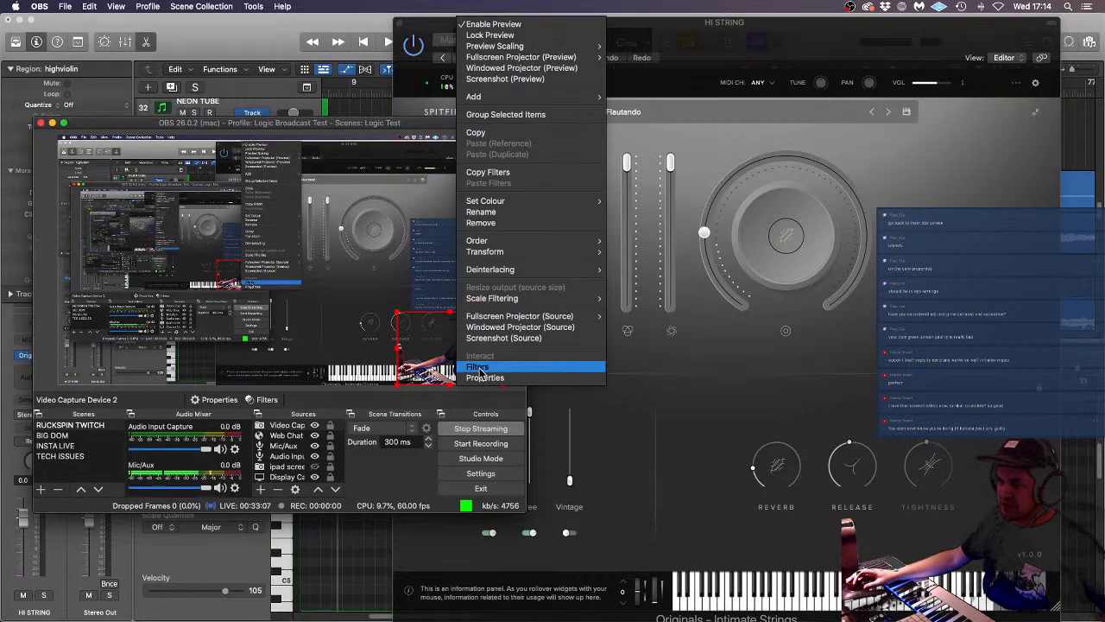
click(479, 368)
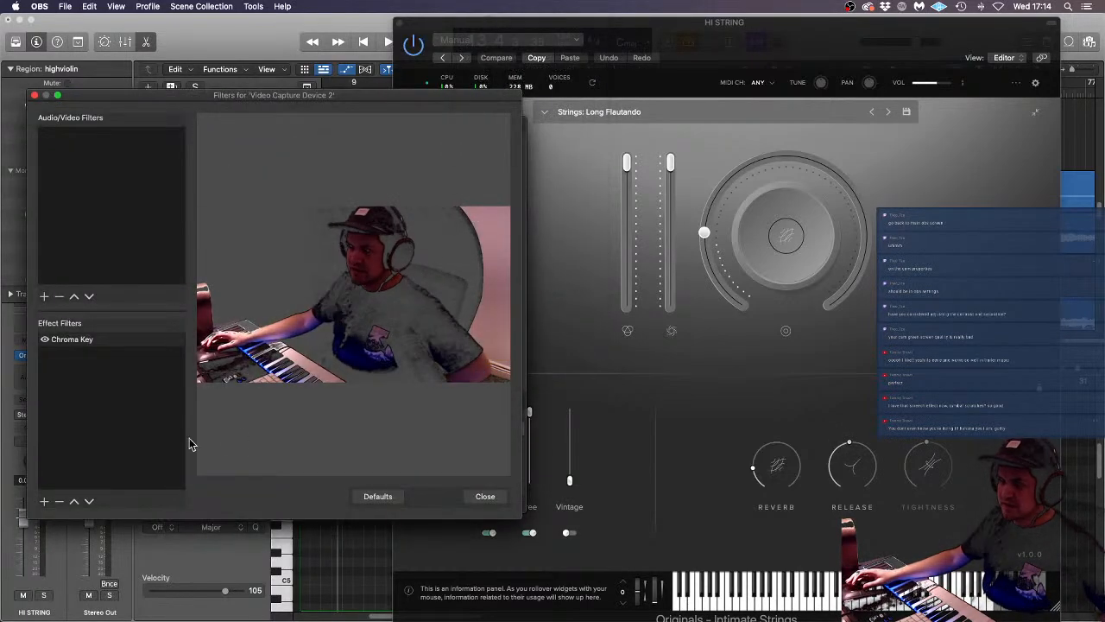
click(101, 339)
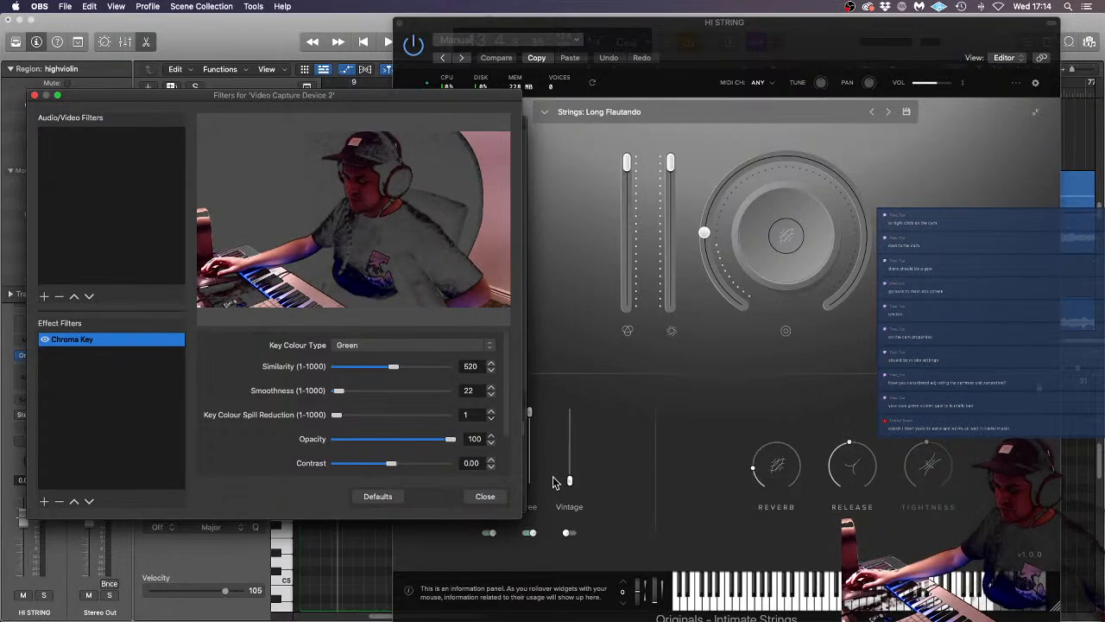
click(484, 497)
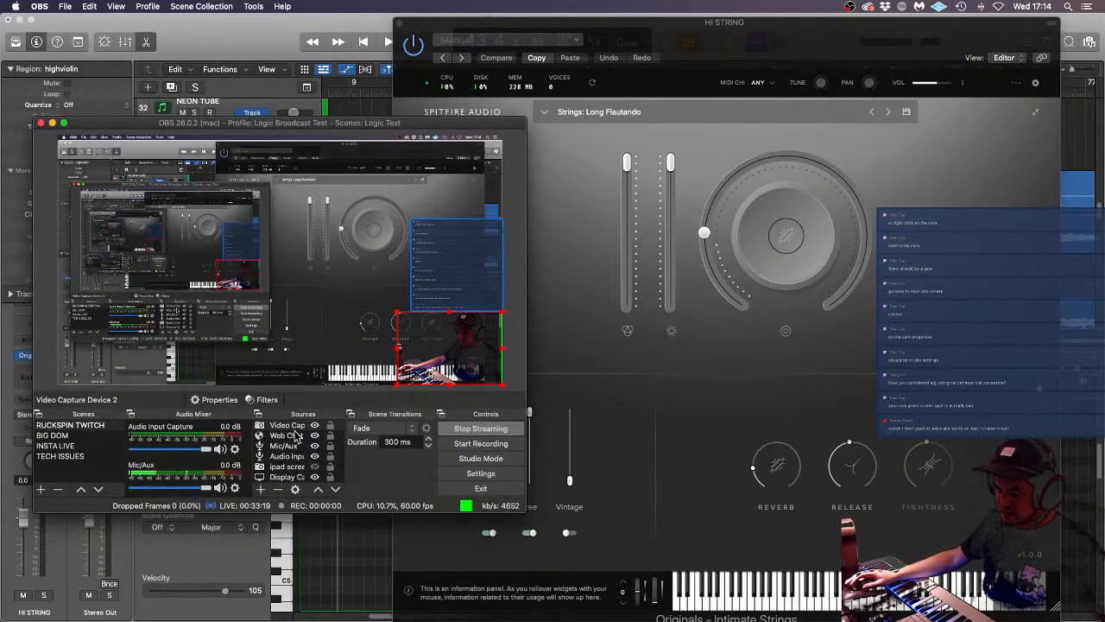
right_click(276, 427)
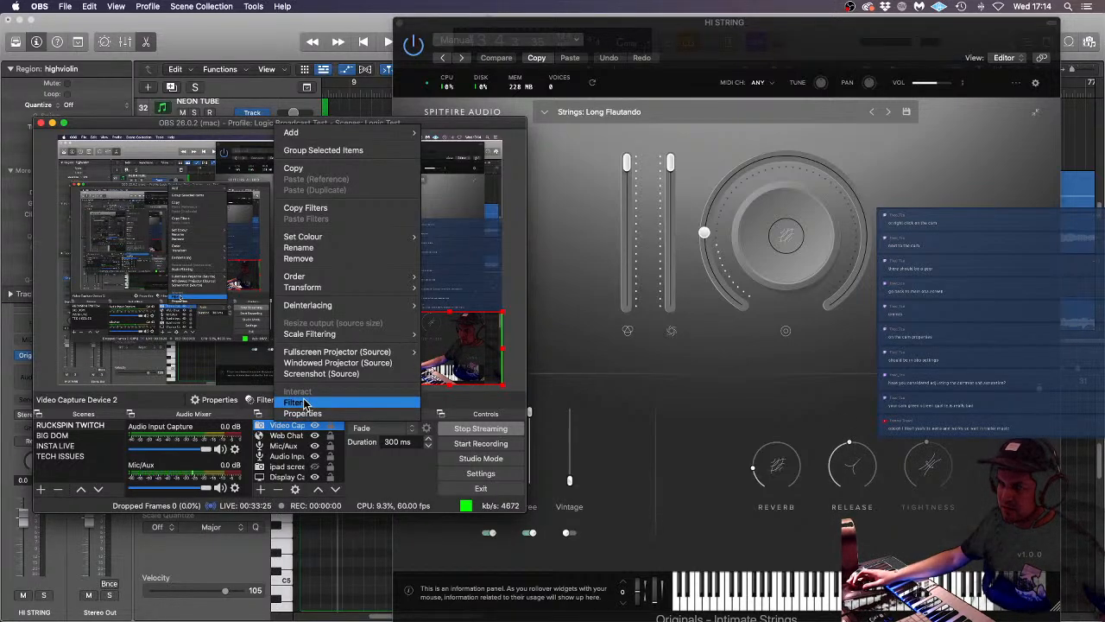
mouse_move(346, 335)
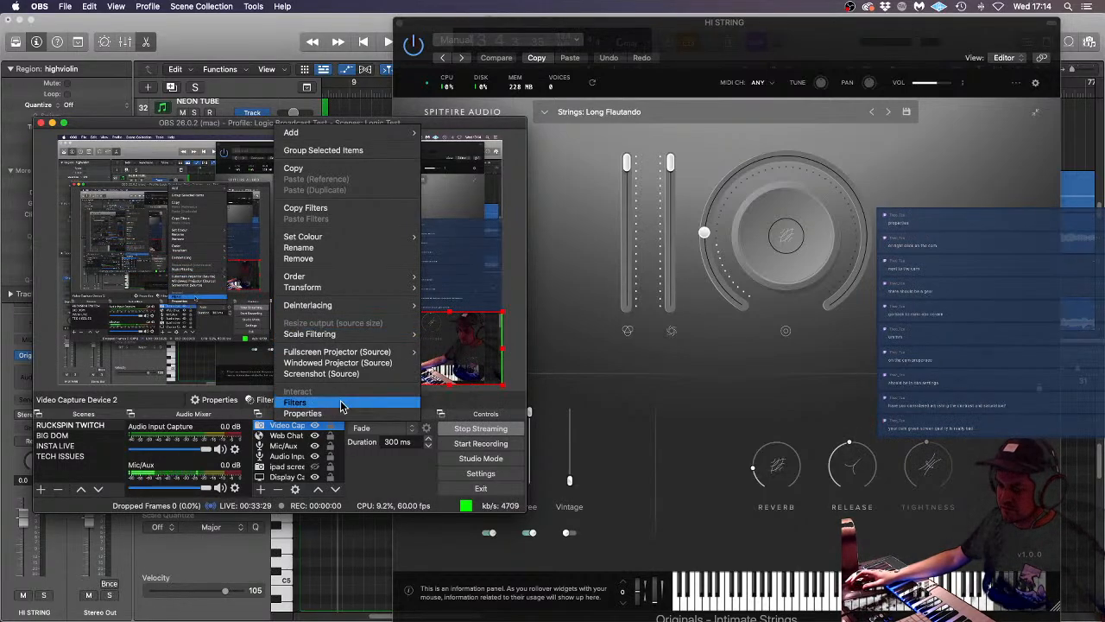
click(341, 405)
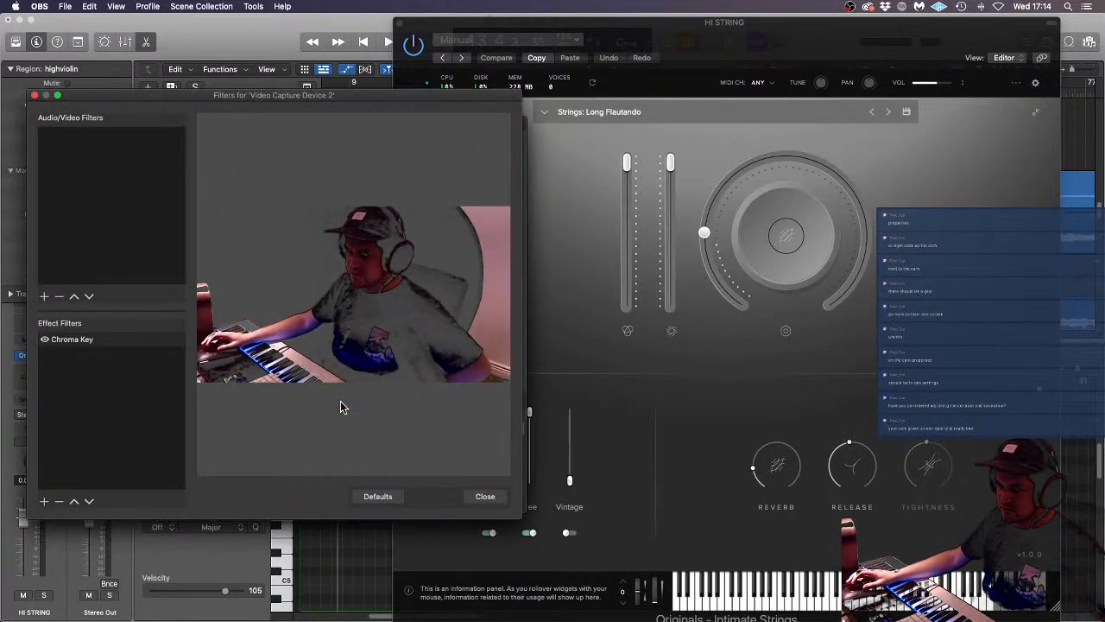
click(484, 497)
- Disable the preset in the Video Capture Device 2 properties, keeping C922 Pro Stream Webcam as the device, and apply the change
right_click(295, 421)
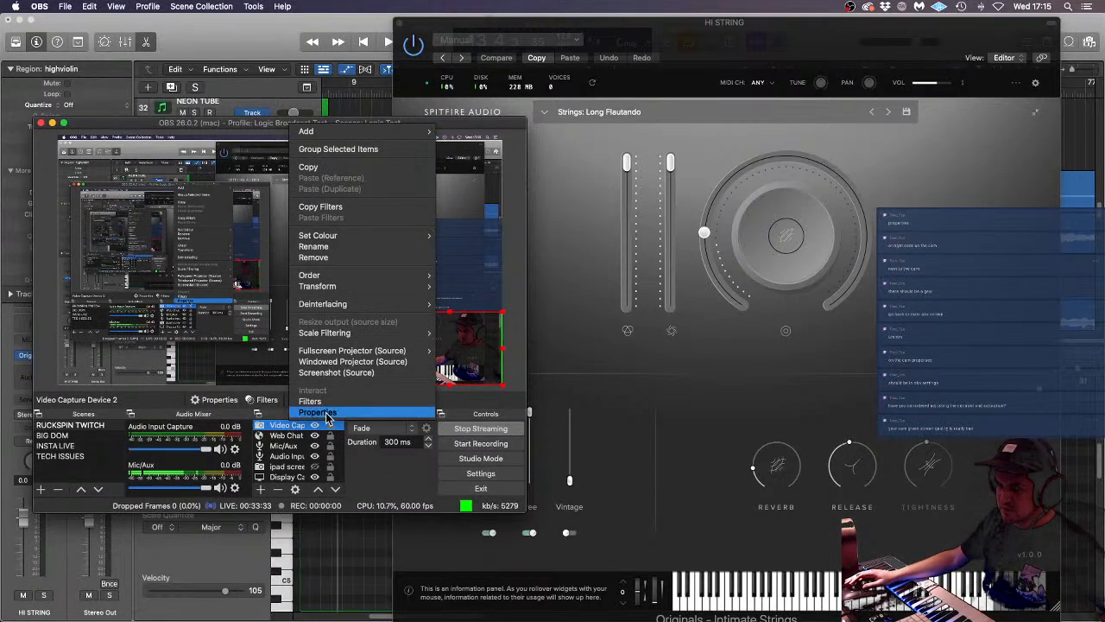
click(297, 414)
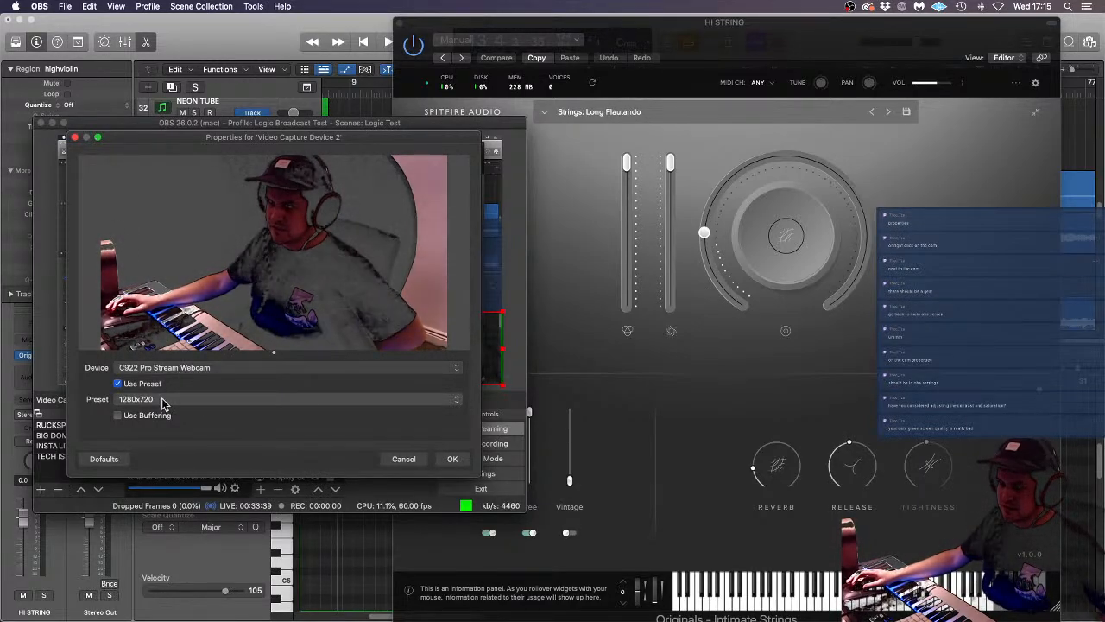
click(118, 384)
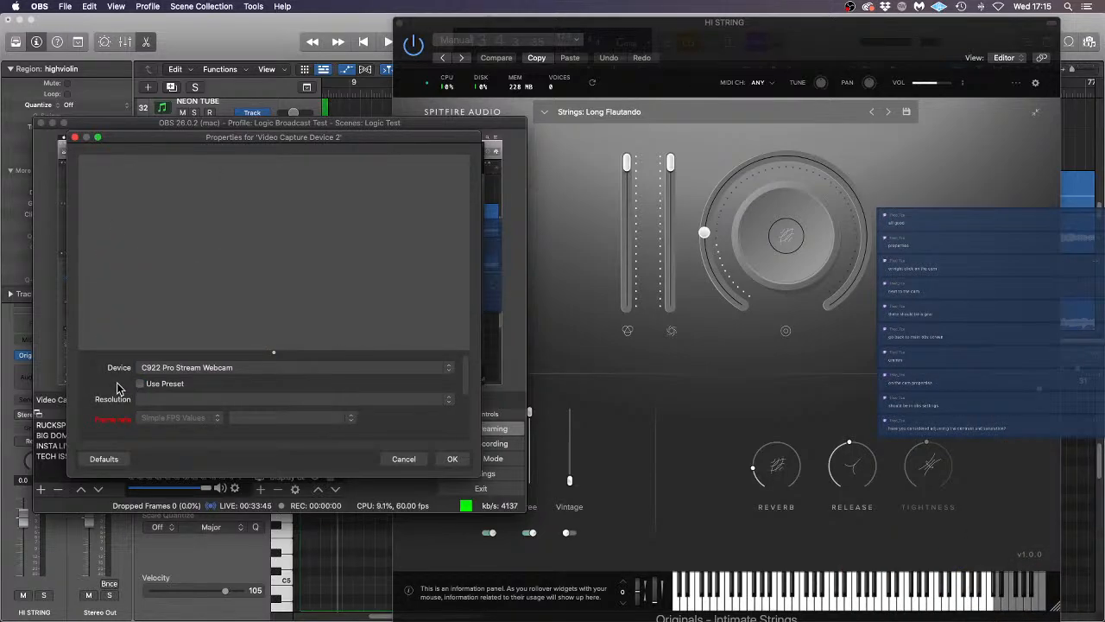
click(287, 369)
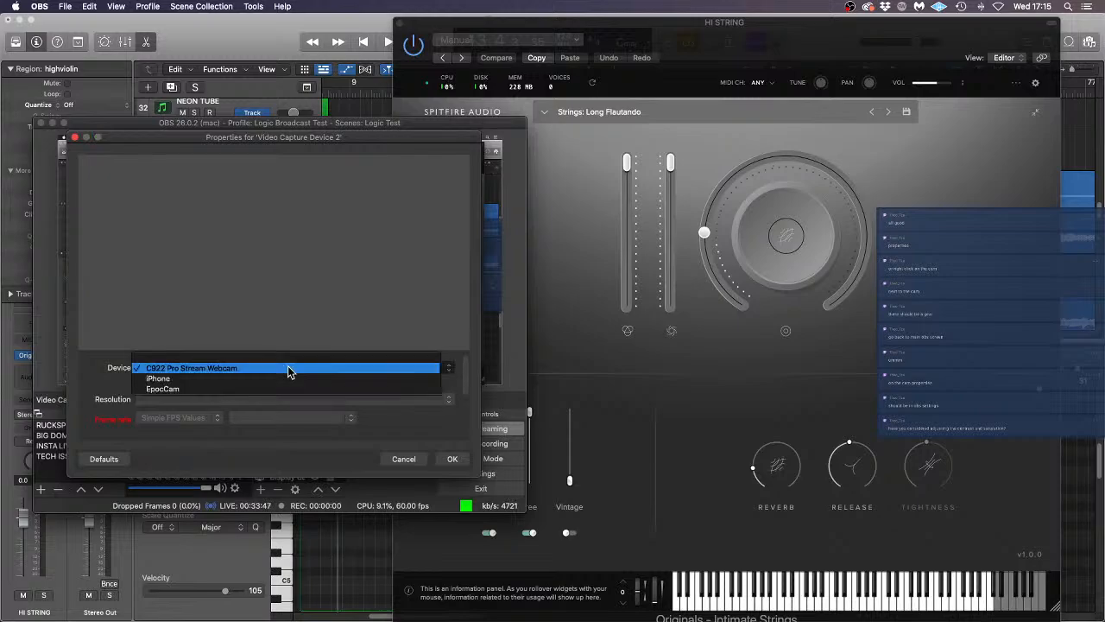
click(289, 372)
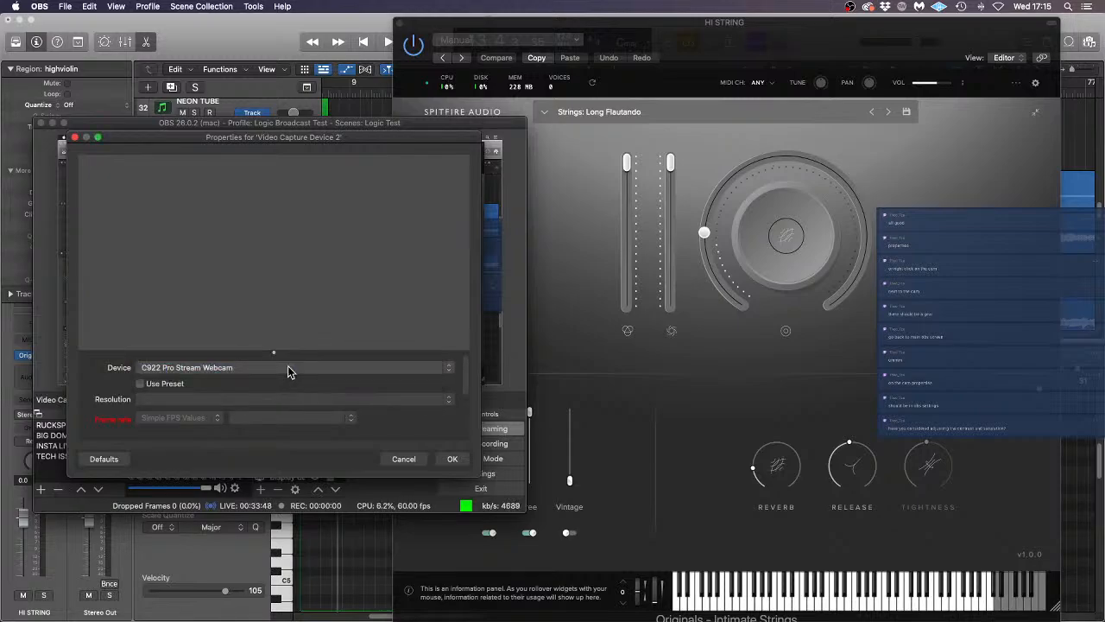
click(451, 458)
- Reopen the Video Capture Device 2 properties, keep the C922 Pro Stream Webcam device and set the resolution to 1920x1080
right_click(278, 429)
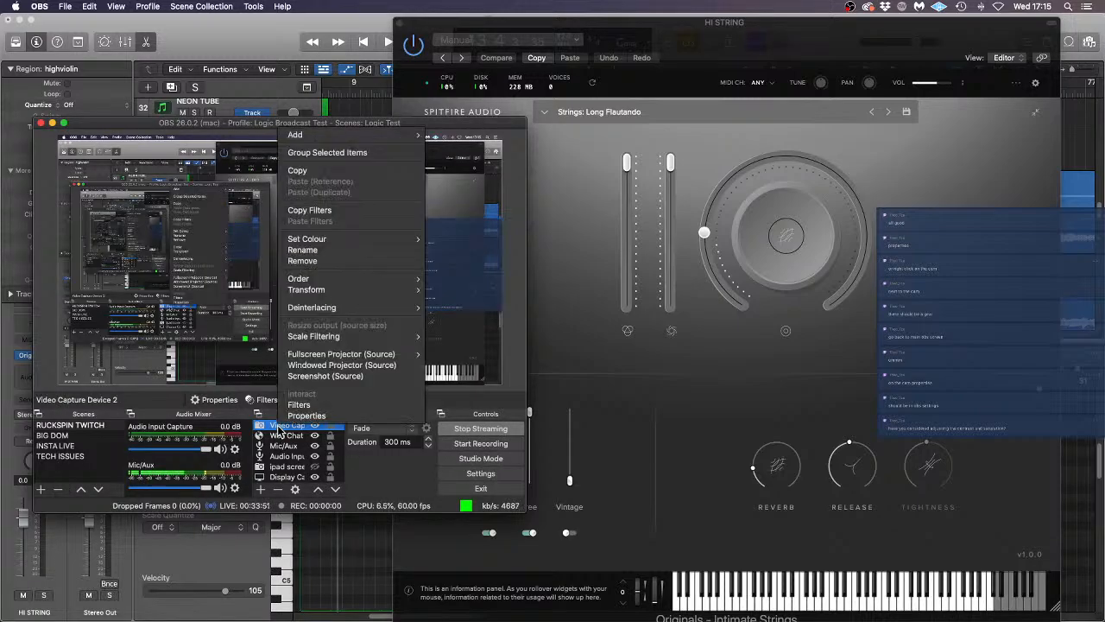
click(307, 415)
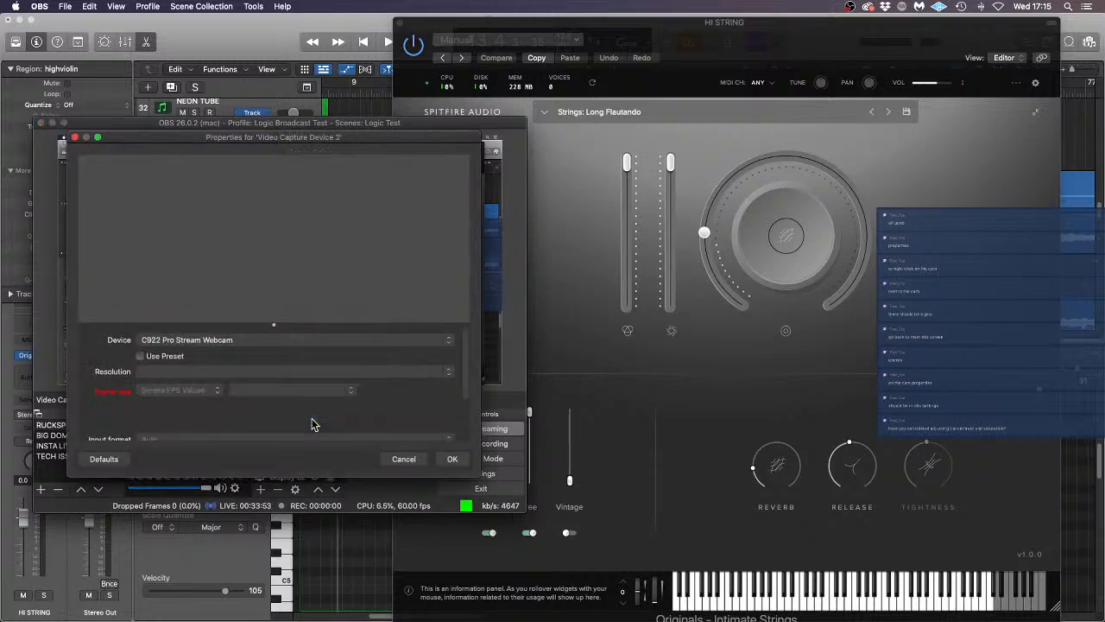
click(282, 337)
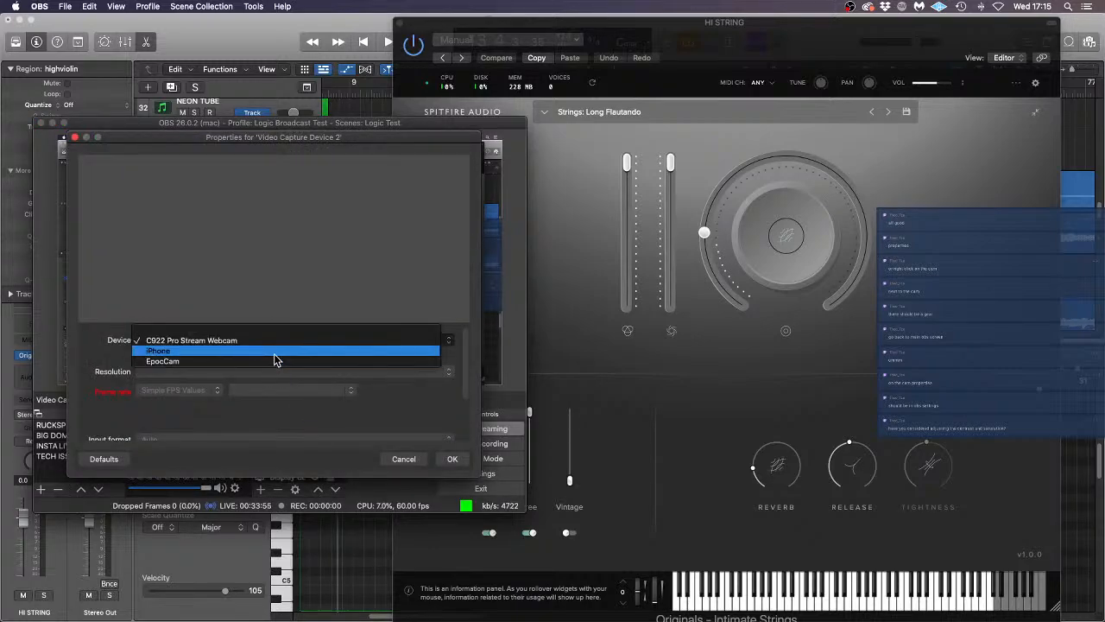
click(338, 418)
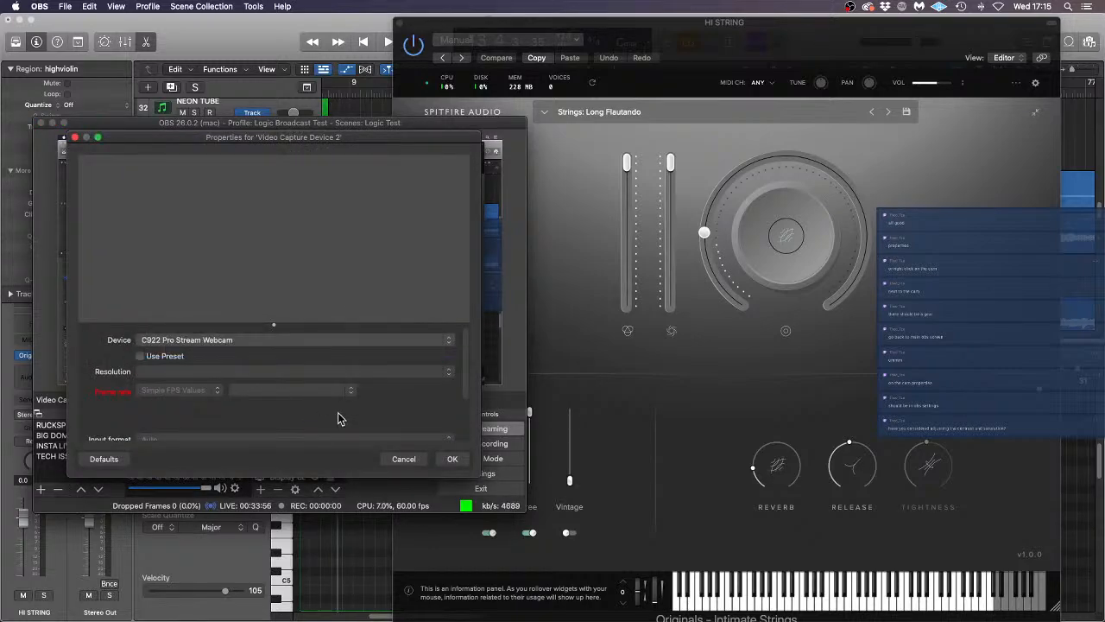
click(233, 372)
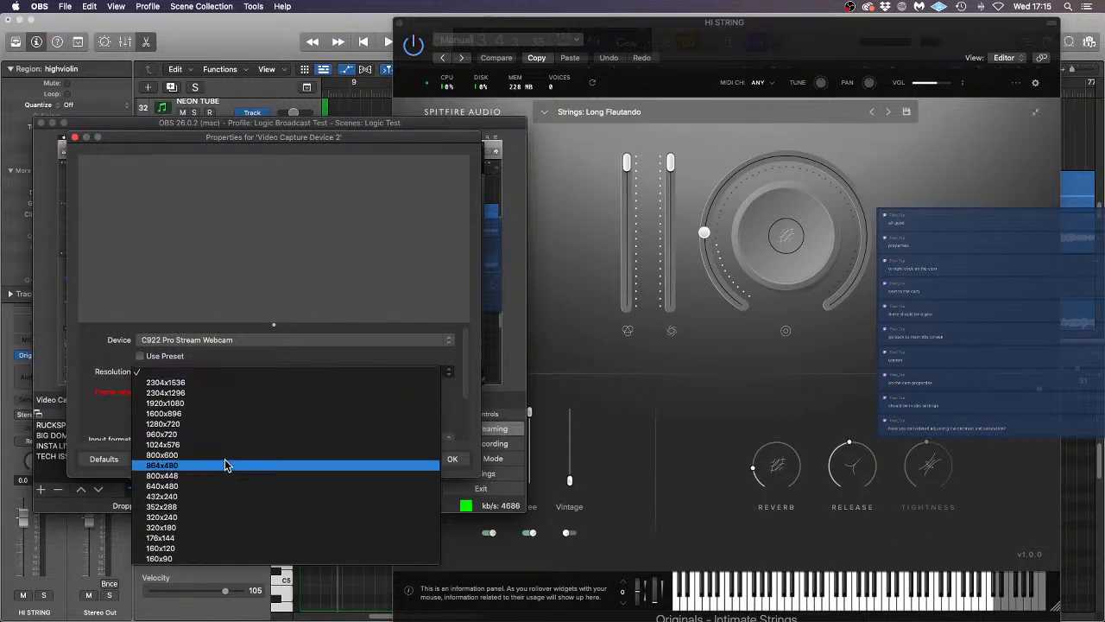
click(238, 403)
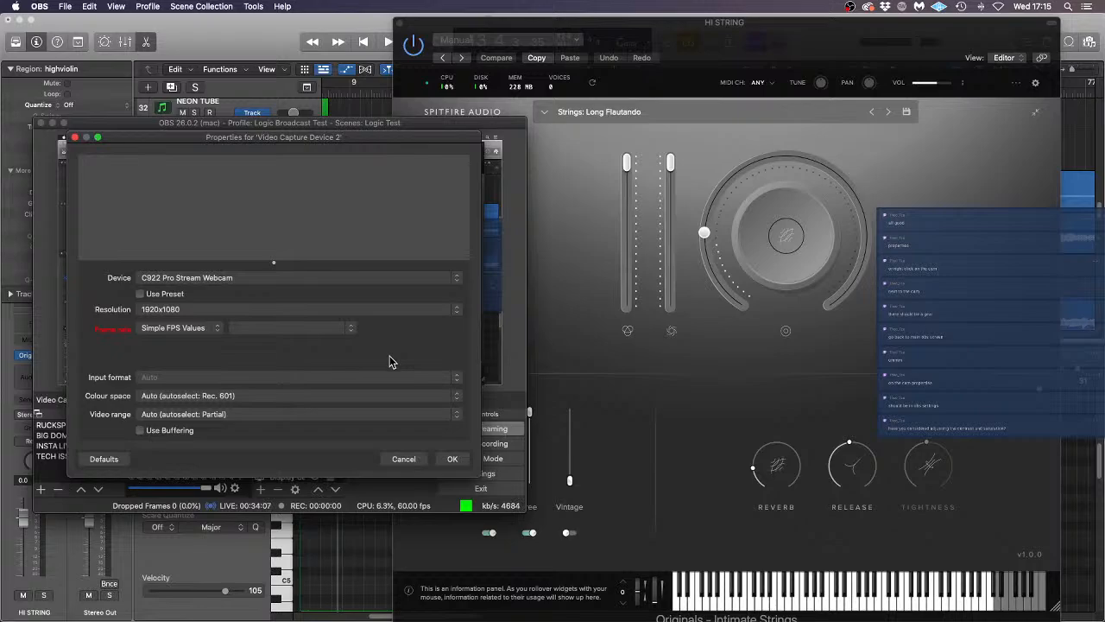
- Set the webcam's frame rate to 30 using Simple FPS Values
click(212, 332)
click(276, 354)
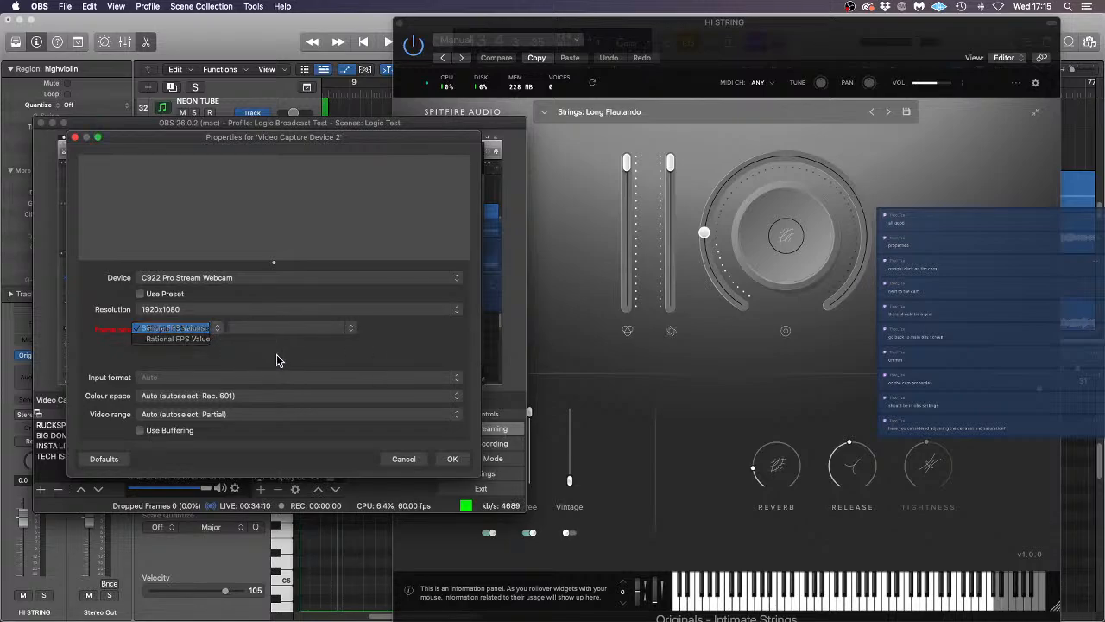
click(324, 327)
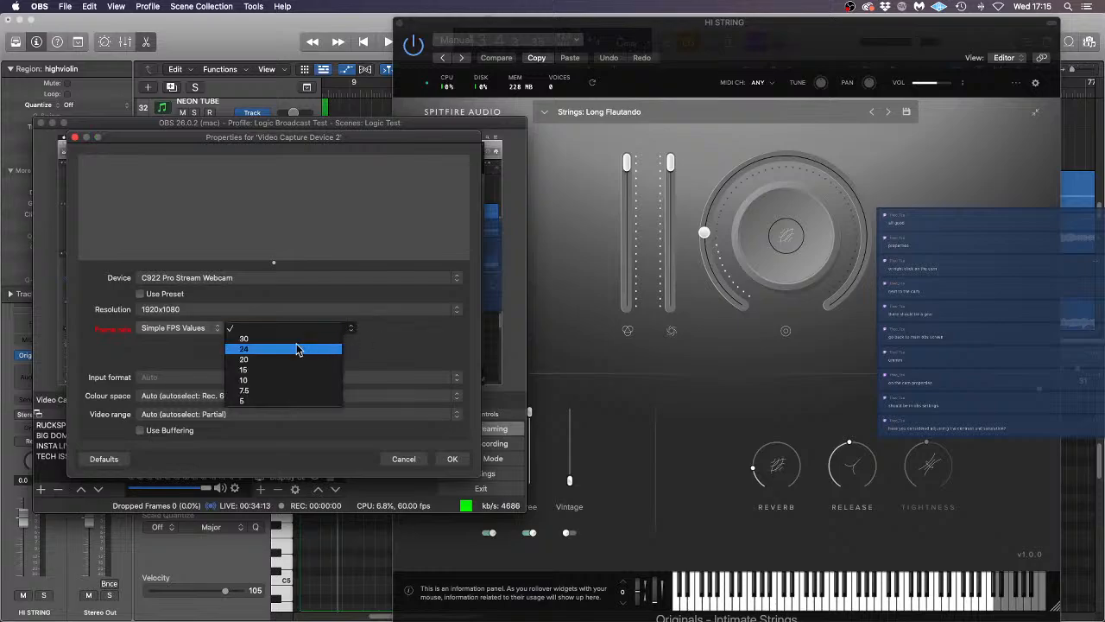
click(302, 344)
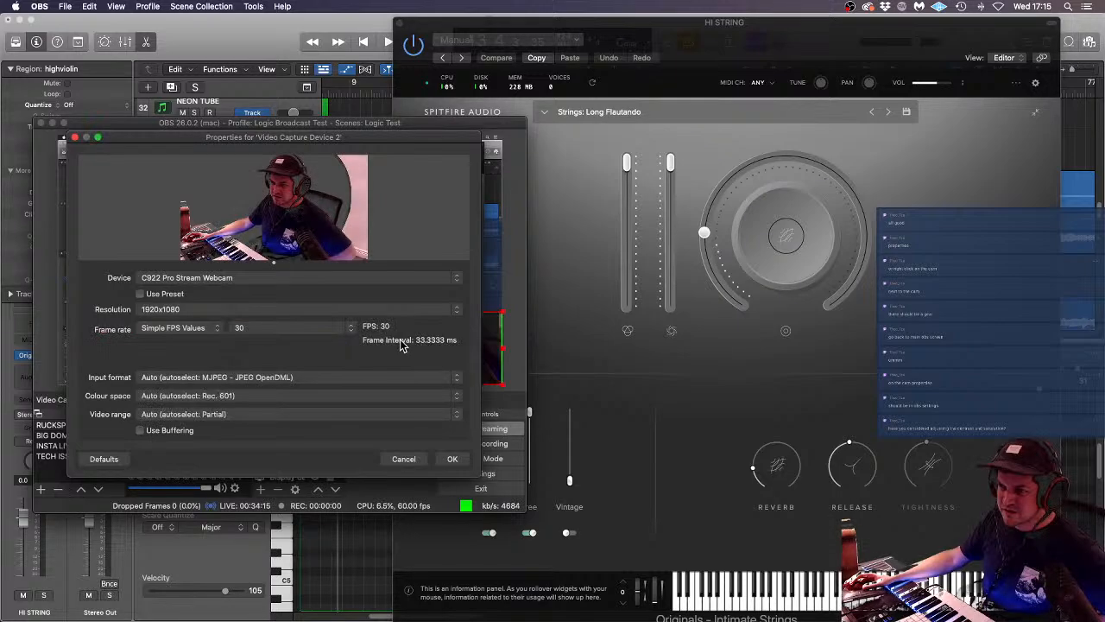
- Try the Rec. 601 and Rec. 709 colour spaces, restore the automatic setting and leave buffering switched off
click(303, 393)
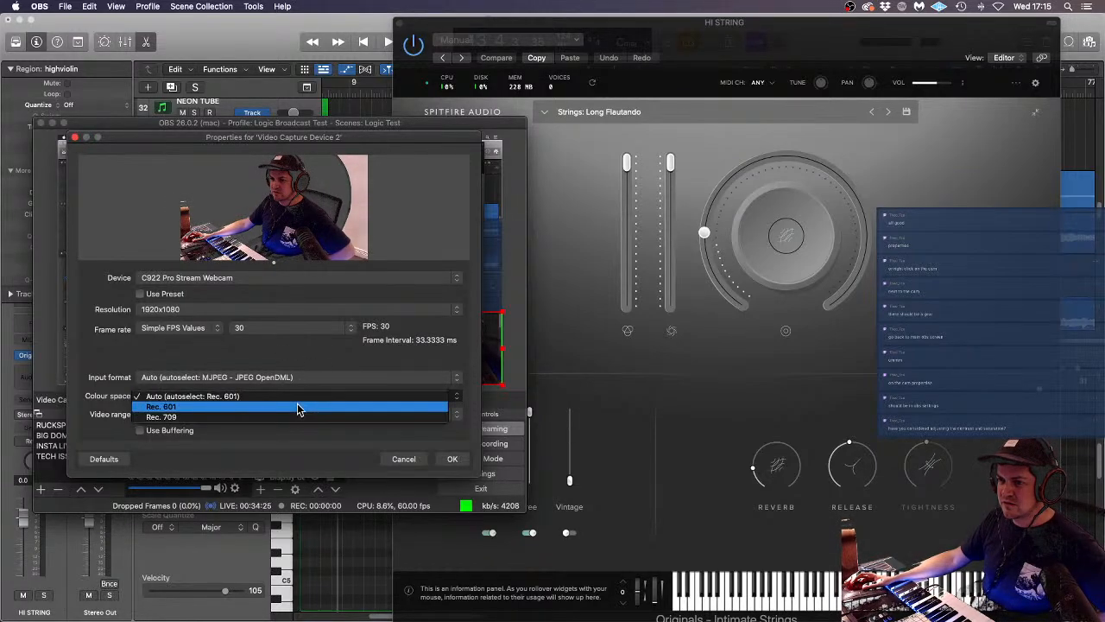
click(296, 405)
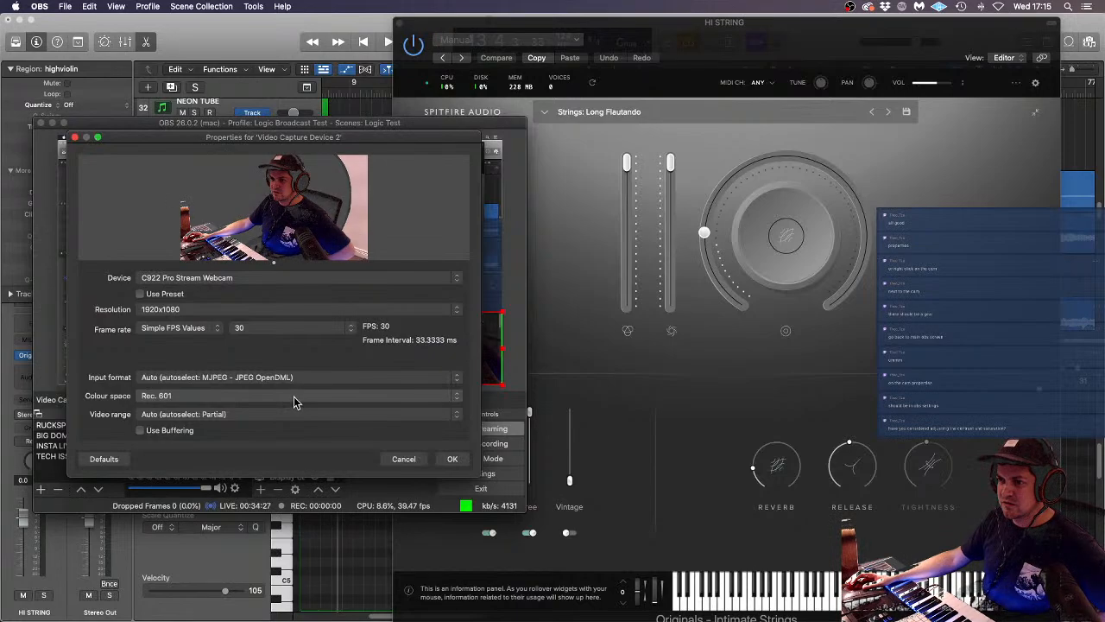
click(293, 396)
click(291, 400)
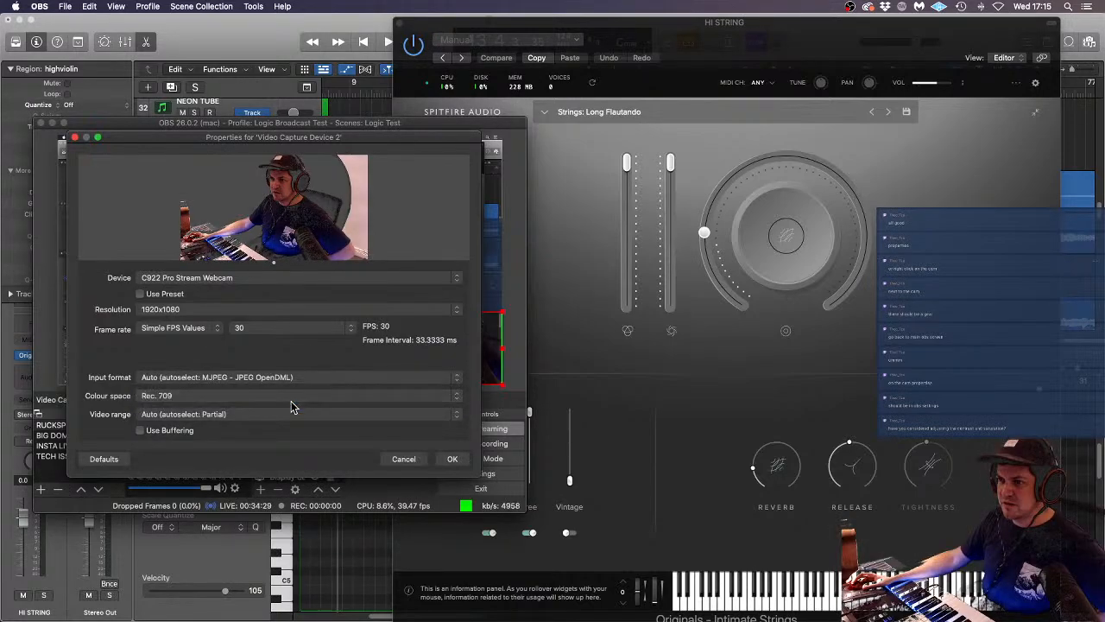
click(290, 394)
click(285, 381)
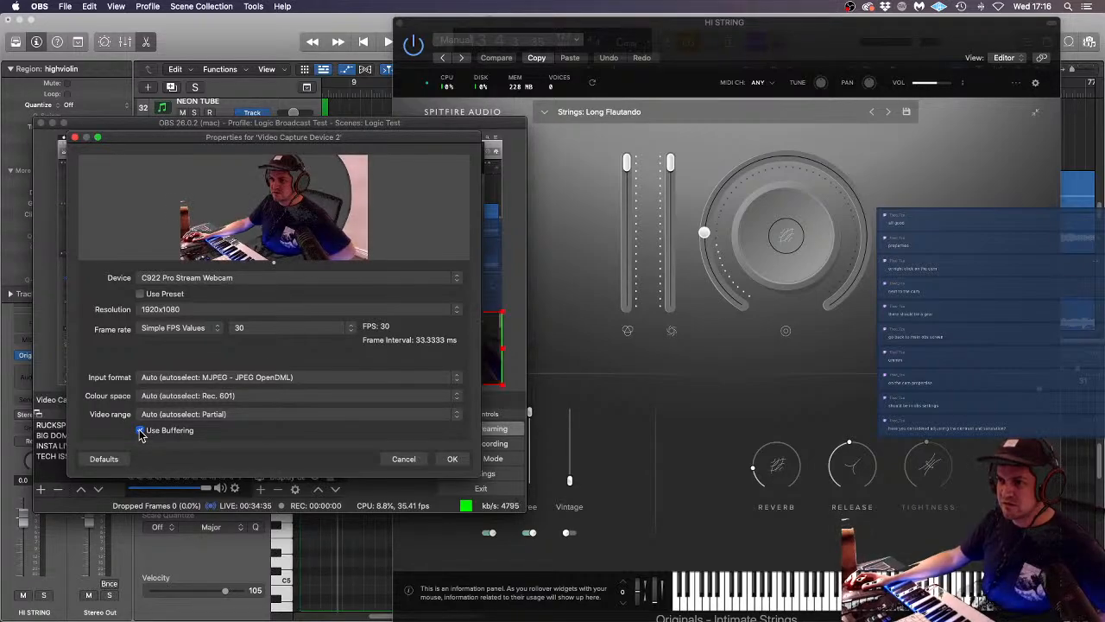
click(140, 430)
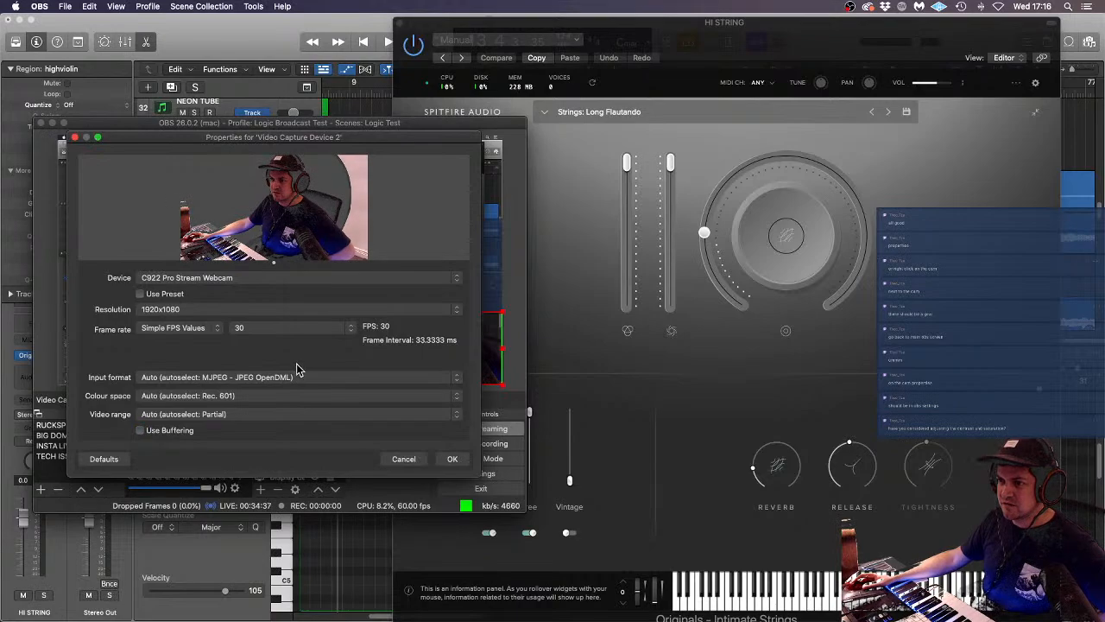
- Try webcam frame rates of 24 and 20 FPS, and return to 30 FPS
click(331, 329)
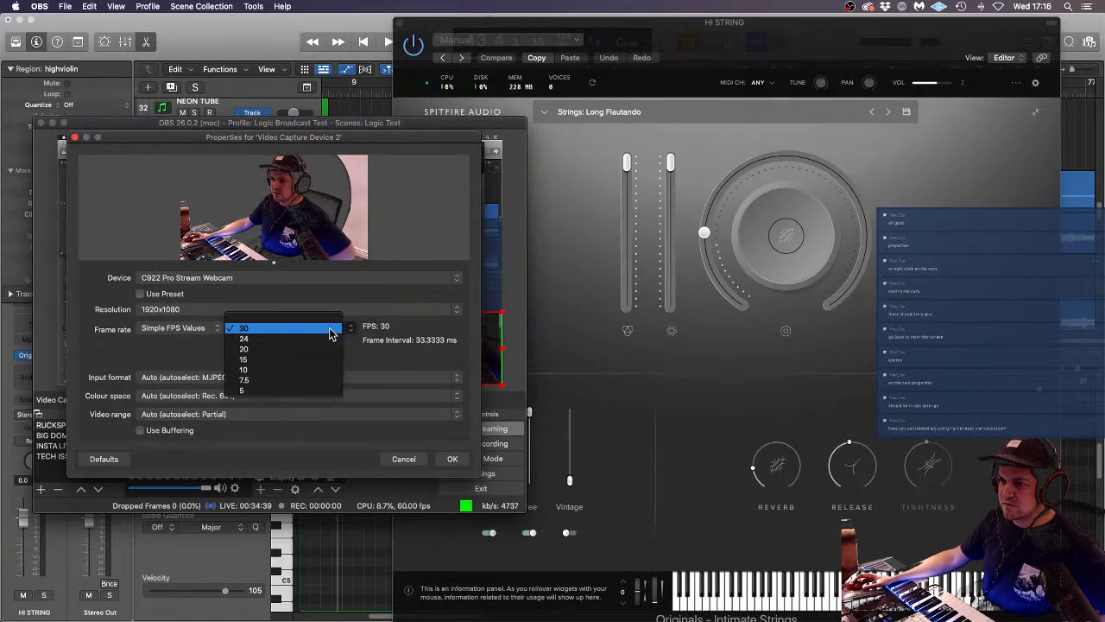
click(327, 339)
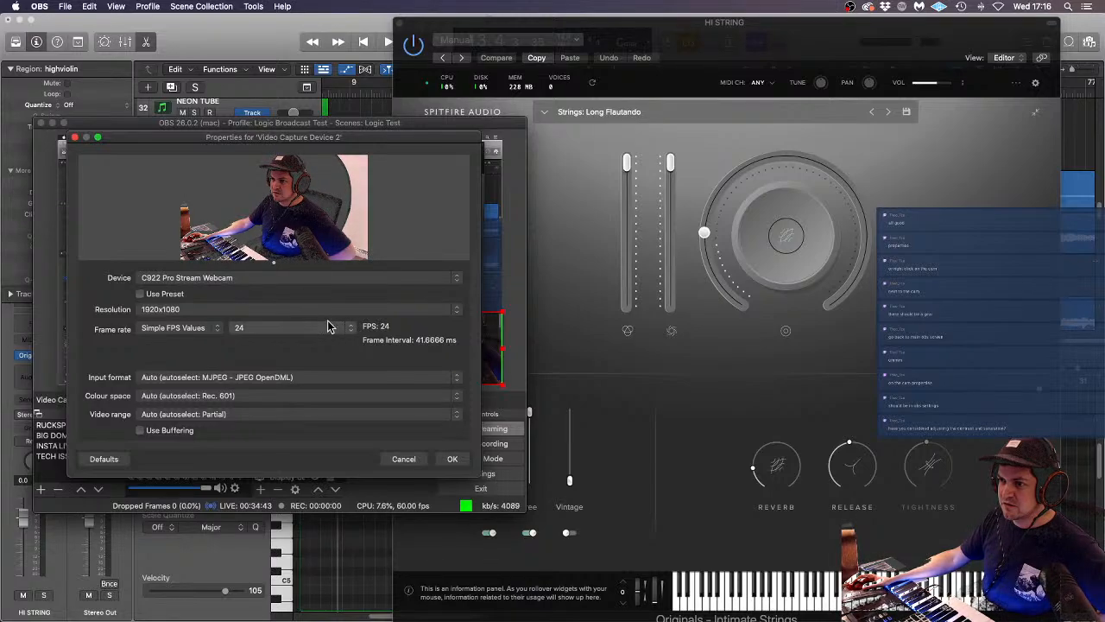
click(326, 337)
click(321, 346)
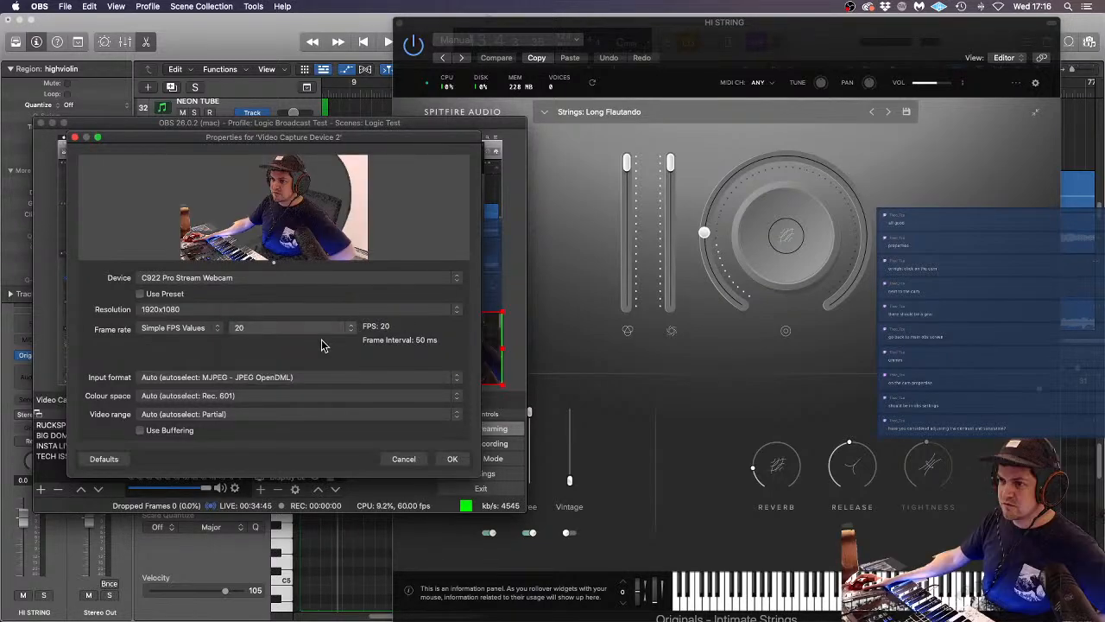
click(321, 335)
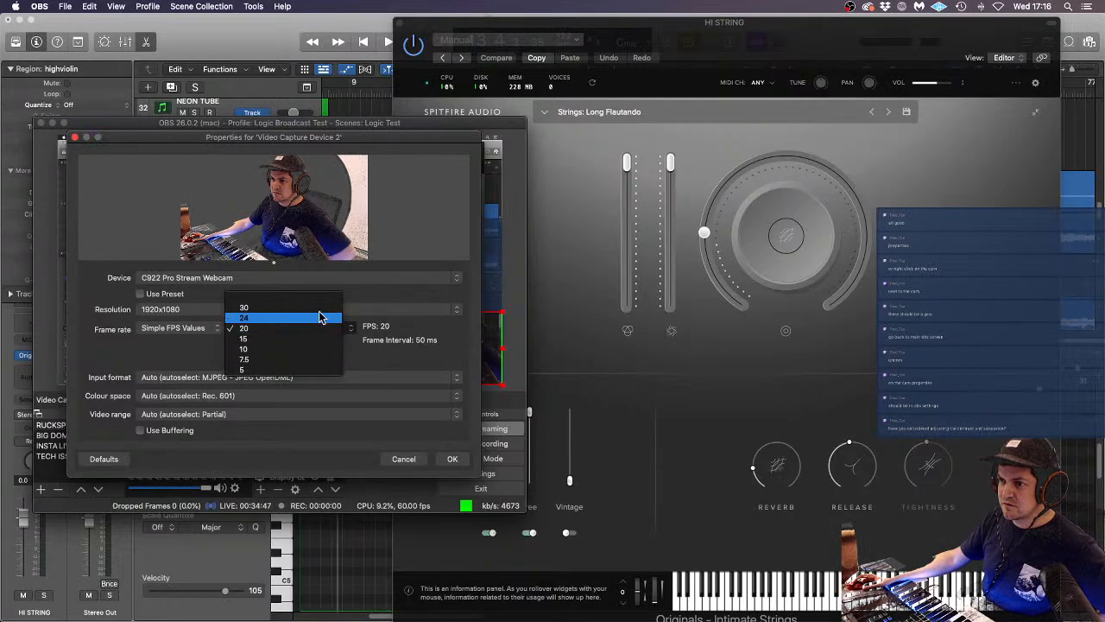
click(319, 311)
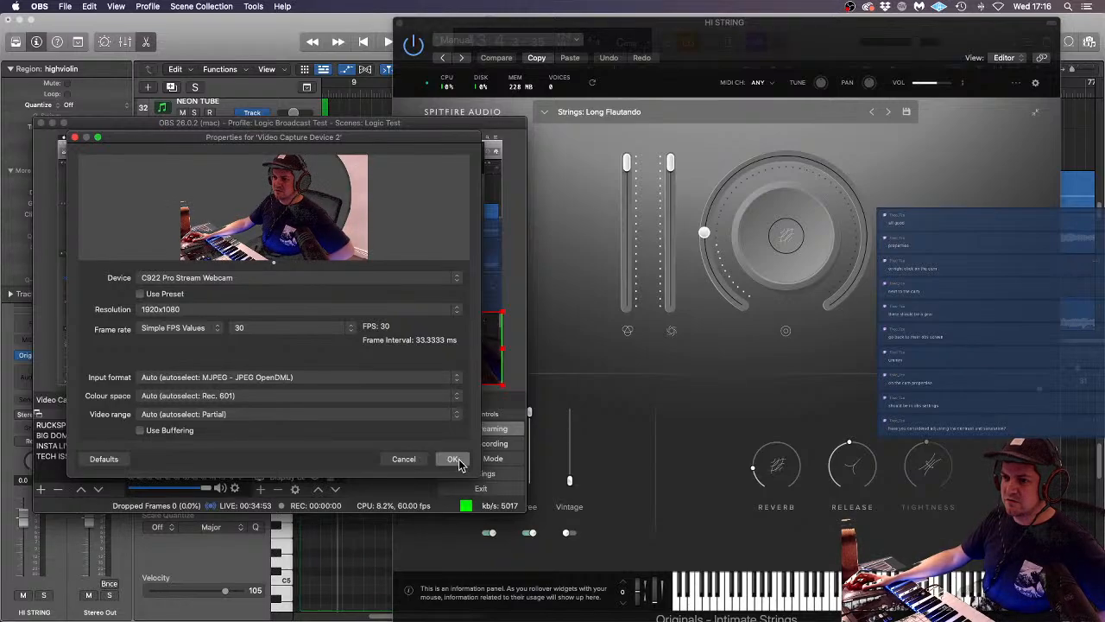
- Try Rational FPS Values for the frame rate, return to Simple FPS Values and apply the webcam properties
click(197, 329)
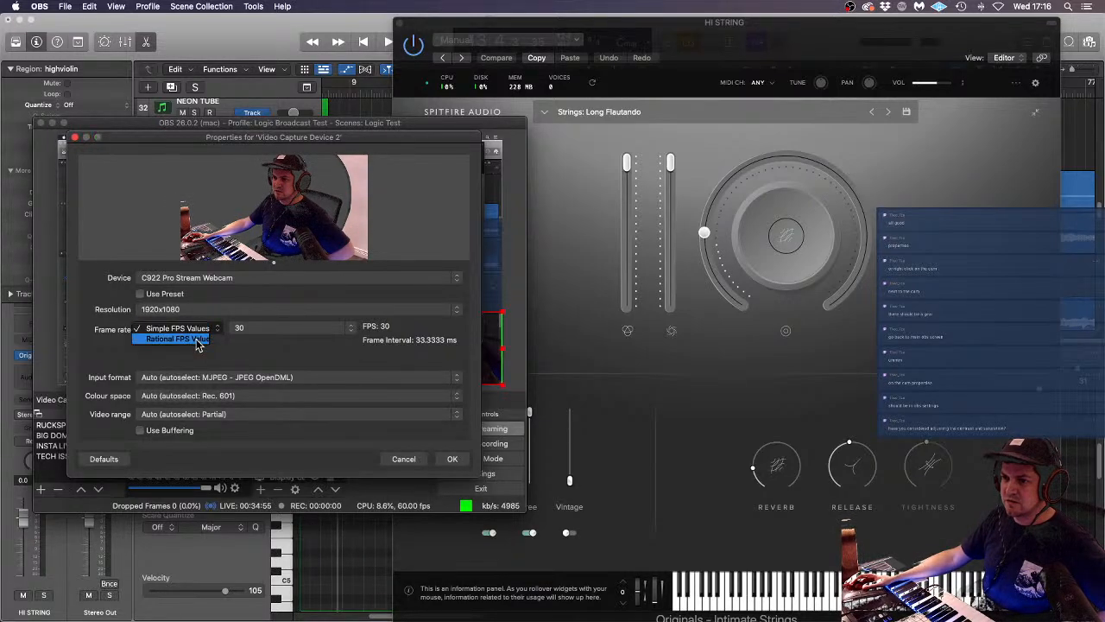
click(197, 340)
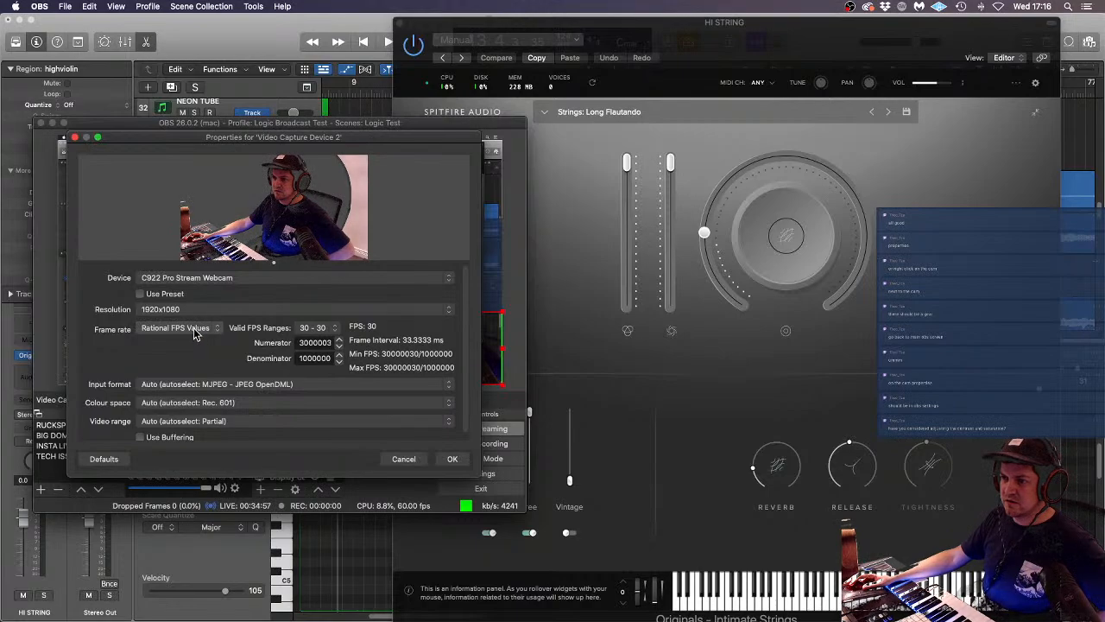
click(183, 332)
click(179, 316)
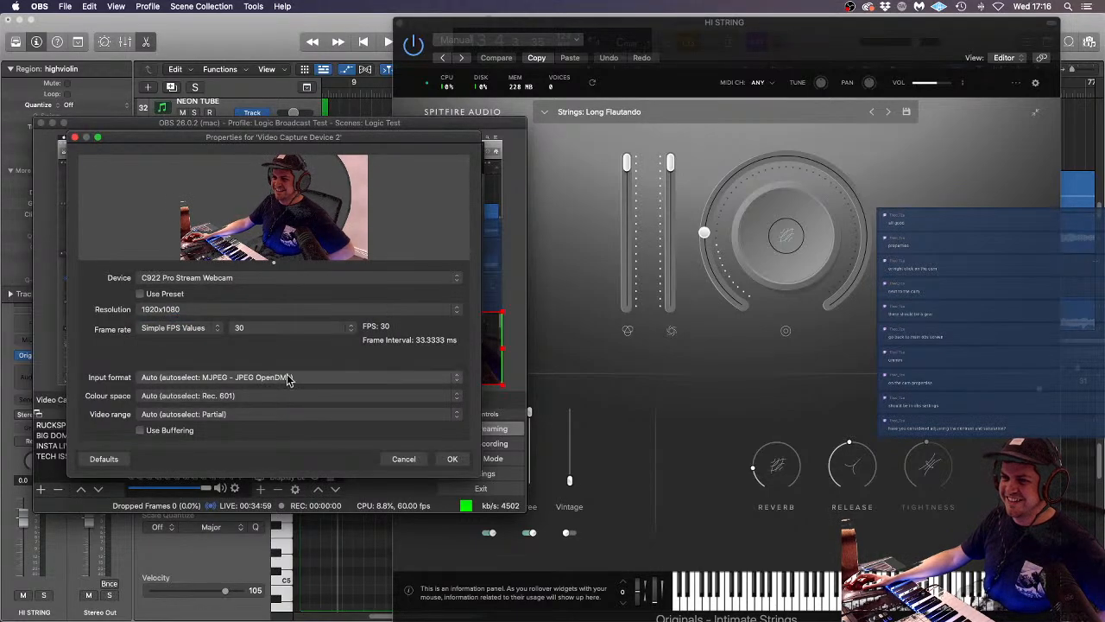
click(455, 462)
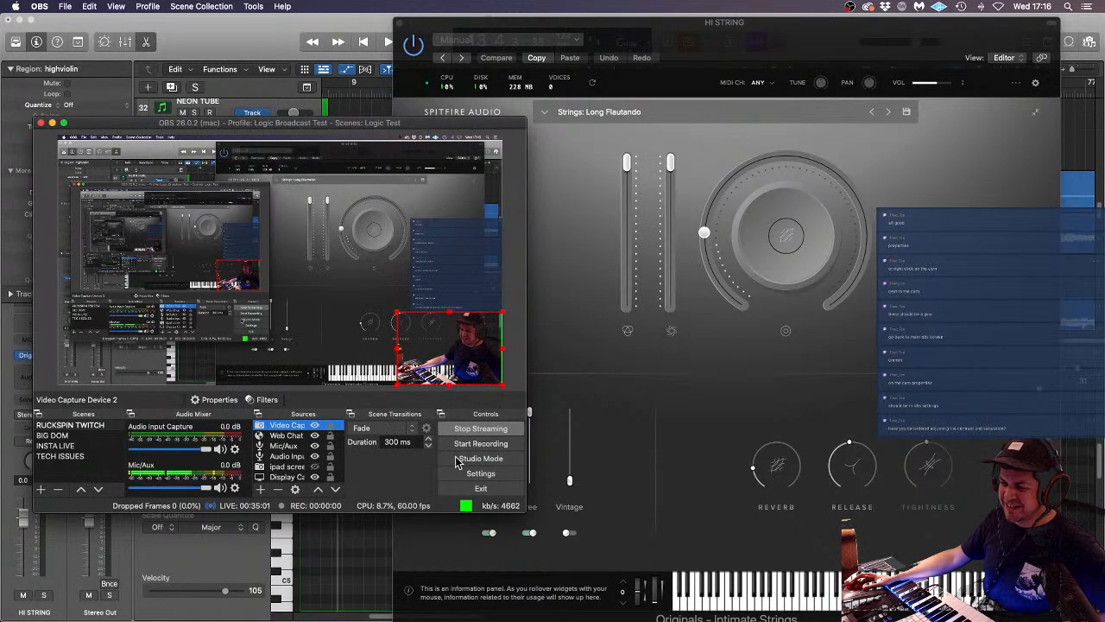
- Deselect the webcam source, switch back to Logic Pro and move the HI STRING plug-in window clear of the tracks
click(515, 352)
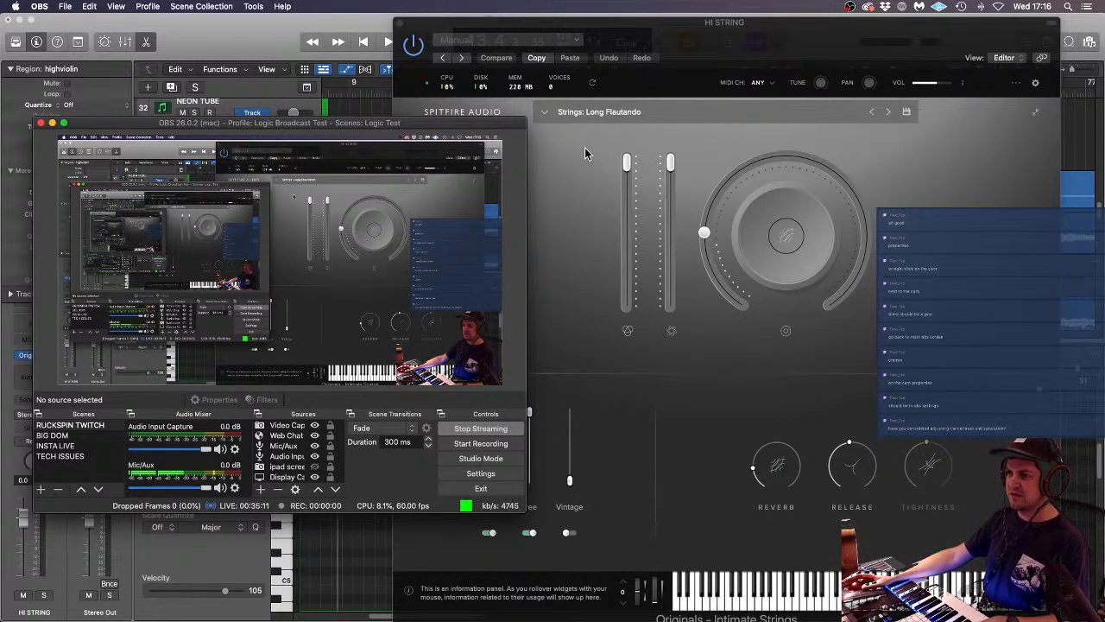
click(665, 30)
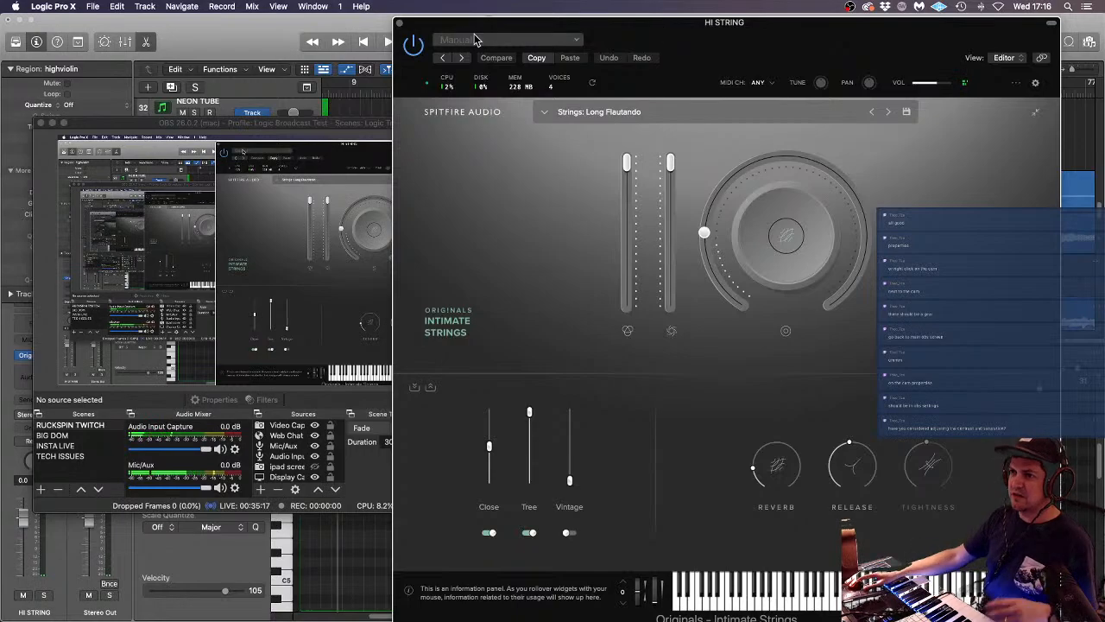
click(264, 40)
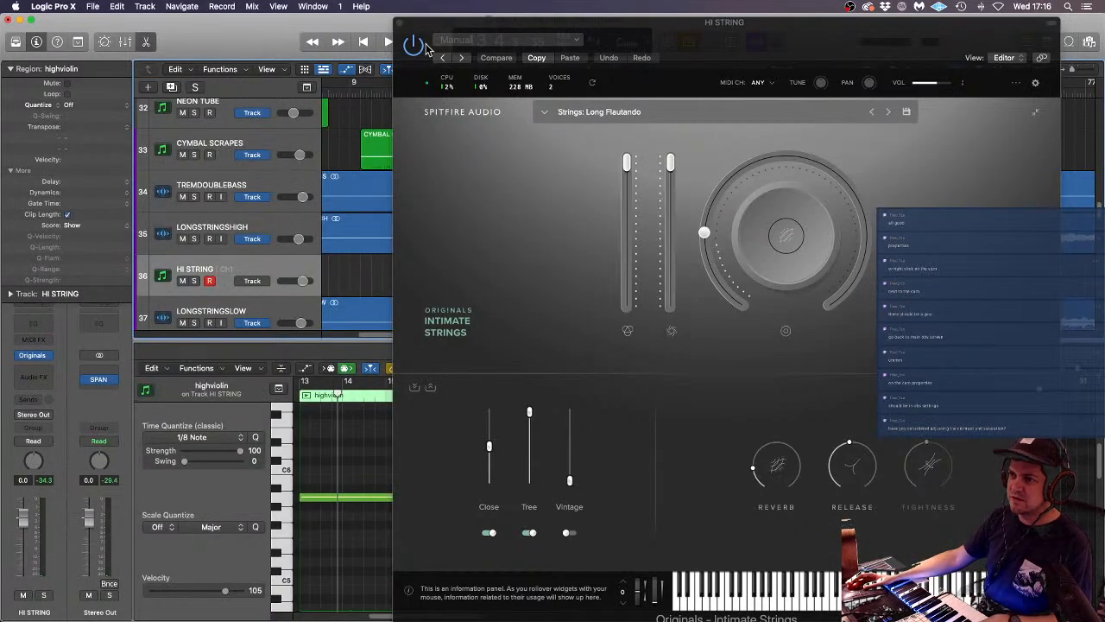
drag(509, 24, 647, 289)
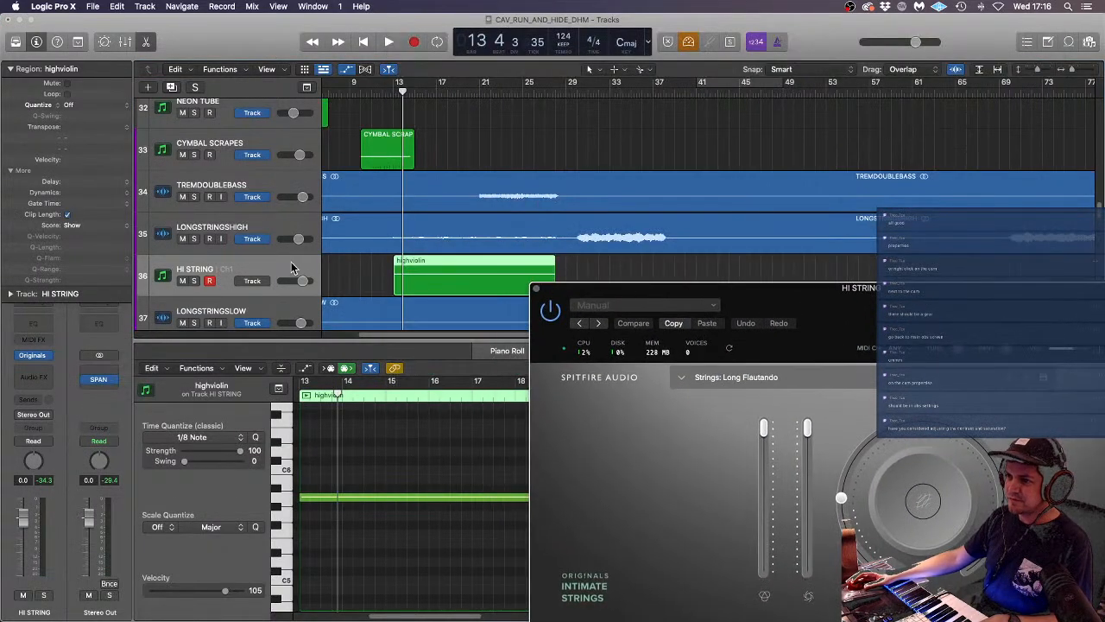
- Audition LONGSTRINGSHIGH in solo from bar 13, and switch the solo to HI STRING for comparison
click(194, 239)
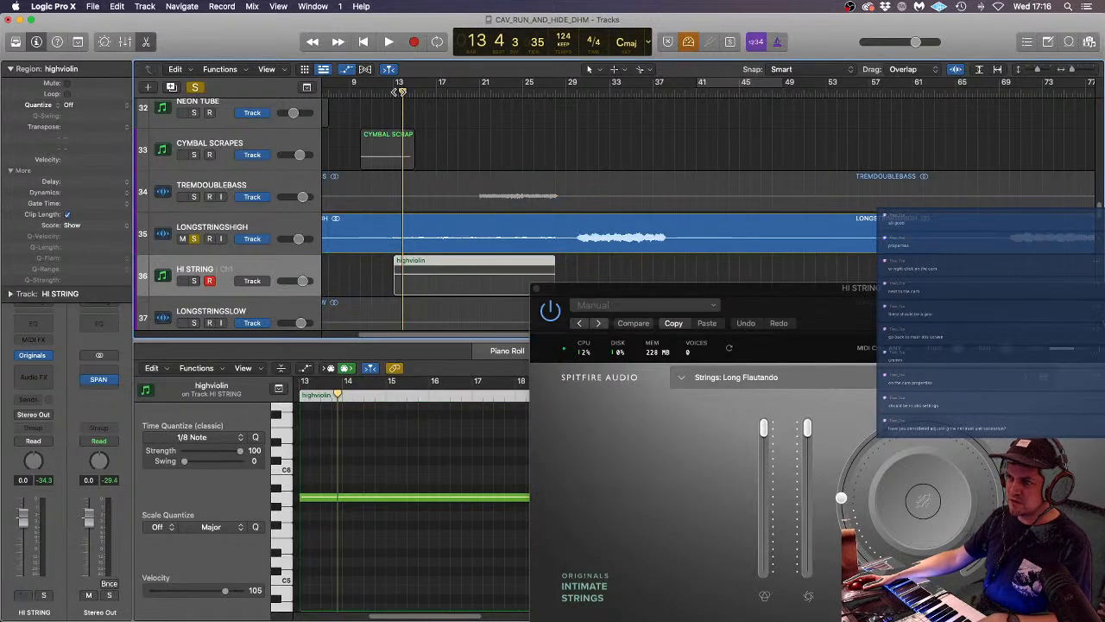
key(space)
key(space)
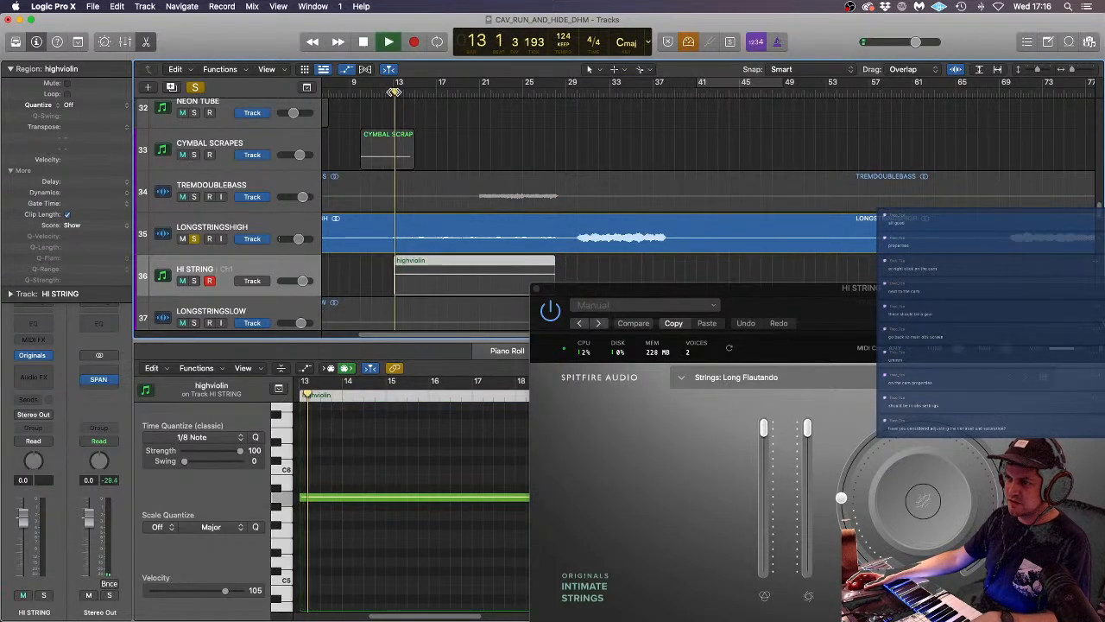
click(196, 283)
click(195, 240)
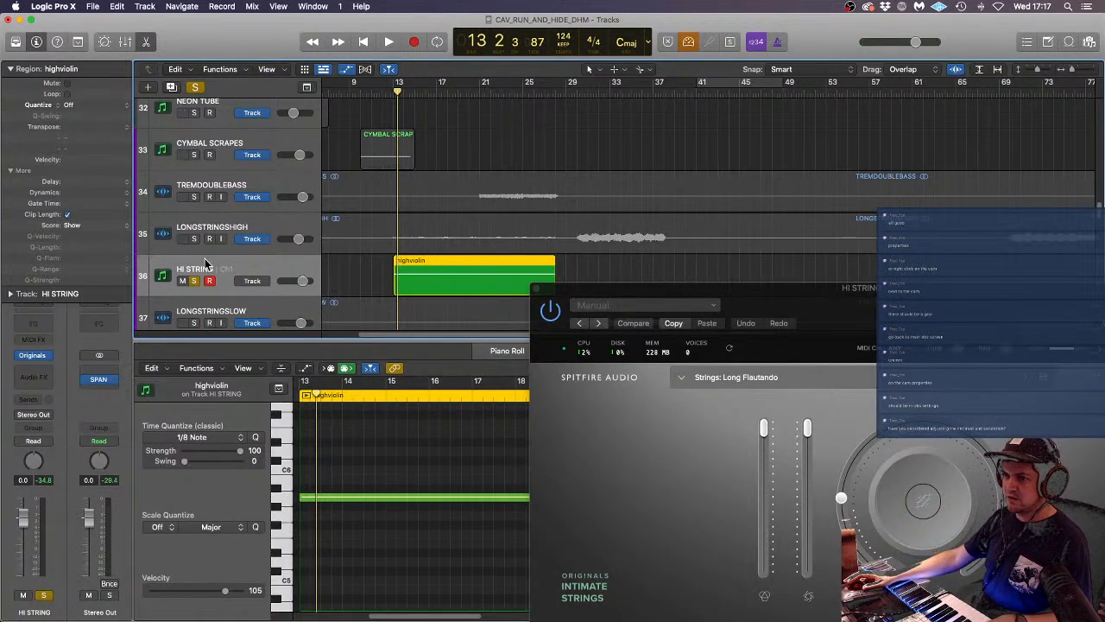
- Split the LONGSTRINGSHIGH region at bars 29 and 9, and clear all track solos
click(565, 239)
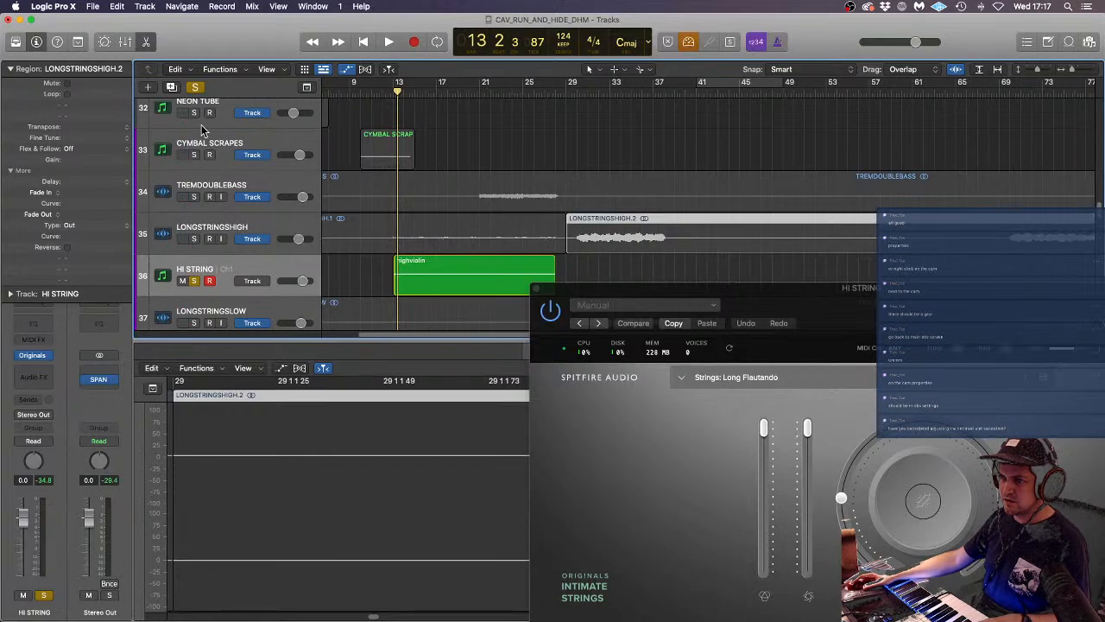
click(197, 88)
click(363, 278)
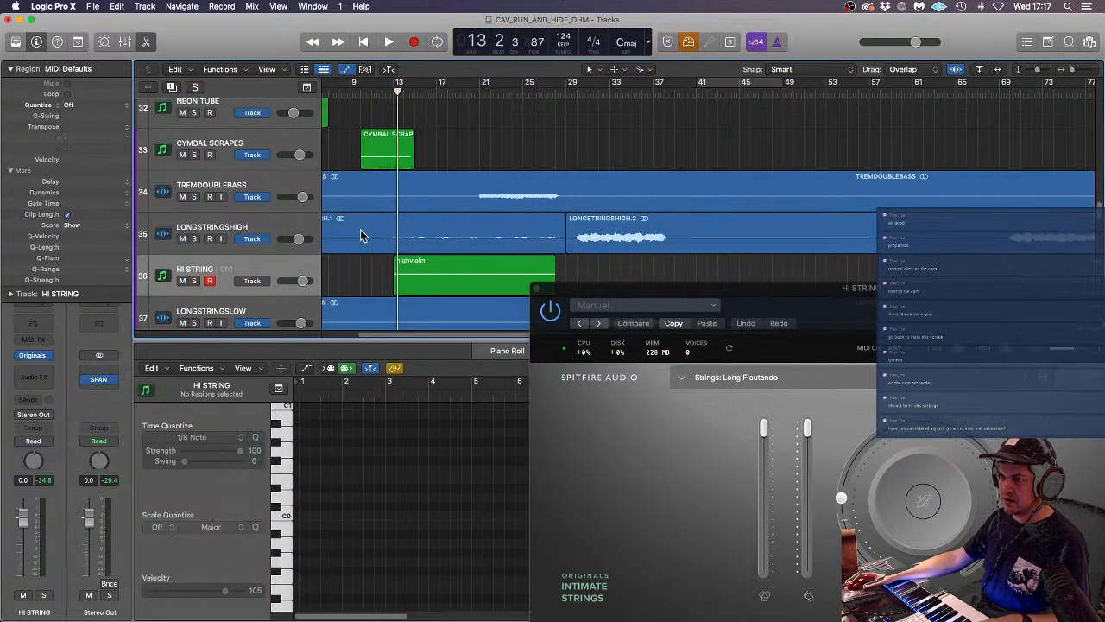
super+double_click(354, 233)
key(super+Left)
key(super+Left)
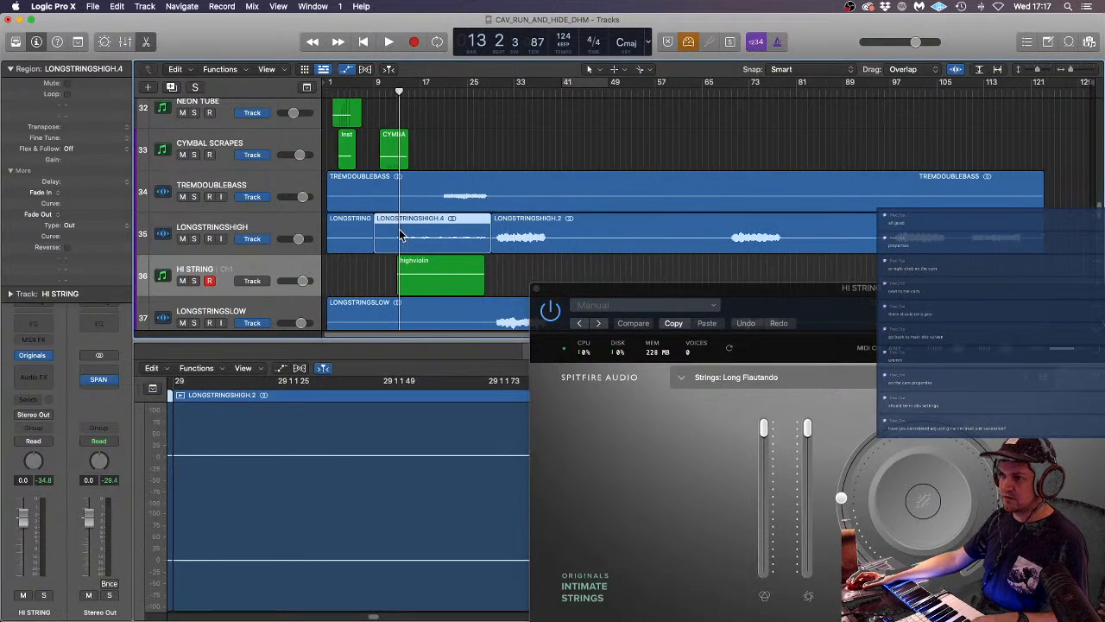
- Mute the LONGSTRINGSHIGH region between bars 9 and 29 and delete the piece before it
key(ctrl+m)
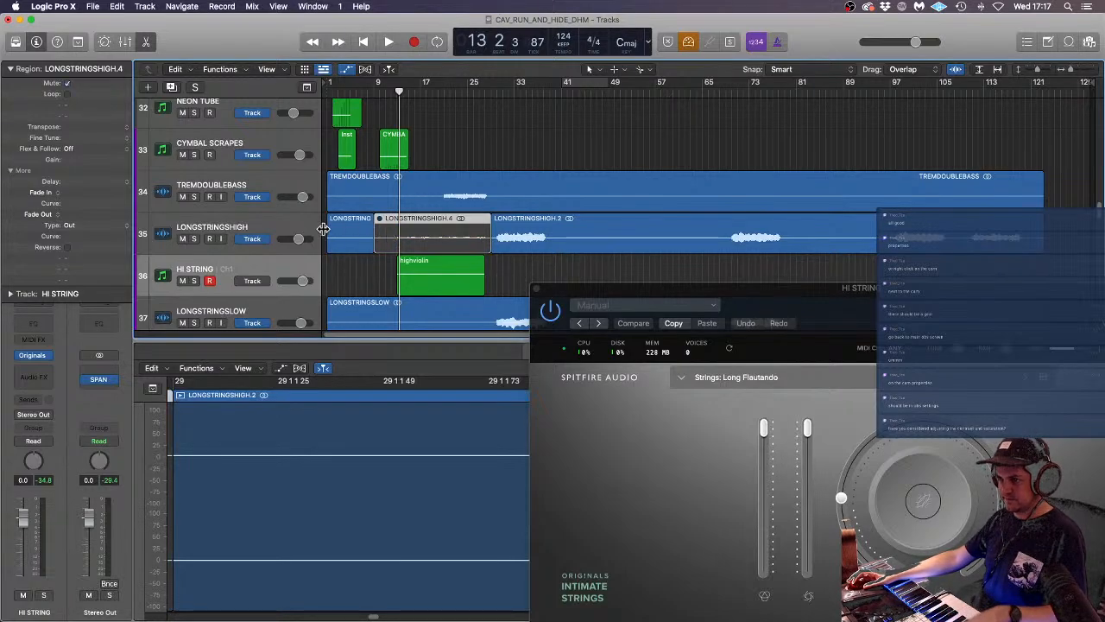
click(347, 244)
key(Delete)
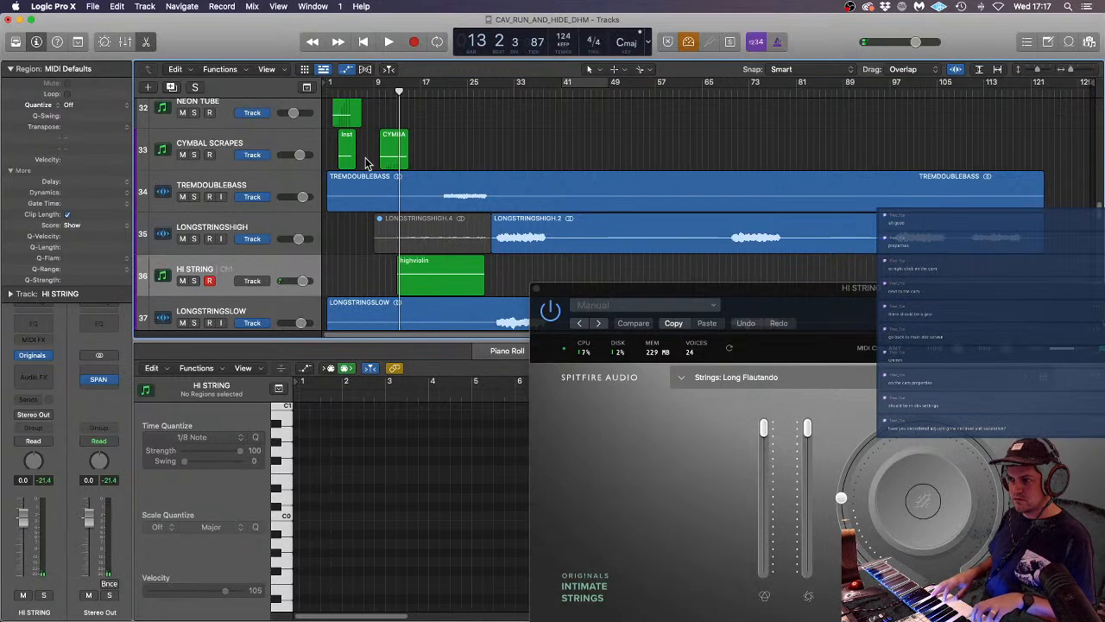
- Browse the Intimate Strings presets on HI STRING, keep Long Flautando and close the plug-in window
click(768, 377)
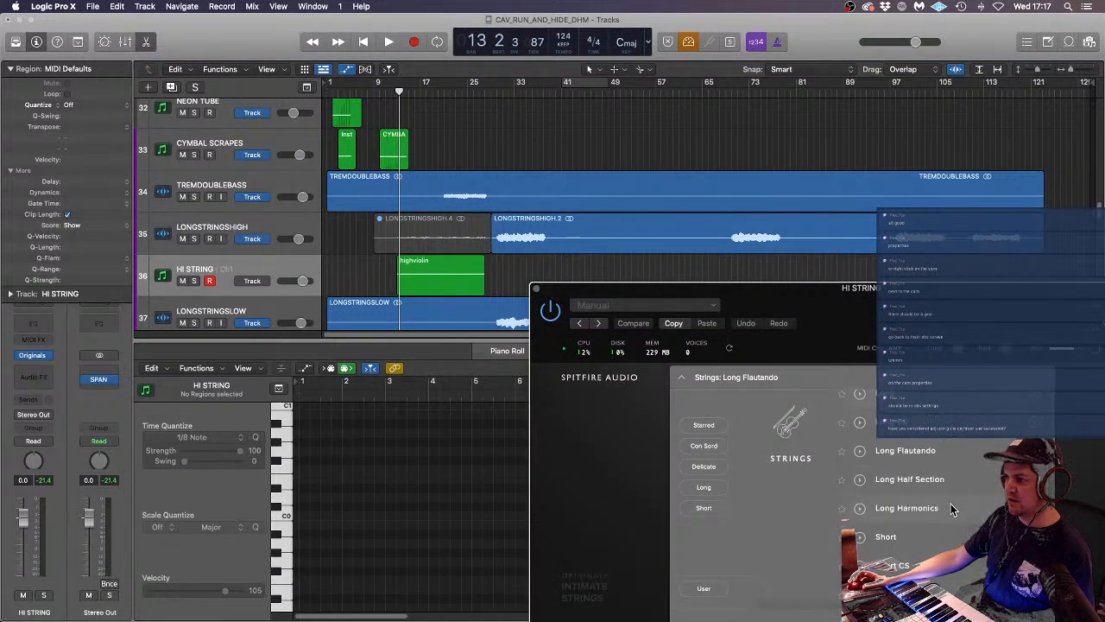
scroll(954, 508, down, 2)
scroll(954, 509, up, 2)
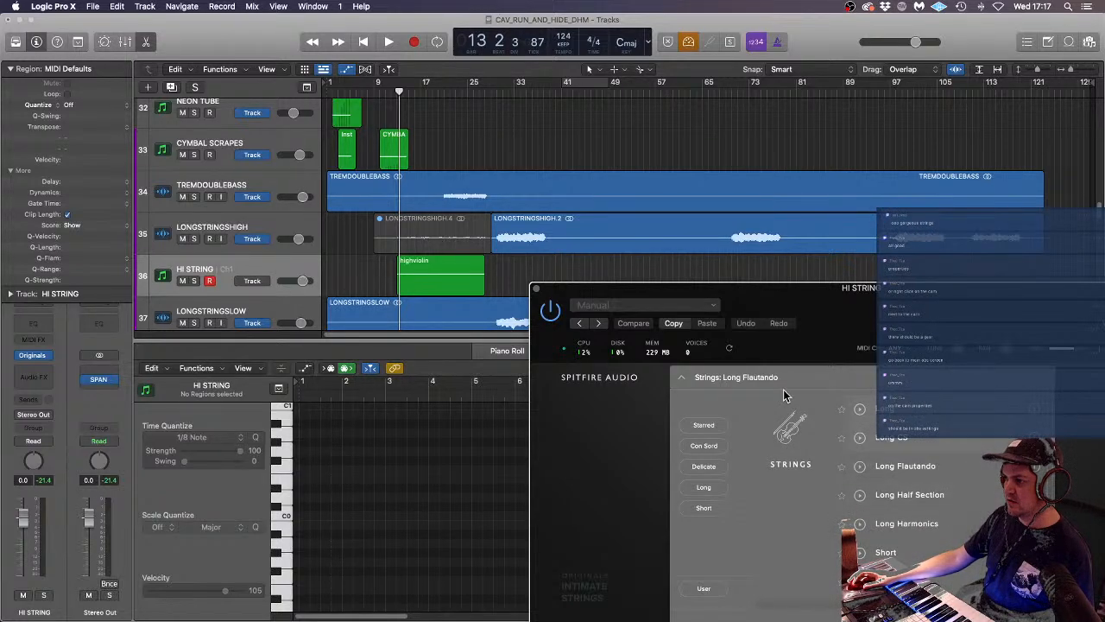
click(535, 288)
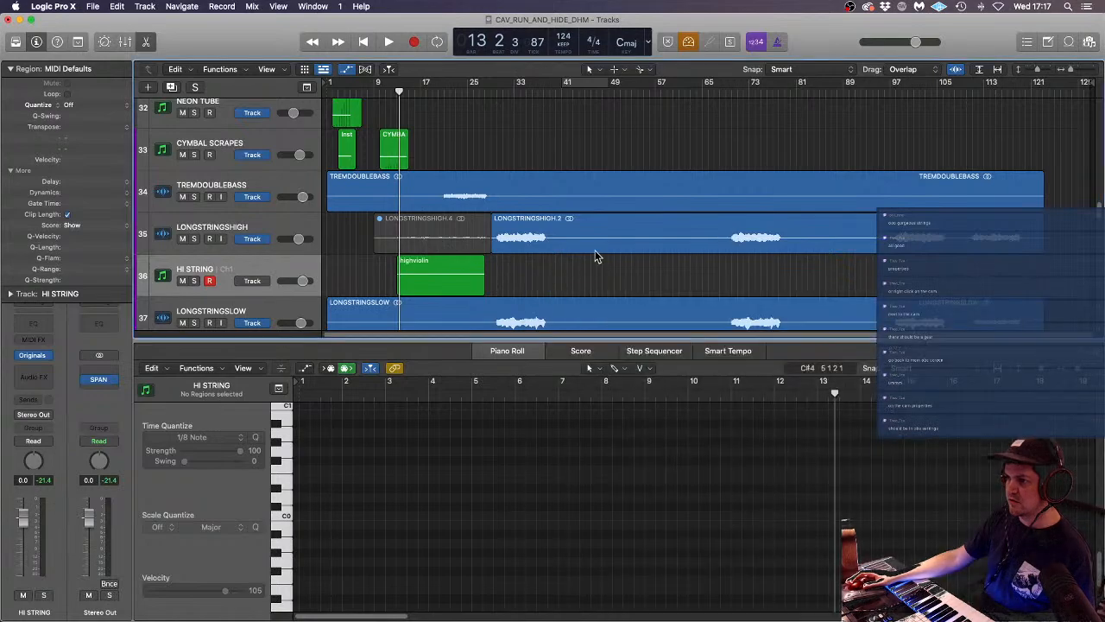
- Play the song from the beginning and review the synth, guitar, string, vocal and effects tracks against the playback
click(382, 91)
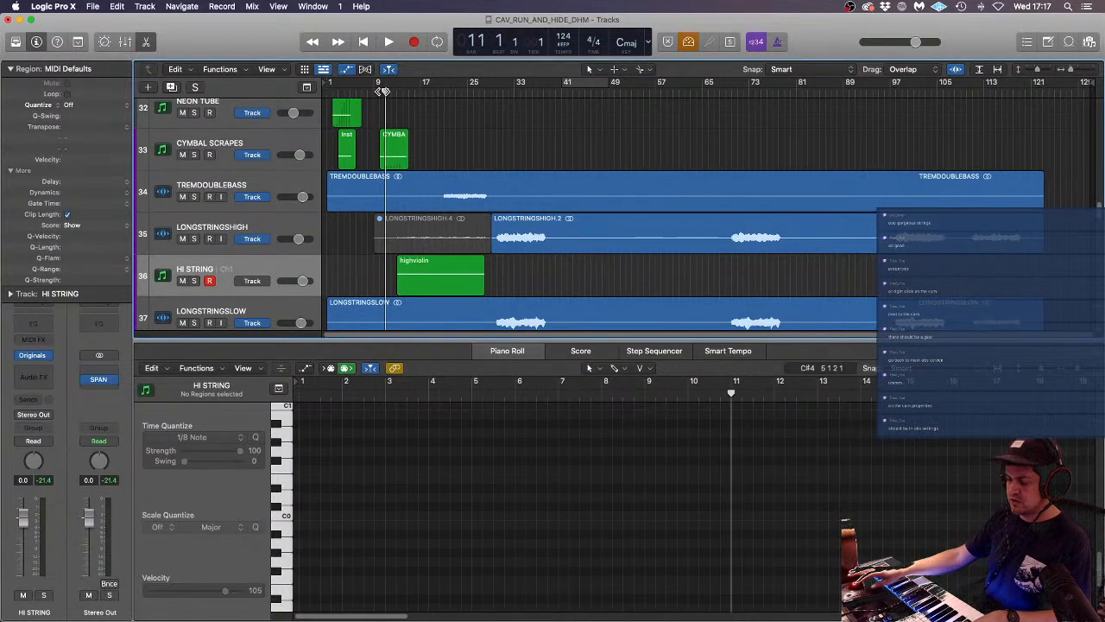
key(Return)
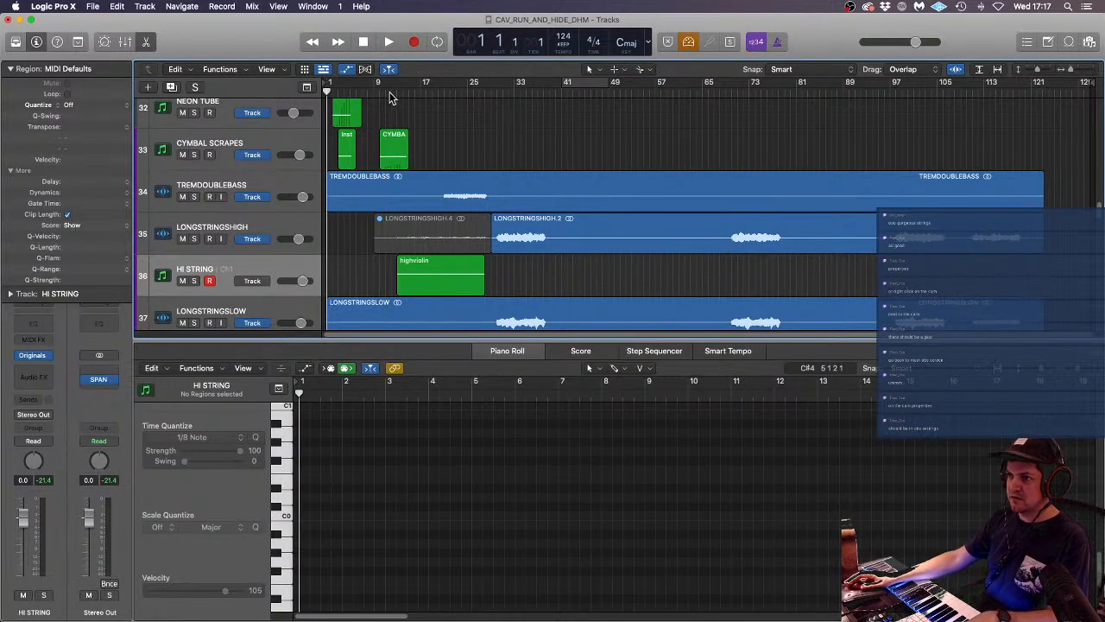
key(space)
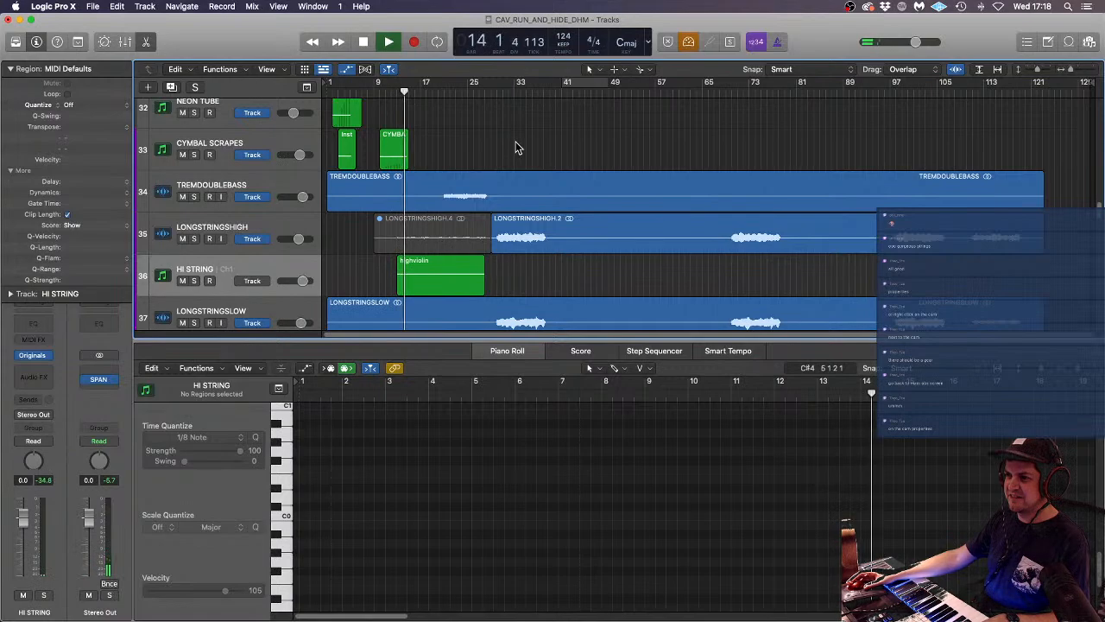
scroll(513, 148, down, 4)
scroll(510, 148, up, 11)
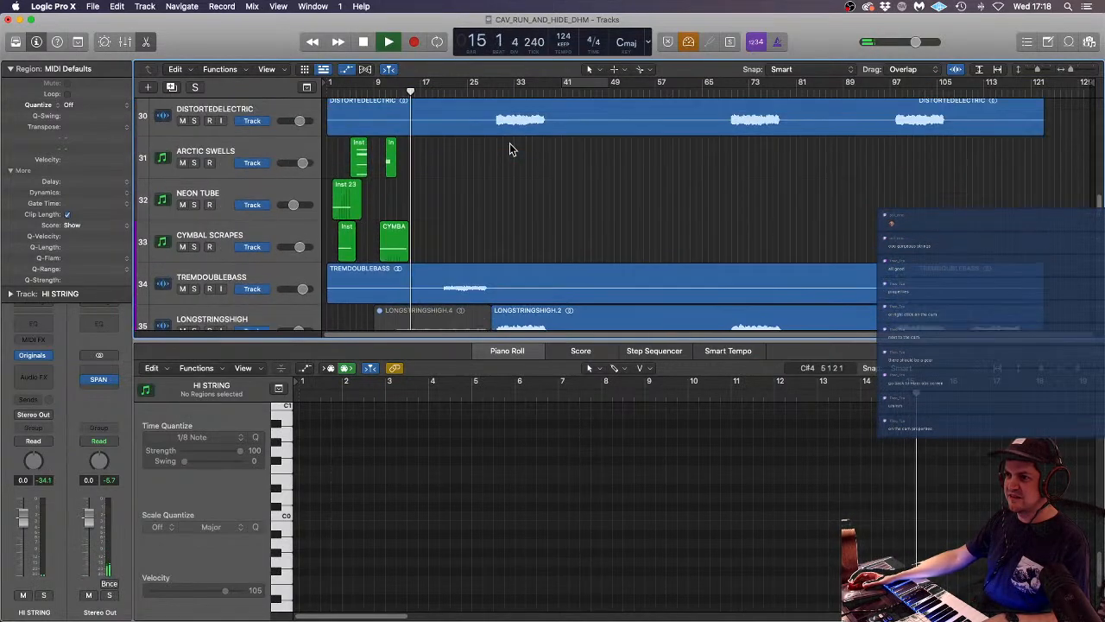
scroll(510, 148, up, 5)
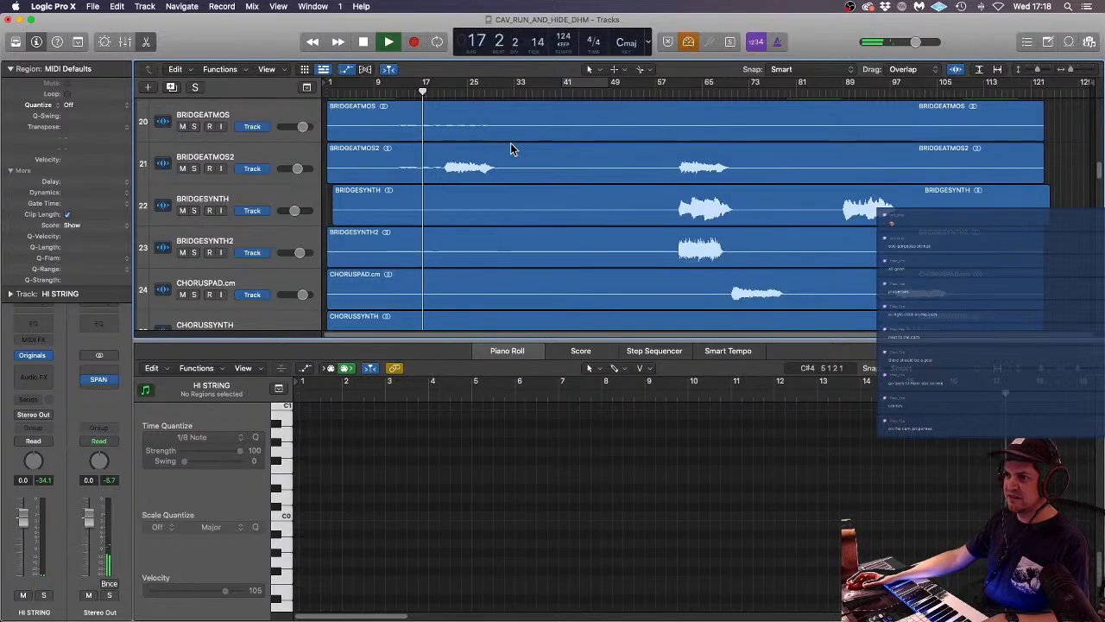
scroll(511, 148, down, 8)
scroll(511, 148, down, 7)
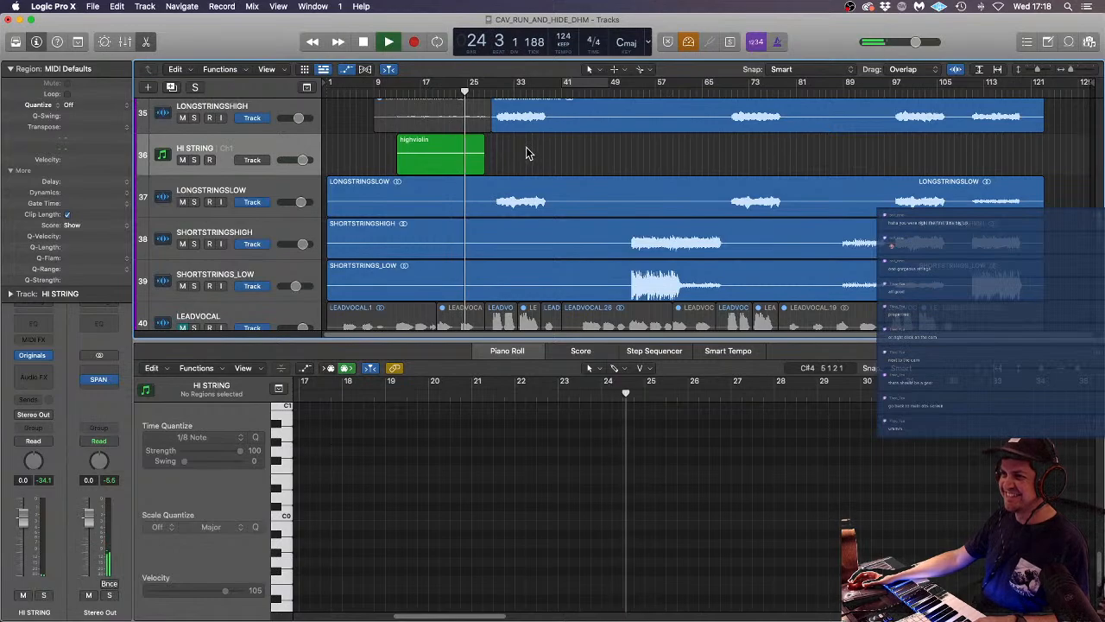
scroll(529, 150, down, 2)
scroll(529, 150, up, 2)
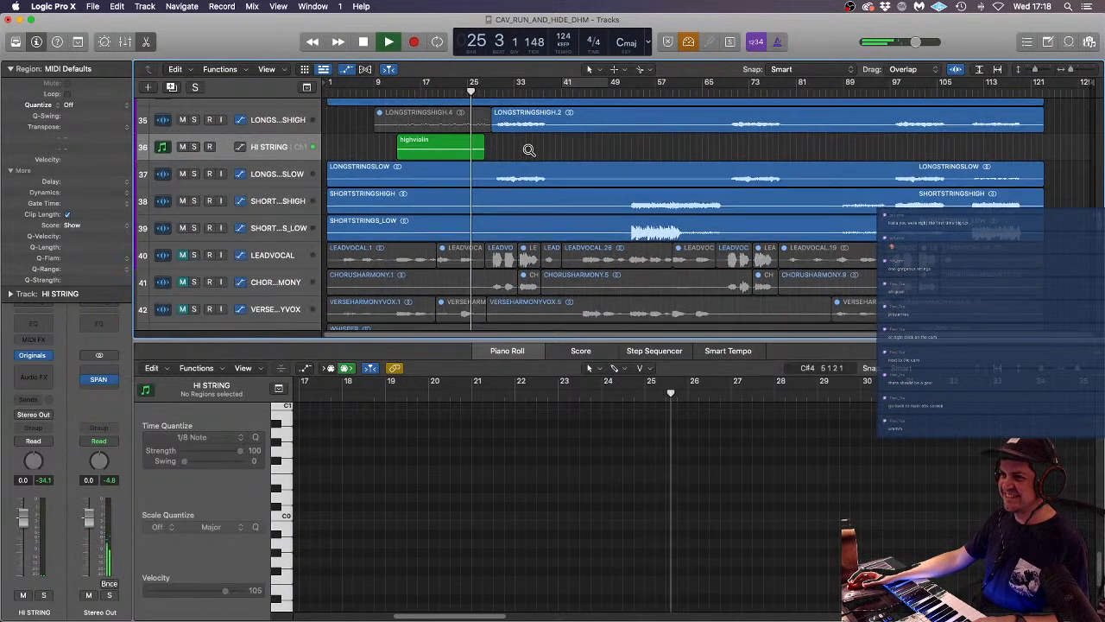
scroll(528, 152, down, 5)
scroll(528, 152, down, 5)
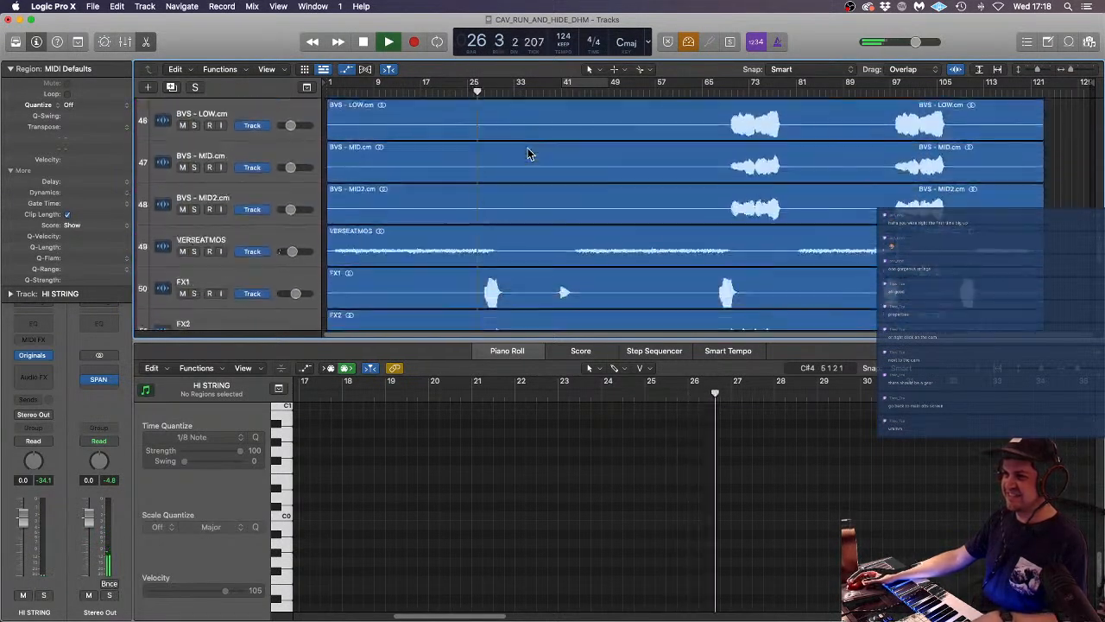
scroll(529, 152, down, 2)
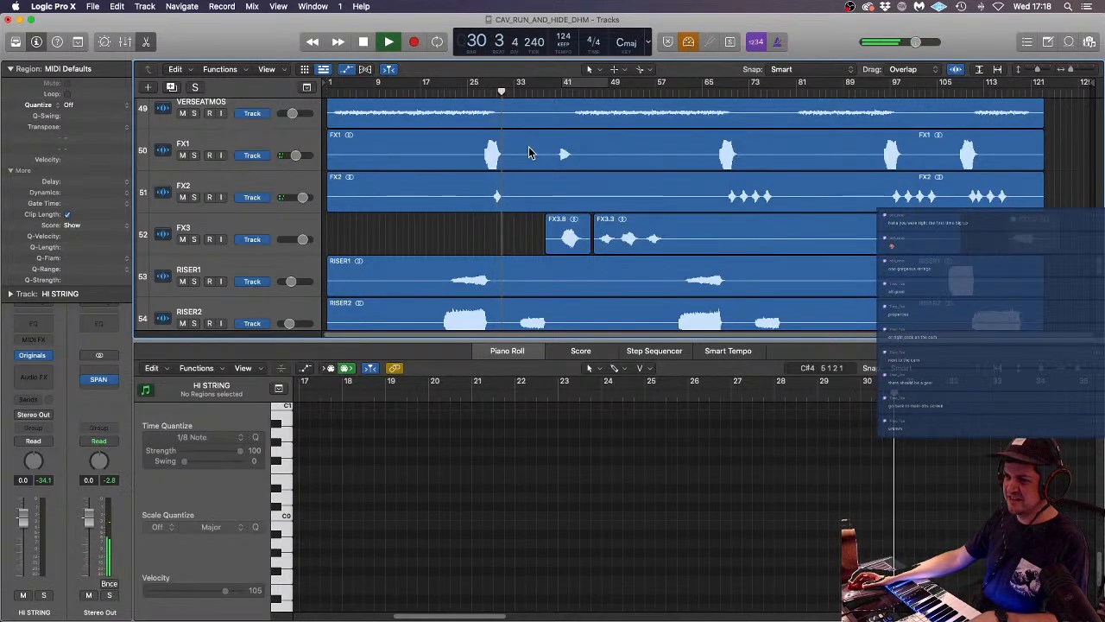
scroll(530, 152, up, 5)
scroll(531, 152, up, 8)
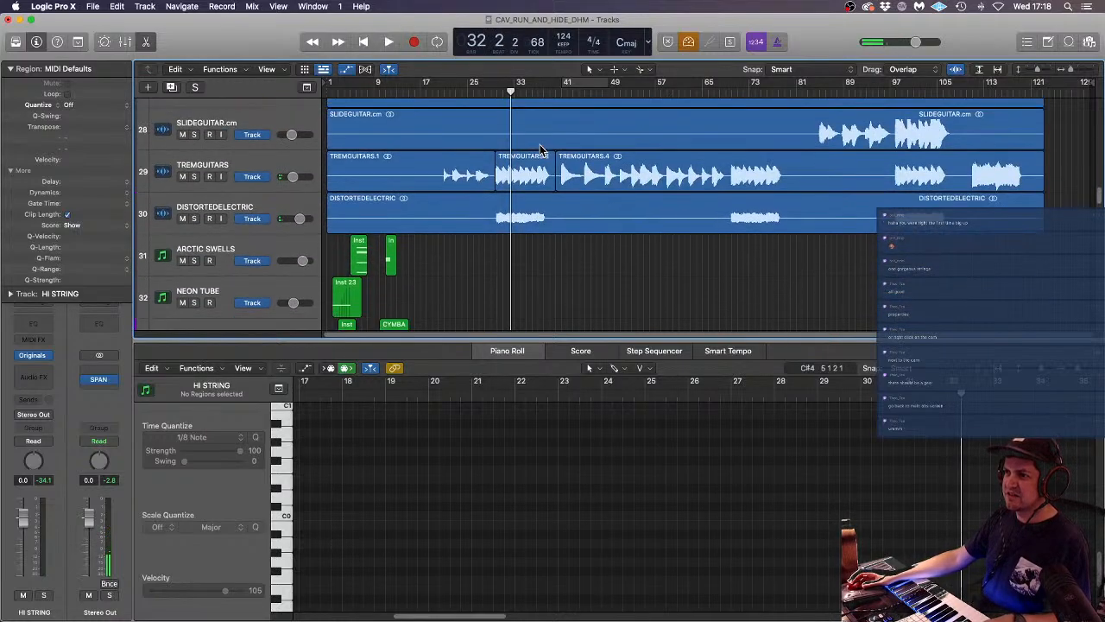
- Solo LONGSTRINGSHIGH, play it from about bar 29 and switch its solo off
scroll(543, 151, down, 5)
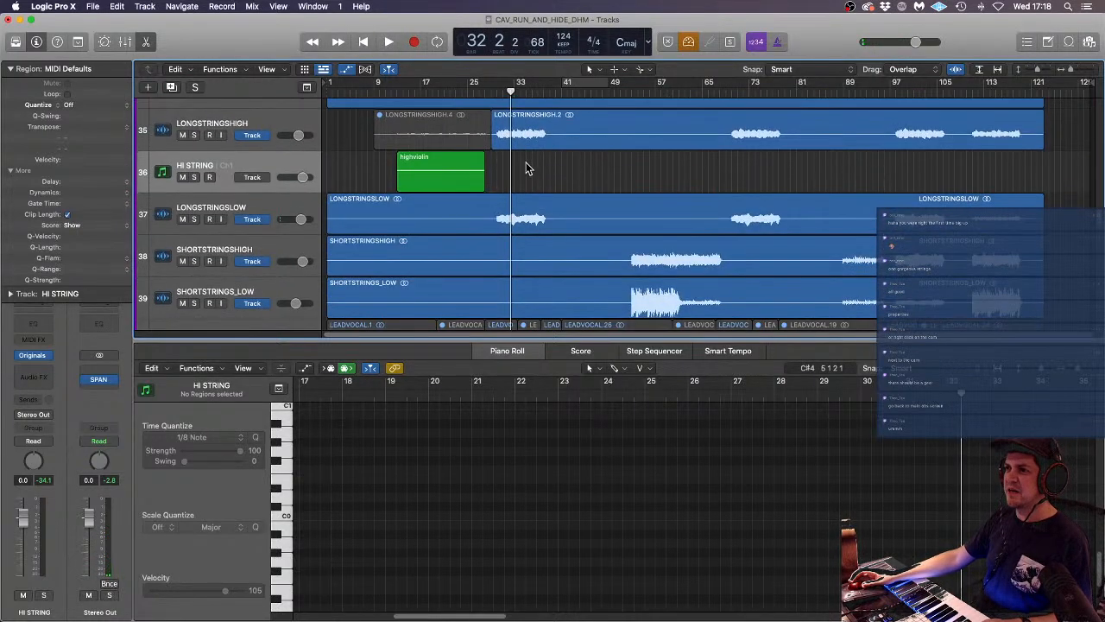
scroll(536, 161, up, 3)
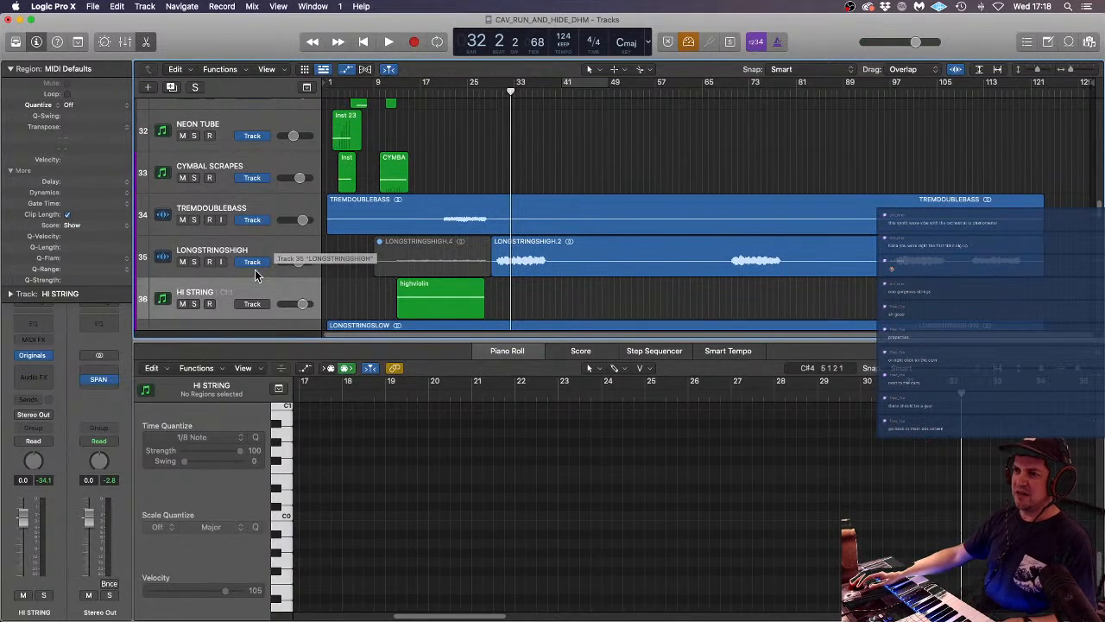
scroll(632, 157, up, 3)
scroll(672, 164, up, 3)
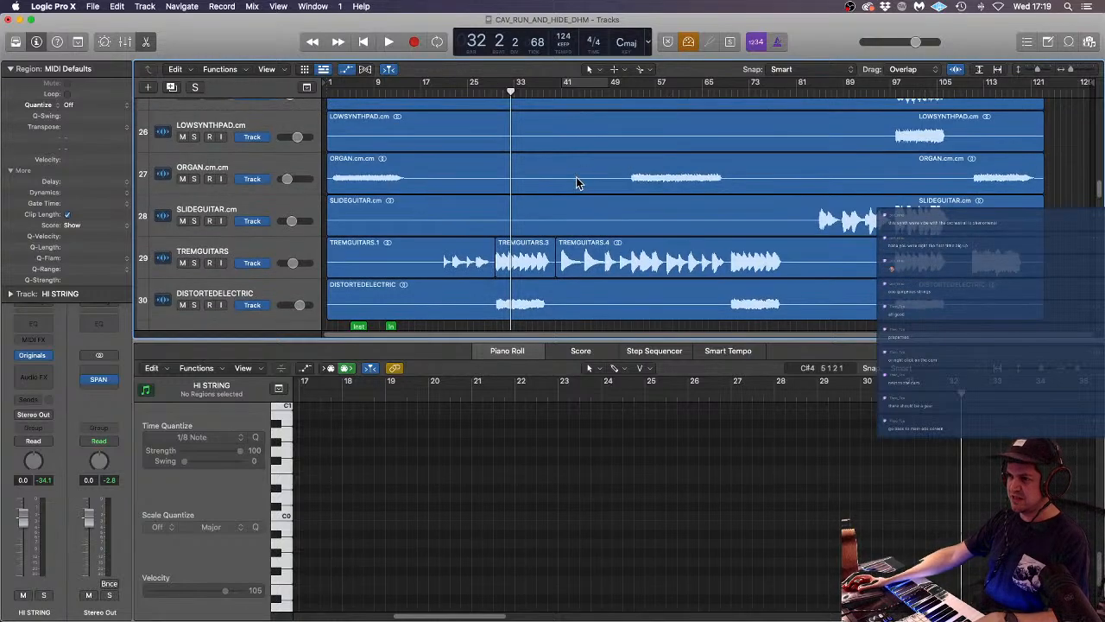
scroll(576, 177, down, 3)
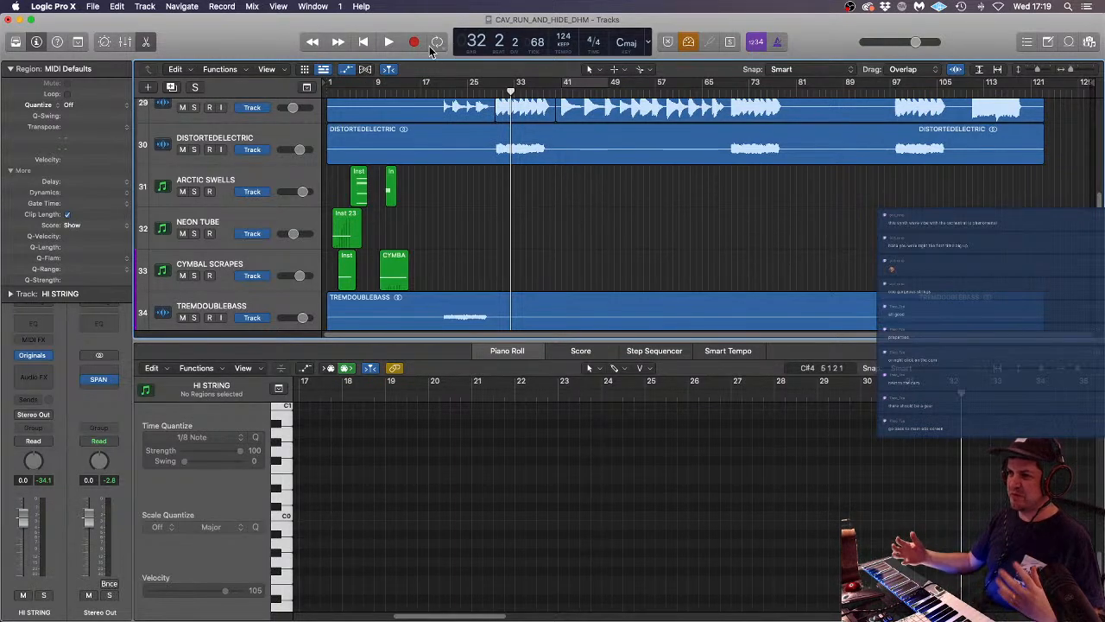
scroll(522, 212, down, 4)
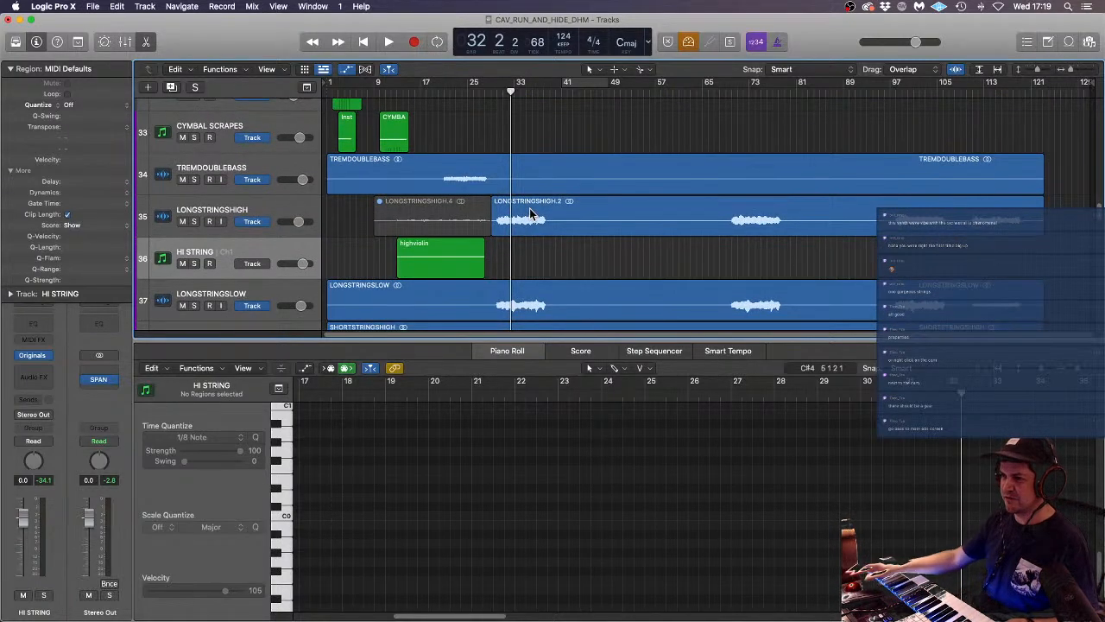
click(192, 223)
click(492, 93)
key(space)
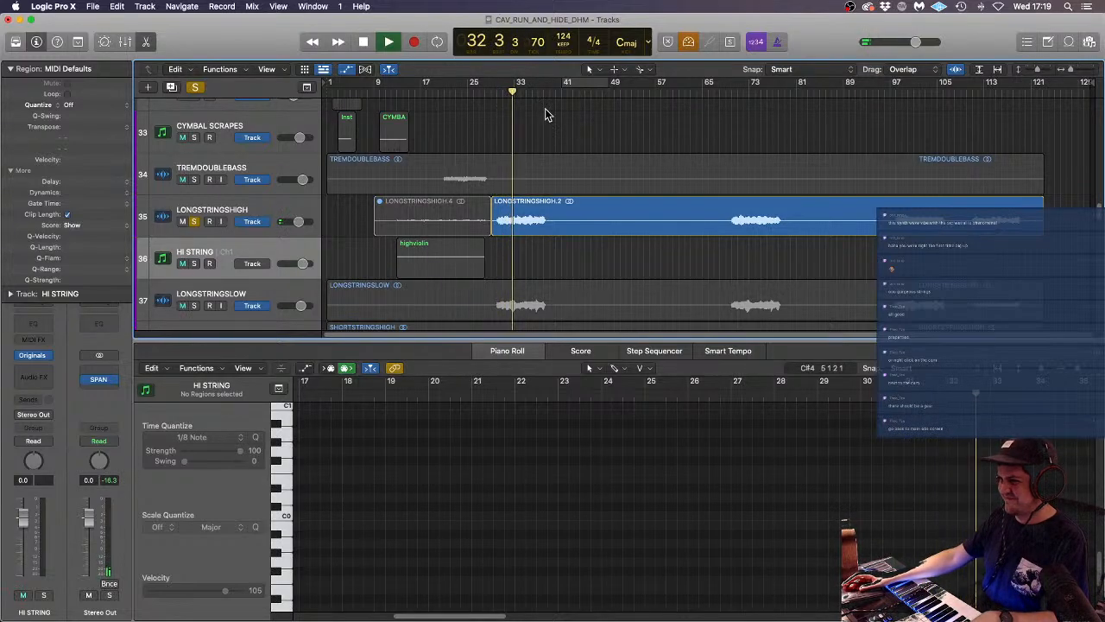
key(space)
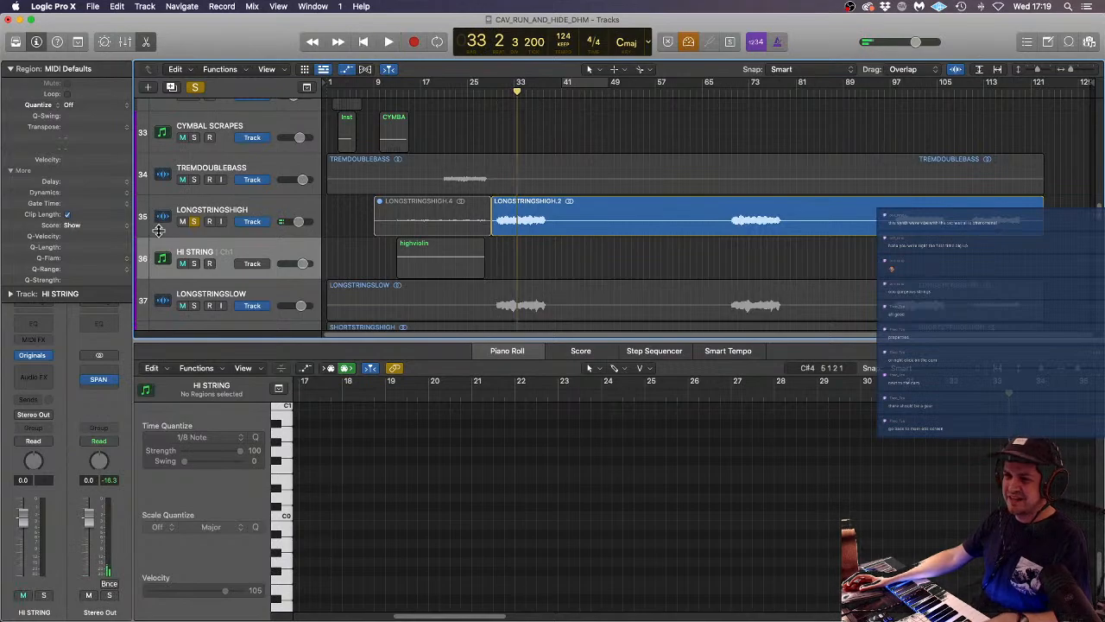
click(195, 221)
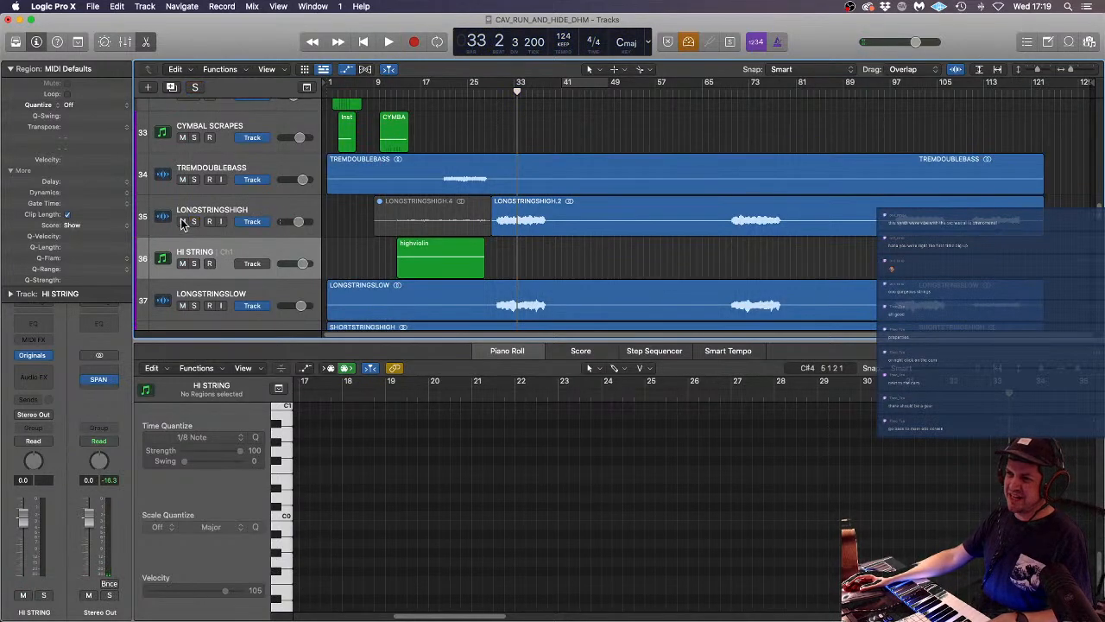
- Look through the lower part of the track list for the muted legato string MIDI tracks
scroll(548, 261, down, 5)
scroll(547, 262, up, 5)
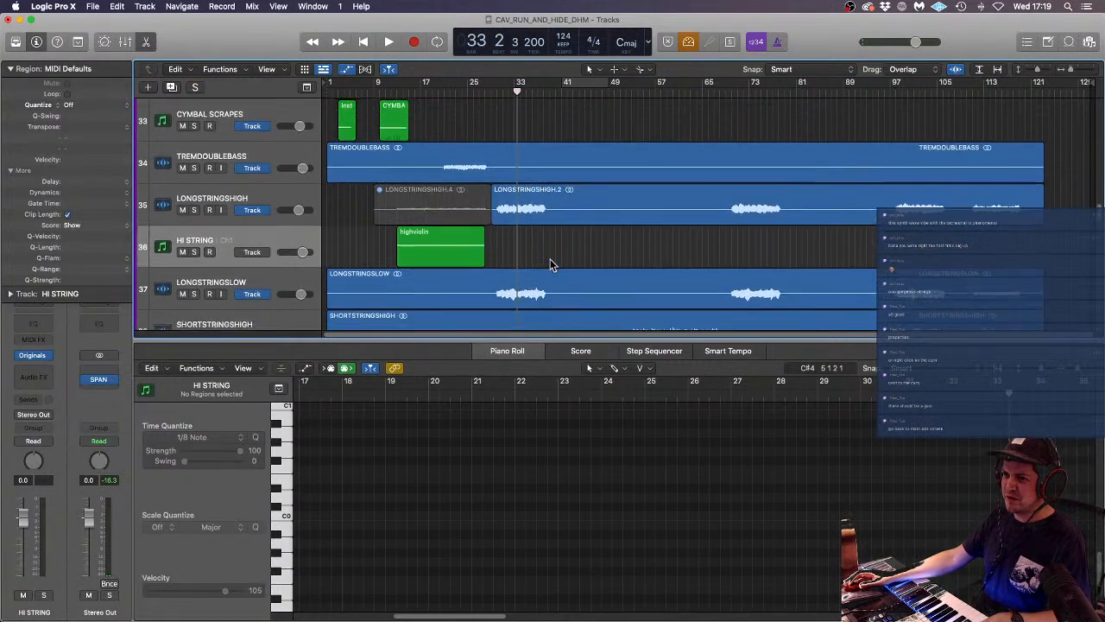
scroll(550, 261, down, 4)
scroll(553, 272, down, 20)
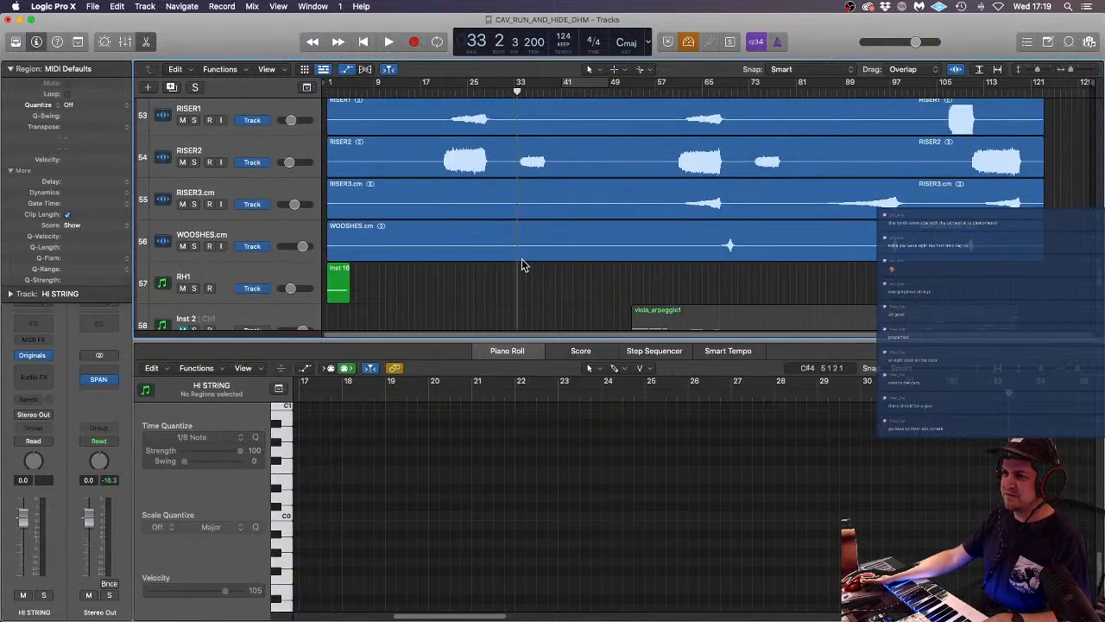
scroll(517, 262, down, 9)
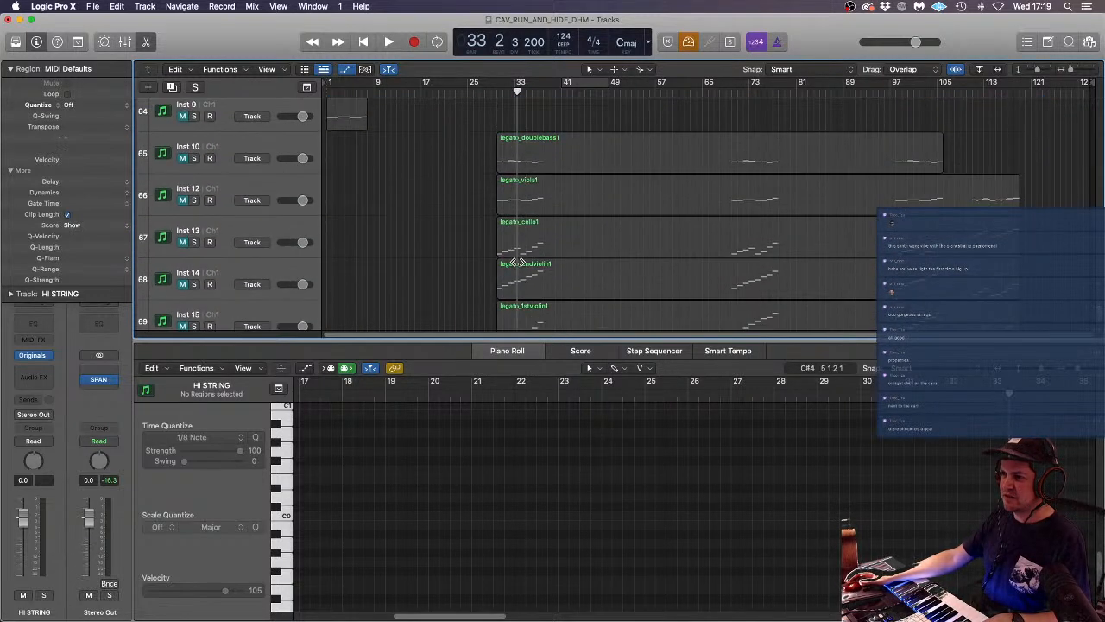
scroll(517, 264, down, 1)
scroll(517, 263, up, 3)
scroll(516, 263, down, 2)
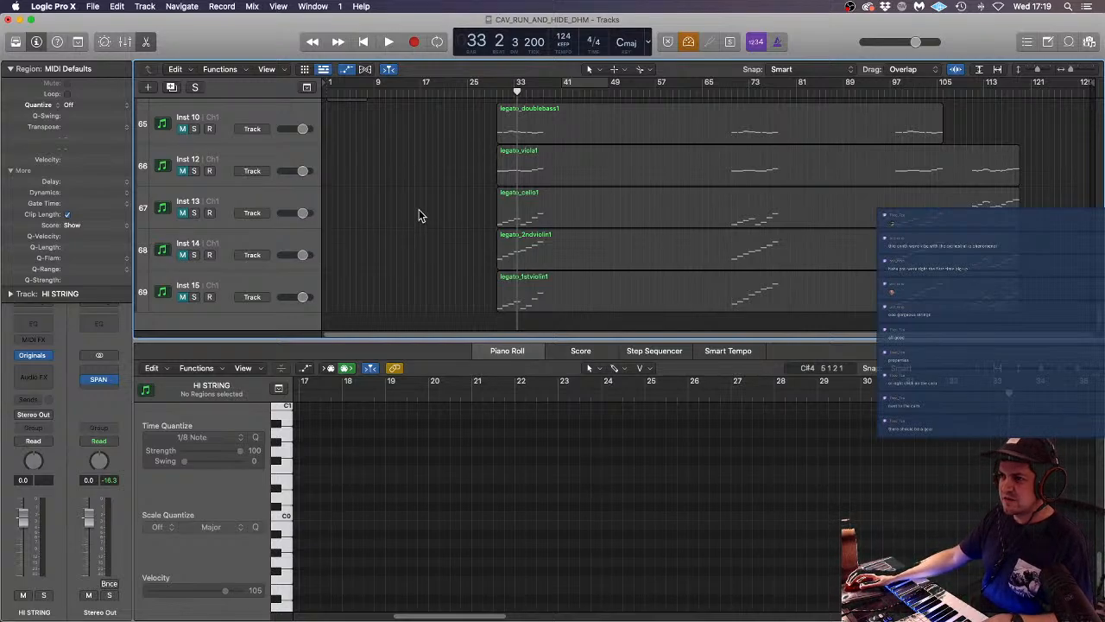
scroll(443, 210, up, 2)
scroll(443, 209, down, 2)
scroll(443, 212, up, 1)
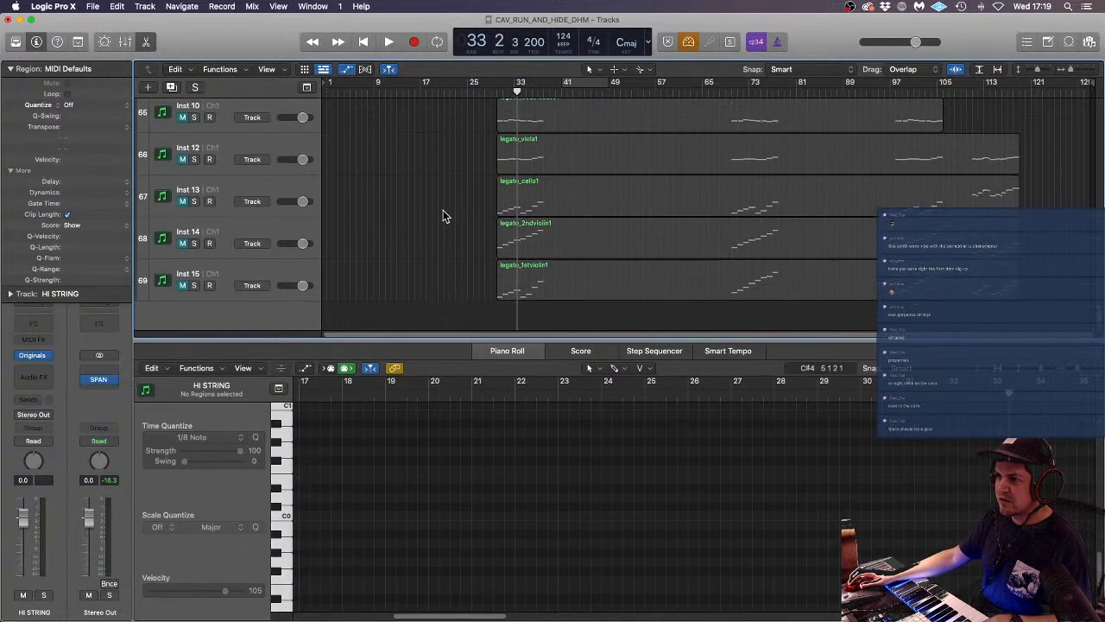
scroll(443, 210, up, 2)
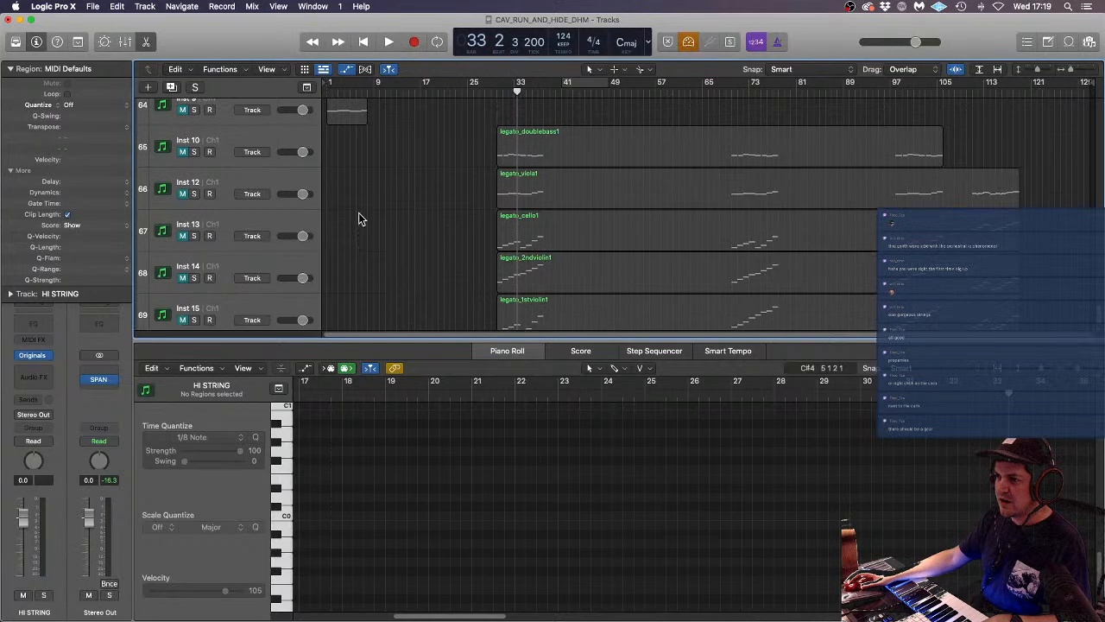
- Rename tracks Inst 13, Inst 14 and Inst 15 as CELLO, V2 and V1
double_click(253, 223)
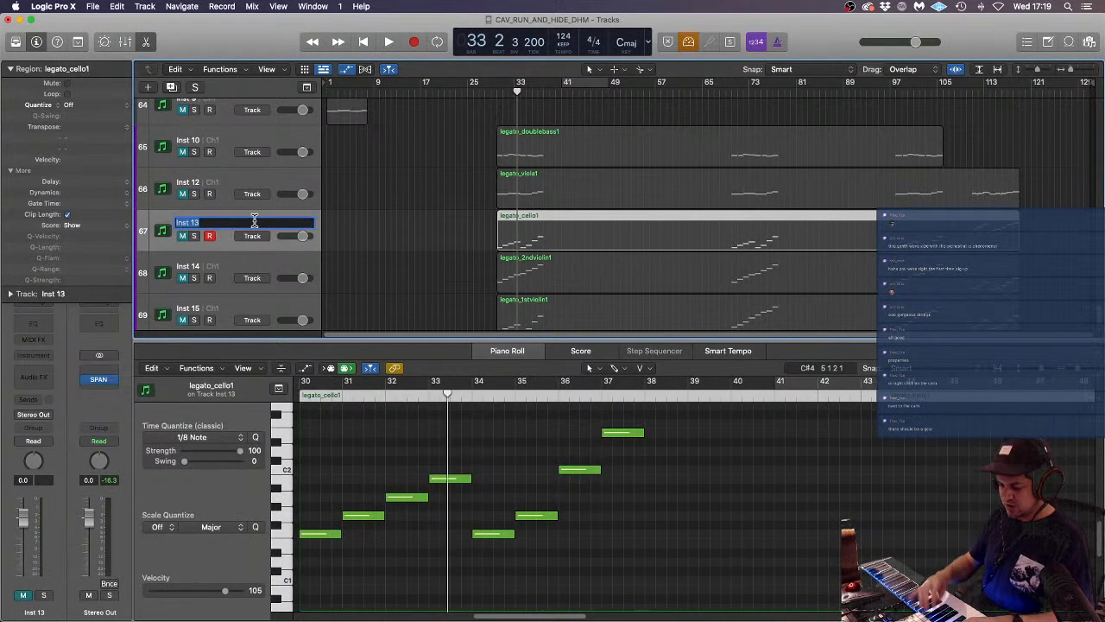
text(CeLLO)
key(Tab)
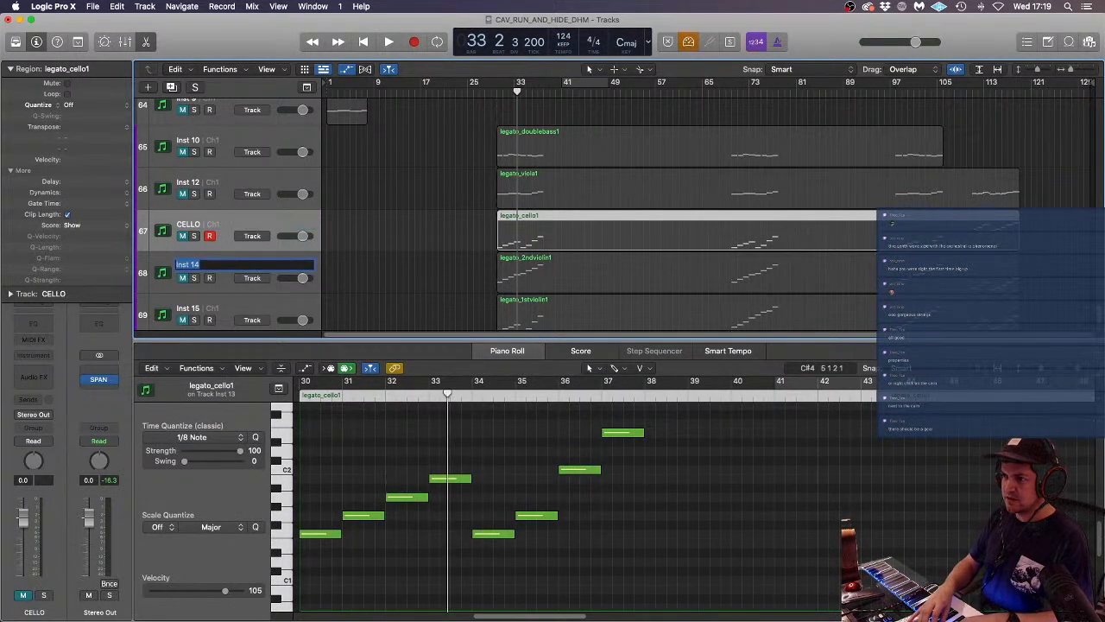
text(2)
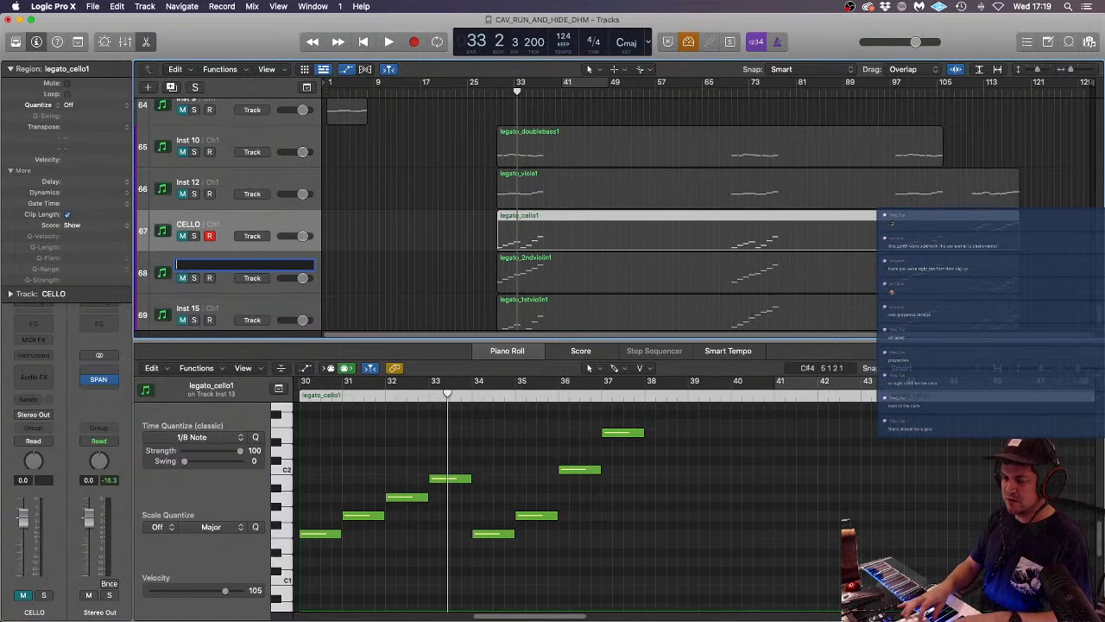
key(Tab)
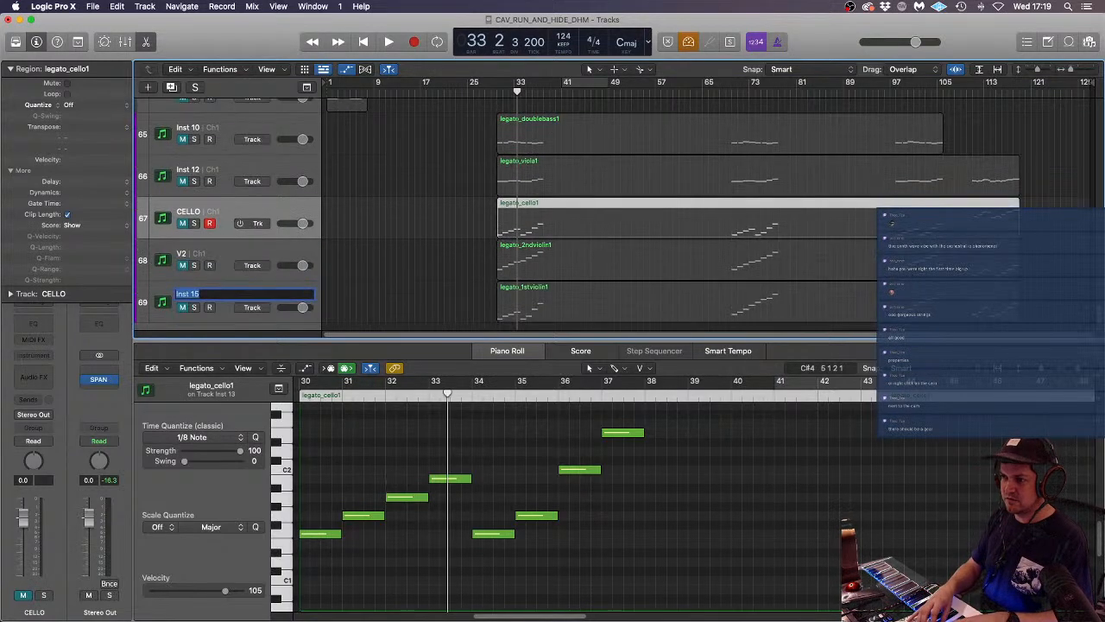
text(V1)
key(Return)
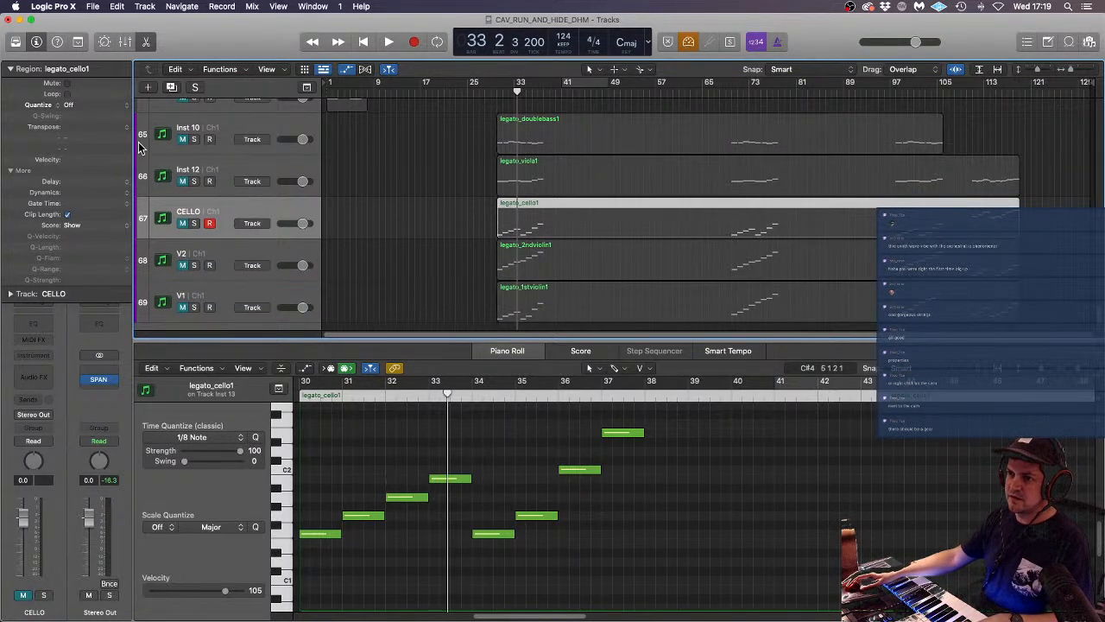
- Rename Inst 12 as VIOLA and Inst 10 as DBL BASS, and move the CELLO track above VIOLA
click(231, 169)
double_click(187, 170)
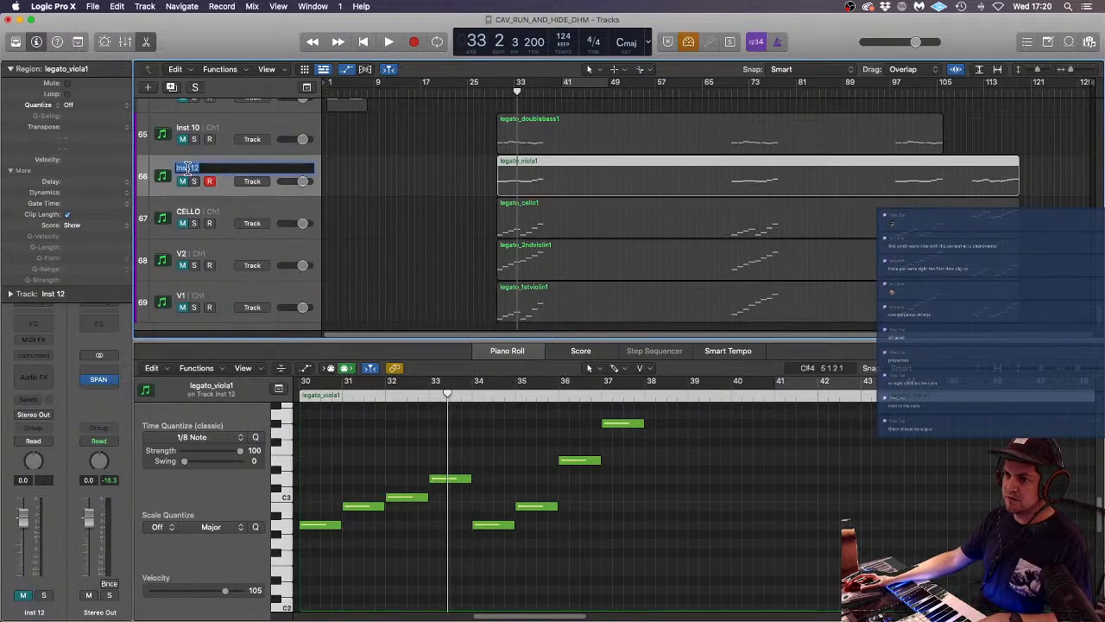
text(V)
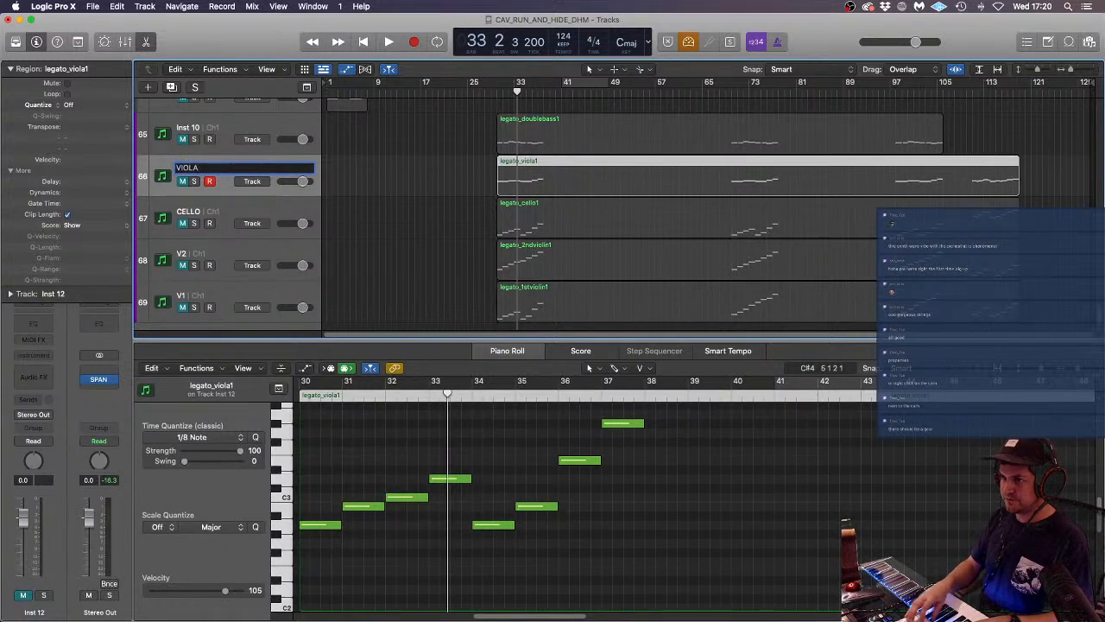
text(IOLA)
click(187, 130)
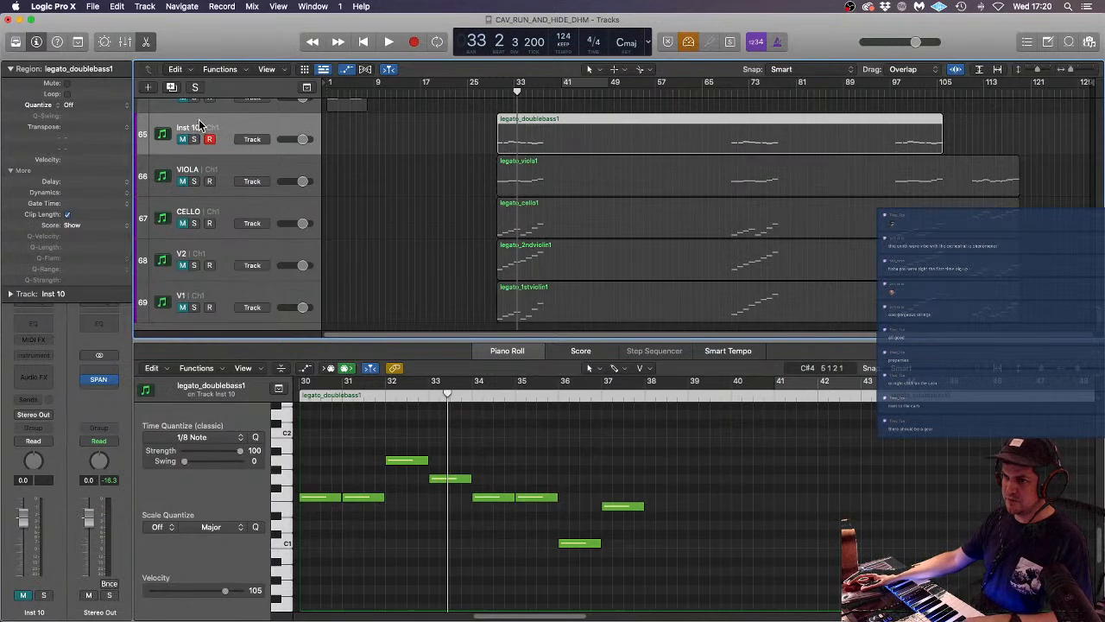
double_click(199, 126)
text(DOUB)
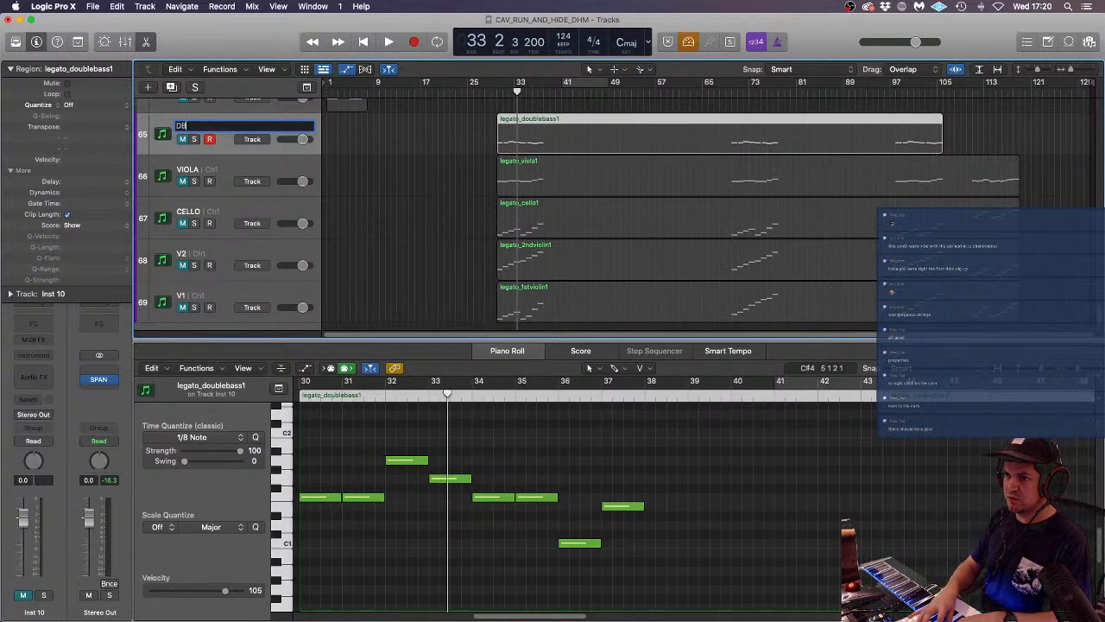
text(S)
key(Return)
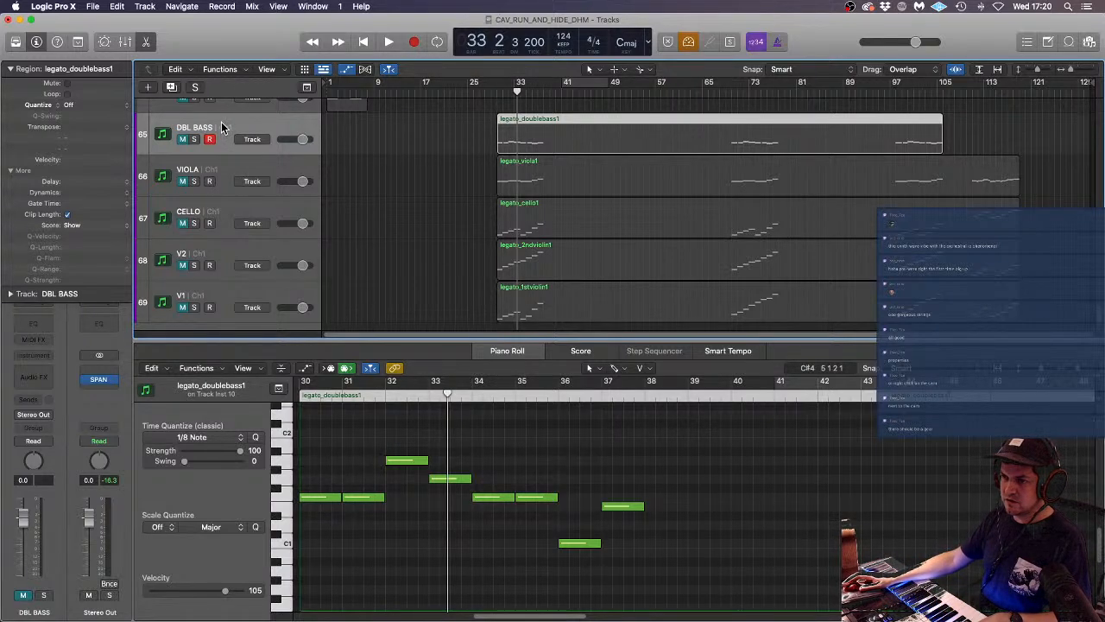
drag(219, 210, 230, 165)
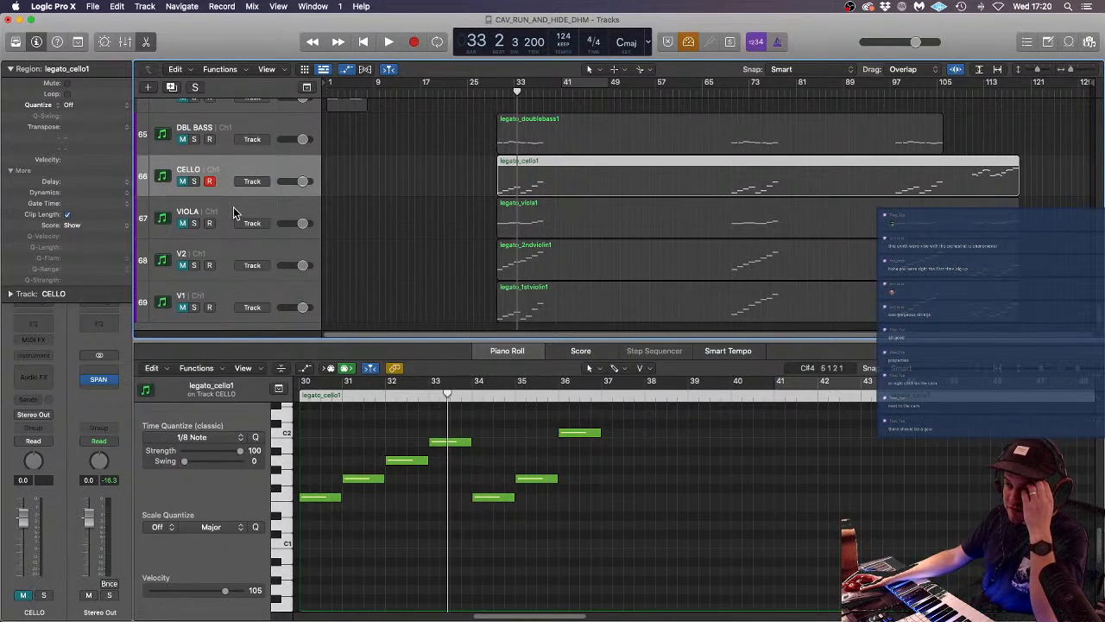
- Unmute and solo the DBL BASS track and set a cycle range from bar 30 to bar 38
click(225, 127)
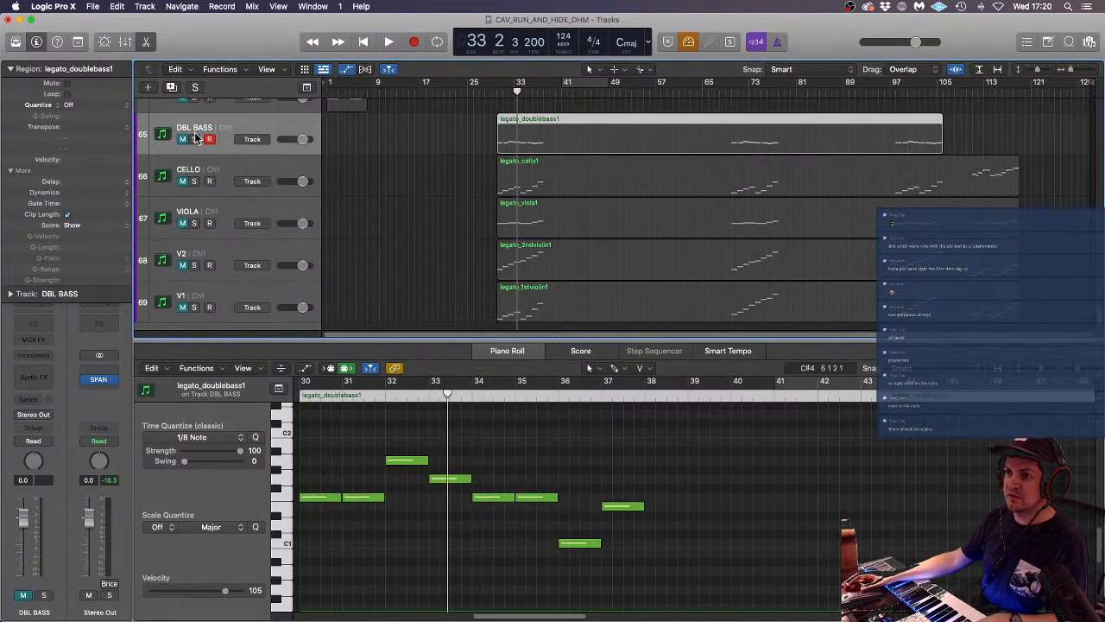
click(185, 145)
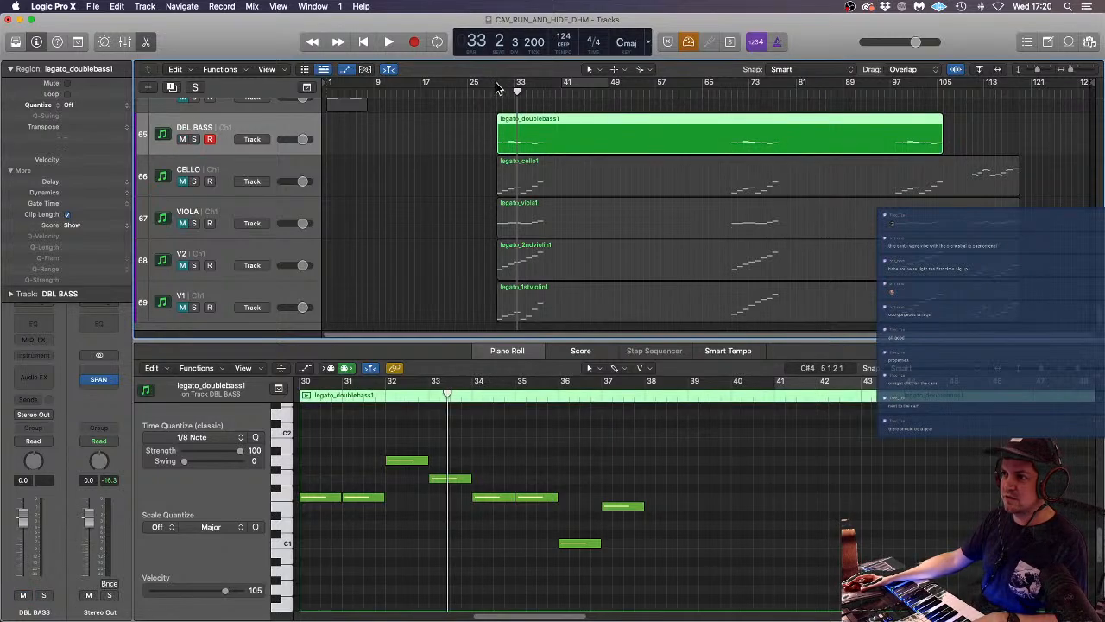
drag(497, 87, 543, 88)
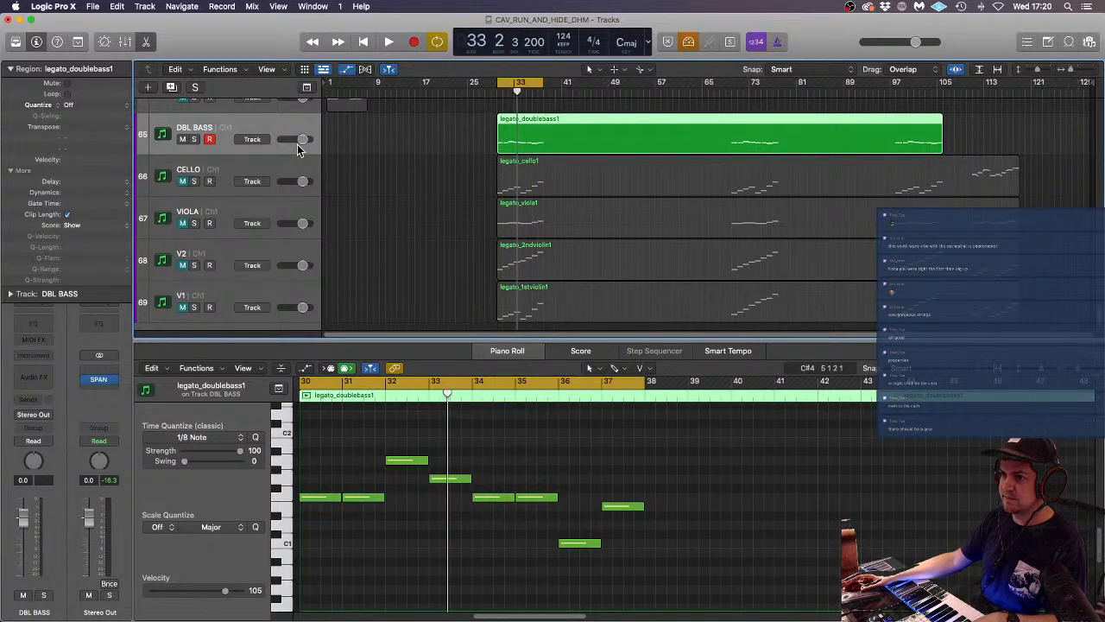
click(195, 139)
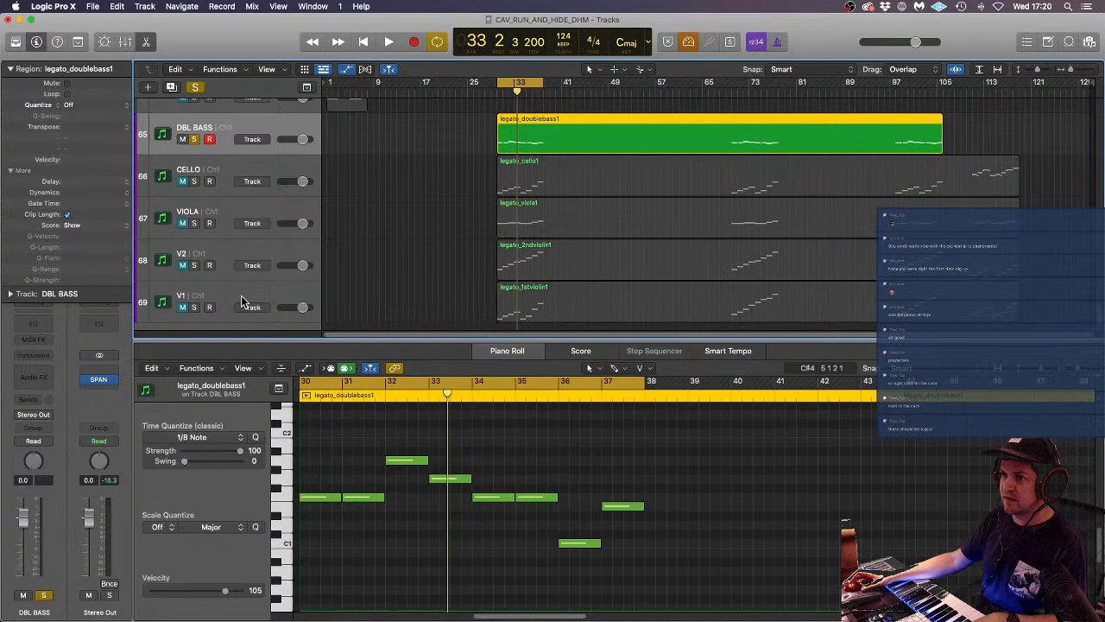
- Load Spitfire Audio's BBC Symphony Orchestra in stereo as the instrument on DBL BASS
click(42, 352)
mouse_move(57, 404)
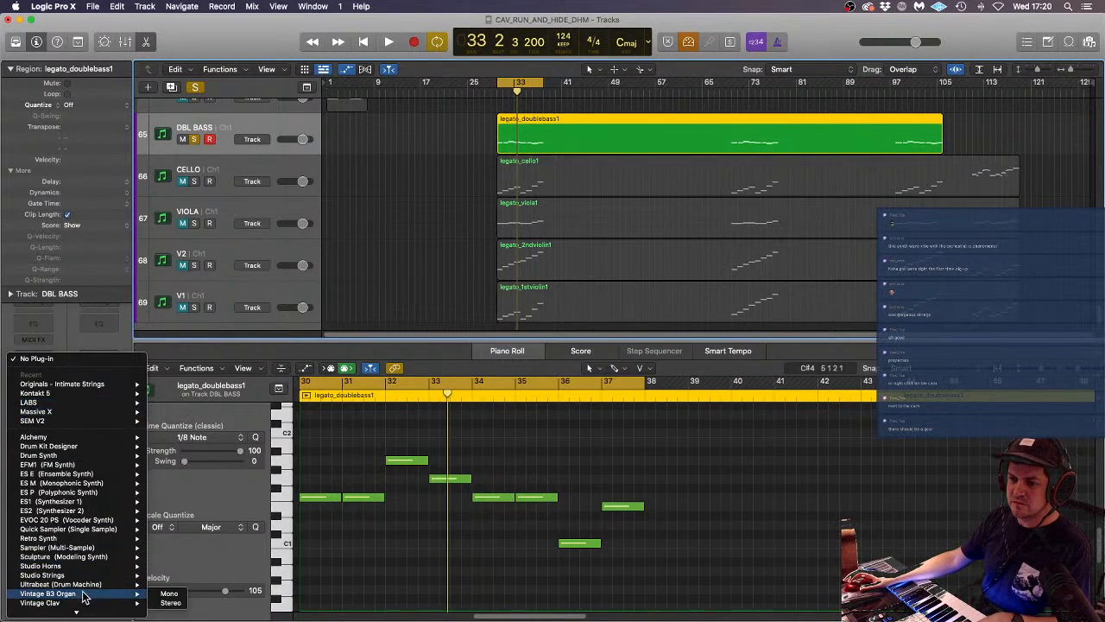
mouse_move(64, 619)
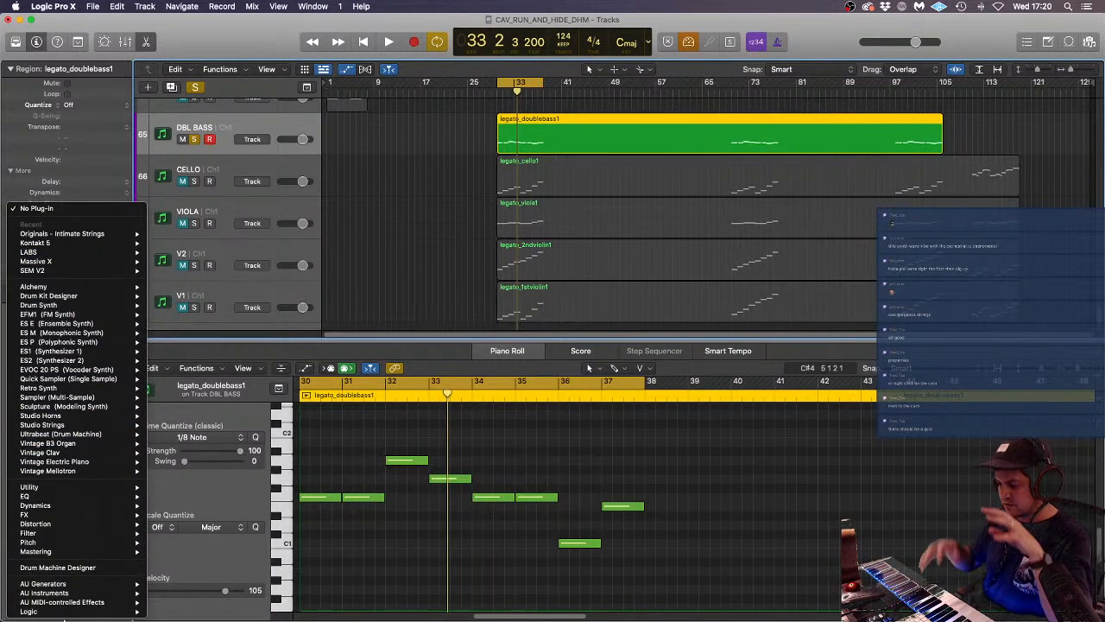
mouse_move(82, 592)
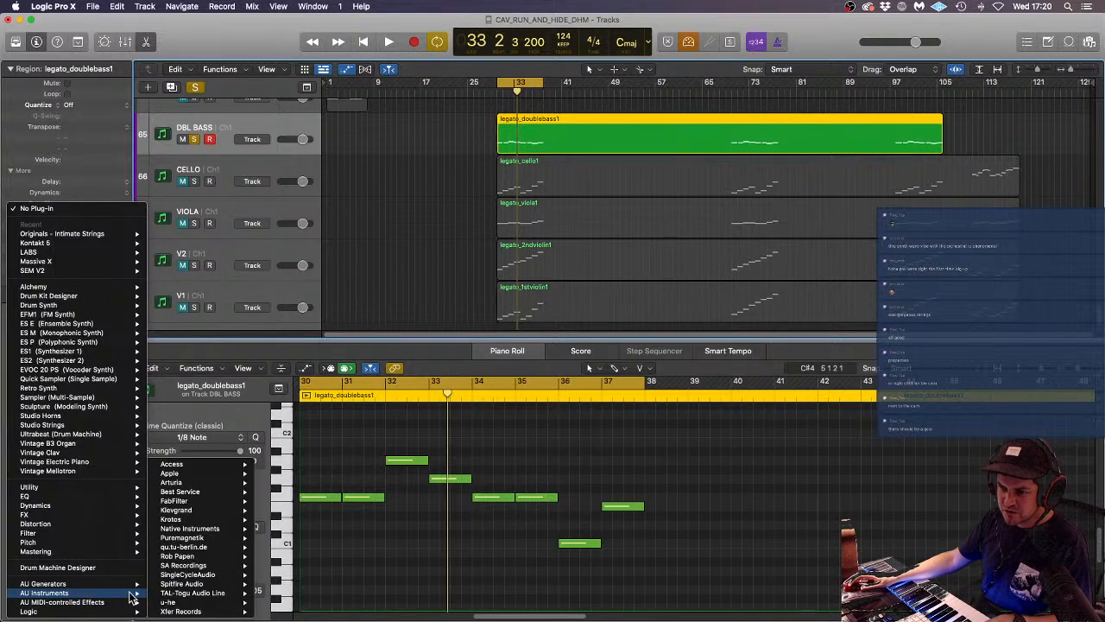
mouse_move(232, 557)
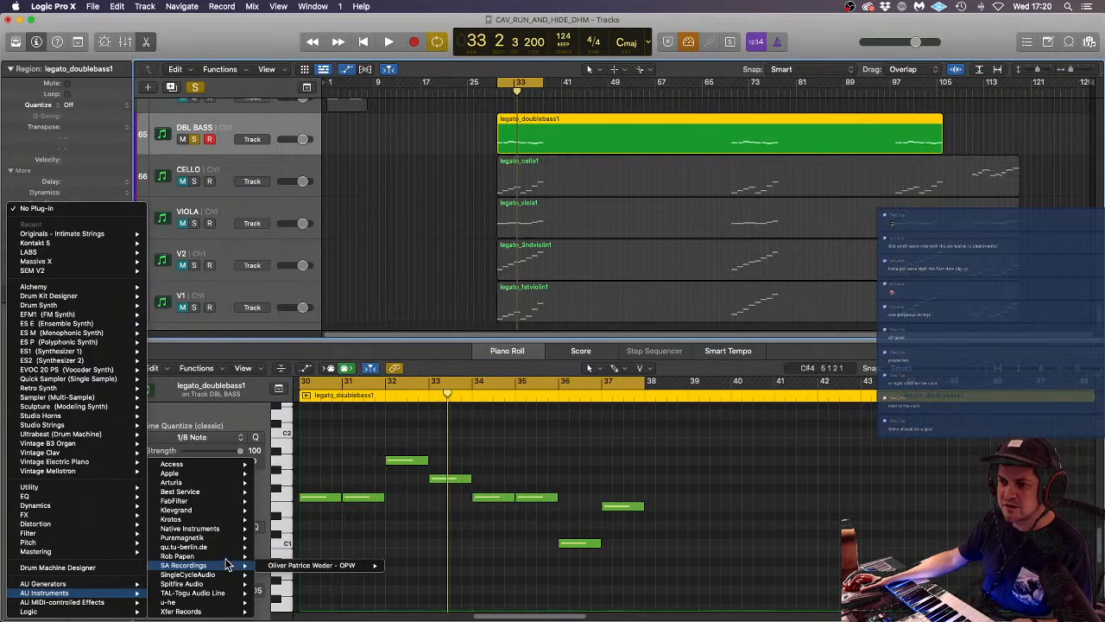
mouse_move(223, 535)
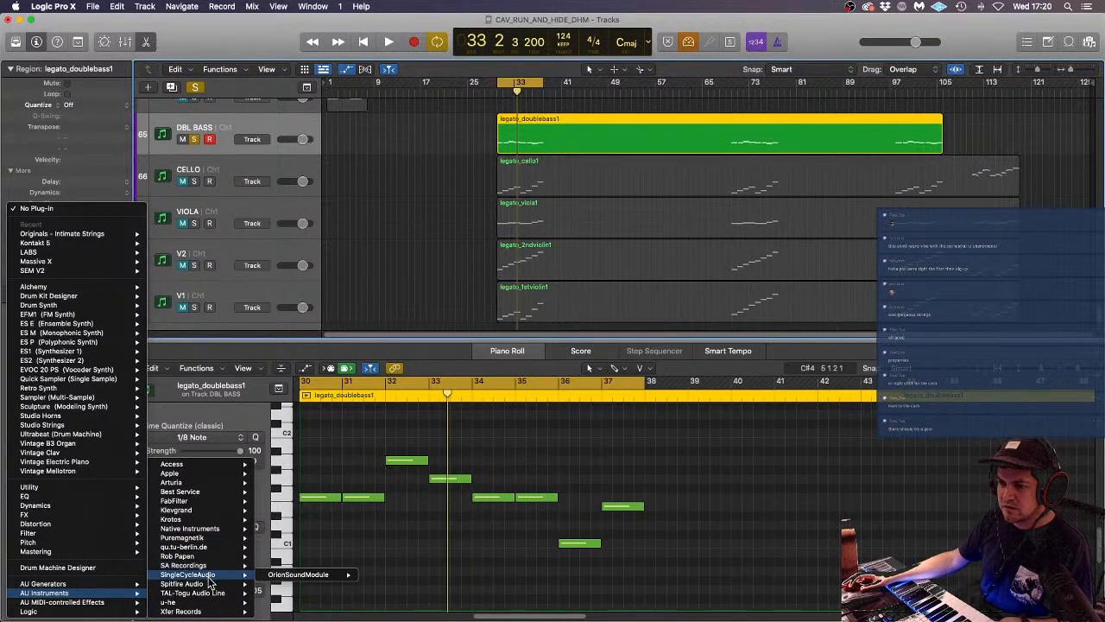
mouse_move(345, 611)
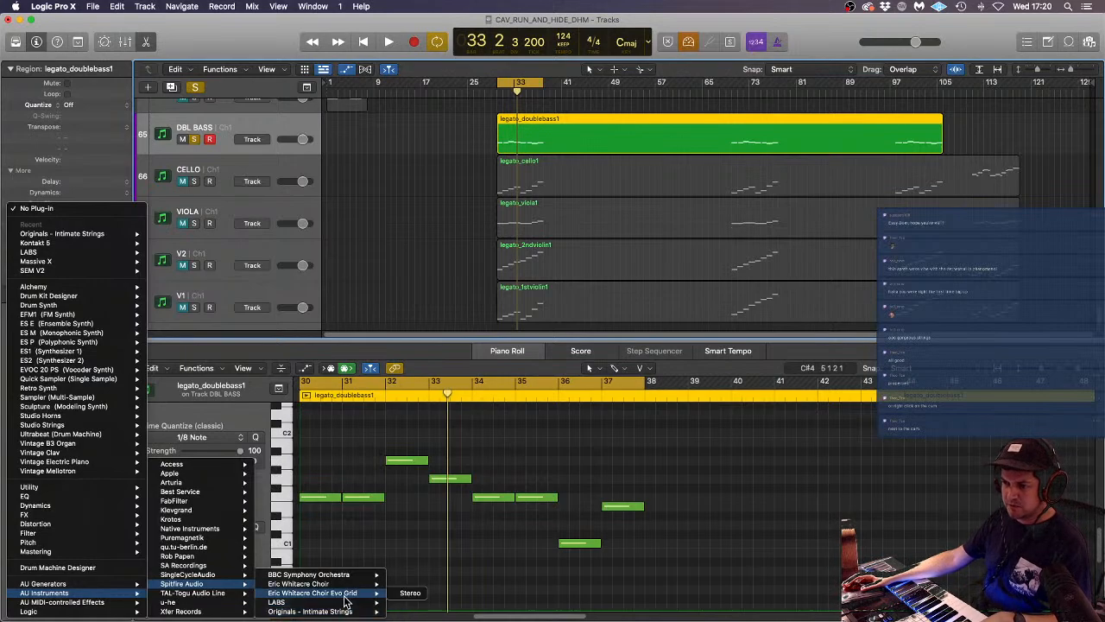
mouse_move(354, 574)
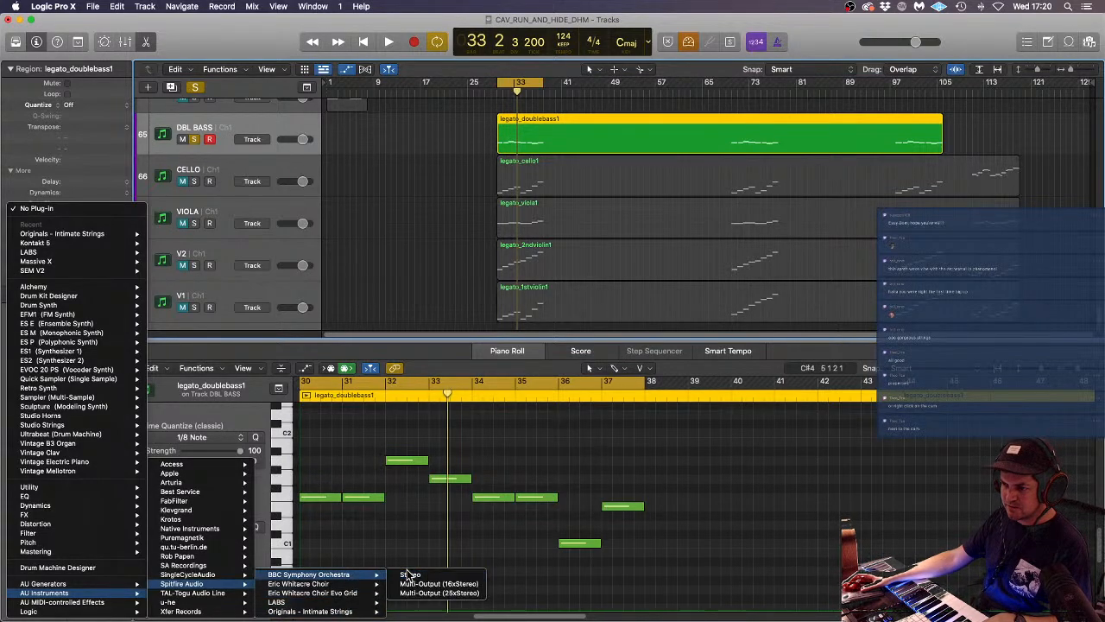
click(413, 574)
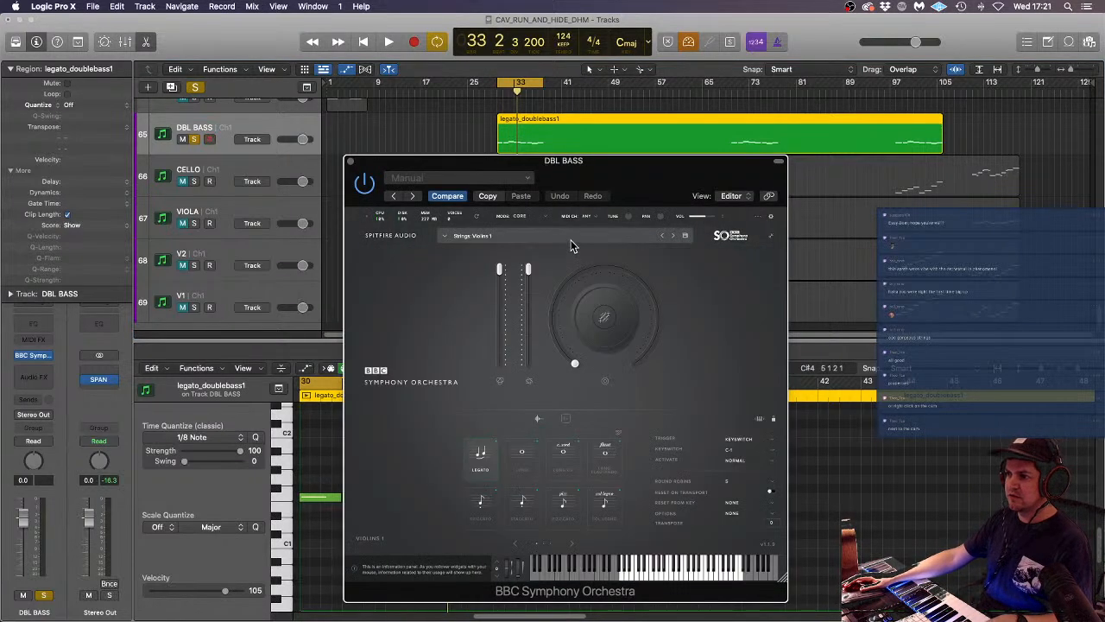
- Load the Basses strings preset in BBC Symphony Orchestra and close the plug-in window
click(570, 233)
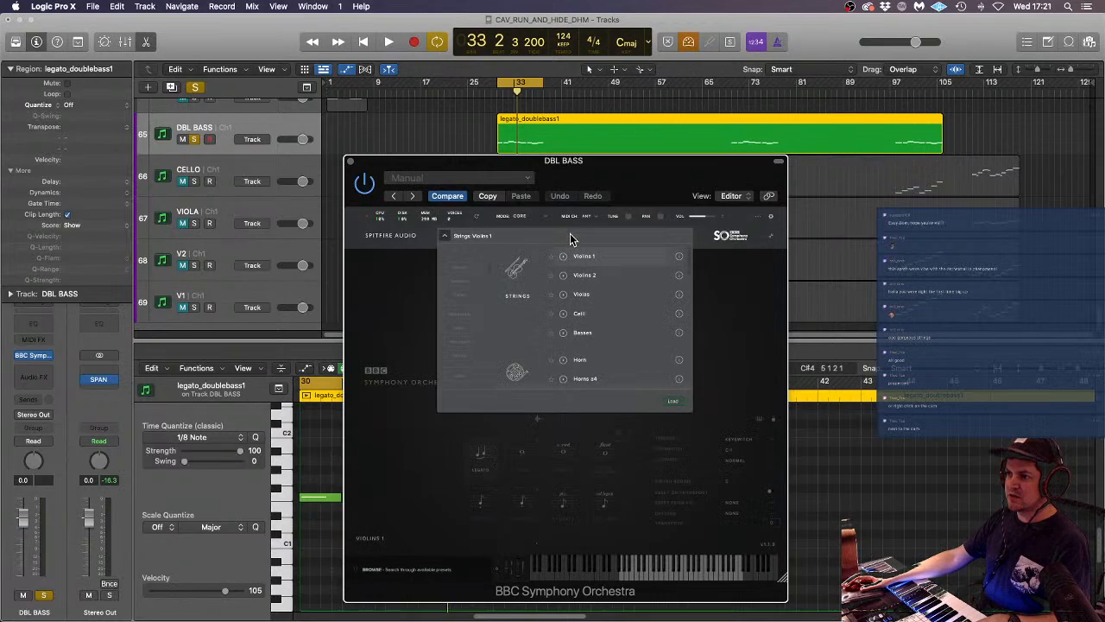
double_click(602, 331)
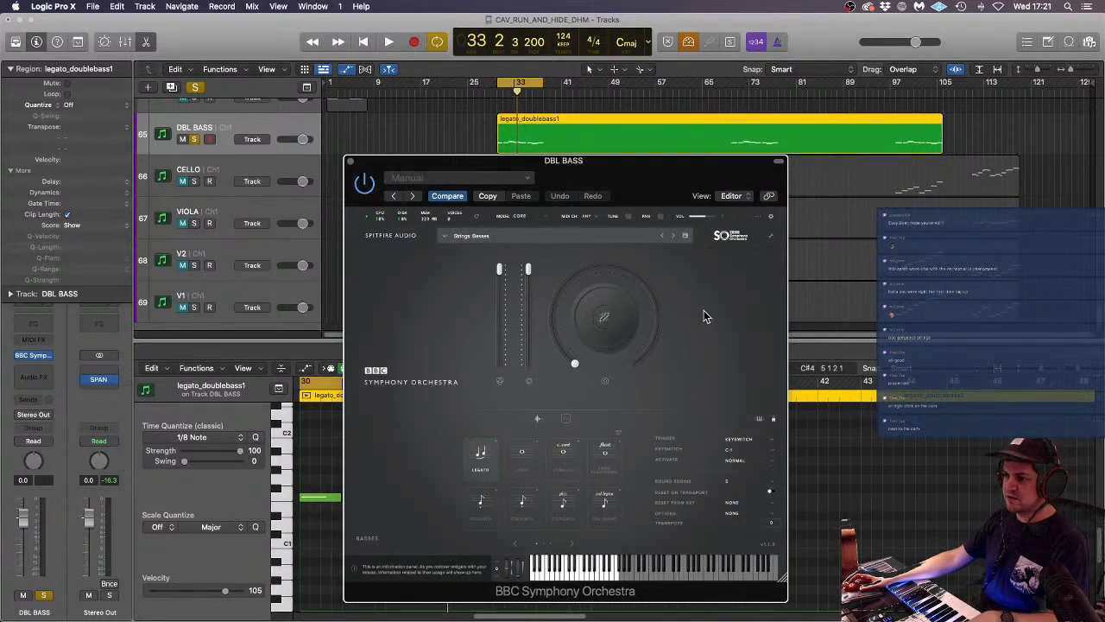
click(349, 161)
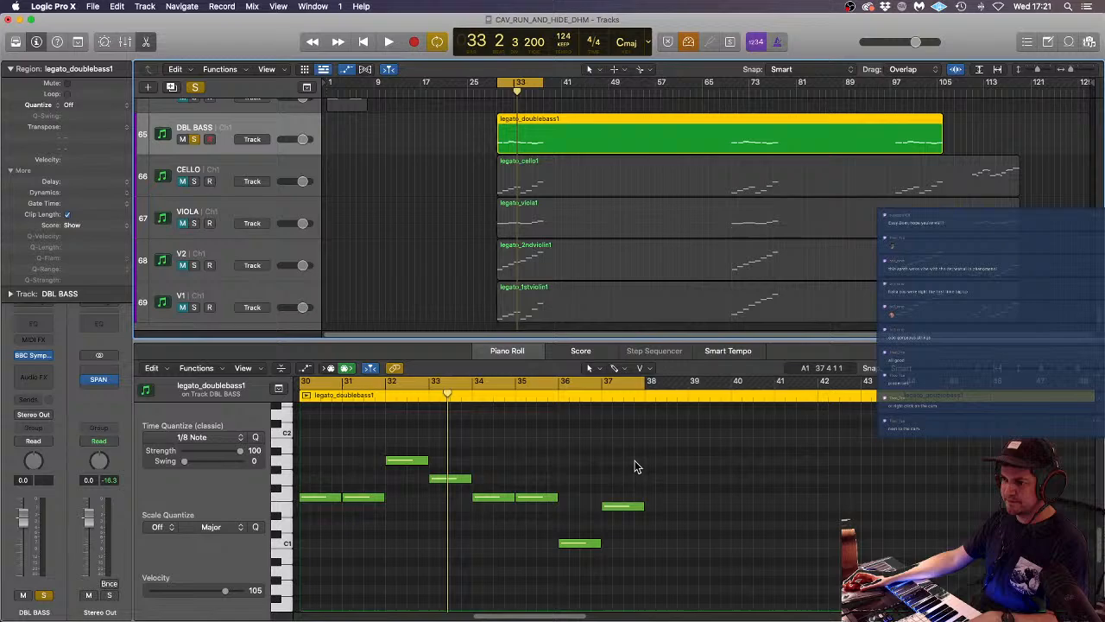
- Replace the double bass notes in bars 31 and 35 with copies of the neighbouring F1 notes raised to G1, and audition the phrase
click(358, 496)
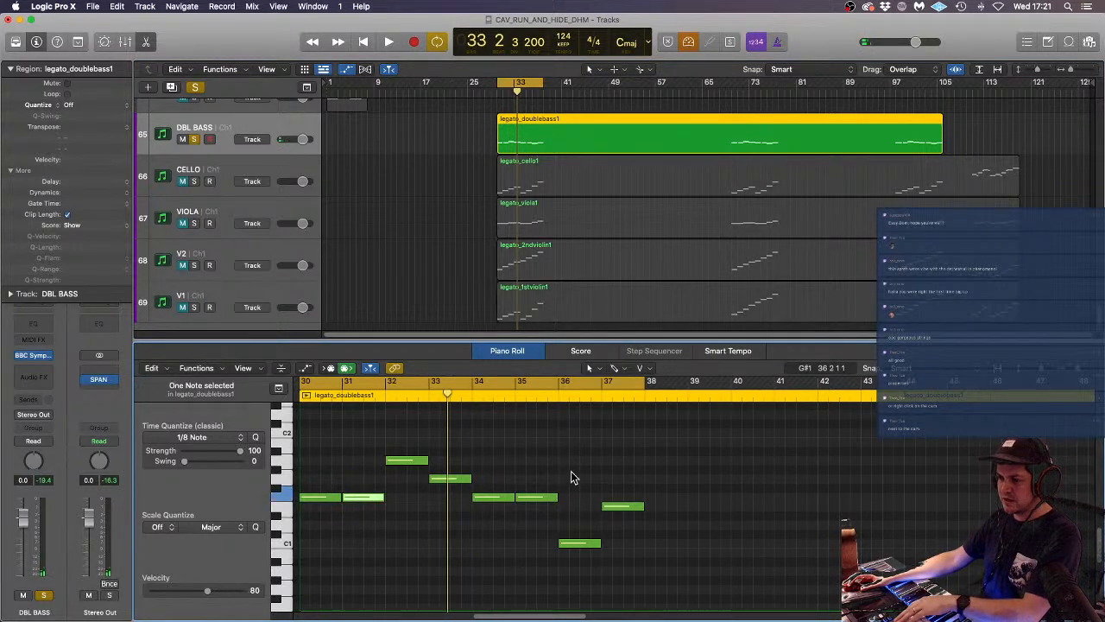
key(Delete)
click(537, 496)
key(Delete)
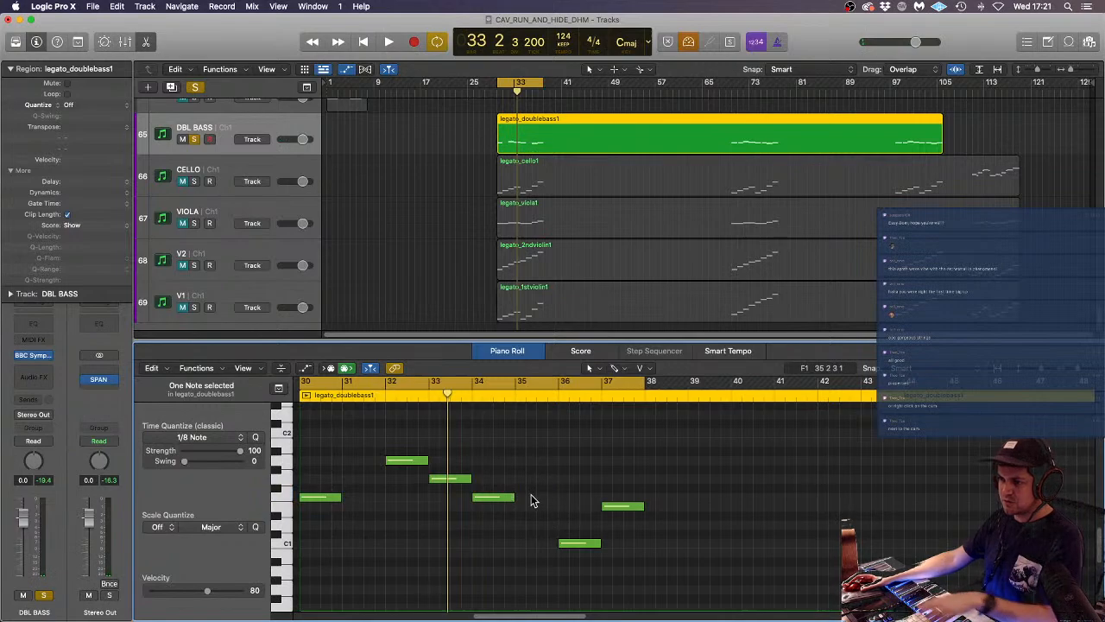
drag(531, 494, 335, 498)
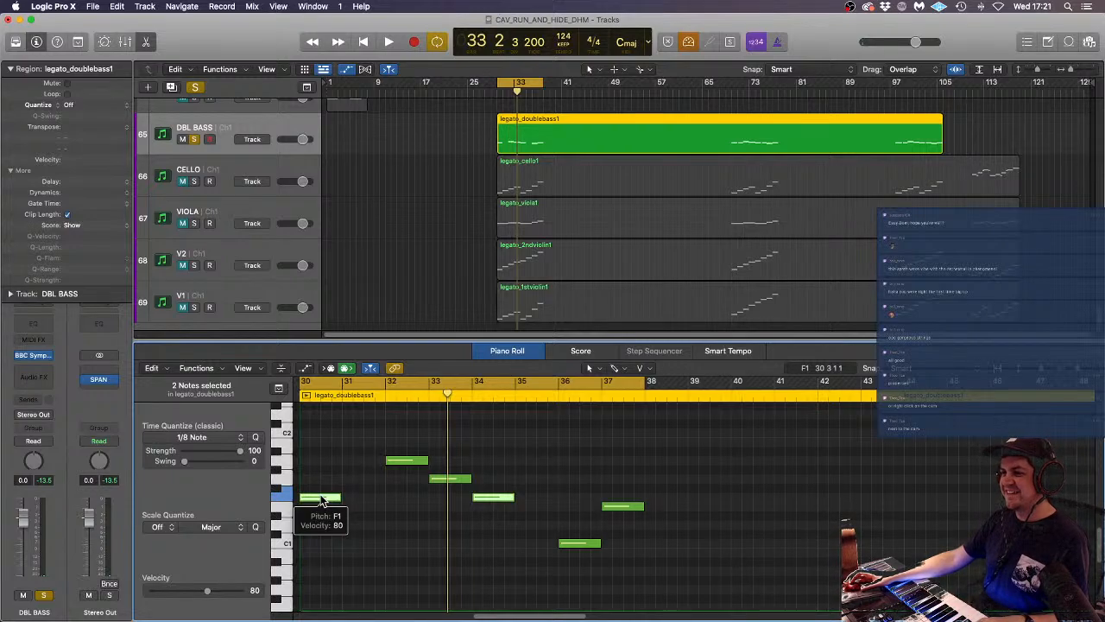
drag(321, 501, 363, 481)
click(384, 440)
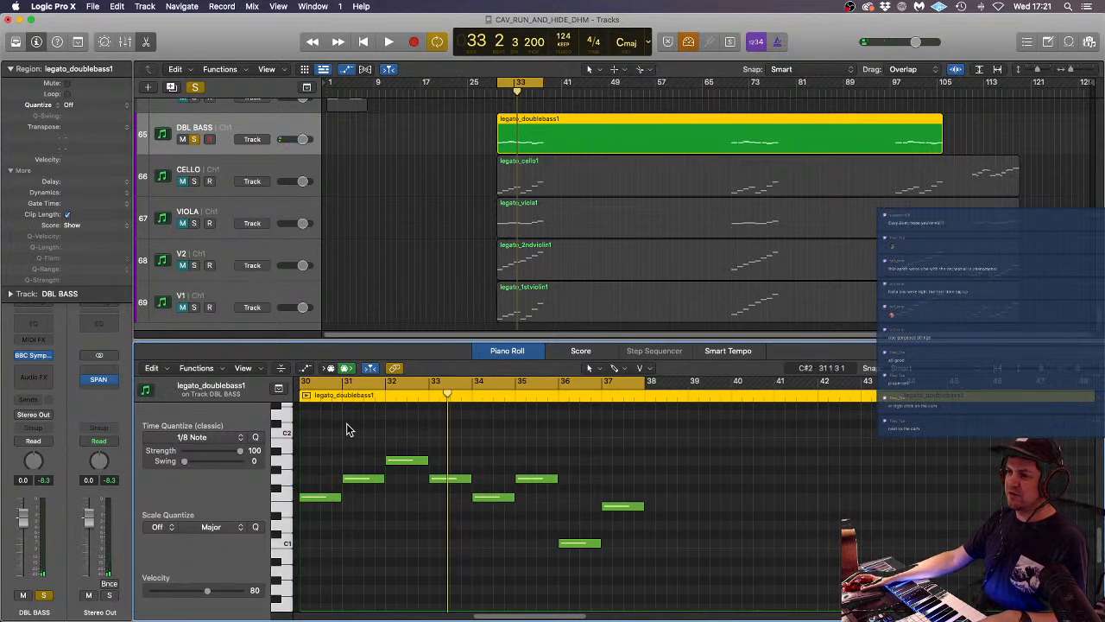
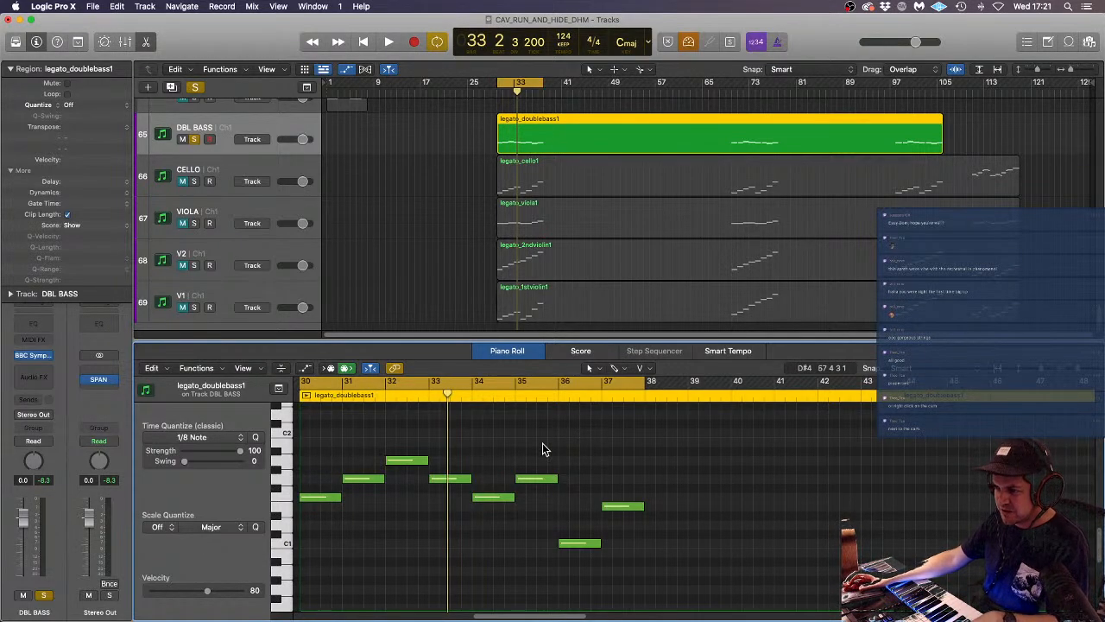
key(space)
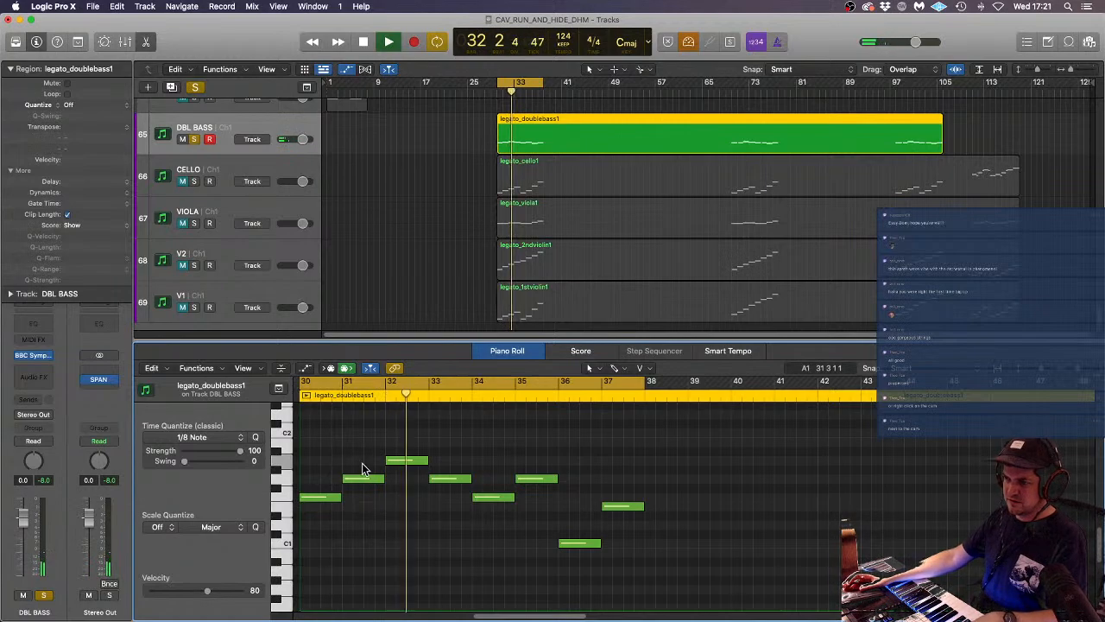
key(space)
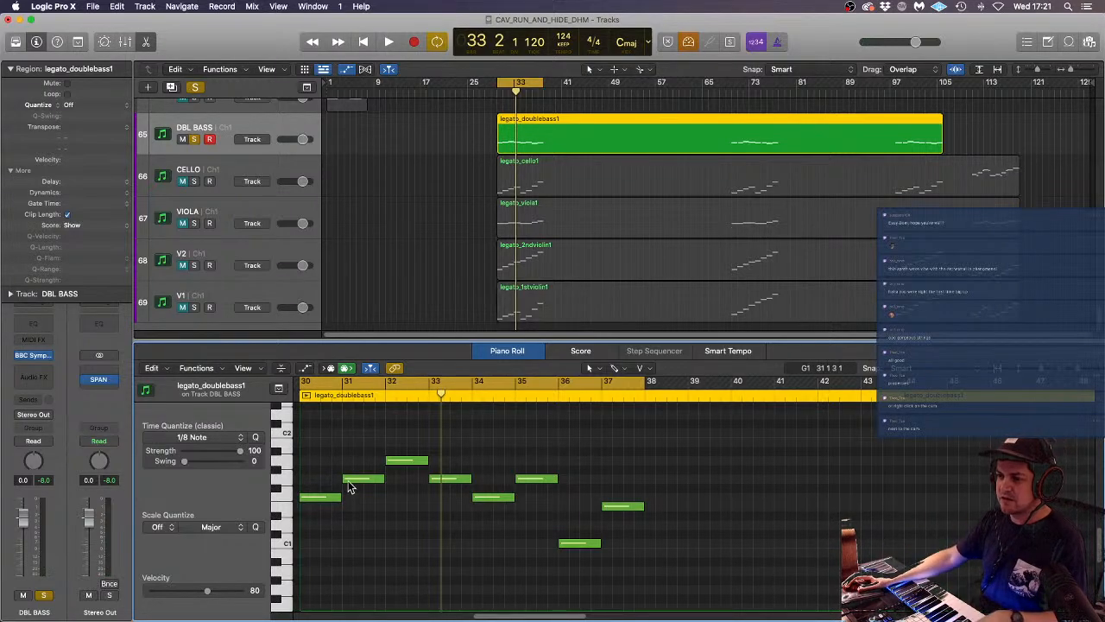
- Lengthen the seven double bass notes in bars 30 to 36 slightly so each overlaps the following note, and play the phrase
drag(310, 521, 388, 481)
drag(508, 458, 591, 470)
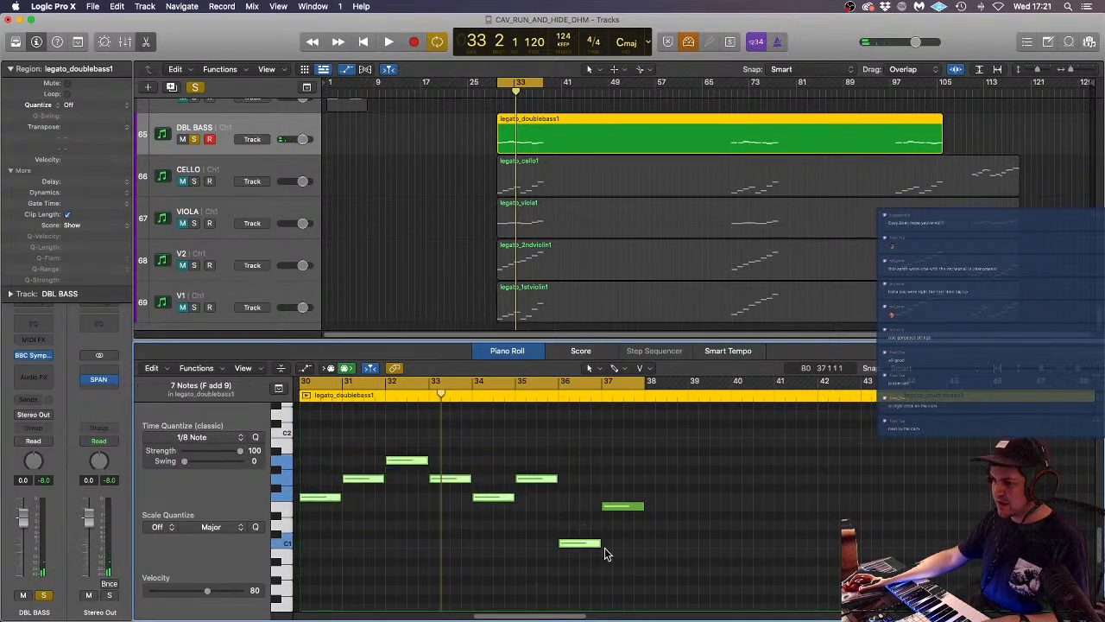
drag(602, 543, 603, 546)
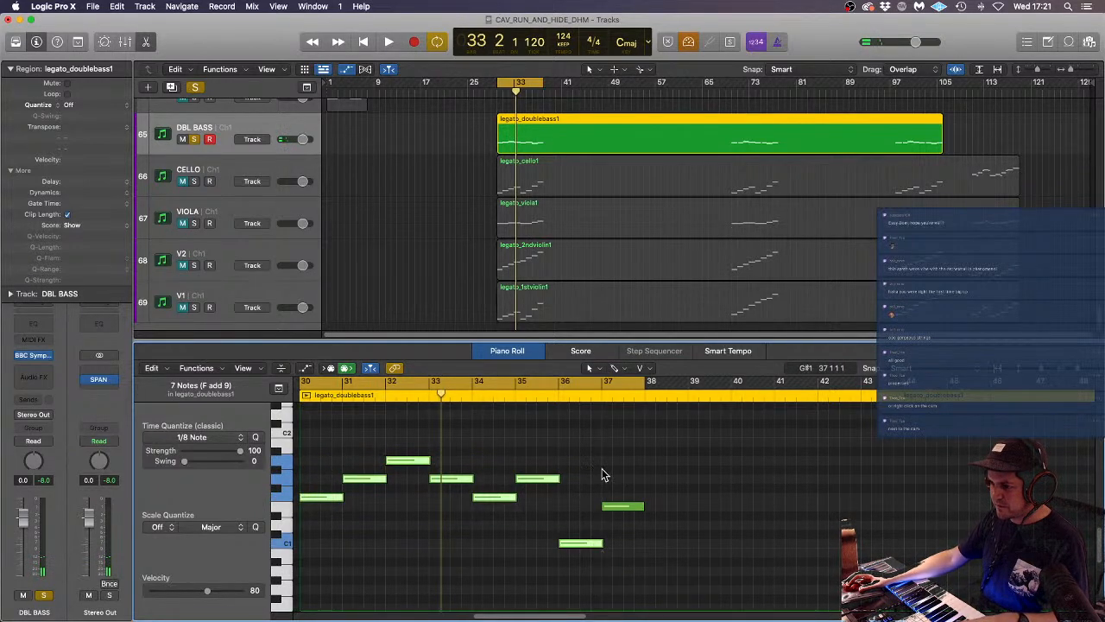
click(602, 469)
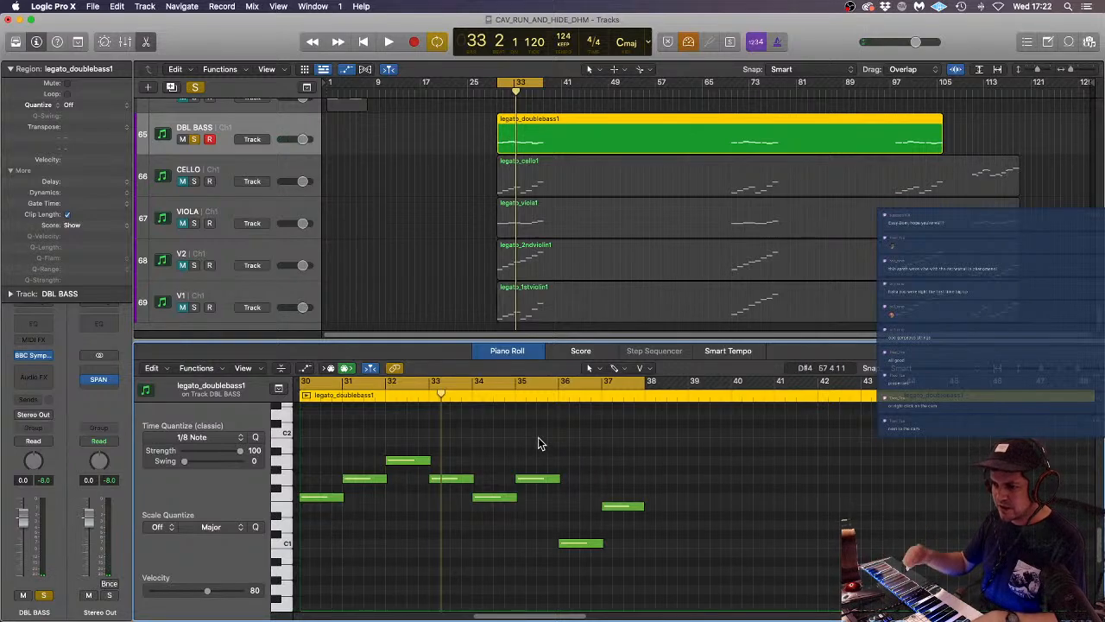
key(space)
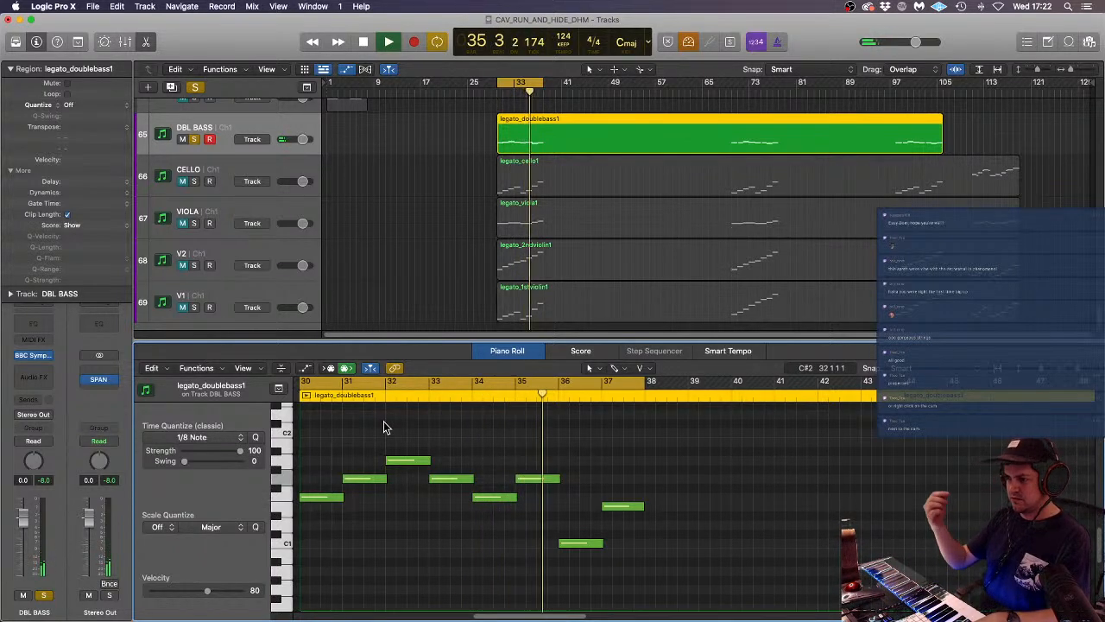
key(space)
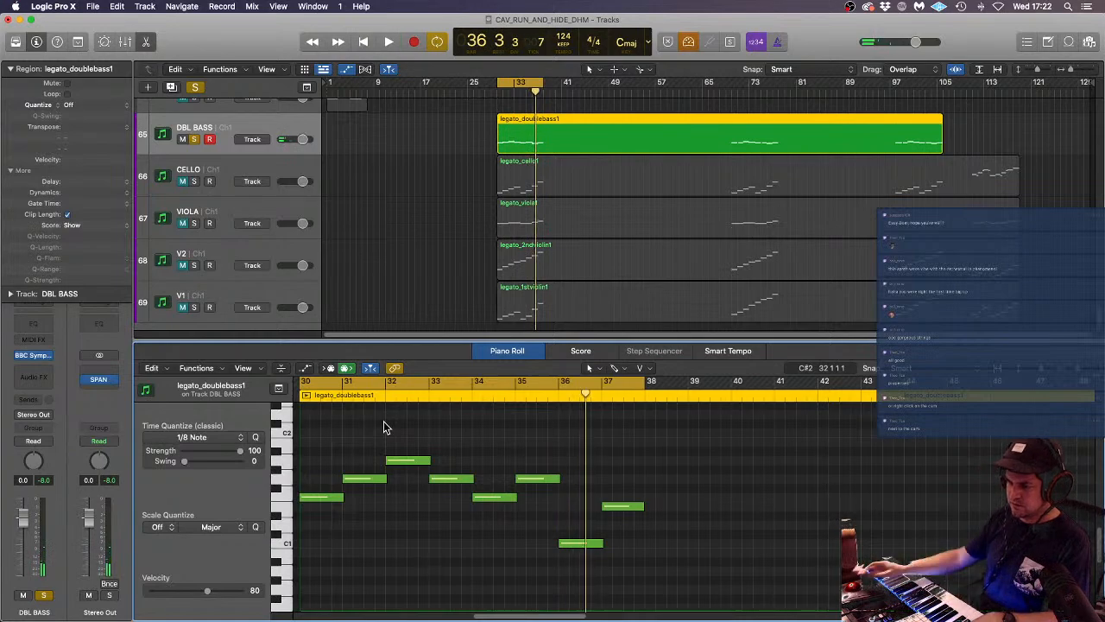
- Set the bar 37 double bass note's velocity to 10, extend its start slightly before the bar line, and play from bar 30
scroll(595, 532, up, 5)
scroll(596, 532, down, 8)
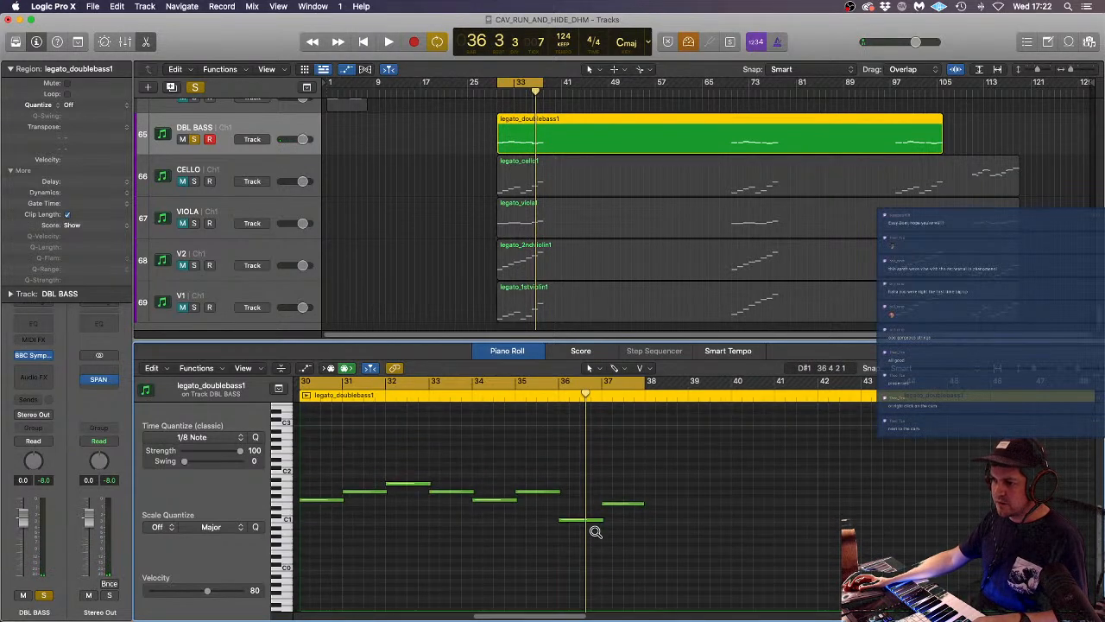
scroll(596, 532, up, 5)
scroll(598, 535, up, 3)
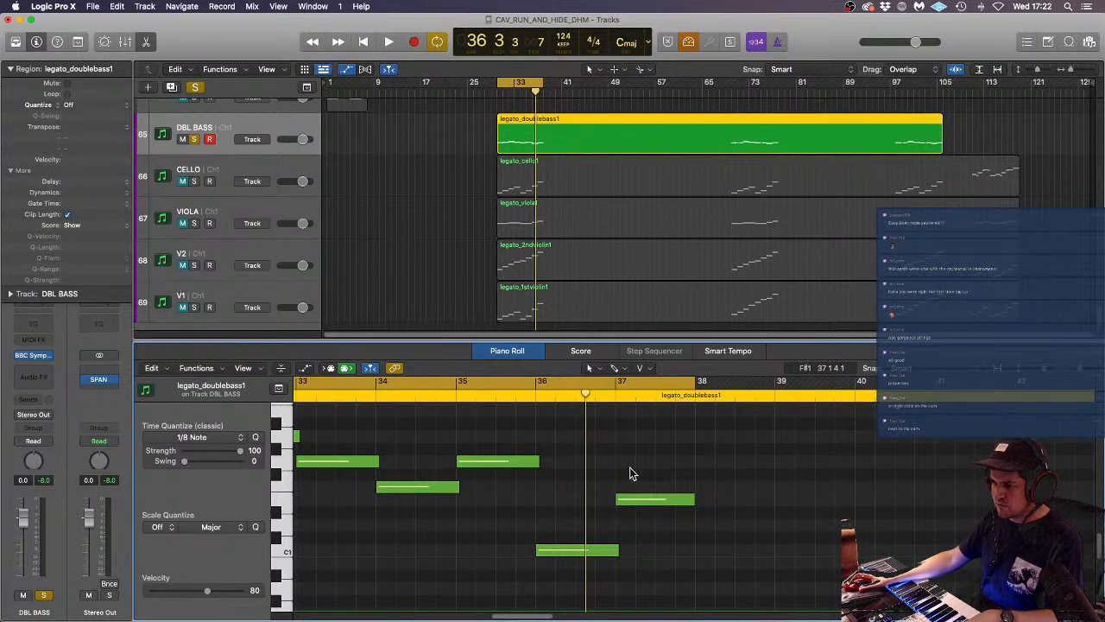
click(631, 506)
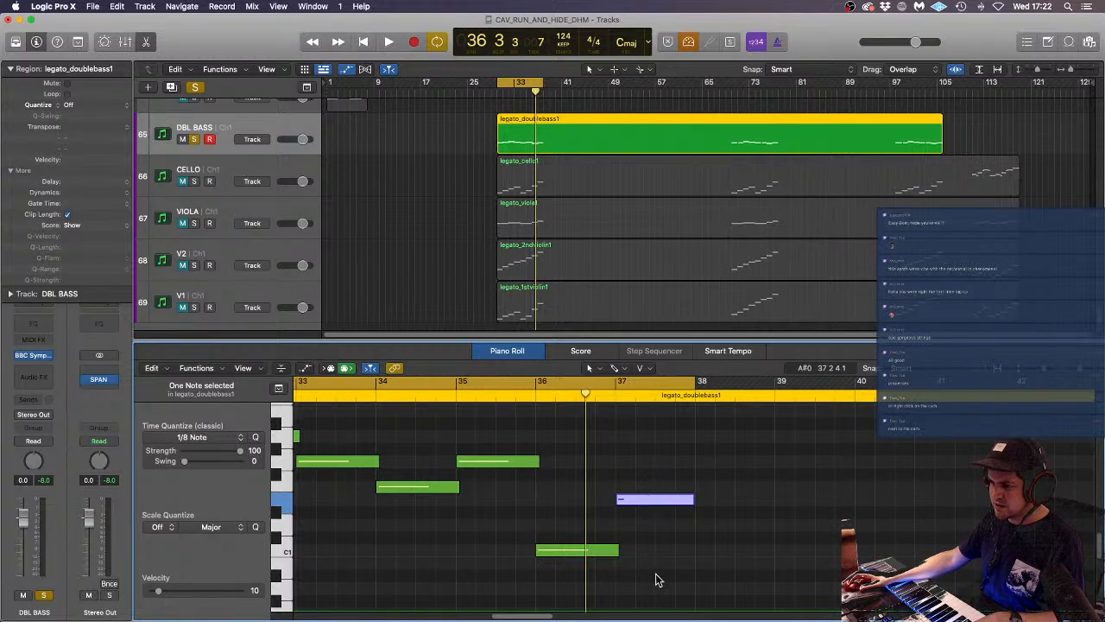
click(615, 502)
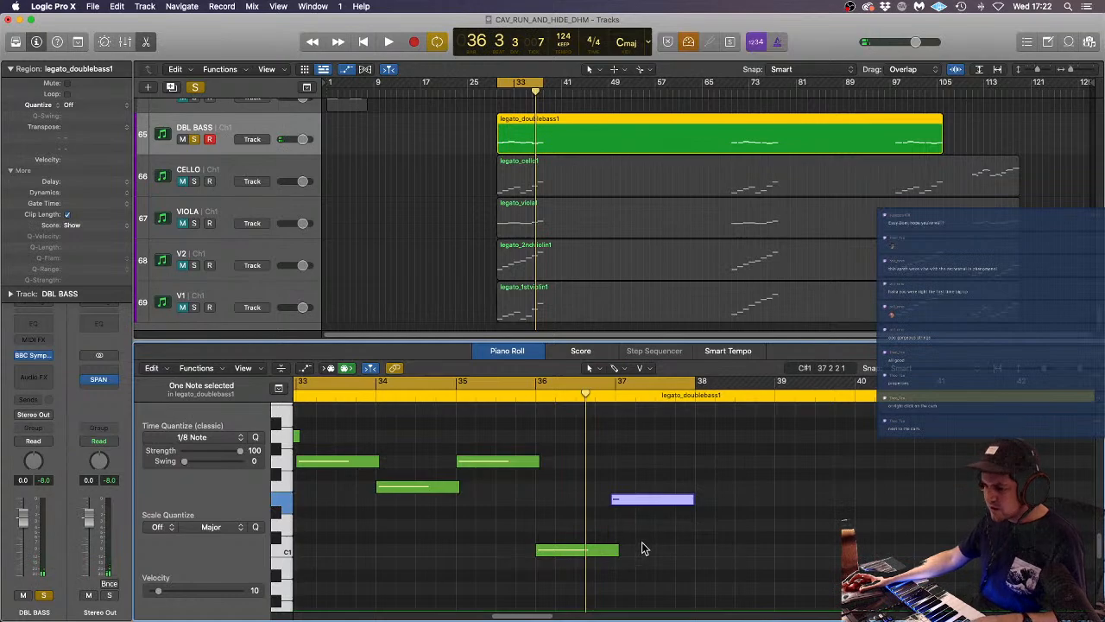
click(549, 426)
click(452, 386)
key(space)
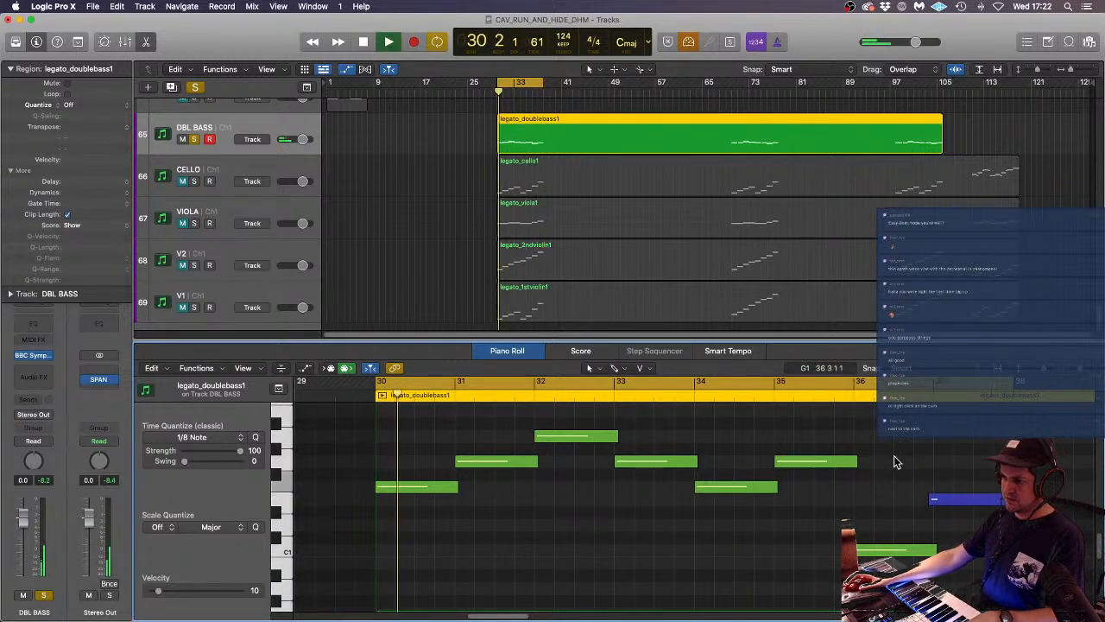
key(space)
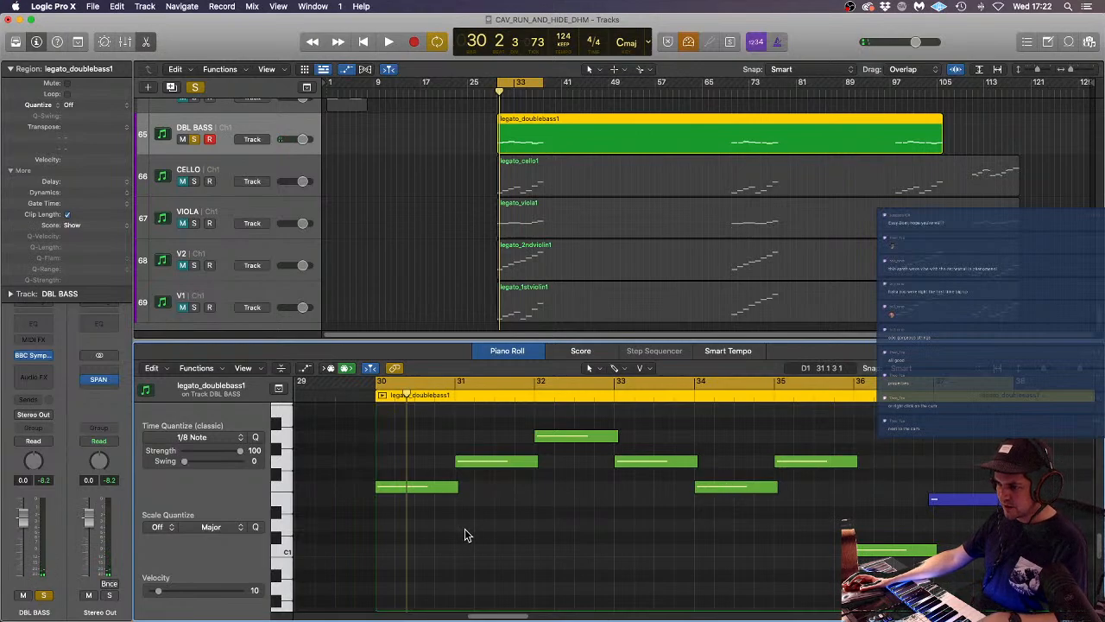
- Lower the velocity of the double bass C1 note in bar 36 to 9 and audition the cycle
drag(458, 461, 455, 462)
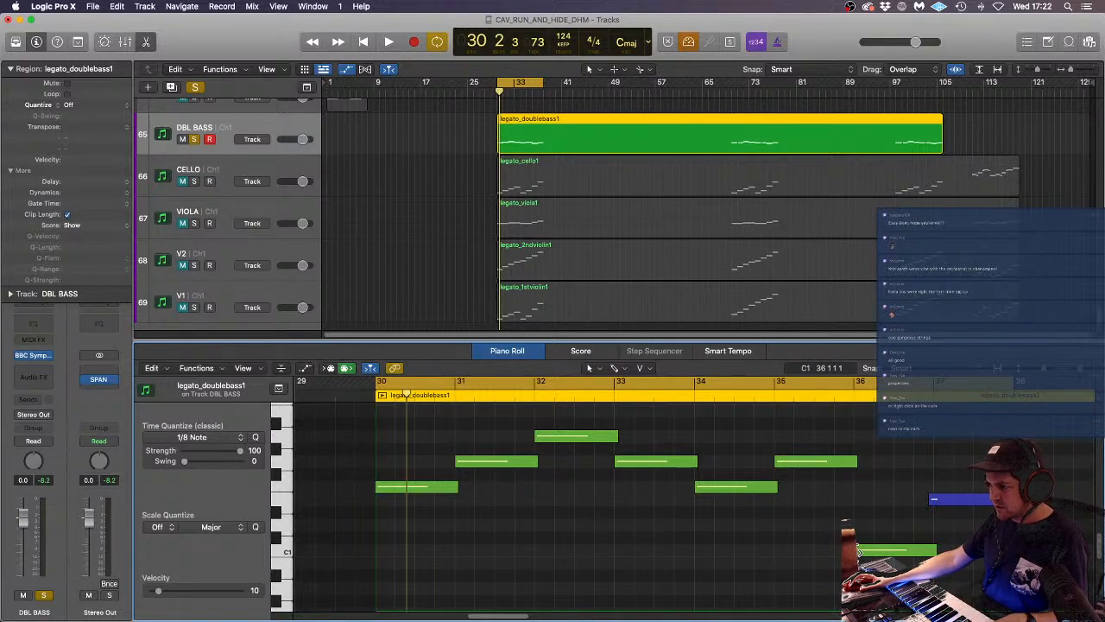
drag(898, 549, 893, 549)
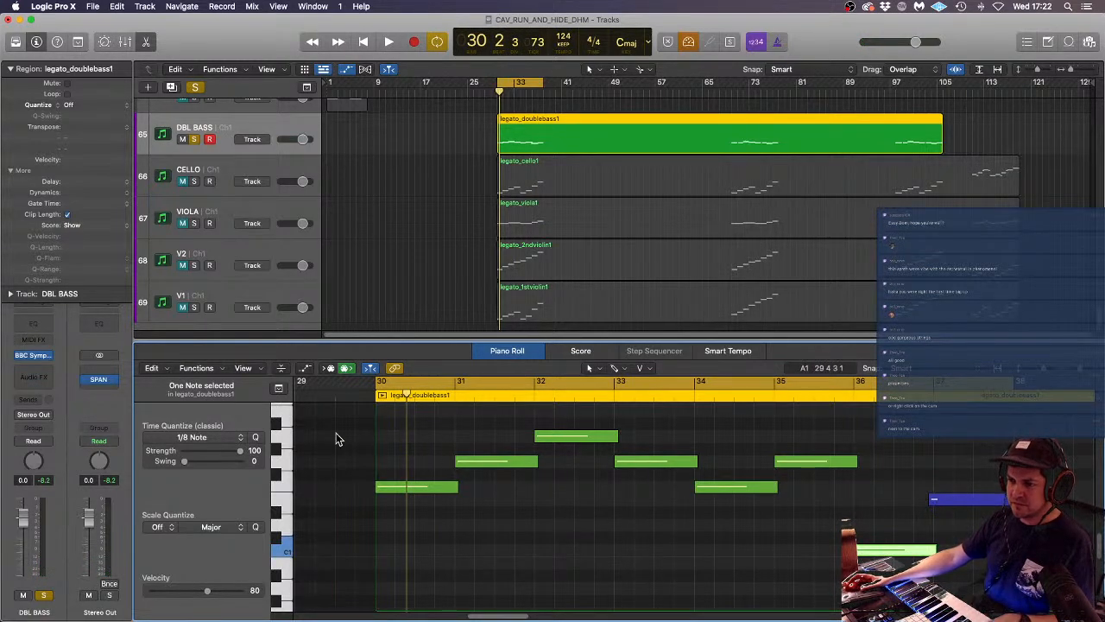
drag(194, 595, 158, 593)
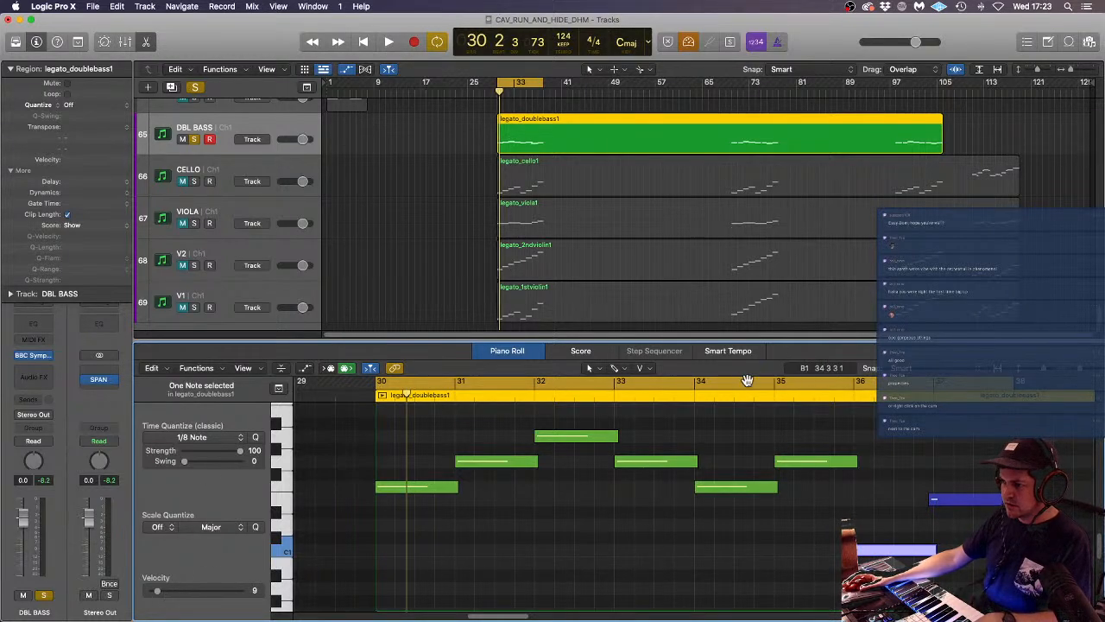
key(space)
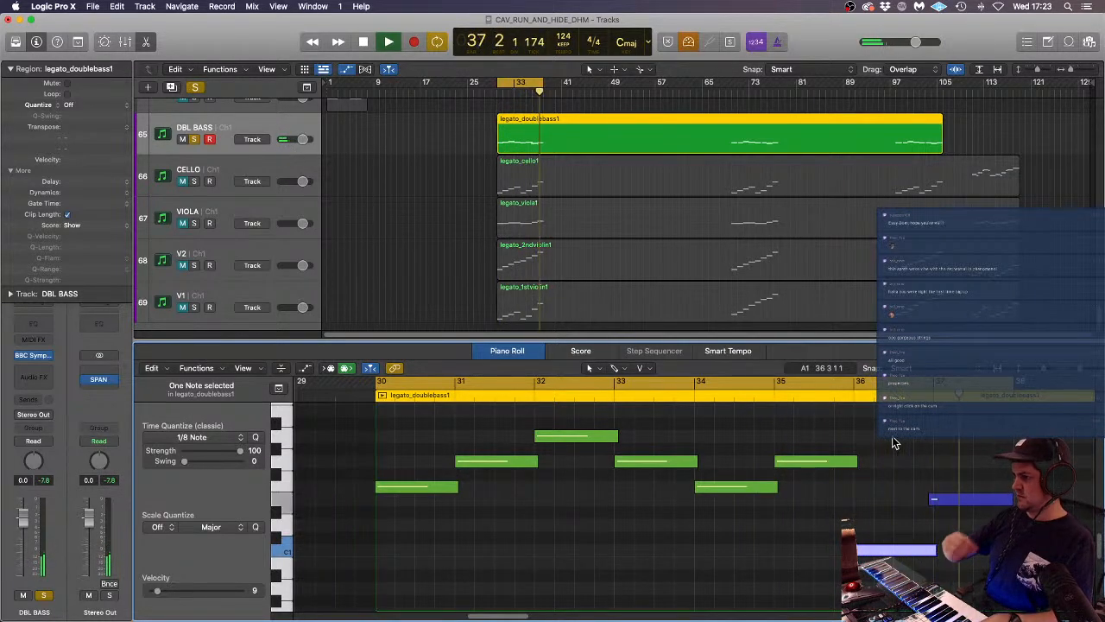
key(space)
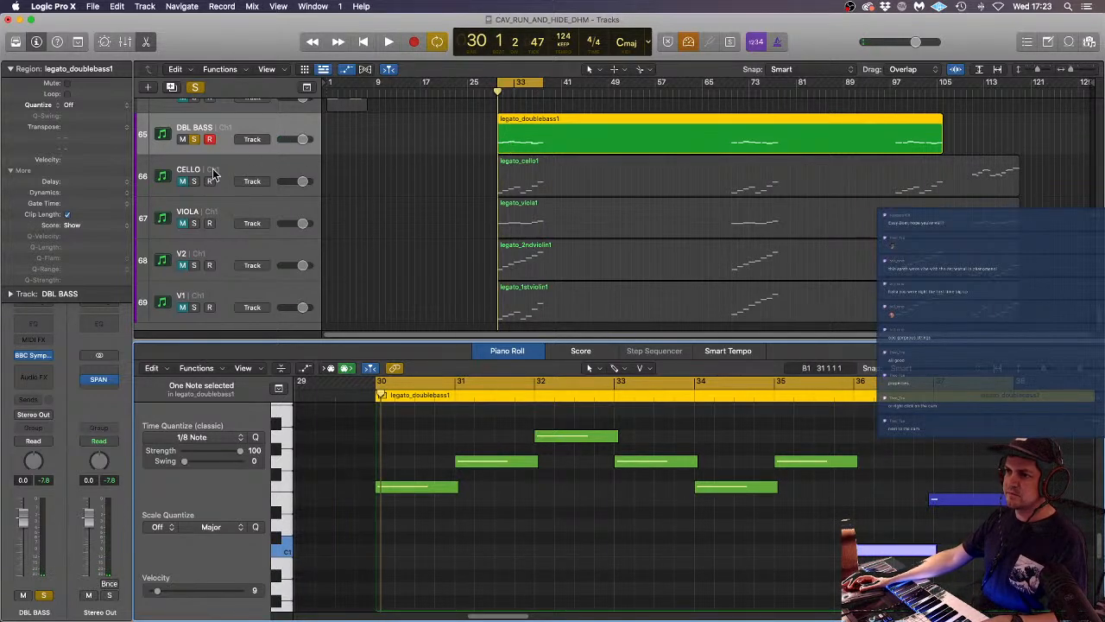
- Load BBC Symphony Orchestra in stereo on the CELLO track with the Celli strings preset, and close the plug-in window
click(183, 177)
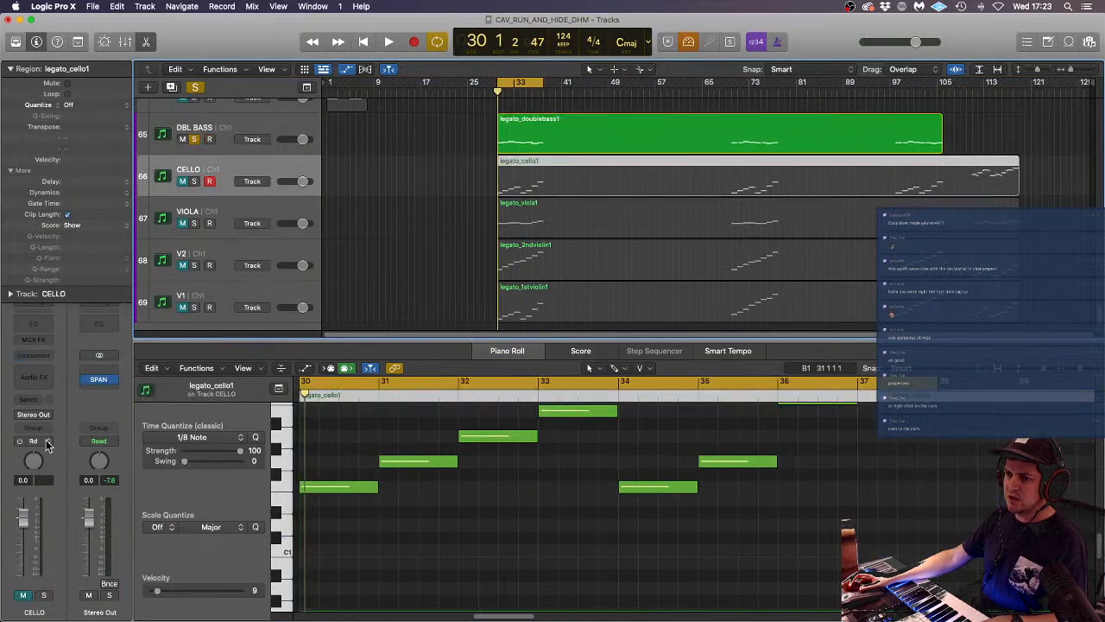
click(30, 359)
mouse_move(66, 389)
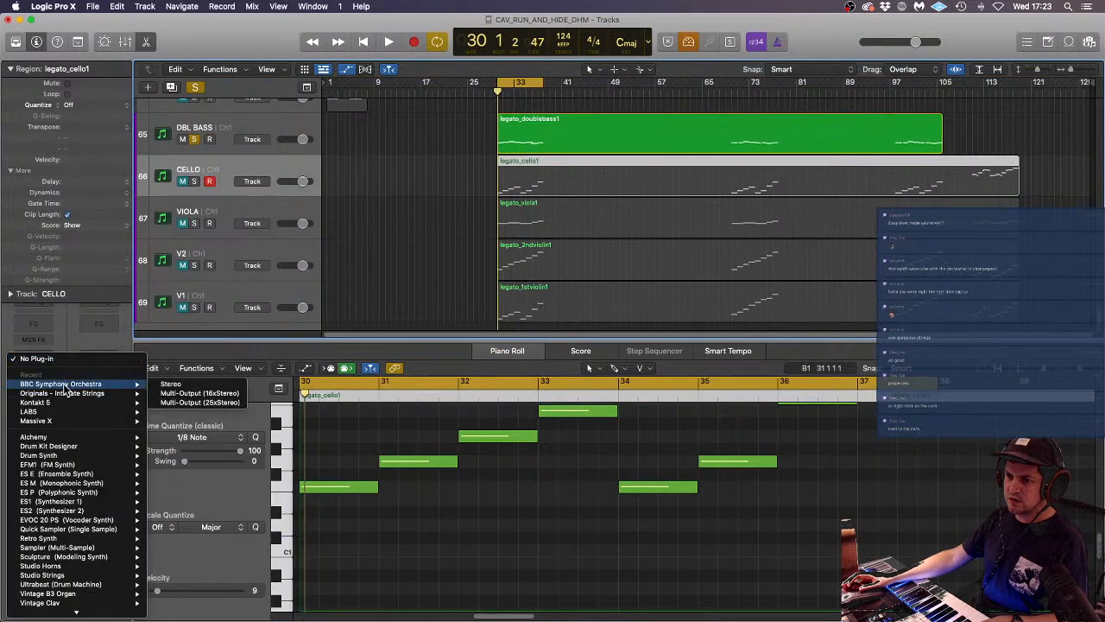
click(205, 385)
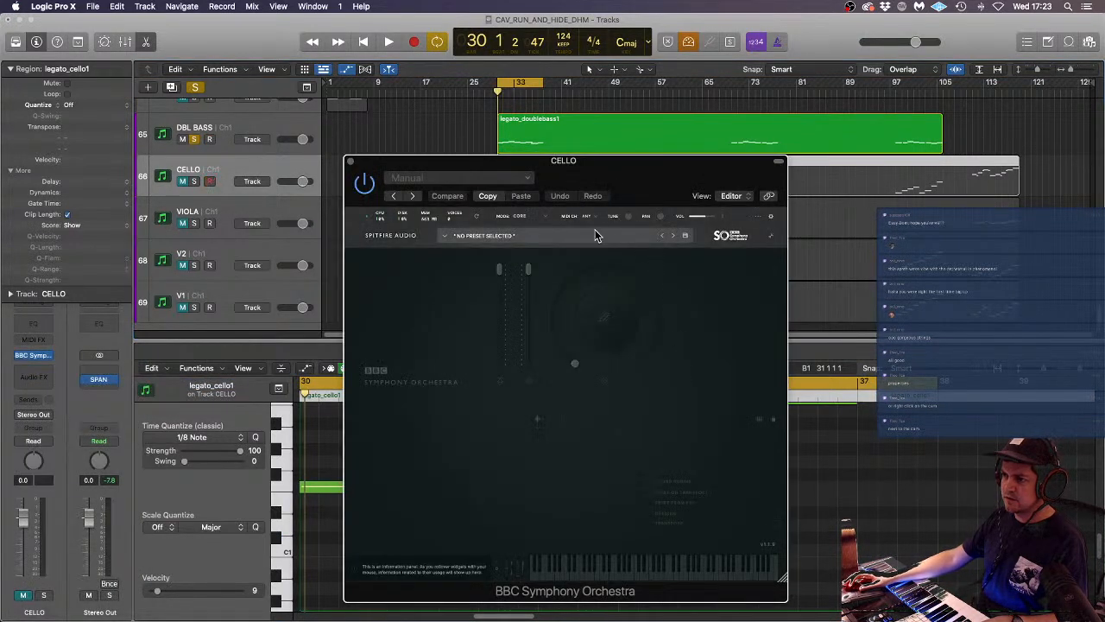
click(595, 230)
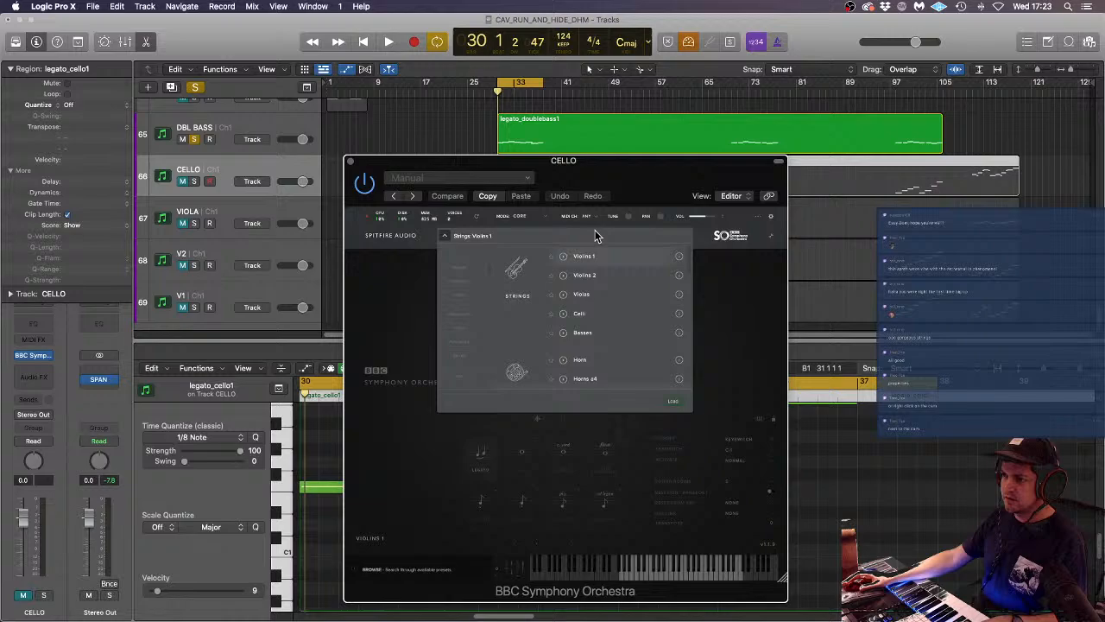
double_click(580, 313)
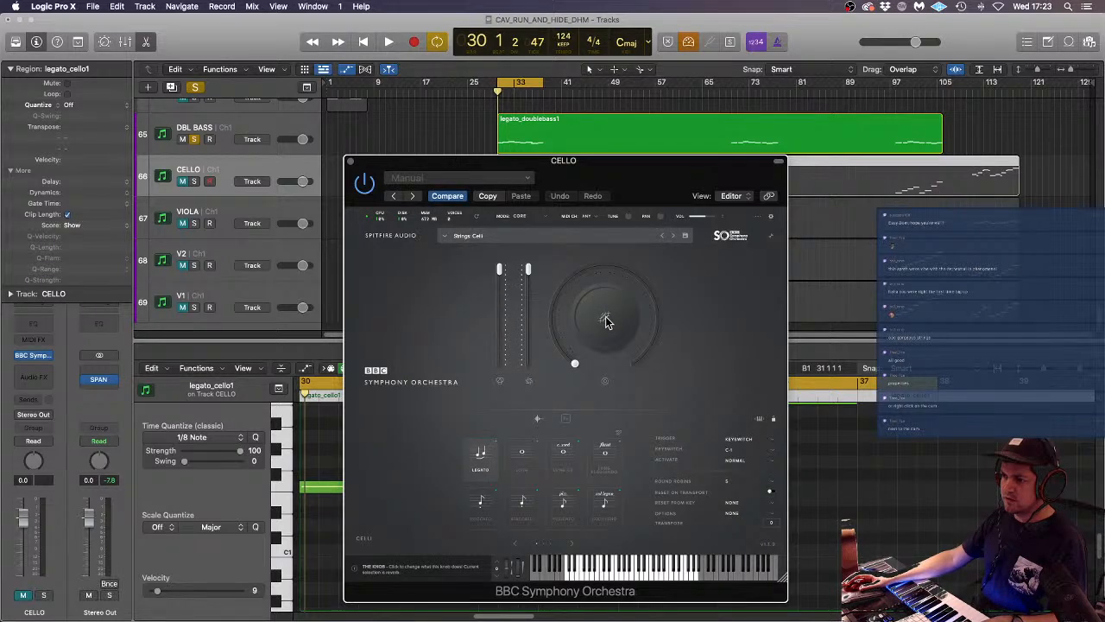
click(348, 162)
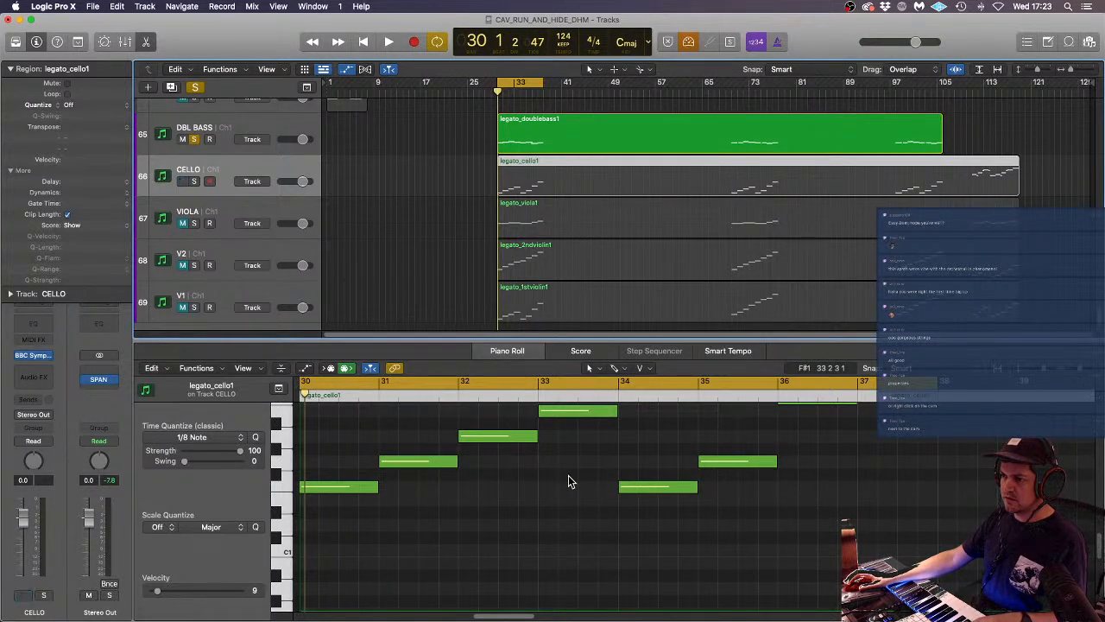
- Unmute the CELLO track and solo it together with DBL BASS
drag(457, 178, 548, 180)
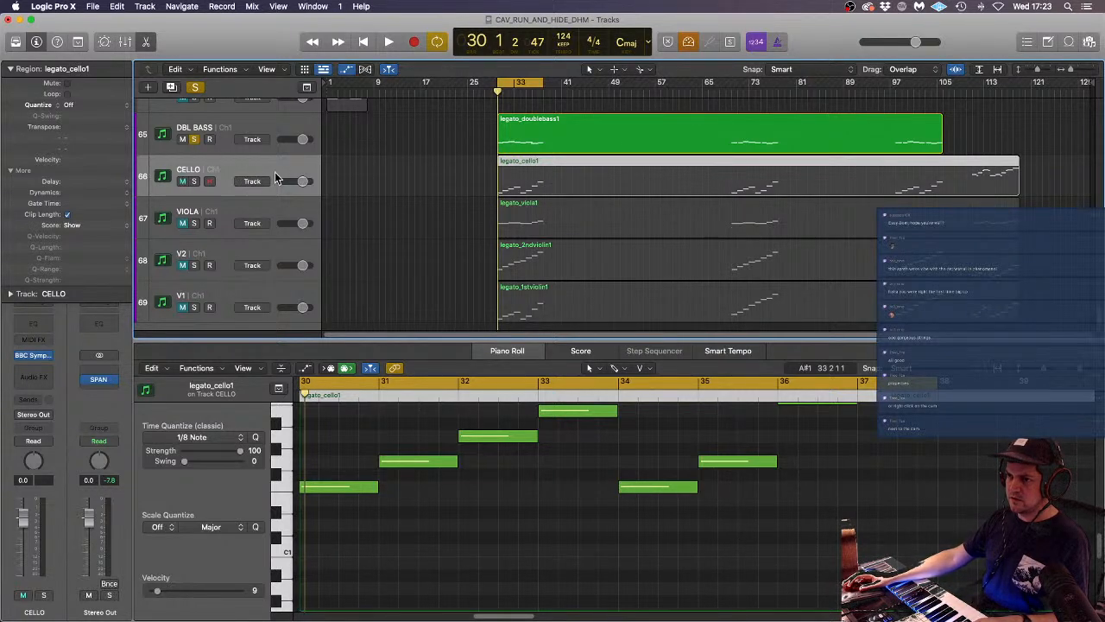
click(195, 183)
click(459, 500)
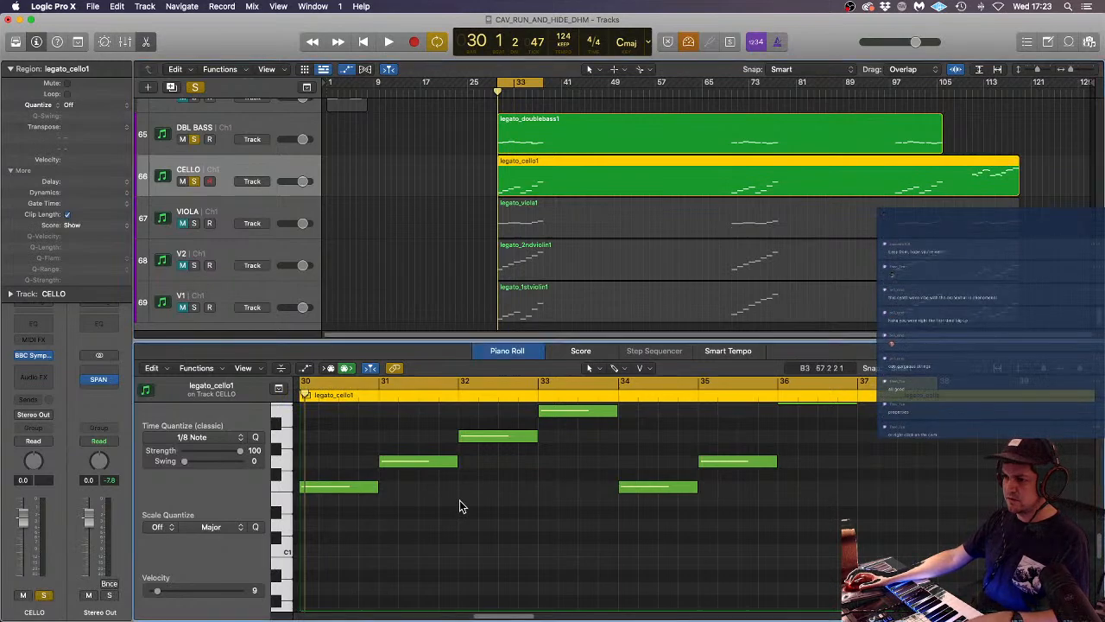
- Lengthen all eight cello notes in bars 30 to 37 by 0 0 1 0 so each overlaps the following note
key(super+Left)
key(super+Left)
scroll(460, 500, down, 5)
scroll(463, 504, up, 3)
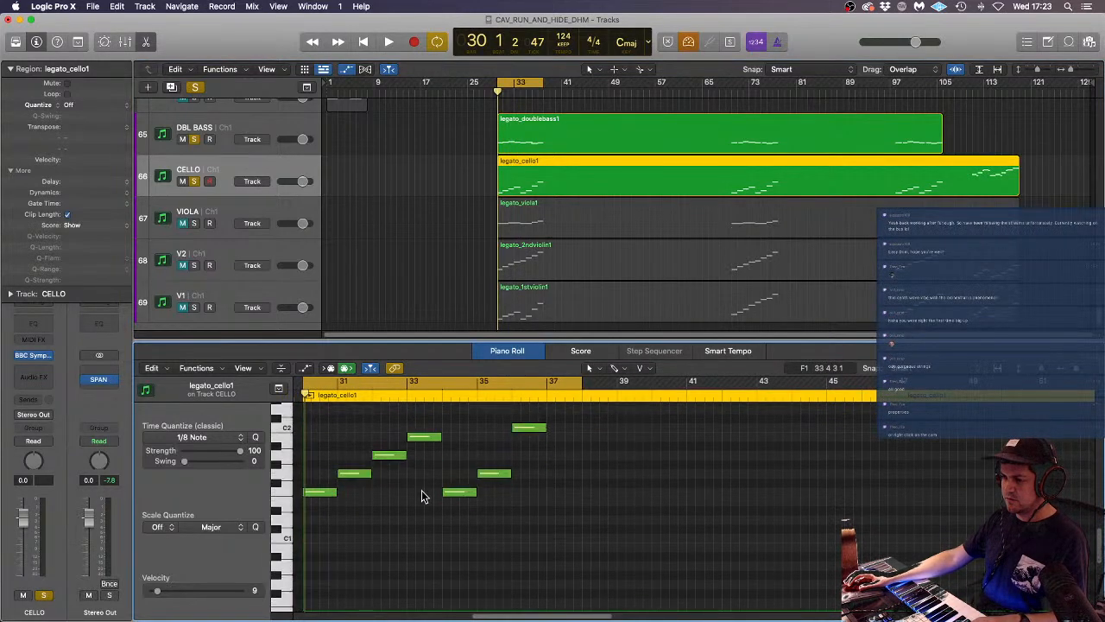
scroll(397, 493, up, 3)
scroll(395, 494, down, 2)
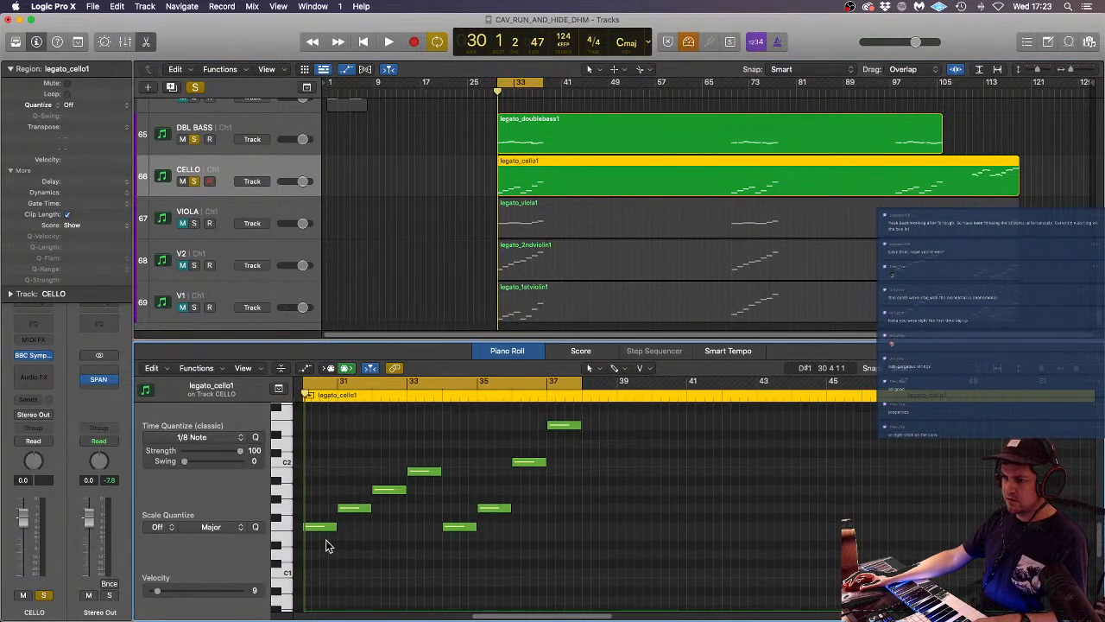
drag(325, 553, 666, 498)
scroll(653, 496, down, 4)
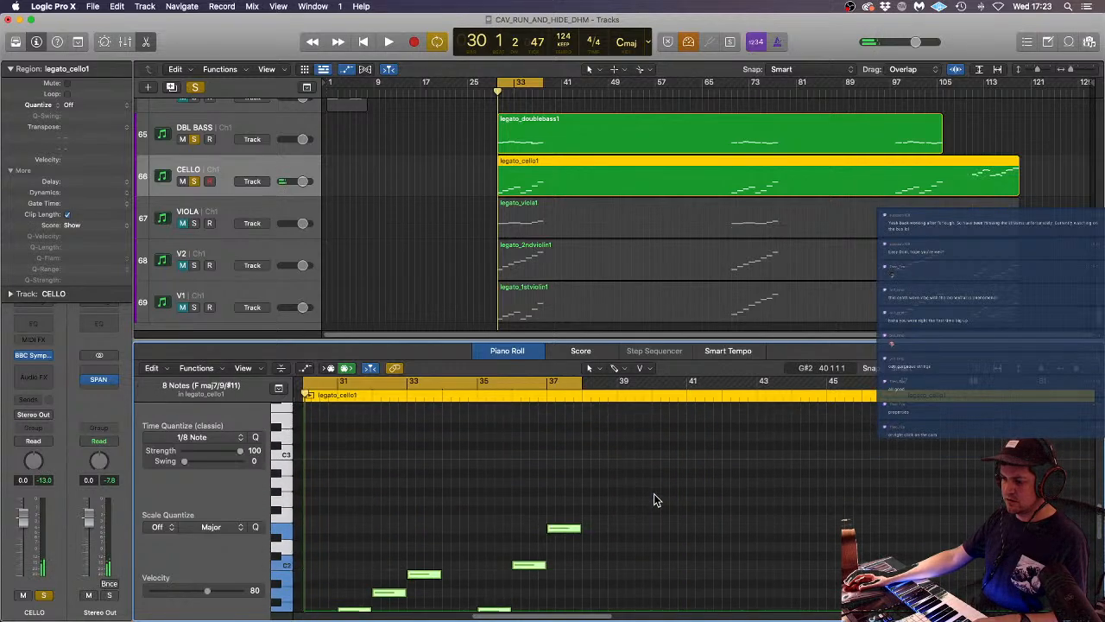
key(z)
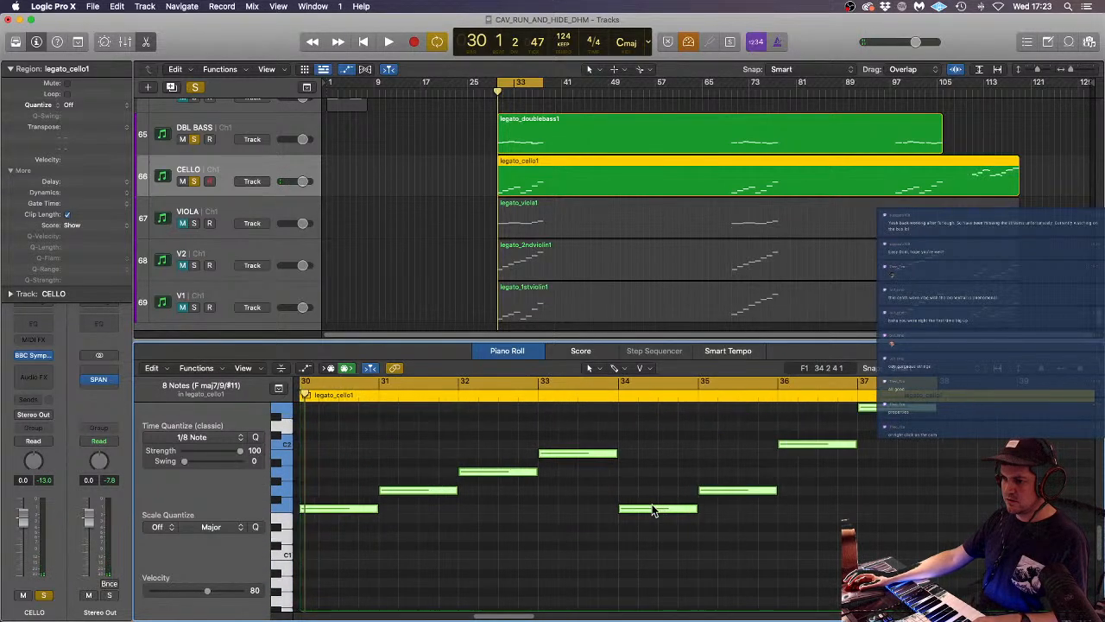
drag(375, 510, 383, 506)
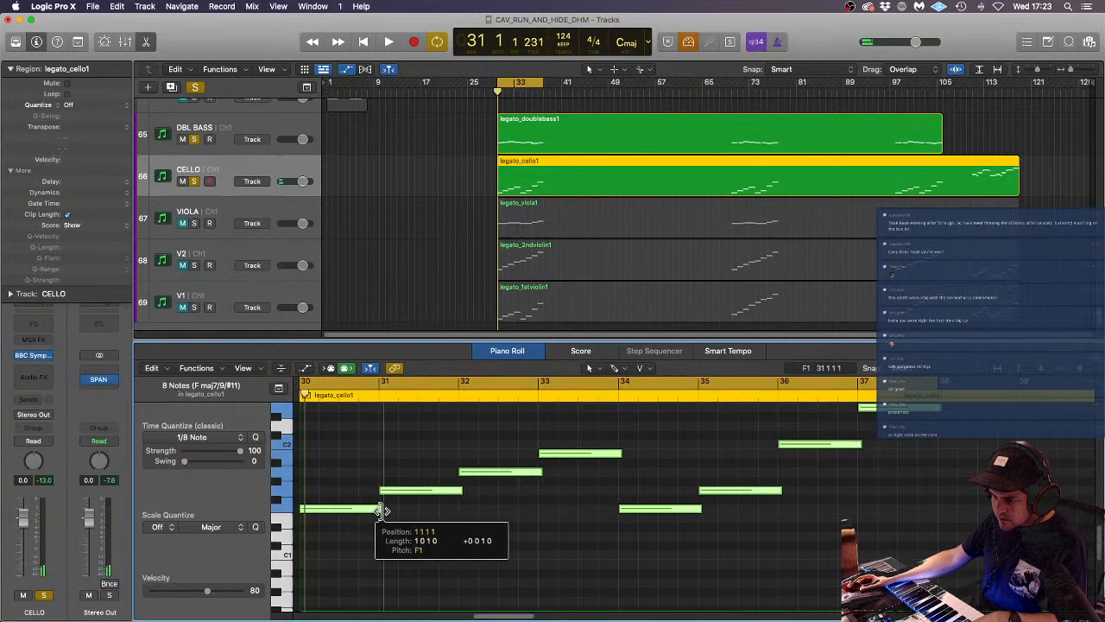
click(451, 525)
key(super+Left)
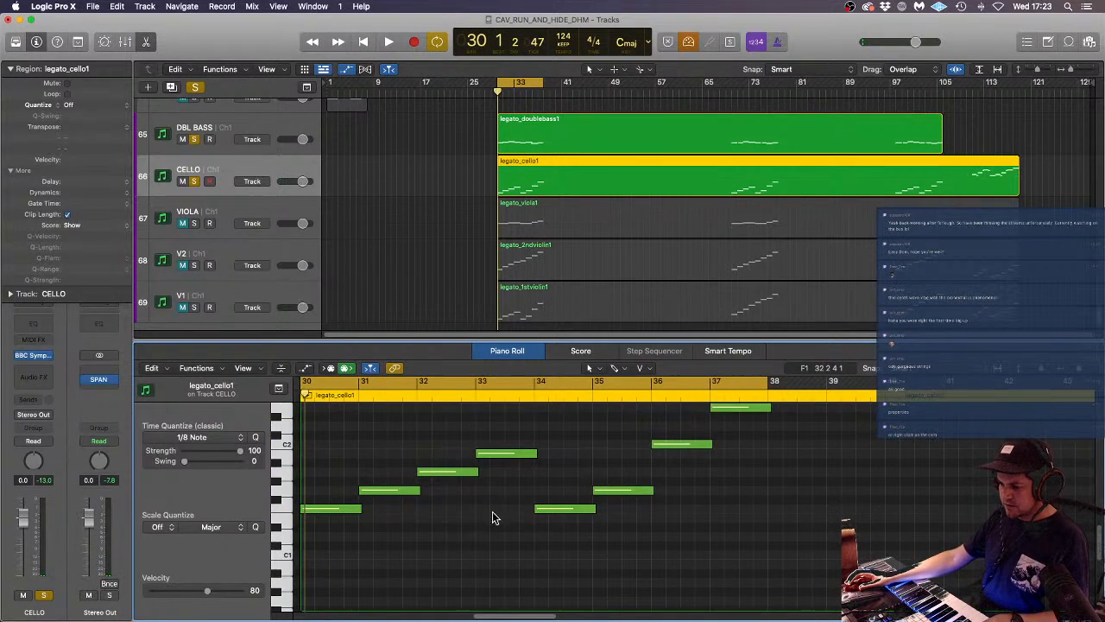
- Audition the cycle and raise the bar 34 cello note from F1 to C2
scroll(494, 517, up, 2)
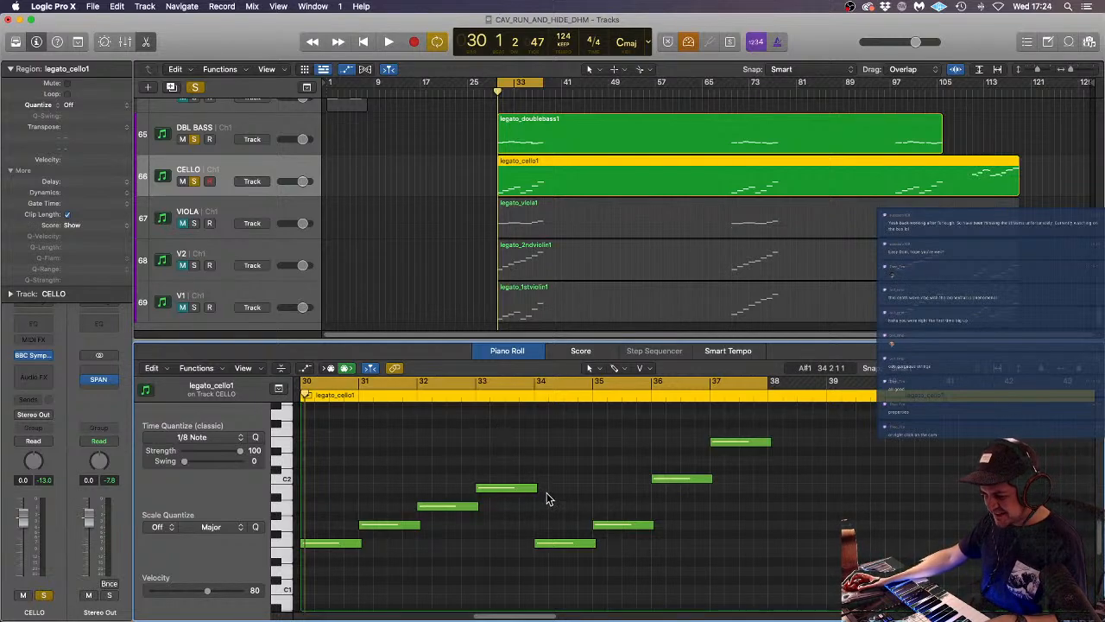
key(space)
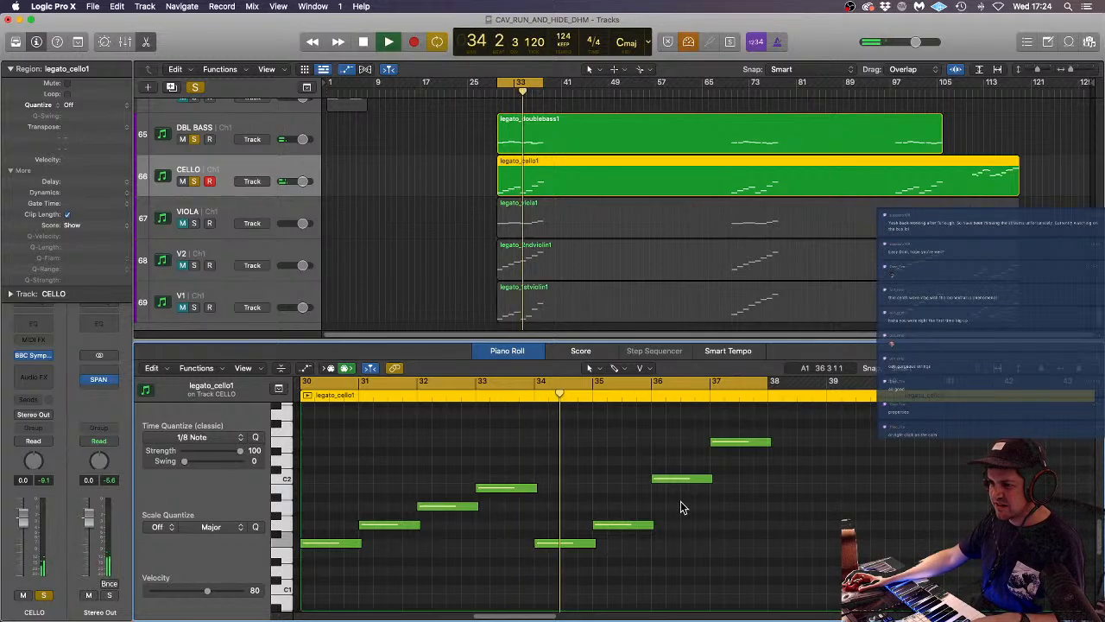
key(space)
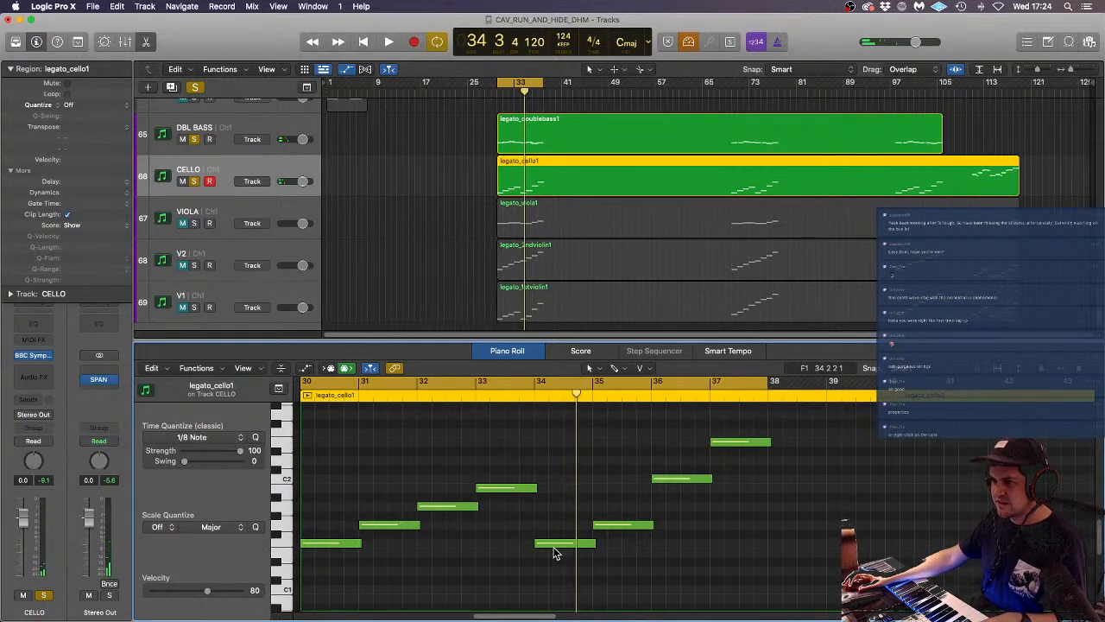
drag(555, 551, 554, 480)
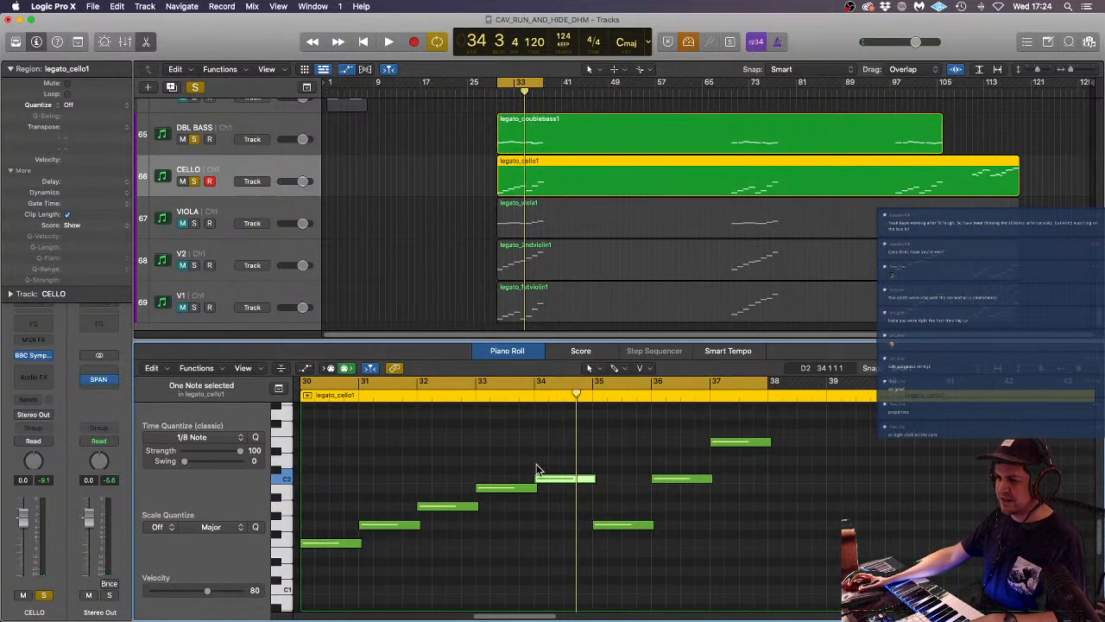
- Raise the bar 35 cello note to D2 while the cycle plays, and listen through to bar 37
key(space)
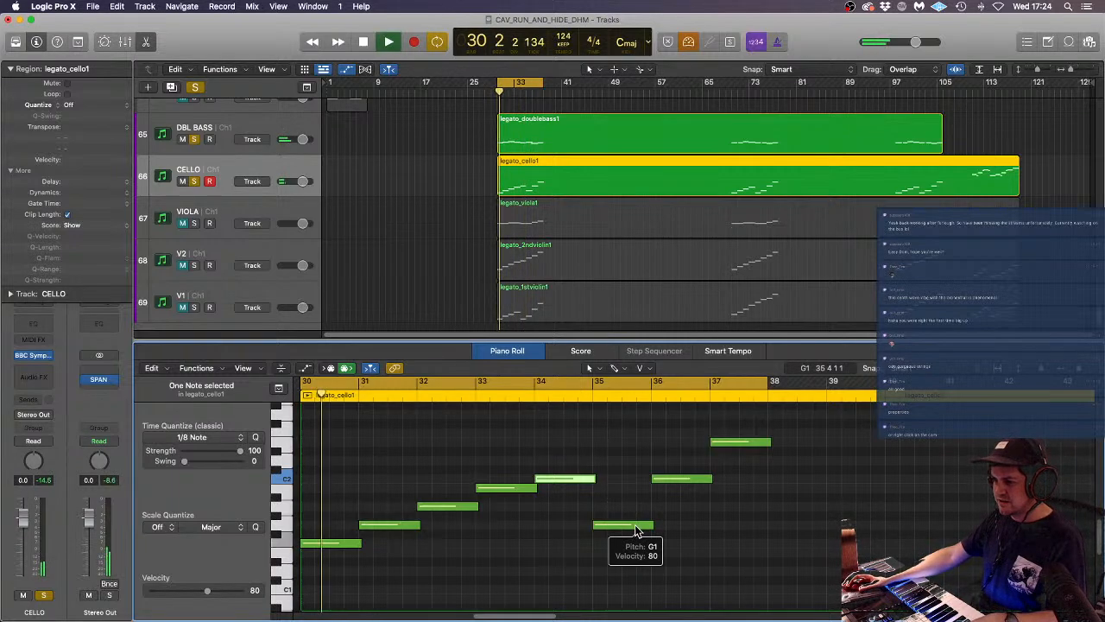
click(626, 526)
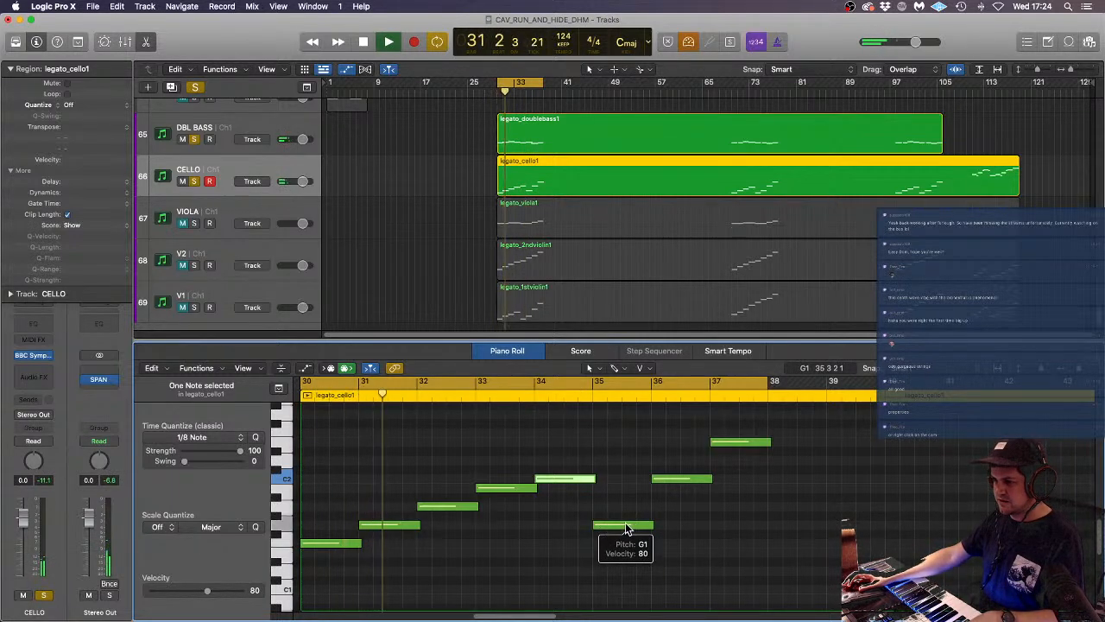
drag(626, 525, 622, 462)
click(634, 516)
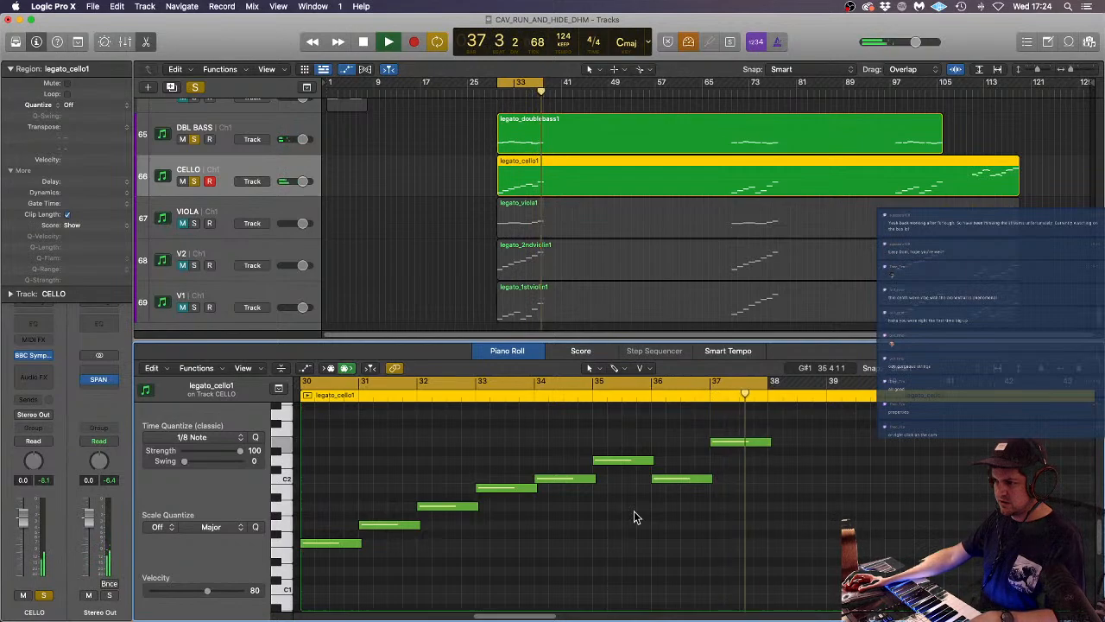
key(space)
- Transpose the double bass notes in bars 30 to 32 down an octave and audition the cycle with the cello
drag(716, 421, 686, 490)
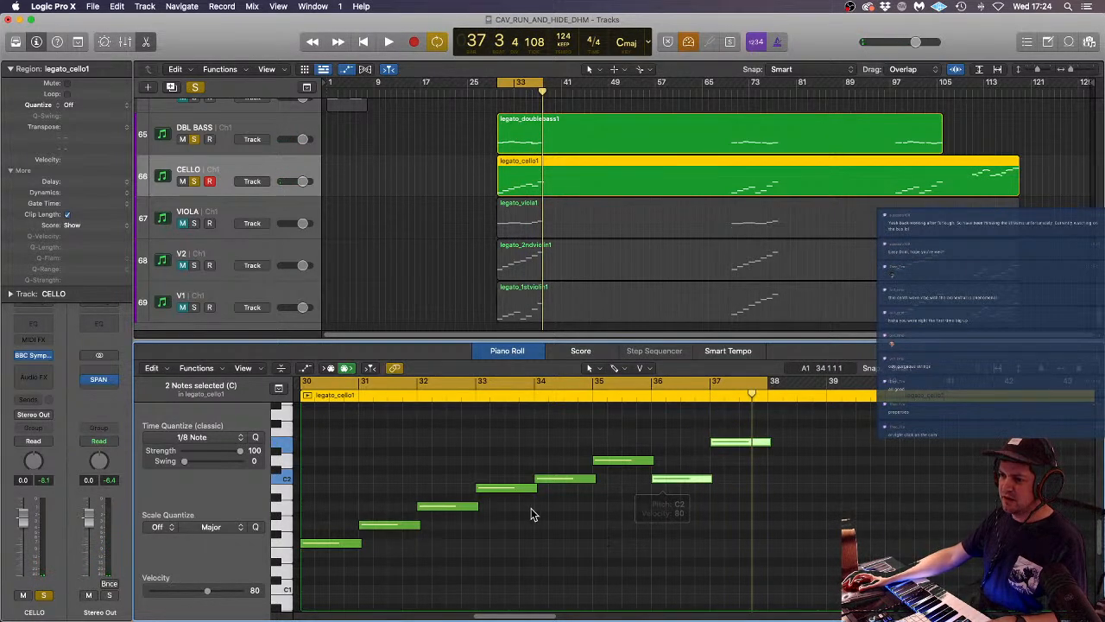
click(446, 144)
click(561, 139)
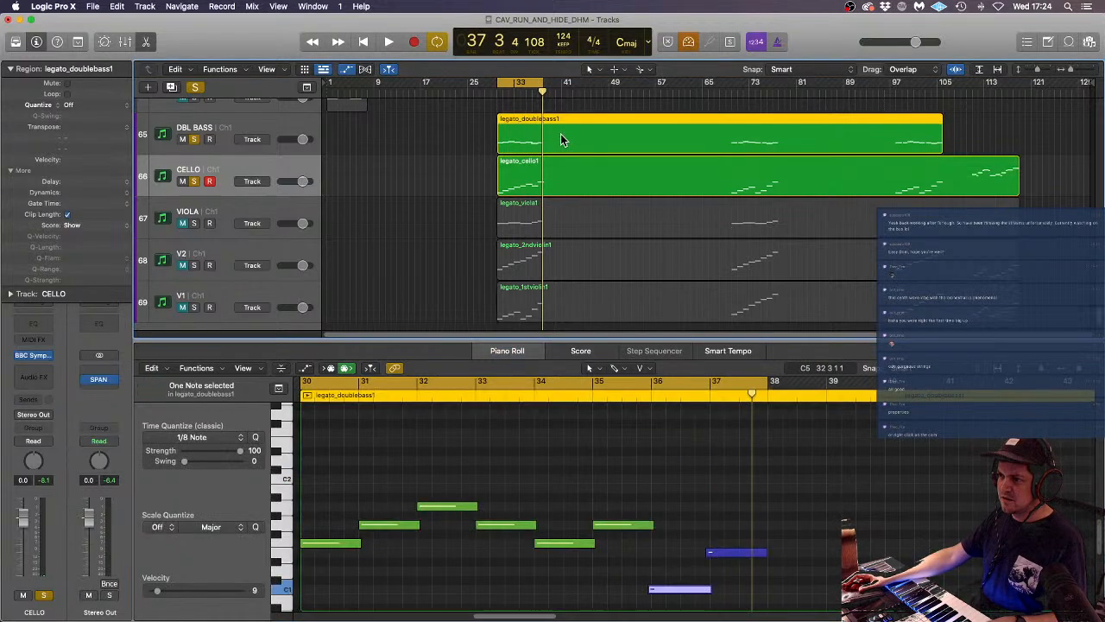
drag(455, 460, 321, 594)
click(362, 528)
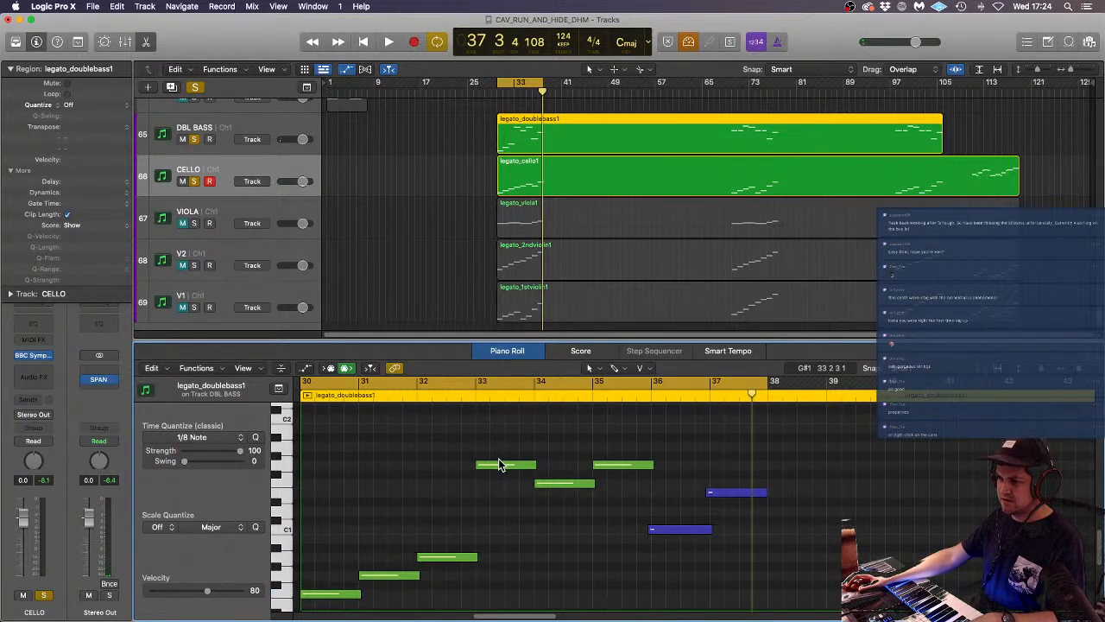
key(space)
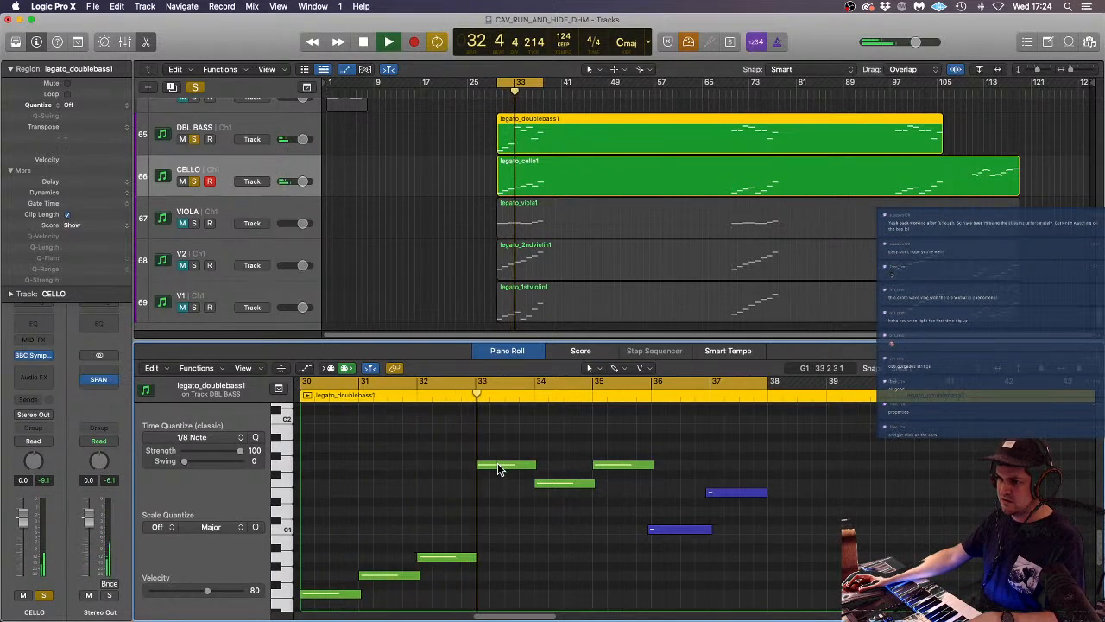
mouse_move(498, 469)
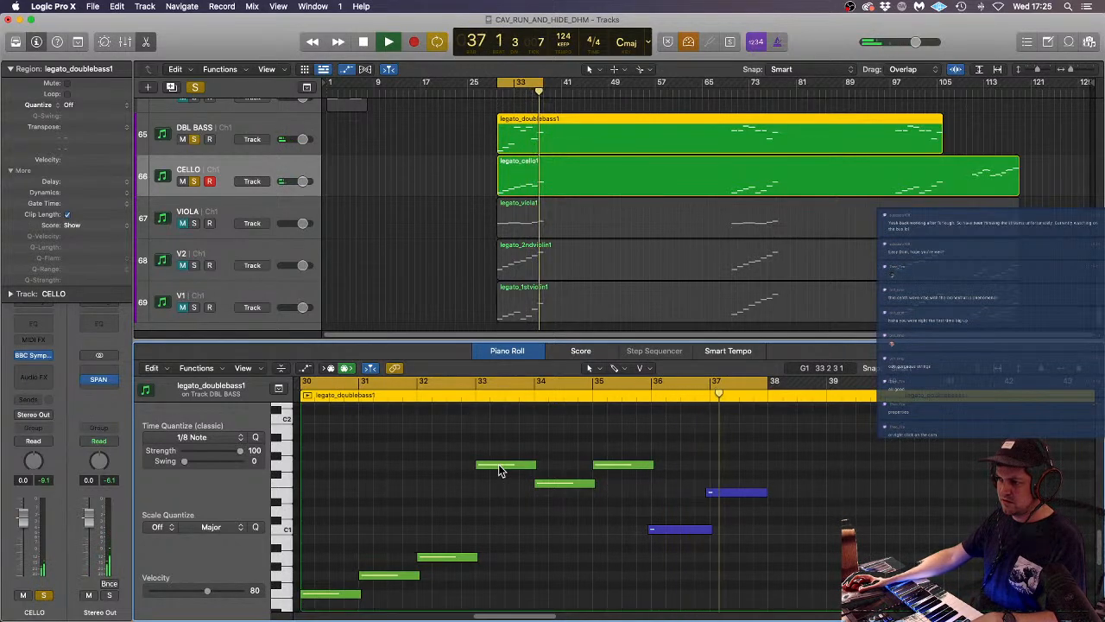
key(space)
- Extend the starts of the cello notes in bars 36 and 37 slightly before their bar lines
click(523, 177)
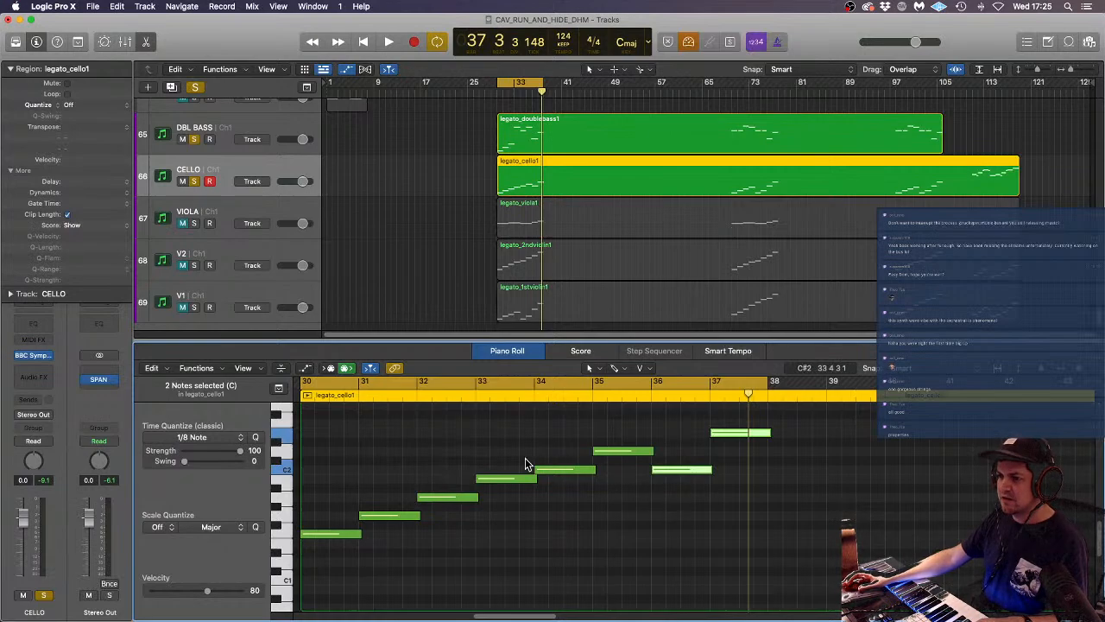
scroll(705, 448, up, 4)
scroll(705, 448, up, 6)
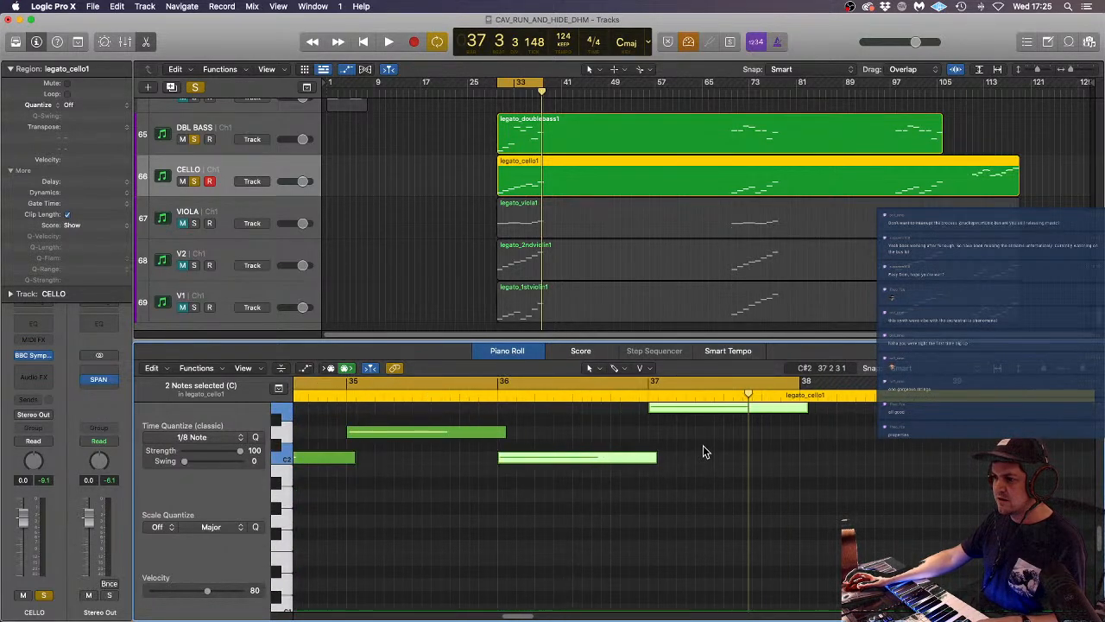
scroll(703, 445, up, 2)
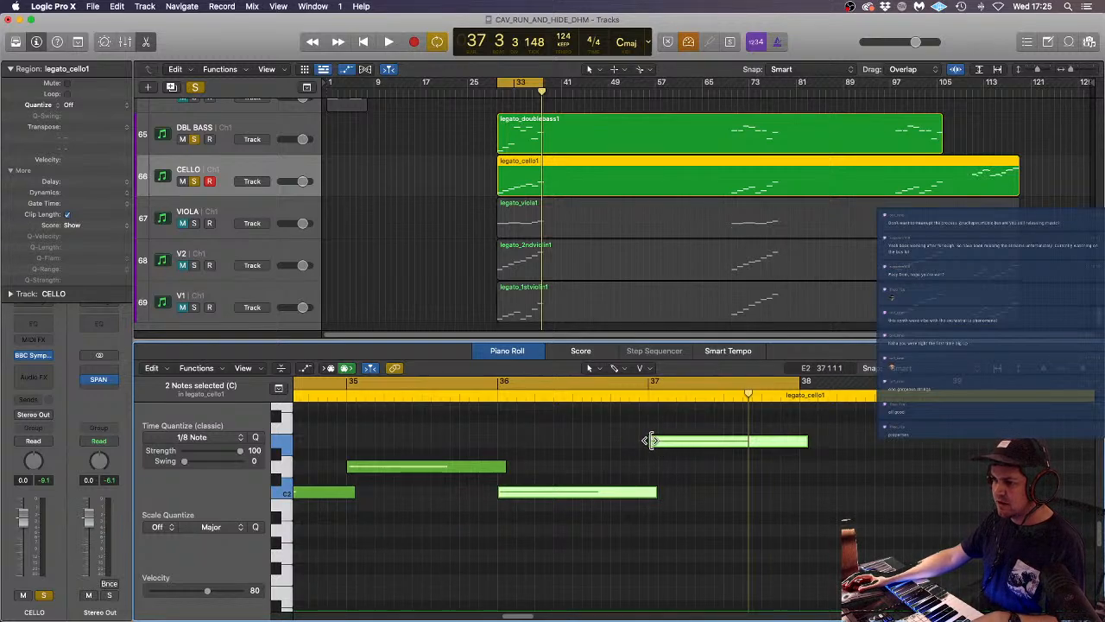
drag(648, 441, 646, 442)
click(693, 480)
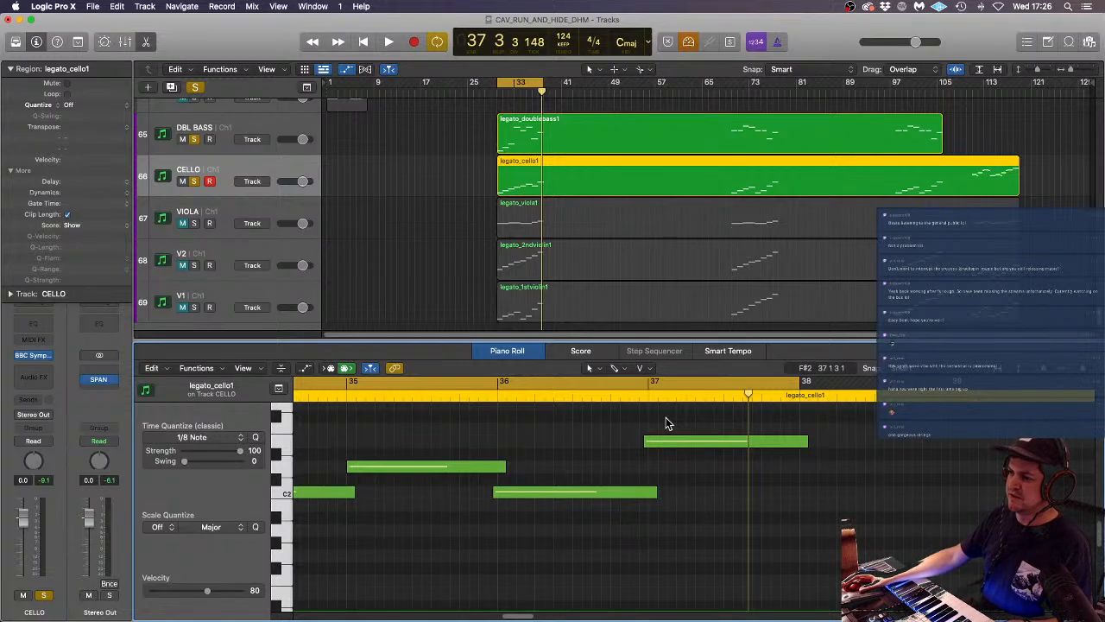
- Set the velocity of the cello notes in bars 36 and 37 to 10
drag(665, 423, 563, 525)
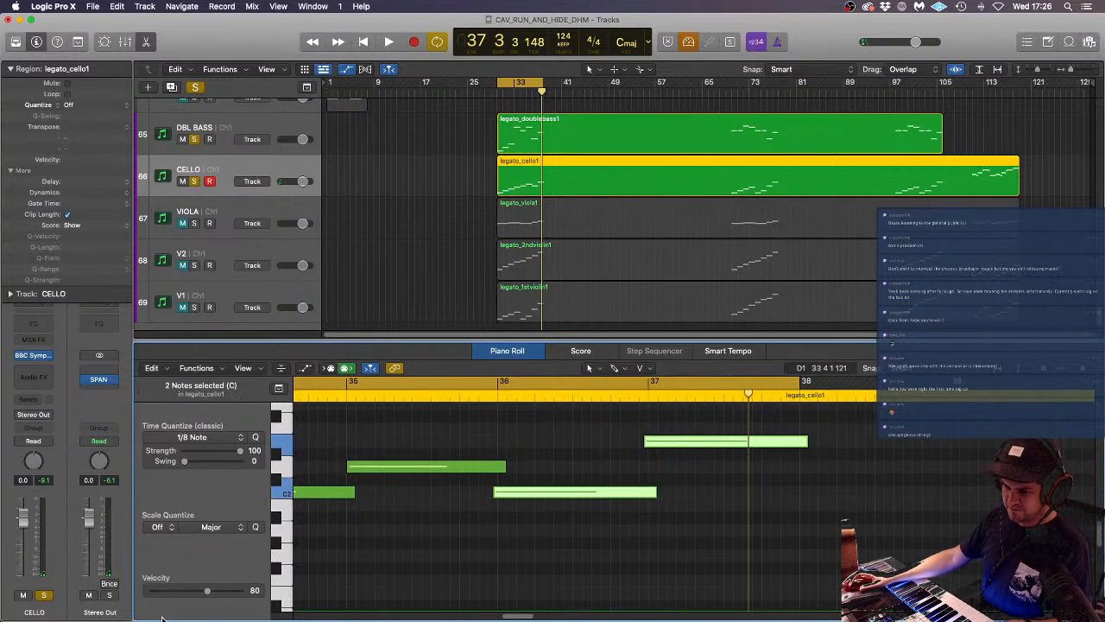
drag(201, 591, 159, 593)
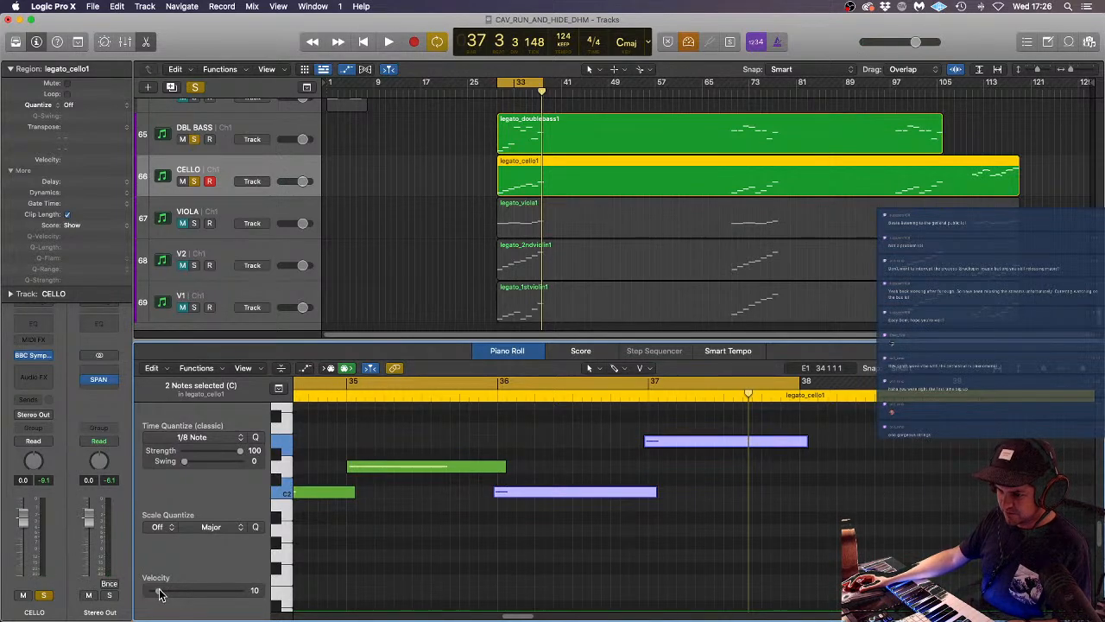
click(534, 542)
key(super+Left)
key(super+Left)
key(super+Left)
key(super+Left)
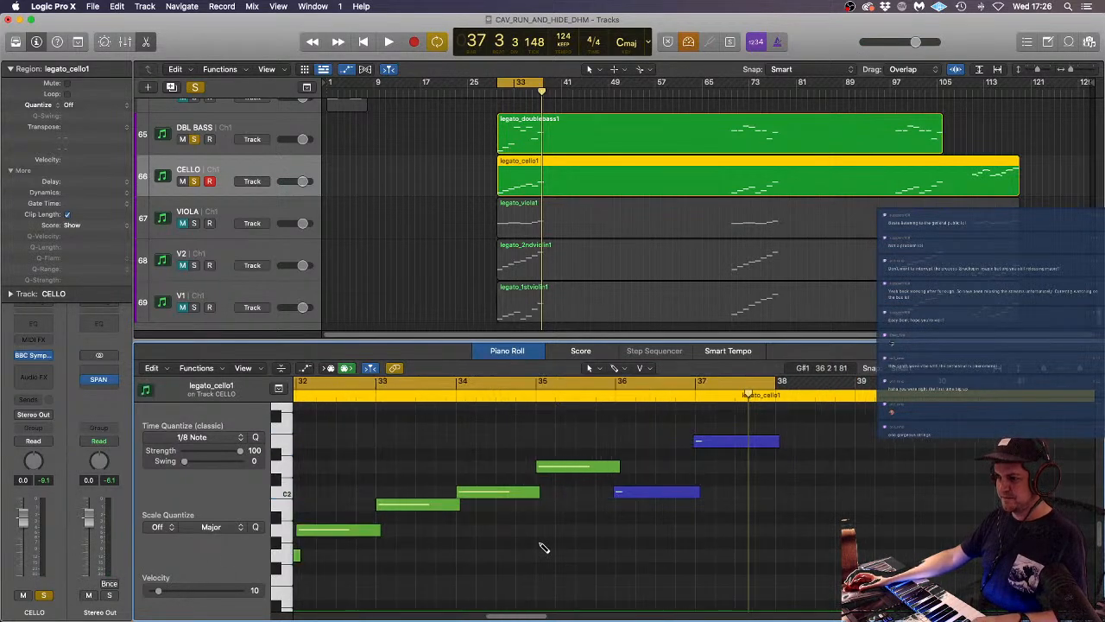
key(super+Right)
key(super+Right)
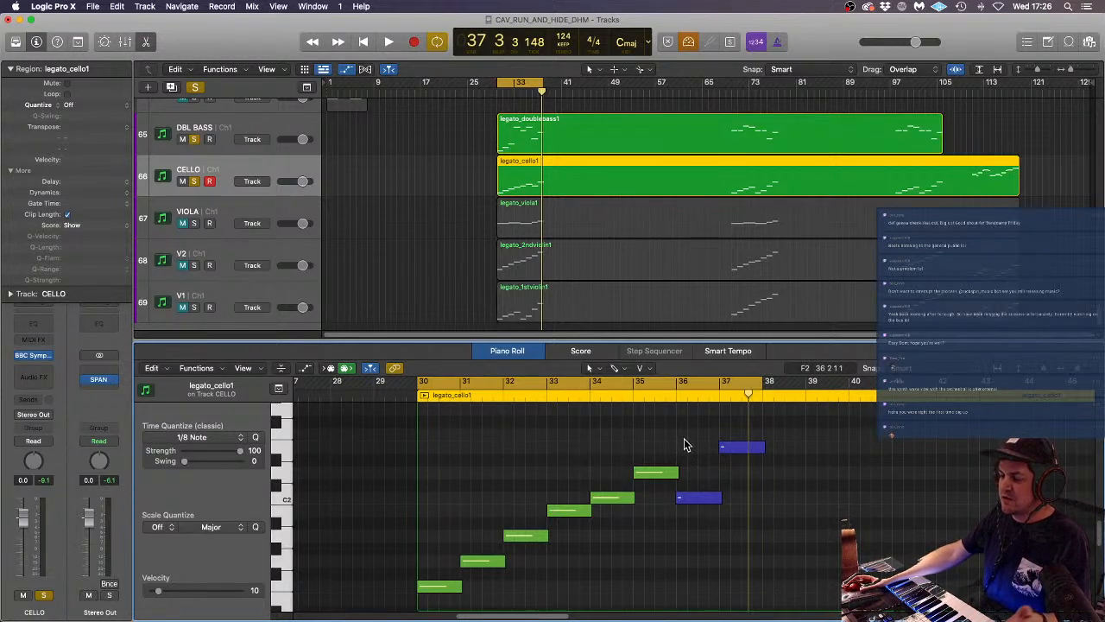
- Lower the bar 37 cello E2 note's velocity to 8 and trim its end back to the bar 38 line
click(730, 446)
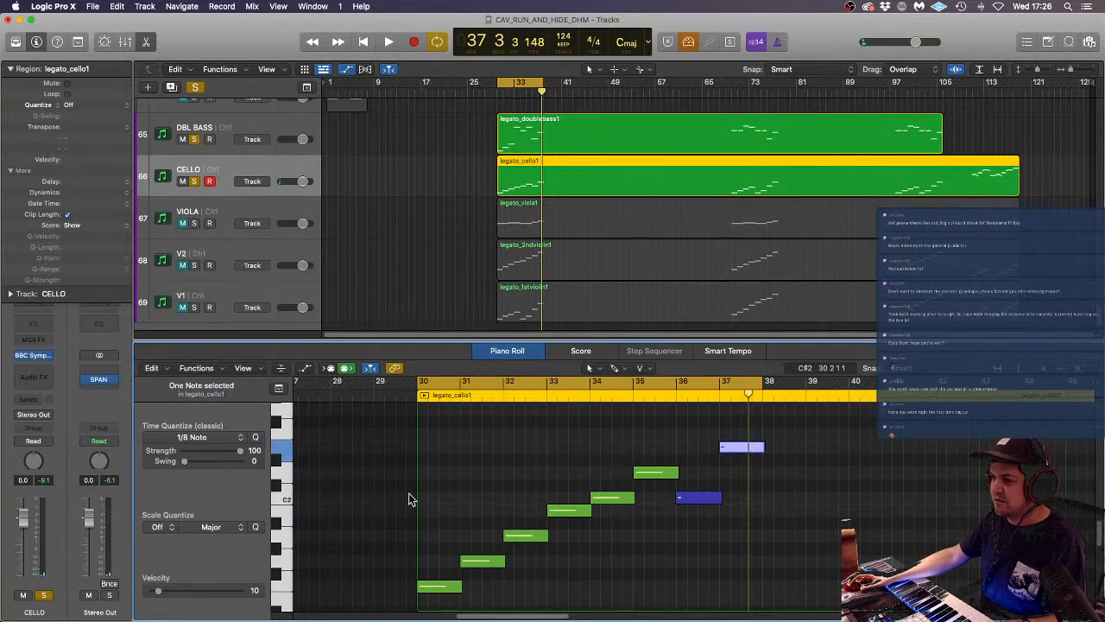
drag(159, 591, 157, 593)
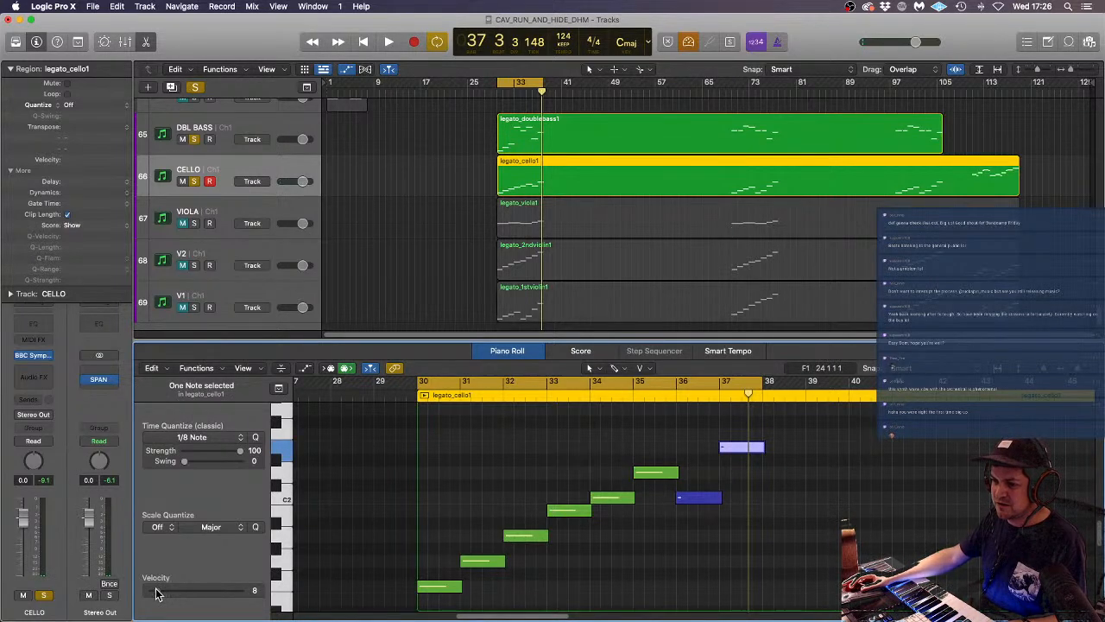
click(576, 443)
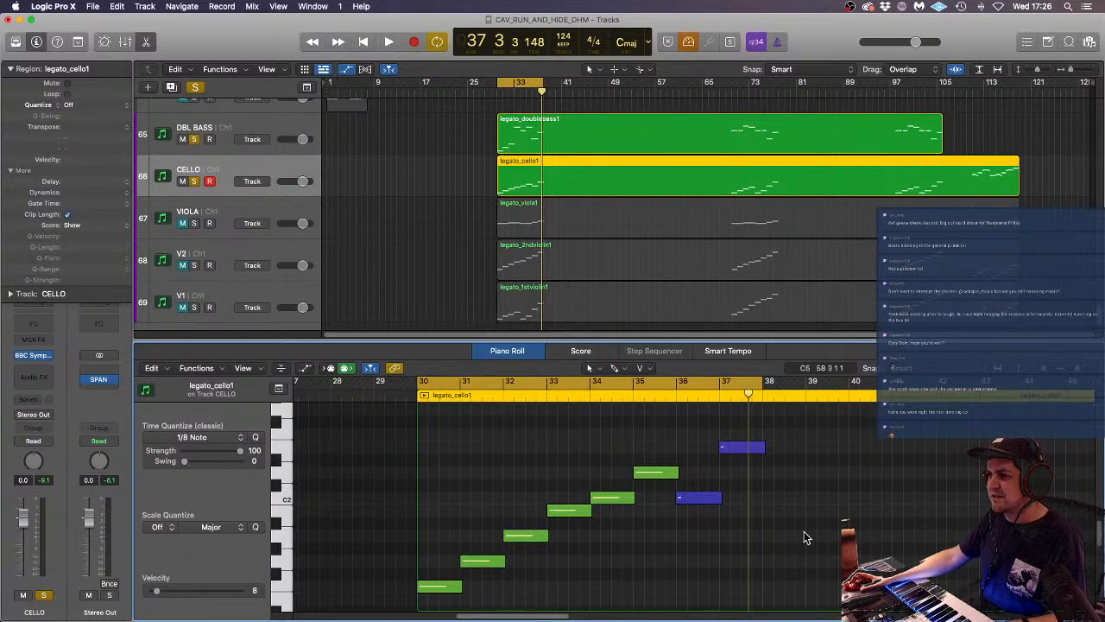
drag(764, 447, 760, 451)
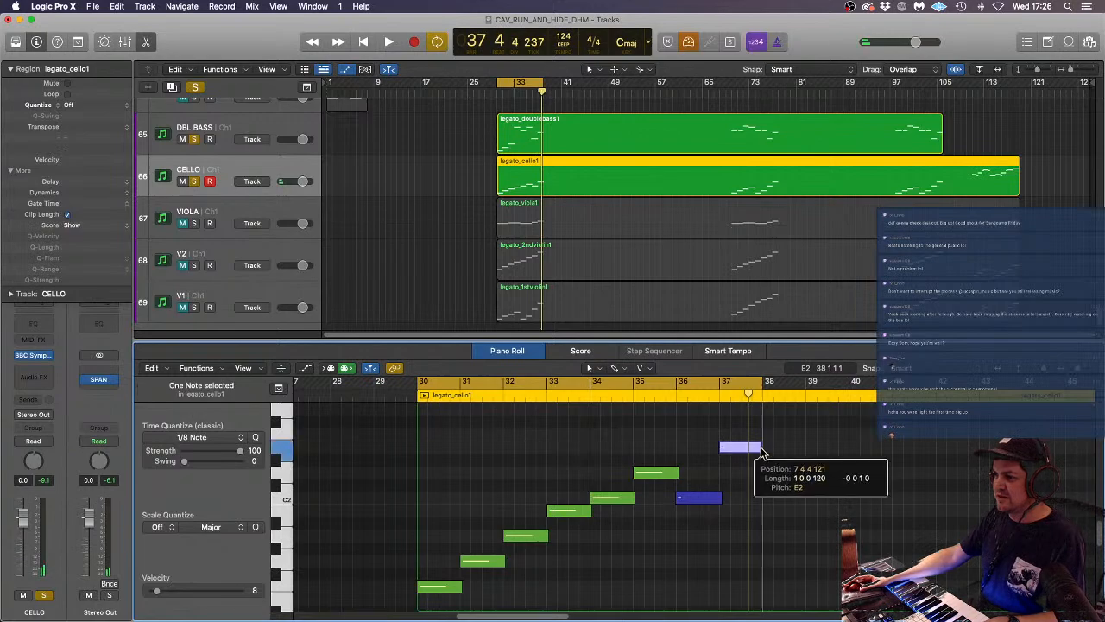
click(585, 451)
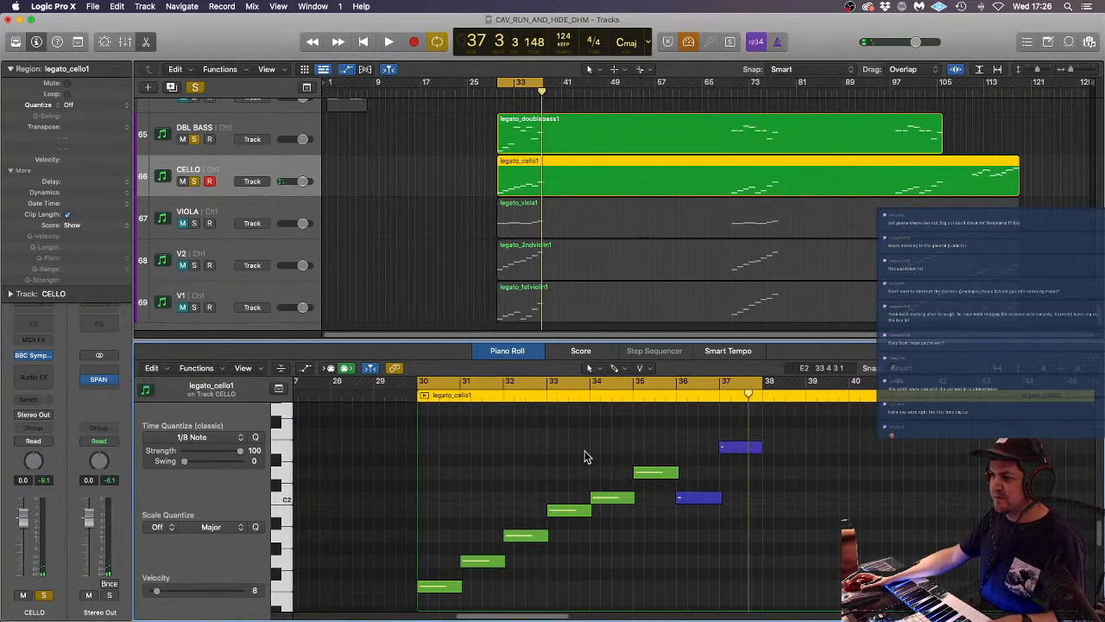
- Extend the end of the bar 37 double bass note to the bar 38 line
click(562, 125)
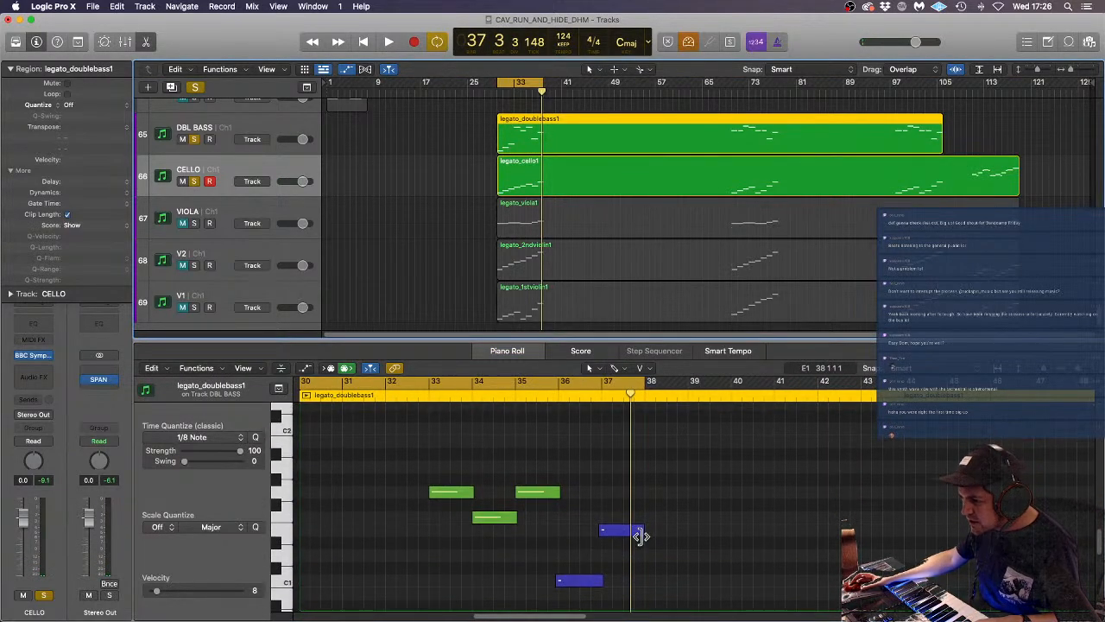
drag(641, 535, 643, 533)
click(668, 479)
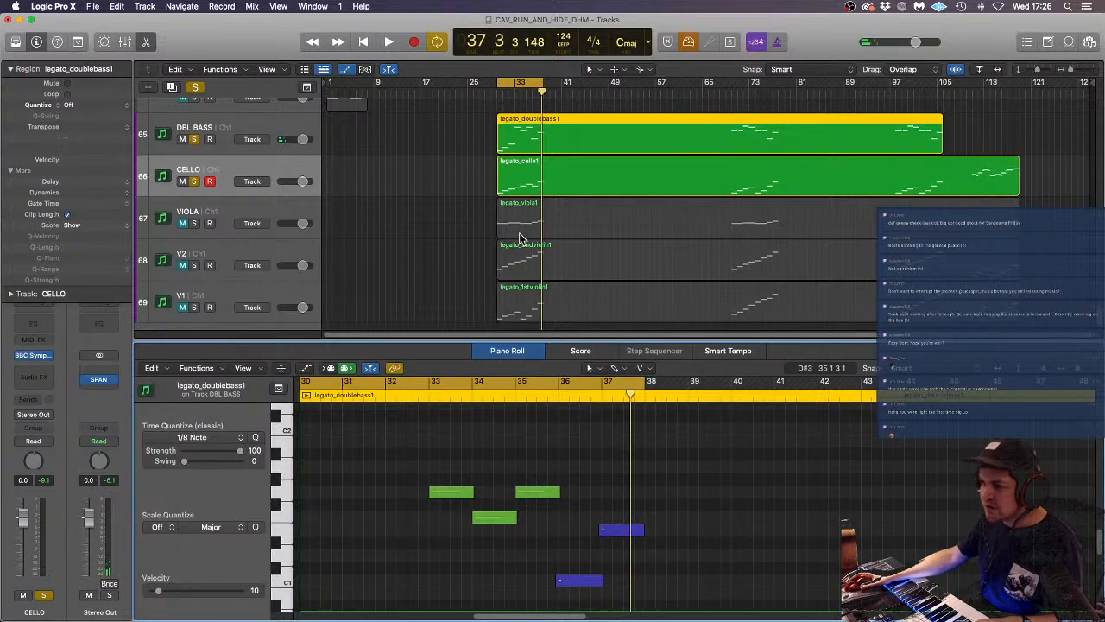
- Audition the double bass and cello cycle from bar 30, and select only the legato_doublebass1 region
key(space)
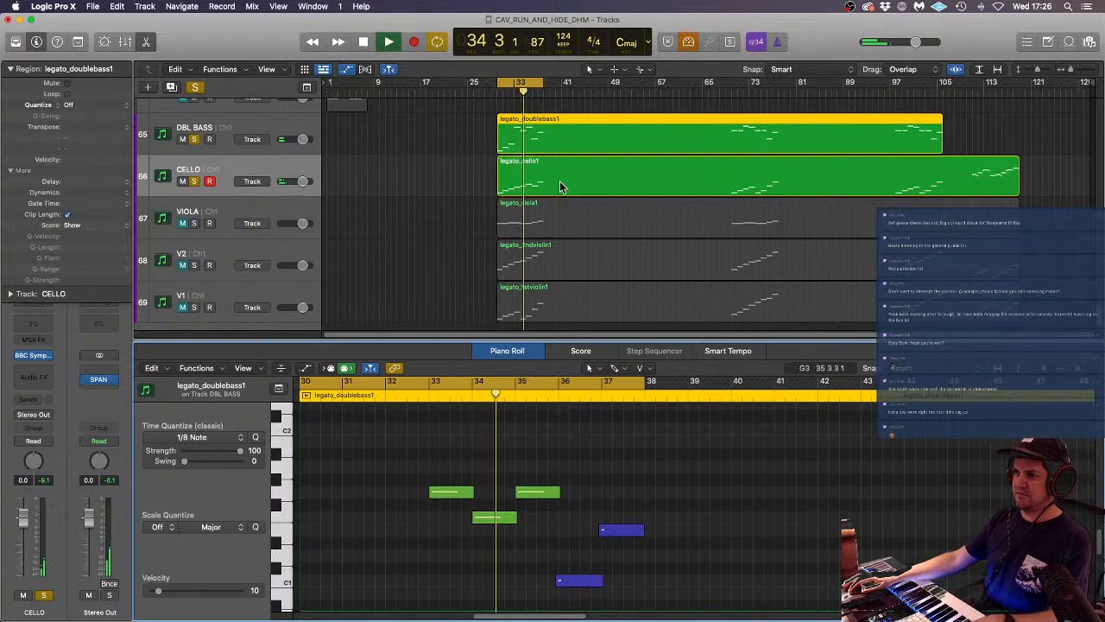
key(space)
click(472, 132)
click(566, 138)
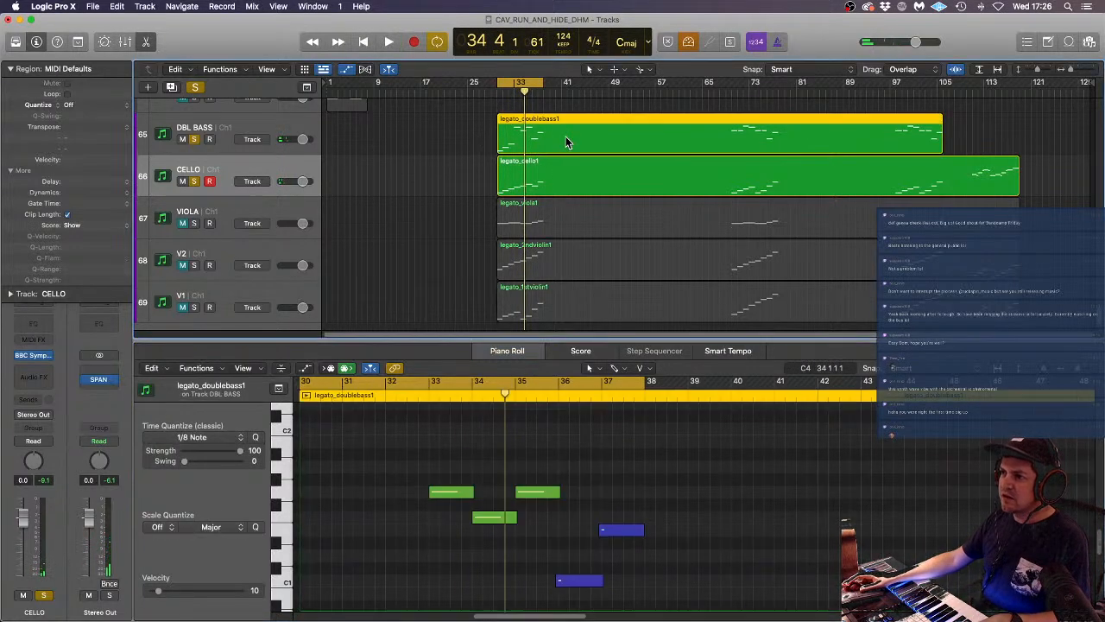
- Start the bar 33 double bass note slightly before the bar line and lower its velocity to 8
scroll(477, 531, down, 5)
scroll(404, 518, up, 4)
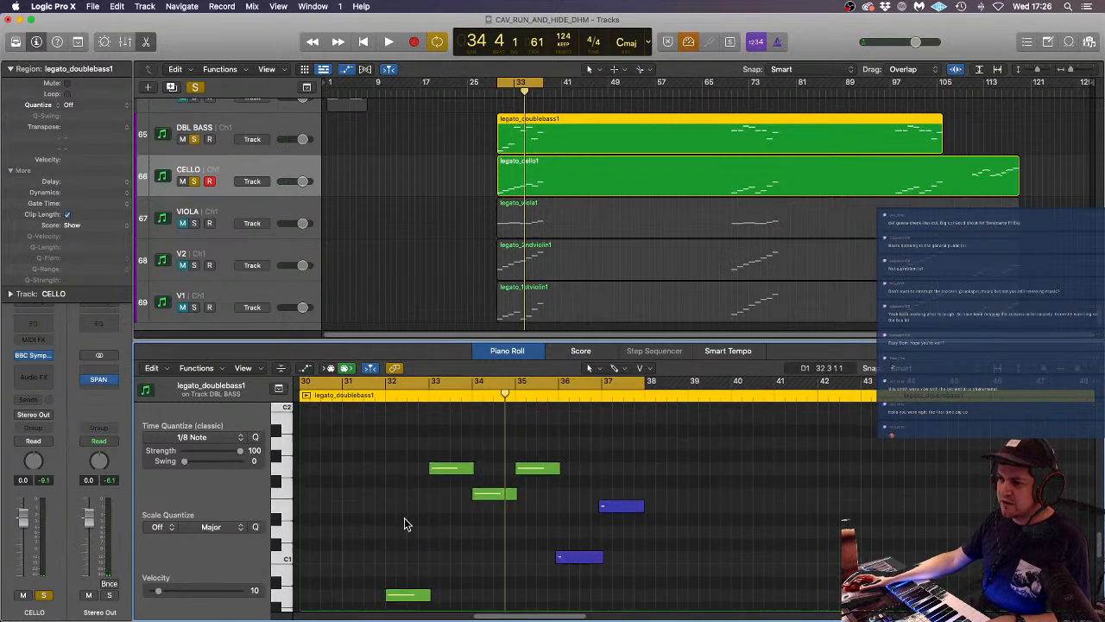
scroll(404, 518, down, 2)
key(super+Right)
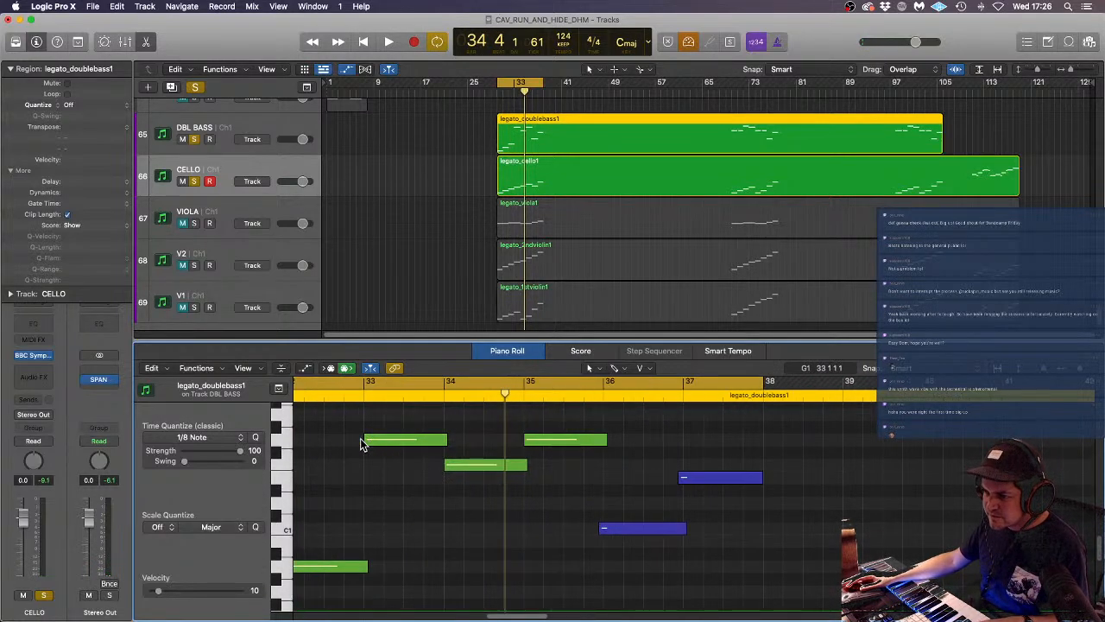
drag(362, 442, 360, 442)
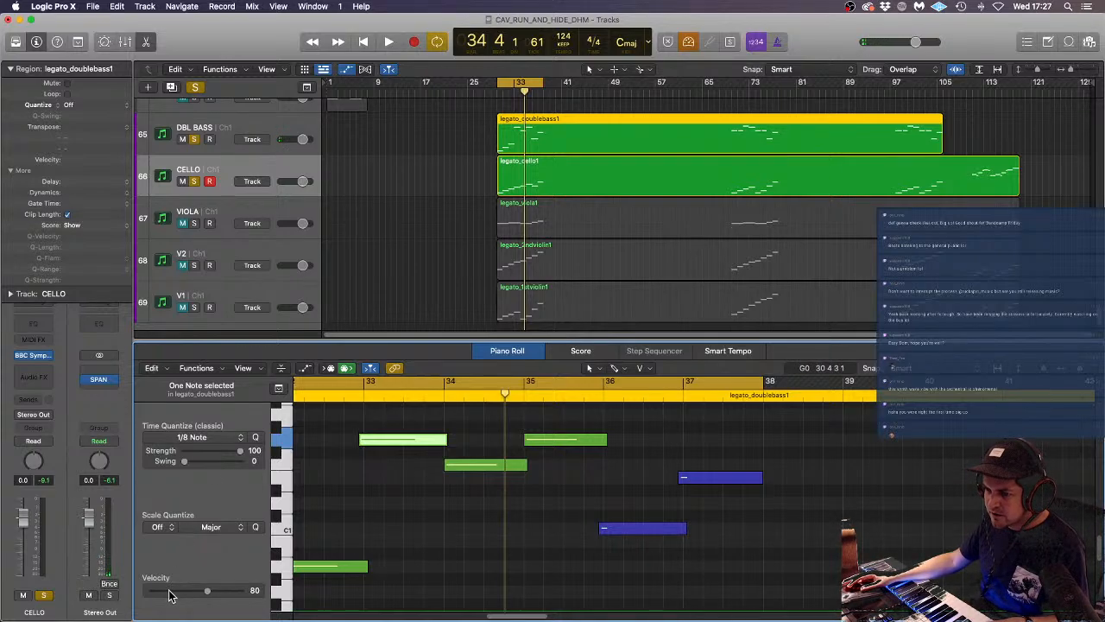
drag(170, 594, 155, 593)
- Audition the double bass and cello phrase from bar 30 to the end of bar 37
key(space)
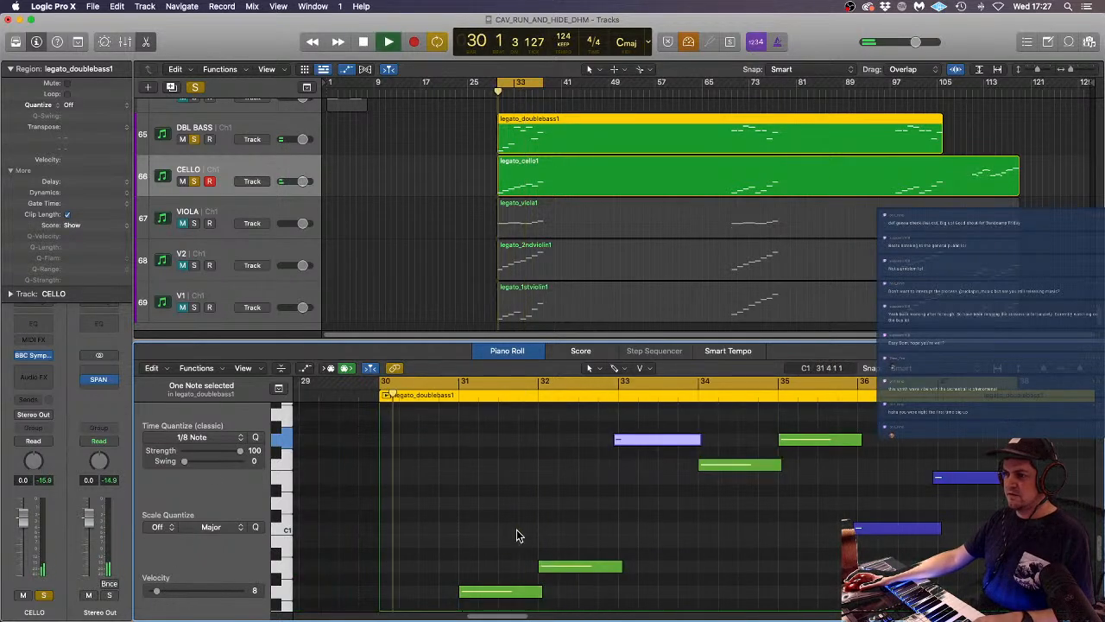
key(super+Left)
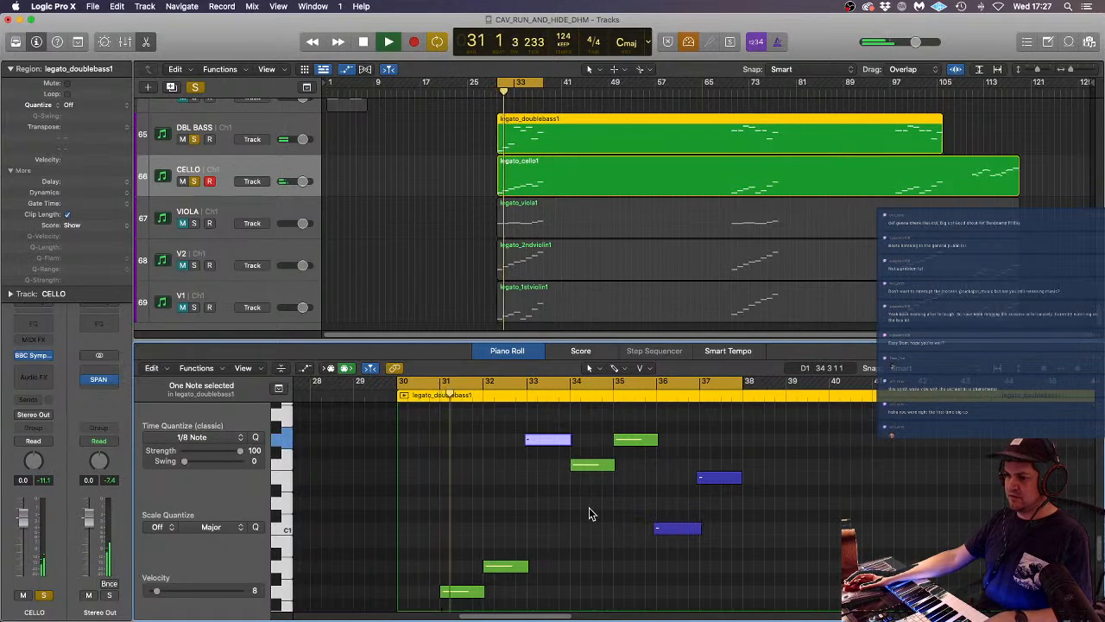
scroll(589, 509, down, 2)
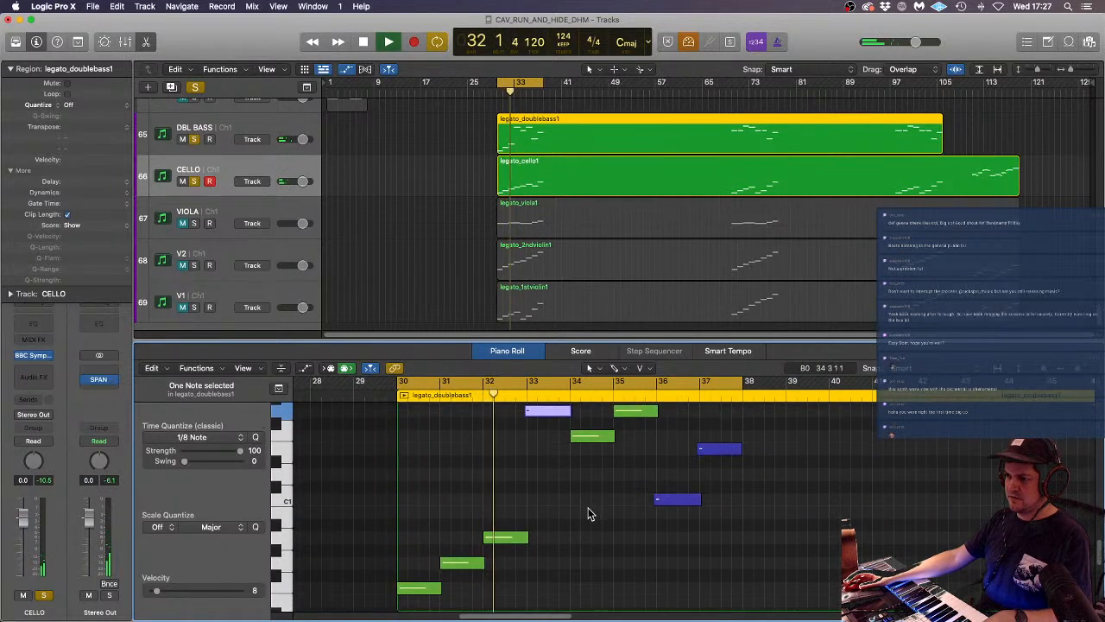
scroll(589, 514, up, 2)
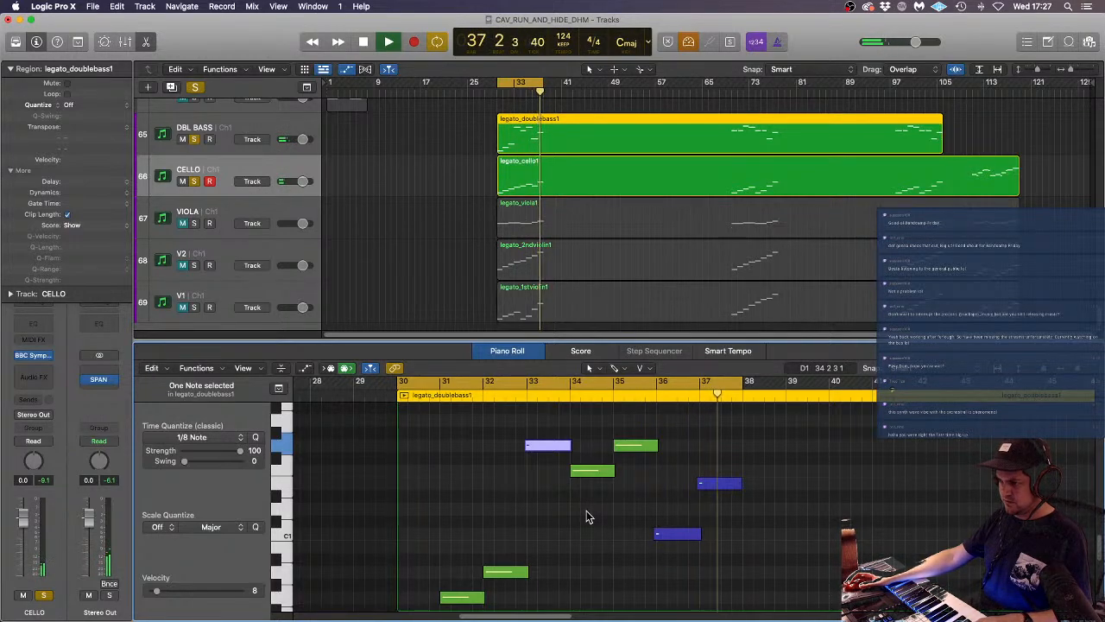
key(space)
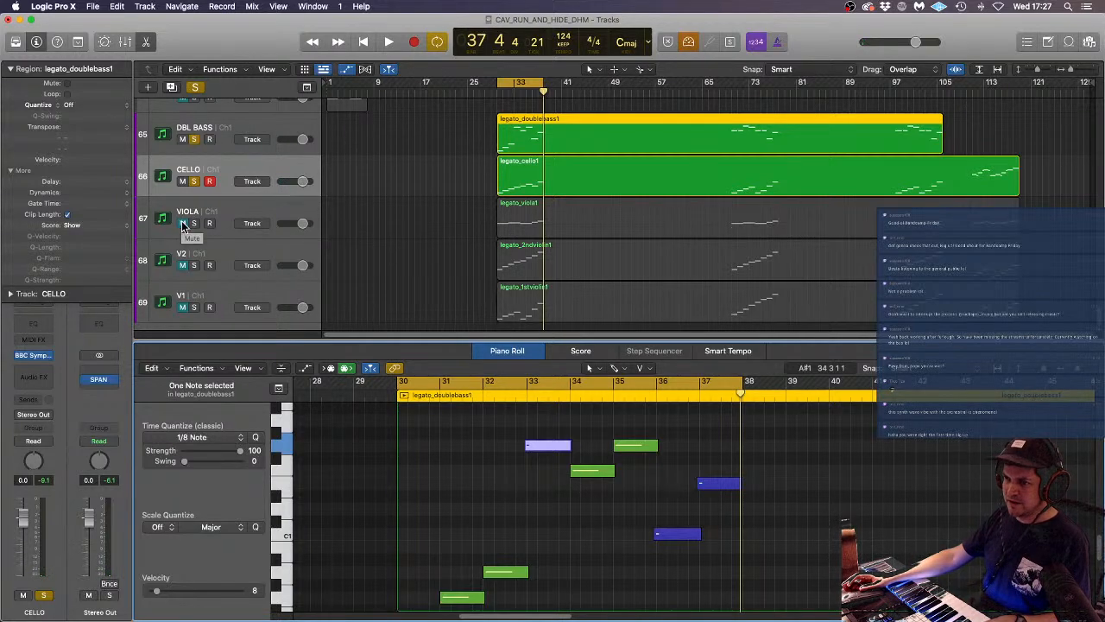
- Unmute and solo the VIOLA track, and open the legato_viola1 region's notes for editing
click(193, 223)
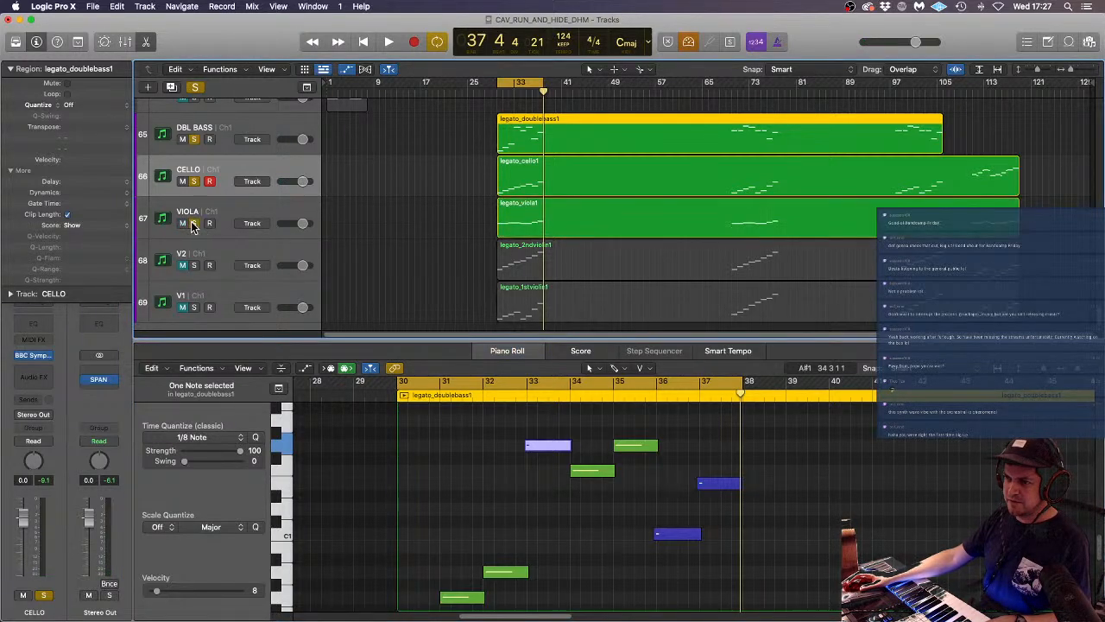
click(588, 222)
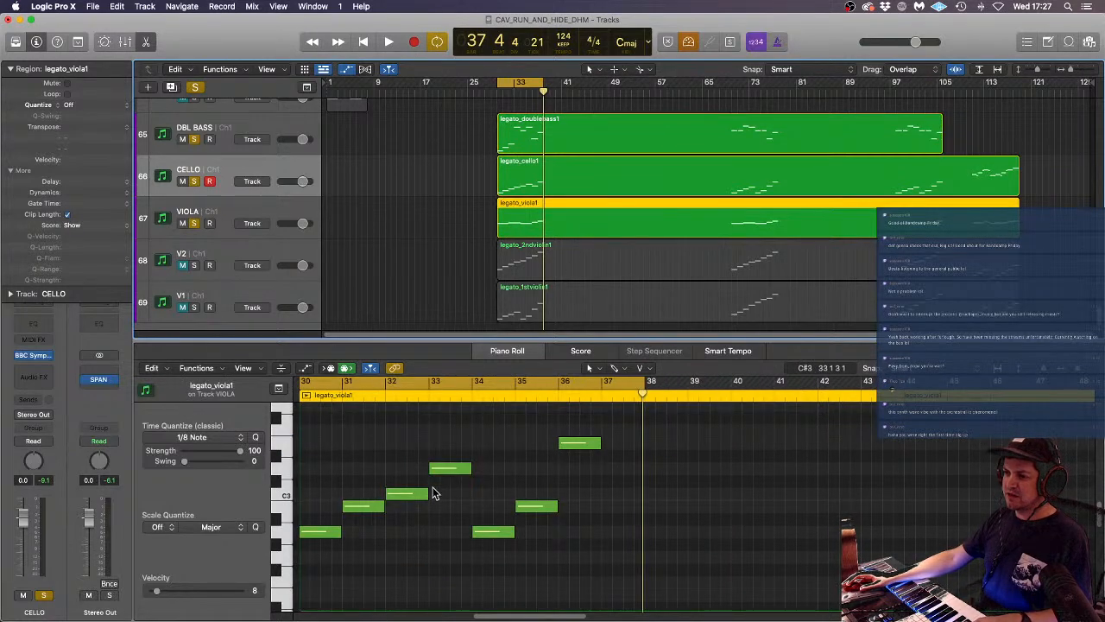
click(448, 554)
key(super+Right)
key(super+Right)
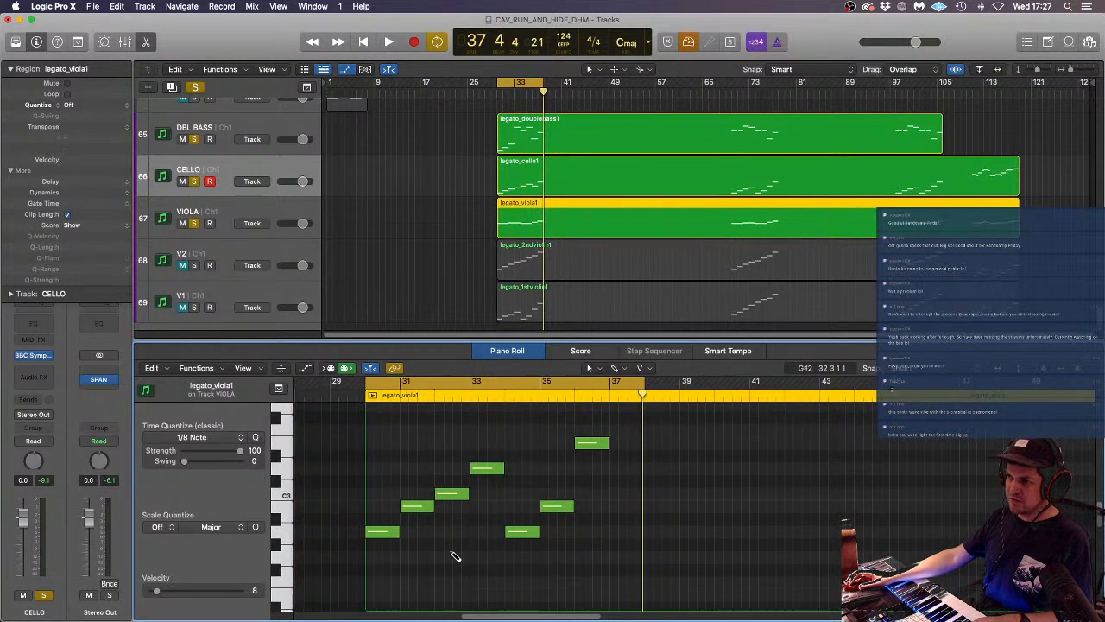
key(super+Left)
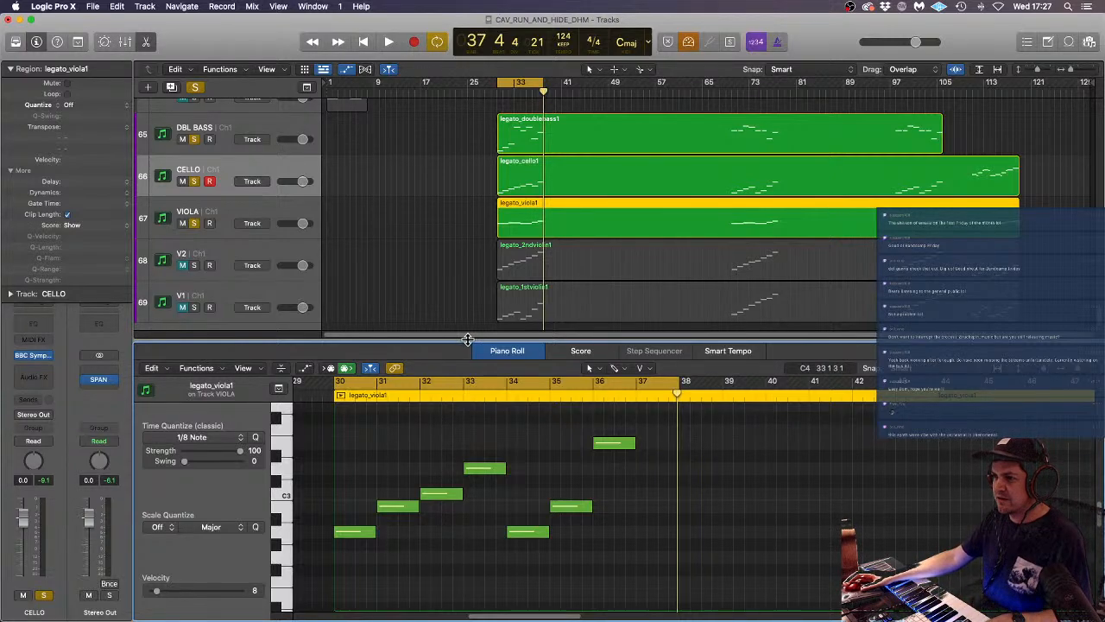
- Select the VIOLA track, disarm its recording, and enlarge the string tracks in the arrangement
click(246, 216)
click(419, 212)
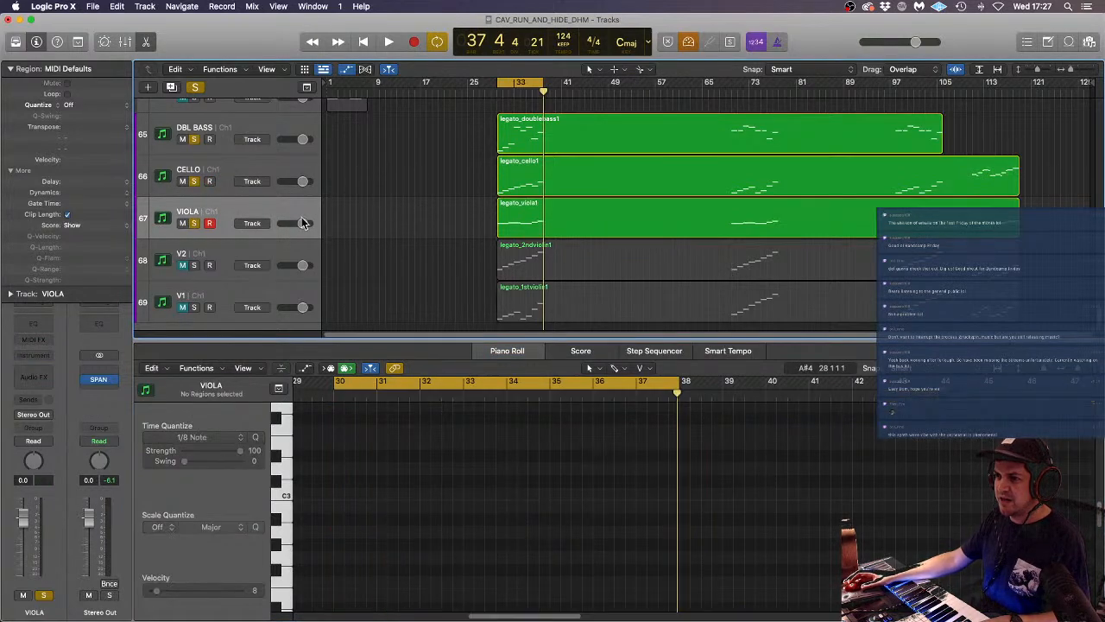
click(210, 222)
ctrl+alt+click(454, 211)
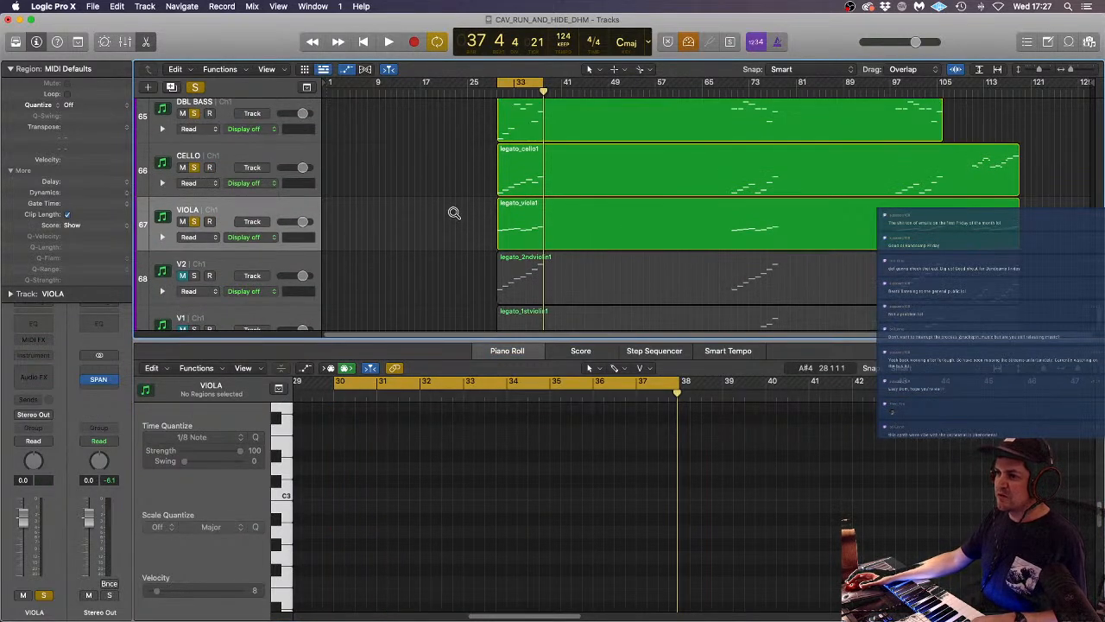
- Select all notes in legato_viola1 and extend their ends slightly so that each overlaps the next note
click(498, 245)
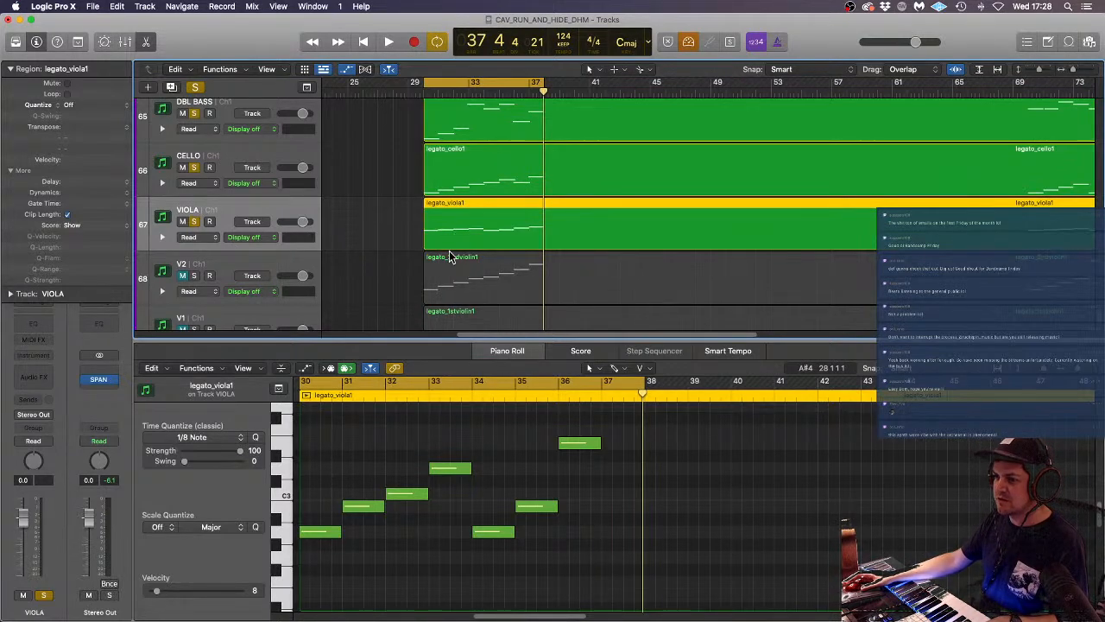
click(424, 579)
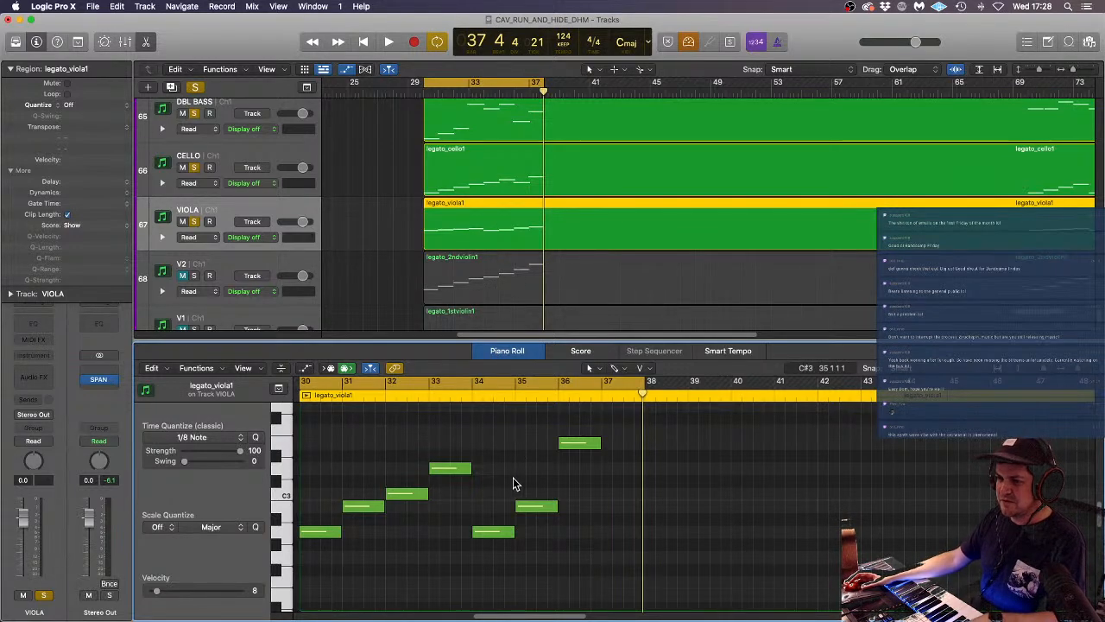
key(super+a)
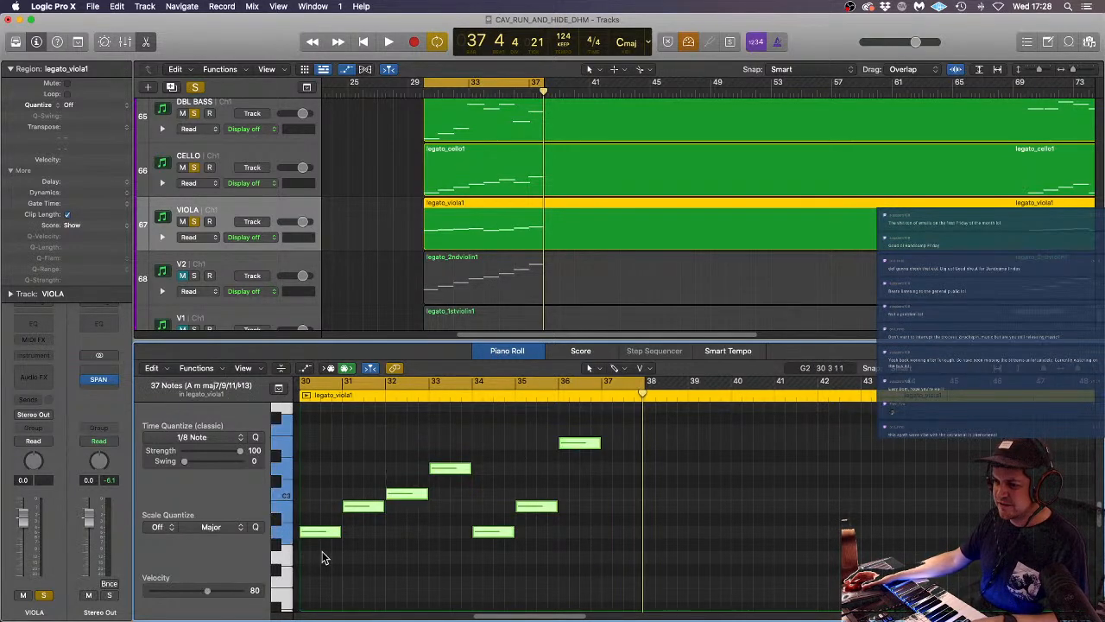
drag(339, 531, 344, 531)
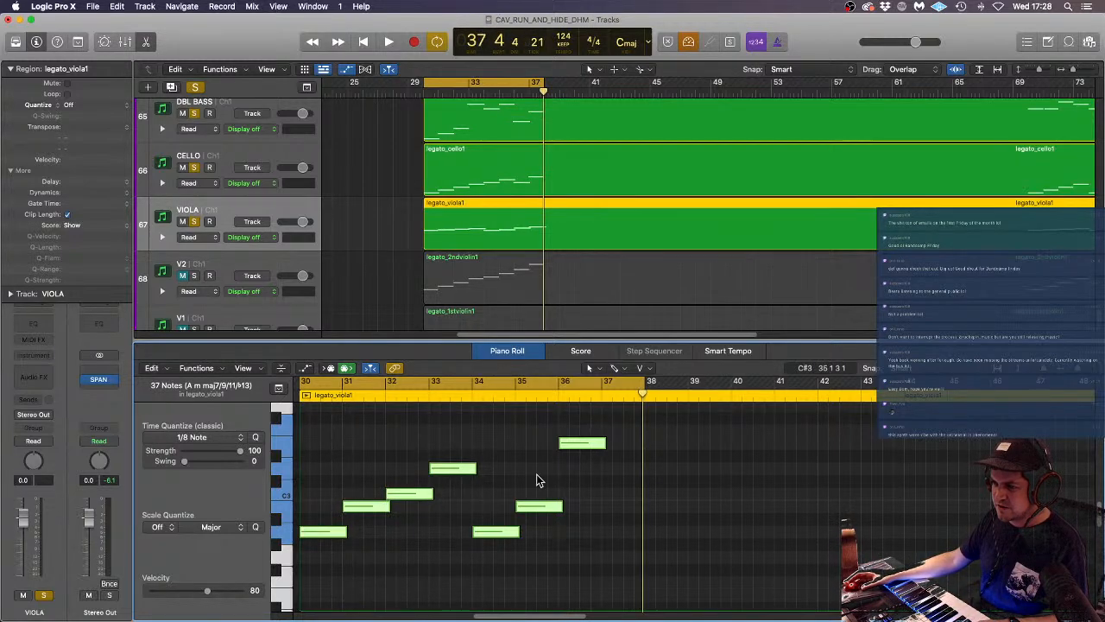
- Start the viola notes of bars 36 and 37 slightly earlier and lower their velocity to 8
click(592, 483)
drag(562, 527, 600, 444)
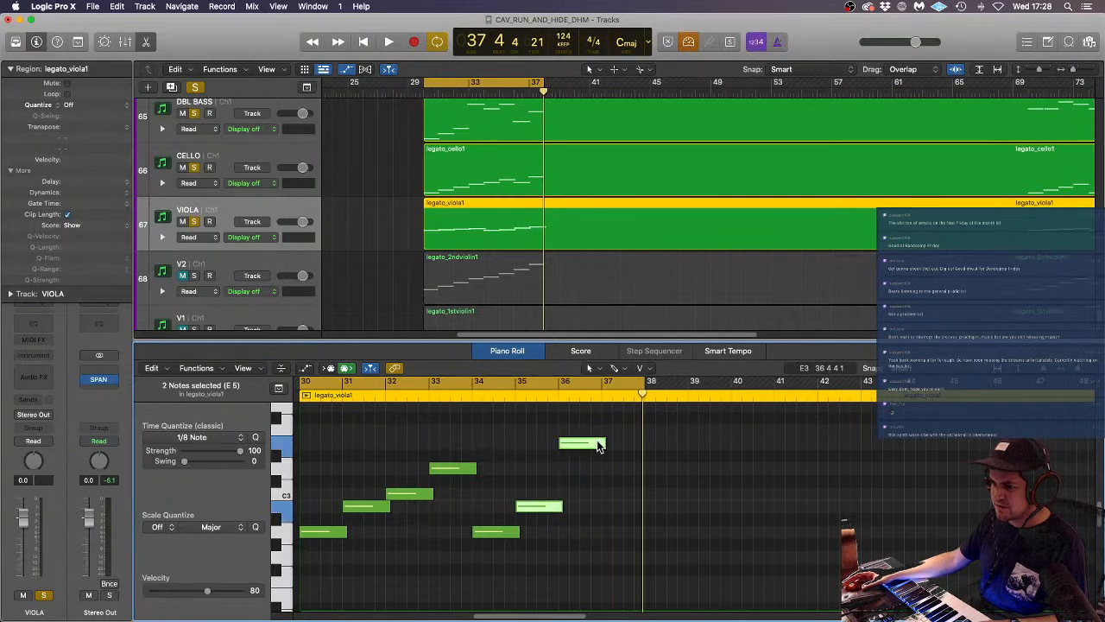
scroll(608, 490, up, 5)
scroll(606, 490, down, 3)
drag(570, 507, 637, 418)
key(super+Right)
key(super+Right)
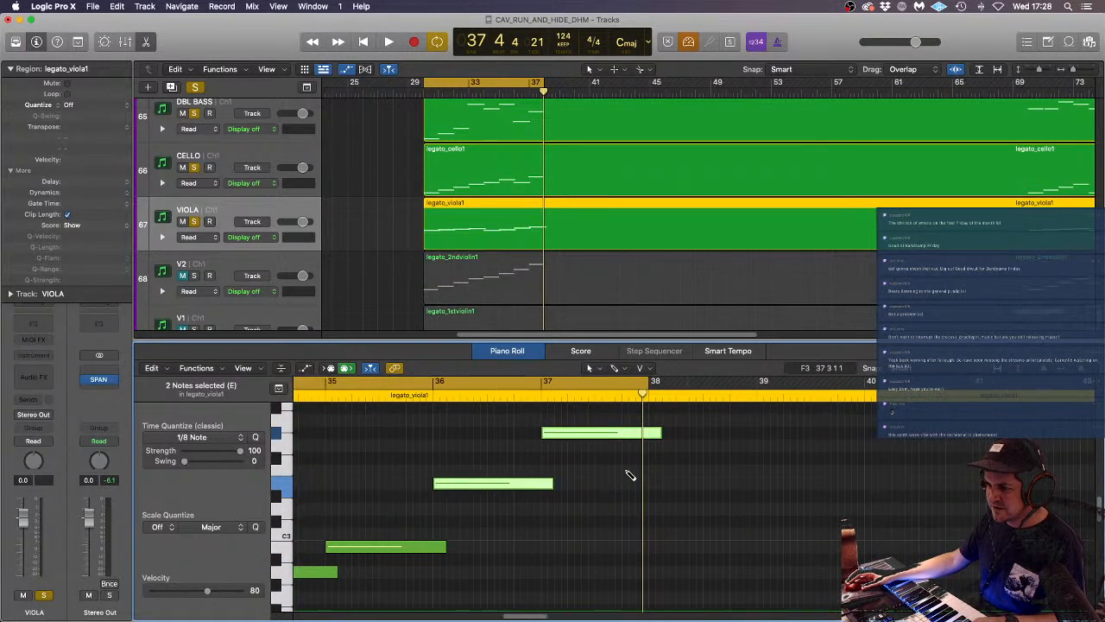
drag(543, 432, 536, 433)
drag(181, 592, 160, 595)
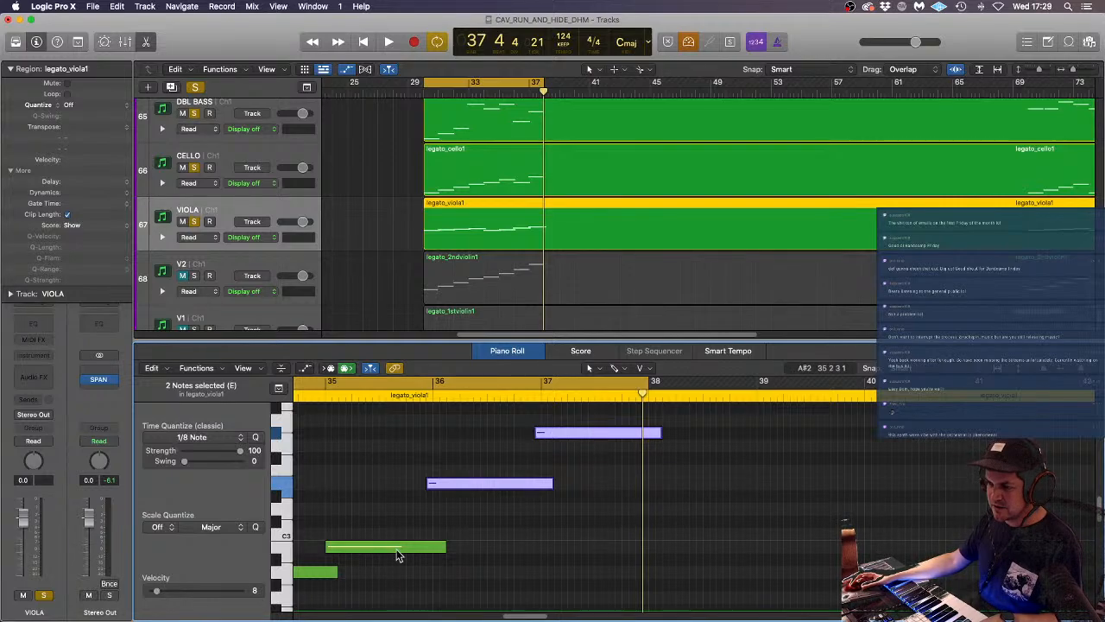
- Audition the soloed double bass, cello and viola parts together from bar 30
key(space)
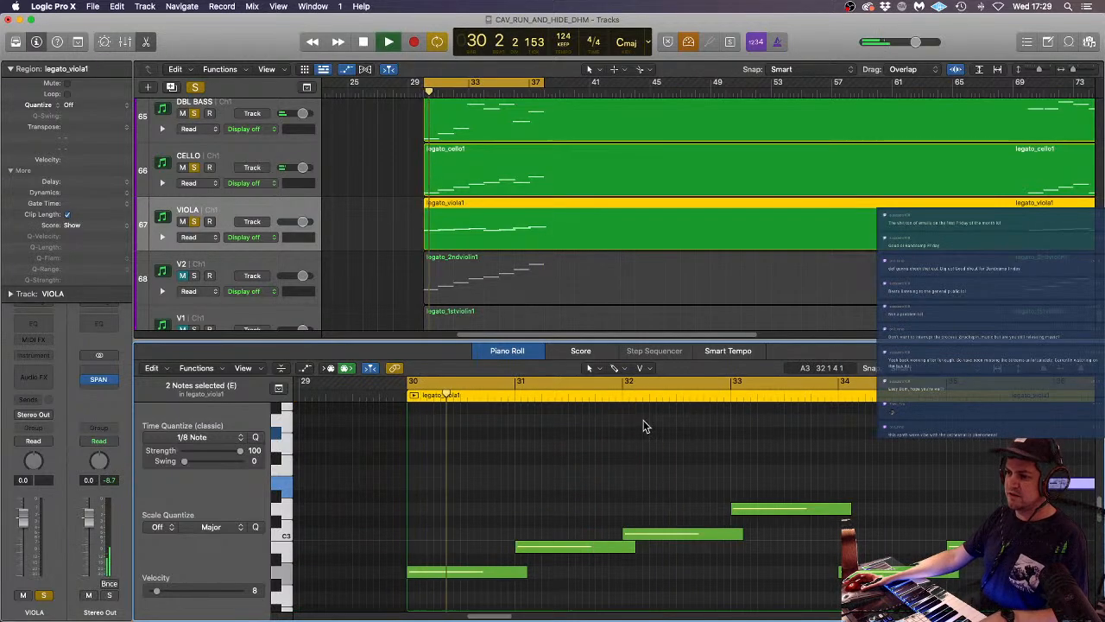
key(super+Left)
key(super+Left)
key(super+Left)
key(super+Left)
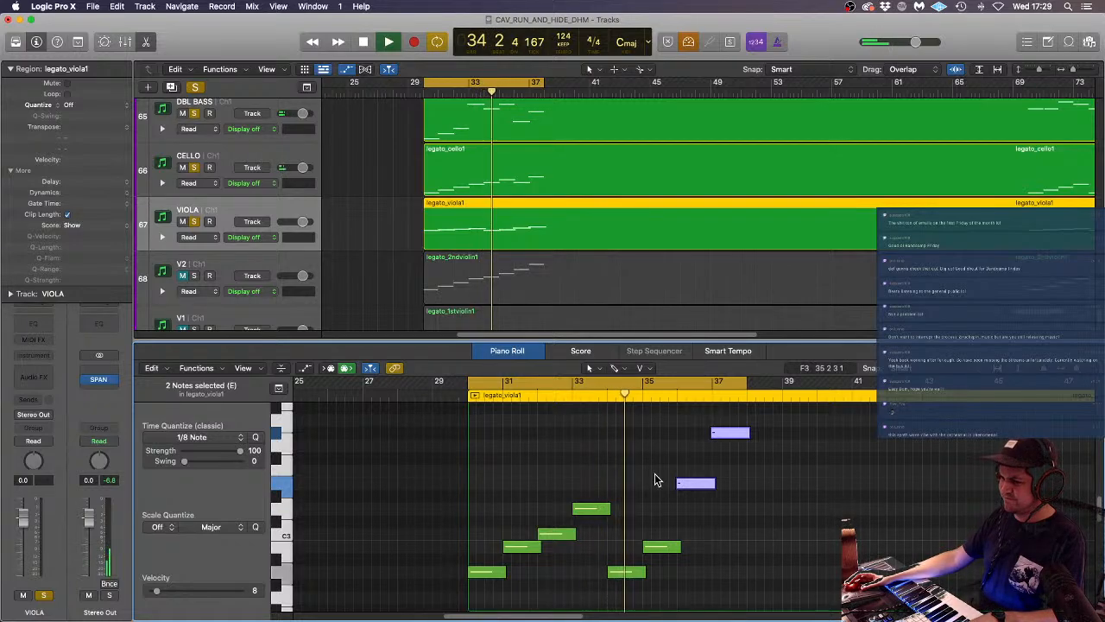
key(space)
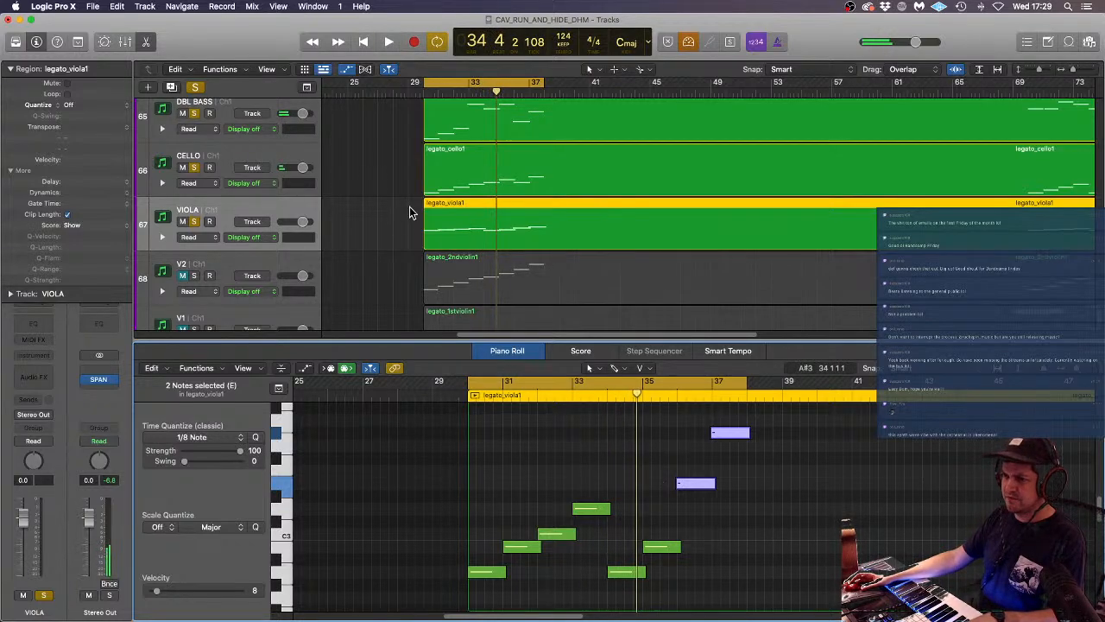
- Look over the notes of the whole legato_viola1 region
click(284, 205)
click(539, 458)
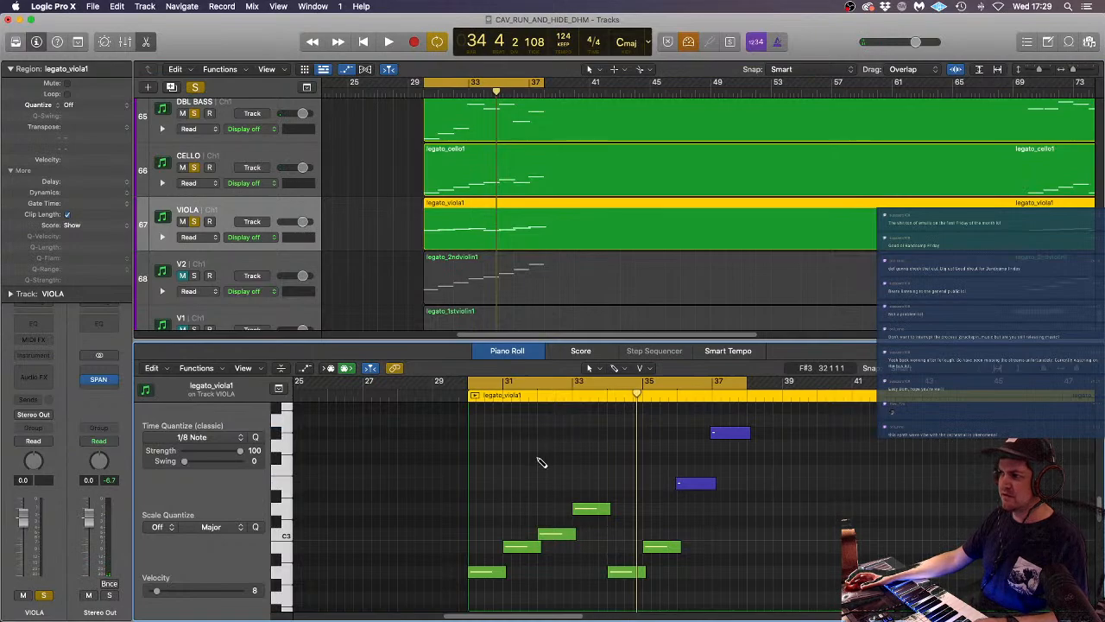
key(super+Left)
key(super+Left)
key(super+Left)
key(super+Left)
key(super+Left)
key(super+Right)
key(super+Right)
key(super+Right)
key(super+Left)
key(super+Left)
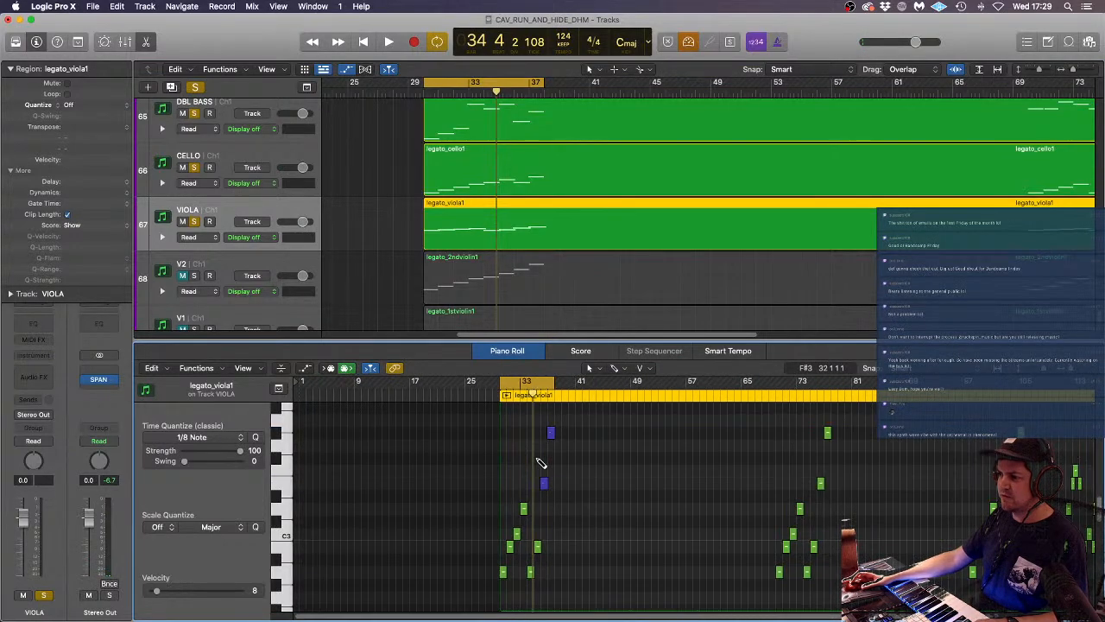
key(super+Up)
key(super+Up)
key(super+Up)
key(super+Up)
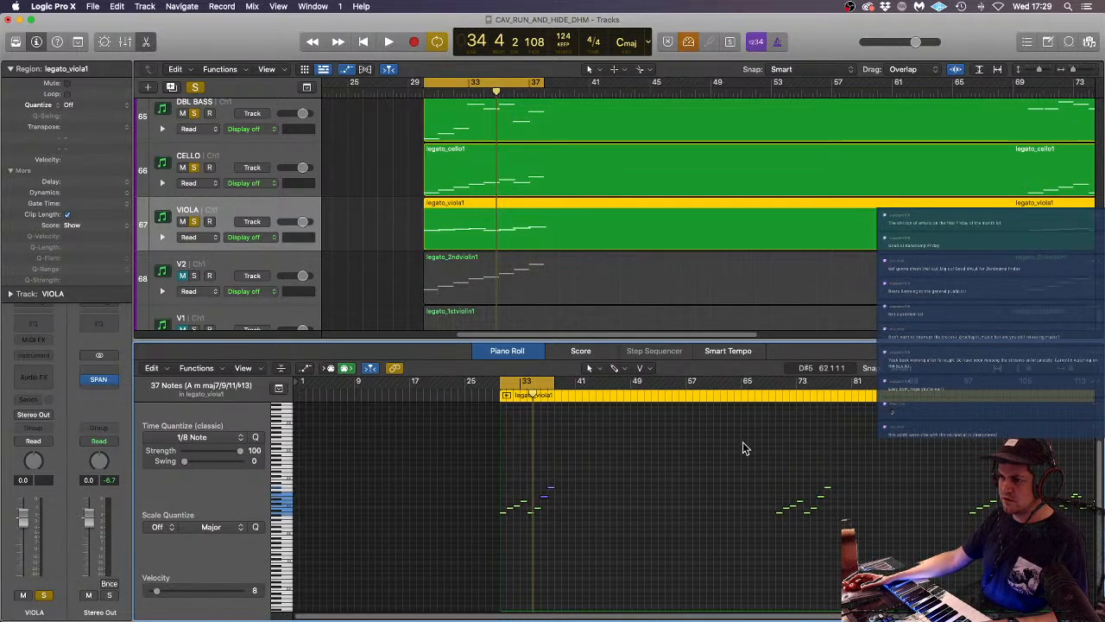
- Load the stereo BBC Symphony Orchestra instrument on the VIOLA track with the strings Violas preset, and close its window
click(43, 359)
mouse_move(65, 385)
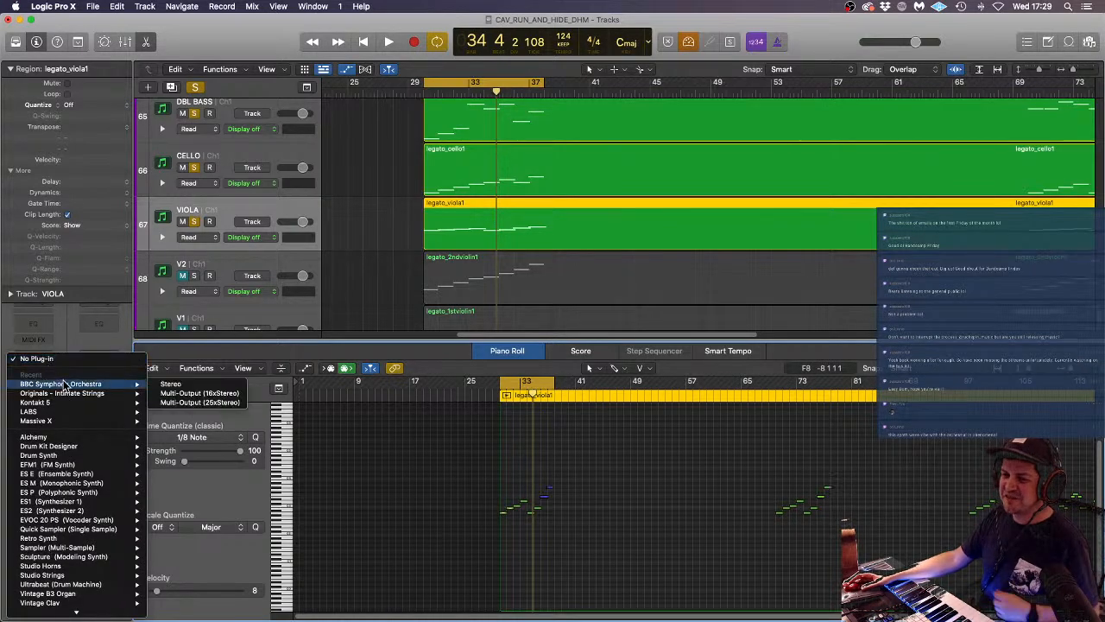
click(169, 383)
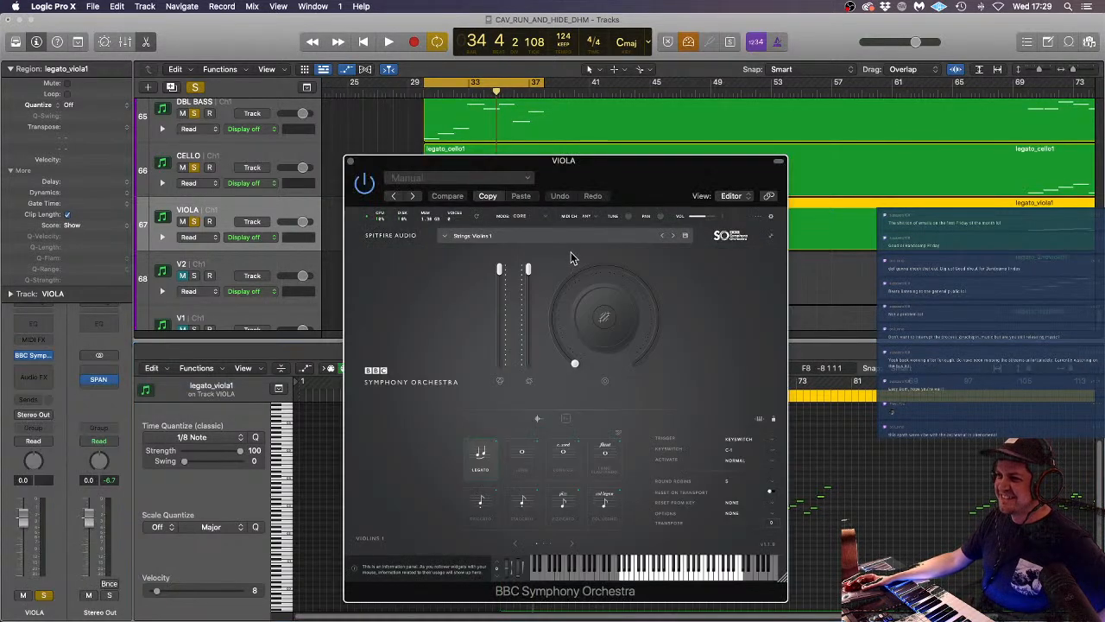
click(565, 237)
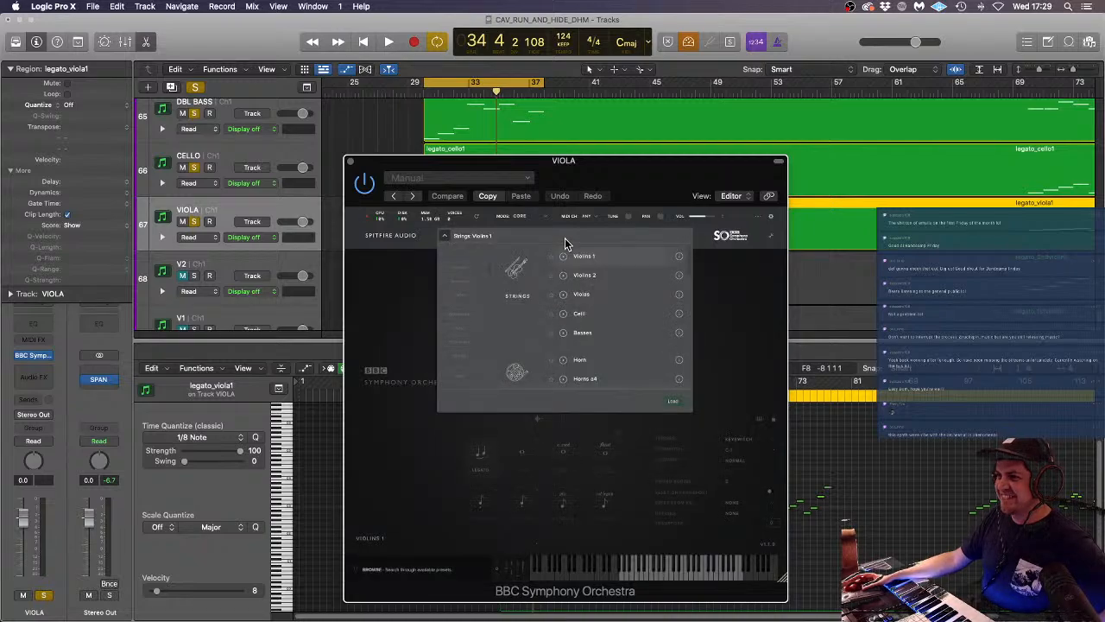
click(601, 296)
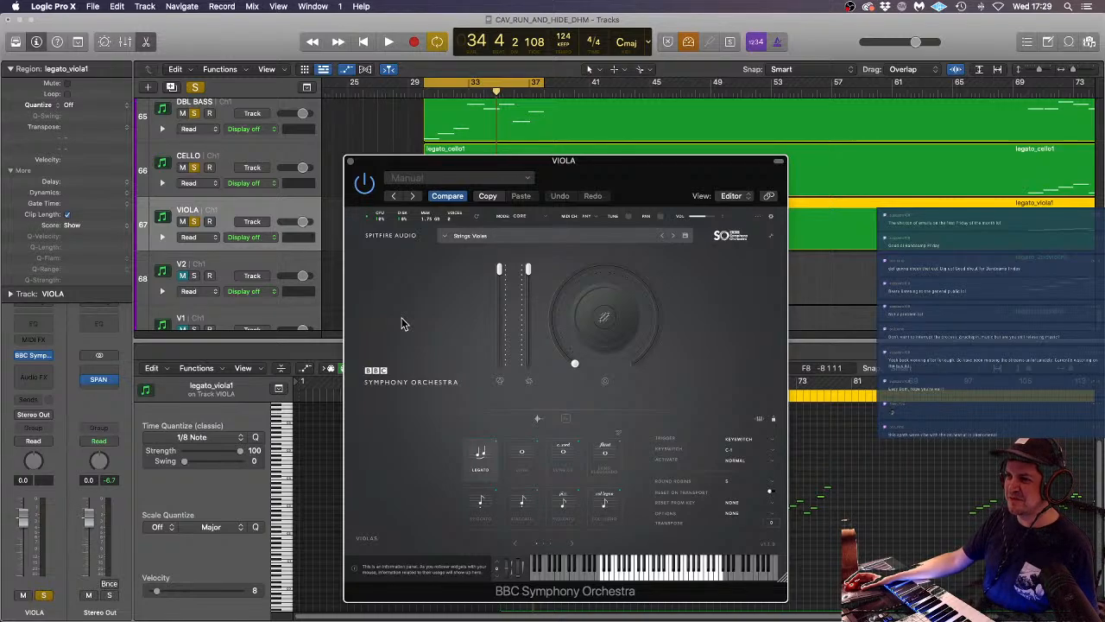
click(350, 162)
- Shorten the last viola note of the bar 30–37 phrase in legato_viola1 so it ends at bar 38
click(385, 237)
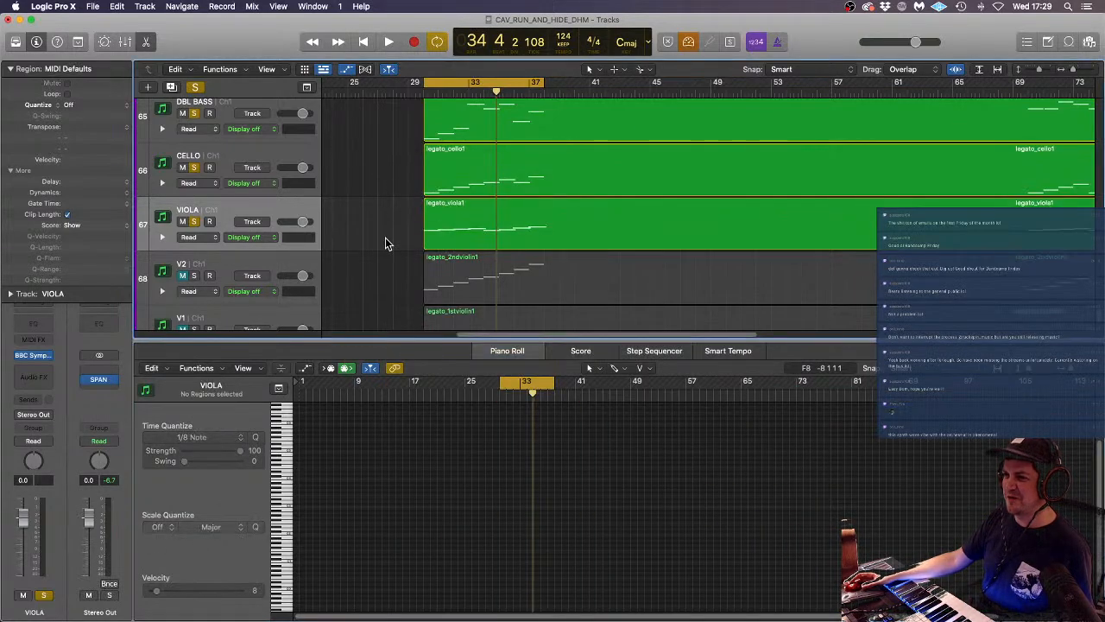
click(554, 232)
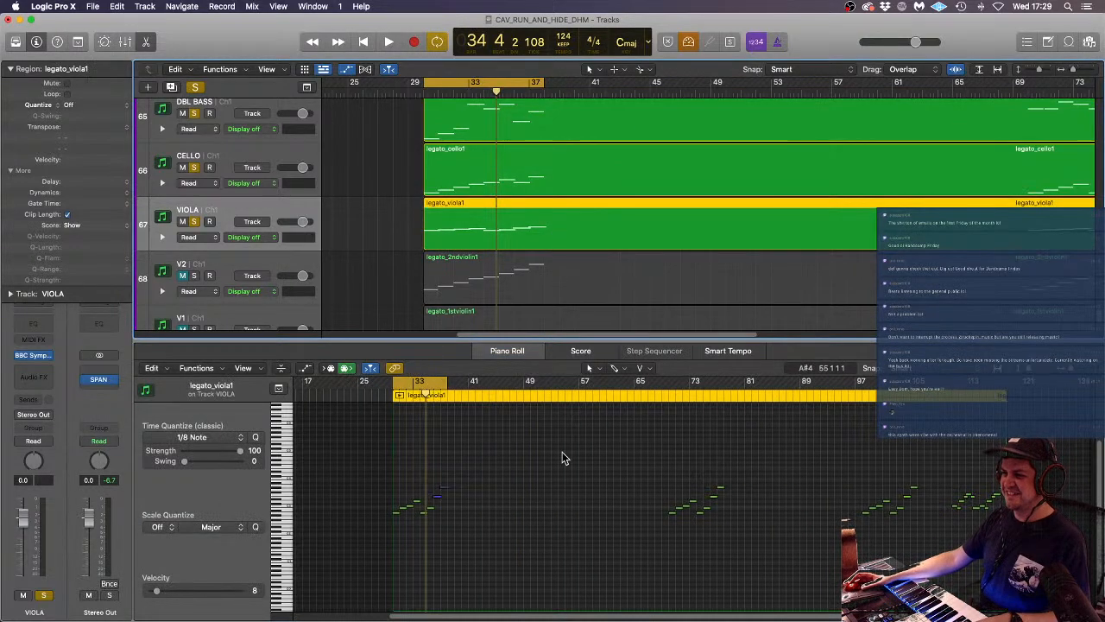
scroll(565, 451, up, 5)
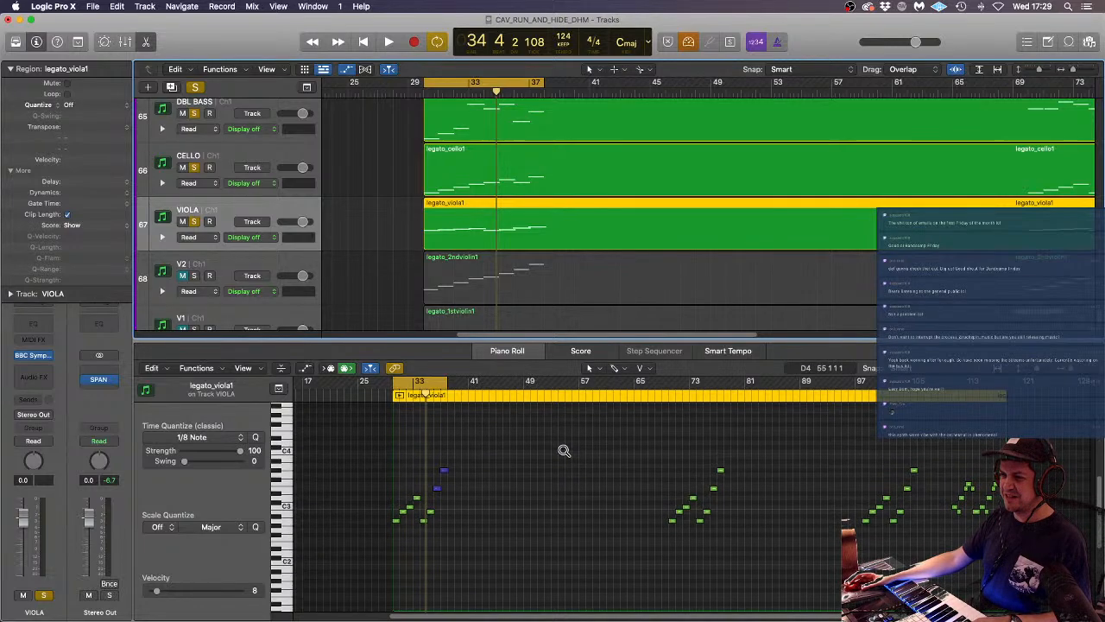
scroll(564, 451, up, 5)
scroll(567, 453, up, 4)
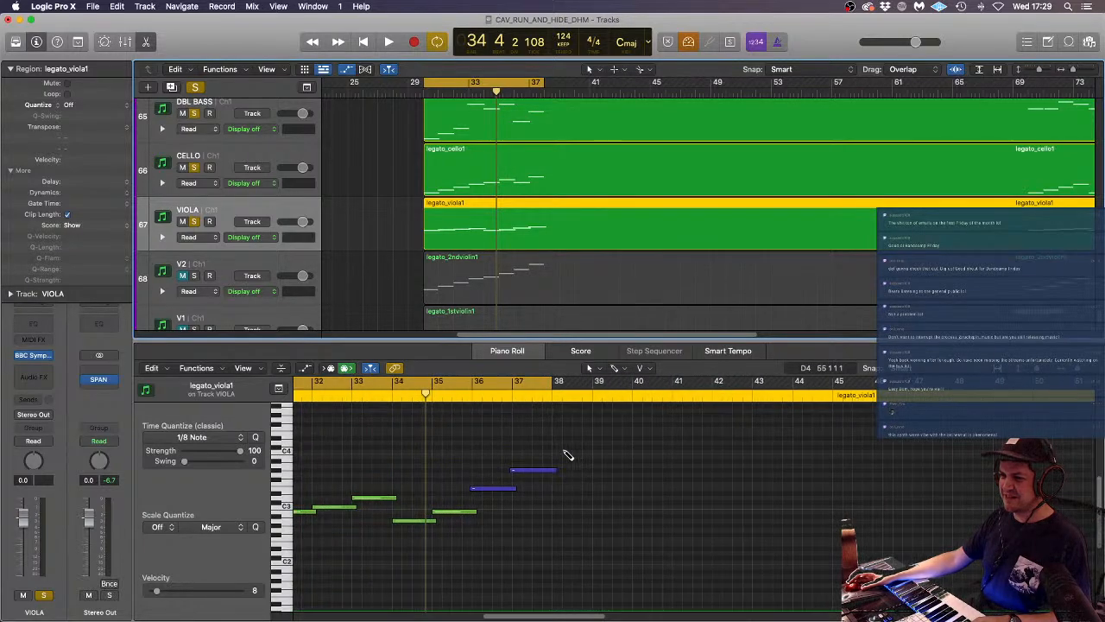
click(597, 485)
drag(553, 469, 548, 470)
click(576, 451)
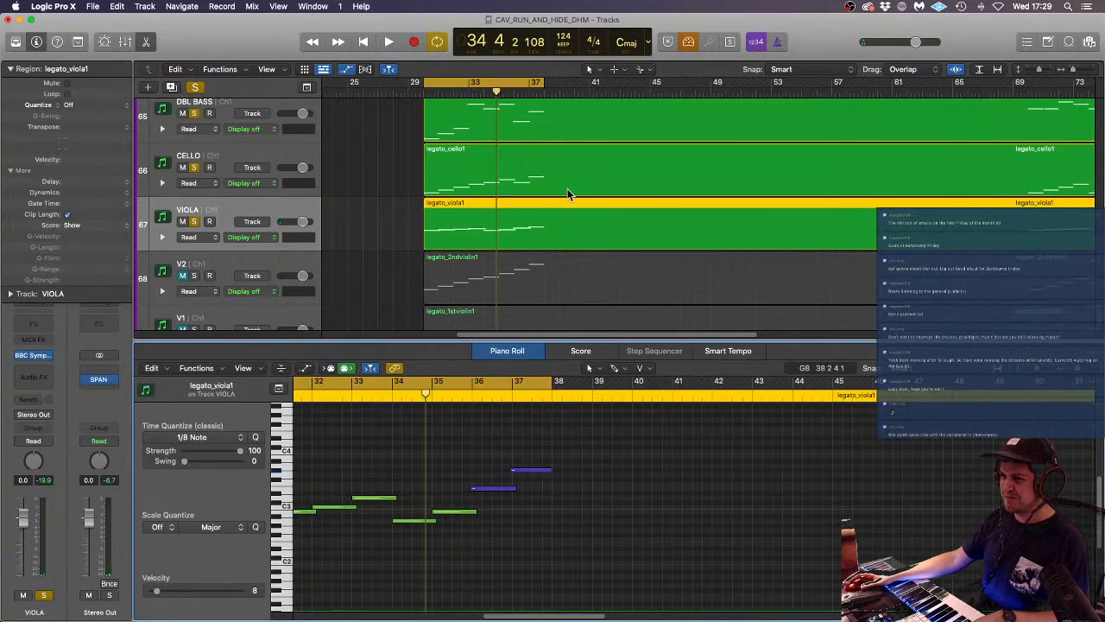
- Audition the double bass, cello and viola parts together from bar 30 with the whole viola phrase in view
key(super+Left)
key(super+Left)
key(super+Left)
key(super+Left)
key(super+Right)
key(super+Right)
key(super+Right)
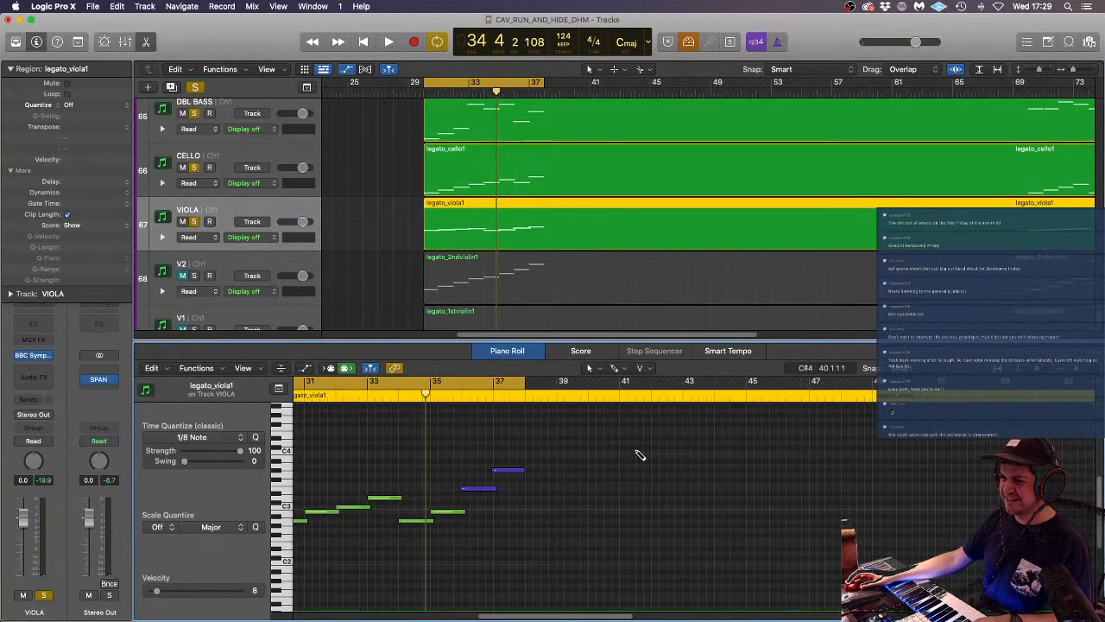
scroll(635, 448, left, 3)
key(shift+space)
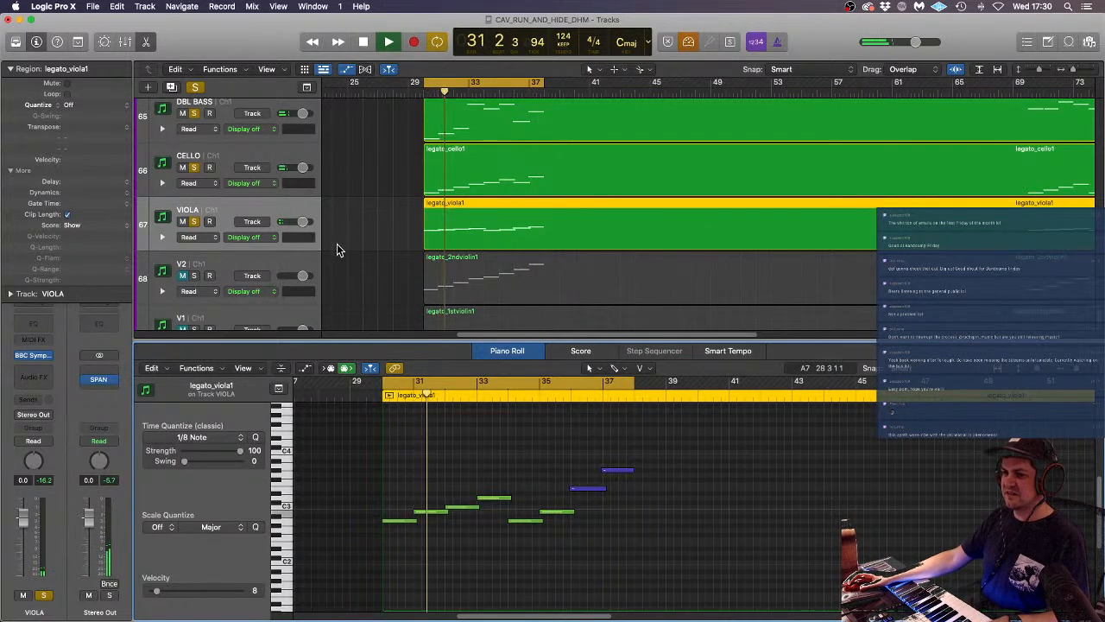
key(space)
- Load the stereo BBC Symphony Orchestra instrument on the V2 track with the strings Violins 2 preset, and unmute and solo the track
click(262, 256)
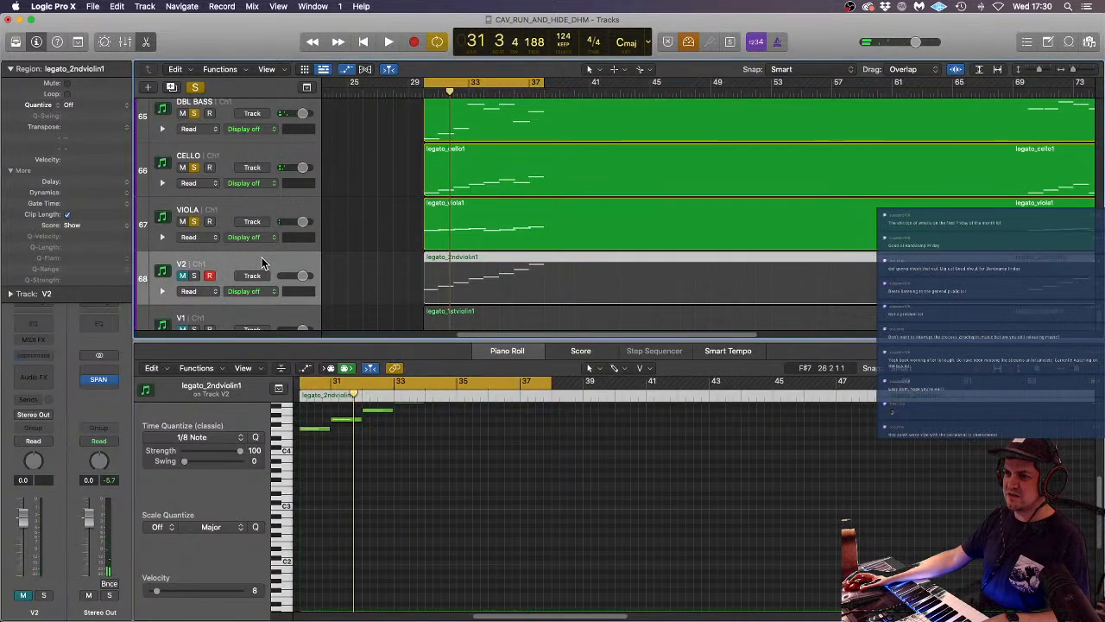
click(38, 359)
mouse_move(78, 383)
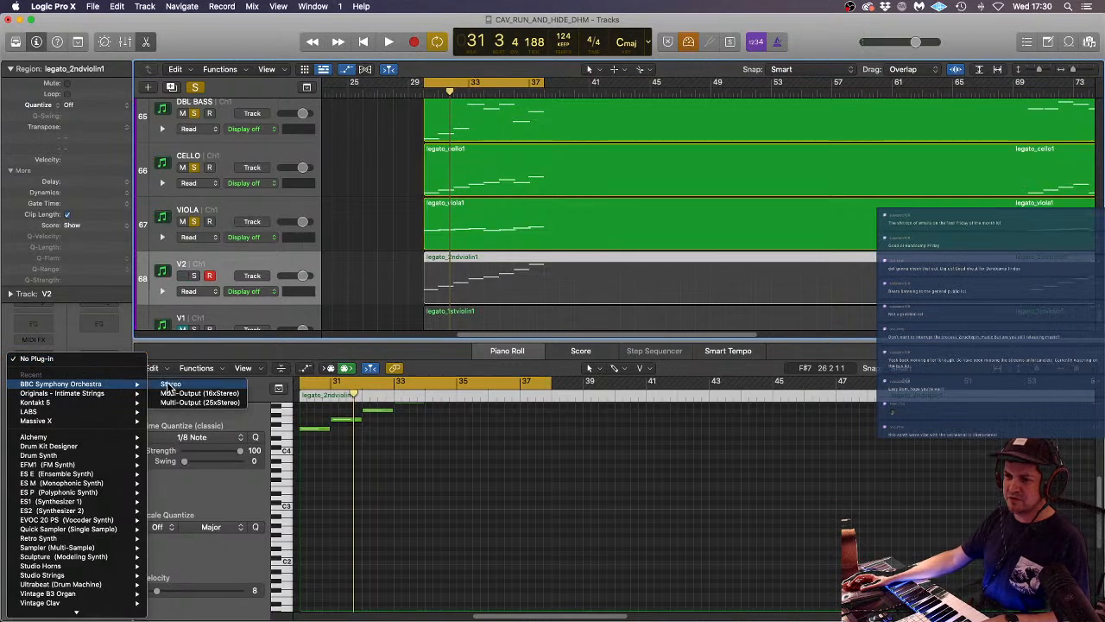
click(171, 383)
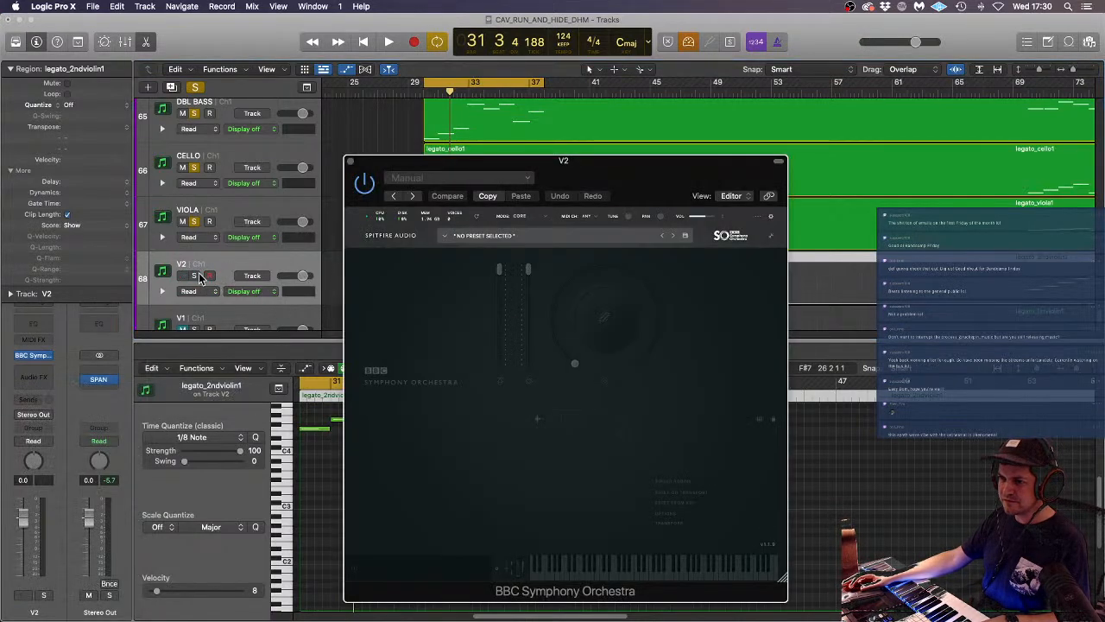
click(533, 235)
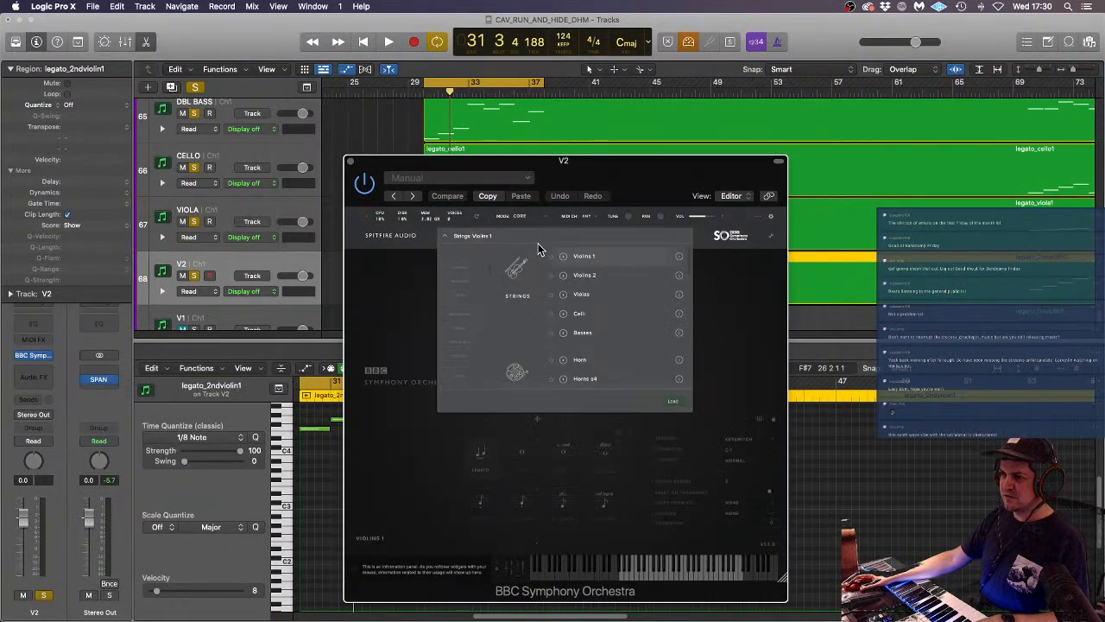
click(593, 275)
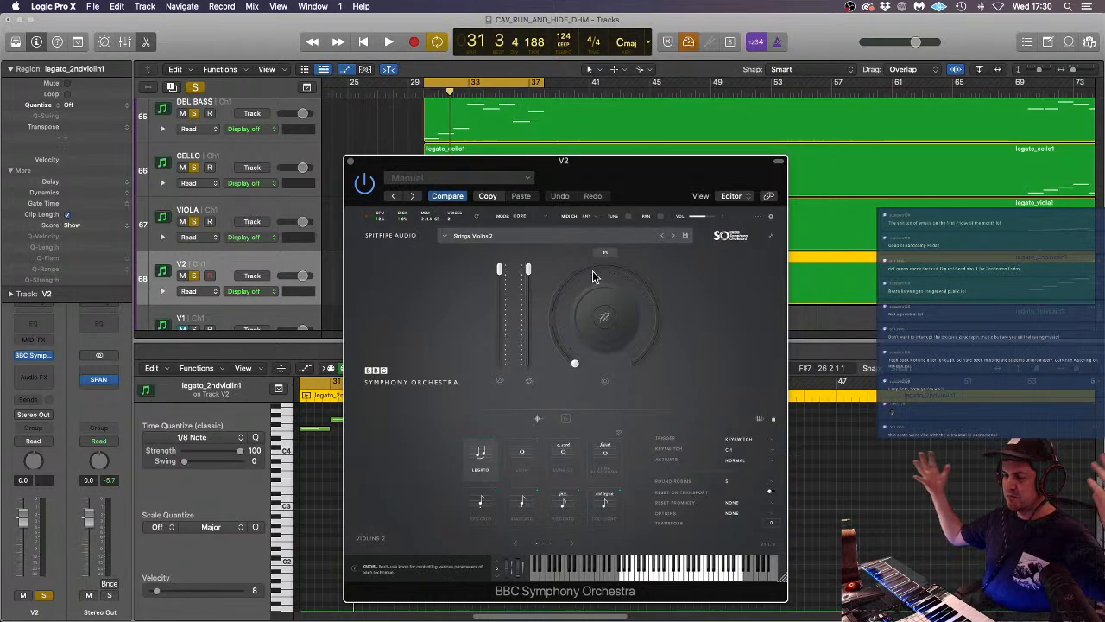
click(351, 161)
click(386, 226)
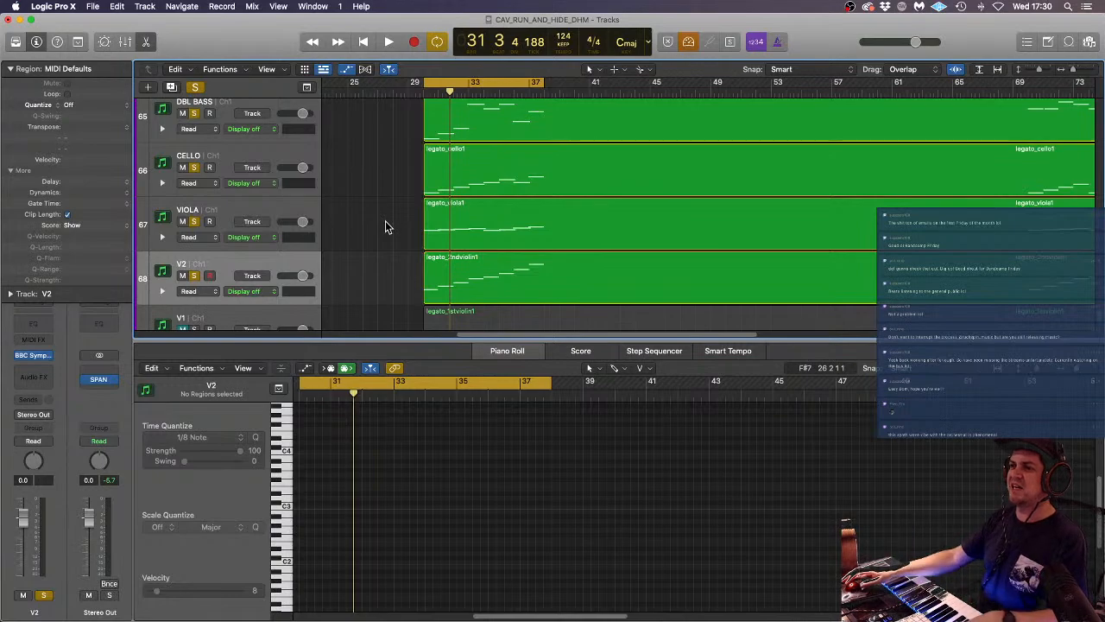
- Lengthen all notes in legato_2ndviolin1 so they overlap slightly, and lower the bar 30 note's velocity to 24
key(space)
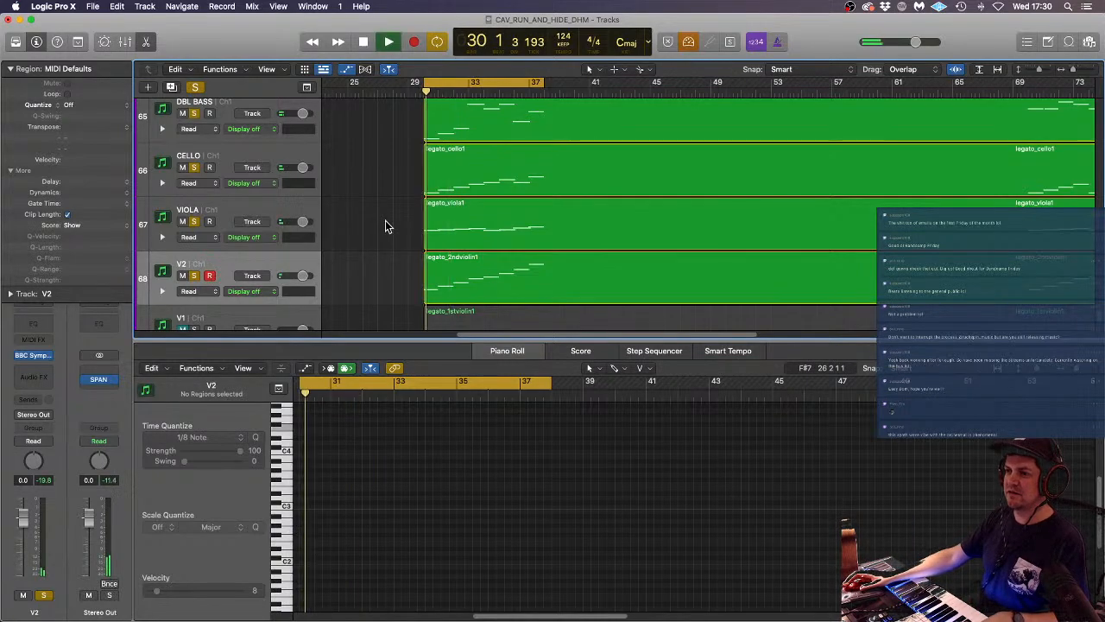
click(467, 282)
key(super+a)
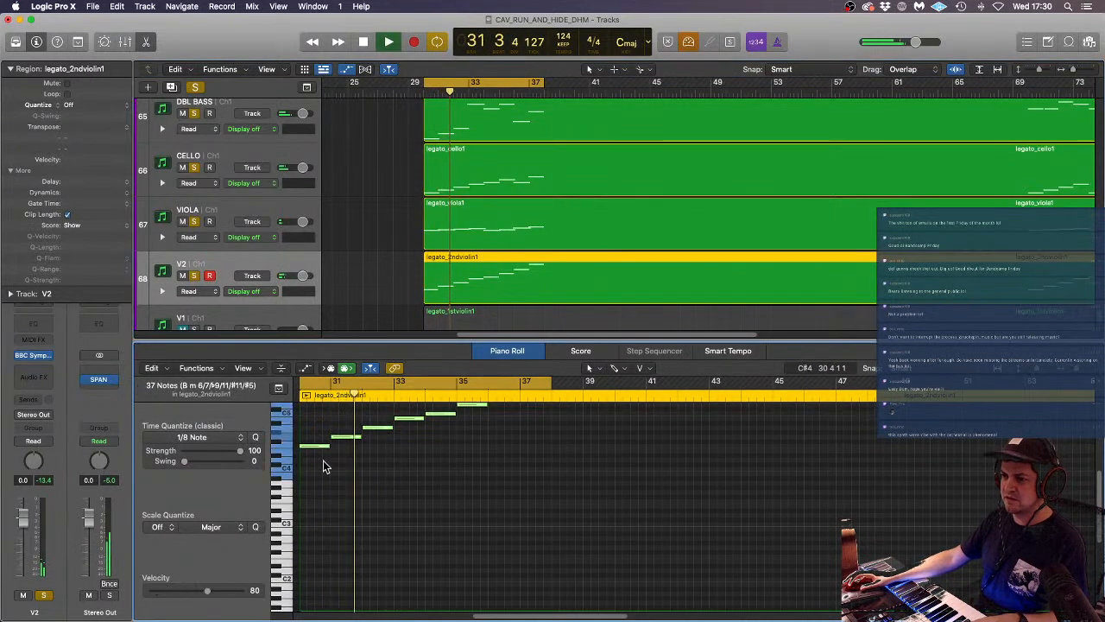
drag(332, 446, 335, 451)
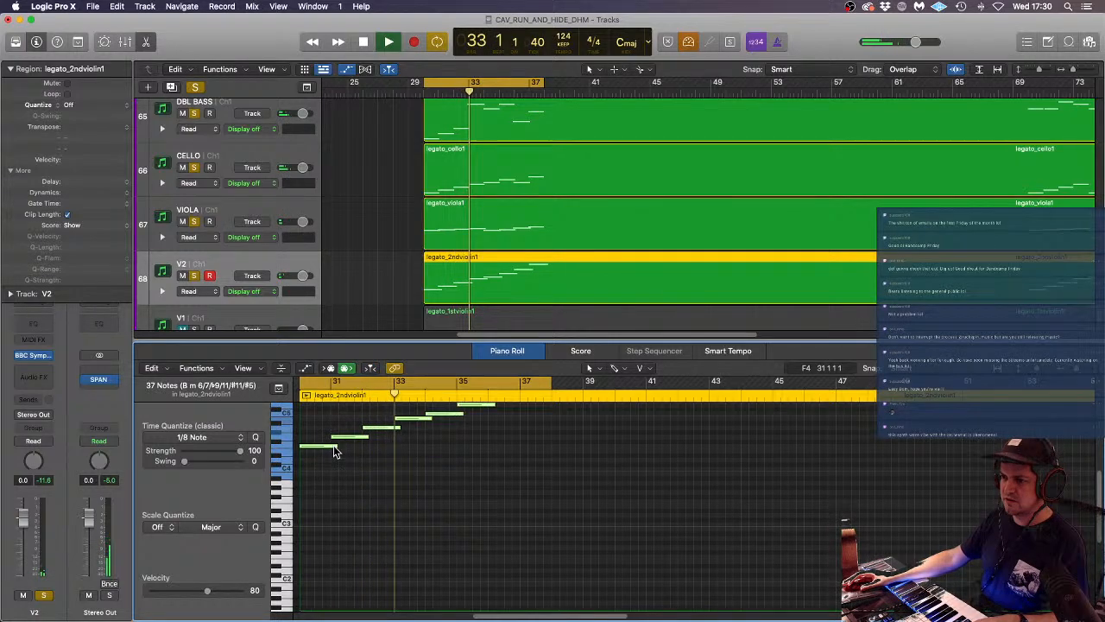
click(485, 464)
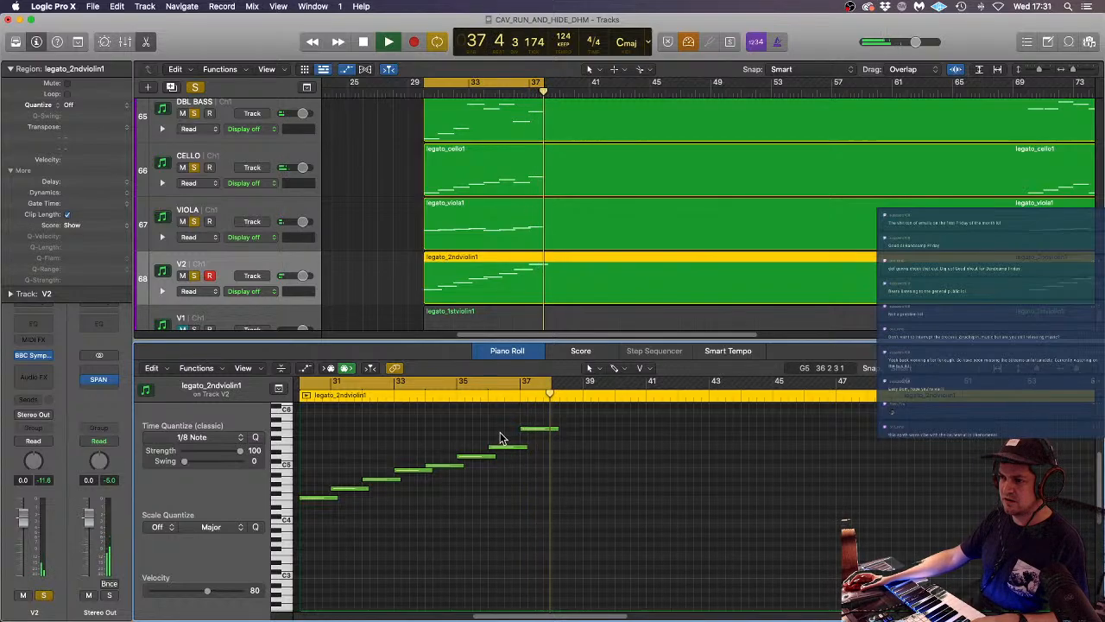
key(space)
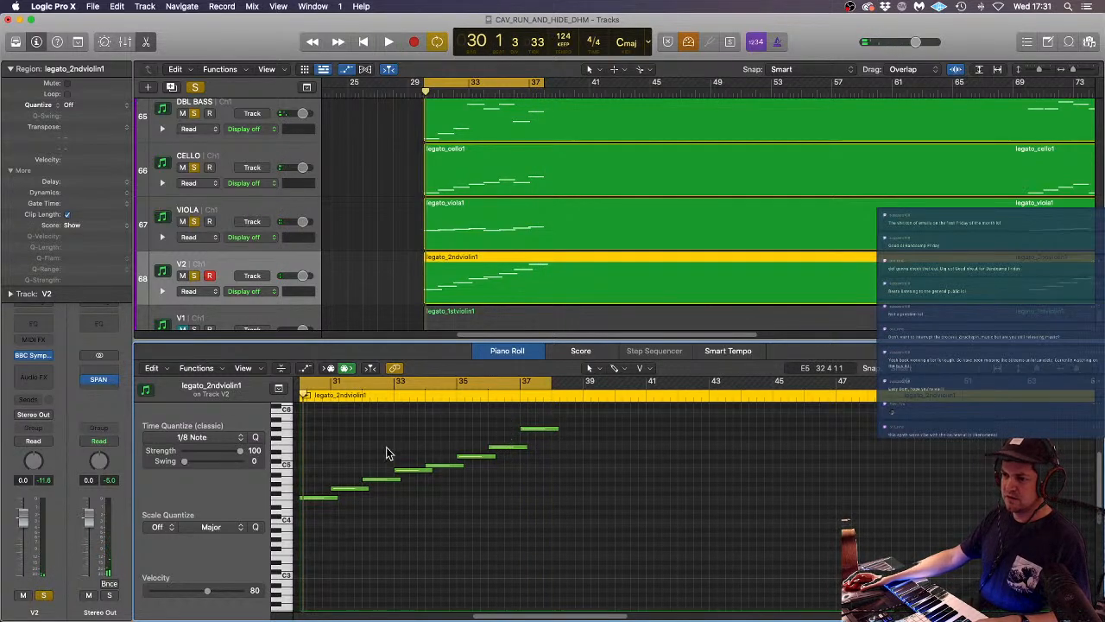
click(318, 498)
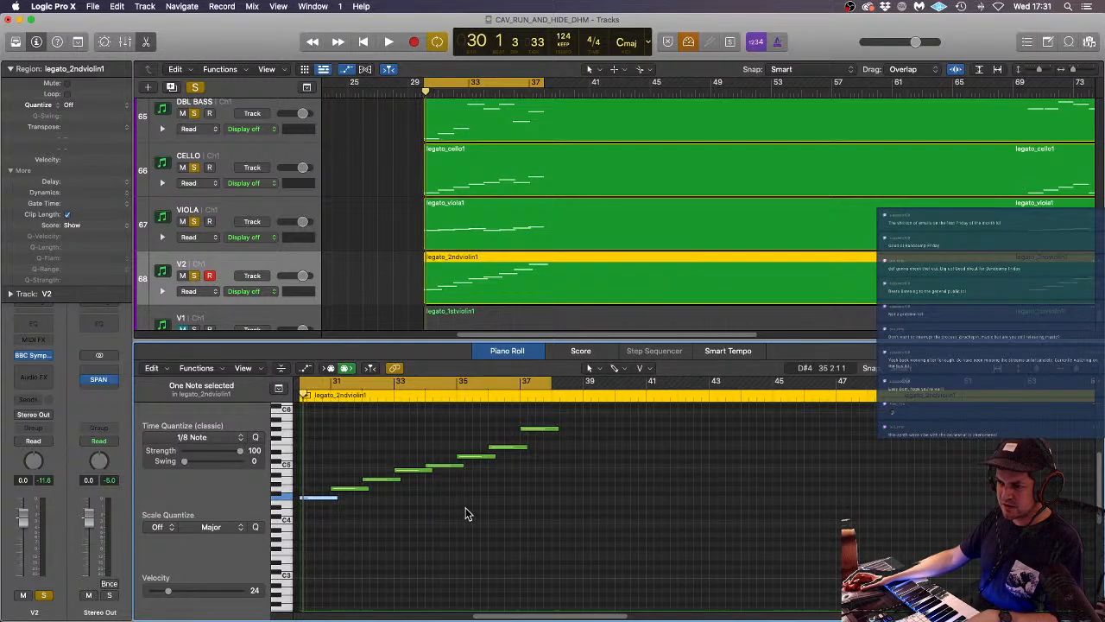
- Start the second violin notes of bars 36 and 37 slightly earlier and lower their velocity to 12
click(513, 447)
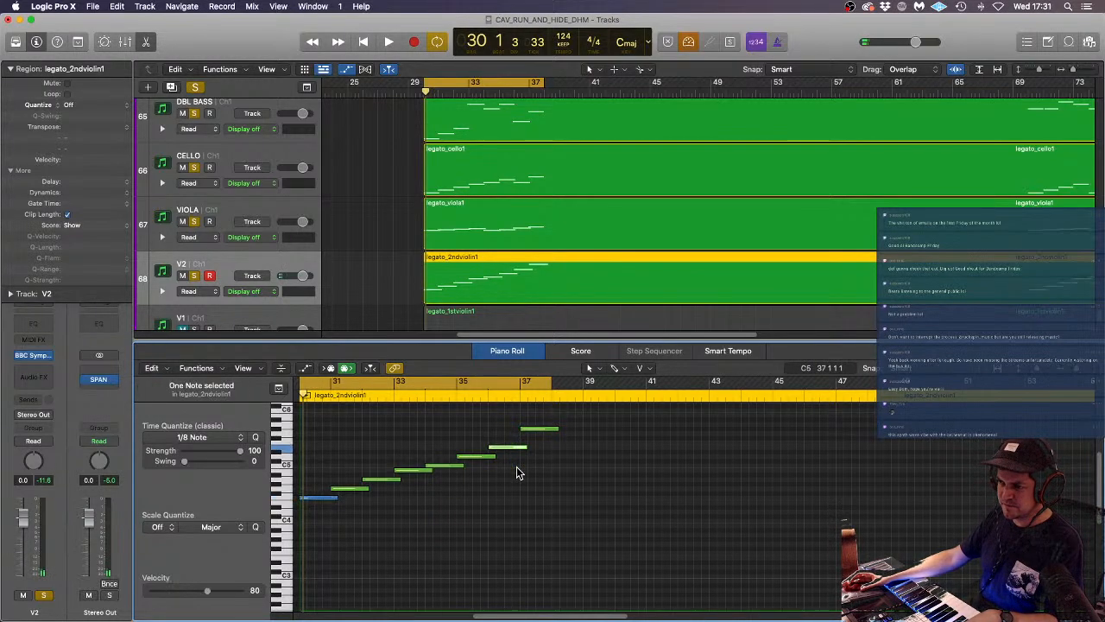
drag(533, 428, 532, 432)
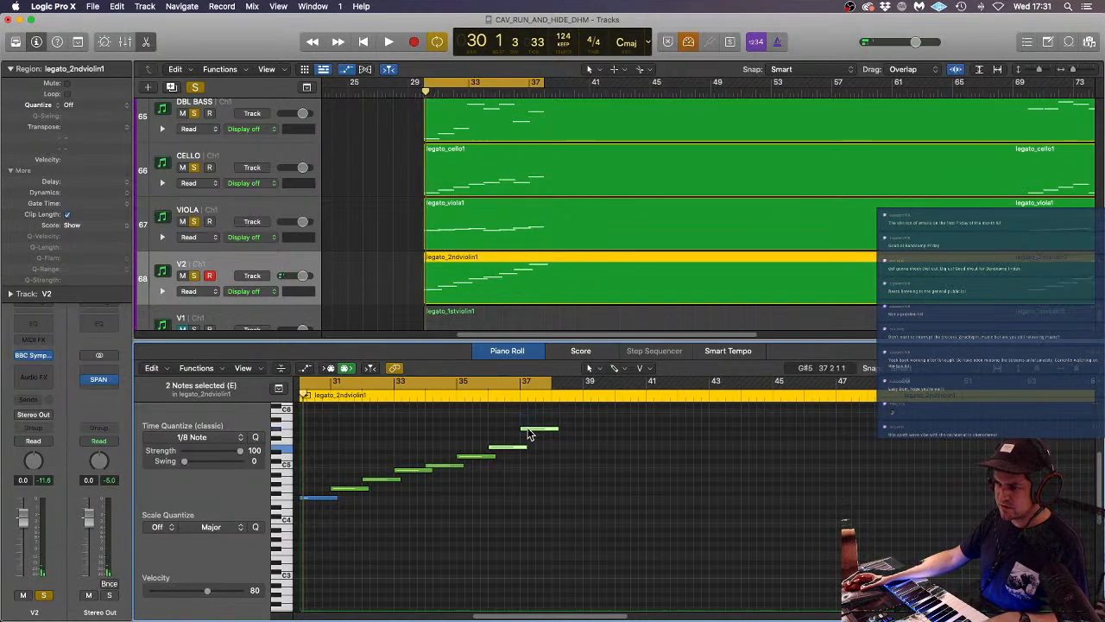
key(super+Right)
key(super+Right)
key(super+Right)
key(super+Right)
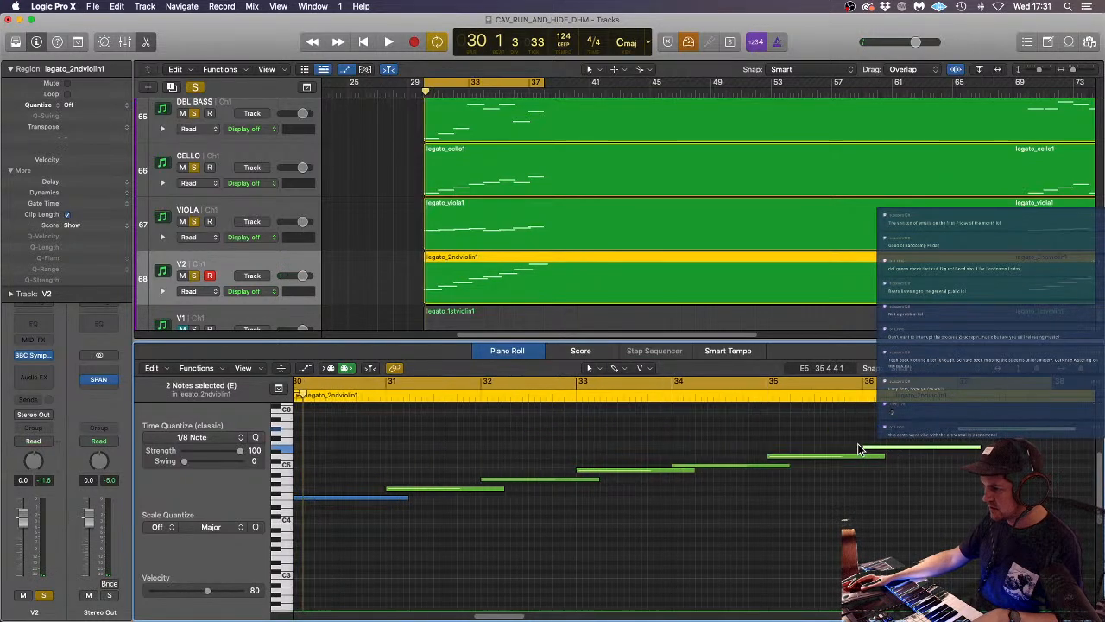
drag(863, 445, 857, 446)
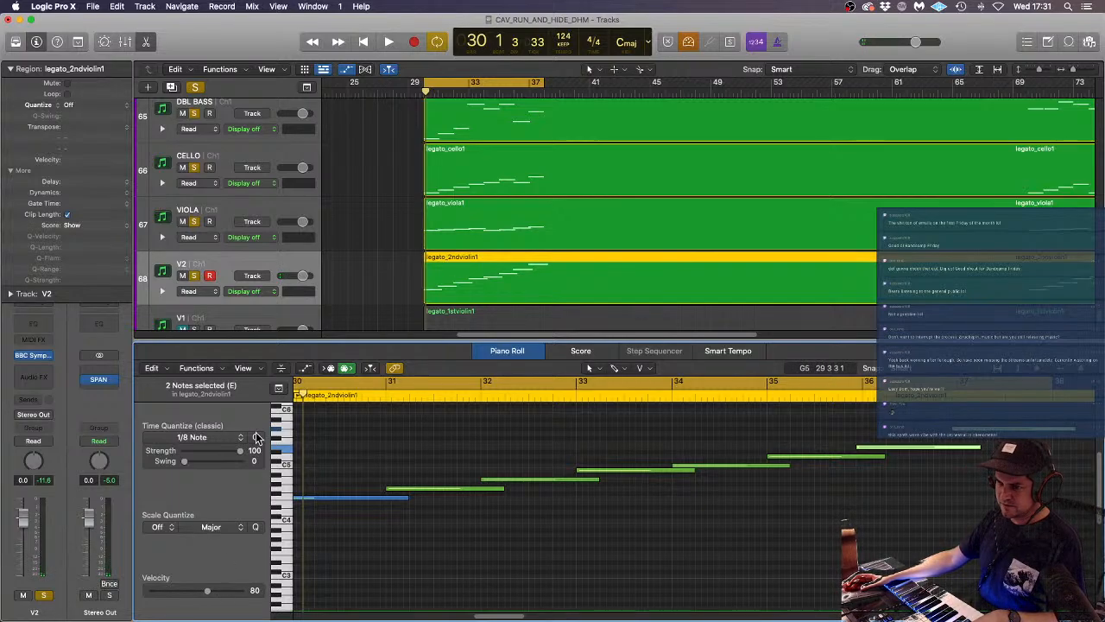
click(229, 438)
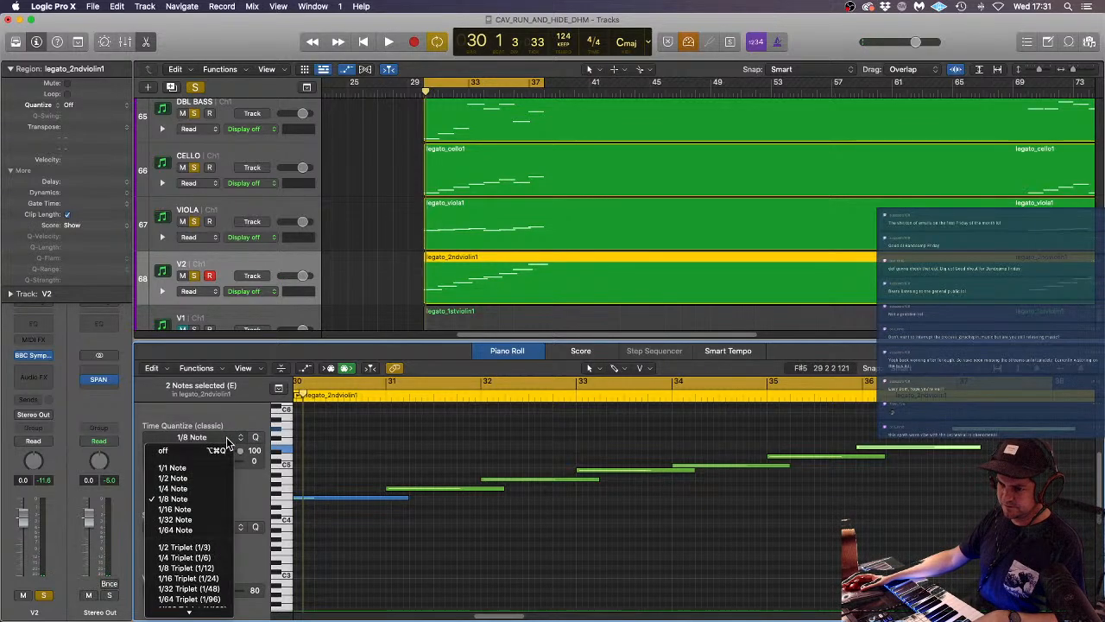
click(245, 409)
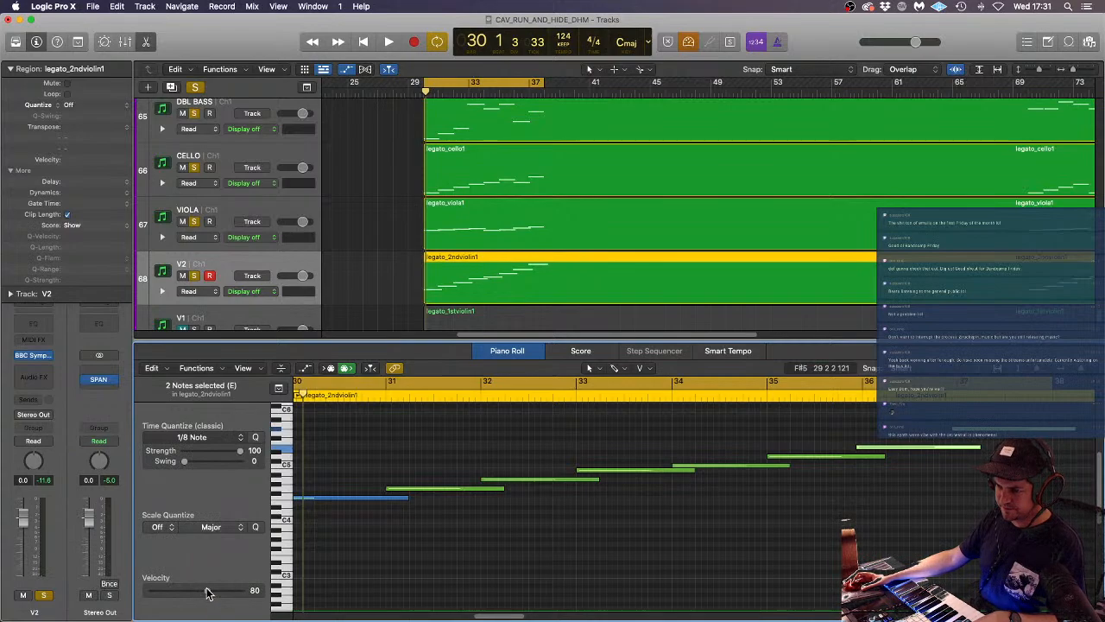
drag(208, 591, 160, 591)
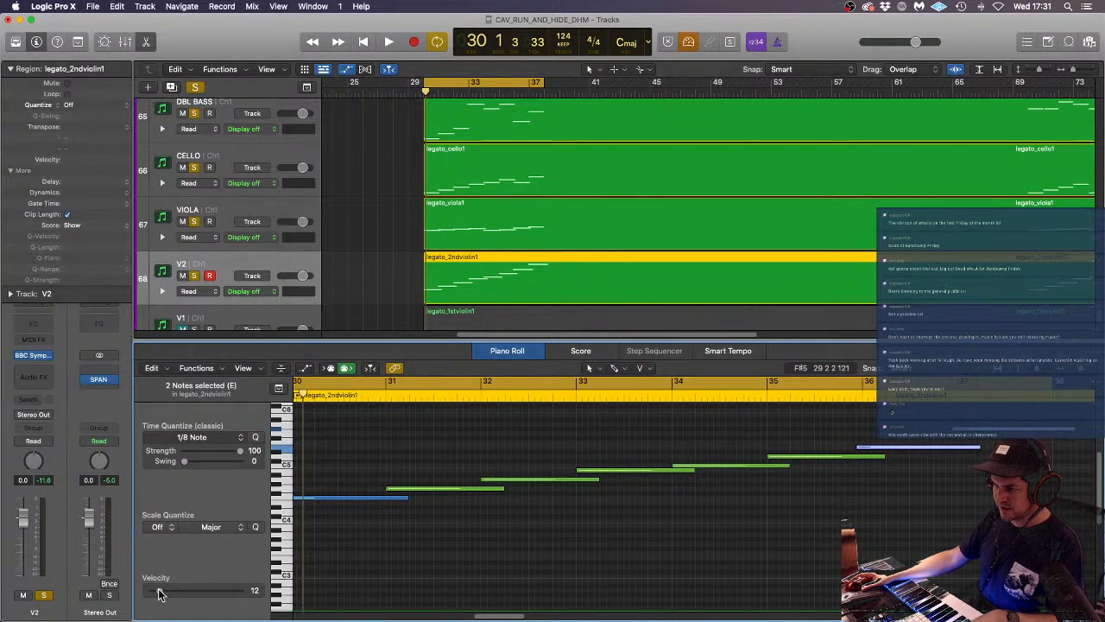
- Shorten the bar 37 second violin note to end at bar 38, and set the bar 34 note's velocity to 38
key(space)
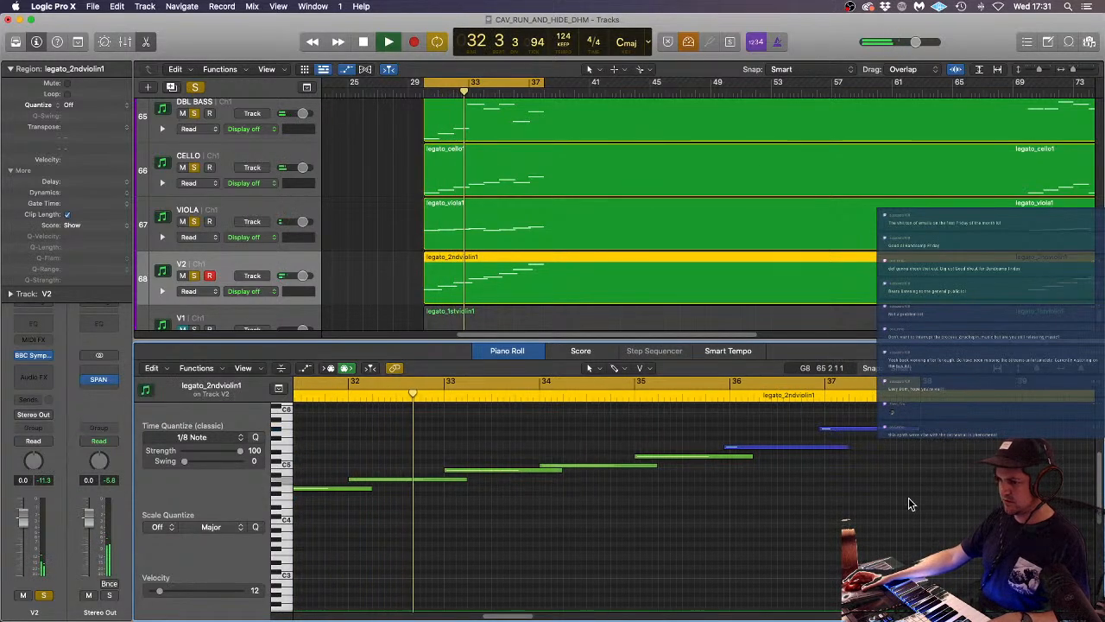
key(super+Left)
key(super+Left)
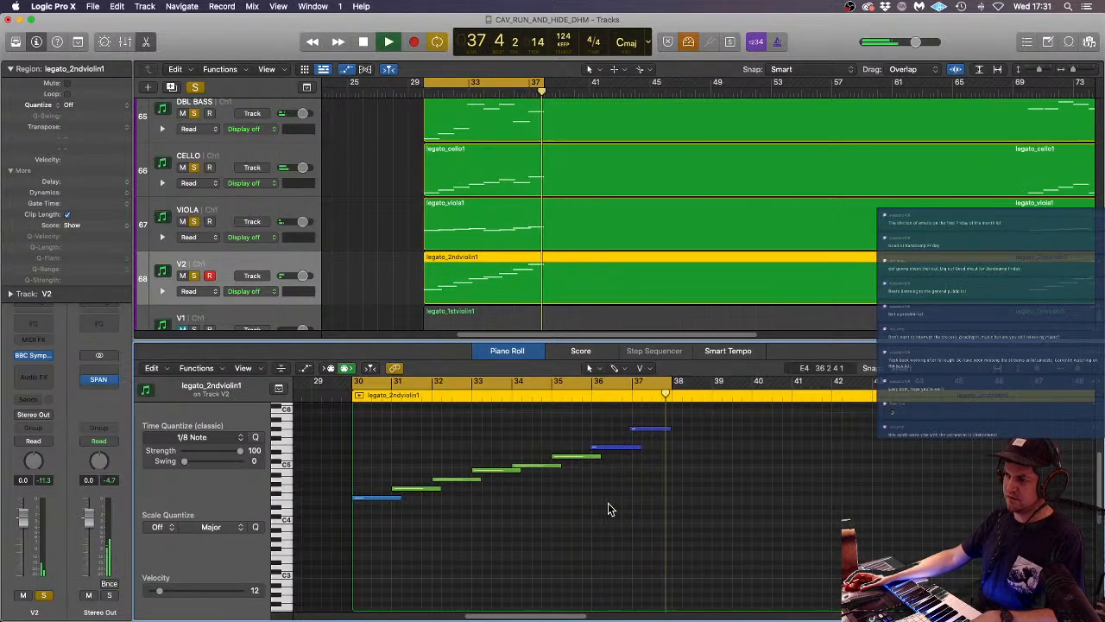
key(space)
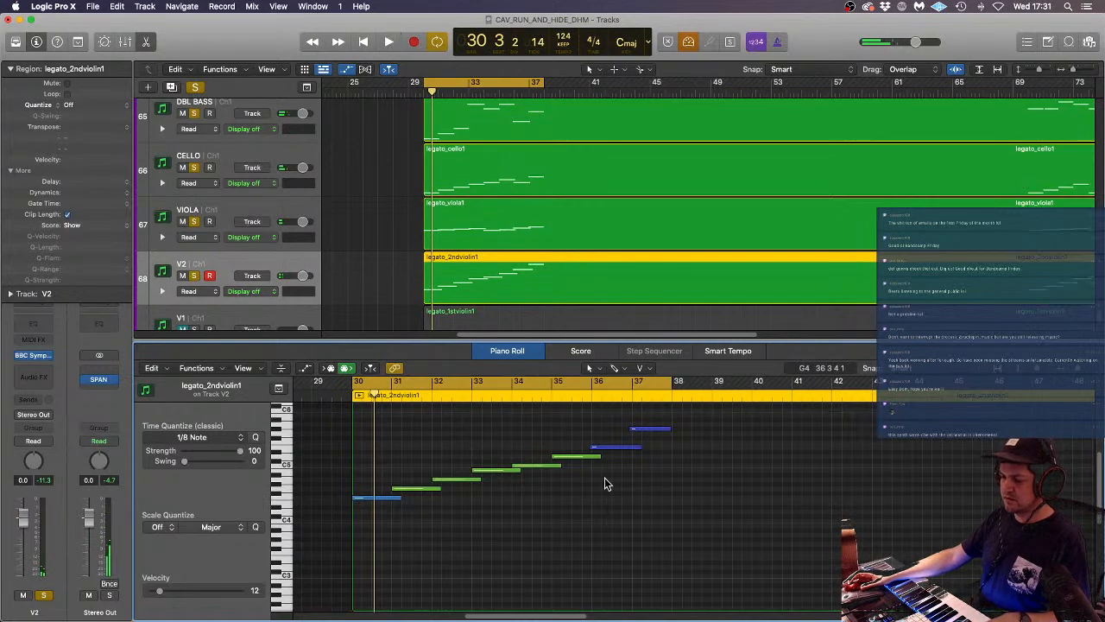
click(532, 466)
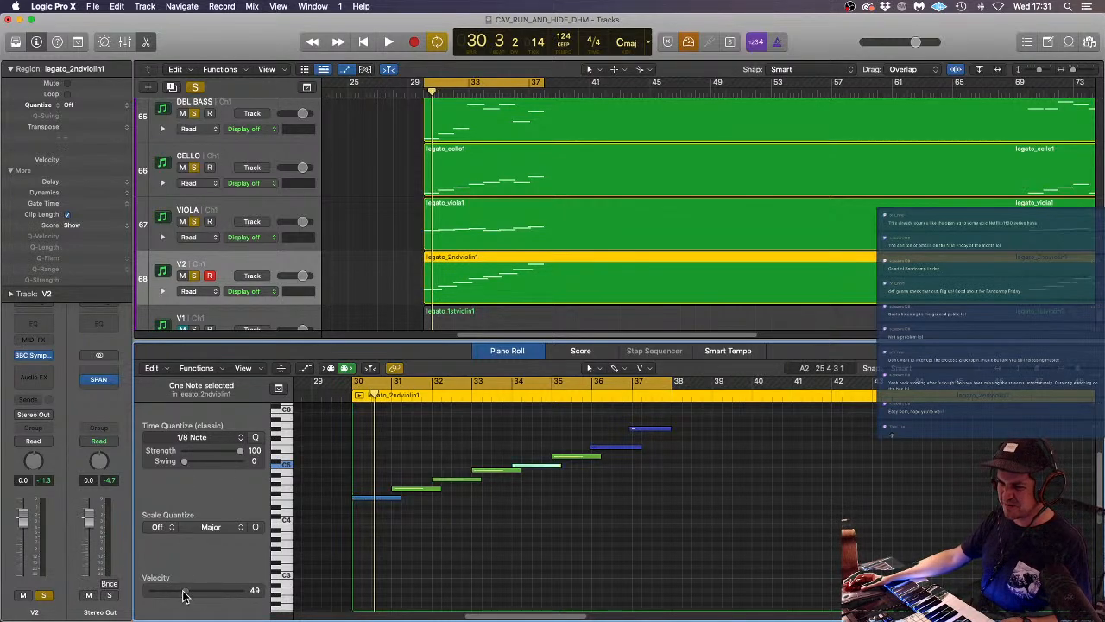
click(583, 543)
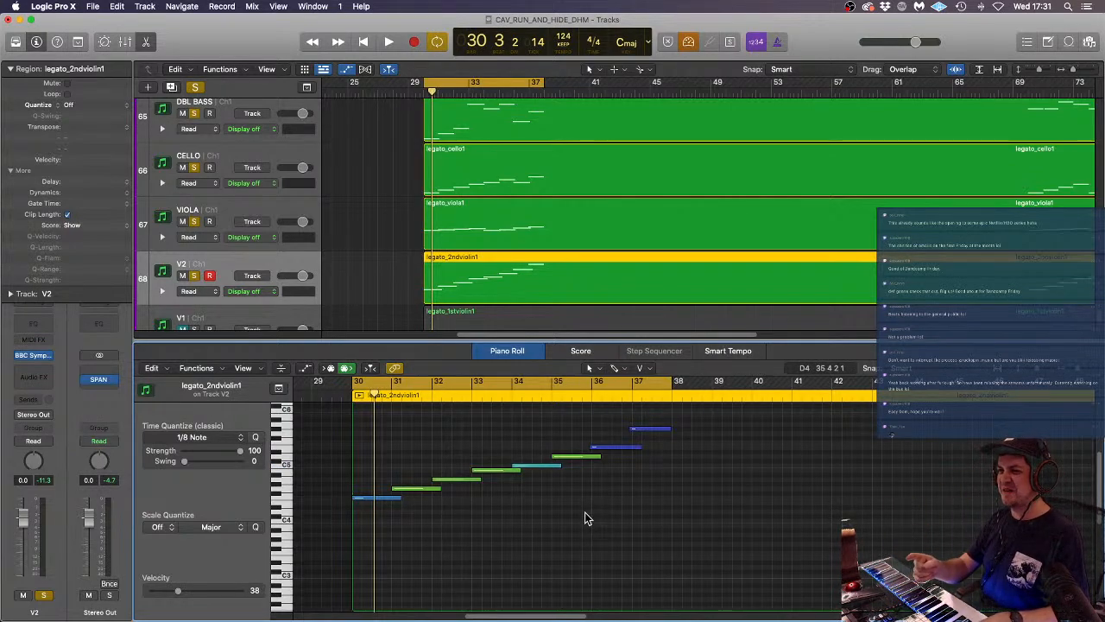
- Audition the soloed double bass, cello, viola and second violin parts together from bar 30
key(space)
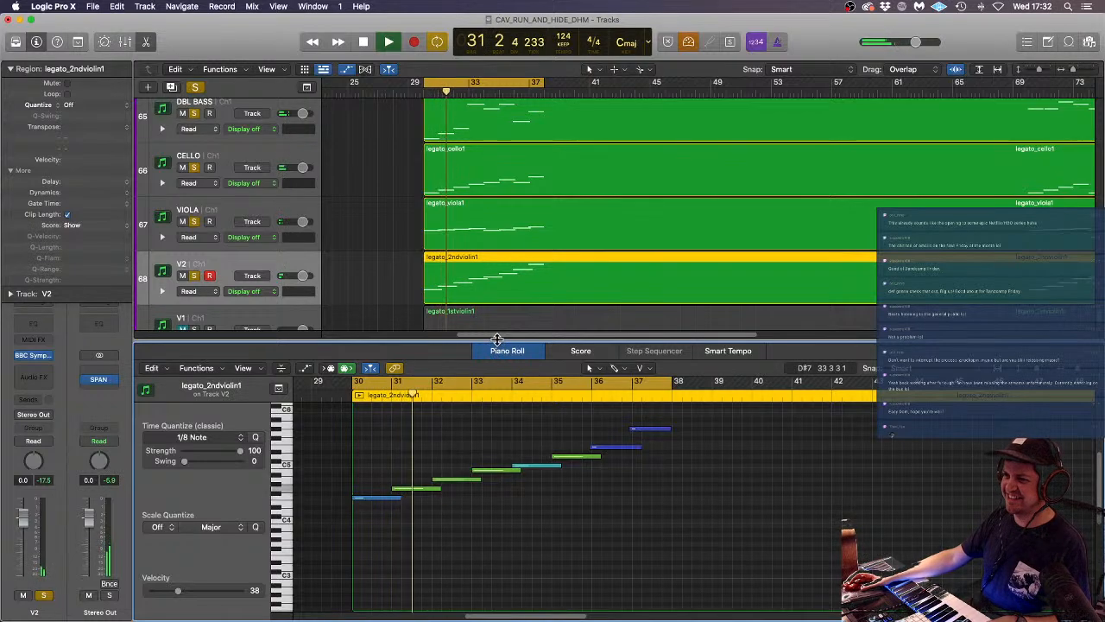
key(p)
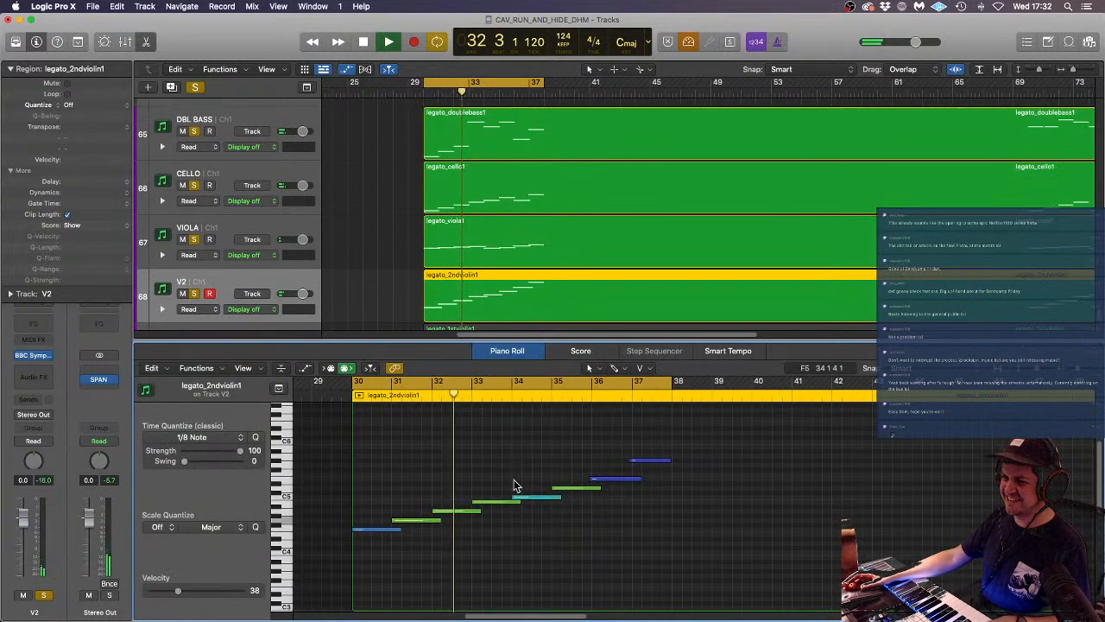
double_click(518, 471)
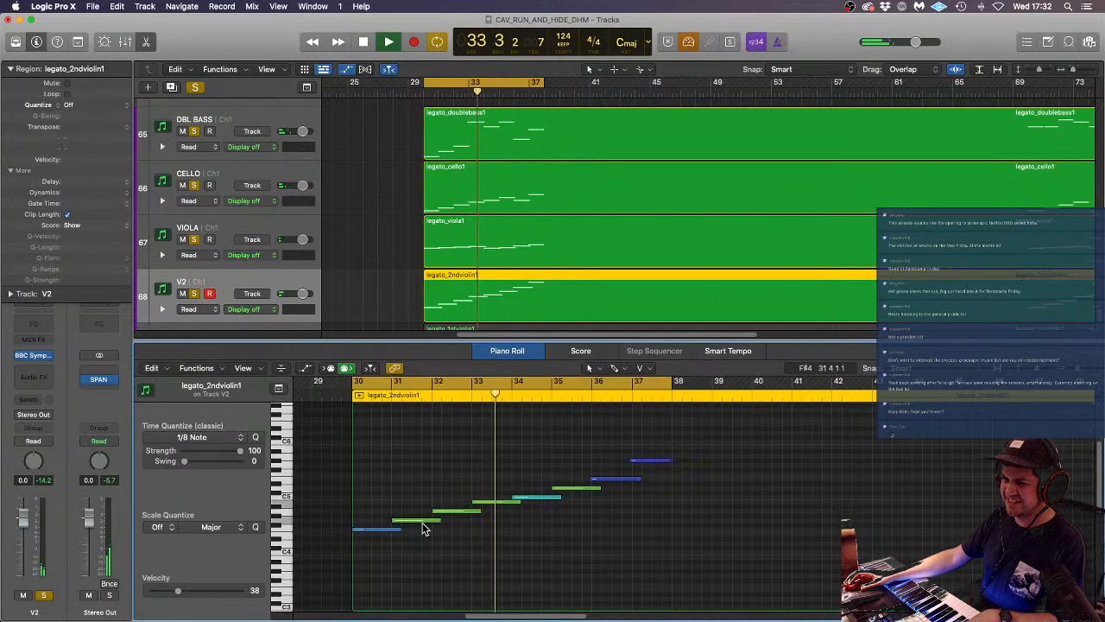
key(space)
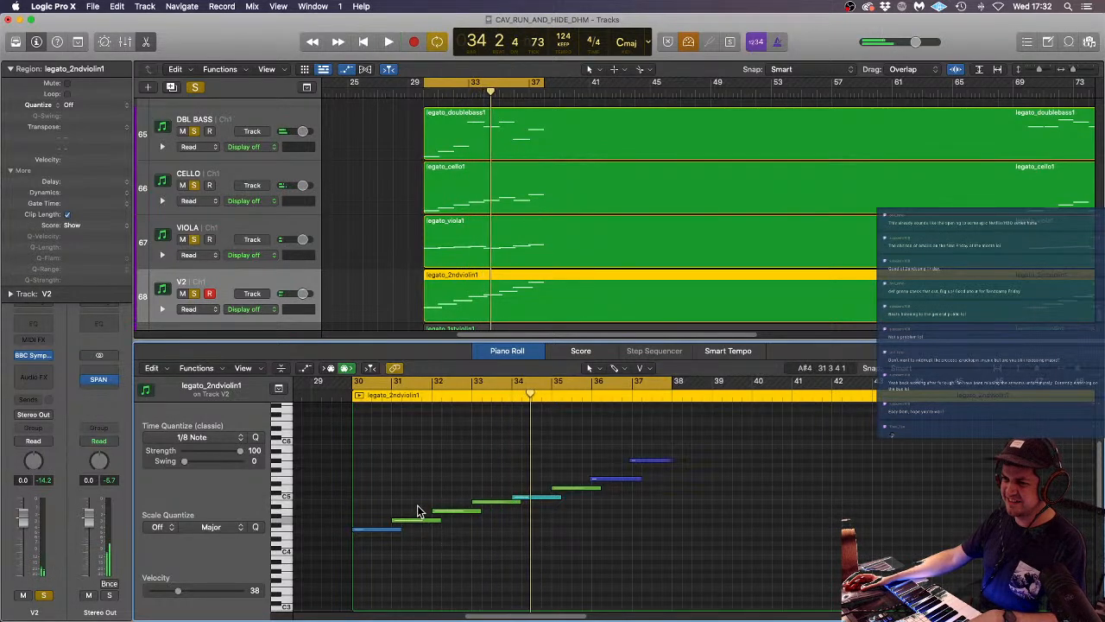
- In legato_2ndviolin1, set the bar 31 note's velocity to 32 and the bar 35 note's to 63, and audition the parts
click(420, 519)
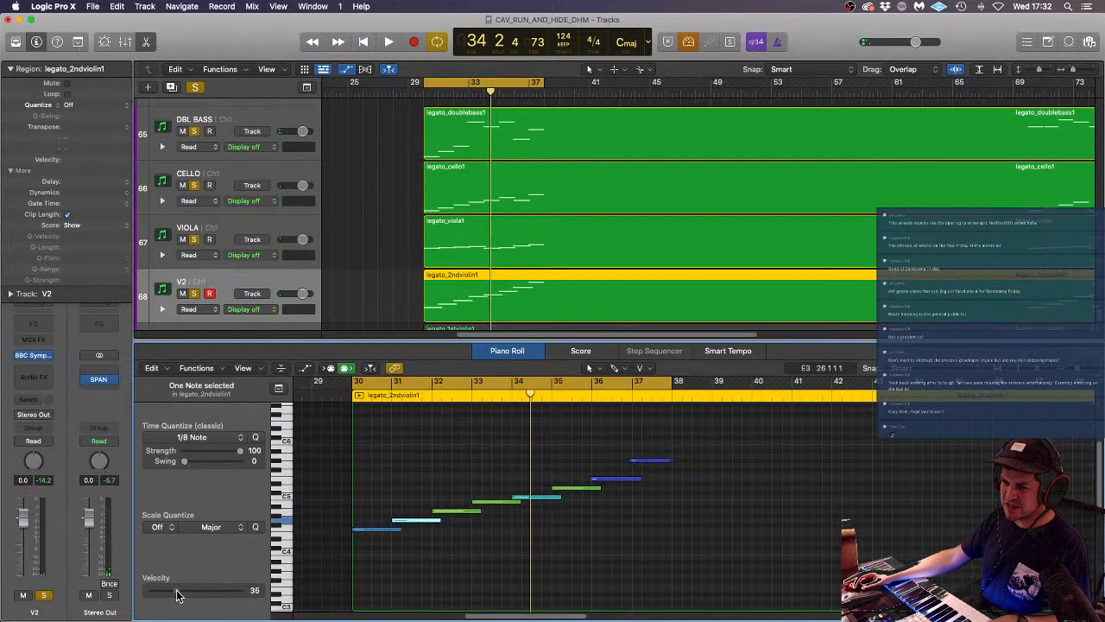
click(401, 571)
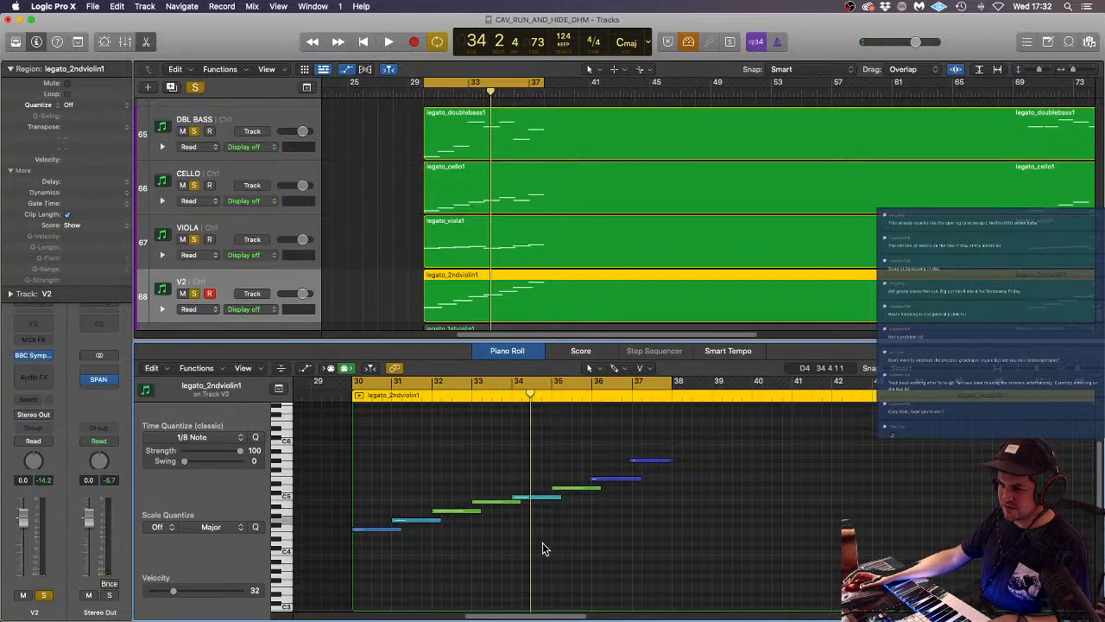
click(576, 489)
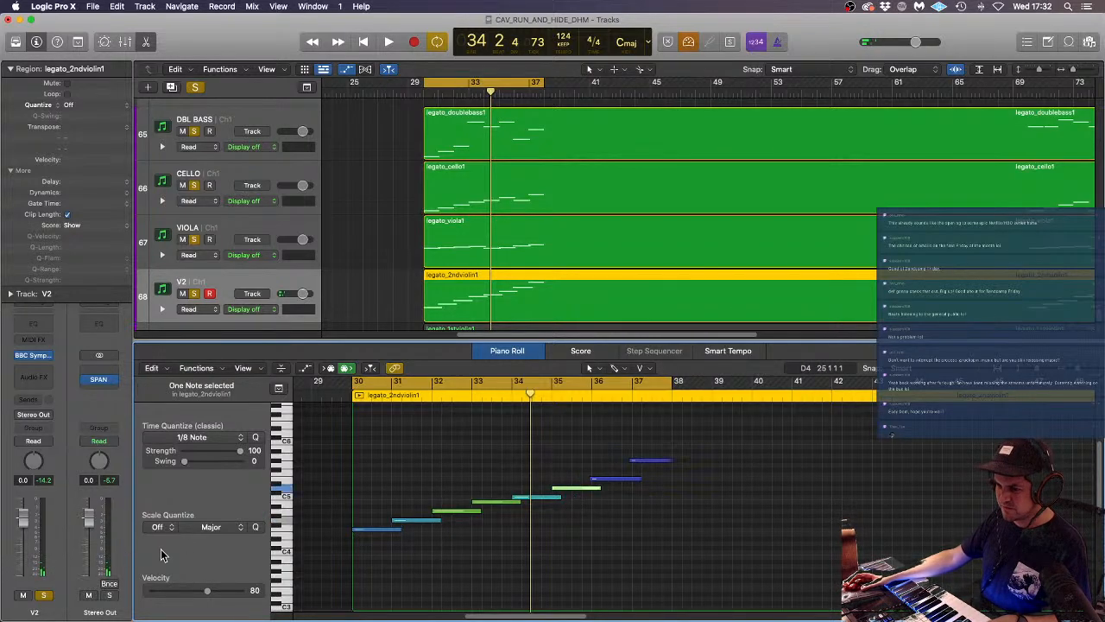
drag(201, 600, 198, 594)
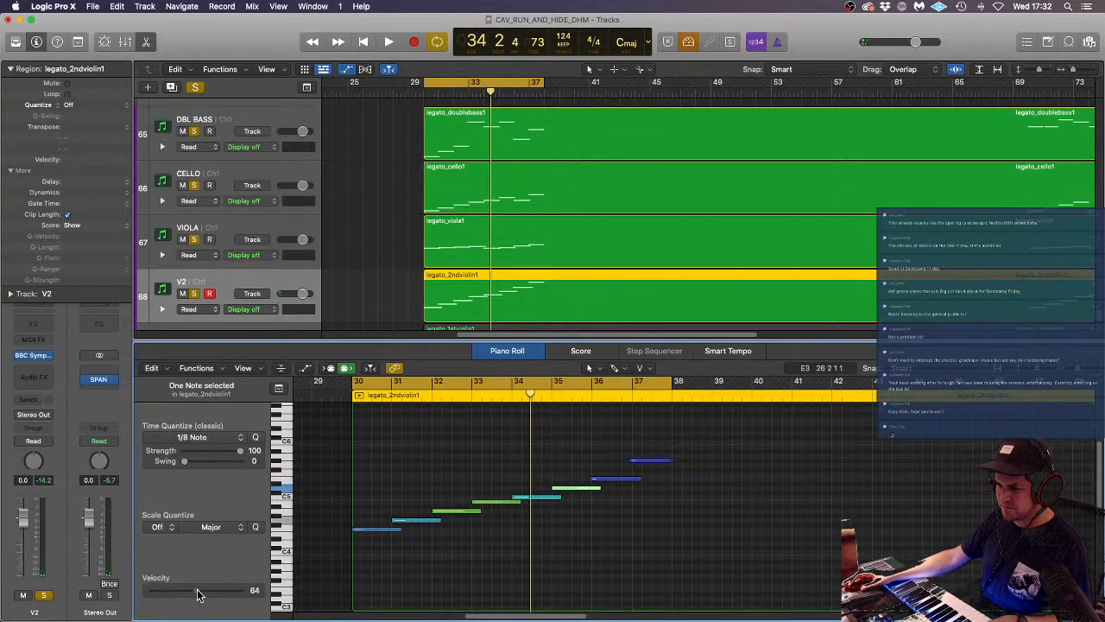
click(409, 565)
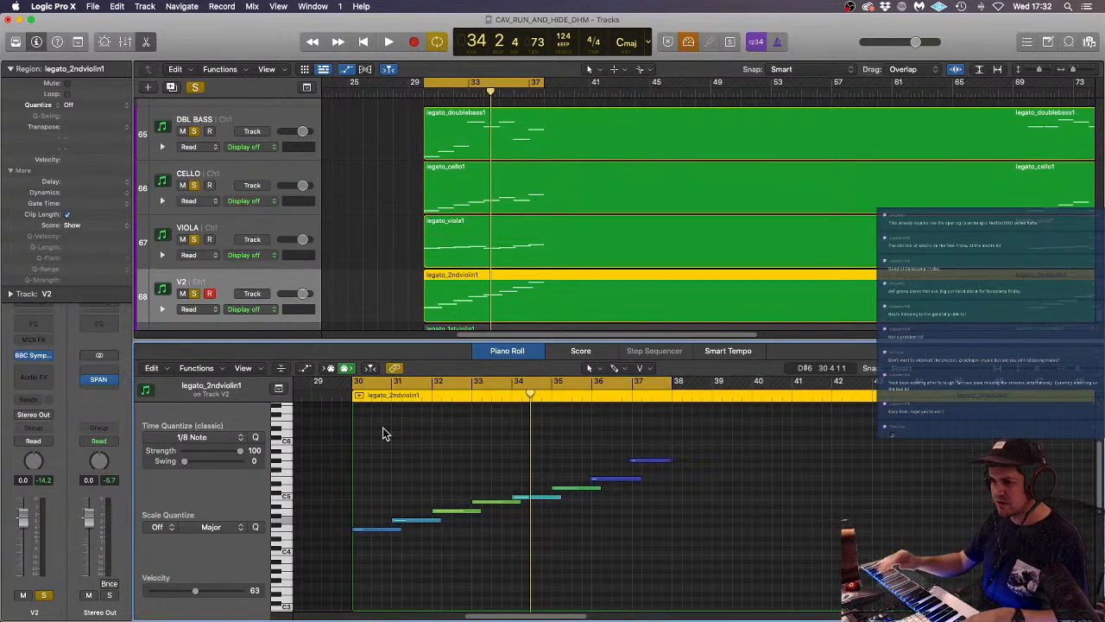
key(space)
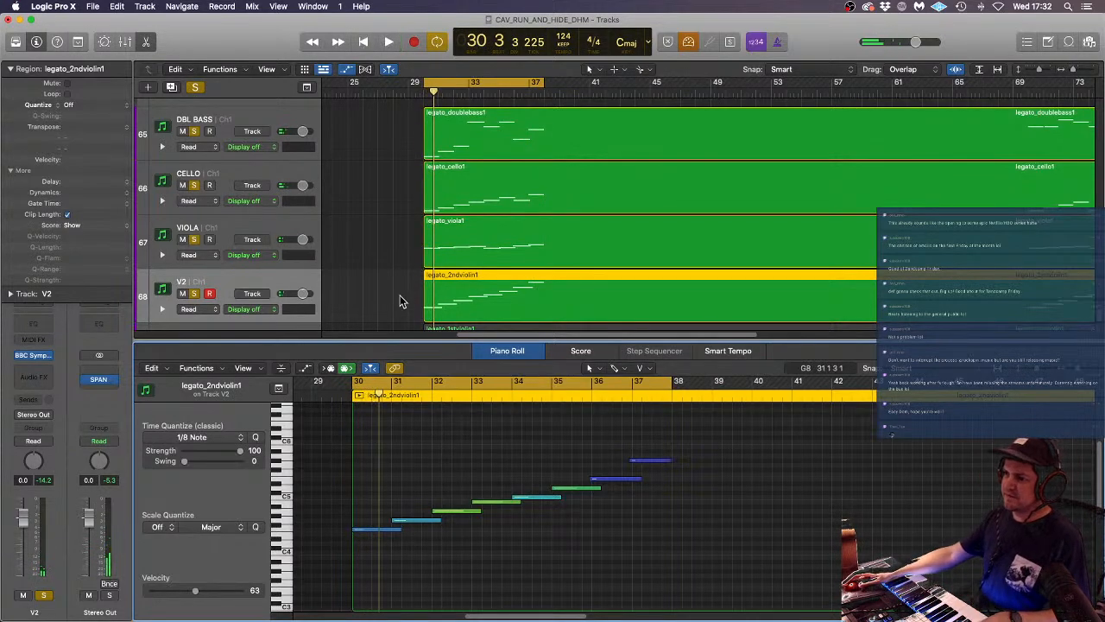
- Solo the muted V1 track holding legato_1stviolin1 and select it for loading an instrument
scroll(568, 239, down, 3)
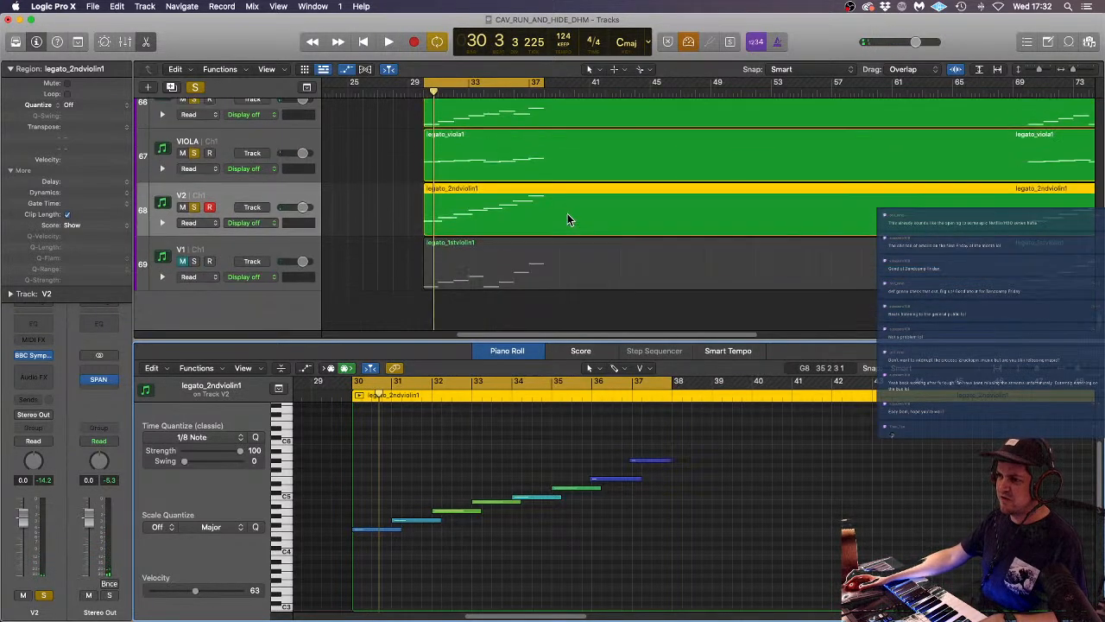
click(515, 279)
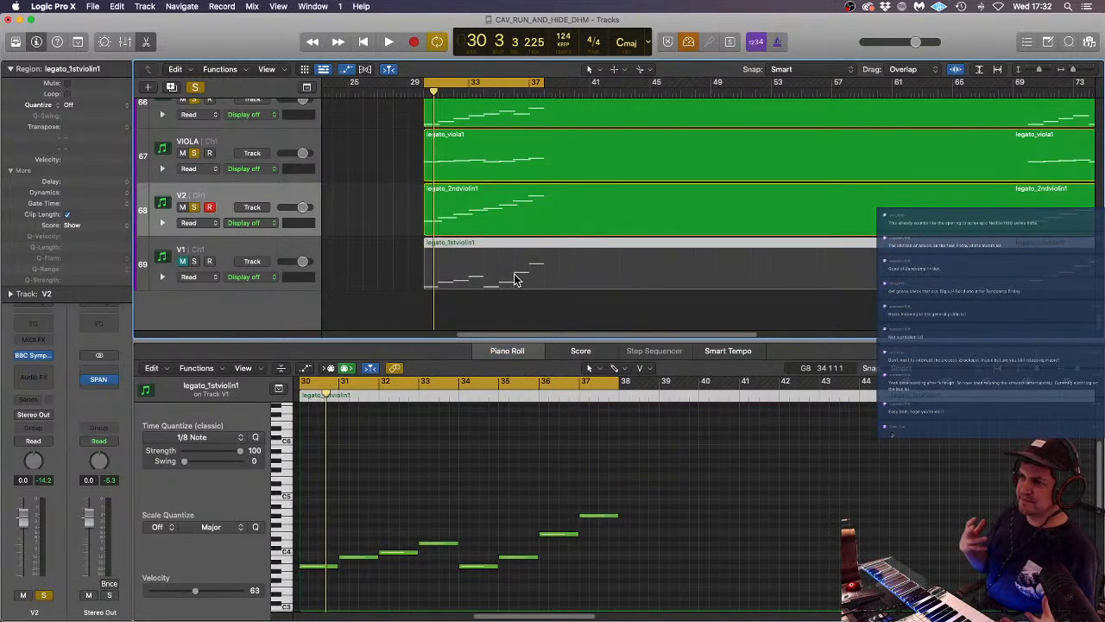
scroll(380, 261, up, 1)
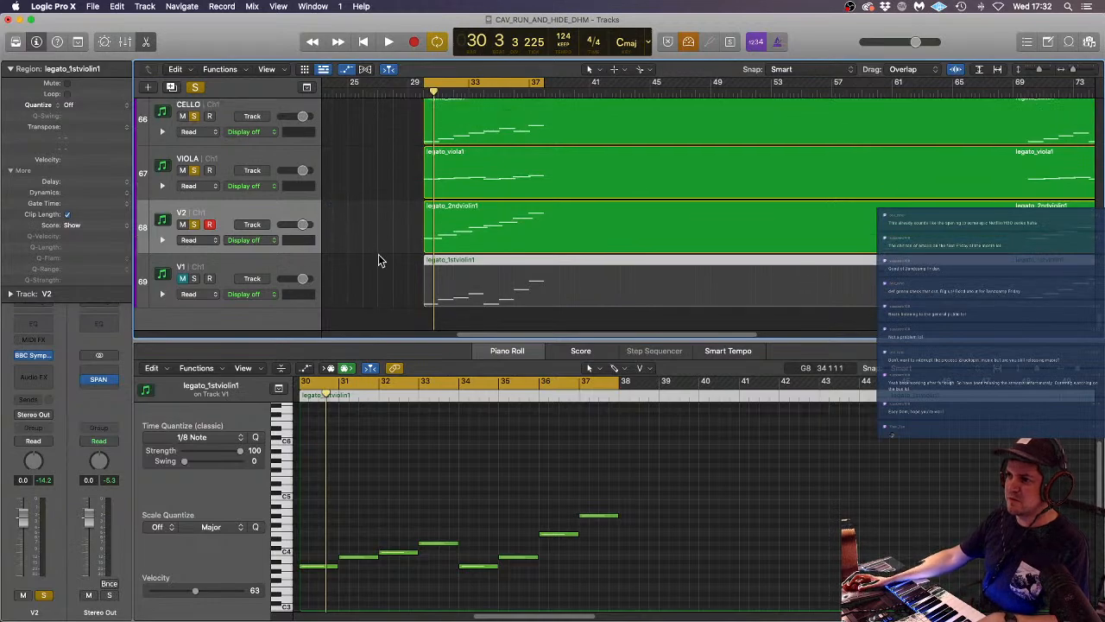
click(194, 278)
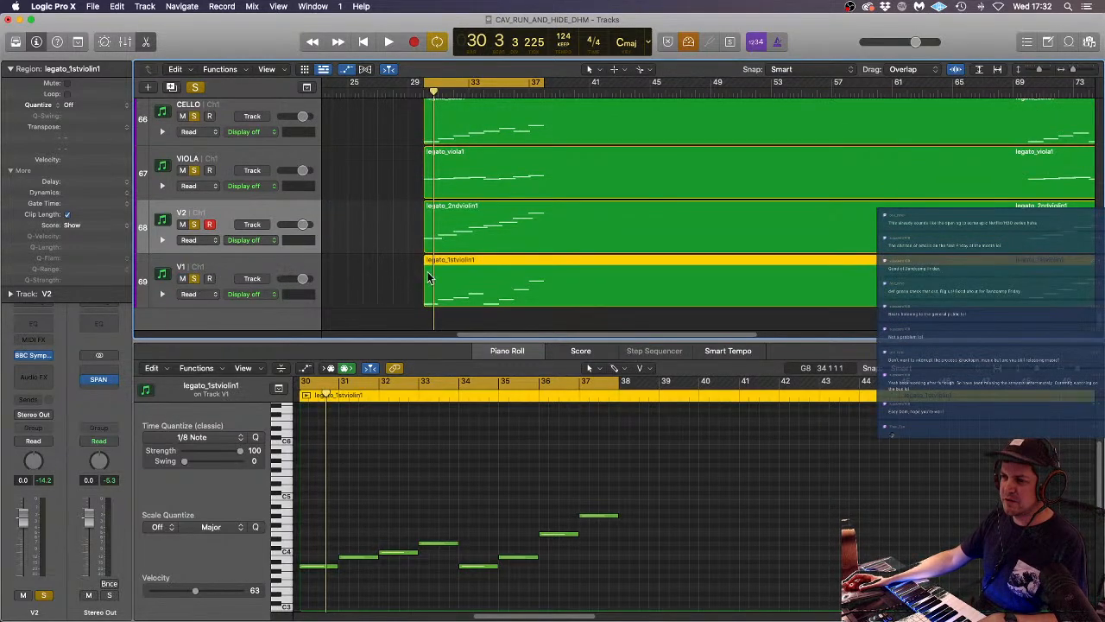
click(369, 277)
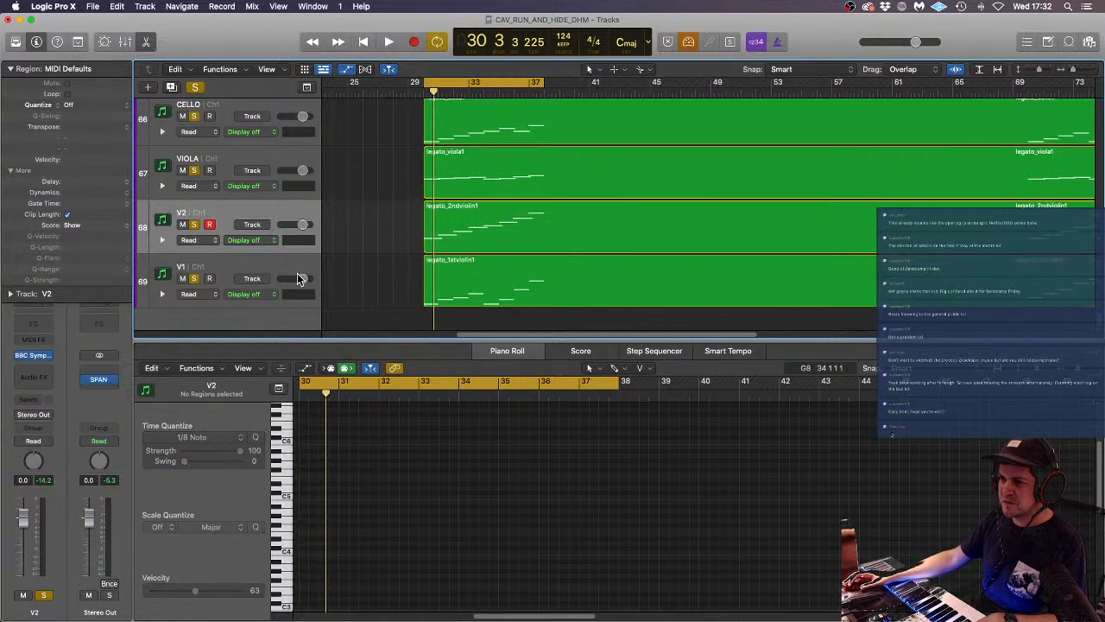
click(253, 270)
- Load BBC Symphony Orchestra on the V1 track with the Violins 1 strings preset, and close its window
click(37, 357)
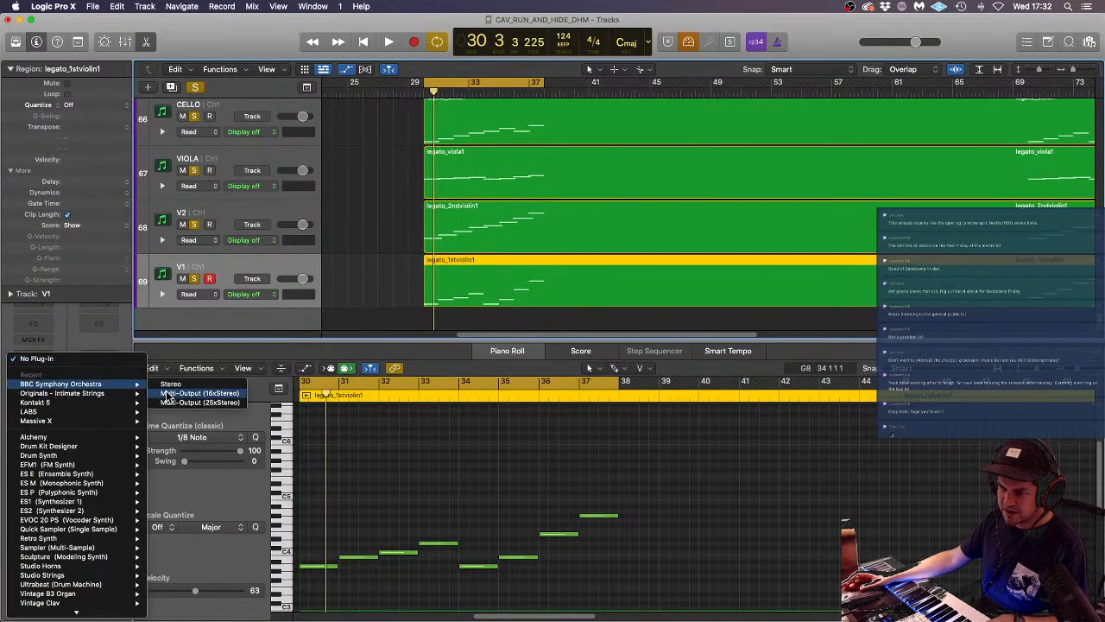
click(488, 350)
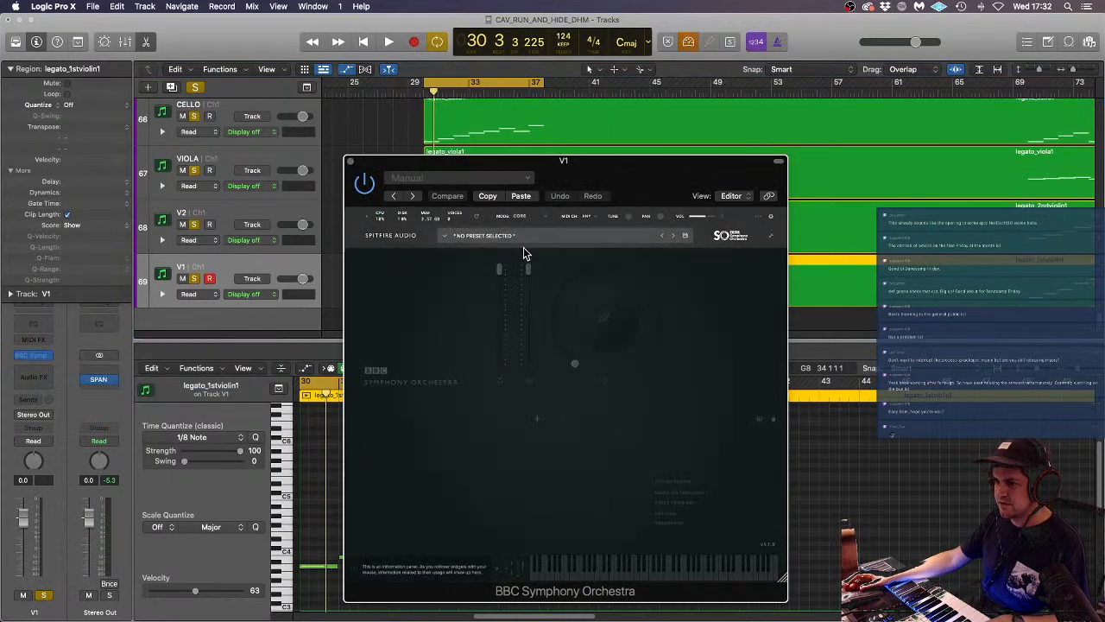
click(555, 237)
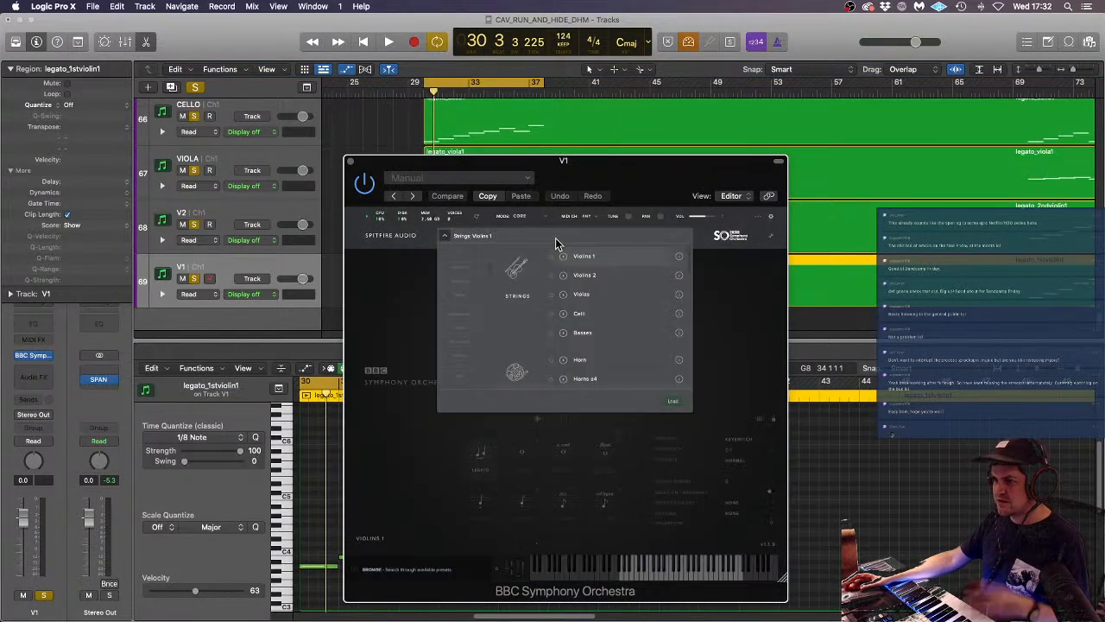
double_click(598, 254)
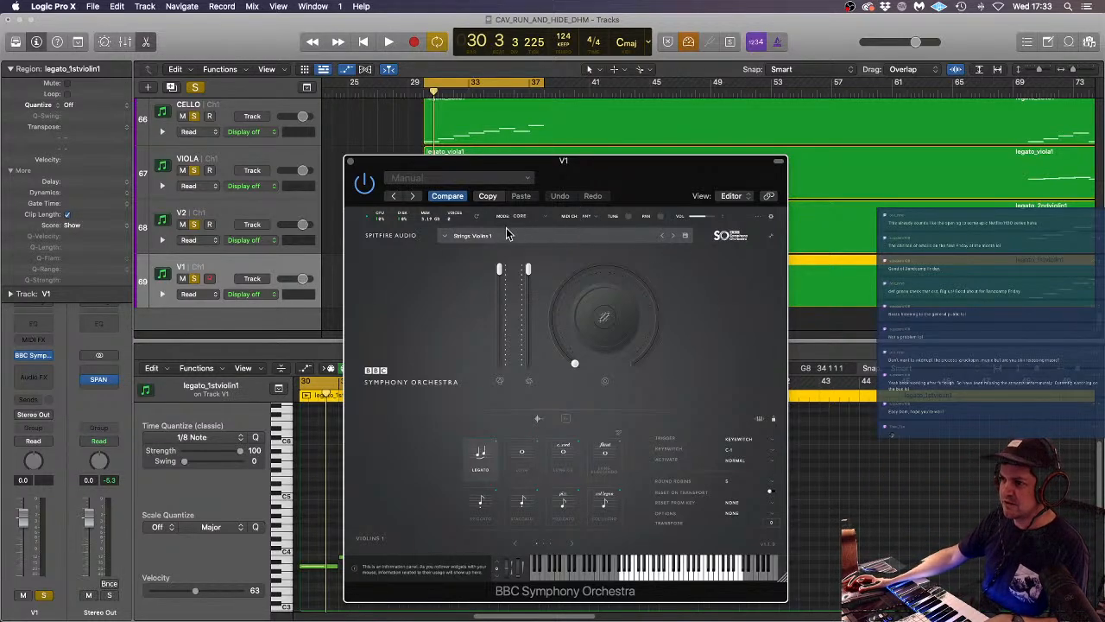
click(351, 164)
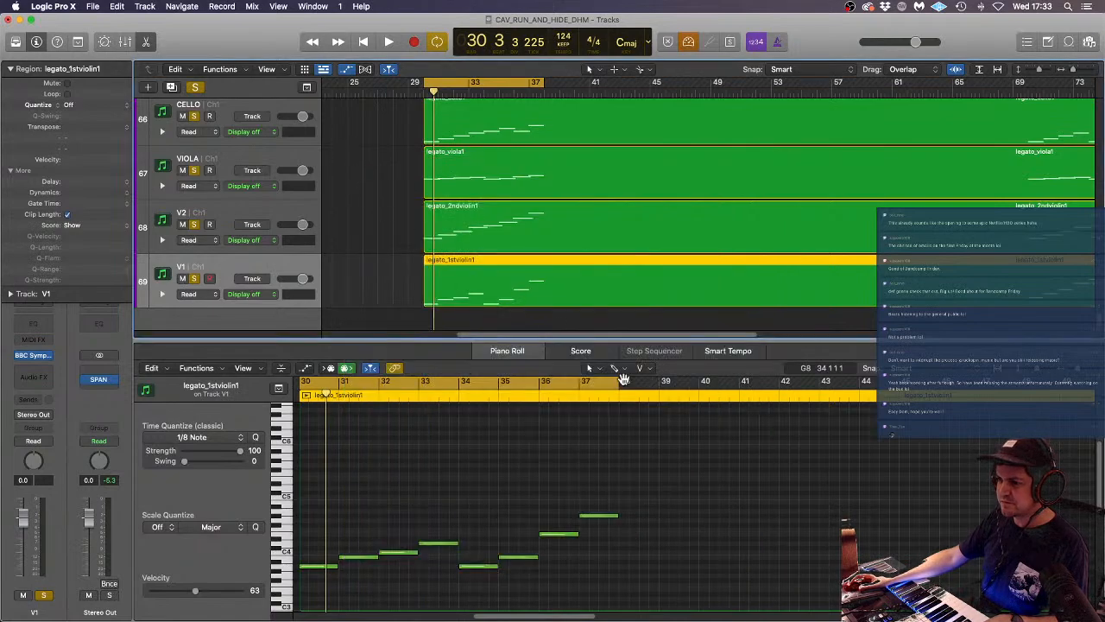
- Lengthen all notes in legato_1stviolin1 so they overlap slightly, and shorten the bar 37 note to end at bar 38
key(super+a)
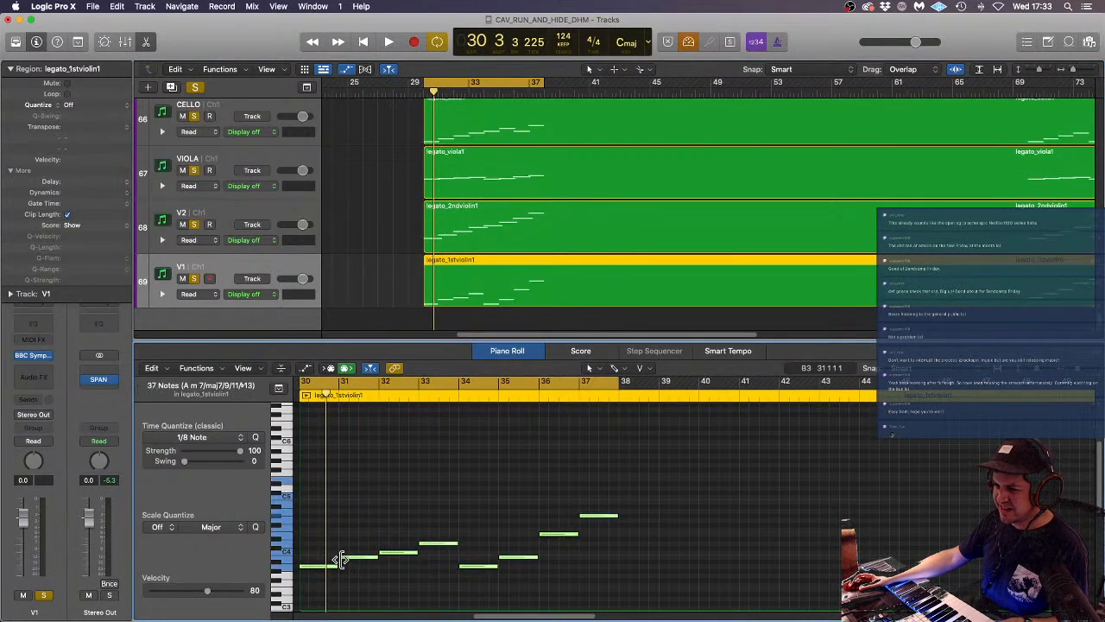
drag(333, 566, 343, 566)
click(391, 508)
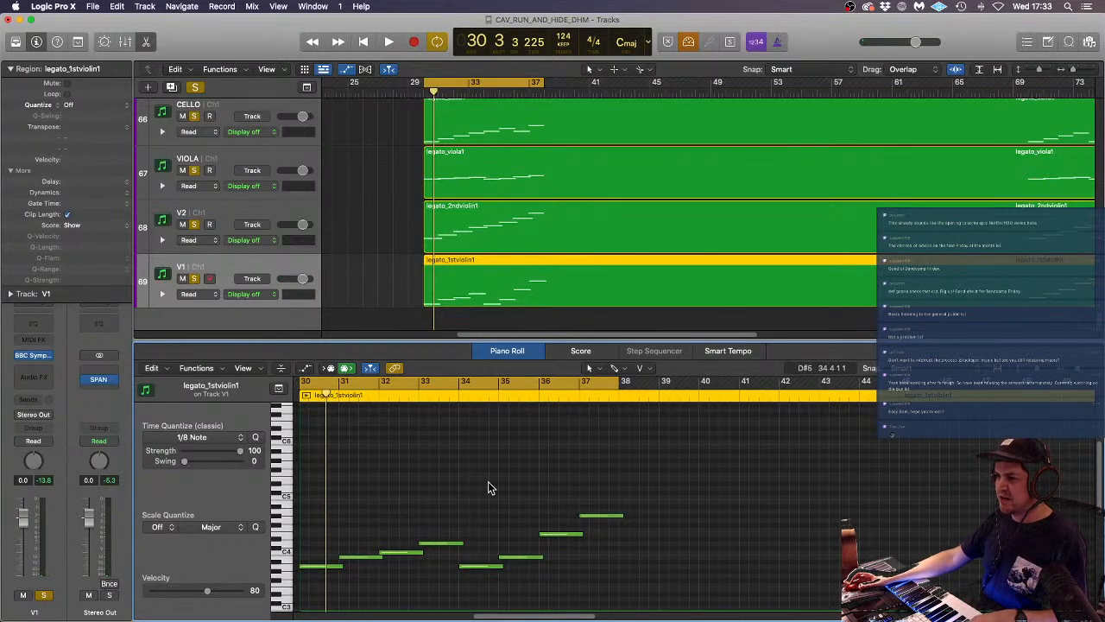
drag(623, 515, 618, 515)
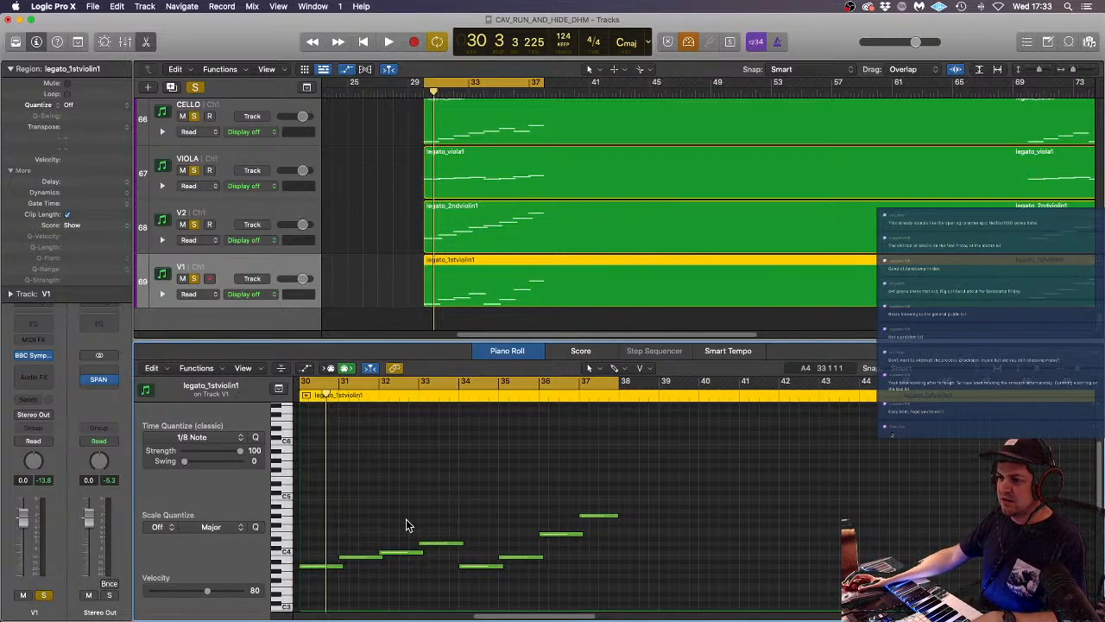
- Lower the velocity of the first violin notes in bars 36 and 37 to 14, and audition the parts together
drag(618, 553, 580, 516)
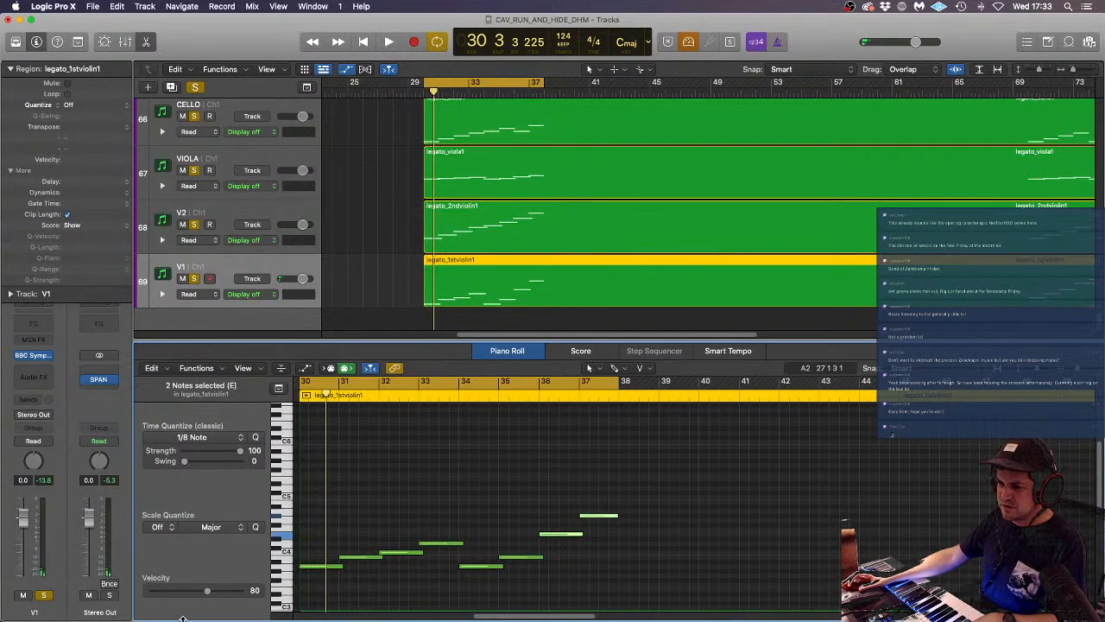
drag(205, 591, 170, 596)
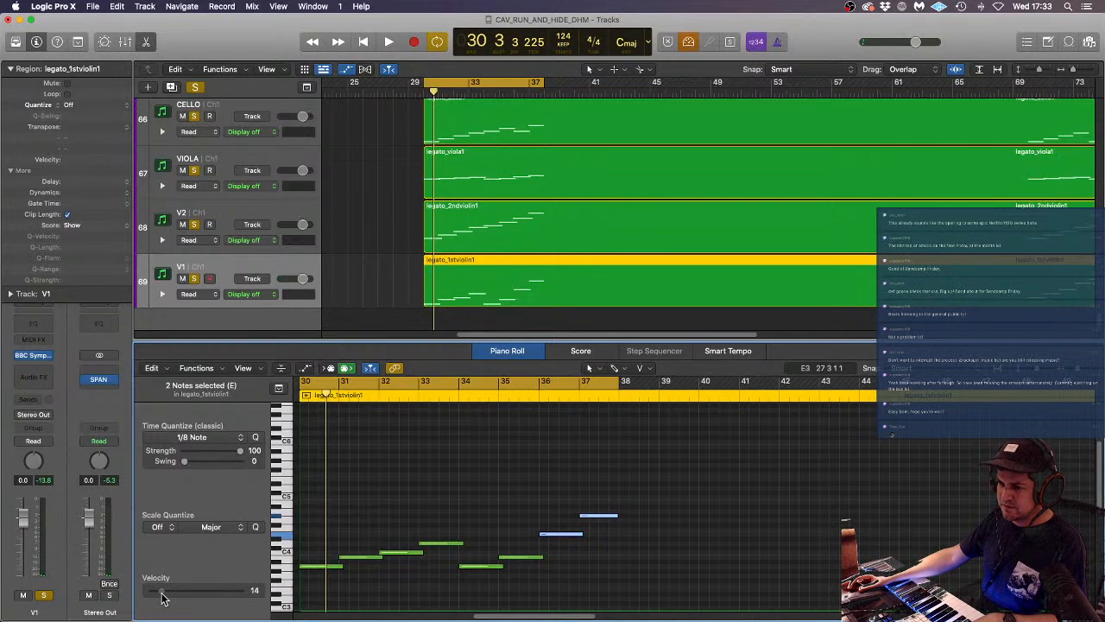
click(495, 484)
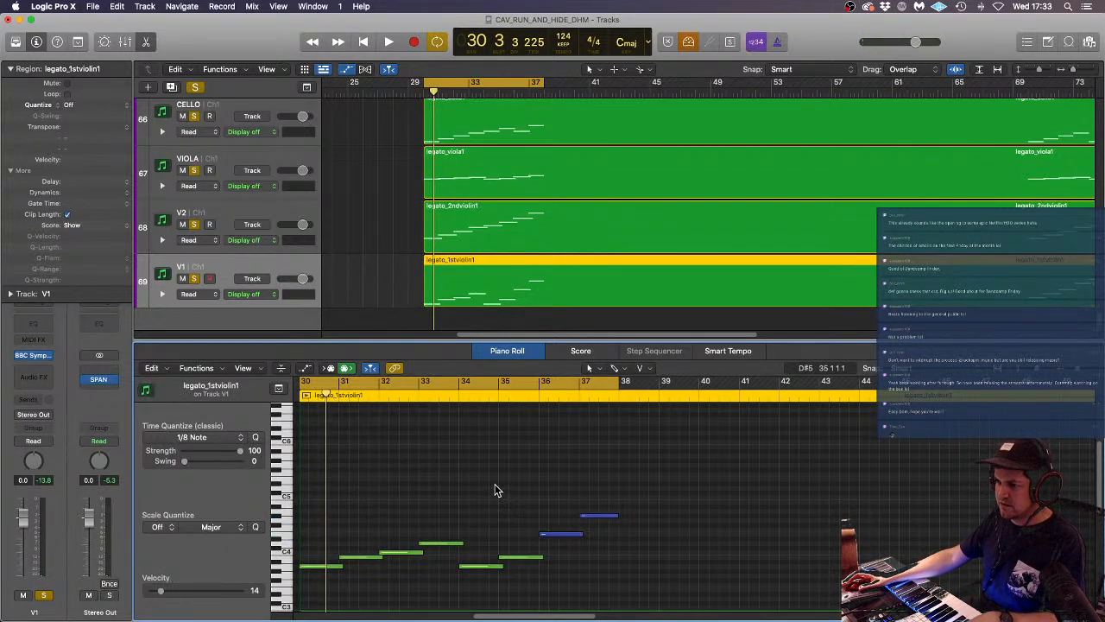
key(space)
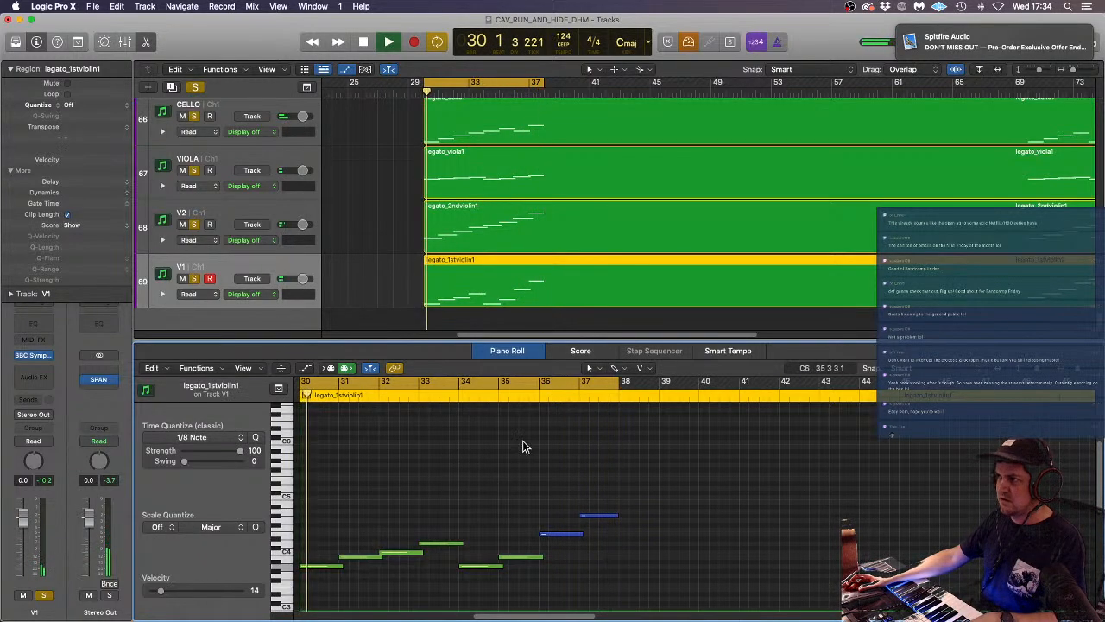
key(space)
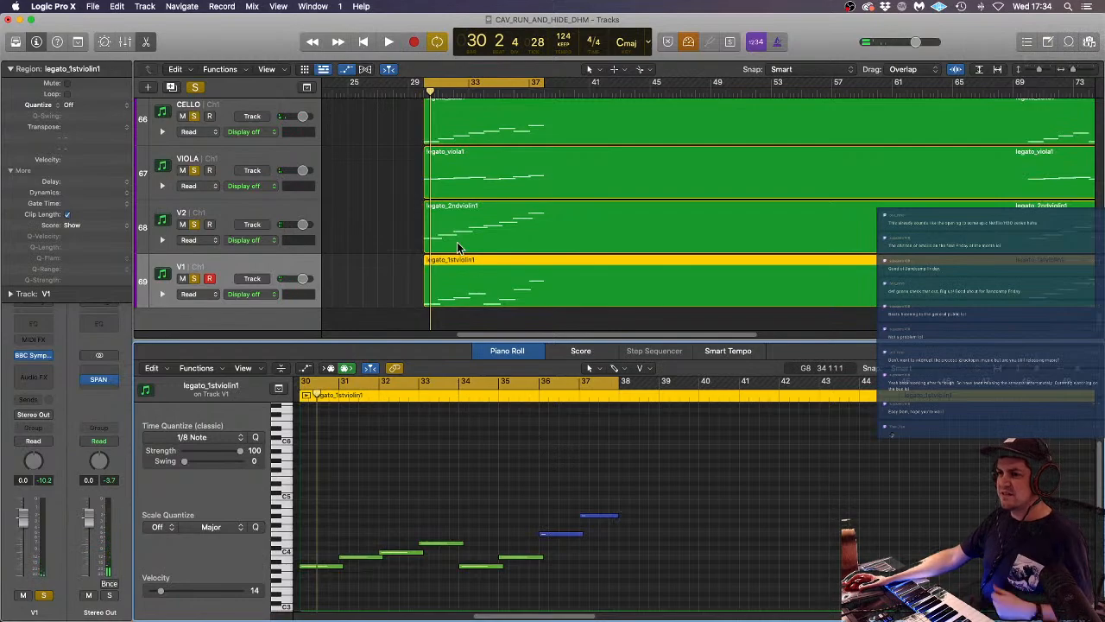
- Examine the notes of all five legato string regions together, comparing how the parts are voiced from bar 30
drag(376, 259, 497, 138)
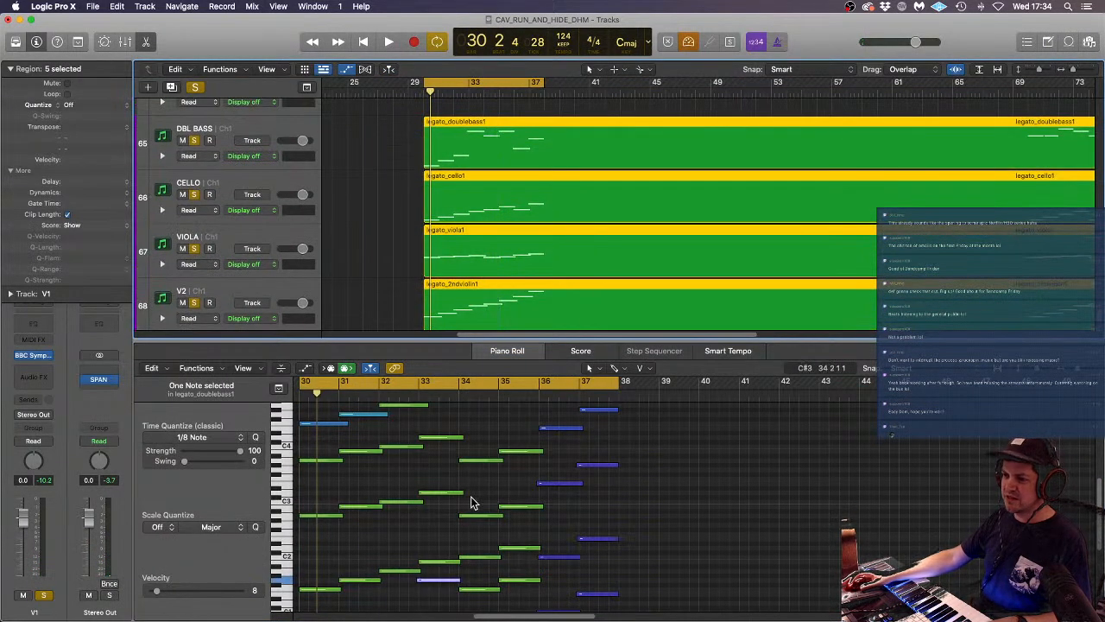
scroll(360, 527, down, 5)
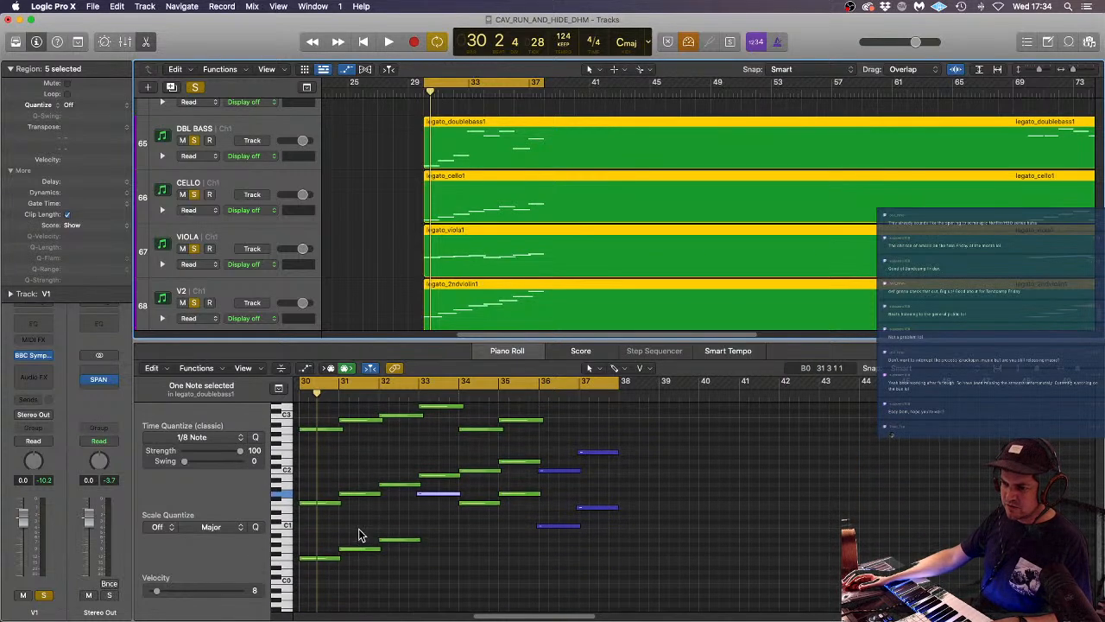
click(323, 499)
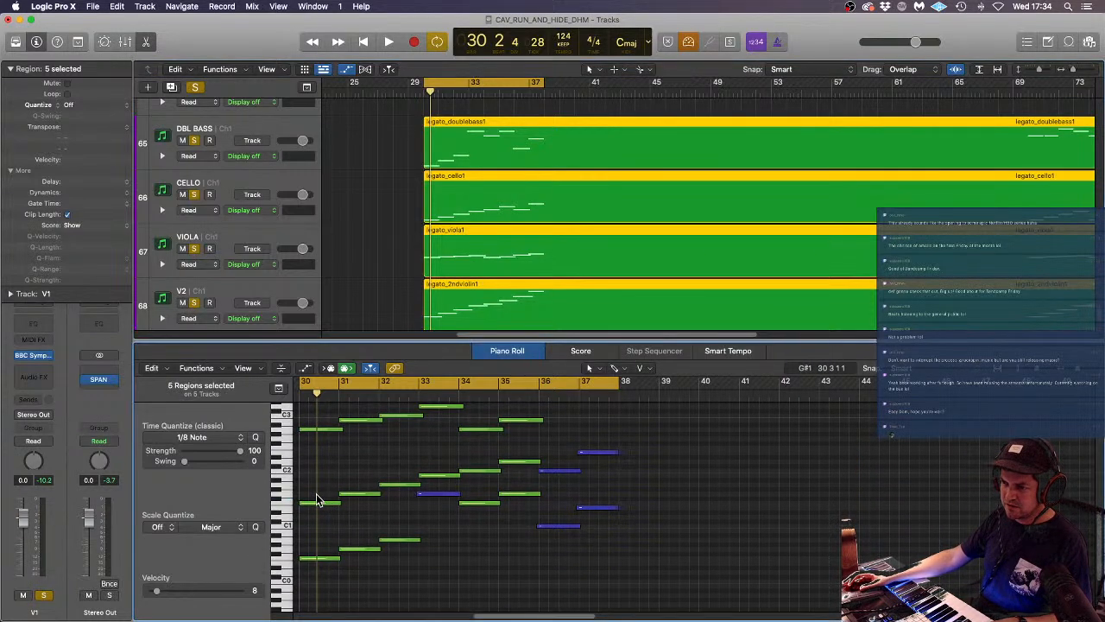
scroll(320, 496, up, 2)
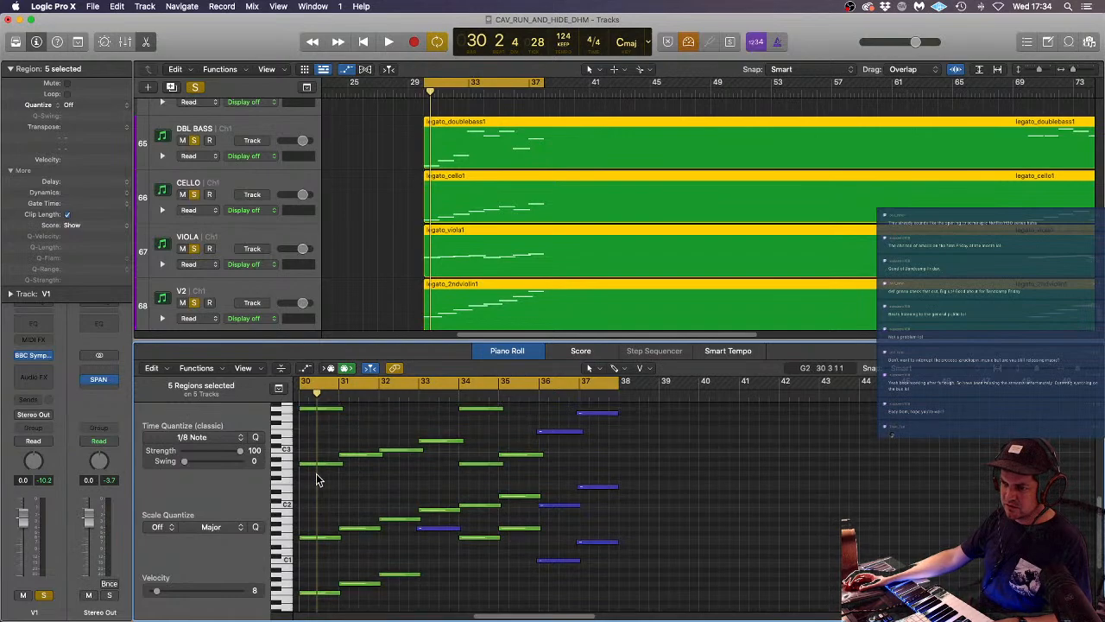
scroll(324, 453, up, 4)
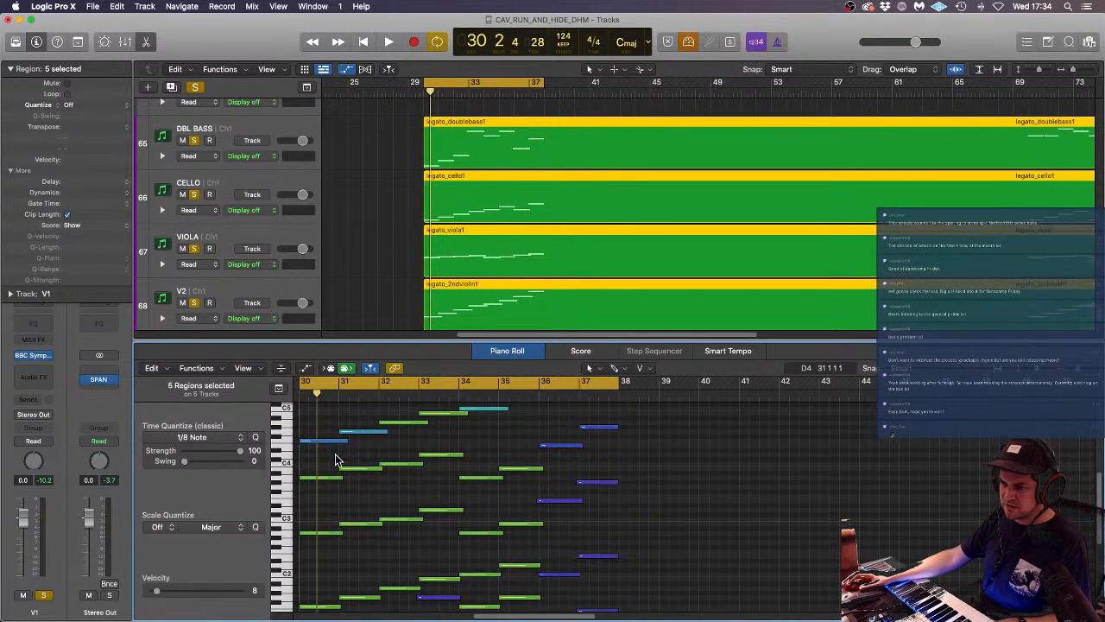
scroll(328, 456, up, 3)
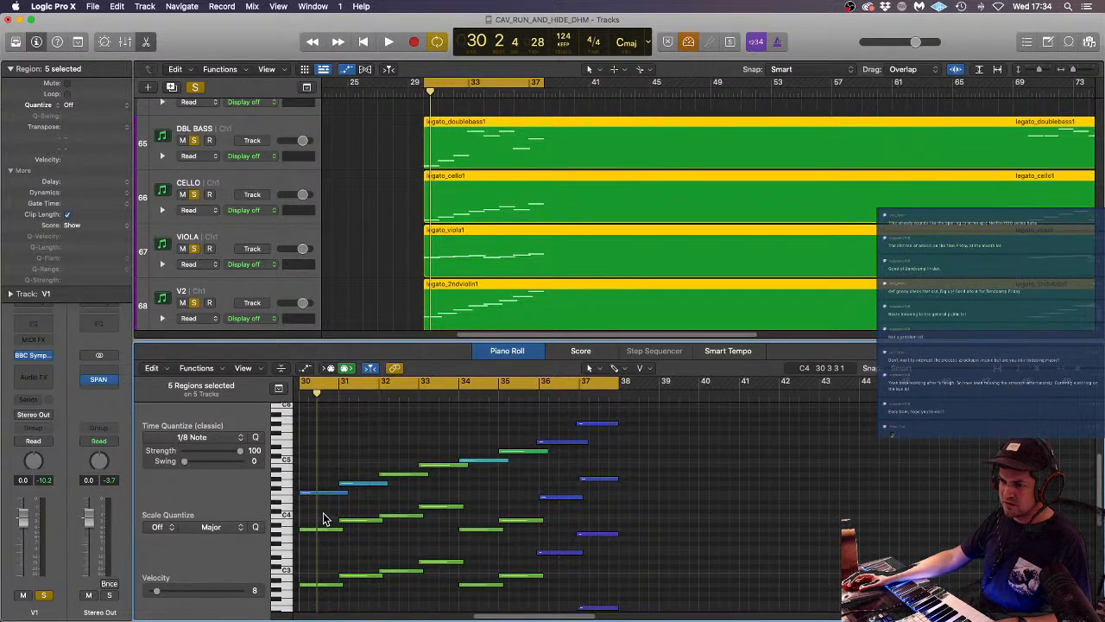
- Raise the first violin notes of bars 30 to 33 to C4, D4, E4 and F4, and audition the change
click(378, 301)
scroll(380, 300, down, 3)
click(509, 244)
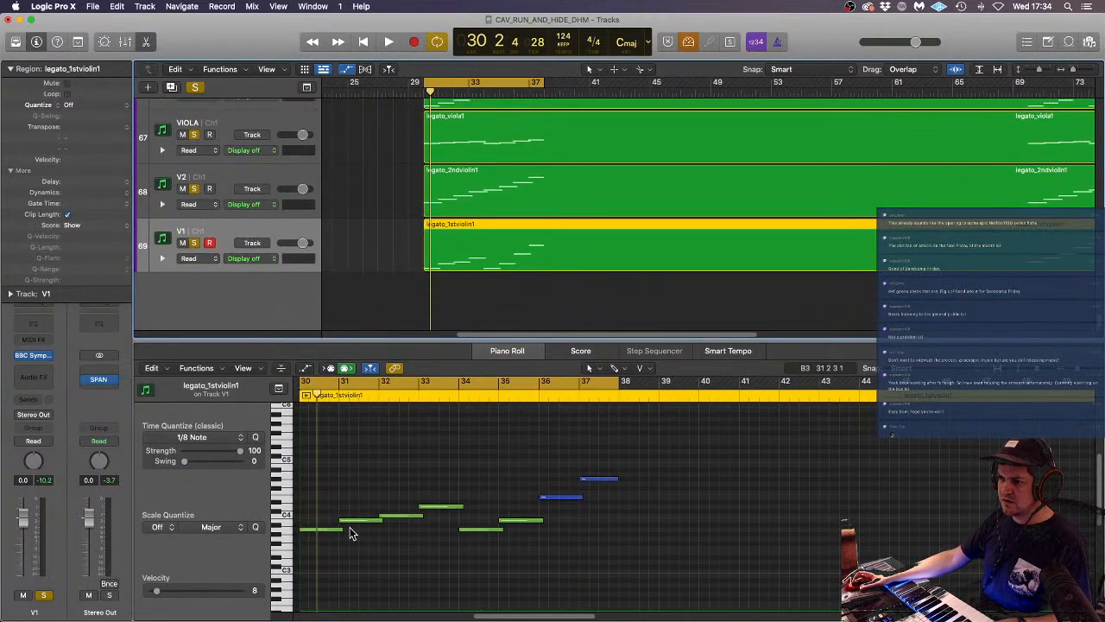
drag(320, 528, 442, 498)
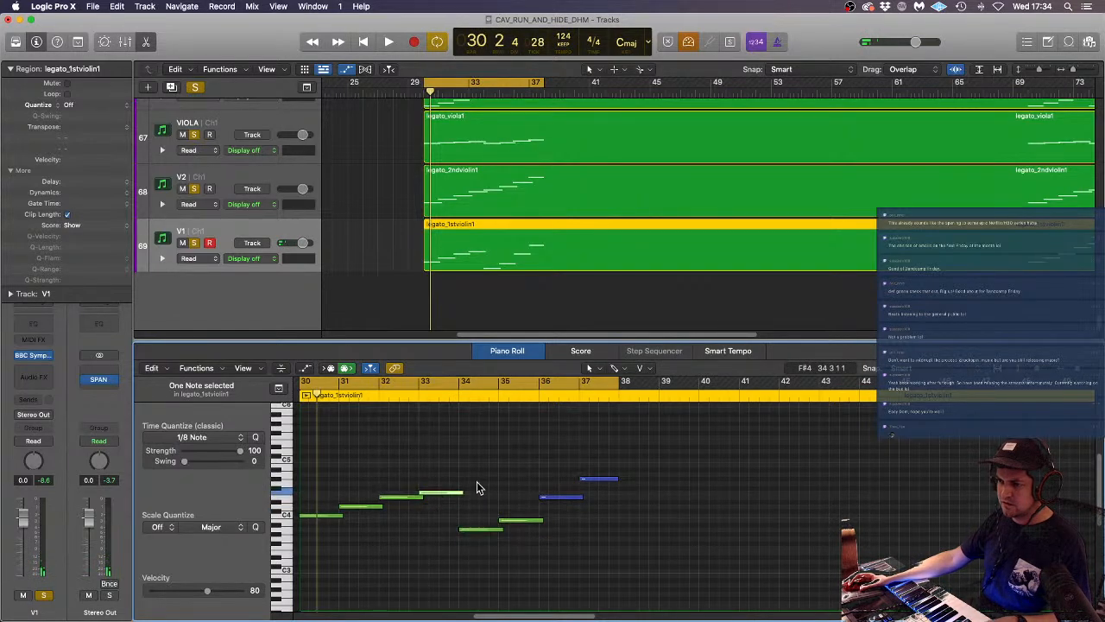
key(space)
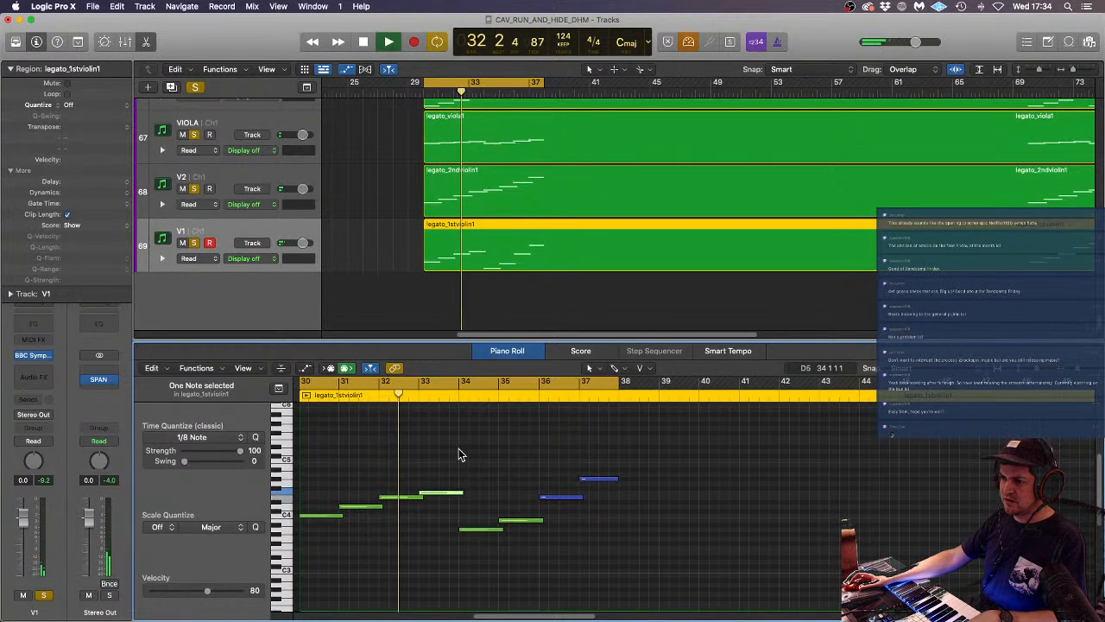
key(space)
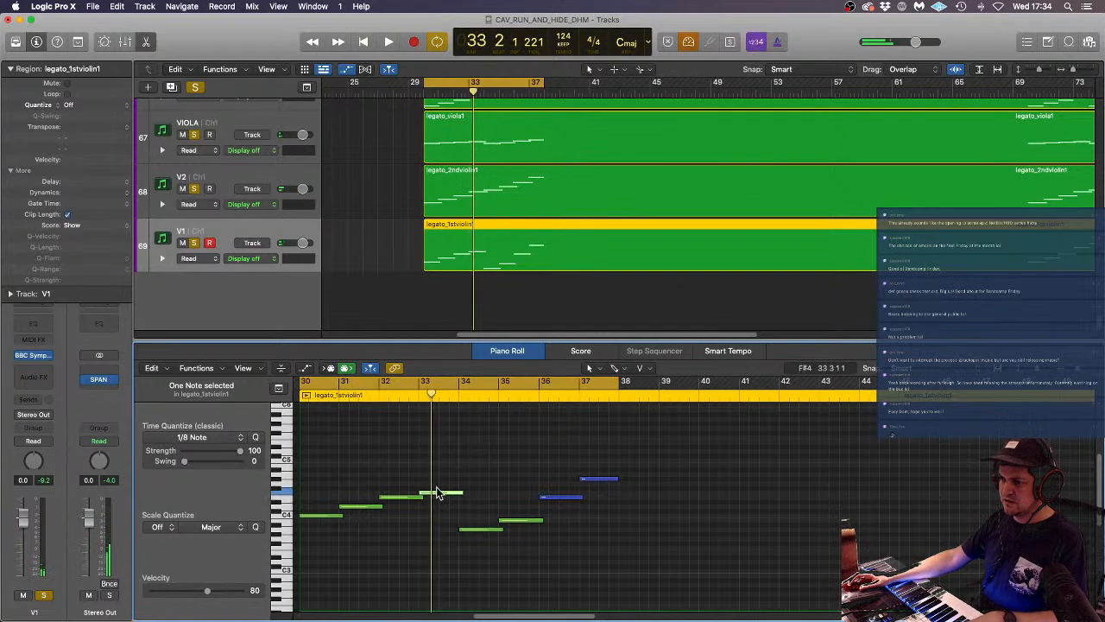
- Raise the first violin note in bar 33 to G4
drag(440, 495, 440, 487)
- Try raising the bar 31 note to E4 and extending it across bar 32 in place of that bar's deleted note, and audition it
click(364, 509)
mouse_move(364, 510)
mouse_down()
mouse_move(362, 522)
mouse_move(368, 504)
mouse_up()
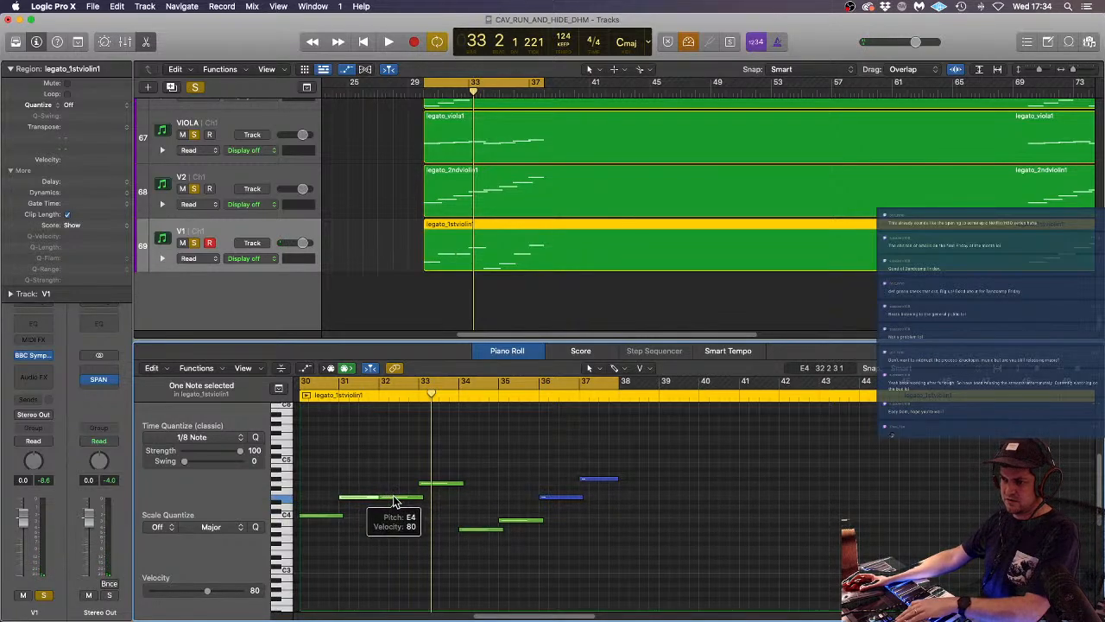
click(394, 498)
key(Delete)
drag(381, 497, 423, 498)
key(space)
click(386, 524)
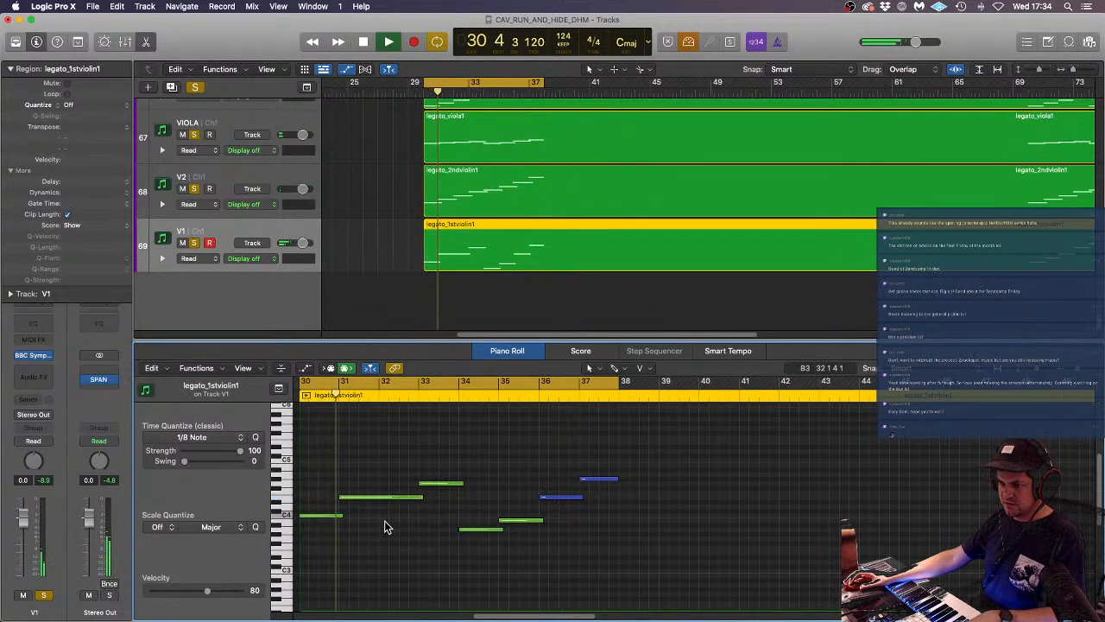
key(space)
- Undo the merging of the first violin's bar 31 and 32 notes, and audition the line from bar 30
click(357, 499)
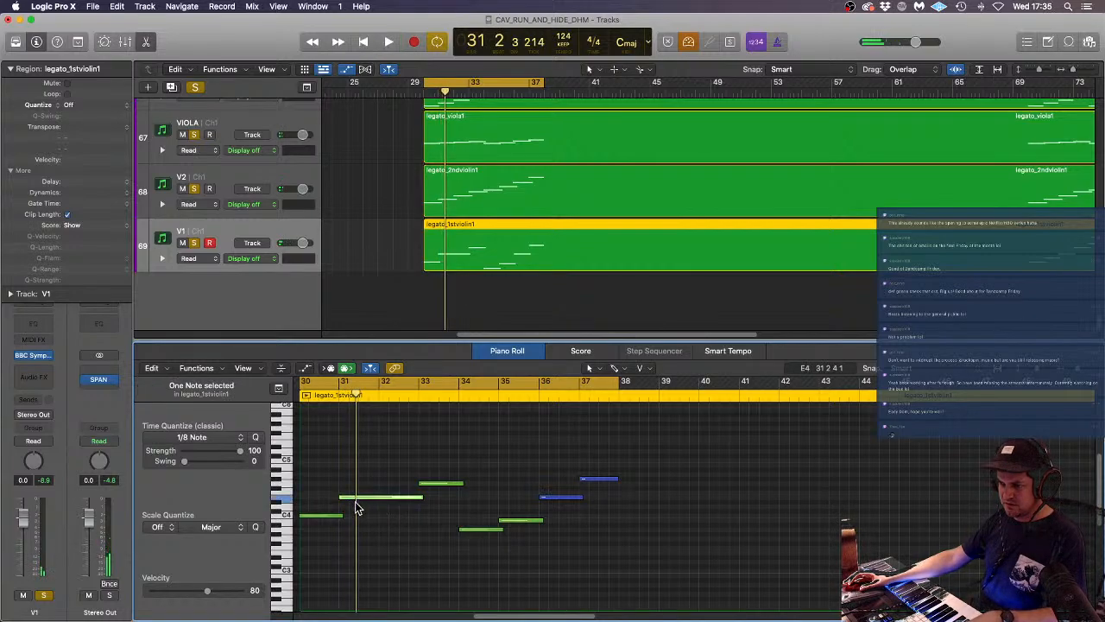
drag(356, 501, 362, 510)
key(super+z)
key(super+z)
key(super+z)
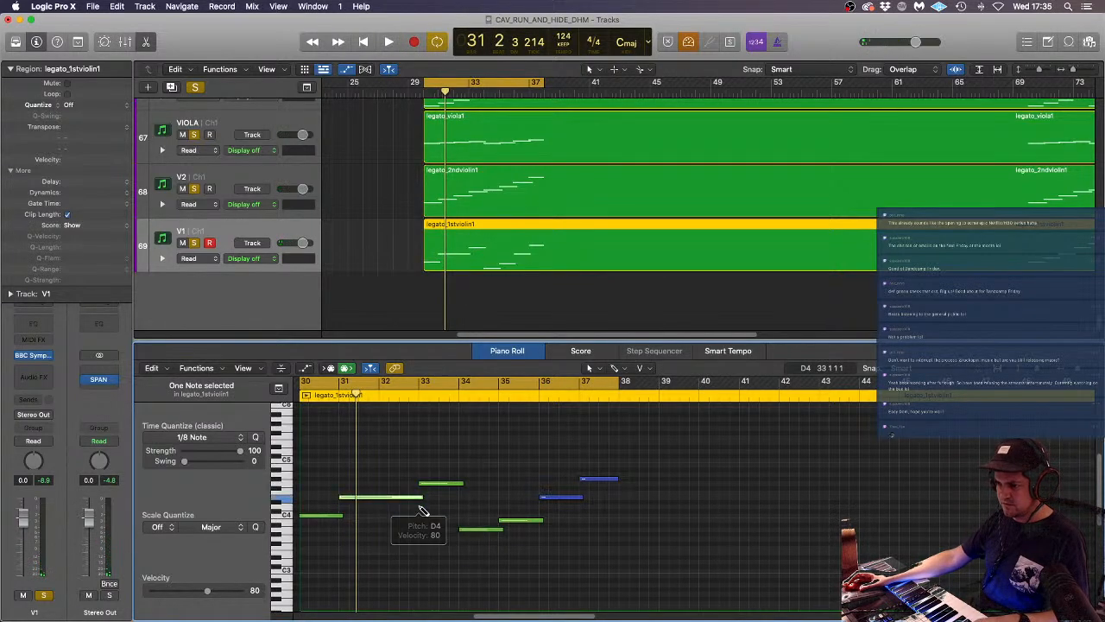
click(423, 511)
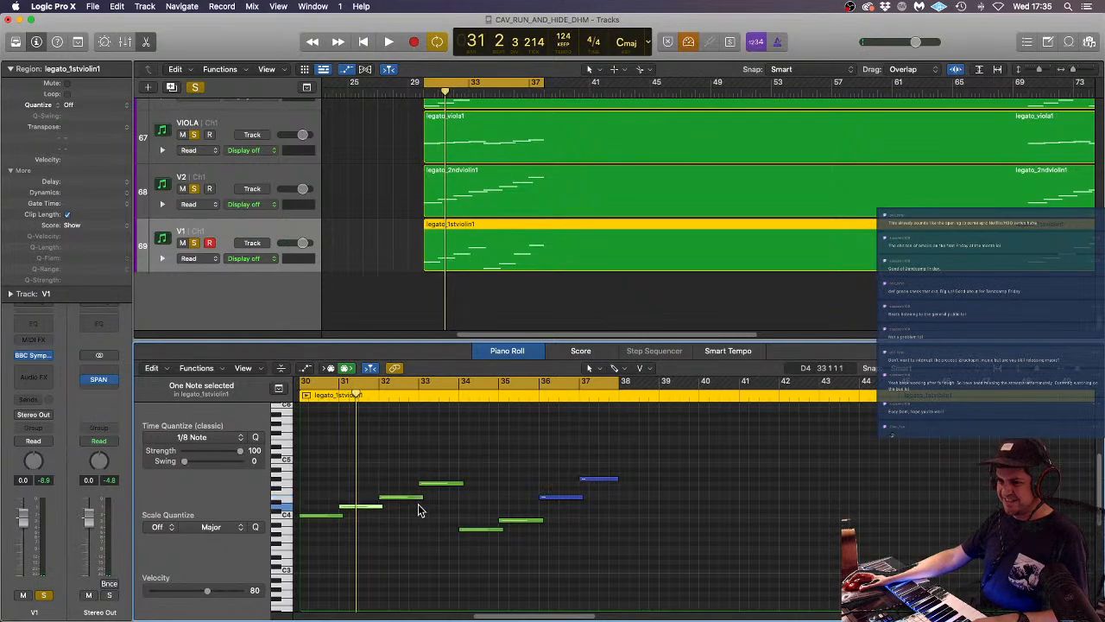
key(space)
key(space)
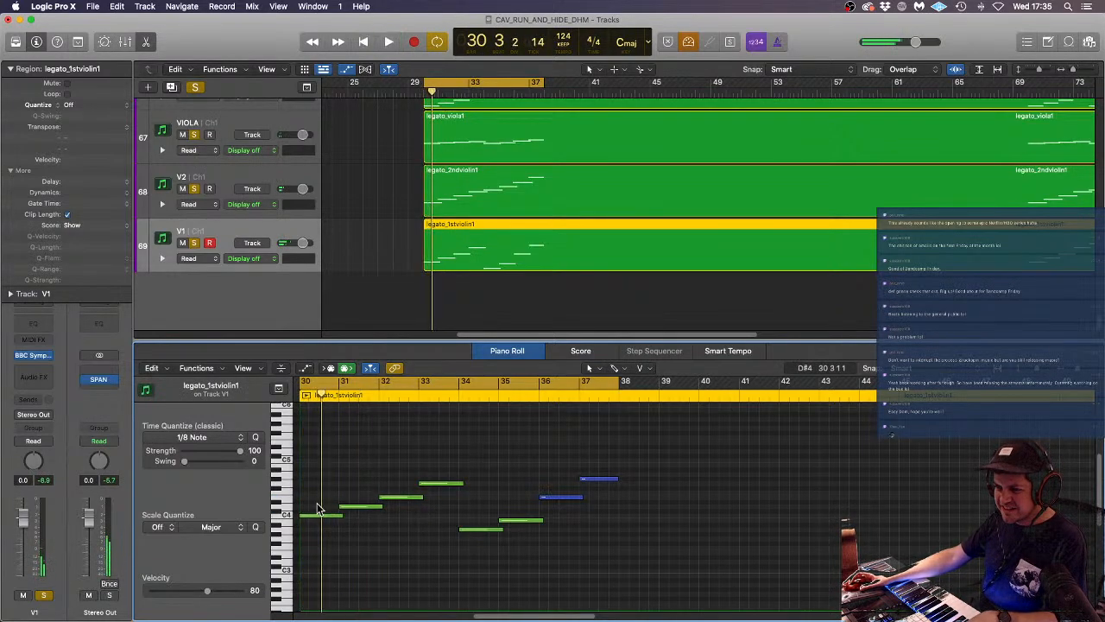
click(311, 515)
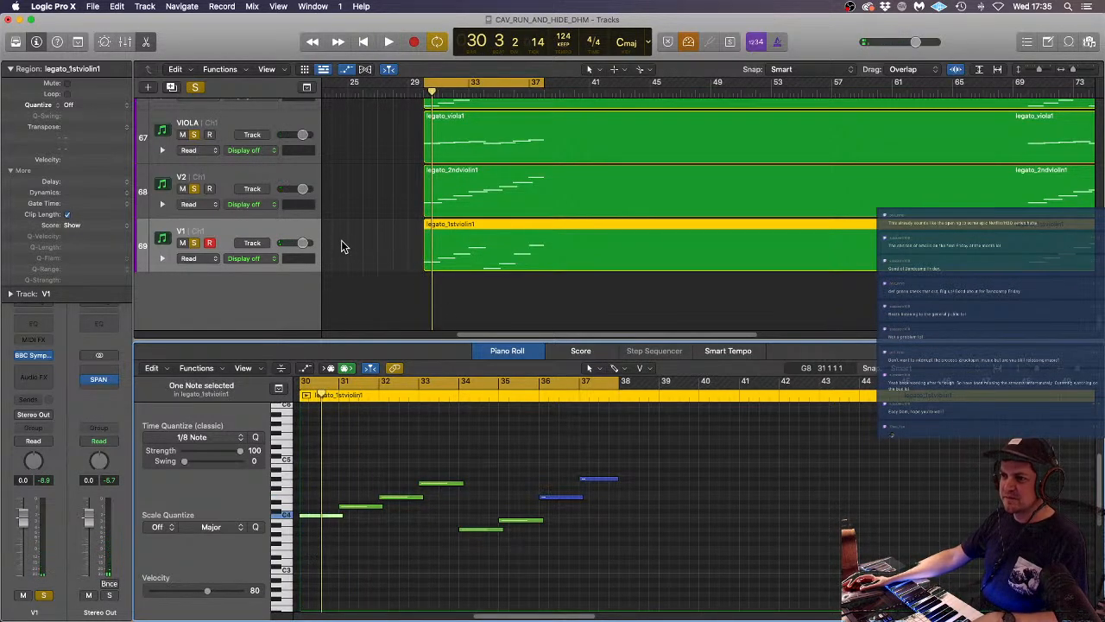
- Open the DBL BASS part and audition the soloed legato strings from bar 30
scroll(413, 227, up, 4)
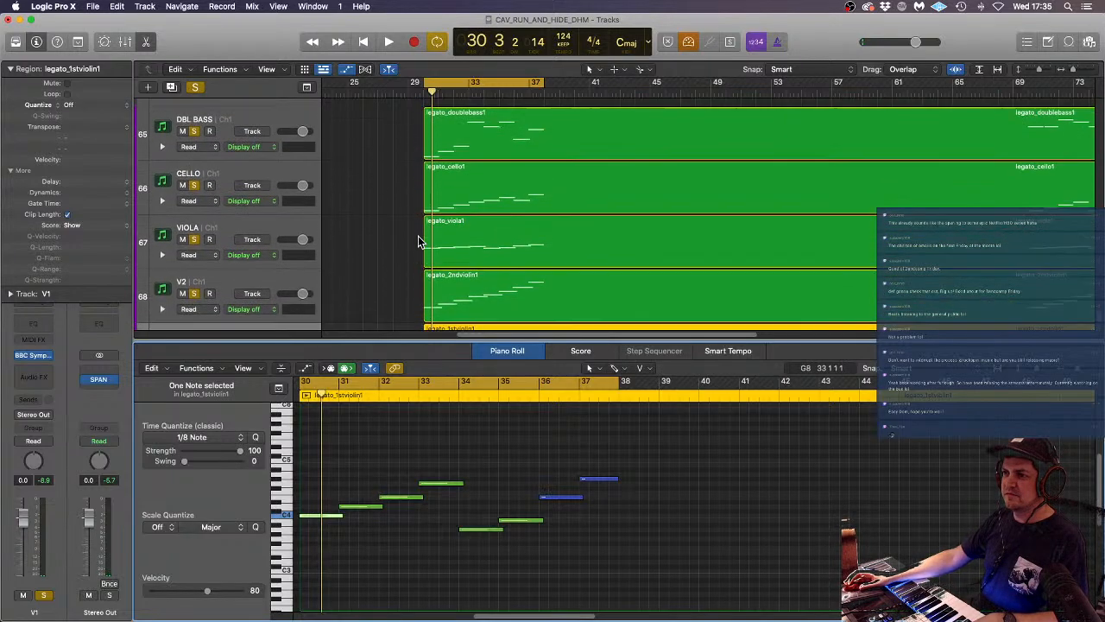
scroll(417, 240, up, 1)
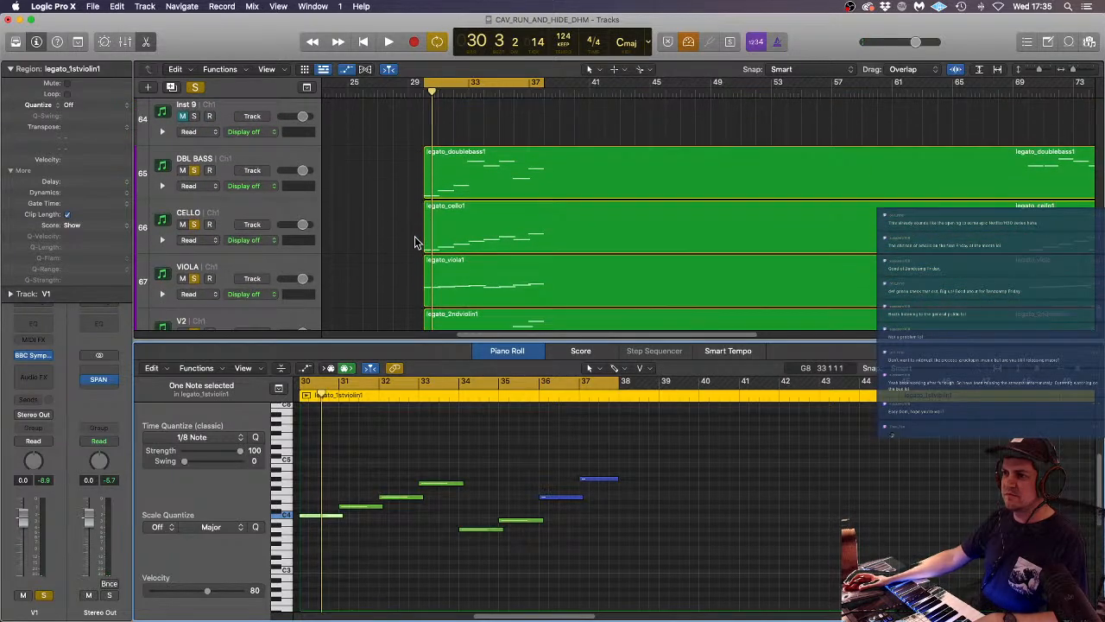
click(278, 155)
scroll(264, 169, down, 3)
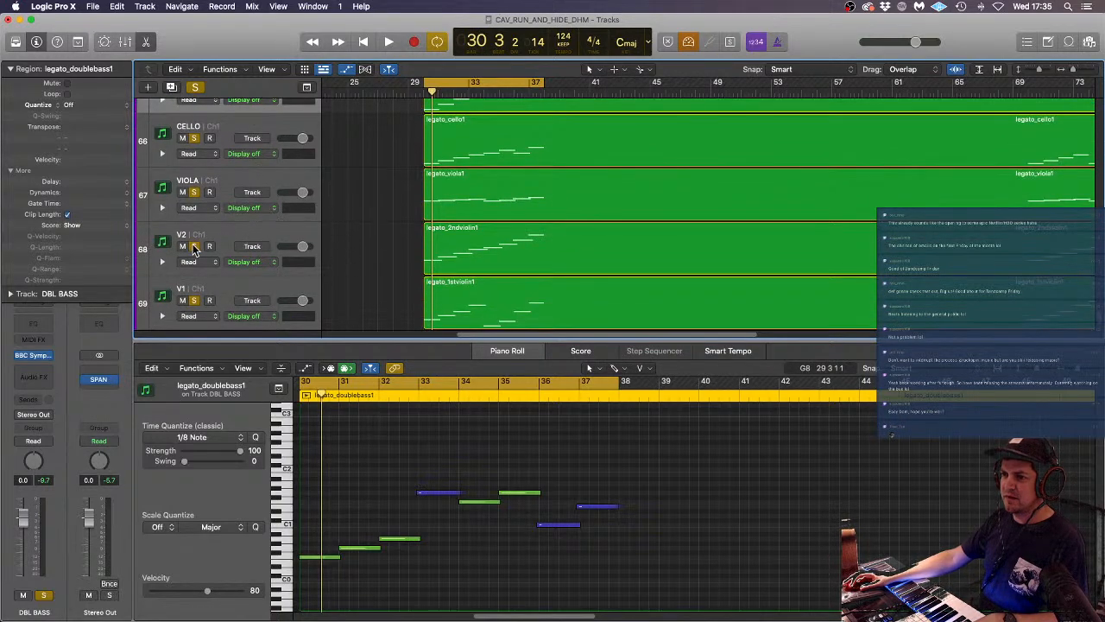
click(194, 248)
key(space)
scroll(355, 205, up, 3)
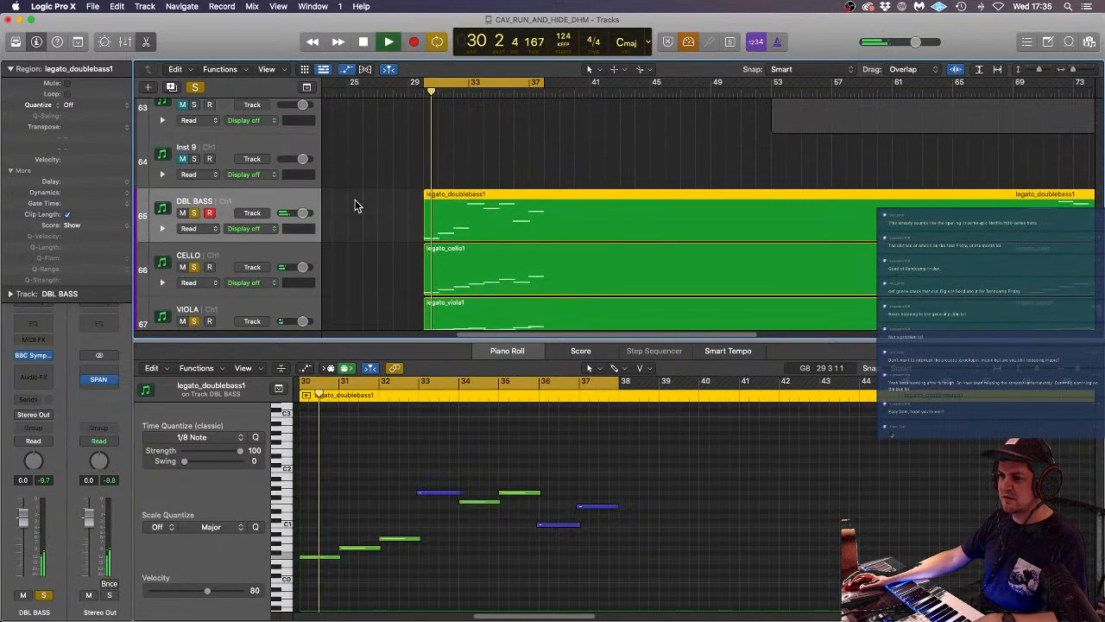
scroll(355, 201, up, 2)
scroll(387, 272, down, 3)
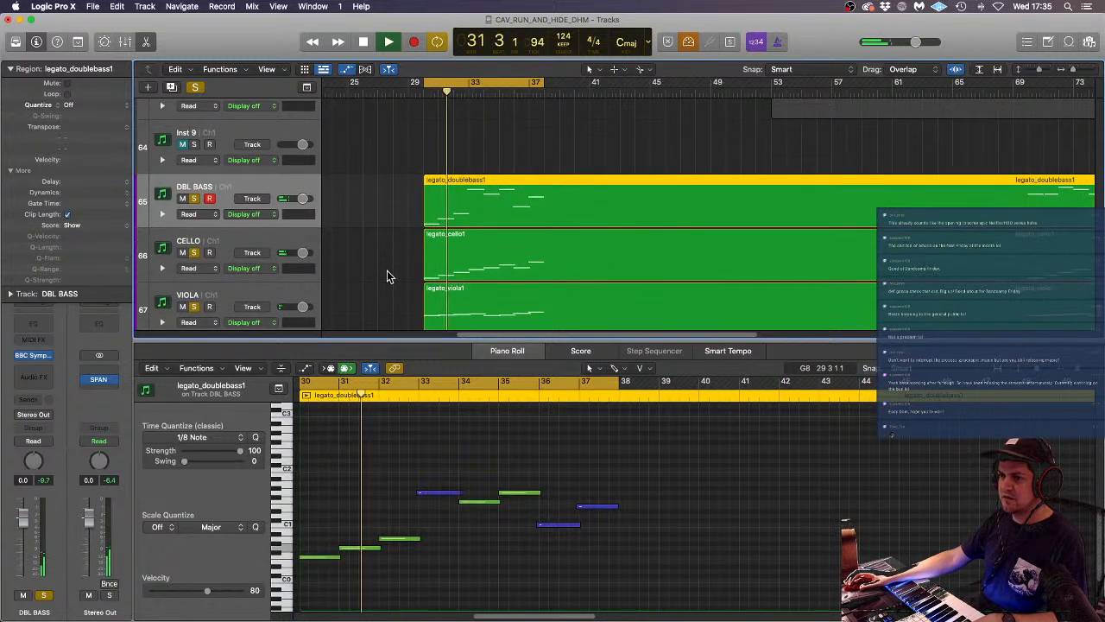
- Clear the solo on all tracks and audition the legato strings within the full mix through bar 37
click(197, 87)
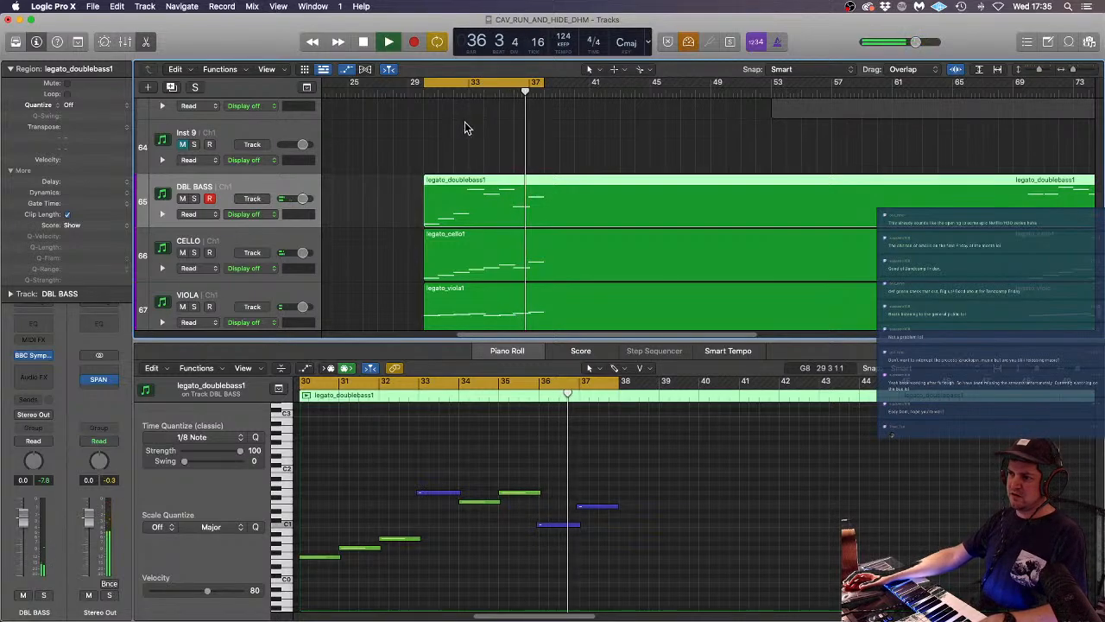
scroll(525, 200, down, 3)
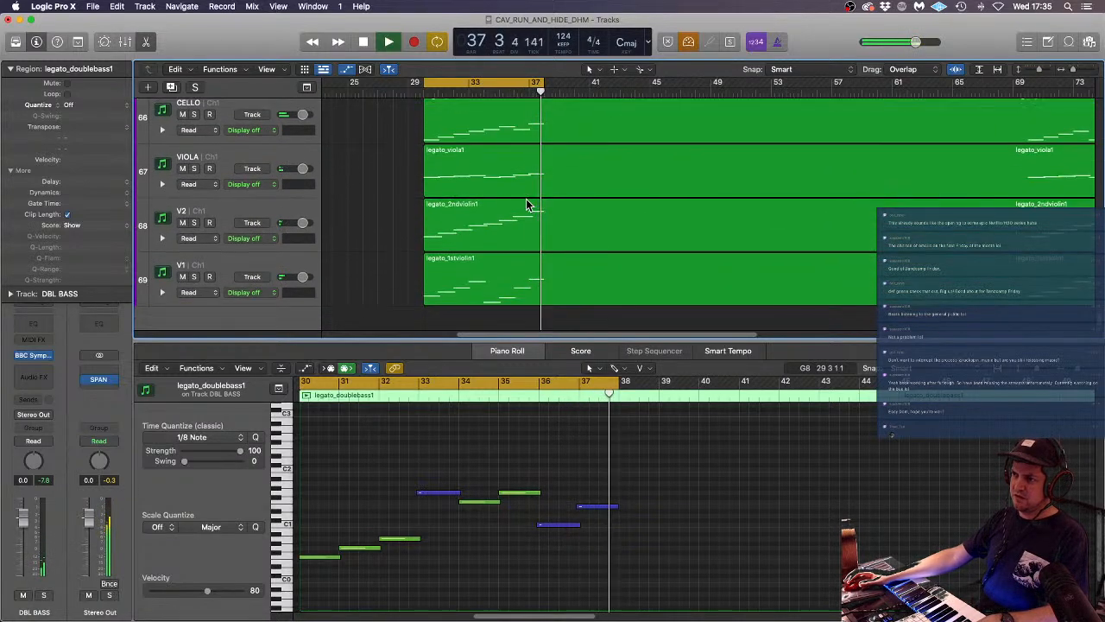
key(space)
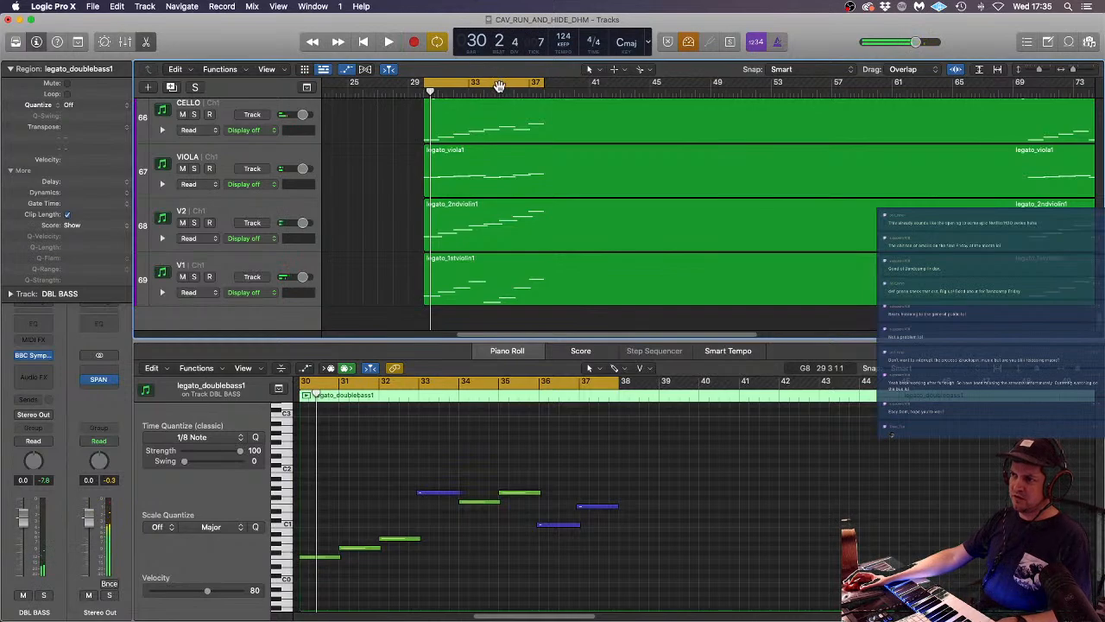
- Split the LONGSTRINGSHIGH.2 audio region at bar 41
scroll(530, 212, up, 8)
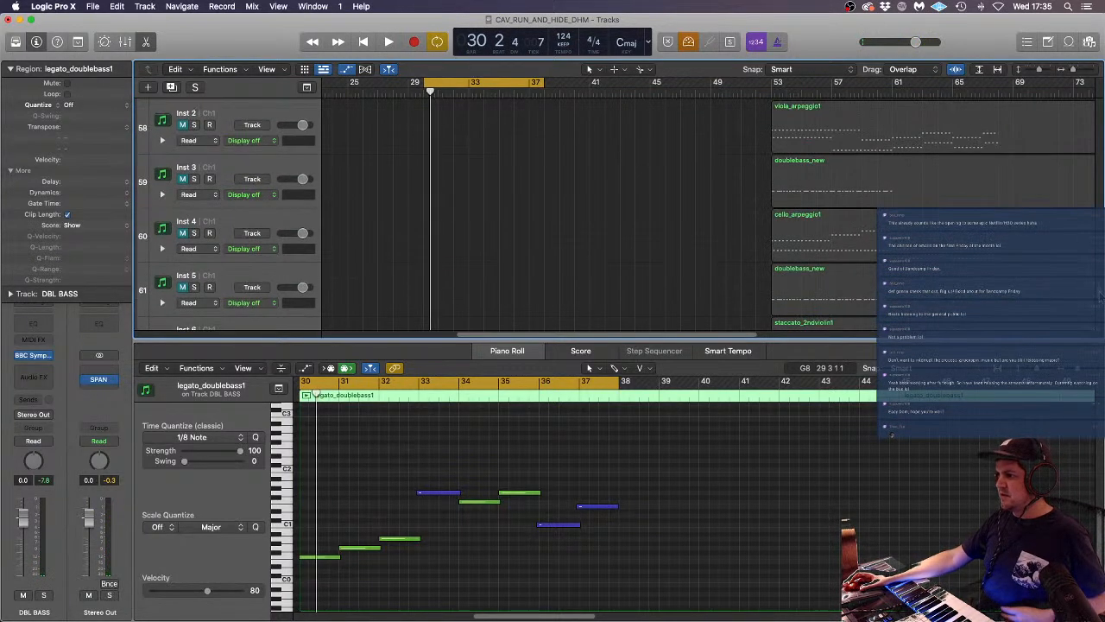
drag(1099, 290, 1061, 52)
scroll(1069, 217, down, 20)
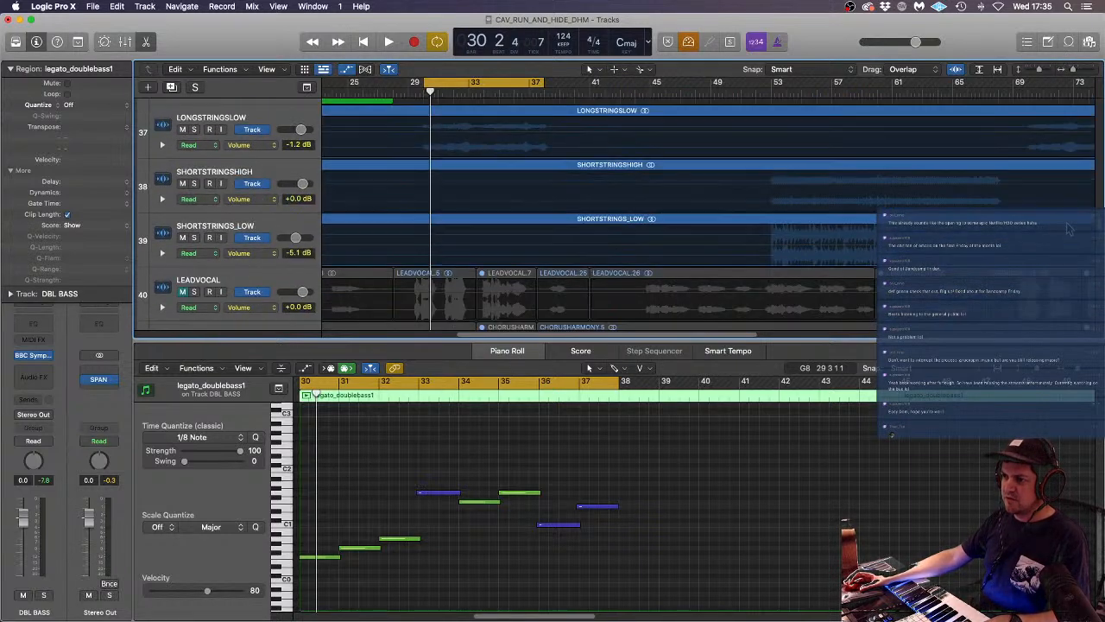
scroll(1069, 218, down, 3)
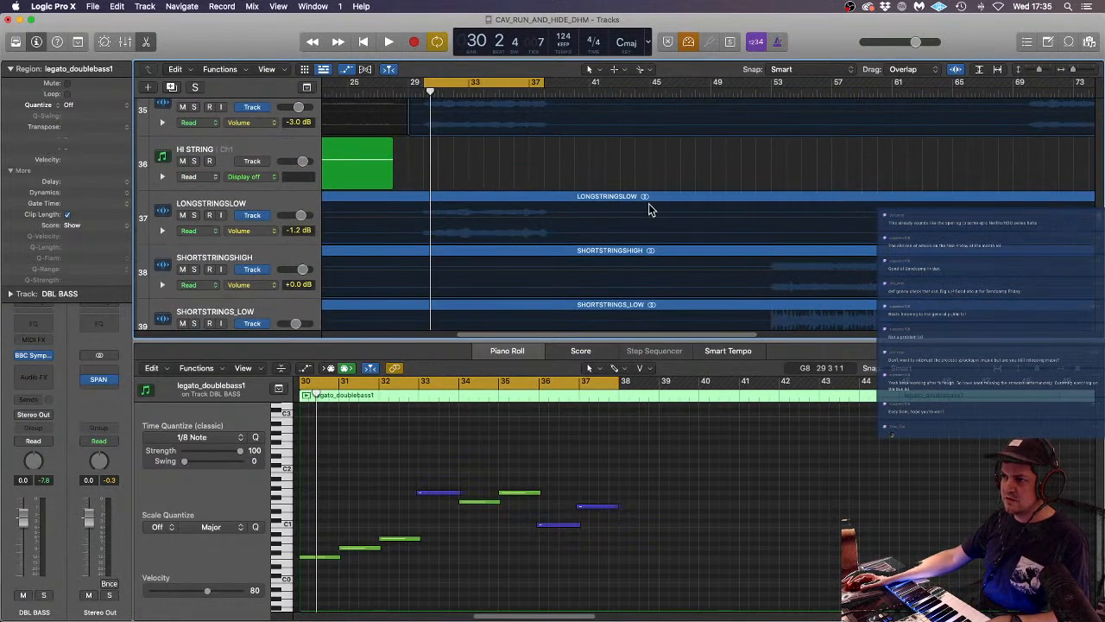
click(270, 202)
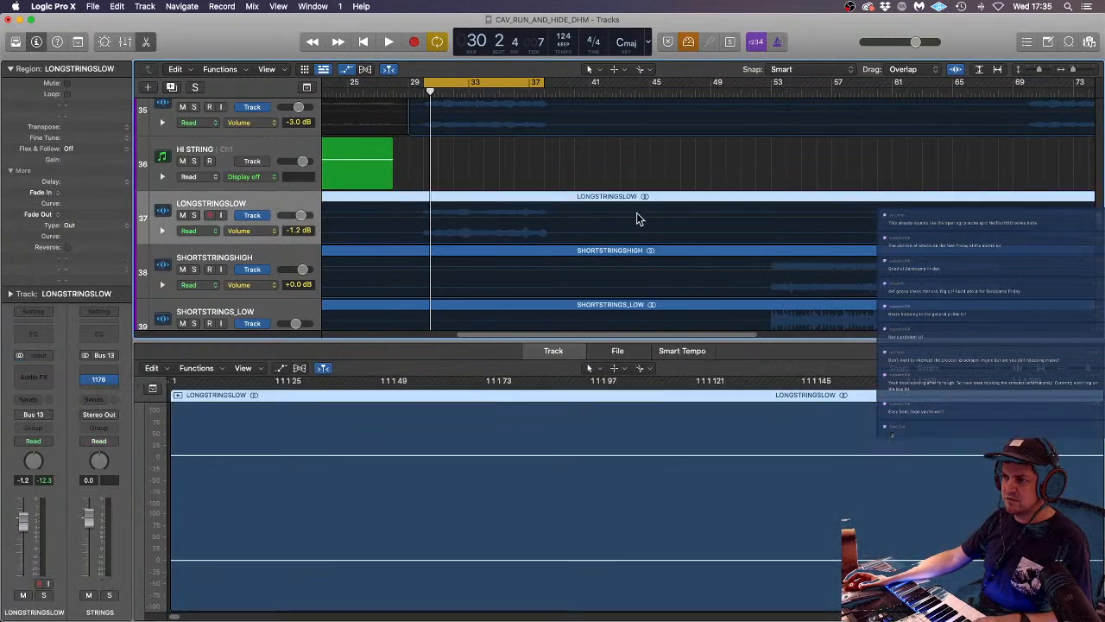
key(z)
scroll(532, 199, up, 2)
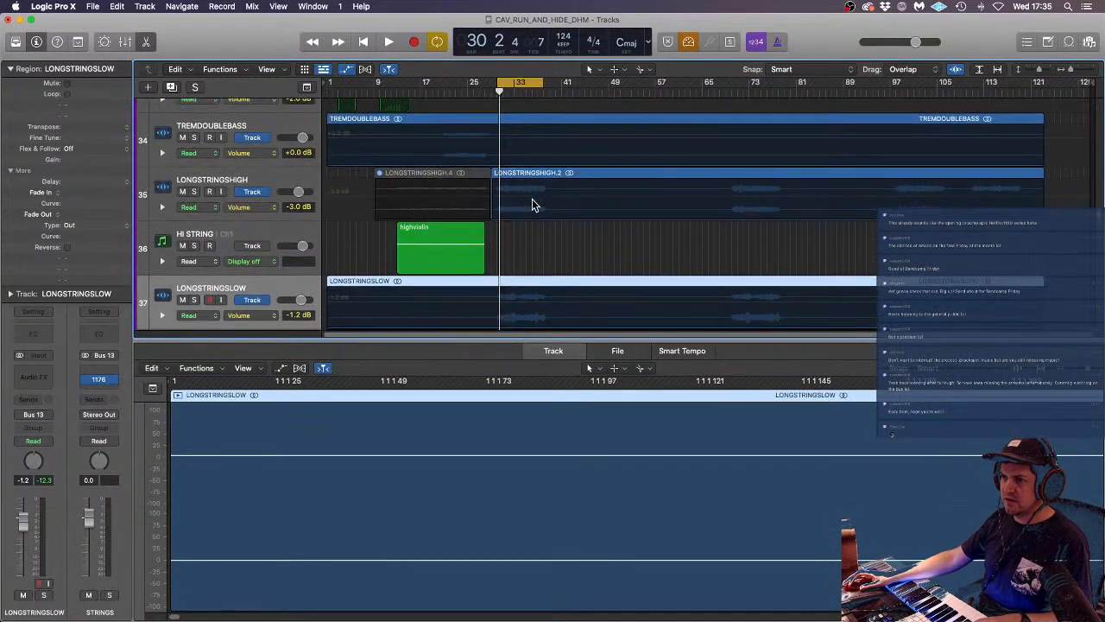
click(561, 152)
double_click(561, 153)
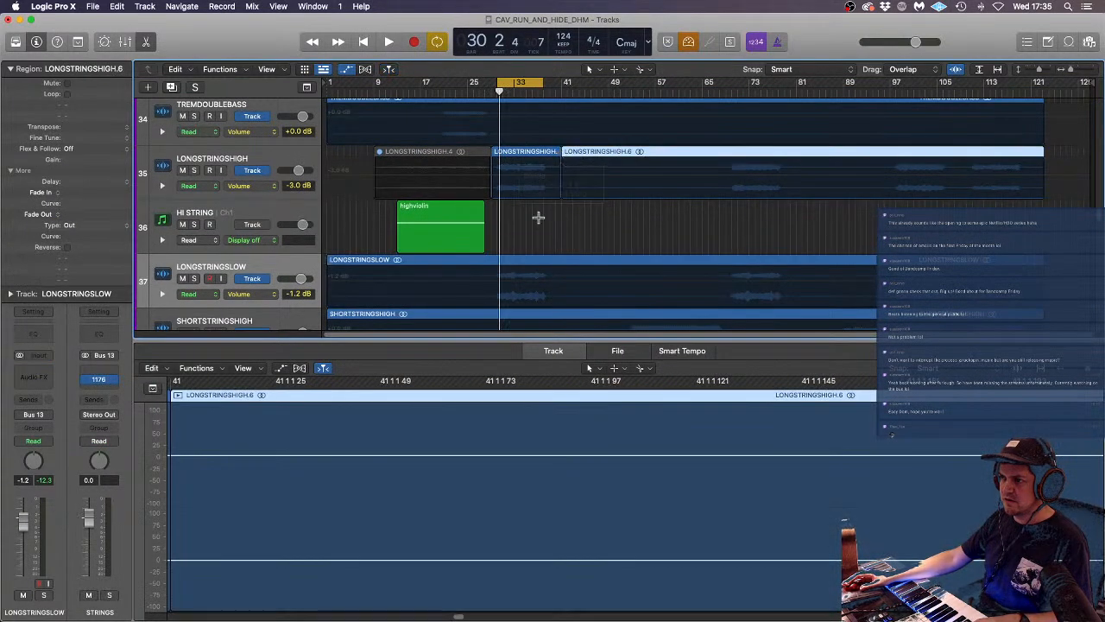
- Divide the LONGSTRINGSLOW region at bars 41 and 29, and delete the part before bar 29
double_click(560, 259)
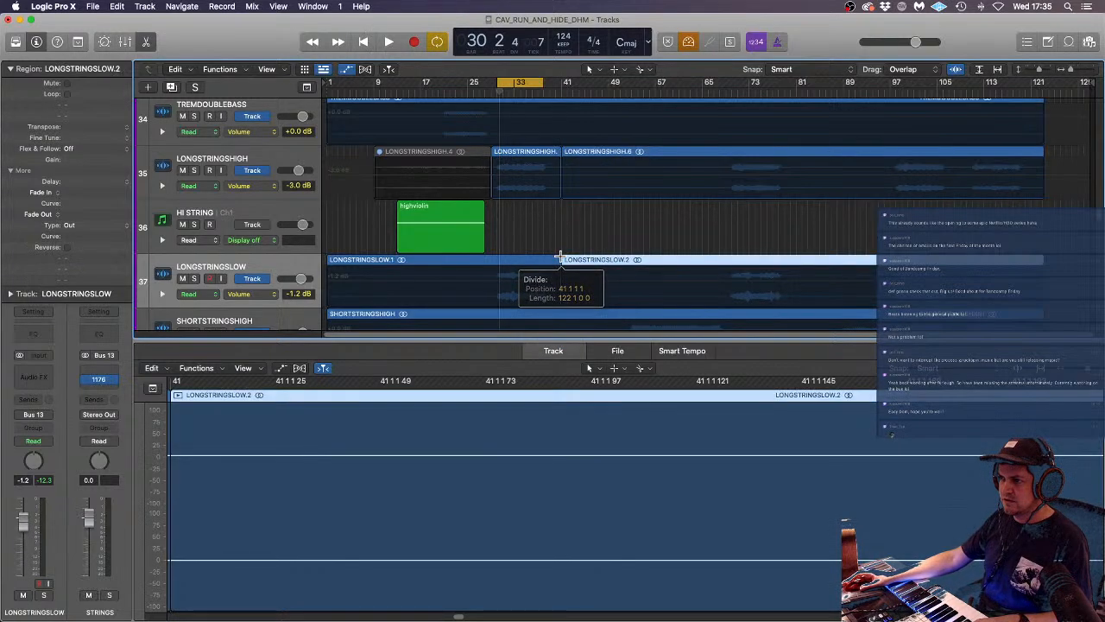
double_click(490, 262)
click(441, 258)
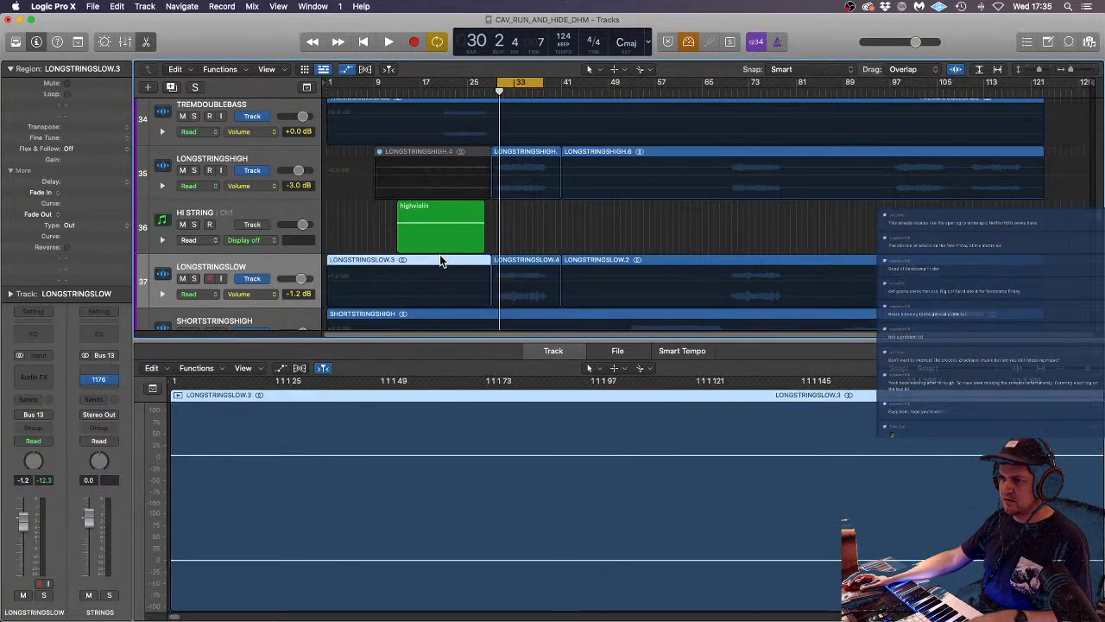
key(Delete)
- Mute the bar 29 to 41 regions on the LONGSTRINGSHIGH and LONGSTRINGSLOW tracks and start playback
click(539, 256)
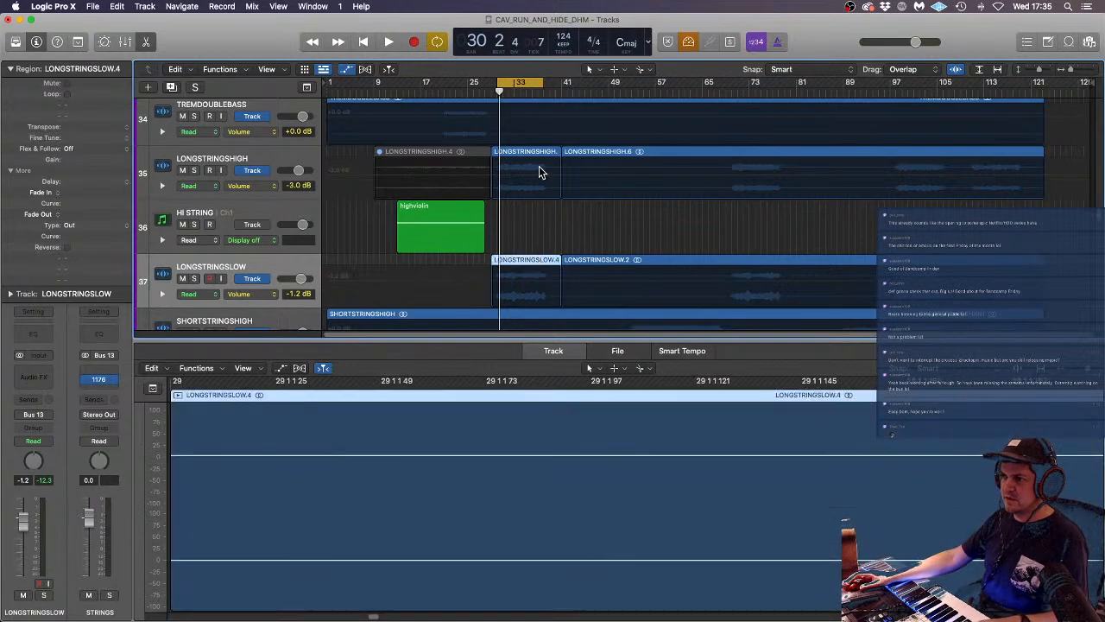
key(m)
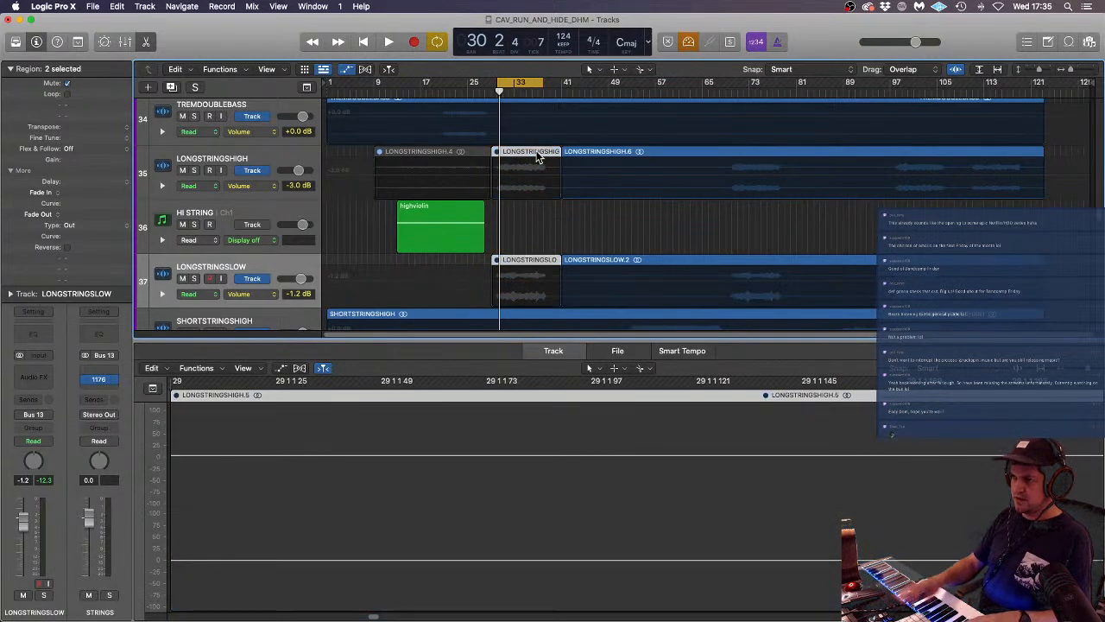
key(space)
- Raise the last four notes of the first violin's opening phrase, from bar 34 onward, by one octave
scroll(557, 181, down, 5)
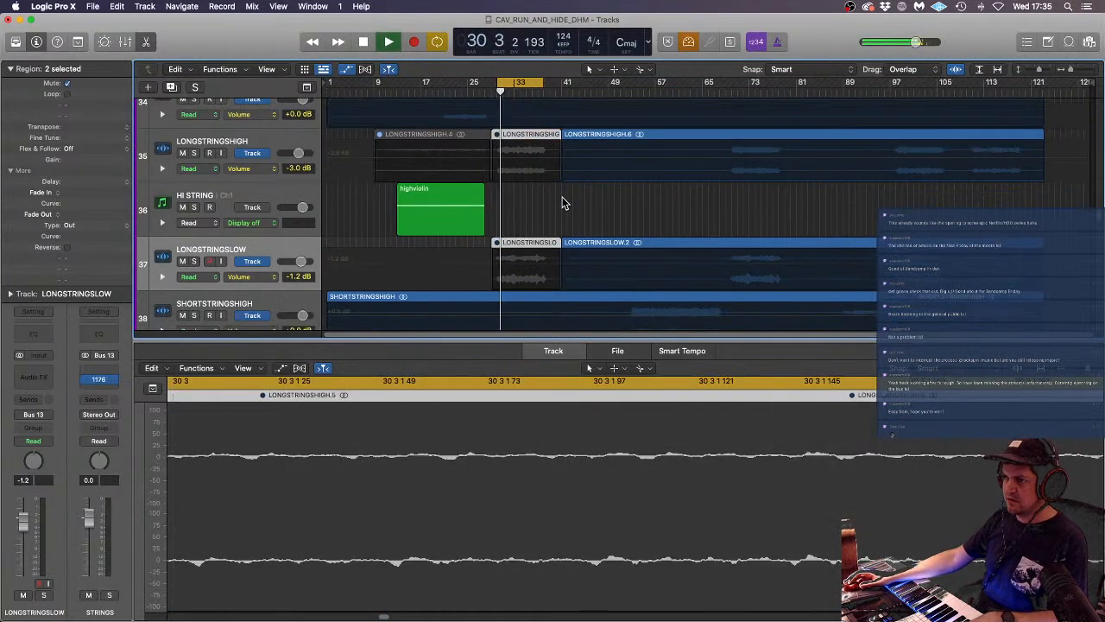
scroll(546, 186, down, 16)
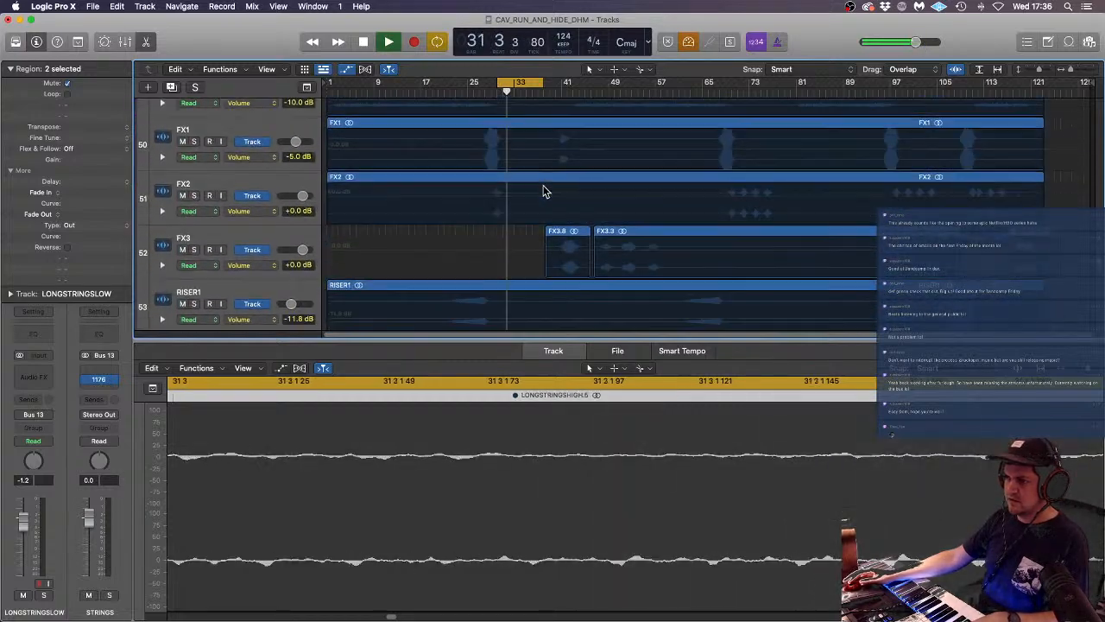
scroll(540, 188, down, 13)
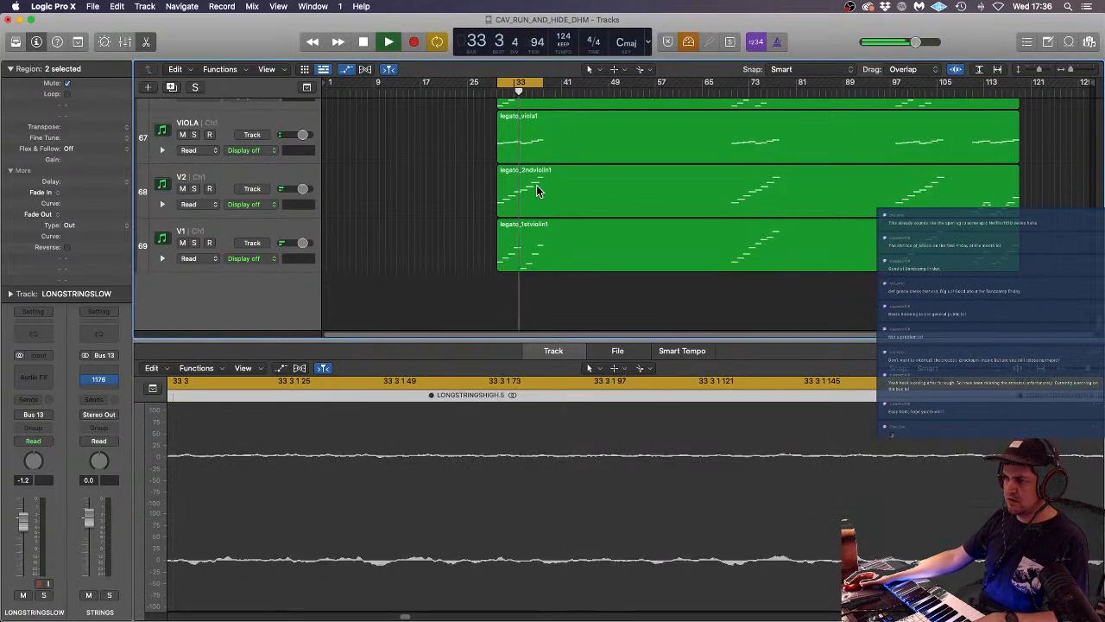
click(549, 237)
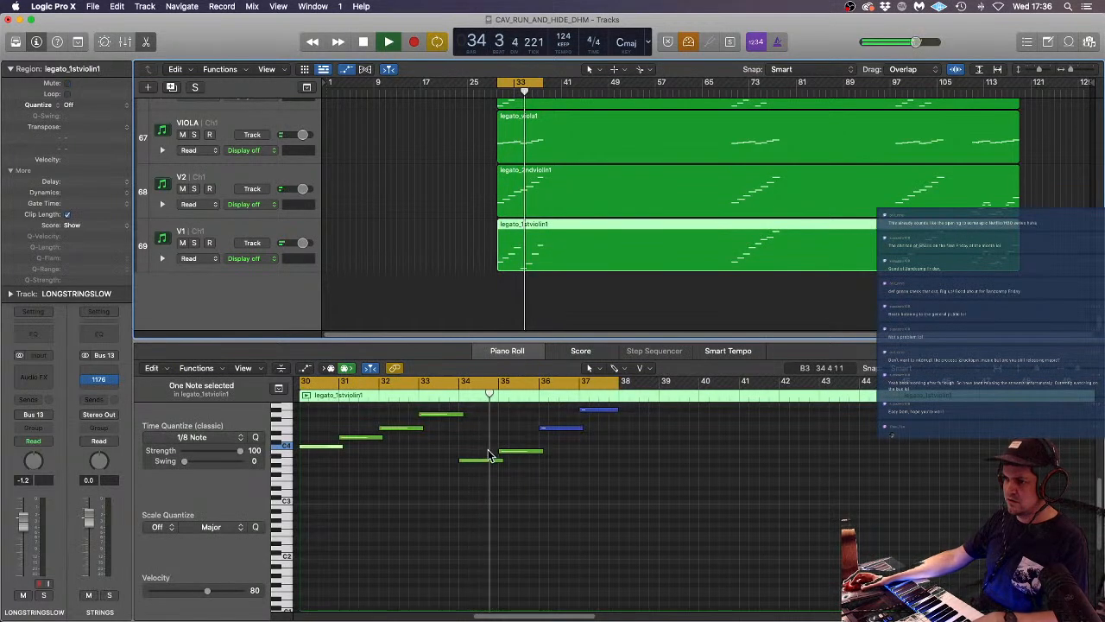
key(space)
scroll(475, 462, up, 2)
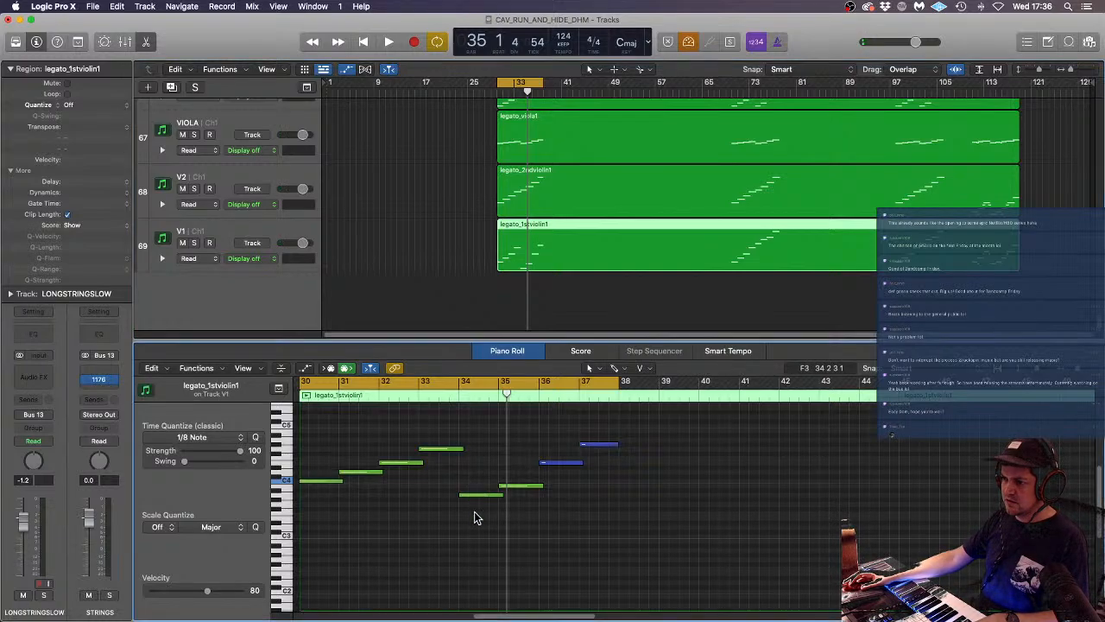
drag(474, 513, 660, 416)
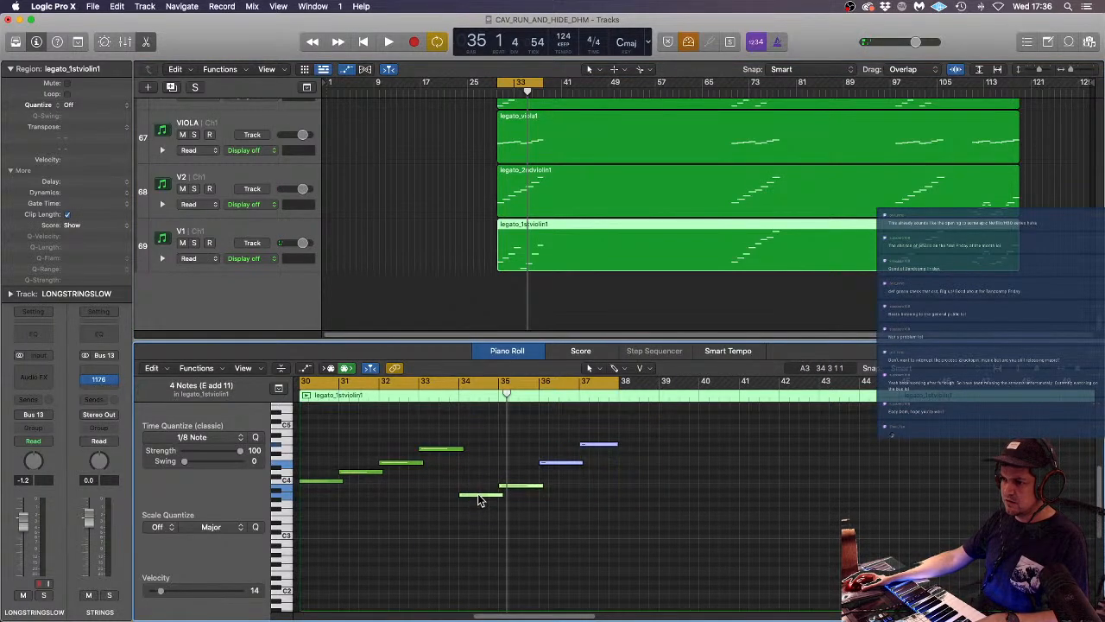
drag(480, 500, 480, 447)
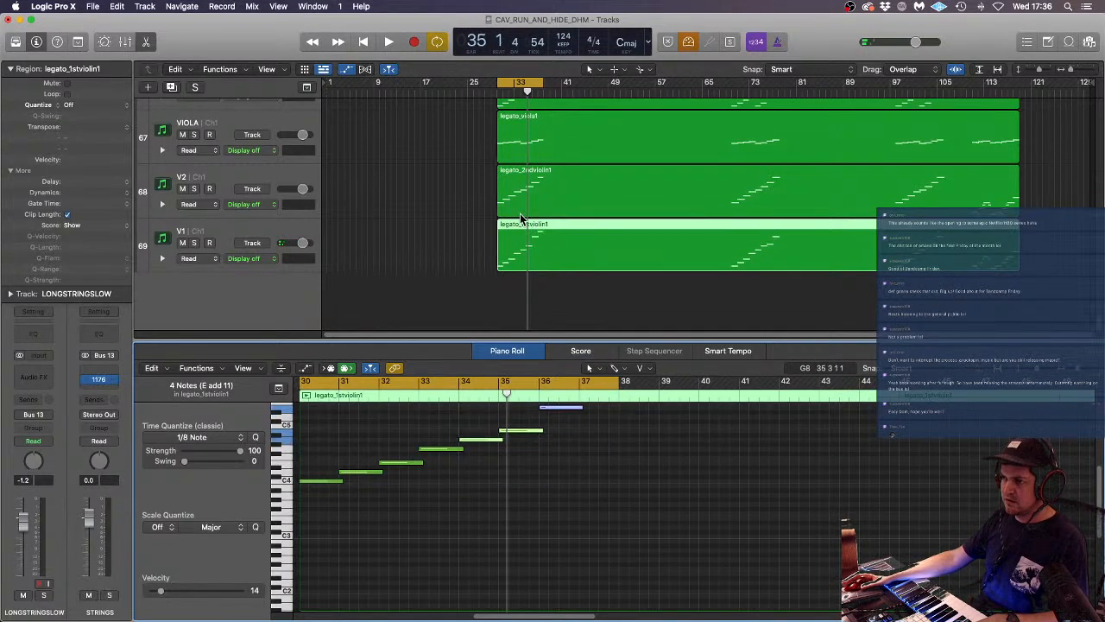
- Show all five legato string regions together in the Piano Roll and select their opening notes at bar 30
key(space)
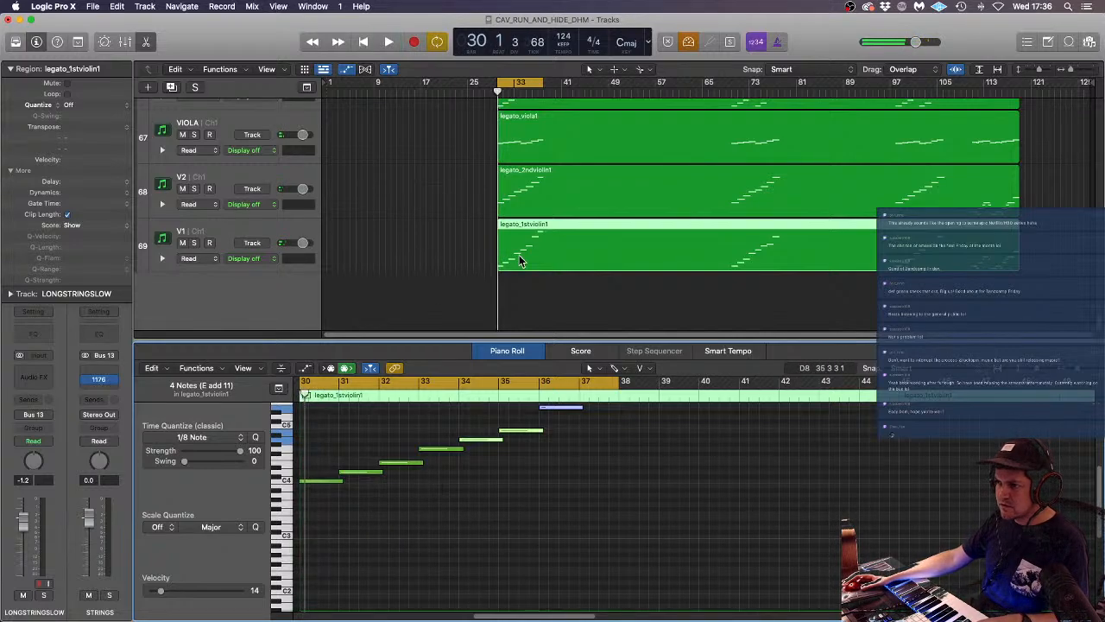
drag(455, 229, 527, 197)
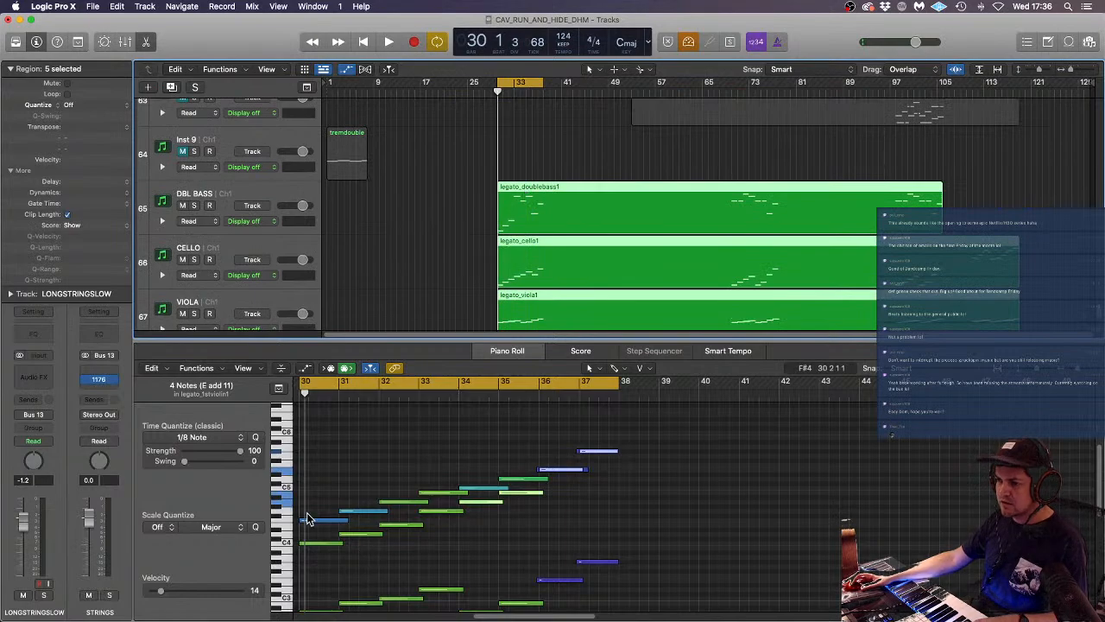
drag(308, 512, 332, 509)
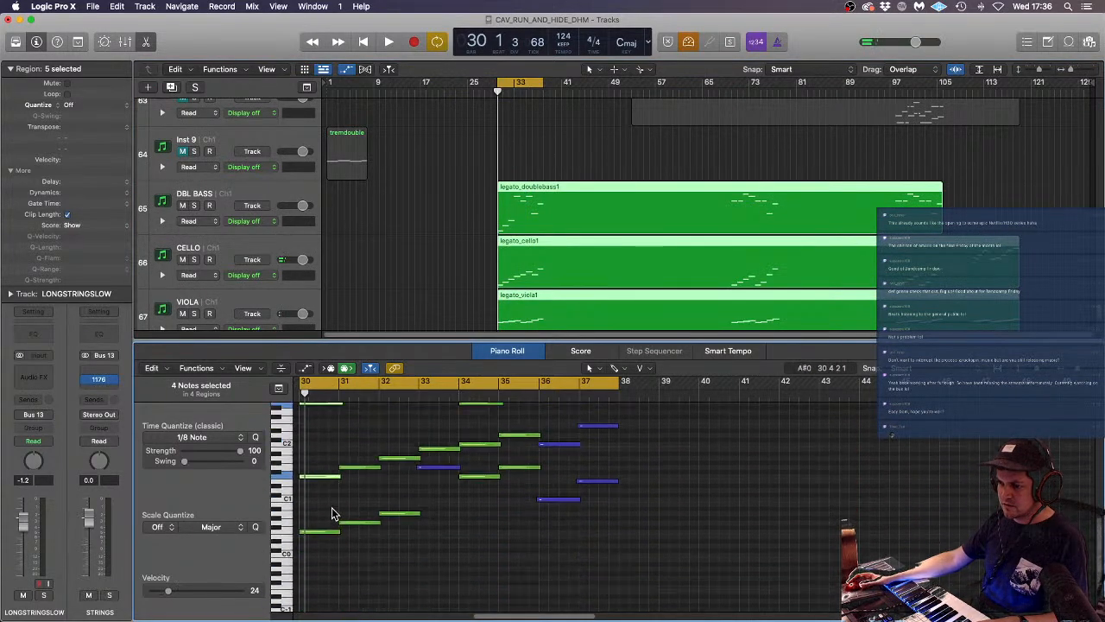
scroll(328, 511, down, 1)
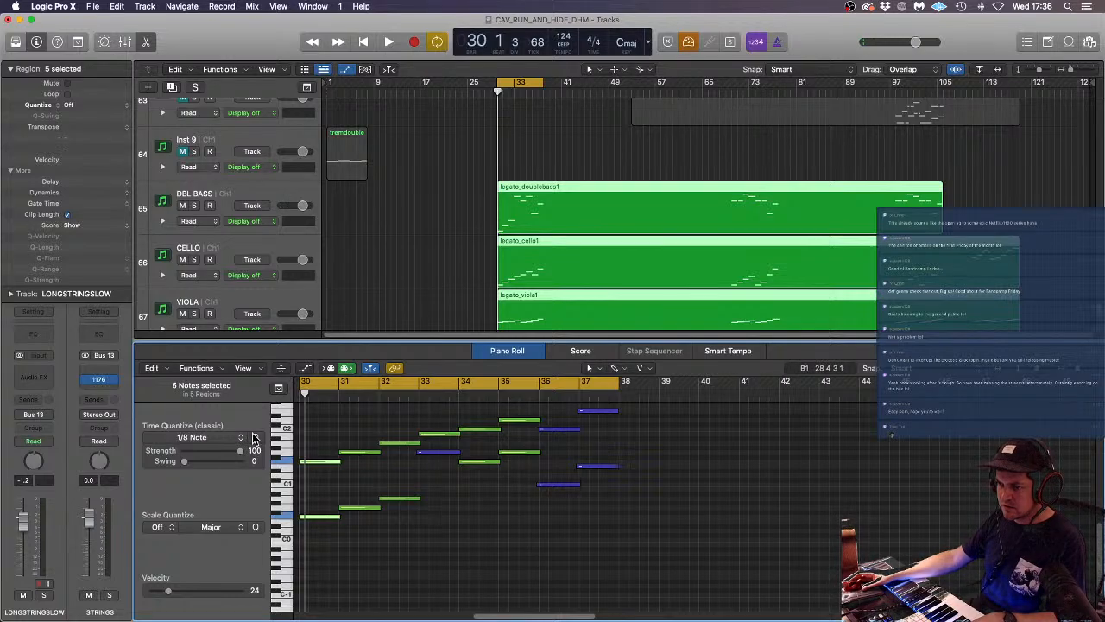
- Play the cycled passage and examine the first and second violin notes in the Piano Roll
key(space)
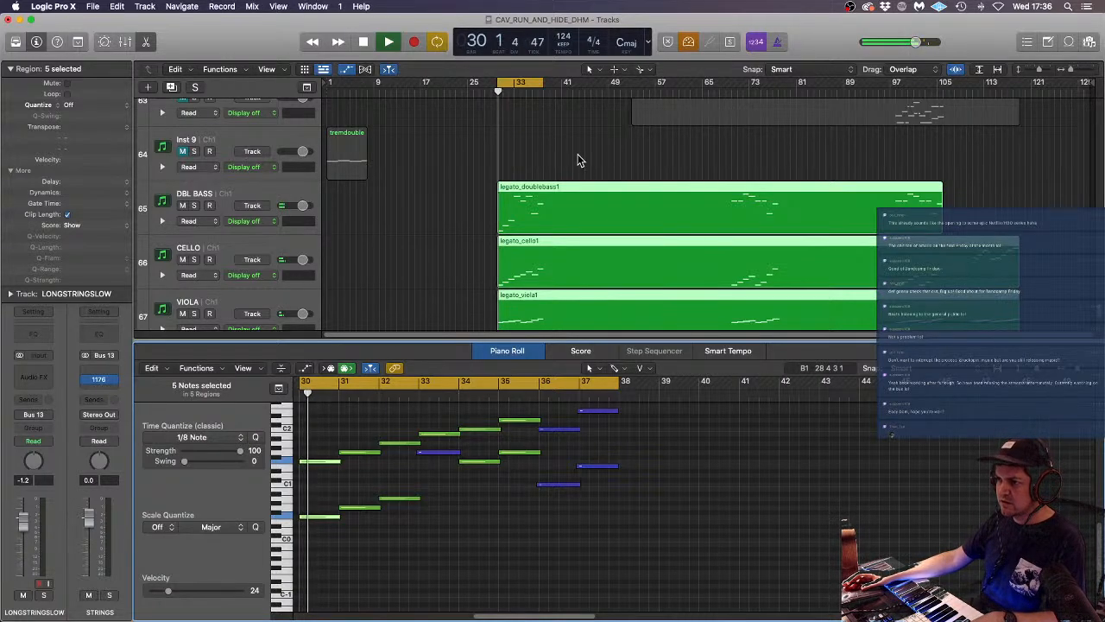
scroll(576, 154, down, 2)
scroll(576, 154, down, 2)
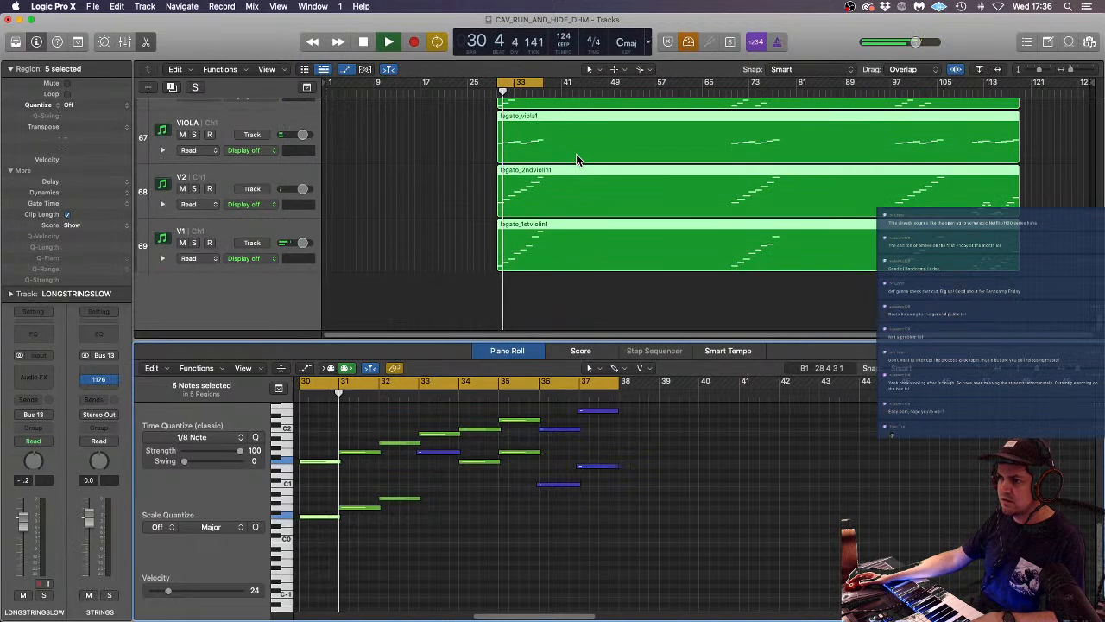
click(546, 281)
click(529, 239)
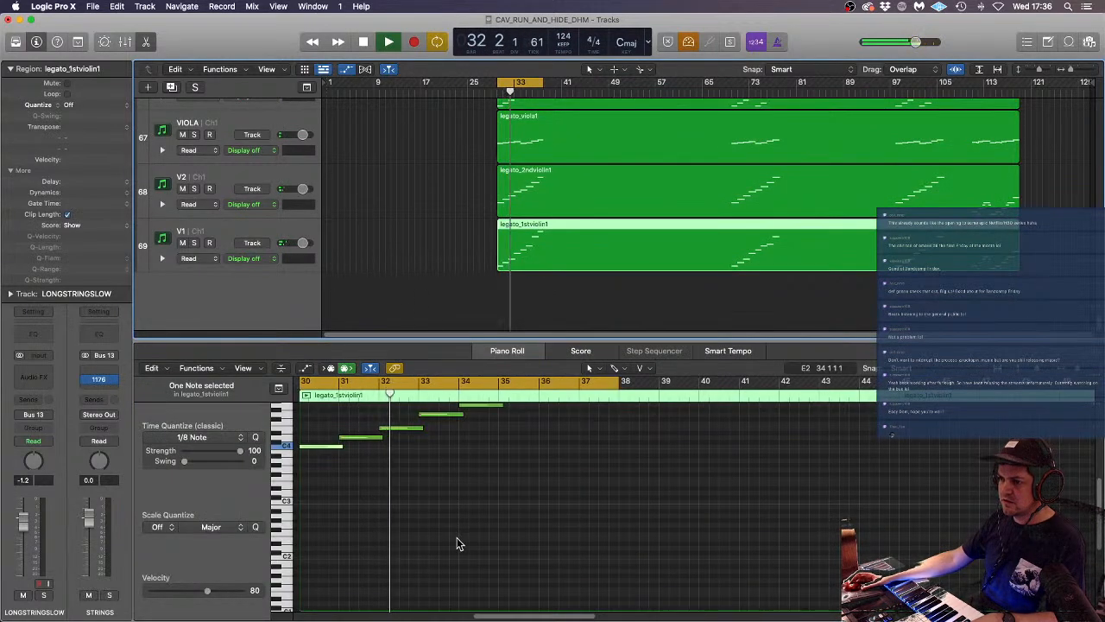
scroll(457, 537, up, 5)
scroll(457, 531, down, 3)
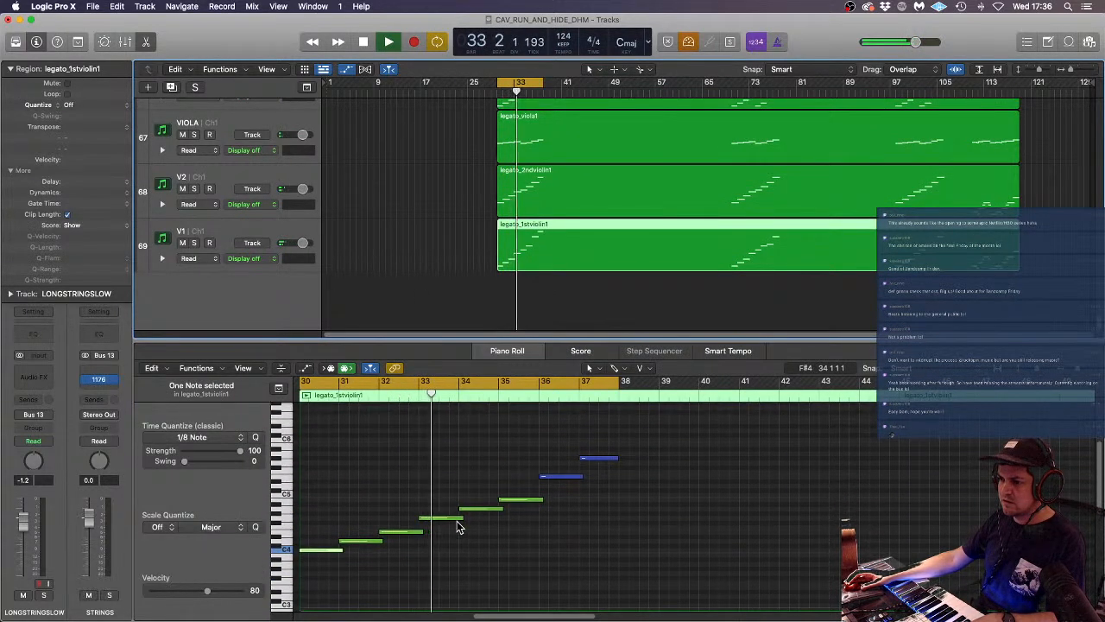
click(554, 200)
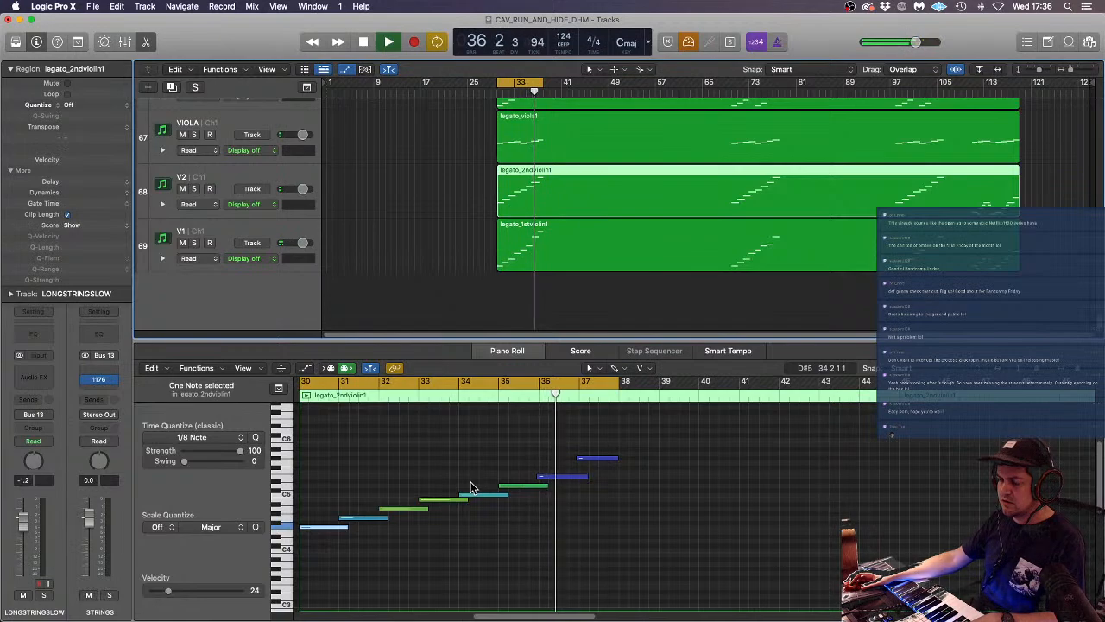
click(546, 248)
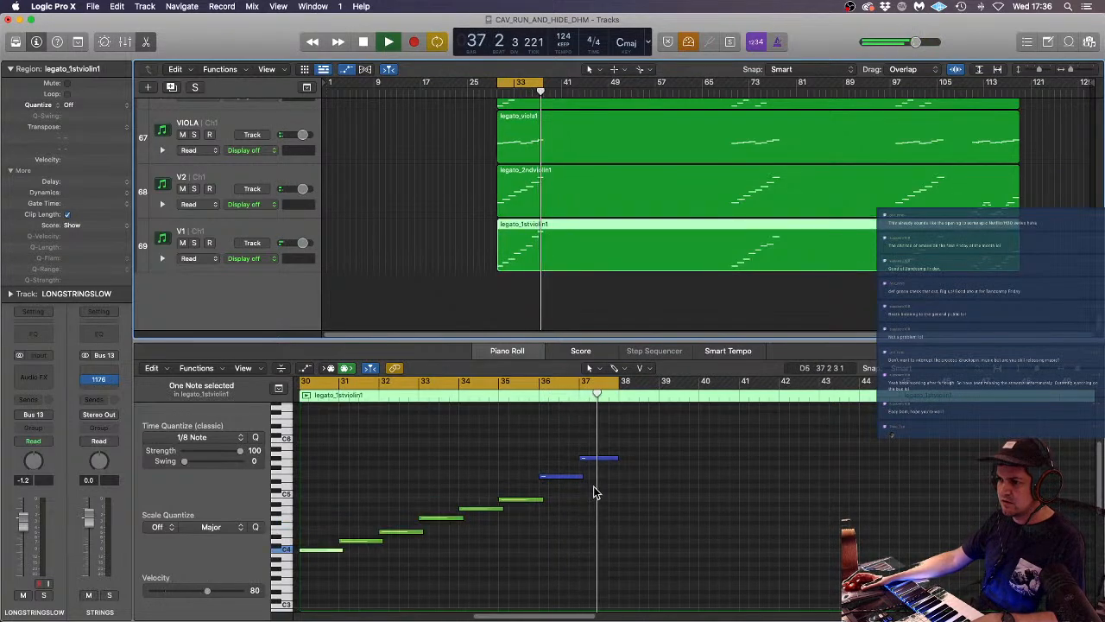
key(space)
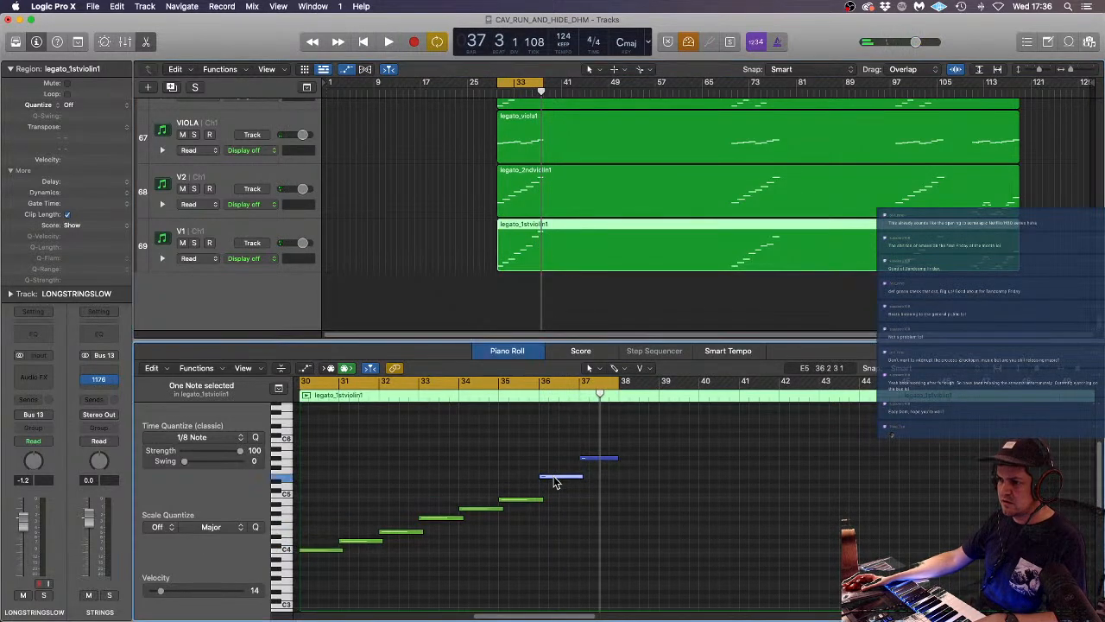
- Compare the first and second violins' closing notes at bars 36 and 37, viewing both regions together
click(554, 476)
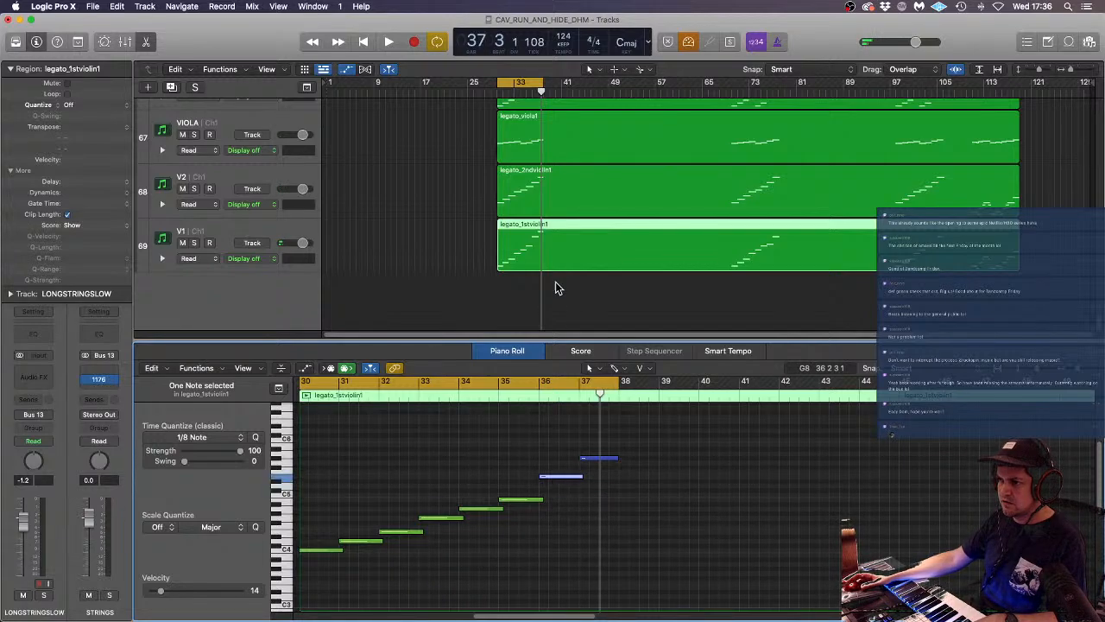
click(549, 183)
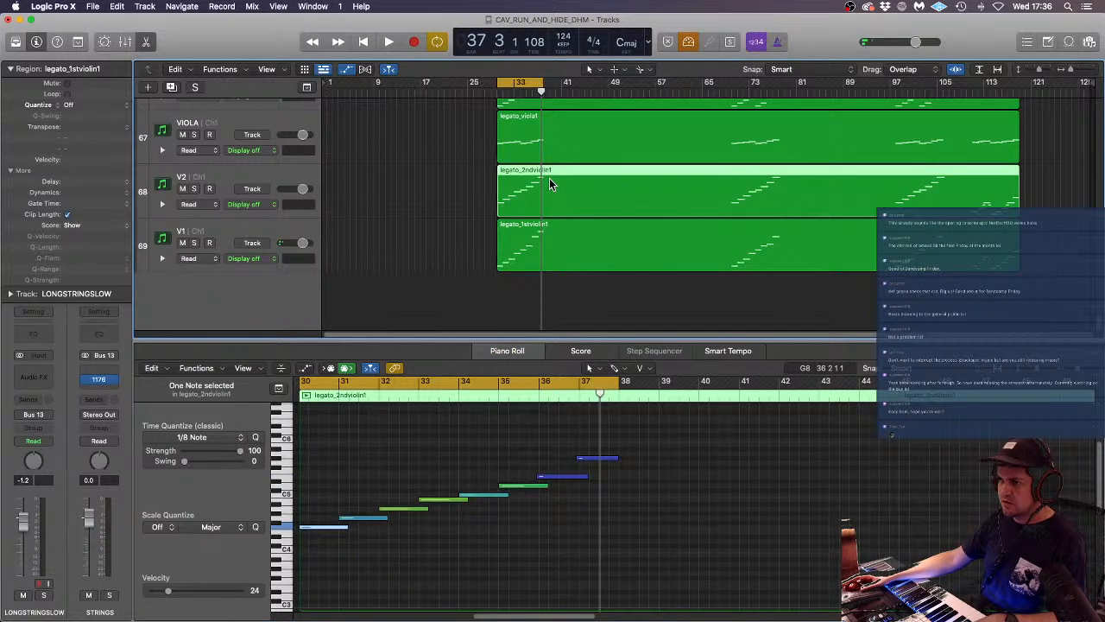
click(564, 477)
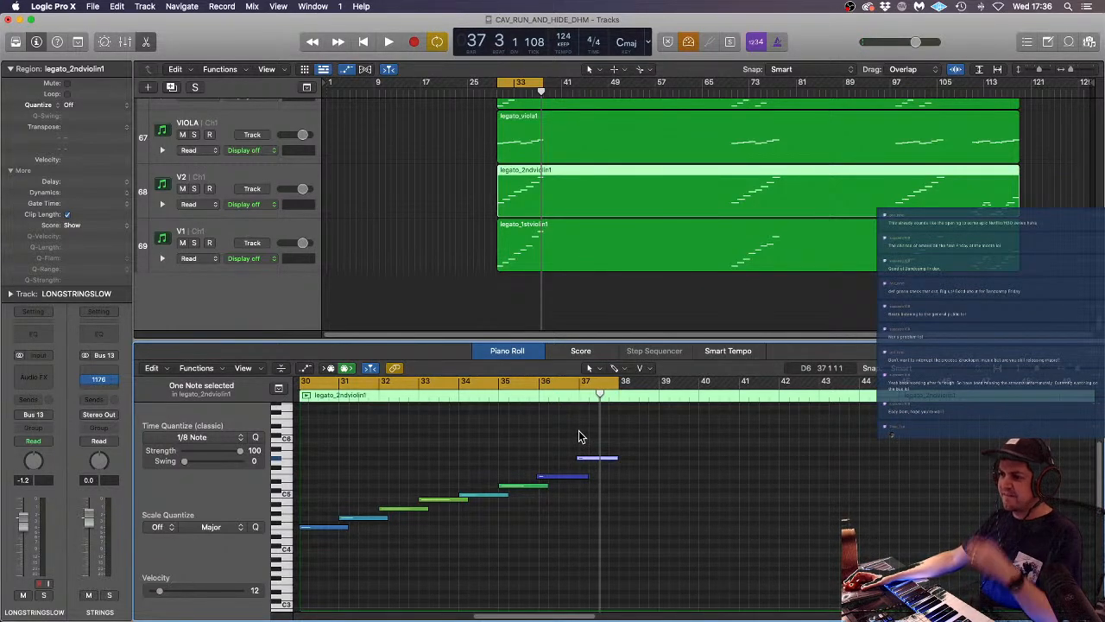
shift+click(545, 255)
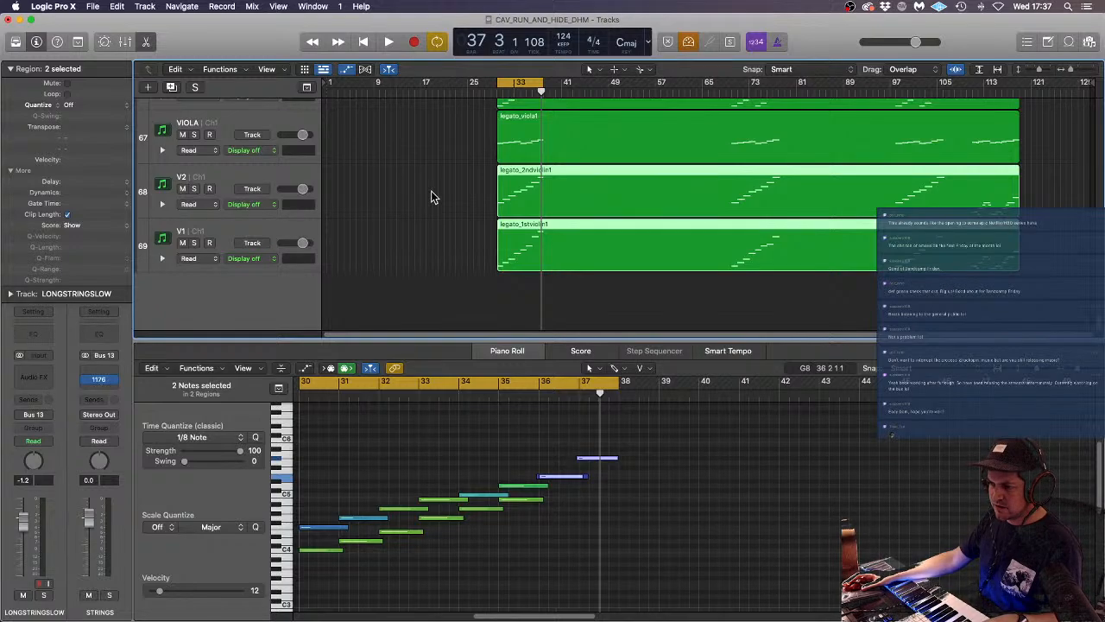
click(431, 196)
- Raise the first six notes of the legato_1stviolin1 phrase by four semitones and display legato_2ndviolin1 for comparison
click(544, 252)
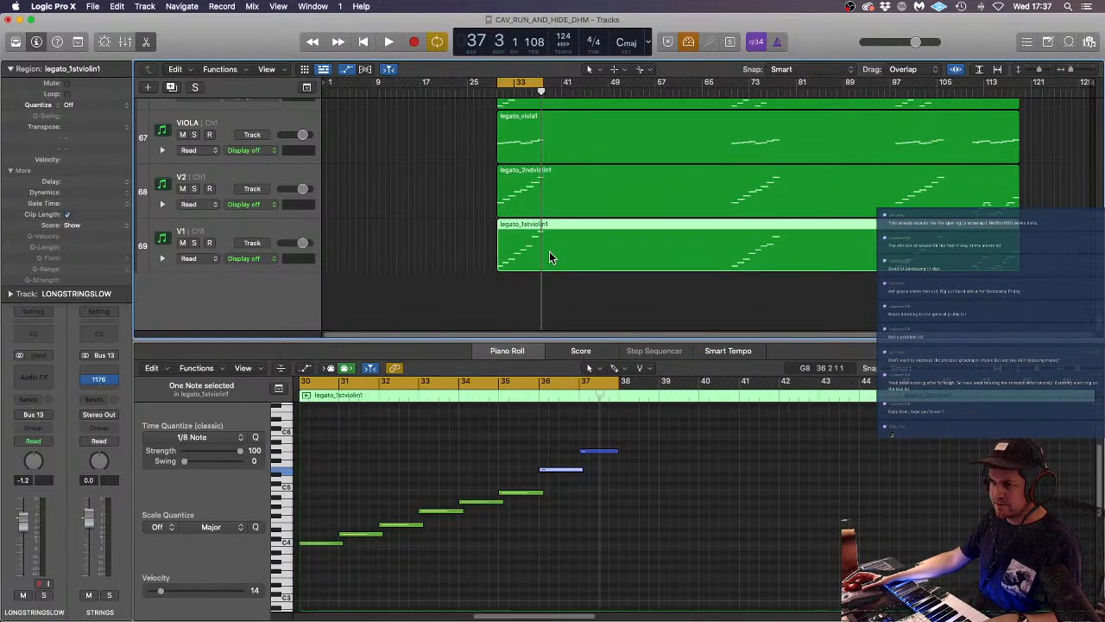
drag(512, 482, 314, 530)
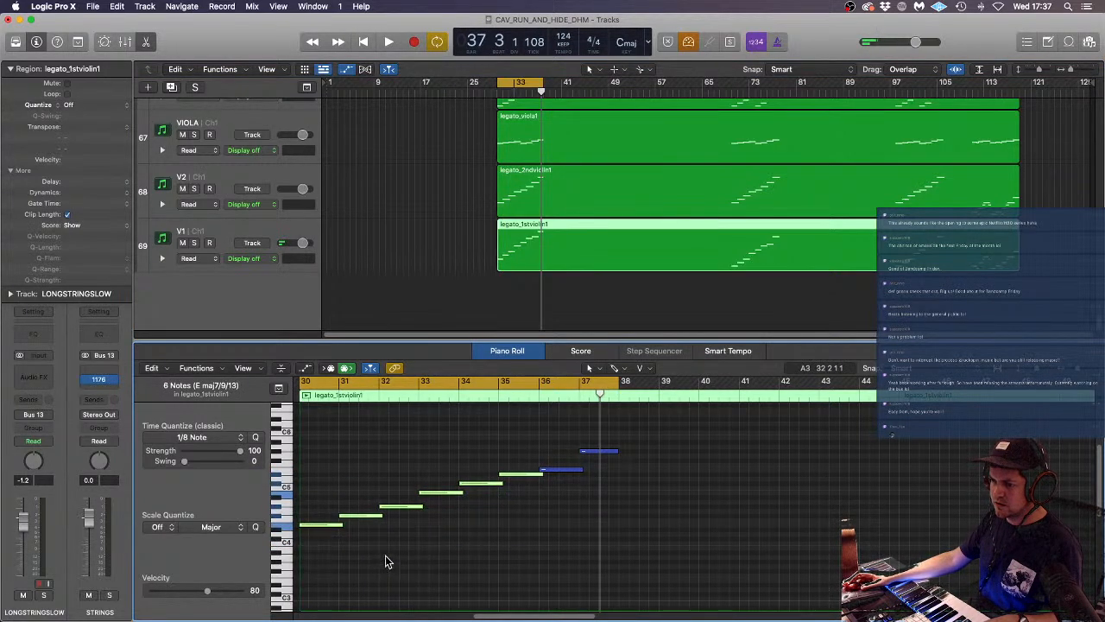
click(385, 561)
click(536, 197)
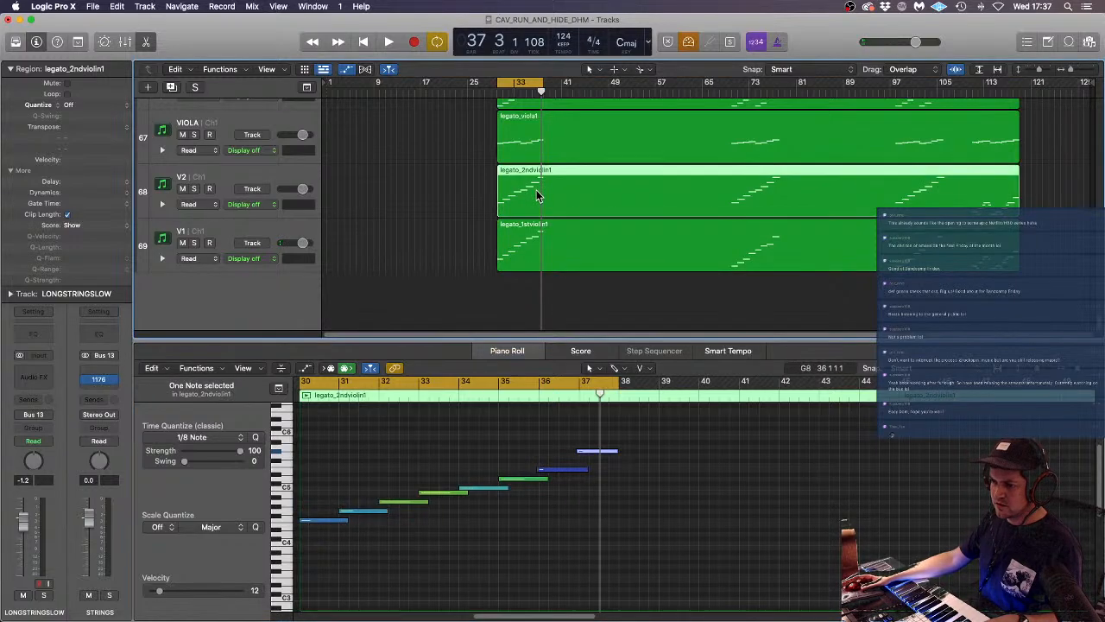
- Lower the legato_1stviolin1 notes at bars 34 and 35 by one semitone, to C5 and D5
click(549, 239)
drag(323, 530, 396, 504)
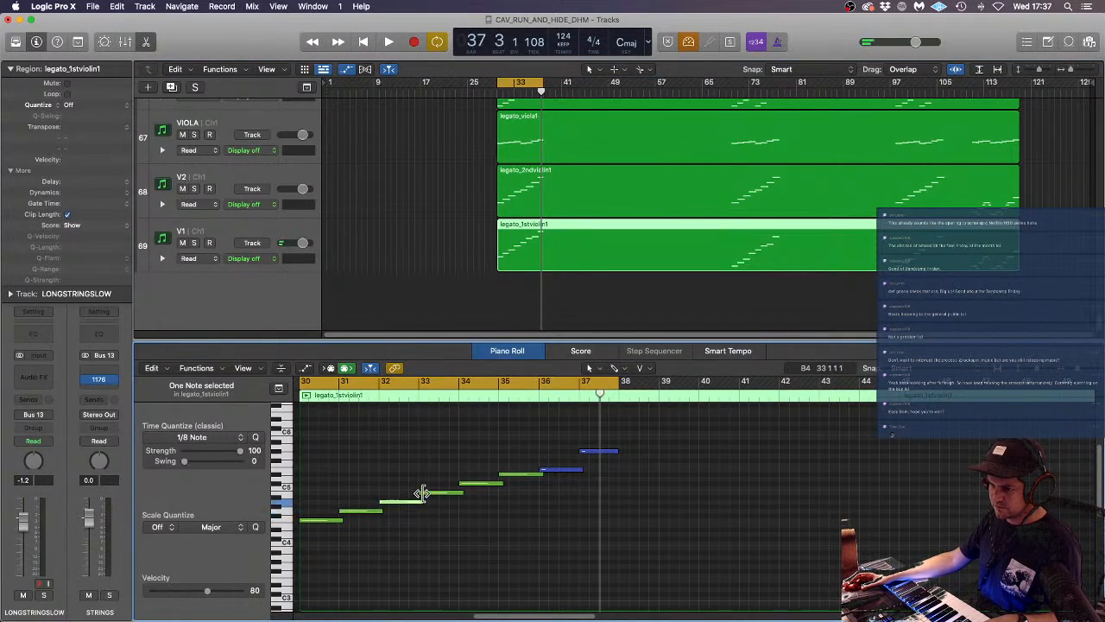
click(425, 494)
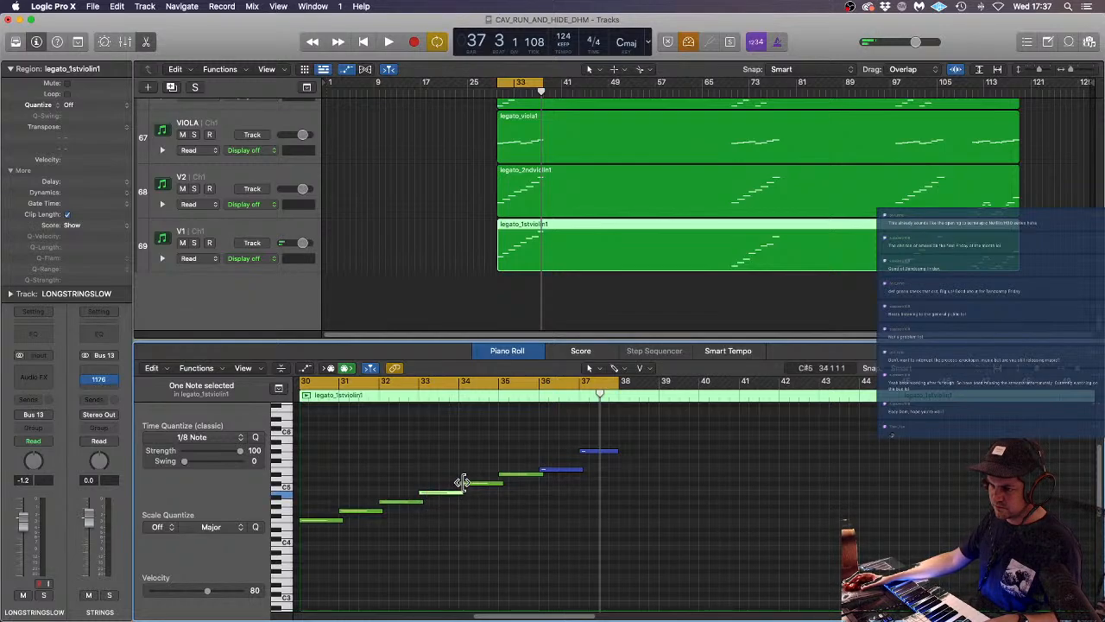
drag(465, 489, 530, 484)
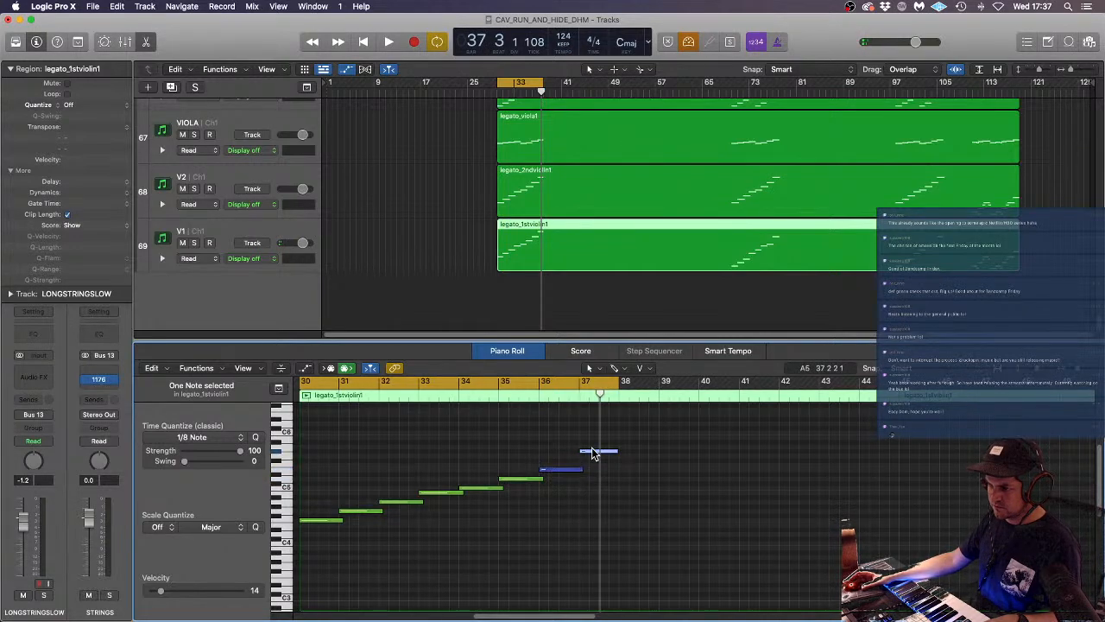
- Transpose the opening phrase of legato_2ndviolin1, bars 30 to 37, down five semitones so it starts on C4
click(534, 208)
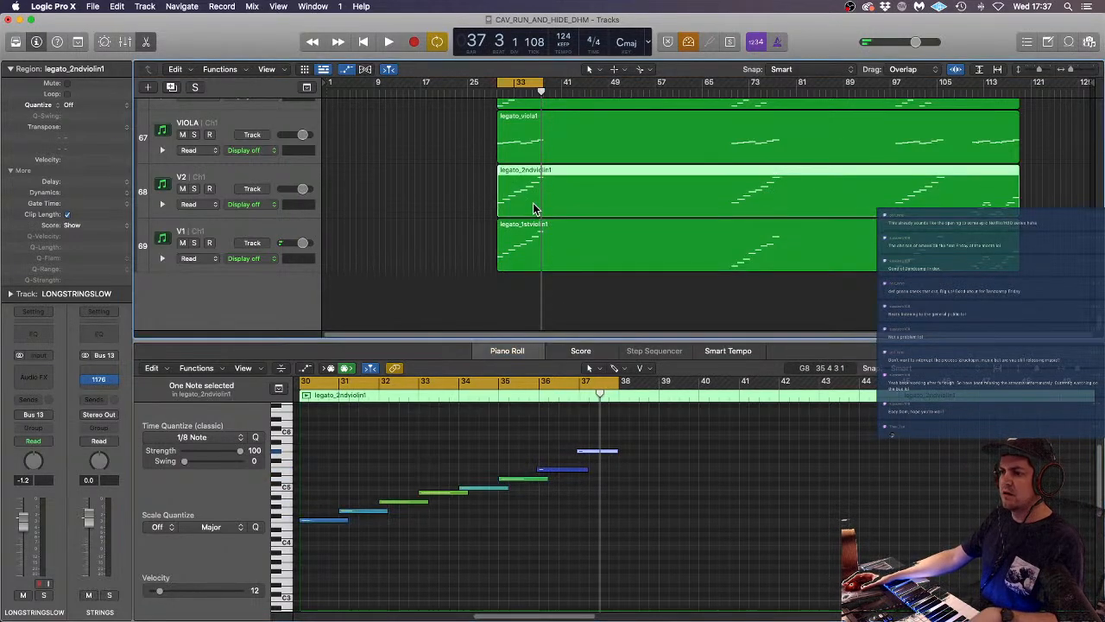
drag(578, 441, 316, 549)
click(351, 518)
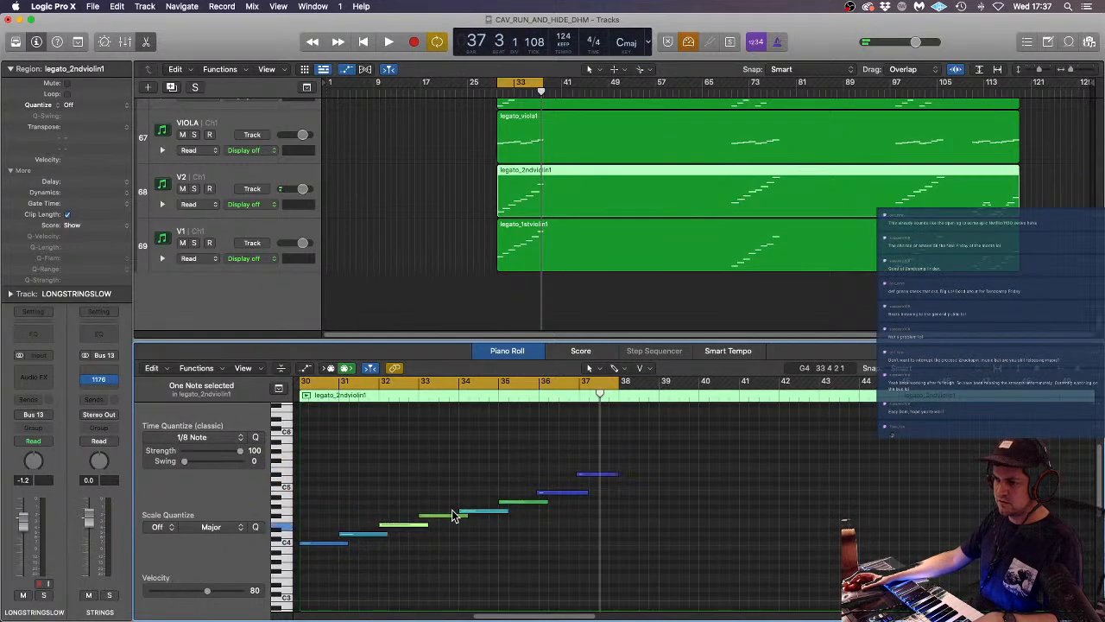
- Lower the second violin's bar 33 note by a semitone to F4 and raise its last note a semitone to E5
drag(442, 521, 470, 515)
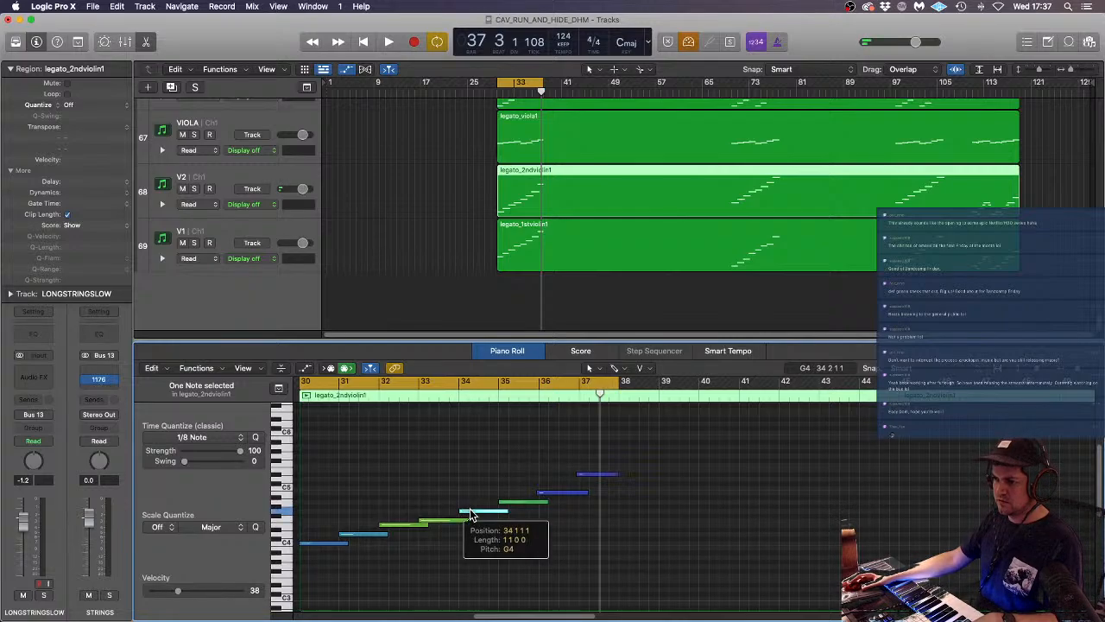
click(523, 502)
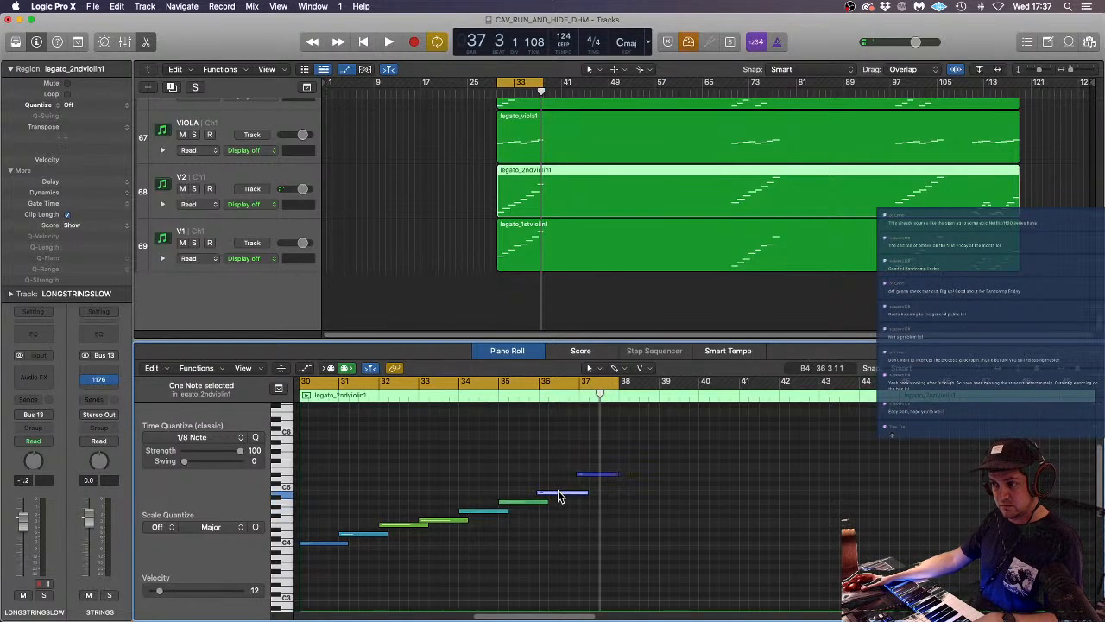
drag(584, 476, 586, 476)
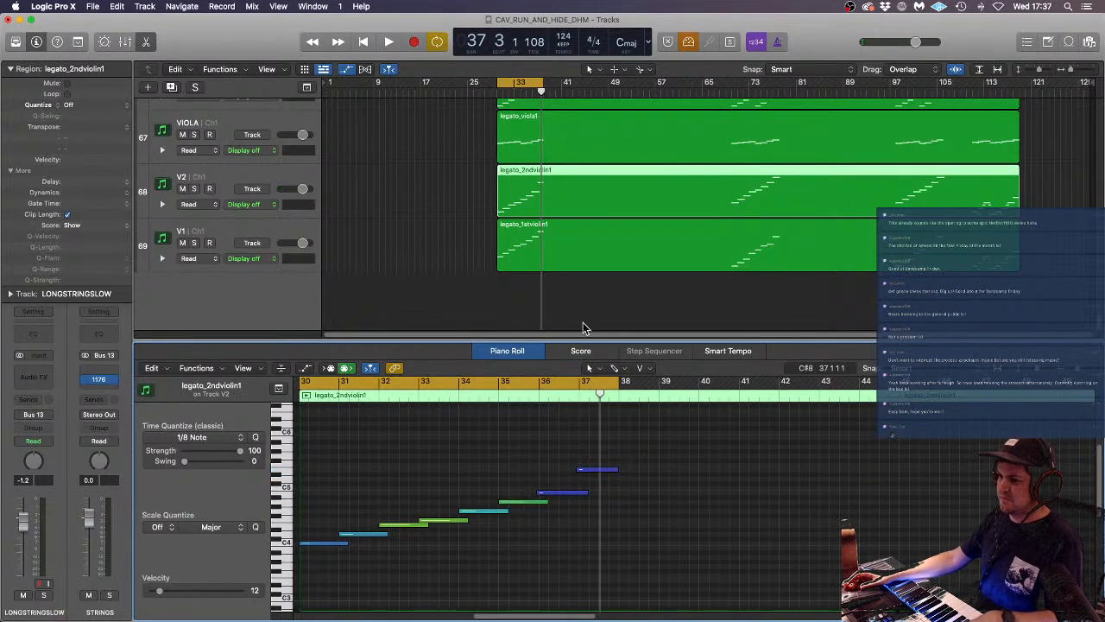
- Raise the second violin's notes at bars 33 to 36 to G4, A4, B4 and C5, and play the cycled passage
key(space)
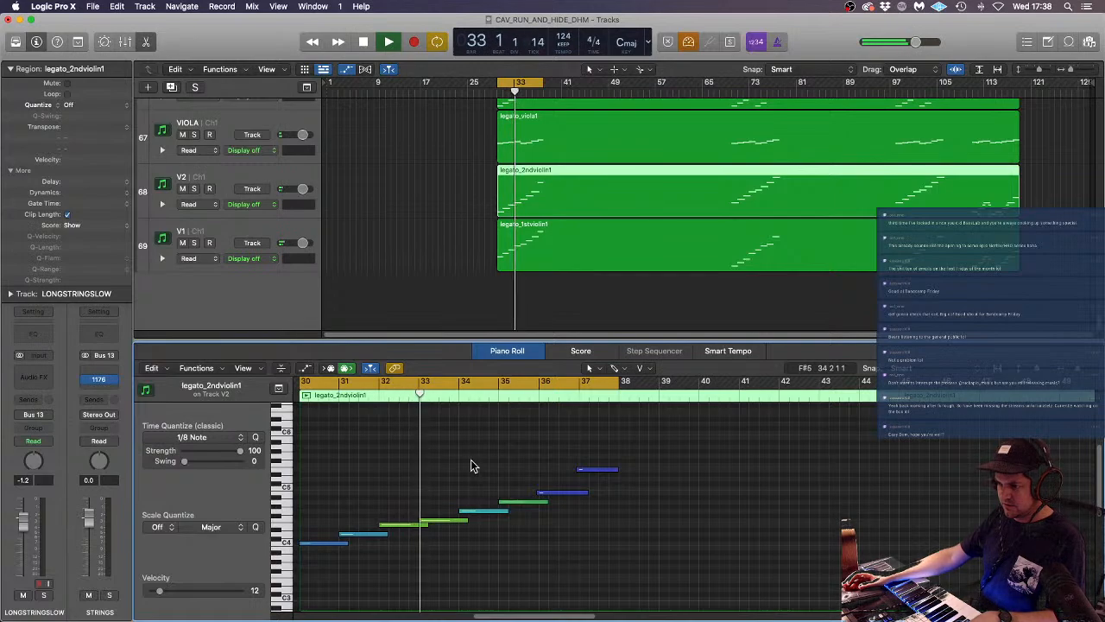
key(space)
drag(438, 521, 557, 492)
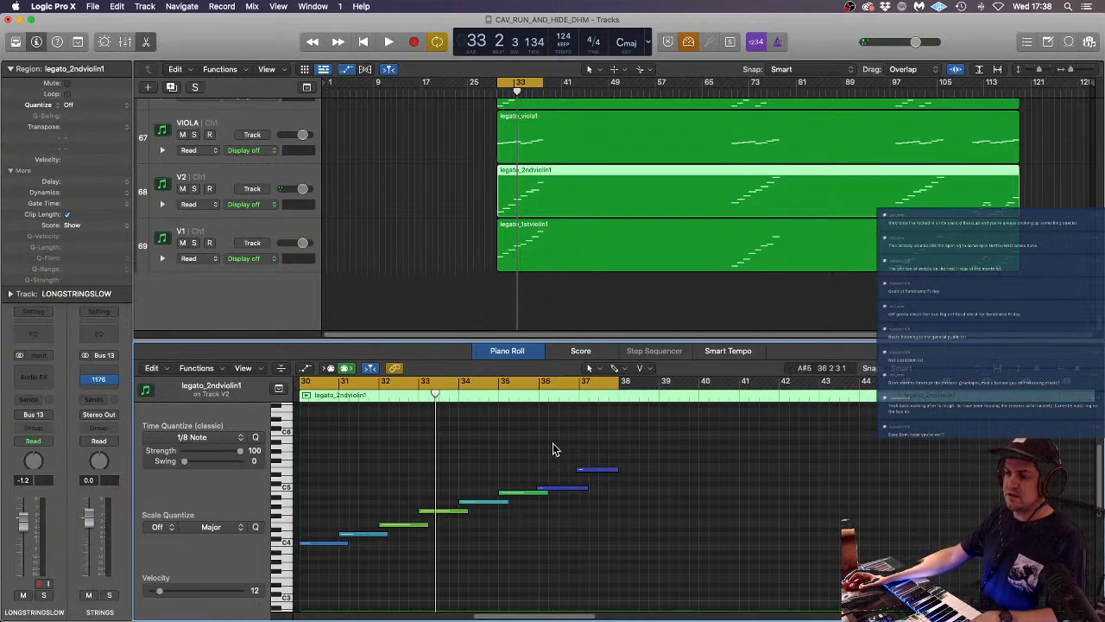
key(space)
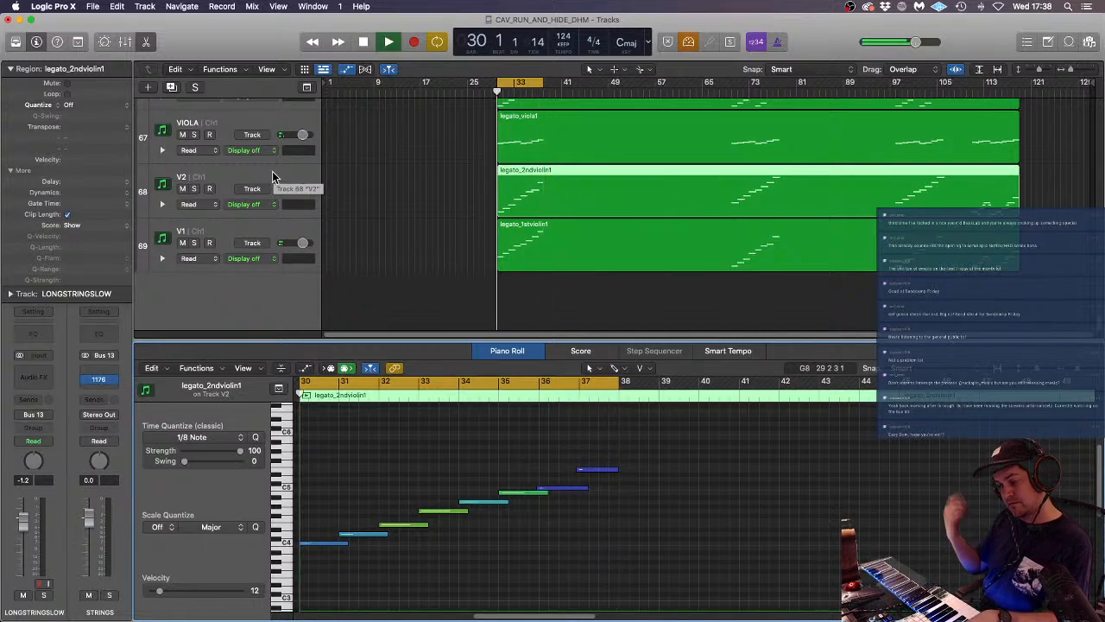
key(space)
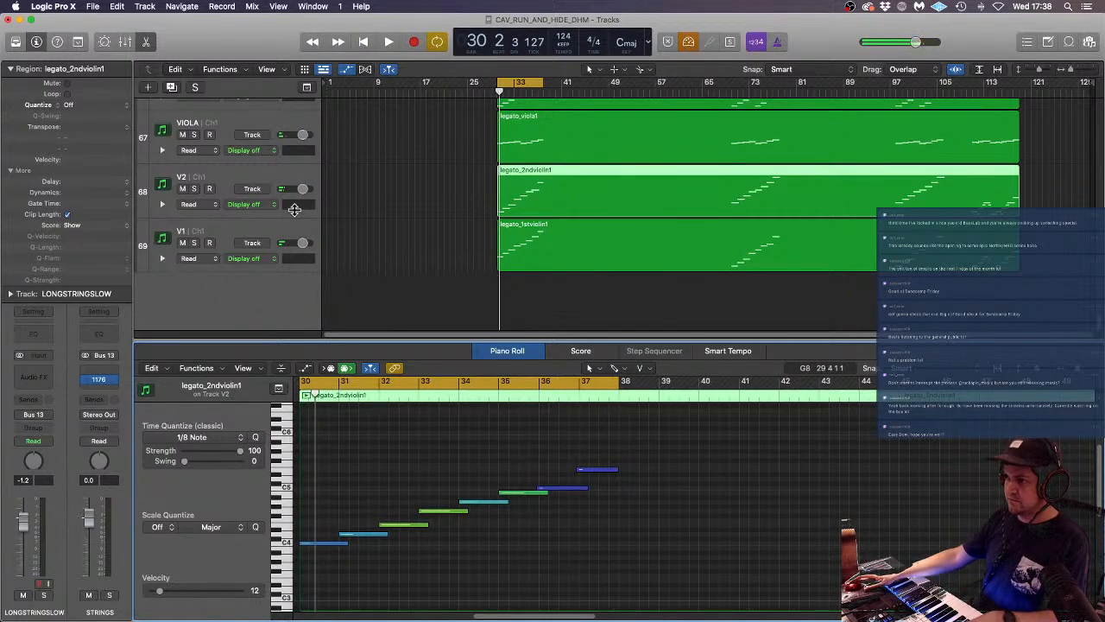
- Select the five legato string tracks together, from DBL BASS to V1, with their regions all in view
click(642, 298)
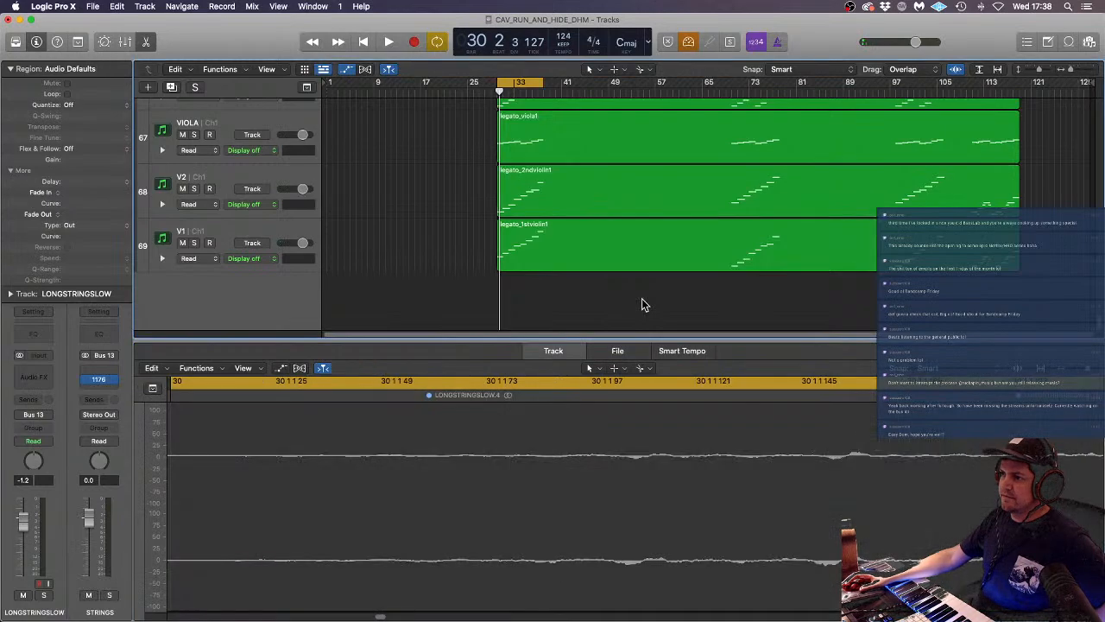
scroll(557, 160, up, 5)
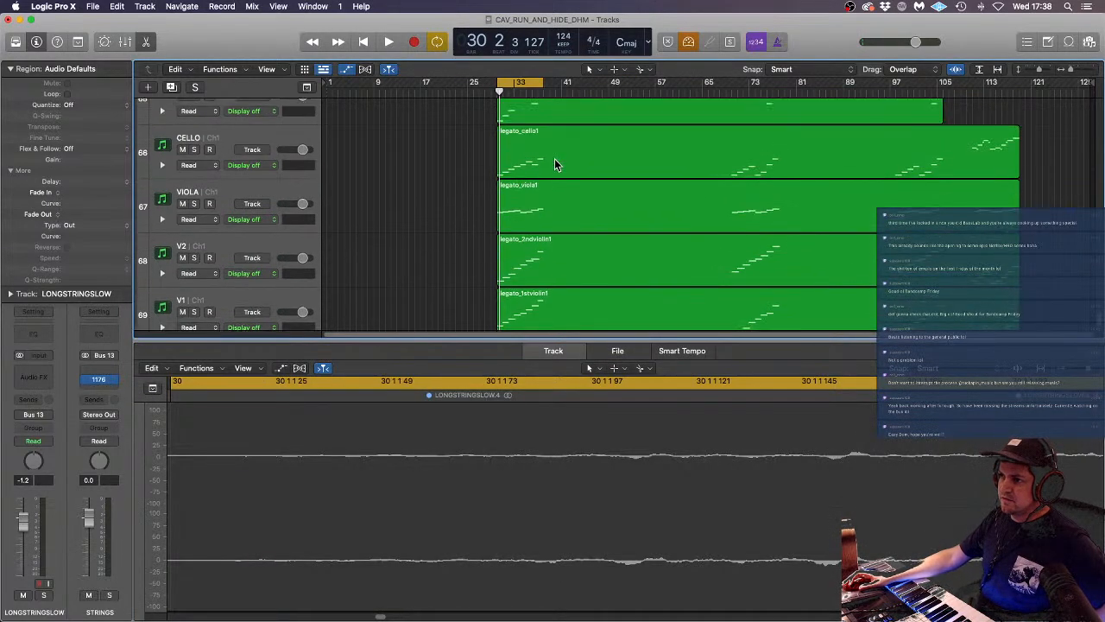
click(542, 169)
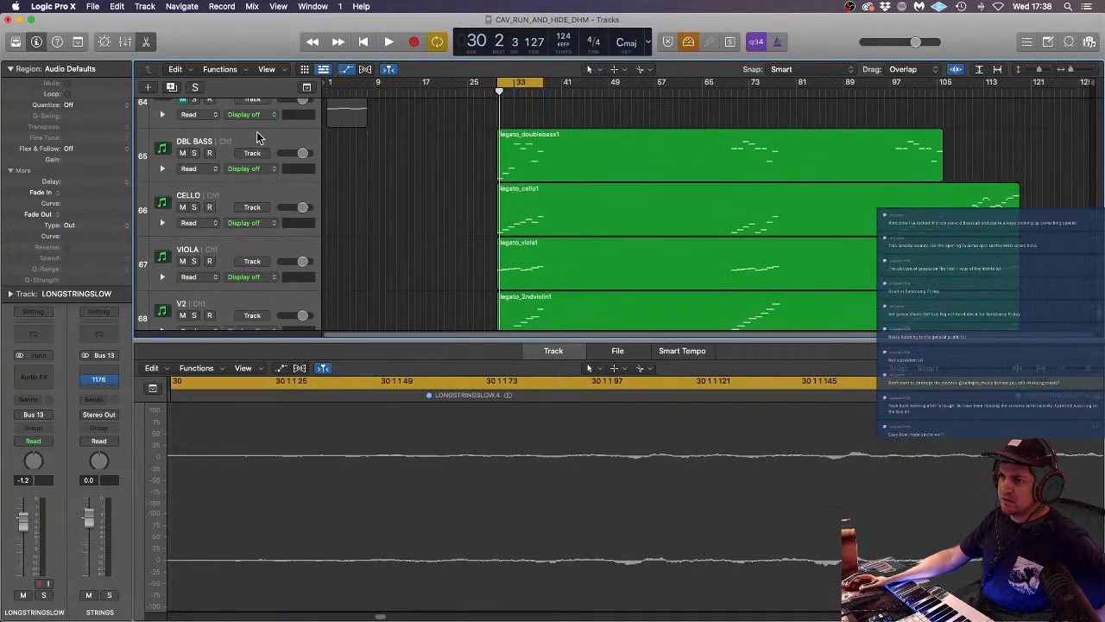
scroll(439, 228, down, 4)
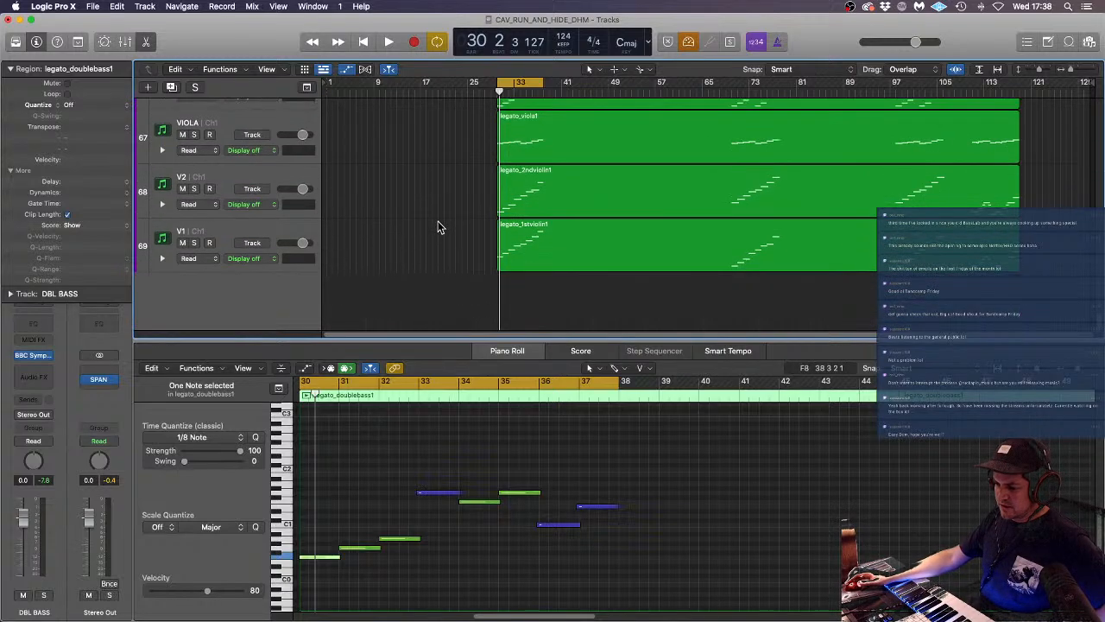
shift+click(269, 226)
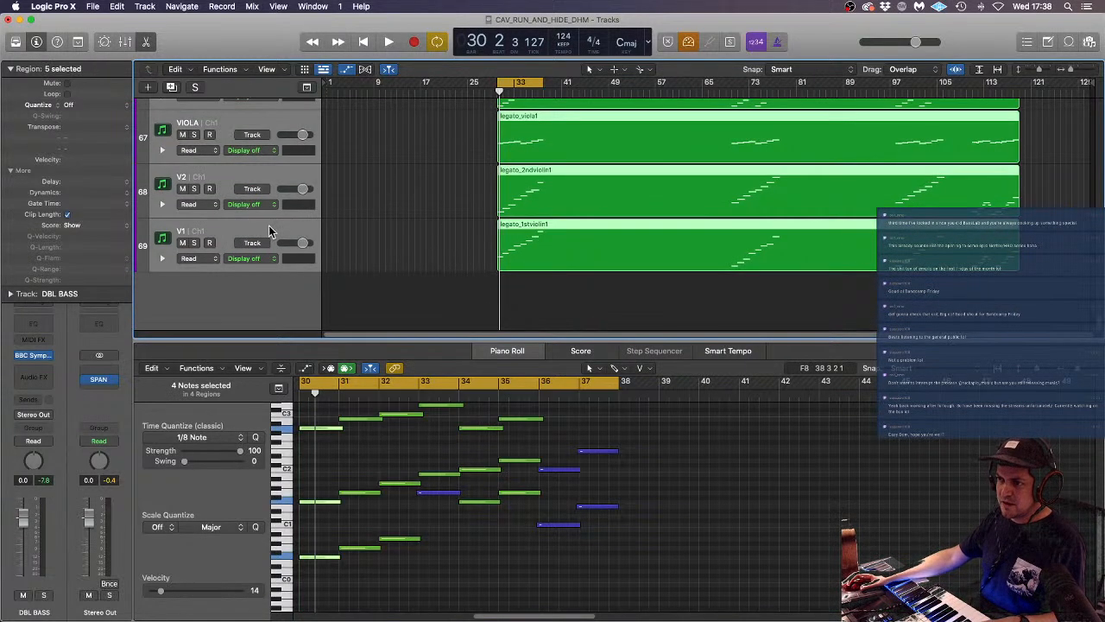
scroll(466, 205, up, 2)
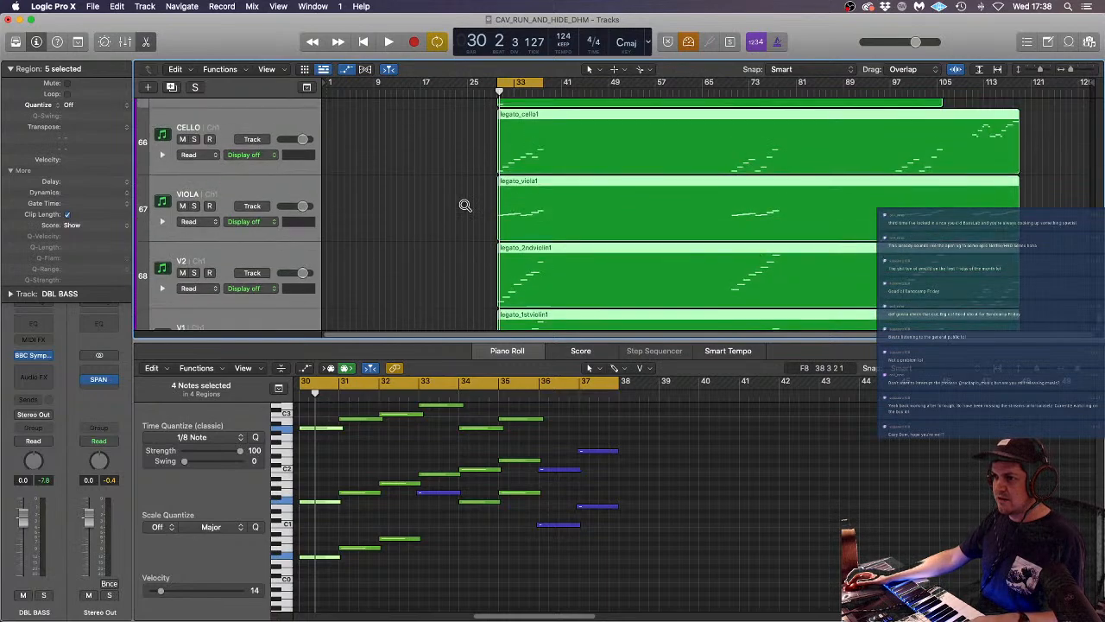
scroll(465, 206, down, 4)
scroll(465, 206, up, 2)
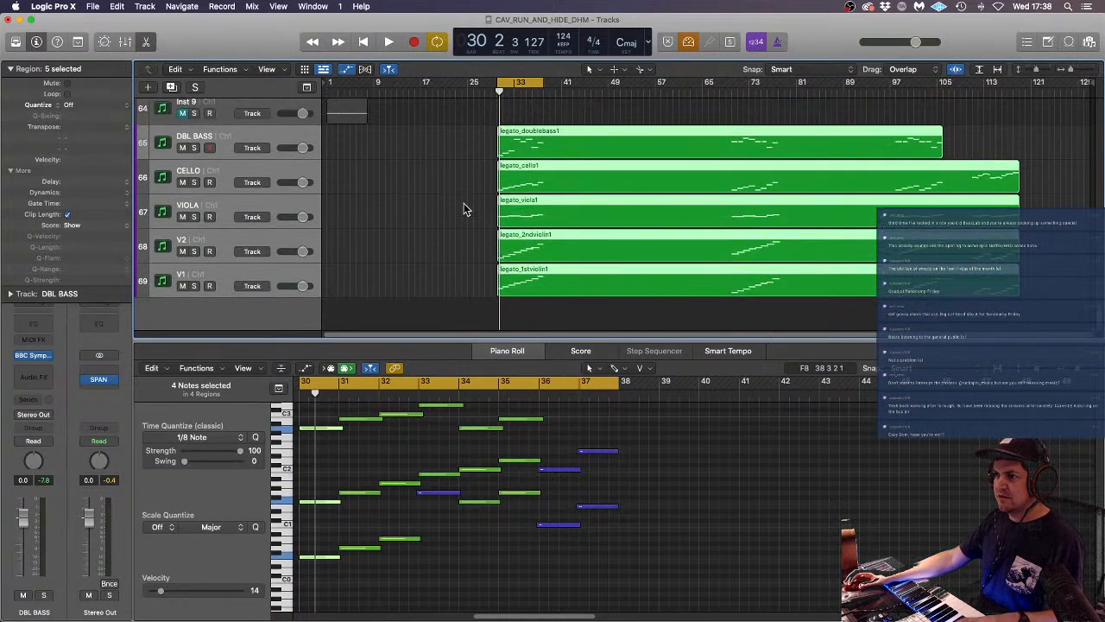
scroll(464, 206, down, 3)
scroll(463, 205, down, 1)
scroll(461, 203, up, 4)
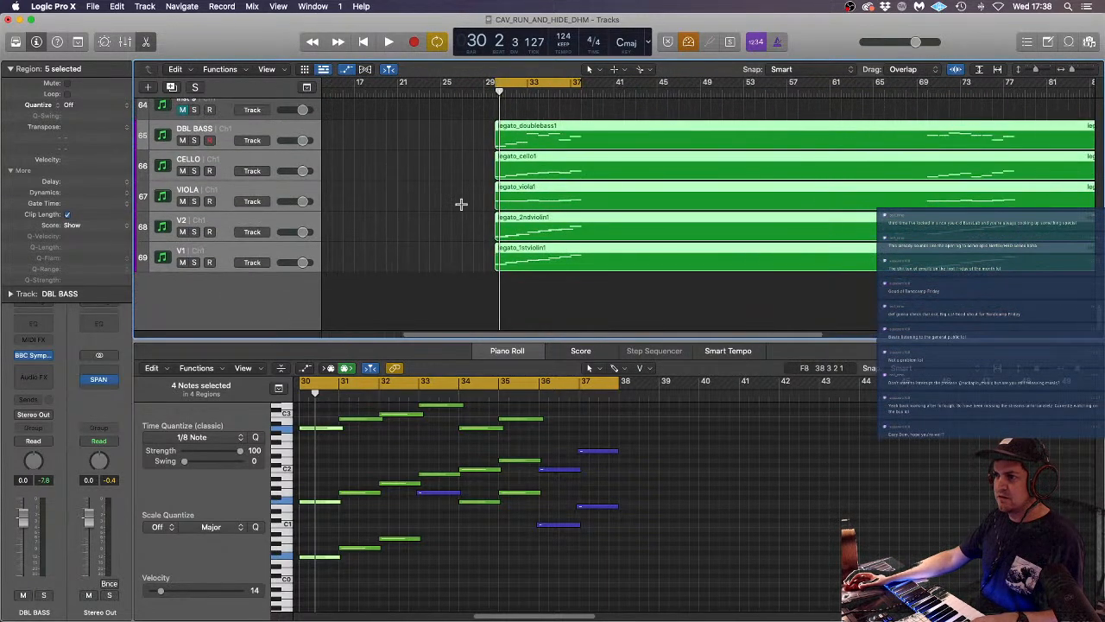
scroll(461, 204, down, 2)
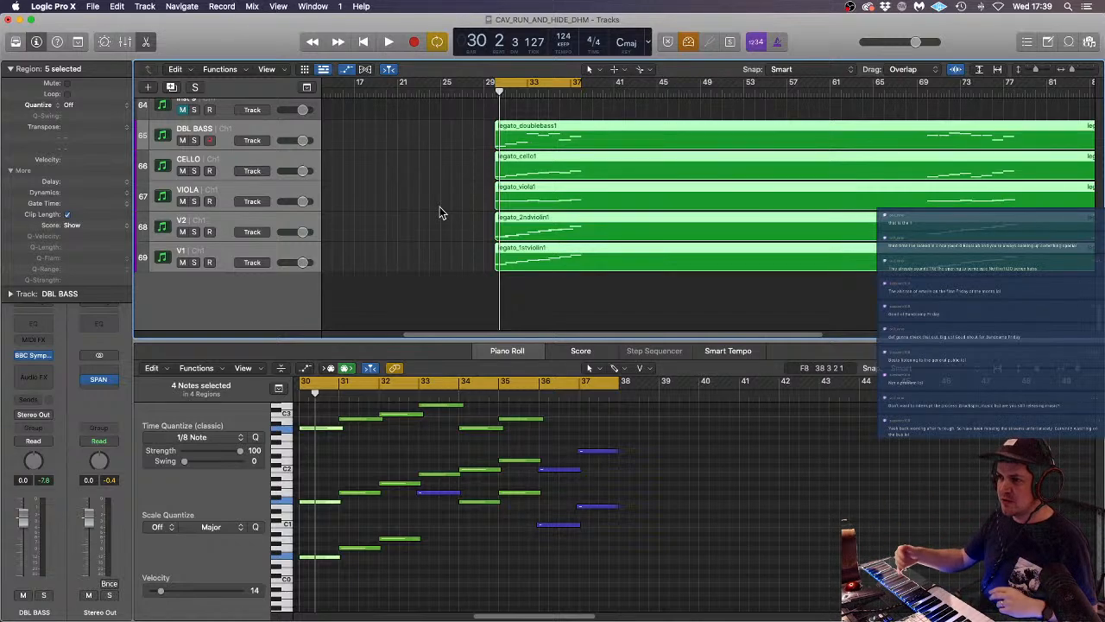
- Clear the region selection, solo the five selected string tracks and briefly play them from bar 30
click(423, 169)
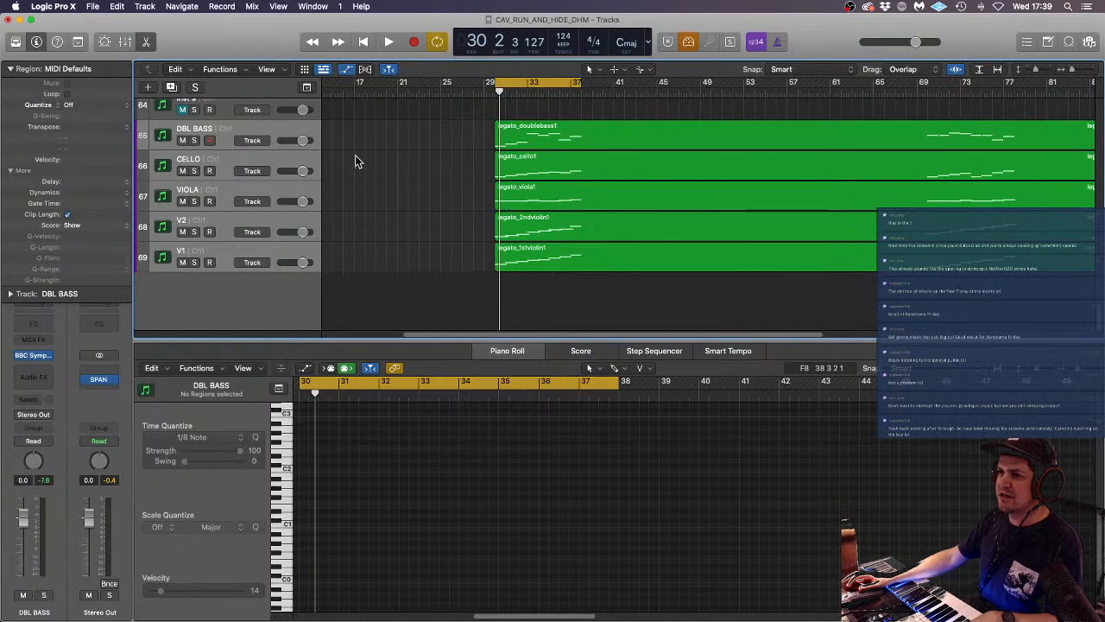
click(195, 140)
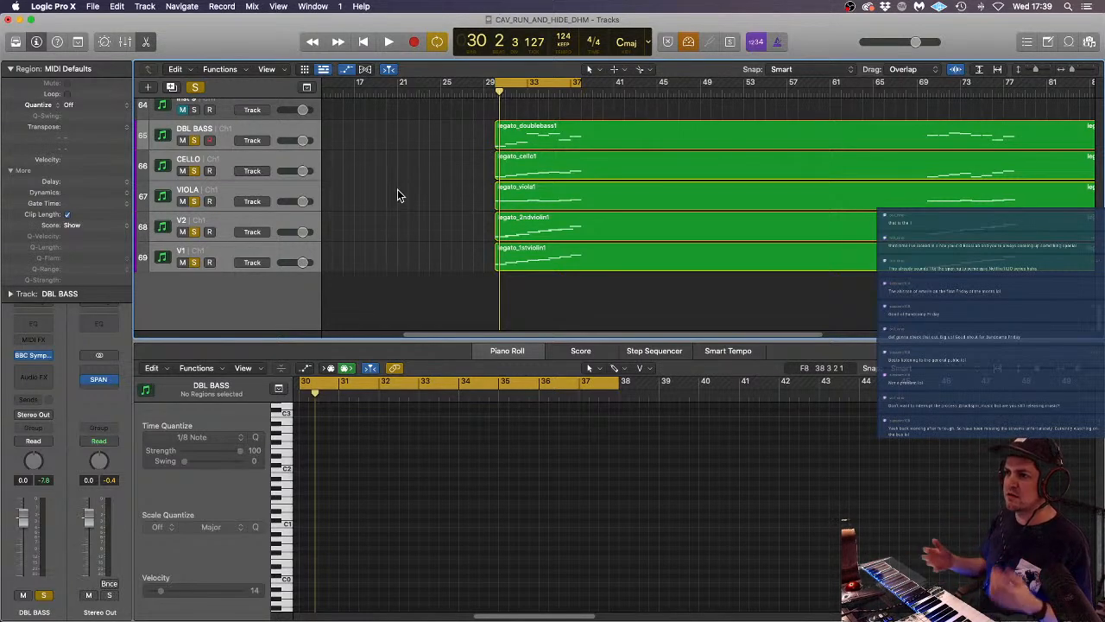
key(space)
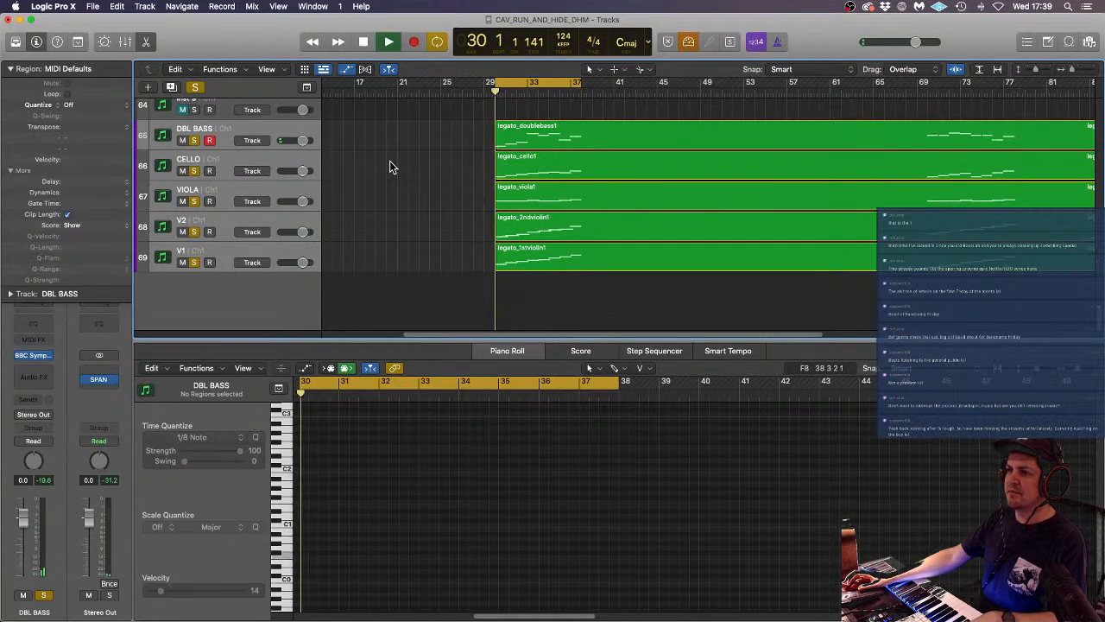
key(space)
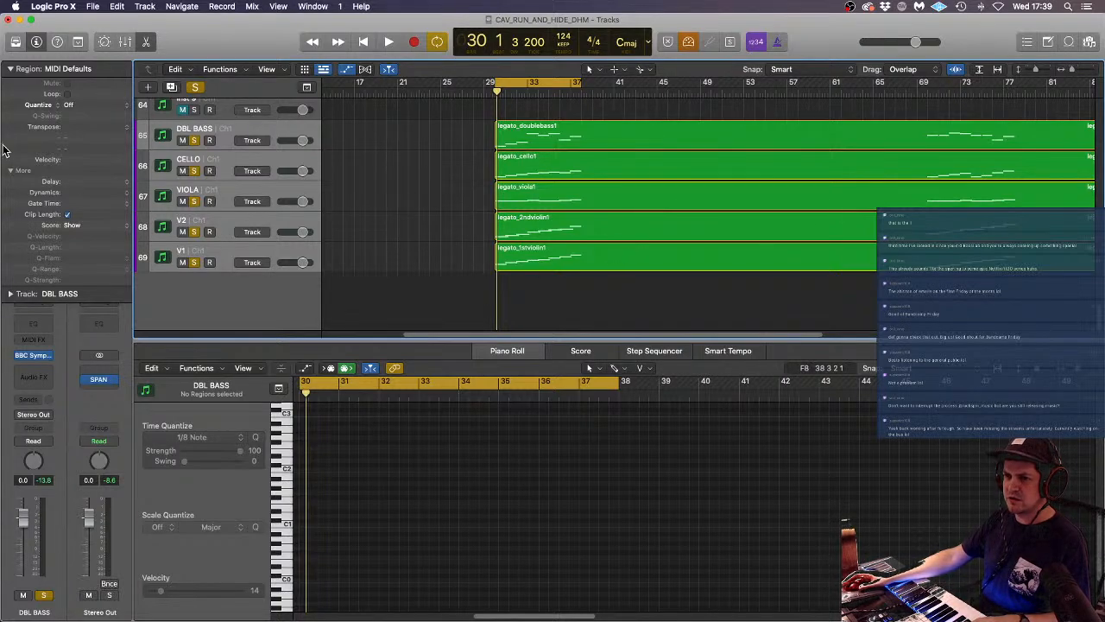
- Switch to Spotify, look up the artist page of Drexler and close the window again
mouse_move(3, 173)
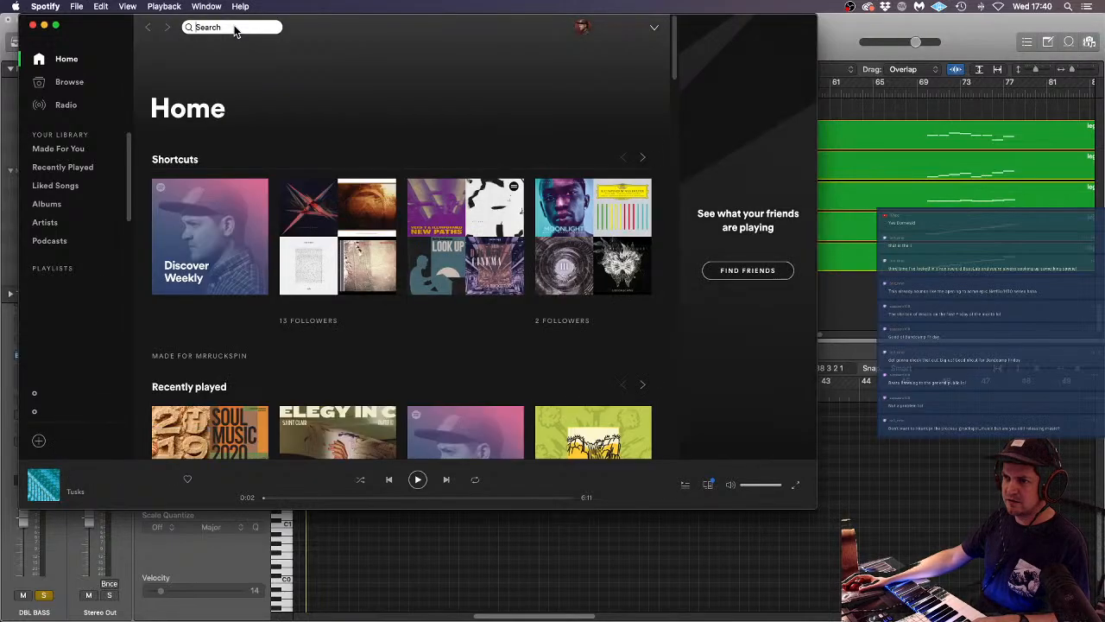
click(234, 31)
text(drex)
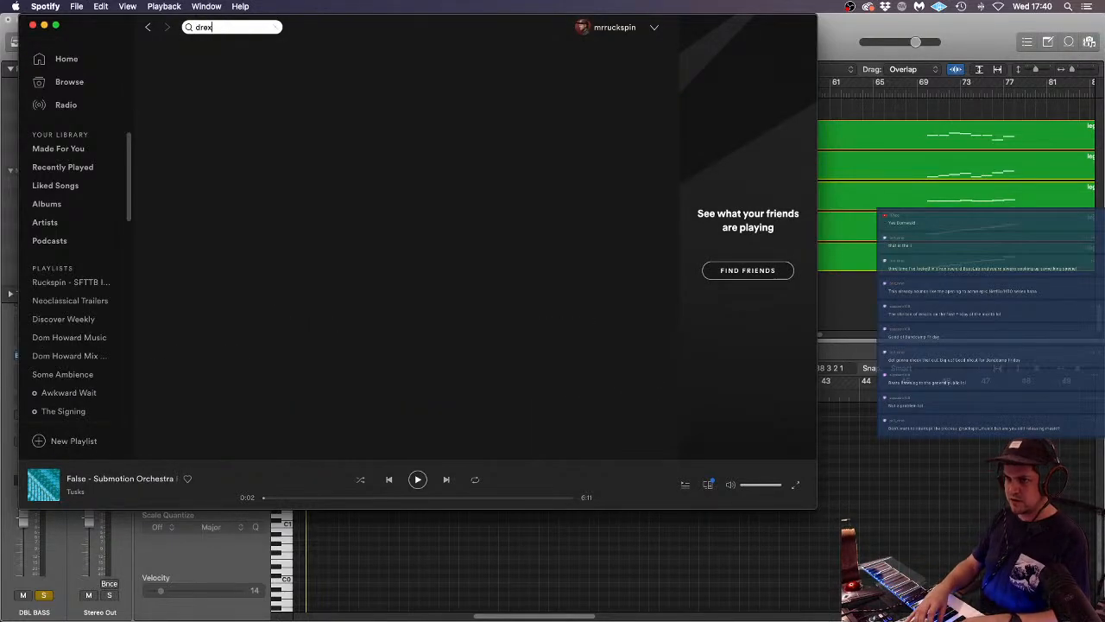
text(ler)
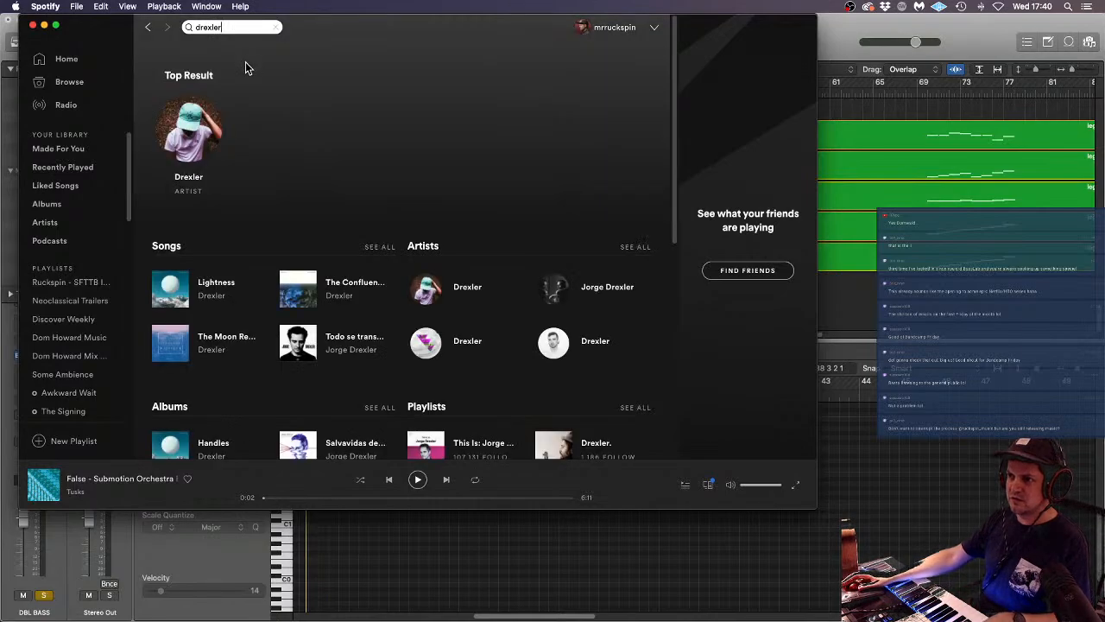
click(189, 182)
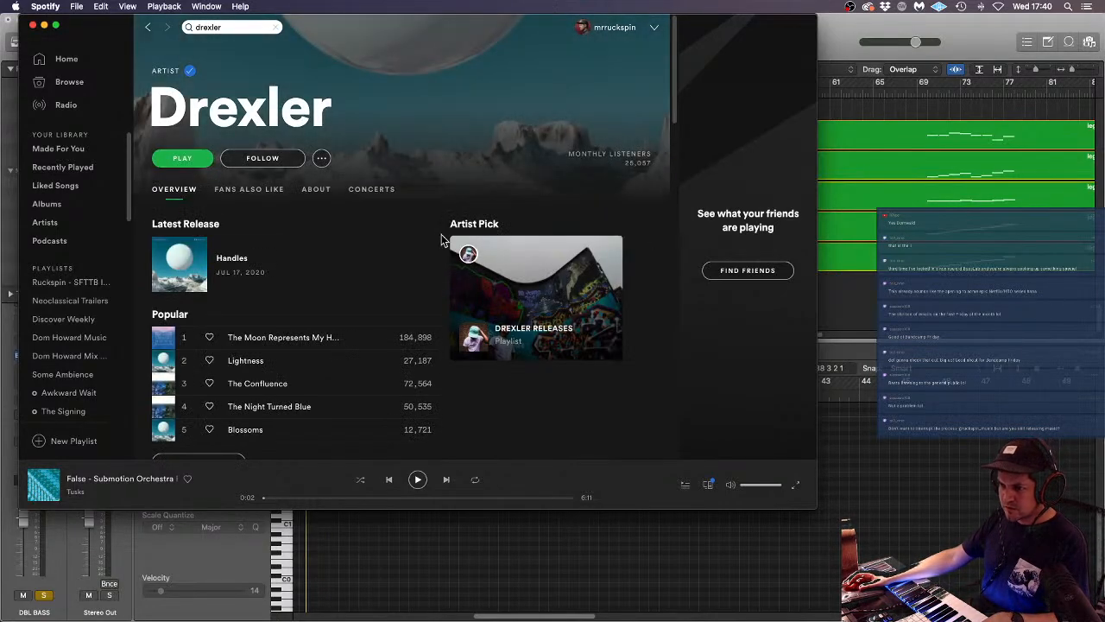
scroll(423, 259, down, 3)
scroll(409, 276, up, 3)
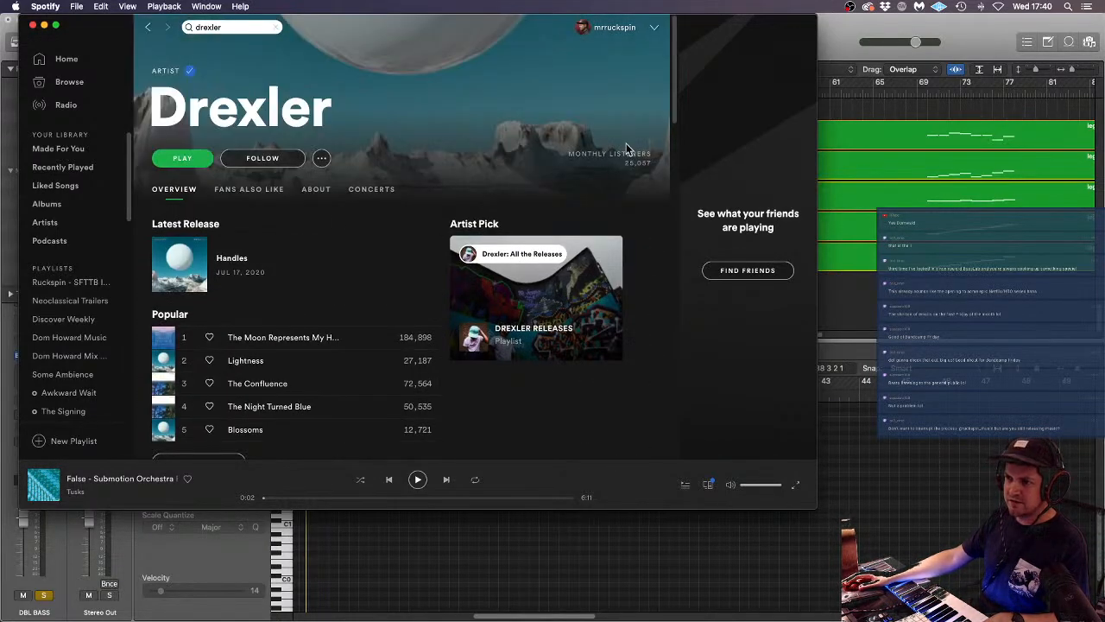
click(33, 26)
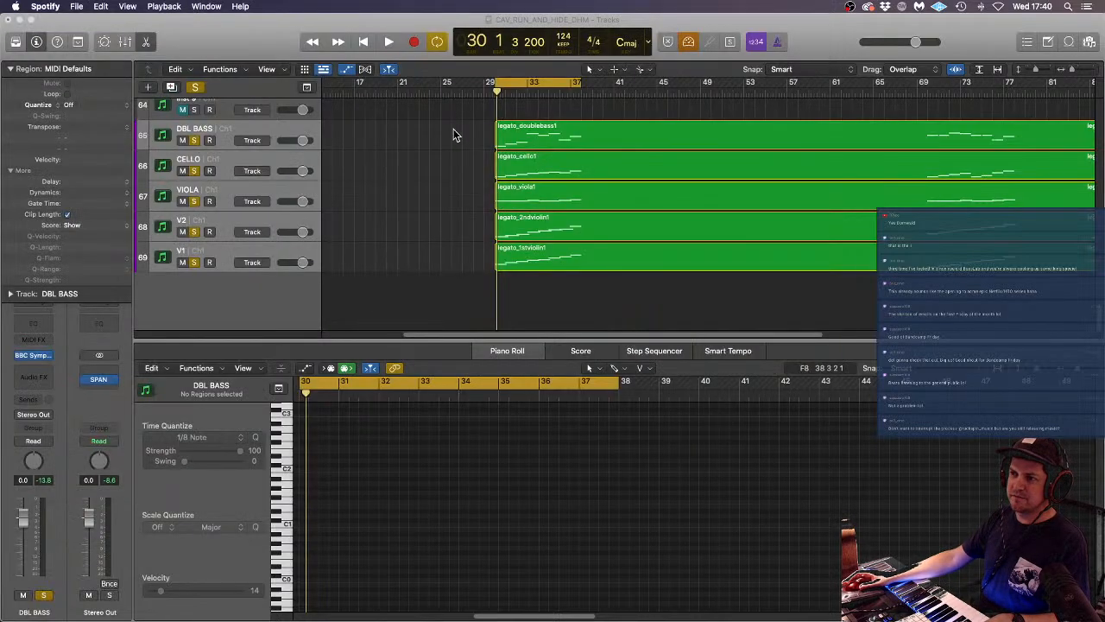
- Play the cycled bars 30 to 37 of the soloed strings with the full length of the regions in view
scroll(417, 211, up, 2)
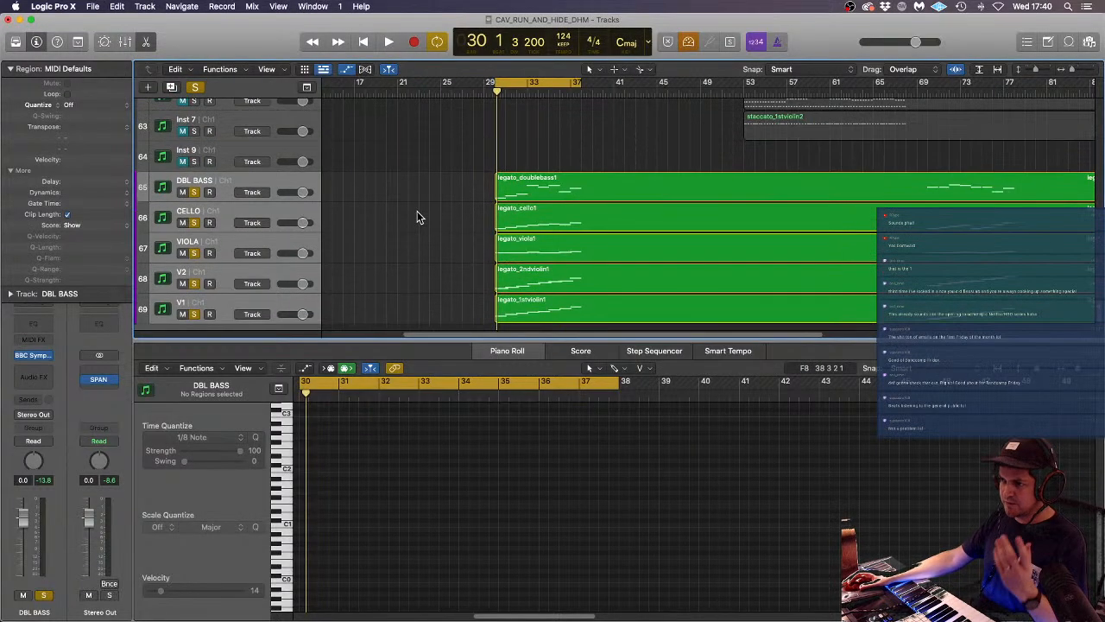
scroll(411, 216, down, 1)
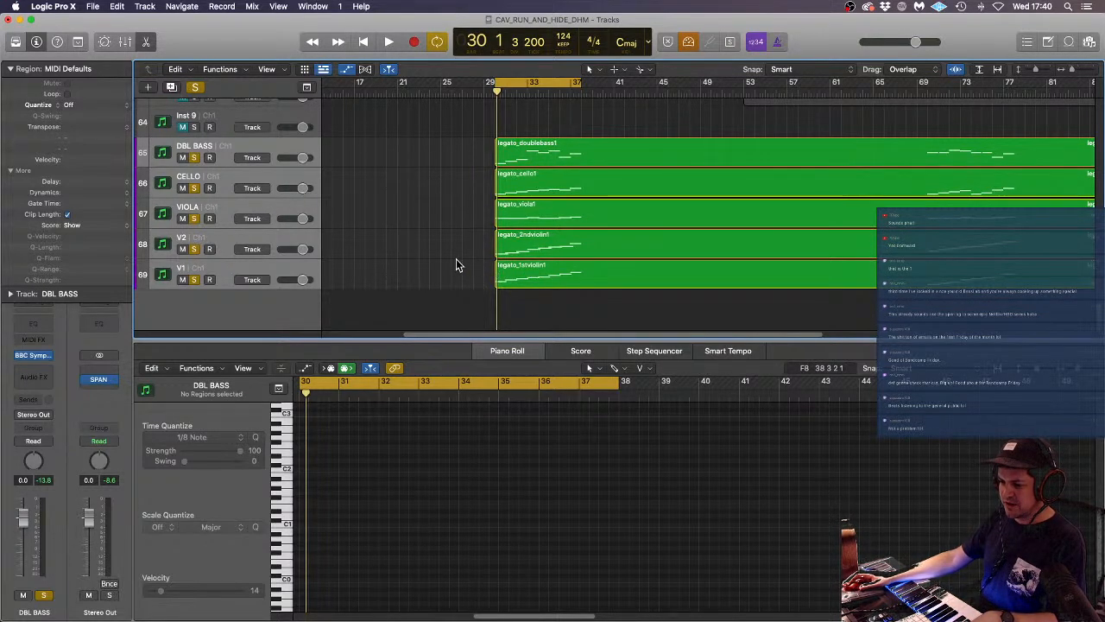
key(space)
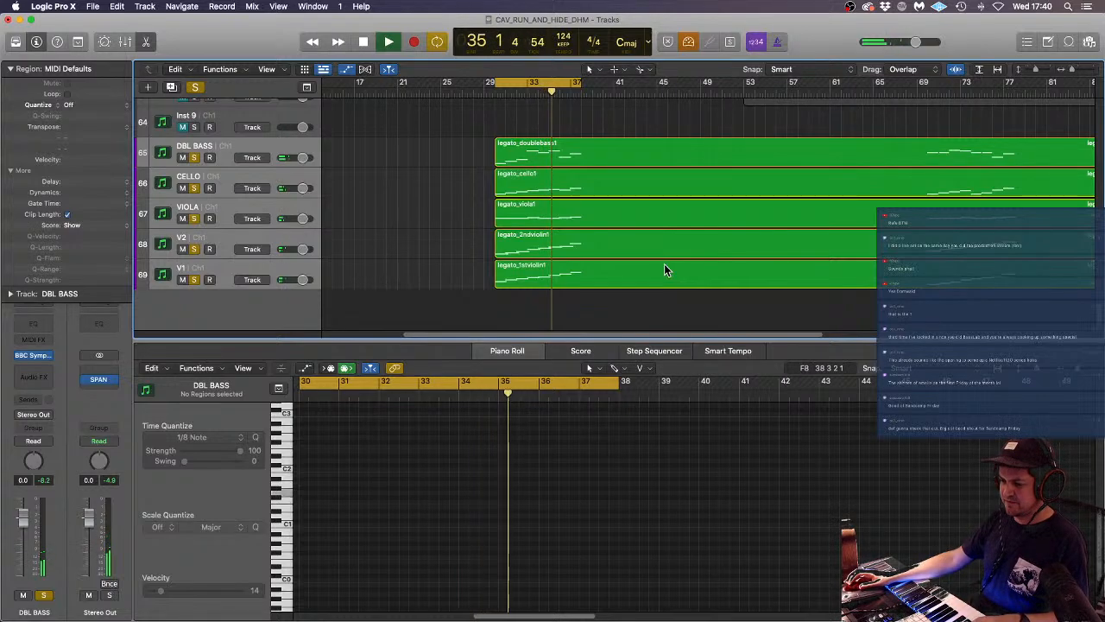
key(super+Left)
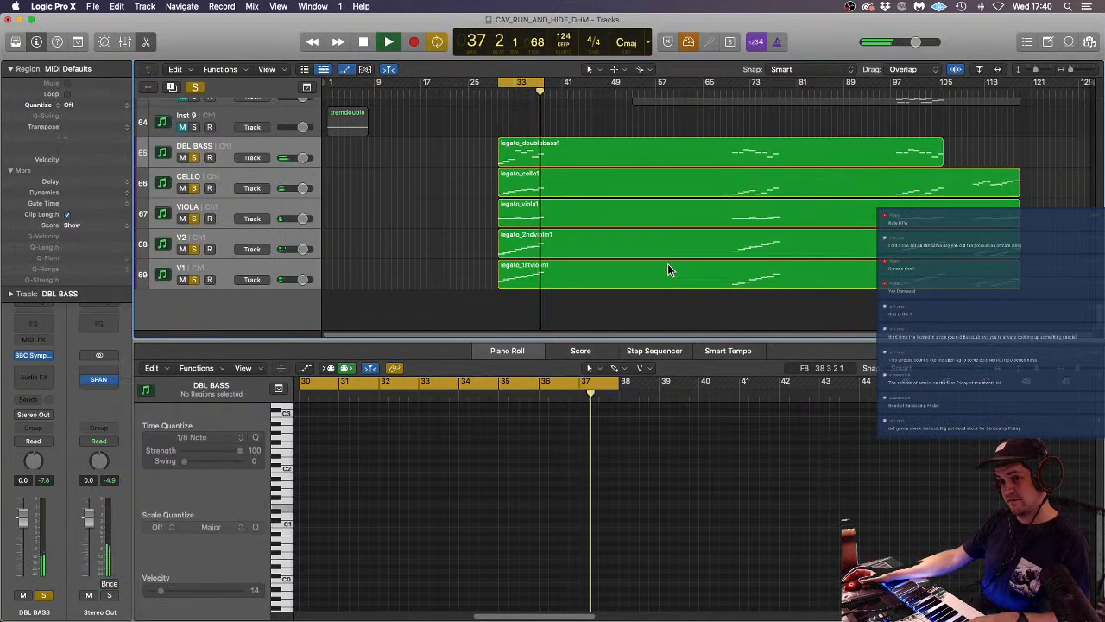
- Stop playback, clear the solo on the string tracks and turn off cycling of bars 30 to 37
key(space)
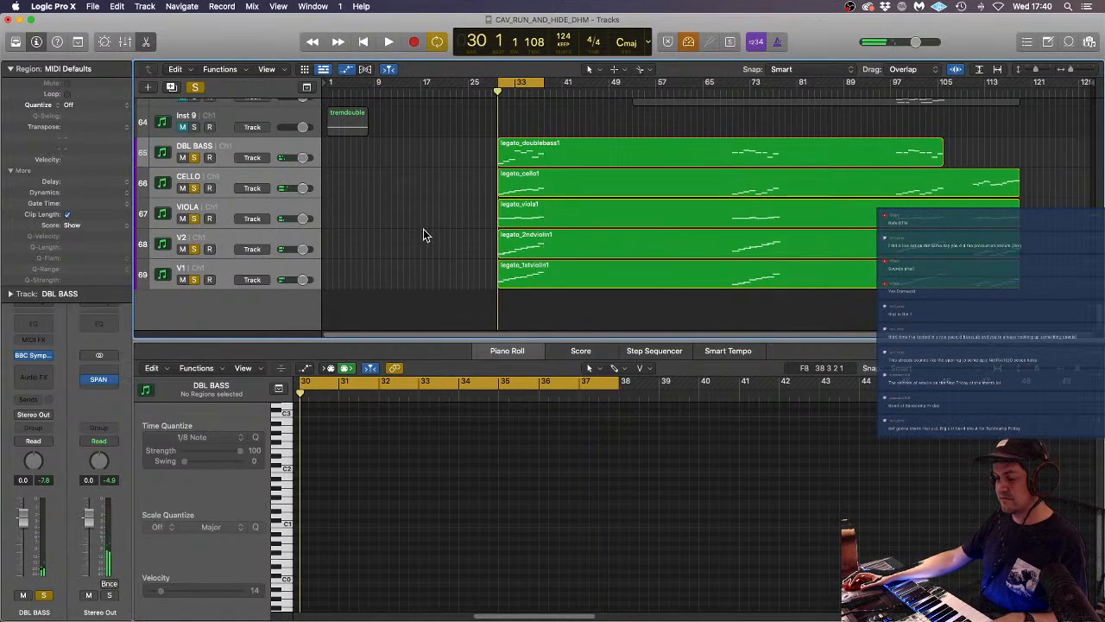
click(197, 89)
click(529, 84)
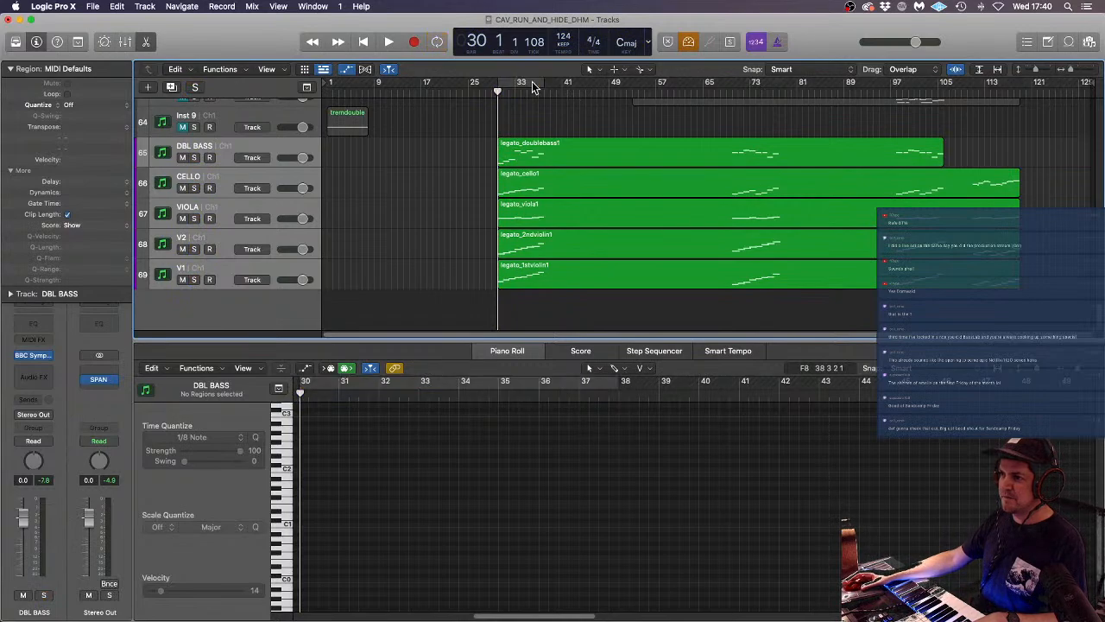
- Lower the five selected string tracks together to -6.0 dB and return to the start of the song with Inst 9 selected
drag(302, 157, 295, 158)
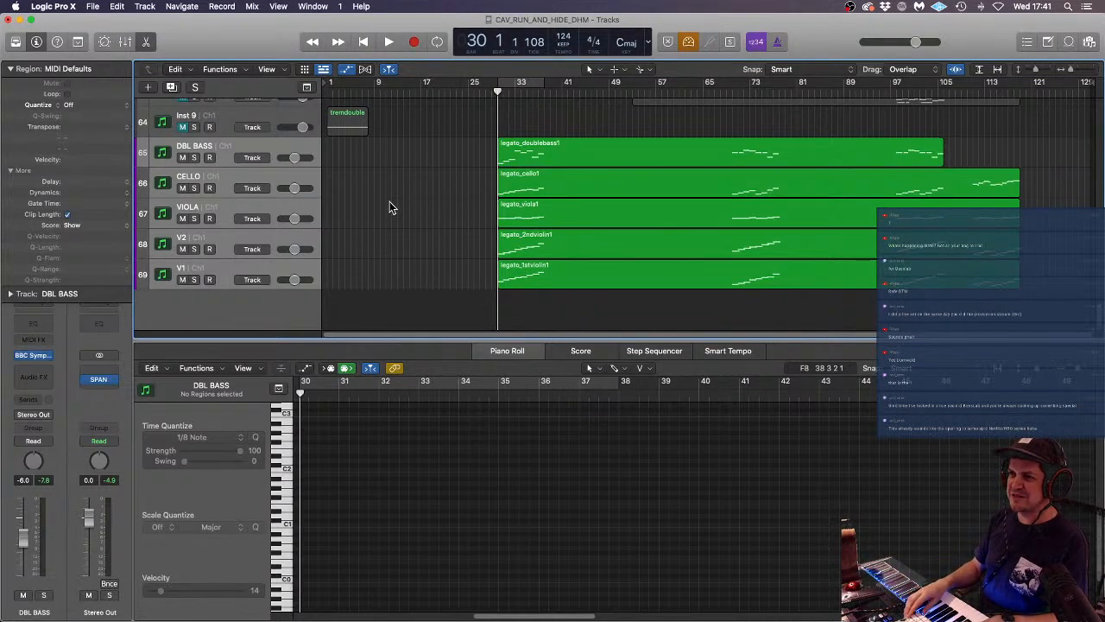
key(Return)
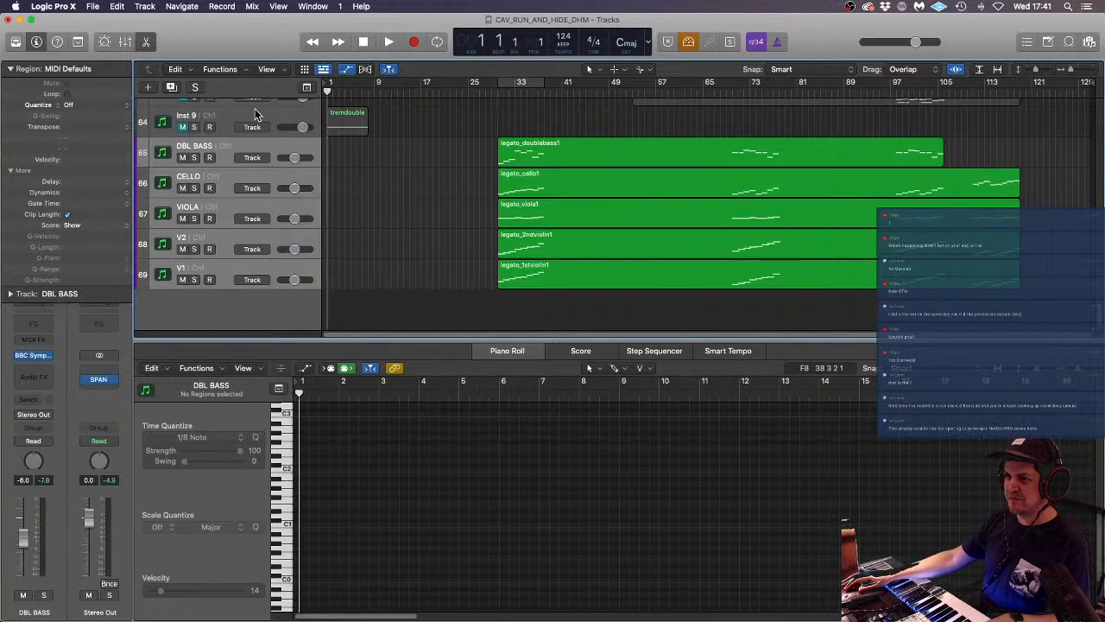
click(266, 121)
click(385, 197)
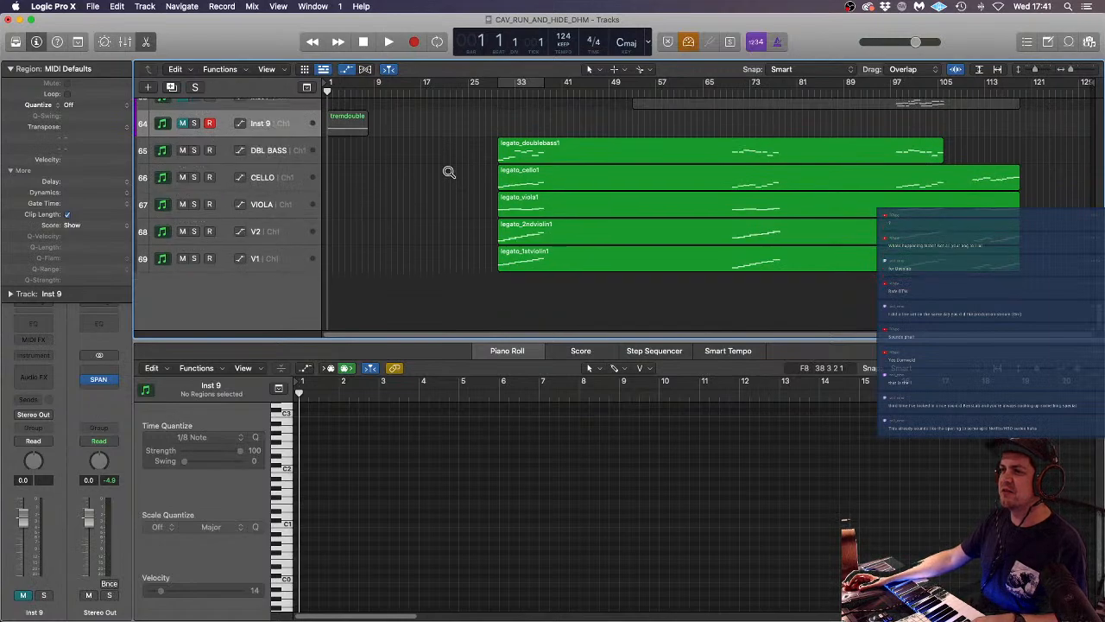
- Look through the muted instrument tracks Inst 2 to Inst 9 and the legato string tracks below them
scroll(447, 171, up, 6)
scroll(437, 173, up, 5)
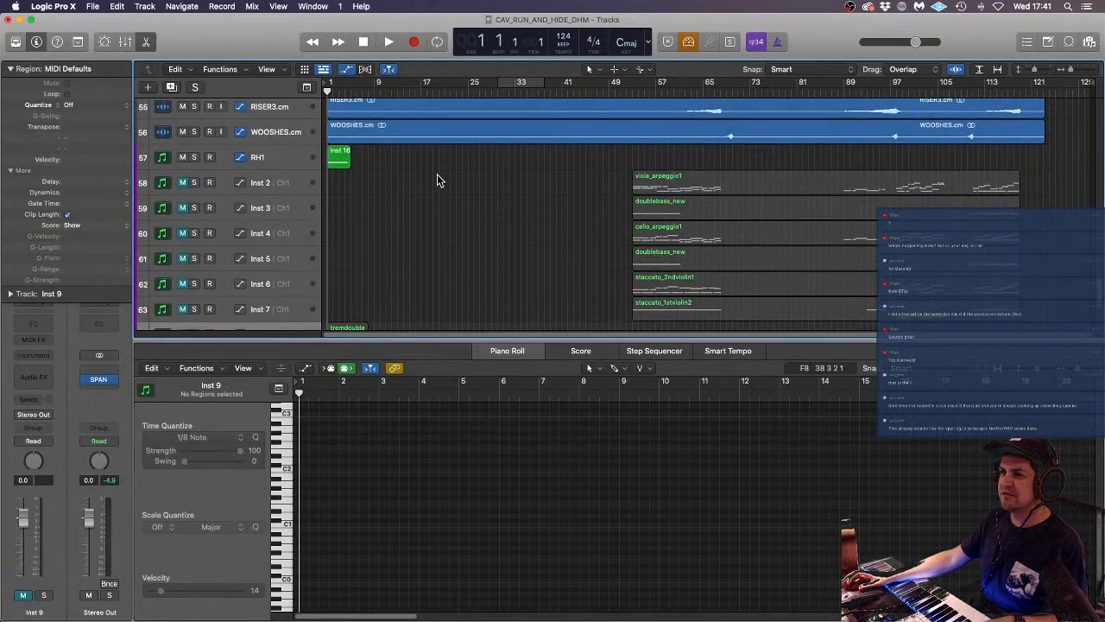
scroll(437, 174, down, 5)
scroll(439, 177, up, 2)
scroll(441, 186, down, 2)
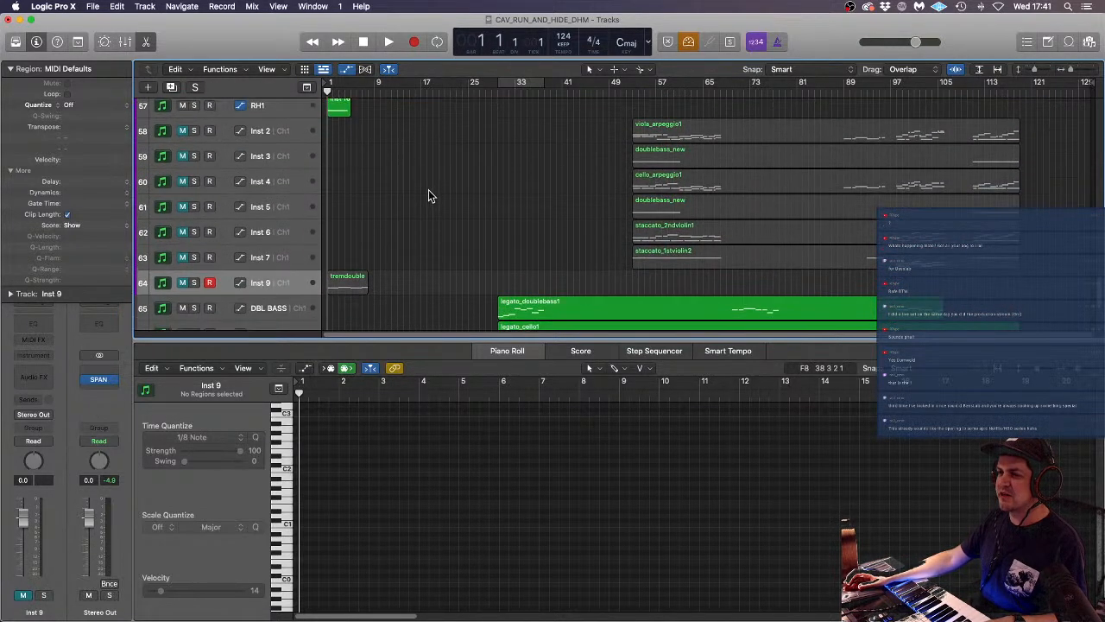
scroll(429, 183, down, 5)
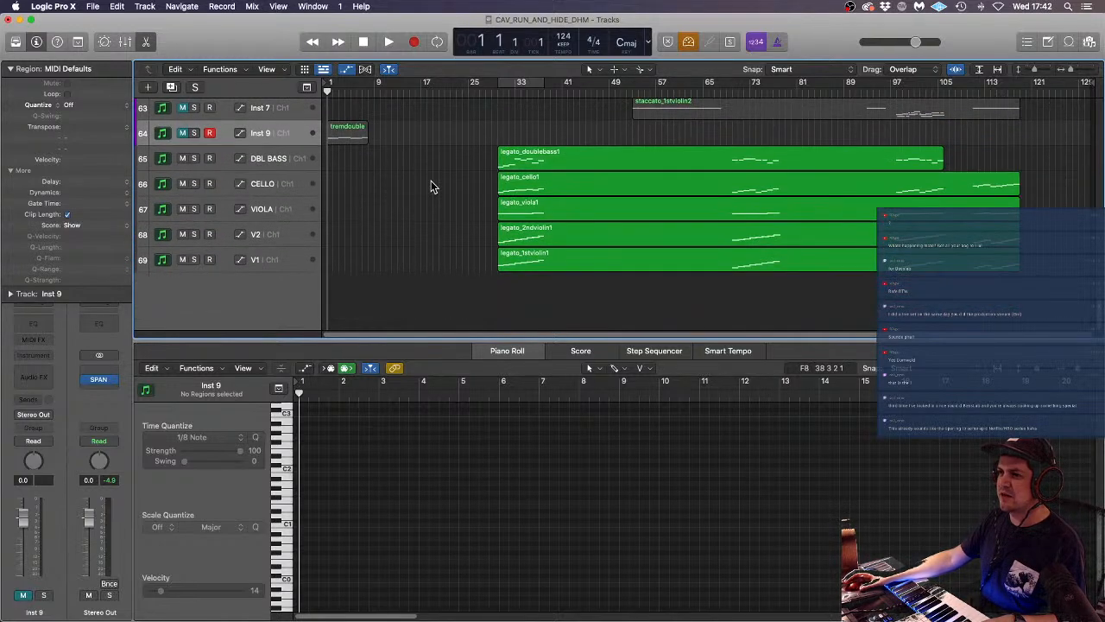
scroll(457, 131, up, 1)
scroll(456, 130, up, 2)
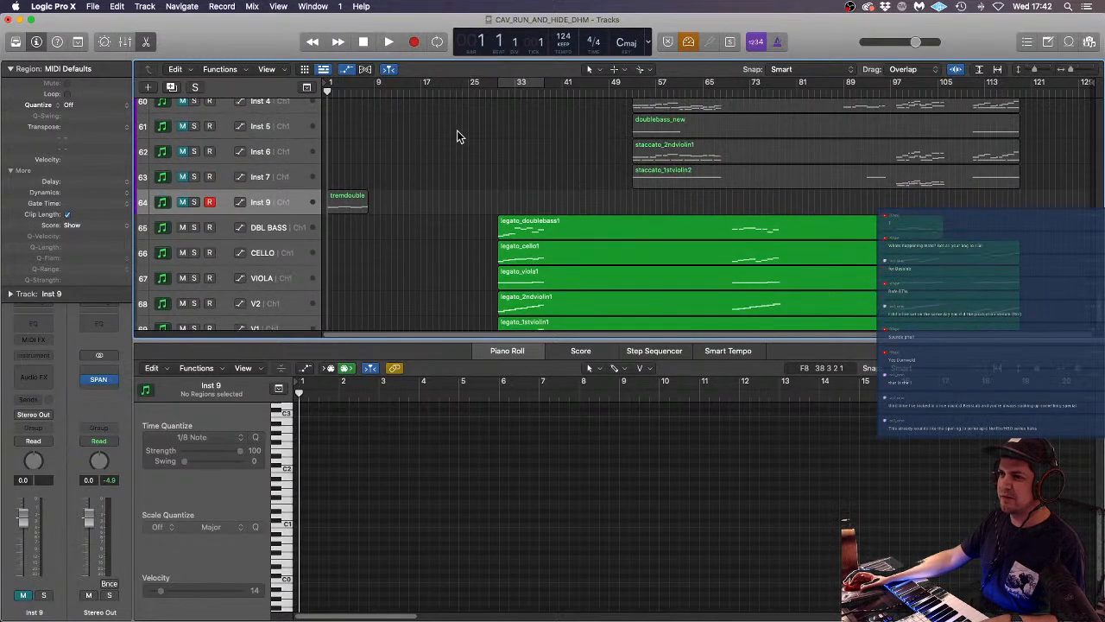
scroll(457, 130, down, 1)
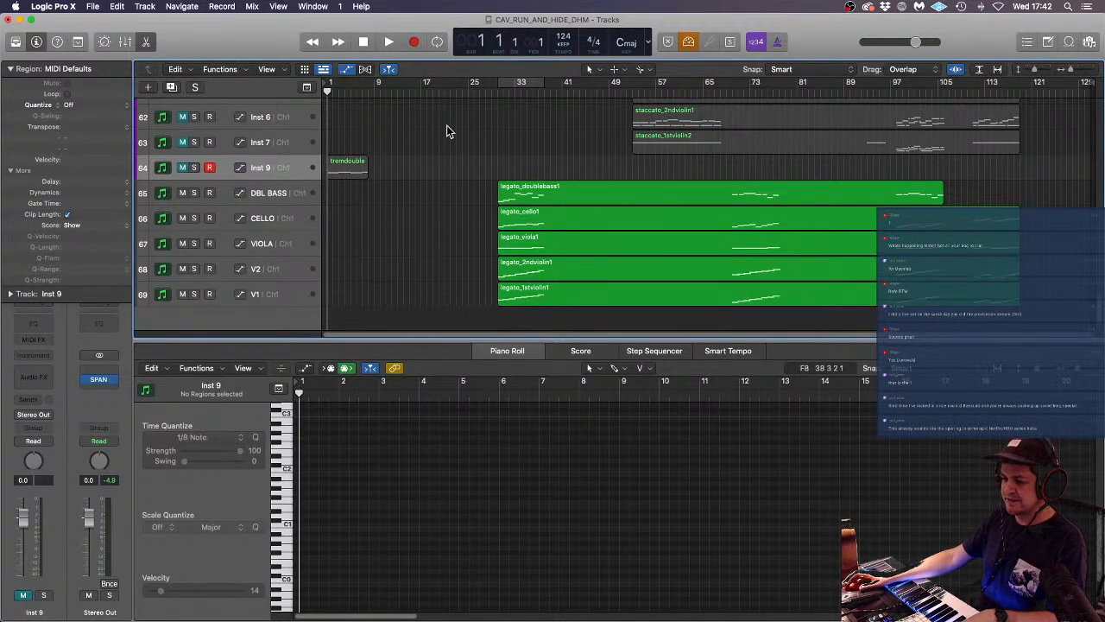
- Play the full mix from bar 1 and examine the tracks from Inst 9 up to the SEM ARP track
key(space)
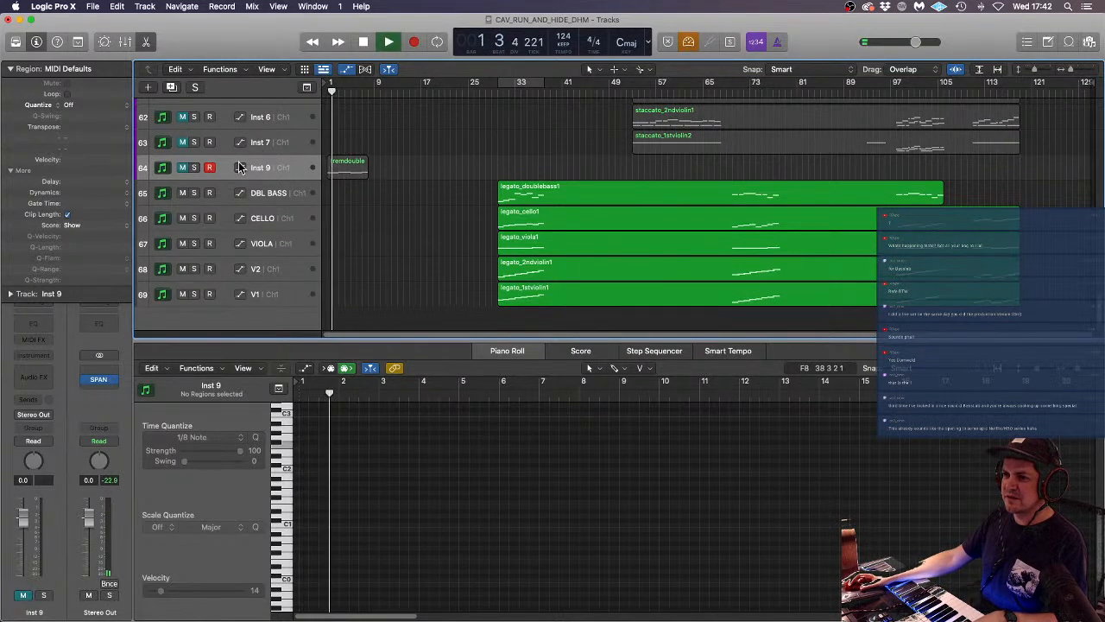
scroll(492, 147, up, 5)
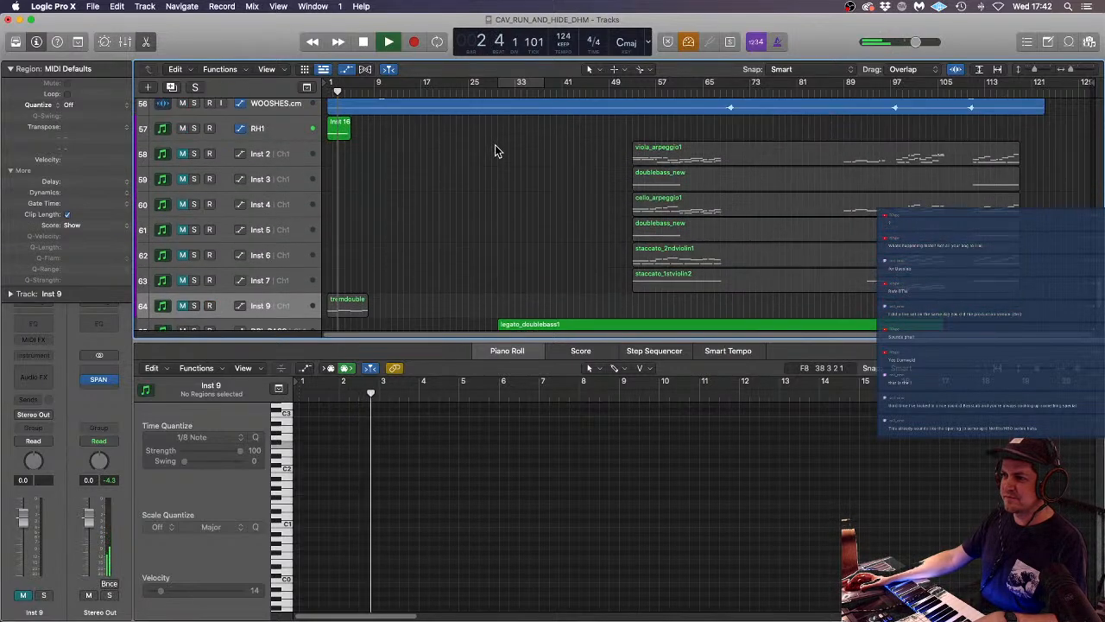
scroll(494, 145, up, 6)
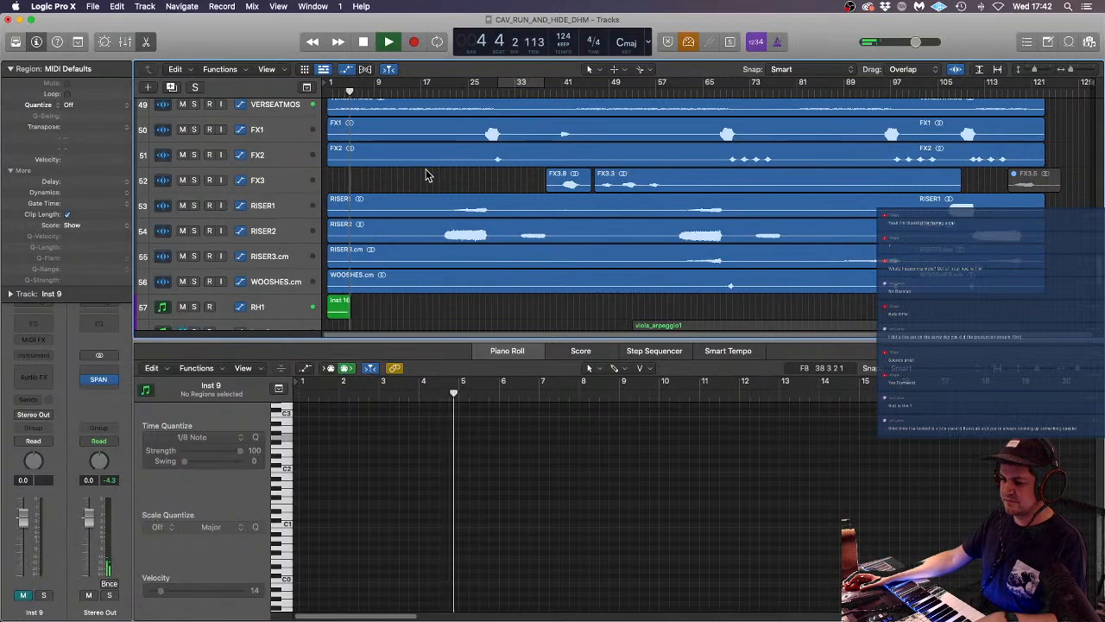
scroll(436, 177, up, 2)
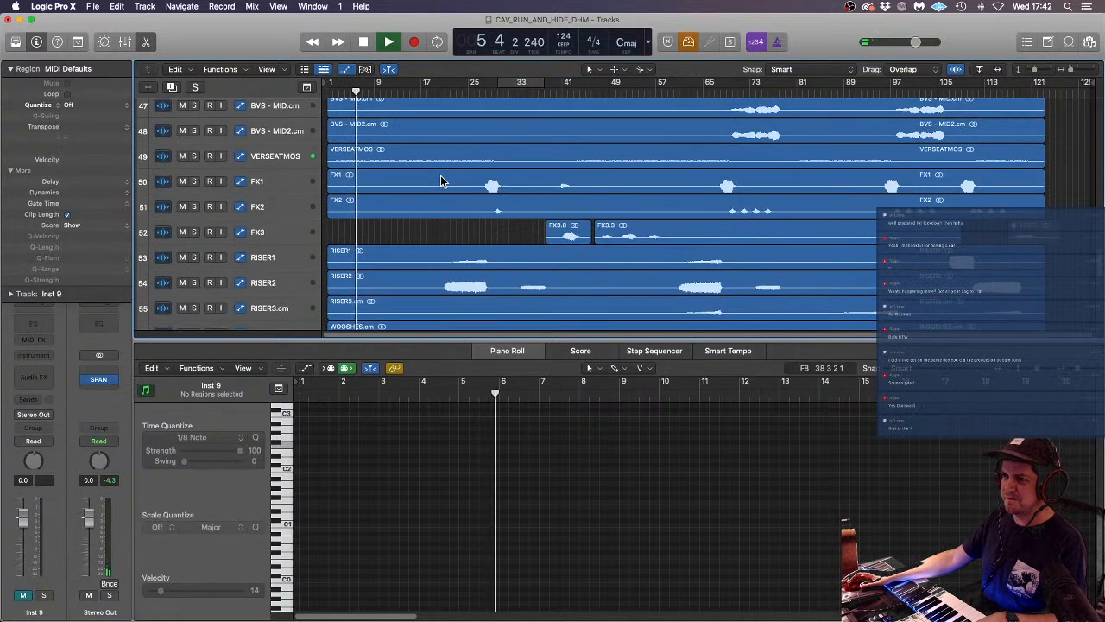
scroll(440, 179, up, 15)
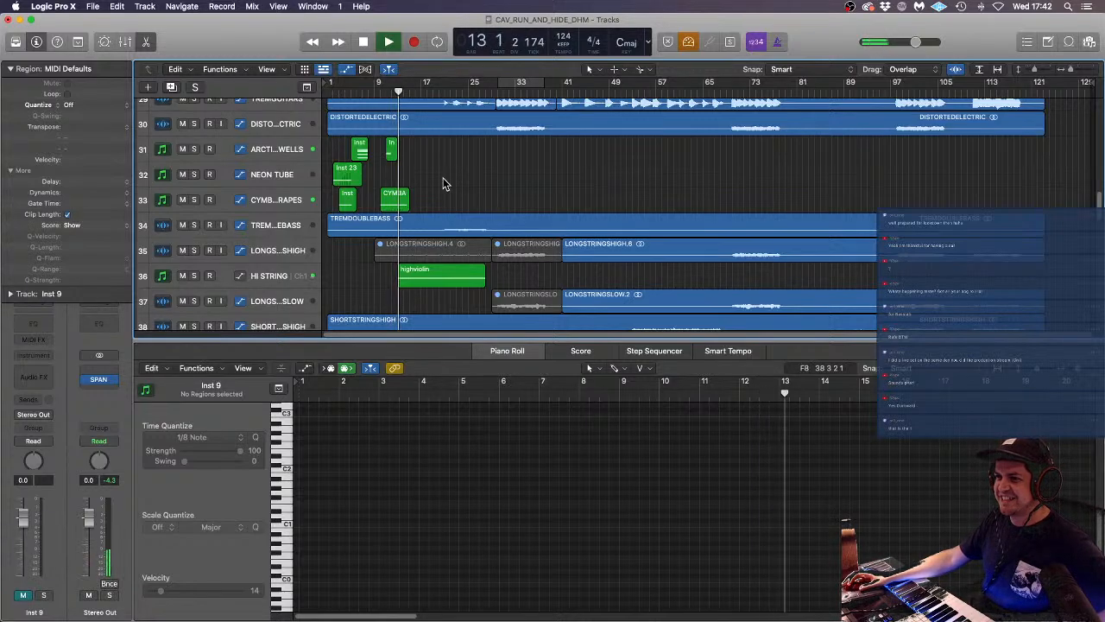
scroll(467, 180, up, 5)
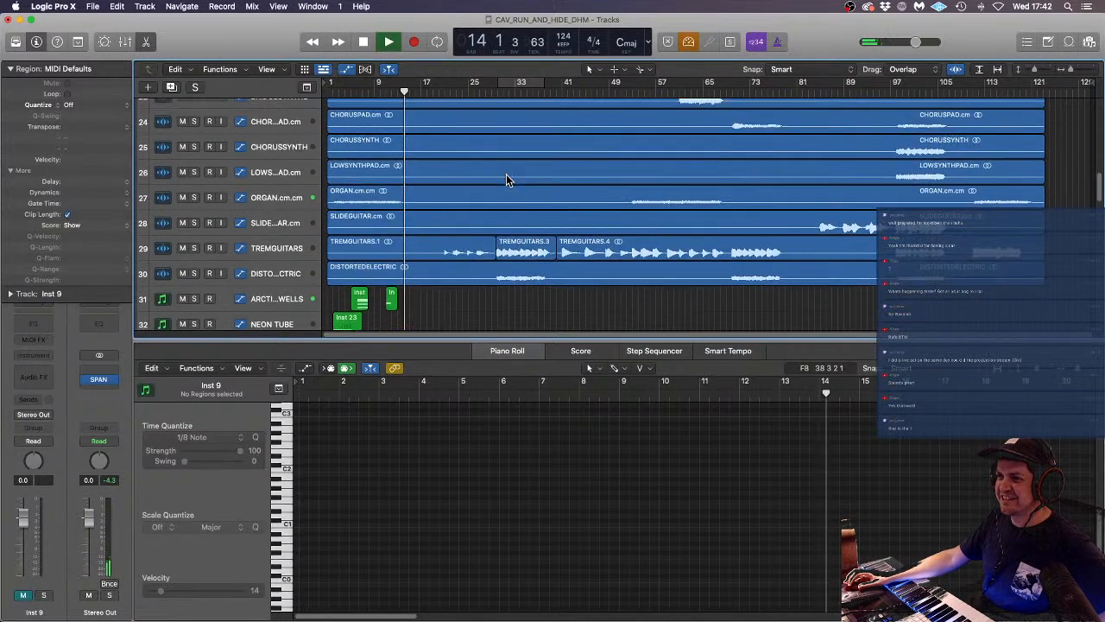
scroll(505, 173, up, 7)
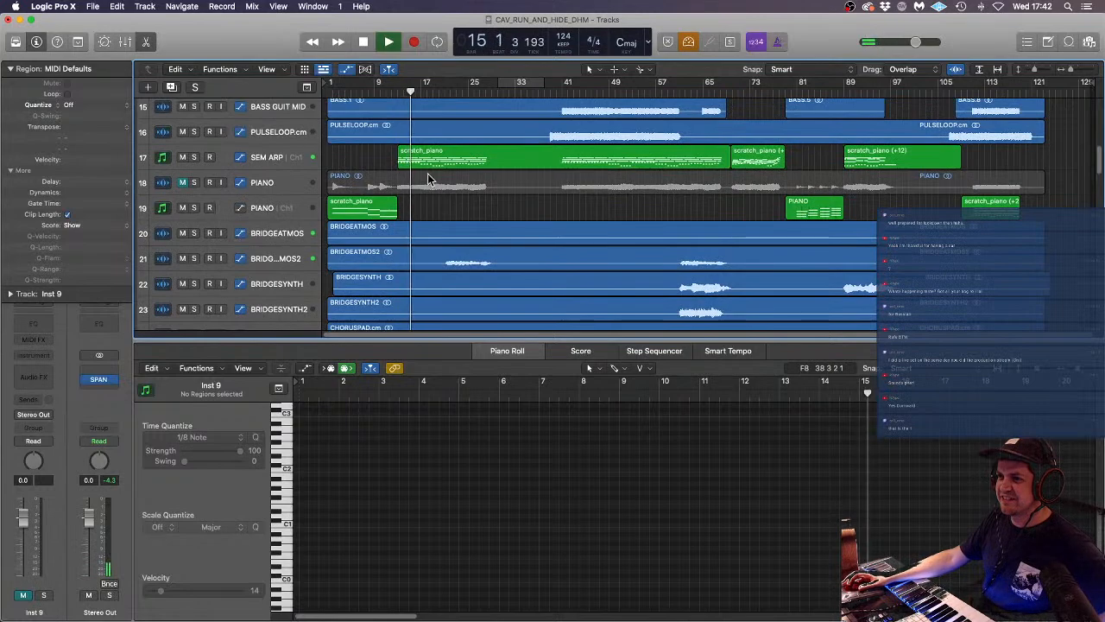
- Select the SEM ARP track with none of its regions selected and examine the synth and drum tracks around it during playback
click(271, 157)
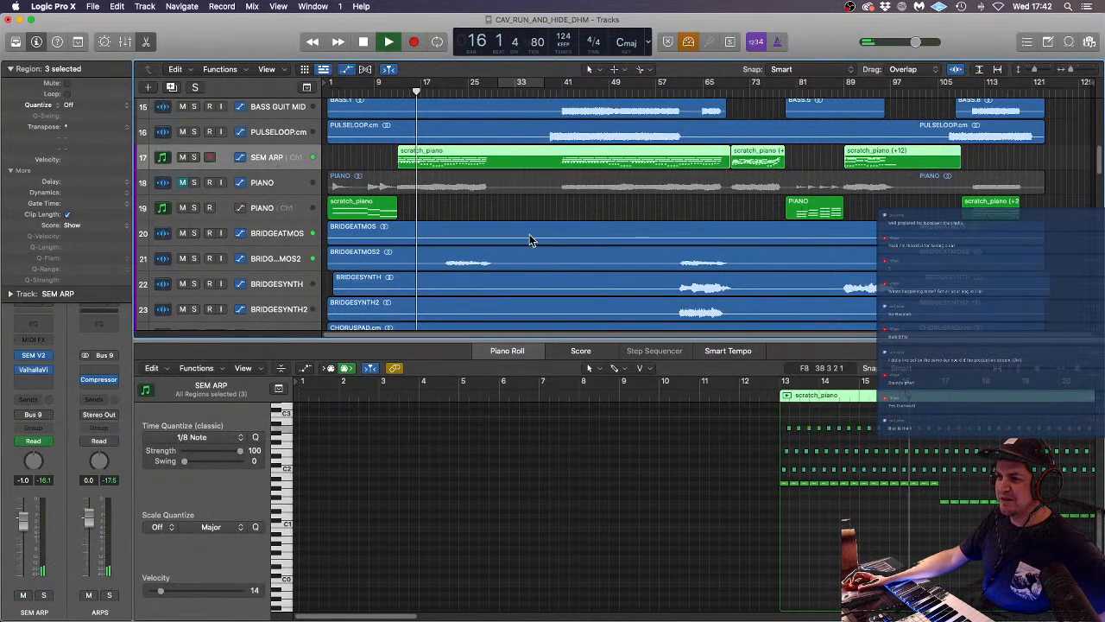
click(505, 204)
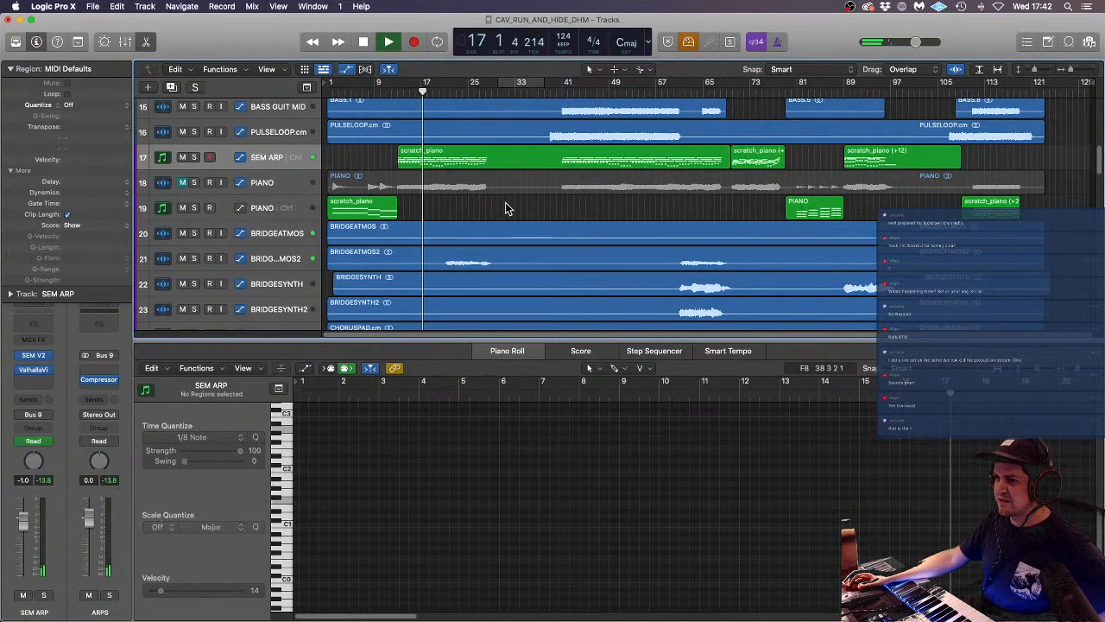
scroll(505, 208, down, 5)
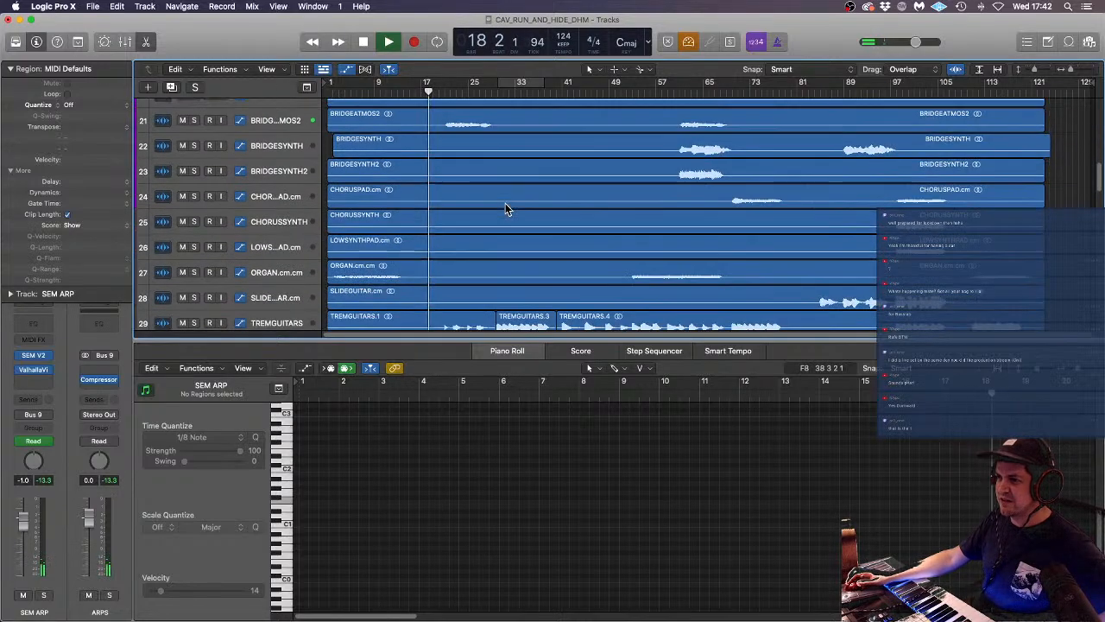
scroll(505, 203, up, 15)
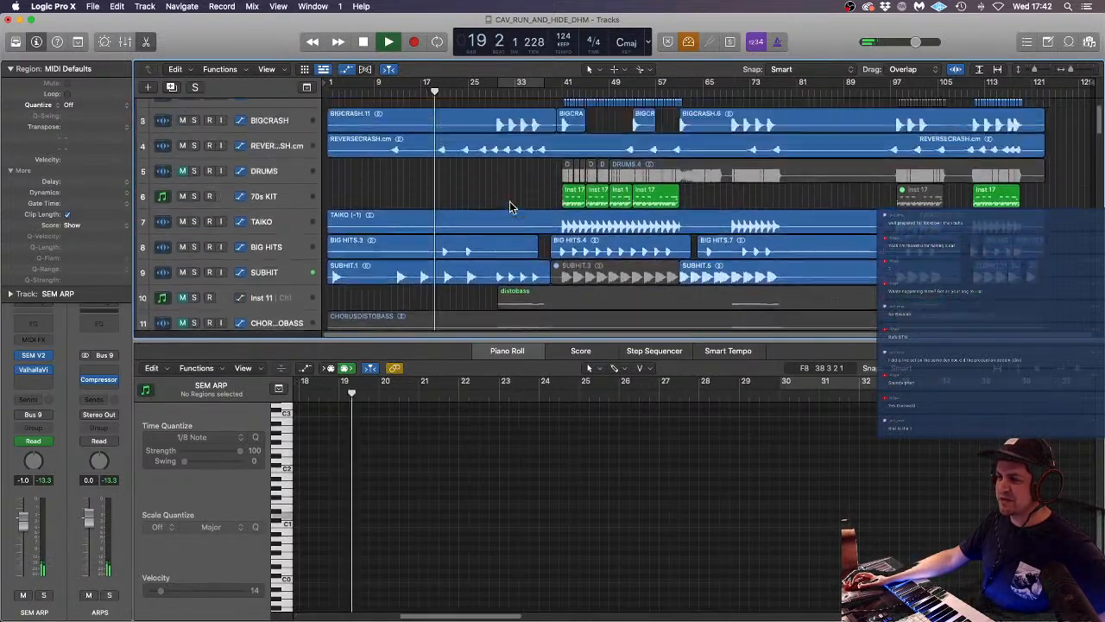
- Cut the first BASS GUIT MID and PULSELOOP regions at about bar 37 and delete the silent parts before the cut
scroll(509, 201, up, 2)
scroll(510, 201, down, 8)
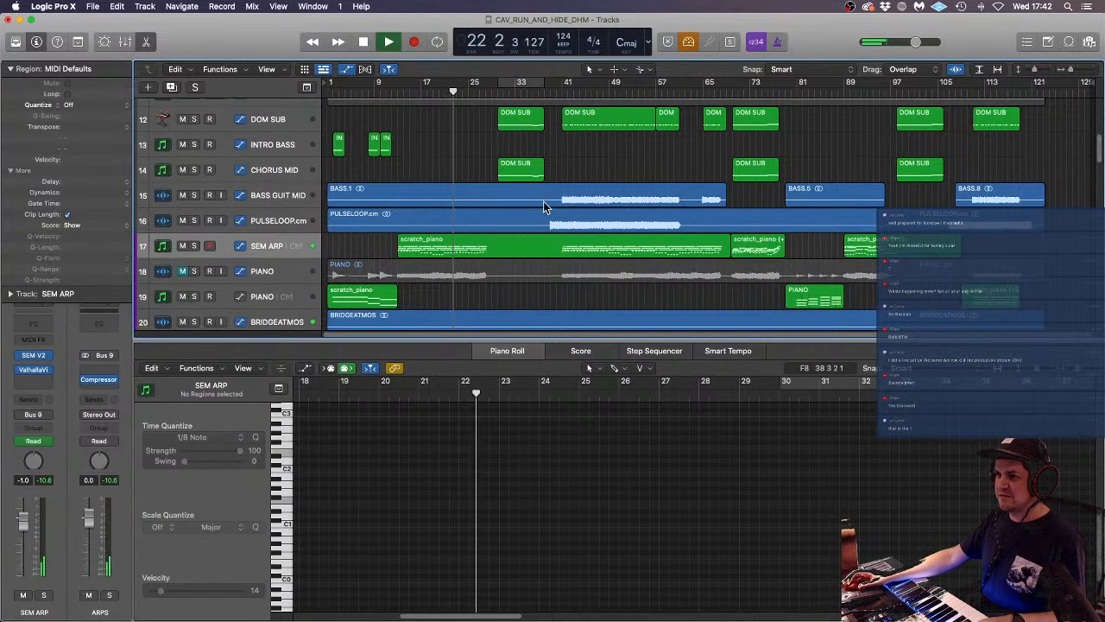
drag(538, 221, 336, 197)
click(394, 200)
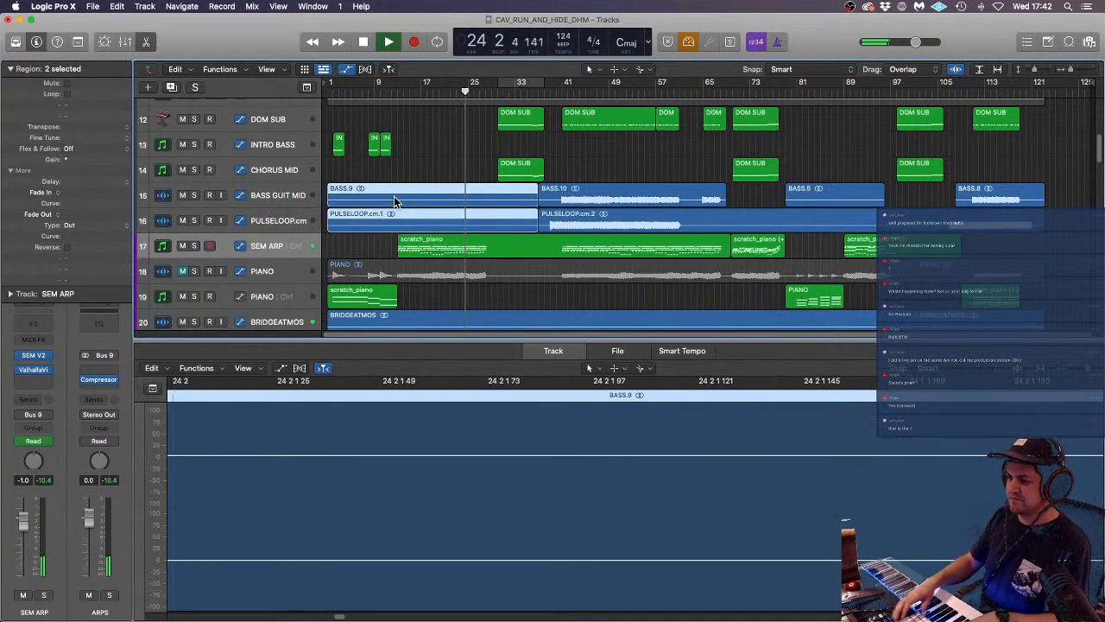
key(Delete)
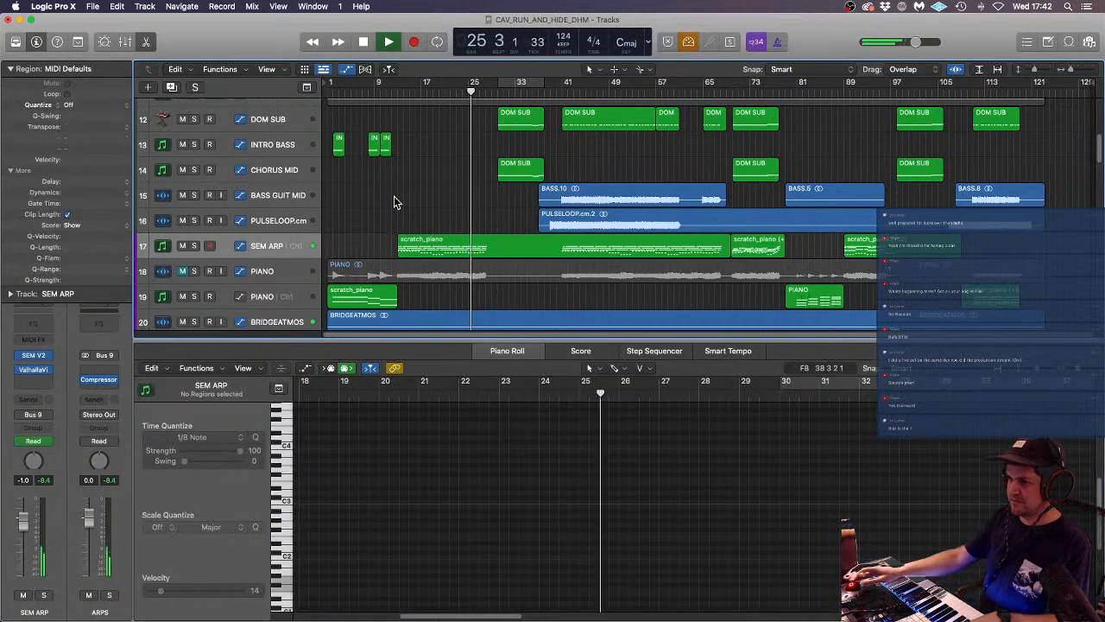
- Keep playing into the section from bar 30 and look over all tracks from KICK down to the legato strings
scroll(446, 205, down, 1)
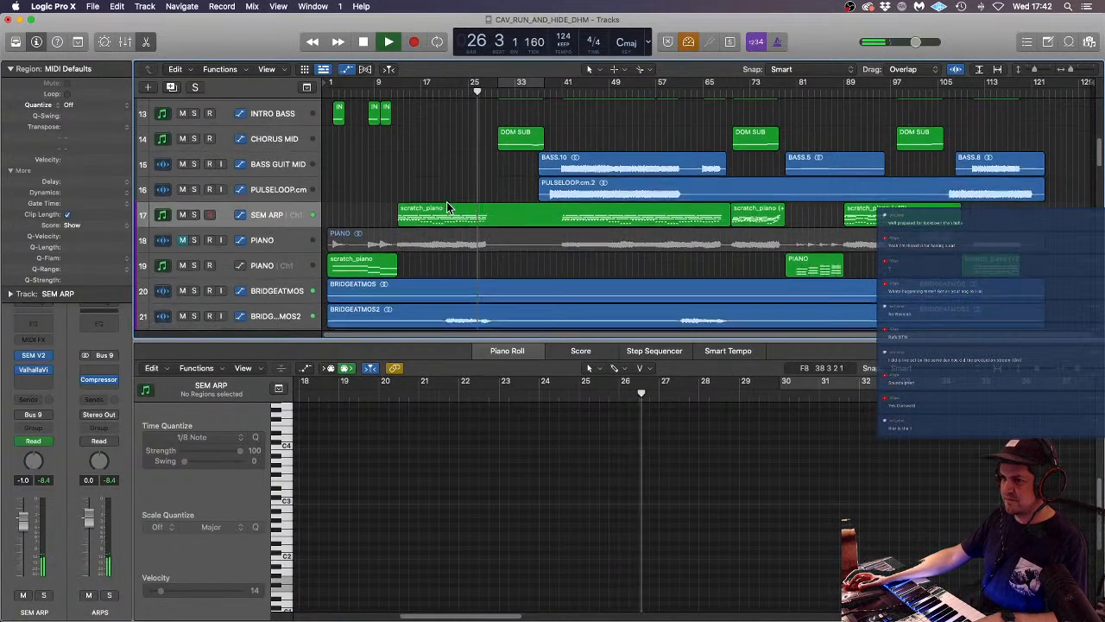
scroll(447, 203, down, 3)
scroll(449, 190, up, 10)
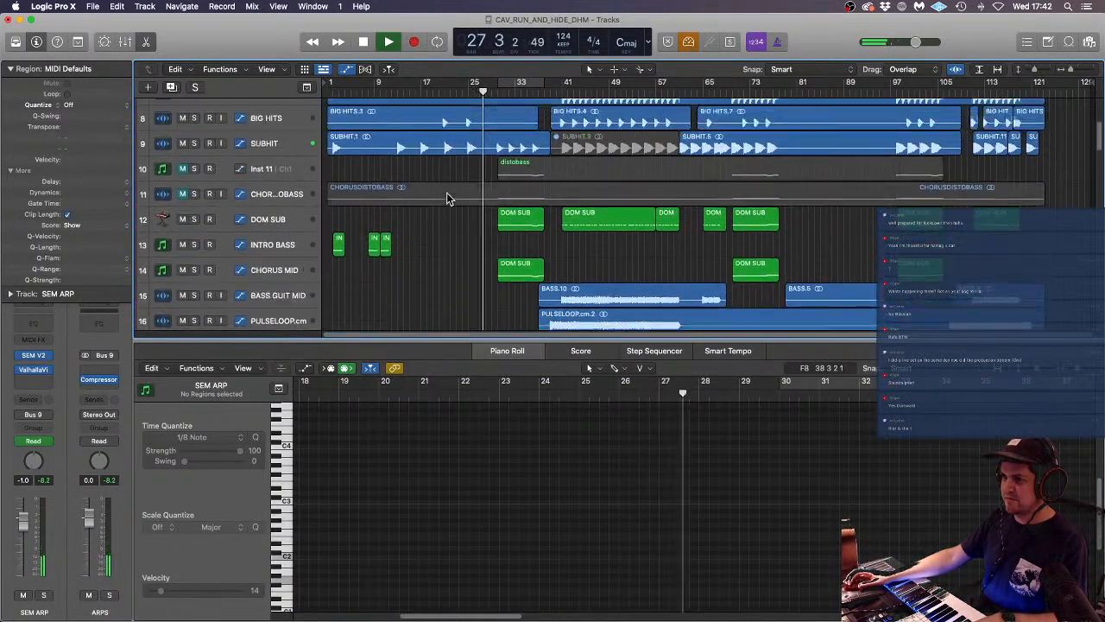
scroll(447, 198, up, 7)
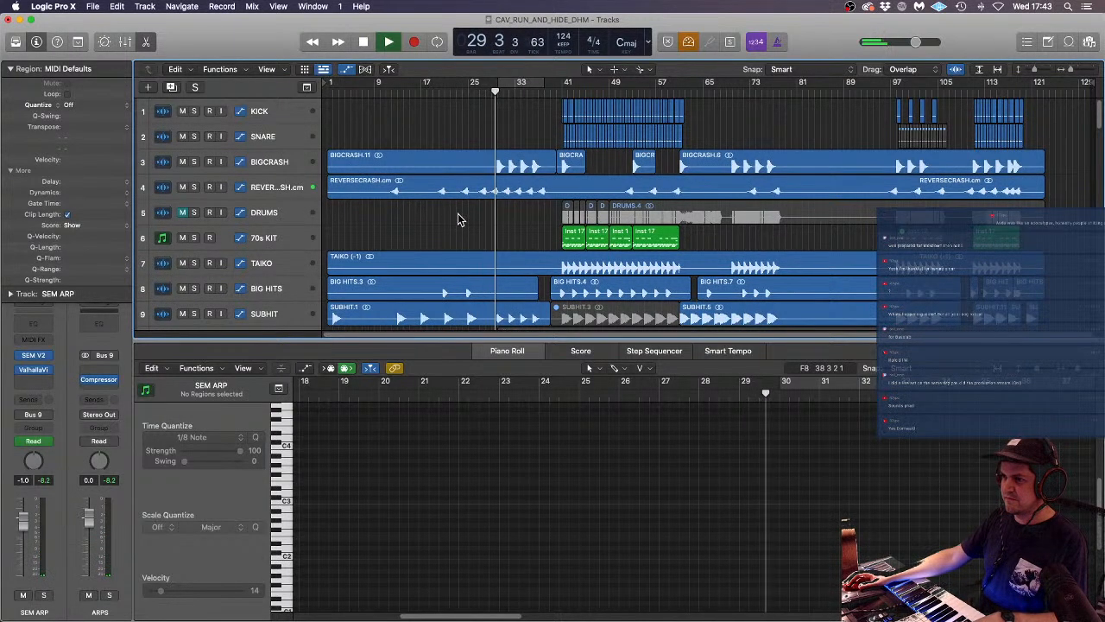
scroll(458, 219, down, 15)
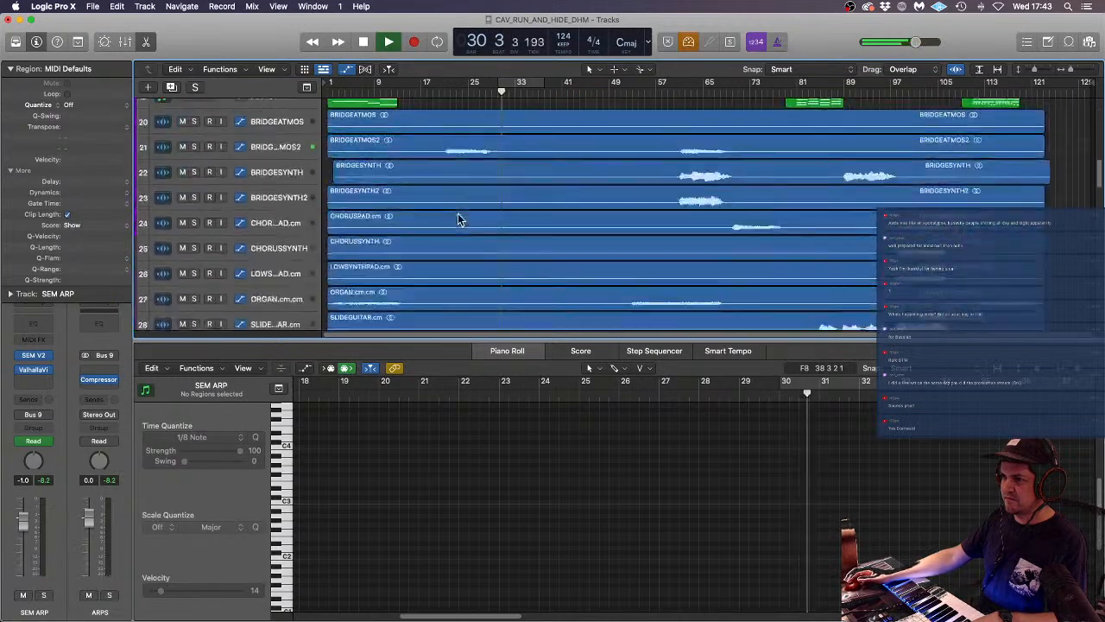
scroll(449, 212, down, 20)
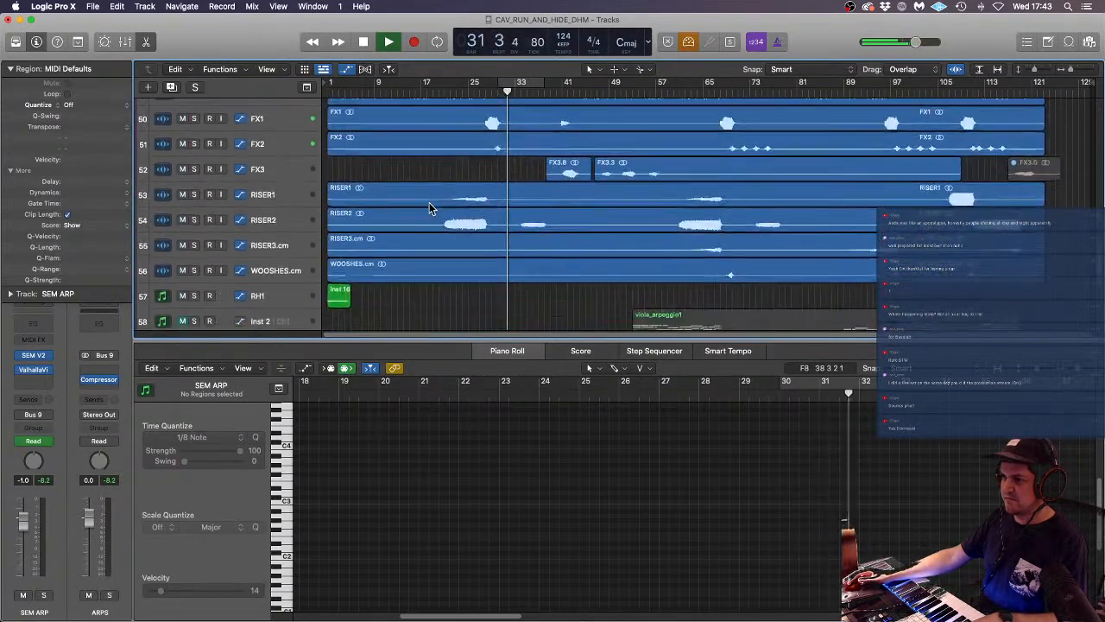
scroll(428, 204, down, 10)
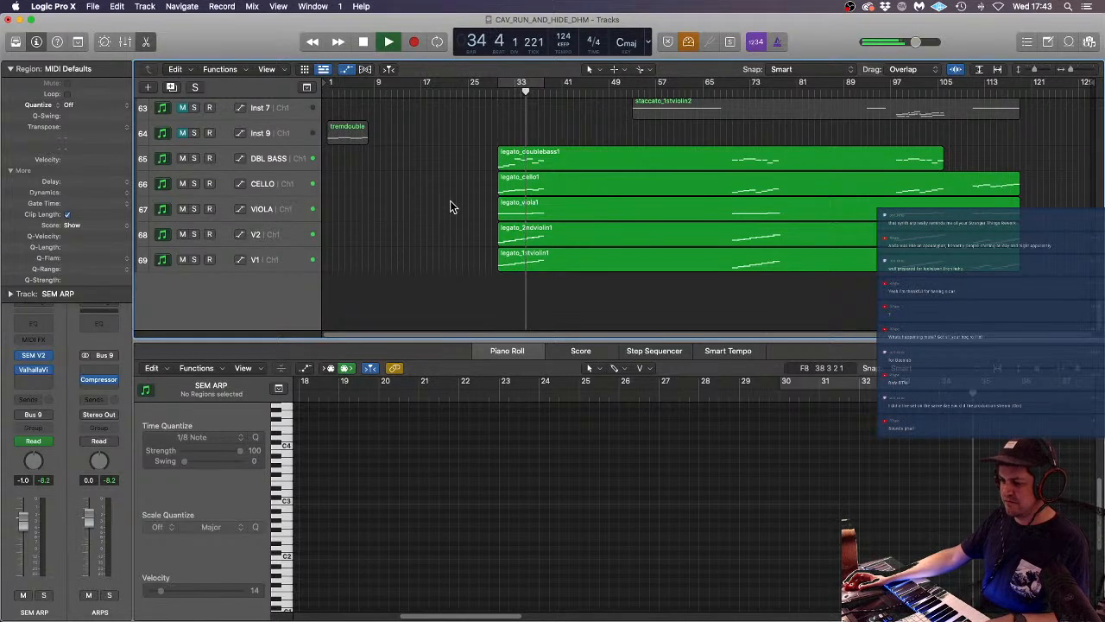
- Select the five string tracks from DBL BASS to V1, raise them together to -5.0 dB and stop playback
click(284, 160)
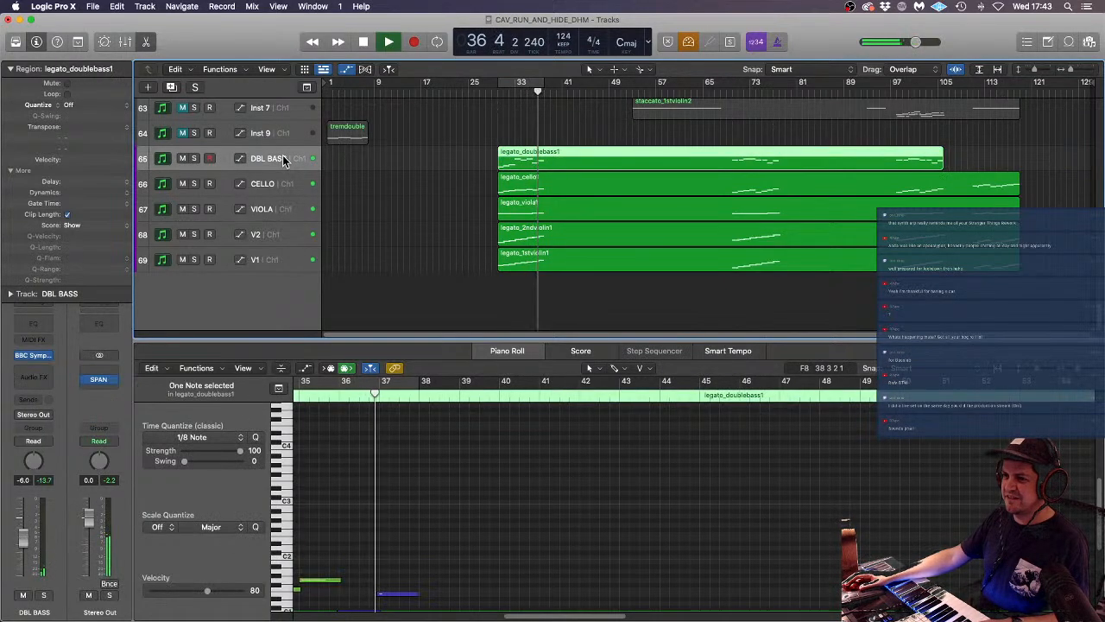
shift+click(263, 260)
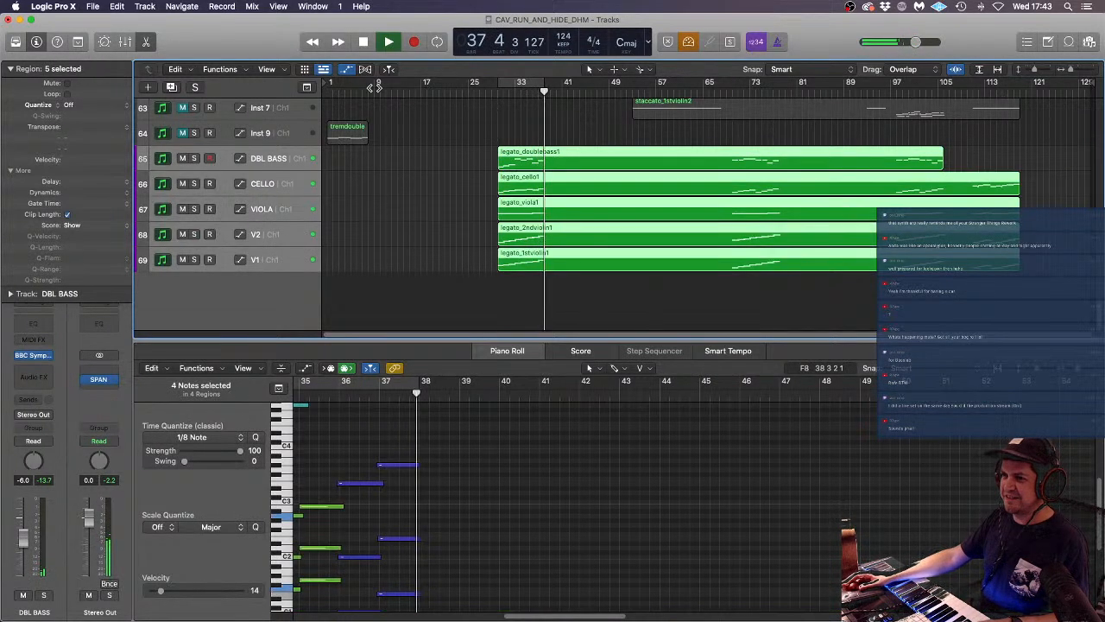
scroll(416, 135, up, 3)
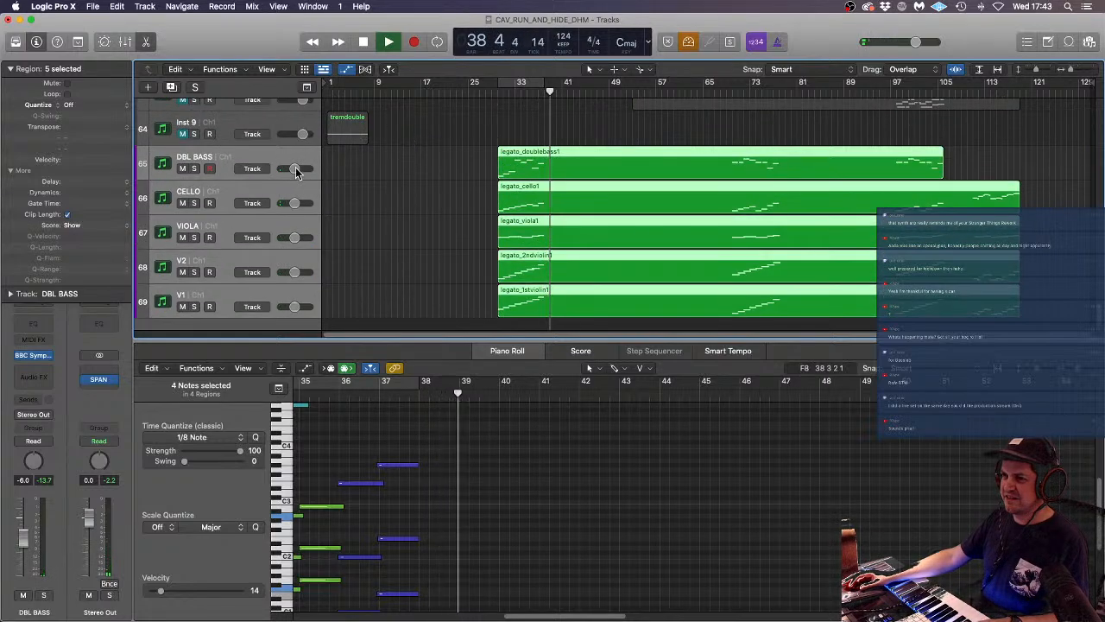
drag(295, 169, 297, 170)
click(433, 180)
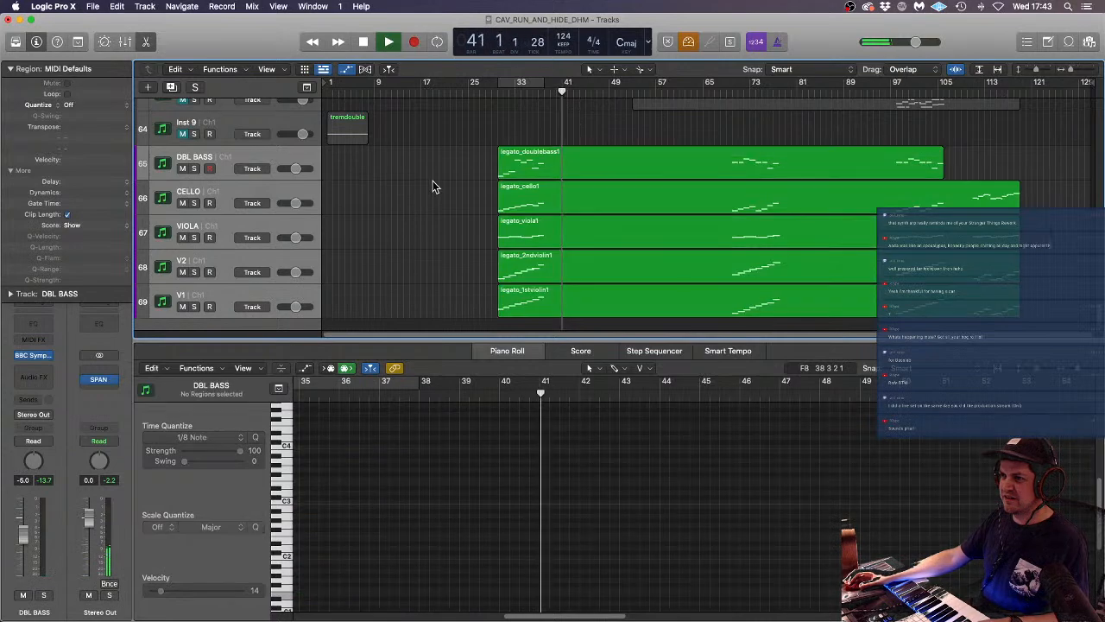
key(space)
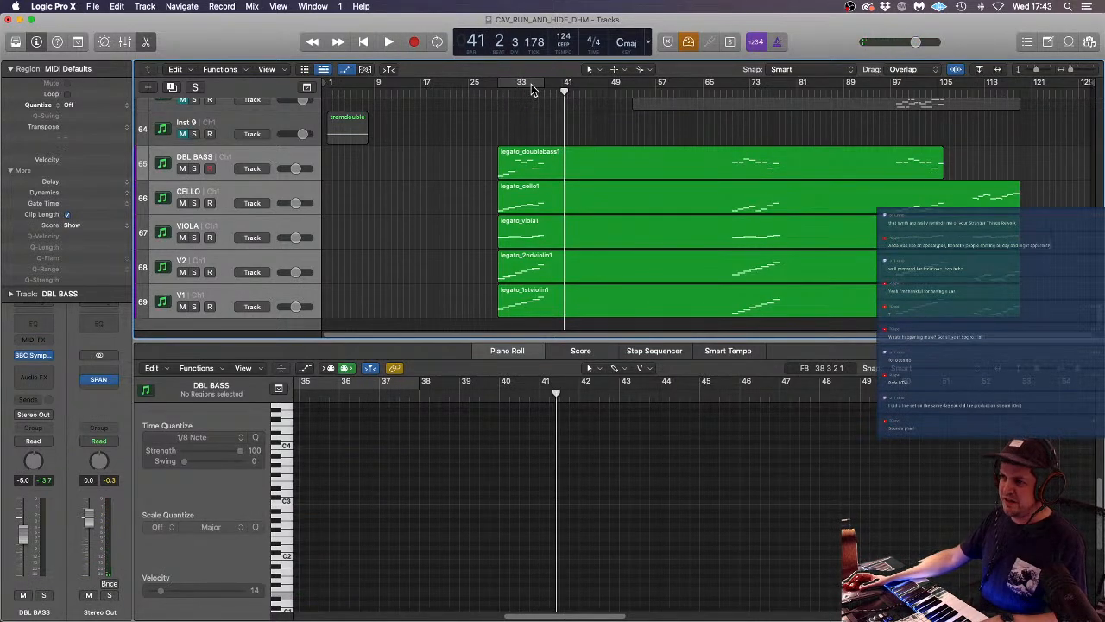
- Turn on the cycle range over bars 30 to 37 and add one empty software instrument track below V1
click(533, 86)
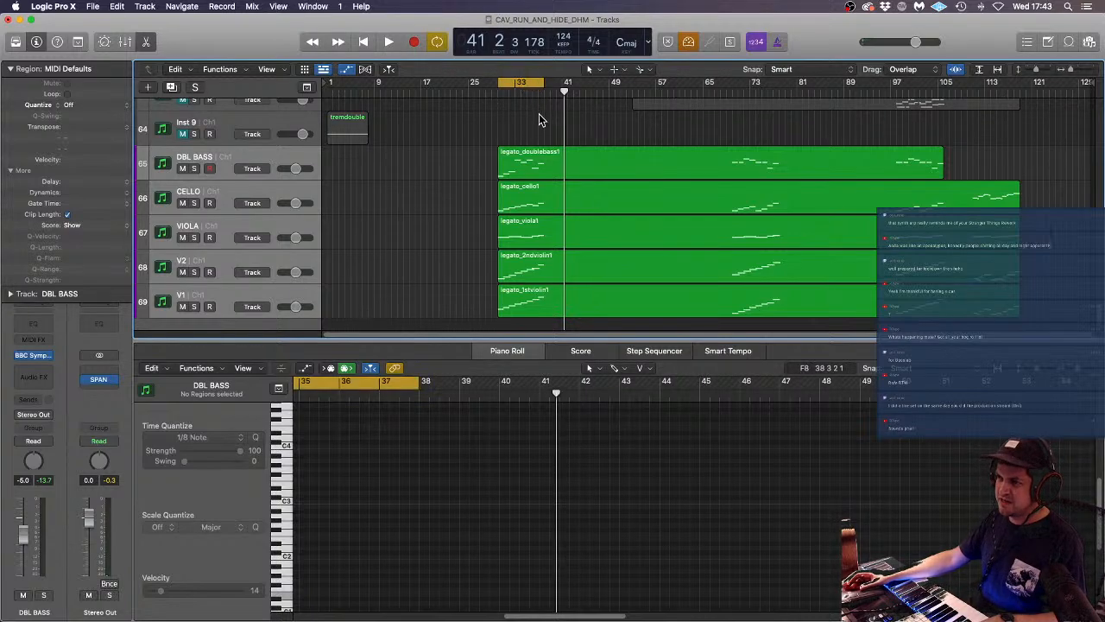
click(315, 253)
click(335, 262)
click(229, 293)
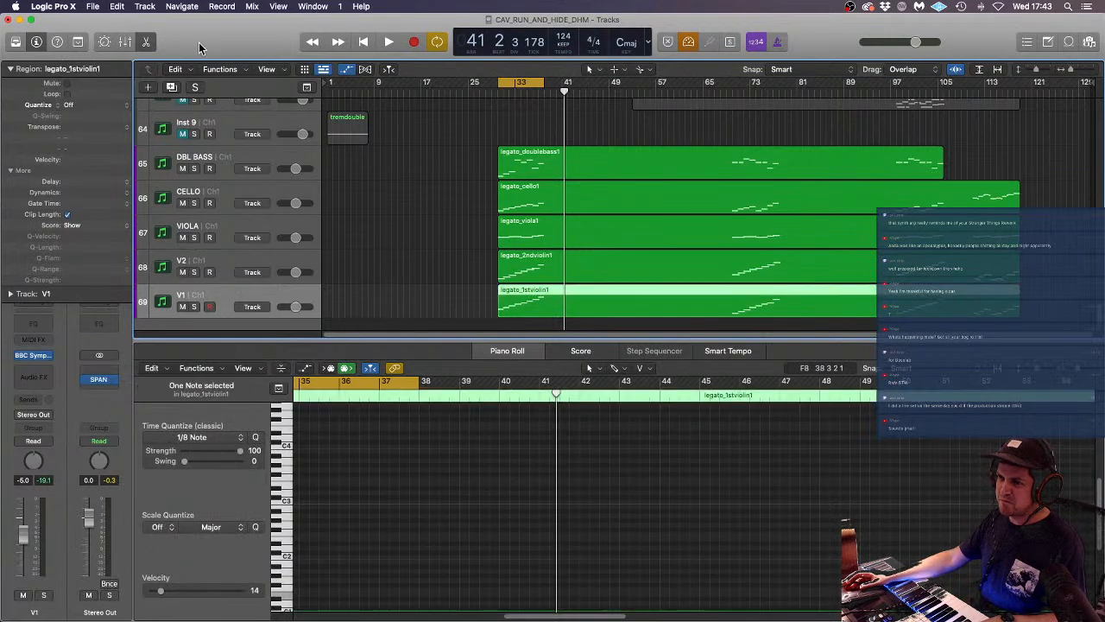
click(150, 89)
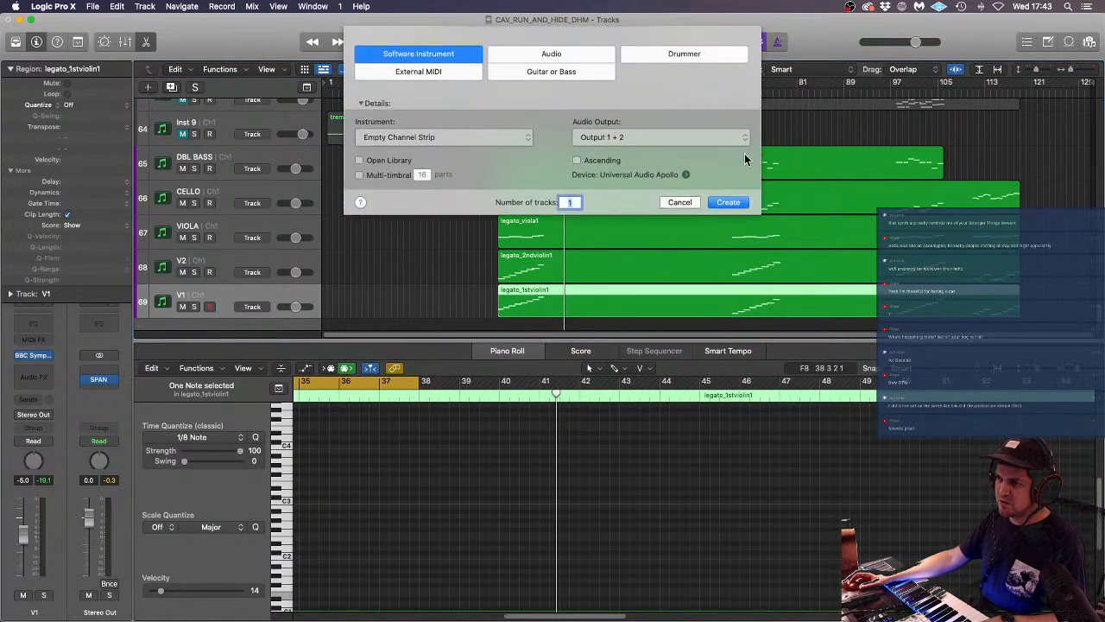
click(741, 202)
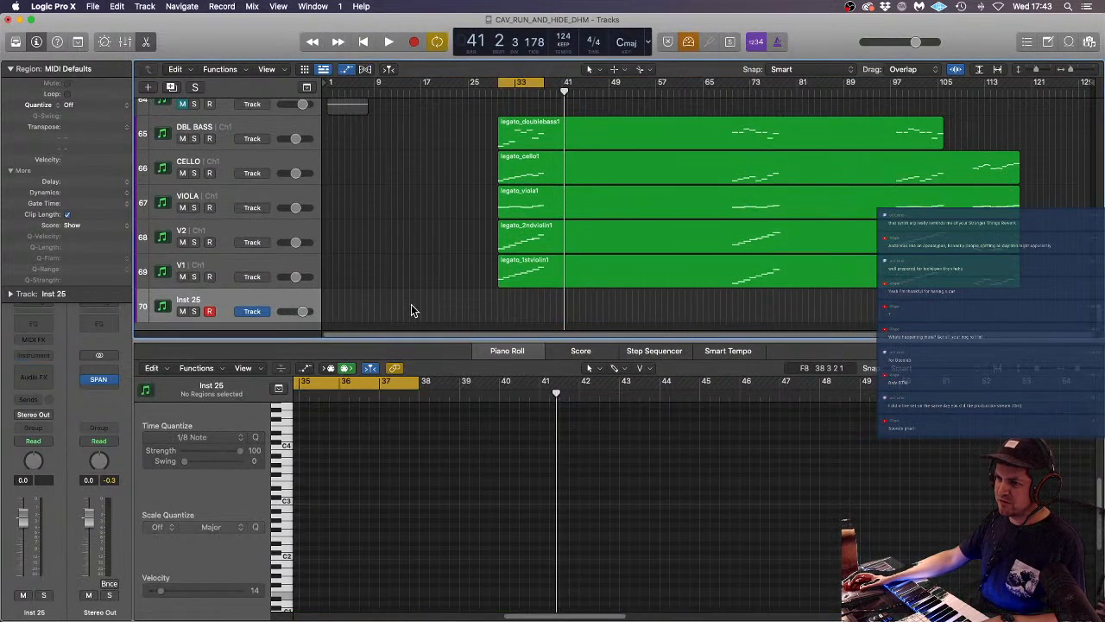
- Load Kontakt 5 as the instrument on the new Inst 25 track
click(38, 361)
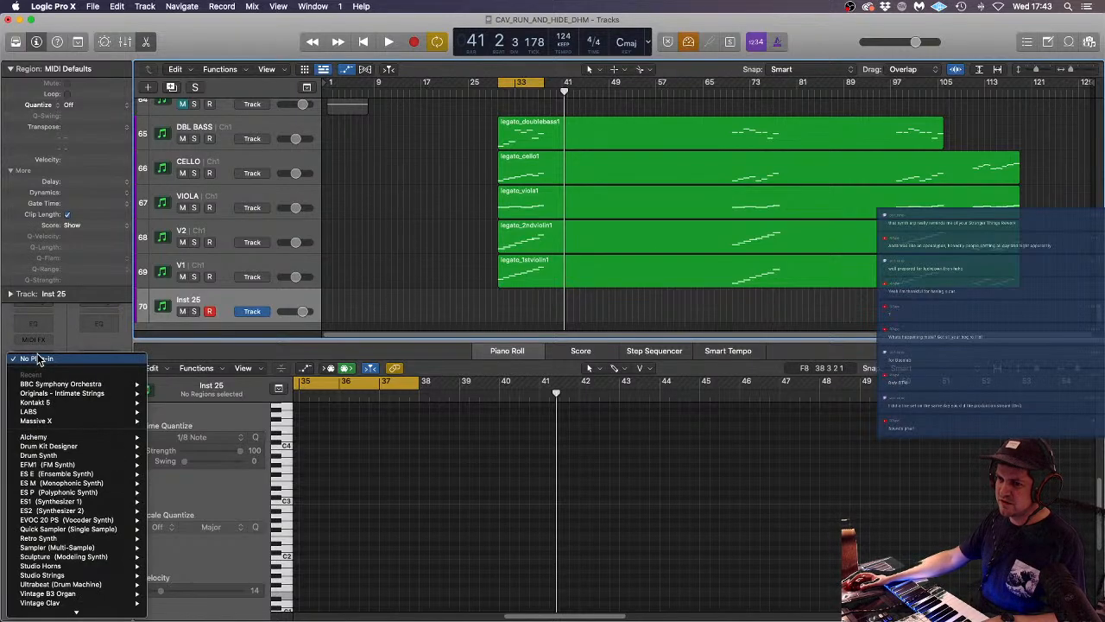
mouse_move(101, 483)
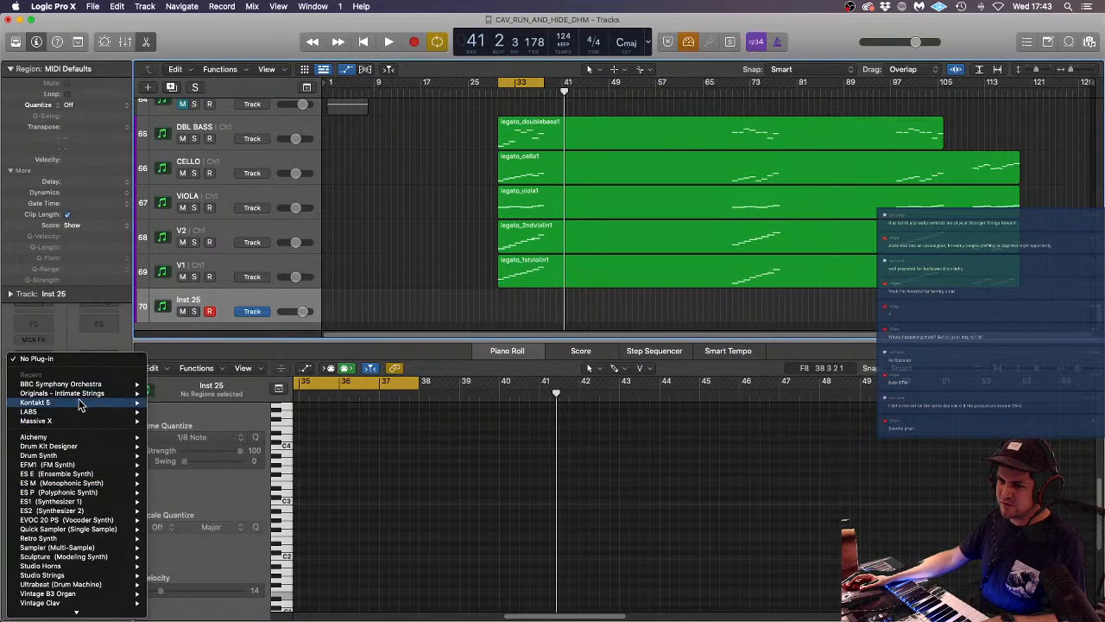
mouse_move(85, 404)
click(164, 413)
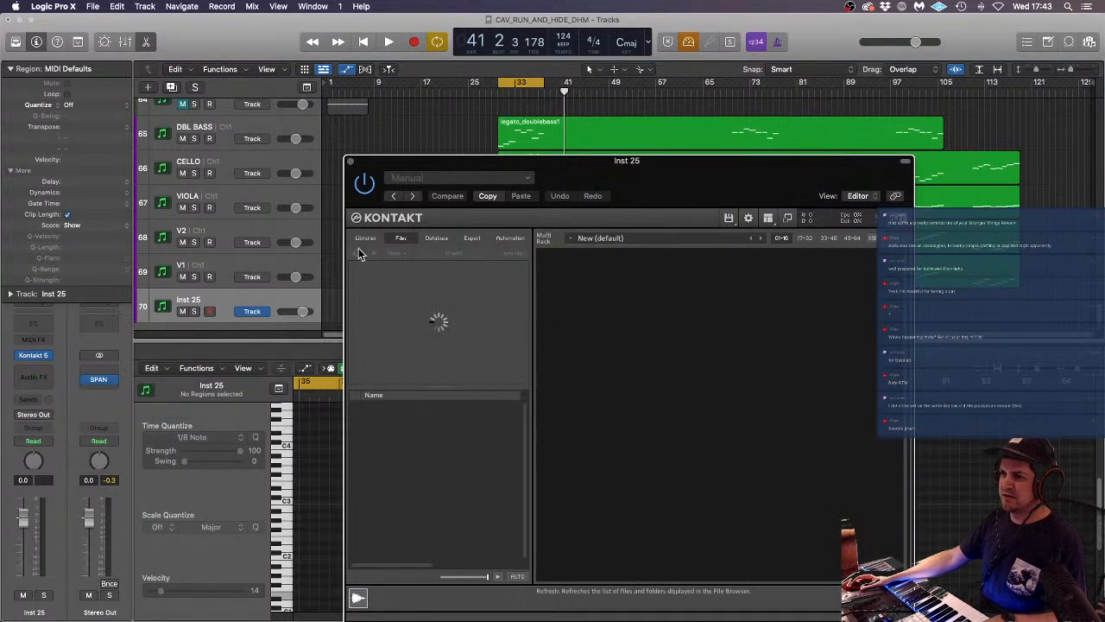
- Load the Albion ONE Strings.nki patch in Kontakt and choose its Tremolo articulation
scroll(453, 436, down, 2)
click(455, 442)
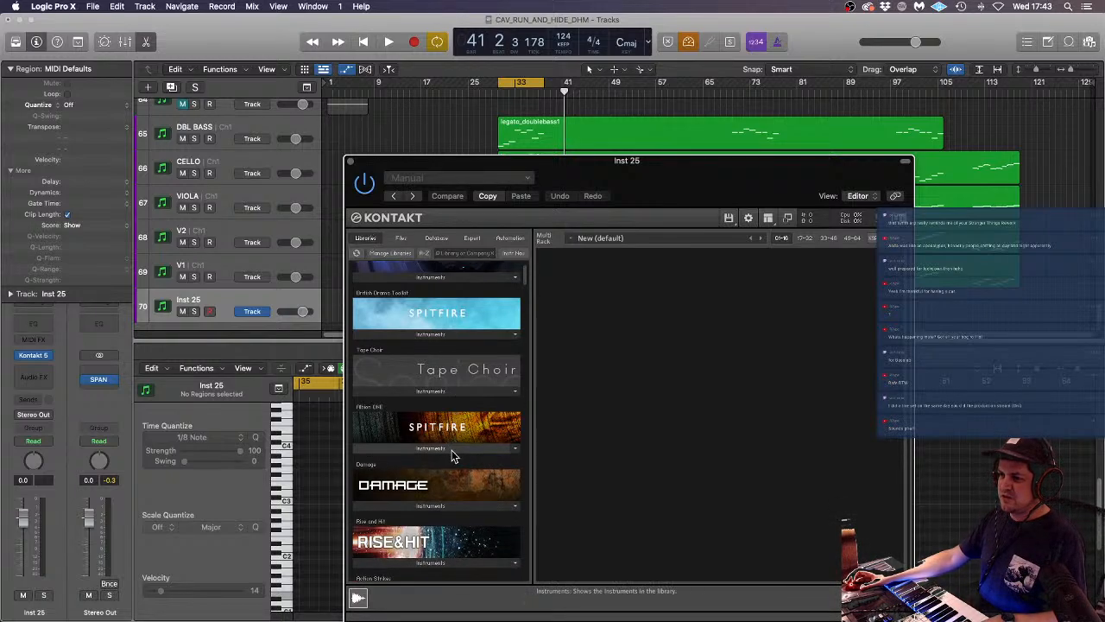
click(385, 489)
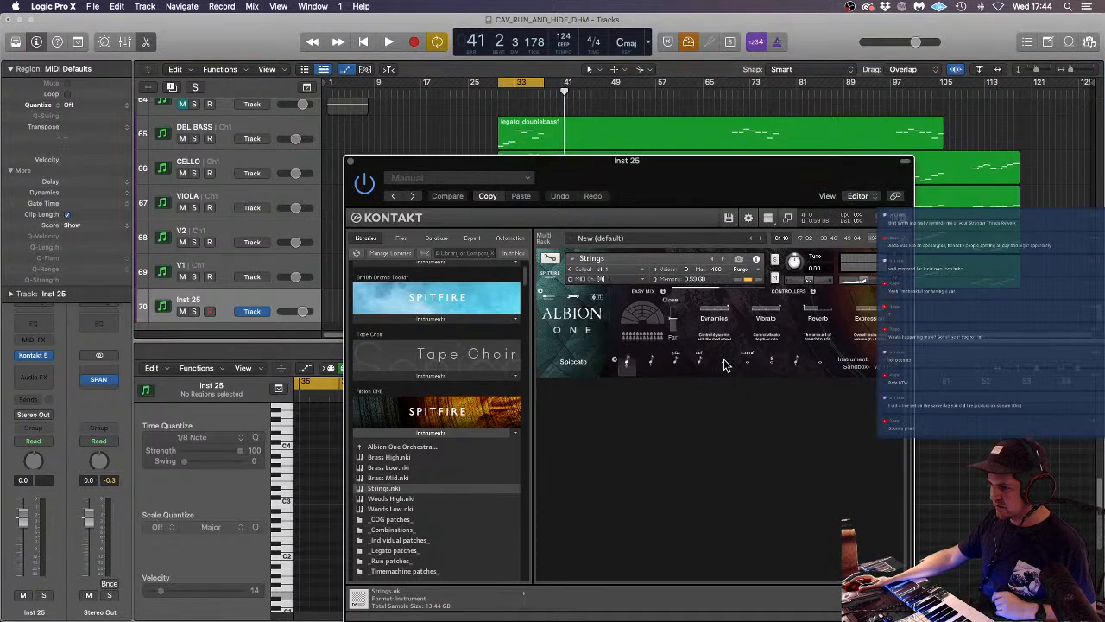
click(773, 363)
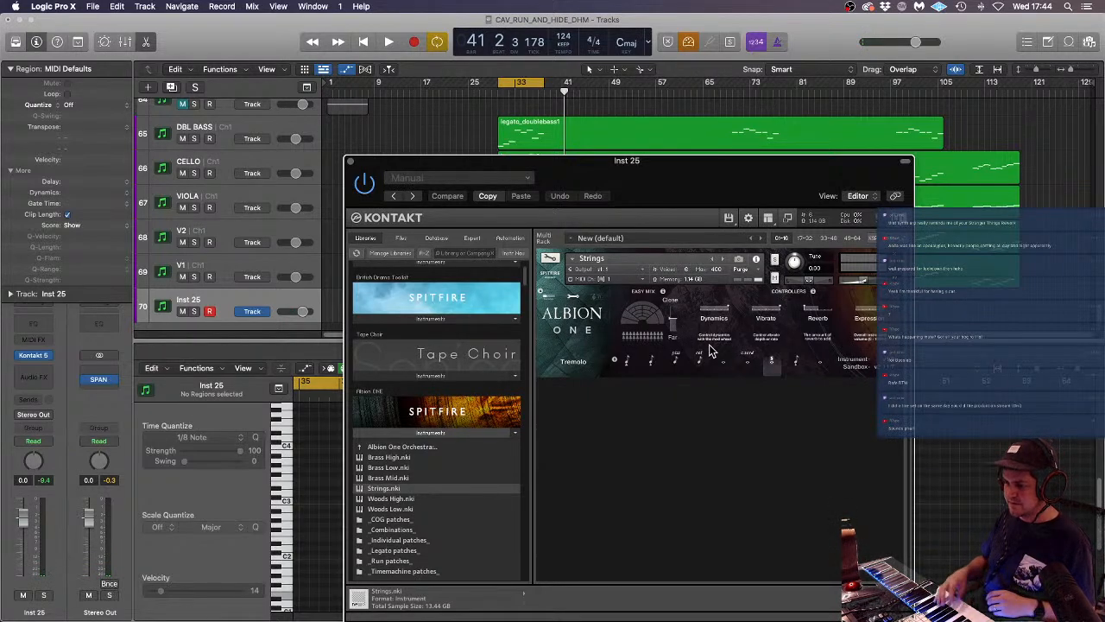
- Audition the tremolo strings against the cycled section, with the Kontakt window moved aside and the legato double bass notes shown for reference
key(space)
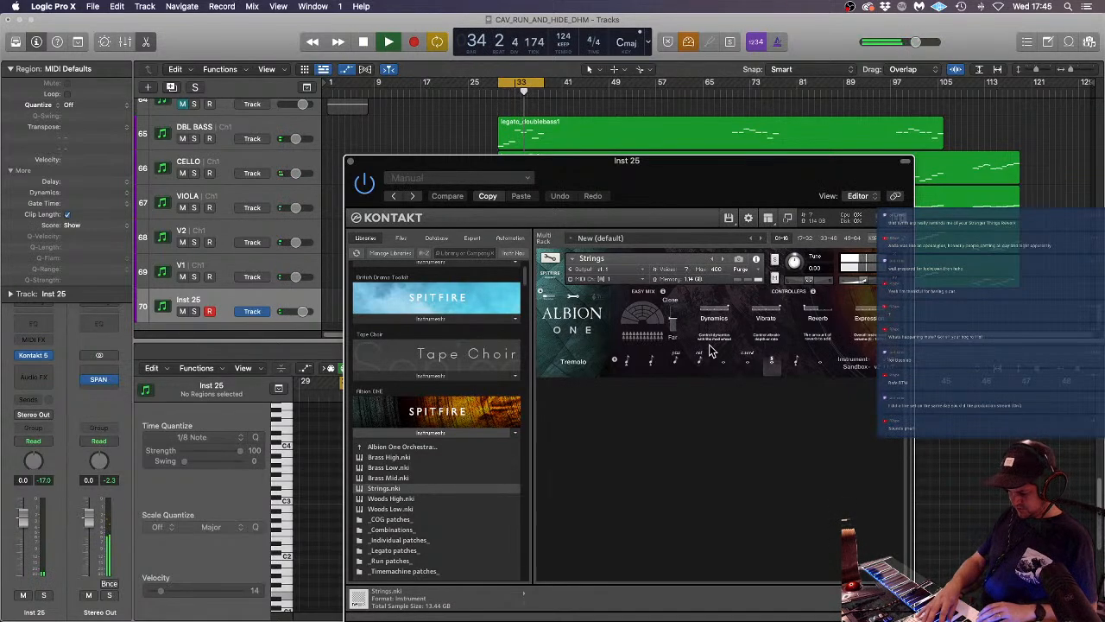
key(space)
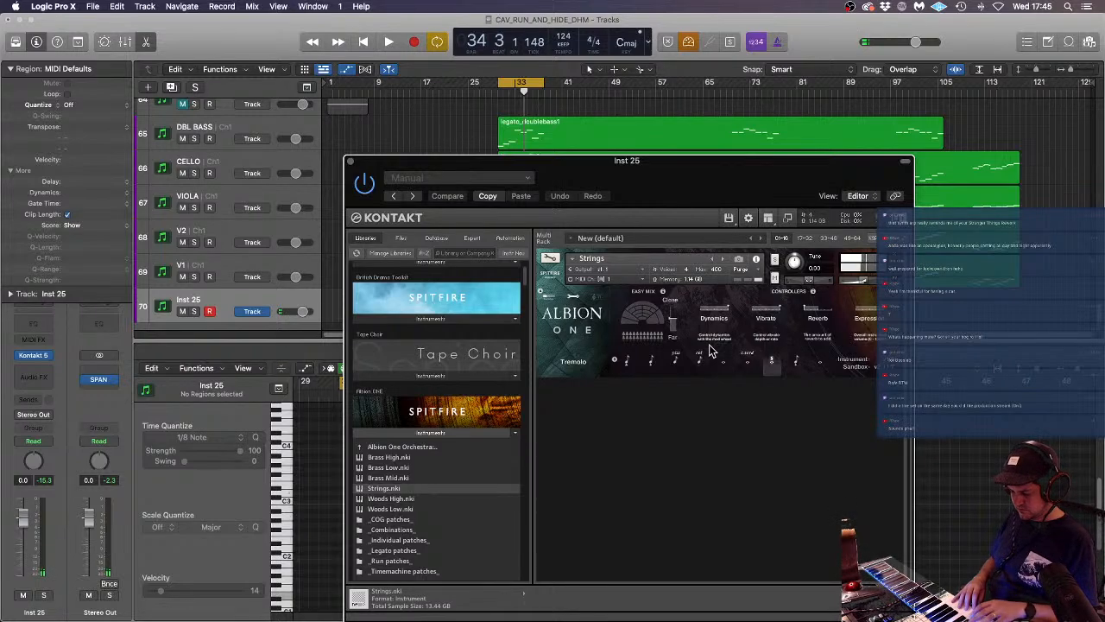
click(581, 131)
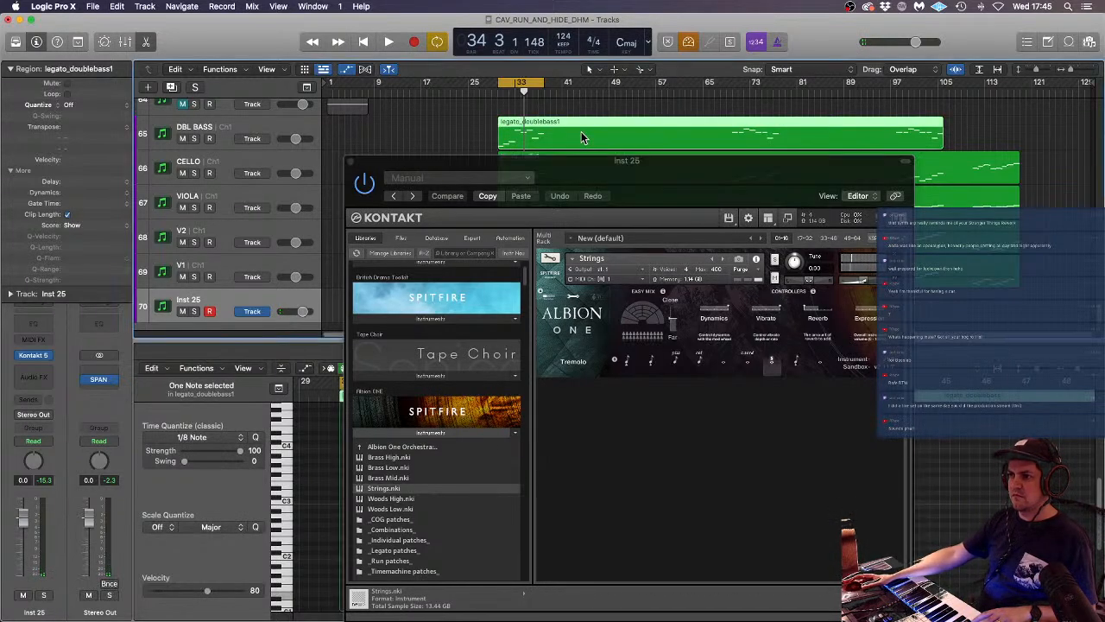
drag(488, 166, 773, 41)
scroll(526, 511, down, 4)
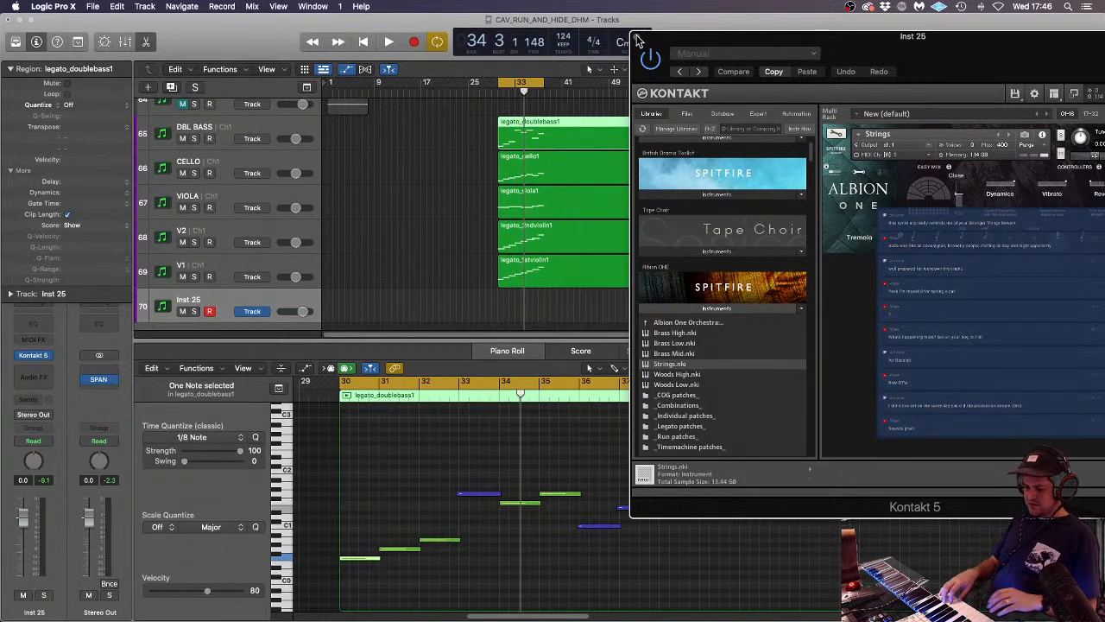
key(space)
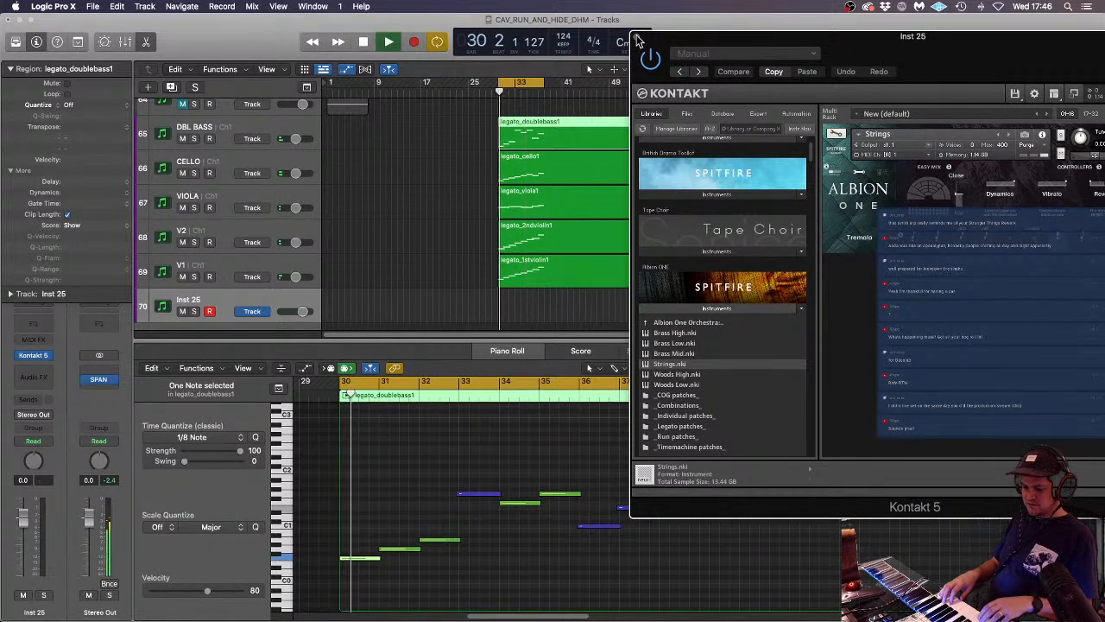
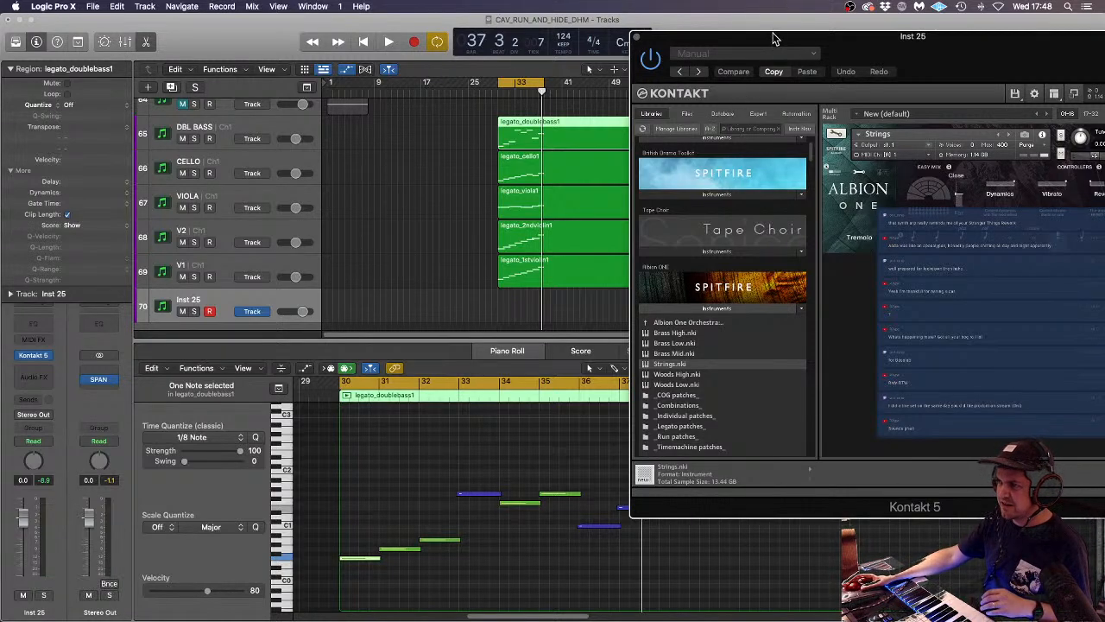
- Select the five legato string regions and examine their combined notes across bars 30 to 37 in the Piano Roll
drag(772, 34, 868, 33)
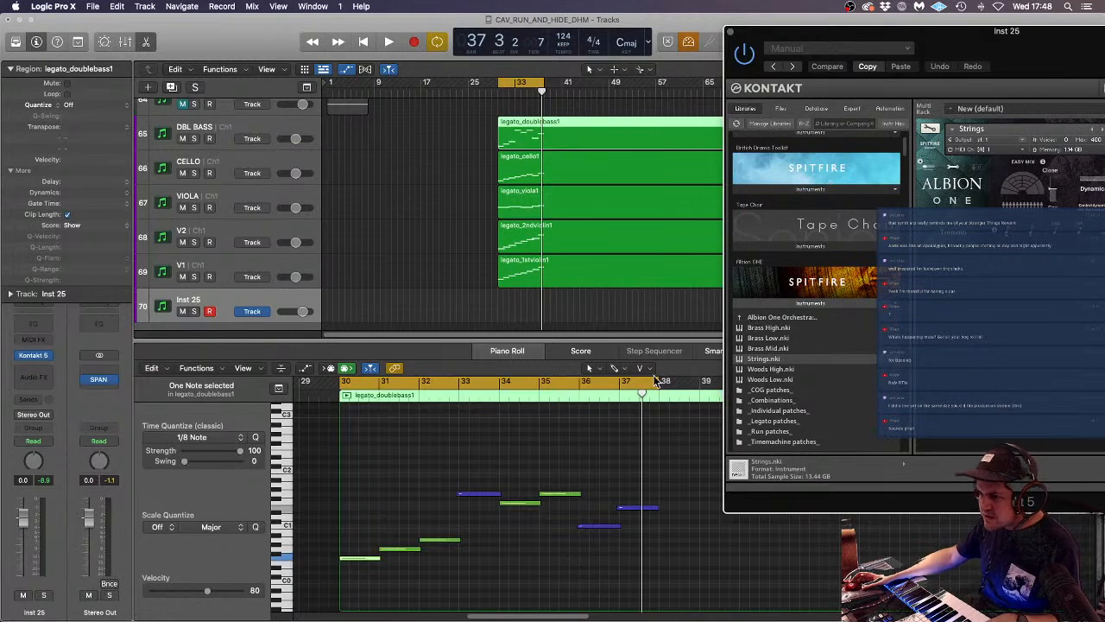
drag(474, 136, 525, 321)
scroll(636, 487, down, 1)
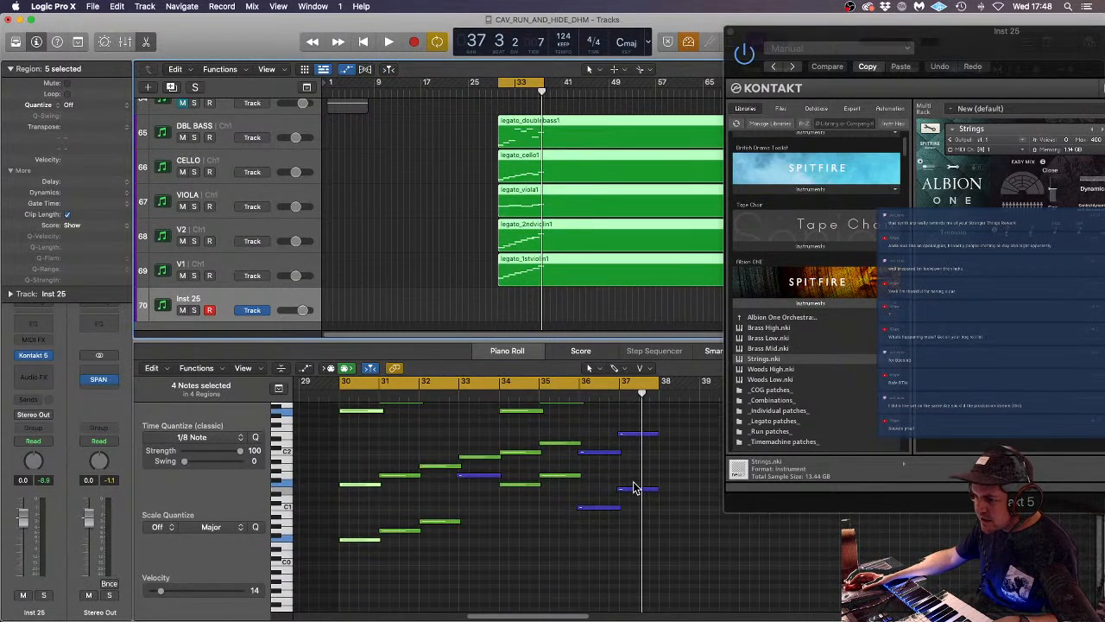
scroll(636, 488, up, 6)
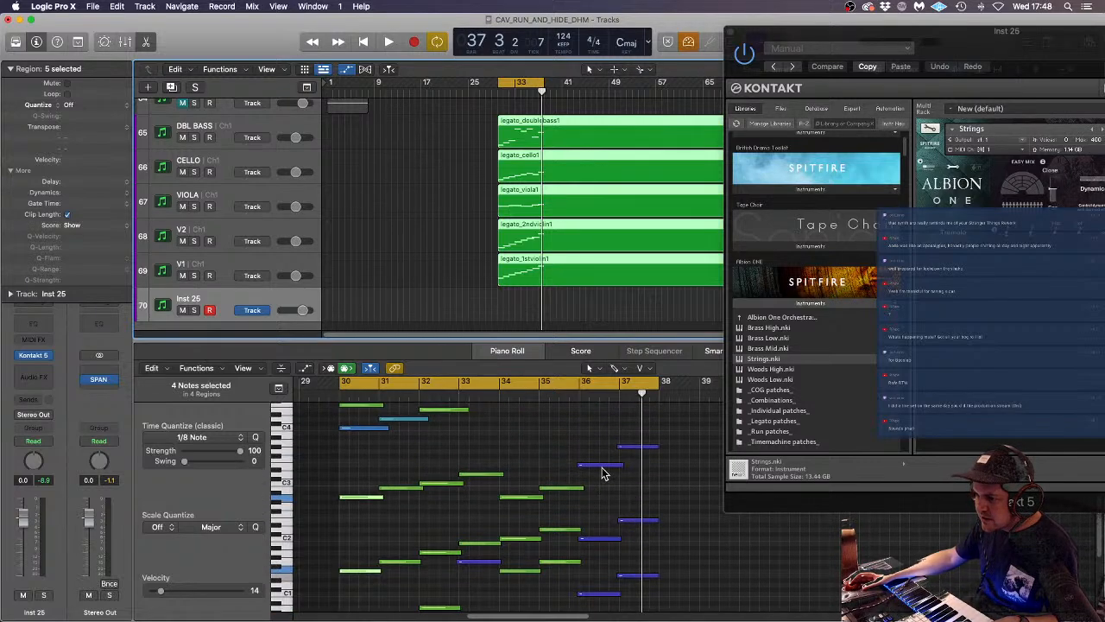
scroll(600, 477, up, 2)
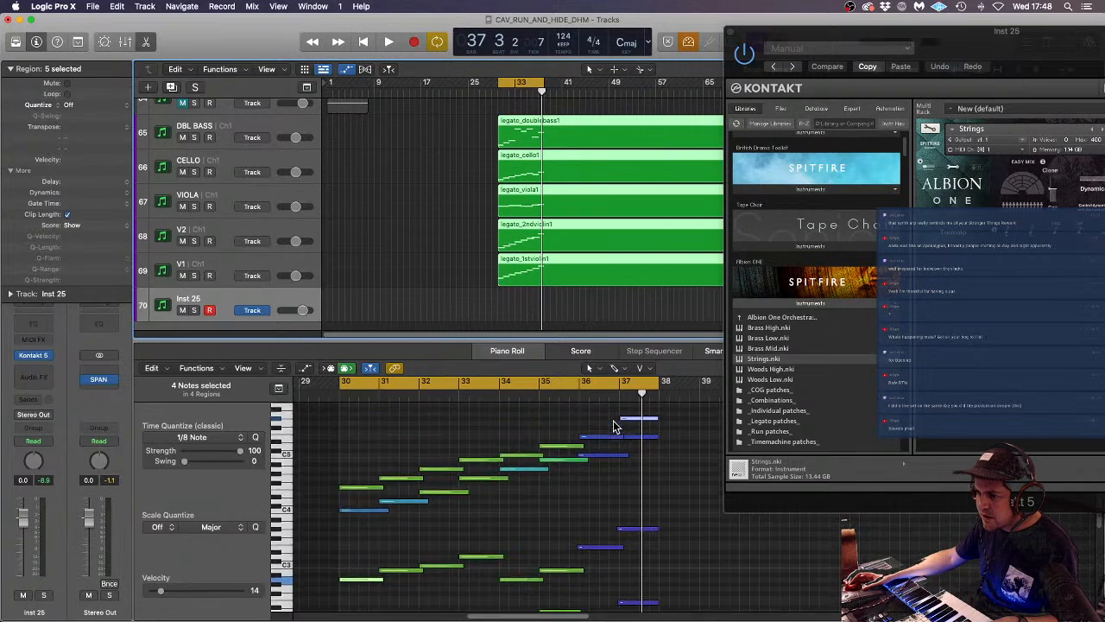
scroll(615, 426, up, 2)
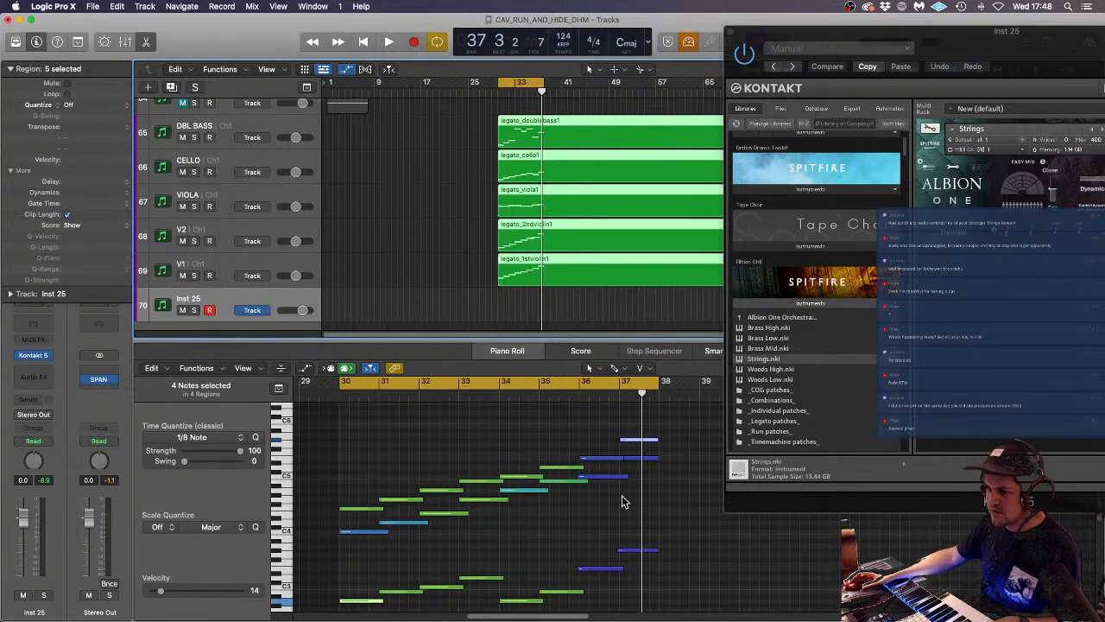
scroll(623, 501, down, 6)
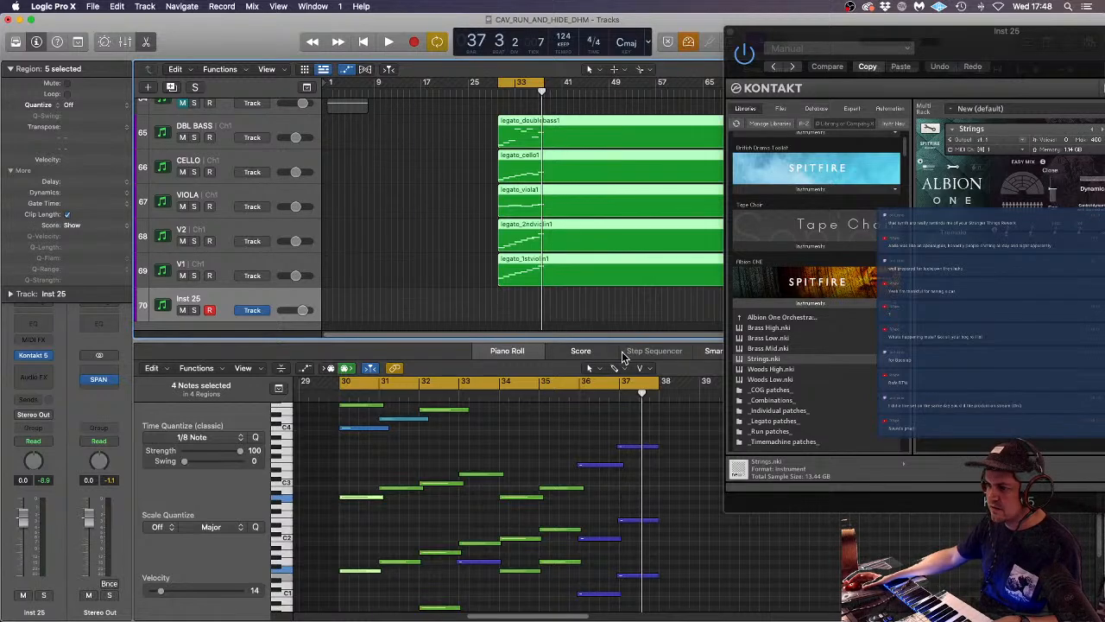
- Record a tremolo strings part on Inst 25 over bars 30 to 37 and delete the stray sliver region before bar 30
key(p)
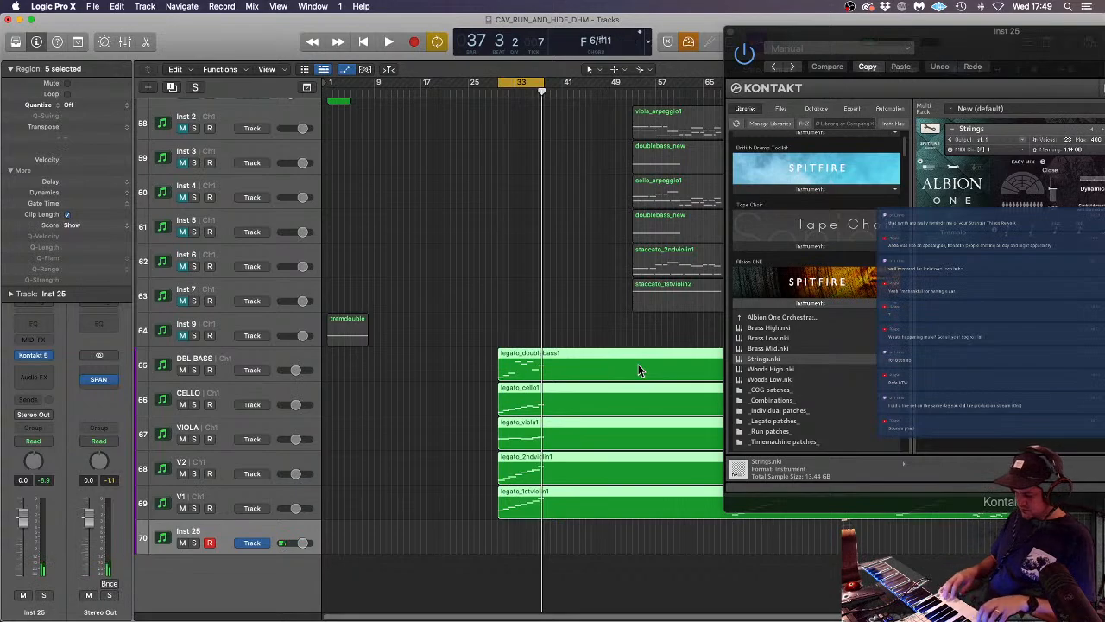
key(r)
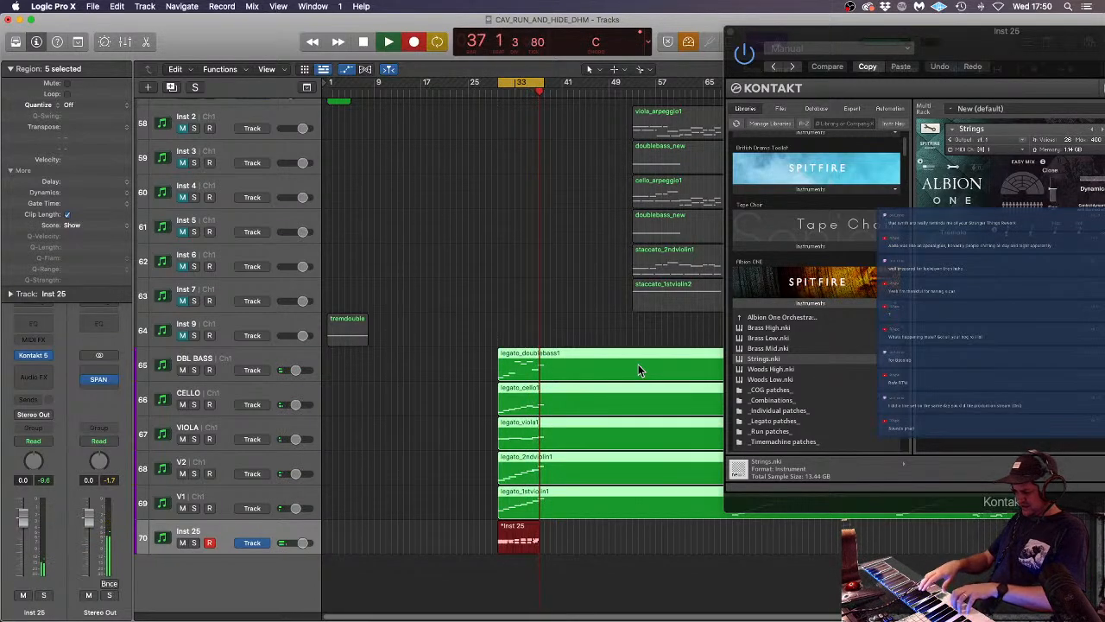
key(space)
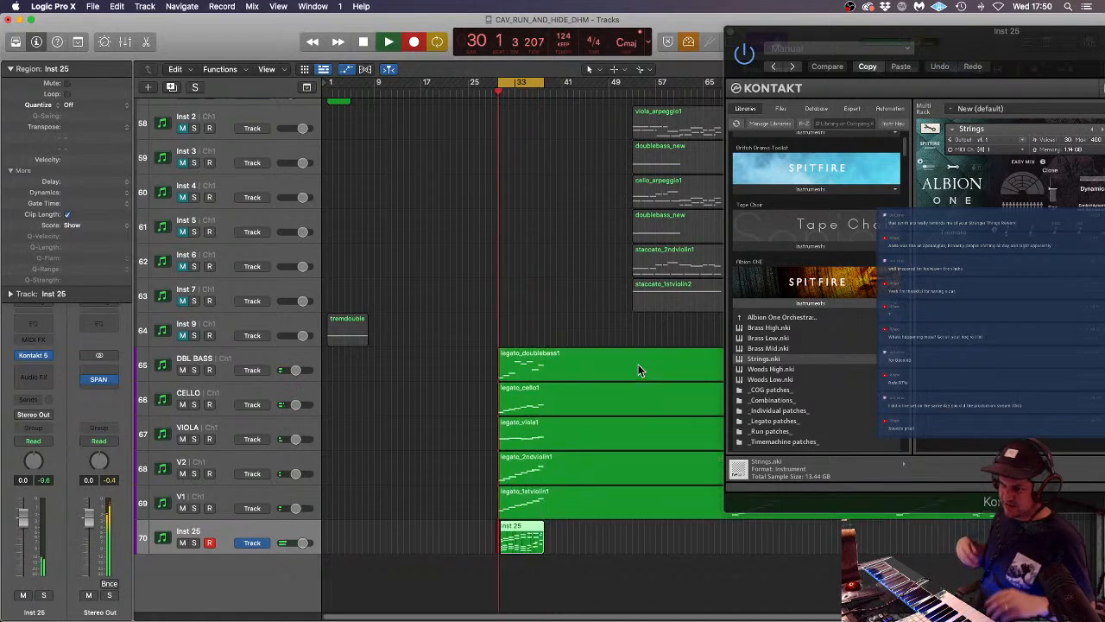
click(569, 537)
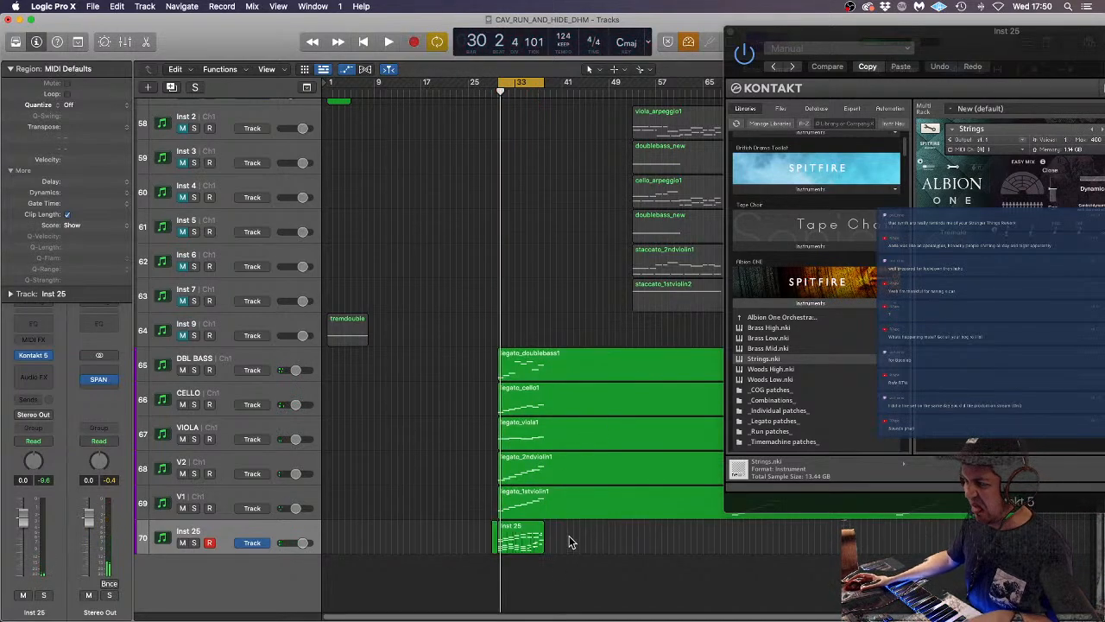
click(494, 534)
key(Delete)
- Show the recorded Inst 25 region in the Piano Roll and move its second chord to the start of bar 31
click(523, 534)
double_click(522, 537)
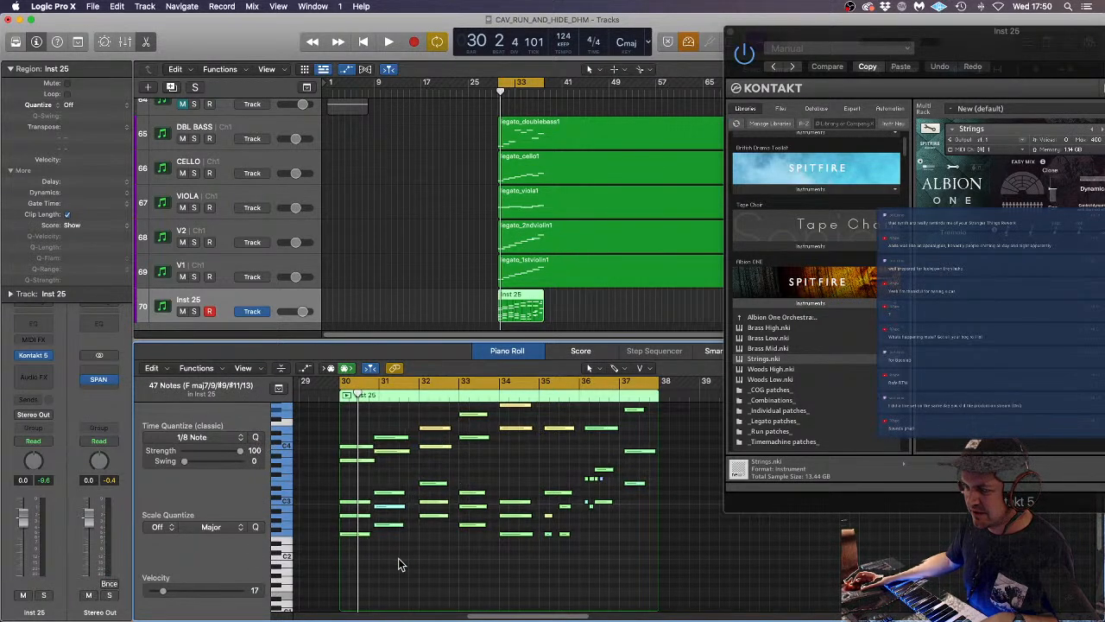
drag(387, 559, 399, 413)
scroll(396, 458, up, 2)
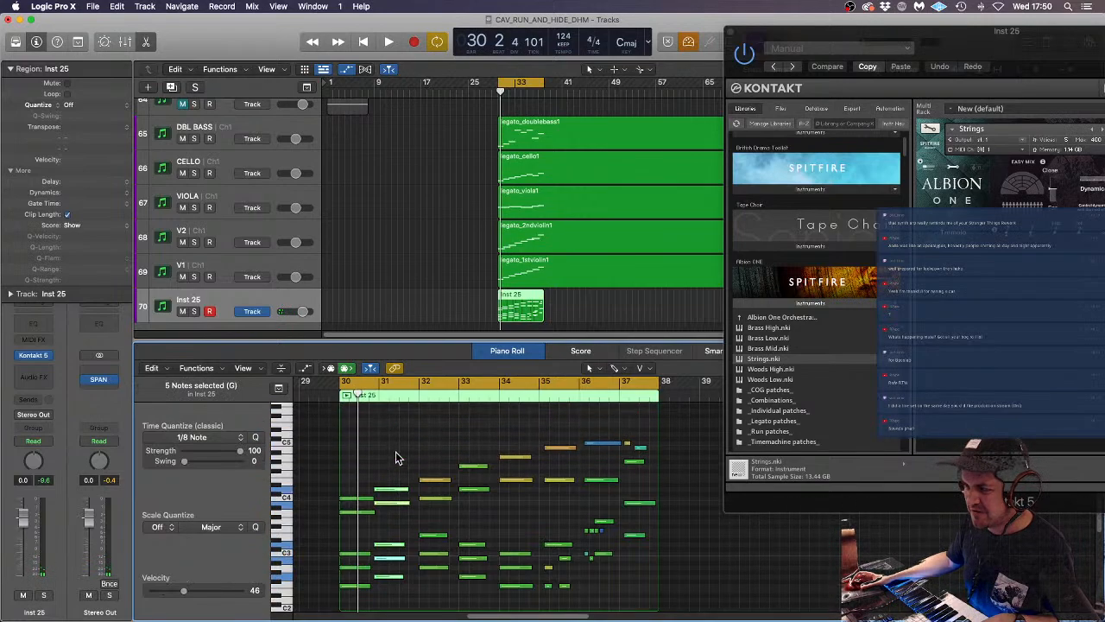
drag(390, 495, 395, 495)
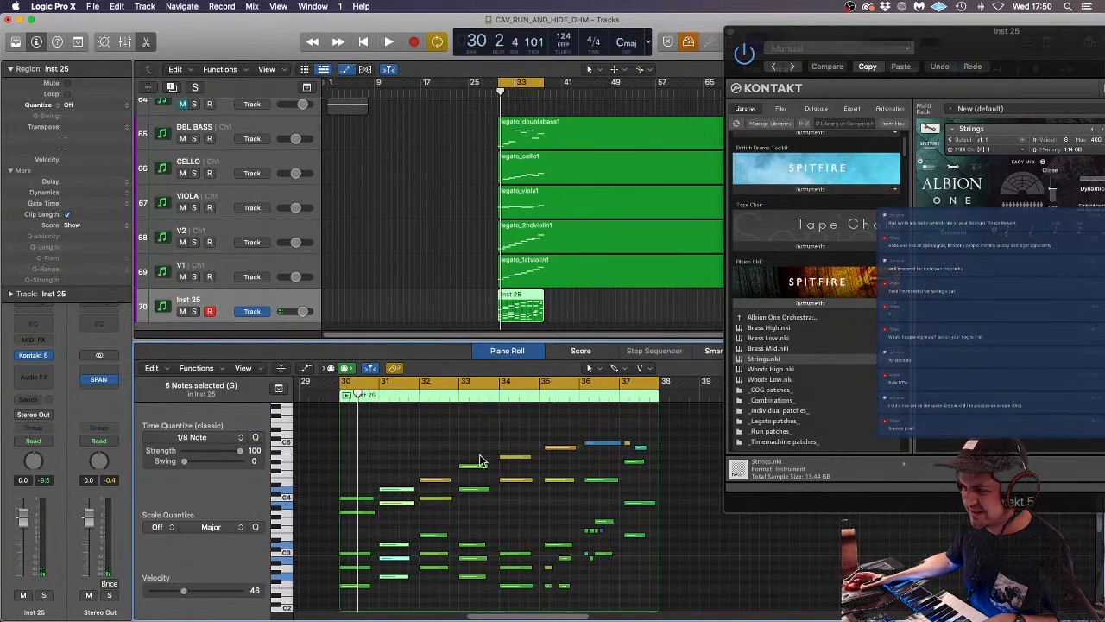
scroll(570, 602, down, 2)
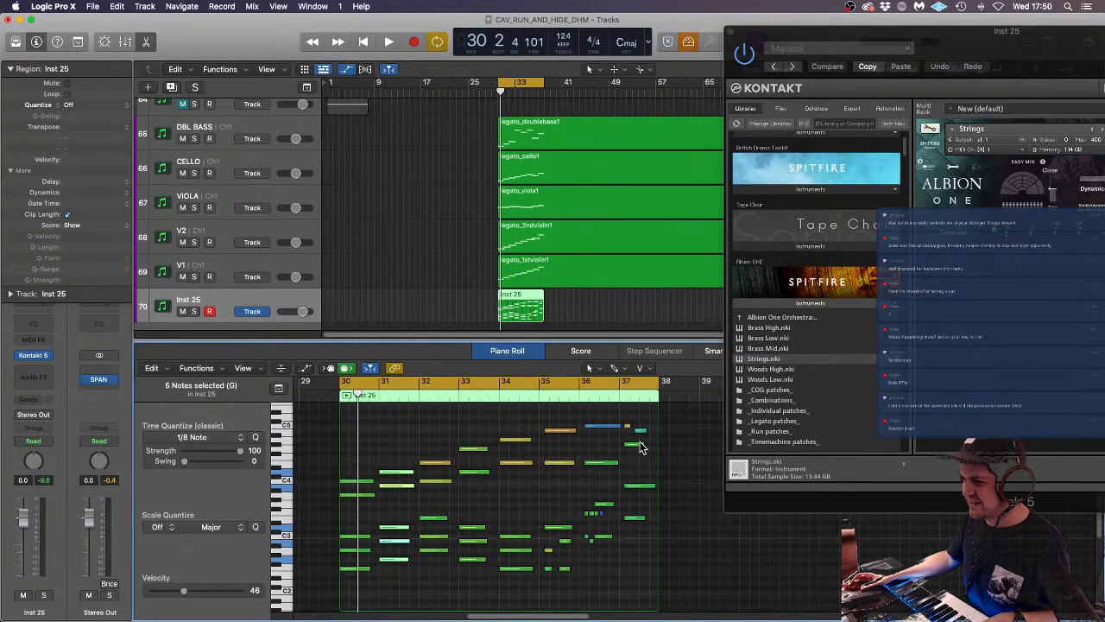
- Clean up the chords in bars 36 and 37 so their notes start exactly on the bar lines
click(638, 430)
drag(636, 431, 581, 505)
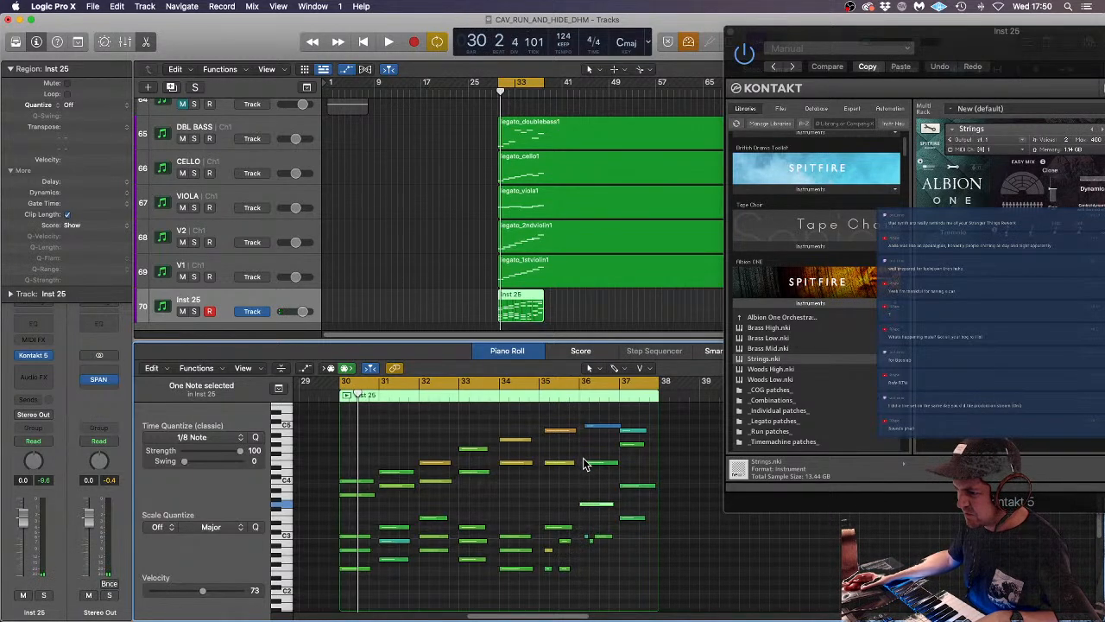
drag(586, 463, 582, 465)
click(595, 430)
drag(586, 427, 580, 428)
- Delete the short stray notes from the lower part of the chords in bars 35 and 36
drag(593, 530, 556, 602)
key(BackSpace)
key(BackSpace)
- Clean up the lower notes of the bar 35 chord, deleting the short leftover note and starting the lower three notes on the bar line
drag(558, 538, 575, 574)
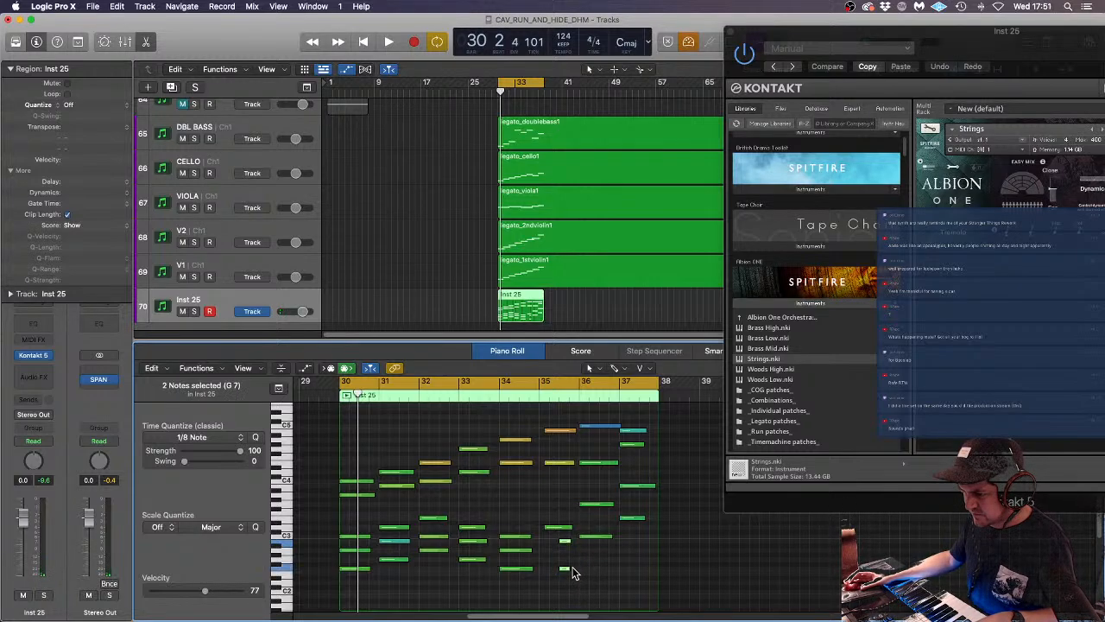
click(575, 572)
drag(564, 569, 540, 559)
click(554, 545)
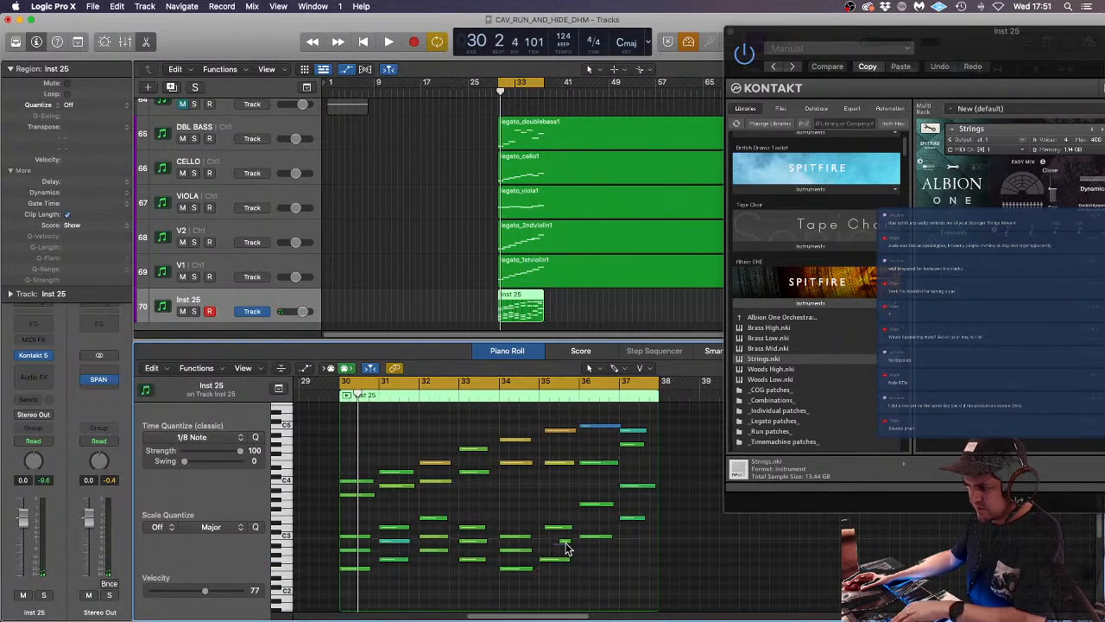
click(567, 540)
key(Delete)
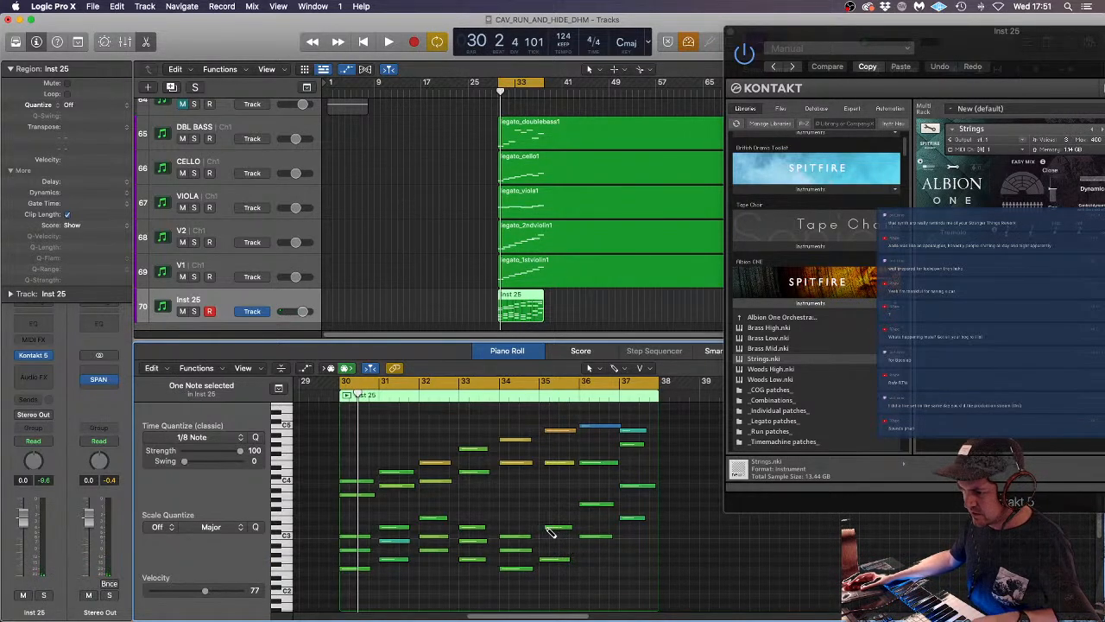
drag(558, 542, 540, 527)
- Move the two upper notes of the bar 35 chord to the bar line and play the passage back
drag(545, 463, 540, 462)
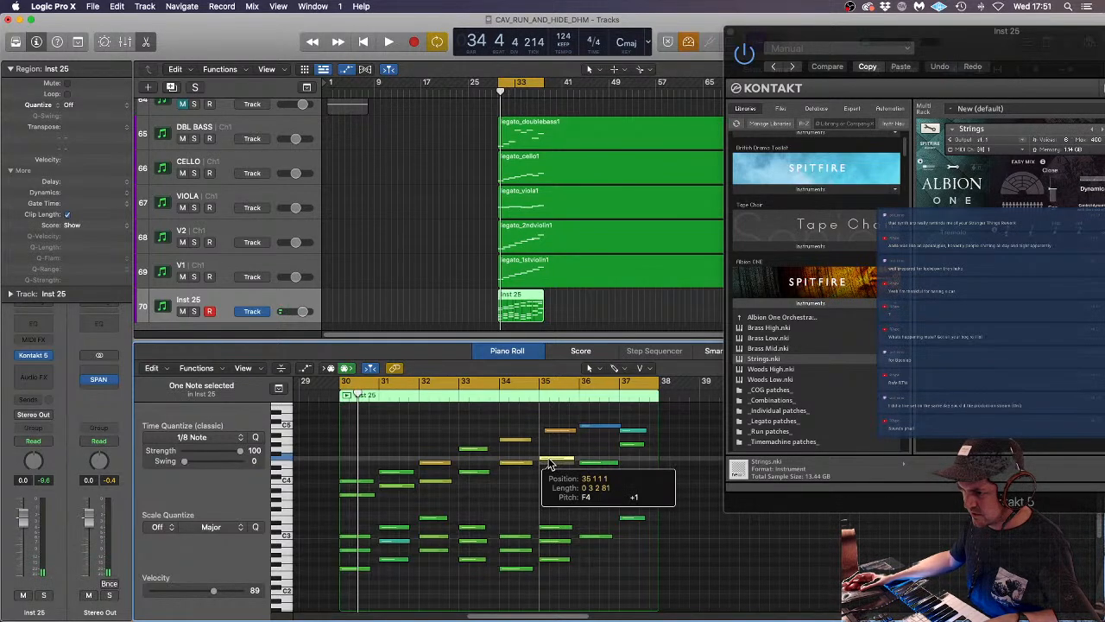
drag(544, 429, 540, 429)
click(557, 416)
key(space)
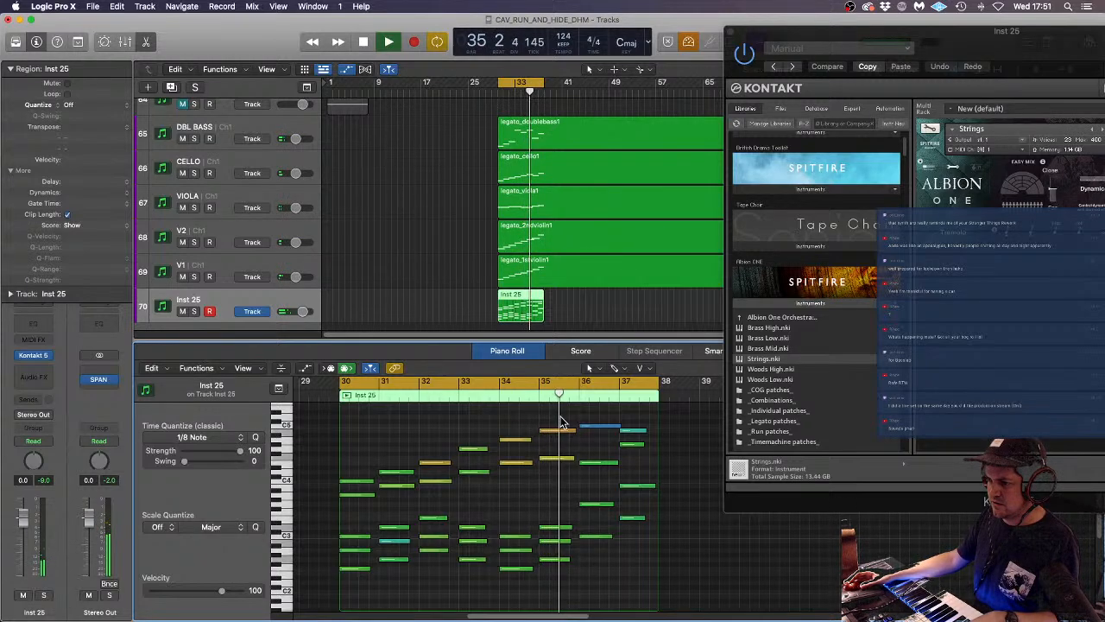
key(space)
- Lower the second-highest note of the bar 35 chord to D4, checking its pitch against playback
click(557, 459)
mouse_move(557, 464)
mouse_down()
mouse_move(556, 454)
mouse_move(555, 474)
mouse_move(554, 465)
mouse_up()
click(529, 395)
key(space)
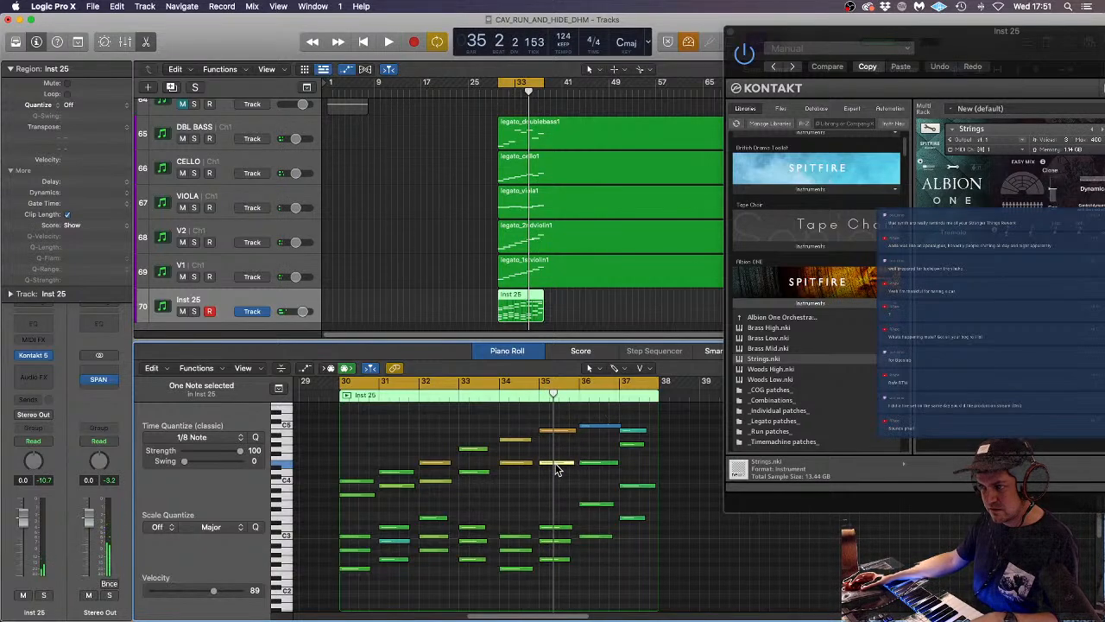
drag(556, 466, 555, 474)
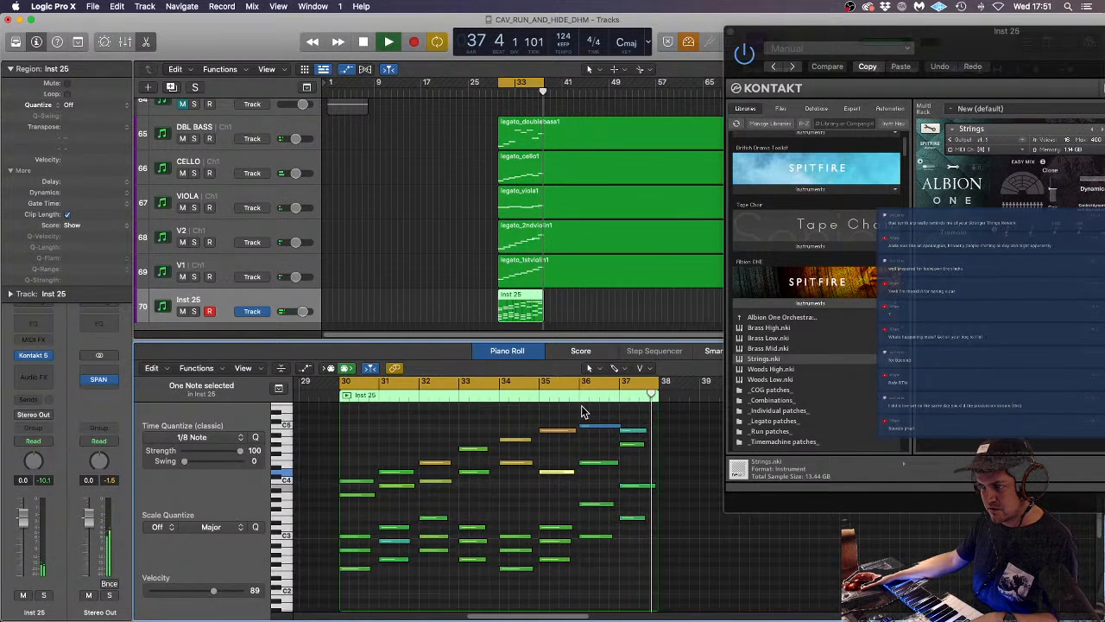
- Stop playback and shorten the two upper notes of the bar 36 chord so they end before bar 37
key(space)
drag(618, 426, 613, 426)
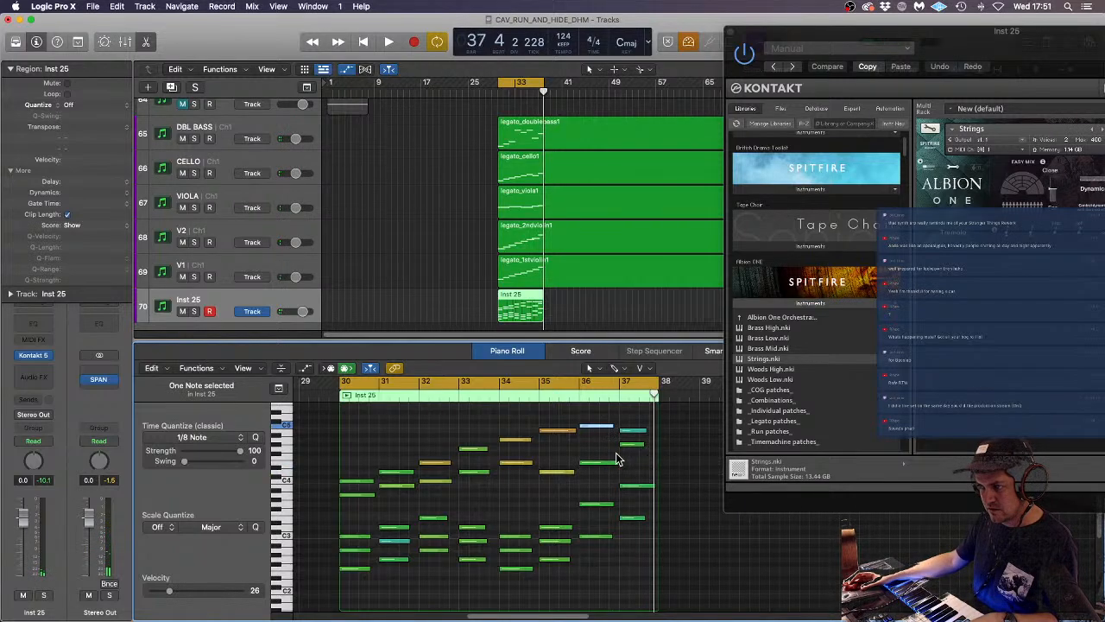
drag(617, 464, 613, 463)
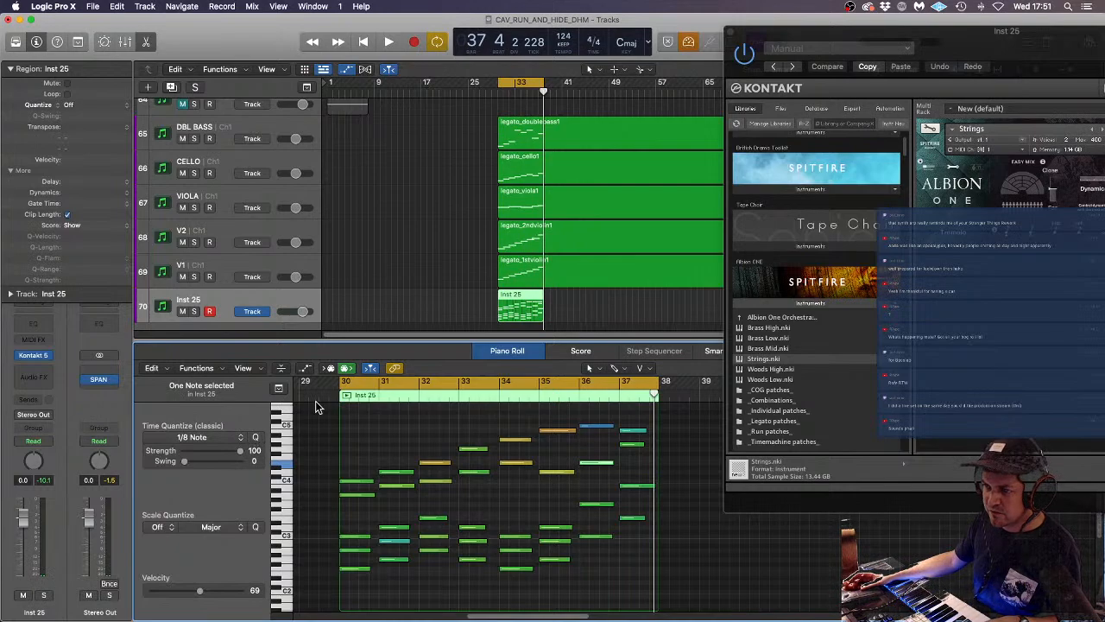
- Show the region's Sustain data and move the pedal releases to the starts of bars 36 and 37, re-pedalling shortly after bar 36 begins
click(308, 370)
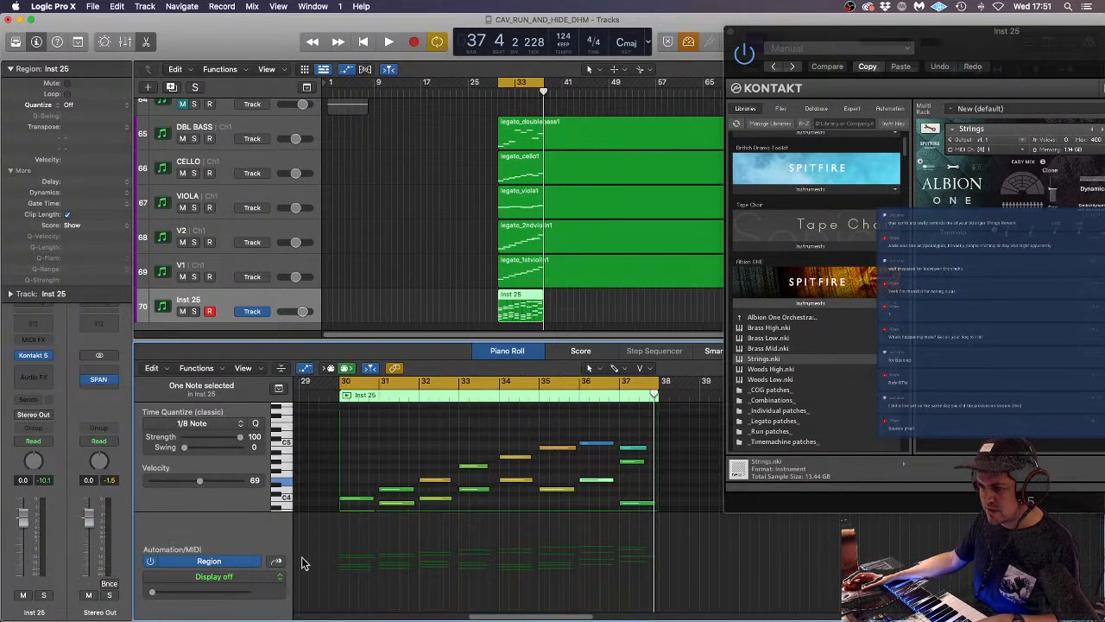
click(271, 562)
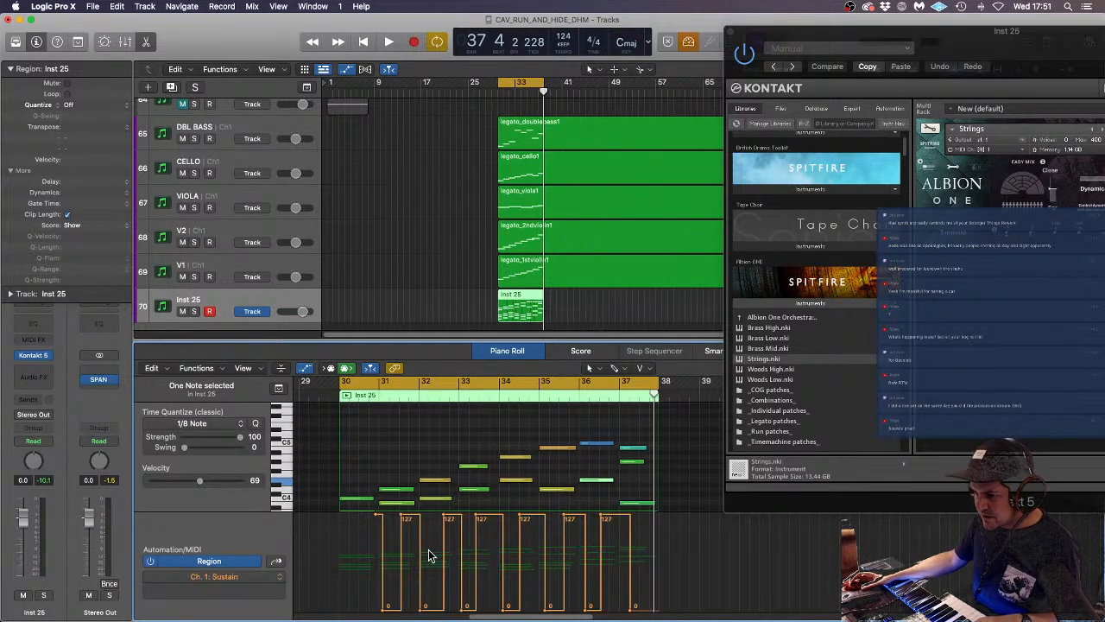
key(super+Right)
key(super+Right)
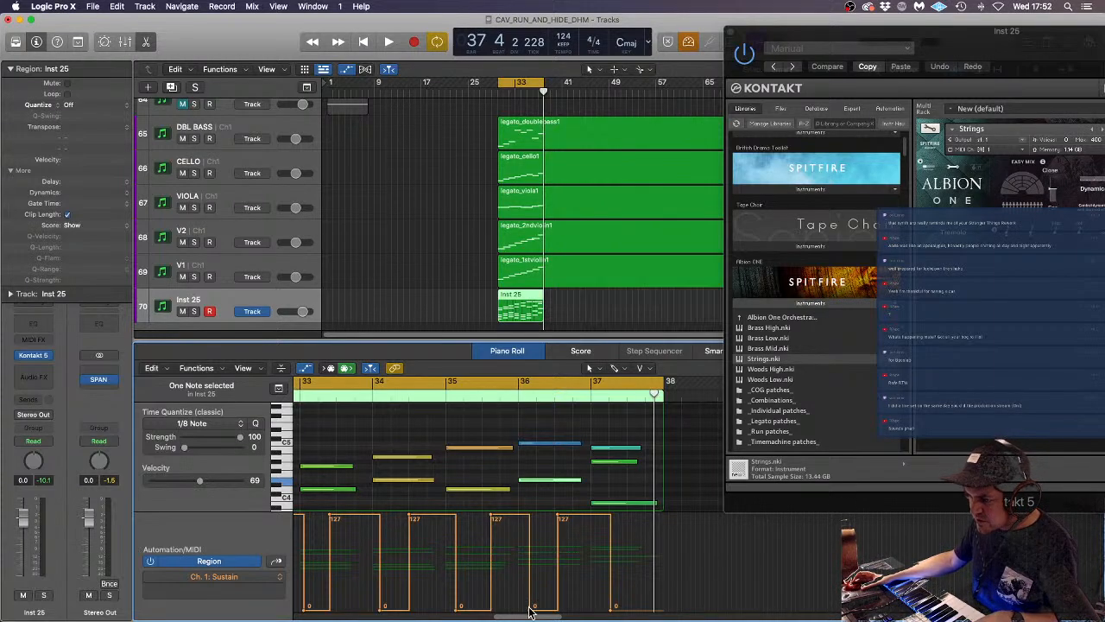
drag(532, 605, 523, 606)
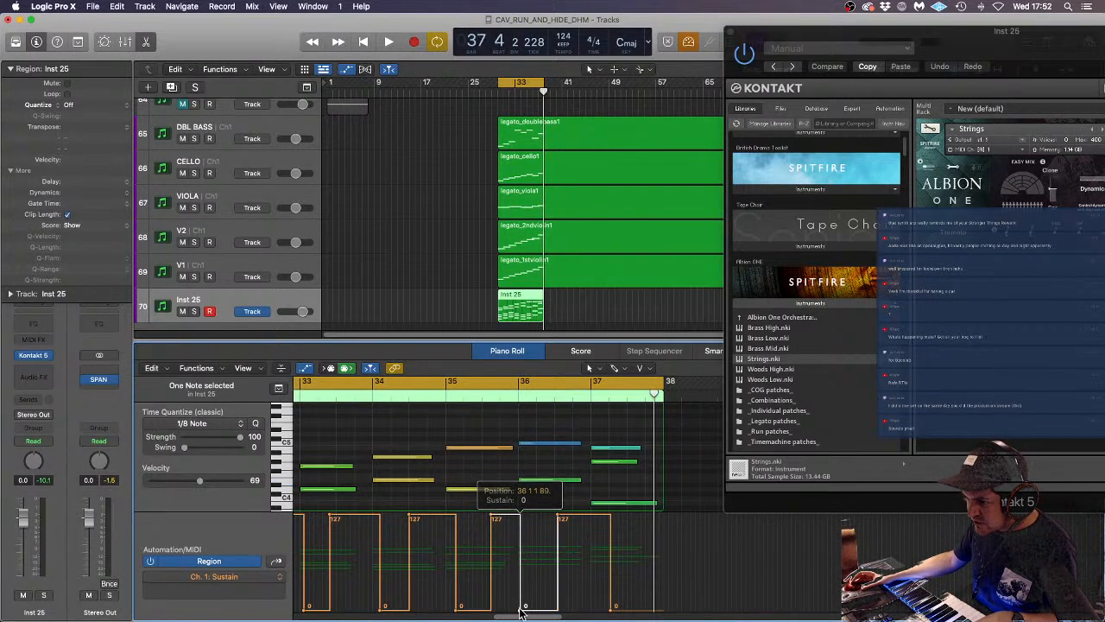
drag(559, 518, 528, 518)
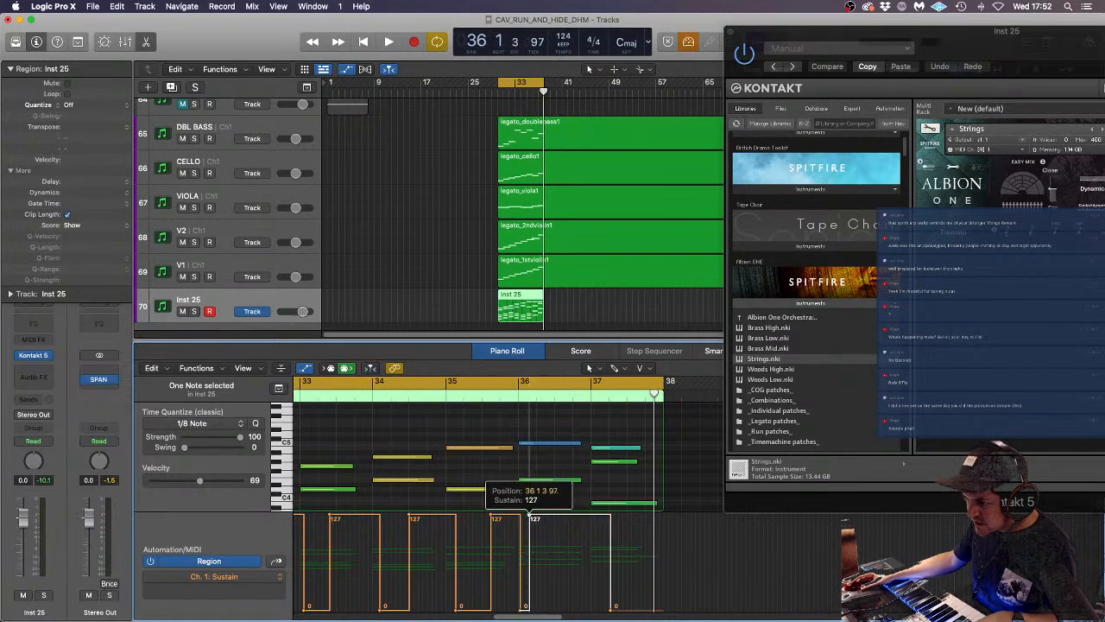
drag(610, 608, 595, 604)
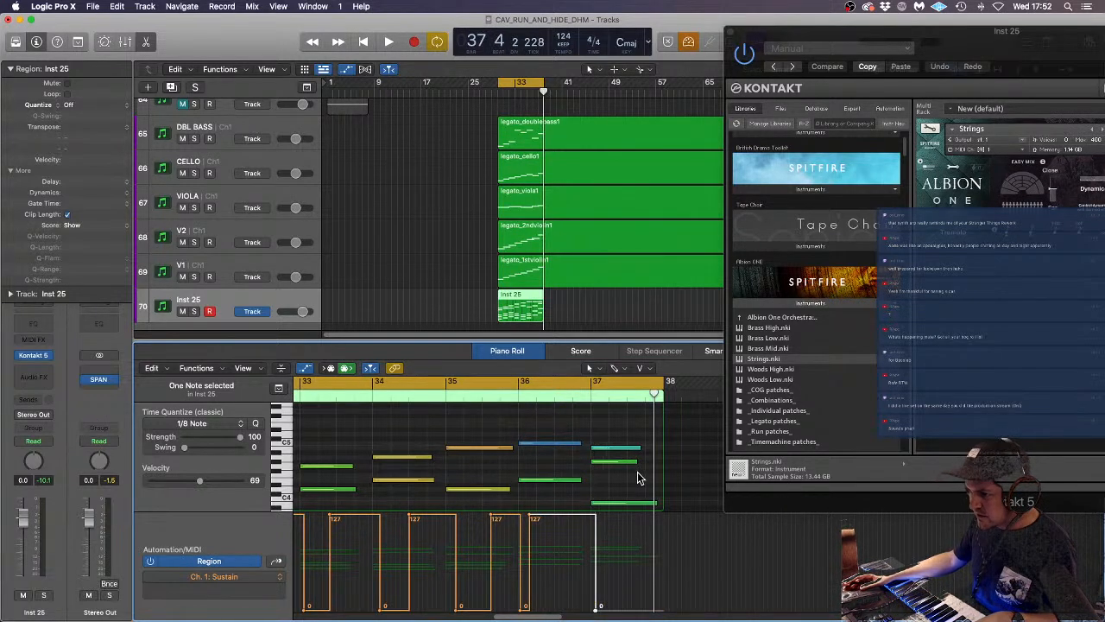
- Extend the shorter notes of the bar 37 chord to the end of the region
drag(638, 462, 662, 484)
scroll(649, 493, down, 2)
scroll(592, 494, down, 4)
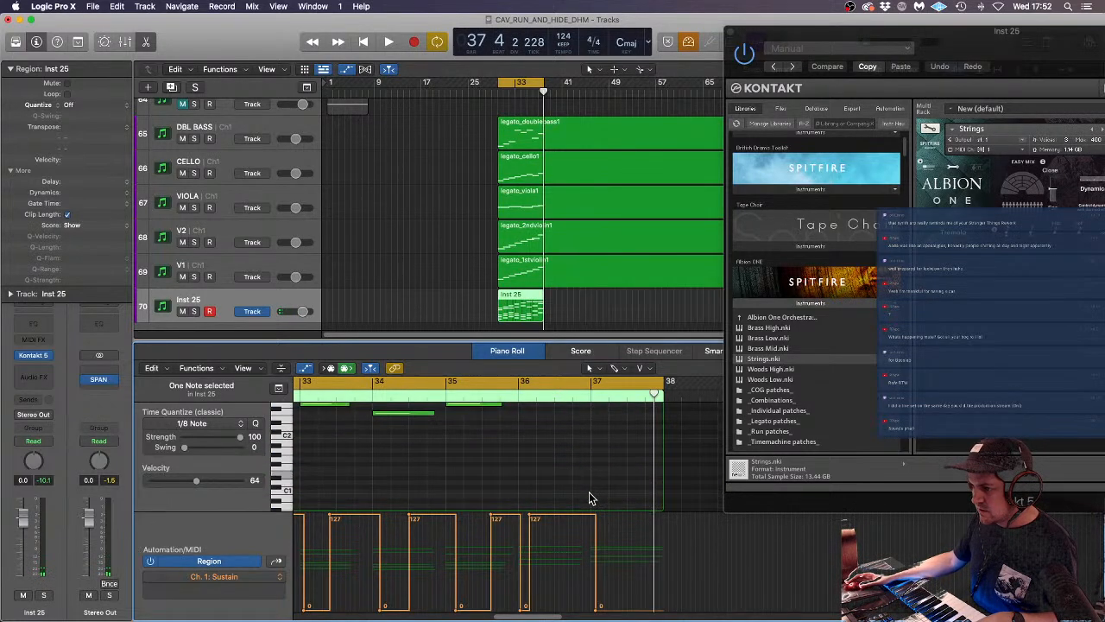
scroll(654, 432, up, 2)
drag(657, 416, 663, 416)
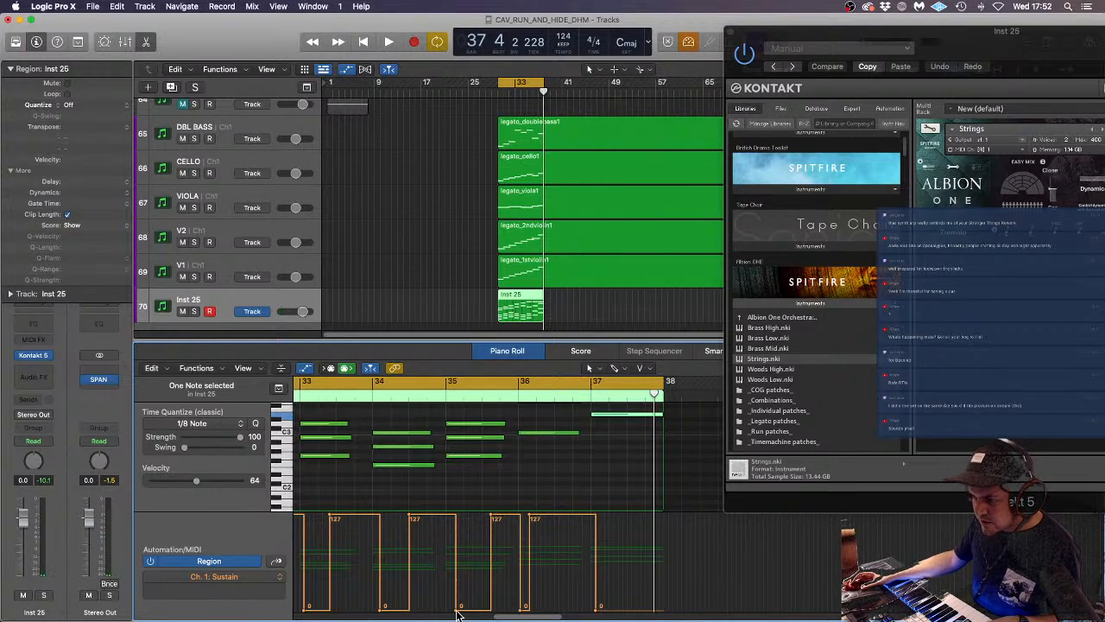
- Move the sustain releases at bars 35, 34 and 31 closer to the bar lines, and start bar 30 pedal-off with a re-pedal mid-bar
drag(457, 609, 452, 609)
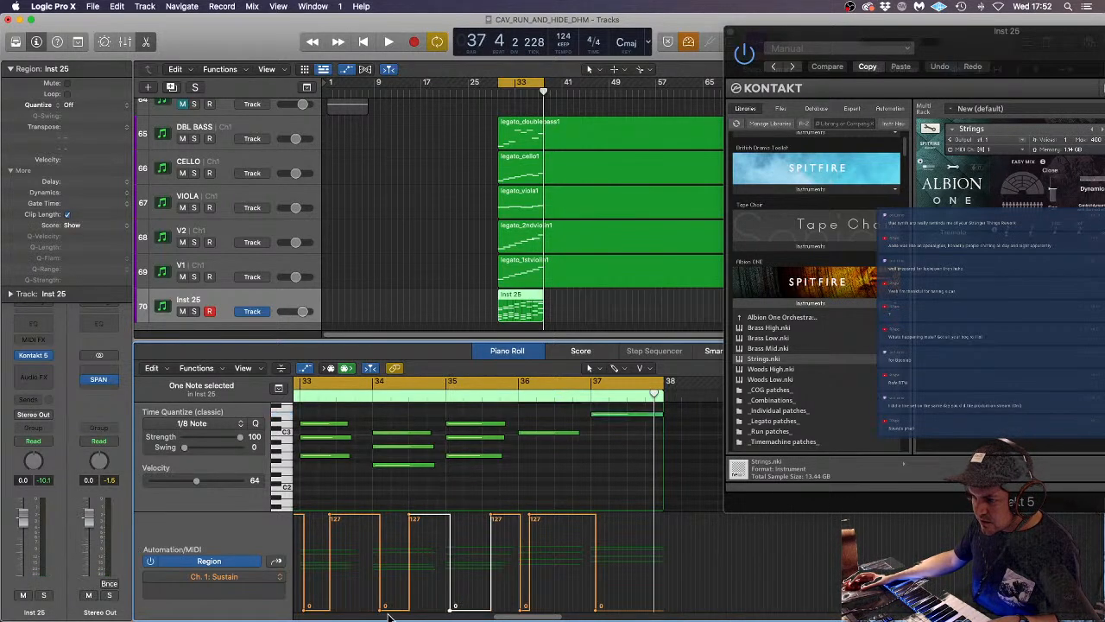
drag(383, 611, 377, 608)
scroll(470, 553, left, 5)
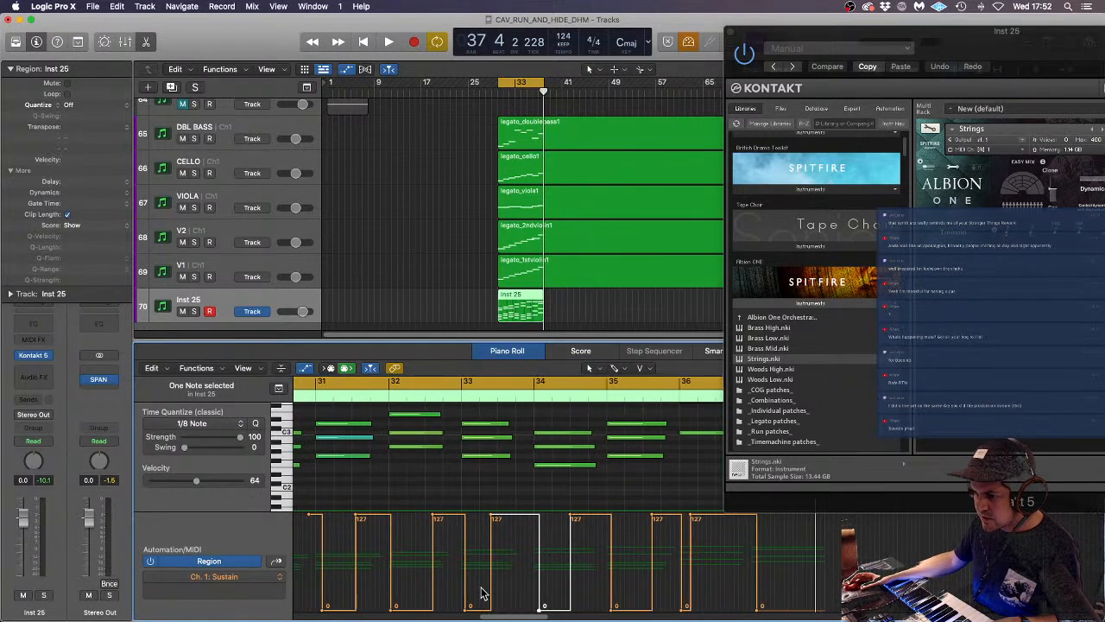
scroll(481, 594, left, 4)
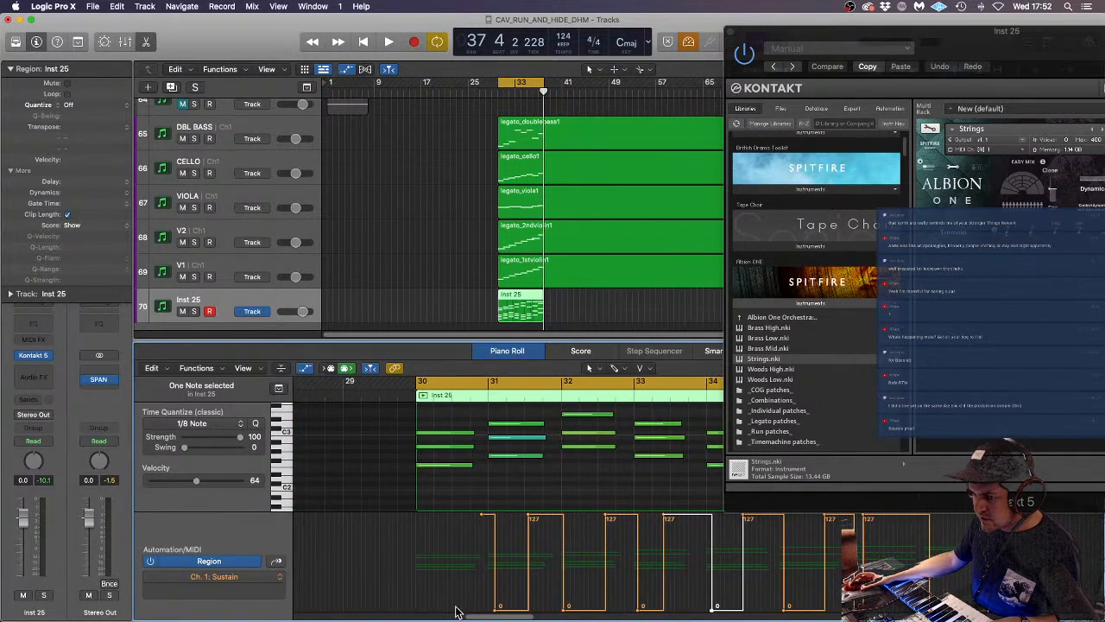
click(457, 607)
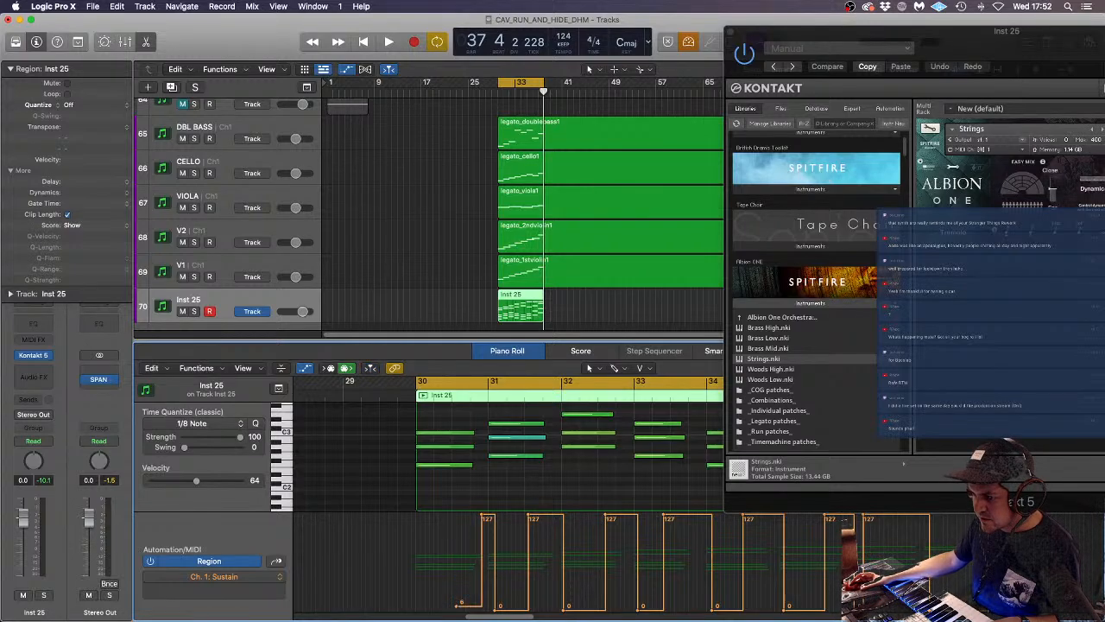
drag(458, 609, 415, 611)
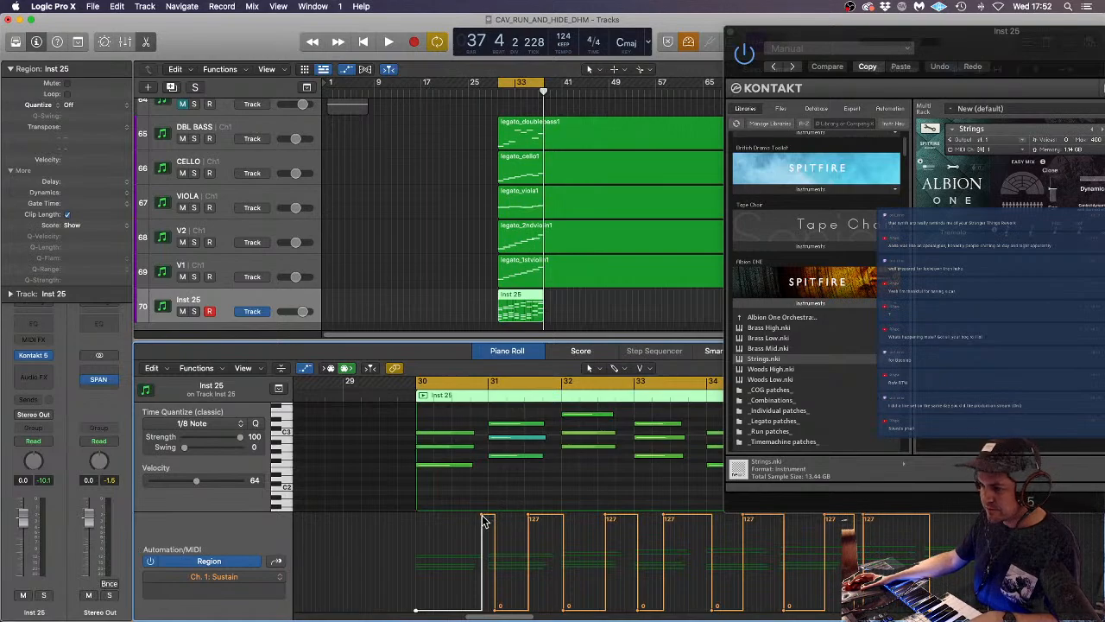
drag(481, 517, 458, 517)
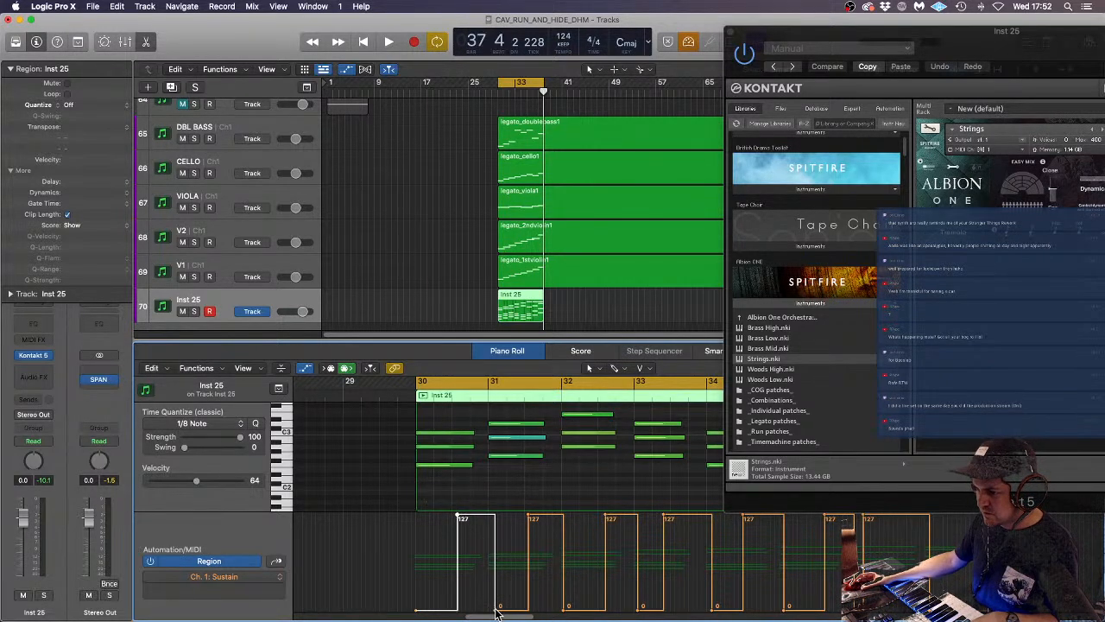
drag(497, 611, 493, 610)
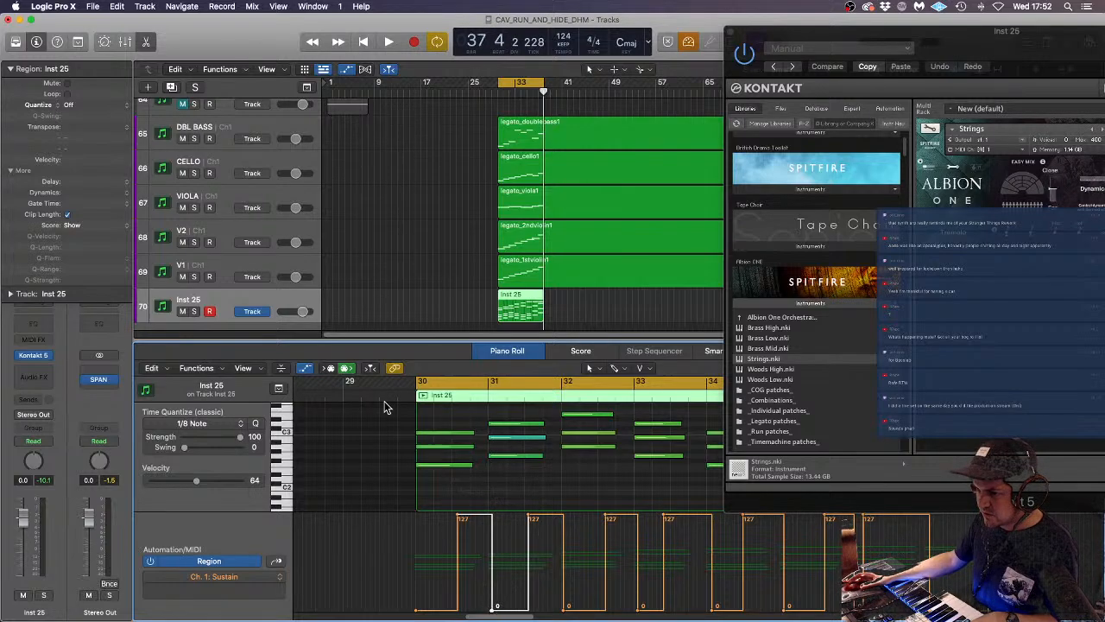
- Solo the Inst 25 track, play bars 30 to 37 back, and close the Kontakt window
click(194, 311)
key(space)
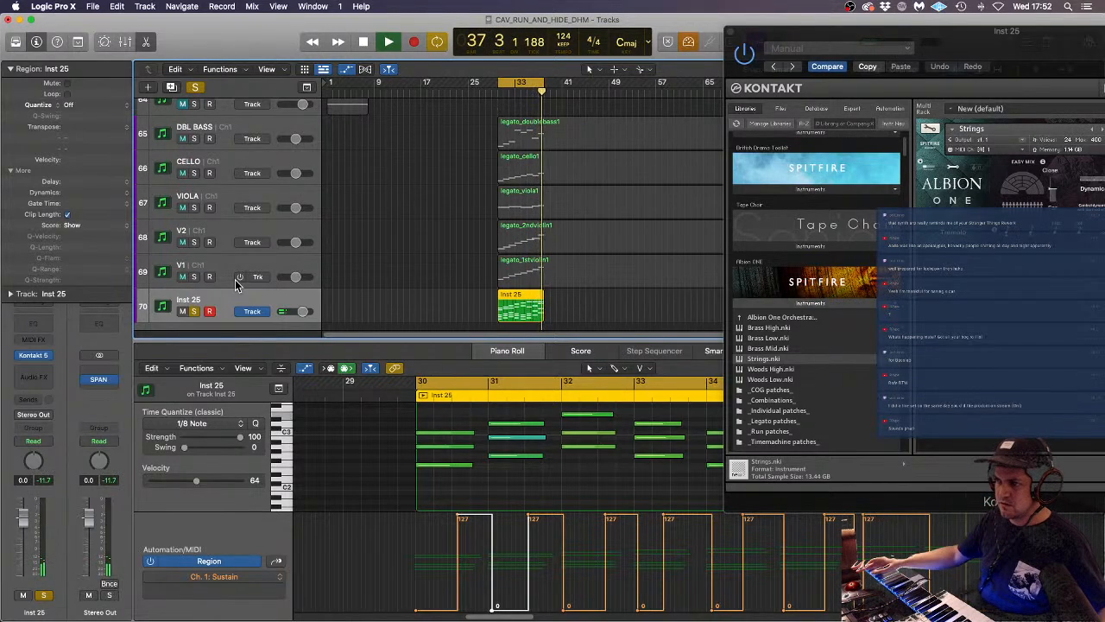
key(space)
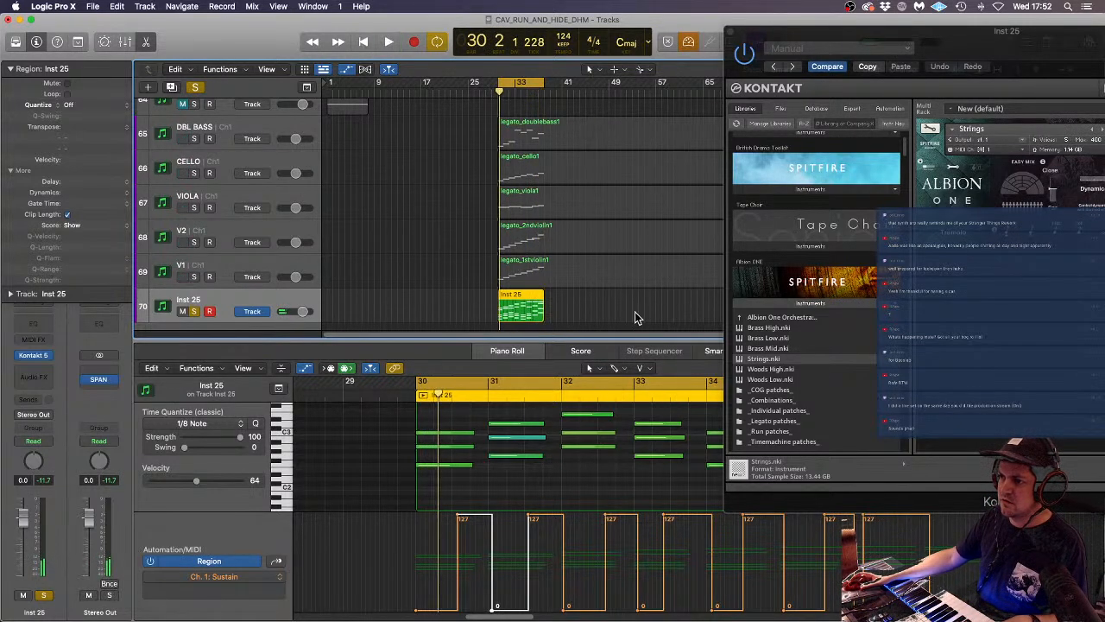
click(731, 34)
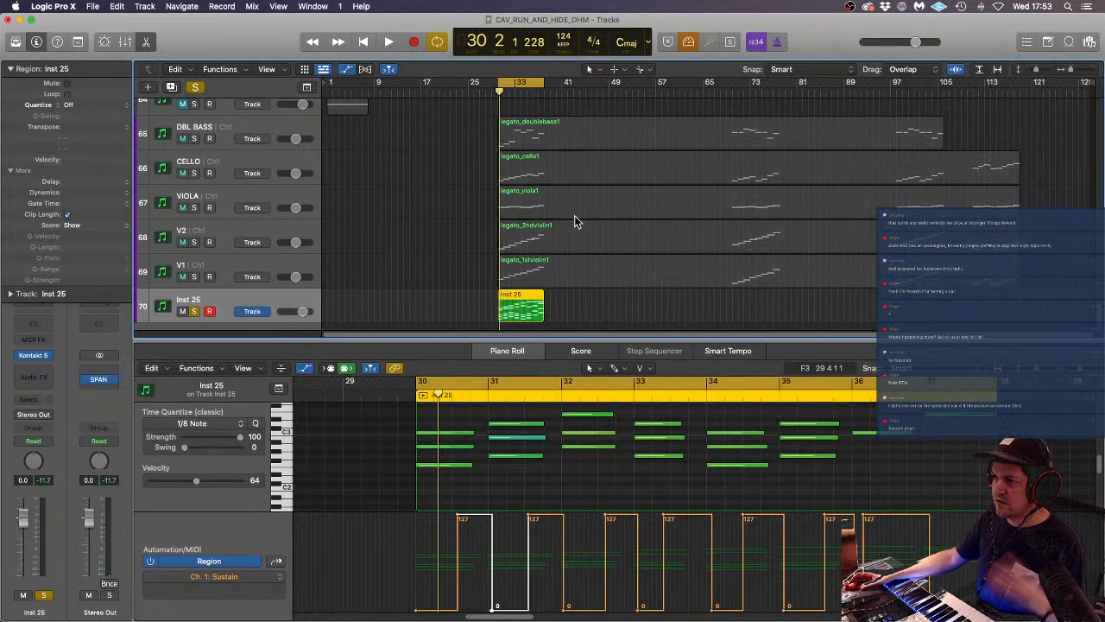
- Record a modulation pass onto the Inst 25 region across bars 30 to 37
click(415, 44)
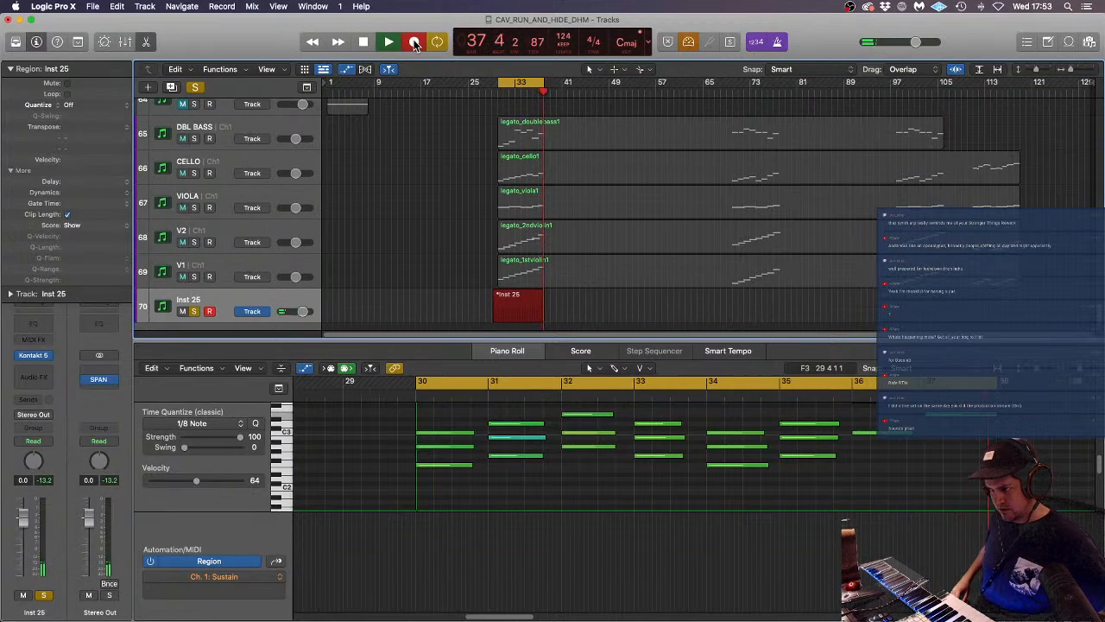
click(415, 43)
key(space)
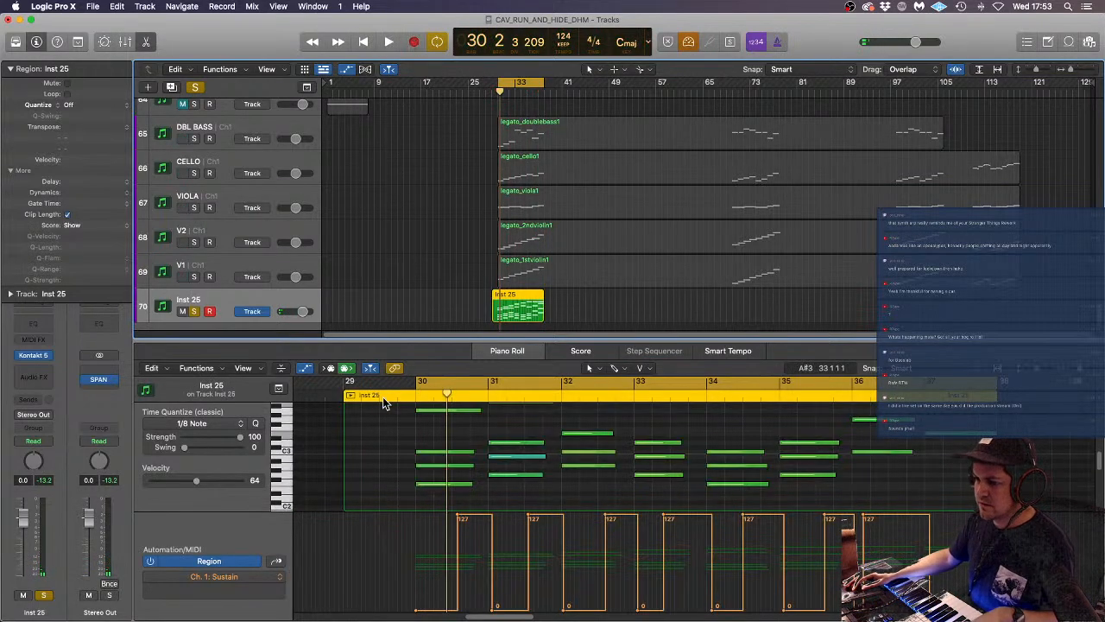
- Display the recorded Modulation curve of the Inst 25 region and play the passage back
click(276, 559)
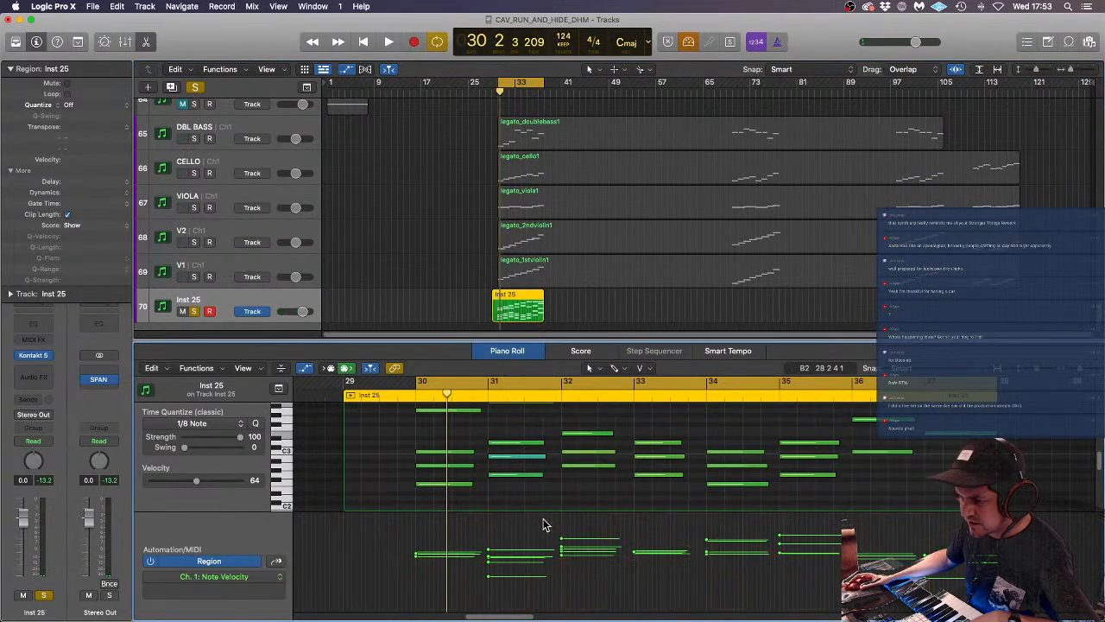
click(276, 562)
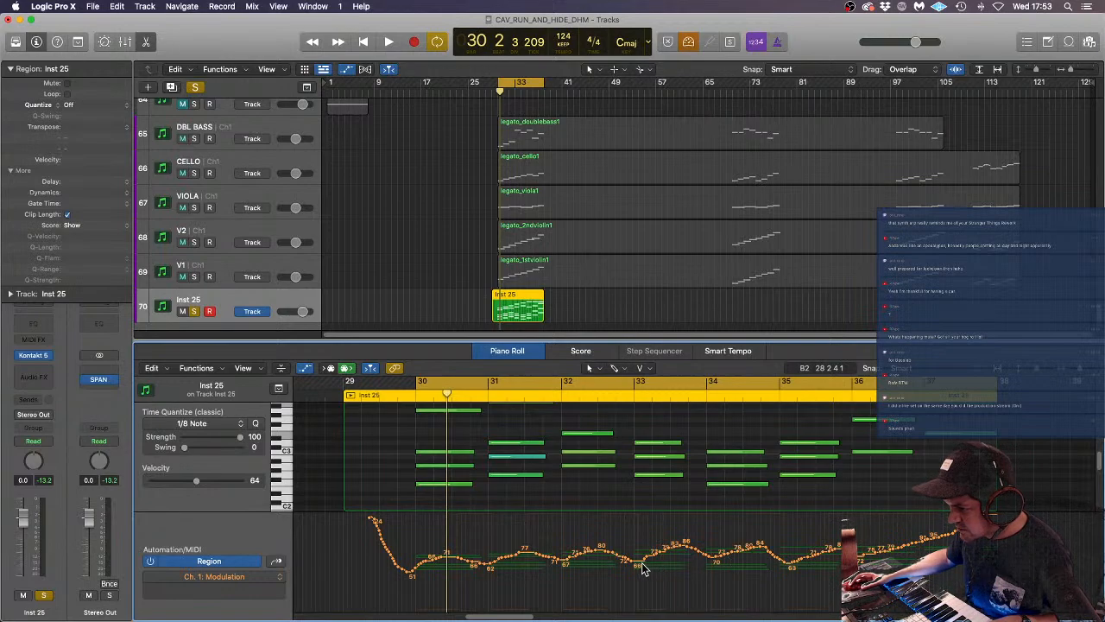
key(space)
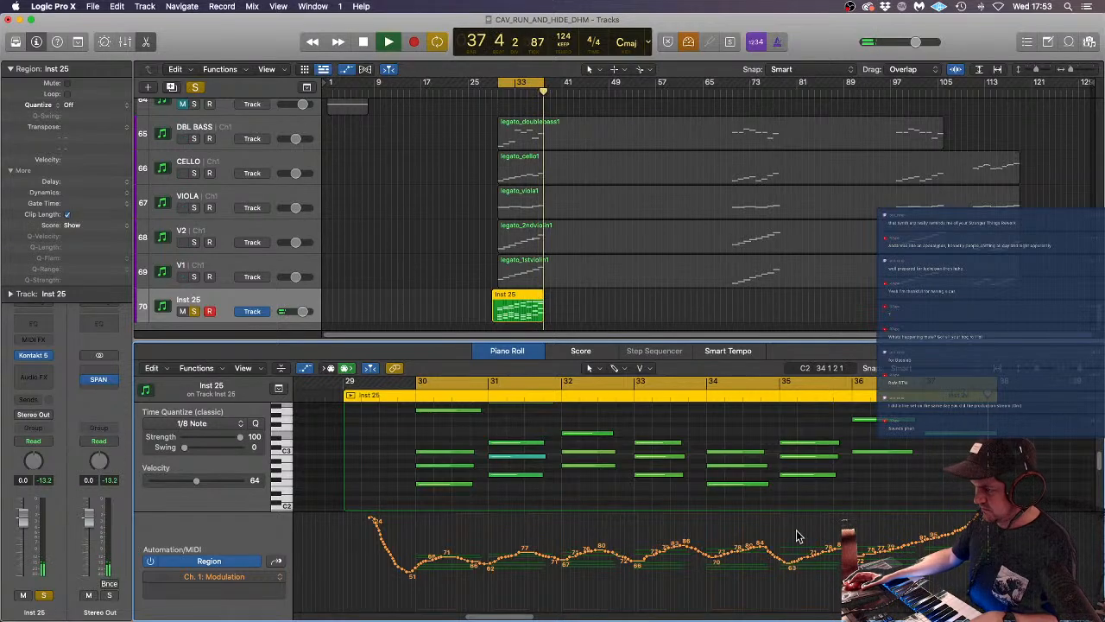
key(space)
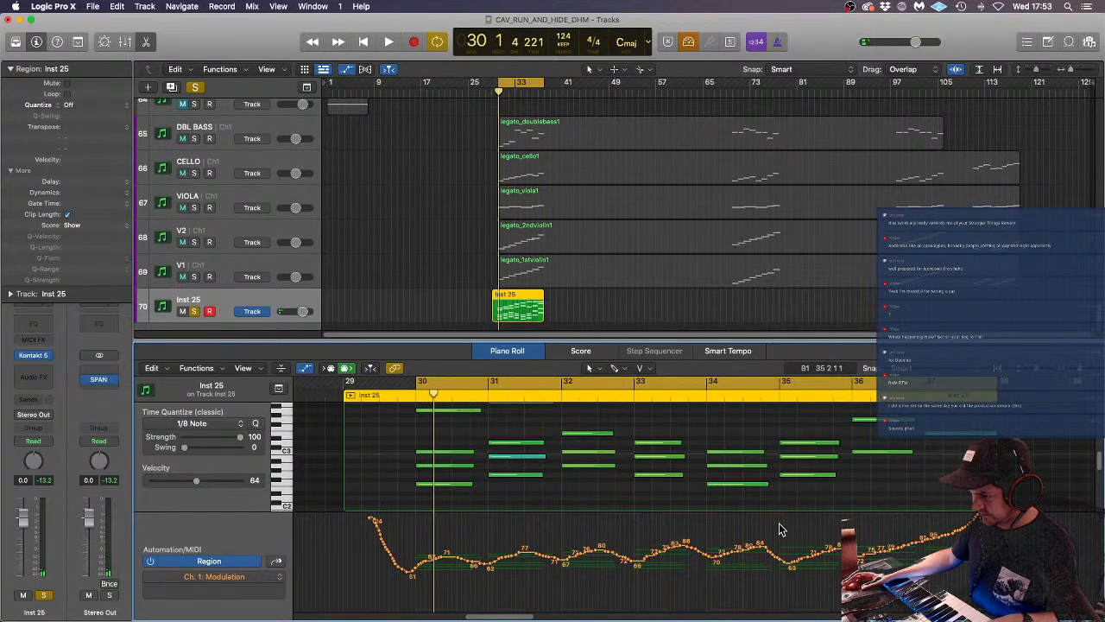
- Lower the modulation points between the starts of bars 30 and 35 together by about 10
drag(792, 531, 404, 577)
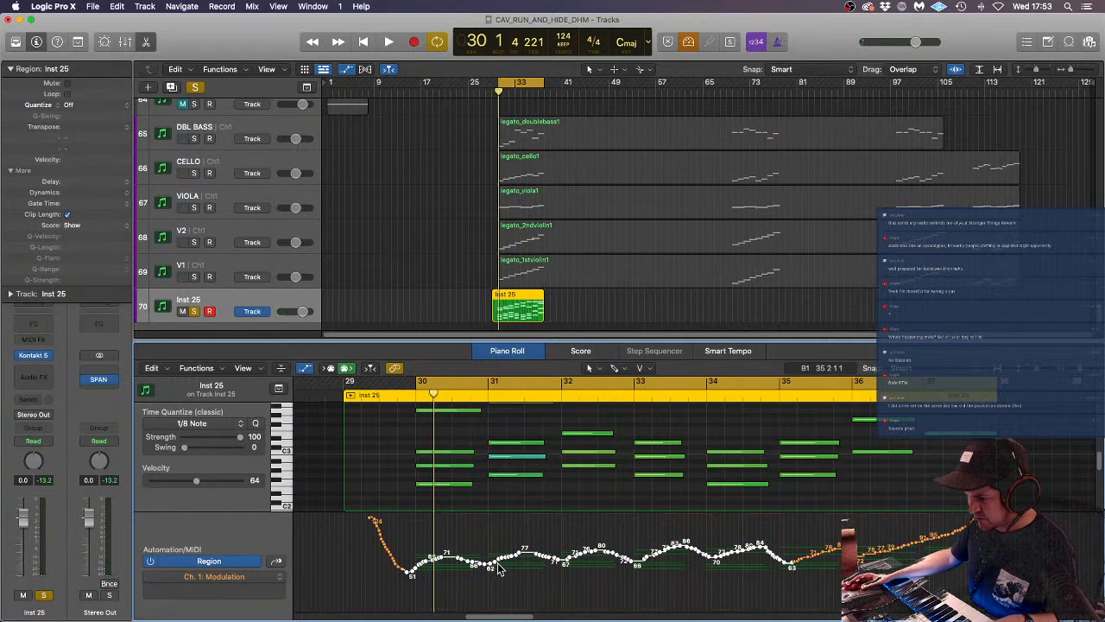
drag(521, 560, 521, 567)
click(485, 531)
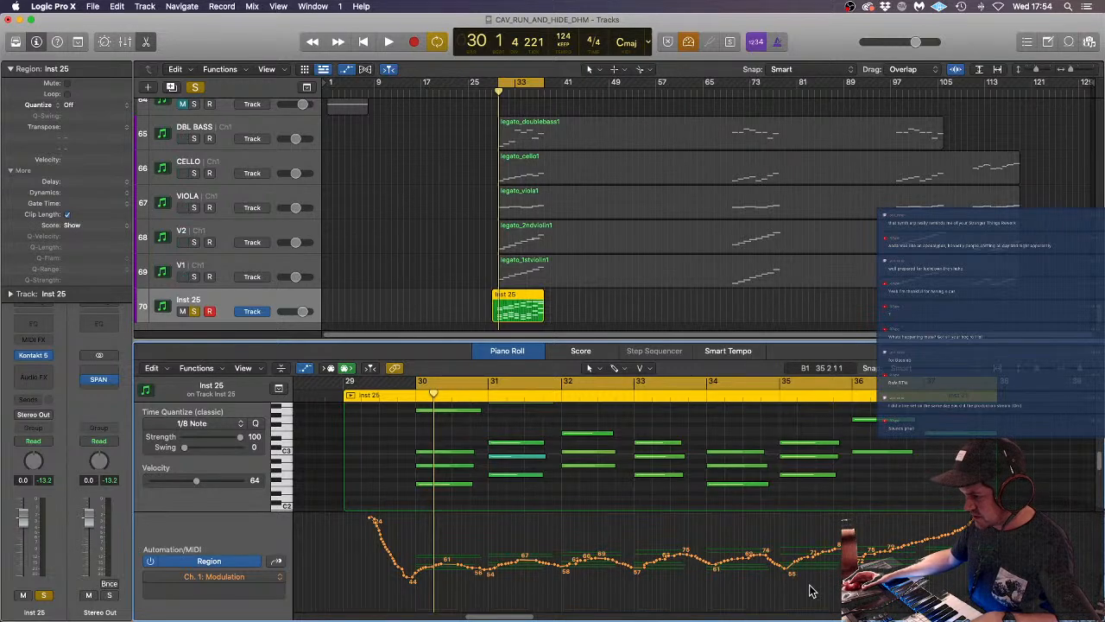
- Play the passage back and raise the modulation low point at the start of bar 35 to 62
key(space)
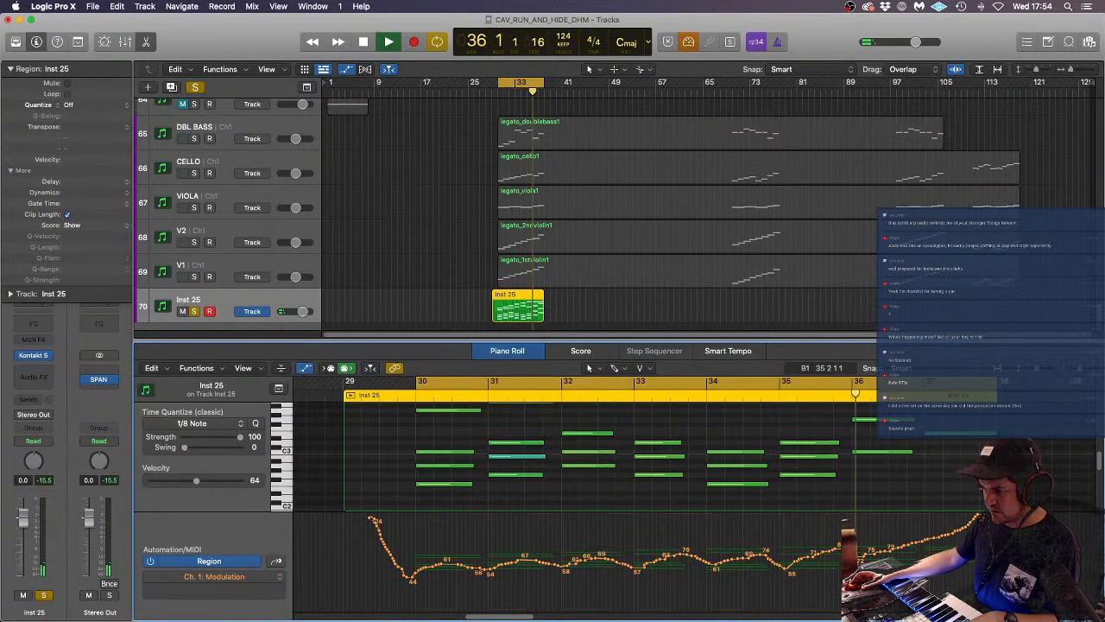
mouse_move(786, 574)
mouse_down()
mouse_move(771, 572)
mouse_move(783, 569)
mouse_up()
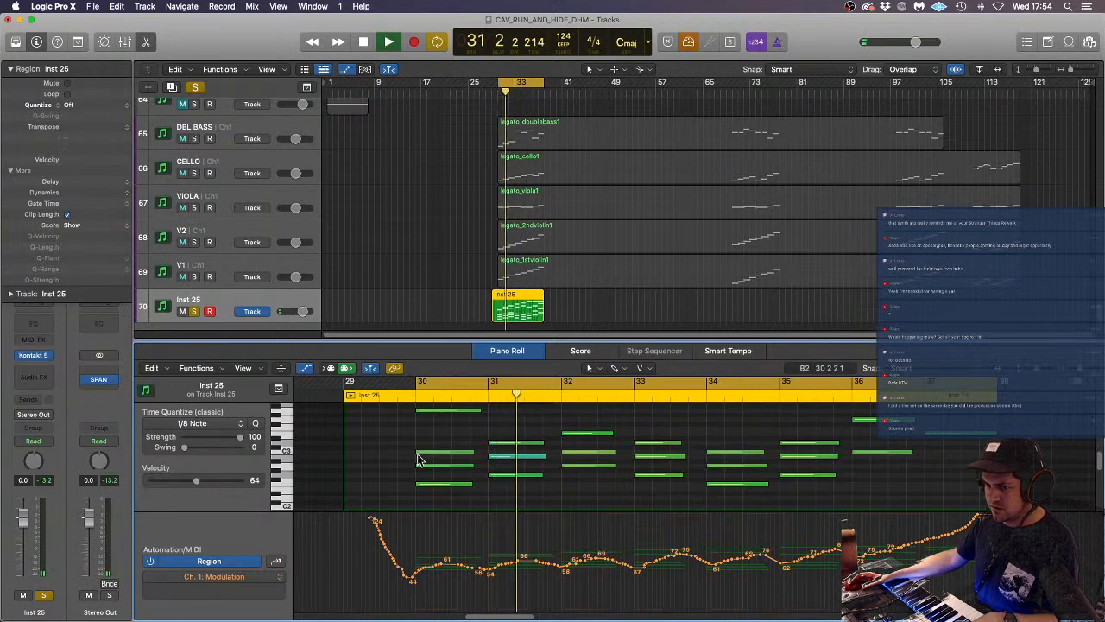
- Raise the Albion ONE Strings instrument volume slightly in Inst 25's Kontakt window and close the window
click(34, 357)
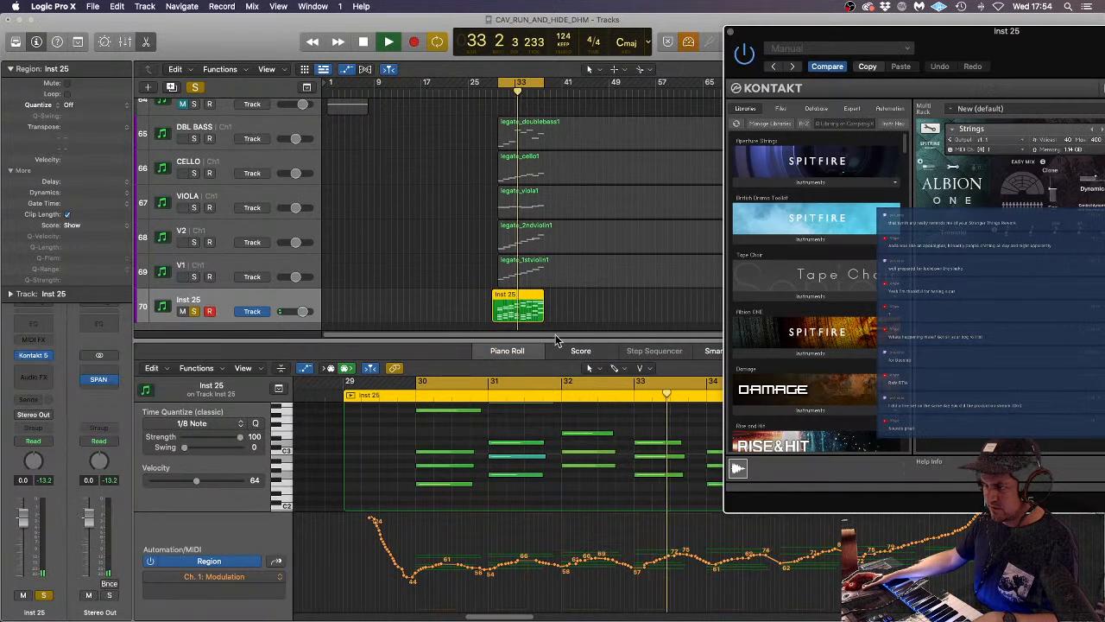
drag(1017, 56, 642, 35)
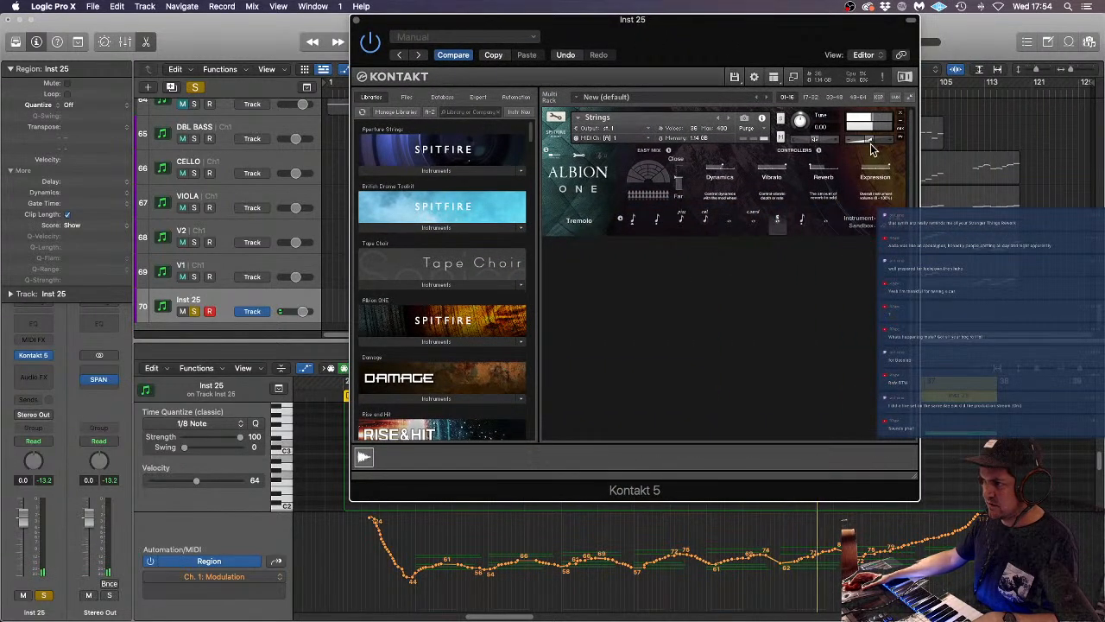
drag(870, 139, 877, 141)
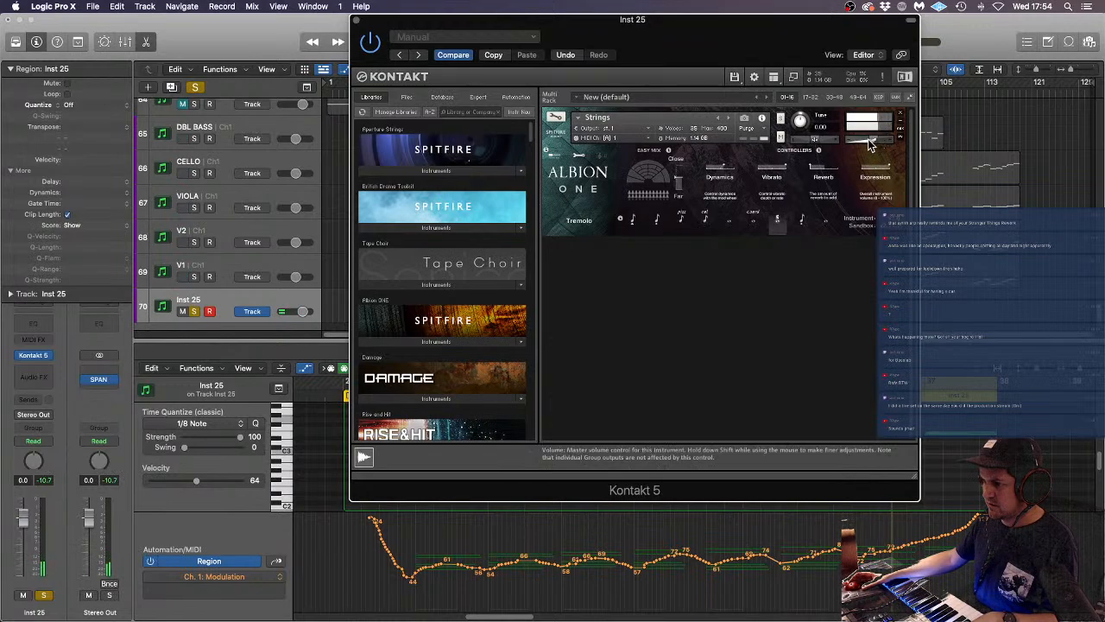
click(356, 21)
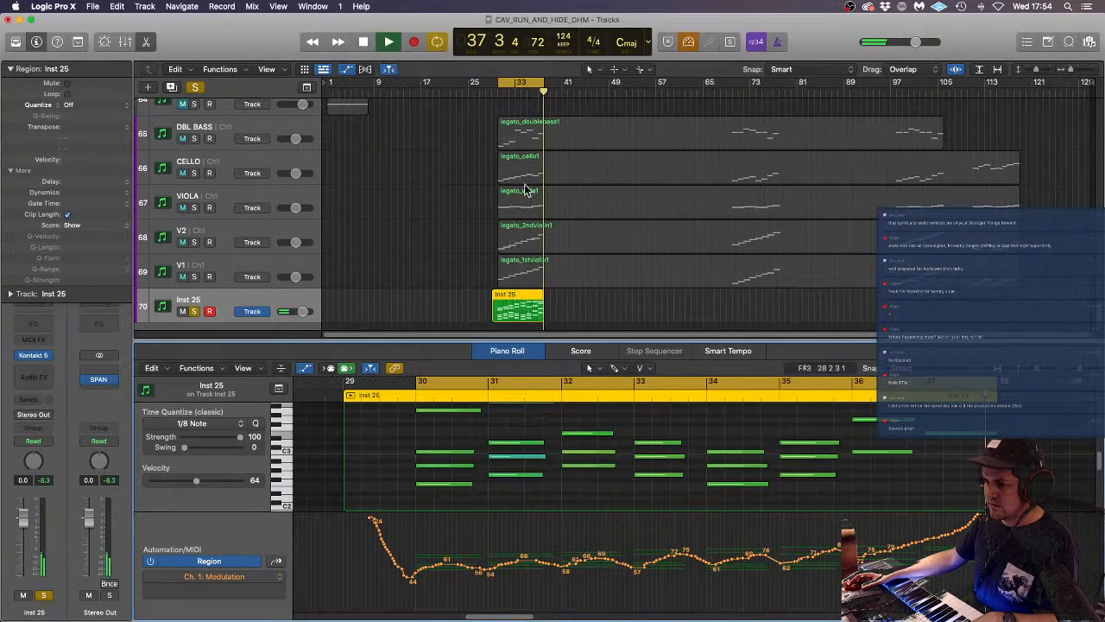
- Stop playback and rename the Inst 25 track as ALBION STRINGS
click(618, 312)
key(space)
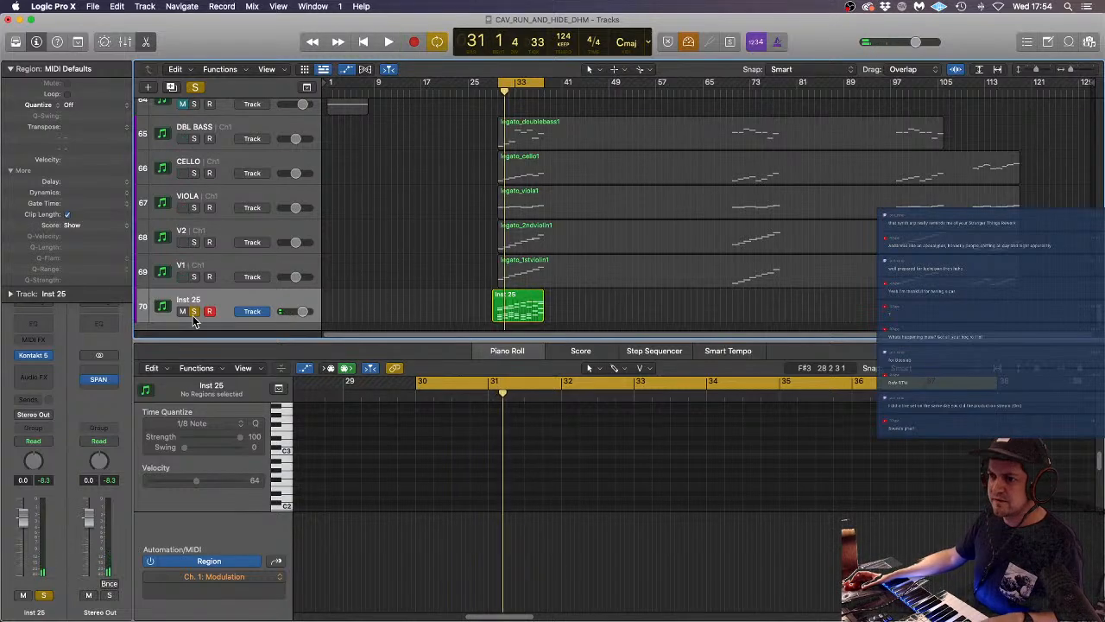
double_click(191, 299)
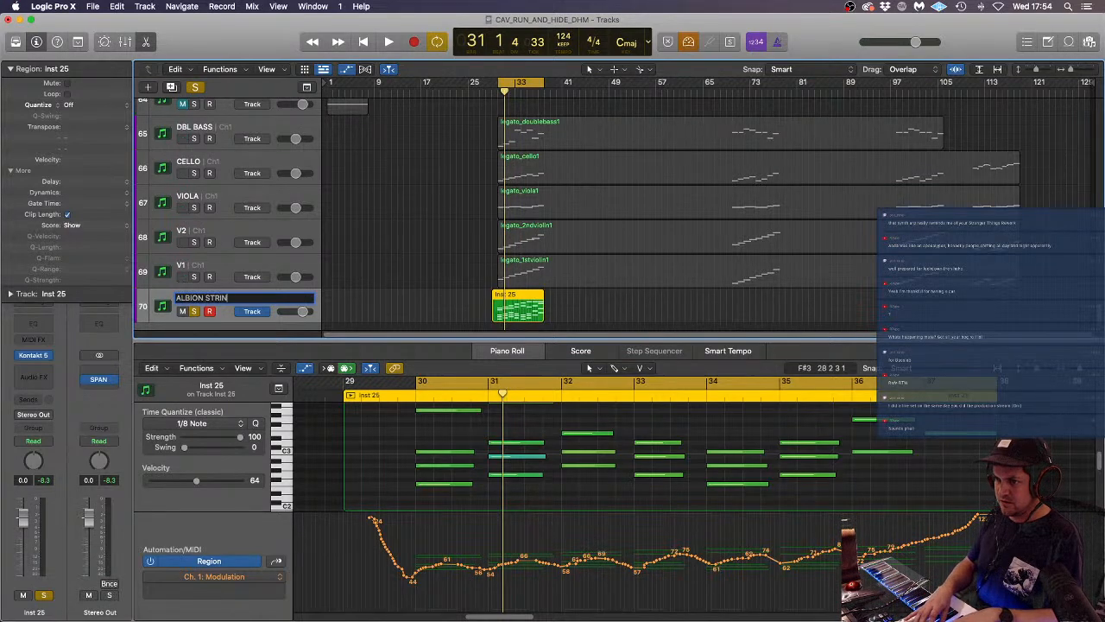
key(Return)
- Add a keyswitch note in the lowest octave of the Inst 25 region and shorten it to a brief note at bar 30
scroll(483, 449, down, 4)
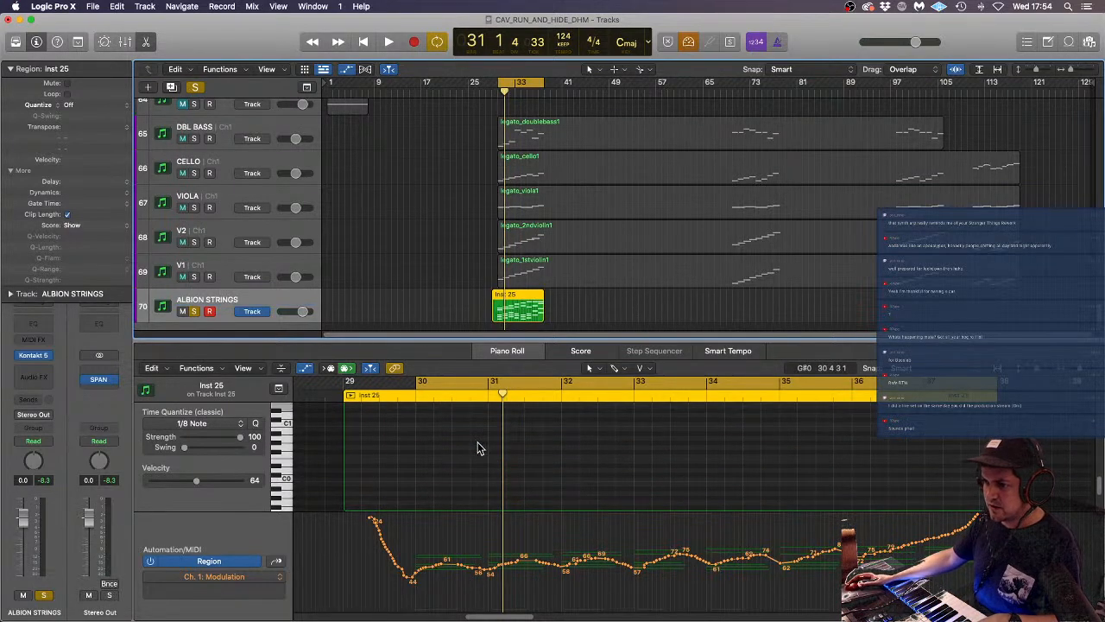
scroll(404, 500, down, 4)
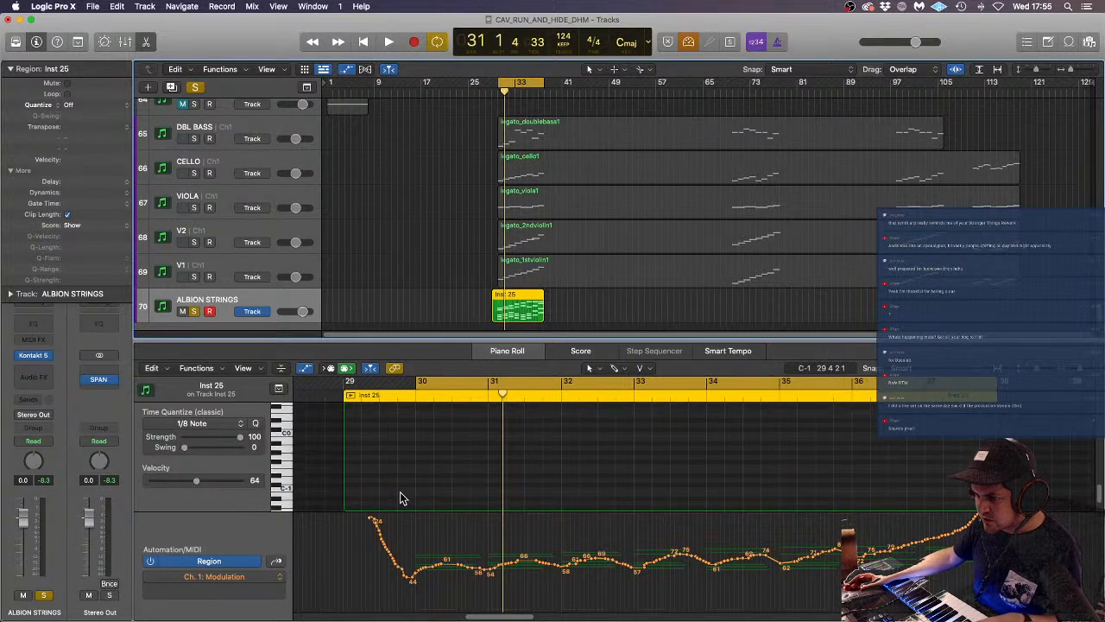
click(403, 490)
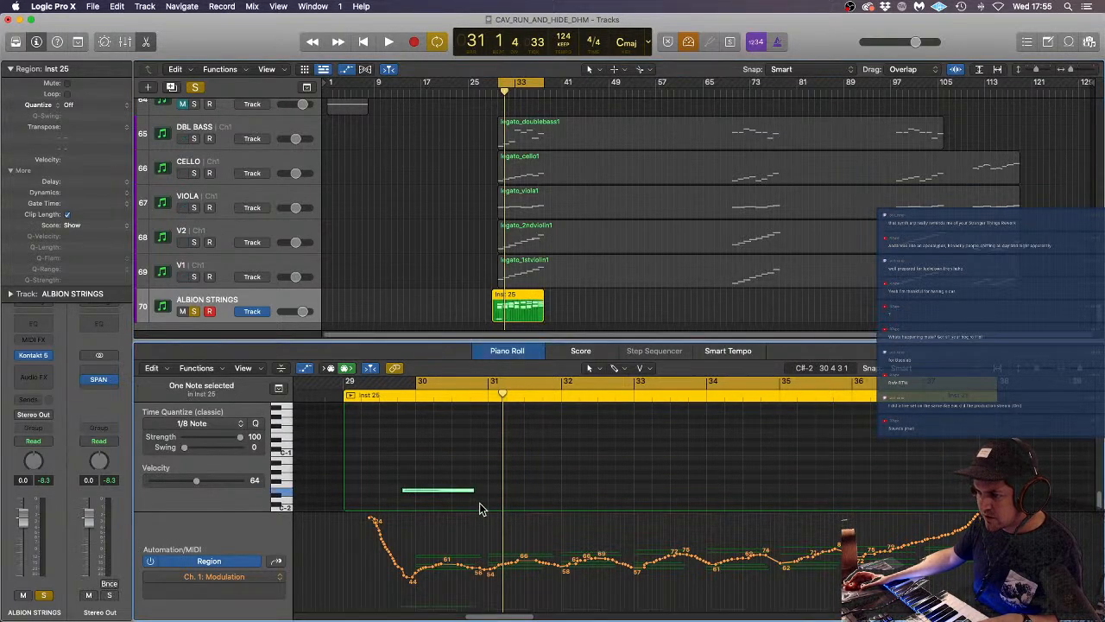
drag(470, 490, 421, 492)
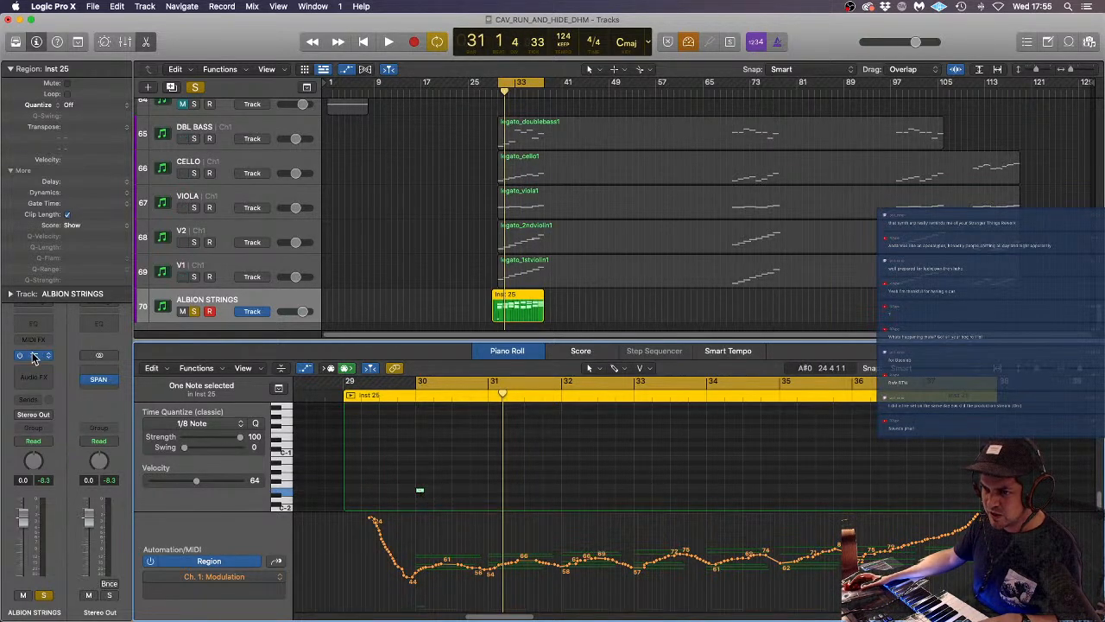
- Raise the keyswitch note until Kontakt selects the Tremolo articulation, play the passage back, and close the Kontakt window
key(v)
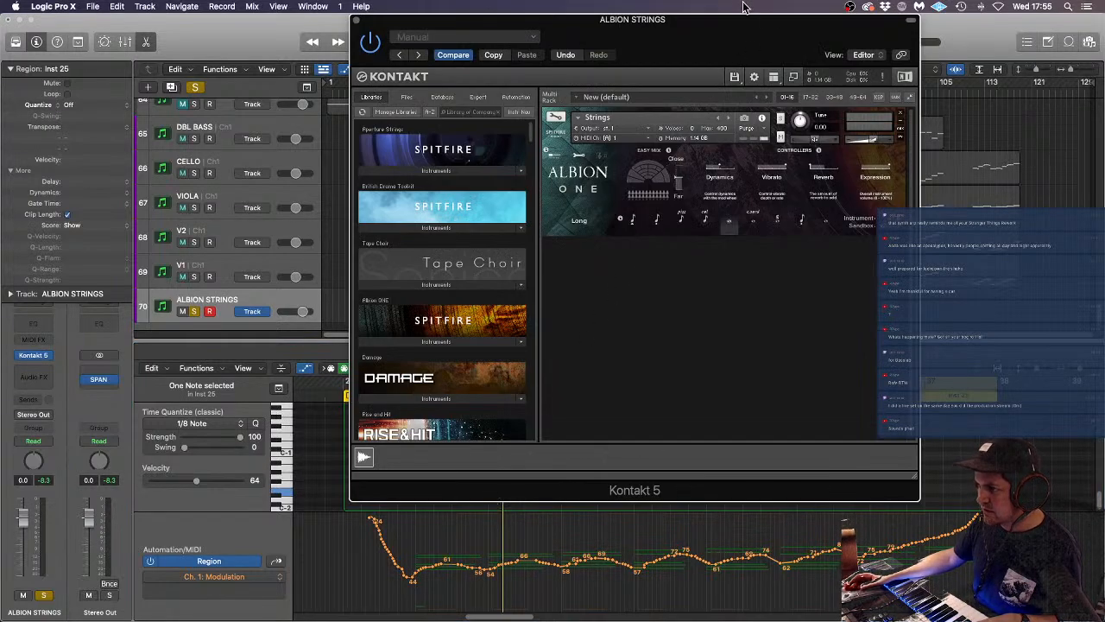
drag(701, 35, 823, 35)
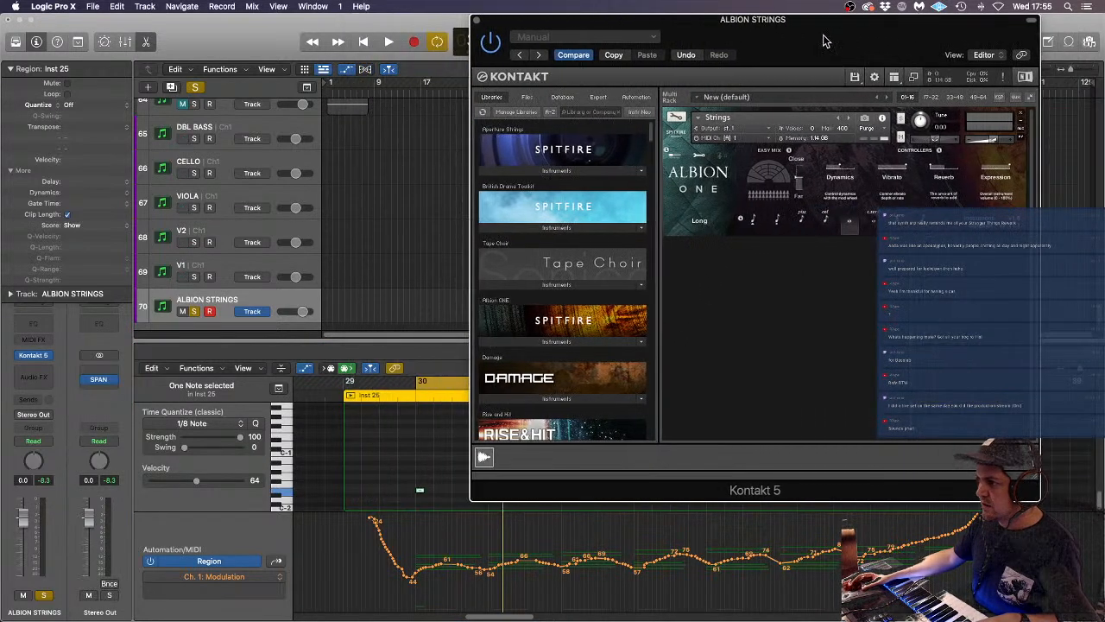
drag(418, 493, 421, 481)
key(space)
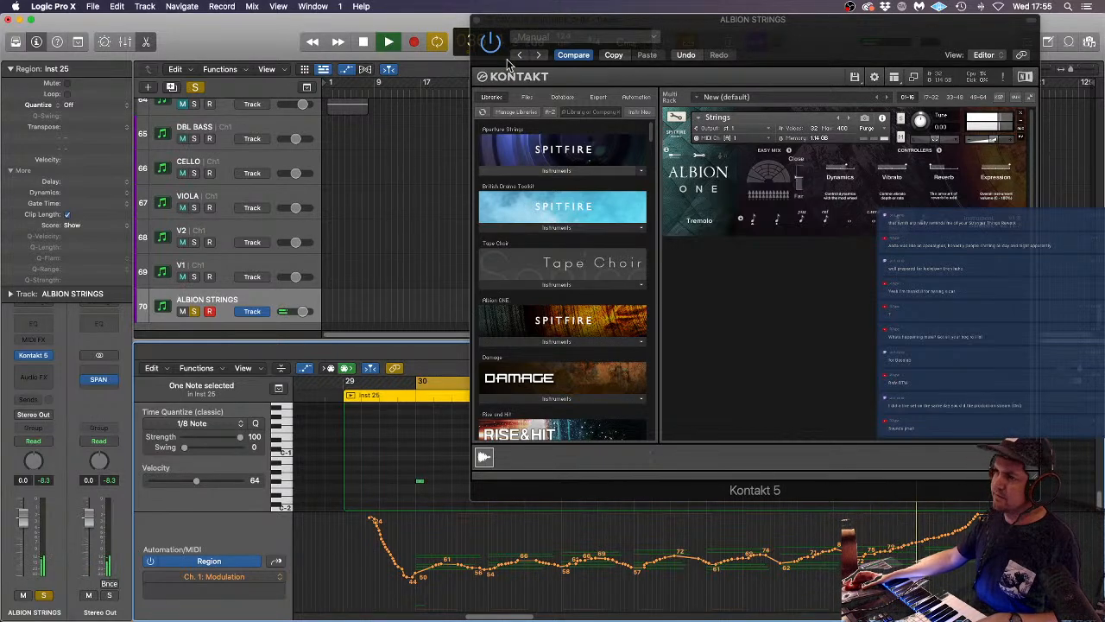
click(476, 20)
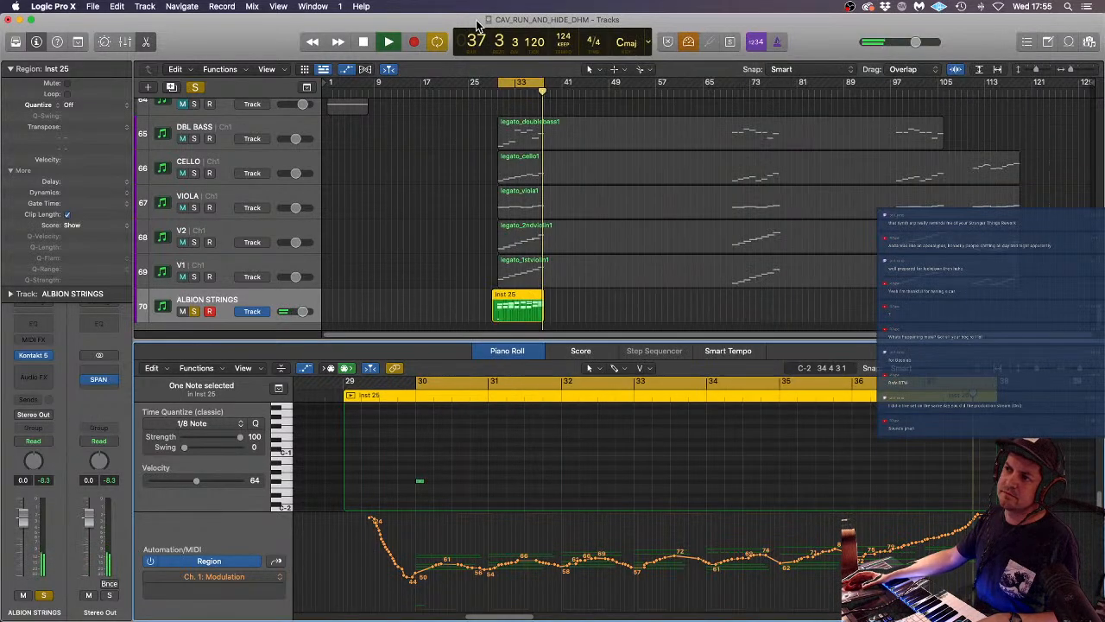
click(403, 231)
key(space)
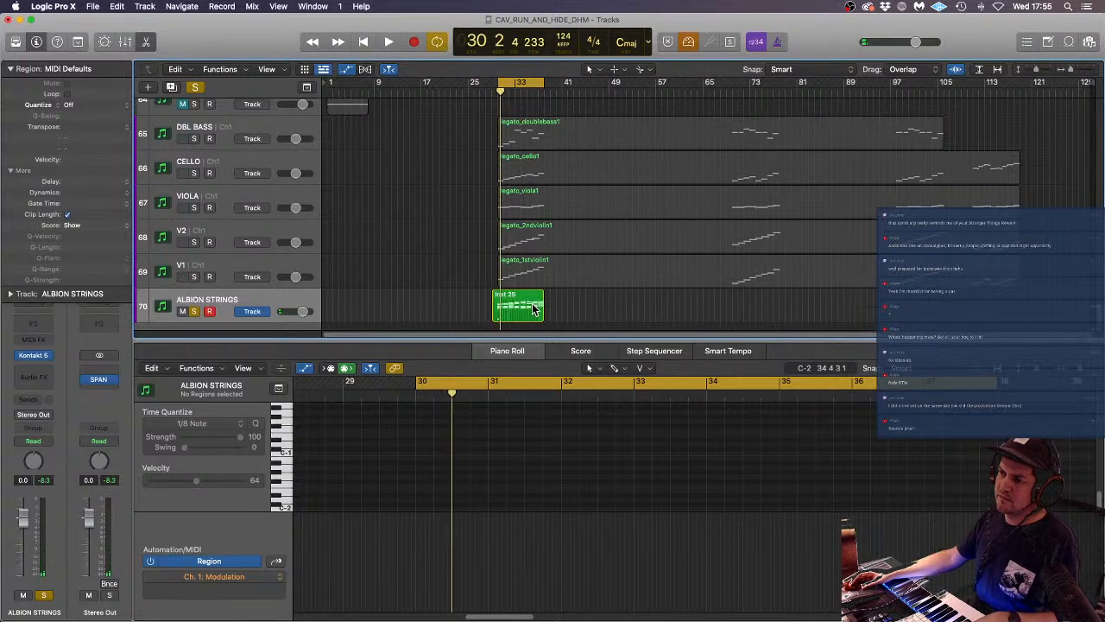
- Reshape the Inst 25 region's modulation over bar 36 to peak at 85 and then fall, play it back, and close the editor
click(533, 308)
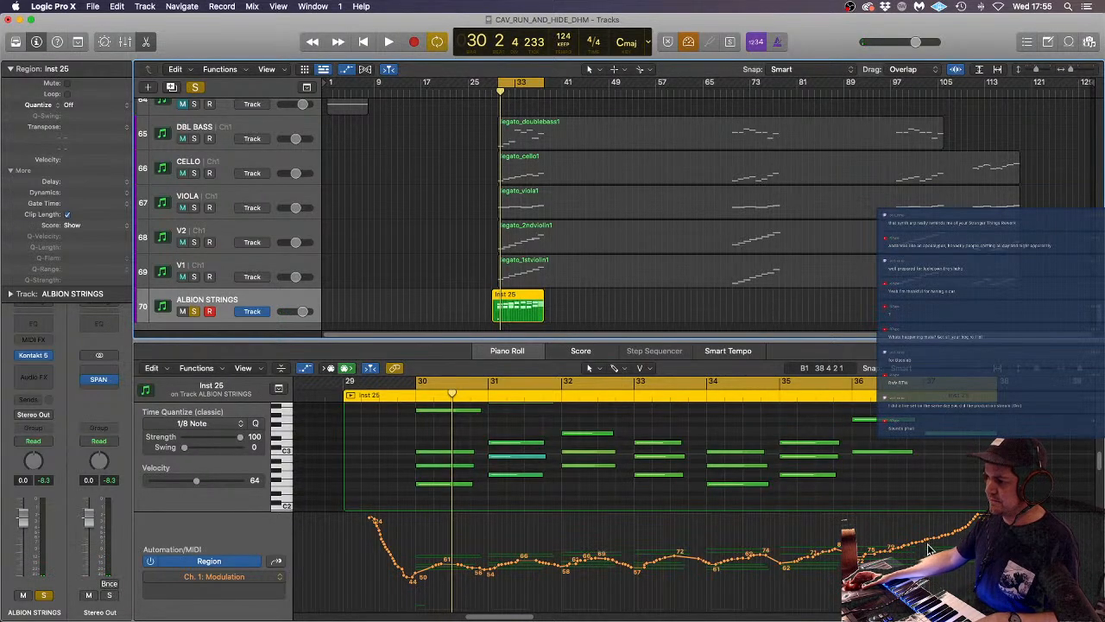
drag(933, 544, 971, 565)
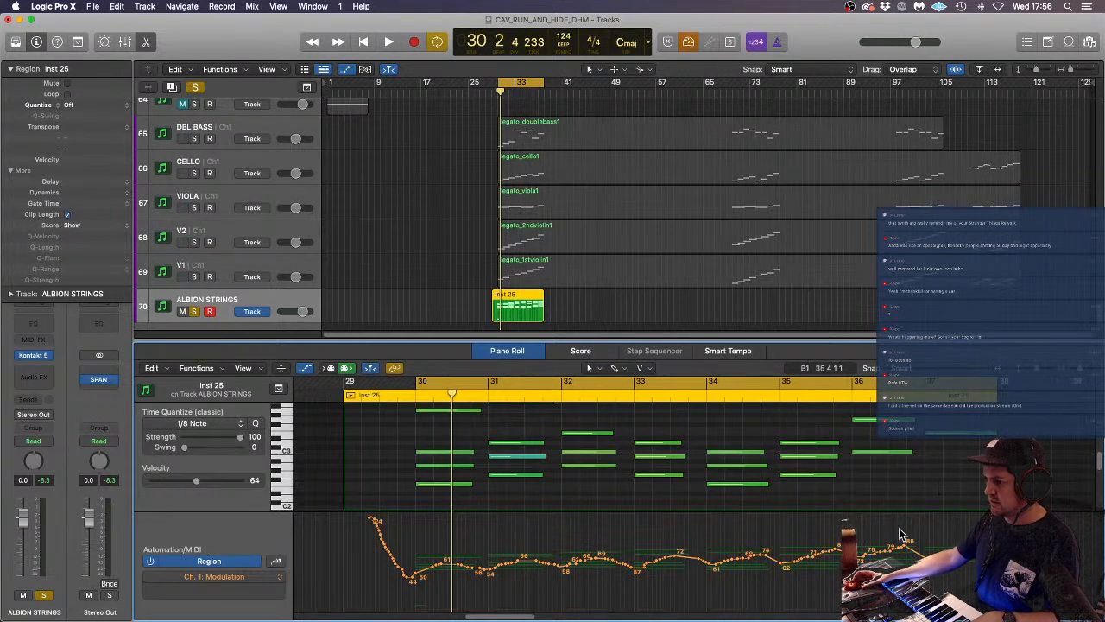
double_click(842, 391)
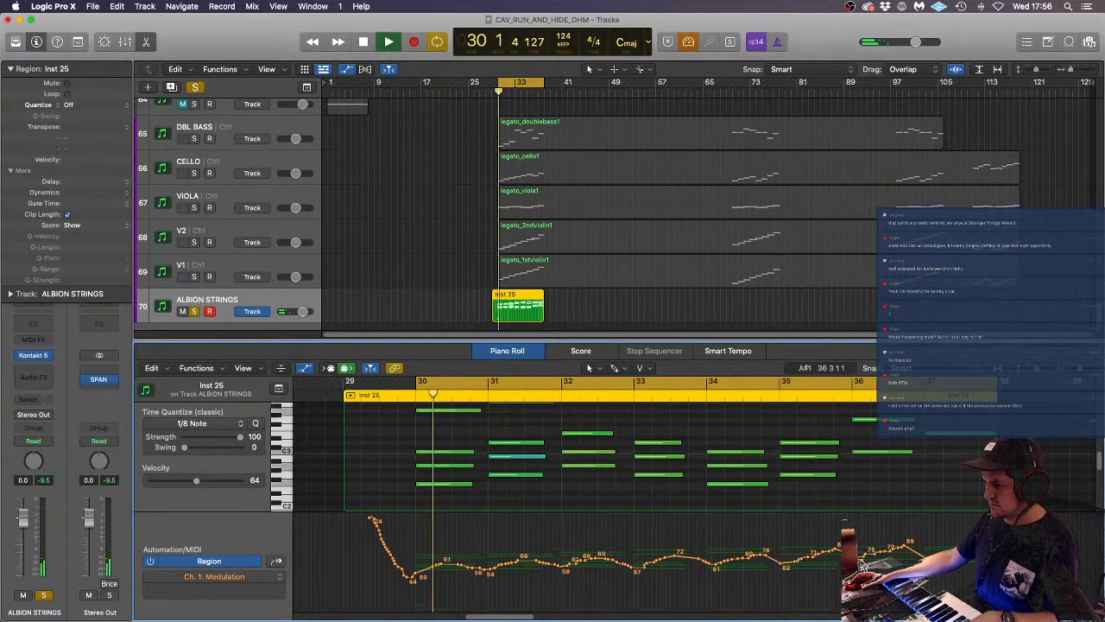
drag(872, 557, 835, 563)
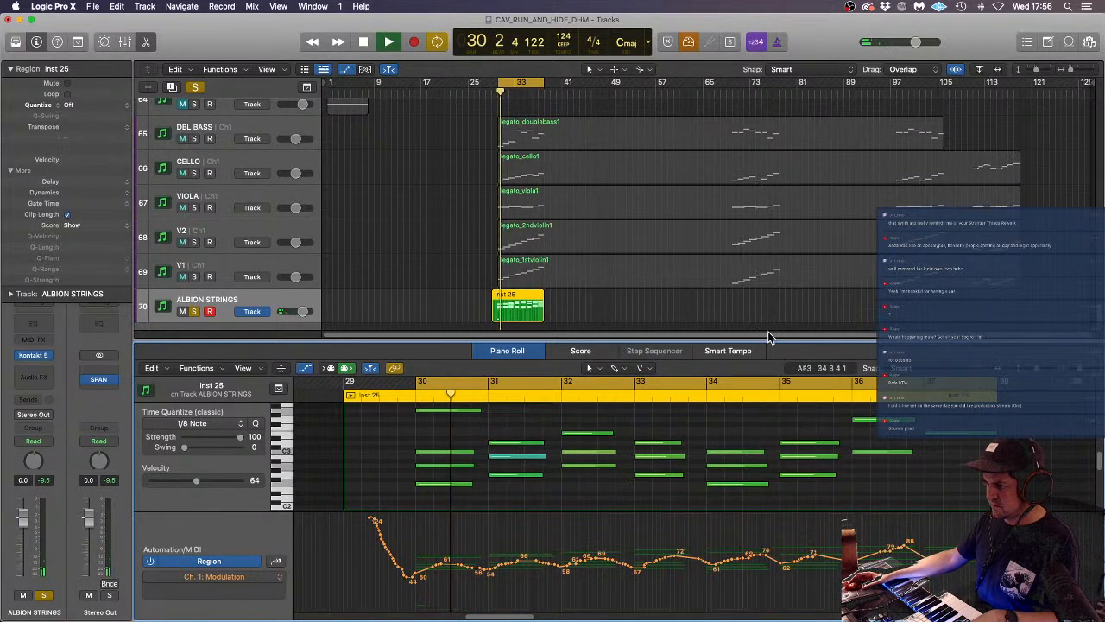
key(e)
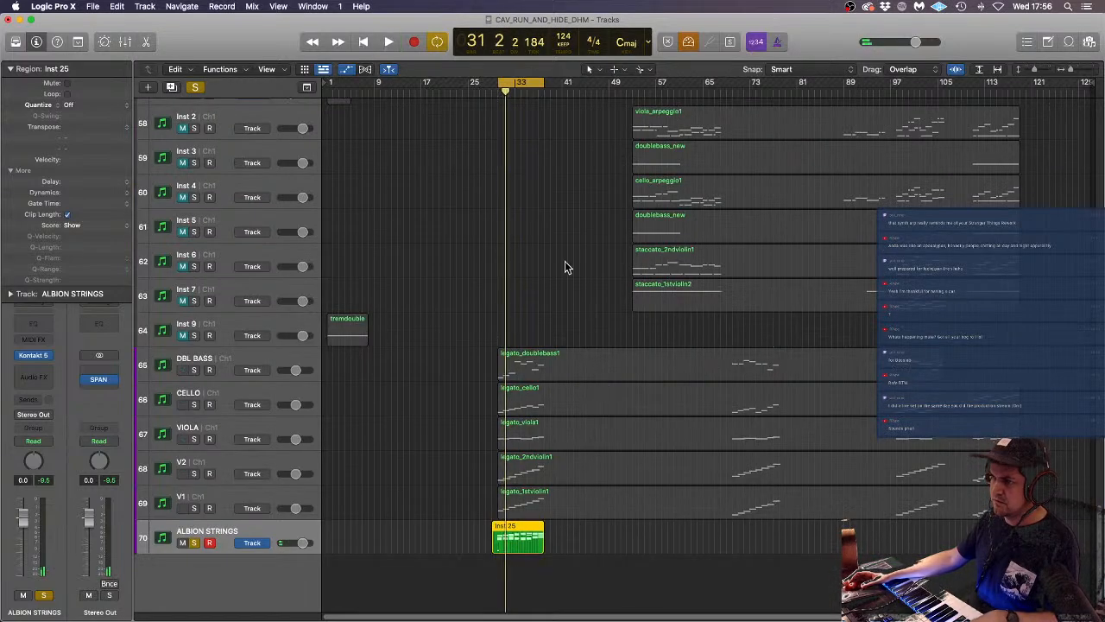
- Turn off cycling, solo the tracks from DBL BASS to ALBION STRINGS, and play them together from bar 29
click(524, 84)
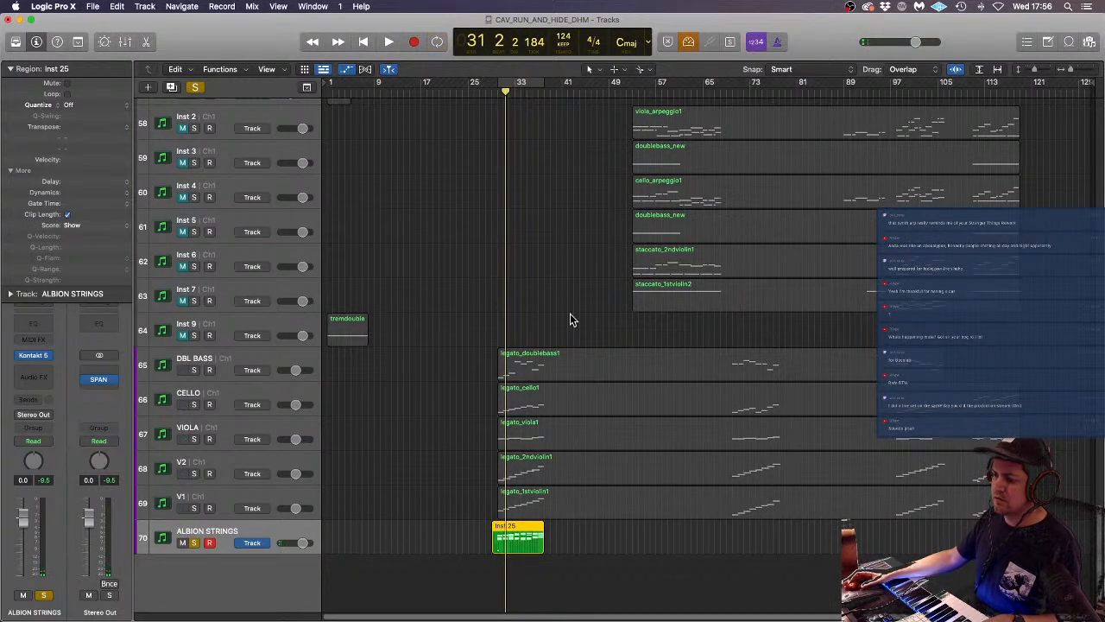
click(577, 235)
click(198, 88)
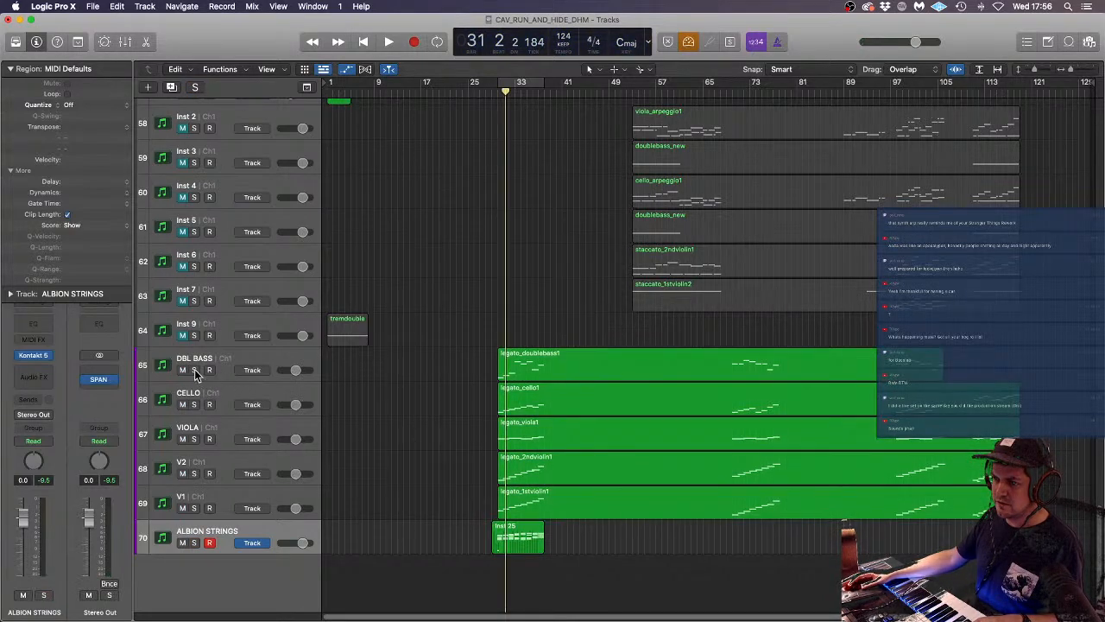
drag(196, 371, 197, 546)
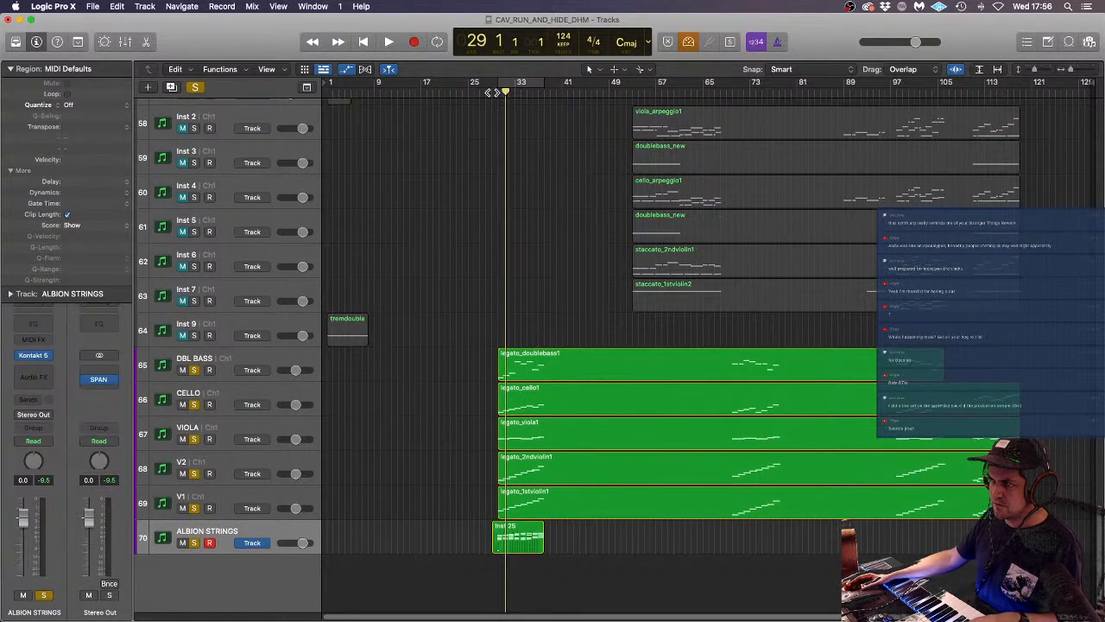
key(space)
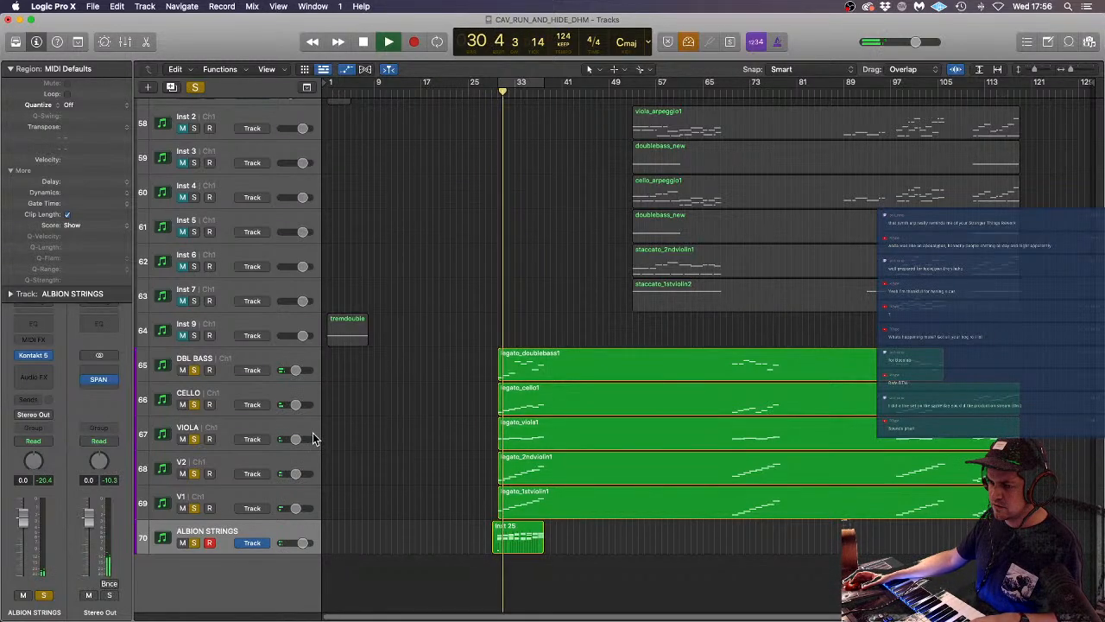
key(space)
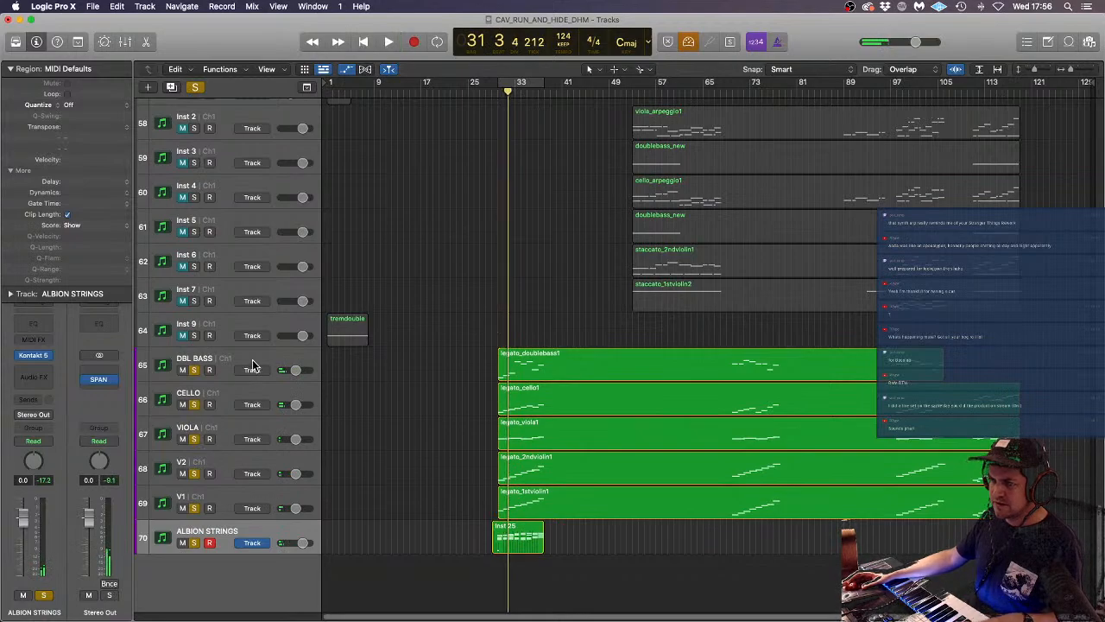
- Select the DBL BASS track and leave it as the only soloed track
click(228, 354)
click(194, 542)
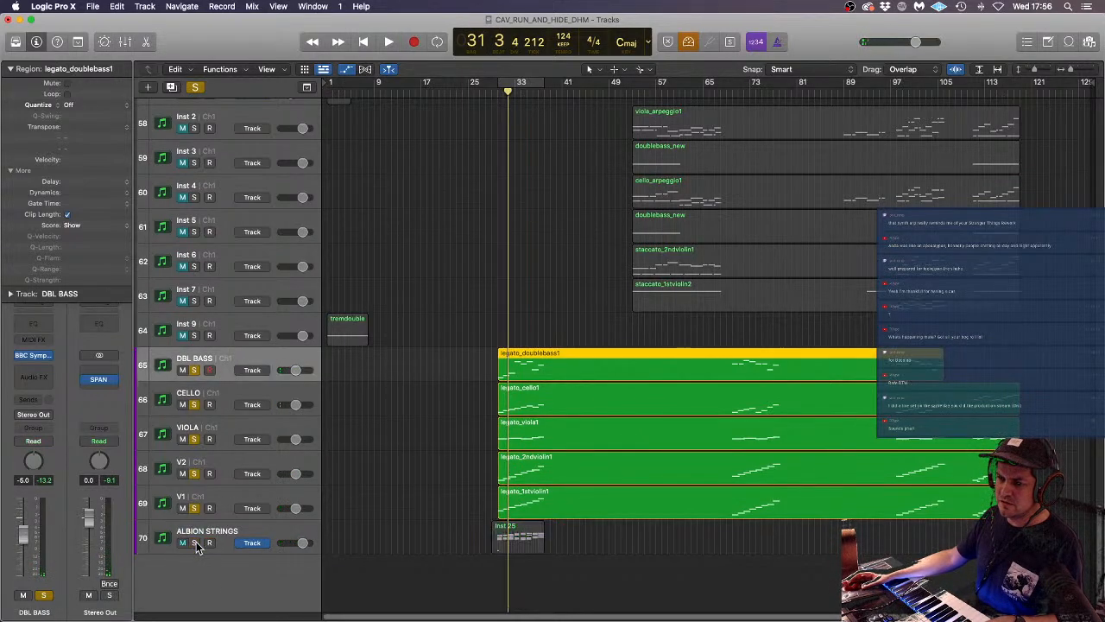
drag(194, 406, 205, 515)
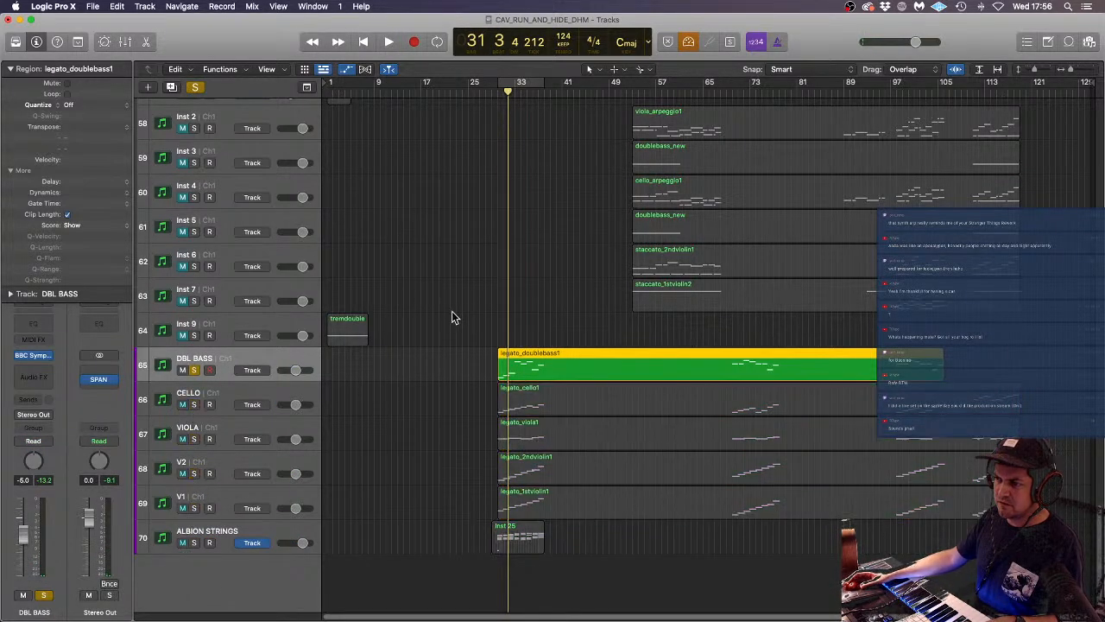
- Record a pass onto the DBL BASS track's legato region from bar 30 to about bar 38
click(499, 93)
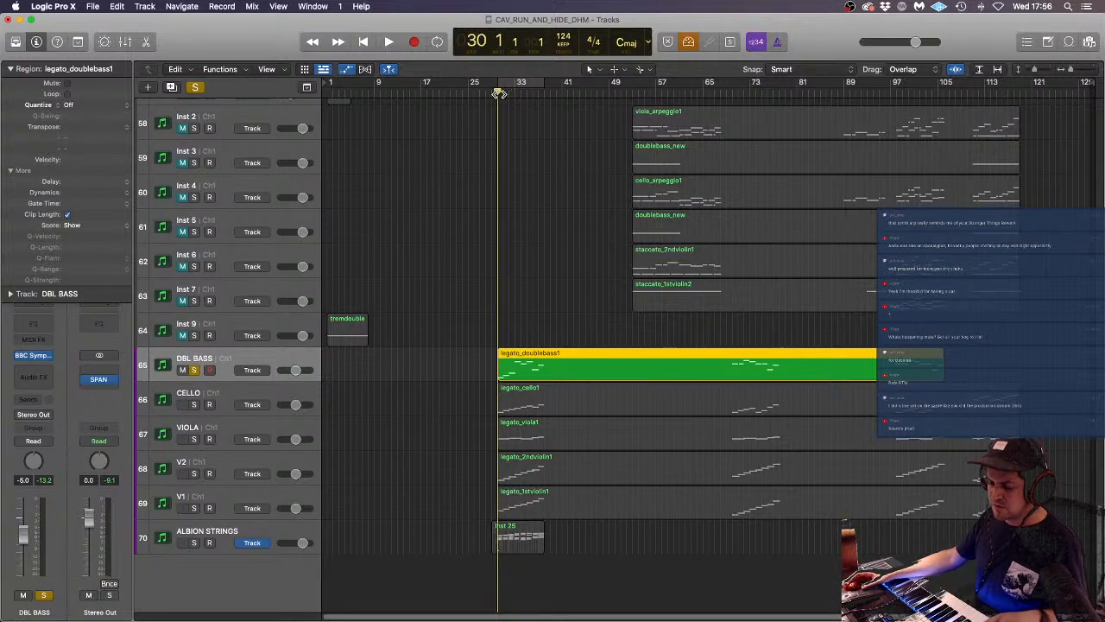
click(415, 41)
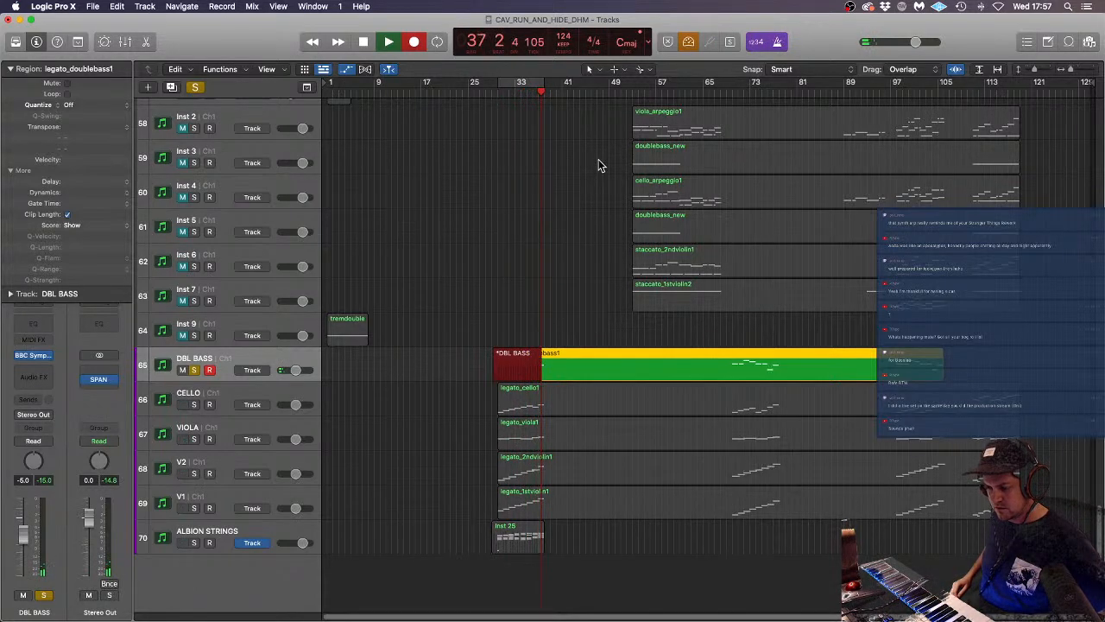
key(space)
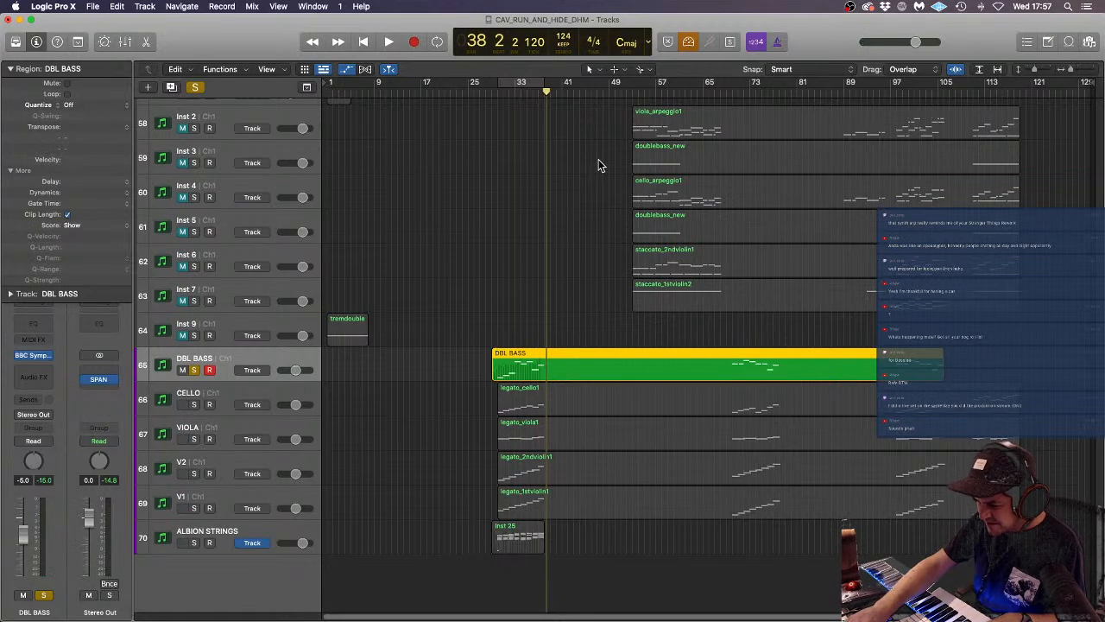
click(583, 266)
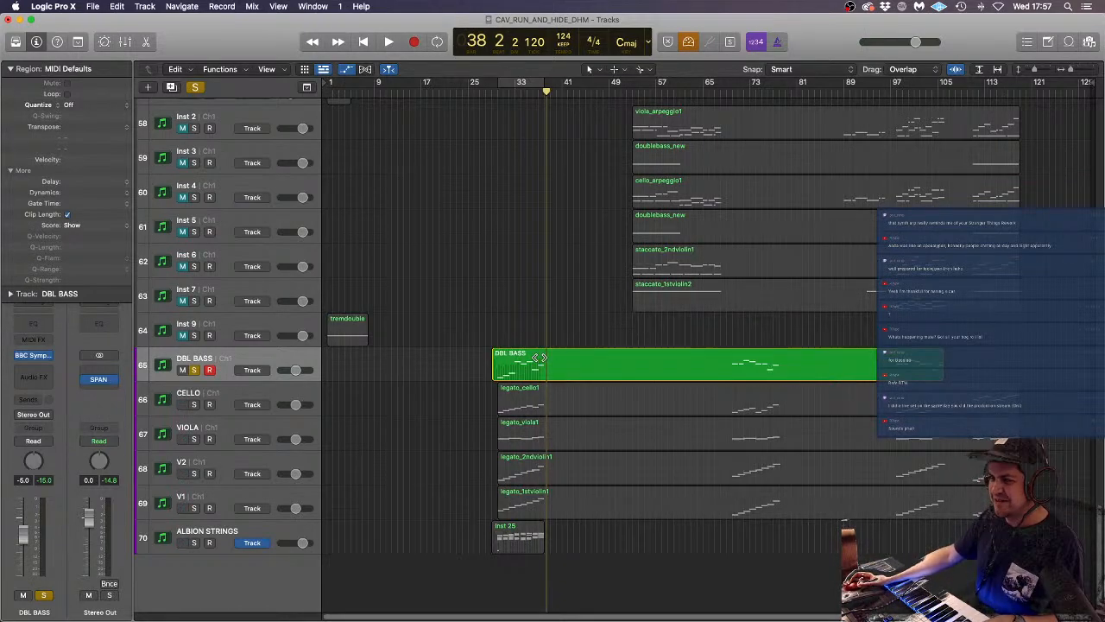
- Solo the CELLO track alongside DBL BASS, return the playhead to bar 29, and arm CELLO for recording
click(193, 404)
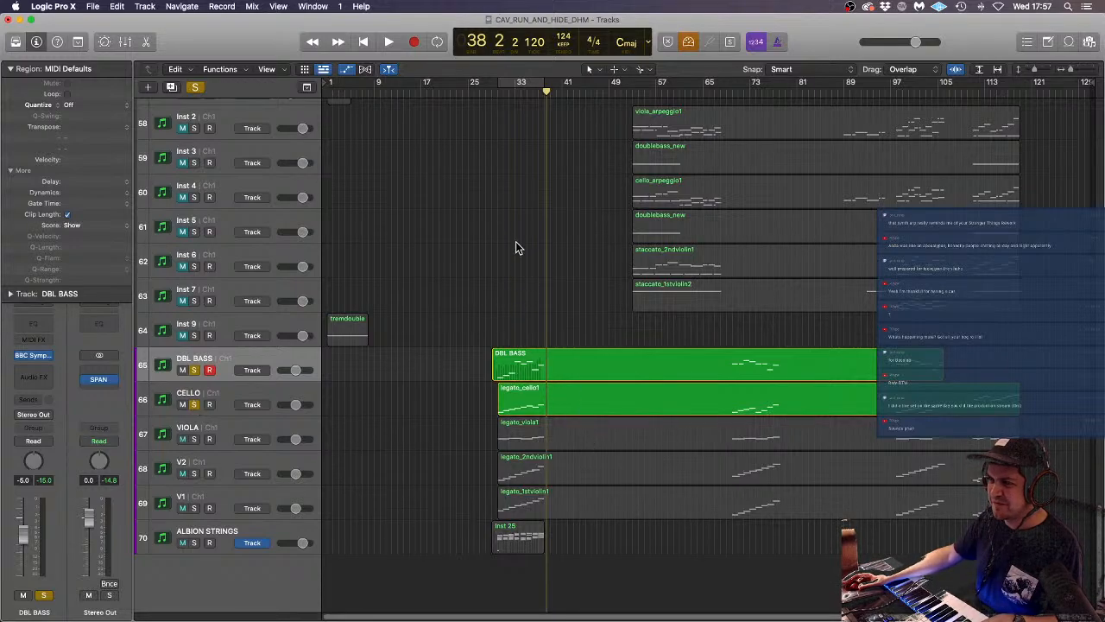
click(490, 92)
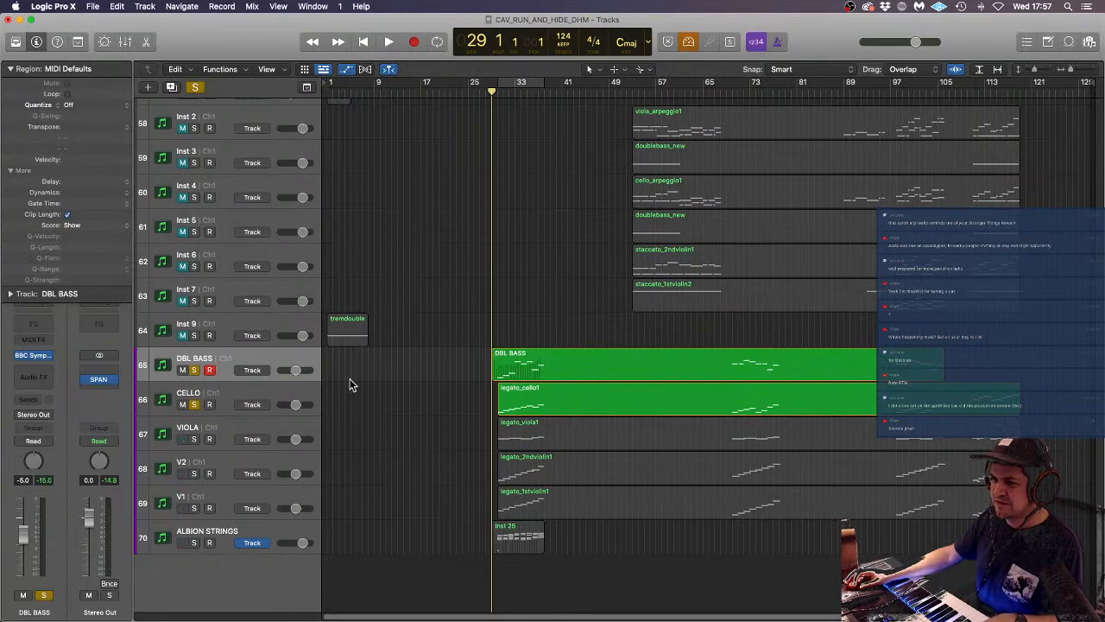
click(271, 395)
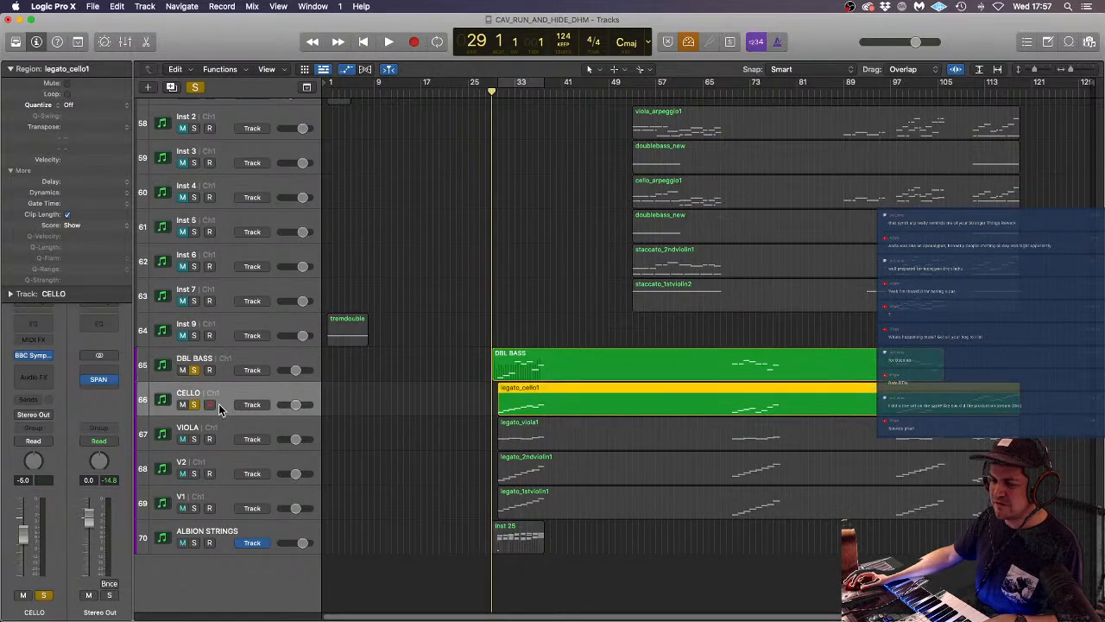
click(403, 335)
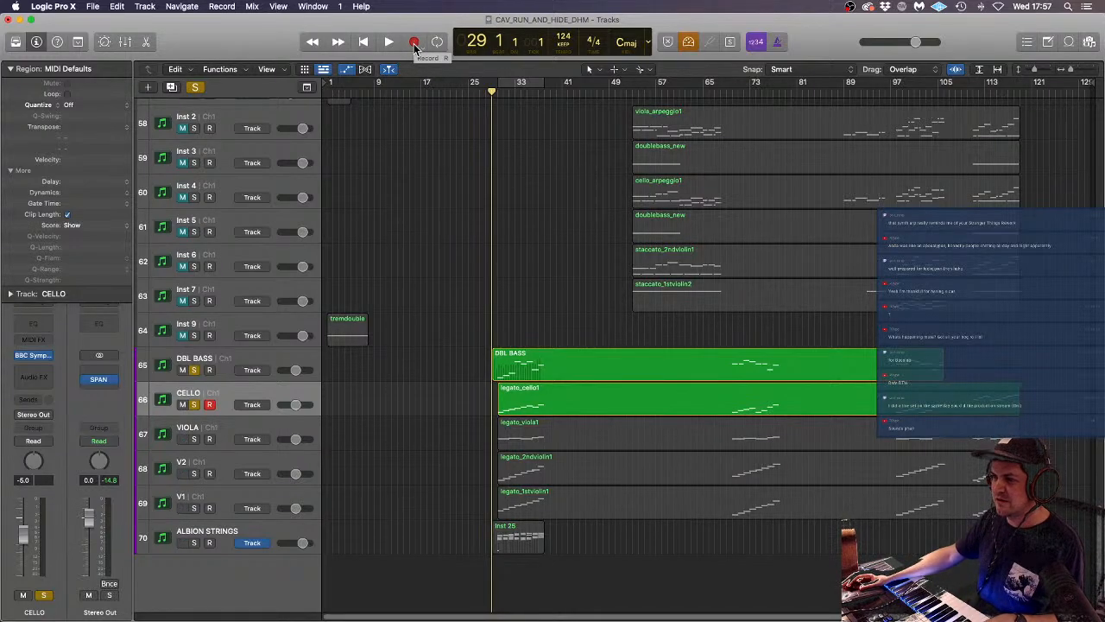
scroll(551, 247, up, 3)
scroll(552, 247, down, 1)
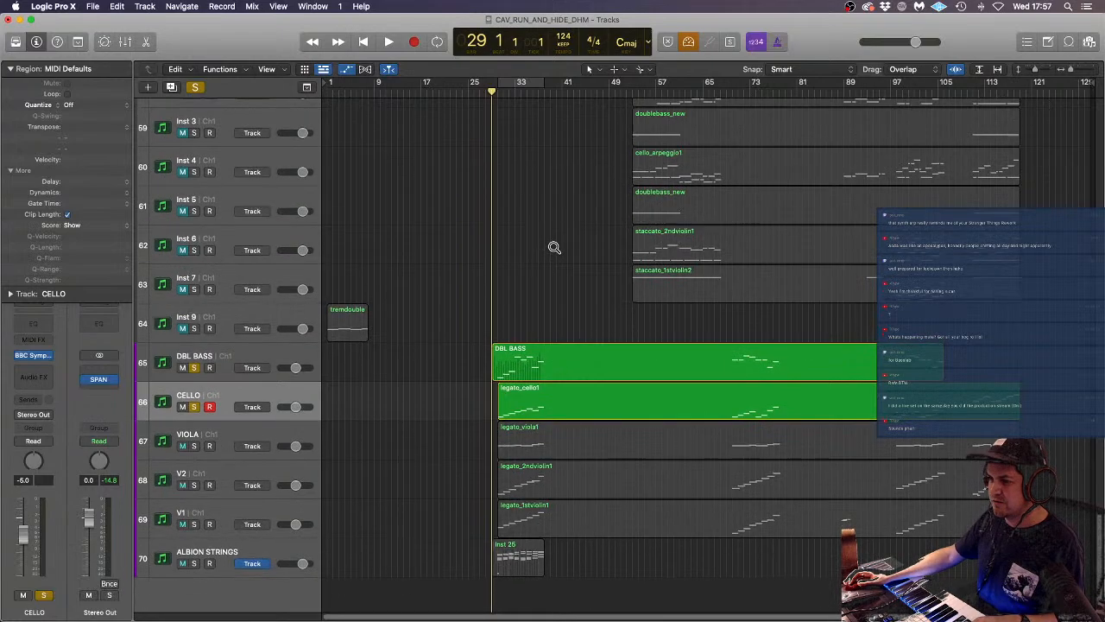
key(super+Right)
key(super+Right)
key(super+Right)
key(super+Left)
key(super+Left)
key(super+Left)
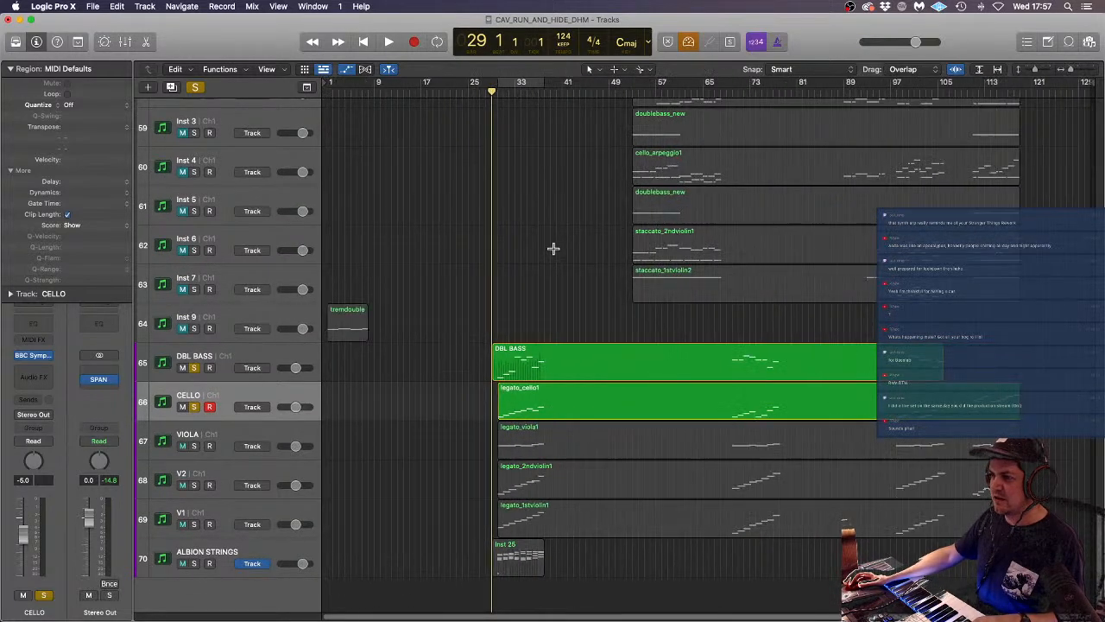
key(super+Right)
key(super+Right)
key(super+Left)
key(super+Left)
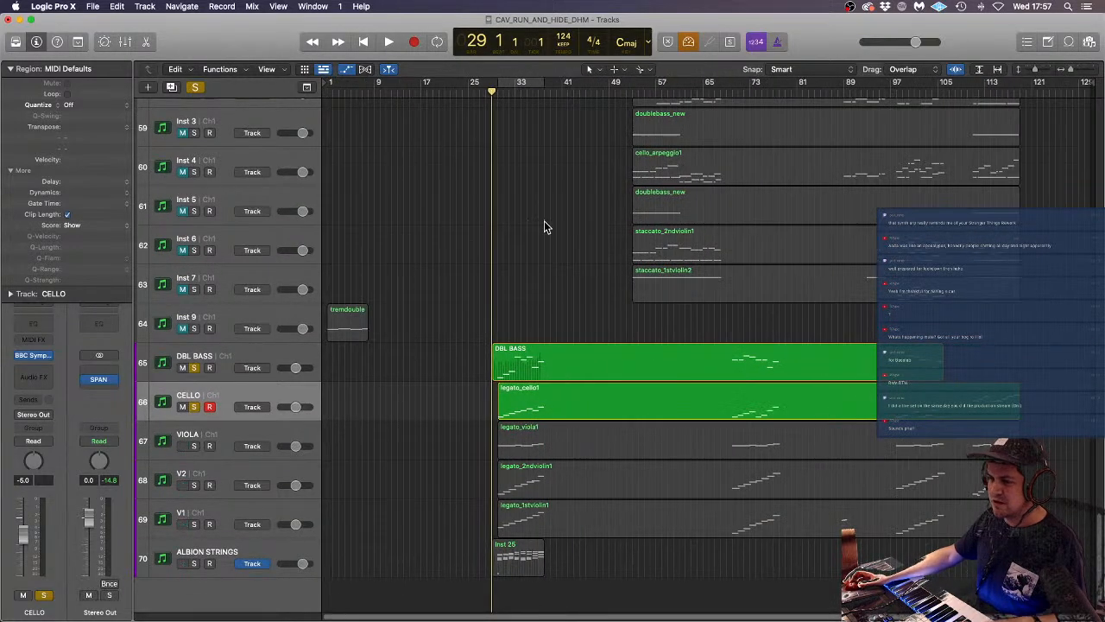
- Record a pass onto the CELLO legato region up to about bar 38, and cut off its excess start to match the DBL BASS region
click(415, 41)
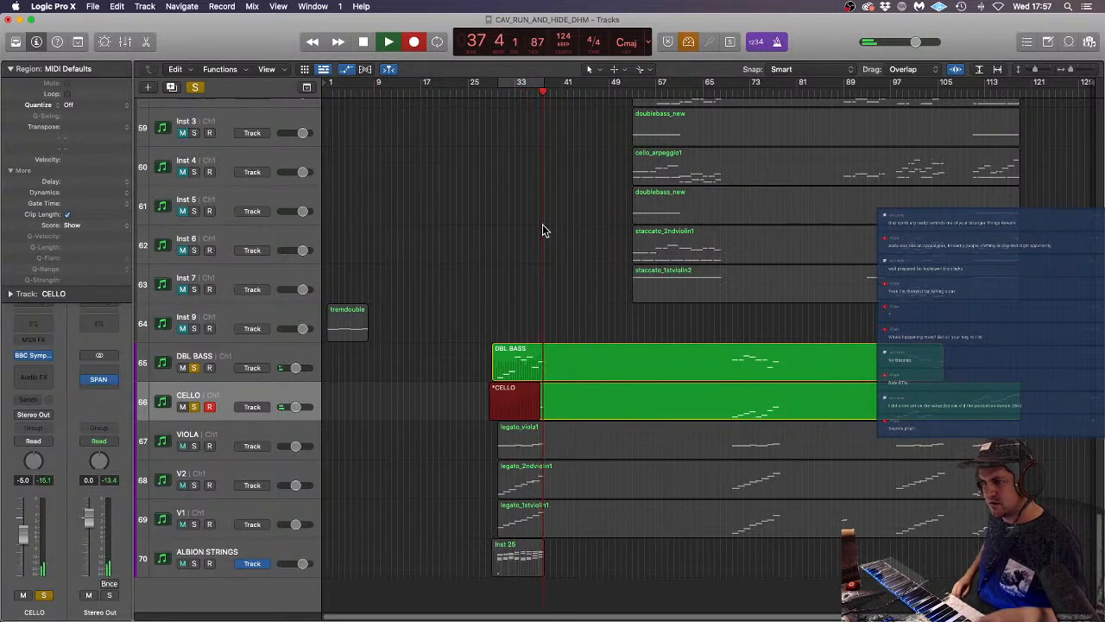
key(space)
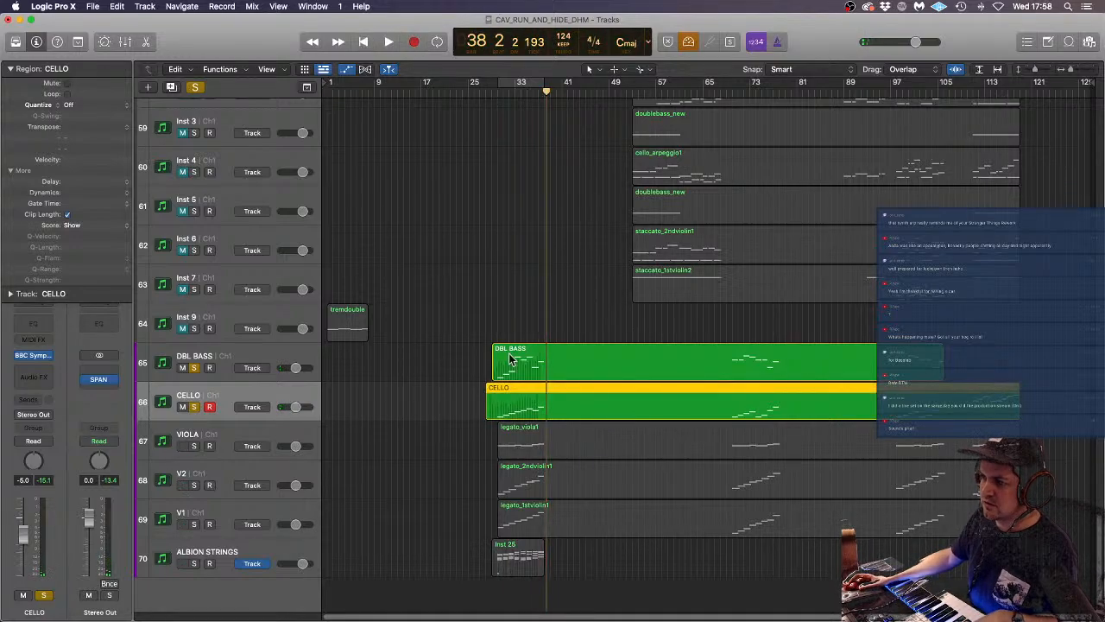
super+click(491, 394)
super+double_click(490, 395)
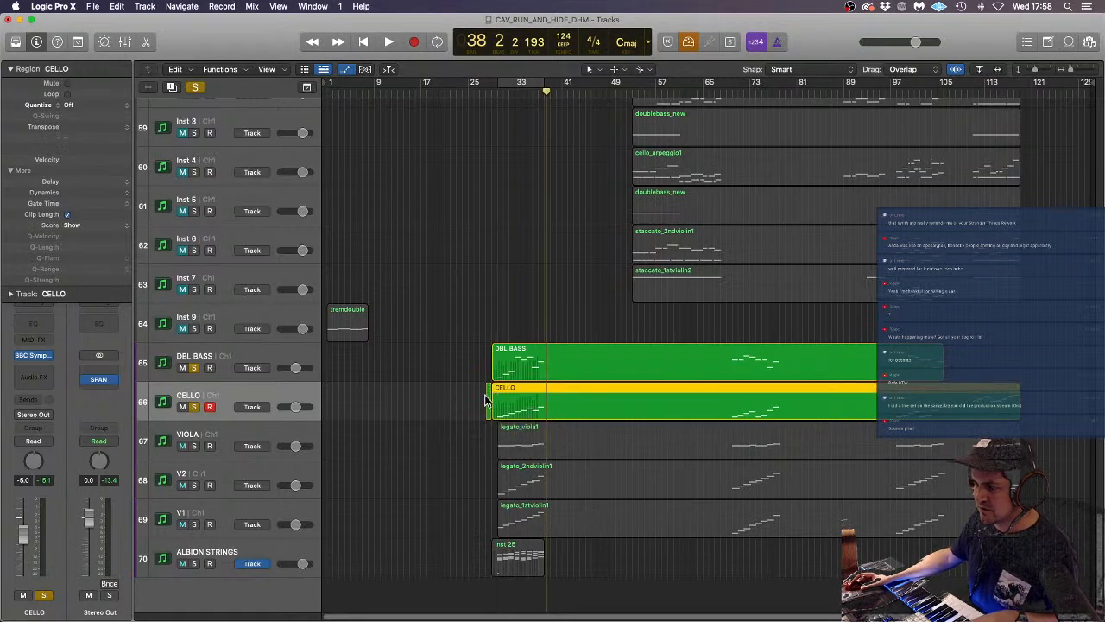
click(488, 399)
- Select and solo the VIOLA track as well, and record a pass onto its legato region from bar 29 to about bar 38
click(248, 435)
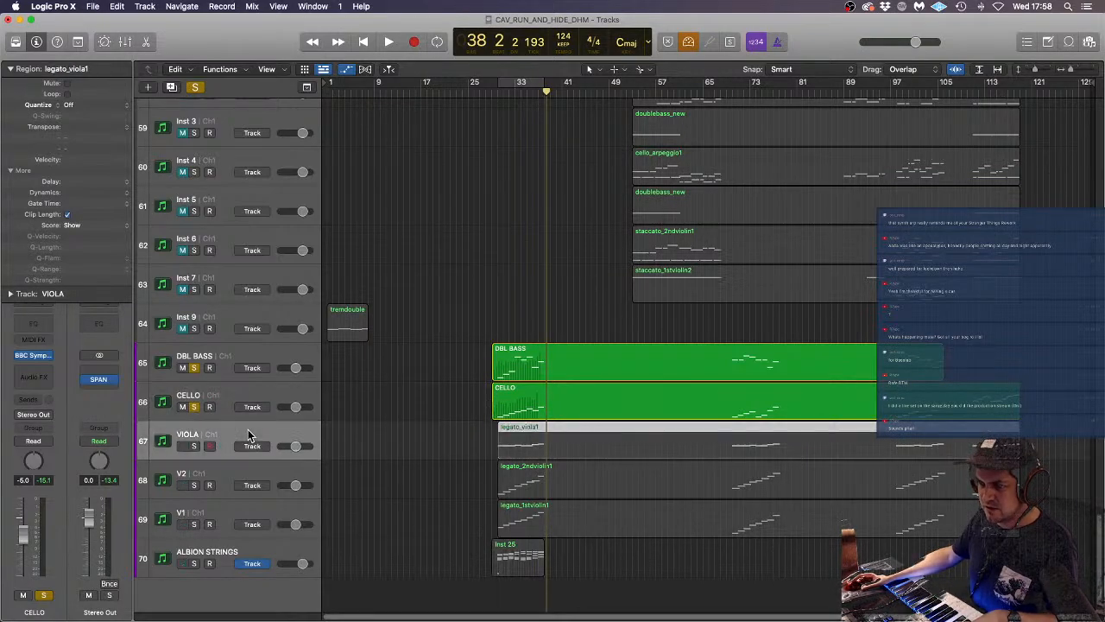
click(195, 446)
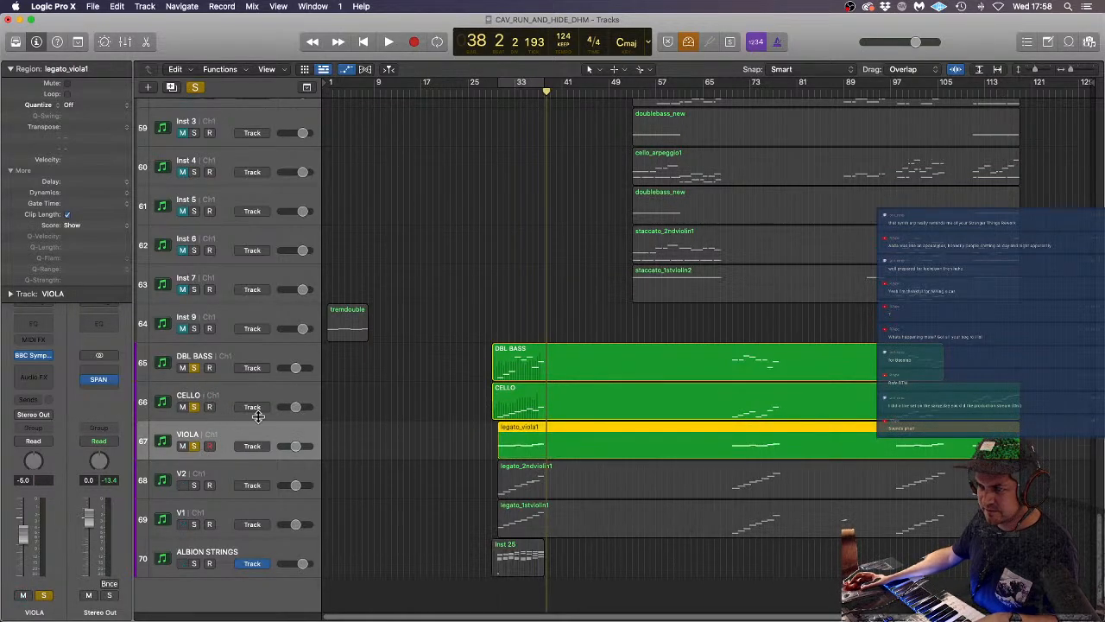
click(490, 91)
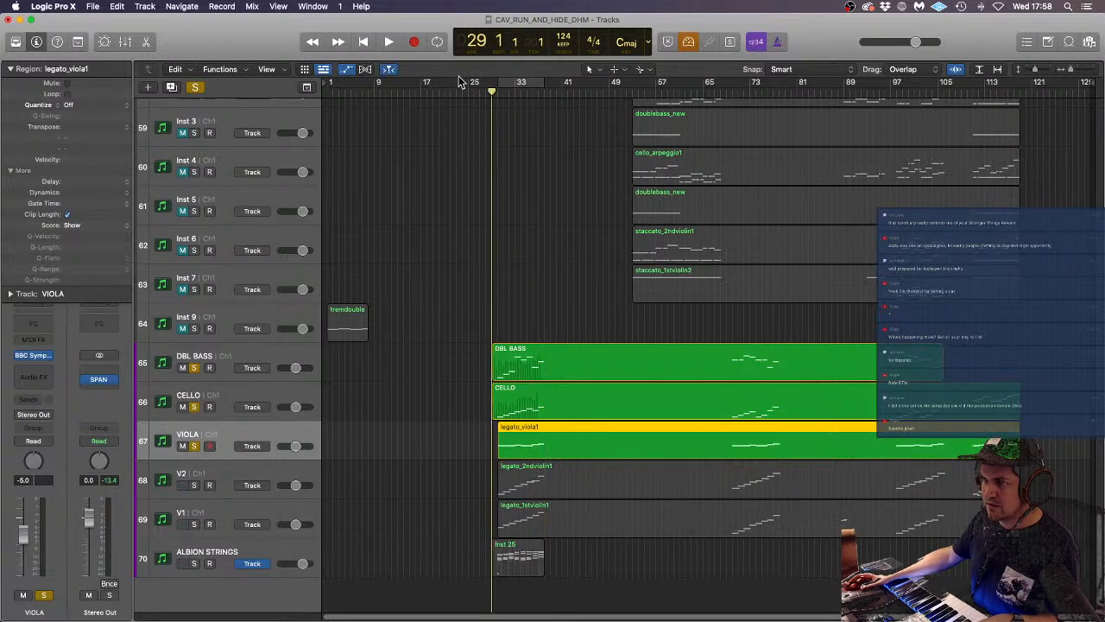
key(space)
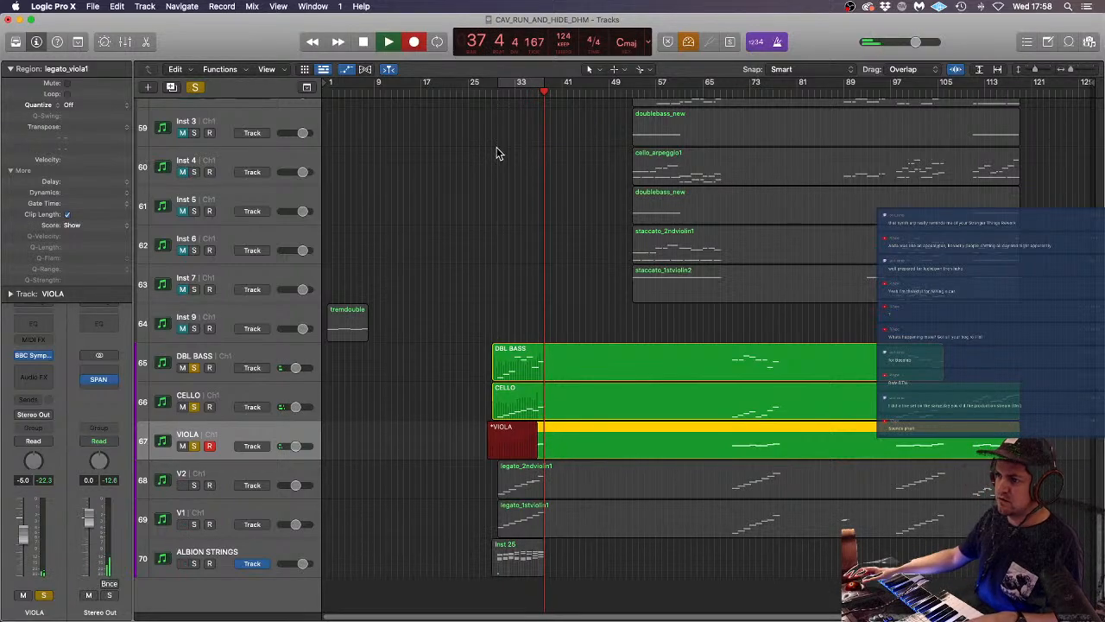
key(space)
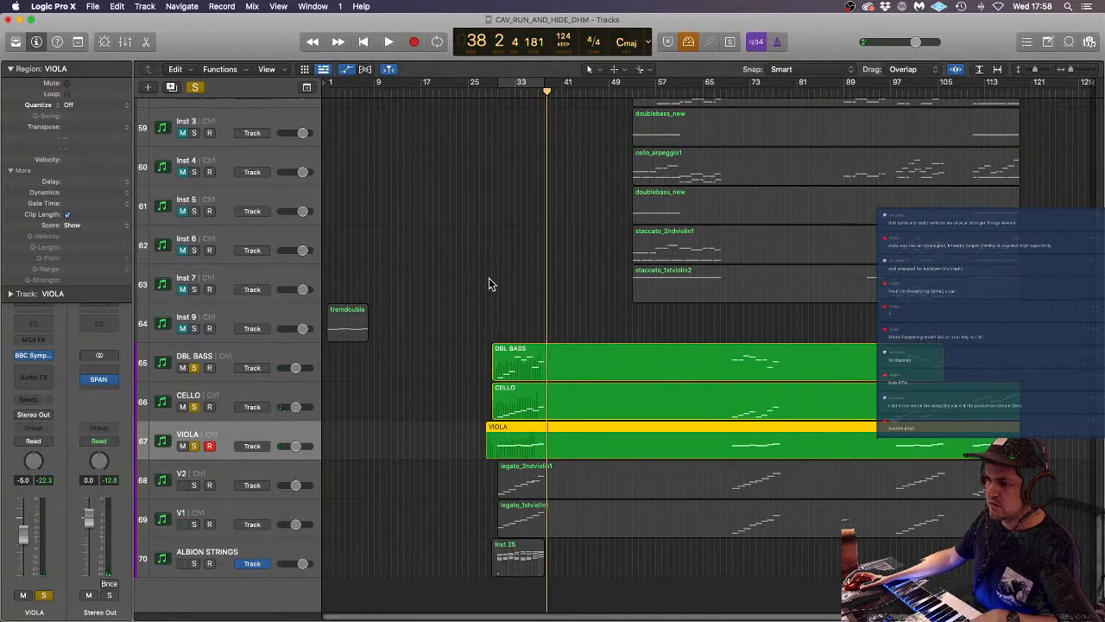
- Cut off and delete the excess start of the recorded VIOLA region so it lines up with the CELLO region
right_click(492, 432)
click(489, 438)
key(Delete)
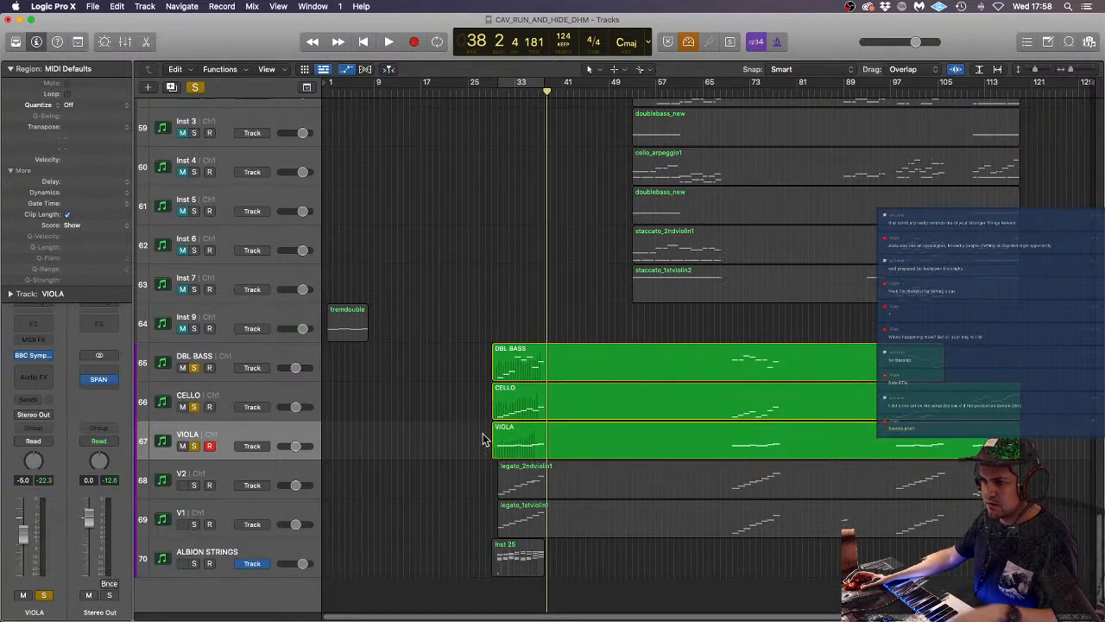
- Select and solo the V2 track as well, and record a pass onto its legato region from bar 29 to about bar 38
click(197, 482)
click(194, 486)
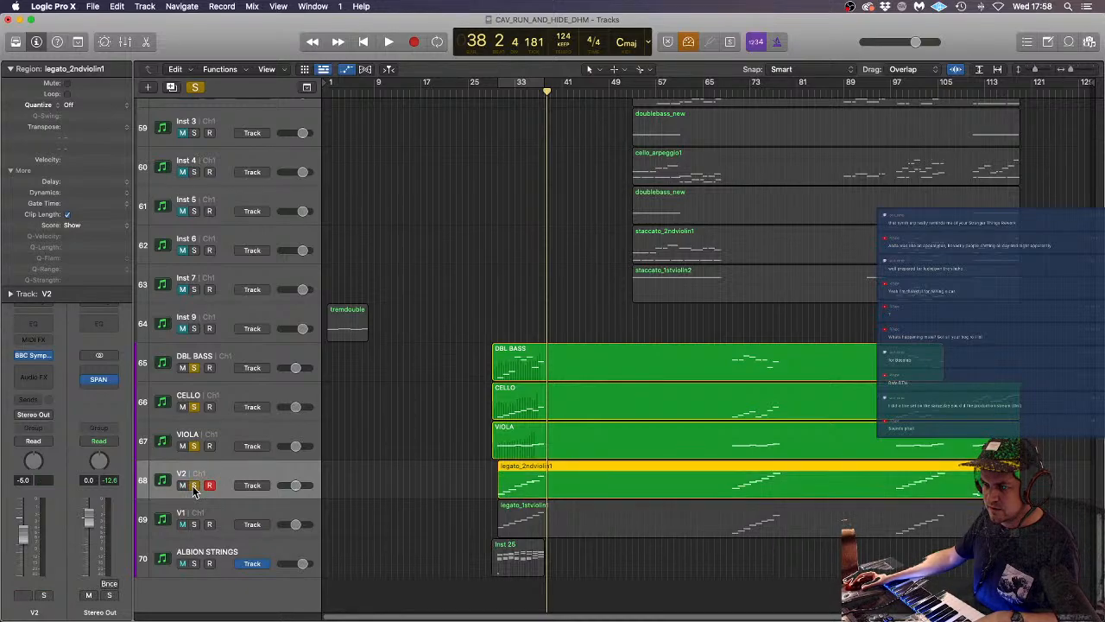
click(490, 92)
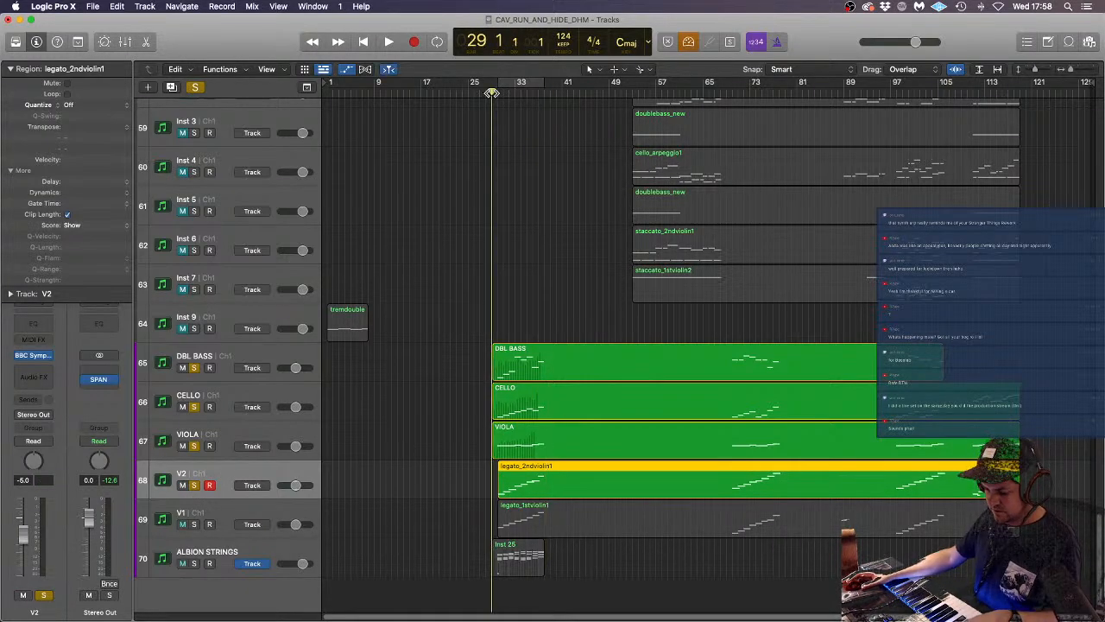
key(r)
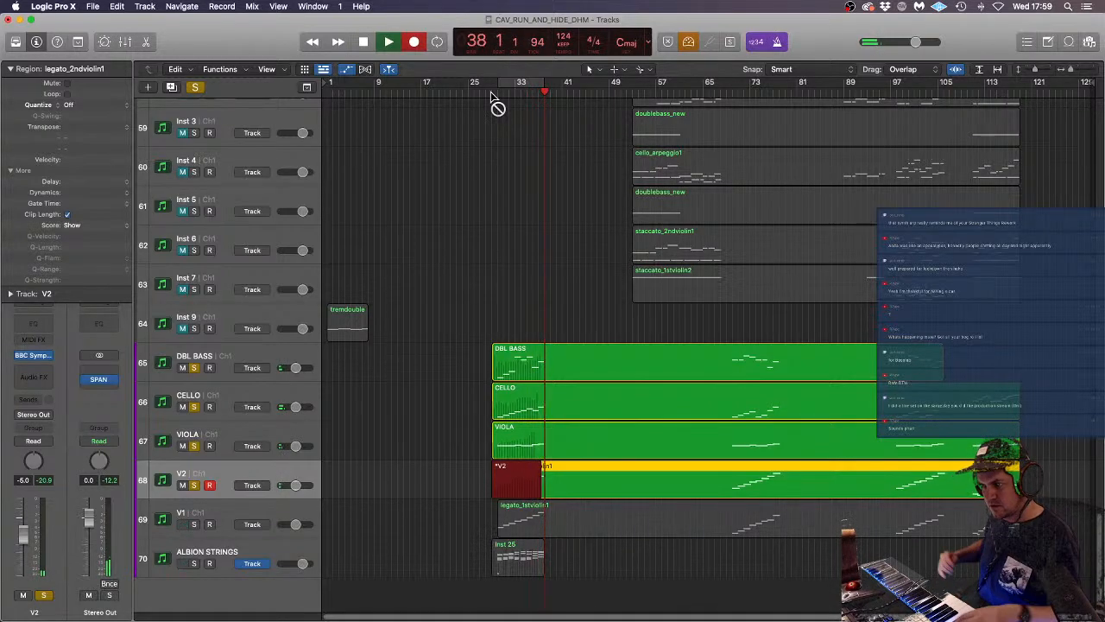
key(space)
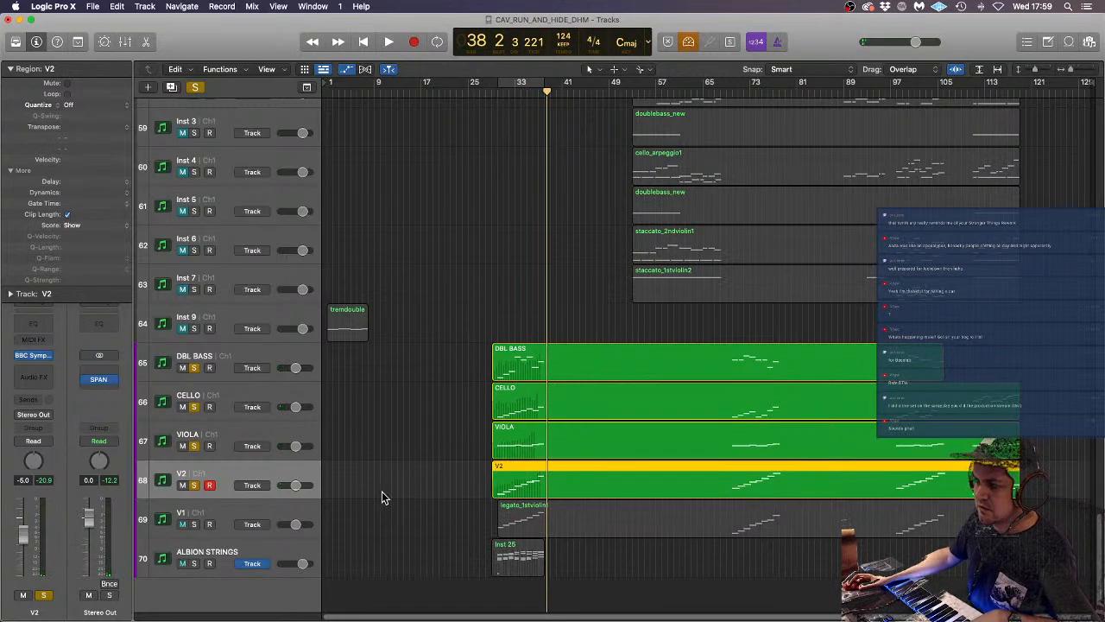
- Select and solo the V1 track as well, and record a pass onto its legato region from bar 29 to about bar 38
click(209, 513)
click(195, 524)
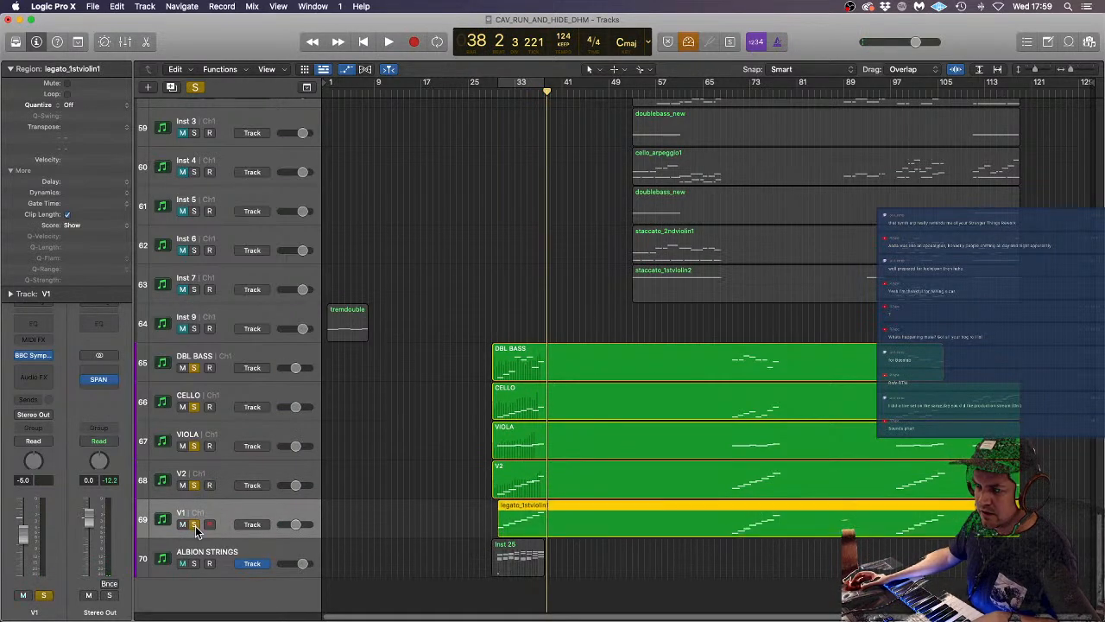
click(497, 89)
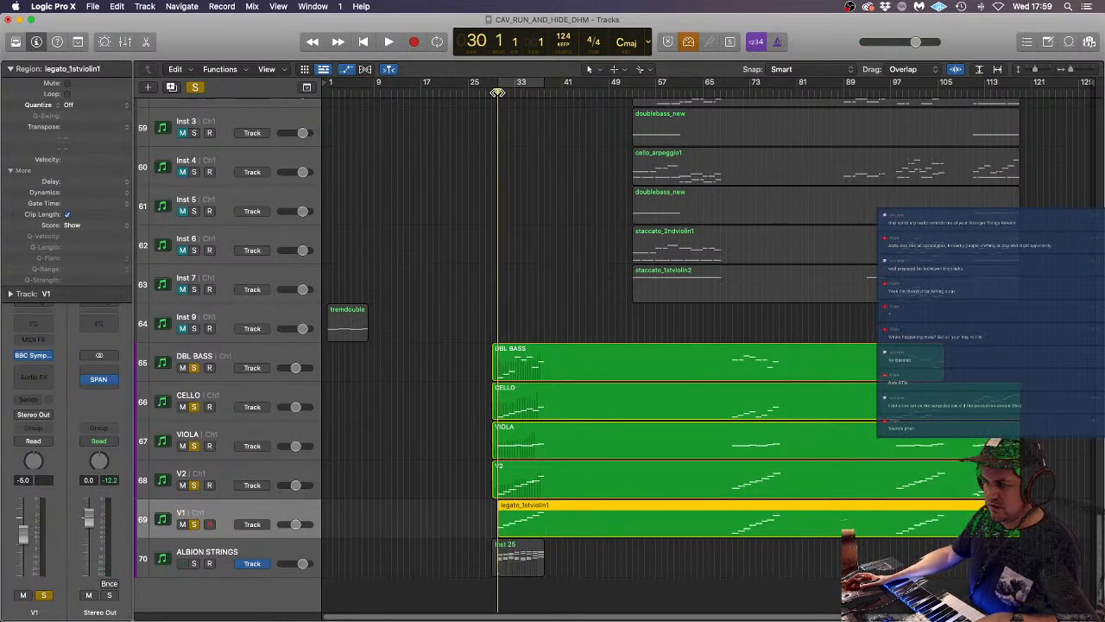
drag(496, 92, 489, 92)
key(r)
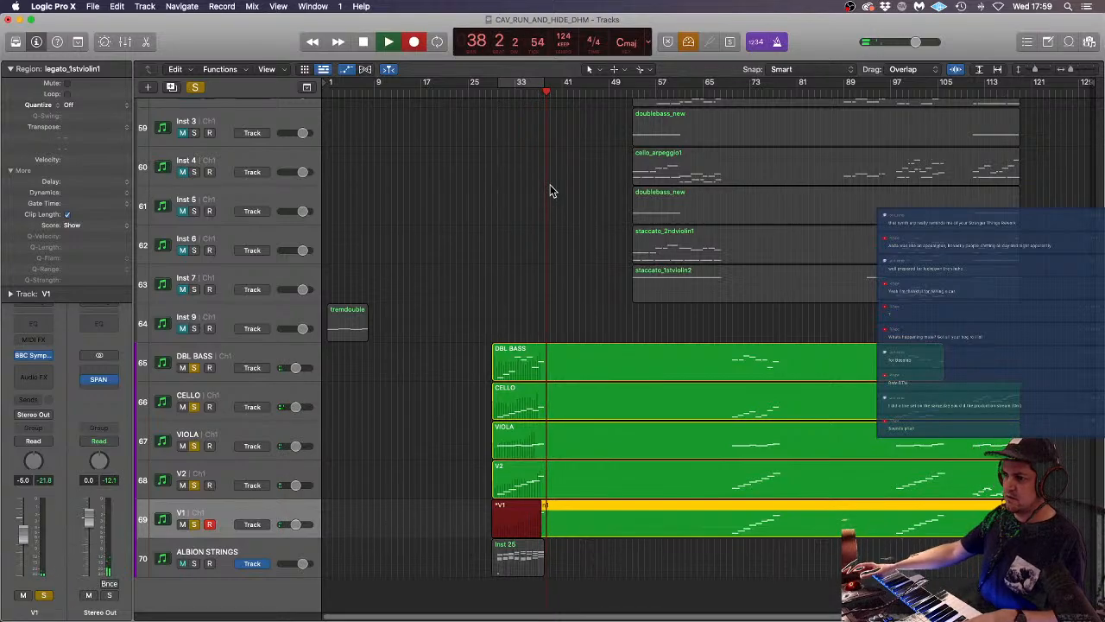
key(space)
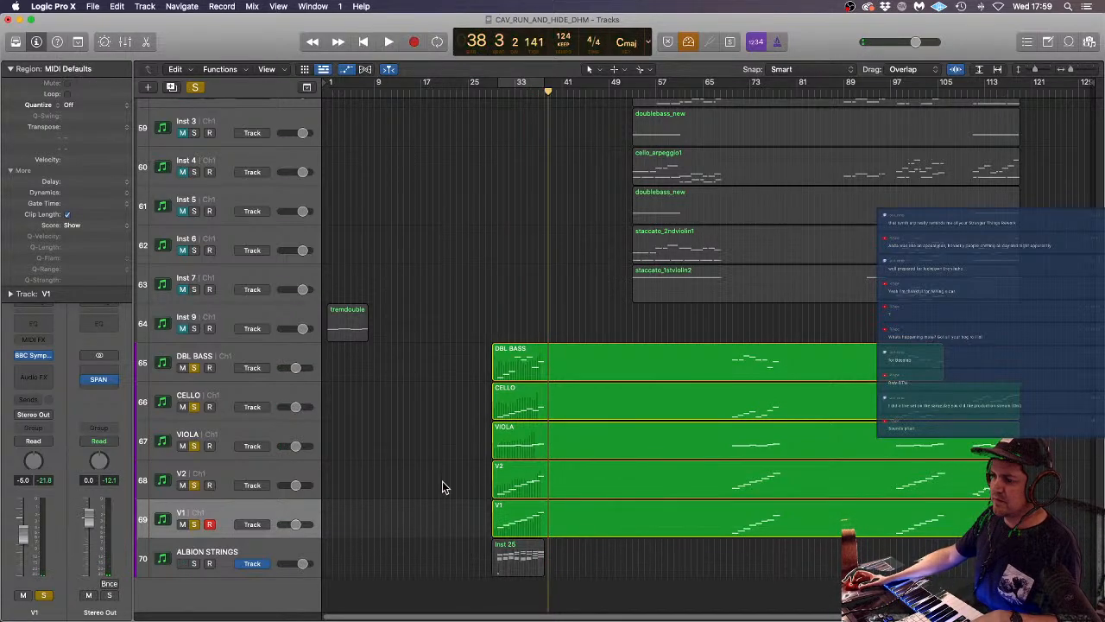
- Solo all tracks from DBL BASS to ALBION STRINGS, play them together from about bar 30, and clear the solos
click(196, 87)
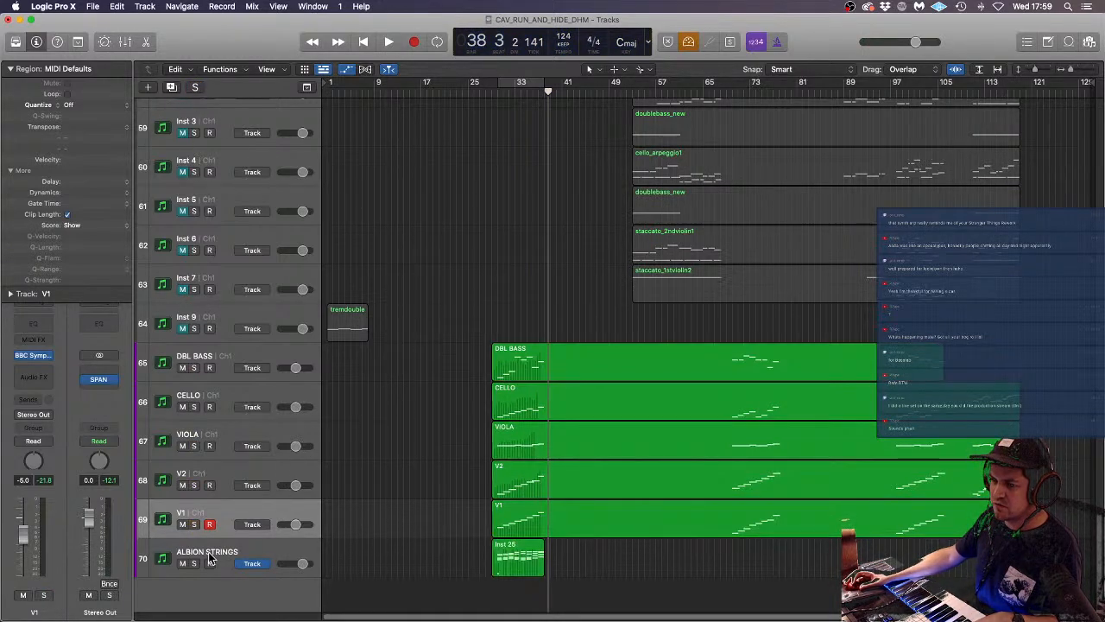
drag(194, 564, 190, 365)
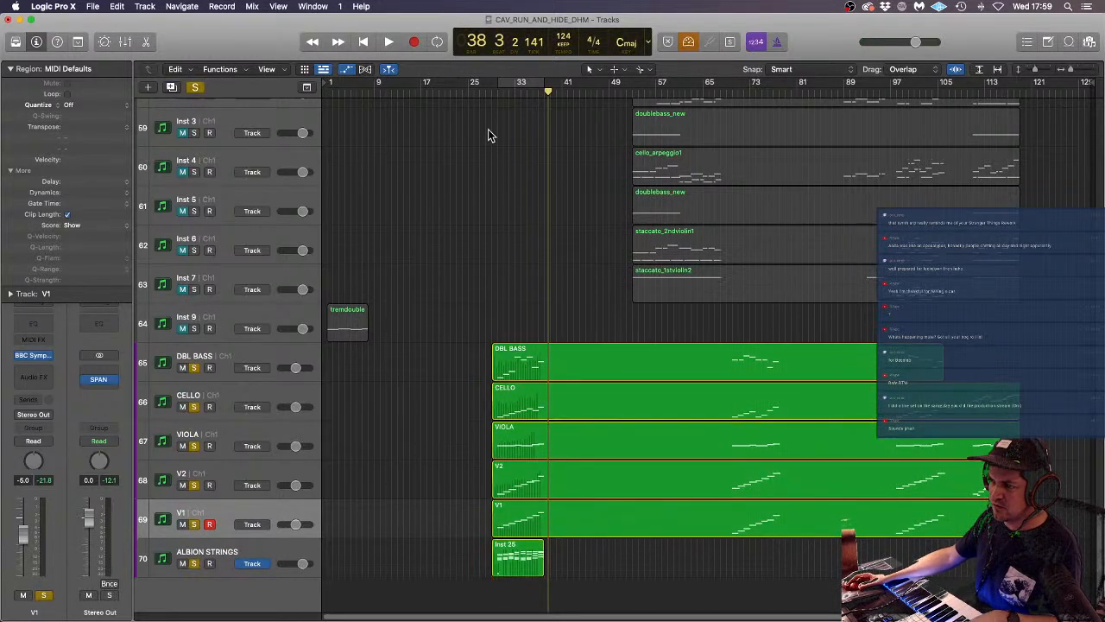
click(497, 92)
key(space)
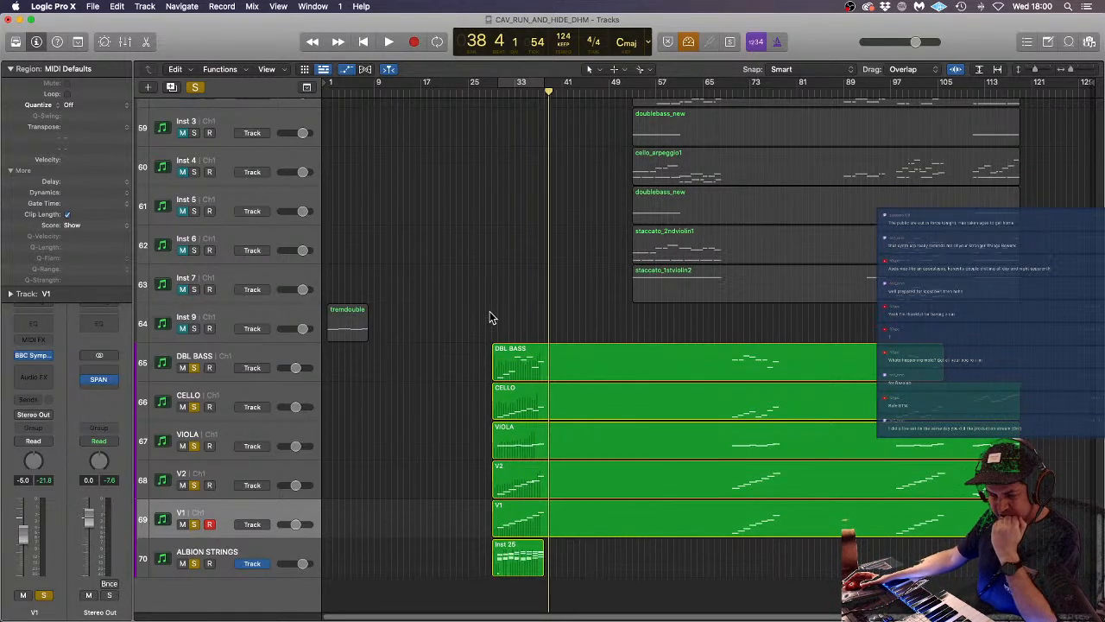
click(197, 87)
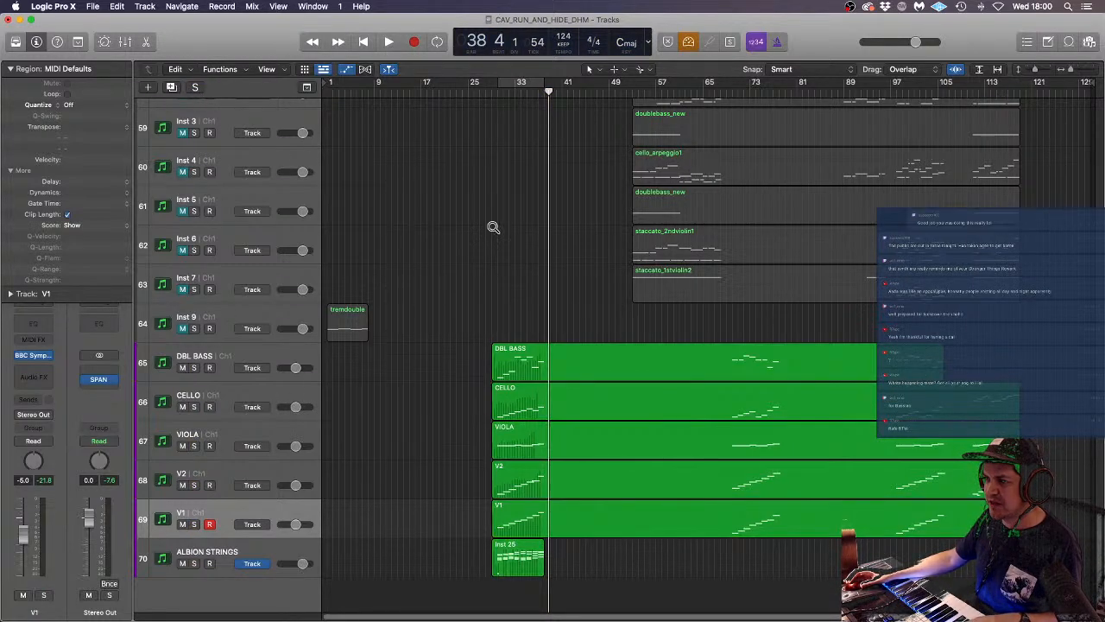
- Look over the full arrangement, from the new string tracks up through the effects, vocal and synth tracks
scroll(493, 227, down, 5)
scroll(499, 231, up, 3)
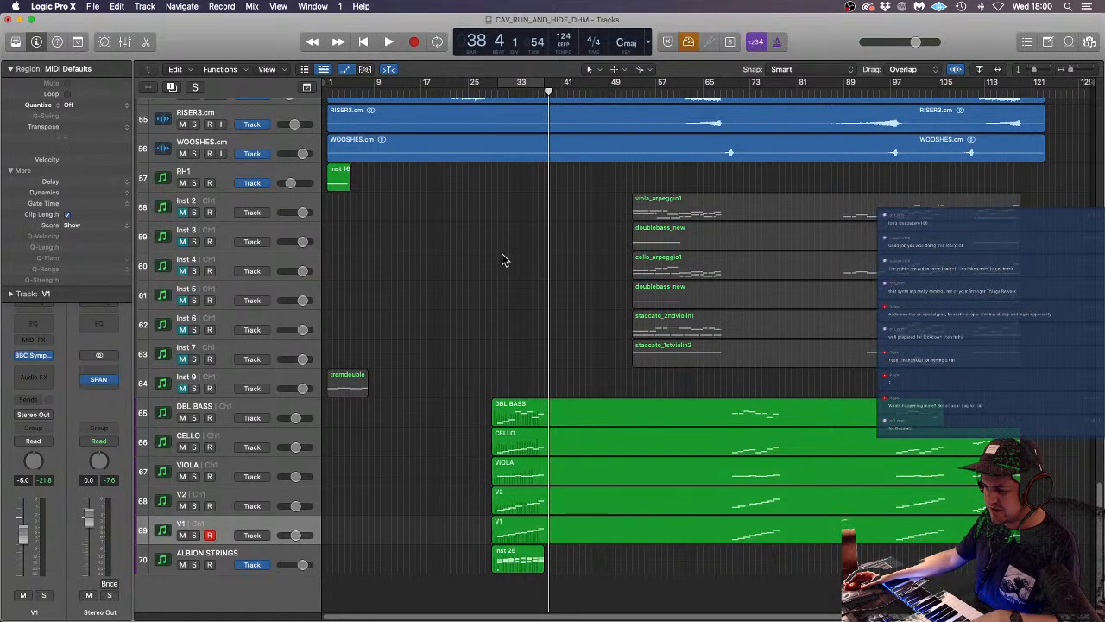
scroll(515, 273, down, 4)
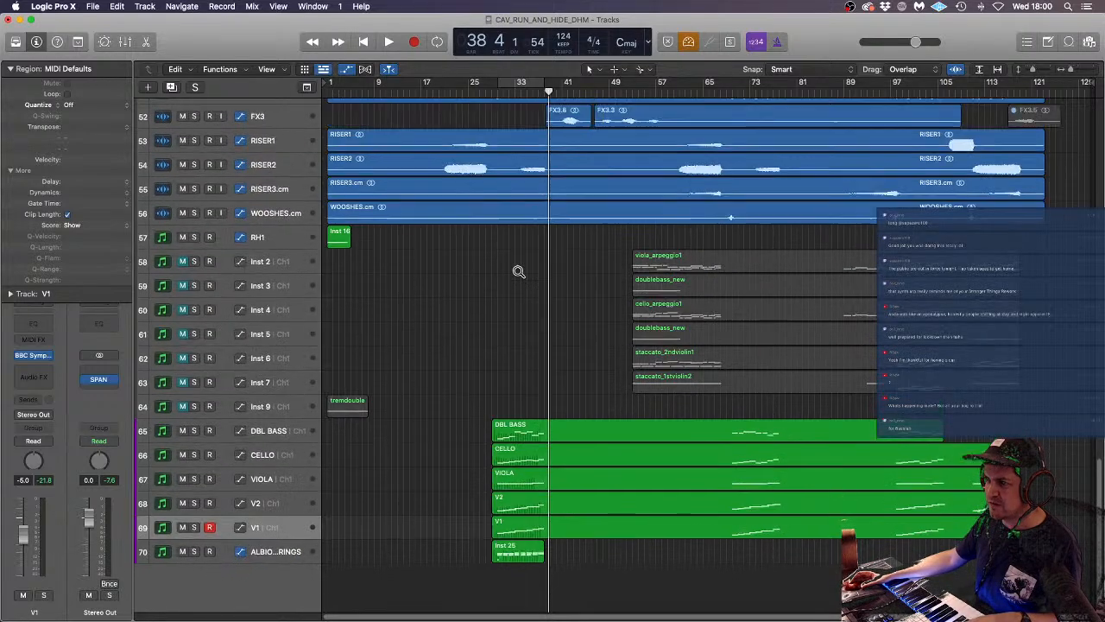
scroll(518, 273, down, 3)
scroll(518, 273, up, 3)
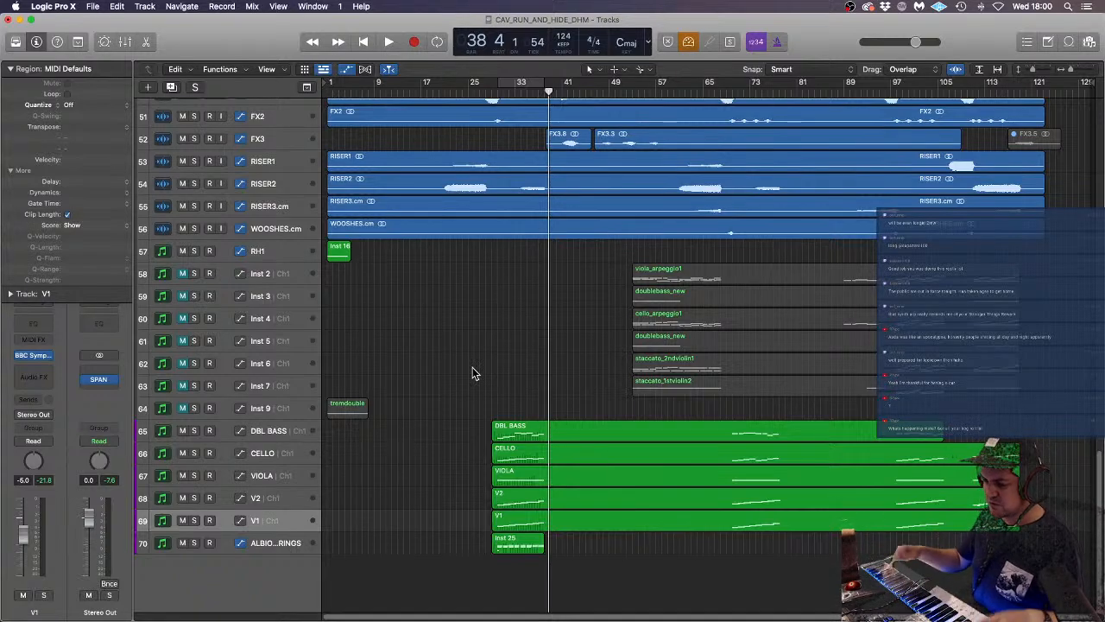
scroll(473, 367, up, 1)
scroll(464, 359, up, 2)
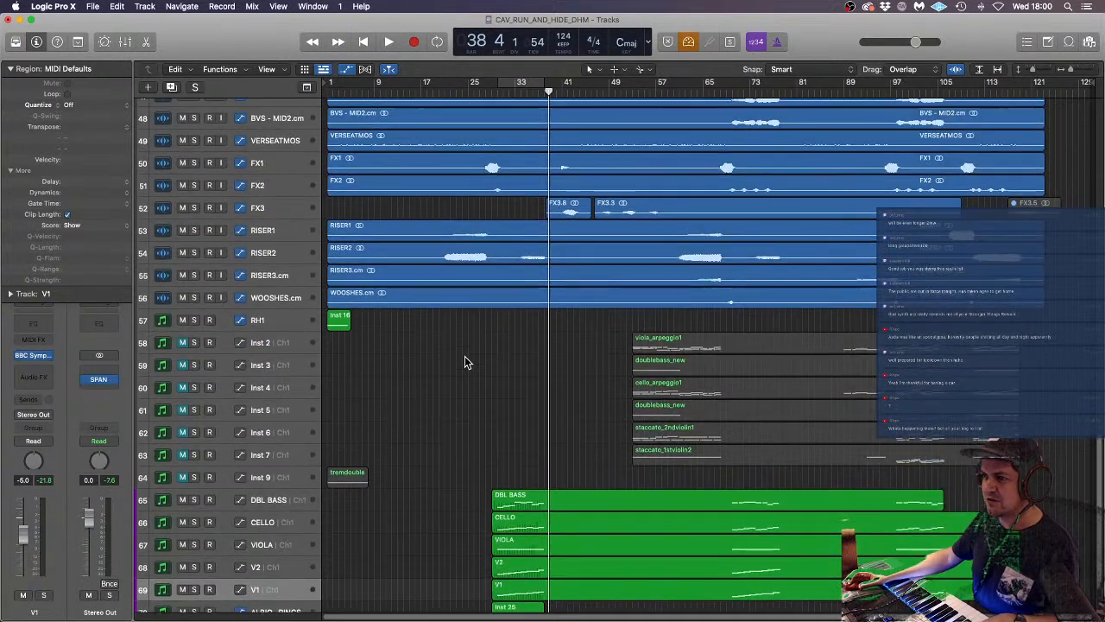
scroll(466, 367, up, 15)
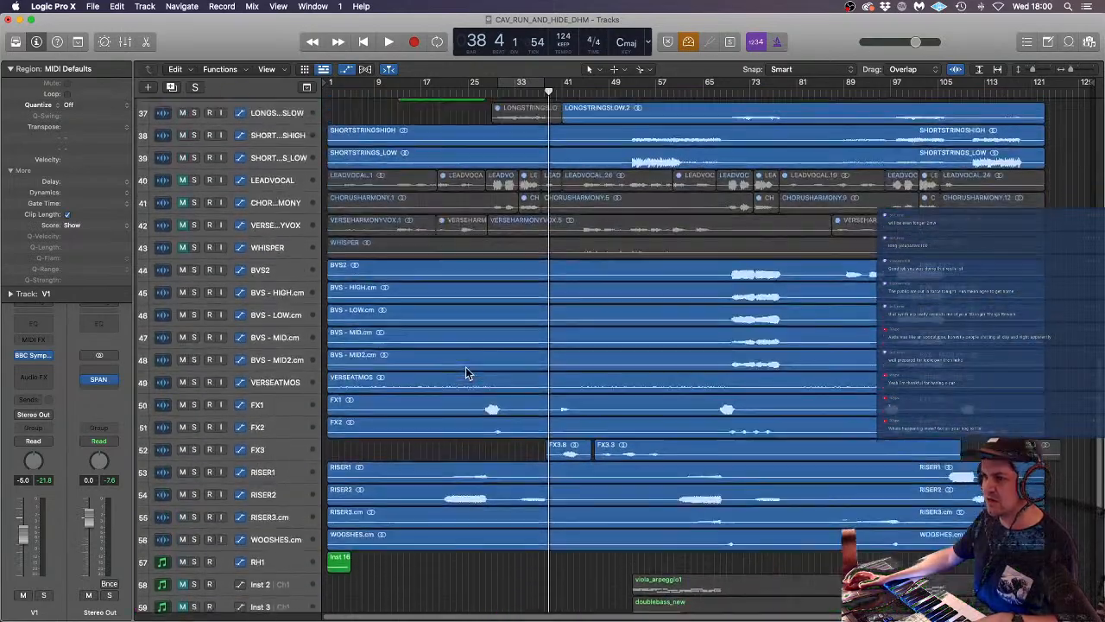
scroll(467, 367, down, 5)
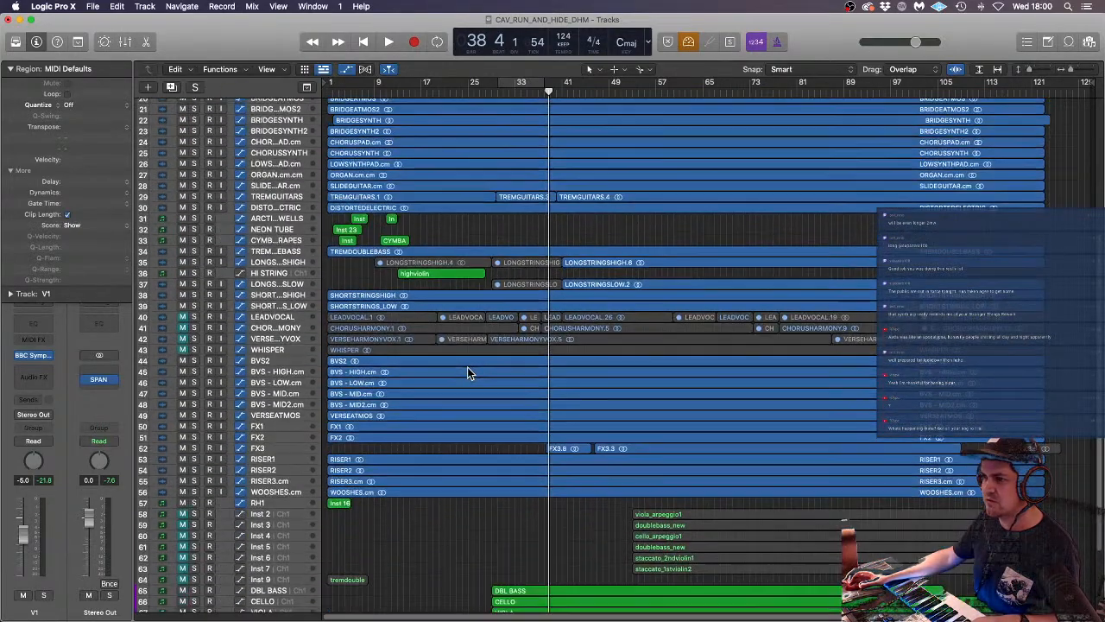
scroll(475, 373, down, 2)
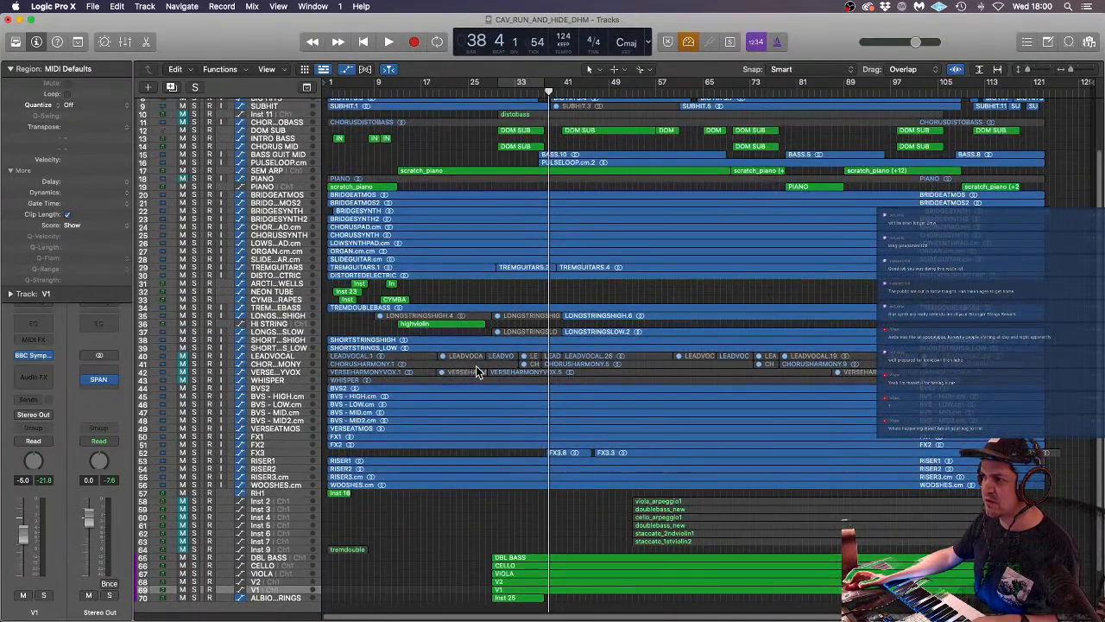
- Play the song from bar 1 and look over the tracks, from the new string tracks up through the vocals, effects and synths
scroll(477, 365, up, 4)
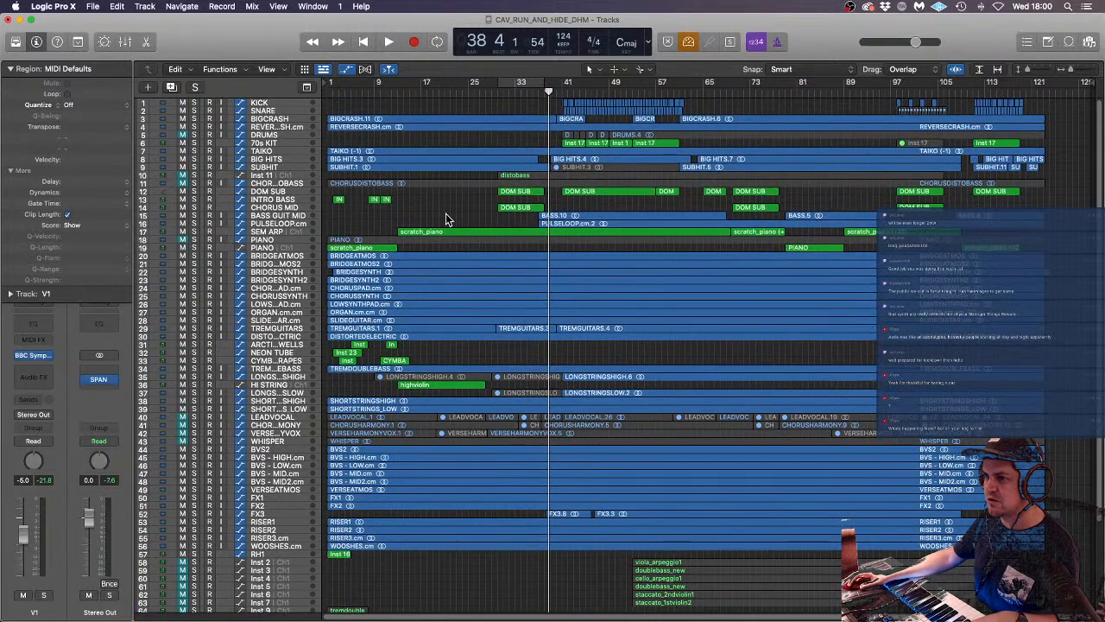
key(Return)
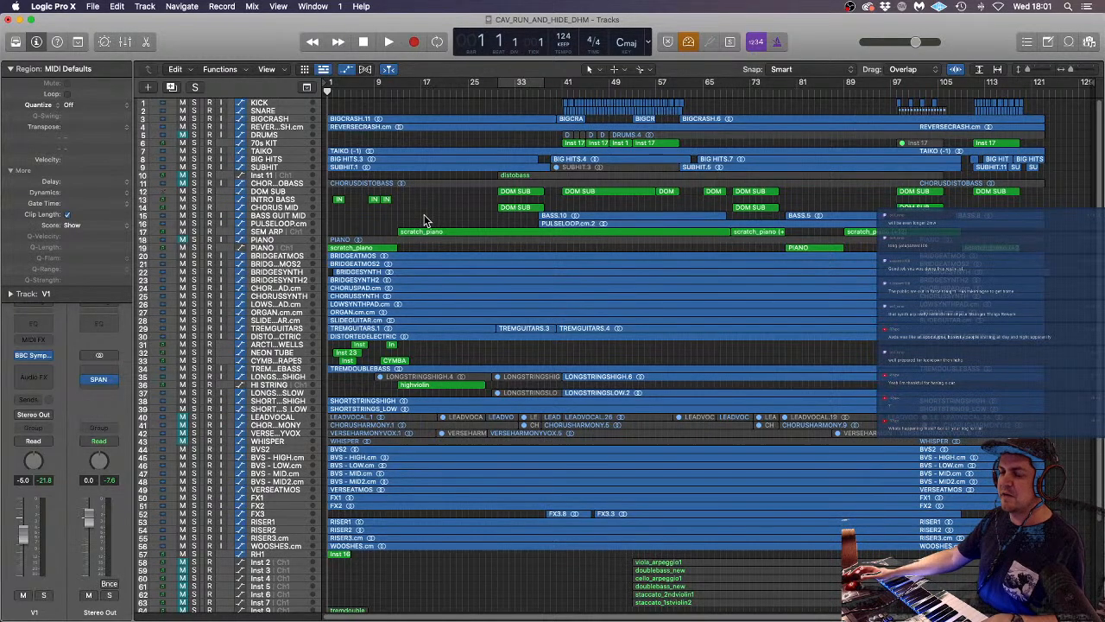
scroll(424, 217, up, 3)
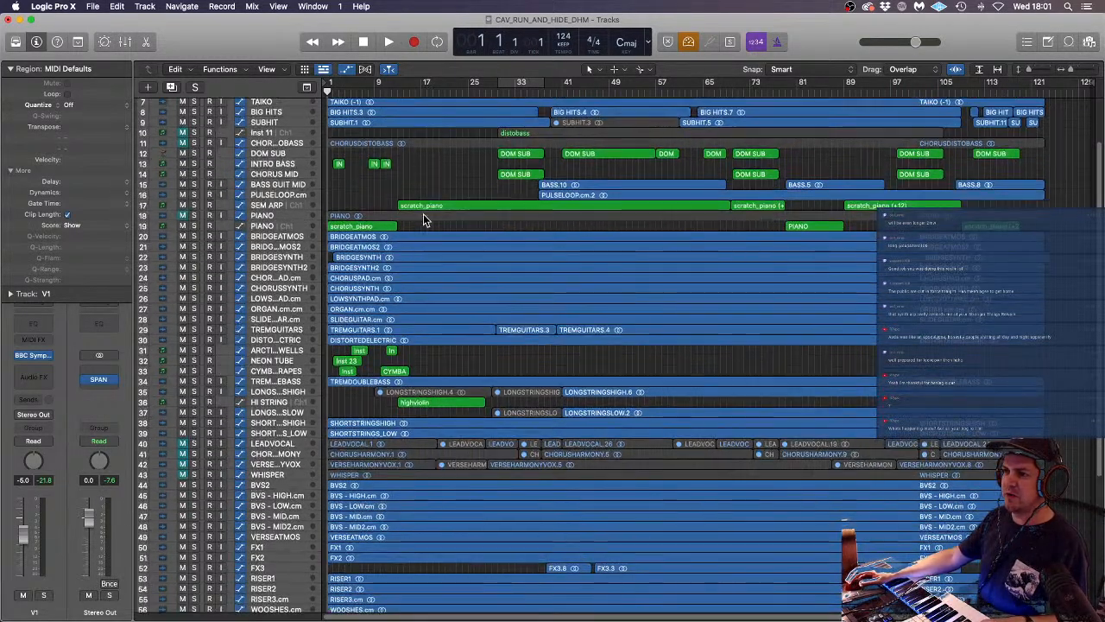
scroll(423, 218, up, 4)
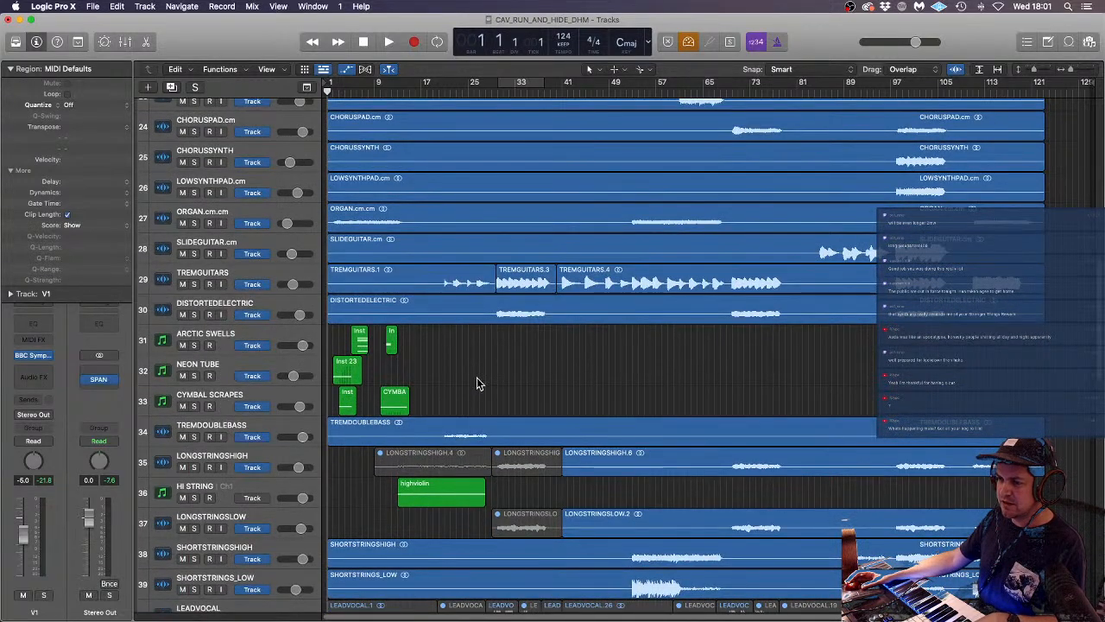
scroll(477, 377, down, 4)
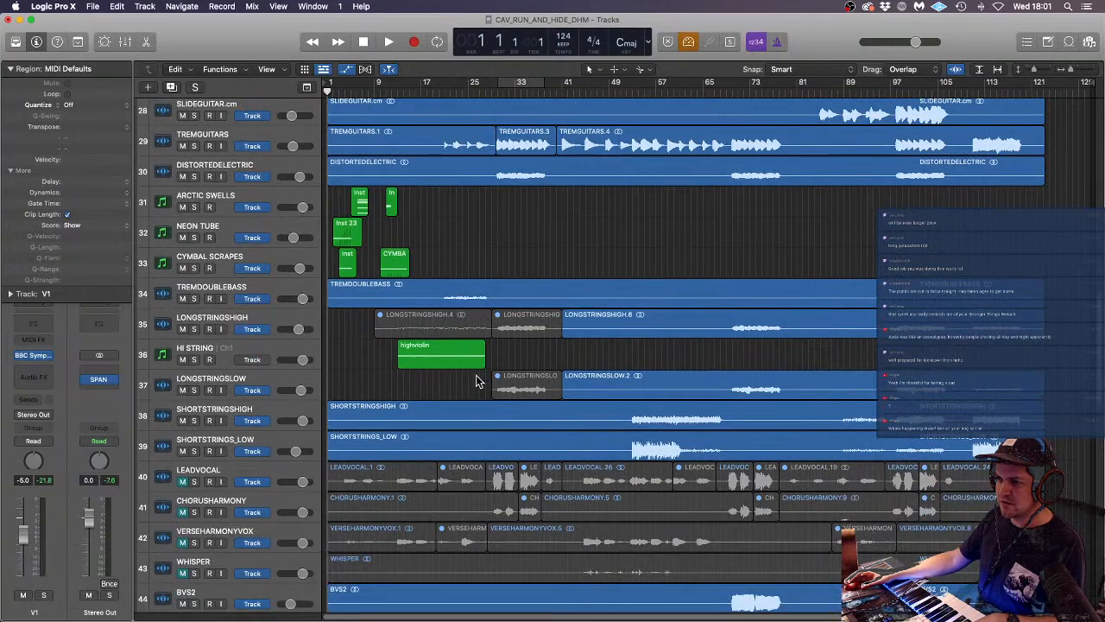
scroll(476, 375, down, 15)
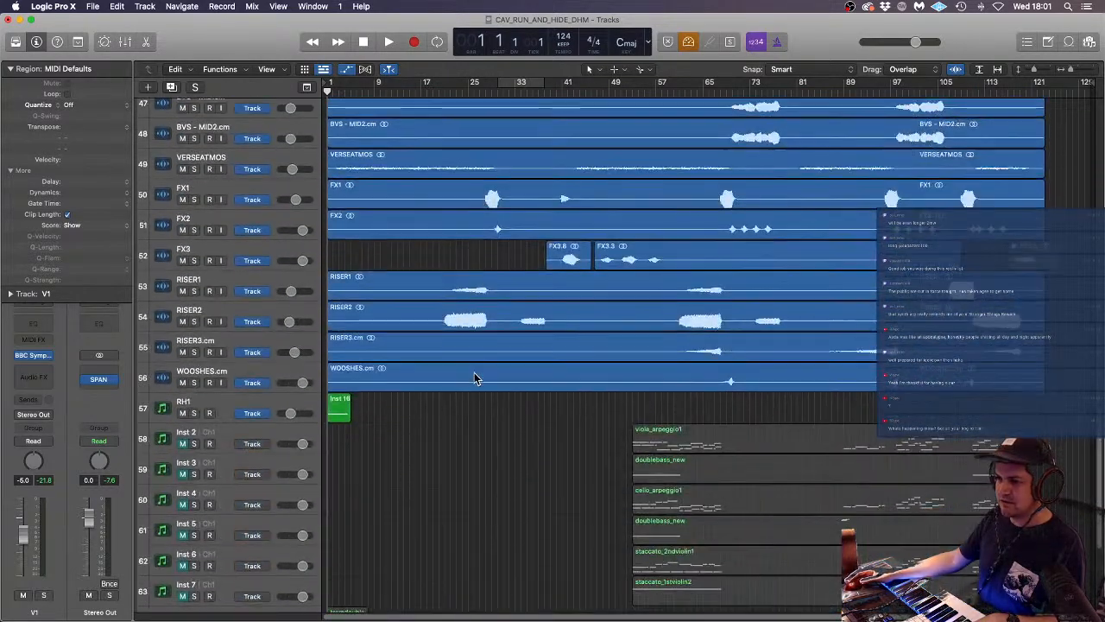
scroll(498, 494, down, 8)
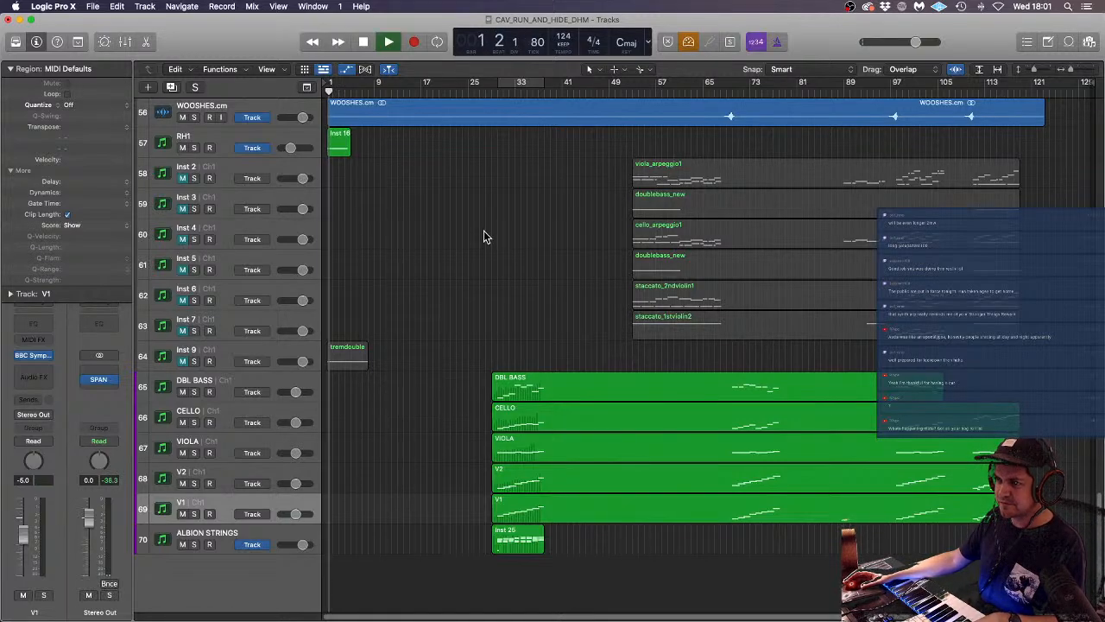
scroll(483, 233, up, 20)
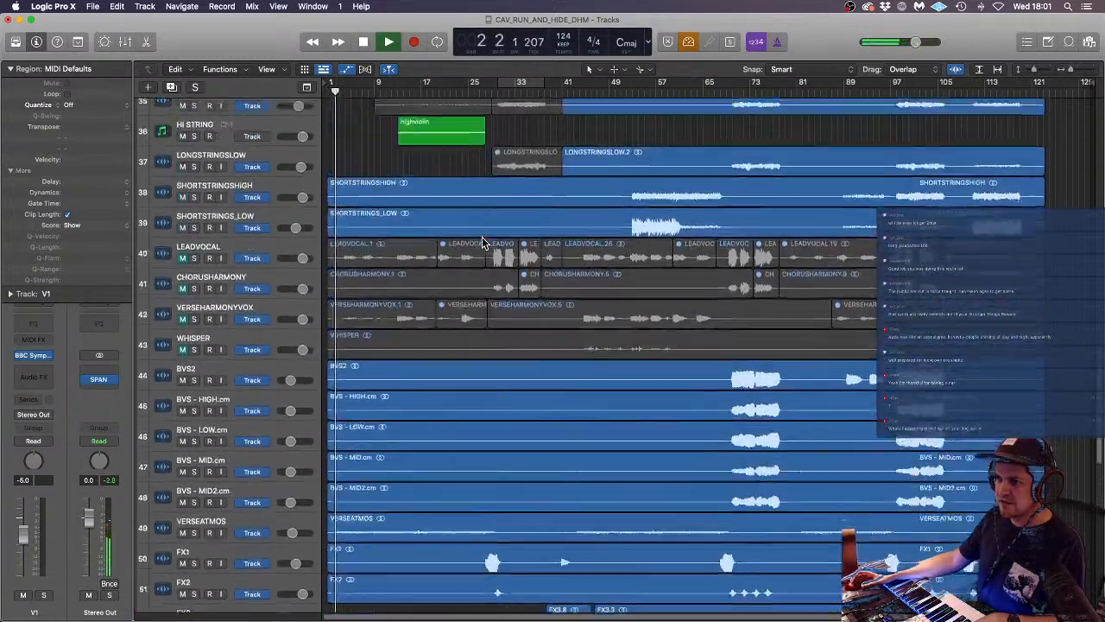
scroll(483, 241, up, 10)
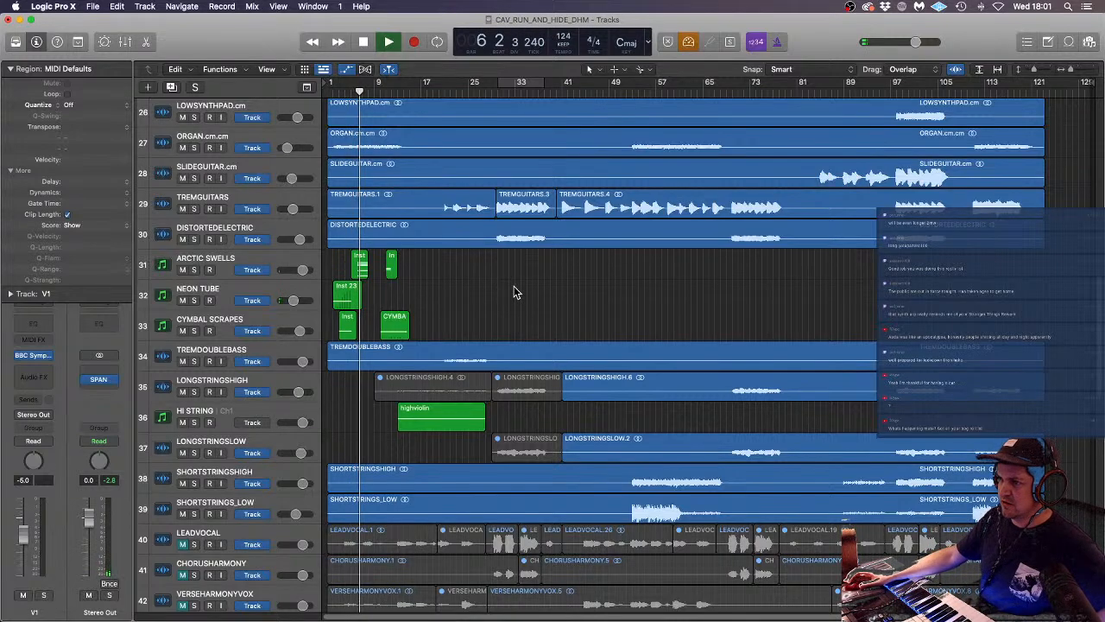
scroll(519, 289, up, 5)
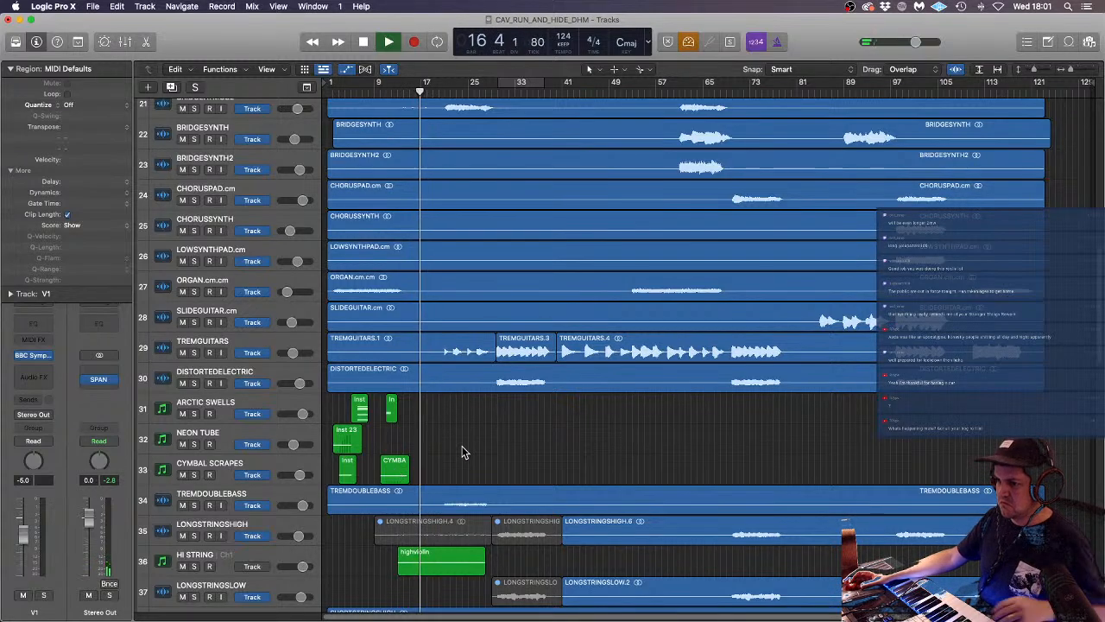
- Move the second region on the CYMBAL SCRAPES track about half a bar earlier, to start just after bar 9
key(super+Right)
key(super+Right)
key(super+Right)
scroll(463, 449, left, 5)
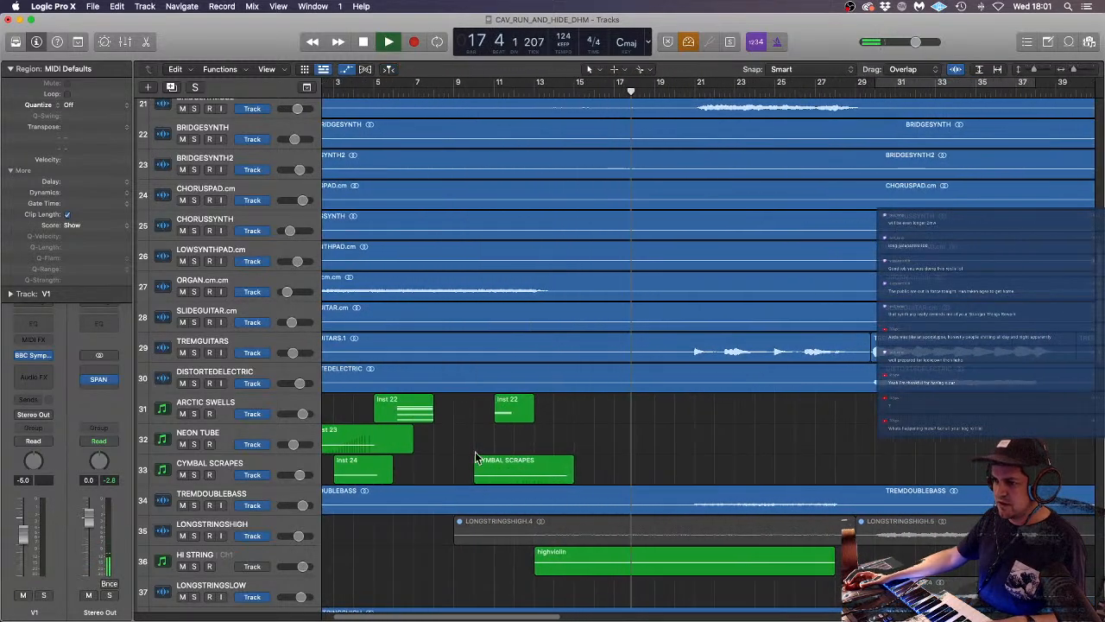
drag(523, 464, 516, 466)
drag(513, 466, 516, 466)
click(618, 434)
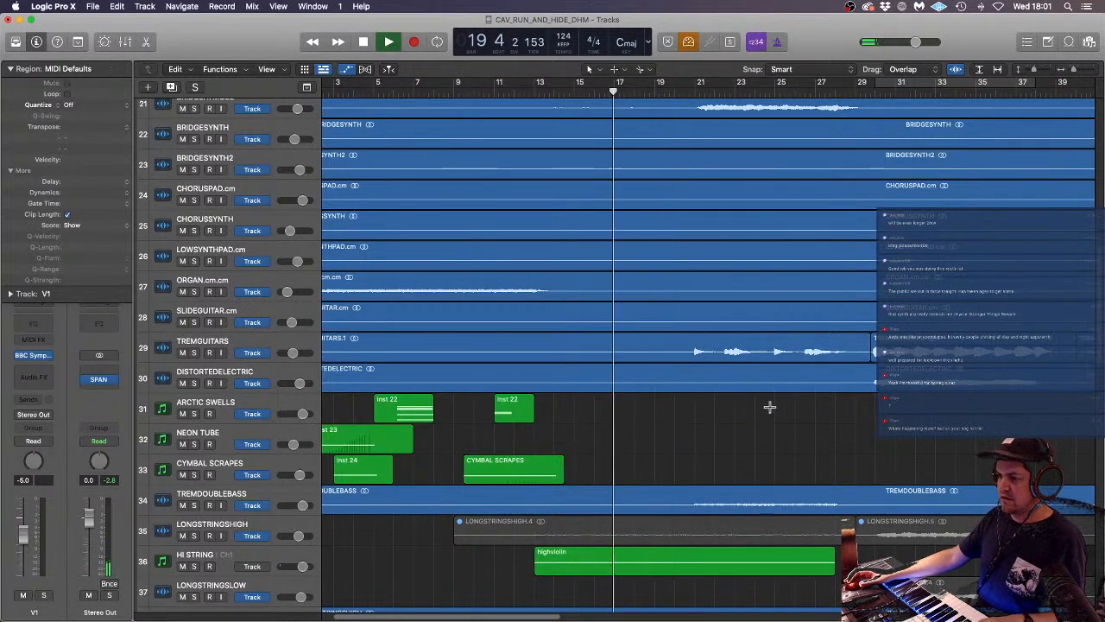
key(super+Left)
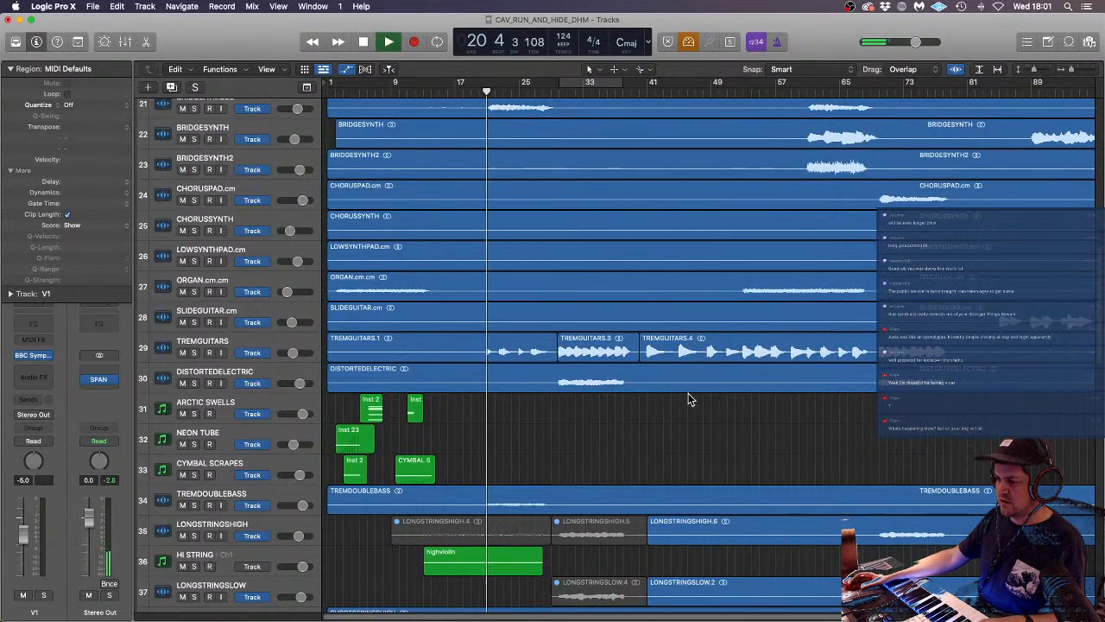
- Solo the RISER2 track briefly, unsolo it, and split its region at about bar 30, after the first riser
scroll(635, 396, down, 2)
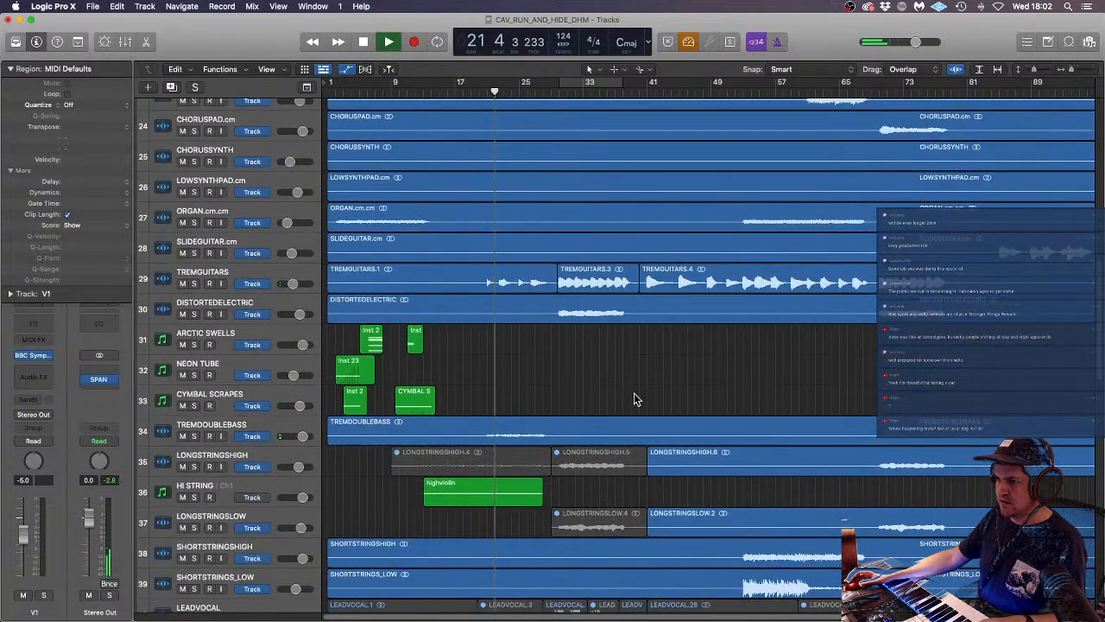
scroll(634, 398, down, 15)
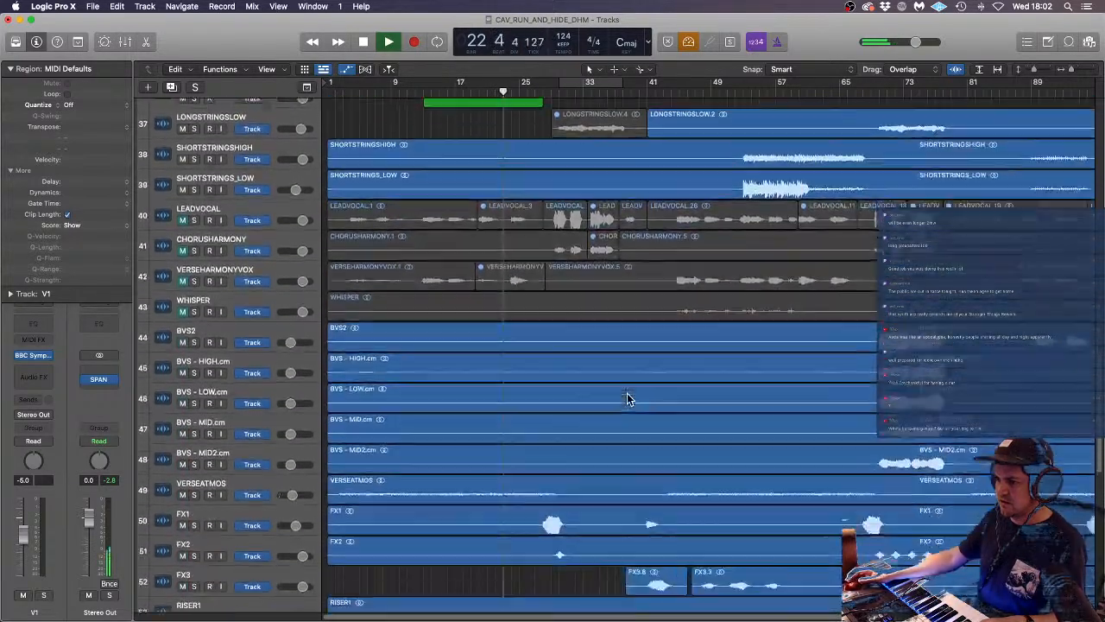
scroll(628, 398, down, 1)
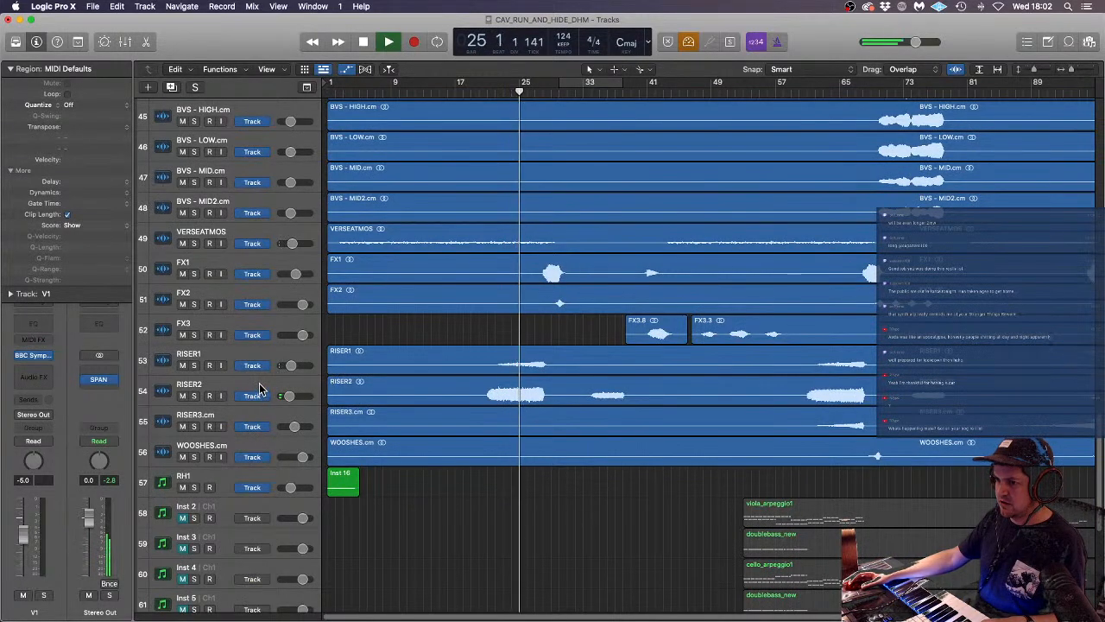
click(194, 396)
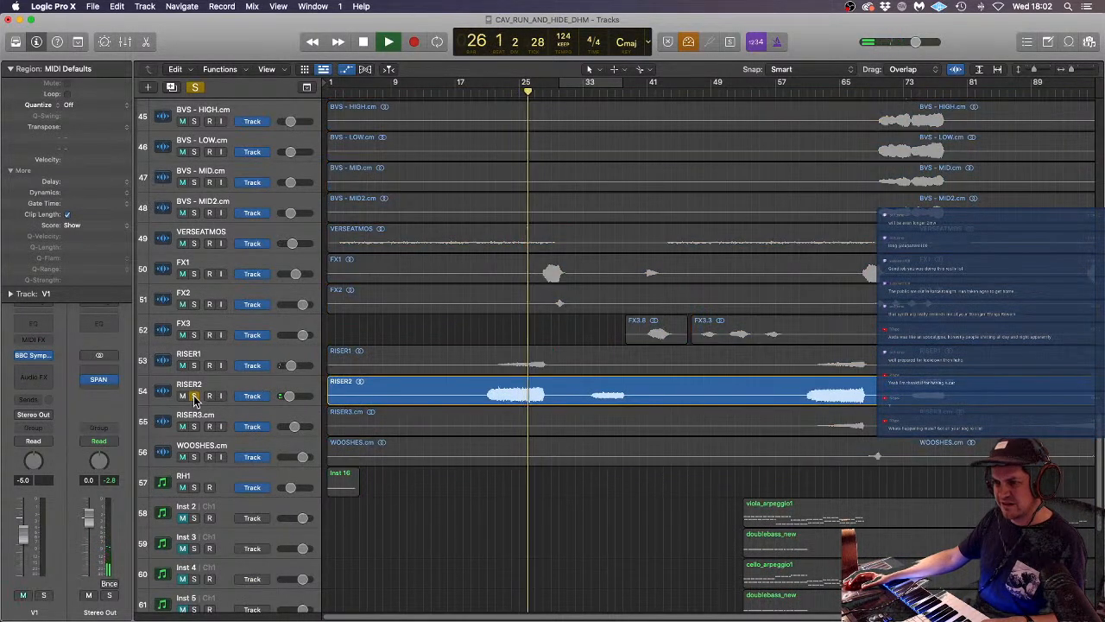
click(194, 396)
super+click(565, 395)
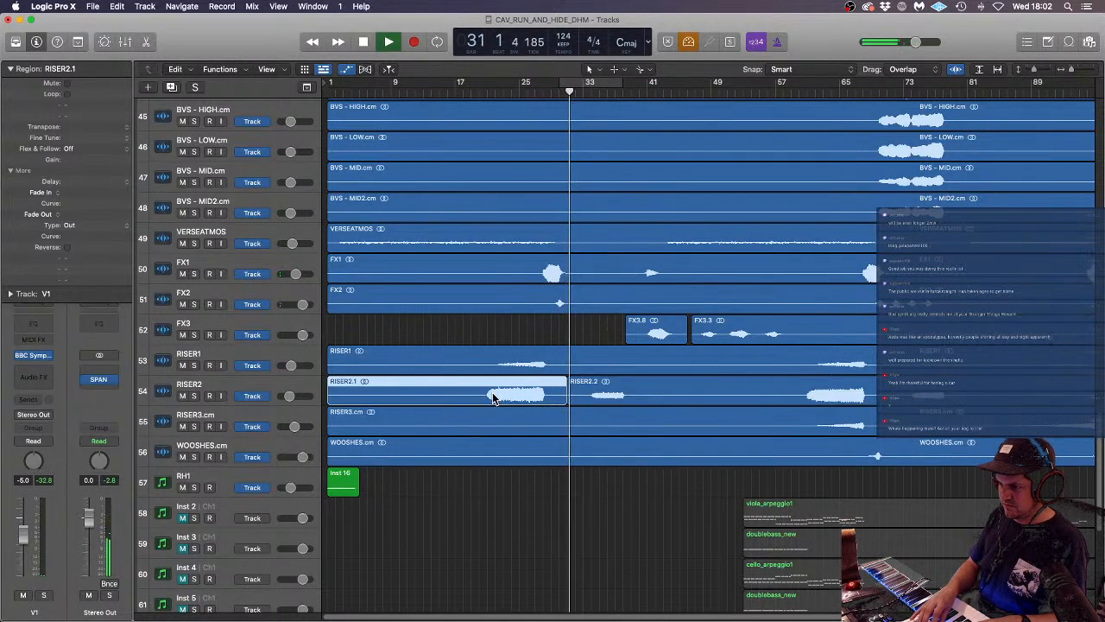
- Select the string tracks from DBL BASS to V1 and raise their volumes together, bringing V1 to -2.0 dB
scroll(623, 466, down, 10)
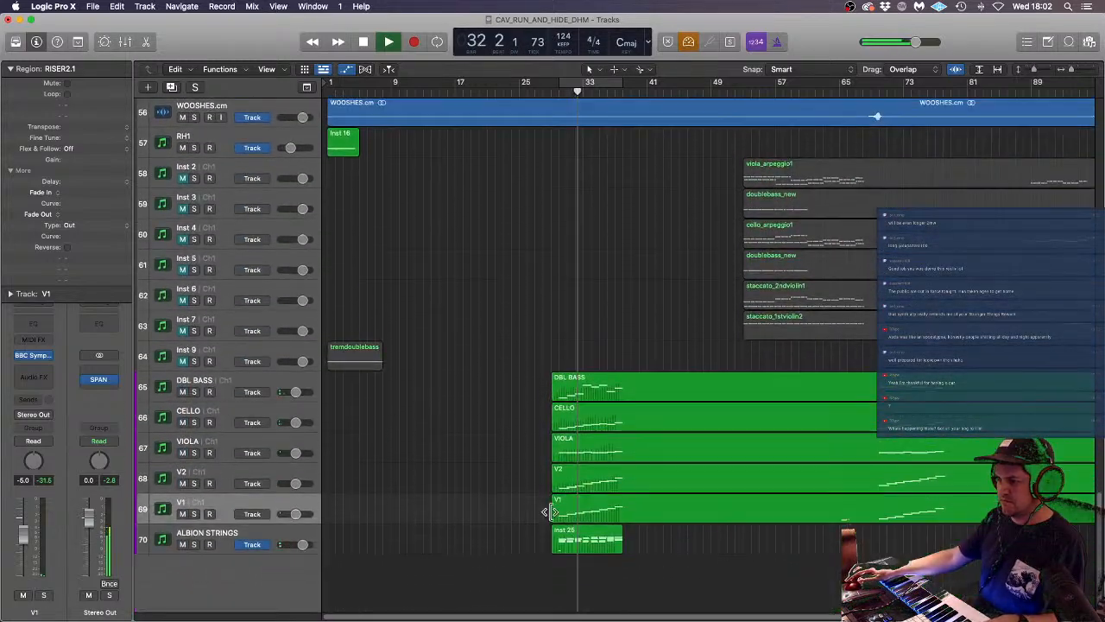
click(437, 428)
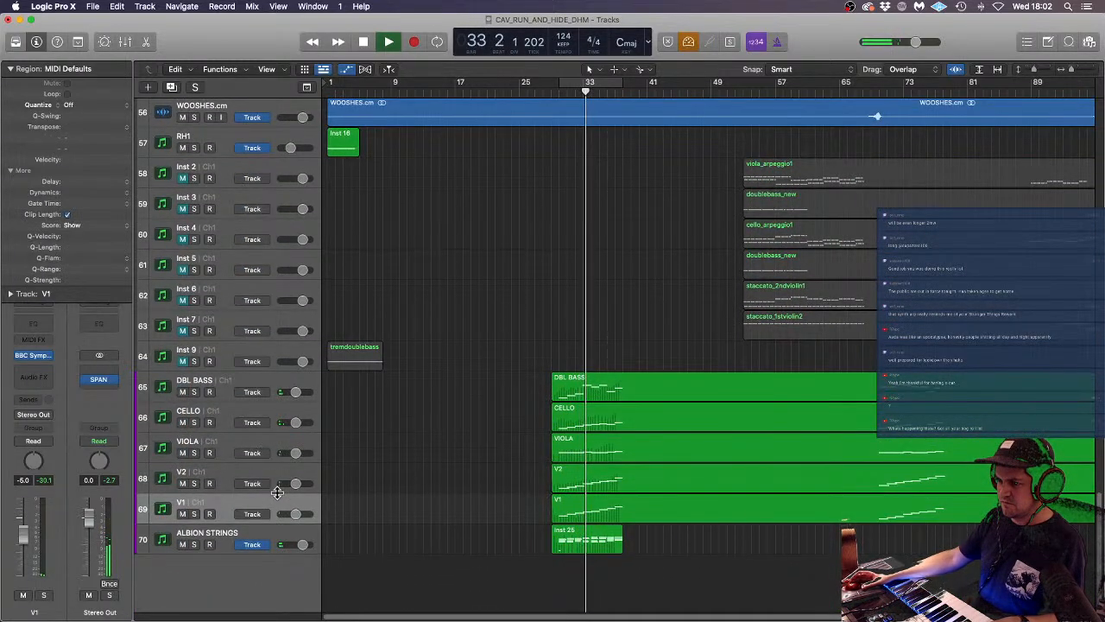
click(276, 507)
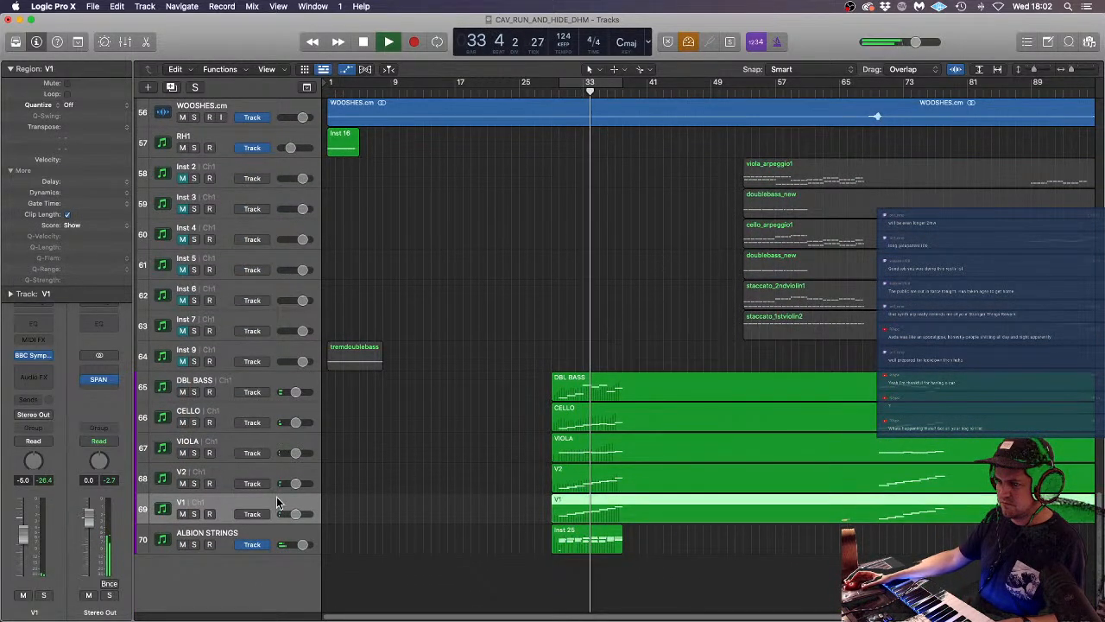
shift+click(276, 385)
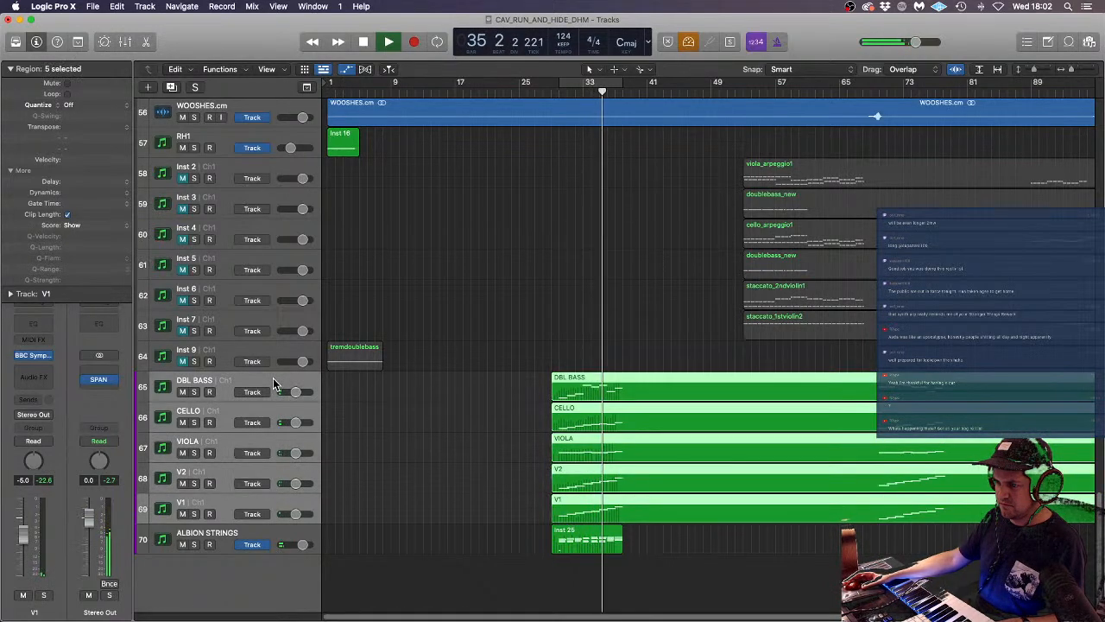
drag(292, 393, 295, 392)
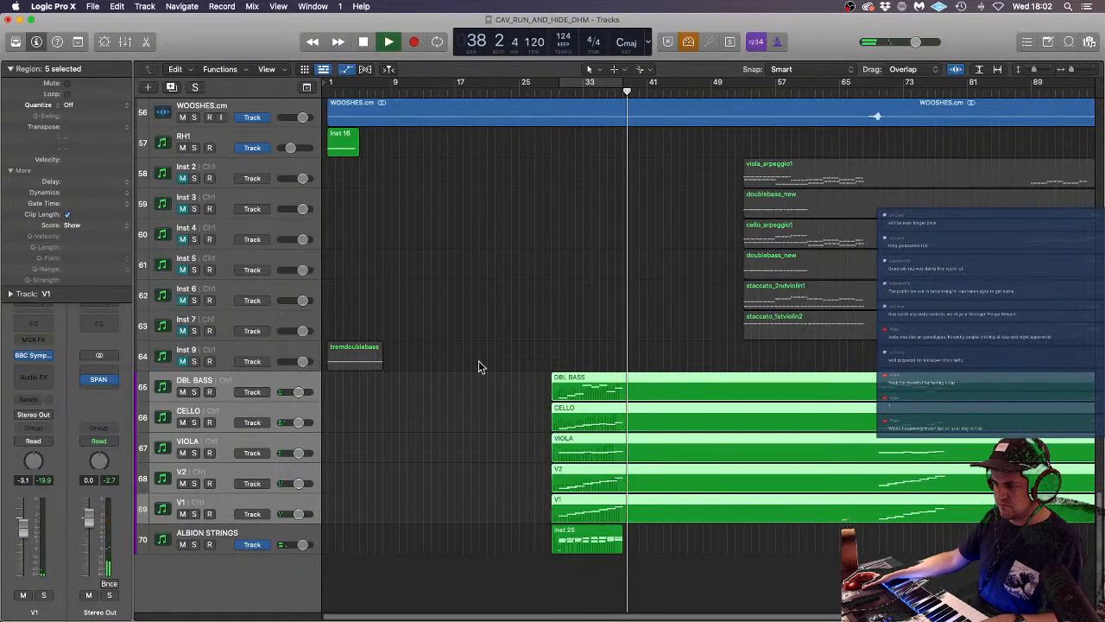
drag(302, 394, 307, 395)
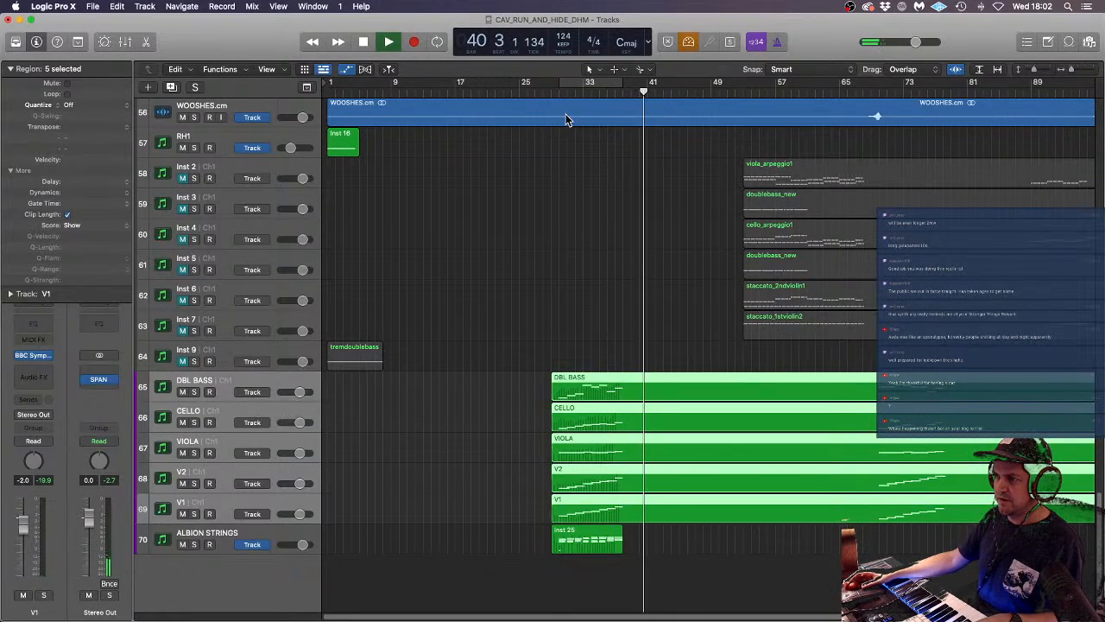
- Play from about bar 28 and check the Kontakt instrument on the ALBION STRINGS track
click(551, 91)
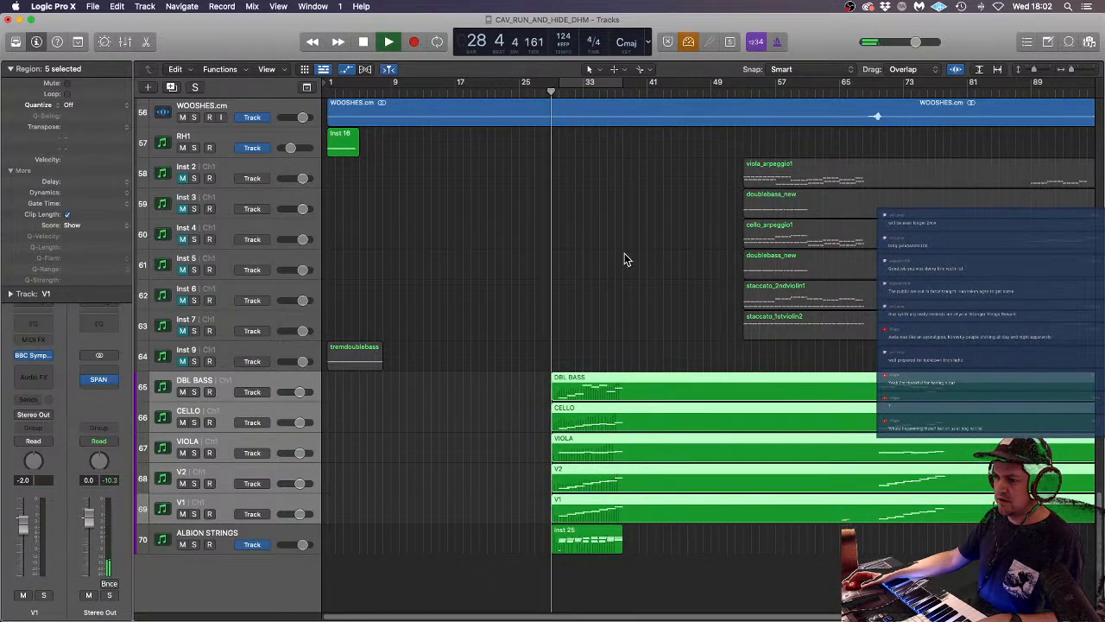
click(268, 529)
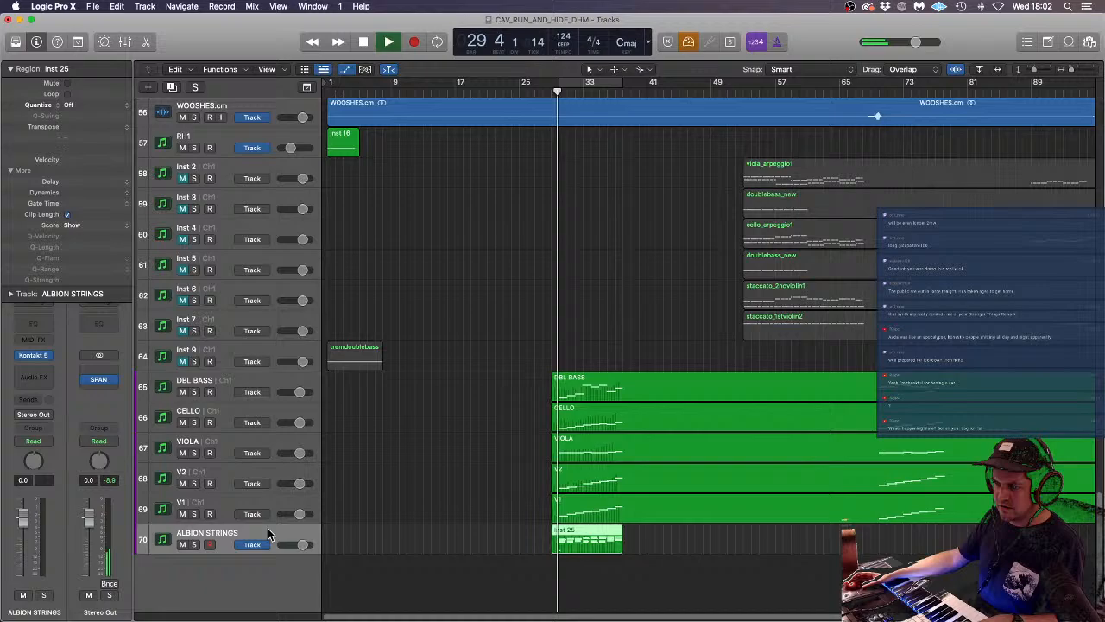
click(33, 355)
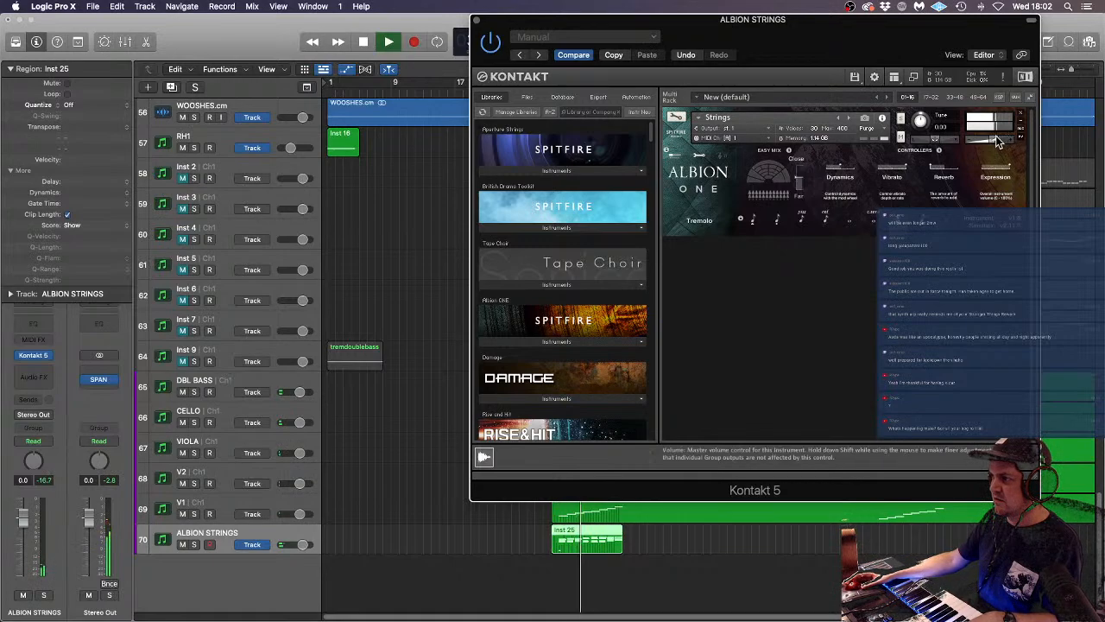
click(477, 20)
- Stop playback and raise the modulation curve of the Inst 25 region by about 14 from just before bar 30 onward
key(space)
double_click(589, 539)
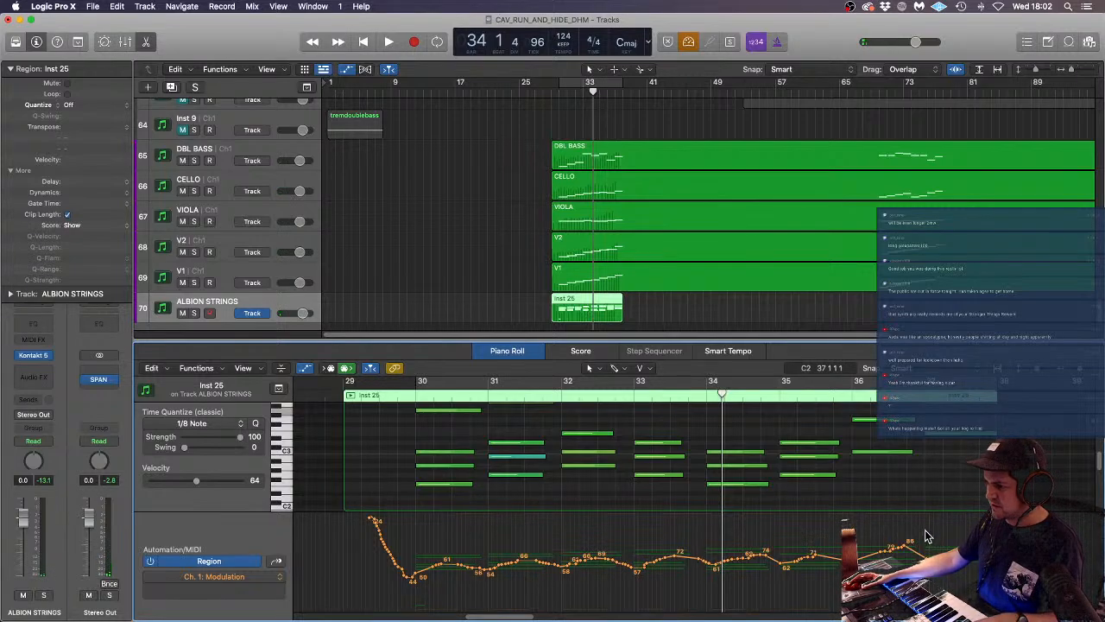
drag(931, 535, 429, 560)
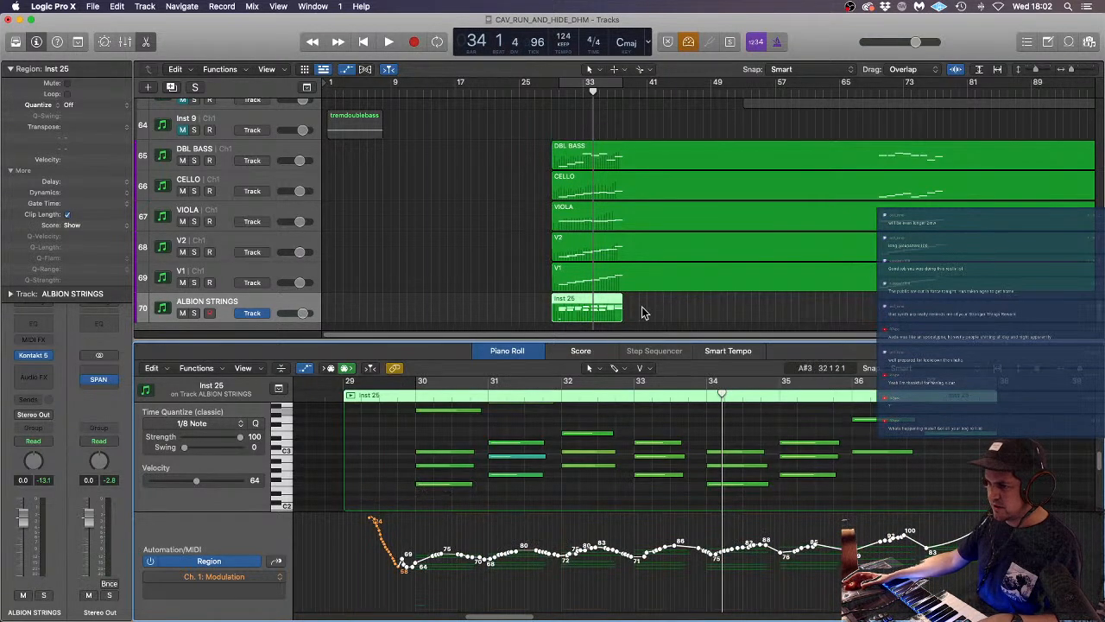
click(534, 292)
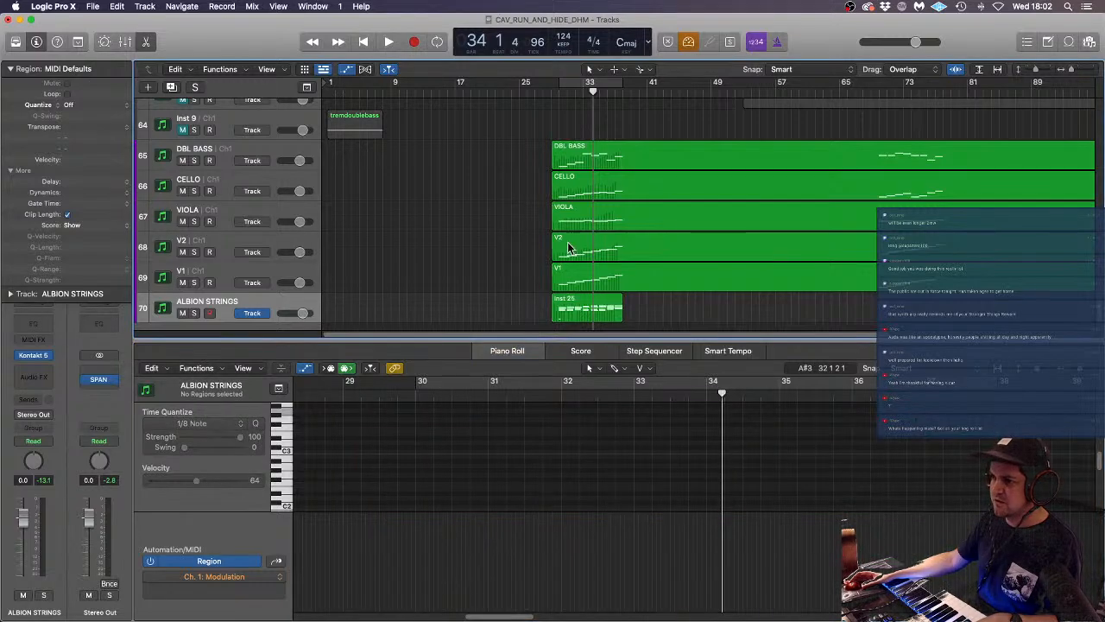
- Play from about bar 28 and check the synth, guitar, string and riser tracks against the louder strings
click(547, 93)
key(space)
scroll(698, 108, up, 8)
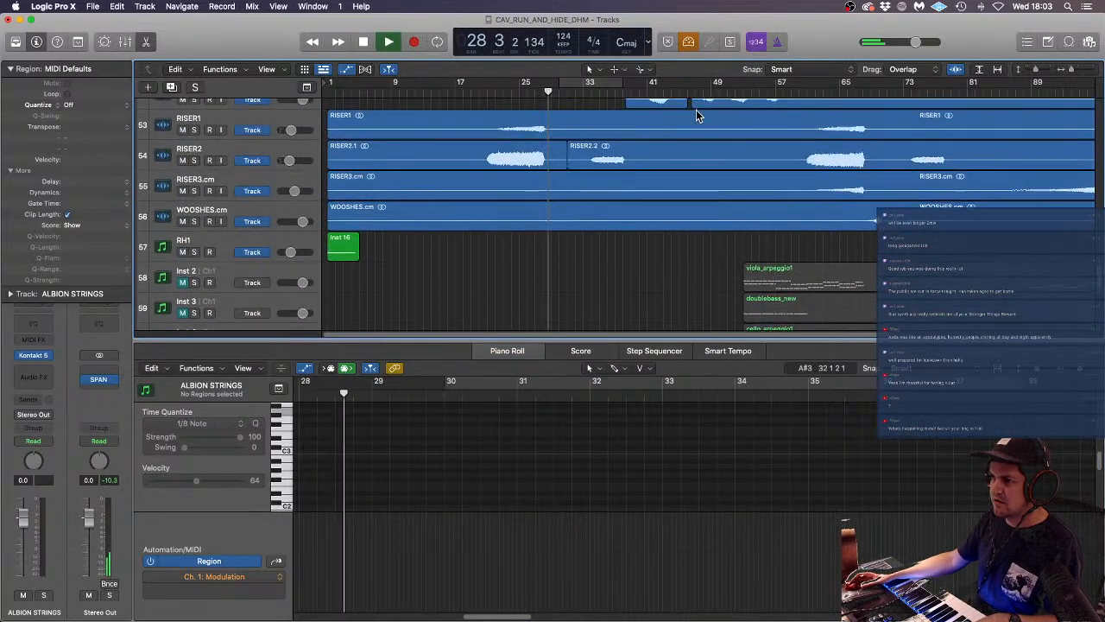
scroll(696, 110, up, 15)
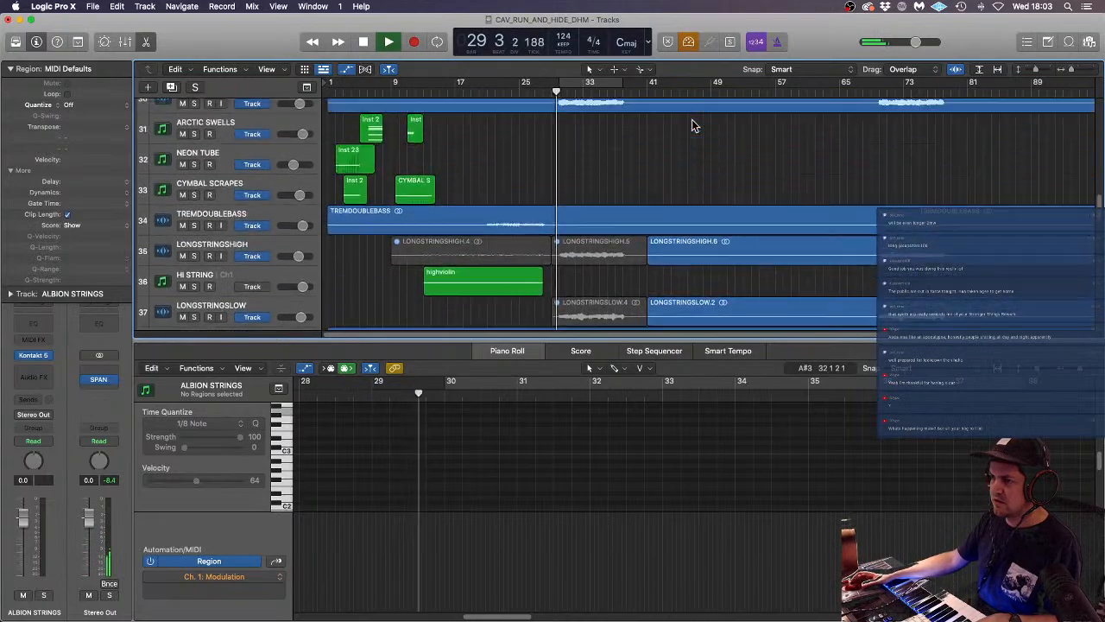
scroll(693, 125, up, 5)
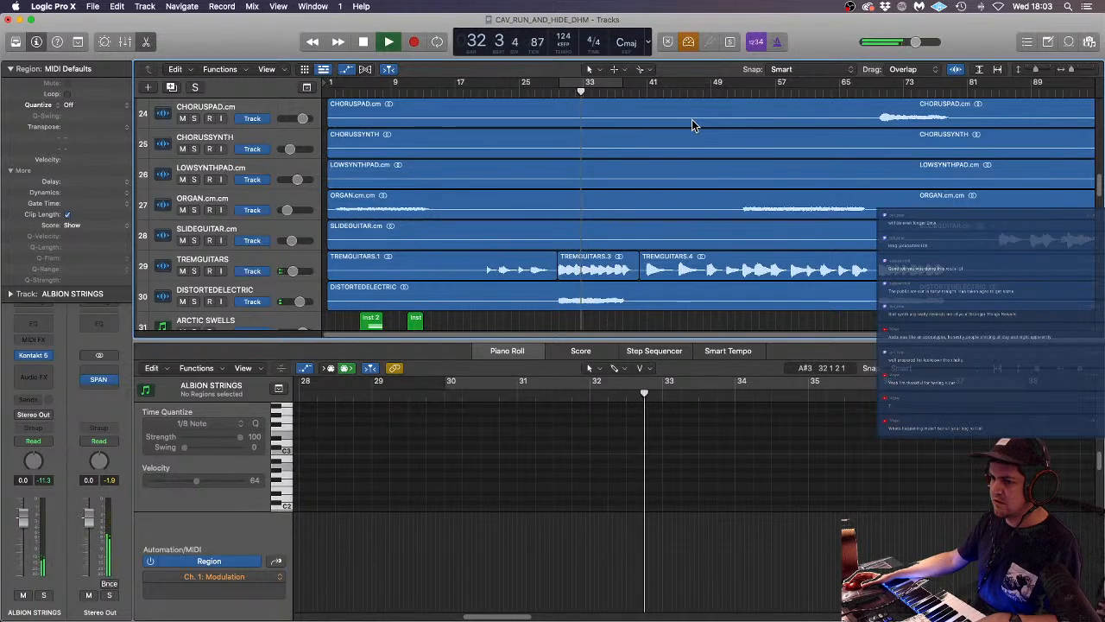
scroll(692, 123, down, 6)
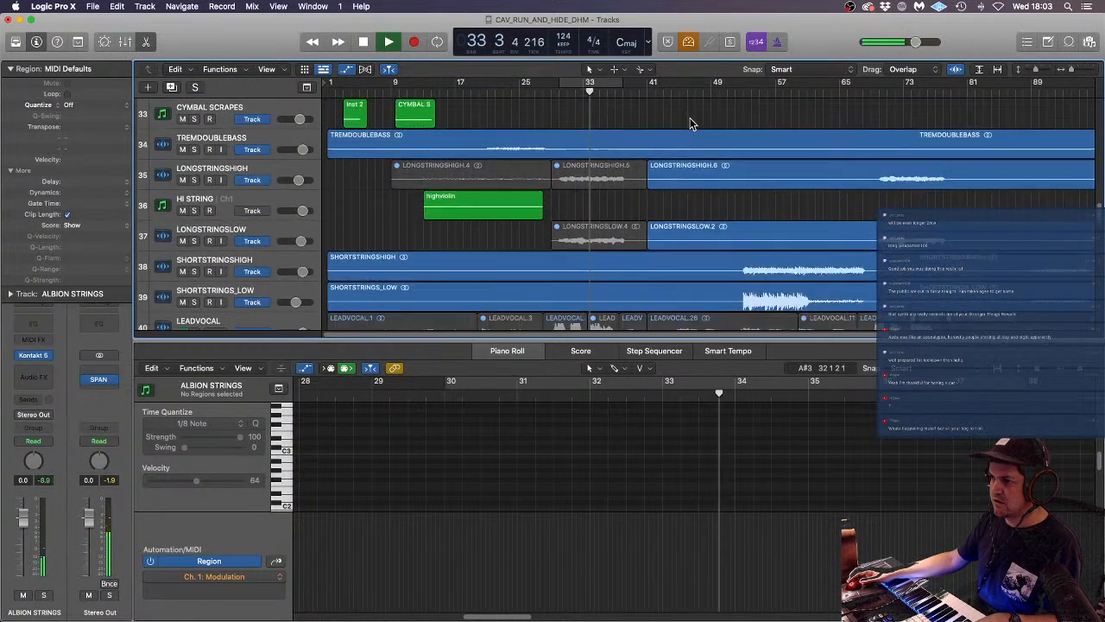
scroll(691, 123, down, 13)
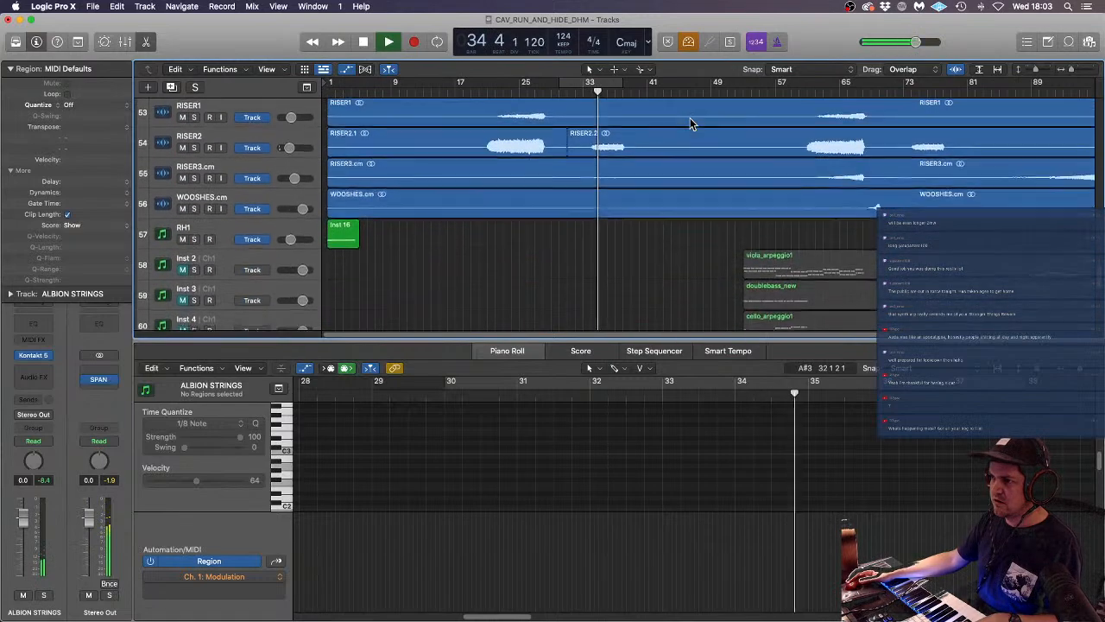
- Let playback run from about bar 34 to bar 49 while looking over the string, vocal, piano and bass tracks
scroll(692, 124, down, 10)
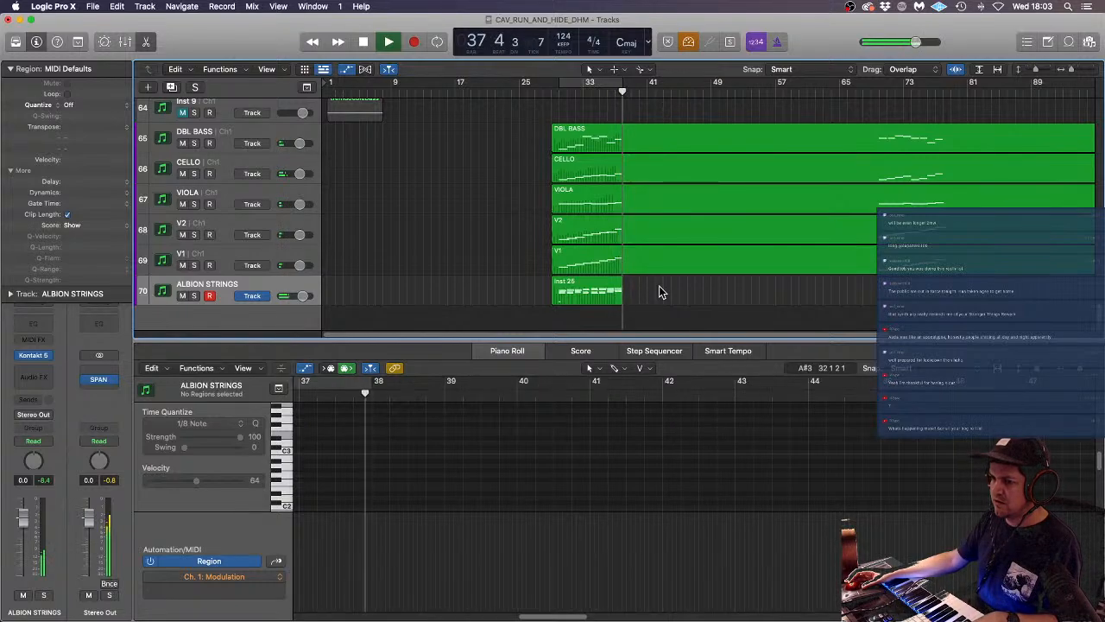
scroll(659, 286, up, 8)
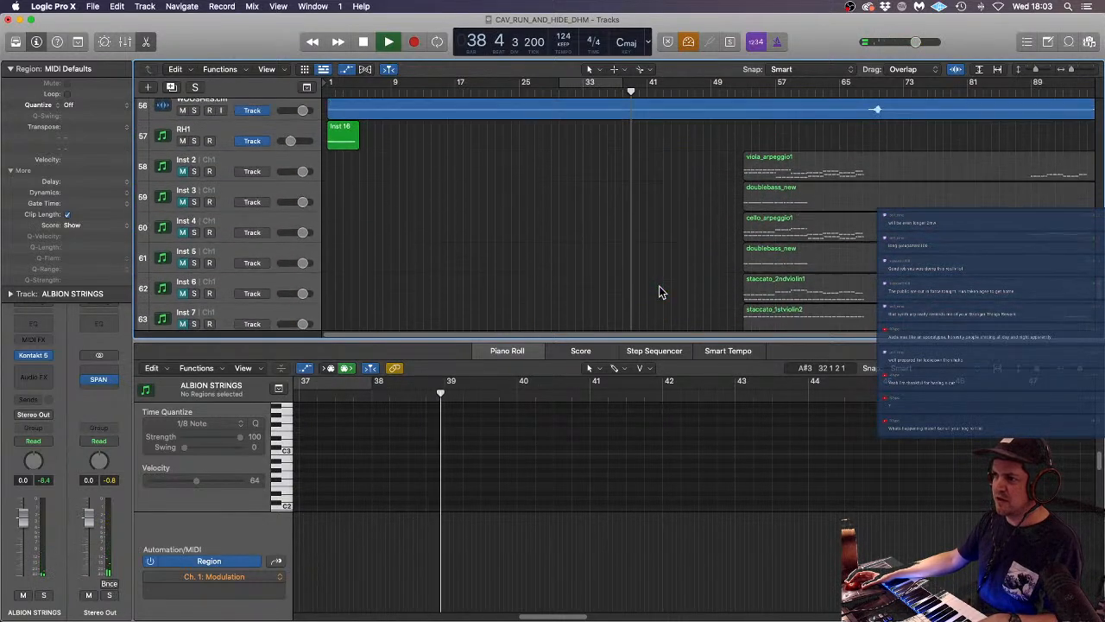
scroll(659, 292, up, 10)
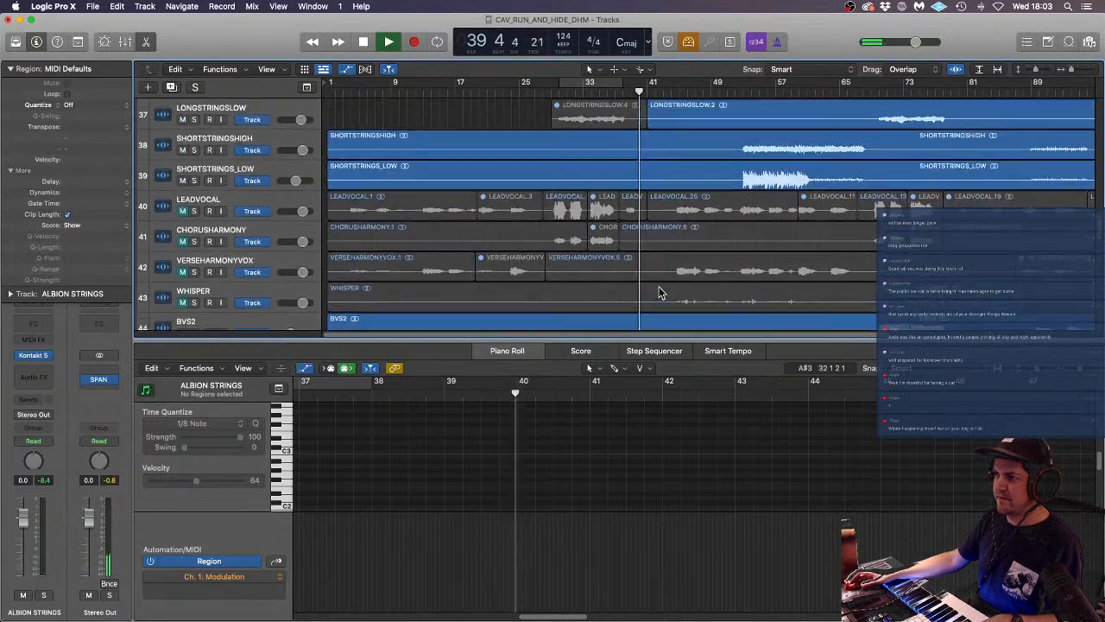
scroll(658, 287, up, 12)
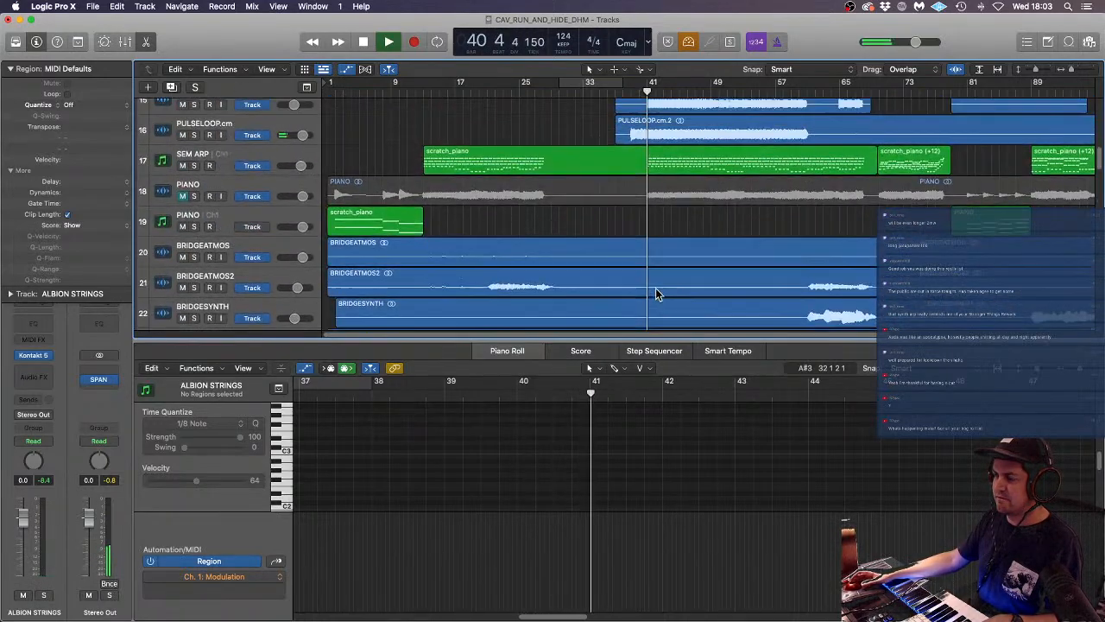
scroll(656, 294, up, 6)
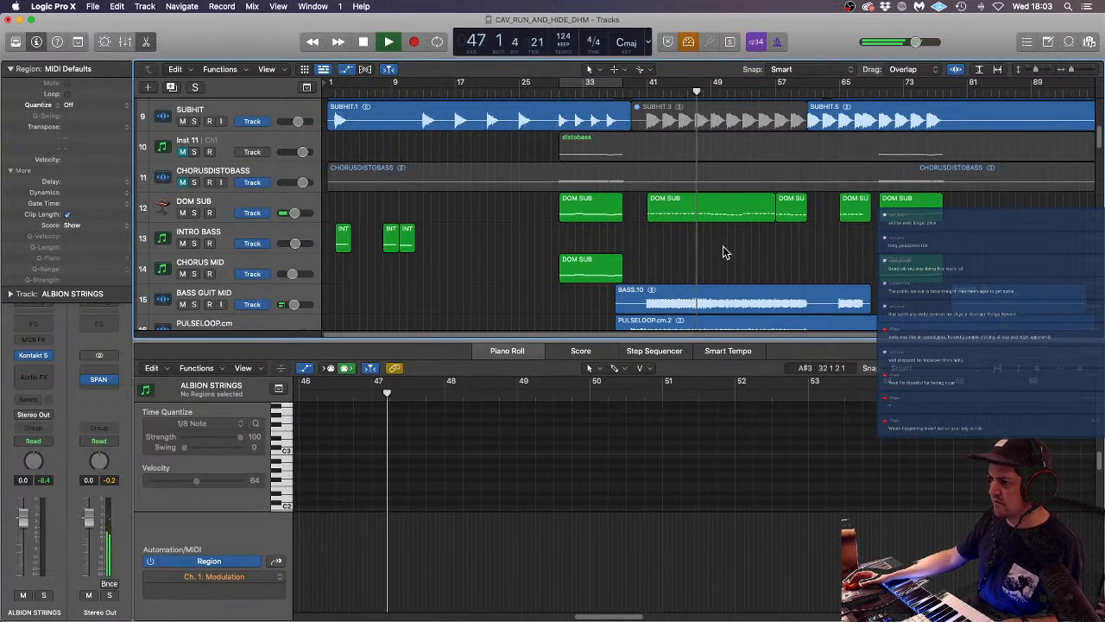
scroll(729, 245, down, 3)
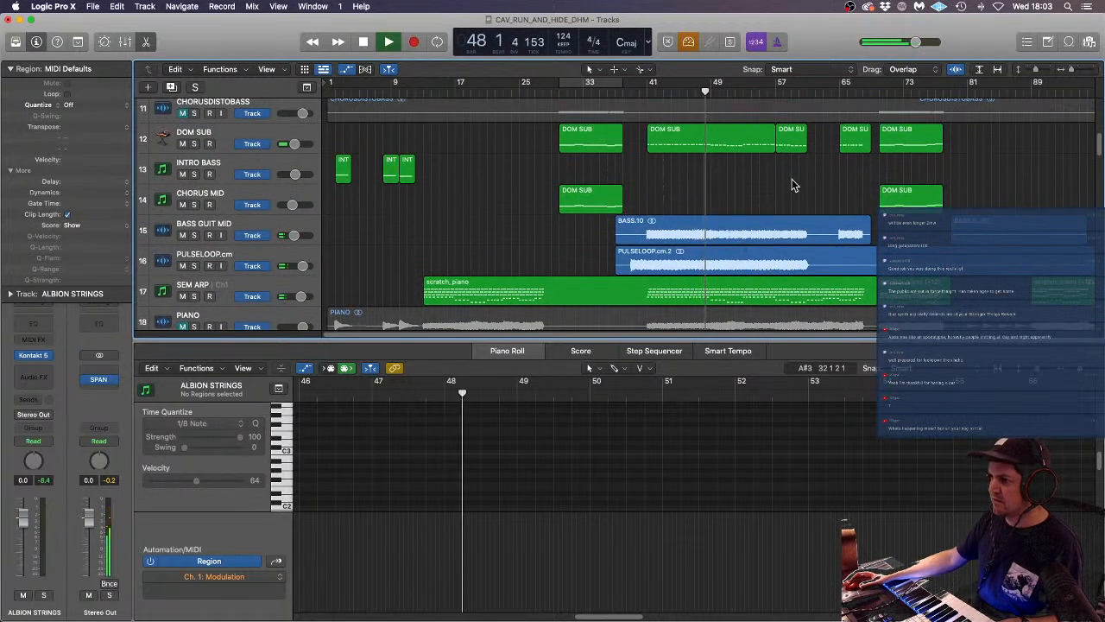
scroll(792, 179, right, 3)
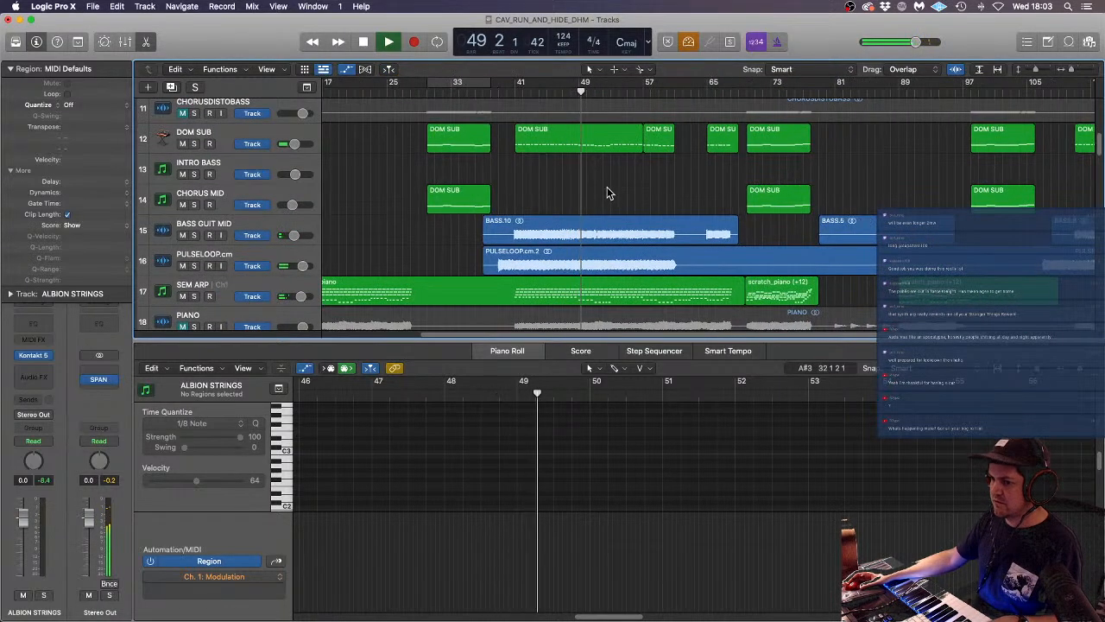
- Stop playback, audition the TREMGUITARS track on its own around bar 49, and release its solo
scroll(607, 186, down, 10)
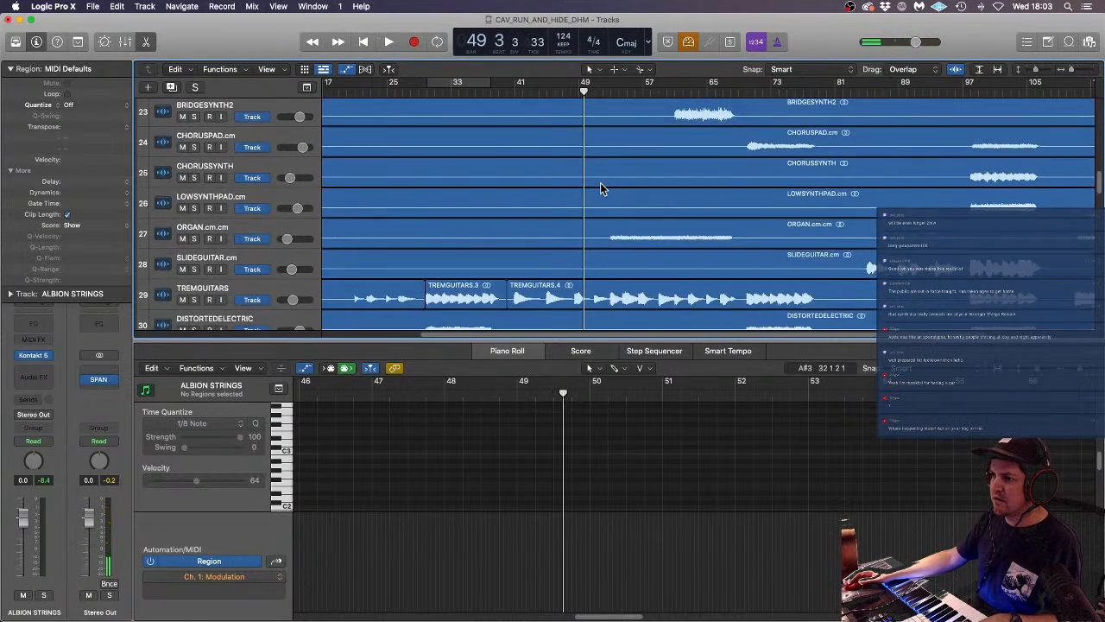
click(566, 296)
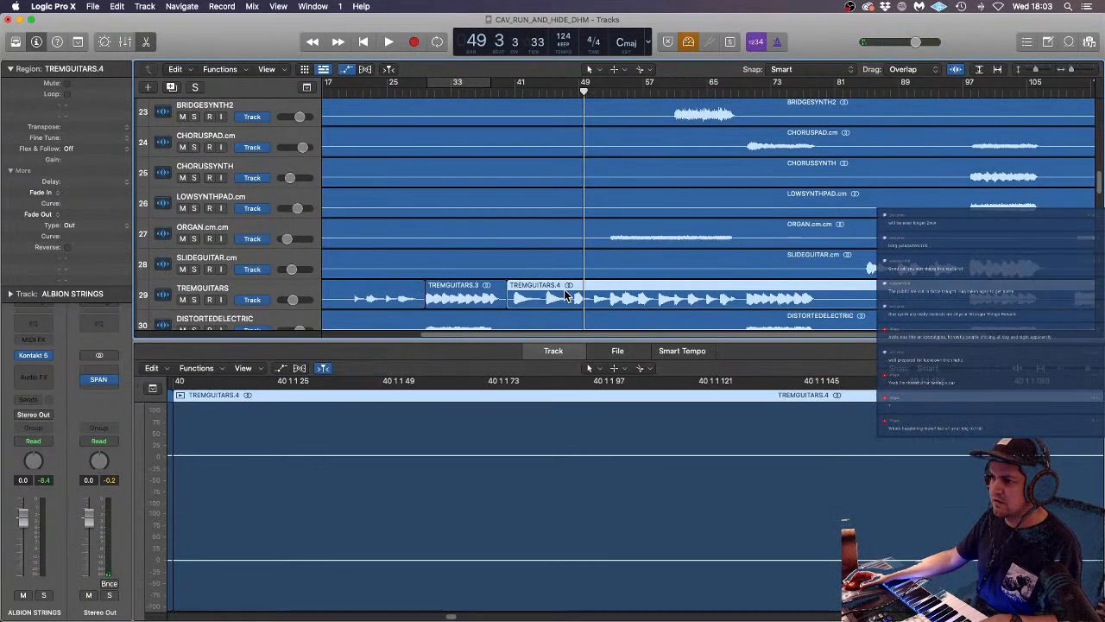
click(194, 300)
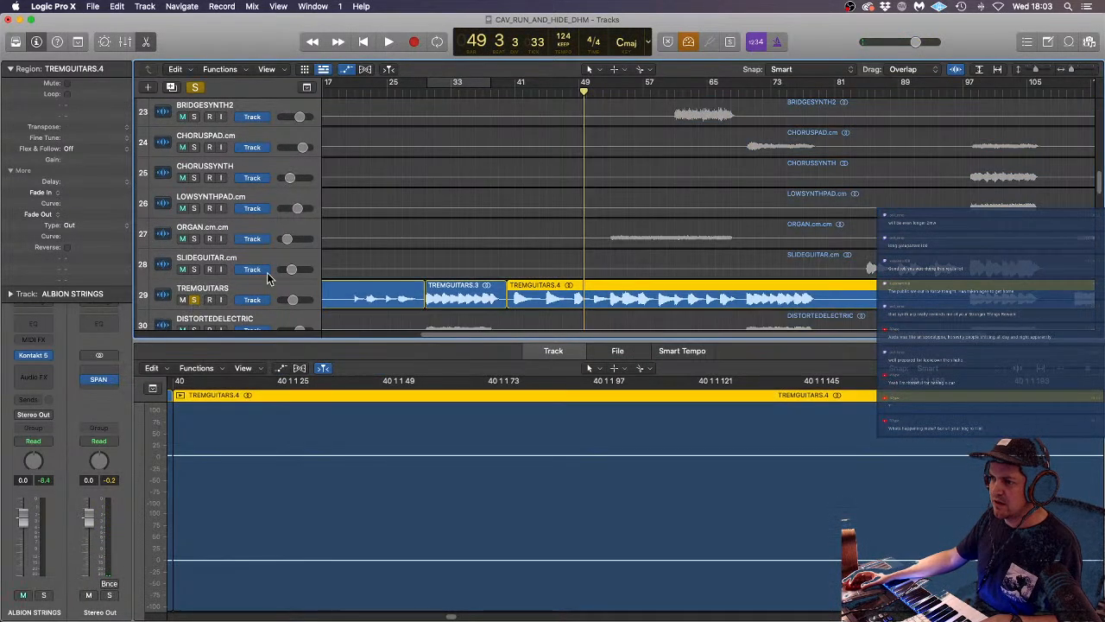
key(space)
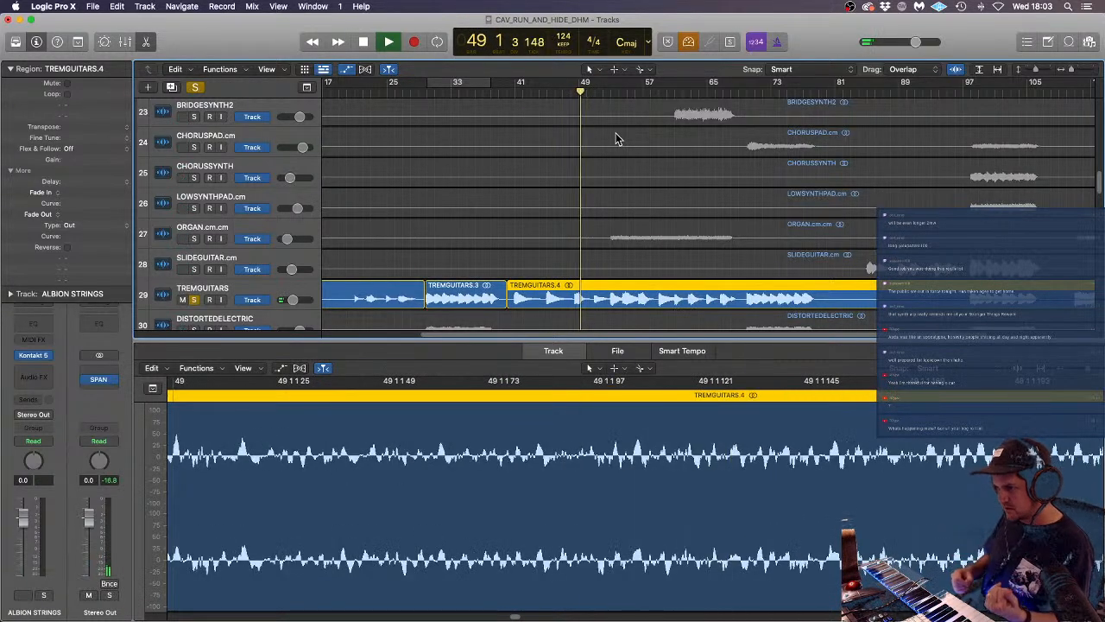
key(space)
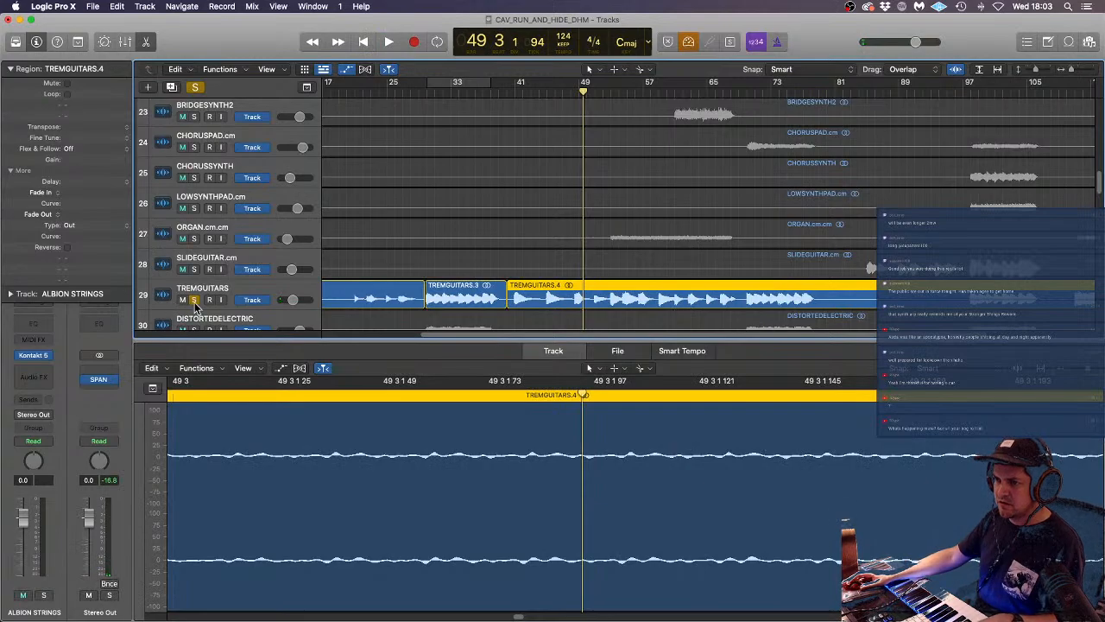
click(193, 300)
- Audition DOM SUB and CHORUS MID soloed together around bar 49, and release their solos
scroll(563, 220, up, 10)
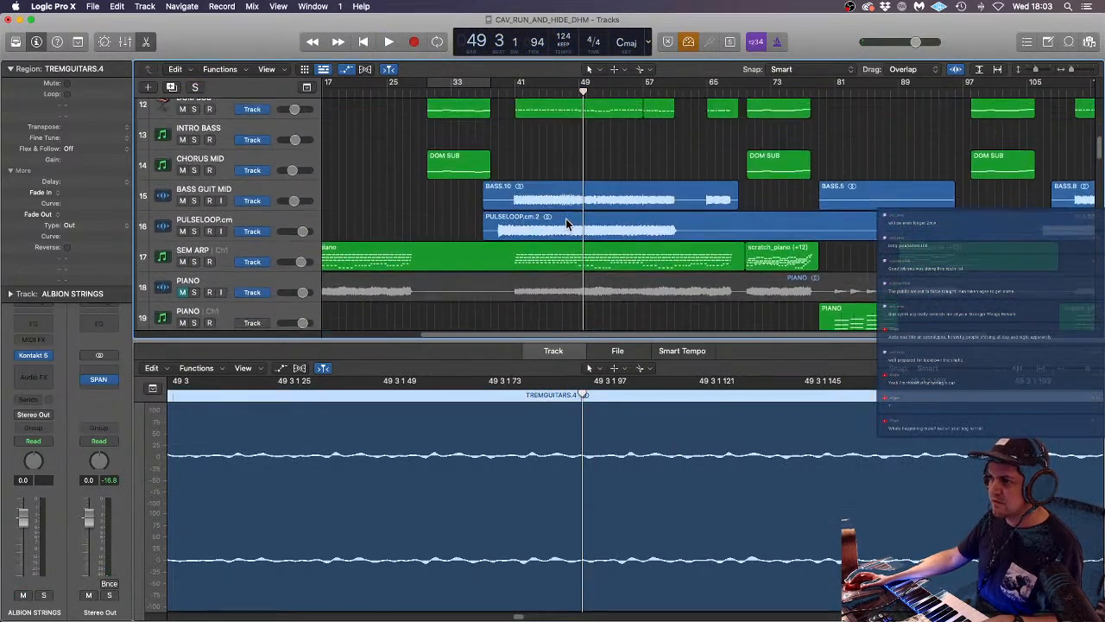
scroll(565, 225, up, 5)
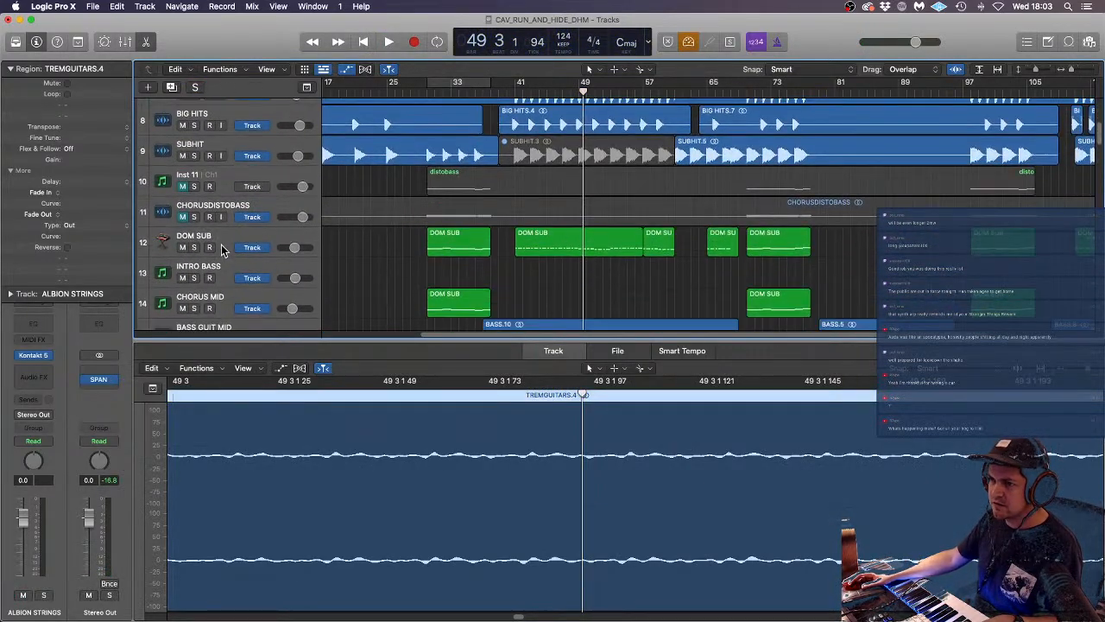
scroll(242, 263, down, 3)
scroll(274, 274, up, 1)
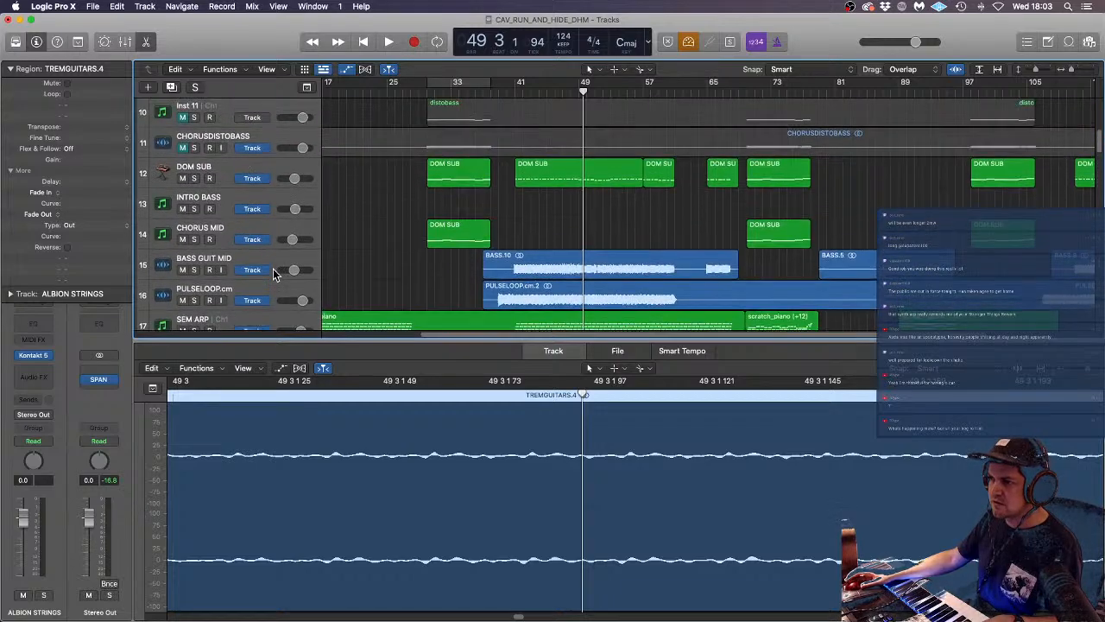
click(194, 239)
click(194, 179)
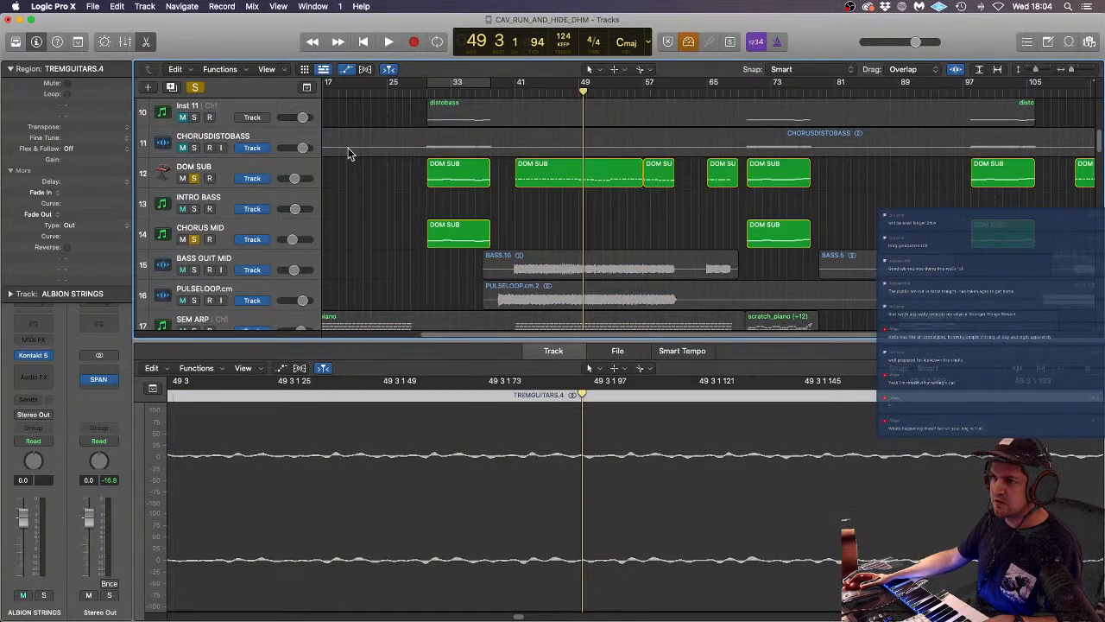
key(space)
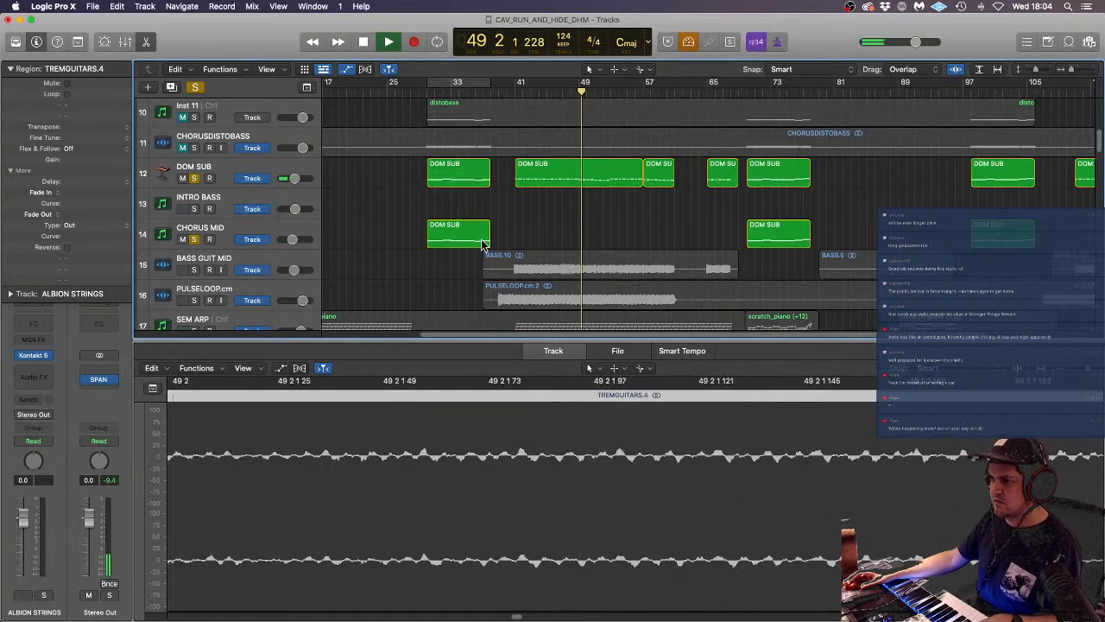
click(194, 178)
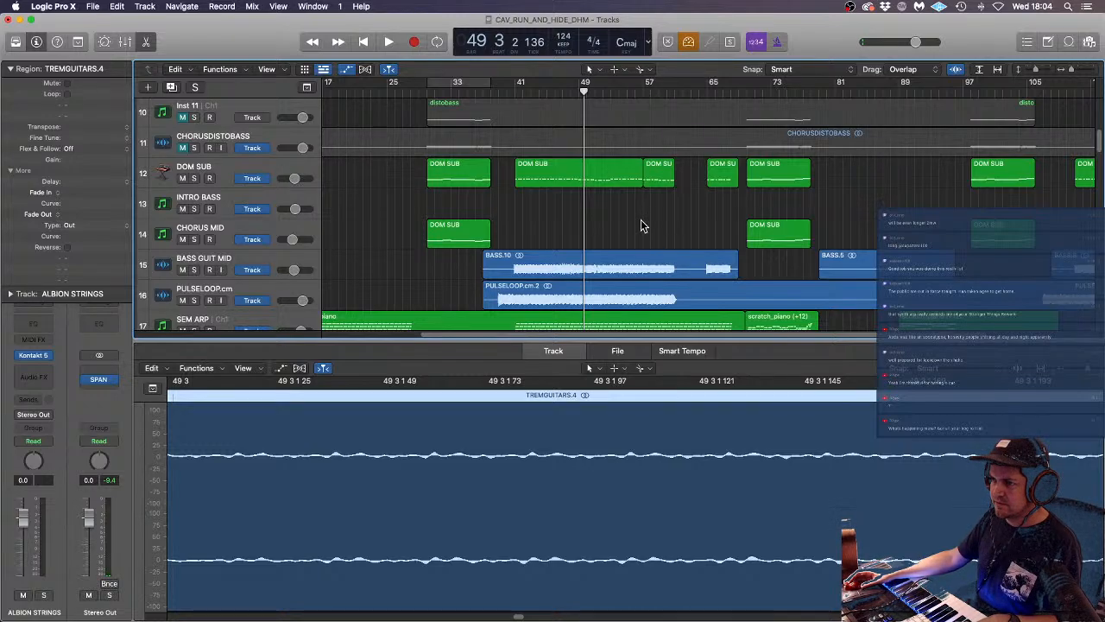
- Solo the SEM ARP track, play it from about bar 48, and open its scratch_piano region in the Piano Roll
scroll(640, 226, down, 5)
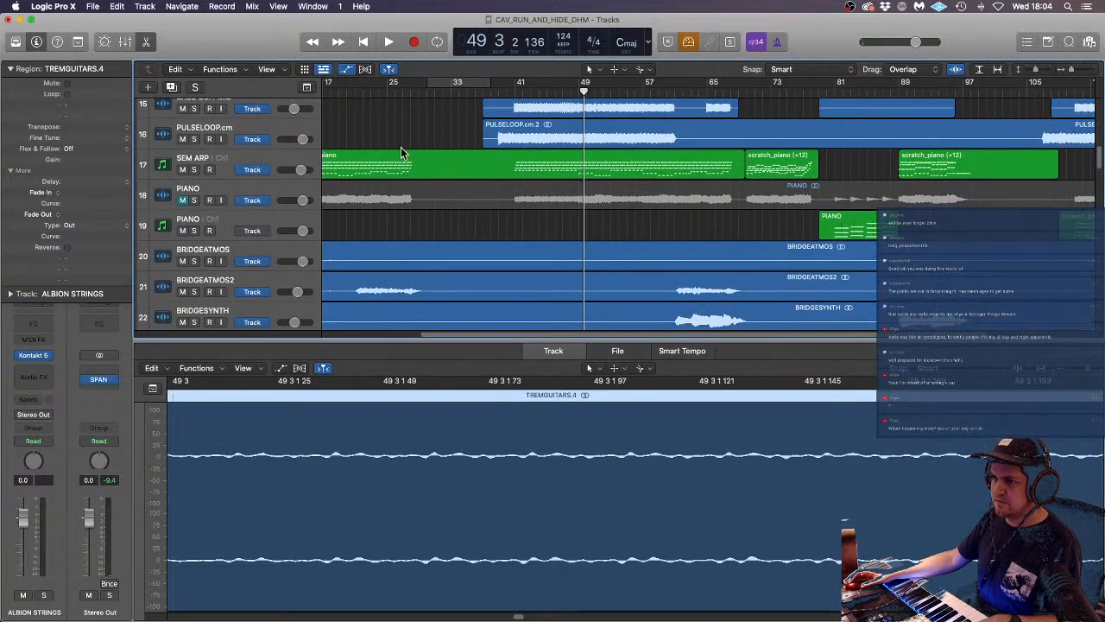
click(195, 170)
key(space)
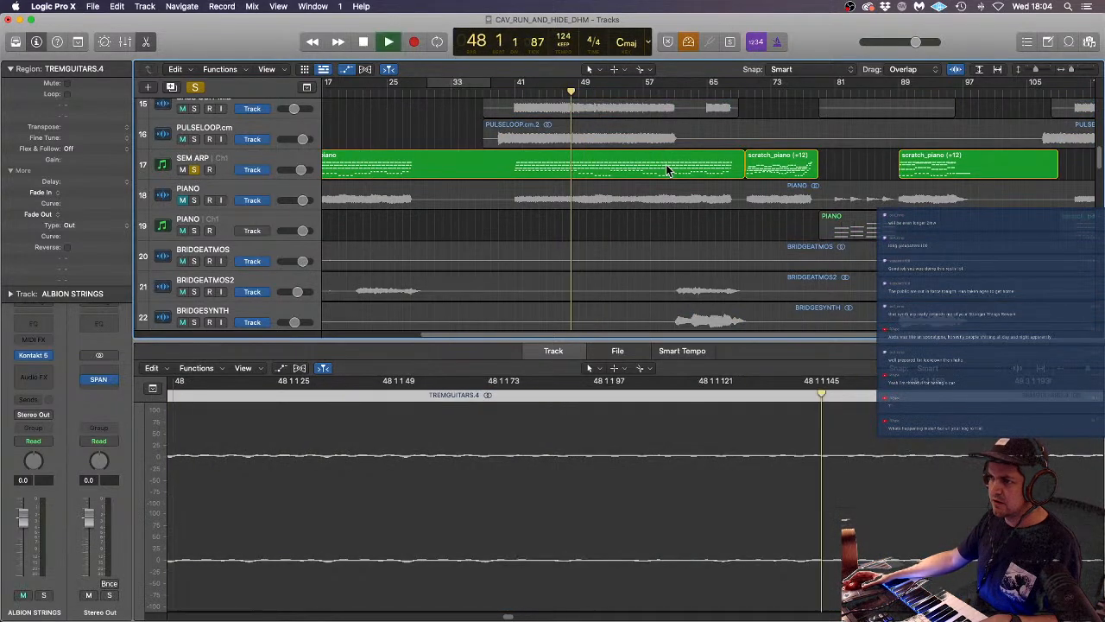
click(602, 173)
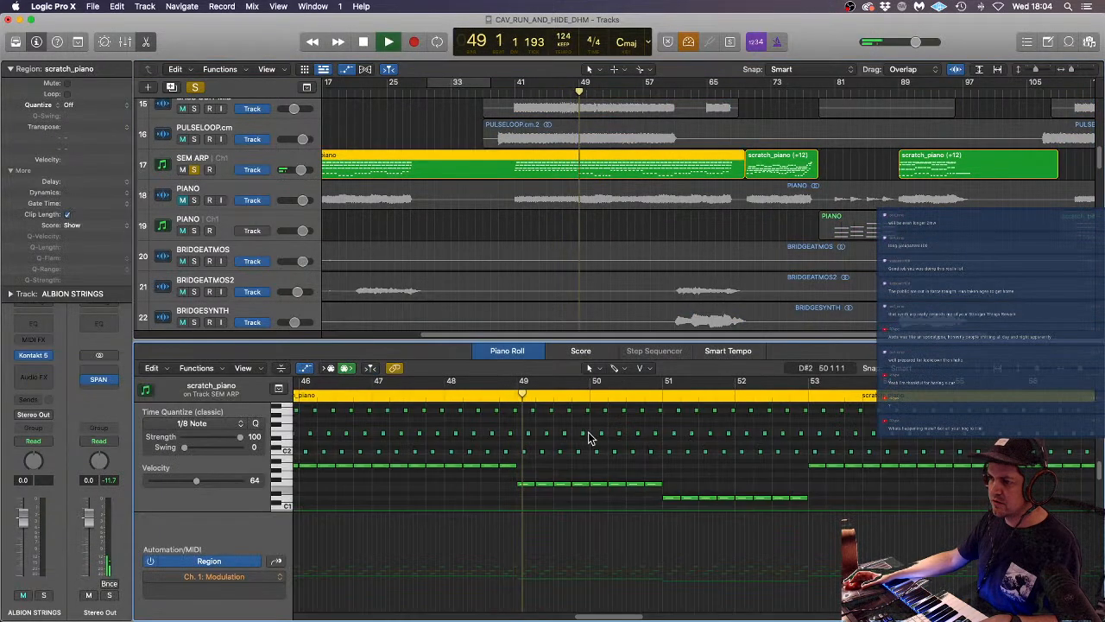
key(space)
- Raise the eight E2 arpeggio notes in bars 49 and 50 of scratch_piano by one semitone to F2
scroll(532, 470, up, 2)
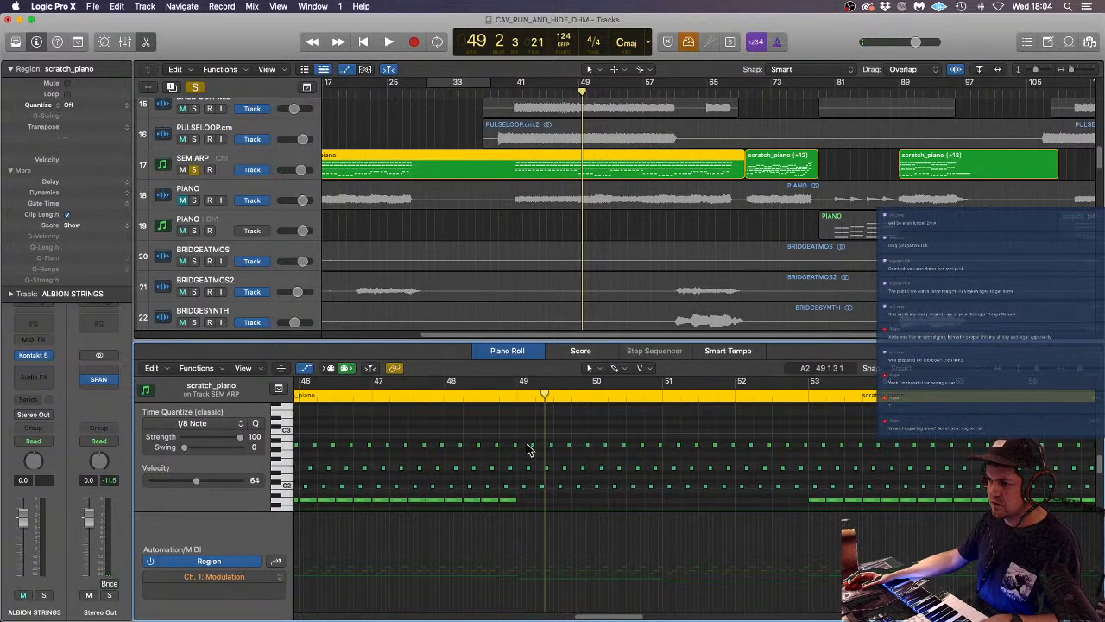
drag(660, 450, 528, 463)
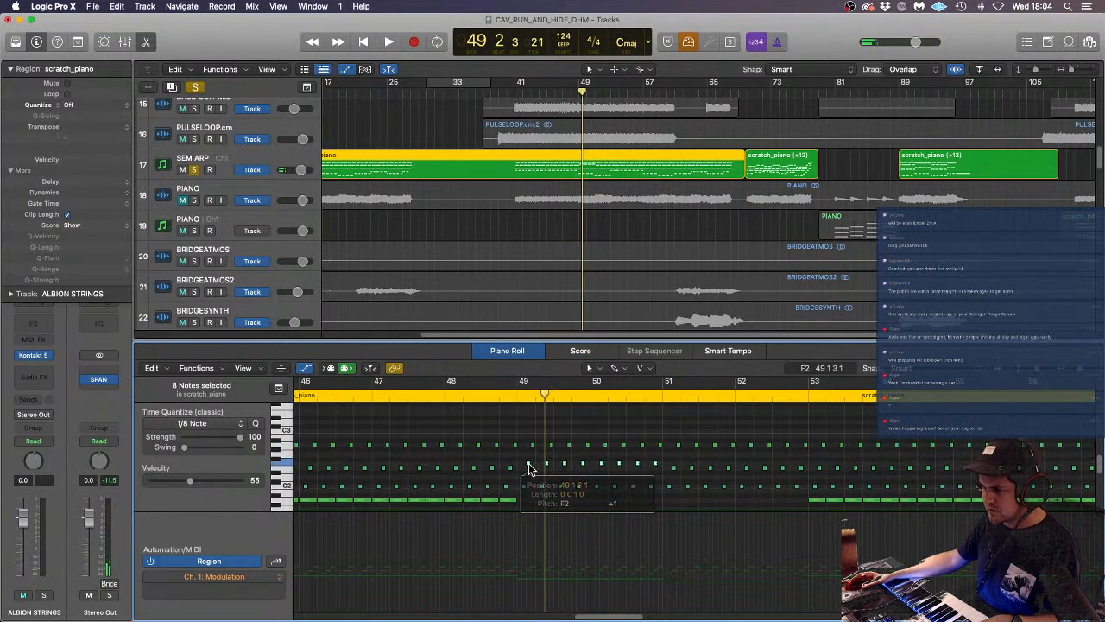
scroll(601, 445, down, 8)
scroll(602, 445, up, 4)
scroll(604, 445, up, 2)
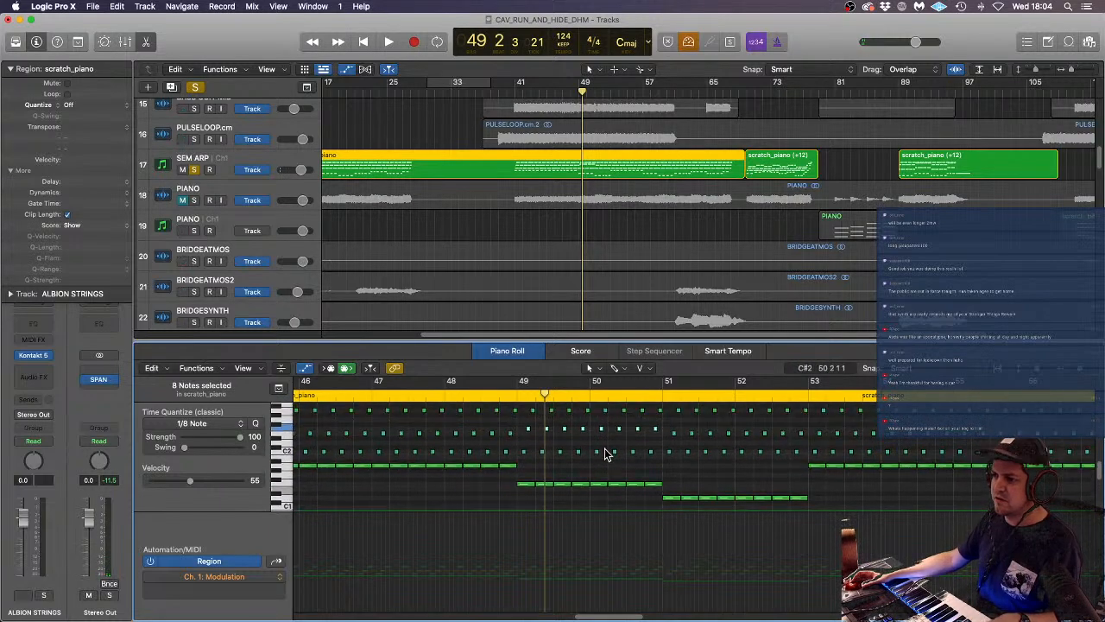
- Play the soloed arpeggio from bar 49 into bar 51 to check the changed notes
click(529, 383)
key(space)
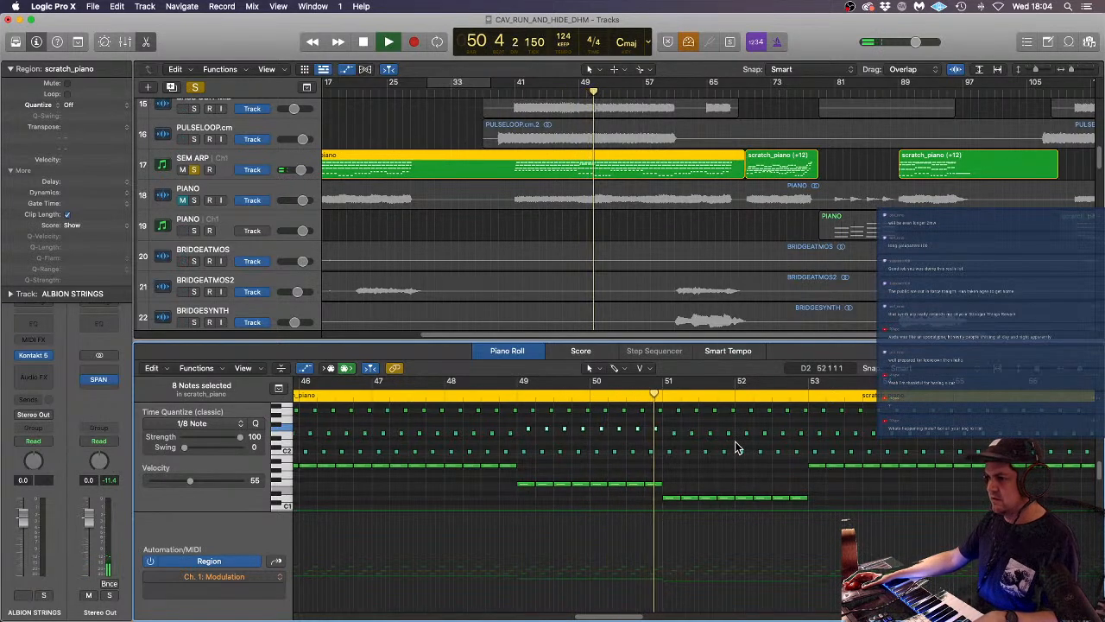
key(space)
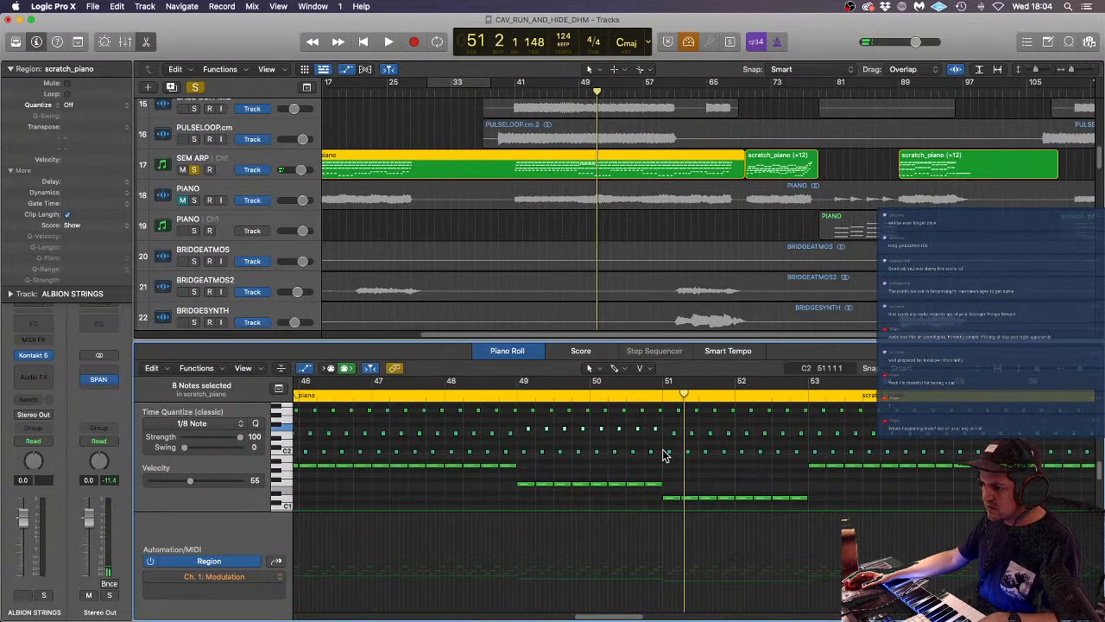
- Lower the eight C2 arpeggio notes in bars 51 and 52 of scratch_piano to A1
scroll(664, 455, down, 2)
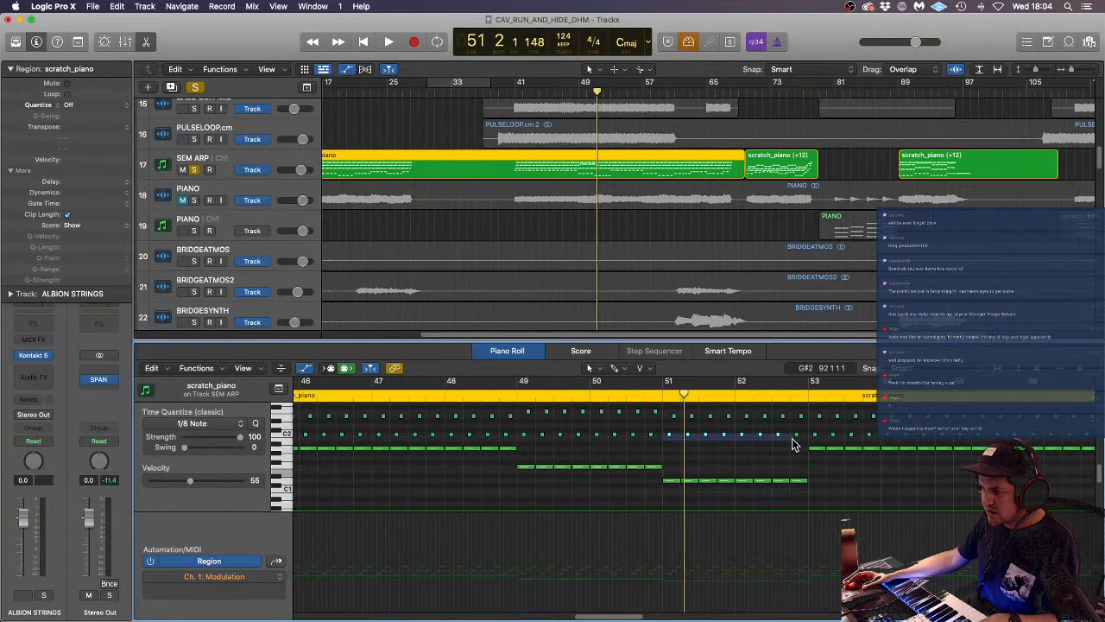
drag(802, 443, 802, 443)
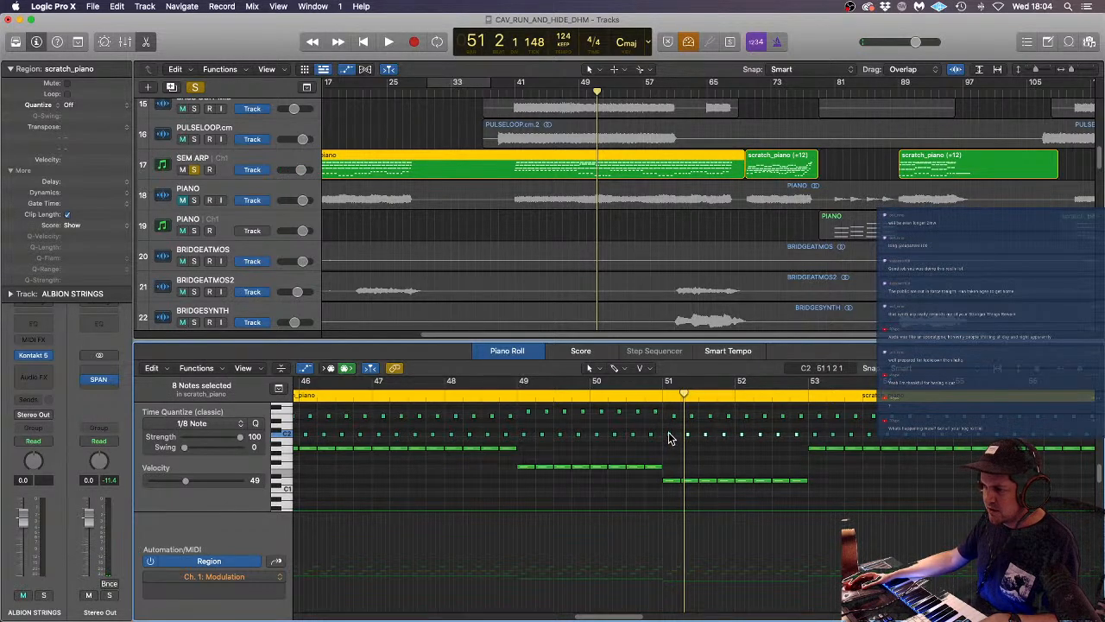
drag(669, 436, 671, 441)
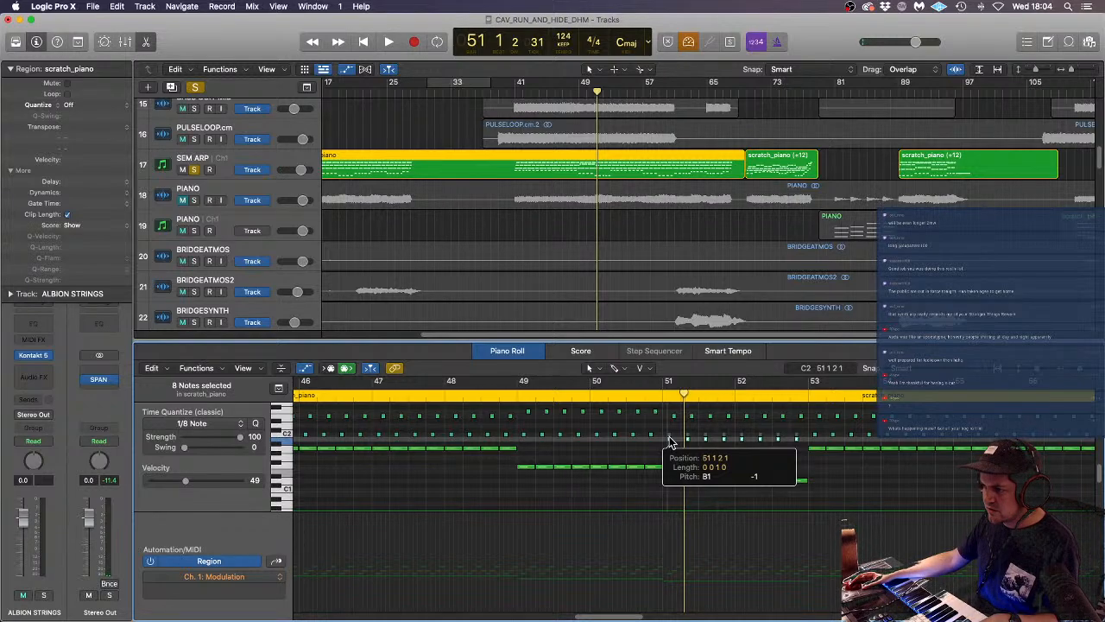
drag(670, 442, 749, 494)
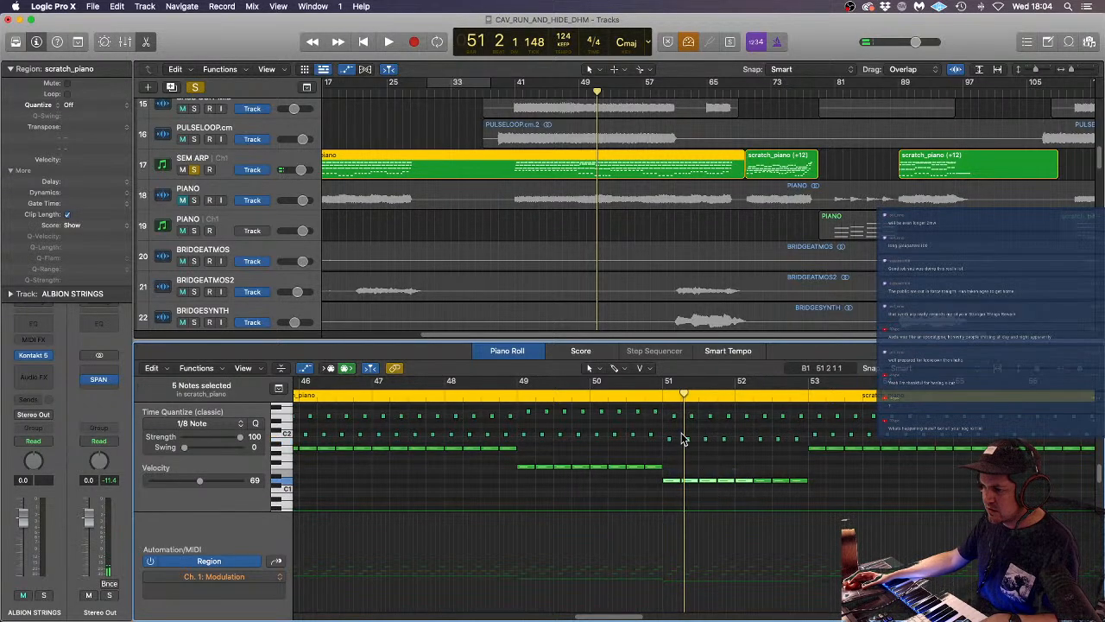
scroll(678, 429, up, 2)
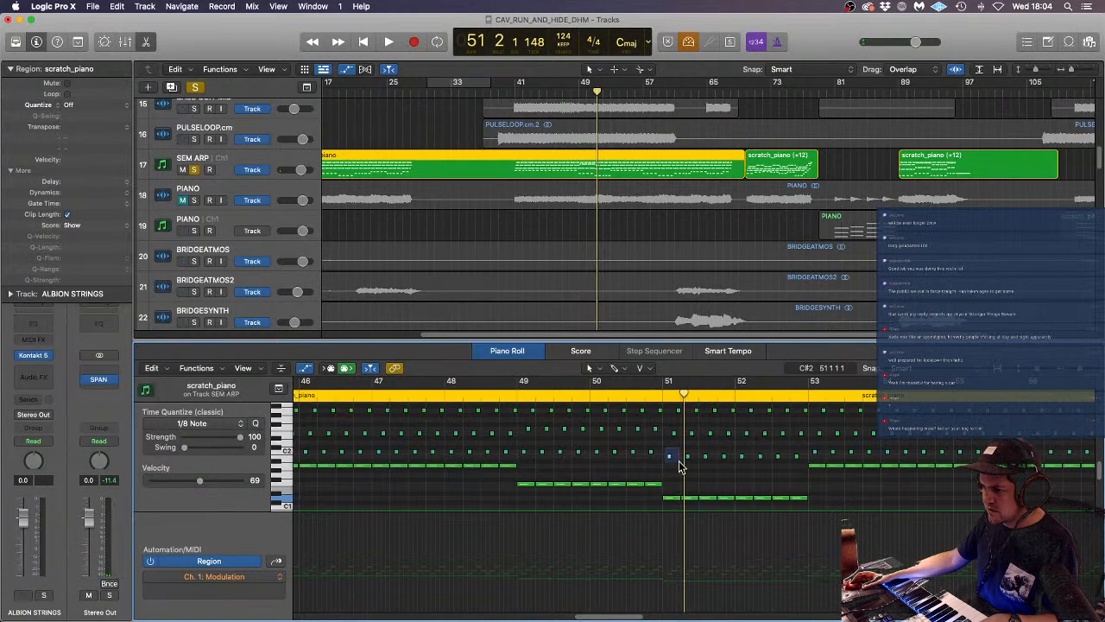
drag(666, 446, 803, 473)
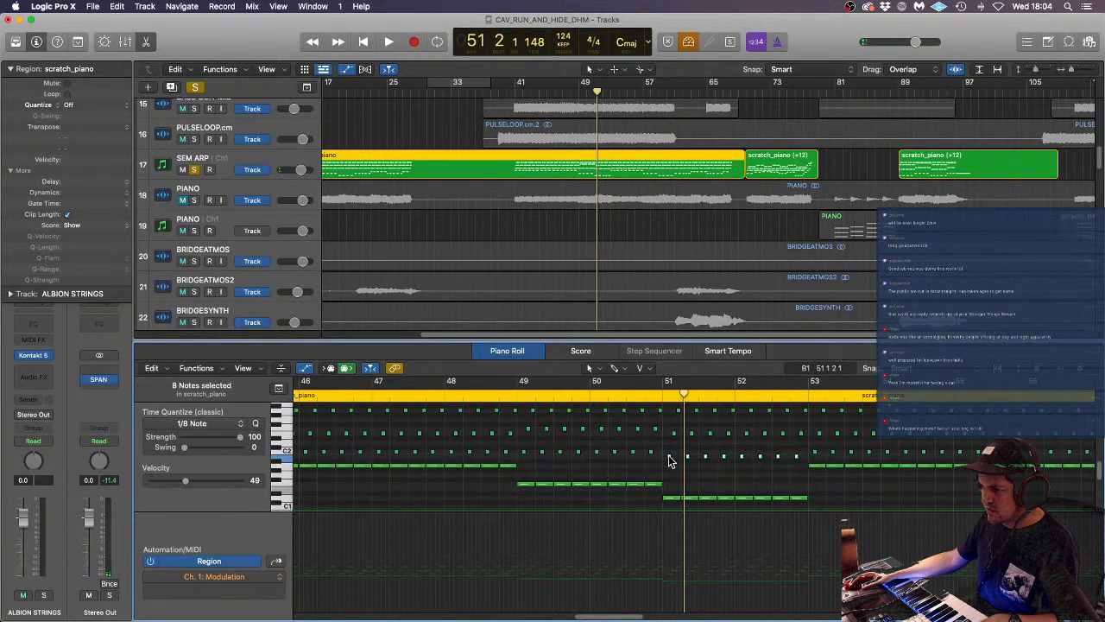
drag(669, 456, 670, 466)
- Raise the eight E2 arpeggio notes in bars 51 and 52 of scratch_piano by one semitone to F2
scroll(674, 451, up, 2)
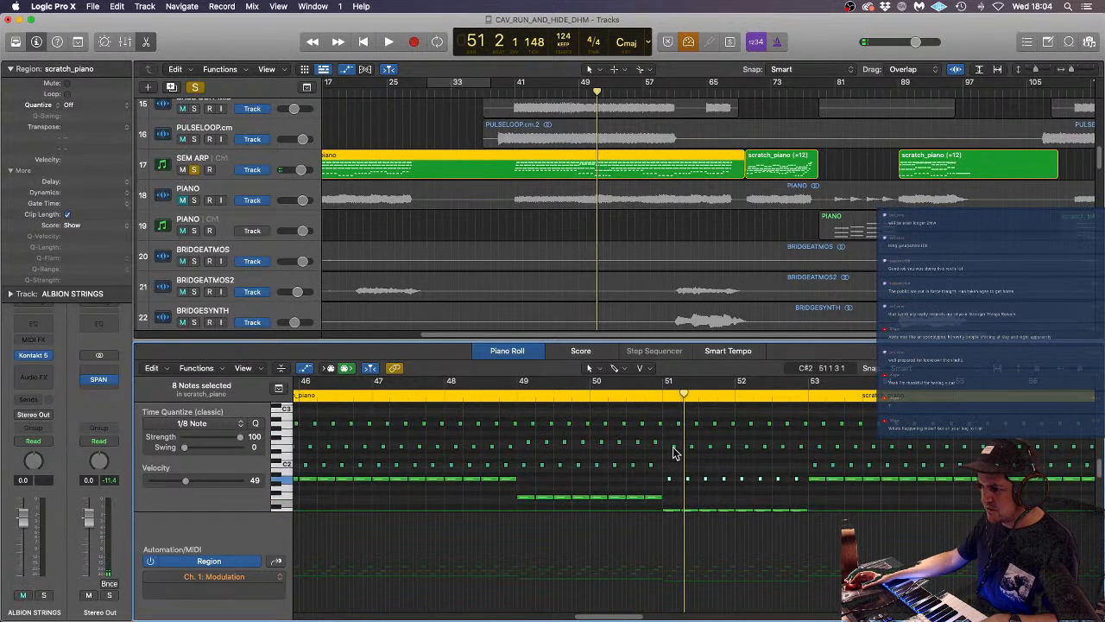
scroll(676, 452, up, 2)
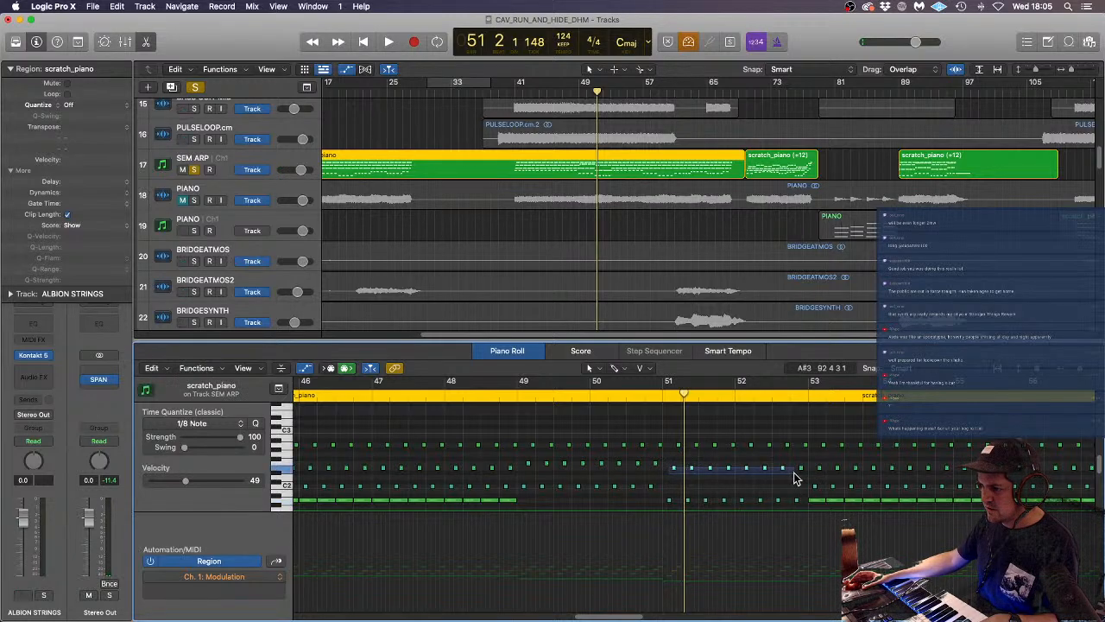
drag(803, 477, 802, 463)
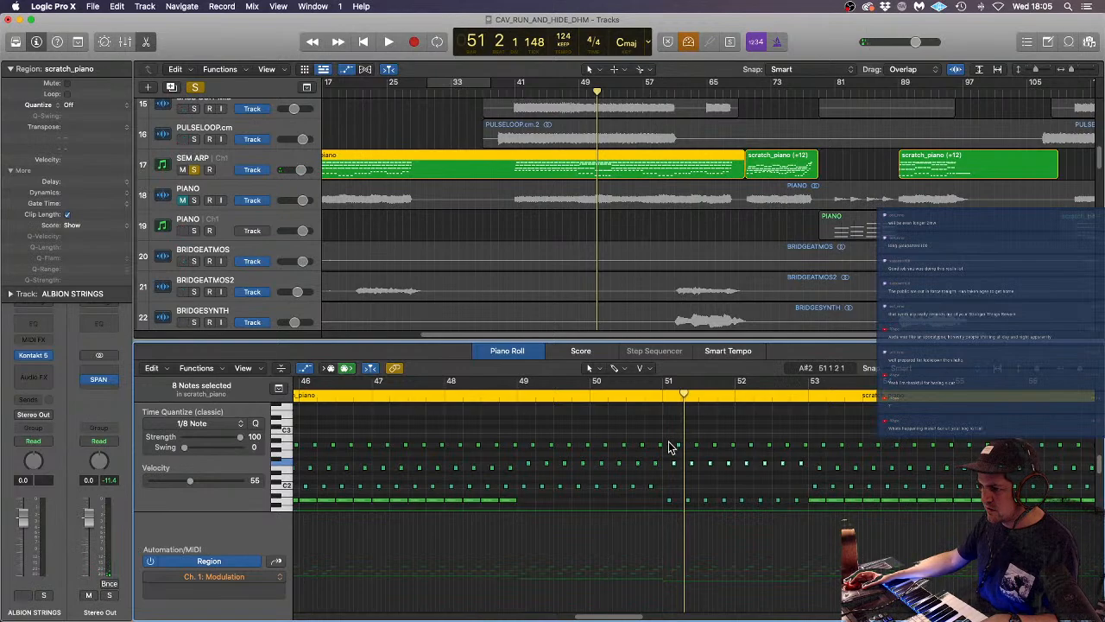
- Play the soloed arpeggio from bar 51 into bar 53 to check the edited notes, and deselect them
key(space)
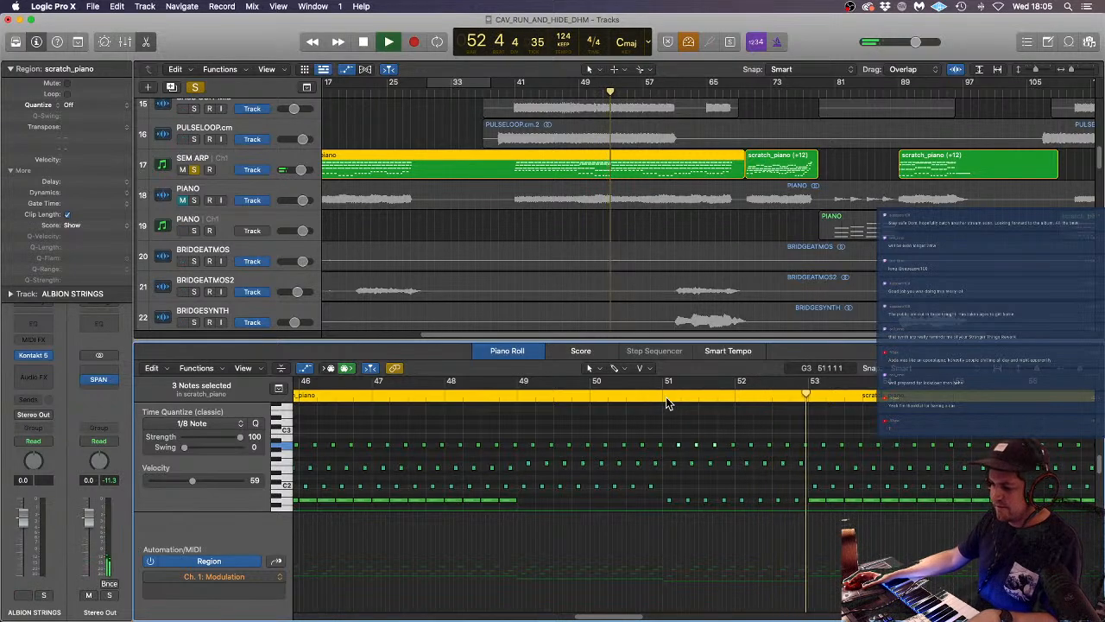
key(space)
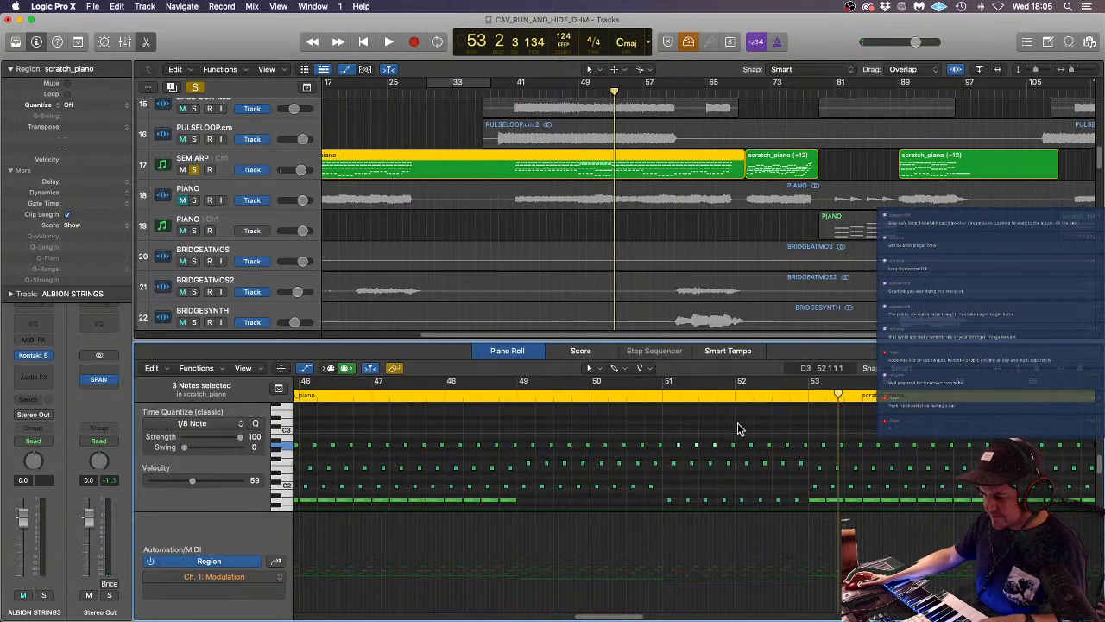
key(super+Left)
key(super+Left)
click(712, 421)
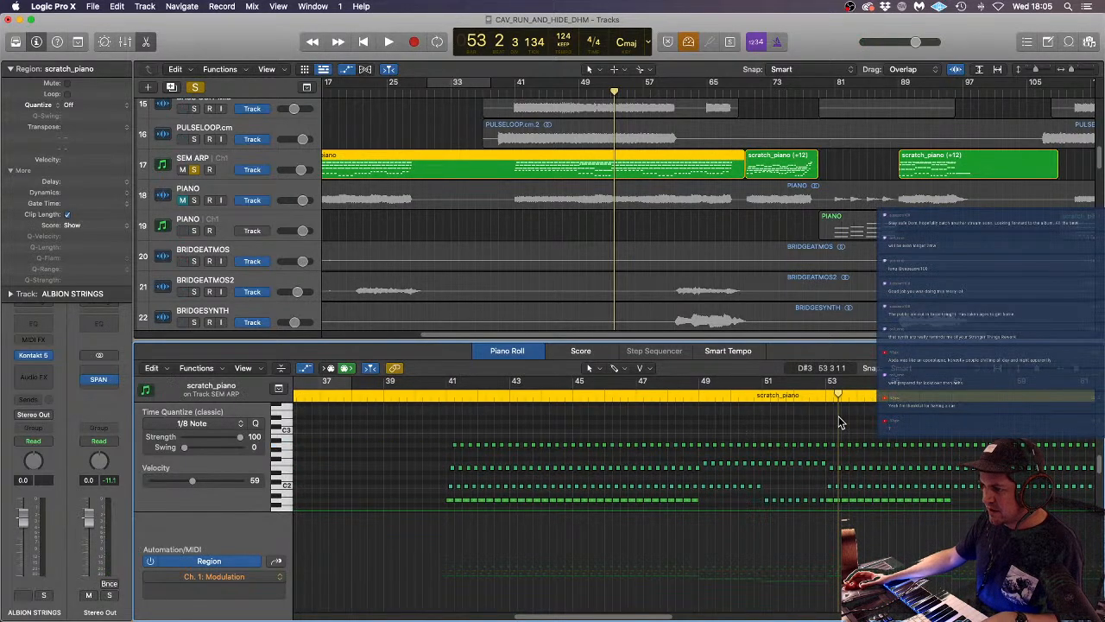
- Raise the sixteen E2 arpeggio notes in bars 57 to 60 of scratch_piano by one semitone to F2
scroll(836, 418, right, 3)
scroll(834, 419, right, 5)
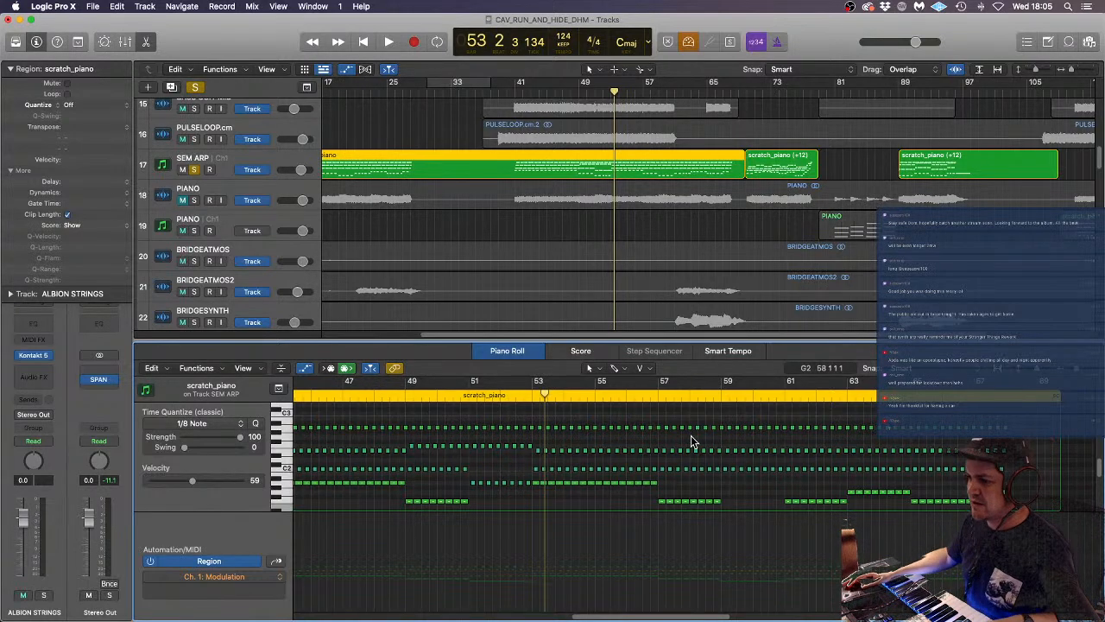
scroll(729, 458, up, 3)
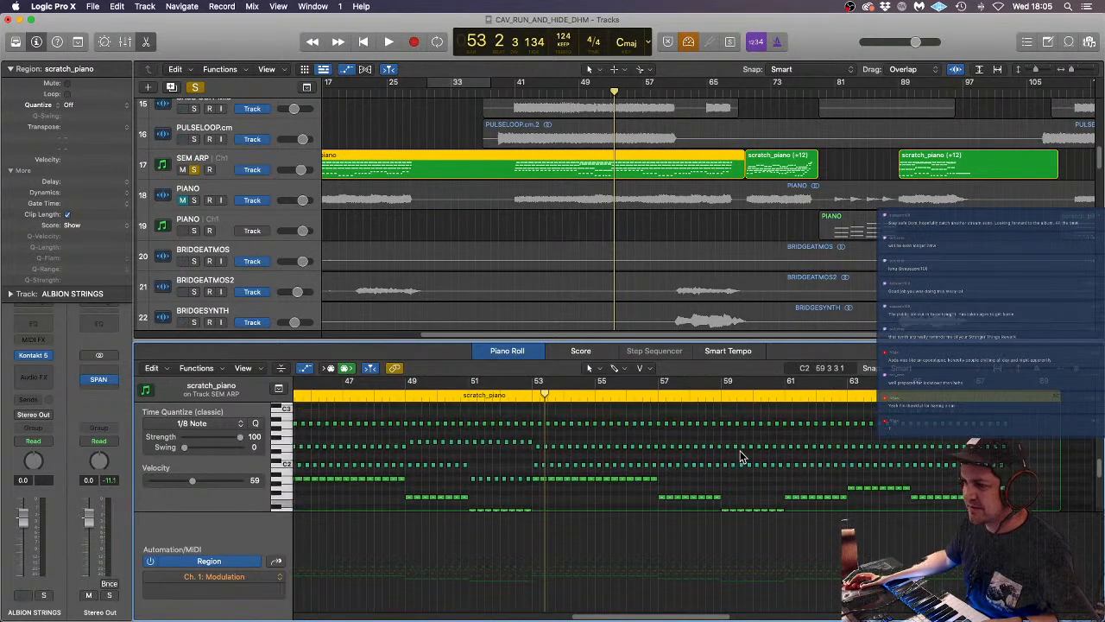
scroll(730, 466, down, 3)
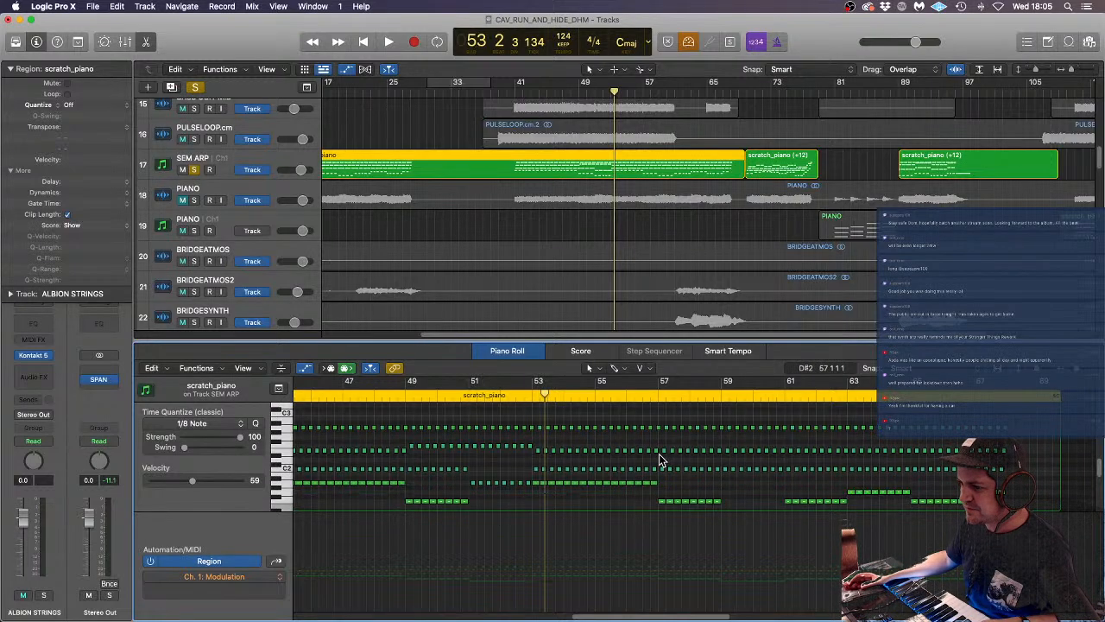
drag(661, 445, 793, 466)
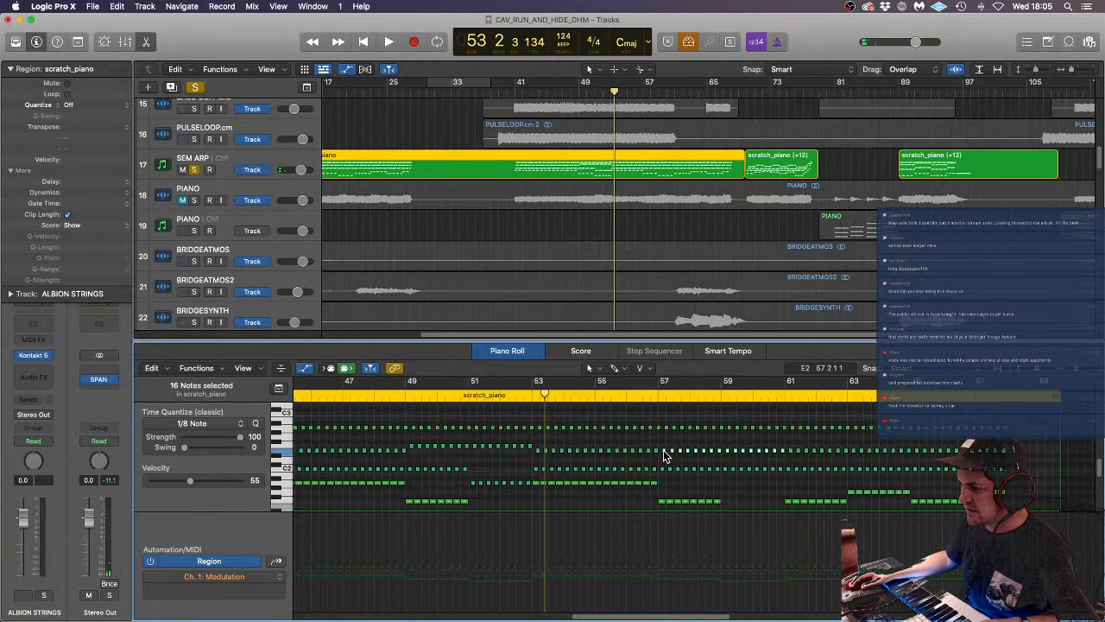
drag(670, 452, 663, 447)
- Lower the eight C2 arpeggio notes in bars 59 and 60 of scratch_piano to A1
scroll(670, 456, down, 1)
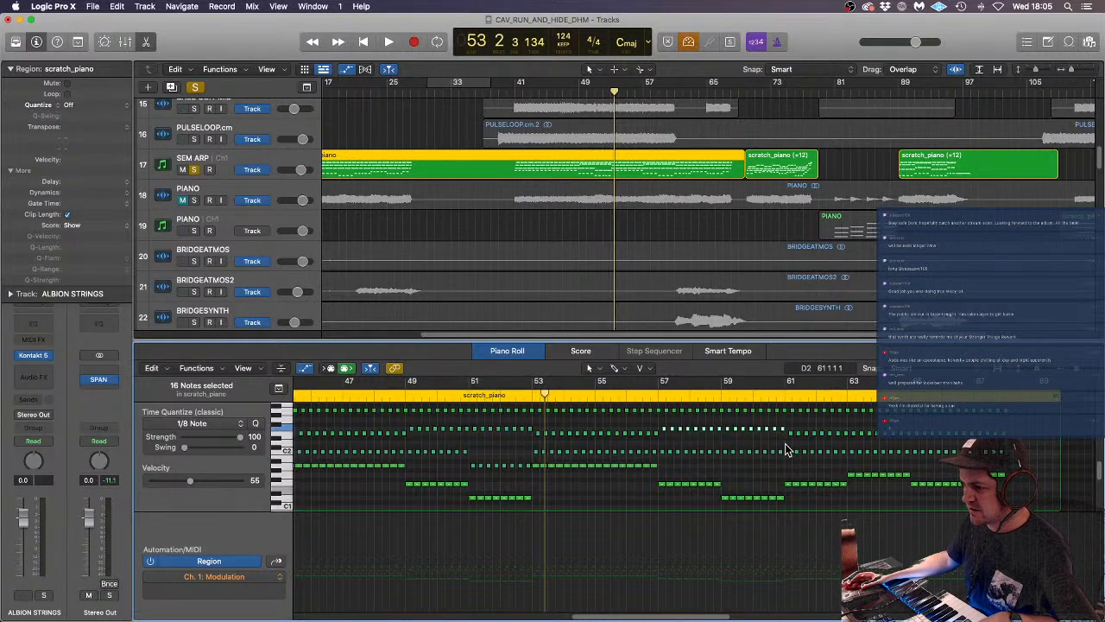
drag(783, 453, 728, 471)
click(731, 454)
scroll(730, 453, up, 2)
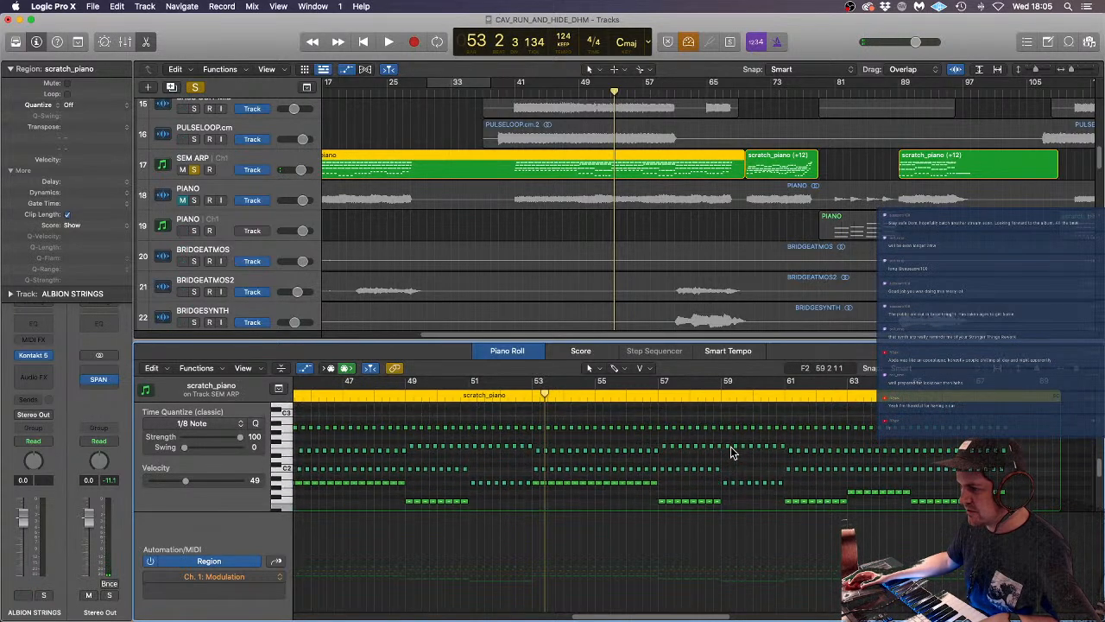
- Examine the arpeggio and bass notes from bar 61 onward and play the soloed part from bar 61 into bar 63
scroll(799, 466, down, 2)
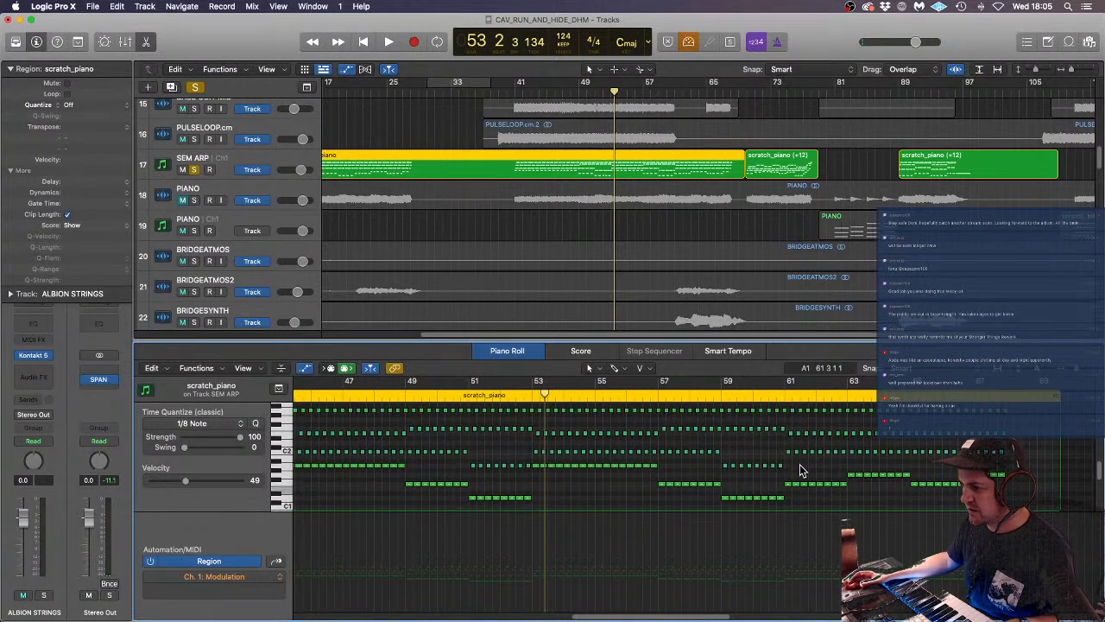
scroll(799, 470, up, 2)
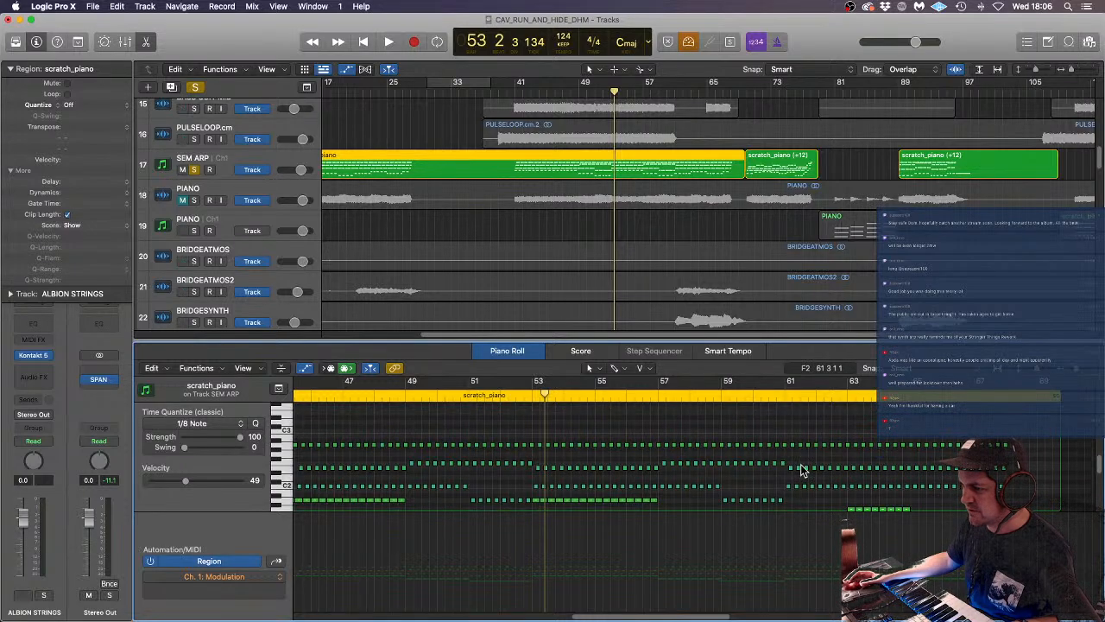
scroll(802, 471, down, 2)
scroll(812, 471, right, 3)
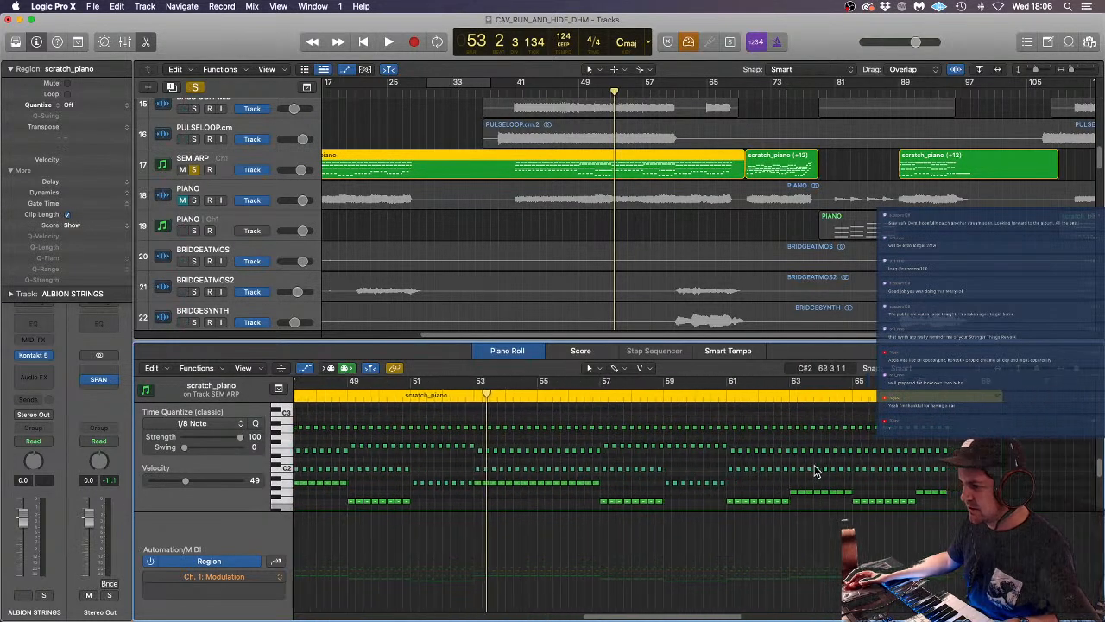
scroll(816, 470, right, 3)
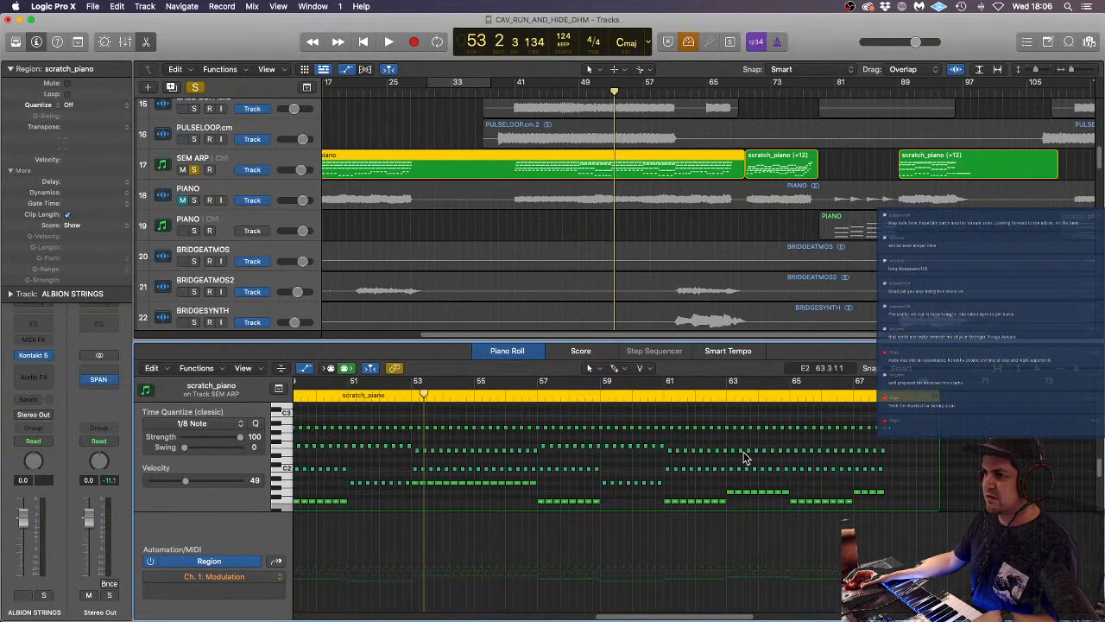
scroll(750, 457, down, 2)
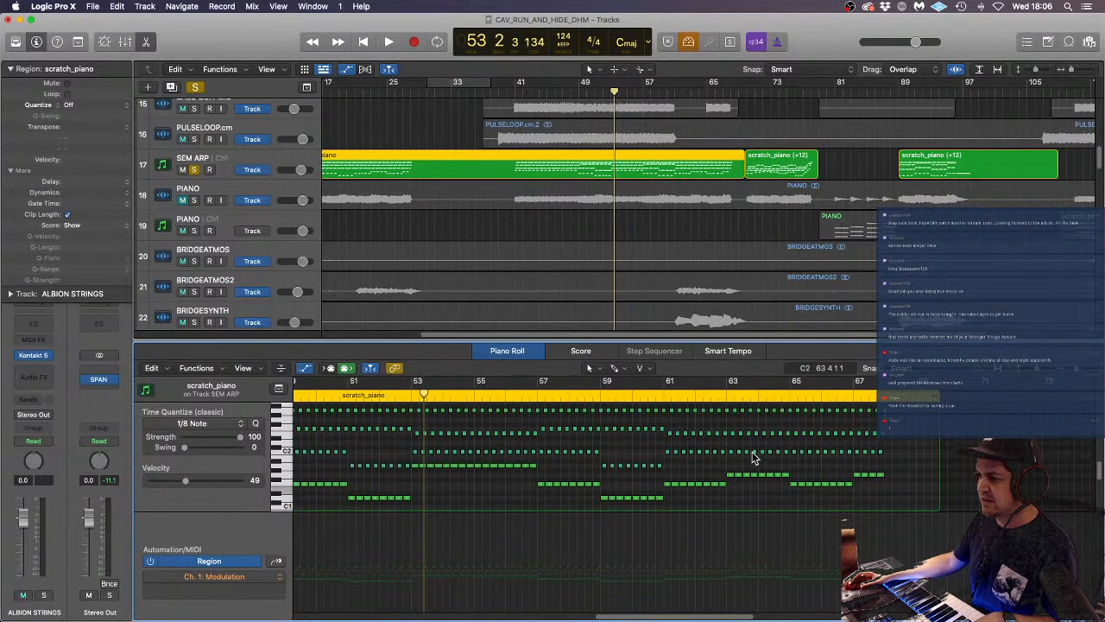
click(665, 395)
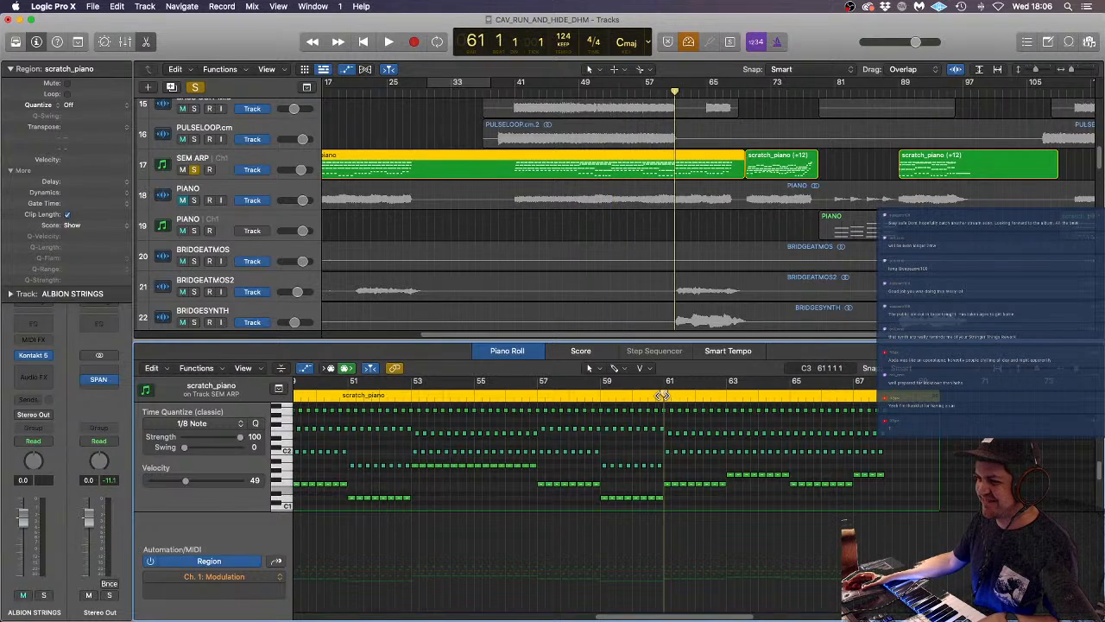
key(space)
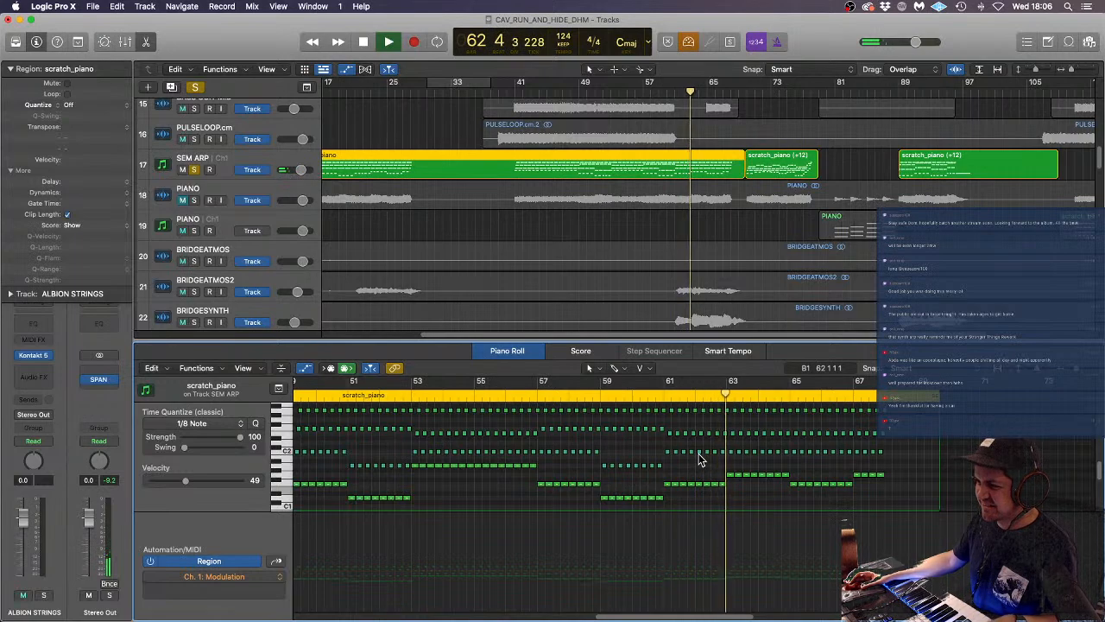
key(space)
- Raise the sixteen E2 arpeggio notes in bars 61–62 and 65–66 of scratch_piano by one semitone to F2
scroll(698, 453, up, 1)
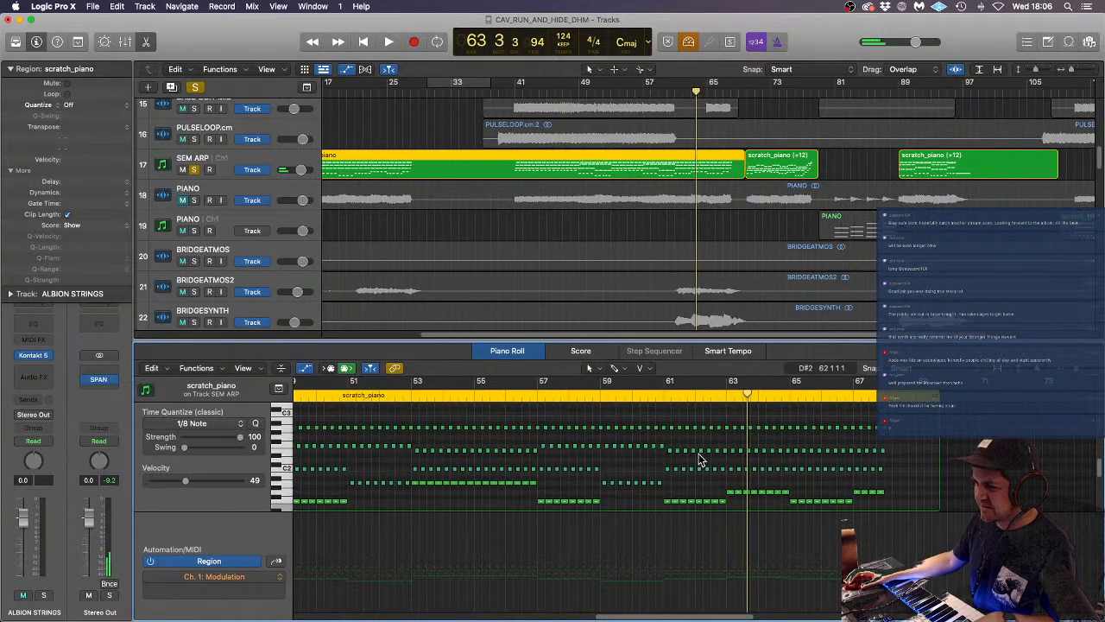
drag(663, 452, 851, 446)
shift+click(860, 451)
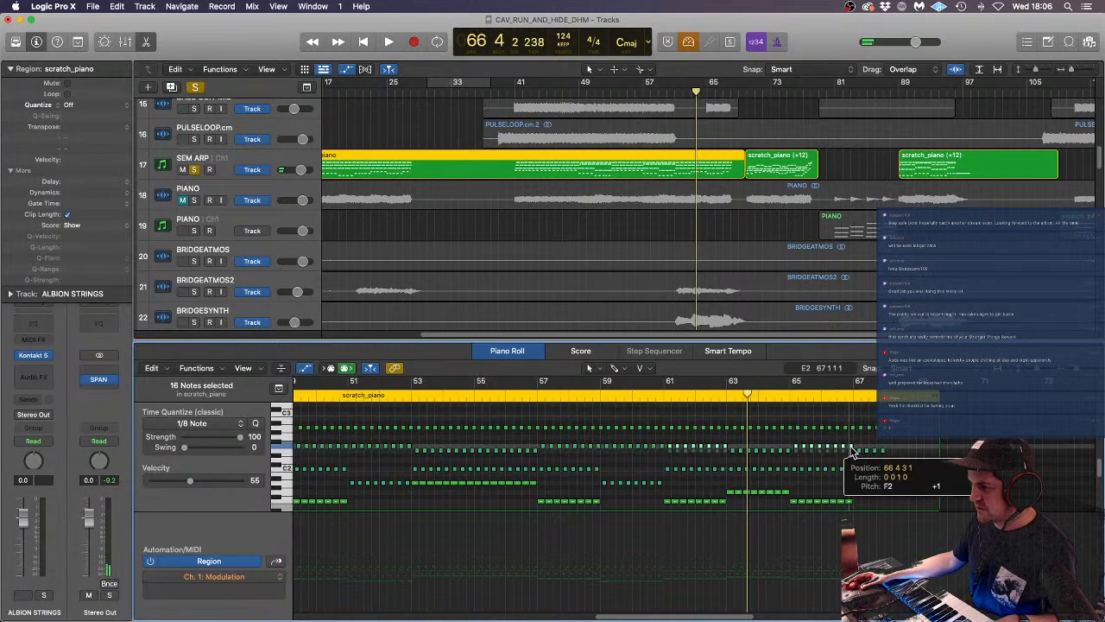
- Play the soloed arpeggio again from bar 61 through bar 63 to check the raised notes
click(665, 401)
click(669, 380)
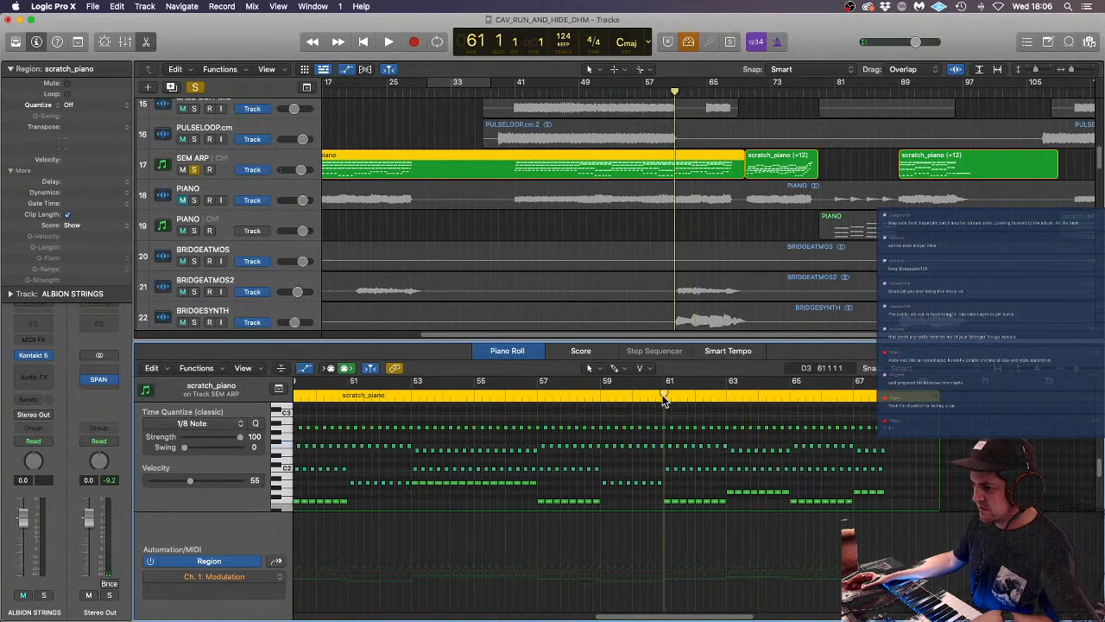
key(space)
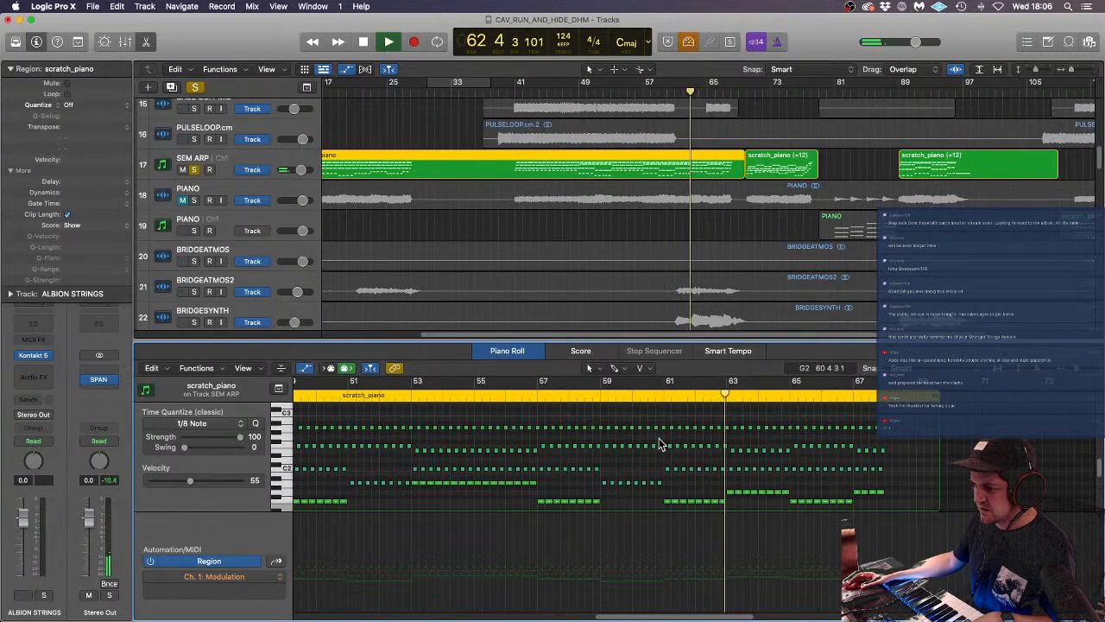
key(space)
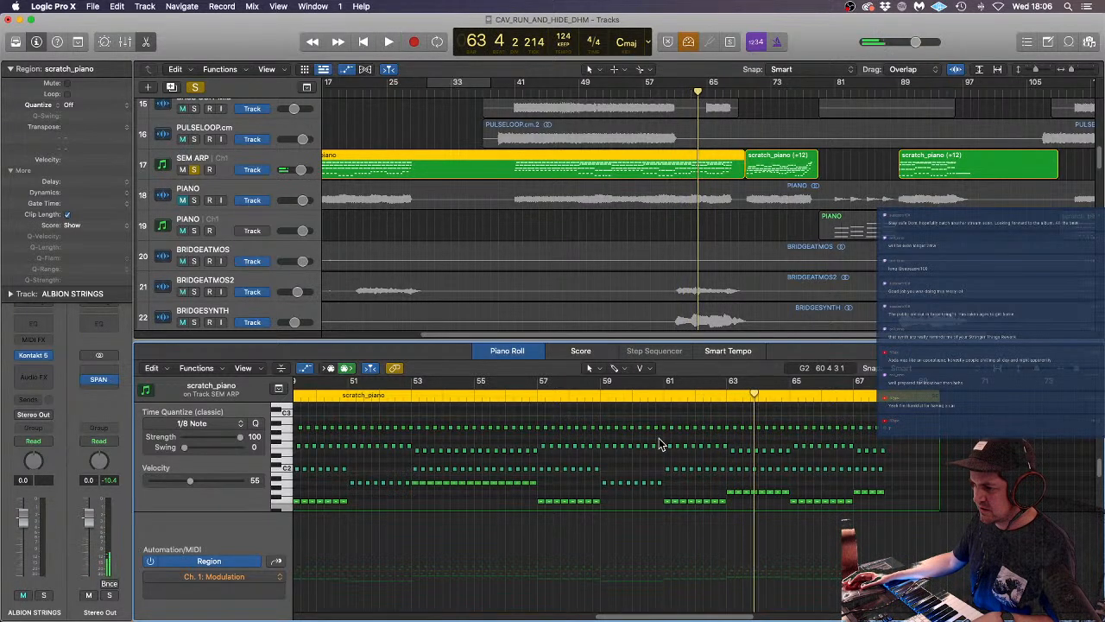
- Play the soloed arpeggio from bar 57 into bar 63 to judge which notes in bars 63 and 64 need changing
drag(728, 464, 771, 474)
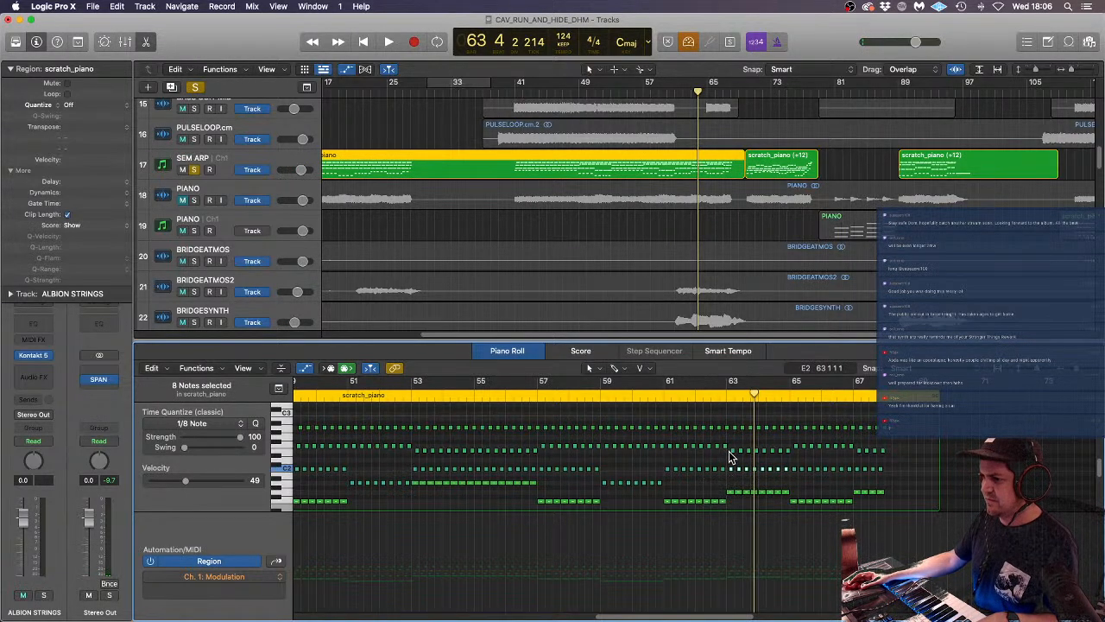
drag(729, 451, 787, 451)
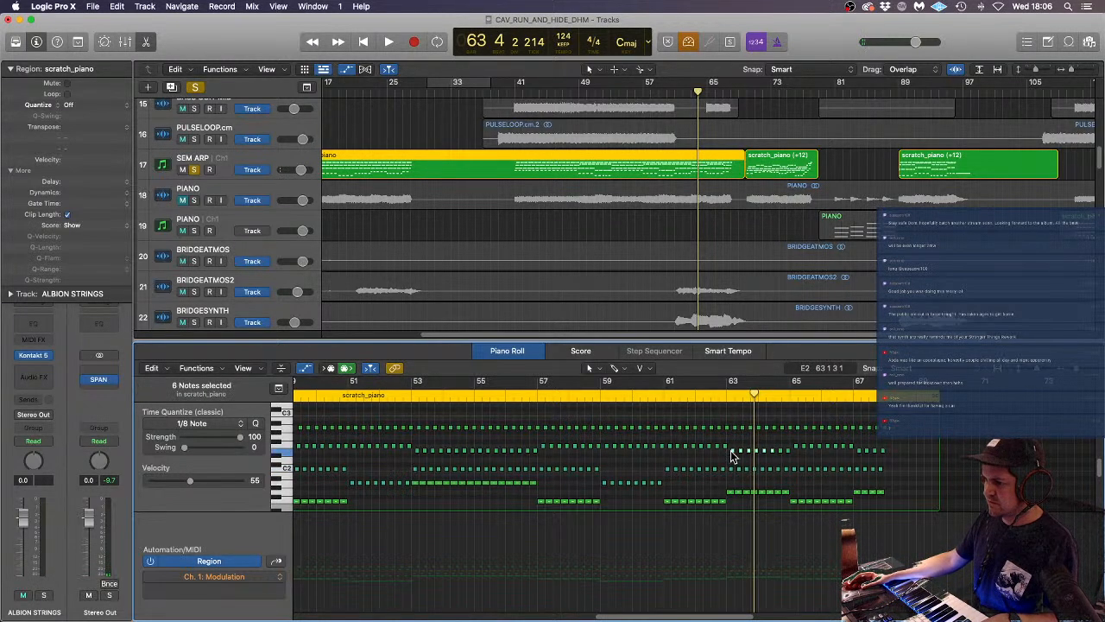
click(533, 394)
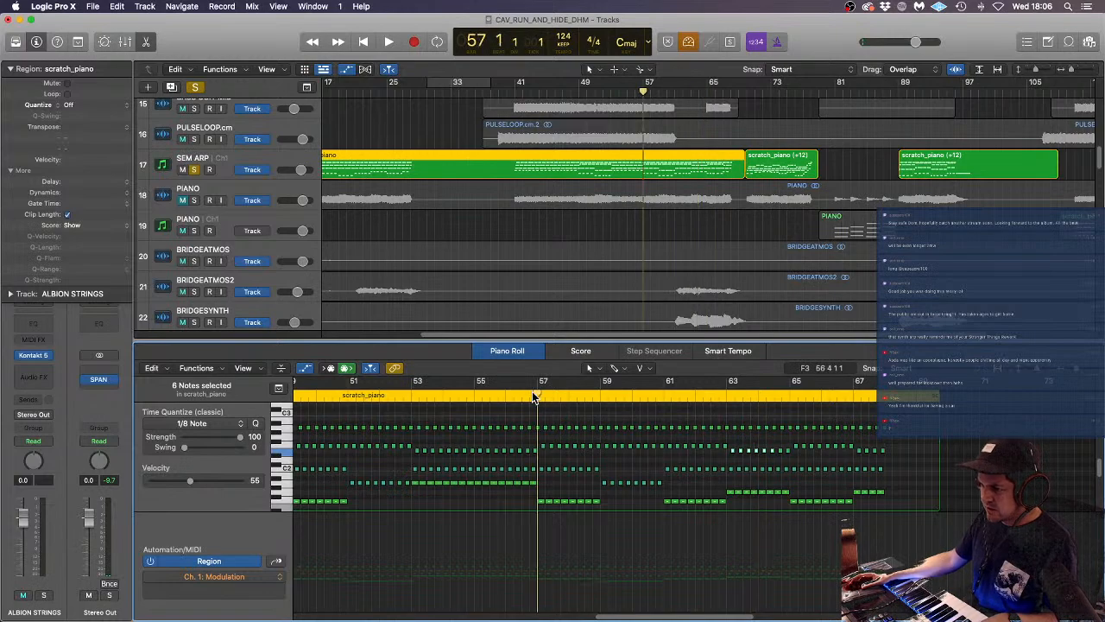
key(space)
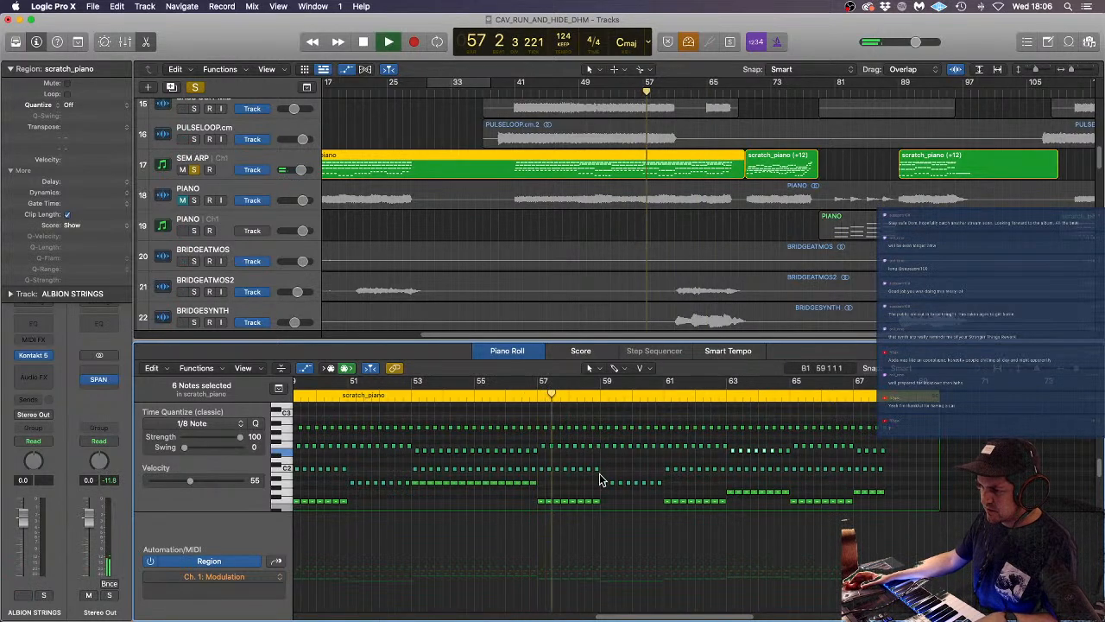
scroll(599, 473, down, 2)
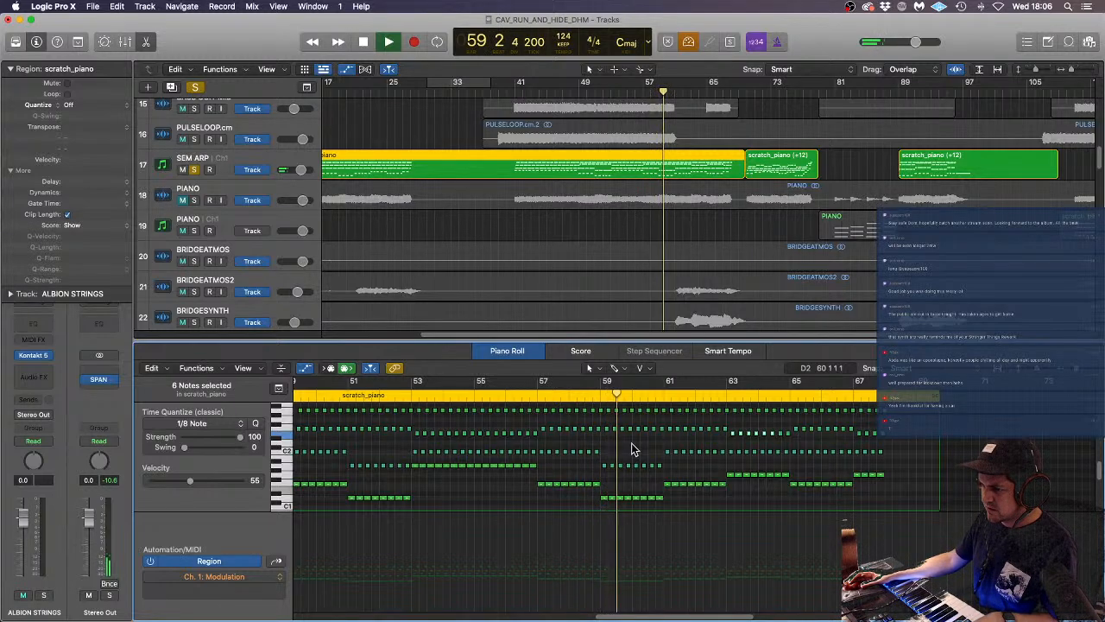
scroll(632, 443, left, 3)
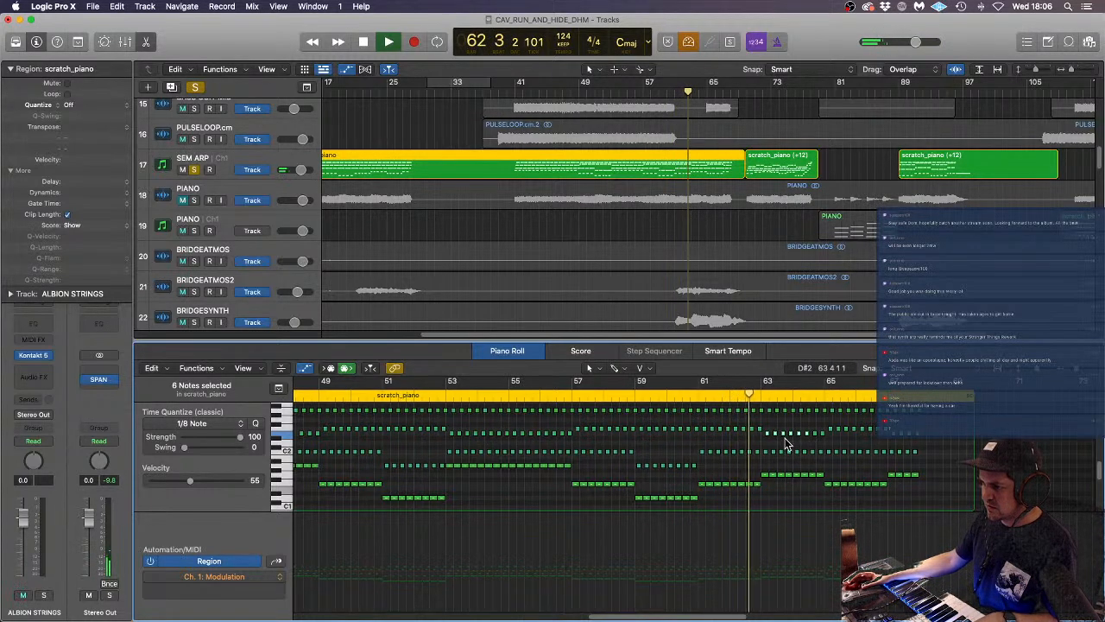
key(space)
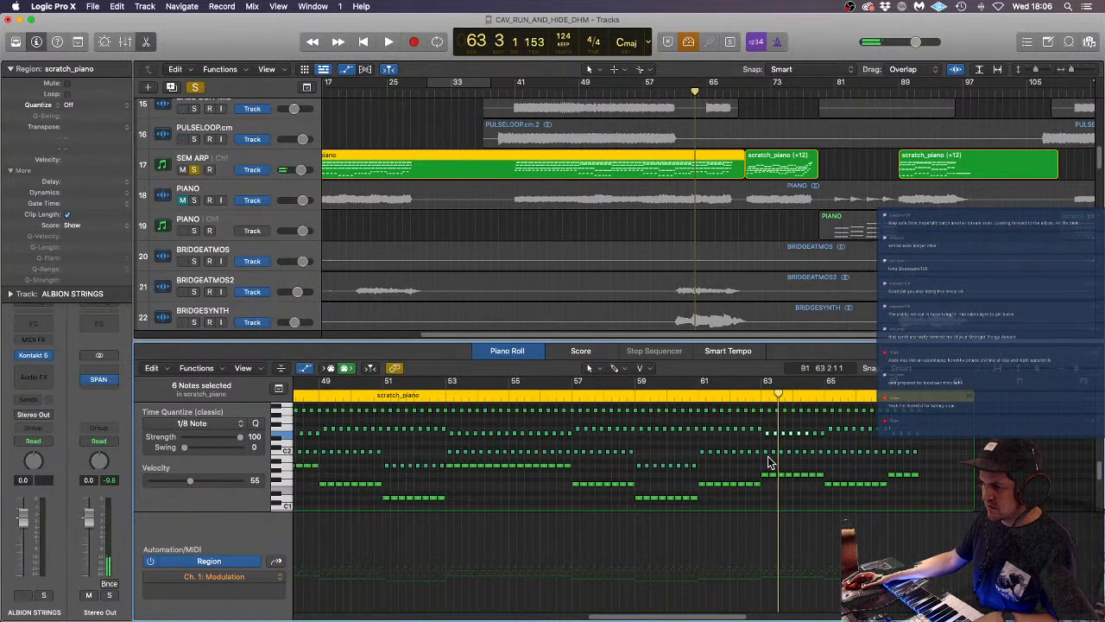
- Try lowering the eight C2 arpeggio notes in bars 63 and 64 by one semitone to B1
drag(761, 445, 821, 460)
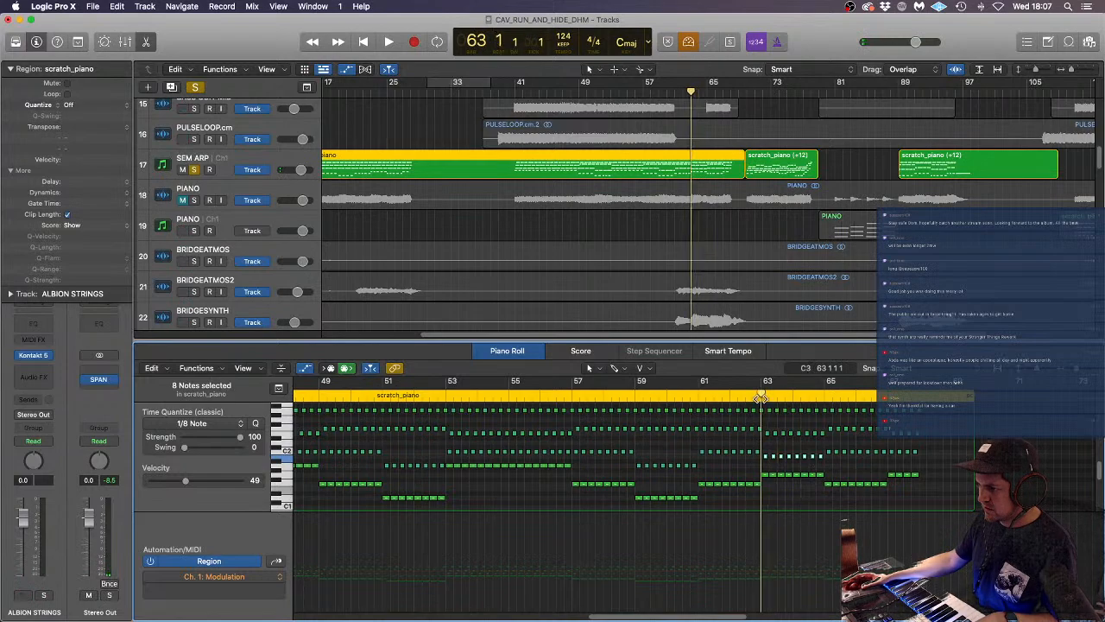
scroll(792, 426, up, 3)
drag(763, 468, 836, 468)
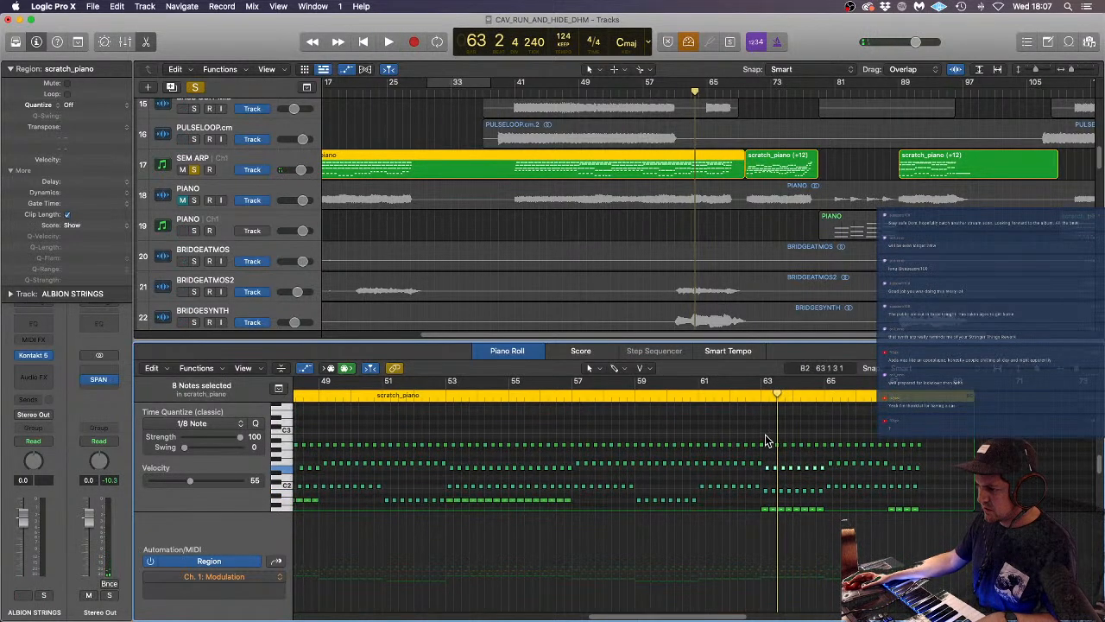
scroll(765, 445, down, 3)
click(759, 464)
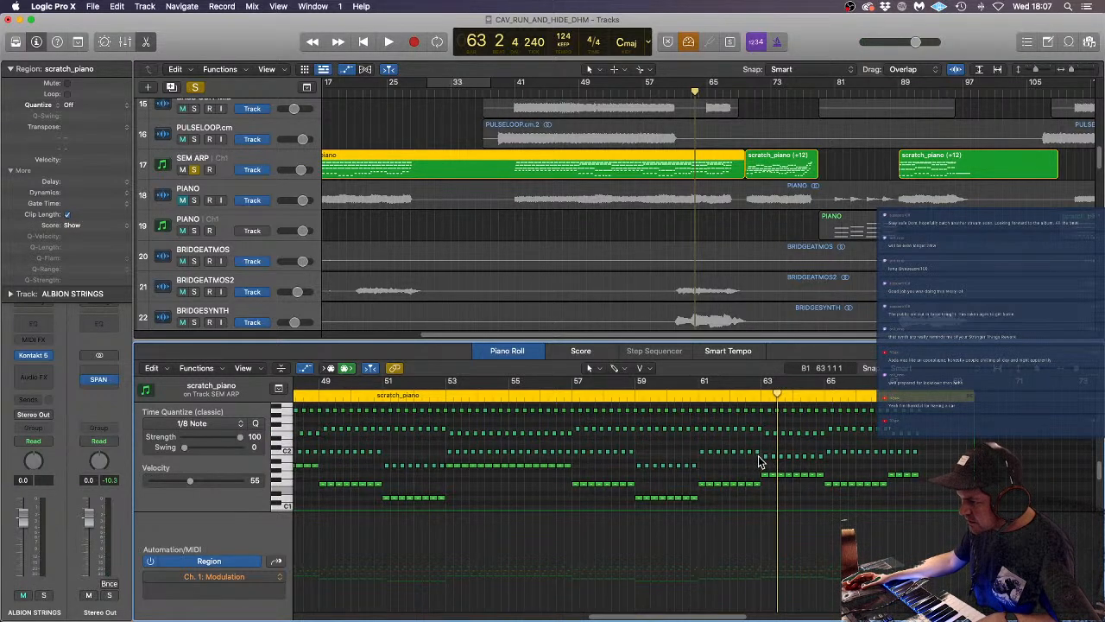
- Try lowering the eight E2 arpeggio notes in bars 63 and 64 to D2, and undo the pitch changes made in those bars
drag(763, 461, 852, 452)
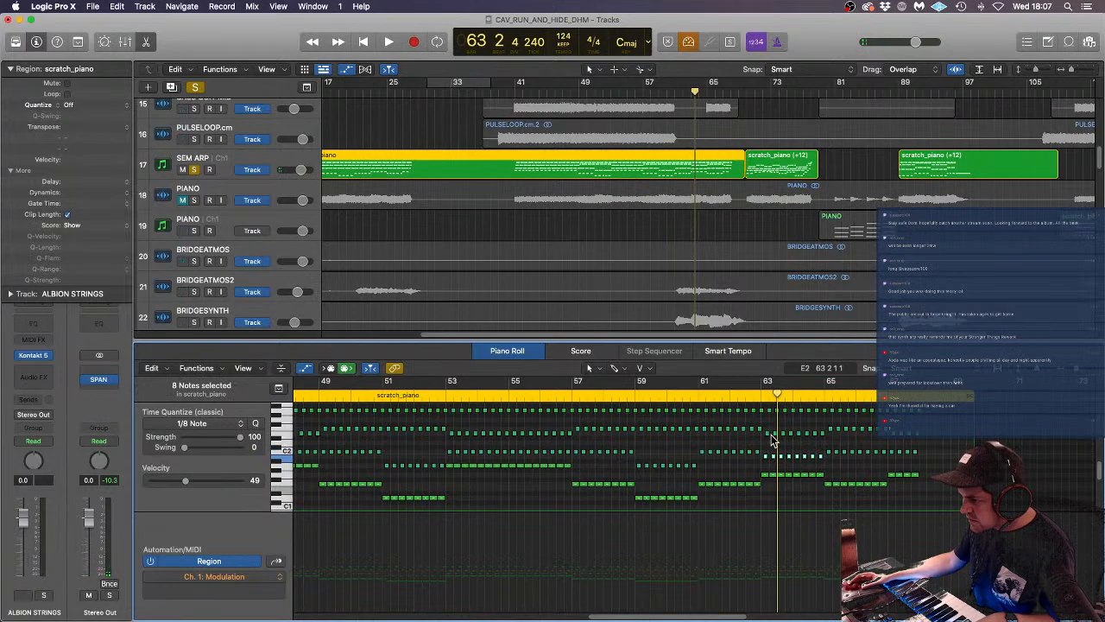
drag(760, 429, 821, 444)
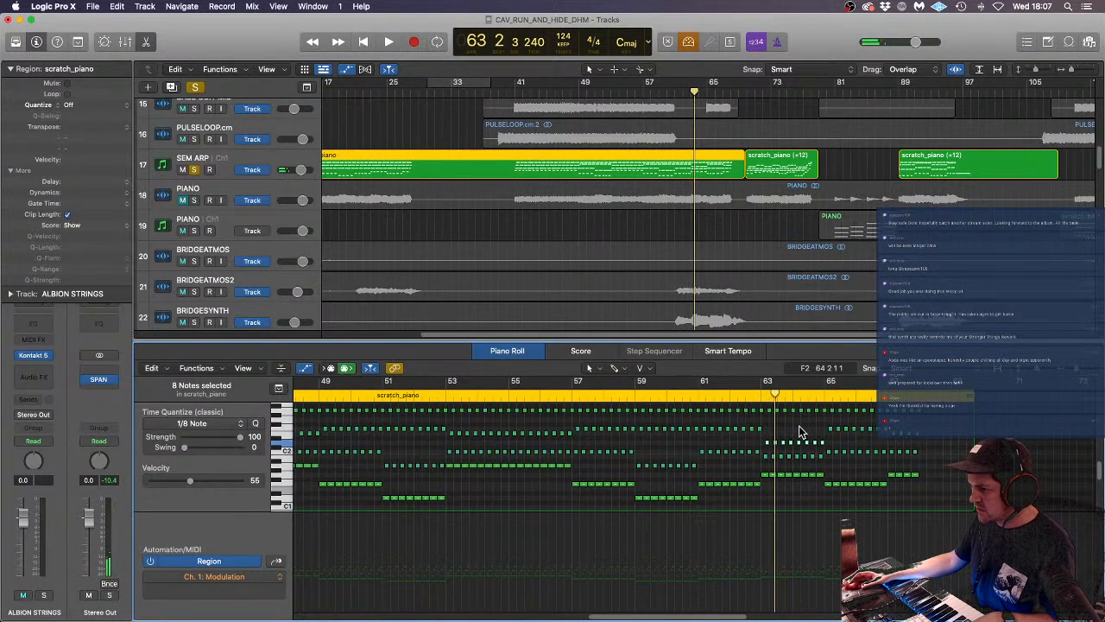
key(super+z)
key(super+z)
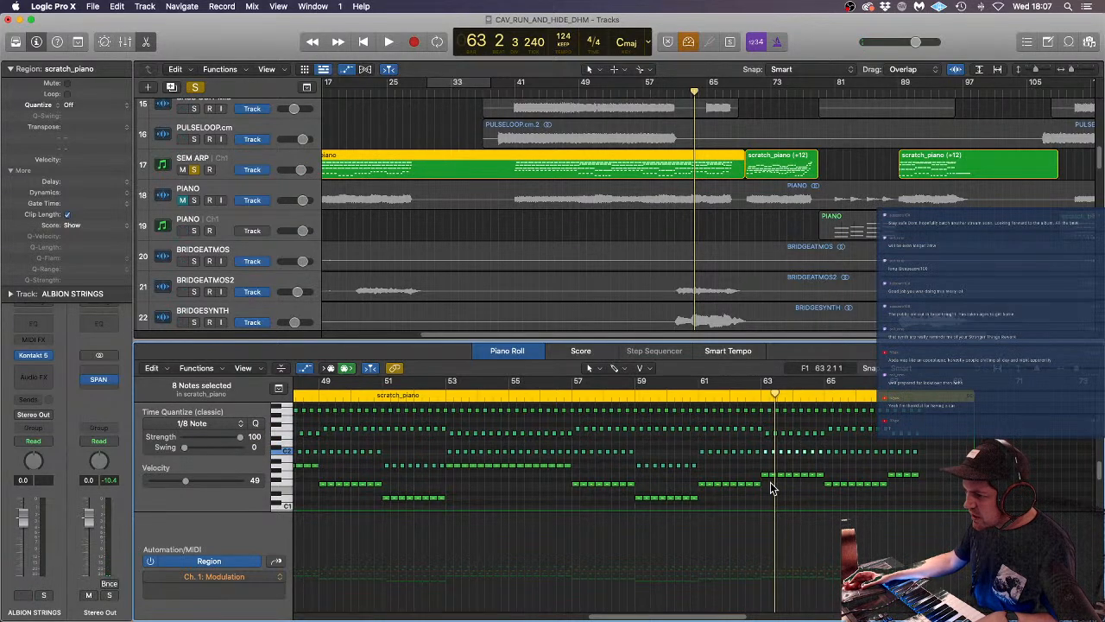
- Try raising the eight C2 arpeggio notes in bars 63 and 64 to D2, audition them from bar 63, and undo the pitch change
drag(768, 453, 768, 443)
click(760, 395)
key(space)
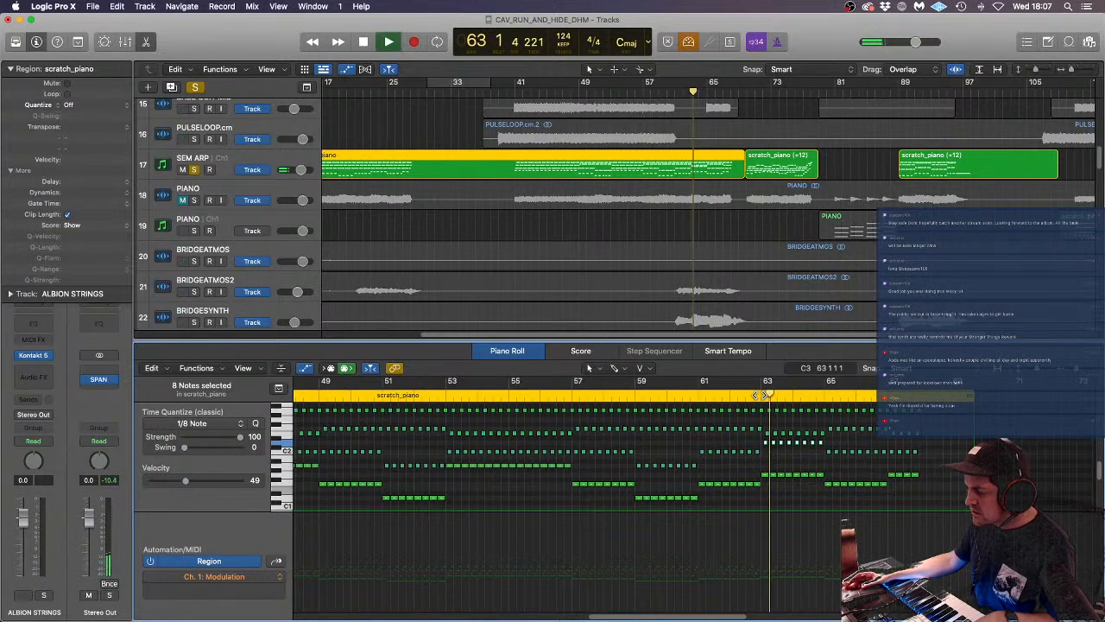
key(space)
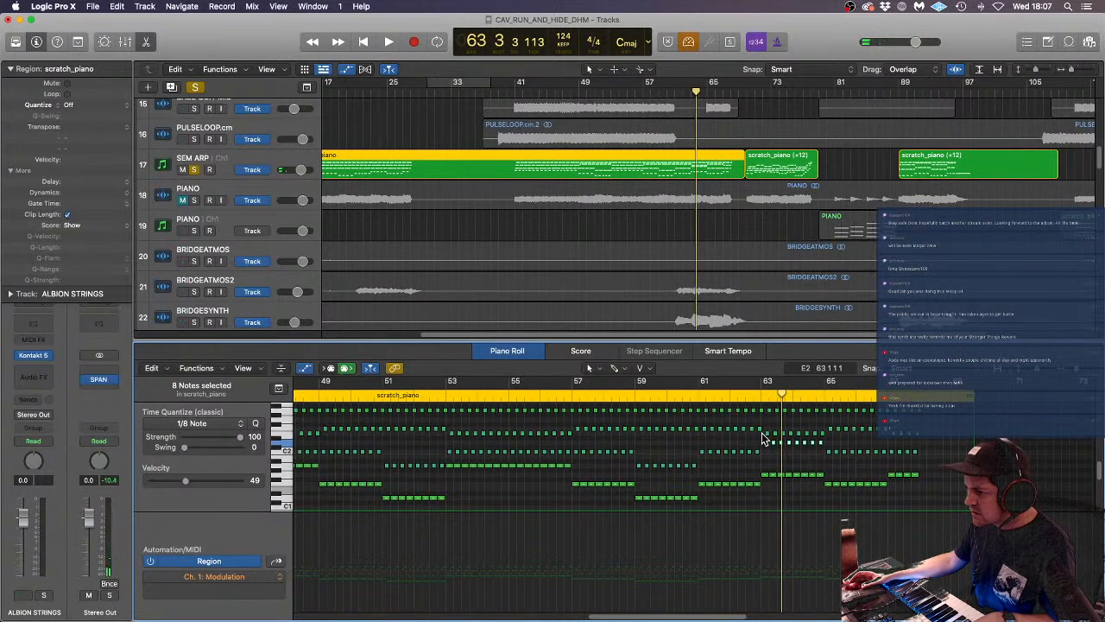
key(super+z)
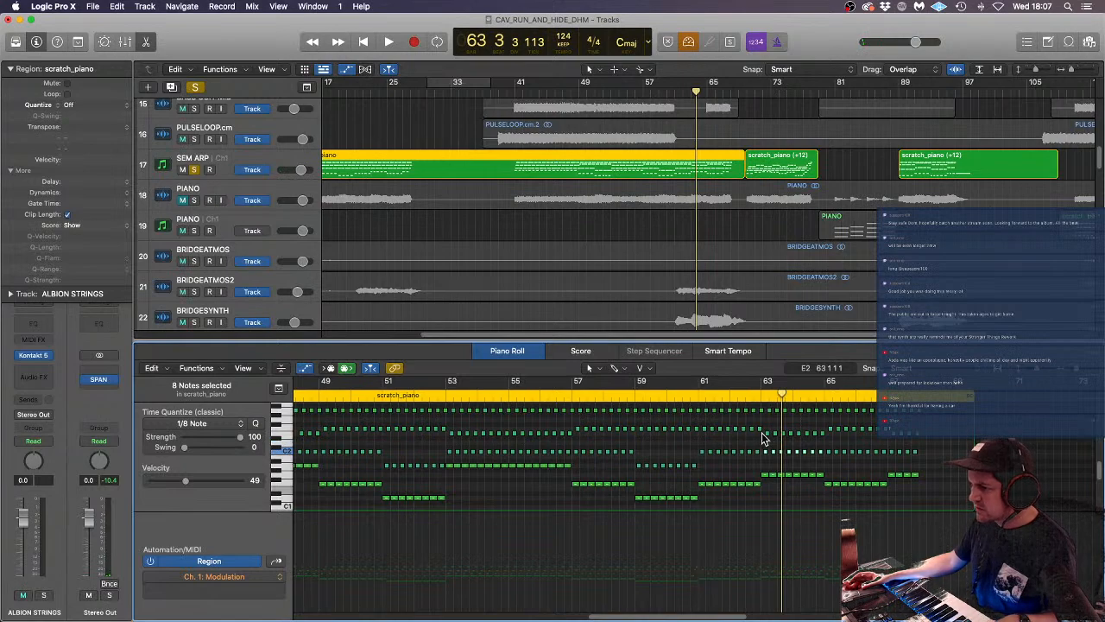
- Play the soloed arpeggio from bar 61 into bar 63 to judge the restored notes
click(698, 398)
key(space)
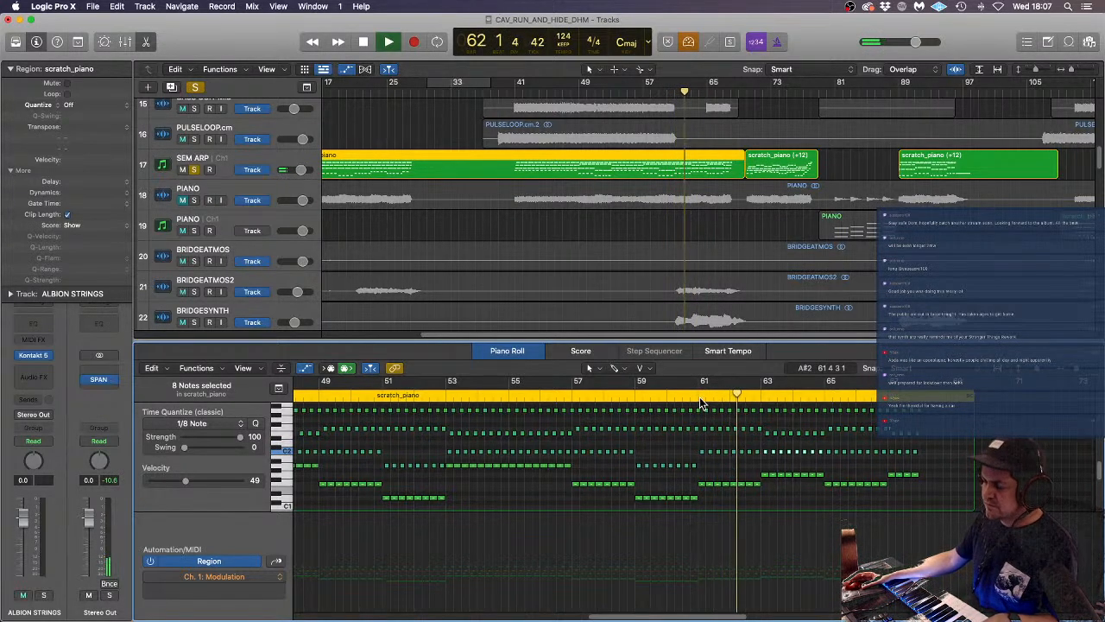
click(766, 453)
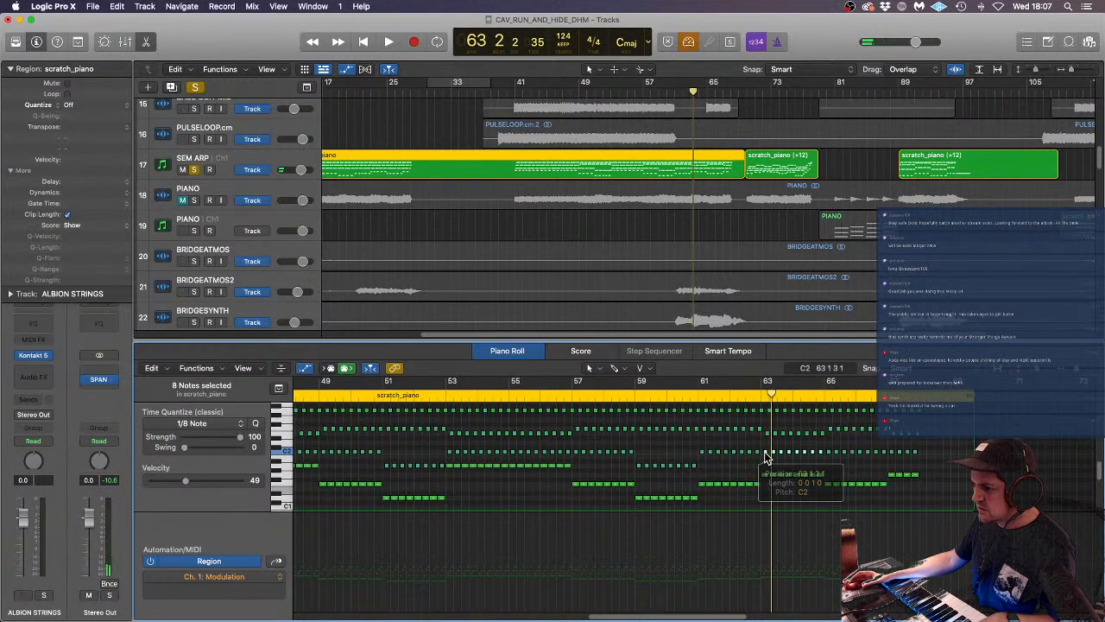
- Raise the eight E2 arpeggio notes in bars 63 and 64 to G2 and the eight C2 notes there to D2, auditioning the changes through bar 66
drag(761, 430, 836, 440)
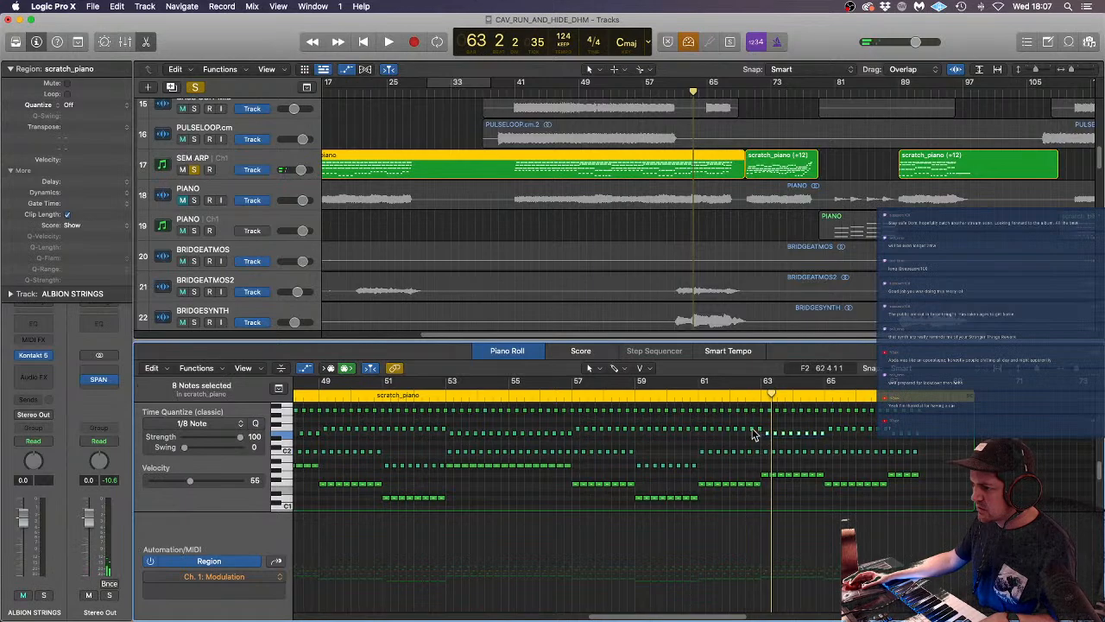
drag(769, 436, 768, 423)
key(space)
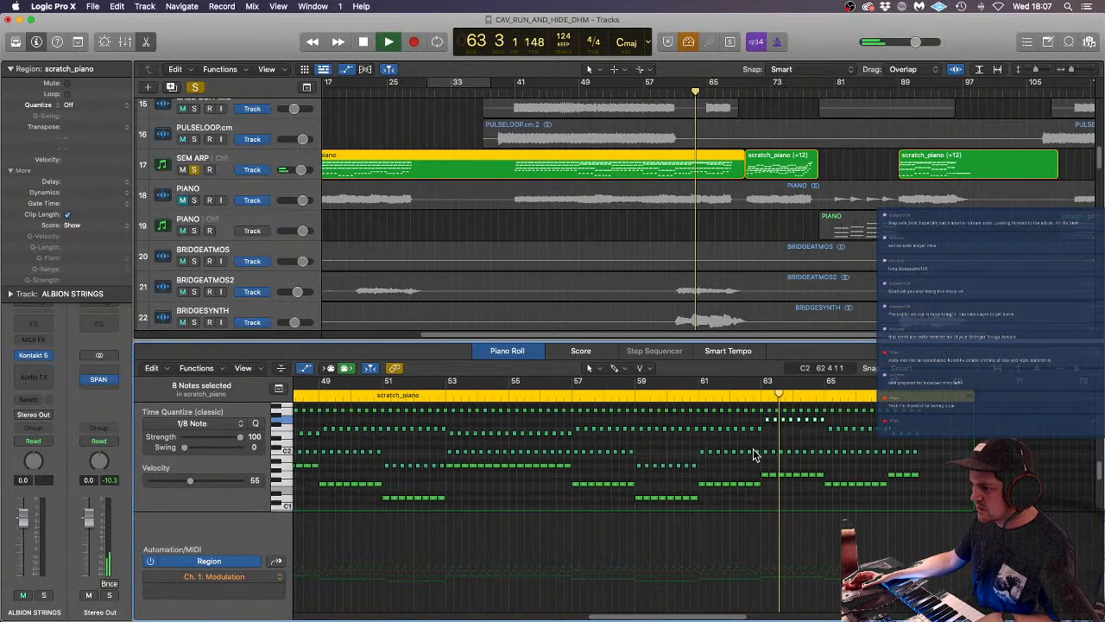
key(space)
drag(763, 447, 821, 447)
key(space)
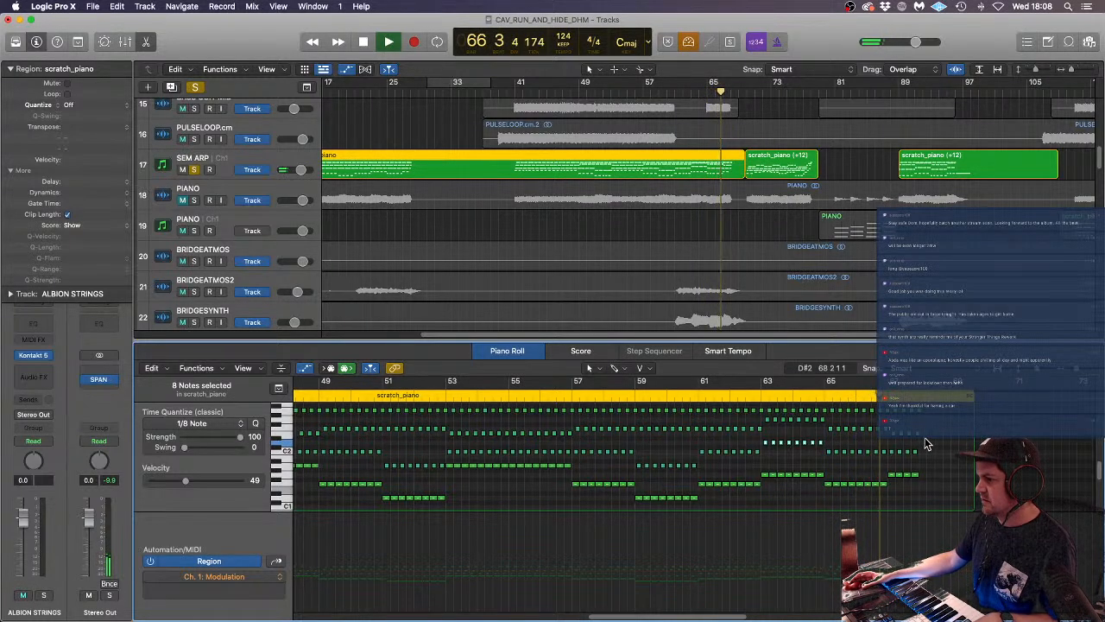
- Lower the four C2 notes at bar 67 to B1 in the SEM ARP region and audition the soloed chord
key(space)
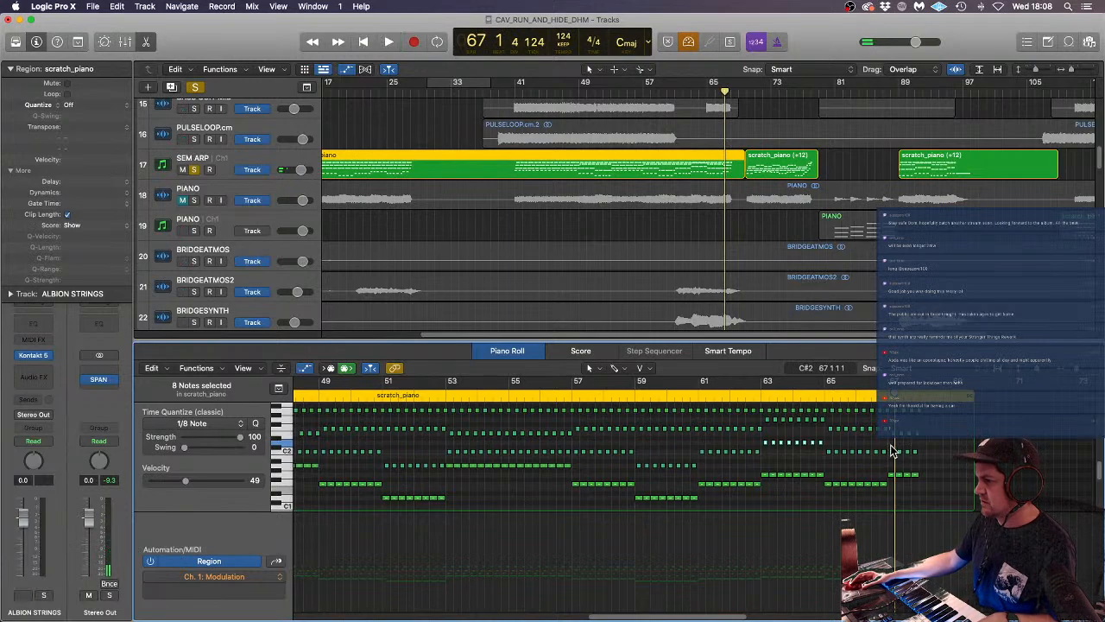
drag(891, 447, 935, 470)
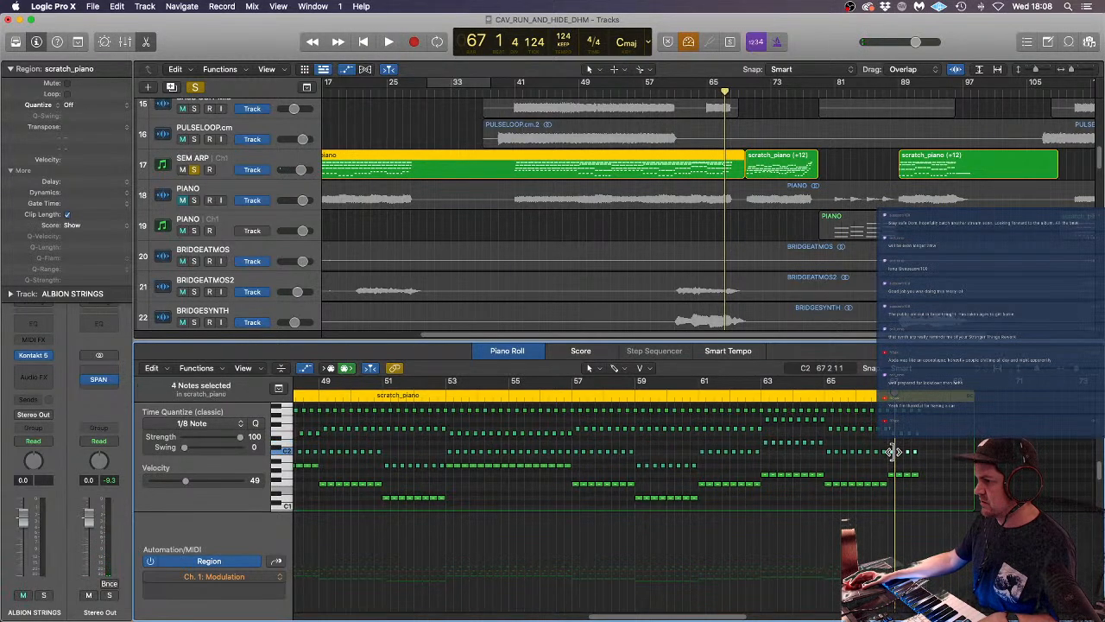
click(894, 456)
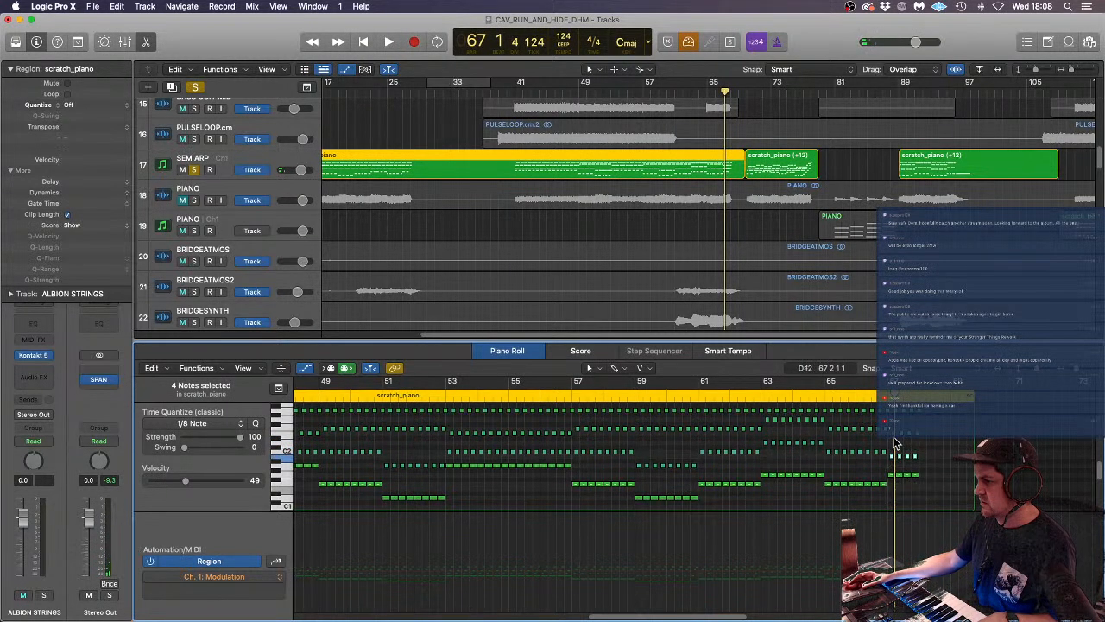
drag(889, 430, 914, 442)
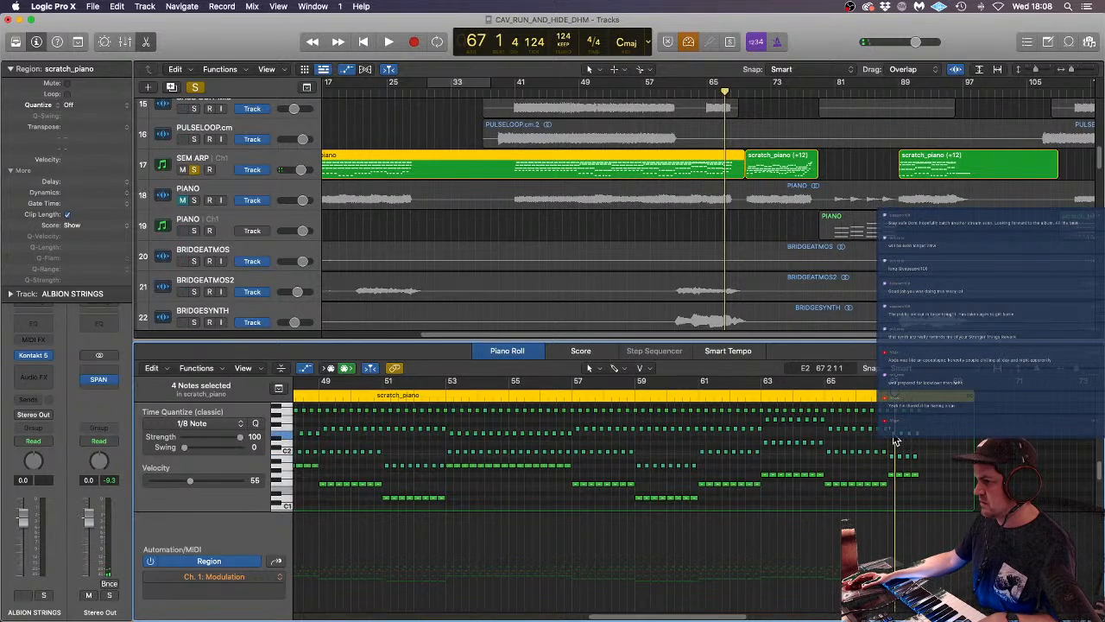
key(space)
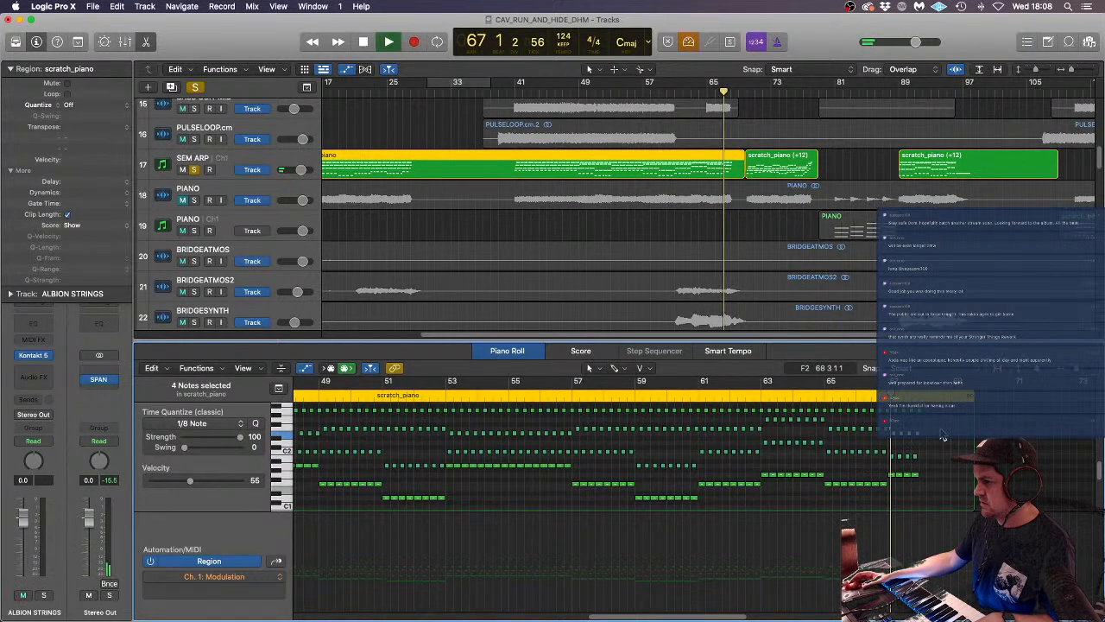
key(space)
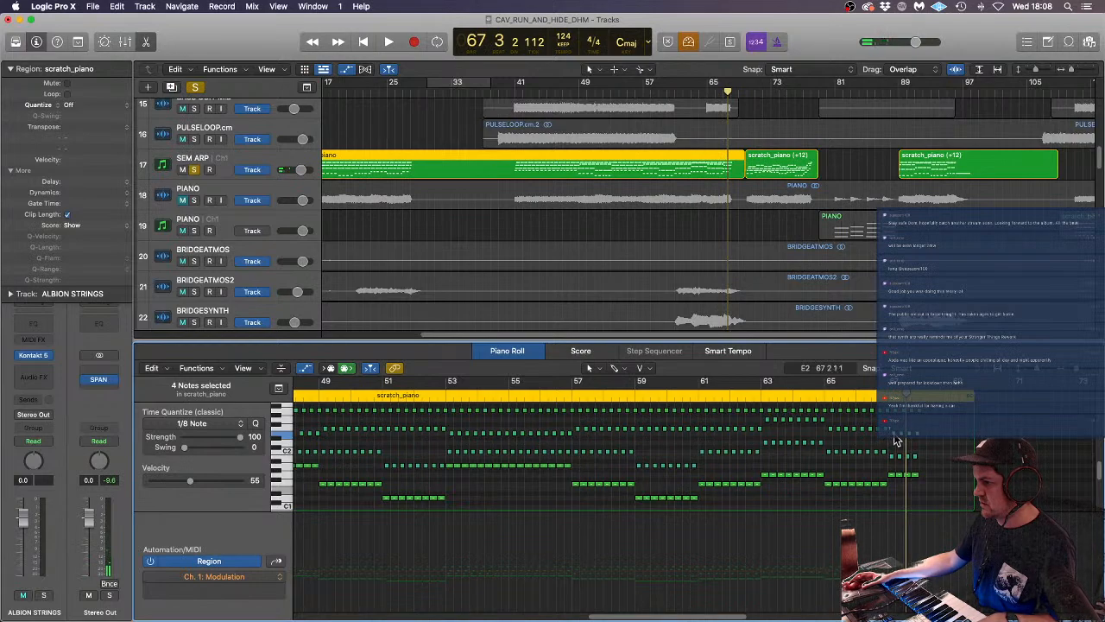
- Move the four highest SEM ARP notes at bar 67 to G2 and play back the soloed passage
click(895, 439)
drag(881, 424, 896, 421)
key(comma)
key(space)
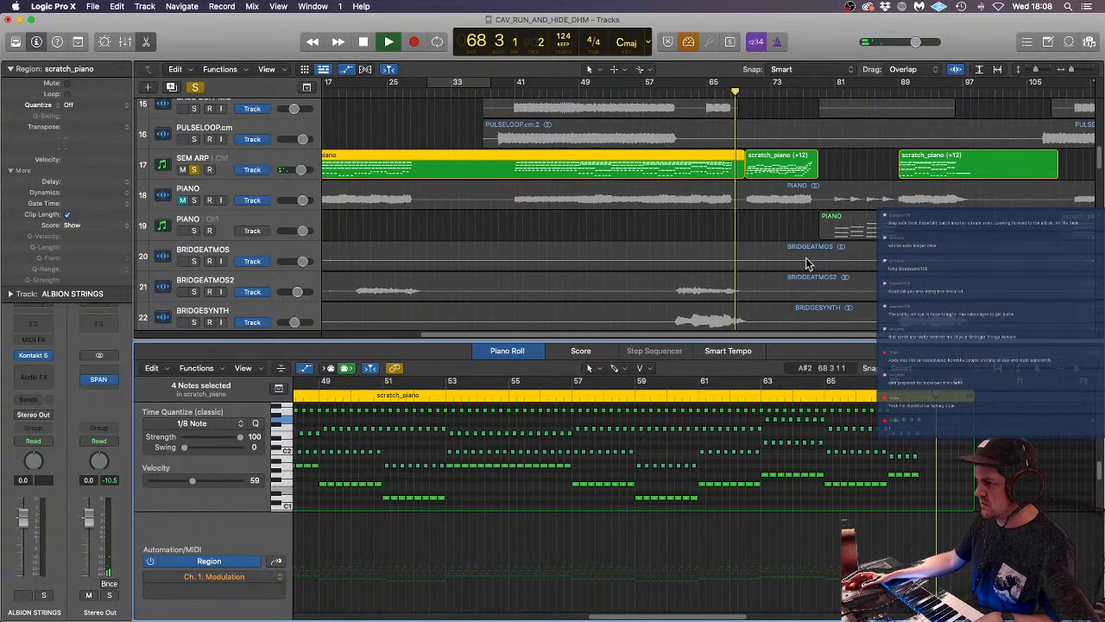
key(space)
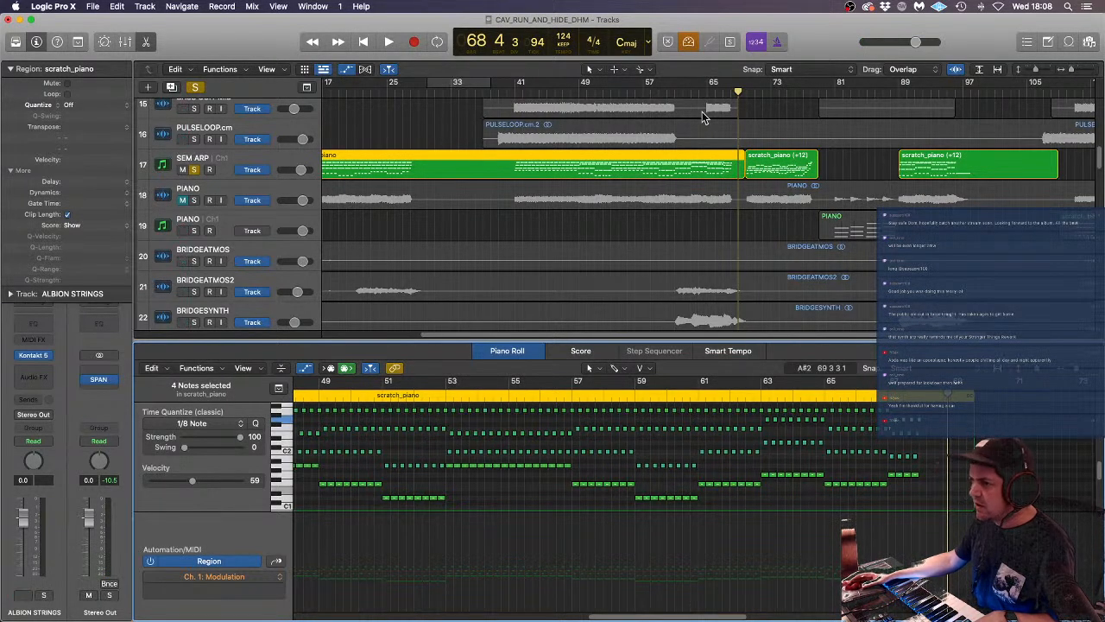
- Unsolo the SEM ARP track and play the full mix from bar 61 through bar 68
click(195, 169)
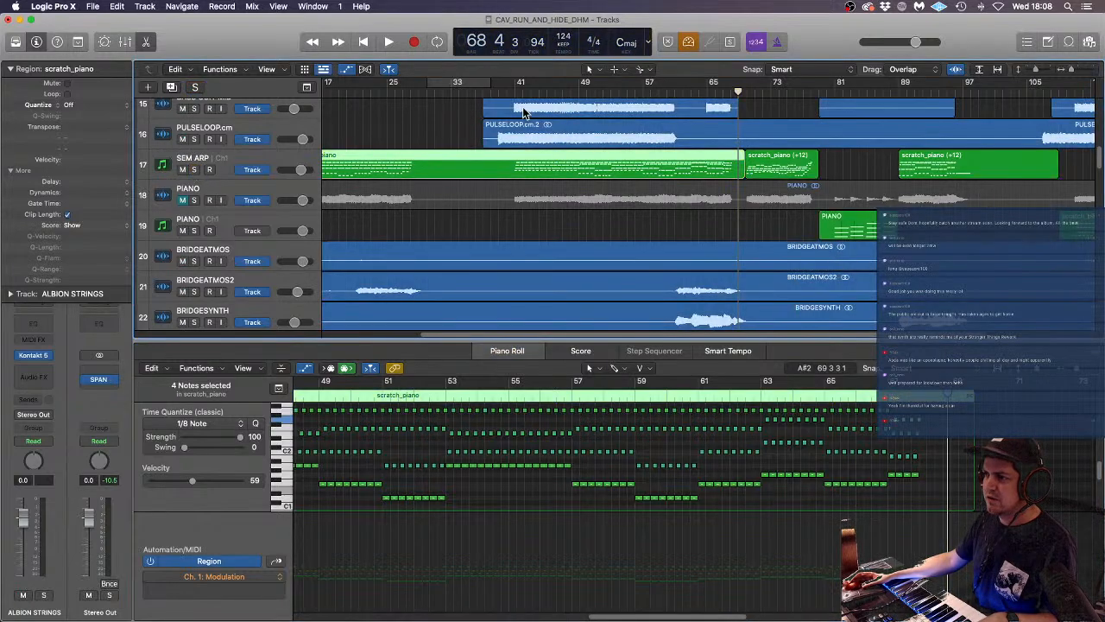
click(680, 90)
key(space)
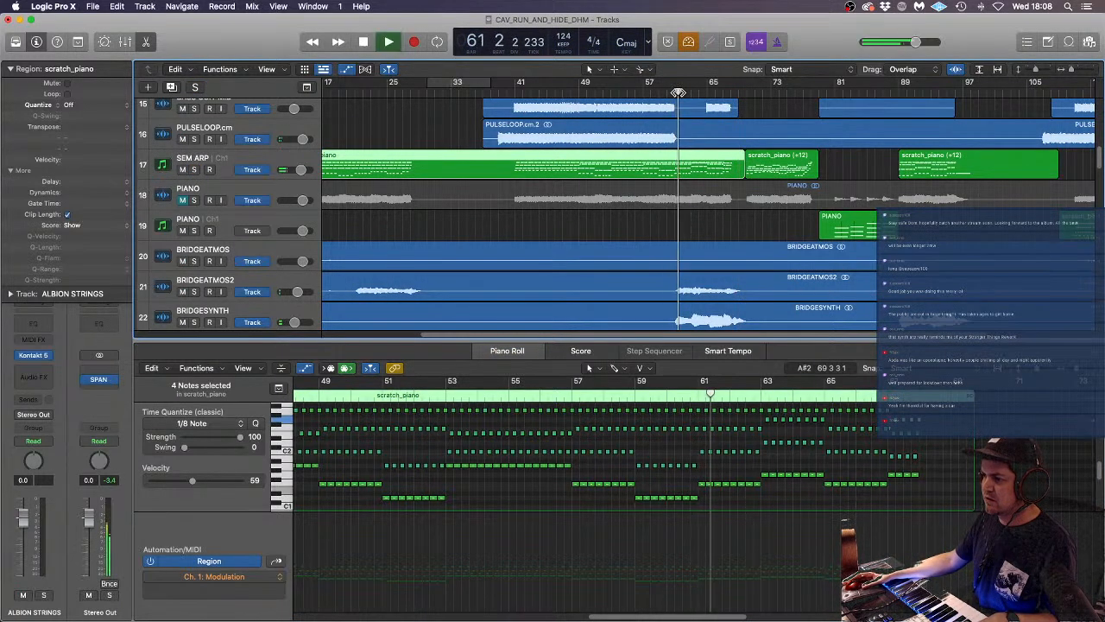
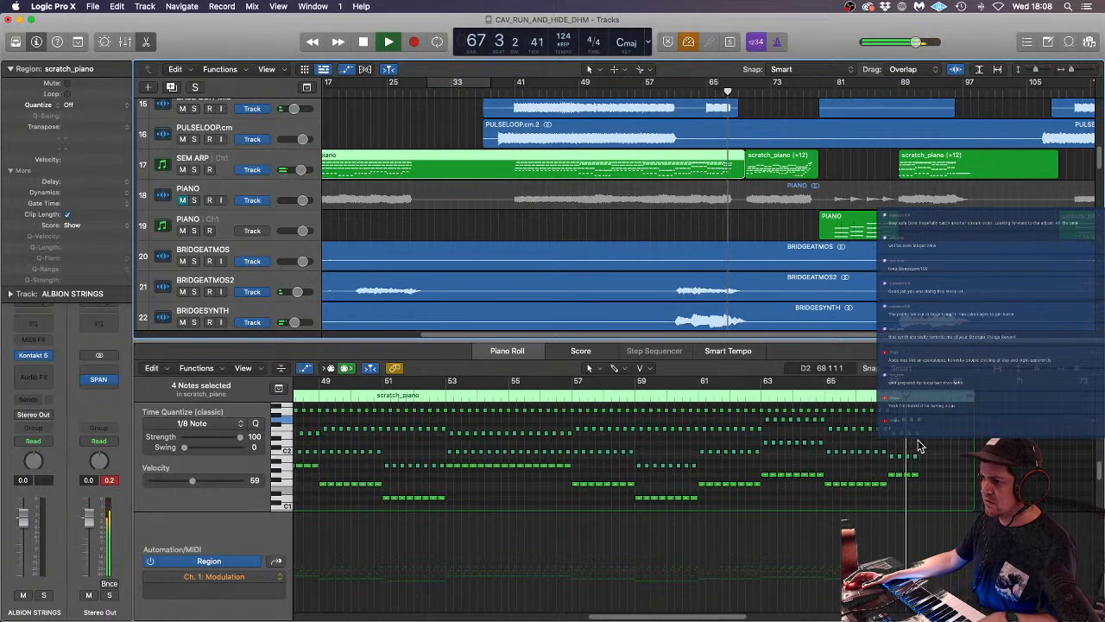
key(space)
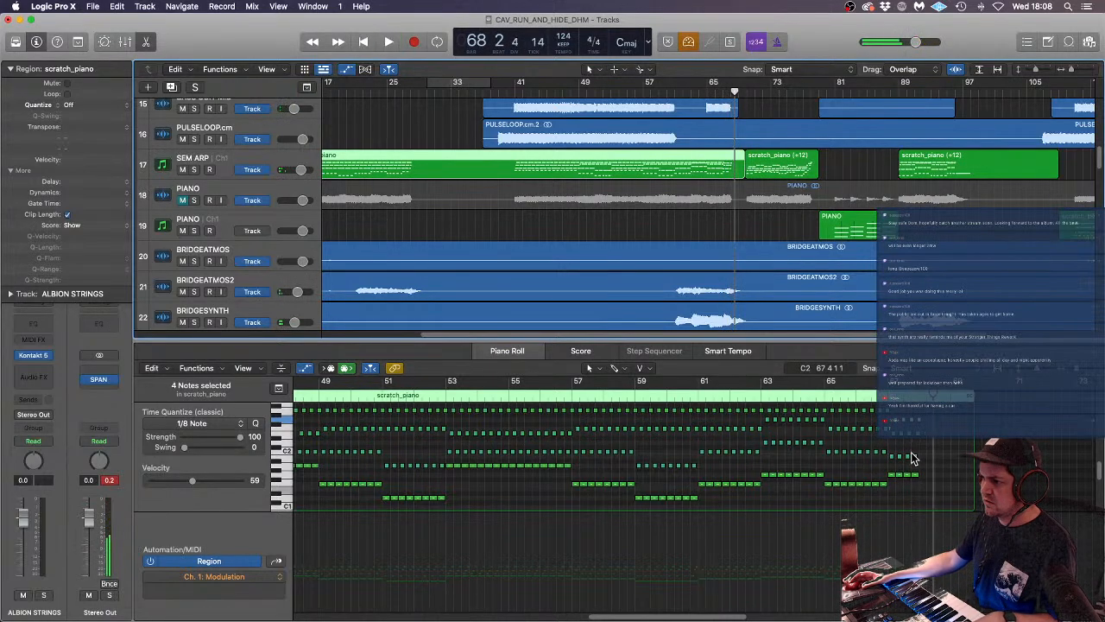
- Raise the SEM ARP's A2 notes at bar 63 to B2, and bar 67's G2, E2 and B1 notes to B2, G2 and D2
scroll(917, 449, up, 3)
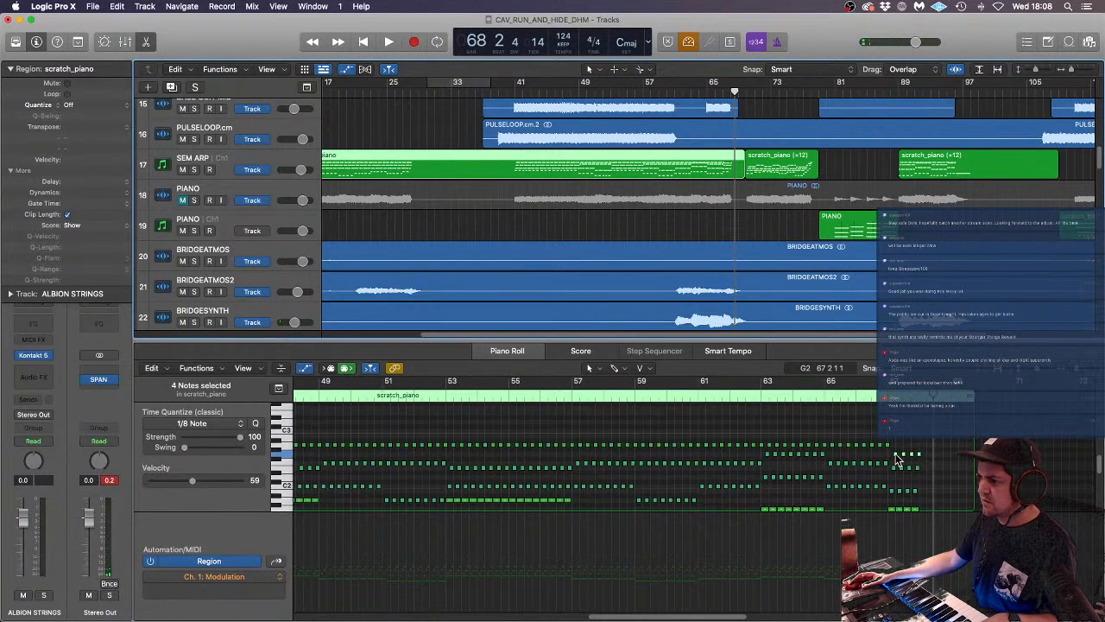
drag(895, 455, 893, 444)
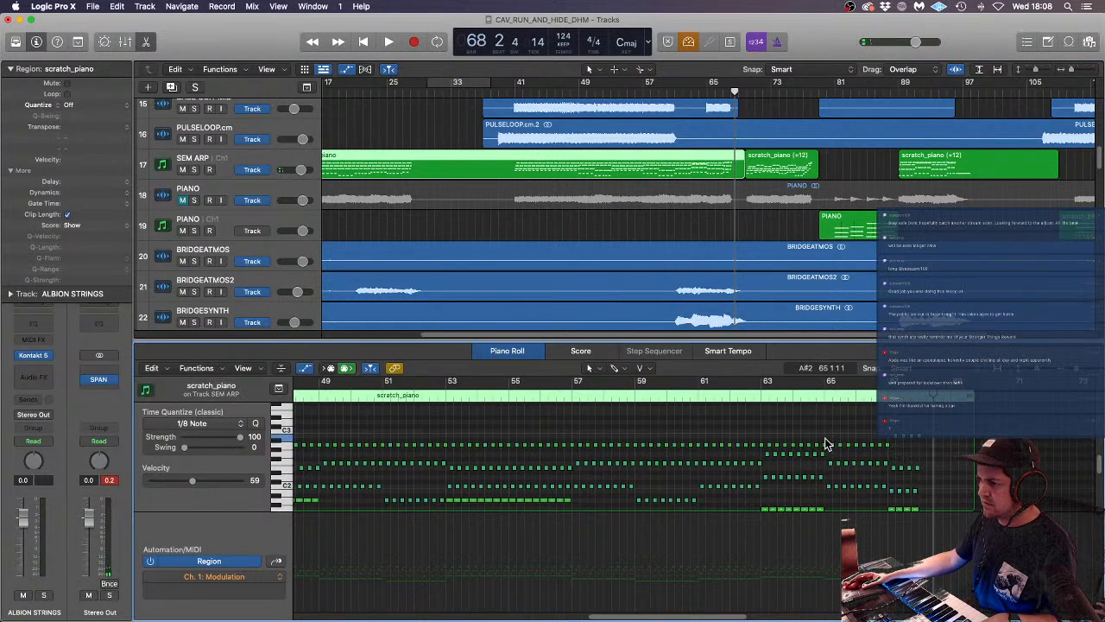
drag(771, 447, 771, 437)
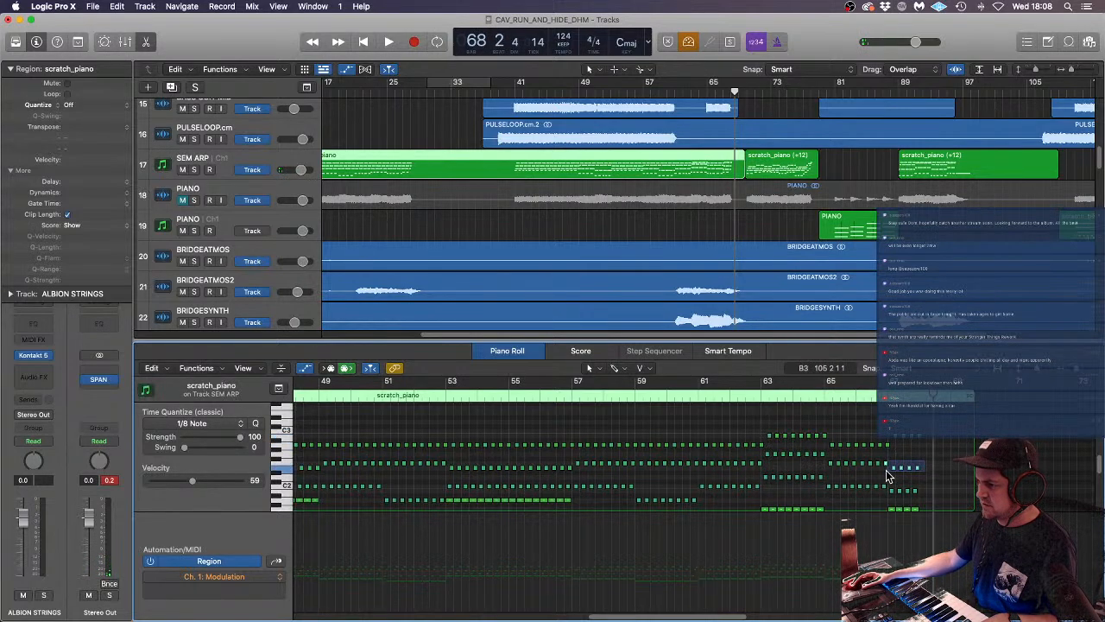
drag(890, 470, 894, 457)
scroll(912, 475, down, 2)
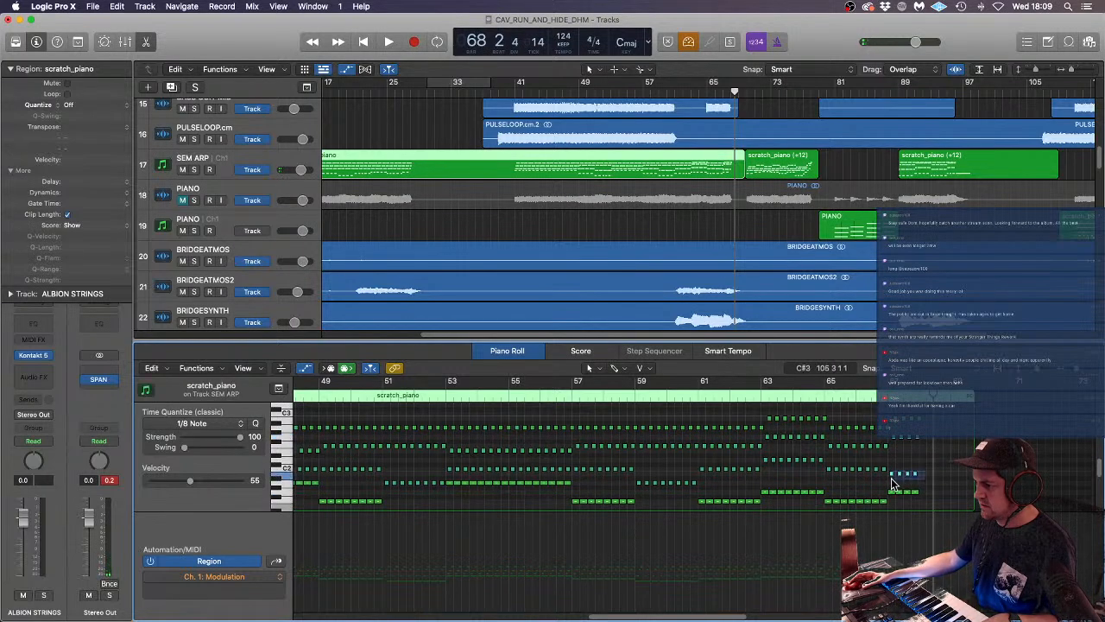
drag(890, 471, 891, 458)
- Play the full mix from bar 63 to check the revoiced SEM ARP chords
click(760, 396)
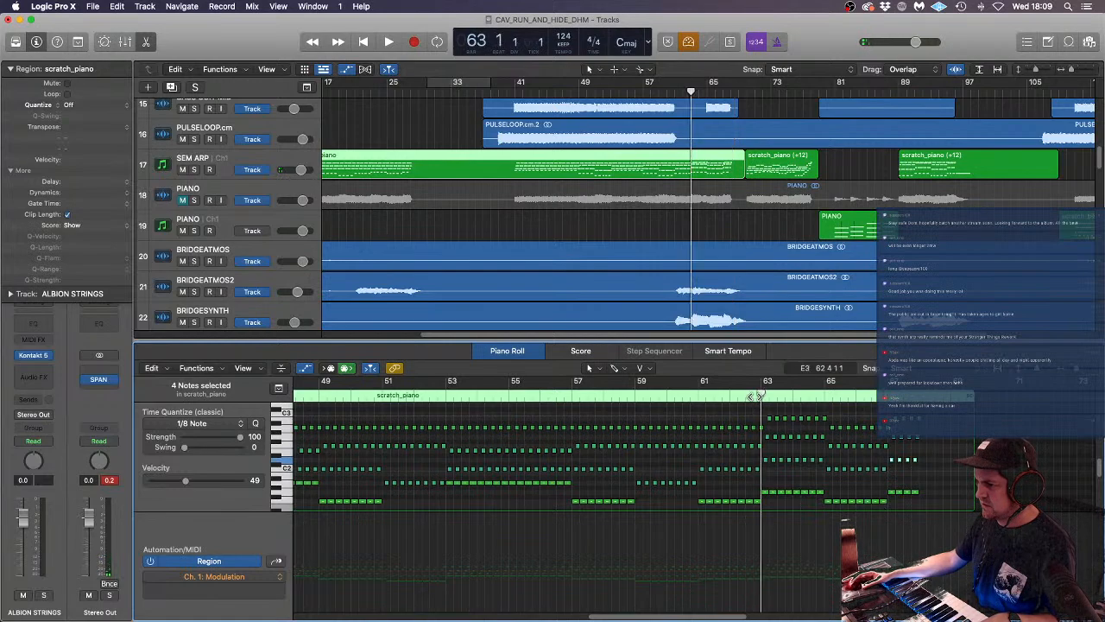
key(space)
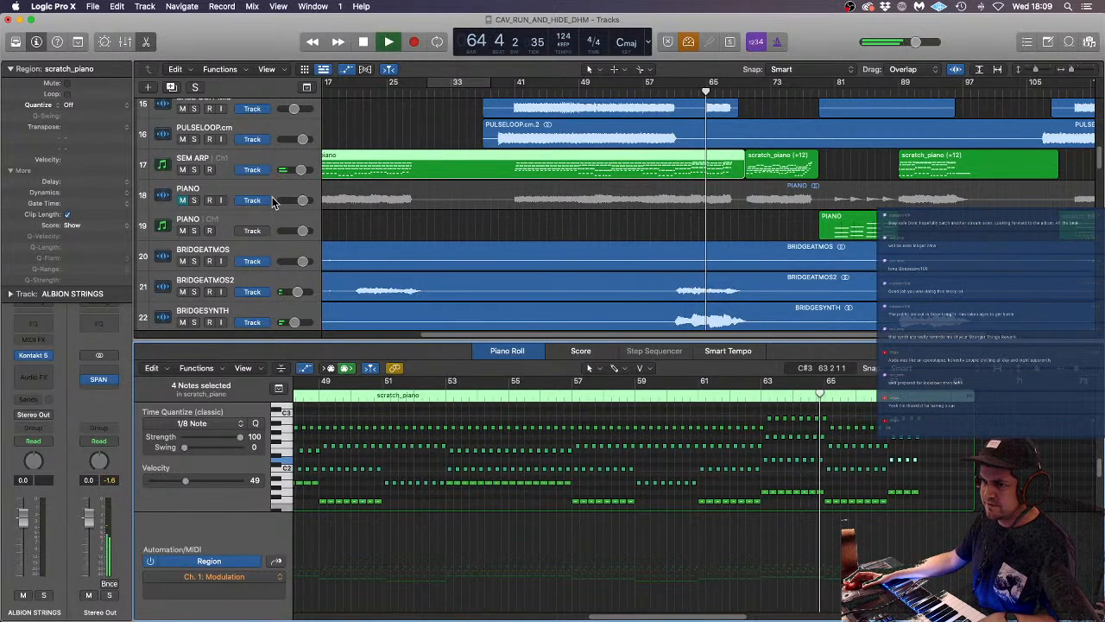
key(space)
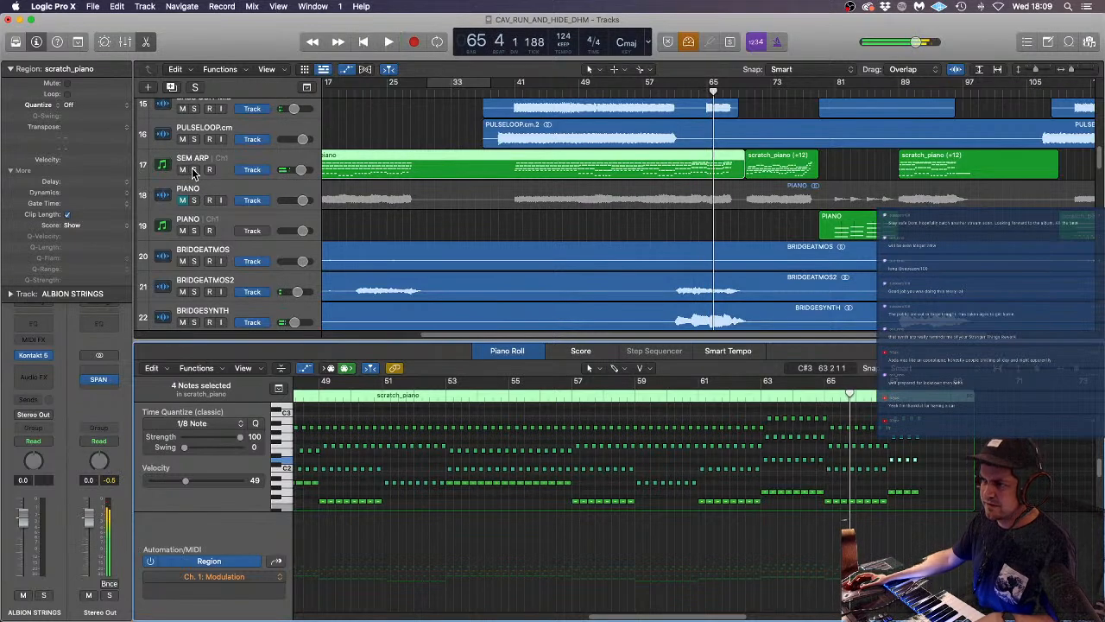
- Solo the SEM ARP, DOM SUB and BASS GUIT MID tracks and play them together from about bar 56
click(193, 169)
scroll(213, 170, up, 2)
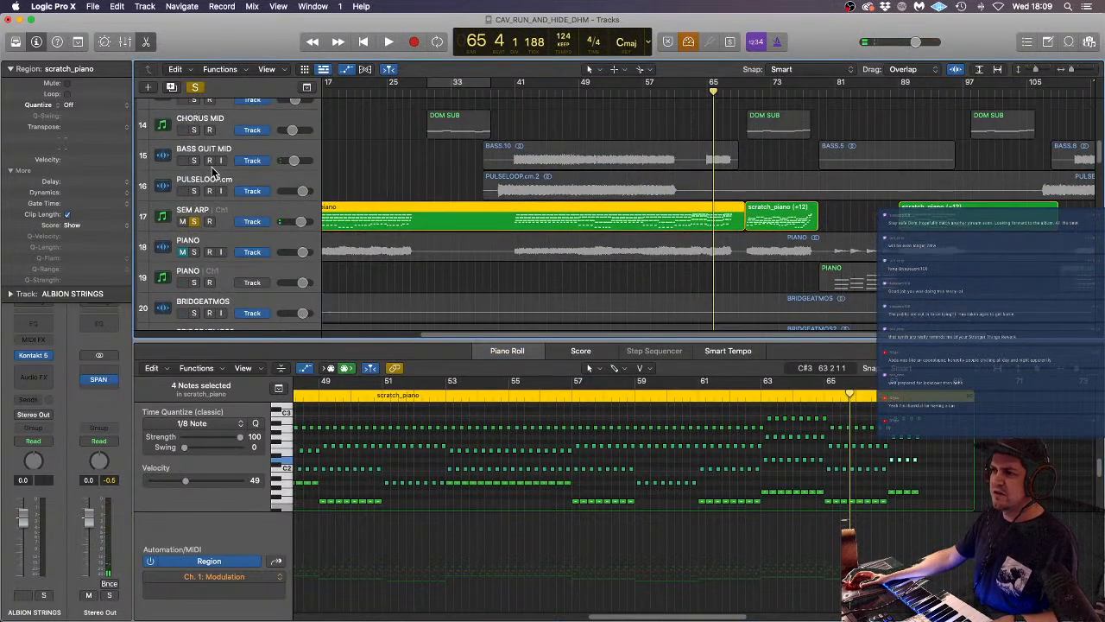
scroll(213, 170, up, 5)
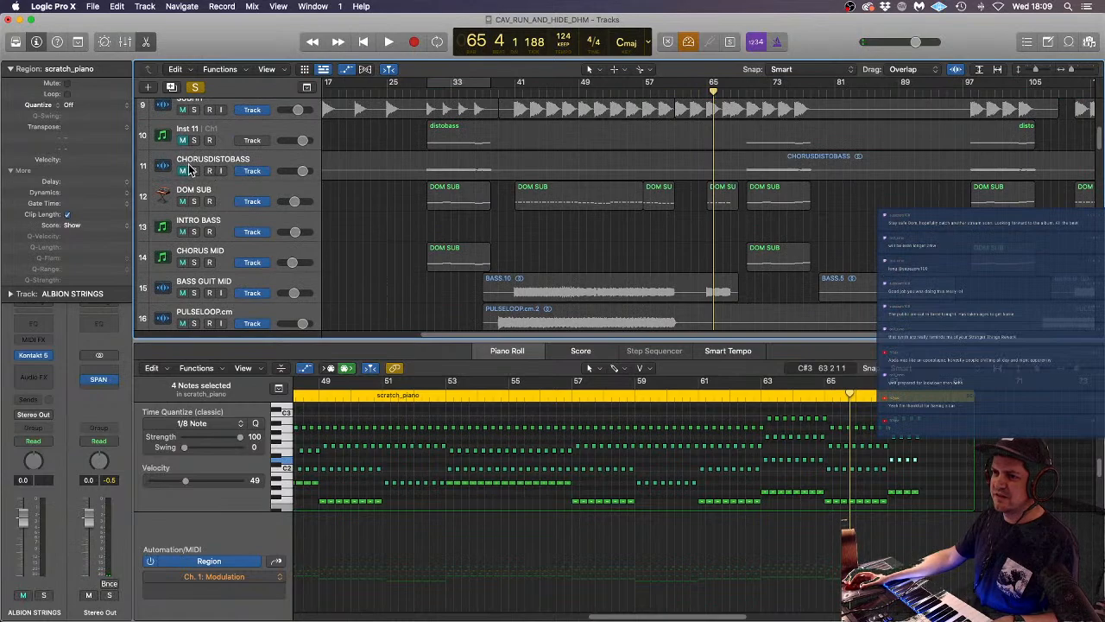
click(194, 201)
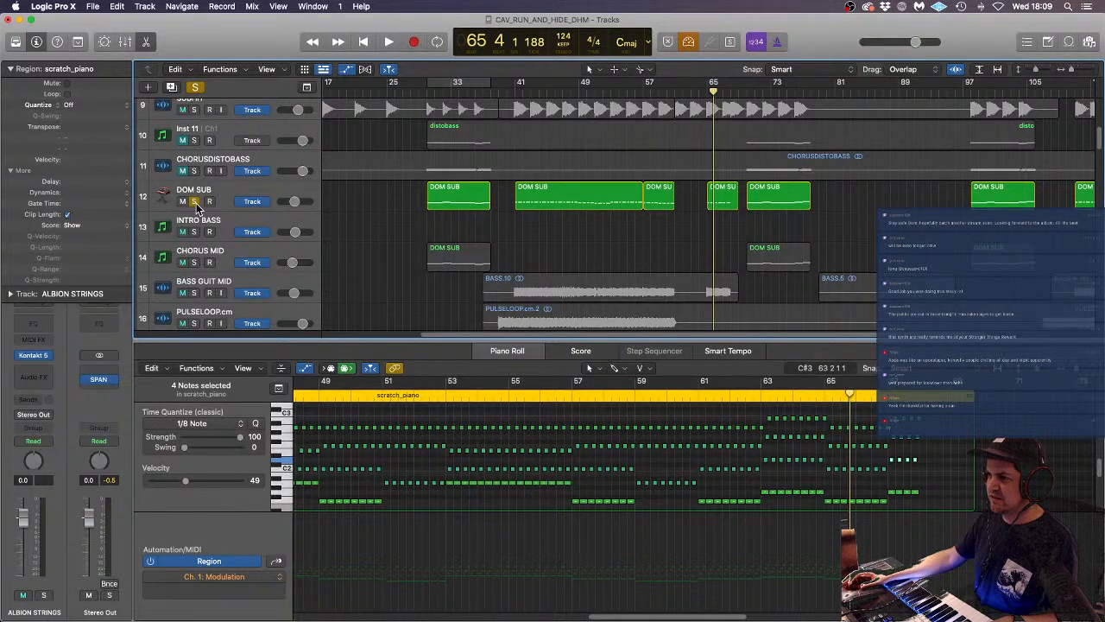
click(194, 293)
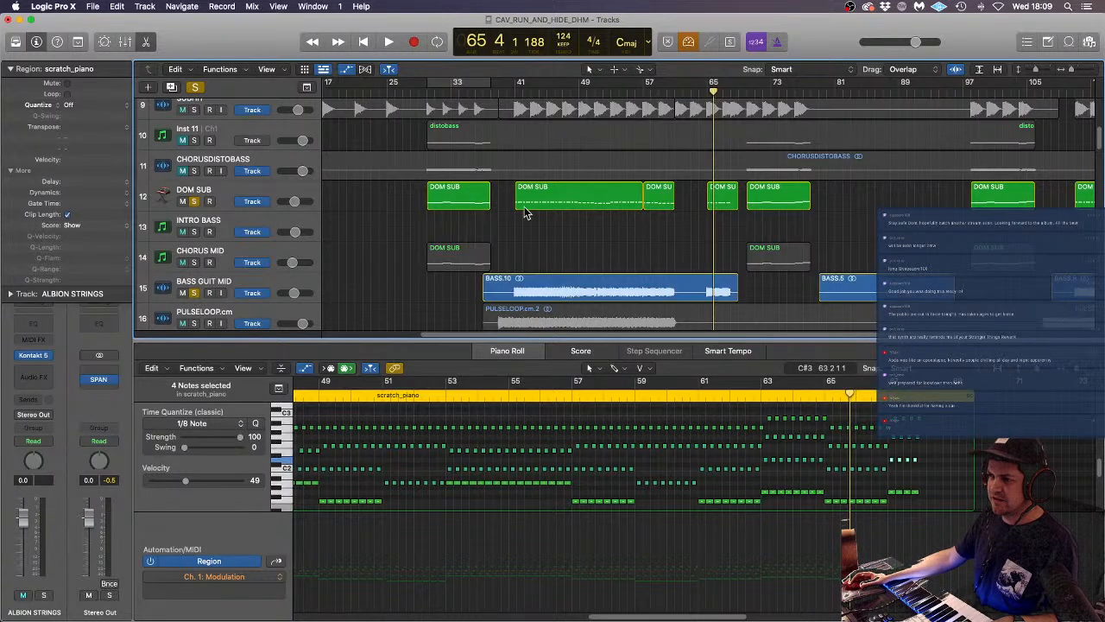
click(640, 89)
key(space)
- Audition the ORGAN.cm.cm track alongside the soloed tracks during playback, then take it back out of solo
scroll(716, 212, down, 7)
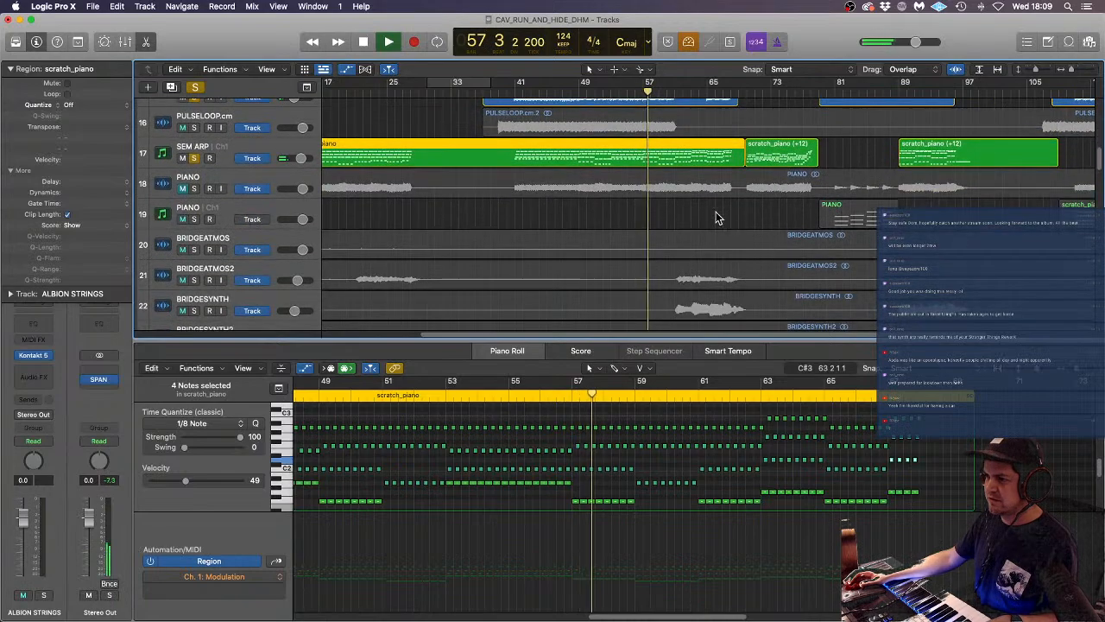
scroll(524, 235, down, 2)
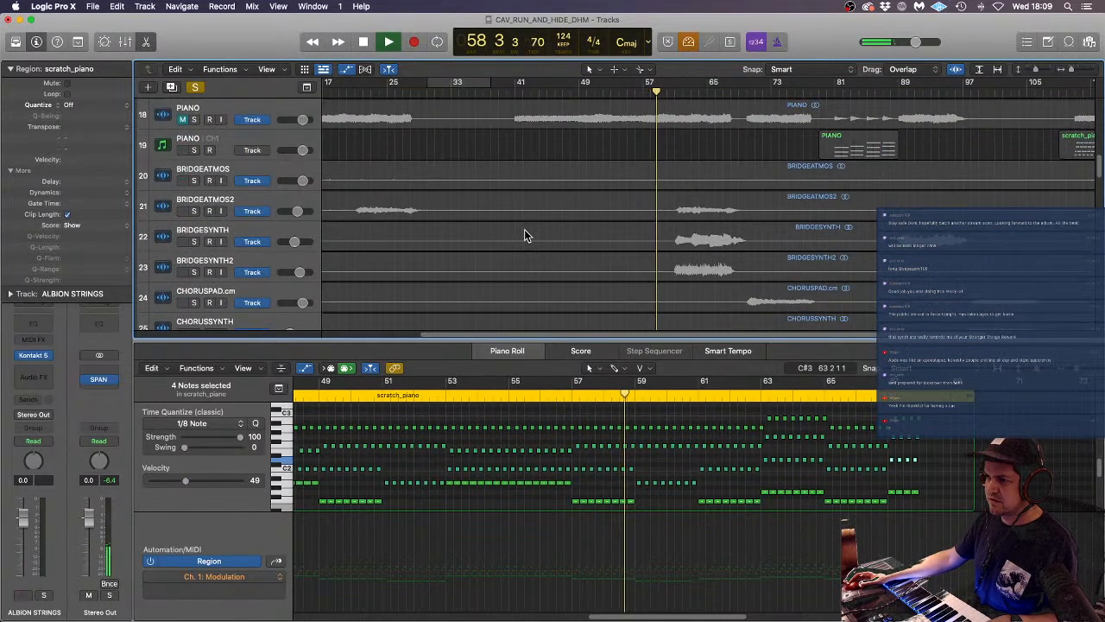
scroll(524, 229, down, 3)
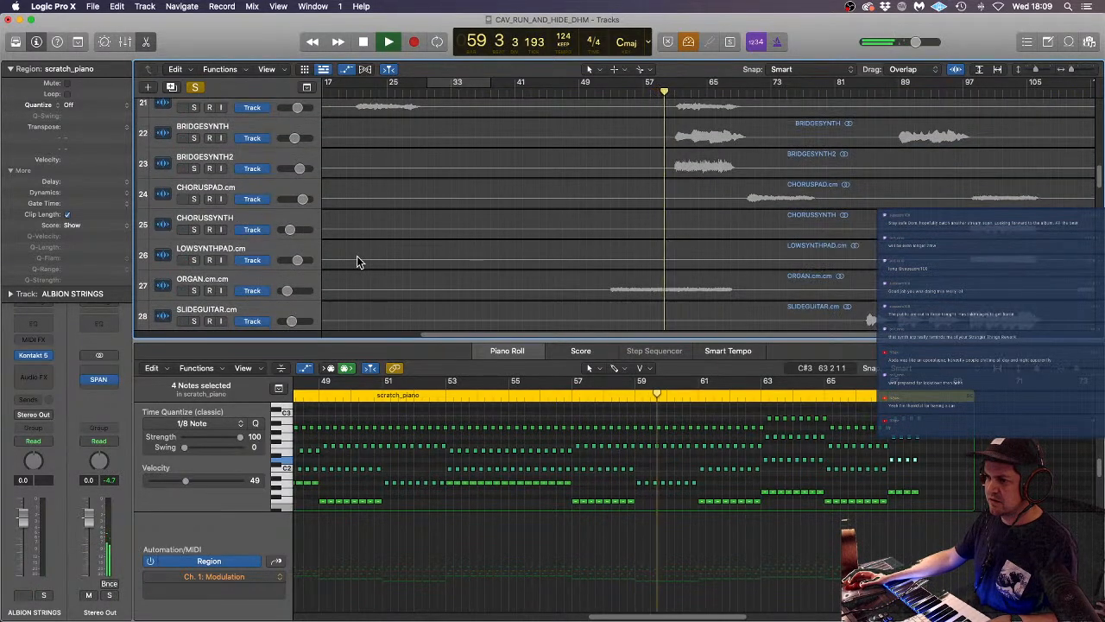
click(197, 286)
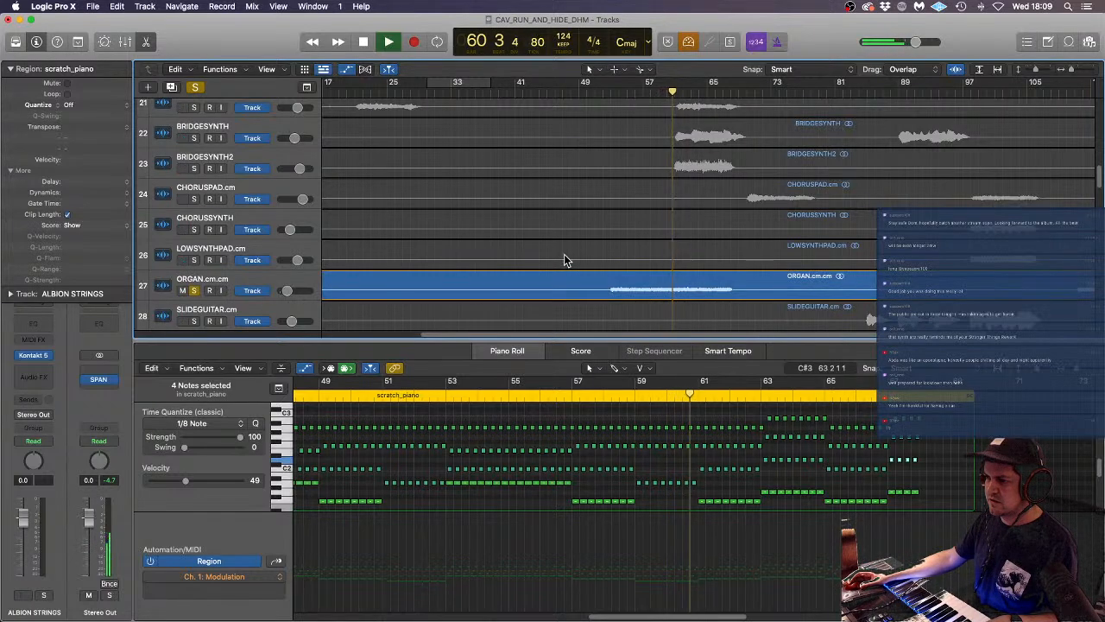
click(211, 290)
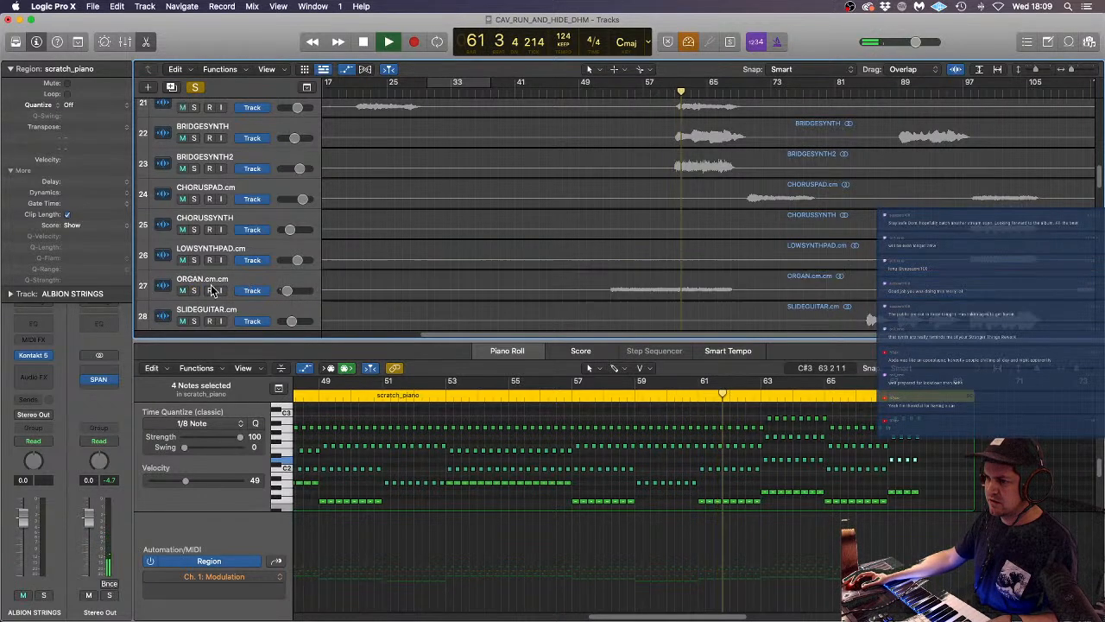
- Look through the vocal, FX and string tracks for other parts playing around bars 61 to 68
scroll(730, 274, down, 20)
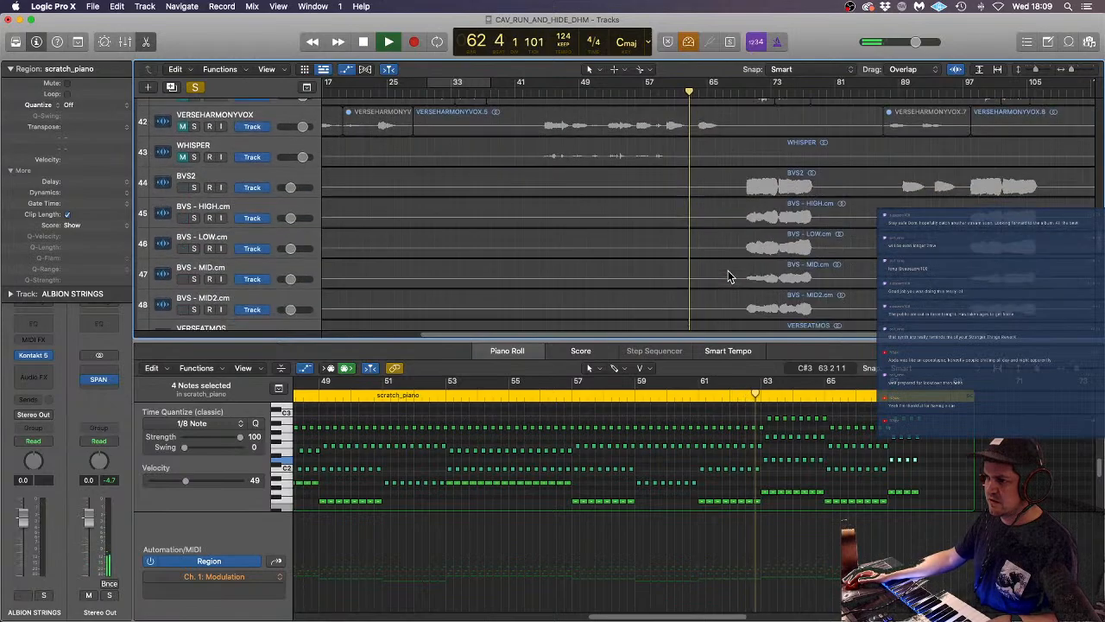
scroll(728, 270, down, 13)
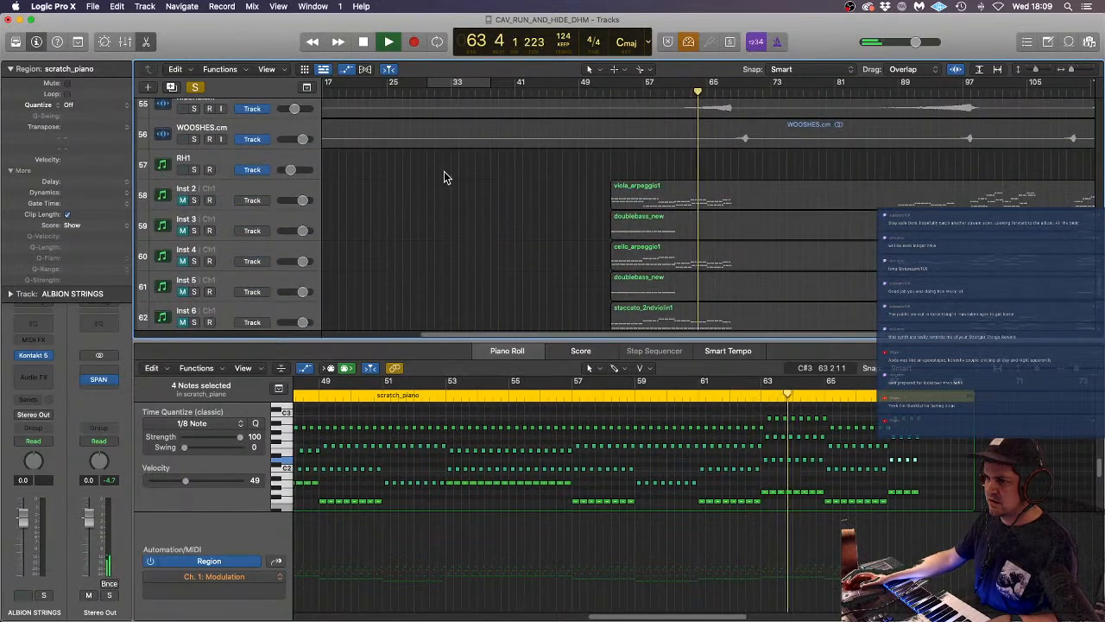
scroll(435, 180, up, 7)
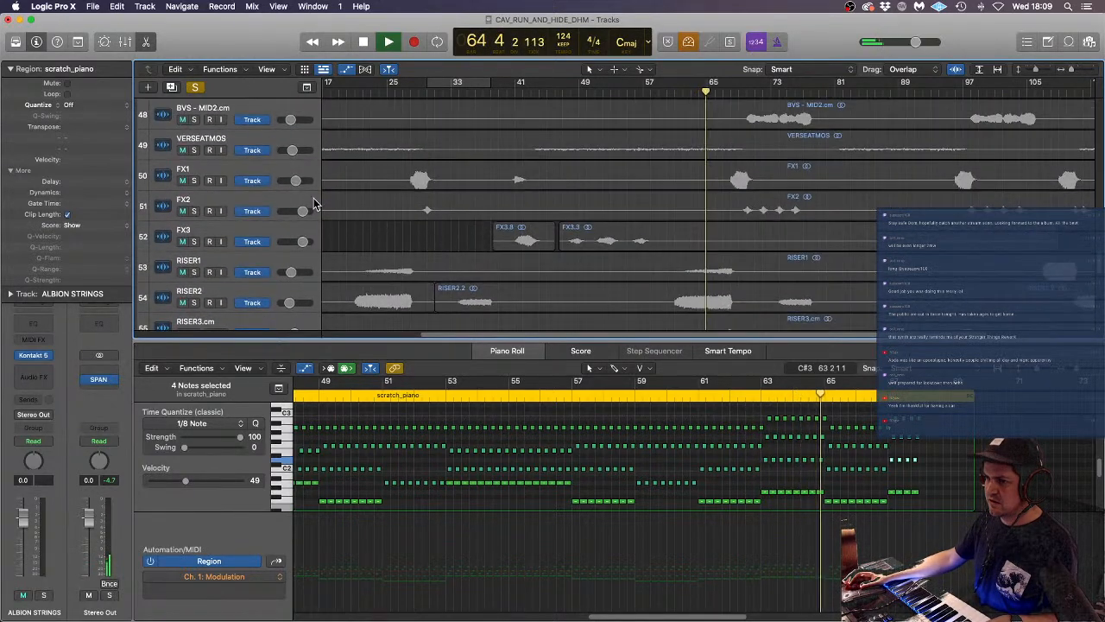
scroll(315, 206, up, 14)
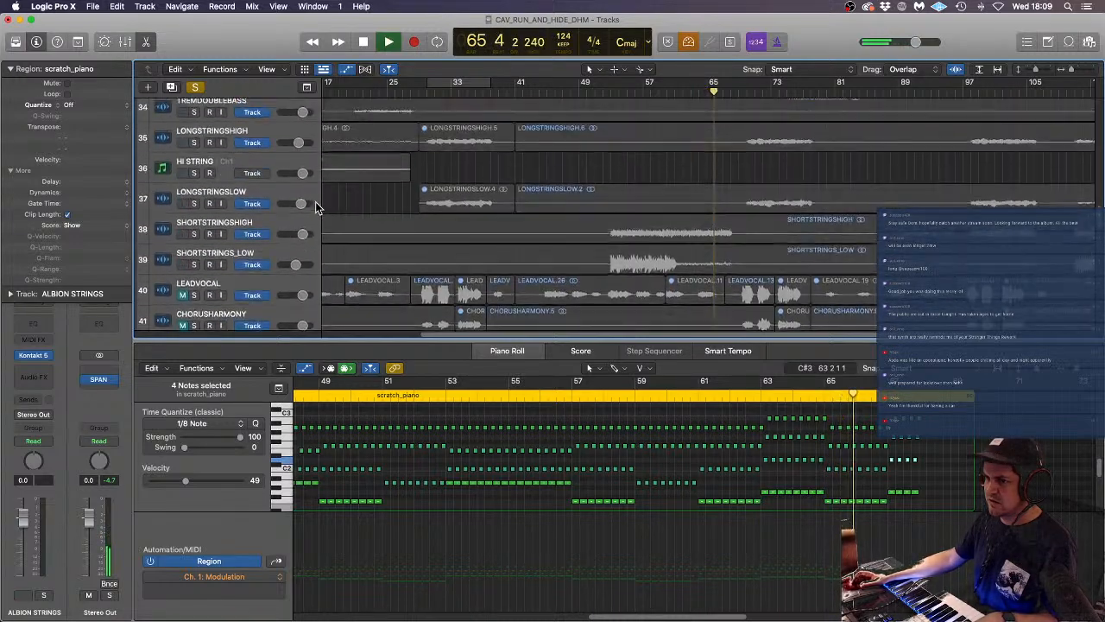
scroll(315, 205, up, 14)
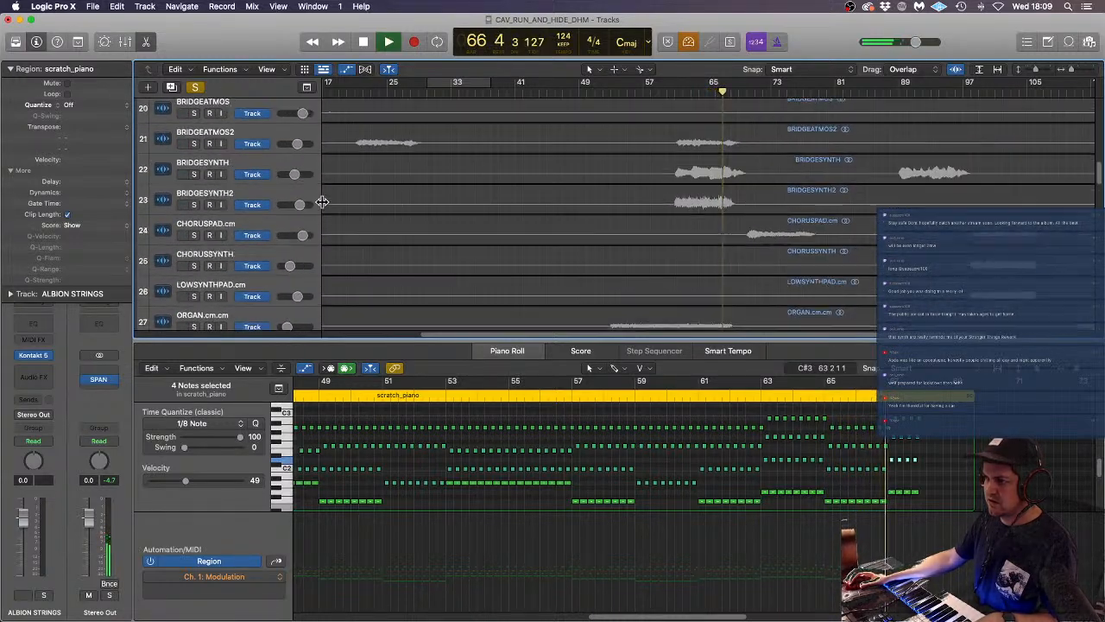
scroll(321, 202, up, 7)
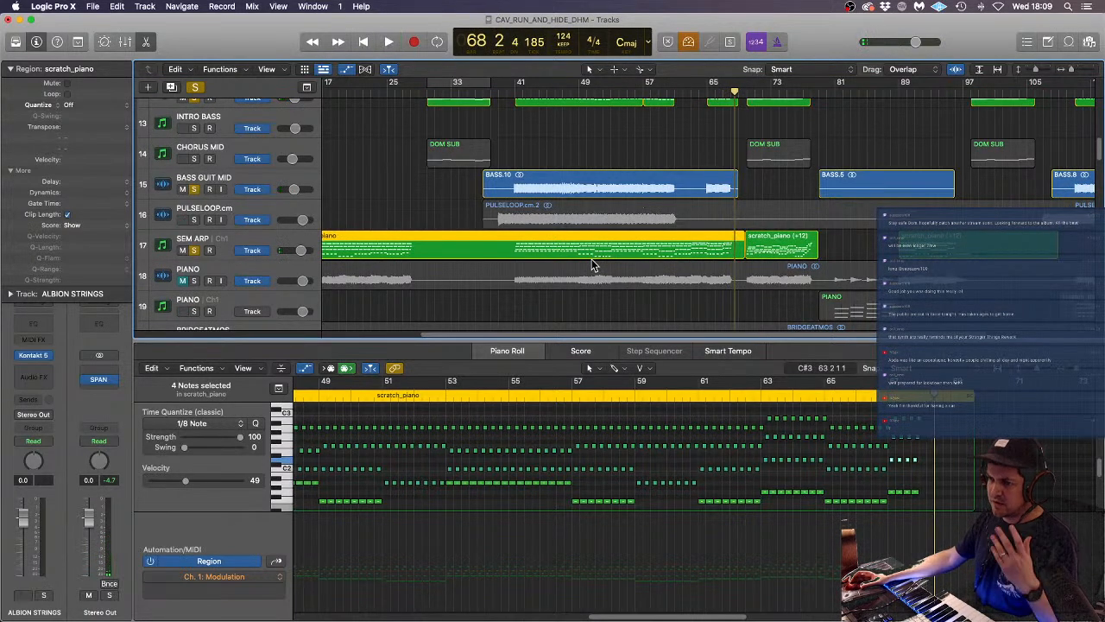
scroll(333, 285, down, 4)
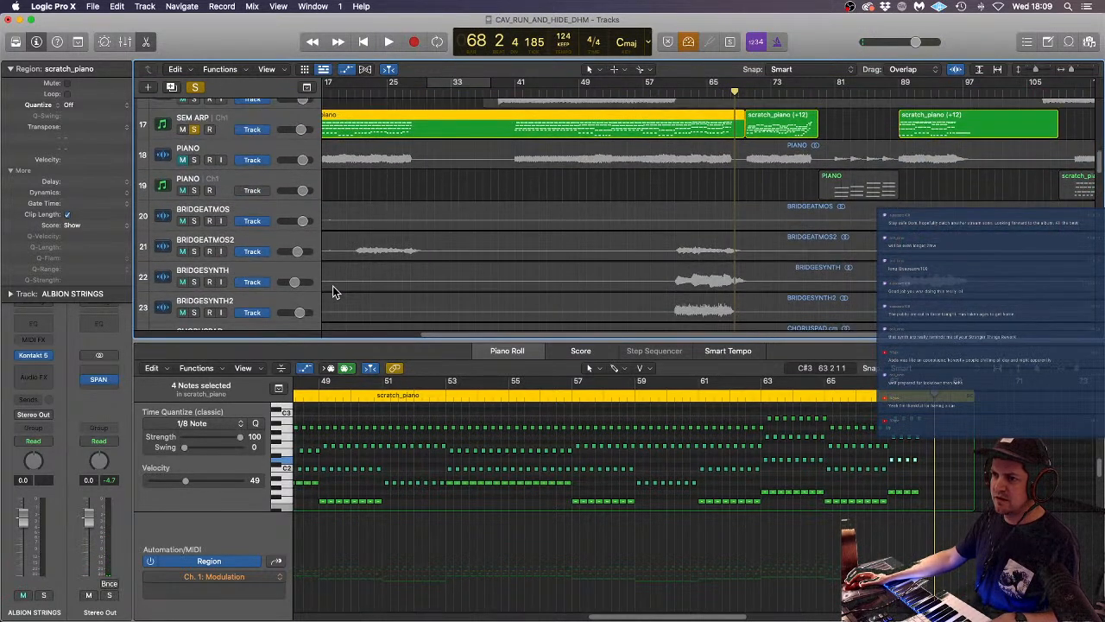
- Add BRIDGEATMOS2, BRIDGESYNTH and BRIDGESYNTH2 one by one to the soloed tracks, replaying from about bar 61 to compare them with SEM ARP
click(194, 251)
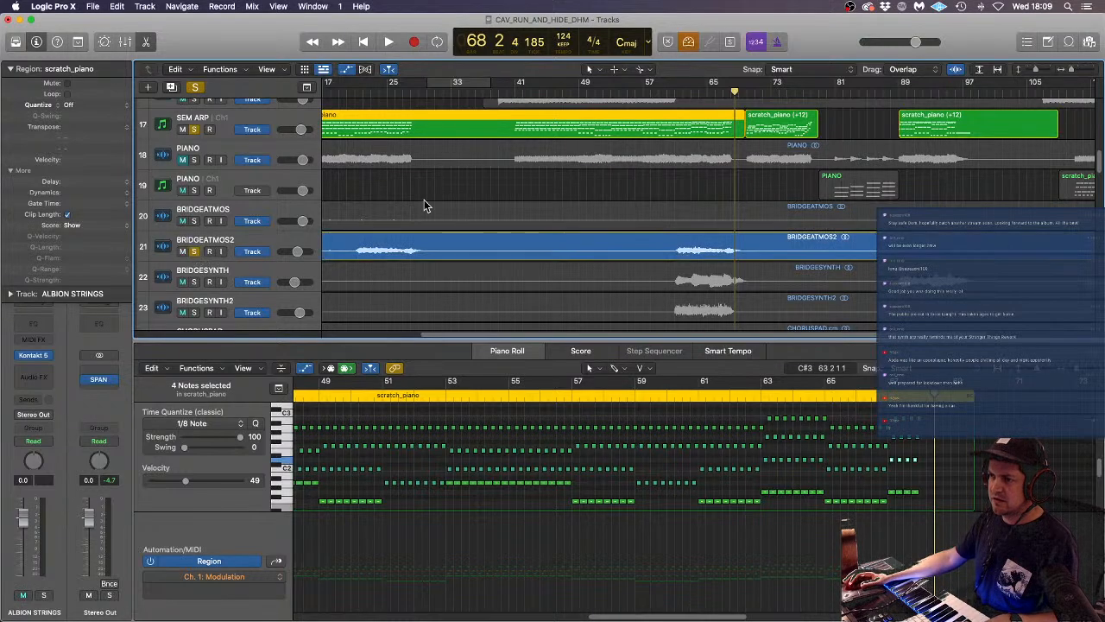
double_click(678, 95)
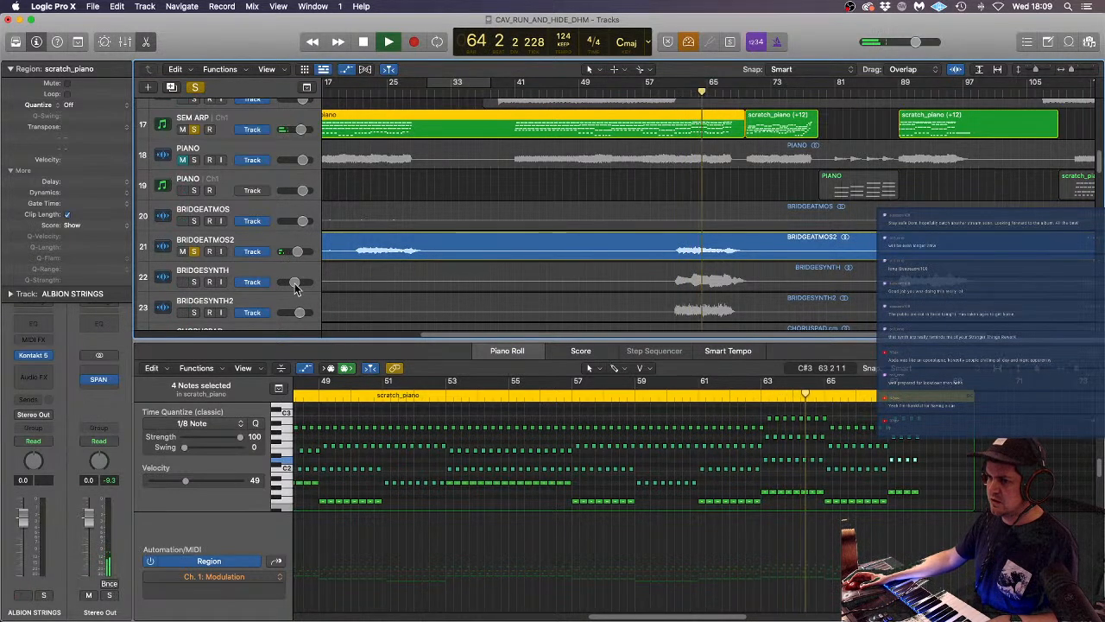
click(194, 282)
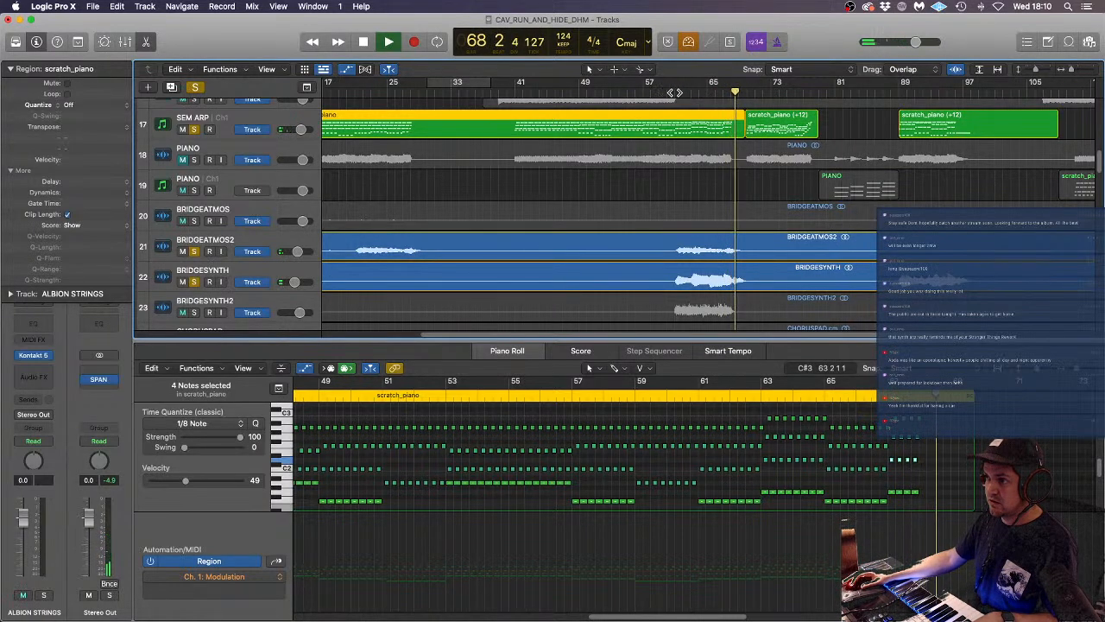
click(677, 92)
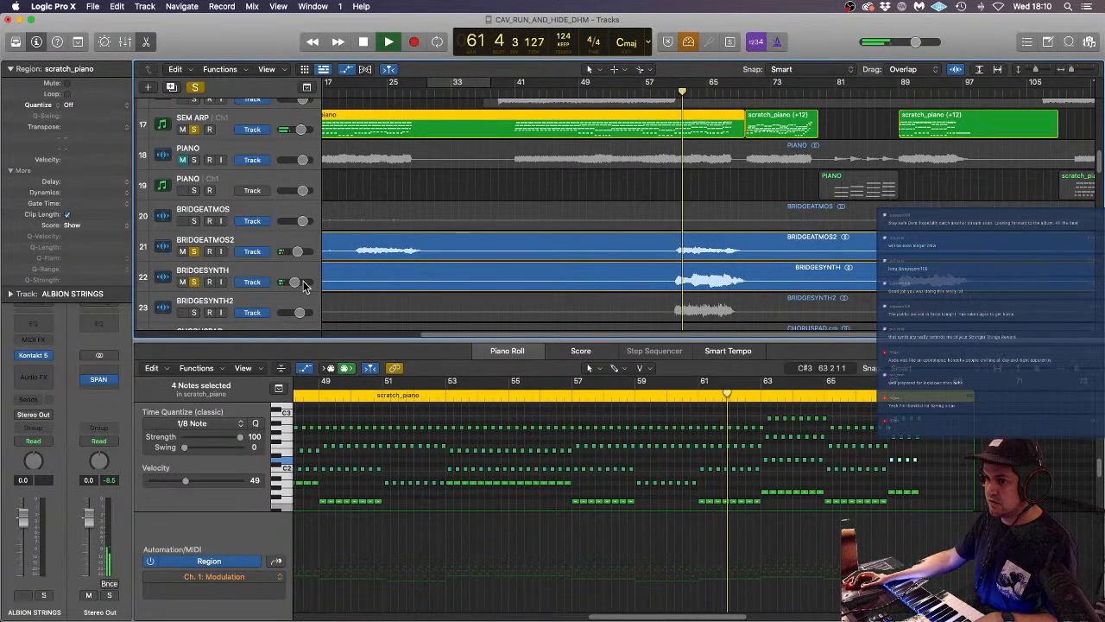
click(193, 312)
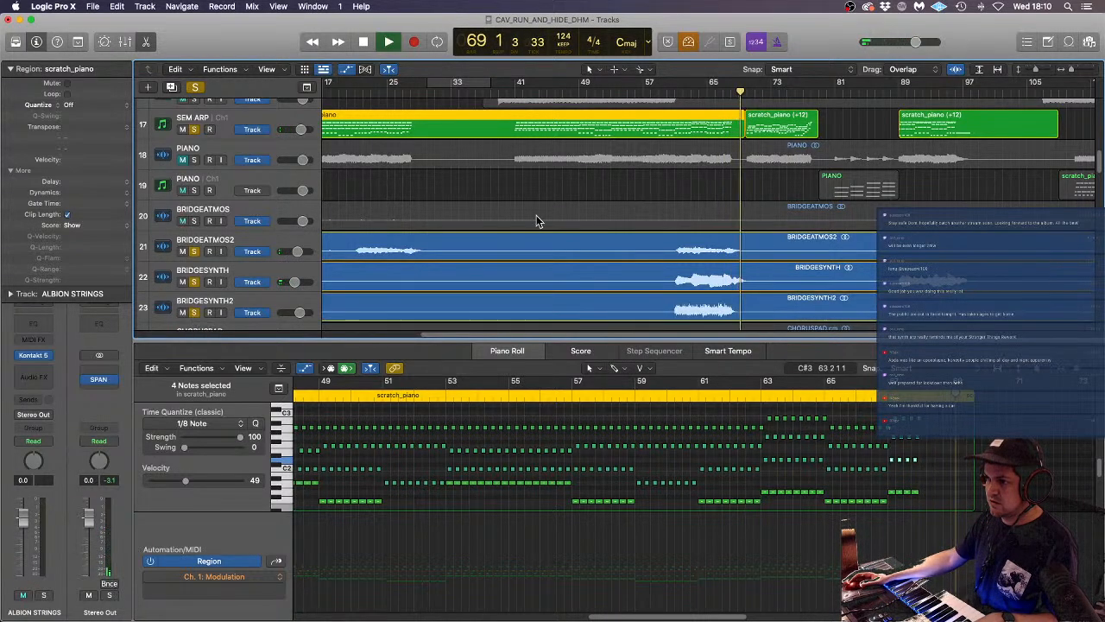
click(670, 94)
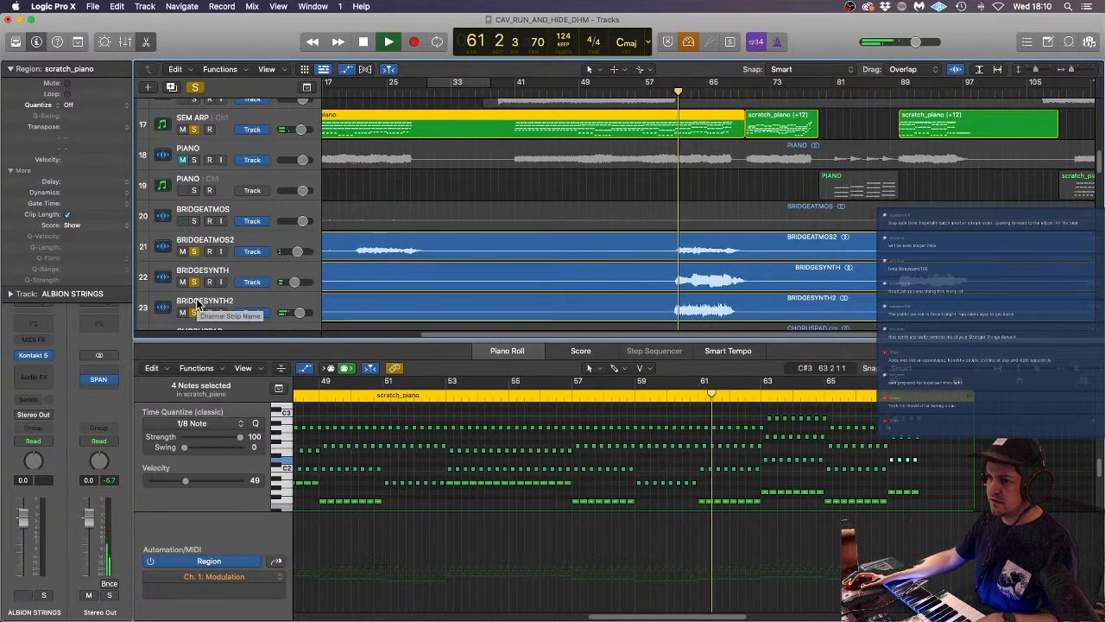
- Mute the BRIDGESYNTH2 track and stop playback
click(231, 299)
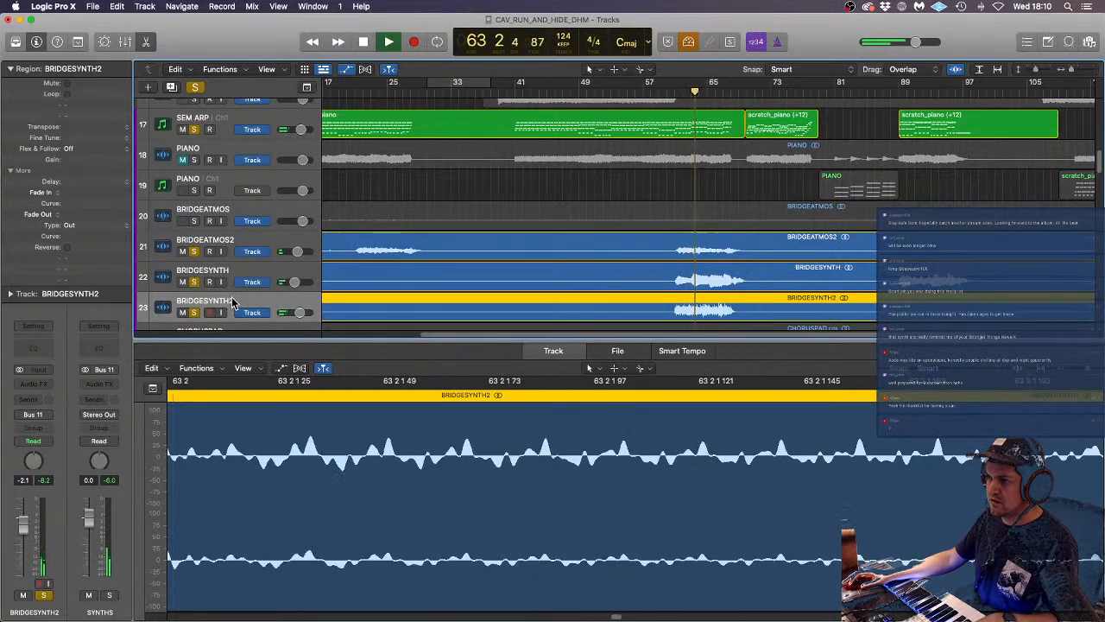
key(super+Left)
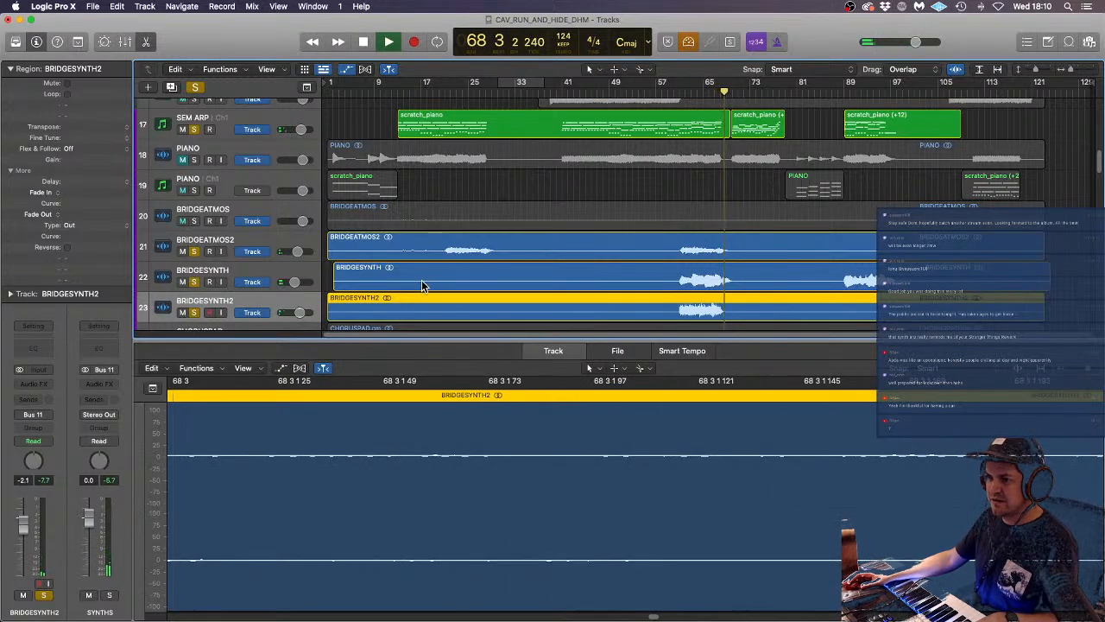
click(182, 312)
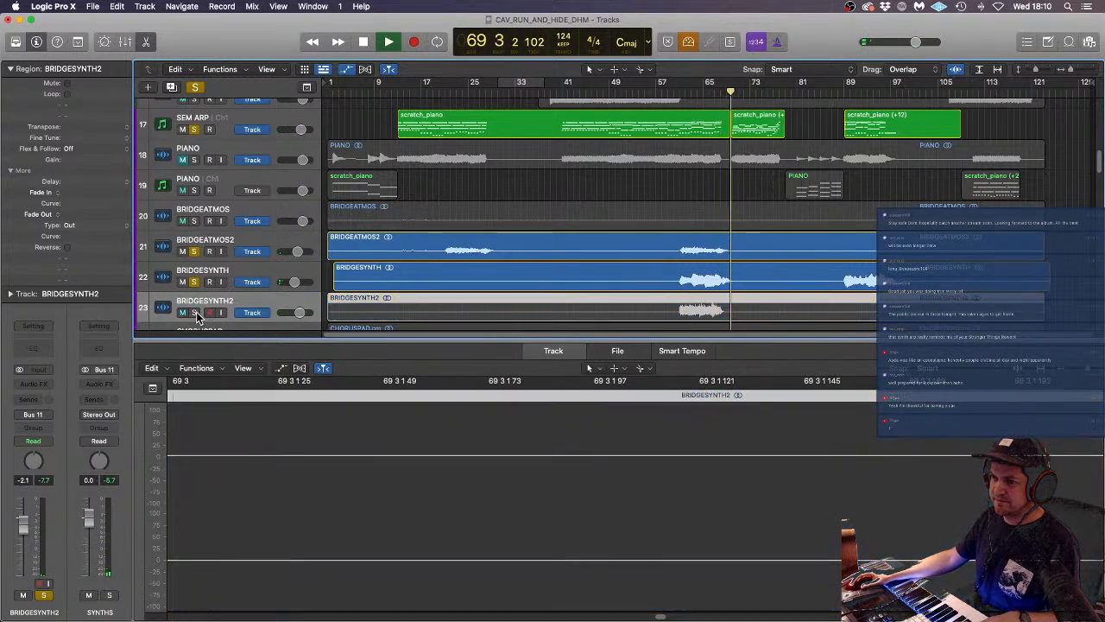
scroll(697, 285, down, 3)
key(space)
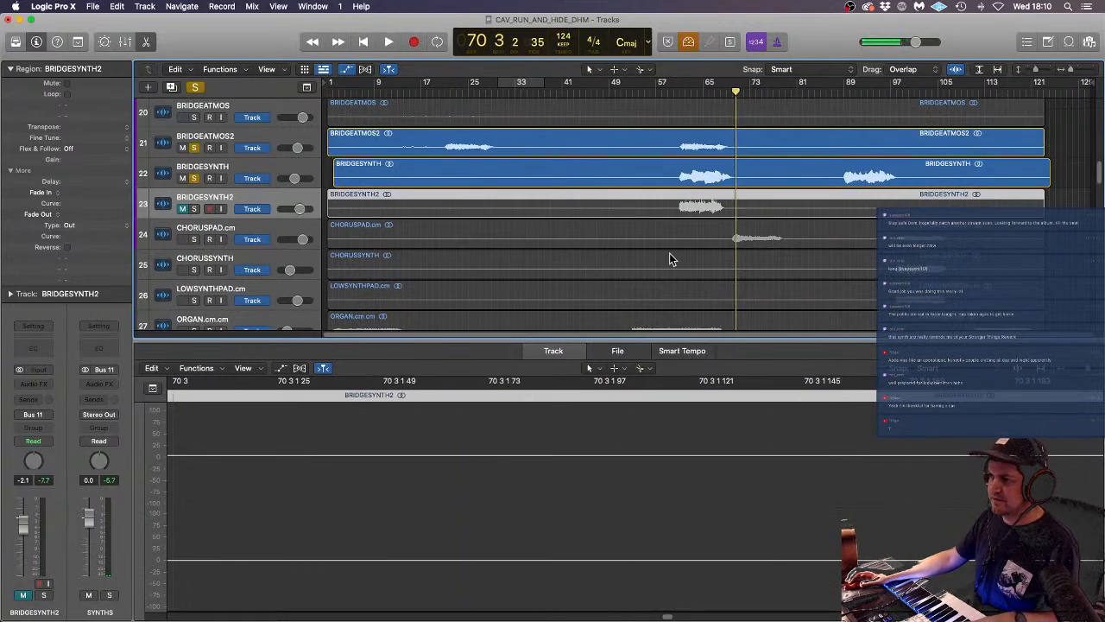
- Clear all solos, solo the TREMGUITARS and SEM ARP tracks, and play them together from about bar 58
scroll(837, 178, down, 3)
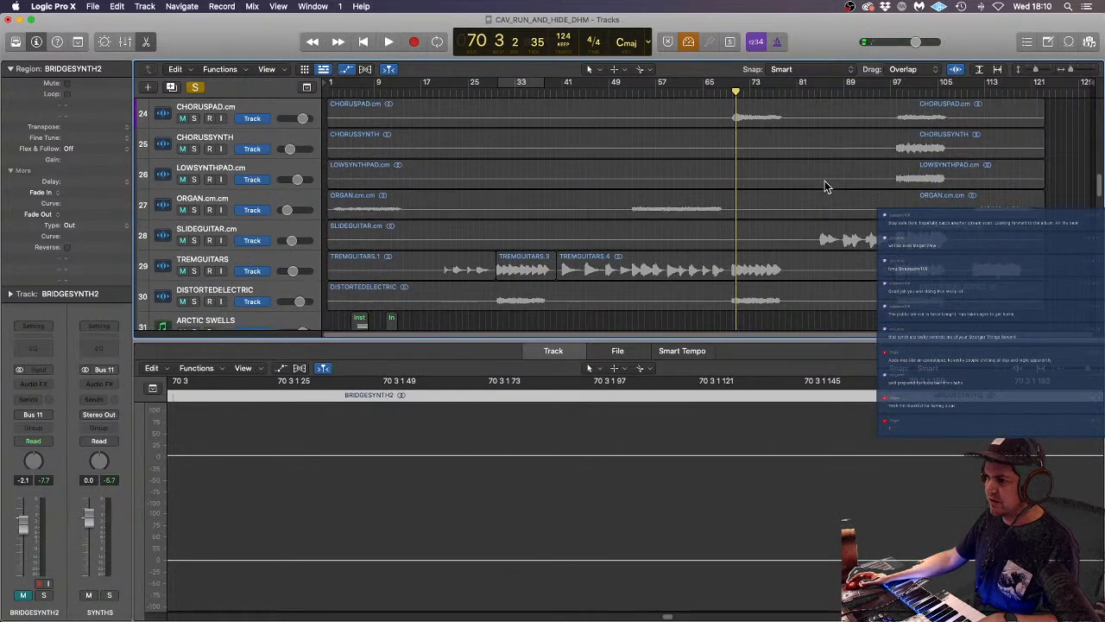
scroll(825, 181, up, 3)
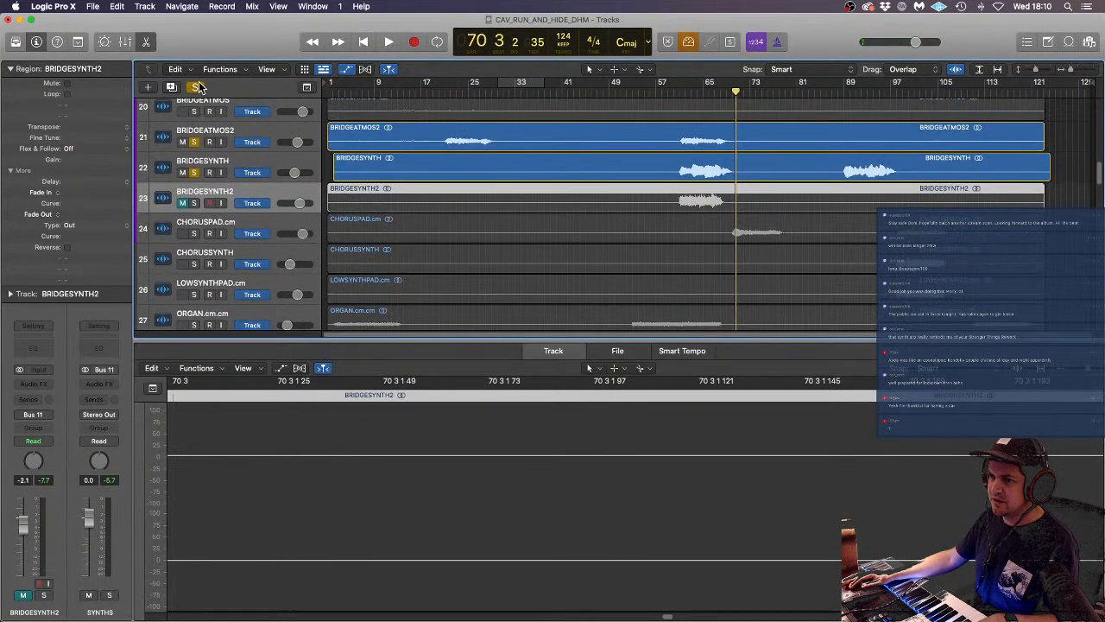
click(195, 88)
scroll(667, 250, down, 6)
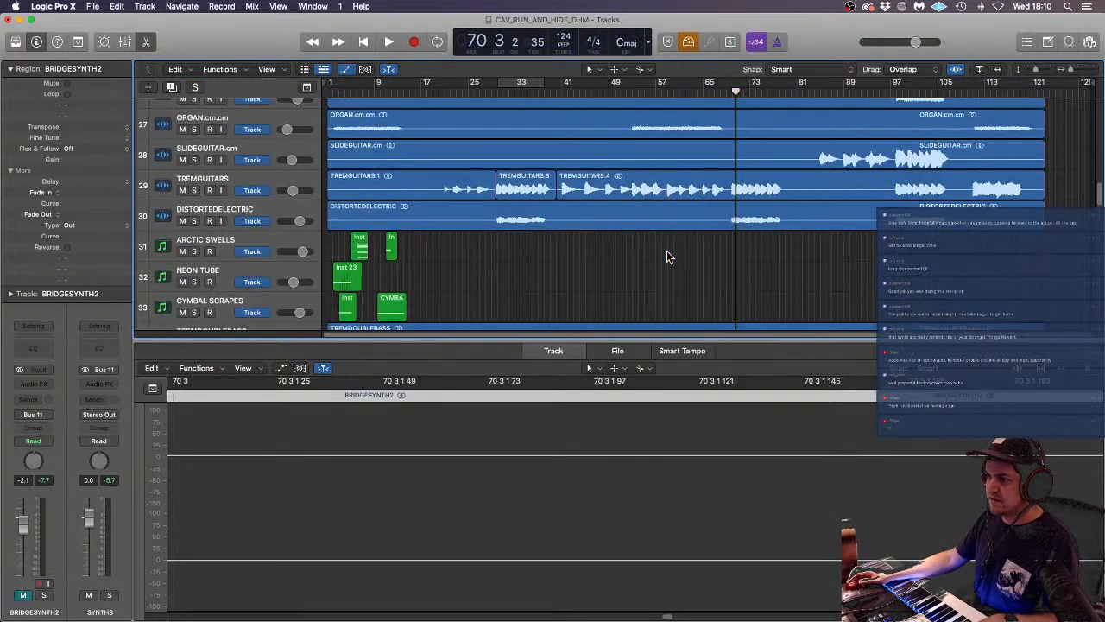
click(195, 190)
click(665, 93)
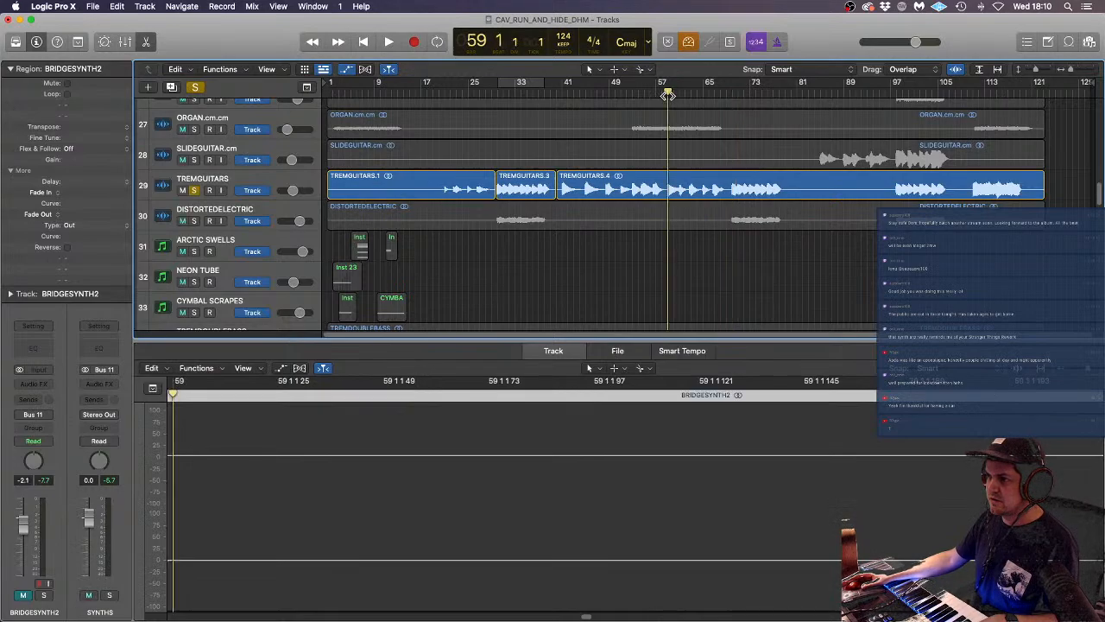
scroll(490, 165, up, 10)
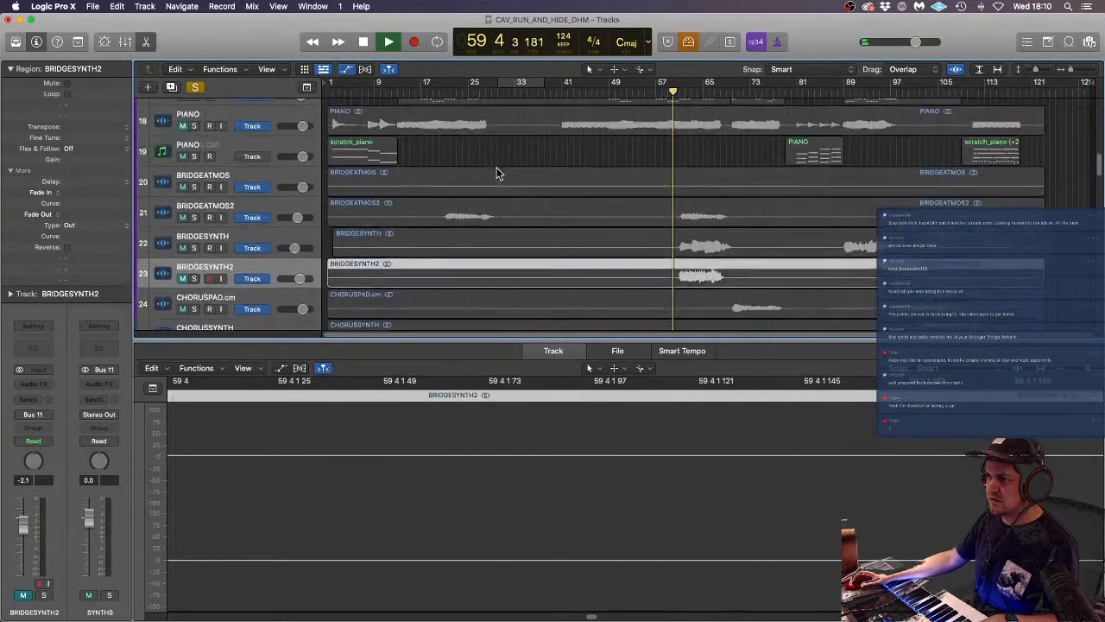
scroll(497, 173, up, 1)
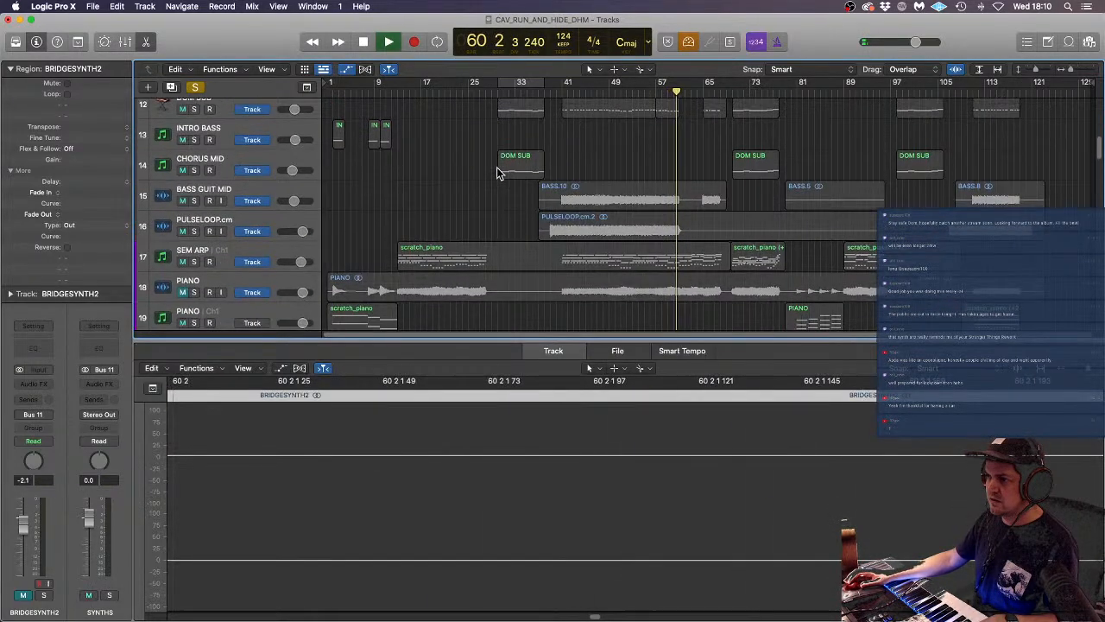
click(198, 260)
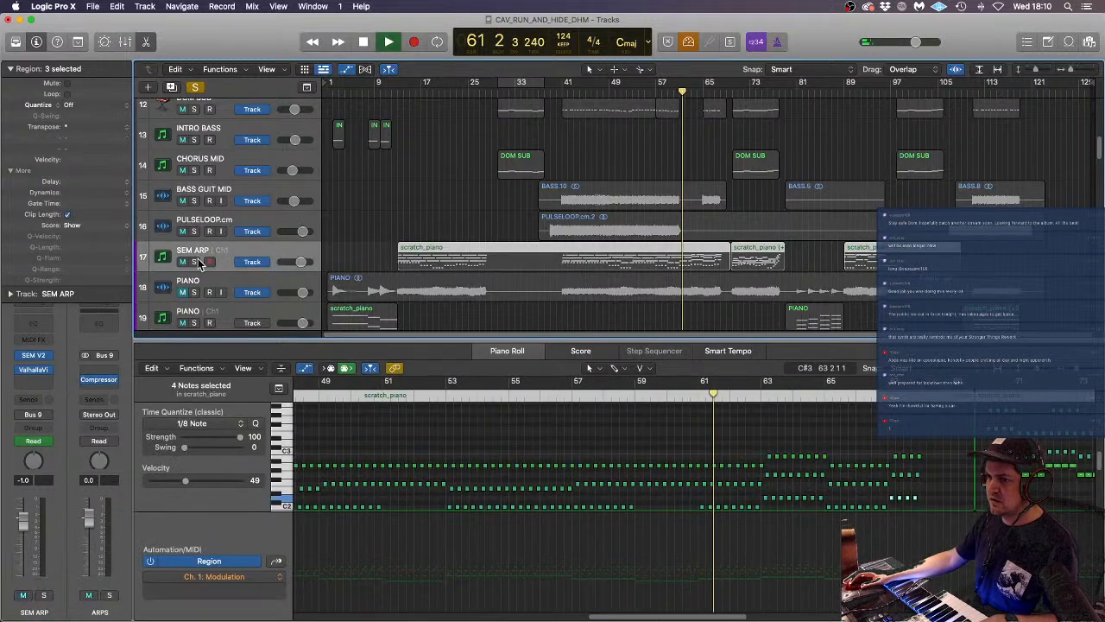
click(661, 94)
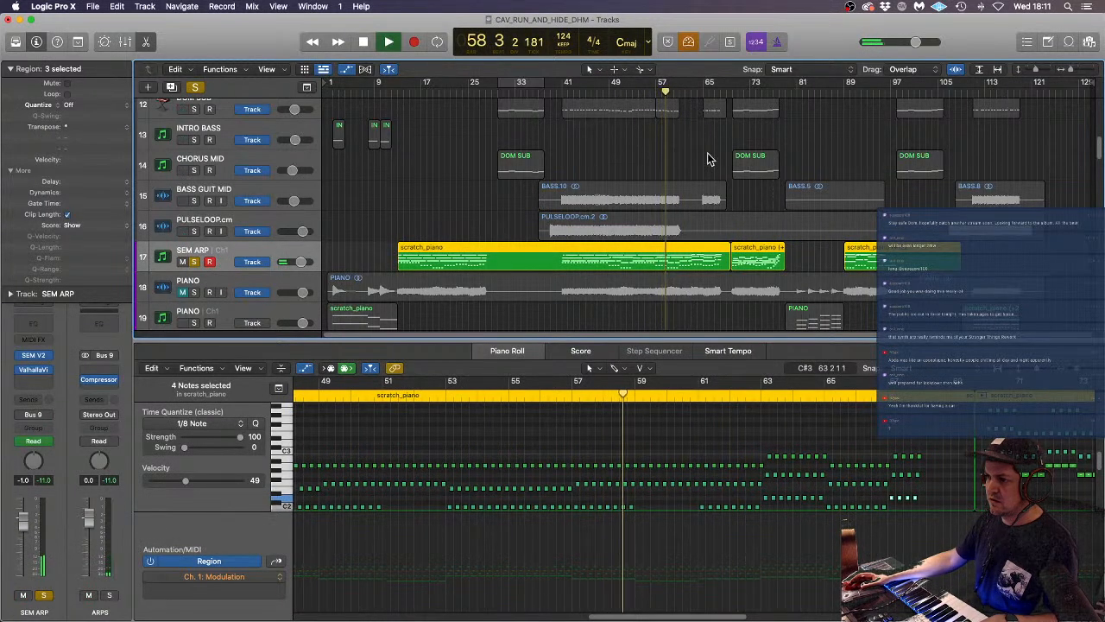
- Add the SHORTSTRINGSHIGH track to the solo during playback to hear it against SEM ARP and TREMGUITARS
scroll(678, 445, down, 3)
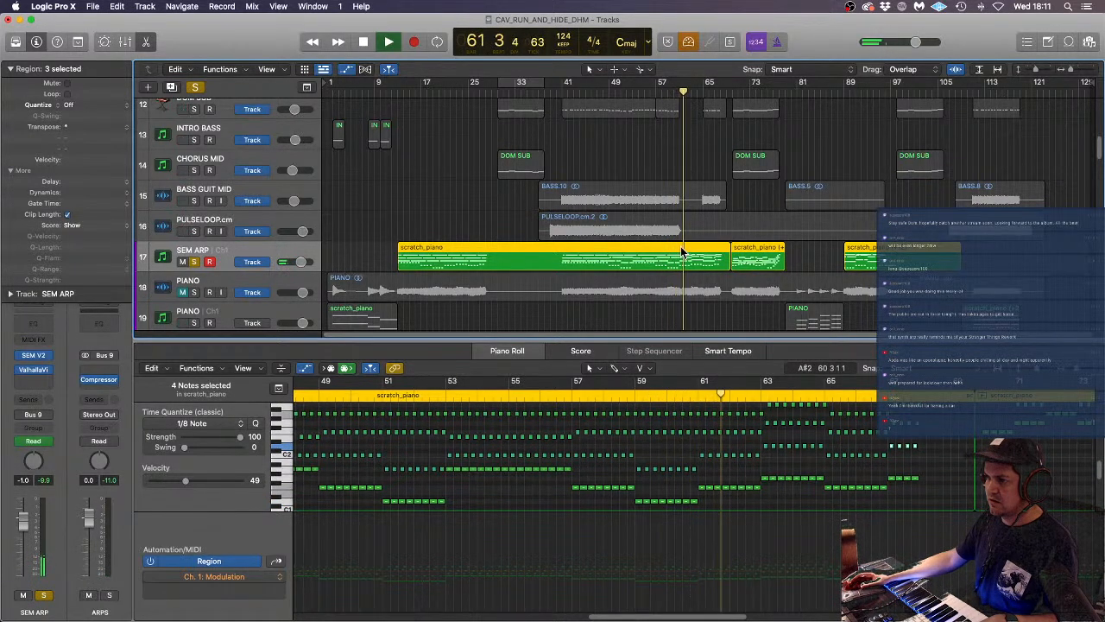
scroll(681, 247, down, 1)
scroll(682, 248, down, 15)
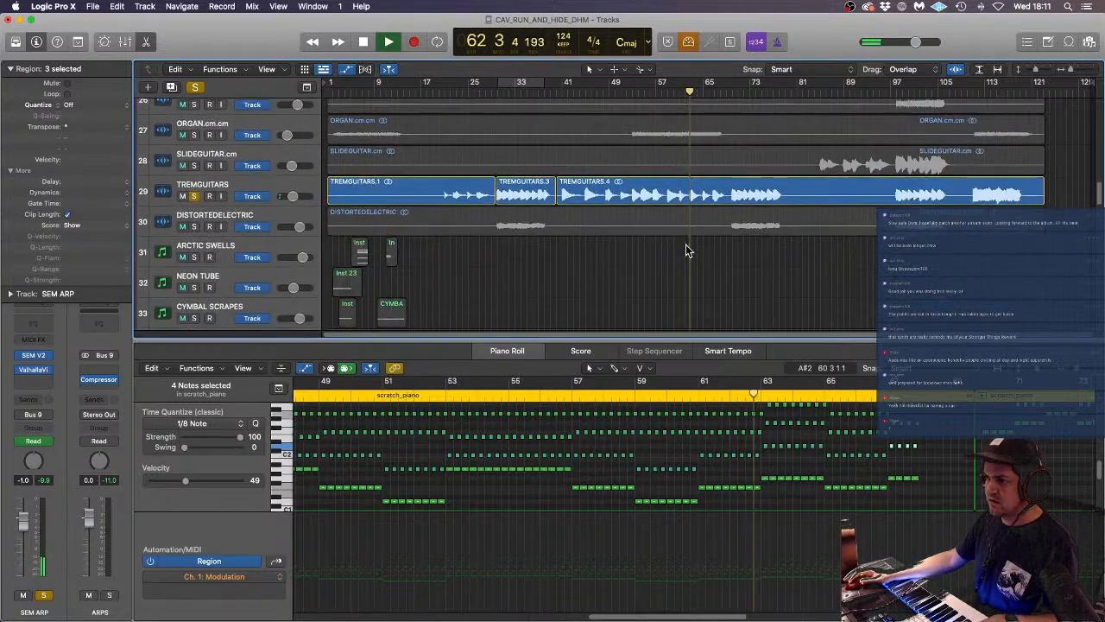
scroll(686, 248, down, 7)
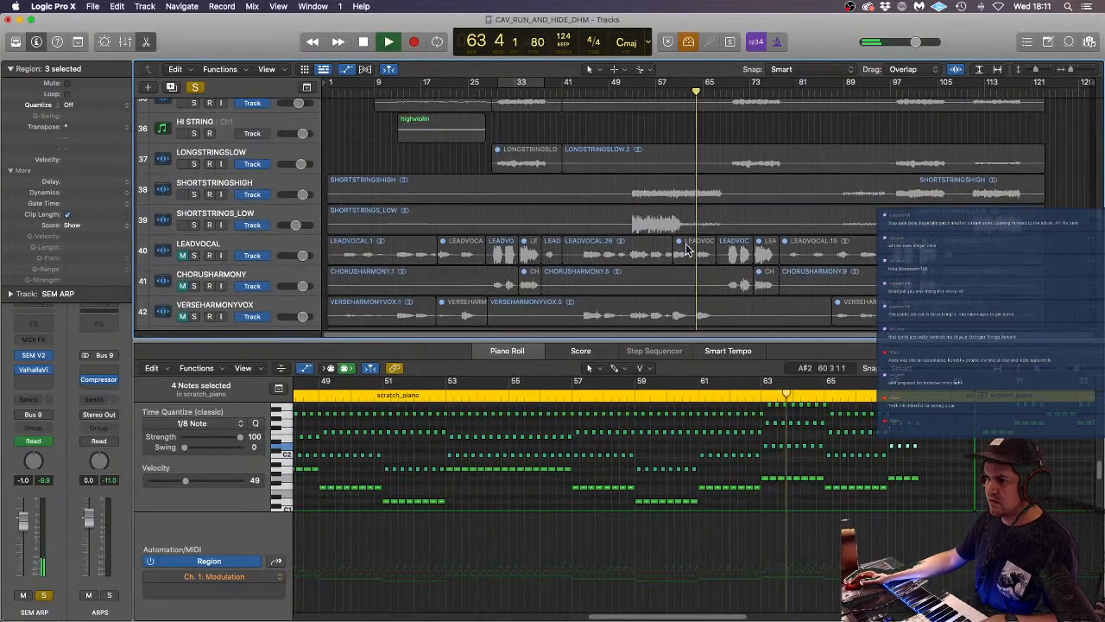
click(195, 190)
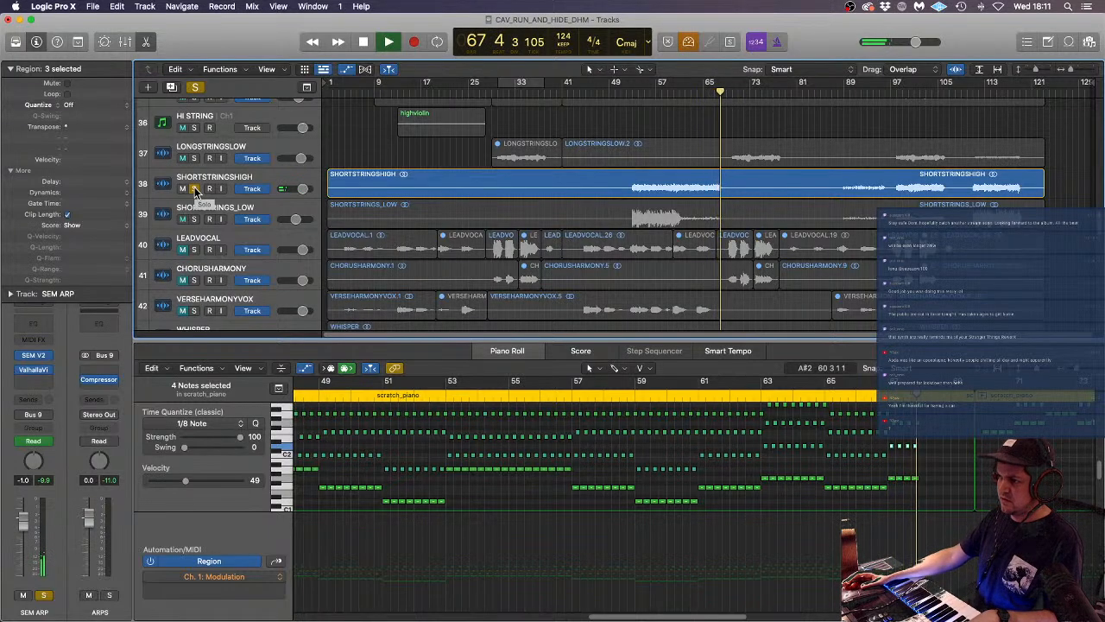
- Clear all solos and play the full mix from about bar 51
click(196, 89)
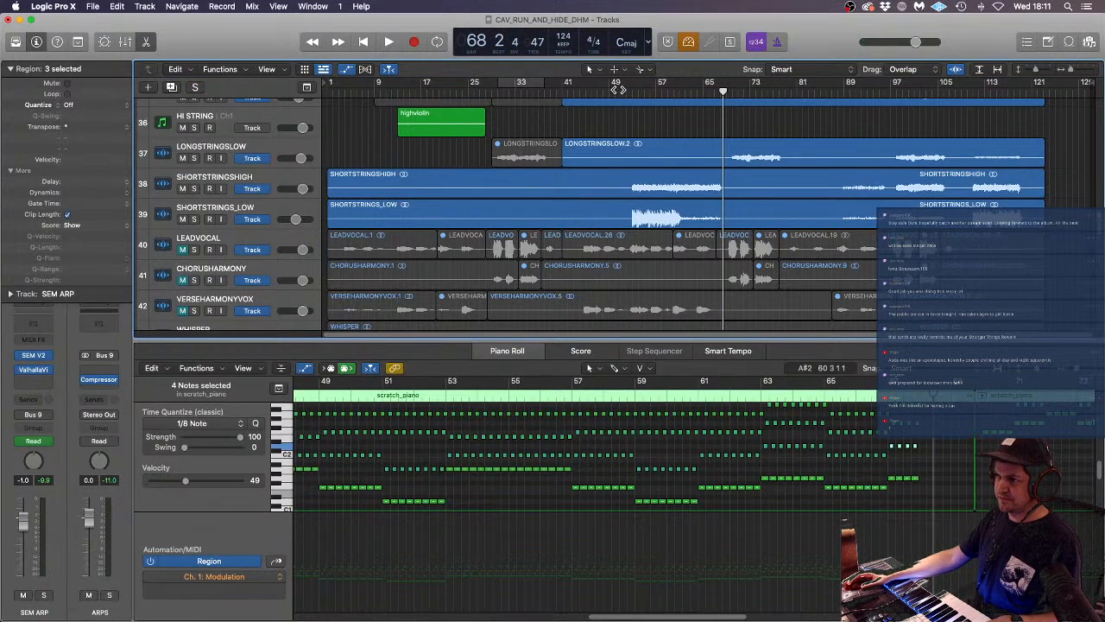
key(space)
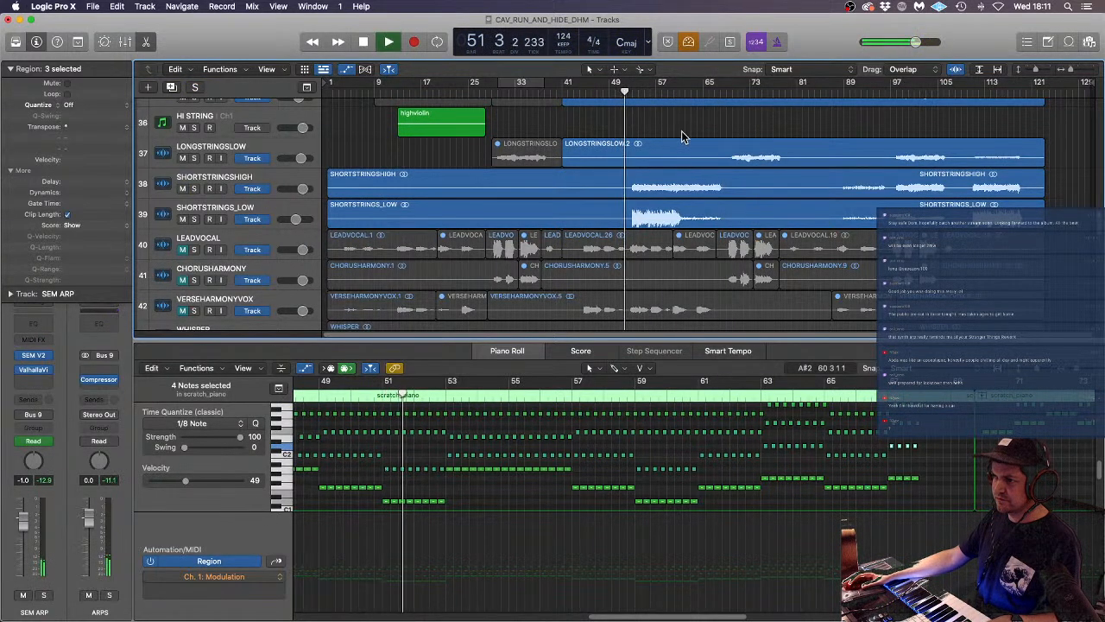
scroll(681, 136, up, 5)
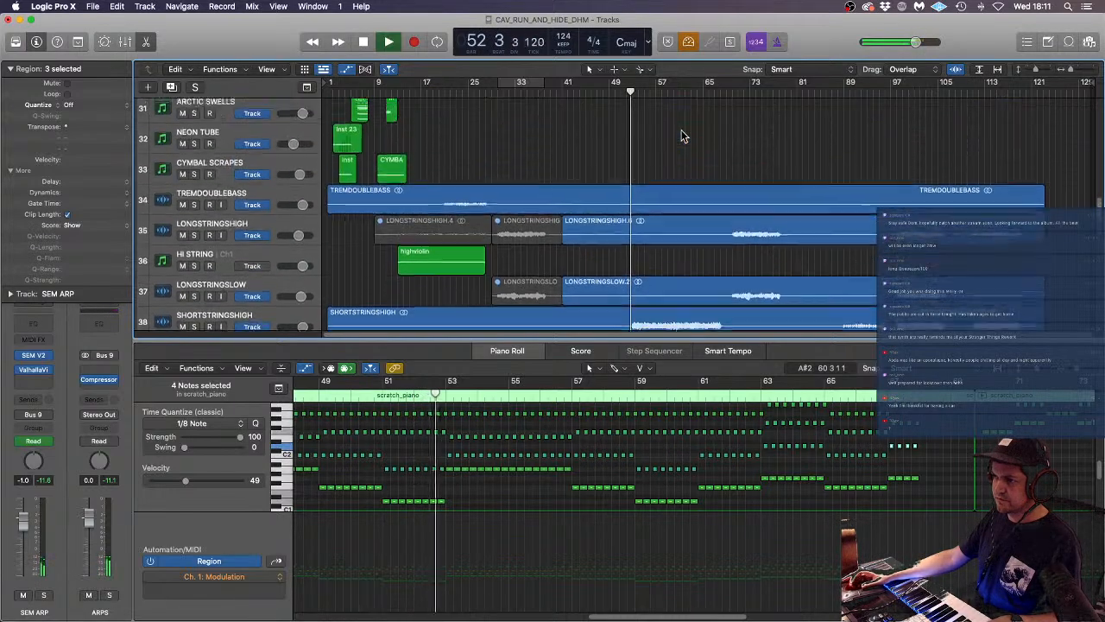
scroll(688, 138, up, 10)
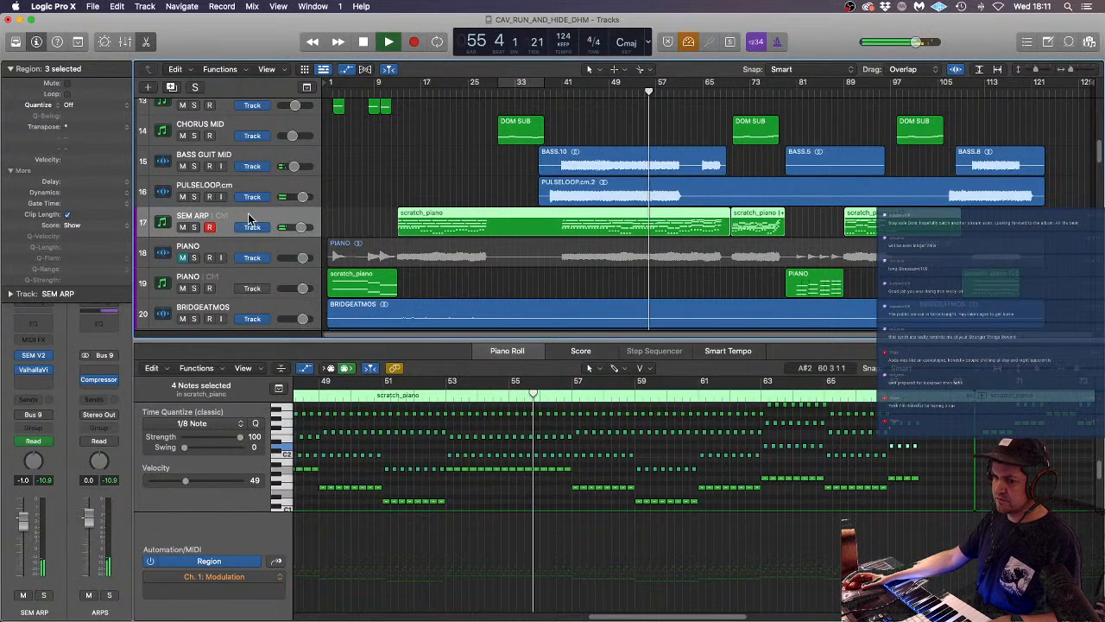
- Set the SEM ARP track's ValhallaVintageVerb mix to 20% and its decay to 3.20 s
click(34, 370)
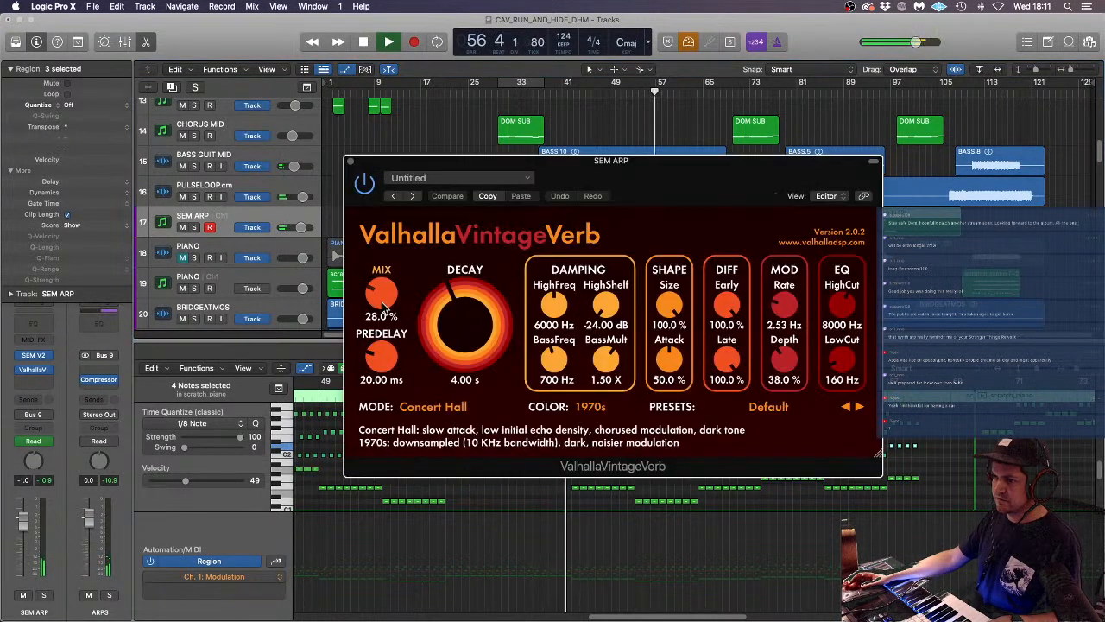
drag(385, 307, 389, 317)
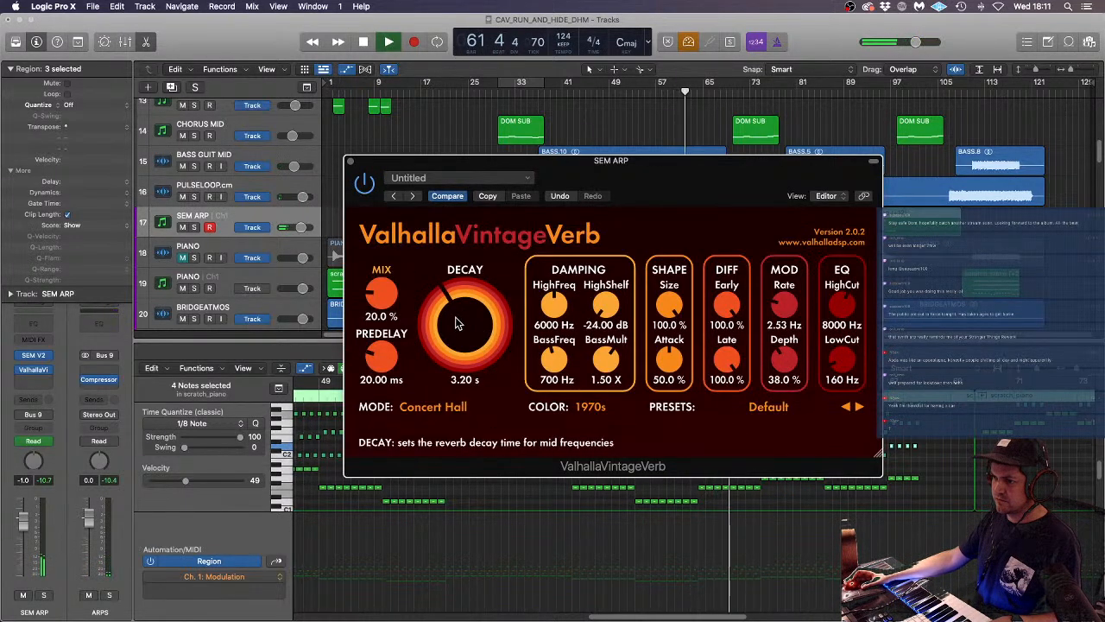
click(349, 162)
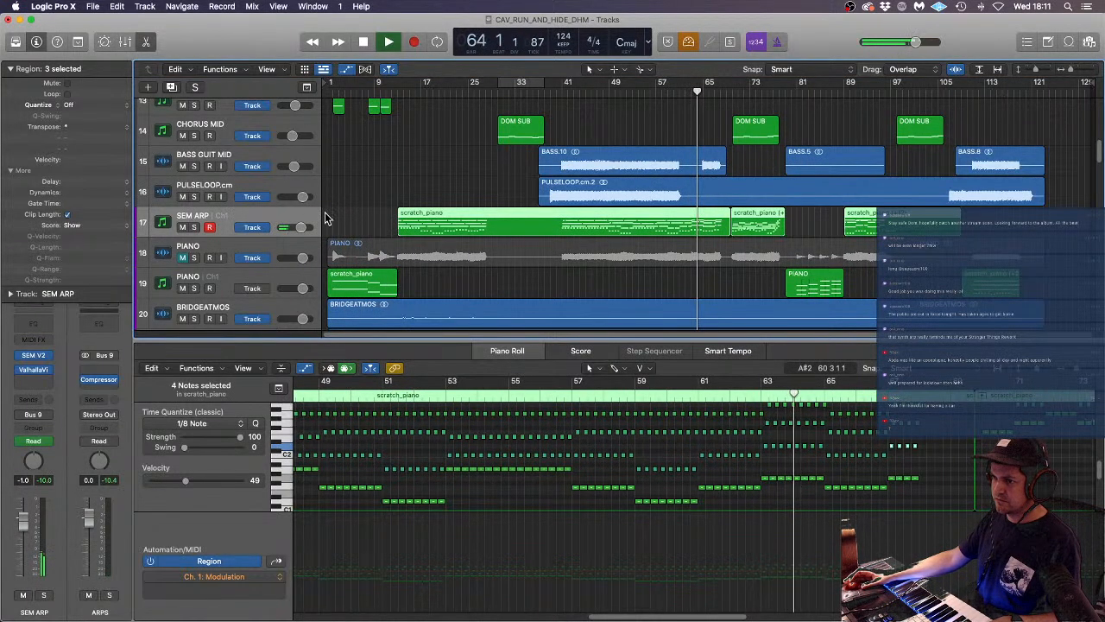
- Raise the SEM V2 synth's output level slightly, and set the SEM ARP channel volume to -1.5 dB
click(35, 357)
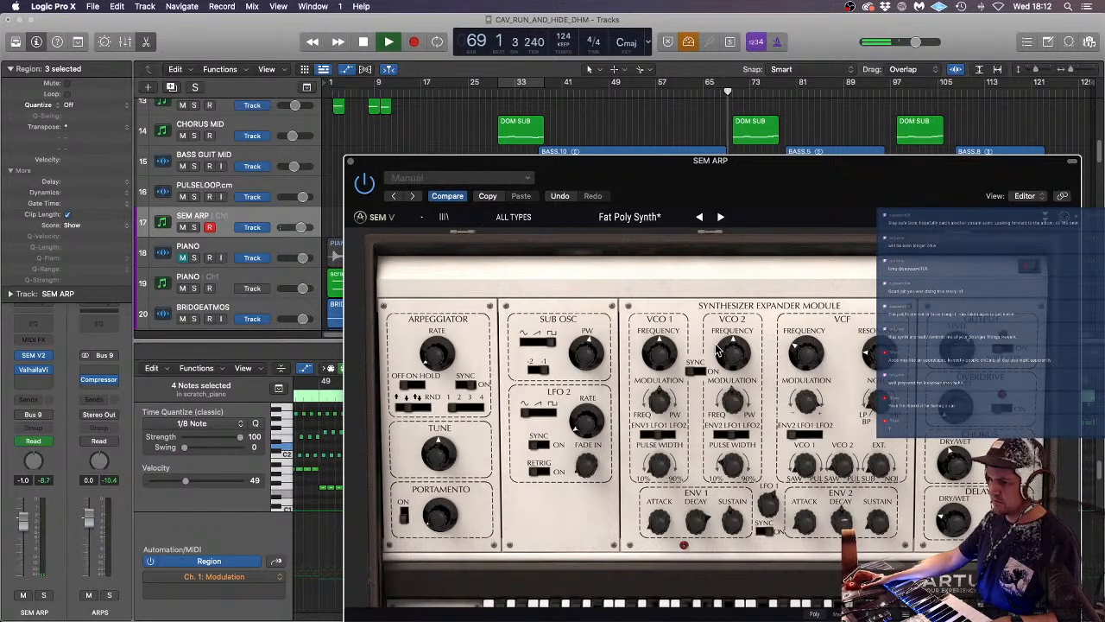
drag(582, 176, 446, 60)
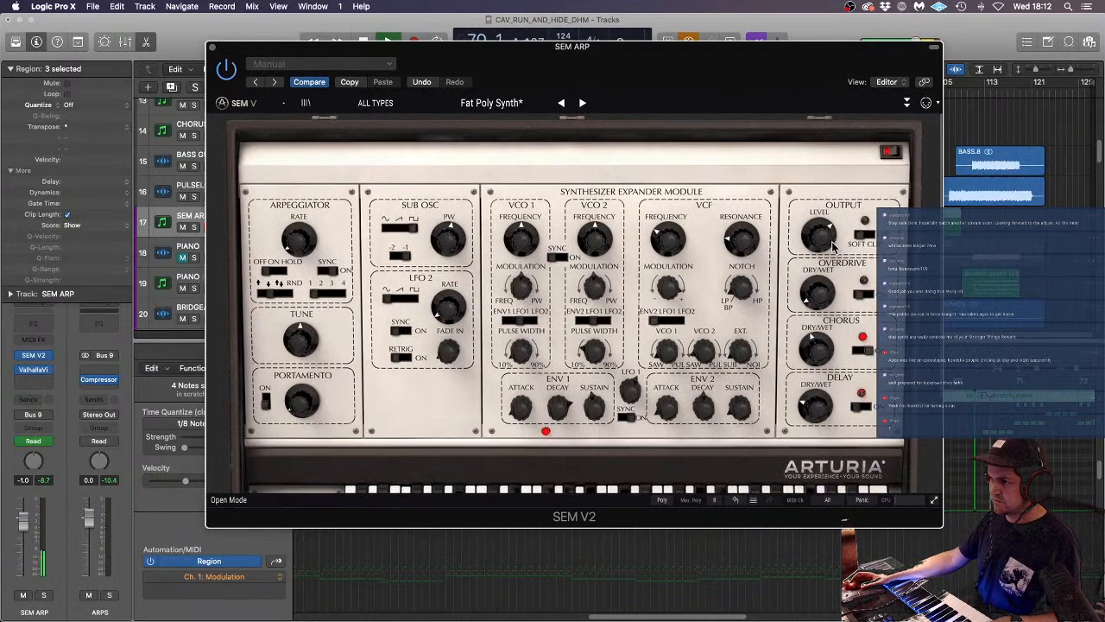
drag(819, 235, 819, 231)
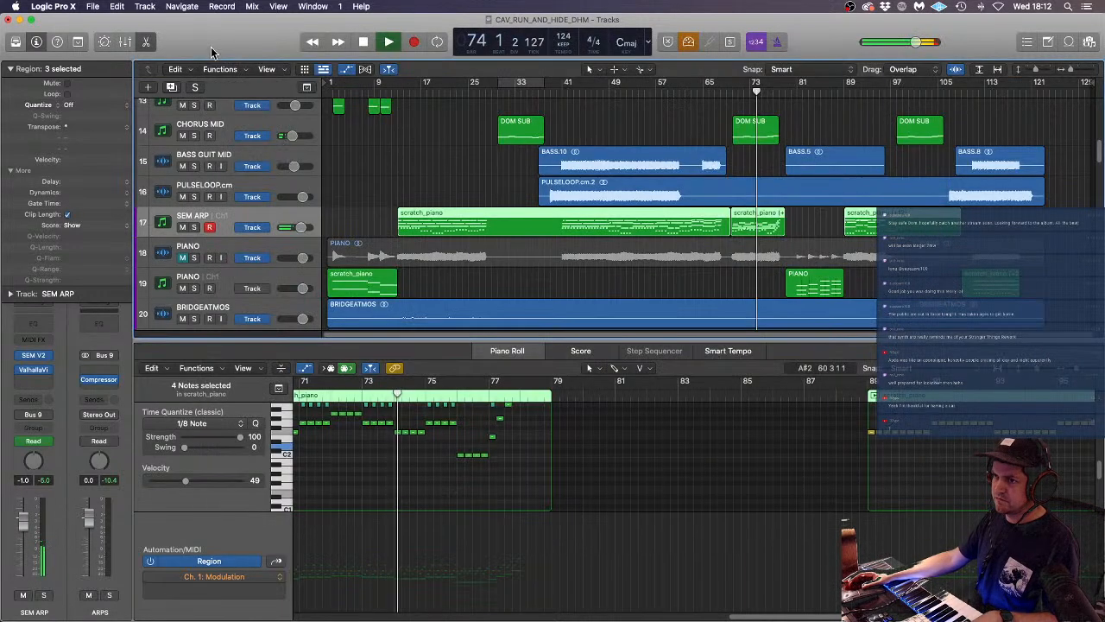
click(214, 48)
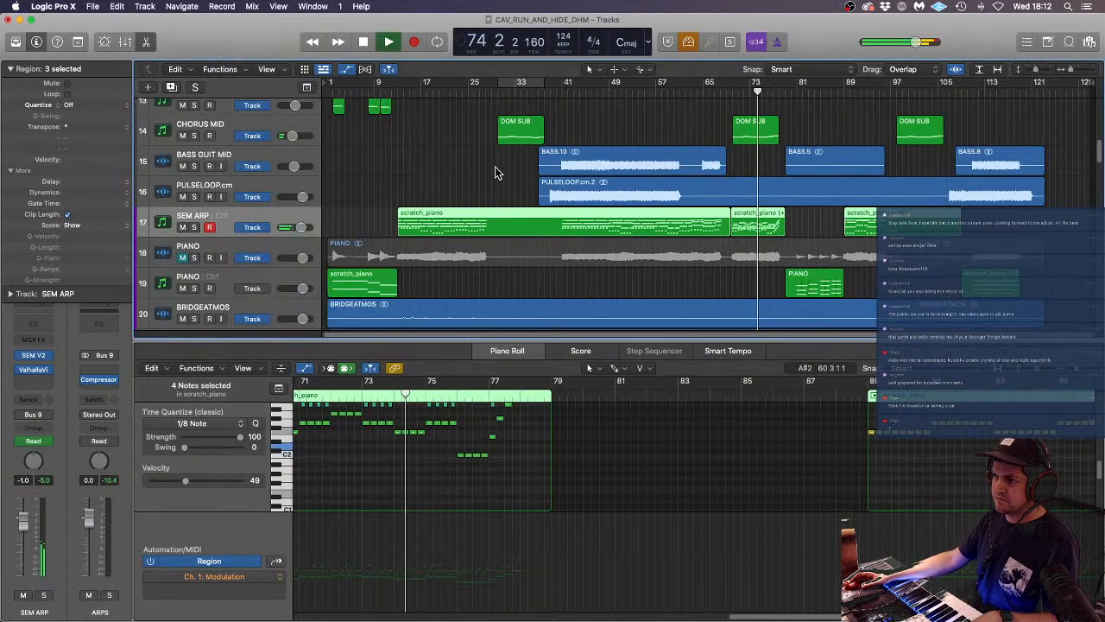
click(495, 173)
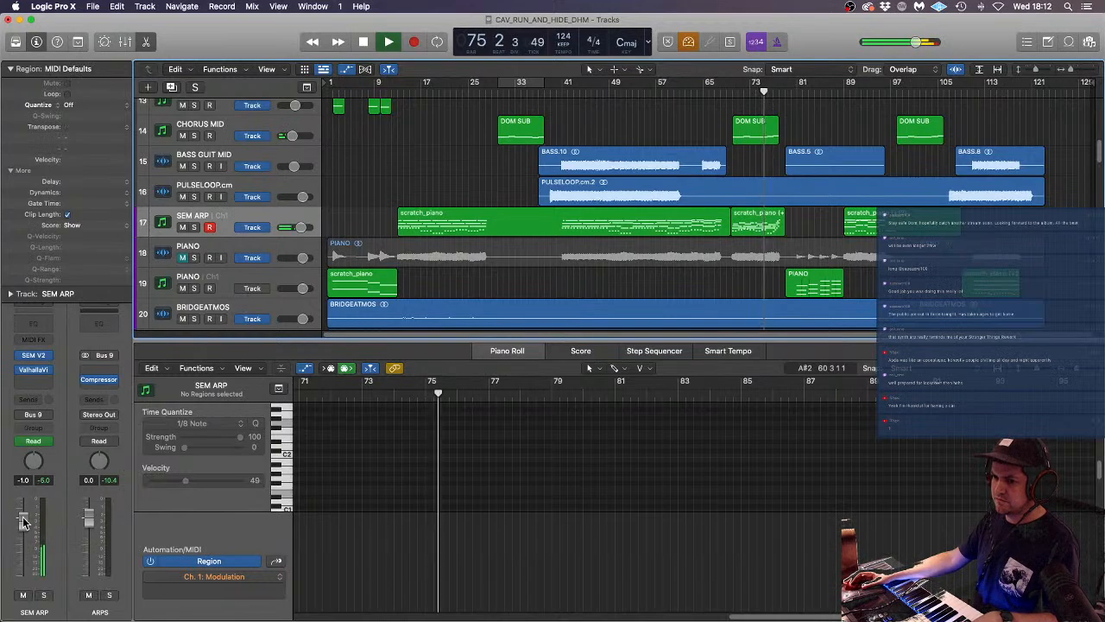
drag(24, 523, 24, 525)
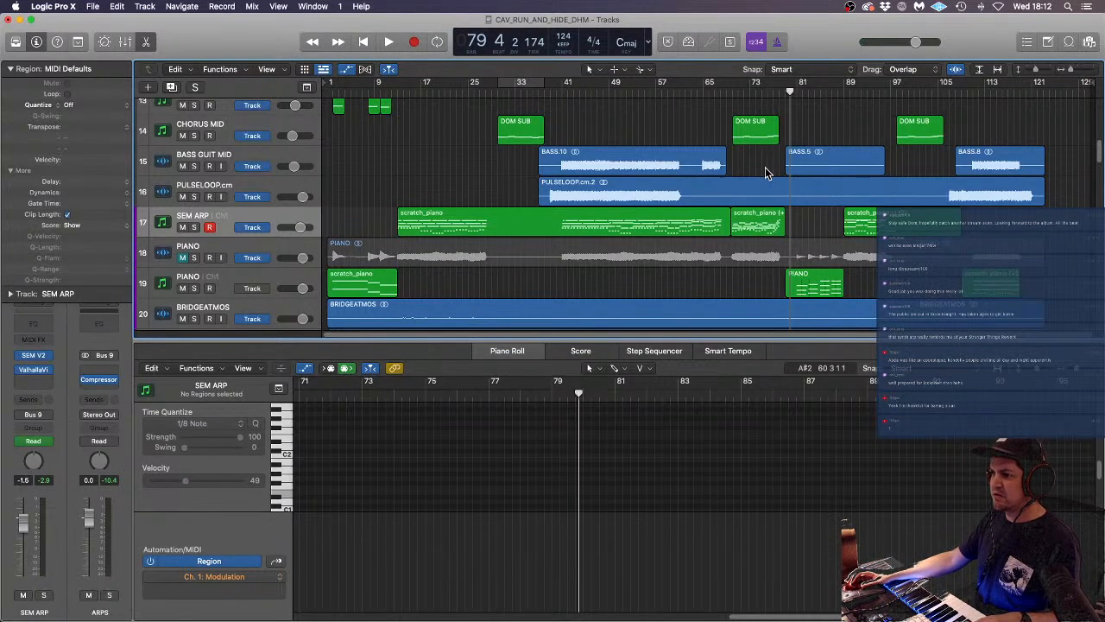
- Play the mix from about bar 27 while looking through the guitar, string and vocal tracks
scroll(765, 173, down, 5)
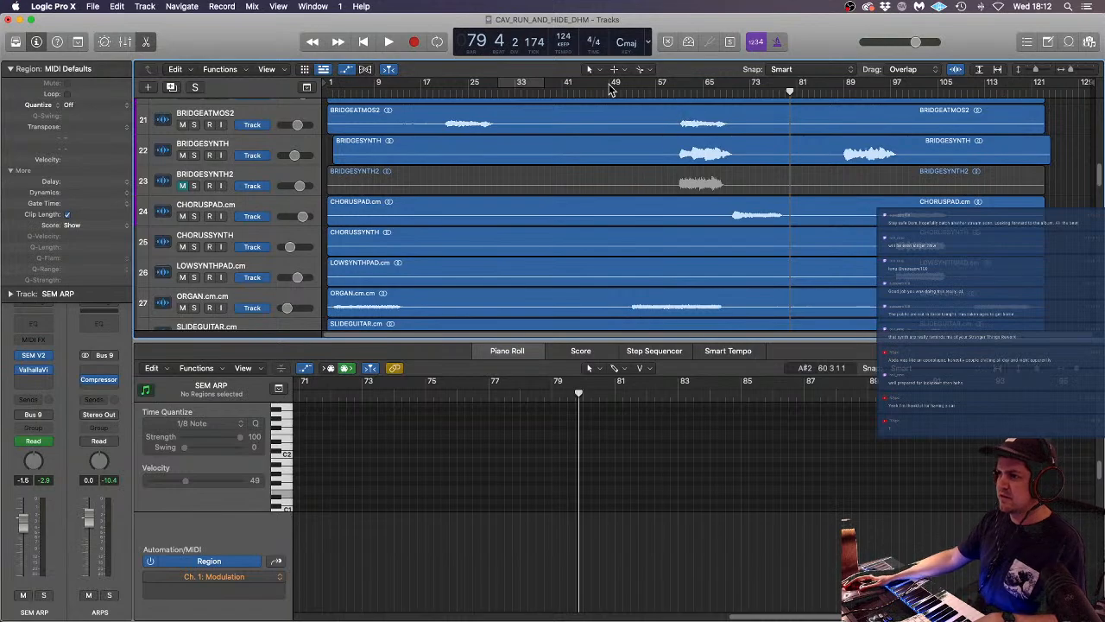
click(479, 93)
scroll(652, 245, down, 5)
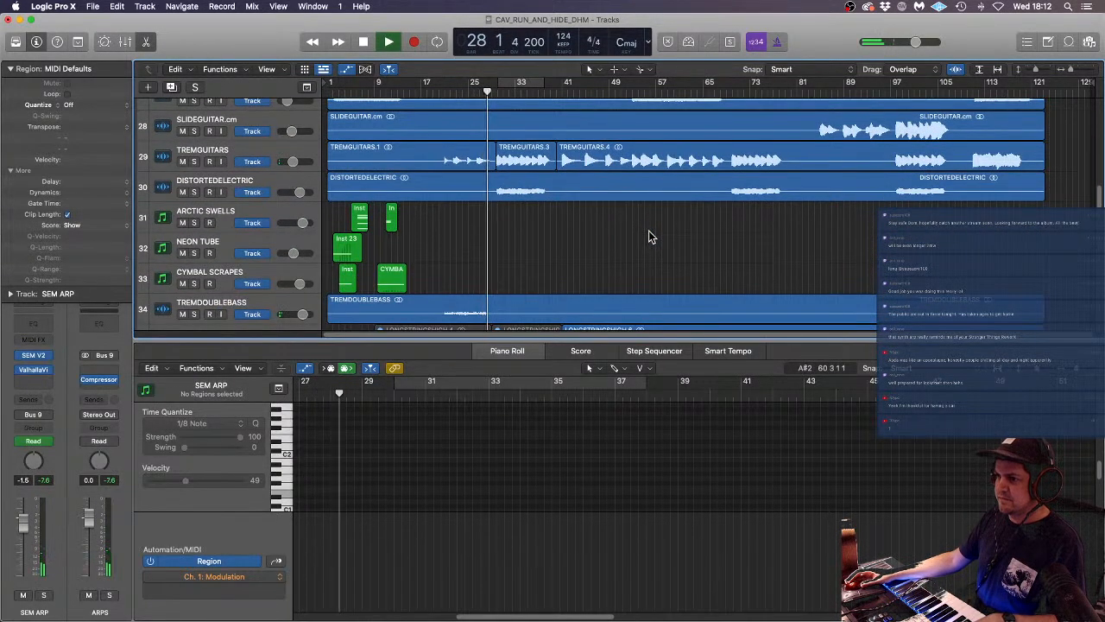
scroll(650, 237, down, 1)
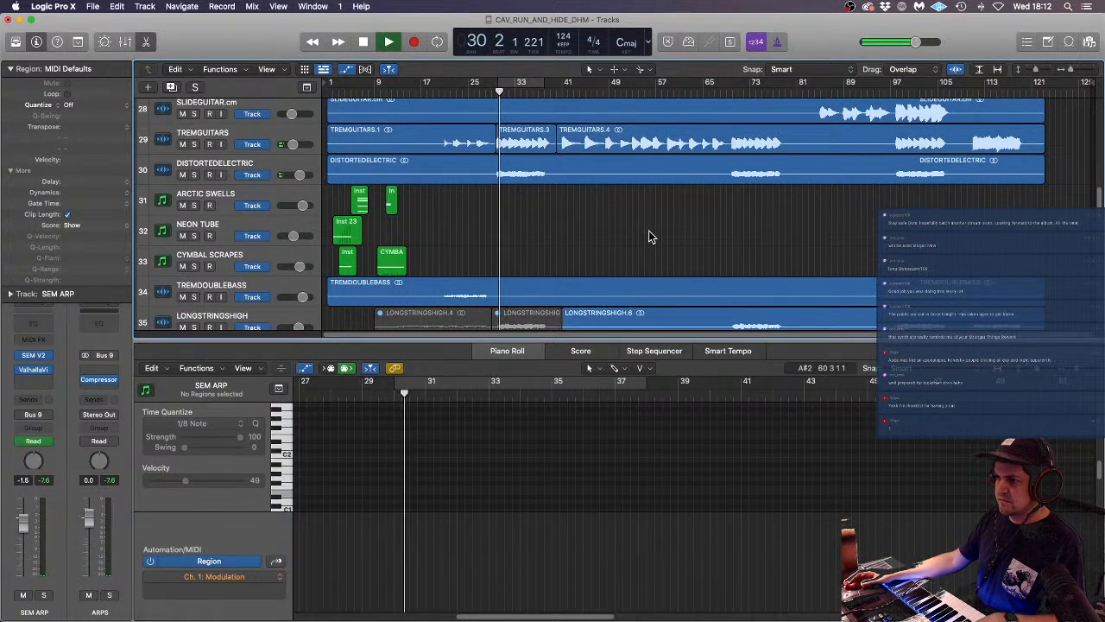
scroll(648, 235, down, 8)
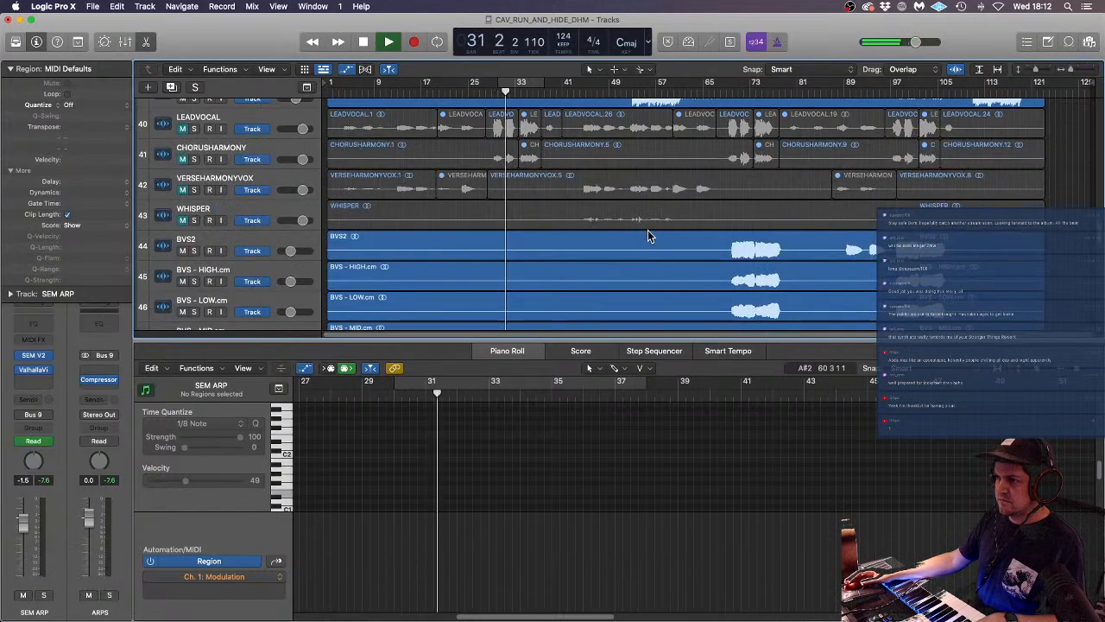
scroll(650, 235, up, 8)
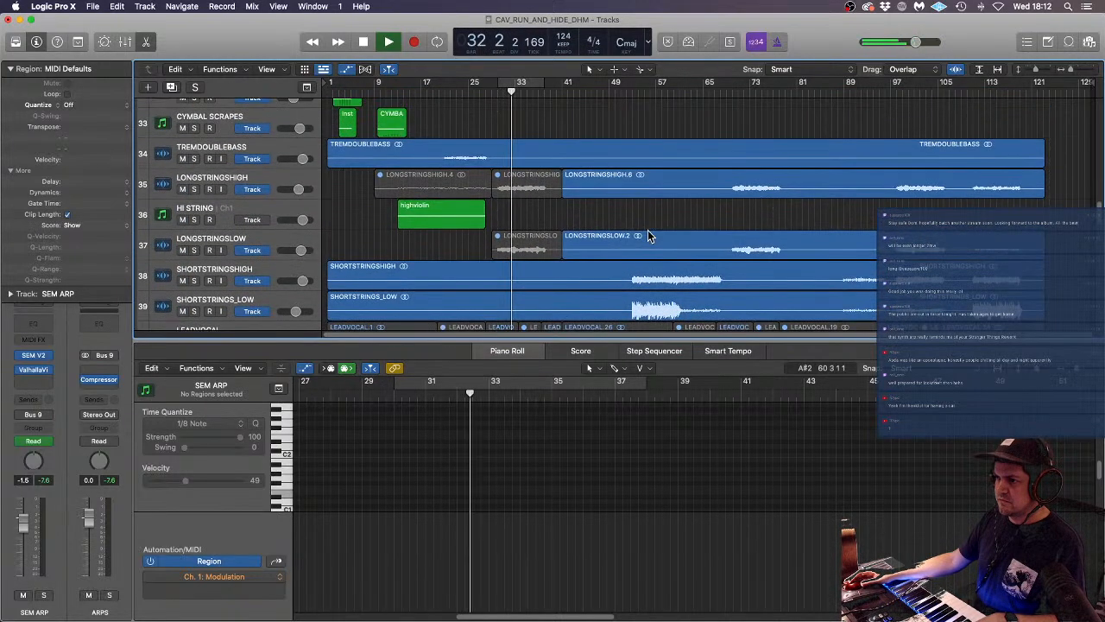
scroll(649, 237, down, 1)
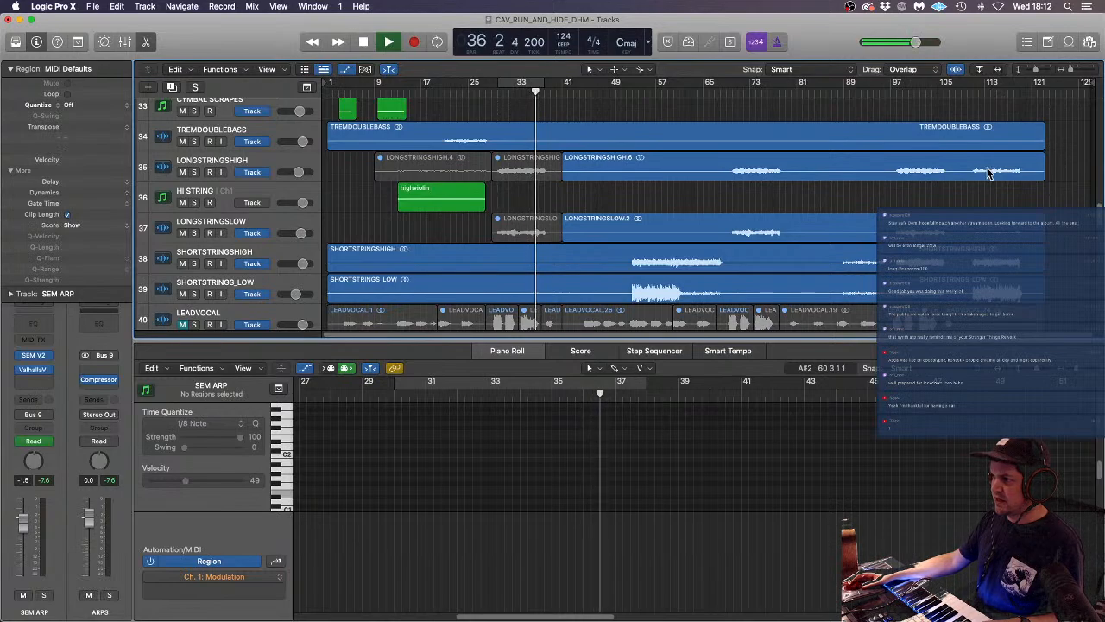
- Split off and mute the LONGSTRINGSHIGH and LONGSTRINGSLOW sections from bar 41 to bar 109
drag(961, 220, 561, 228)
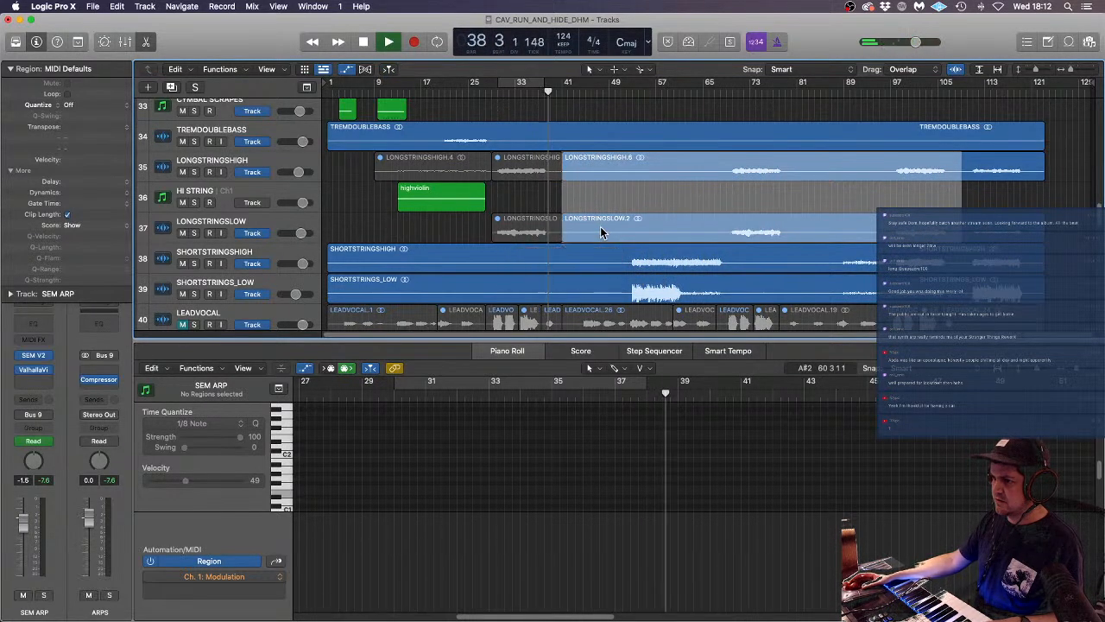
click(602, 231)
key(m)
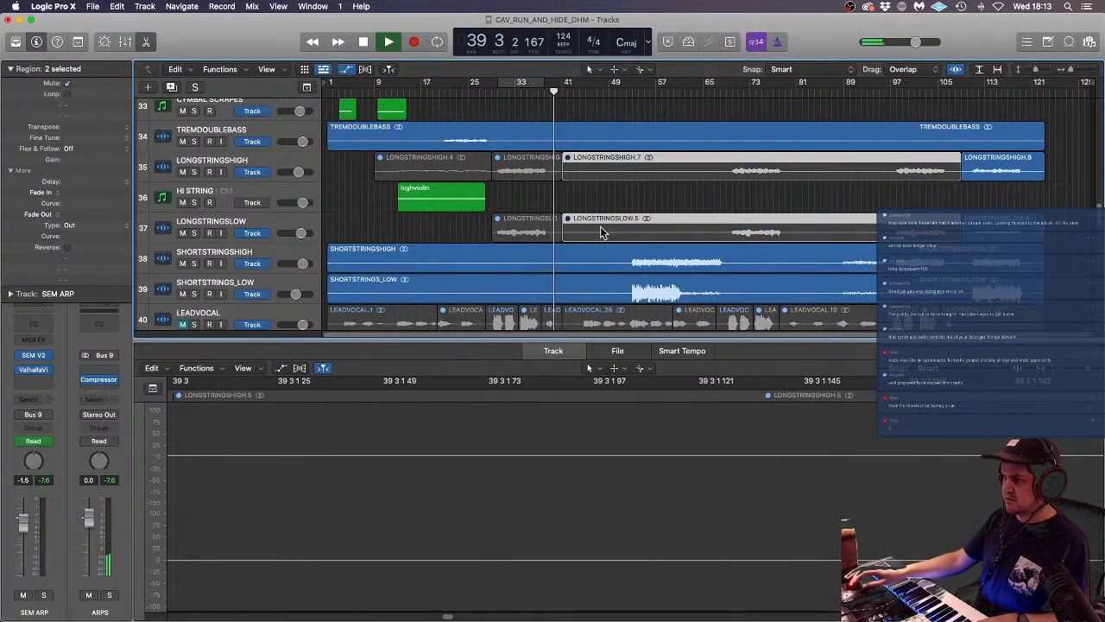
- Cut the DBL BASS, CELLO, VIOLA, V2 and V1 regions at bars 41 and 109 and delete the sections between
scroll(864, 205, down, 3)
scroll(864, 205, up, 3)
scroll(881, 209, down, 2)
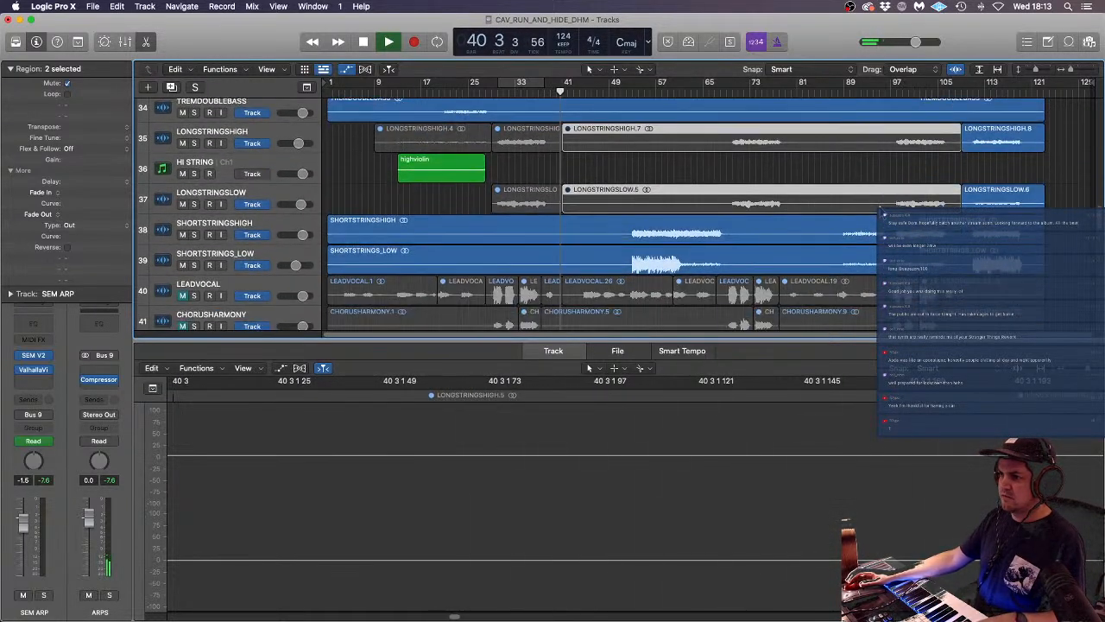
scroll(881, 208, up, 2)
key(super+Up)
key(super+Up)
key(super+Up)
key(super+Up)
key(super+Up)
key(super+Up)
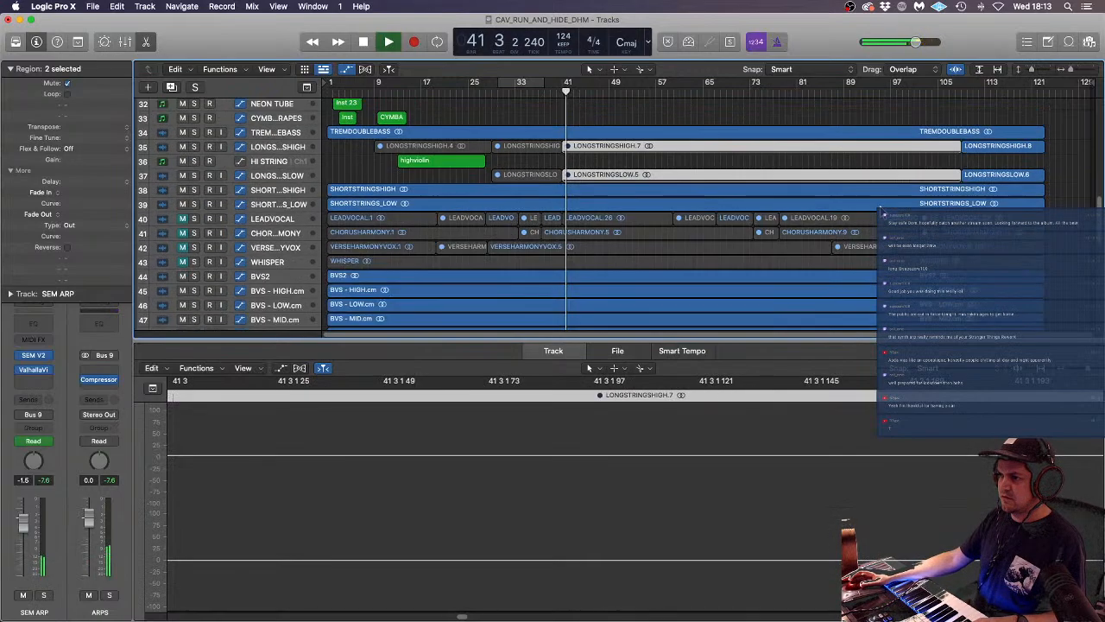
scroll(660, 237, down, 5)
scroll(660, 237, down, 4)
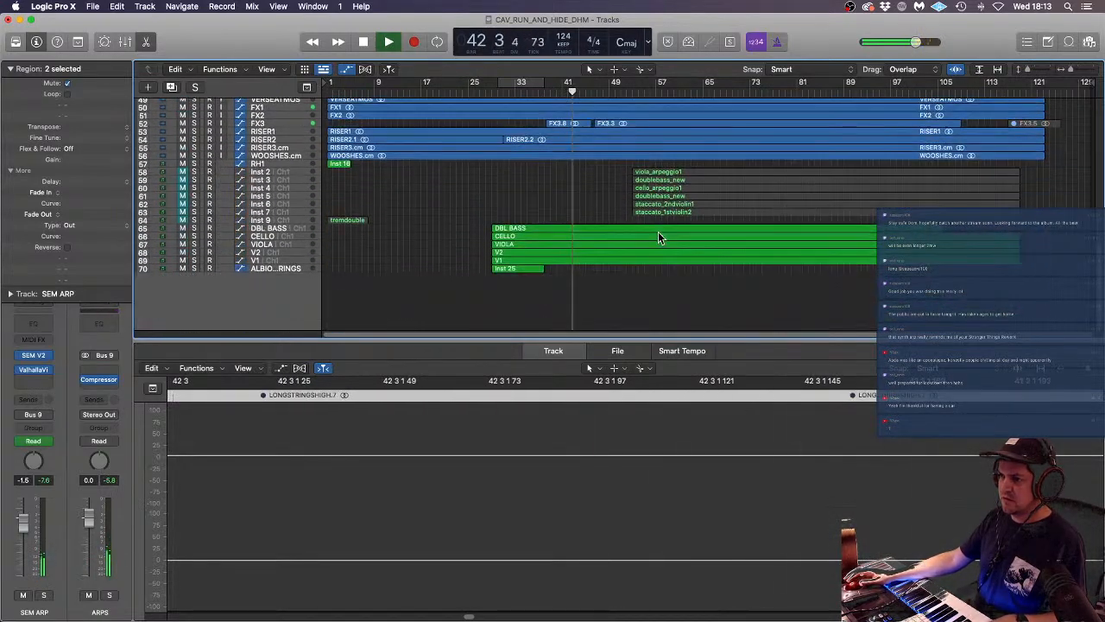
scroll(621, 222, up, 5)
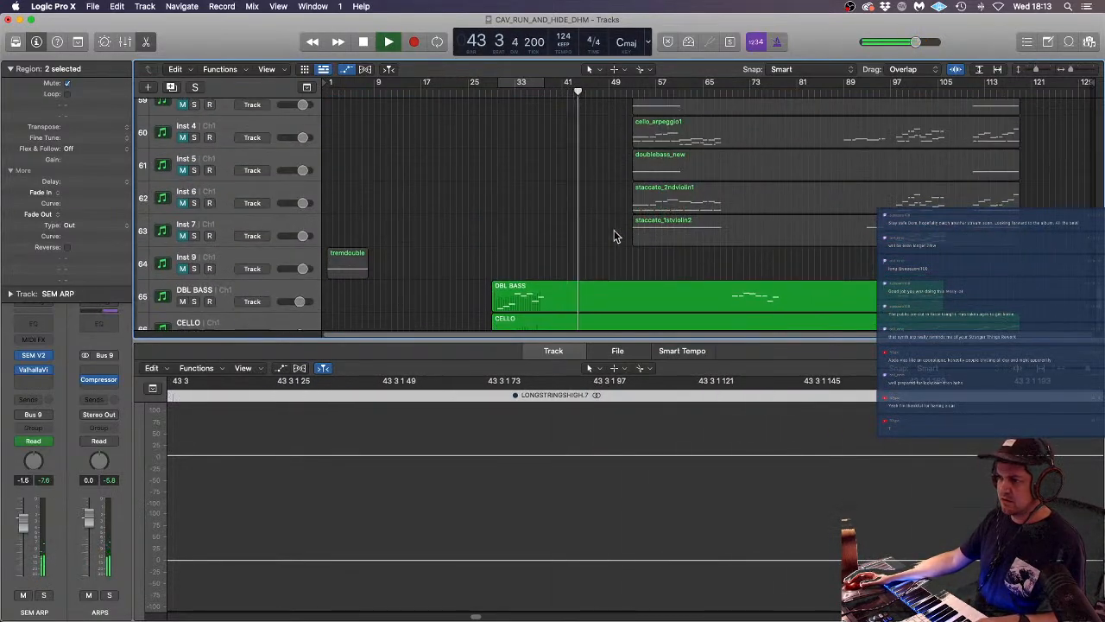
scroll(612, 277, up, 4)
drag(562, 147, 958, 281)
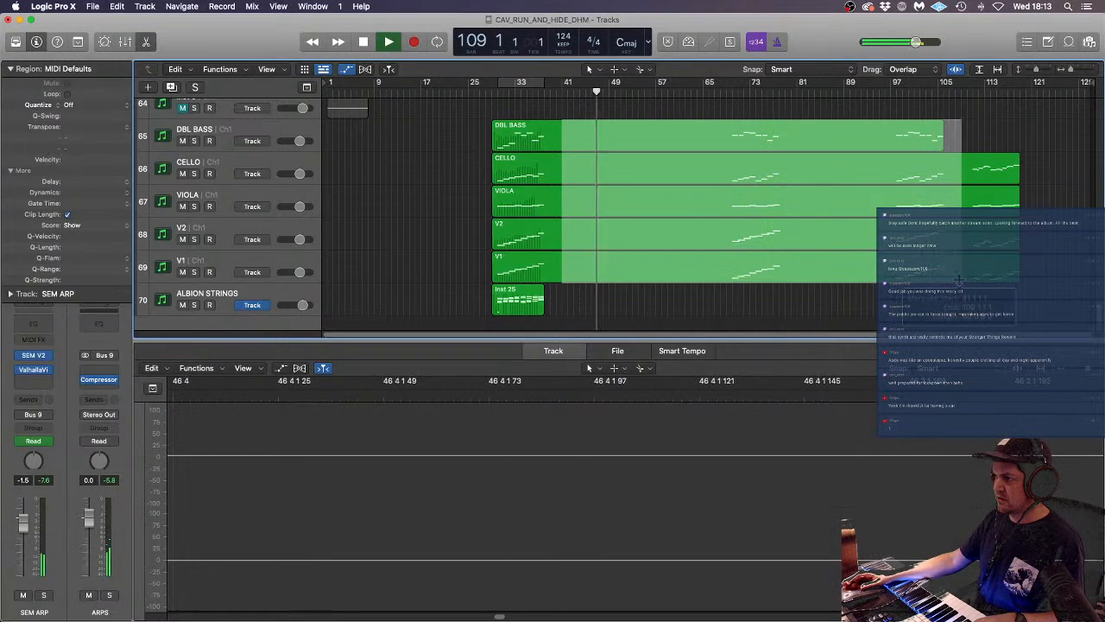
click(881, 274)
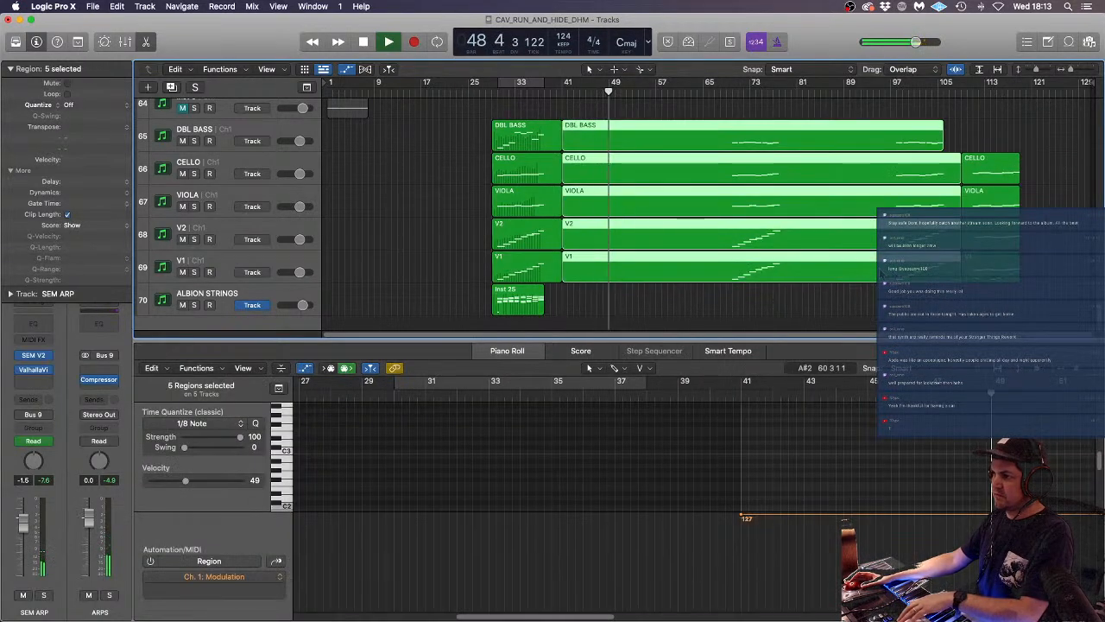
key(Delete)
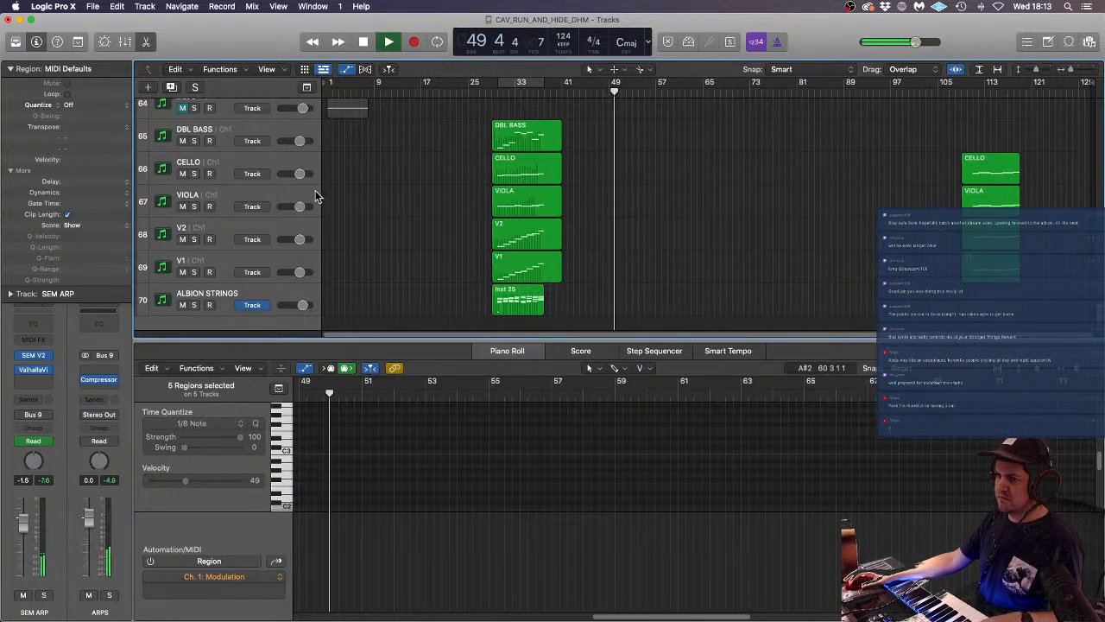
- Move the tracks DBL BASS through ALBION STRINGS directly below LONGSTRINGSLOW, and move LONGSTRINGSHIGH below HI STRING
click(246, 131)
key(super+a)
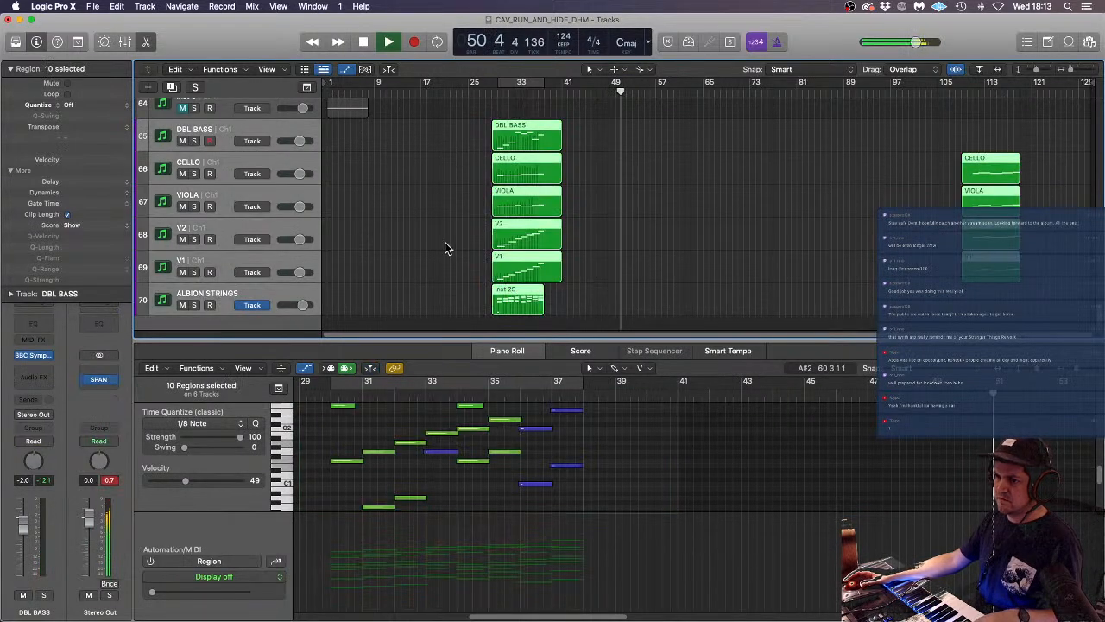
scroll(443, 251, down, 6)
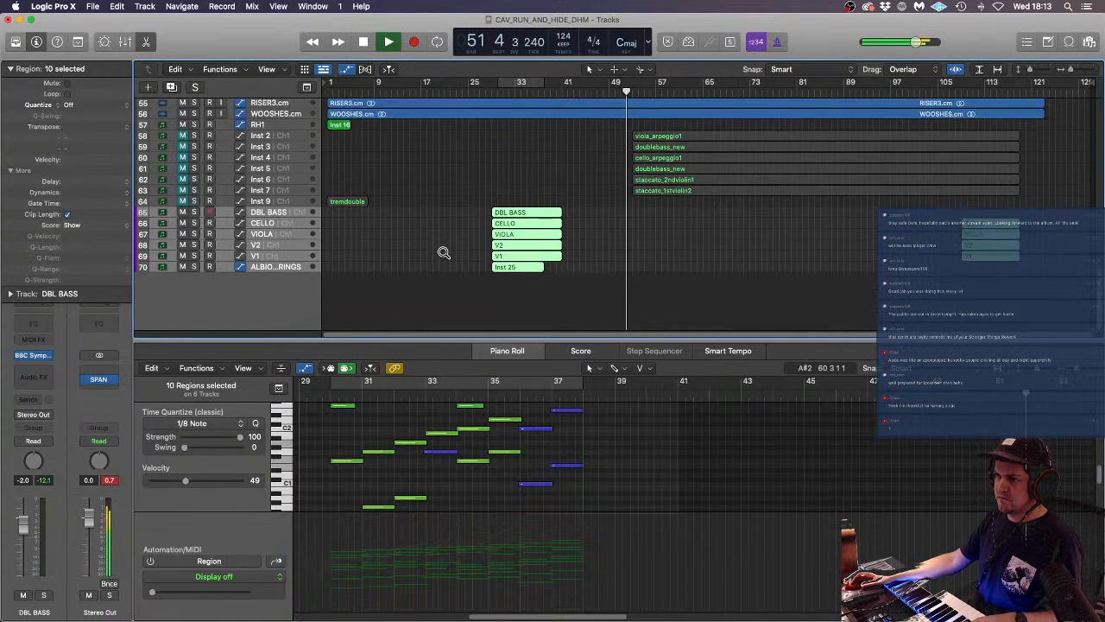
scroll(296, 276, up, 3)
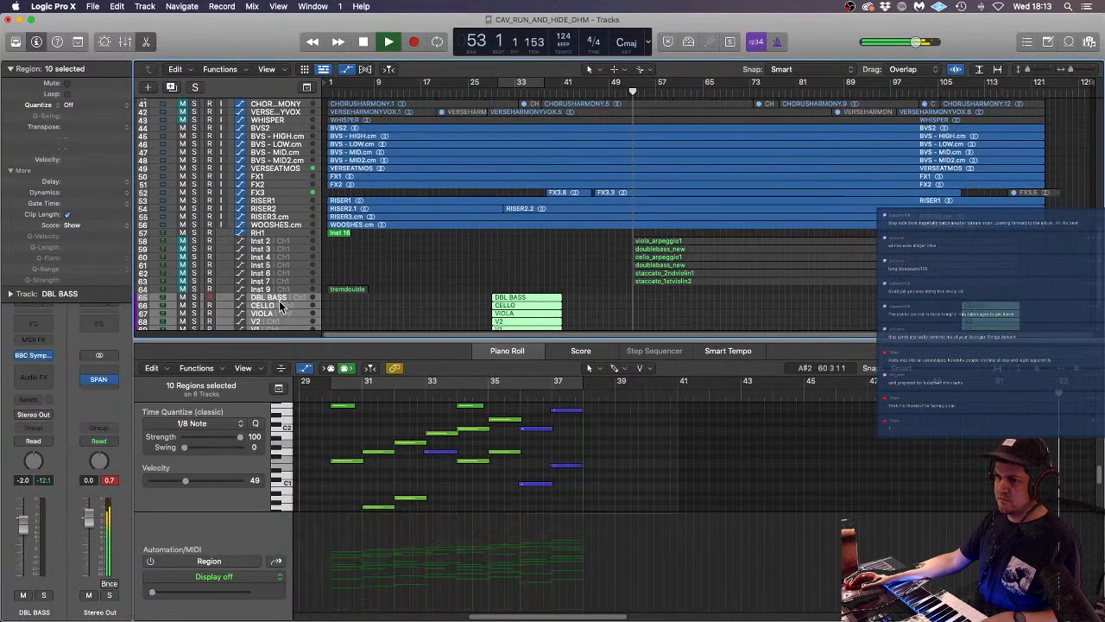
drag(279, 301, 267, 235)
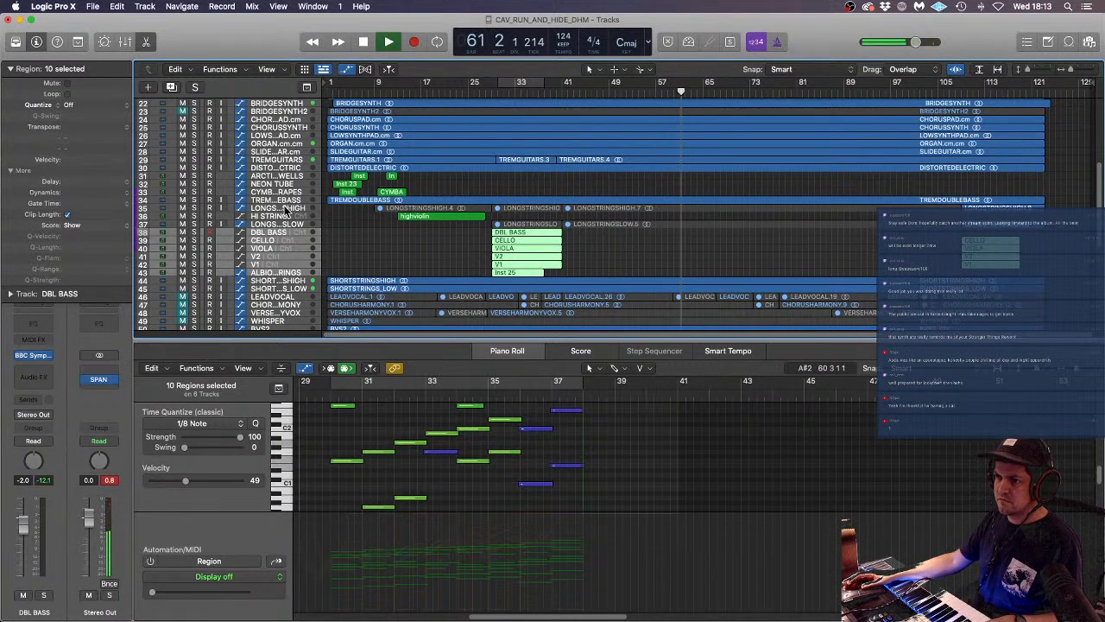
drag(276, 204, 276, 217)
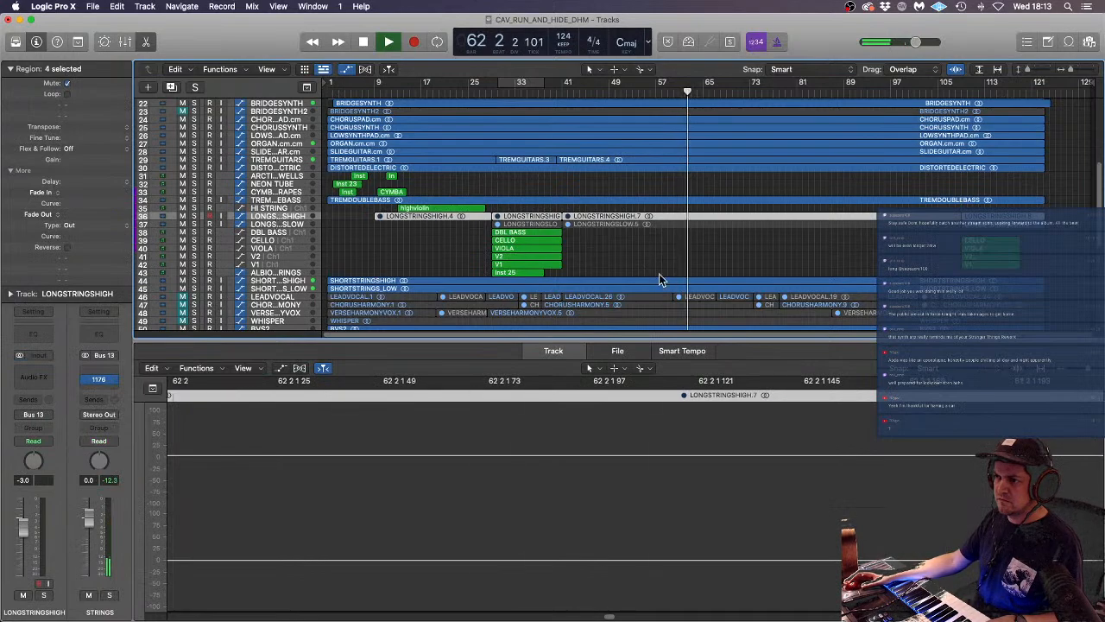
click(623, 247)
- Copy the six string regions starting at bar 29, from DBL BASS to ALBION STRINGS, to bars 70 and 98
scroll(624, 246, up, 5)
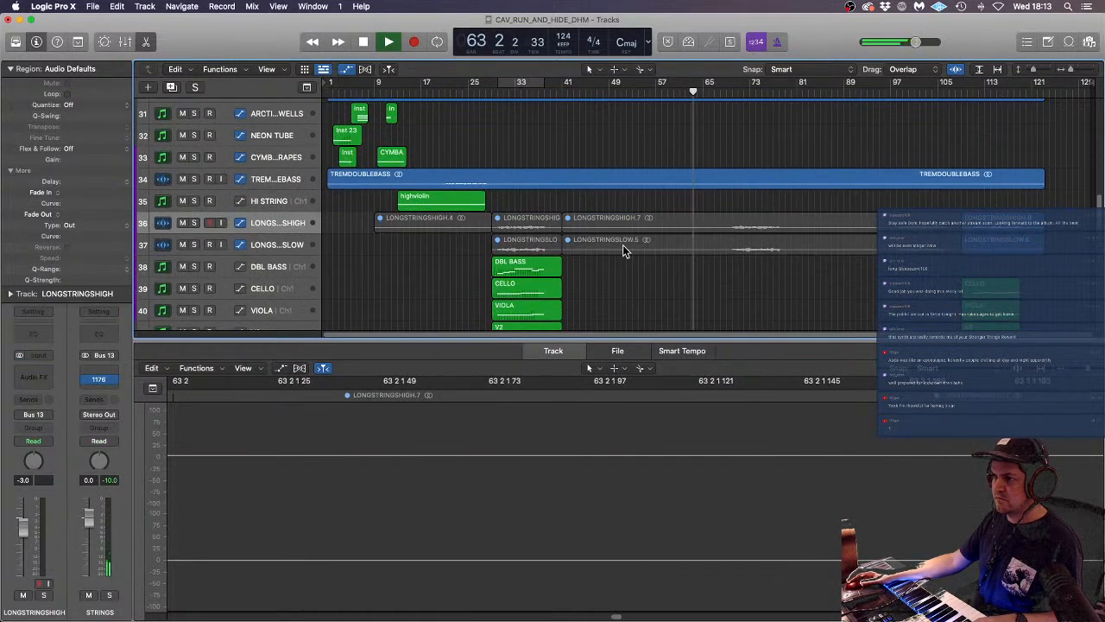
scroll(623, 244, up, 6)
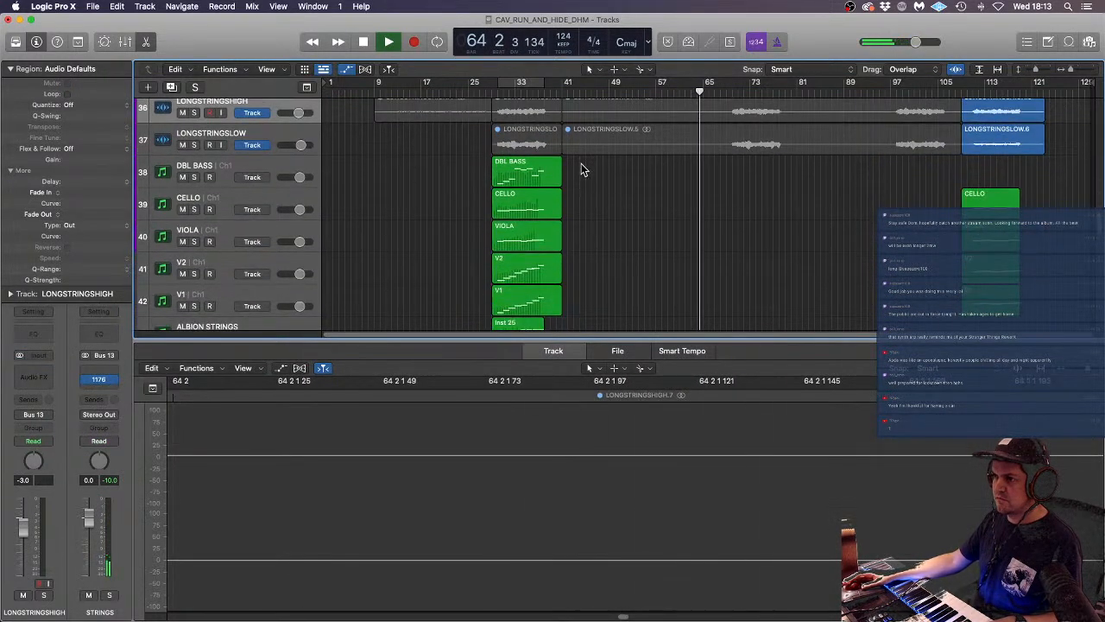
drag(580, 170, 483, 330)
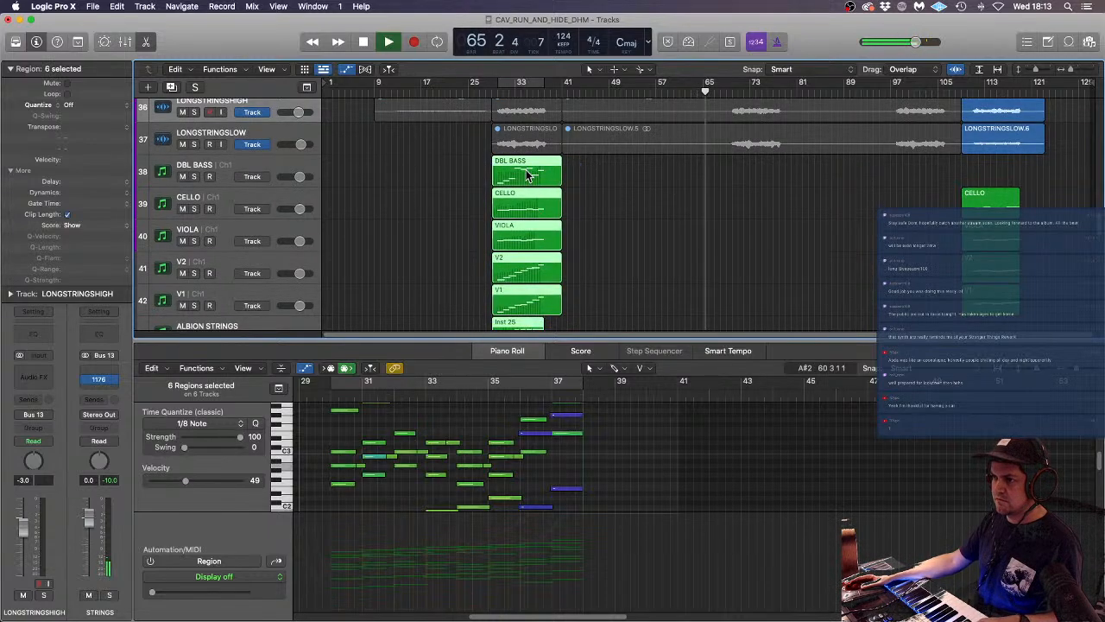
drag(527, 175, 770, 183)
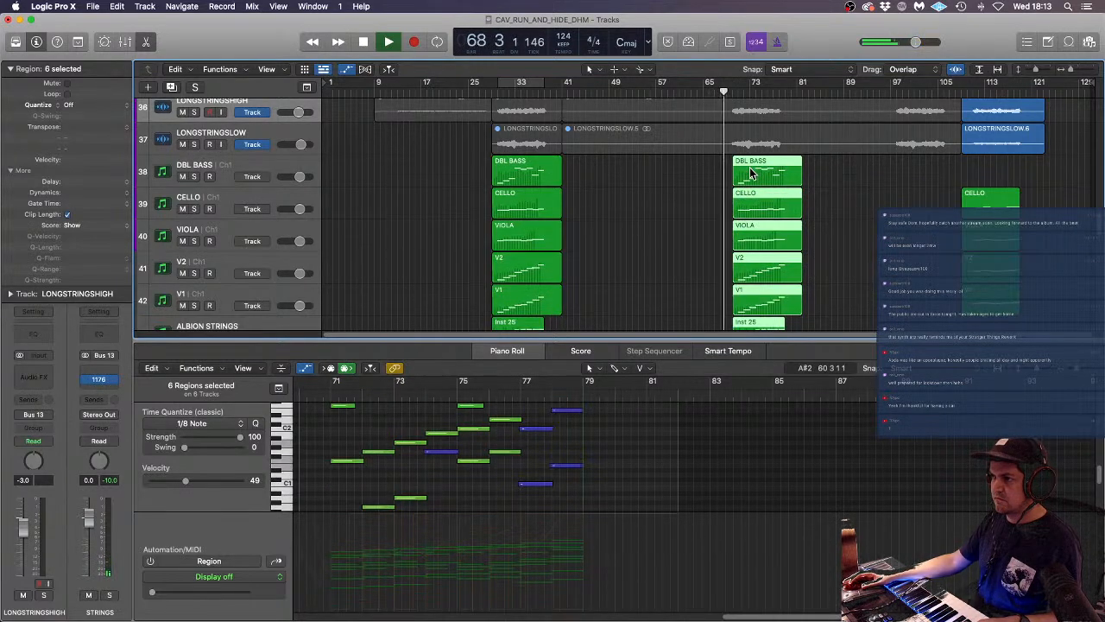
drag(751, 173, 956, 179)
click(986, 179)
- Stop playback and shift both copied sets of string regions one bar earlier, to bars 69 and 97
scroll(789, 183, up, 5)
scroll(789, 183, down, 4)
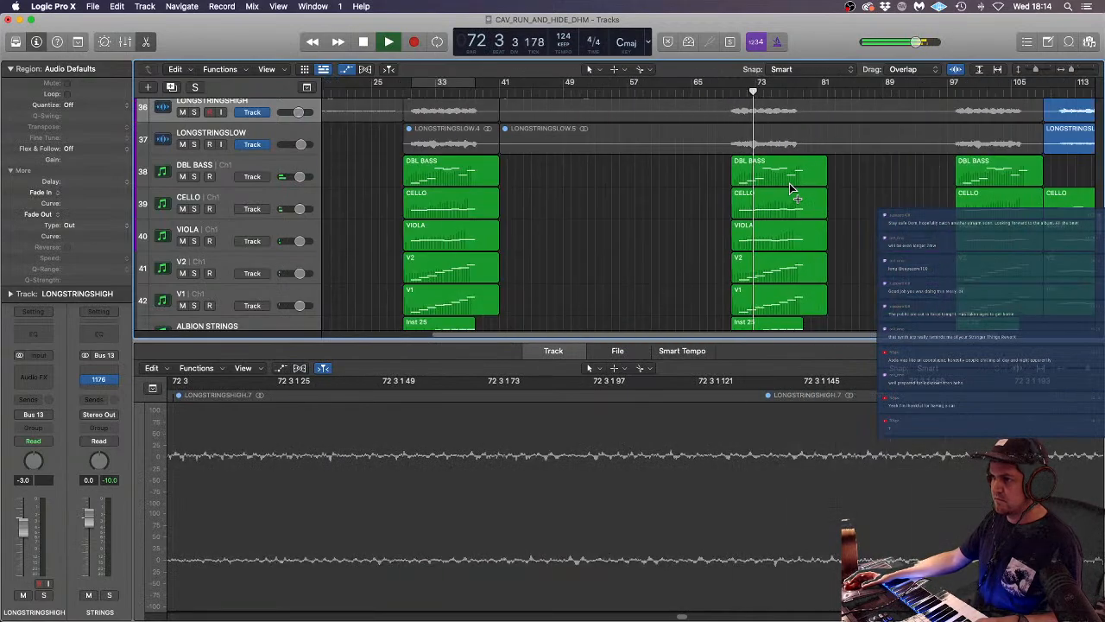
key(space)
drag(939, 169, 985, 333)
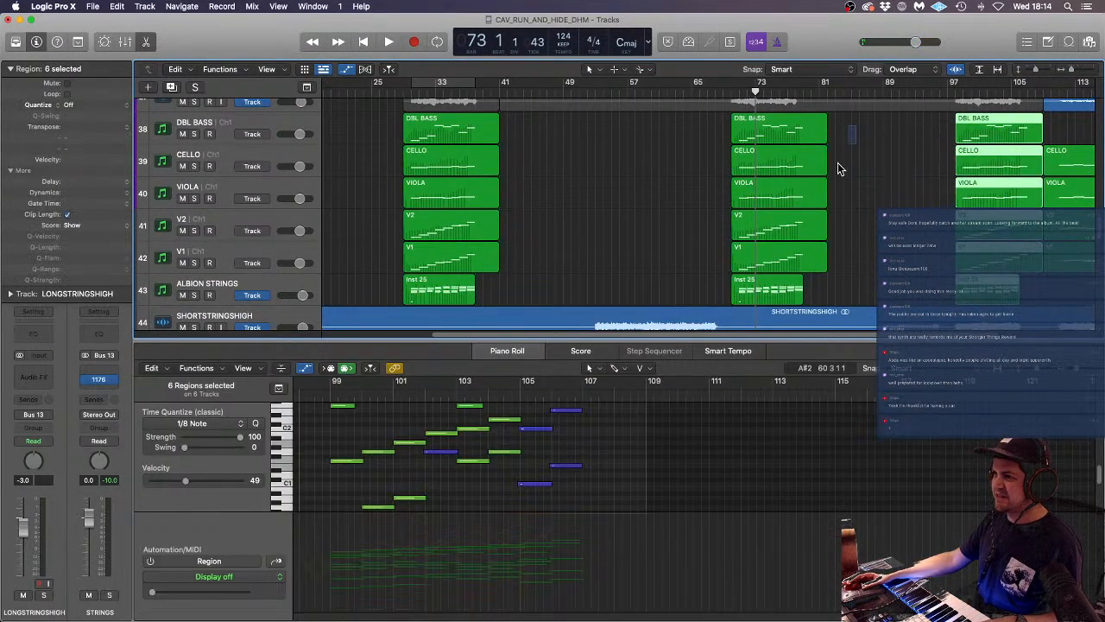
drag(838, 163, 754, 302)
scroll(762, 148, up, 4)
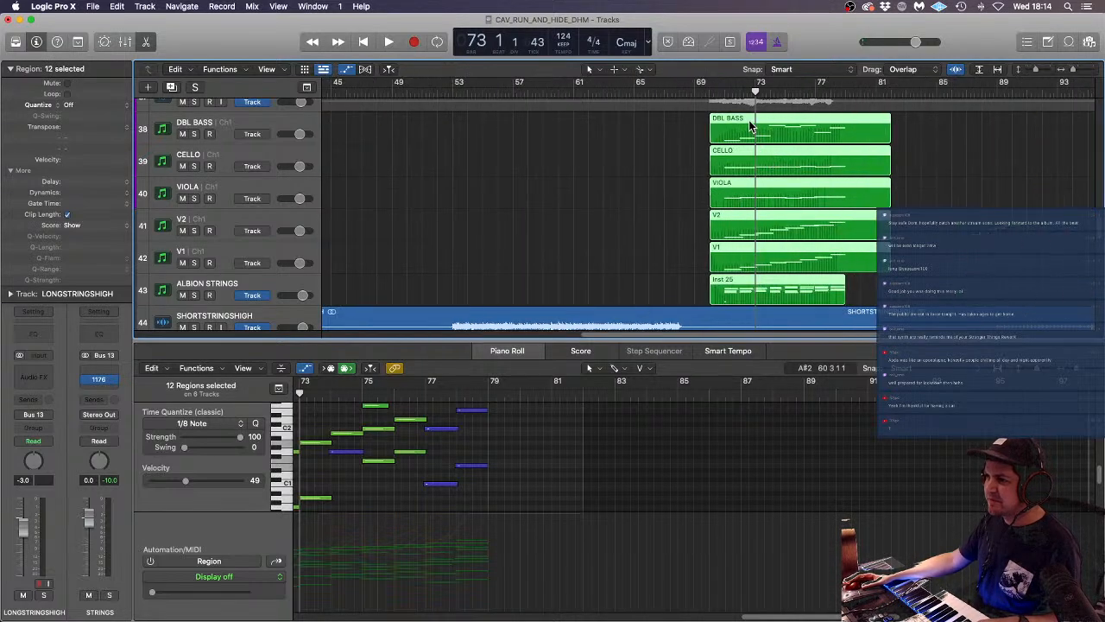
drag(749, 126, 735, 128)
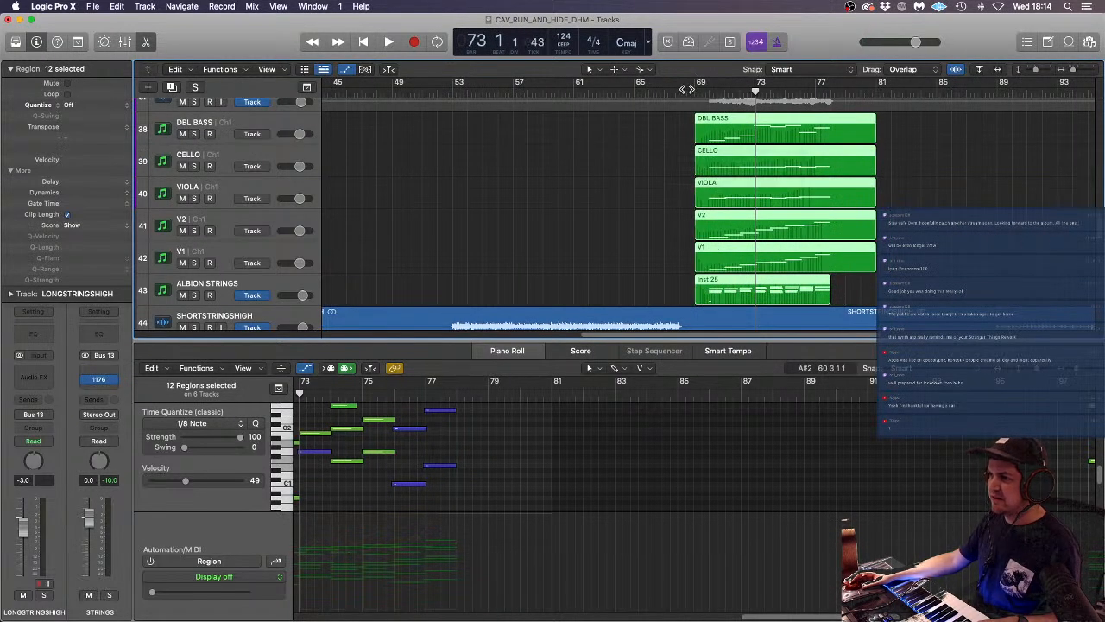
- Play the mix from about bar 68 to check the copied string parts against the other tracks
click(686, 89)
key(space)
scroll(954, 179, down, 4)
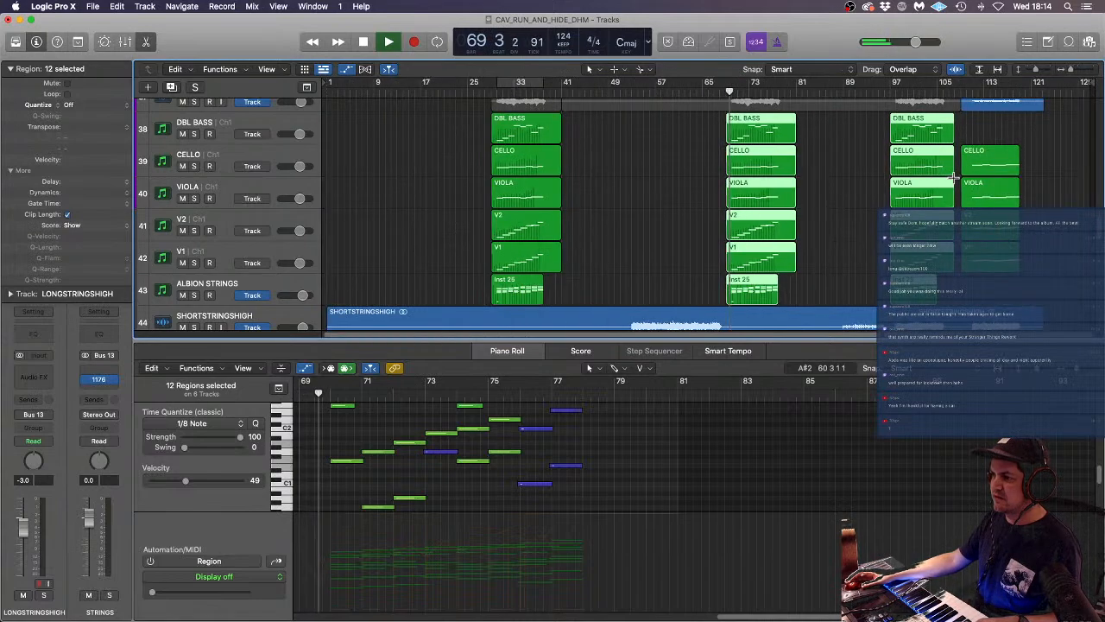
click(838, 191)
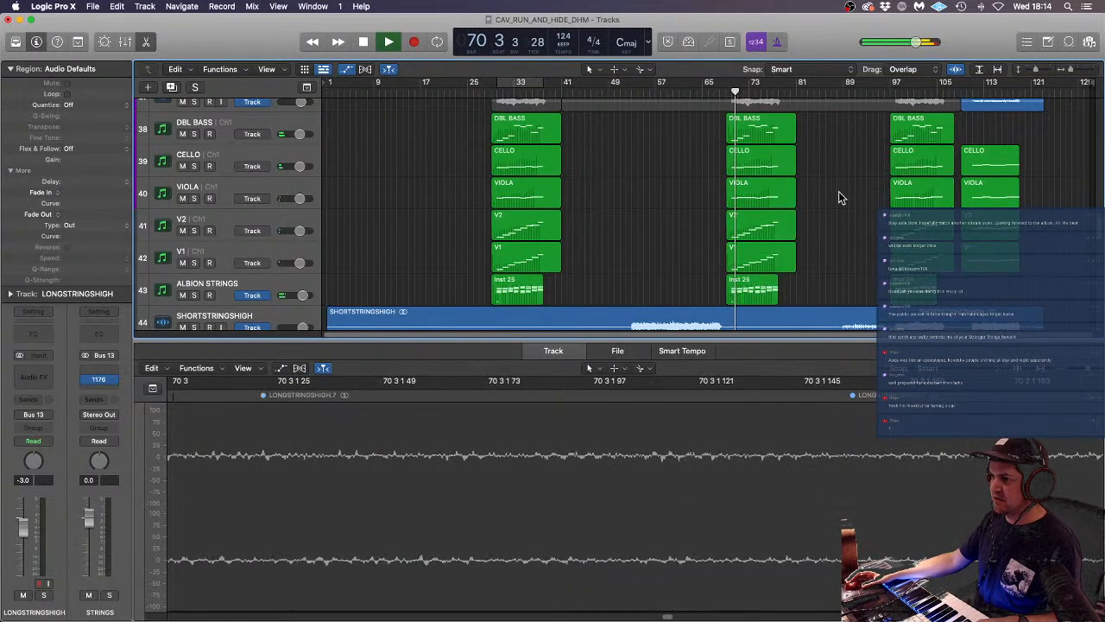
scroll(839, 194, down, 2)
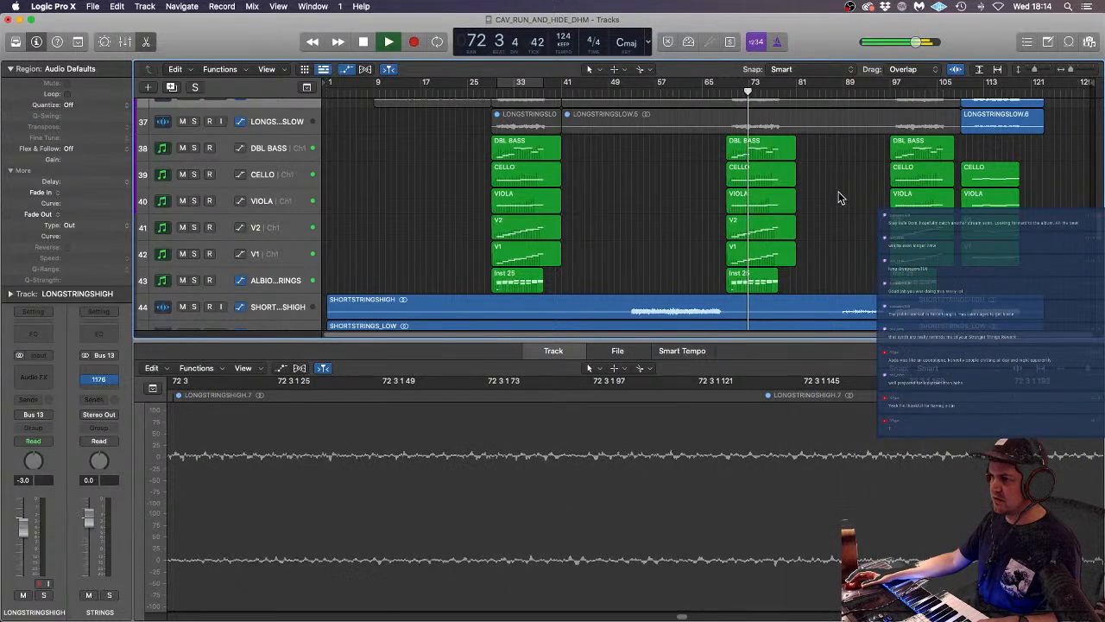
scroll(839, 195, down, 2)
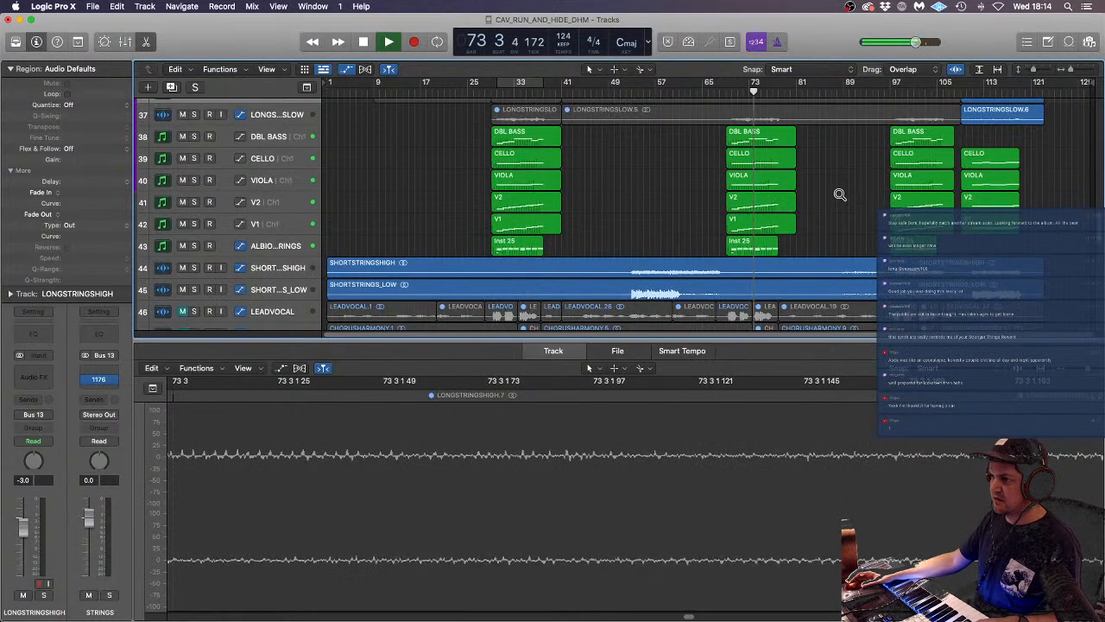
scroll(839, 193, down, 2)
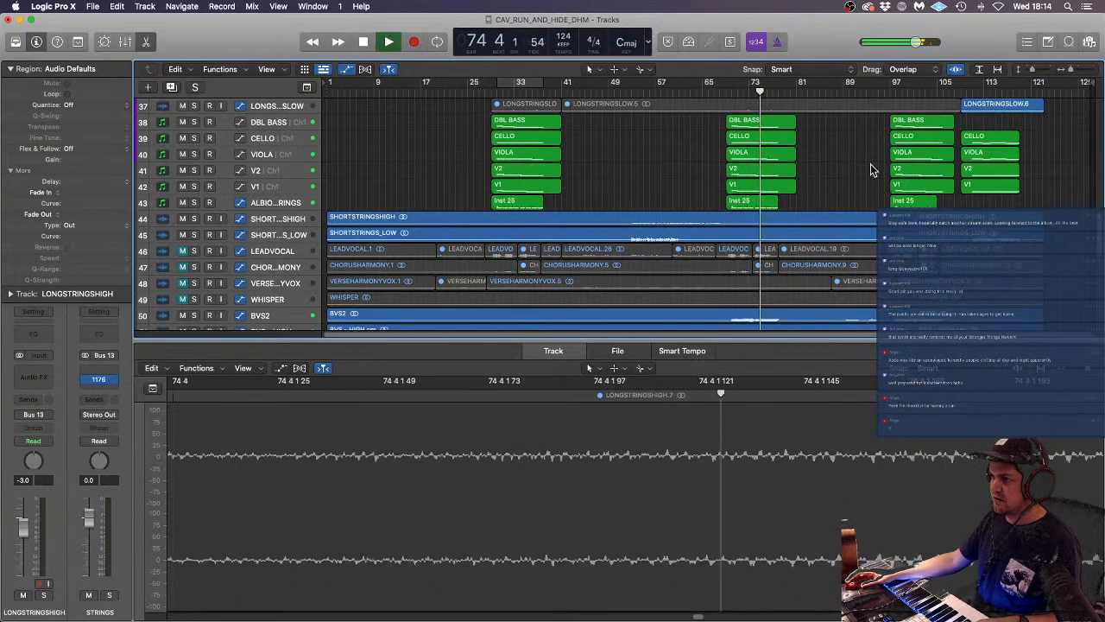
scroll(870, 164, down, 4)
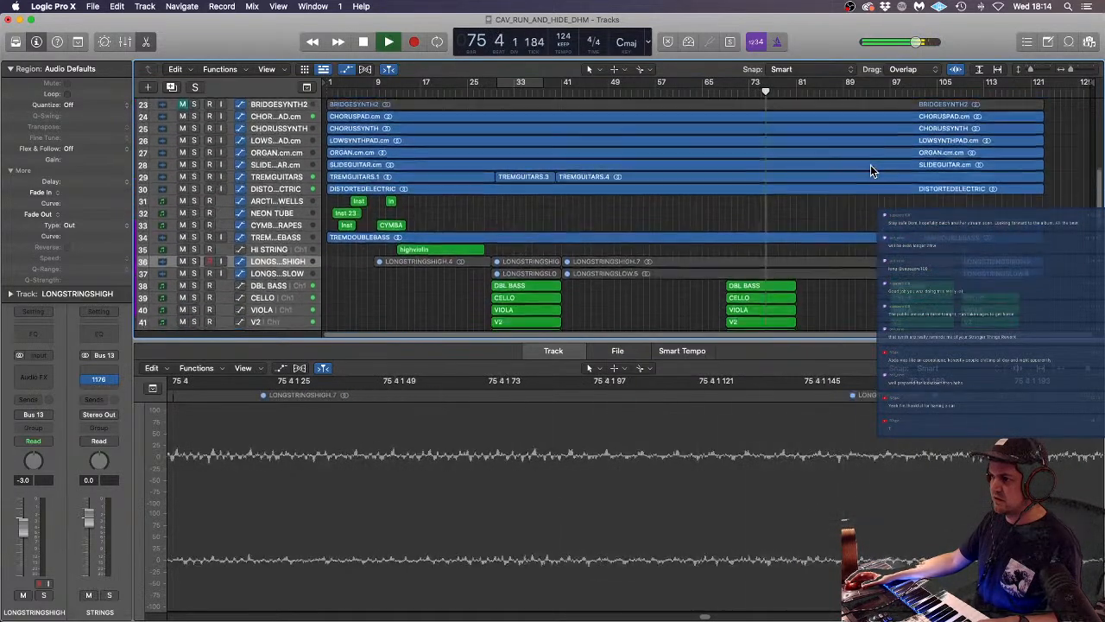
scroll(870, 165, down, 2)
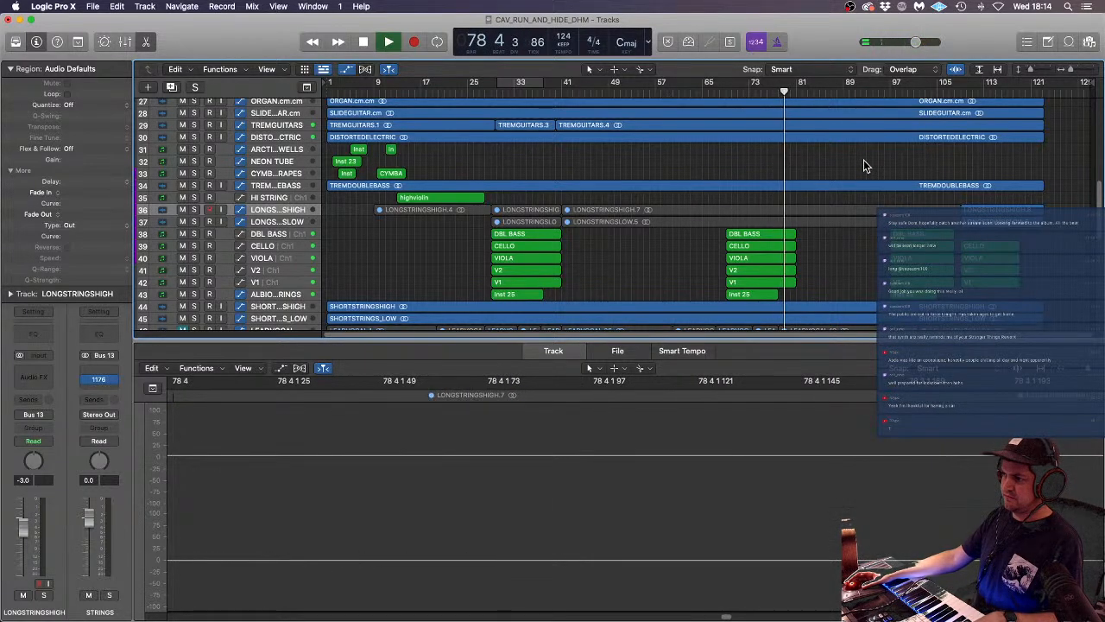
- Solo the CHORUSPAD track, listen to the end of its part from about bar 77, stop playback and turn the solo off
scroll(656, 164, up, 2)
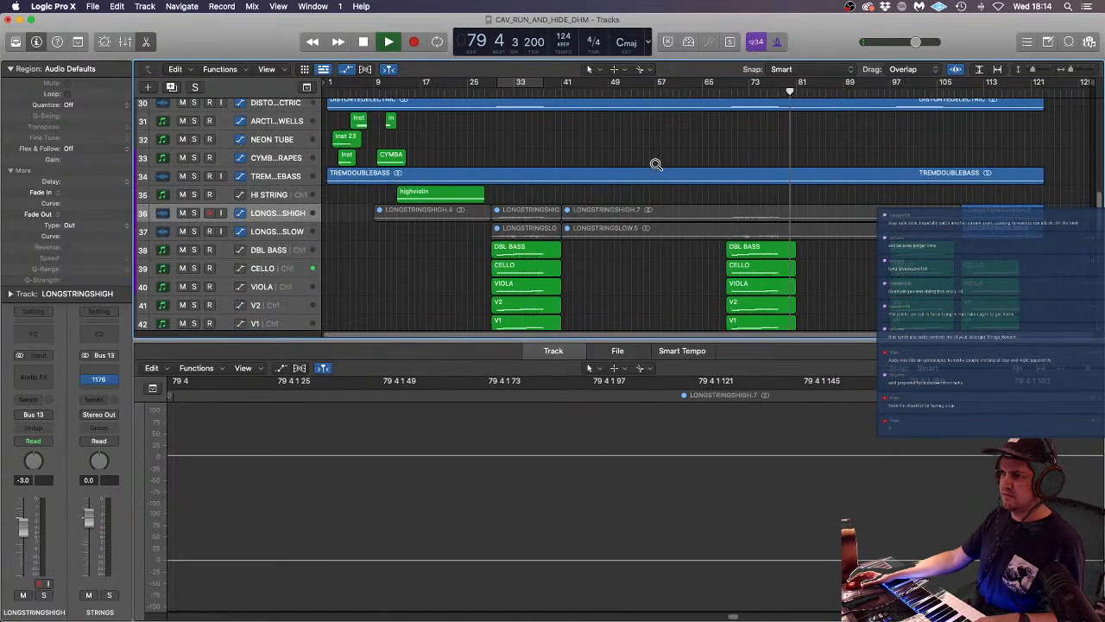
scroll(656, 164, up, 10)
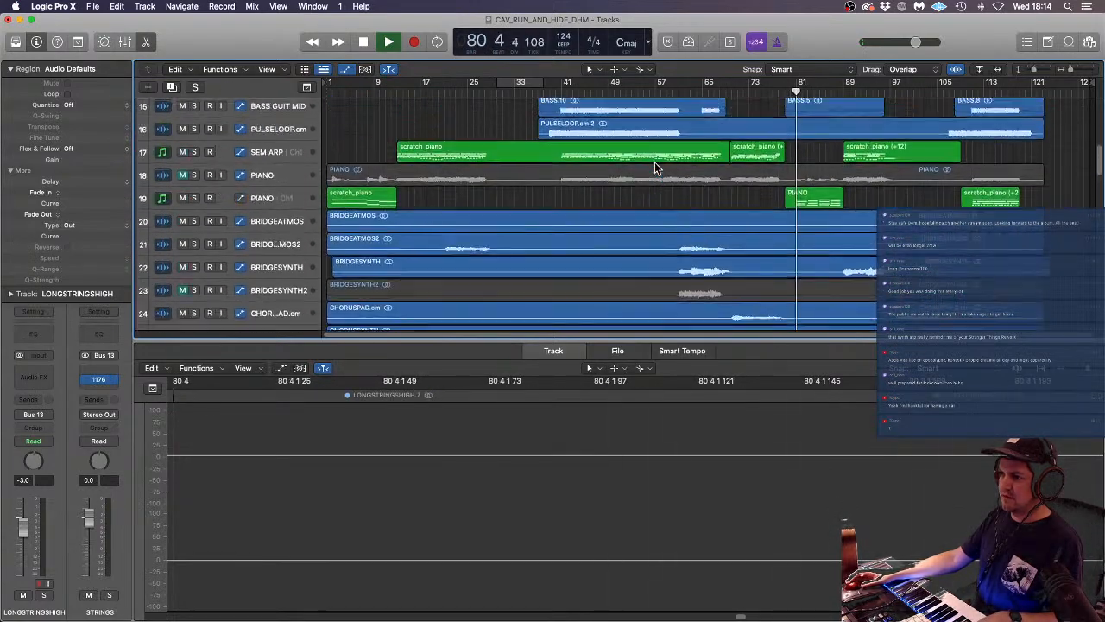
scroll(655, 167, up, 6)
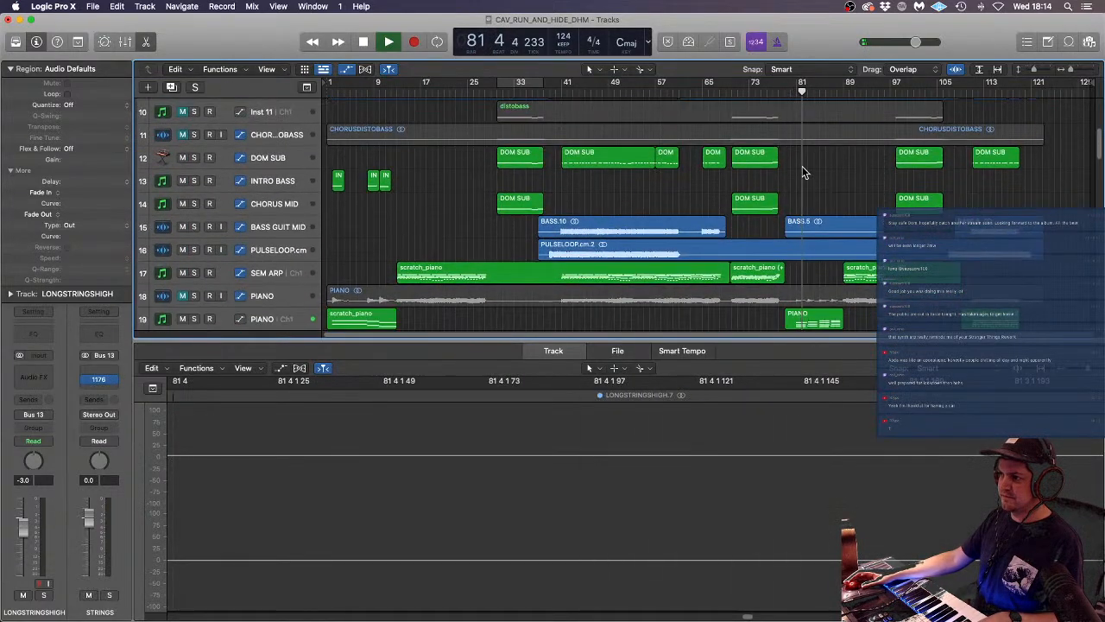
scroll(843, 180, down, 7)
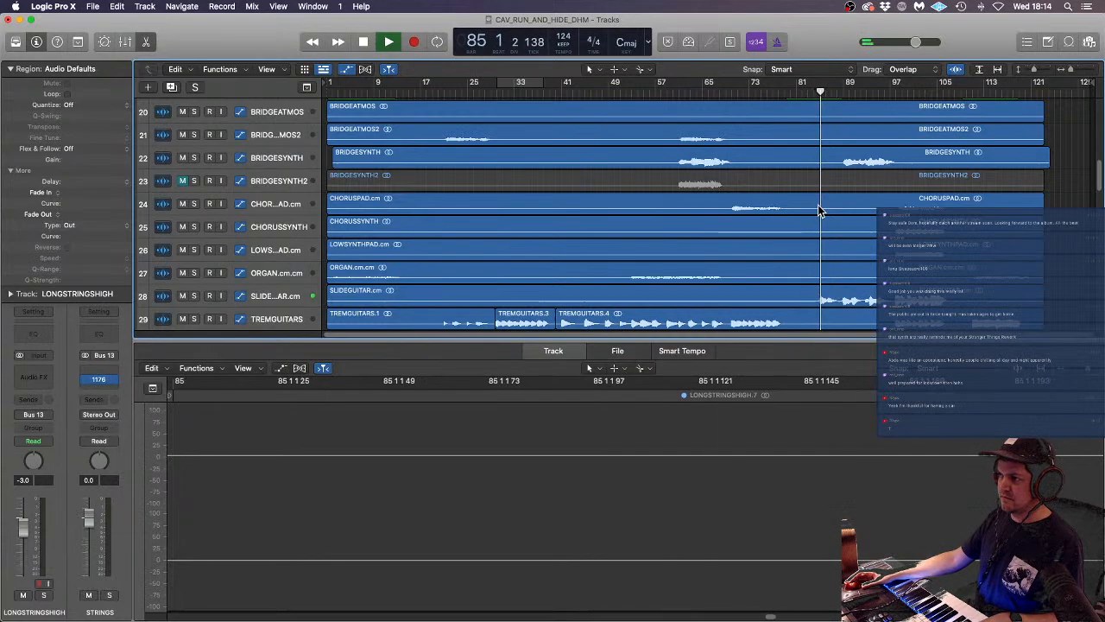
click(195, 204)
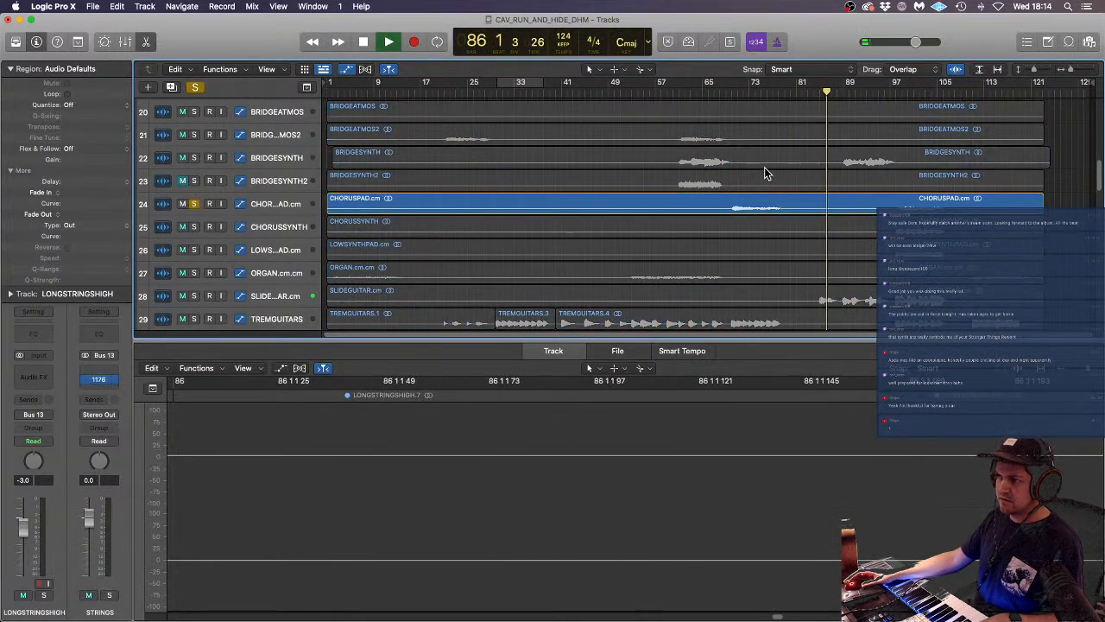
click(772, 93)
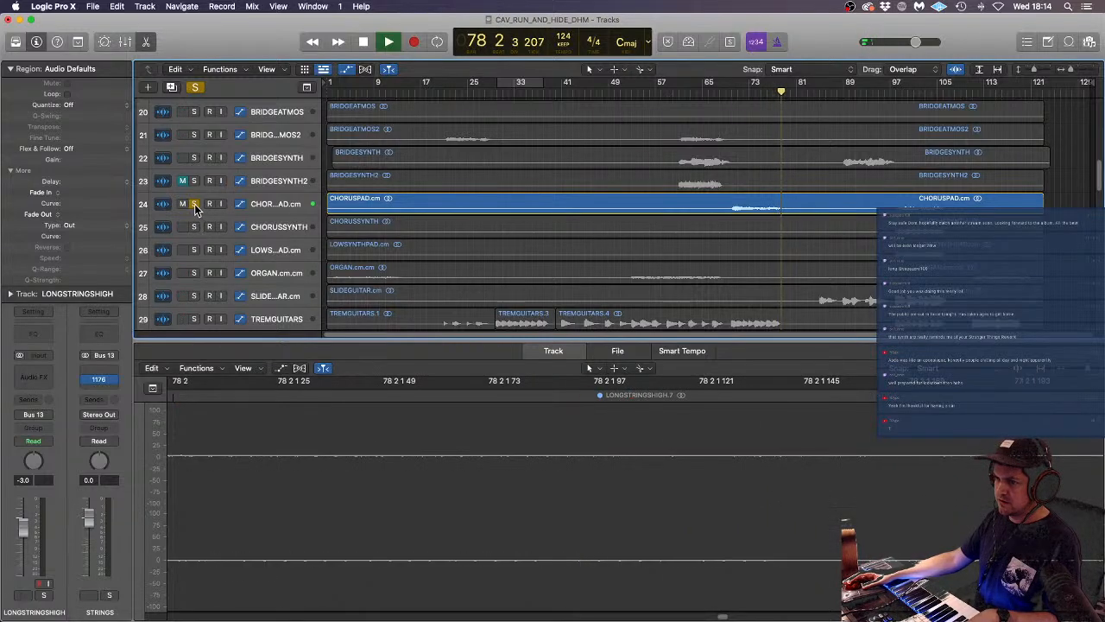
key(space)
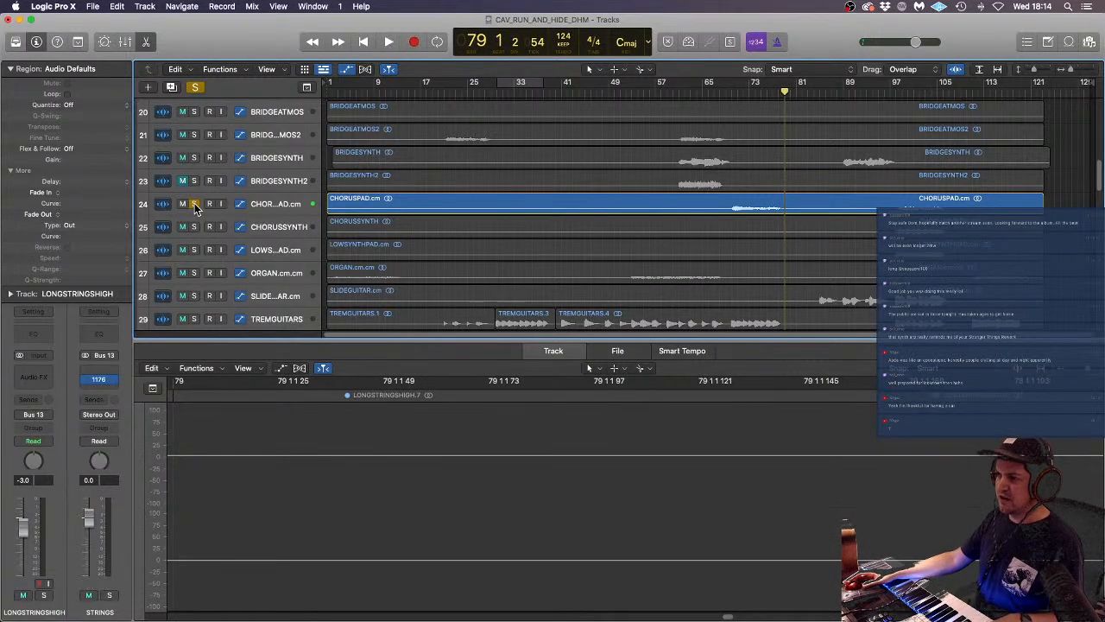
click(194, 205)
- Split the CHORUSPAD region at bars 77 and 81 and copy the slice to bar 27 on a new audio track, without its automation
key(super+Down)
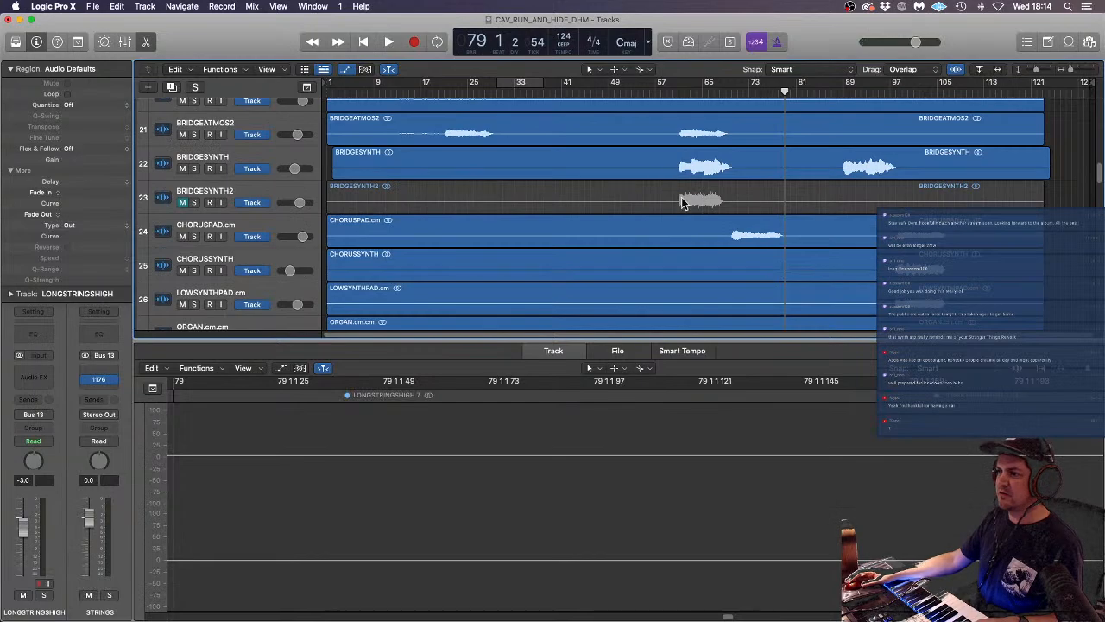
click(771, 233)
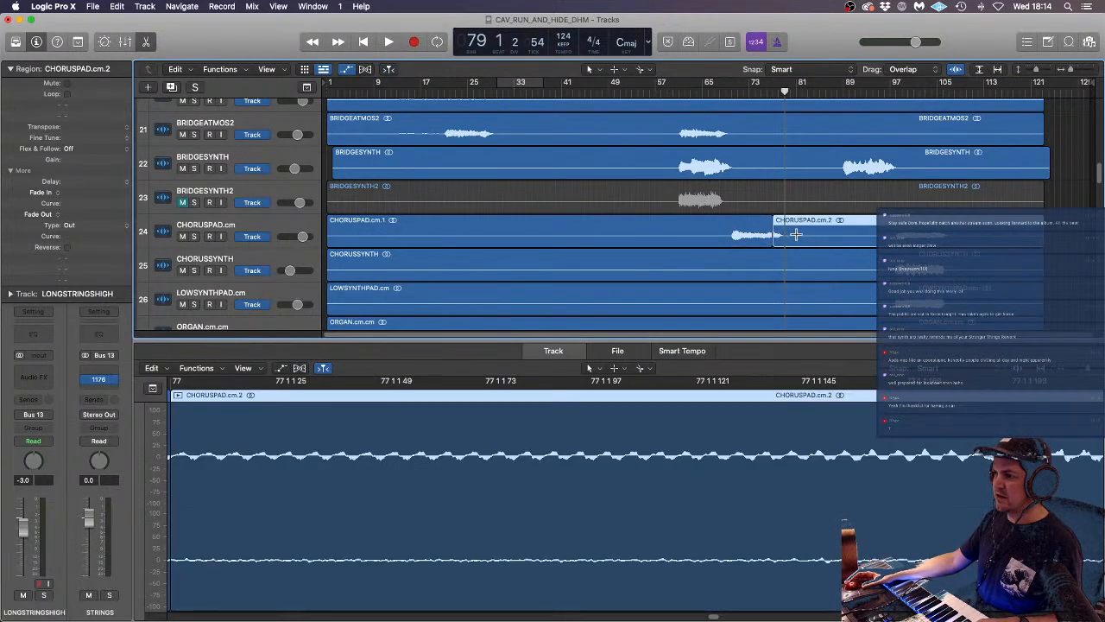
drag(799, 235, 795, 235)
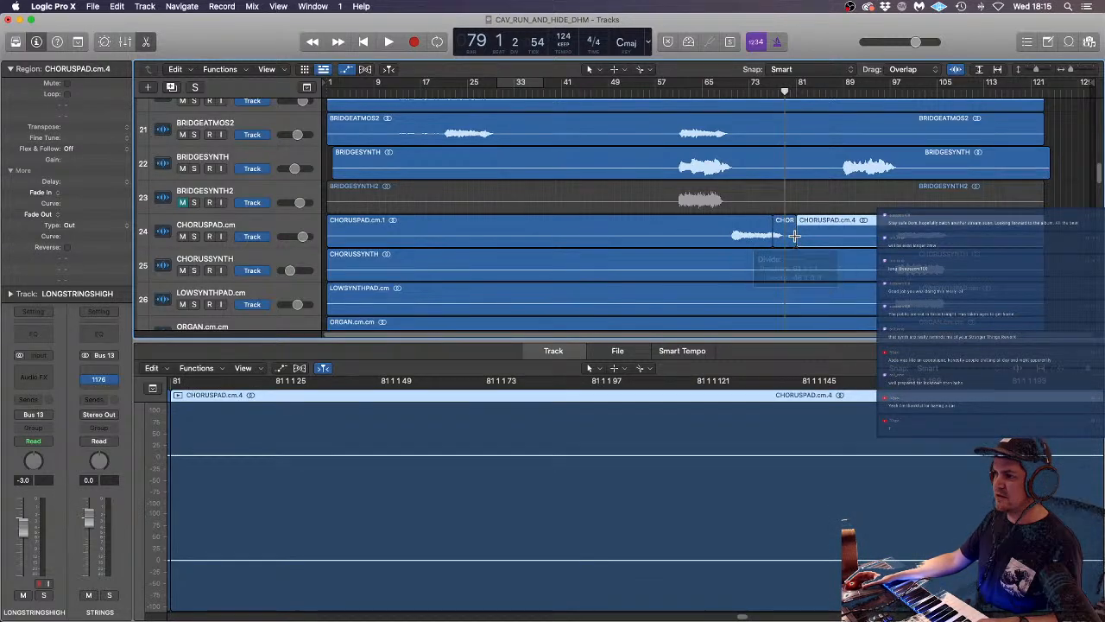
click(229, 223)
click(173, 87)
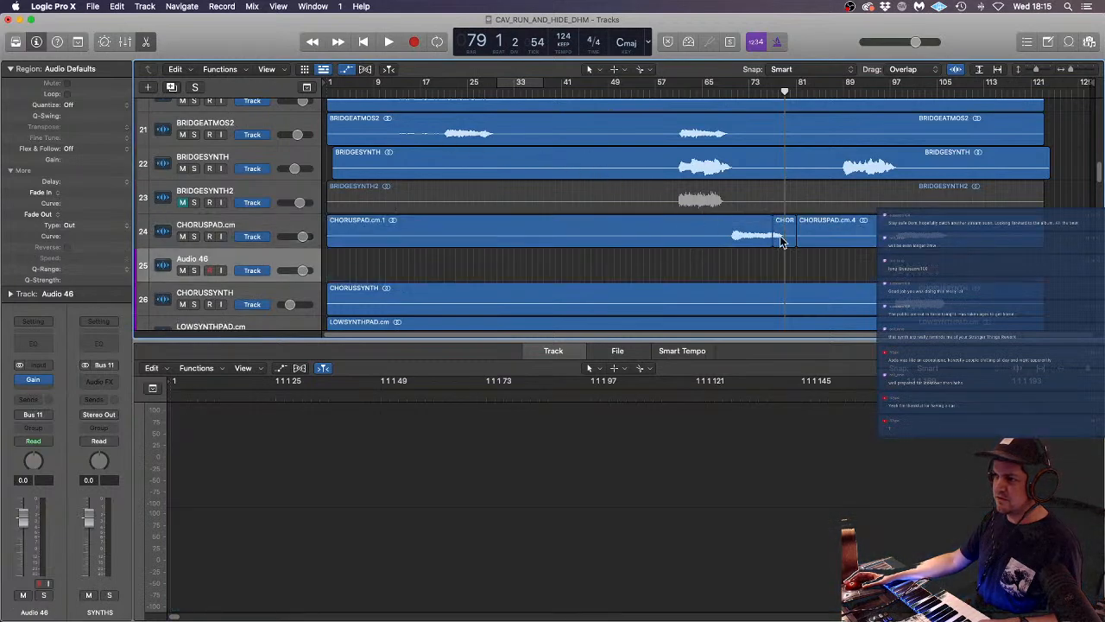
drag(788, 237, 492, 263)
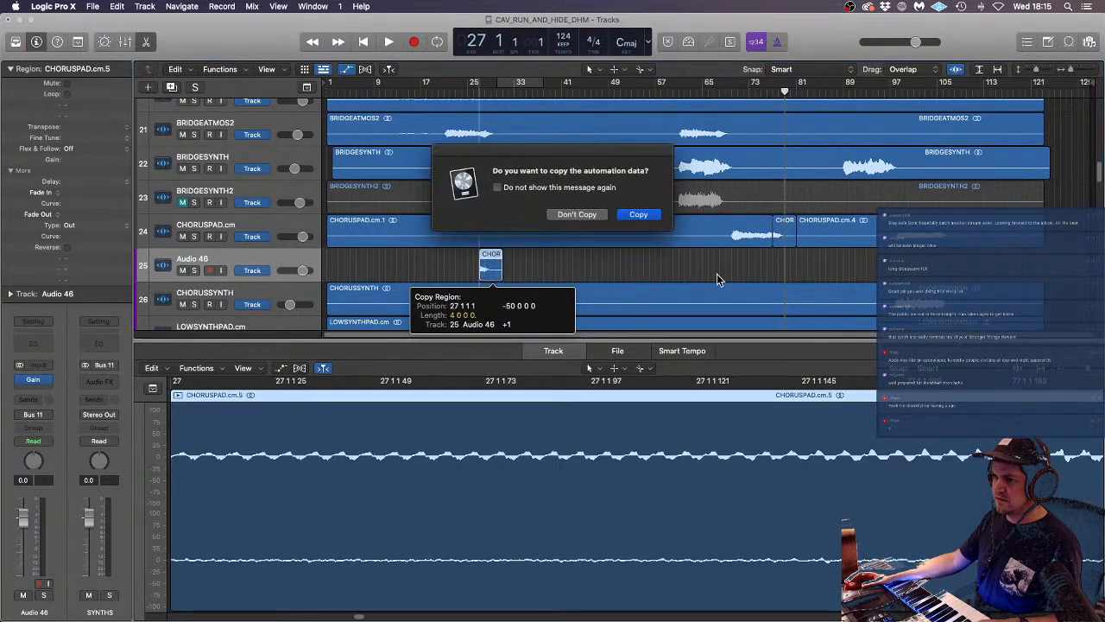
click(577, 214)
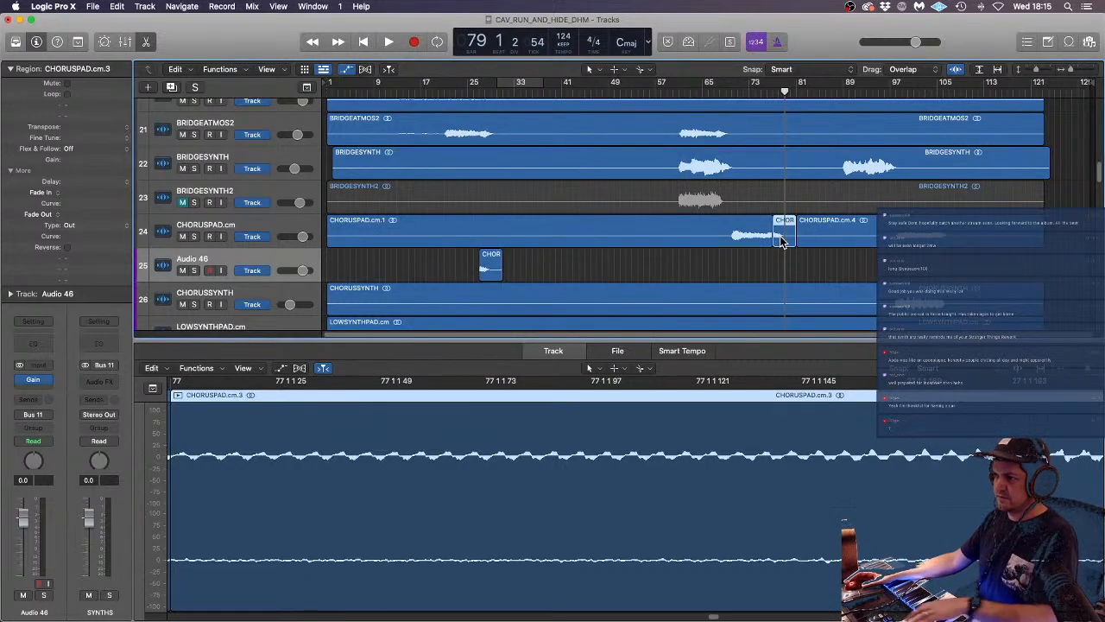
- Delete the original CHORUSPAD slice between bars 77 and 81 and extend the preceding region to bar 81
key(Delete)
click(587, 215)
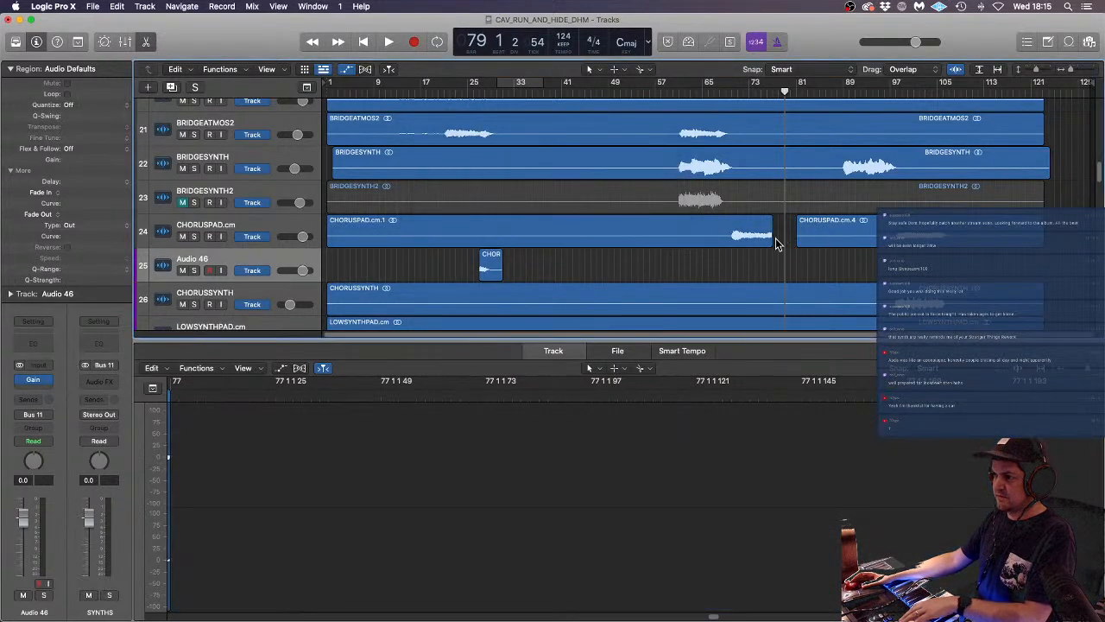
drag(796, 236, 794, 237)
click(790, 257)
- Play from bar 26 while trying the copied pad slice at bars 32 and 41, with a 524 fade-in and +8.0 dB gain
click(474, 94)
key(space)
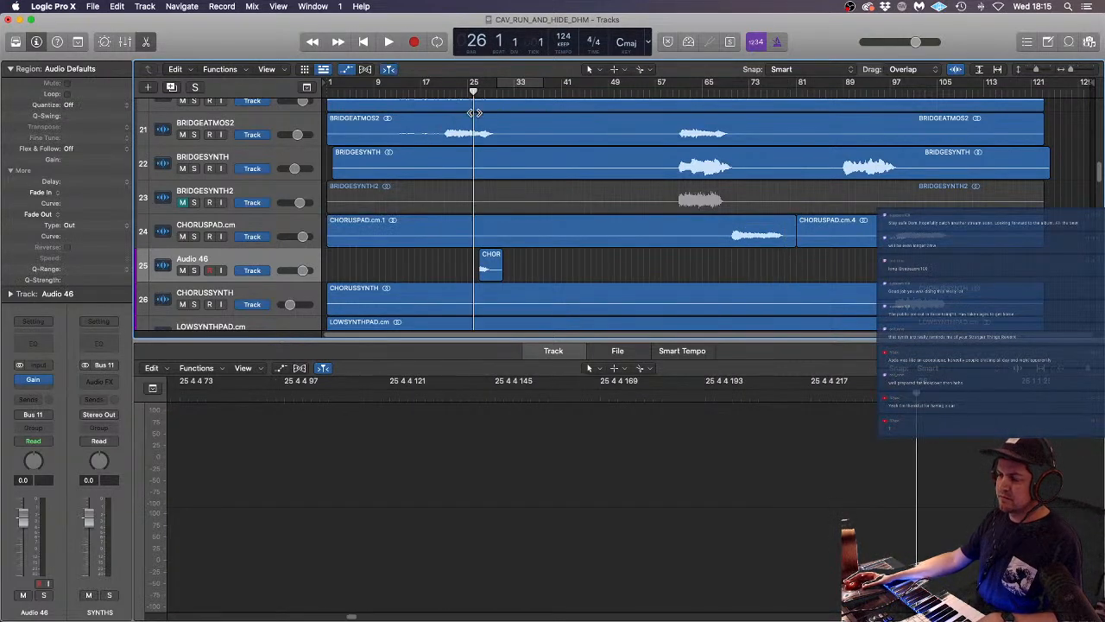
drag(491, 266, 518, 272)
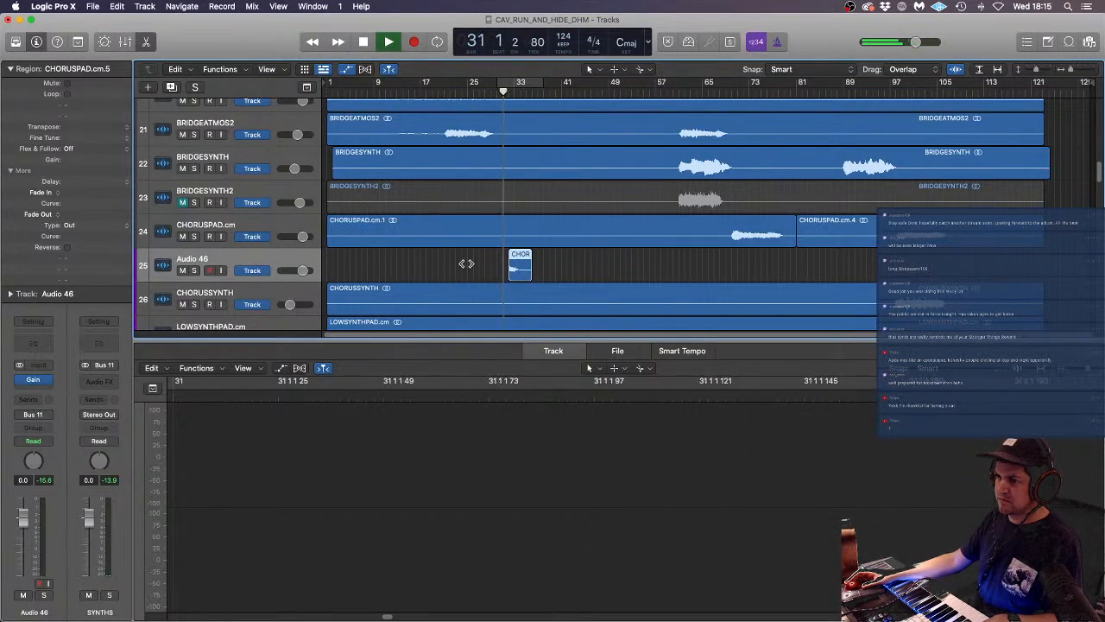
drag(77, 191, 133, 2)
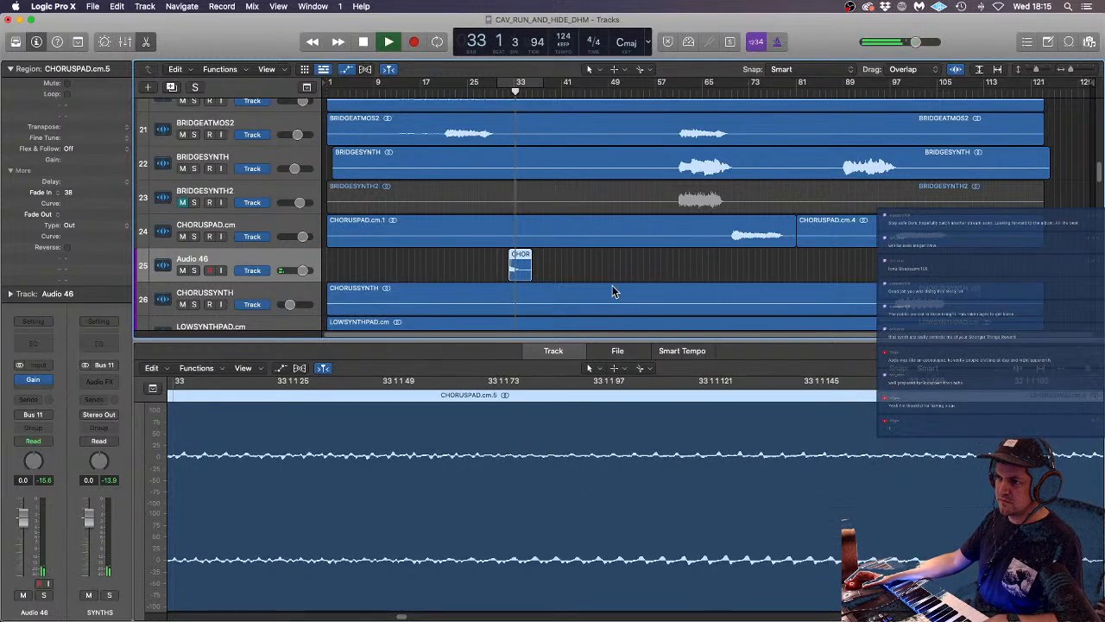
click(596, 265)
drag(518, 271, 575, 272)
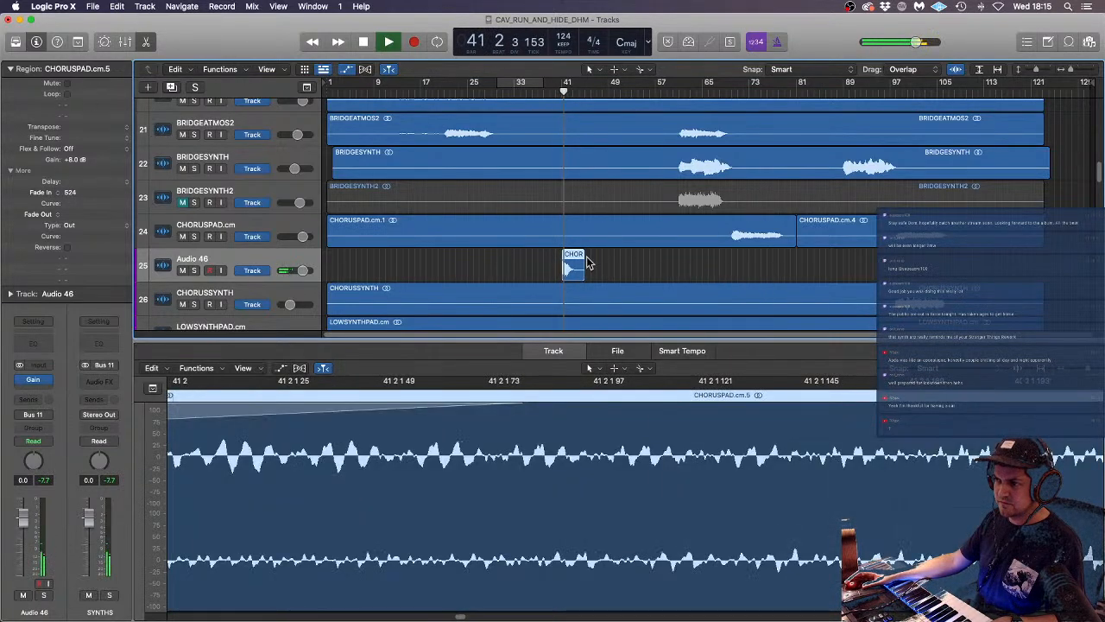
- Trim the pad slice to start at bar 44 and move it to about bar 48 while listening
drag(571, 272, 580, 271)
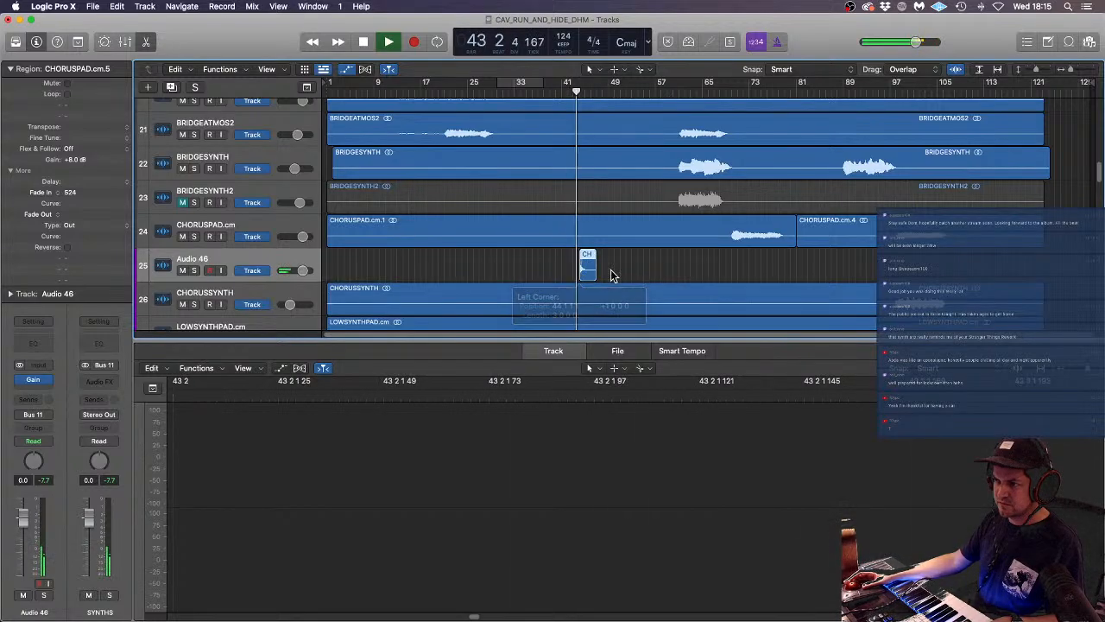
click(612, 270)
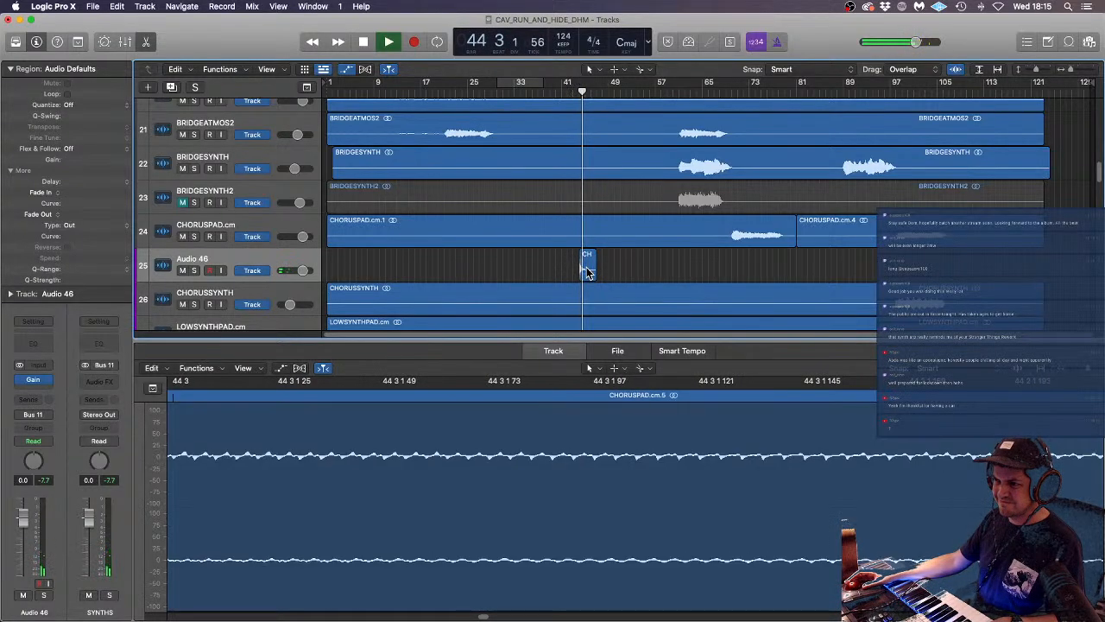
drag(586, 272, 613, 270)
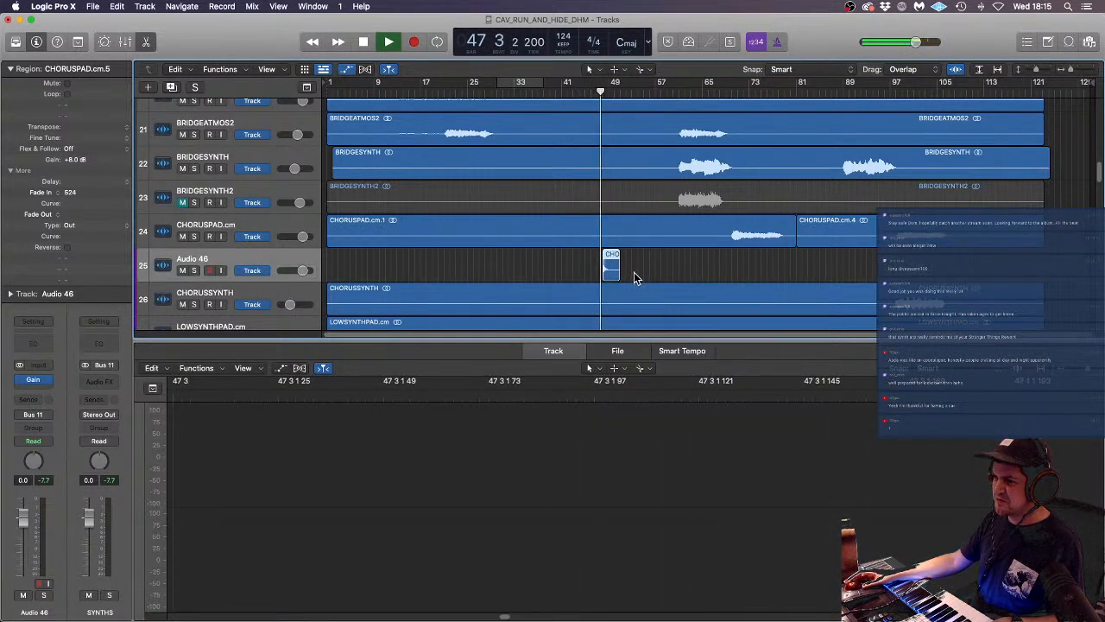
click(635, 273)
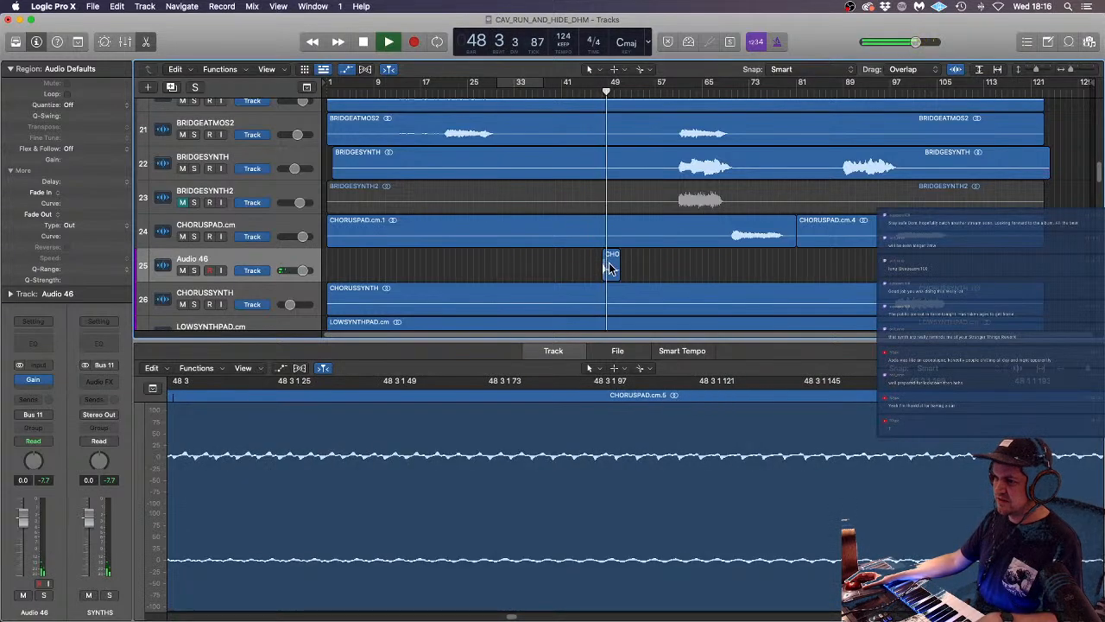
- Delete the copied pad slice and remove the Audio 46 track
click(609, 262)
key(Delete)
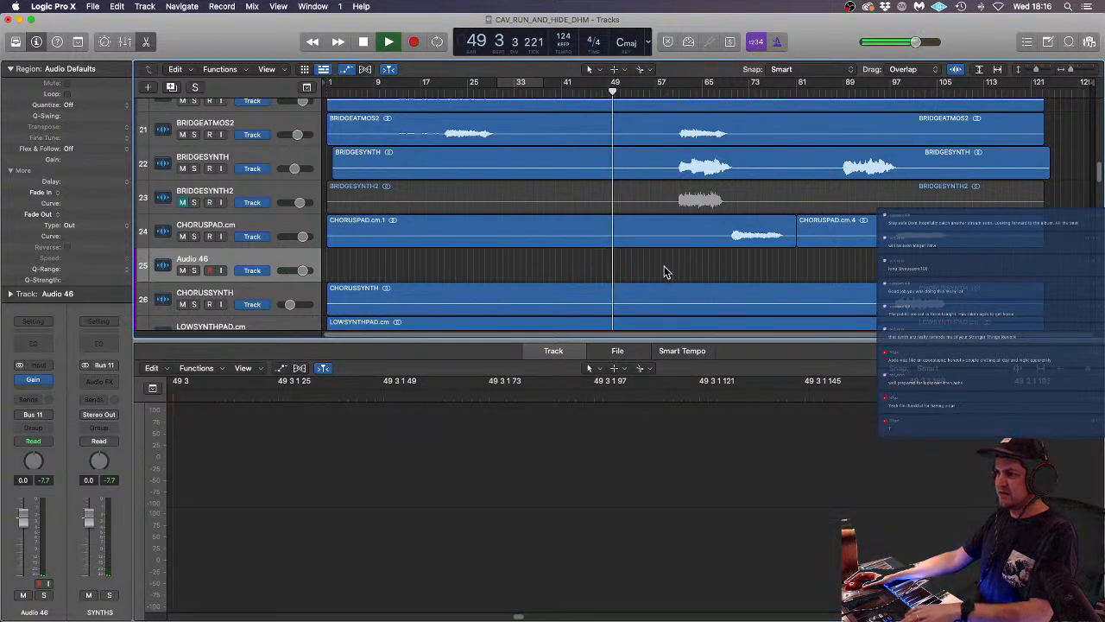
key(super+Up)
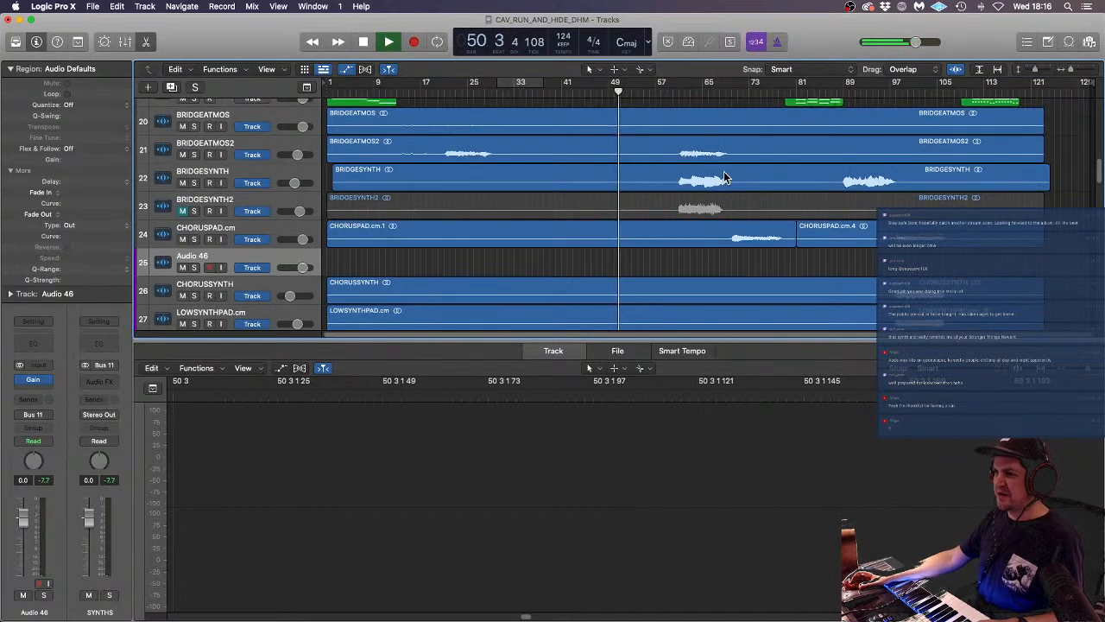
key(super+Up)
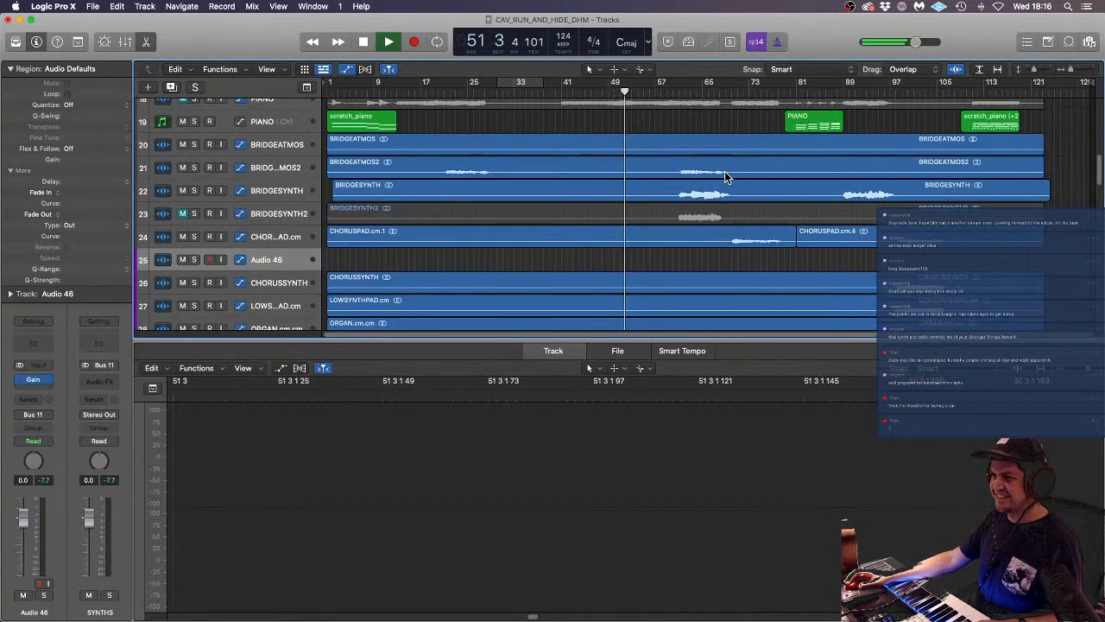
key(super+Up)
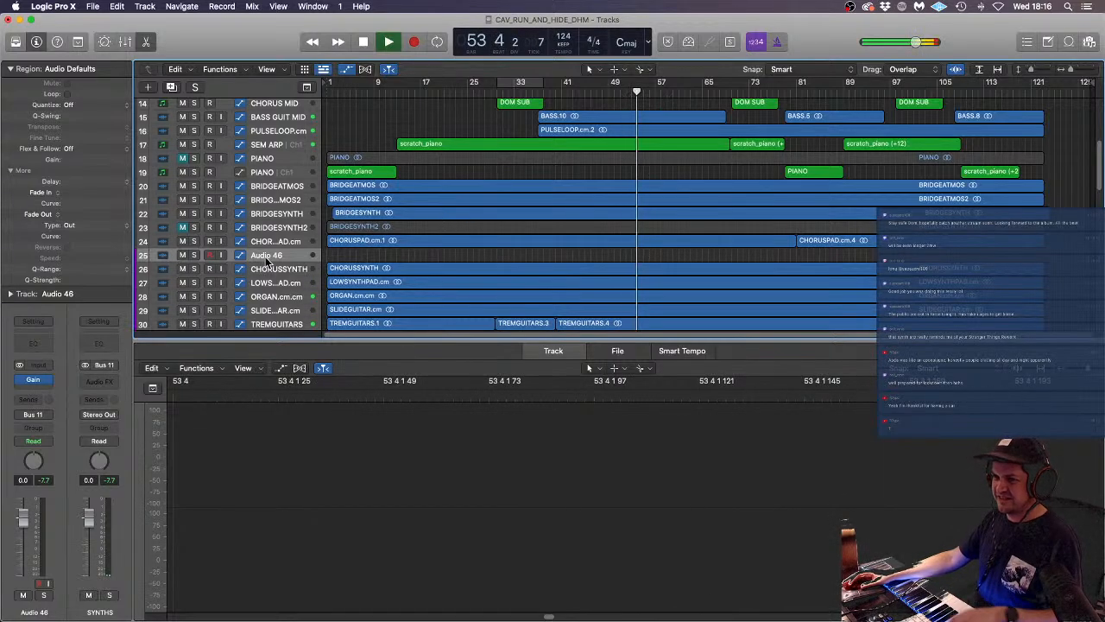
key(super+BackSpace)
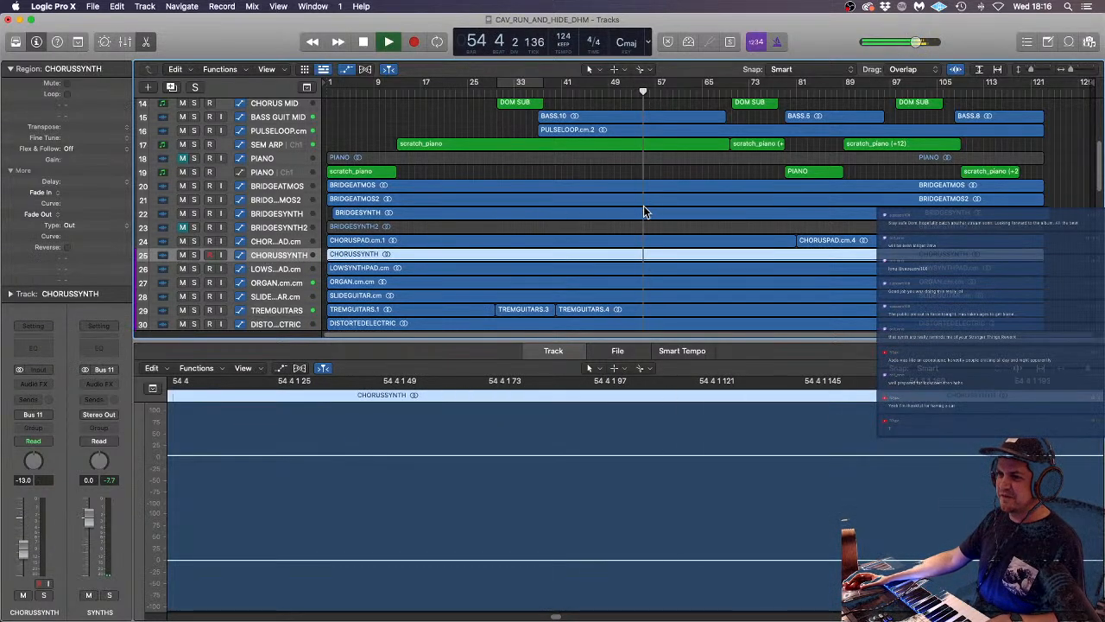
- Stop playback and open the Pro-Q3 equalizer on the SNARE track
scroll(724, 231, down, 5)
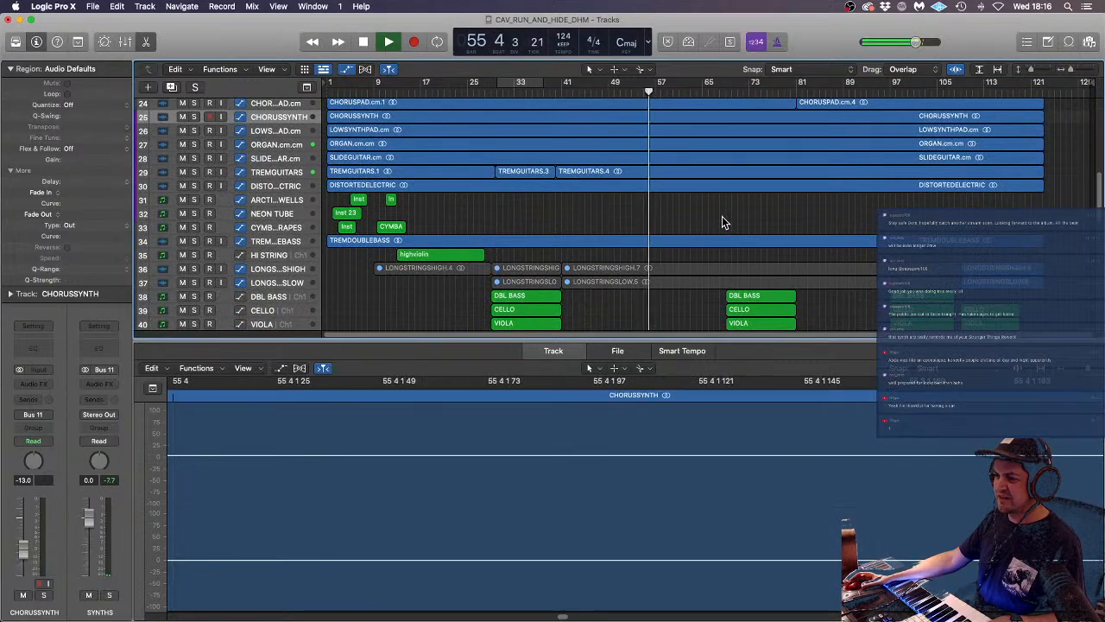
scroll(722, 215, down, 10)
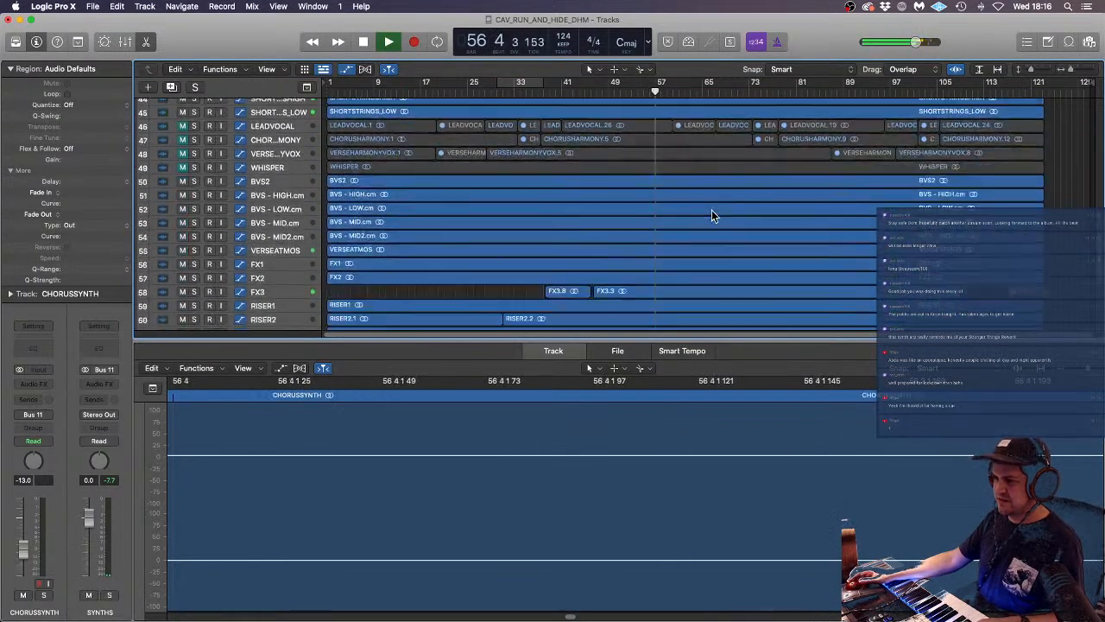
scroll(708, 214, down, 8)
scroll(708, 215, up, 5)
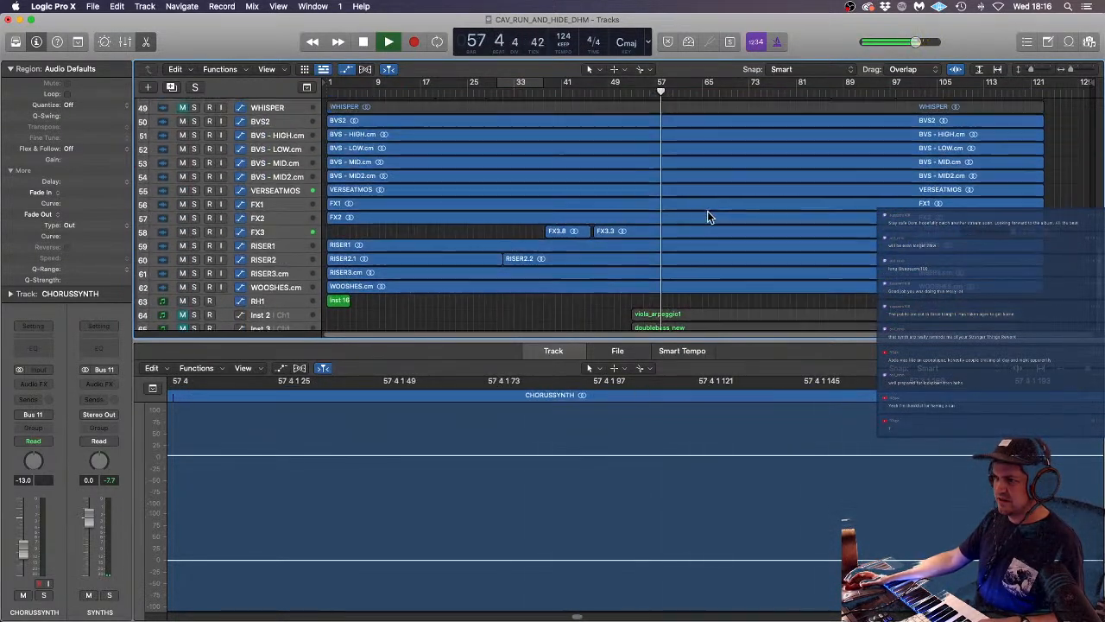
scroll(708, 216, up, 20)
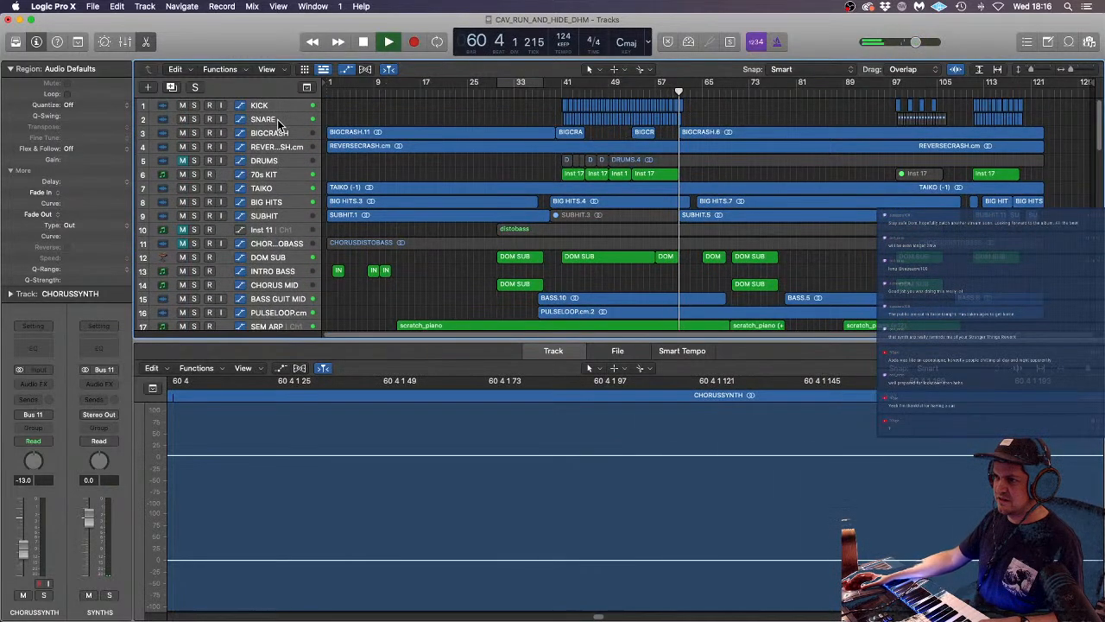
key(space)
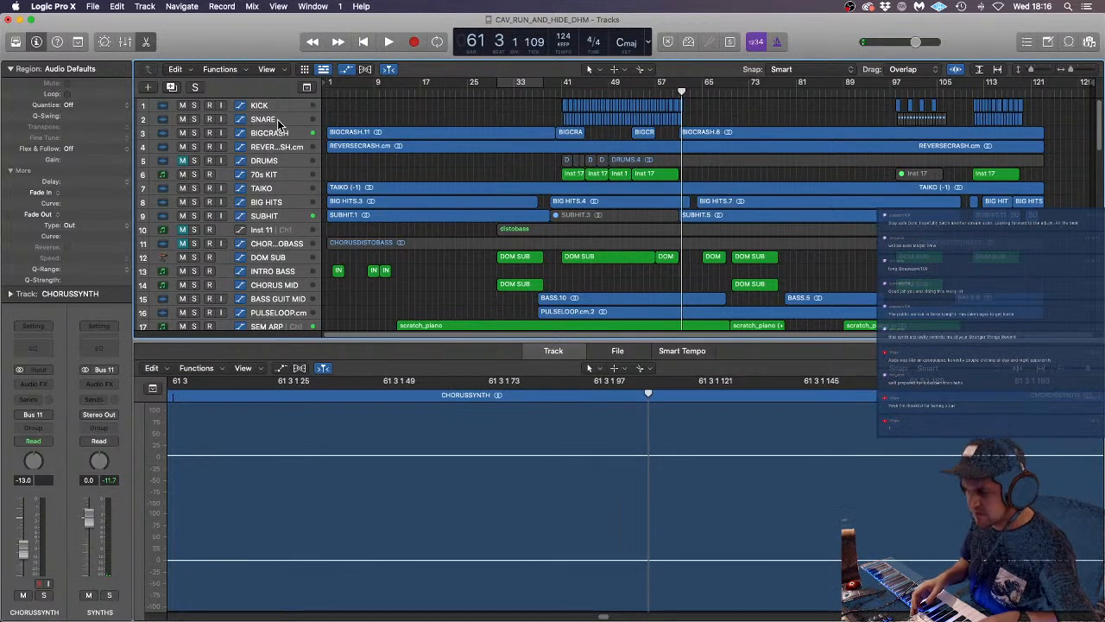
click(277, 122)
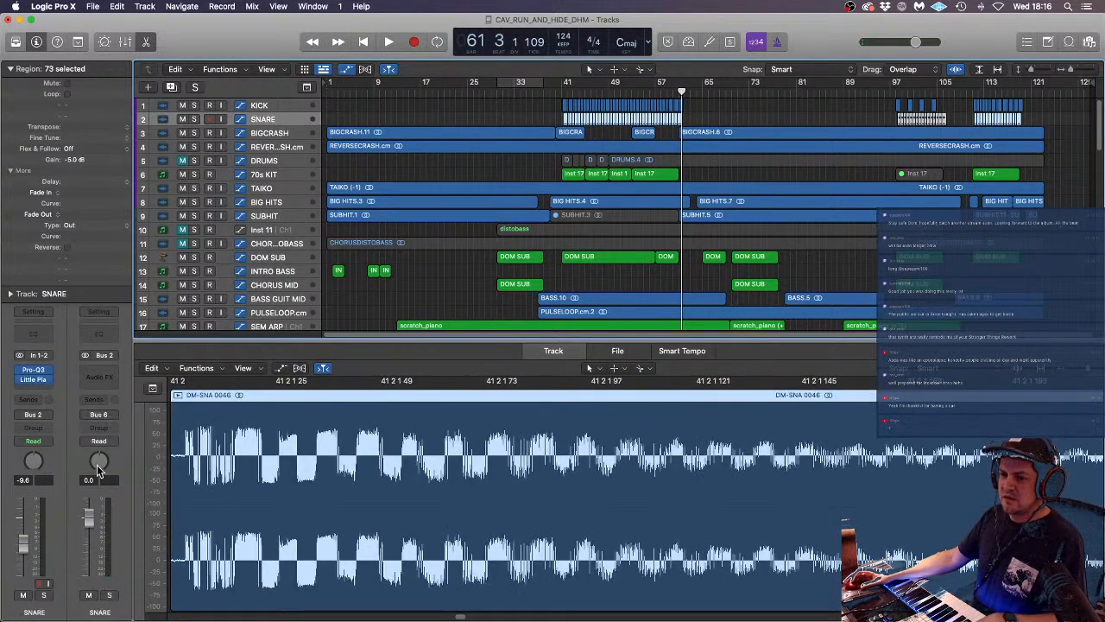
click(36, 373)
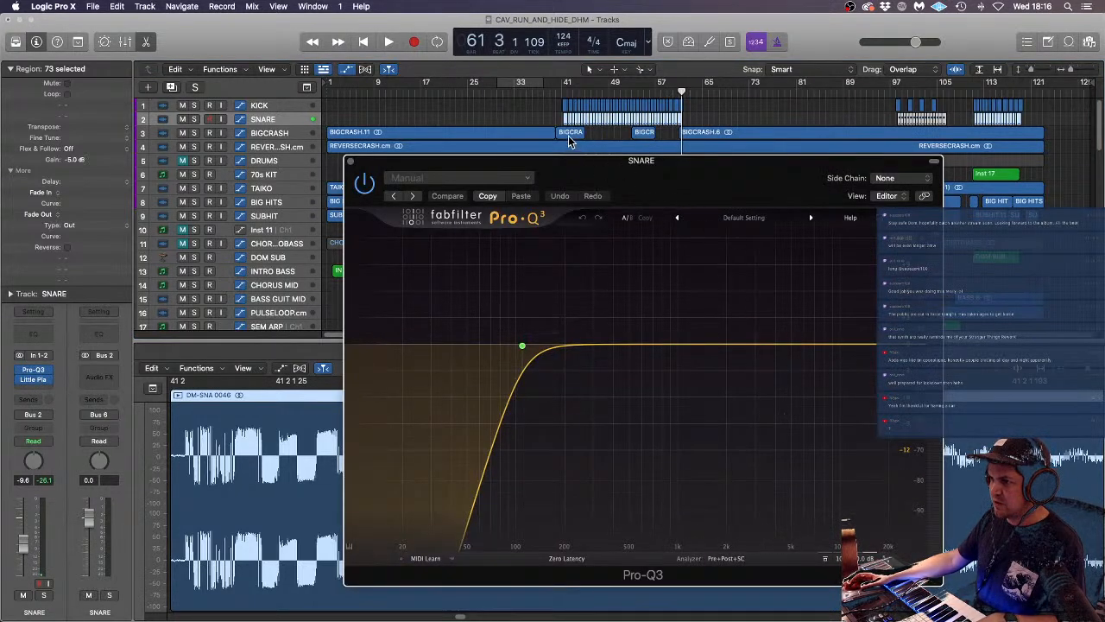
- Play from bar 41 and set the gain of all the SNARE regions to -8.0 dB
click(562, 95)
key(space)
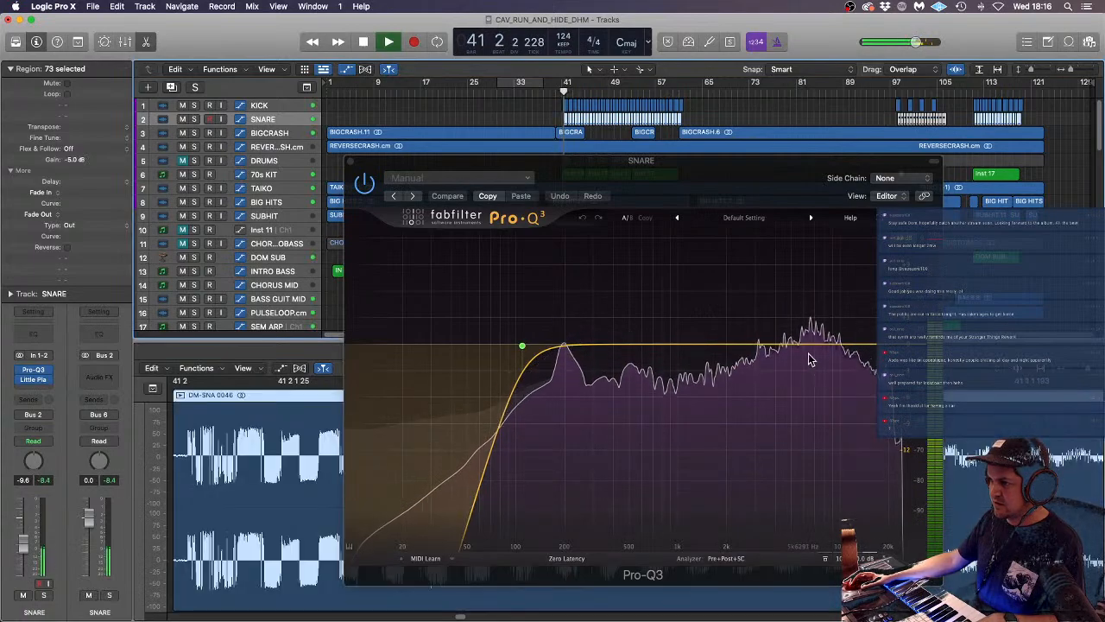
key(space)
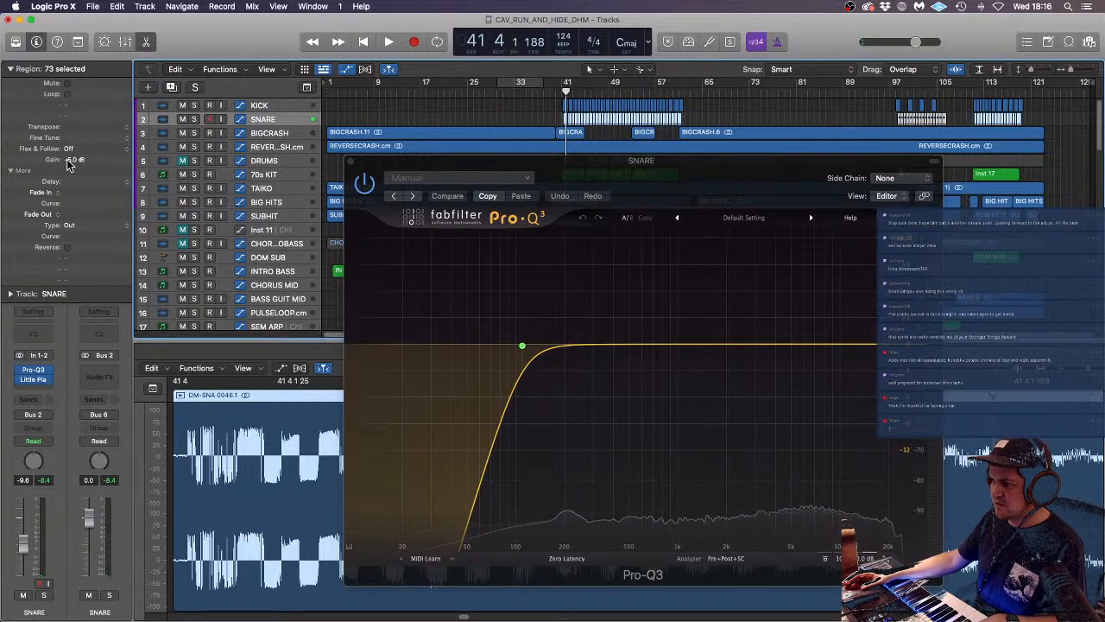
drag(69, 165, 72, 223)
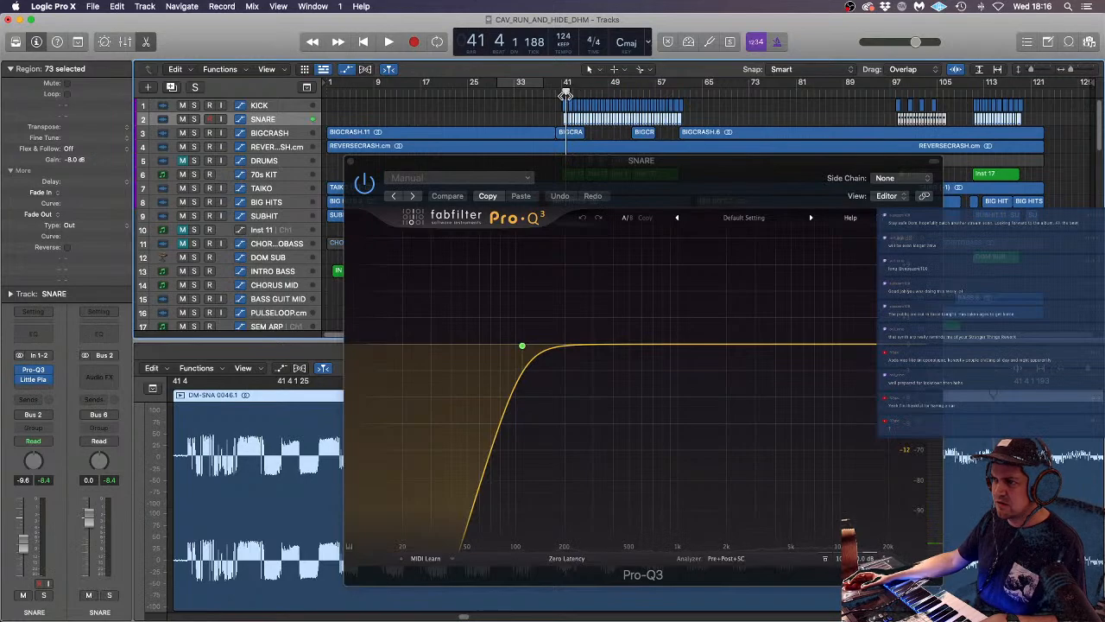
key(space)
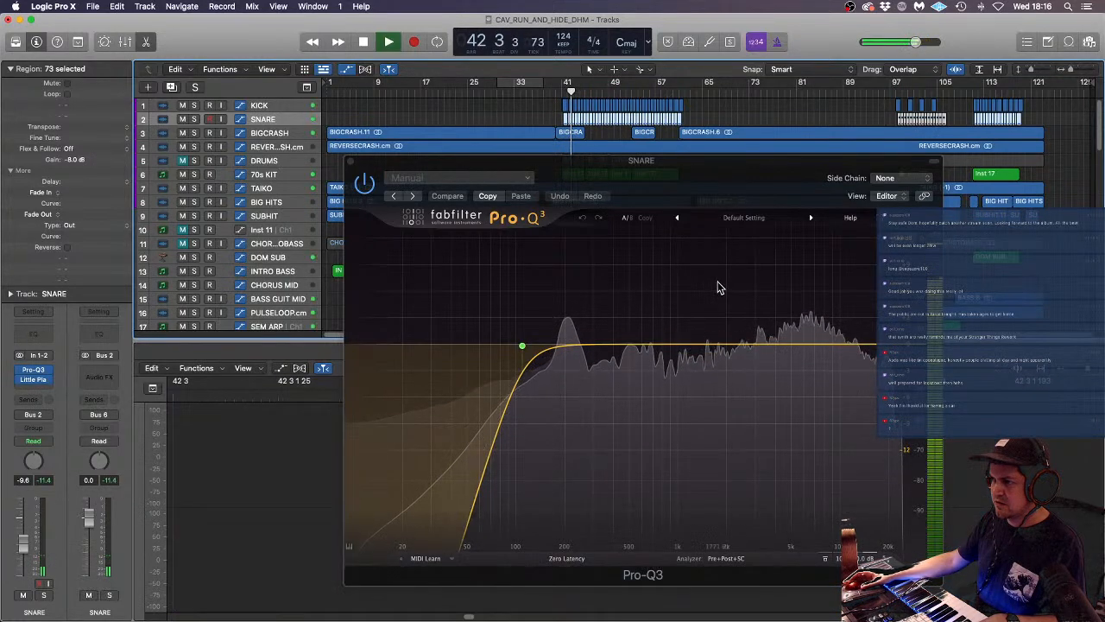
- Equalize the snare with about +3.5 dB at 198 Hz, about -1.2 dB at 6.3 kHz and a 12 dB/oct high cut, and close the equalizer
drag(564, 345, 564, 312)
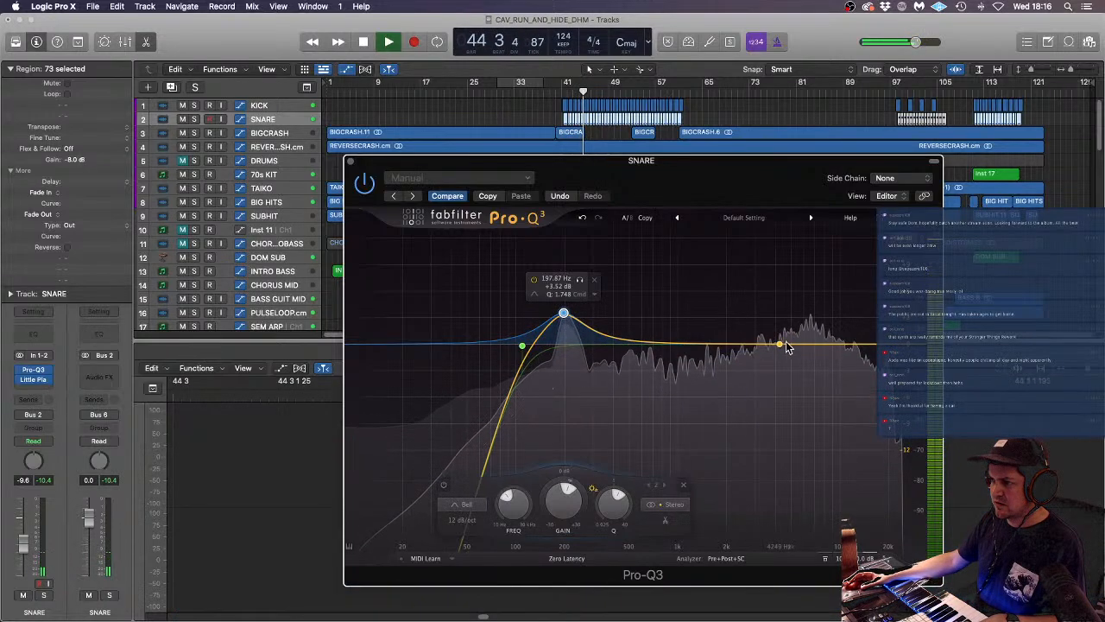
drag(805, 348, 807, 357)
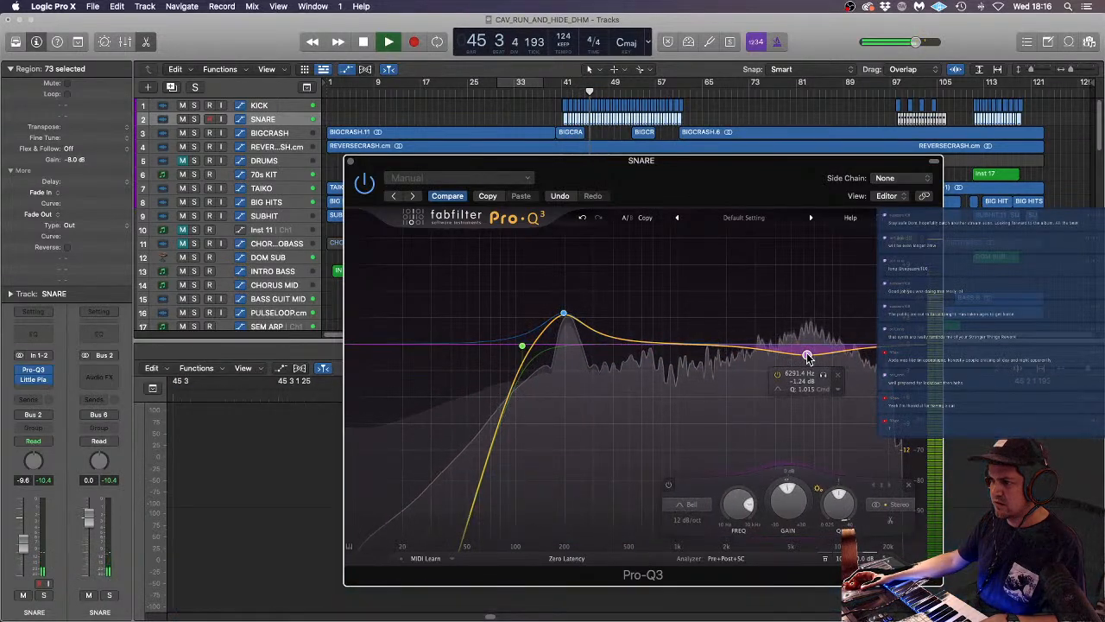
click(901, 345)
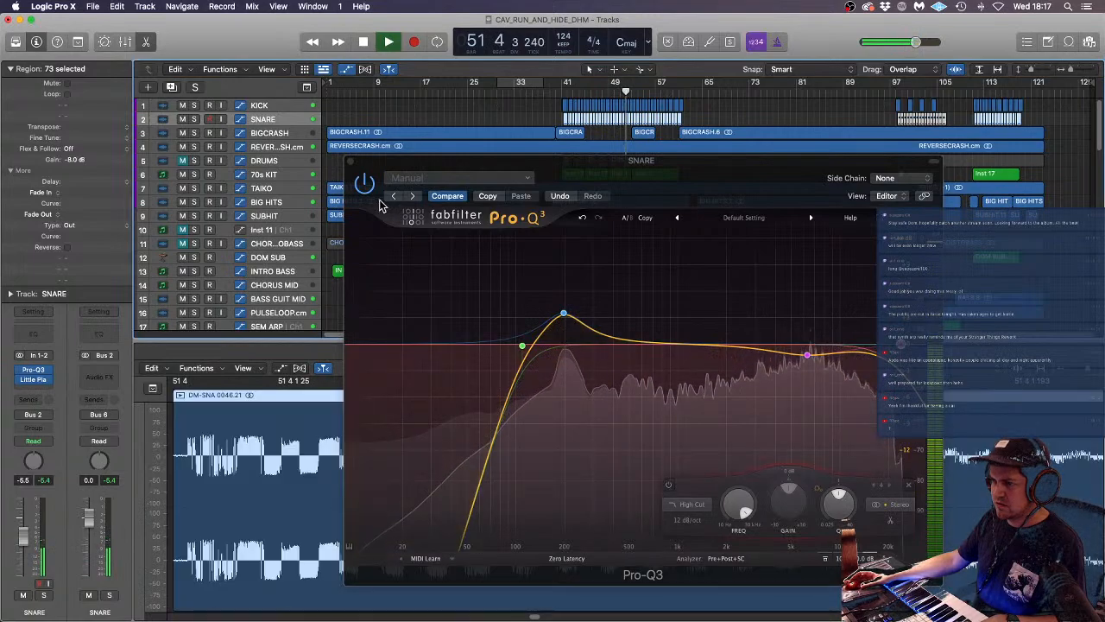
click(352, 162)
click(531, 163)
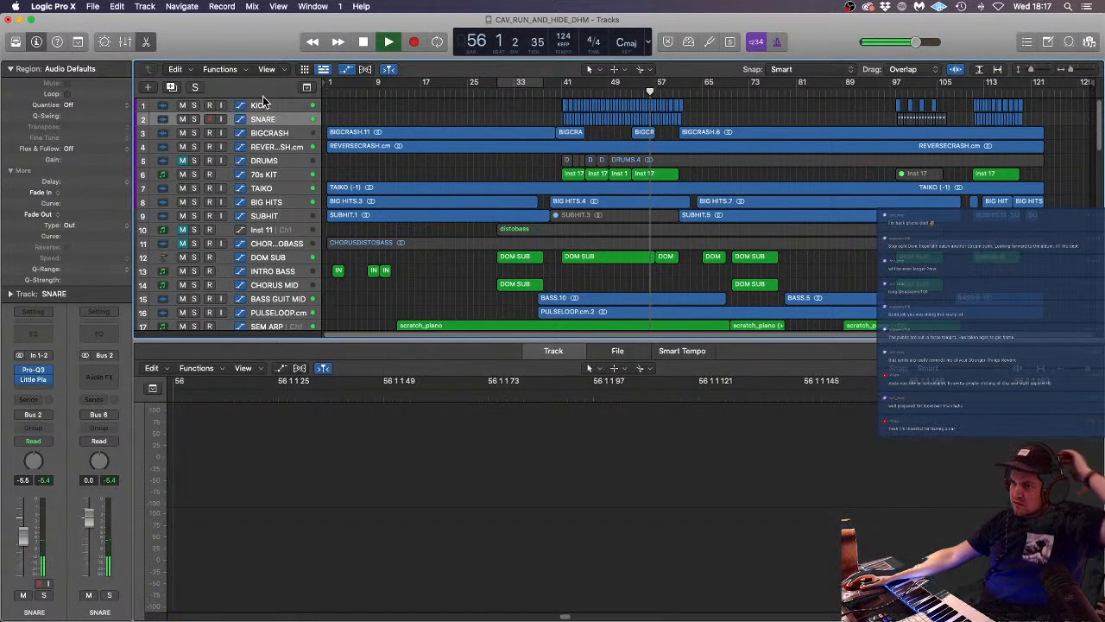
- Set the KICK track's volume to -1.1 dB and the SNARE track's volume to -6.0 dB
click(290, 102)
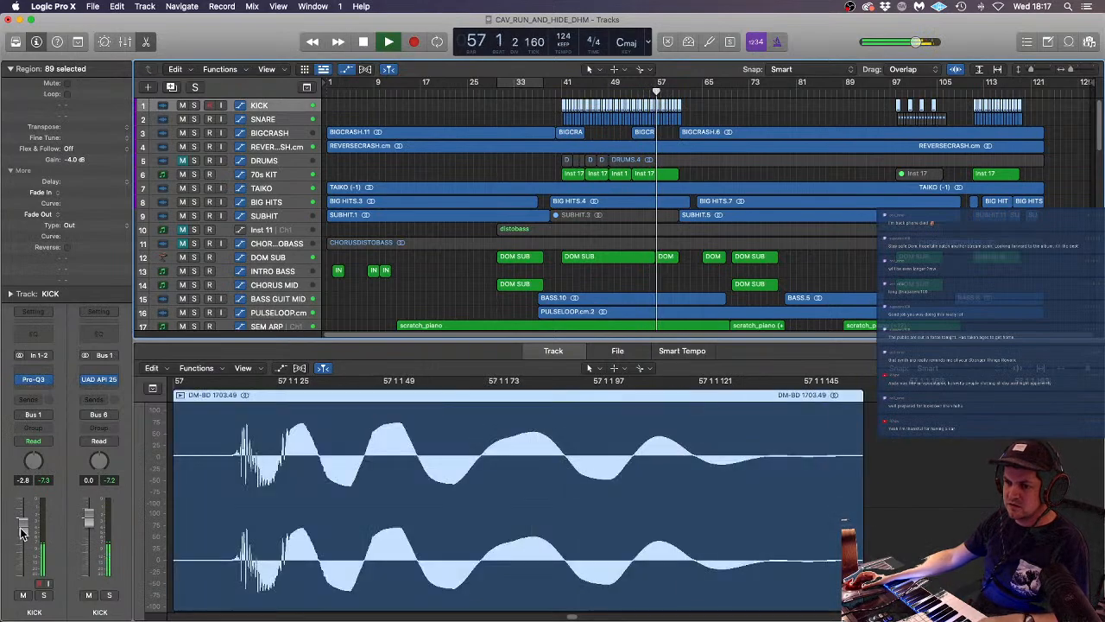
alt+click(24, 530)
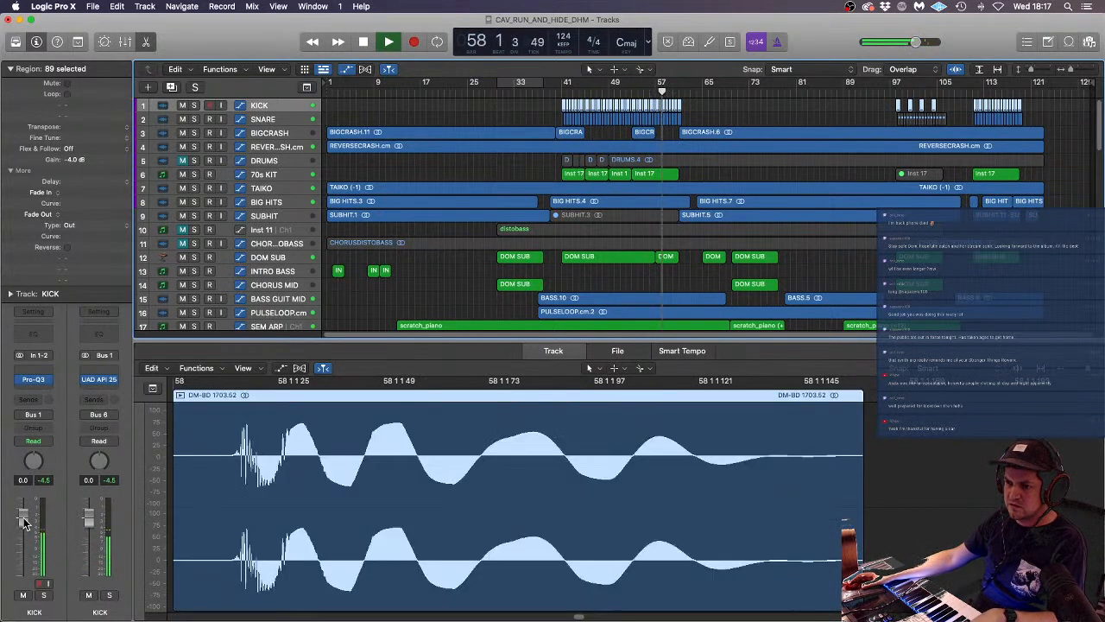
drag(24, 521, 23, 523)
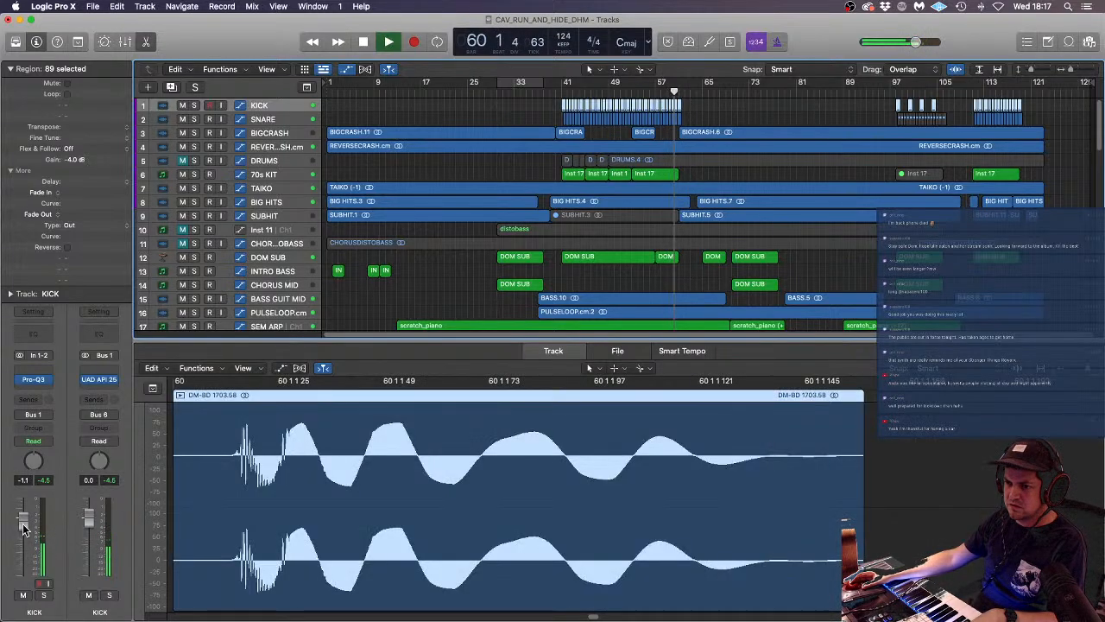
click(275, 120)
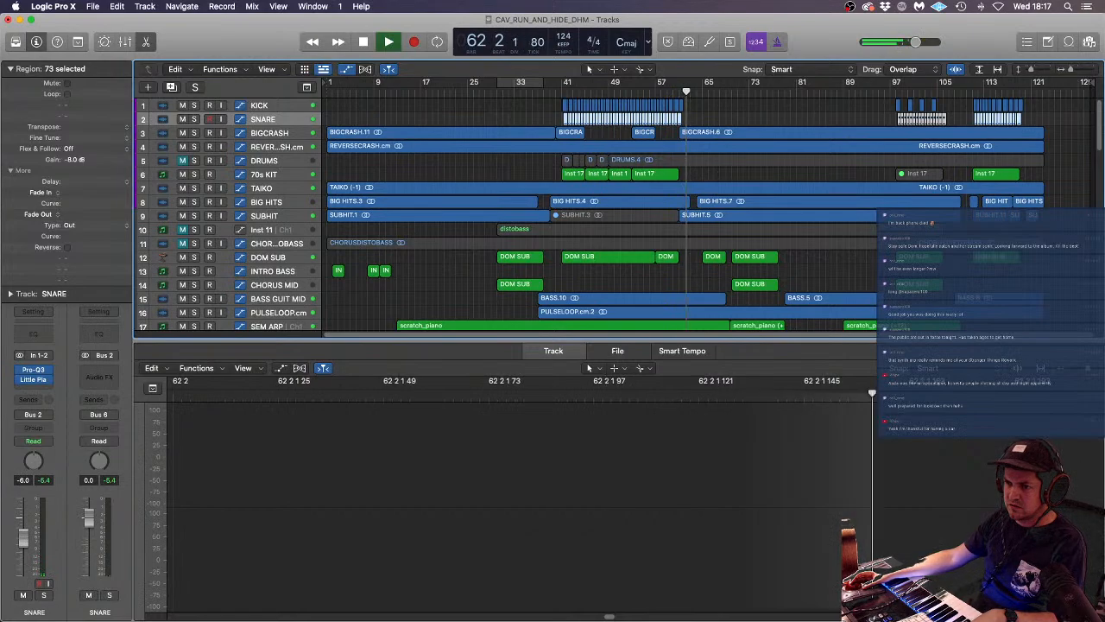
drag(26, 542, 27, 539)
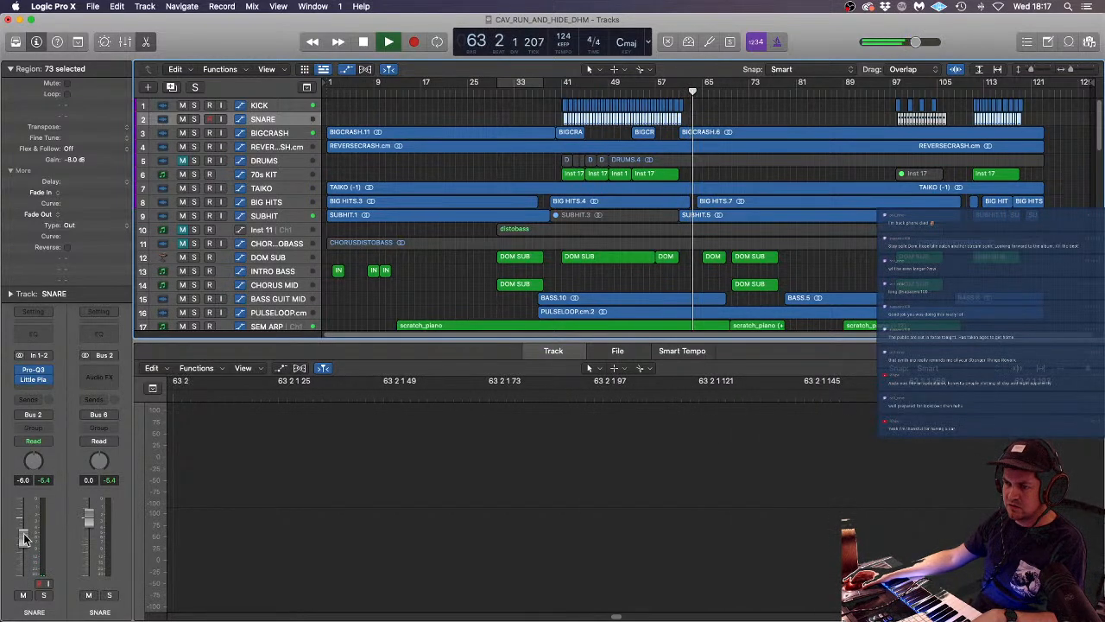
click(757, 171)
- Enlarge the track rows and examine the notes of the viola_arpeggio1 and doublebass_new regions on Inst 2 and Inst 3
scroll(756, 171, up, 3)
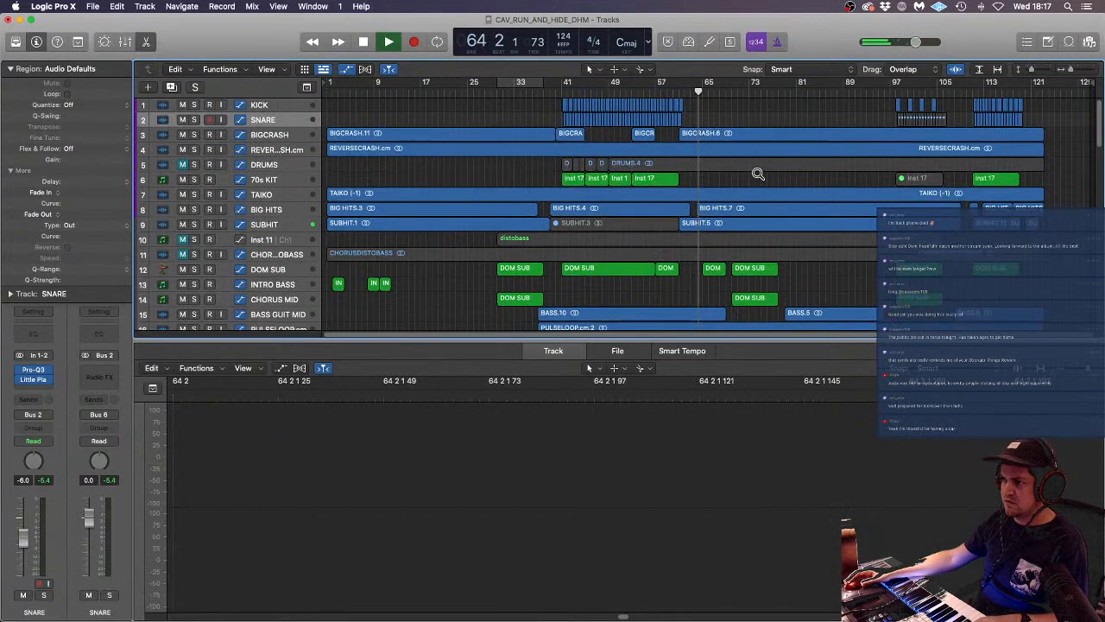
scroll(768, 170, down, 10)
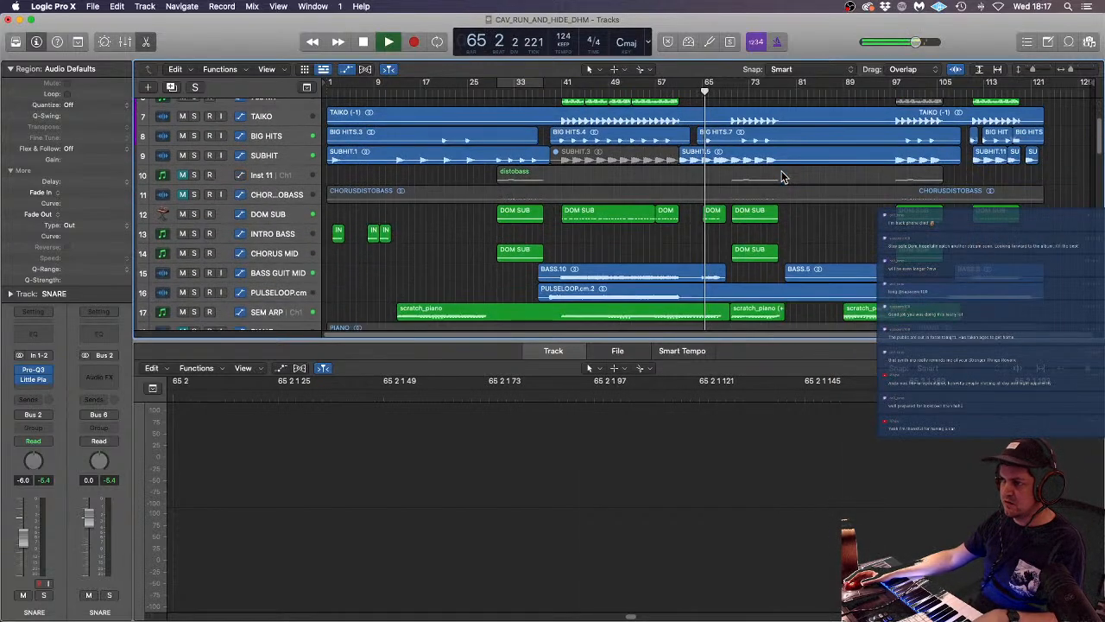
scroll(782, 177, down, 12)
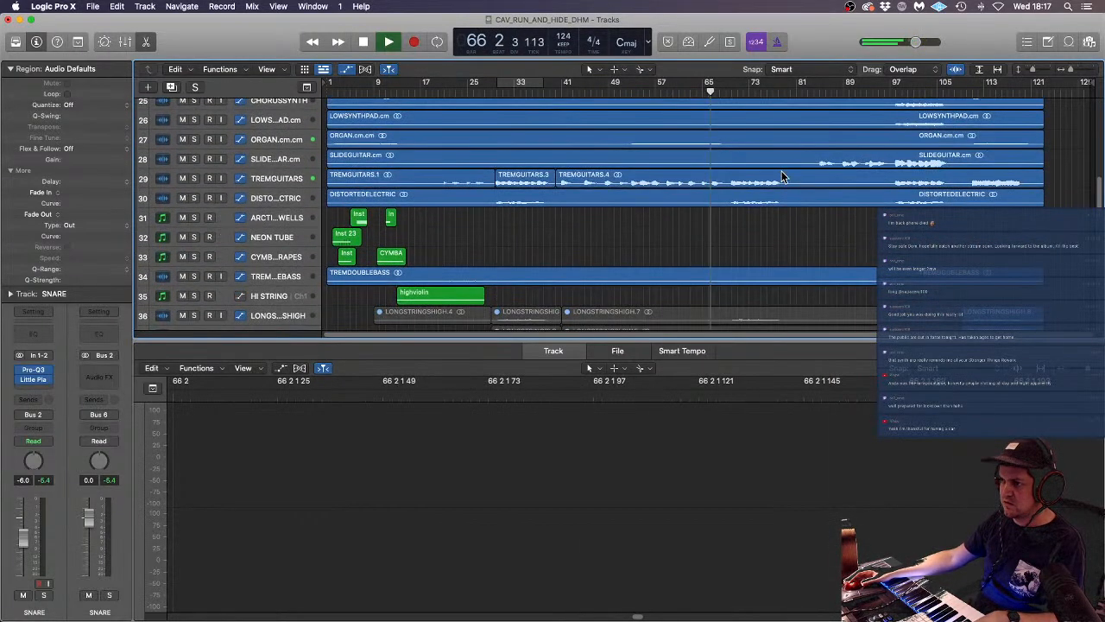
scroll(781, 177, down, 6)
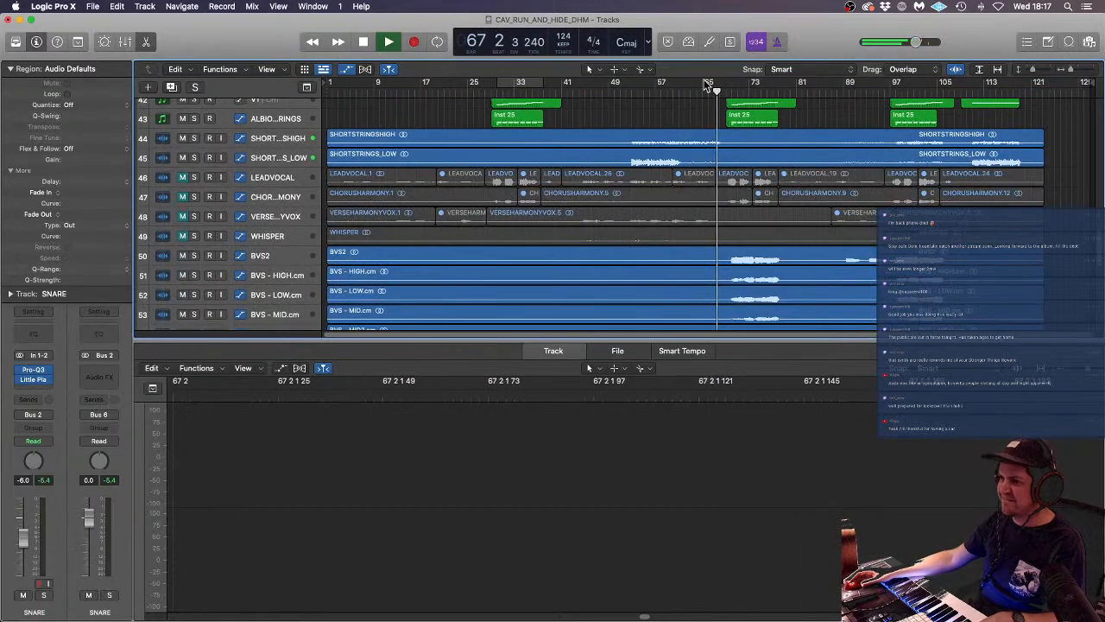
scroll(740, 154, down, 13)
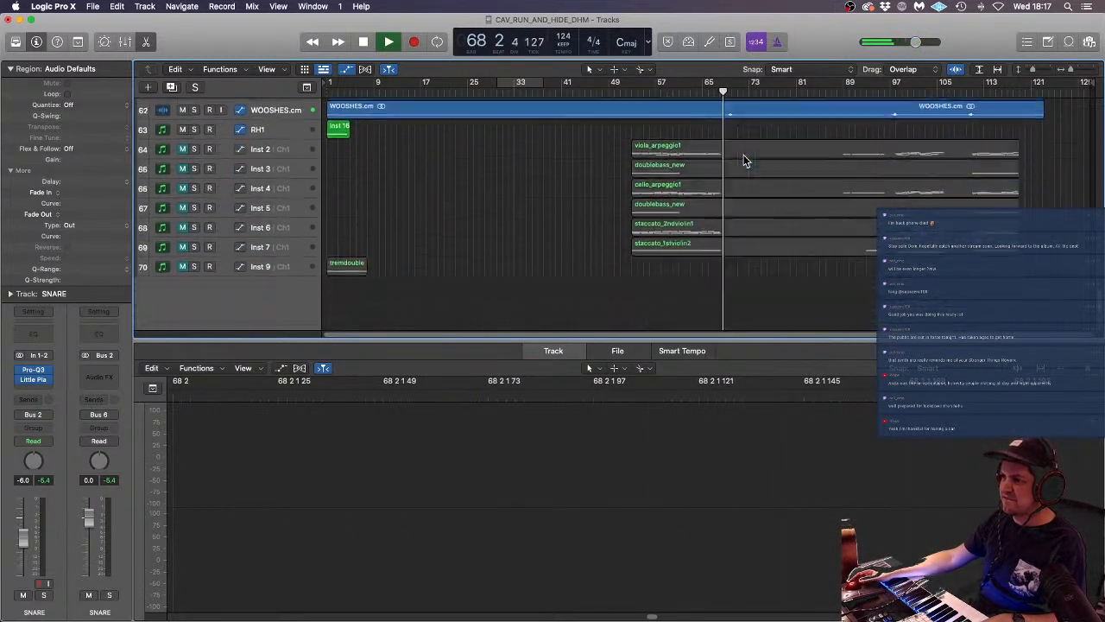
click(288, 144)
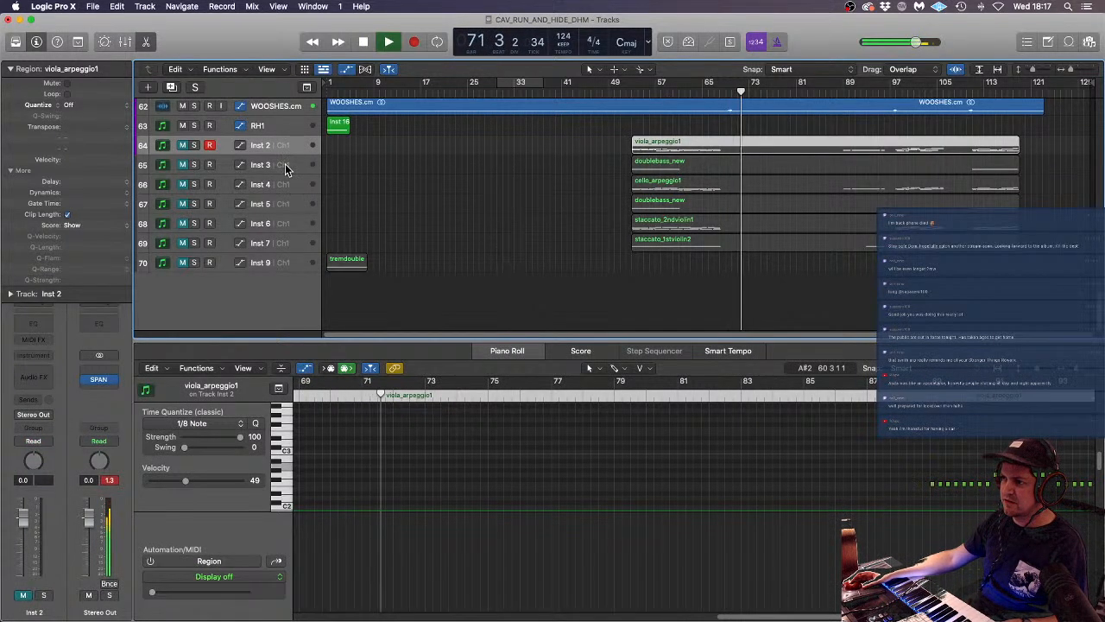
click(285, 164)
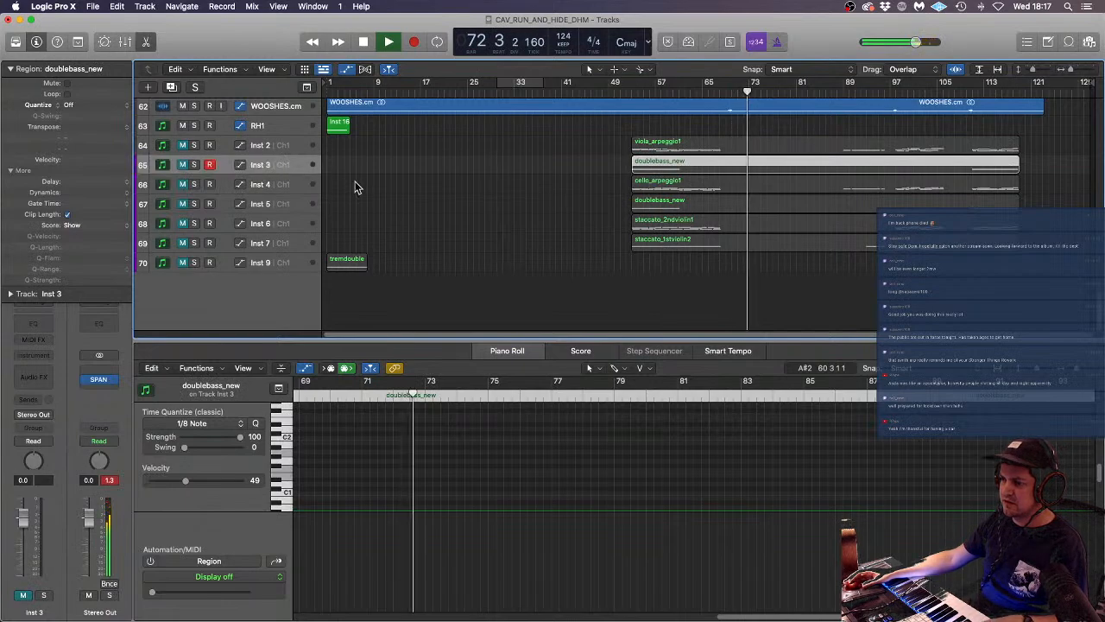
scroll(725, 478, up, 5)
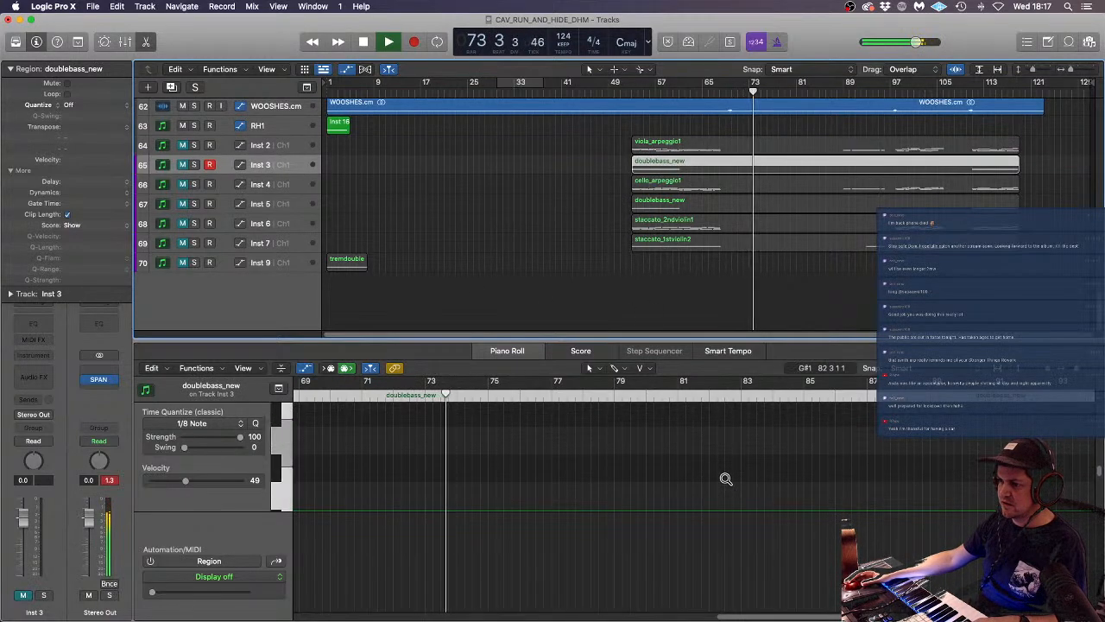
scroll(728, 481, down, 5)
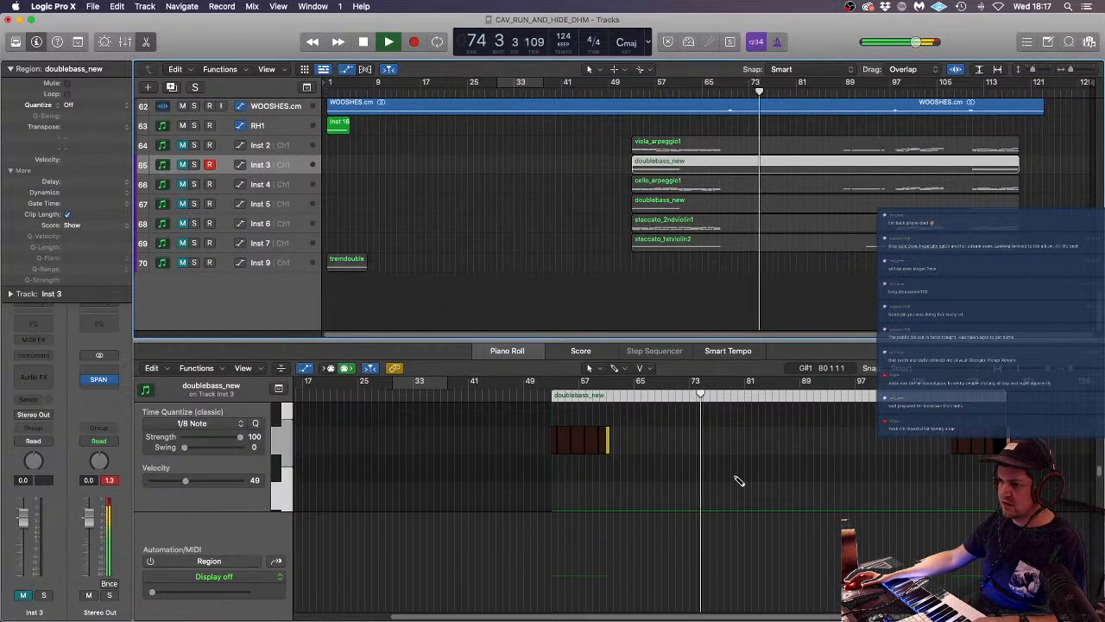
scroll(738, 479, up, 3)
click(572, 226)
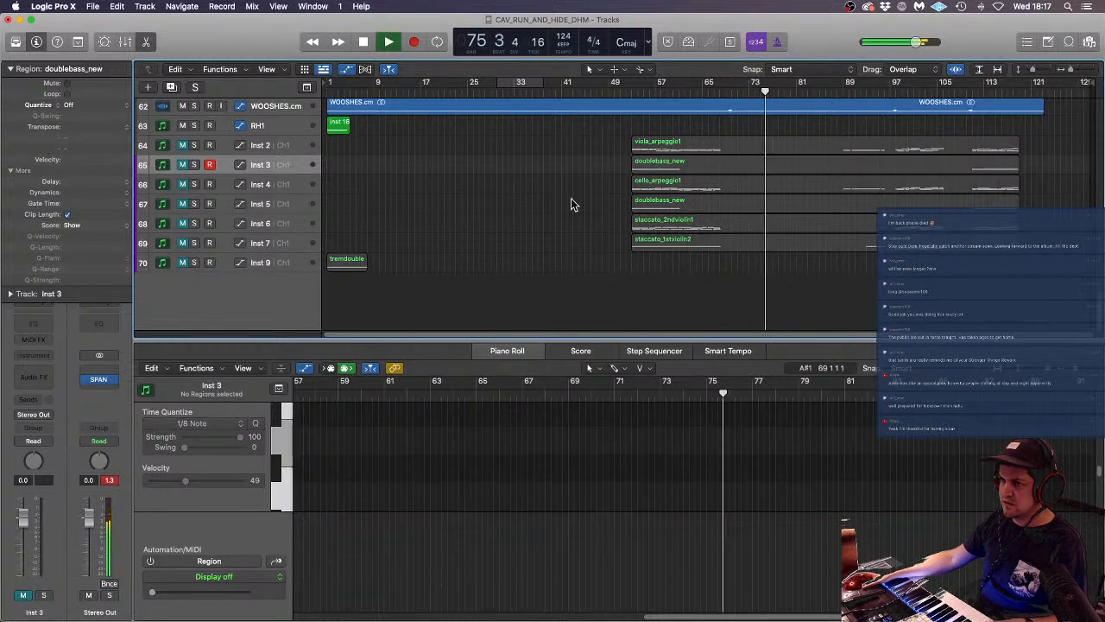
- Move the Inst 3 double bass track above Inst 2 and rename it DBL BASS STACC
click(263, 148)
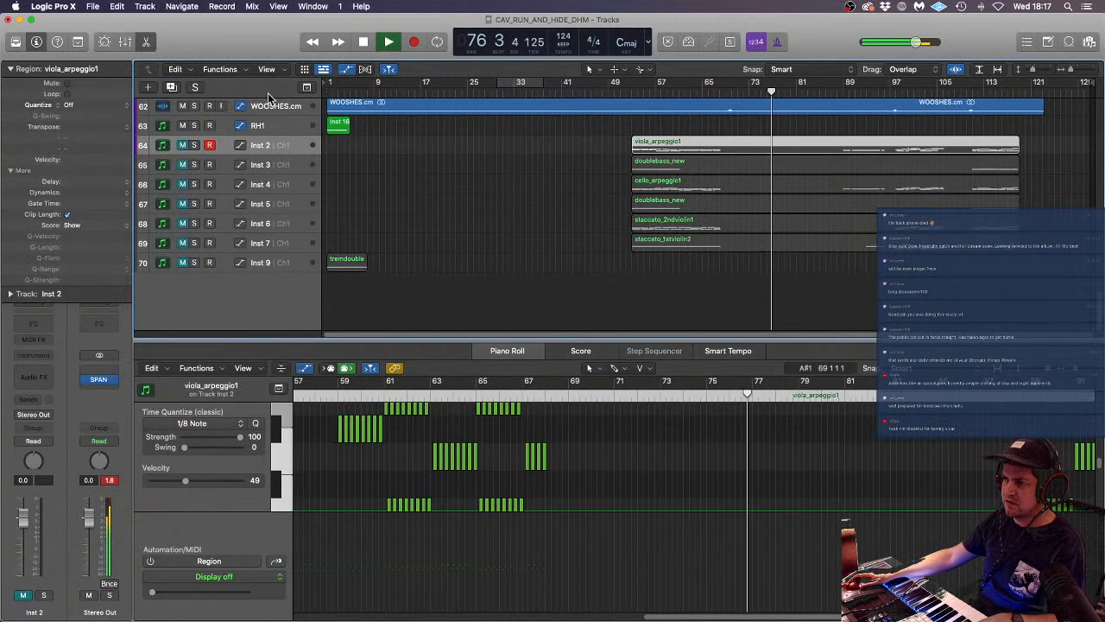
drag(284, 168, 287, 147)
double_click(261, 146)
text(DBL)
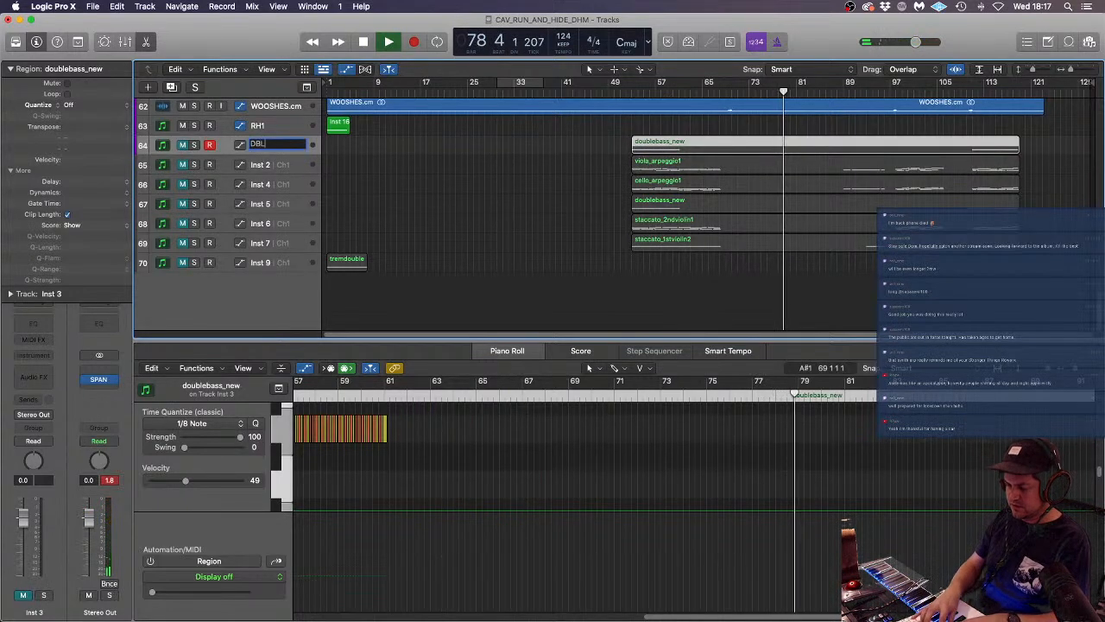
text( BASS STACC)
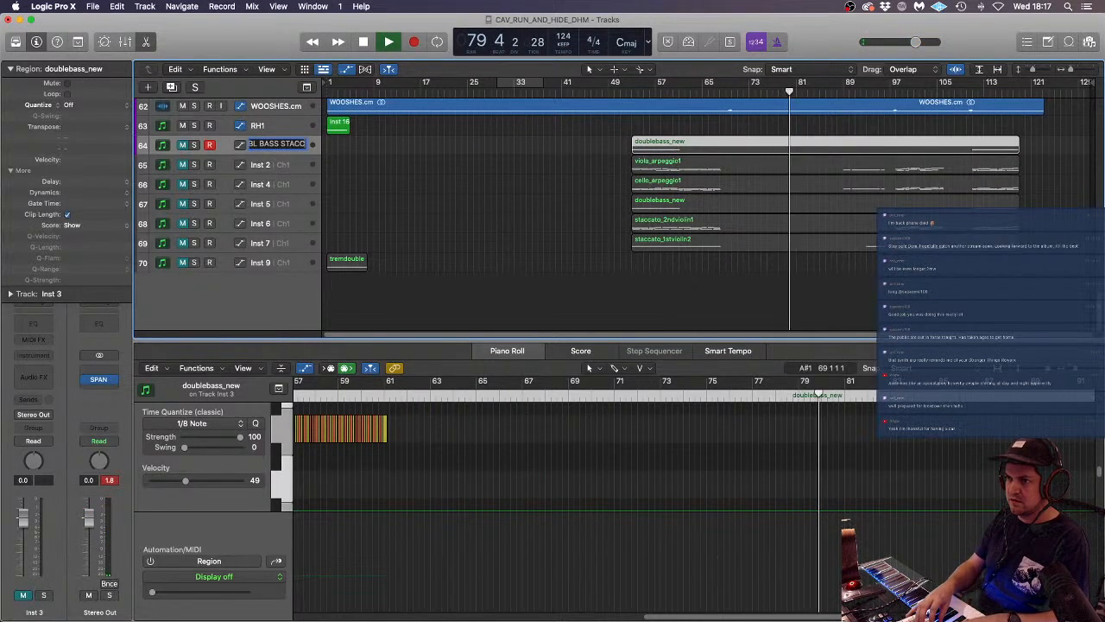
- Rename the Inst 2 track holding the viola arpeggio region as VIOLA STACC
key(Tab)
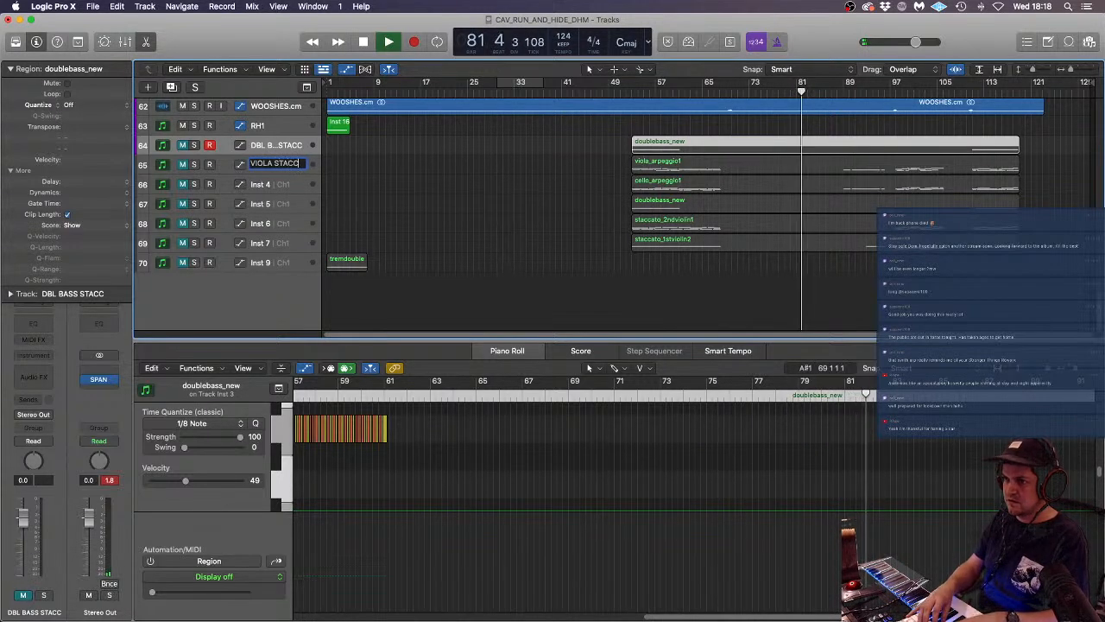
text(VIOLA STACC)
key(Tab)
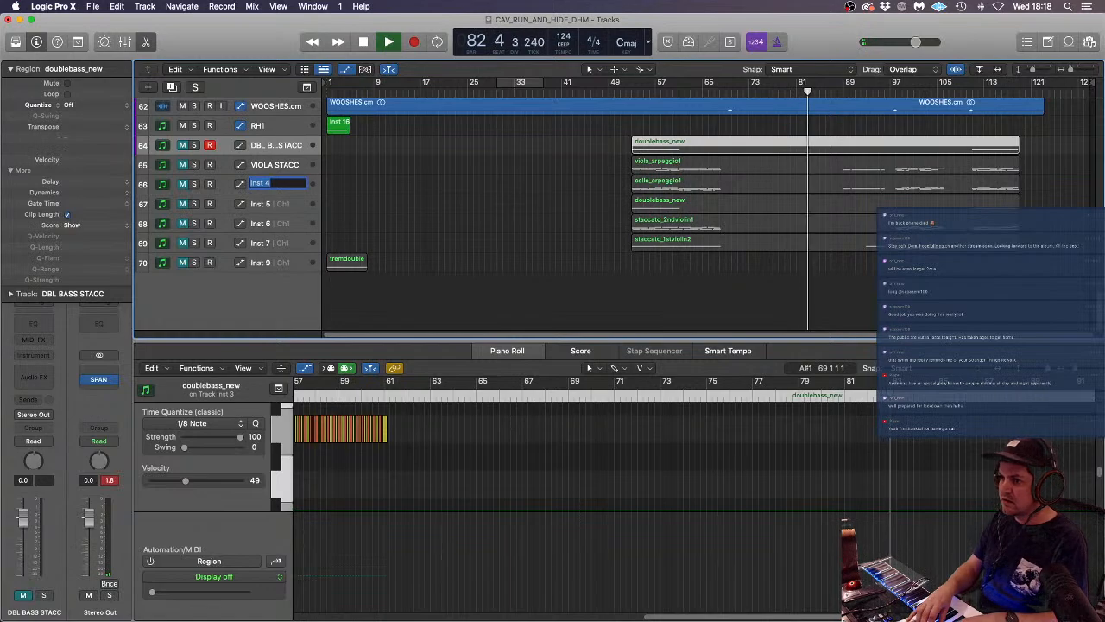
- Rename Inst 4, holding the cello arpeggio, as CELLO STACC and Inst 5, holding the second double bass part, as DBL BASS STAC2
text(CELL)
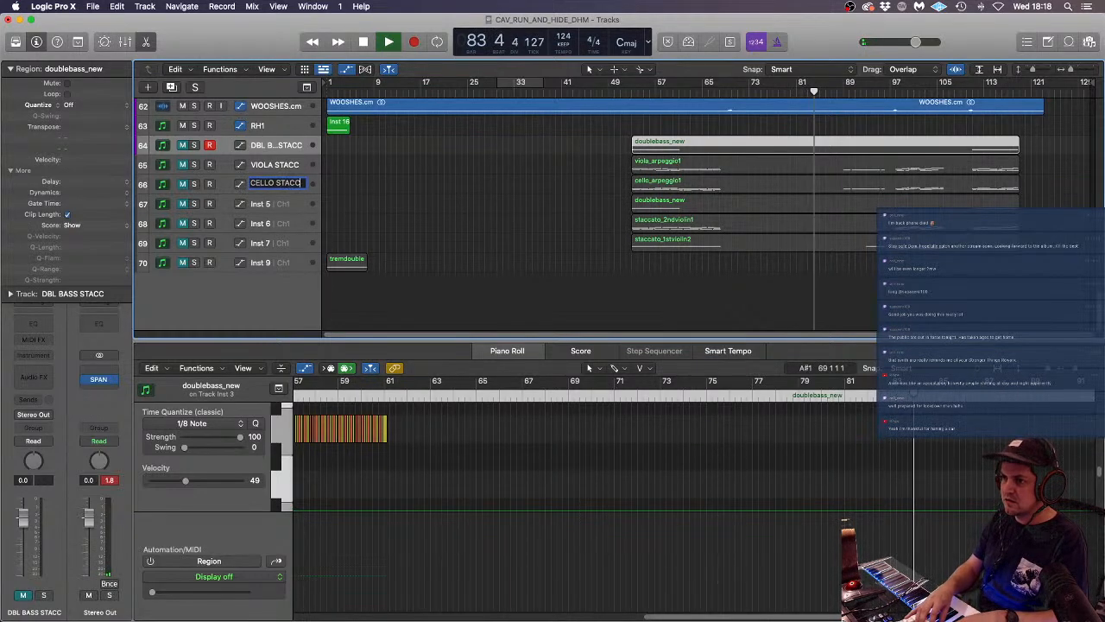
text(O STACC)
key(Tab)
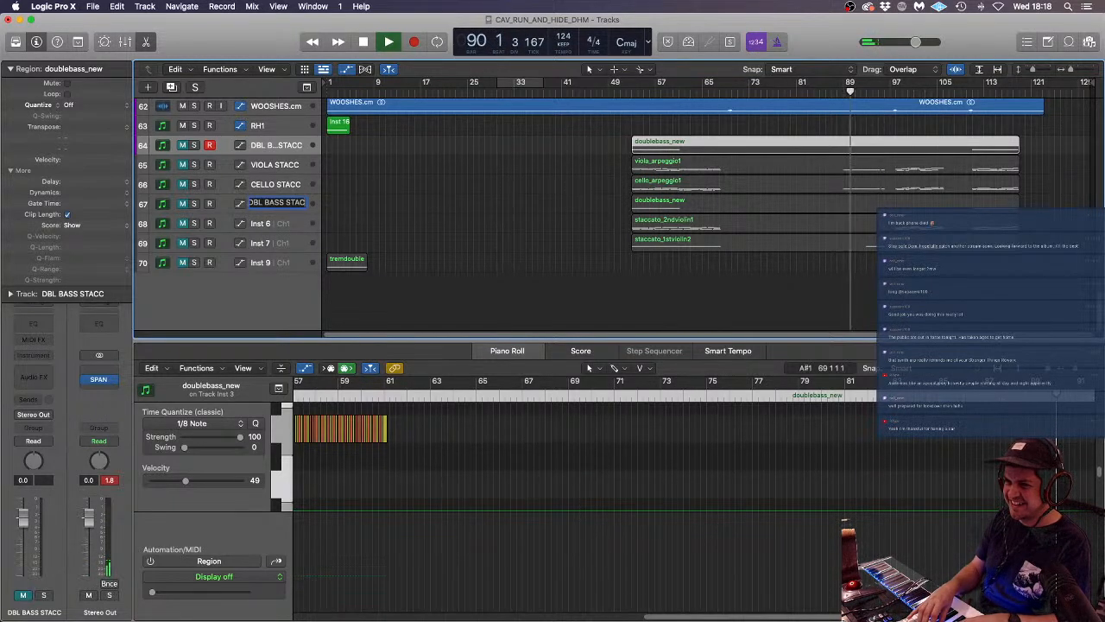
key(Return)
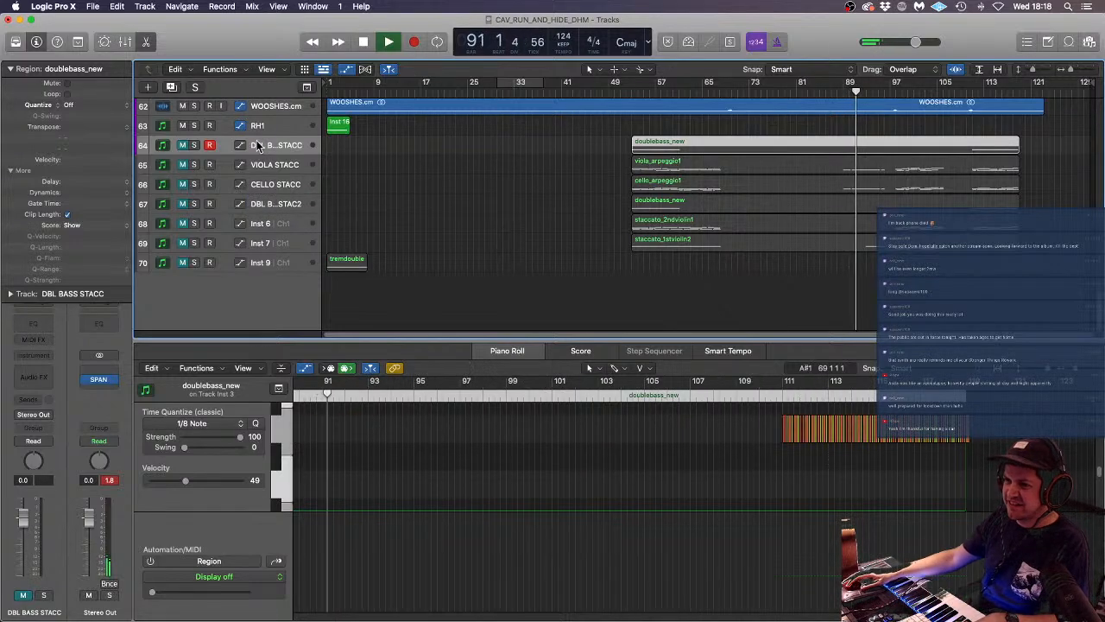
- Move the DBL BASS STAC2 track directly below DBL BASS STACC and enlarge the track rows
drag(284, 205, 371, 168)
key(super+Down)
key(super+Down)
key(super+Down)
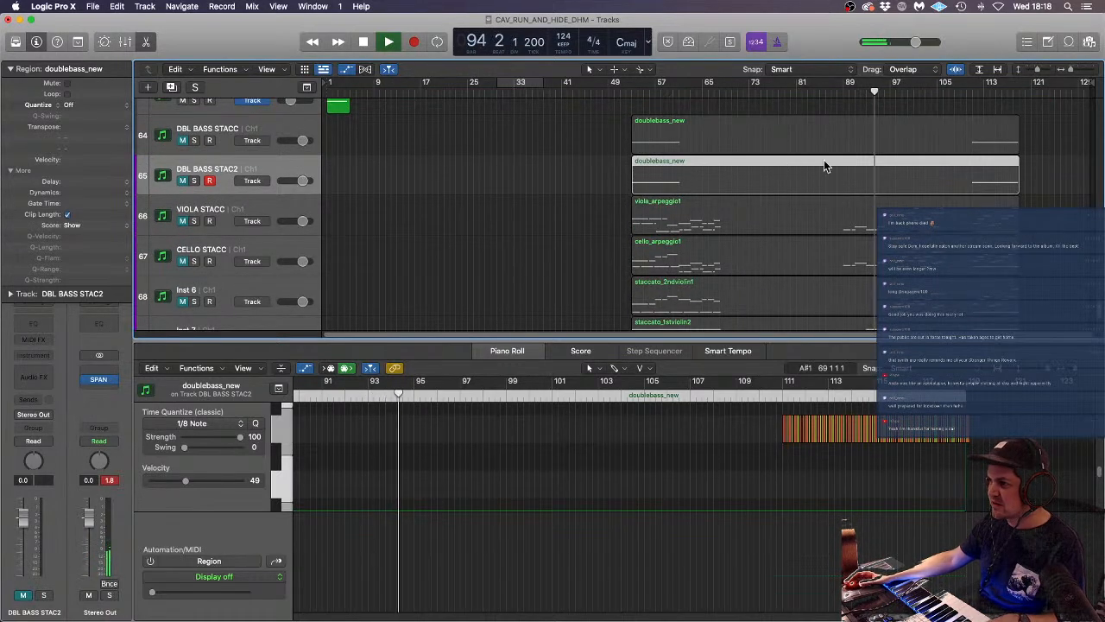
- Rename Inst 6, holding the second violin staccato region, as V2 STACC and Inst 7, holding the first violin region, as V1 STACC
scroll(552, 209, down, 2)
scroll(549, 209, down, 1)
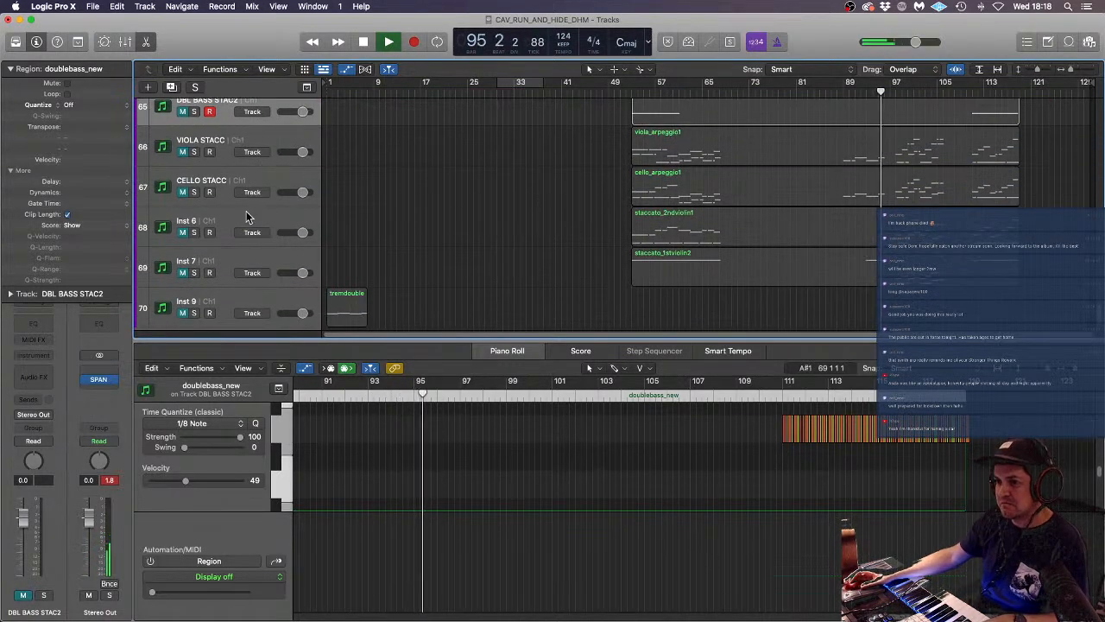
click(216, 221)
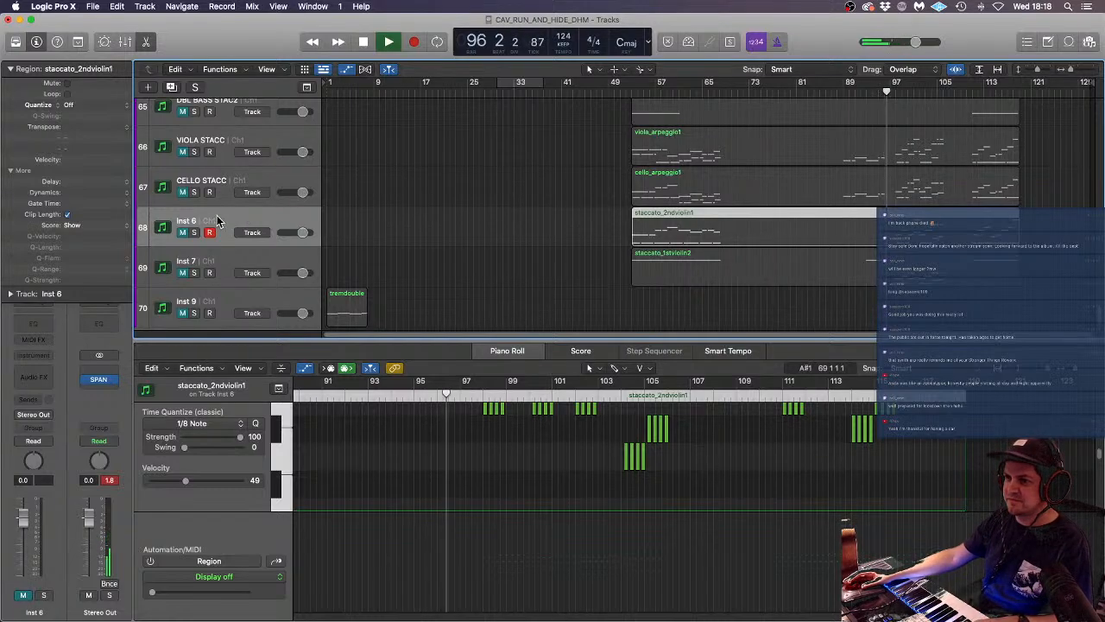
double_click(217, 219)
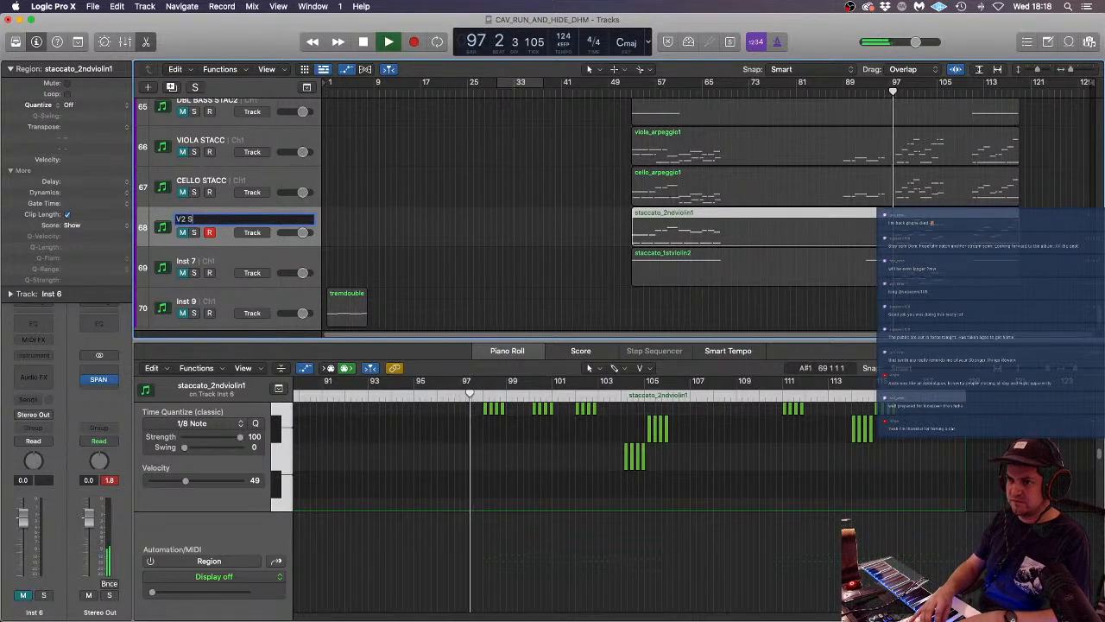
text(V2 STACC)
key(Tab)
text(1 STACC)
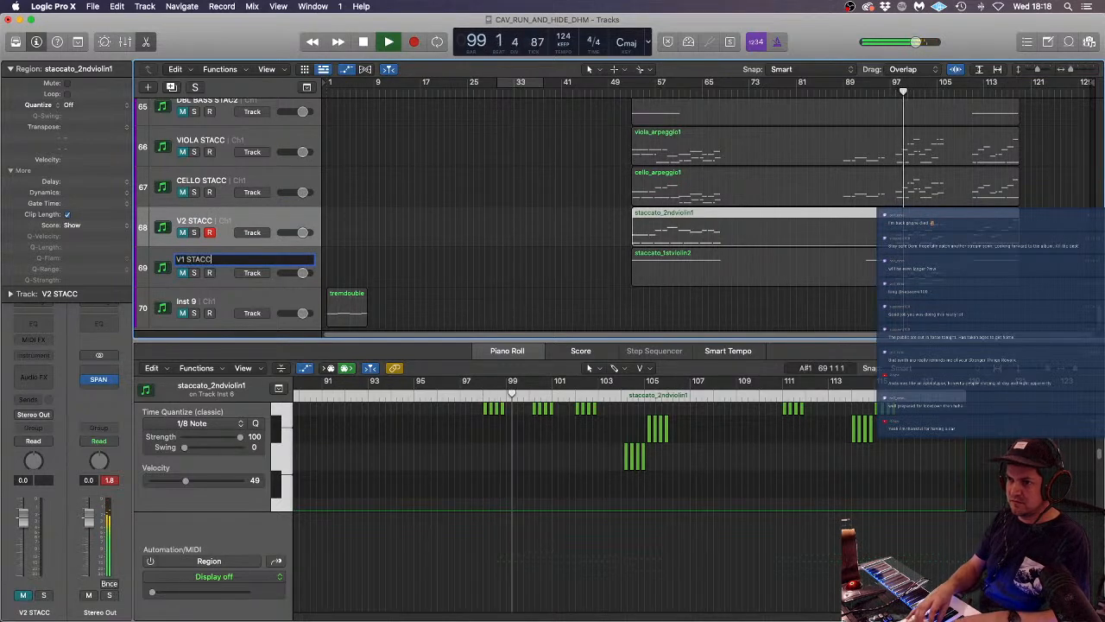
key(Return)
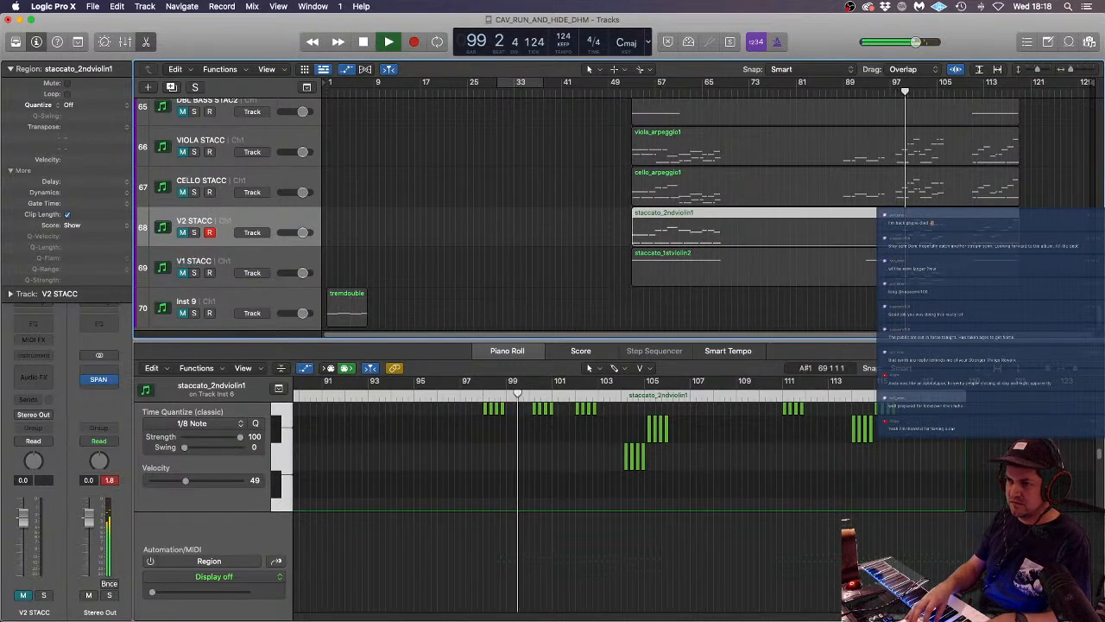
click(557, 232)
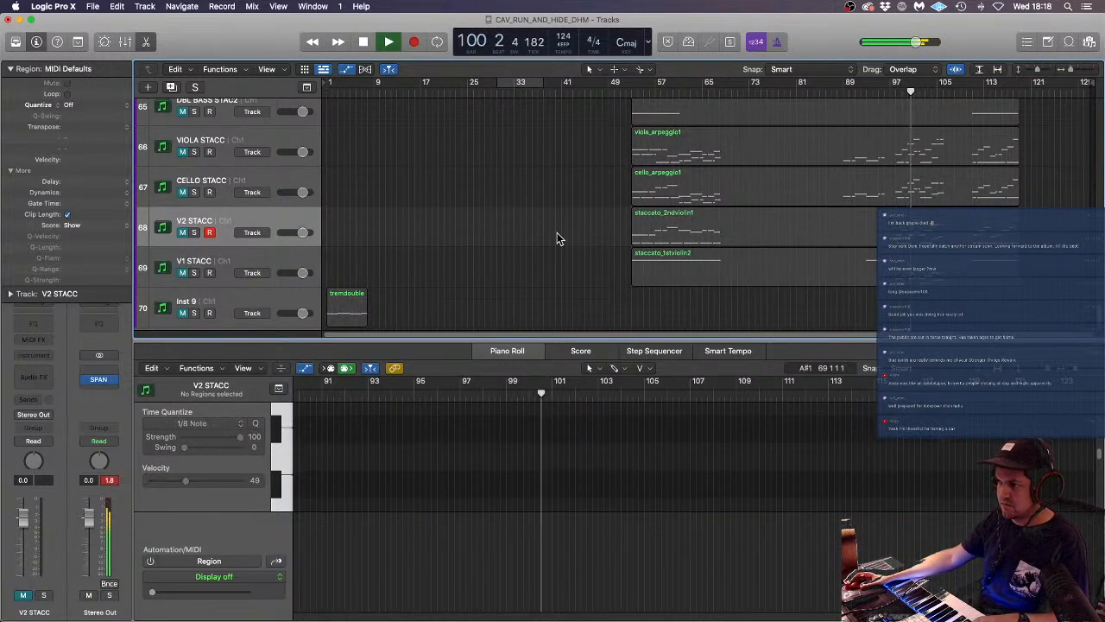
- Rename the Inst 9 track holding the tremolo double bass region as DBL BASS TREM
scroll(447, 259, down, 2)
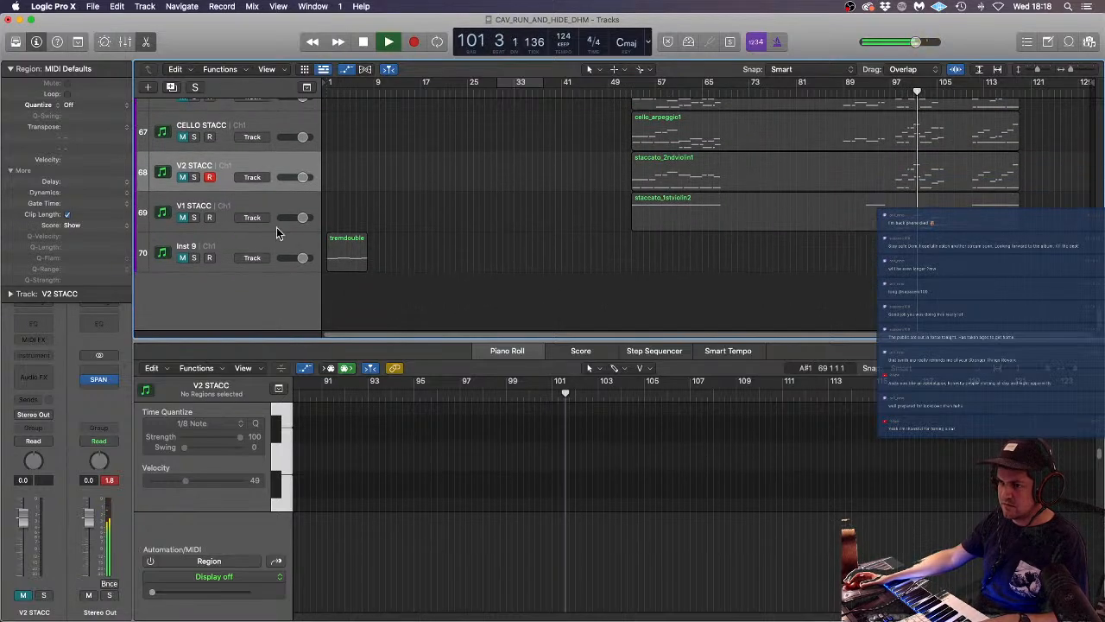
click(249, 250)
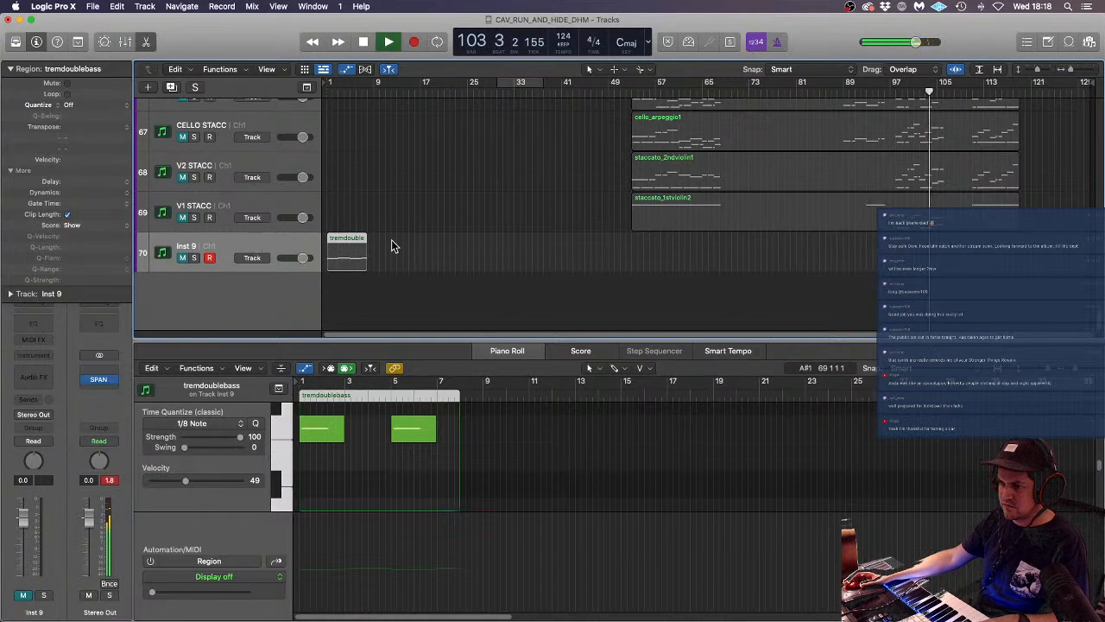
double_click(187, 247)
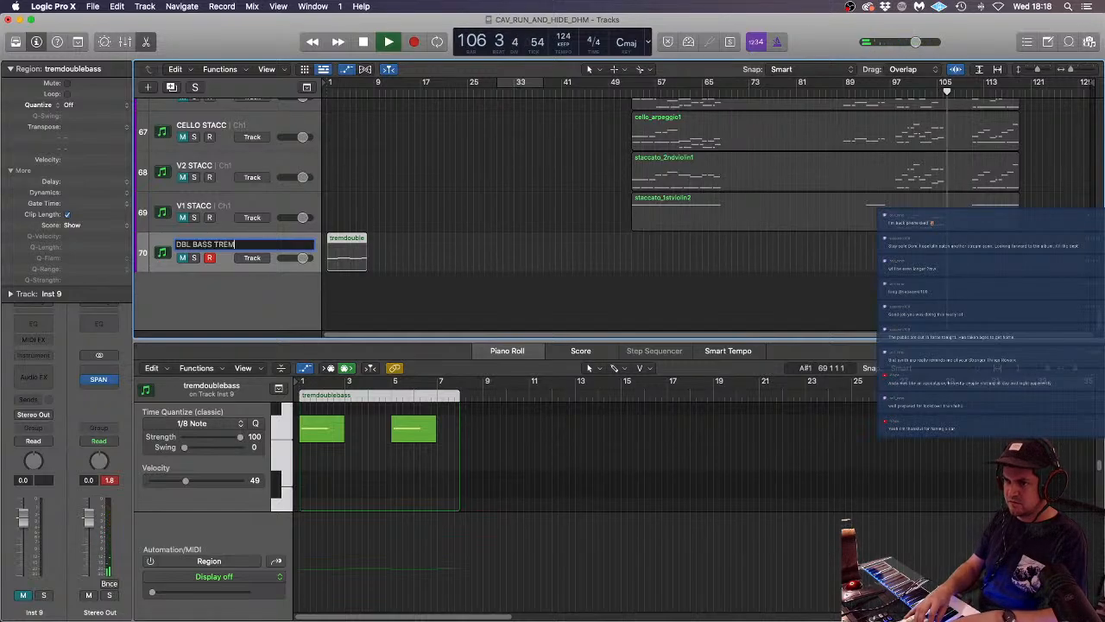
key(Return)
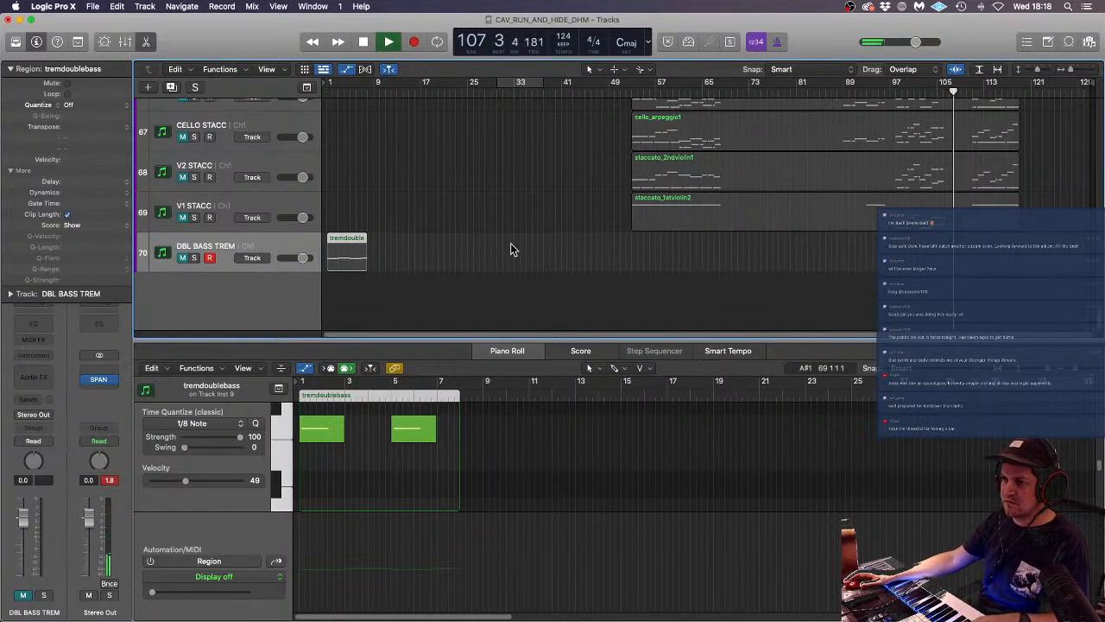
- Stop playback and move the DBL BASS TREM track directly above the TREMDOUBLEBASS audio track
scroll(512, 250, down, 6)
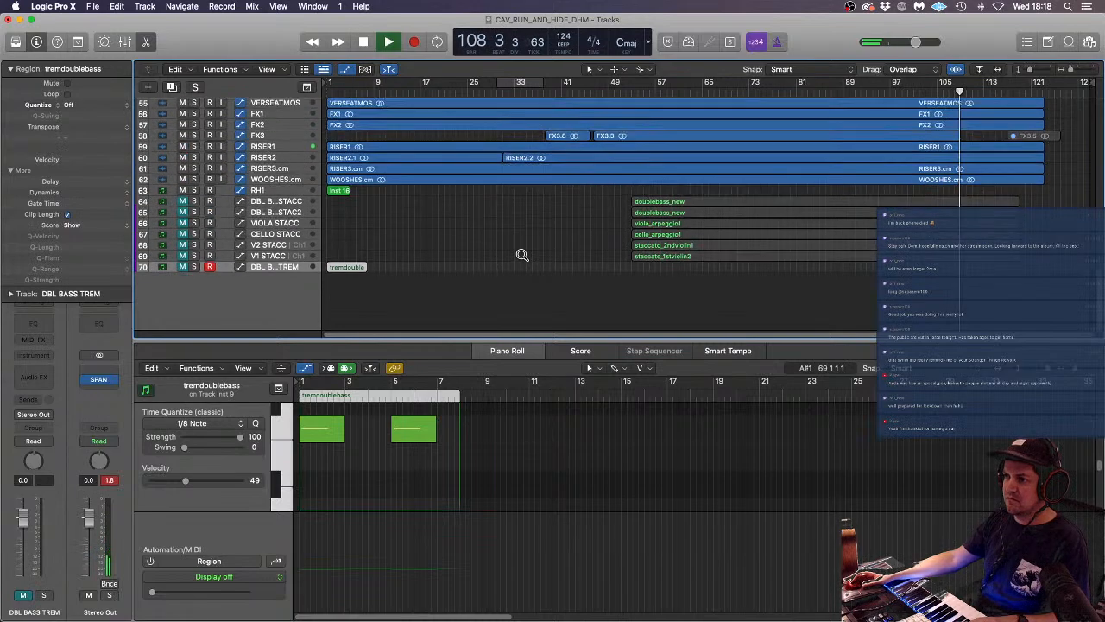
scroll(522, 254, down, 2)
scroll(522, 255, up, 5)
scroll(296, 316, down, 5)
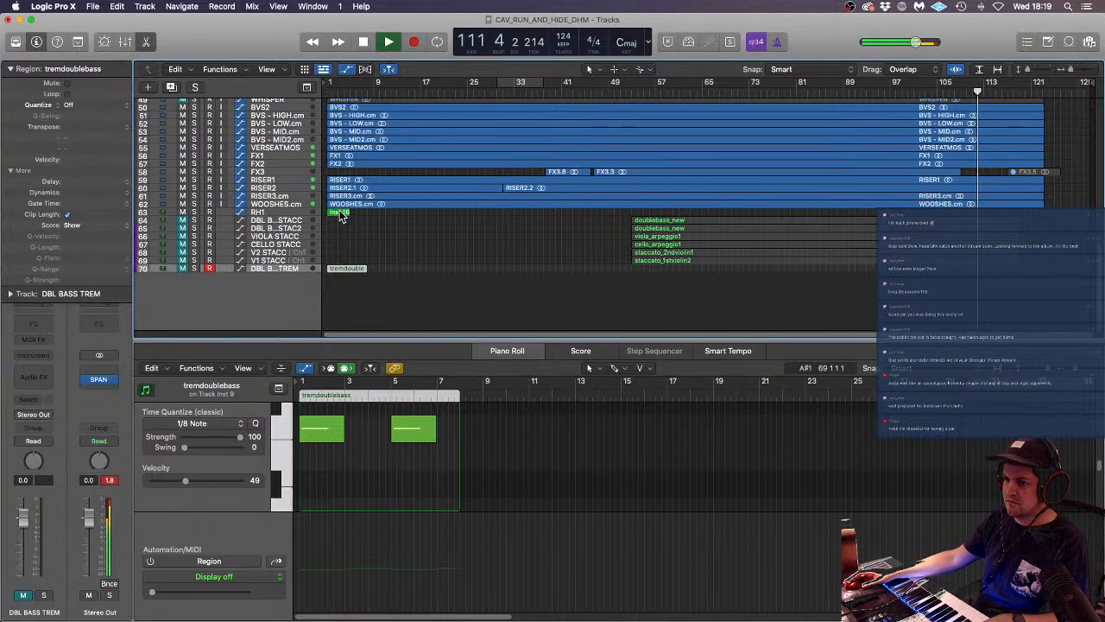
key(space)
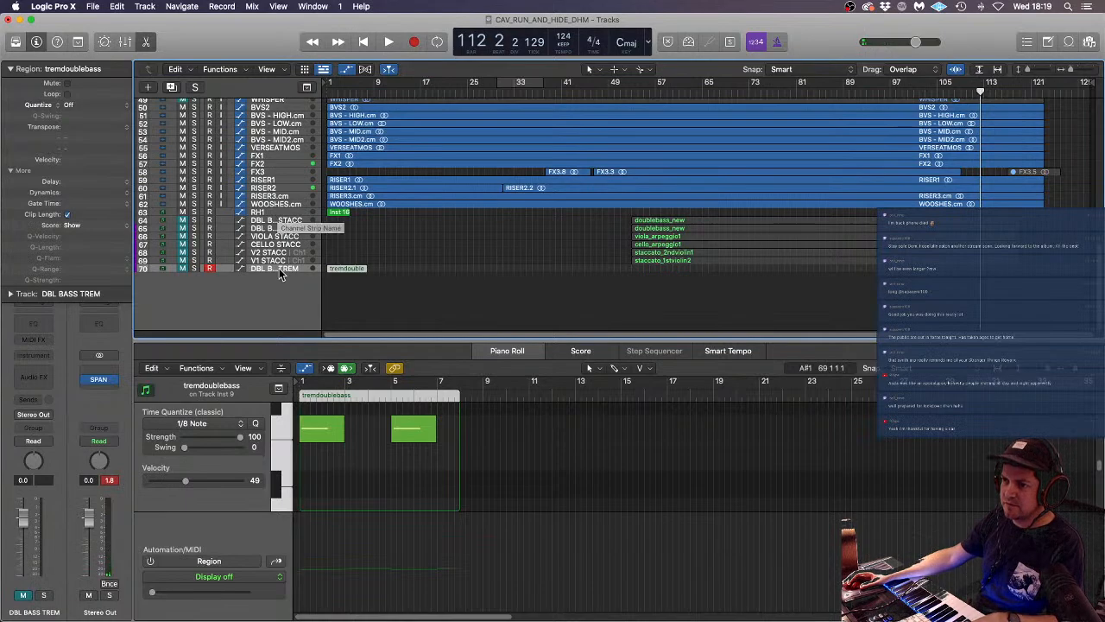
drag(277, 268, 285, 240)
ctrl+alt+click(595, 240)
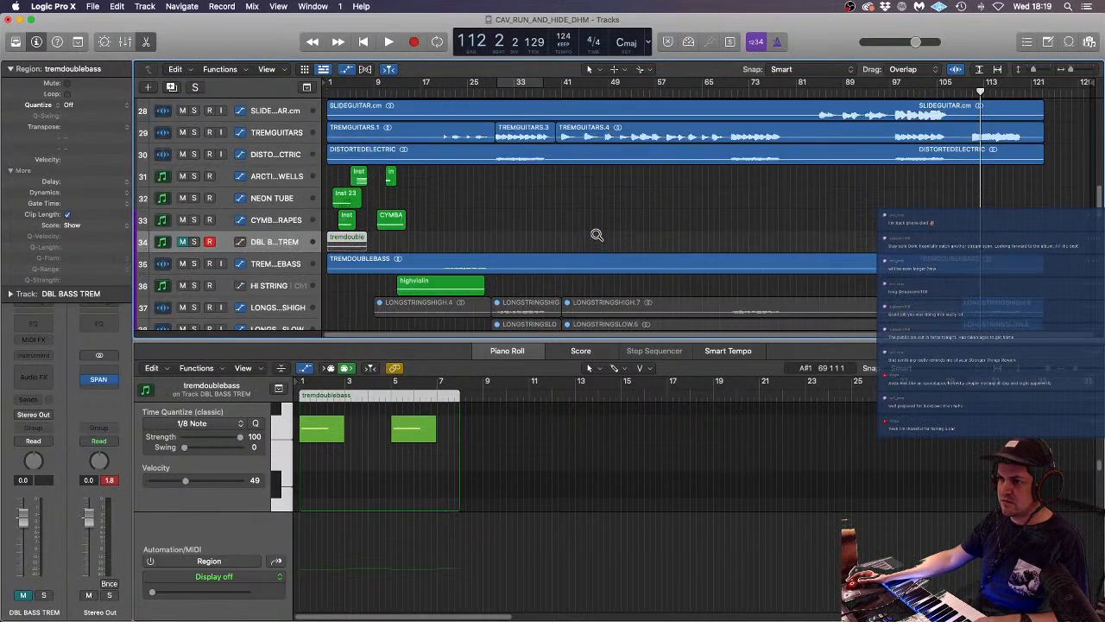
- Move the tremdoublebass MIDI region to bar 21, in line with the audible part of the TREMDOUBLEBASS audio below it
scroll(597, 235, up, 4)
click(409, 250)
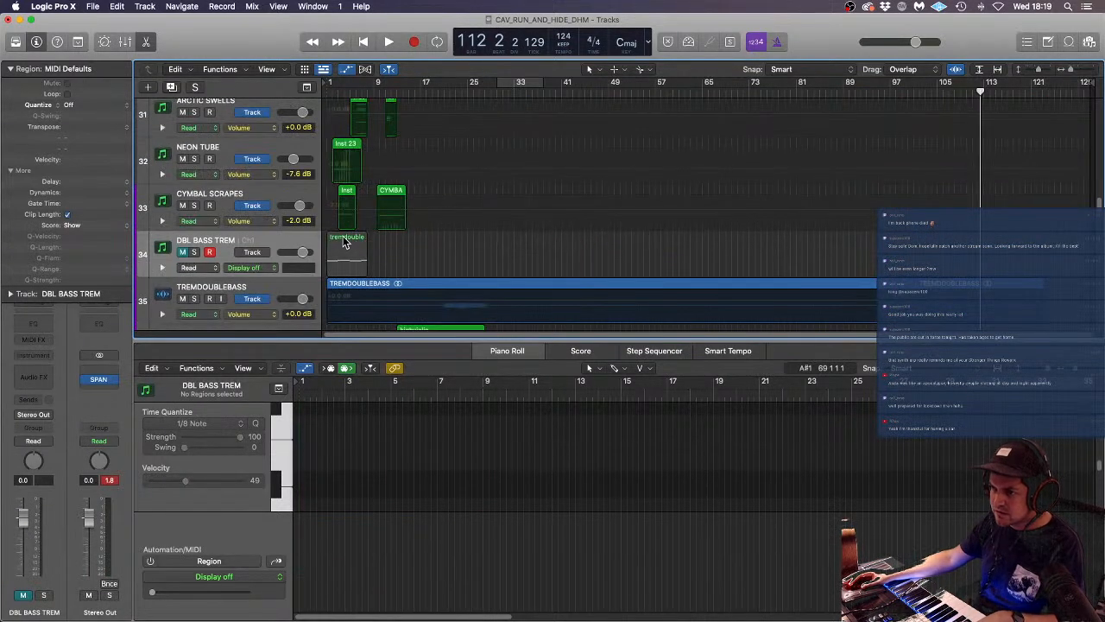
drag(342, 242, 461, 245)
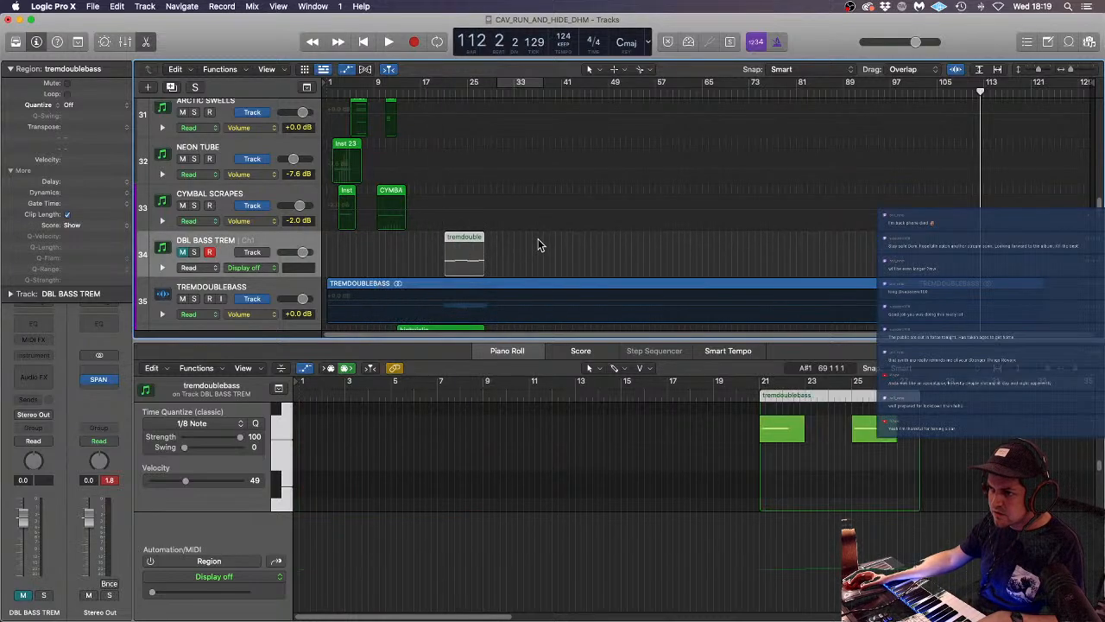
scroll(536, 242, up, 2)
scroll(536, 244, right, 5)
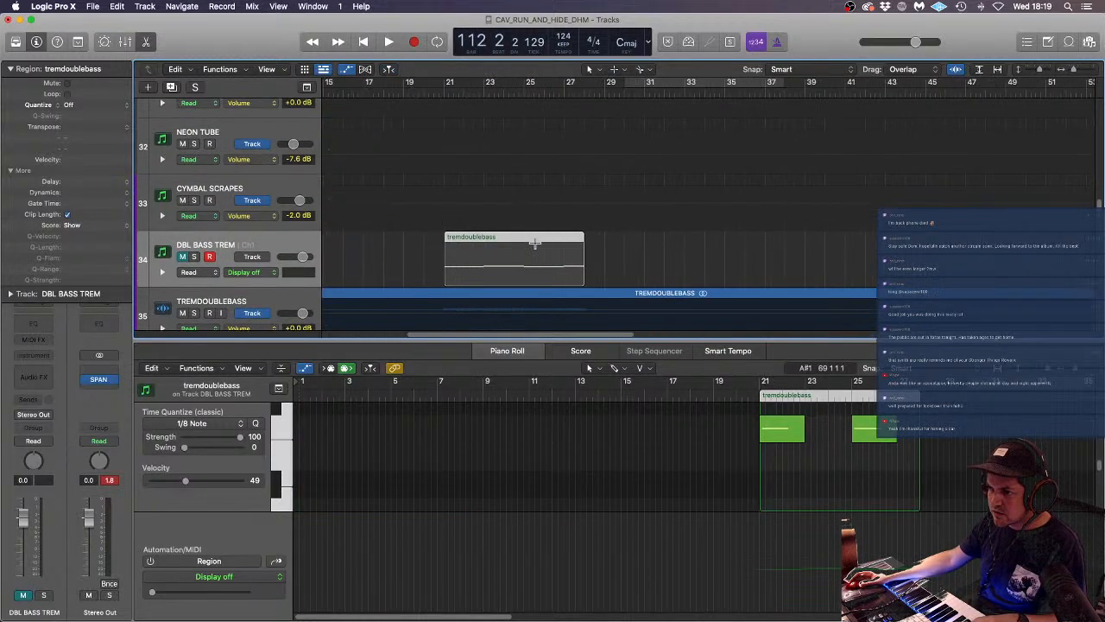
scroll(456, 250, left, 5)
scroll(453, 242, down, 3)
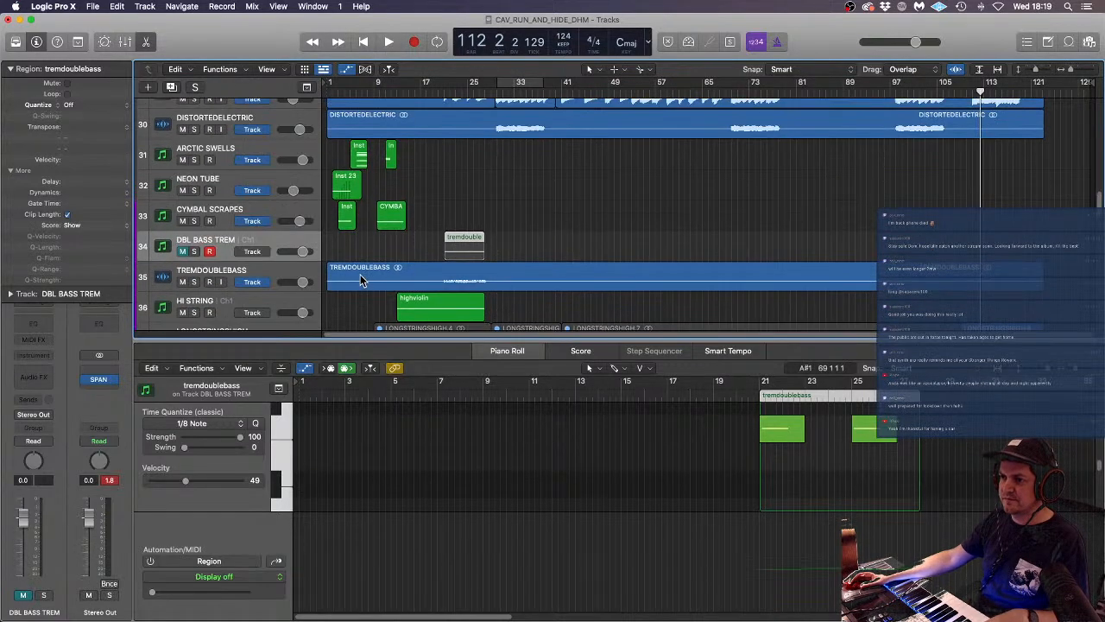
- Mute the TREMDOUBLEBASS audio track and unmute the DBL BASS TREM track
click(361, 279)
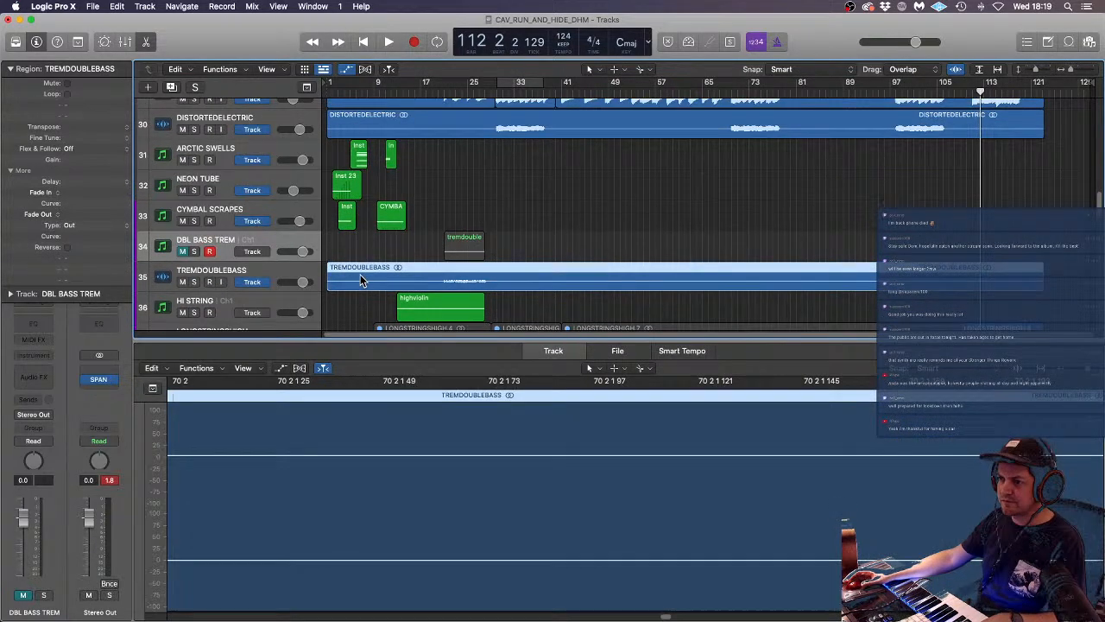
click(183, 283)
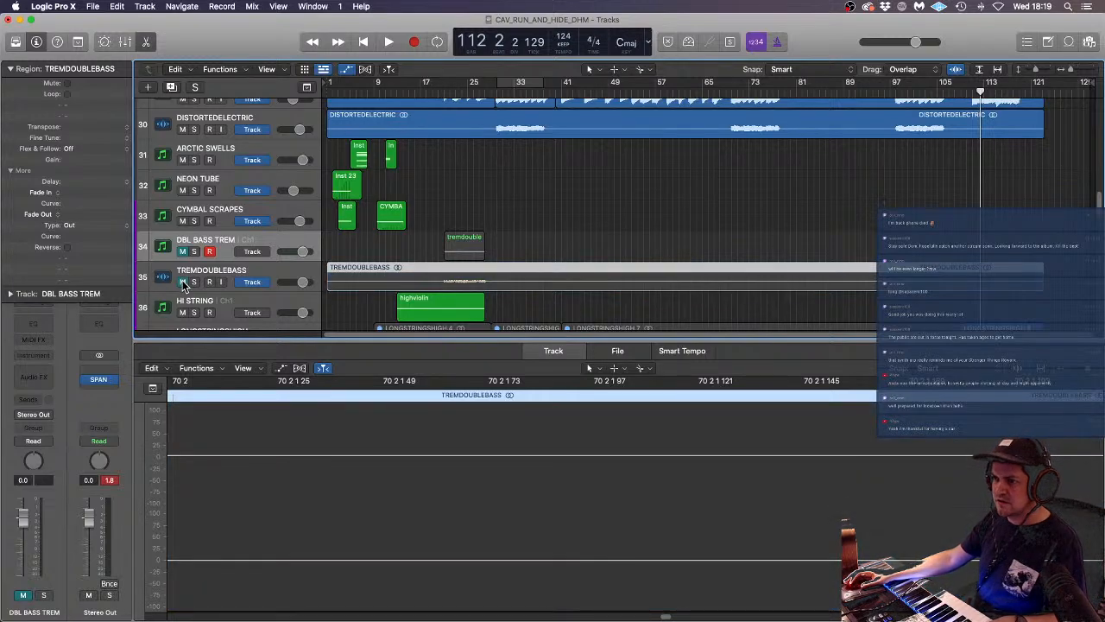
click(184, 252)
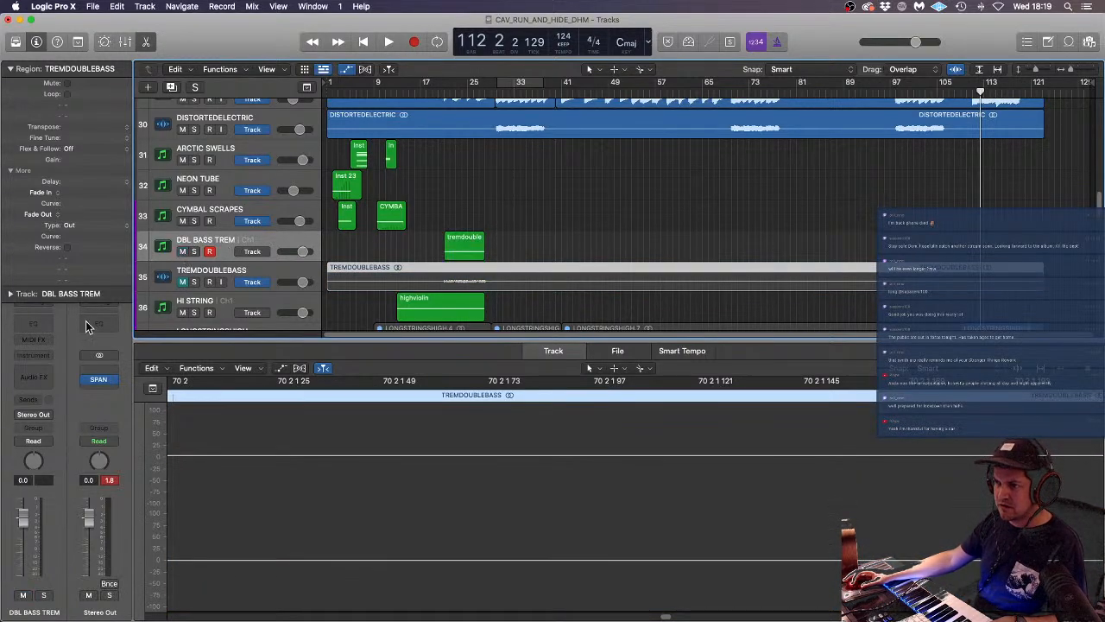
- Load LABS as the software instrument on the DBL BASS TREM track
click(44, 358)
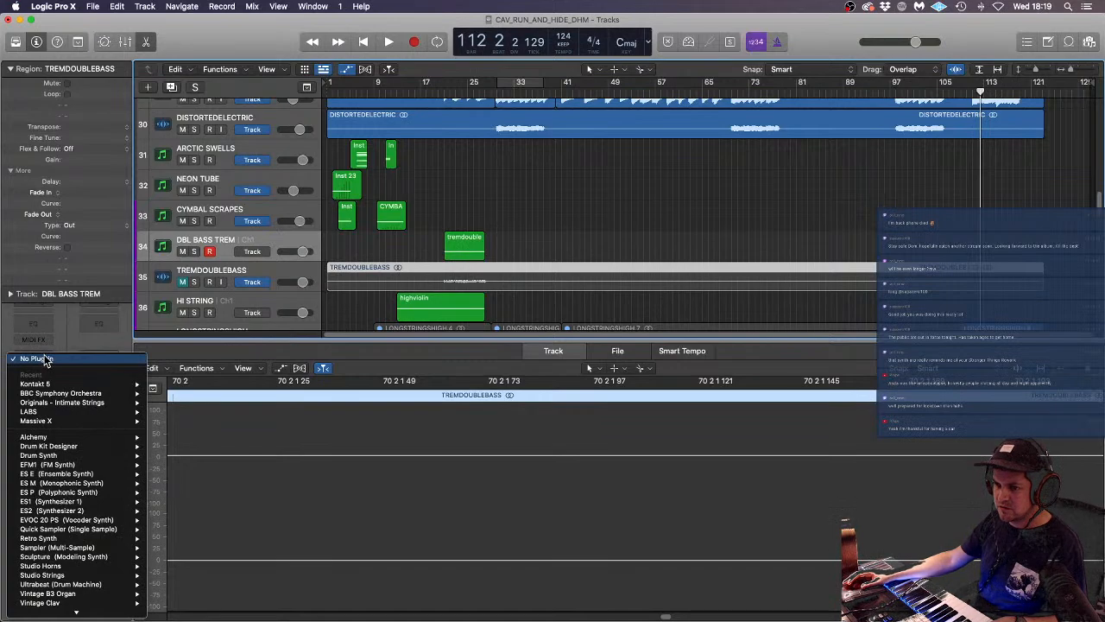
mouse_move(74, 396)
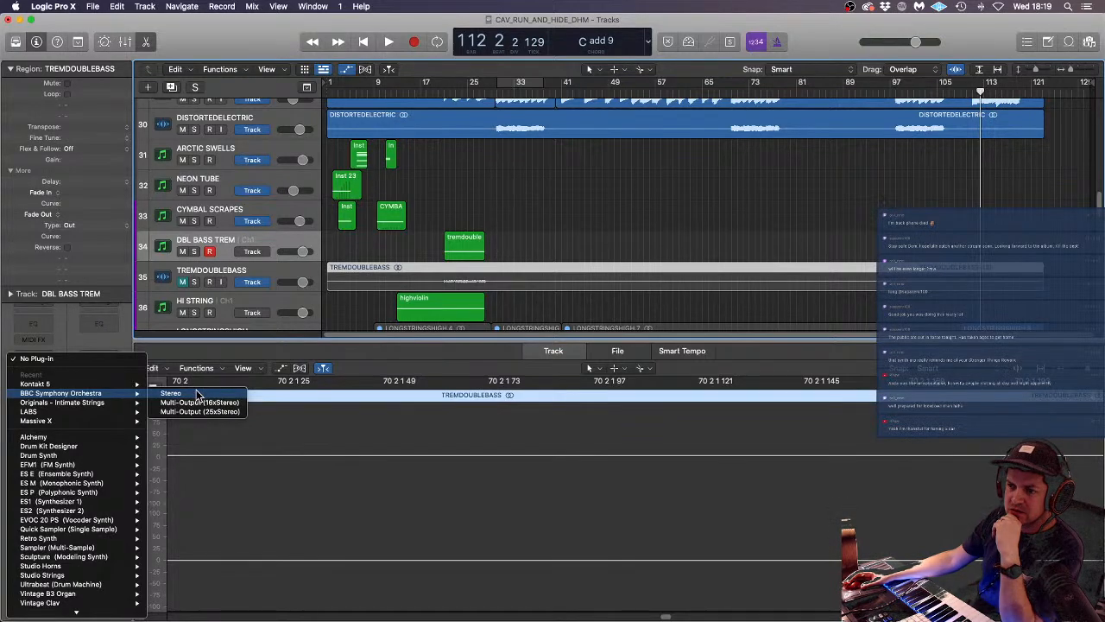
click(159, 411)
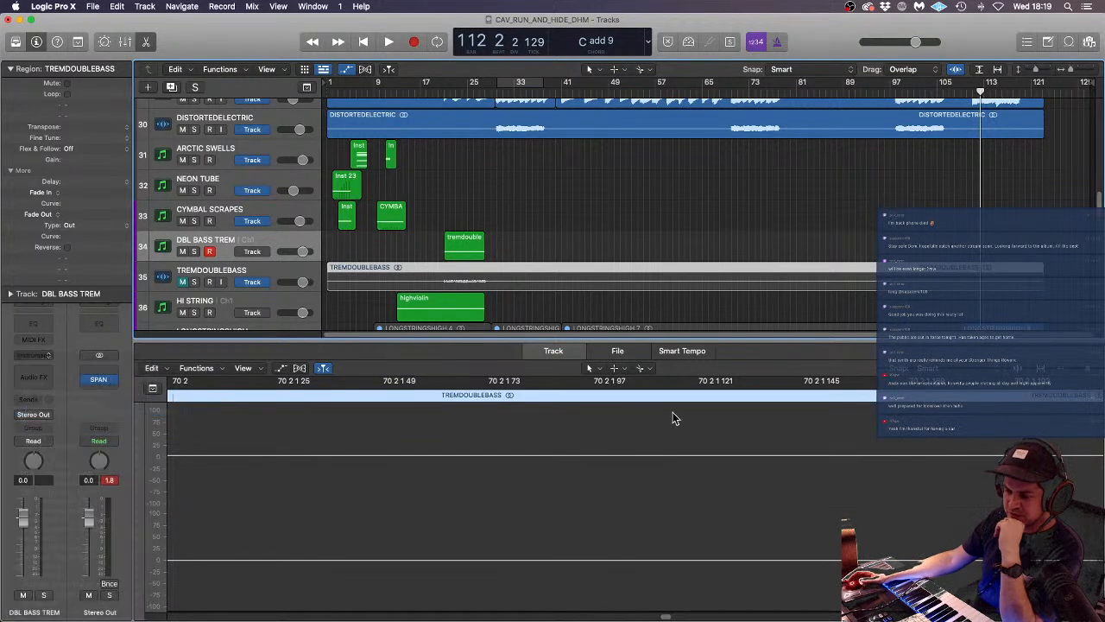
- Filter the LABS presets by Strings and load the Amplified Cello Quartet preset Tremmy
click(546, 250)
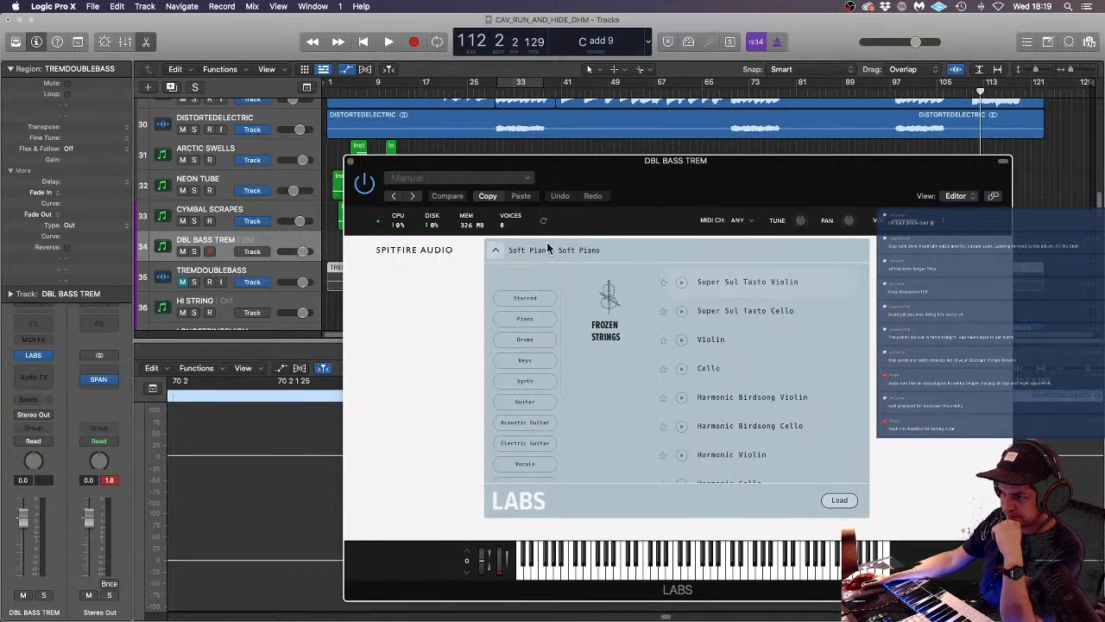
scroll(539, 415, down, 3)
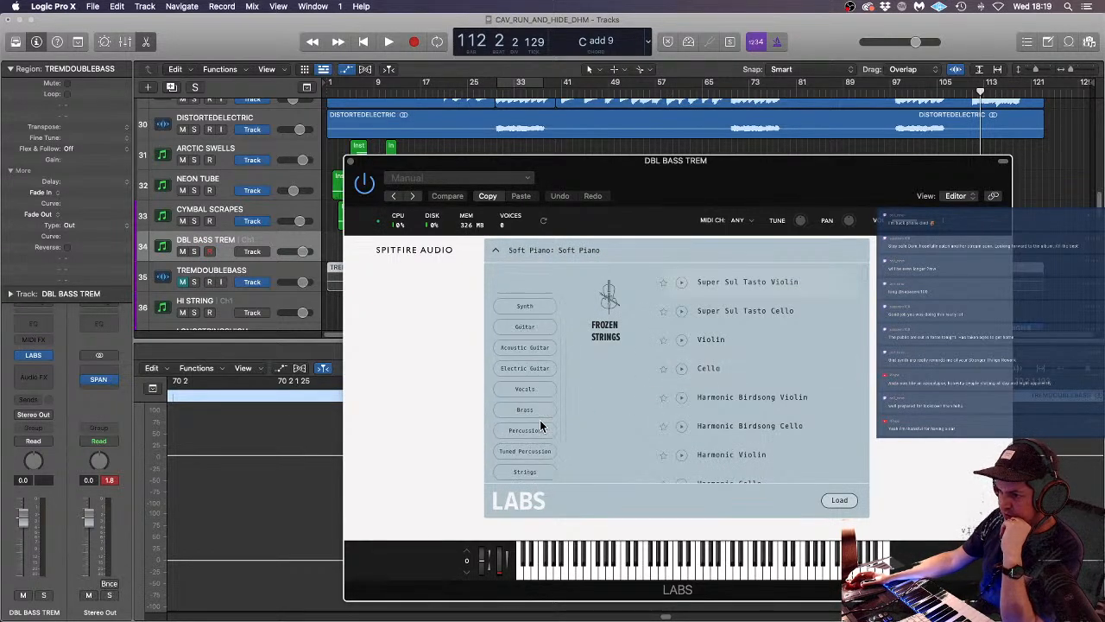
click(537, 414)
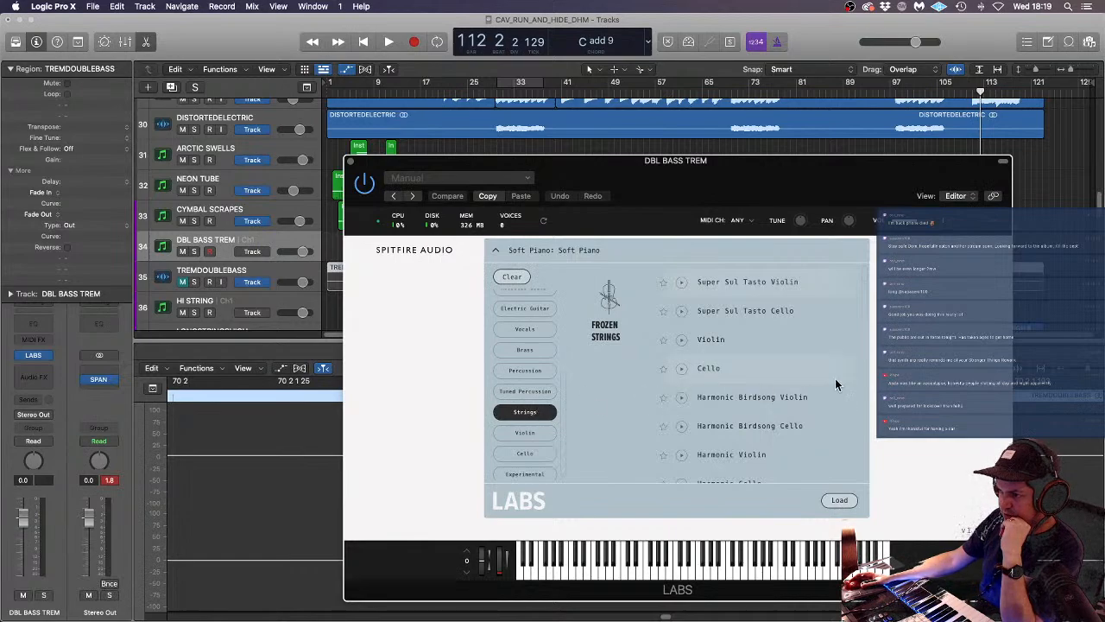
scroll(763, 372, down, 10)
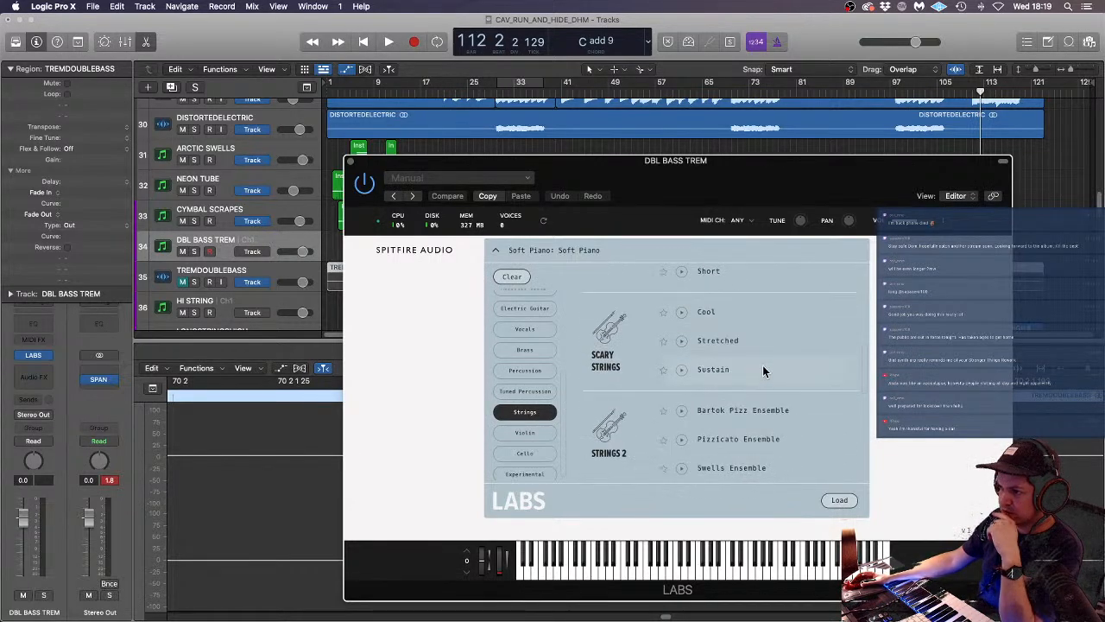
scroll(763, 371, up, 3)
scroll(764, 371, down, 6)
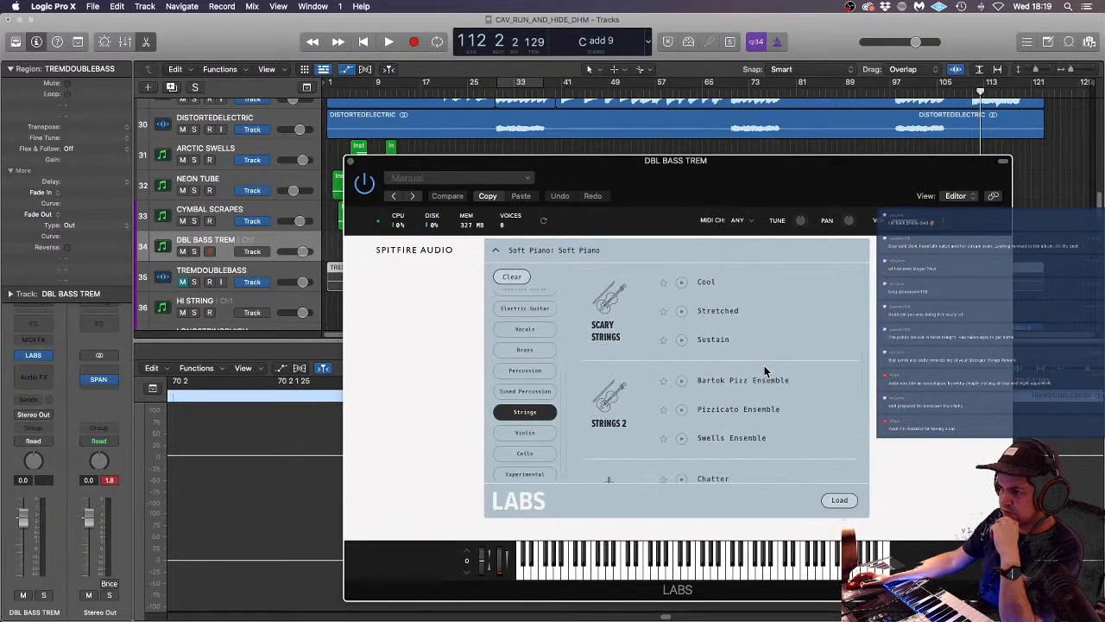
scroll(764, 367, down, 5)
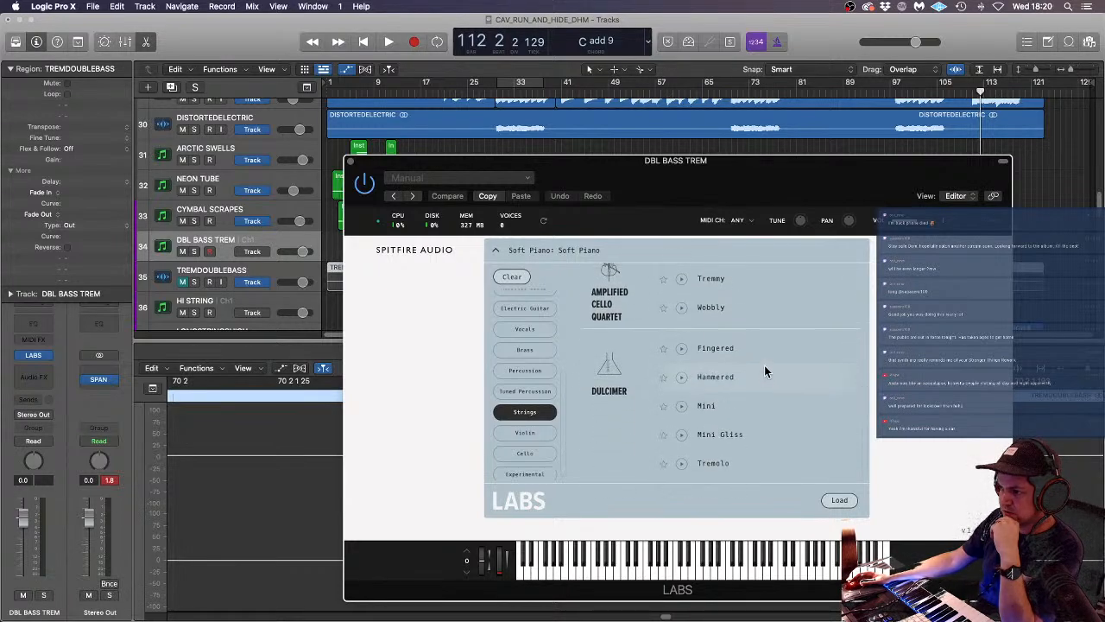
click(731, 322)
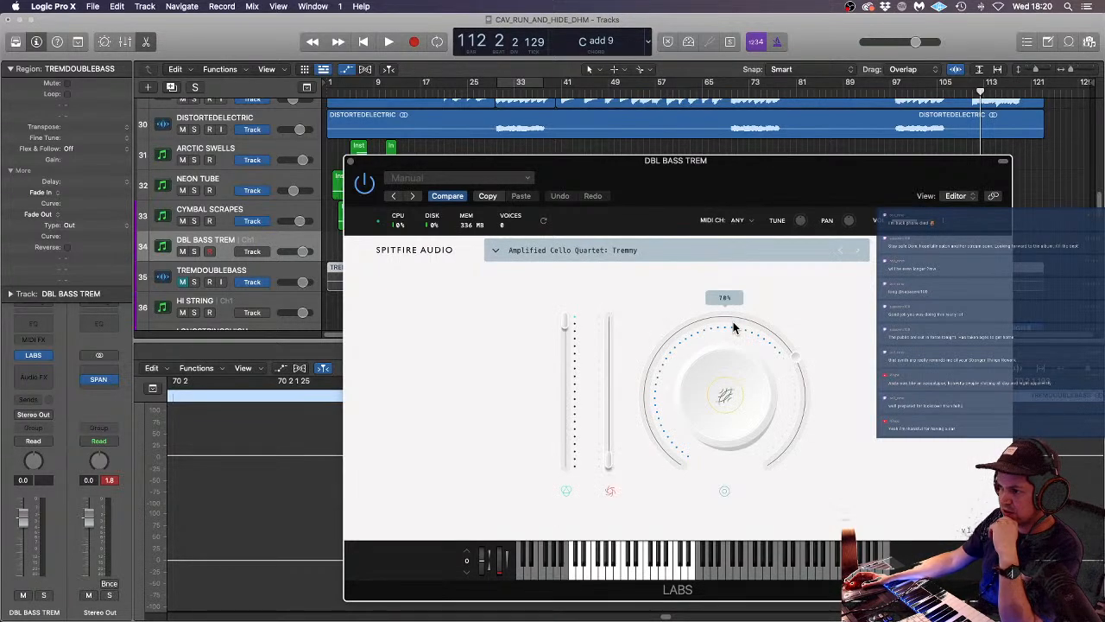
- Close the LABS instrument, solo the DBL BASS TREM track and play it from bar 21
click(352, 161)
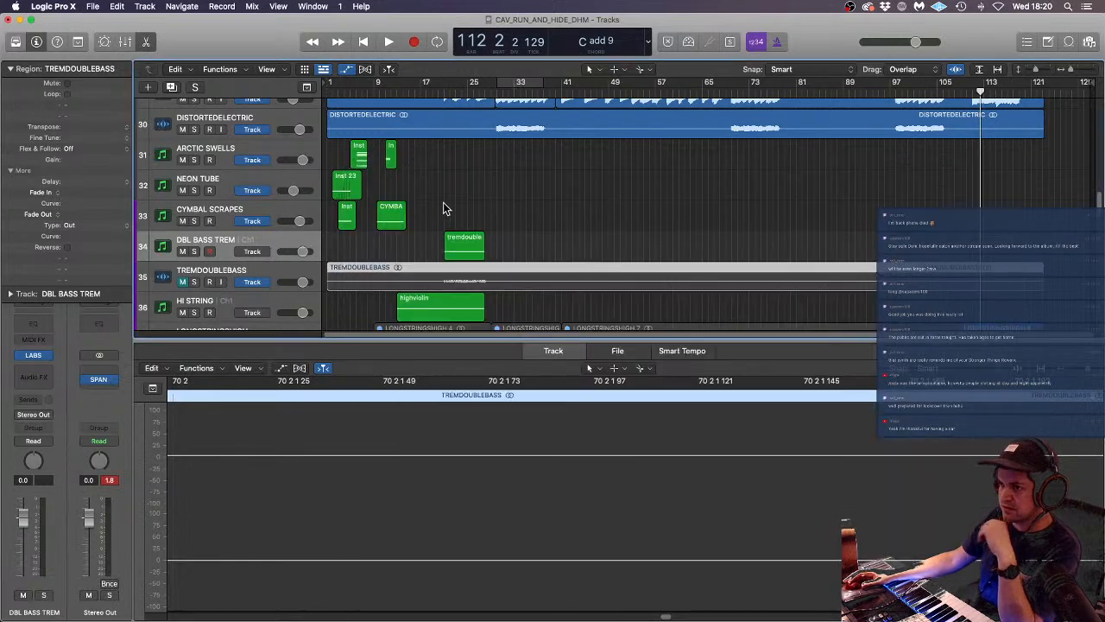
click(194, 251)
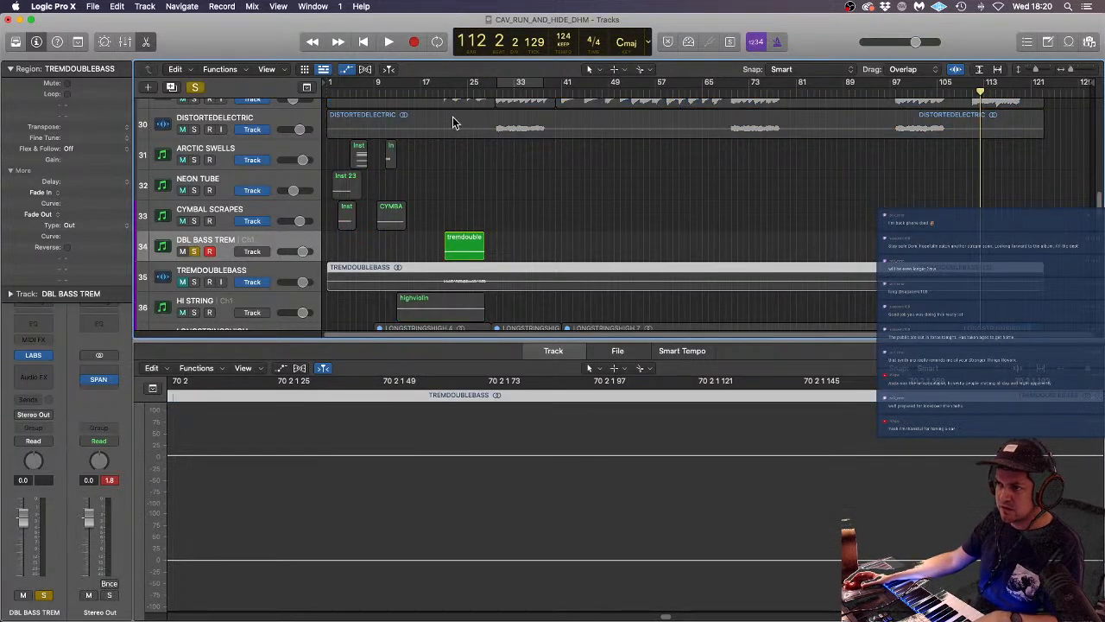
double_click(446, 92)
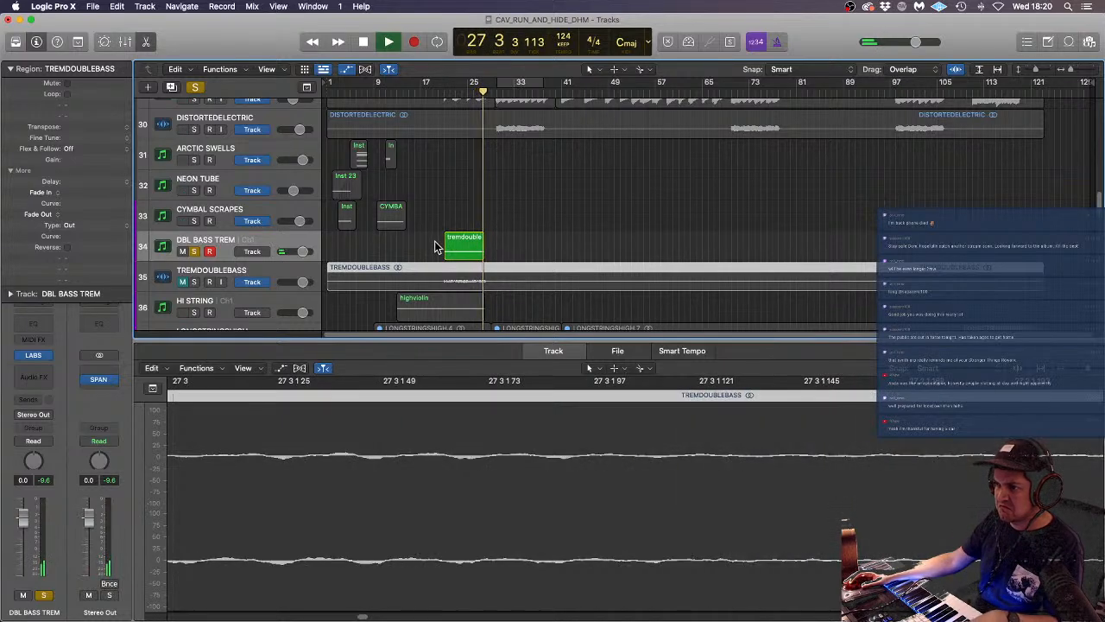
key(space)
- Transpose the tremdoublebass MIDI region by -12 and play it back from its start
click(465, 246)
click(127, 127)
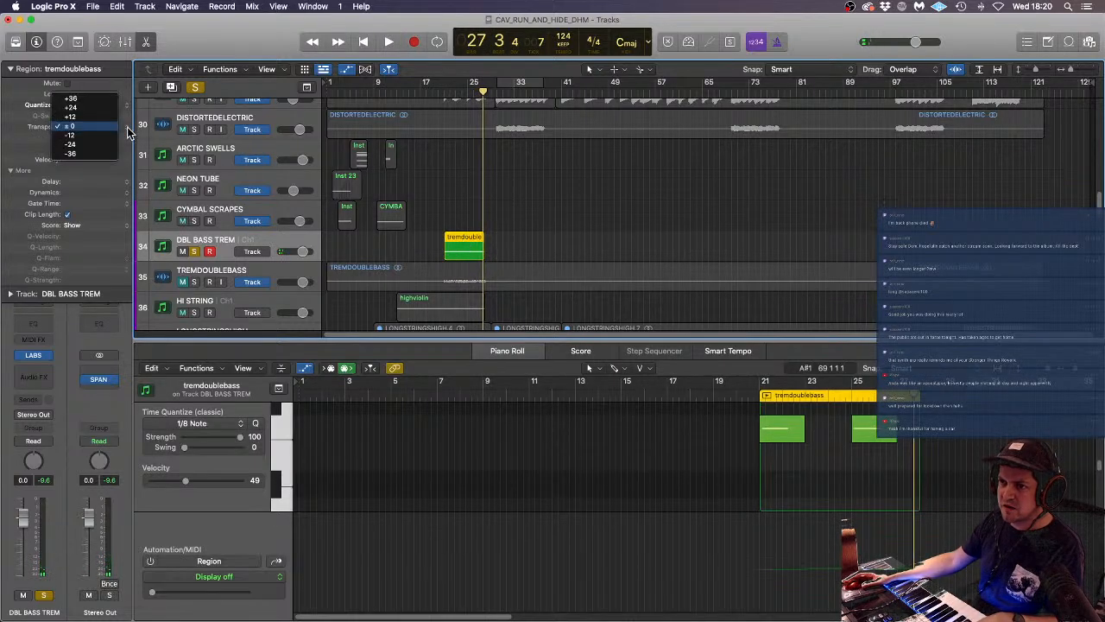
click(99, 136)
double_click(440, 92)
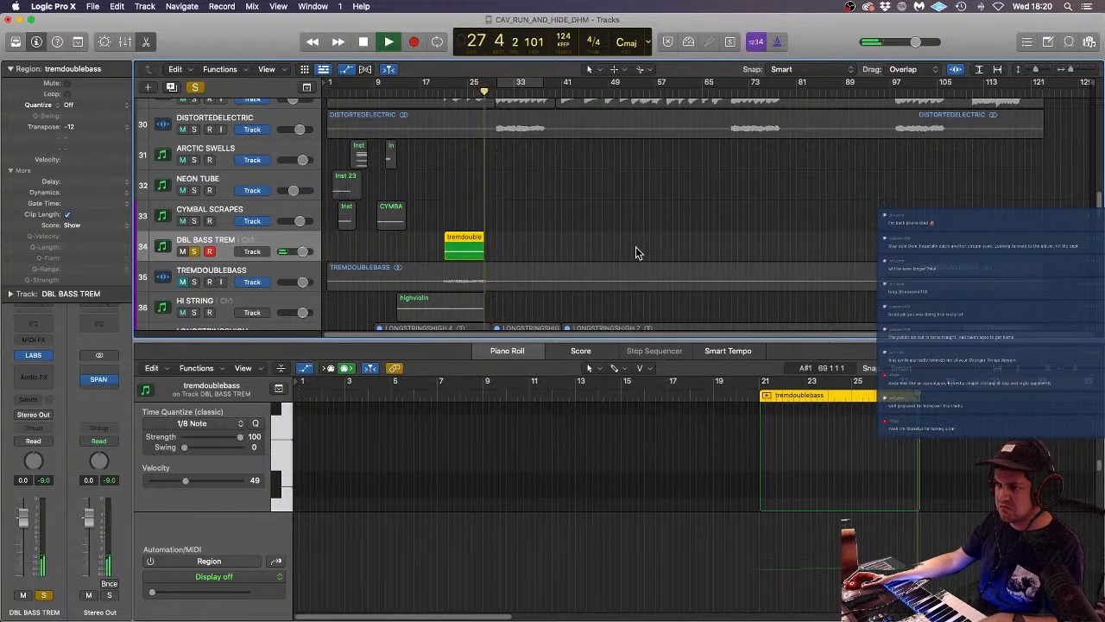
- Turn off the solo on the DBL BASS TREM track and rename the track CELLO TREM
click(195, 252)
double_click(200, 239)
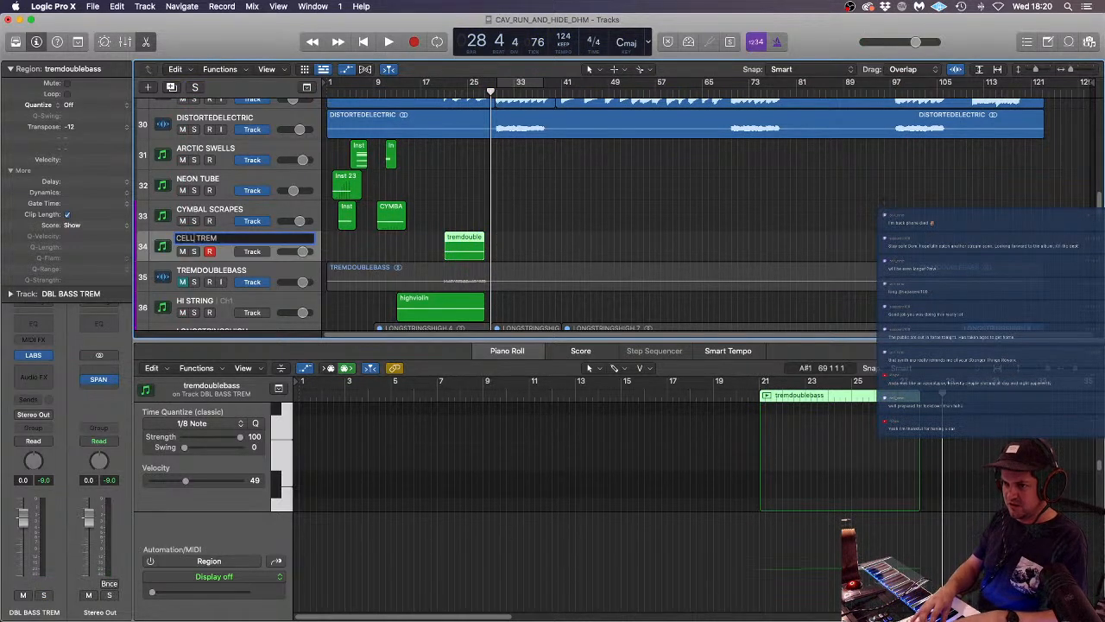
key(Return)
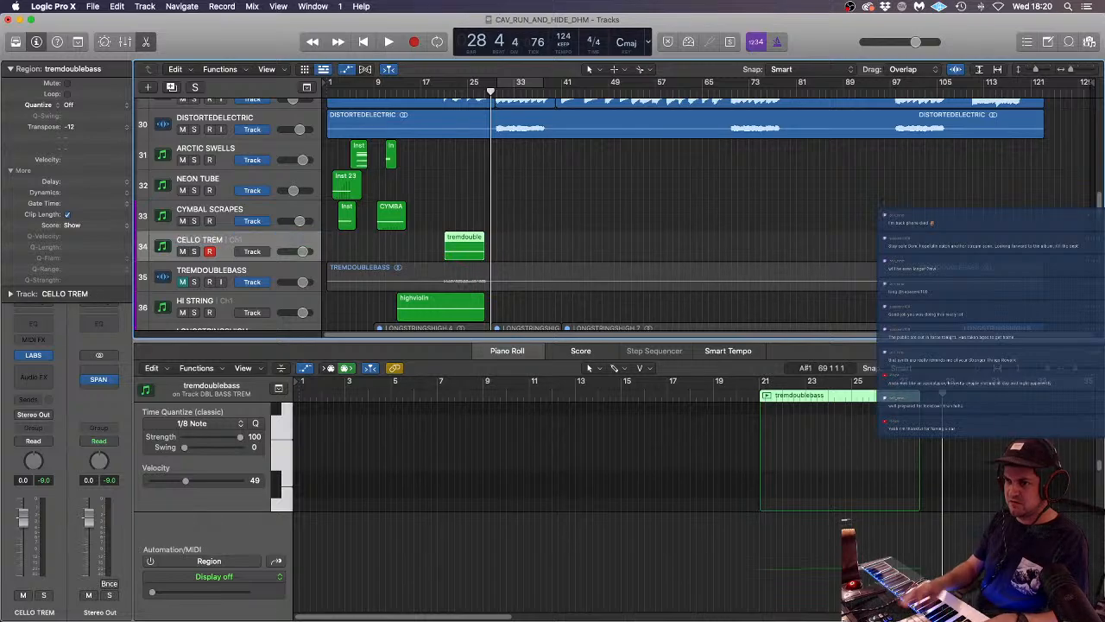
- Unmute the TREMDOUBLEBASS audio track and solo it with CELLO TREM to play both from bar 21
click(183, 282)
drag(194, 282, 194, 252)
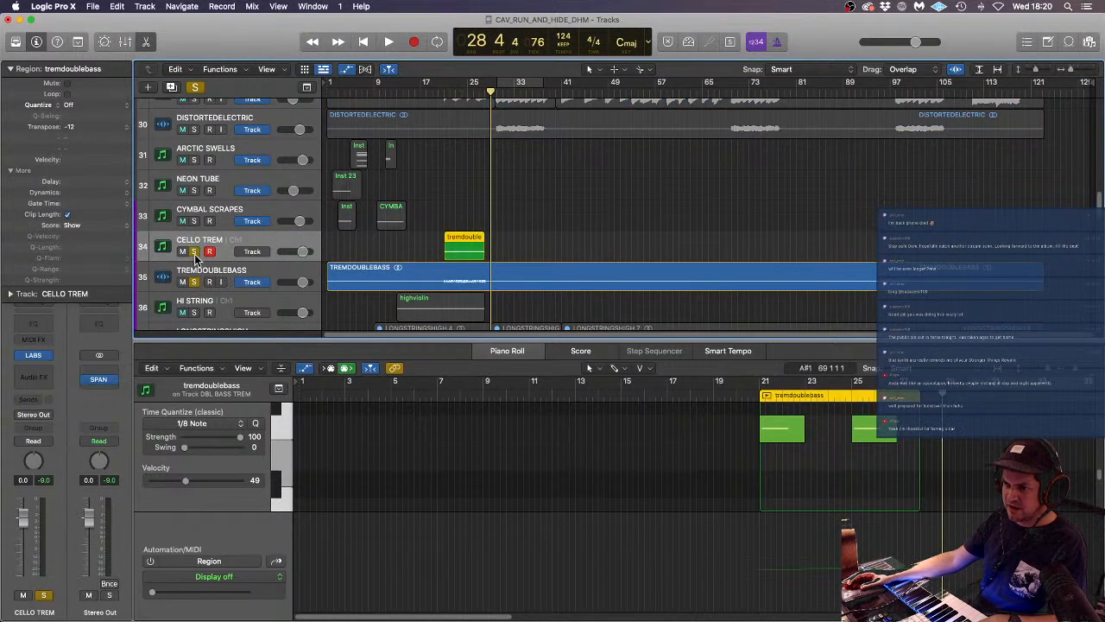
click(446, 92)
key(space)
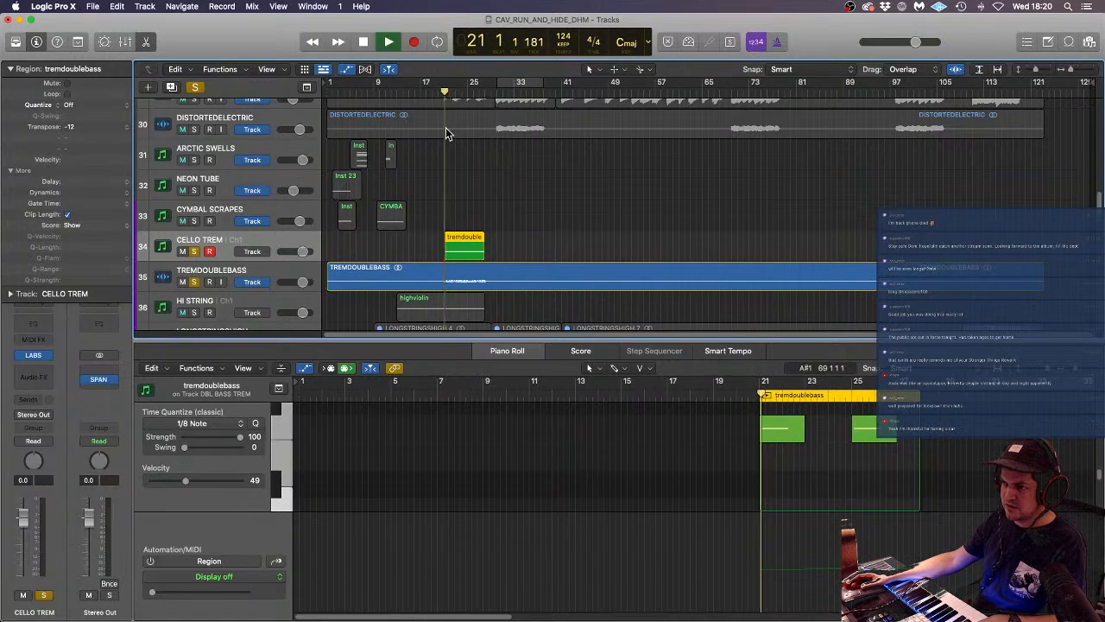
- Lower the CELLO TREM track volume to -5.0 dB while it plays alongside TREMDOUBLEBASS
drag(302, 252, 329, 255)
click(421, 254)
key(space)
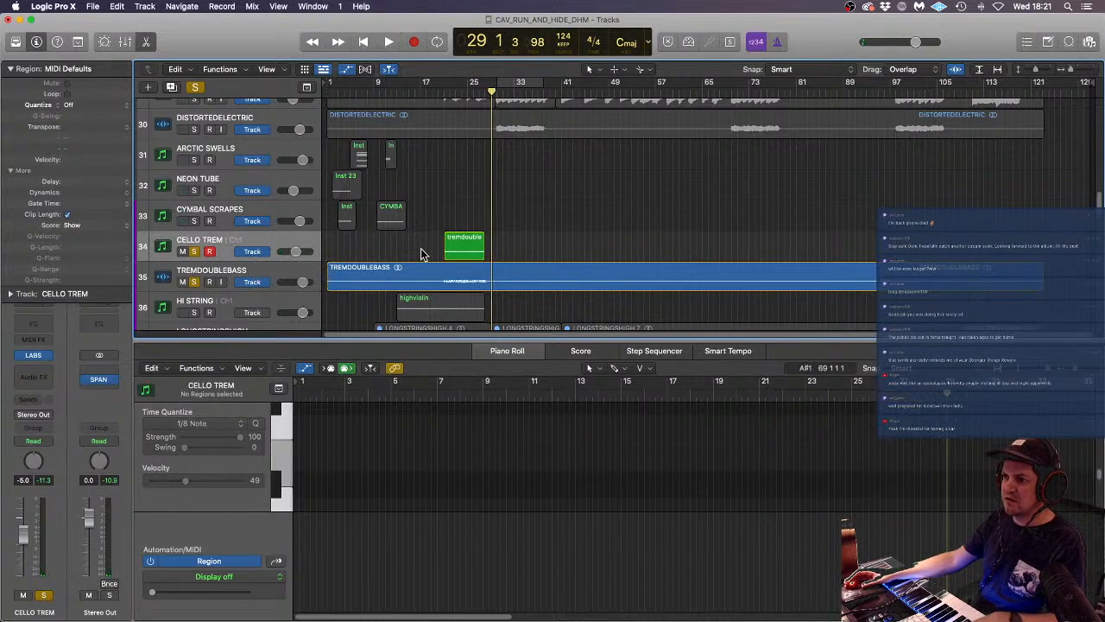
- Clear all solos to play the full mix and disarm recording on the CELLO TREM track
click(197, 88)
key(space)
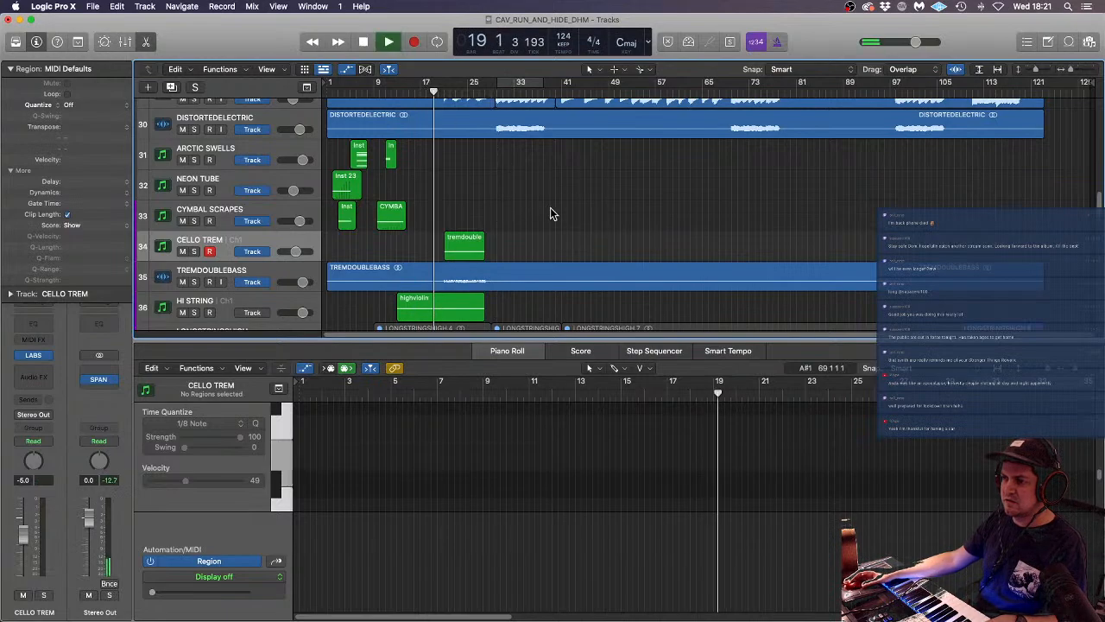
click(209, 252)
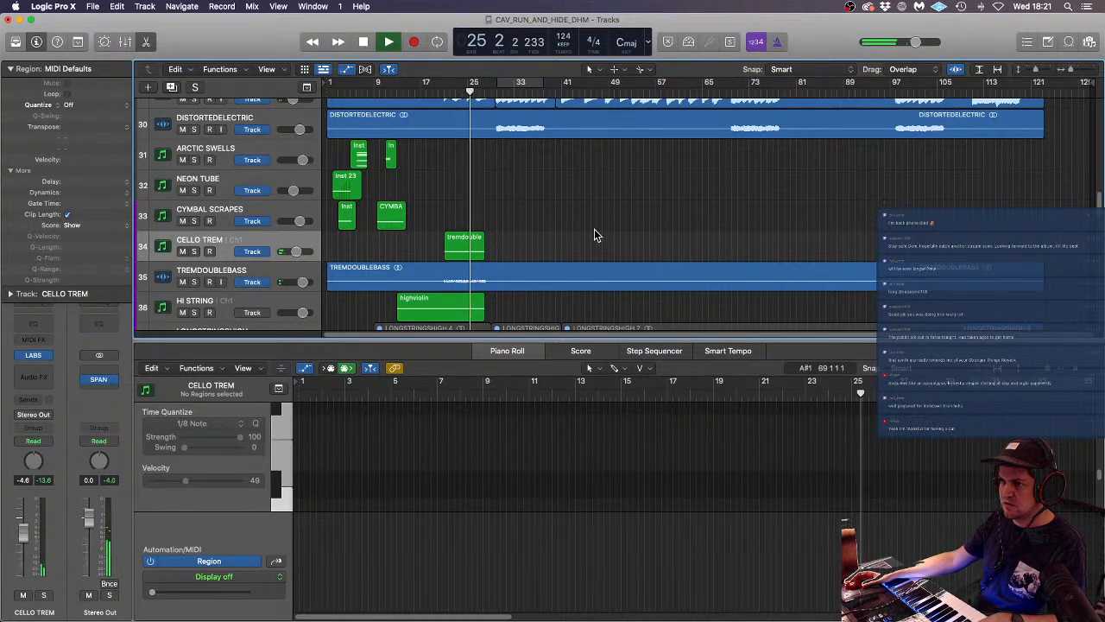
- Find the RISER2 track among the effects tracks, stop playback and briefly solo the track to identify it
scroll(556, 240, down, 15)
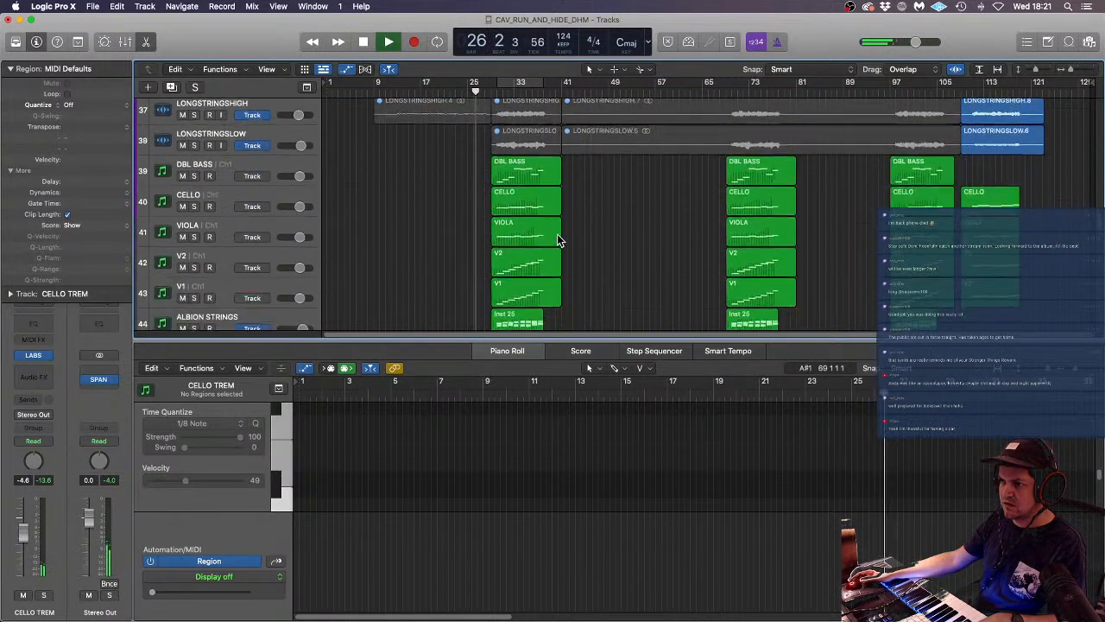
scroll(557, 240, down, 5)
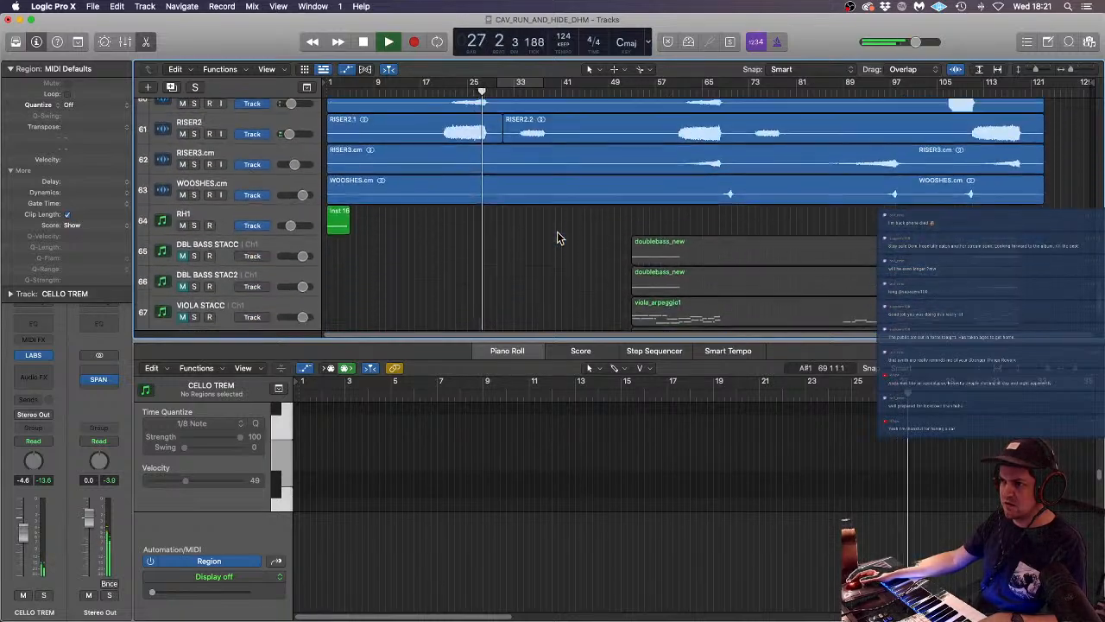
key(space)
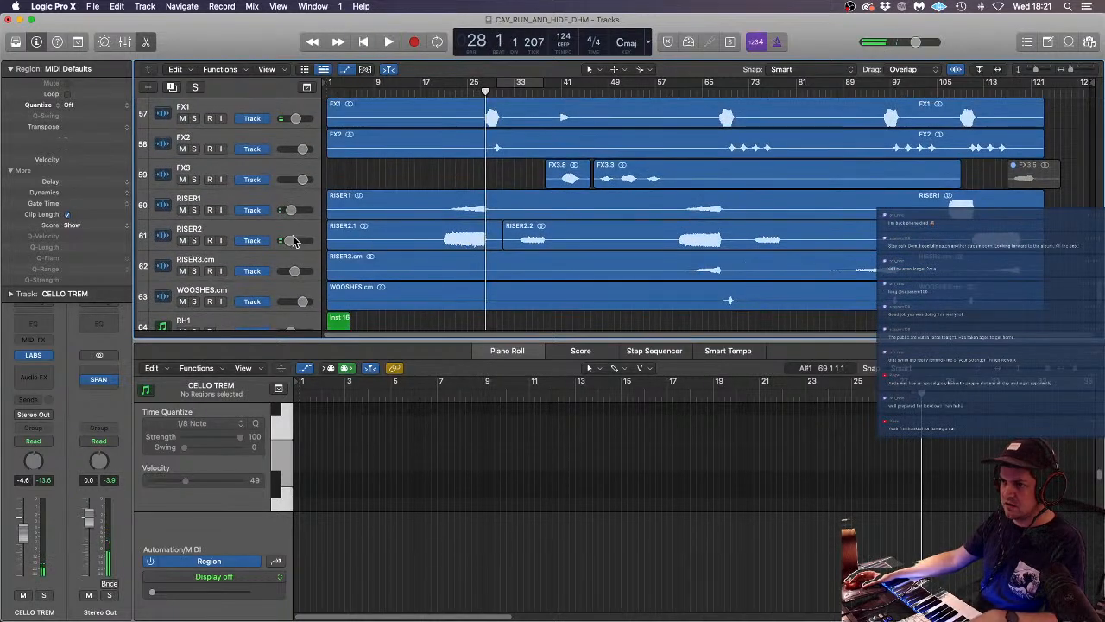
click(238, 230)
click(195, 240)
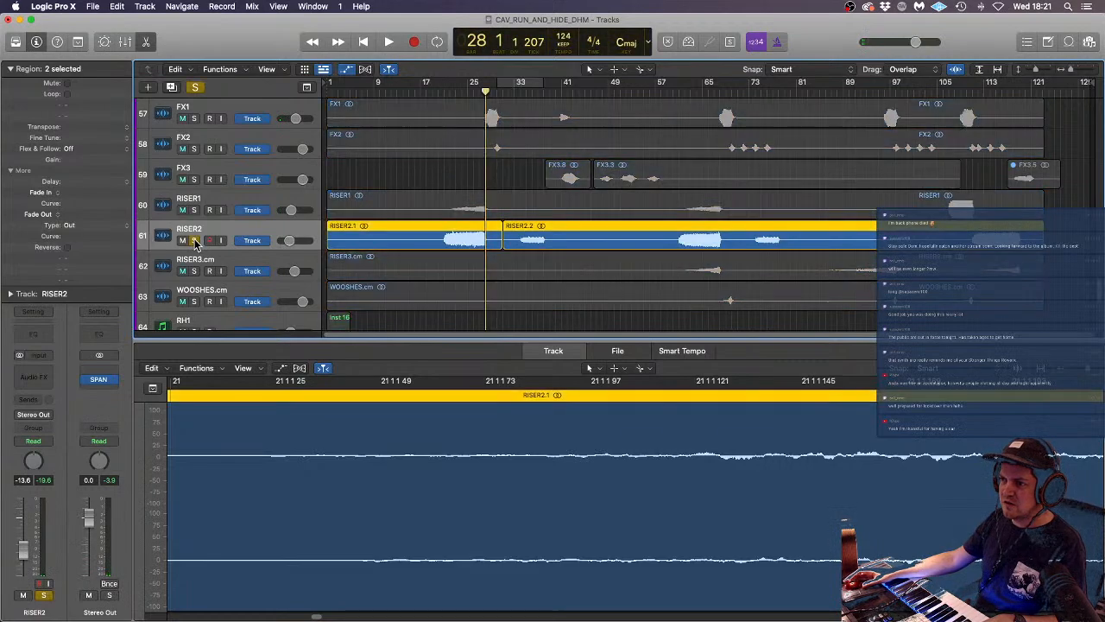
click(194, 241)
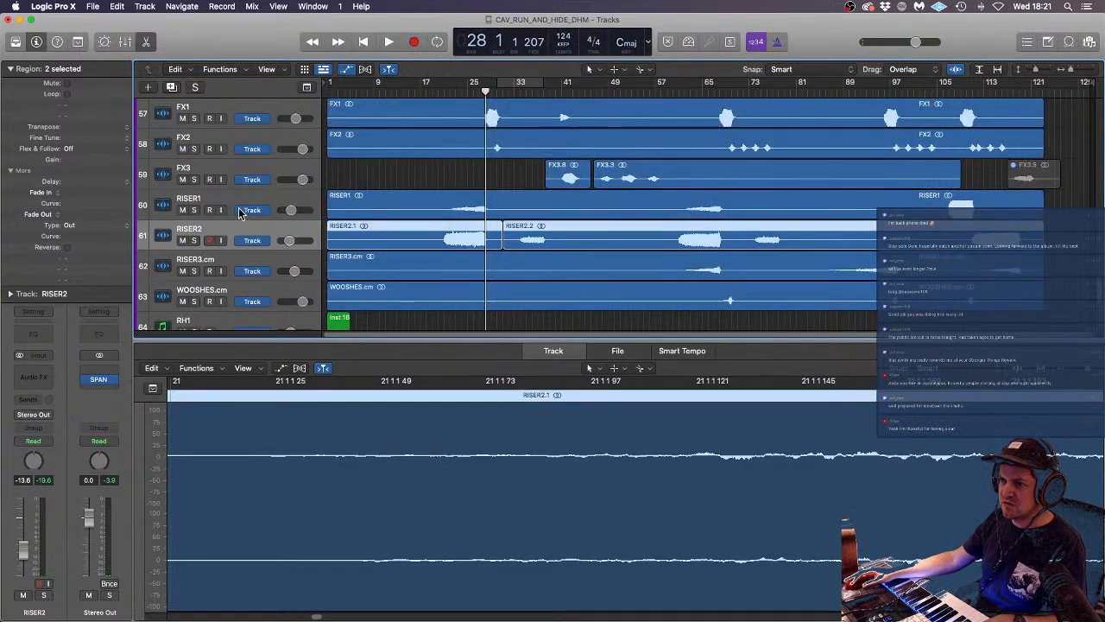
- Mute the RISER2.1 region and play the full mix from about bar 17 without it
click(400, 173)
click(396, 242)
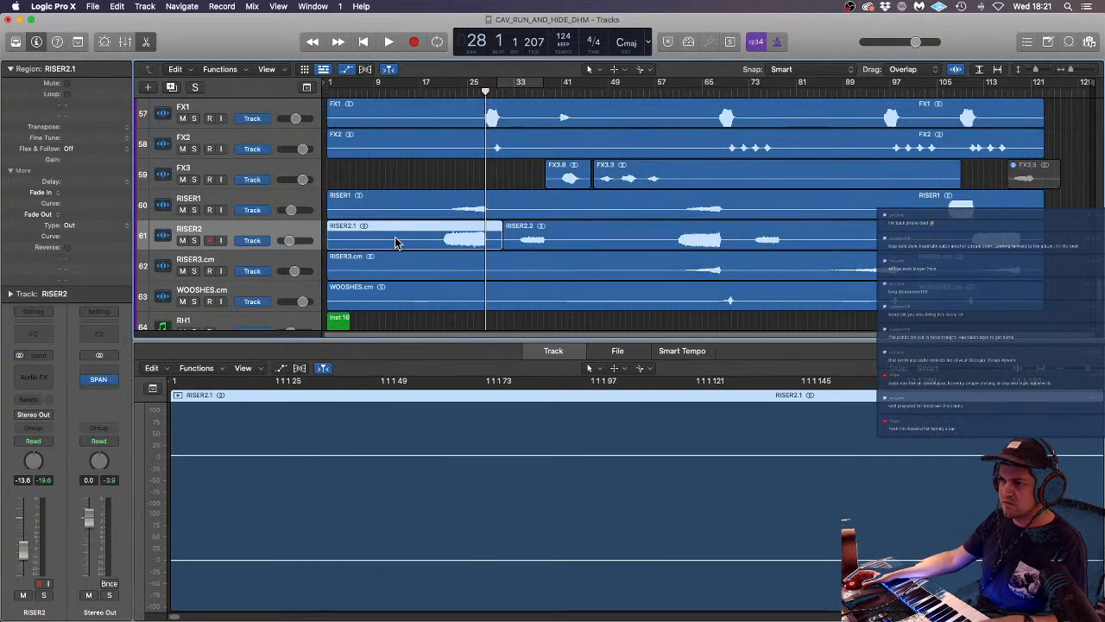
key(ctrl+m)
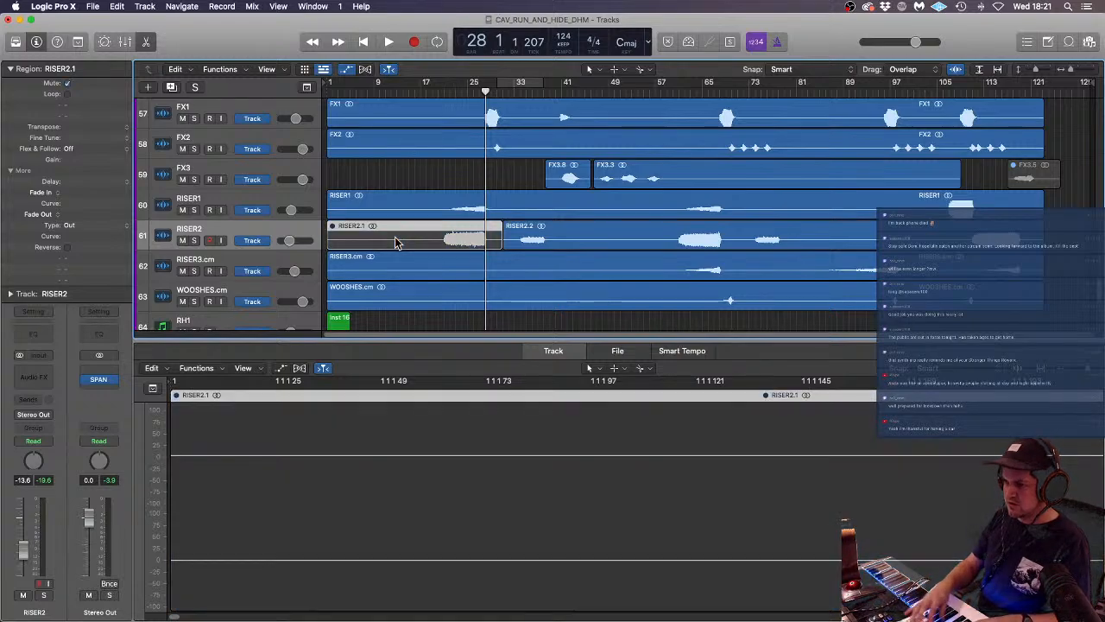
click(425, 91)
key(space)
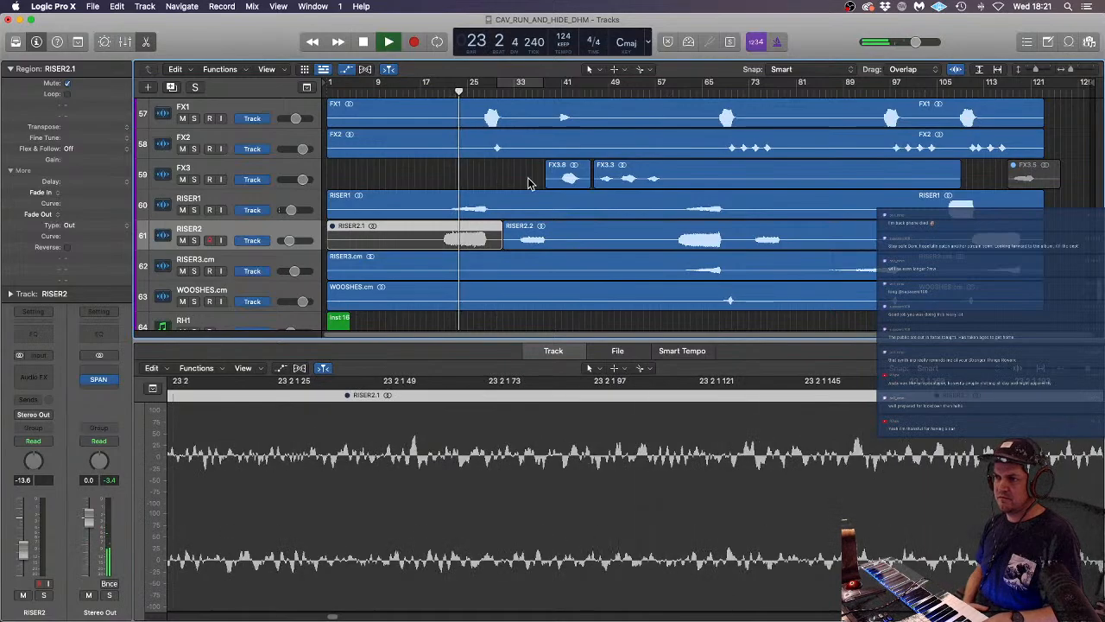
scroll(511, 188, up, 3)
scroll(511, 189, up, 20)
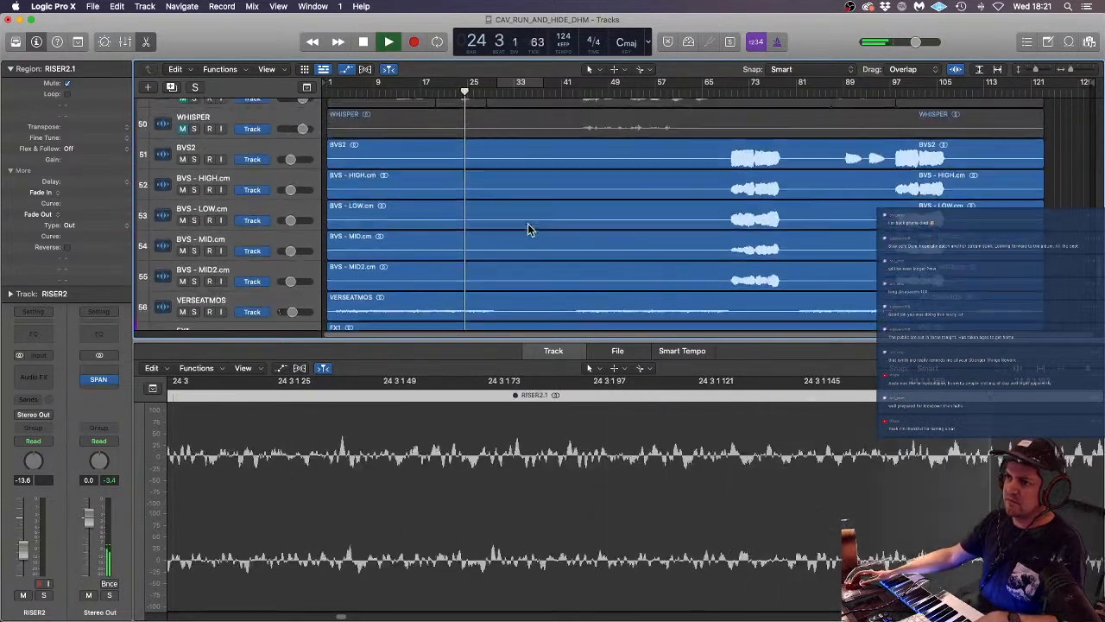
key(space)
- Open the first scratch_piano region on the SEM ARP track and examine its notes between bars 13 and 28
scroll(509, 239, up, 15)
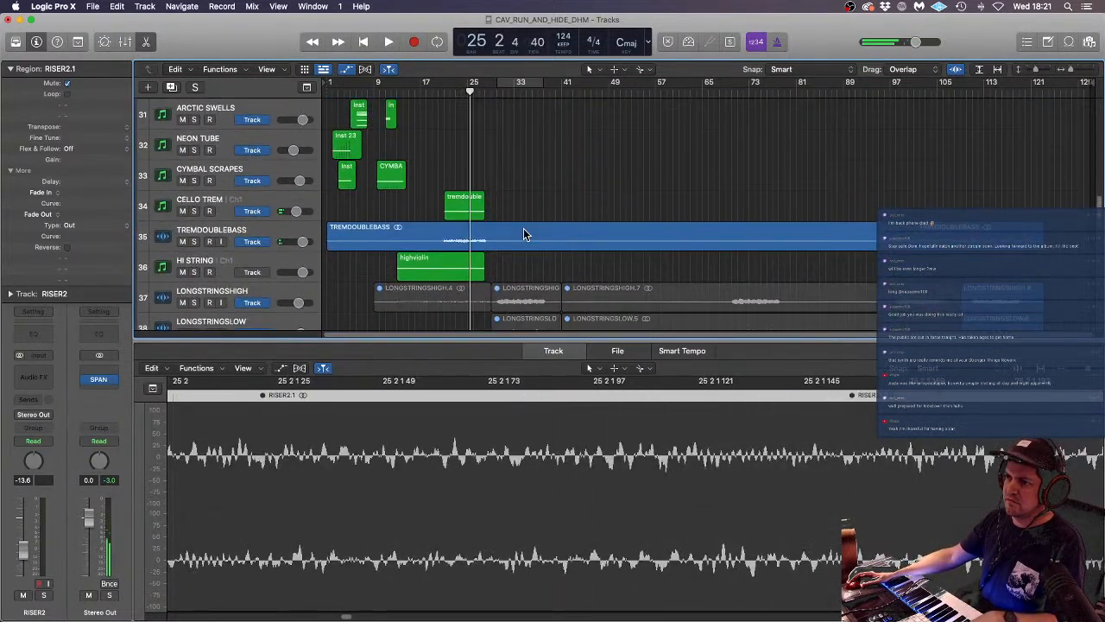
scroll(491, 238, up, 4)
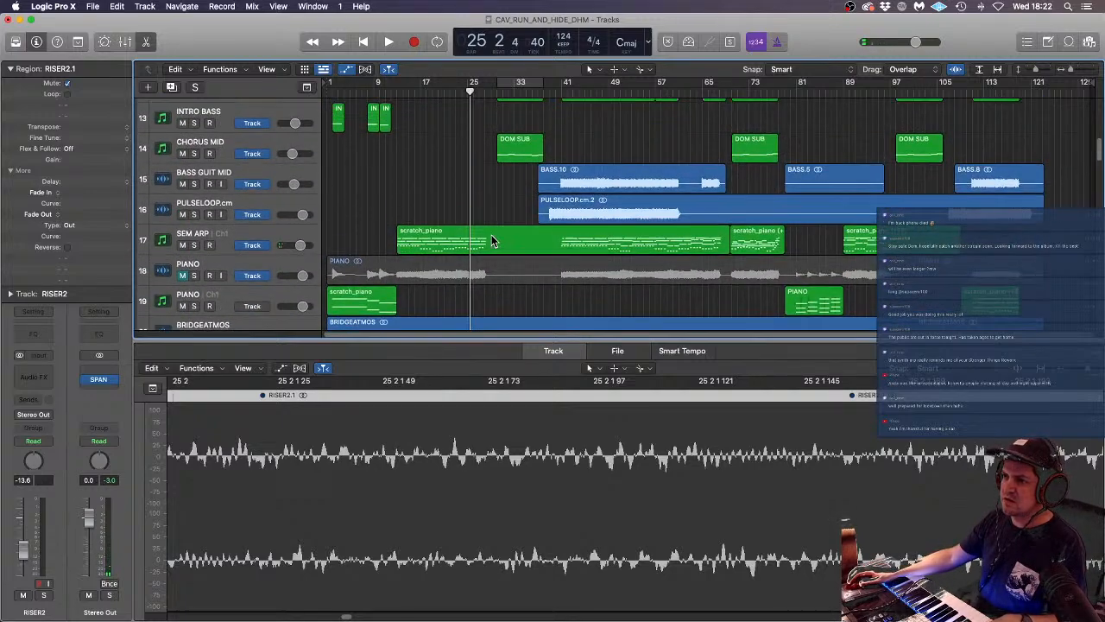
click(458, 257)
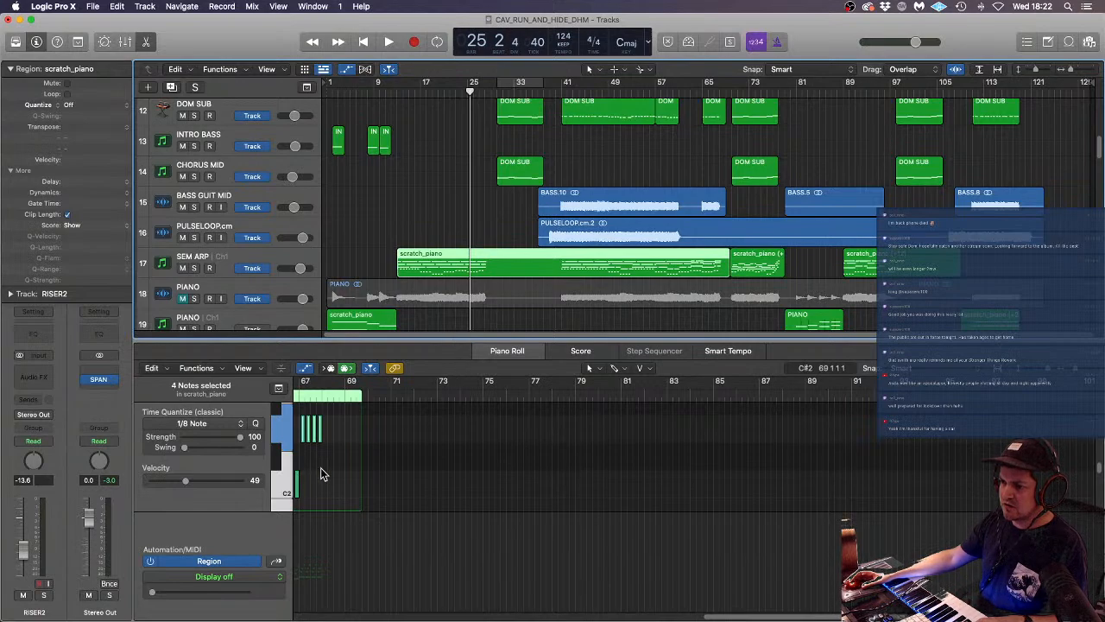
scroll(388, 445, left, 15)
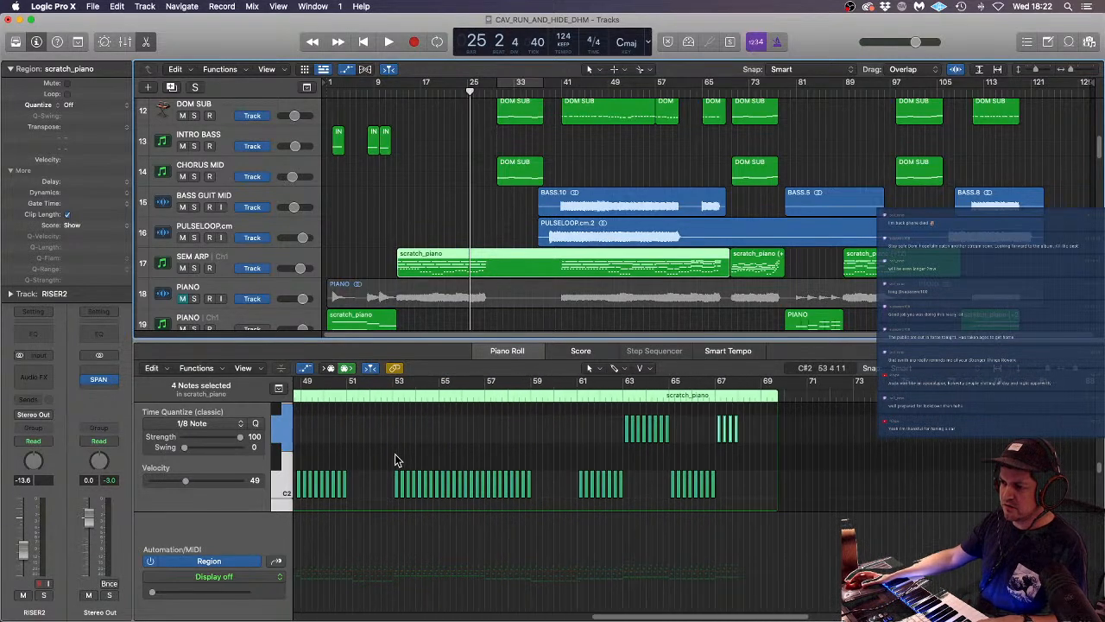
scroll(393, 459, left, 20)
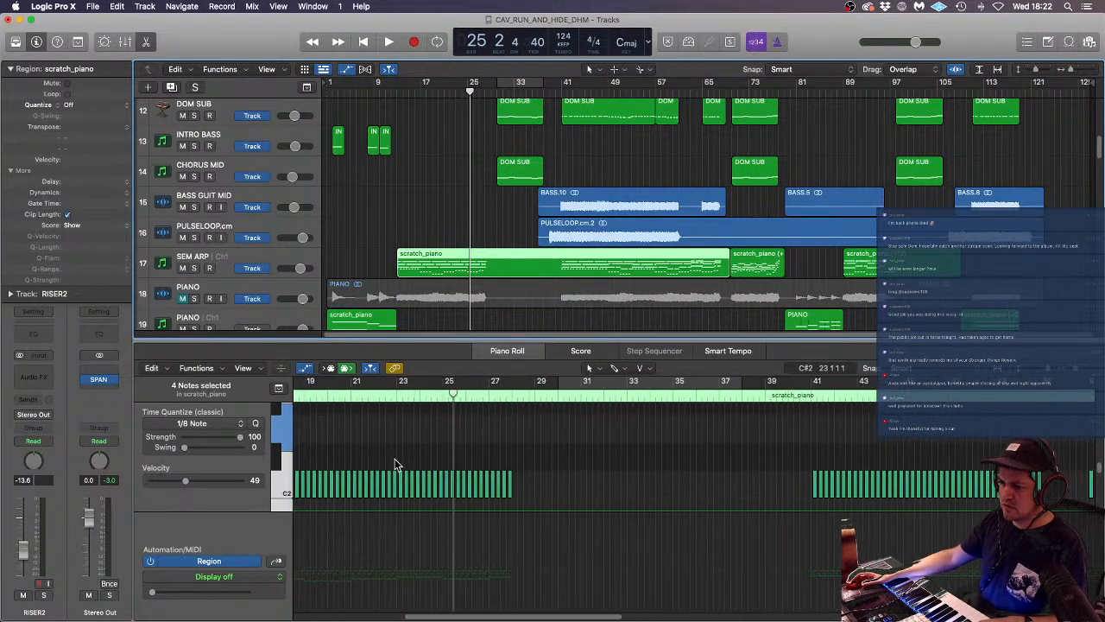
scroll(617, 481, left, 1)
scroll(617, 481, up, 3)
scroll(618, 482, down, 4)
scroll(618, 484, down, 5)
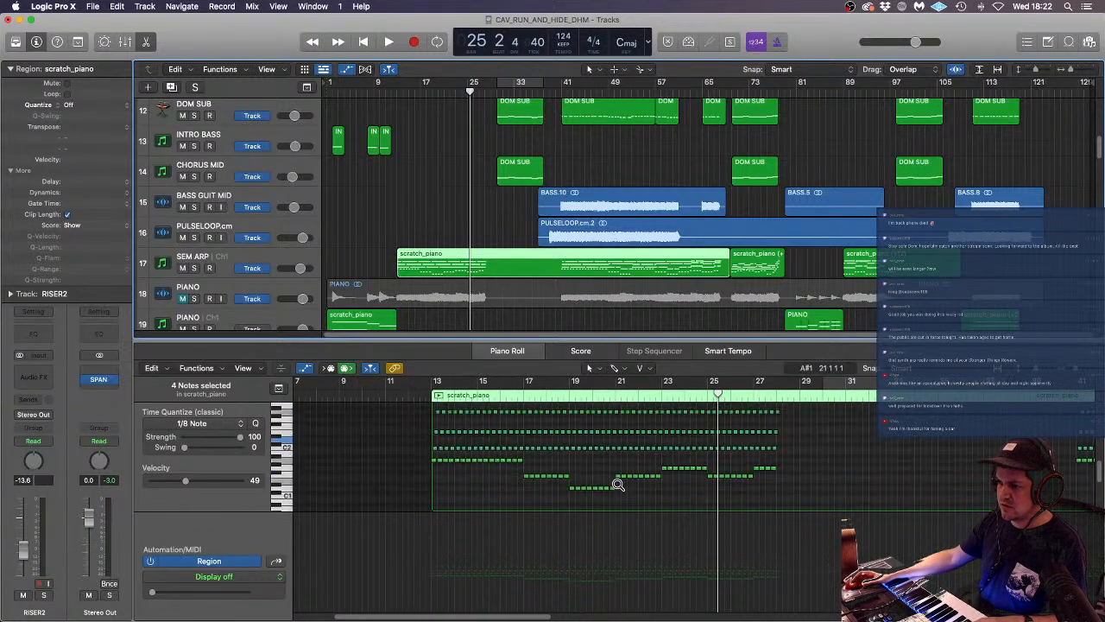
scroll(617, 482, up, 5)
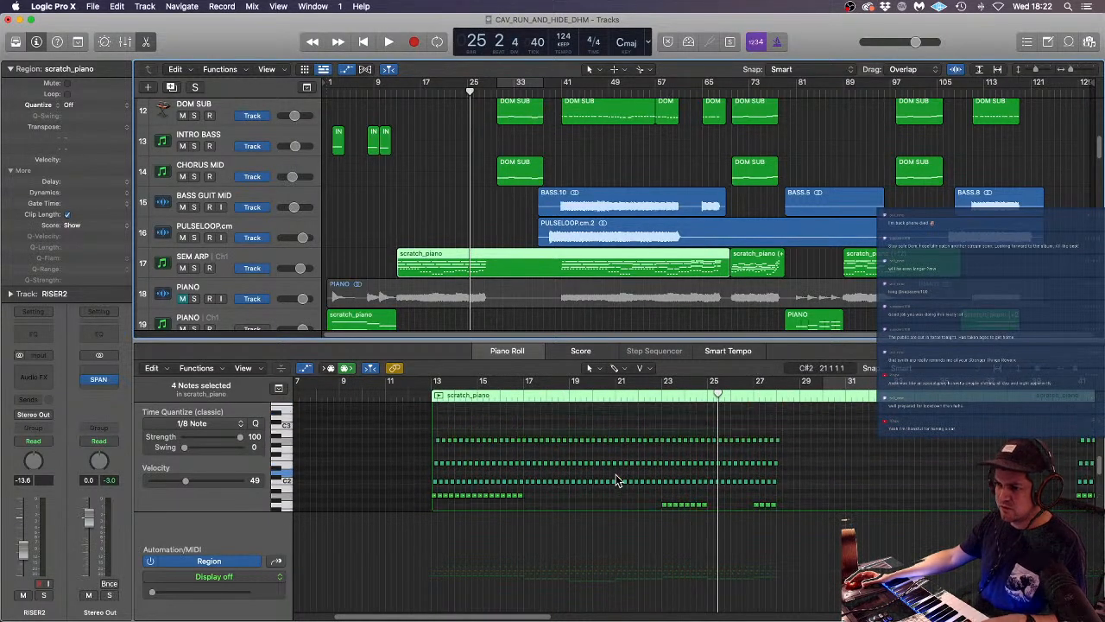
click(448, 450)
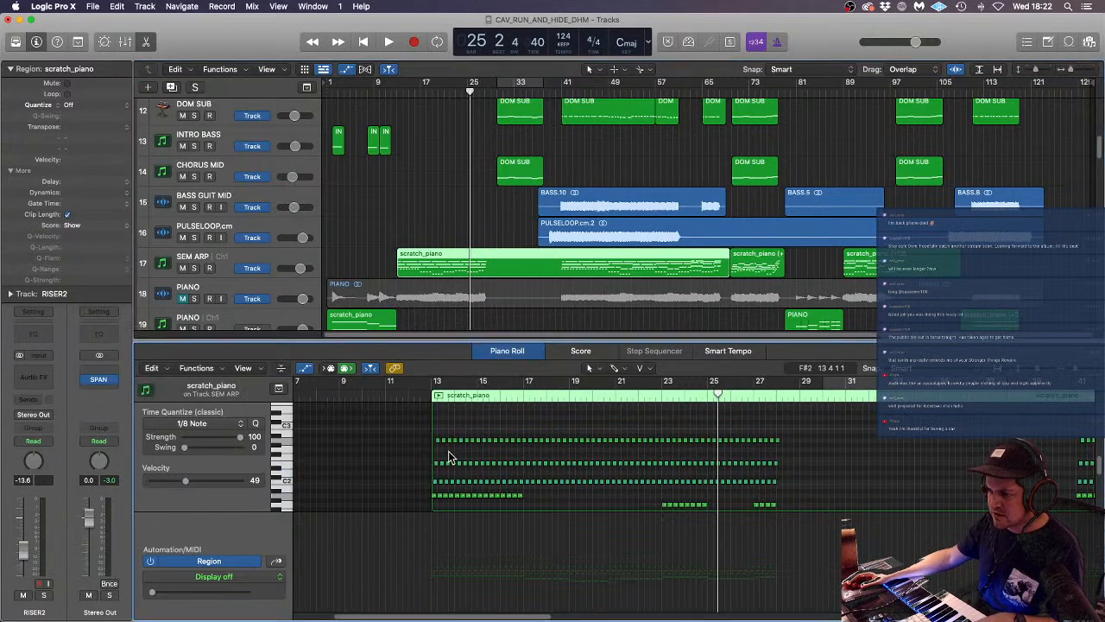
scroll(475, 465, down, 3)
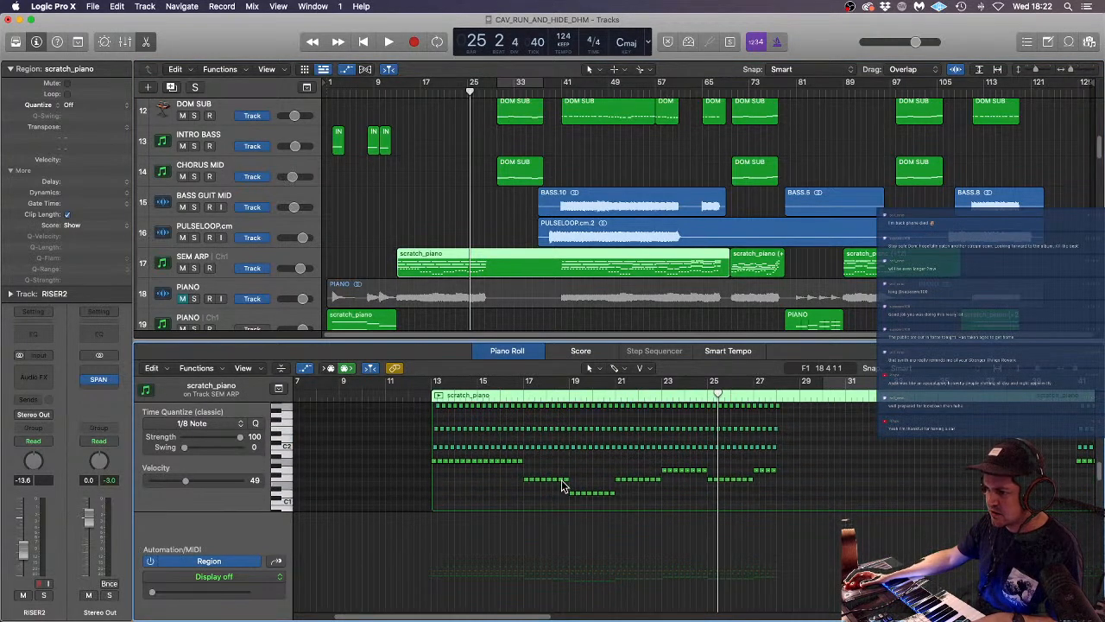
- Raise the middle-voice notes just above C2 by one semitone in bars 21-22 and bars 25-26 of scratch_piano
scroll(611, 432, right, 3)
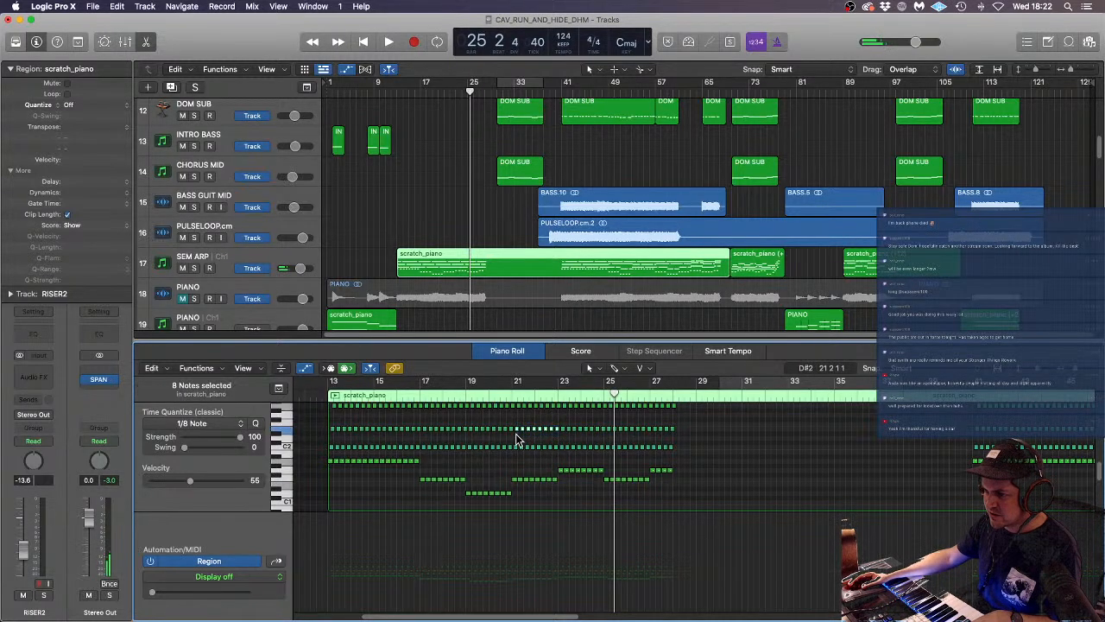
drag(515, 433, 518, 428)
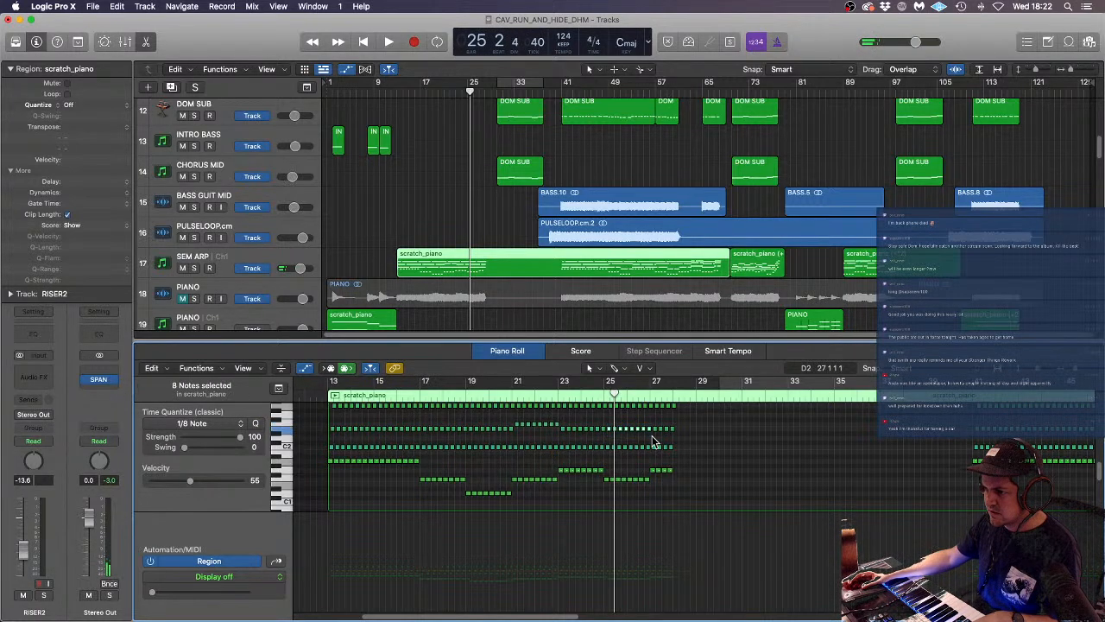
drag(609, 431, 610, 427)
- Try raising the C2 notes in bars 23-24 of scratch_piano to D2 and compare both versions in playback
key(shift+space)
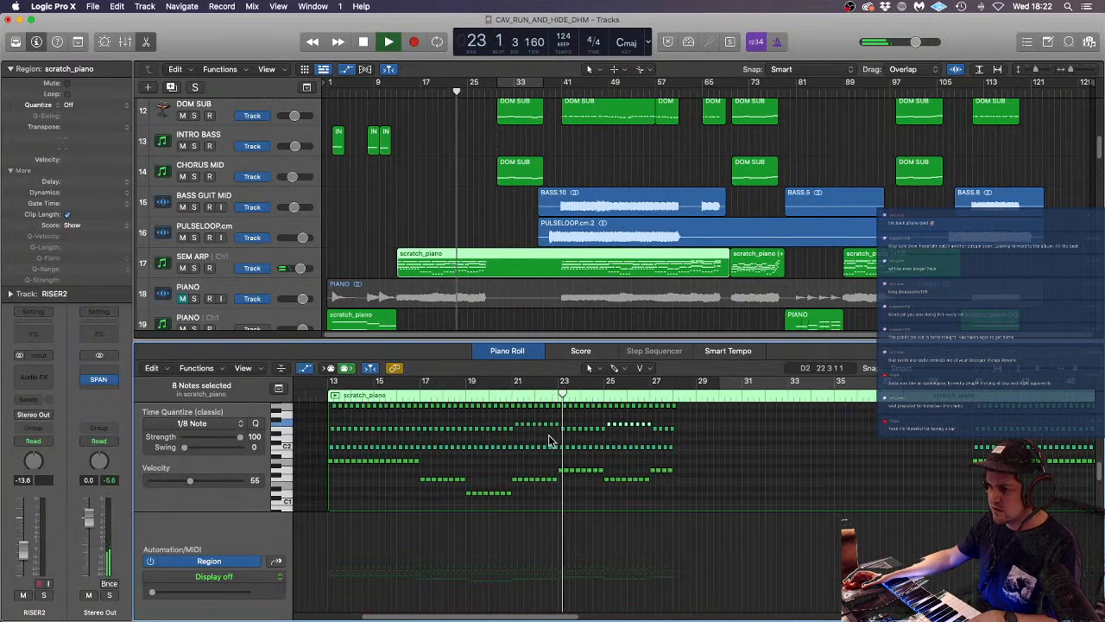
key(space)
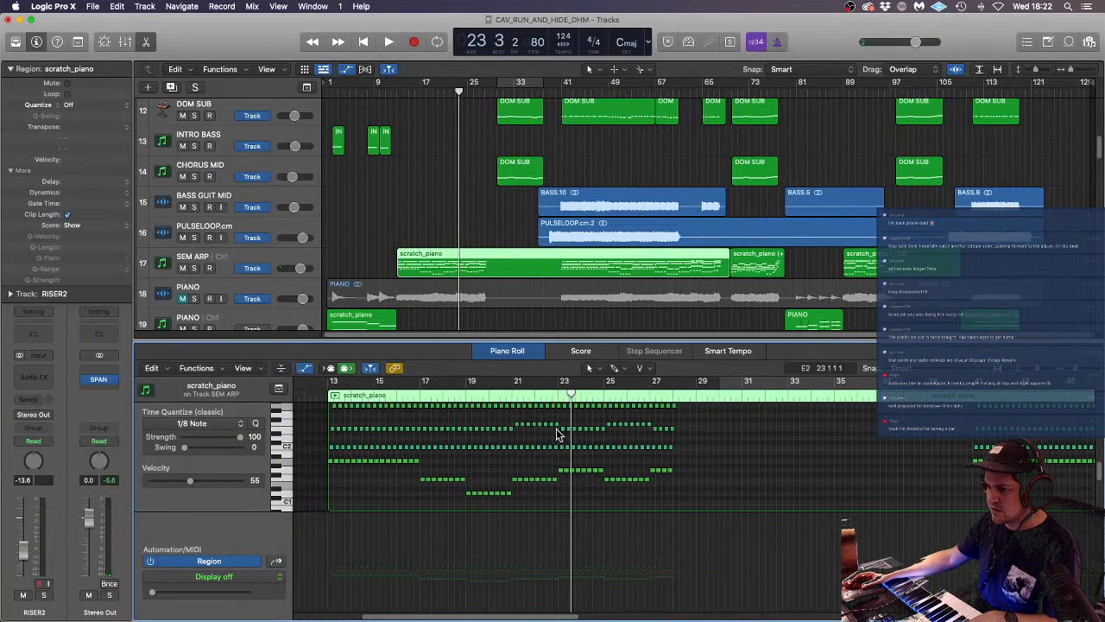
drag(604, 438, 561, 425)
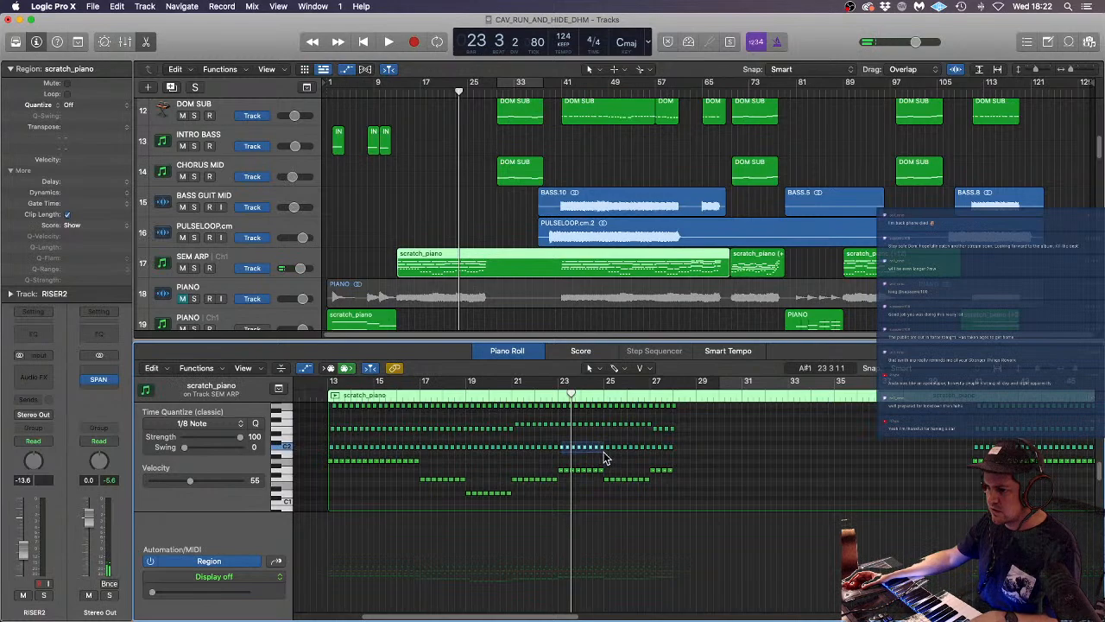
drag(604, 458, 563, 439)
click(553, 391)
key(space)
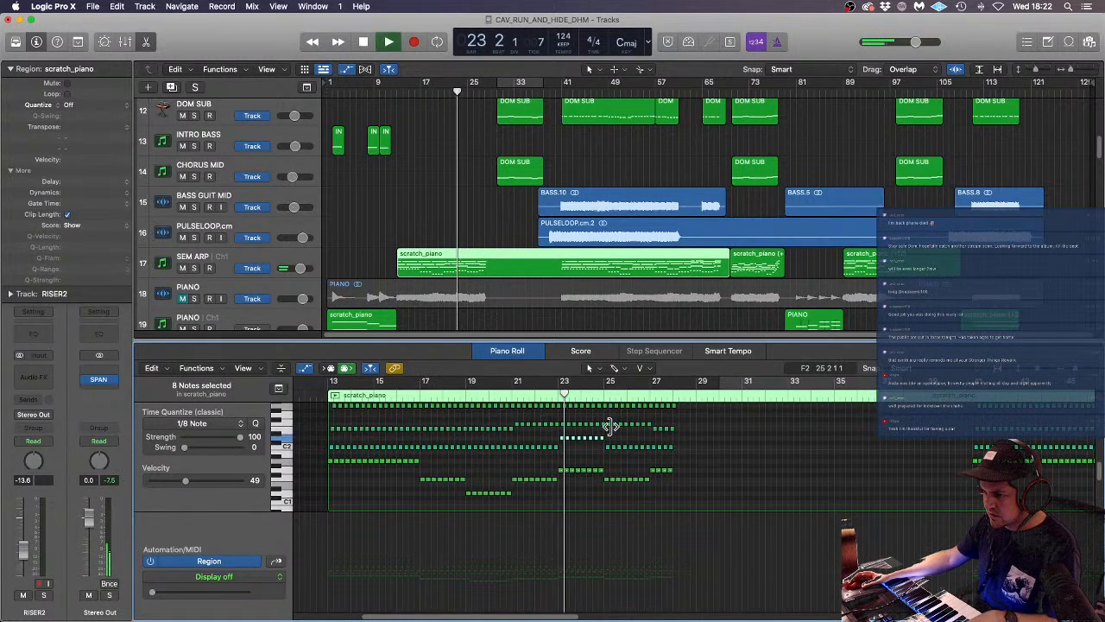
key(space)
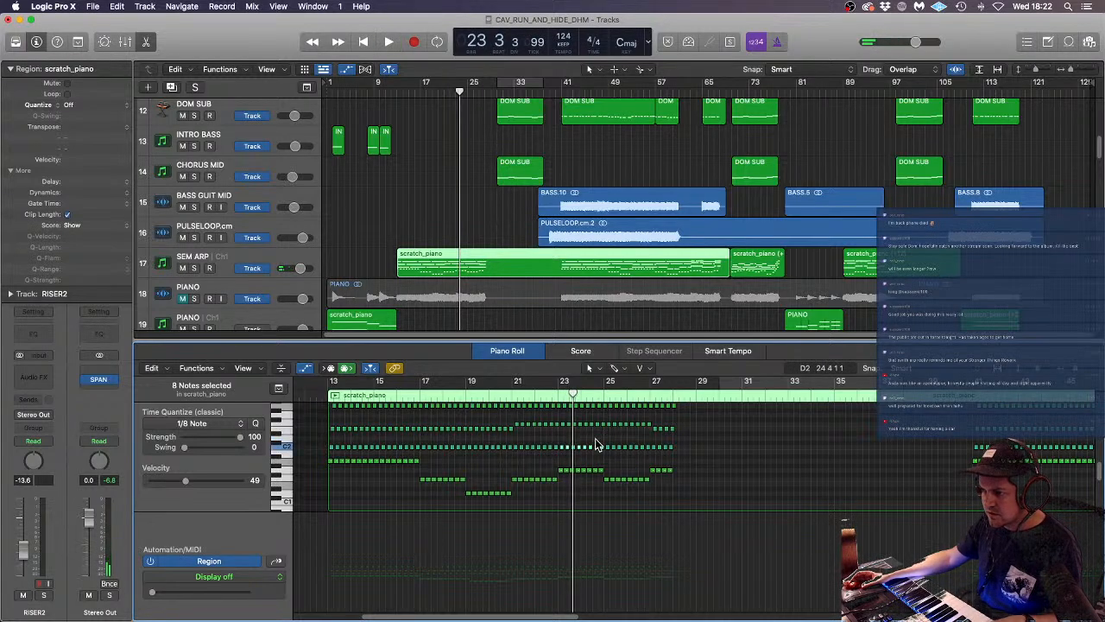
click(555, 395)
key(space)
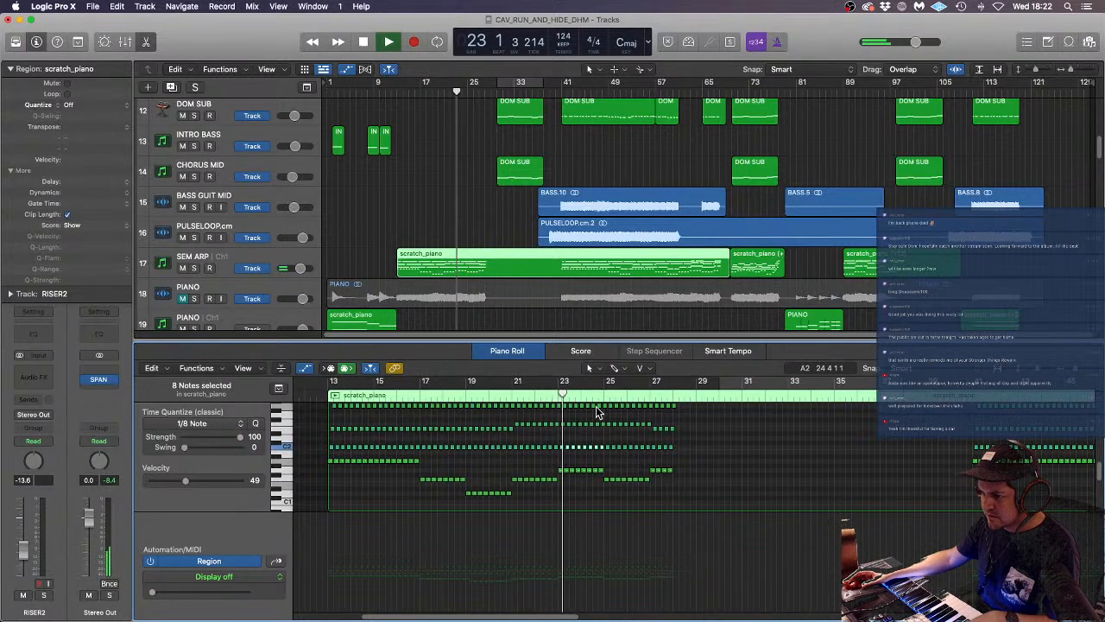
key(space)
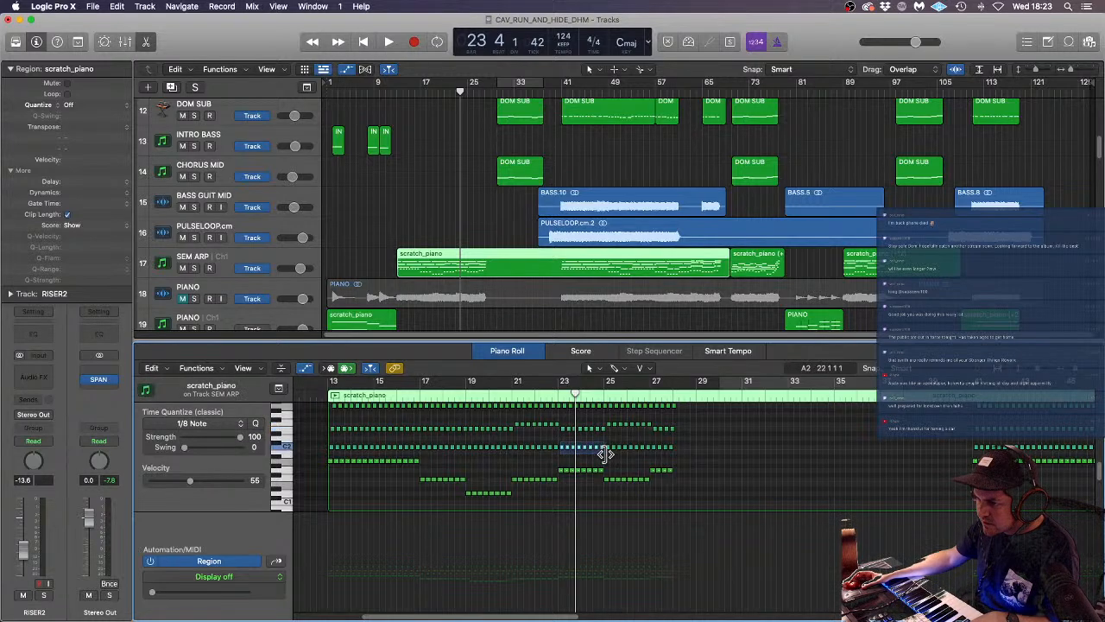
- Raise the two inner voices in bars 23-24 of scratch_piano to D2 and G2 and play the passage through bar 26
drag(606, 455, 565, 421)
key(space)
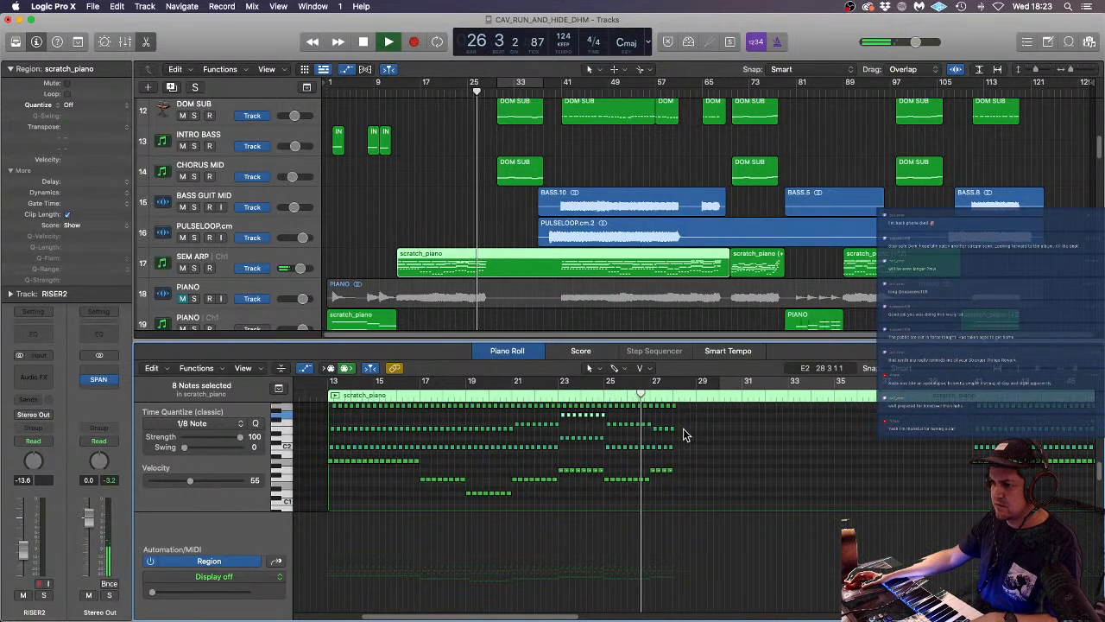
key(space)
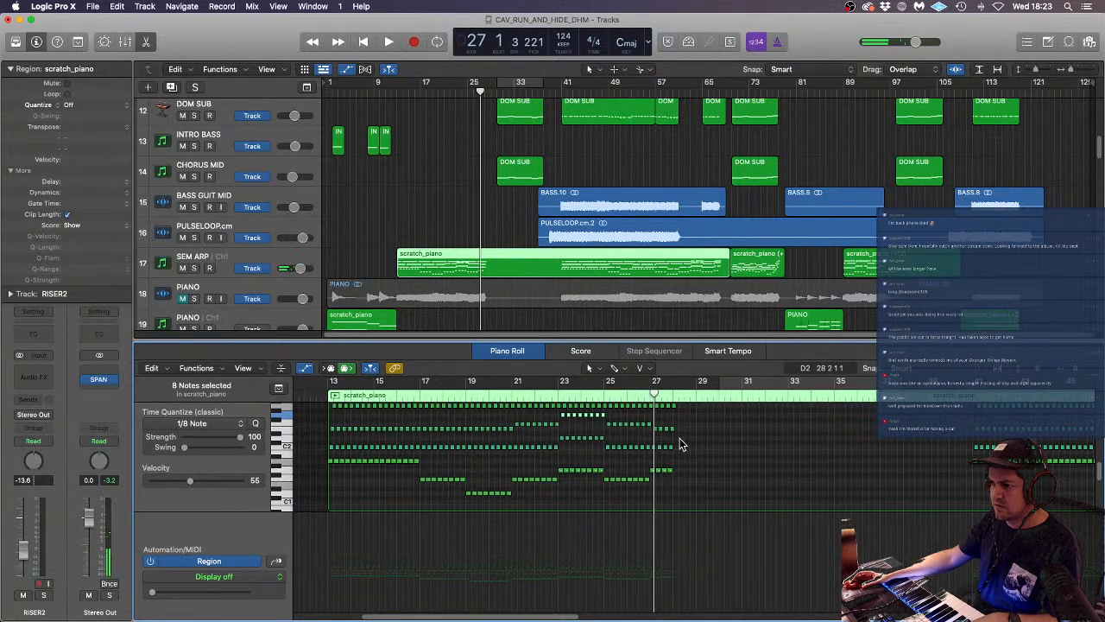
- Try lowering the two inner voices in bar 27 to B1 and D2 and play the bar, then undo the change
drag(680, 444, 655, 441)
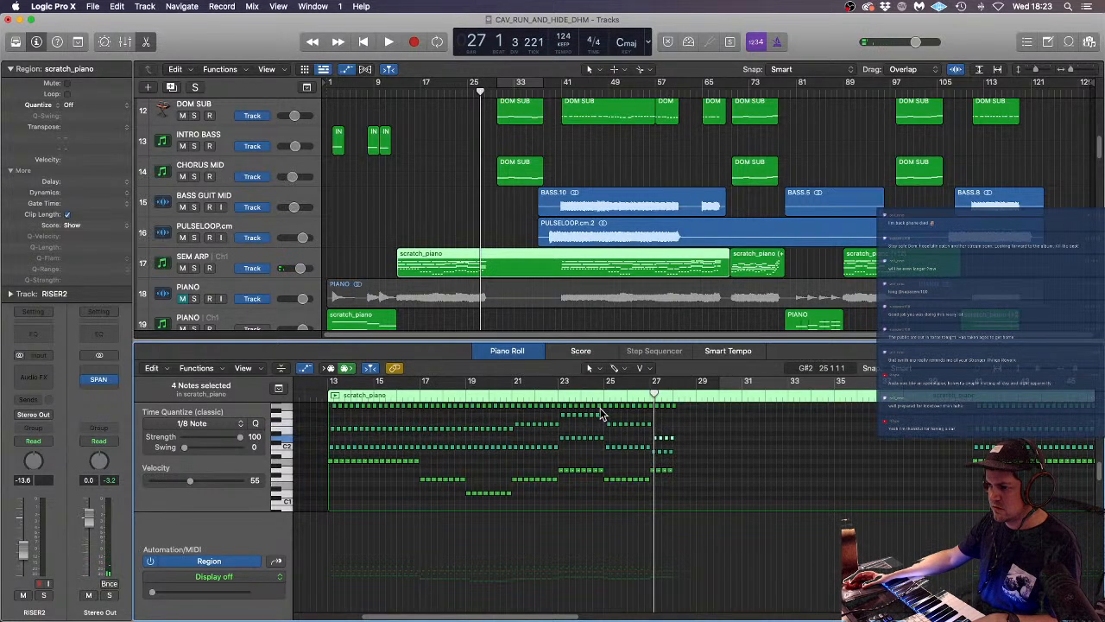
click(649, 397)
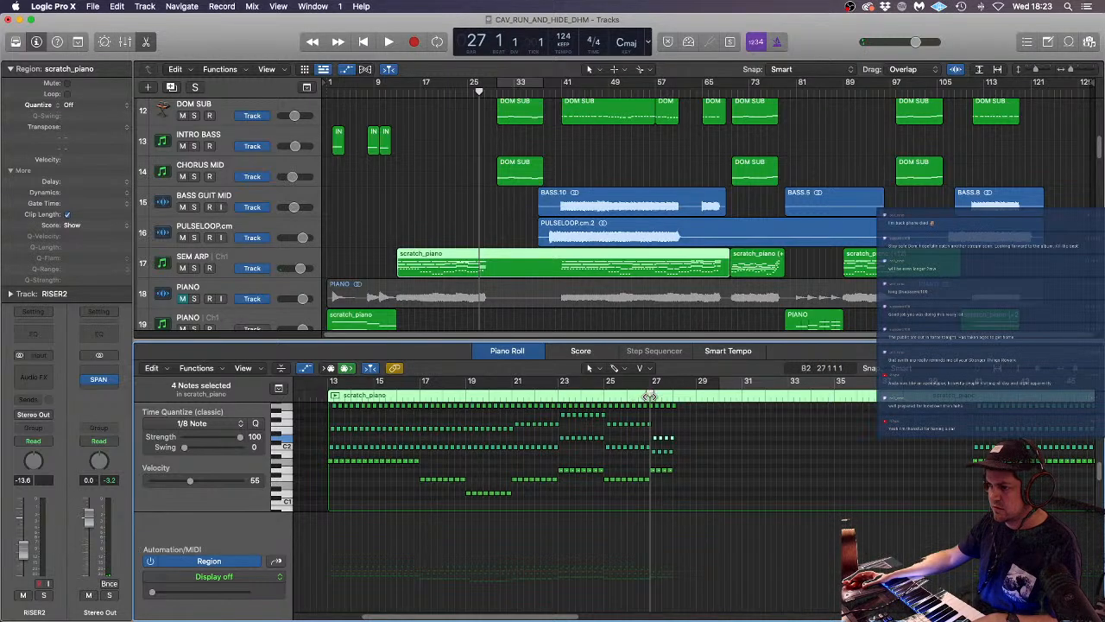
key(space)
key(space)
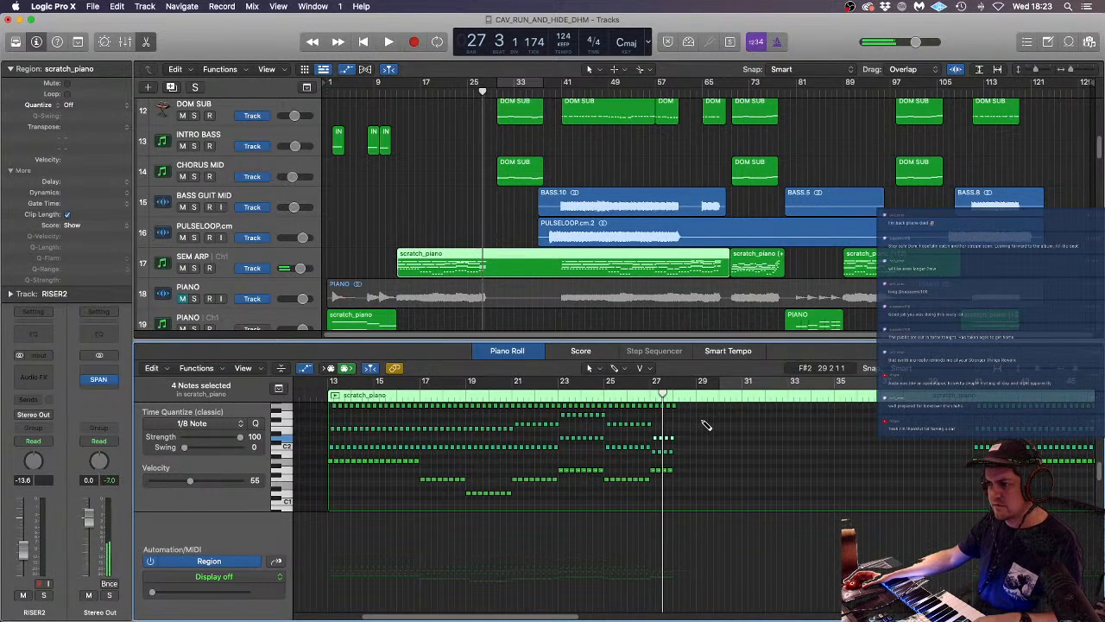
key(super+z)
- Raise bar 27's inner voices to D2 and G2, and the top voice in bars 23-24 and 27 by two semitones to B2
mouse_move(654, 432)
mouse_down()
mouse_move(658, 462)
mouse_move(658, 436)
mouse_up()
key(space)
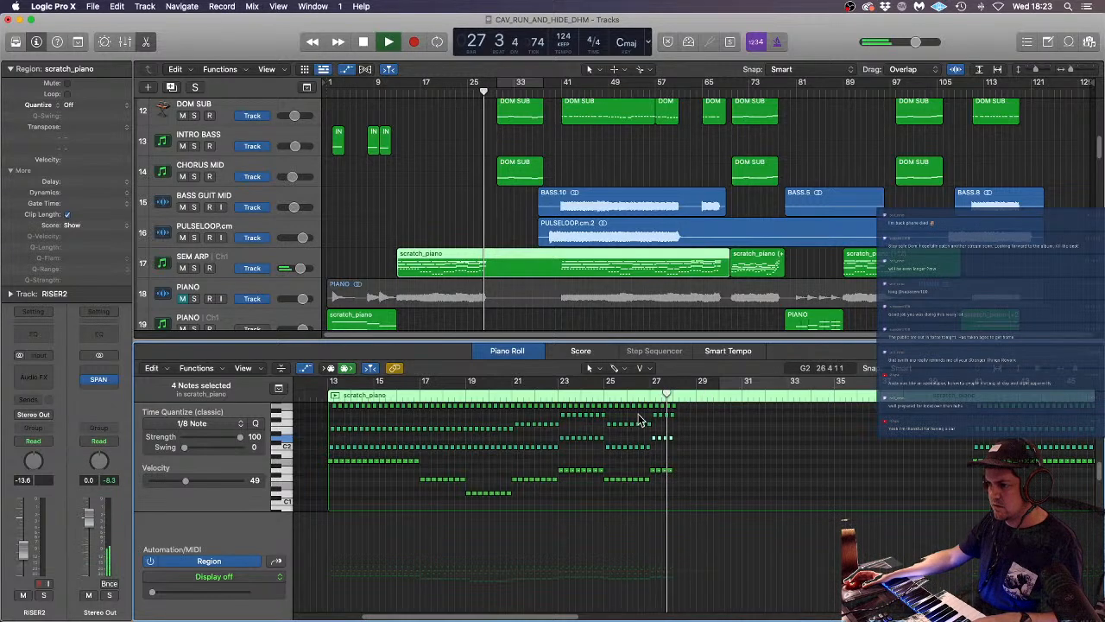
scroll(557, 400, up, 2)
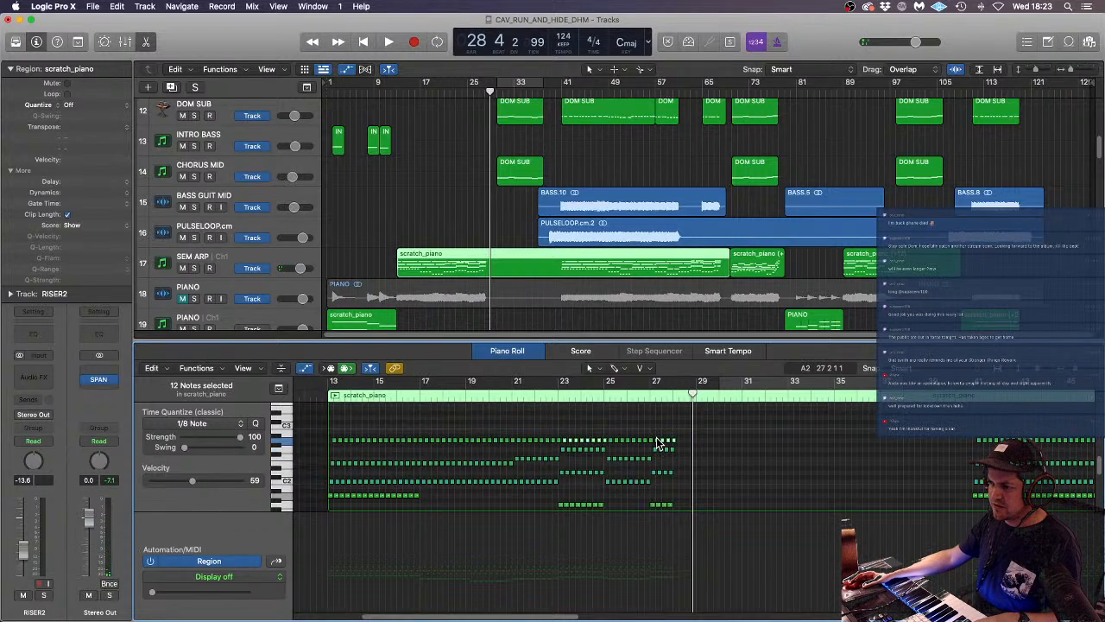
drag(658, 443, 658, 434)
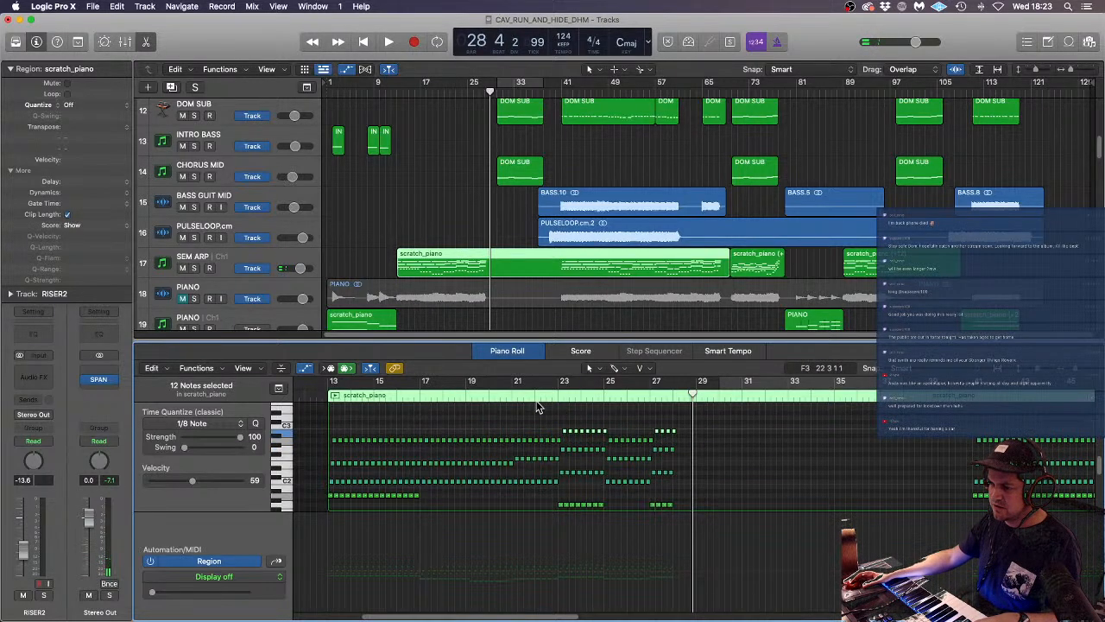
- Play the mix from about bar 19 to bar 30 to check the edited SEM ARP harmony
click(460, 392)
key(space)
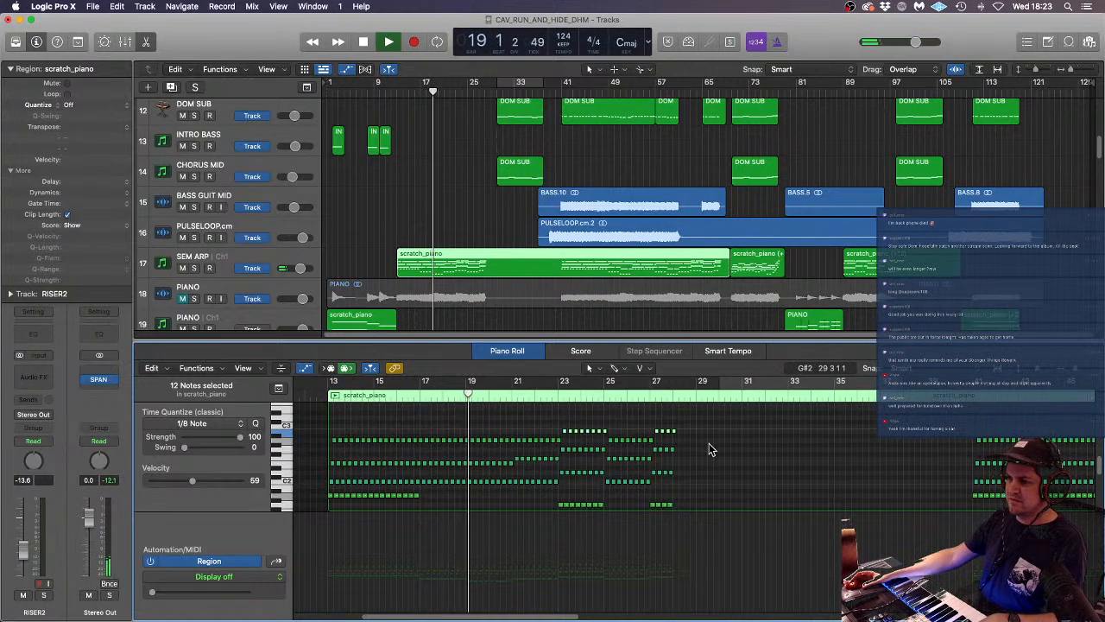
scroll(708, 444, up, 3)
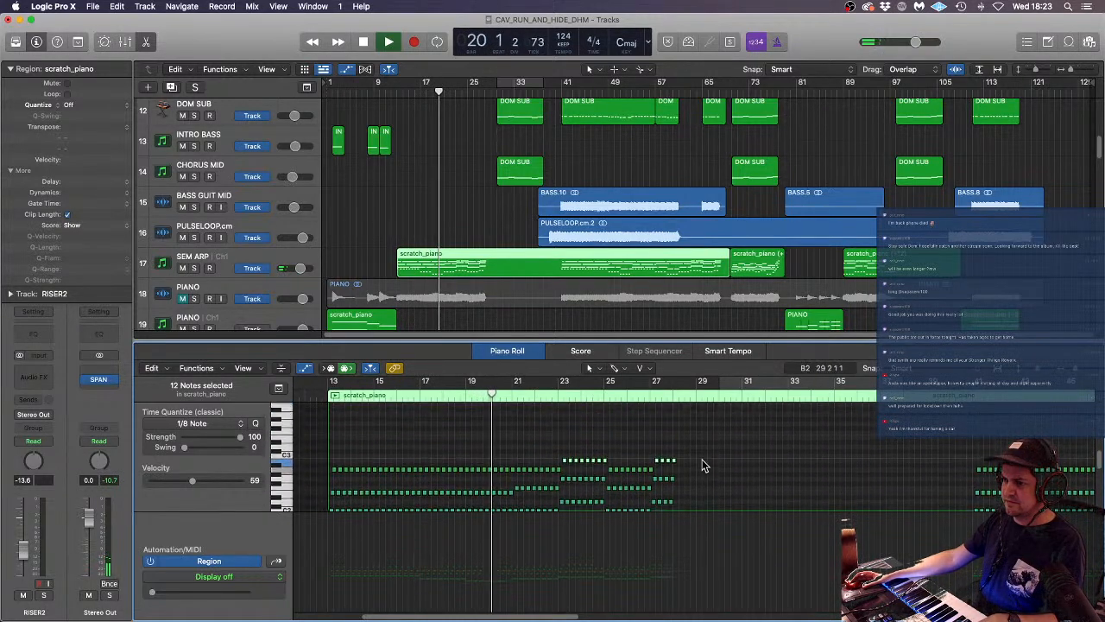
scroll(702, 466, up, 2)
scroll(700, 463, up, 4)
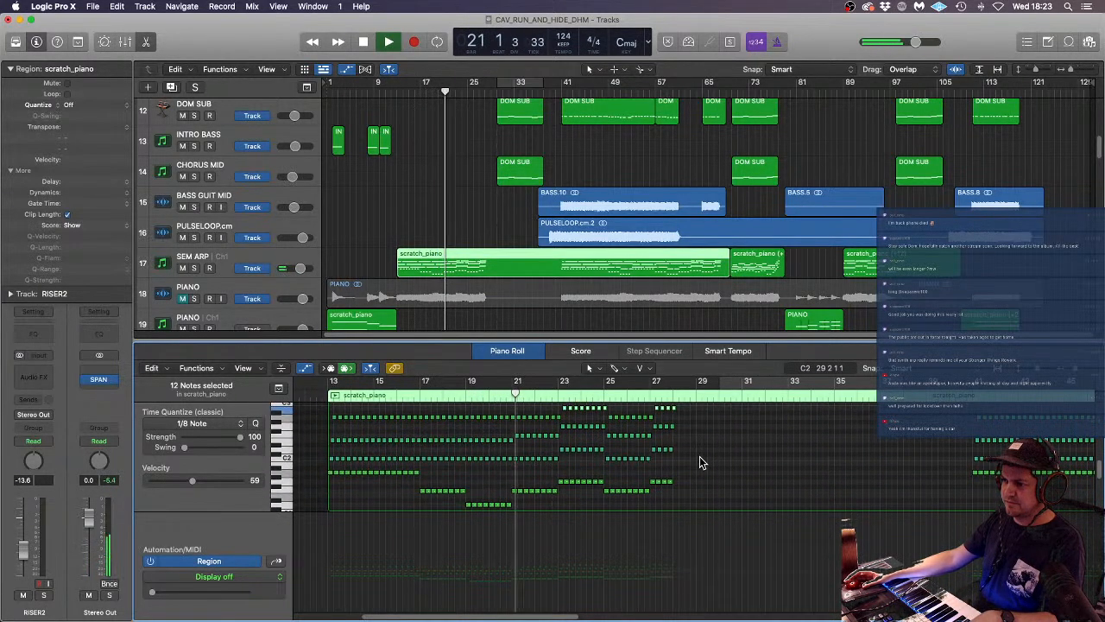
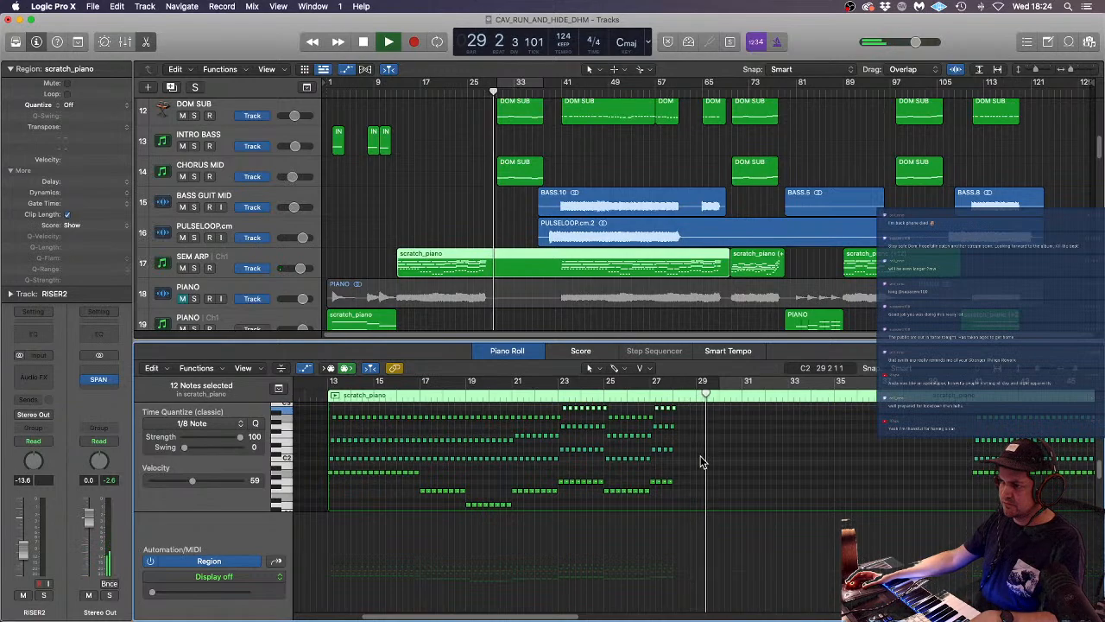
key(space)
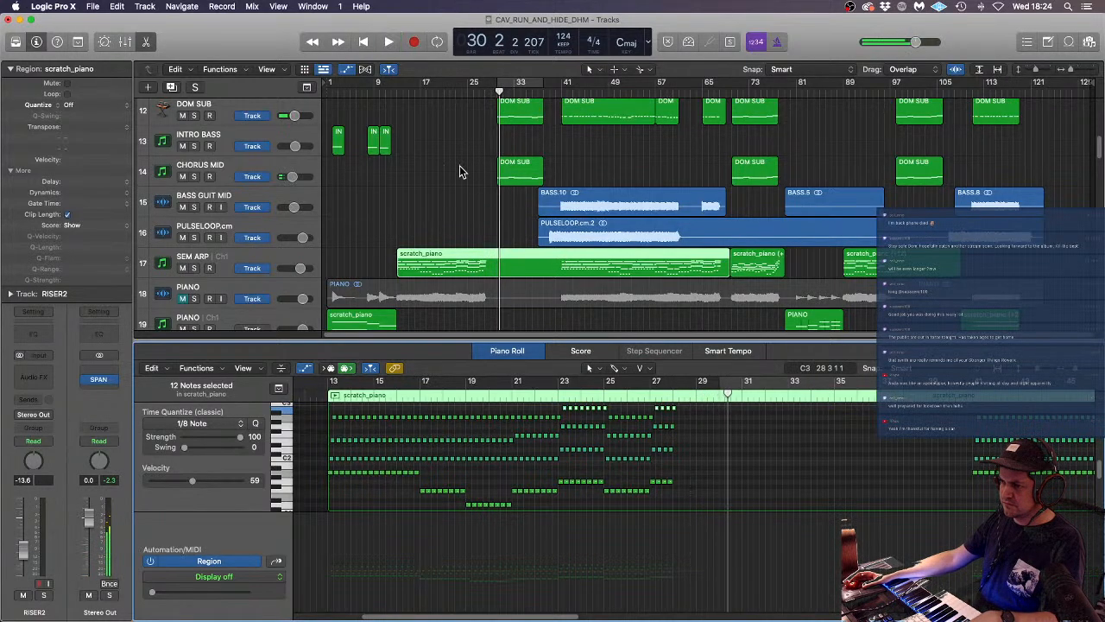
- Play the arrangement from about bar 13 and stop in bar 17 to check the chord change
click(465, 226)
click(460, 263)
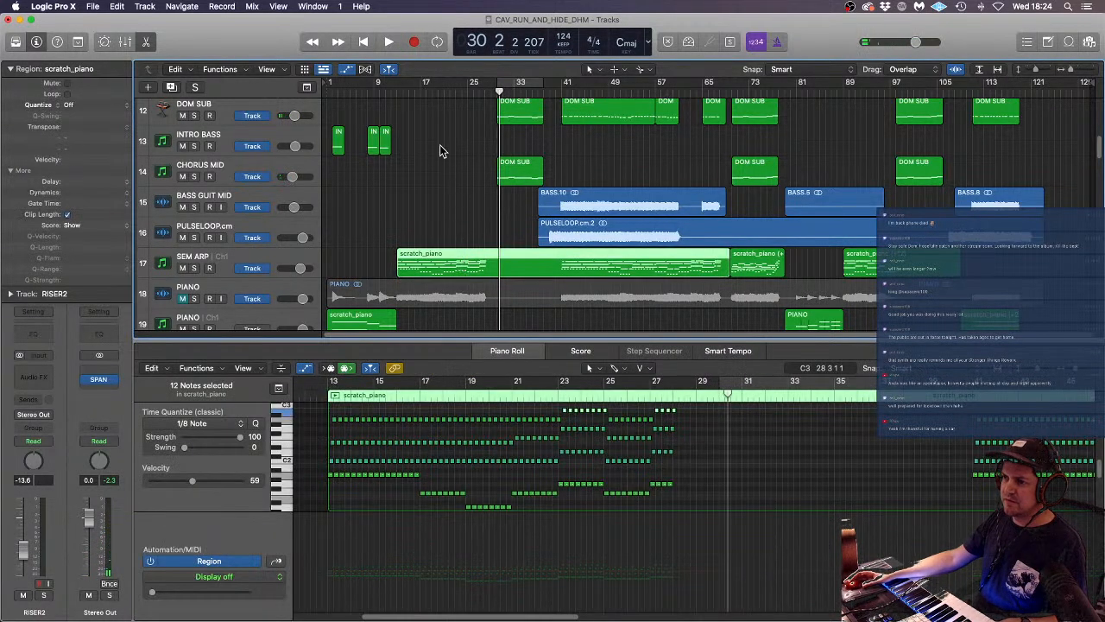
click(397, 92)
key(space)
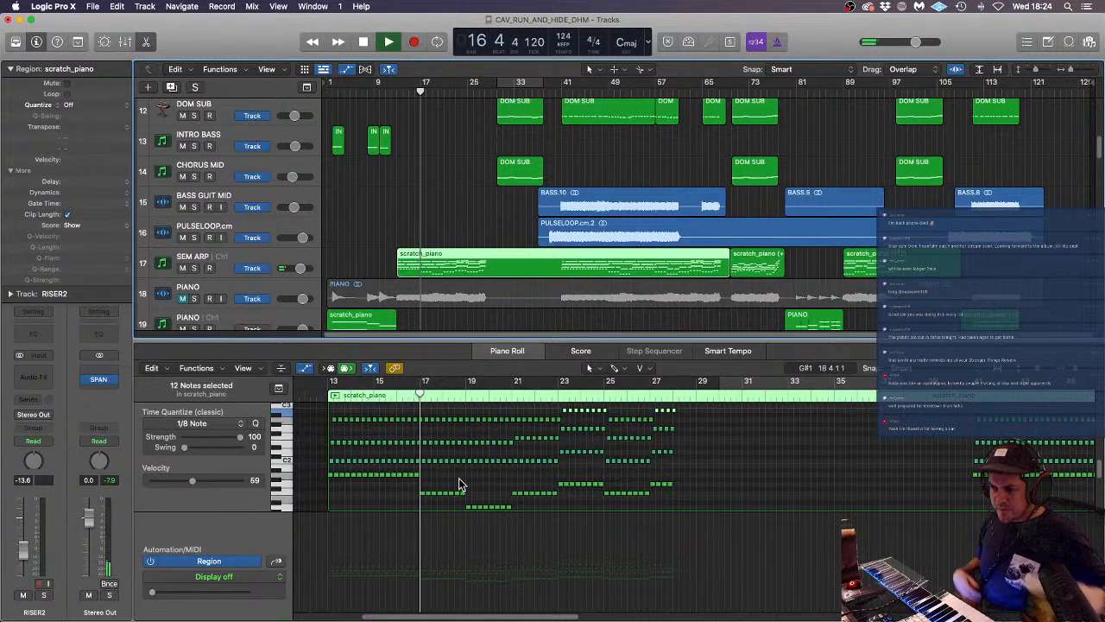
key(space)
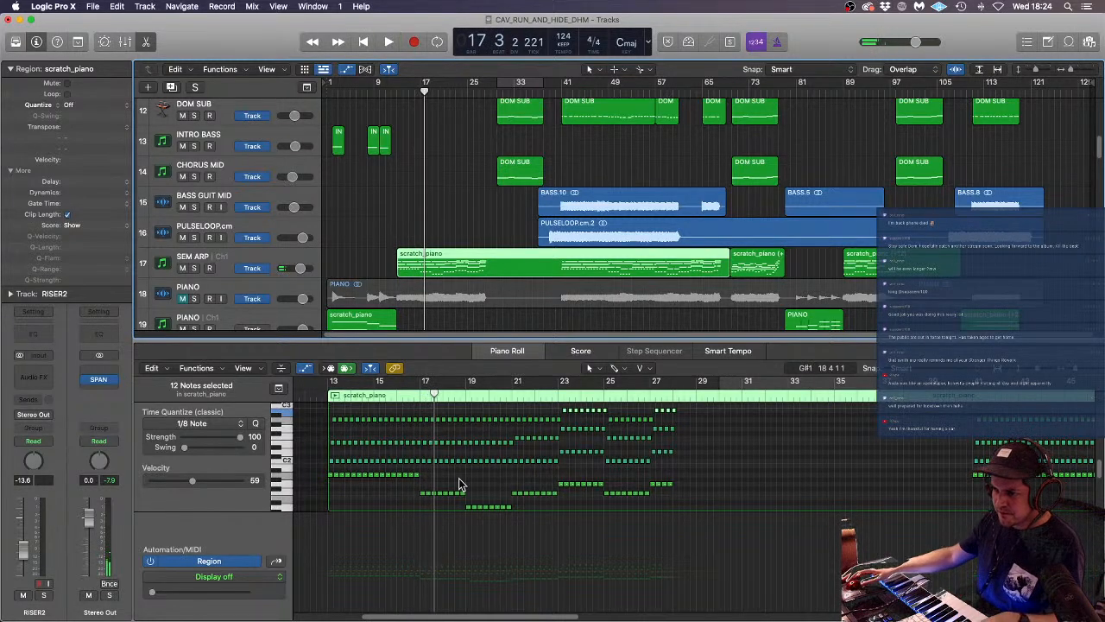
- Raise the middle-voice notes in bars 17-18 of scratch_piano by one semitone to F2
click(426, 445)
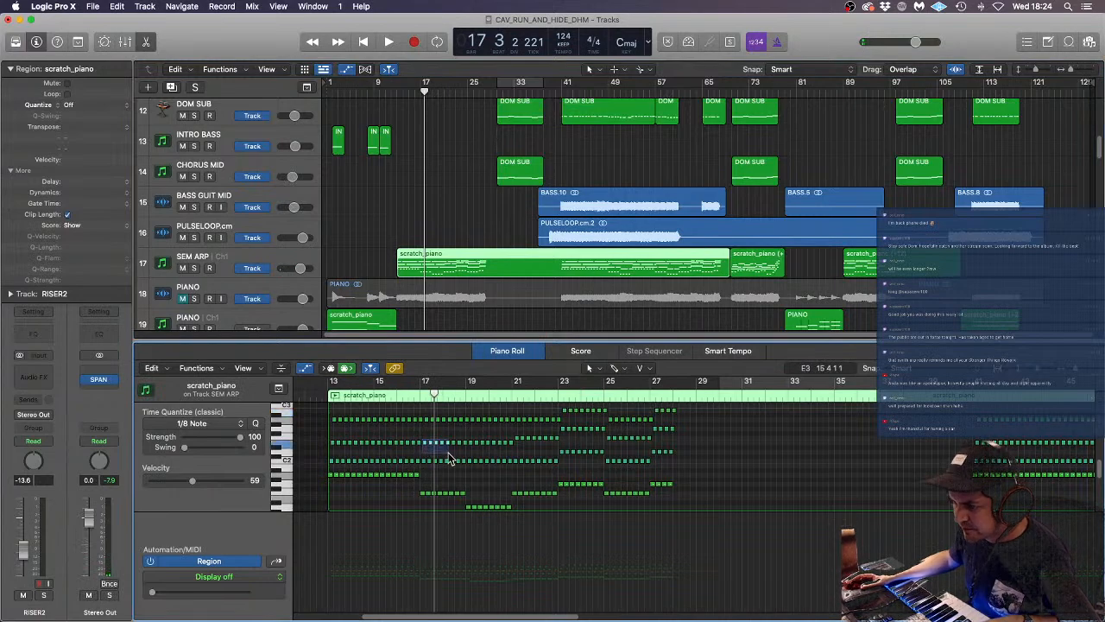
drag(463, 457, 465, 439)
scroll(474, 481, down, 4)
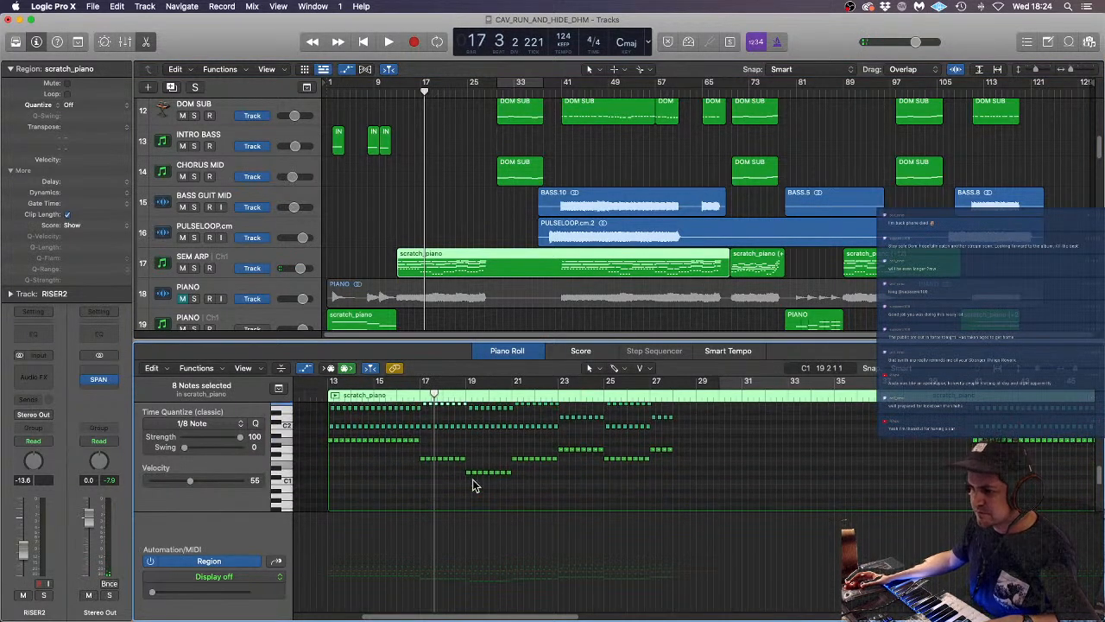
- Move the inner voices in bars 19-20 of scratch_piano to A1 and F2 and play the result
scroll(475, 485, up, 3)
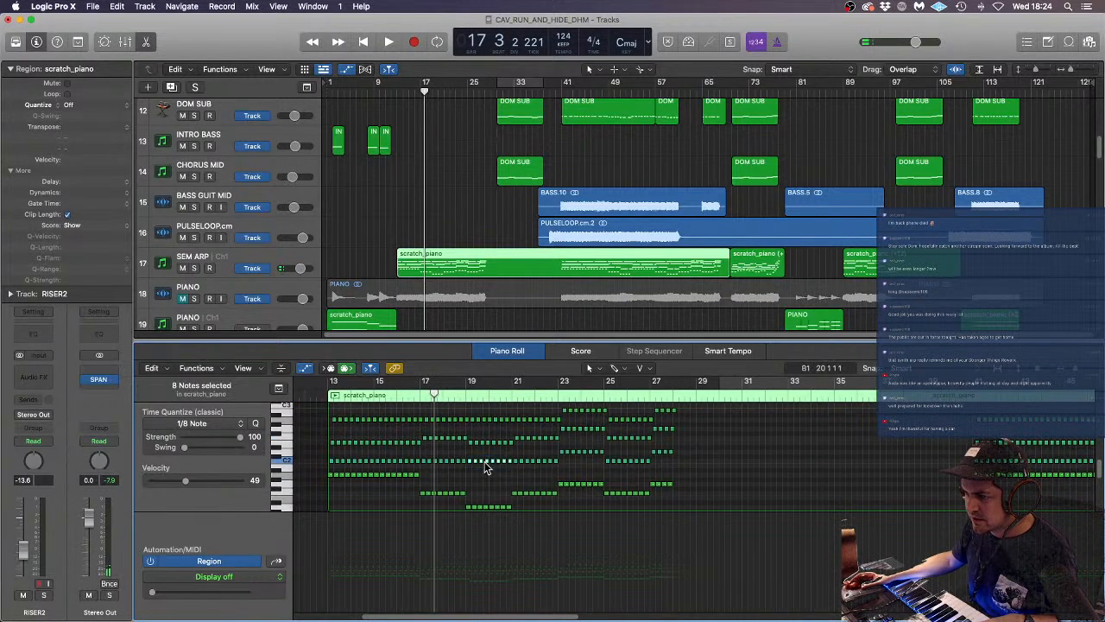
drag(470, 460, 470, 465)
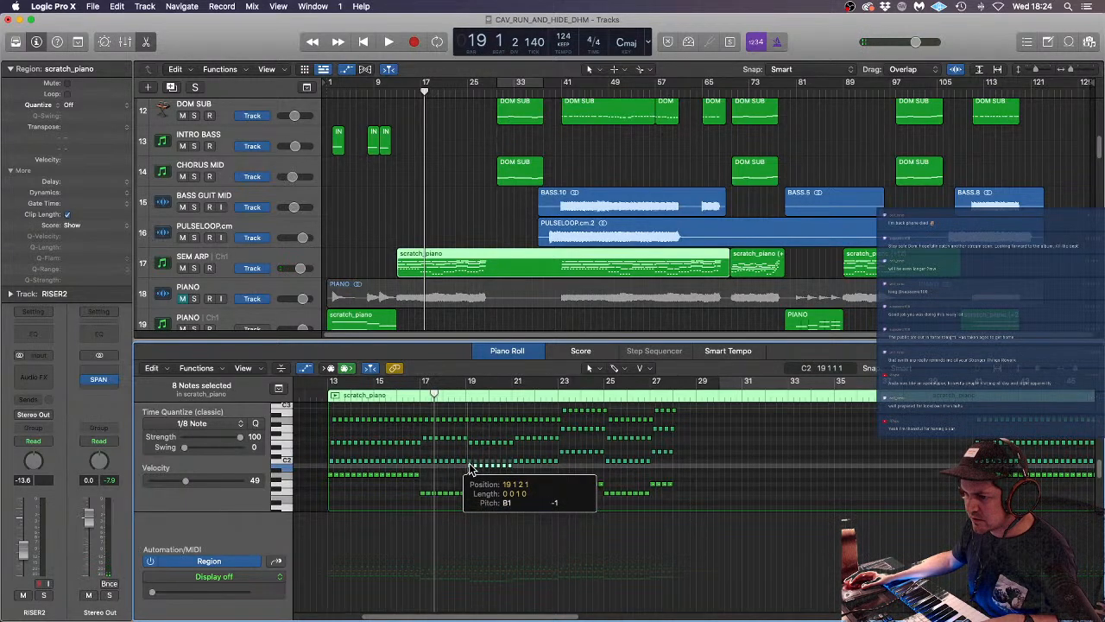
drag(470, 468, 471, 442)
key(space)
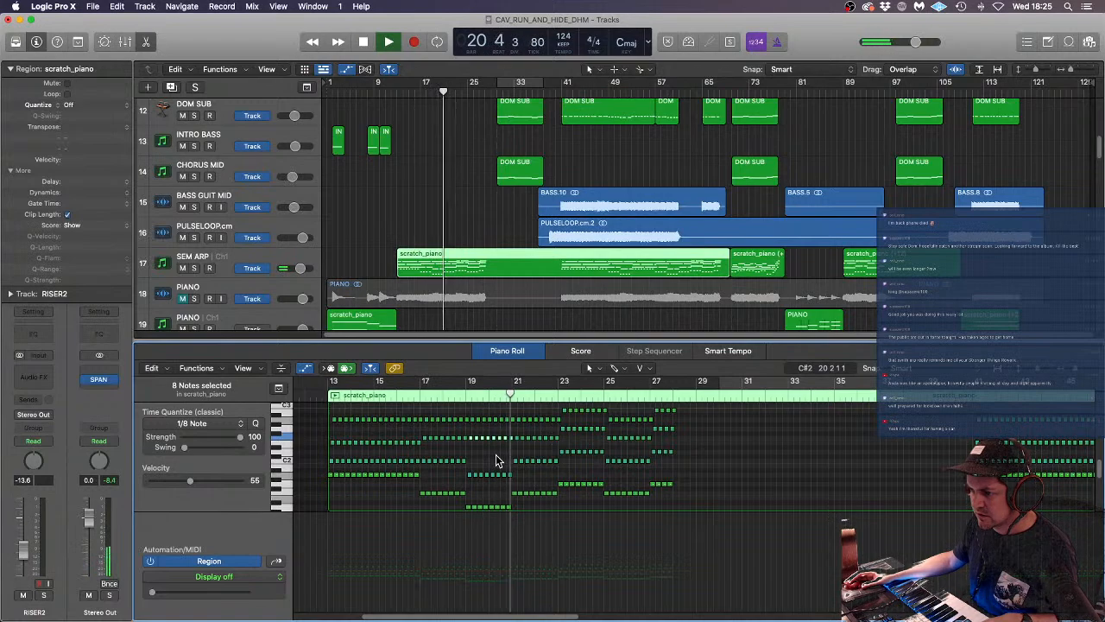
click(496, 460)
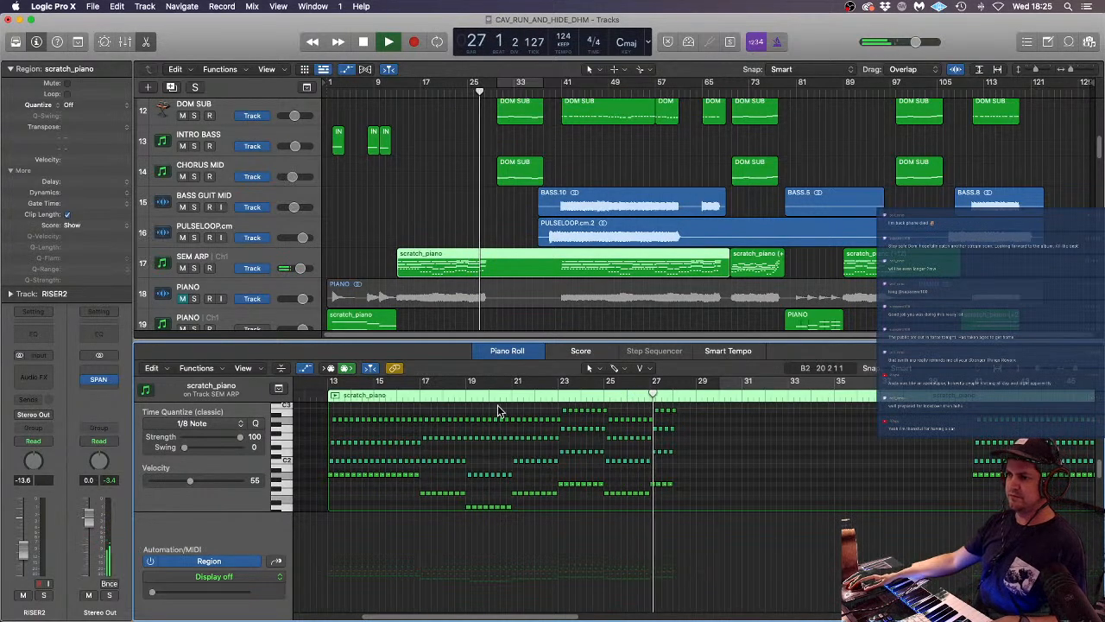
- Close the note editor and look through the string, vocal and effects tracks while playback continues into the chorus
key(e)
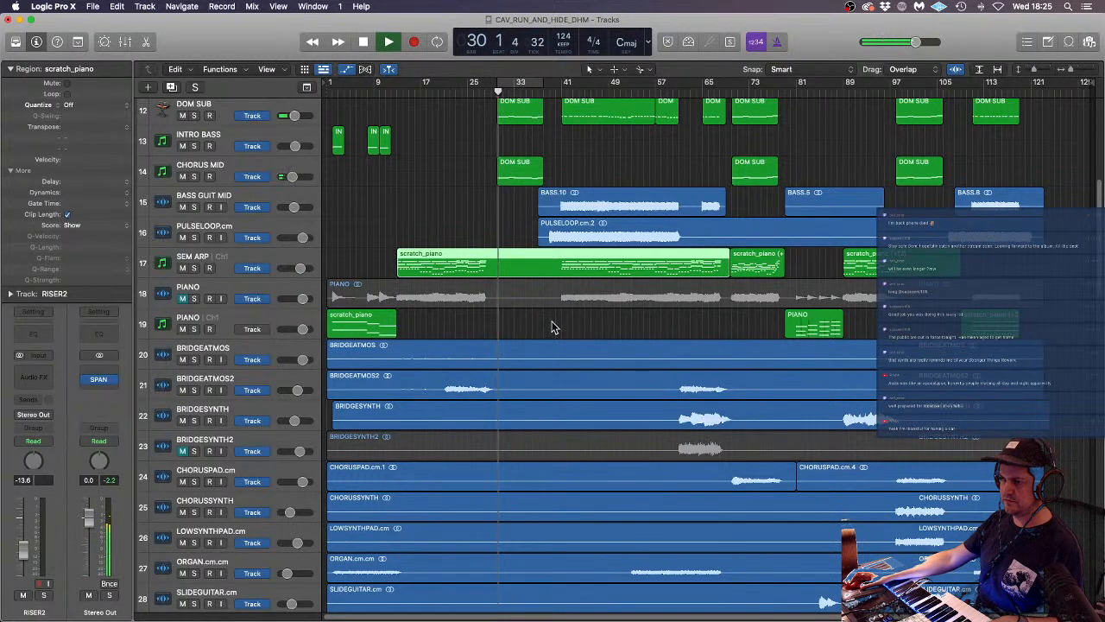
scroll(552, 326, down, 15)
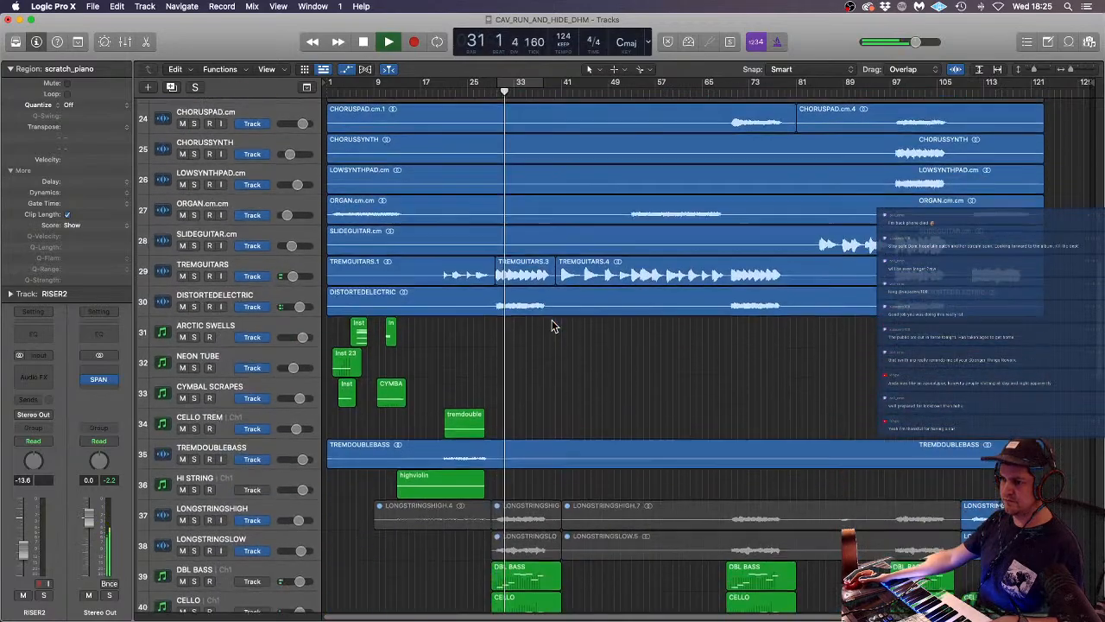
scroll(531, 315, down, 6)
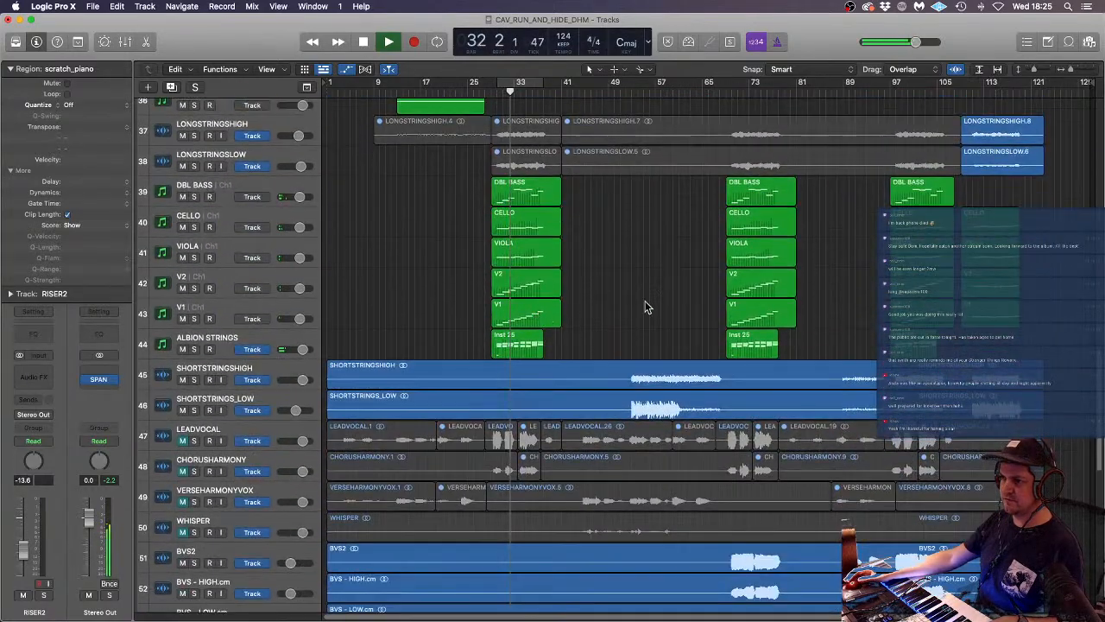
scroll(622, 295, down, 15)
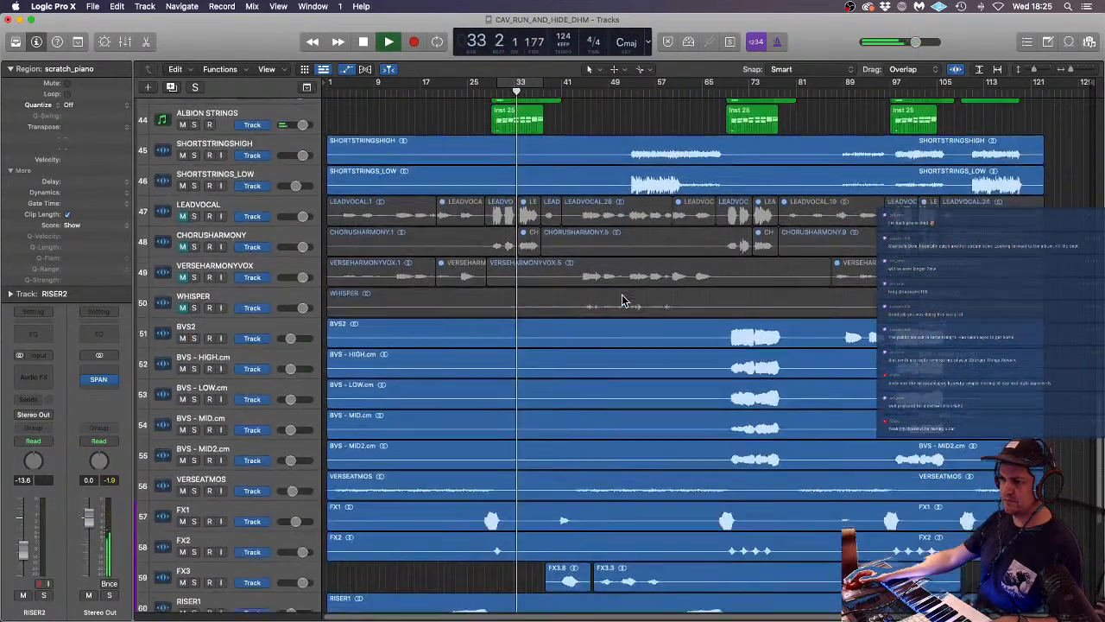
scroll(621, 299, down, 5)
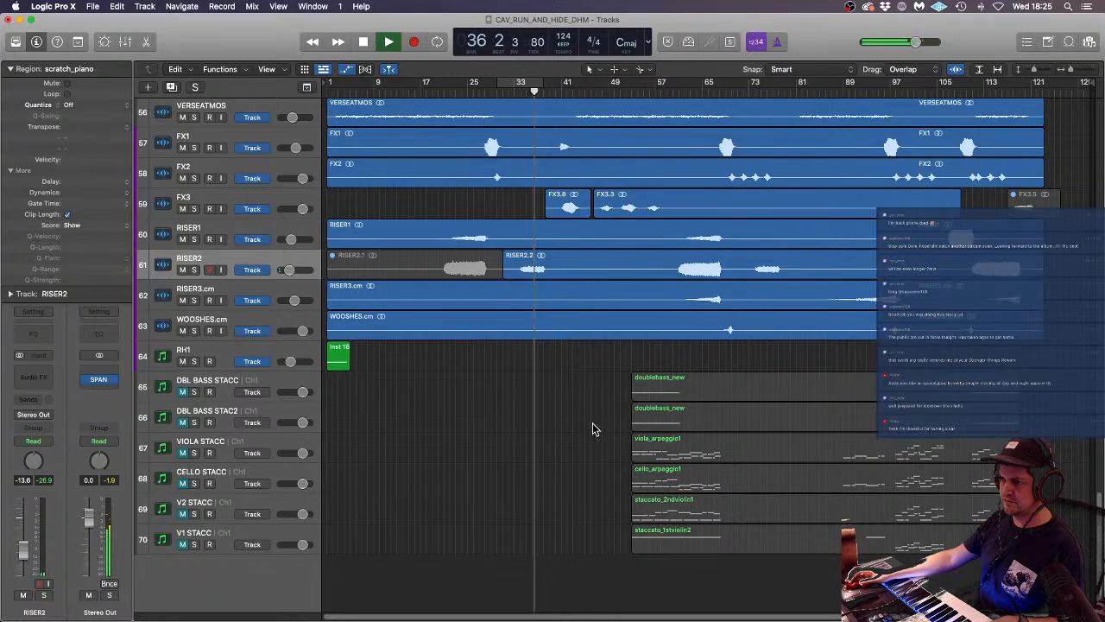
scroll(592, 429, up, 20)
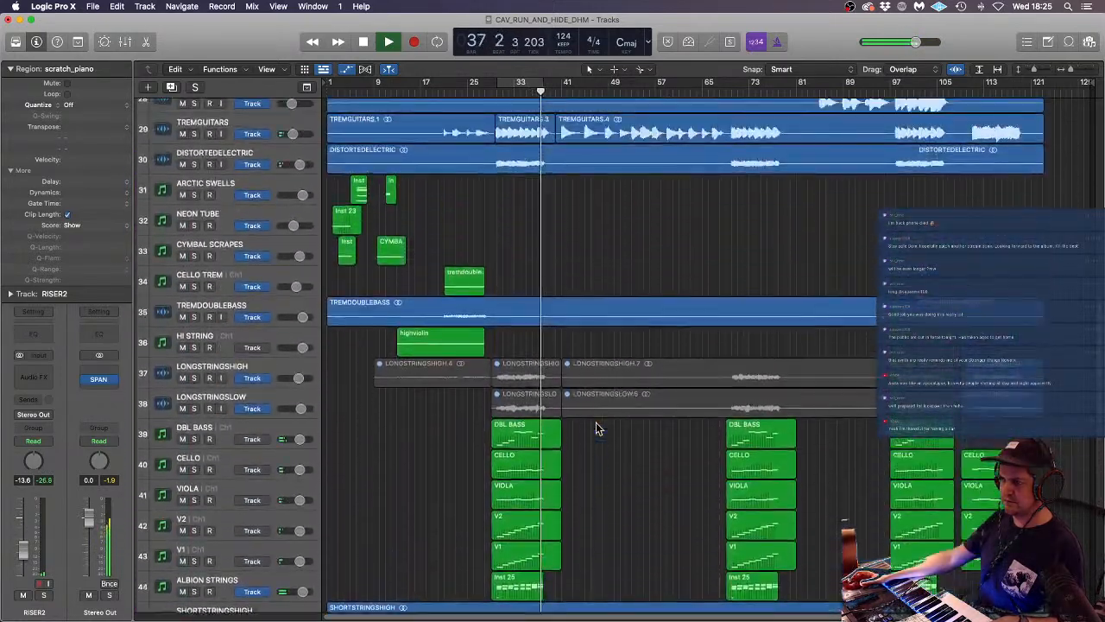
- Set the 70s KIT track's volume to -4.6 dB while the drum section plays
scroll(595, 428, up, 8)
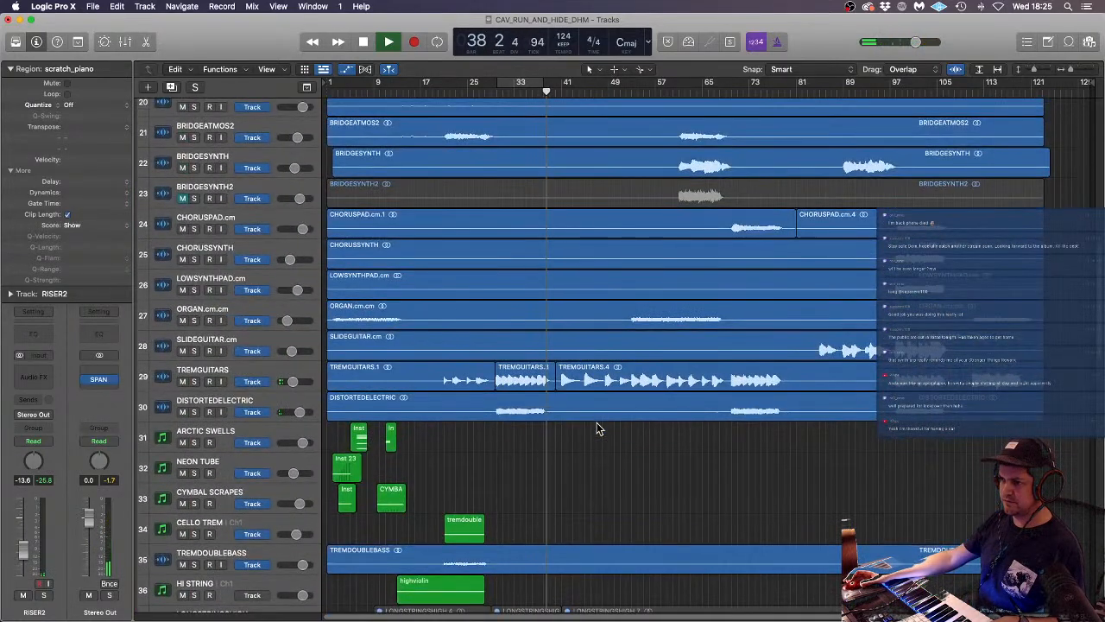
click(592, 460)
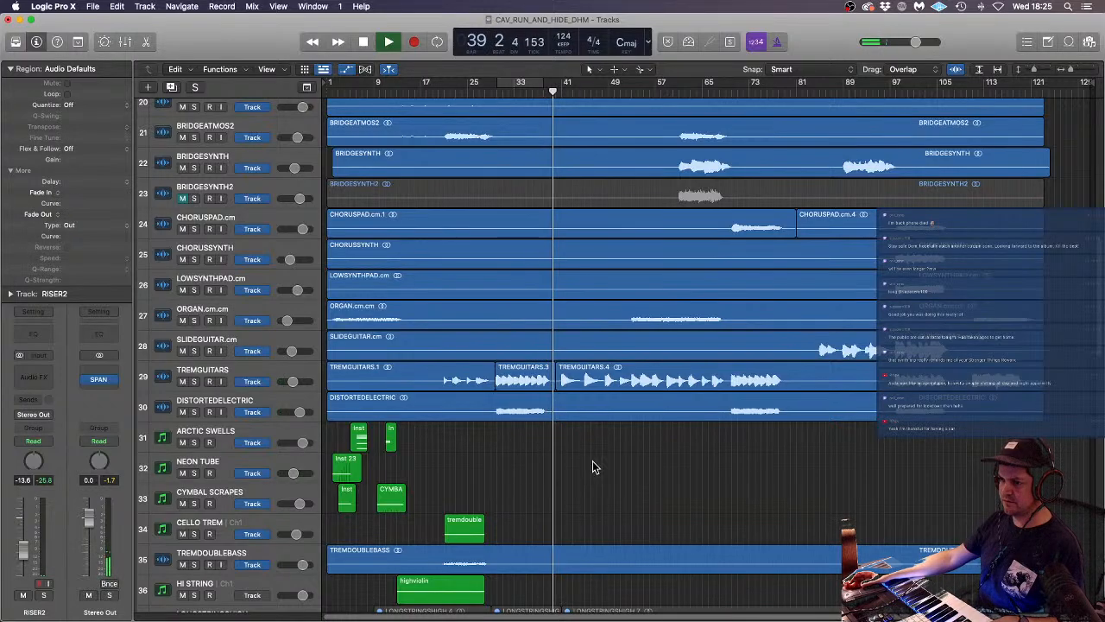
scroll(592, 466, up, 15)
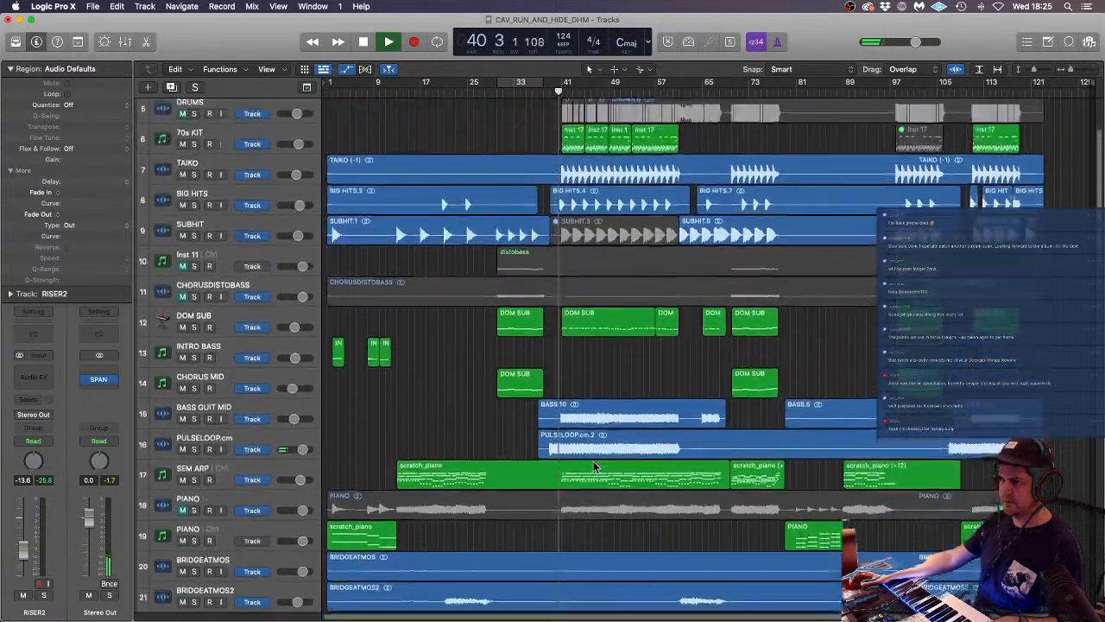
scroll(593, 467, up, 4)
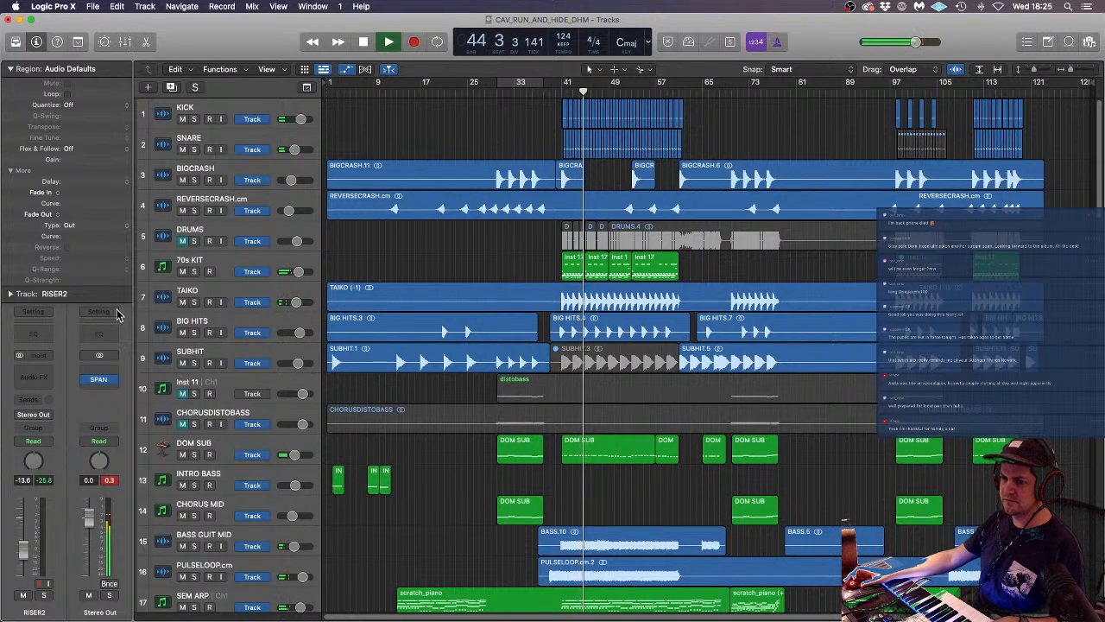
mouse_move(297, 273)
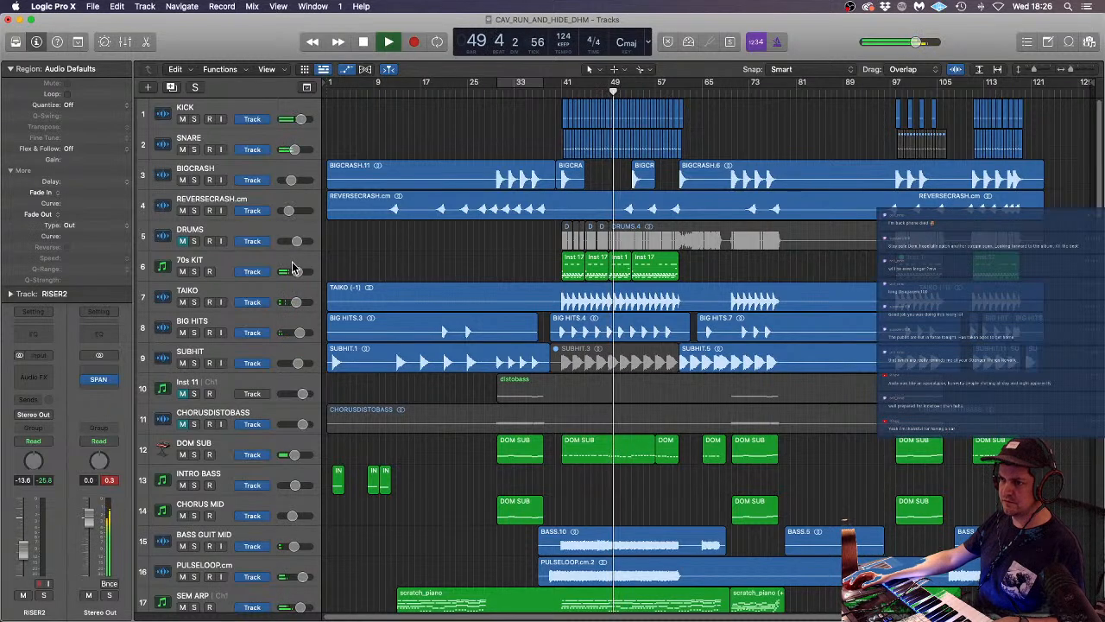
drag(297, 271, 295, 272)
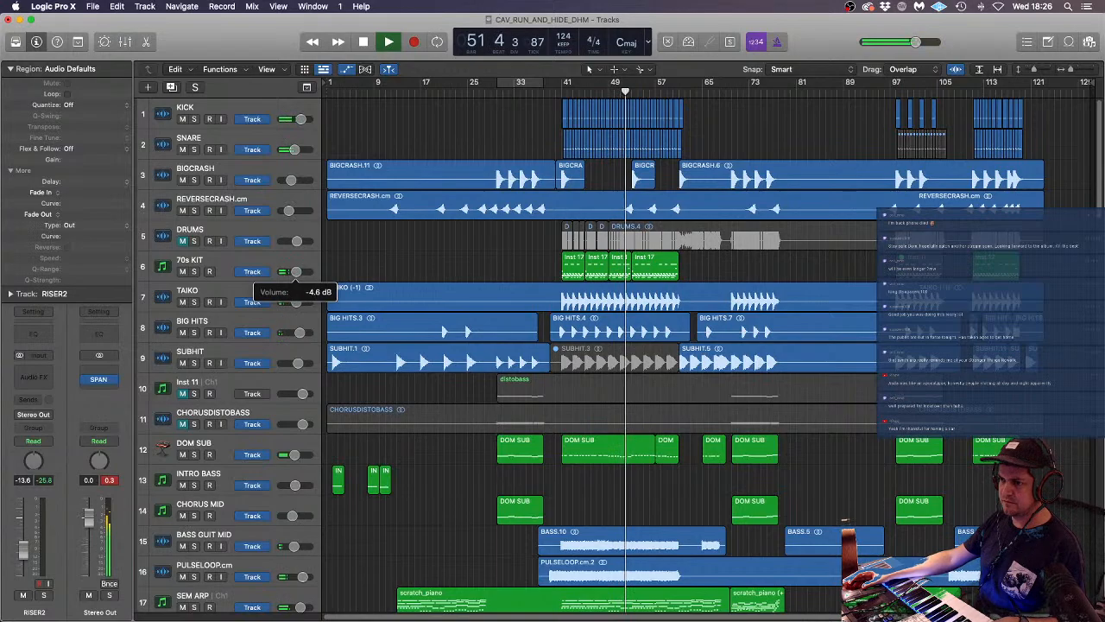
- Raise the TREMGUITARS track's volume to -5.1 dB
scroll(489, 265, down, 5)
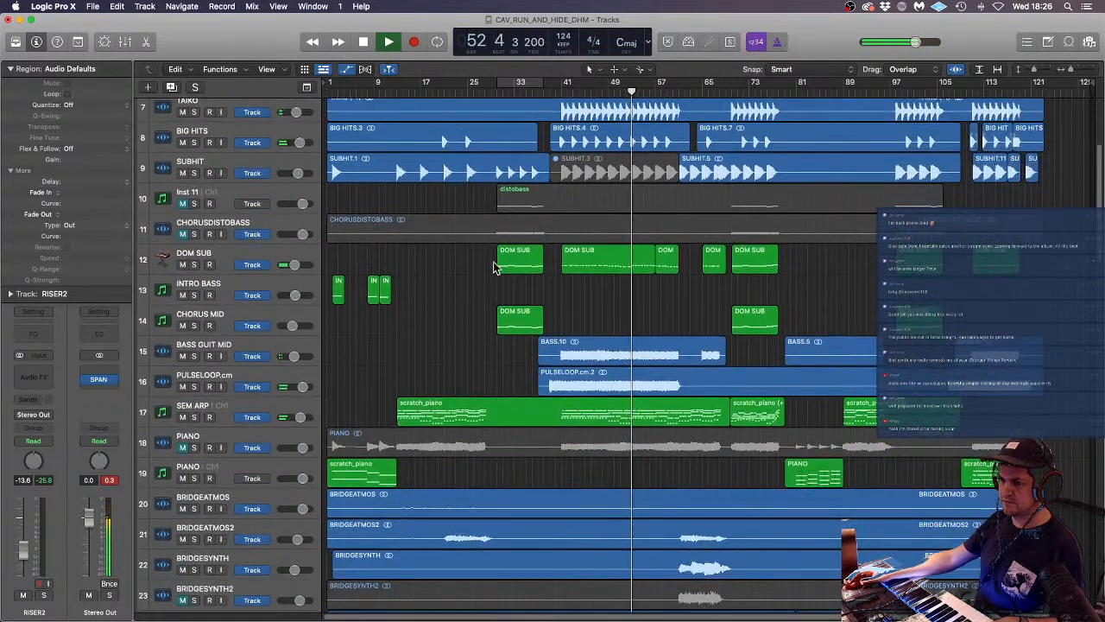
scroll(500, 272, down, 10)
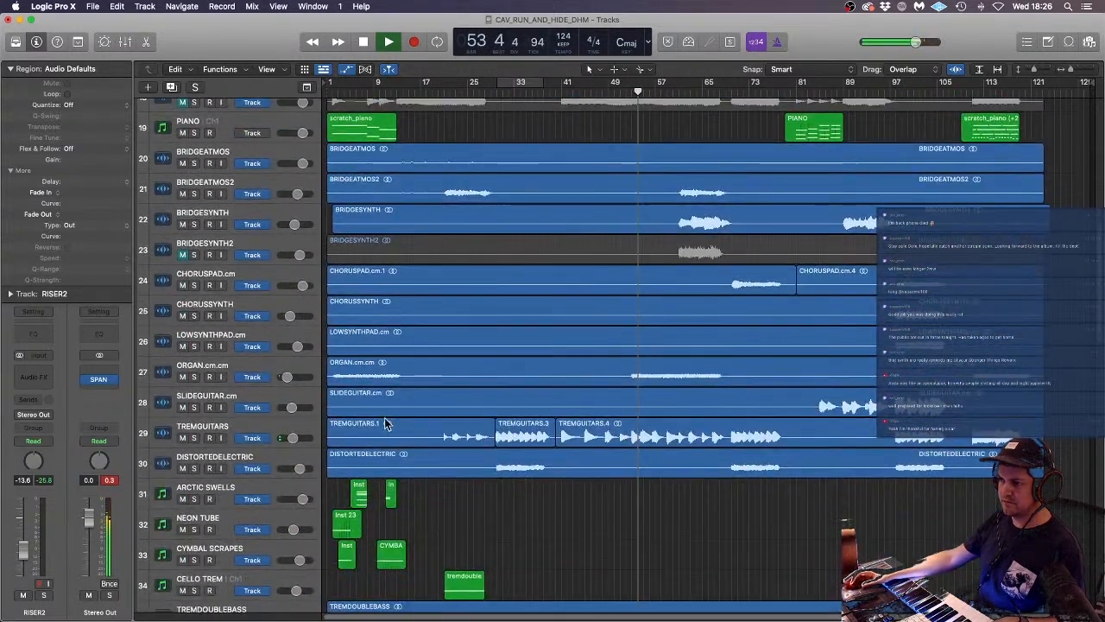
click(290, 429)
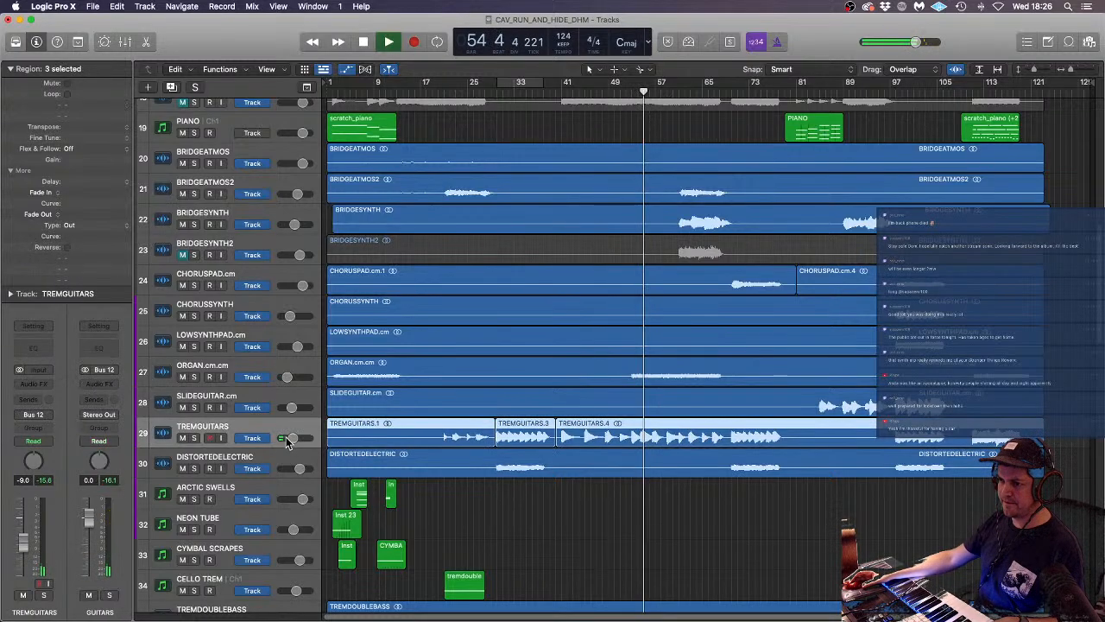
drag(289, 442, 291, 442)
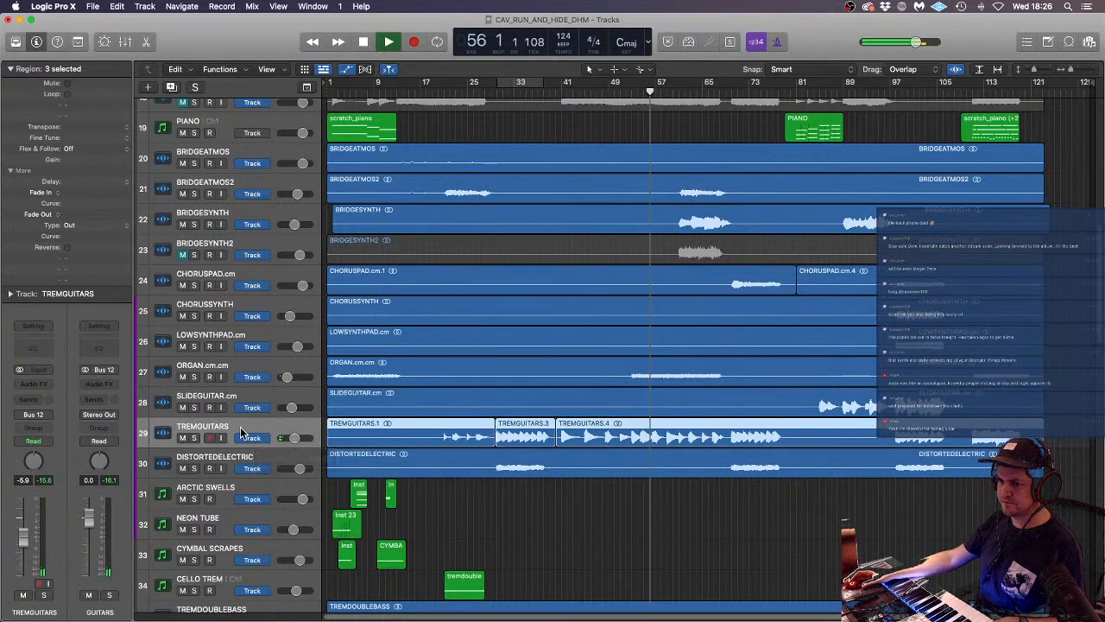
drag(24, 537, 24, 536)
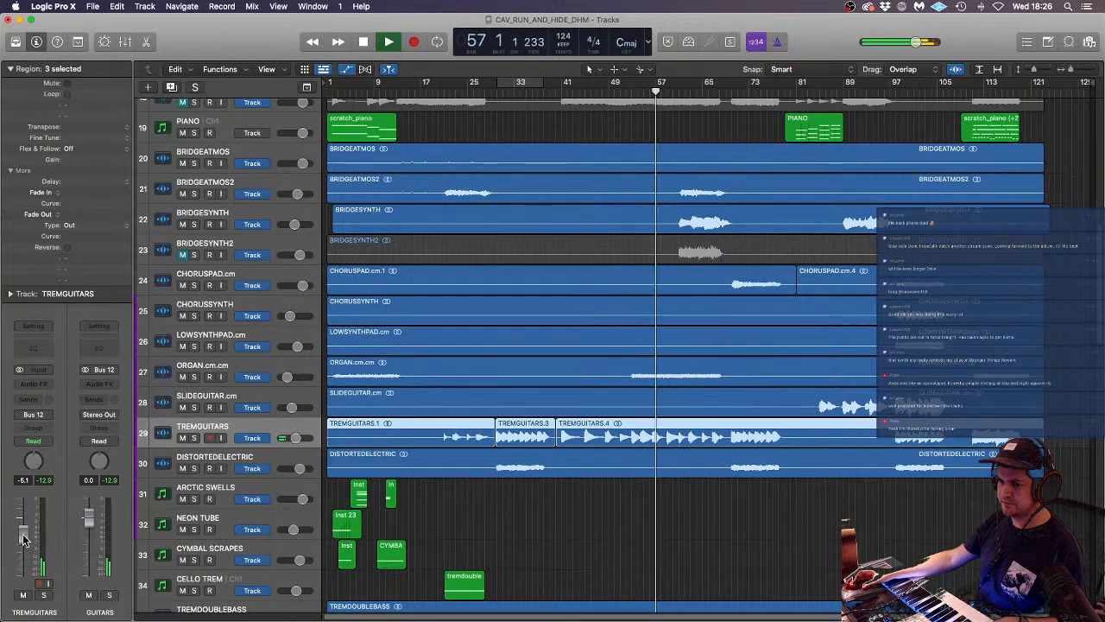
- Insert a stereo UAD Teletronix LA-2A Legacy compressor on the GUITARS bus
click(97, 385)
mouse_move(135, 426)
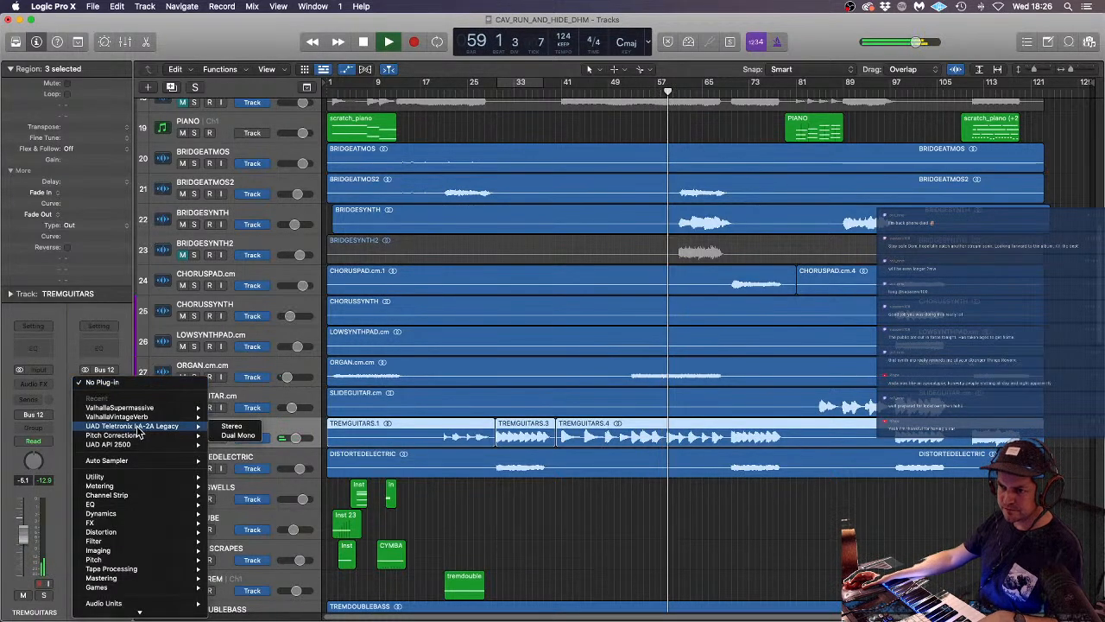
click(233, 426)
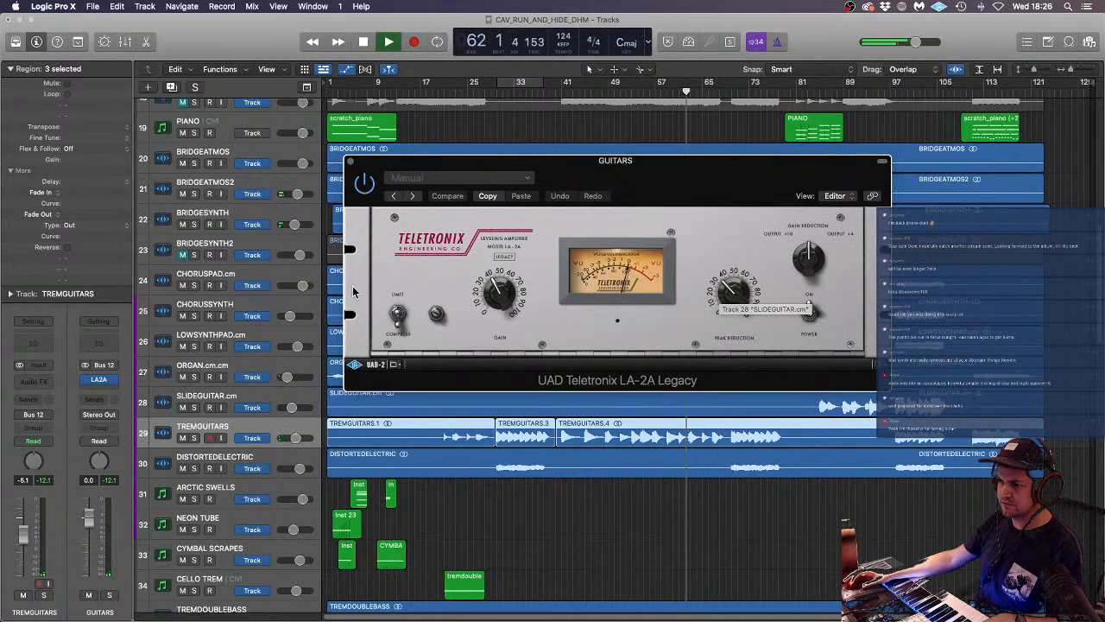
- Add a stereo ValhallaVintageVerb after the compressor on the GUITARS bus, load the CH-Huge Guitar Space preset and close it
click(95, 391)
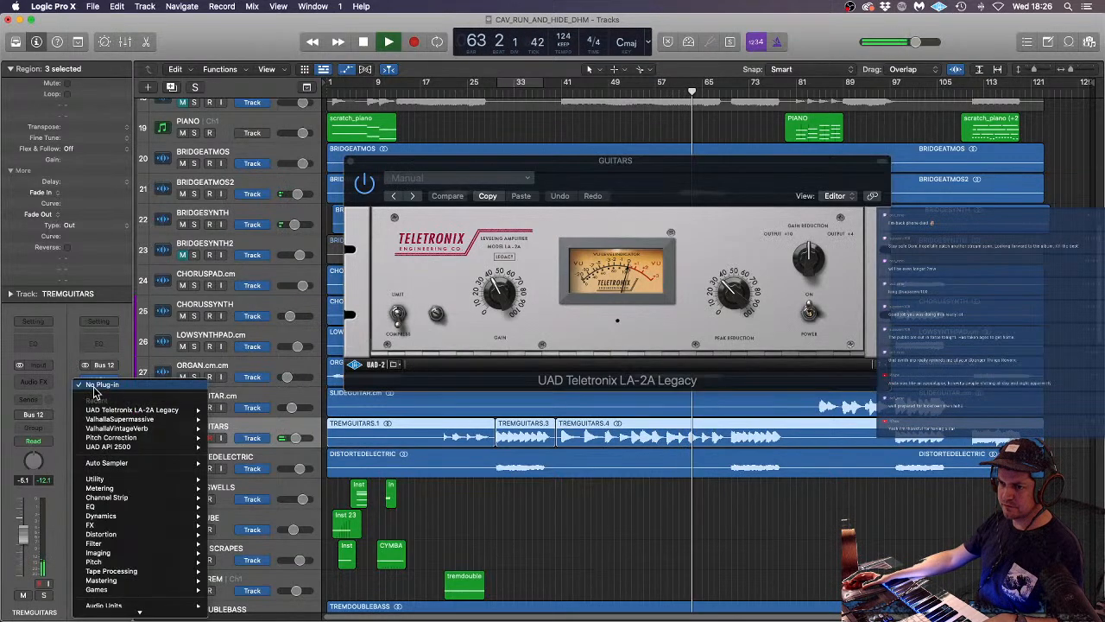
mouse_move(155, 428)
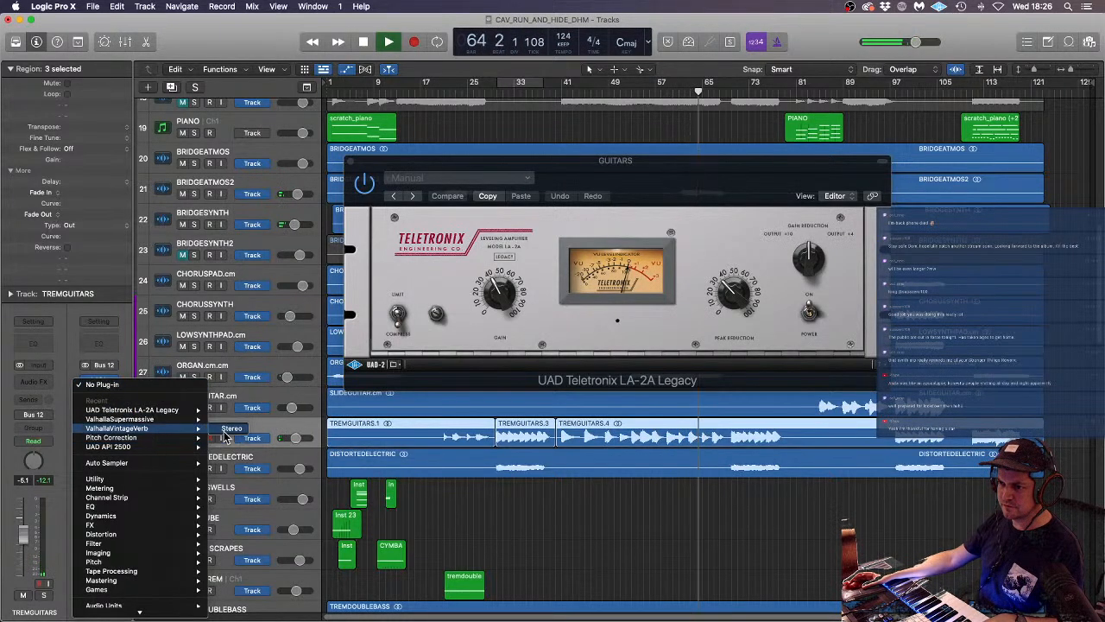
click(227, 436)
click(795, 418)
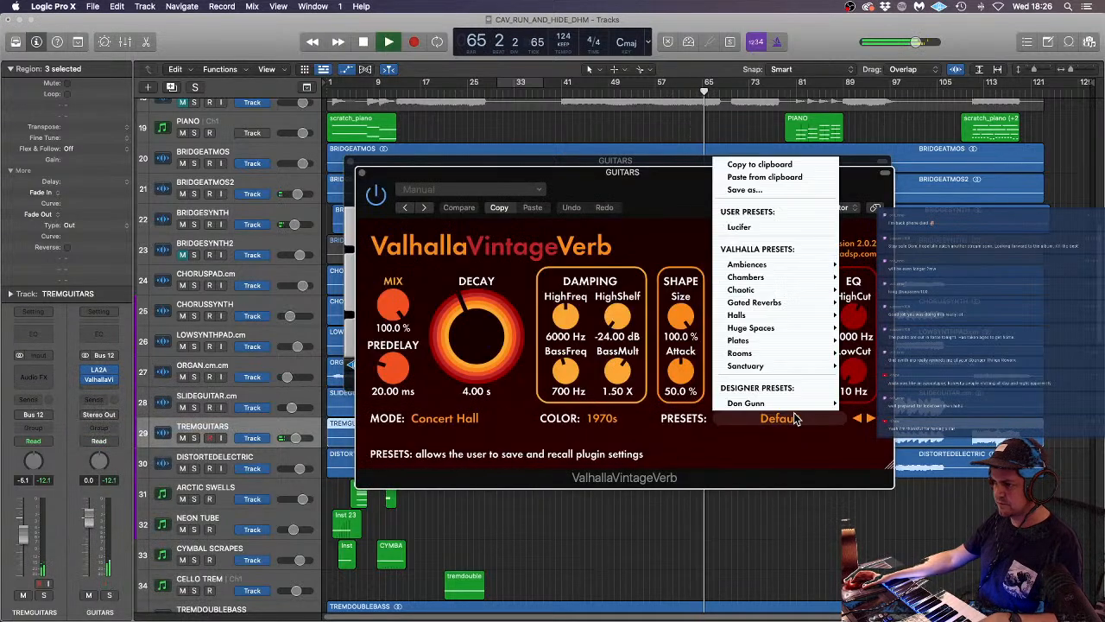
mouse_move(837, 293)
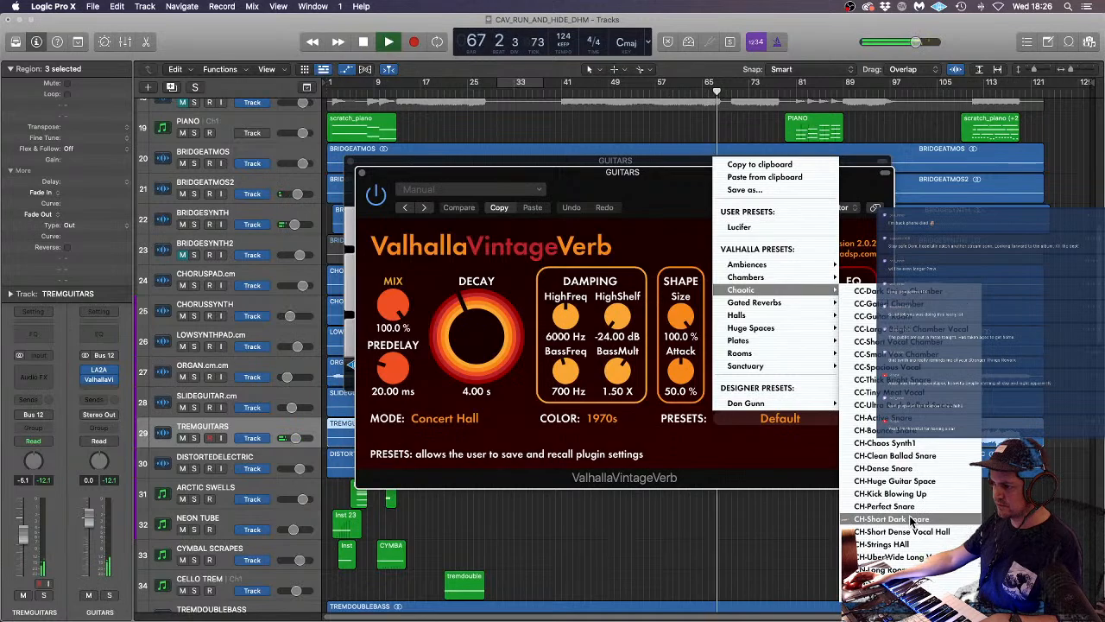
click(894, 481)
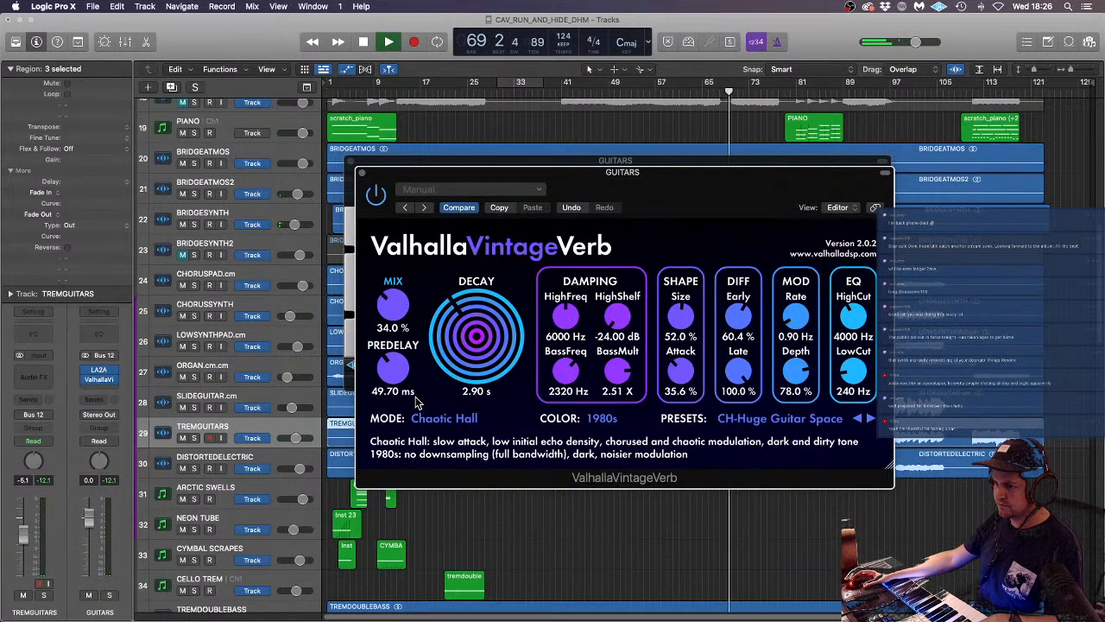
click(361, 172)
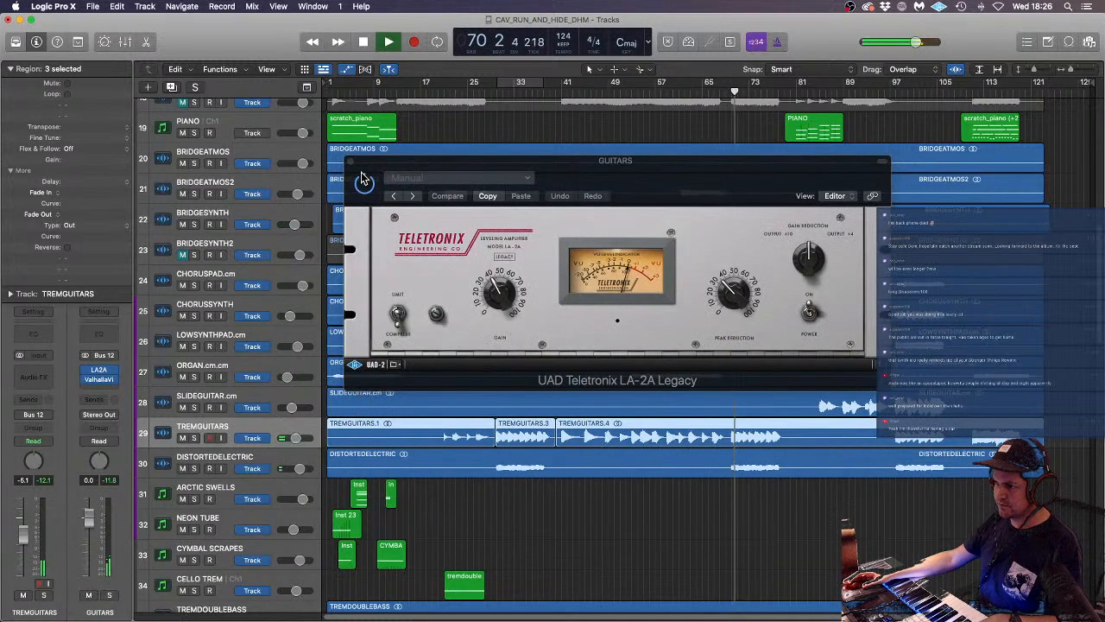
- Adjust the gain and raise the peak reduction of the LA-2A on the GUITARS bus, then close the plug-in
drag(505, 294, 515, 297)
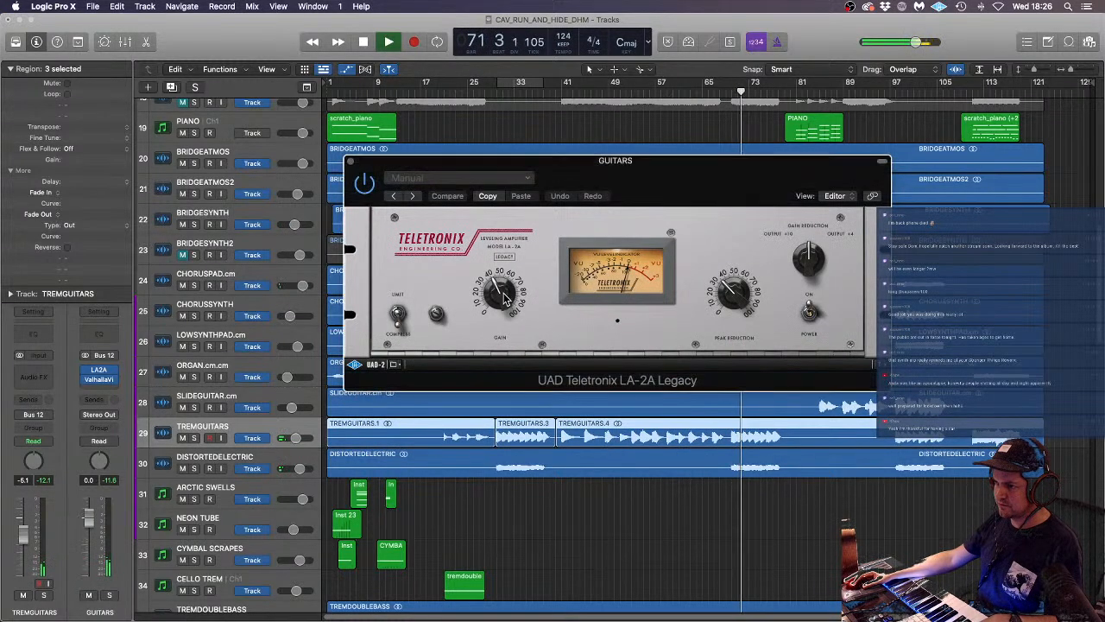
drag(735, 296, 735, 287)
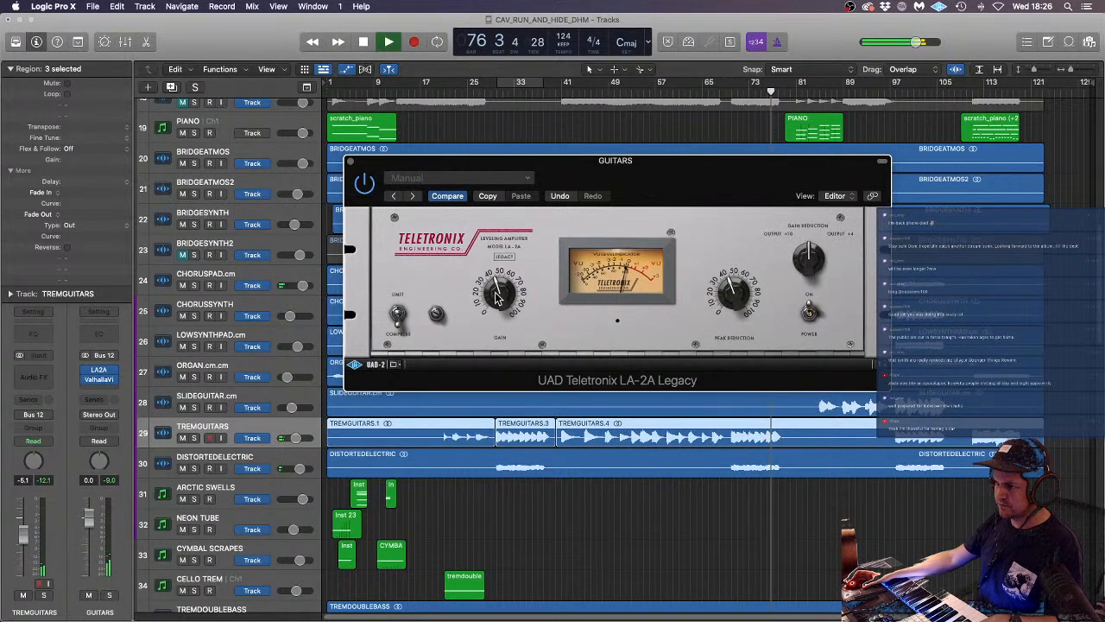
click(351, 163)
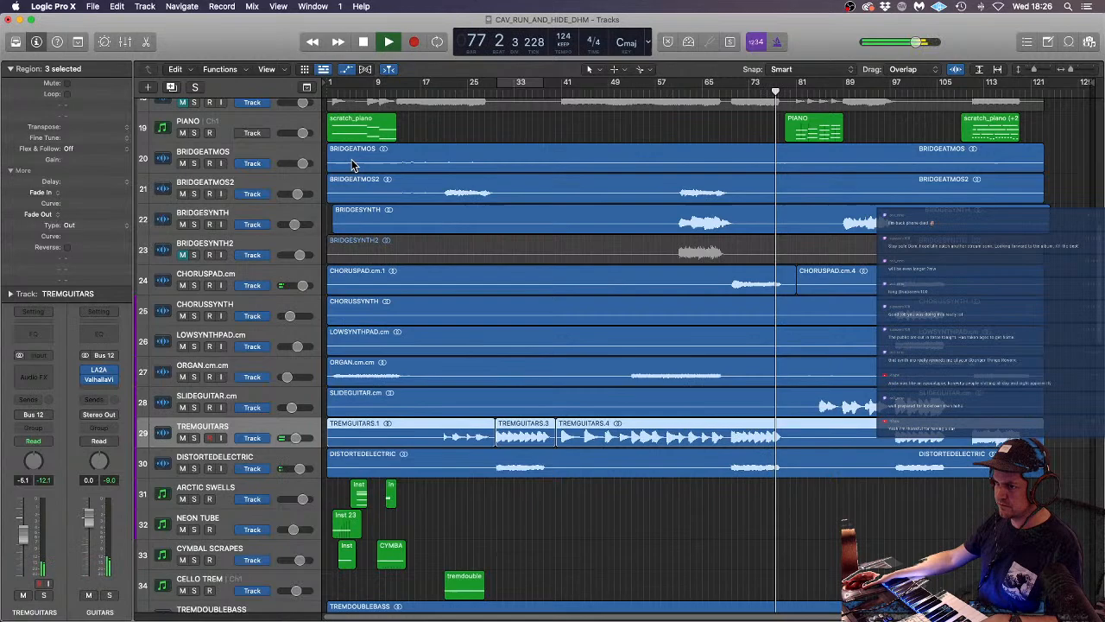
- Look through the piano, synth, guitar and string tracks while playback continues through bars 79-85
click(690, 134)
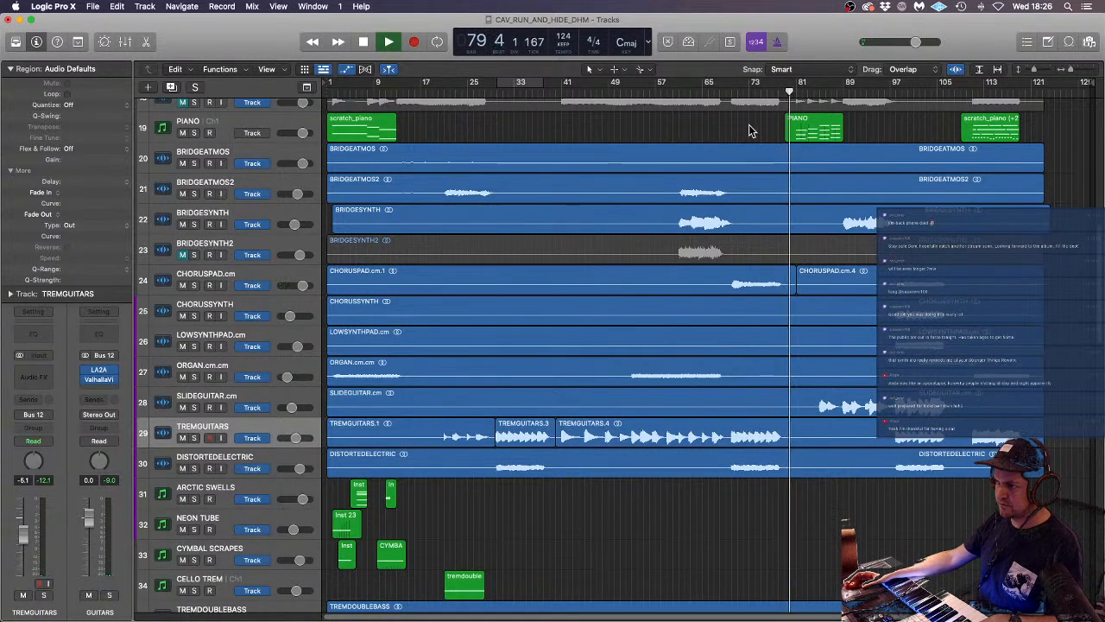
scroll(777, 128, down, 1)
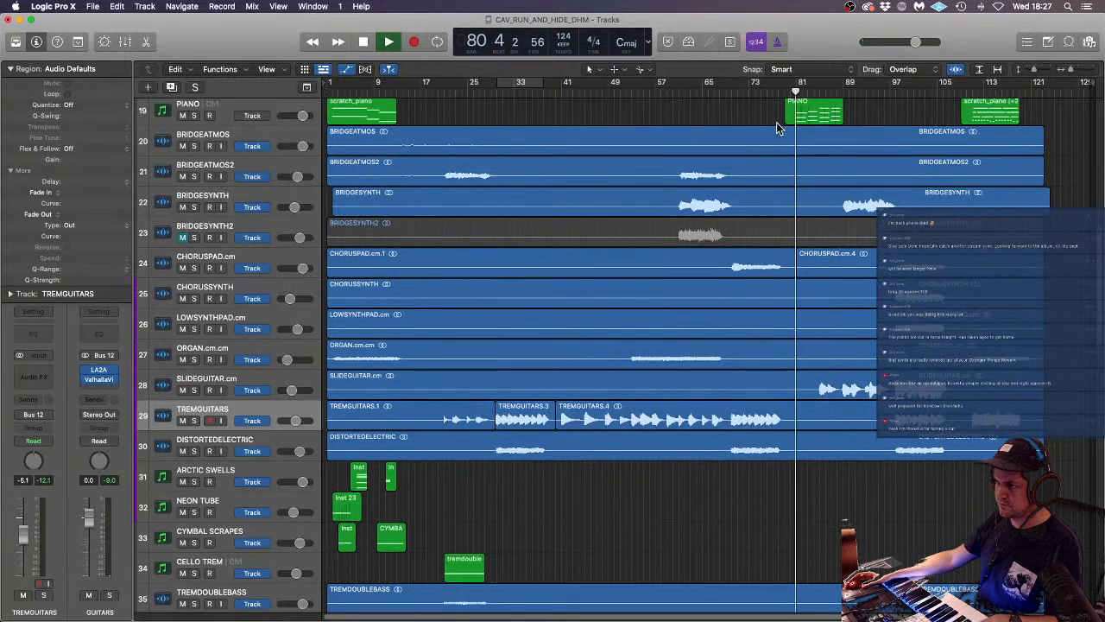
scroll(777, 128, down, 6)
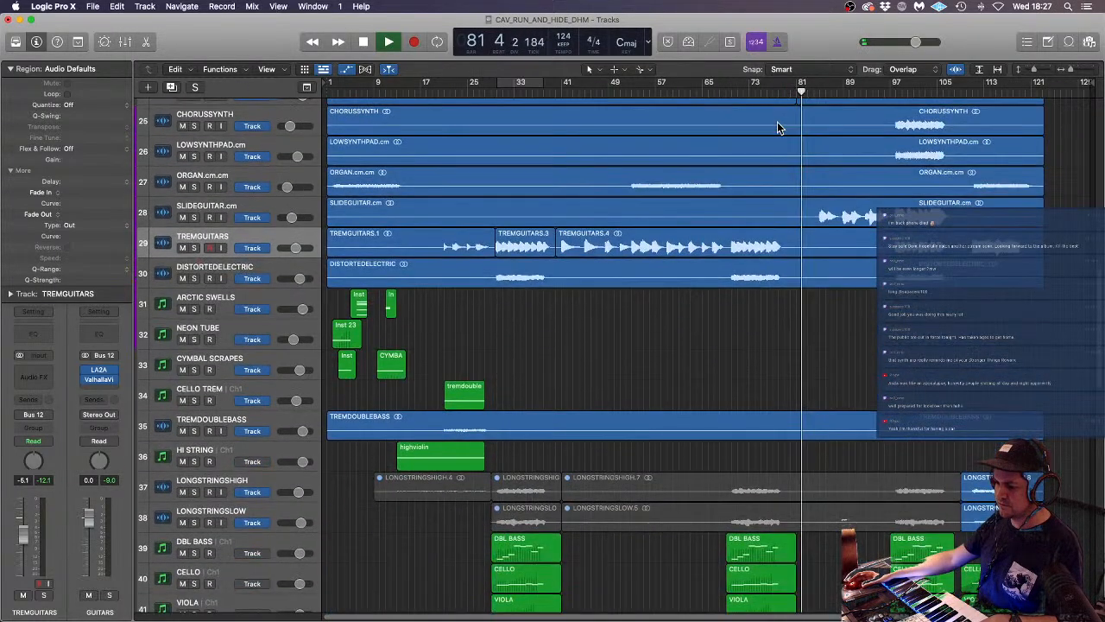
scroll(904, 344, up, 13)
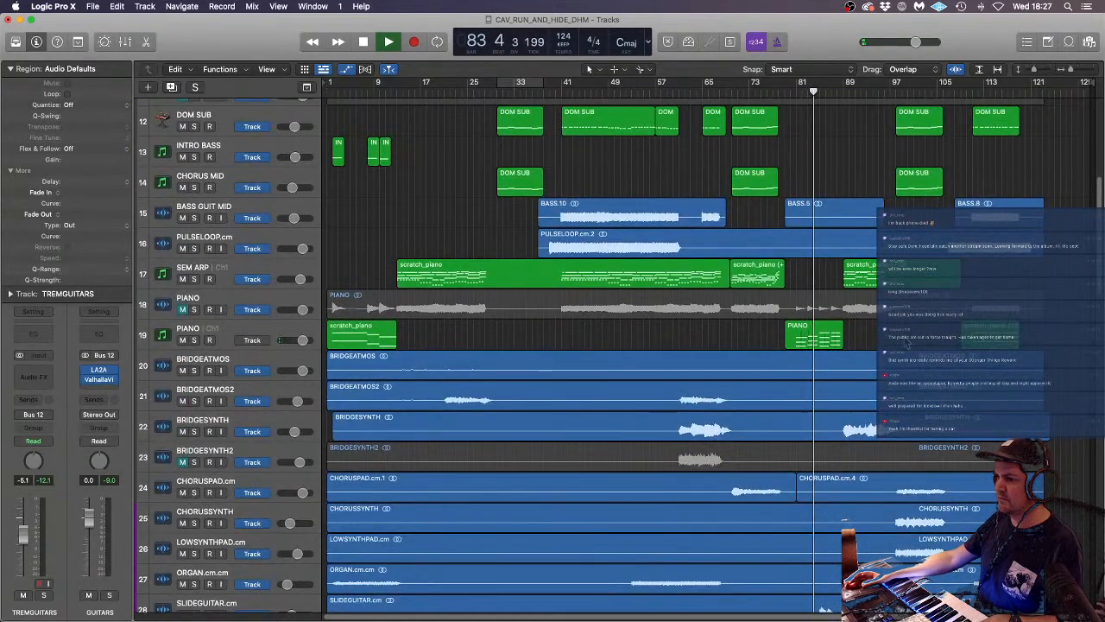
scroll(626, 291, down, 14)
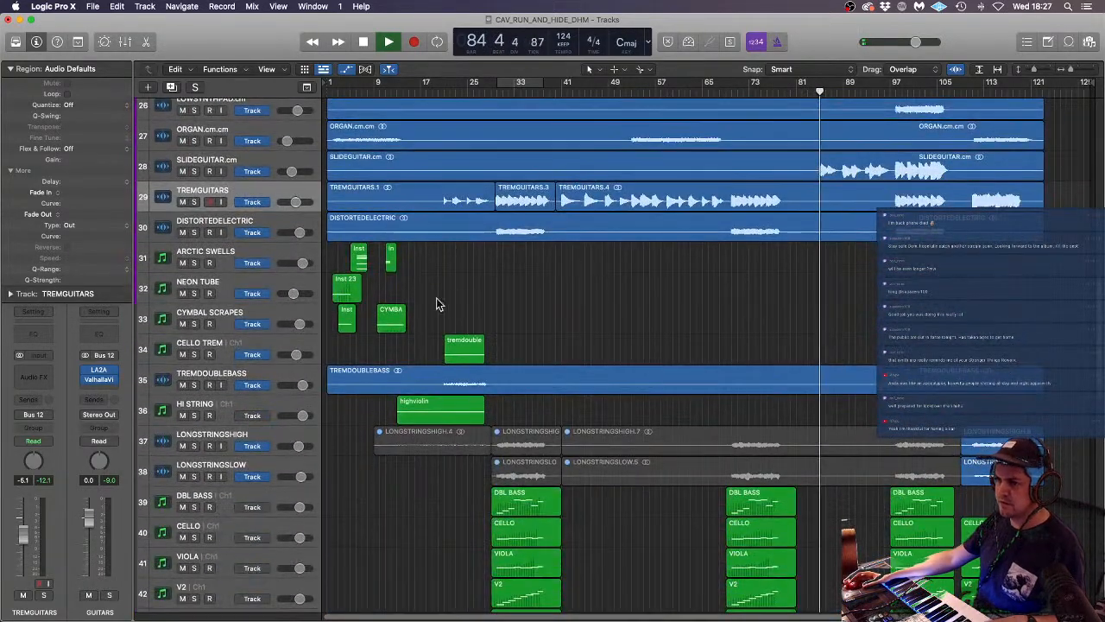
scroll(404, 302, up, 1)
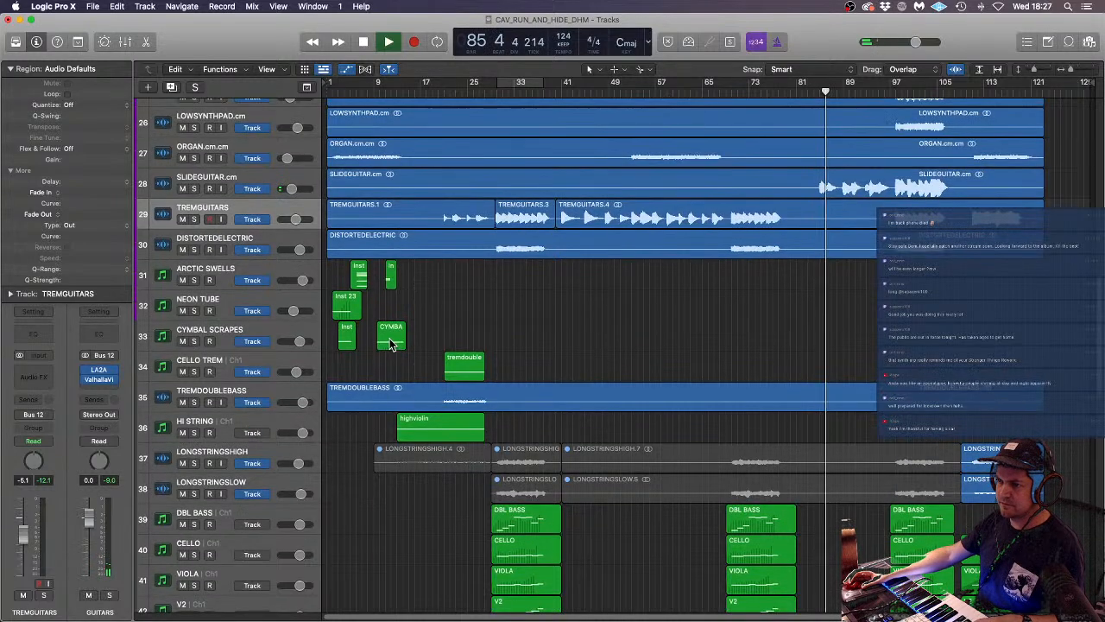
- Play again from about bar 79 and lower the SLIDEGUITAR.cm track's volume to about -14 dB
click(790, 92)
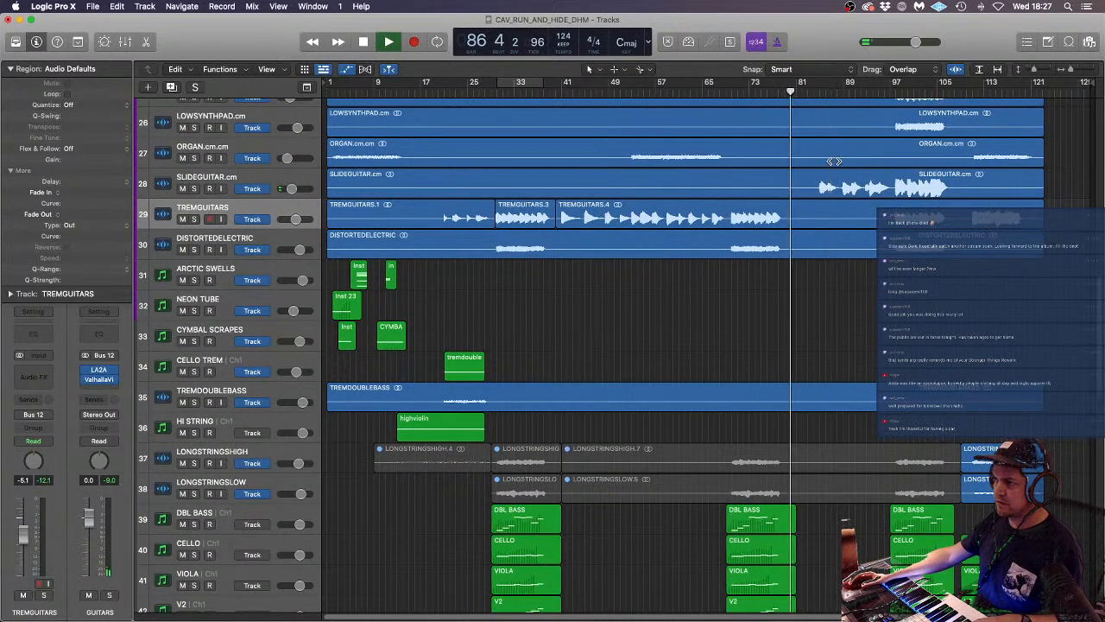
click(365, 184)
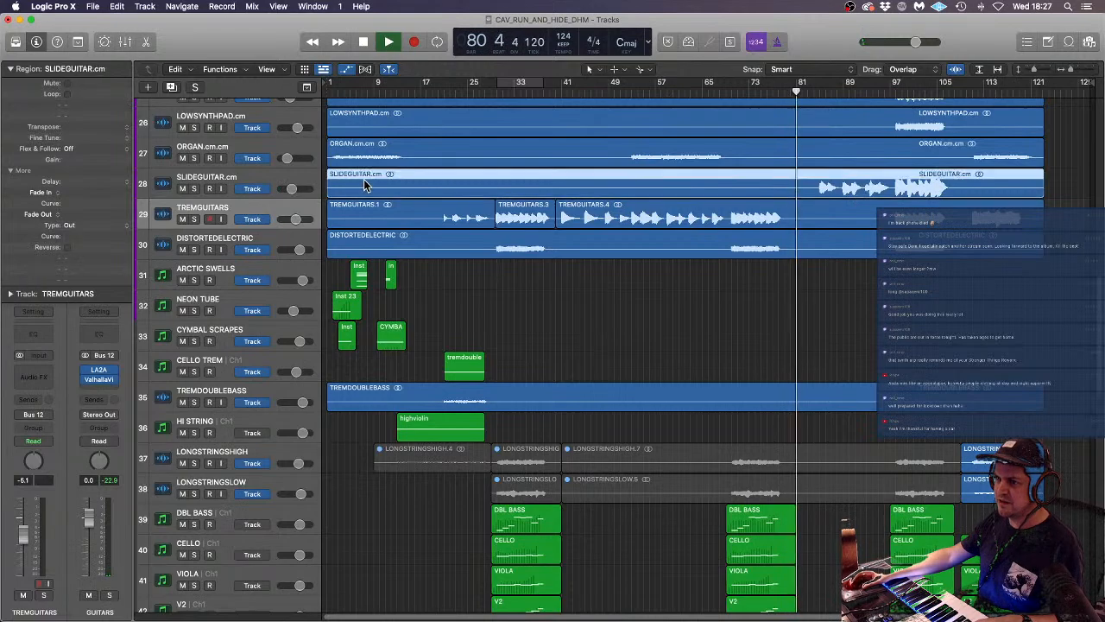
click(229, 179)
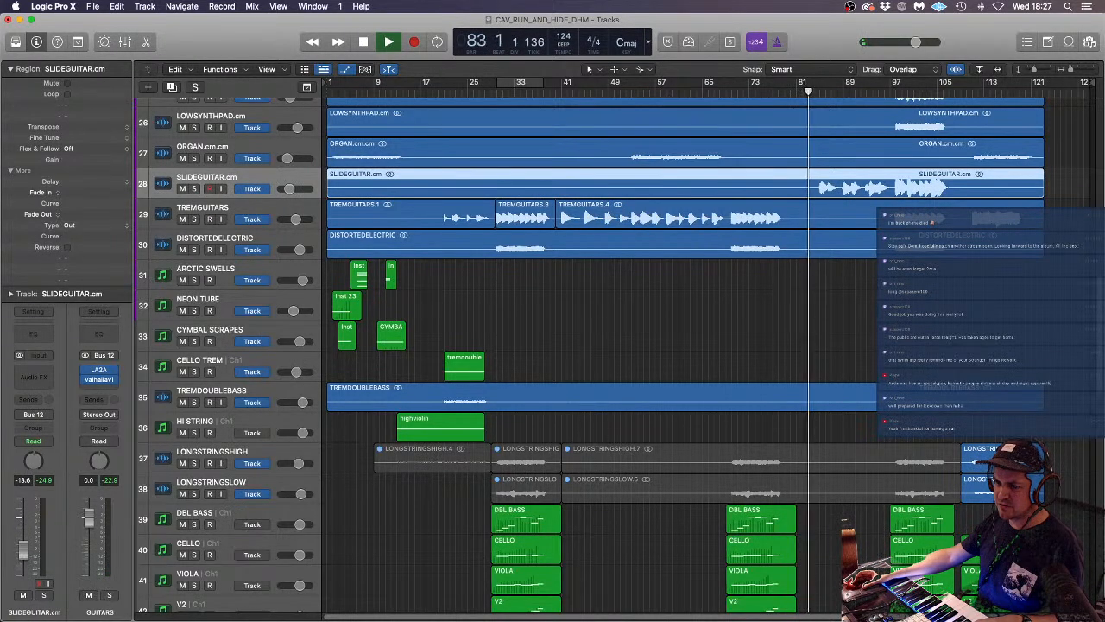
- Copy the CYMBAL SCRAPES region at about bar 9 to about bar 83 and look through the vocal and effects tracks
alt+drag(393, 332, 823, 332)
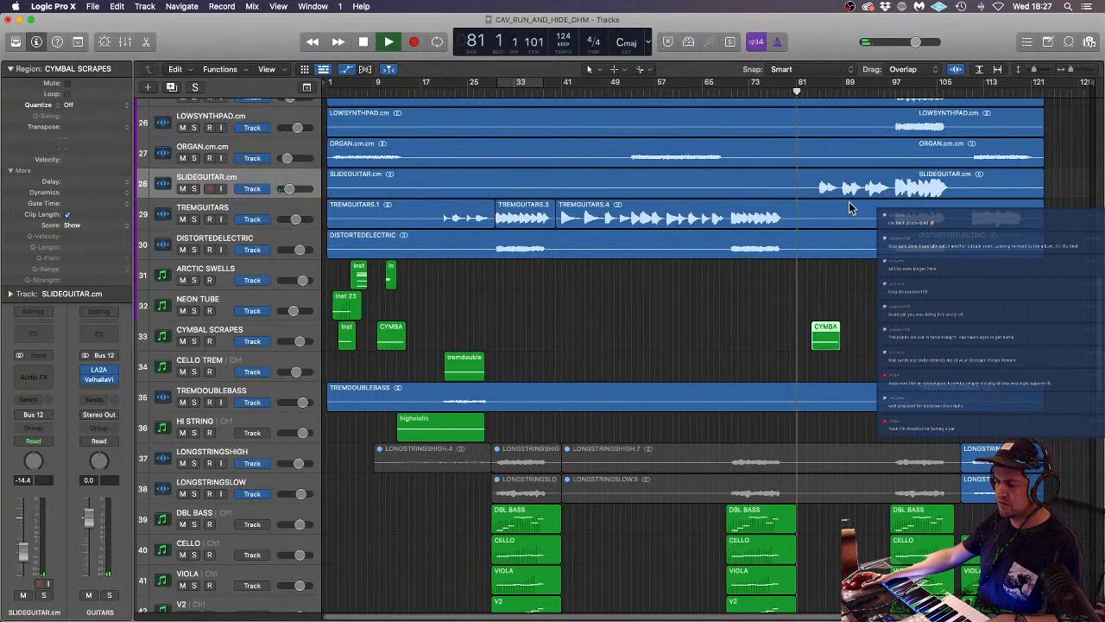
scroll(682, 354, down, 15)
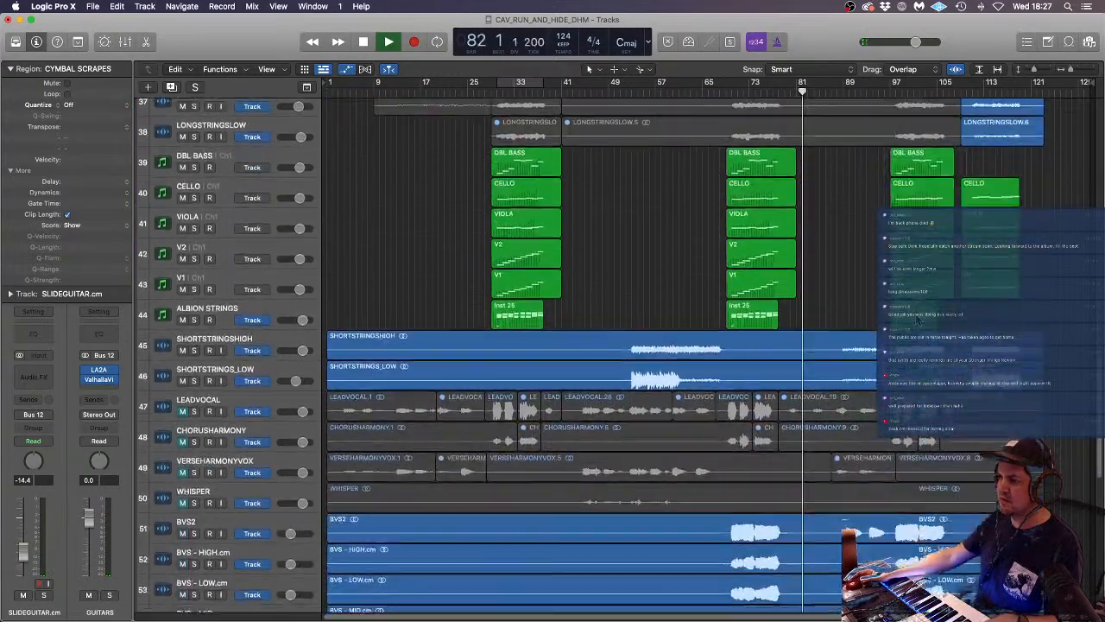
scroll(682, 354, down, 6)
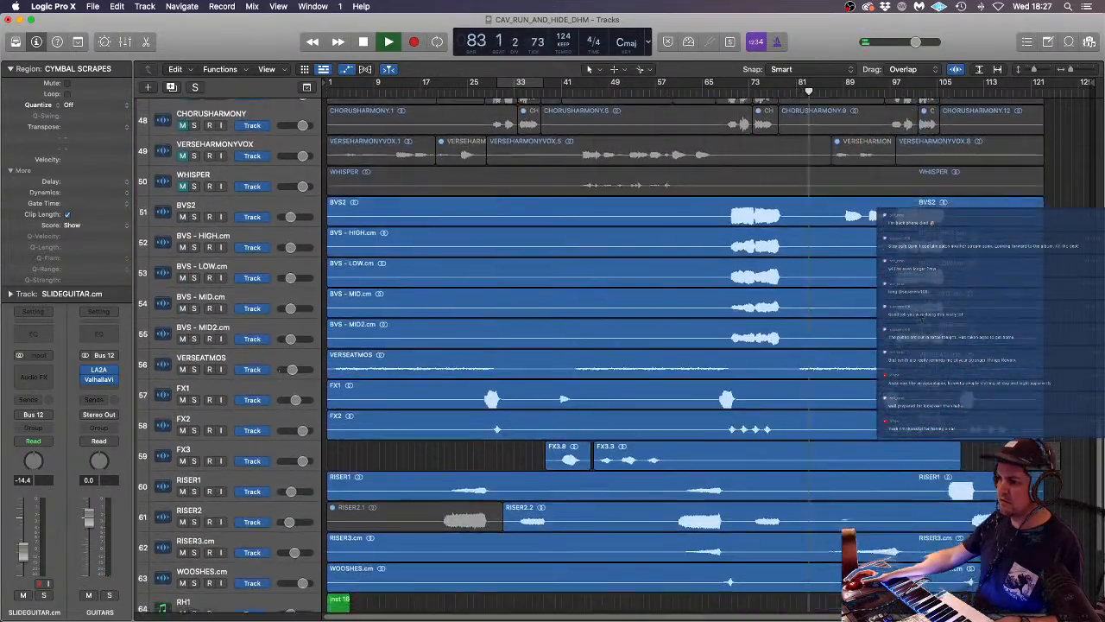
scroll(682, 354, up, 16)
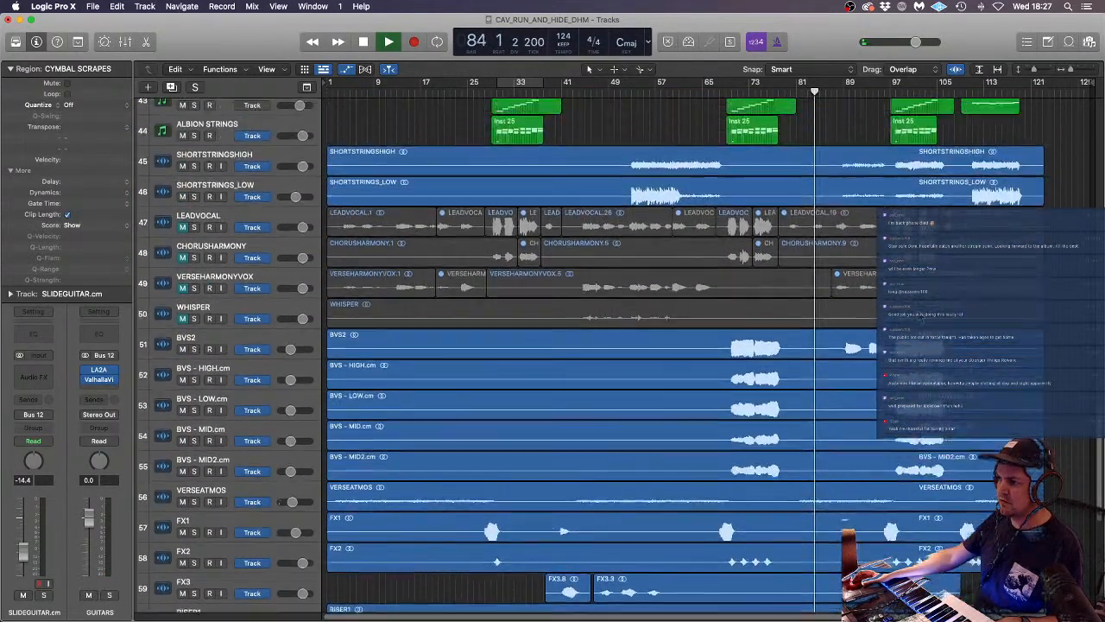
- Delete the CYMBAL SCRAPES copy near bar 83 and copy the short region from about bar 3 to about bar 83
scroll(682, 354, up, 2)
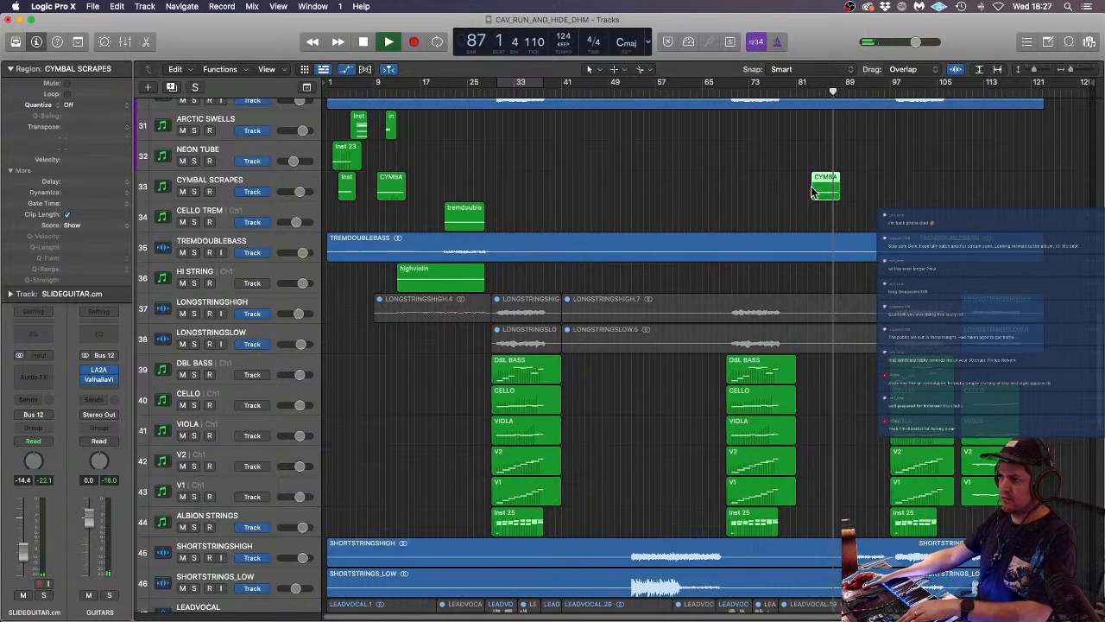
key(Delete)
click(343, 191)
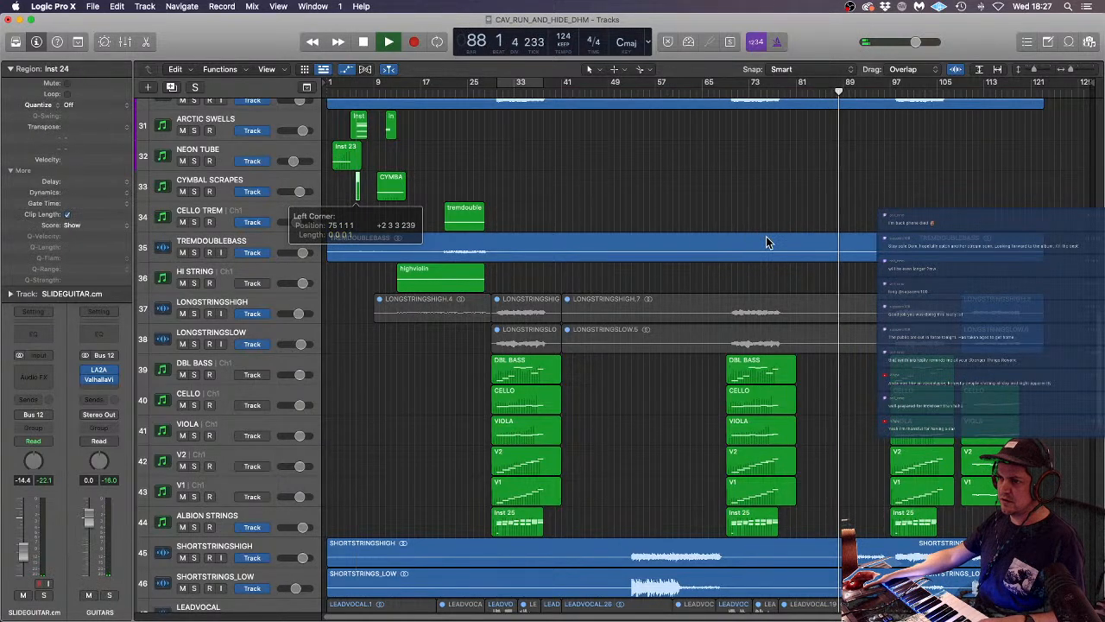
drag(407, 197, 827, 184)
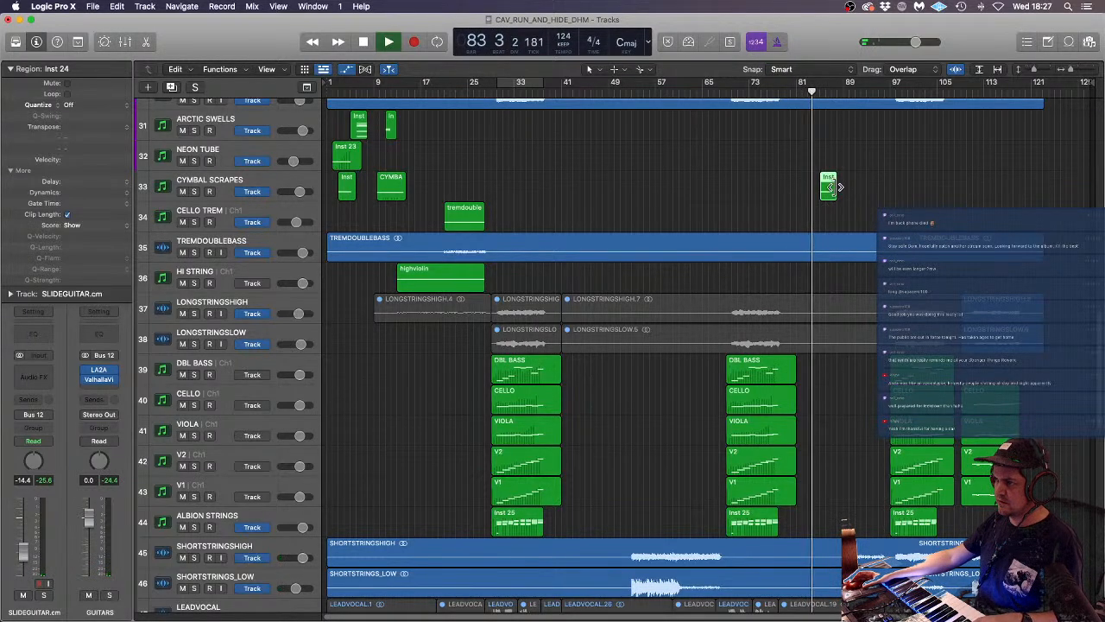
scroll(836, 225, up, 4)
scroll(837, 232, up, 1)
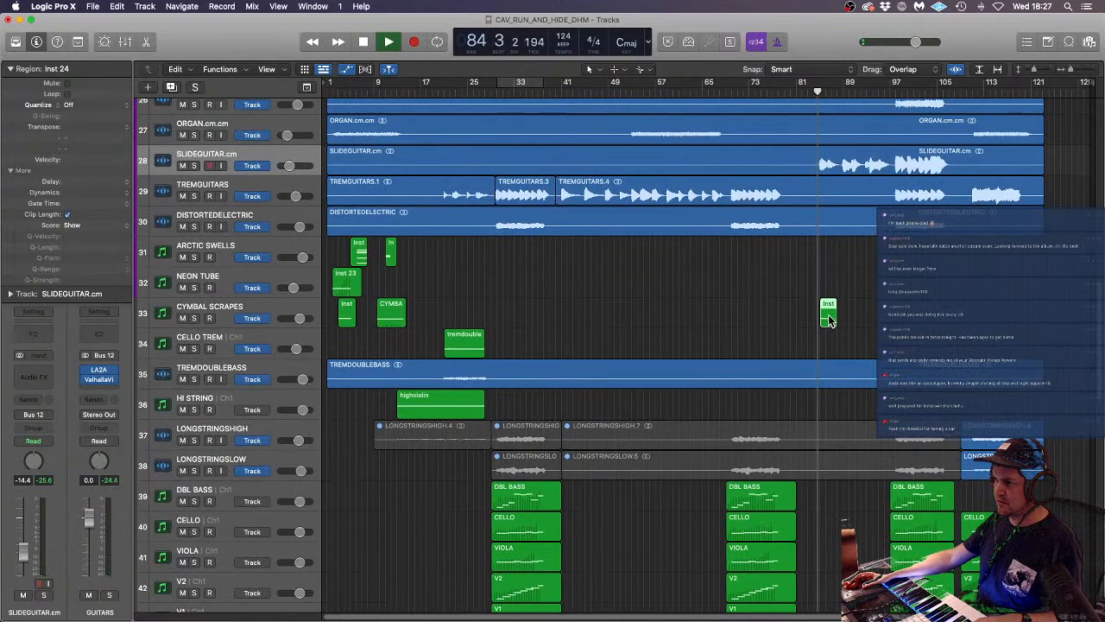
drag(828, 319, 823, 318)
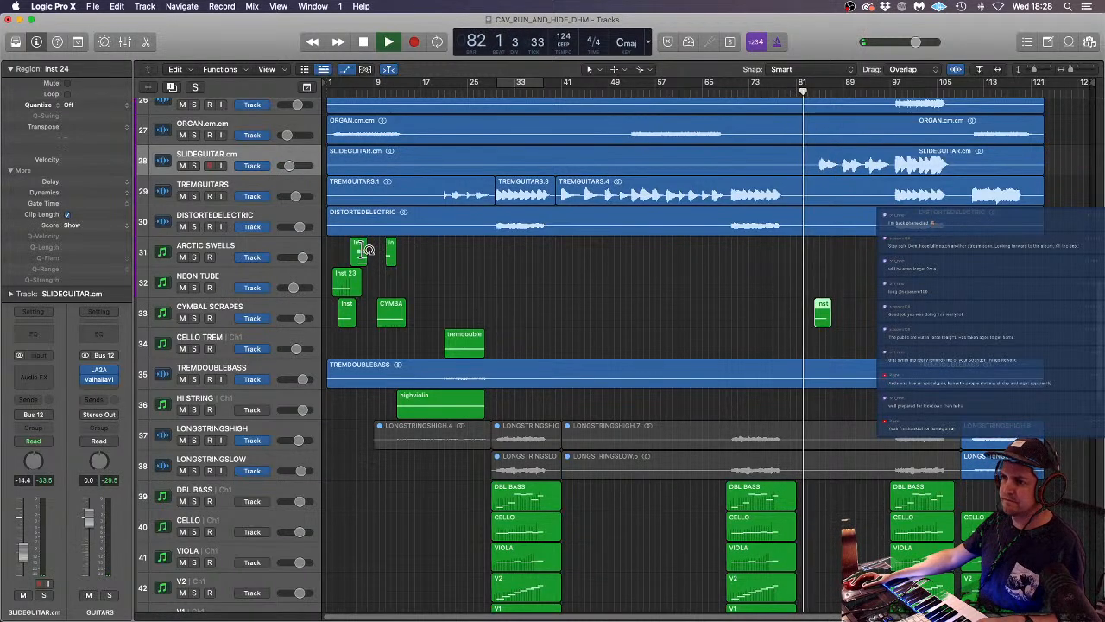
- Examine the notes of the copied cymbal scrapes region in the Piano Roll, then close the editor and stop playback
drag(361, 256, 359, 256)
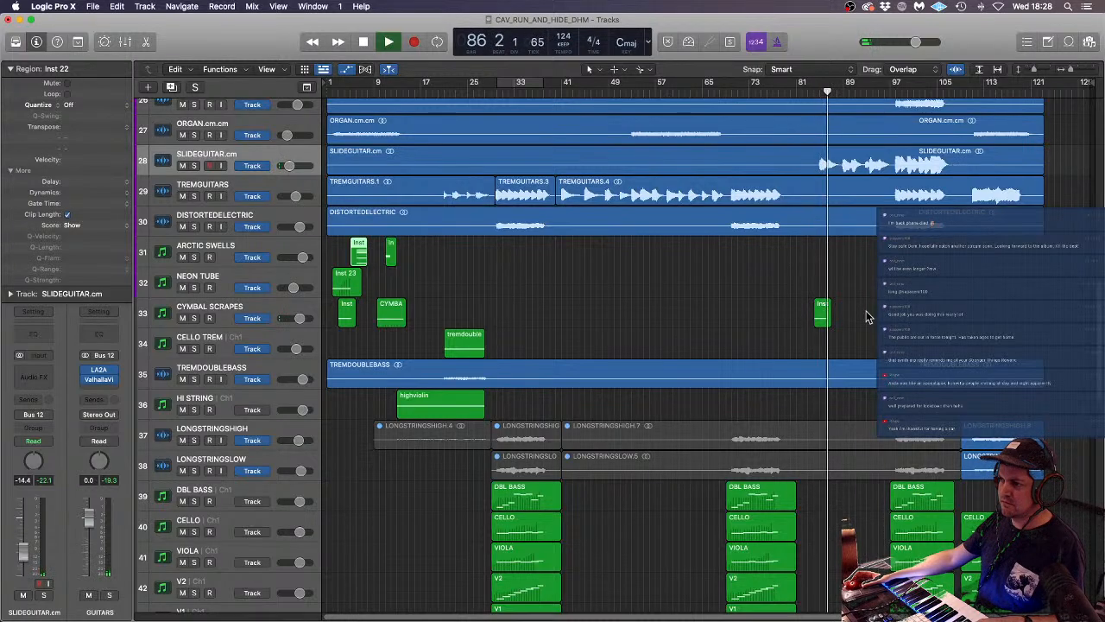
double_click(823, 314)
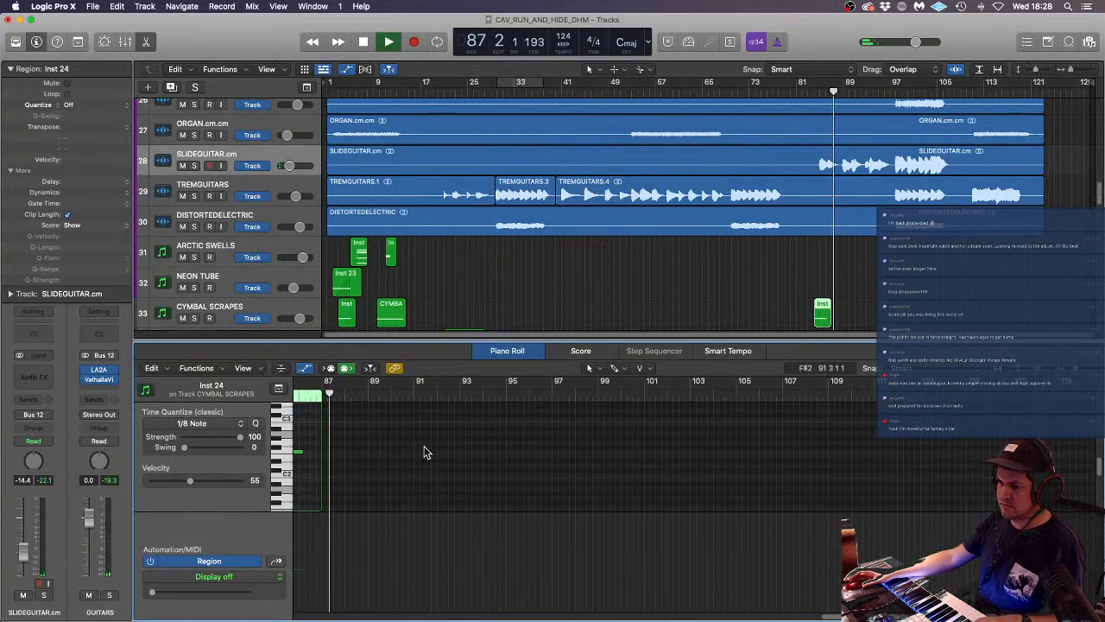
double_click(671, 339)
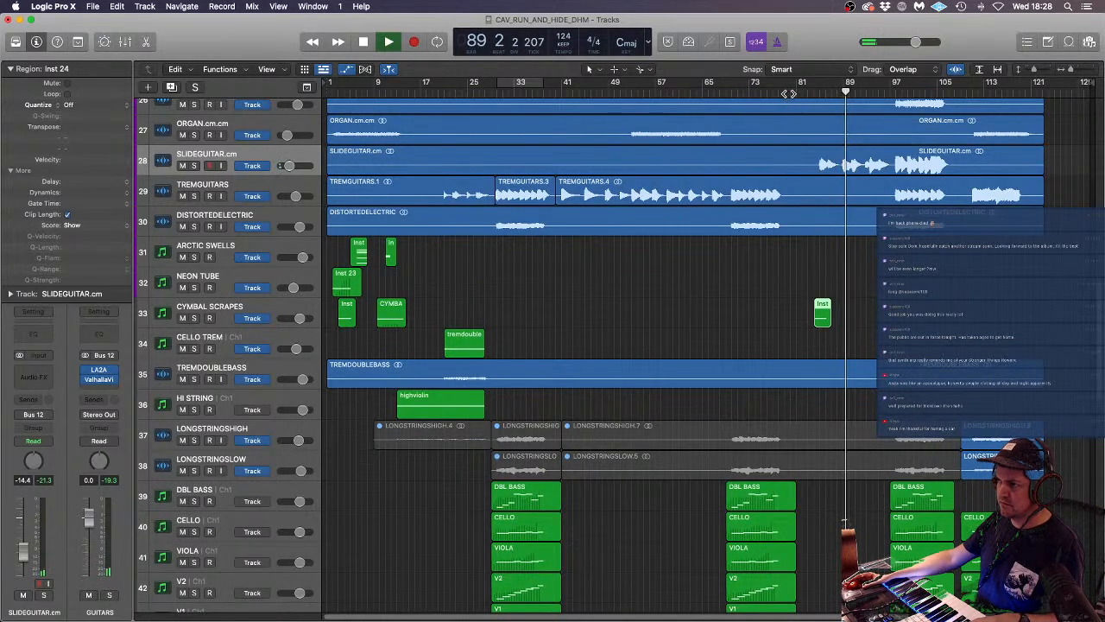
key(space)
- Cut the section between about bars 80 and 88 out of the RISER3.cm region and play from about bar 79
scroll(872, 256, down, 15)
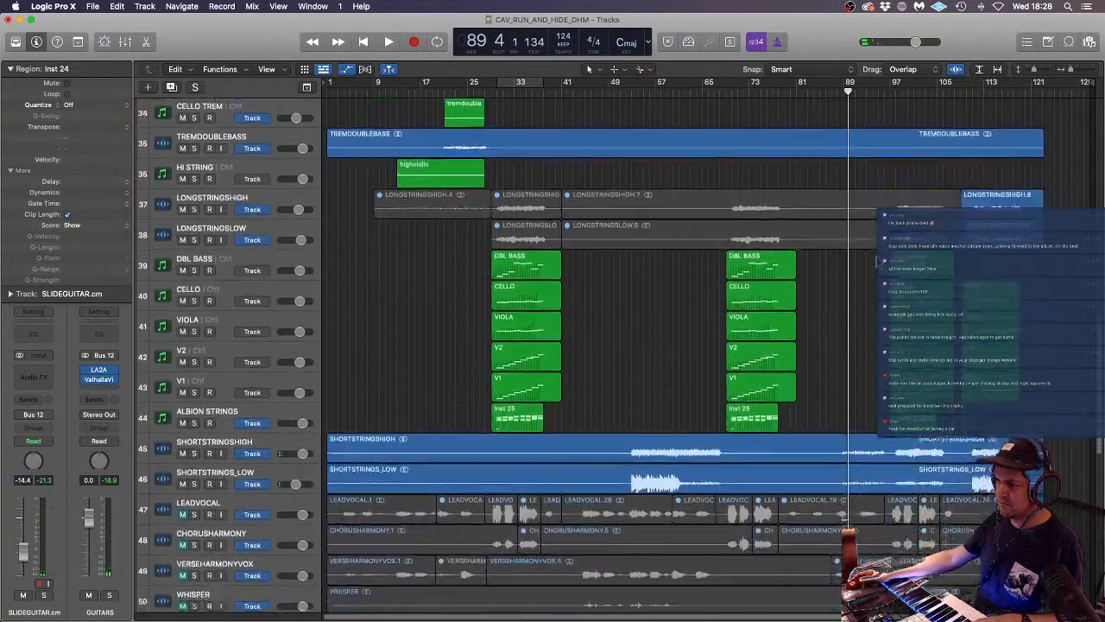
scroll(872, 256, down, 8)
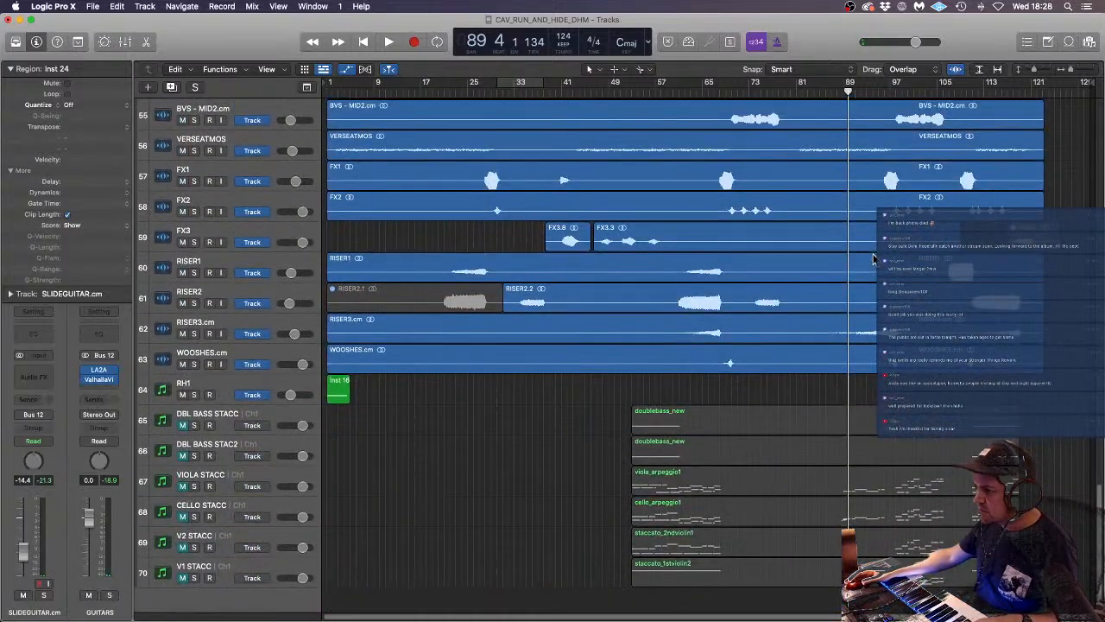
key(a)
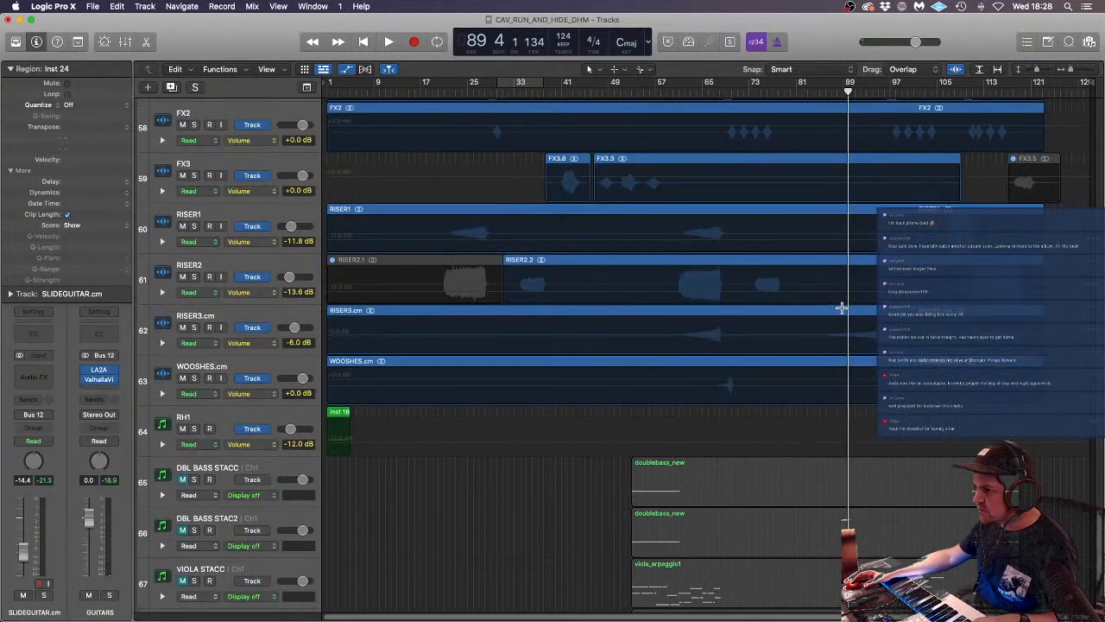
drag(840, 312, 795, 312)
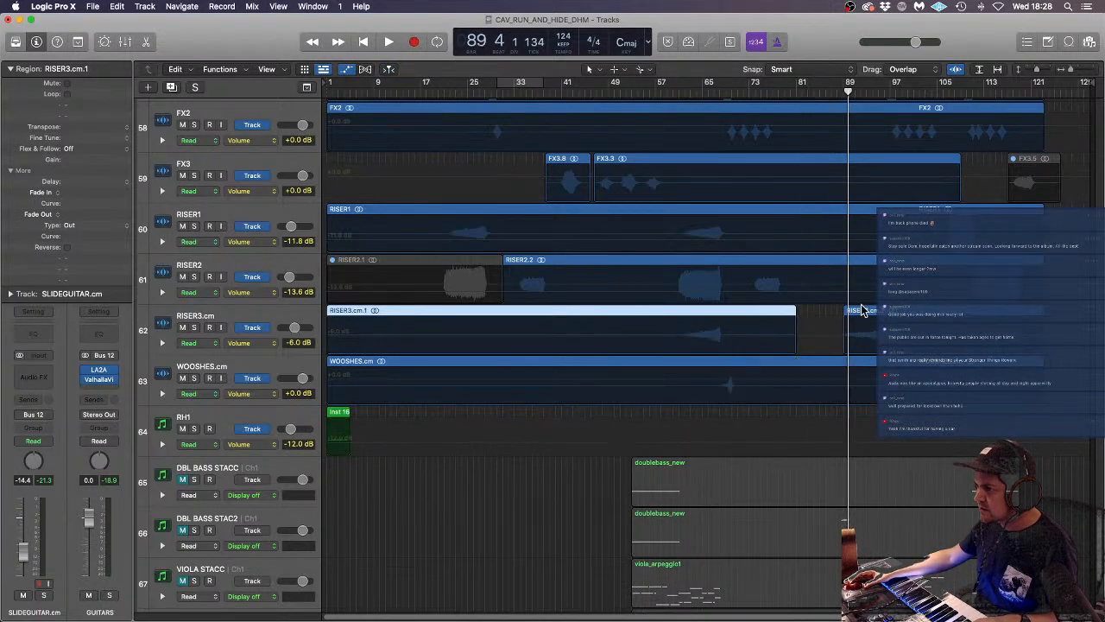
click(861, 314)
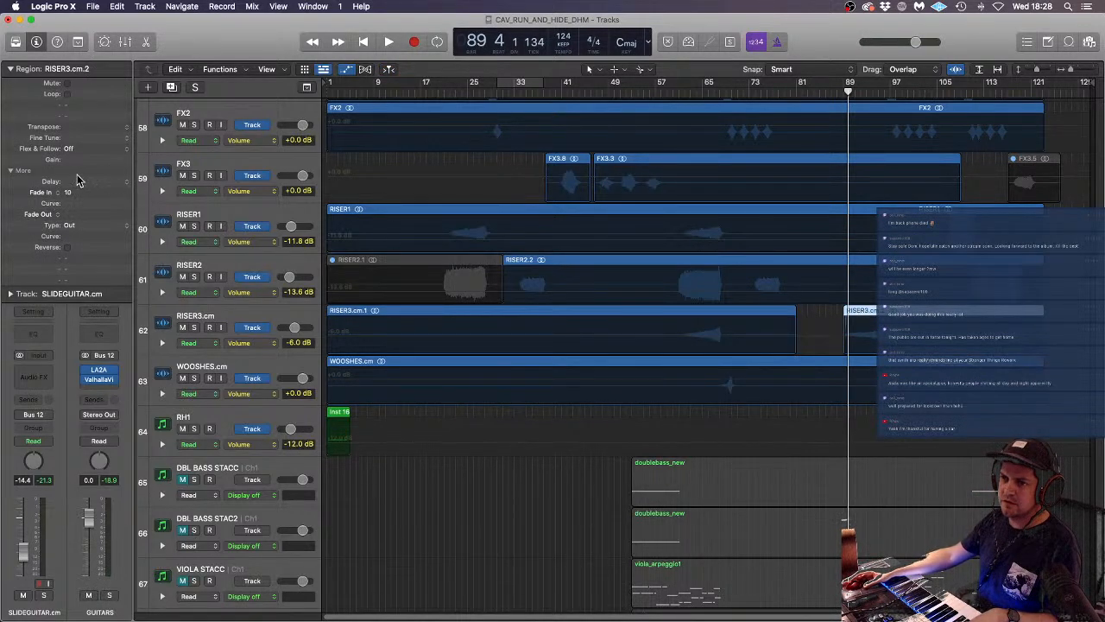
click(790, 93)
key(space)
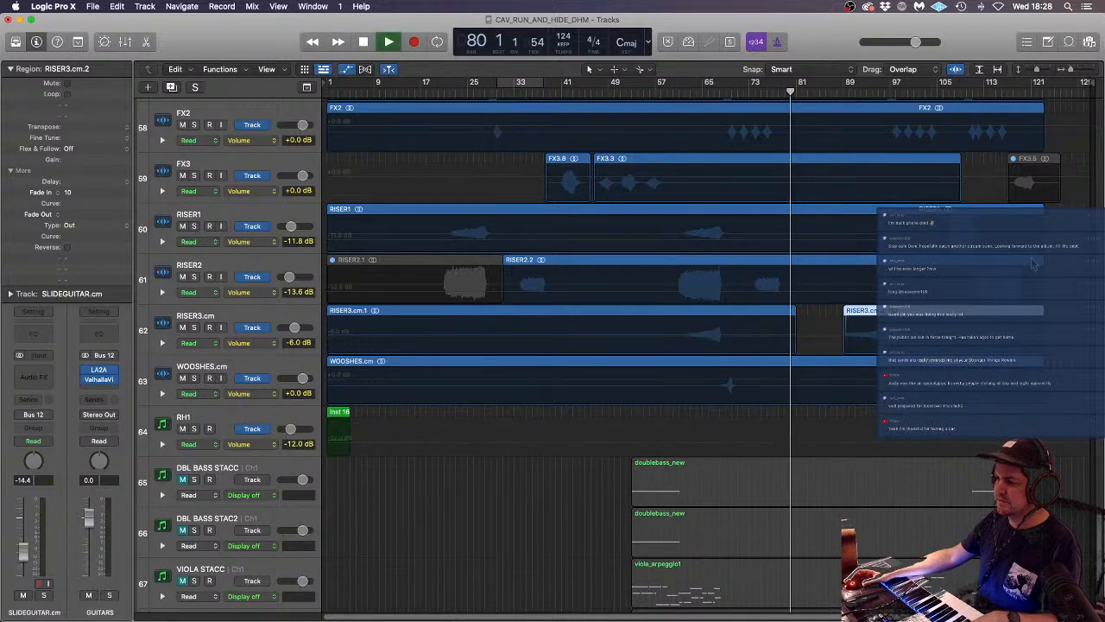
- Hide the automation lanes, move the CELLO STACC track above VIOLA STACC and stop playback
scroll(802, 446, down, 3)
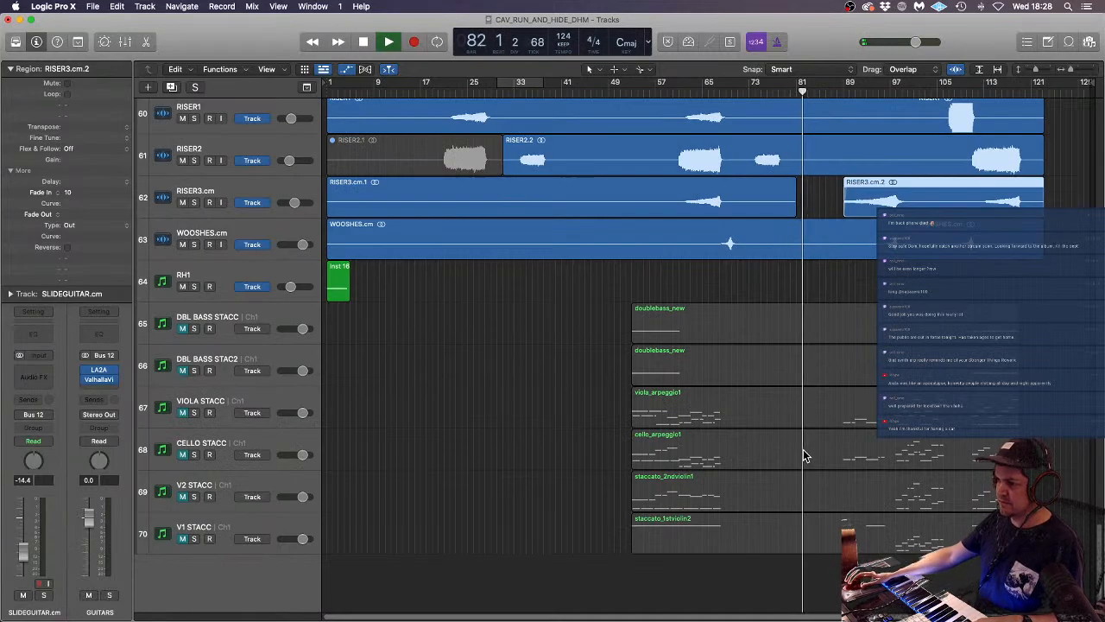
key(super+Up)
key(super+Up)
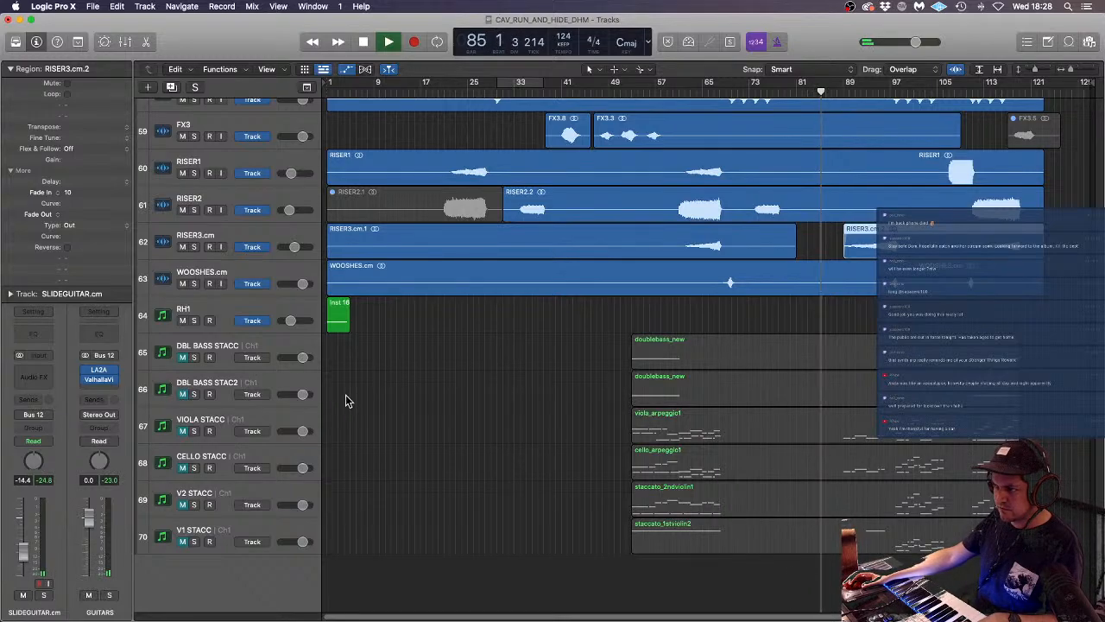
click(244, 346)
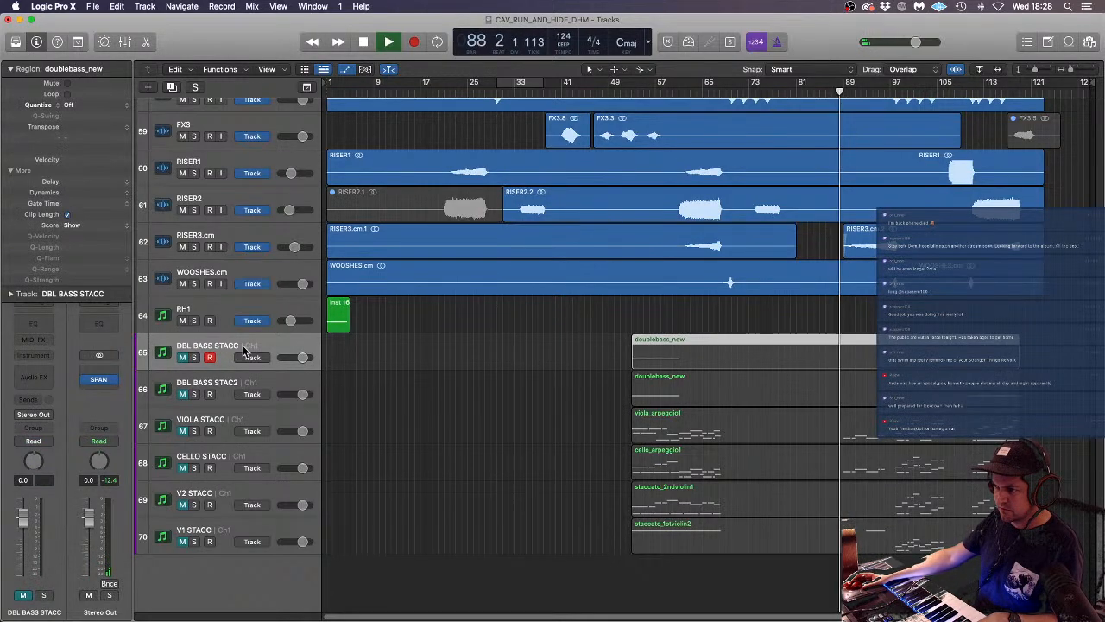
drag(244, 458, 252, 419)
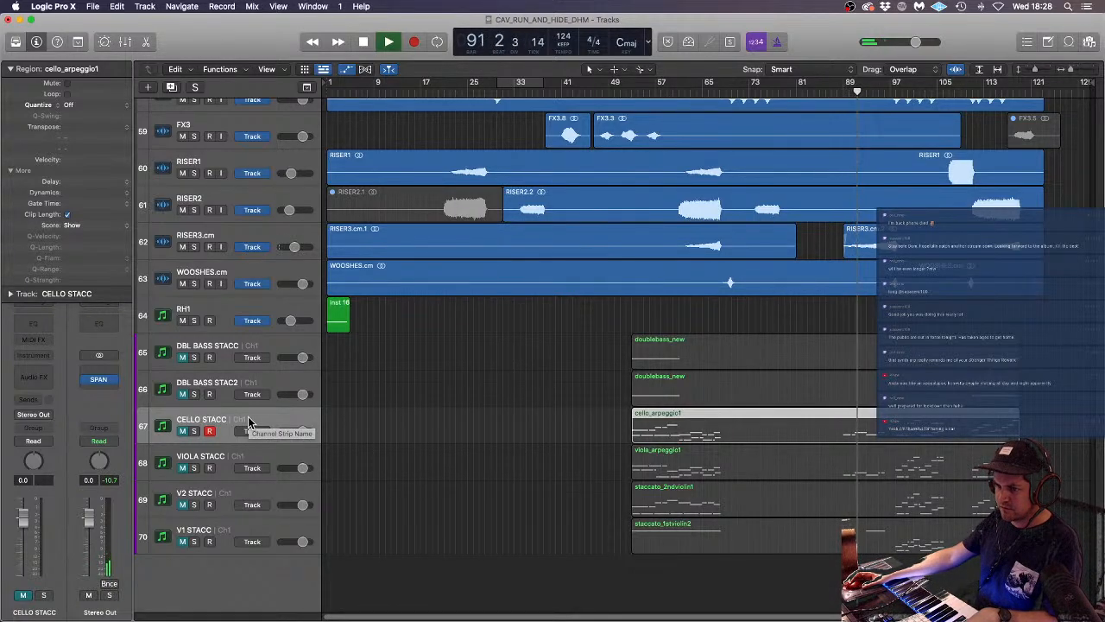
key(space)
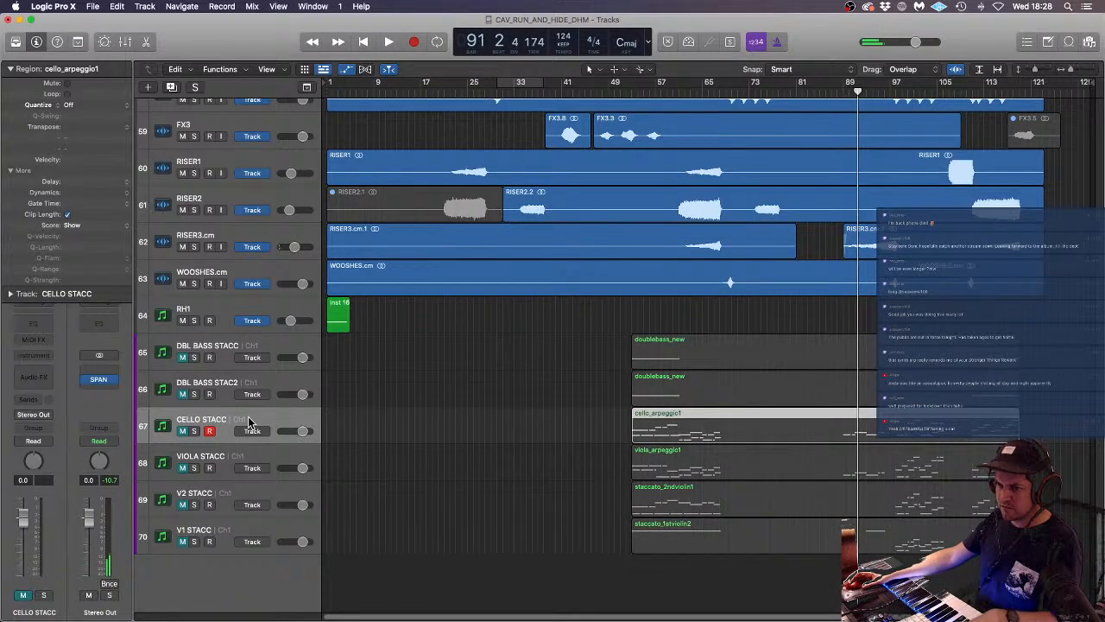
- Load a stereo BBC Symphony Orchestra instrument on CELLO STACC with the Celli preset and Staccato articulation, then close the plug-in
click(44, 357)
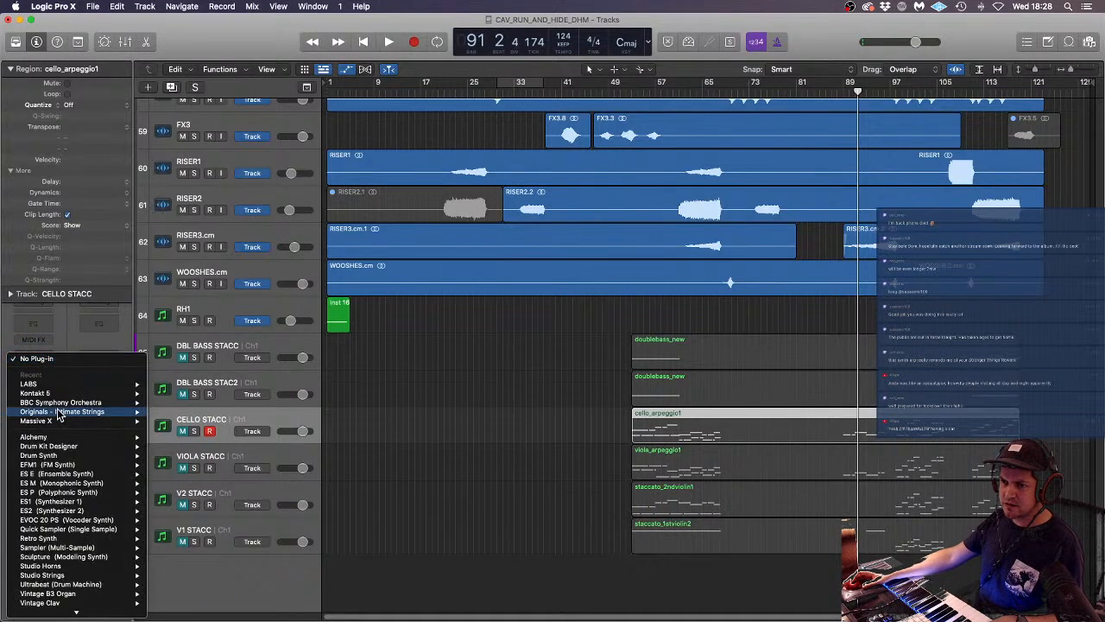
mouse_move(62, 398)
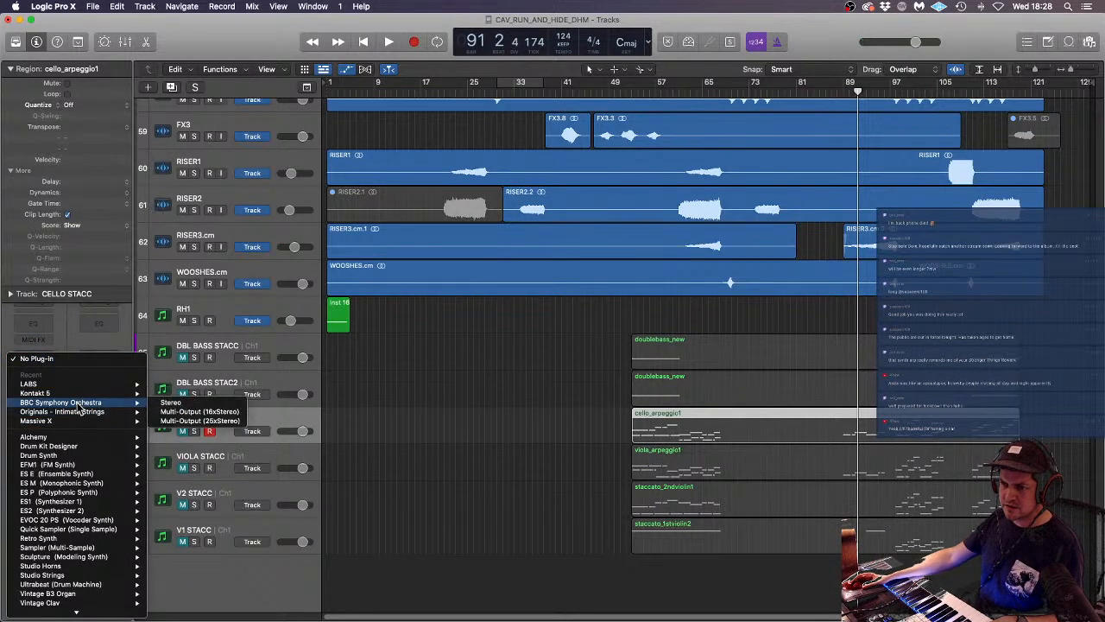
click(173, 402)
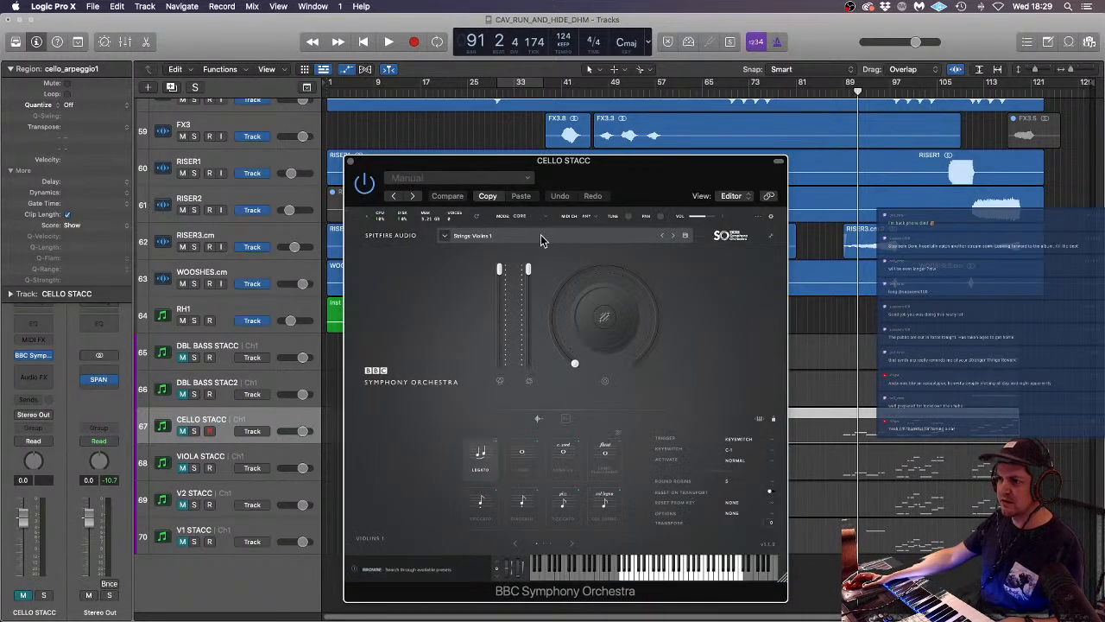
click(541, 237)
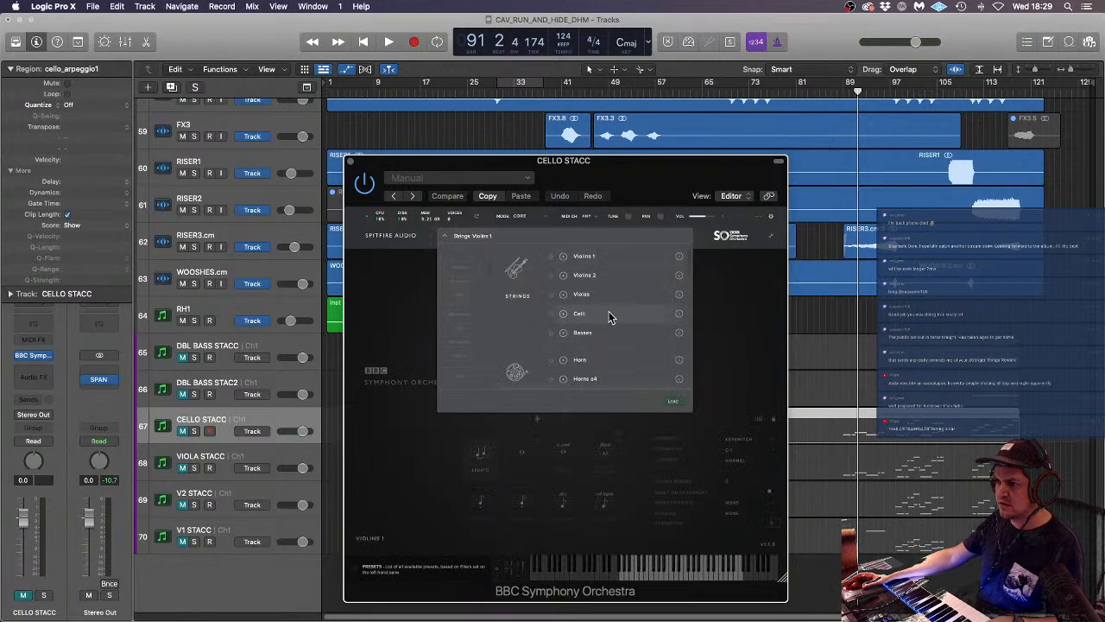
double_click(609, 314)
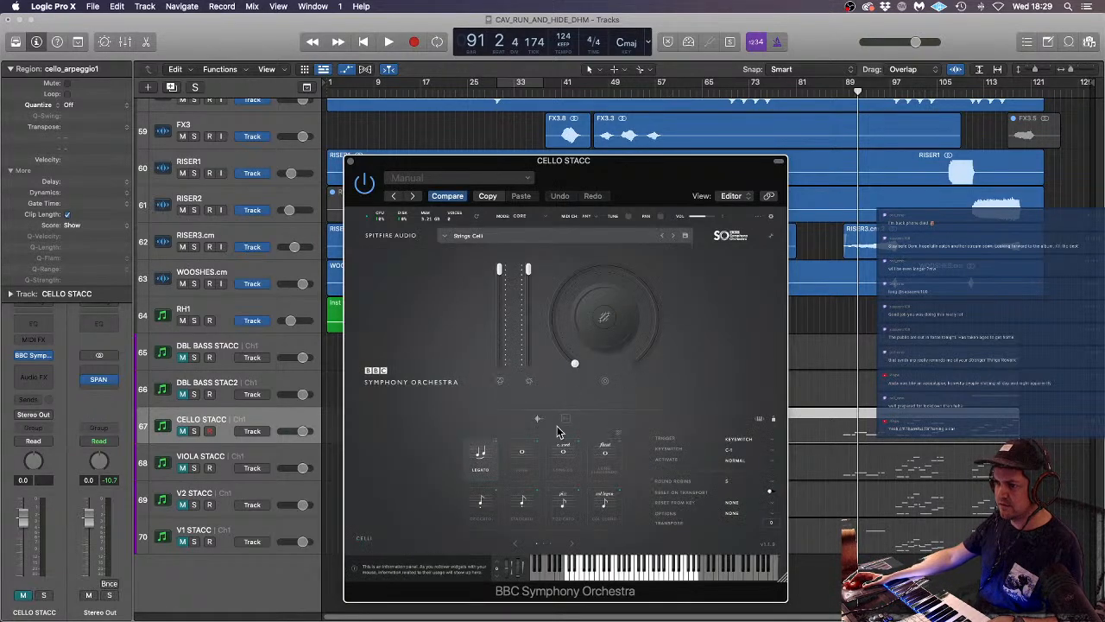
click(522, 504)
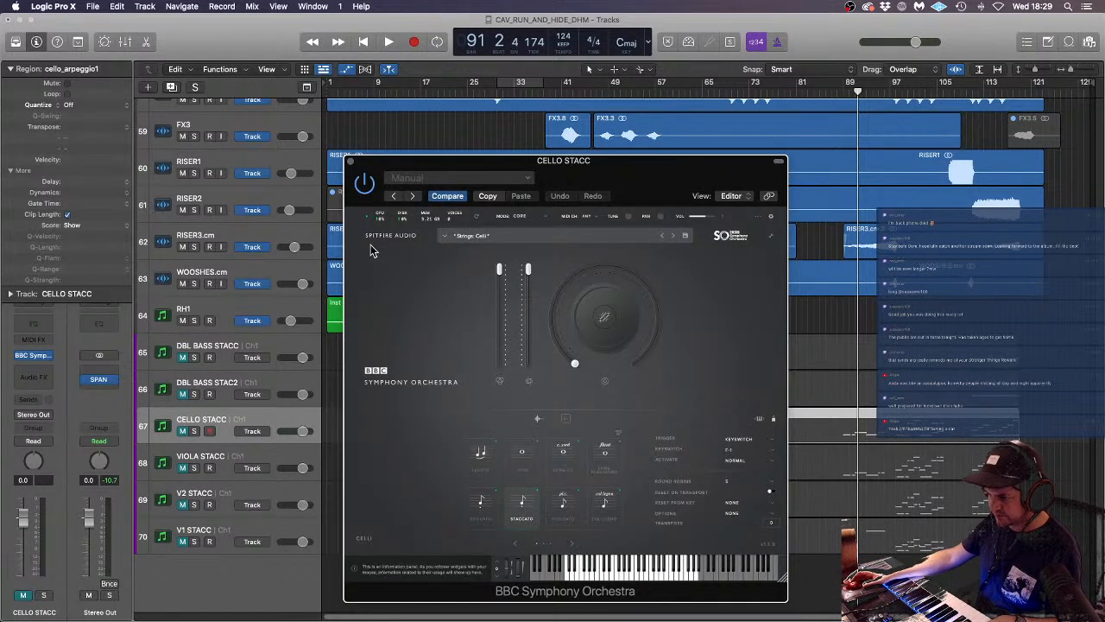
click(350, 161)
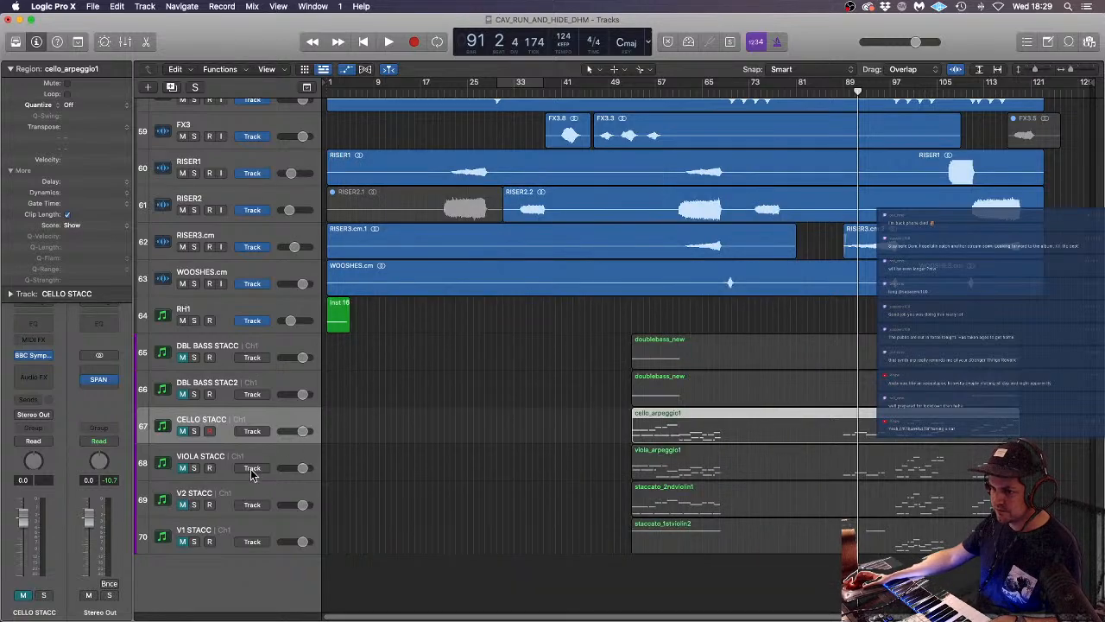
- Load a stereo BBC Symphony Orchestra instrument on DBL BASS STAC2 with the Basses preset and Staccato articulation, then close the plug-in
click(228, 391)
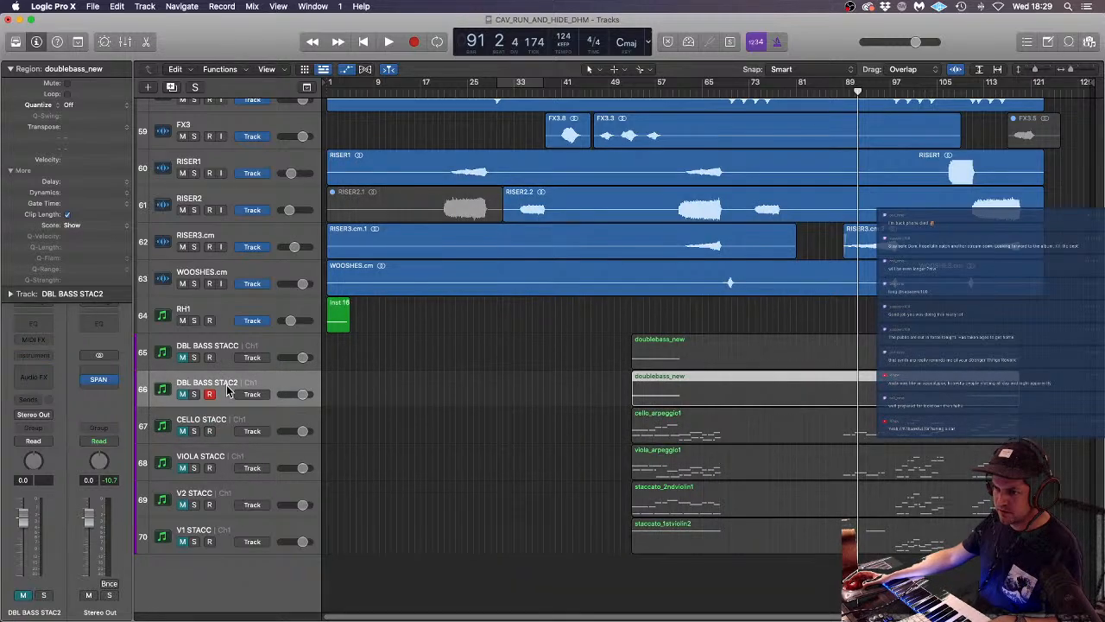
click(33, 354)
click(168, 385)
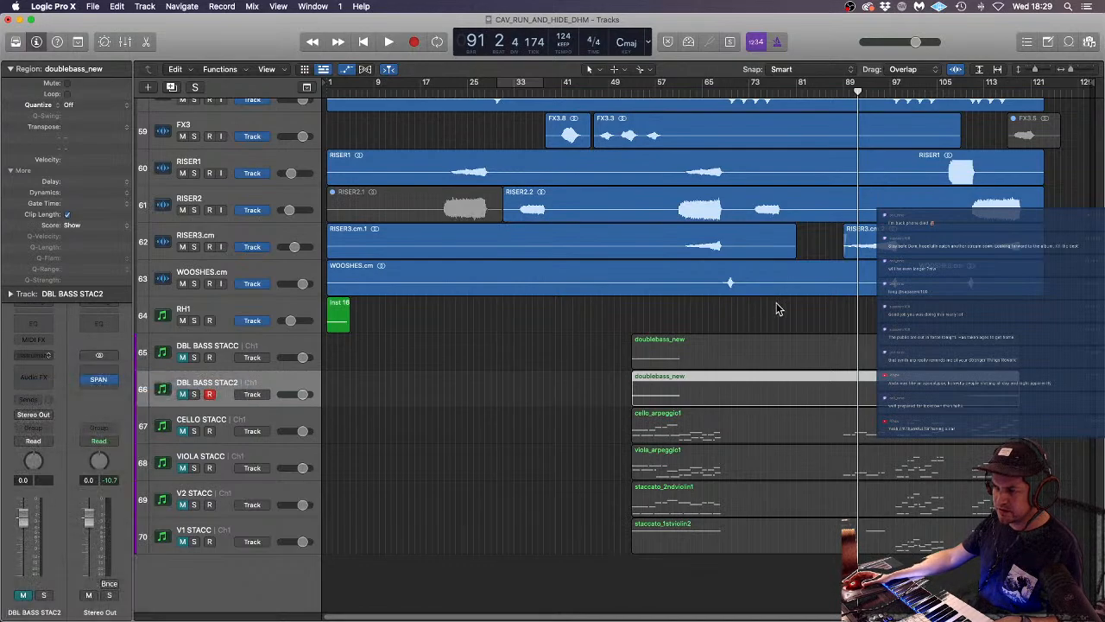
click(553, 231)
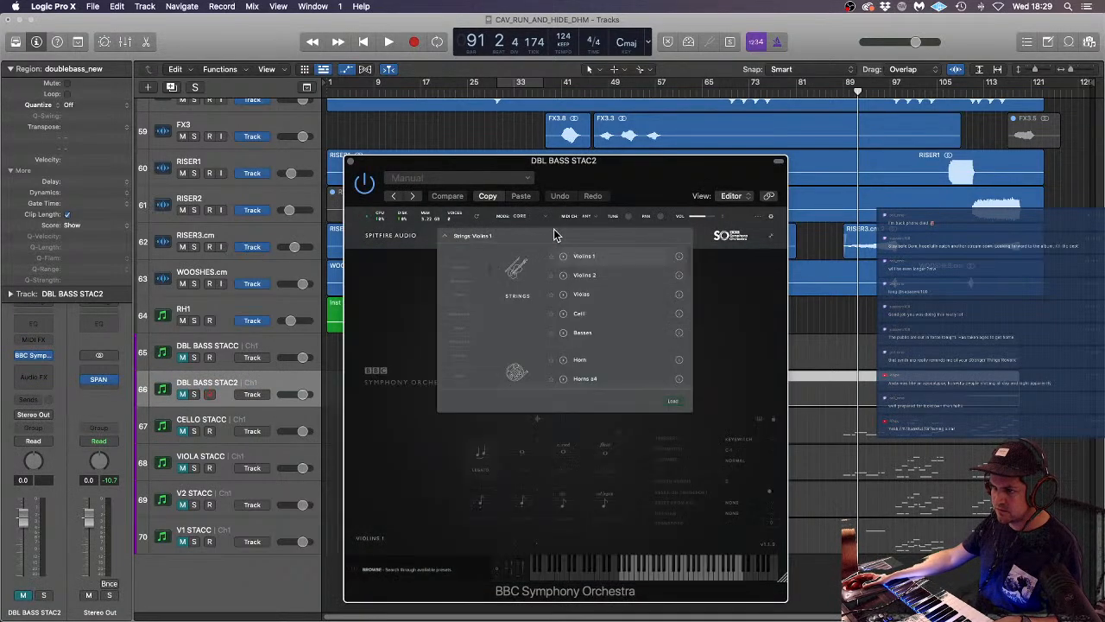
double_click(604, 332)
click(521, 504)
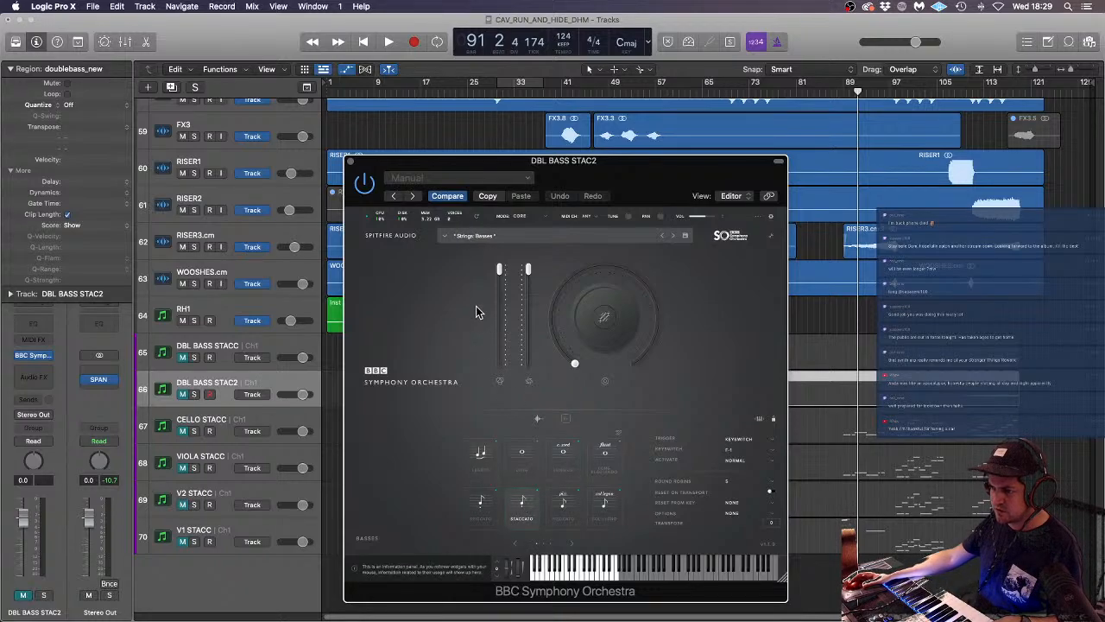
click(350, 162)
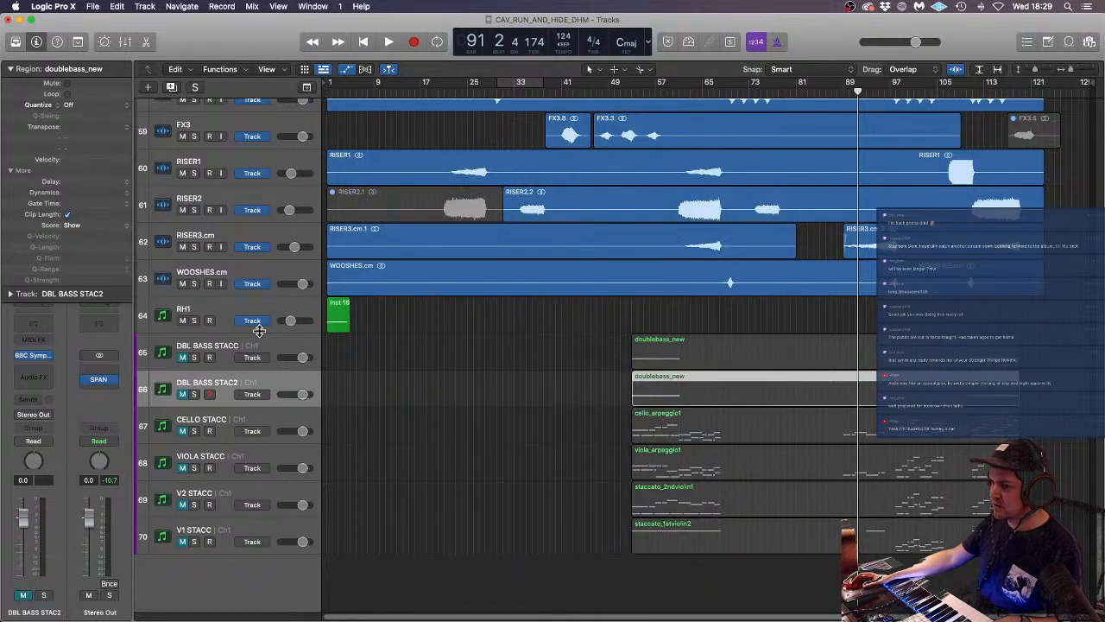
- Load a stereo BBC Symphony Orchestra instrument on the DBL BASS STACC track with the Basses preset
click(263, 354)
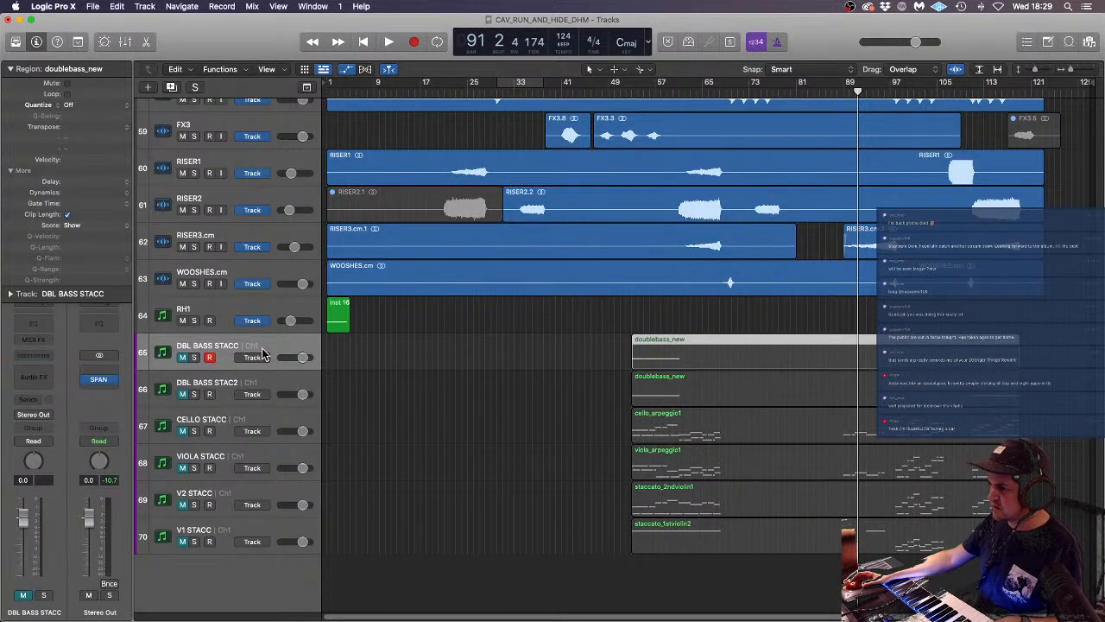
click(35, 355)
mouse_move(86, 384)
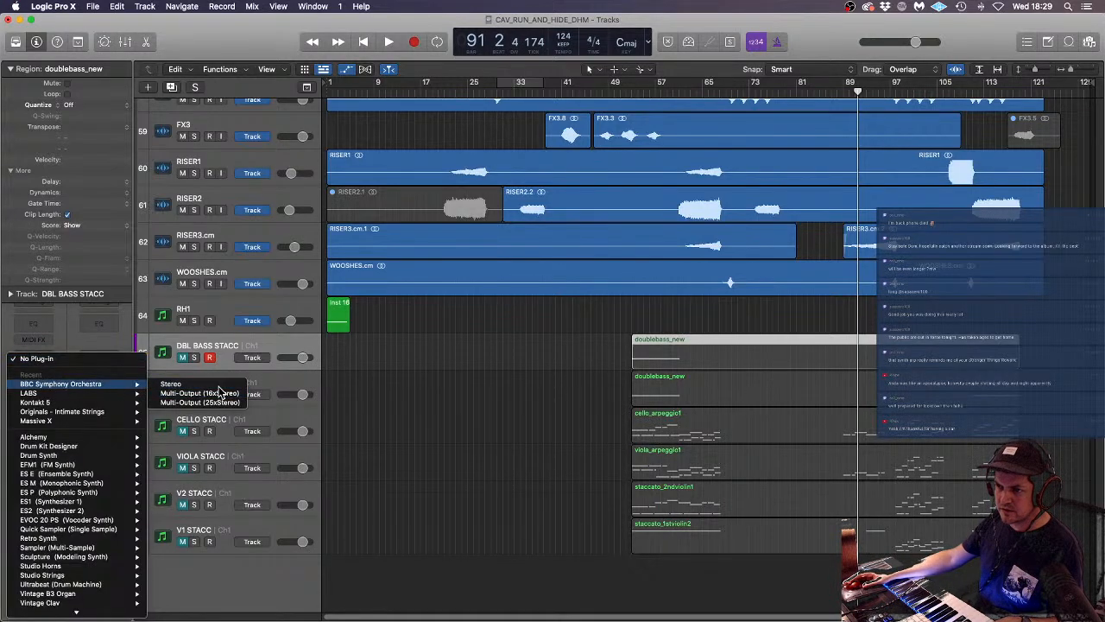
click(212, 384)
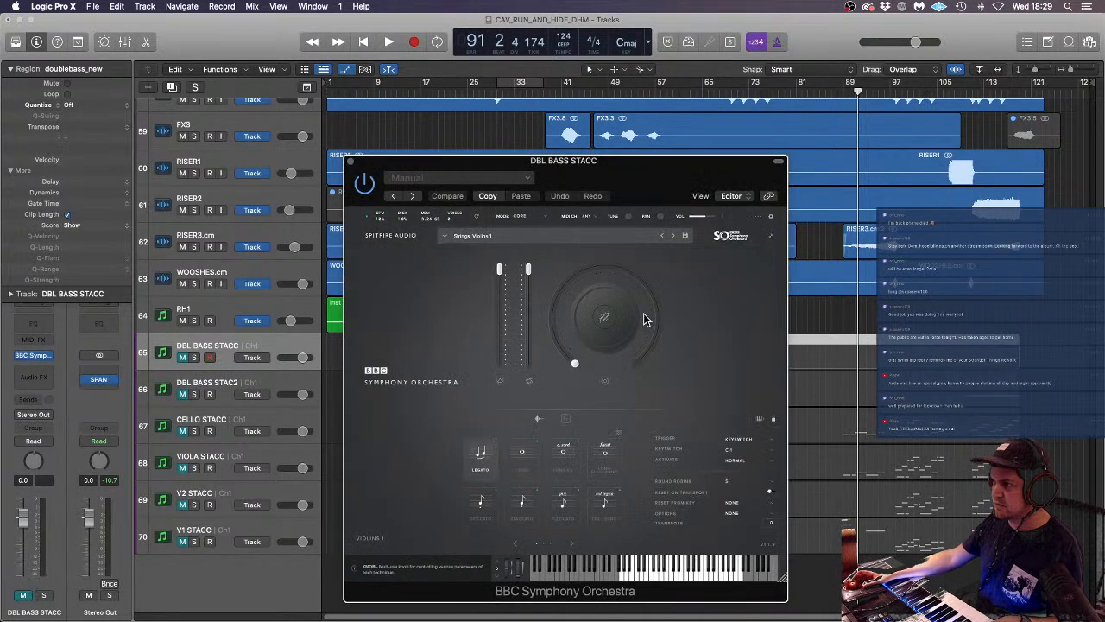
click(576, 235)
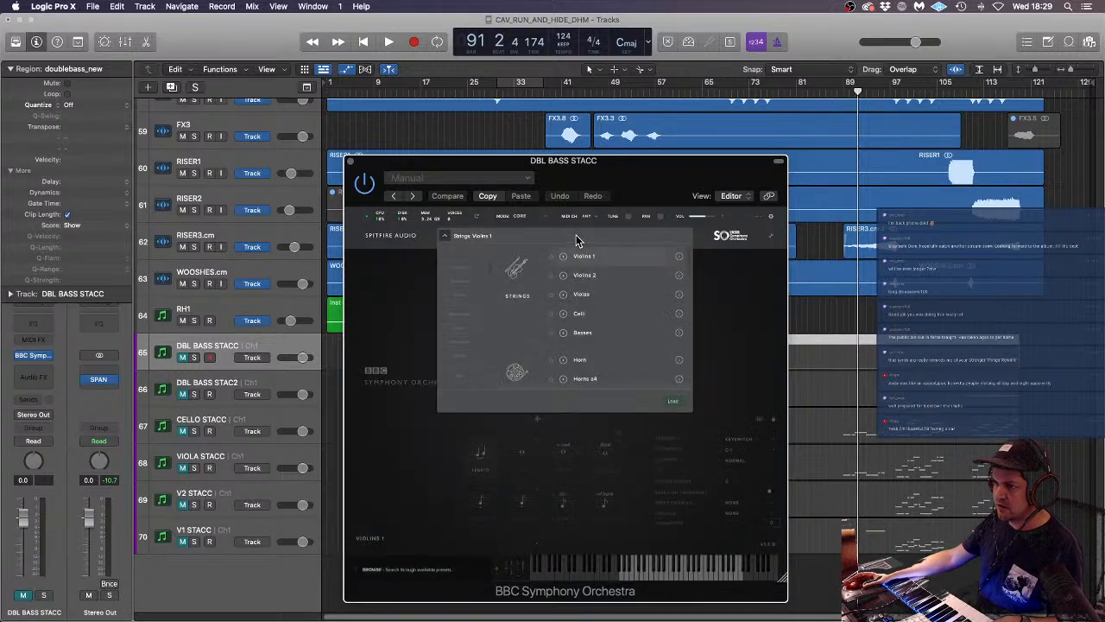
double_click(597, 332)
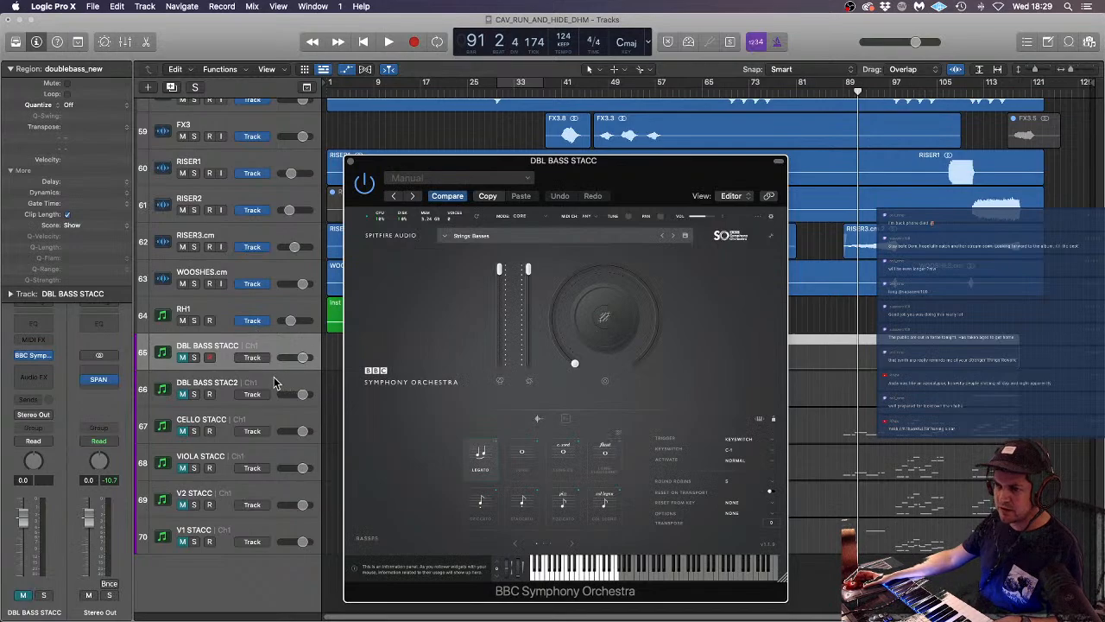
- Insert a stereo Gain plug-in on DBL BASS STAC2 with Swap L/R turned on, then close both open plug-in windows
click(248, 386)
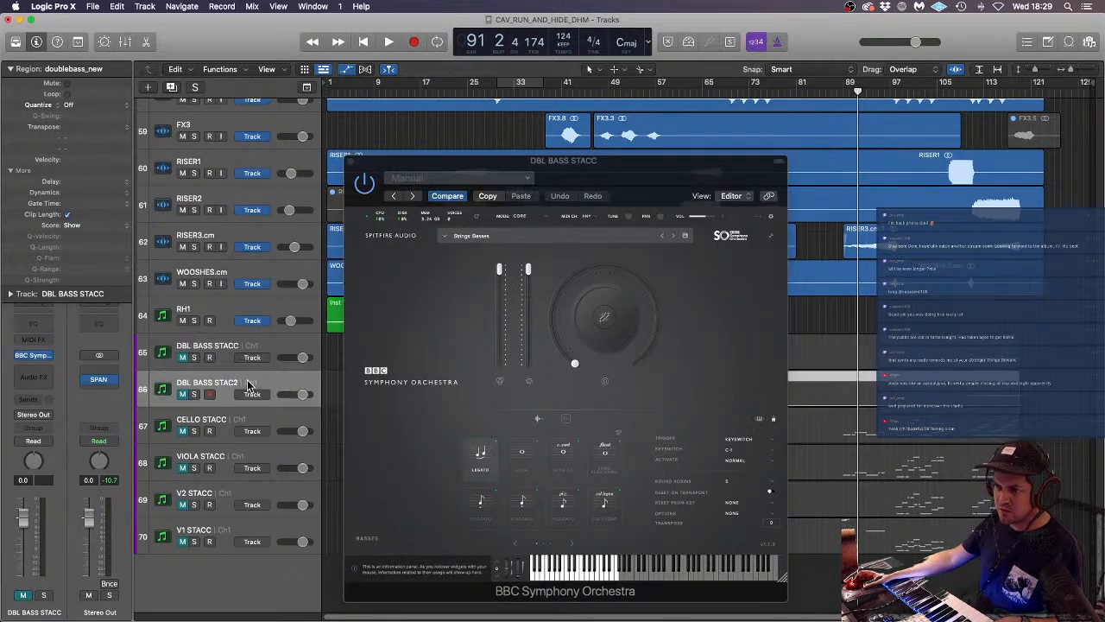
click(34, 366)
mouse_move(86, 467)
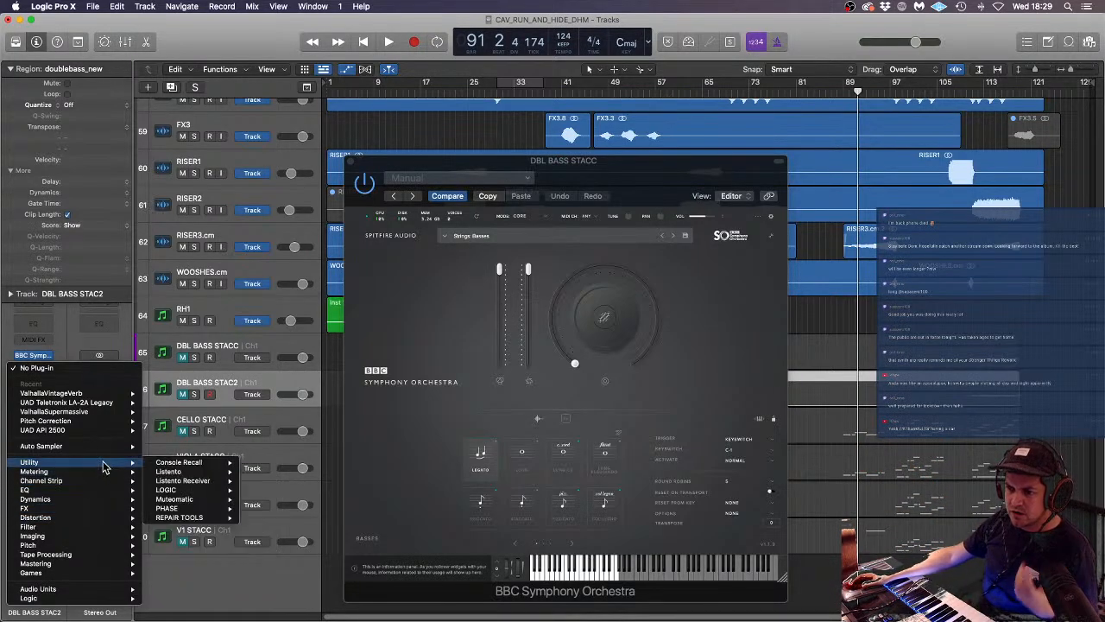
mouse_move(190, 492)
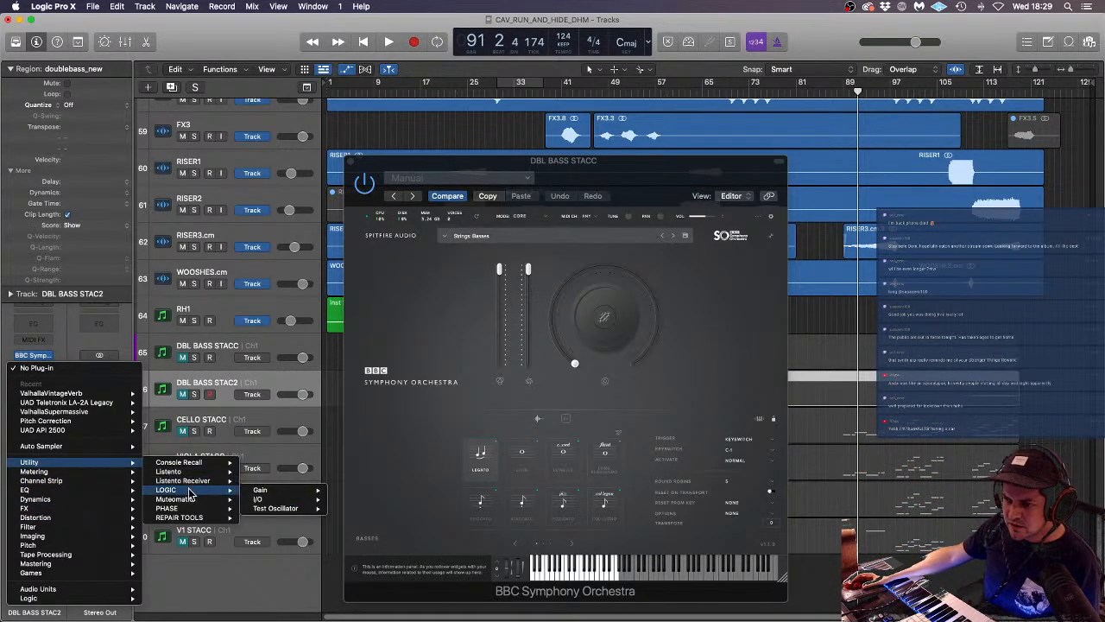
mouse_move(285, 490)
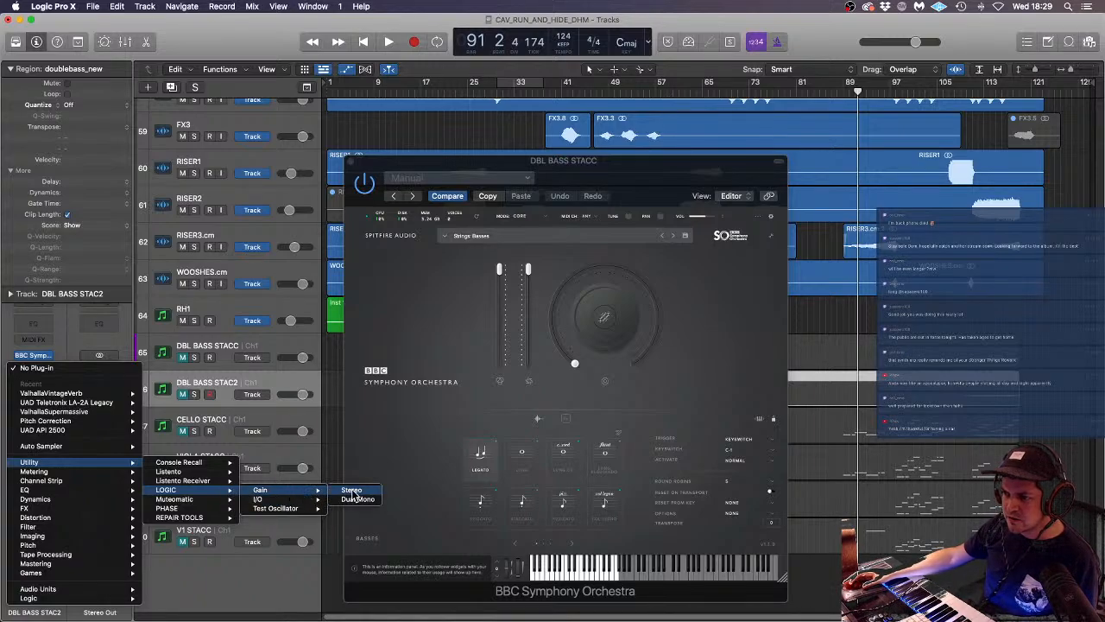
click(352, 491)
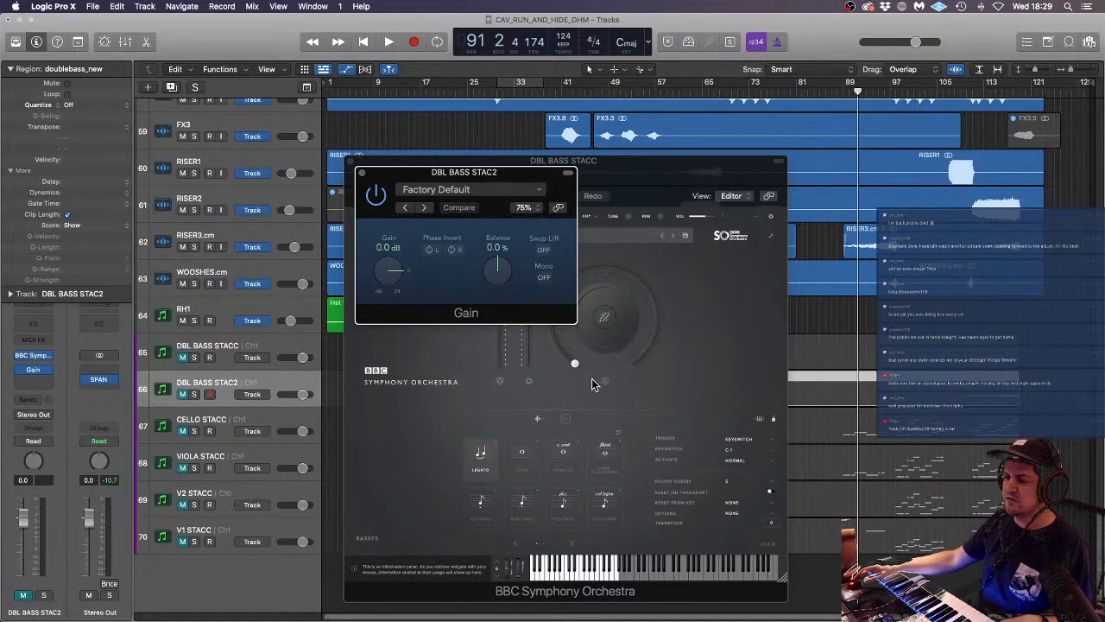
click(543, 251)
click(361, 173)
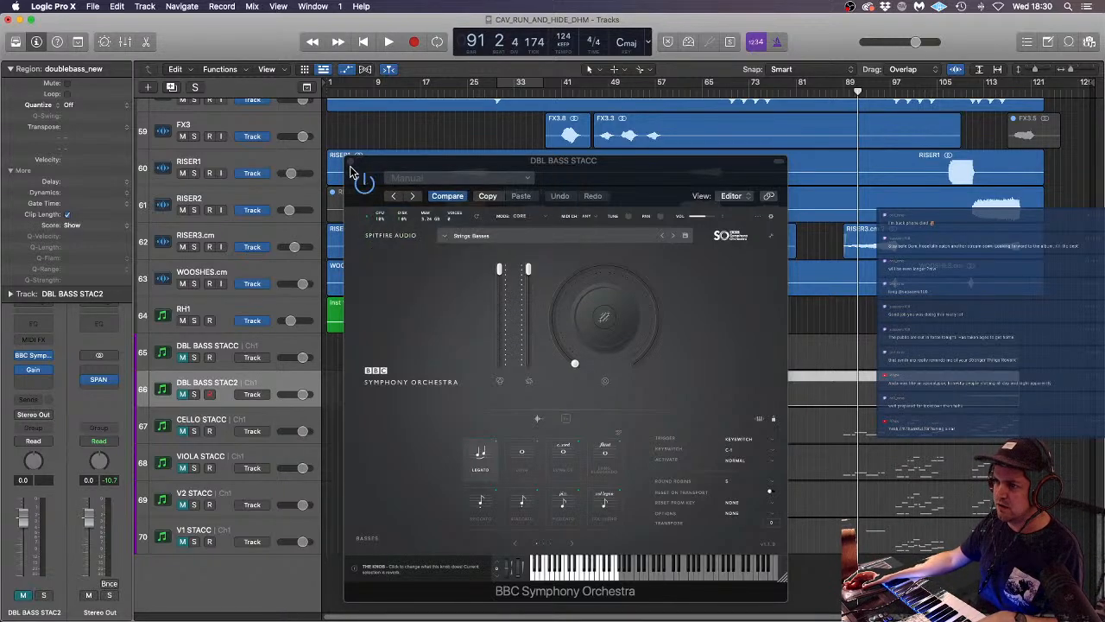
click(352, 162)
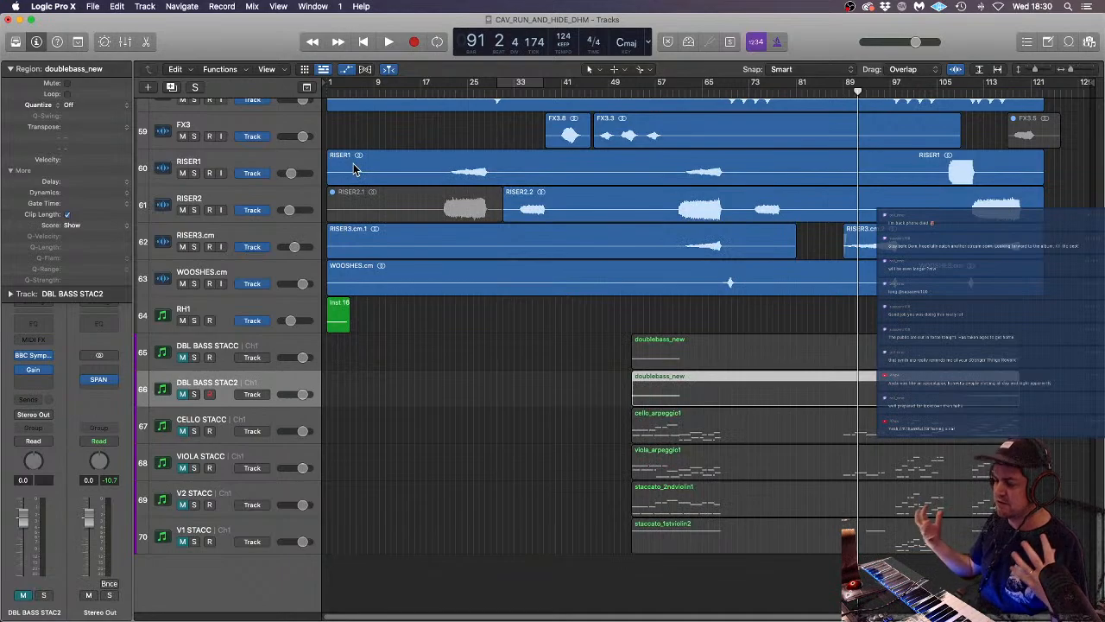
- Clear the region selection and select the CELLO STACC track
click(383, 380)
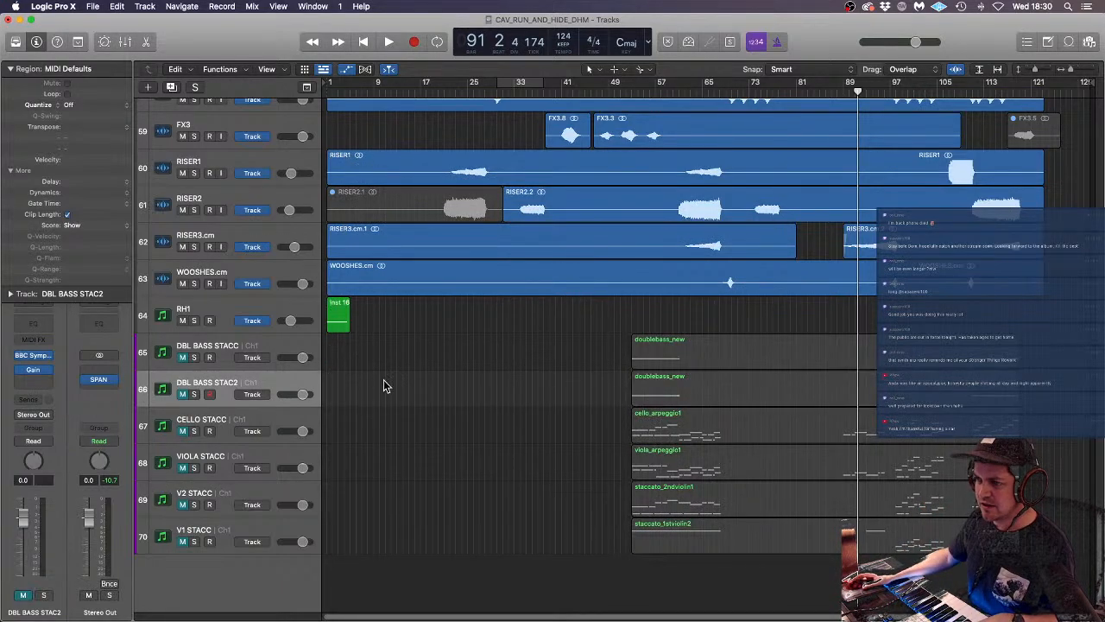
click(263, 421)
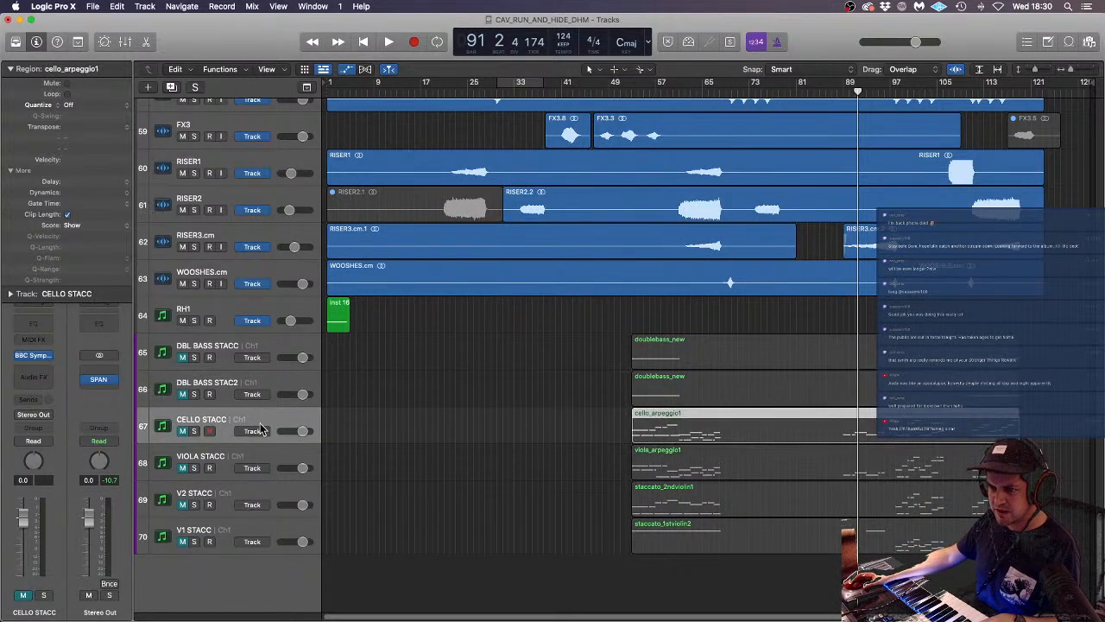
click(261, 455)
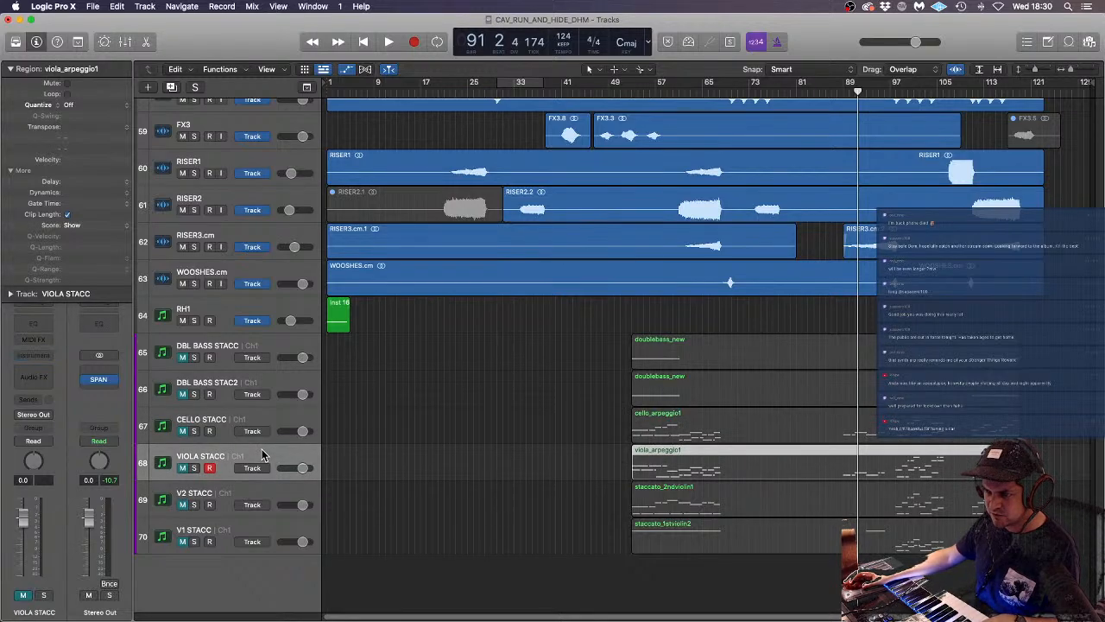
click(279, 422)
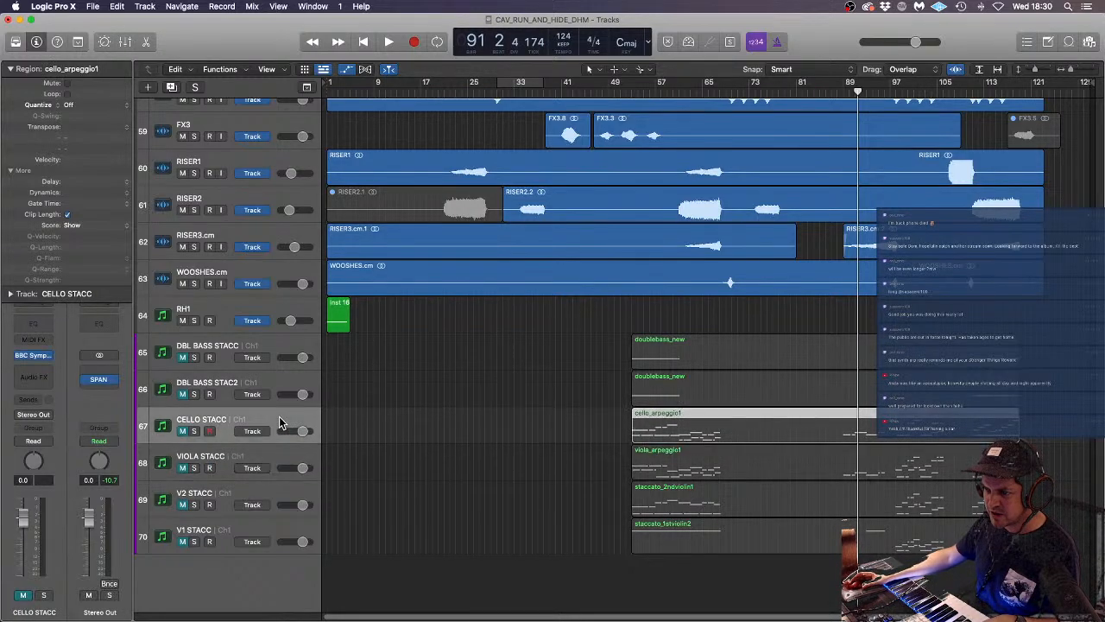
- Load BBC Symphony Orchestra in stereo on the VIOLA STACC track with the Violas preset and the Staccato technique
click(279, 469)
click(35, 354)
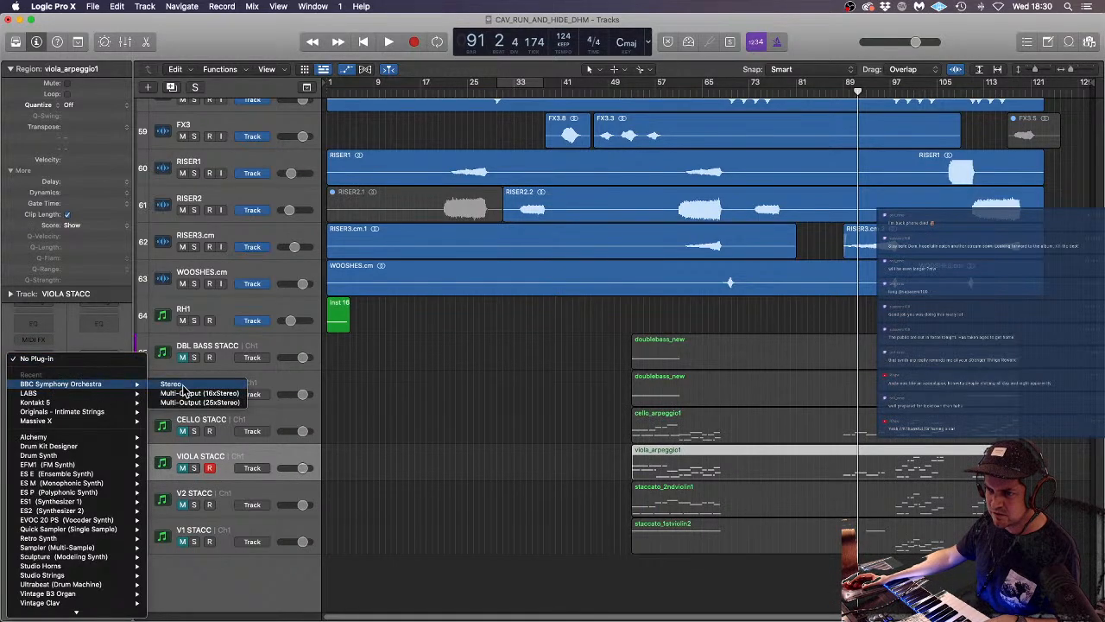
click(181, 384)
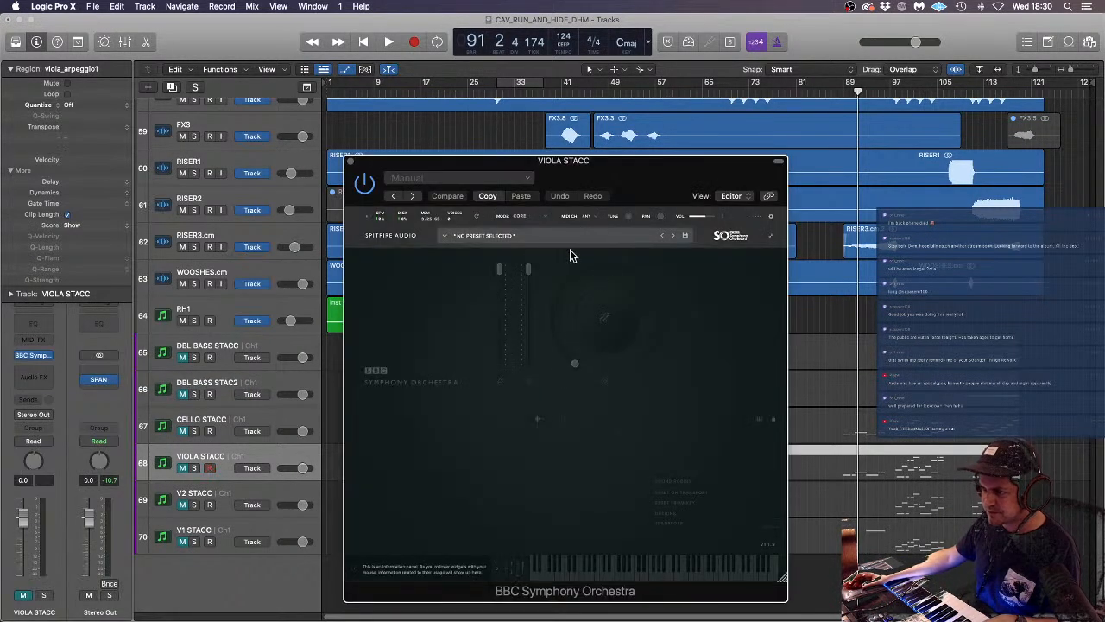
click(570, 239)
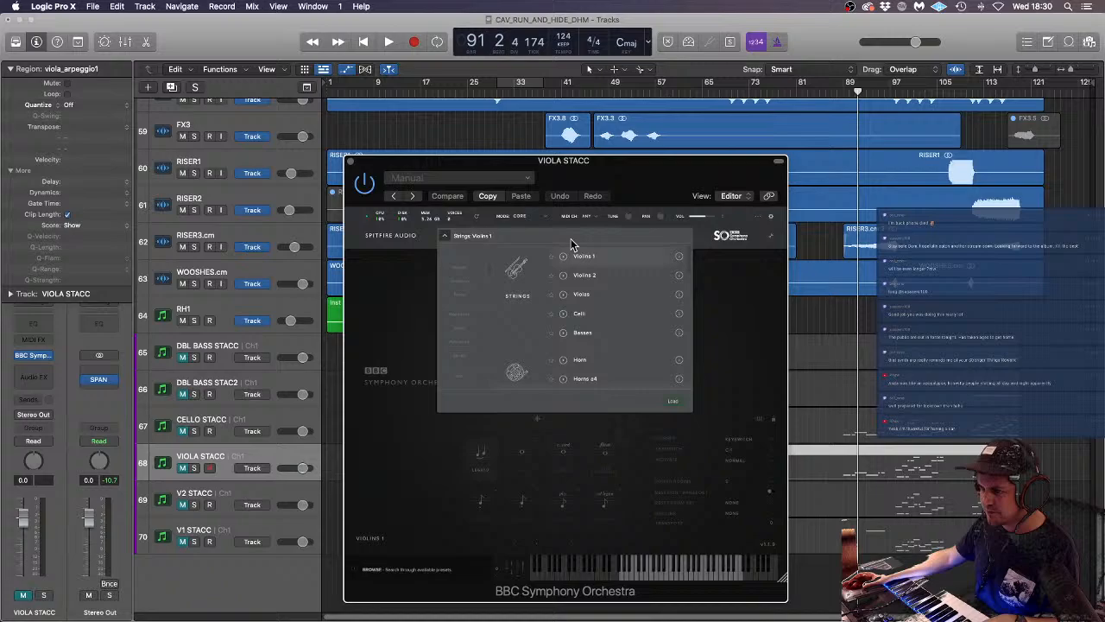
click(598, 293)
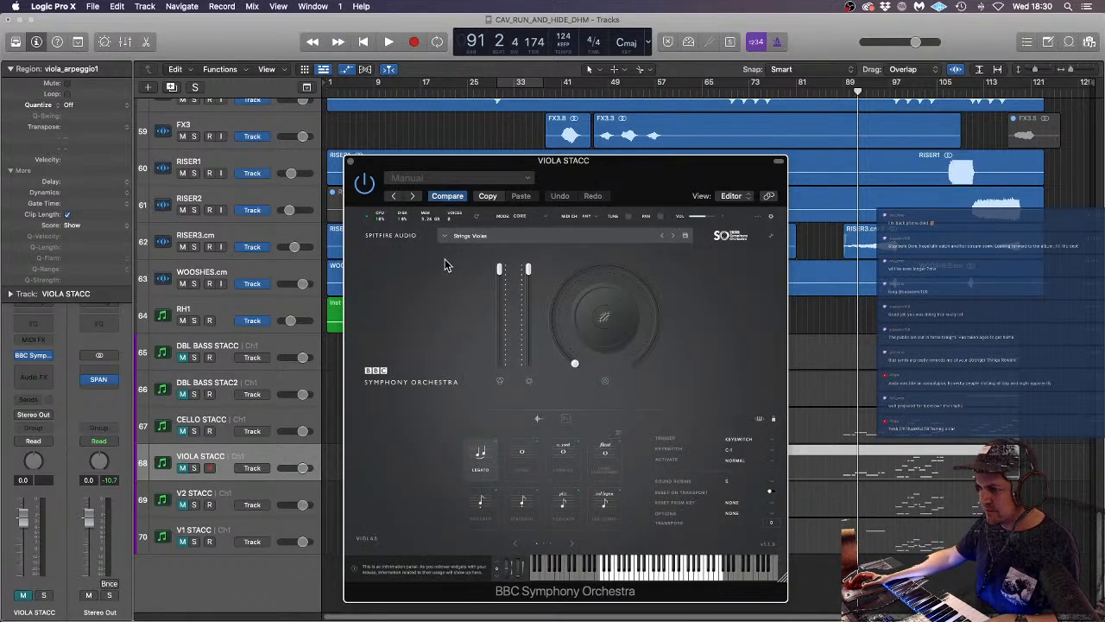
click(522, 500)
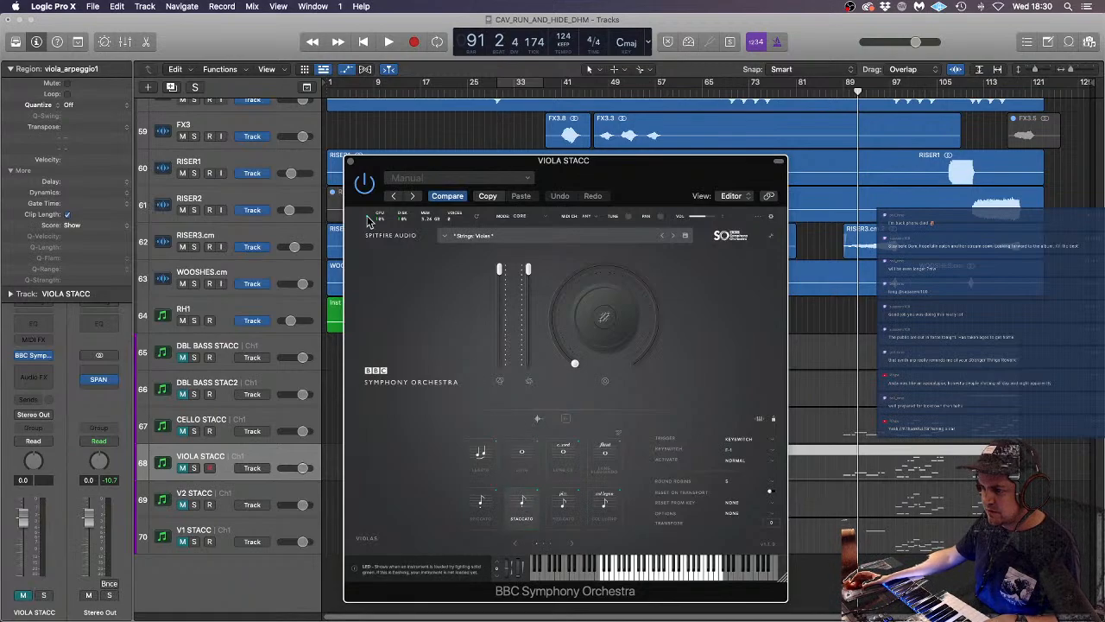
click(351, 163)
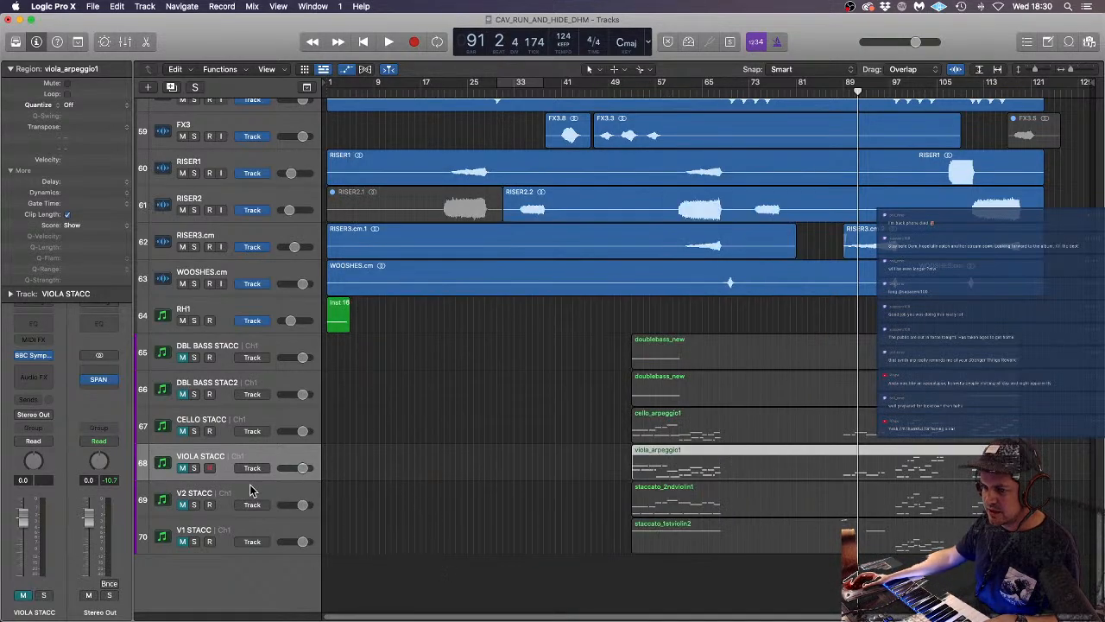
- Load BBC Symphony Orchestra in stereo on the V2 STACC track and choose the Violins 2 preset
click(250, 490)
click(39, 357)
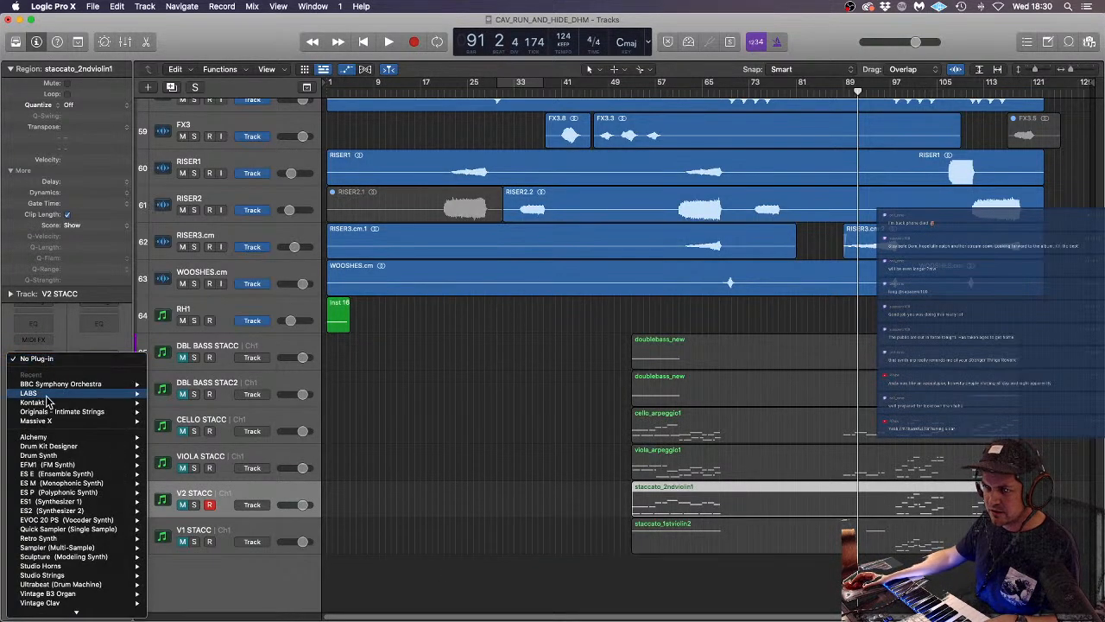
mouse_move(86, 383)
click(193, 385)
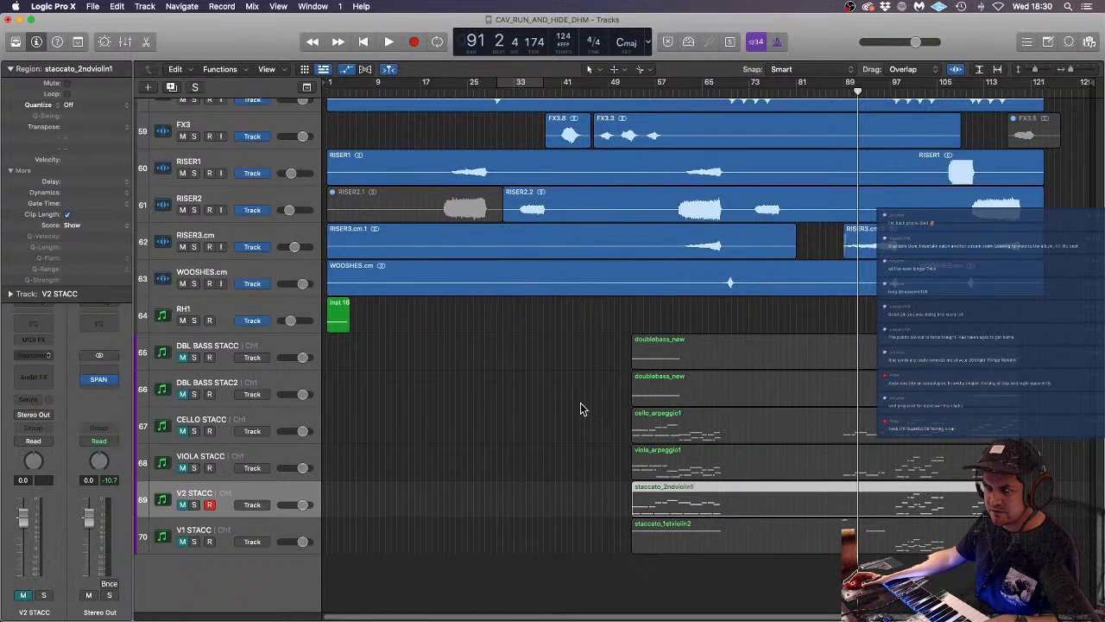
click(567, 234)
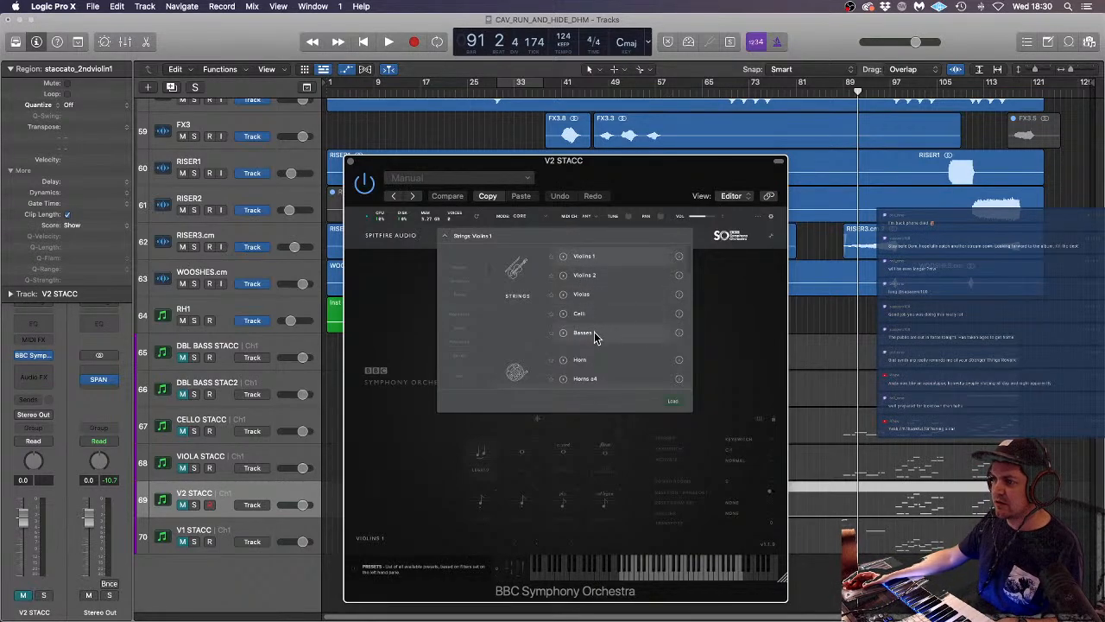
click(600, 276)
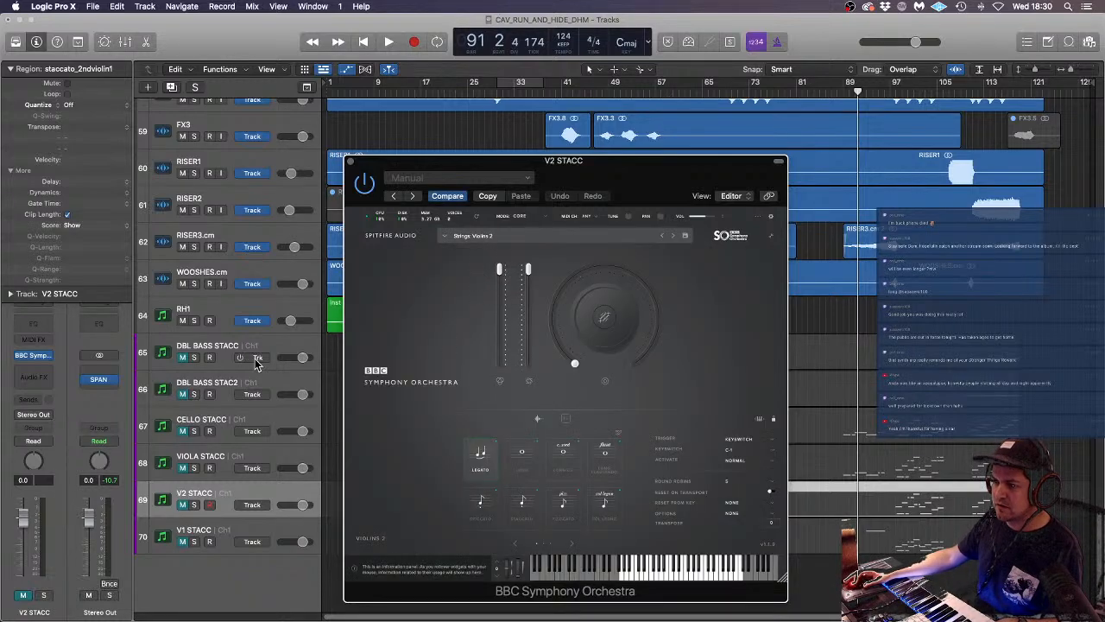
- Load BBC Symphony Orchestra in stereo on the V1 STACC track and choose the Violins 1 preset
click(241, 537)
click(35, 355)
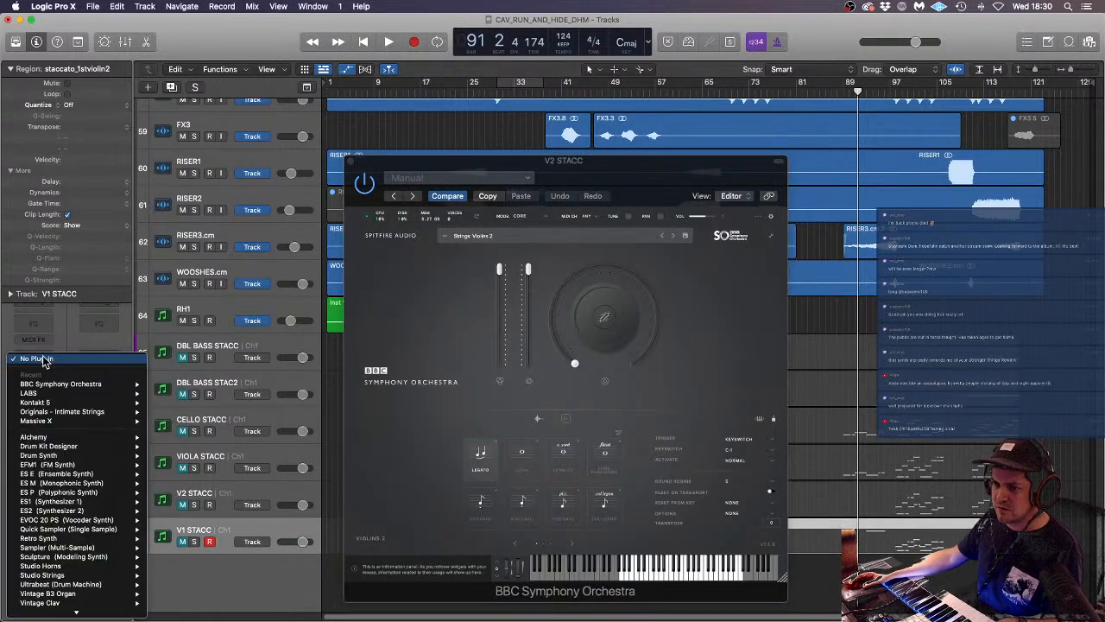
mouse_move(59, 385)
click(192, 385)
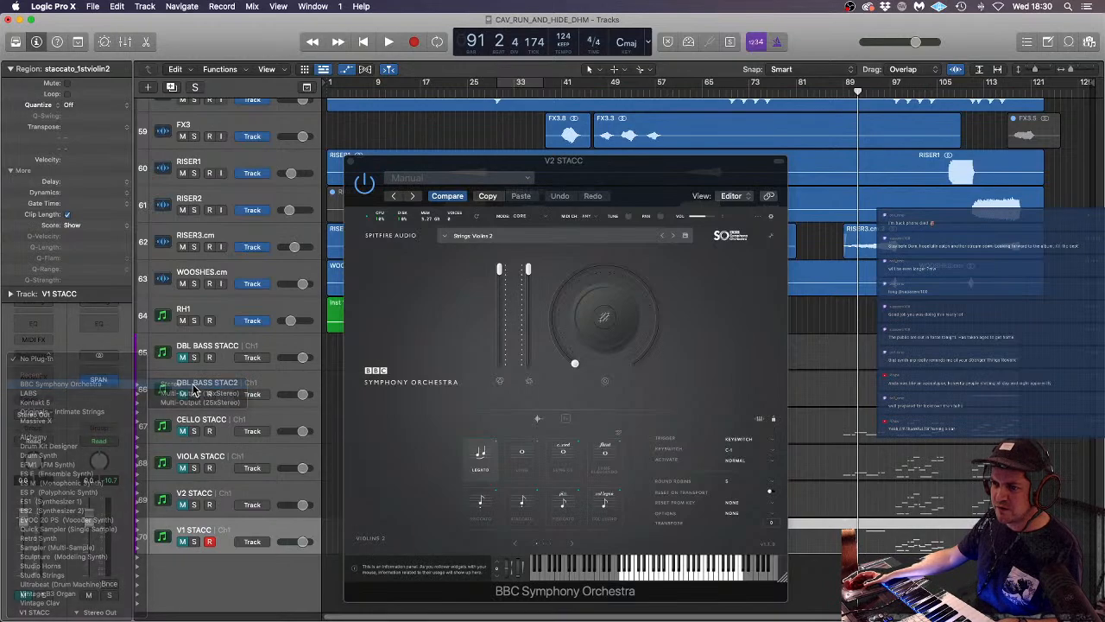
click(589, 251)
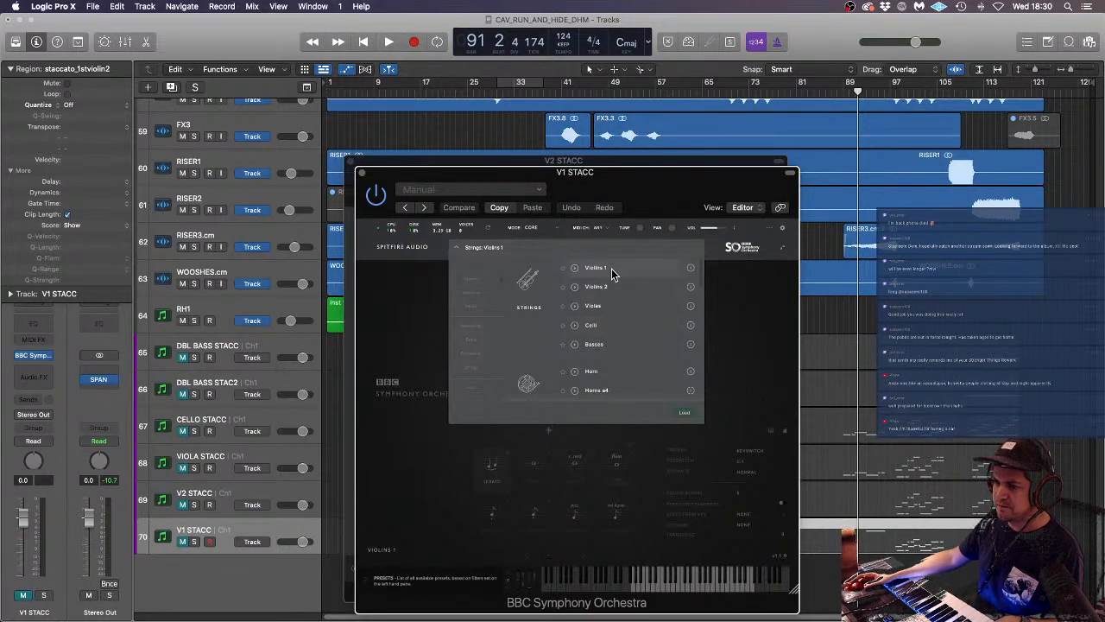
double_click(596, 267)
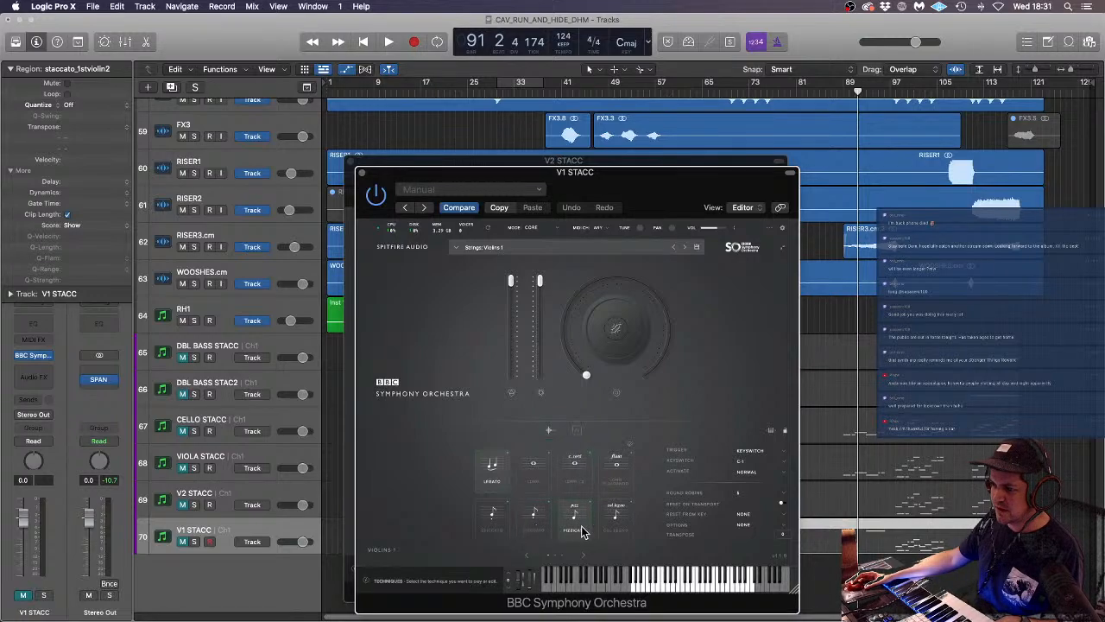
- Set the Violins 1 and Violins 2 instruments to the Staccato technique and close both plug-in windows
click(534, 523)
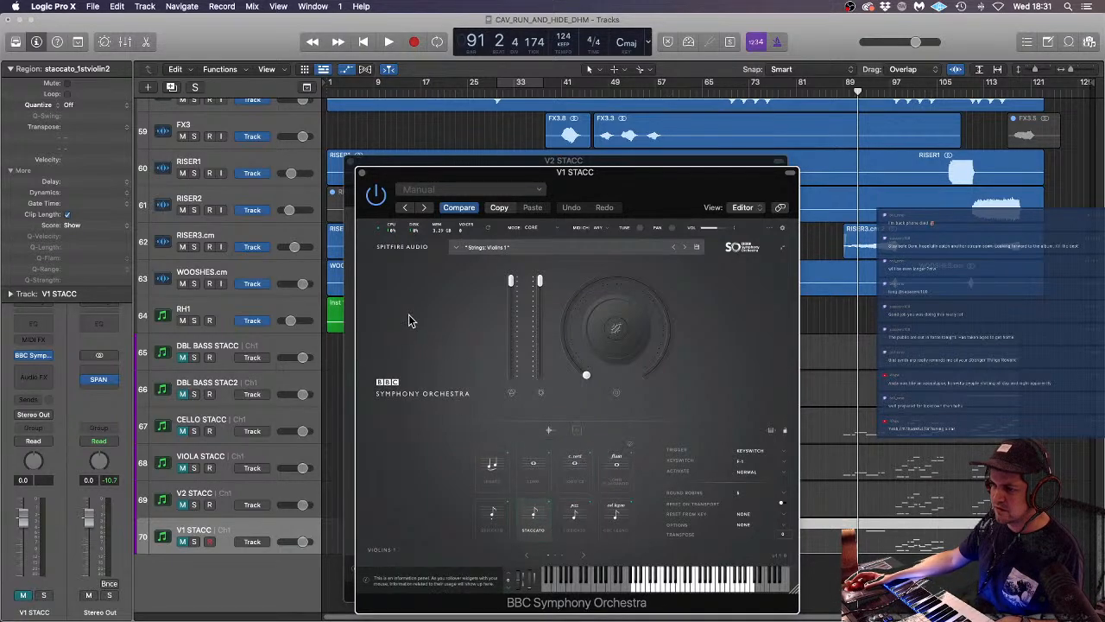
click(361, 173)
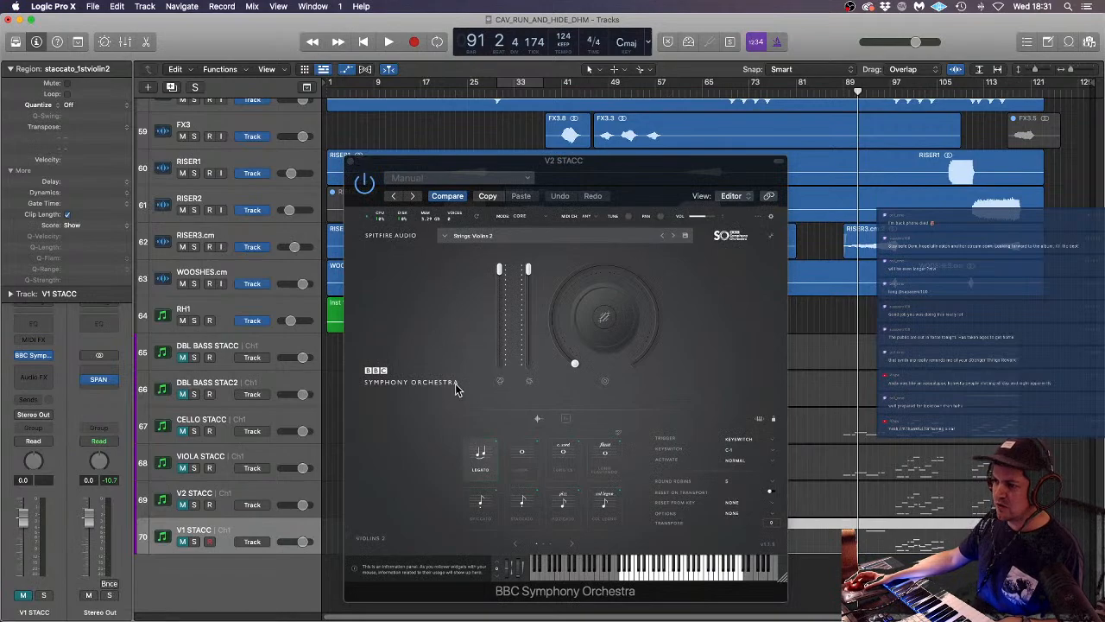
click(522, 511)
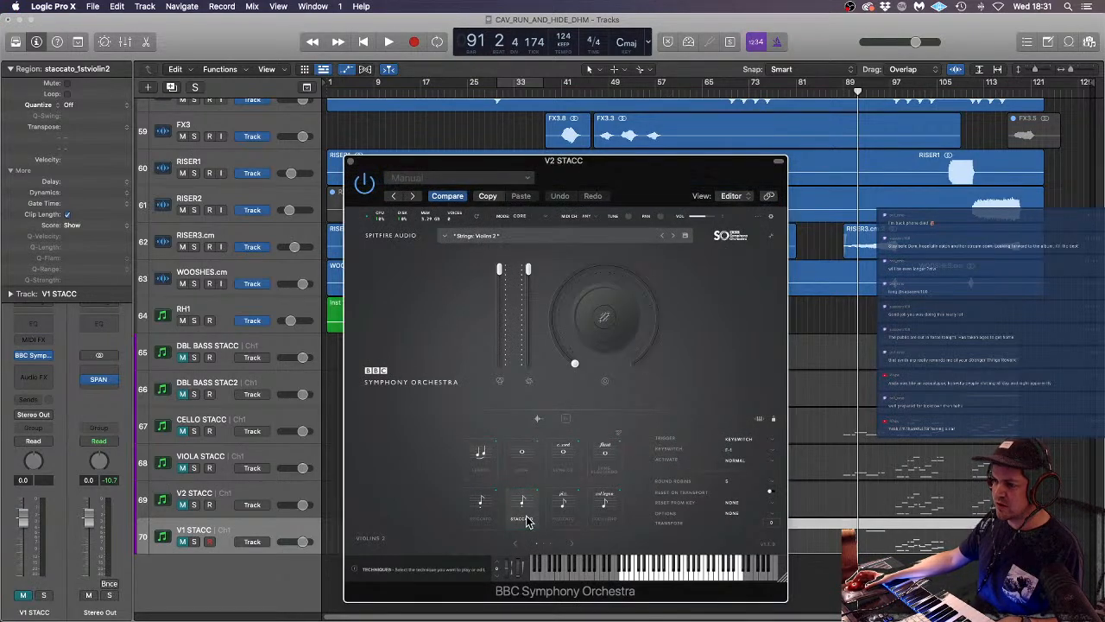
click(351, 164)
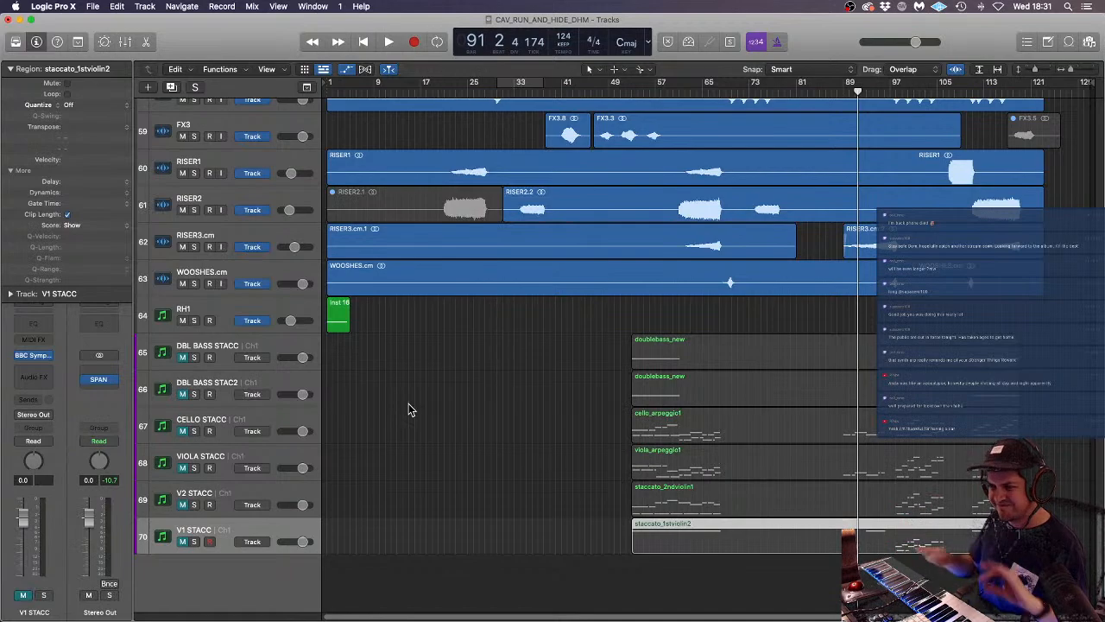
- Unmute and solo the six string tracks from DBL BASS STACC to V1 STACC, and play from the start of their regions
click(259, 346)
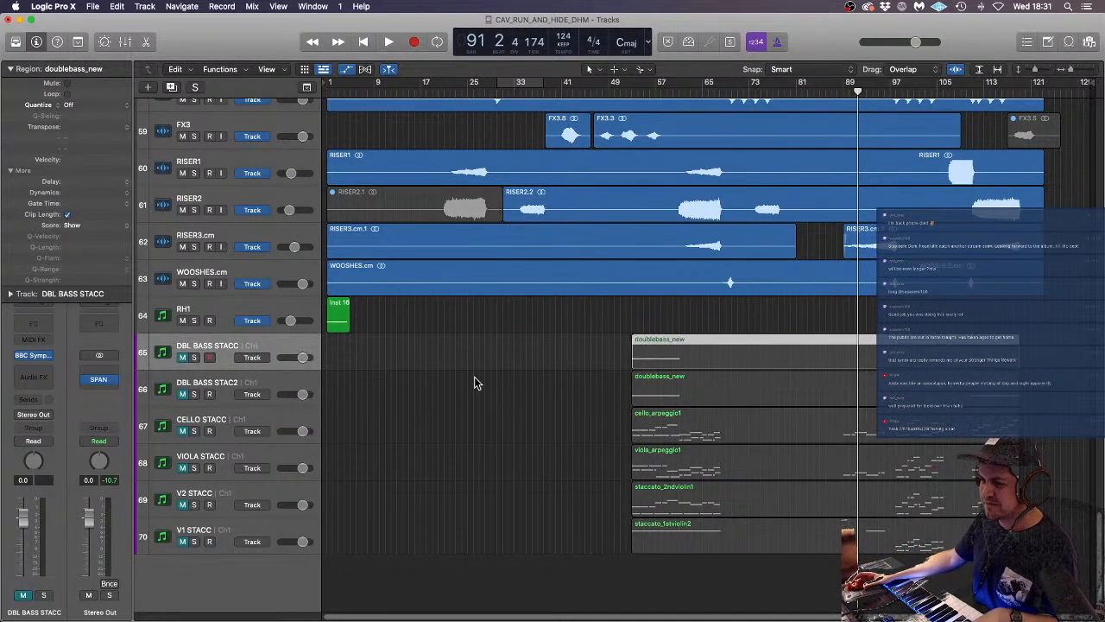
drag(184, 362, 186, 561)
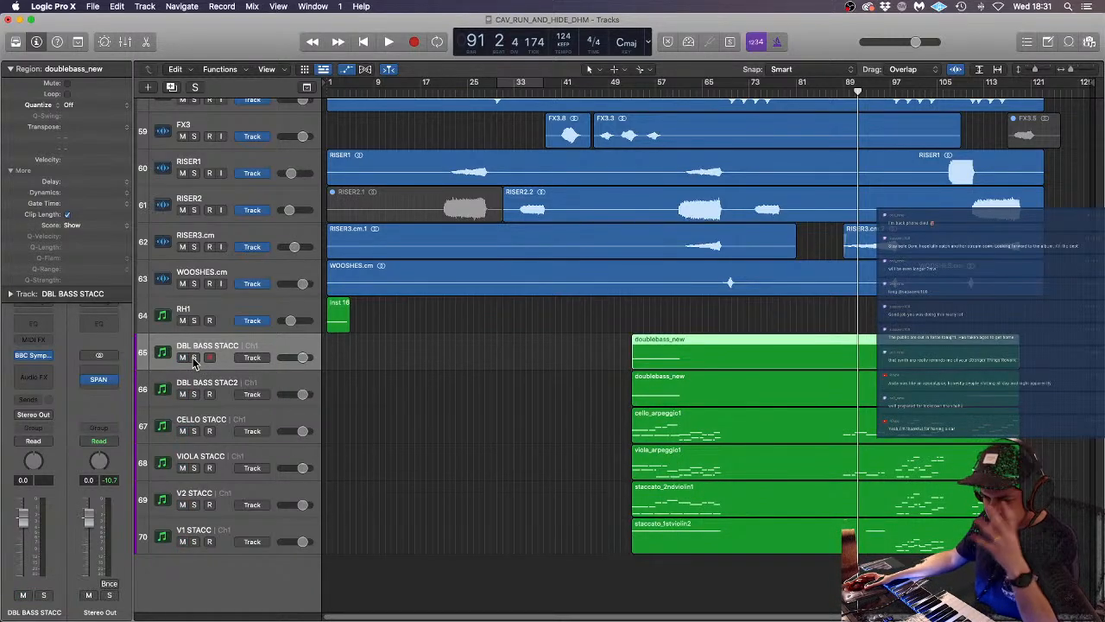
drag(193, 358, 190, 553)
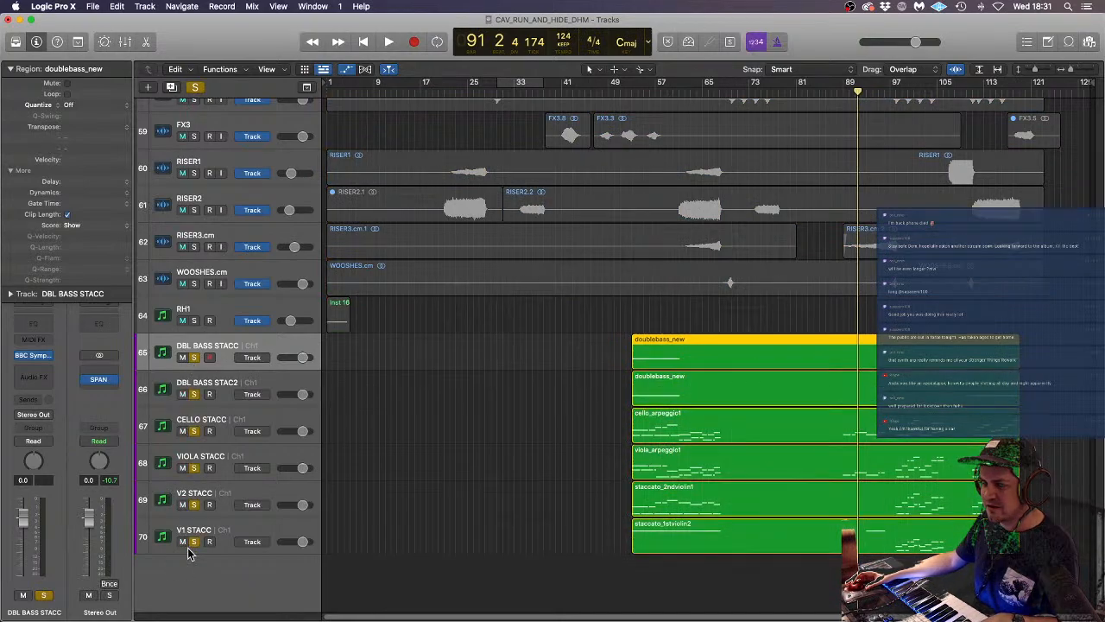
click(636, 95)
key(space)
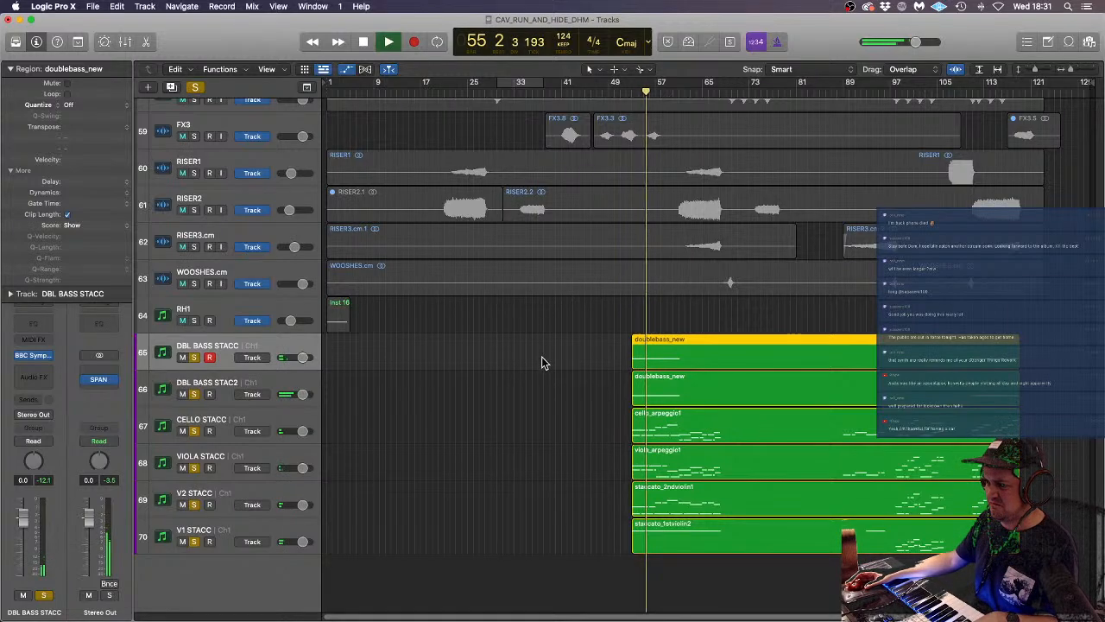
- Lower the V1 STACC volume to about -4.3 dB and the V2 STACC volume to about -2.0 dB during playback
click(247, 527)
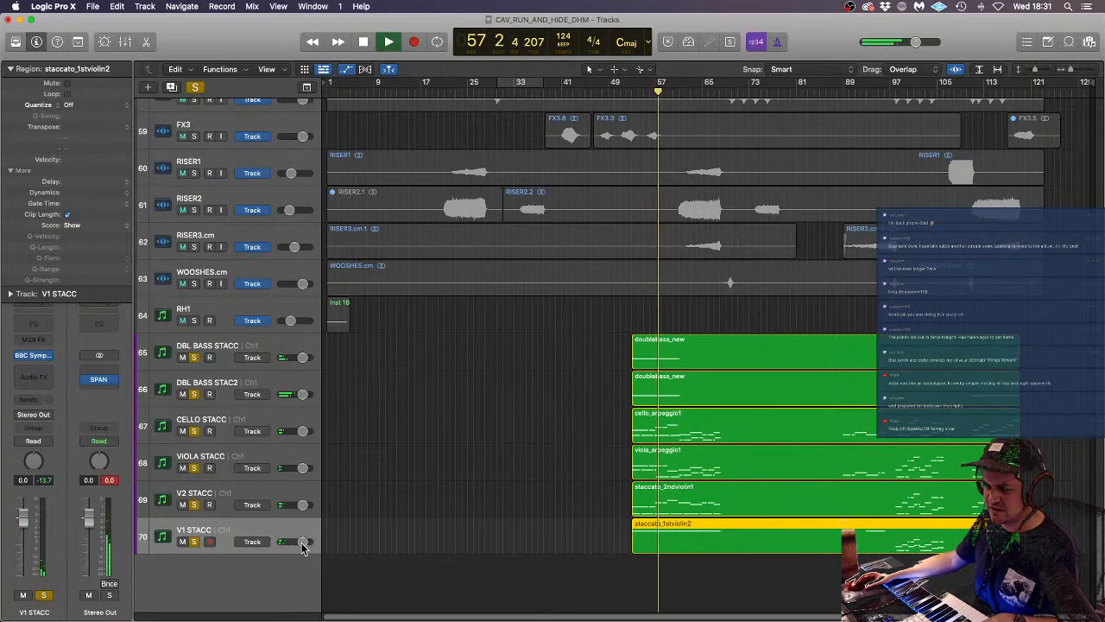
drag(302, 546, 299, 508)
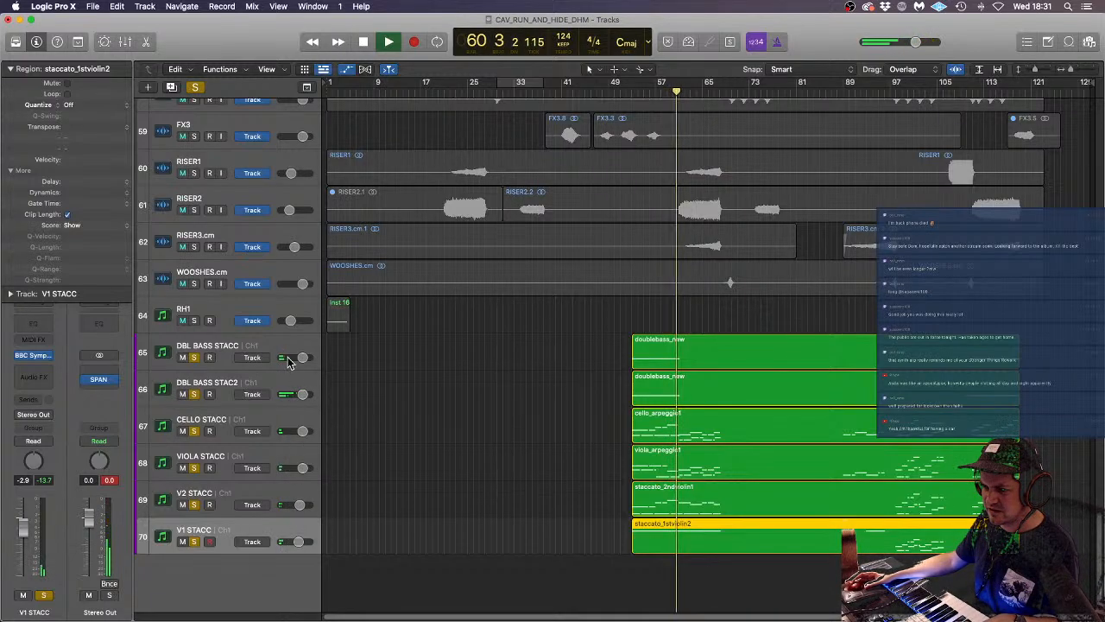
click(288, 388)
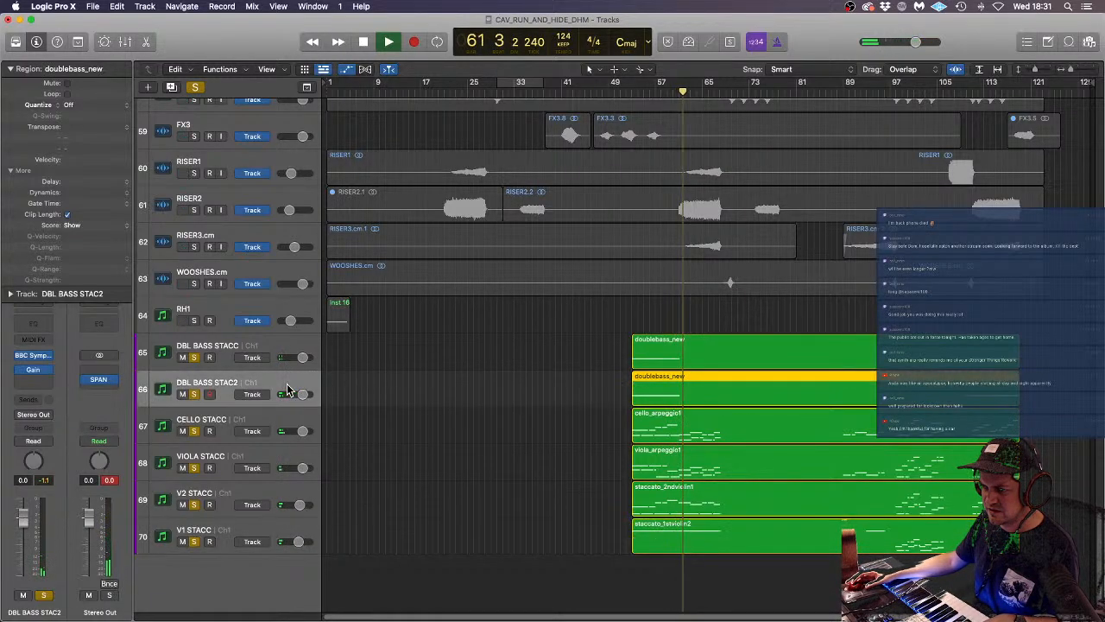
drag(299, 543, 296, 543)
- Switch the V1 STACC track's BBC Symphony Orchestra instrument to the Spiccato technique and close its window
click(267, 528)
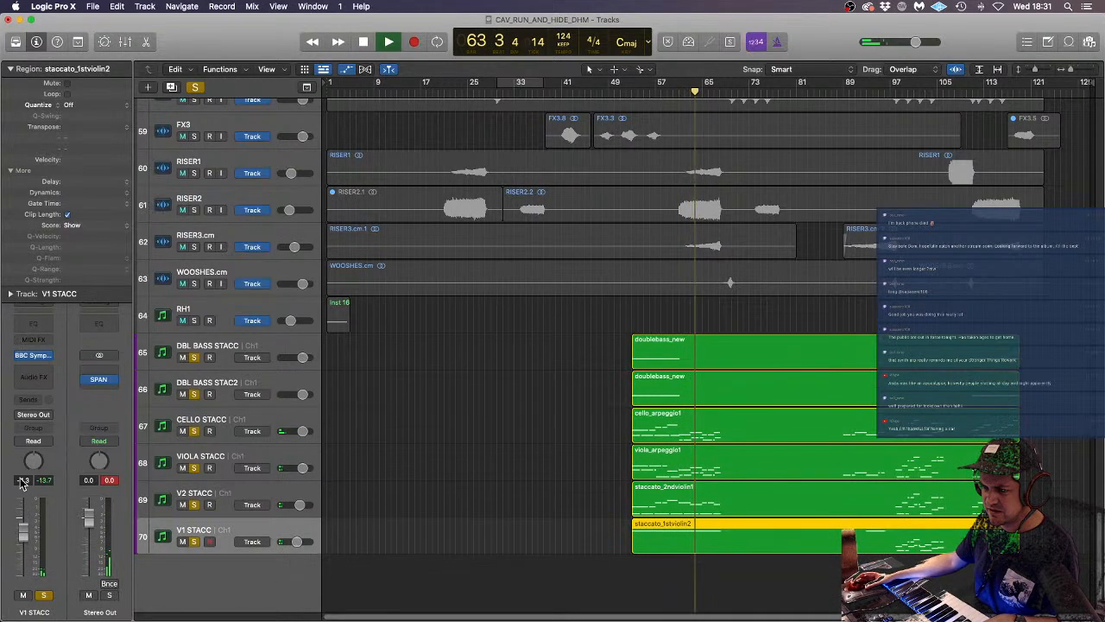
click(38, 357)
click(492, 518)
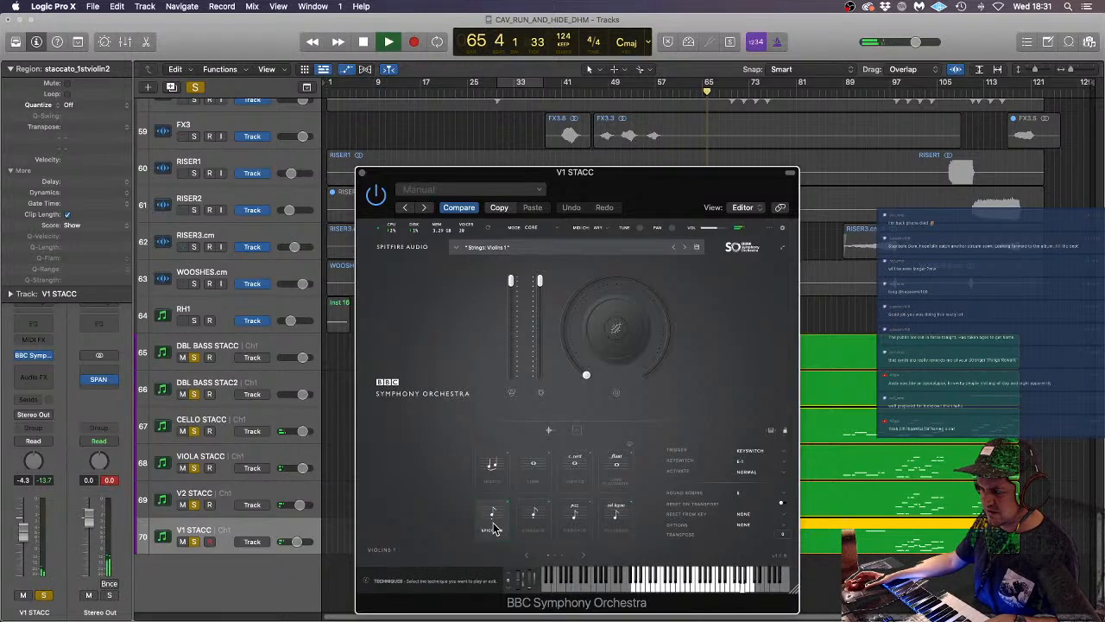
click(361, 173)
- Replay the string section from its start and check which technique the DBL BASS STAC2 instrument uses
click(264, 503)
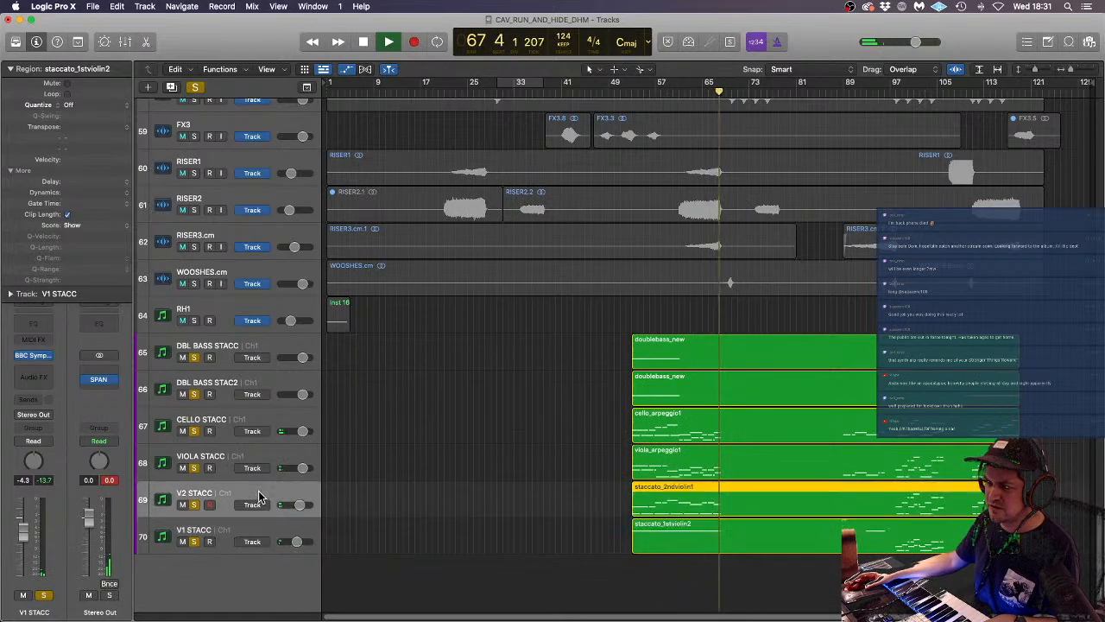
click(634, 92)
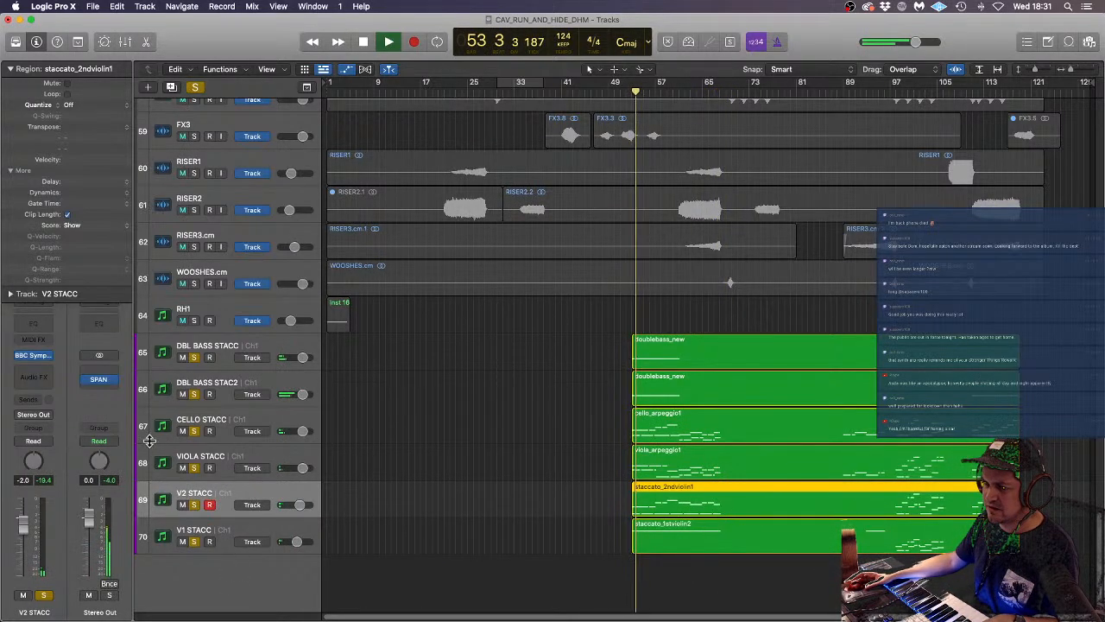
click(200, 385)
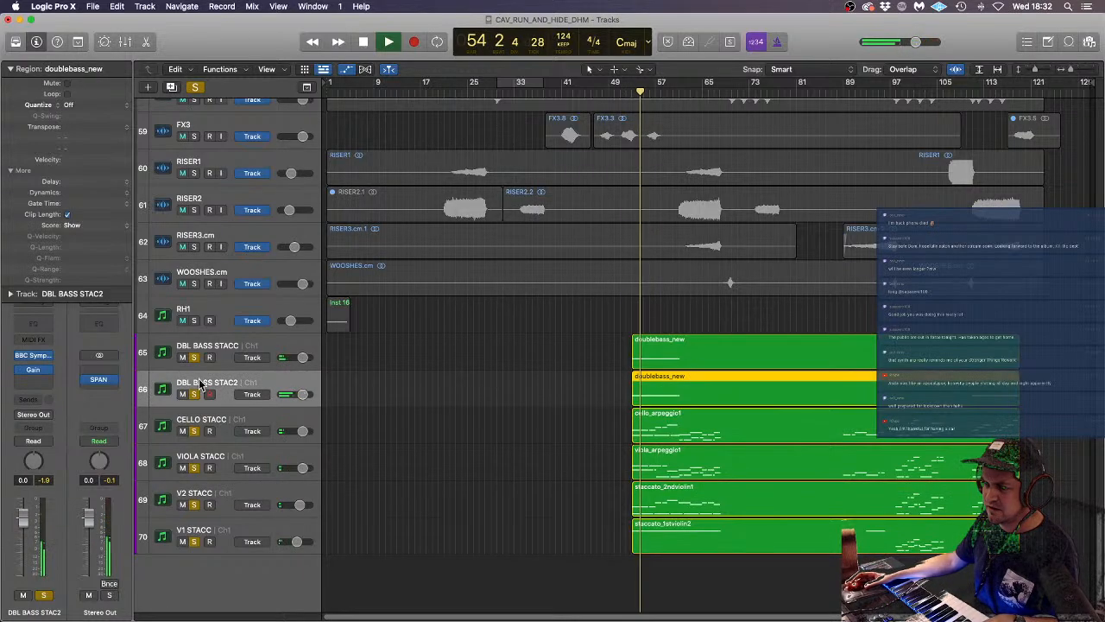
click(36, 356)
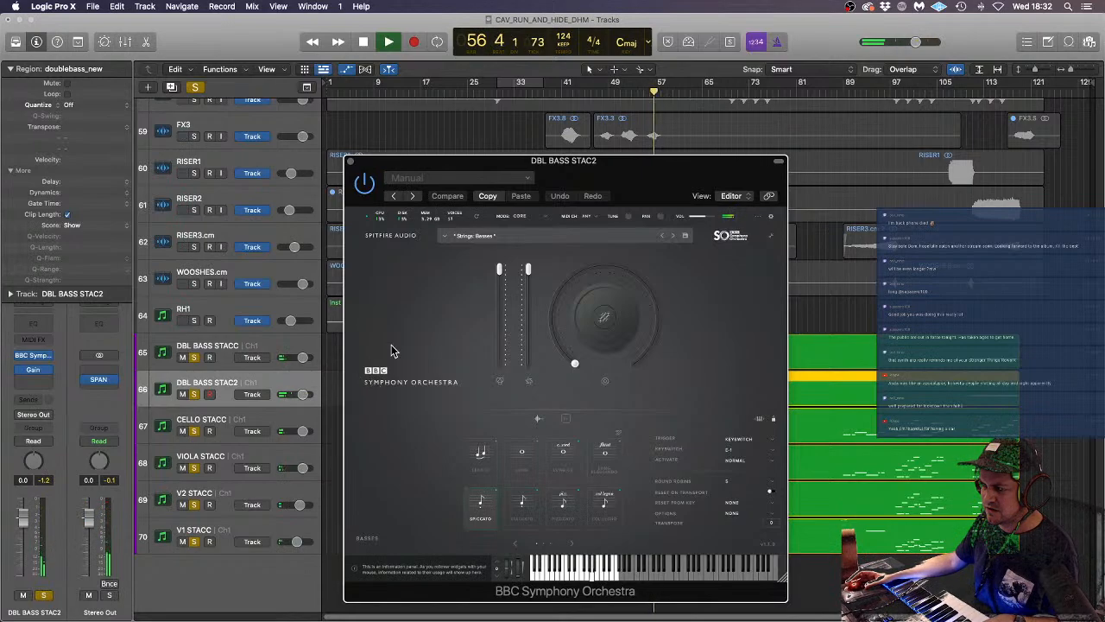
click(351, 161)
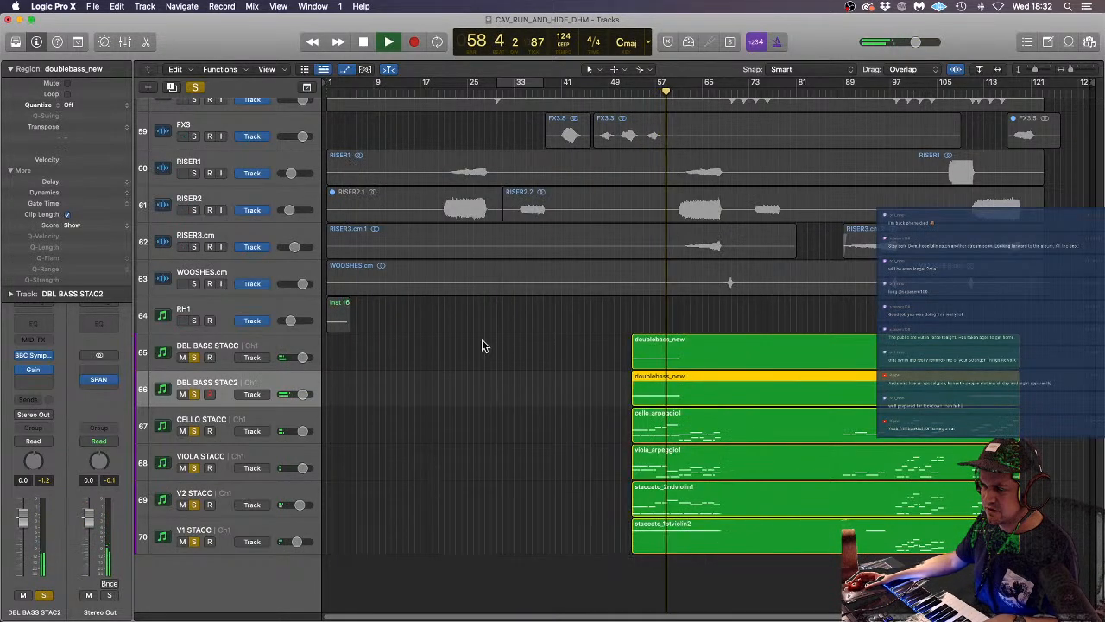
- Lower the V1 STACC track's volume to -5.9 dB while the strings play
click(255, 491)
drag(299, 543, 294, 542)
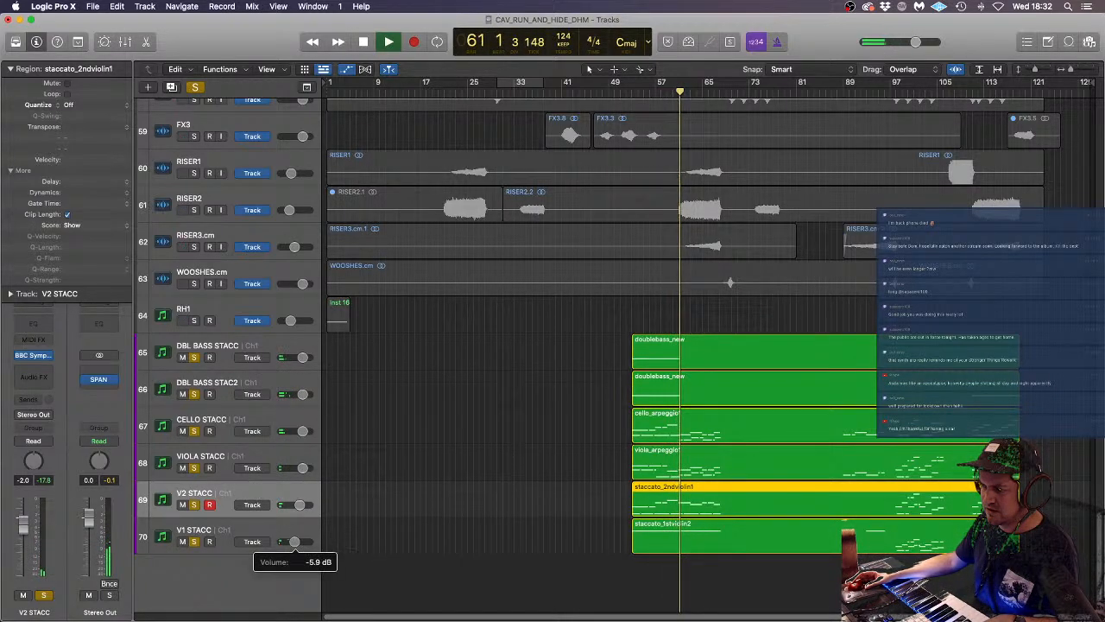
- Set the VIOLA STACC and CELLO STACC BBC Symphony Orchestra instruments to the Spiccato technique during playback and close both instrument windows
click(271, 456)
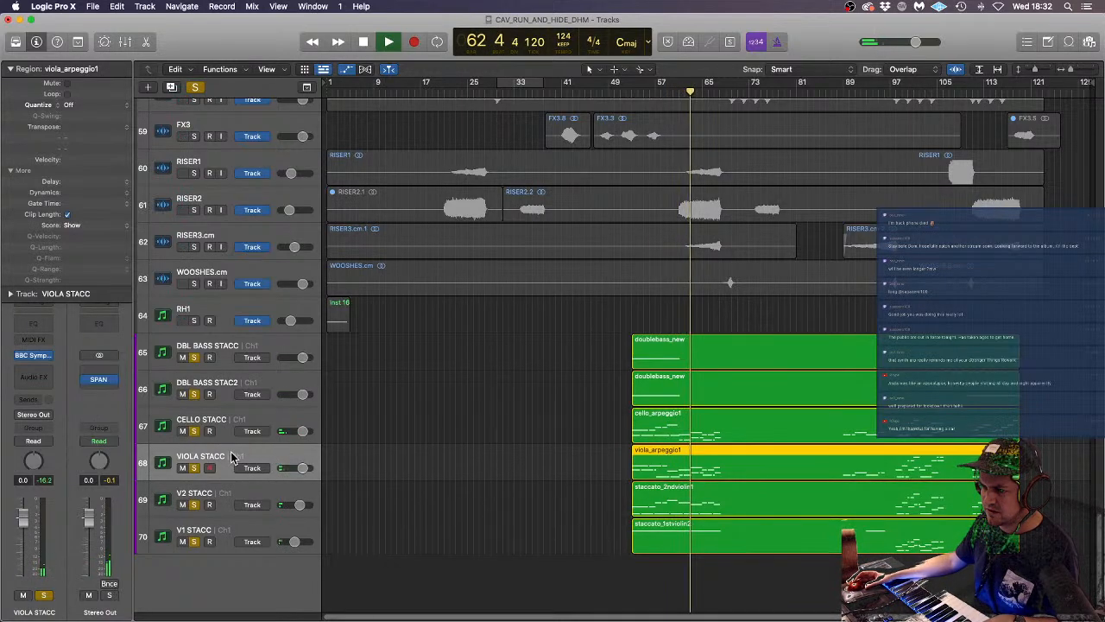
click(35, 356)
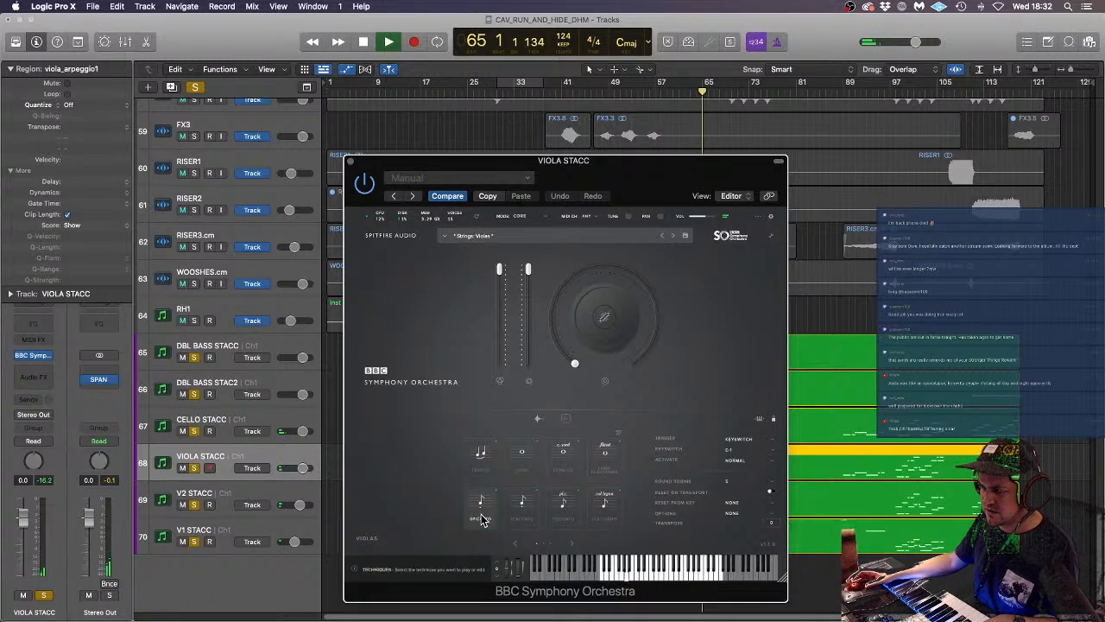
click(278, 422)
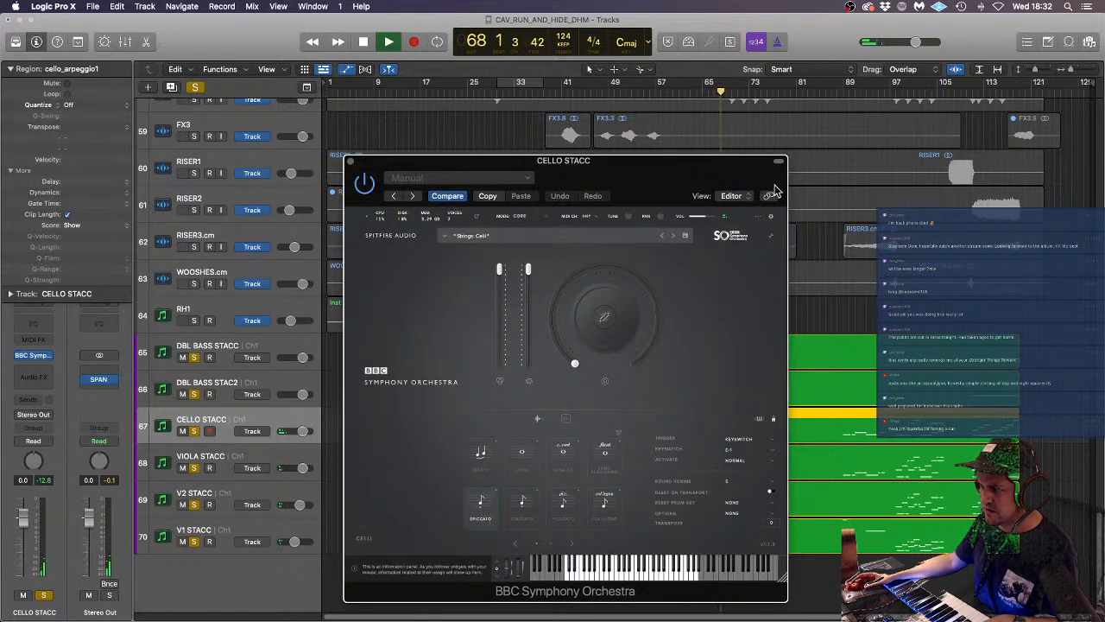
drag(716, 158, 575, 67)
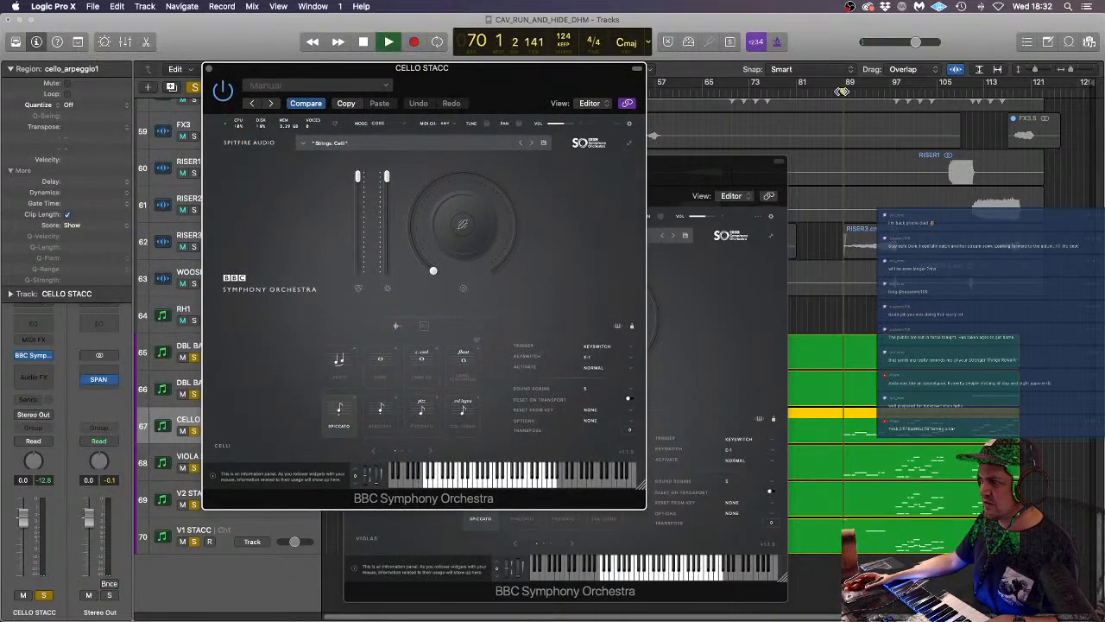
click(842, 92)
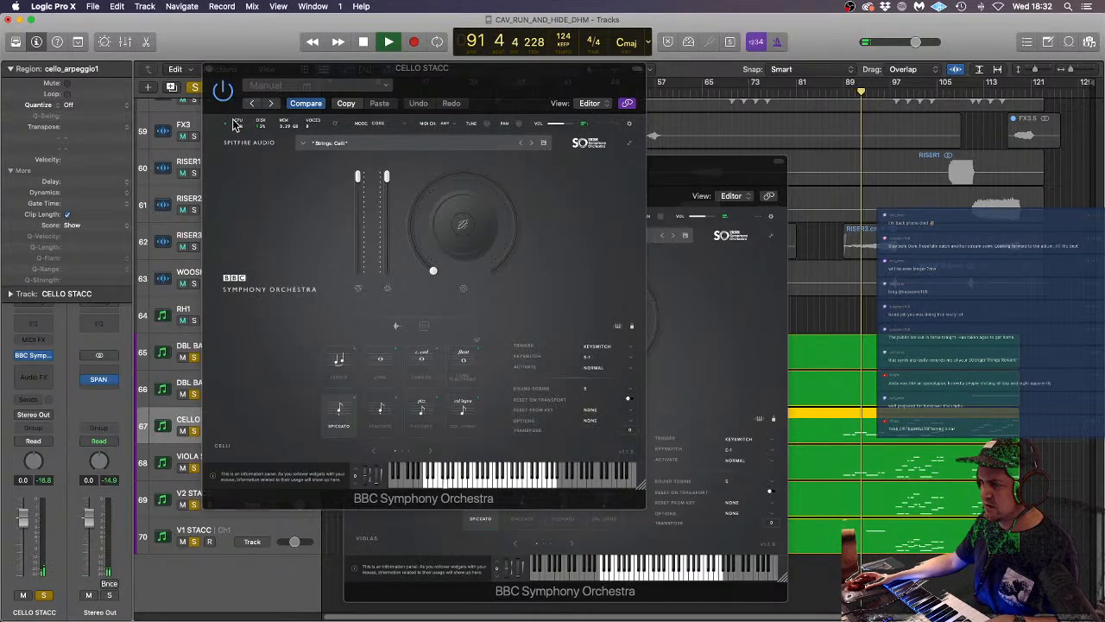
click(210, 70)
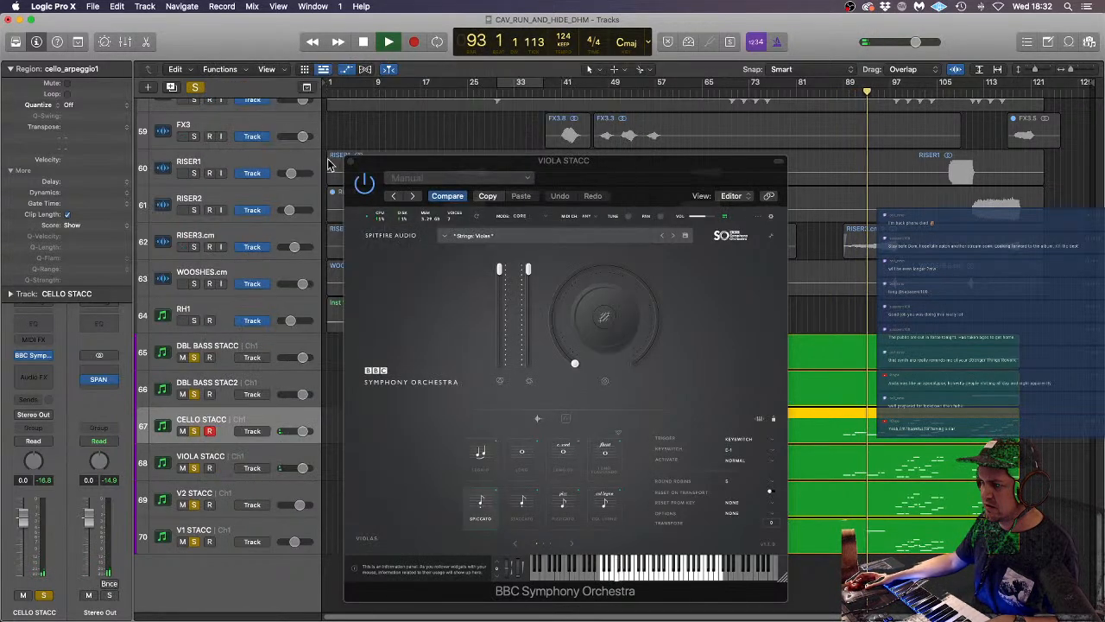
click(352, 162)
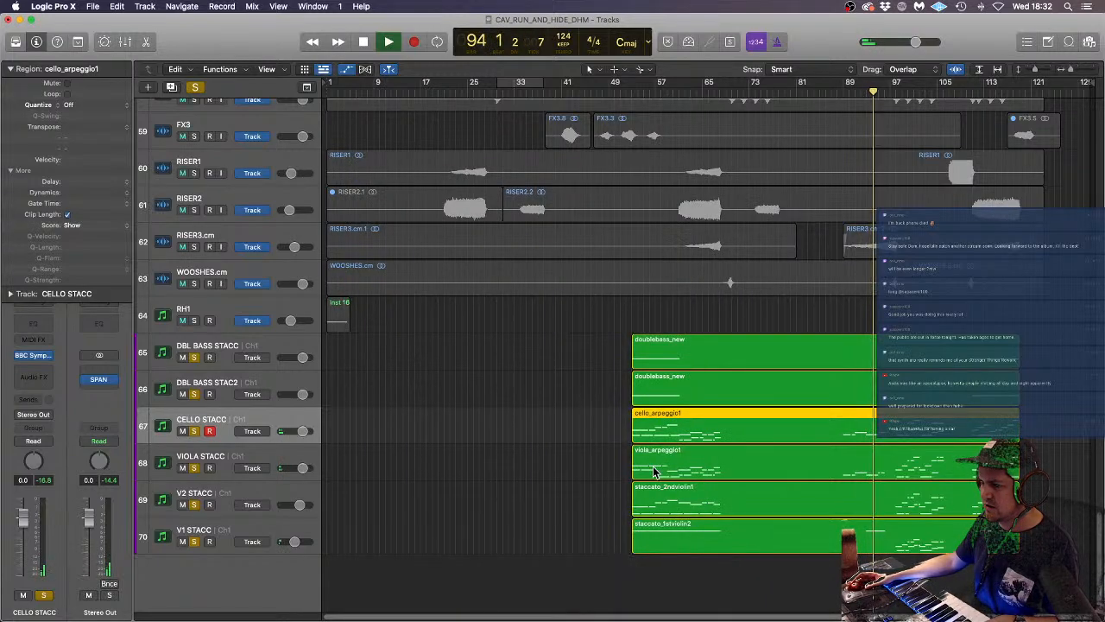
- Open the V1 STACC region in the Piano Roll and switch the V2 STACC instrument to the Spiccato technique, closing its window
click(281, 528)
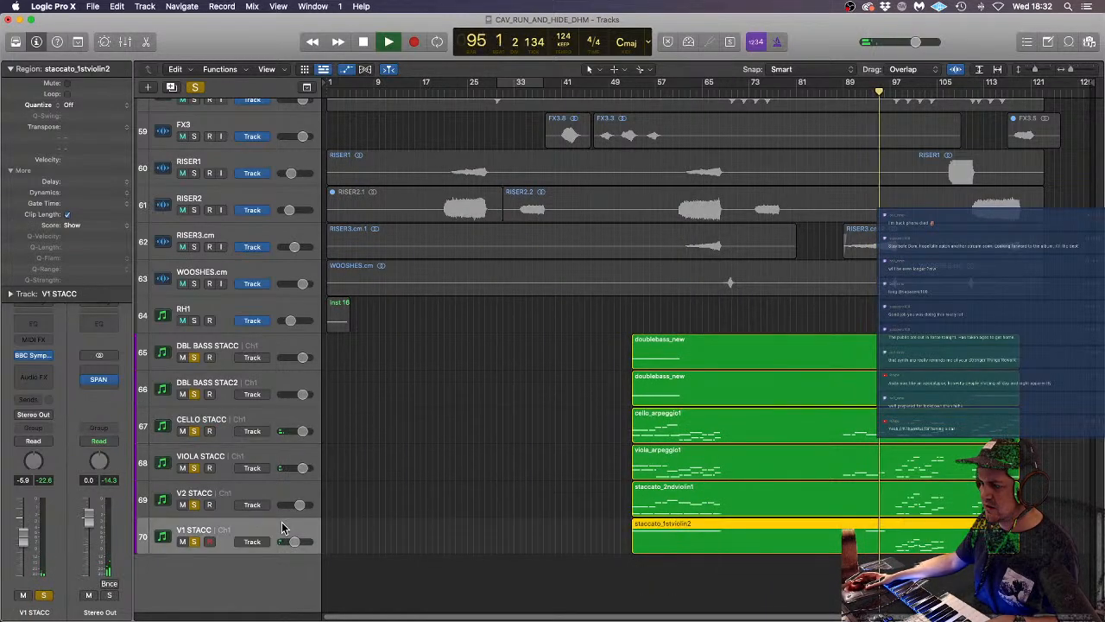
double_click(778, 528)
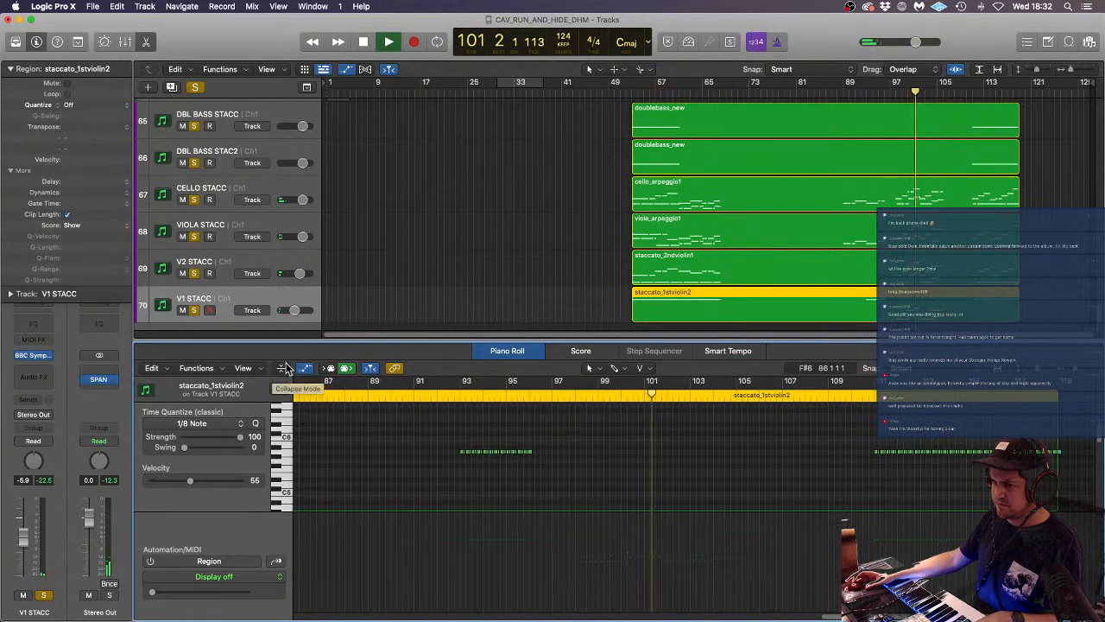
click(262, 262)
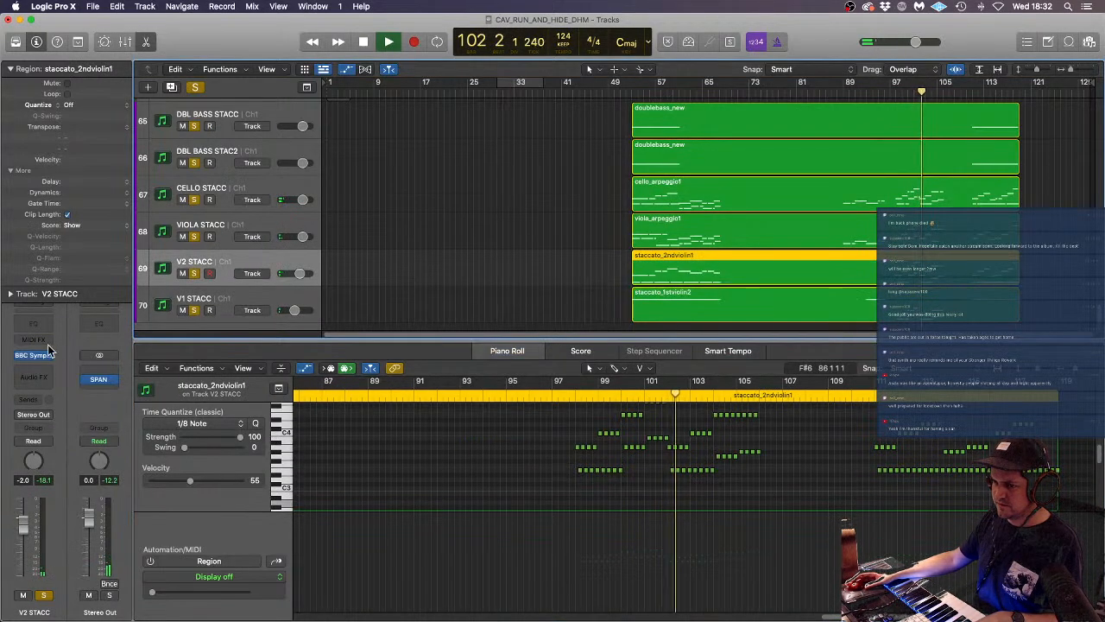
click(35, 357)
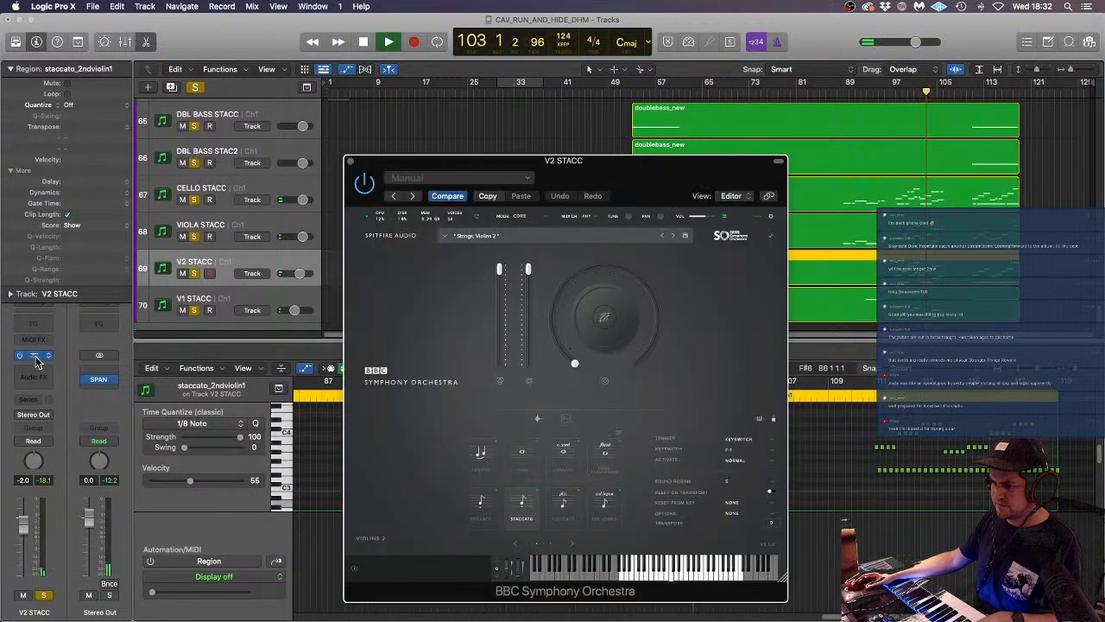
click(482, 510)
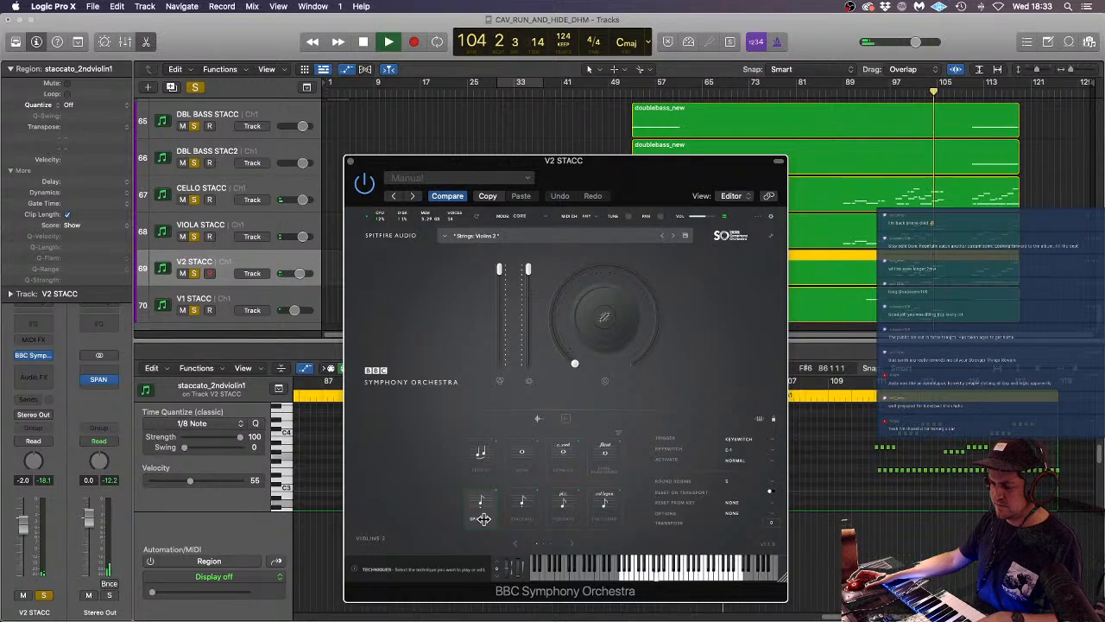
click(350, 162)
- Stop playback and lower the velocity of all notes in the V1 STACC region to 38
click(449, 206)
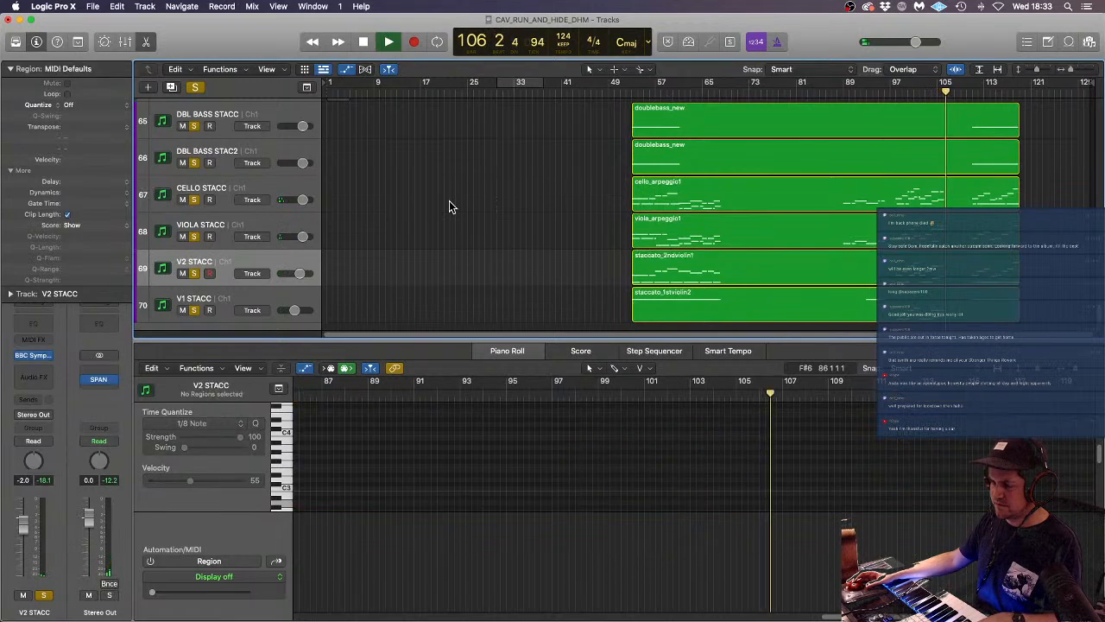
key(space)
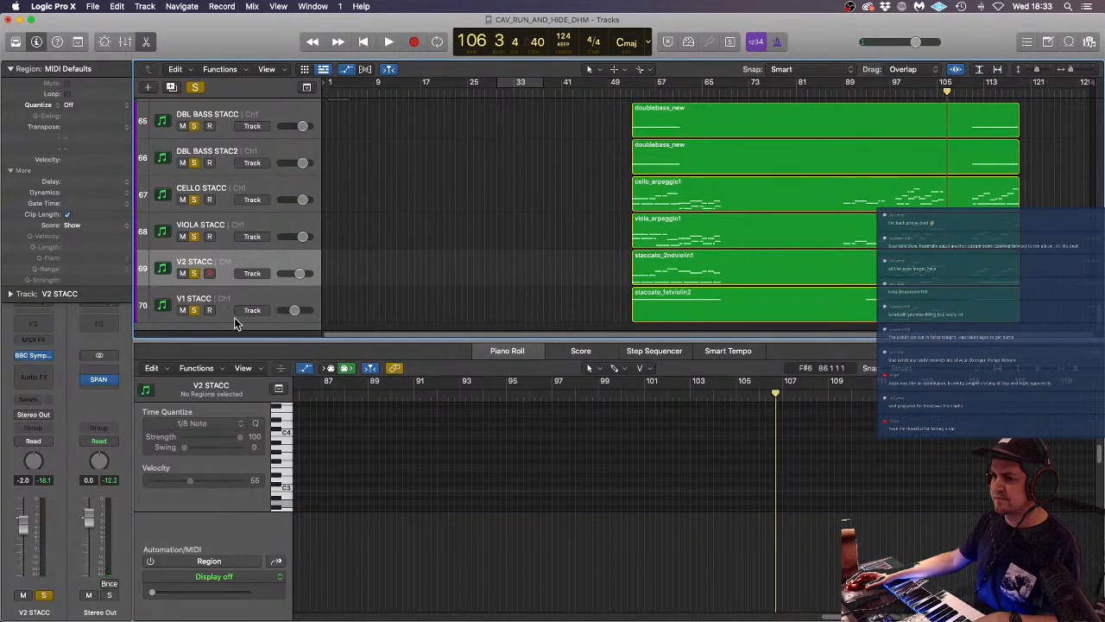
click(250, 294)
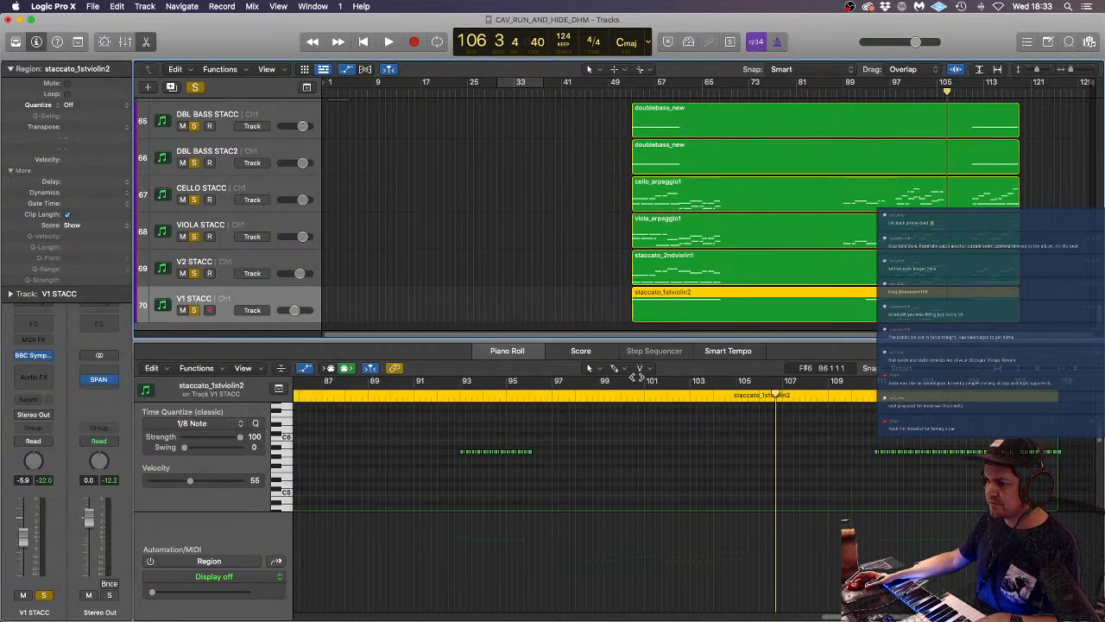
click(442, 448)
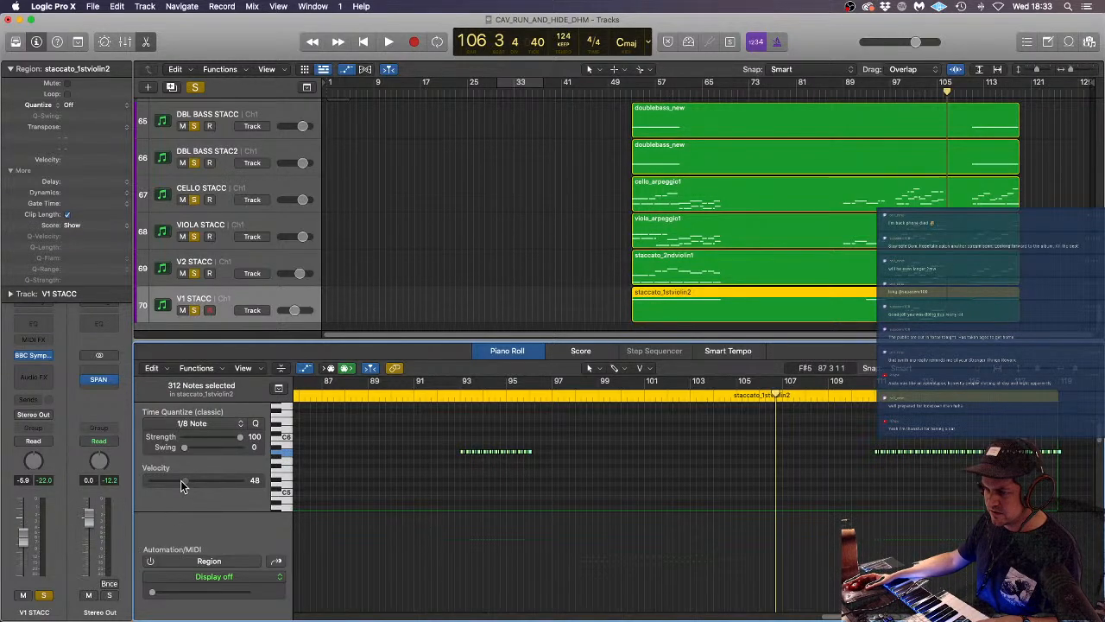
drag(181, 481, 174, 480)
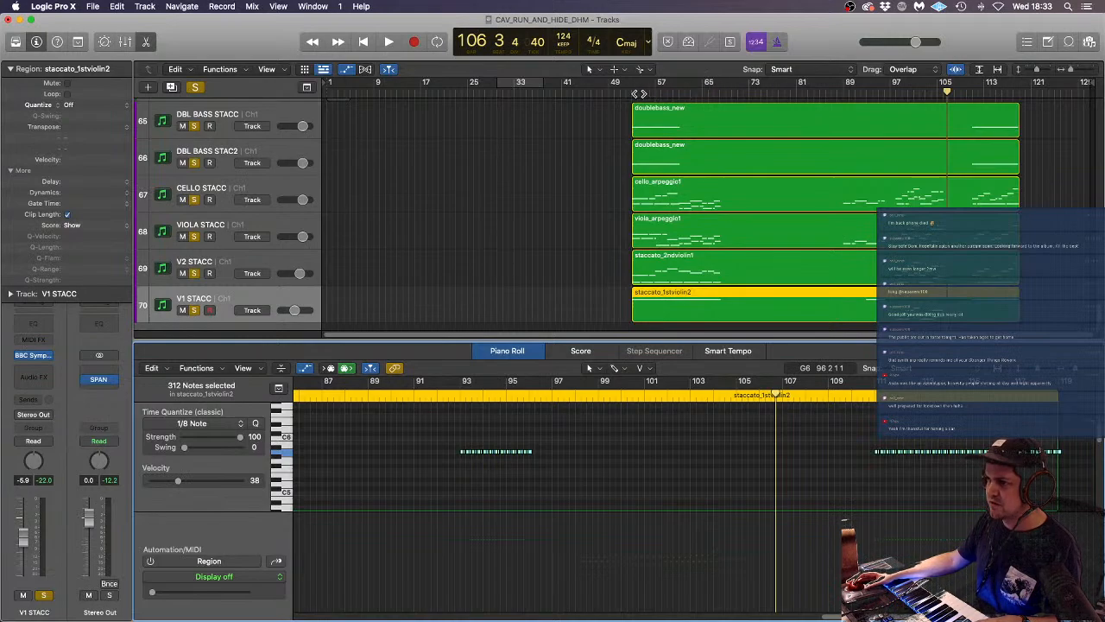
- Replay the strings from their start, raising the V1 STACC volume to 0.0 dB and its notes' velocity to 43
click(633, 93)
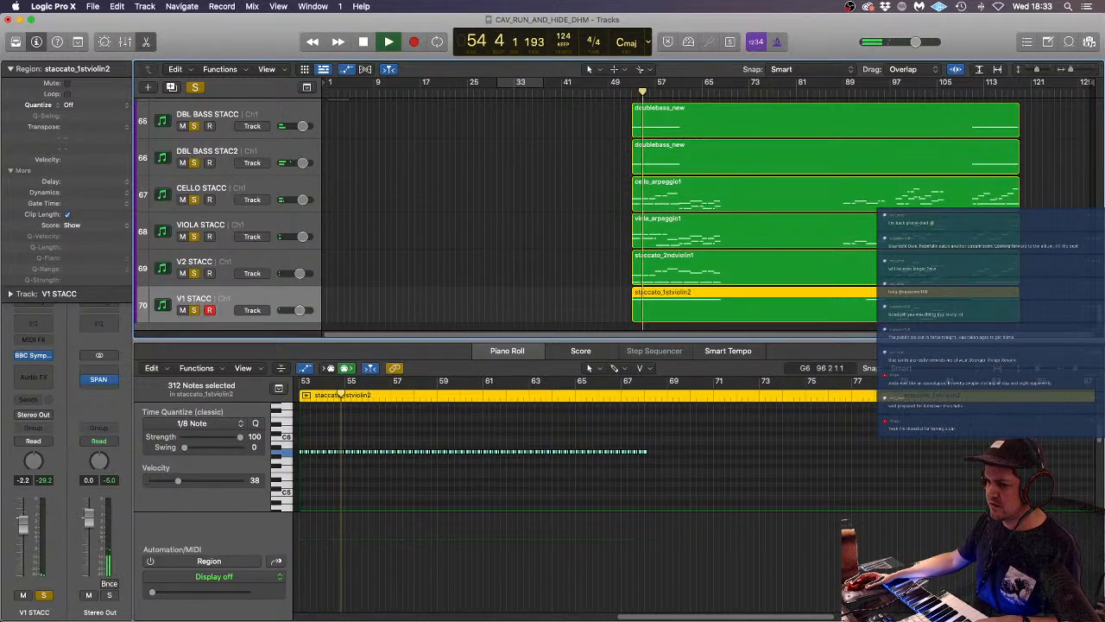
drag(24, 532, 23, 523)
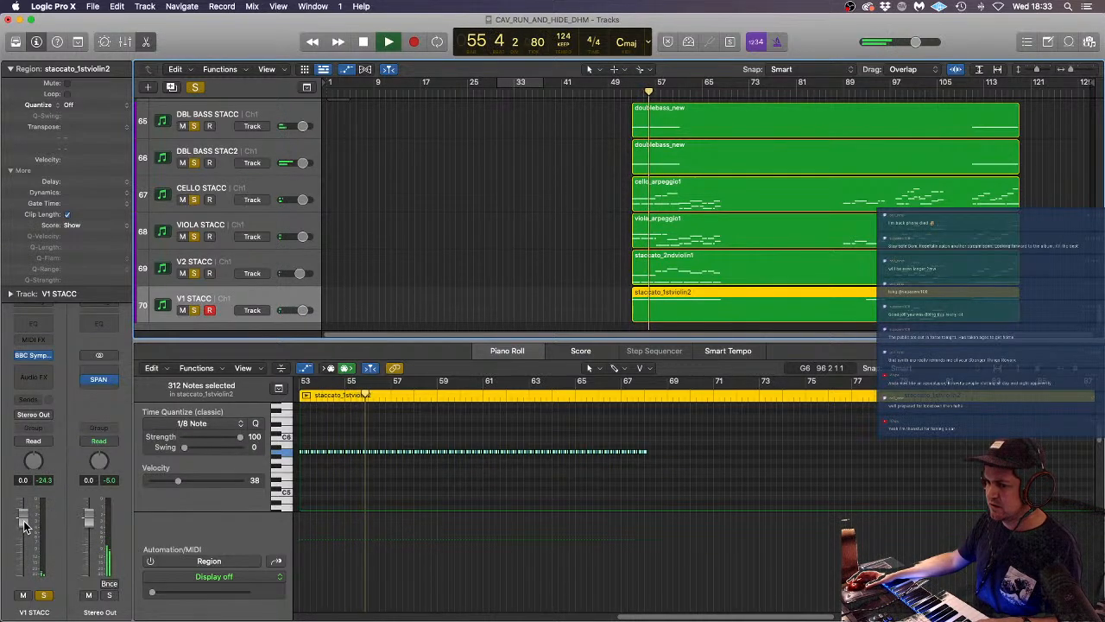
drag(177, 480, 185, 481)
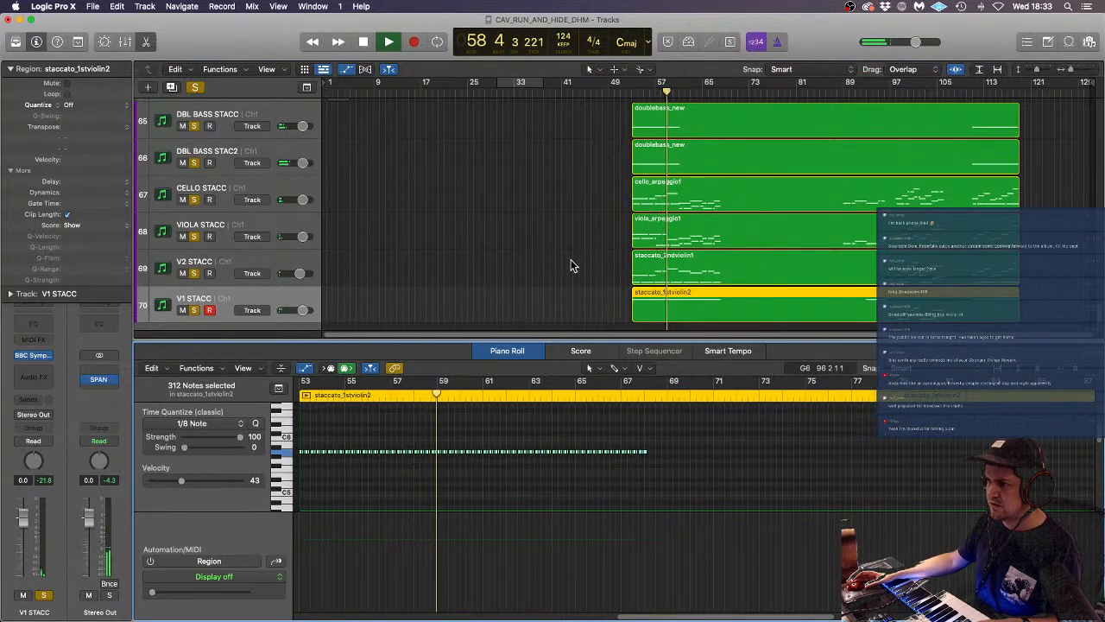
- Clear the solo from all tracks to hear the strings within the full arrangement
scroll(570, 262, down, 8)
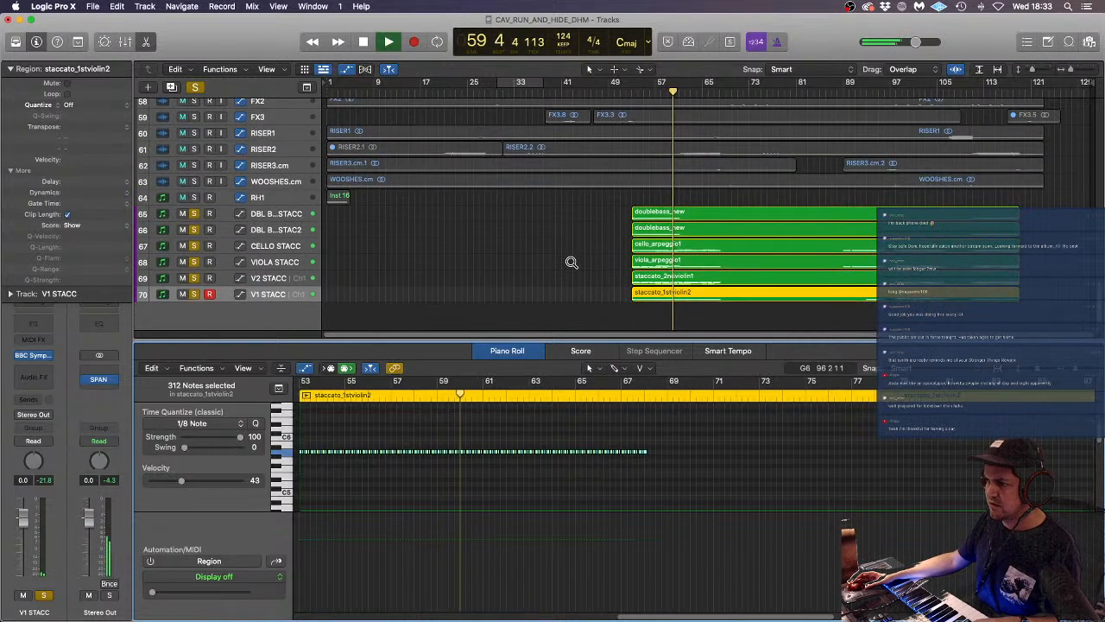
click(280, 228)
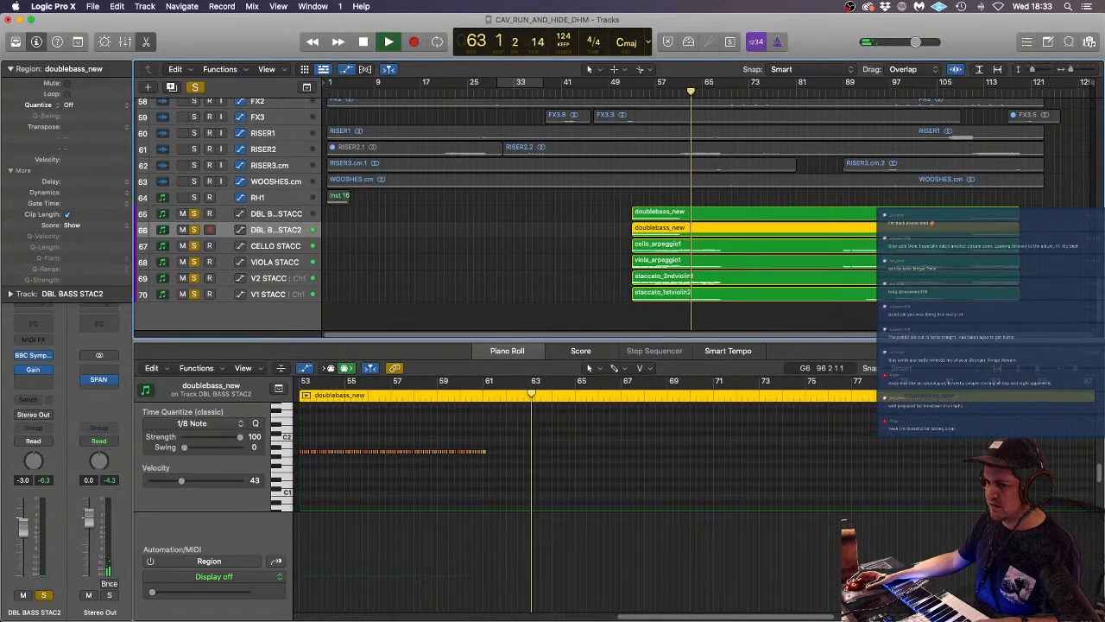
click(195, 88)
- Move the six staccato tracks, from DBL BASS STACC to V1 STACC, directly below the SHORTSTRINGS_LOW track
scroll(592, 232, down, 5)
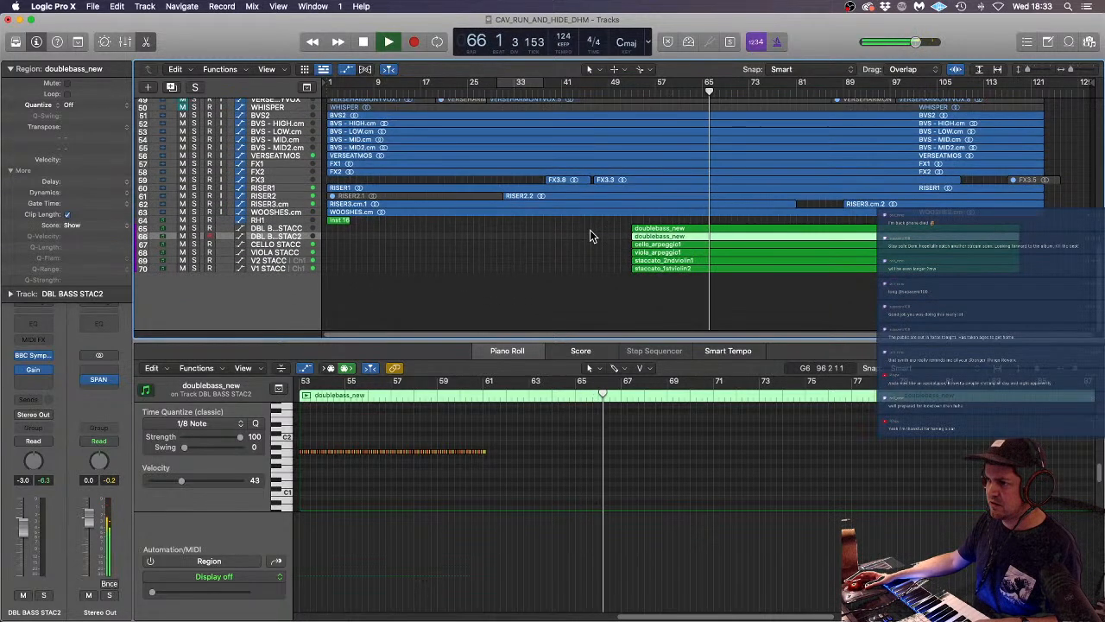
click(289, 229)
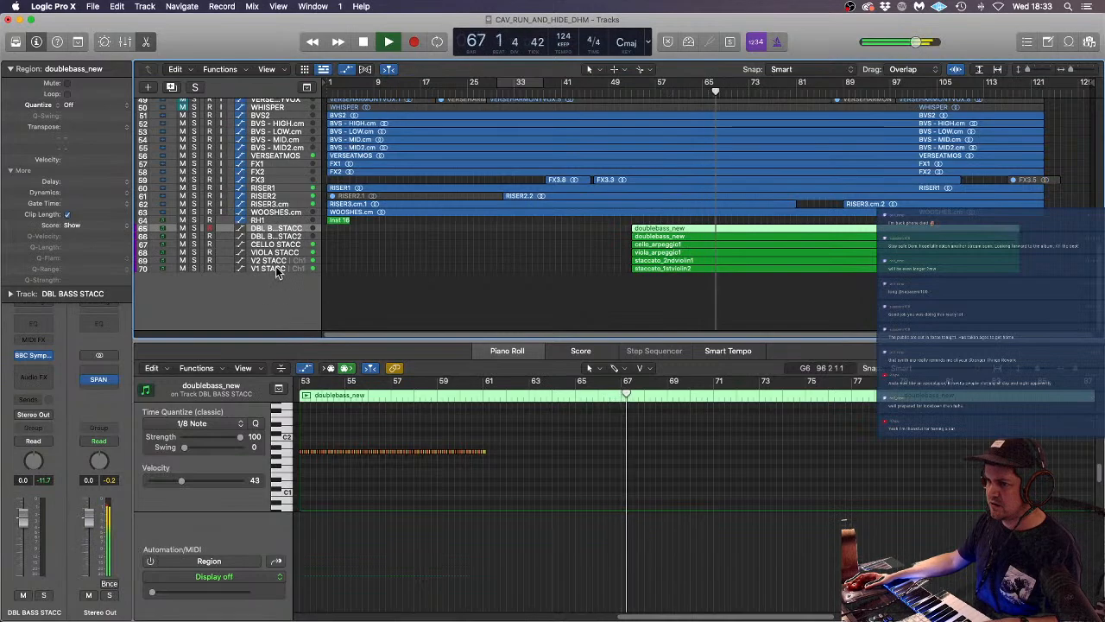
shift+click(276, 269)
mouse_move(285, 230)
mouse_down()
mouse_move(285, 99)
mouse_move(285, 259)
mouse_move(287, 233)
mouse_up()
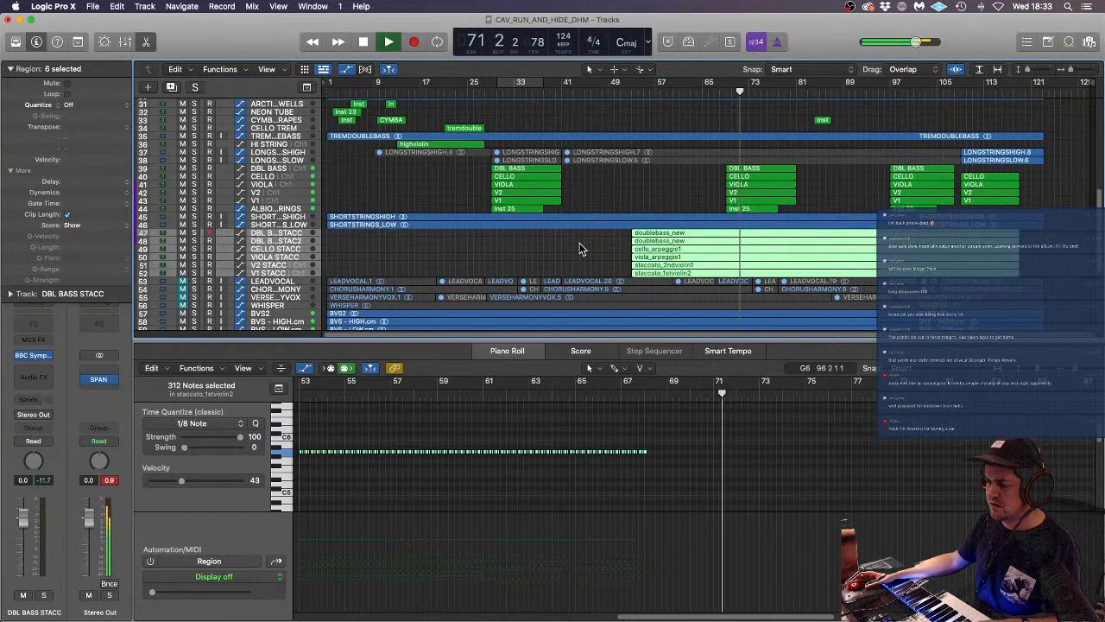
- Play the song from about bar 88 and mute the SHORTSTRINGSHIGH and SHORTSTRINGS_LOW audio tracks
scroll(579, 249, up, 2)
scroll(579, 249, up, 3)
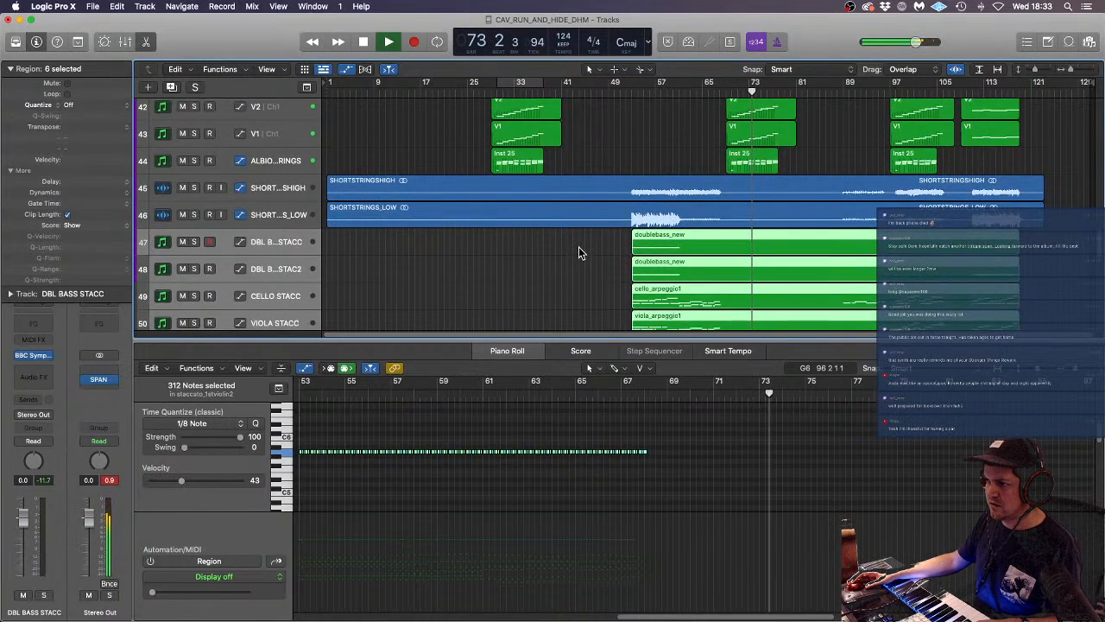
click(838, 93)
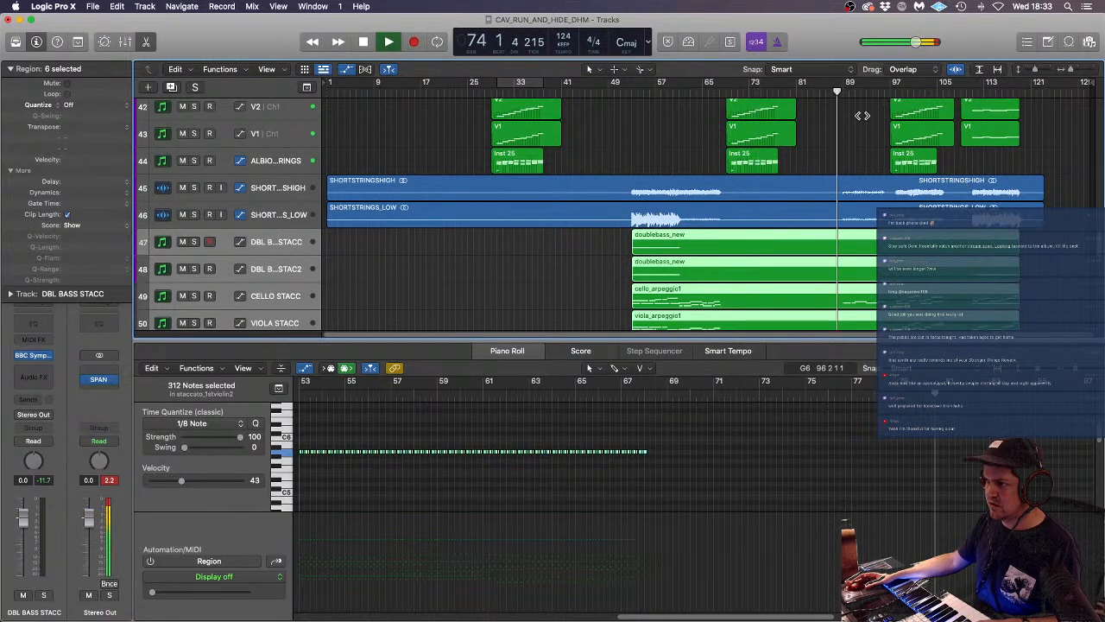
click(815, 135)
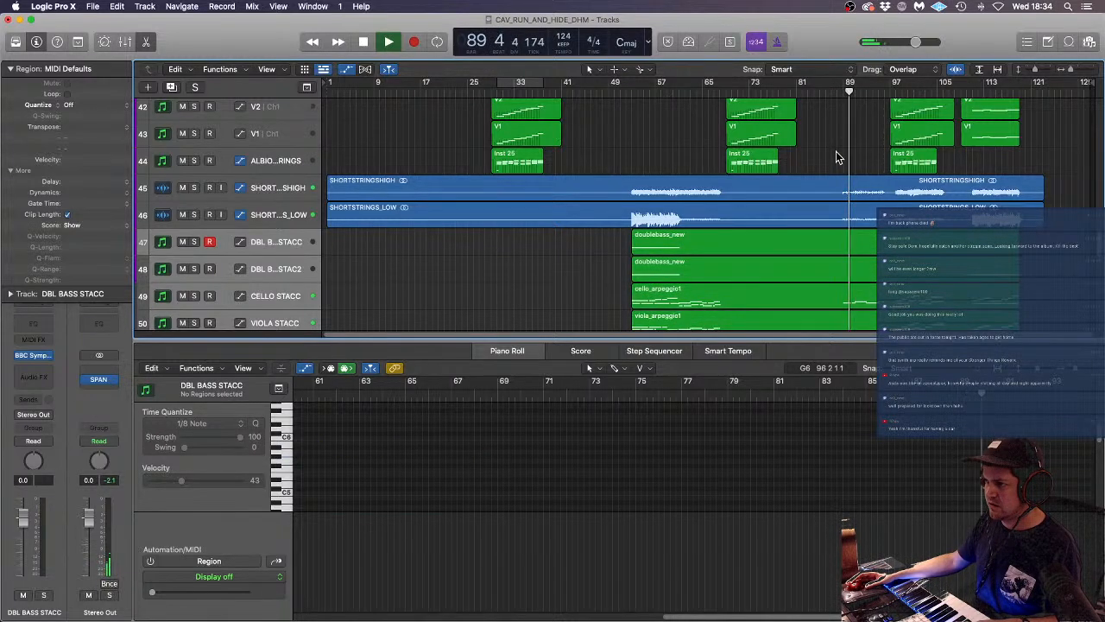
scroll(836, 155, down, 3)
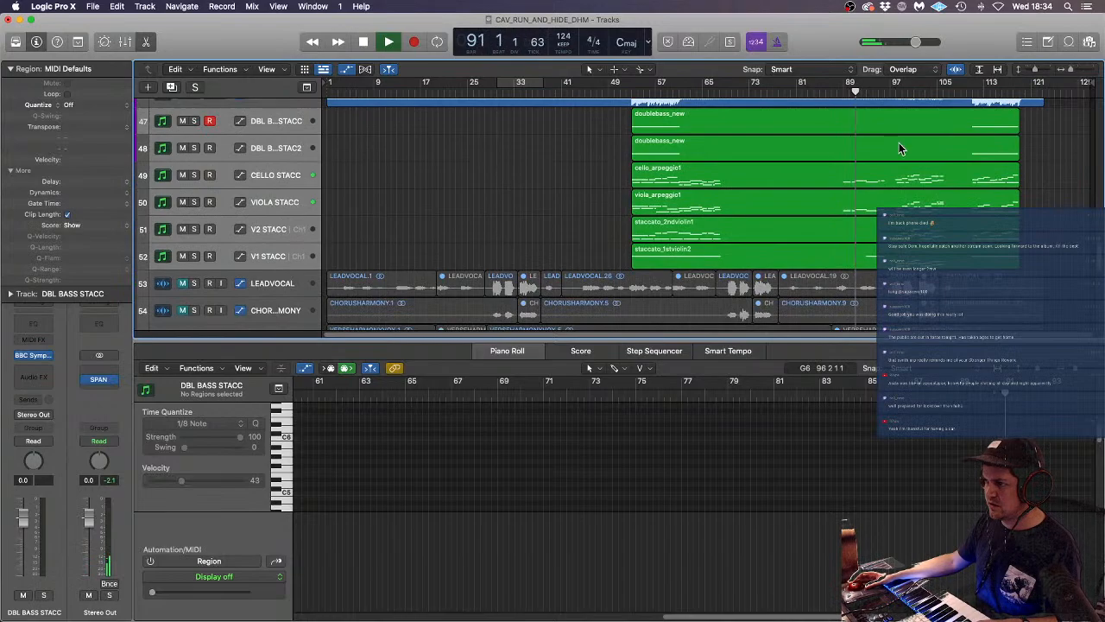
scroll(256, 269, up, 5)
click(256, 270)
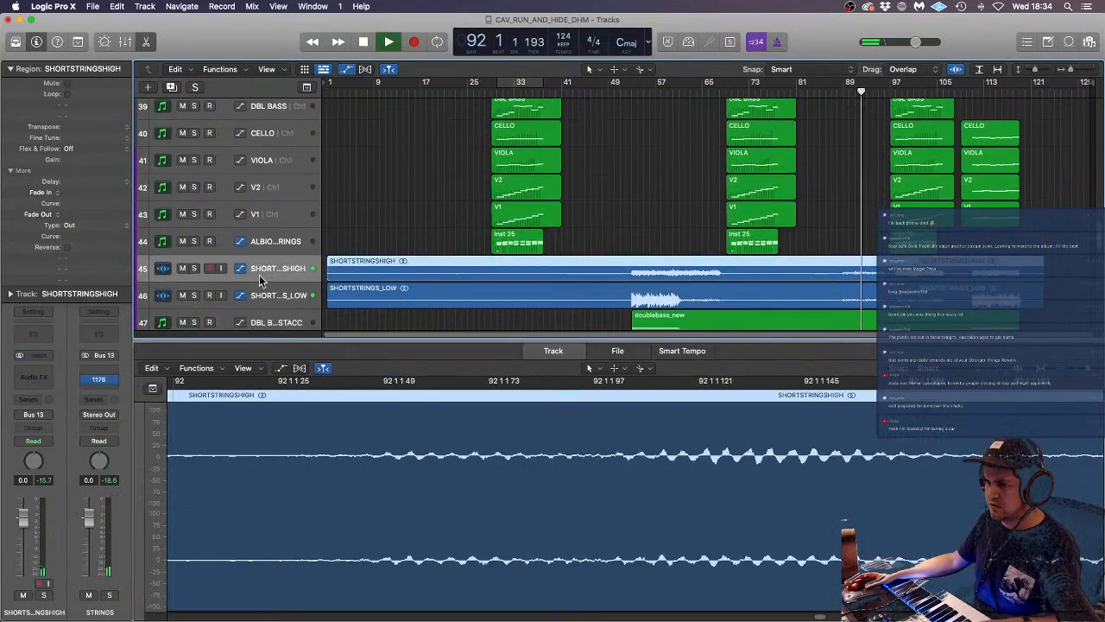
click(183, 295)
click(183, 268)
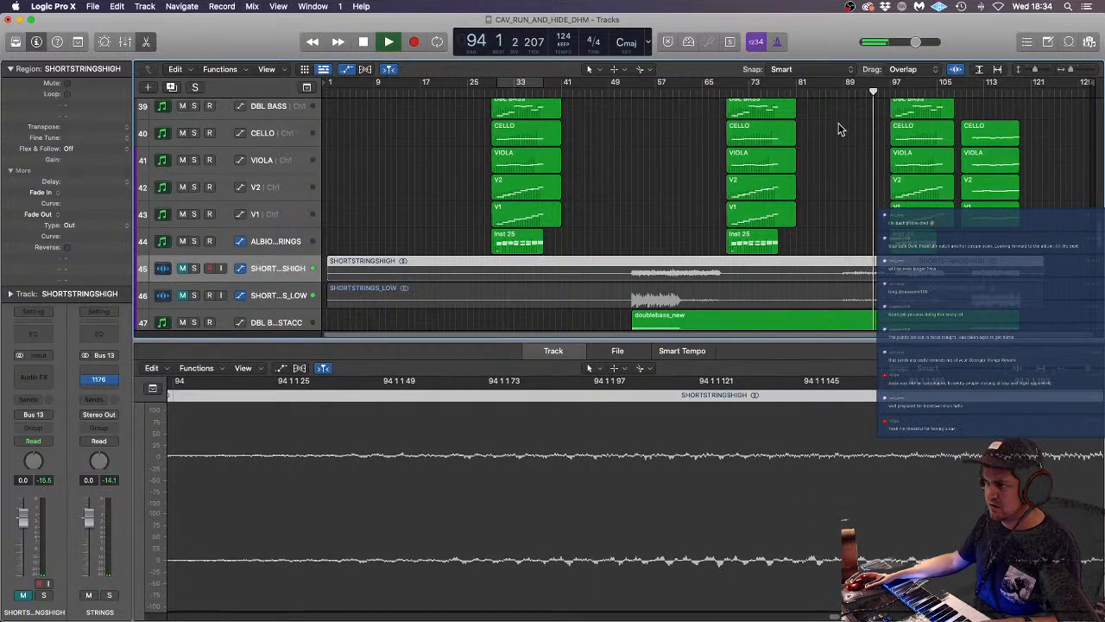
- Replay from about bar 88, select the SHORTSTRINGSHIGH and SHORTSTRINGS_LOW tracks together, and hide the track automation
click(839, 87)
scroll(909, 134, down, 3)
scroll(908, 131, down, 2)
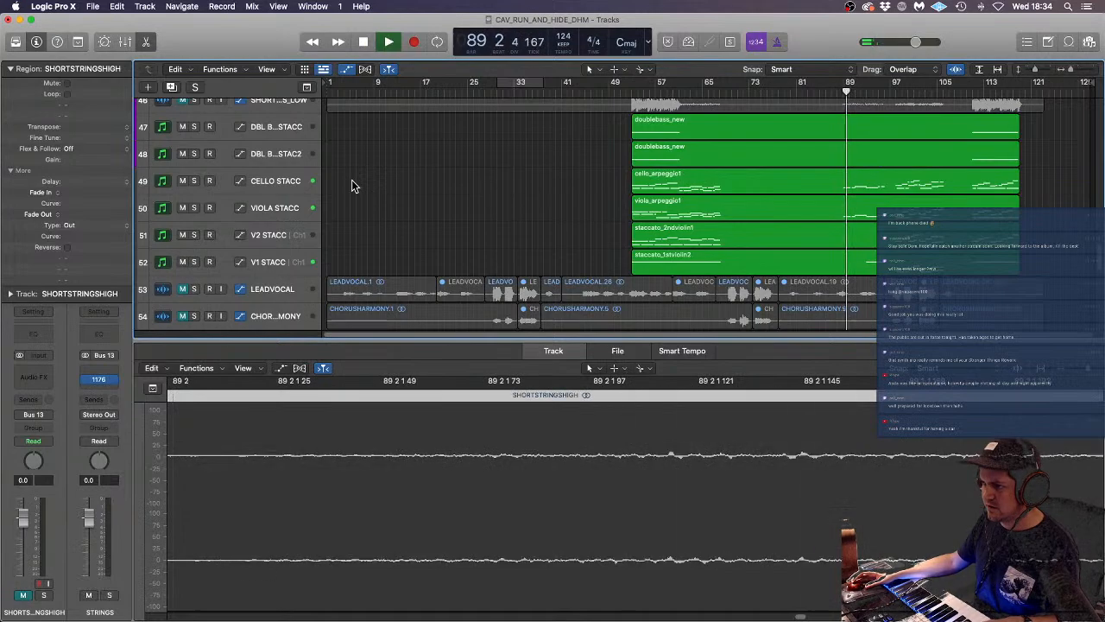
scroll(351, 180, up, 3)
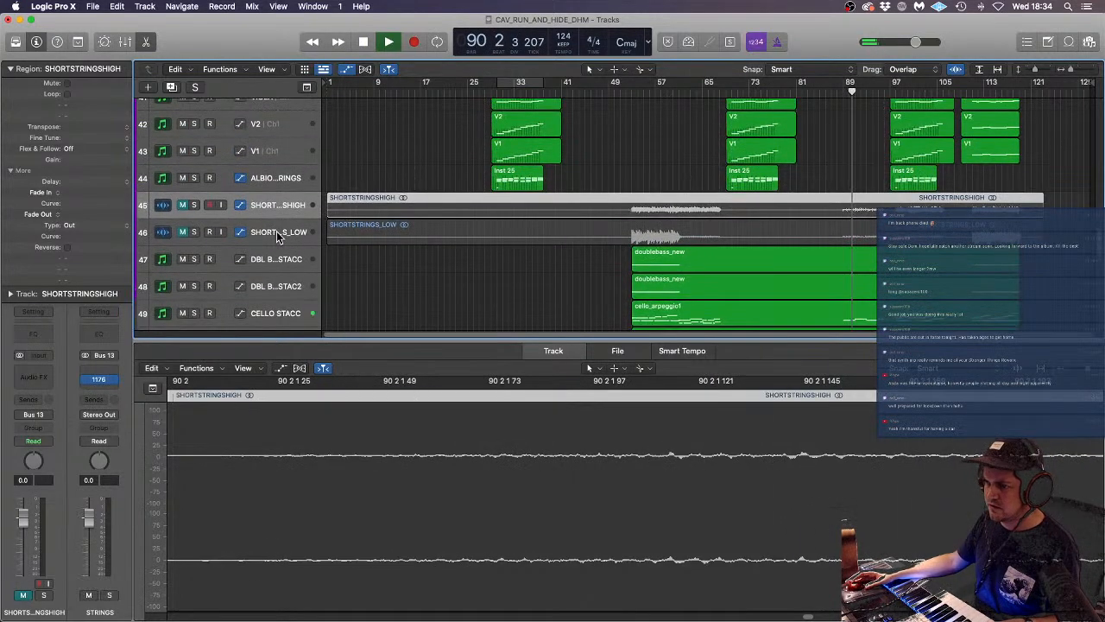
shift+click(278, 235)
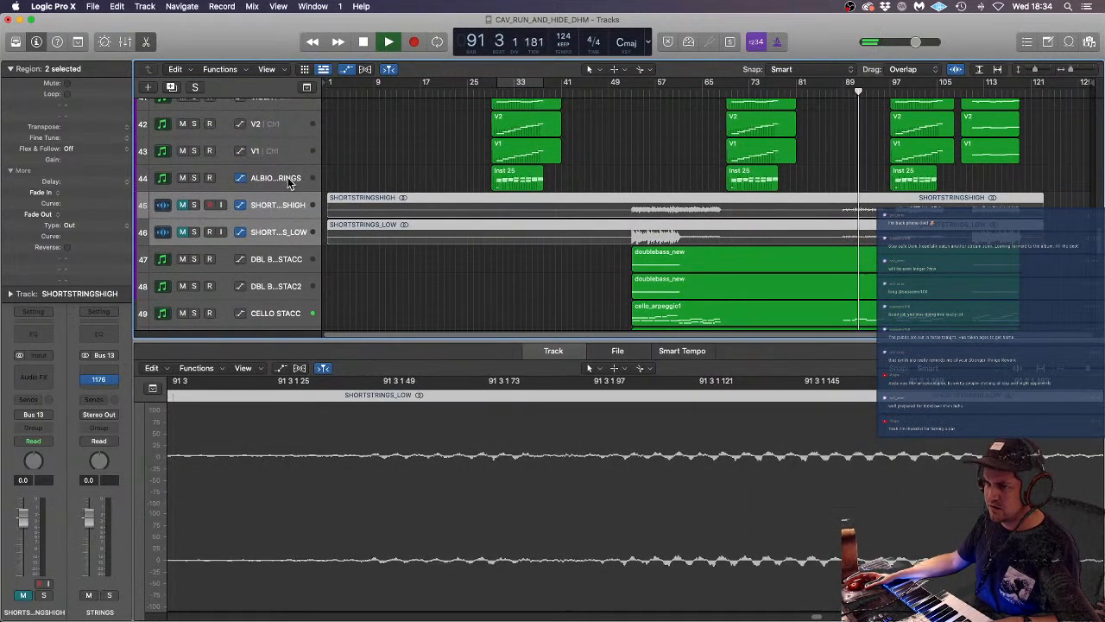
click(346, 71)
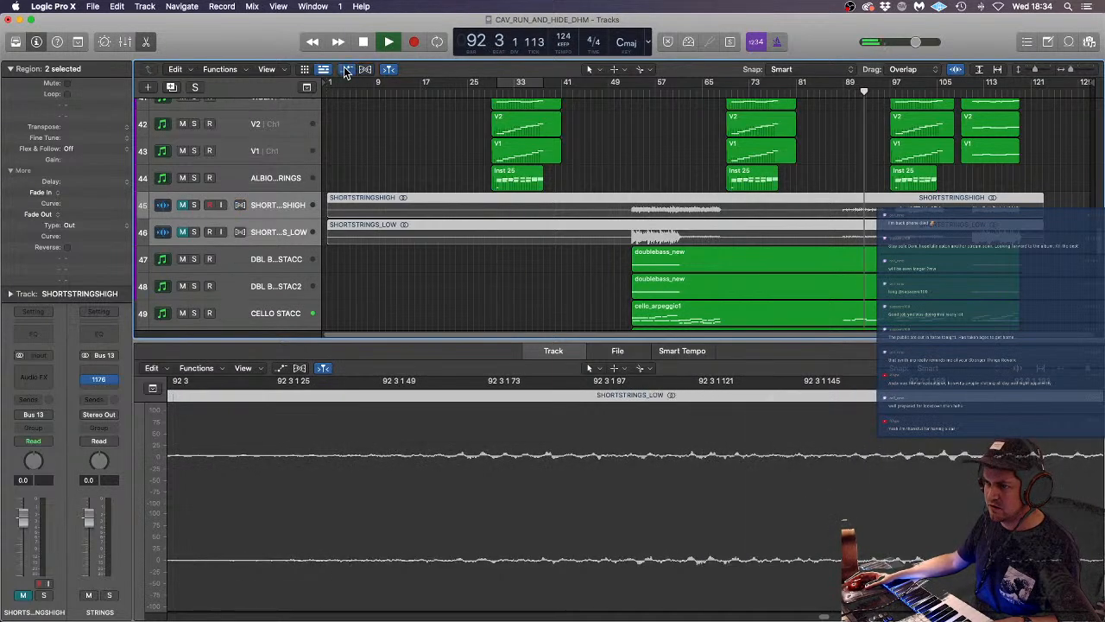
- Set the SHORTSTRINGSHIGH track's volume to -4.0 dB and unmute the SHORTSTRINGSHIGH and SHORTSTRINGS_LOW tracks
drag(301, 216, 297, 216)
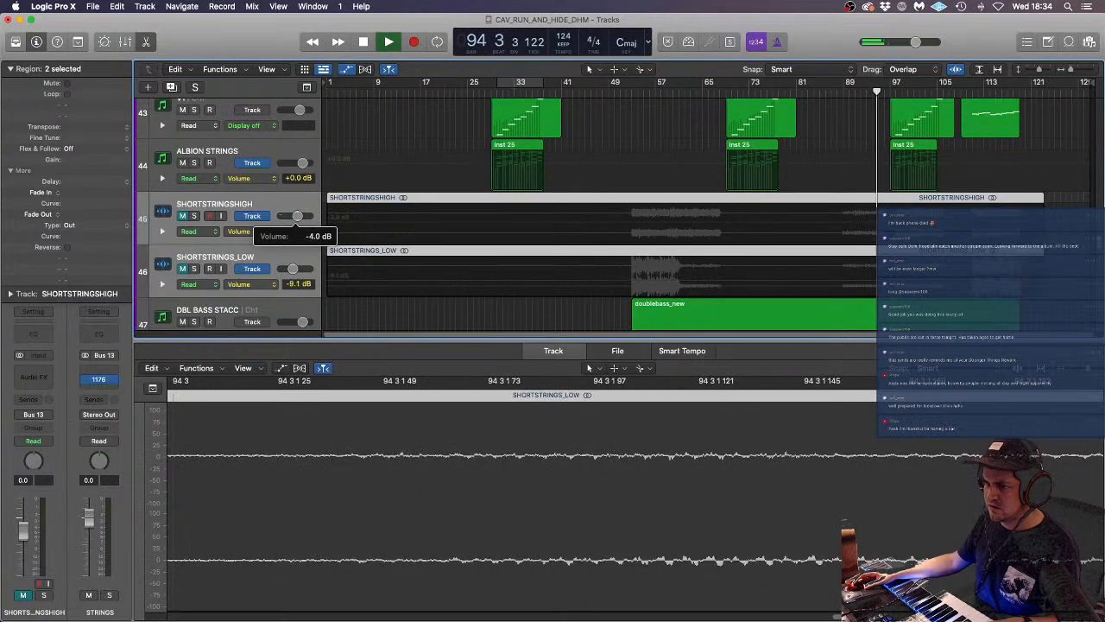
click(182, 221)
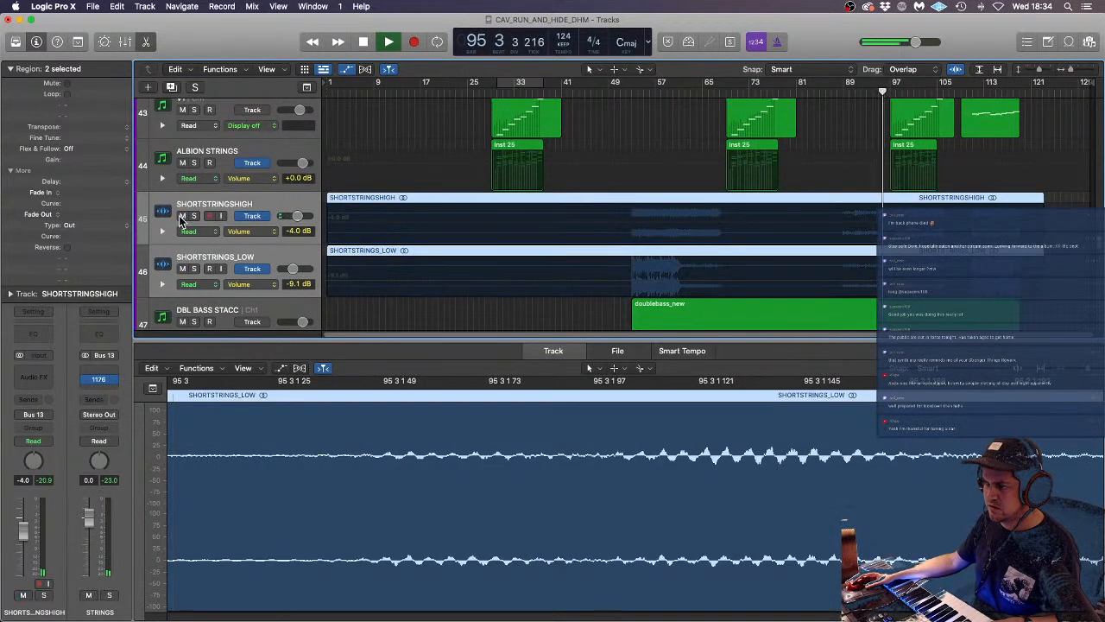
click(594, 318)
- Lower the V1 STACC track's volume to -2.0 dB during playback
scroll(594, 321, down, 2)
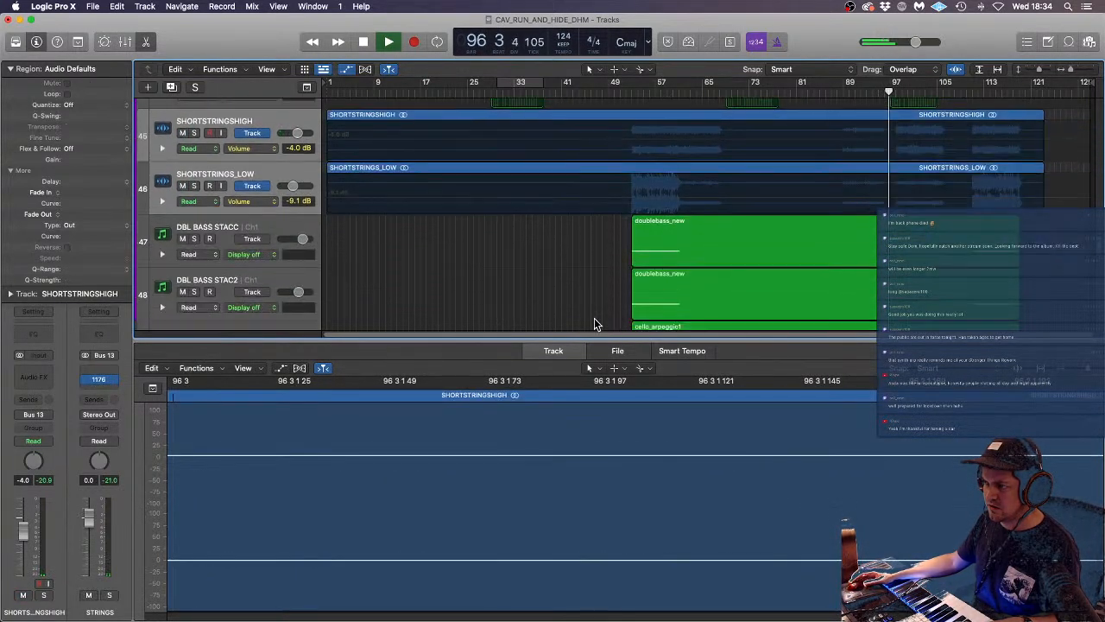
scroll(594, 321, down, 4)
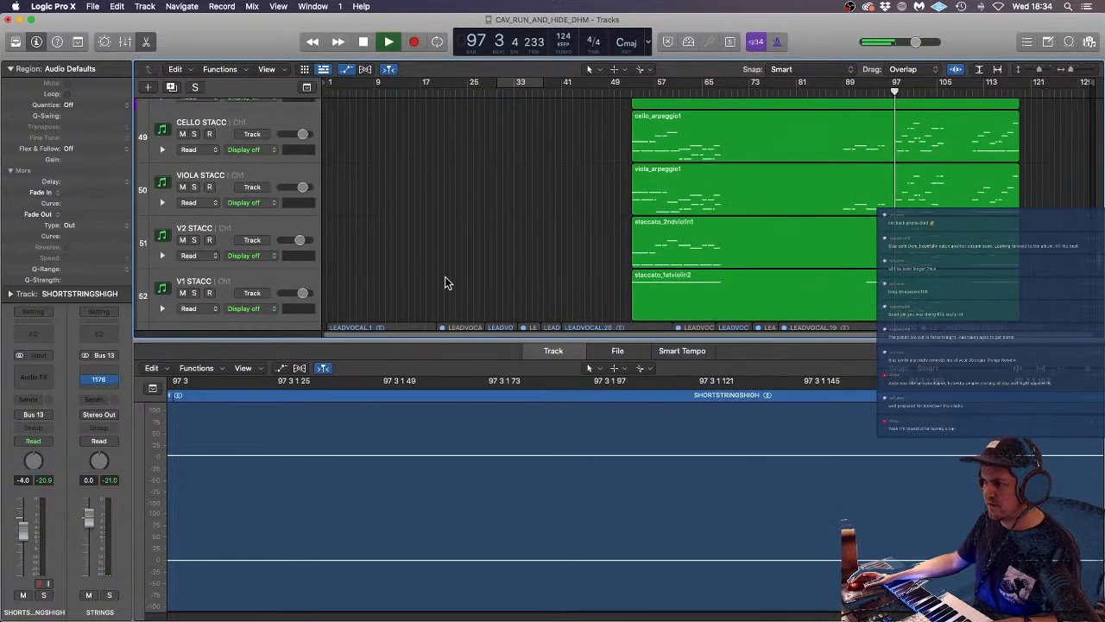
drag(301, 293, 298, 293)
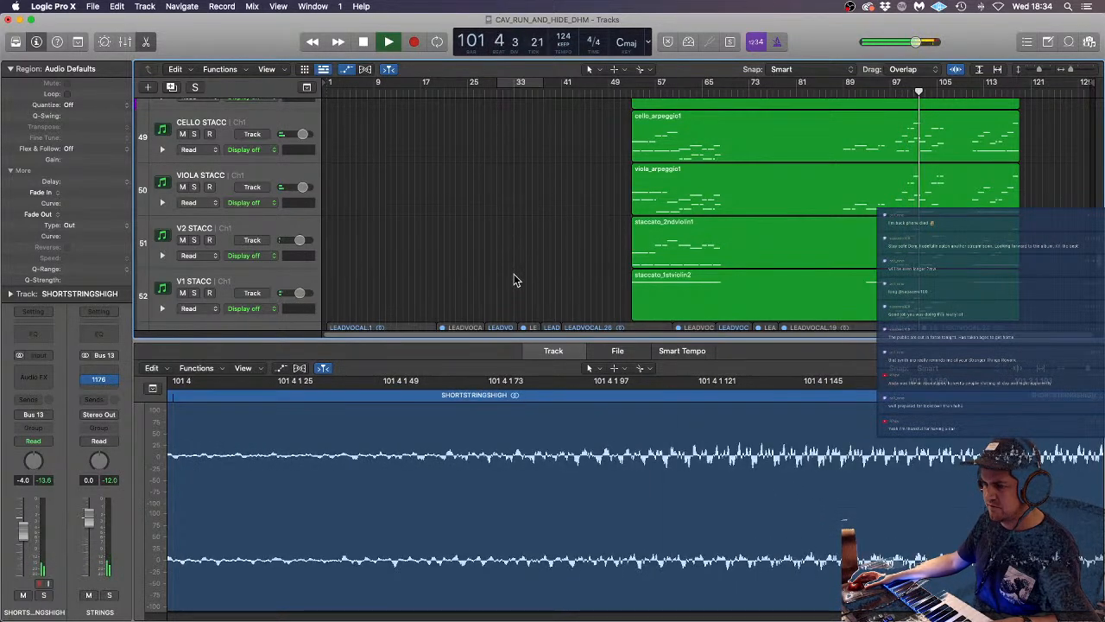
- Solo the STRINGS bus to check which string tracks are routed through it
scroll(514, 276, up, 5)
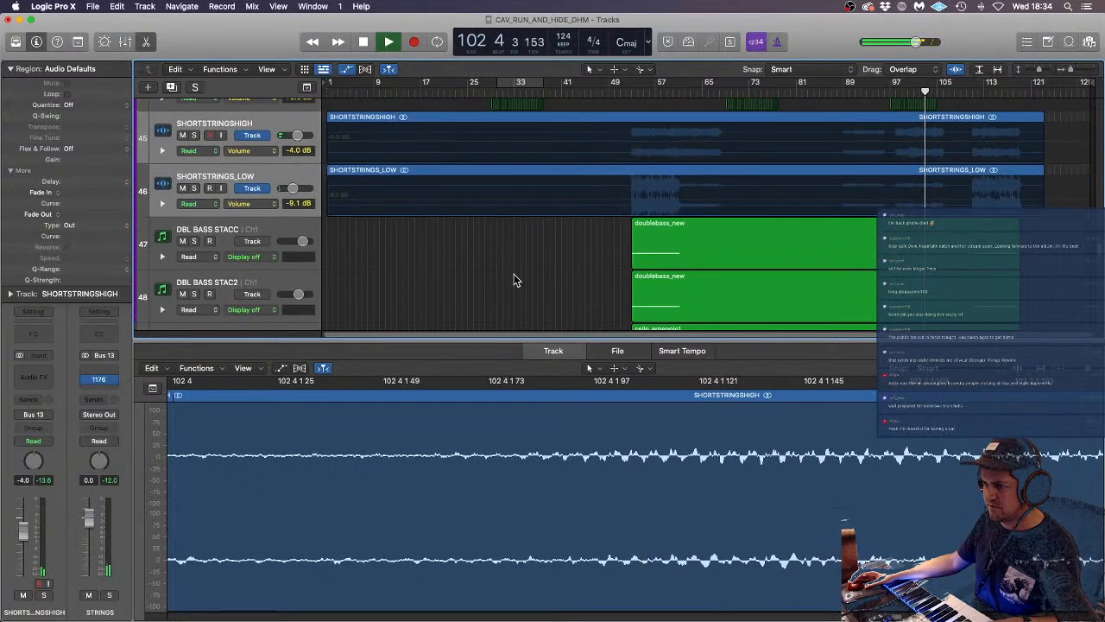
scroll(514, 273, down, 2)
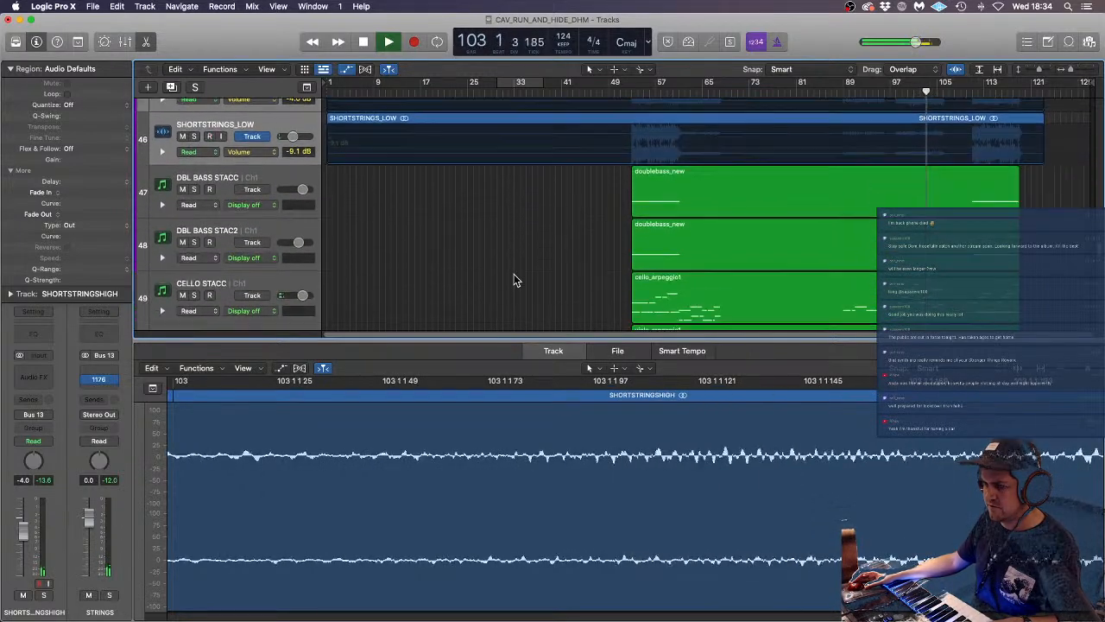
click(110, 595)
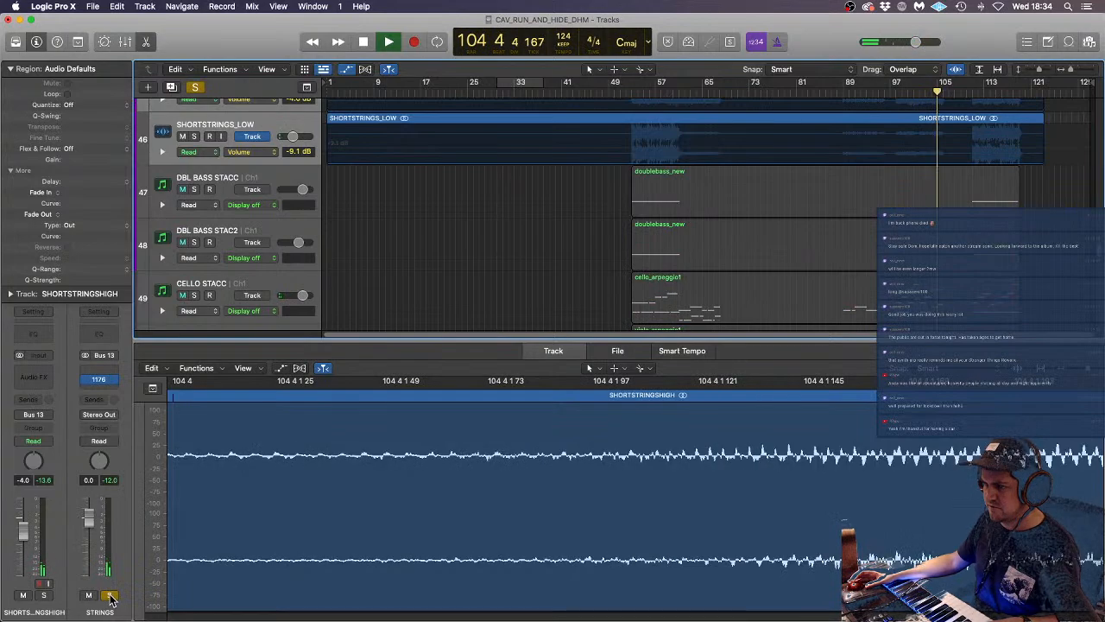
- Stop playback, select the six tracks from DBL BASS STACC to V1 STACC, and route their outputs to Bus 13 (STRINGS)
click(285, 177)
key(space)
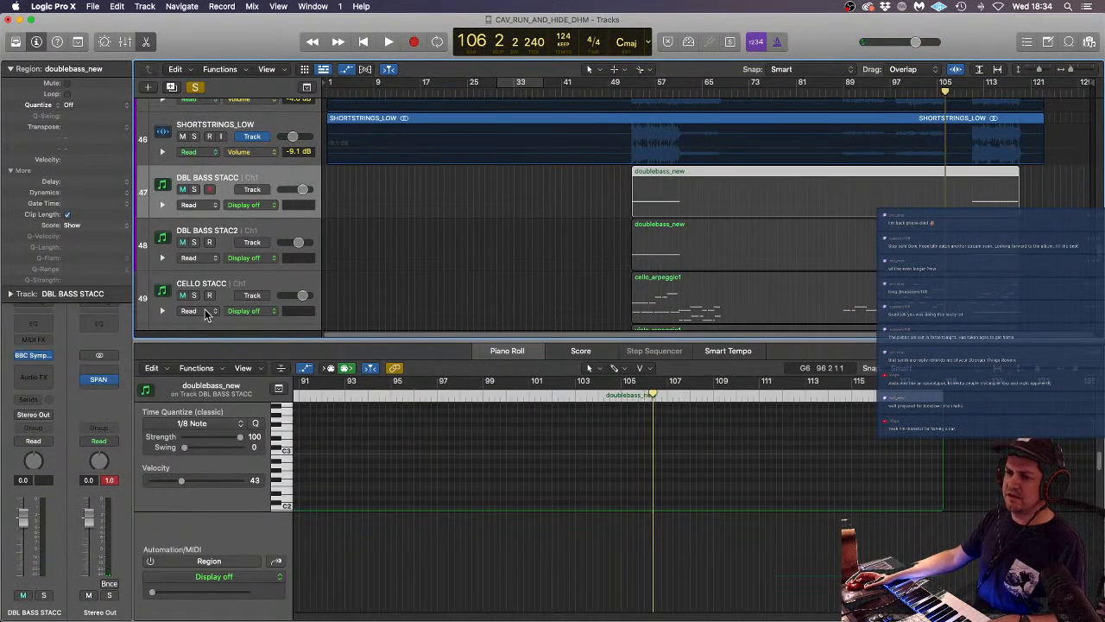
scroll(267, 259, down, 5)
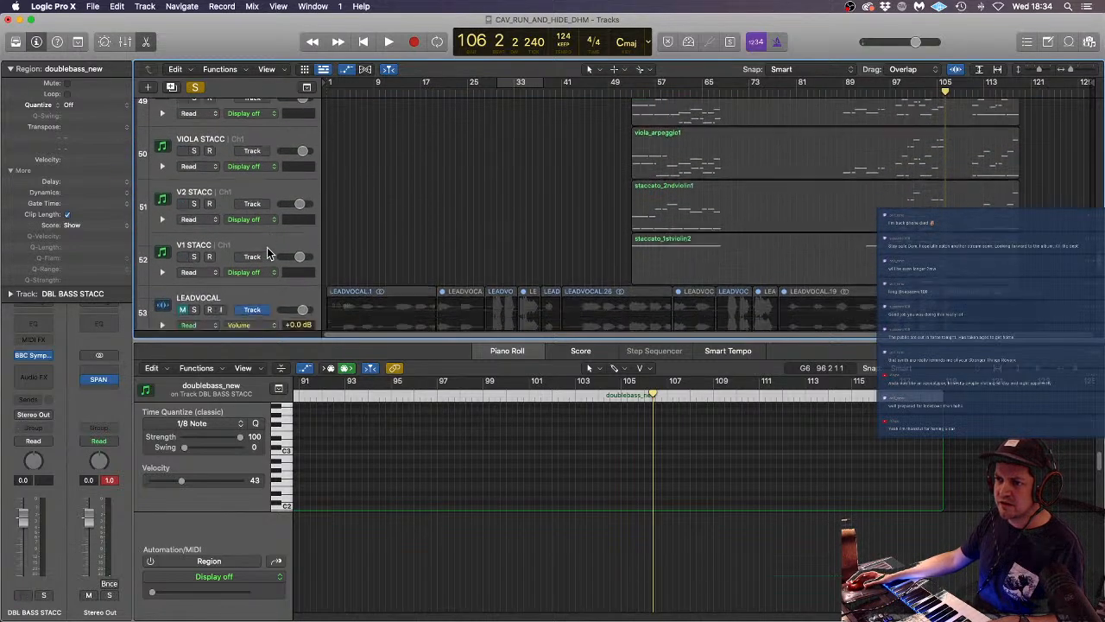
click(257, 211)
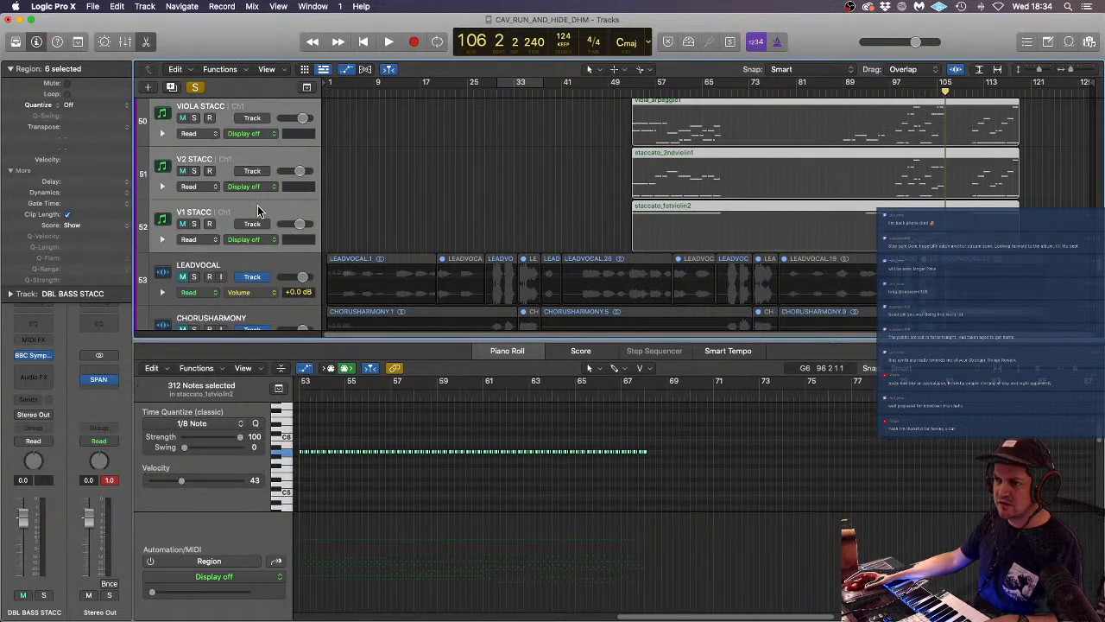
click(43, 415)
mouse_move(56, 458)
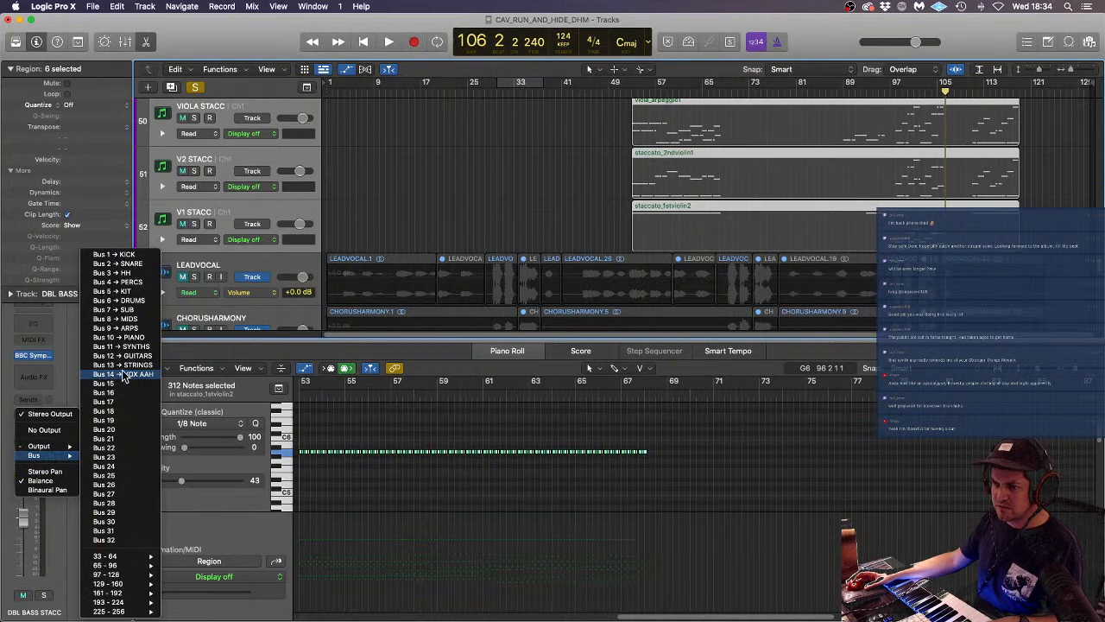
click(123, 366)
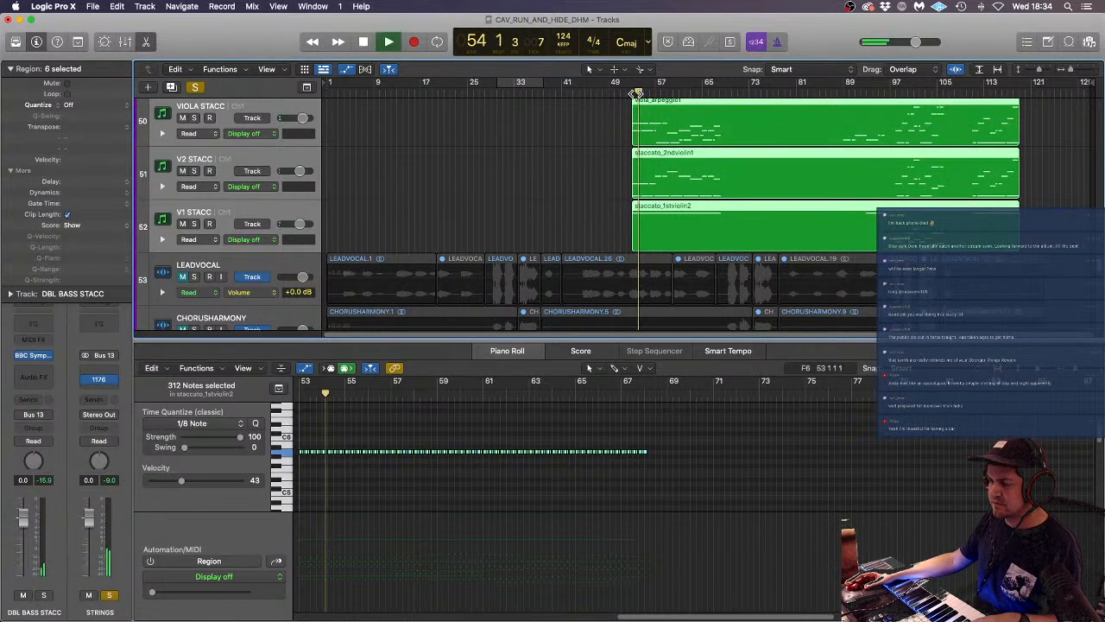
- Listen to the soloed strings from about bar 53 and look through the staccato tracks, selecting DBL BASS STACC
click(563, 171)
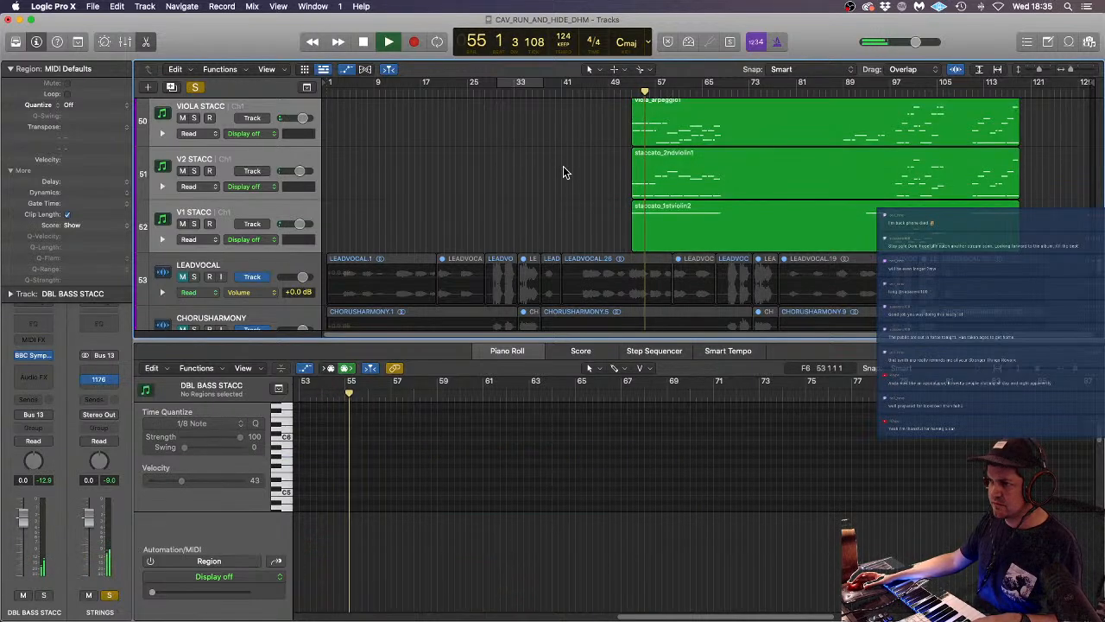
scroll(565, 171, up, 3)
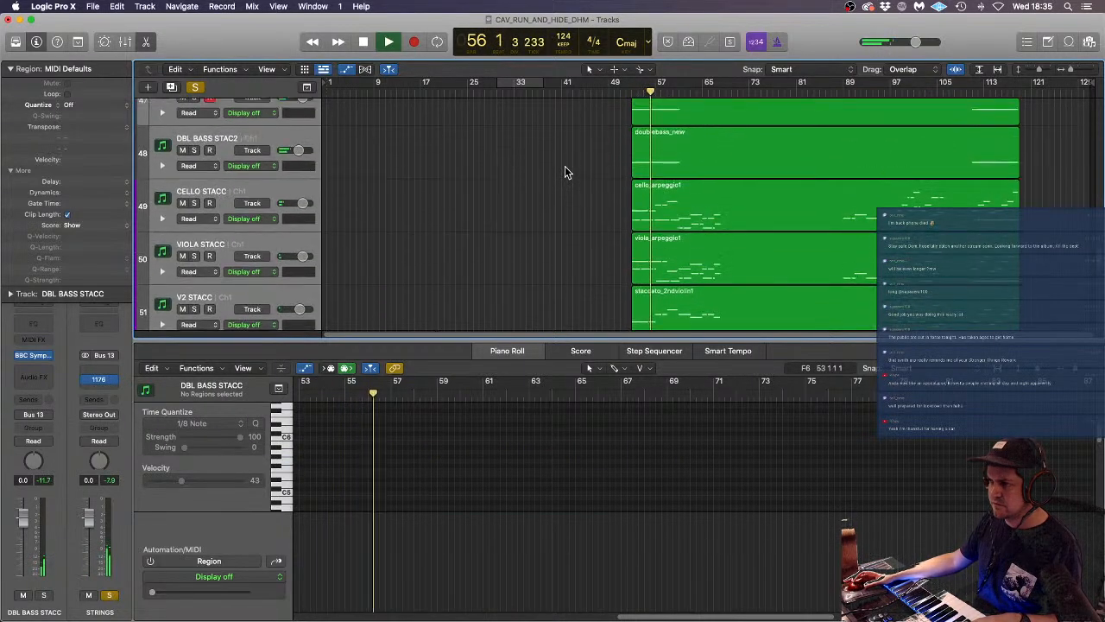
scroll(564, 172, up, 1)
click(242, 143)
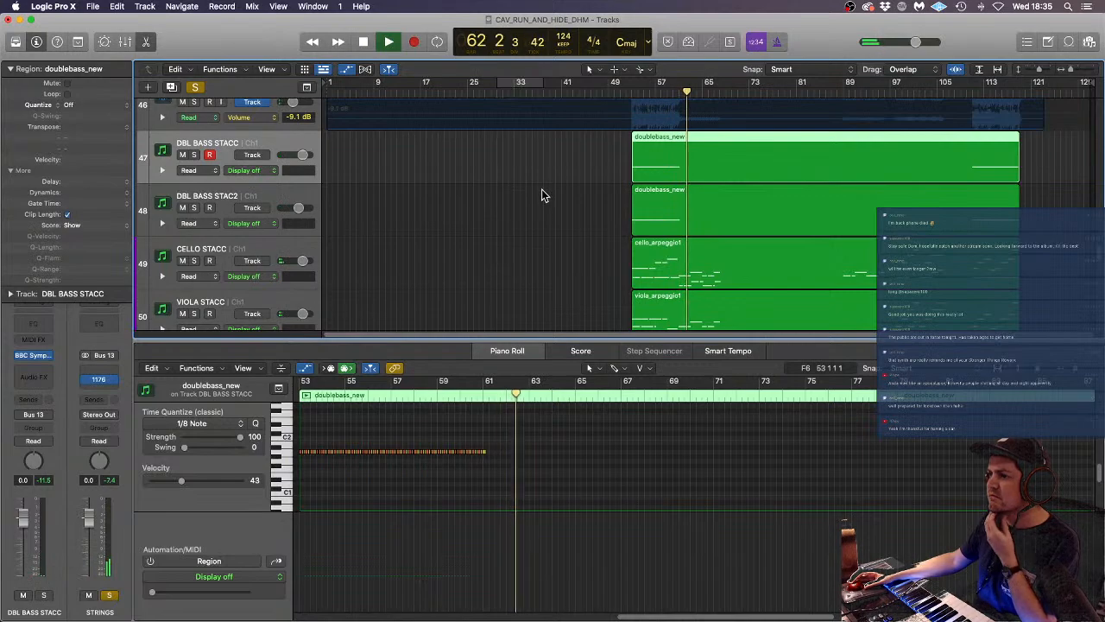
scroll(543, 189, down, 3)
scroll(543, 189, down, 2)
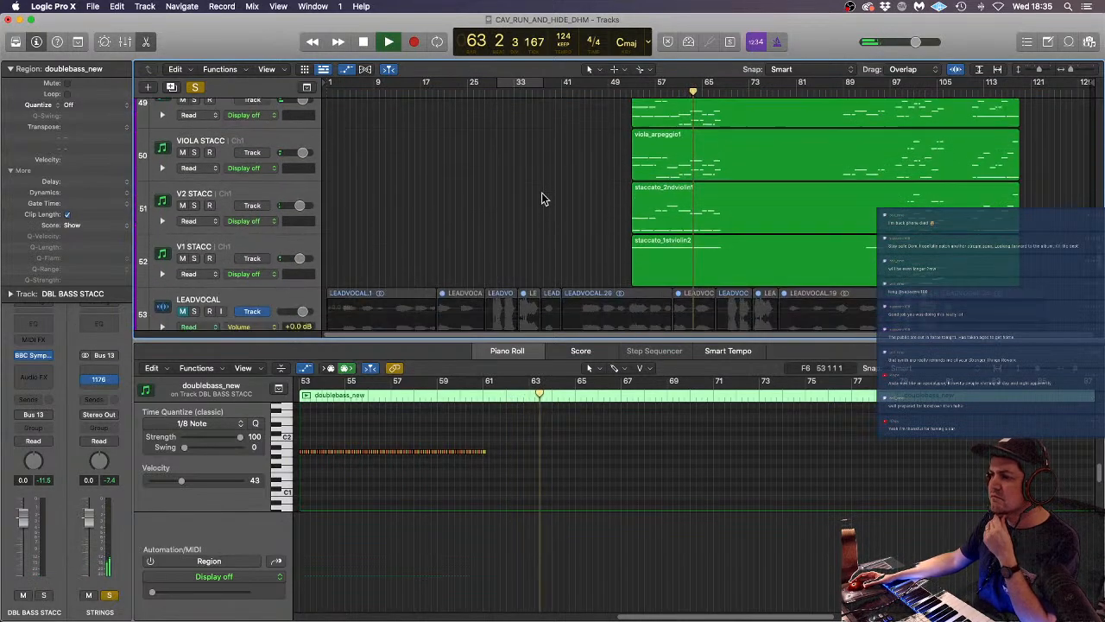
- Split the V1 STACC region at about bar 74 and transpose its first part by -12
click(237, 240)
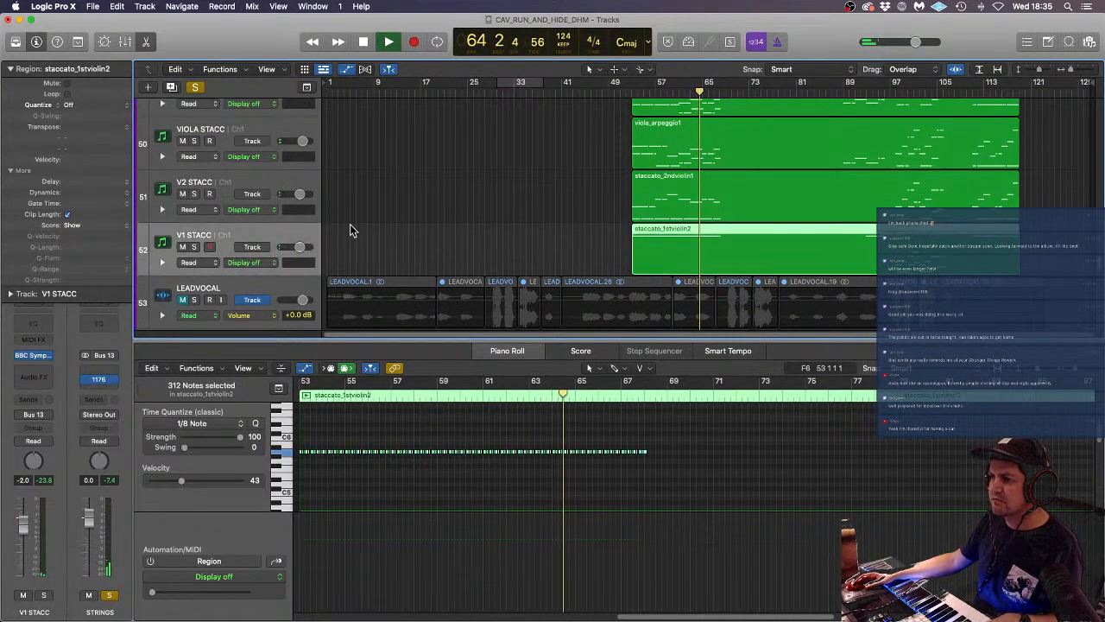
click(756, 242)
click(674, 247)
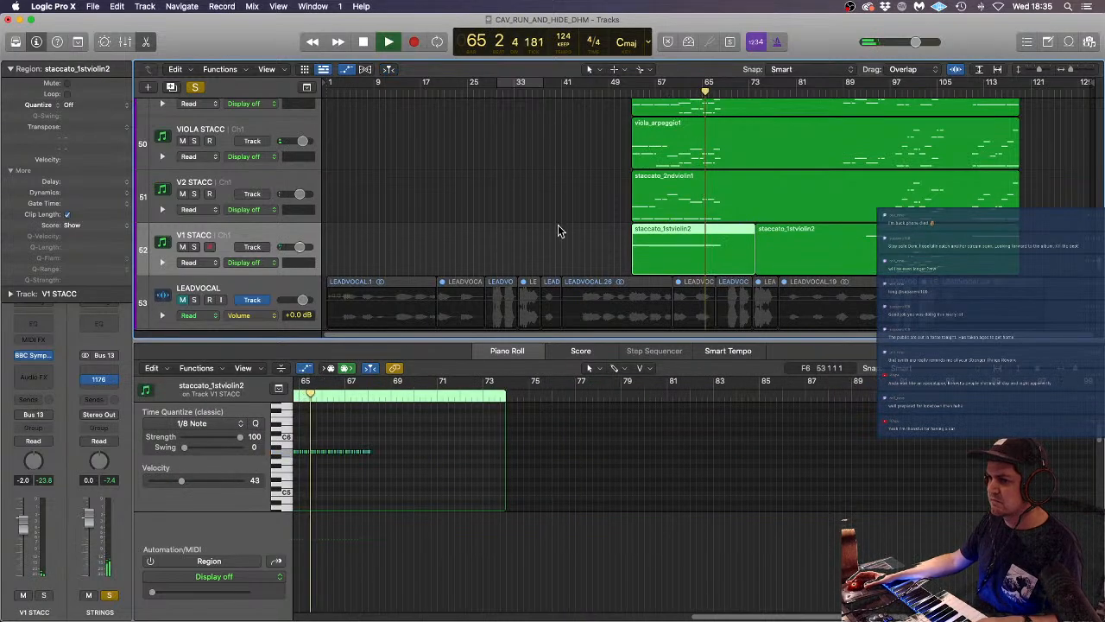
click(127, 127)
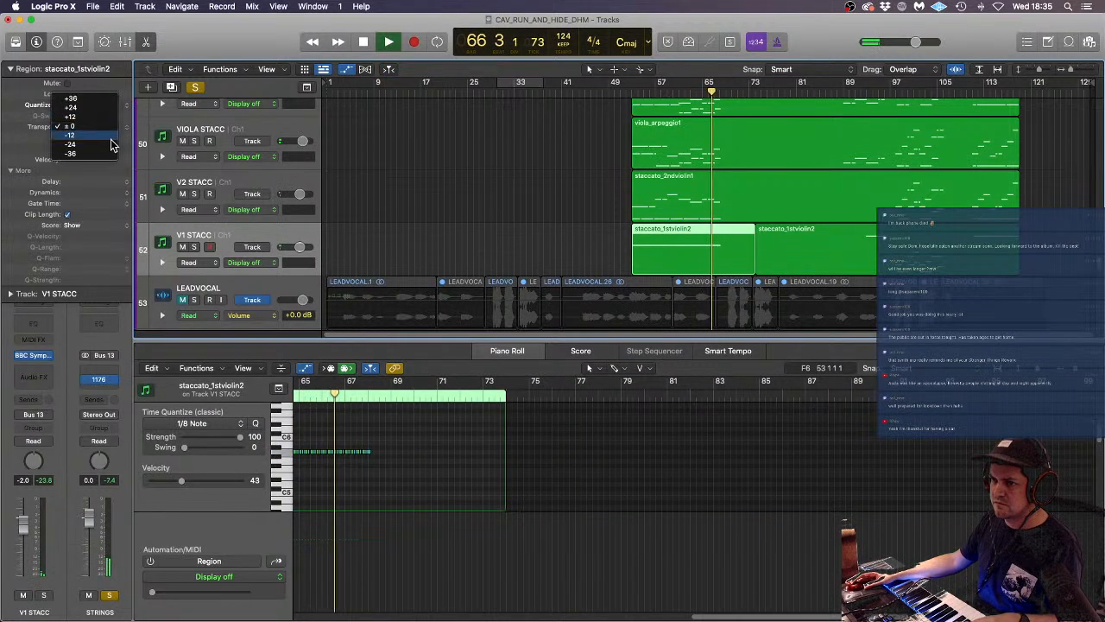
click(110, 138)
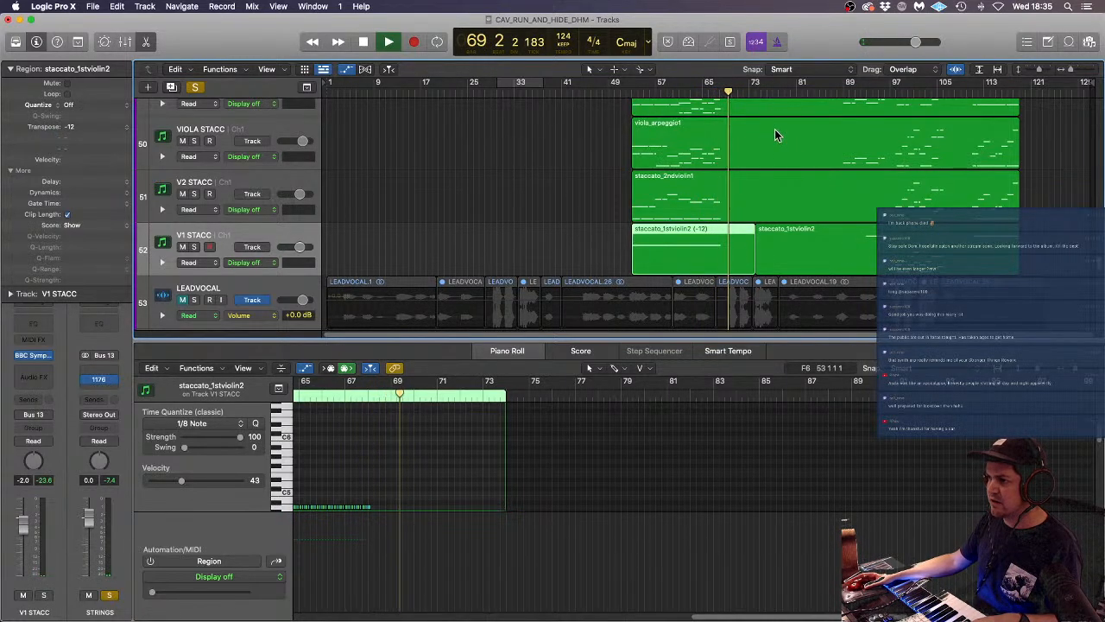
- Replay from about bar 52, split the remaining V1 STACC region at about bar 96, and transpose the middle part by -12
click(628, 93)
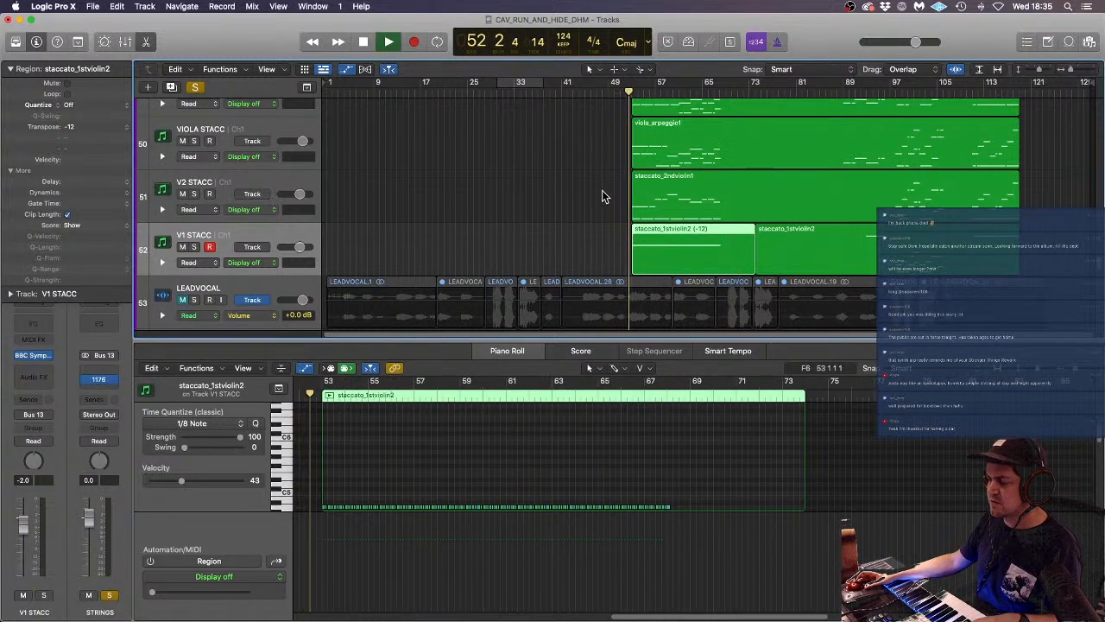
right_click(887, 244)
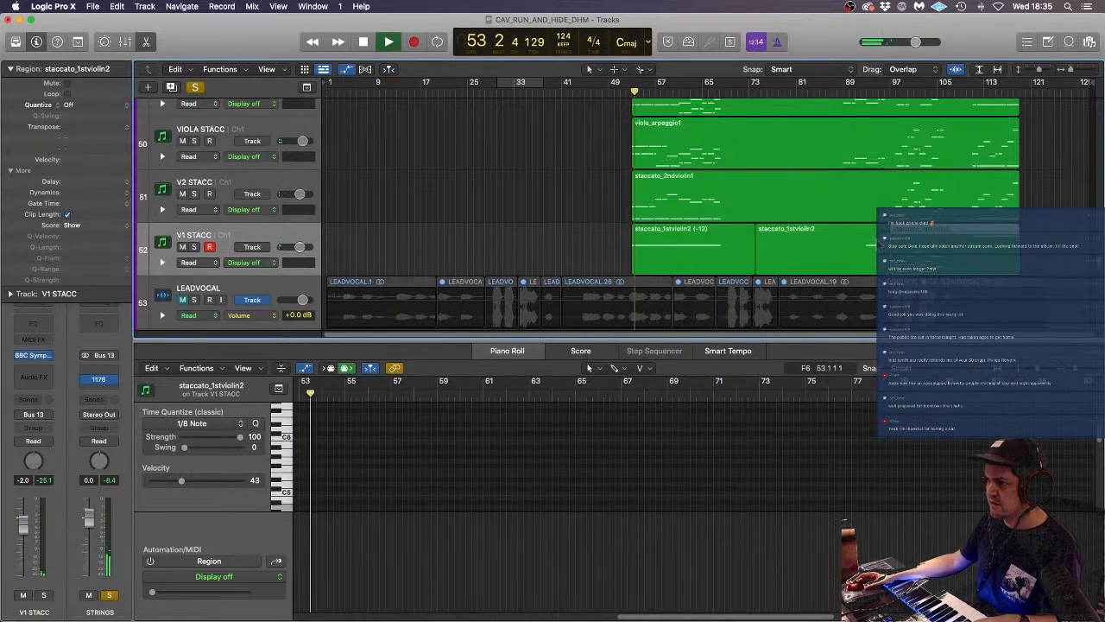
click(872, 243)
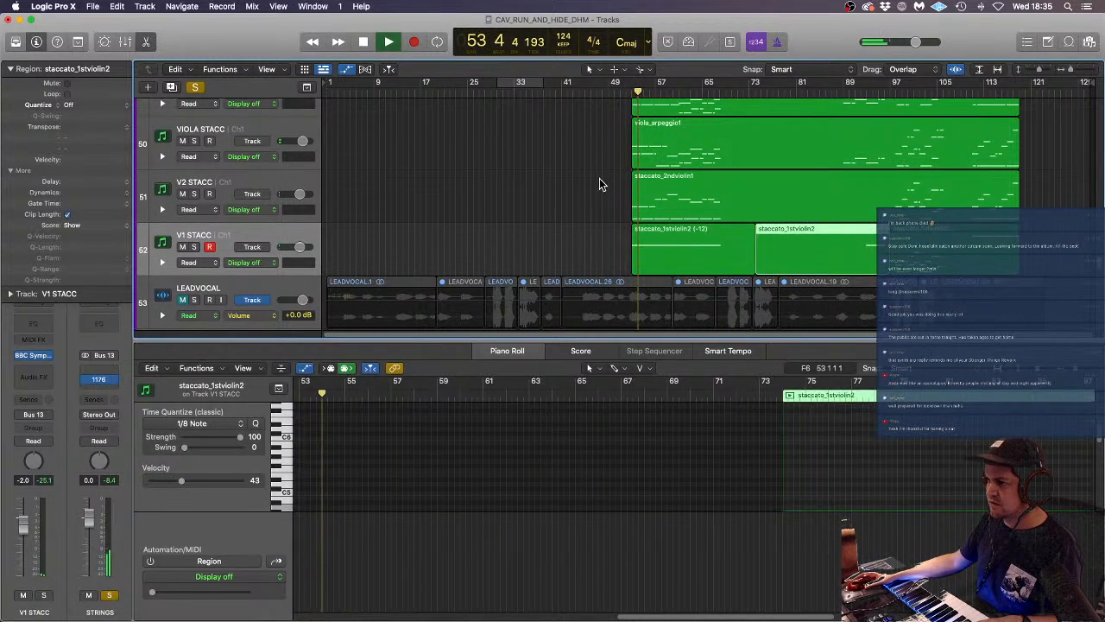
click(116, 127)
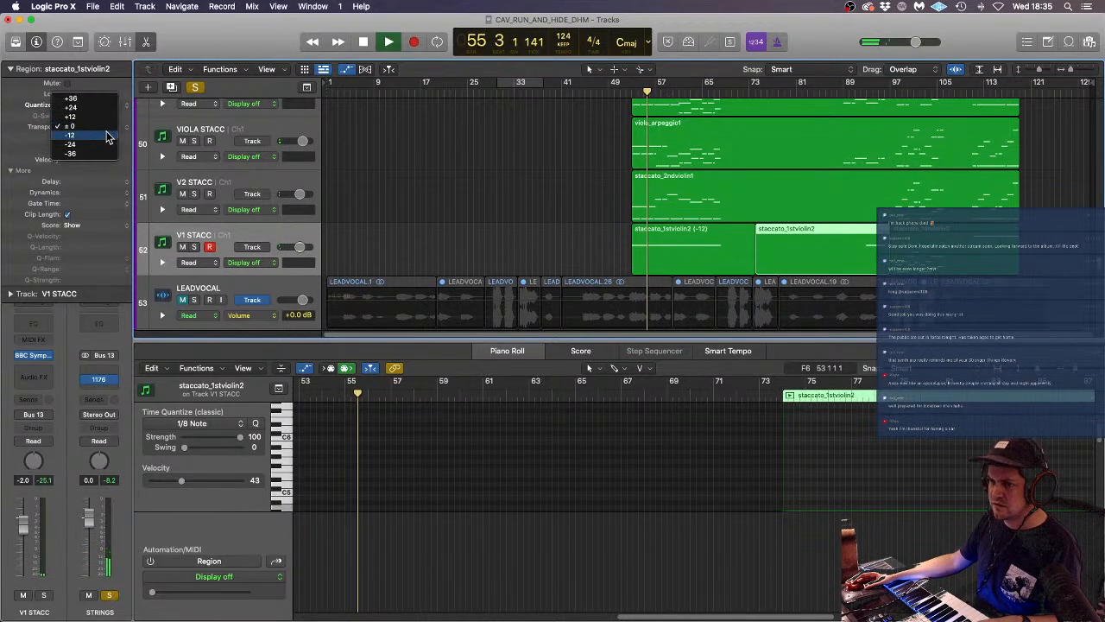
click(107, 137)
click(496, 162)
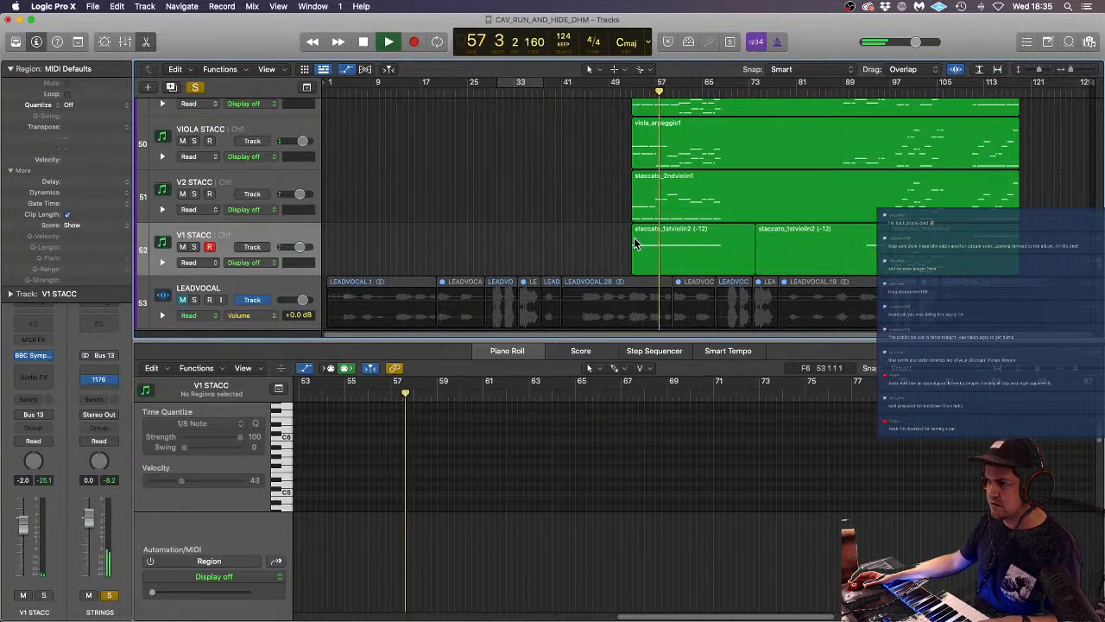
- Listen while looking over the long and short string tracks, clear the STRINGS bus solo, and stop playback
scroll(633, 242, up, 3)
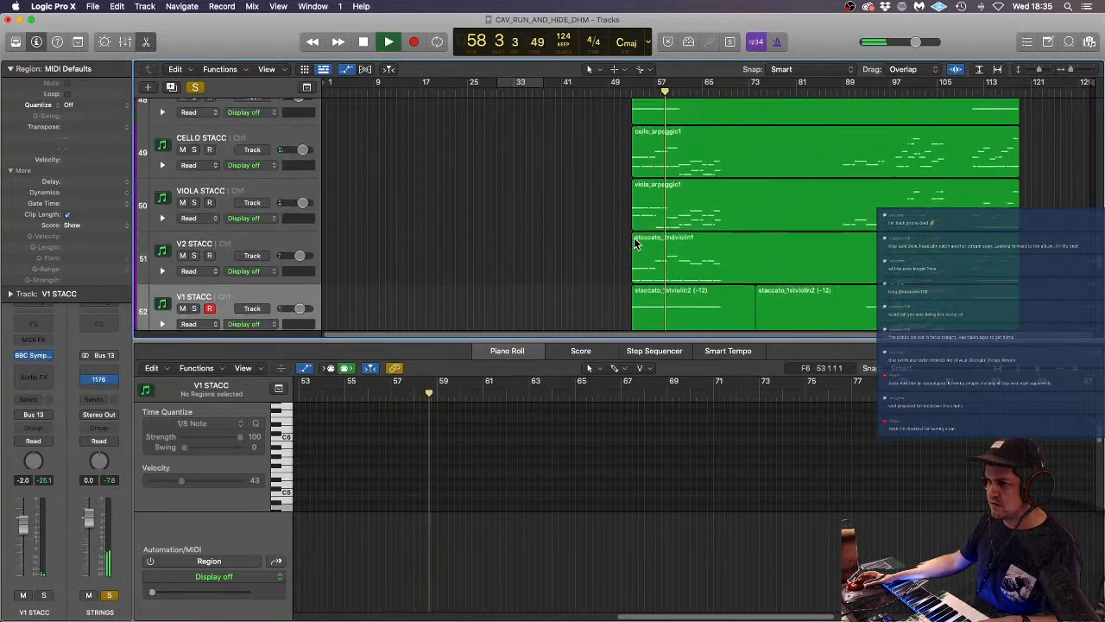
scroll(634, 237, up, 10)
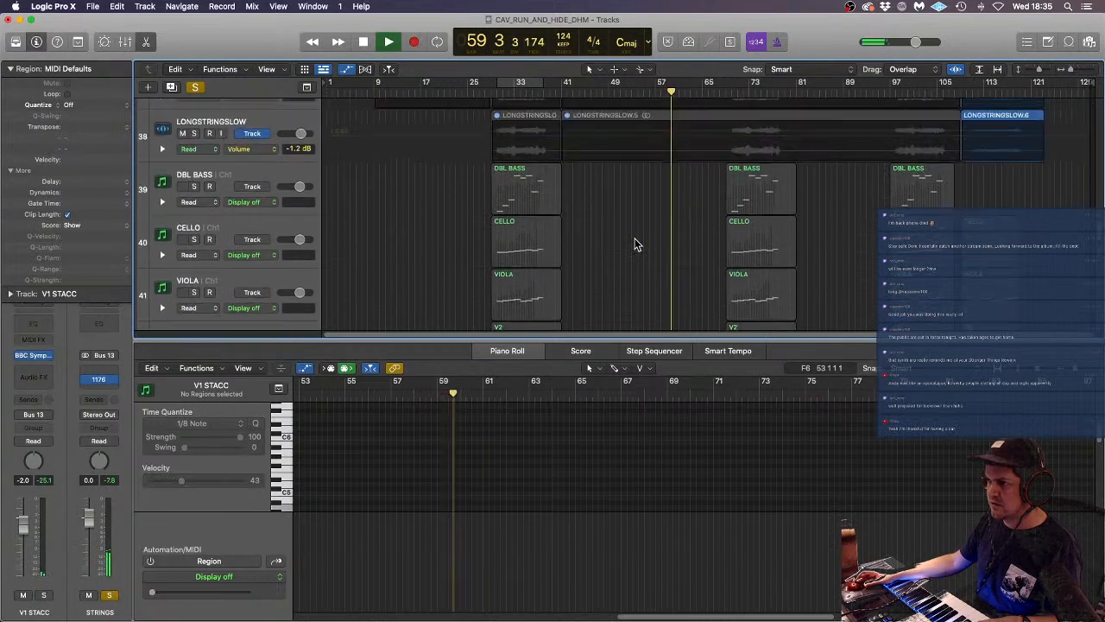
scroll(635, 242, up, 5)
scroll(635, 242, down, 7)
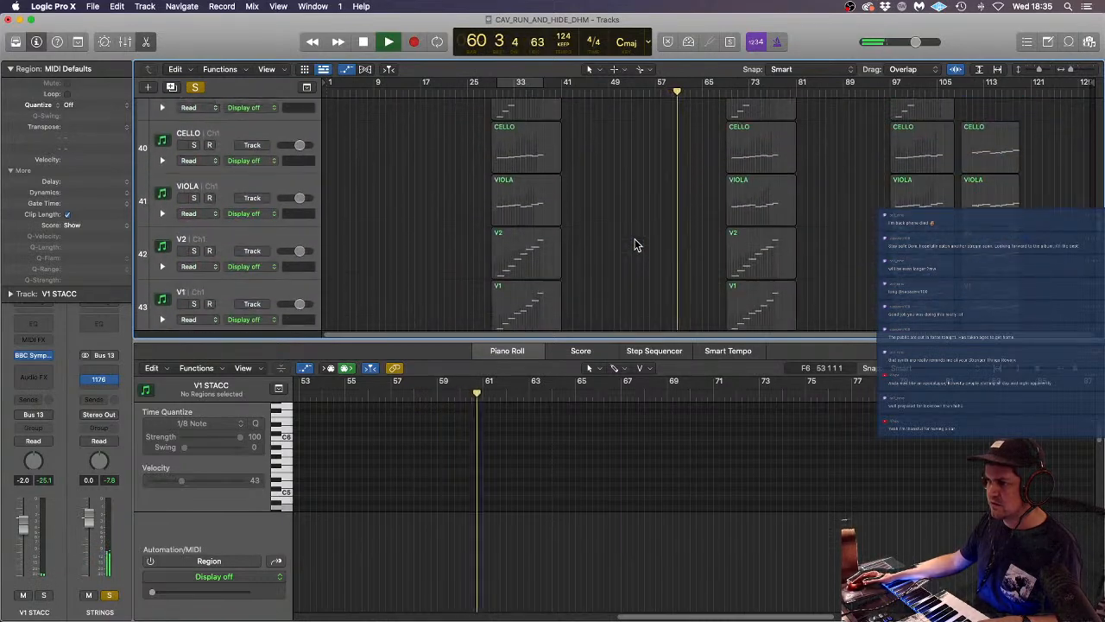
scroll(635, 239, down, 5)
scroll(672, 247, down, 2)
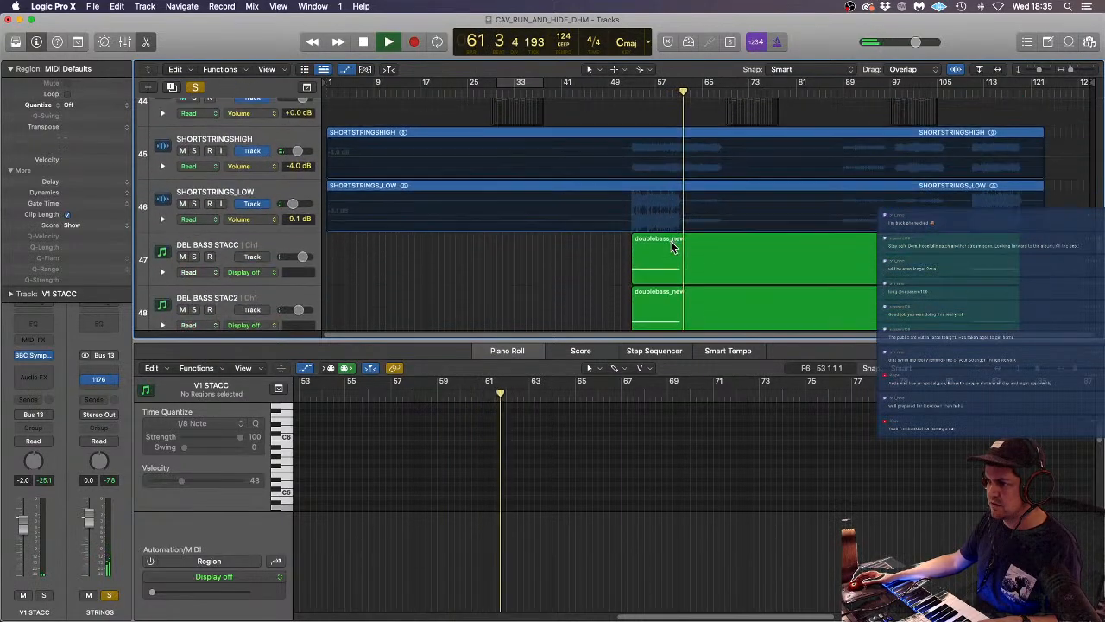
scroll(672, 248, down, 4)
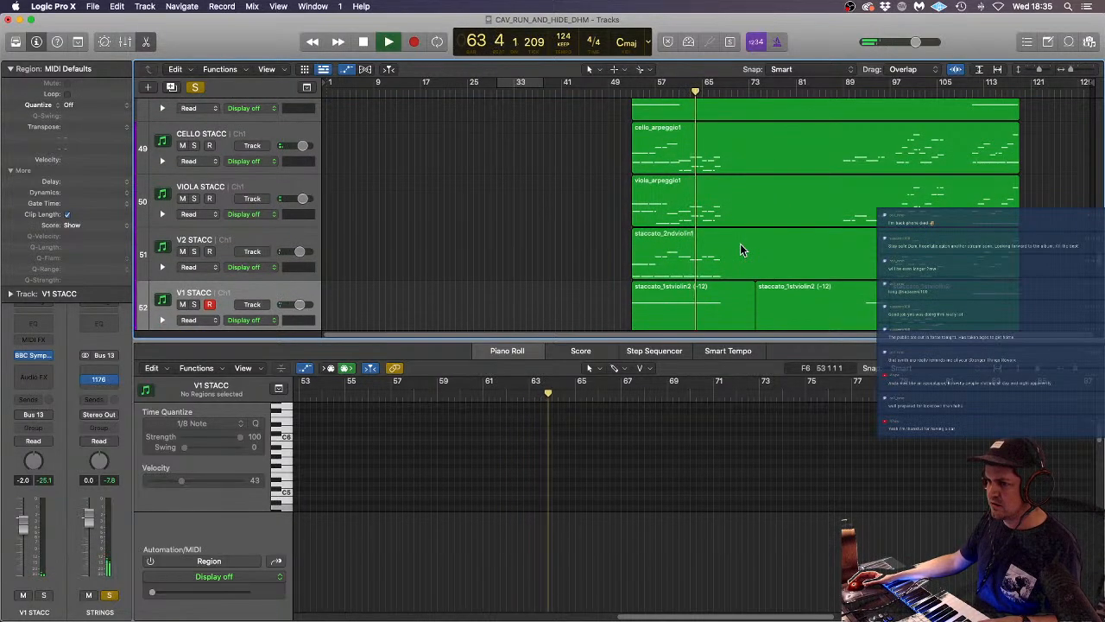
click(204, 88)
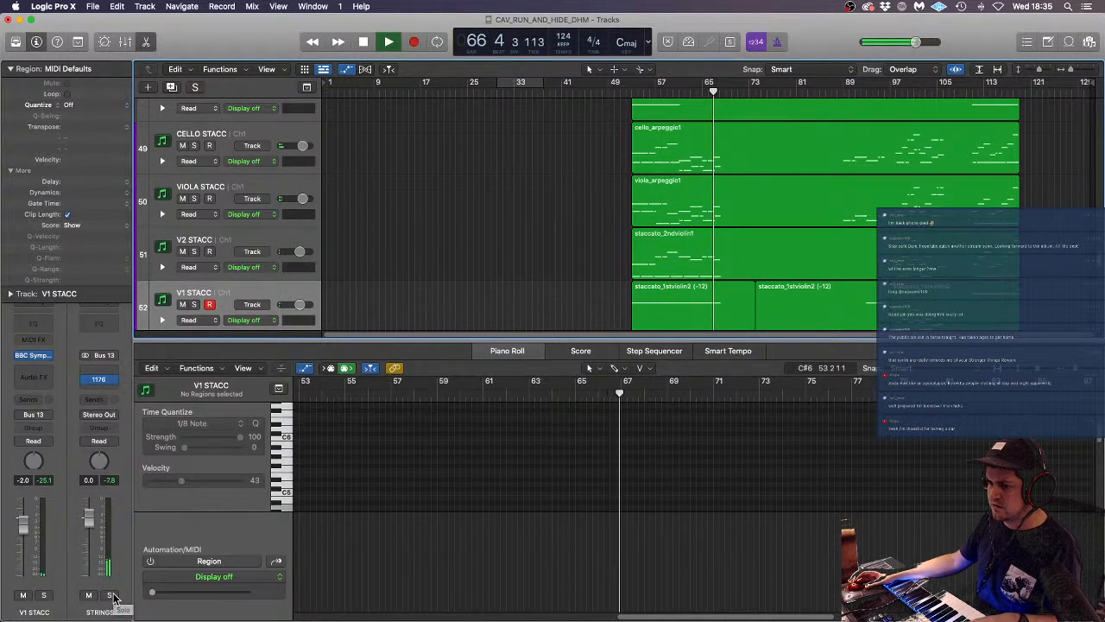
key(space)
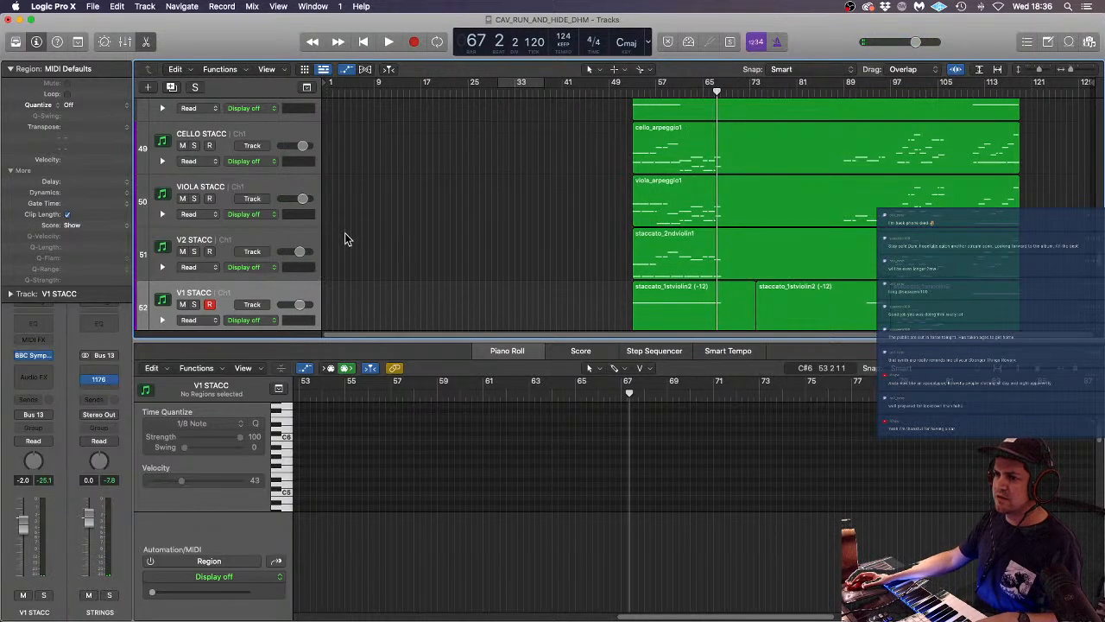
- Set a cycle range from about bar 53 to bar 68 over the first staccato passage
scroll(350, 231, up, 3)
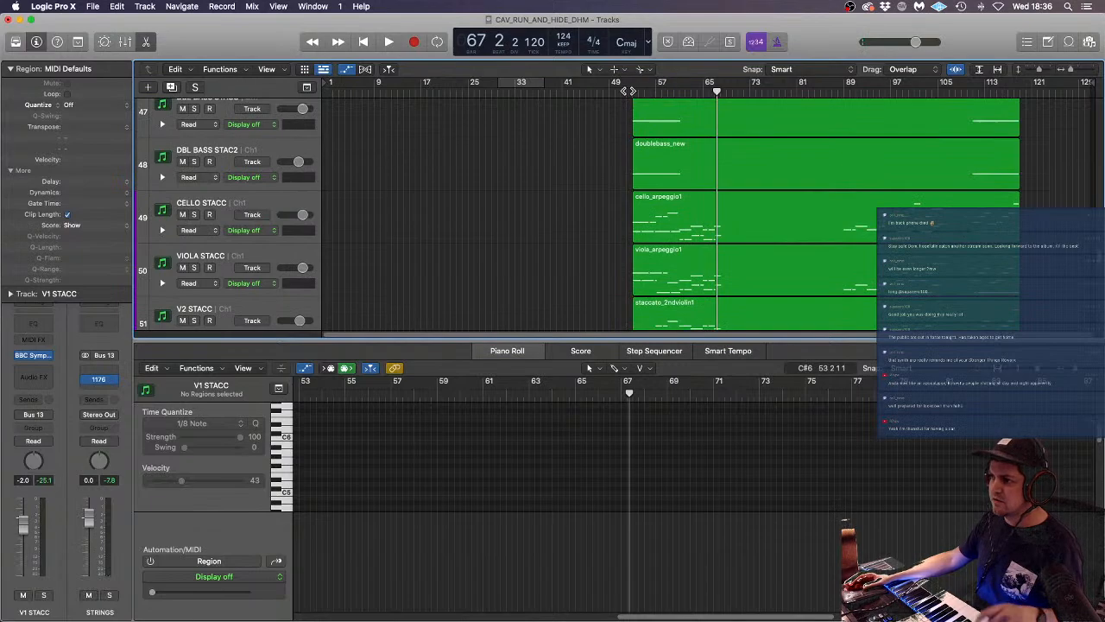
drag(634, 84, 723, 83)
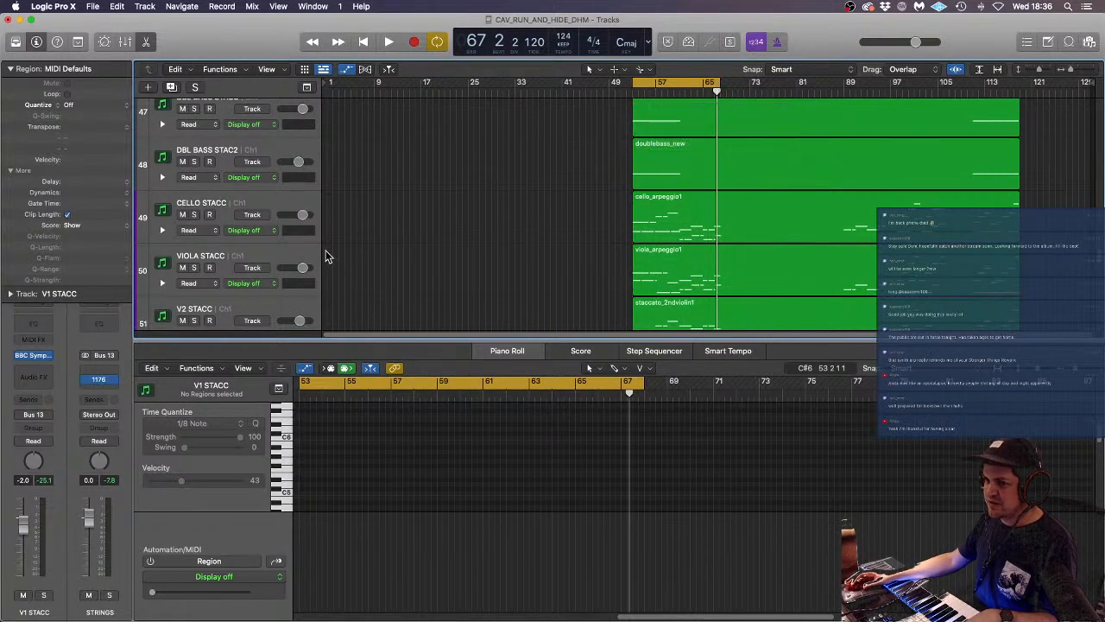
- Solo the STRINGS bus and audition the cycled staccato passage with the bus lowered to -11.0 dB
scroll(326, 255, down, 3)
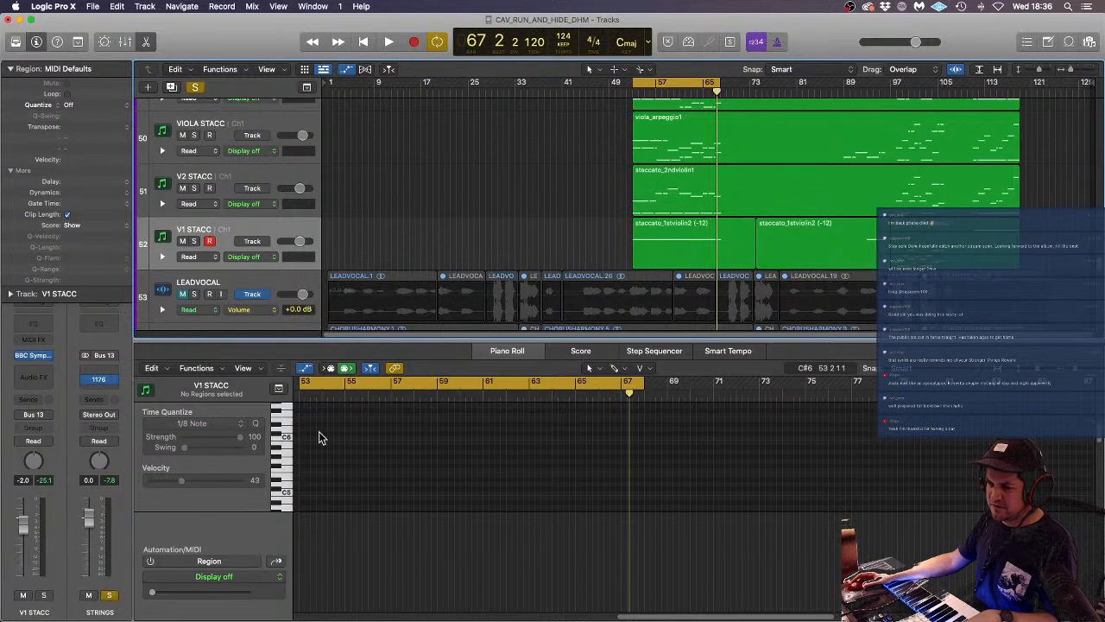
key(space)
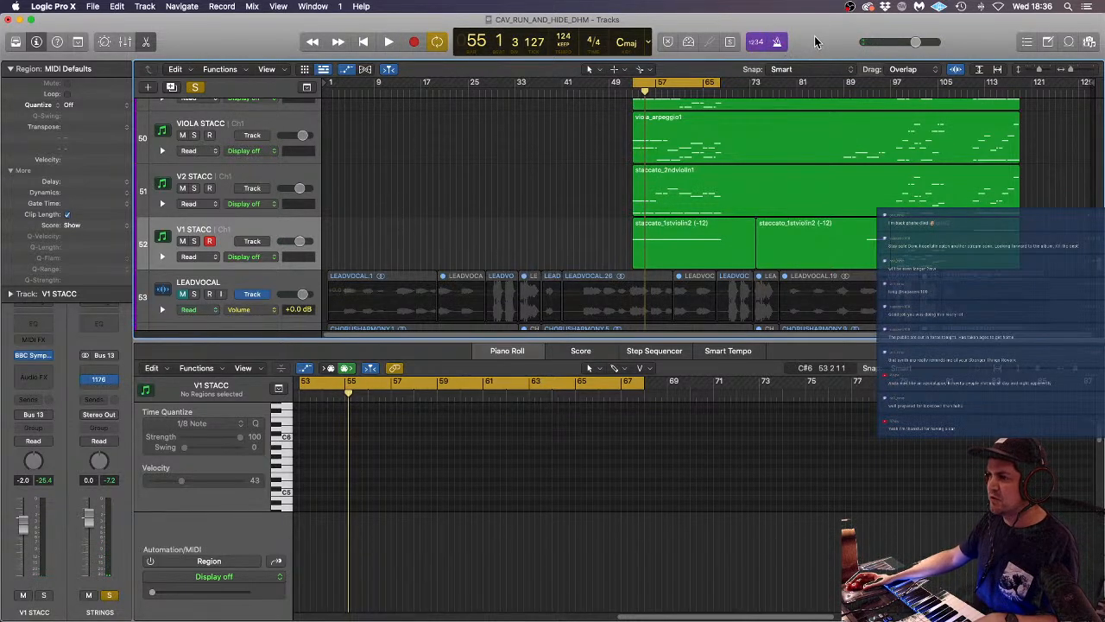
key(space)
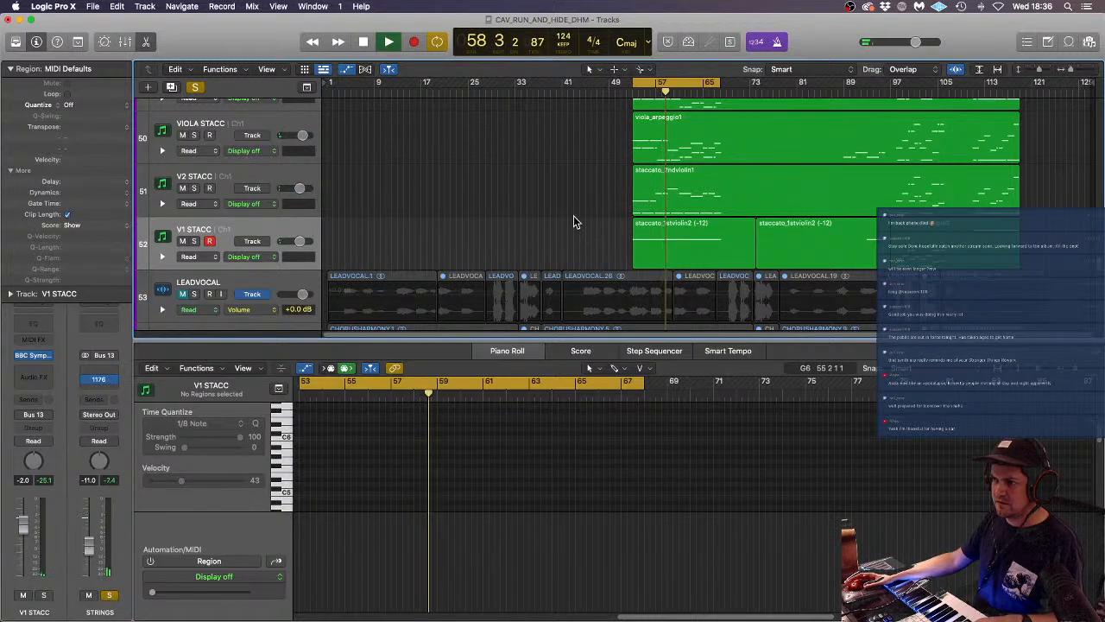
key(space)
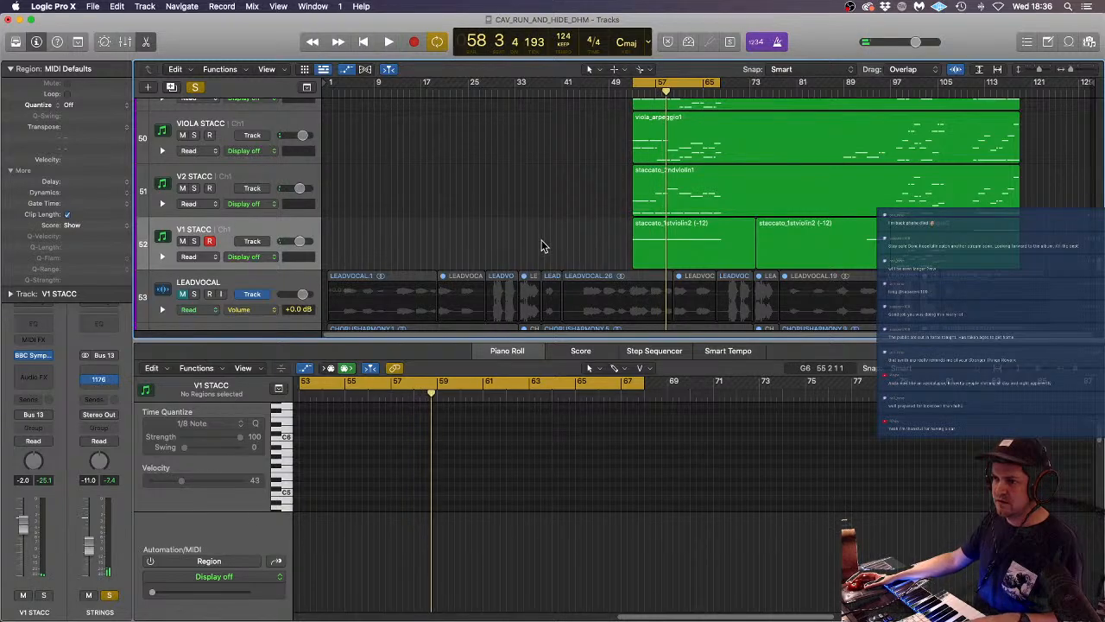
- Turn off the cycle range over the first staccato passage
click(281, 229)
scroll(280, 229, up, 4)
scroll(298, 216, down, 5)
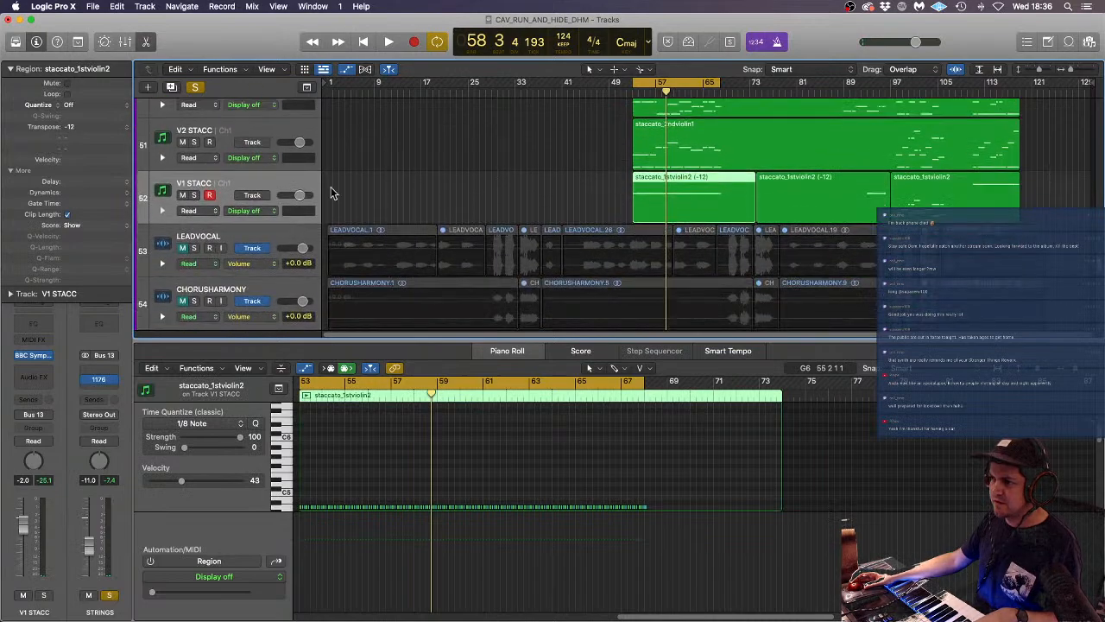
click(693, 85)
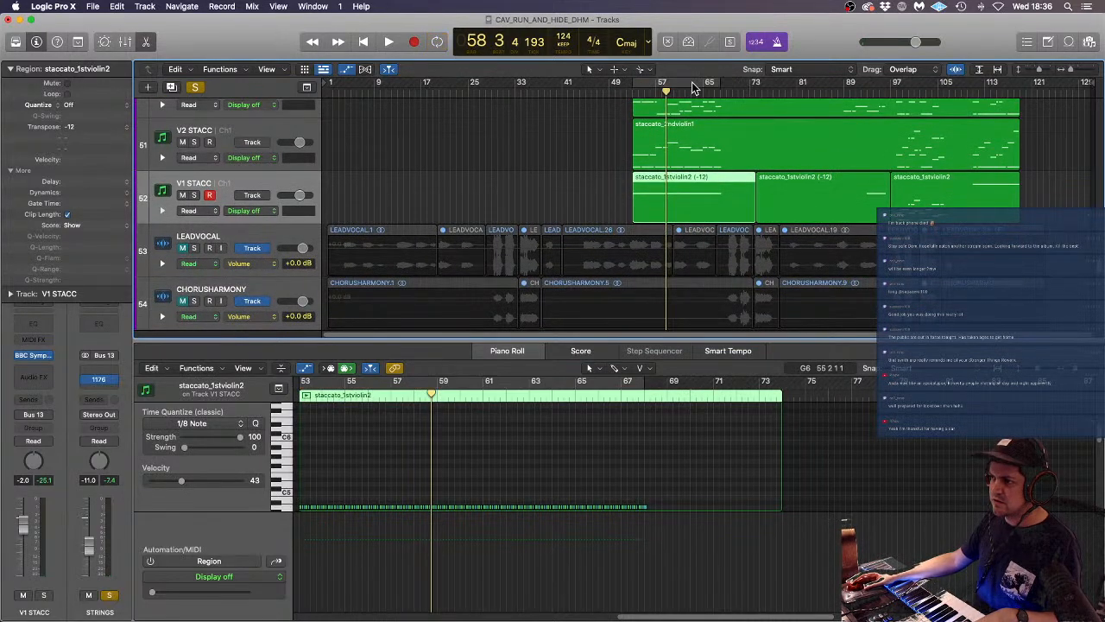
- Set a delay of -1/96 on all regions of the six staccato tracks and replay them from about bar 52
click(253, 184)
scroll(253, 177, up, 10)
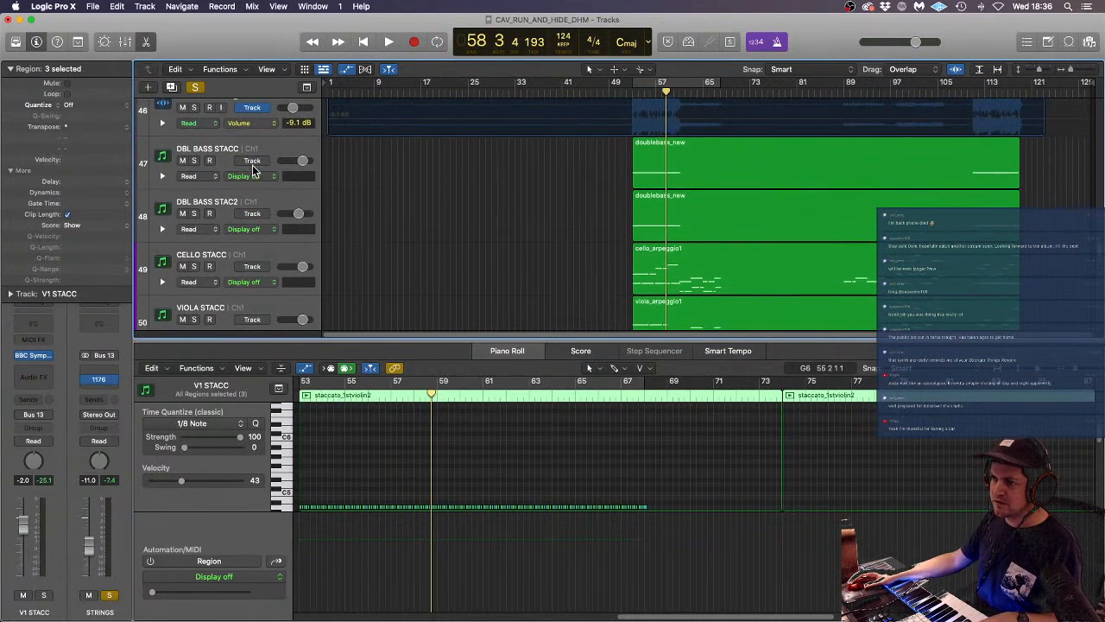
shift+click(261, 148)
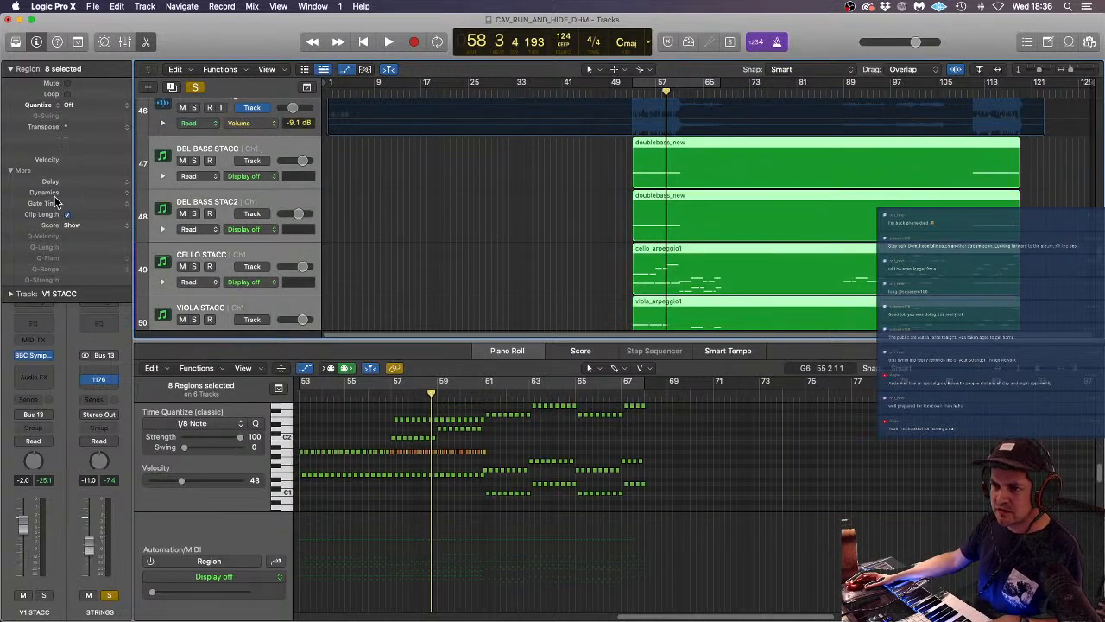
click(123, 184)
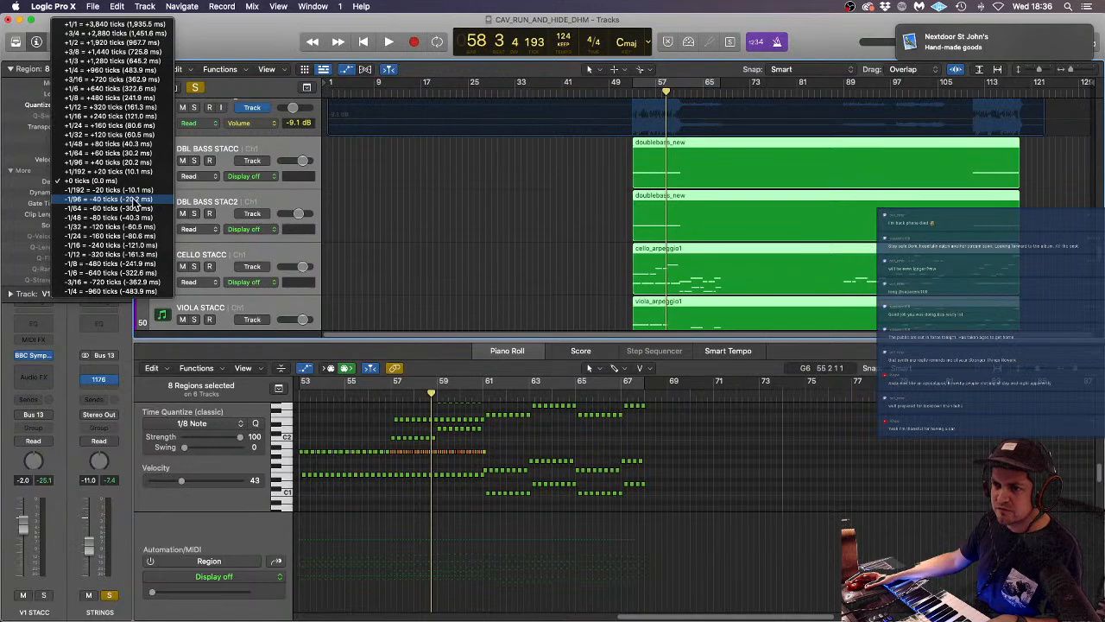
click(136, 199)
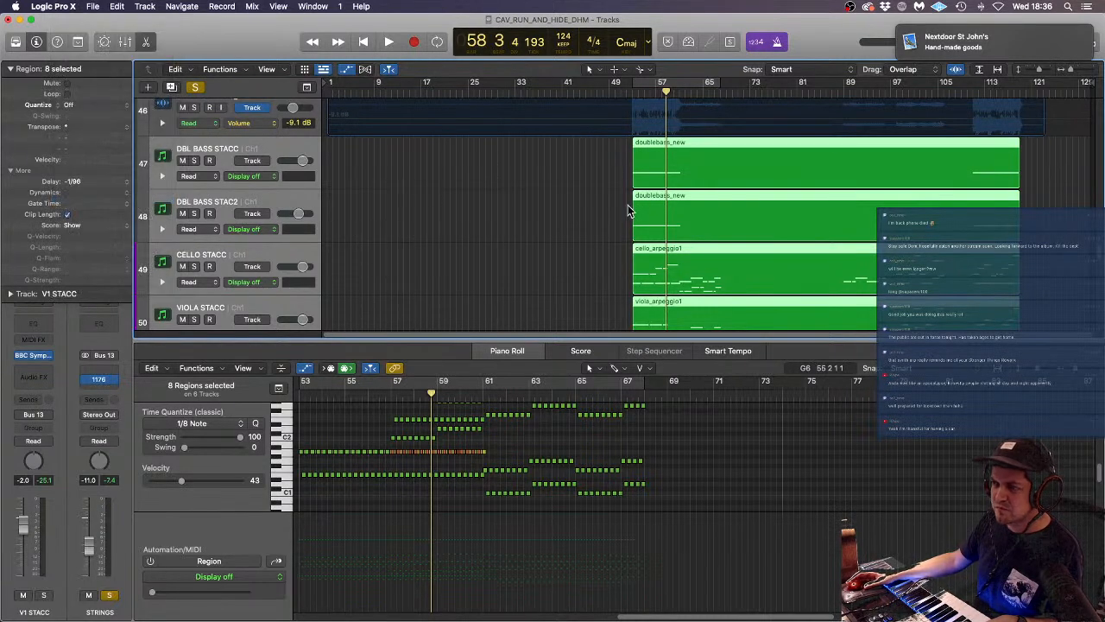
double_click(628, 93)
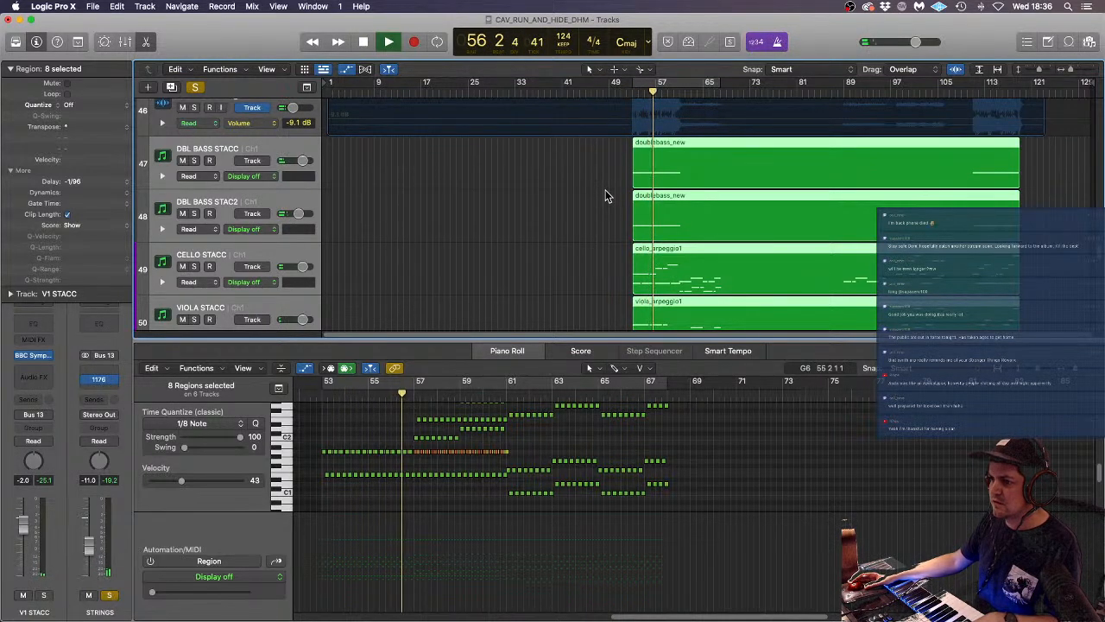
key(space)
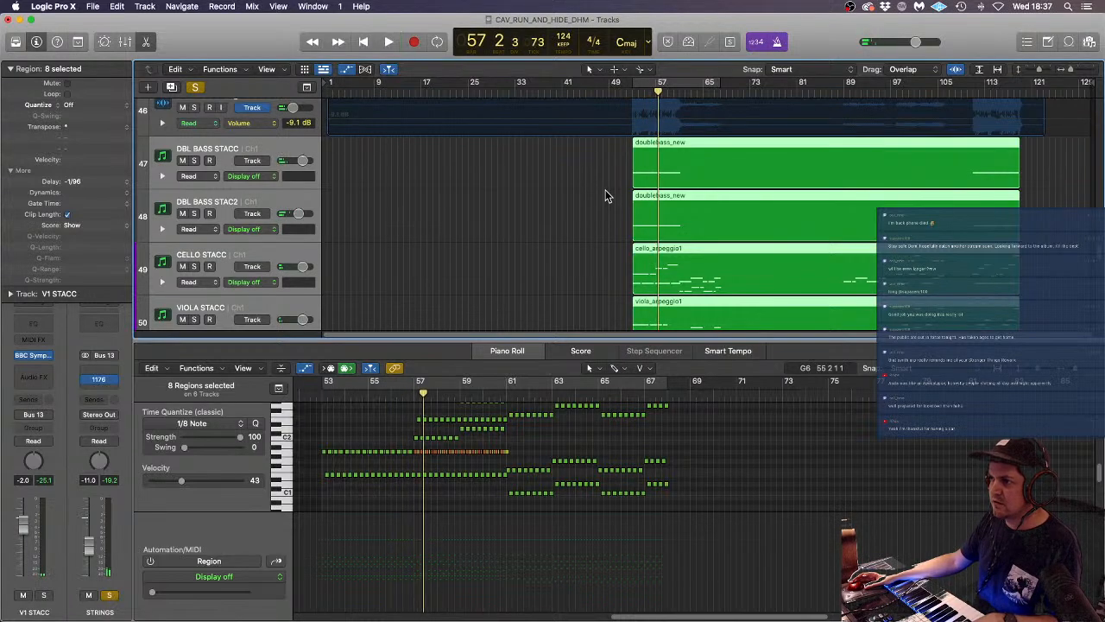
- Split the SHORTSTRINGSHIGH and SHORTSTRINGS_LOW regions at about bar 46 and delete their first parts
scroll(606, 199, up, 3)
scroll(606, 198, down, 1)
click(447, 258)
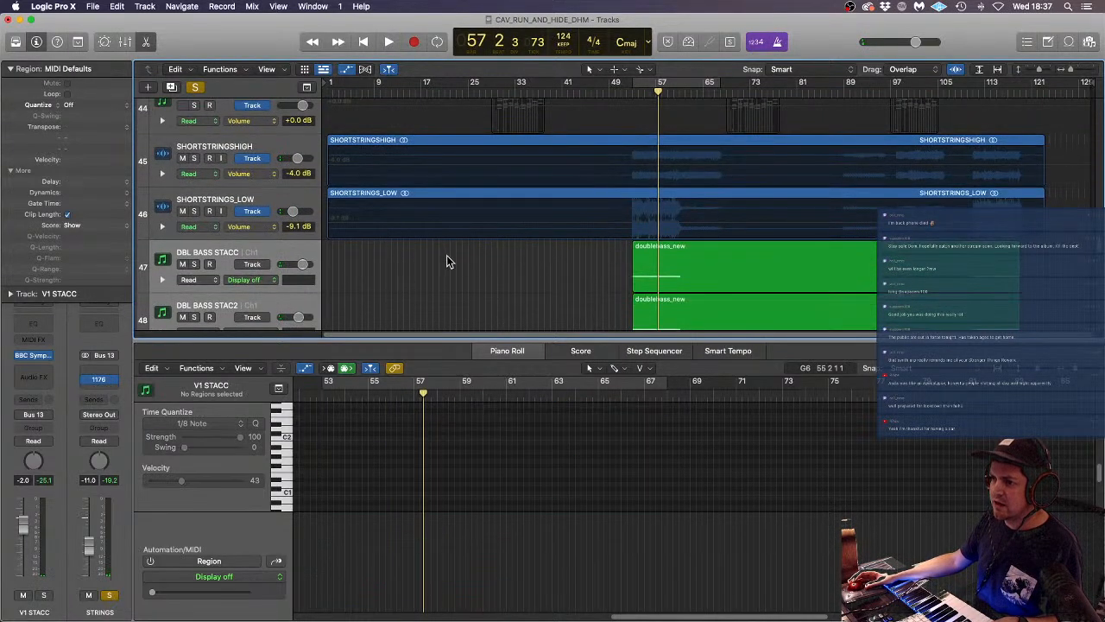
drag(554, 260, 571, 242)
super+double_click(592, 138)
key(Delete)
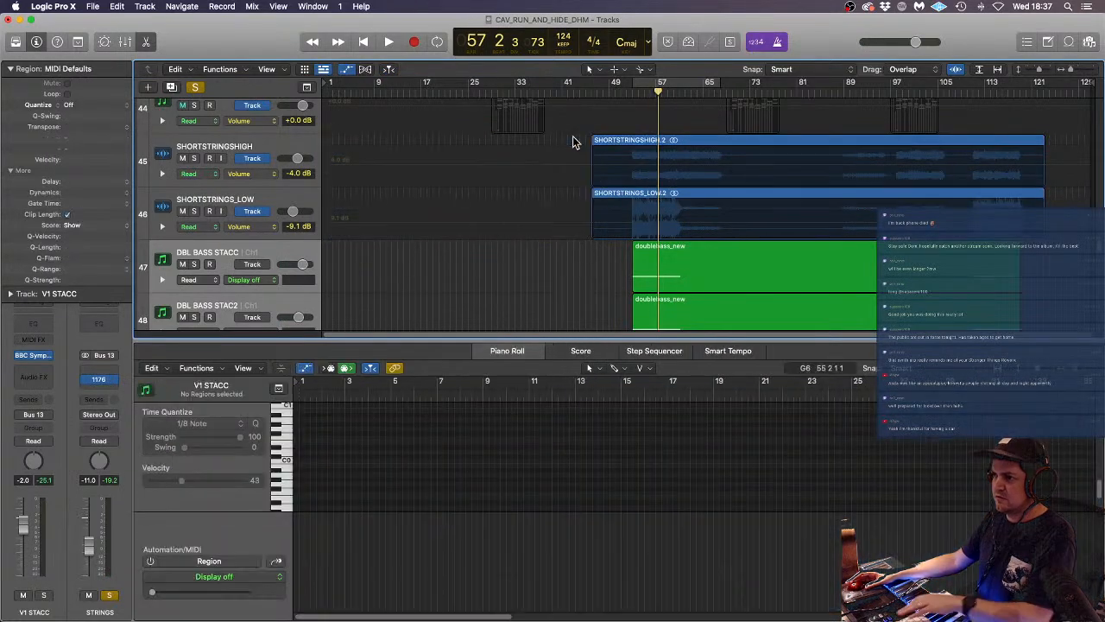
- Examine where the short-string audio starts around bar 53 compared with the double bass staccato region
key(super+Down)
key(super+Down)
key(super+Down)
key(super+Right)
key(super+Right)
key(super+Right)
key(super+Right)
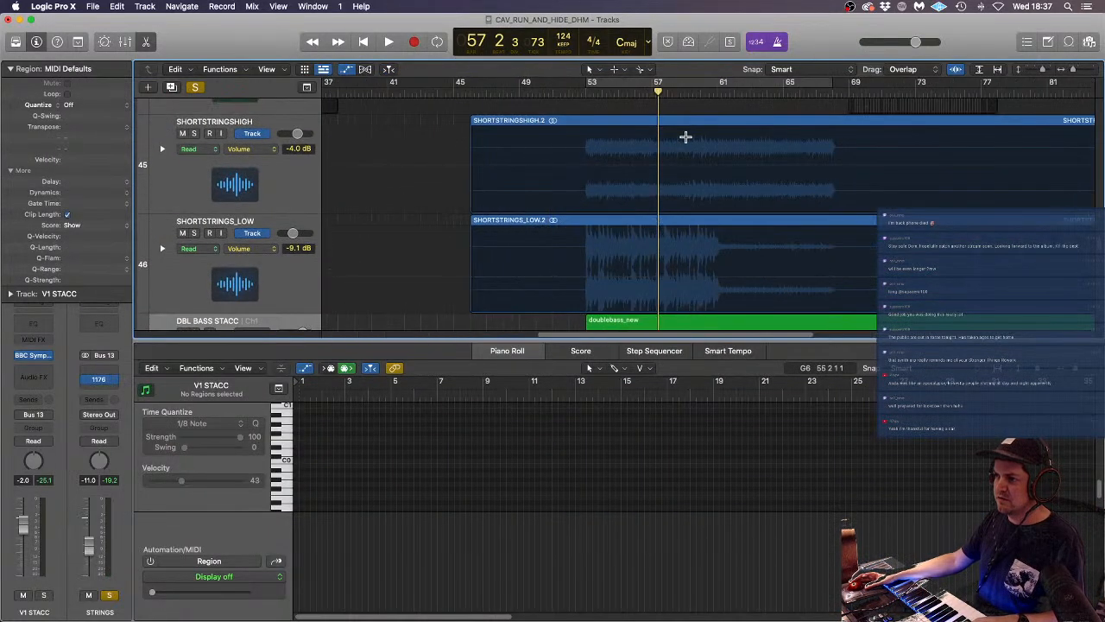
key(super+Right)
key(super+Right)
scroll(686, 134, left, 6)
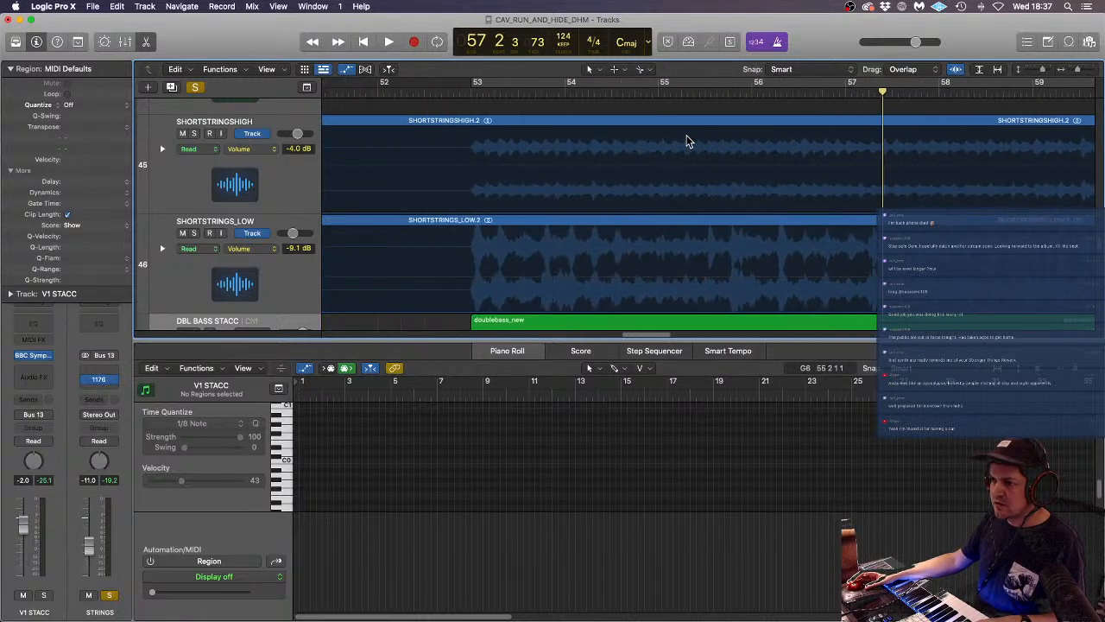
scroll(597, 120, up, 1)
scroll(578, 142, up, 1)
- Select both remaining short-string audio regions and move them together slightly earlier to line up their onset with bar 53
click(549, 173)
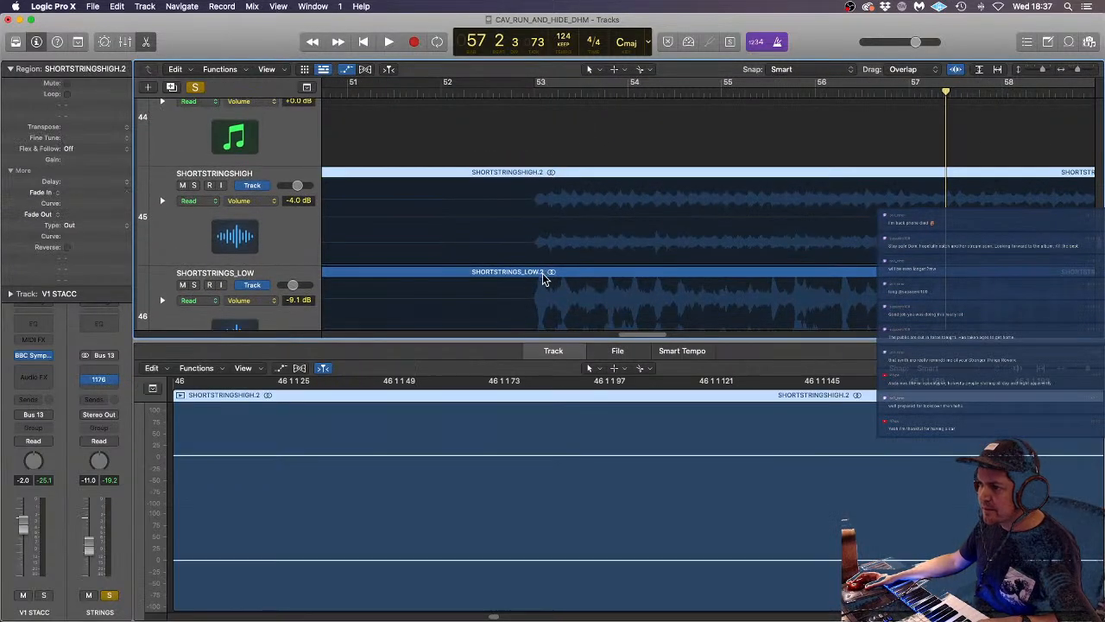
key(super+Left)
key(super+Left)
key(super+Left)
key(super+Left)
scroll(597, 275, up, 2)
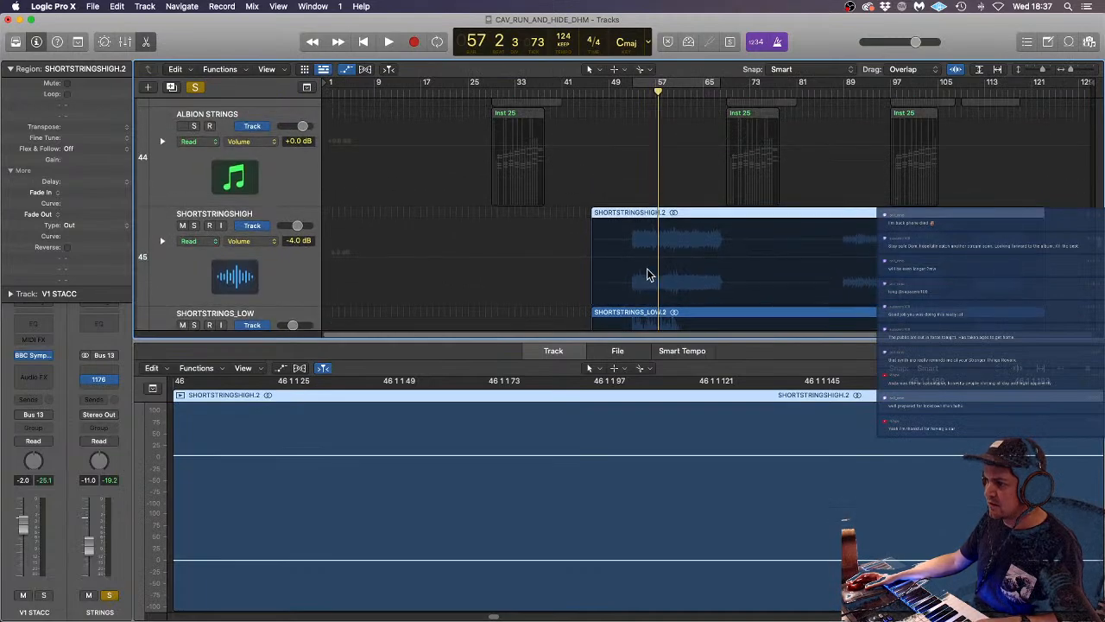
shift+click(672, 312)
key(super+Right)
key(super+Right)
key(super+Right)
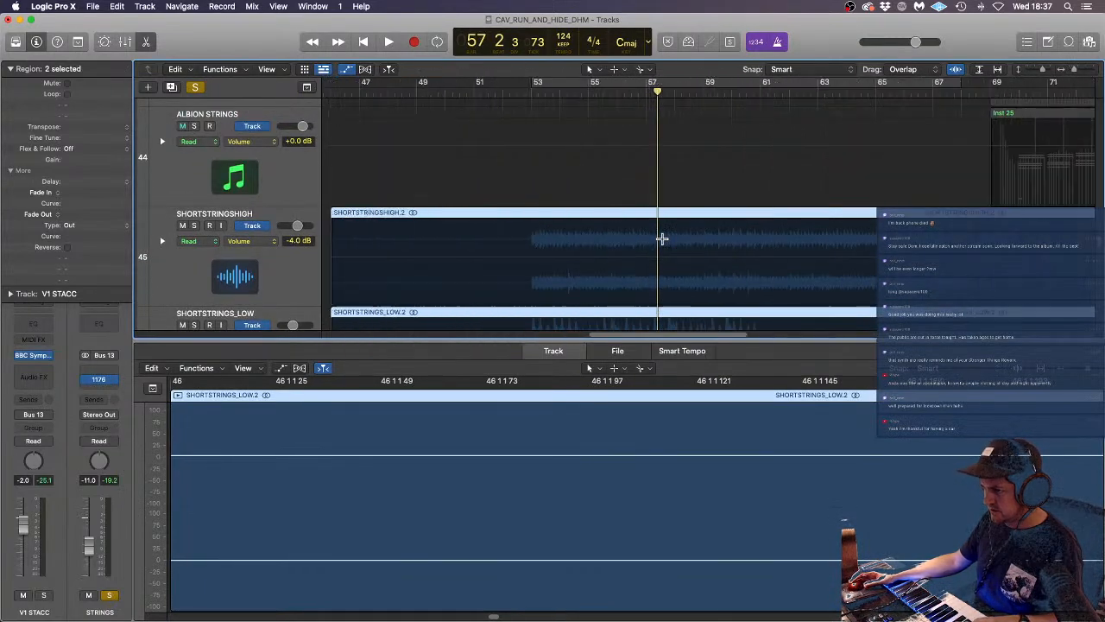
scroll(564, 228, left, 4)
scroll(521, 148, up, 2)
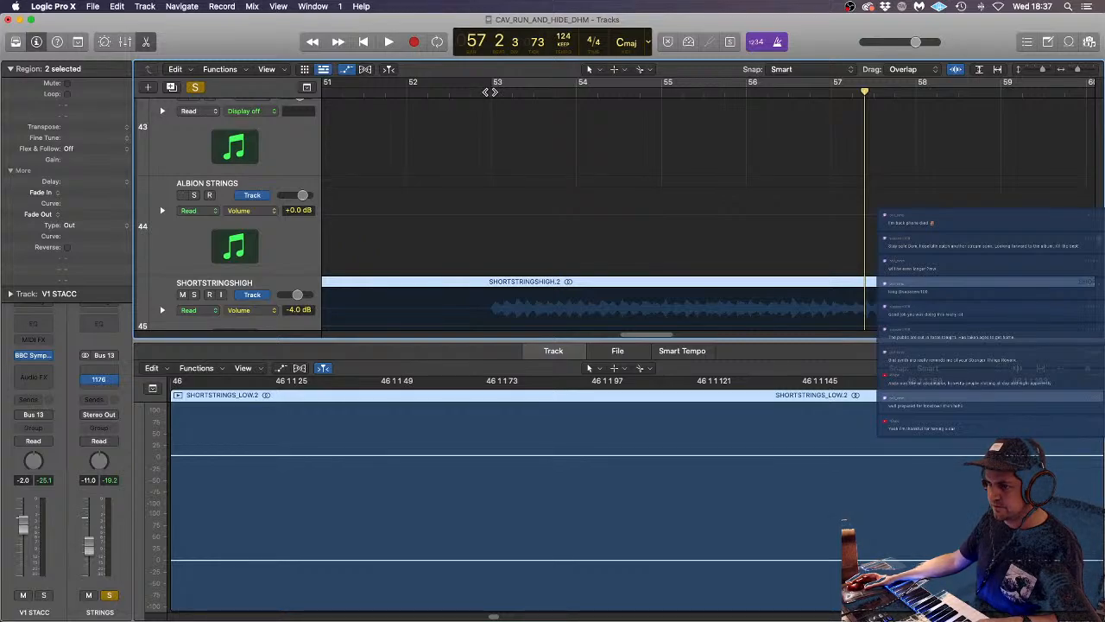
scroll(513, 155, down, 3)
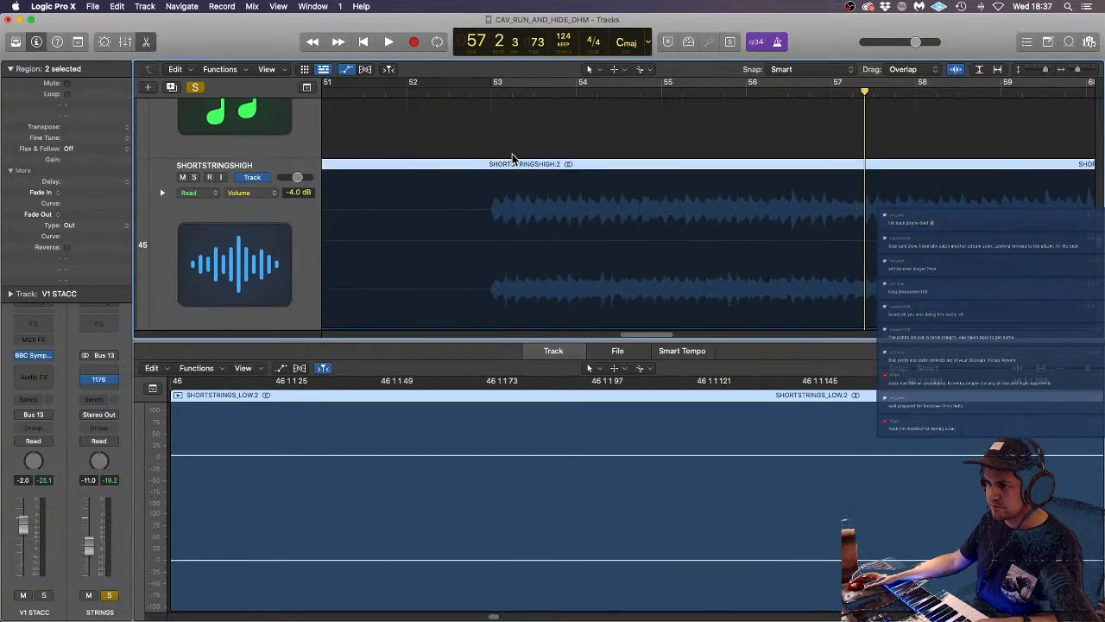
key(super+Up)
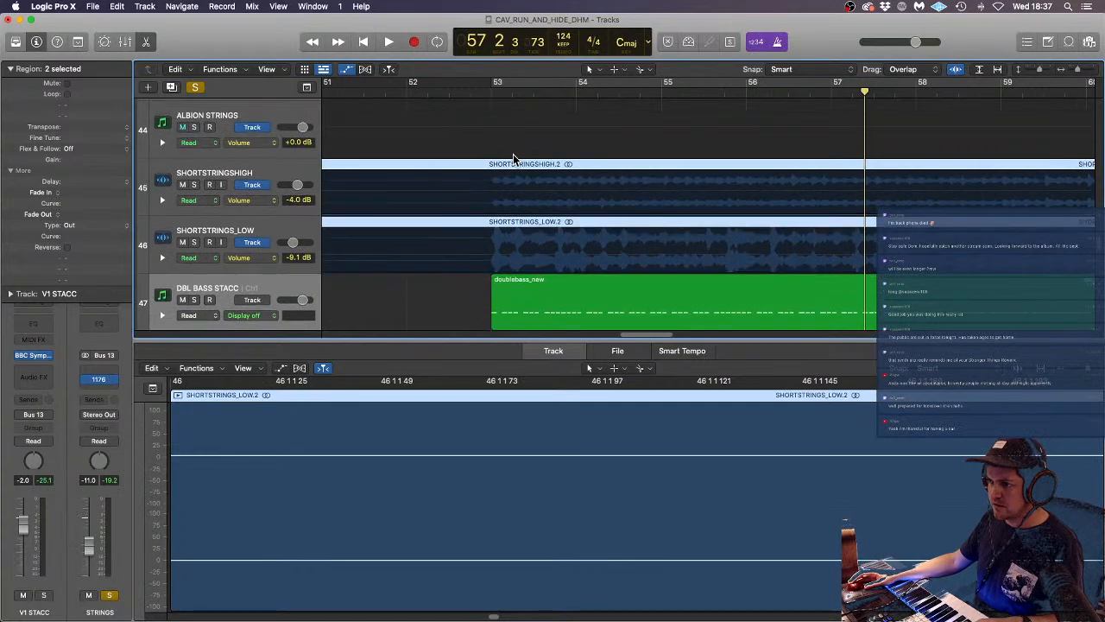
drag(510, 167, 512, 170)
- Play the soloed strings from beat 4 of bar 52 to check the timing of the shifted audio
click(474, 94)
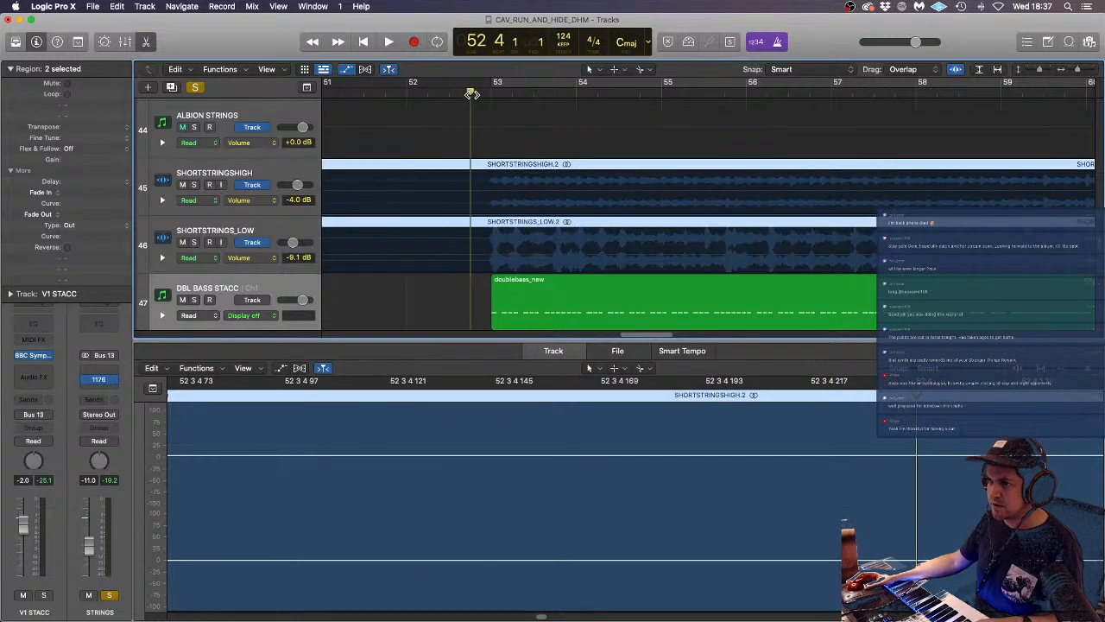
key(space)
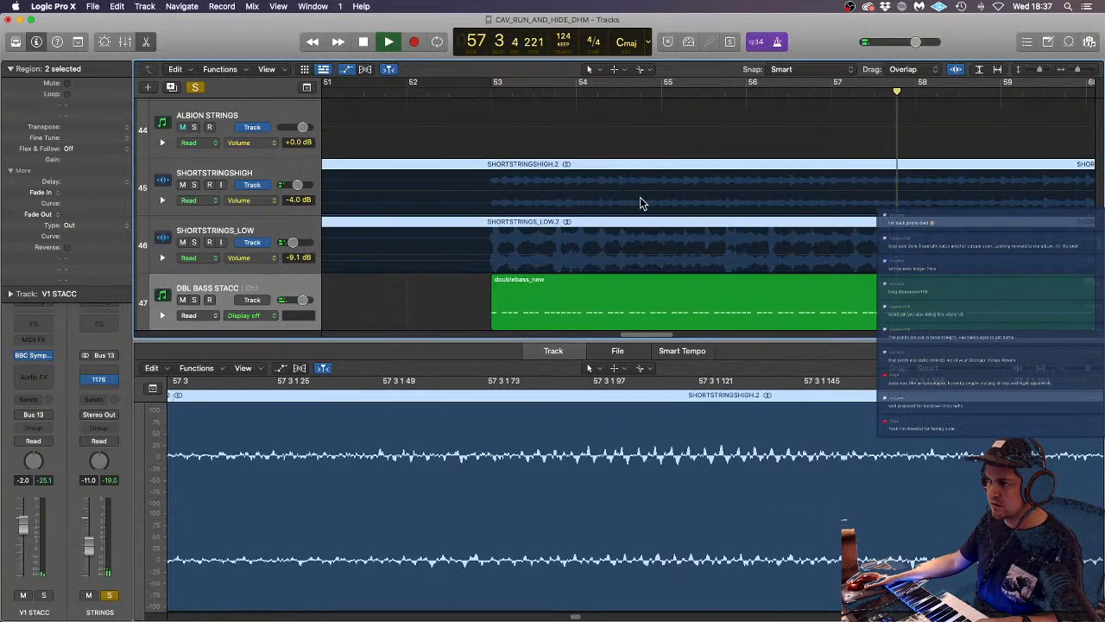
key(super+Left)
key(super+Left)
key(super+Left)
key(super+Left)
key(super+Left)
key(super+Left)
key(super+Left)
key(super+Left)
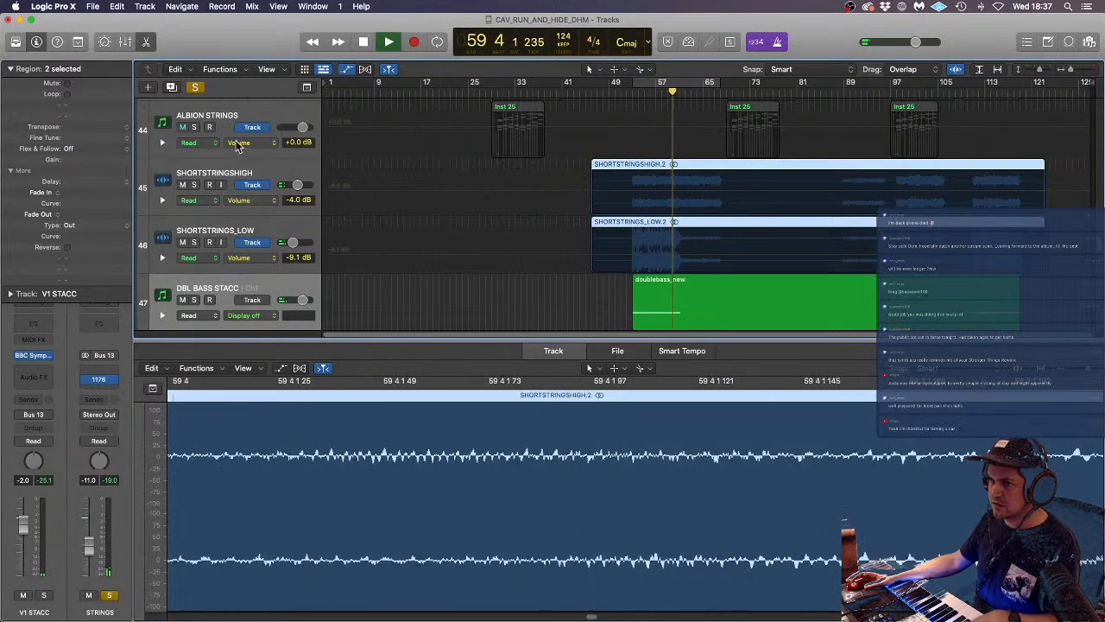
- Clear the STRINGS bus solo, raise the bus to -1.0 dB against the full mix, and deselect the short-string regions
click(195, 87)
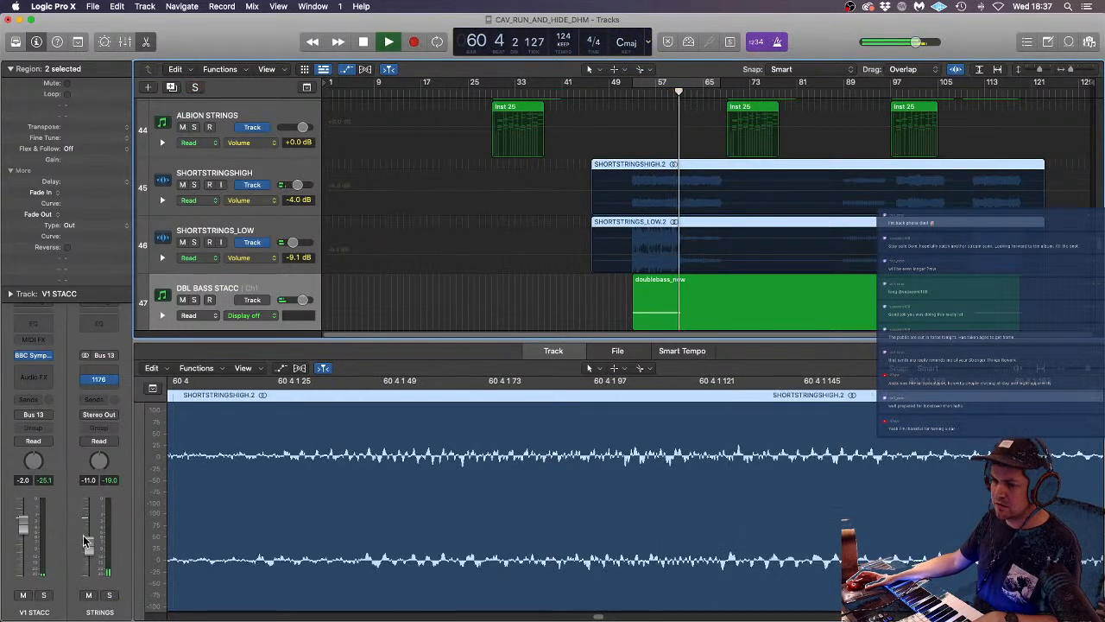
drag(88, 545, 88, 520)
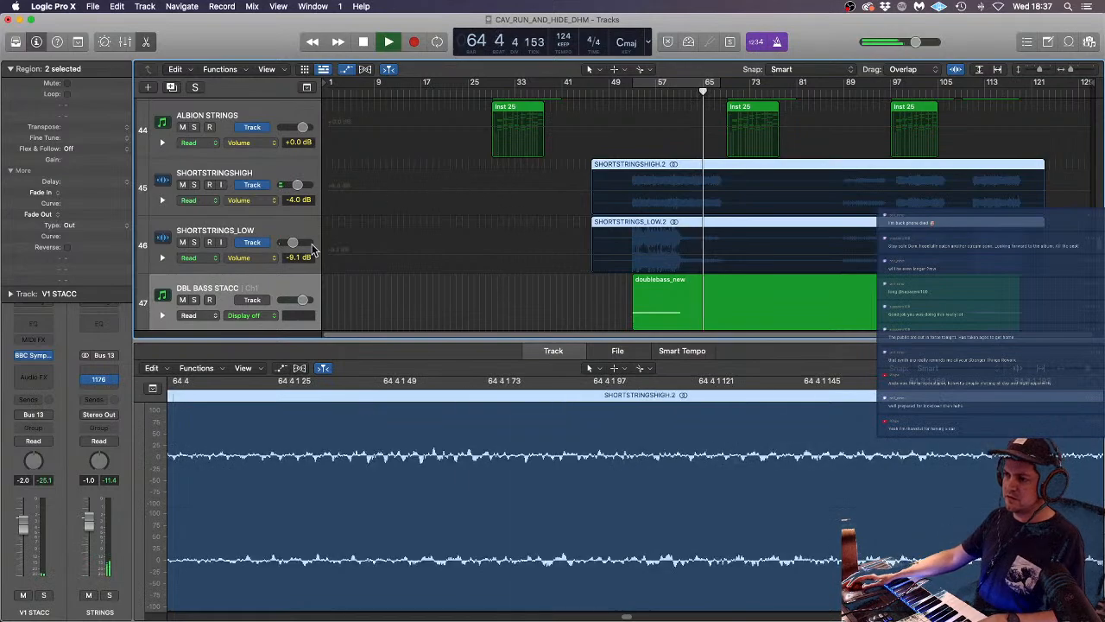
click(542, 312)
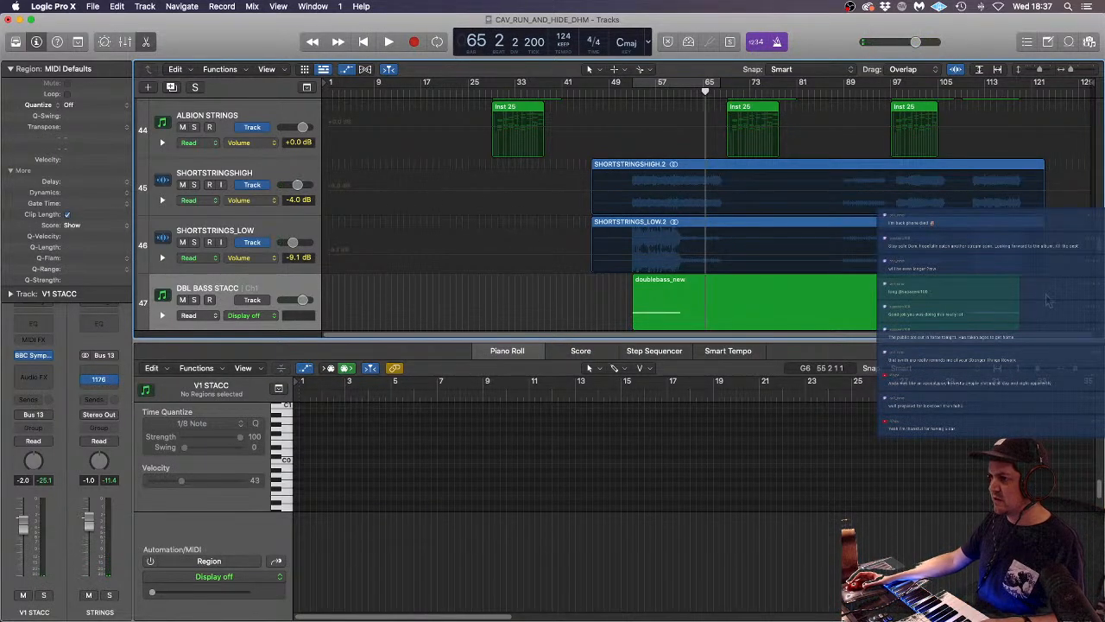
- Solo the ARPS and STRINGS buses in the mixer and play both together from about bar 52
scroll(1046, 294, up, 1)
scroll(1046, 294, down, 8)
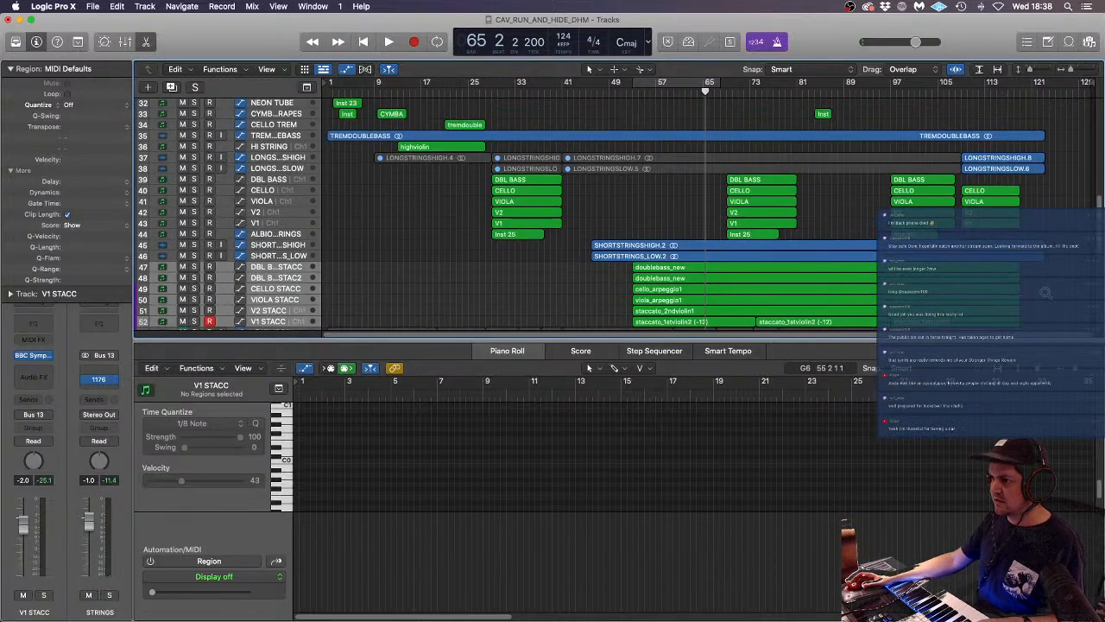
scroll(737, 264, up, 5)
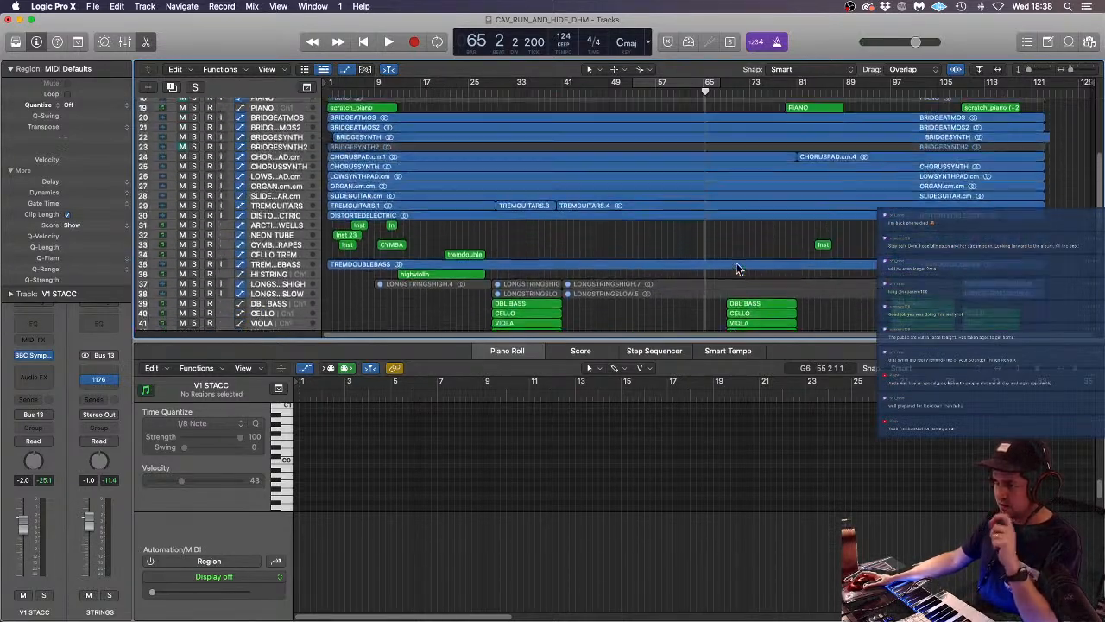
scroll(737, 262, up, 5)
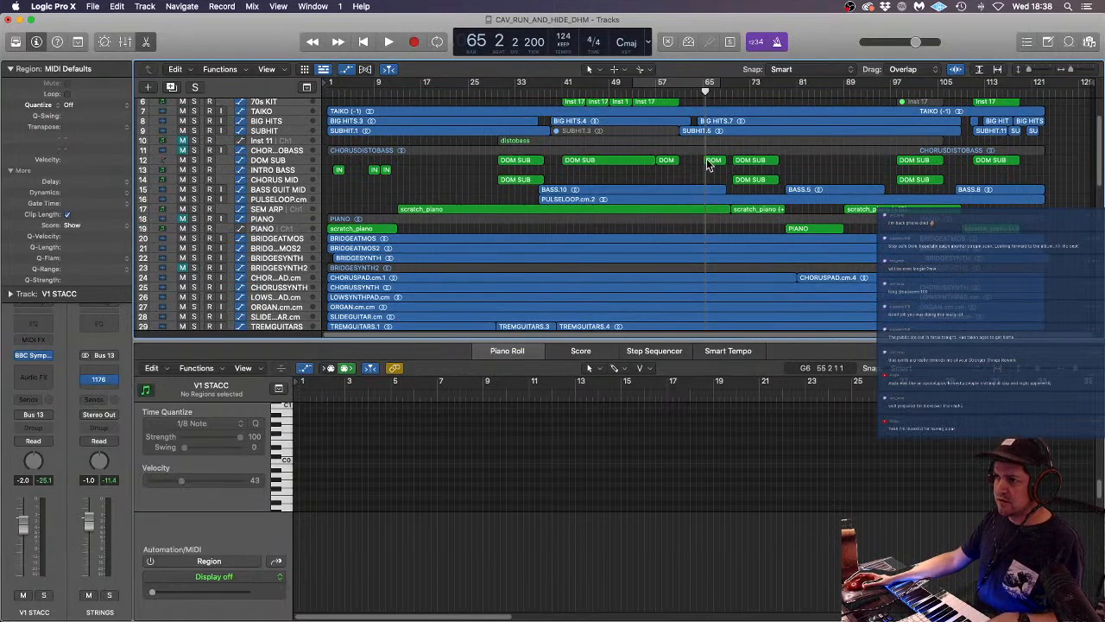
click(124, 41)
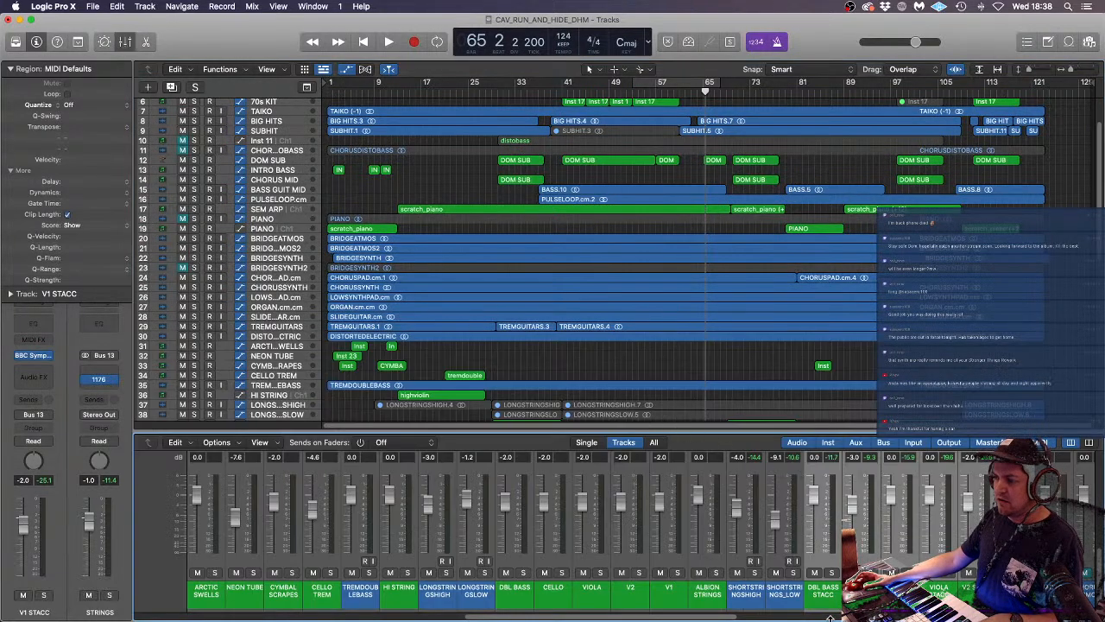
click(750, 616)
drag(749, 616, 837, 616)
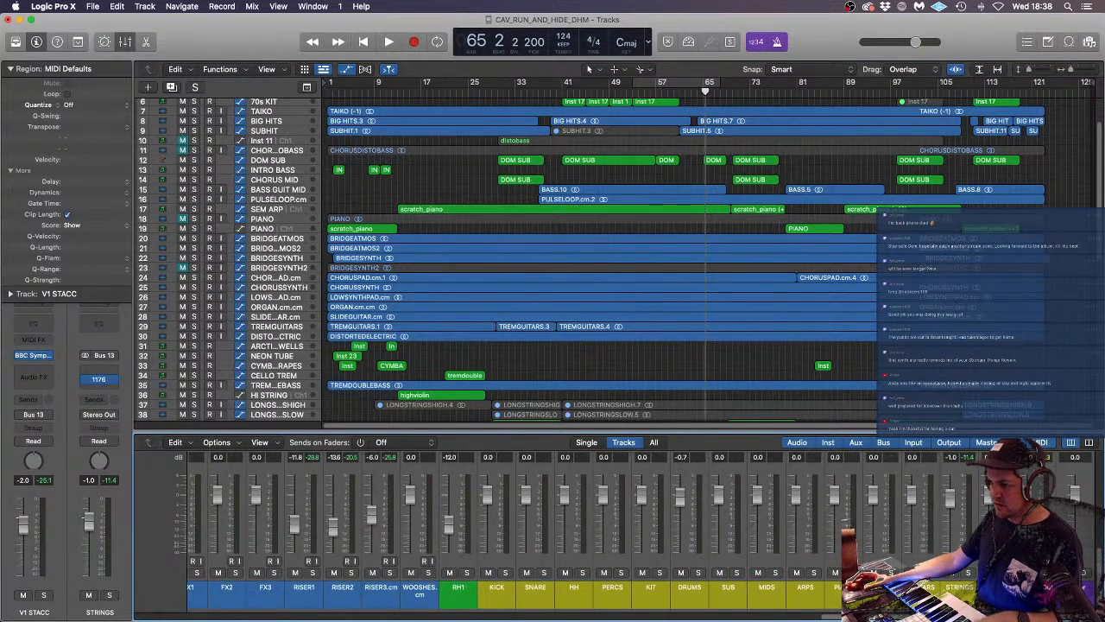
click(813, 572)
click(968, 572)
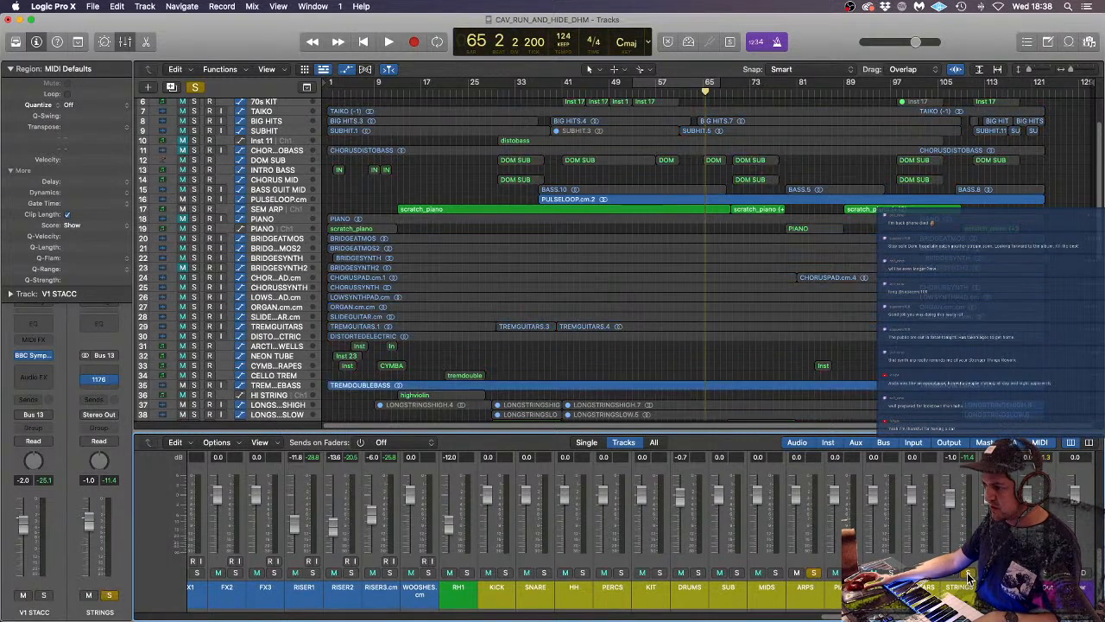
click(629, 92)
key(space)
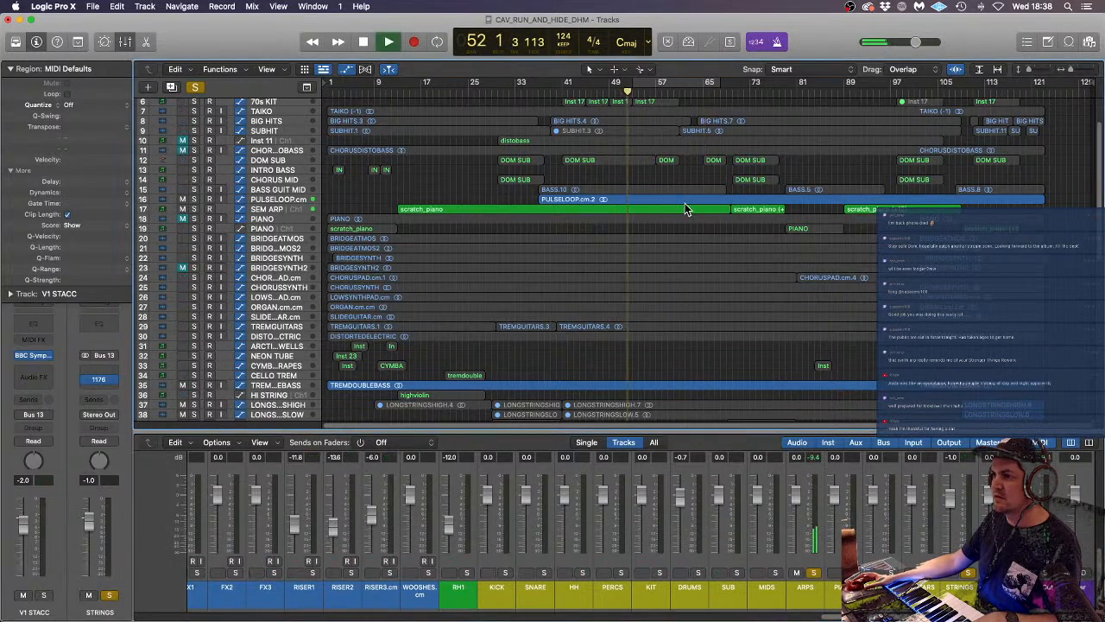
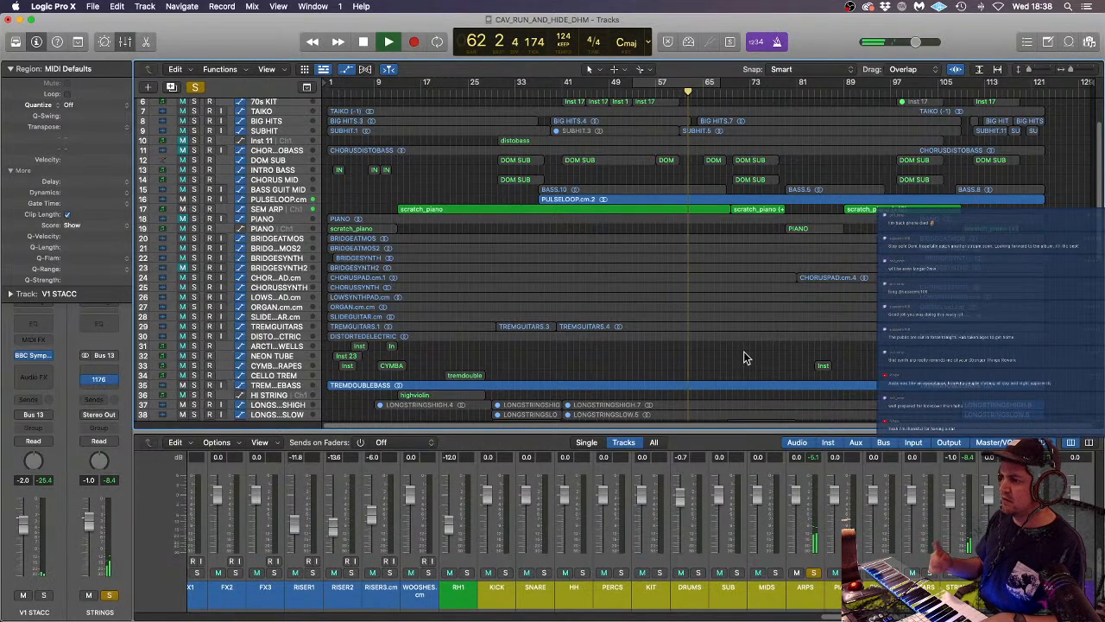
- Open the SEM ARP track's long scratch_piano region in the Piano Roll and examine its lowest notes between bars 49 and 69
scroll(673, 225, up, 1)
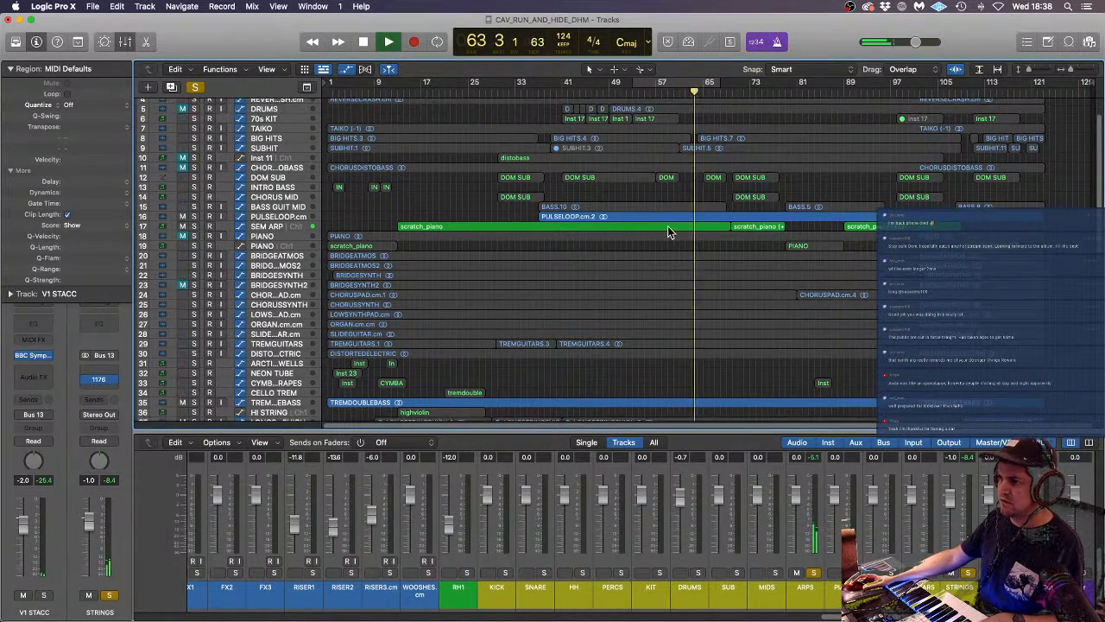
click(667, 226)
double_click(667, 226)
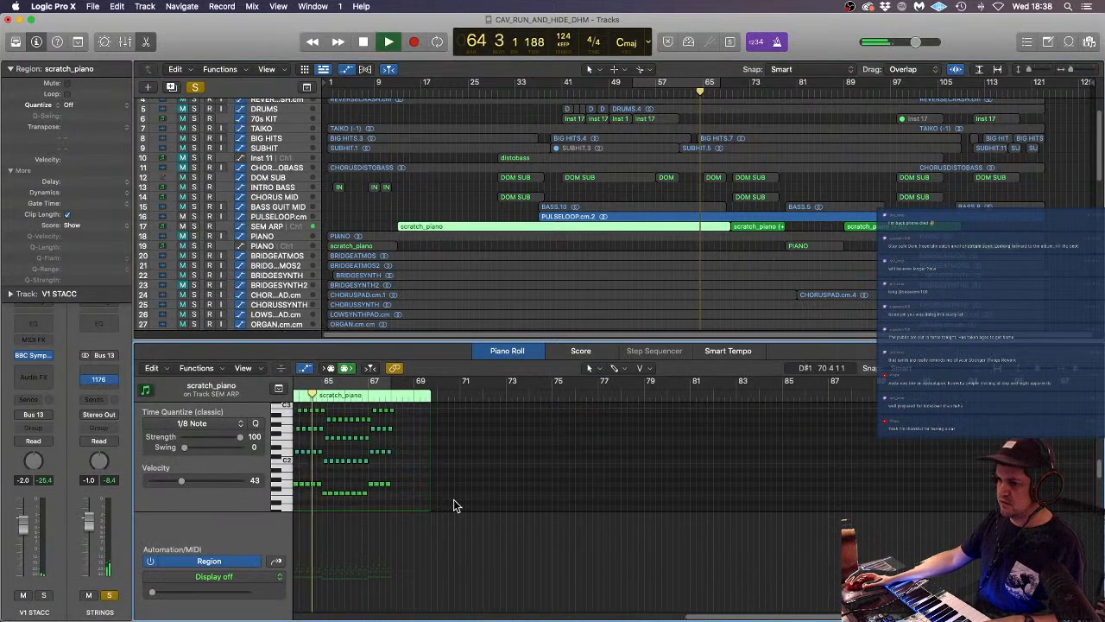
scroll(457, 501, left, 10)
scroll(466, 497, down, 3)
scroll(466, 497, left, 2)
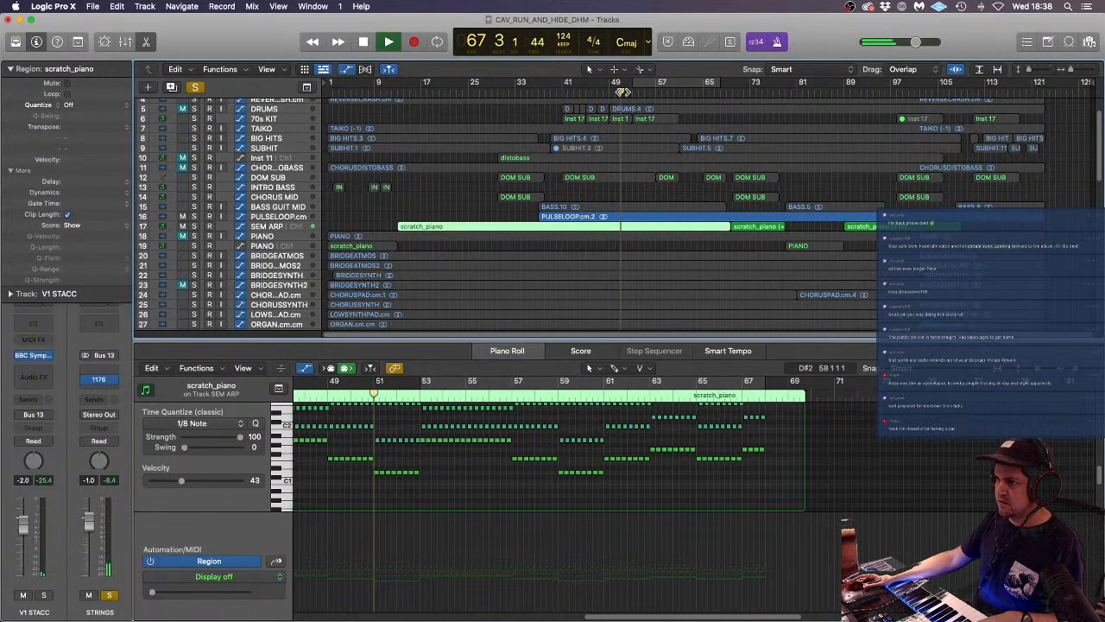
- Play from about bar 51, select both doublebass_new regions for joint note editing, and stop playback at bar 57
click(628, 91)
scroll(676, 139, down, 10)
scroll(677, 139, down, 4)
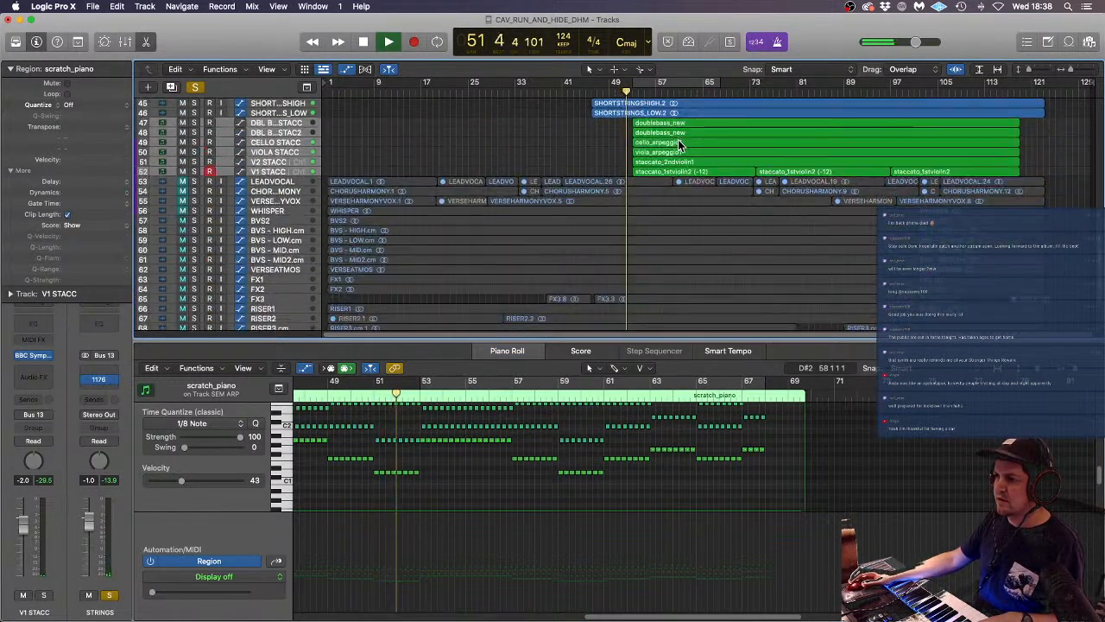
scroll(593, 175, up, 6)
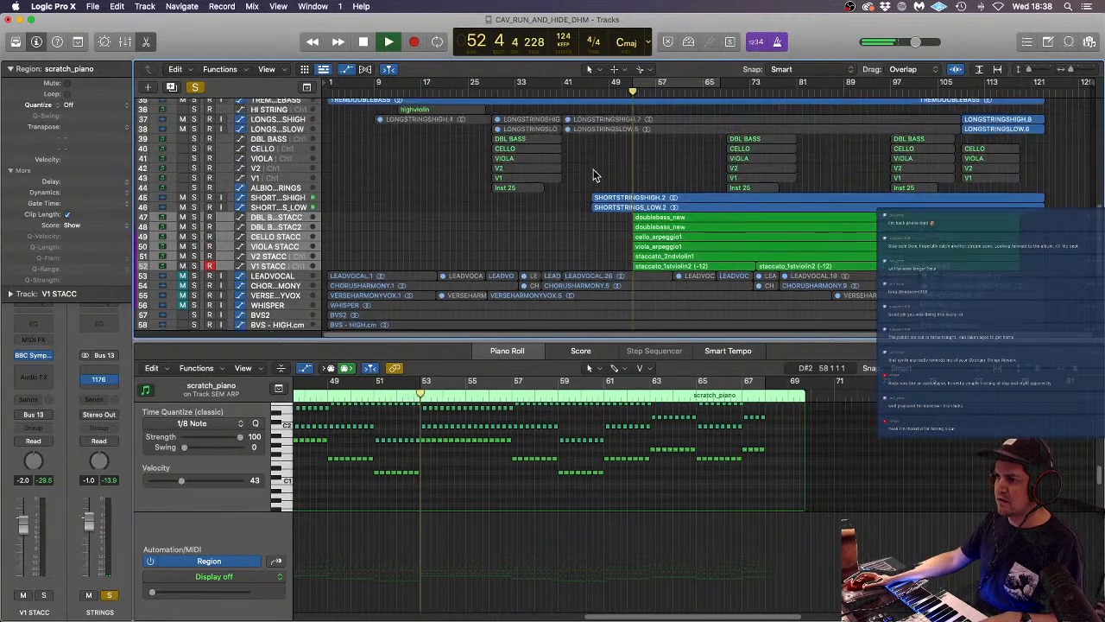
scroll(593, 175, down, 5)
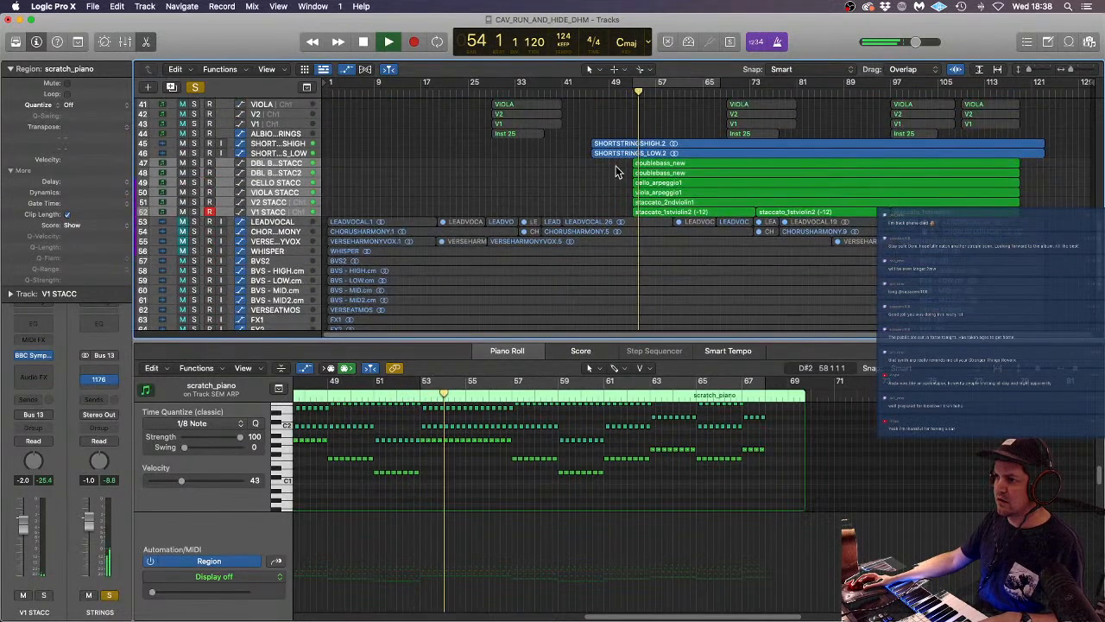
drag(619, 163, 663, 174)
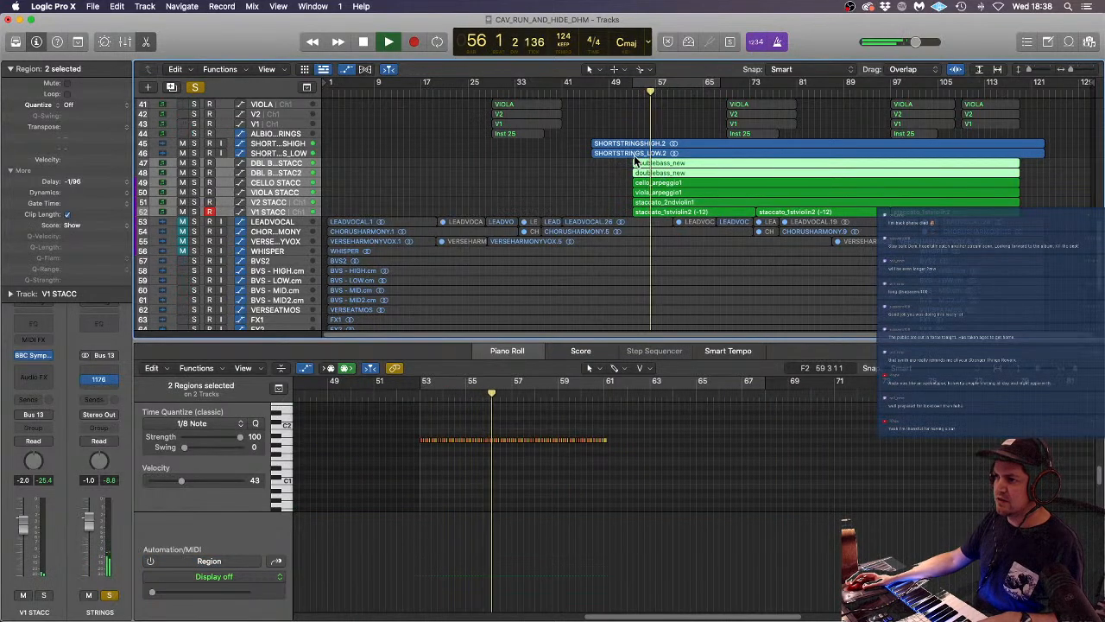
scroll(562, 464, up, 5)
key(space)
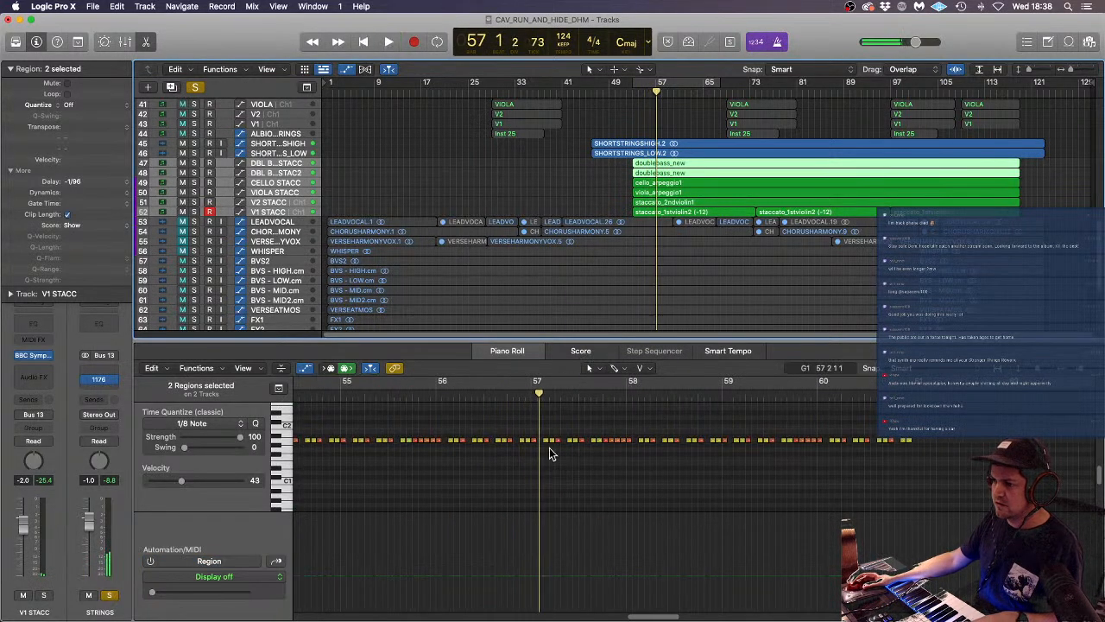
- Lower the bar 57 notes in both double bass regions to F1 and play that bar back
drag(533, 432, 627, 484)
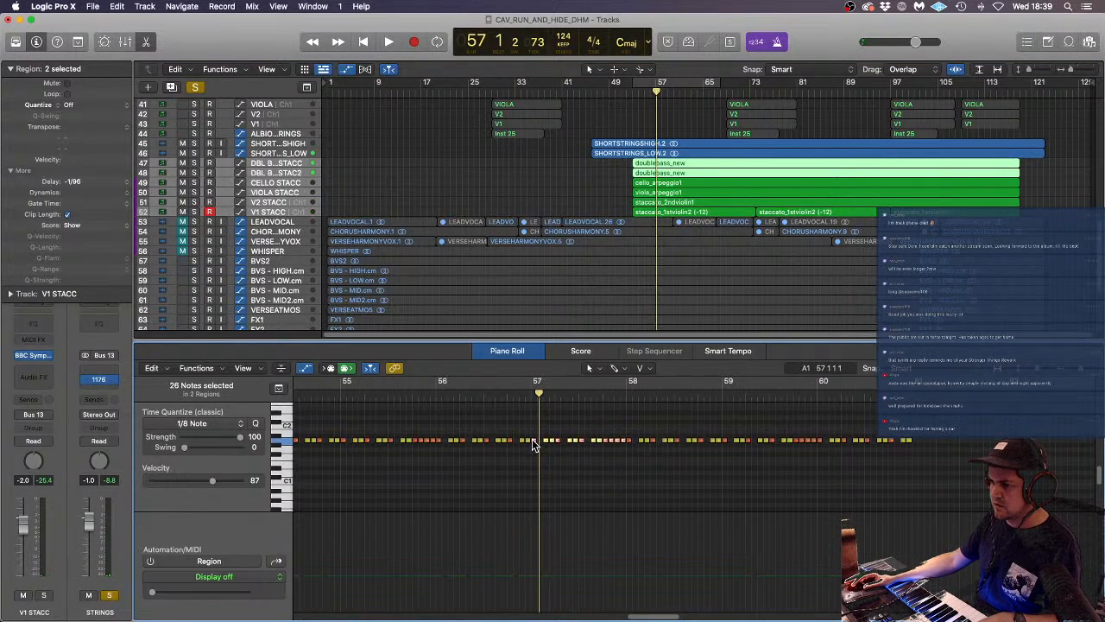
drag(533, 444, 533, 464)
click(515, 393)
key(space)
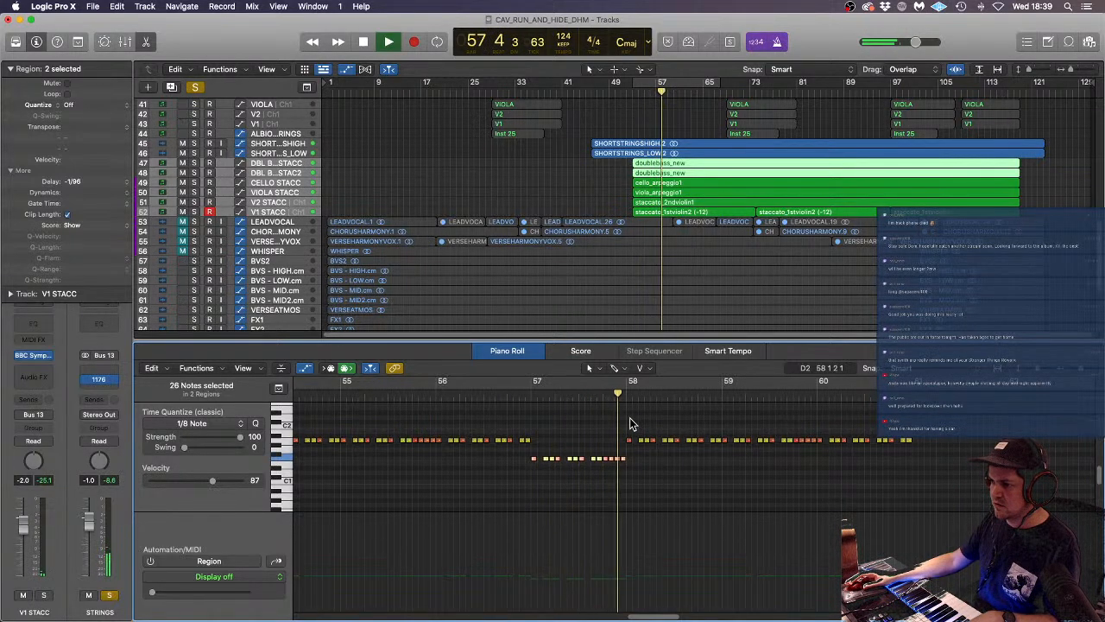
key(space)
- Lower the bar 58 notes in both double bass regions to F1 and audition the change
drag(611, 436, 718, 460)
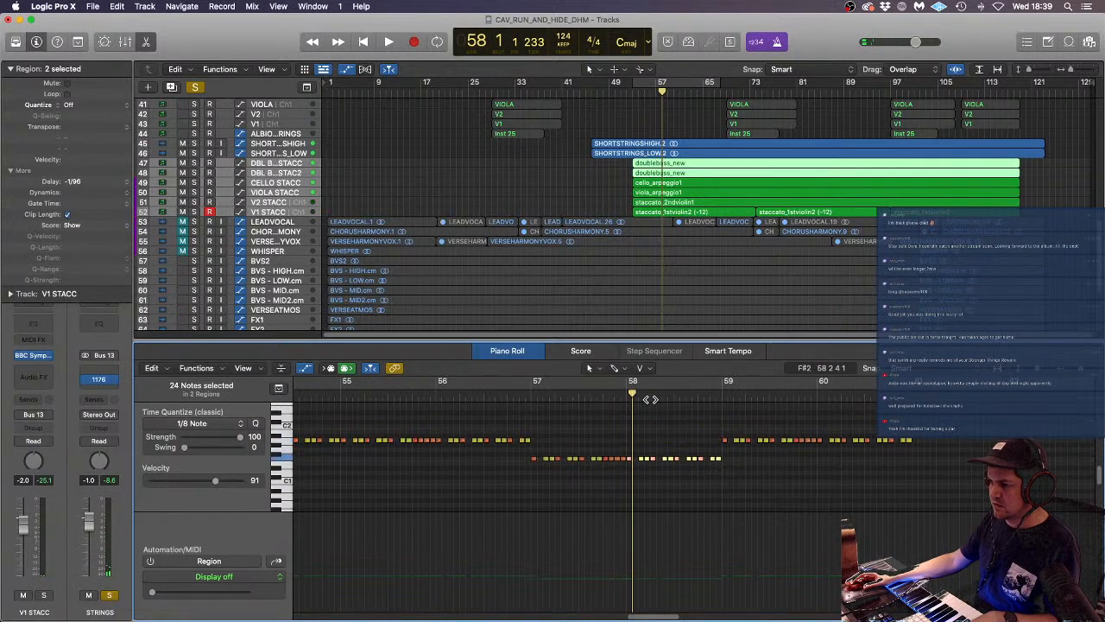
click(622, 392)
key(space)
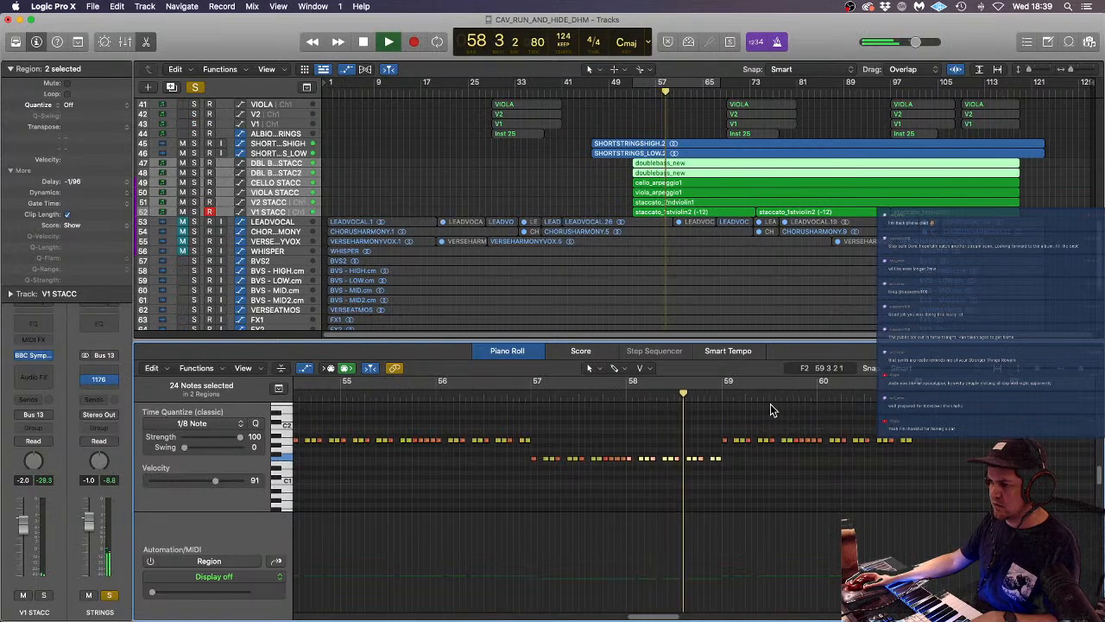
key(space)
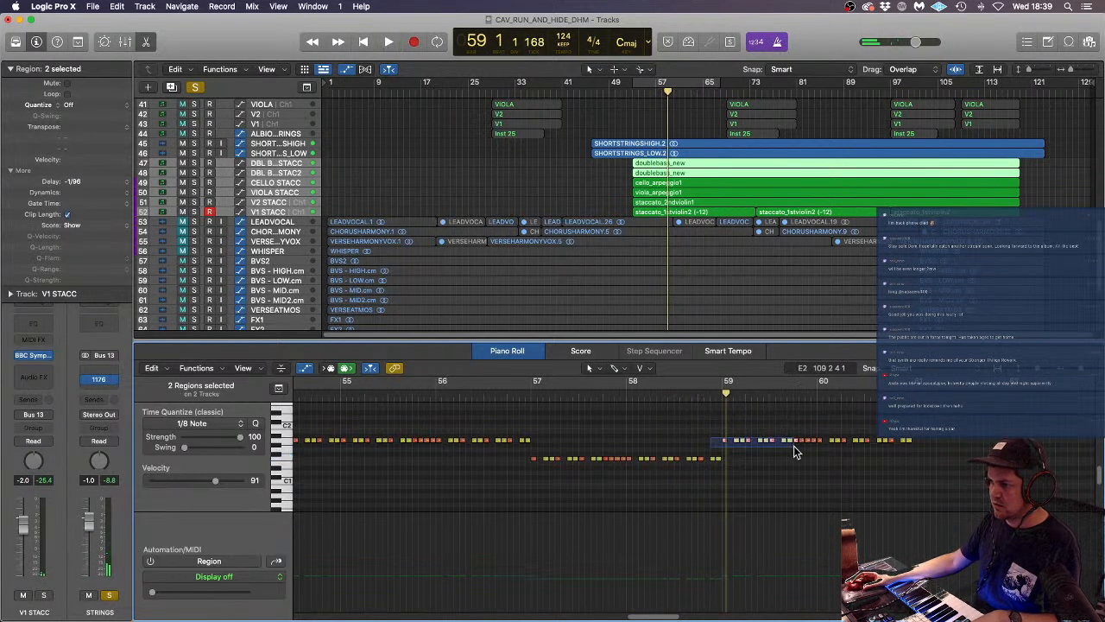
- Lower the notes of bars 59 and 60 in both double bass regions to D1 and play from just before bar 59
drag(815, 443, 815, 443)
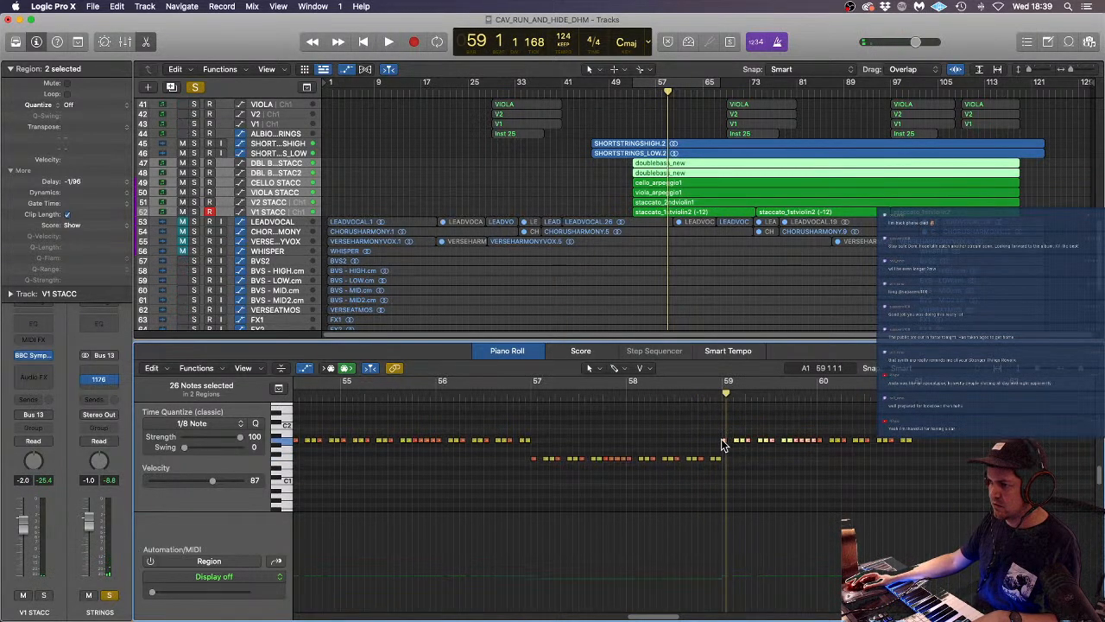
drag(724, 441, 723, 476)
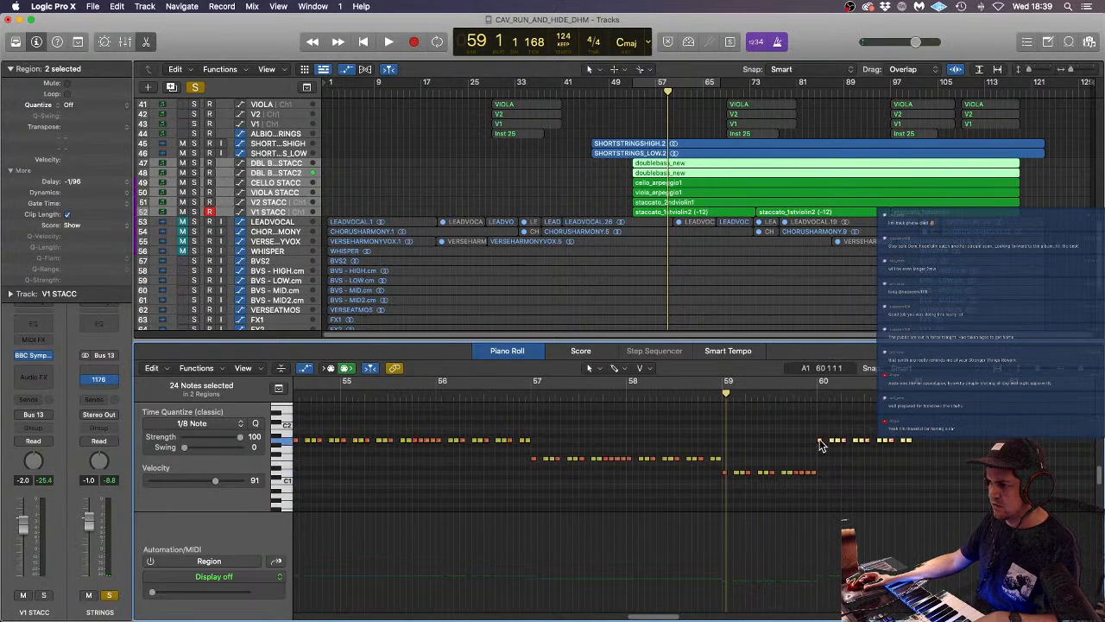
drag(820, 444, 820, 472)
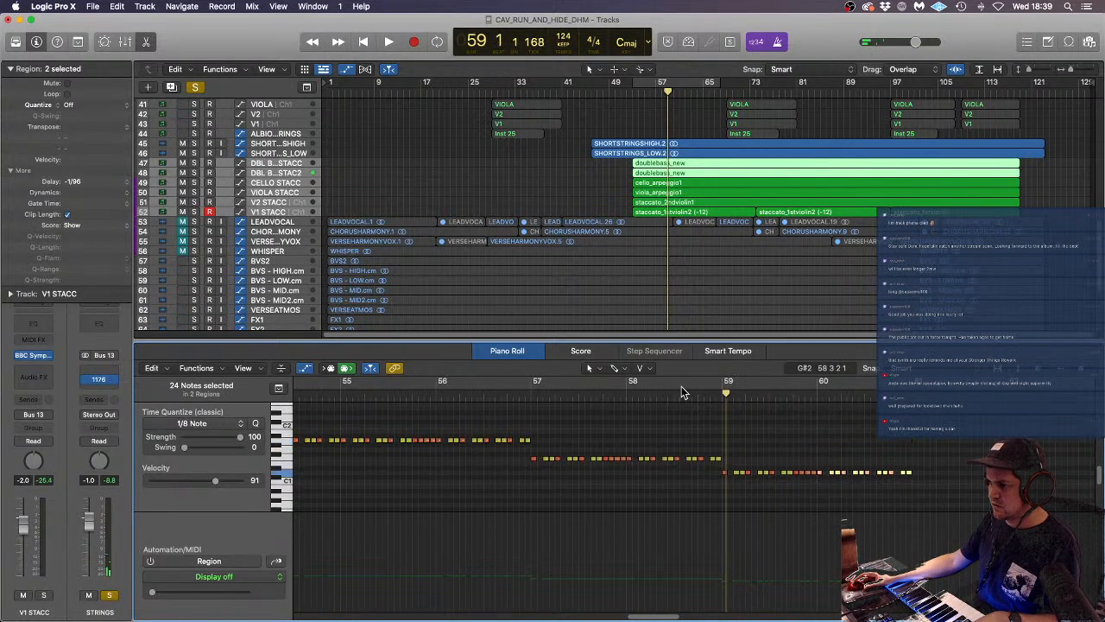
click(713, 400)
key(space)
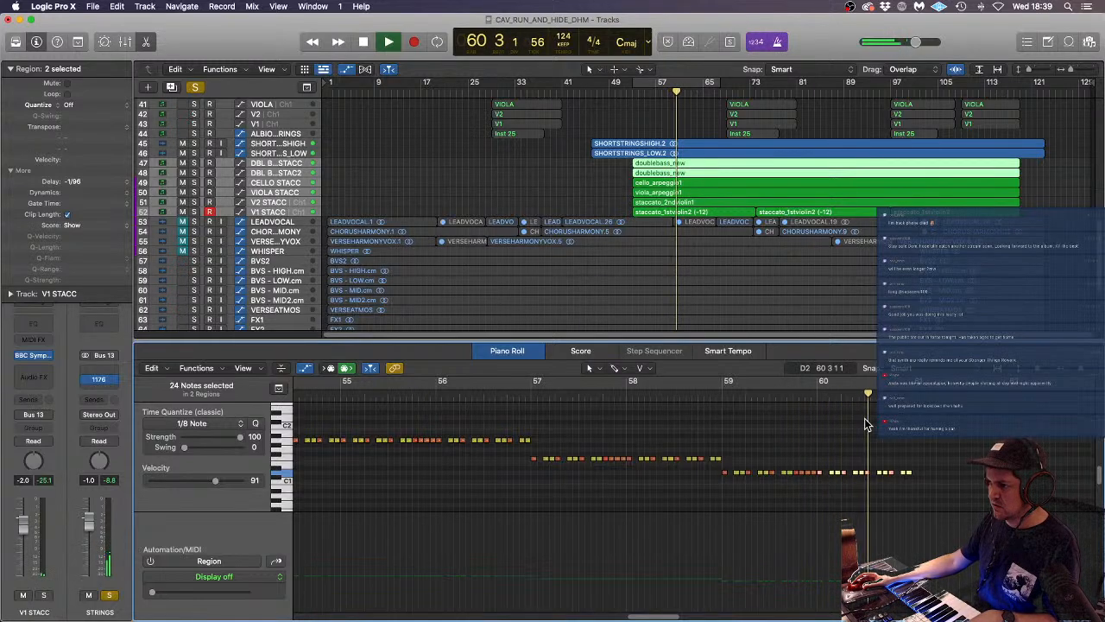
key(space)
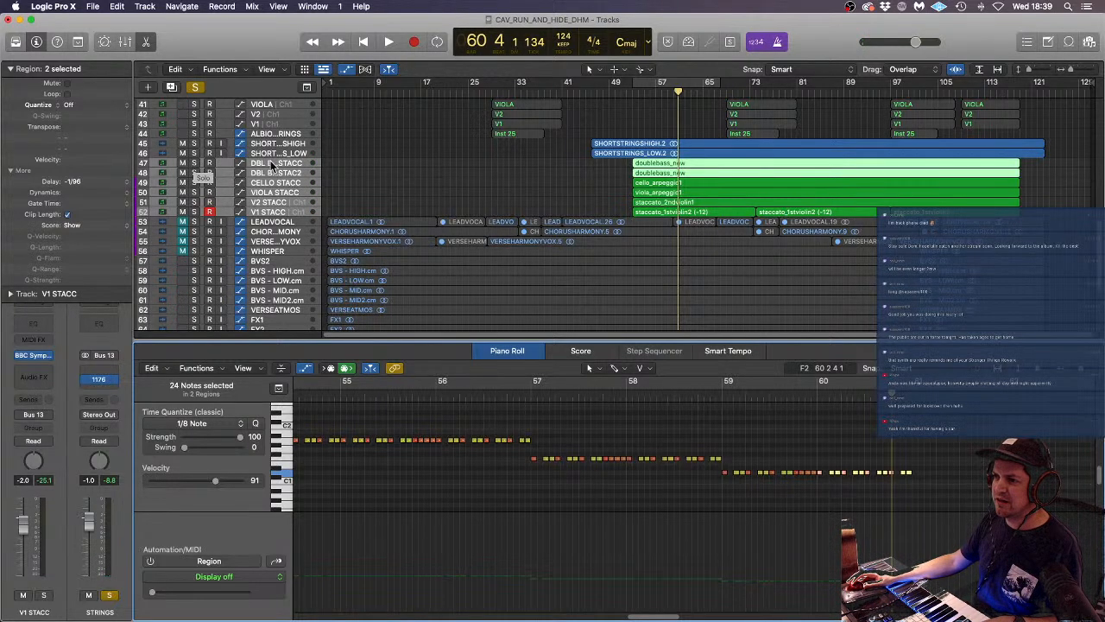
- Divide the SHORTSTRINGS_LOW audio region at bar 88 and mute the part before the cut
scroll(735, 215, up, 8)
click(670, 203)
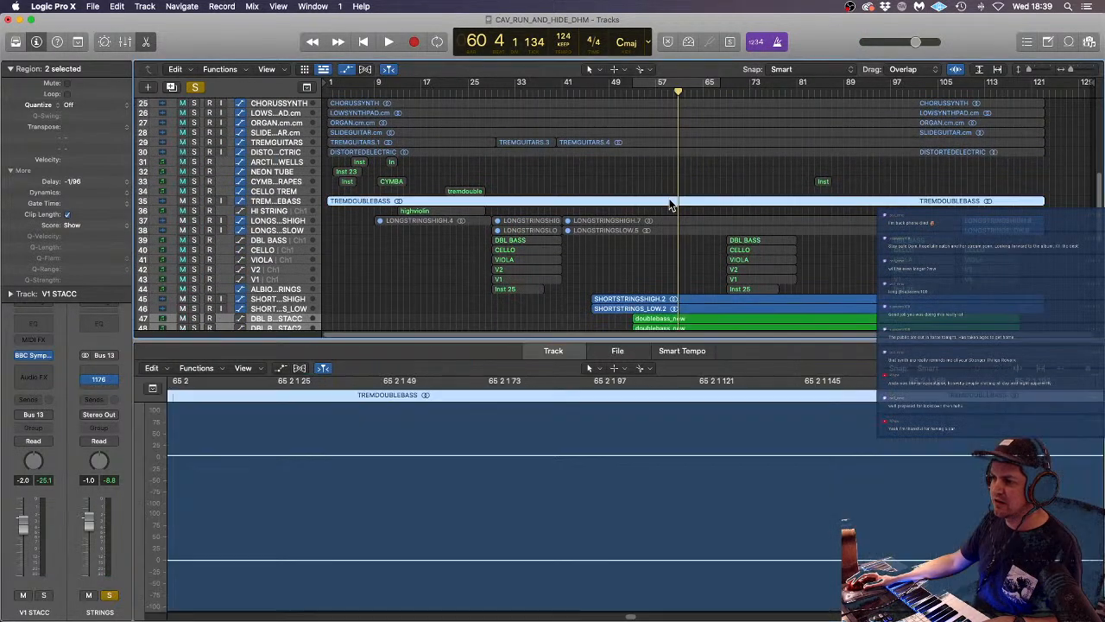
scroll(654, 247, down, 5)
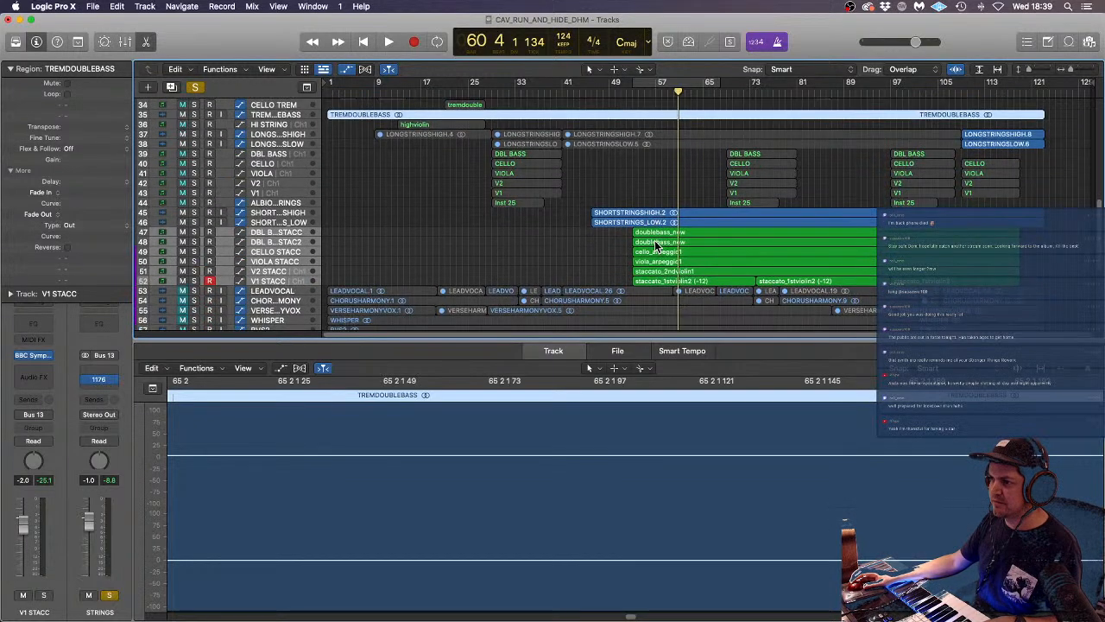
scroll(673, 203, up, 4)
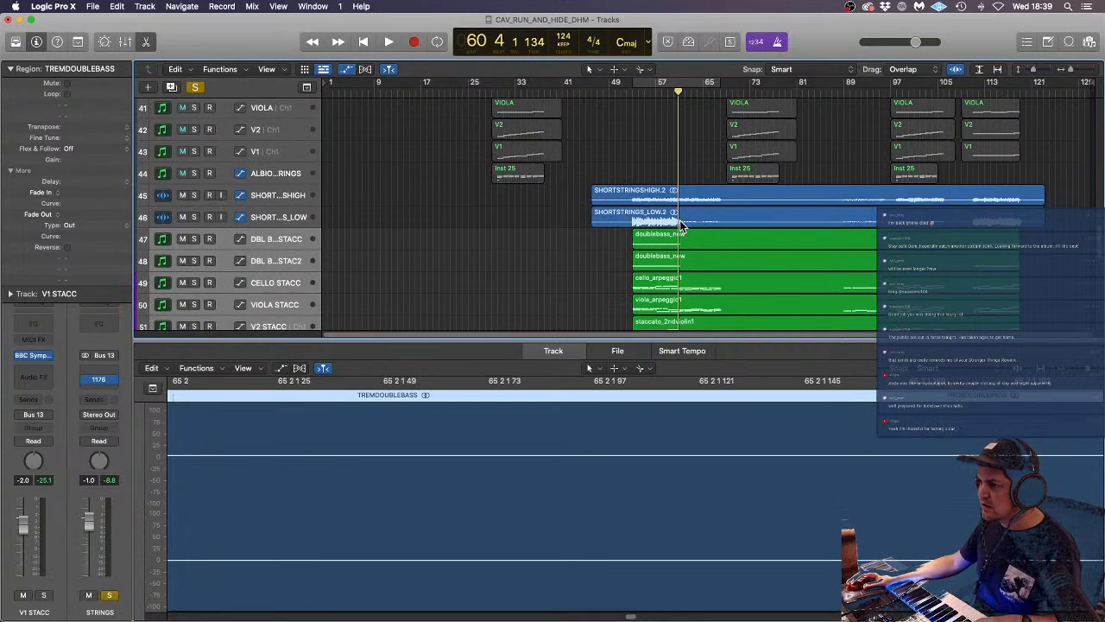
scroll(681, 227, up, 3)
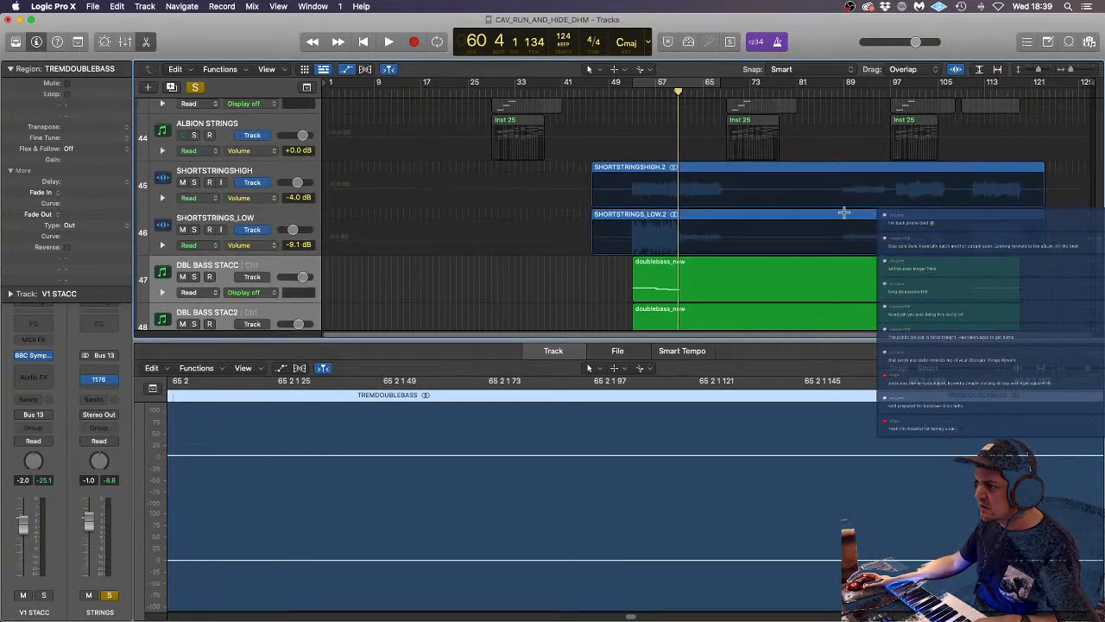
click(836, 215)
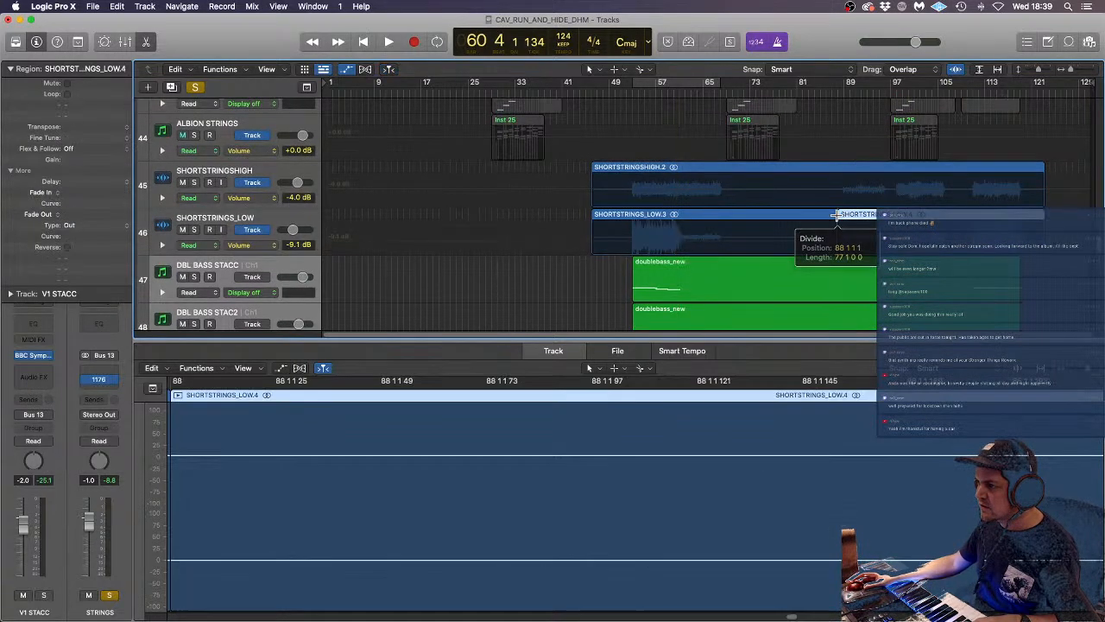
click(682, 216)
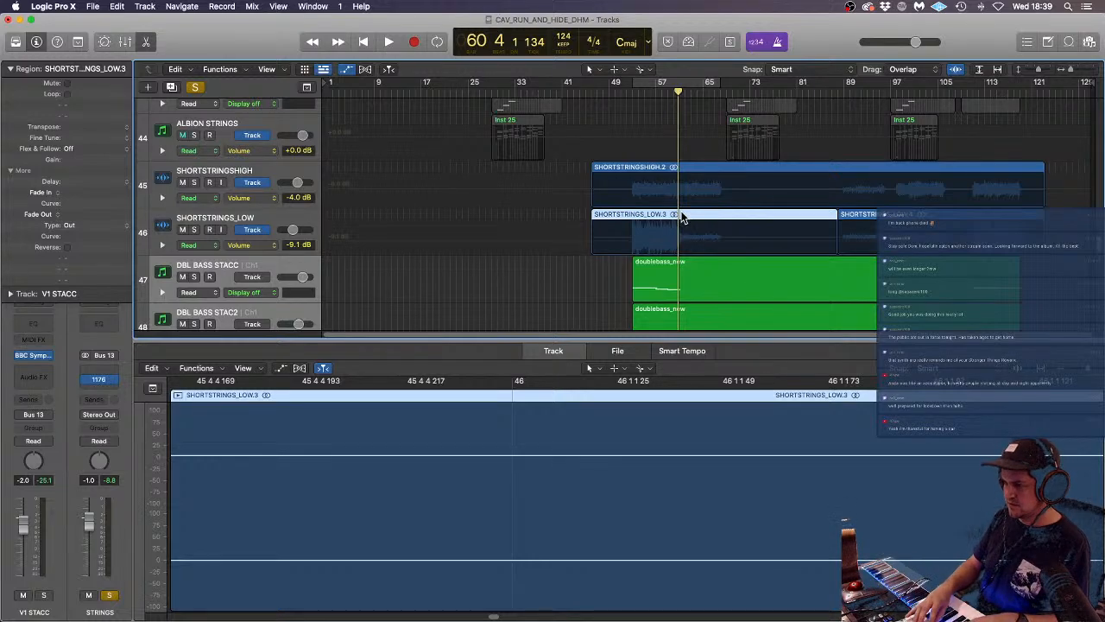
key(ctrl+m)
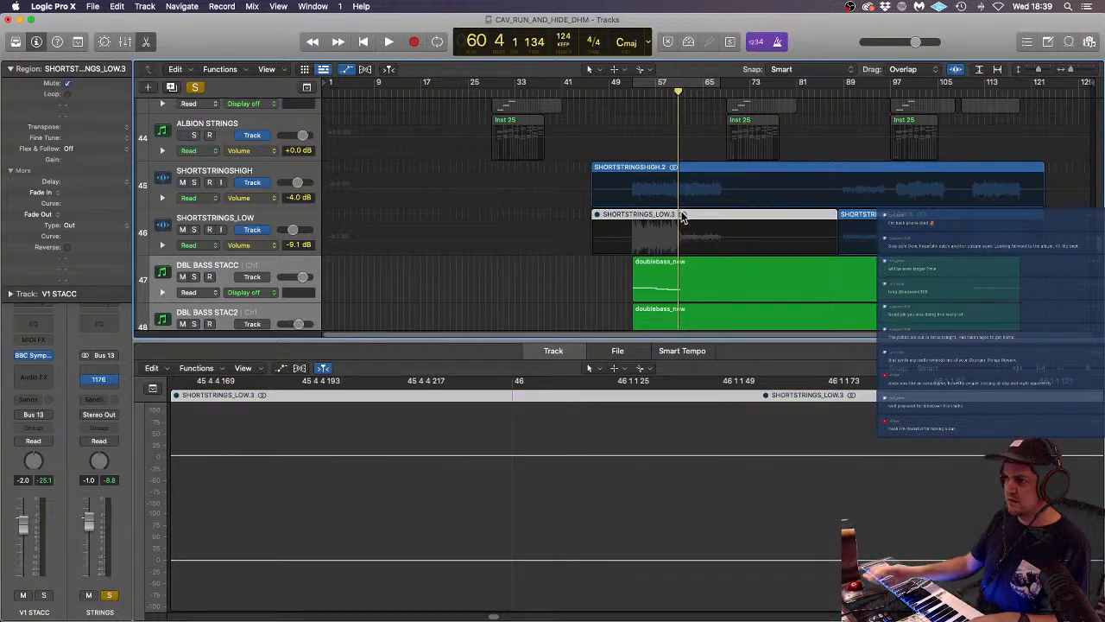
- Play the soloed strings and arps from about bar 52, and examine the SEM ARP scratch_piano notes around bars 55 to 60 in the Piano Roll
click(630, 86)
key(space)
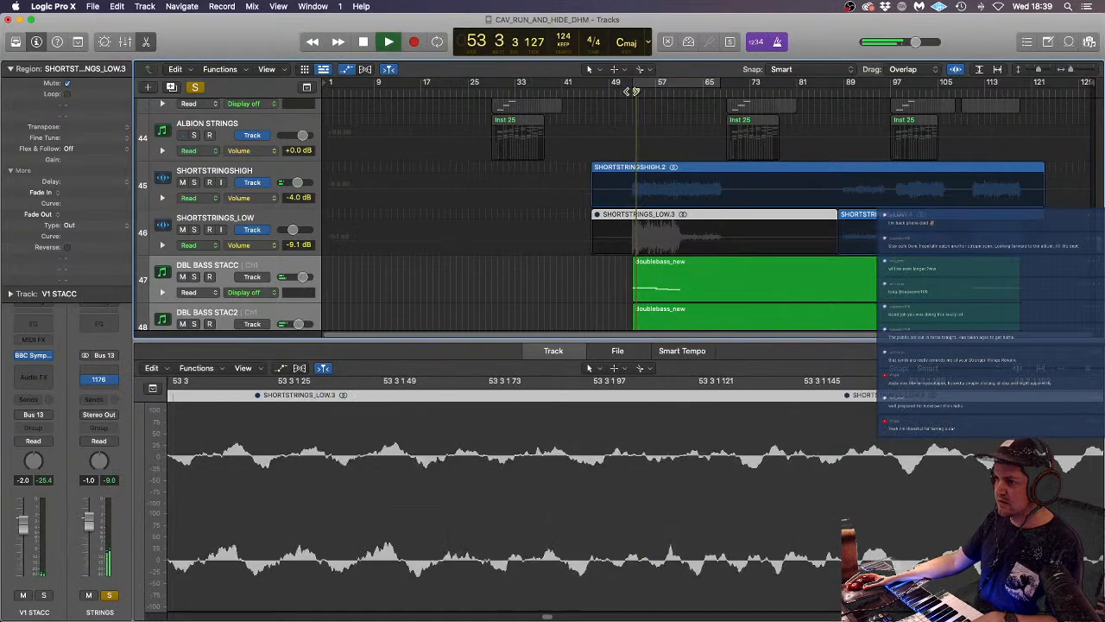
scroll(602, 294, up, 10)
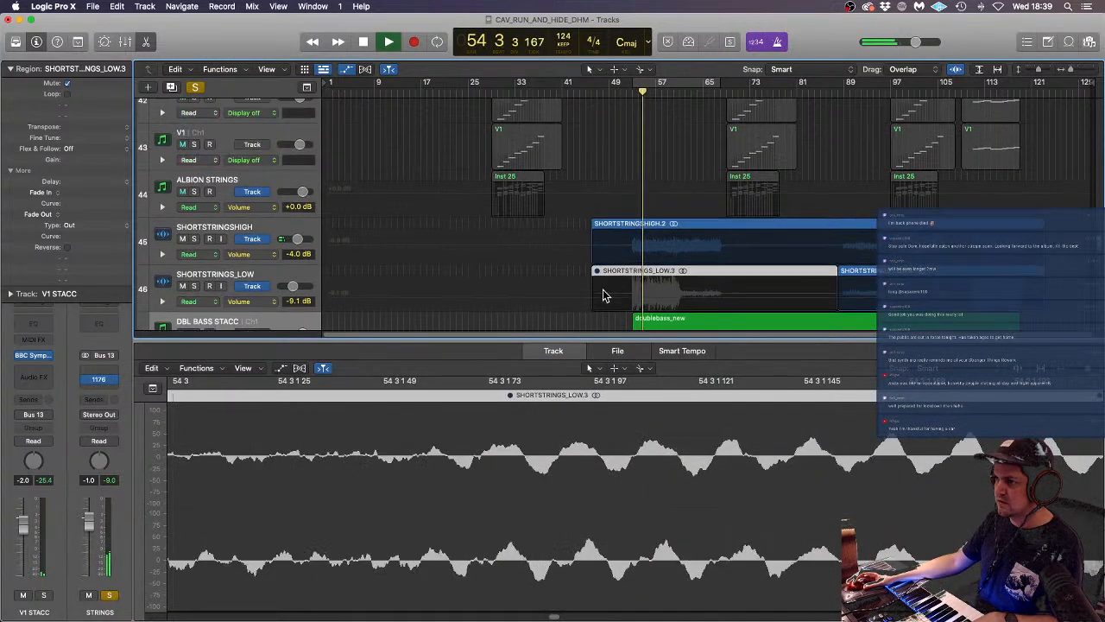
scroll(604, 294, up, 10)
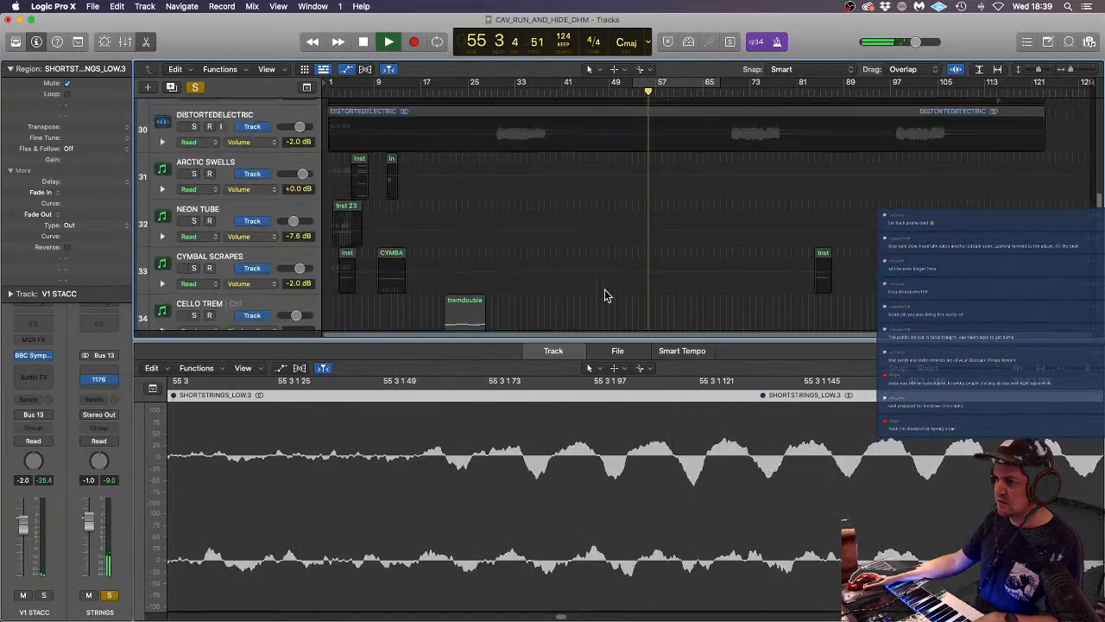
scroll(611, 297, up, 4)
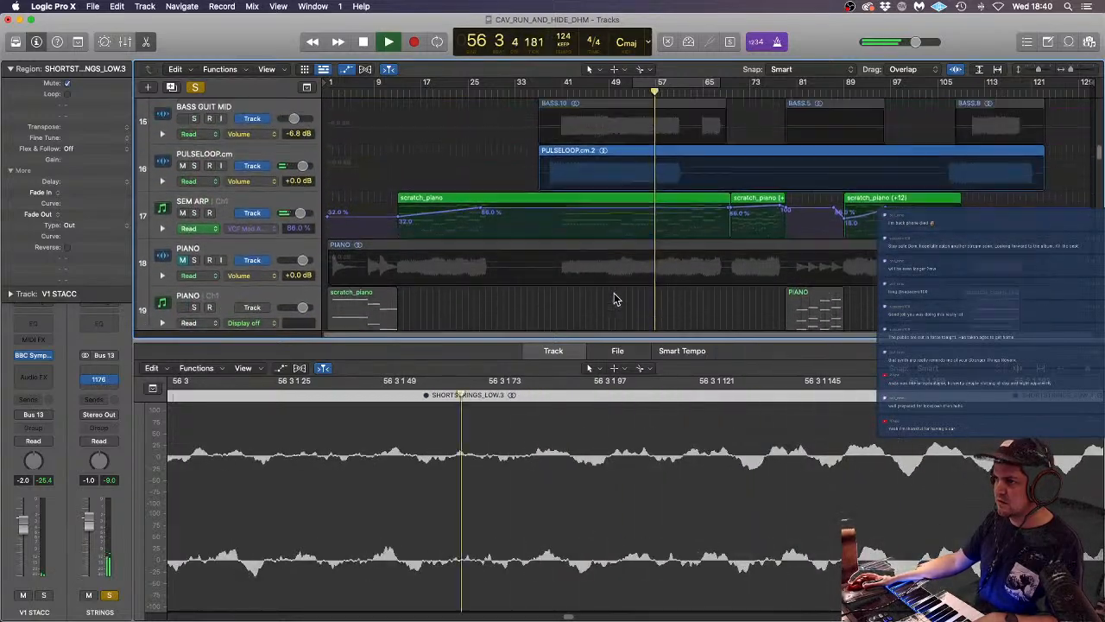
click(654, 248)
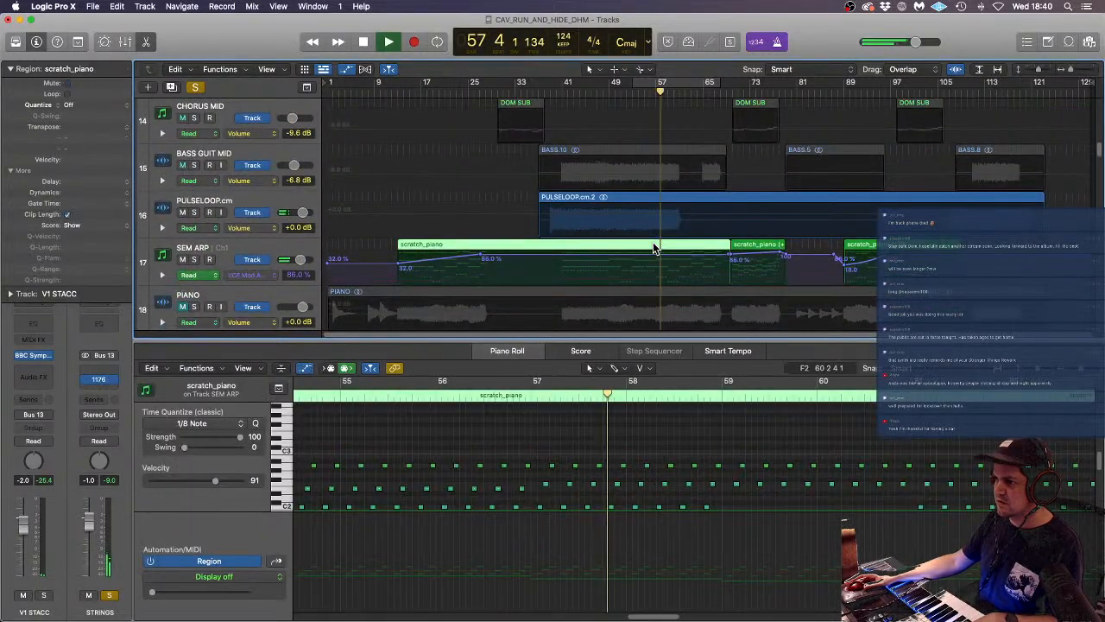
scroll(671, 413, down, 2)
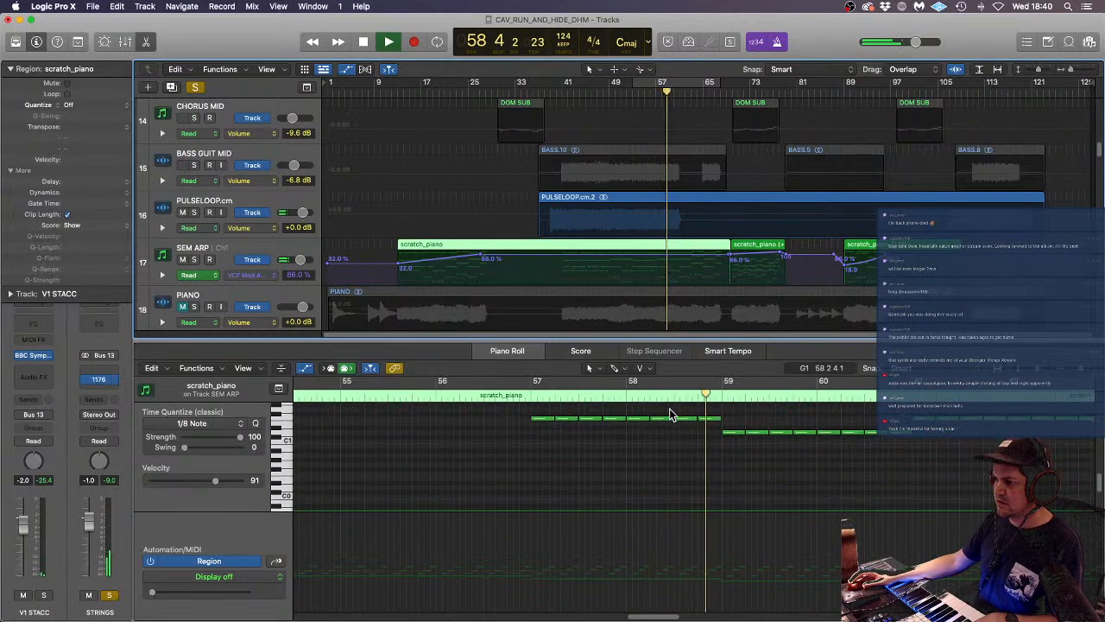
key(space)
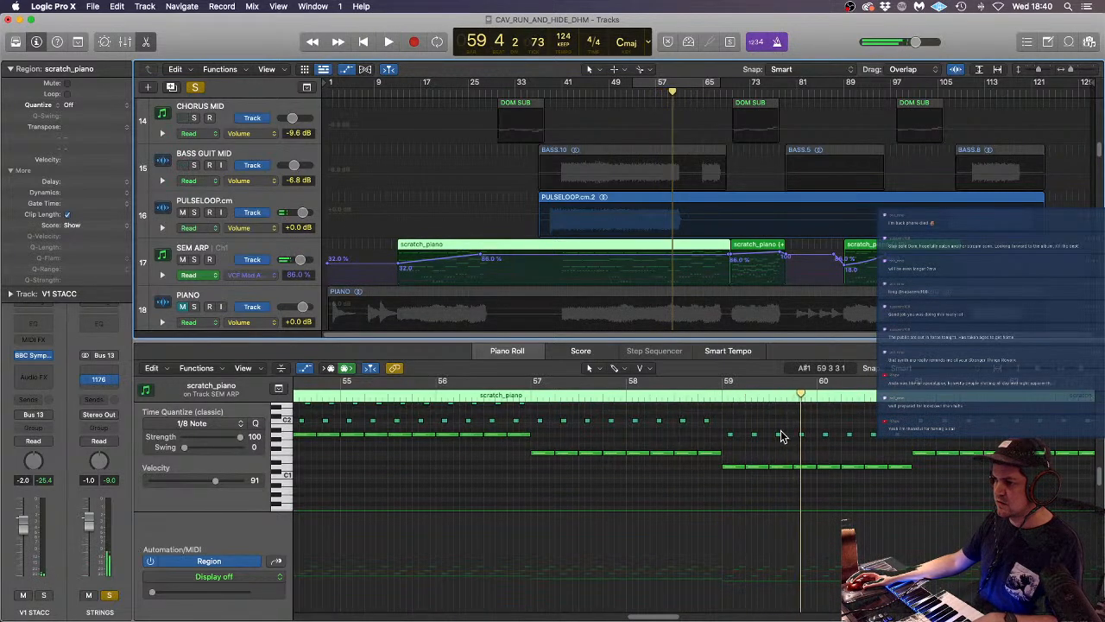
scroll(781, 431, up, 4)
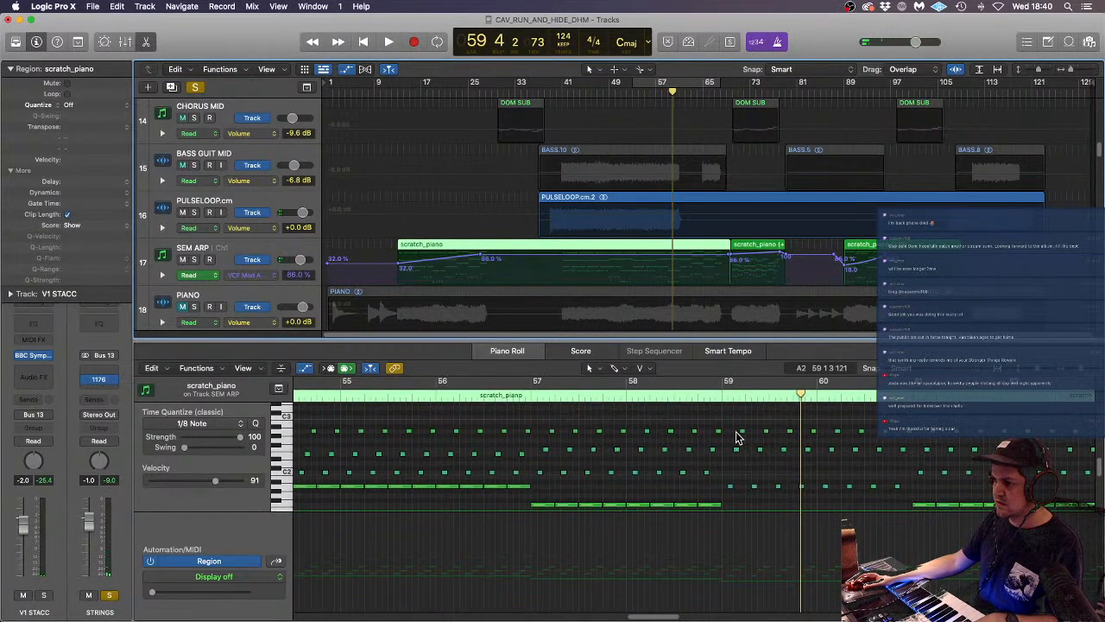
scroll(734, 436, up, 2)
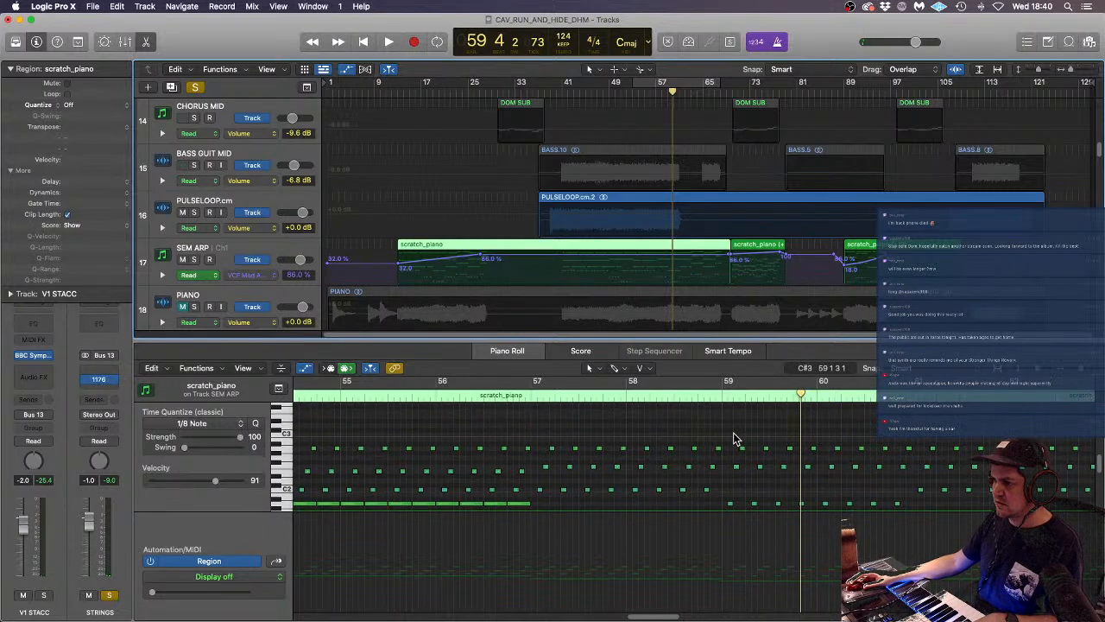
- Try raising the A2 notes of bars 59 and 60 in the SEM ARP scratch_piano region by two semitones
click(736, 467)
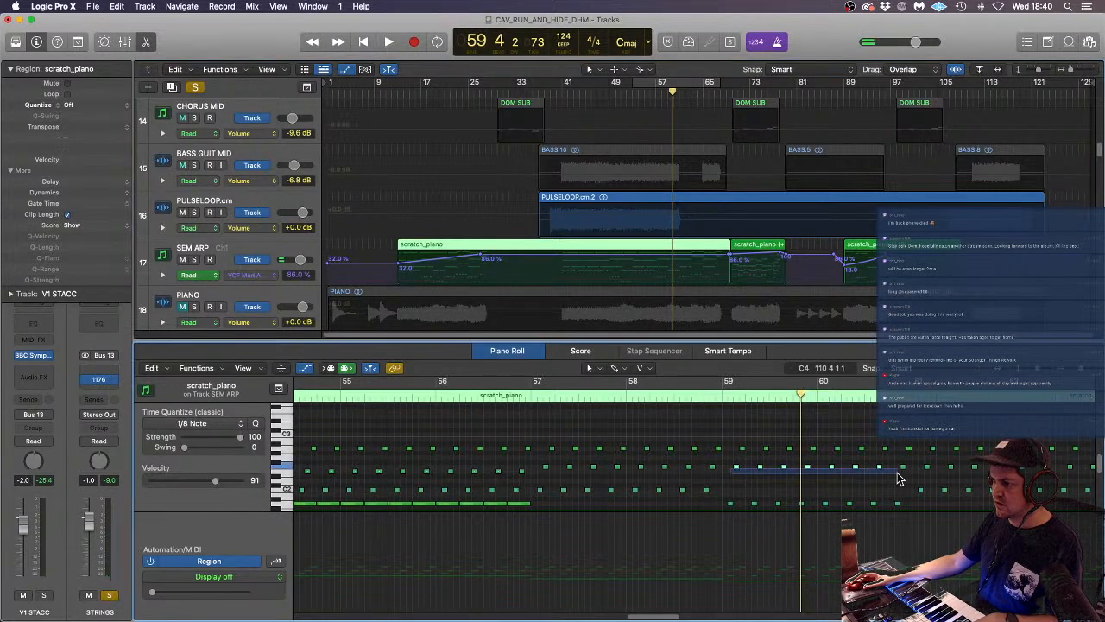
drag(898, 479, 907, 470)
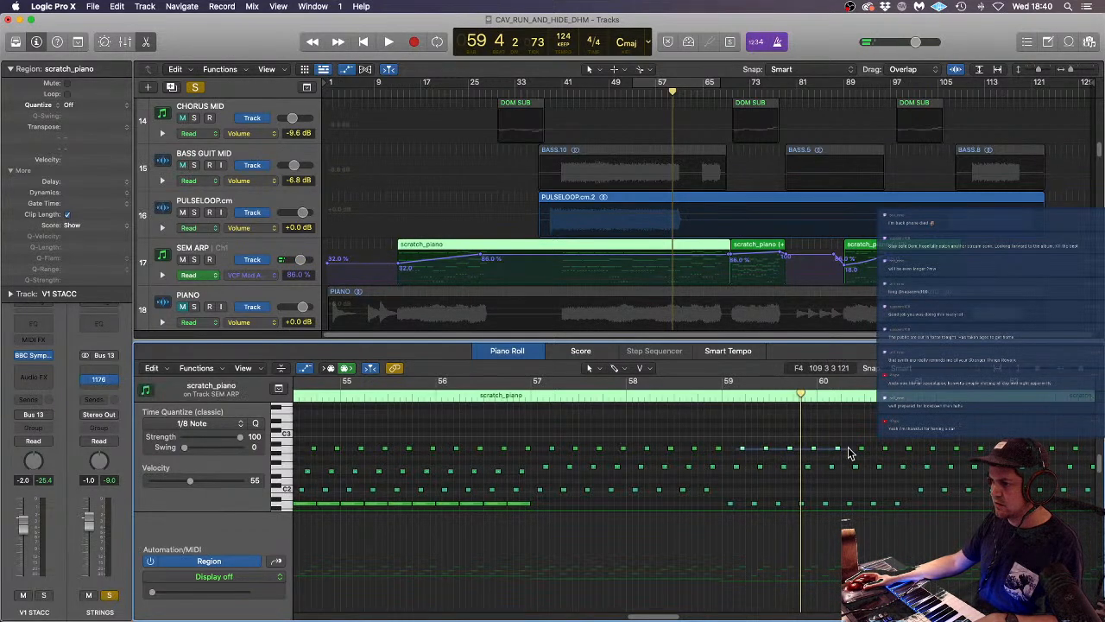
drag(915, 449, 908, 449)
scroll(709, 261, down, 5)
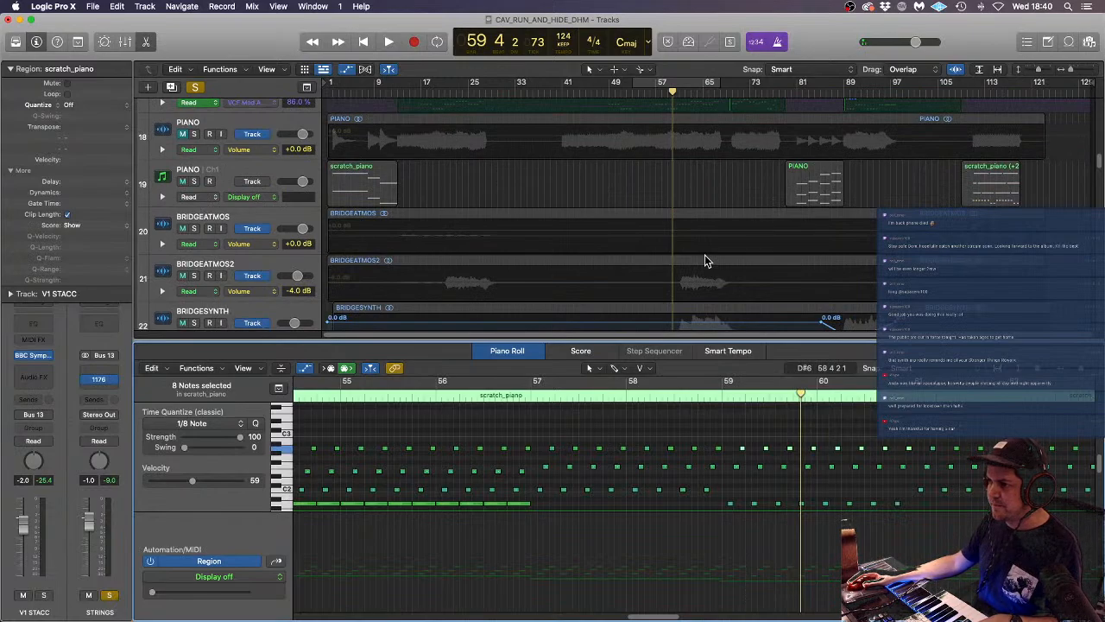
scroll(704, 255, down, 12)
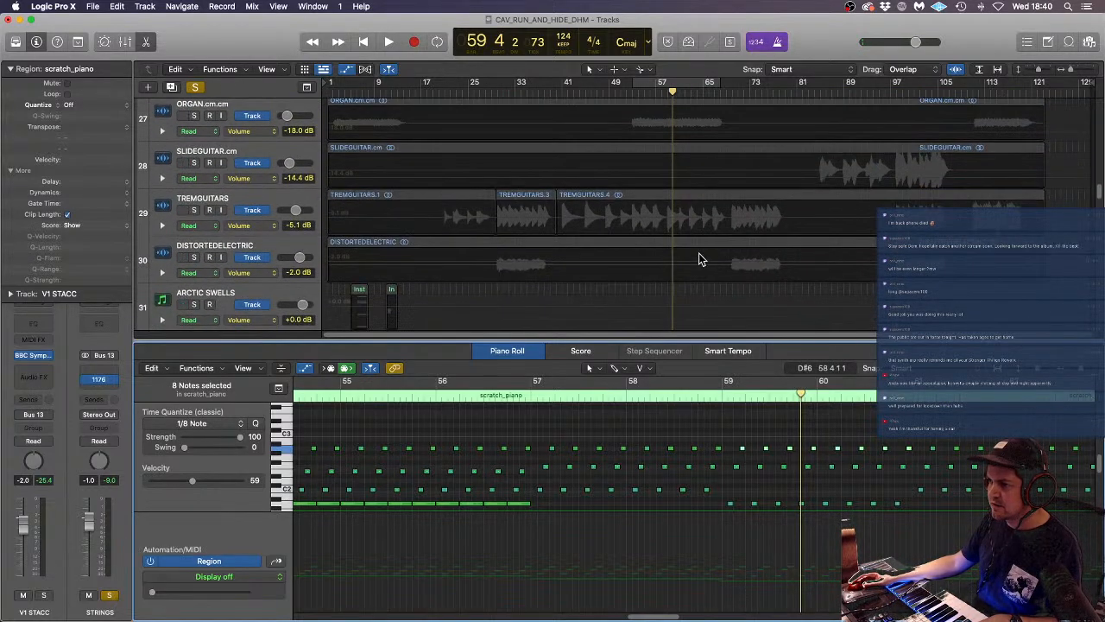
scroll(699, 253, down, 15)
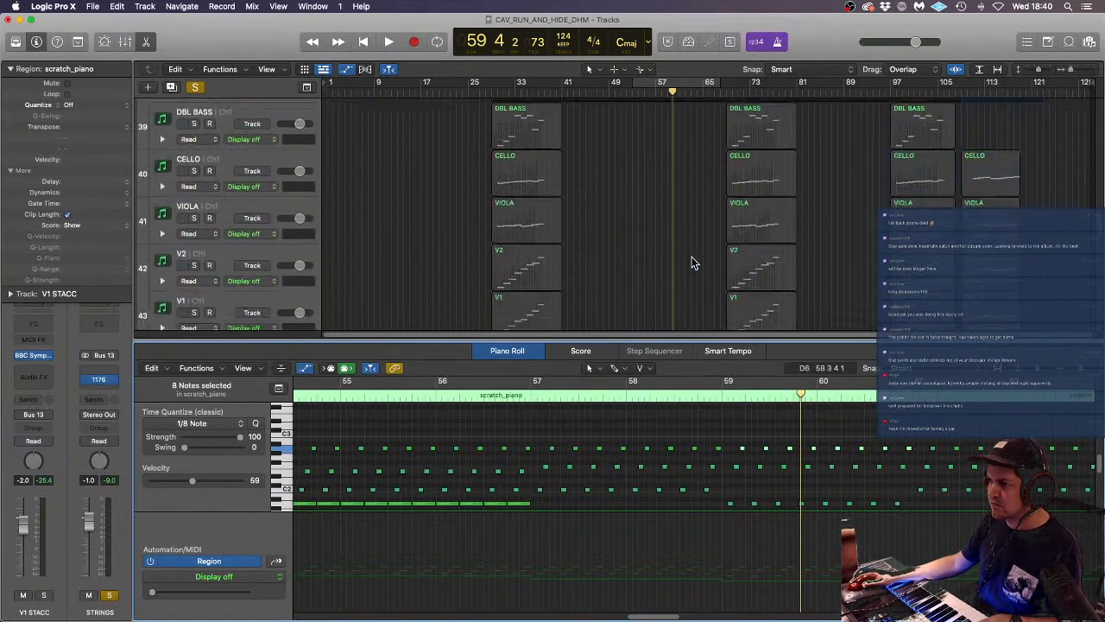
scroll(691, 256, down, 5)
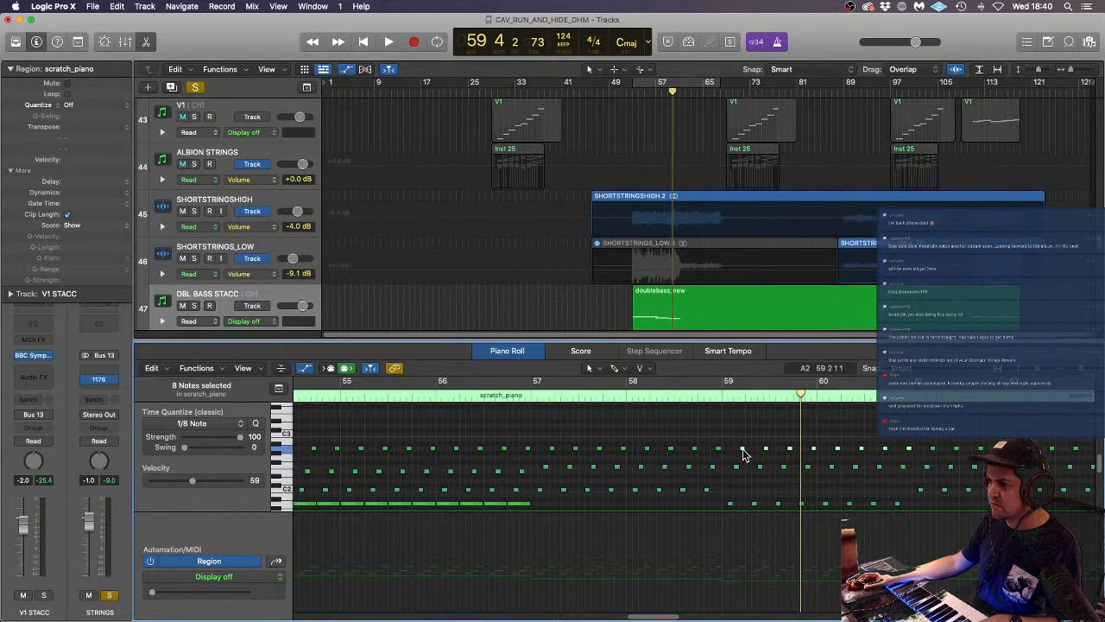
mouse_move(743, 450)
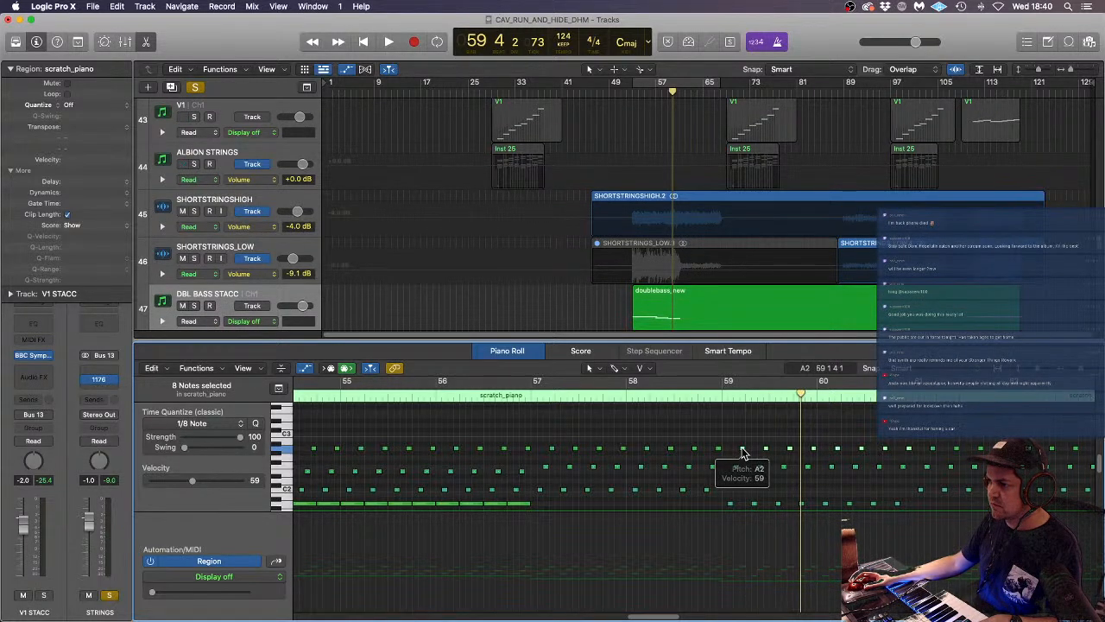
drag(743, 450, 741, 439)
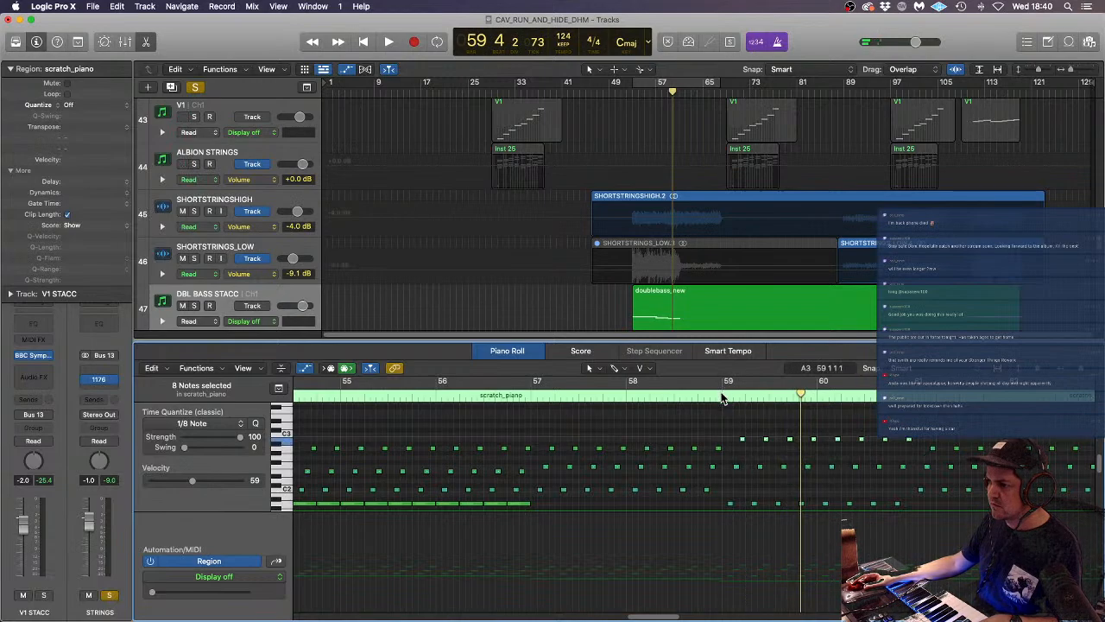
click(723, 397)
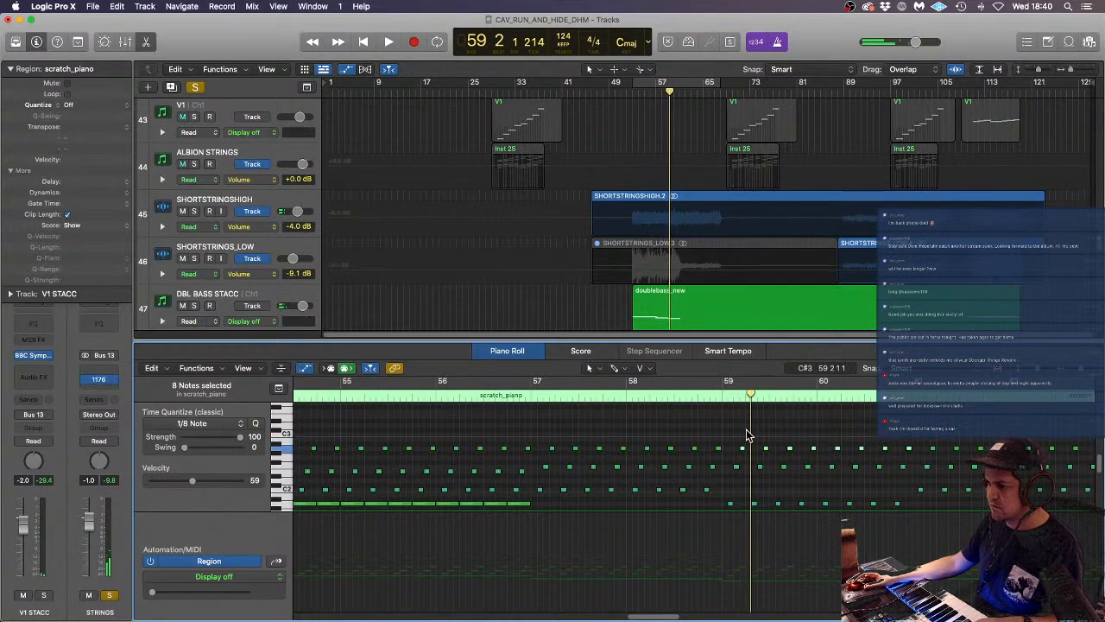
- Lower the eight low notes of bars 59 and 60 in the cello_arpeggio1 region to D1
scroll(674, 313, down, 5)
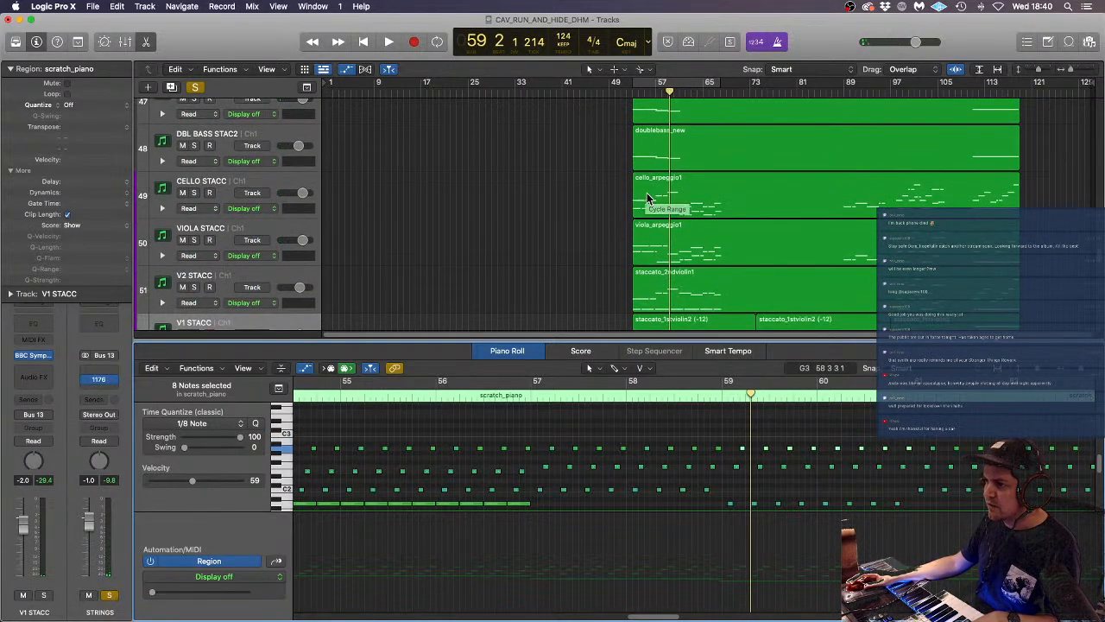
click(649, 201)
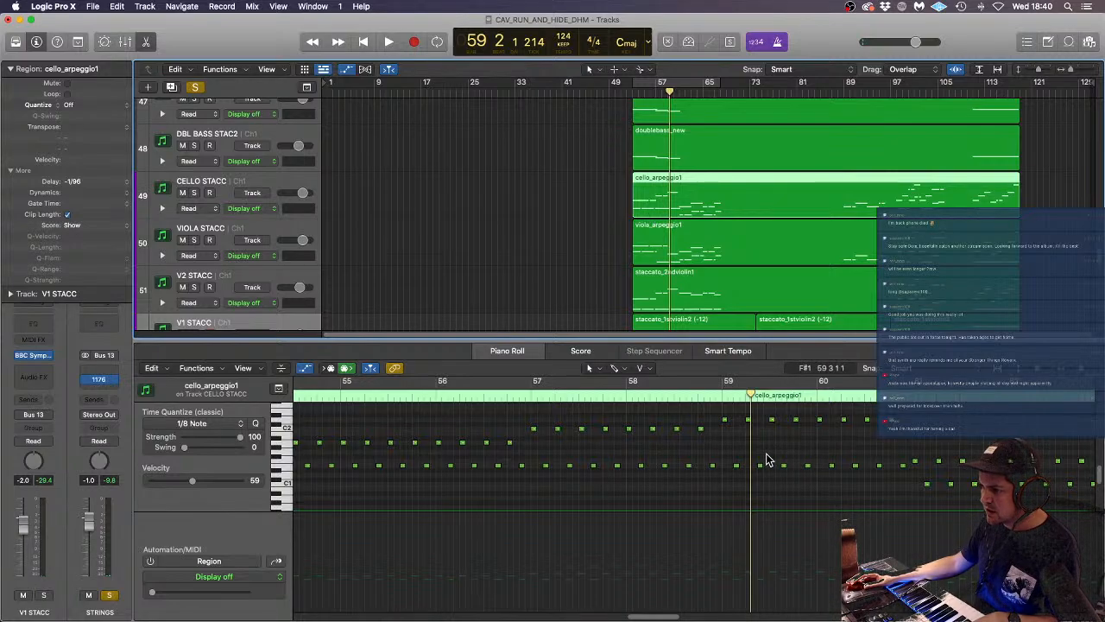
drag(729, 465, 904, 496)
drag(735, 469, 737, 479)
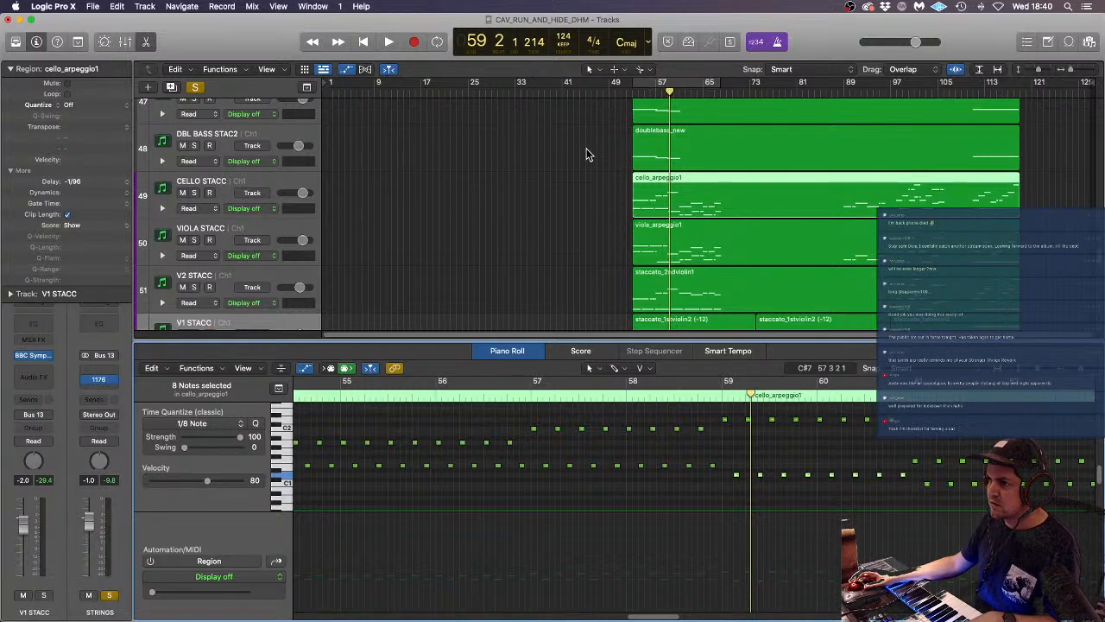
- Solo both double bass staccato tracks plus CELLO STACC and VIOLA STACC, and play from bar 53
scroll(587, 155, up, 1)
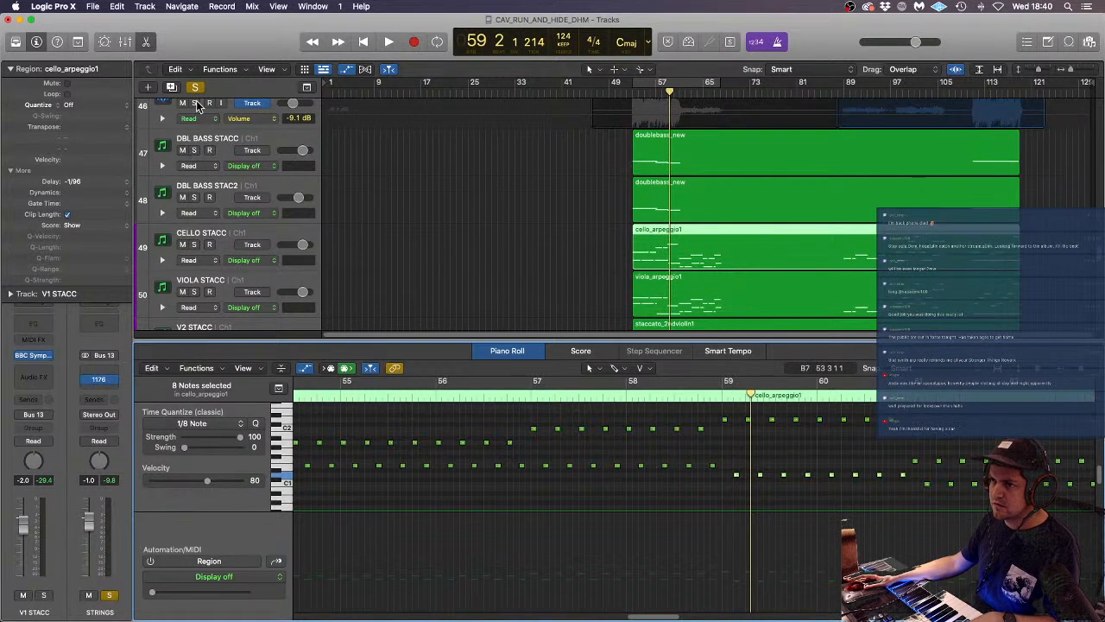
click(195, 103)
drag(197, 153, 195, 291)
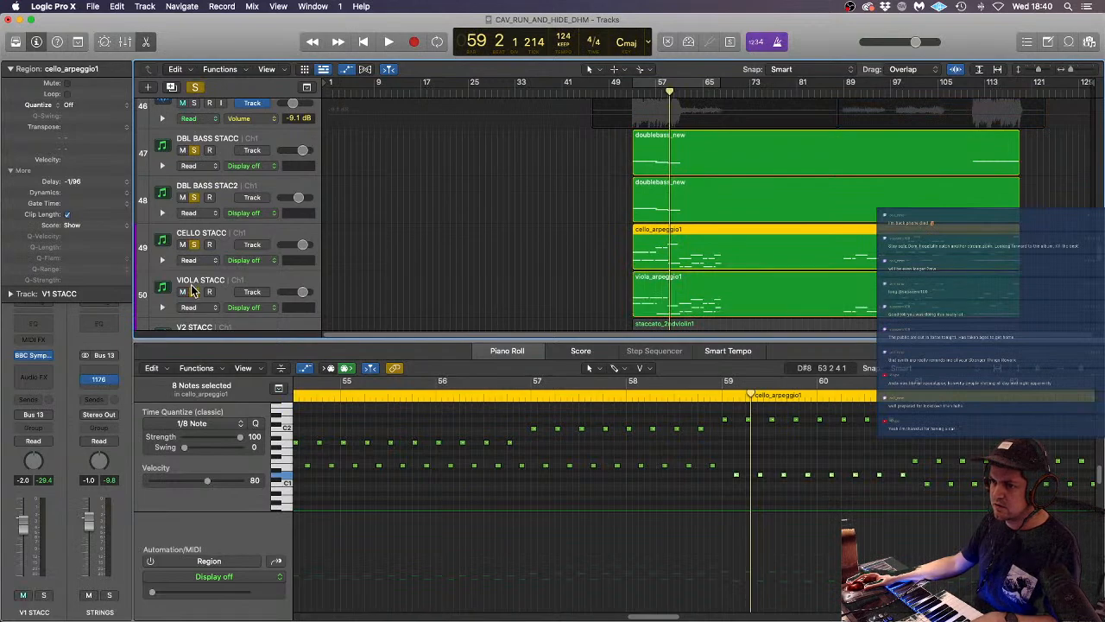
key(space)
click(634, 93)
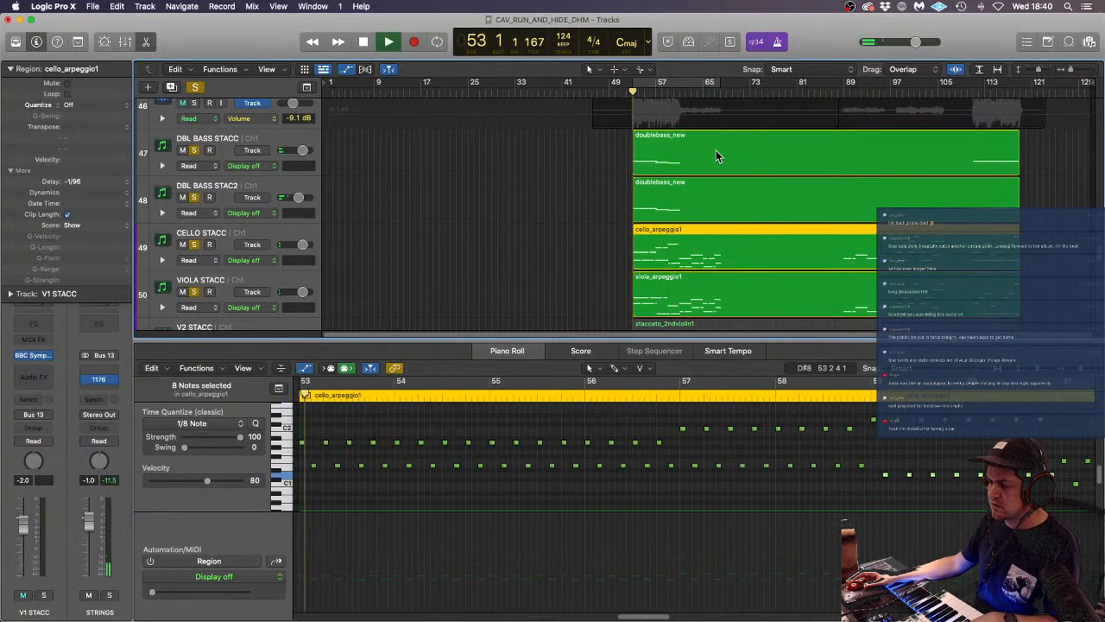
scroll(586, 235, down, 2)
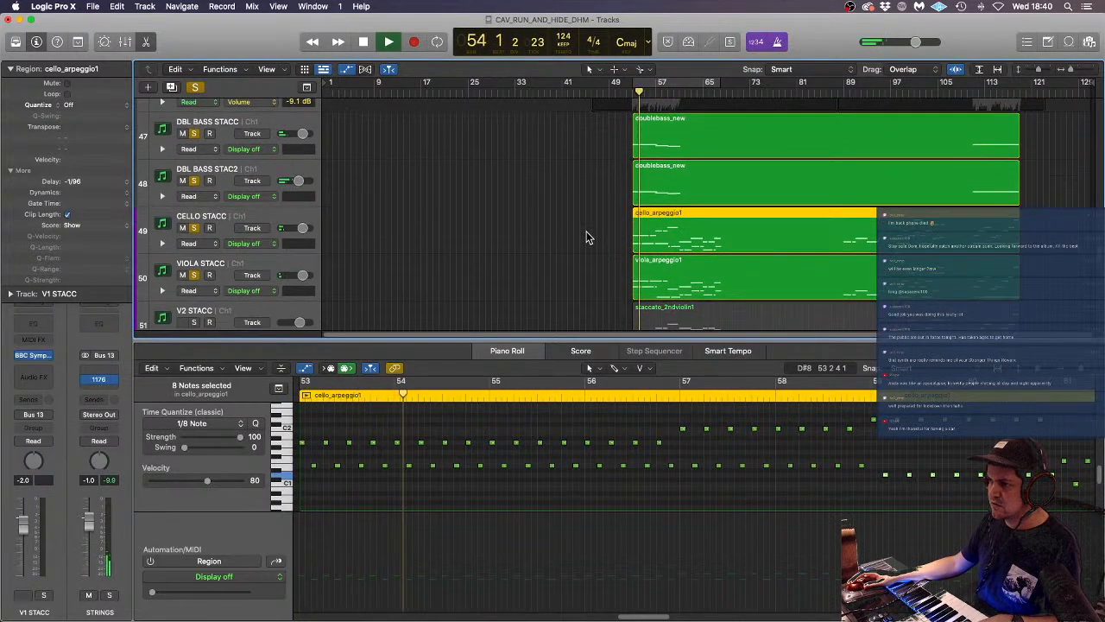
scroll(586, 236, up, 1)
scroll(586, 236, down, 2)
- Set the velocity of all notes in the viola_arpeggio1 region on VIOLA STACC to 95
click(584, 236)
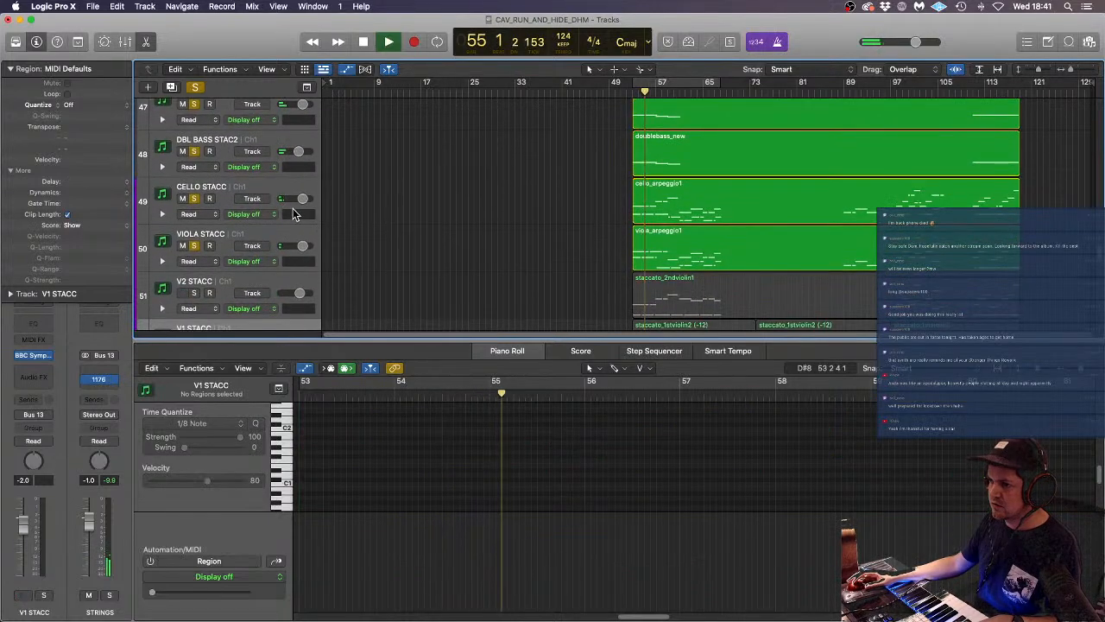
click(253, 238)
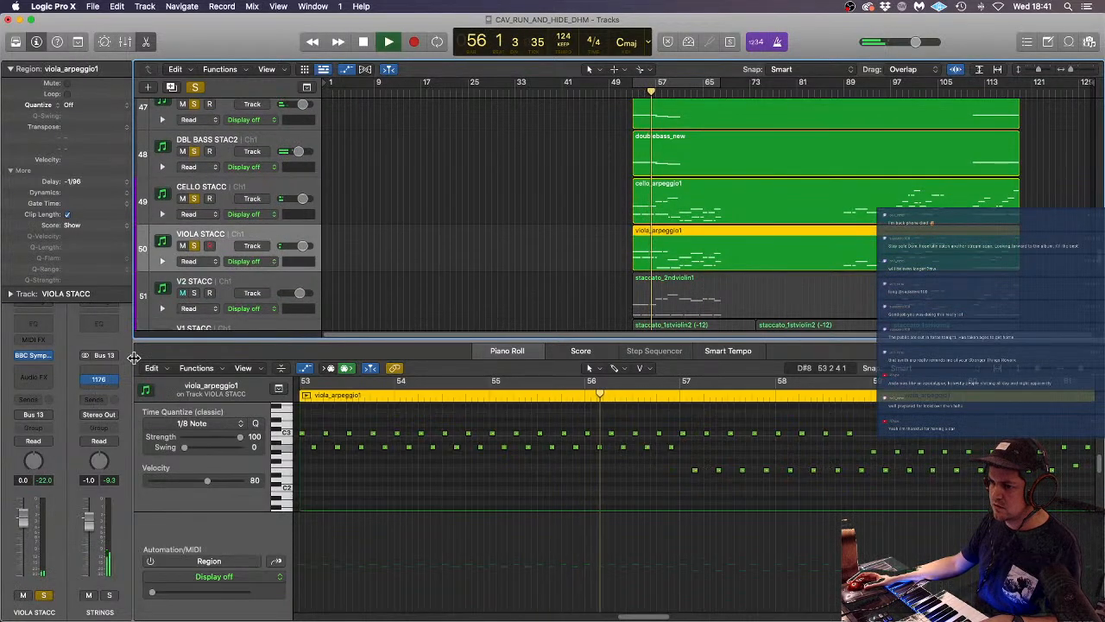
click(576, 479)
key(super+Left)
key(super+Left)
key(super+Left)
key(super+Left)
key(super+Left)
scroll(609, 474, up, 1)
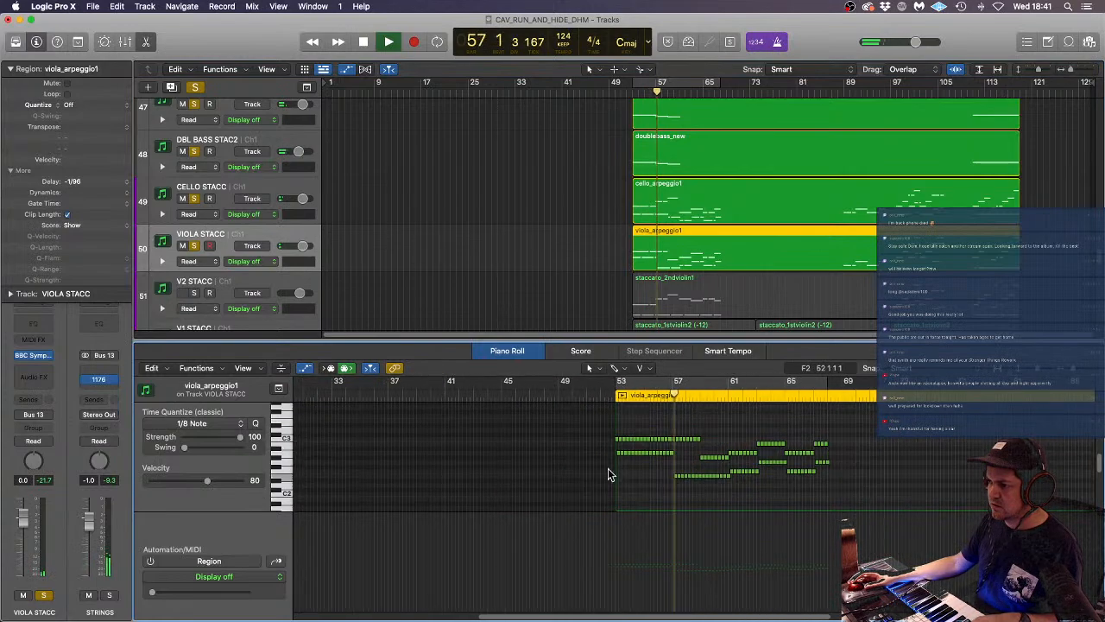
key(super+a)
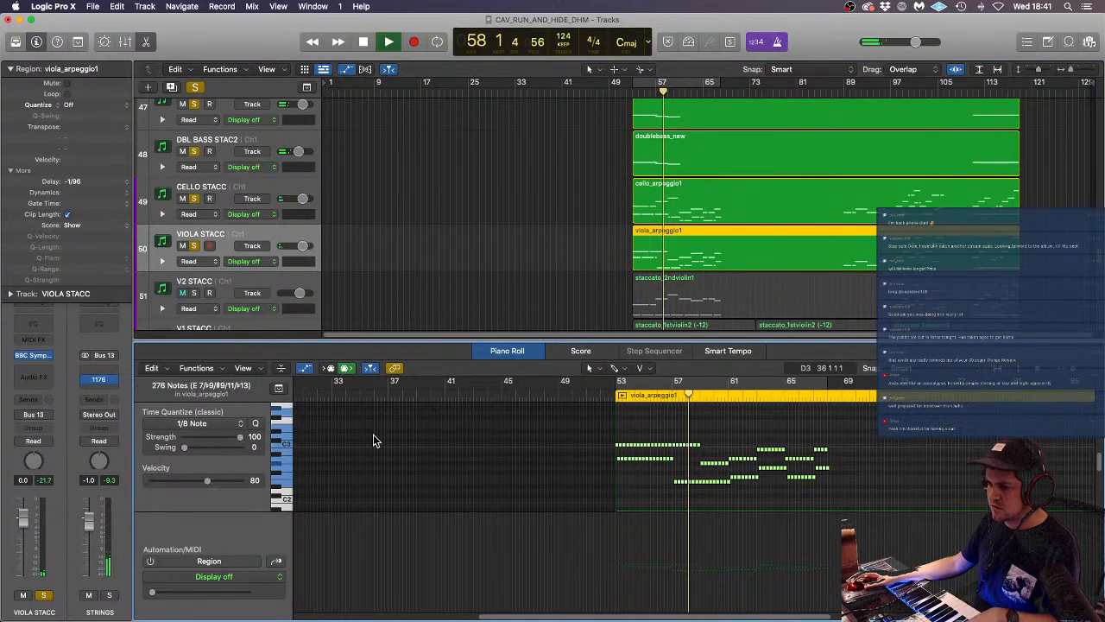
drag(208, 480, 219, 484)
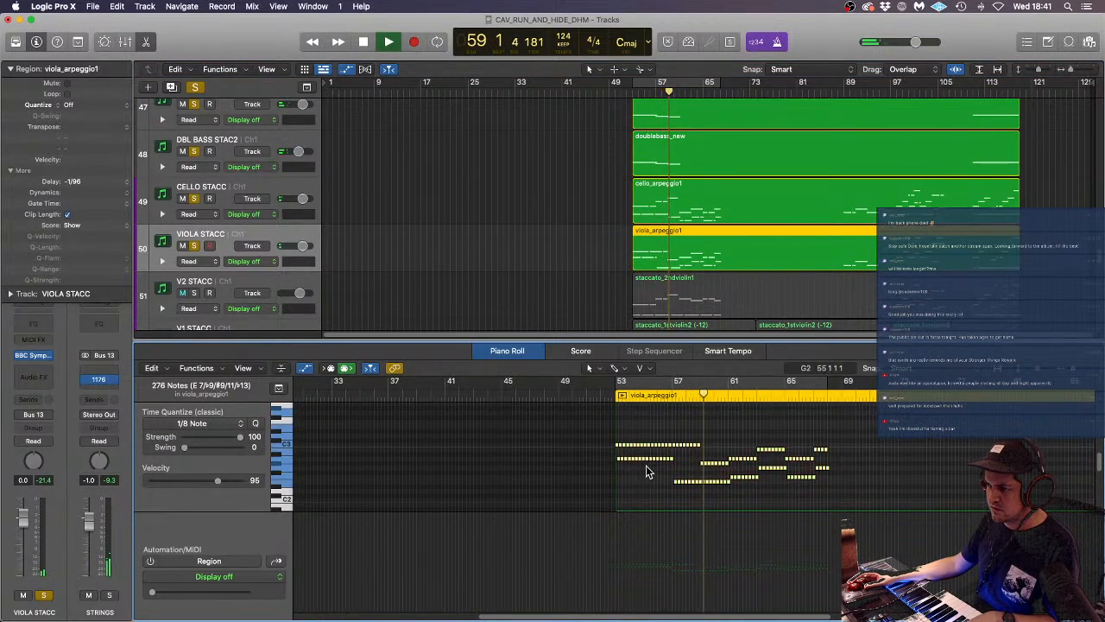
click(647, 467)
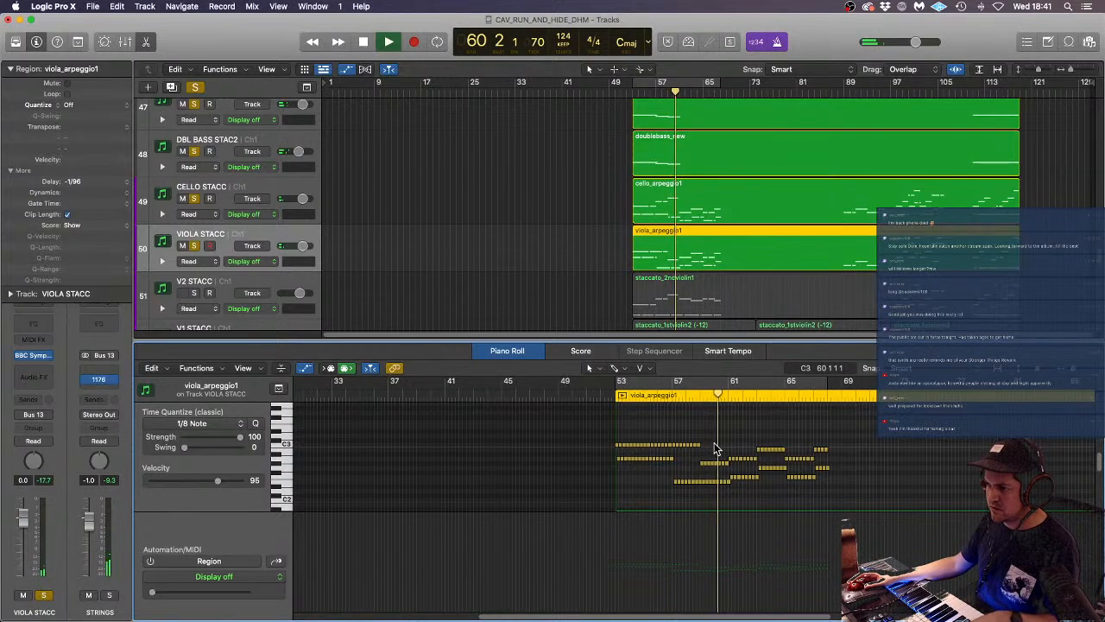
- Raise the eight low notes of bars 57 and 58 in viola_arpeggio1 to F2 and audition the change
scroll(716, 444, up, 4)
scroll(716, 446, down, 4)
scroll(717, 447, right, 5)
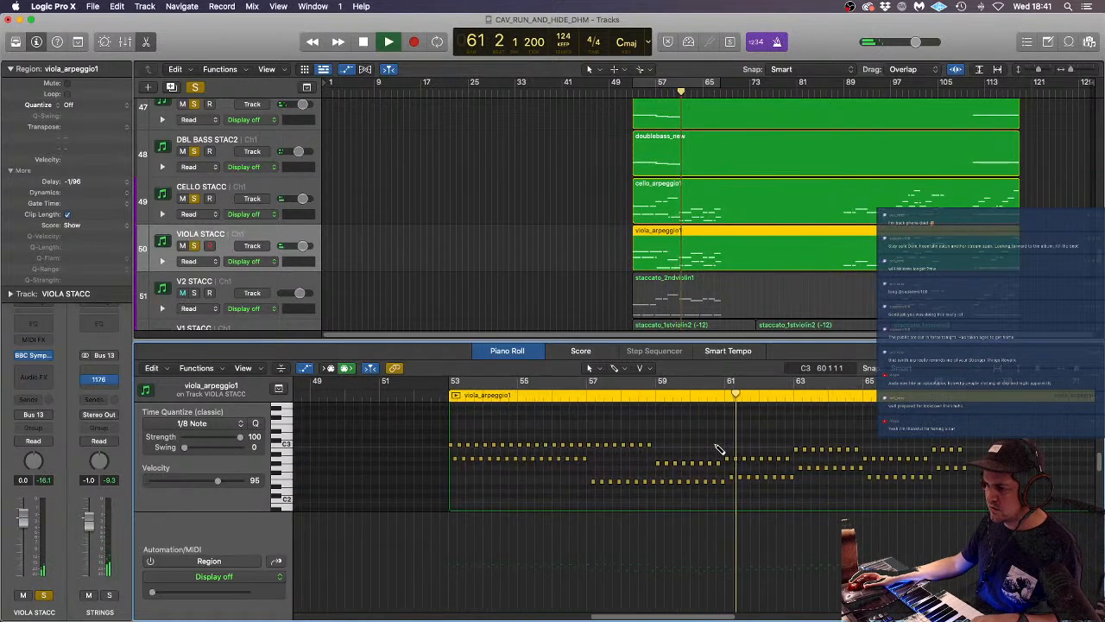
key(space)
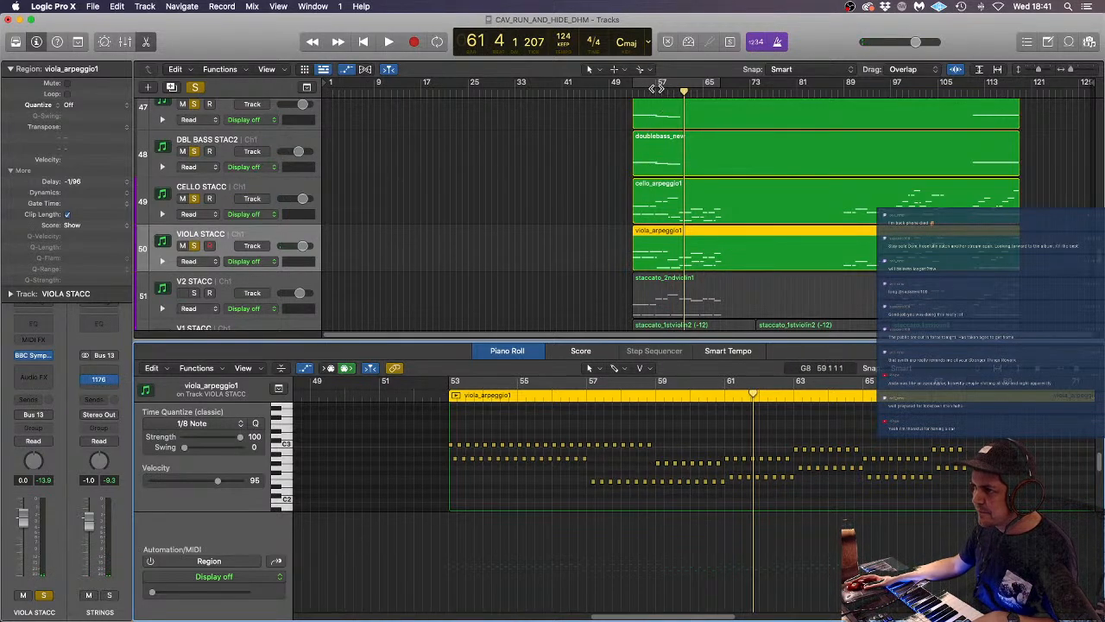
key(space)
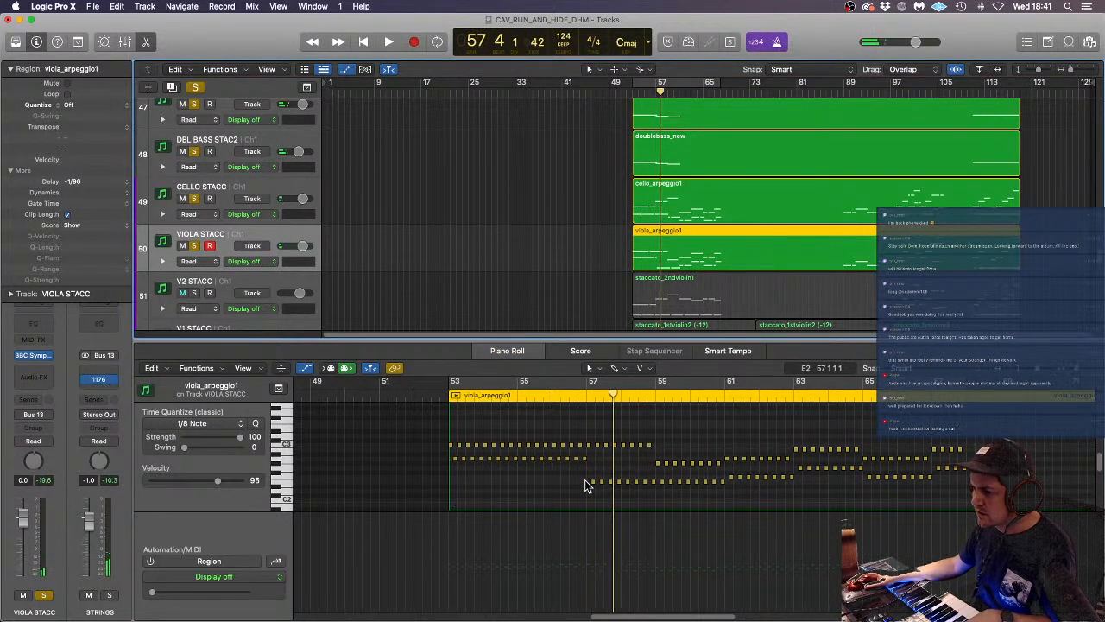
drag(585, 485, 655, 479)
key(space)
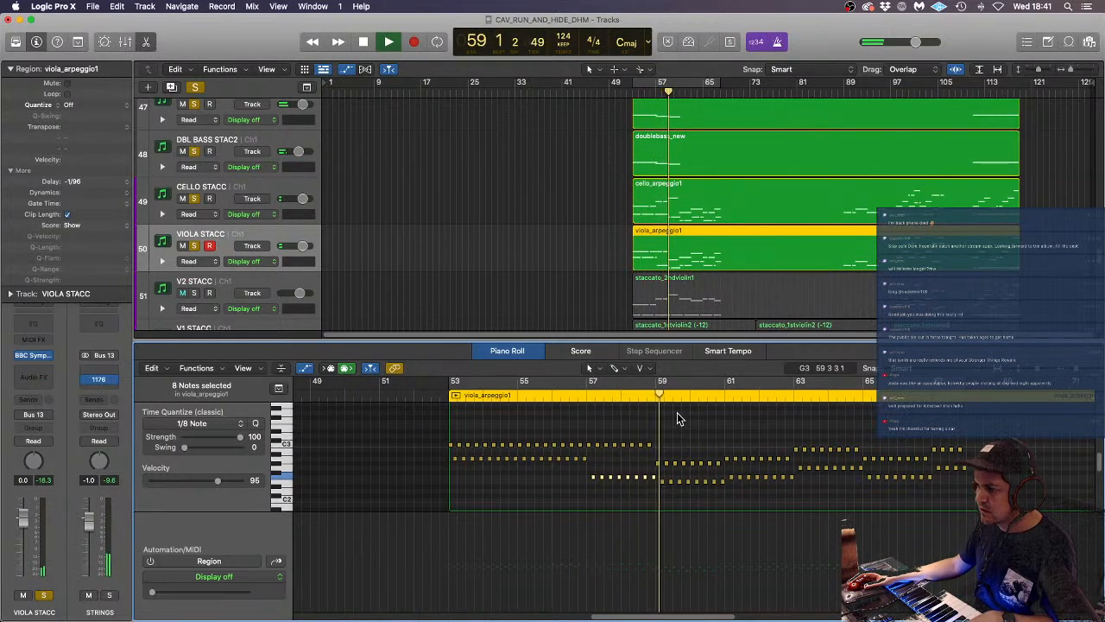
key(space)
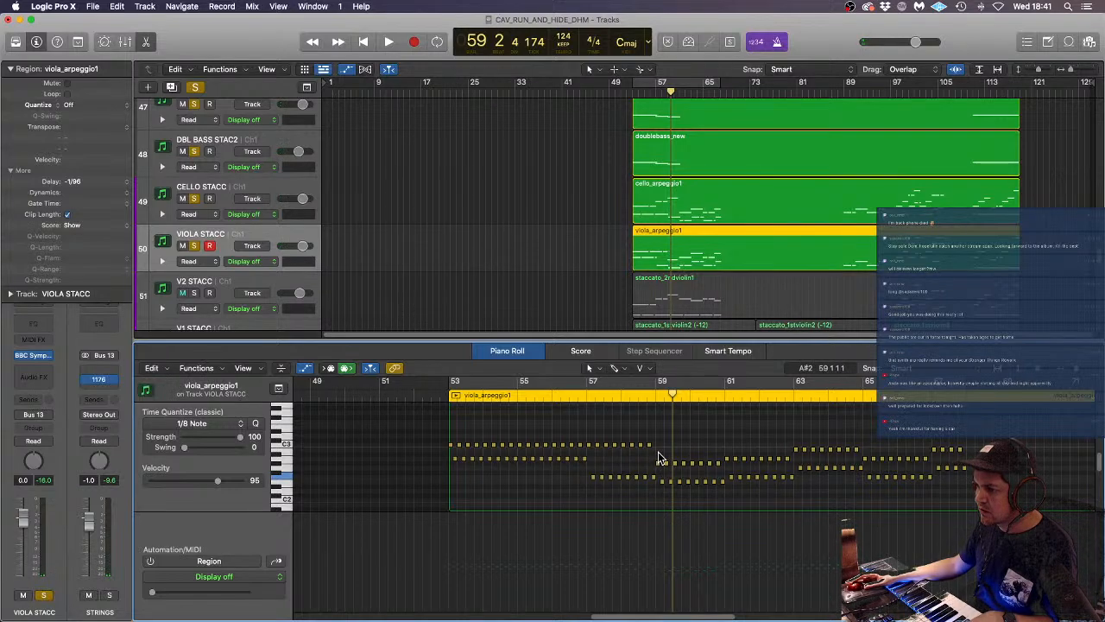
- Solo the DOM SUB and BASS GUIT MID tracks alongside the soloed staccato strings
drag(680, 498, 727, 490)
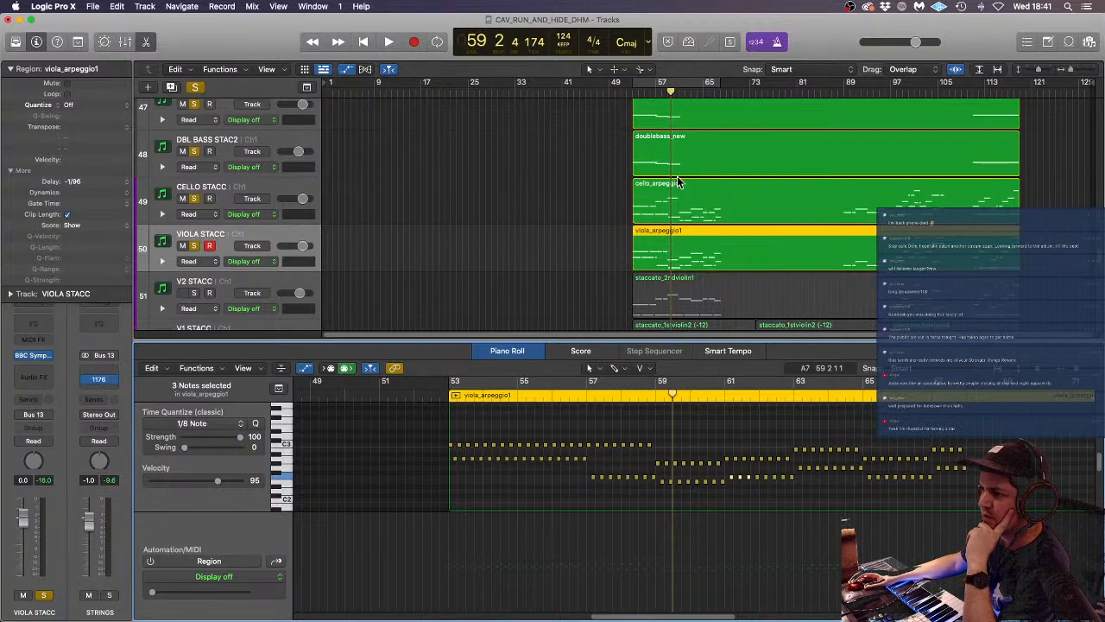
scroll(666, 299, up, 3)
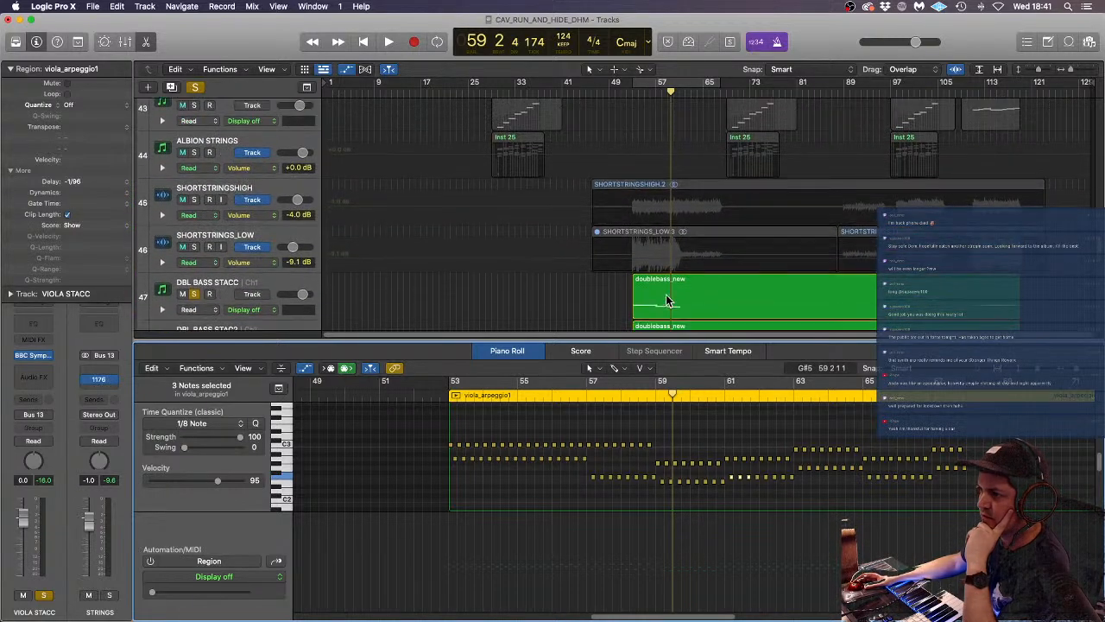
scroll(666, 298, up, 12)
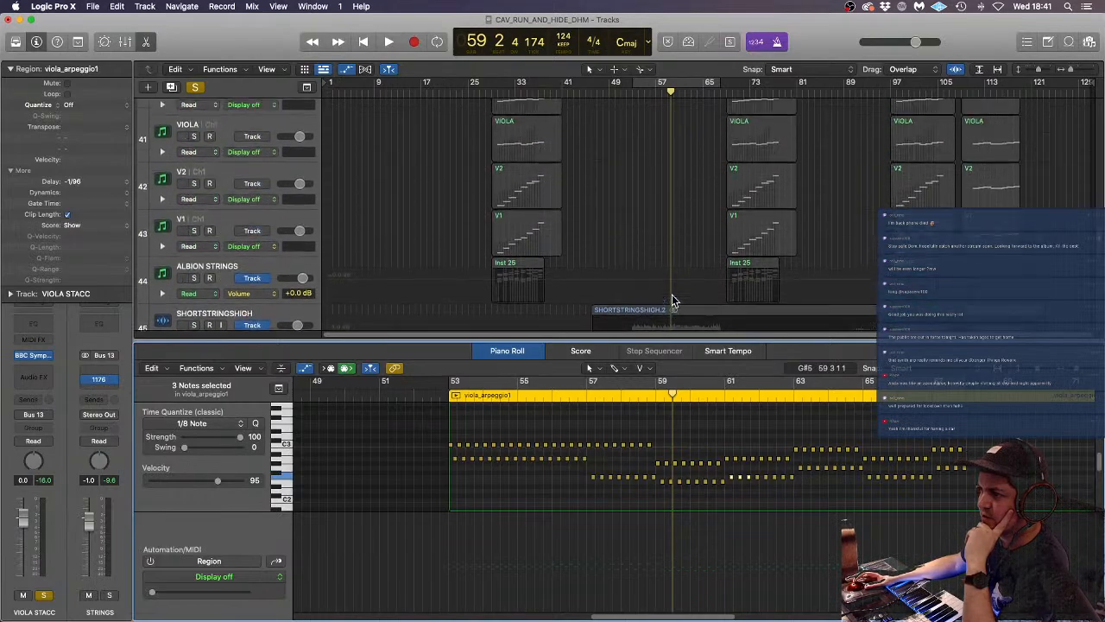
scroll(669, 299, up, 12)
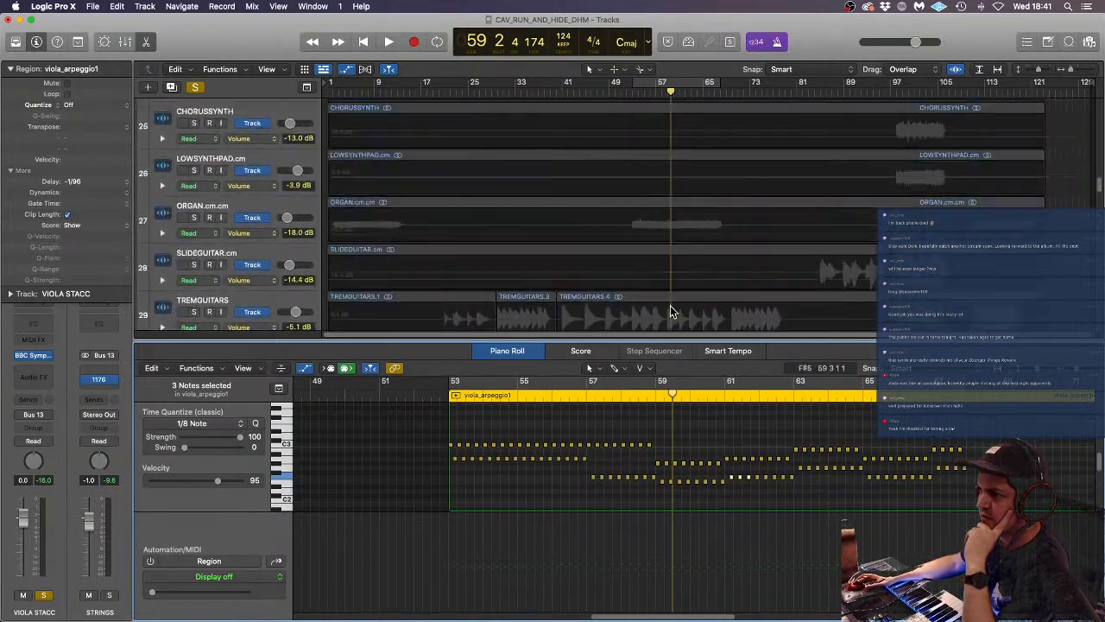
scroll(670, 305, up, 9)
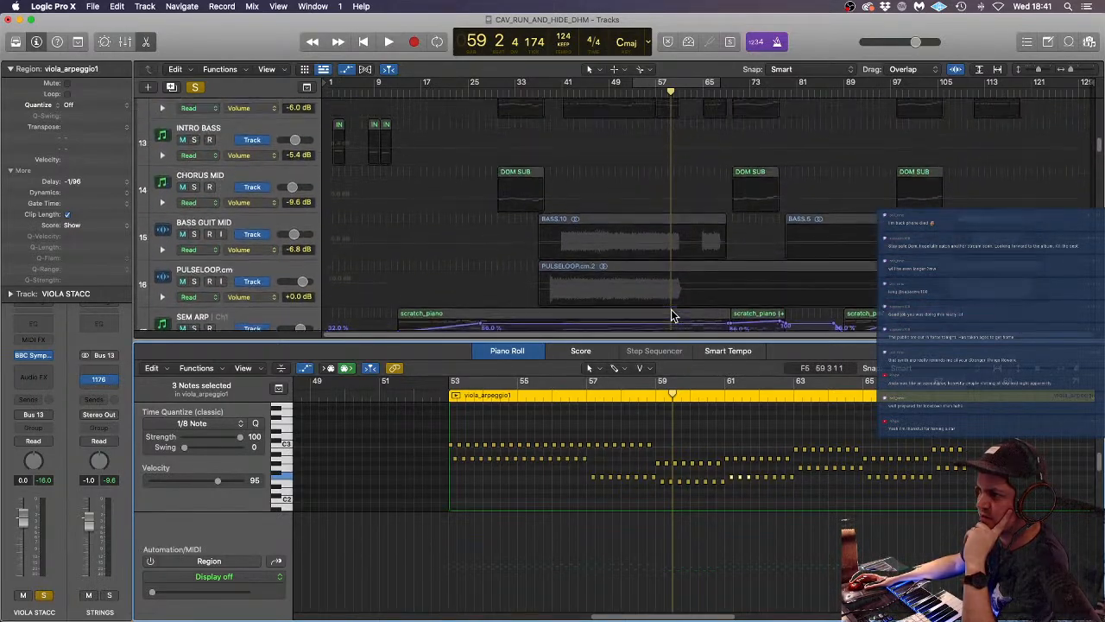
scroll(670, 312, up, 1)
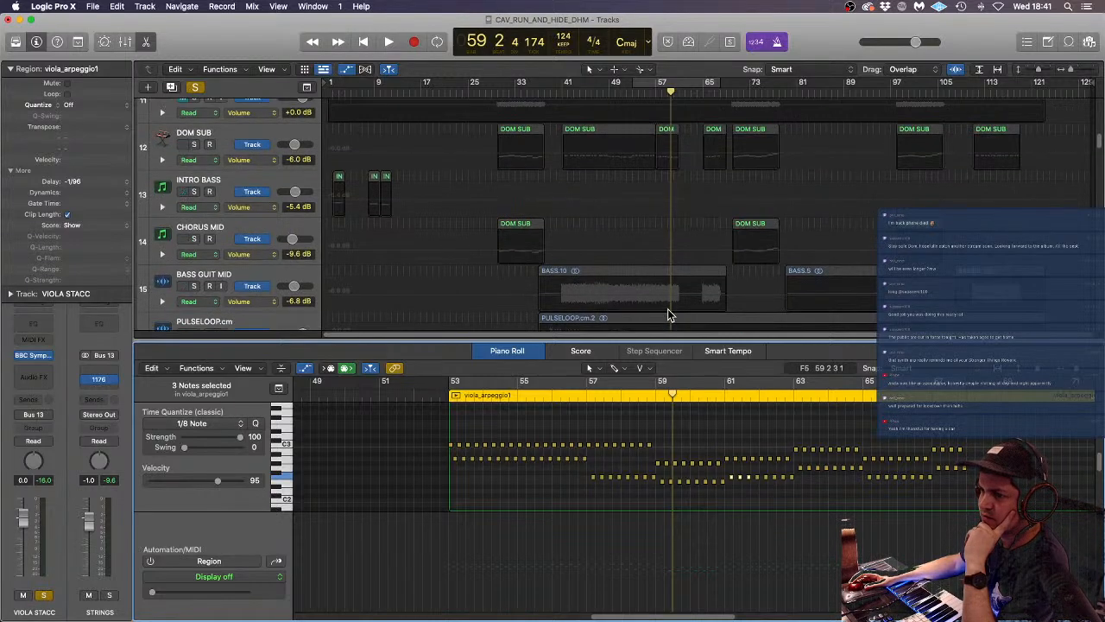
click(229, 131)
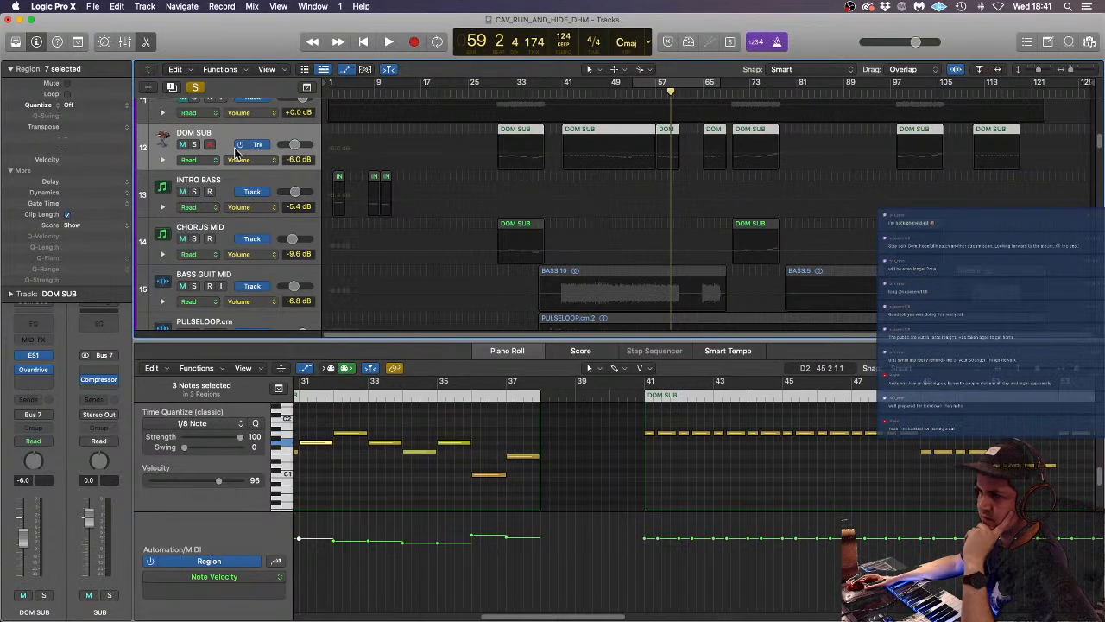
click(194, 146)
click(195, 287)
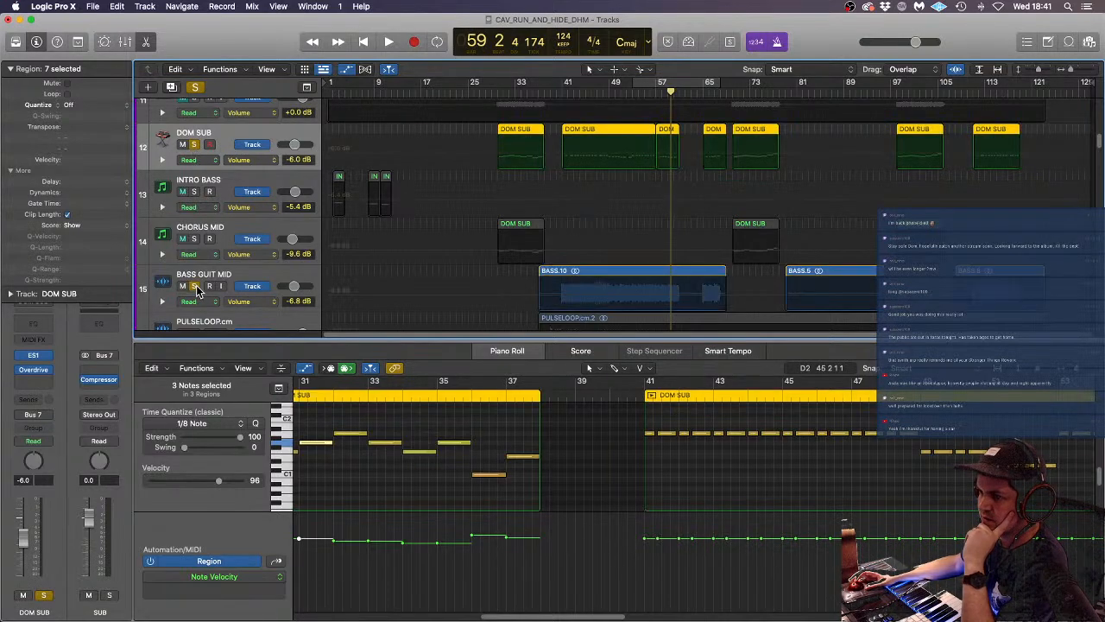
- Play the soloed DOM SUB, BASS GUIT MID and staccato strings from bar 57 and examine the DOM SUB notes through bar 60
key(space)
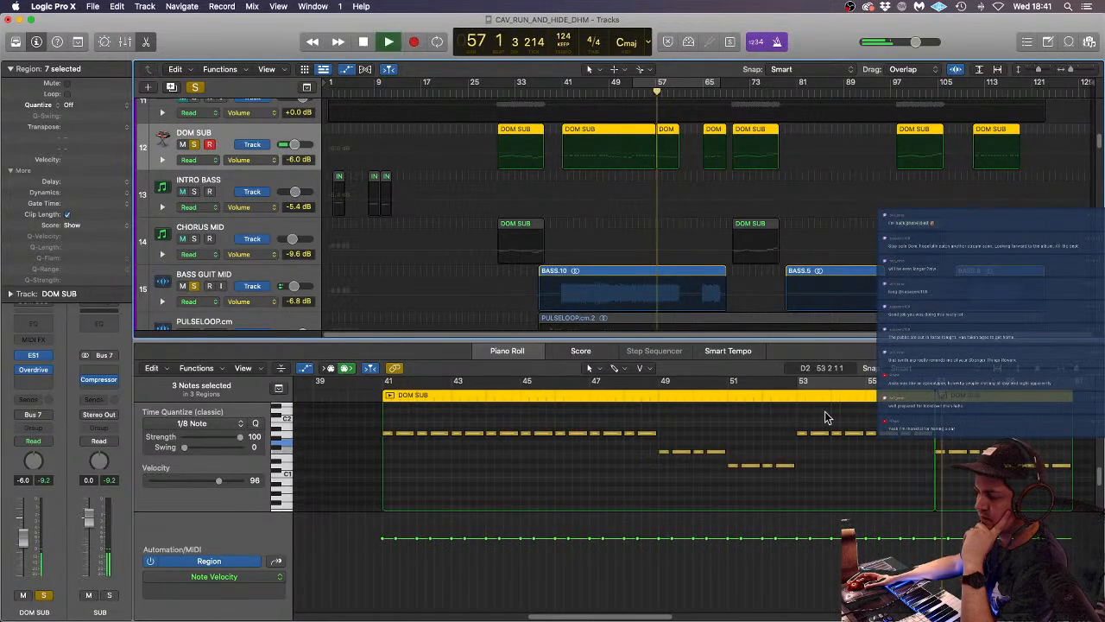
scroll(876, 460, up, 1)
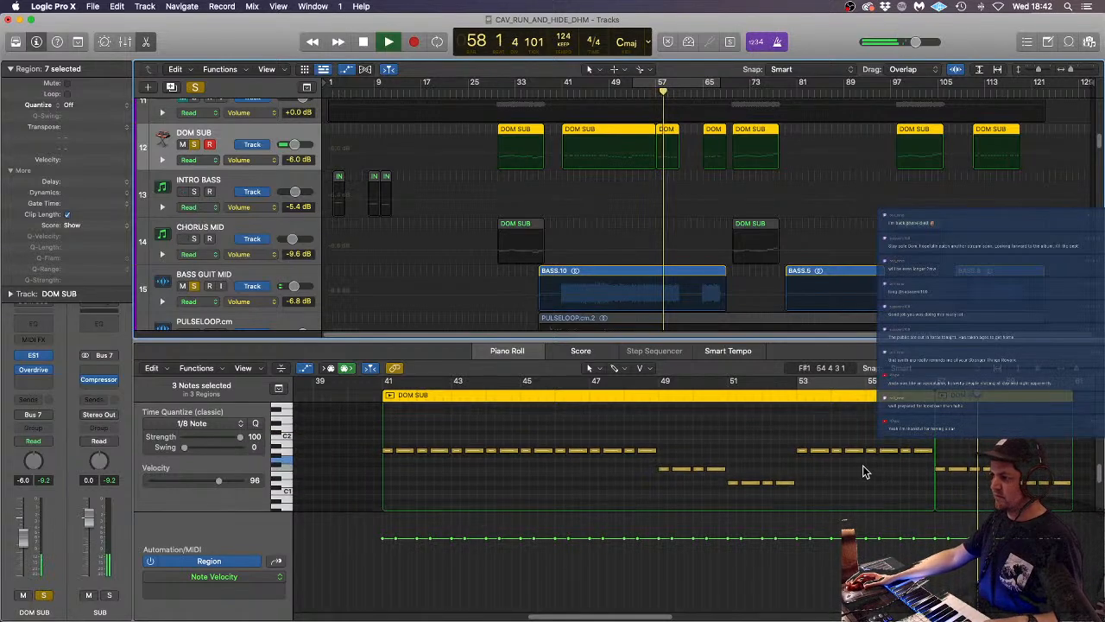
scroll(936, 458, down, 1)
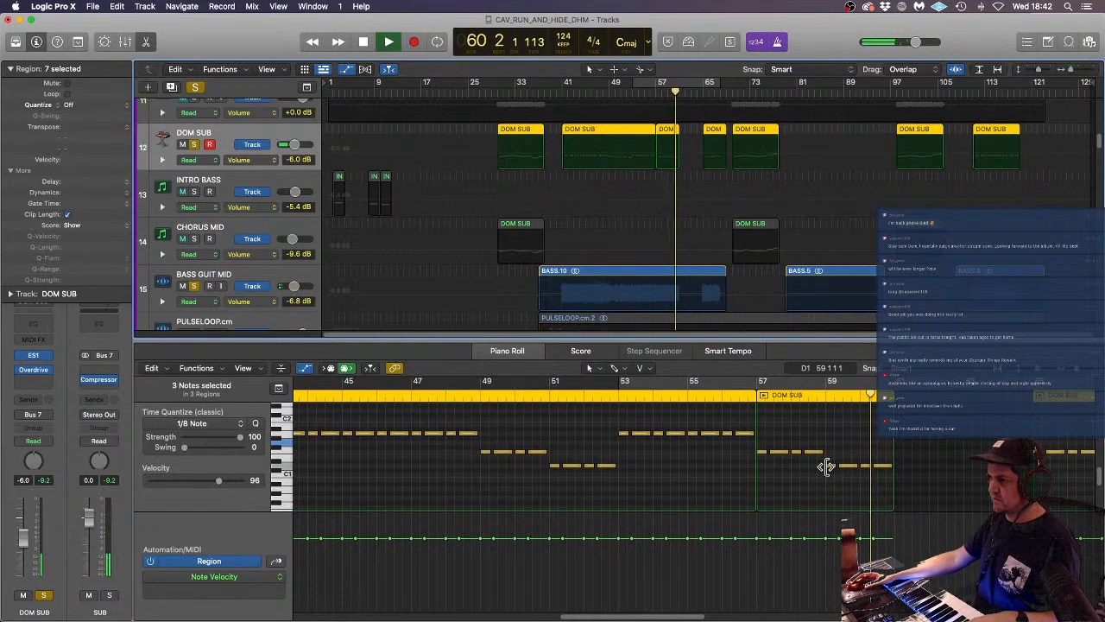
key(space)
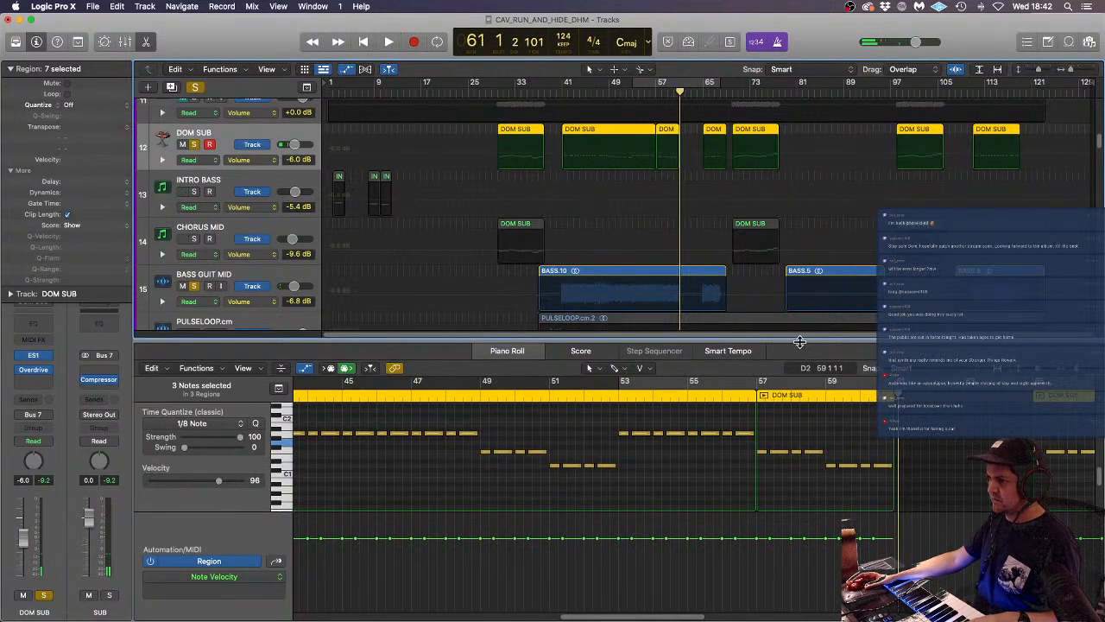
- Close the Piano Roll and turn off solo on the DOM SUB and BASS GUIT MID tracks
click(801, 347)
key(e)
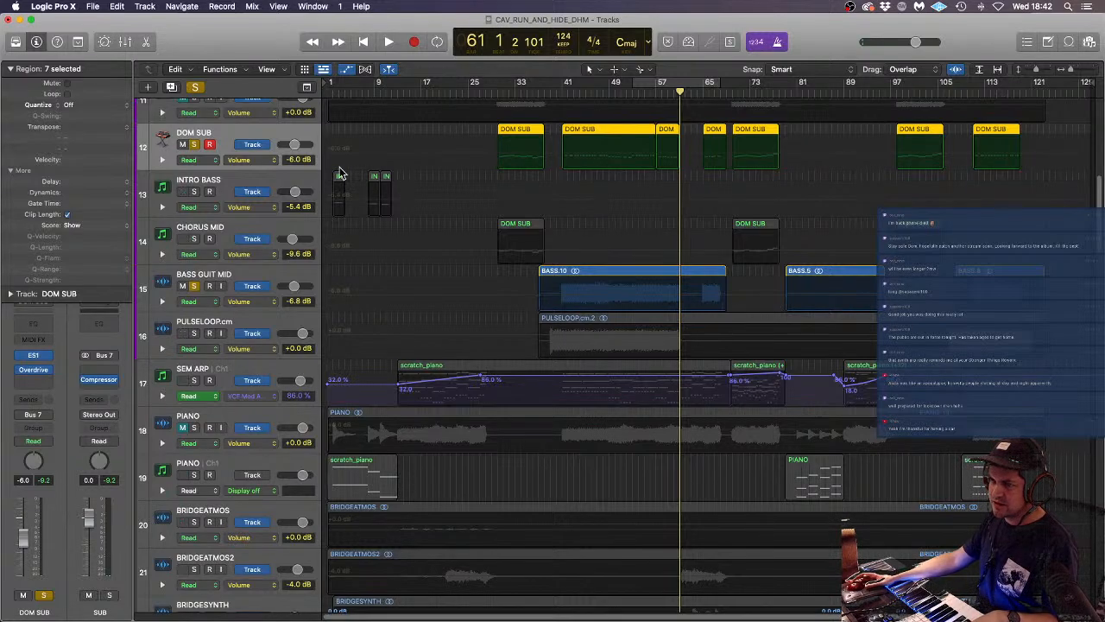
click(195, 145)
click(194, 286)
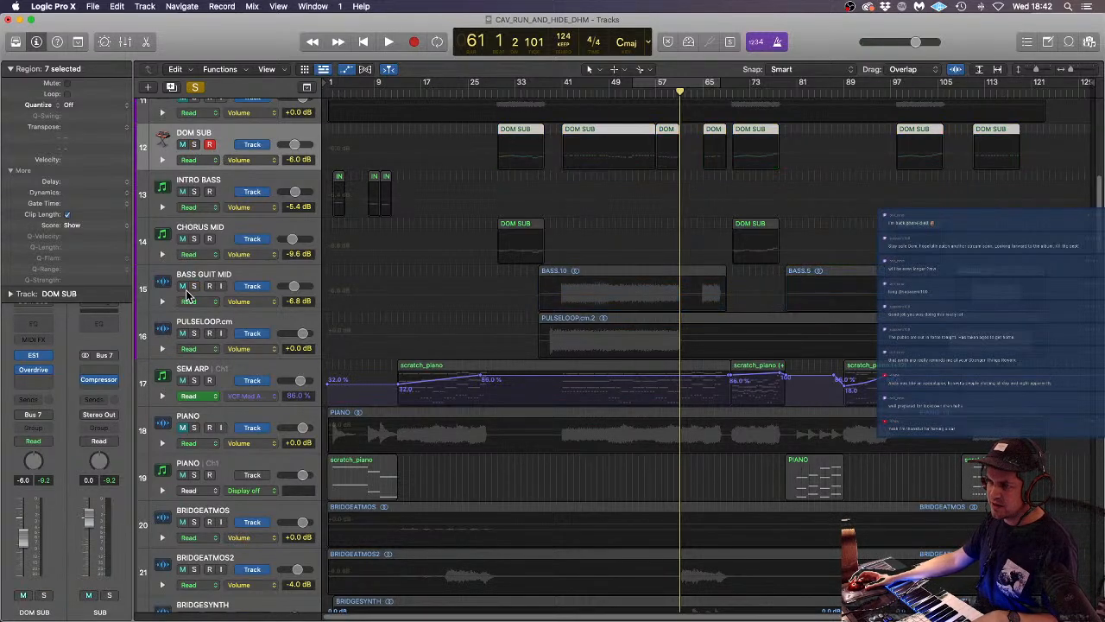
- Solo the SEM ARP track alongside the staccato strings and play from bar 57
scroll(184, 291, down, 3)
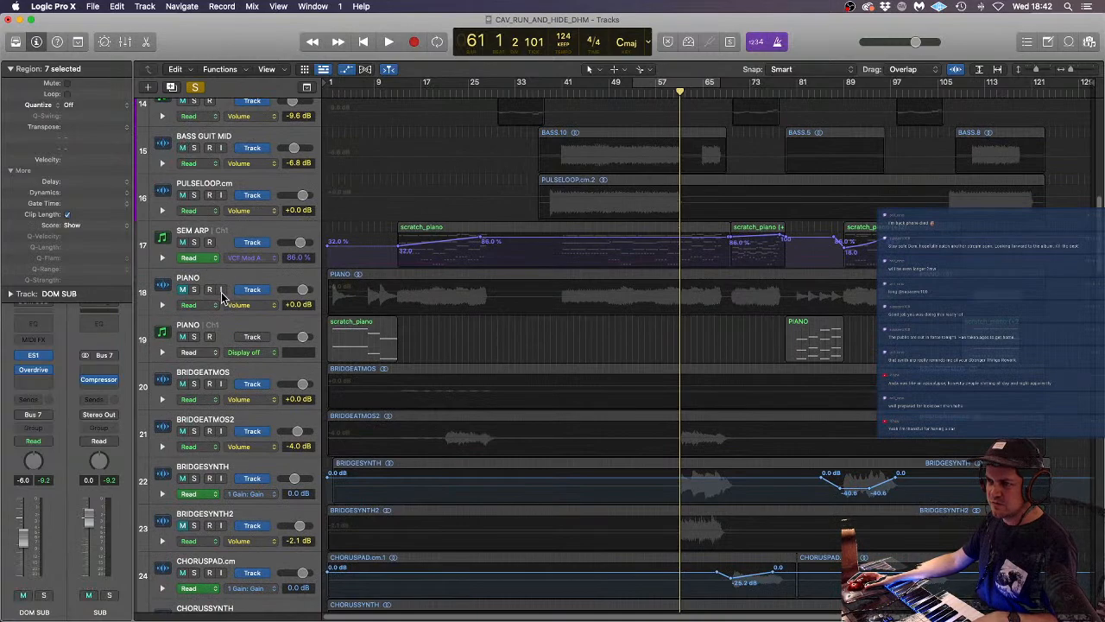
click(195, 243)
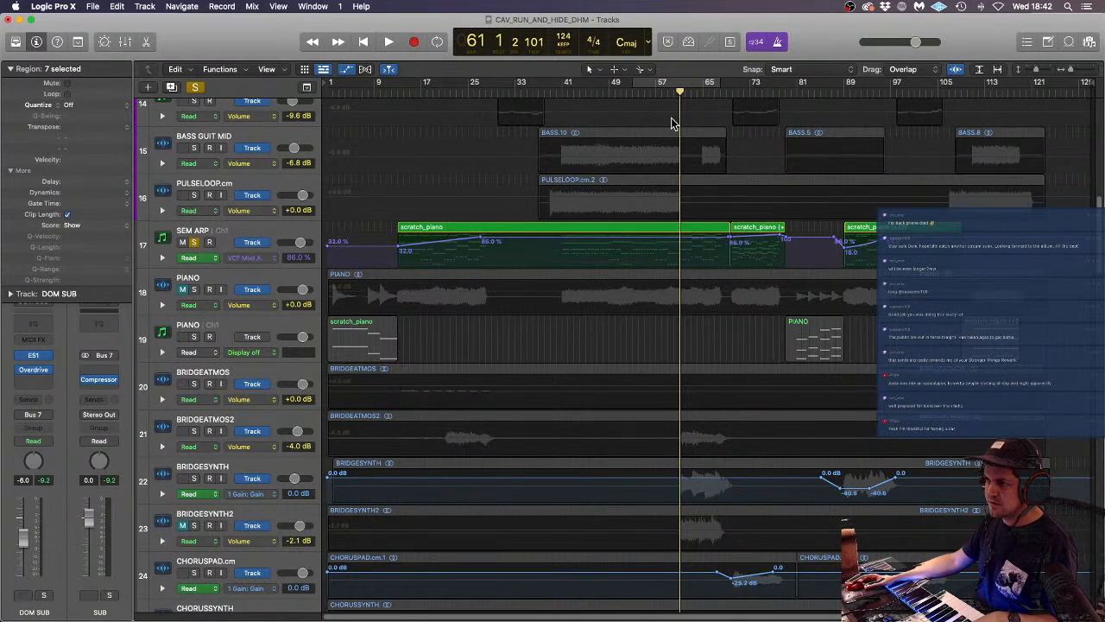
click(655, 93)
key(space)
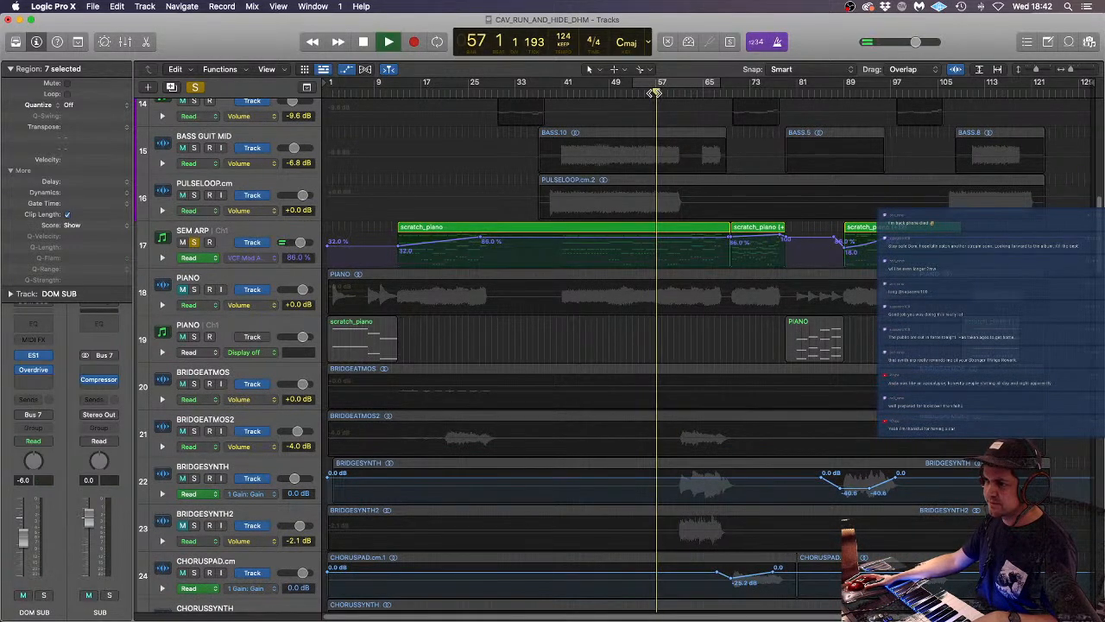
- Try lowering the eight top notes of bars 59 and 60 in the SEM ARP scratch_piano region to G#2, auditioning from bar 59
double_click(674, 227)
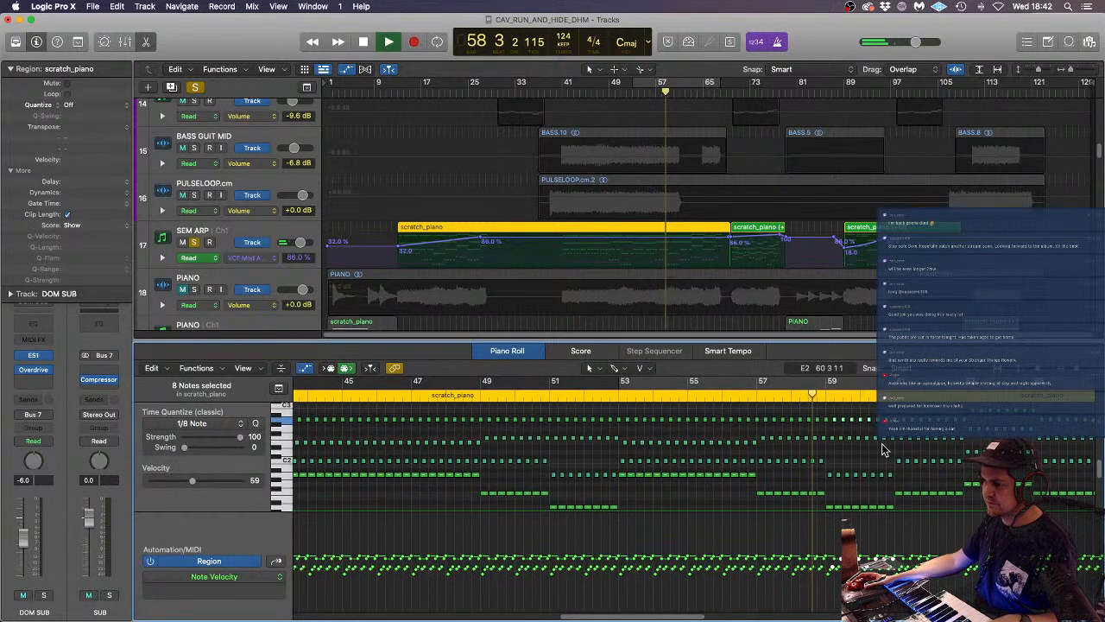
key(space)
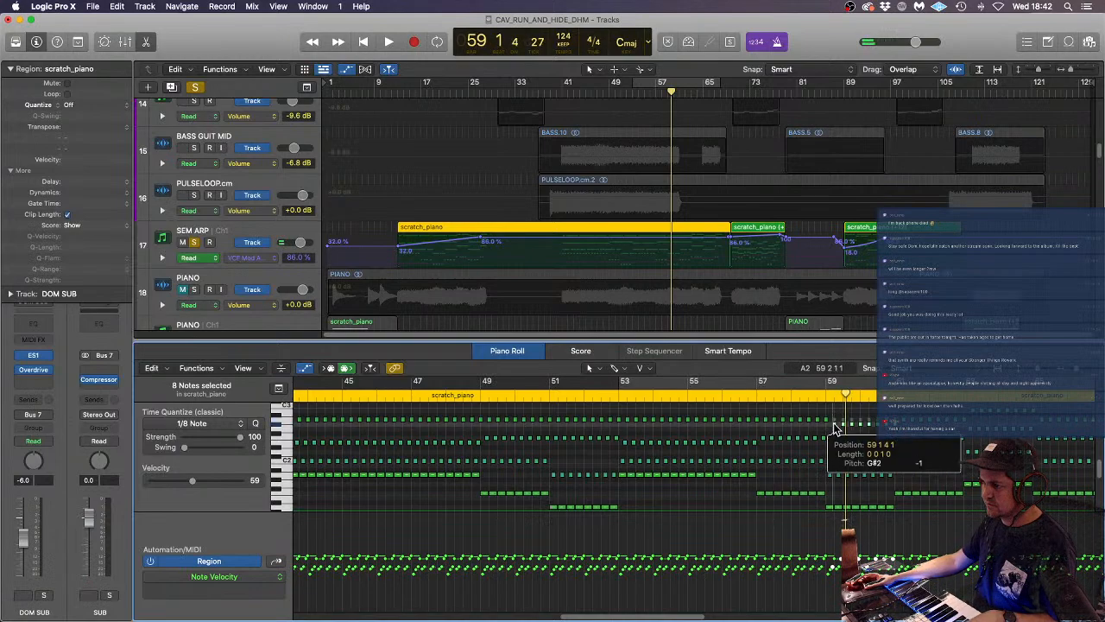
click(824, 396)
key(space)
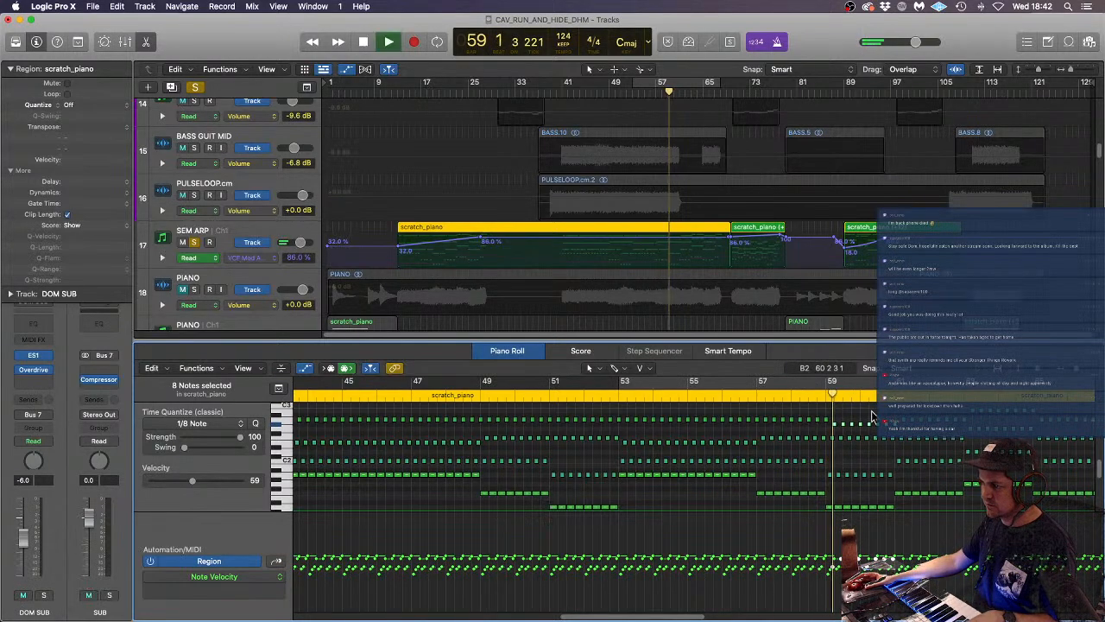
key(space)
drag(830, 433, 892, 443)
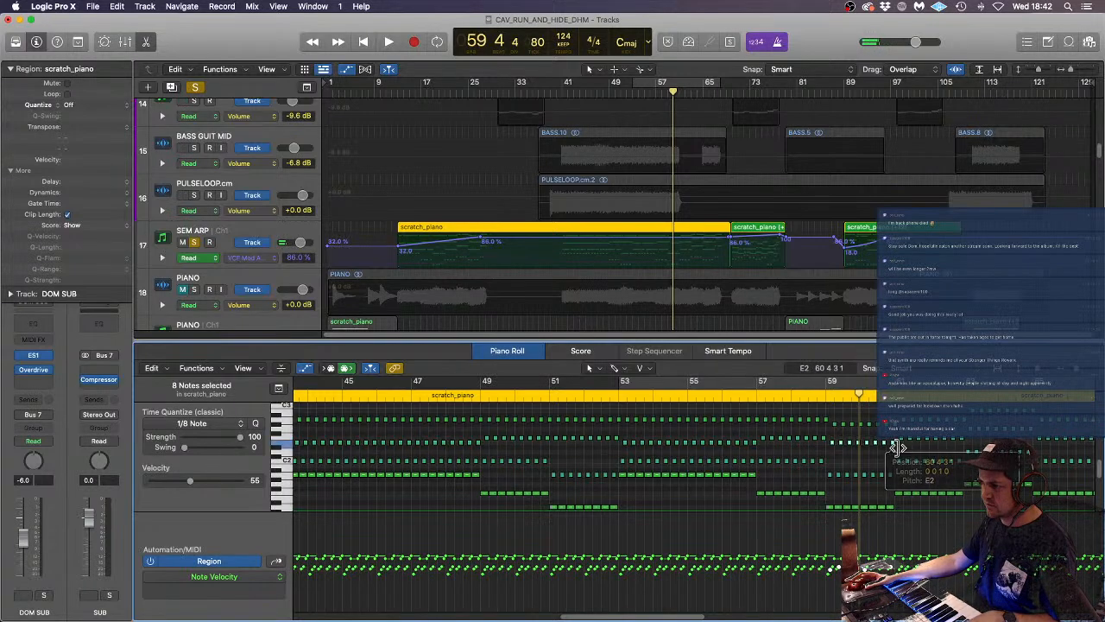
click(824, 394)
key(space)
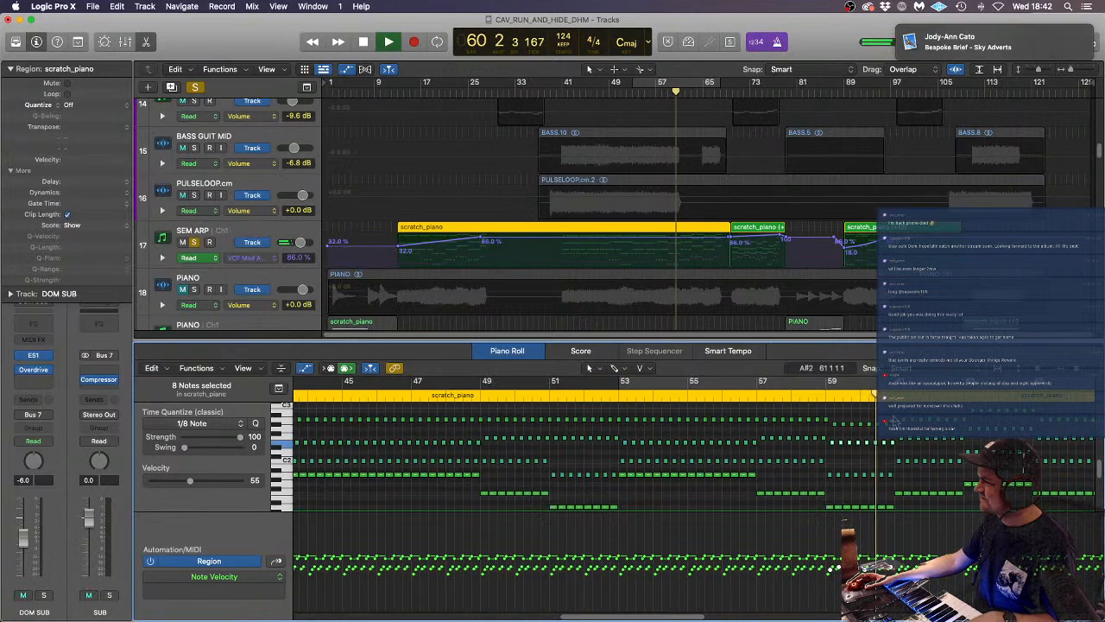
key(space)
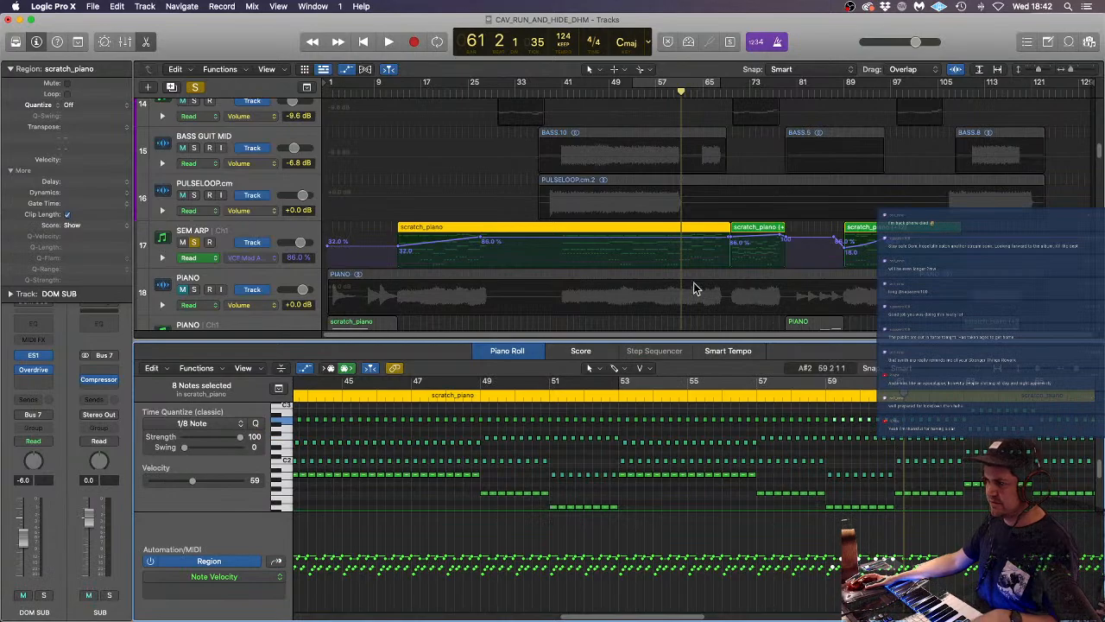
- Examine the notes of bars 59 and 60 in the cello_arpeggio1 region on CELLO STACC
scroll(694, 282, down, 15)
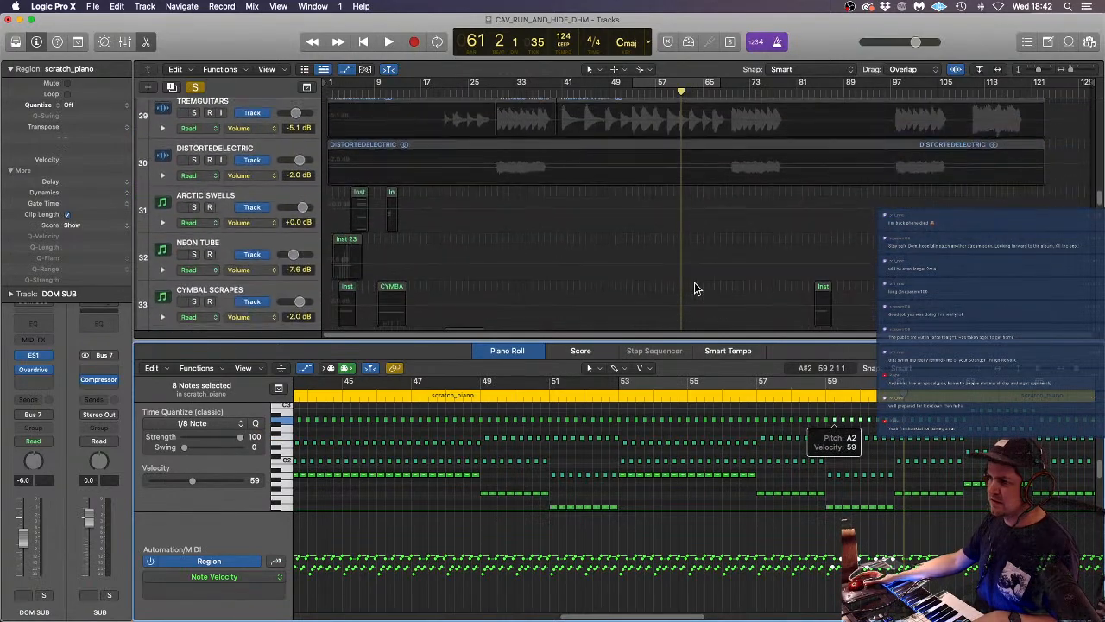
scroll(694, 282, down, 15)
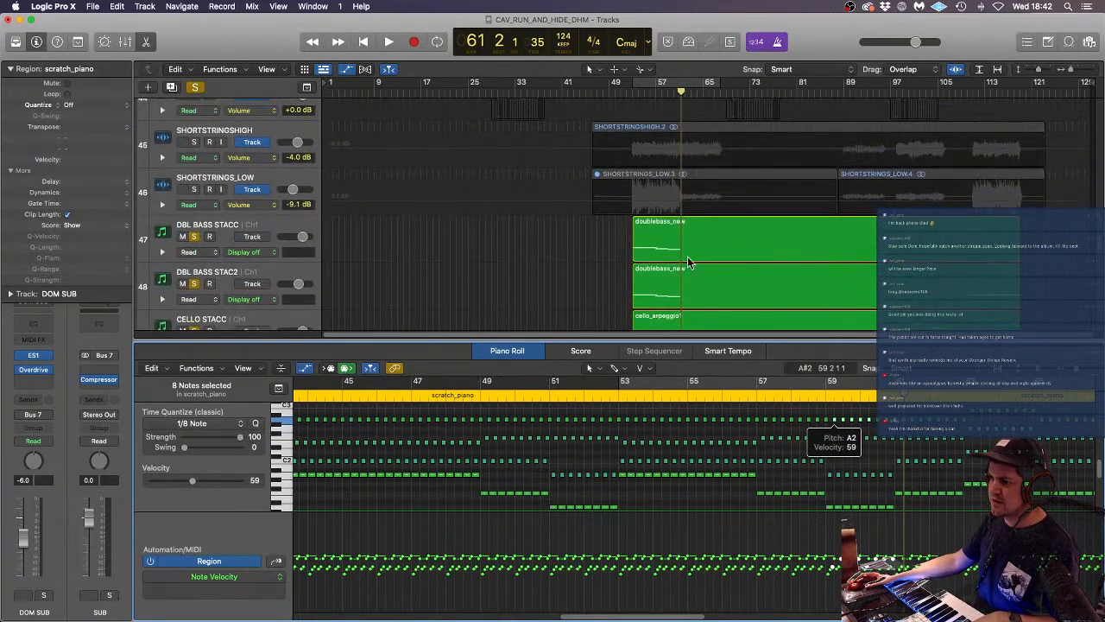
scroll(689, 255, down, 4)
click(691, 242)
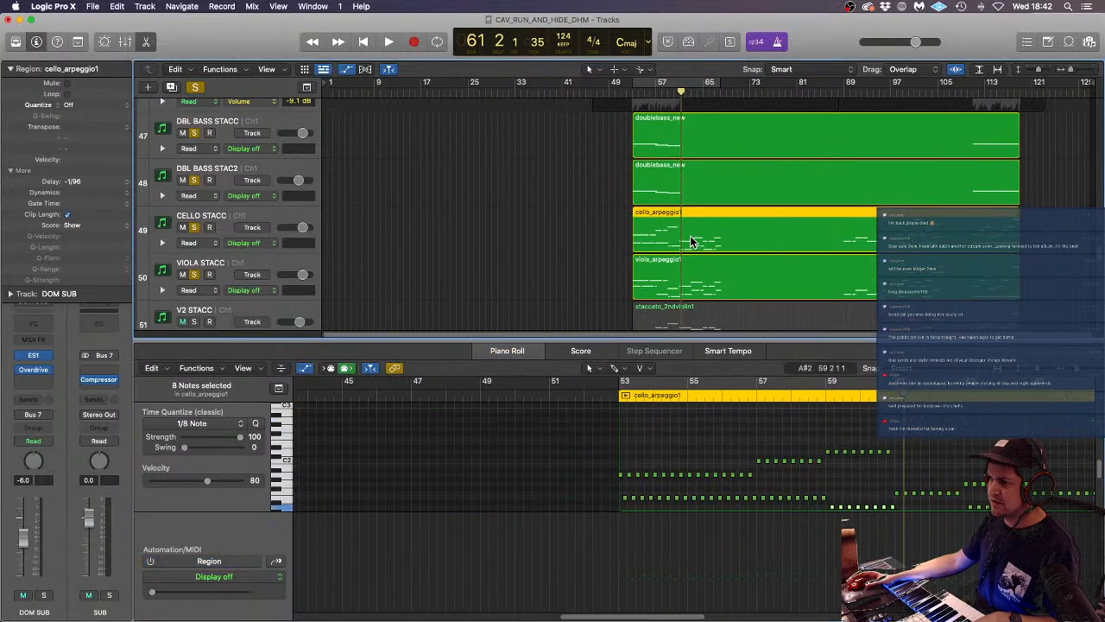
scroll(867, 429, down, 3)
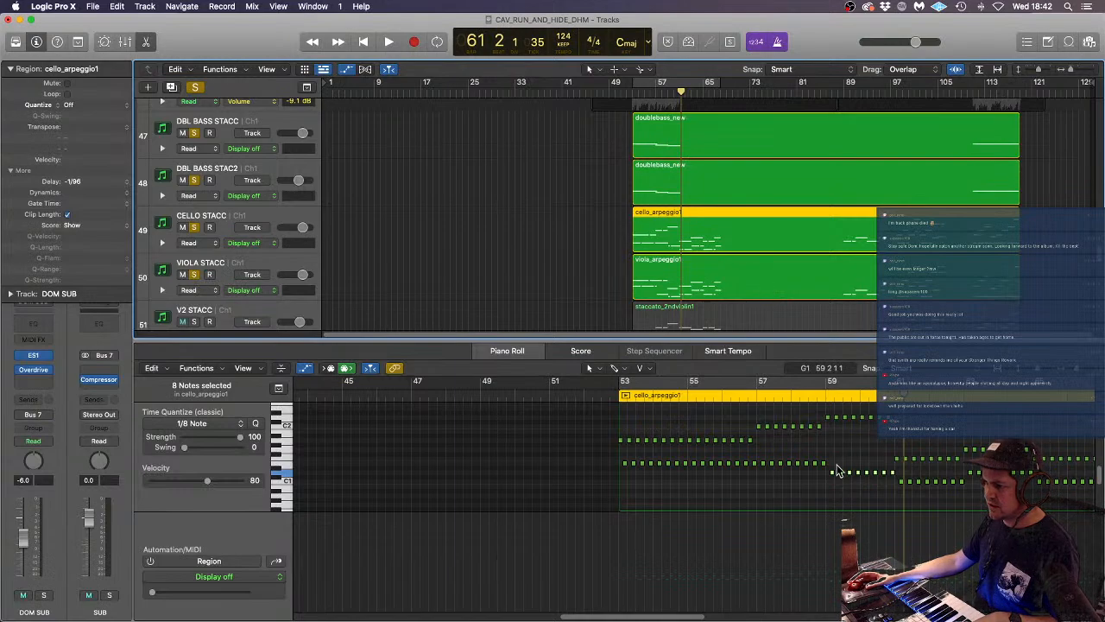
- In bars 59 and 60 of viola_arpeggio1, set the upper notes to A2 and the lower notes to D2, and audition from bar 57
click(696, 288)
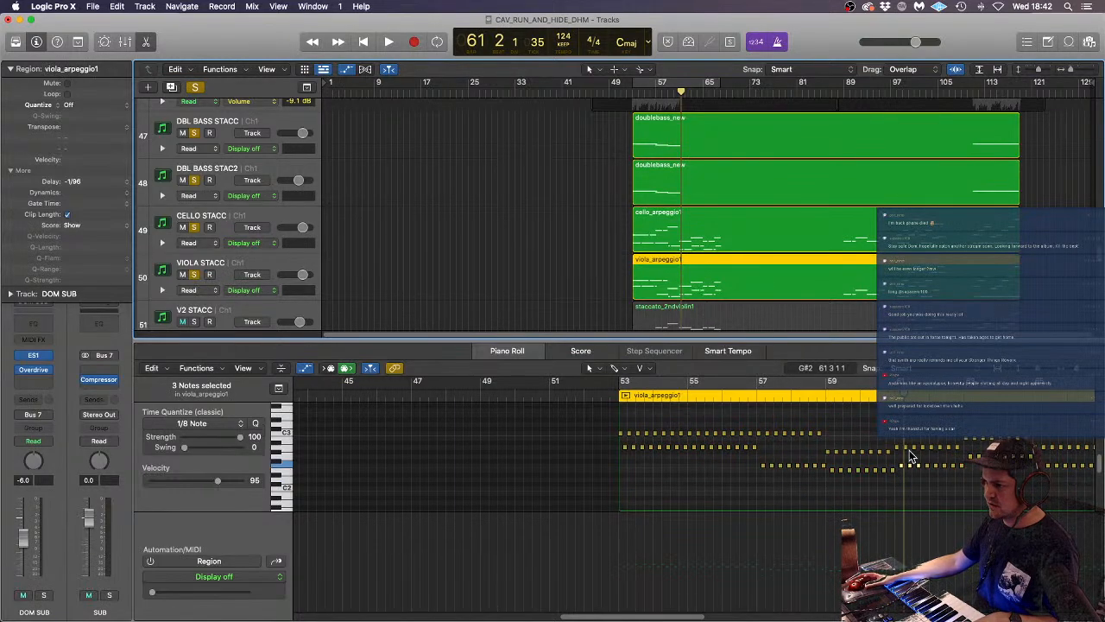
drag(823, 455, 832, 481)
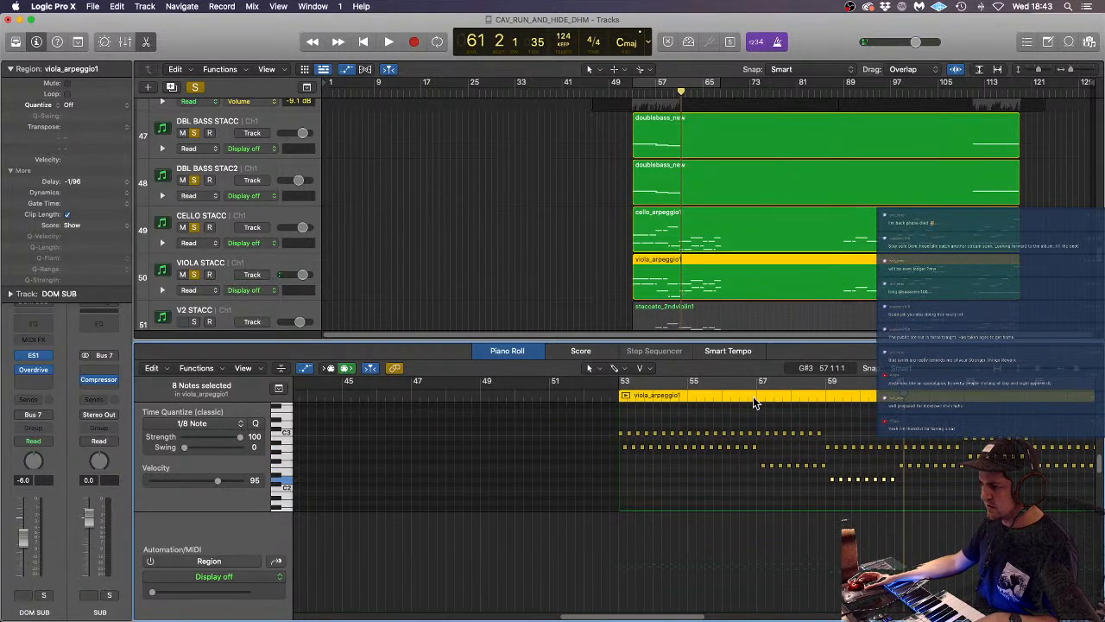
click(753, 398)
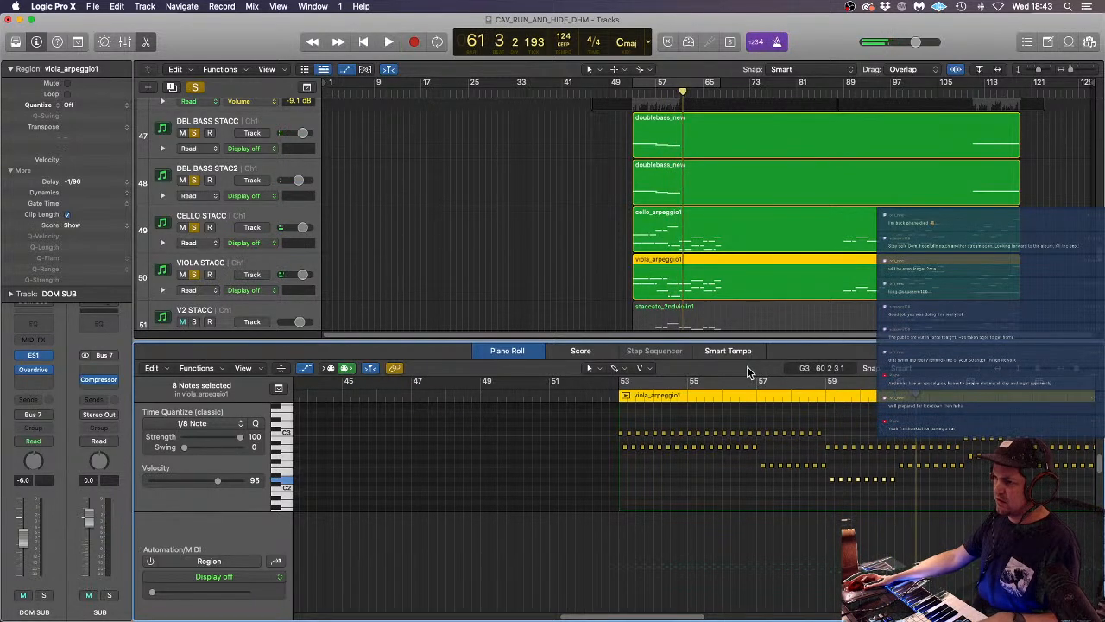
- Solo V2 STACC, play from bar 59 and show the notes of its staccato_2ndviolin1 region
scroll(721, 293, down, 2)
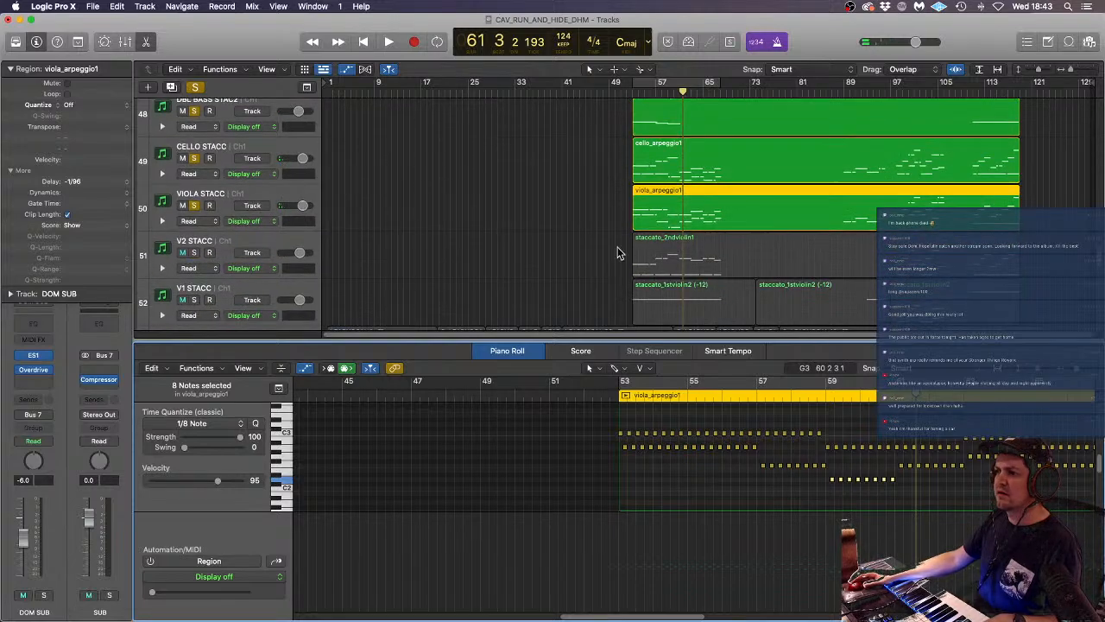
click(193, 251)
click(669, 93)
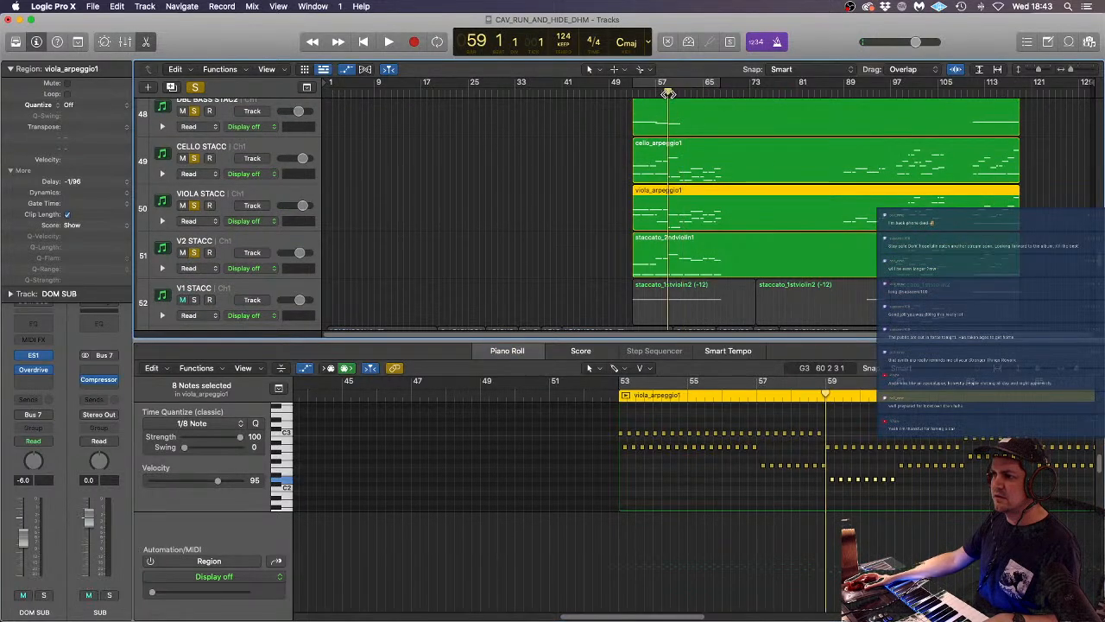
key(space)
click(681, 265)
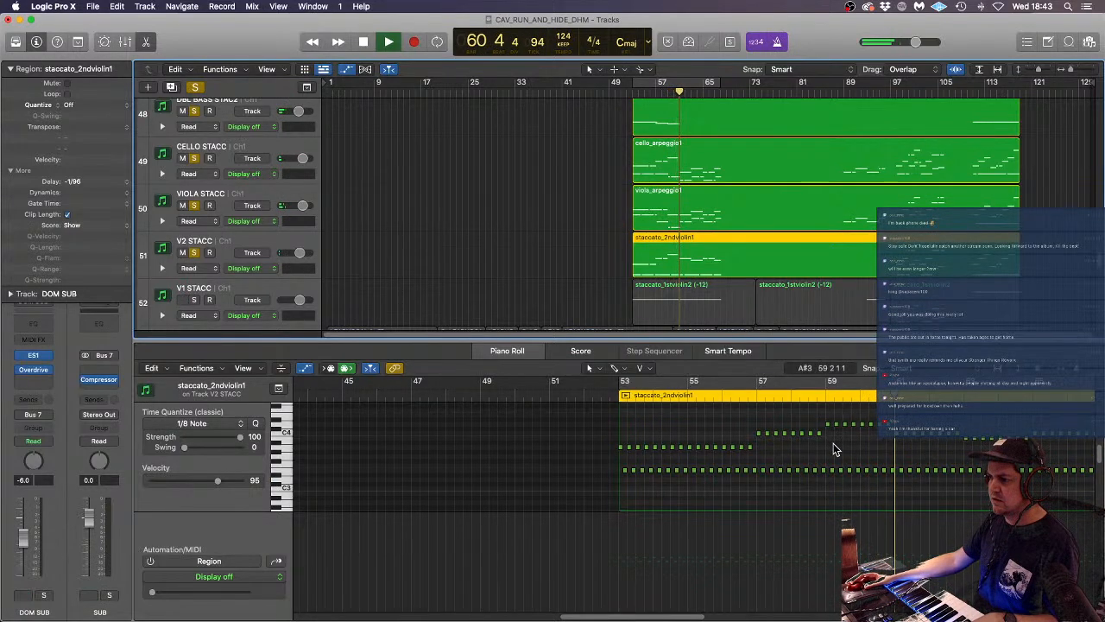
key(space)
- In staccato_2ndviolin1, raise the low notes of bars 57 and 58 to F3 and those of bars 59 and 60 to A3, and audition them
drag(828, 462, 895, 482)
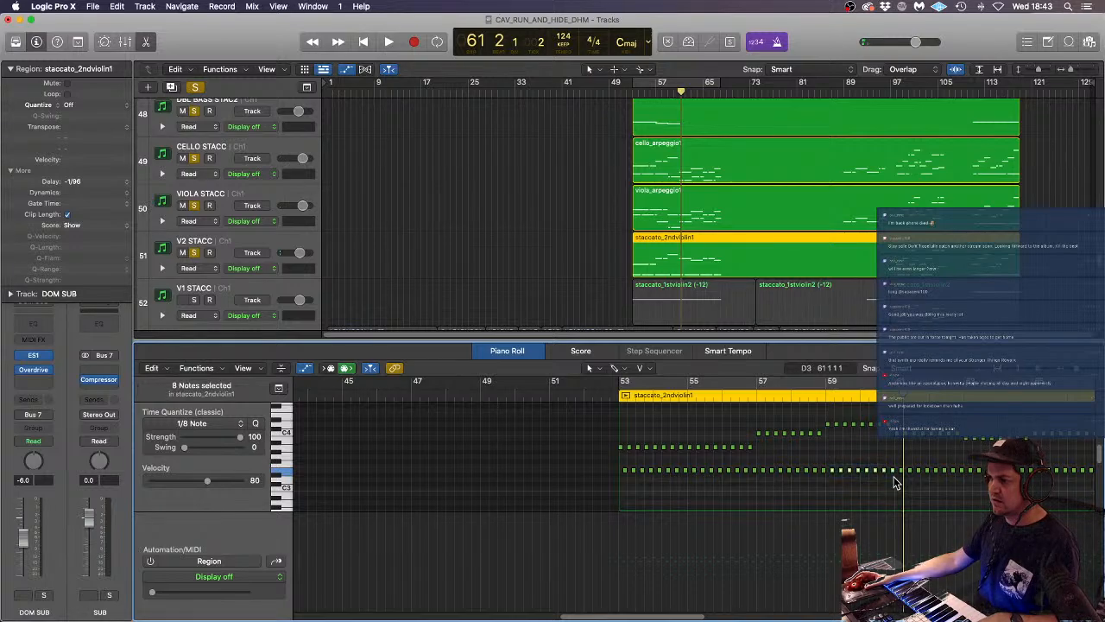
click(824, 464)
drag(764, 477, 894, 494)
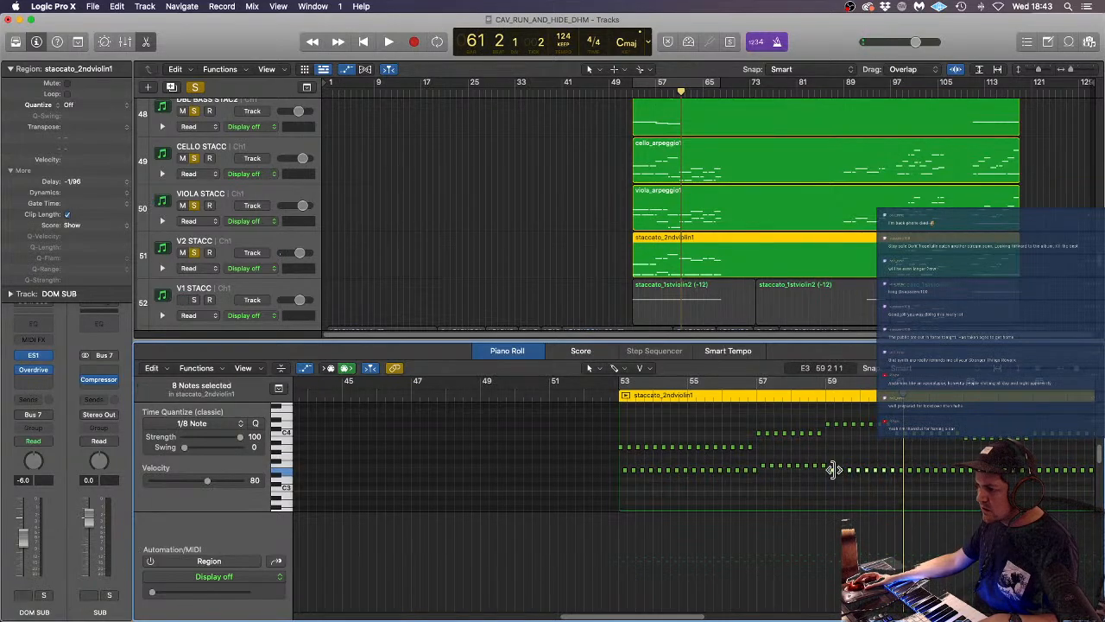
drag(834, 473, 831, 446)
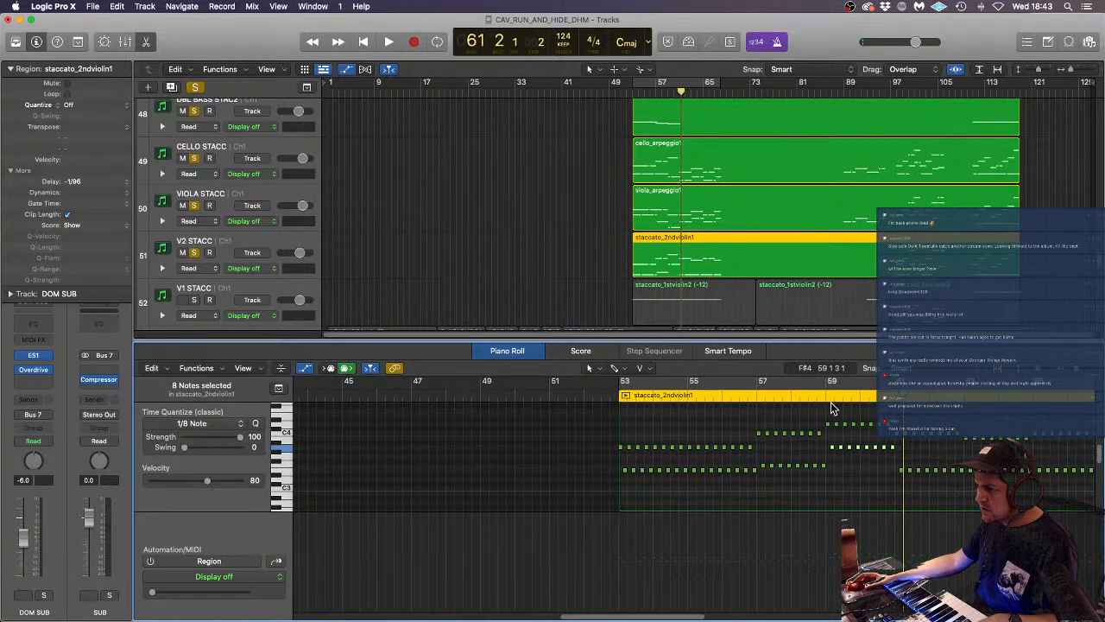
key(space)
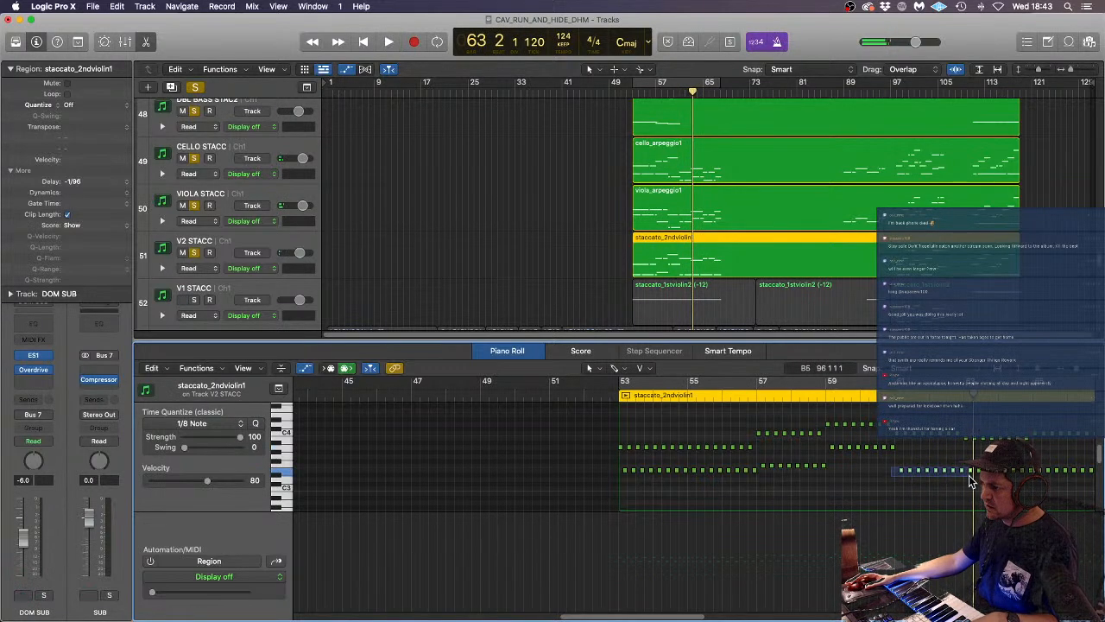
- Raise the low notes of bars 61, 62, 65 and 66 in staccato_2ndviolin1 to F3
drag(967, 481, 967, 481)
mouse_move(903, 473)
mouse_down()
mouse_move(971, 494)
mouse_move(985, 477)
mouse_move(918, 466)
mouse_up()
scroll(1055, 461, right, 5)
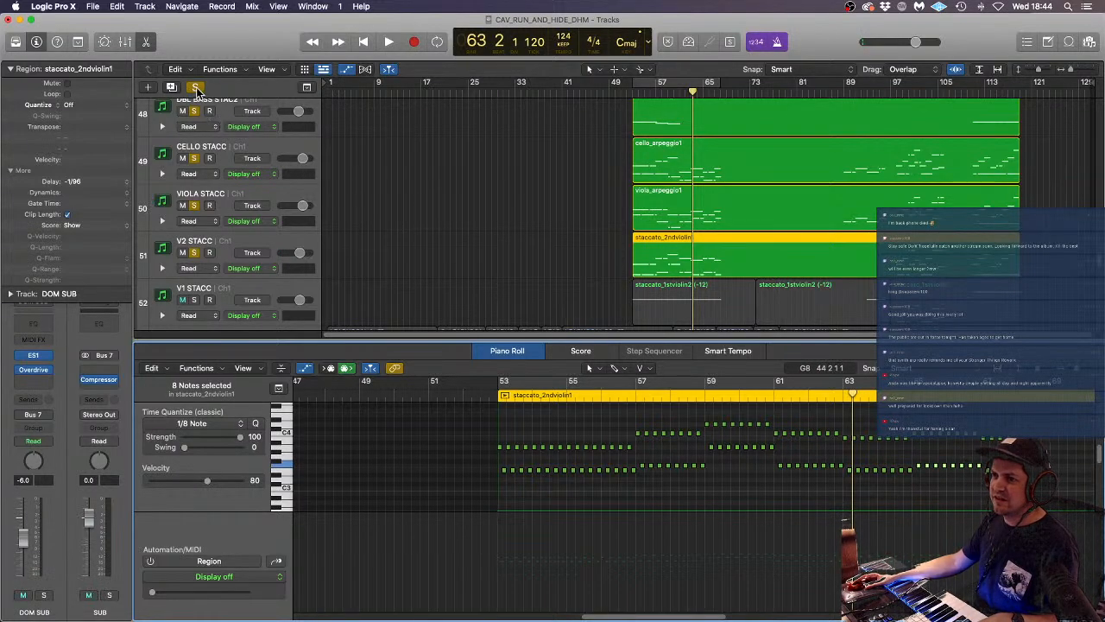
- Turn off solo on SEM ARP and play back the edited staccato strings
scroll(522, 228, up, 10)
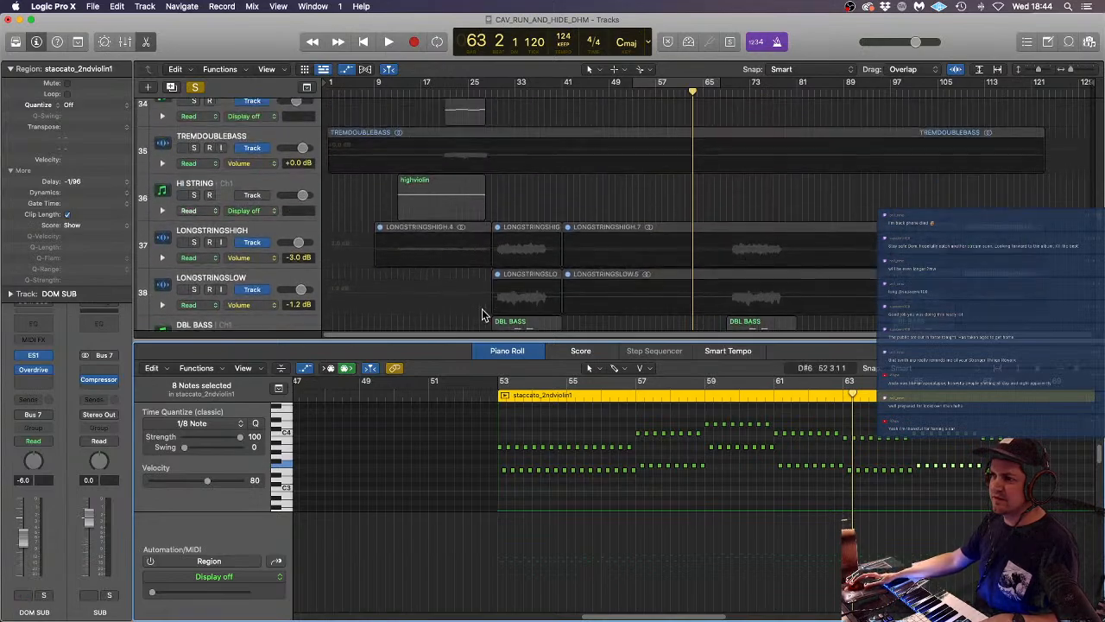
scroll(497, 278, up, 12)
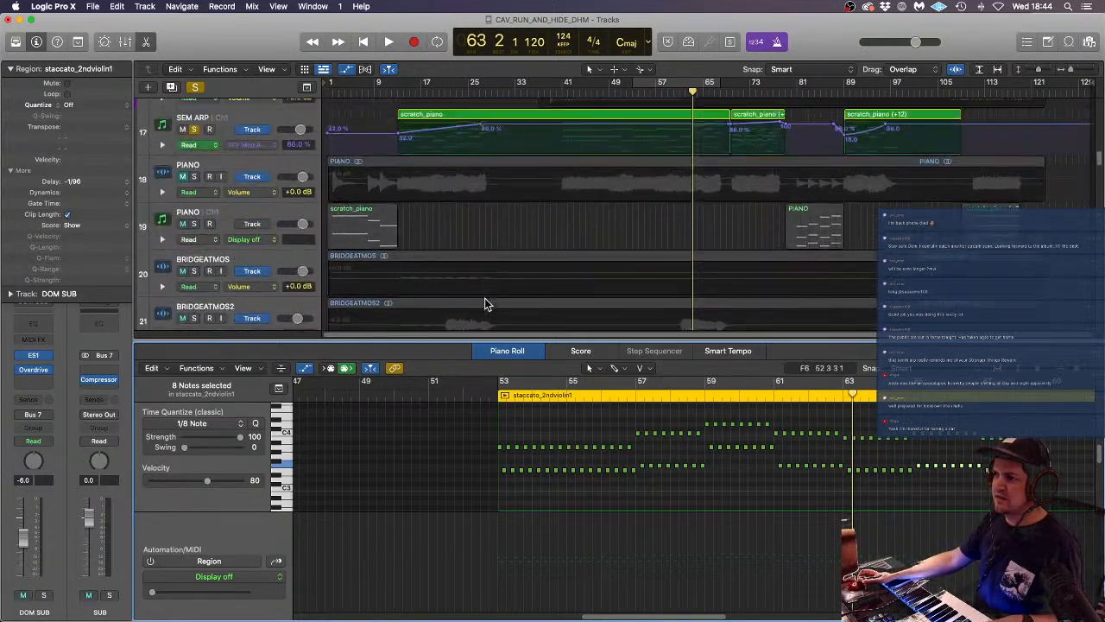
scroll(484, 303, up, 5)
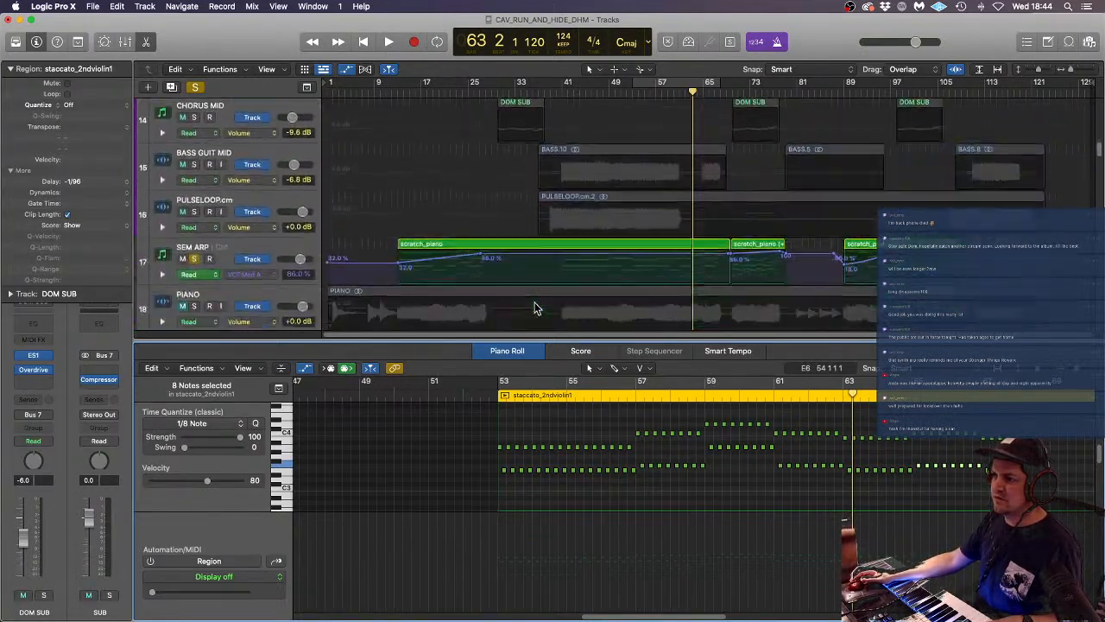
scroll(534, 308, down, 4)
click(196, 162)
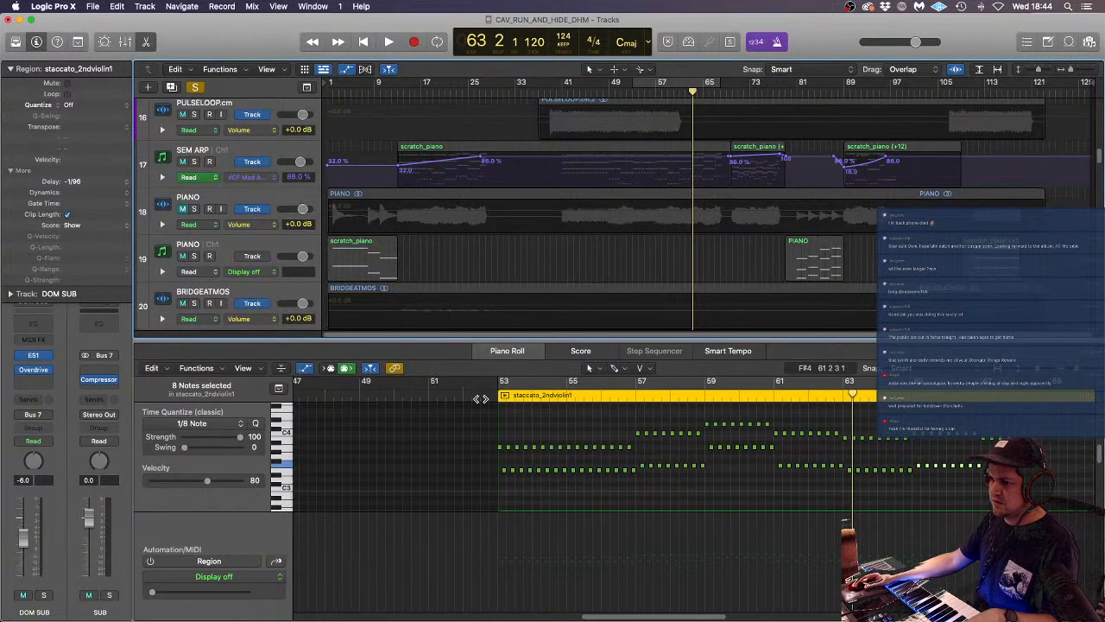
key(shift+space)
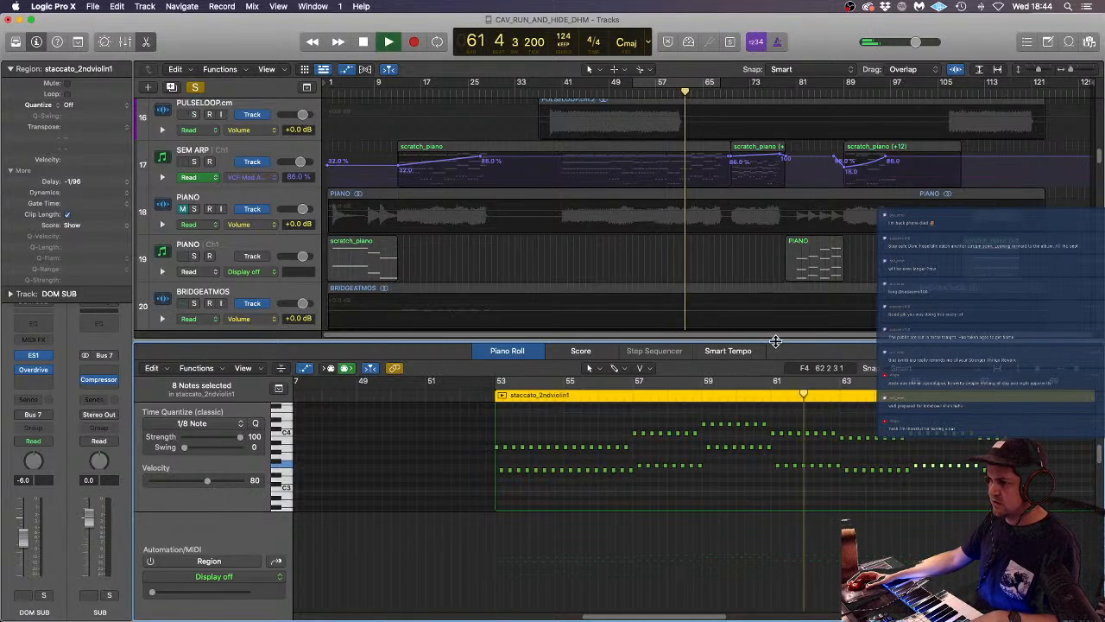
- Inspect the playing techniques of the BBC Symphony Orchestra instrument on V2 STACC
key(e)
scroll(776, 349, down, 6)
scroll(776, 352, down, 15)
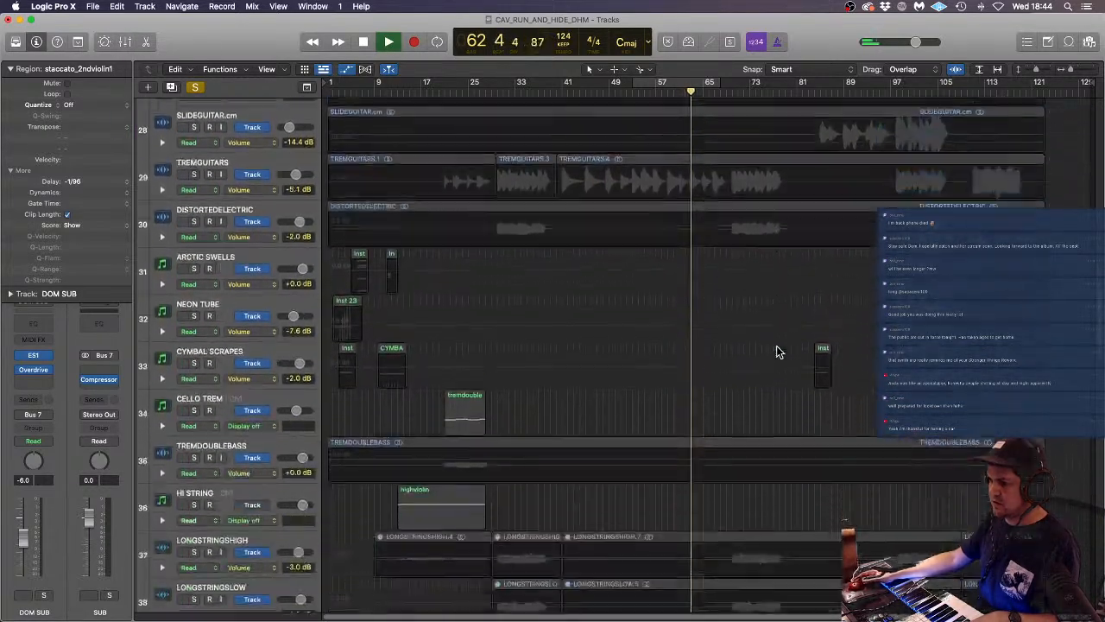
scroll(776, 345, down, 4)
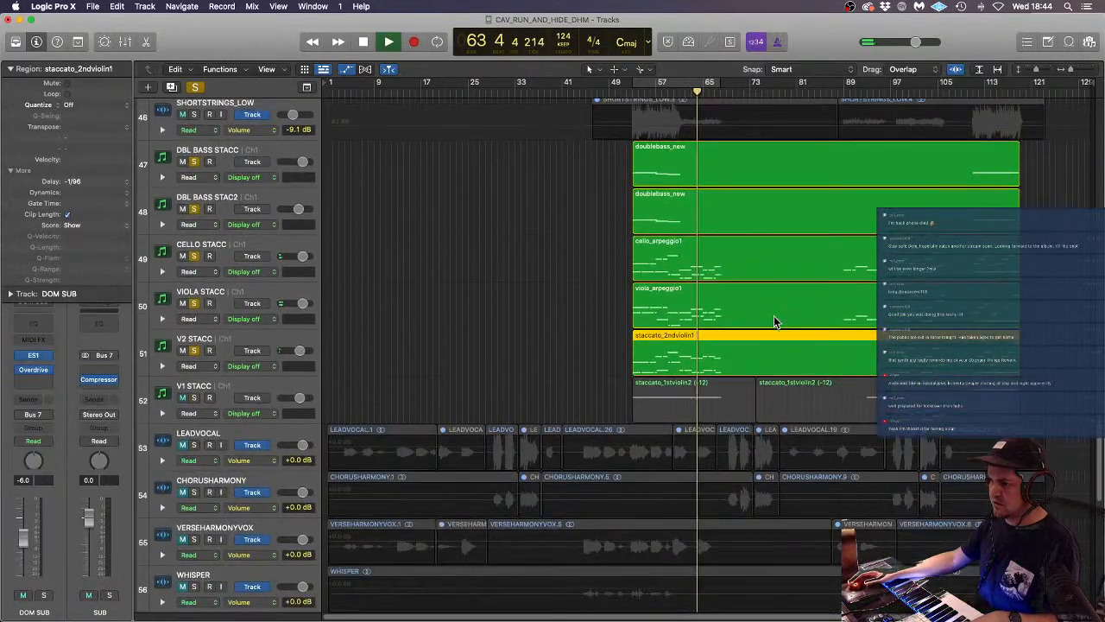
click(226, 342)
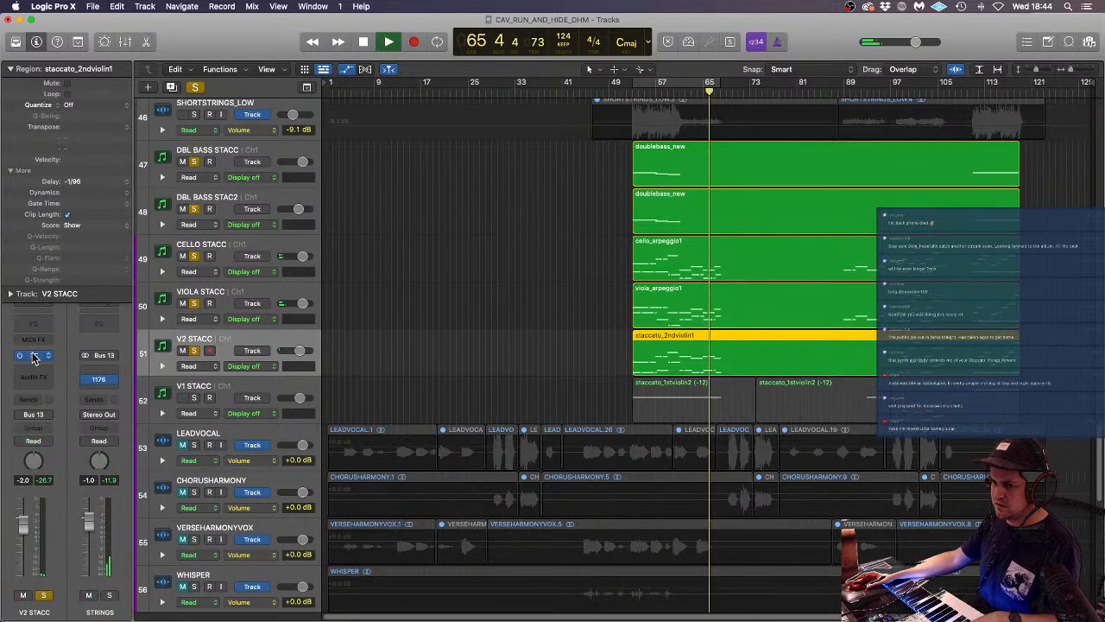
click(33, 356)
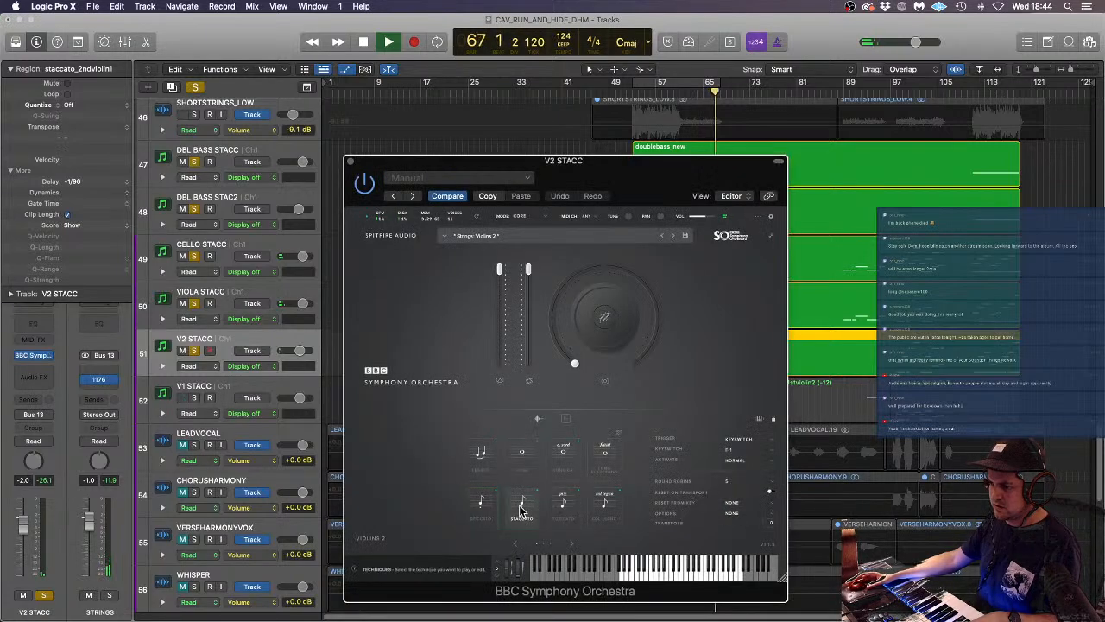
click(351, 162)
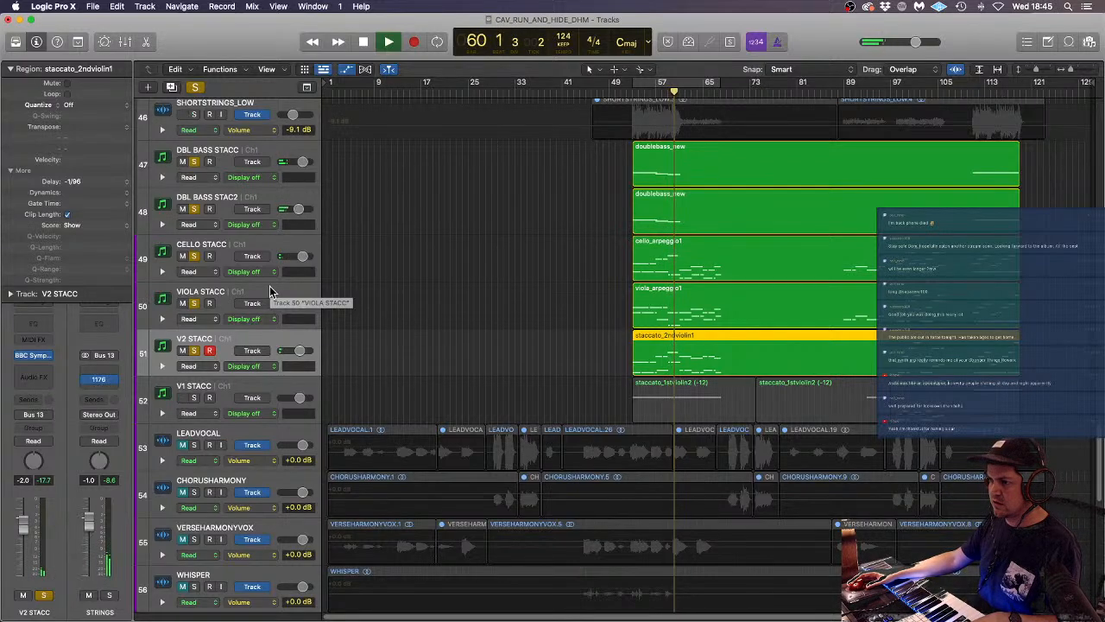
- Raise the velocity of all notes in staccato_2ndviolin1 to 104, checking the V2 STACC instrument and auditioning from about bar 52
double_click(700, 352)
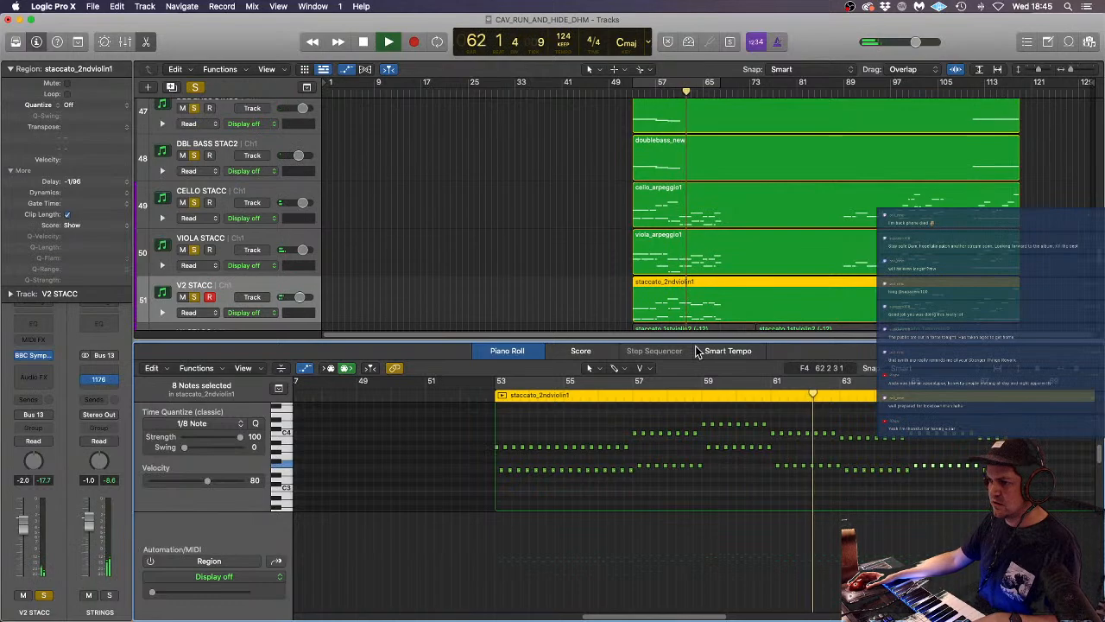
key(super+a)
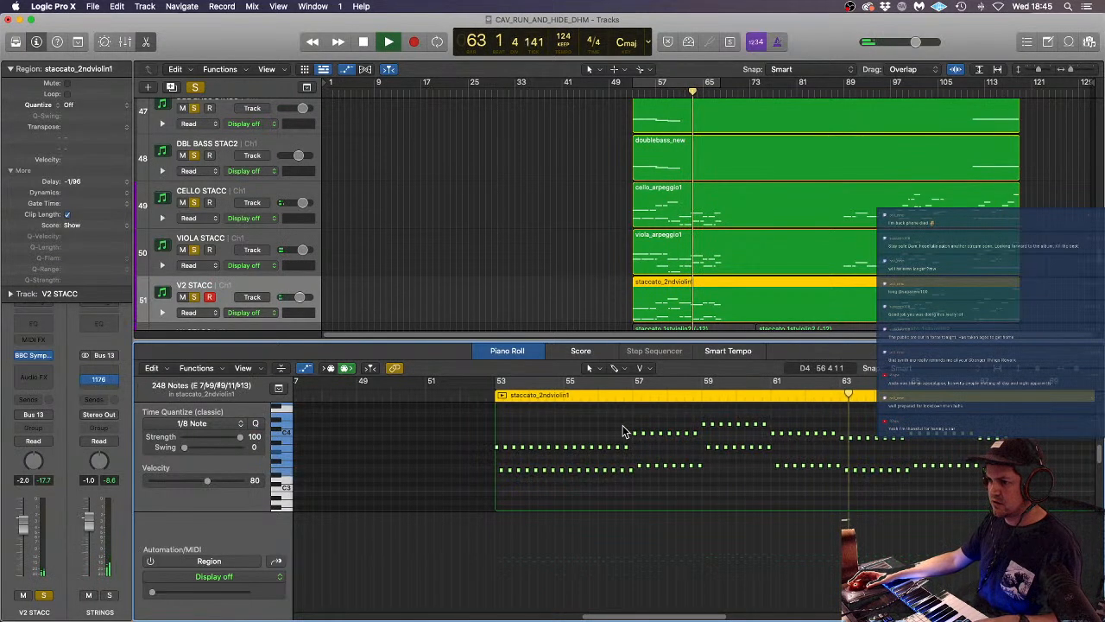
click(223, 480)
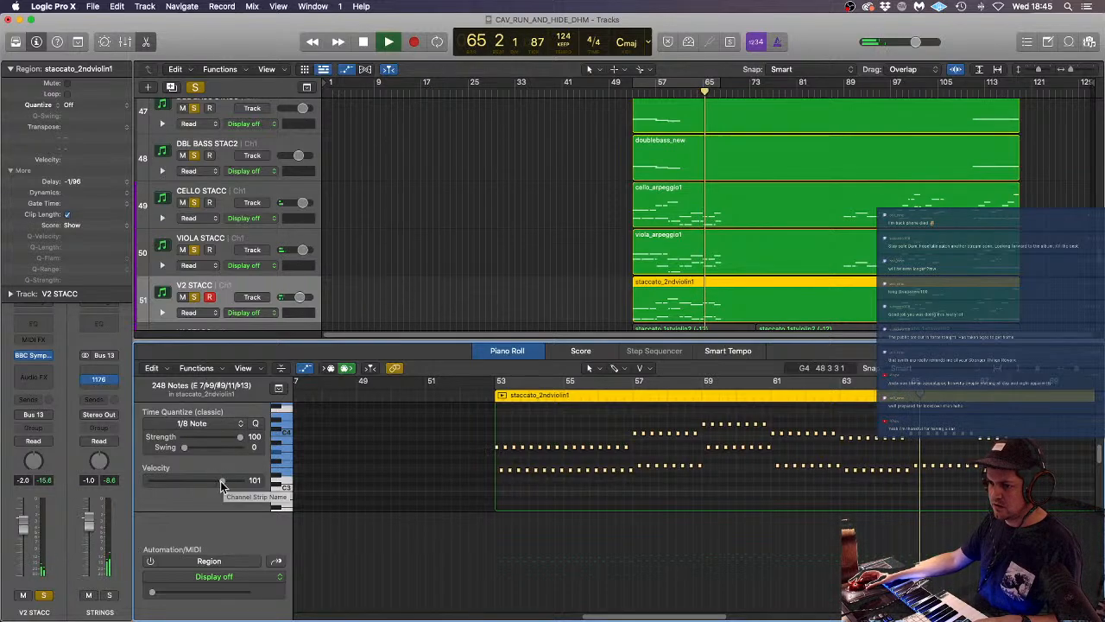
click(34, 358)
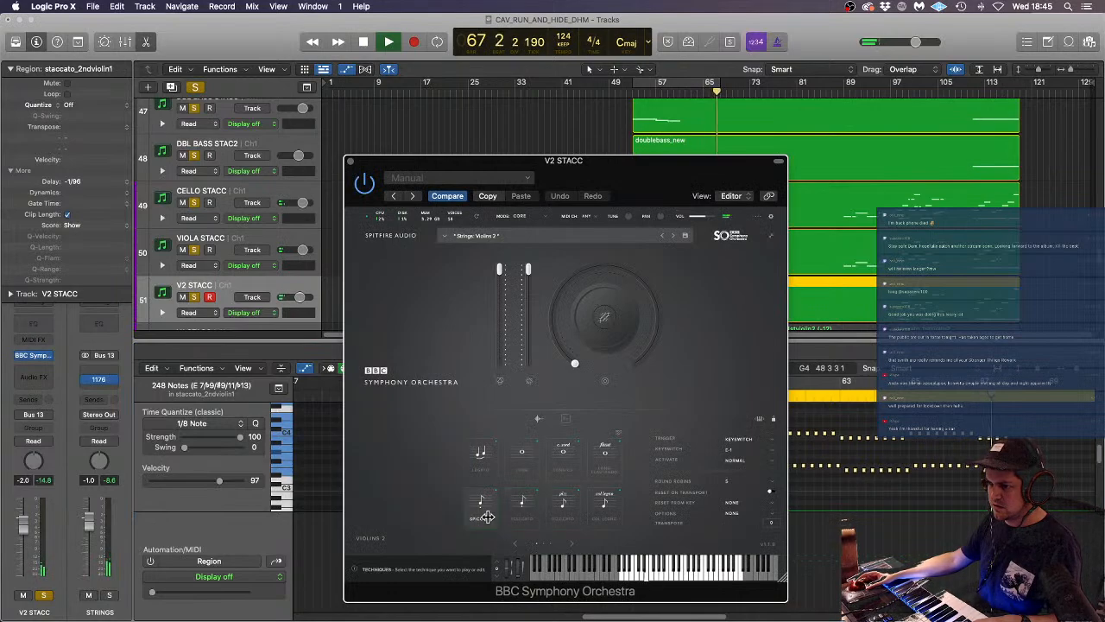
click(349, 162)
click(629, 86)
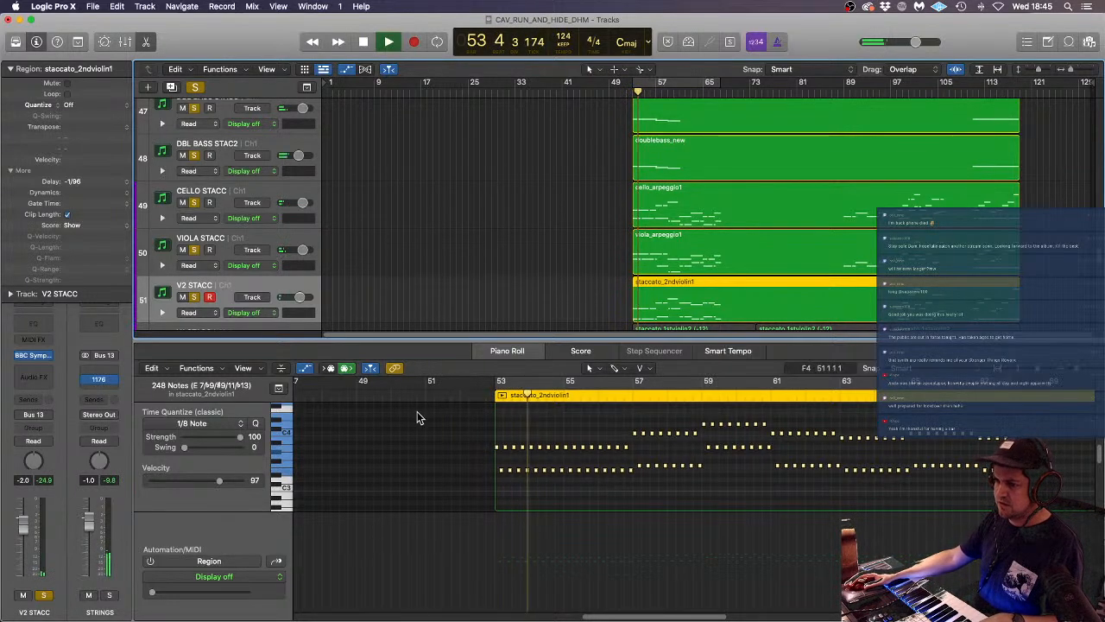
drag(219, 480, 226, 479)
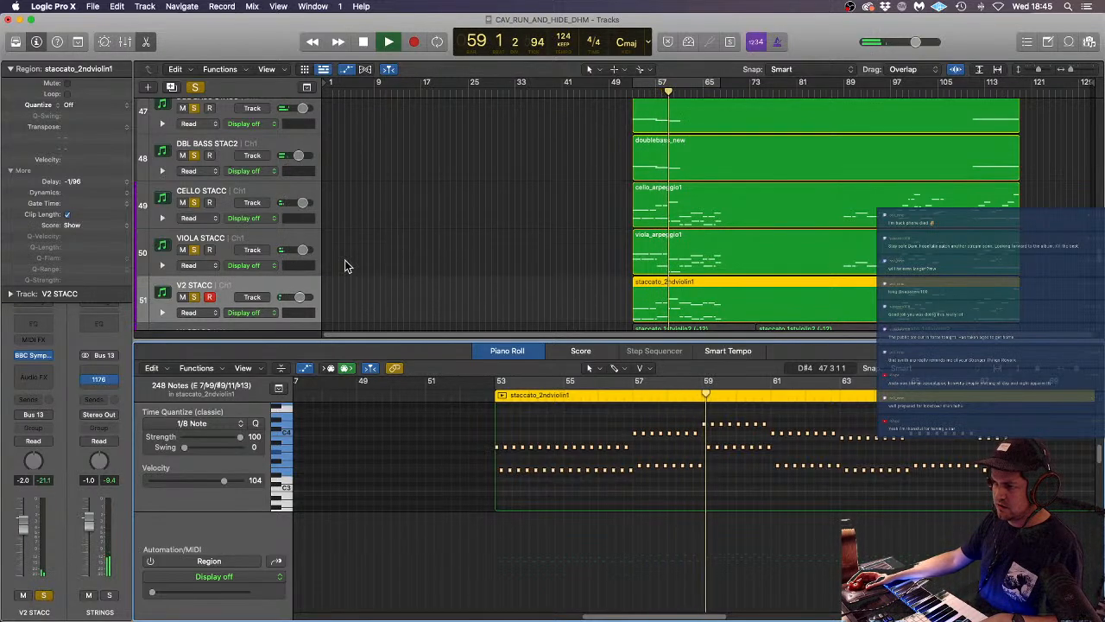
- Set the velocity of all notes in cello_arpeggio1 to 90 and play back from bar 52
click(275, 238)
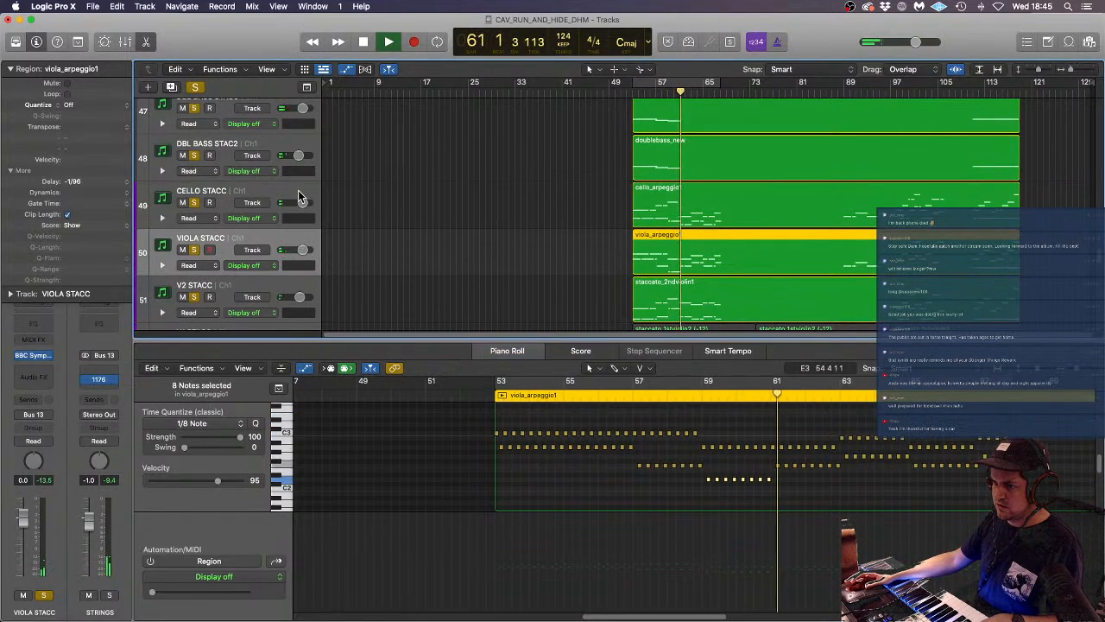
click(264, 186)
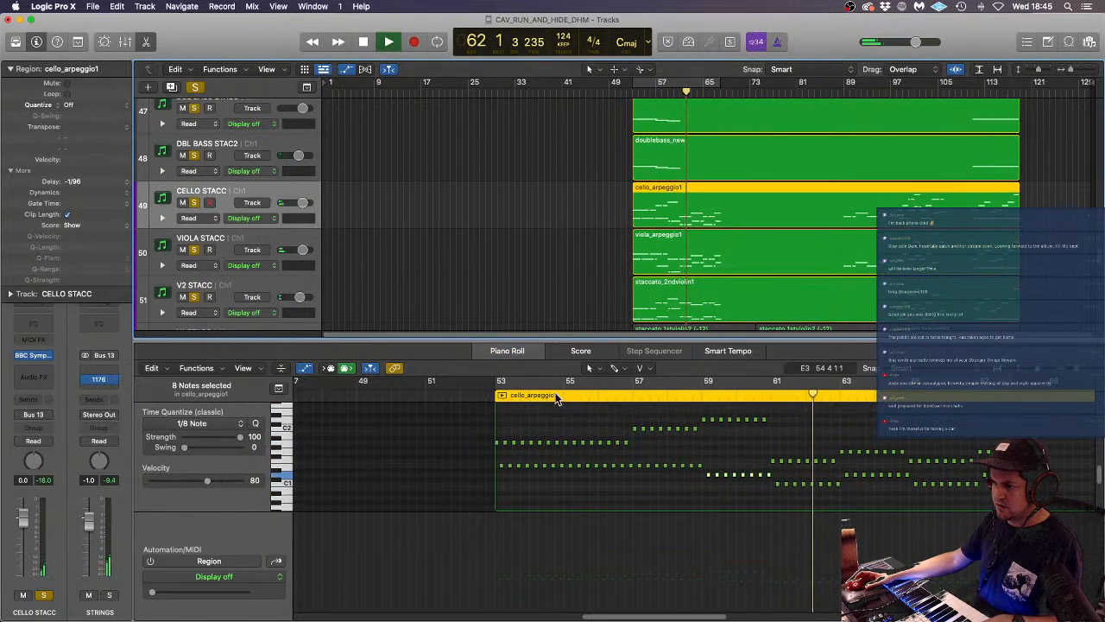
key(super+a)
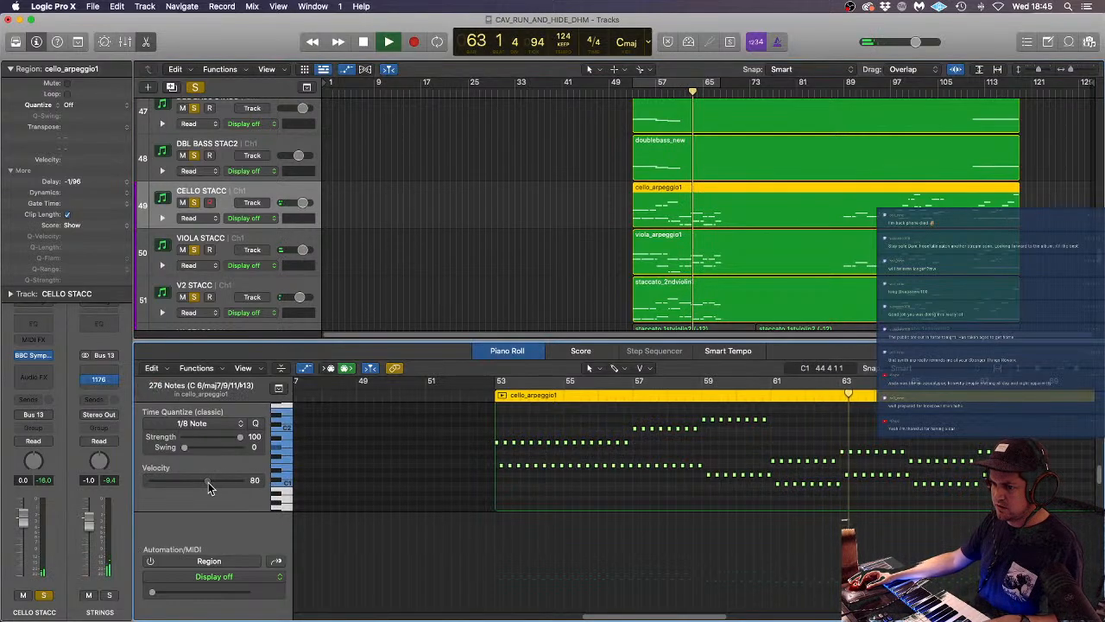
drag(208, 482, 215, 480)
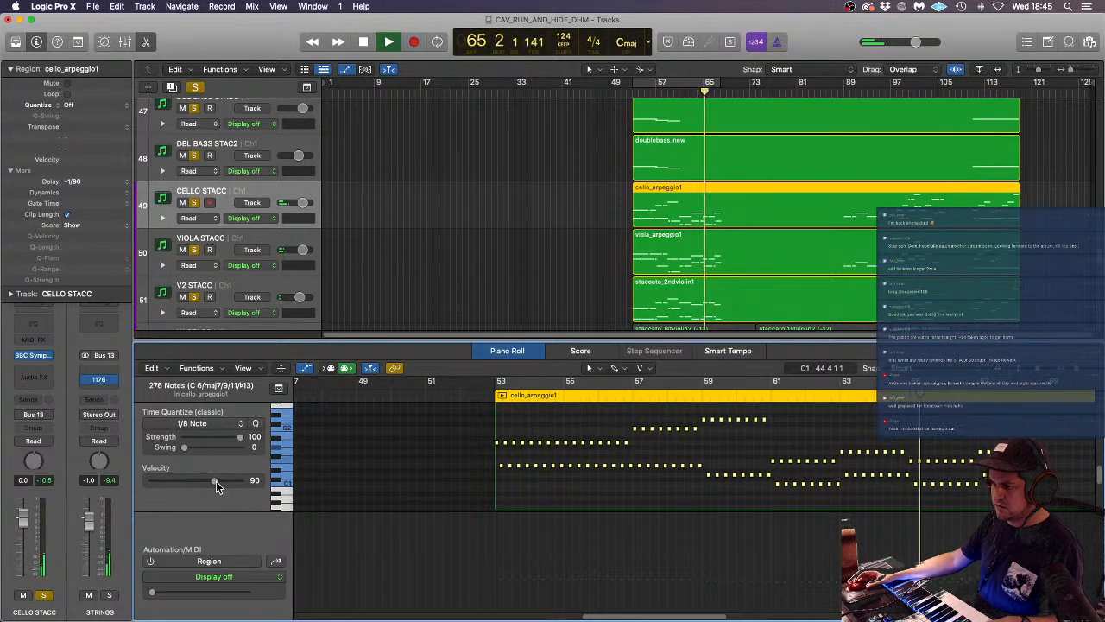
click(551, 457)
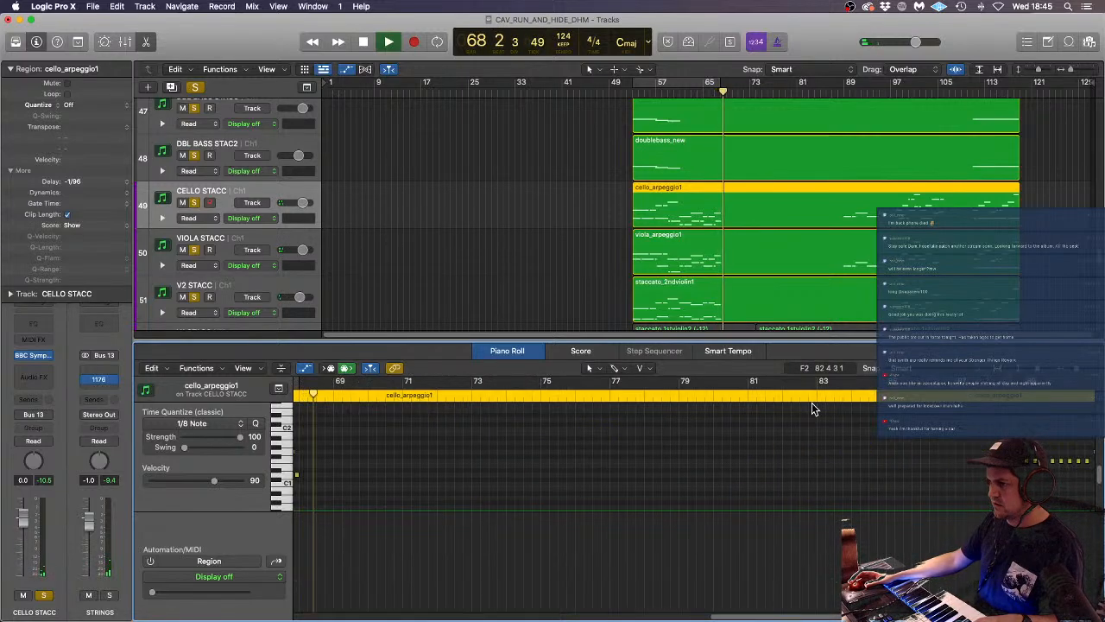
click(625, 93)
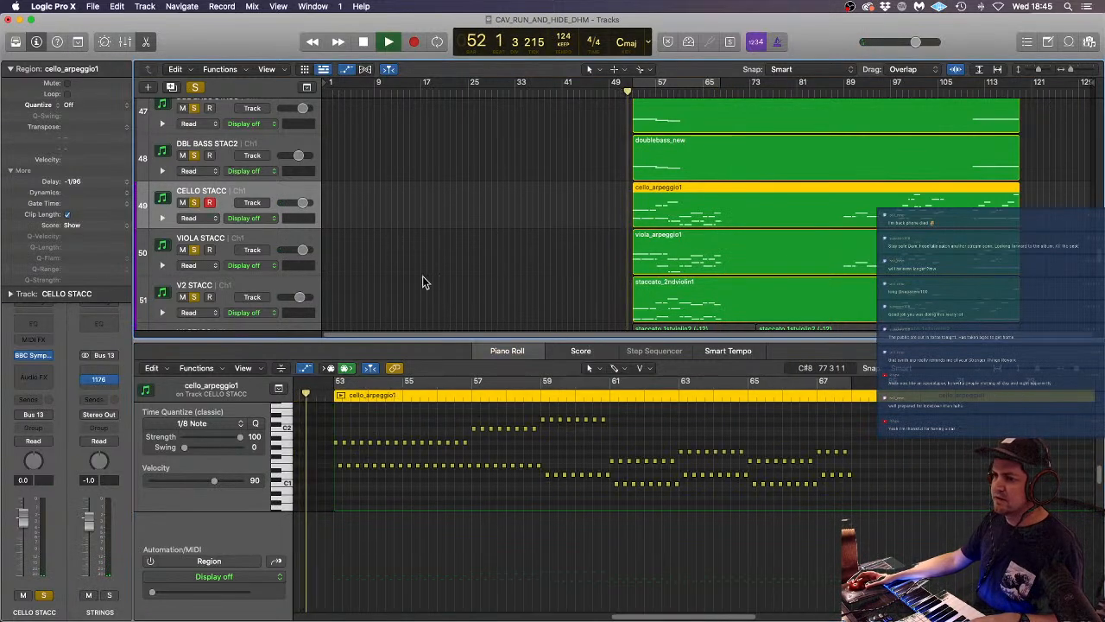
- Turn off all track solos and raise the V1 STACC volume to -1.0 dB
scroll(574, 240, down, 3)
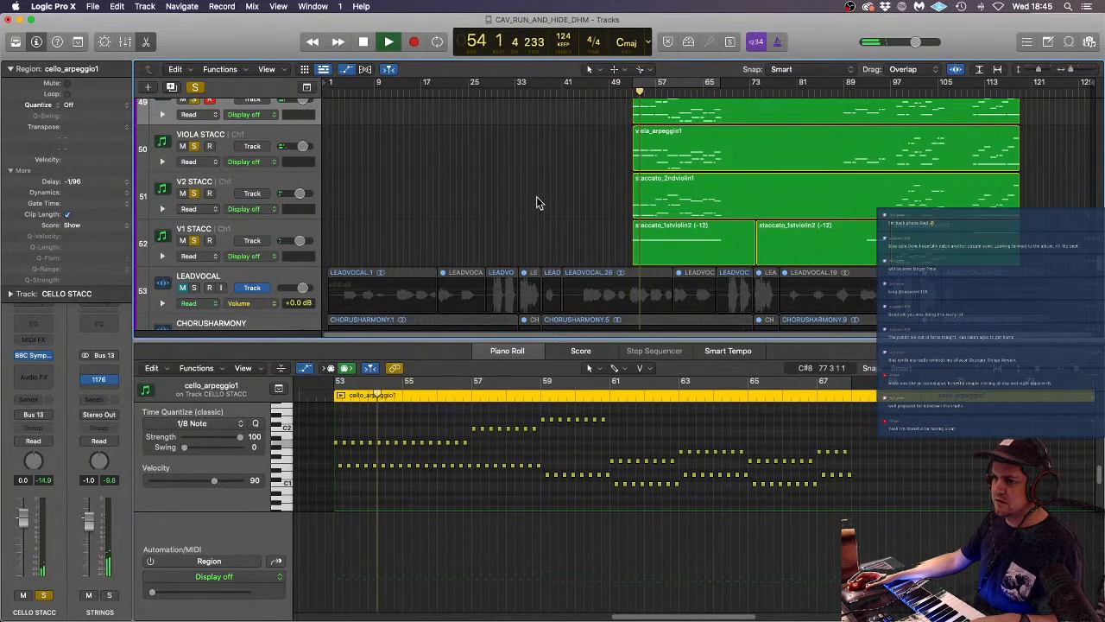
click(195, 89)
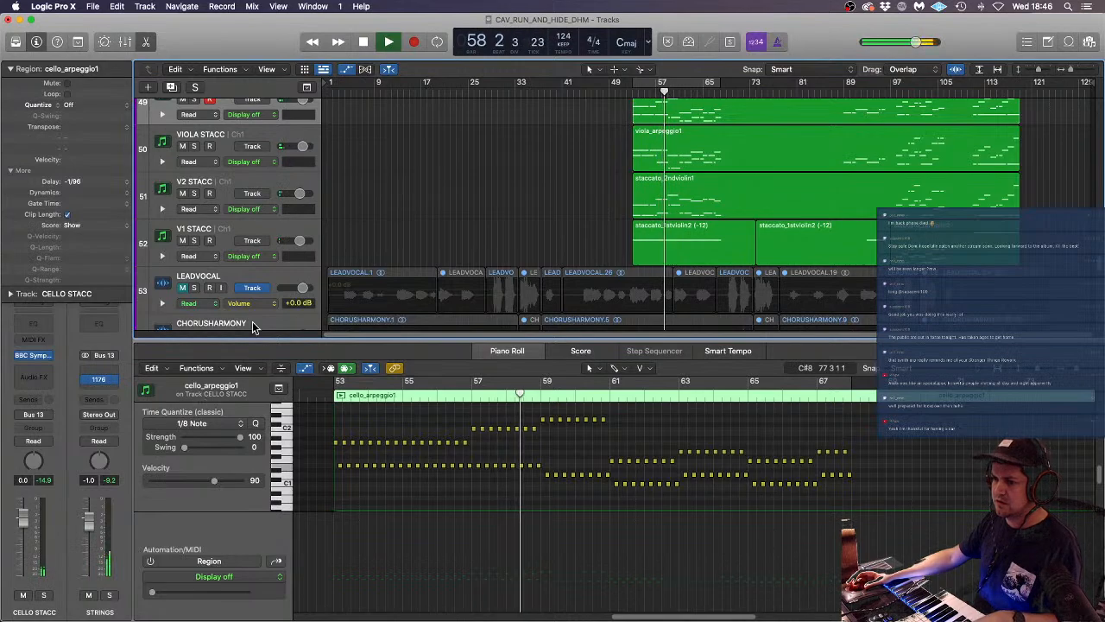
click(291, 235)
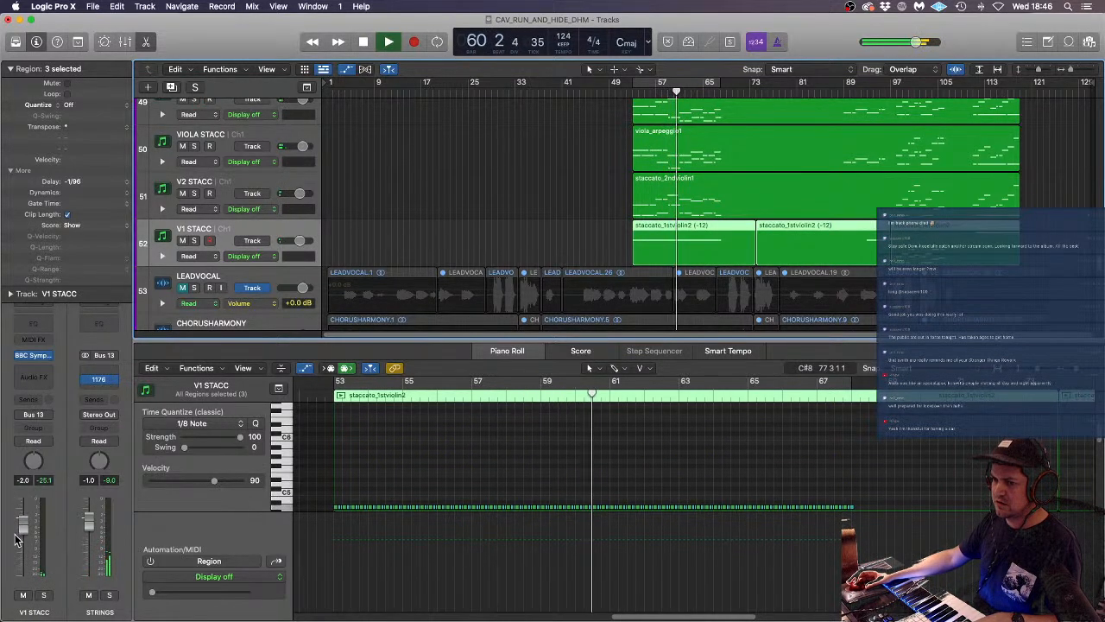
drag(23, 526, 23, 521)
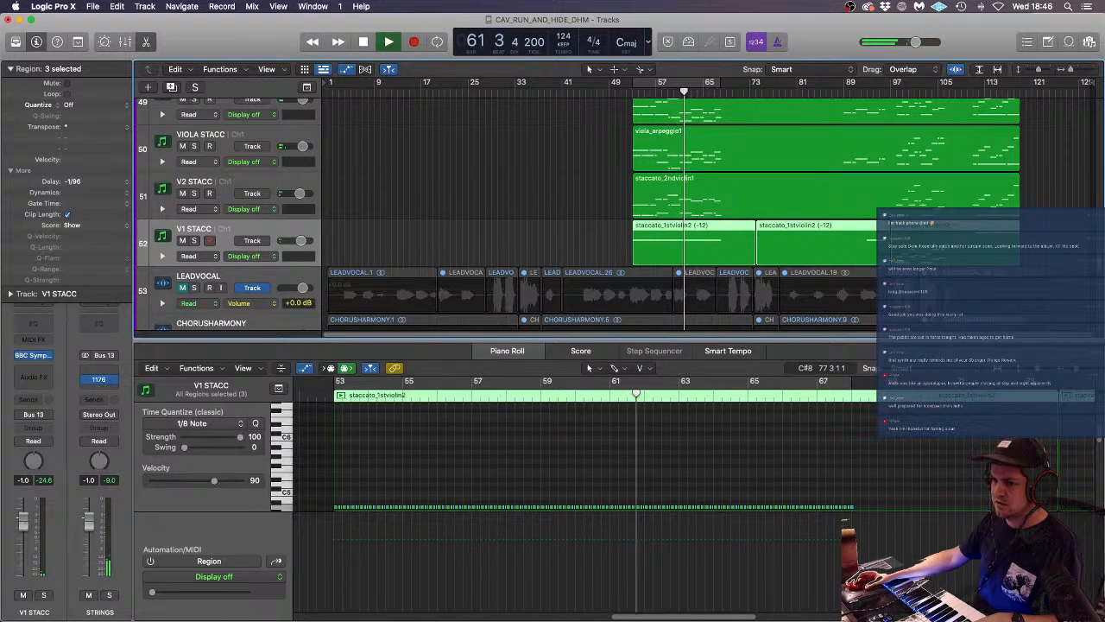
click(519, 198)
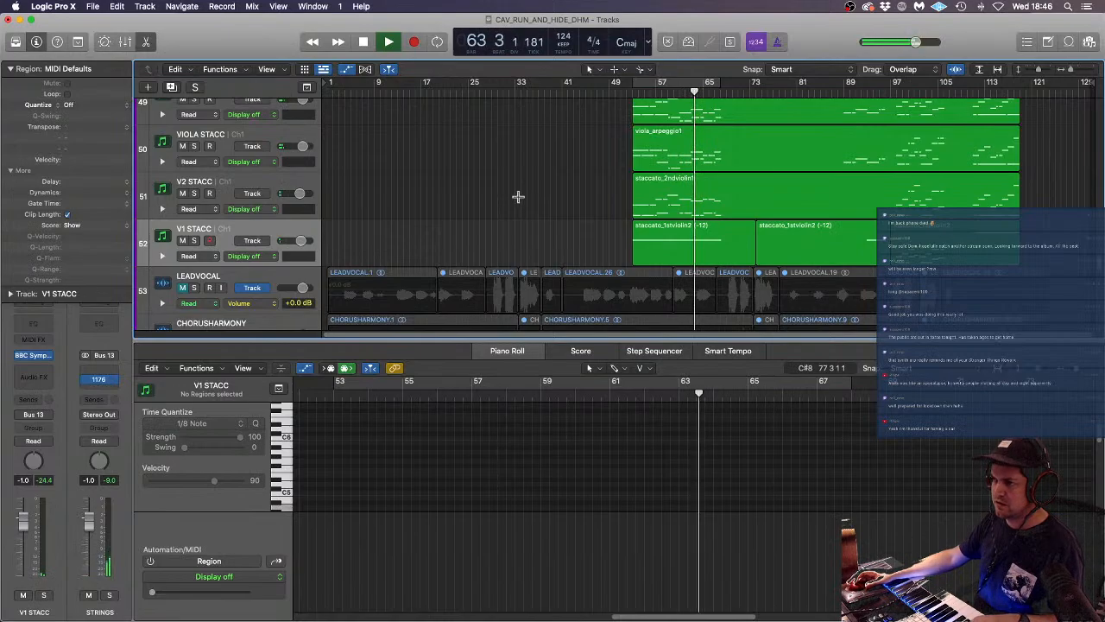
- In the mixer, raise V2 STACC to -1.0 dB and the DBL BASS, CELLO, VIOLA, V2 and V1 tracks together to -0.2 dB
scroll(518, 197, up, 6)
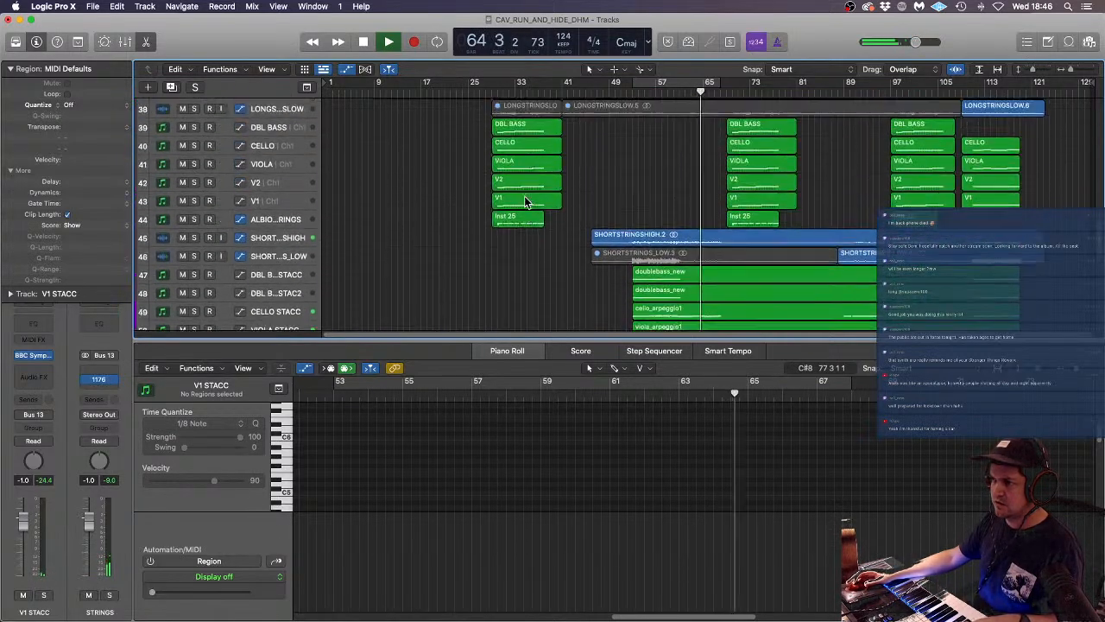
scroll(524, 196, down, 5)
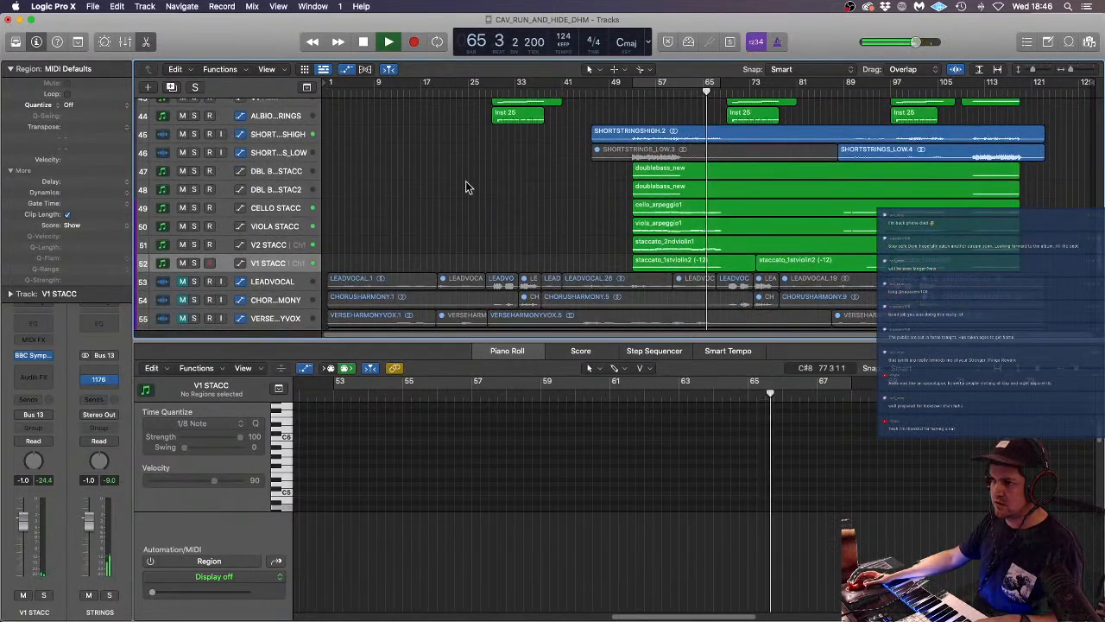
key(x)
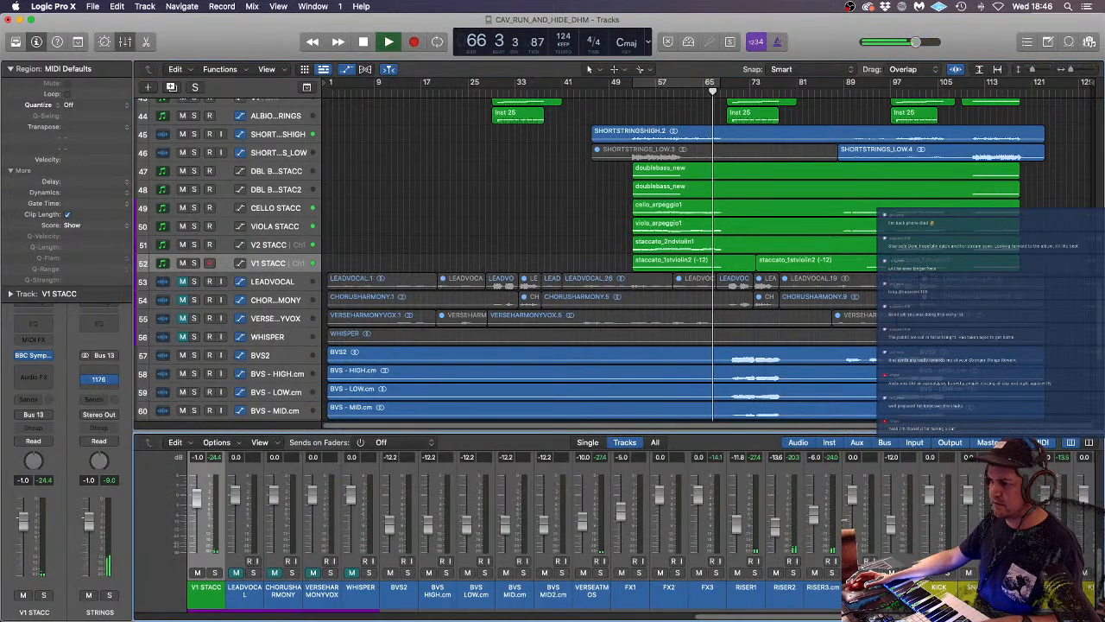
scroll(414, 617, left, 10)
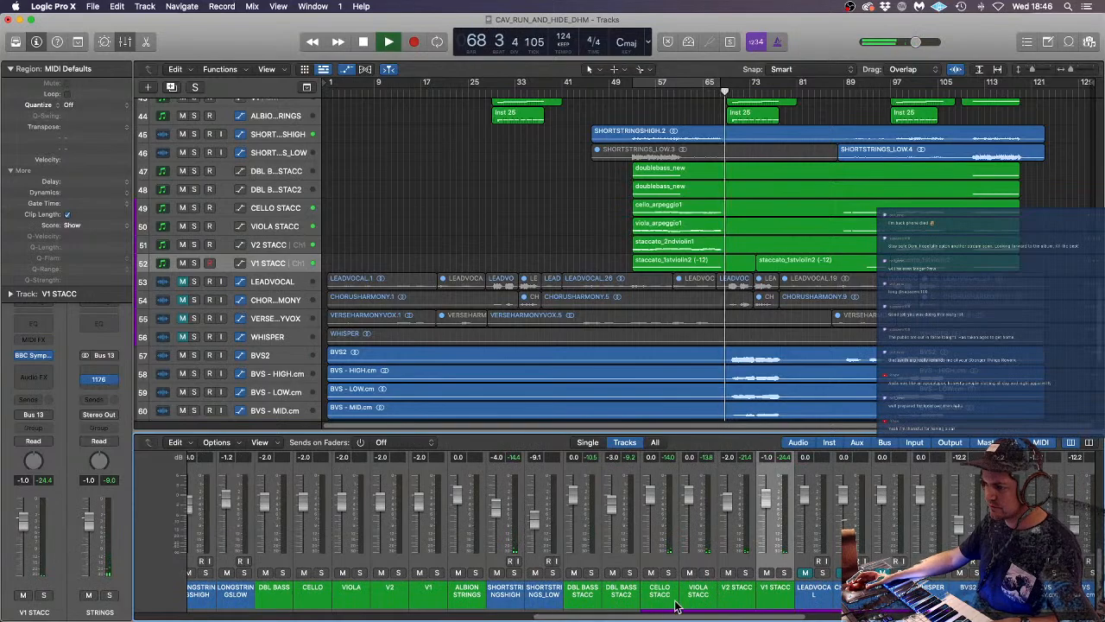
drag(734, 516, 734, 512)
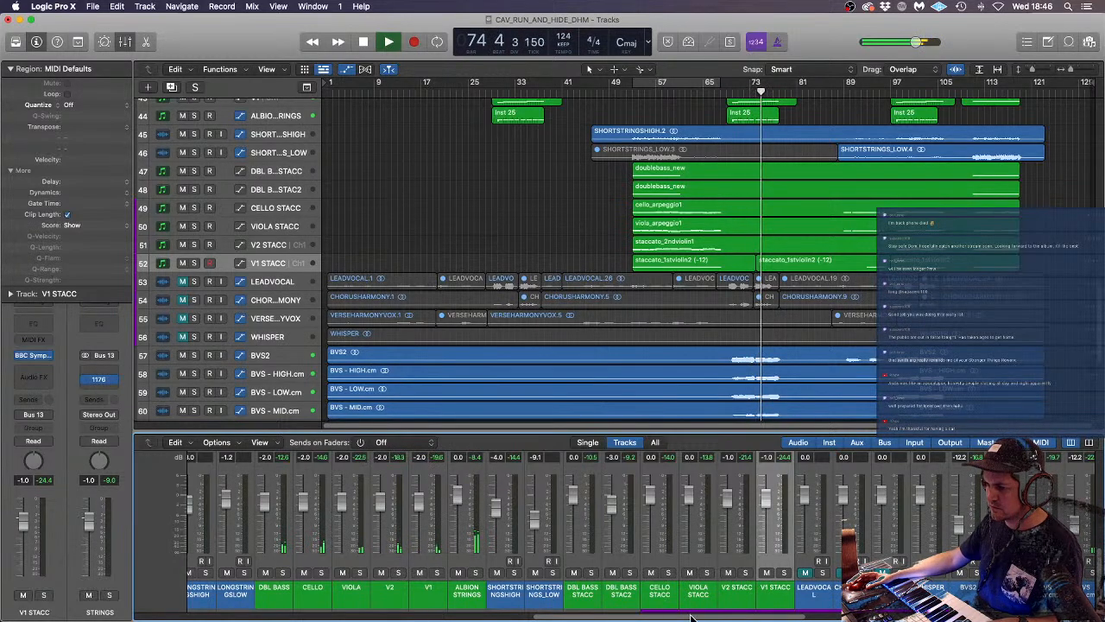
drag(423, 595, 275, 594)
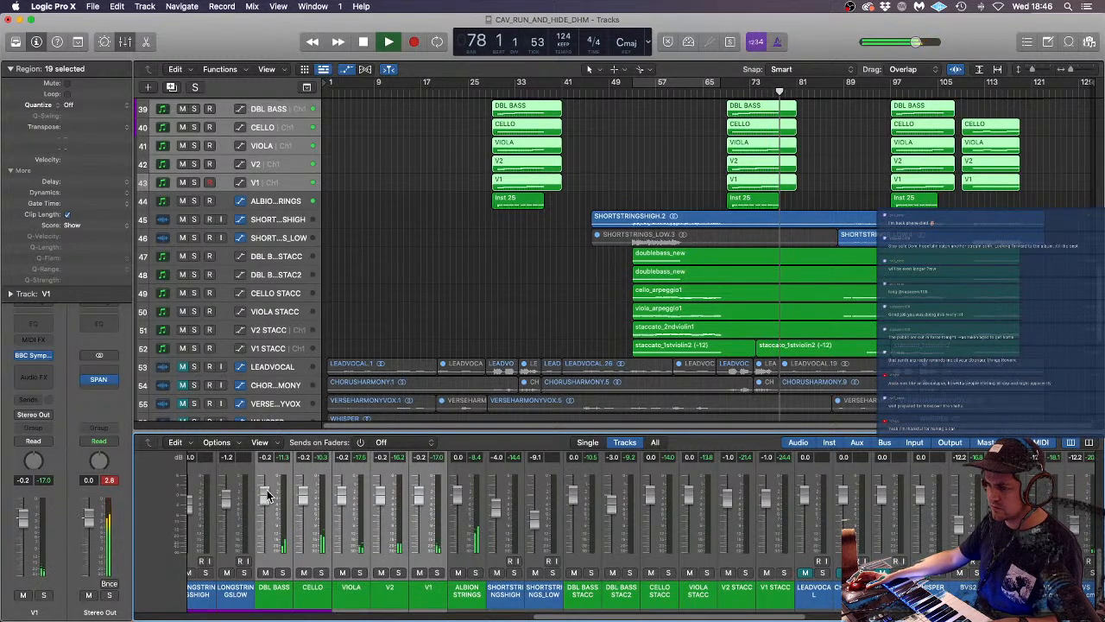
click(490, 306)
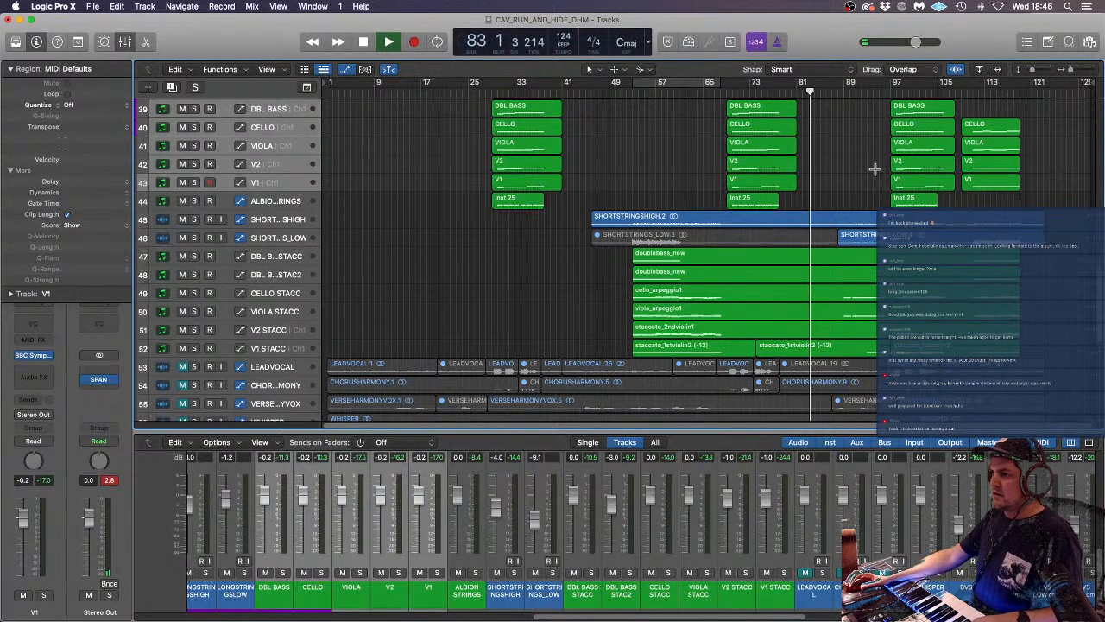
- Record-enable the ARCTIC SWELLS track, audition it against the playback and stop at bar 99
scroll(877, 171, down, 2)
scroll(878, 171, down, 5)
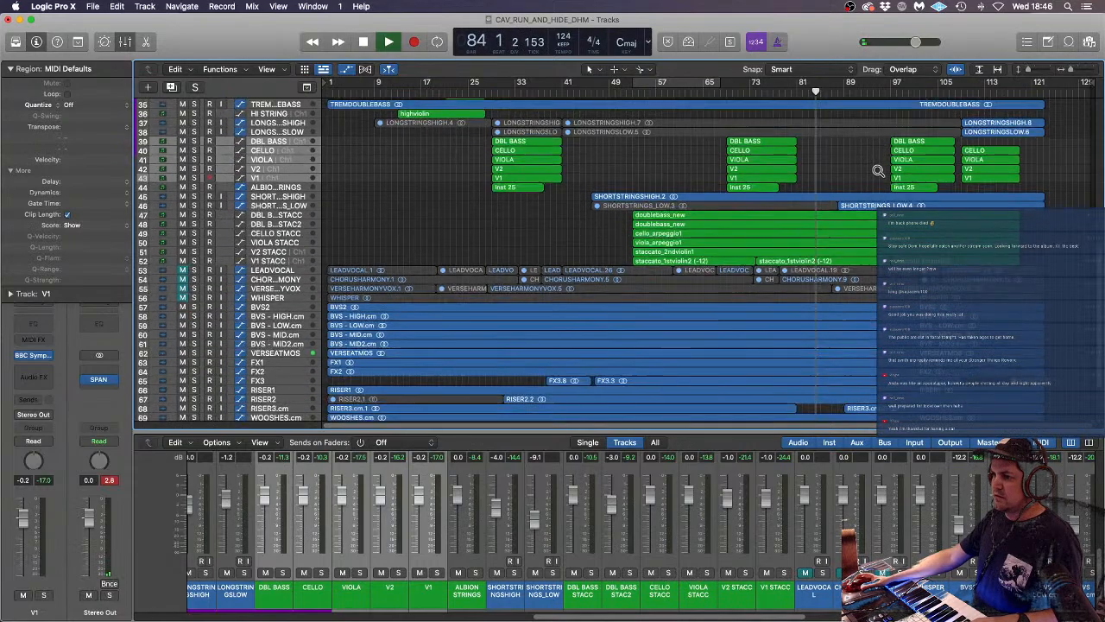
scroll(850, 173, up, 3)
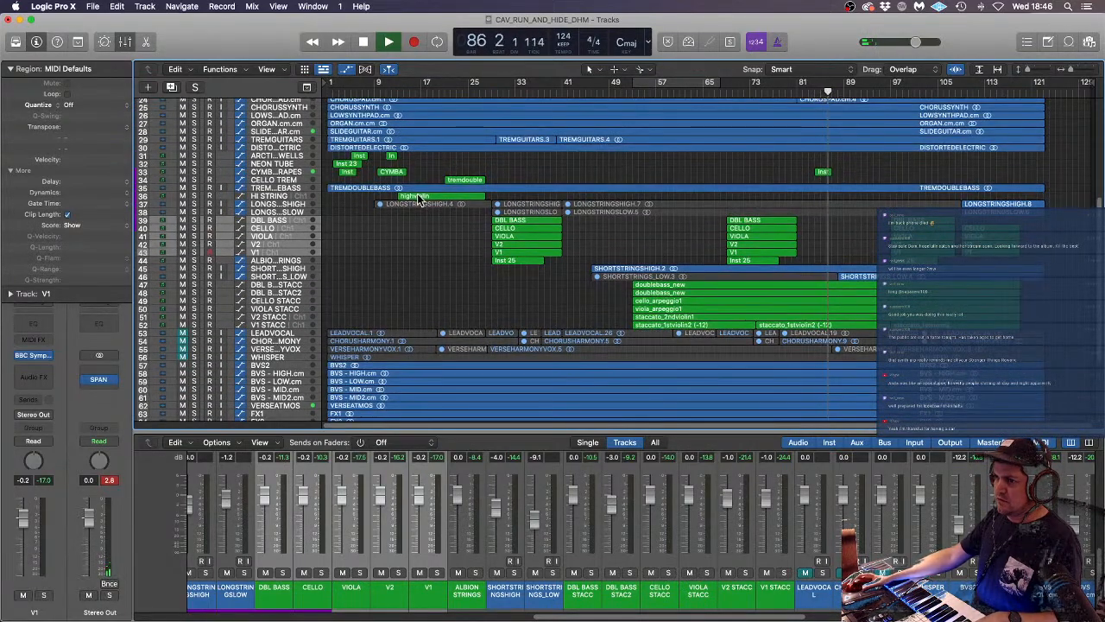
click(159, 158)
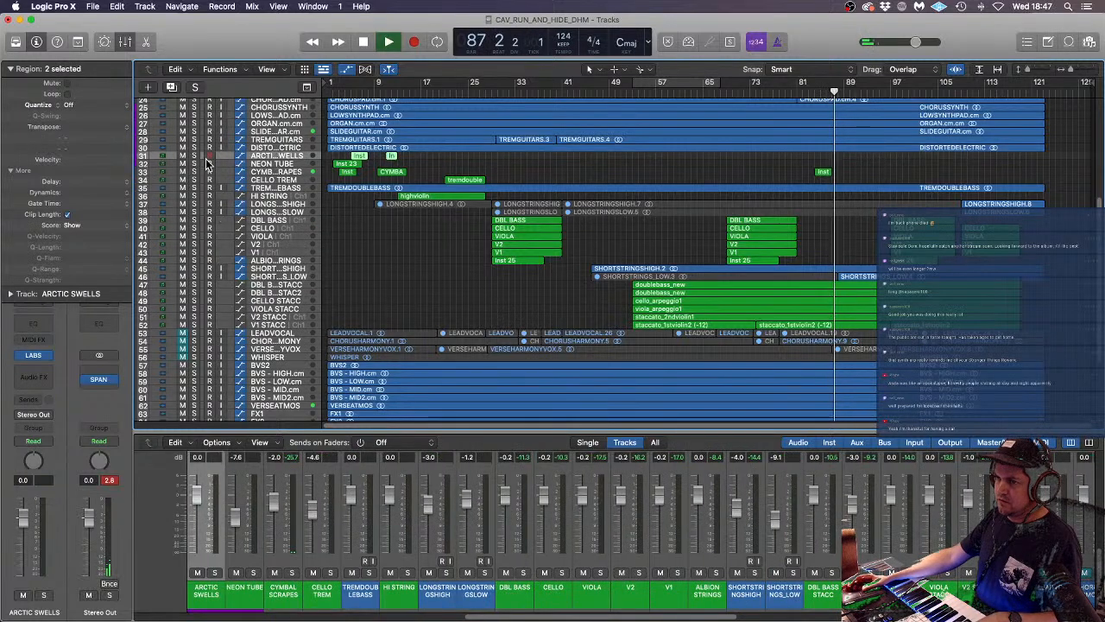
click(209, 156)
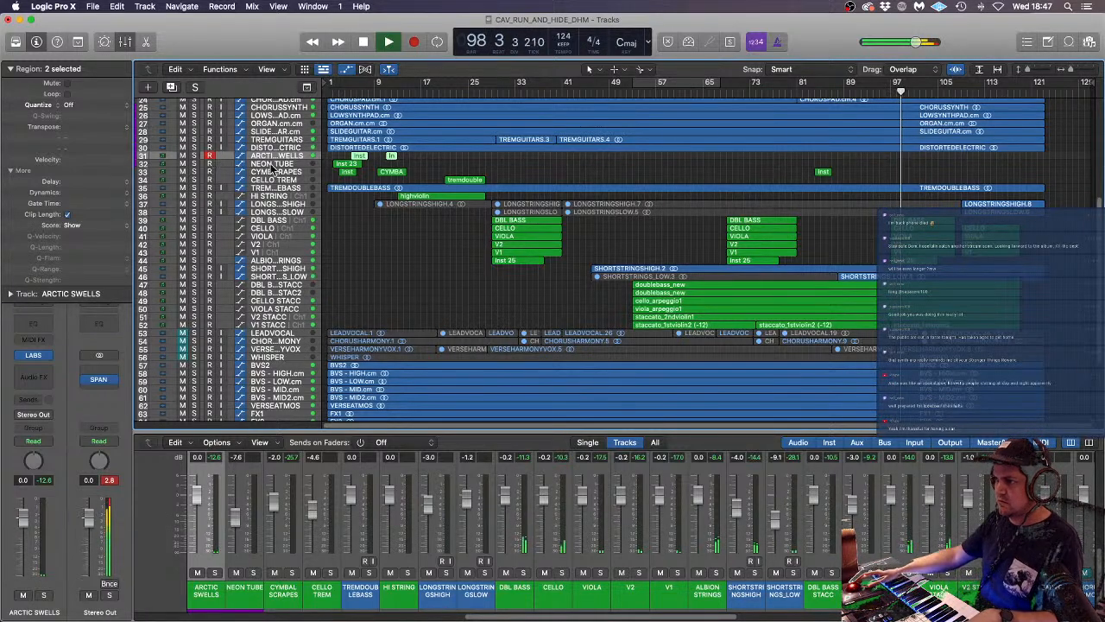
key(space)
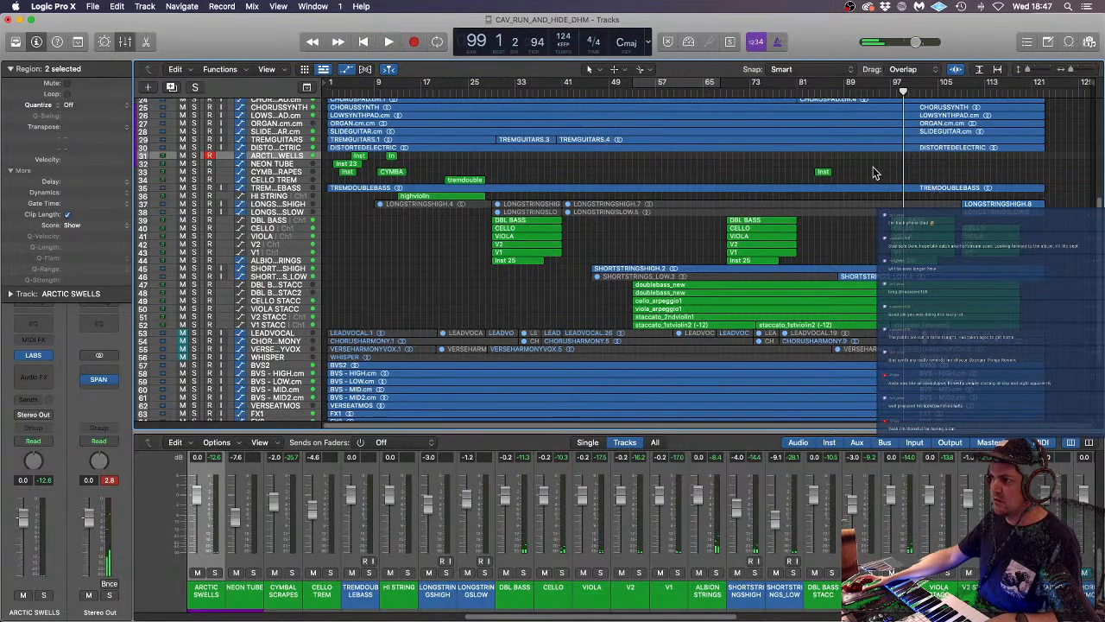
scroll(948, 173, up, 8)
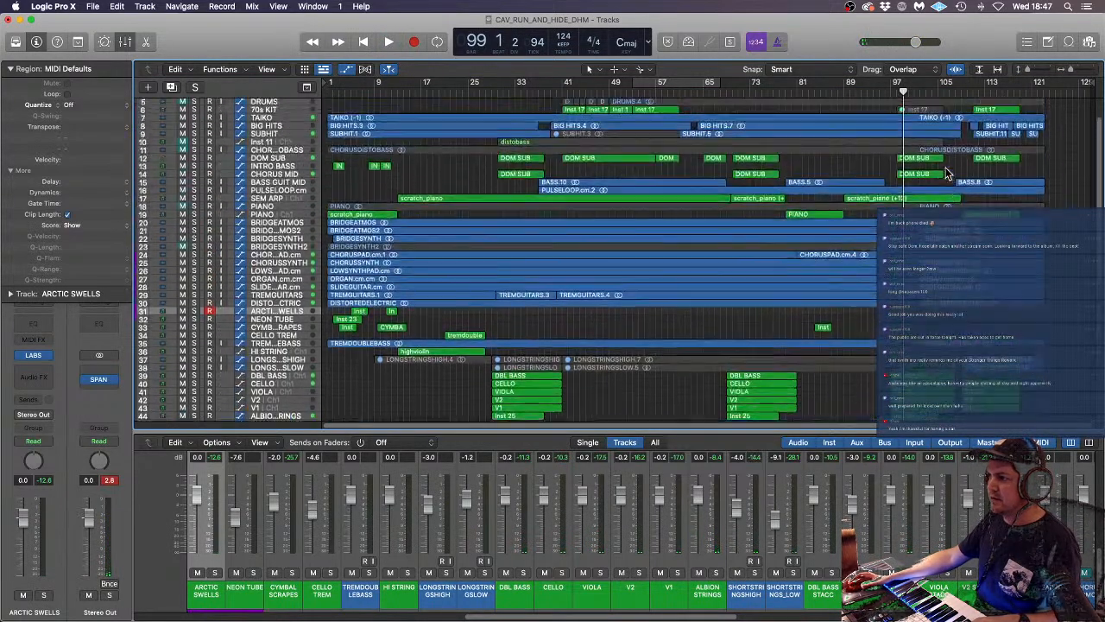
- Separate bars 97 to 107 of the TAIKO track into their own region and mute that region
key(super+Right)
key(super+Right)
key(super+Down)
key(super+Down)
key(super+Down)
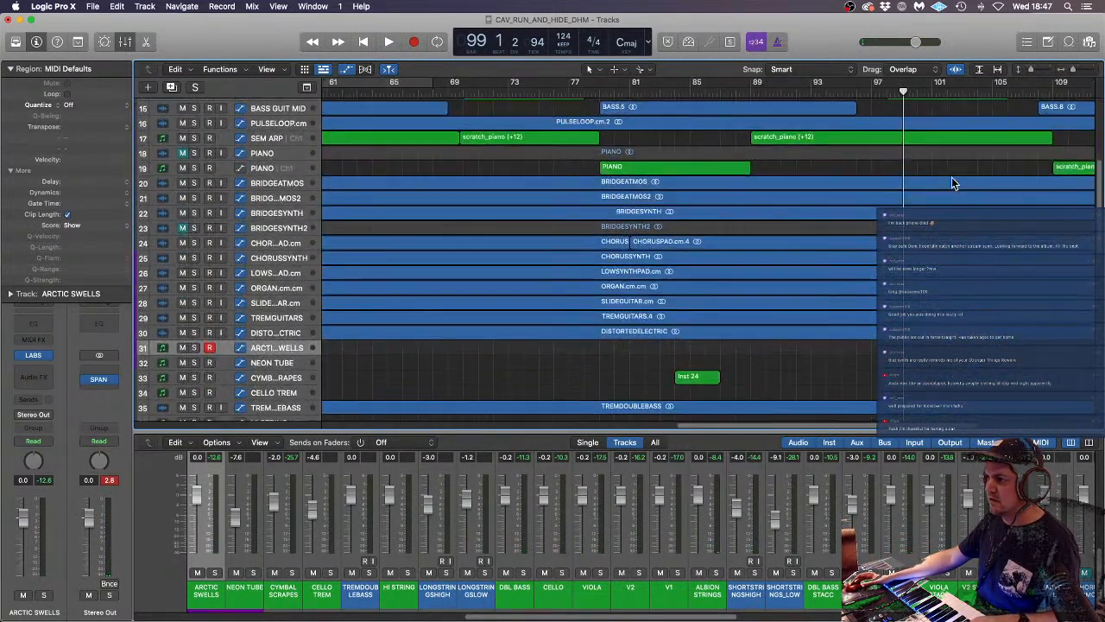
scroll(953, 181, up, 5)
key(super+Down)
key(super+Down)
key(super+Down)
key(super+Down)
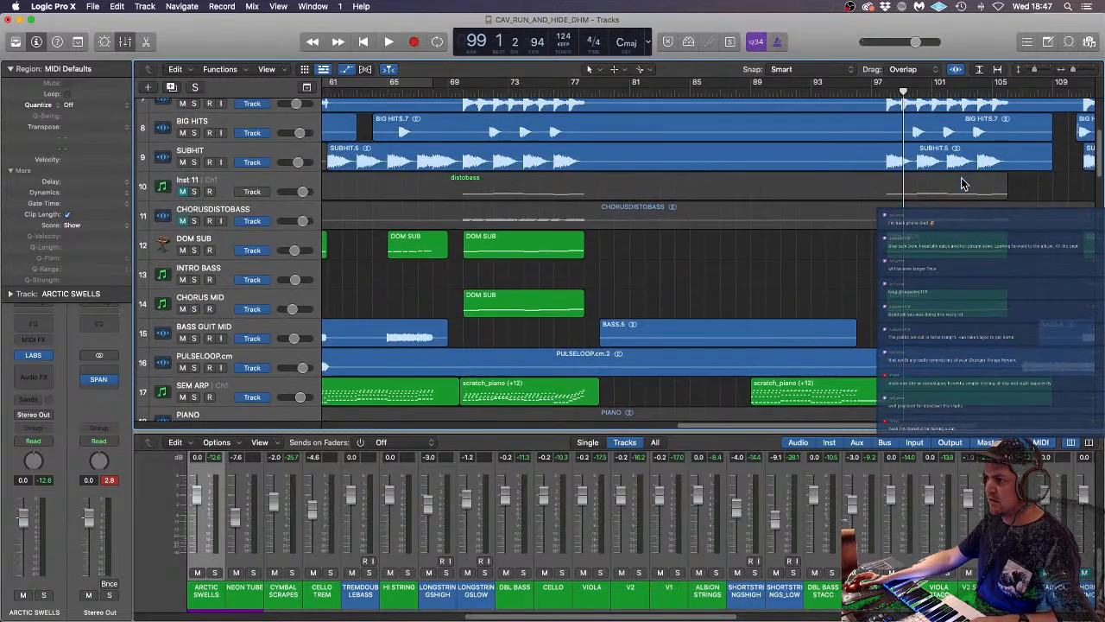
scroll(958, 173, up, 2)
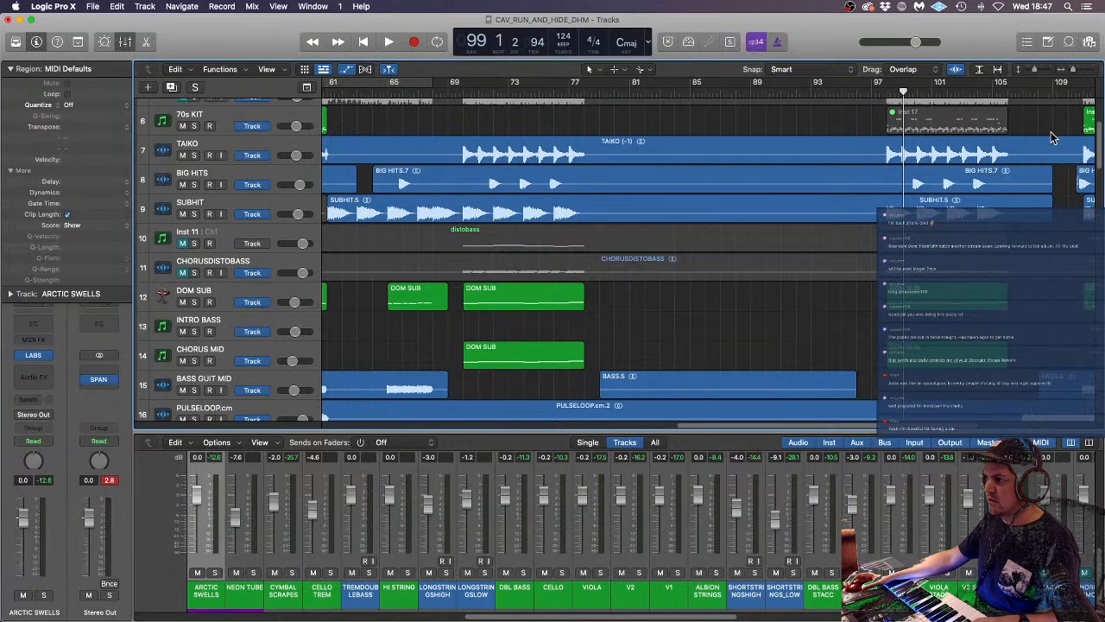
drag(1021, 149, 874, 155)
click(885, 157)
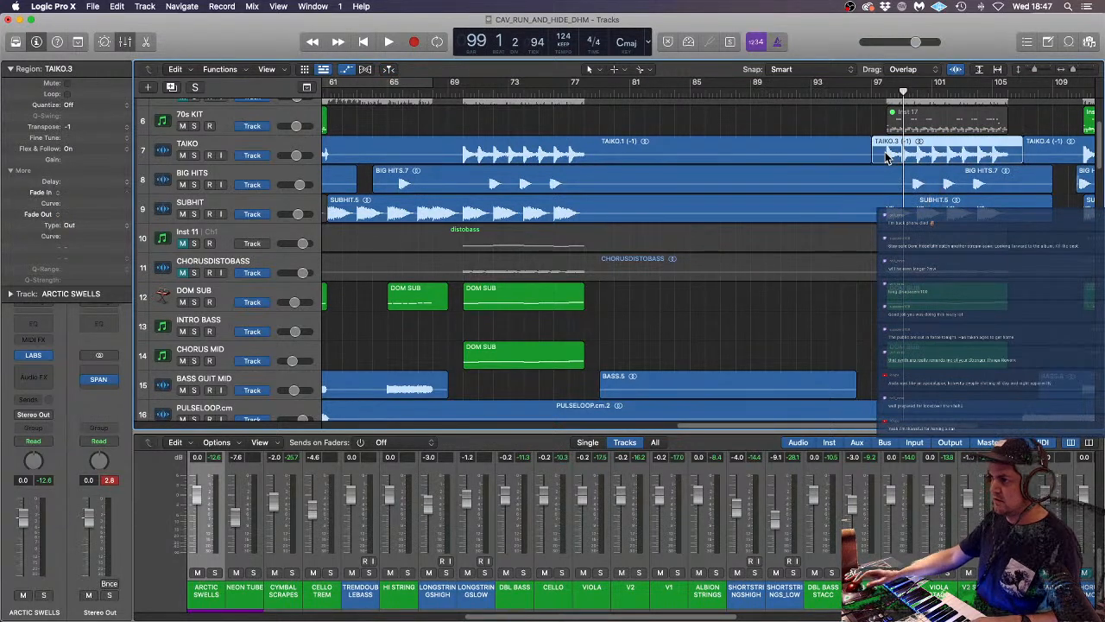
key(ctrl+m)
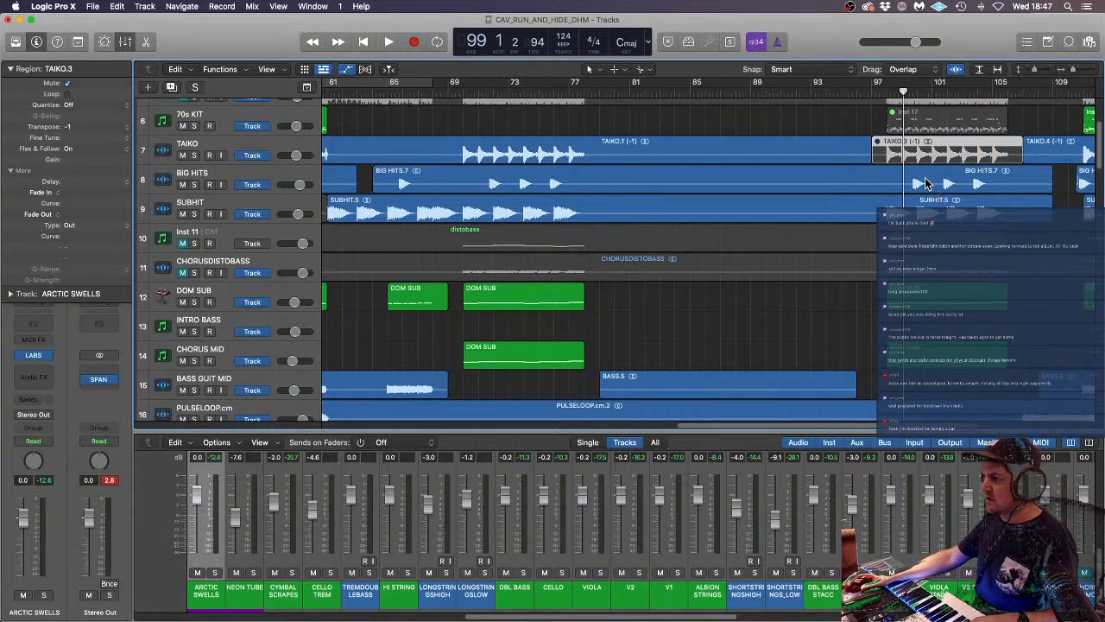
- Cut out the silent part of the BIG HITS track between bar 97 and the hit following bar 99
drag(874, 183, 905, 184)
click(905, 183)
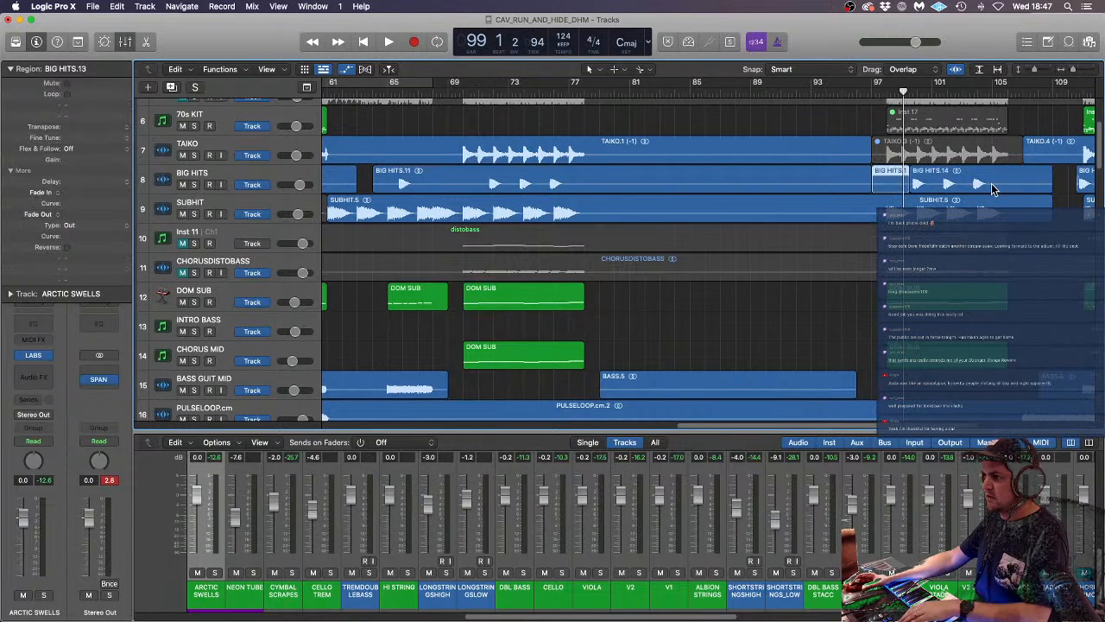
key(Delete)
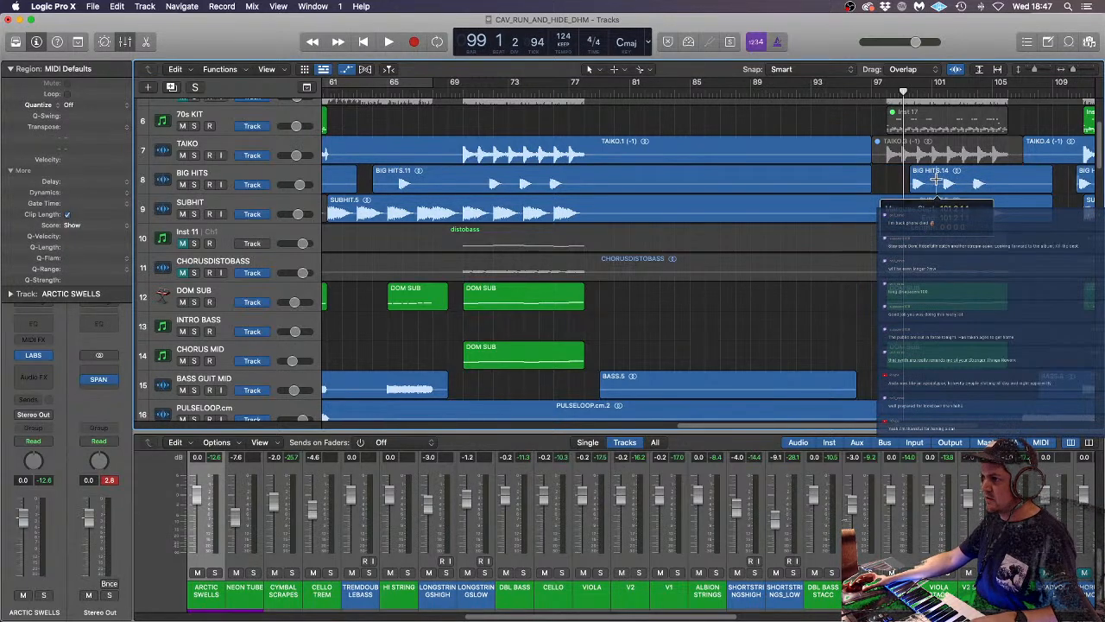
- Split off the first BIG HITS hit after bar 99, copy it two bars earlier, and play back from bar 97
super+double_click(936, 180)
click(923, 187)
drag(923, 186, 893, 190)
key(super+Right)
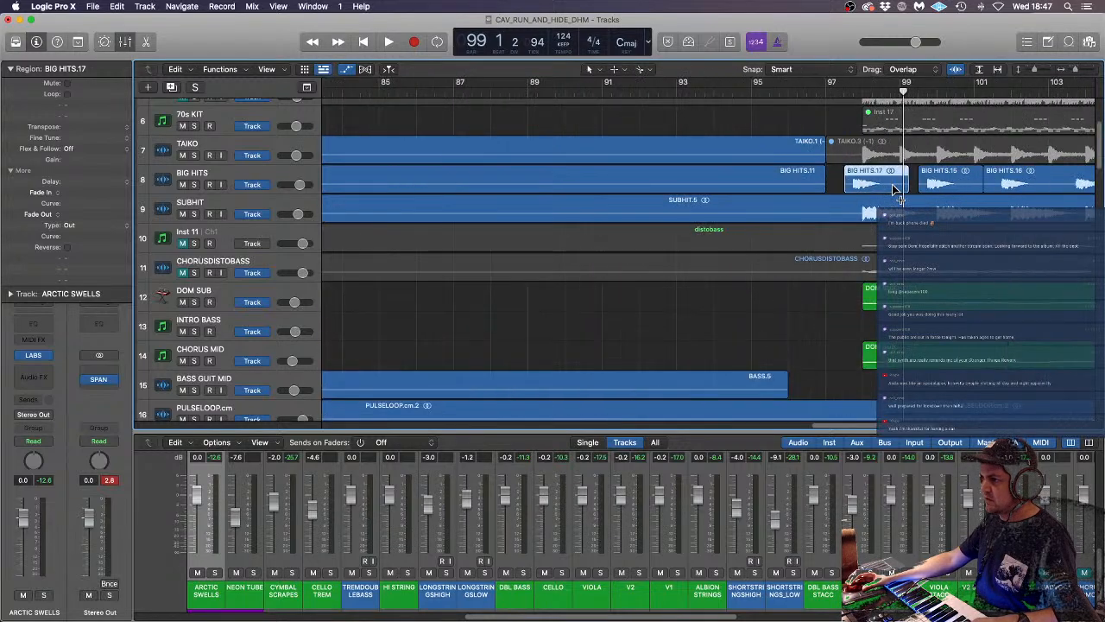
click(817, 95)
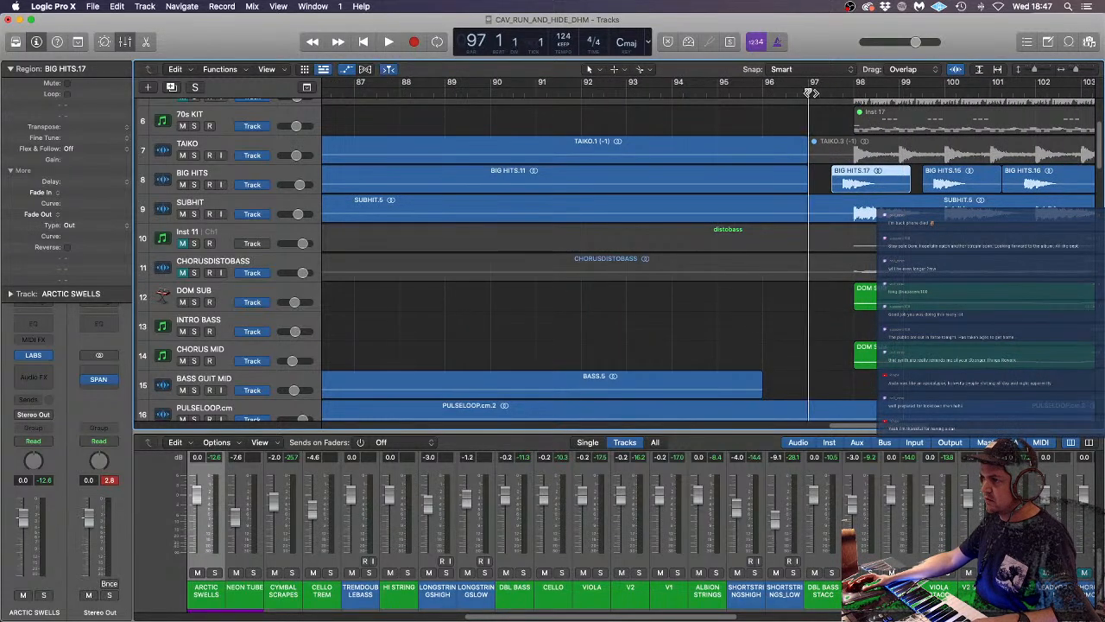
key(space)
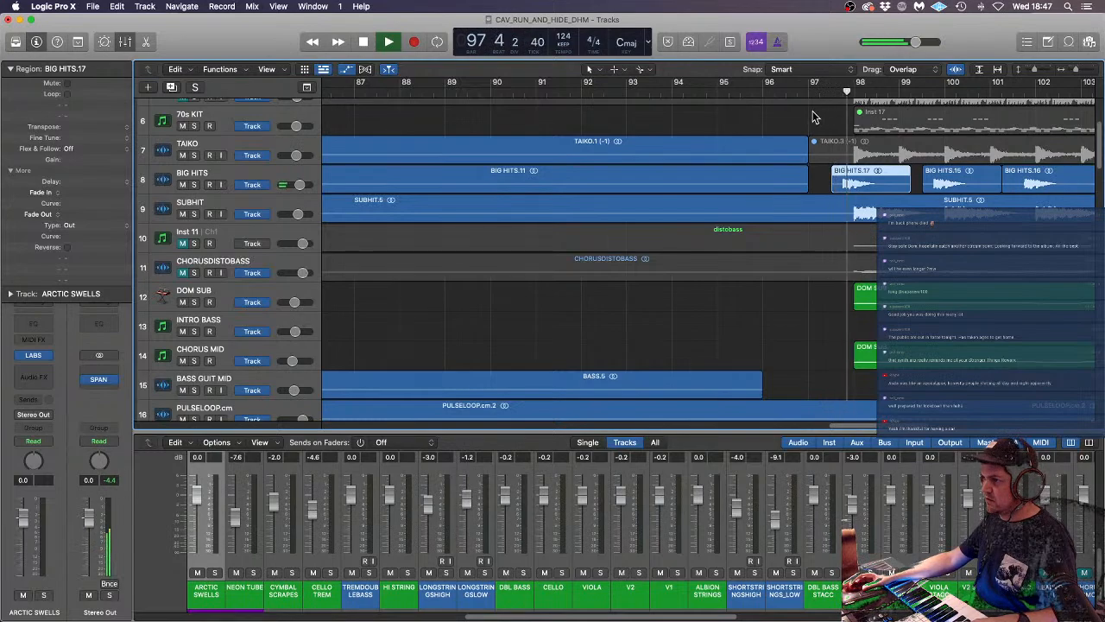
key(super+Left)
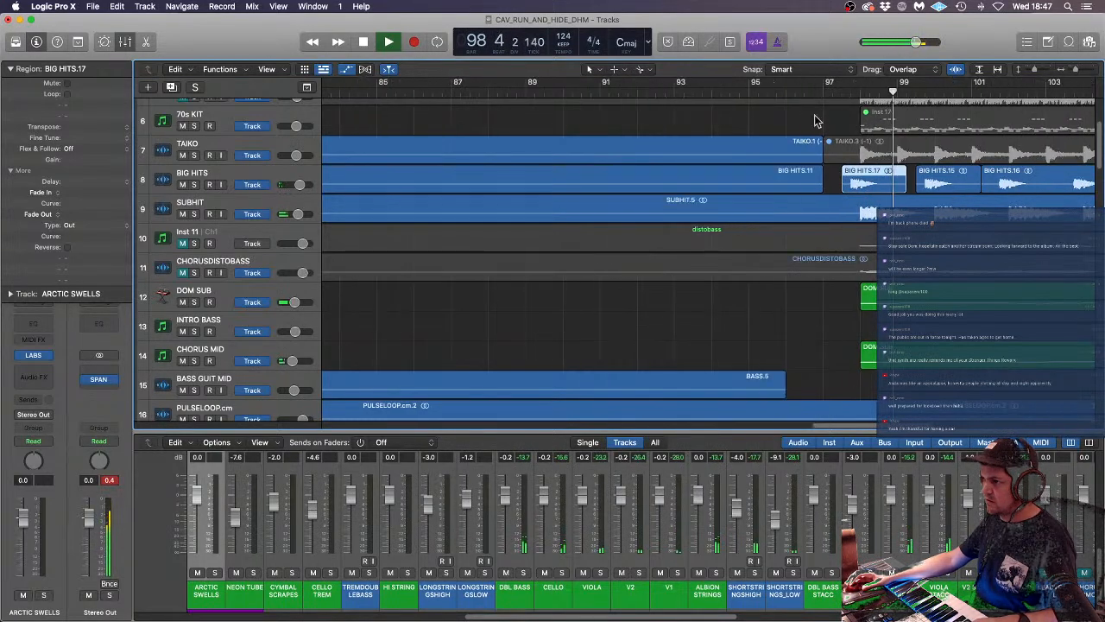
- Split the copied BIG HITS region at bar 98 and delete the part before it
right_click(859, 189)
click(852, 187)
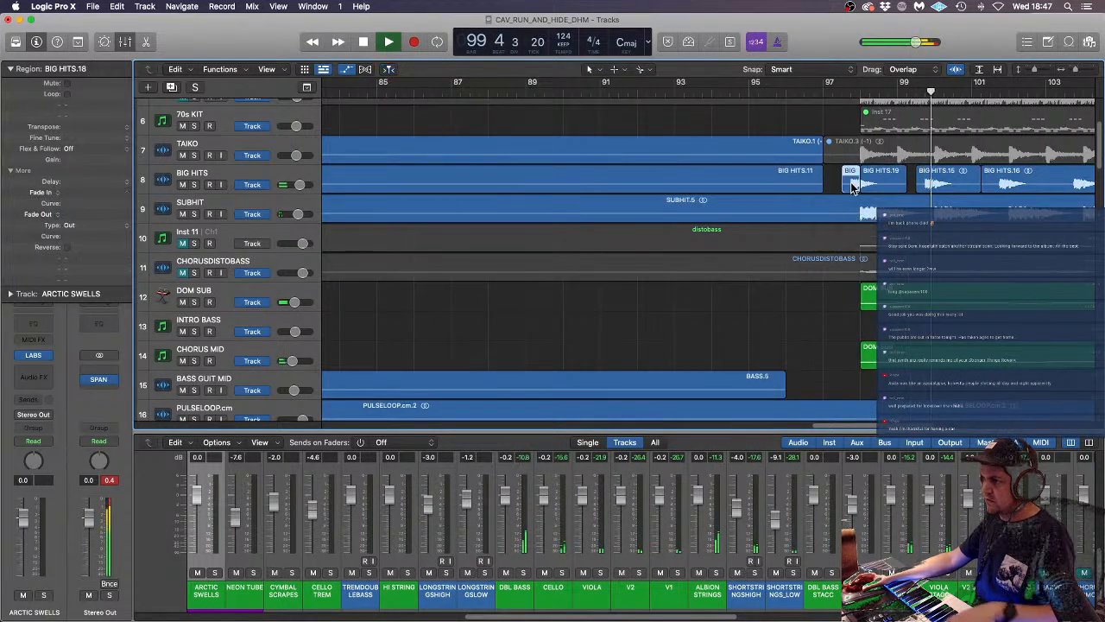
key(Delete)
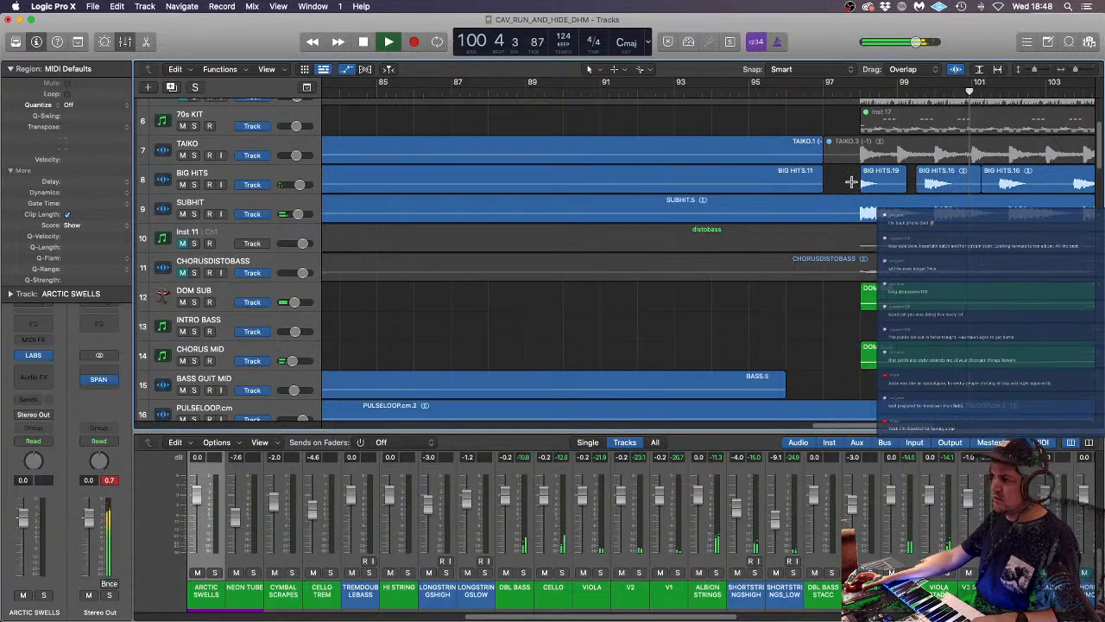
- Split the BIGCRASH region at bar 102 and copy the crash from there to bar 104
key(super+Left)
key(super+Left)
key(super+Left)
key(super+Left)
key(super+Left)
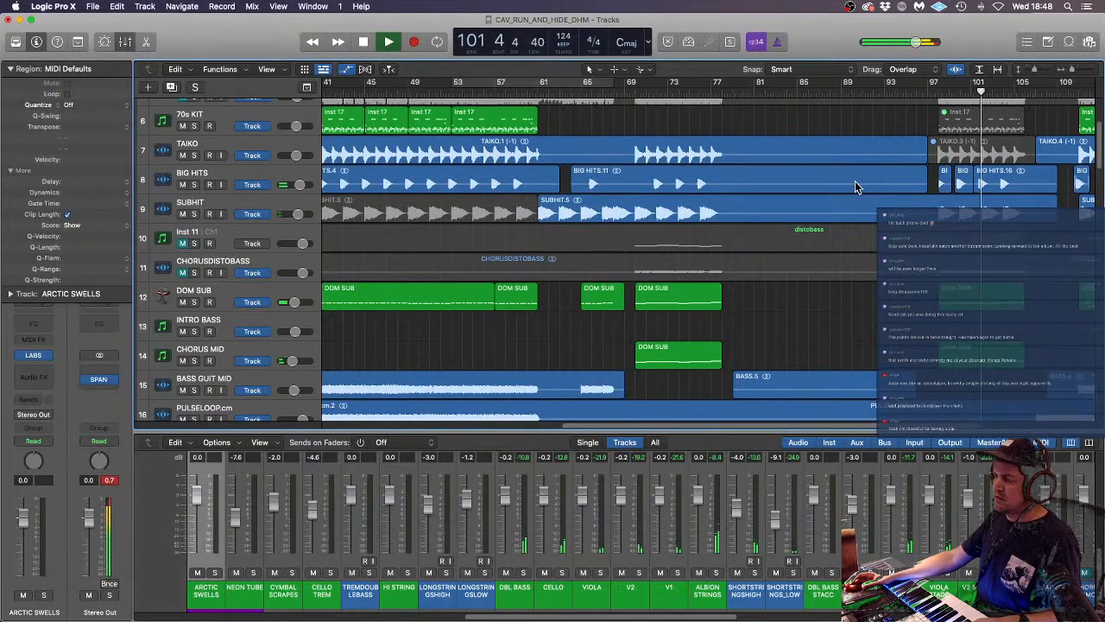
key(super+Left)
key(super+Left)
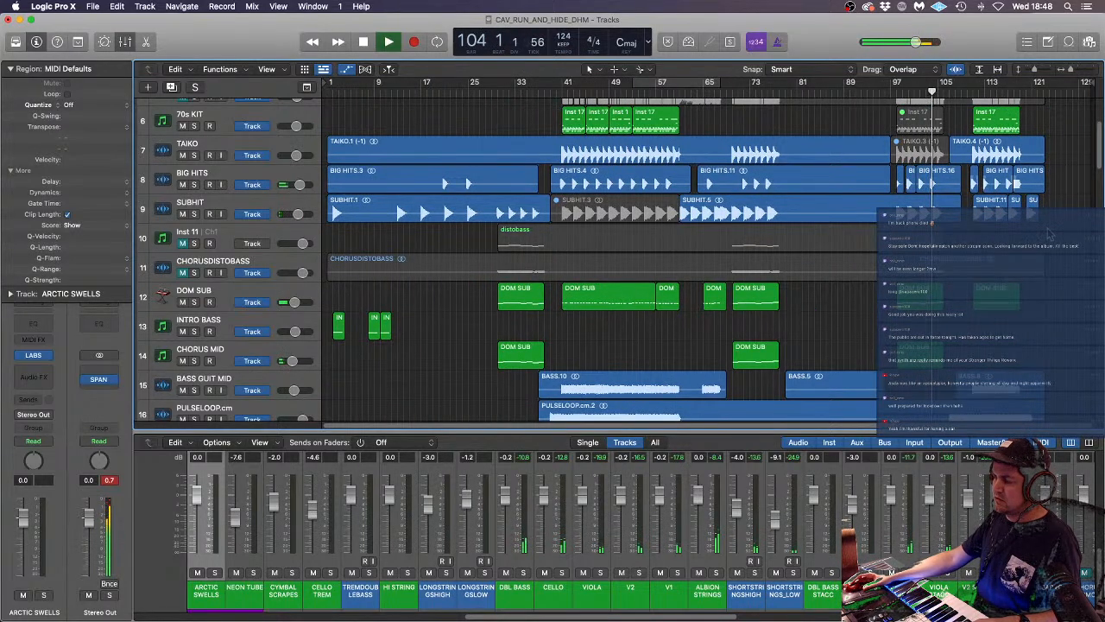
scroll(1050, 233, down, 1)
scroll(1052, 233, up, 6)
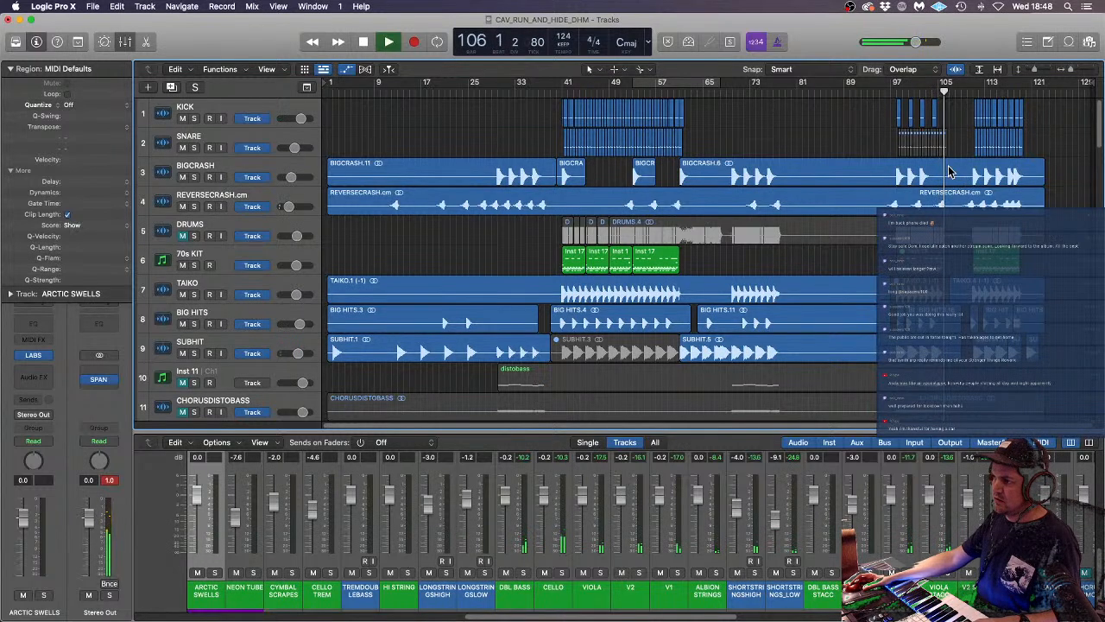
scroll(948, 171, up, 5)
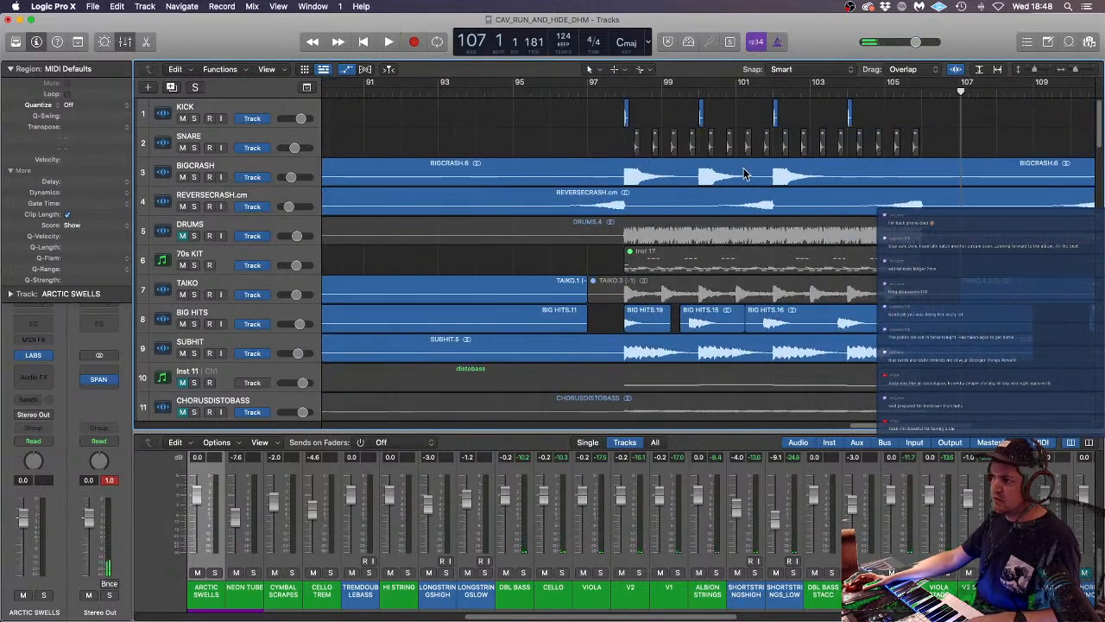
click(773, 171)
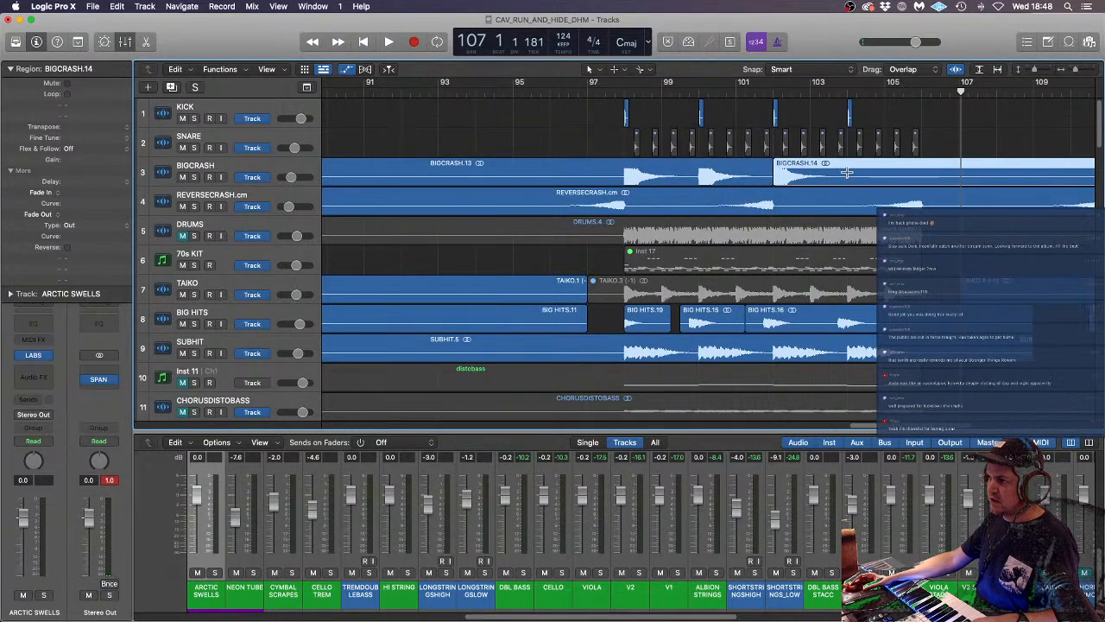
click(847, 173)
drag(849, 177, 1033, 178)
drag(798, 172, 1022, 164)
click(965, 145)
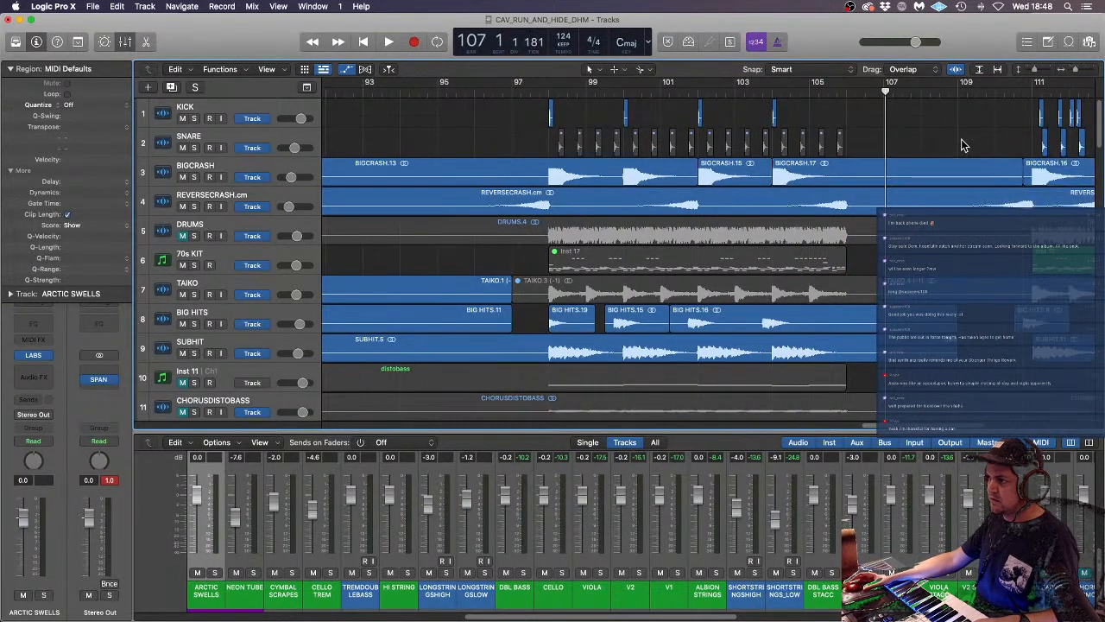
- Give the two BIGCRASH regions before bar 104 an equal power crossfade with a fade-out of 16
scroll(842, 148, down, 5)
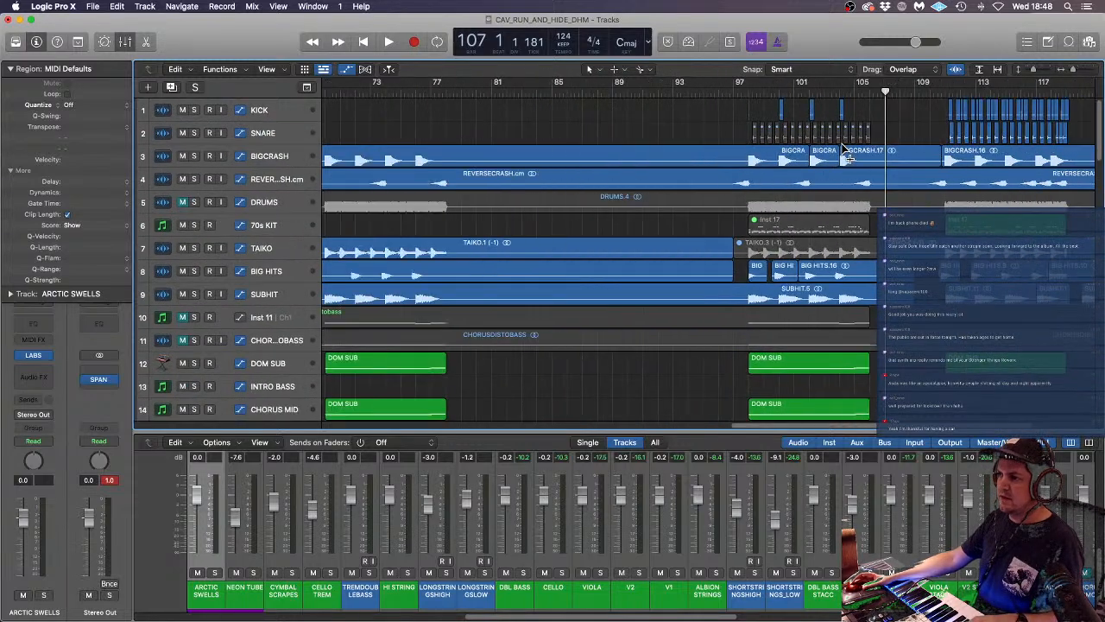
click(802, 160)
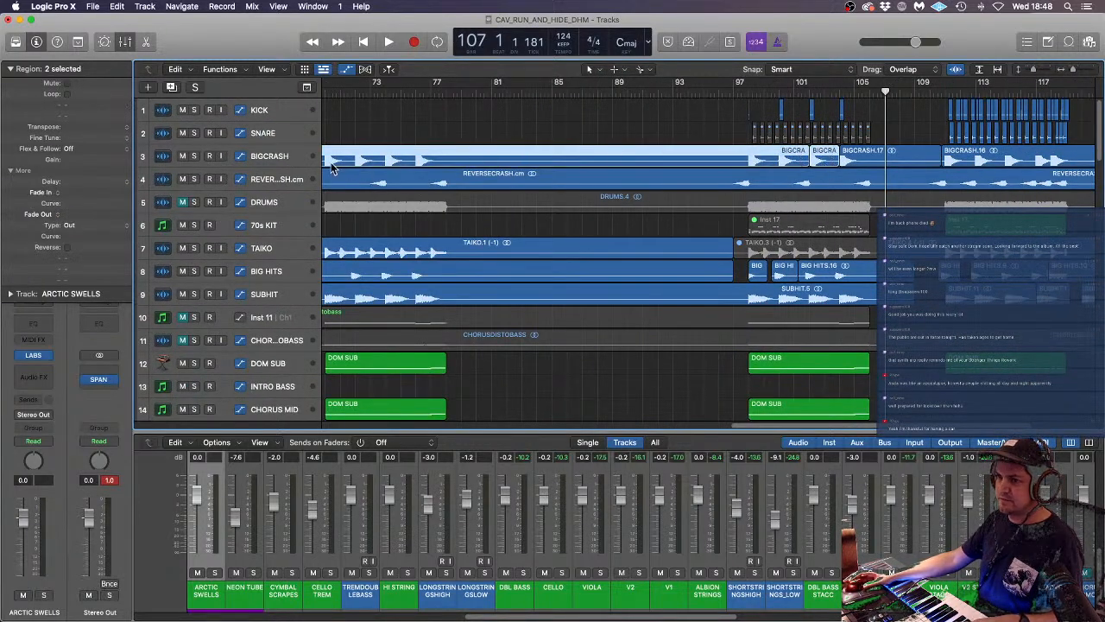
click(92, 226)
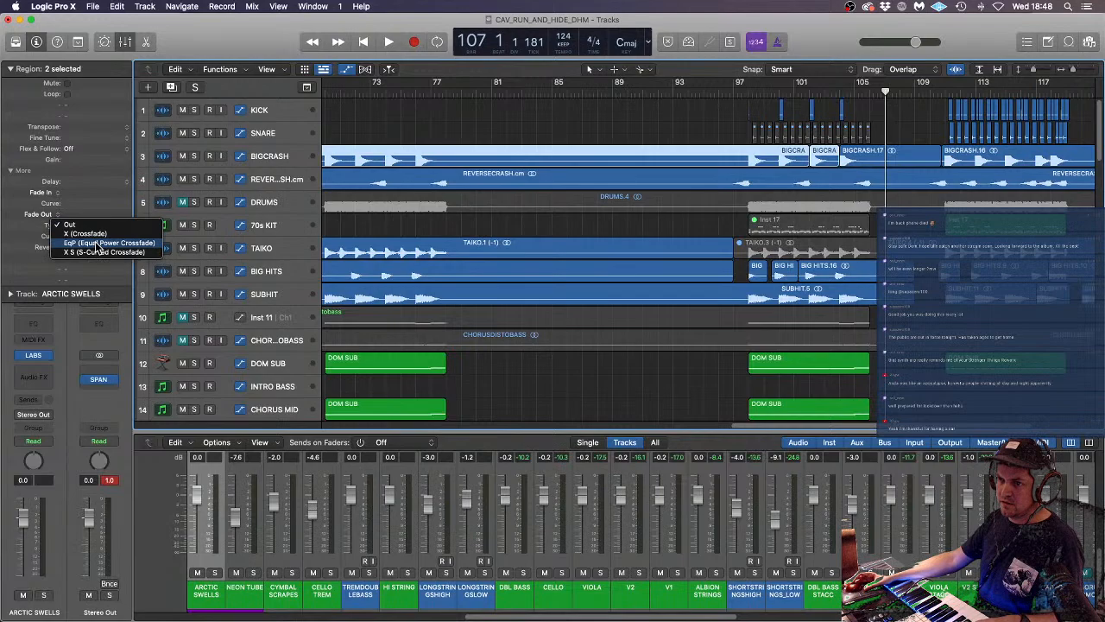
click(100, 244)
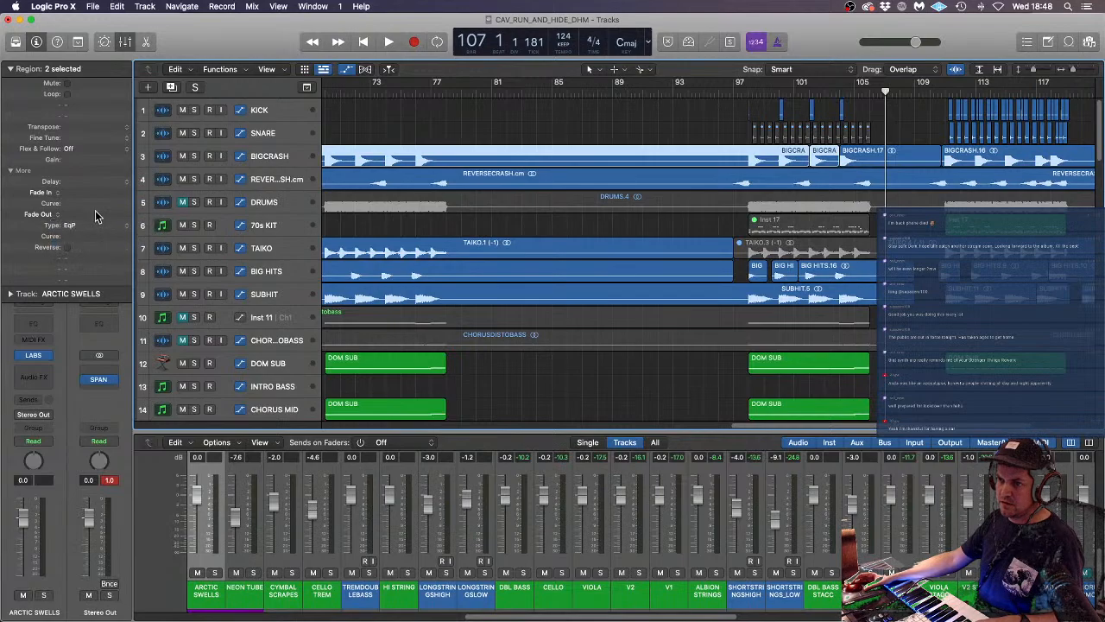
key(super+Up)
key(super+Up)
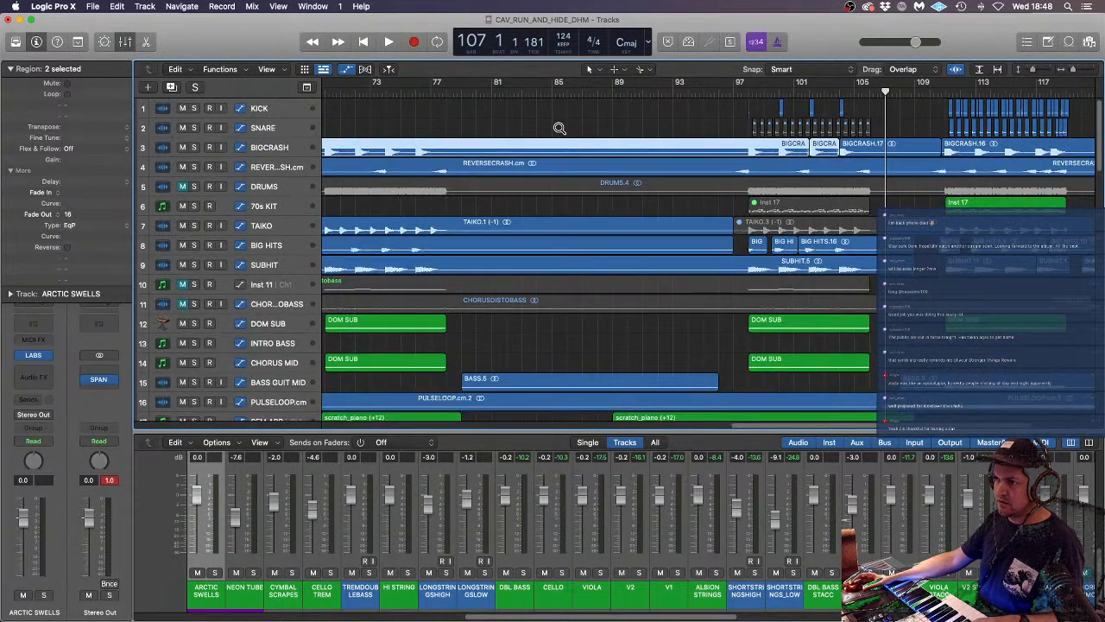
- Play back from bar 79 while auditioning ARCTIC SWELLS on the keyboard, and stop at about bar 89
click(460, 92)
key(space)
scroll(600, 171, down, 10)
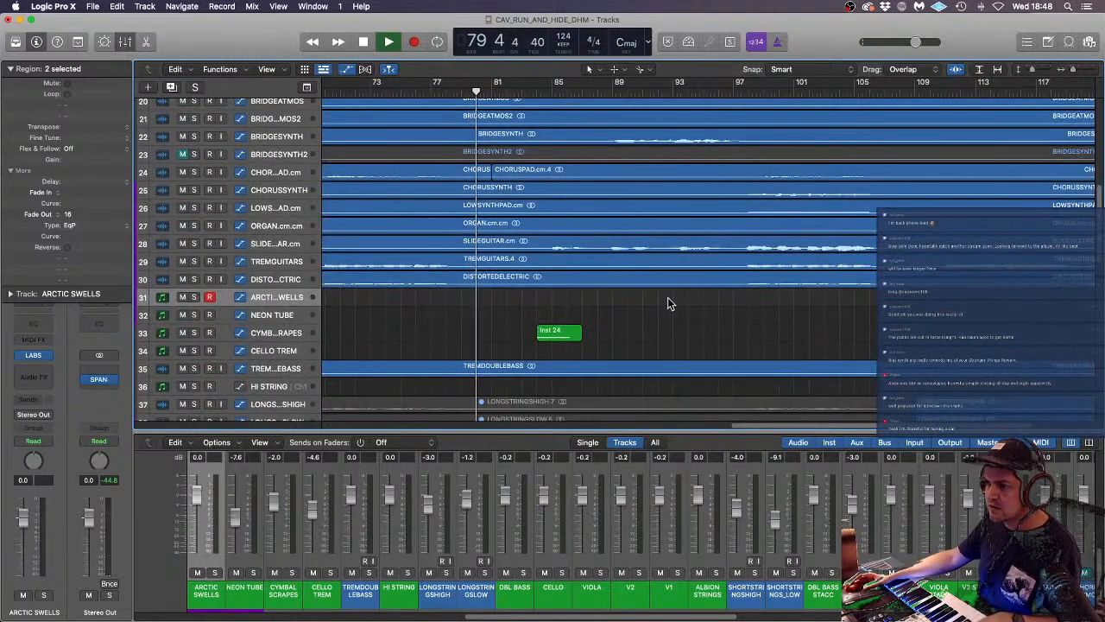
click(667, 298)
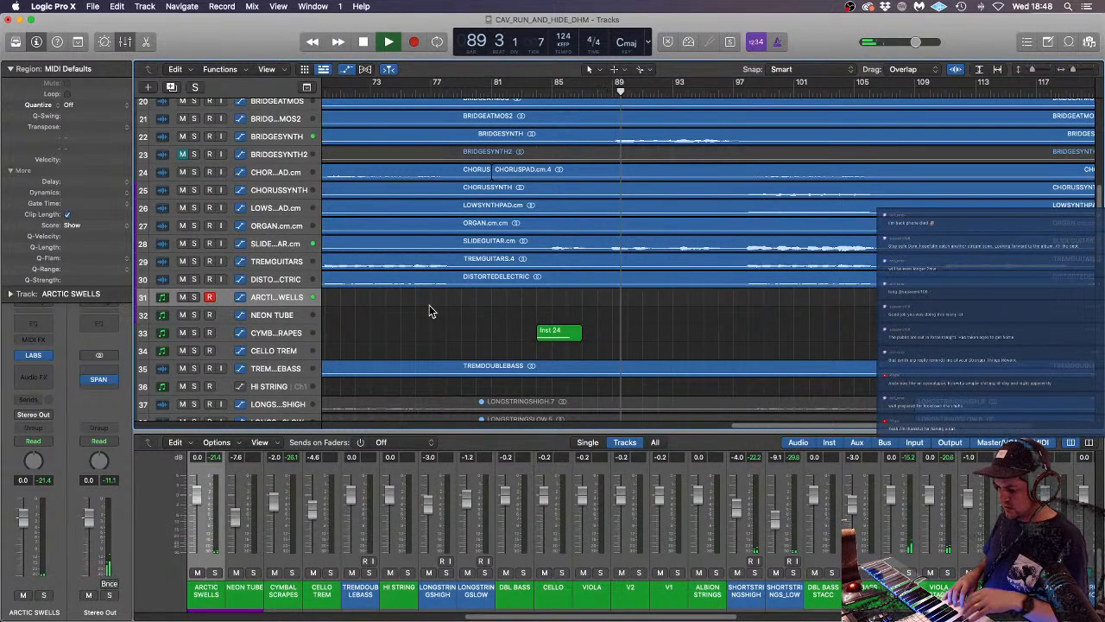
key(space)
- Go back to around bar 82, turn on Low Latency Mode and try recording ARCTIC SWELLS over the playback
key(comma)
key(comma)
key(comma)
key(comma)
key(comma)
key(comma)
key(comma)
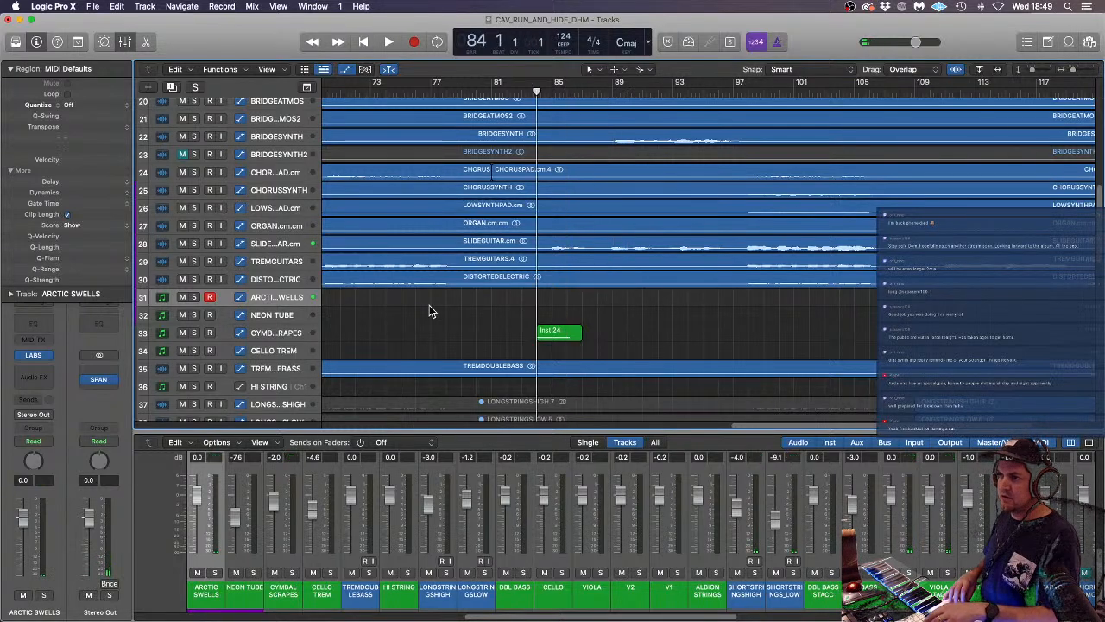
key(comma)
key(space)
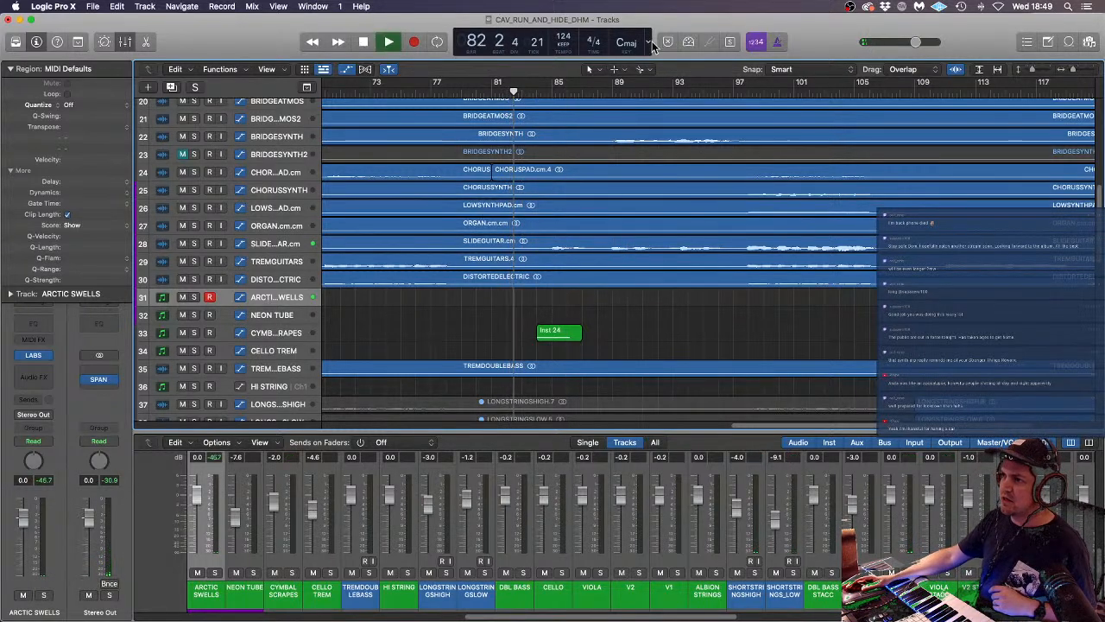
key(r)
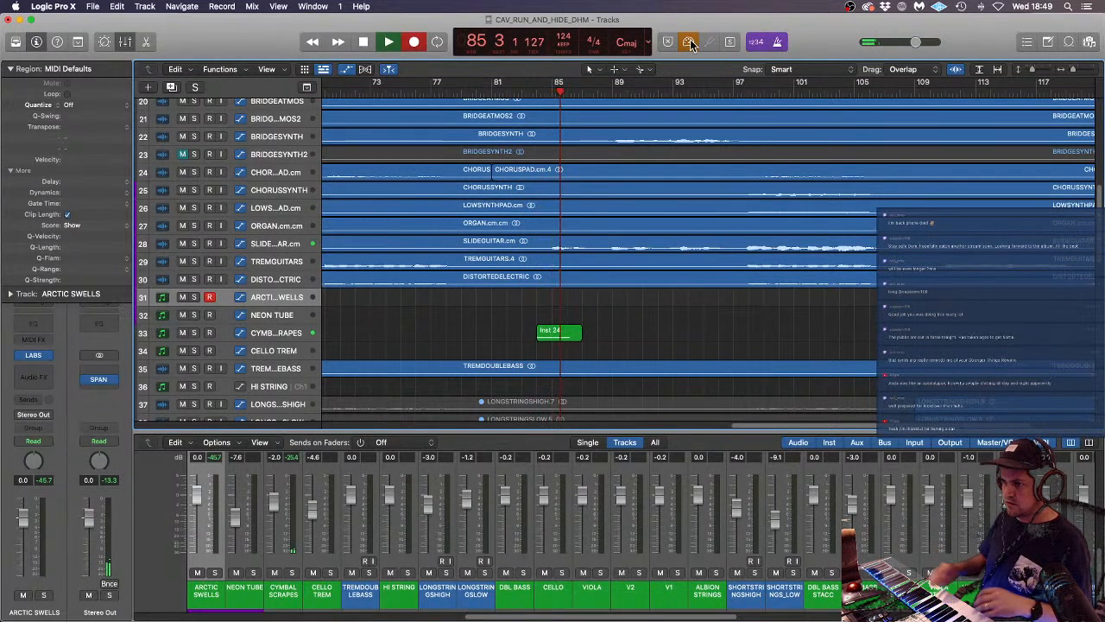
key(space)
- Delete the CYMBAL SCRAPES region at bar 84 and play back the passage from bar 77
click(546, 339)
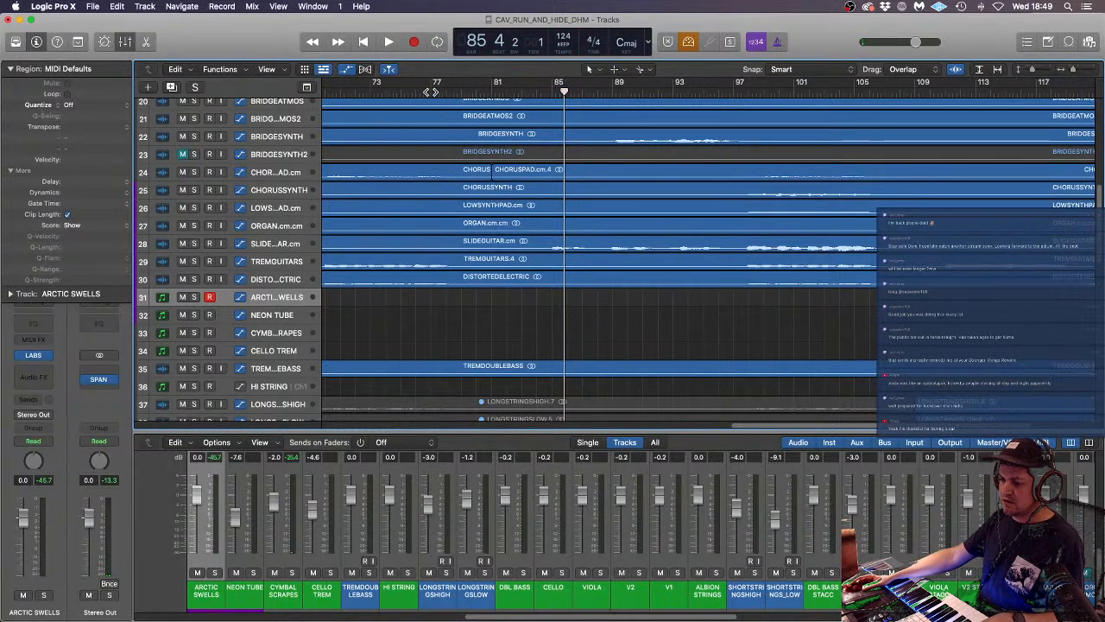
click(429, 92)
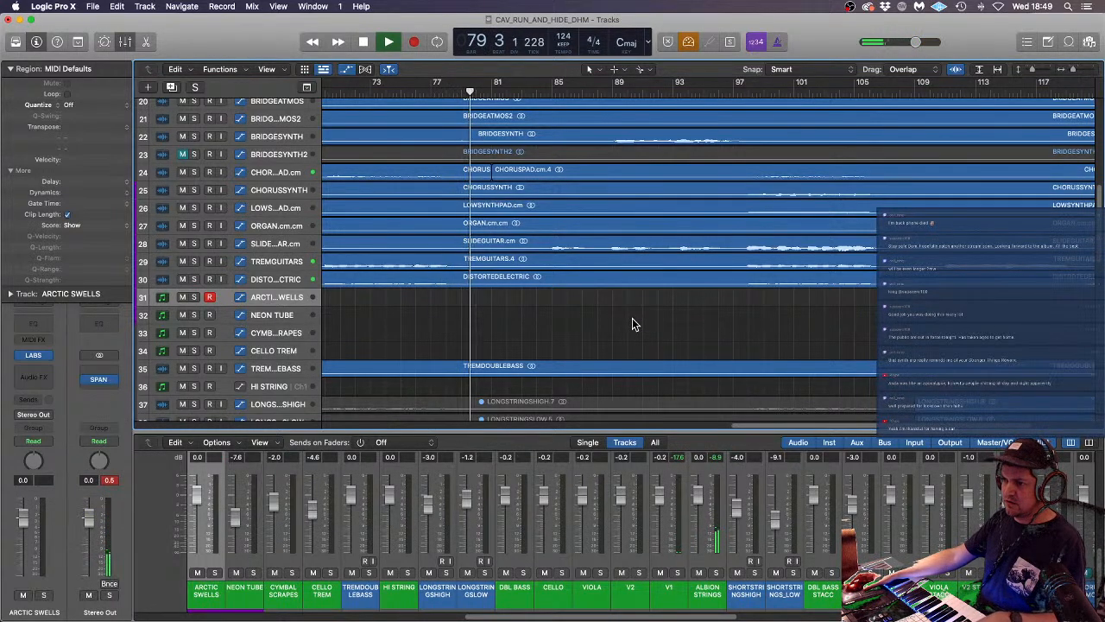
key(space)
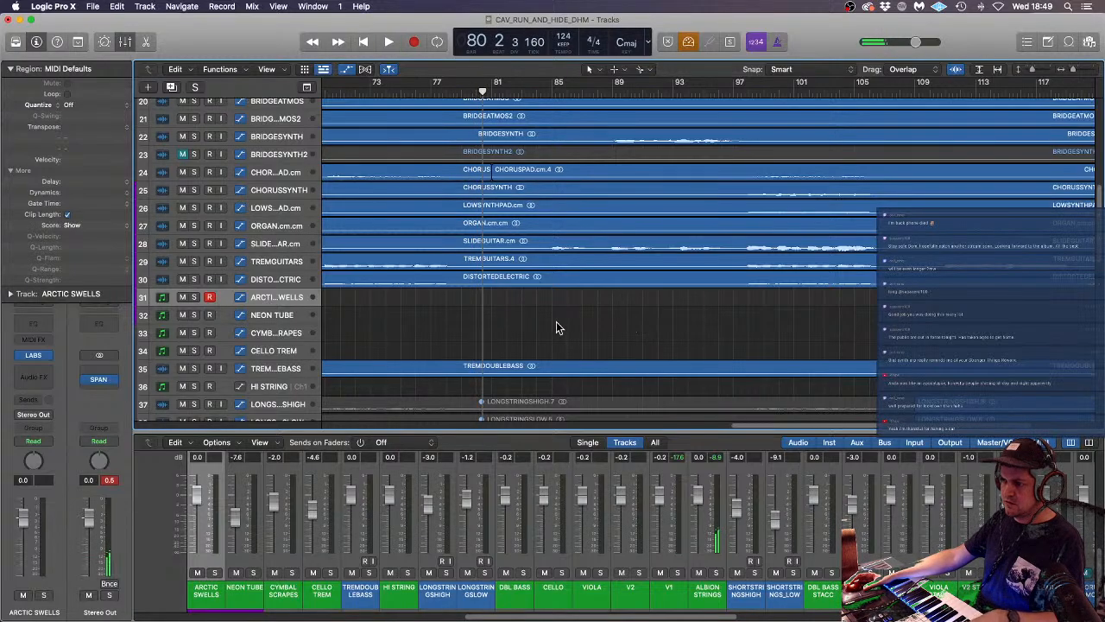
- Play back from about bar 73 and add a Pro-L 2 limiter with its default setting to the Stereo Out channel
scroll(511, 331, down, 13)
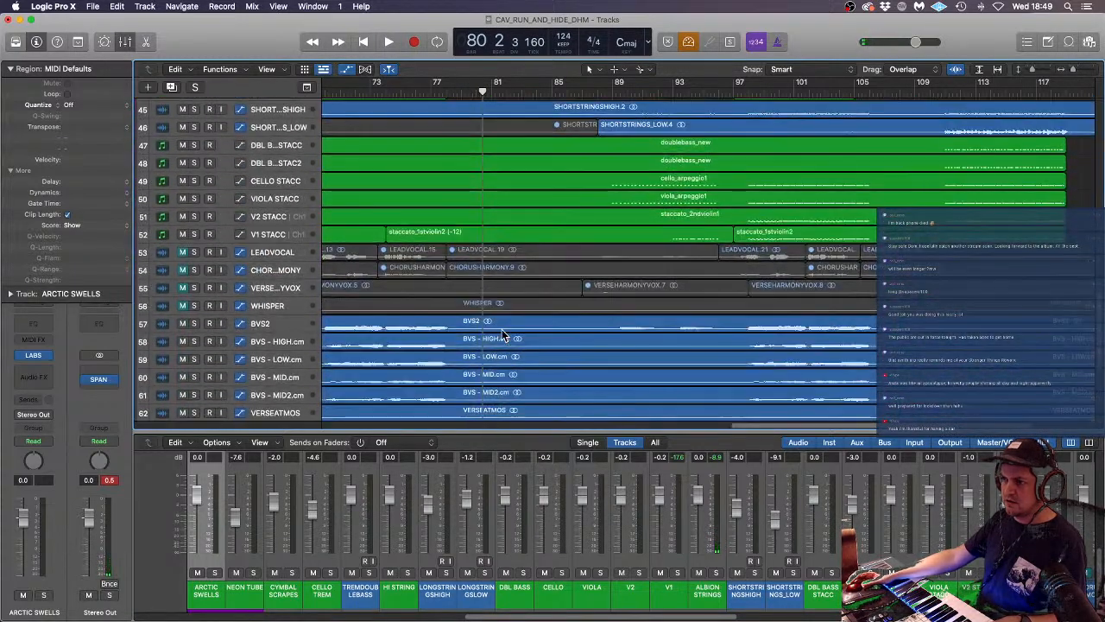
scroll(505, 335, down, 3)
scroll(504, 335, up, 8)
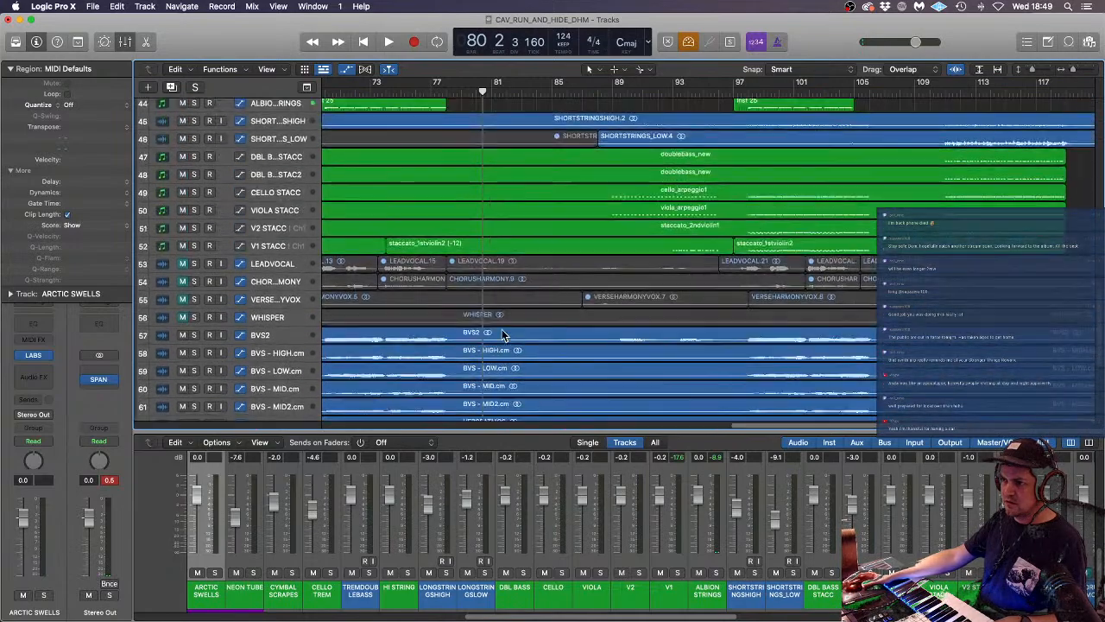
scroll(504, 335, up, 3)
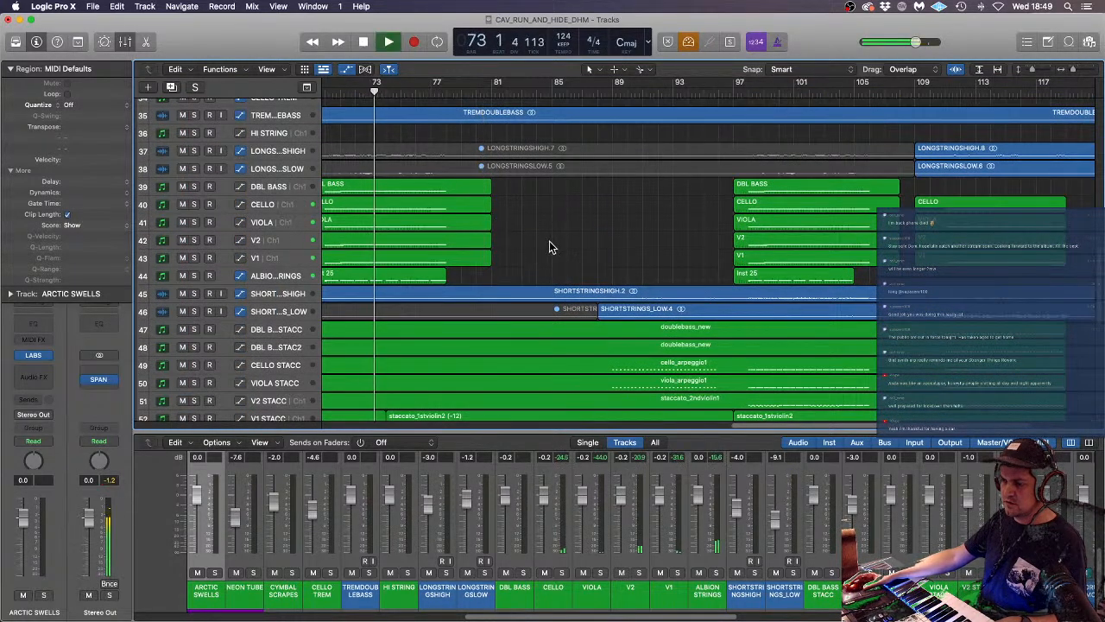
scroll(575, 256, up, 3)
scroll(575, 257, up, 1)
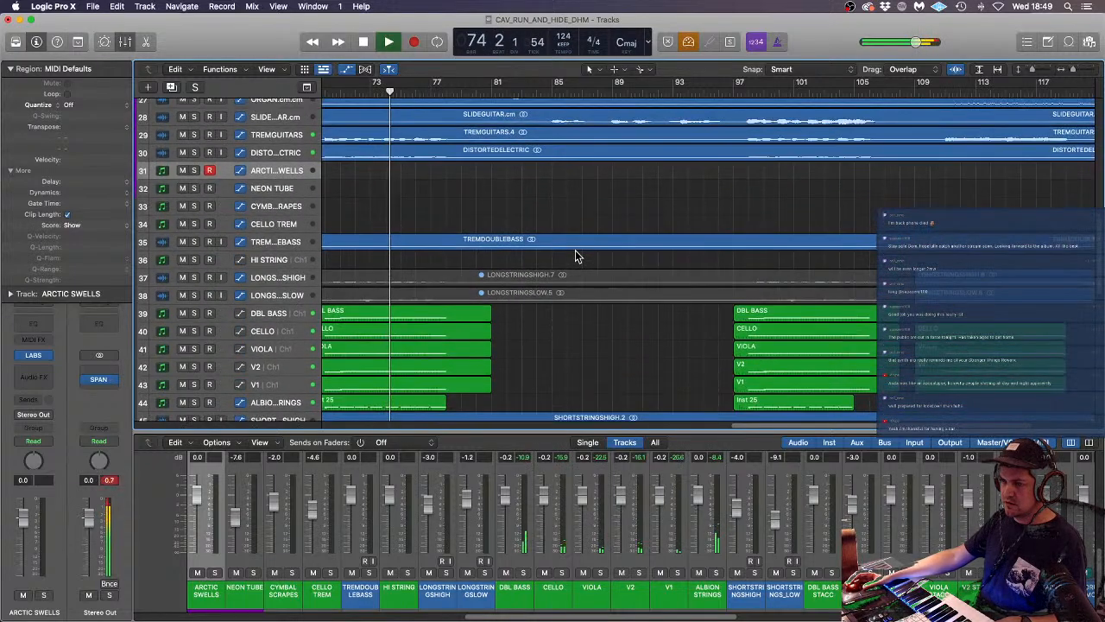
click(102, 368)
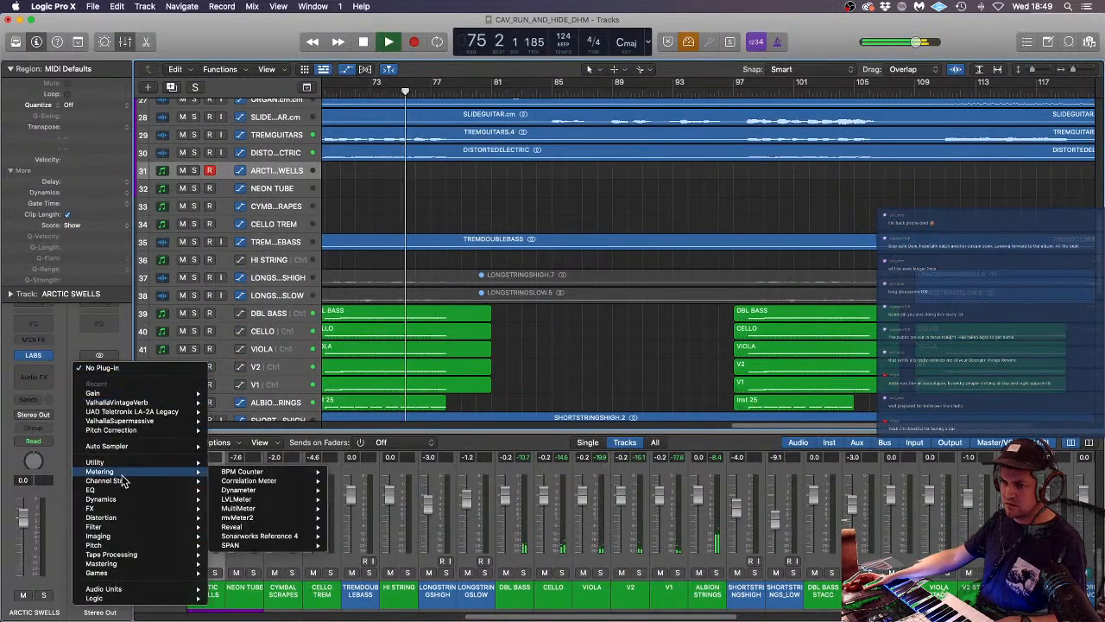
mouse_move(142, 499)
mouse_move(264, 529)
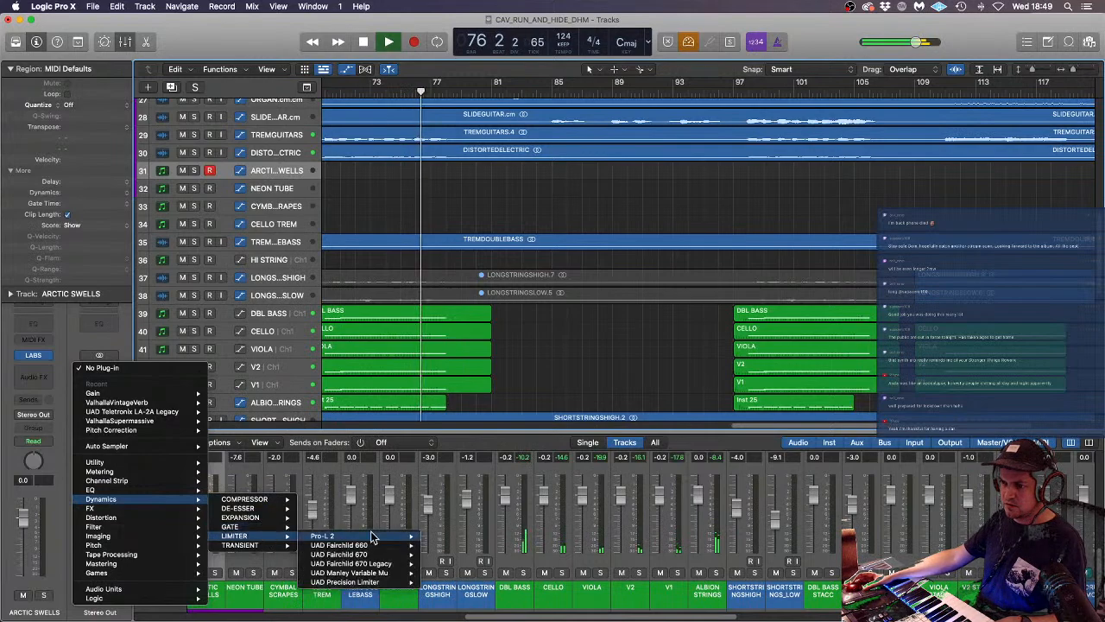
mouse_move(324, 528)
click(454, 533)
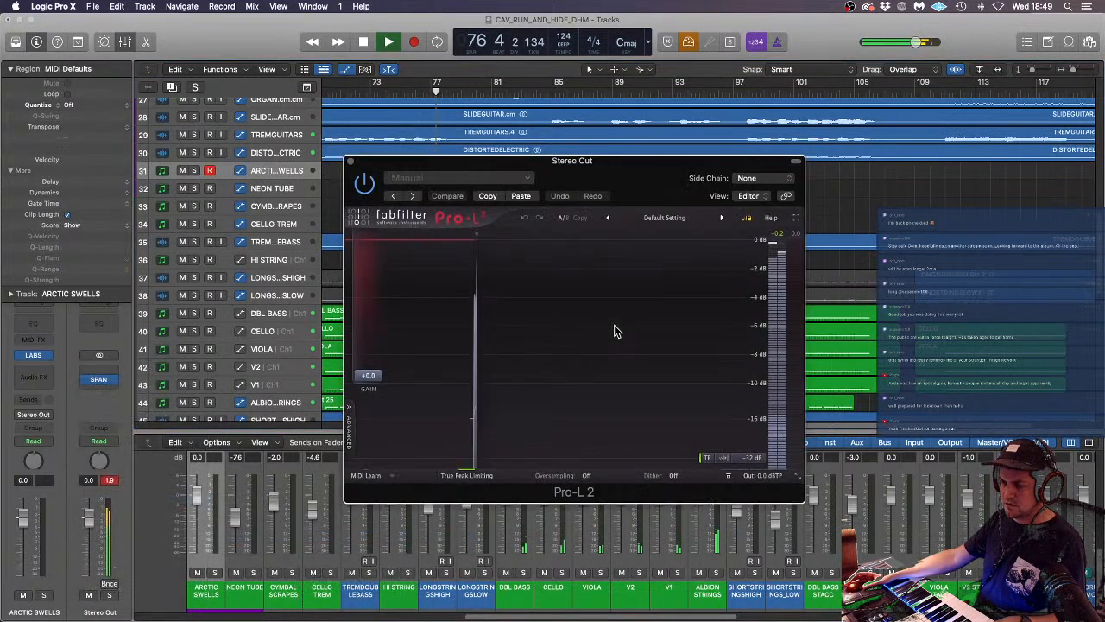
click(349, 162)
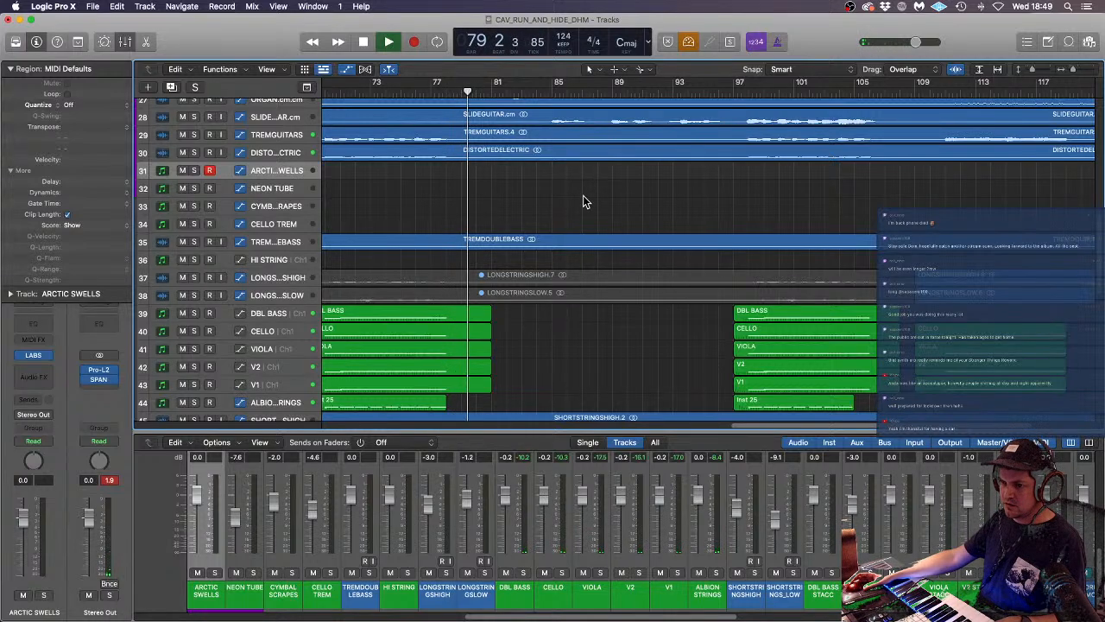
- Record an ARCTIC SWELLS part over the playback from about bar 80, stopping at bar 96
key(r)
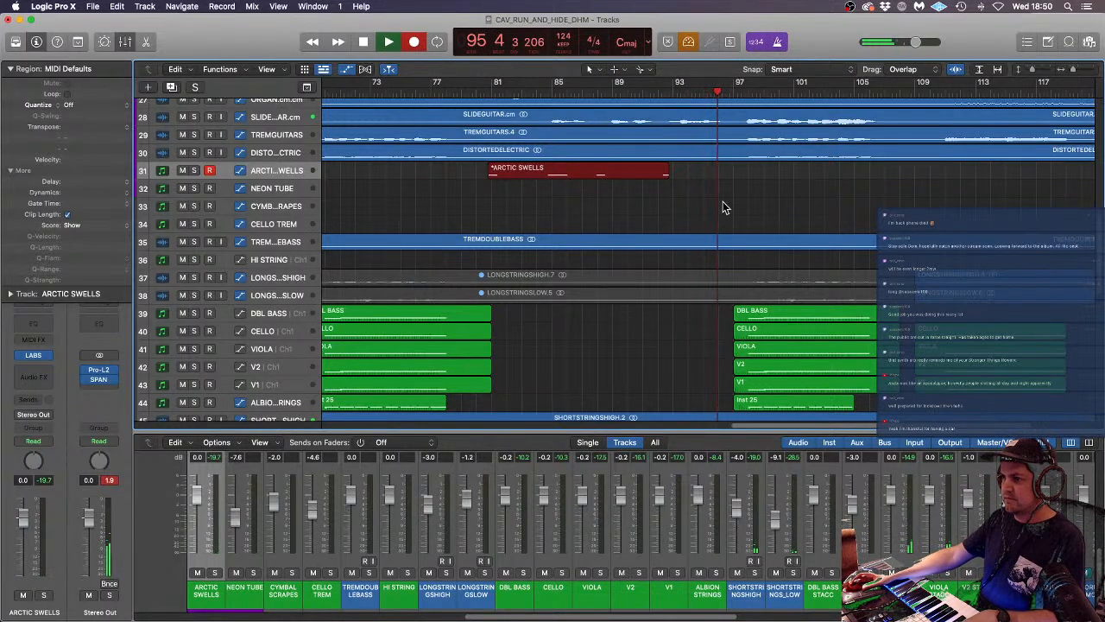
key(space)
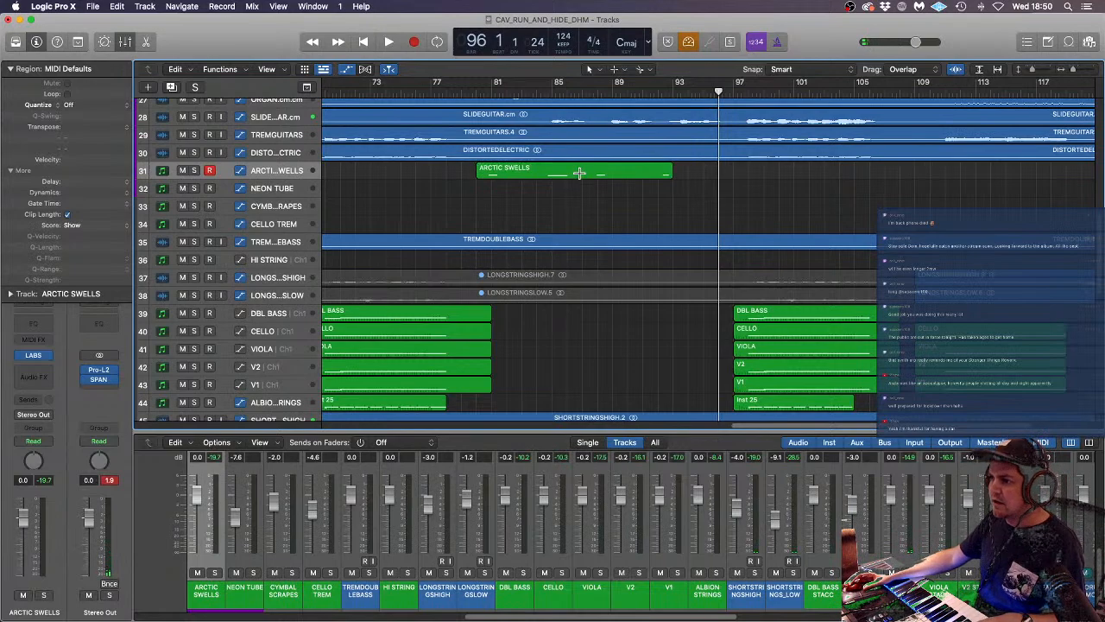
- Split the recorded ARCTIC SWELLS region at about bar 87, nudge its first part slightly earlier and play back from about bar 76
click(580, 173)
double_click(537, 171)
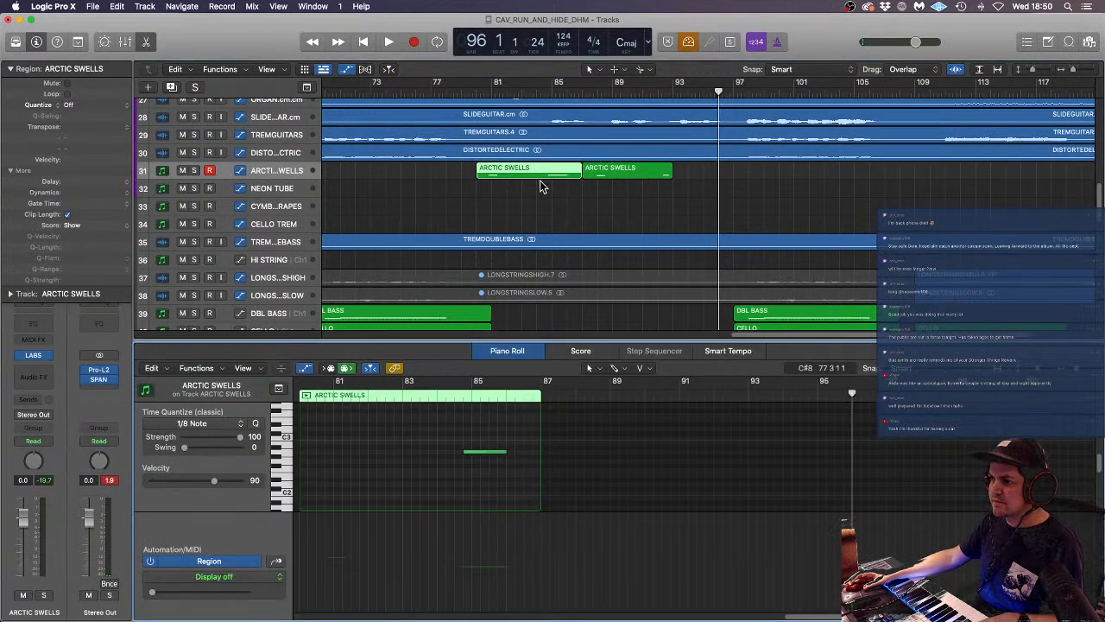
drag(533, 173, 529, 172)
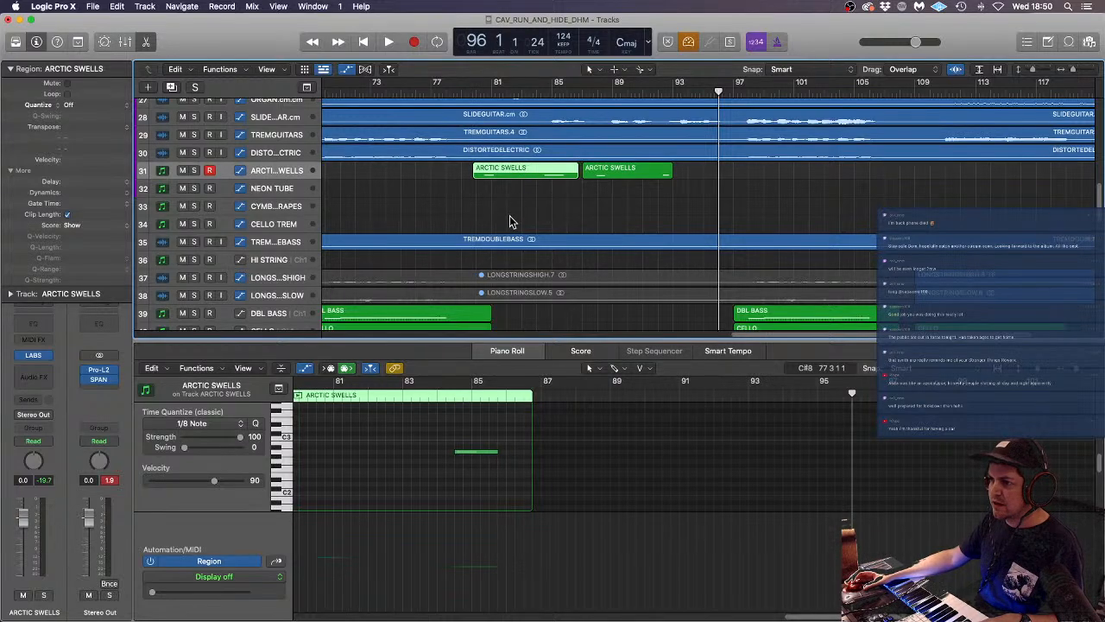
click(509, 219)
double_click(424, 94)
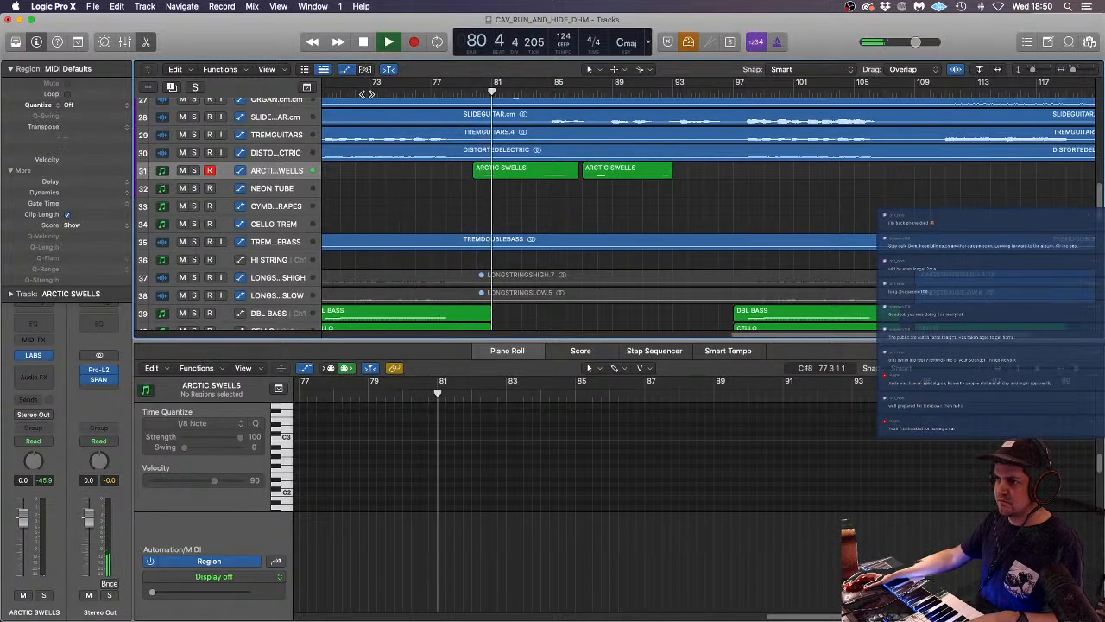
key(space)
- Extend the end of the ALBION STRINGS region Inst 25 before the break to bar 80
scroll(492, 186, down, 10)
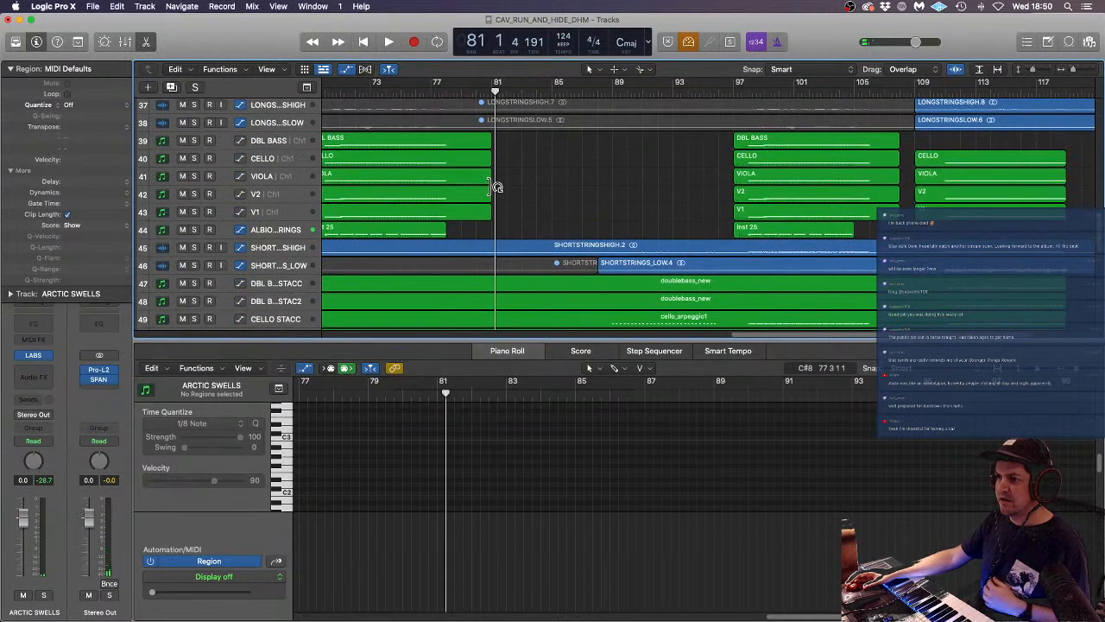
drag(442, 182, 475, 182)
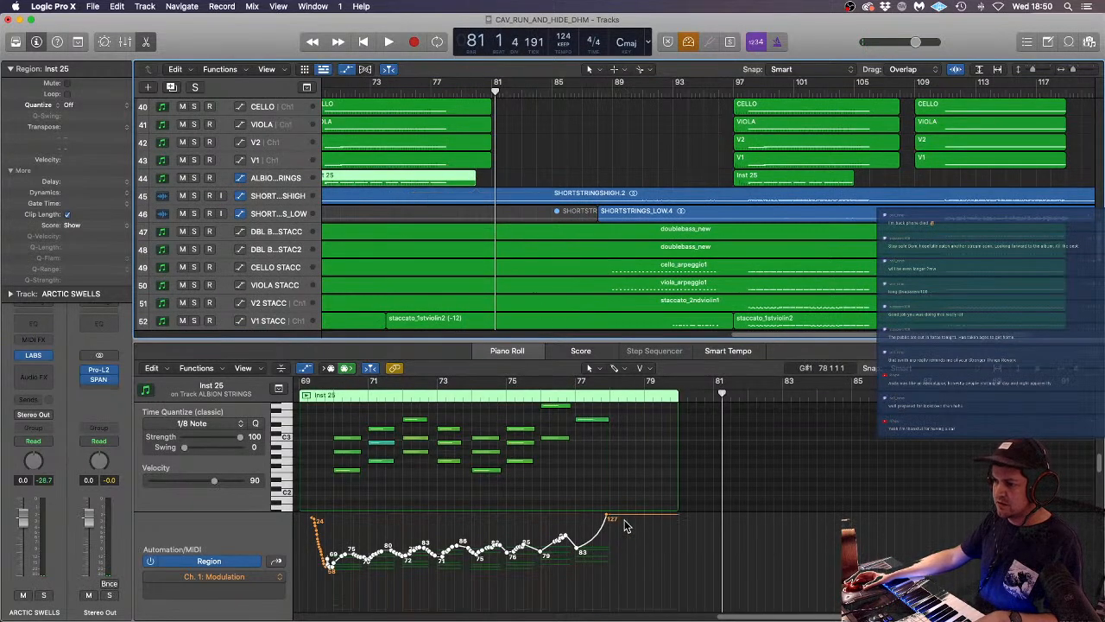
- Try lengthening the last four-note chord of Inst 25 to bar 79 with modulation falling to 0 there, and play it back
drag(593, 465, 643, 422)
scroll(600, 441, down, 5)
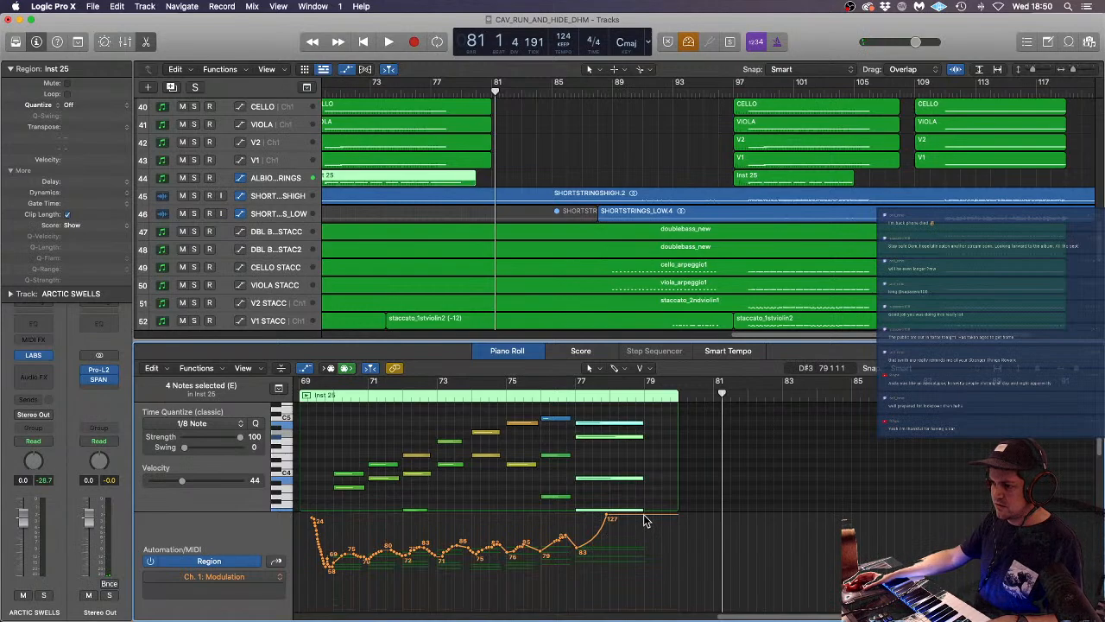
drag(649, 518, 650, 606)
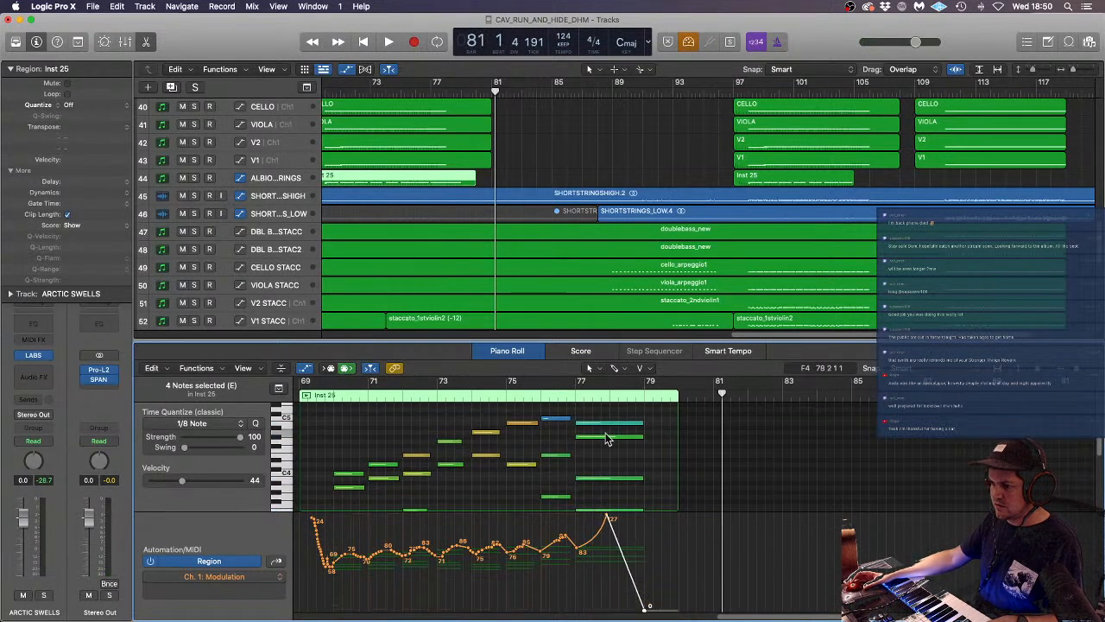
click(536, 396)
key(space)
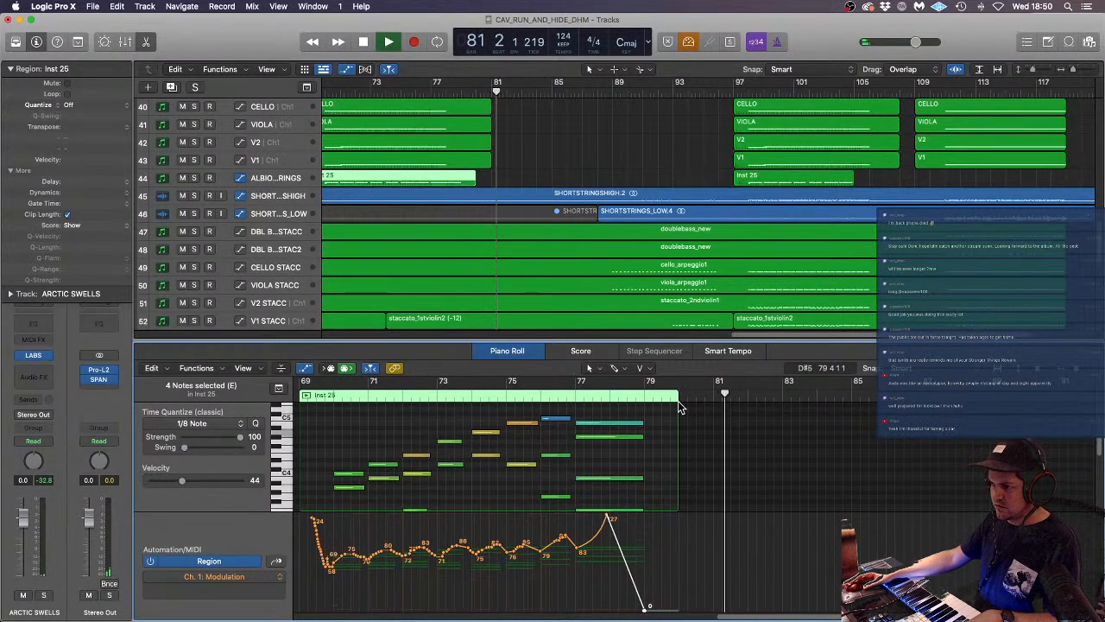
key(space)
- Try extending Inst 25 to bar 81, holding its last chord to bar 80 with a curved modulation fade to 0
drag(676, 408, 713, 407)
drag(637, 417, 633, 486)
scroll(633, 486, down, 2)
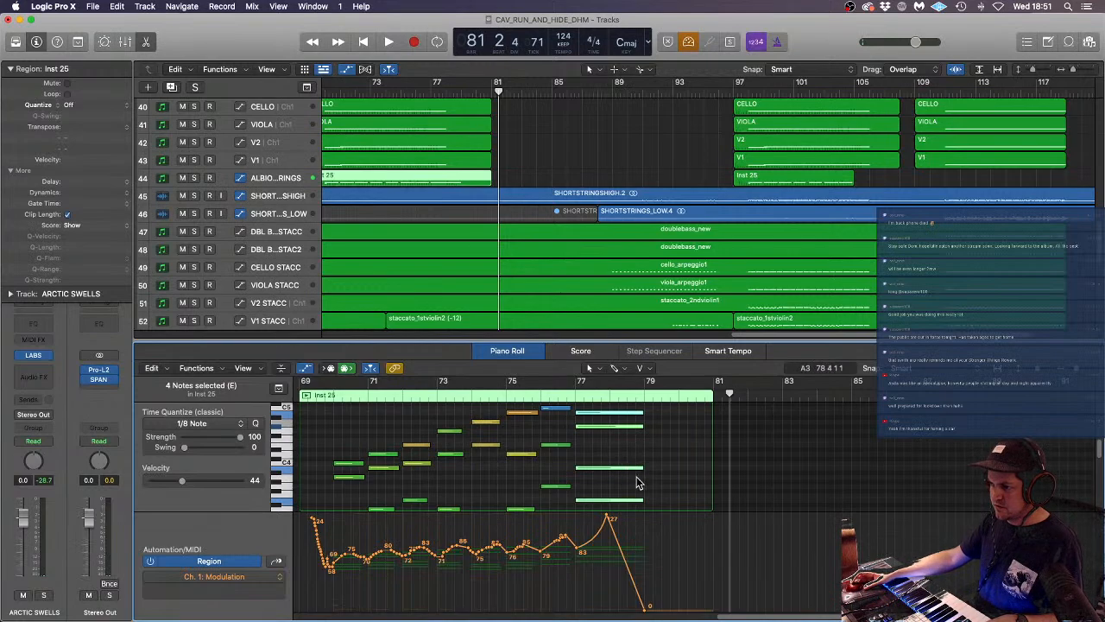
scroll(636, 484, up, 5)
drag(640, 464, 679, 460)
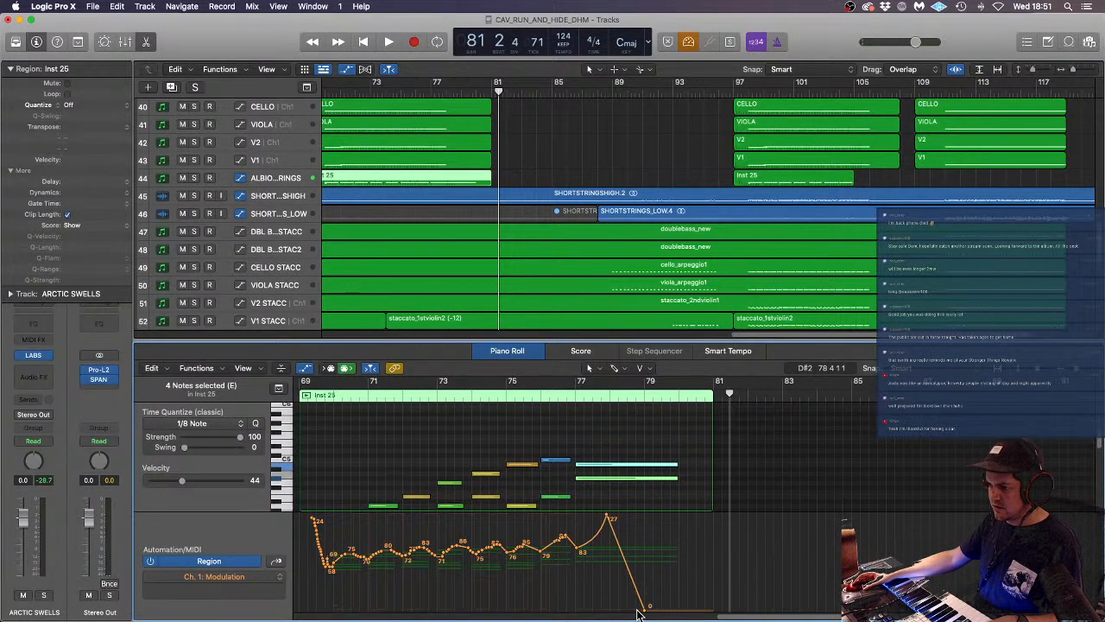
drag(645, 613, 678, 609)
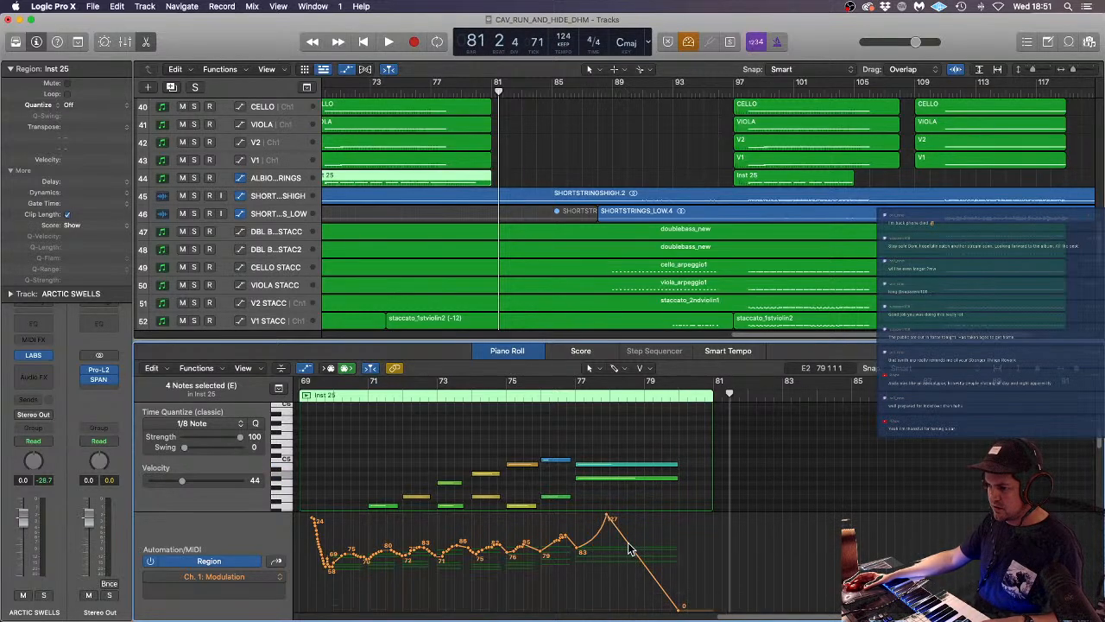
drag(629, 552, 631, 572)
- Play back the lengthened ALBION STRINGS ending from about bar 75 into the break
click(499, 395)
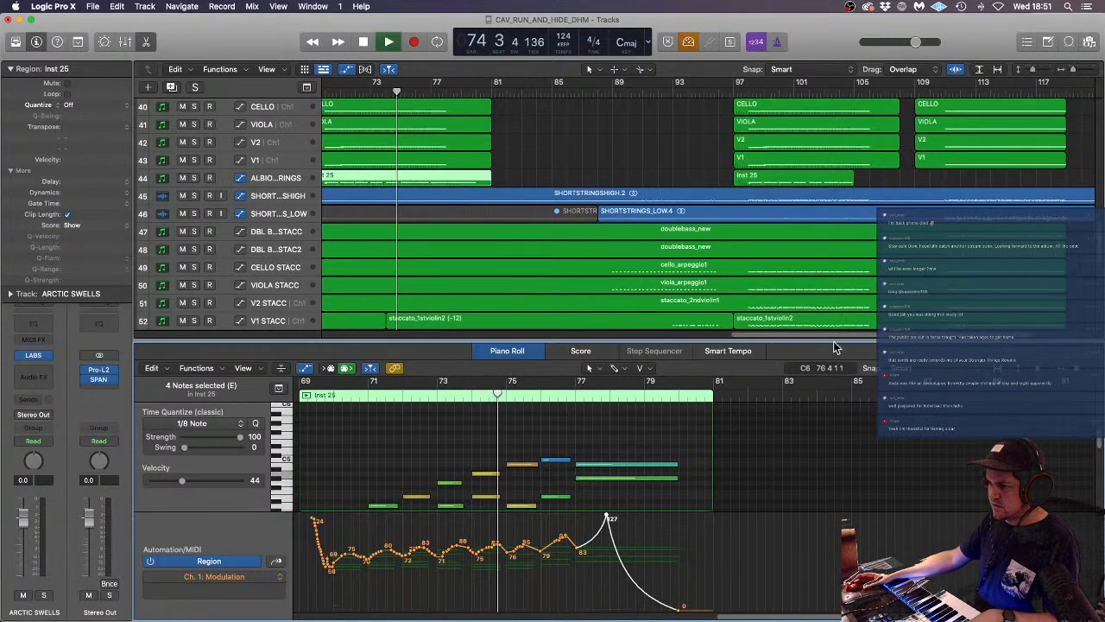
click(640, 148)
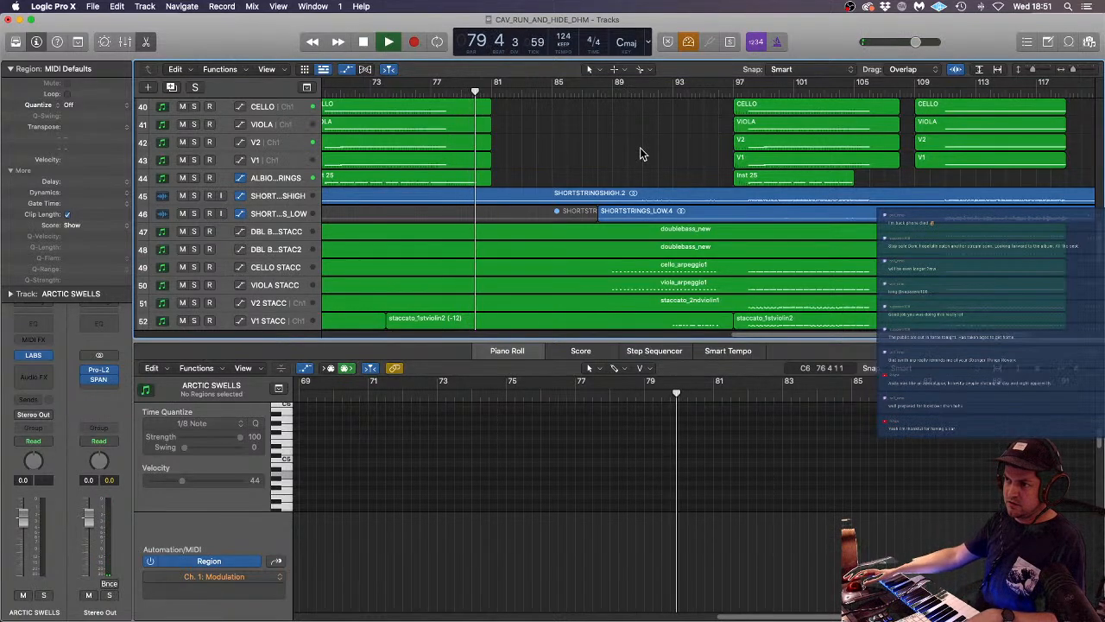
key(space)
- Undo the lengthened last chord, the modulation fade and the extension to bar 81 in the ALBION STRINGS region
click(469, 175)
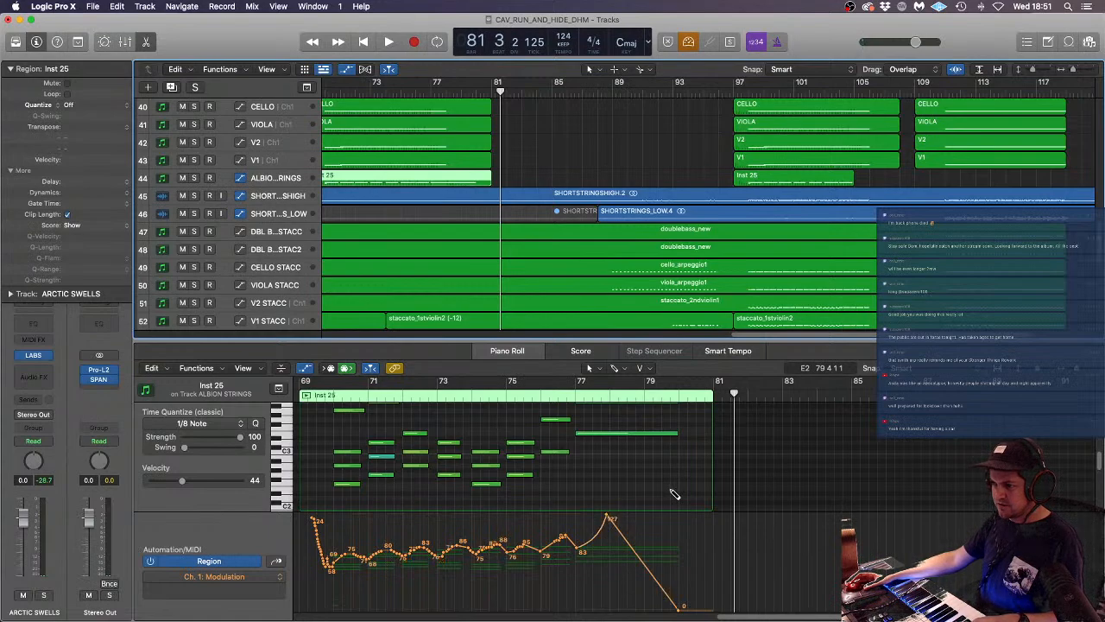
key(super+z)
key(super+z)
key(super+z)
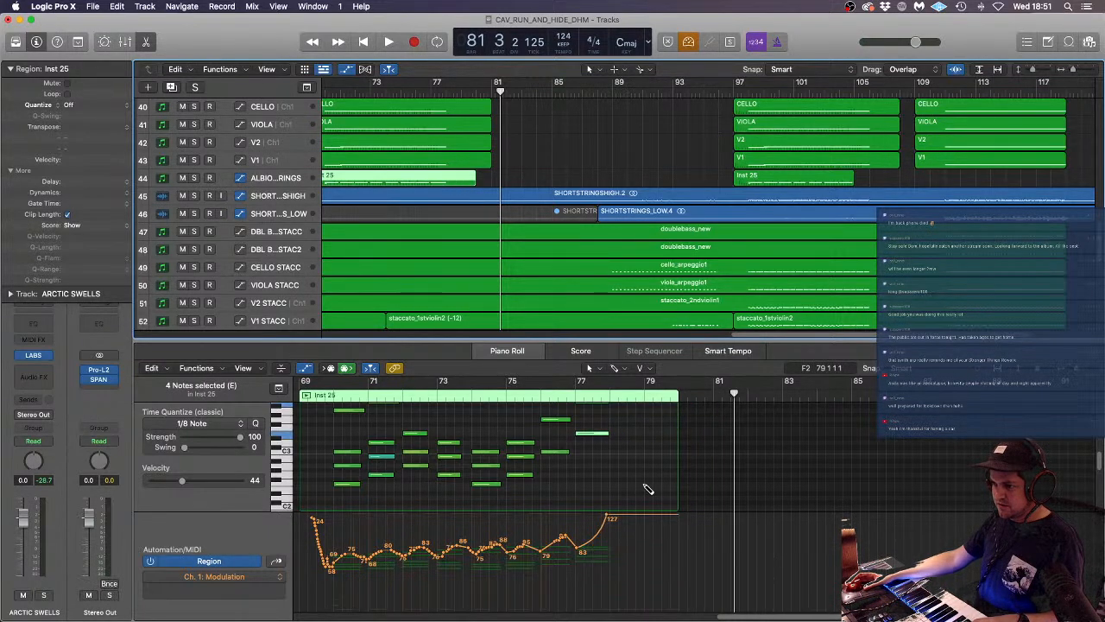
click(642, 488)
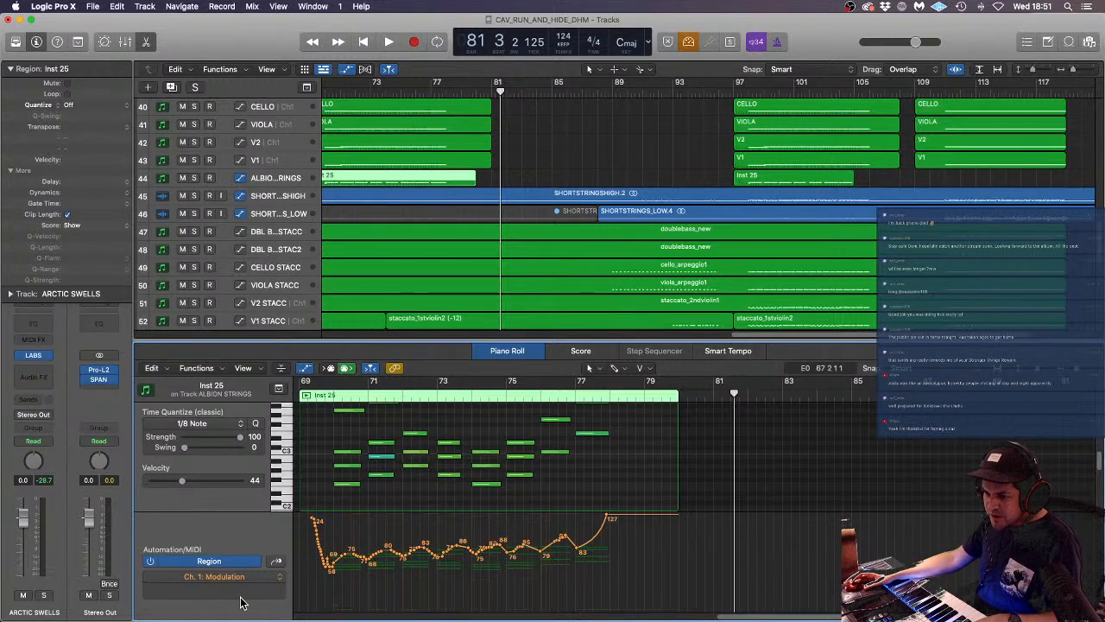
- Check the sustain data of Inst 25, play back from about bar 76 and close the Piano Roll
click(274, 563)
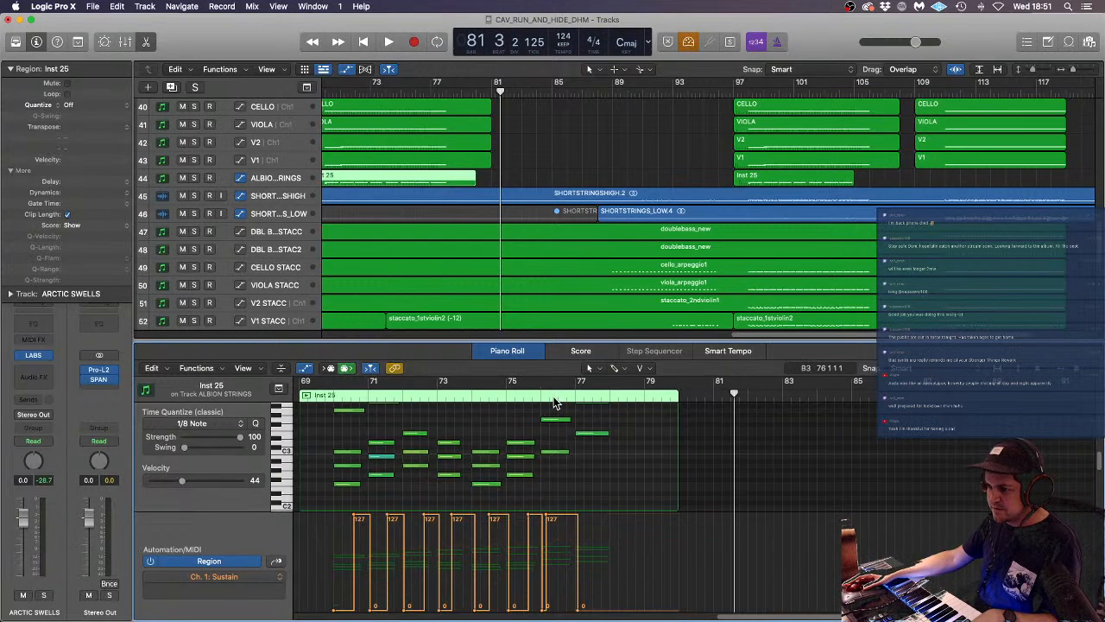
click(557, 392)
key(space)
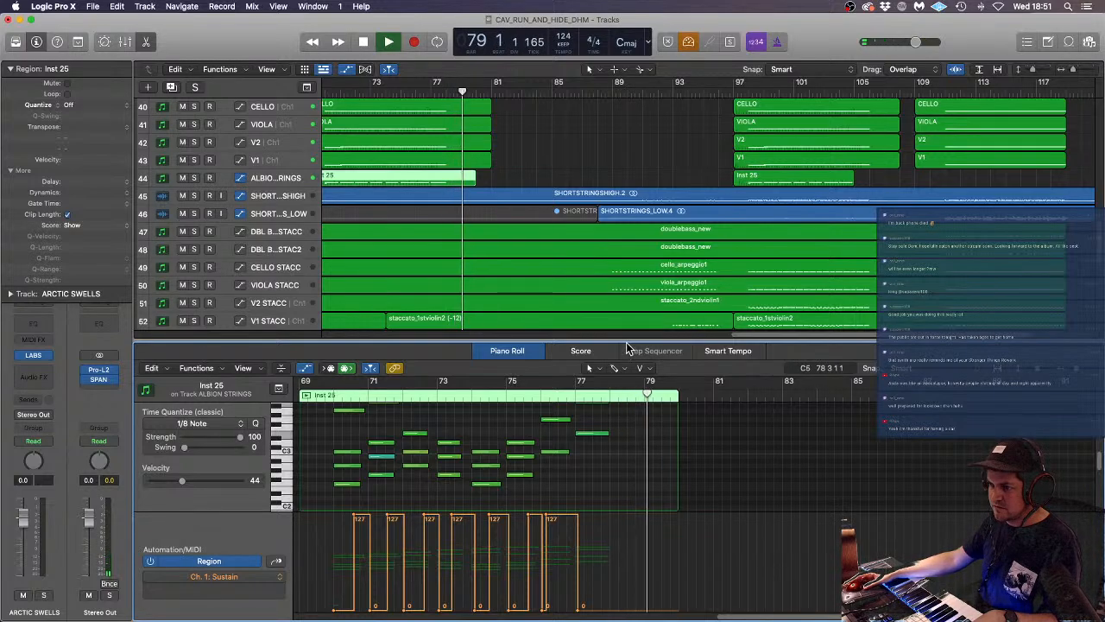
key(p)
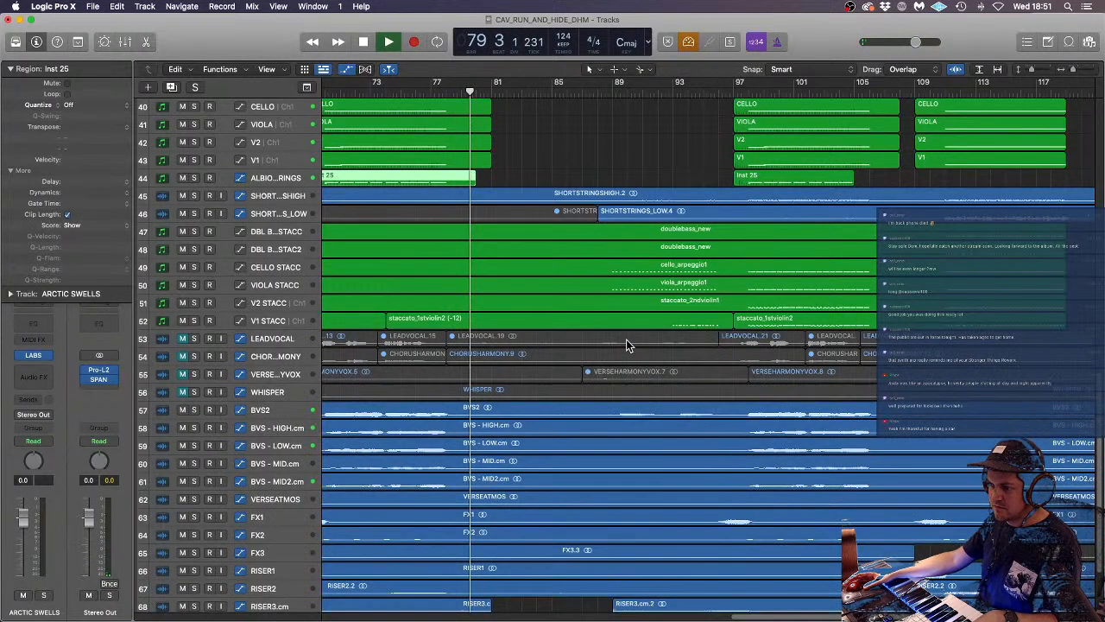
click(611, 134)
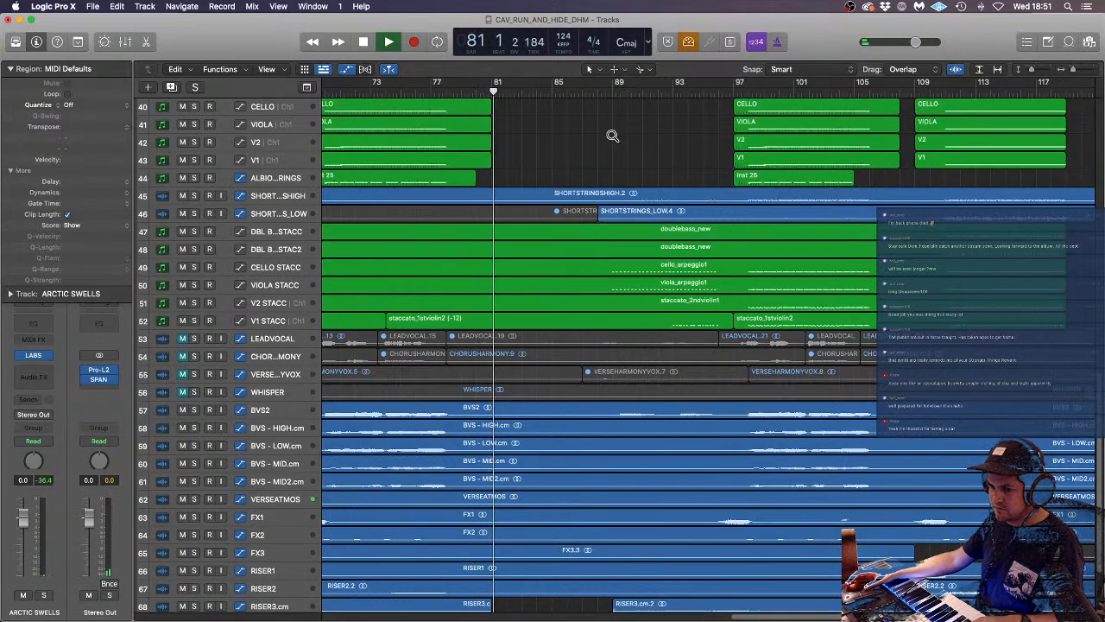
- Remove the part of the first ARCTIC SWELLS region from bar 84 to its end
scroll(610, 138, down, 3)
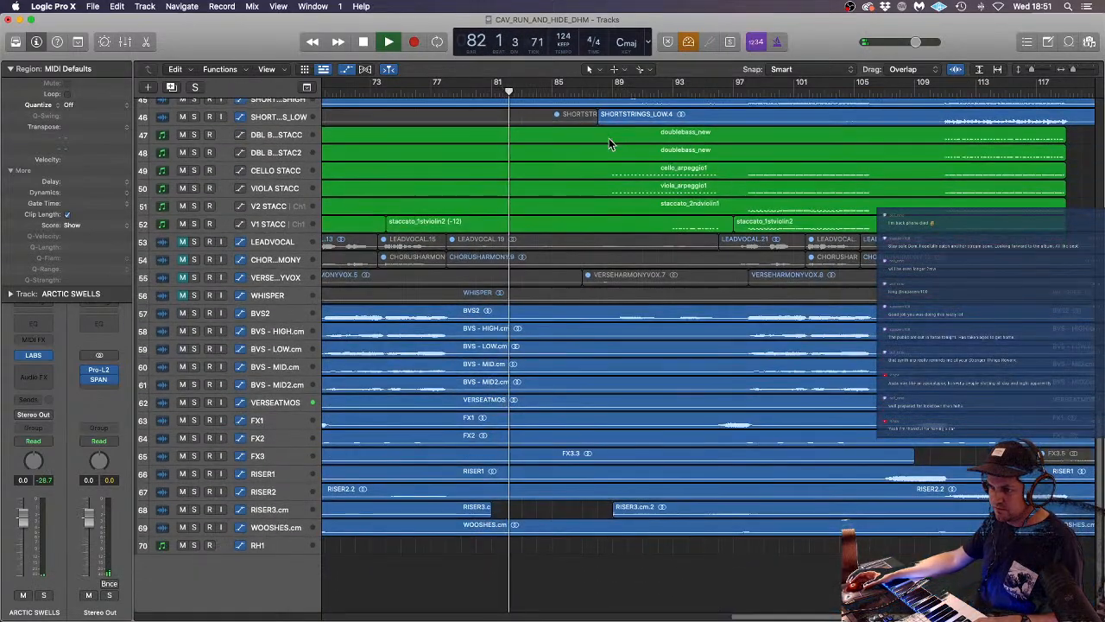
scroll(604, 172, up, 8)
scroll(564, 212, up, 2)
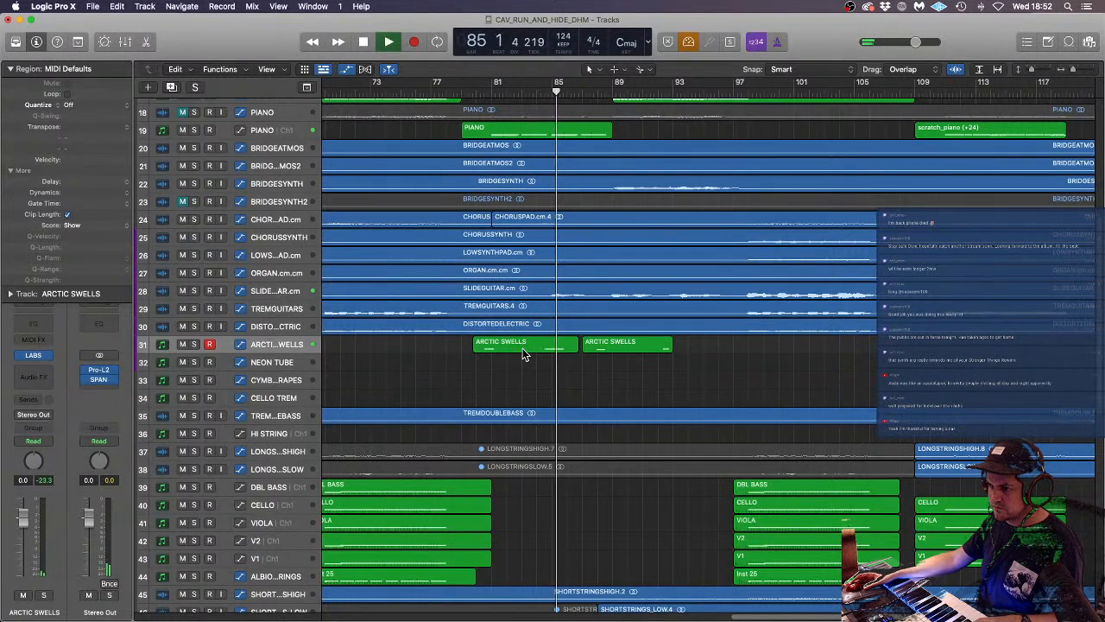
drag(539, 349, 578, 350)
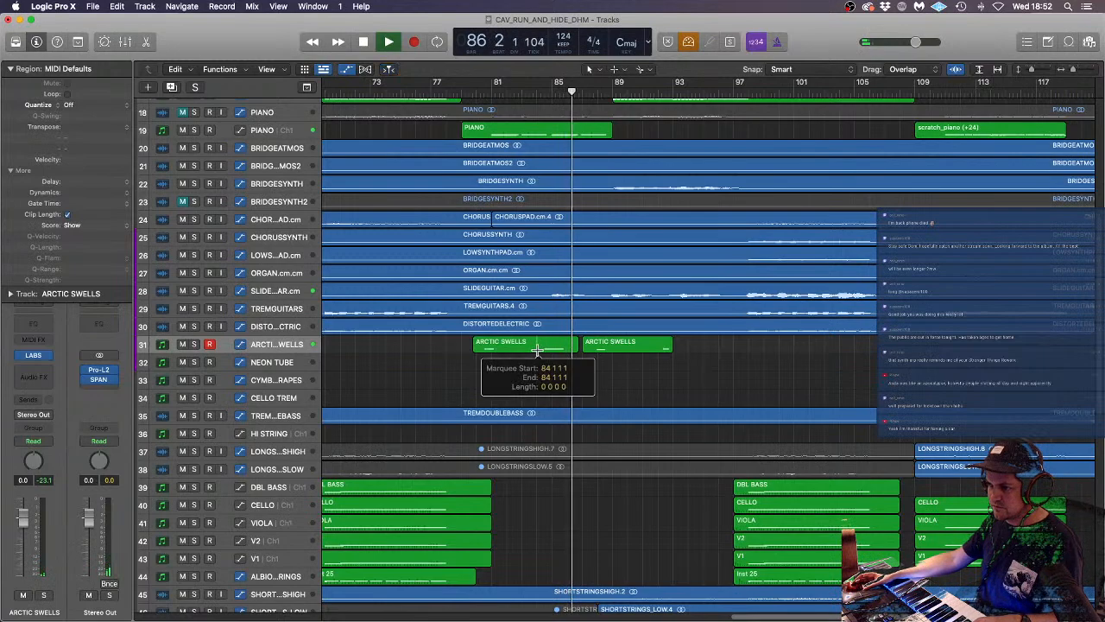
key(Delete)
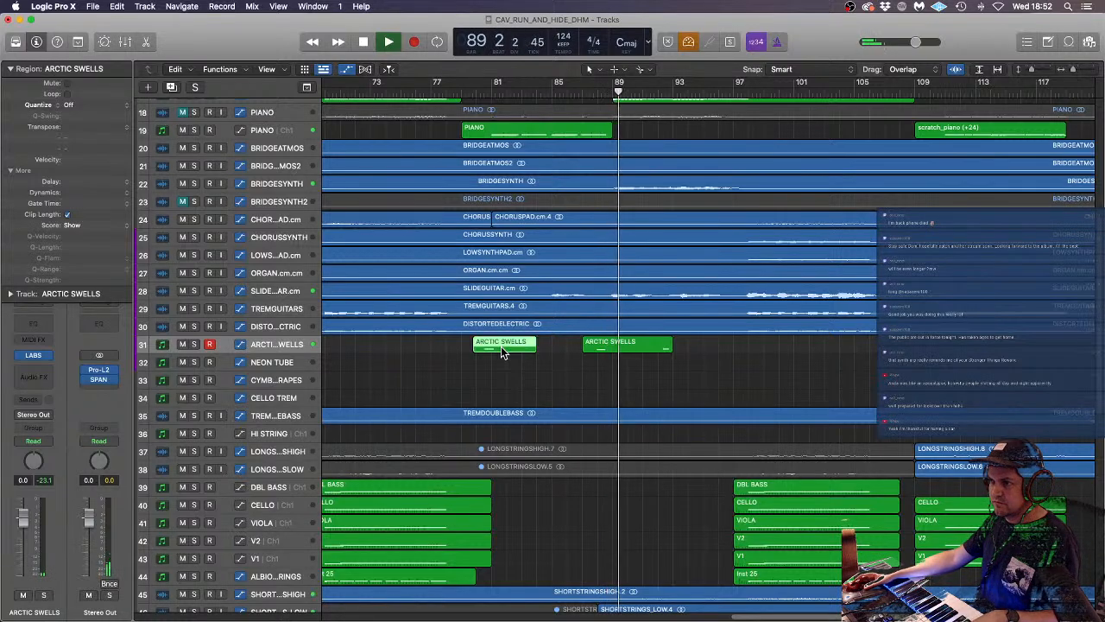
- Move and trim the first ARCTIC SWELLS region to cover about bars 83 to 86, and play back from about bar 79
drag(501, 346, 567, 347)
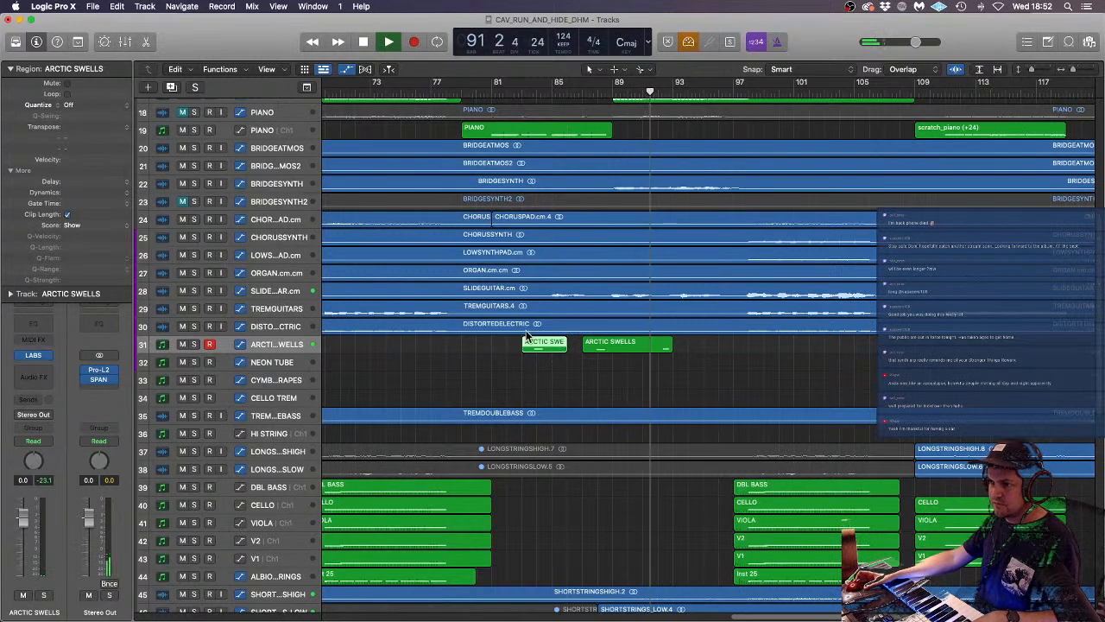
click(462, 82)
click(752, 357)
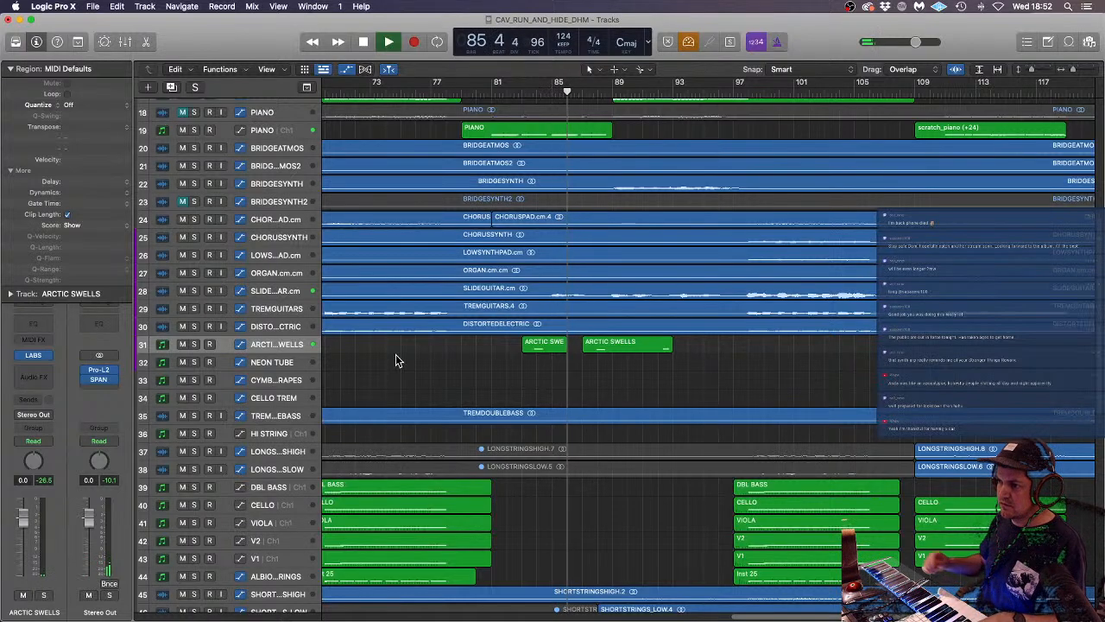
- Zoom out to the whole song and look over the arrangement down to the RH1 track during playback
ctrl+alt+click(645, 373)
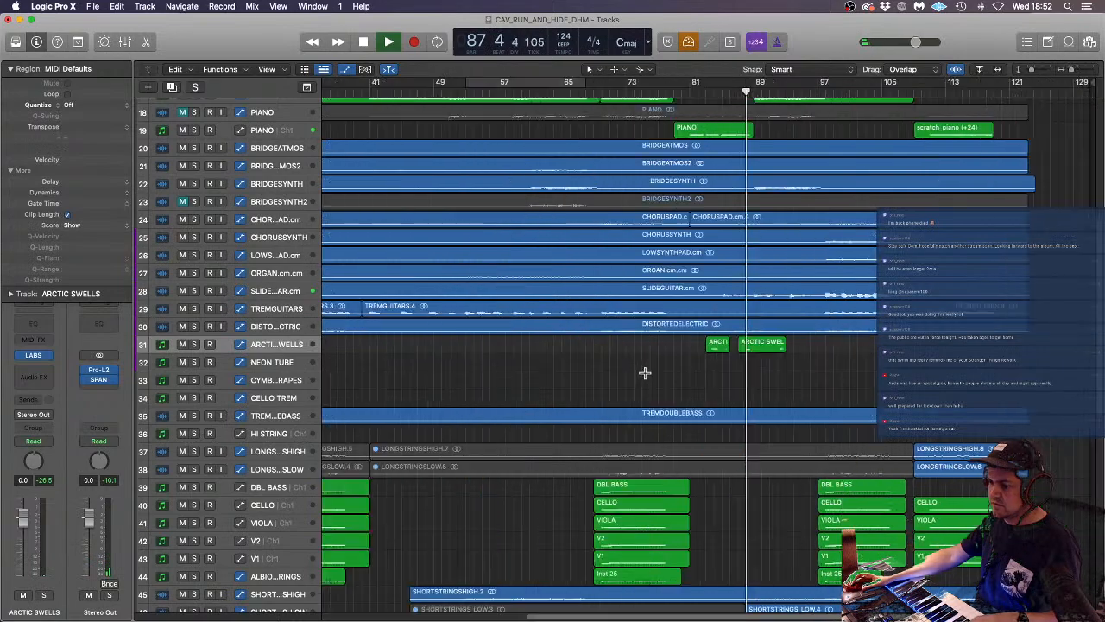
ctrl+alt+click(646, 374)
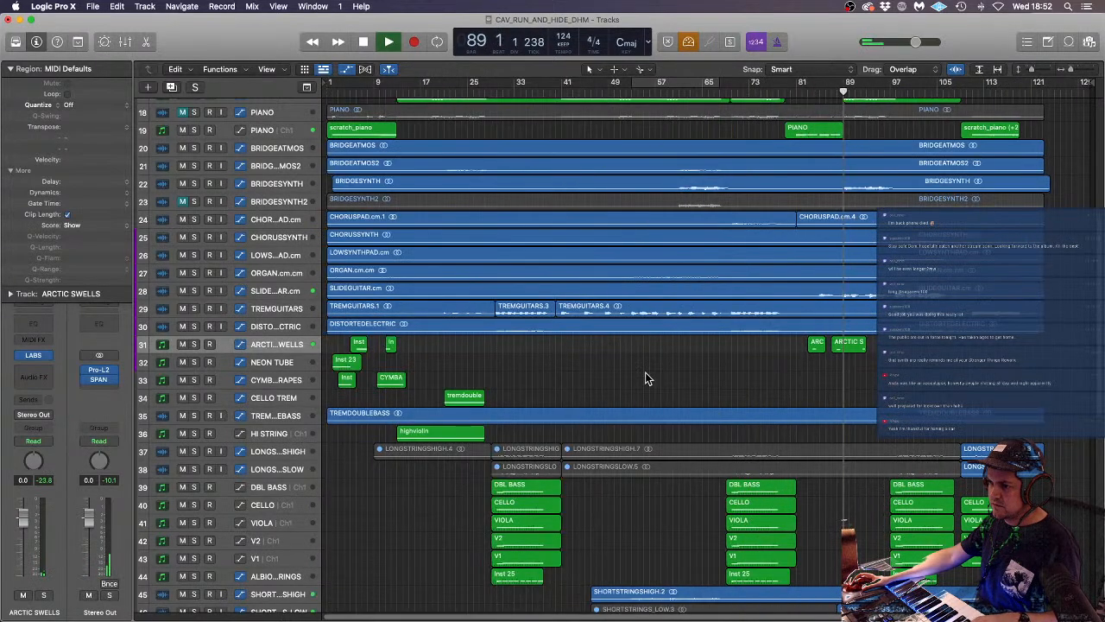
ctrl+alt+click(650, 377)
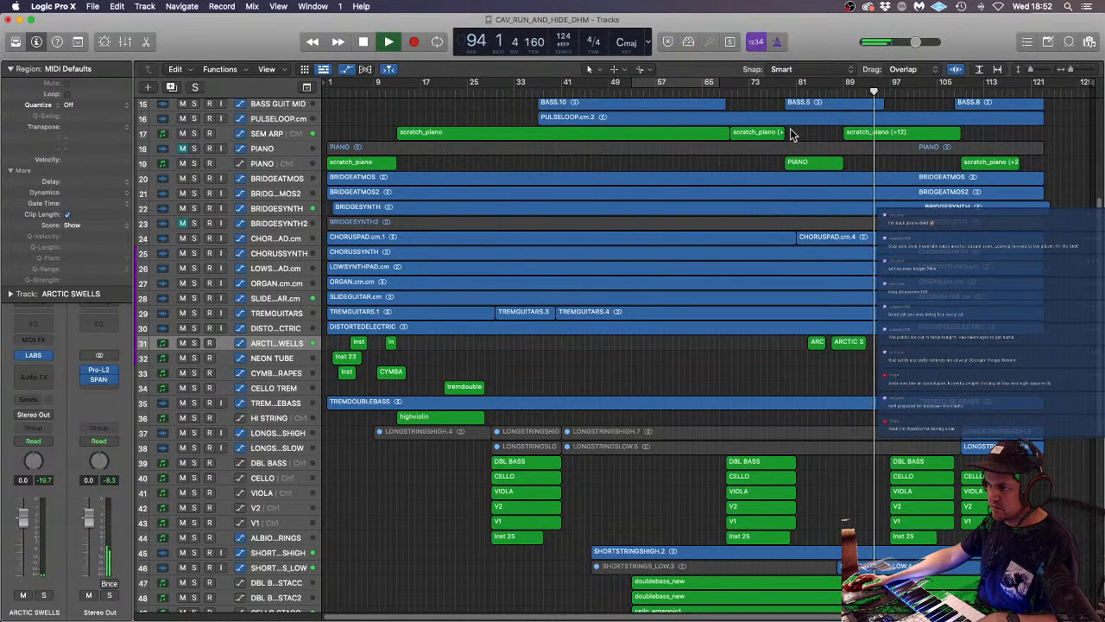
scroll(604, 345, down, 10)
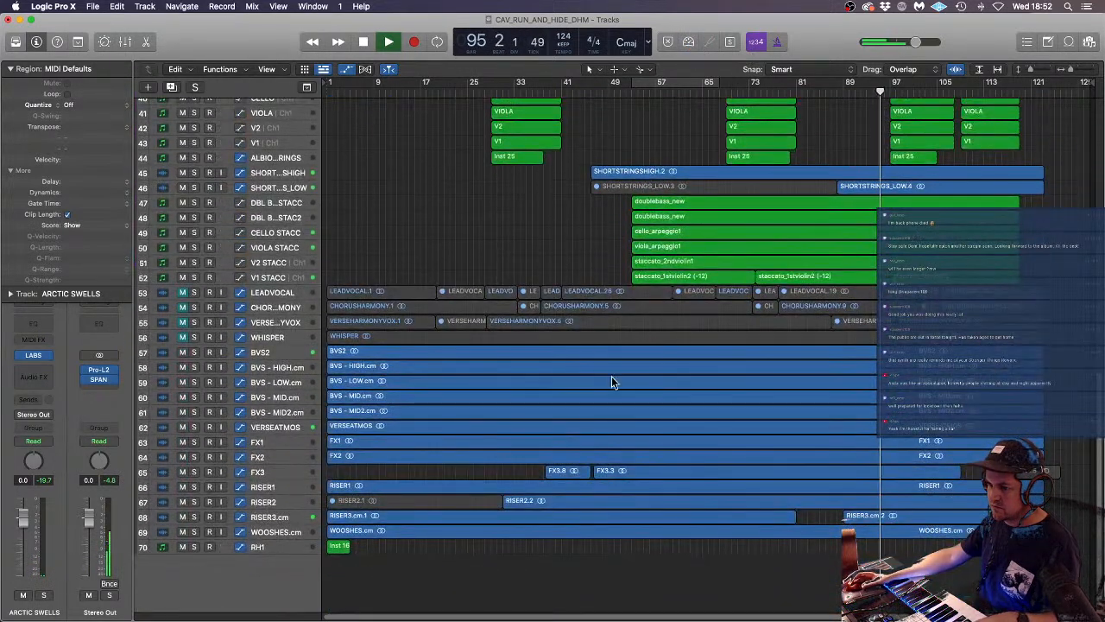
- Look through the arrangement's tracks from the strings and vocals up to the drums while the song plays from about bar 95
scroll(581, 435, up, 5)
scroll(581, 435, up, 4)
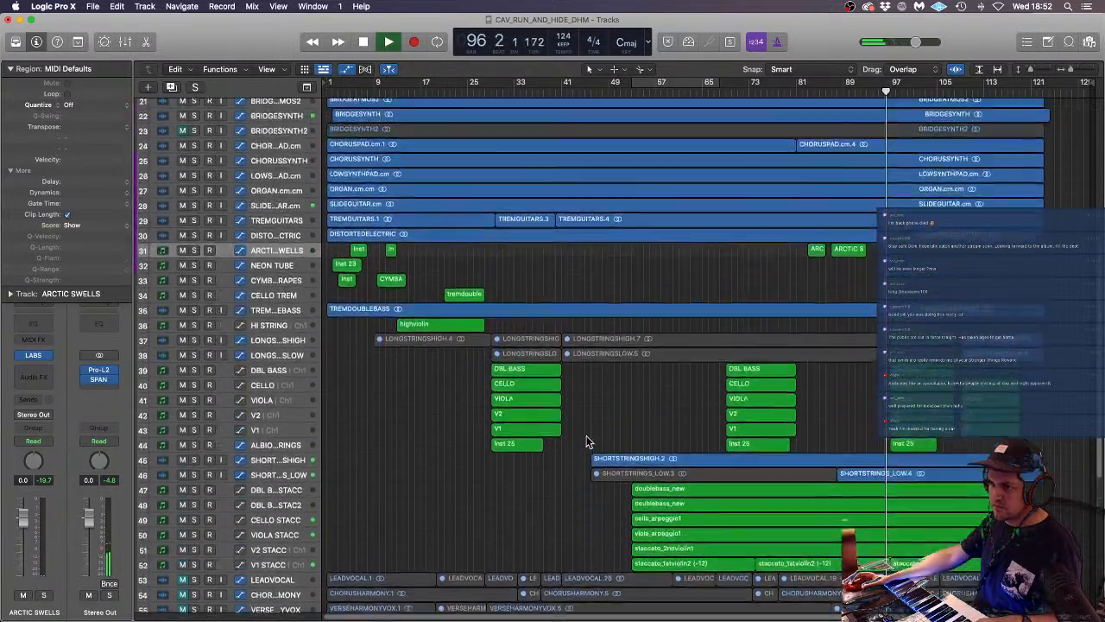
scroll(586, 435, down, 8)
scroll(587, 435, down, 2)
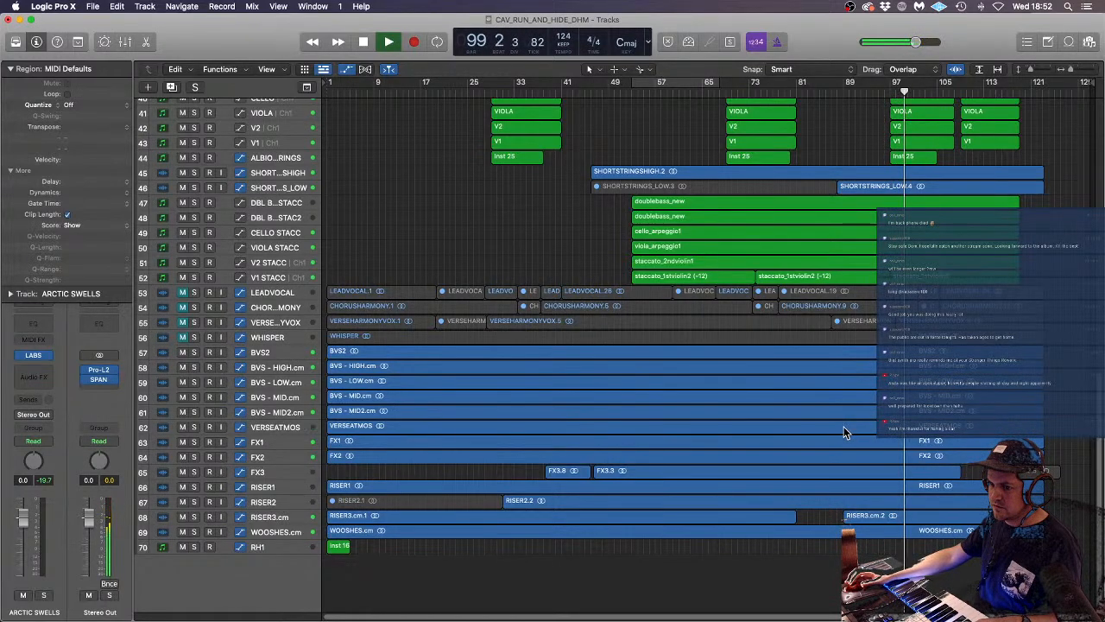
scroll(855, 432, up, 15)
scroll(873, 427, down, 2)
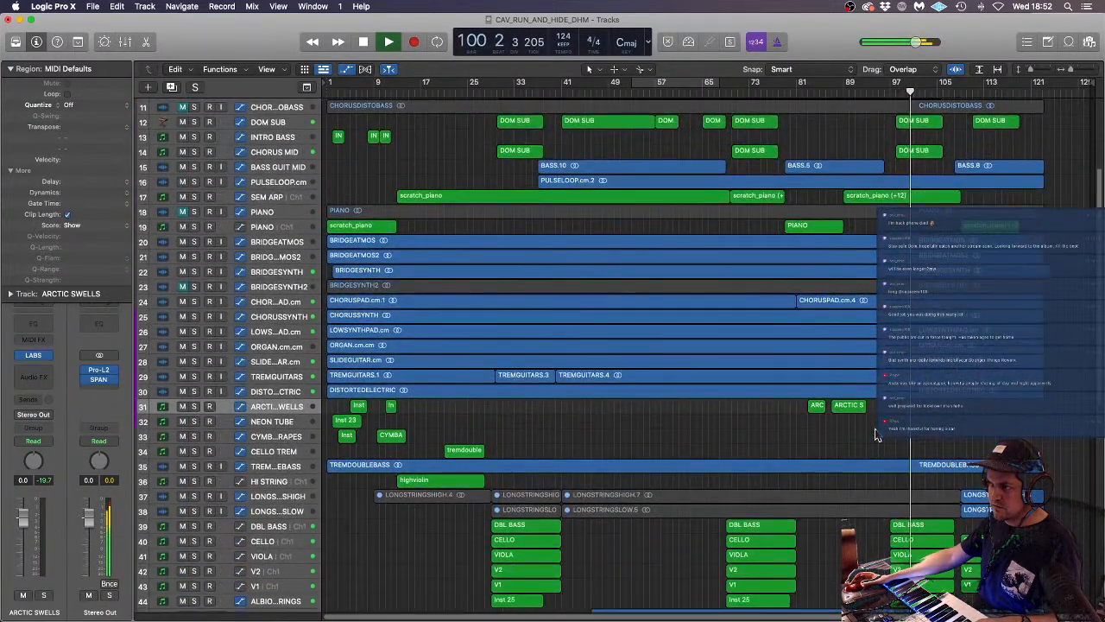
scroll(874, 427, down, 2)
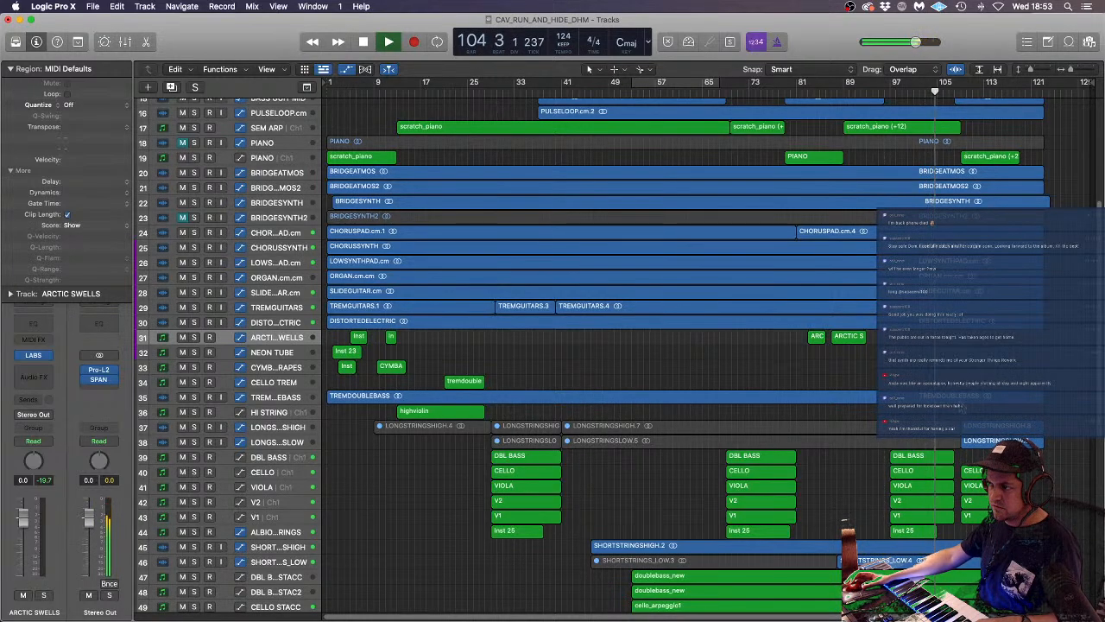
scroll(682, 354, down, 5)
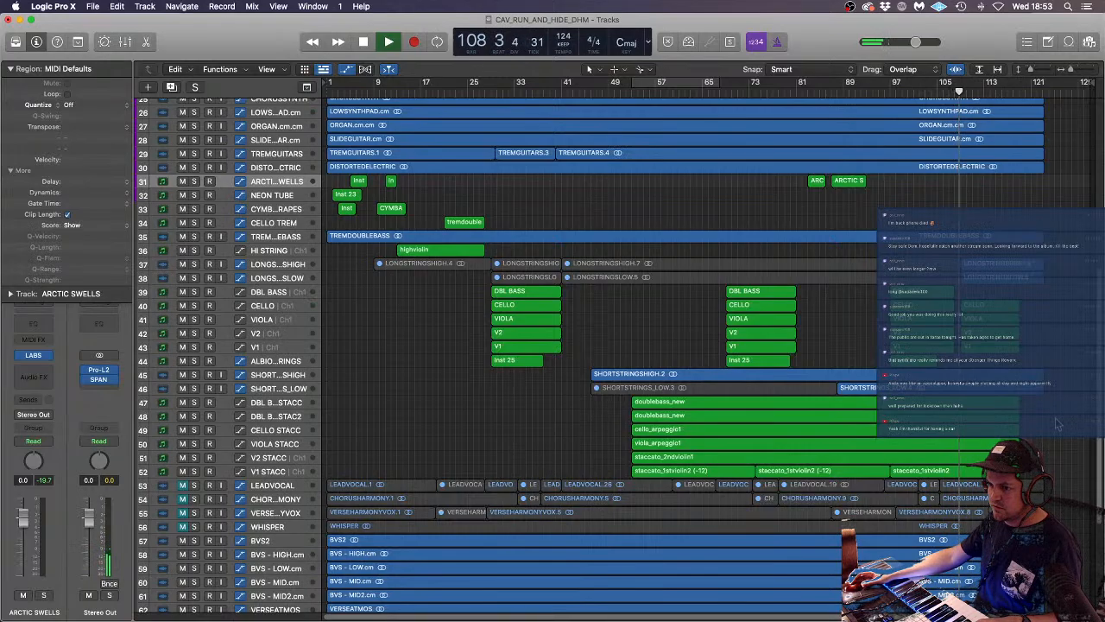
scroll(1057, 423, up, 12)
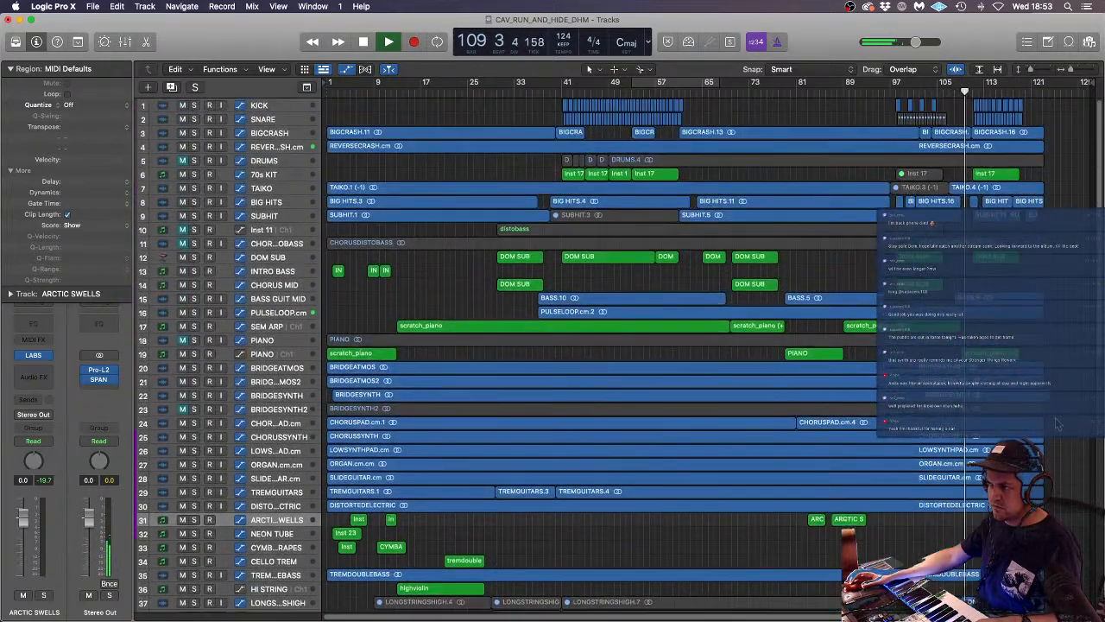
- Enlarge the track heights to show waveforms and notes, and examine the string and vocal tracks during the final section
key(super+Down)
key(super+Down)
key(super+Down)
key(super+Down)
key(super+Down)
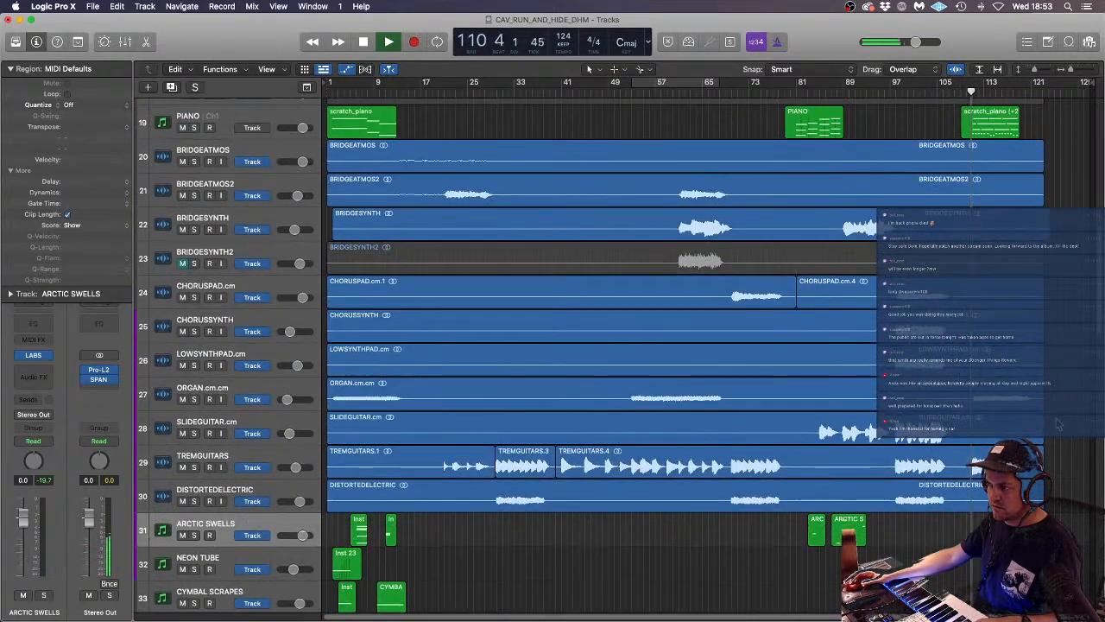
scroll(1057, 423, down, 5)
scroll(1057, 423, down, 10)
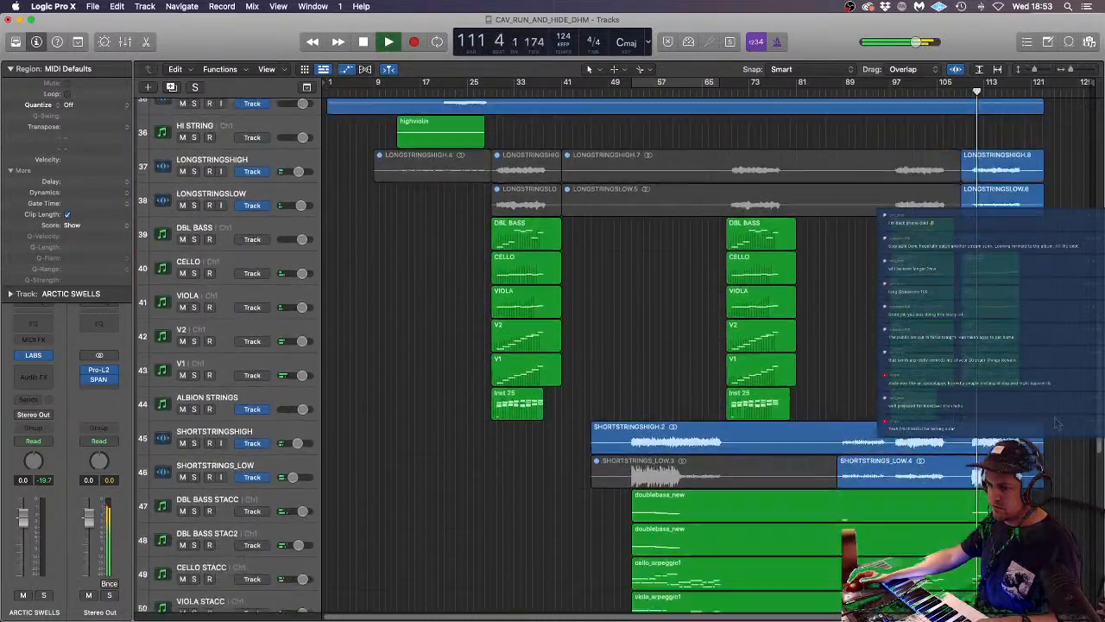
scroll(1057, 423, down, 2)
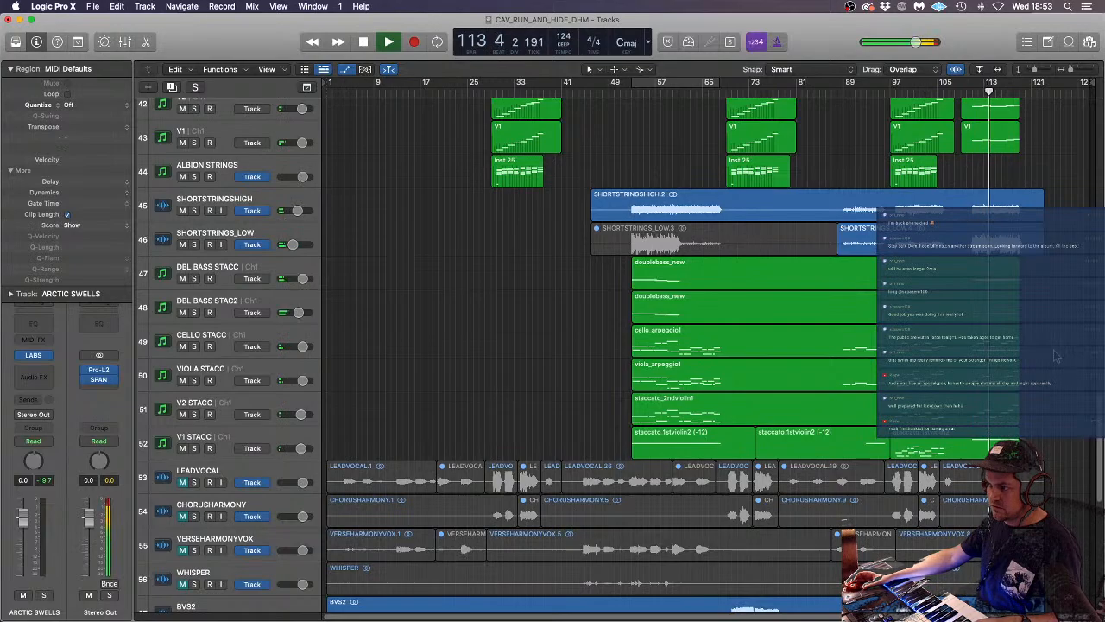
scroll(1055, 357, down, 1)
scroll(1060, 378, down, 1)
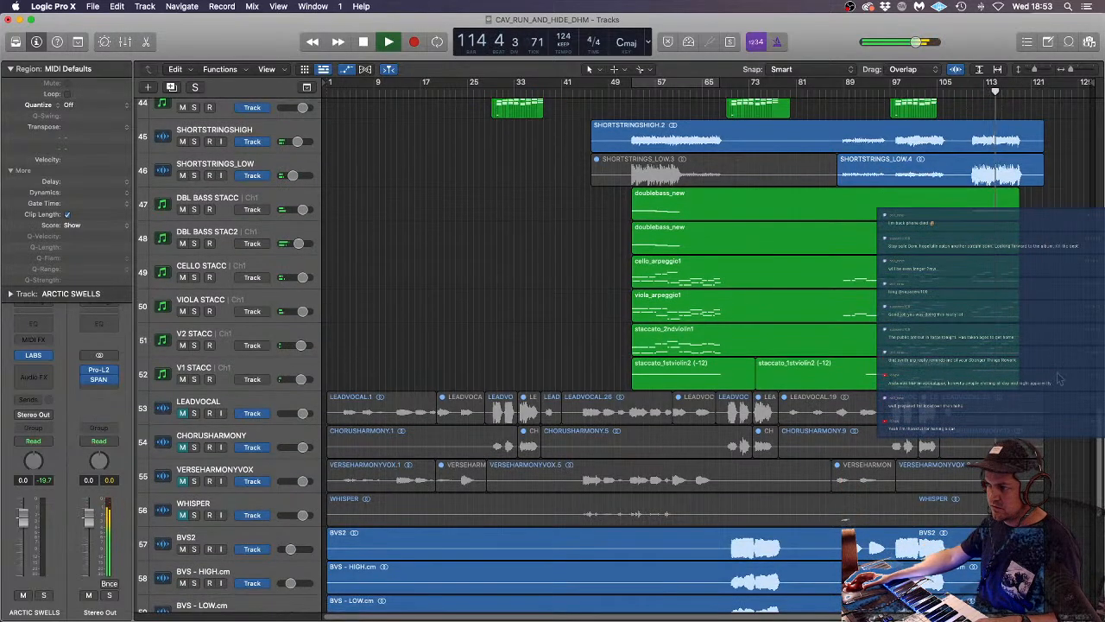
- Mute the last regions on the LONGSTRINGSHIGH and LONGSTRINGSLOW tracks and stop playback
scroll(1060, 378, up, 4)
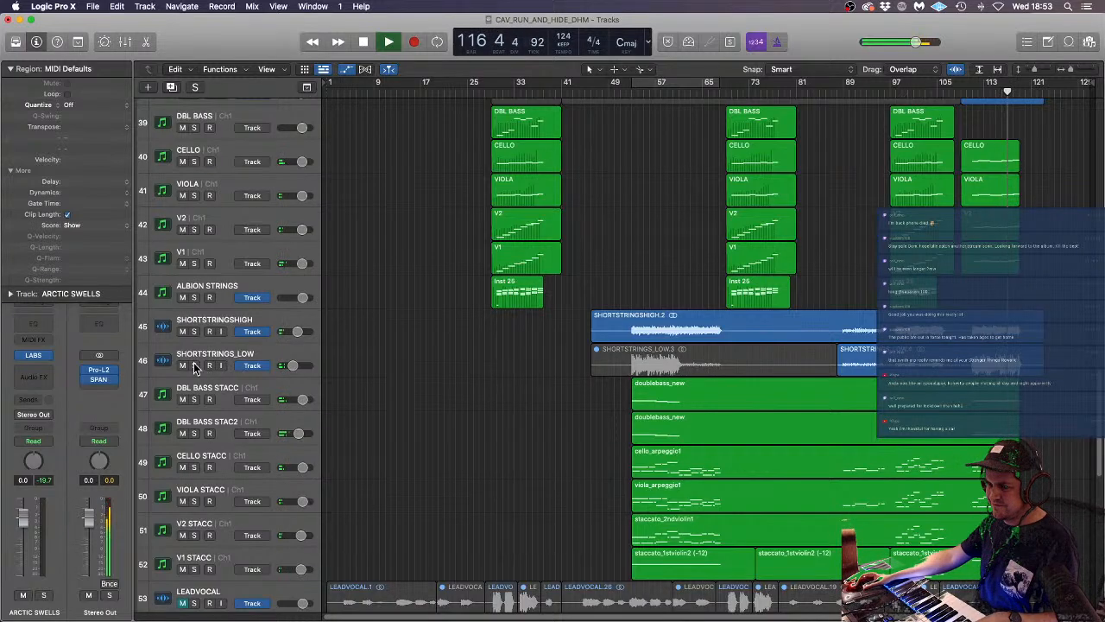
scroll(1047, 307, up, 5)
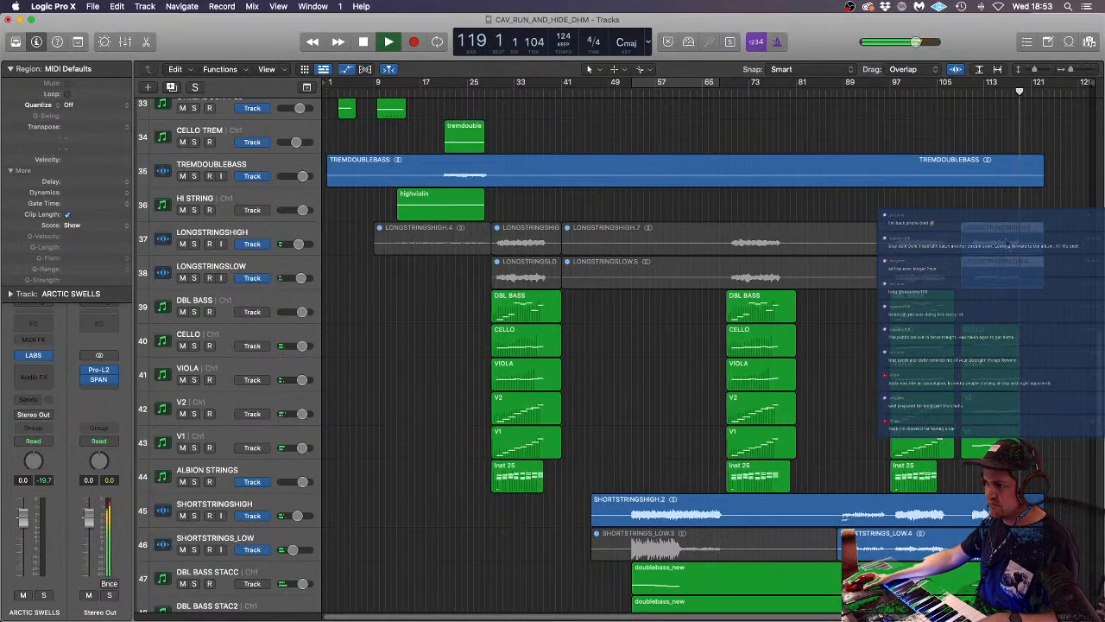
click(1006, 241)
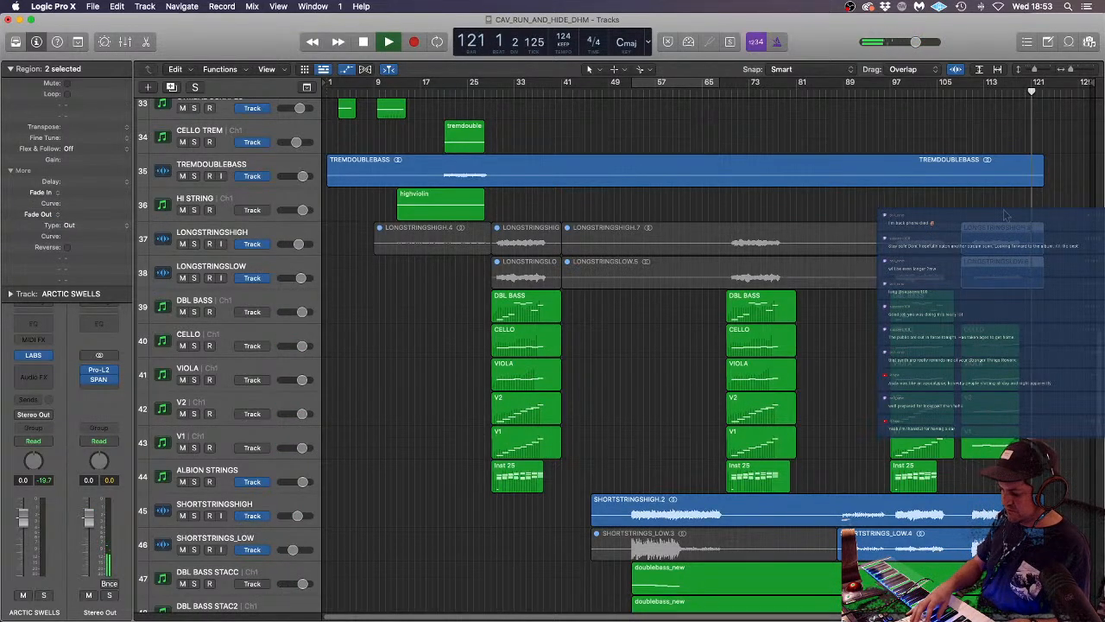
scroll(1006, 214, up, 15)
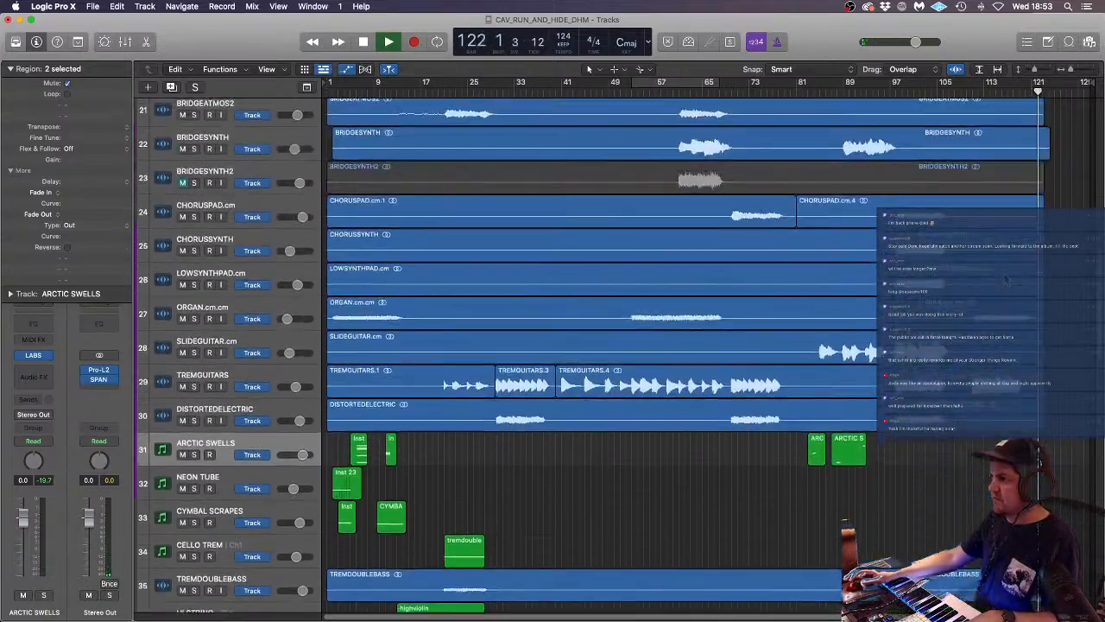
scroll(1006, 277, down, 2)
key(space)
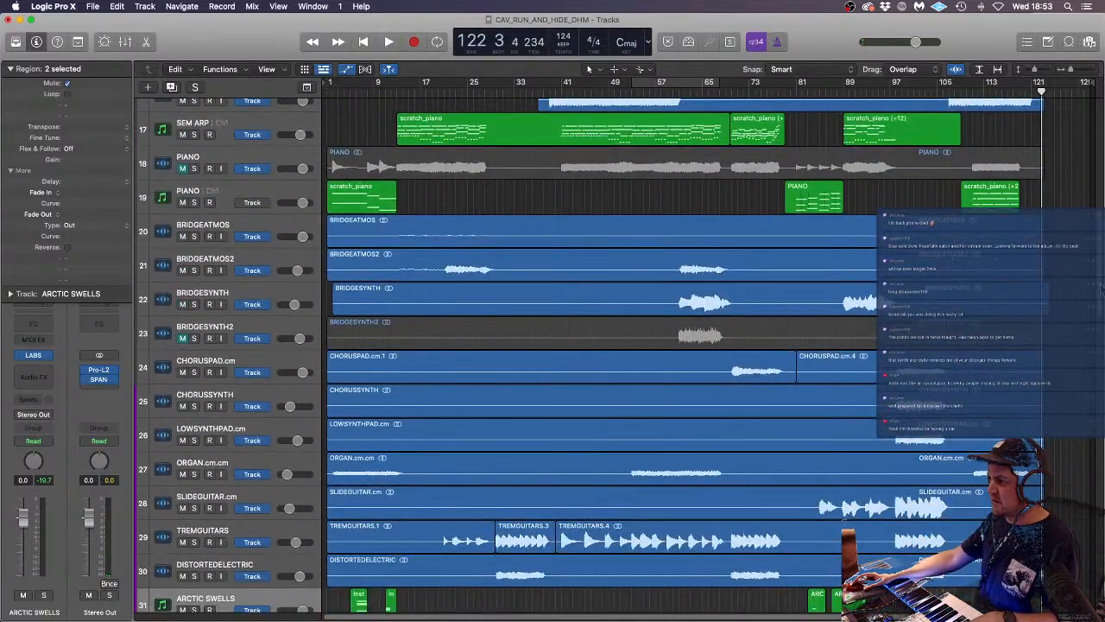
- Scan the whole track list and magnify the timeline around the song's ending, using the last SUBHIT region as focus
scroll(687, 345, down, 20)
scroll(829, 500, up, 18)
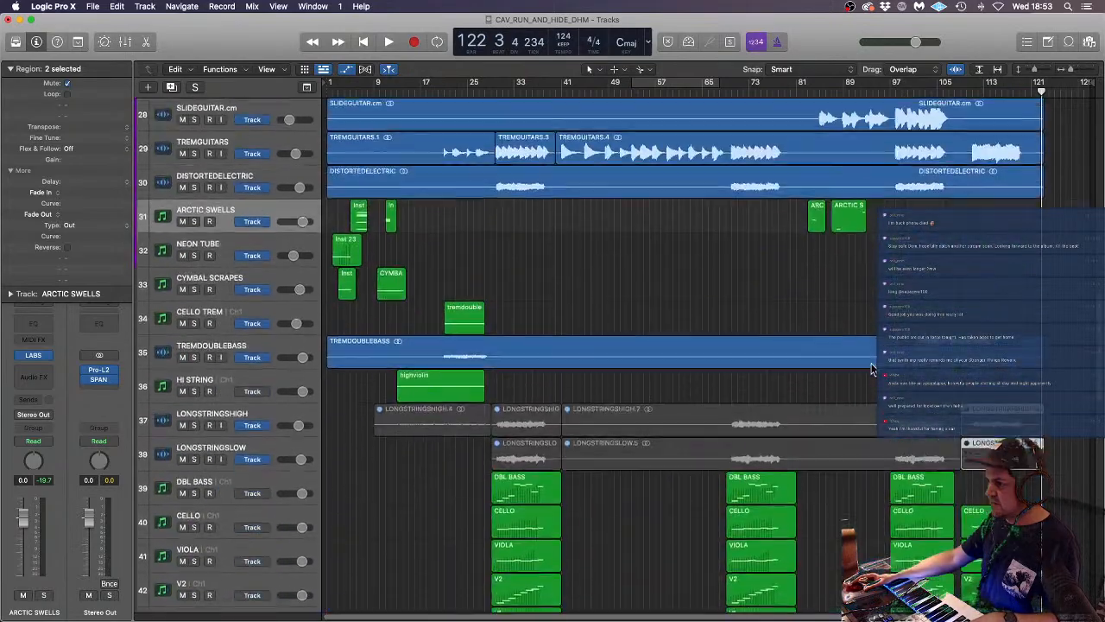
scroll(829, 501, down, 10)
scroll(866, 483, up, 2)
scroll(866, 483, up, 20)
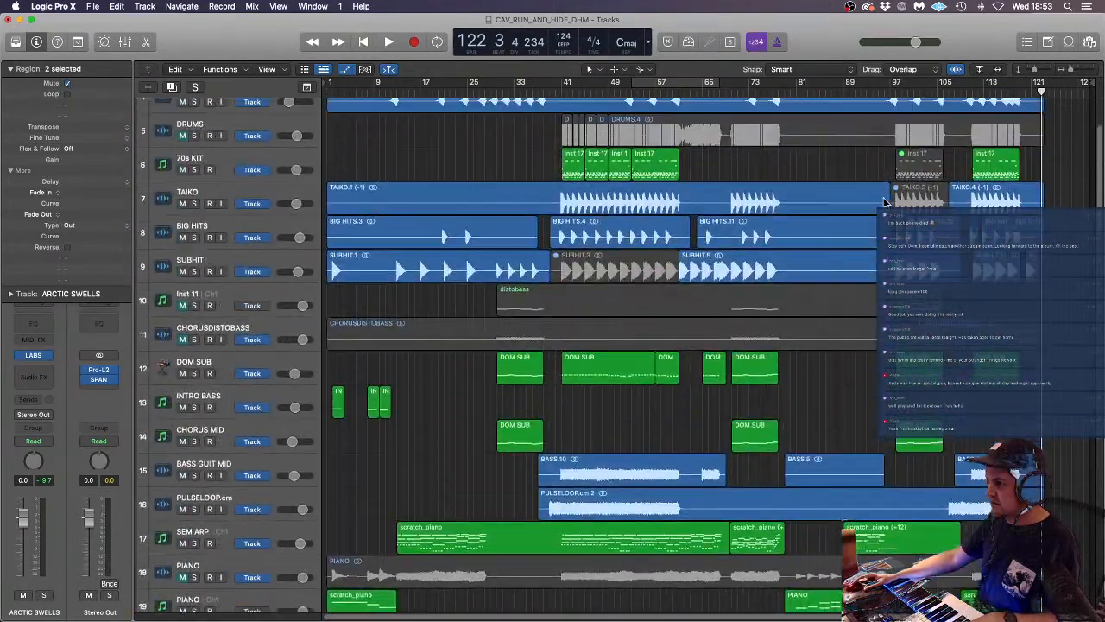
scroll(884, 202, down, 1)
key(super+Right)
key(super+Right)
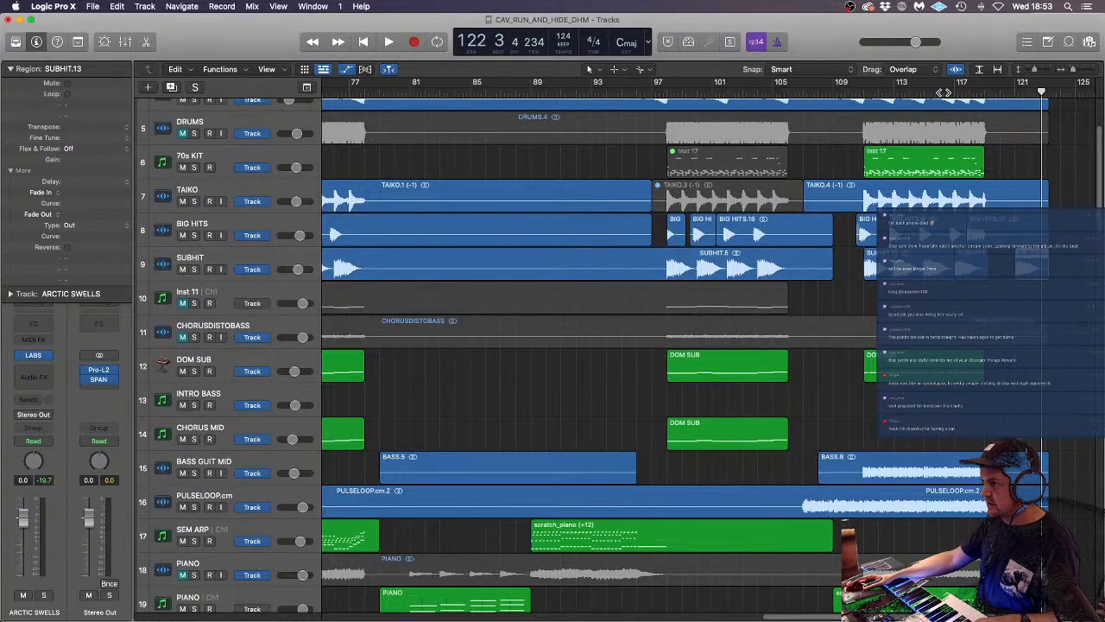
- Play the ending from about bar 110 and check the piano, synth and string tracks while it runs
click(845, 95)
key(space)
scroll(1043, 199, down, 10)
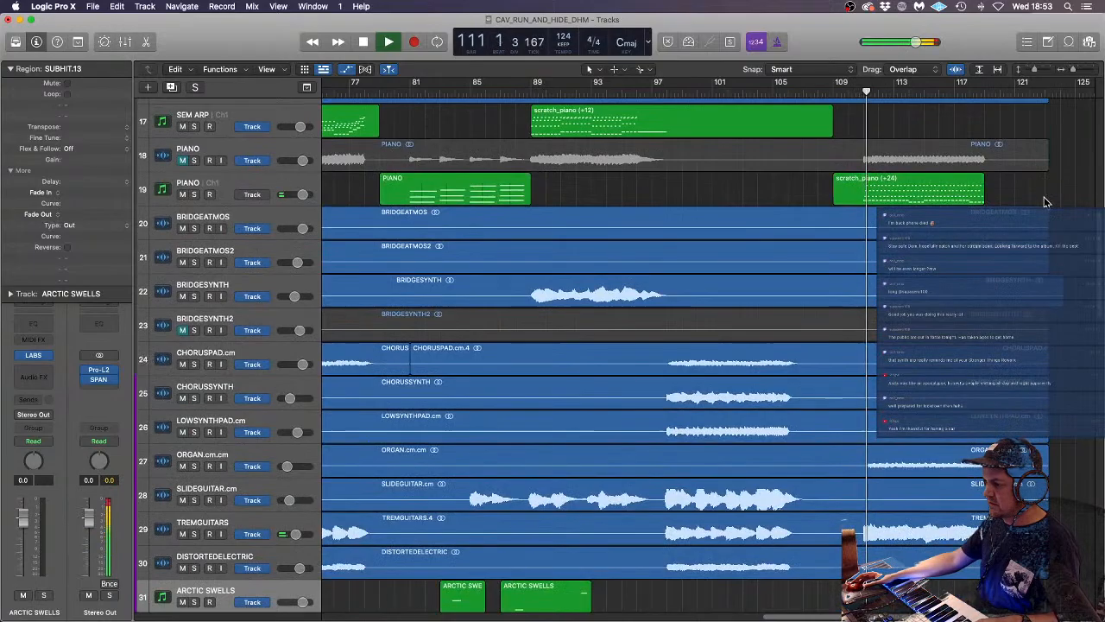
scroll(1043, 196, down, 5)
scroll(1052, 200, up, 5)
scroll(1051, 200, up, 4)
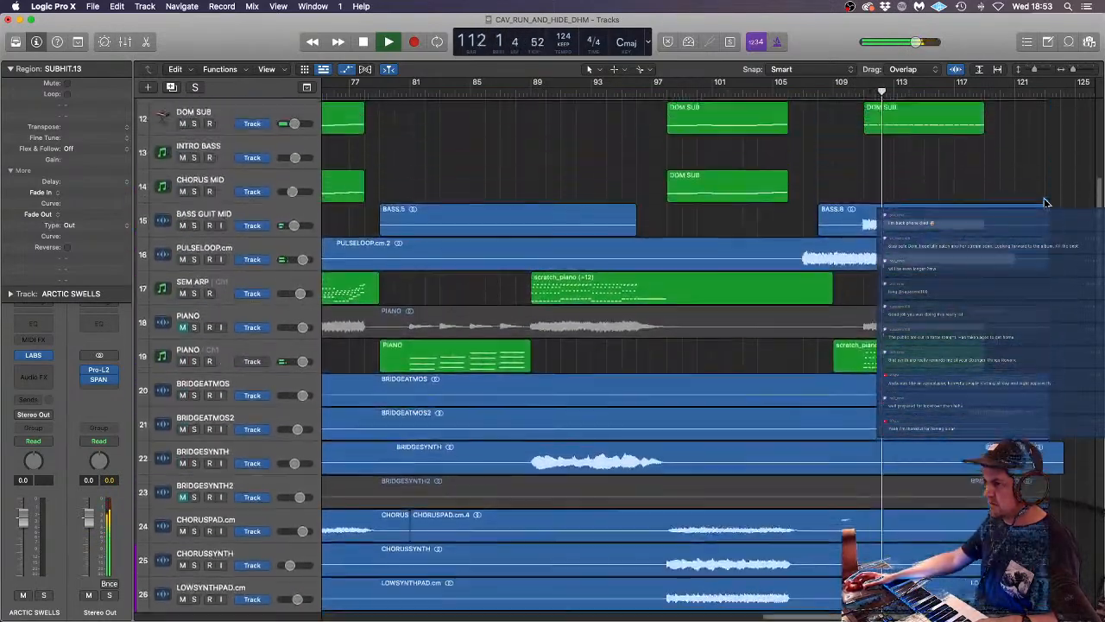
scroll(1051, 181, down, 8)
scroll(1049, 183, down, 12)
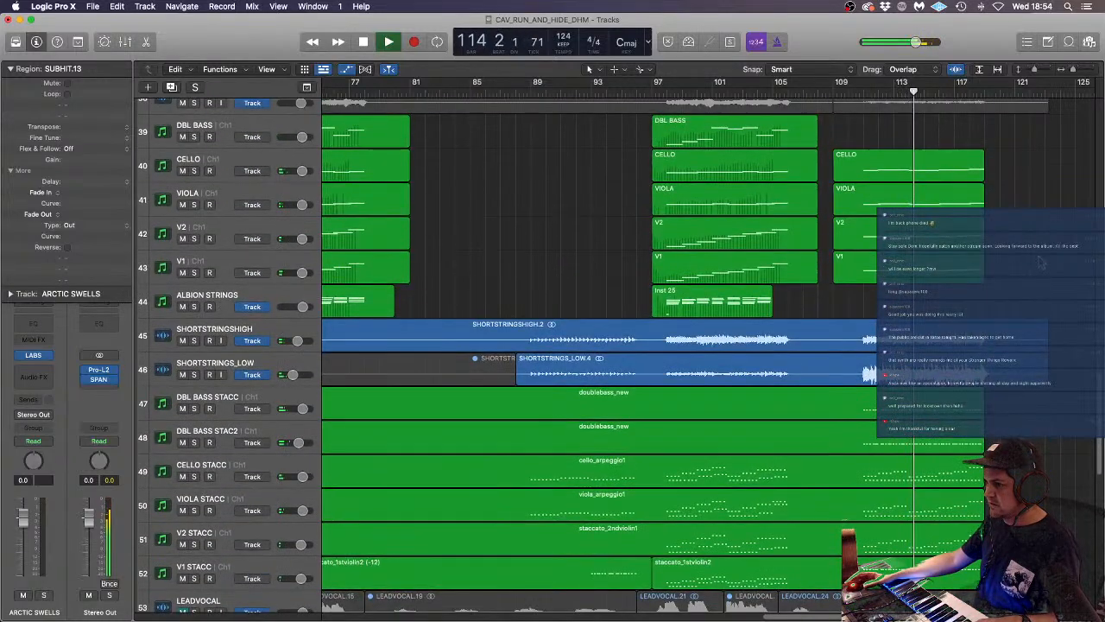
- Audition the SHORTSTRINGS_LOW track in solo, return to the full mix, review the surrounding string tracks and stop playback
click(195, 375)
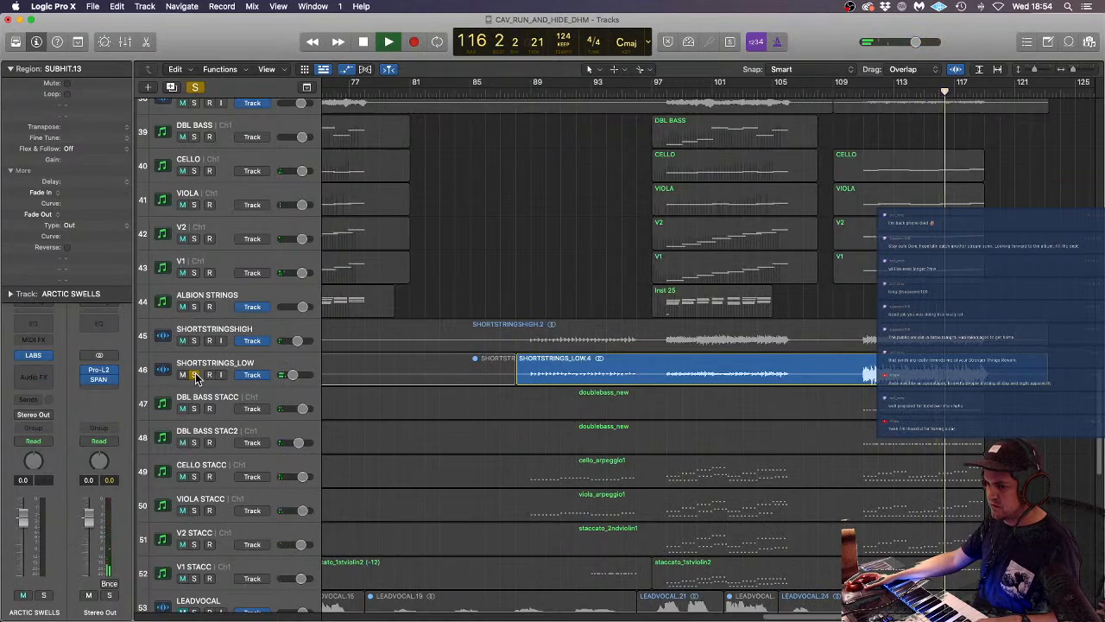
click(195, 375)
scroll(1006, 315, up, 5)
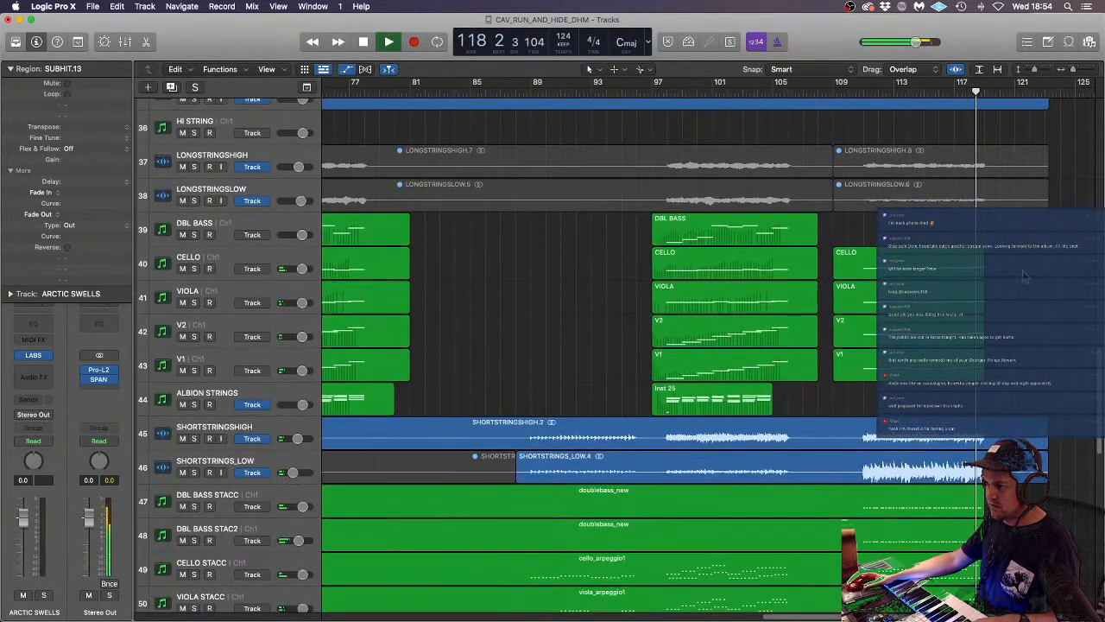
scroll(1006, 315, down, 10)
scroll(1028, 276, up, 10)
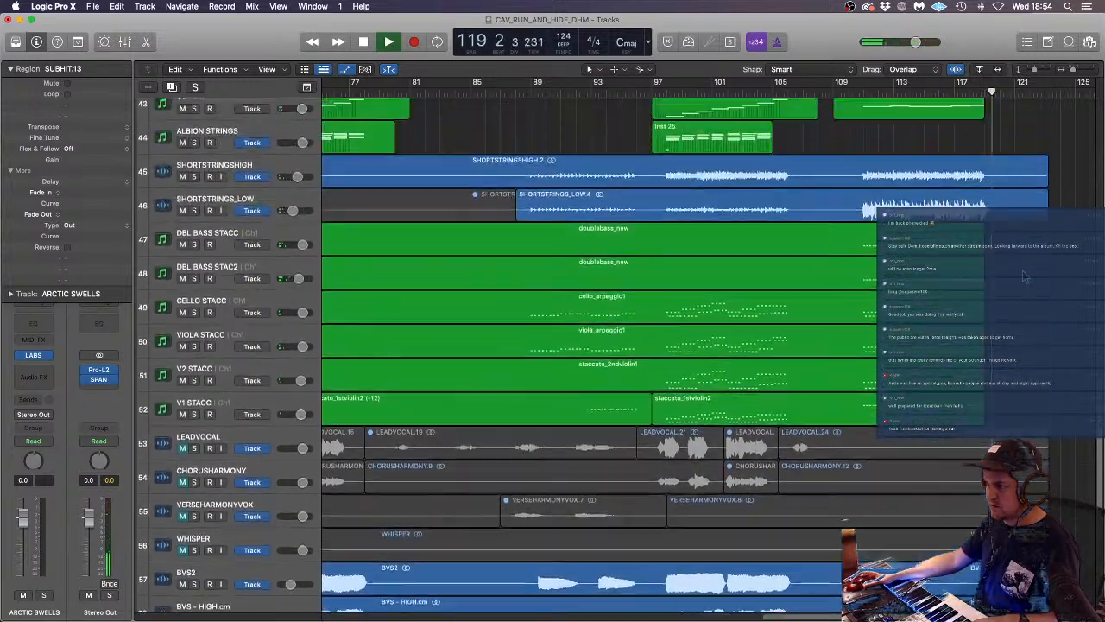
scroll(1032, 276, up, 1)
key(space)
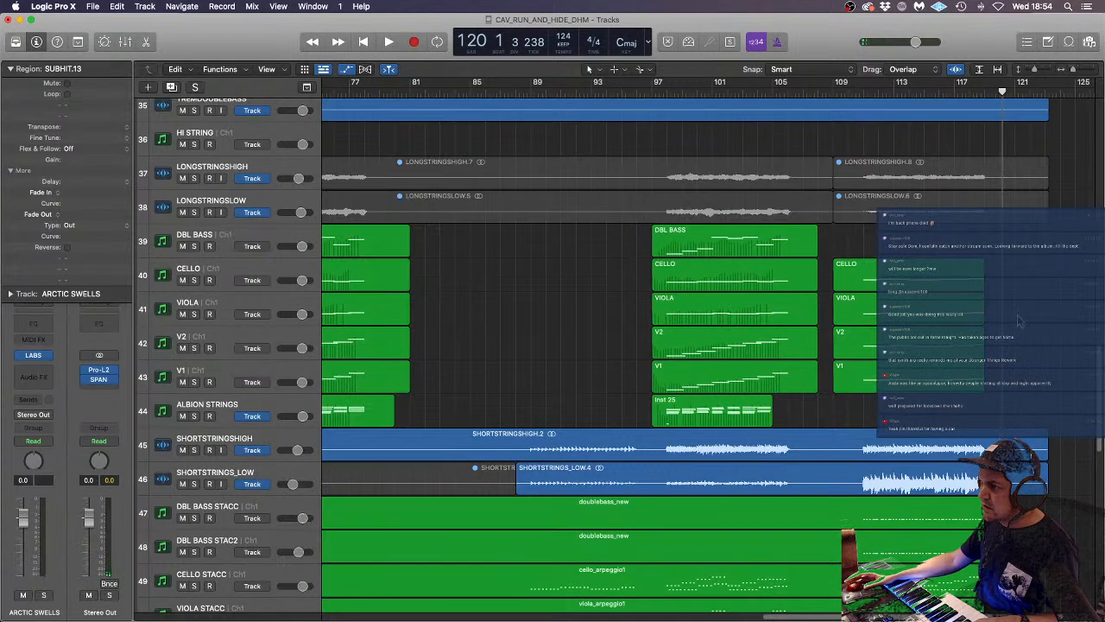
- Solo and record-enable the V1 track and record a new violin part from bar 109 to about bar 119
click(879, 379)
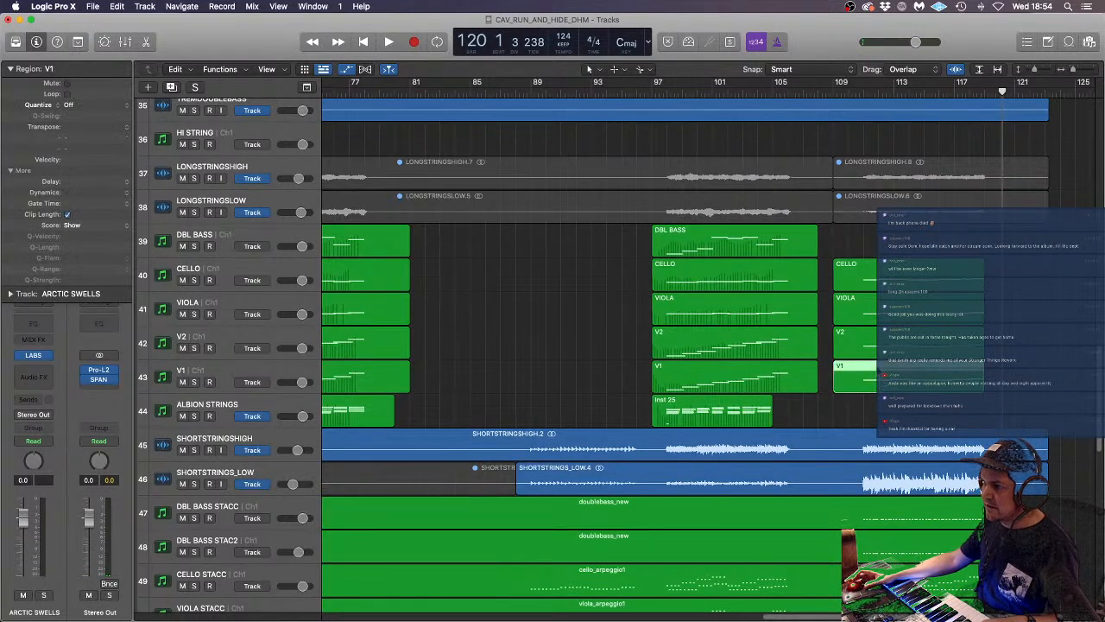
click(830, 86)
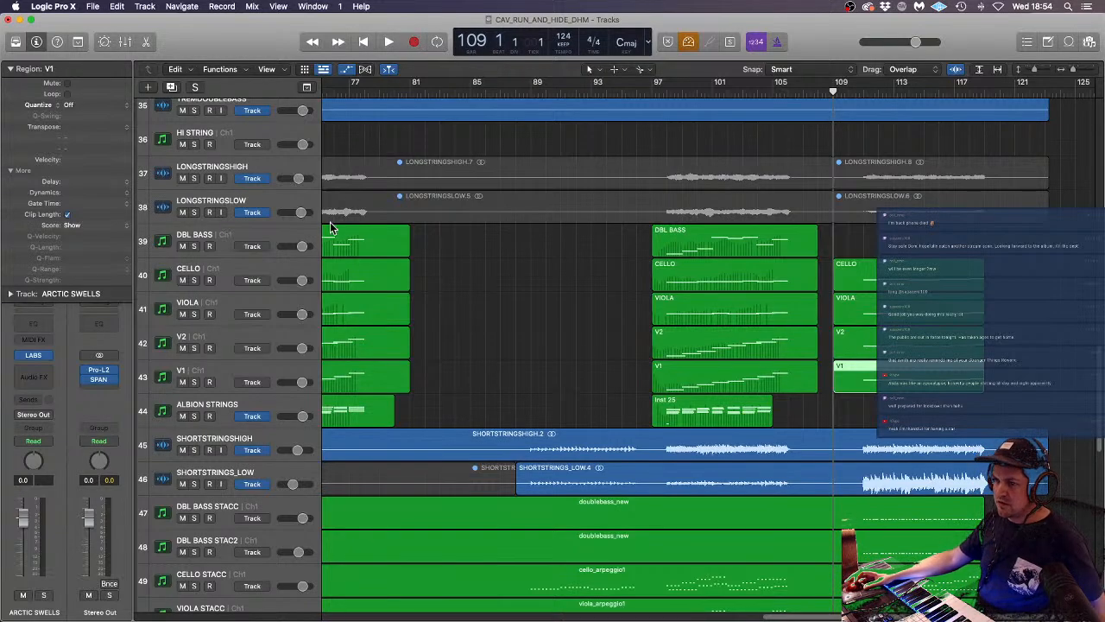
click(194, 381)
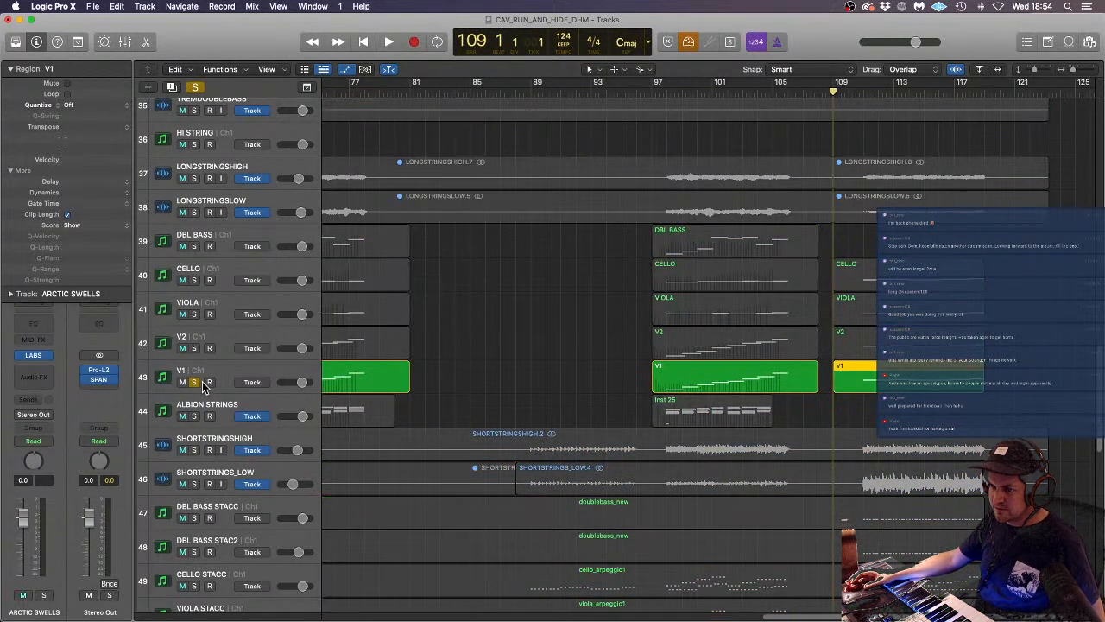
click(209, 382)
click(415, 41)
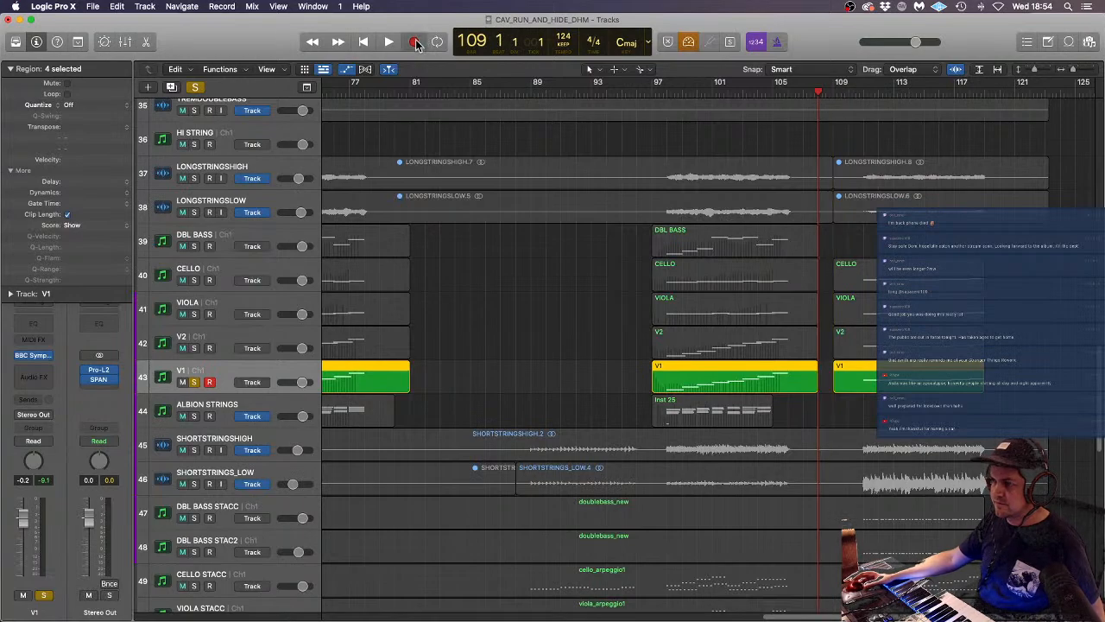
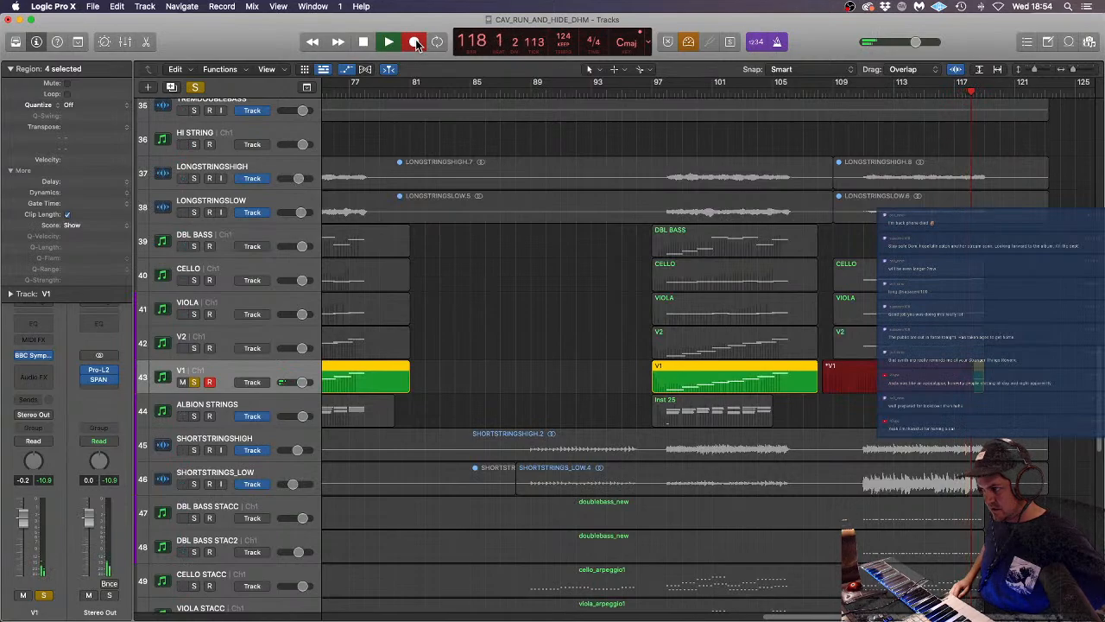
key(space)
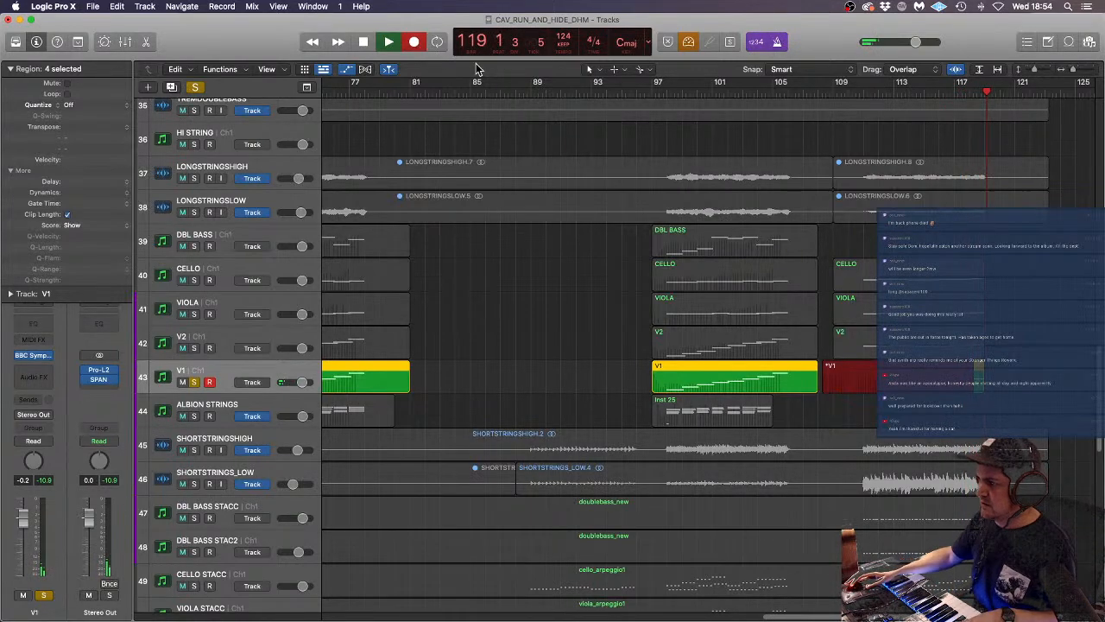
- Trim the start of the newly recorded V1 region to bar 110 and open it in the Piano Roll
drag(850, 385, 882, 383)
double_click(889, 384)
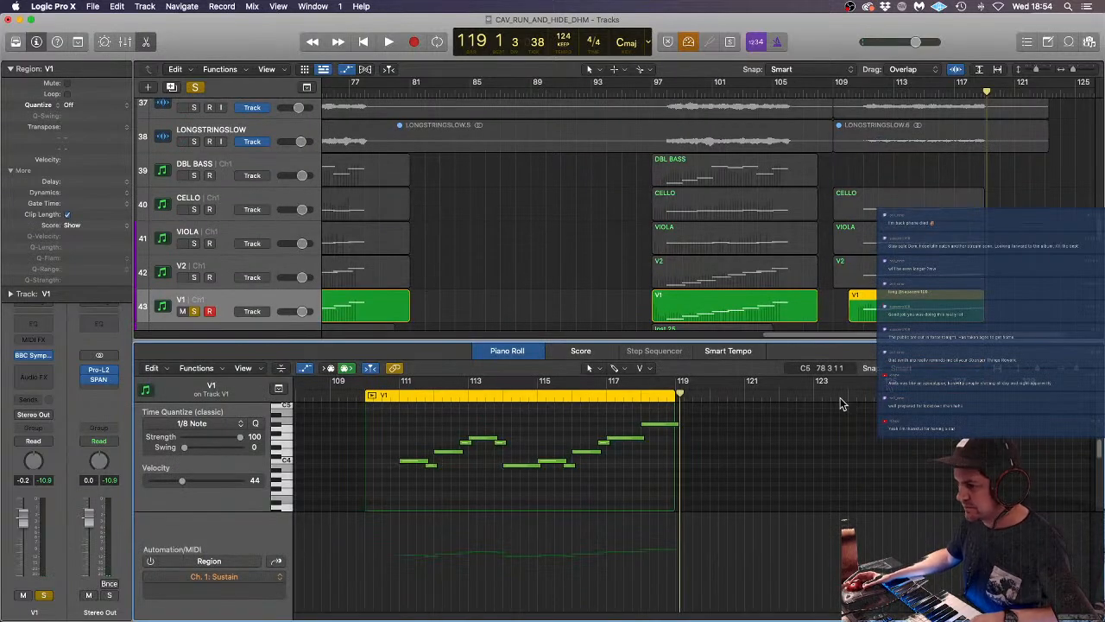
- Select every note after the first in the new V1 region and lower their velocity to 10
click(430, 466)
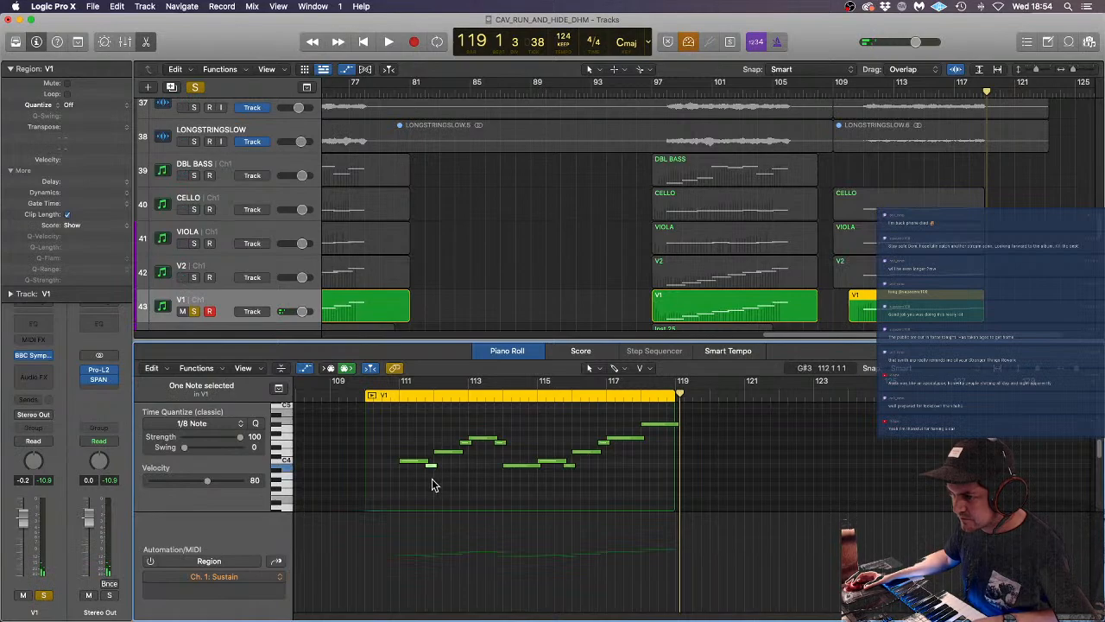
drag(431, 486, 665, 421)
drag(207, 481, 154, 491)
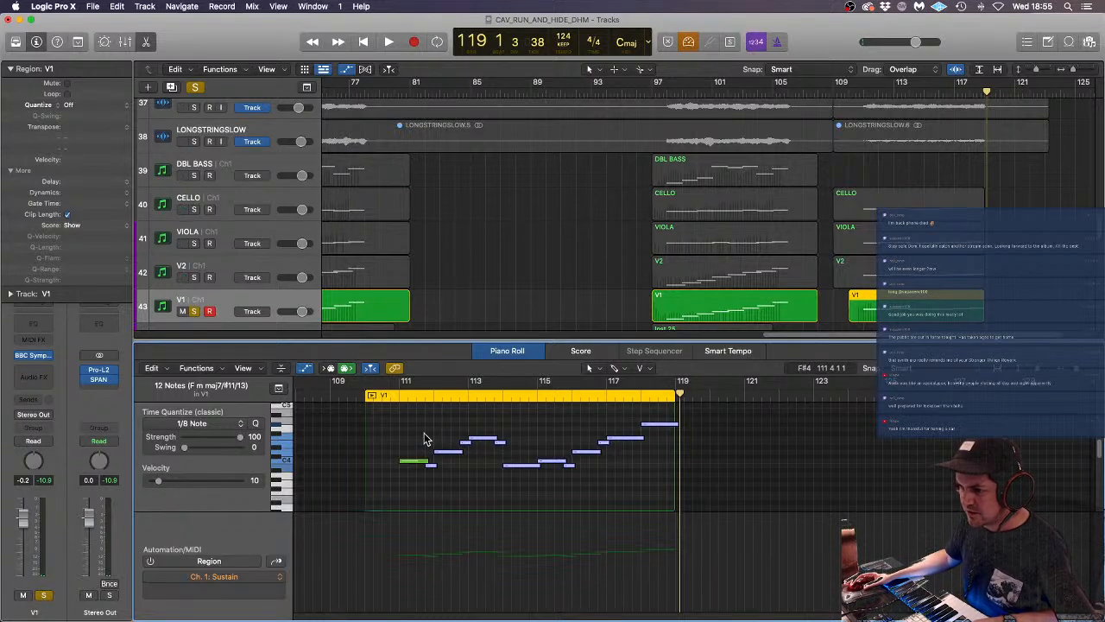
scroll(449, 456, up, 5)
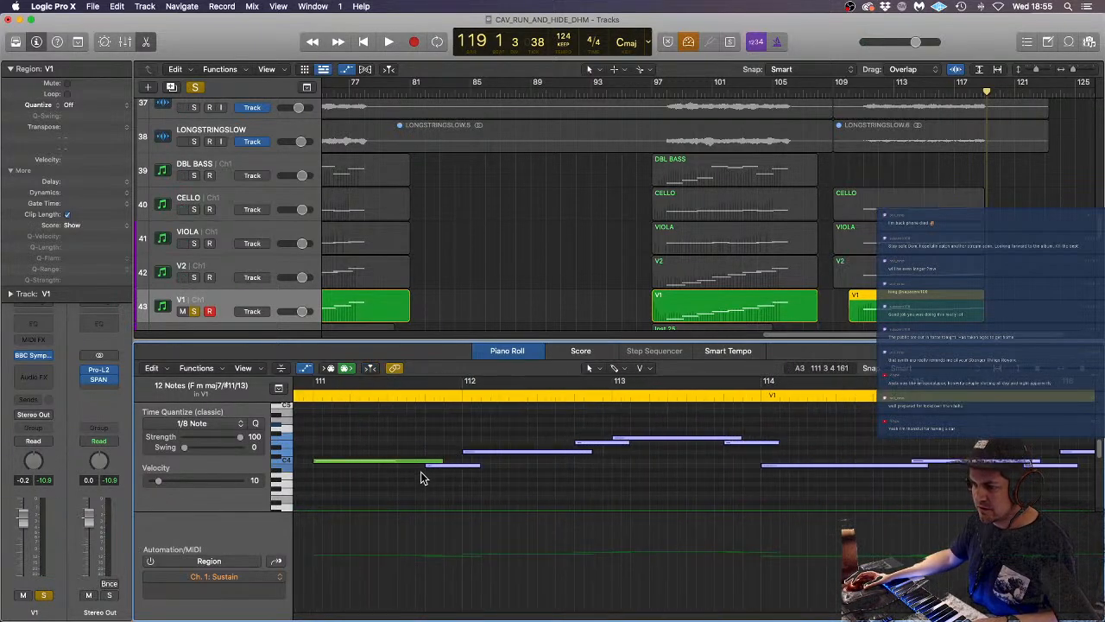
- Lengthen the selected V1 notes so they start slightly earlier, then play the part back from about bar 111 with the notes deselected
drag(426, 467, 421, 469)
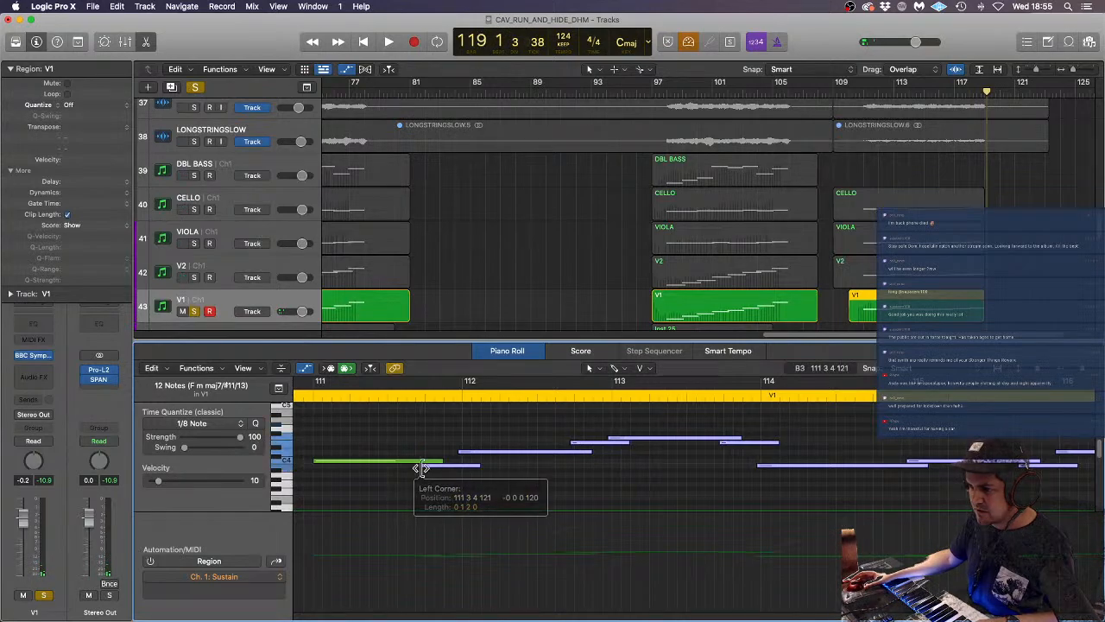
click(862, 92)
key(space)
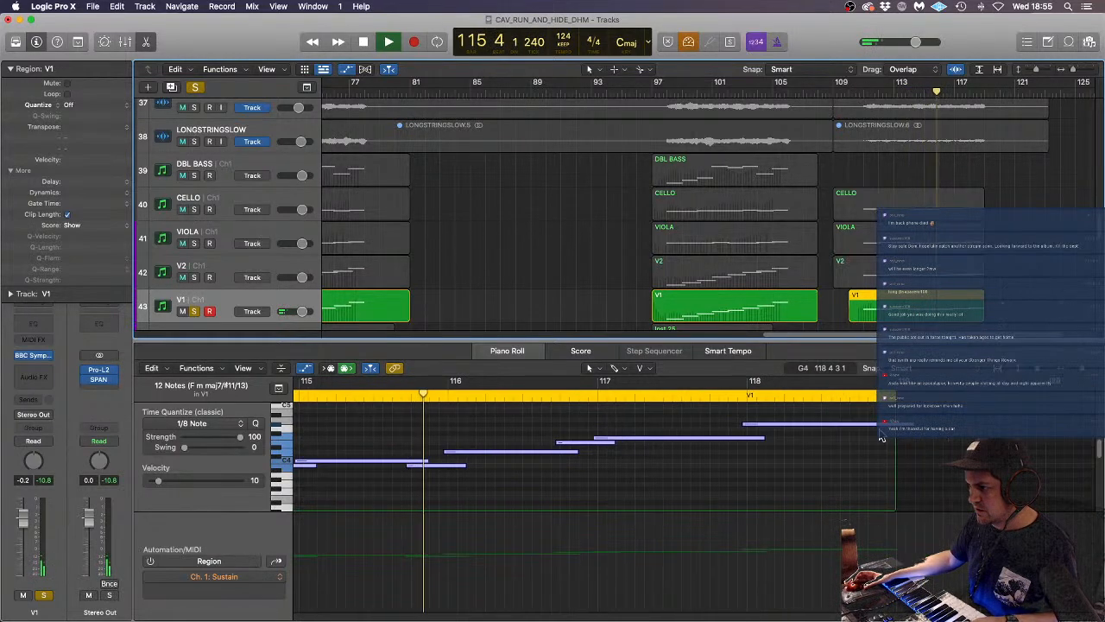
scroll(556, 477, down, 3)
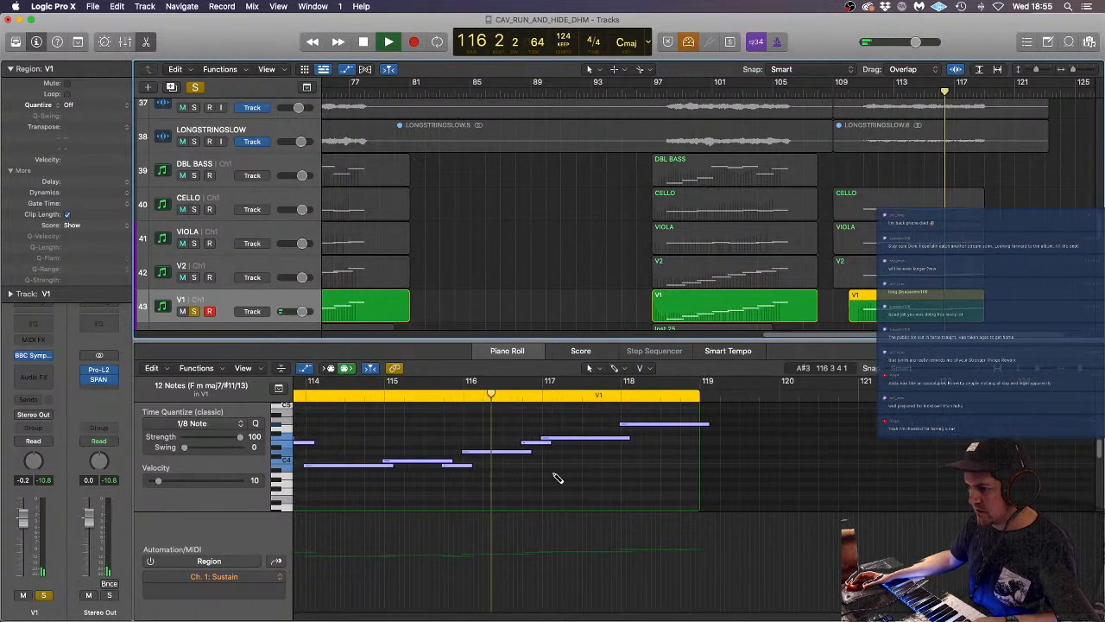
click(439, 499)
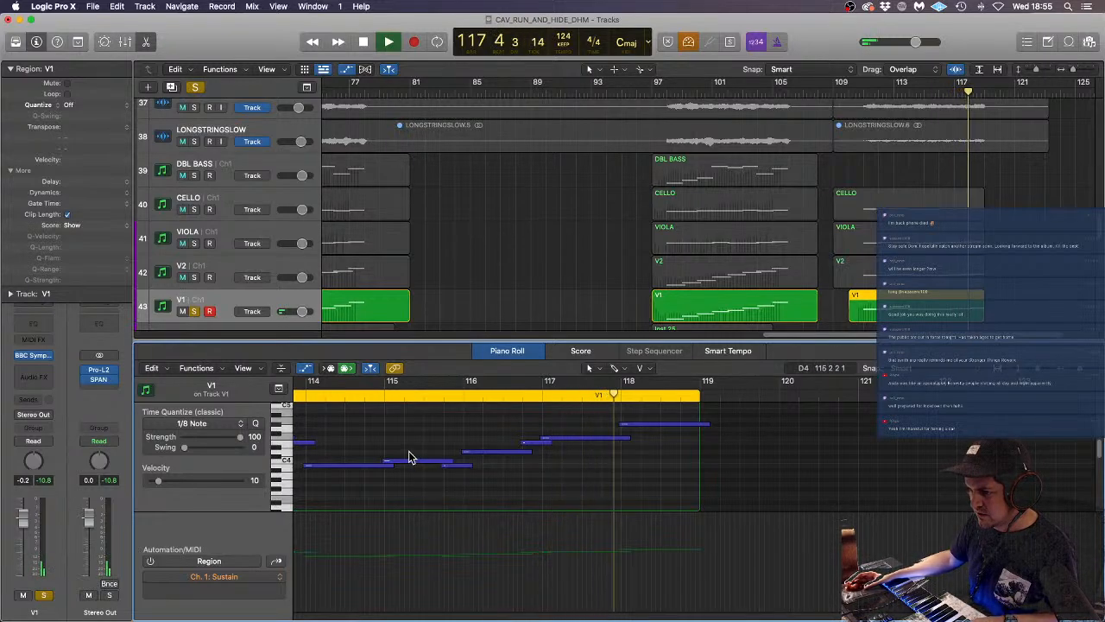
key(space)
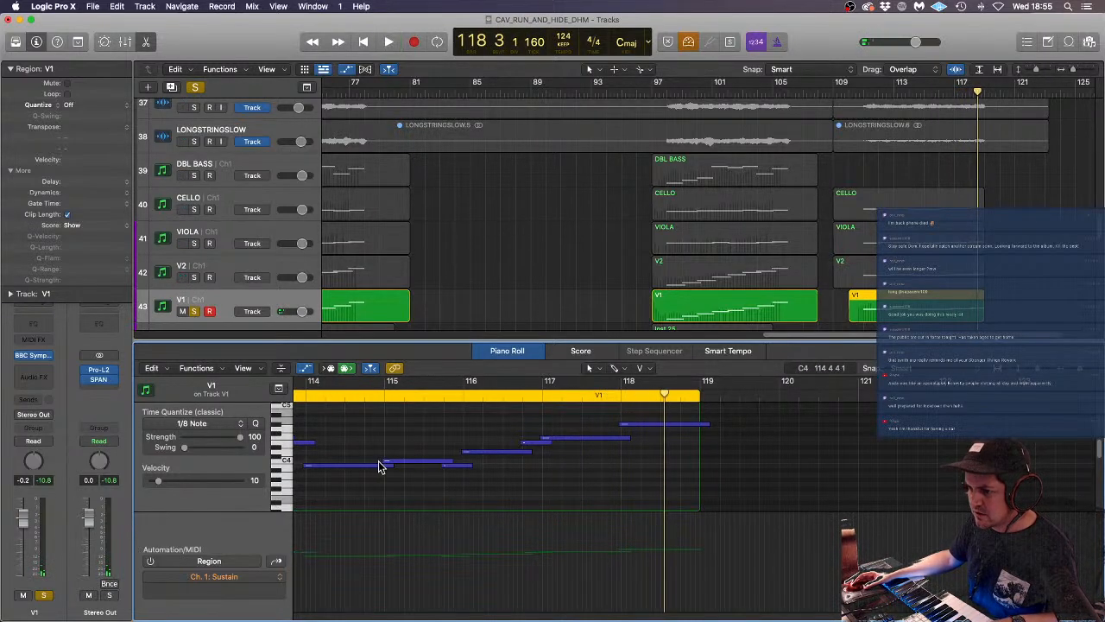
- Set the velocity of the V1 note at bar 115 to 69 and audition it from that bar
click(384, 460)
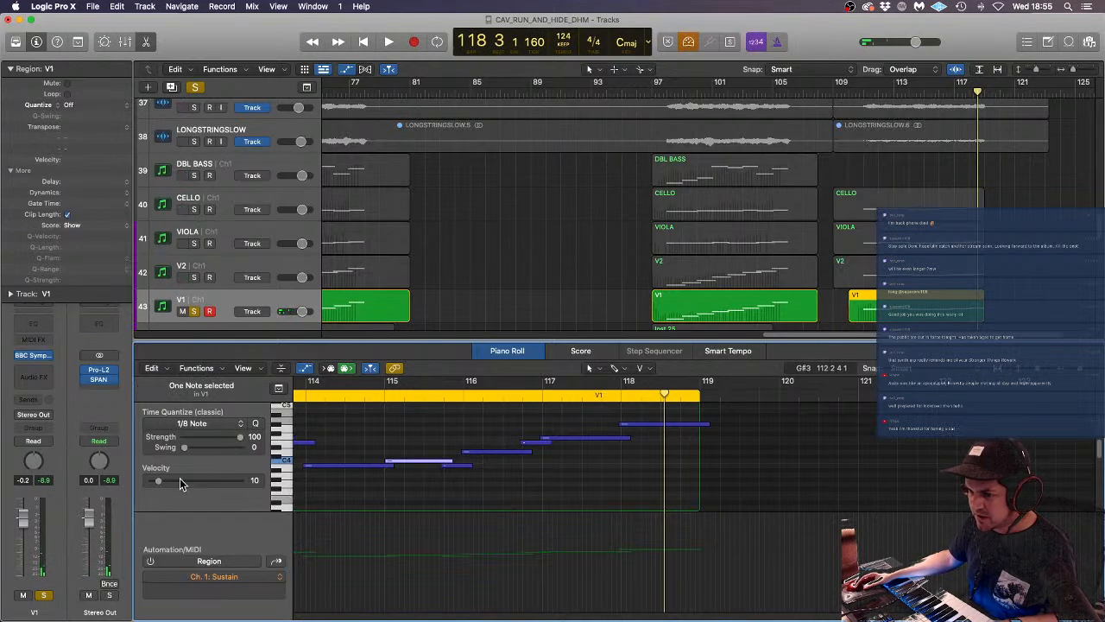
drag(180, 480, 198, 479)
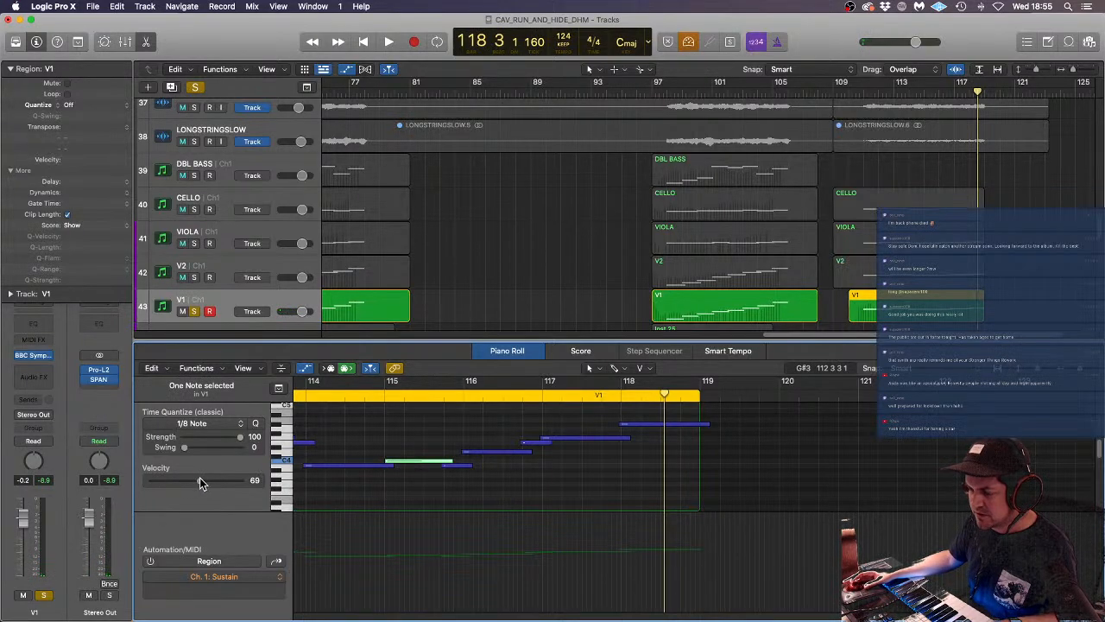
click(383, 394)
key(space)
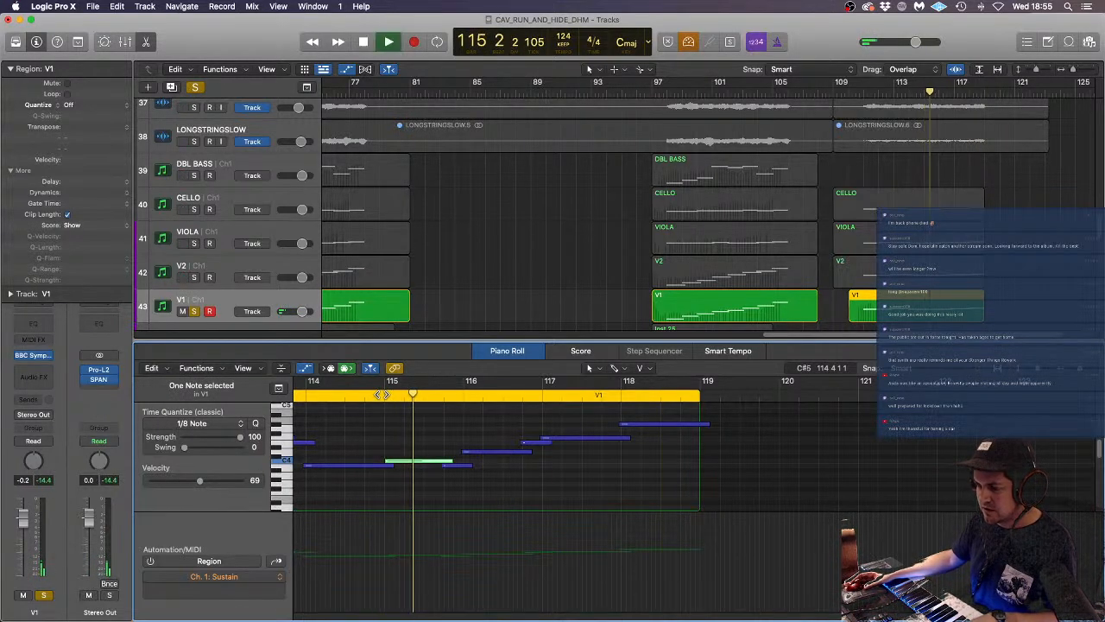
key(space)
- Set the velocity of the V1 notes at bars 112 and 116 to 49 and play the region back from its start
click(462, 452)
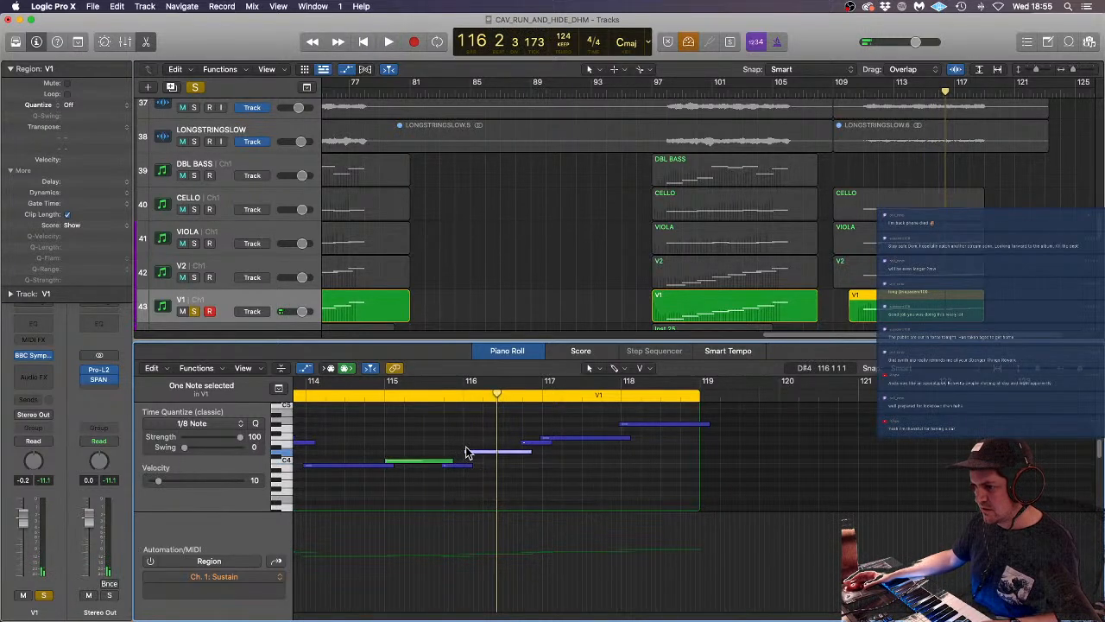
scroll(463, 450, left, 5)
scroll(462, 450, right, 1)
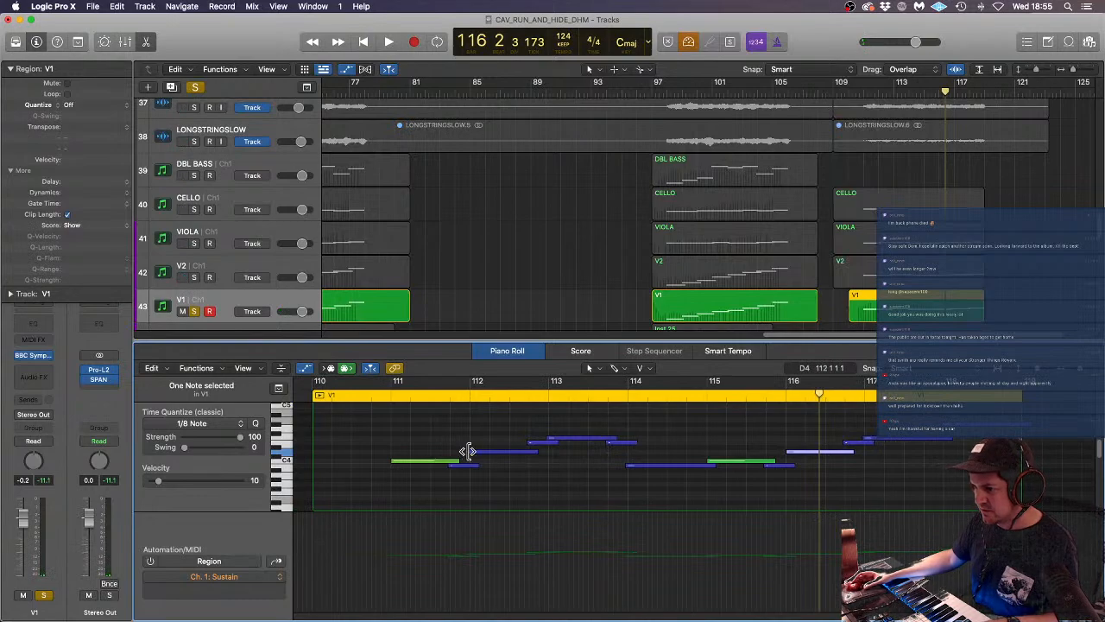
click(468, 452)
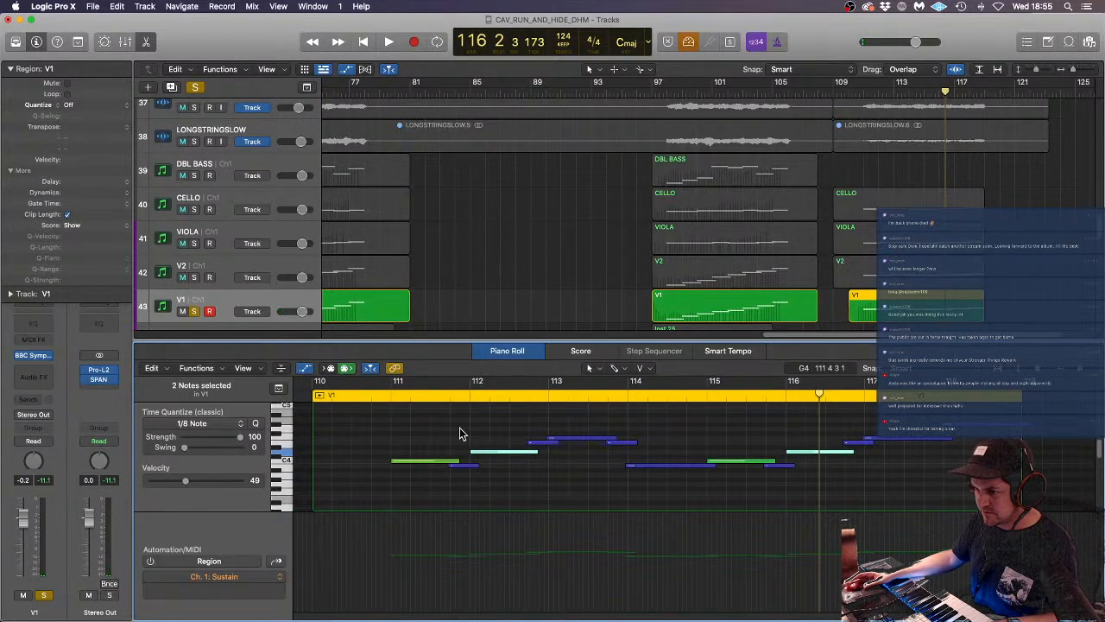
double_click(380, 401)
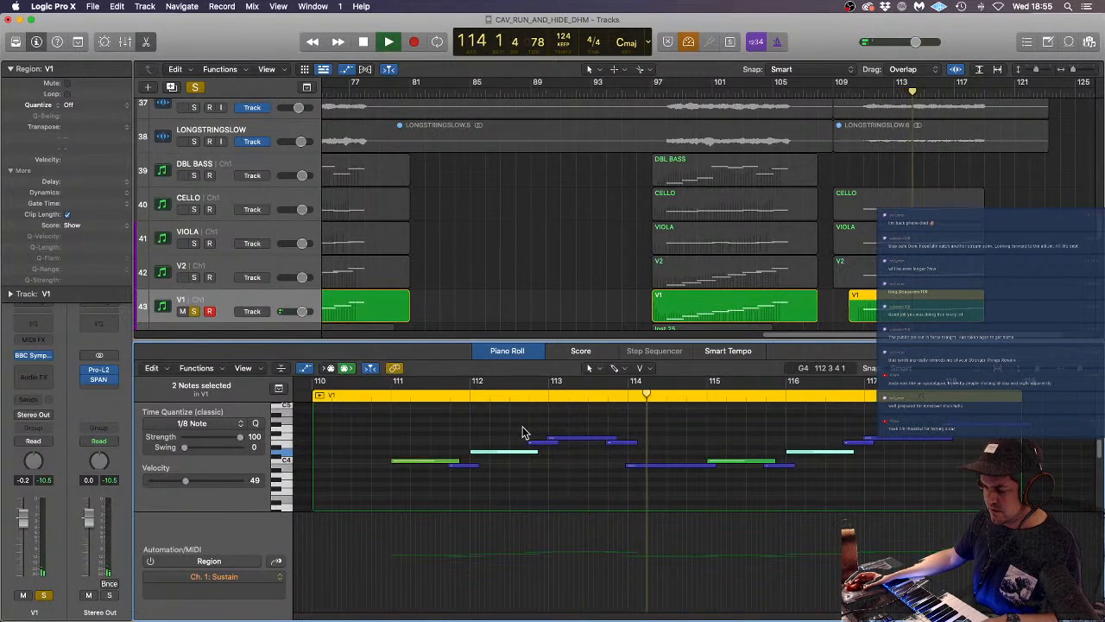
key(space)
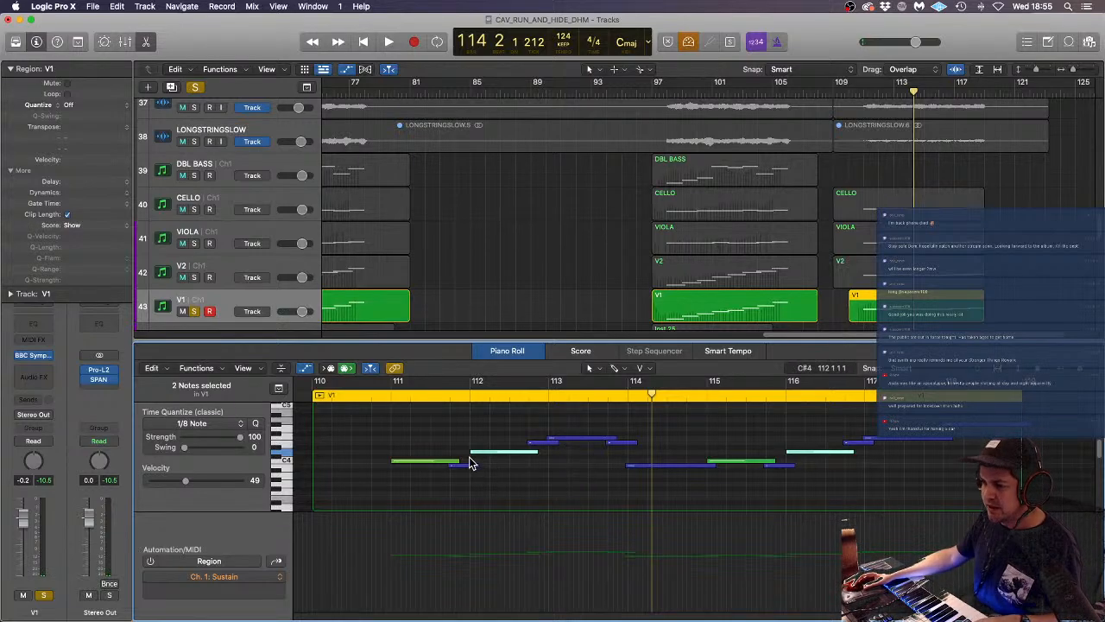
- Select the nine remaining velocity-10 notes in the V1 region and adjust their start edges together
drag(472, 468, 630, 458)
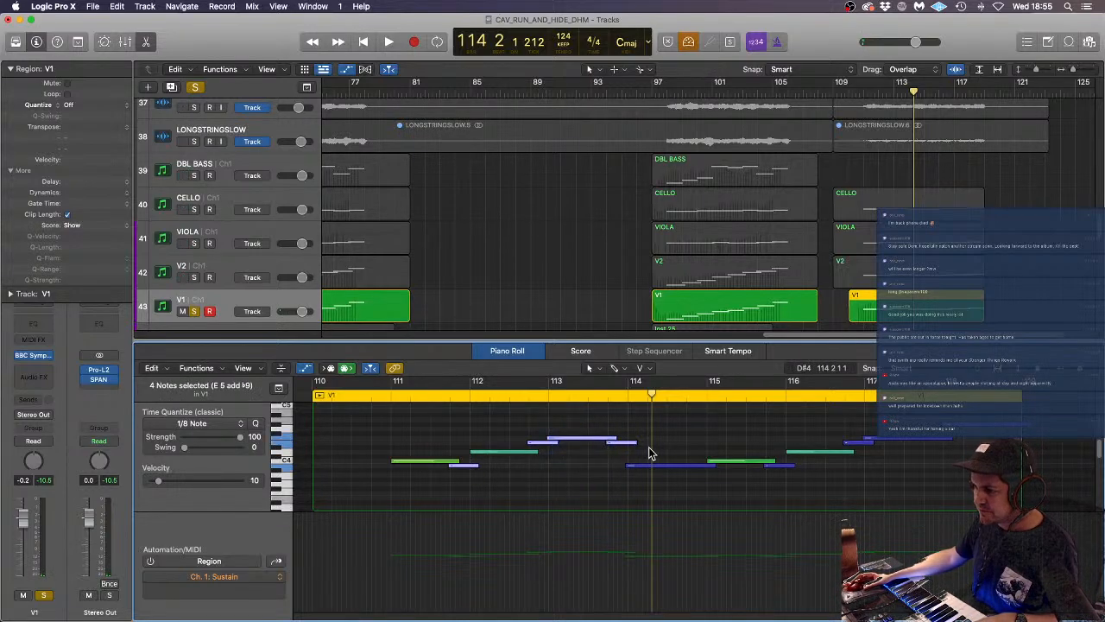
drag(784, 461, 786, 491)
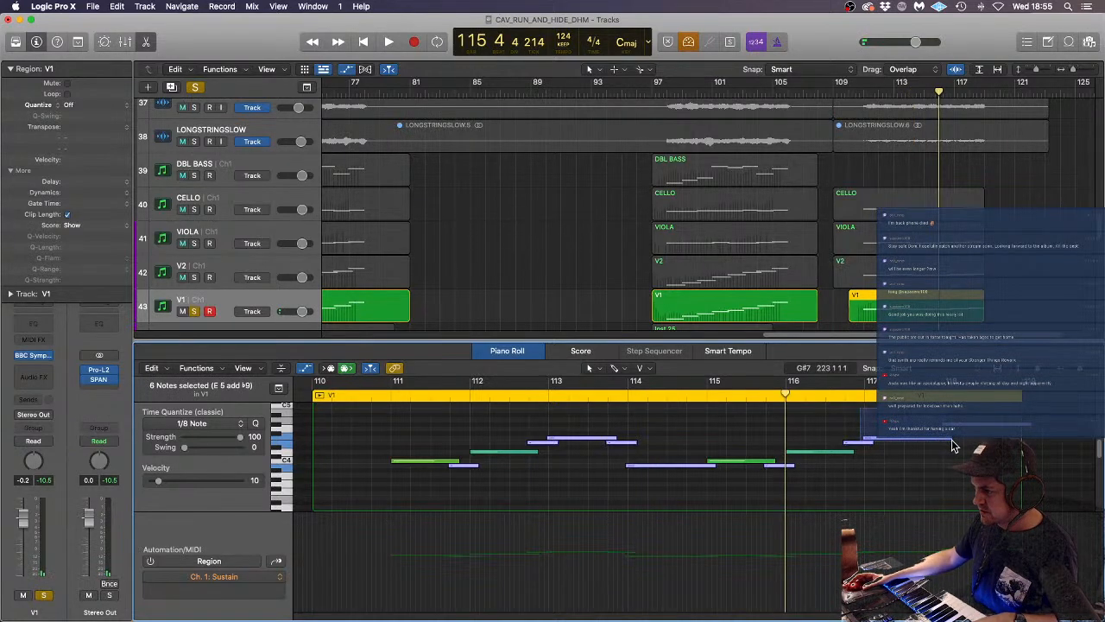
drag(951, 441, 950, 440)
key(super+Right)
key(super+Right)
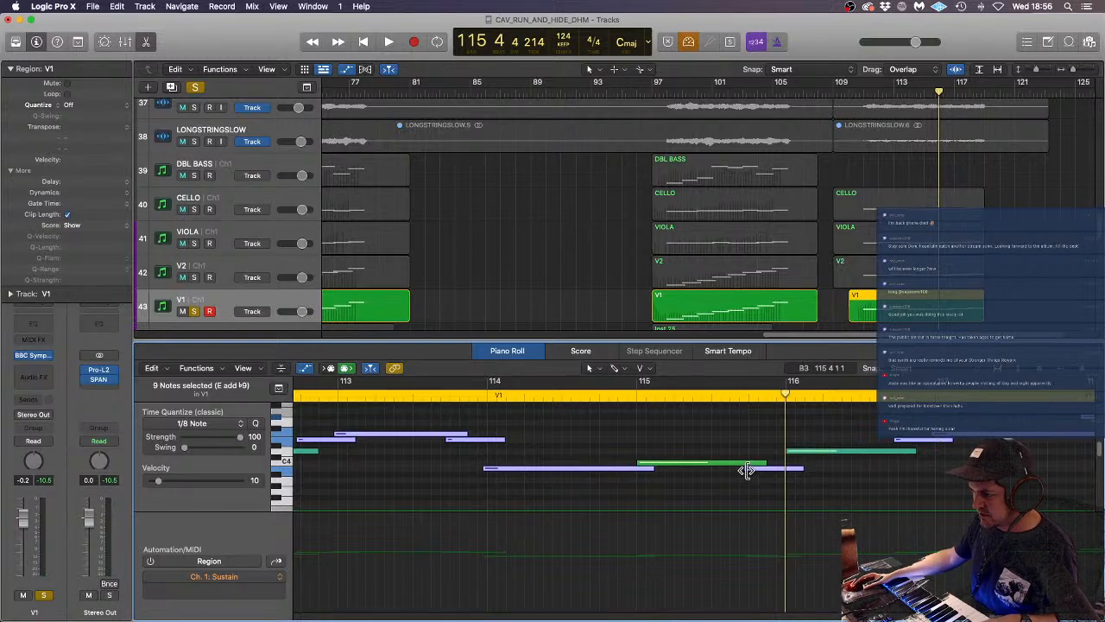
click(746, 469)
key(super+Left)
key(super+Left)
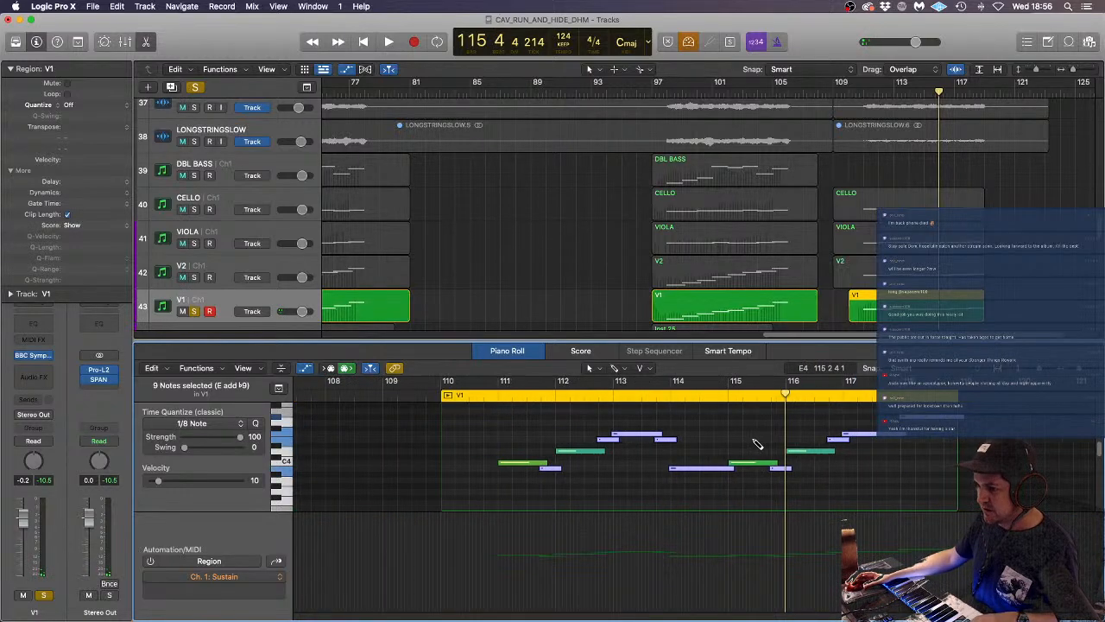
- Play the V1 part through from just before bar 111 and slightly shorten its last note at the region's end
click(543, 417)
click(482, 394)
key(space)
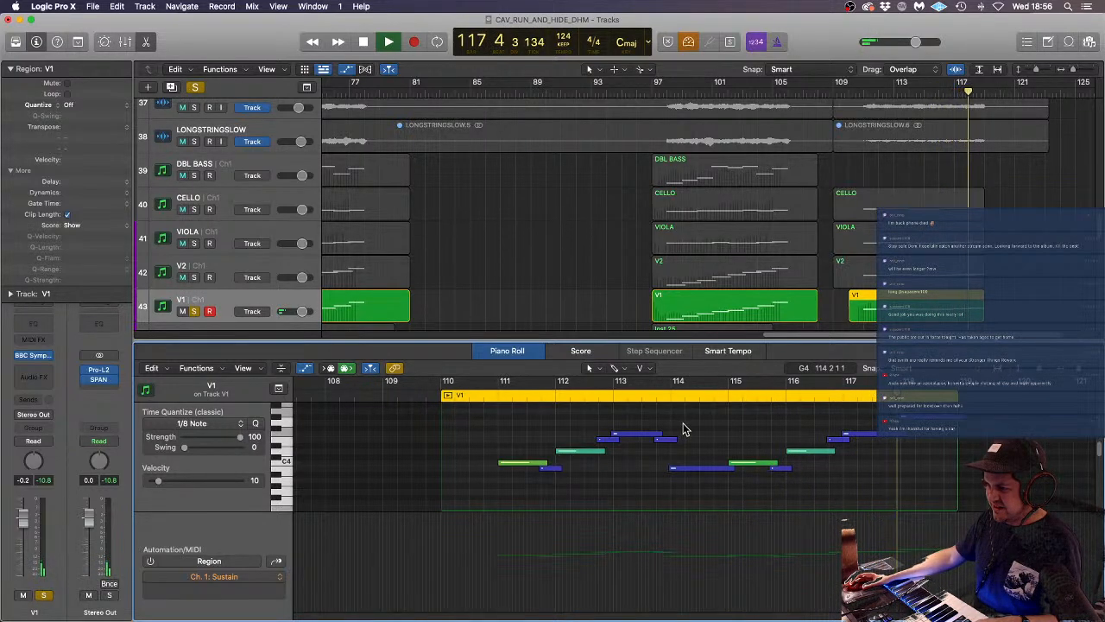
key(space)
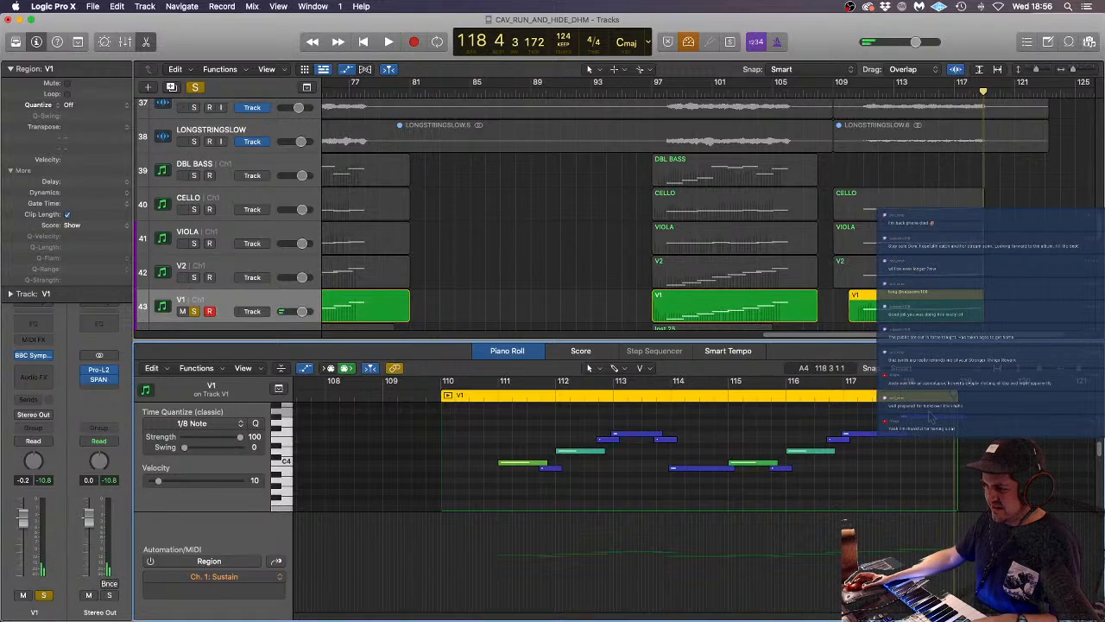
click(960, 417)
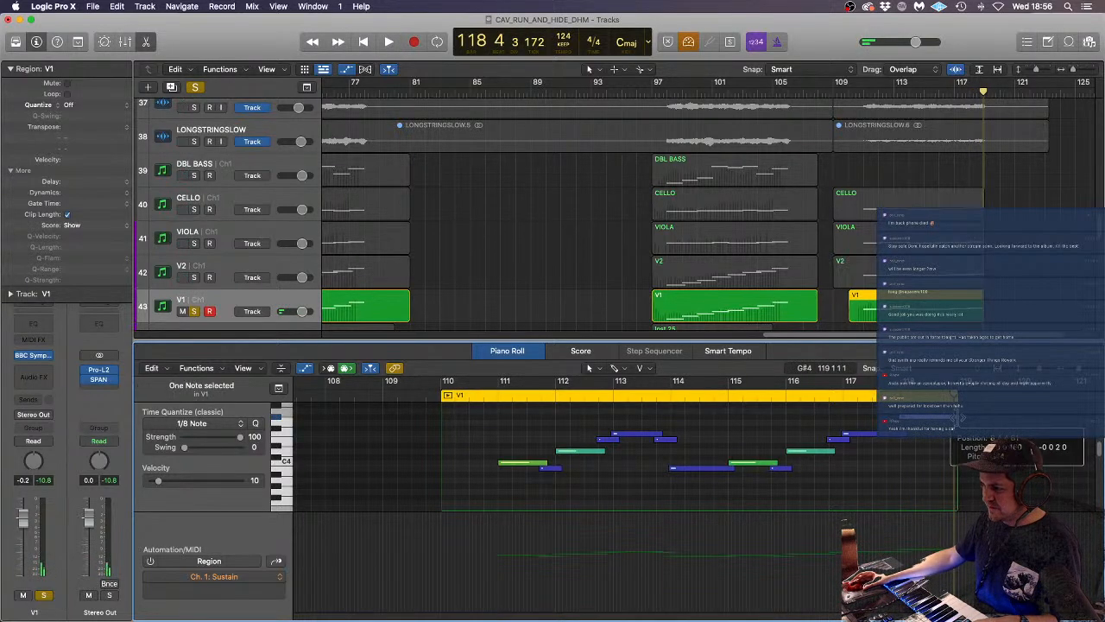
- Remove the part of the last V2 region before bar 110 and select the remaining region
click(872, 268)
right_click(847, 279)
click(842, 279)
key(Delete)
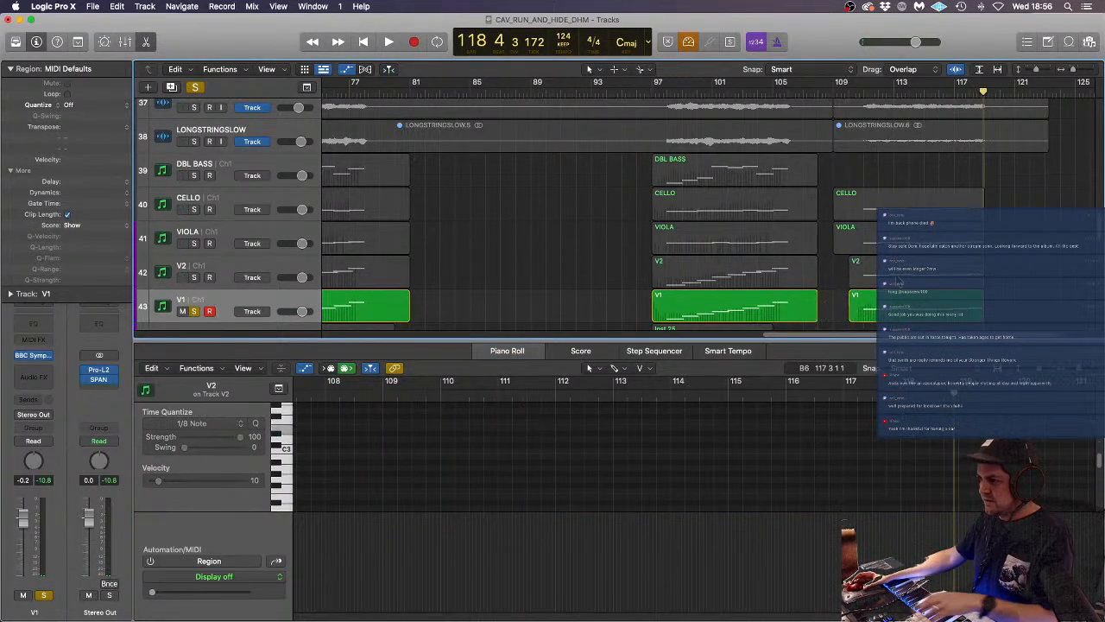
click(898, 282)
- Solo the V2 track and, starting at bar 110, record a modulation performance over its last region until about bar 119
click(194, 277)
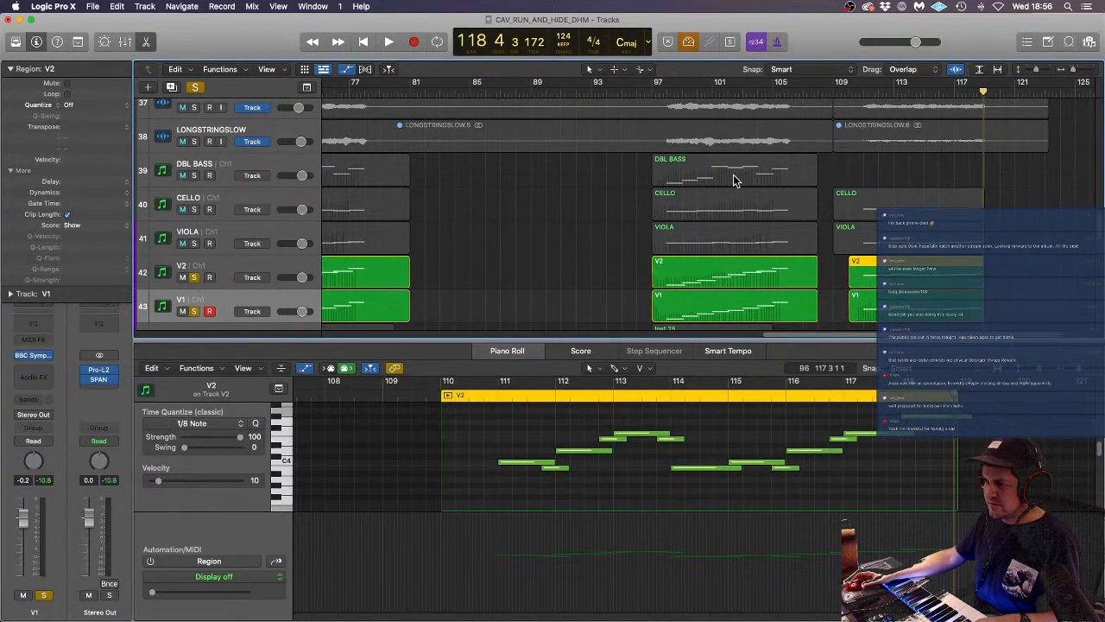
click(845, 90)
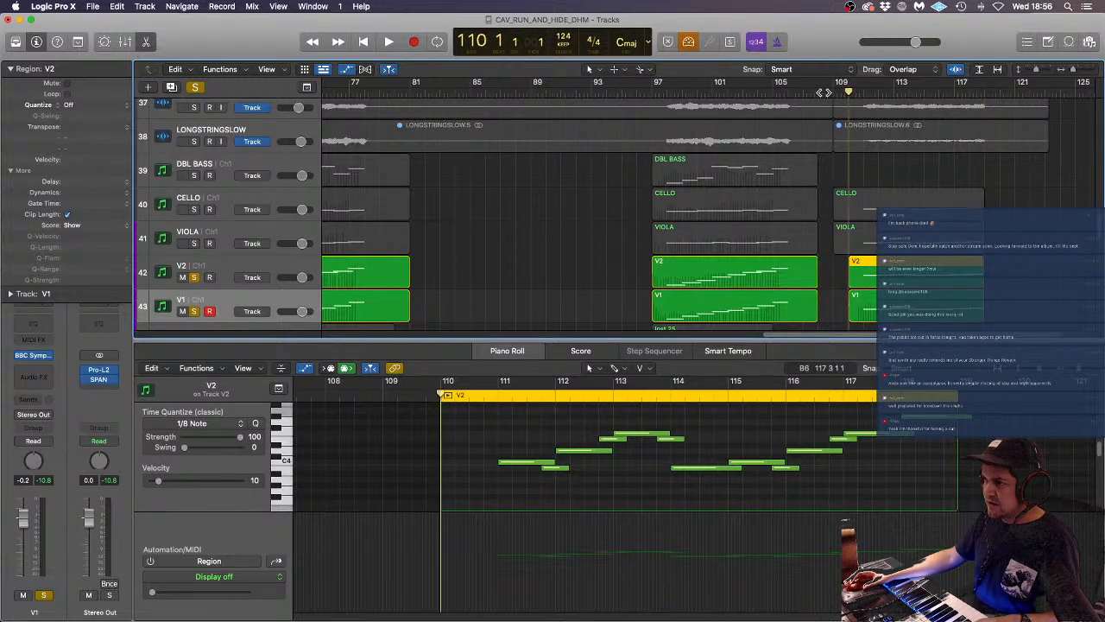
click(415, 41)
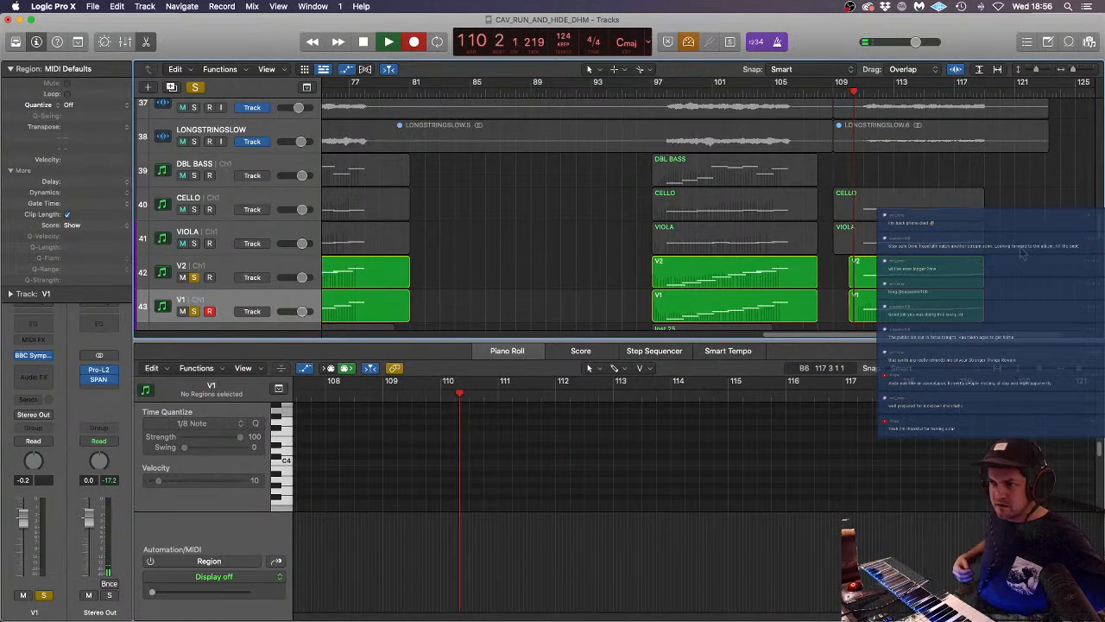
click(224, 265)
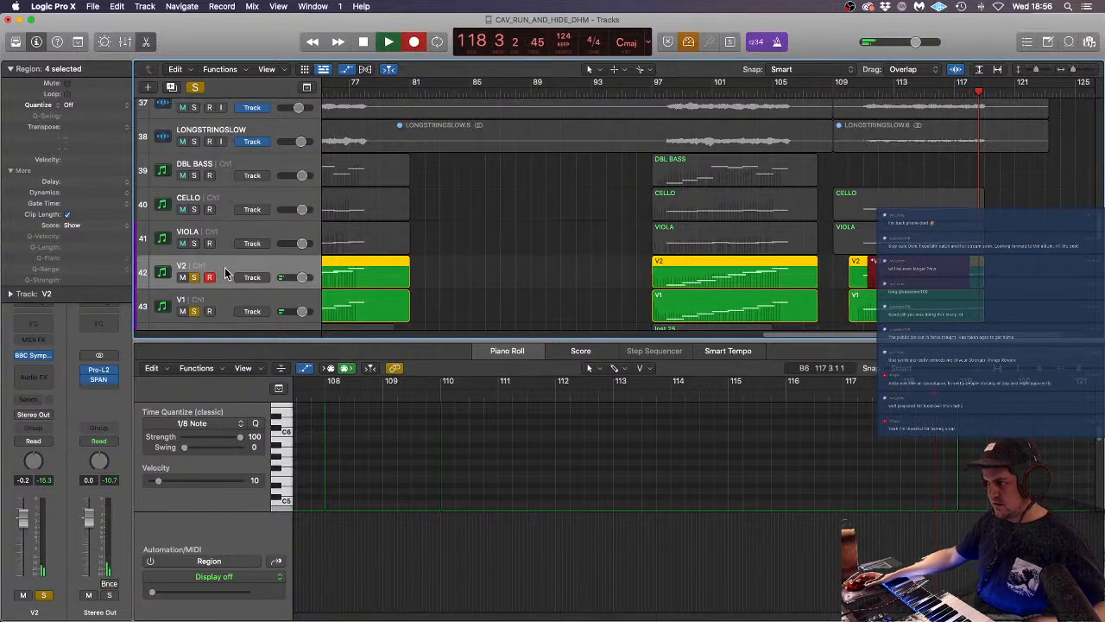
key(space)
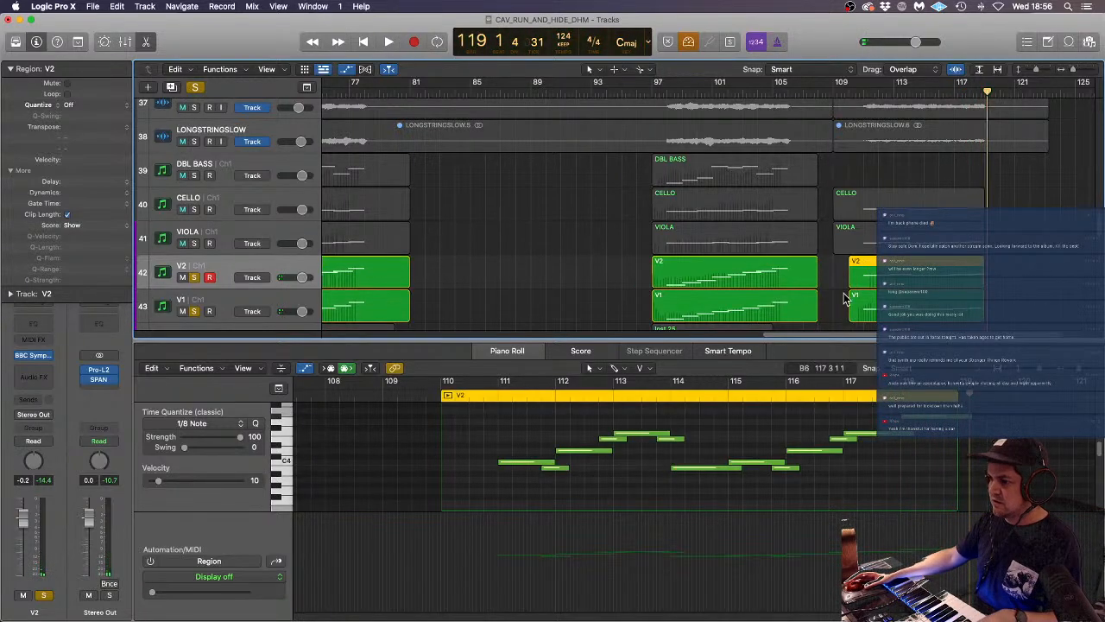
- Show the V2 region's modulation data and reshape the curve up to bar 112 with points at 75, 99 and 73
click(276, 564)
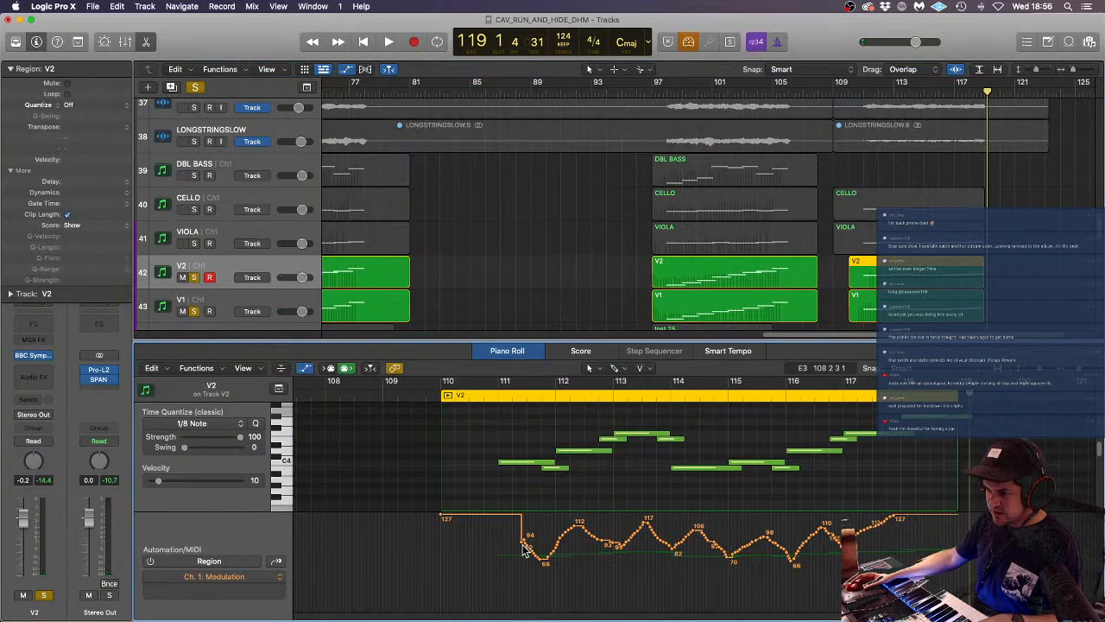
drag(529, 553, 583, 522)
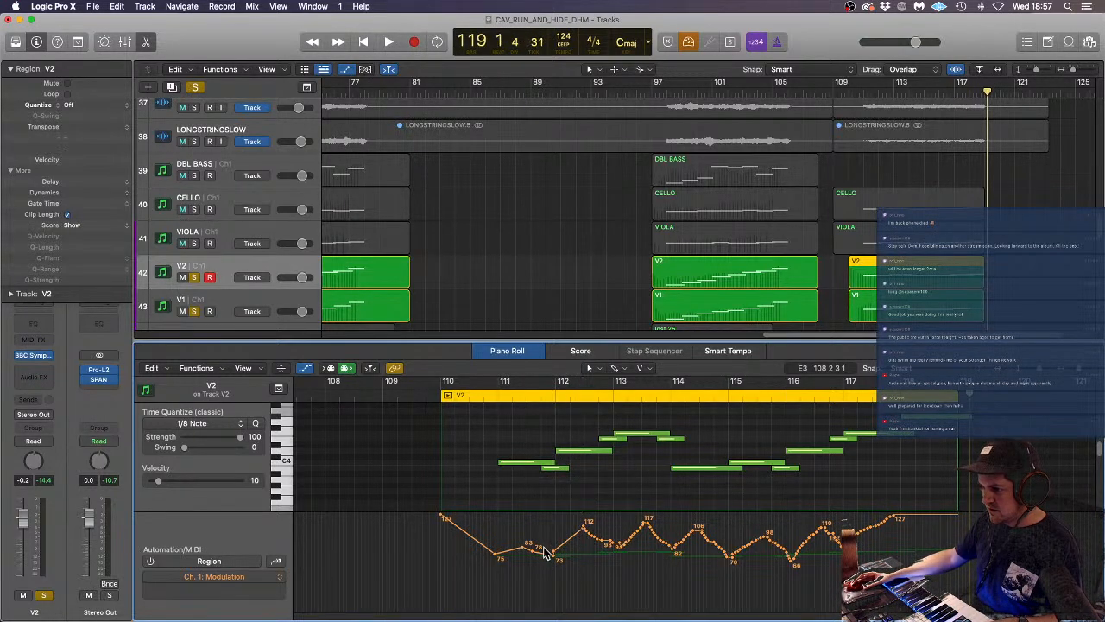
drag(533, 551, 525, 537)
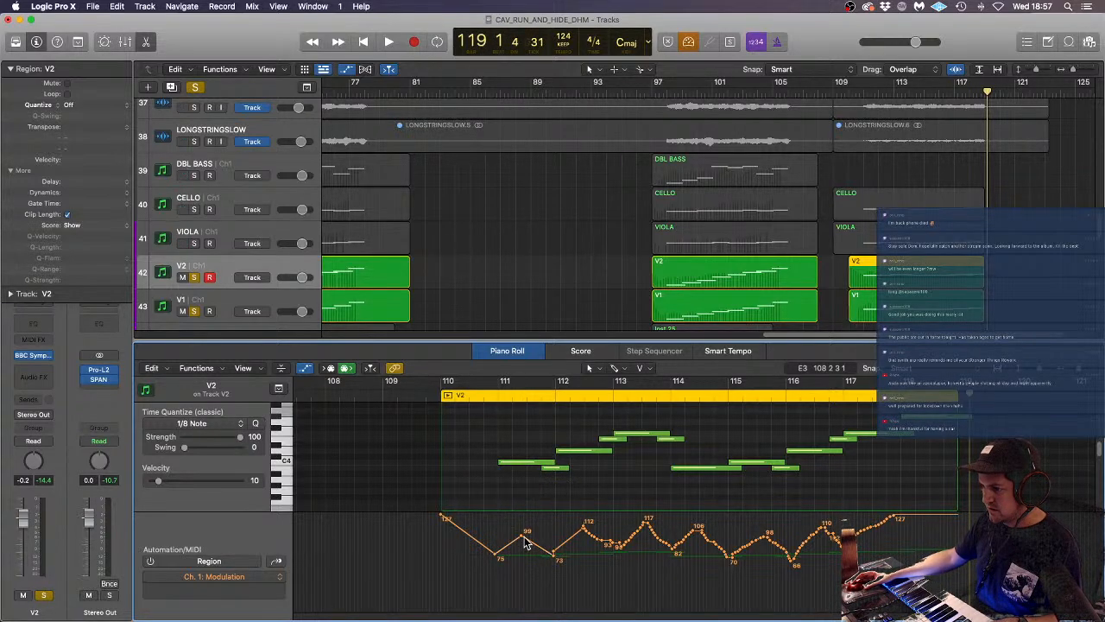
- Play V2 from just before bar 111 and raise the modulation point just before bar 112 to 85
click(486, 393)
key(space)
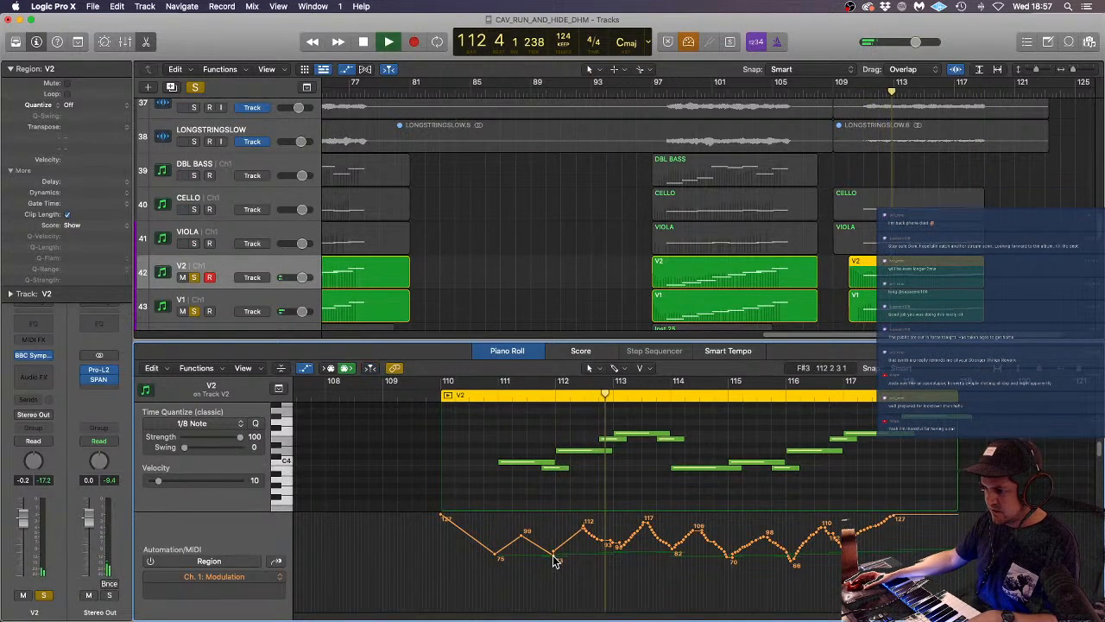
drag(554, 552, 554, 546)
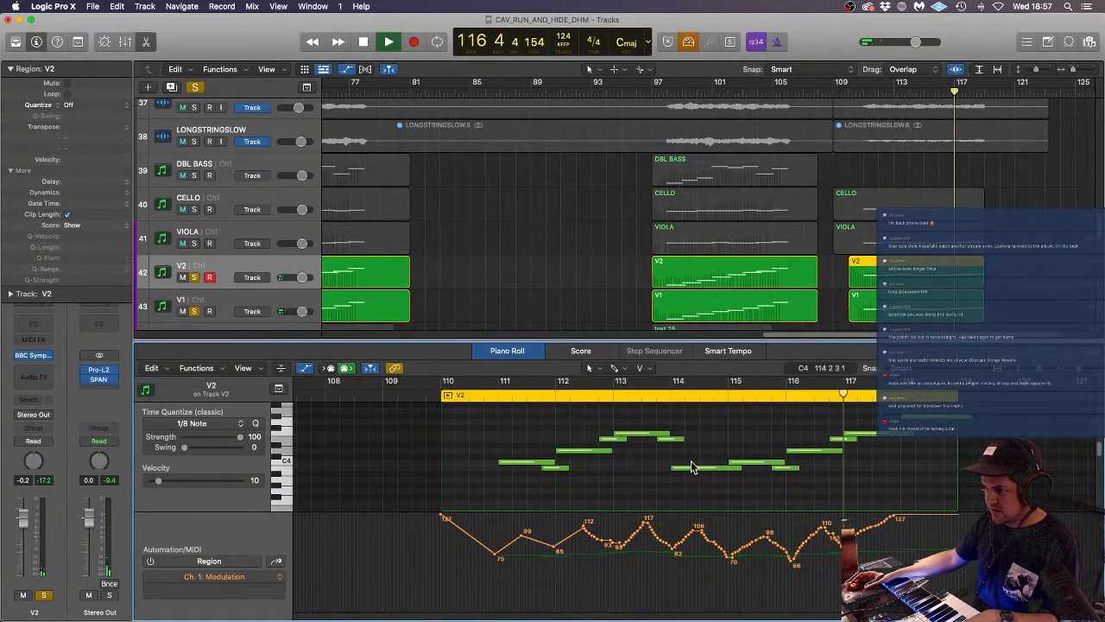
key(space)
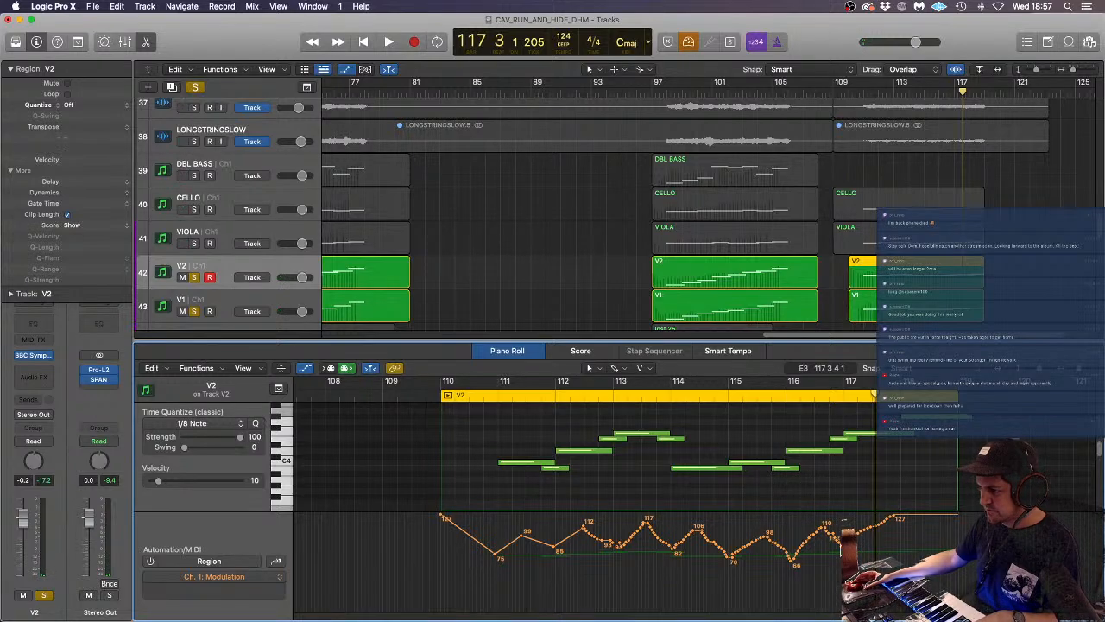
click(844, 546)
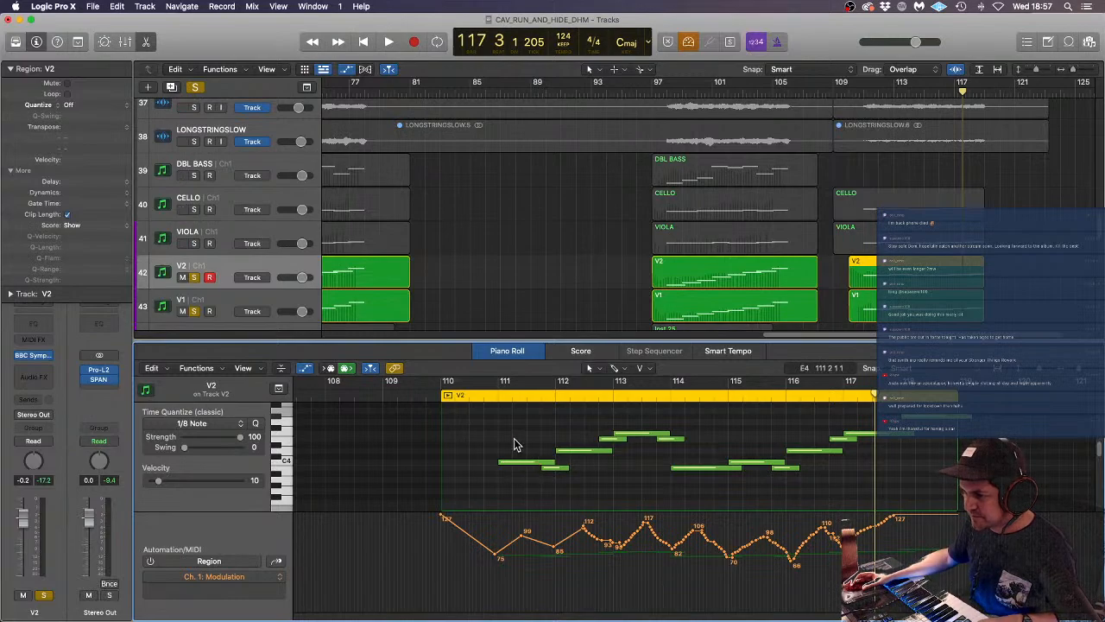
- Select nine V2 notes, leaving out the longer C and D notes, and set their velocity to 10
drag(572, 480, 572, 467)
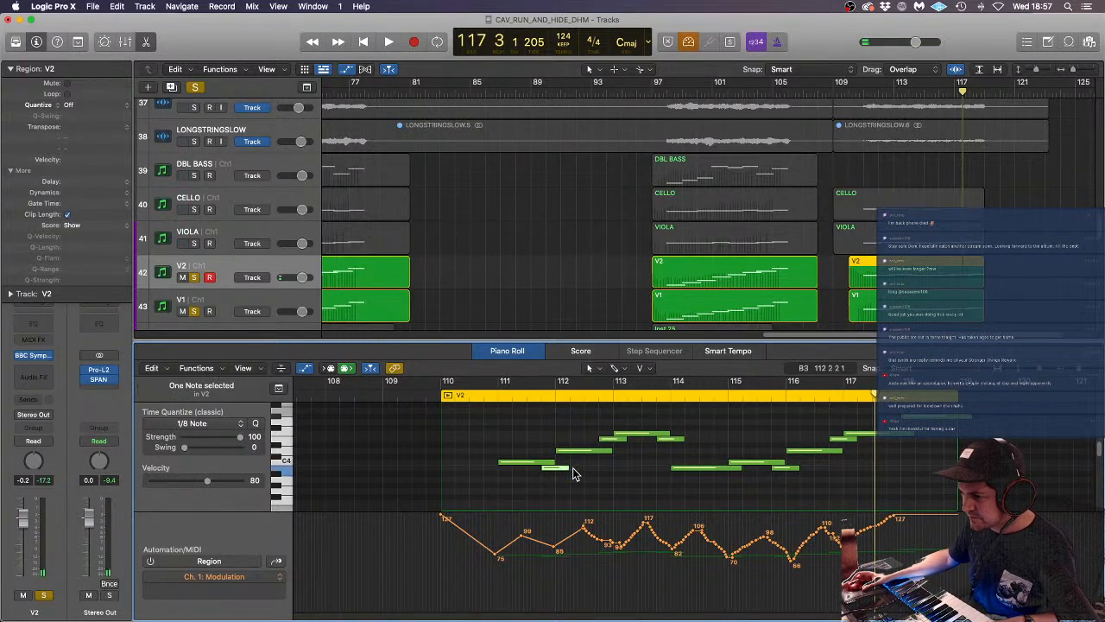
click(608, 440)
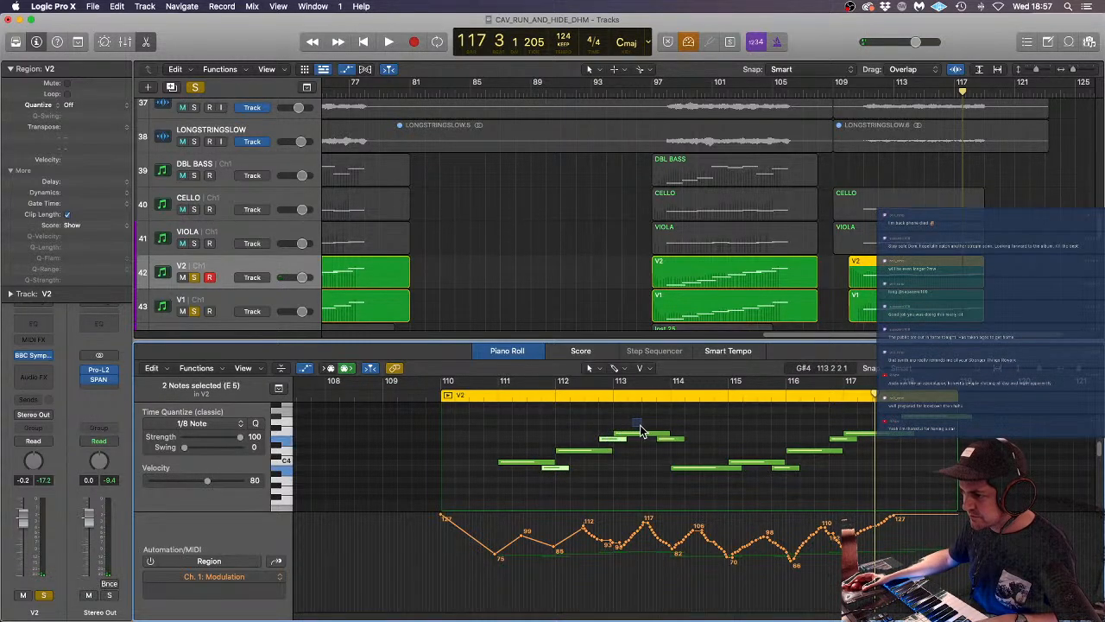
drag(675, 450, 739, 463)
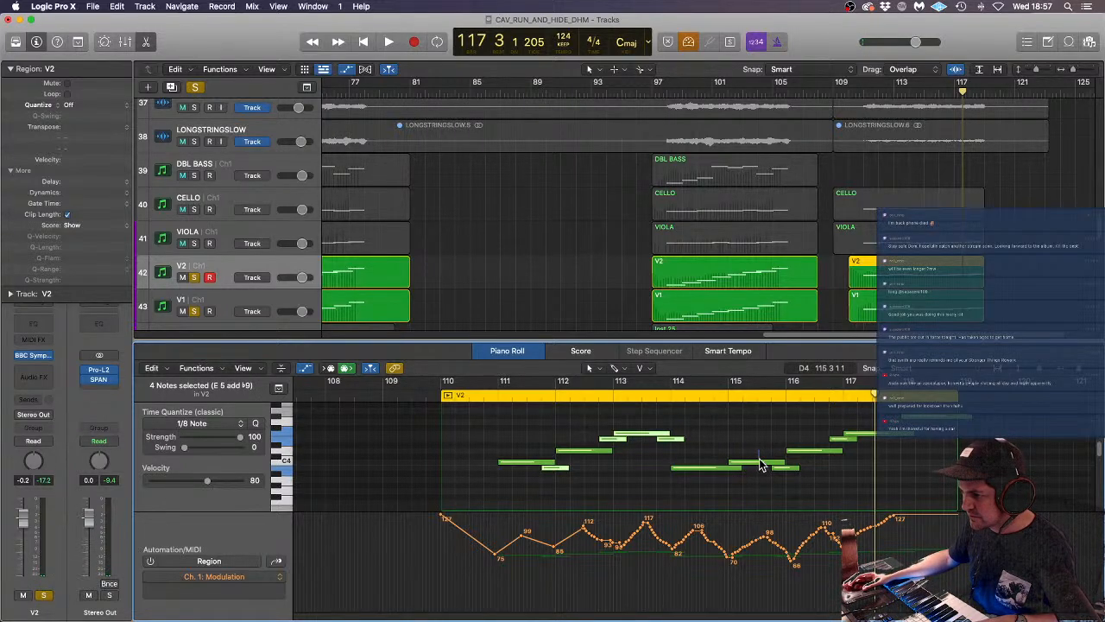
drag(757, 468, 758, 469)
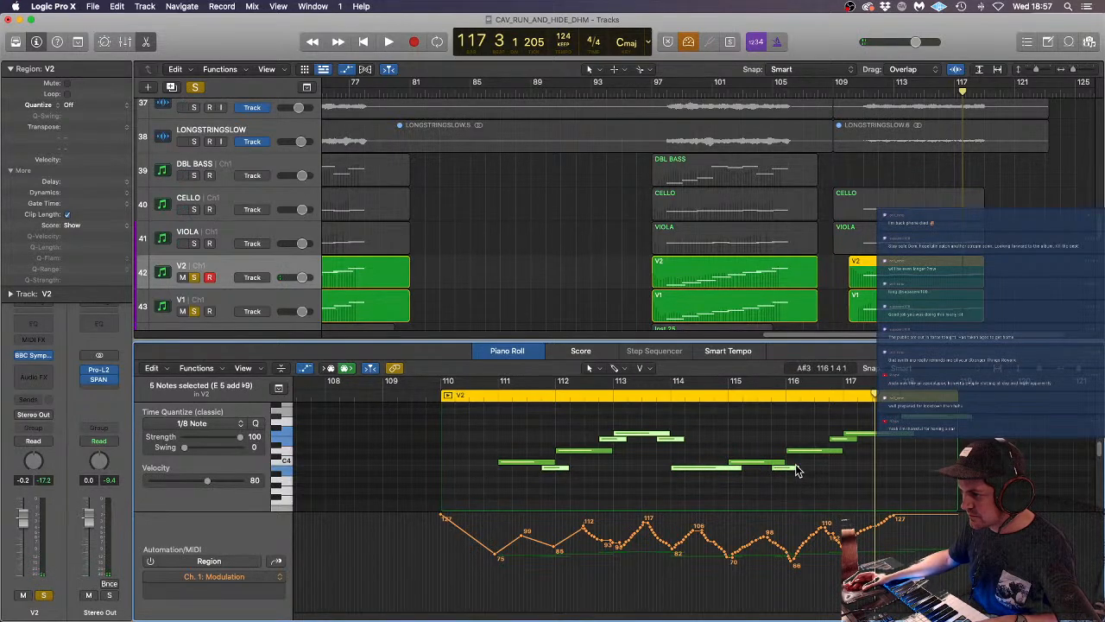
shift+click(834, 451)
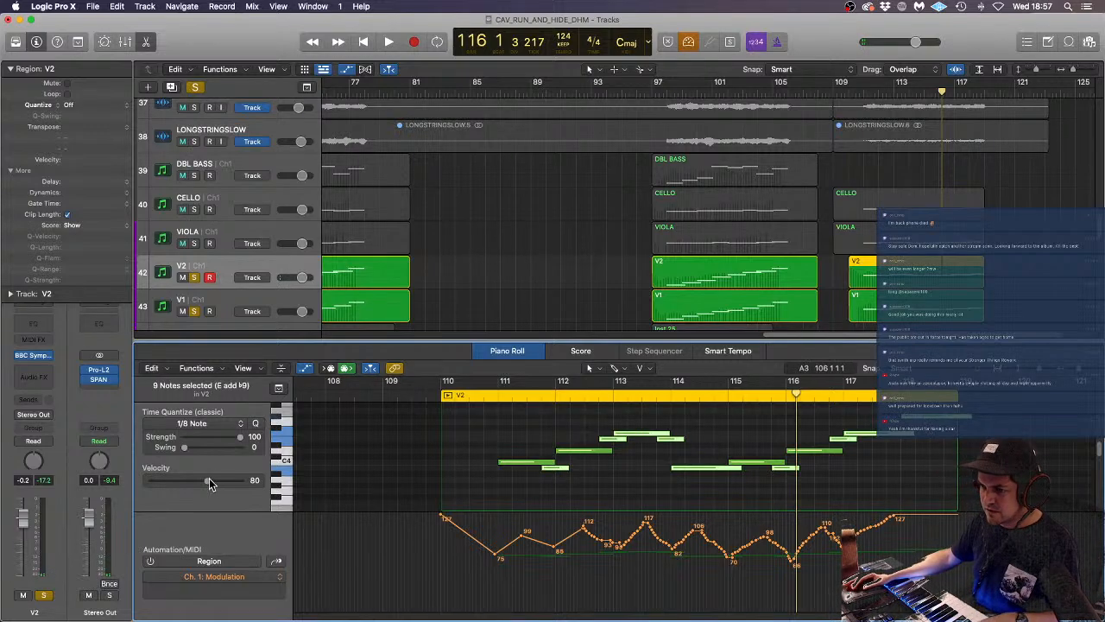
drag(199, 486, 165, 487)
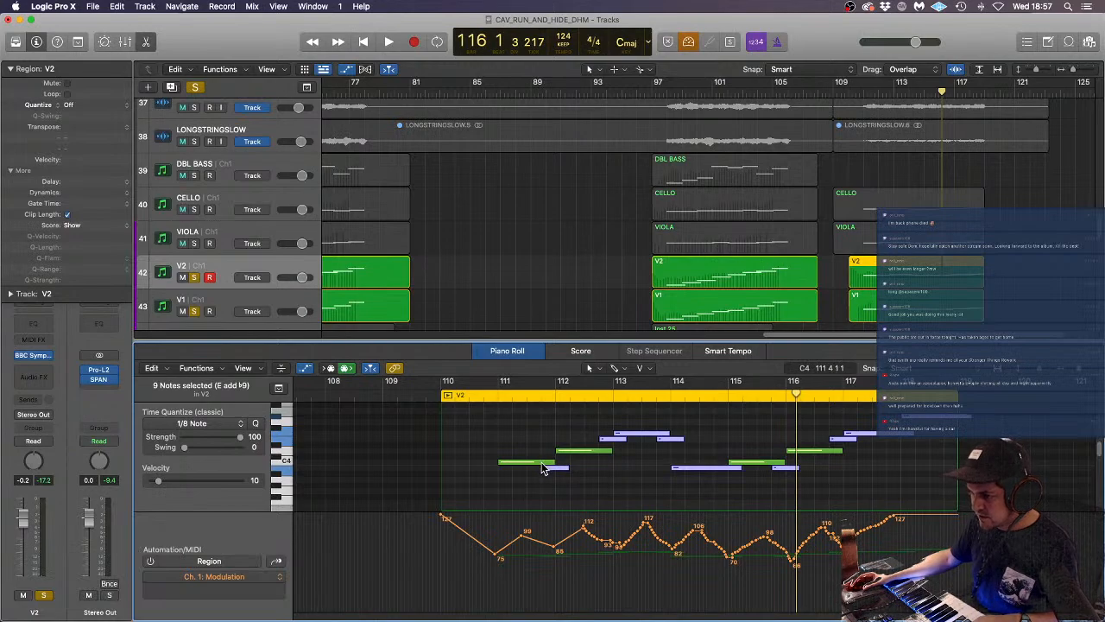
- Extend the starts of the selected V2 notes earlier by about 162 ticks and deselect them
key(super+Right)
key(super+Right)
drag(566, 469, 560, 470)
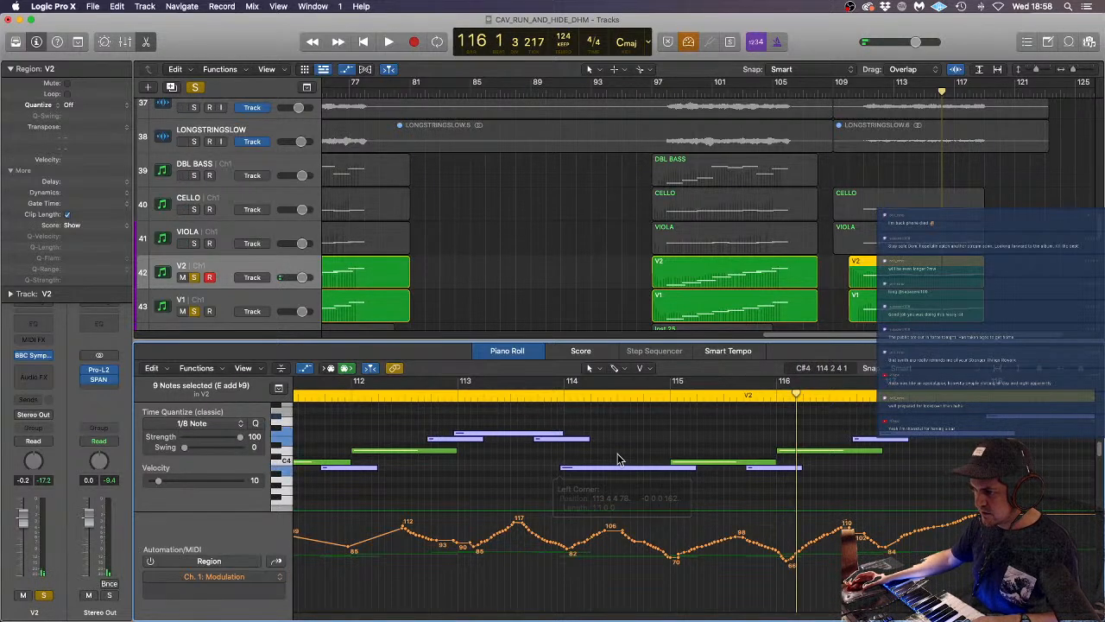
click(627, 456)
key(super+Left)
key(super+Left)
key(super+Left)
key(super+Left)
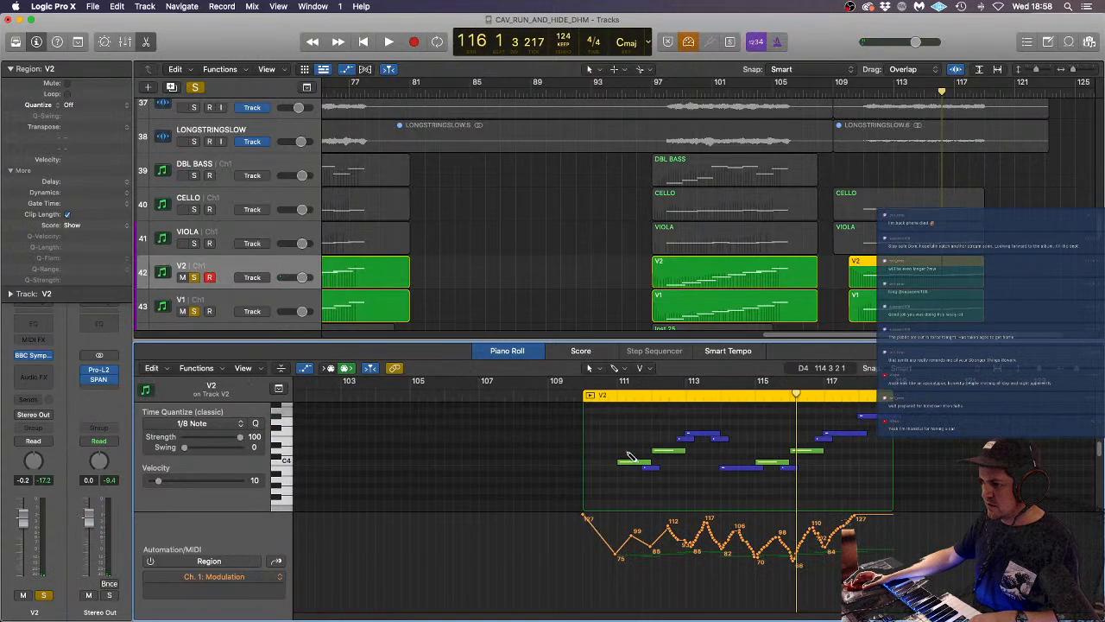
- Play V2 from just before bar 111 and flatten the modulation bump between bars 111 and 112 to points at 93 and 87
click(609, 394)
key(space)
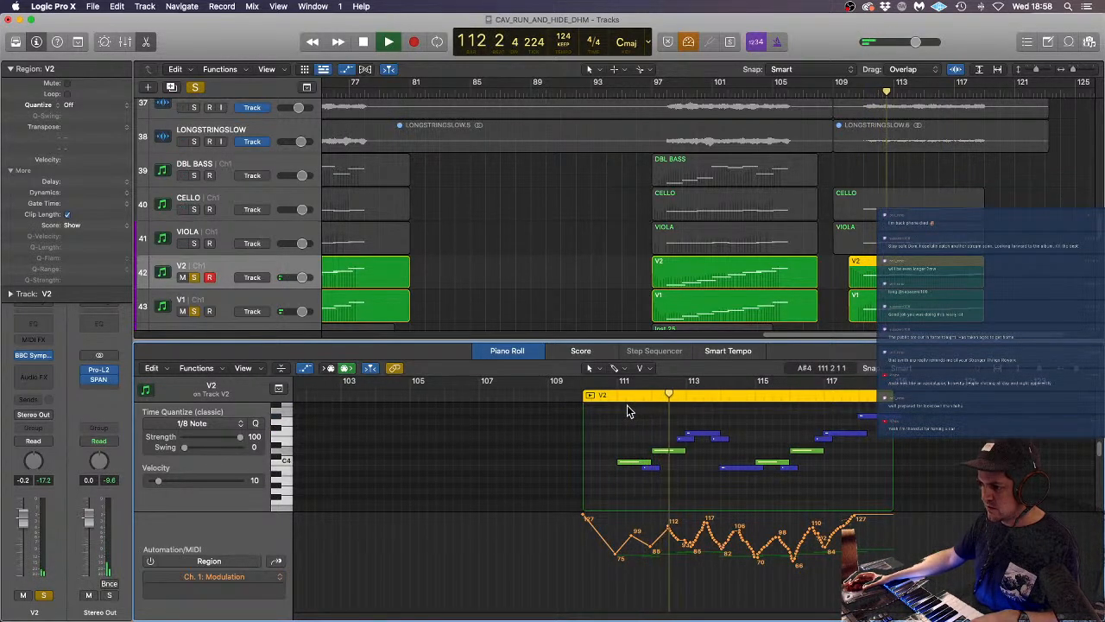
drag(651, 547, 637, 548)
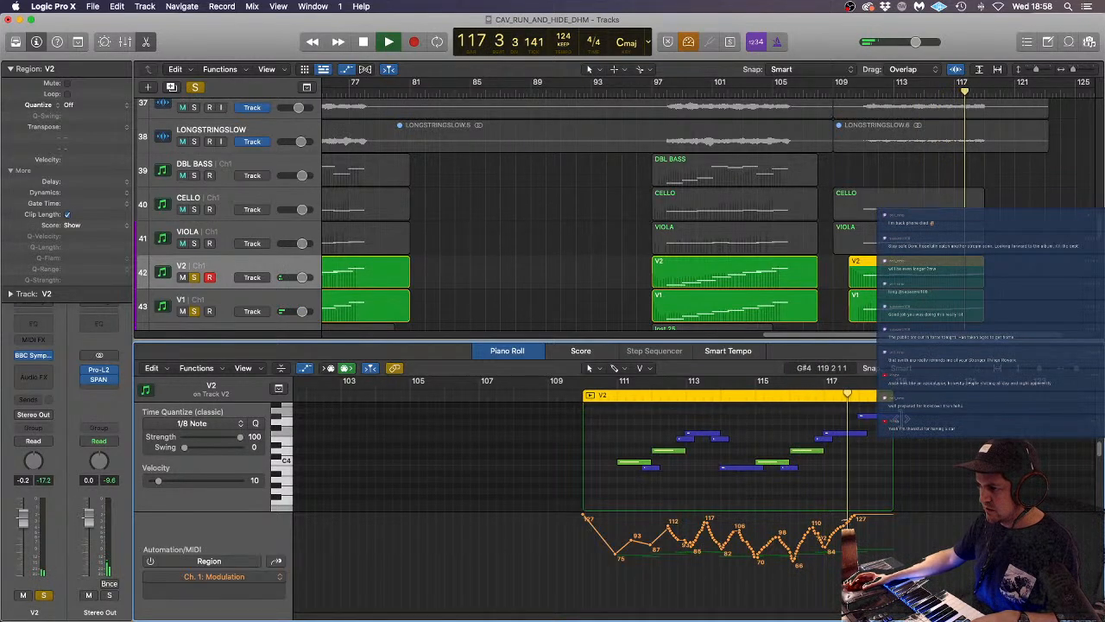
drag(900, 418, 892, 417)
key(space)
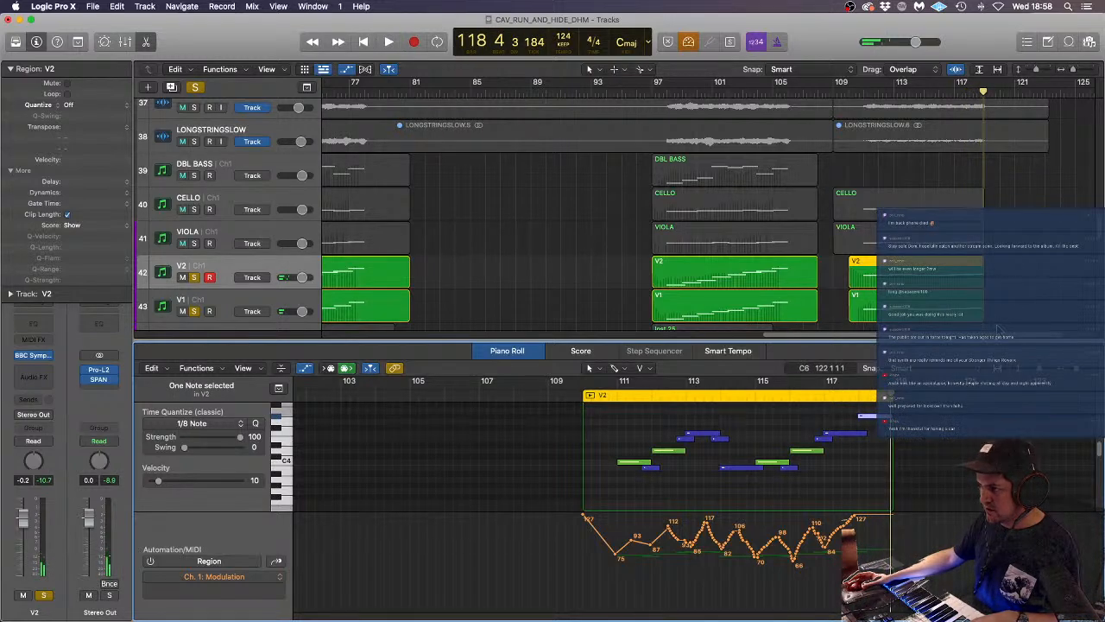
- Solo the VIOLA track and show the modulation data of the last V1 and V2 regions together
click(204, 233)
click(194, 243)
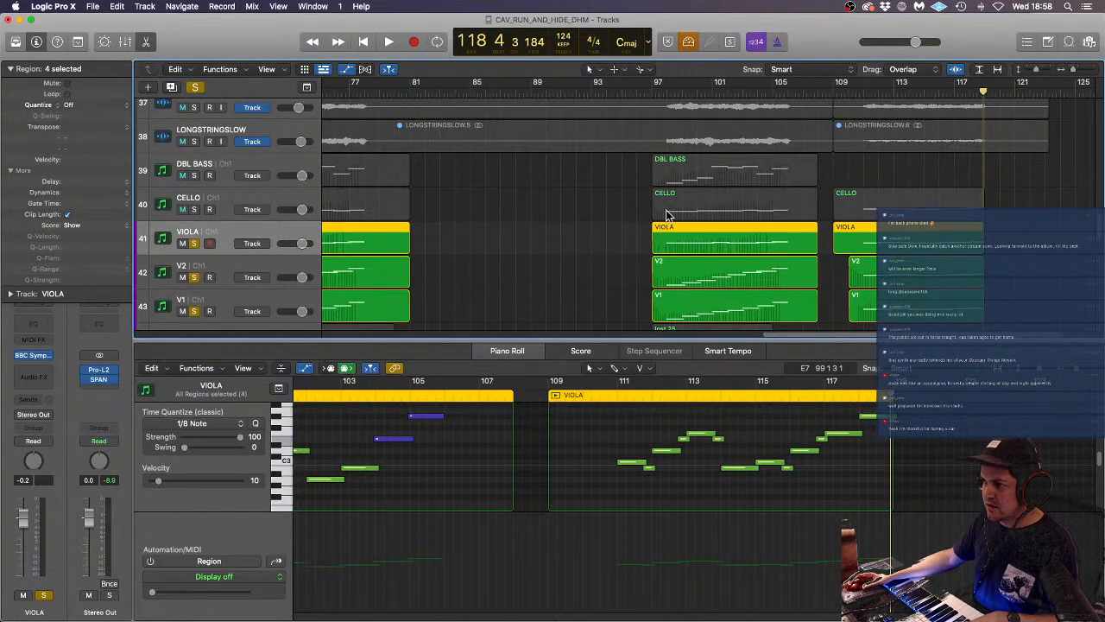
drag(1005, 267, 913, 307)
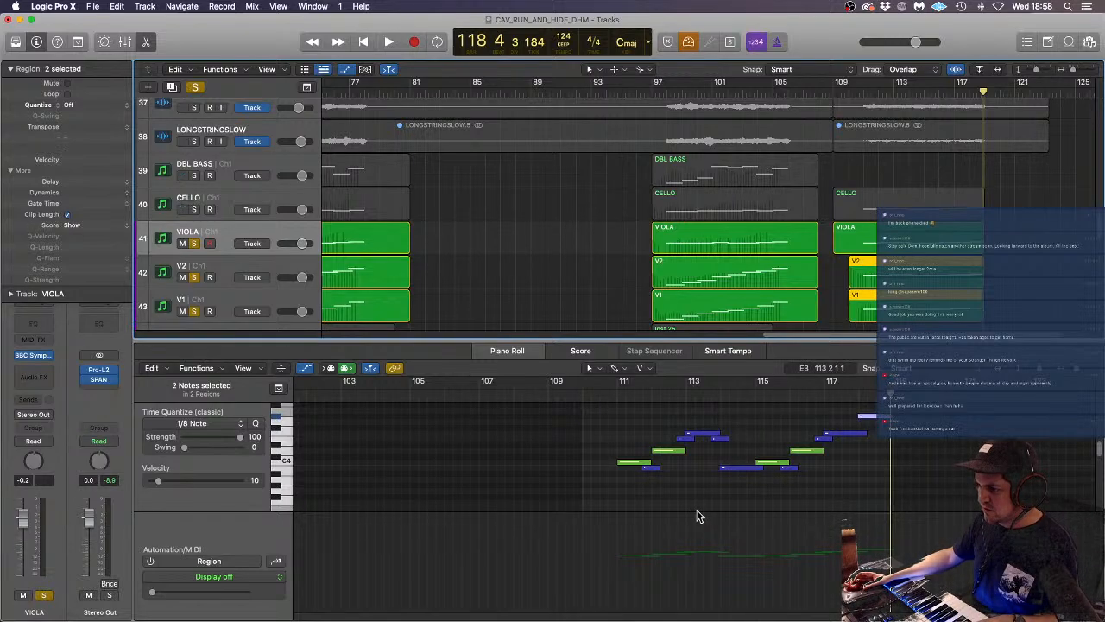
click(284, 559)
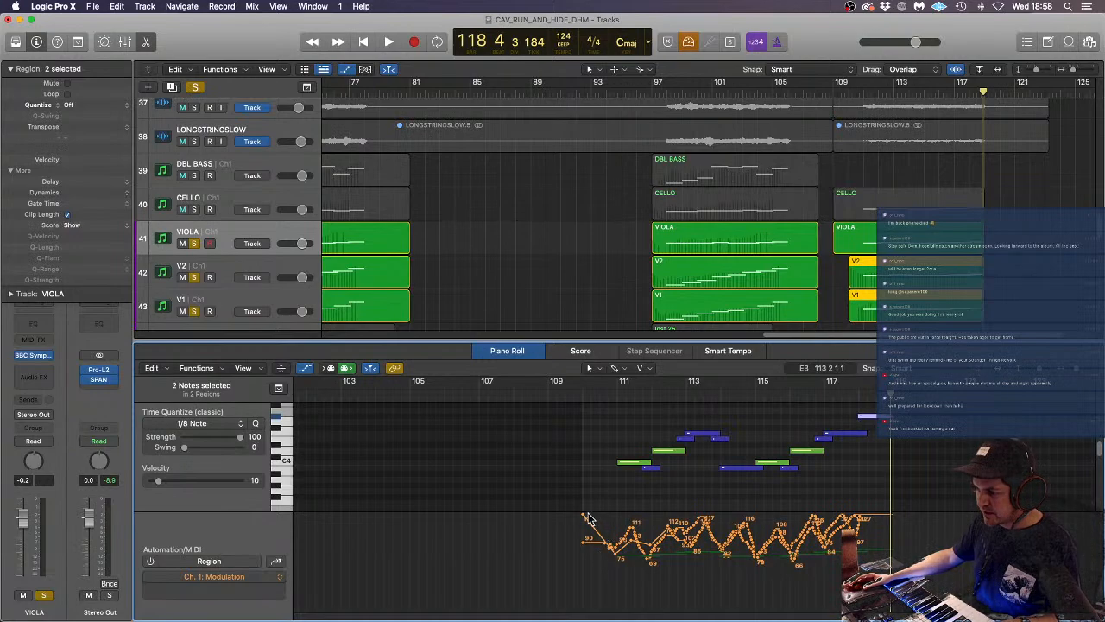
- Lower both modulation curves, bringing V2's dip near bar 111 to 48 and V1's first peak to 87
drag(587, 518, 891, 518)
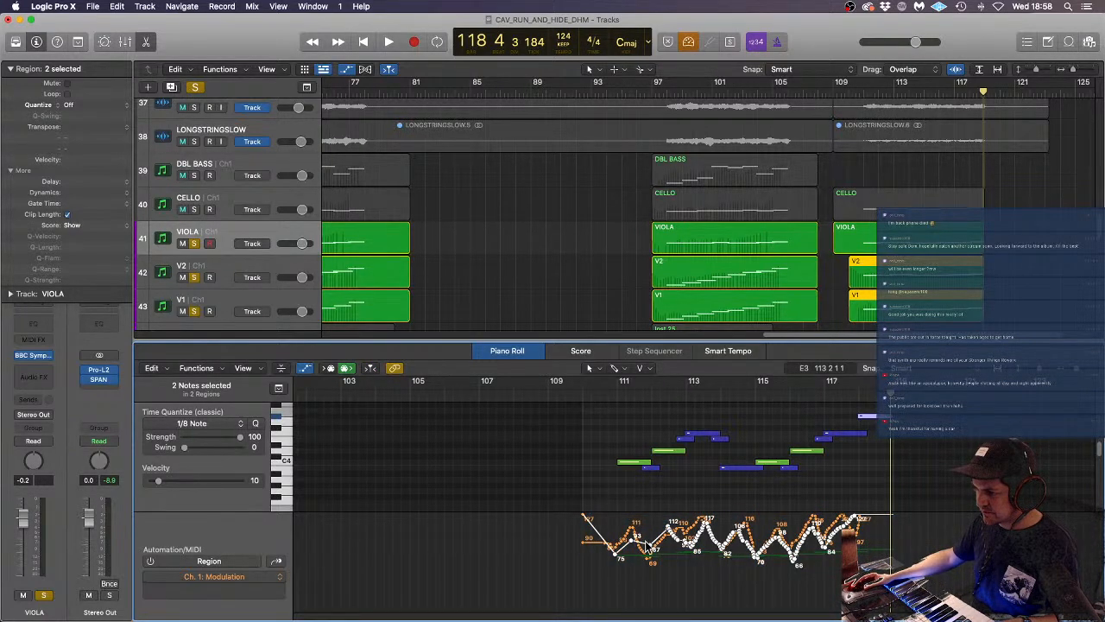
drag(649, 547, 645, 573)
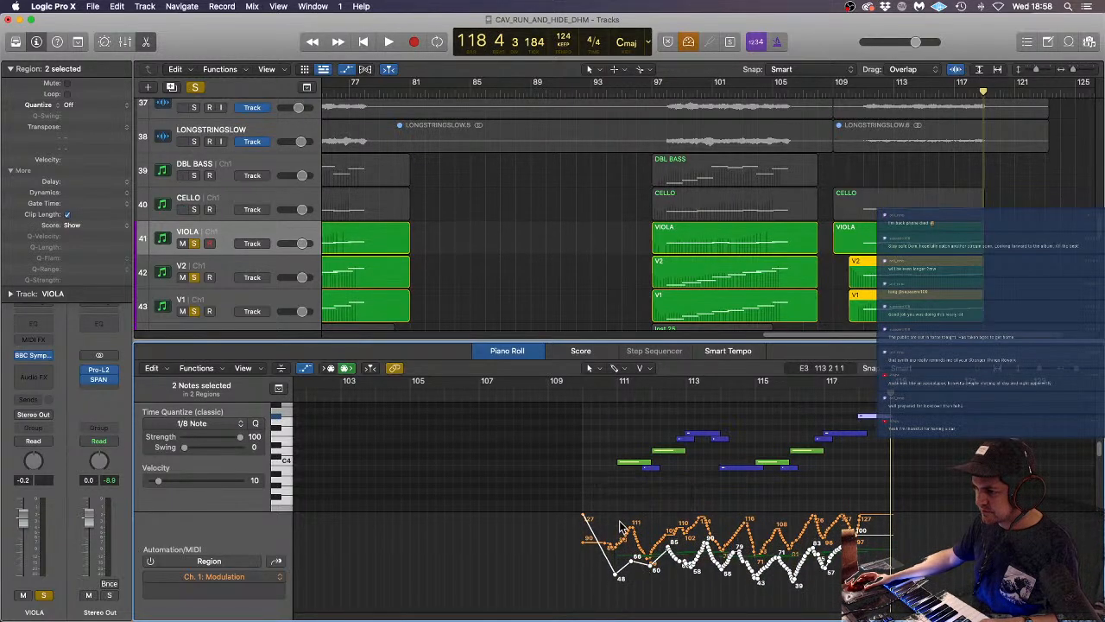
drag(585, 518, 889, 545)
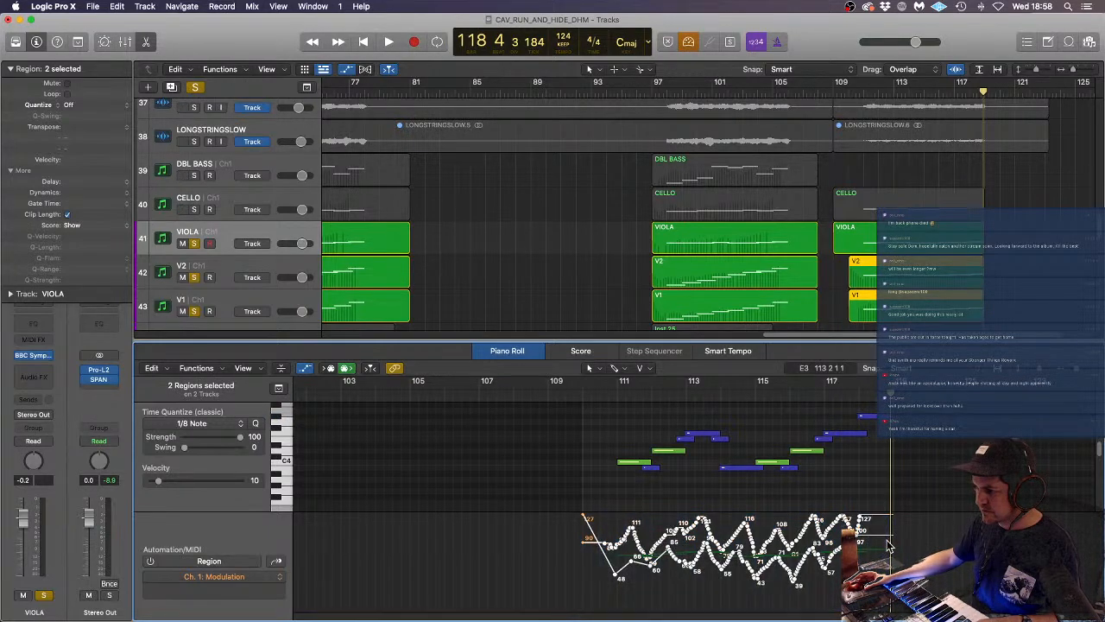
click(595, 548)
drag(595, 549, 799, 570)
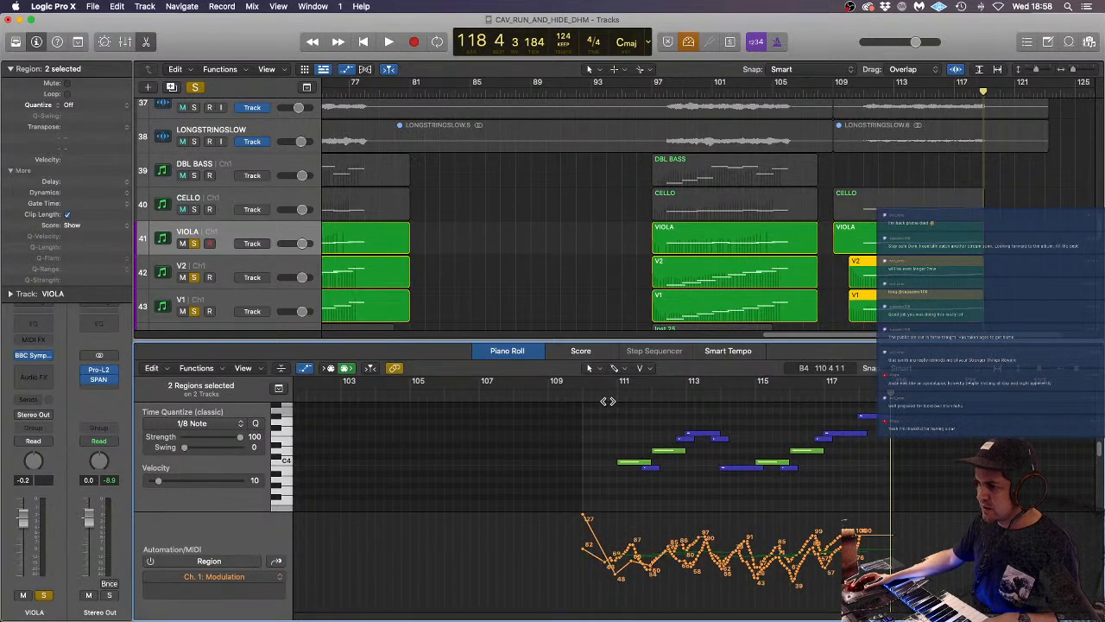
- Play the soloed strings from just before bar 111 to nearly bar 119 and select the last VIOLA region
click(608, 401)
key(space)
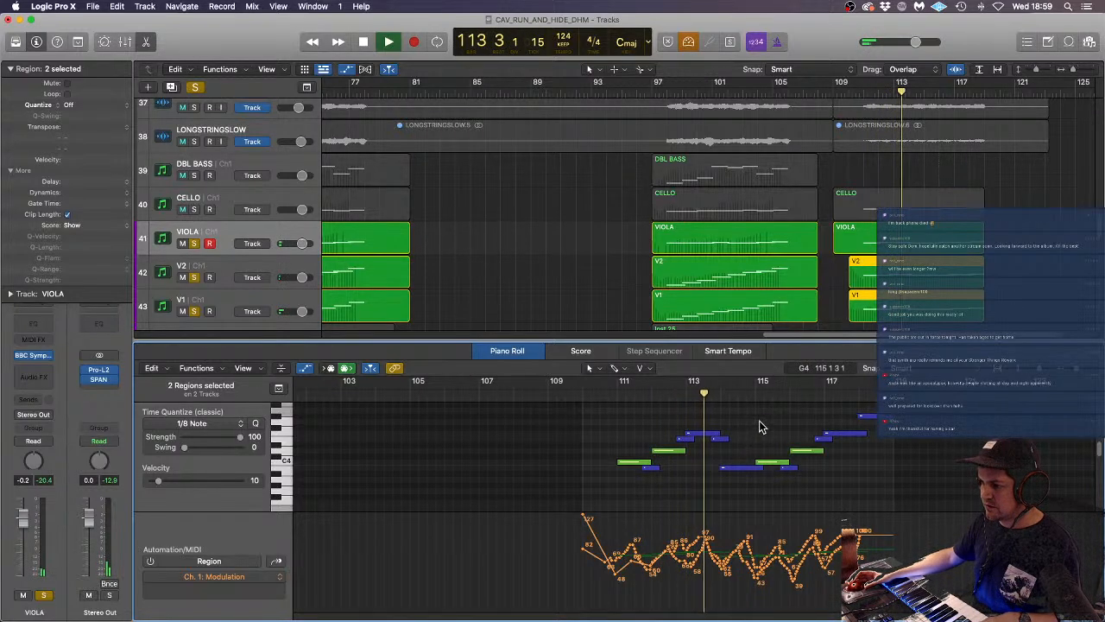
click(1021, 222)
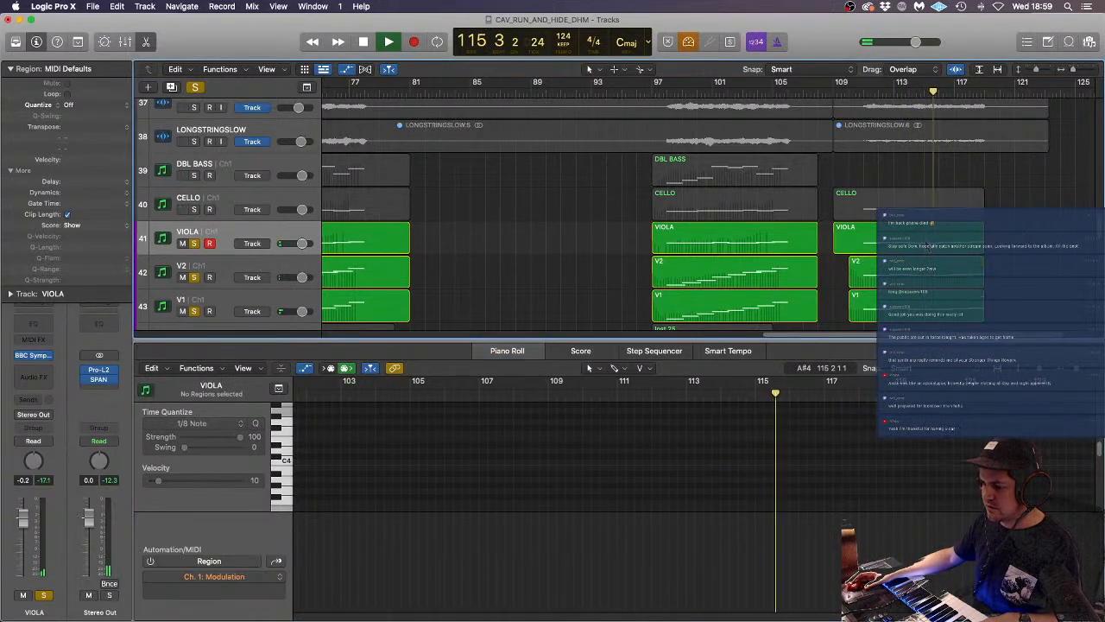
click(929, 247)
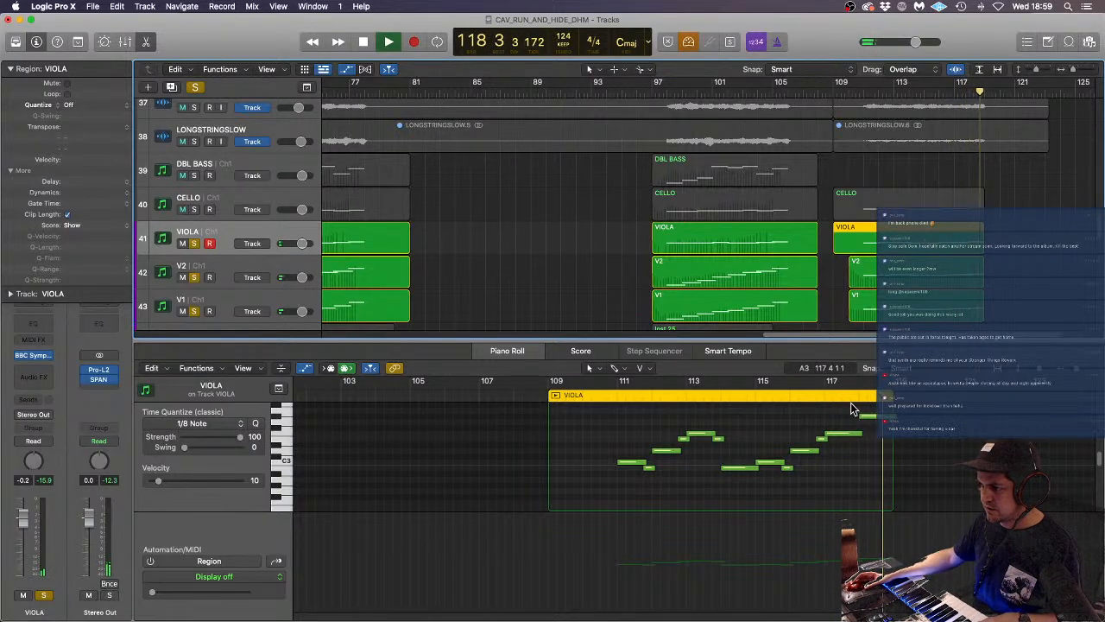
key(space)
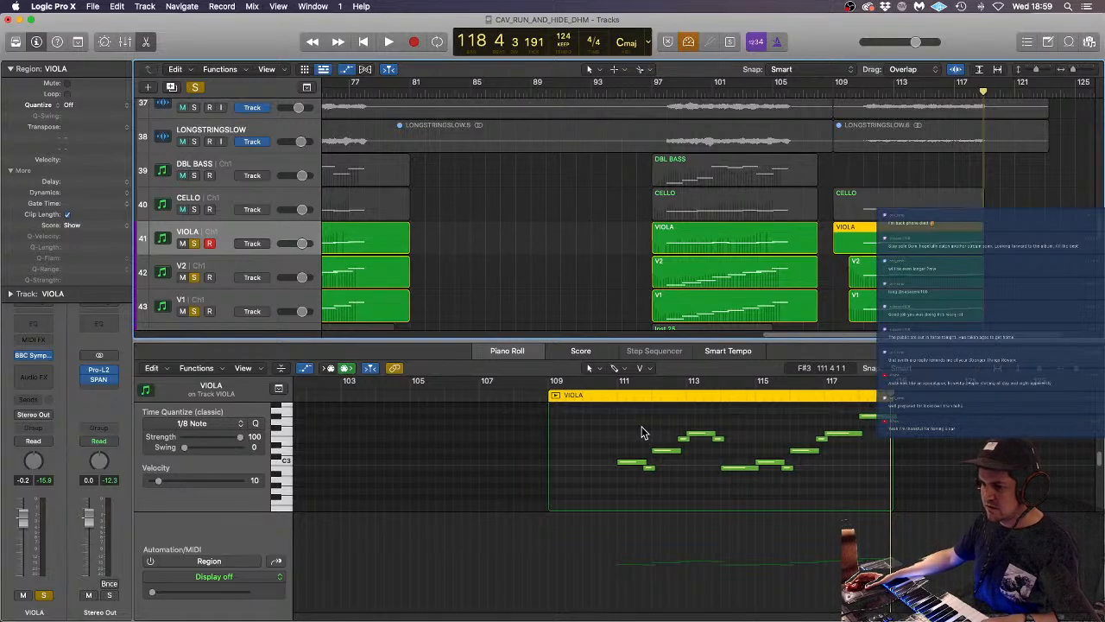
- Record a modulation performance over the last VIOLA region from bar 110 to about bar 119
click(847, 90)
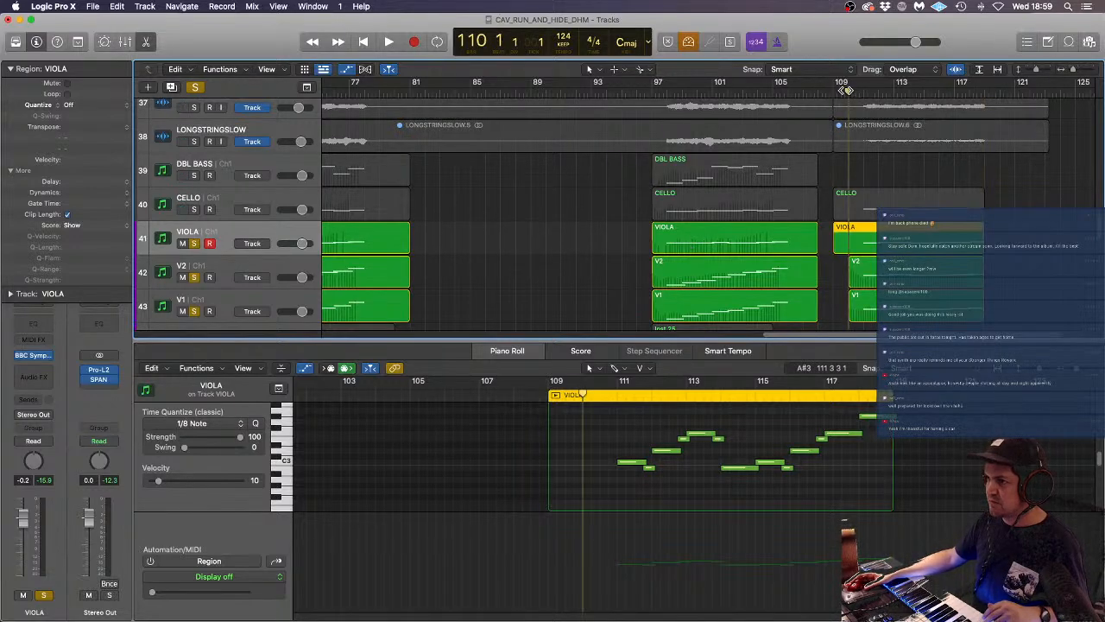
click(414, 43)
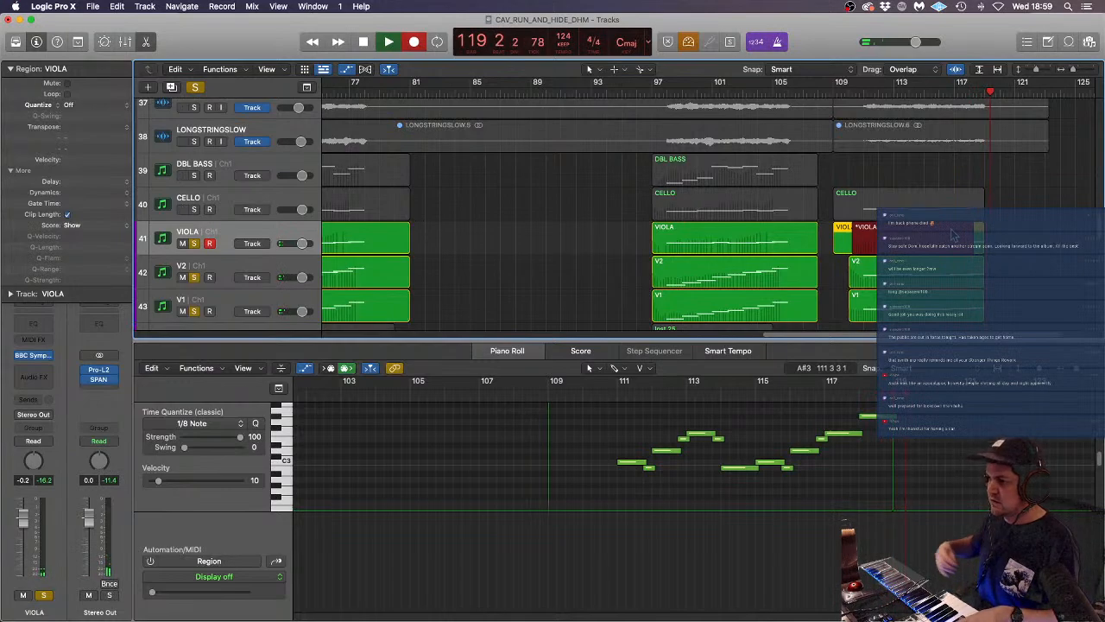
key(space)
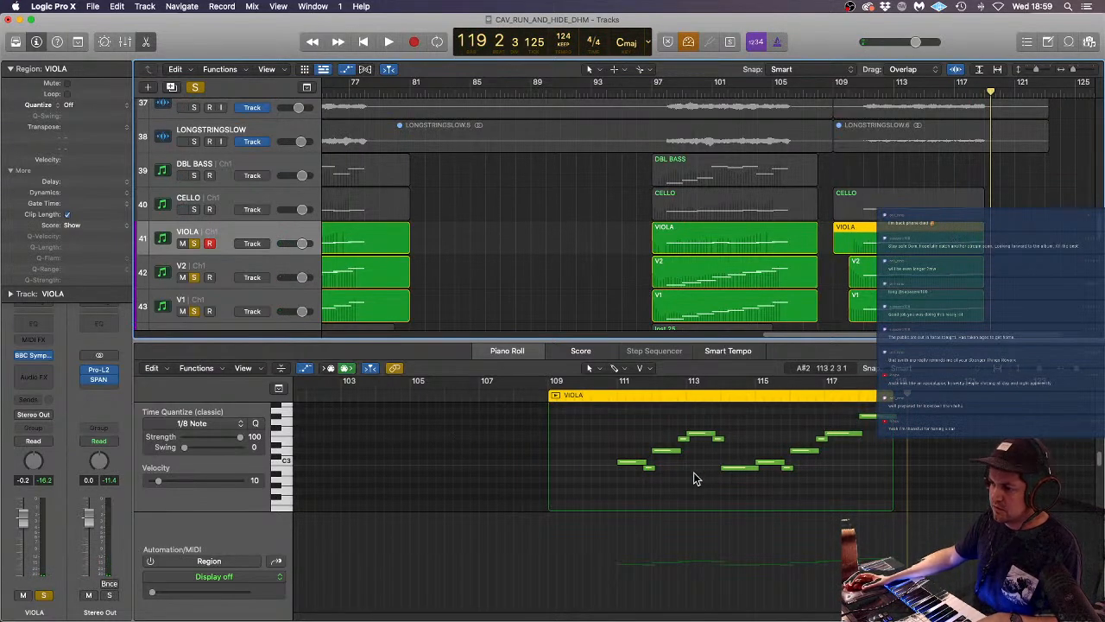
- Select ten VIOLA notes, leaving out both long C notes and the first D, and set their velocity to 16
click(654, 468)
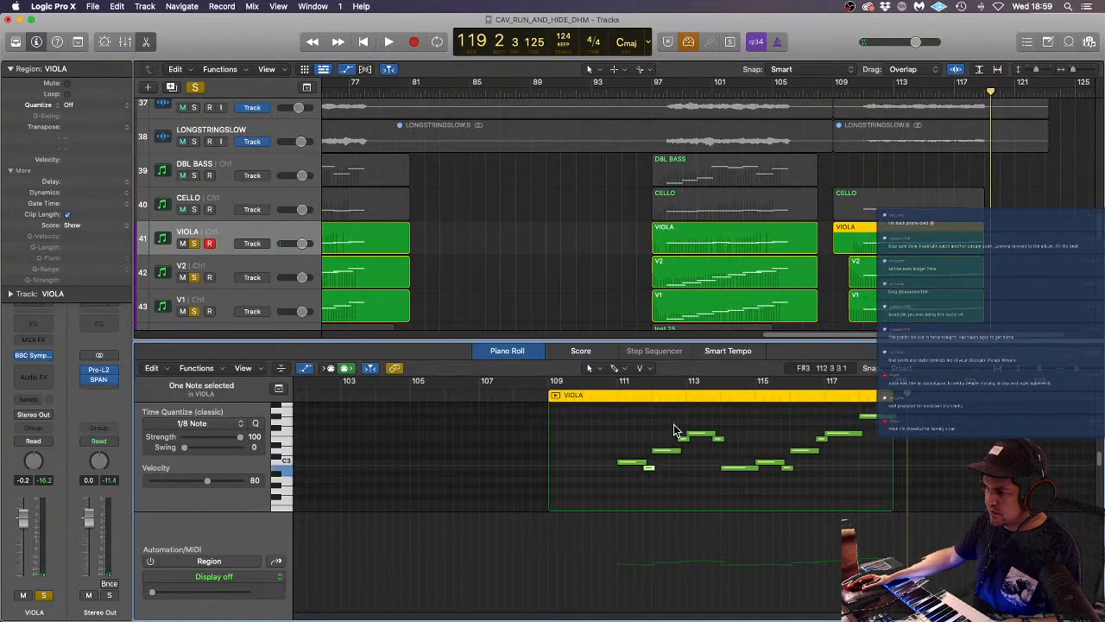
drag(677, 432, 730, 455)
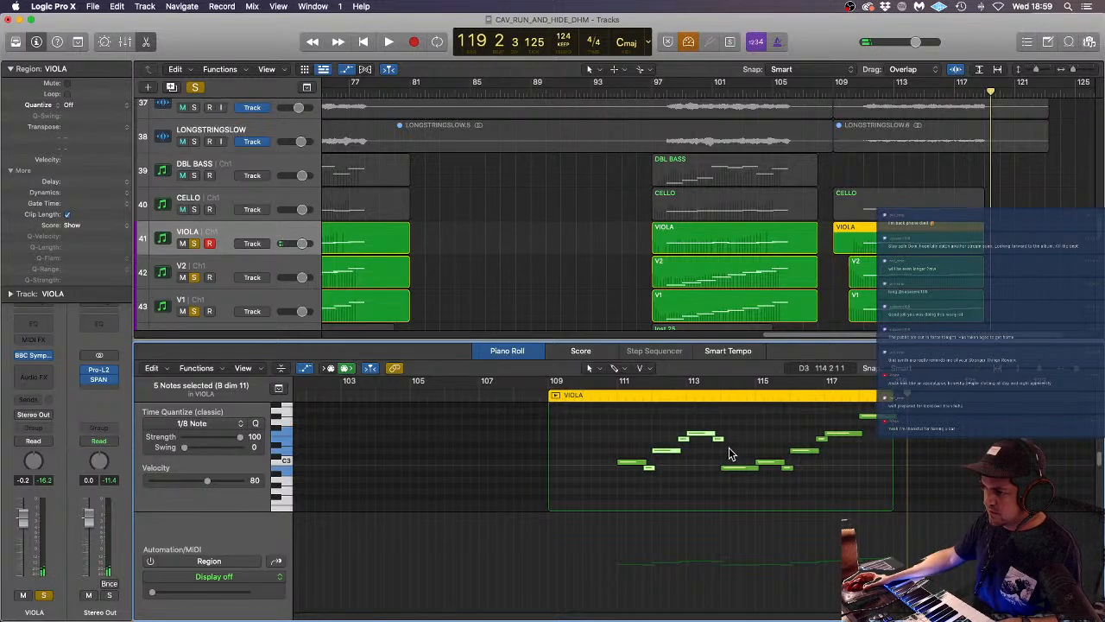
click(664, 454)
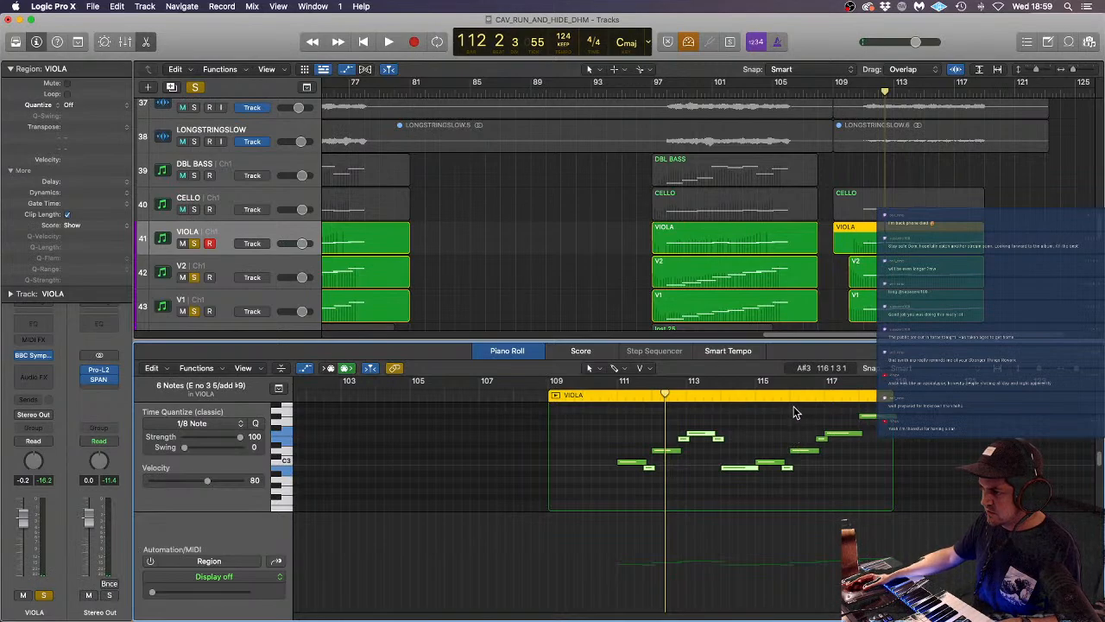
drag(793, 409, 897, 455)
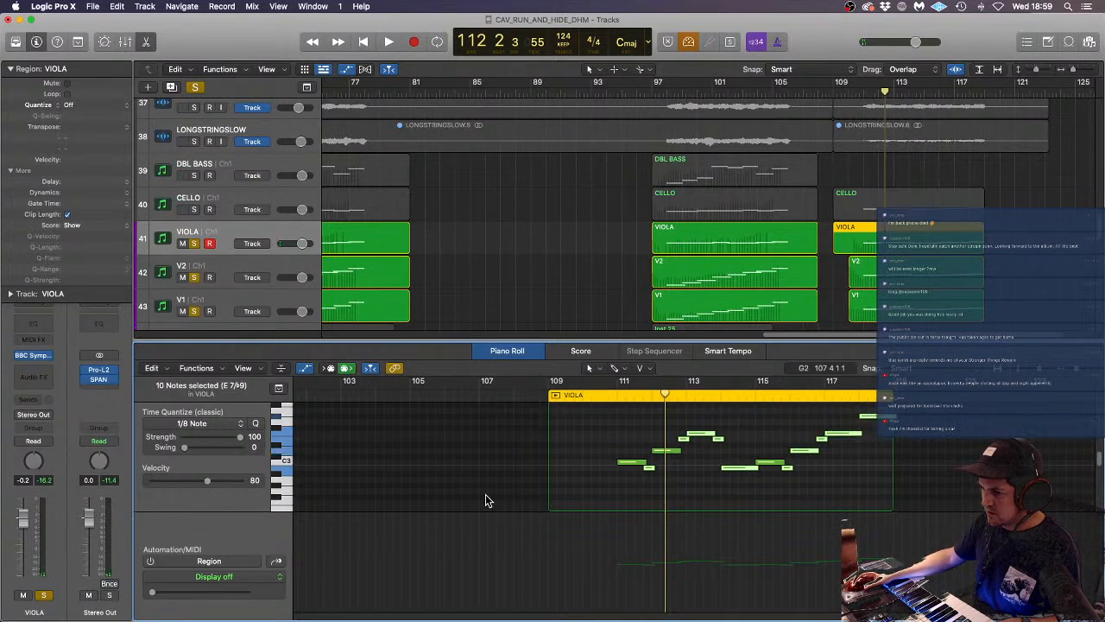
drag(205, 483, 165, 485)
- Extend the starts of the selected VIOLA notes earlier by about 186 ticks
scroll(765, 483, up, 5)
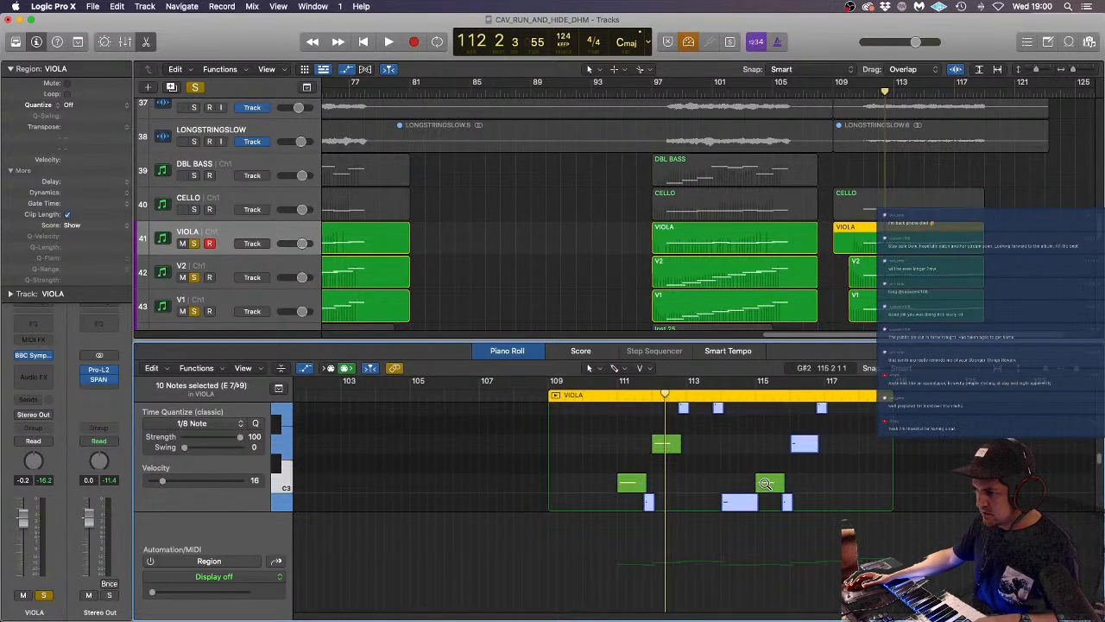
scroll(765, 488, down, 5)
scroll(765, 489, up, 3)
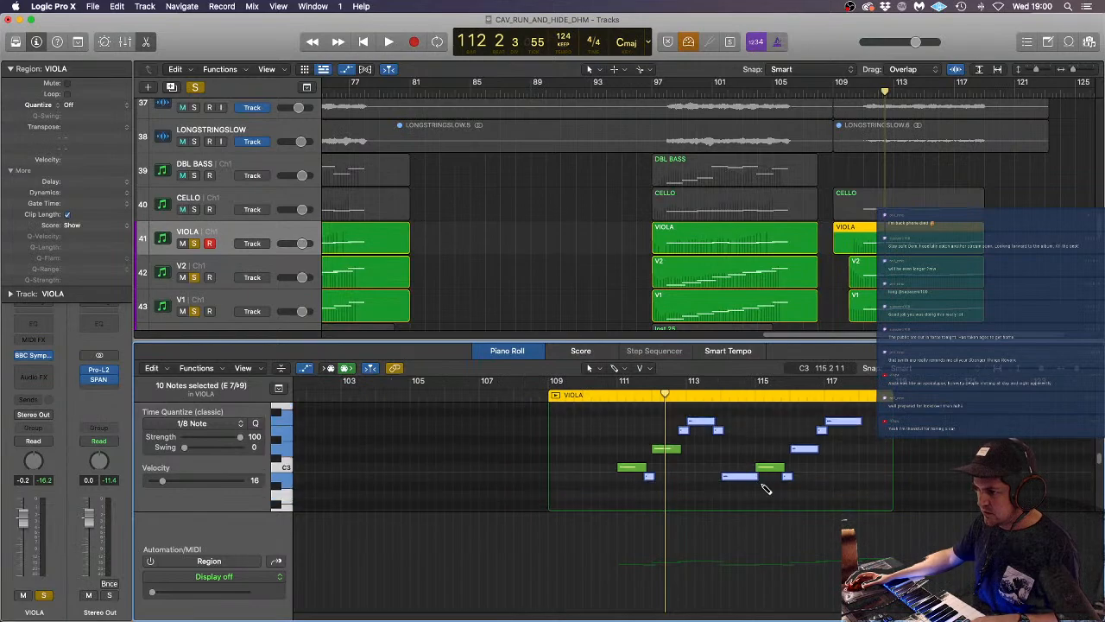
scroll(760, 488, up, 3)
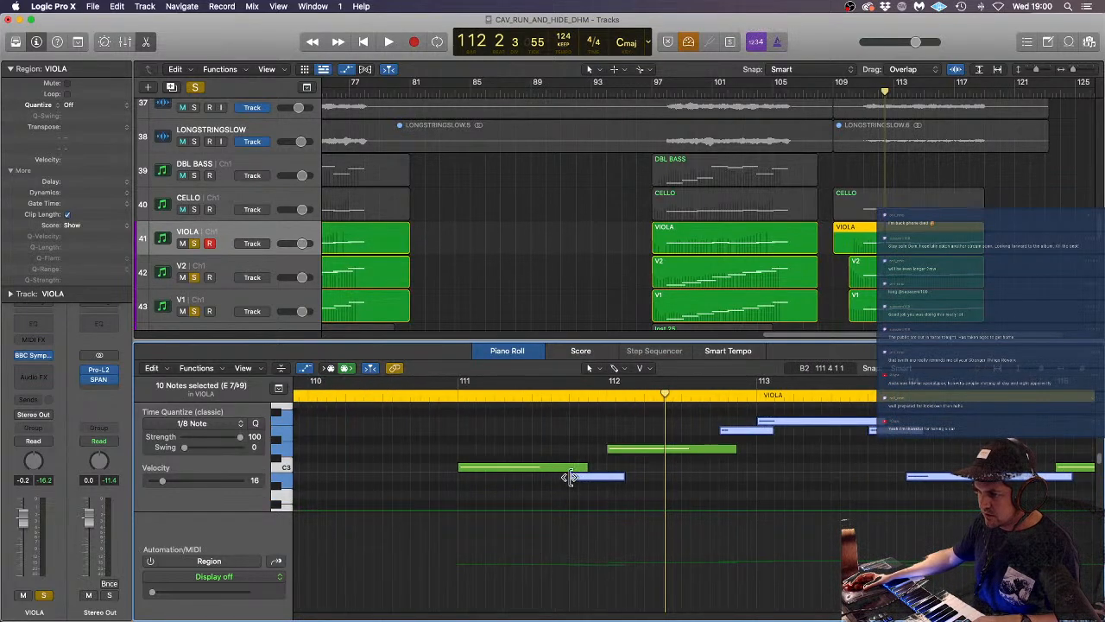
drag(570, 477, 562, 482)
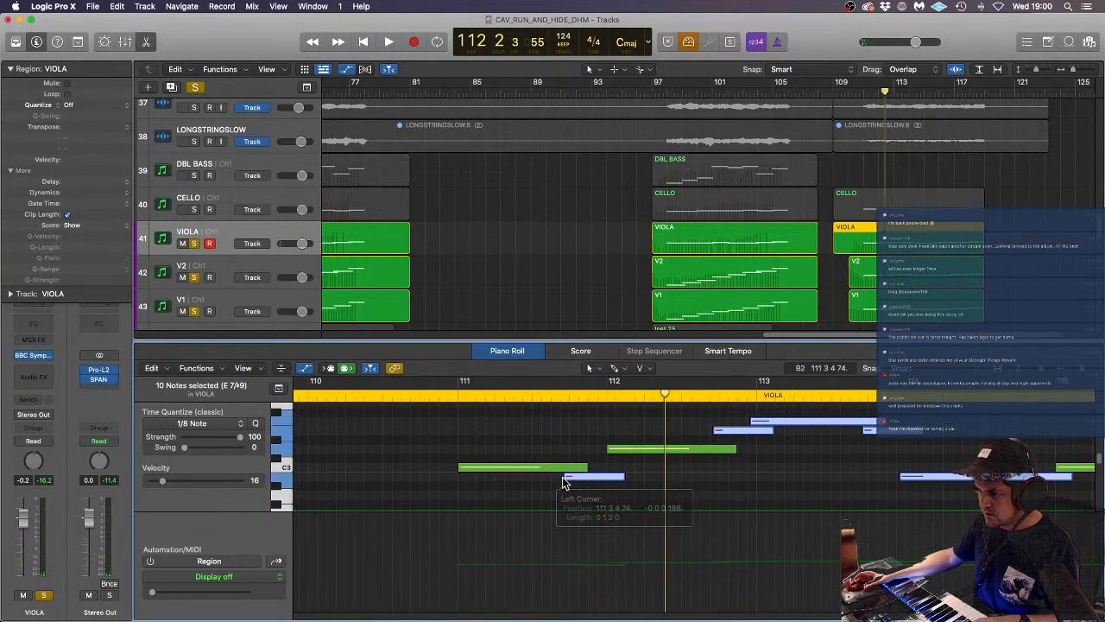
- Play the soloed strings from just before bar 111 to check the edited VIOLA notes
click(404, 396)
key(space)
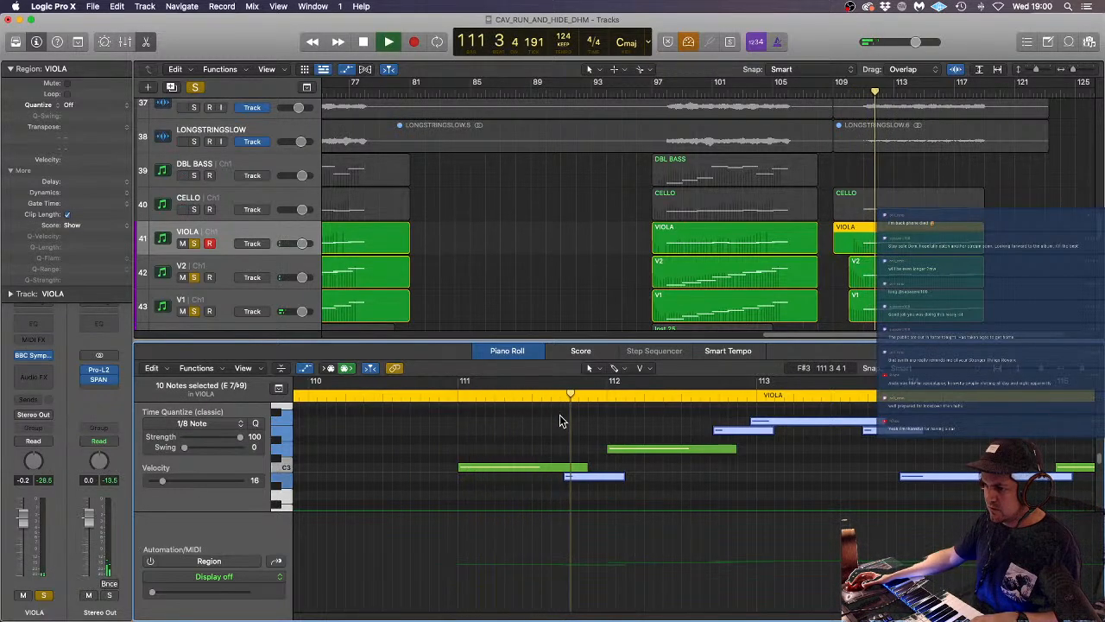
key(super+Left)
key(super+Left)
key(super+Left)
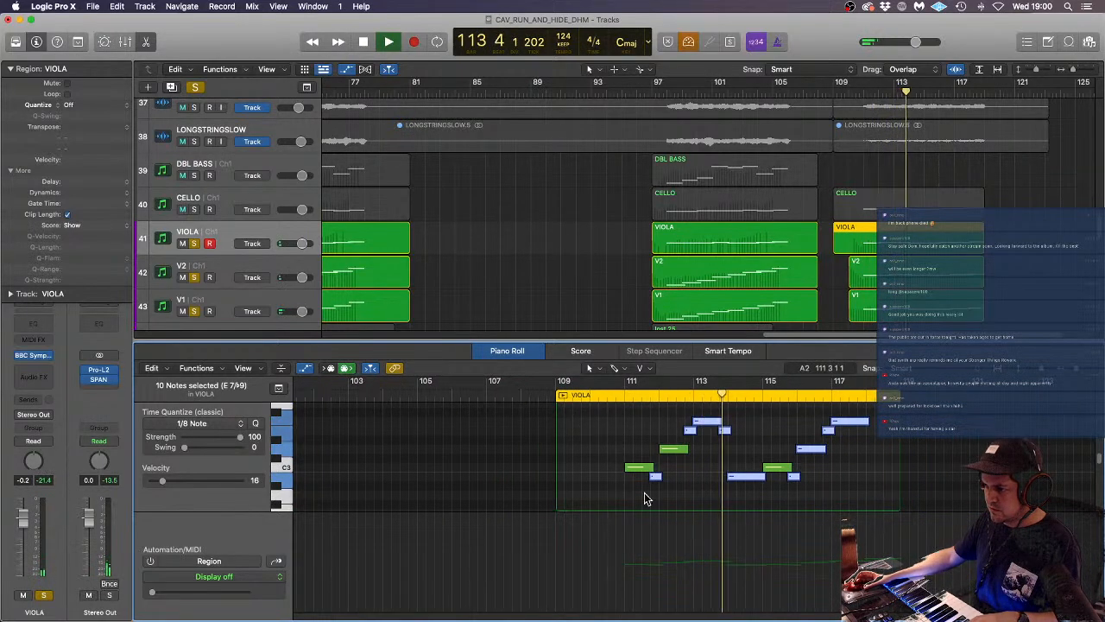
- Deselect the VIOLA notes, add CELLO to the soloed string tracks, and play the strings from about bar 111
click(678, 485)
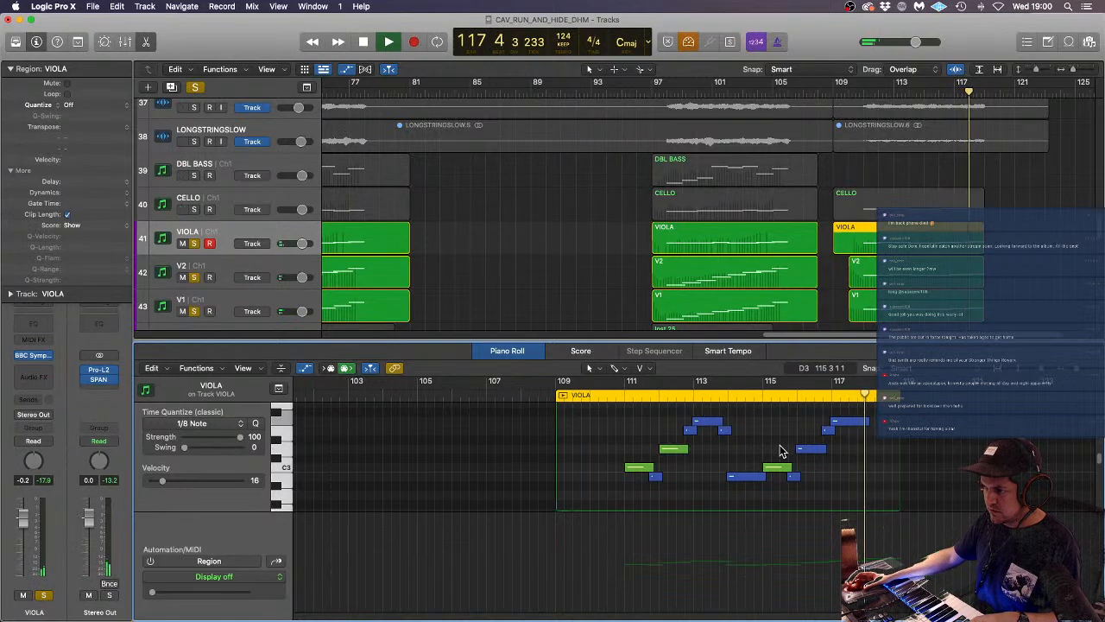
key(space)
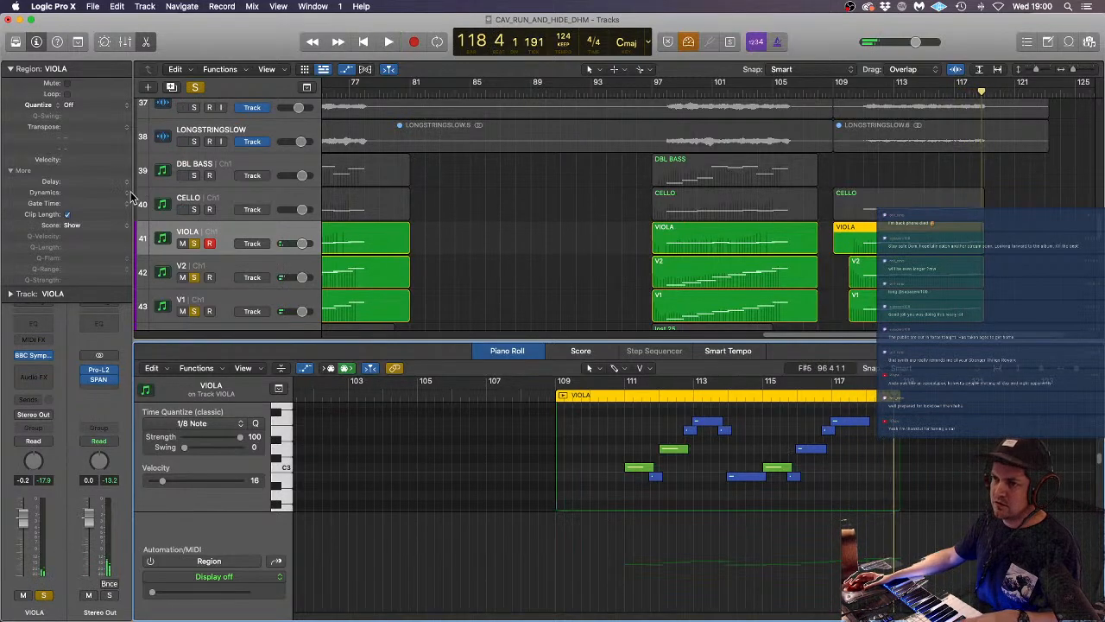
click(229, 201)
click(195, 209)
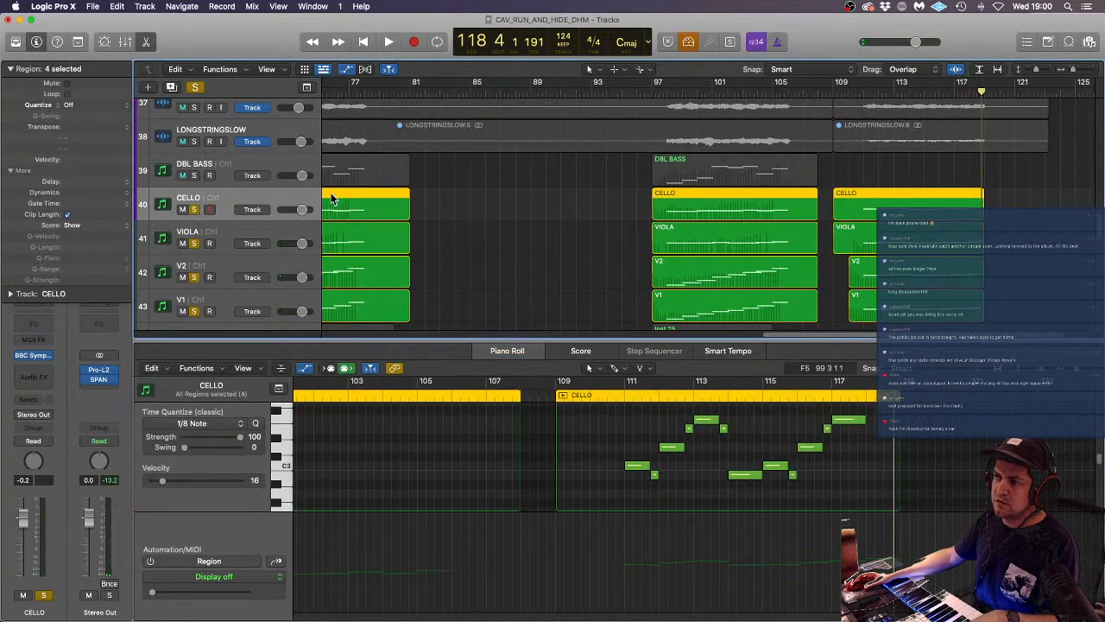
click(864, 94)
key(space)
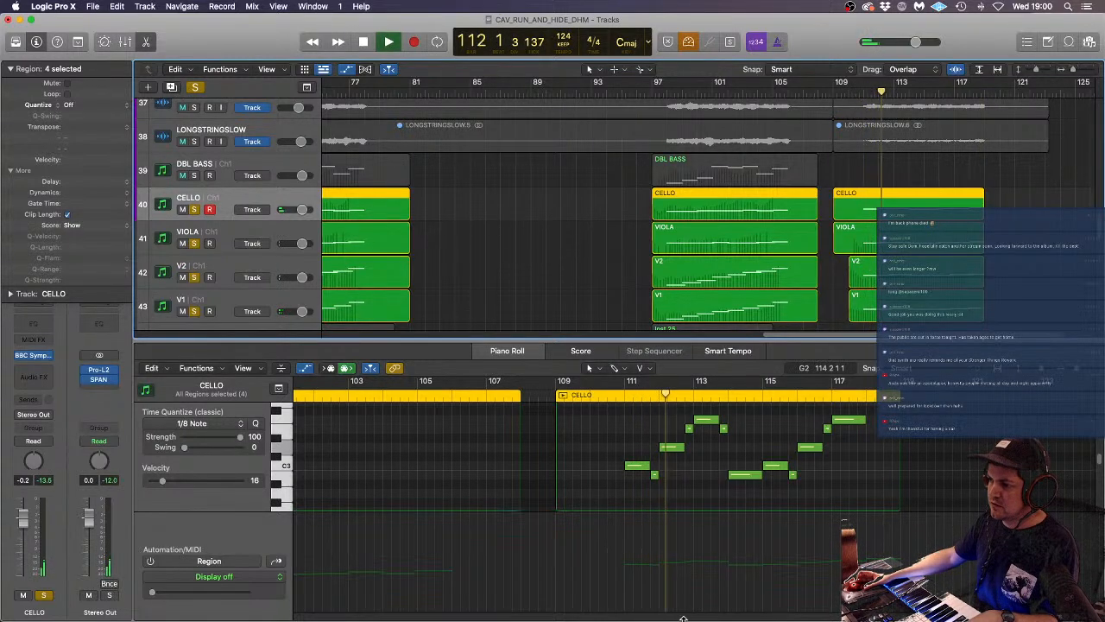
key(space)
- Lengthen the ends of all notes in the CELLO regions together by about 0 0 1 38 and audition a short B
key(super+a)
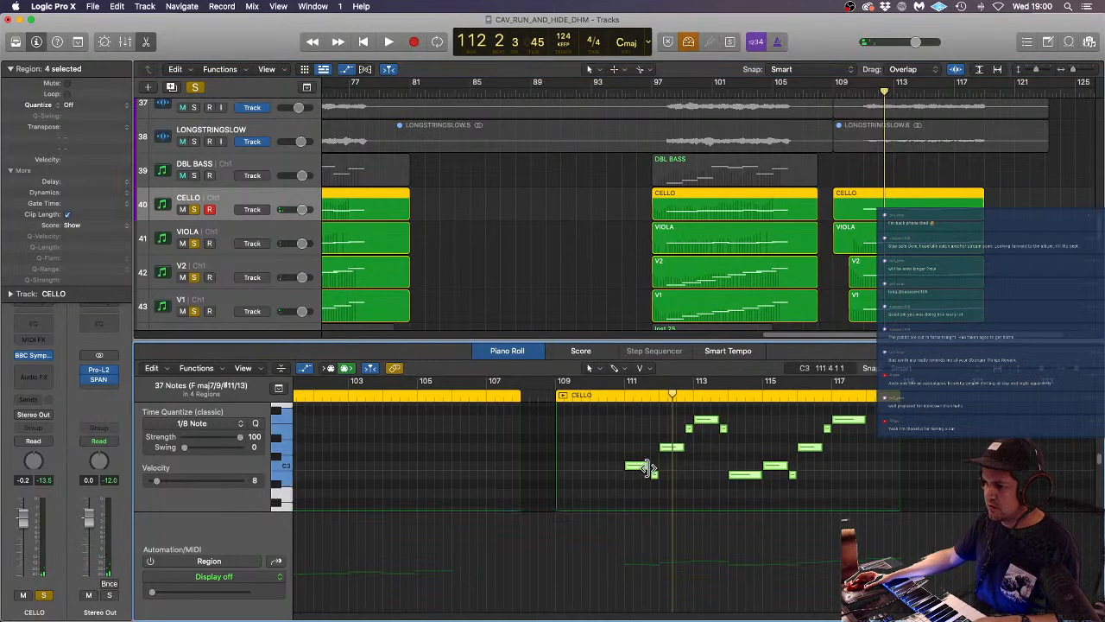
drag(647, 466, 650, 467)
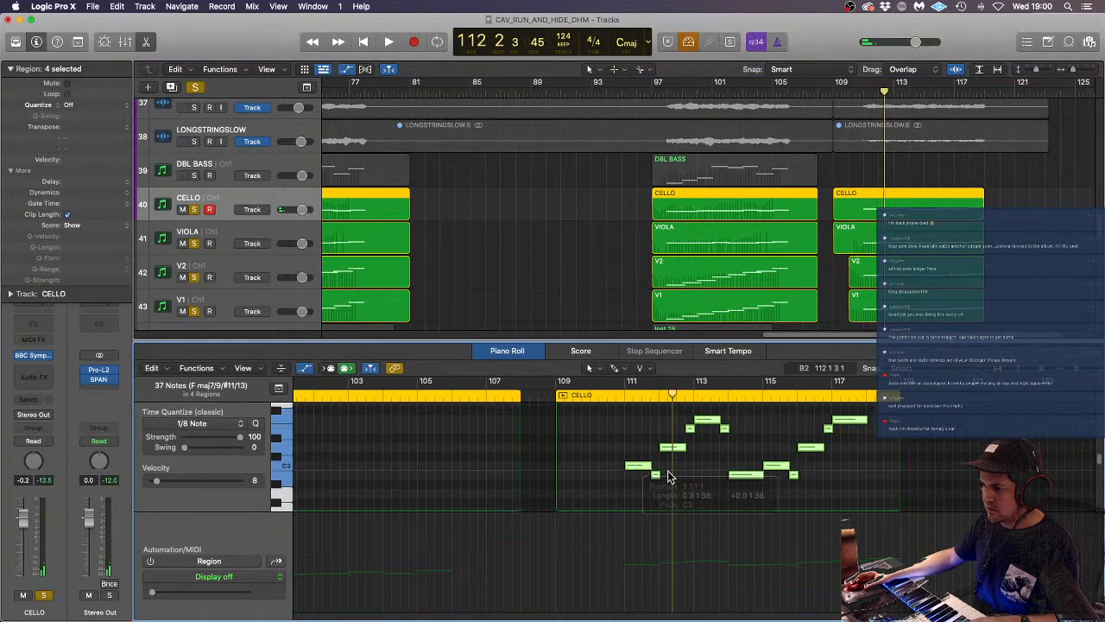
click(681, 471)
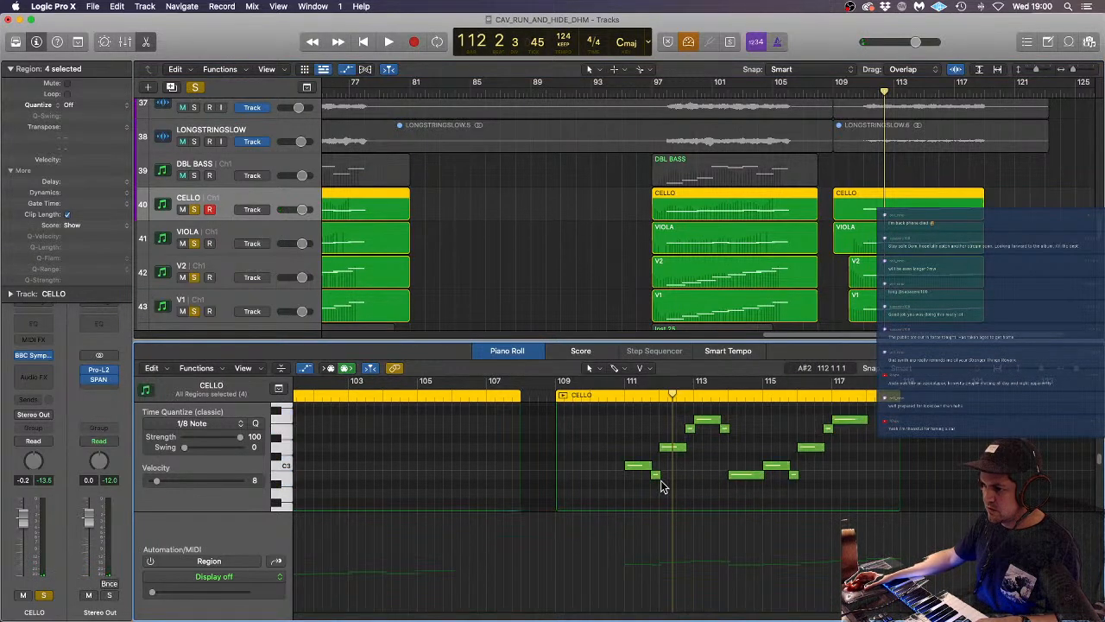
click(657, 475)
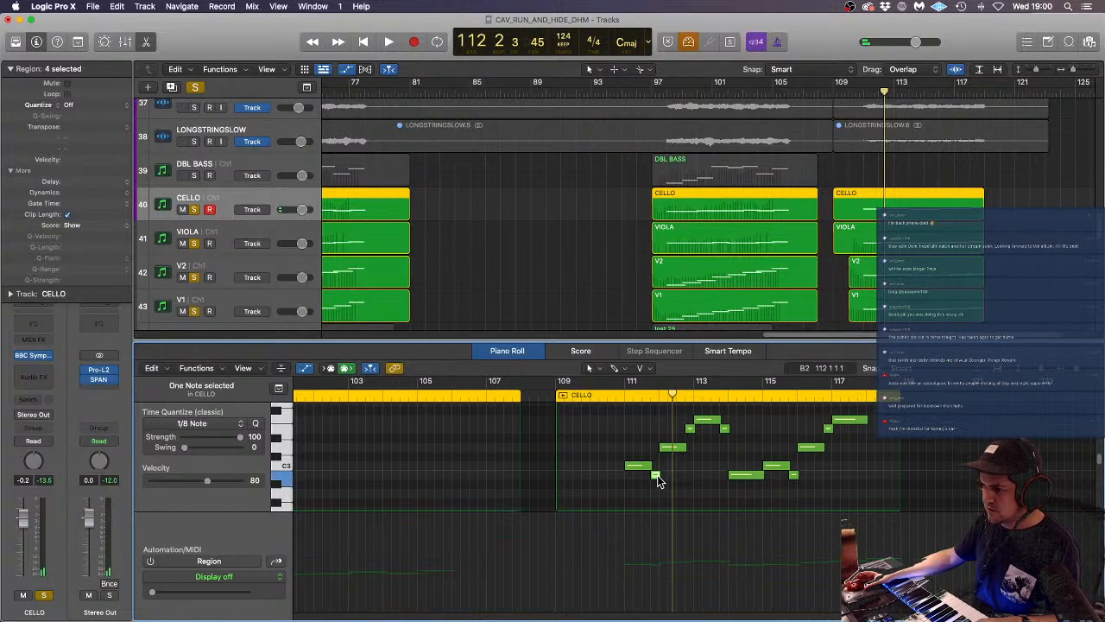
click(701, 472)
- Record a modulation performance over the last CELLO region from about bar 111 to bar 119
click(853, 95)
key(space)
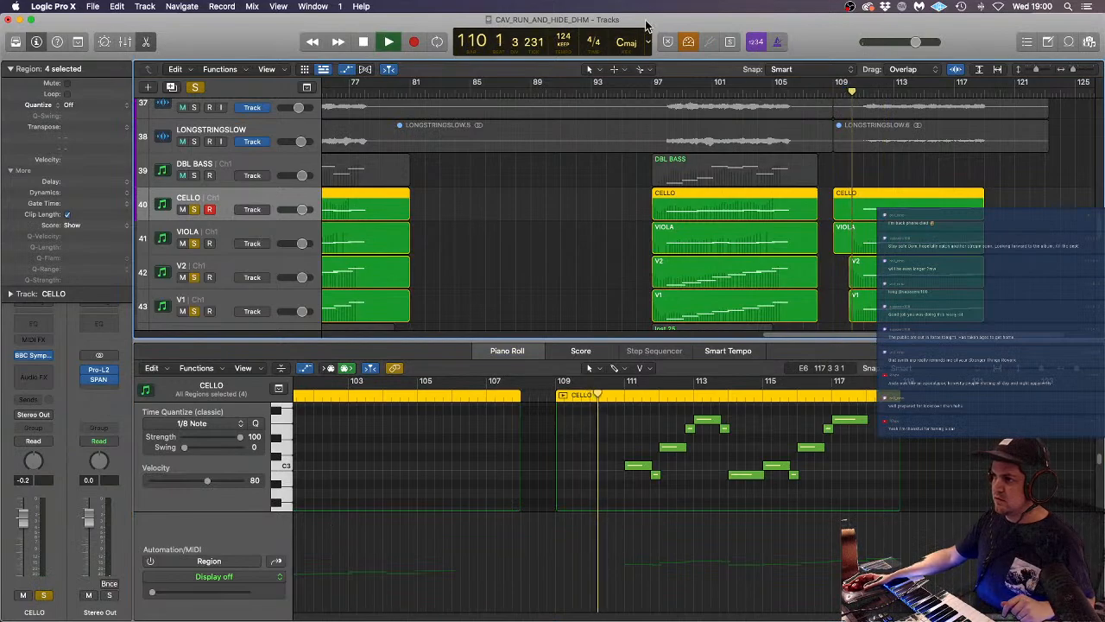
click(416, 41)
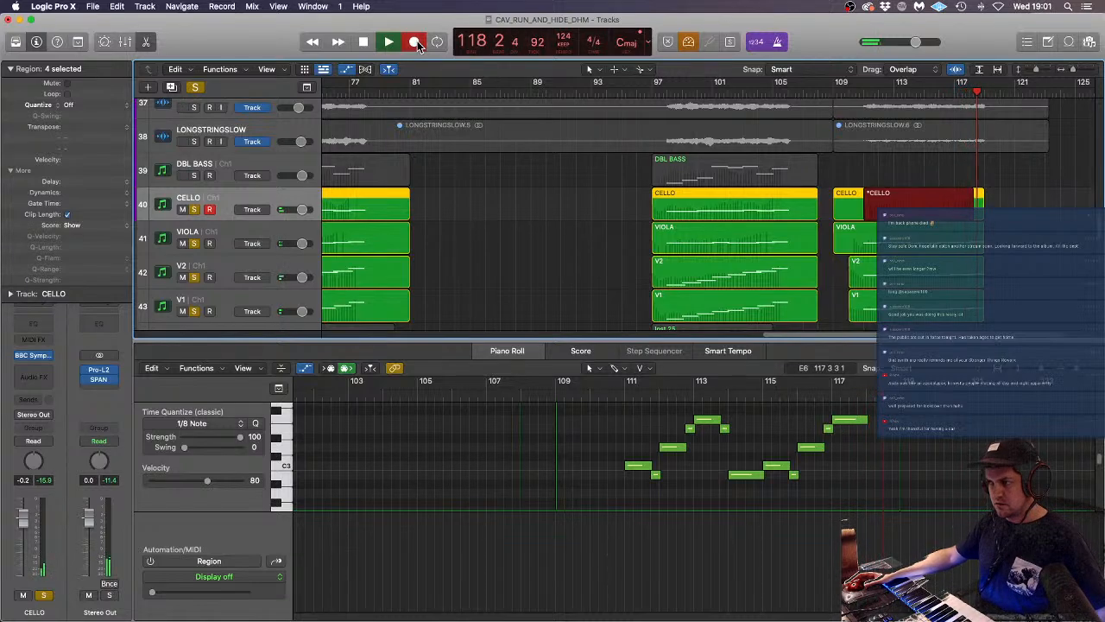
key(space)
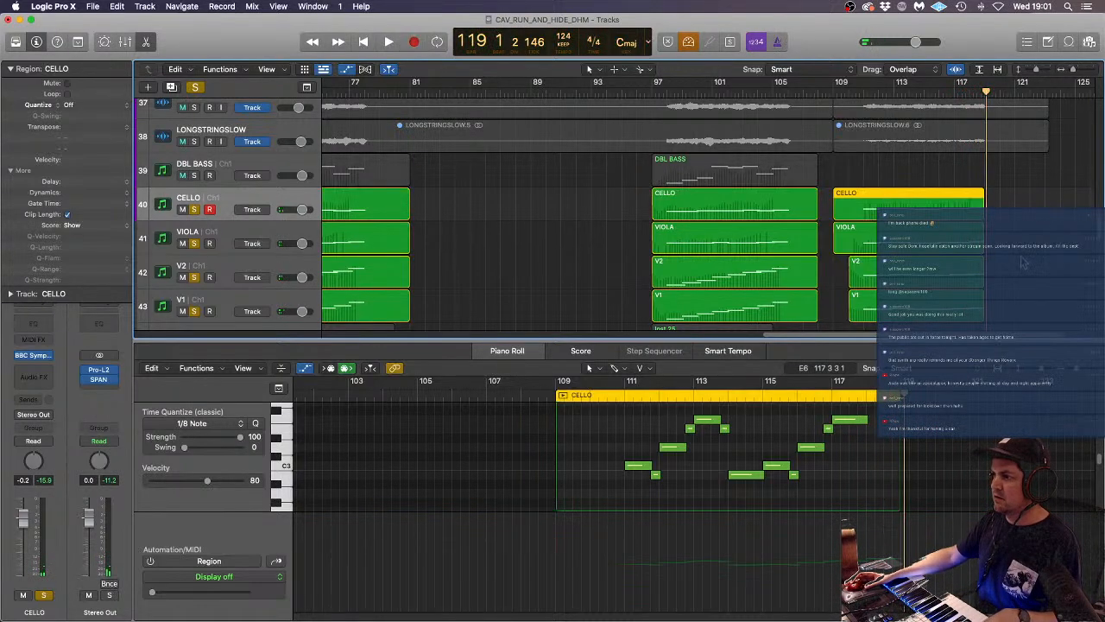
- Select ten notes in the last CELLO region, leaving out both long C notes and the first D, and set their velocity to 13
click(650, 490)
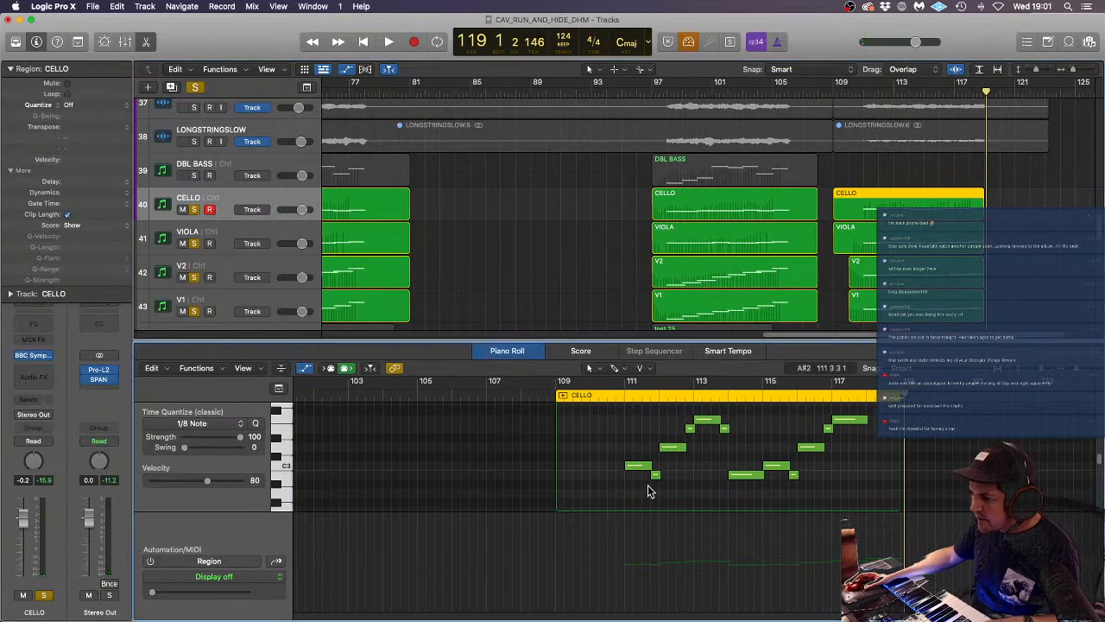
shift+click(673, 446)
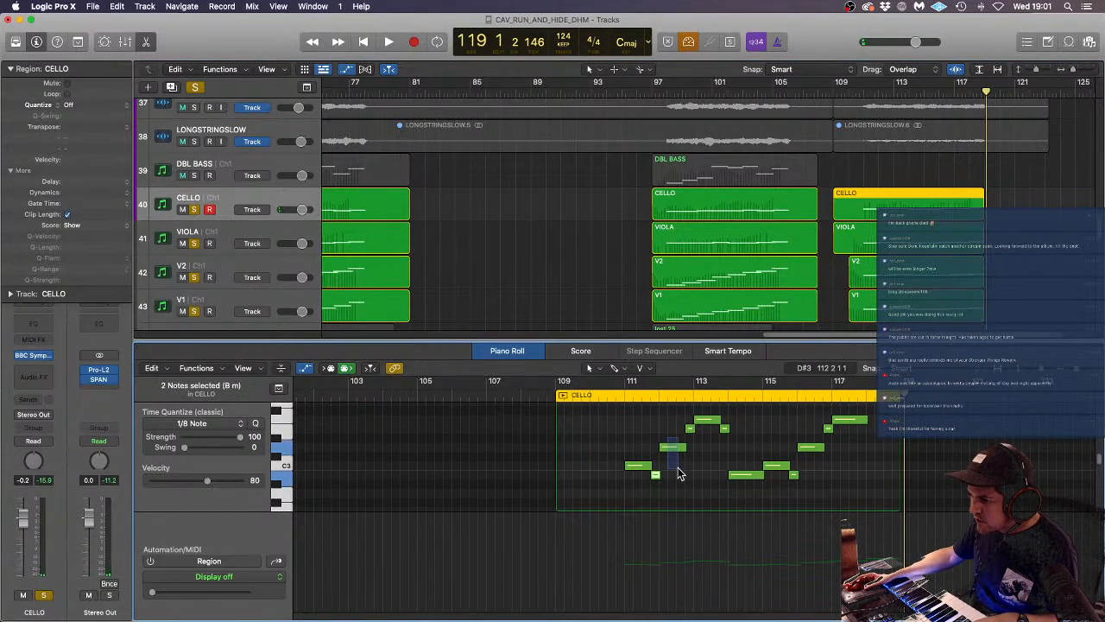
shift+click(707, 421)
shift+click(743, 474)
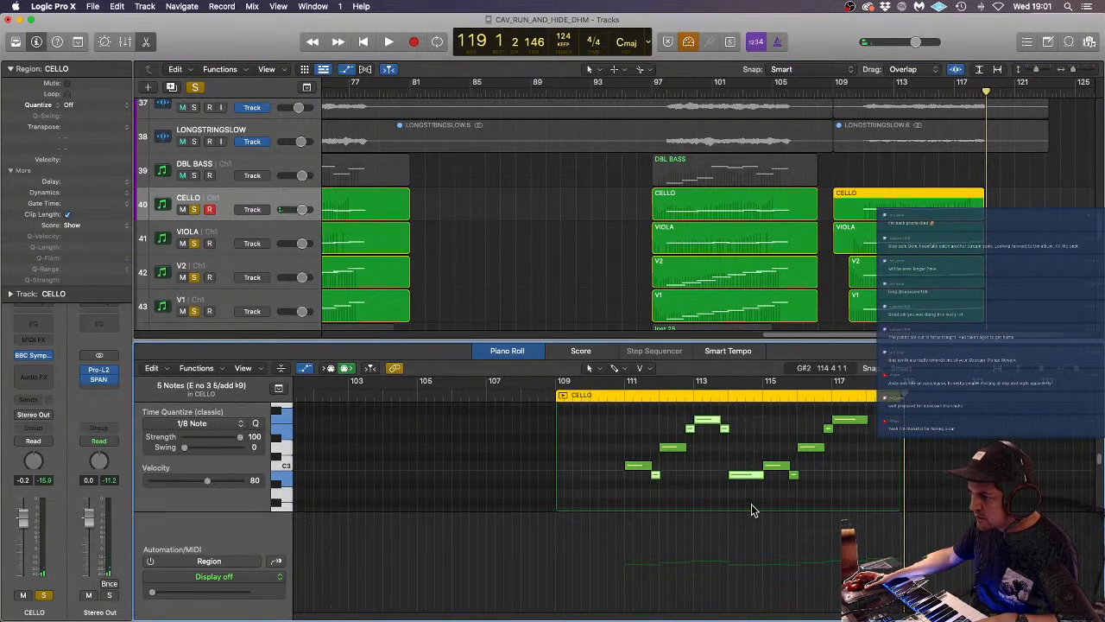
drag(796, 490, 895, 416)
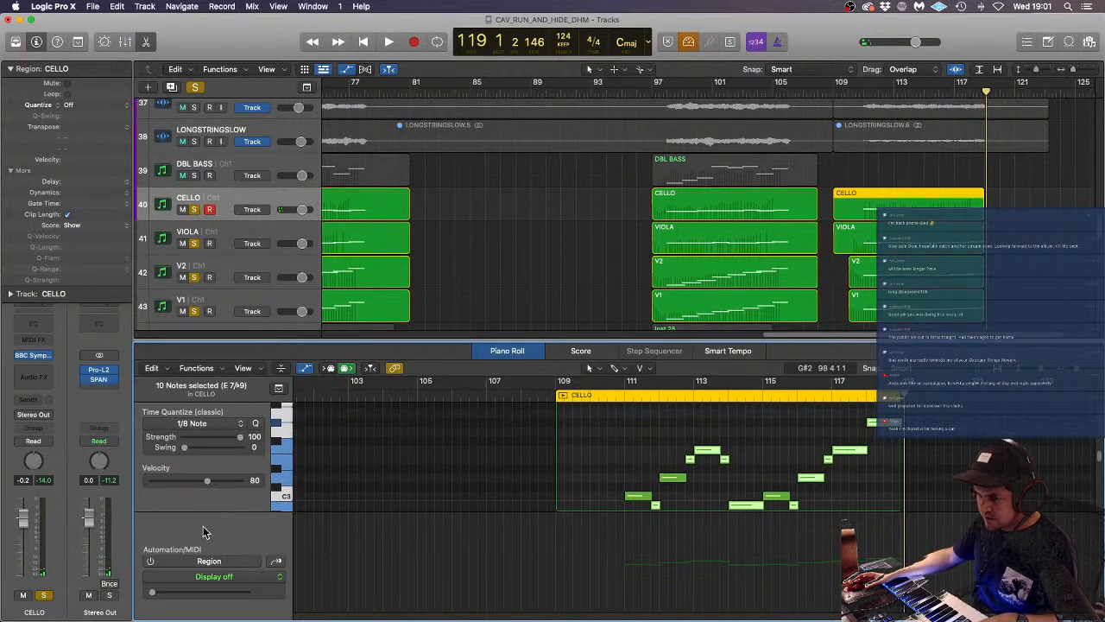
drag(205, 484, 160, 484)
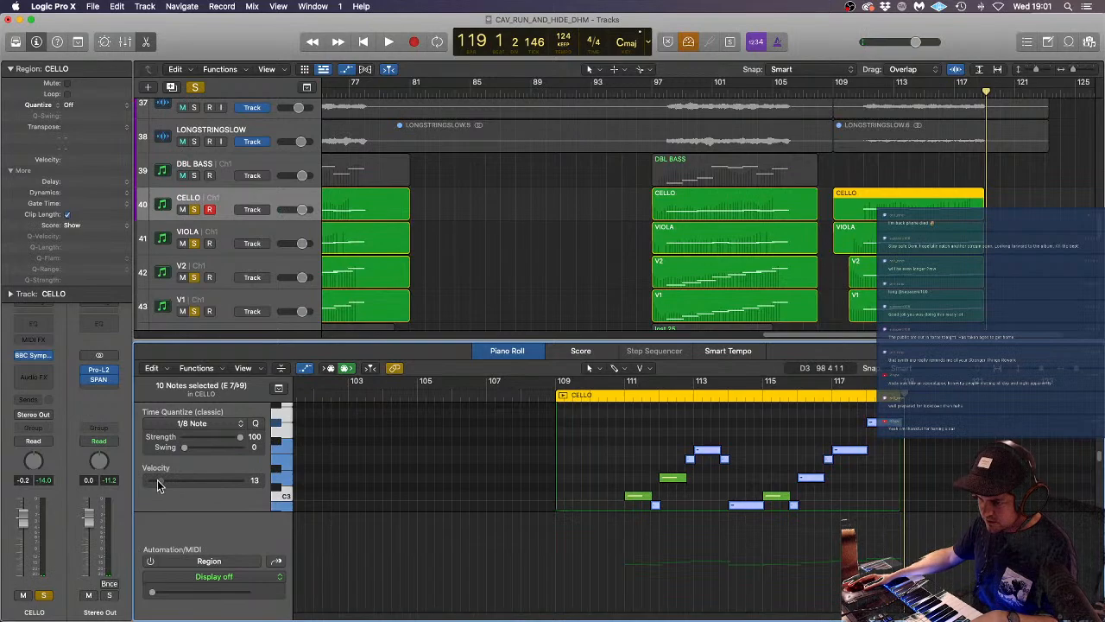
- Extend the starts of the ten selected CELLO notes slightly earlier
scroll(794, 469, down, 3)
key(super+Right)
key(super+Right)
key(super+Right)
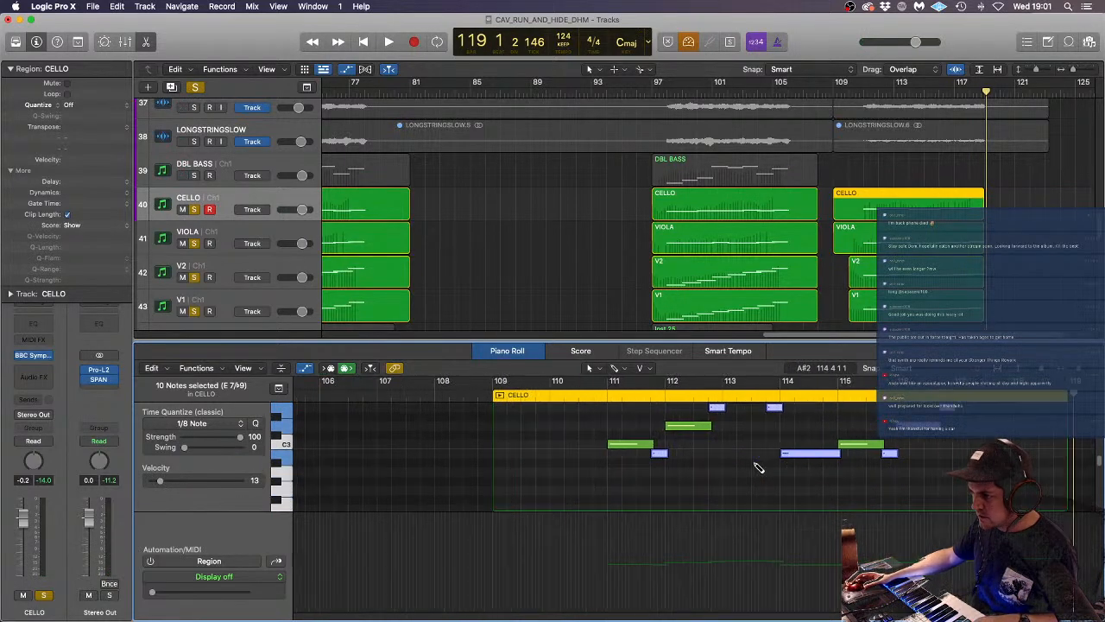
drag(654, 455, 647, 457)
key(super+Left)
key(super+Left)
key(super+Left)
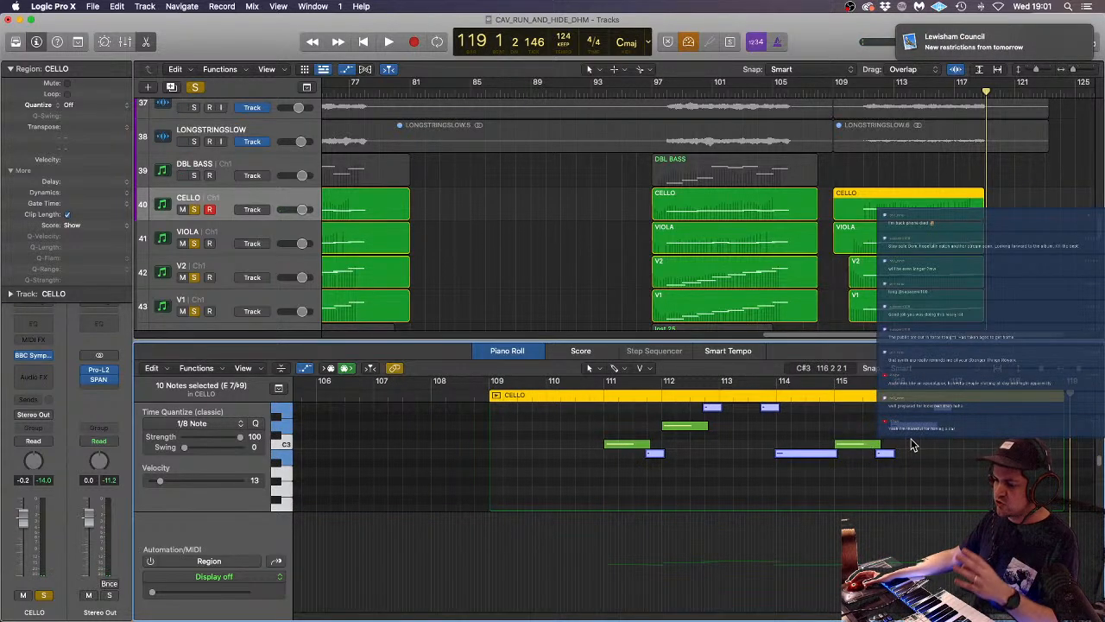
- Play the soloed strings from just before bar 111 to check the edited CELLO notes
scroll(956, 445, down, 3)
scroll(956, 447, up, 5)
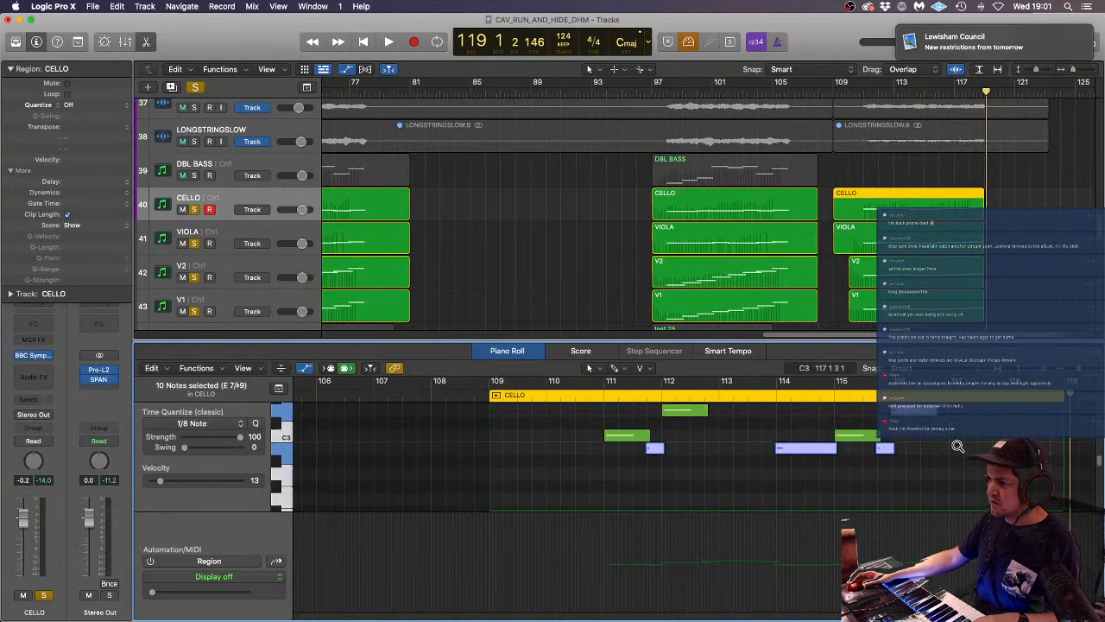
scroll(958, 448, up, 4)
scroll(959, 449, down, 2)
scroll(957, 448, left, 3)
scroll(958, 446, down, 3)
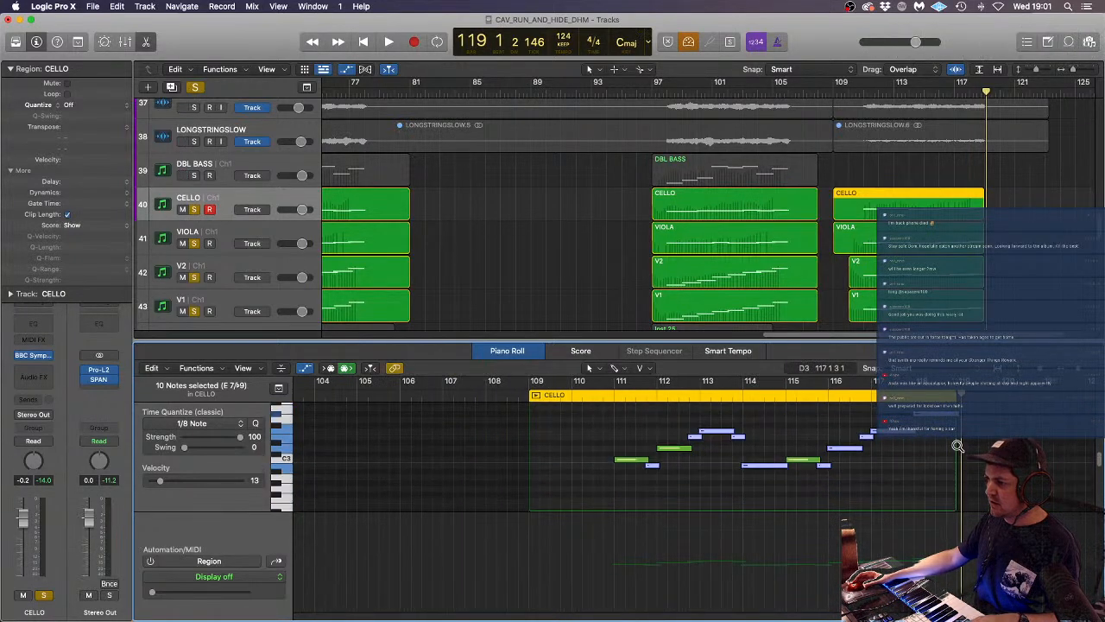
scroll(958, 447, up, 4)
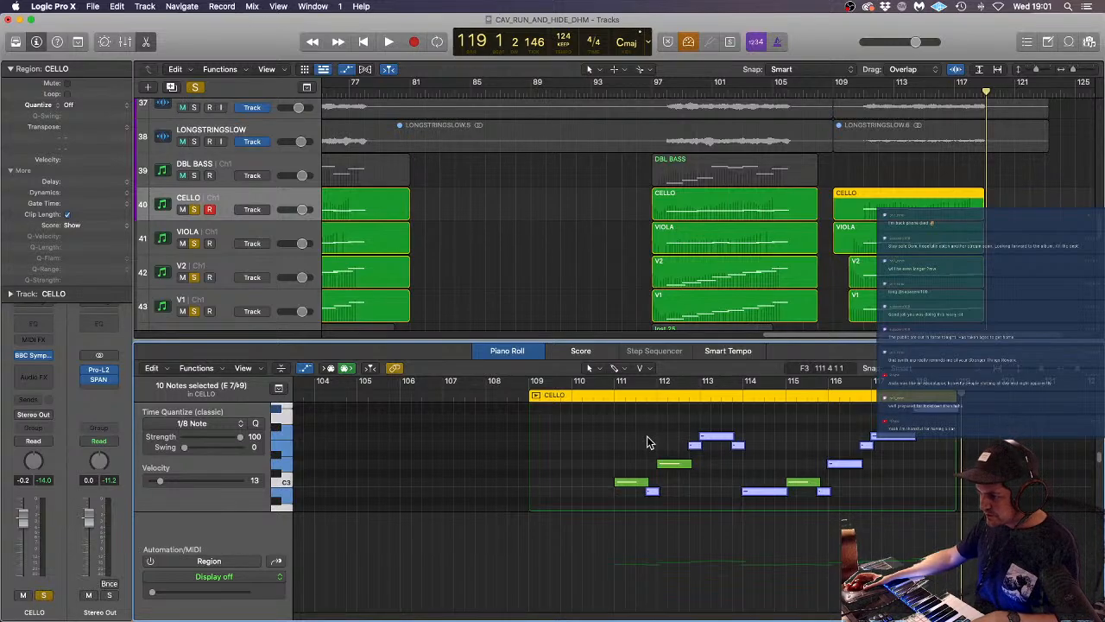
click(608, 385)
key(space)
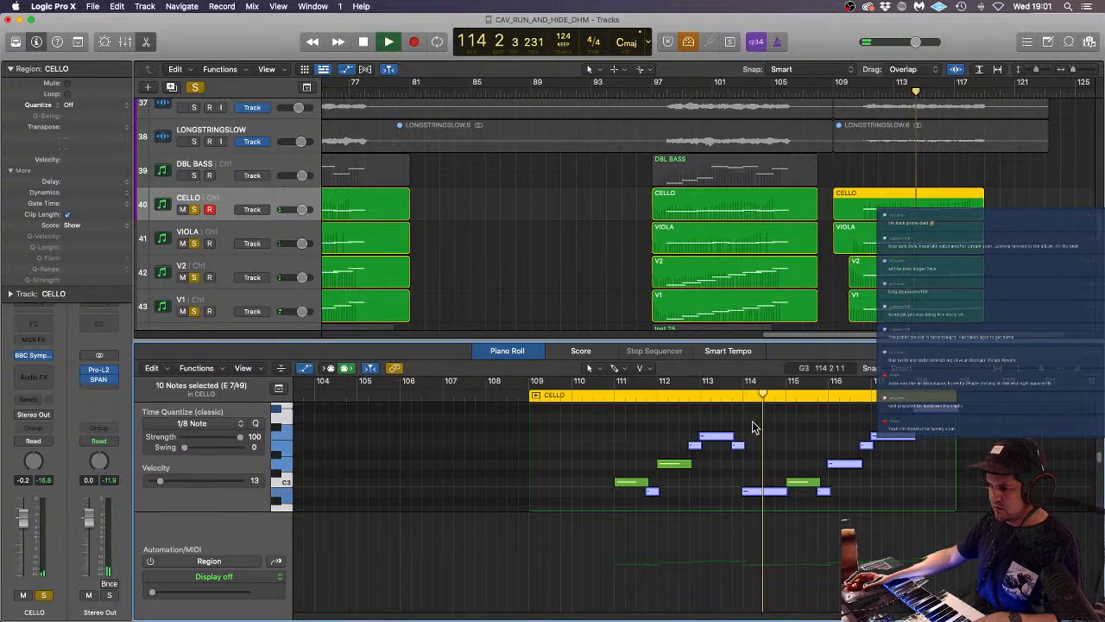
key(space)
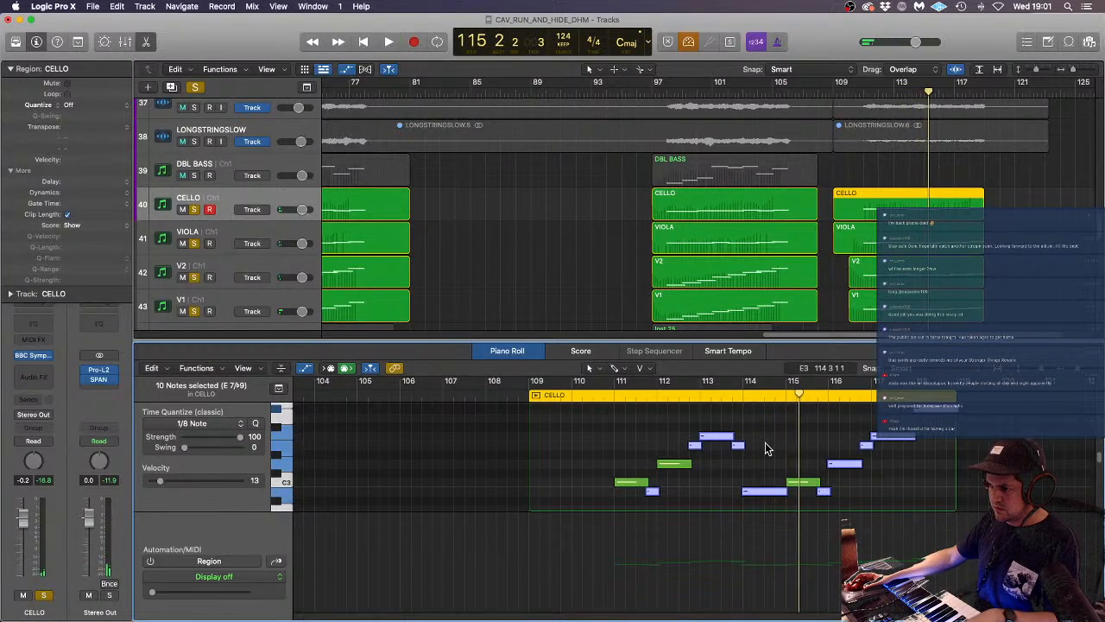
- Trim the starts of the short CELLO notes just before bars 112, 113 and 114 so they begin slightly later
click(764, 448)
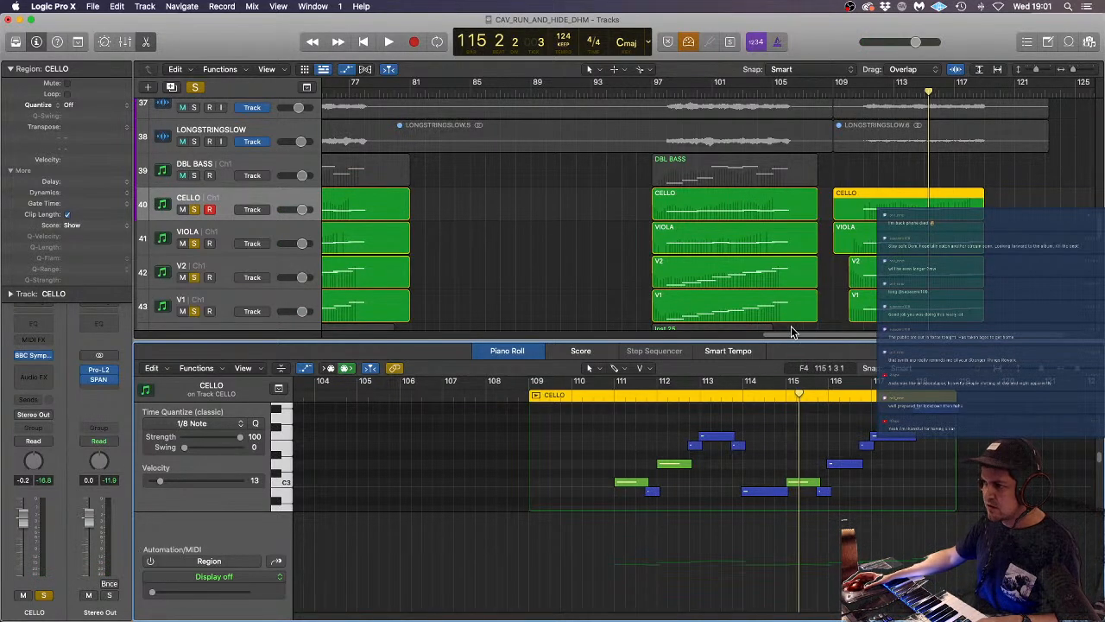
drag(648, 493, 652, 492)
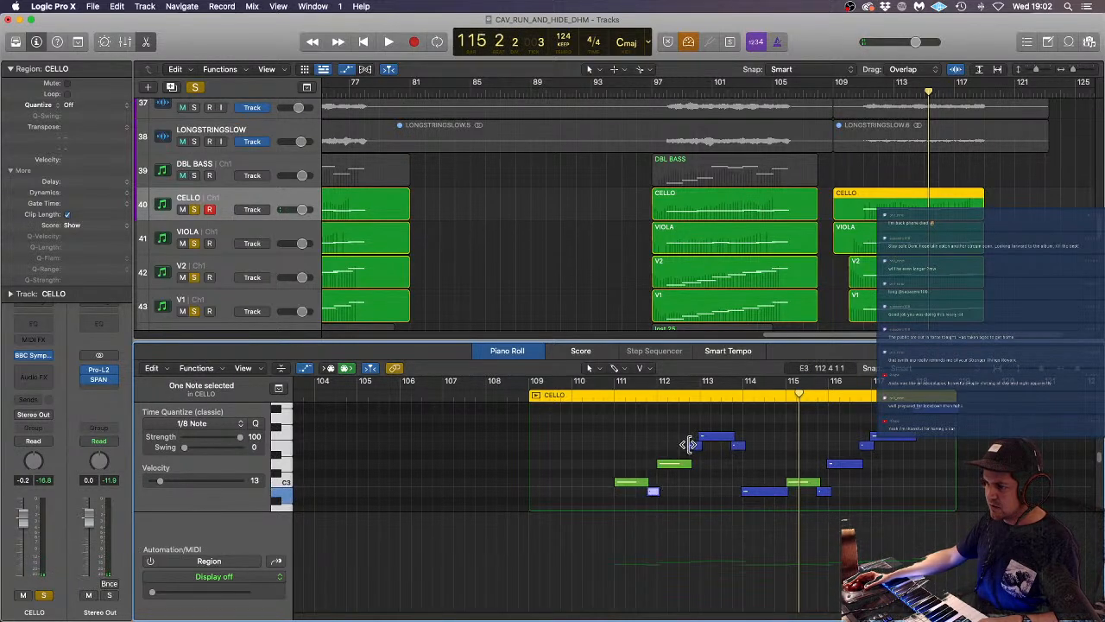
drag(688, 445, 691, 445)
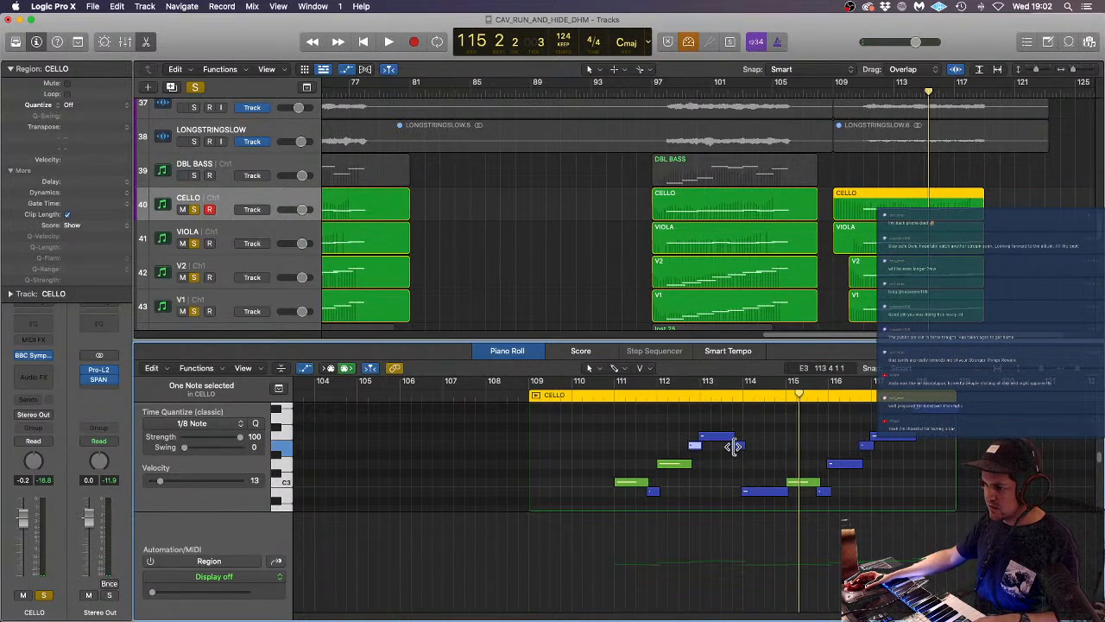
click(735, 446)
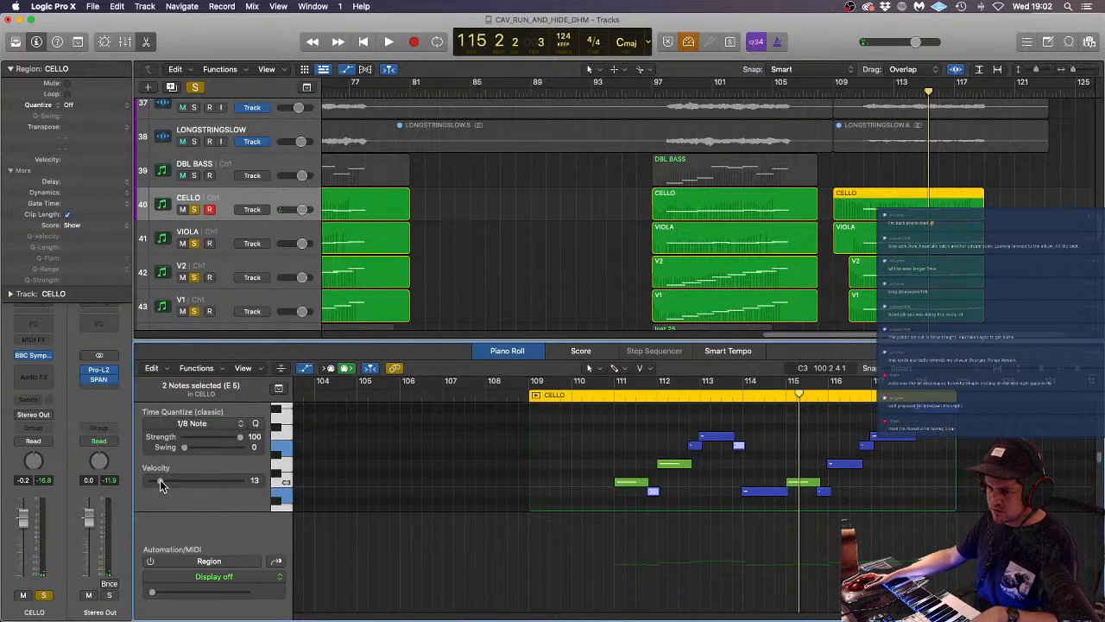
- Set the short CELLO notes before bars 112 and 114 to velocity 41, and the trimmed short B before bar 116 to 50
drag(160, 481, 181, 484)
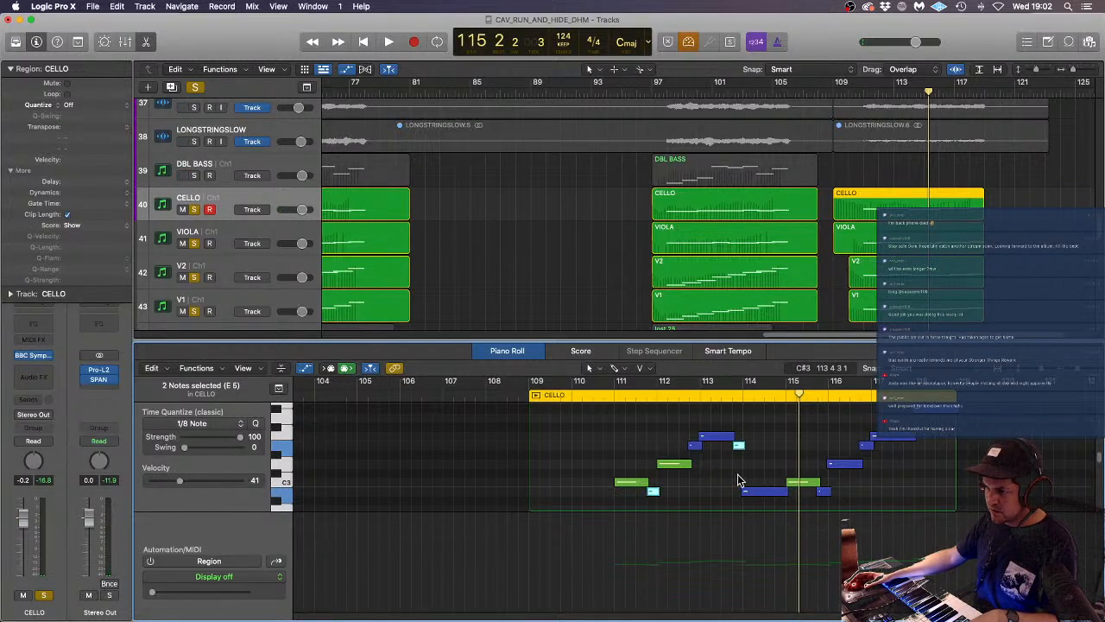
click(820, 491)
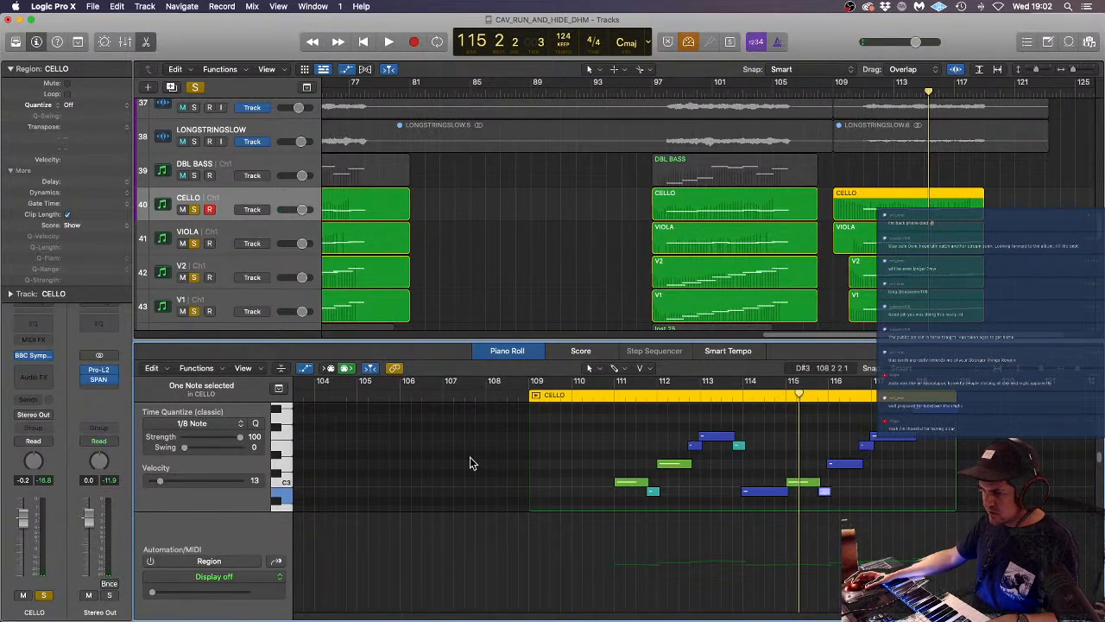
click(803, 424)
- While playing from just before bar 111, trim the start of the CELLO F at bar 113 slightly later and set its velocity to 58
click(607, 400)
key(space)
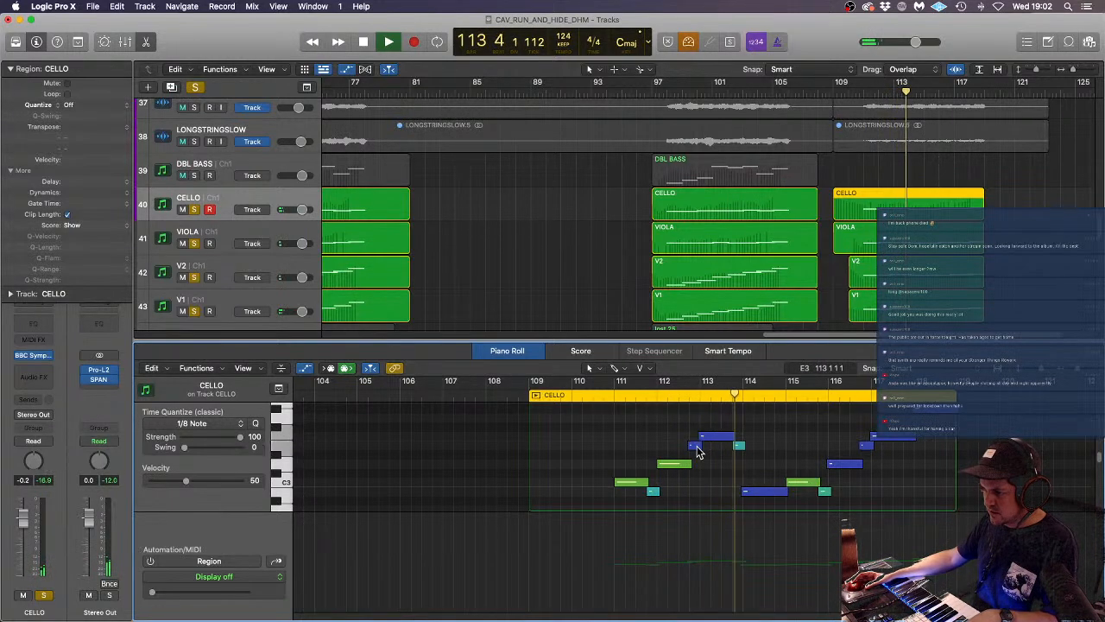
mouse_move(701, 440)
mouse_down()
mouse_move(688, 446)
mouse_move(701, 436)
mouse_up()
key(space)
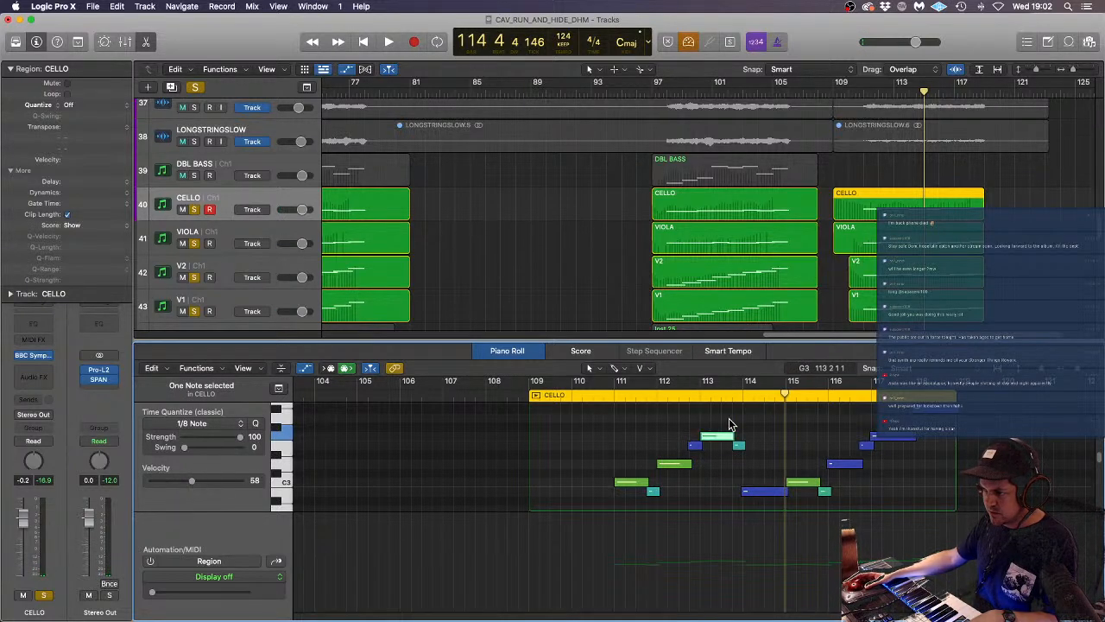
- Play the soloed strings from bar 111 to about bar 117 to check the CELLO velocity changes
click(617, 395)
key(space)
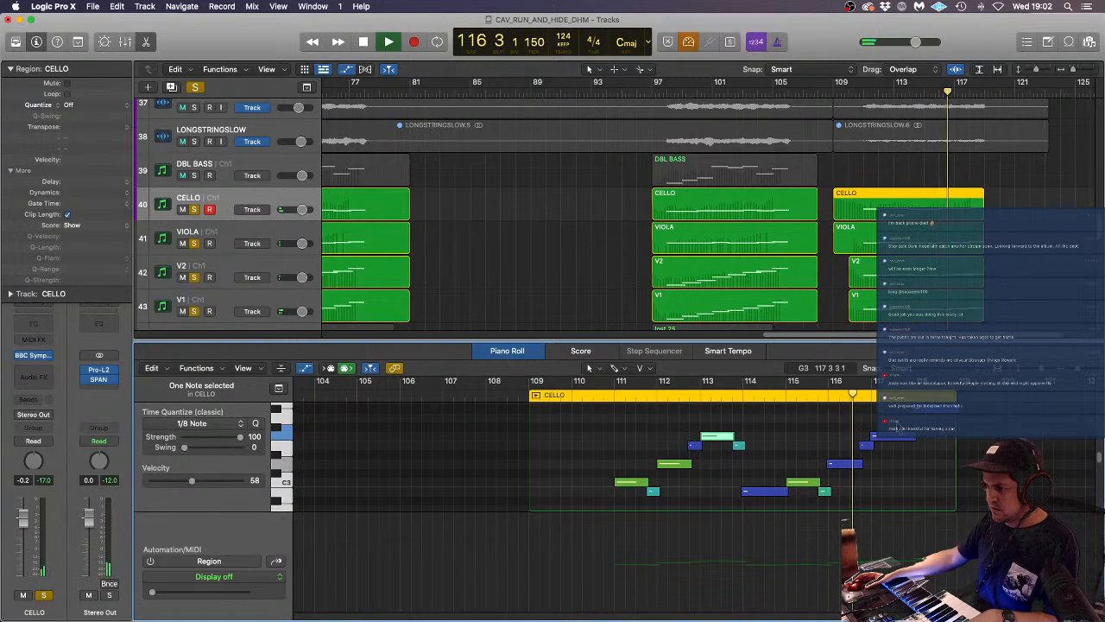
key(space)
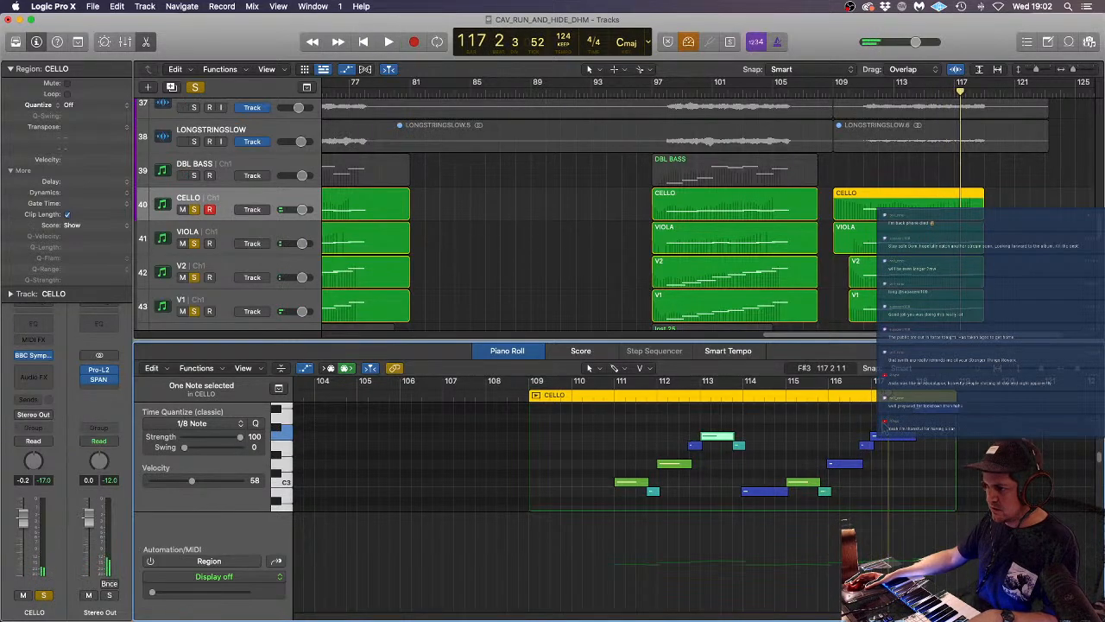
- Trim the start of the CELLO F at bar 117 slightly later, set its velocity to 56, and play from bar 116
click(882, 439)
drag(872, 437, 868, 438)
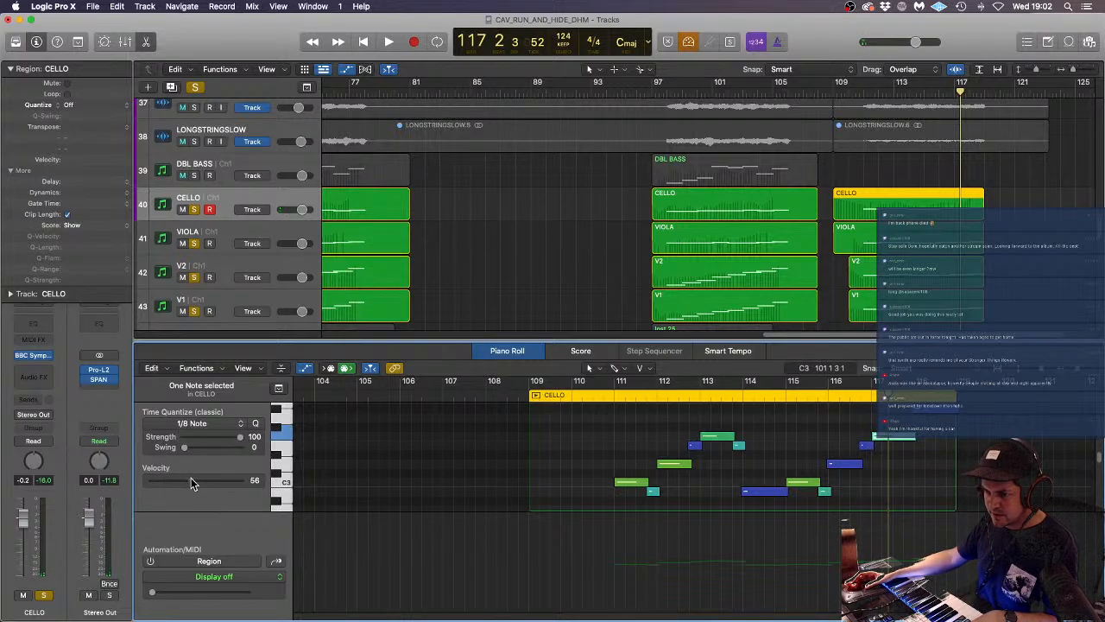
click(831, 398)
key(space)
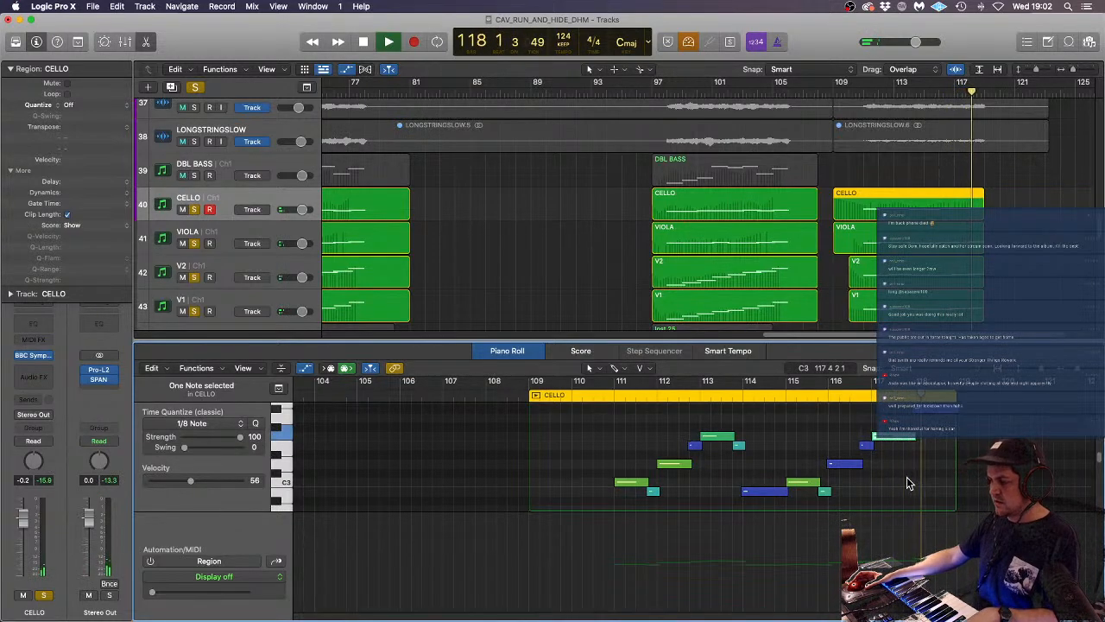
- Clear solo from all tracks, play the full mix from about bar 110, and show the ending V2 region's modulation
key(space)
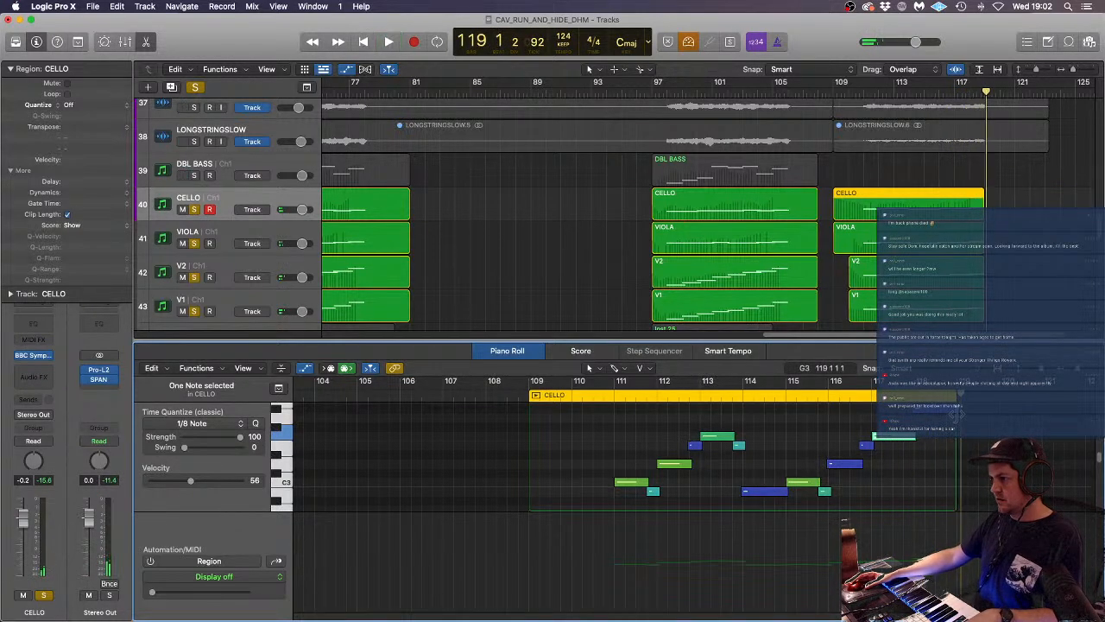
drag(955, 409, 958, 409)
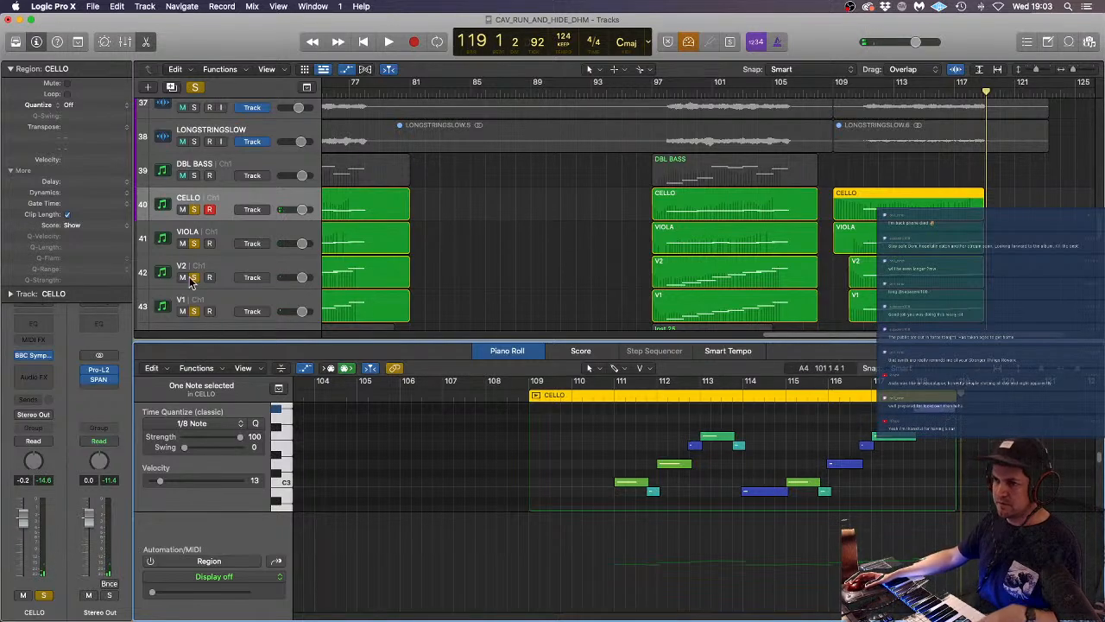
click(195, 88)
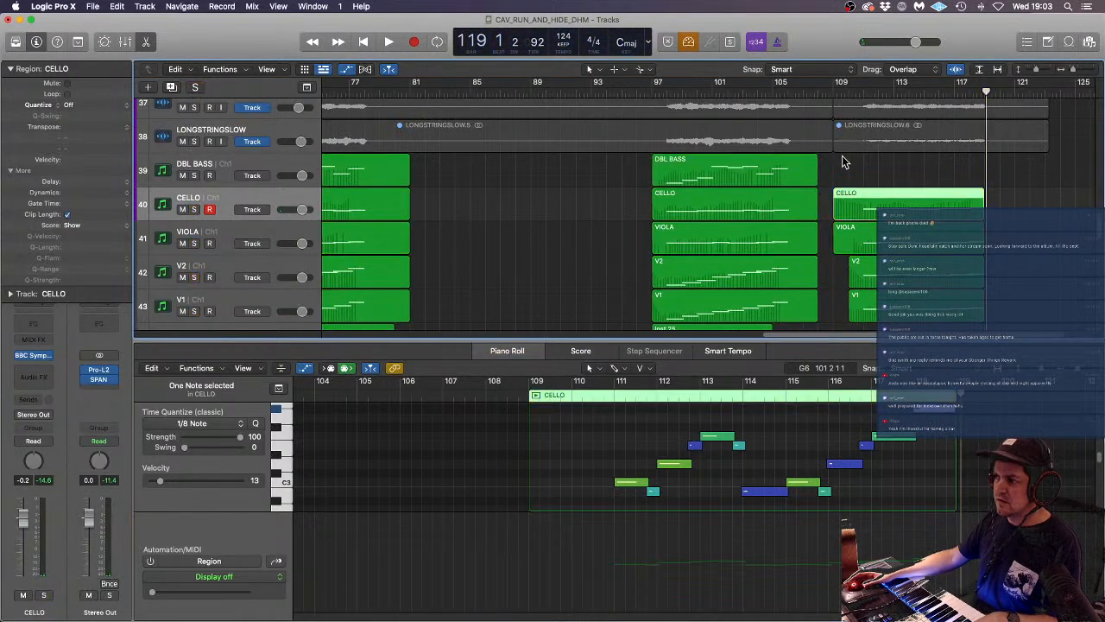
double_click(849, 95)
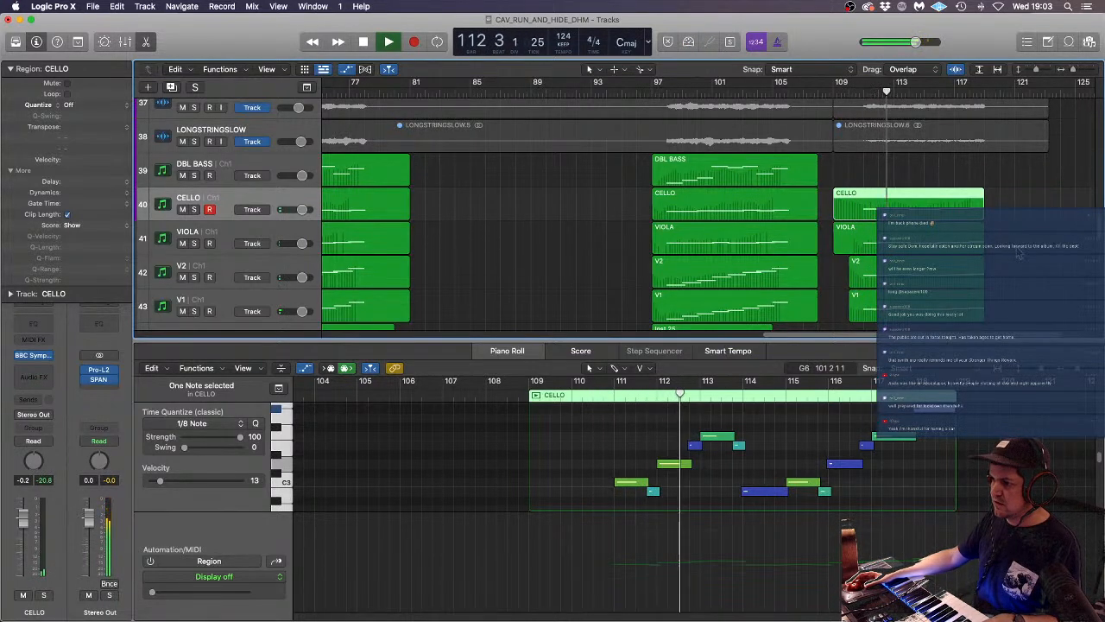
scroll(1019, 255, down, 2)
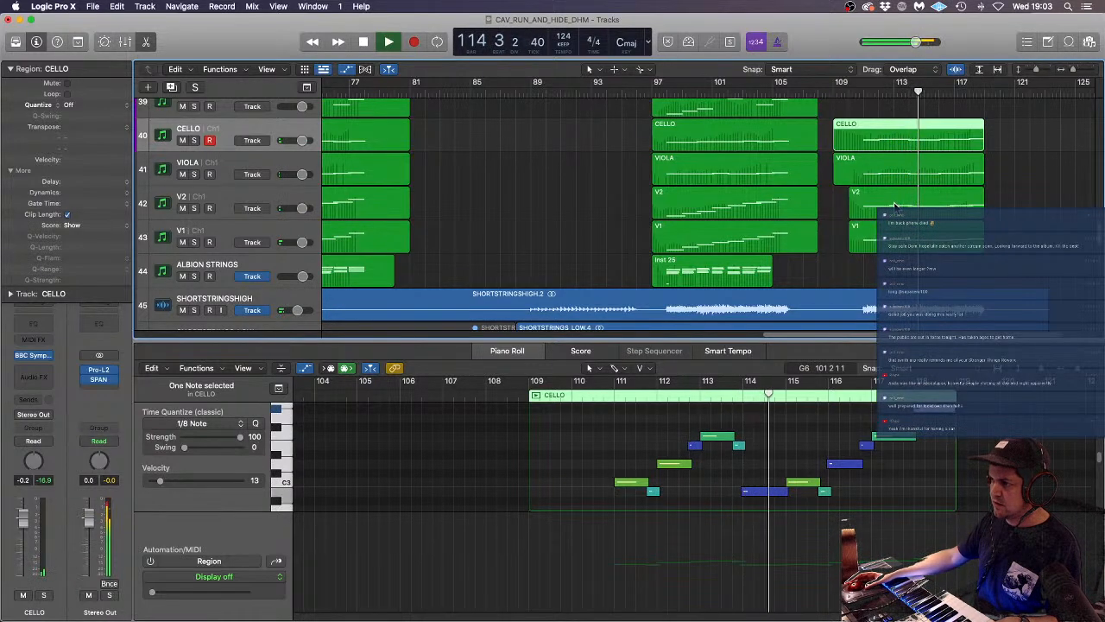
click(895, 205)
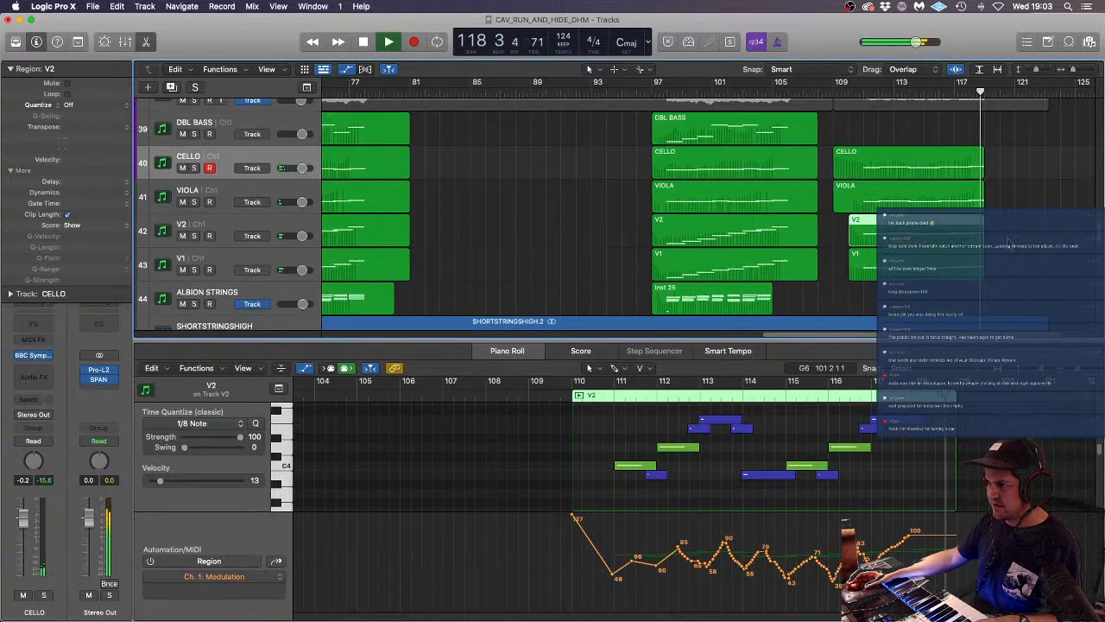
- Stop playback and move the scratch_piano region at bar 109 from the MIDI PIANO track to SEM ARP
scroll(971, 256, up, 10)
scroll(1008, 241, up, 8)
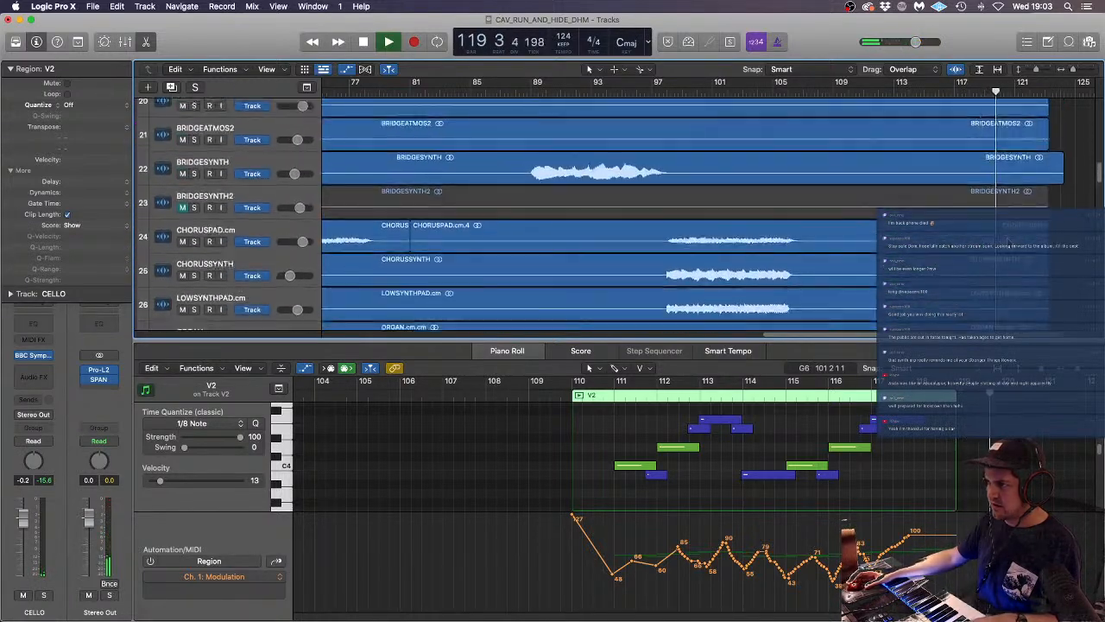
key(space)
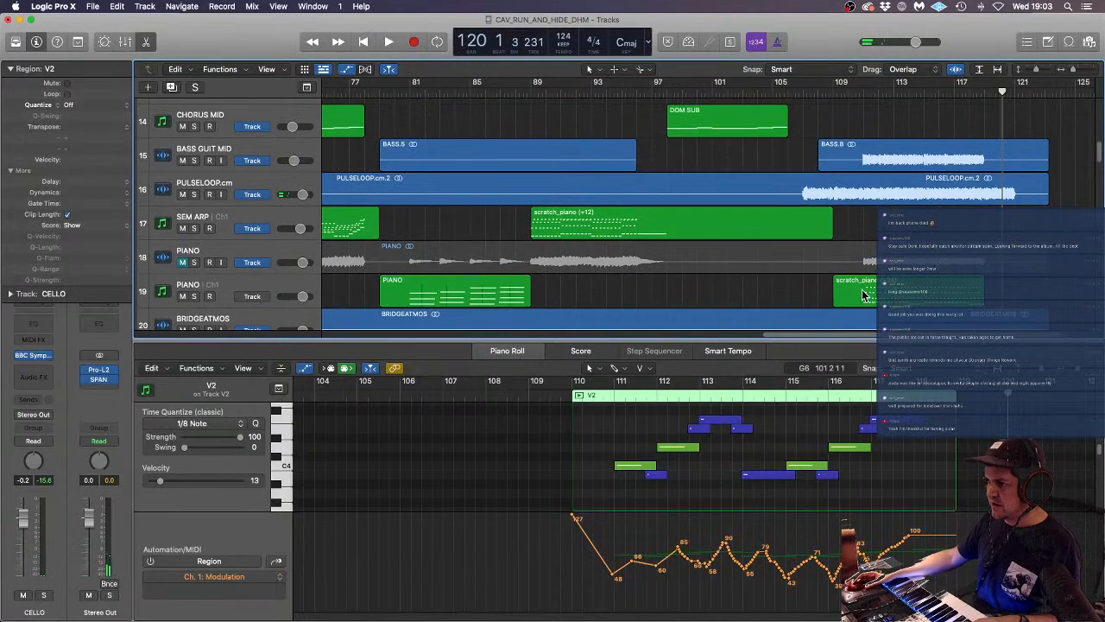
drag(862, 294, 863, 227)
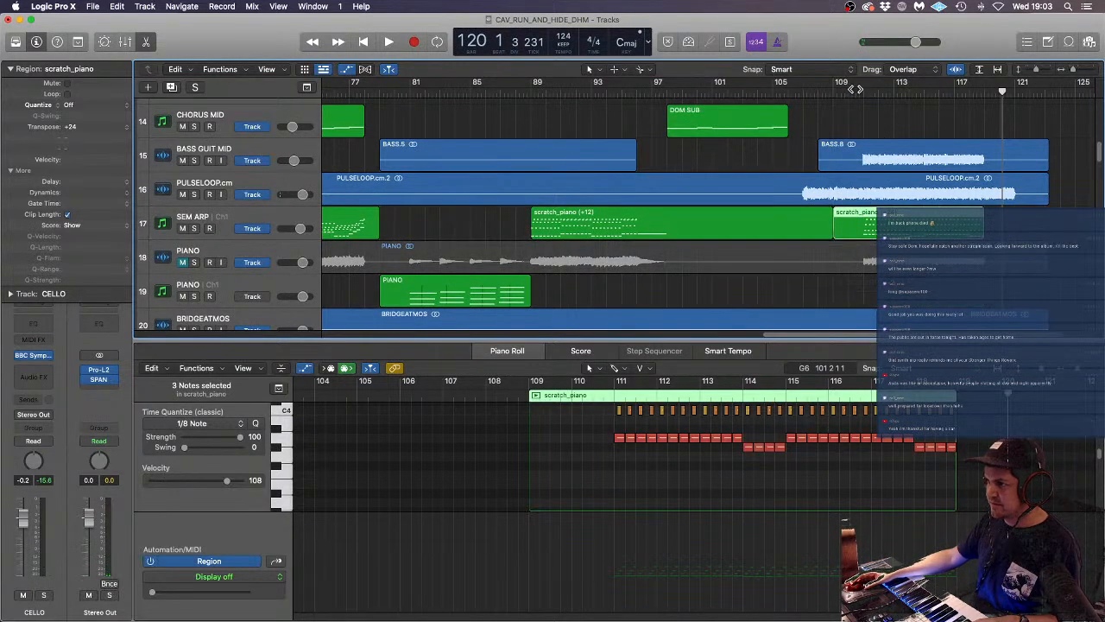
- Play the full mix from about bar 111 to the end of bar 118 to check the moved part with the strings
click(864, 89)
key(space)
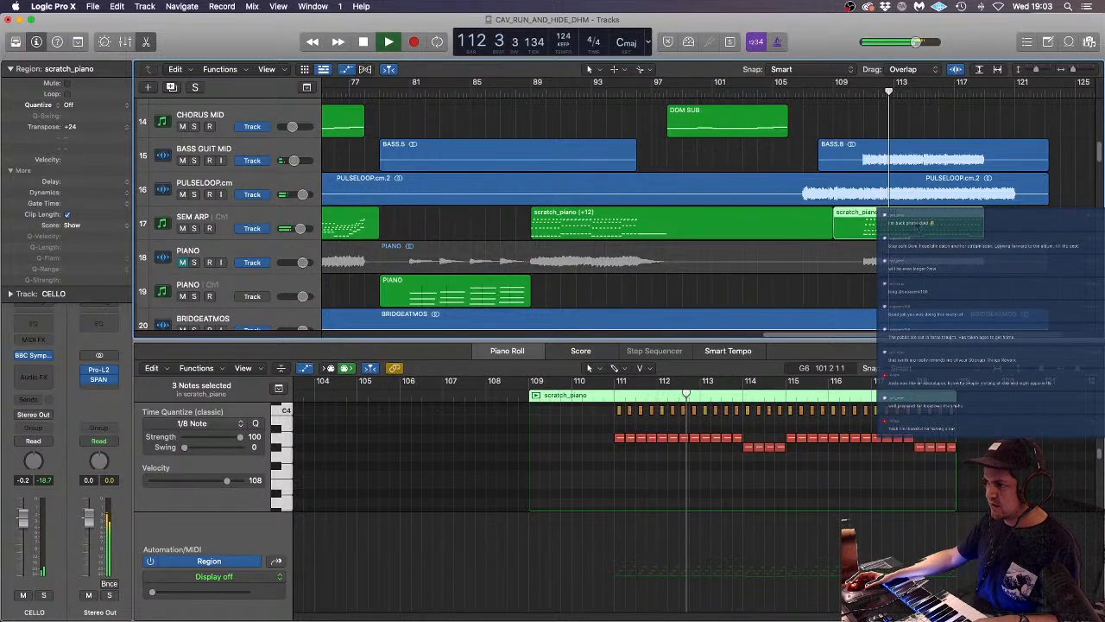
key(super+Up)
key(super+Up)
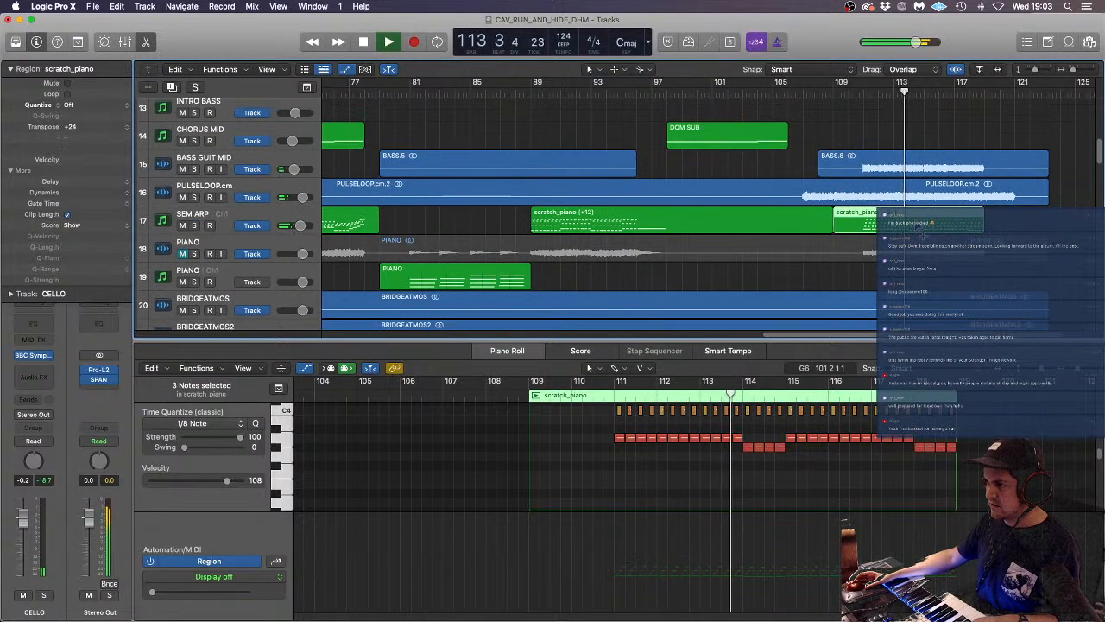
key(super+Left)
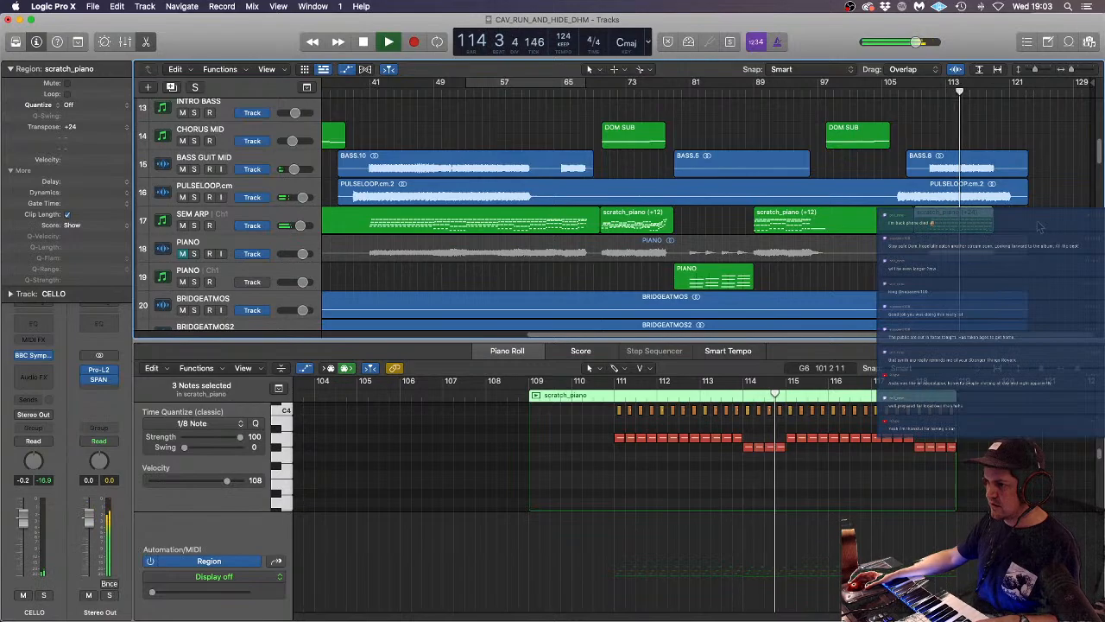
scroll(1041, 227, down, 4)
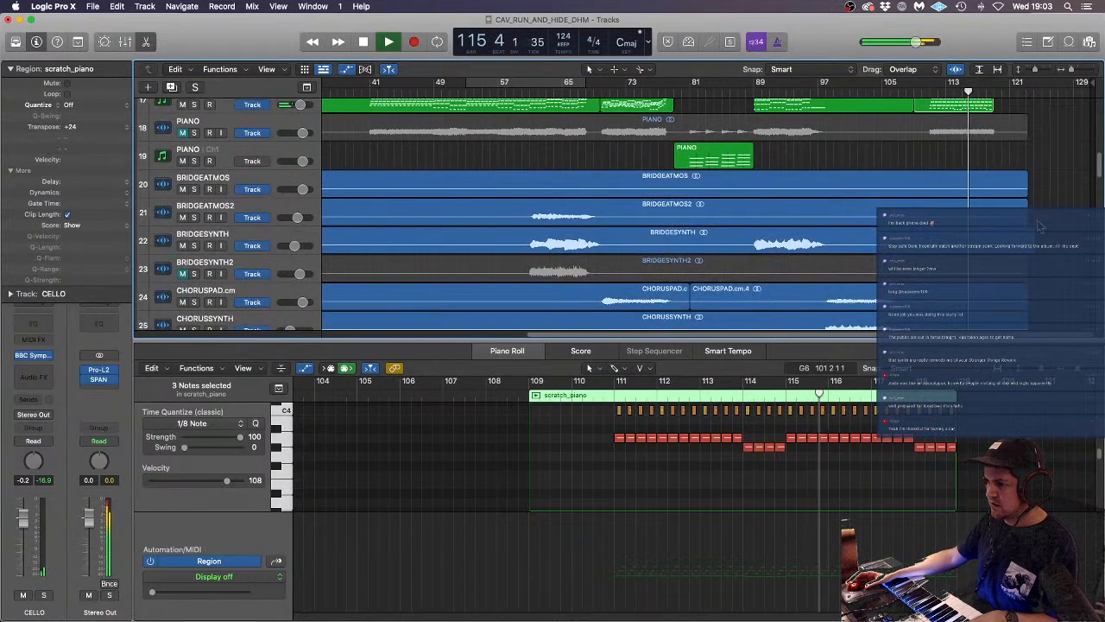
scroll(1040, 227, down, 19)
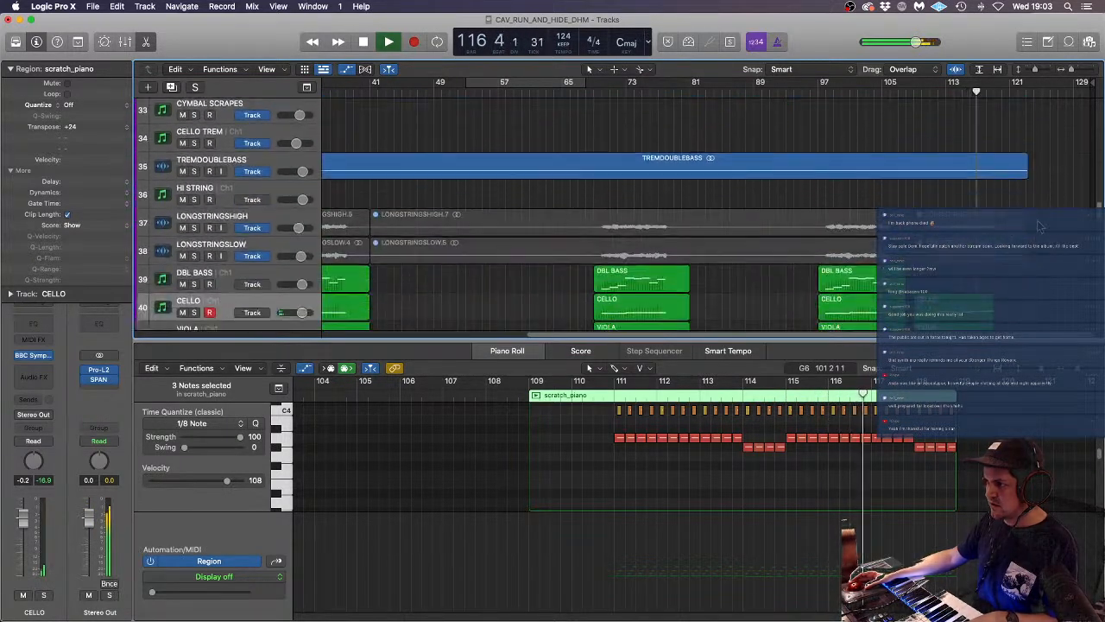
scroll(1040, 227, down, 6)
scroll(1041, 227, up, 3)
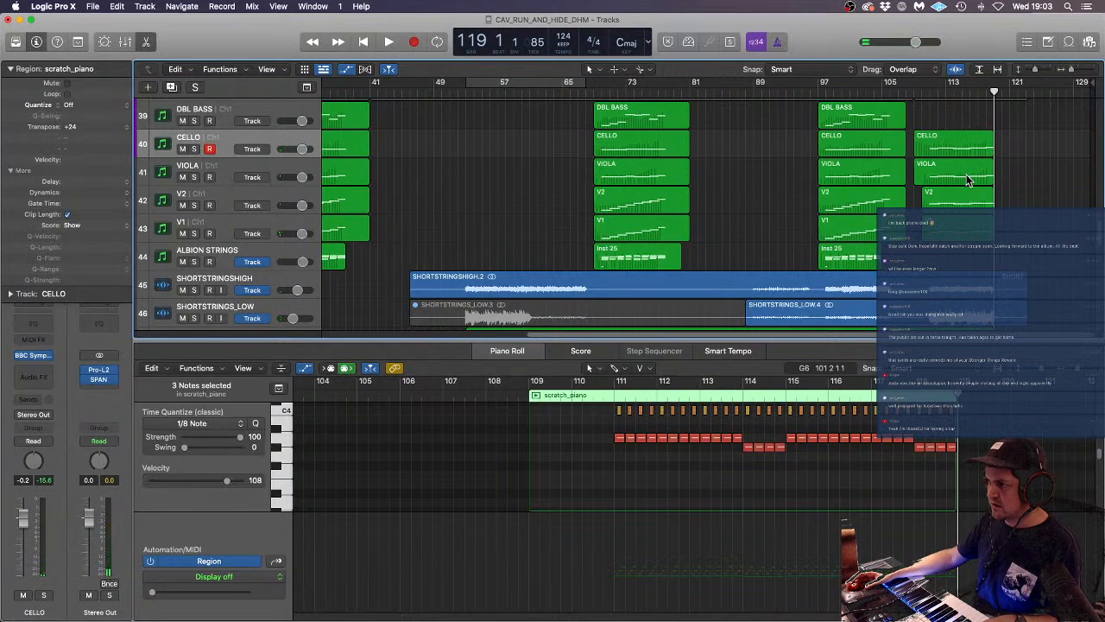
- Raise the ending VIOLA region's modulation points from about bar 111 to 117 and flatten the curve before bar 118 at about 116
click(967, 179)
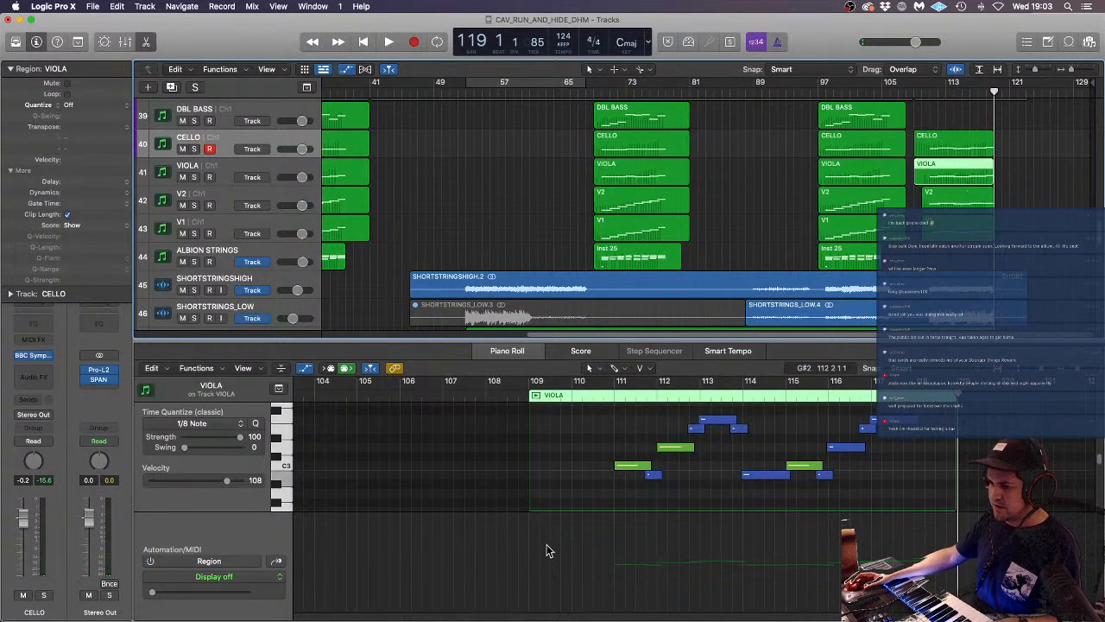
click(276, 563)
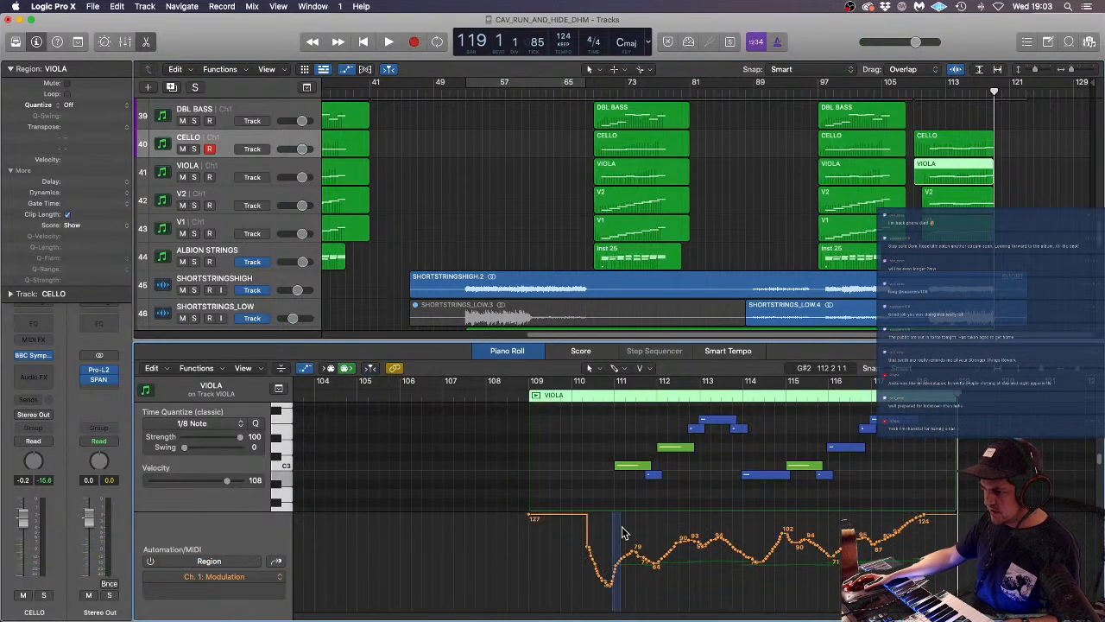
drag(621, 533, 954, 553)
click(747, 575)
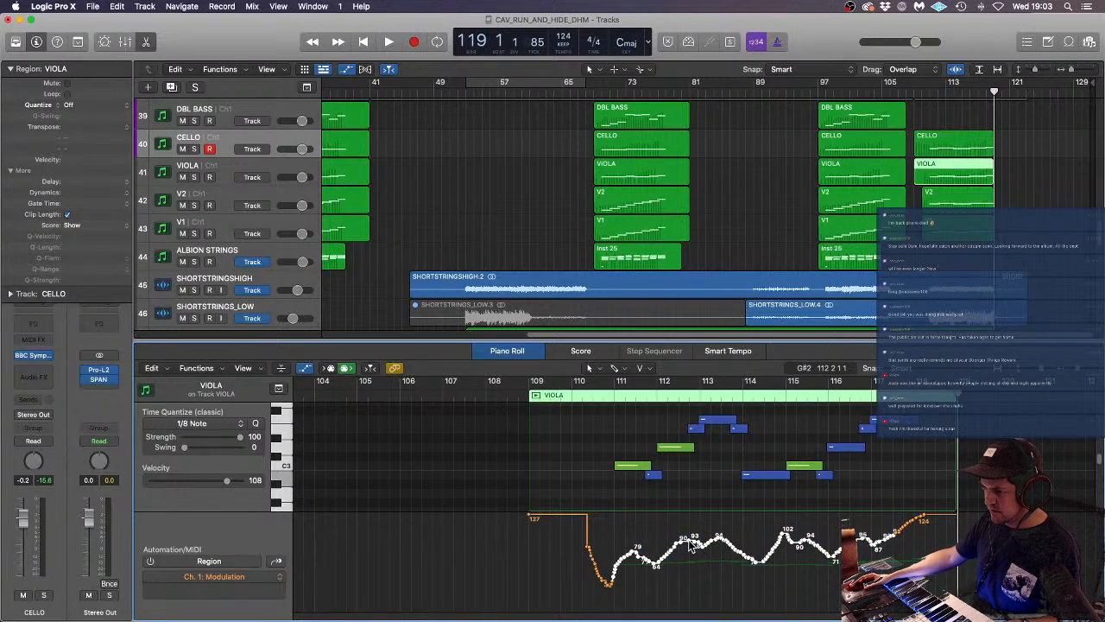
drag(689, 542, 689, 520)
click(890, 555)
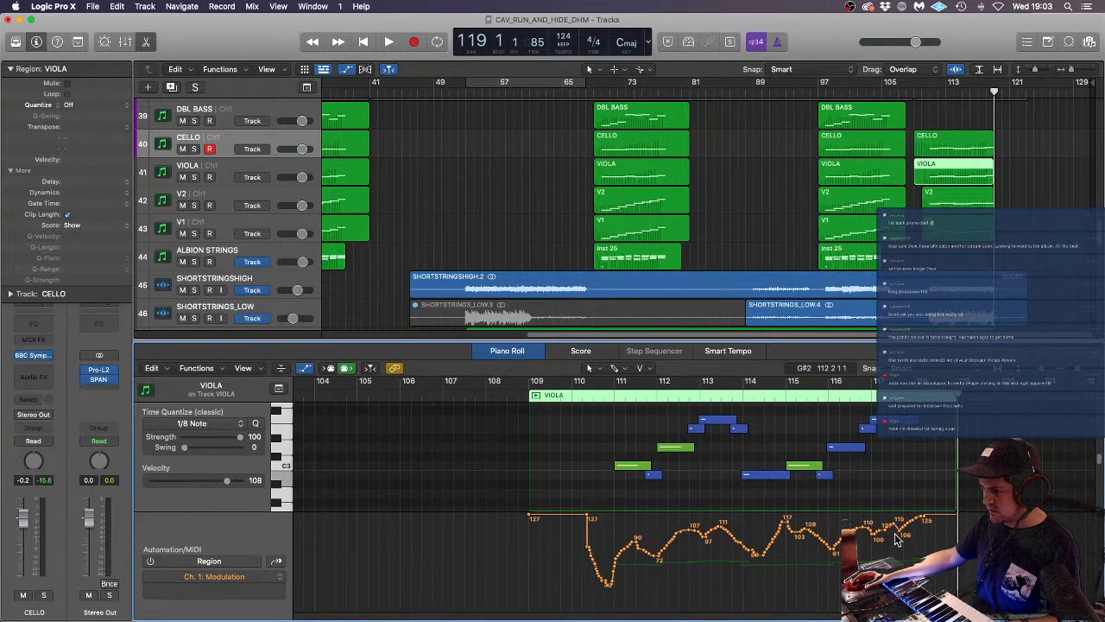
drag(898, 531, 900, 525)
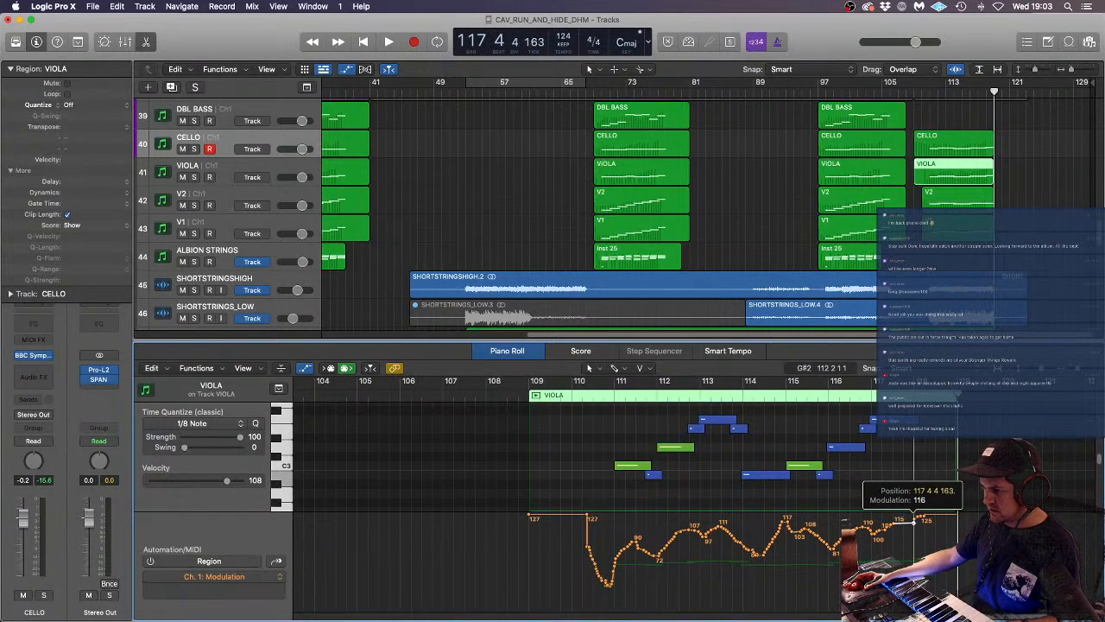
- Raise the ending V2 region's modulation points after its opening point together, bringing the final point to 121
click(954, 201)
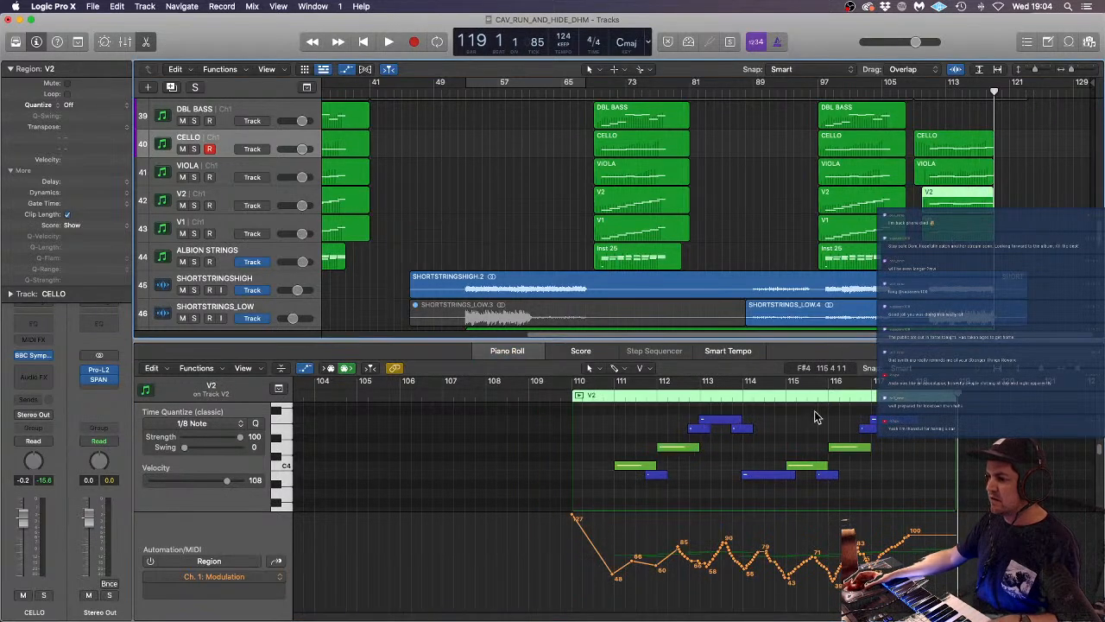
drag(609, 531, 889, 553)
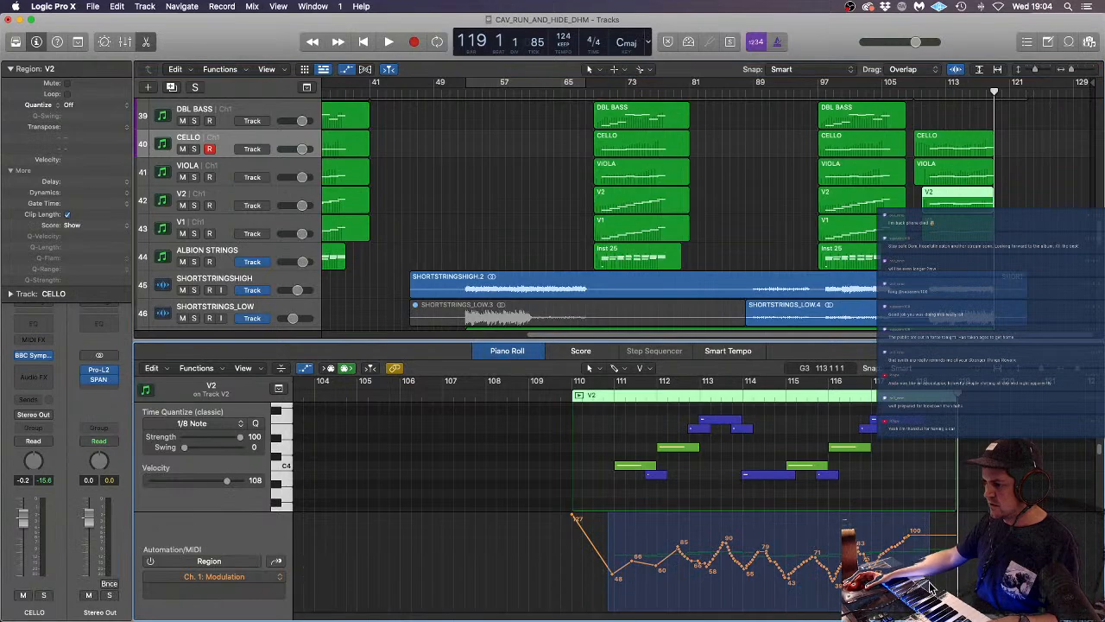
drag(930, 587, 930, 586)
drag(926, 535, 927, 527)
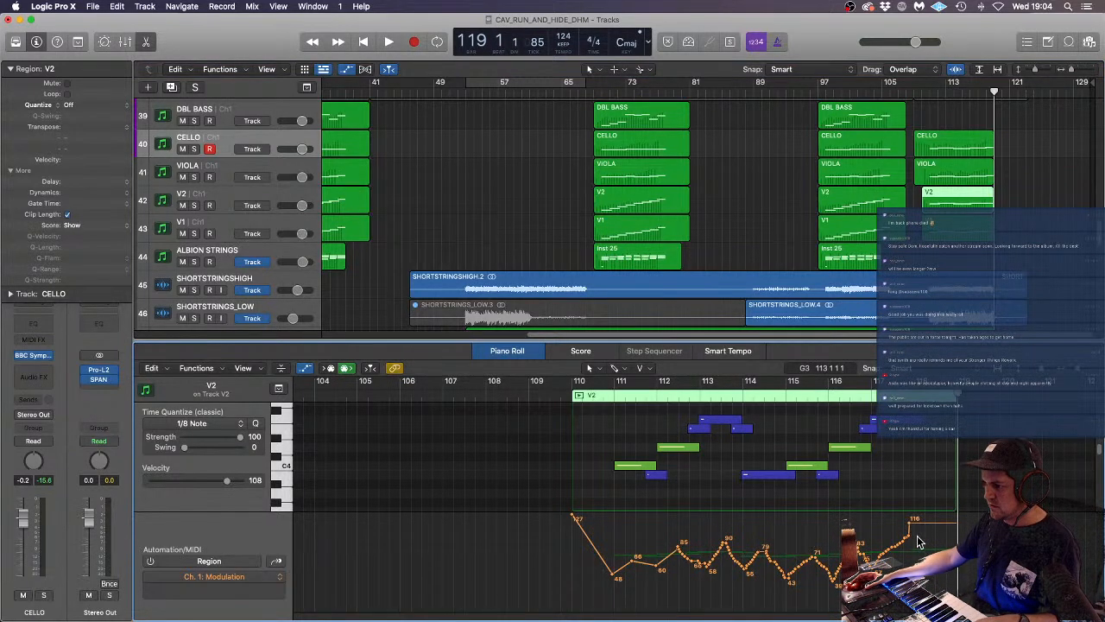
key(super+z)
drag(897, 551, 903, 523)
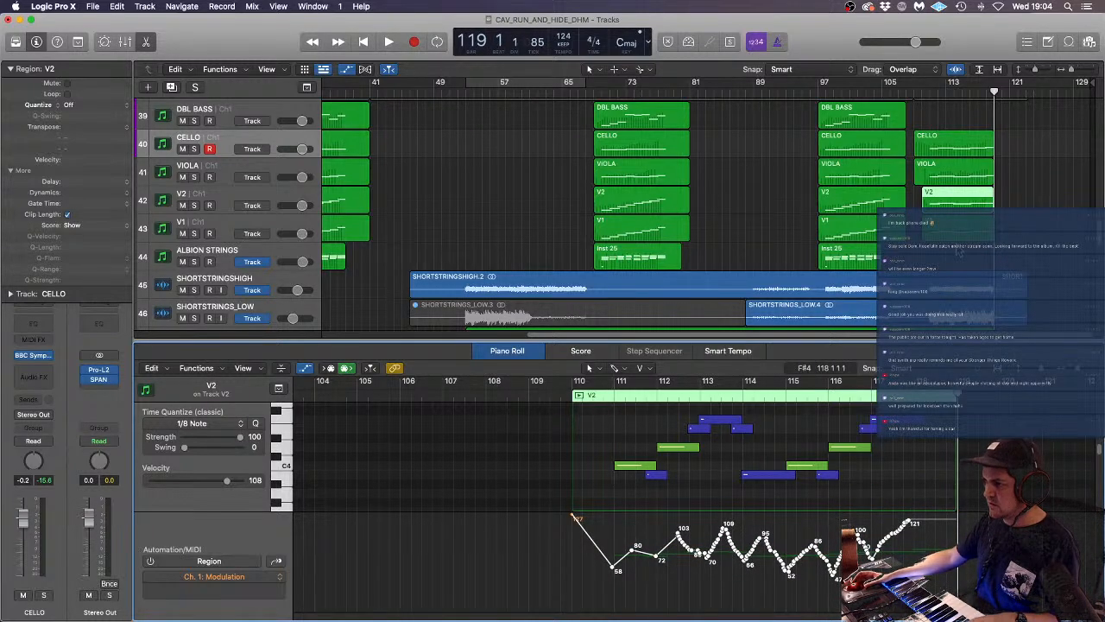
- While playing from about bar 110, delete the parts of the ending CELLO and VIOLA regions that lie before bar 110
click(1045, 198)
click(920, 93)
key(space)
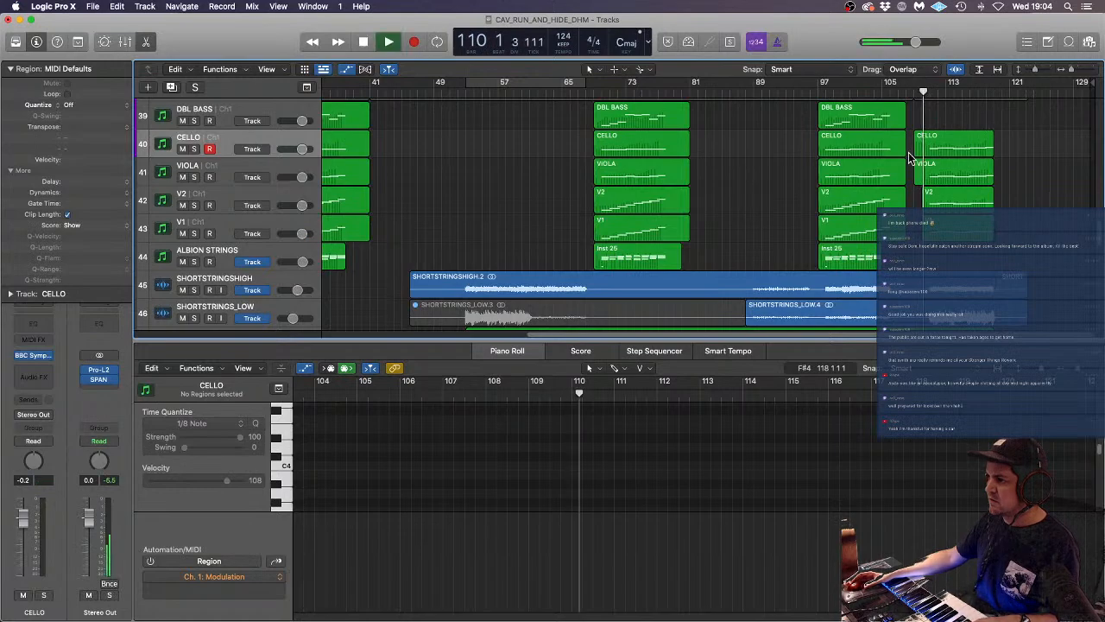
scroll(925, 149, up, 5)
drag(912, 147, 874, 186)
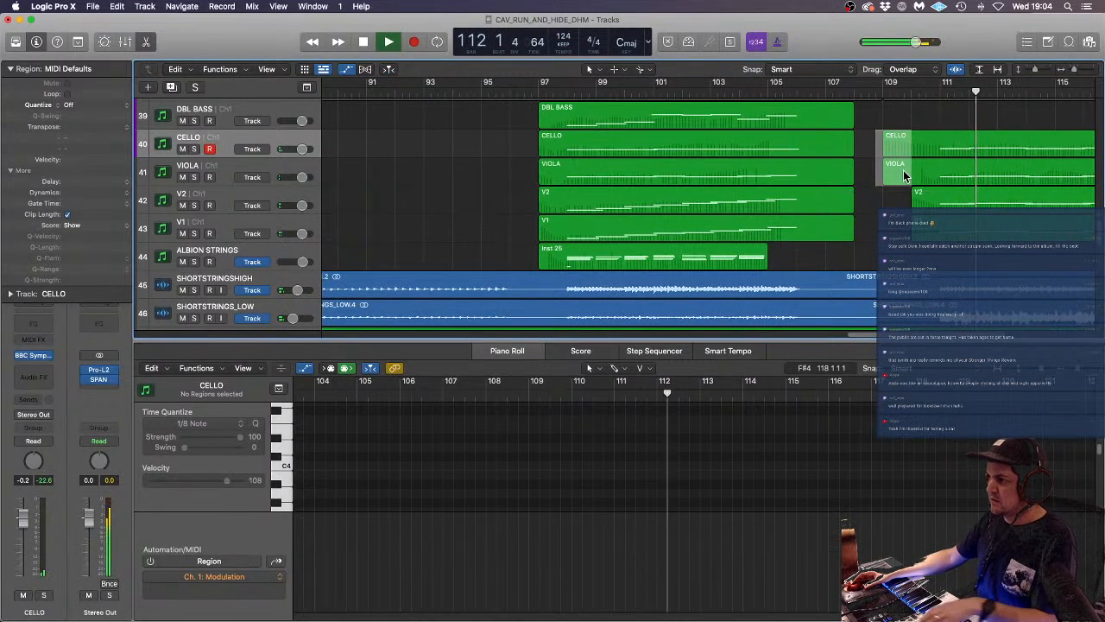
key(Delete)
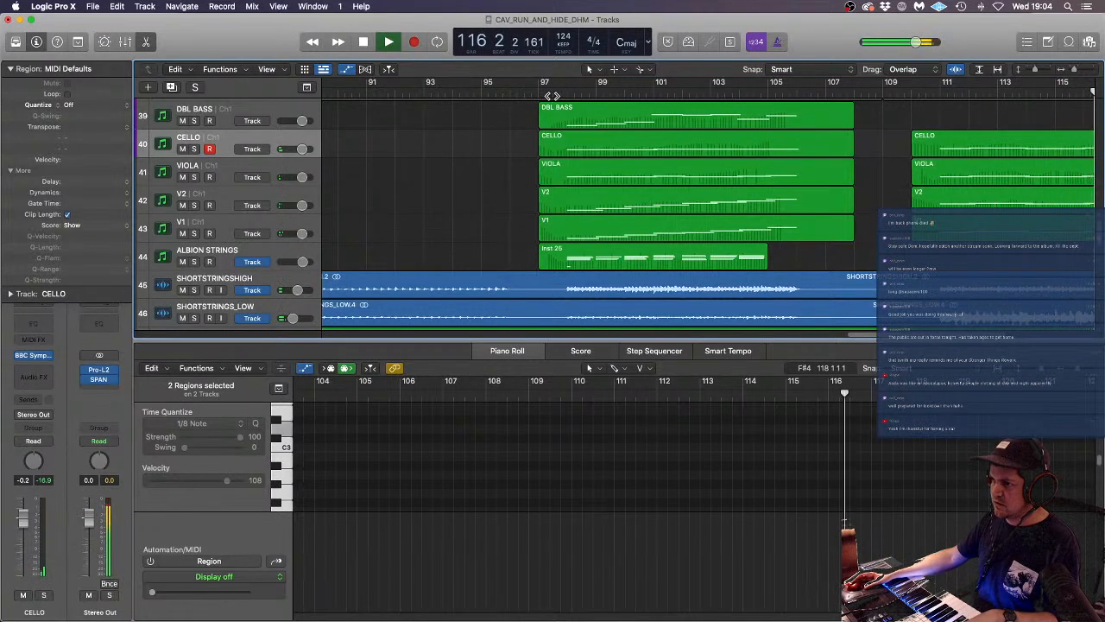
- Raise the V1 modulation points from just before bar 111 onward, bringing the last to 126, and play from about bar 110
scroll(931, 116, right, 5)
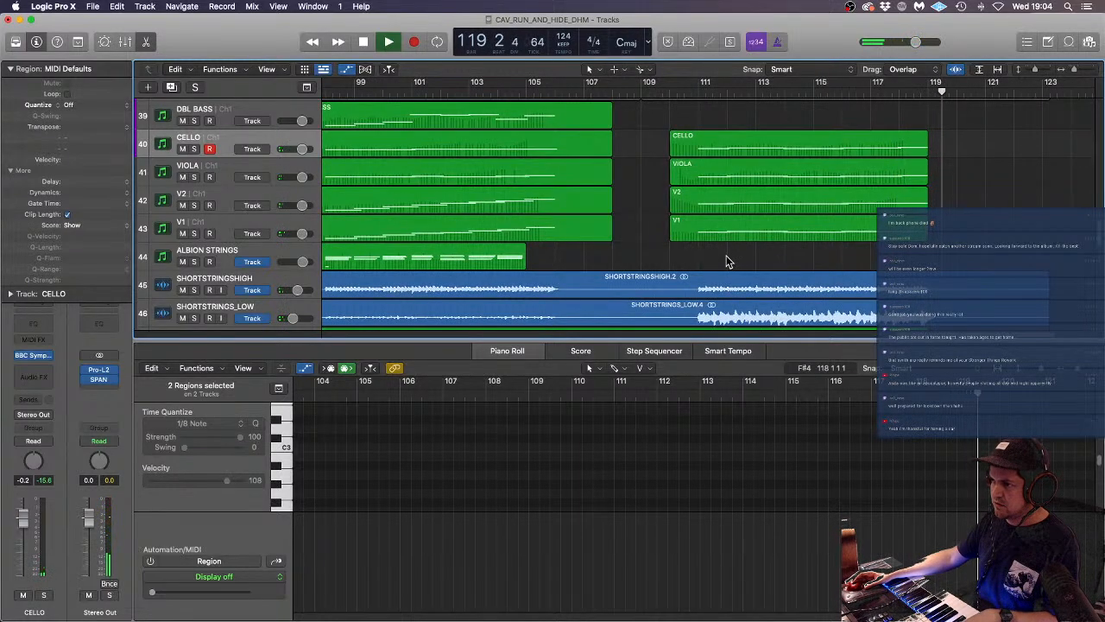
click(725, 227)
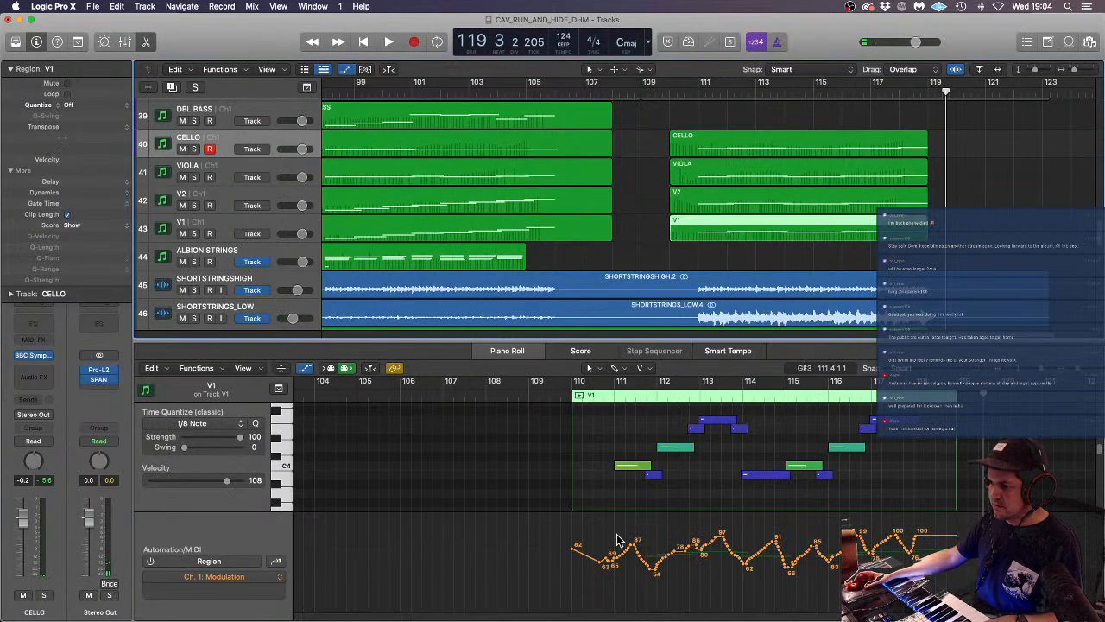
drag(600, 588, 982, 588)
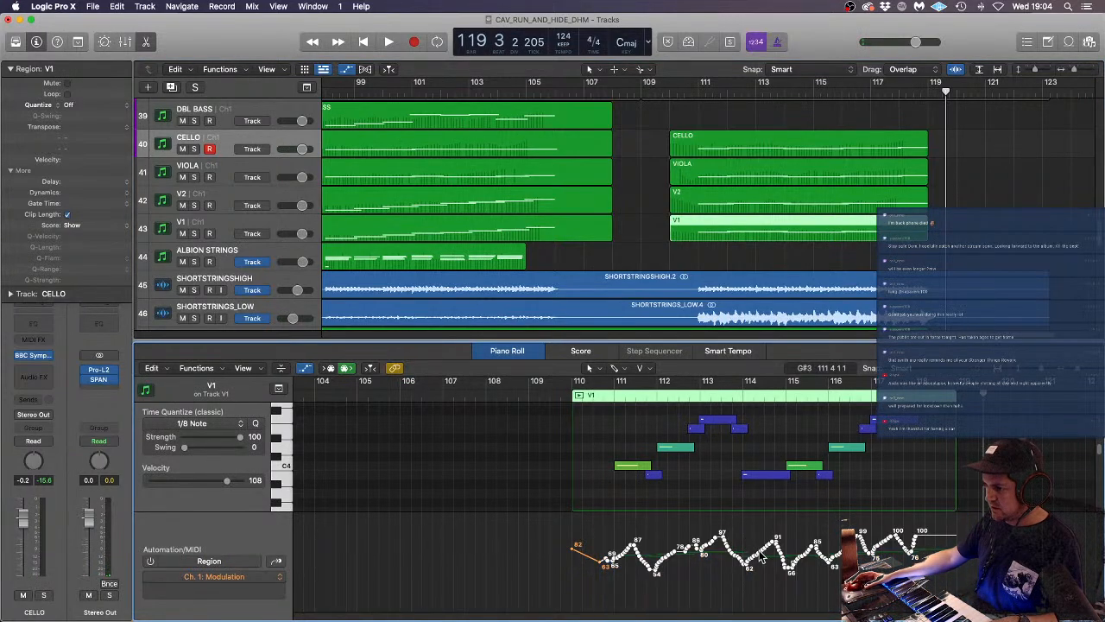
drag(758, 561, 759, 532)
click(681, 92)
key(space)
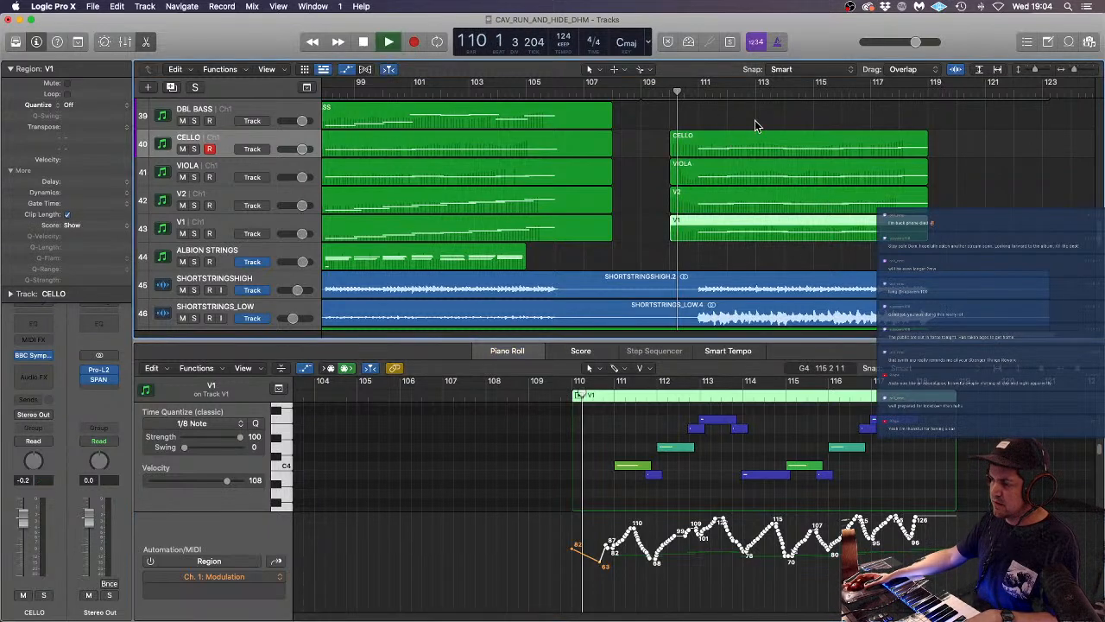
click(1001, 209)
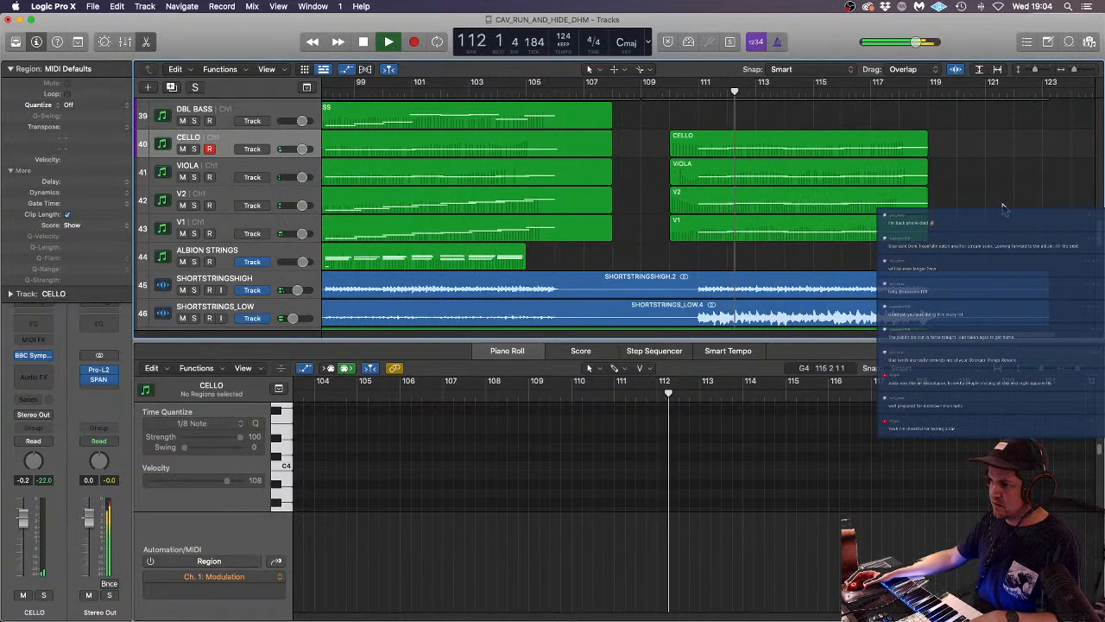
- Trim the starts of the short notes before bars 112, 113 and 114 in the ending V1 region onto beat 4
click(743, 222)
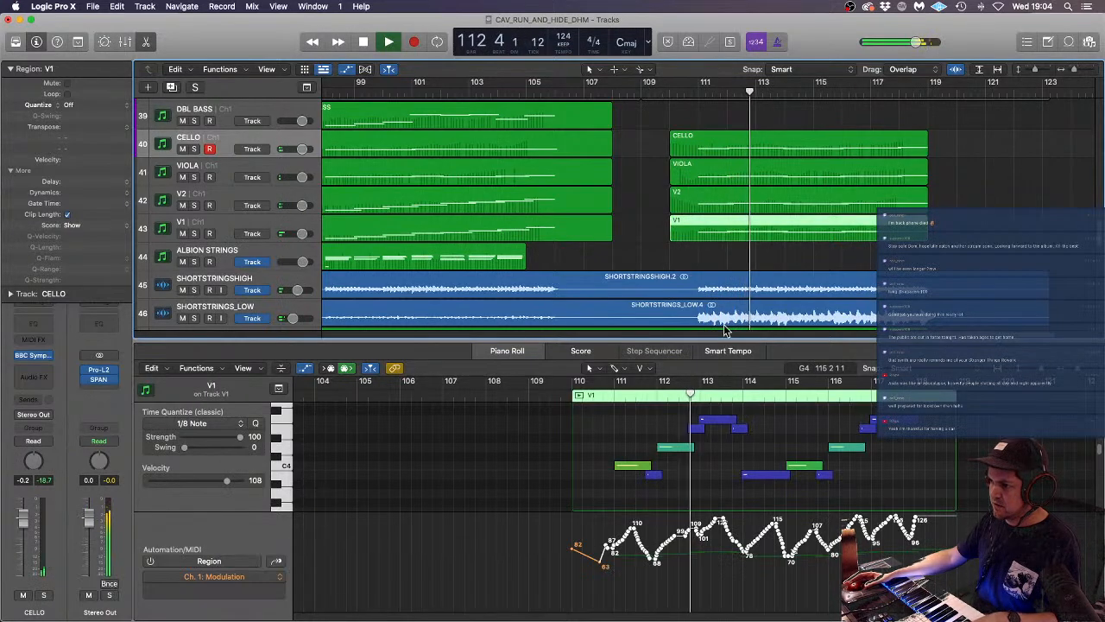
click(648, 476)
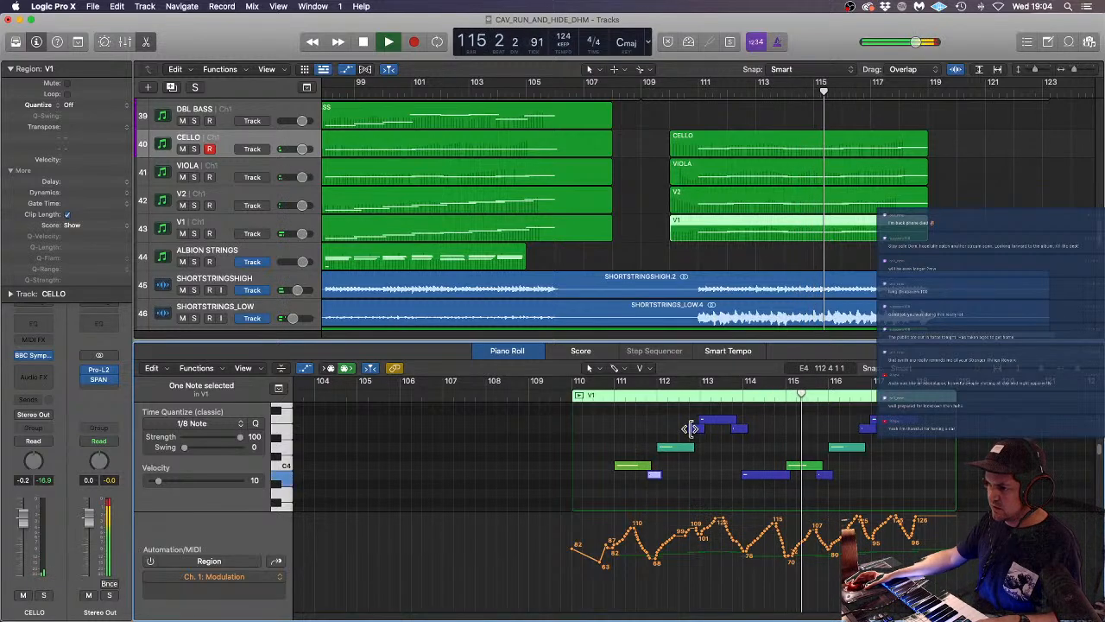
drag(701, 424, 691, 428)
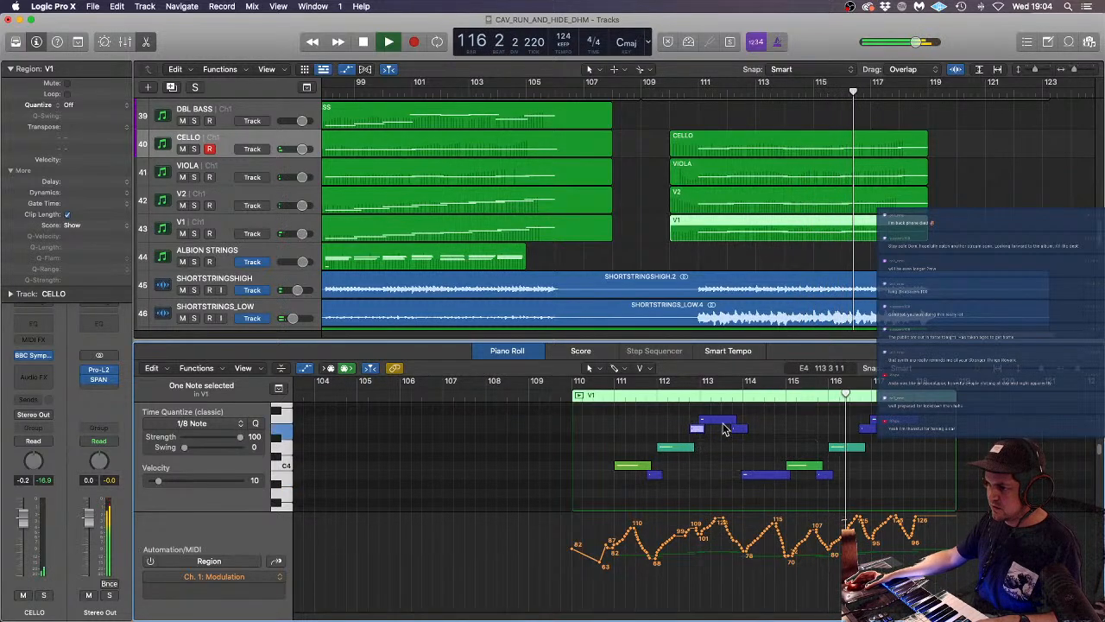
click(732, 429)
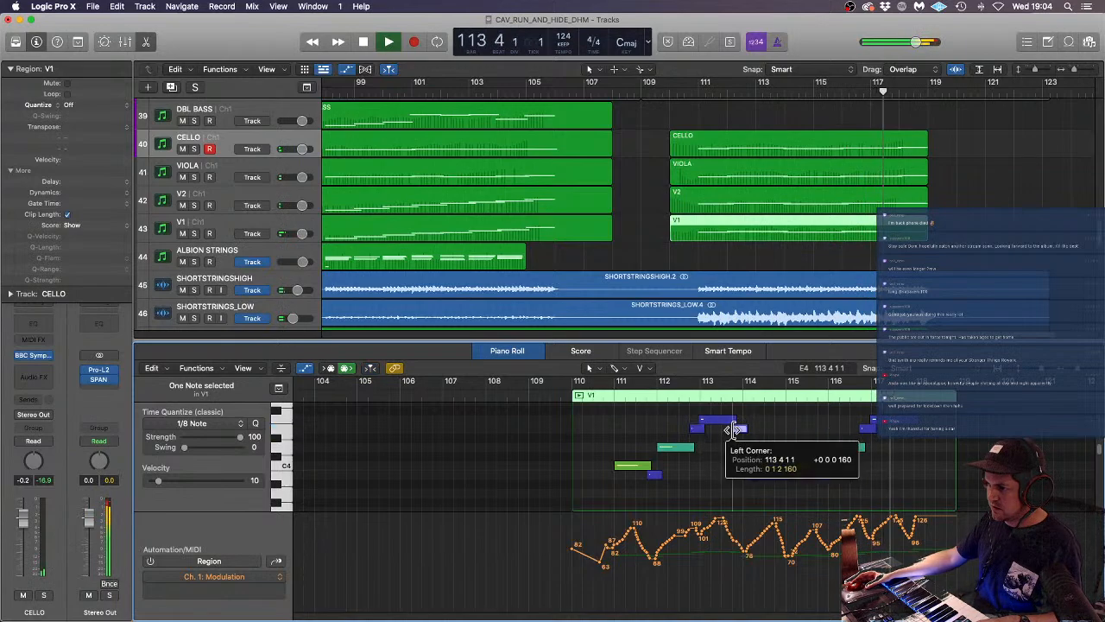
- Set the velocity of the three short V1 notes before bars 112, 113 and 114 to 66 and stop playback
shift+click(695, 429)
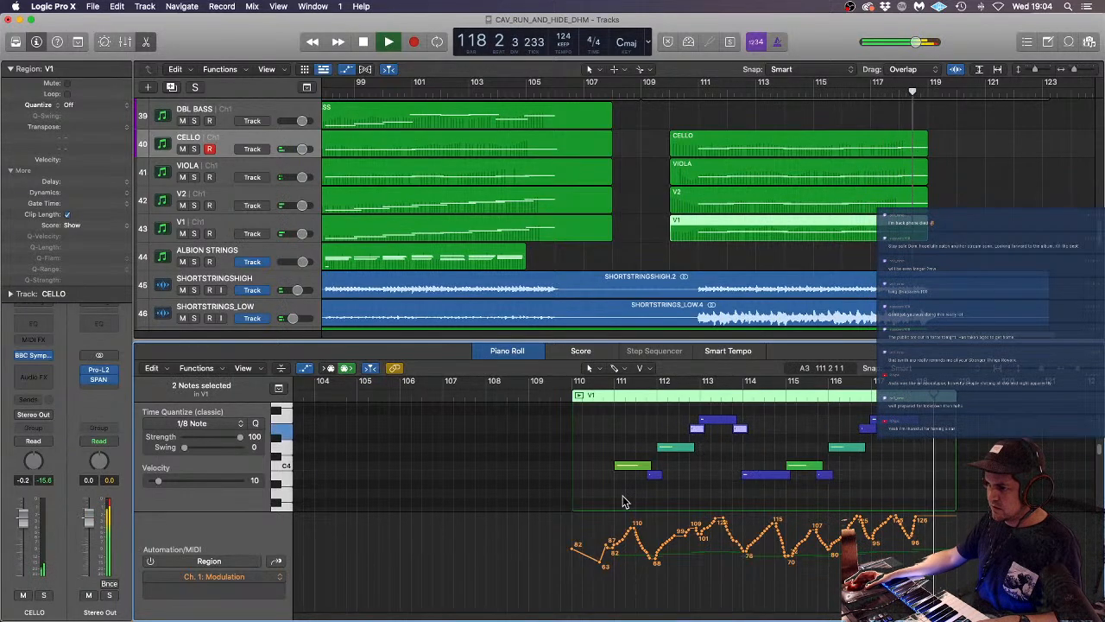
shift+click(653, 474)
click(198, 481)
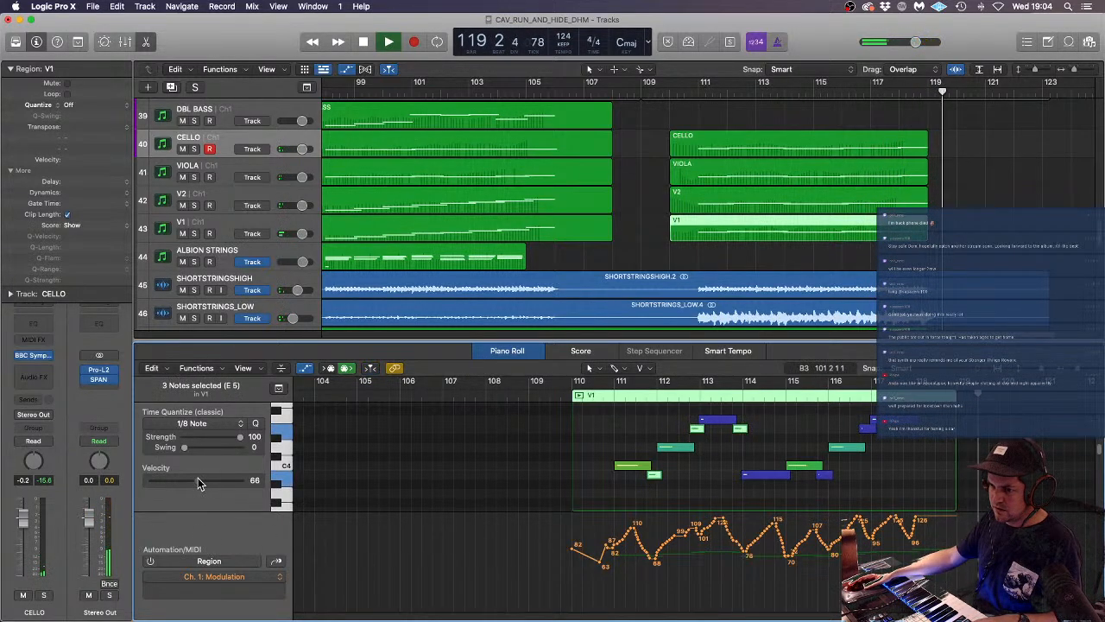
key(space)
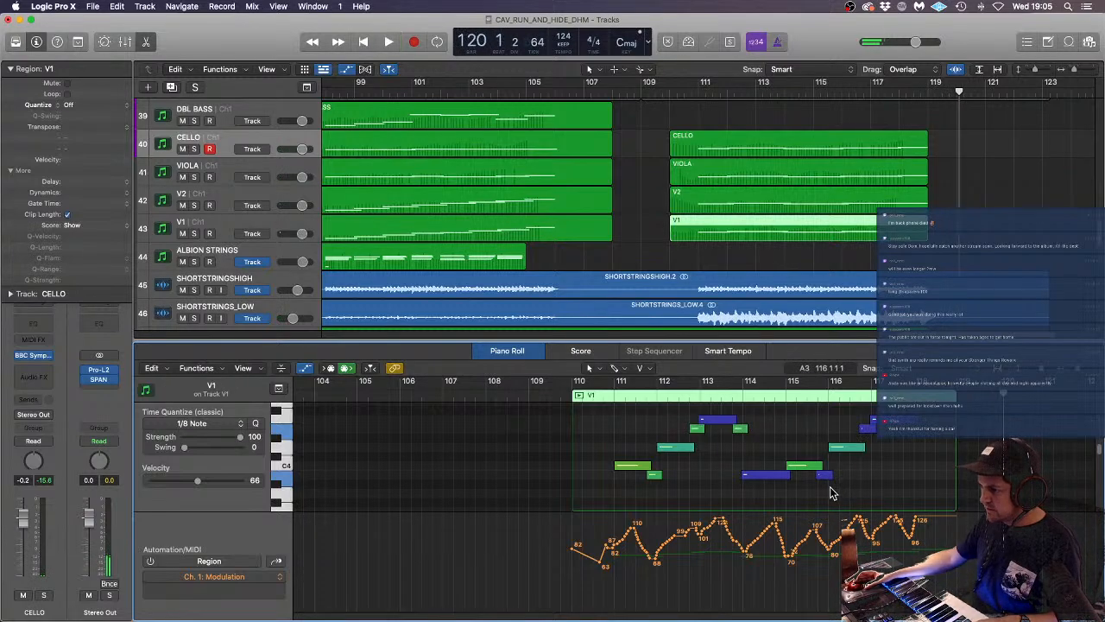
- Trim the short V1 notes before bars 116 and 117 onto beat 4, and set their and the following F4's velocity to 50
drag(820, 479, 821, 474)
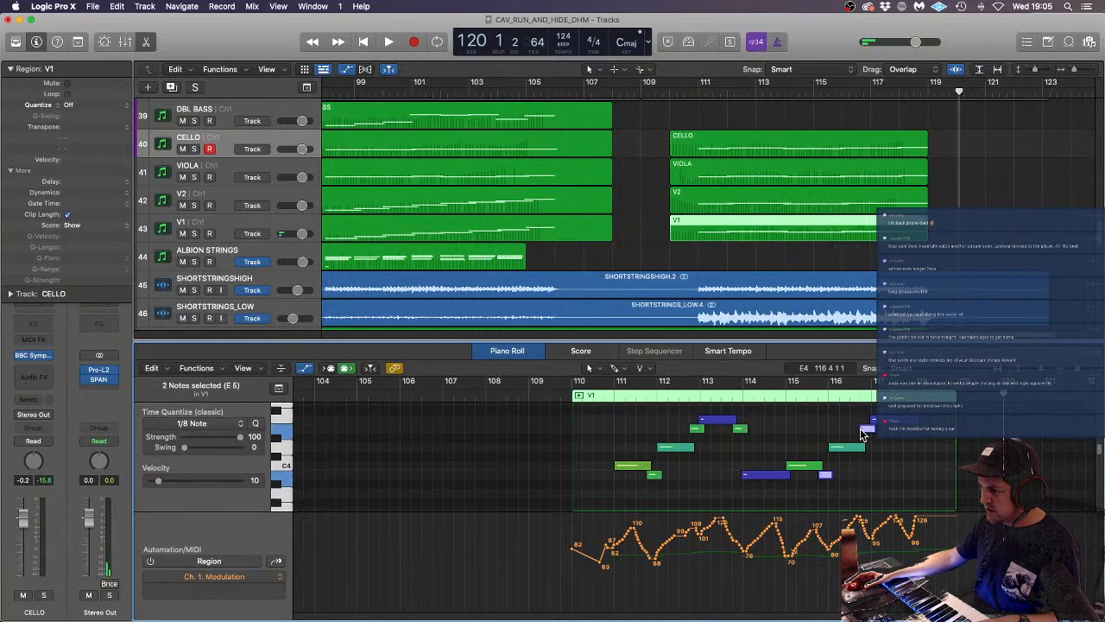
drag(862, 429, 863, 429)
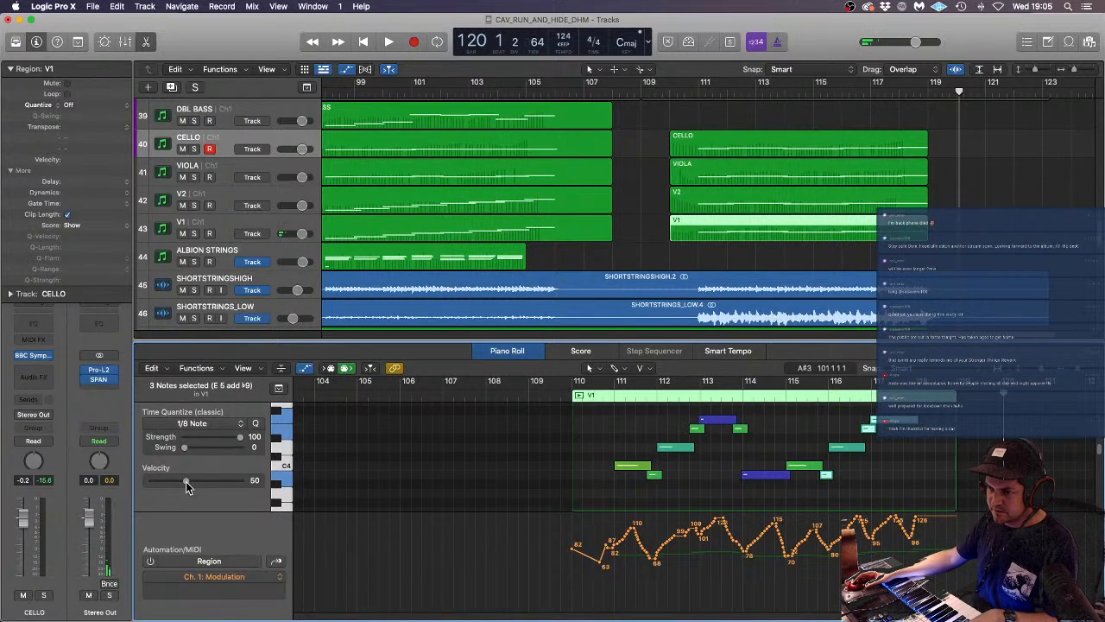
click(617, 399)
key(space)
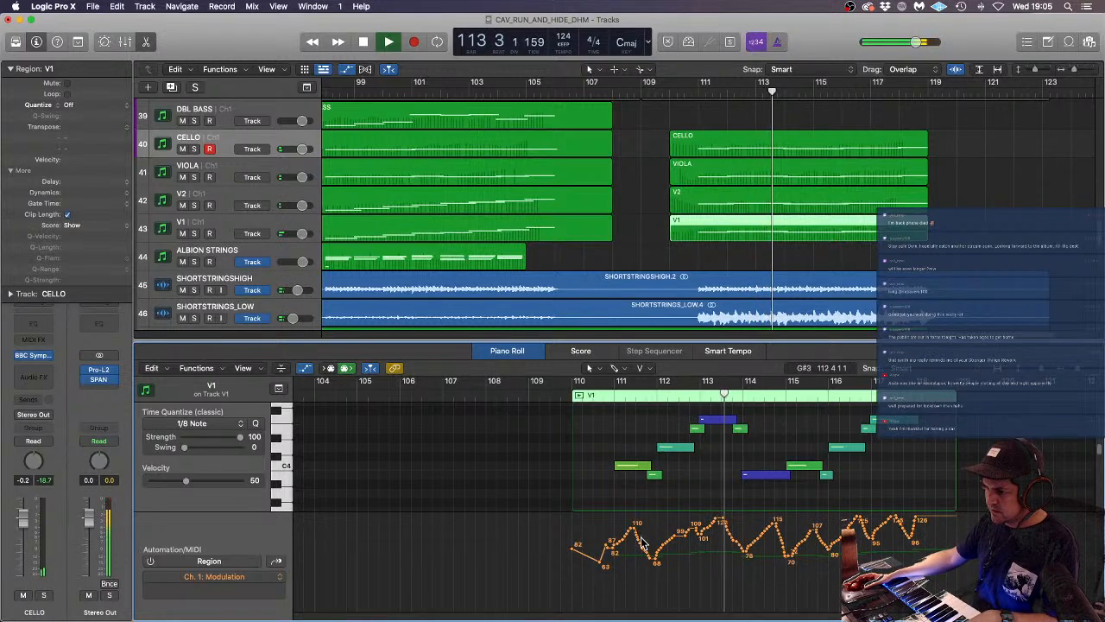
- Smooth the V1 modulation dips during playback, raising the one near bar 112 to 101 and the one near bar 114 to 94
drag(642, 543, 664, 546)
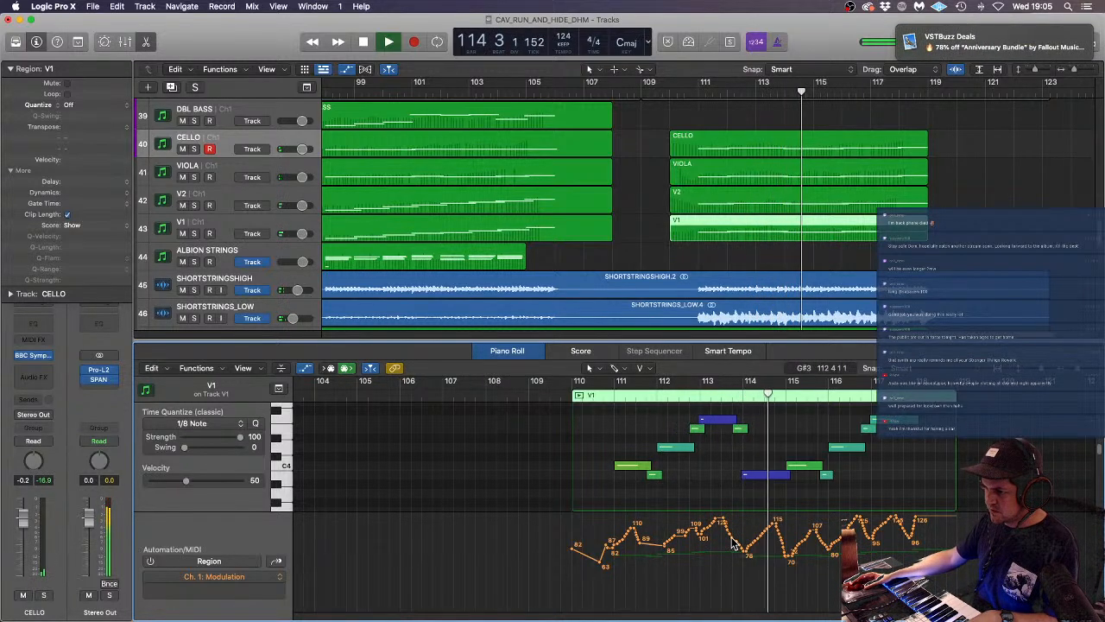
drag(732, 542, 767, 543)
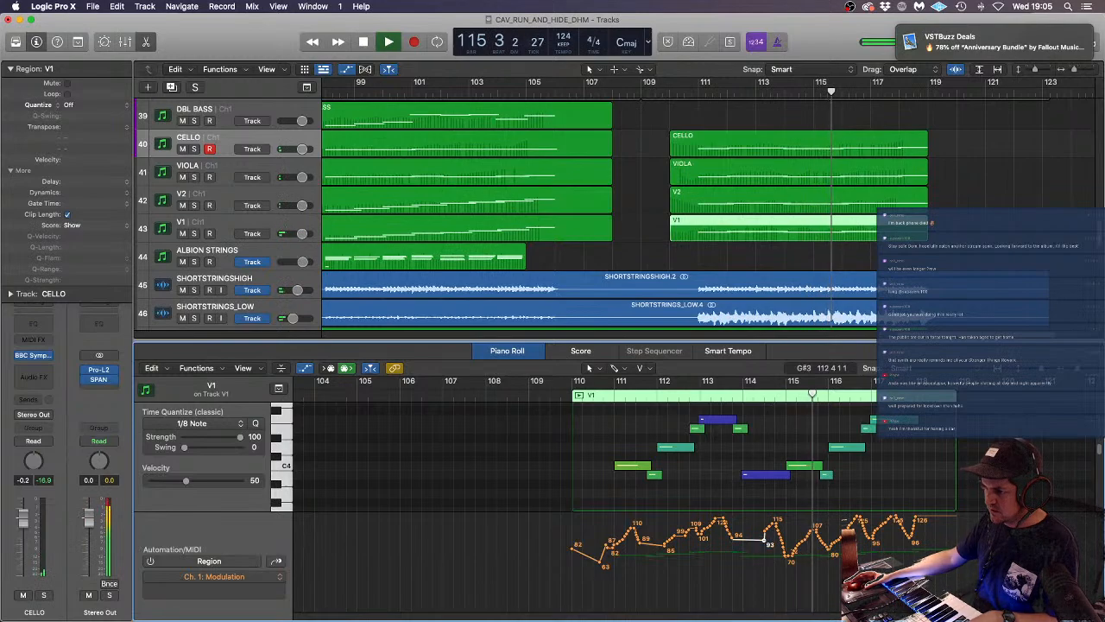
click(739, 541)
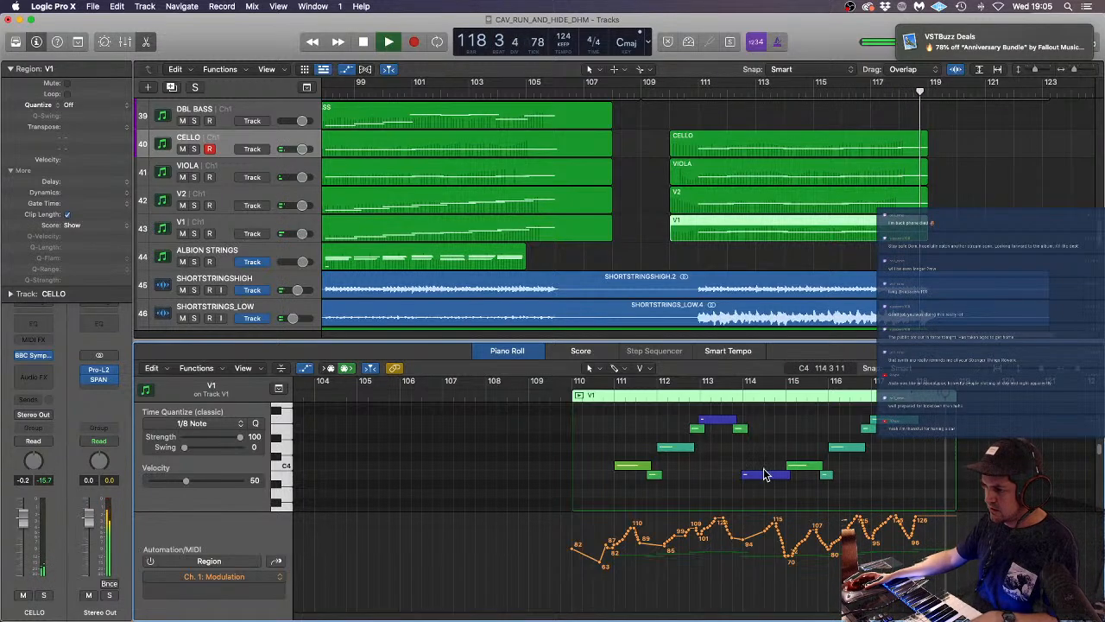
click(568, 389)
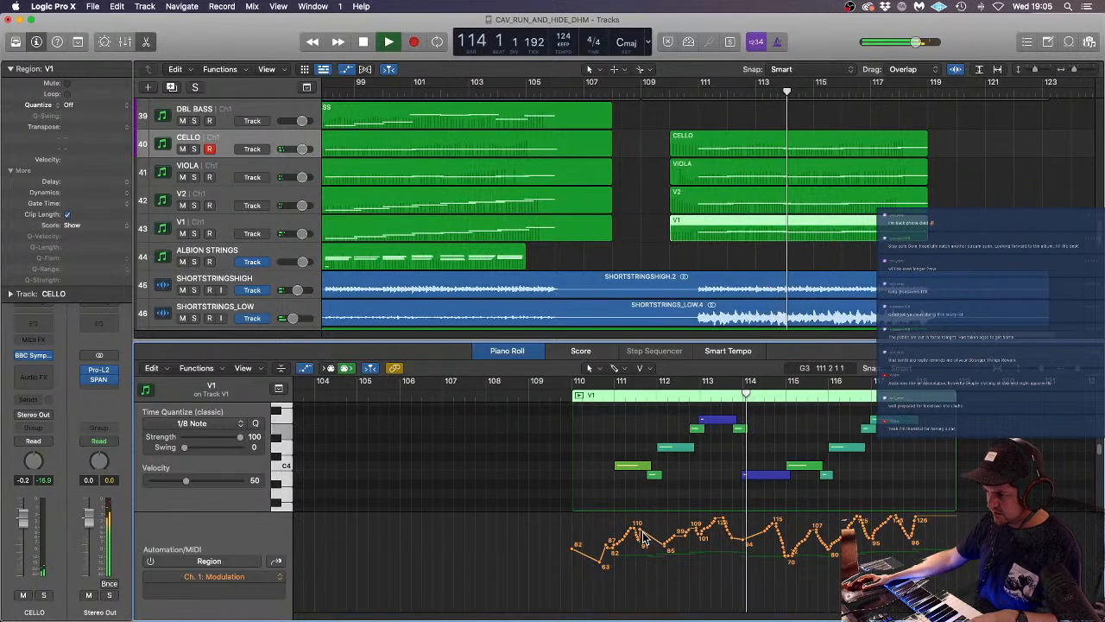
mouse_move(641, 531)
mouse_down()
mouse_move(688, 533)
mouse_move(663, 537)
mouse_up()
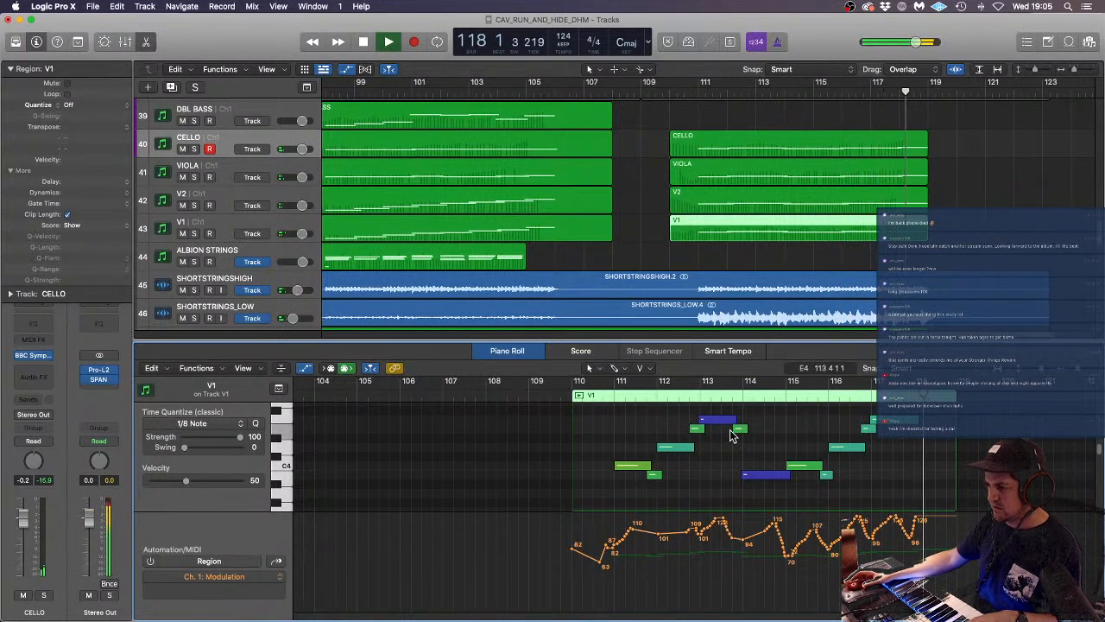
- Smooth the ending V2 region's modulation from bar 111 onward into gentle swells between 80 and 99, and raise the final point to 127
click(736, 202)
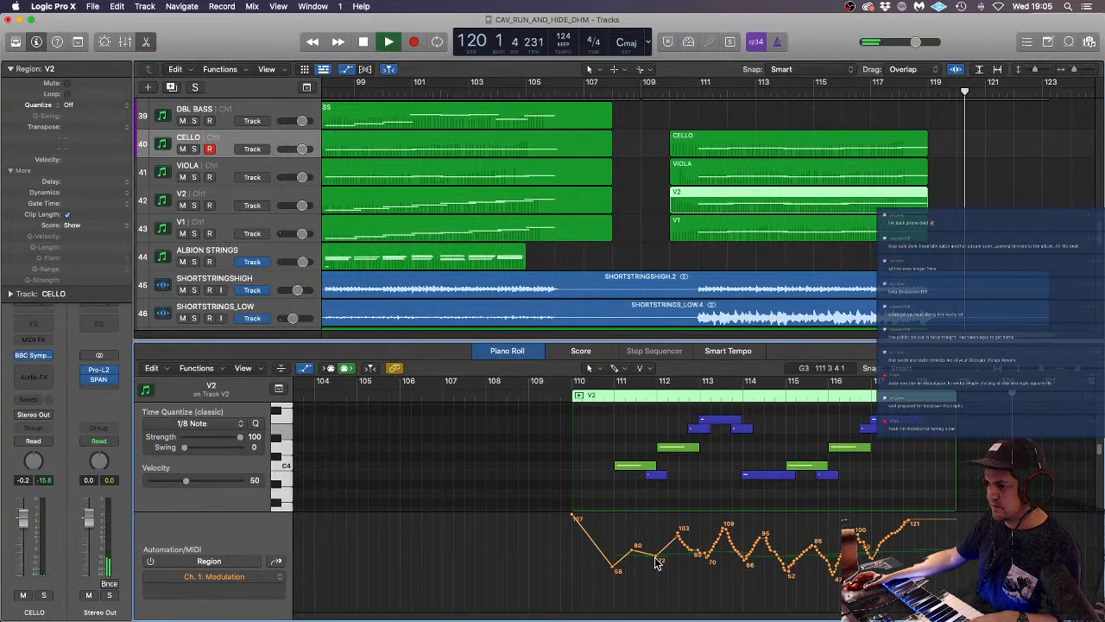
mouse_move(658, 561)
mouse_down()
mouse_move(666, 544)
mouse_move(727, 533)
mouse_move(775, 543)
mouse_move(747, 536)
mouse_up()
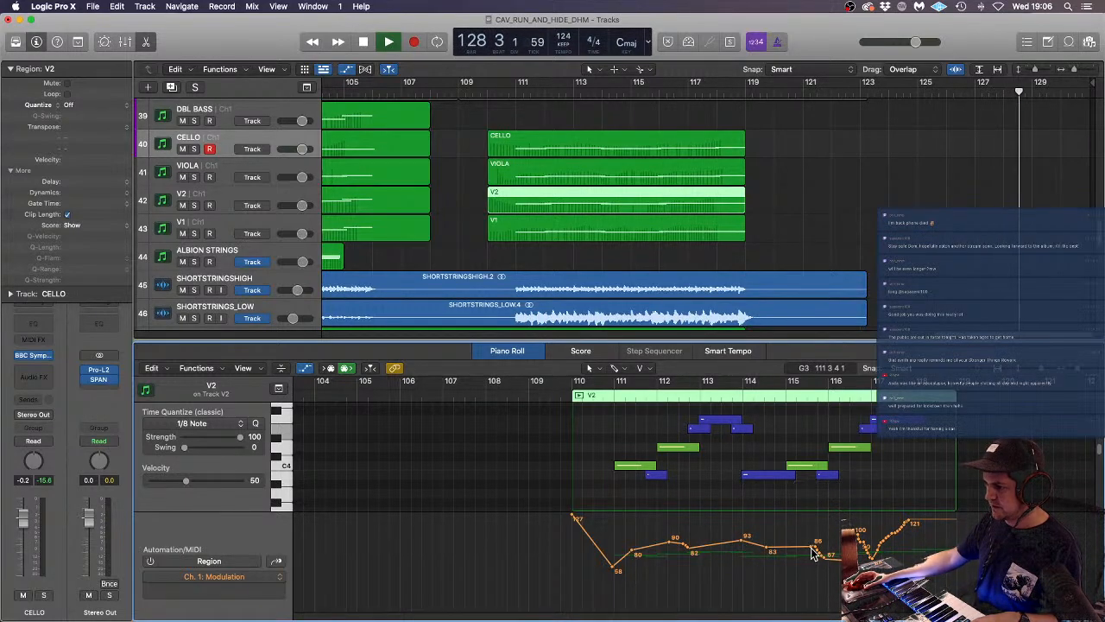
mouse_move(811, 553)
mouse_down()
mouse_move(787, 544)
mouse_move(815, 542)
mouse_up()
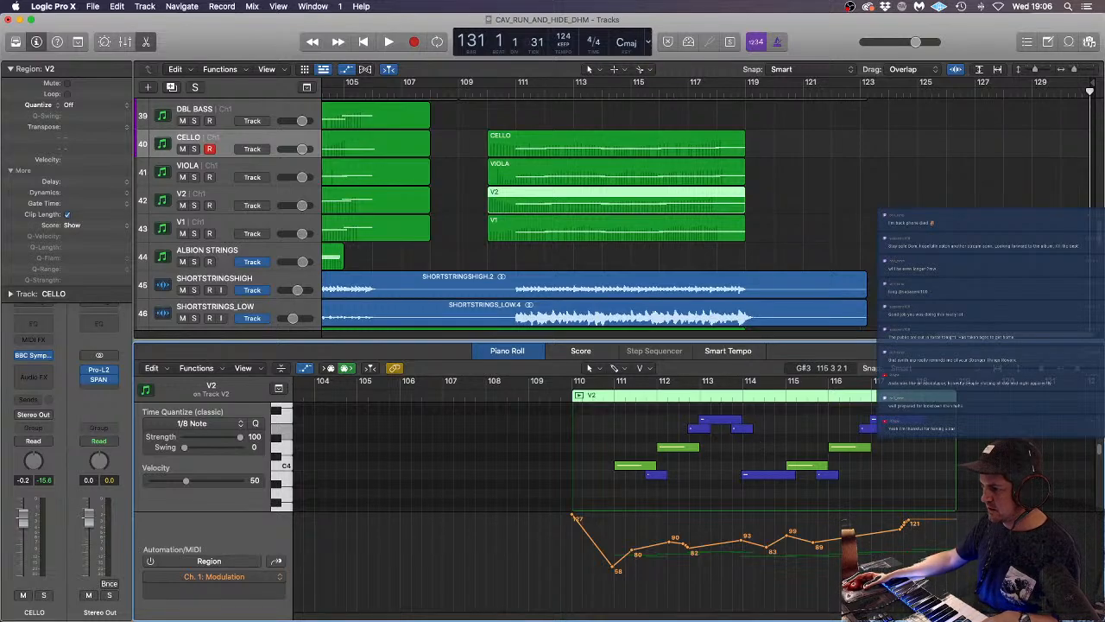
mouse_move(909, 520)
mouse_down()
mouse_move(939, 497)
mouse_move(925, 512)
mouse_up()
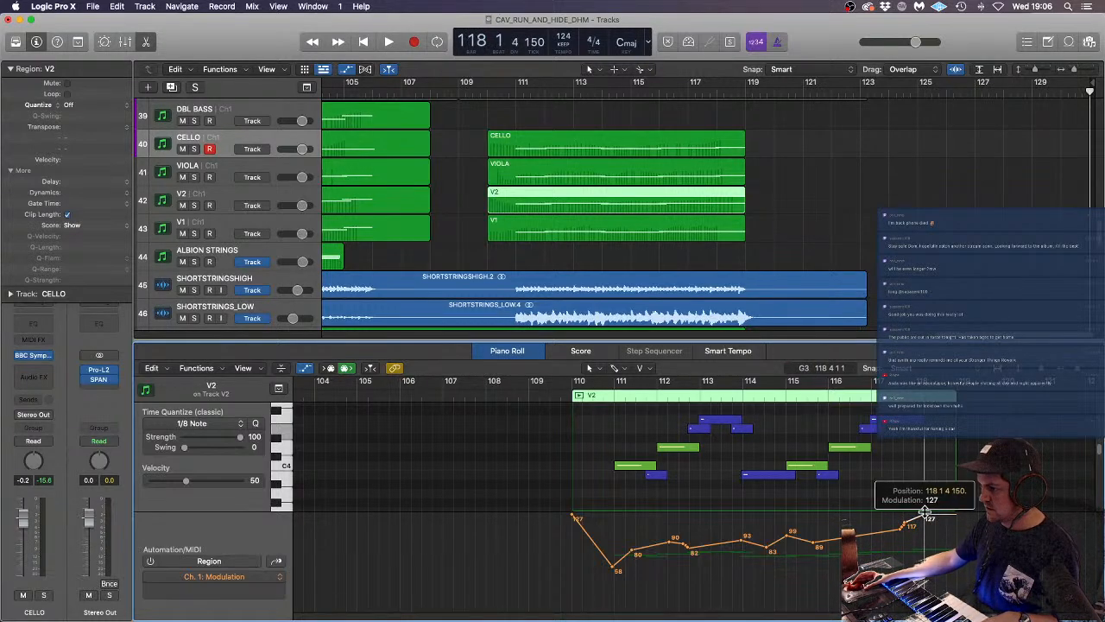
- Adjust the F4 notes starting near bar 117 in the ending V1 and V2 regions to end slightly past bar 118, playing from about bar 110
click(874, 422)
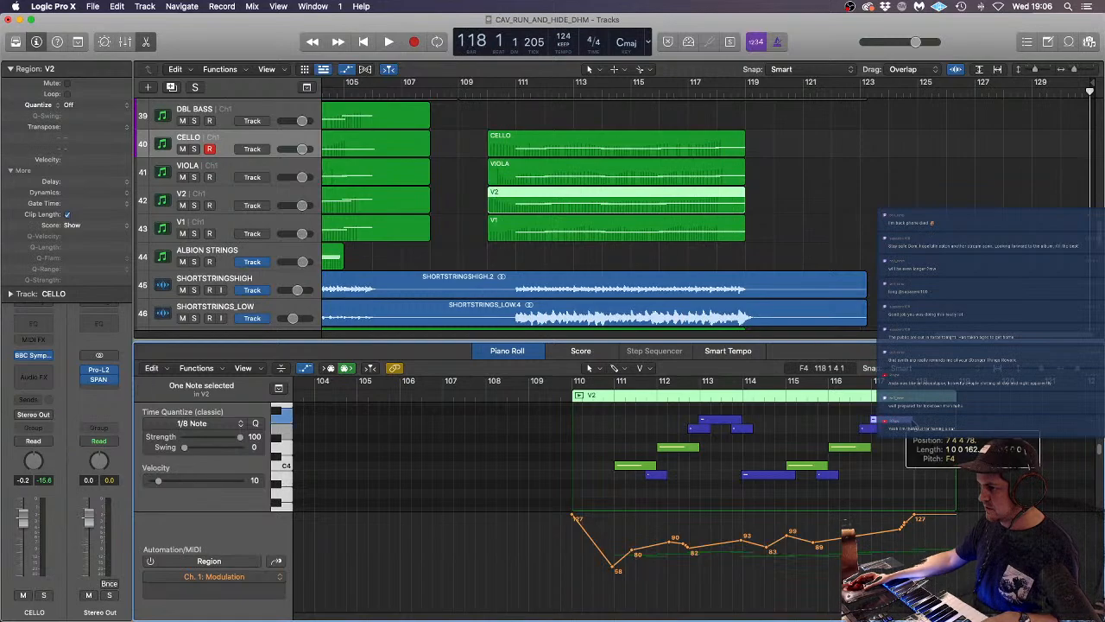
click(715, 233)
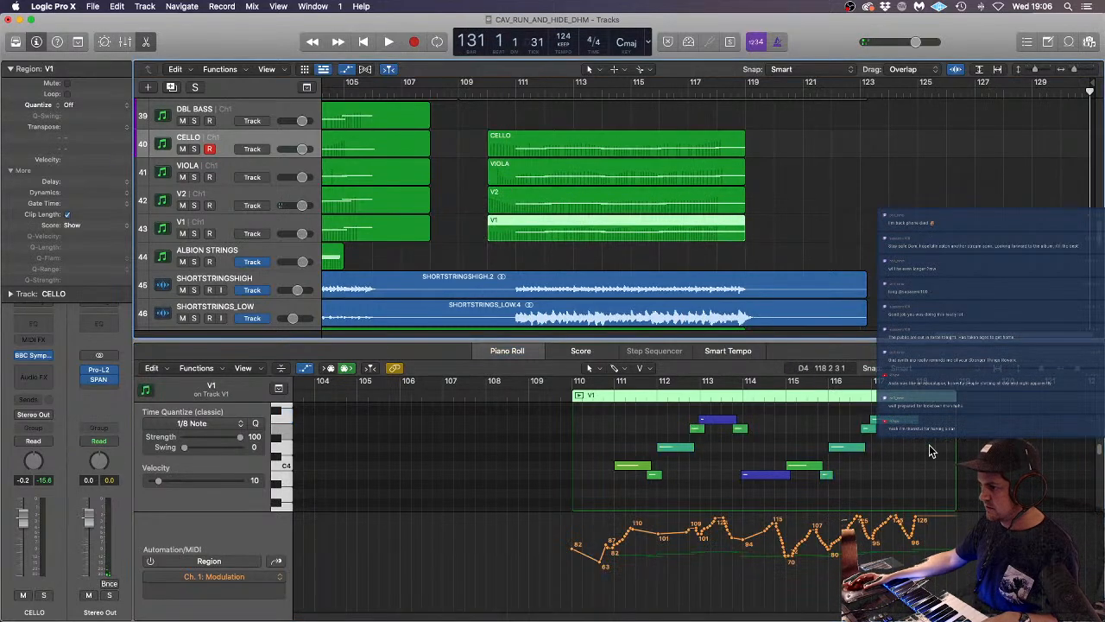
click(917, 423)
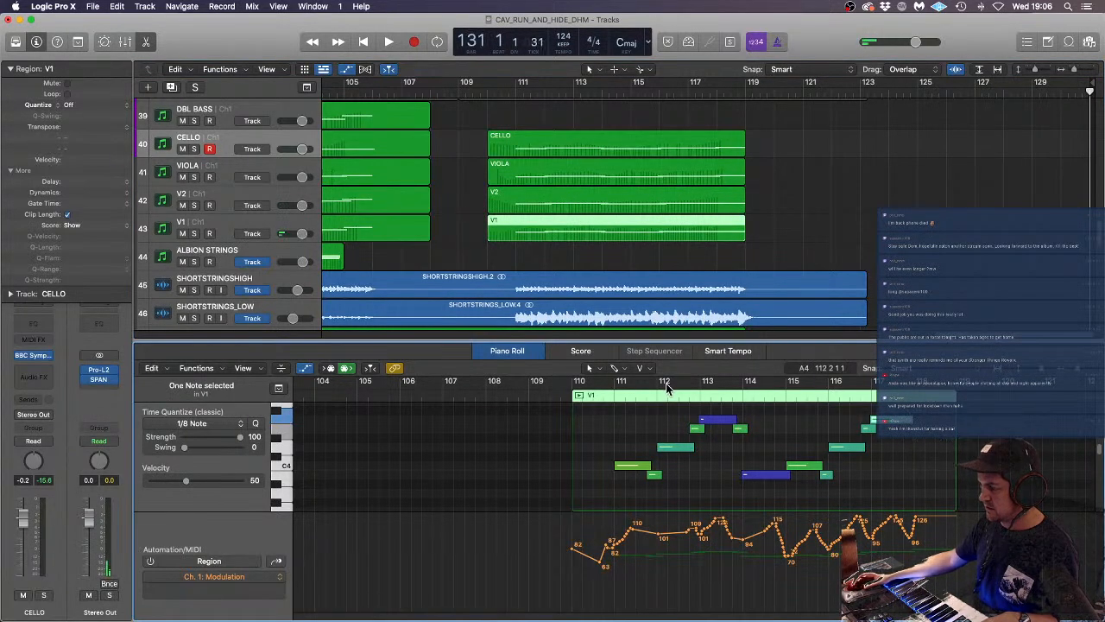
click(565, 398)
key(space)
scroll(932, 448, up, 2)
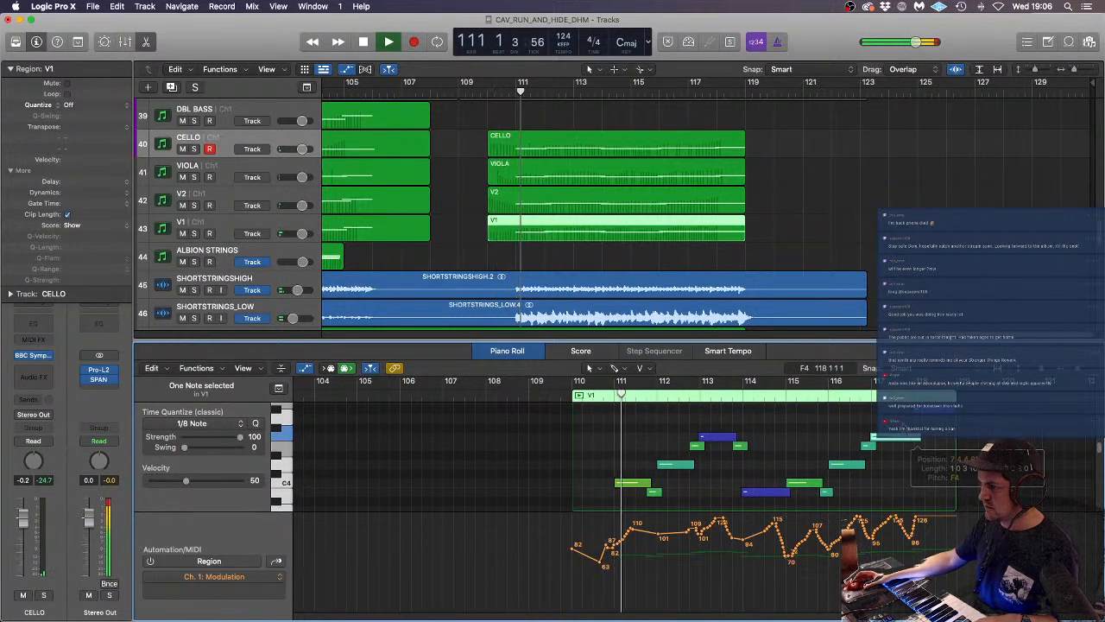
click(762, 248)
click(730, 233)
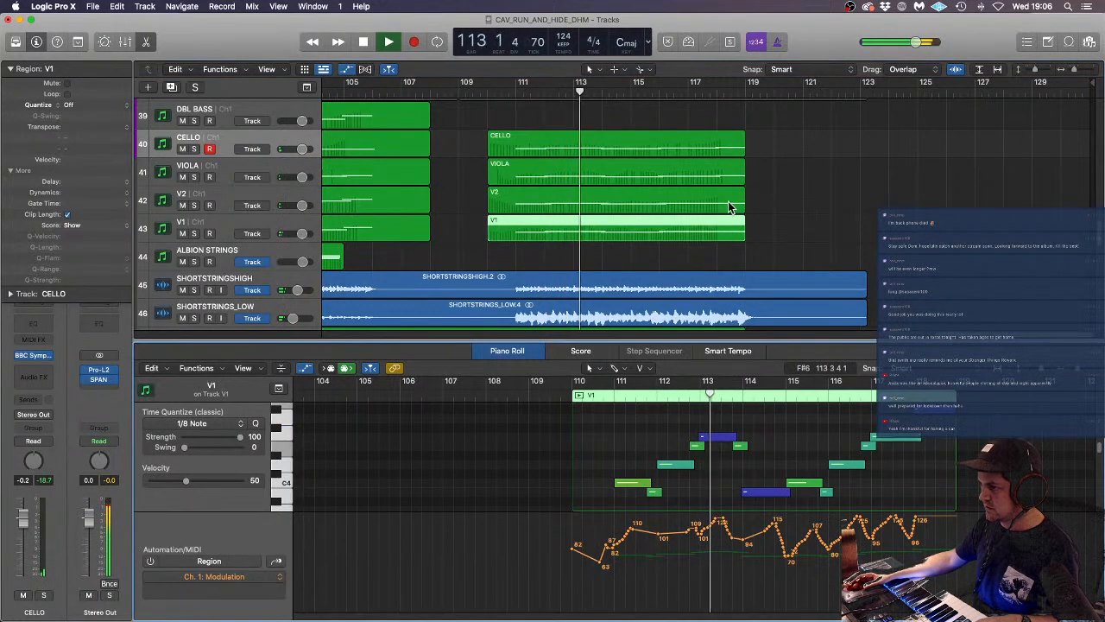
click(728, 201)
click(925, 447)
drag(911, 437, 920, 438)
click(932, 467)
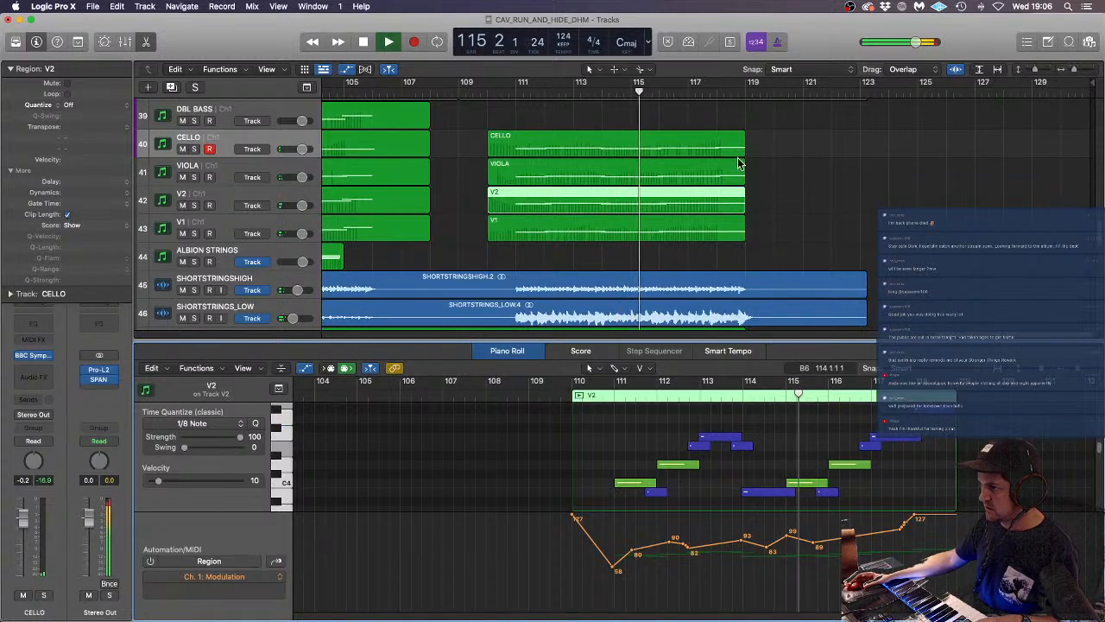
- Examine the closing notes of the ending VIOLA and CELLO regions around bar 118
click(727, 172)
scroll(939, 464, up, 3)
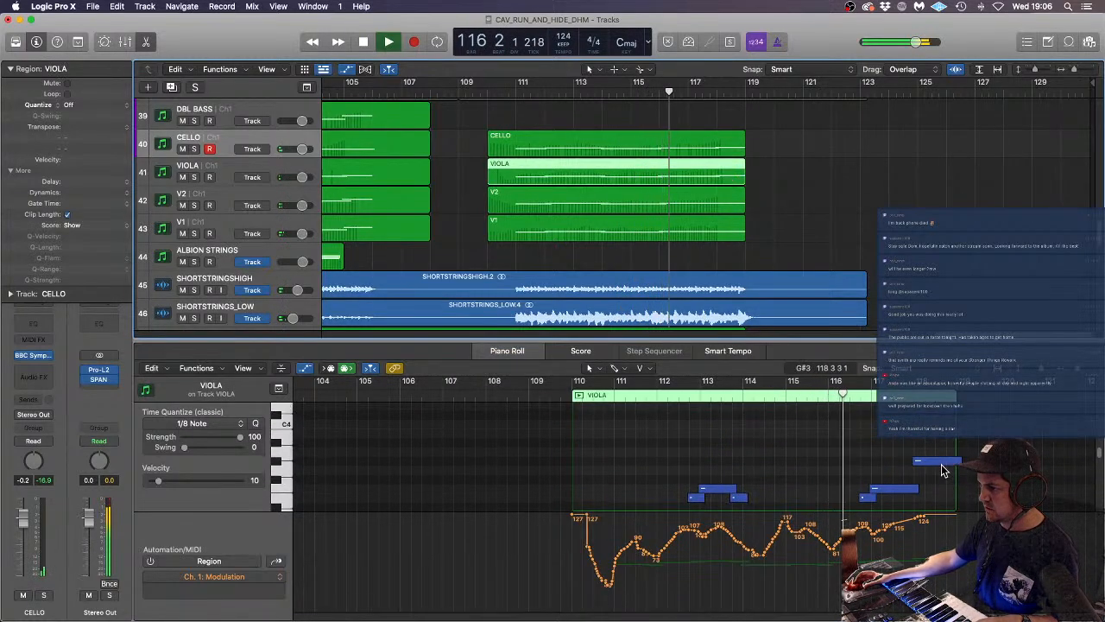
click(723, 149)
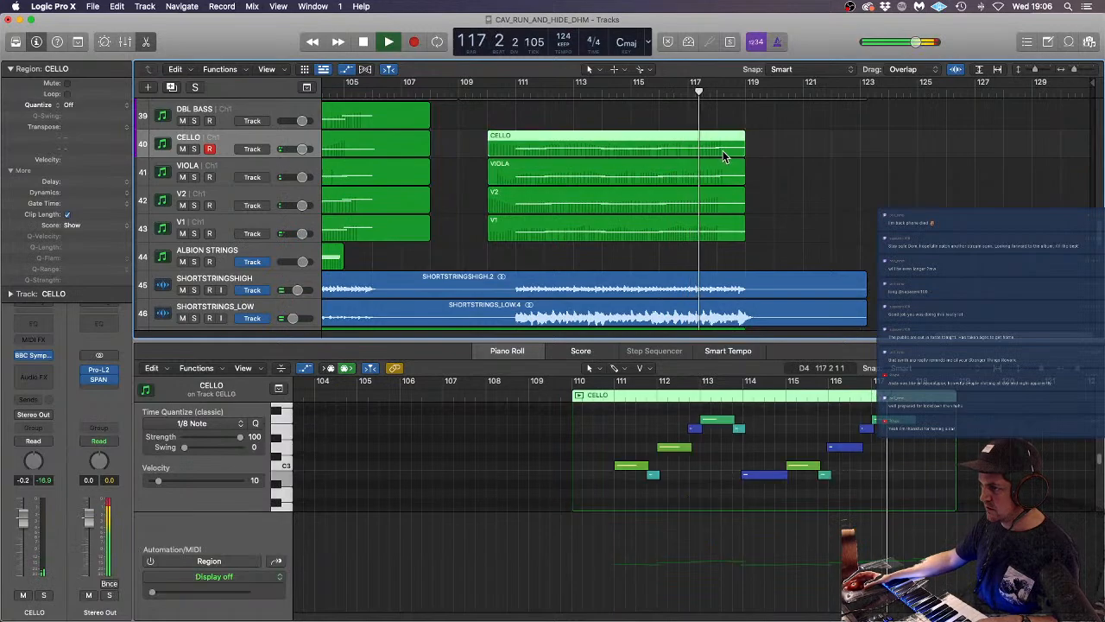
scroll(911, 423, up, 3)
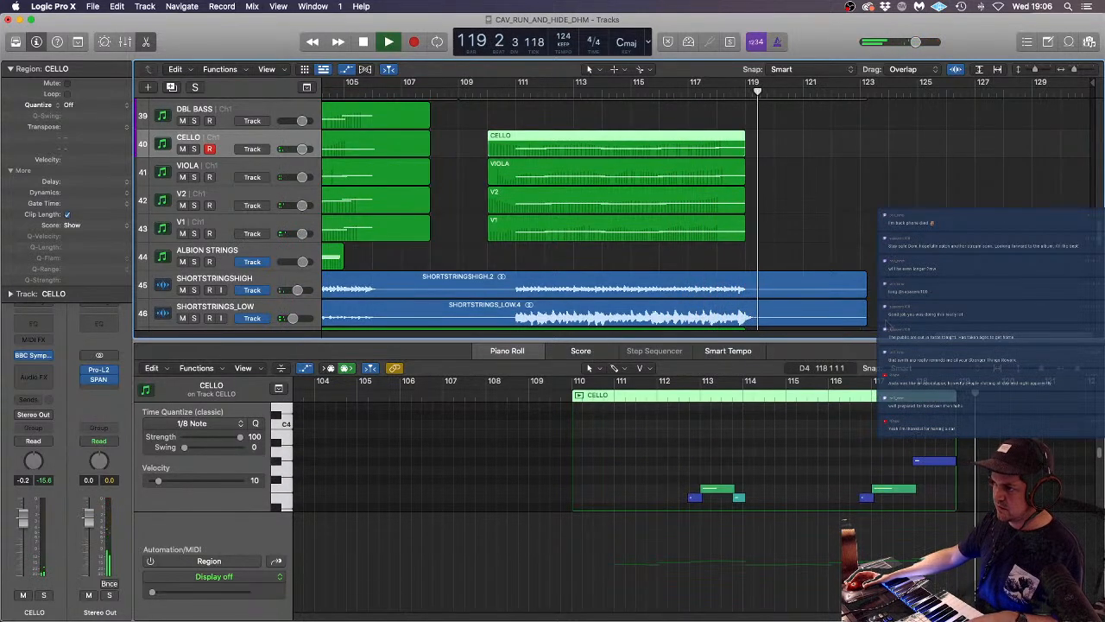
- Close the piano roll, solo the TREMGUITARS track and play it from just before bar 111
key(e)
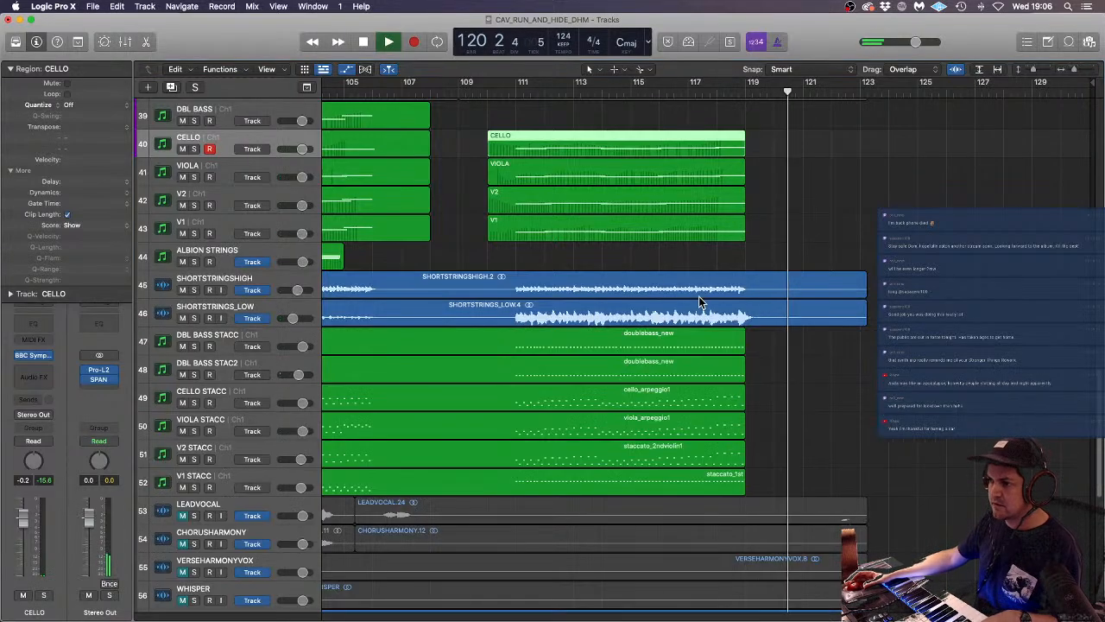
scroll(698, 299, down, 5)
scroll(697, 298, up, 6)
key(space)
scroll(696, 291, up, 10)
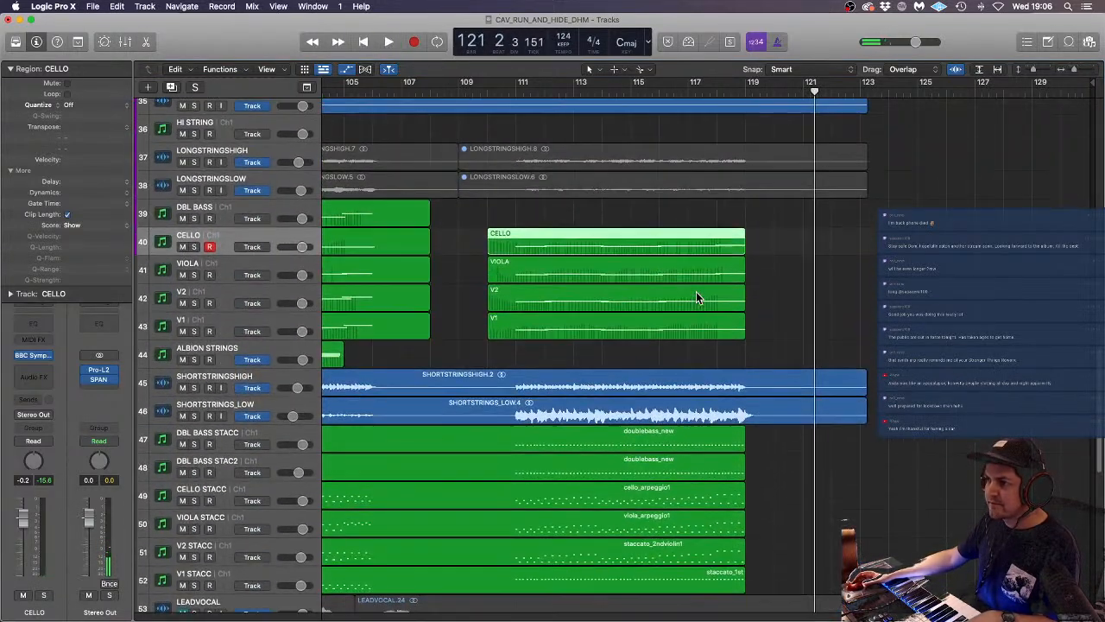
scroll(698, 299, down, 1)
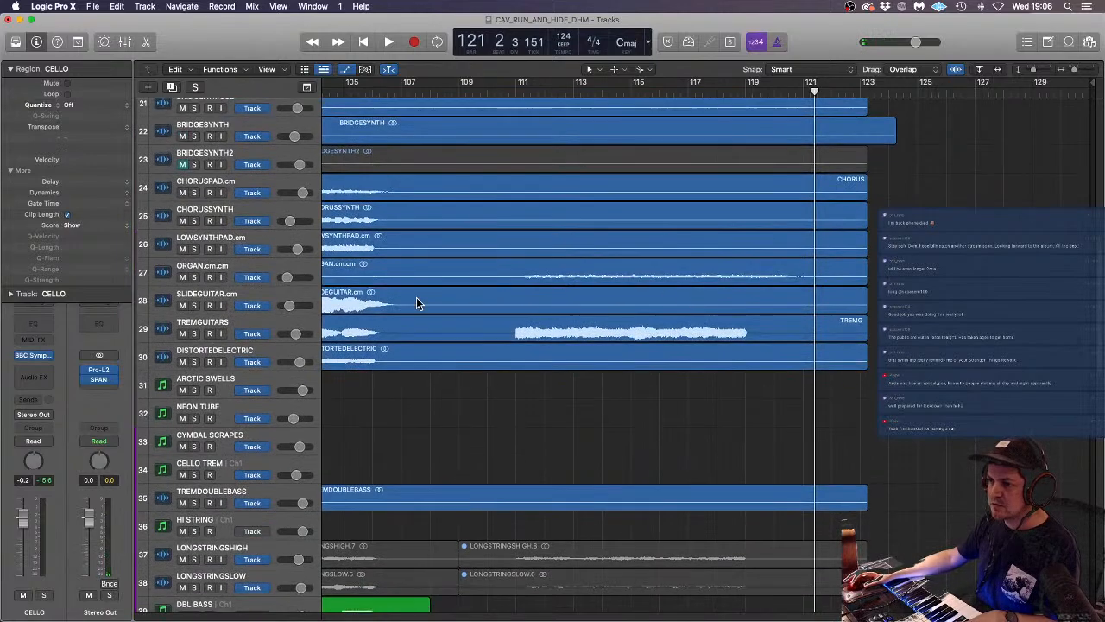
click(194, 334)
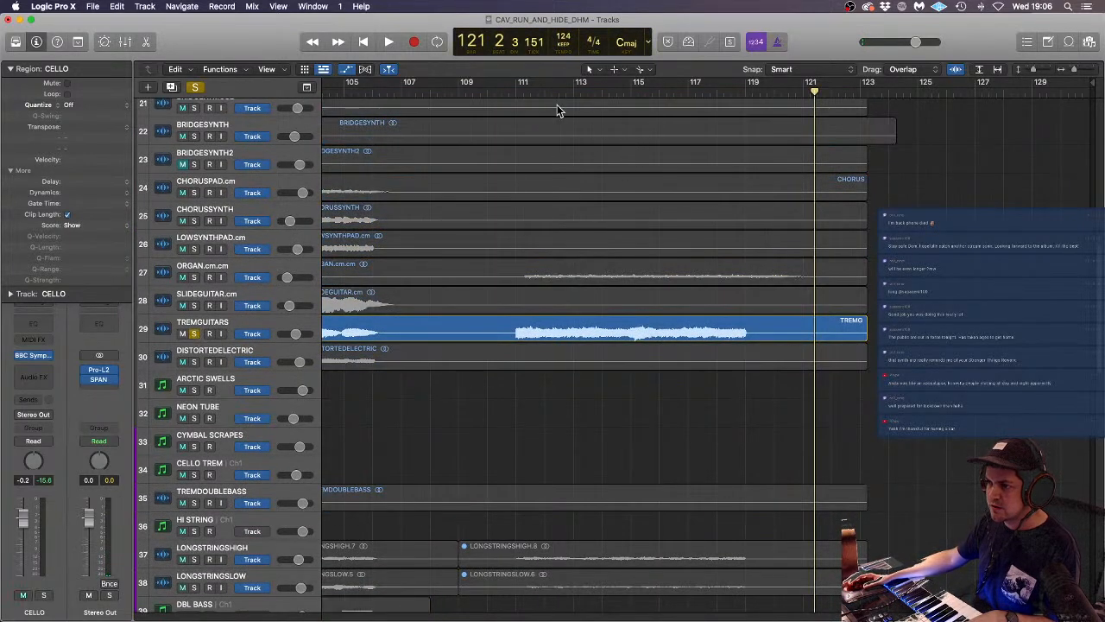
click(515, 89)
key(space)
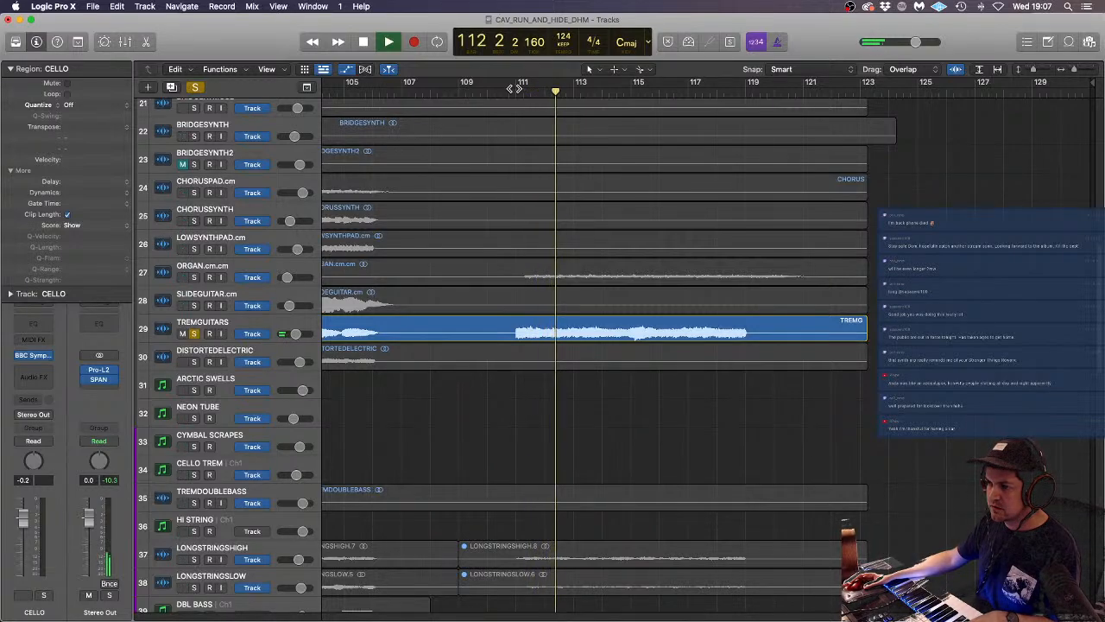
- Split the TREMGUITARS region at bar 110
click(270, 323)
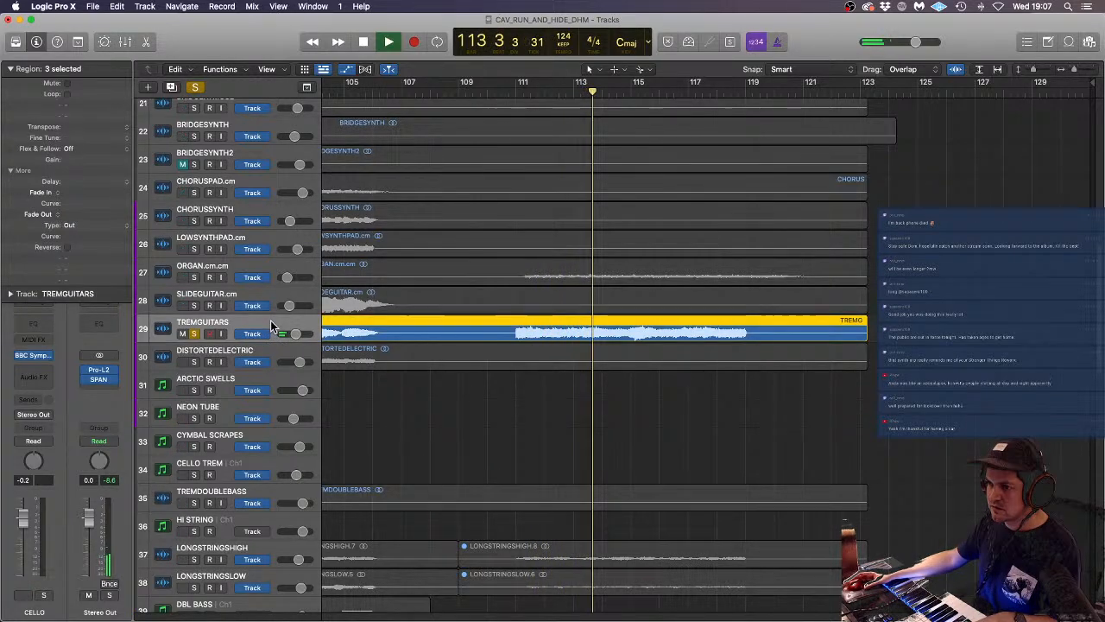
click(485, 330)
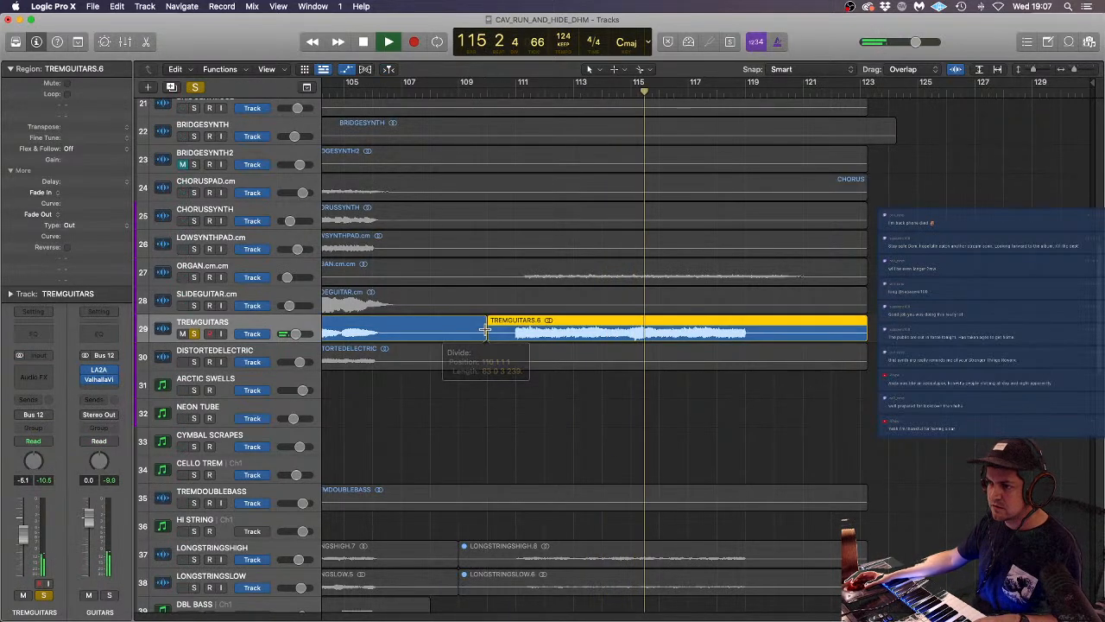
- Mute the ending TREMGUITARS region starting at bar 110 and take the track out of solo
key(ctrl+m)
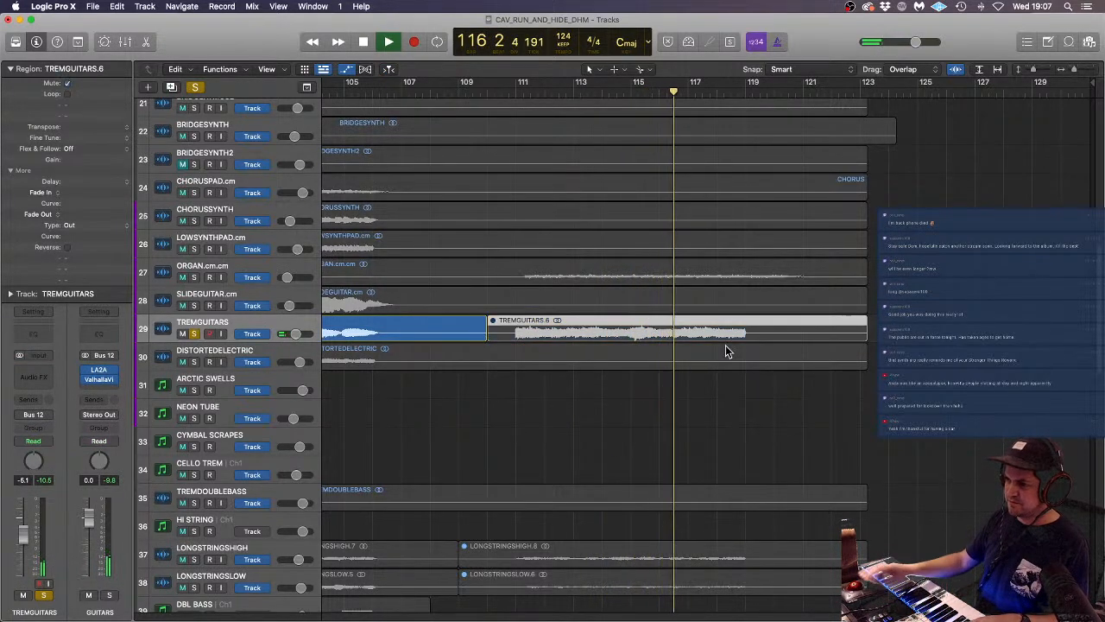
click(194, 333)
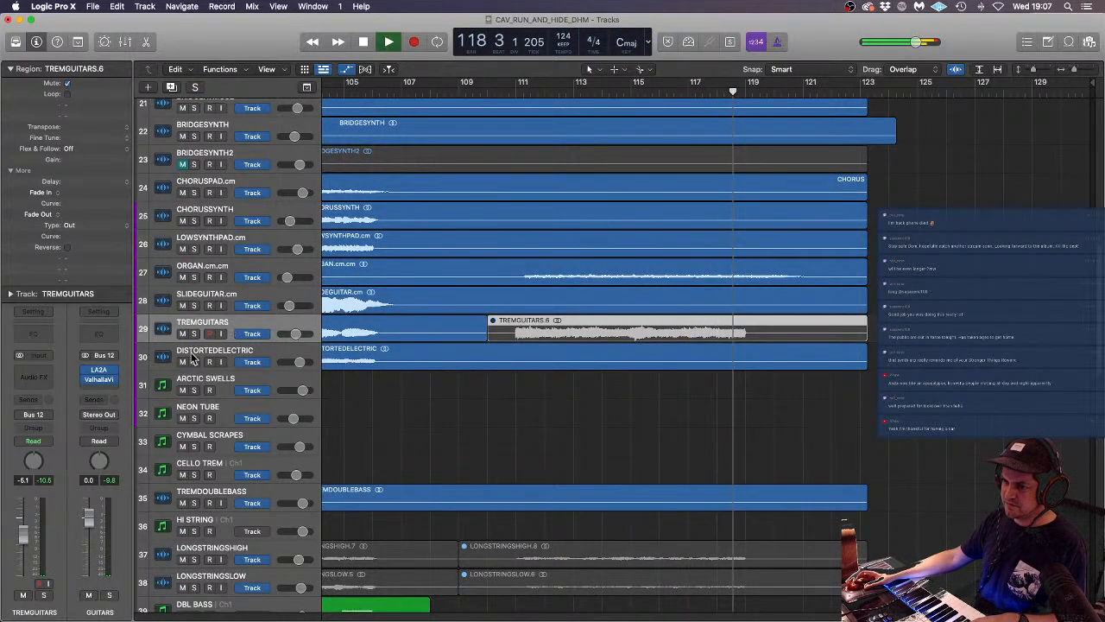
- Lower the ValhallaVintageVerb mix on the GUITARS bus to 21.2 %, close the plug-in and dismiss the mail notification
click(101, 379)
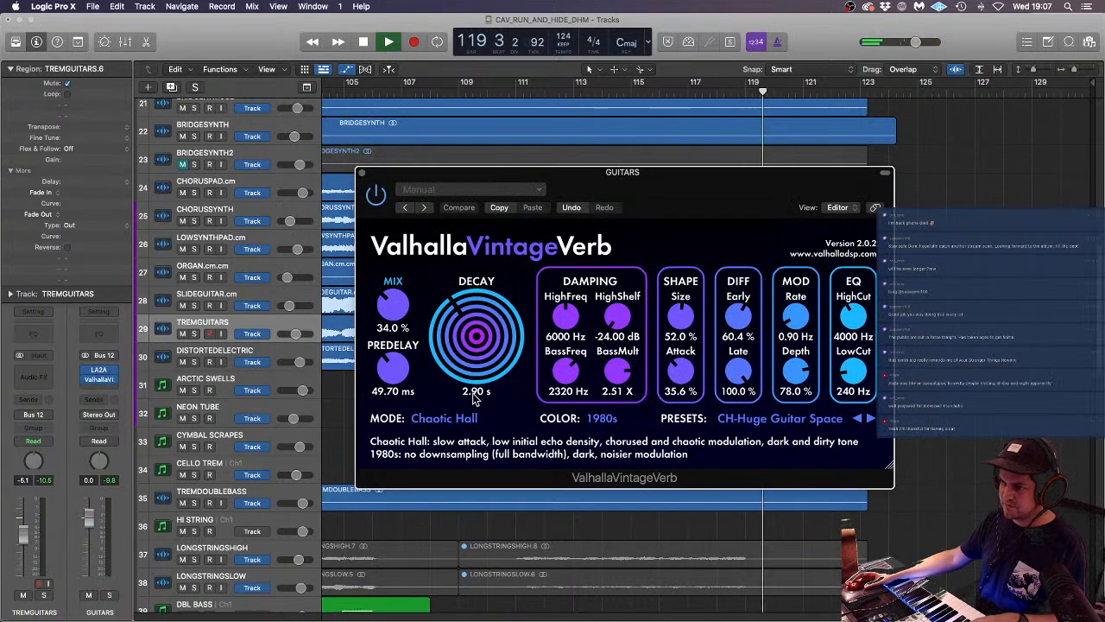
drag(391, 304, 389, 318)
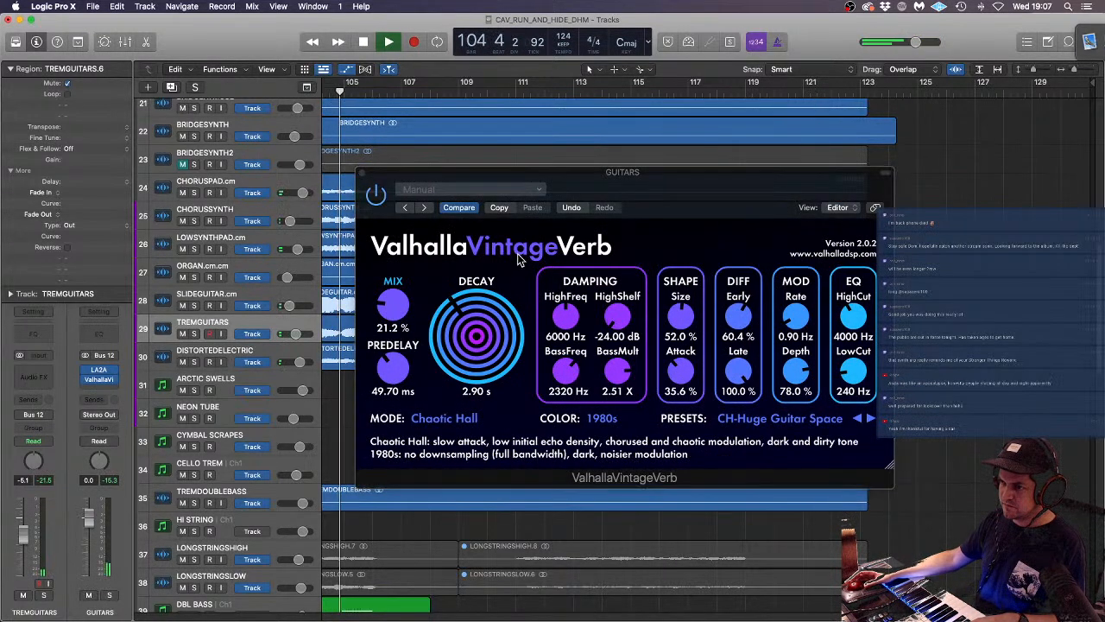
click(362, 172)
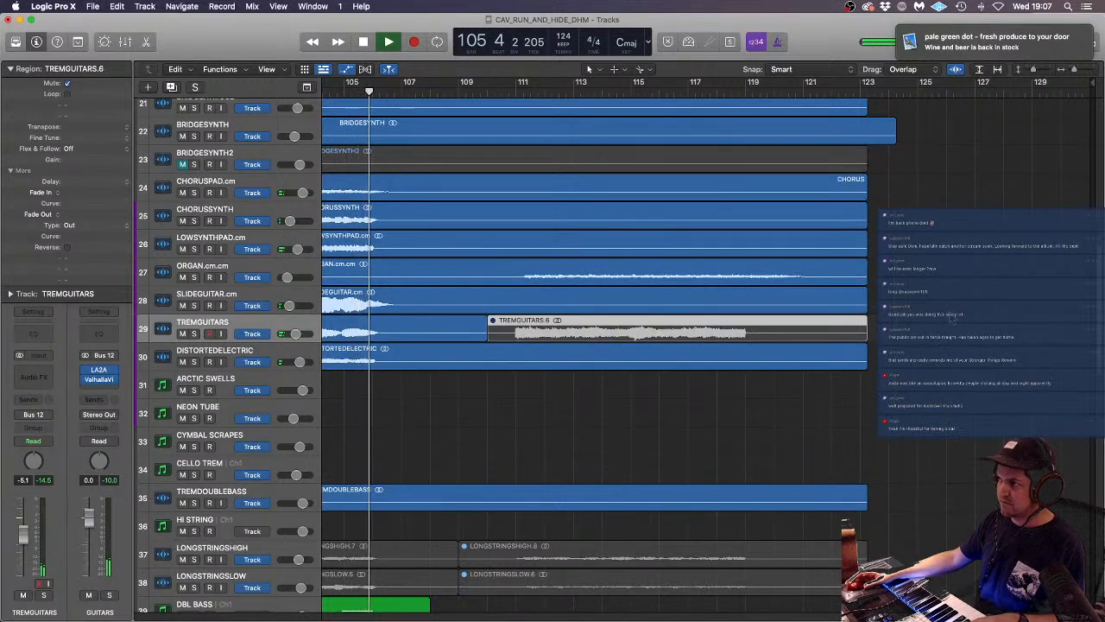
click(963, 301)
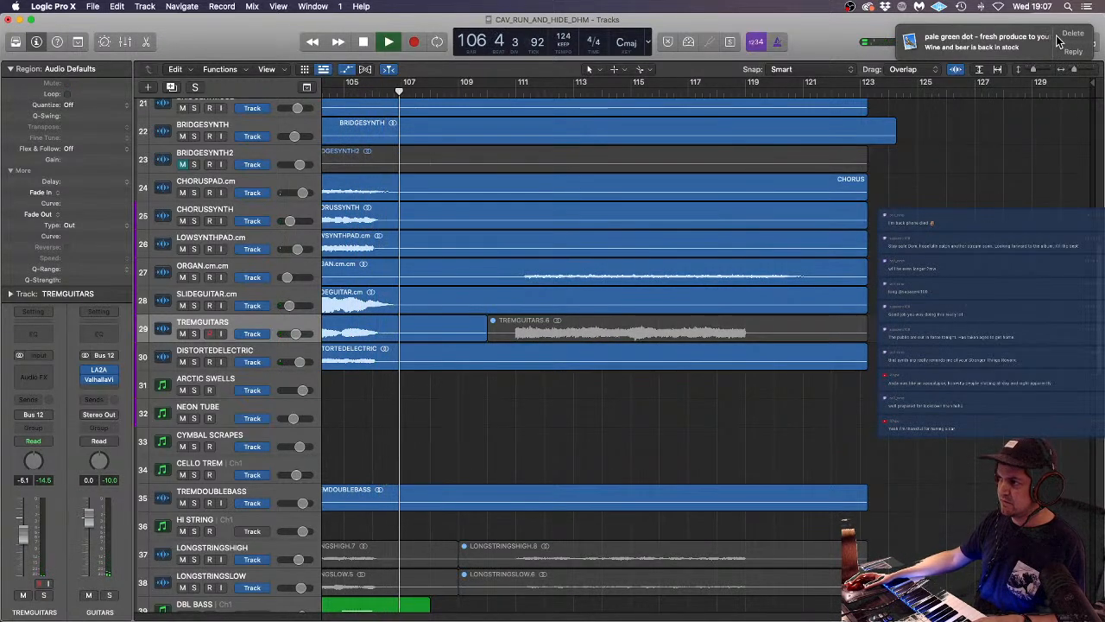
click(1068, 34)
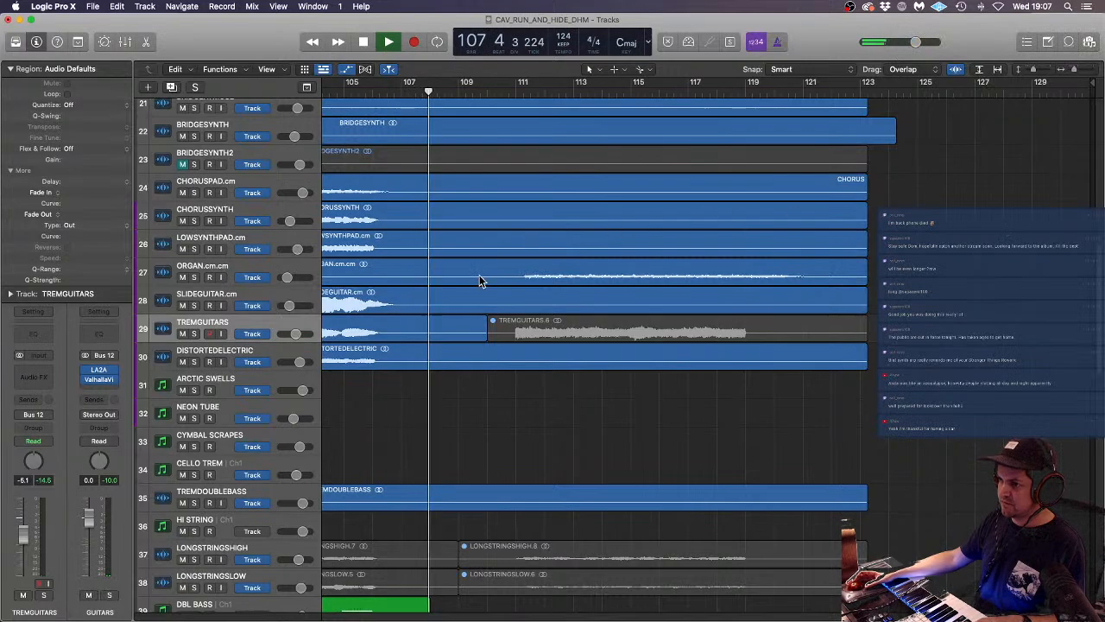
- Split the ORGAN region just after bar 110 and mute the ending part
click(502, 267)
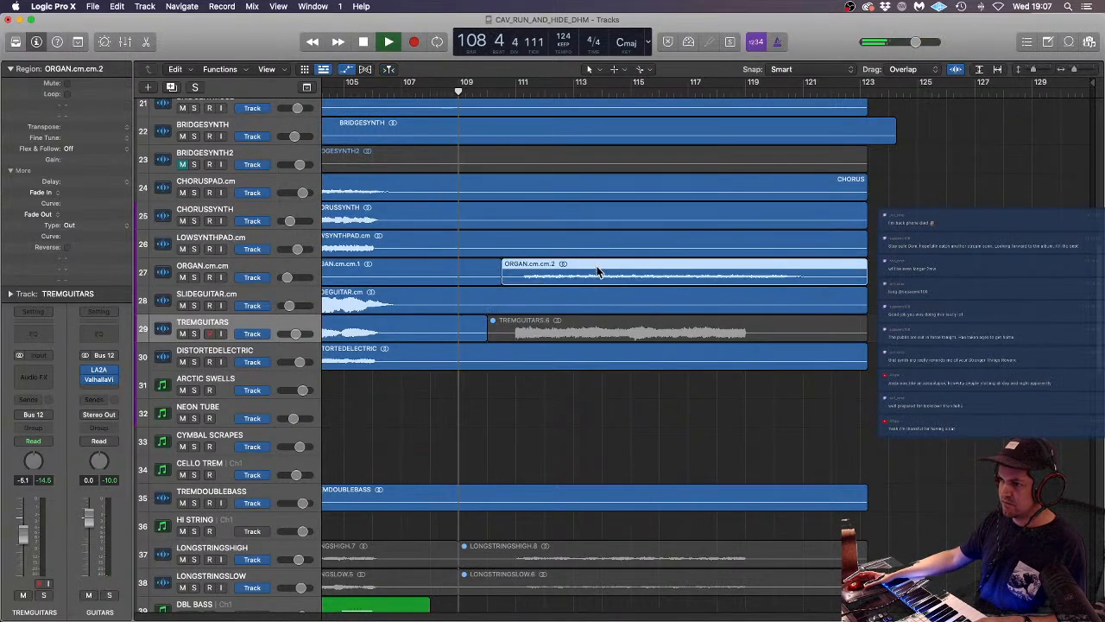
key(ctrl+m)
- Look over the full arrangement and examine which parts play in the ending, from the string tracks up to the bass tracks
key(super+Up)
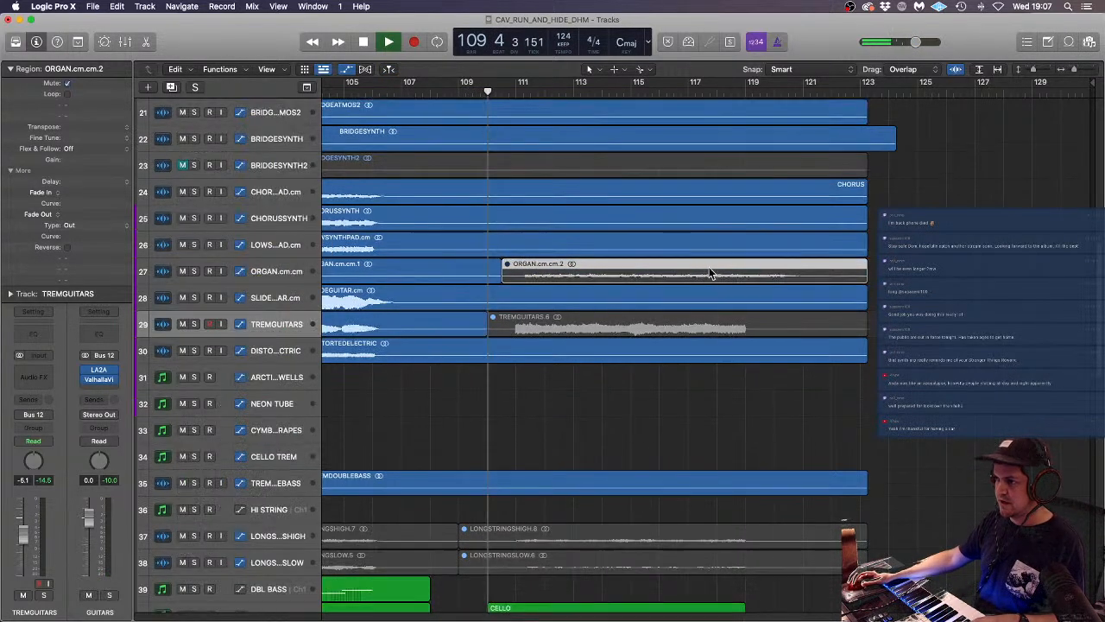
key(super+Up)
key(super+Up)
key(super+Up)
key(super+Left)
key(super+Left)
key(super+Left)
key(super+Left)
key(super+Left)
scroll(717, 266, up, 2)
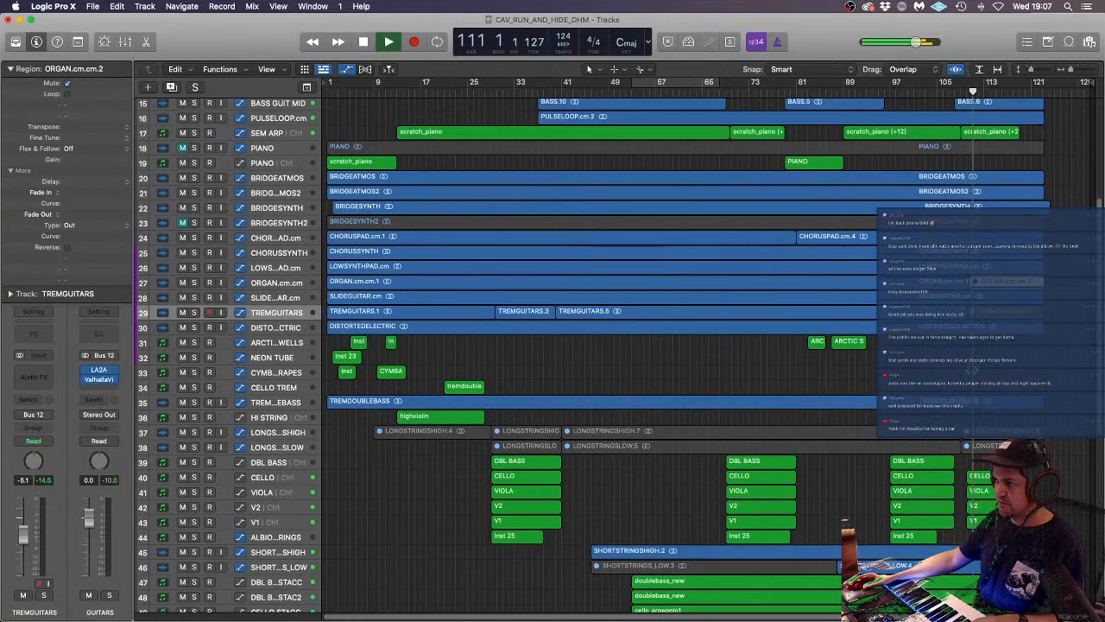
click(1034, 375)
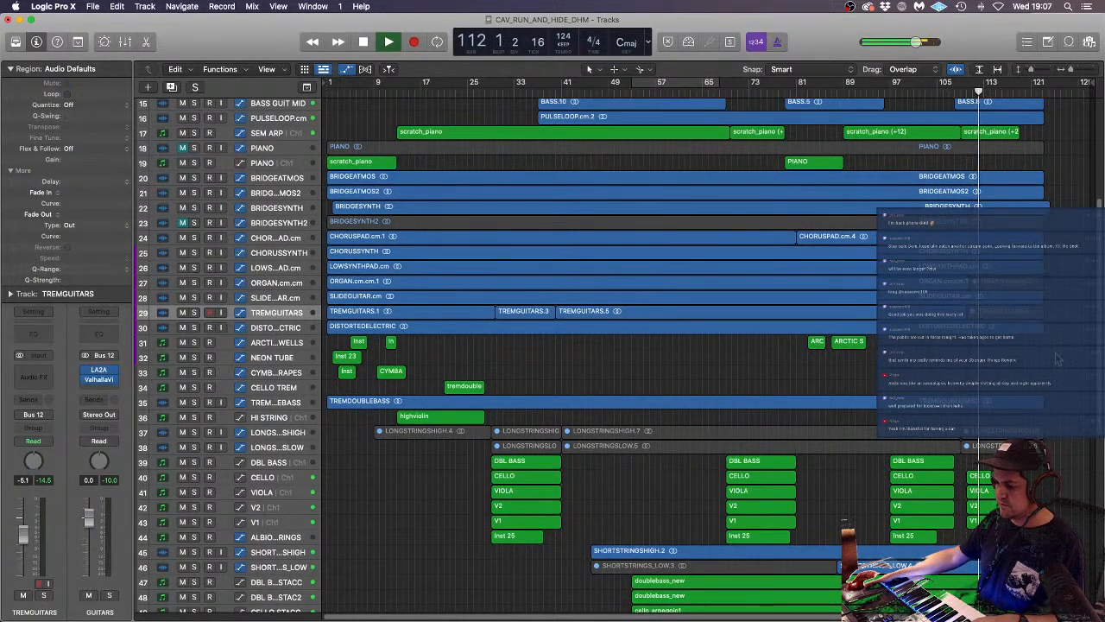
key(super+Down)
key(super+Down)
key(super+Down)
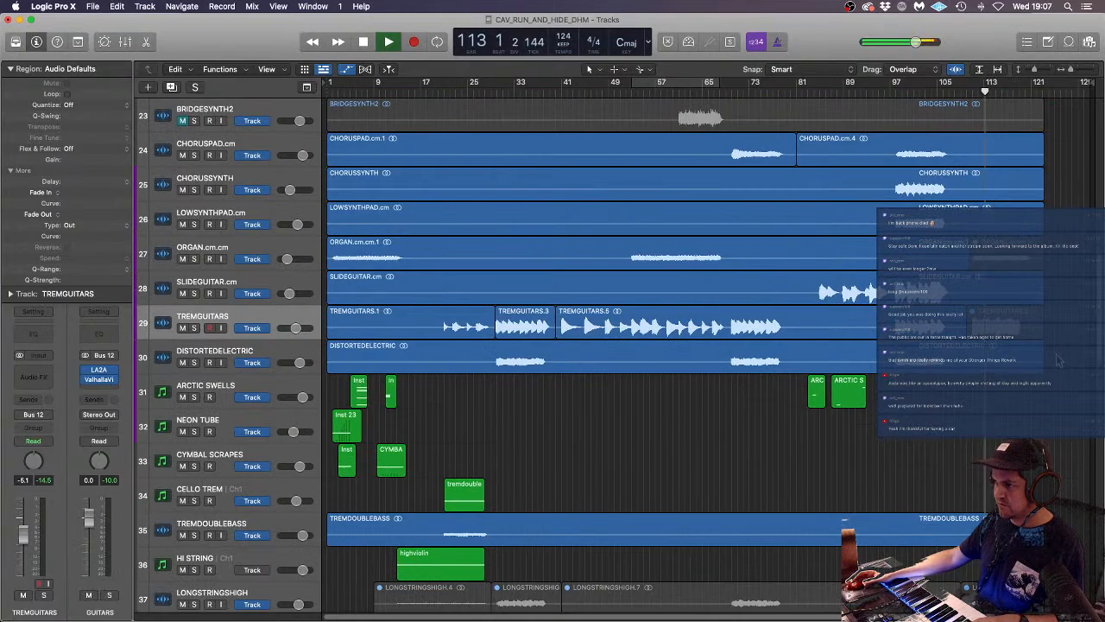
click(997, 319)
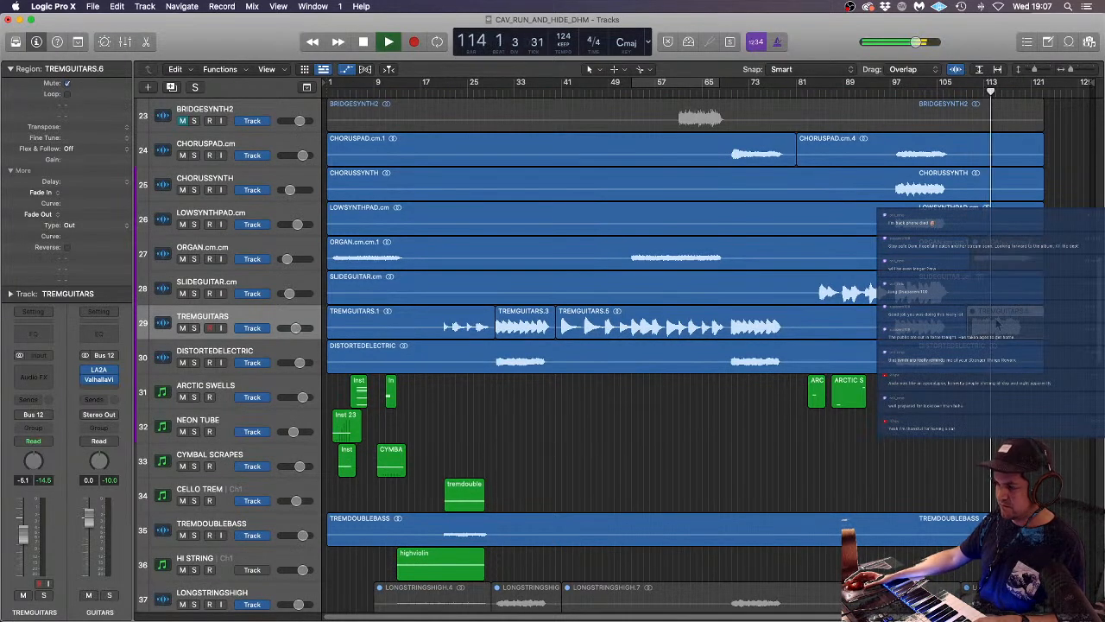
scroll(997, 324, up, 10)
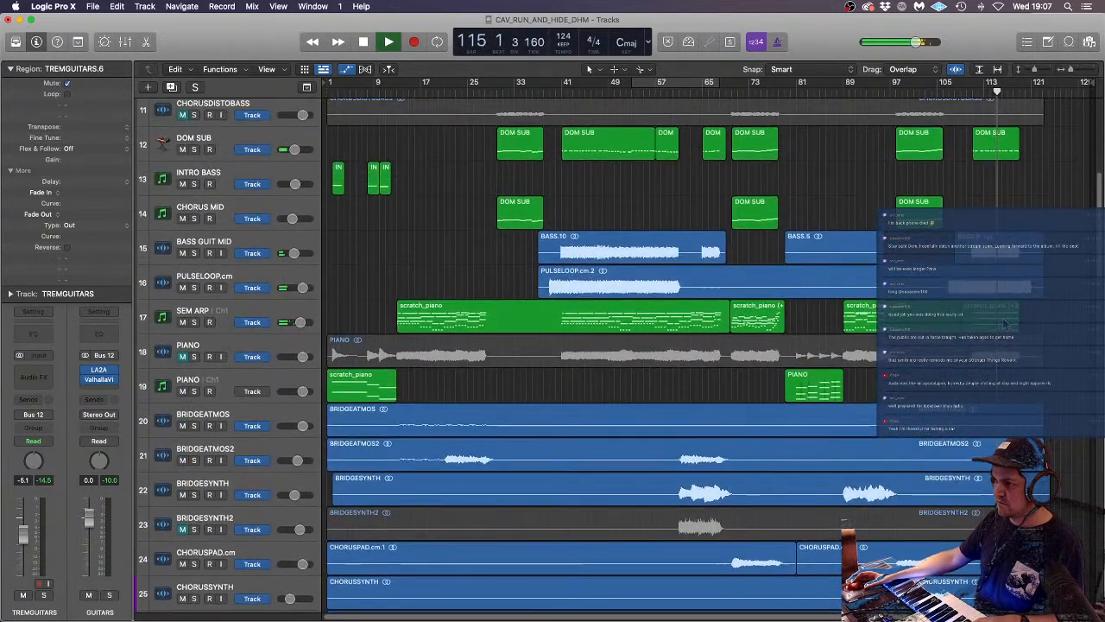
- Transpose the ending scratch_piano region on the SEM ARP track to +12
click(1004, 324)
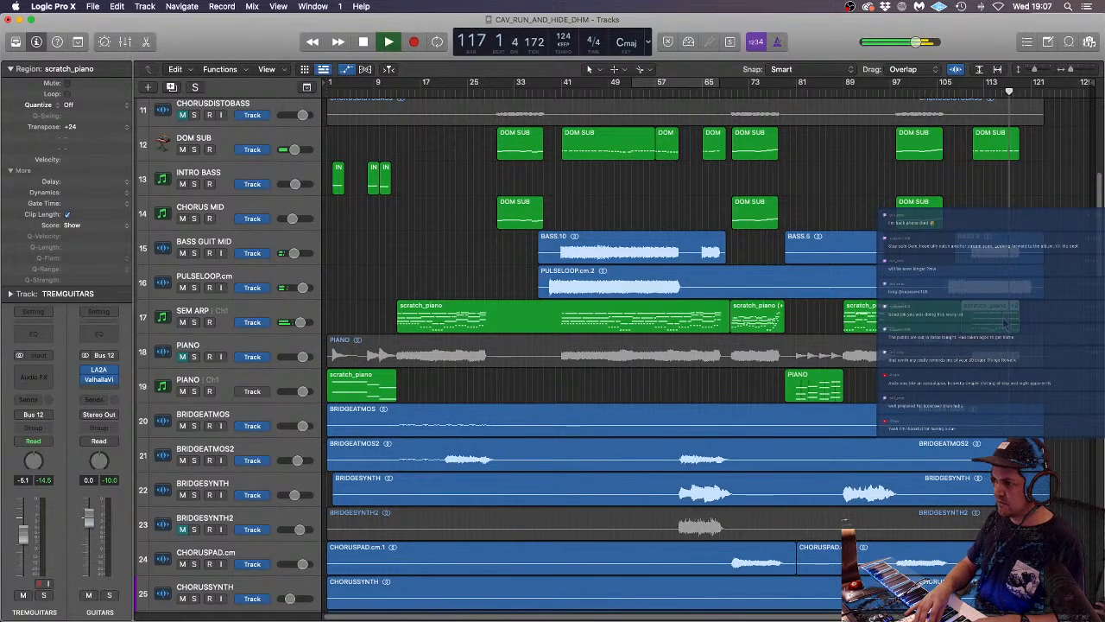
click(127, 129)
click(97, 137)
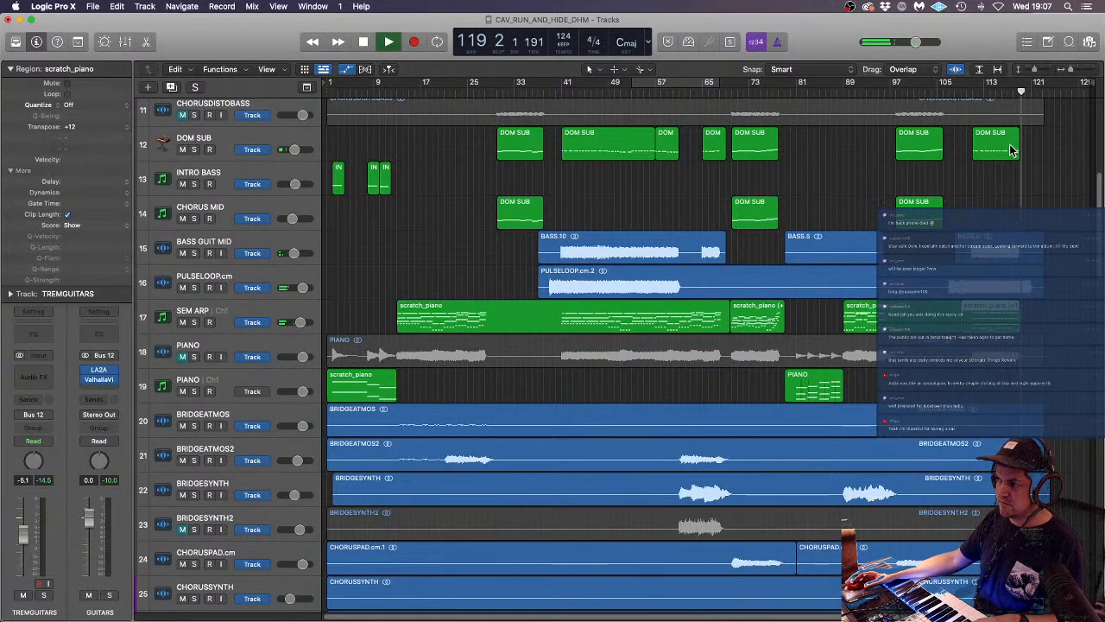
click(1045, 205)
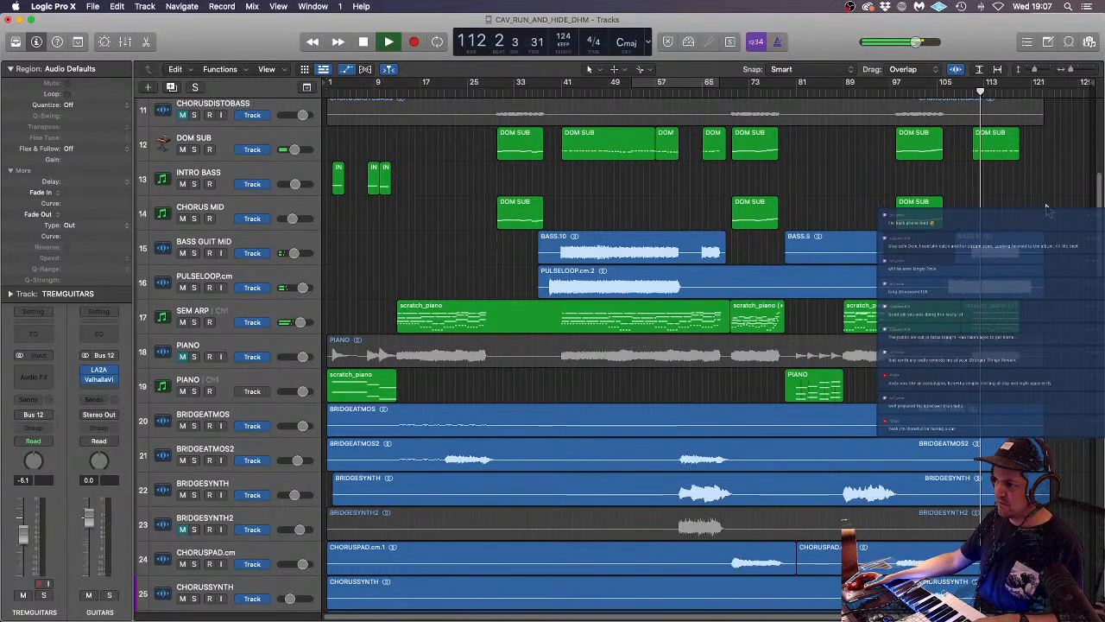
- Copy the ending SEM ARP region to the PIANO instrument track at bar 109 without automation and transpose the copy to +24
click(992, 324)
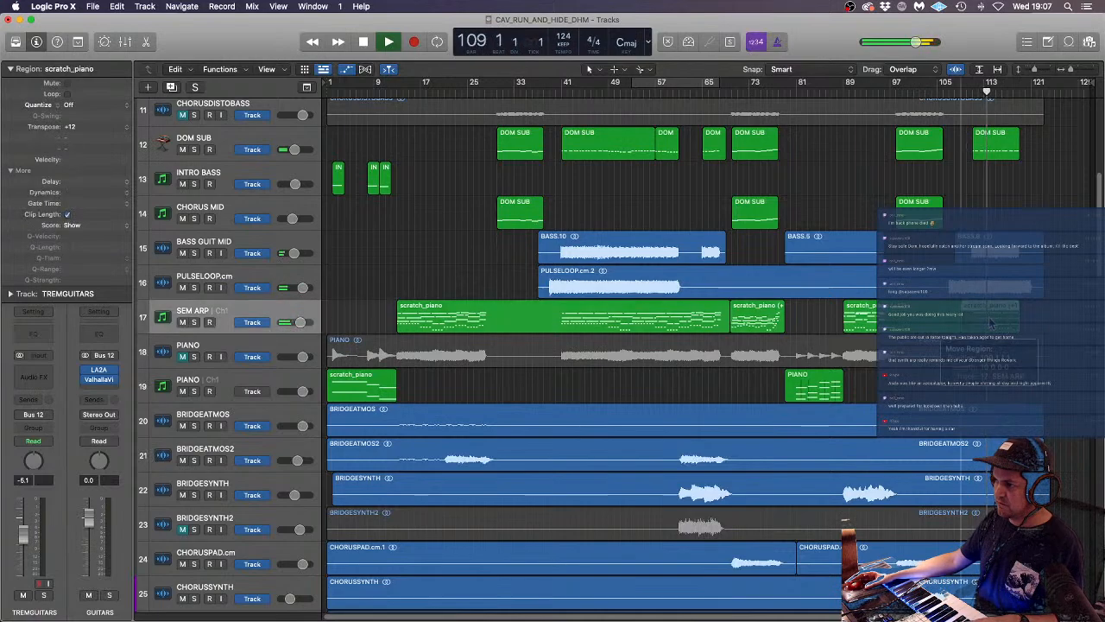
drag(991, 324, 990, 373)
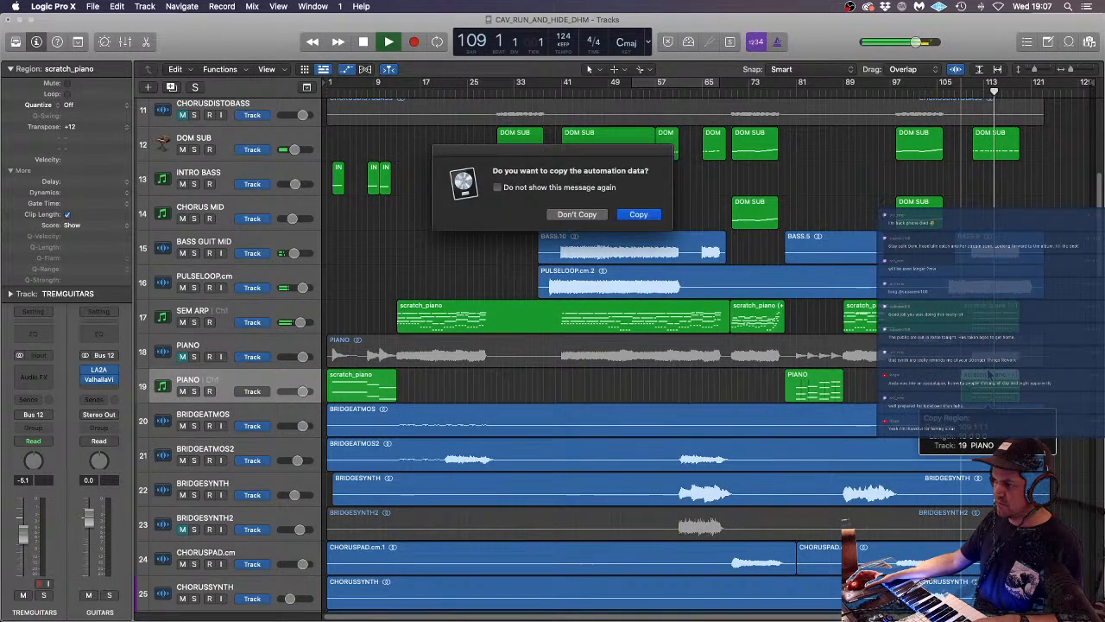
click(601, 216)
click(123, 127)
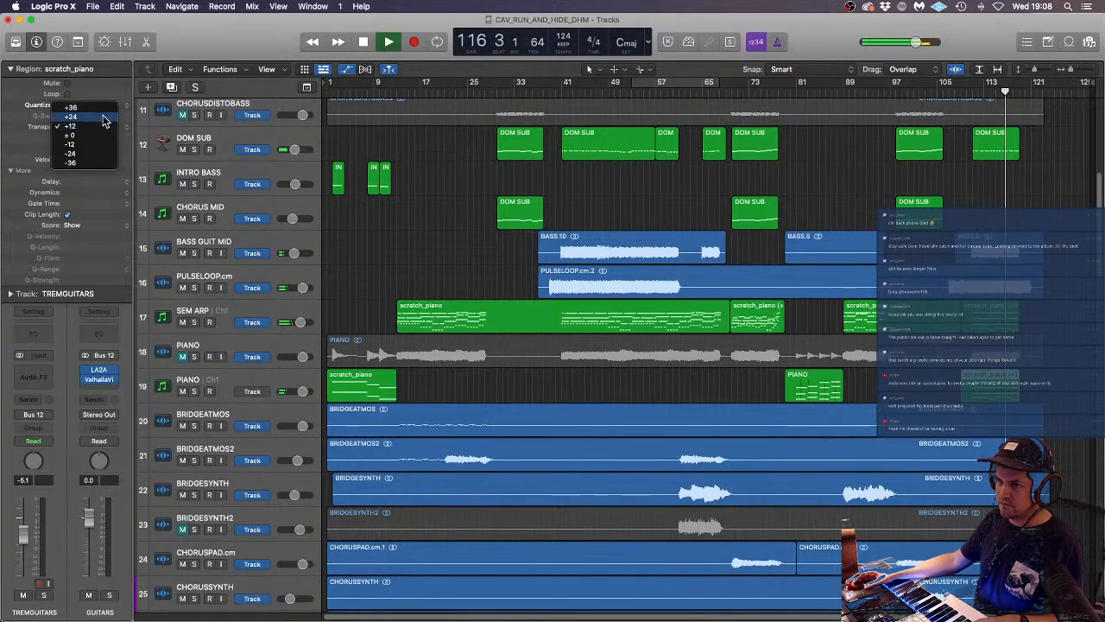
click(87, 116)
click(1053, 394)
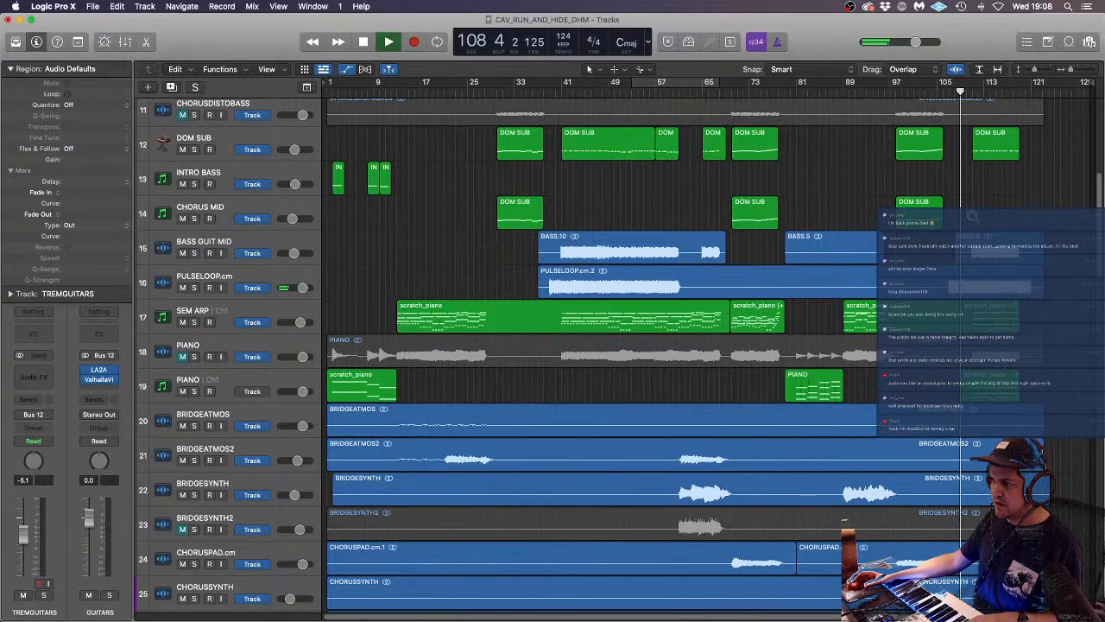
- Show track automation and set the SEM ARP VCF modulation point near bar 110 to 6 %
scroll(972, 216, down, 8)
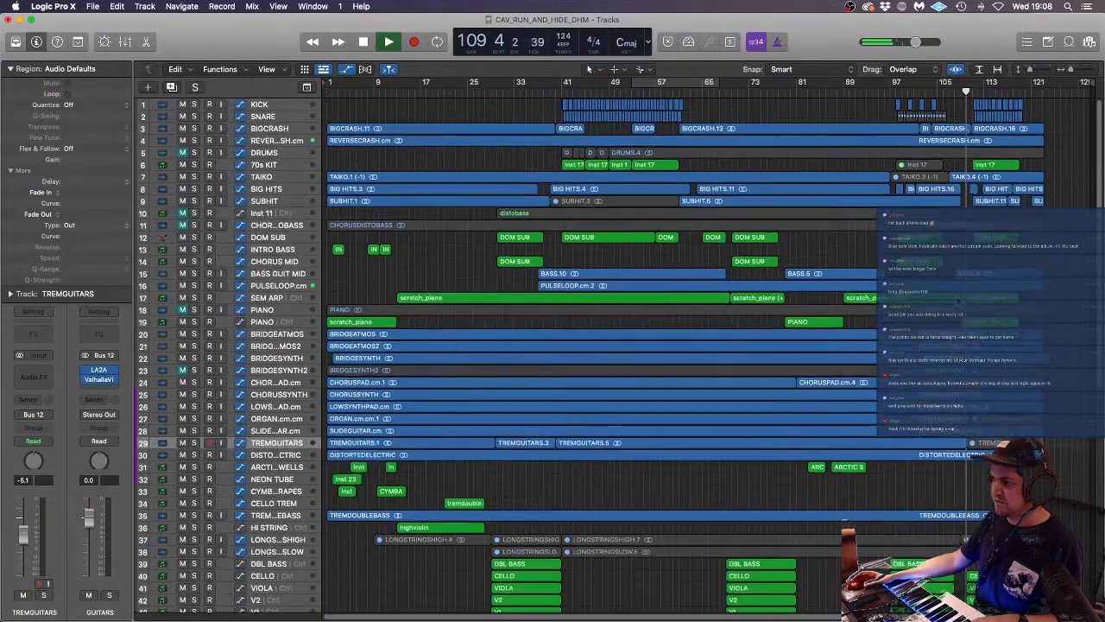
scroll(959, 300, down, 1)
scroll(1055, 297, up, 5)
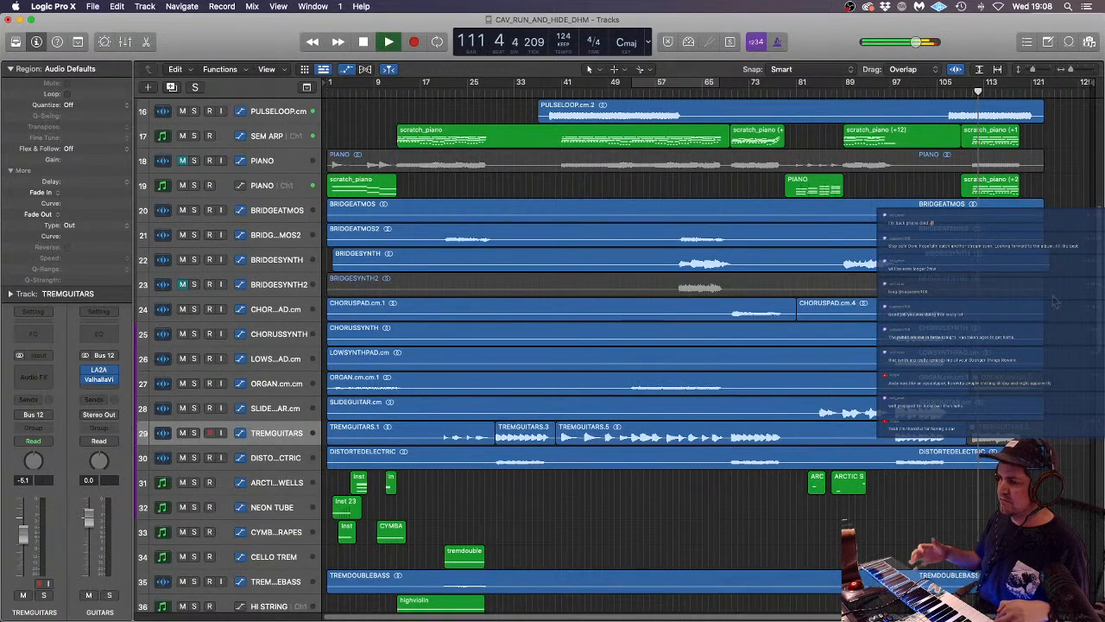
click(278, 189)
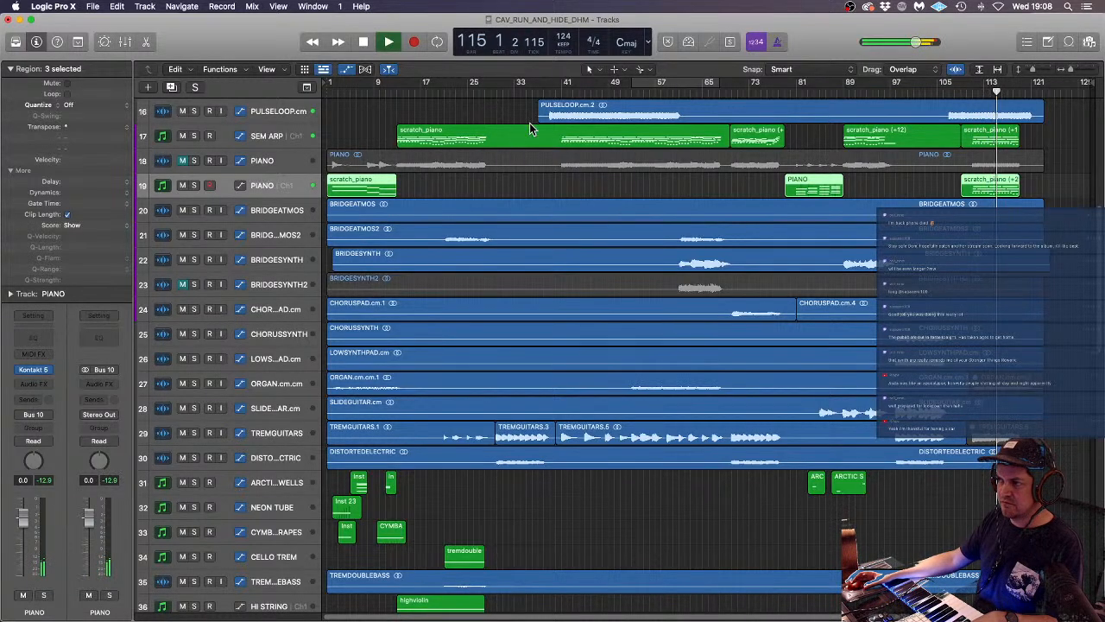
click(258, 137)
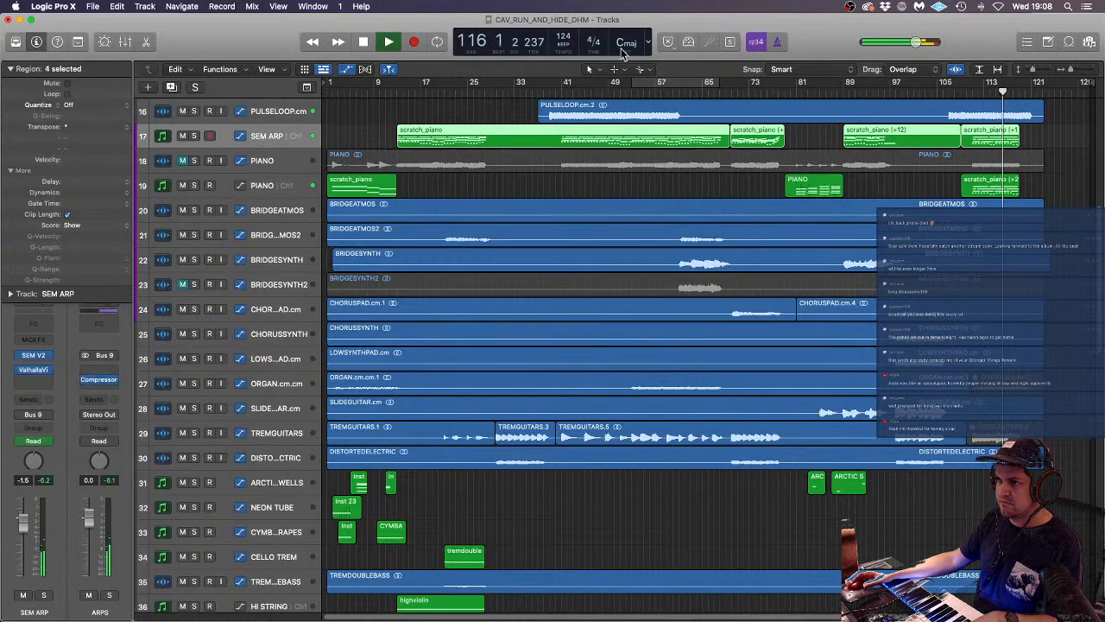
click(347, 70)
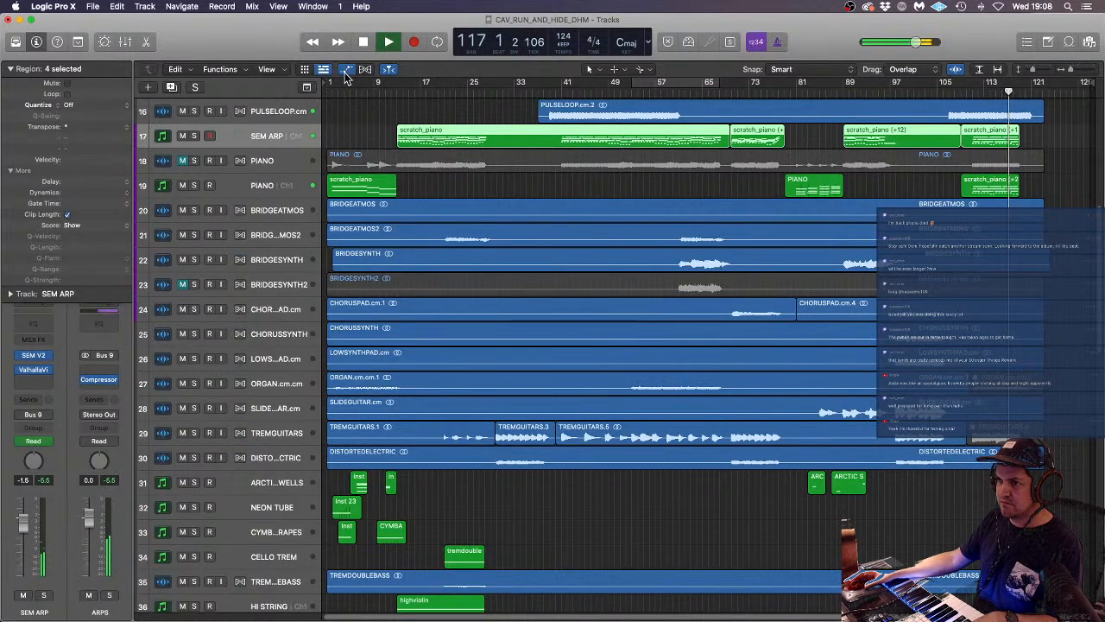
click(1017, 146)
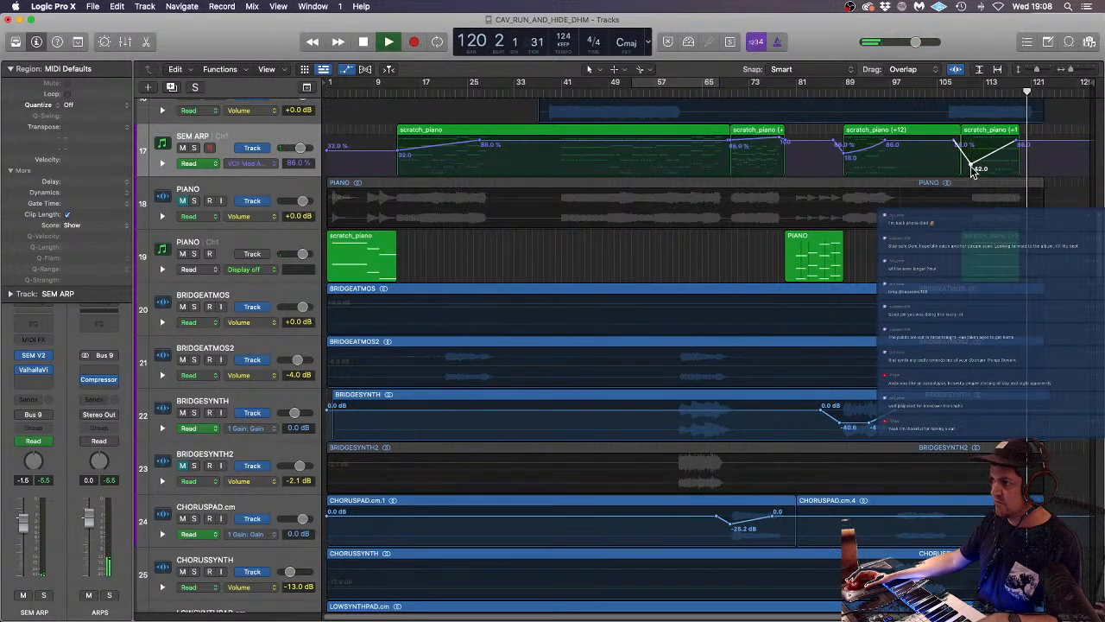
drag(970, 163, 971, 150)
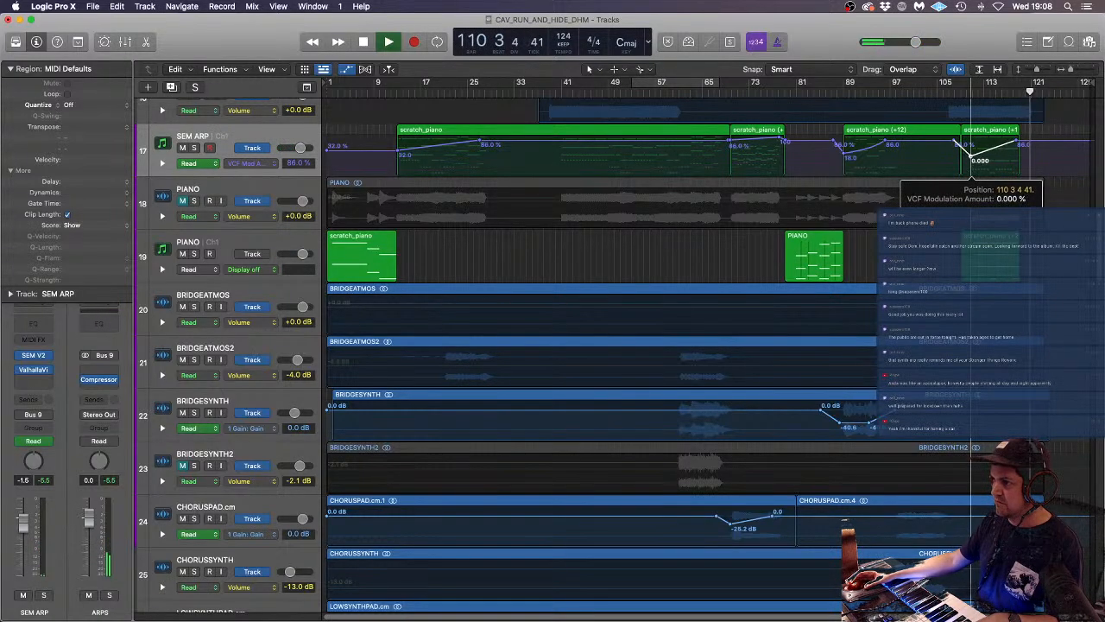
- Mute the copied ending region on the PIANO track and raise the SEM ARP VCF modulation point near bar 110 to 22 %
click(961, 91)
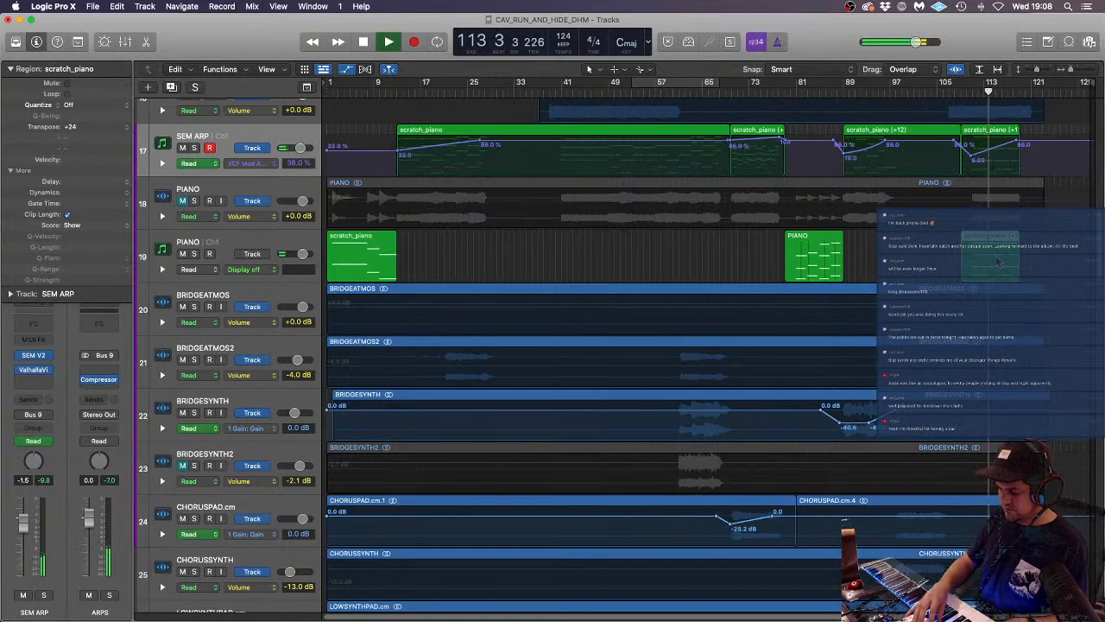
key(ctrl+m)
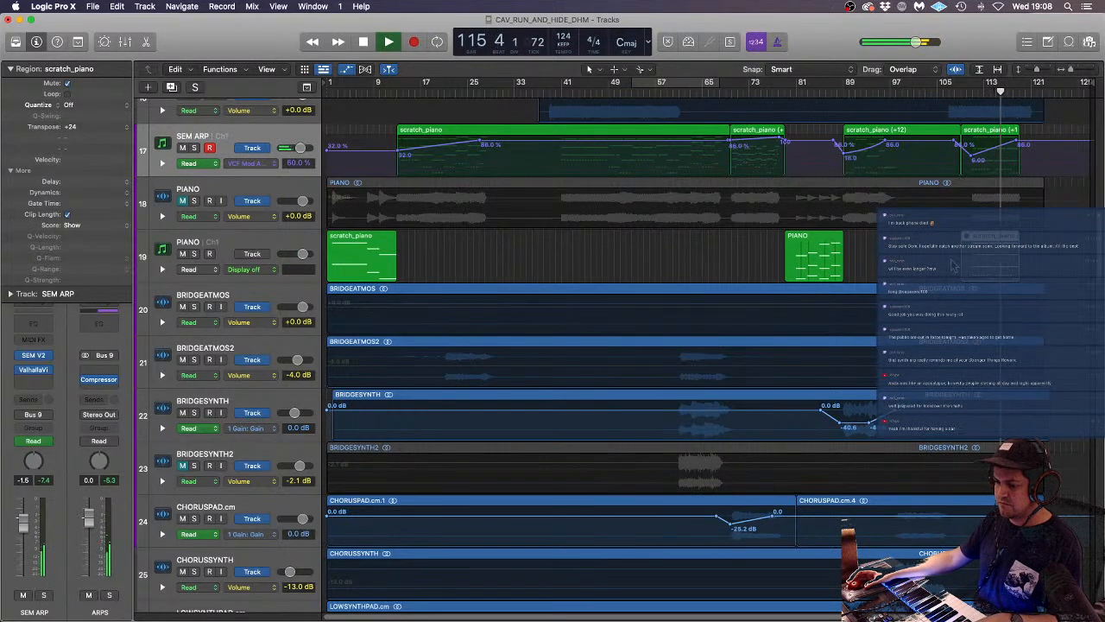
click(974, 158)
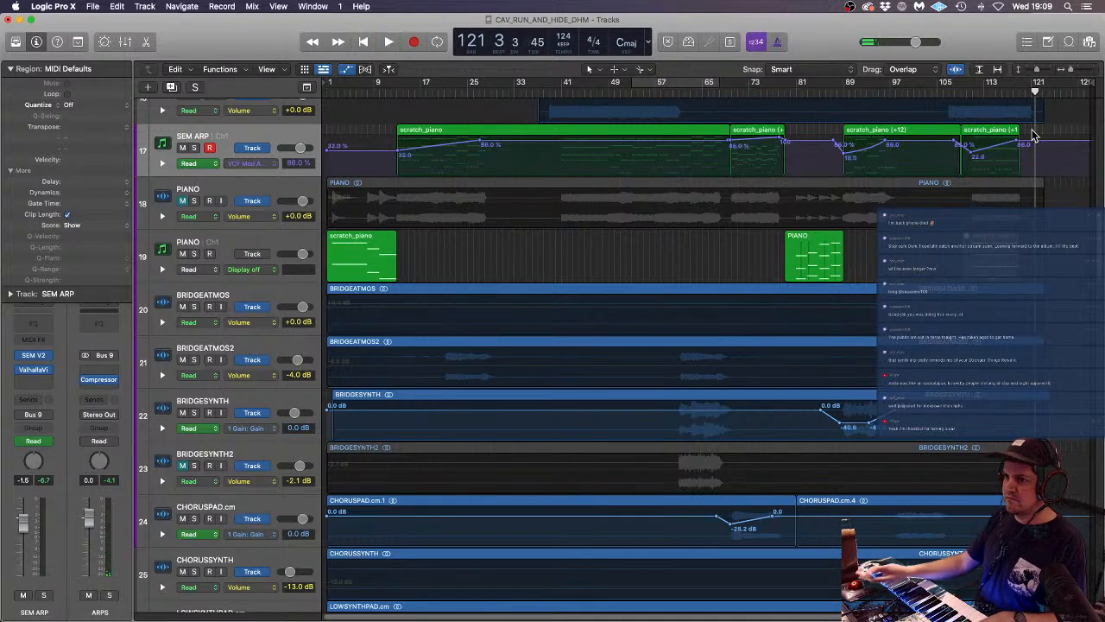
- Solo PULSELOOP.cm and play the ending, briefly soloing SEM ARP alongside it to compare the two parts
scroll(1067, 163, up, 2)
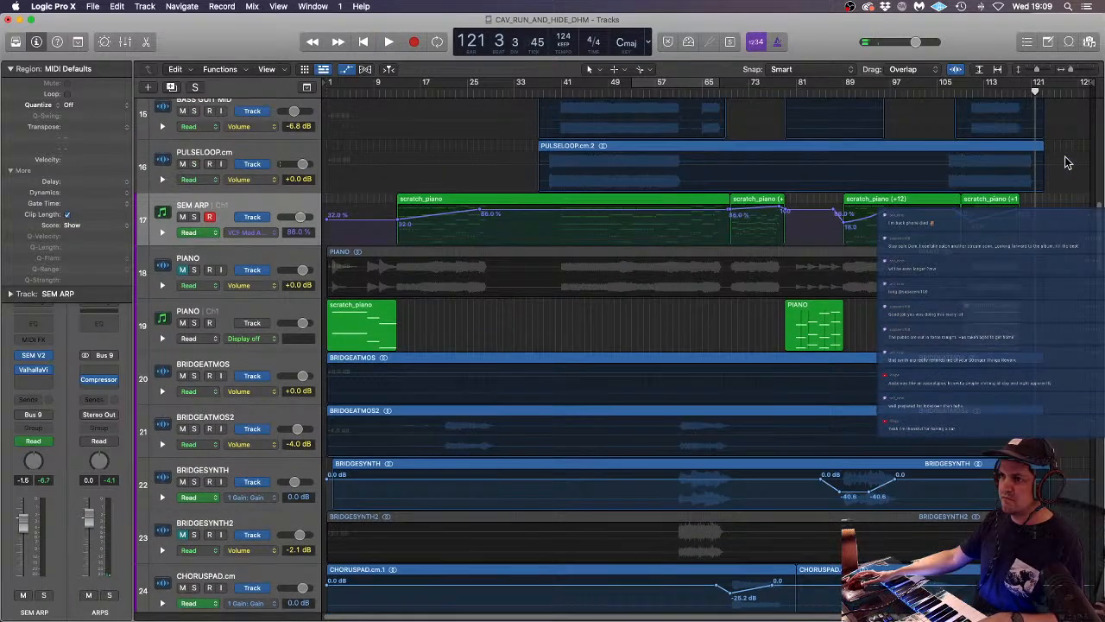
click(193, 164)
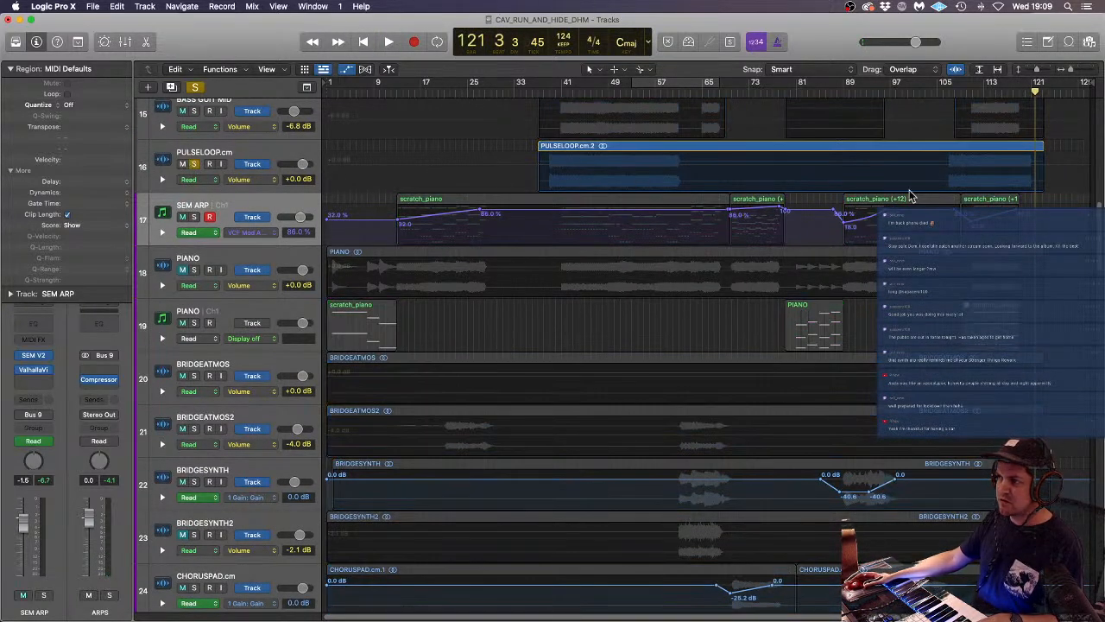
click(194, 216)
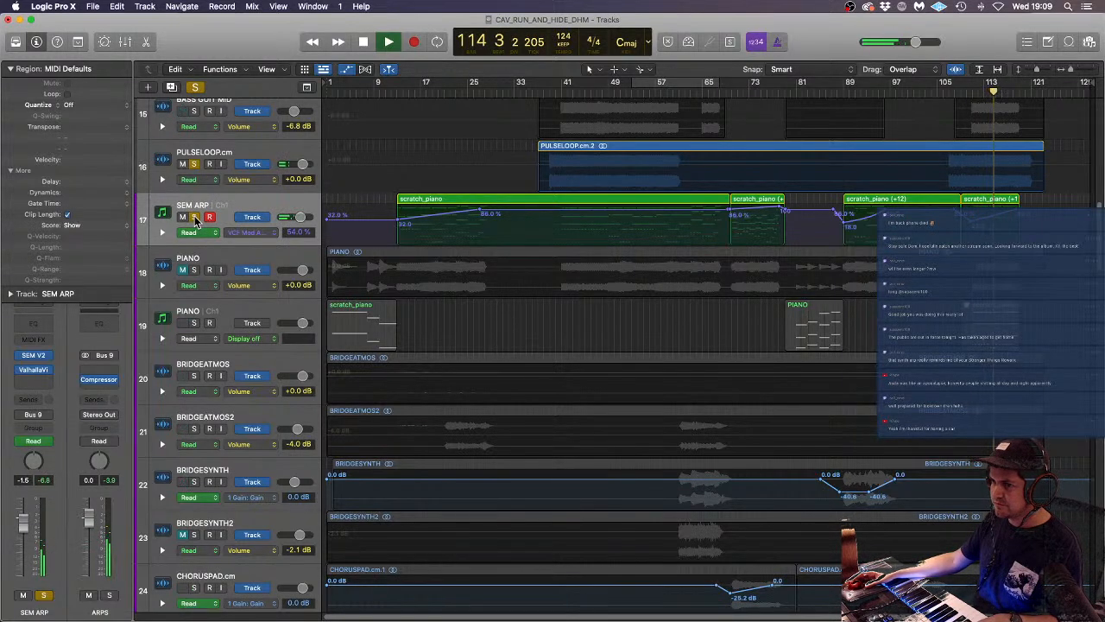
click(194, 216)
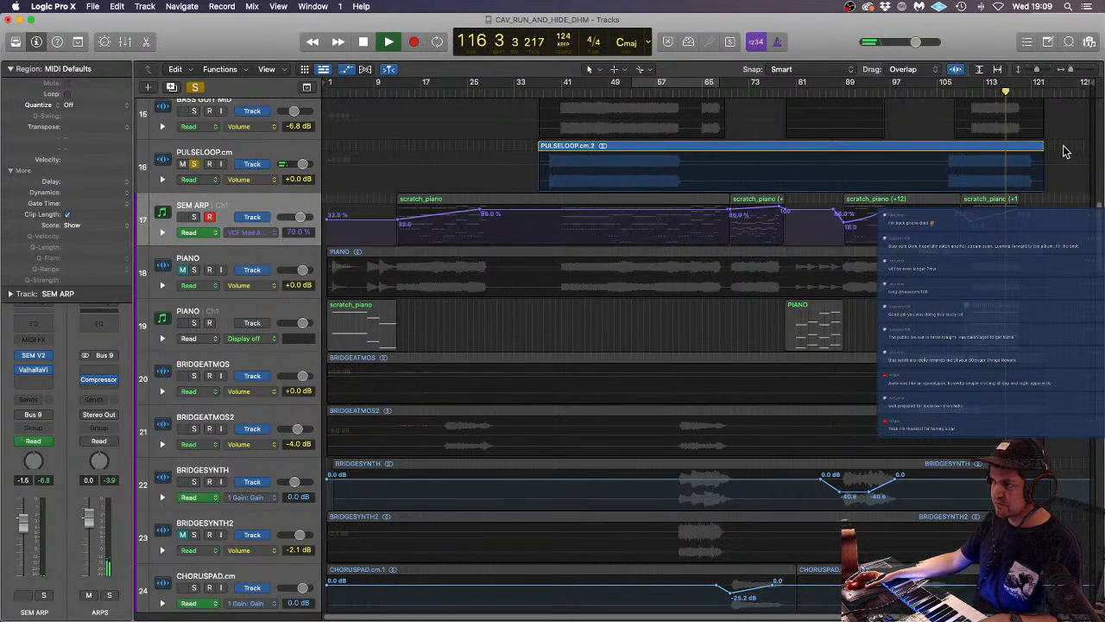
- Stop playback, turn off the solo on the PULSELOOP.cm track and hide the track automation
scroll(1076, 145, up, 3)
scroll(1074, 143, up, 3)
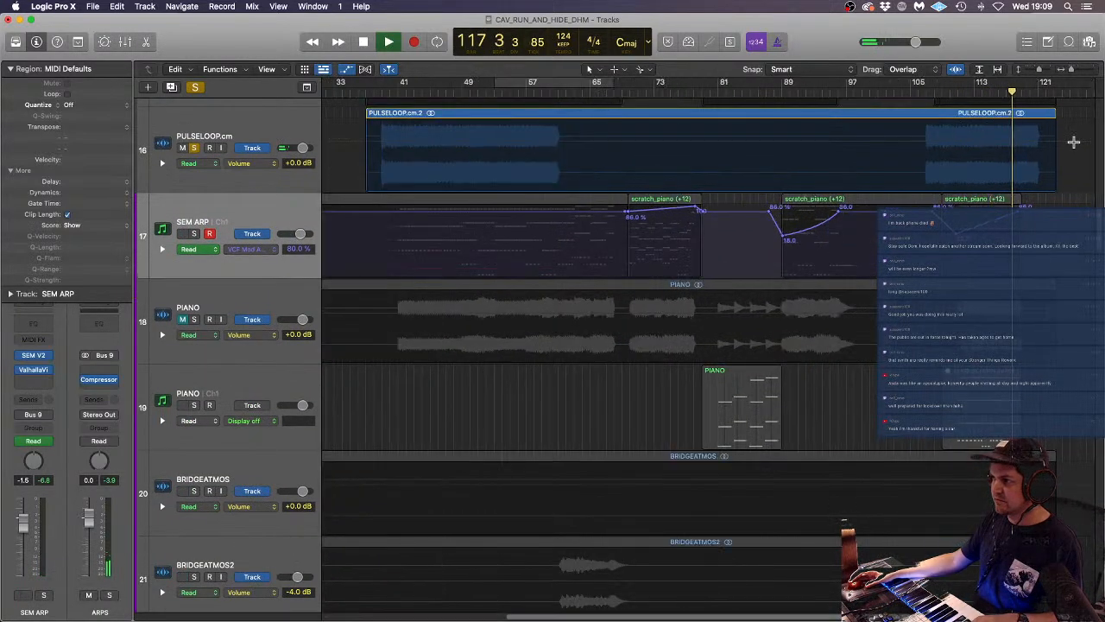
scroll(1074, 143, right, 3)
scroll(1028, 136, up, 2)
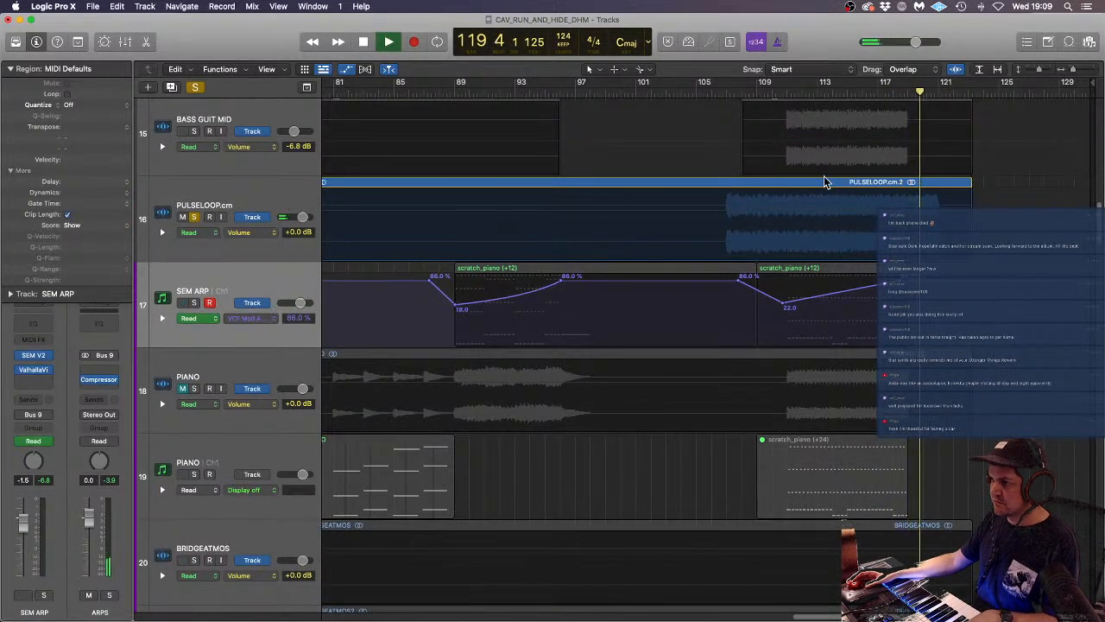
key(space)
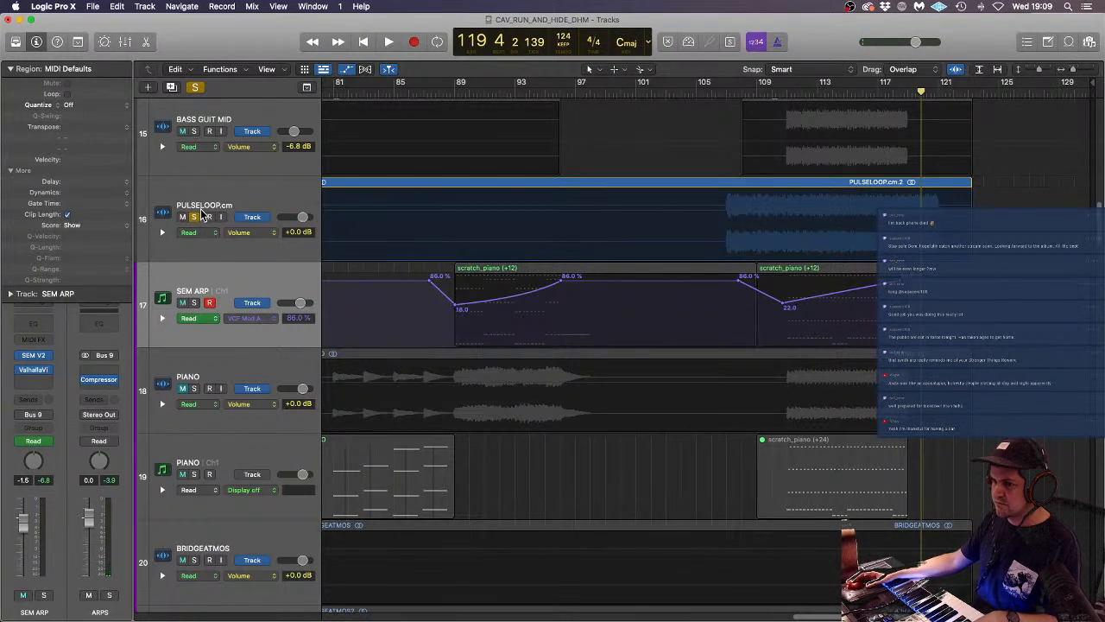
click(194, 216)
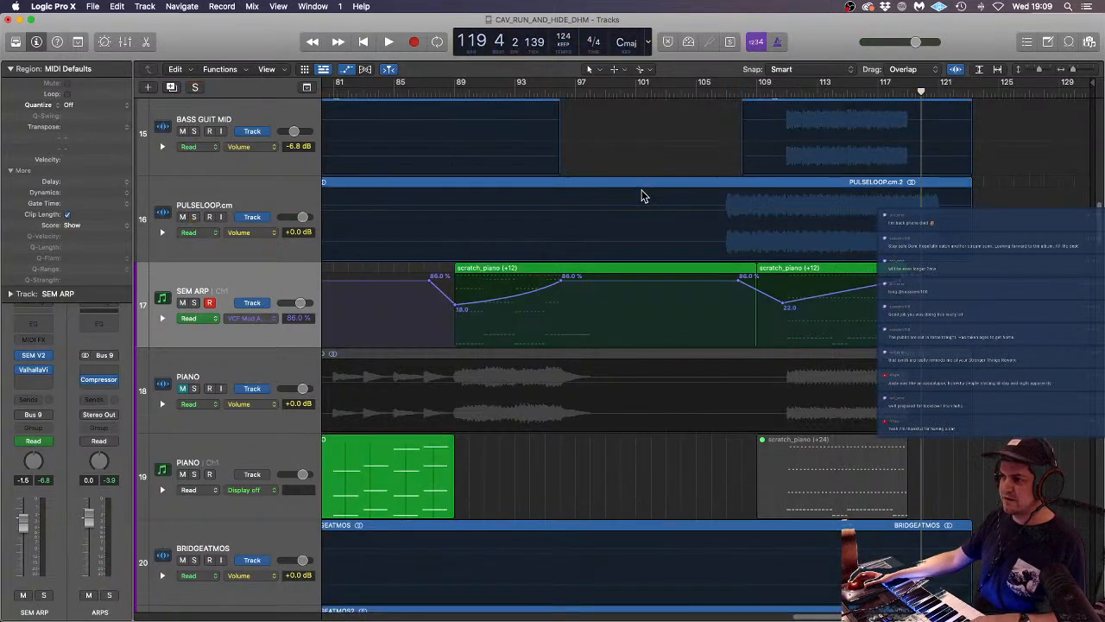
key(super+Up)
key(super+Up)
key(super+Up)
key(super+Left)
key(super+Left)
key(super+Left)
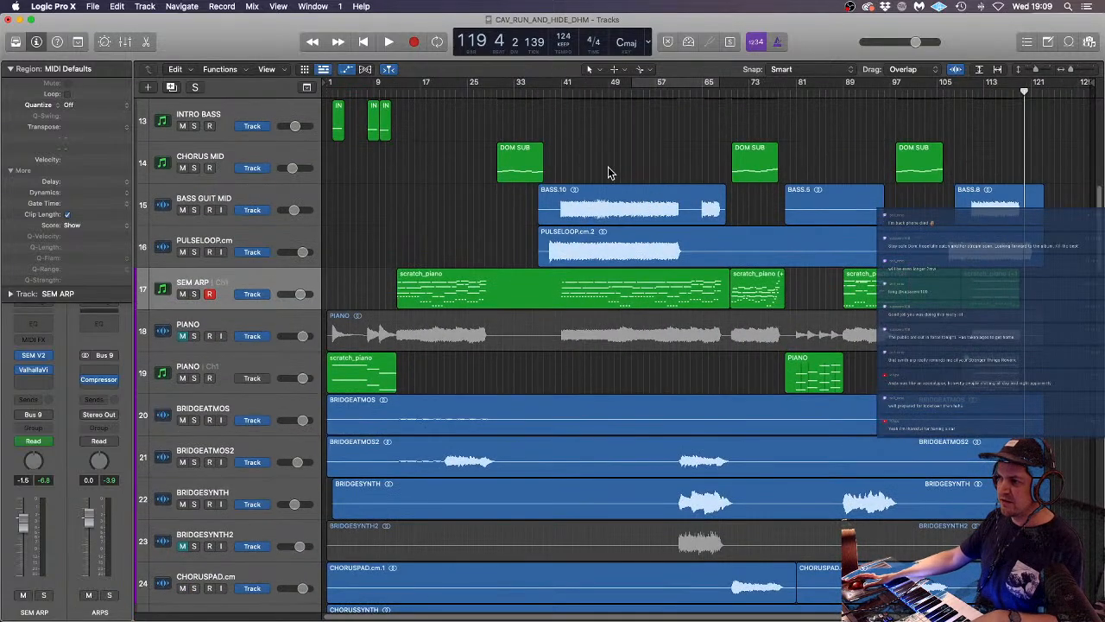
- Raise the low cut in the Pro-Q3 equalizer on PULSELOOP.cm to about 116 Hz
click(231, 243)
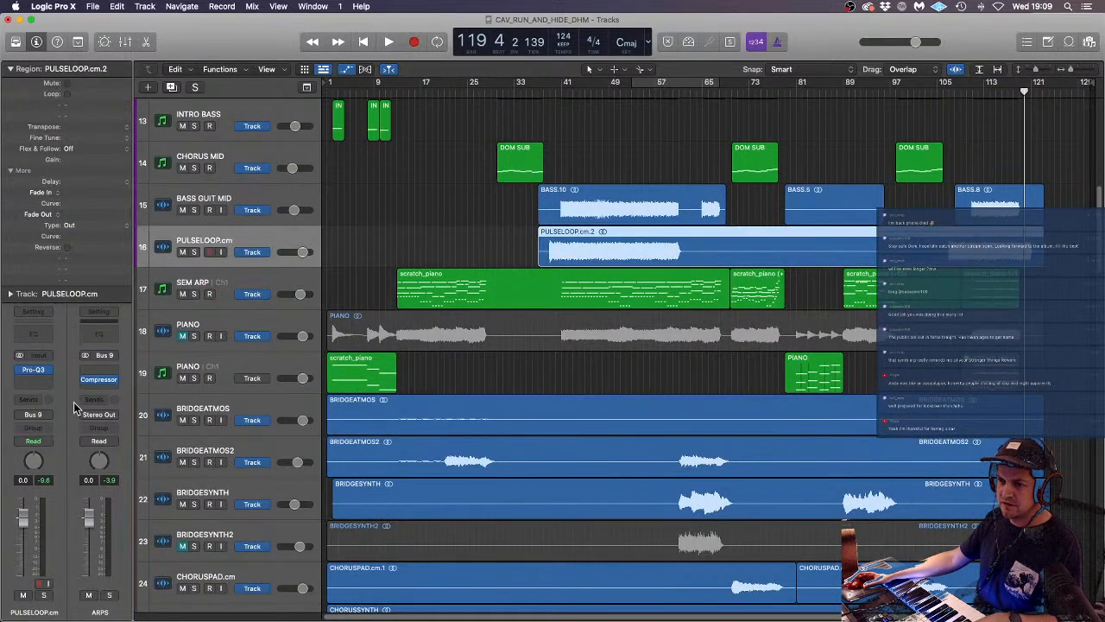
click(32, 371)
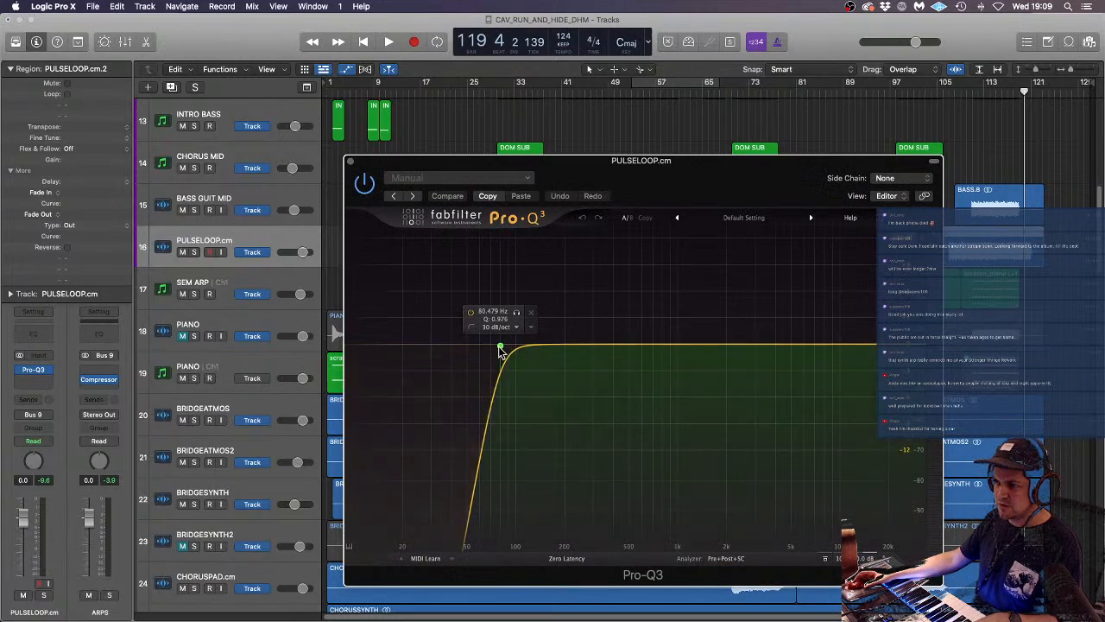
drag(499, 349, 525, 349)
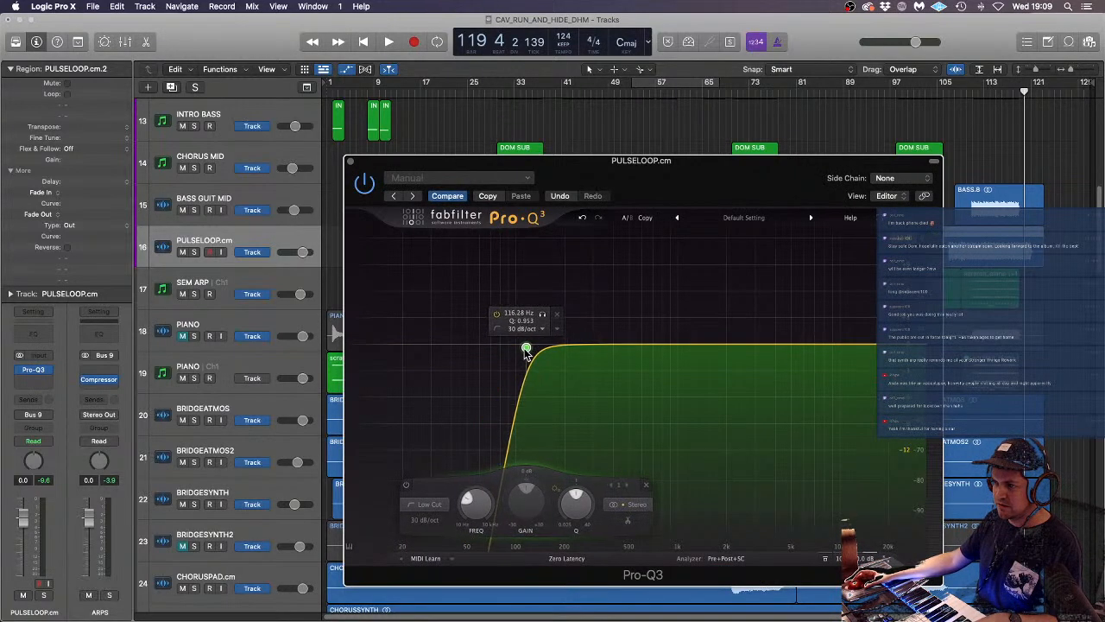
click(349, 160)
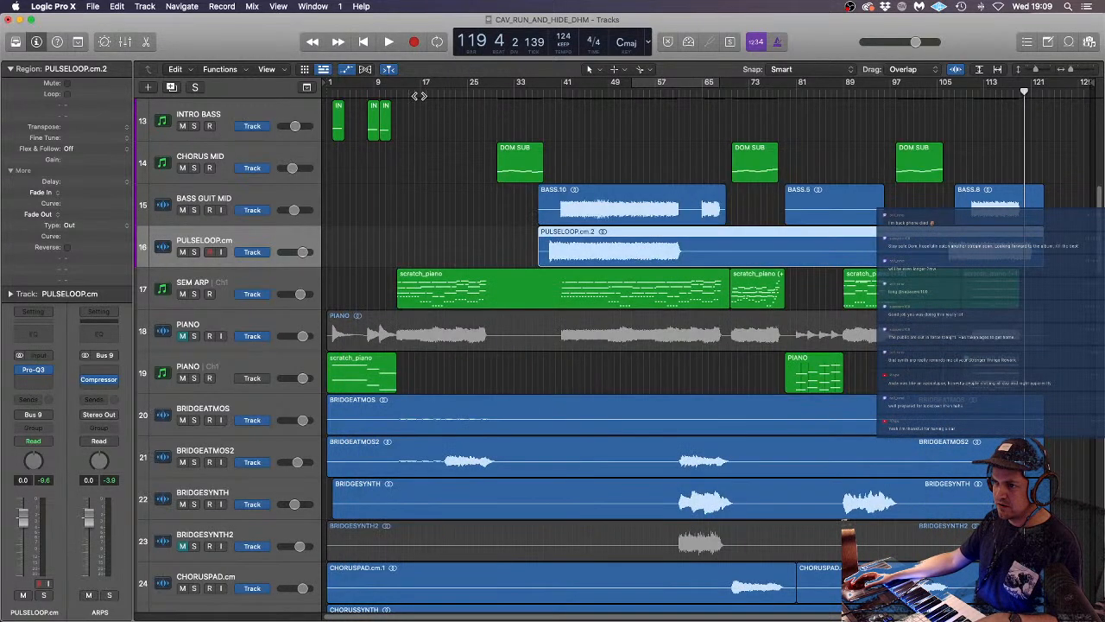
- Play the full mix from bar 39 and inspect the guitar tracks, selecting the ending TREMGUITARS.6 region
click(549, 92)
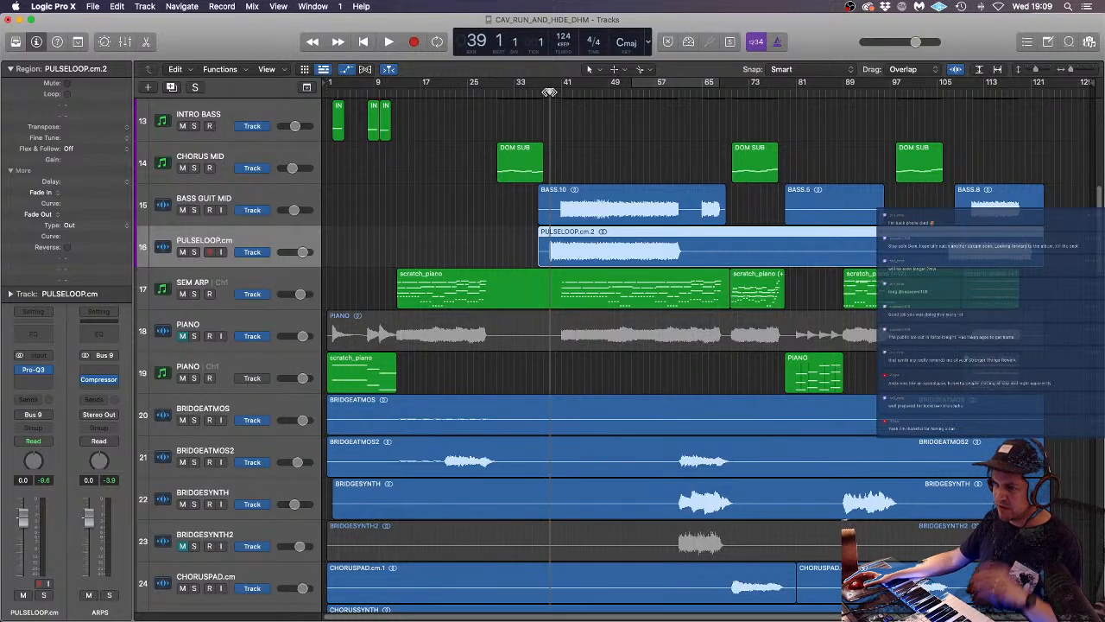
key(space)
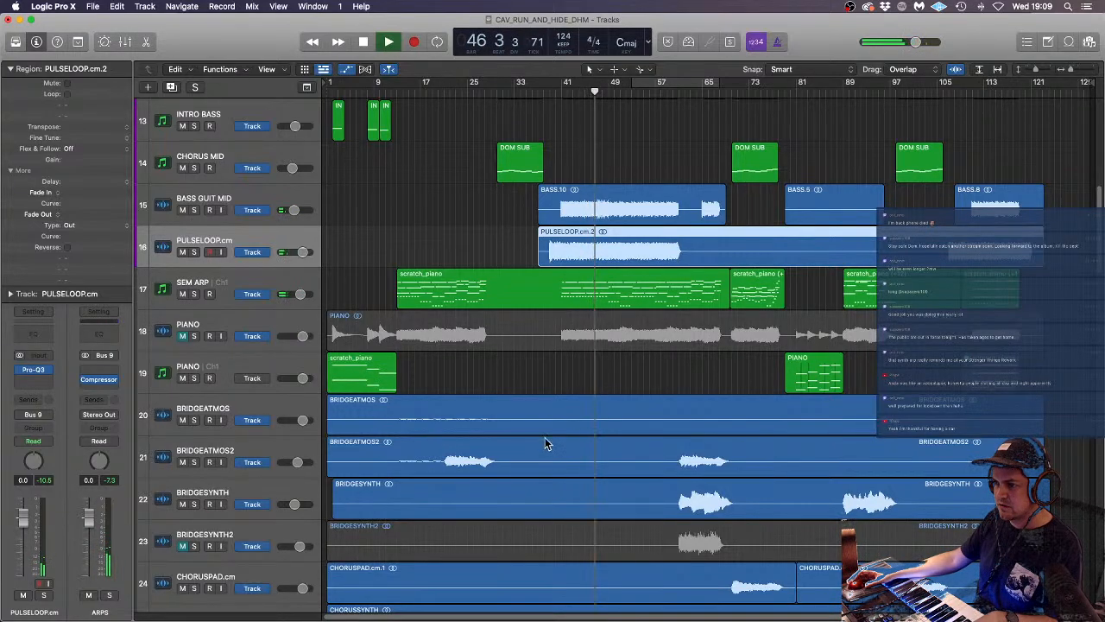
scroll(542, 444, down, 9)
scroll(540, 441, down, 2)
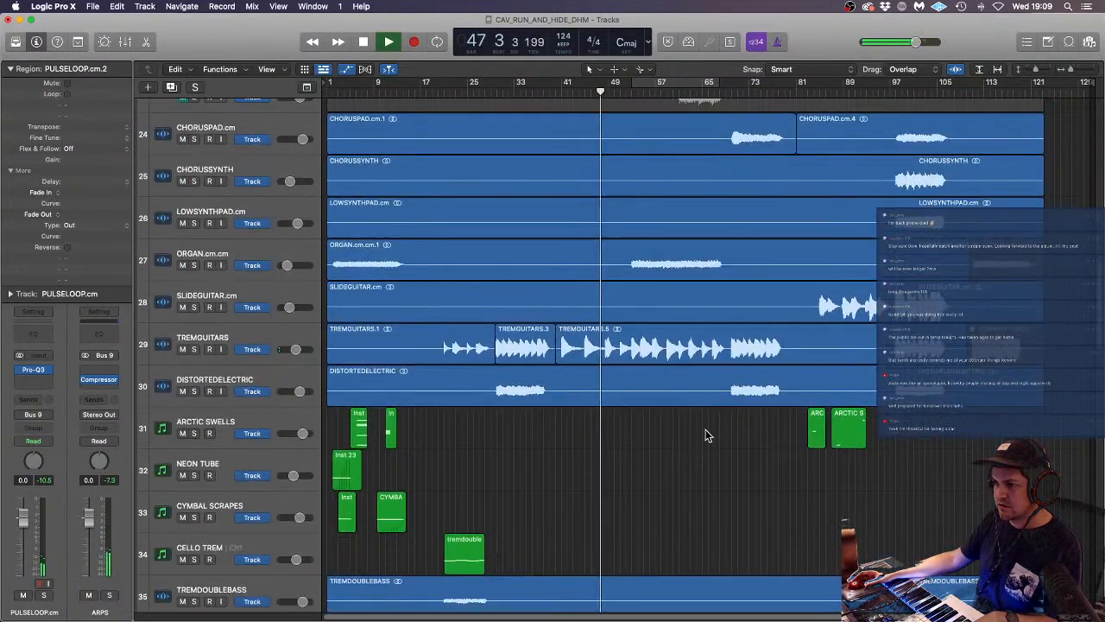
click(746, 464)
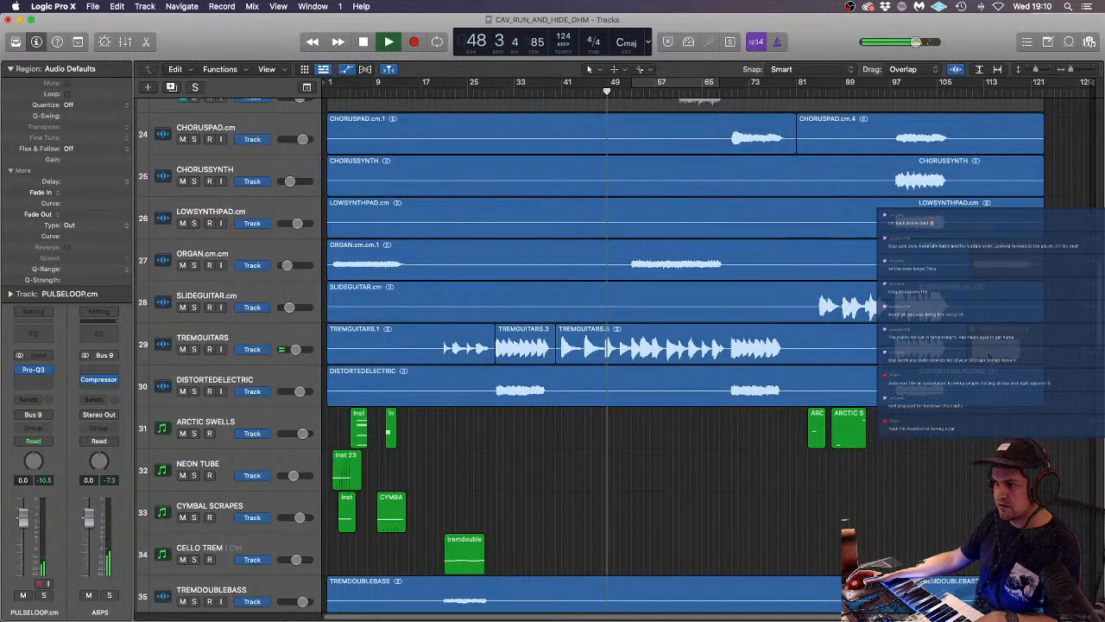
click(1017, 346)
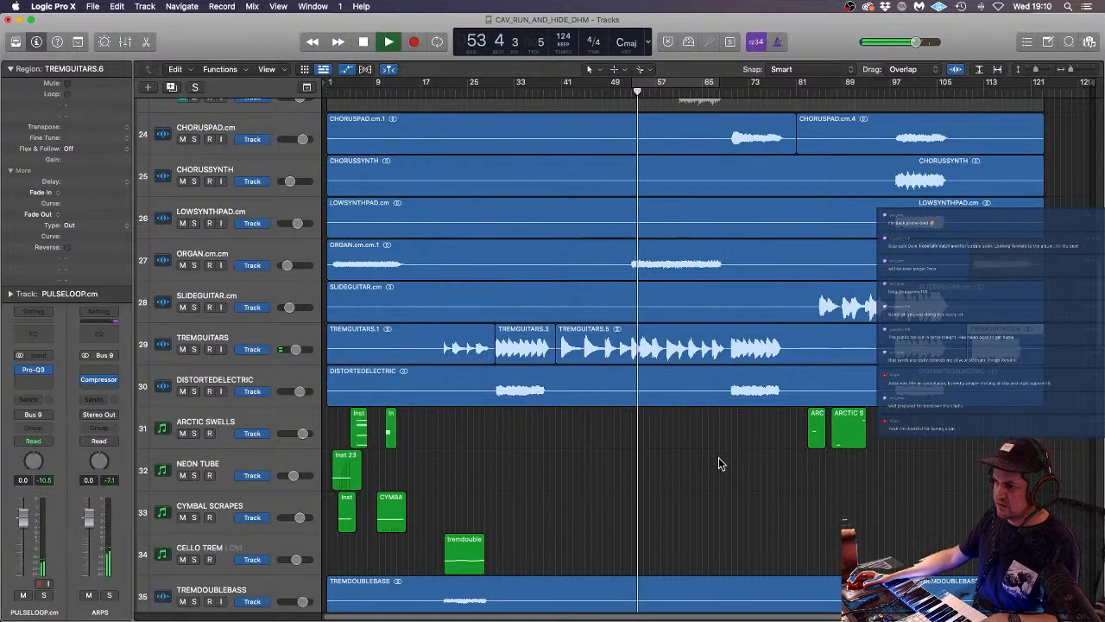
- Raise the SNARE track volume to -5.2 dB while the song plays
scroll(719, 457, up, 15)
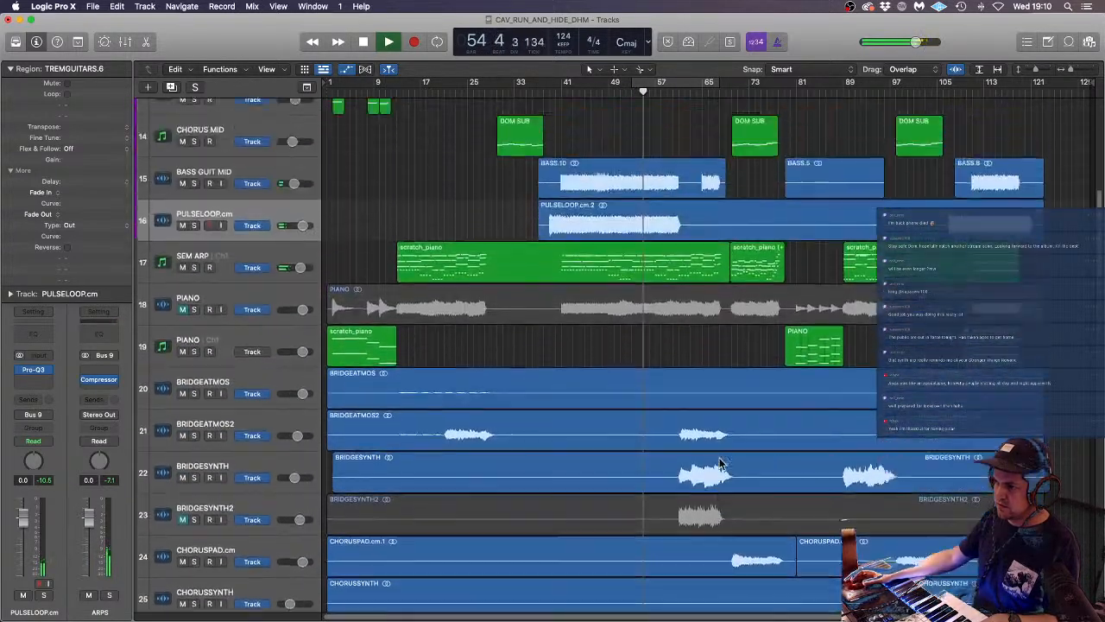
scroll(734, 458, up, 3)
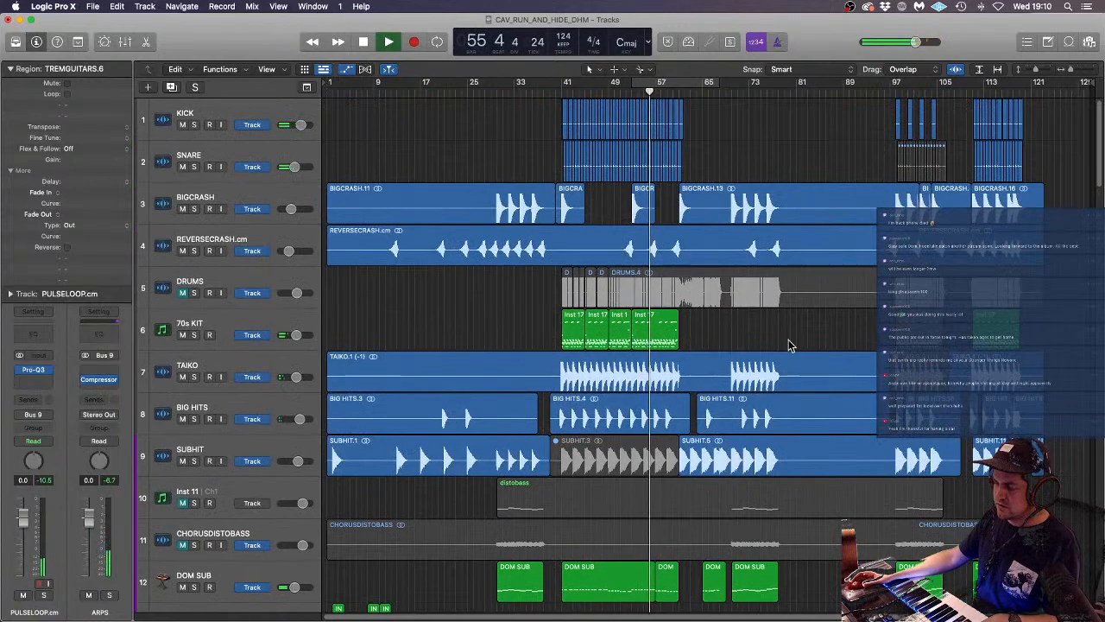
click(272, 158)
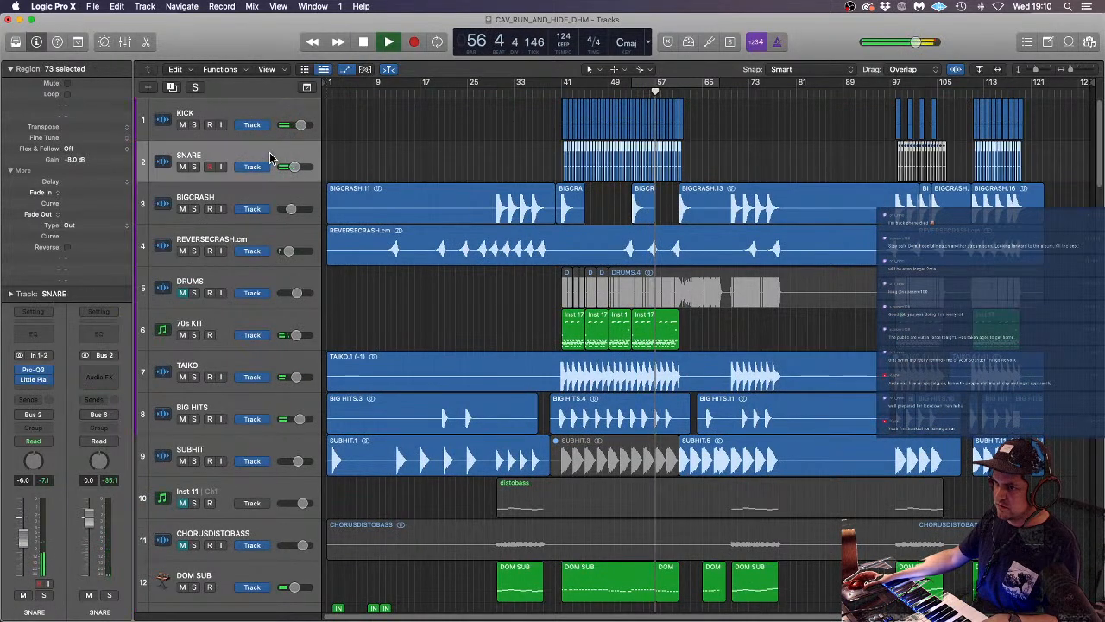
drag(296, 167, 297, 166)
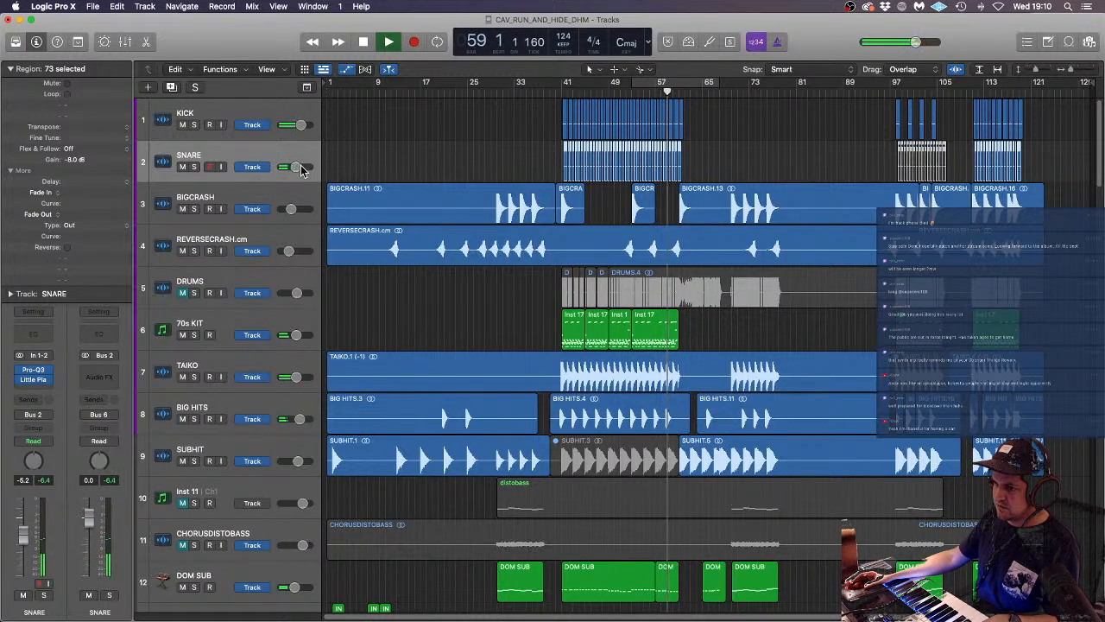
- Open the Kontakt drum mixer on the 70s KIT track and check the snare channel's level
click(266, 321)
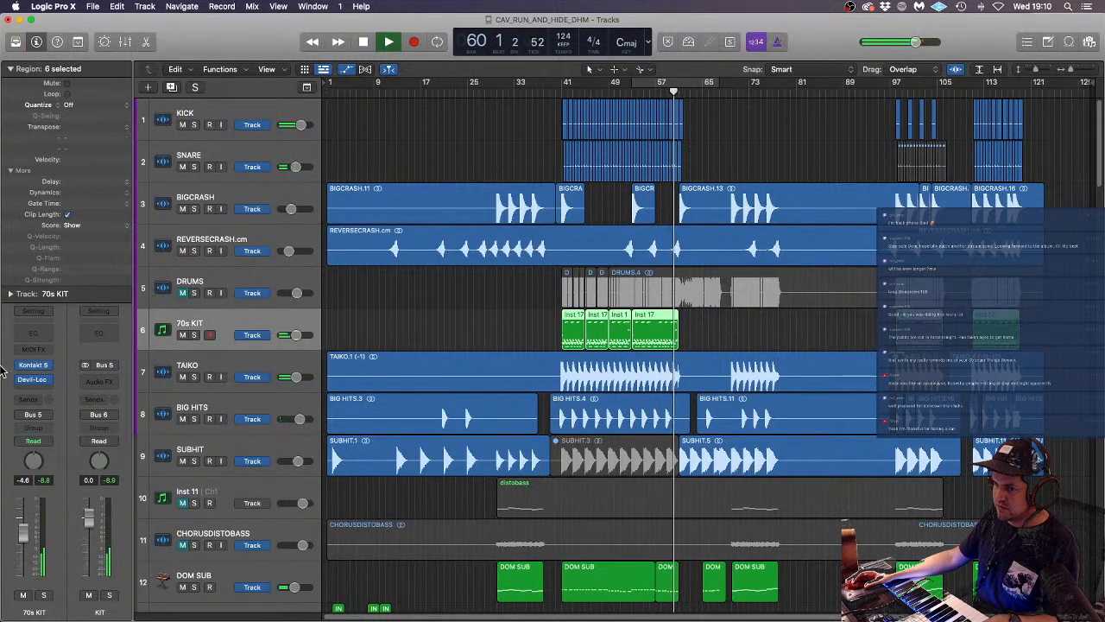
click(39, 368)
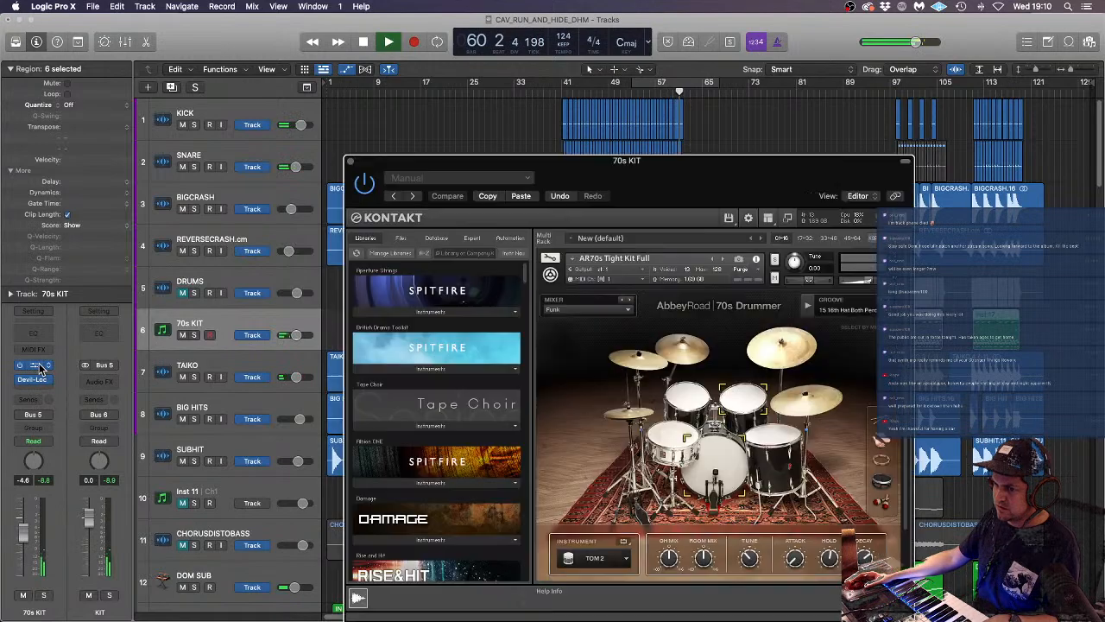
scroll(719, 541, down, 2)
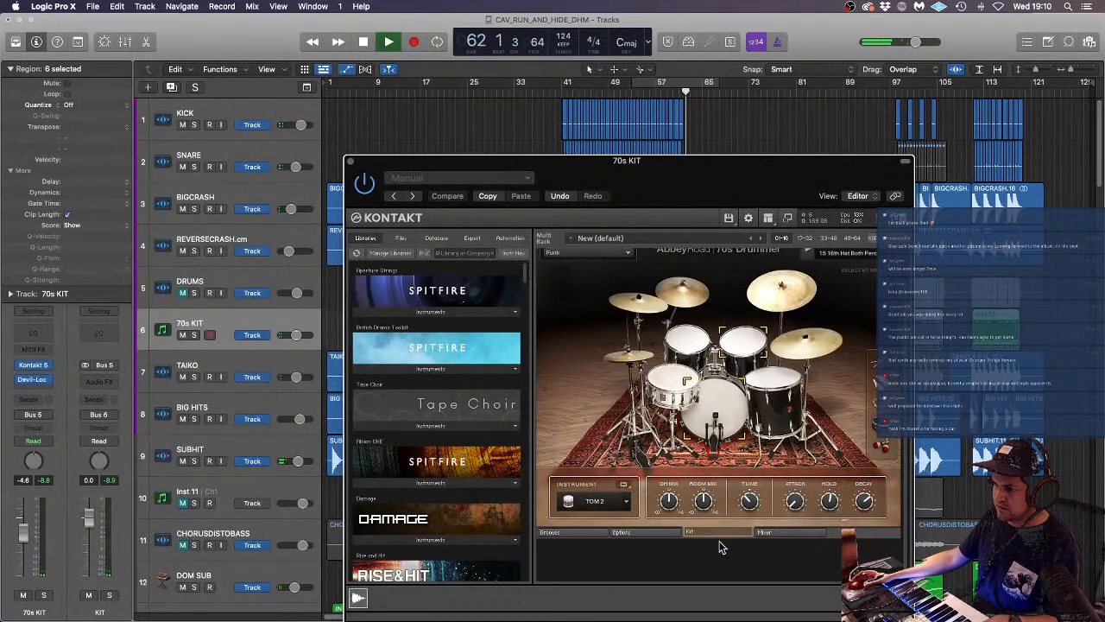
click(779, 532)
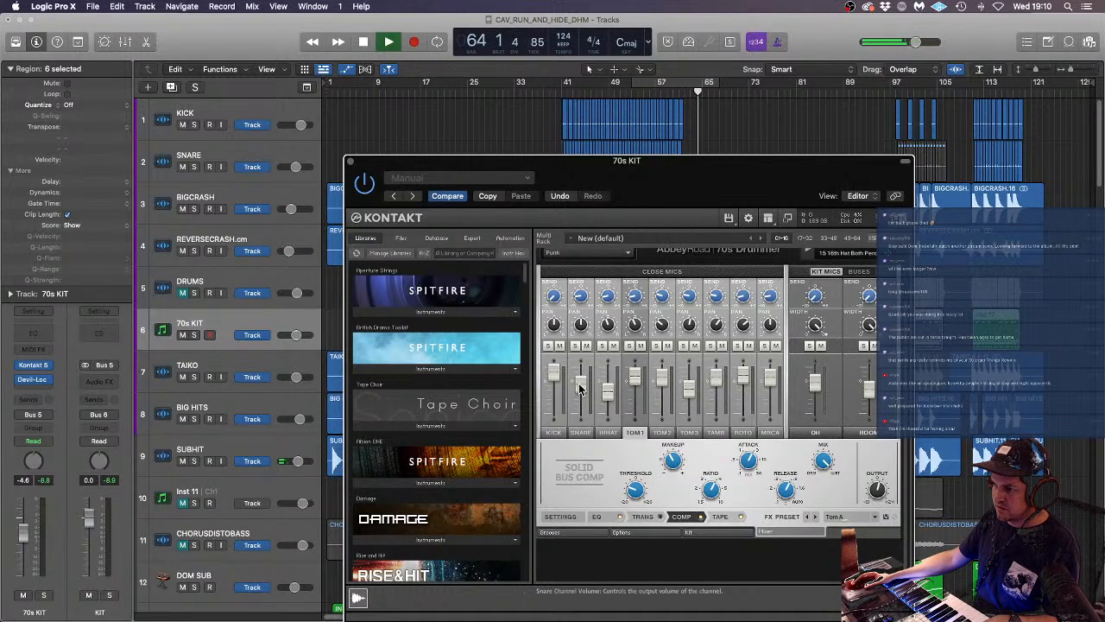
click(350, 164)
- Deepen the high-frequency dip in the SNARE track's Pro-Q3 to about -2.1 dB at 6291 Hz
click(251, 153)
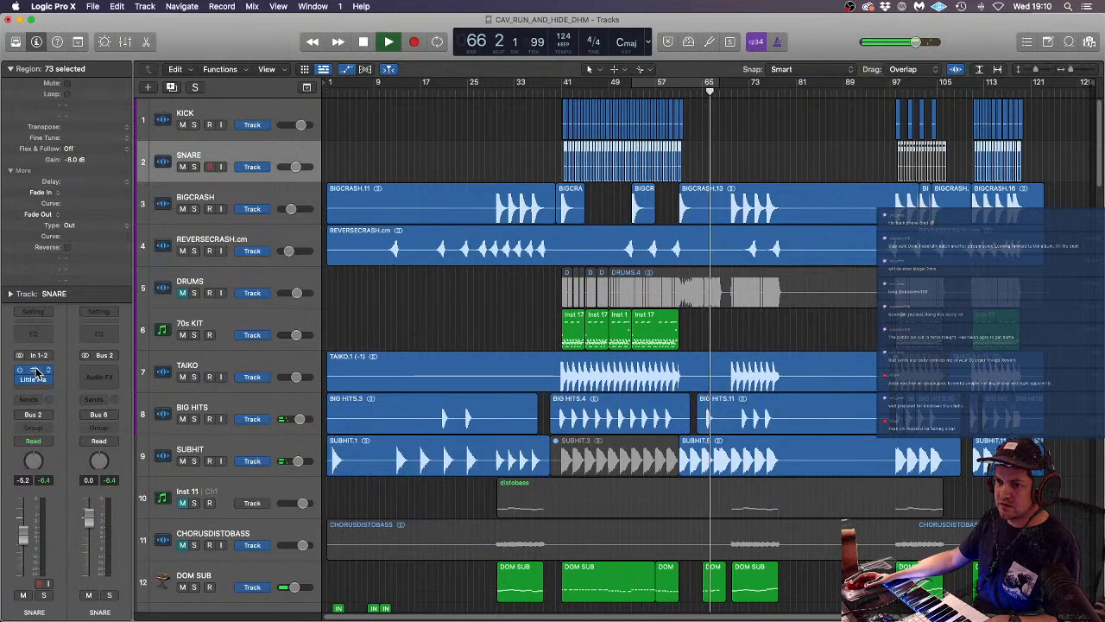
click(35, 373)
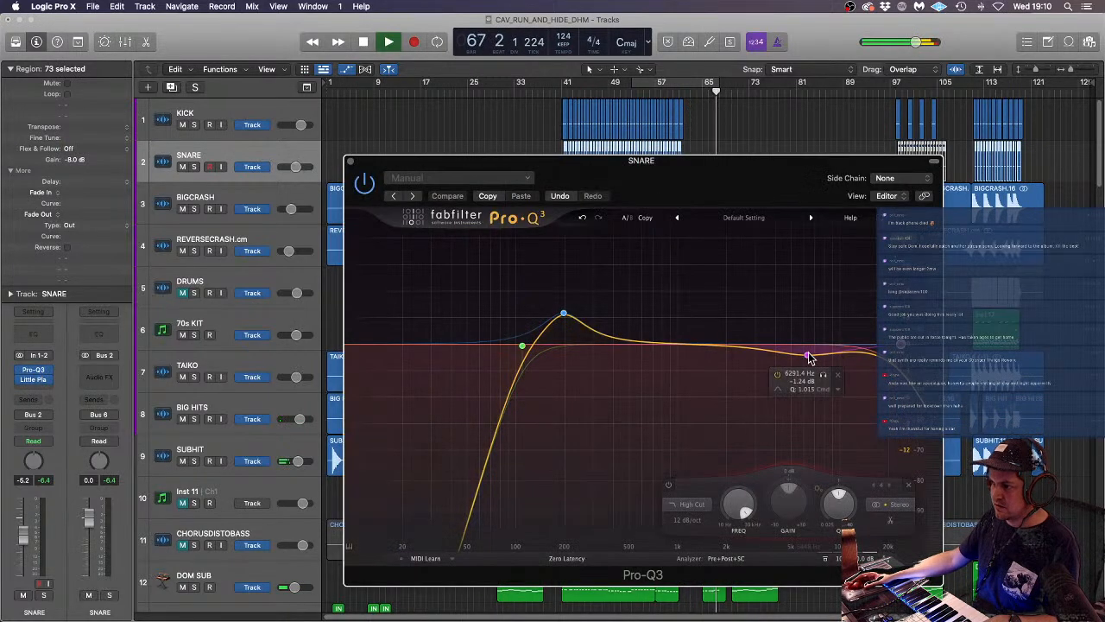
drag(807, 356, 806, 362)
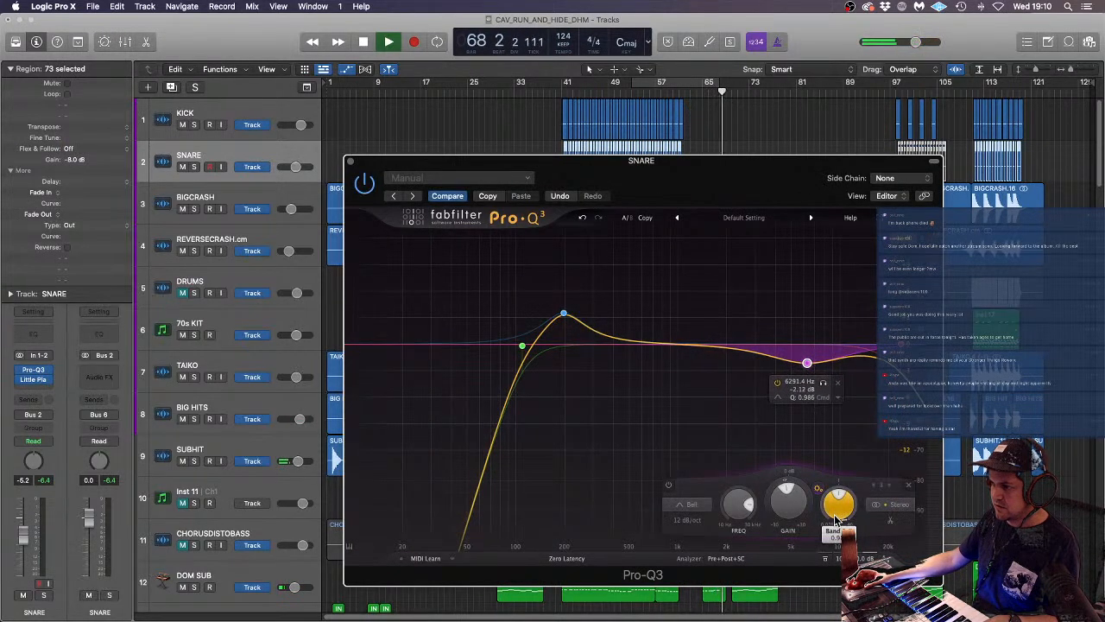
click(350, 162)
click(780, 151)
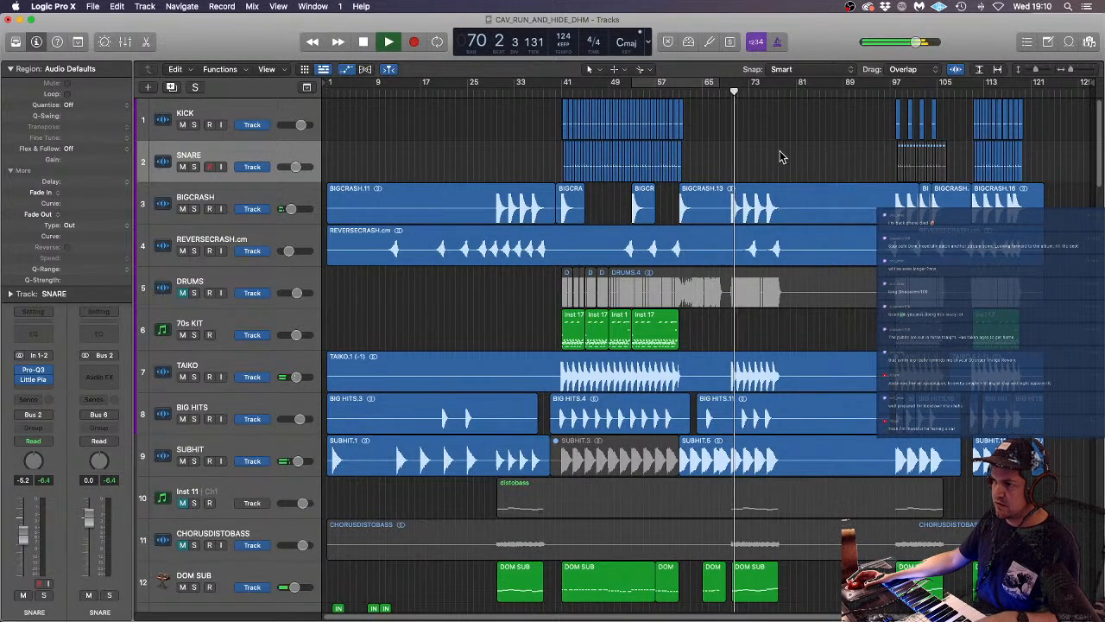
- Copy a kick hit from the end of the pattern near bar 61 to bar 70 and near bar 72 on the KICK track
key(super+Right)
key(super+Right)
key(super+Right)
key(super+Right)
key(super+Right)
key(super+Right)
key(super+Right)
key(super+Left)
key(super+Left)
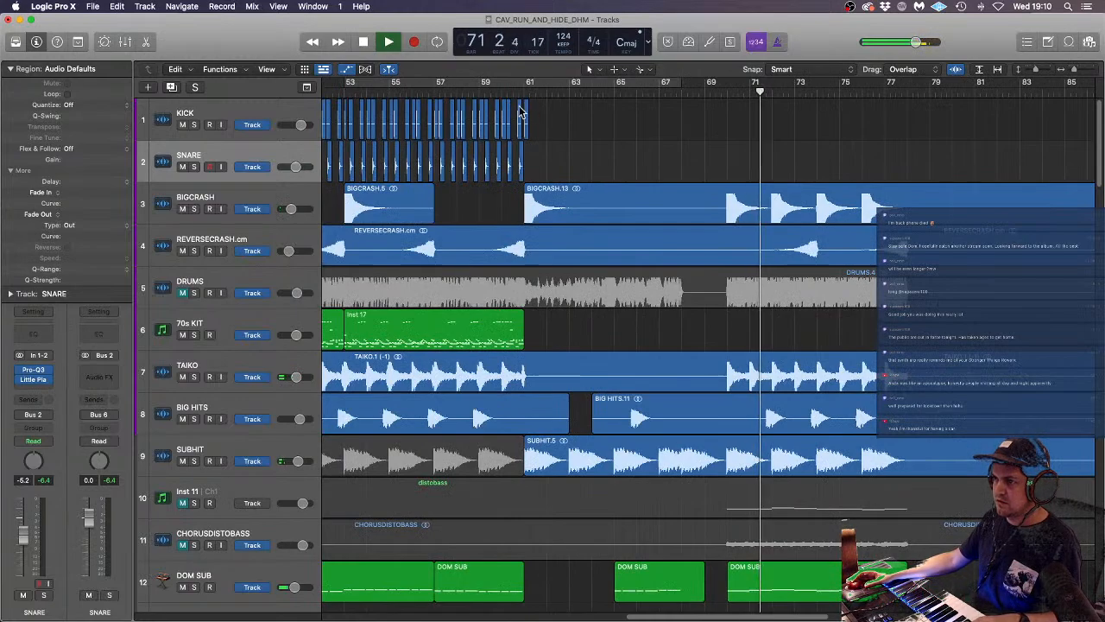
drag(521, 112, 774, 126)
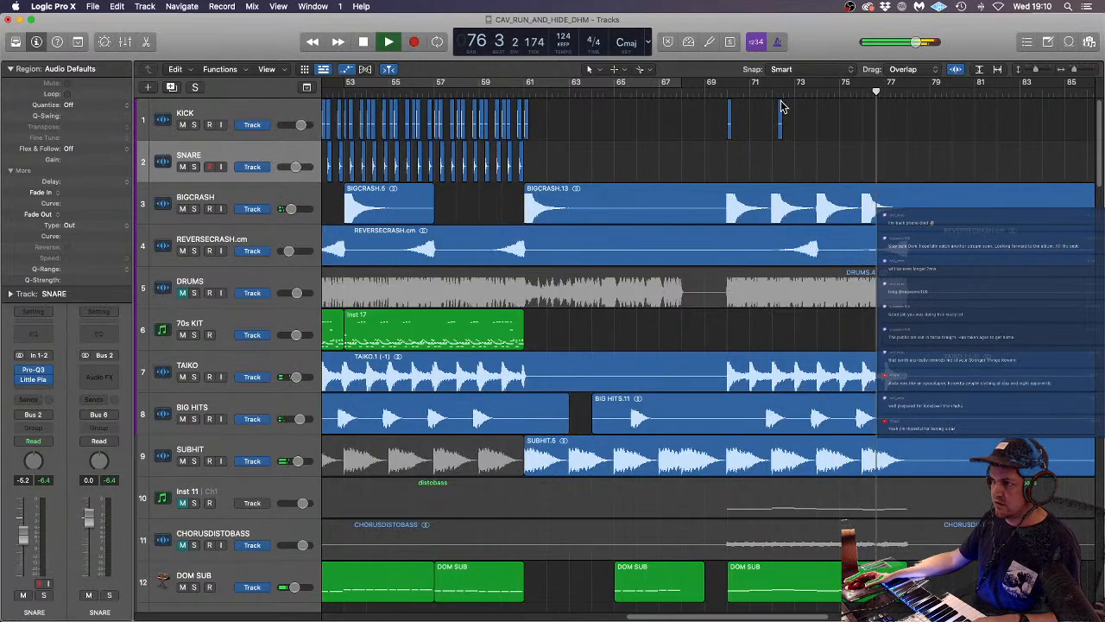
- Line up the second copied kick with the crash at bar 72 and copy the pair to bars 74 and 76
key(super+Right)
key(super+Right)
drag(701, 114, 774, 121)
key(super+Up)
key(super+Left)
key(super+Left)
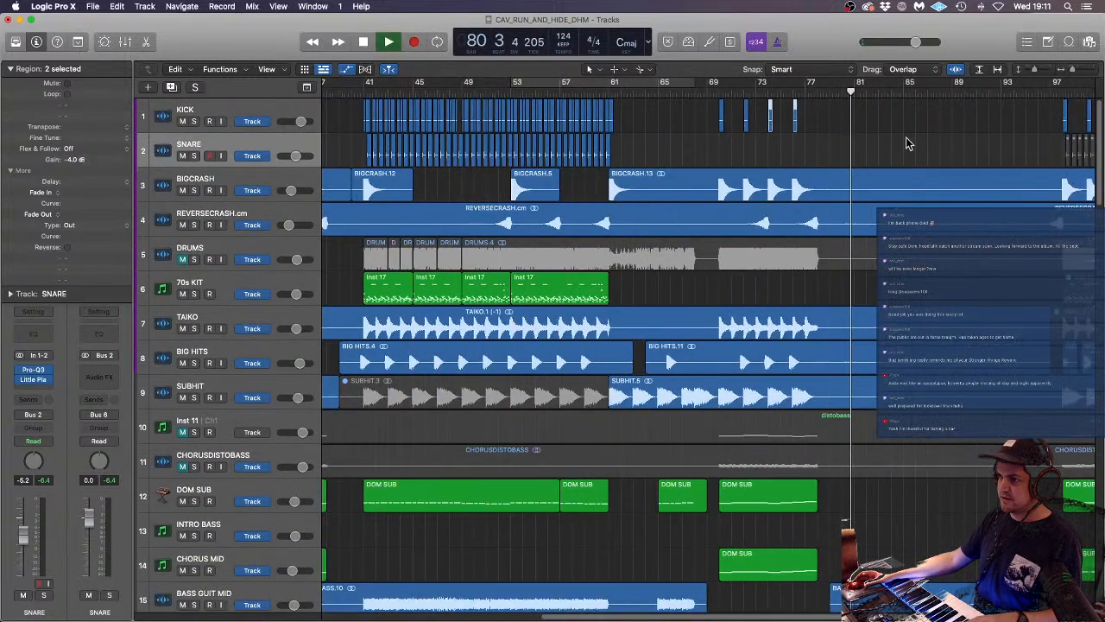
click(905, 136)
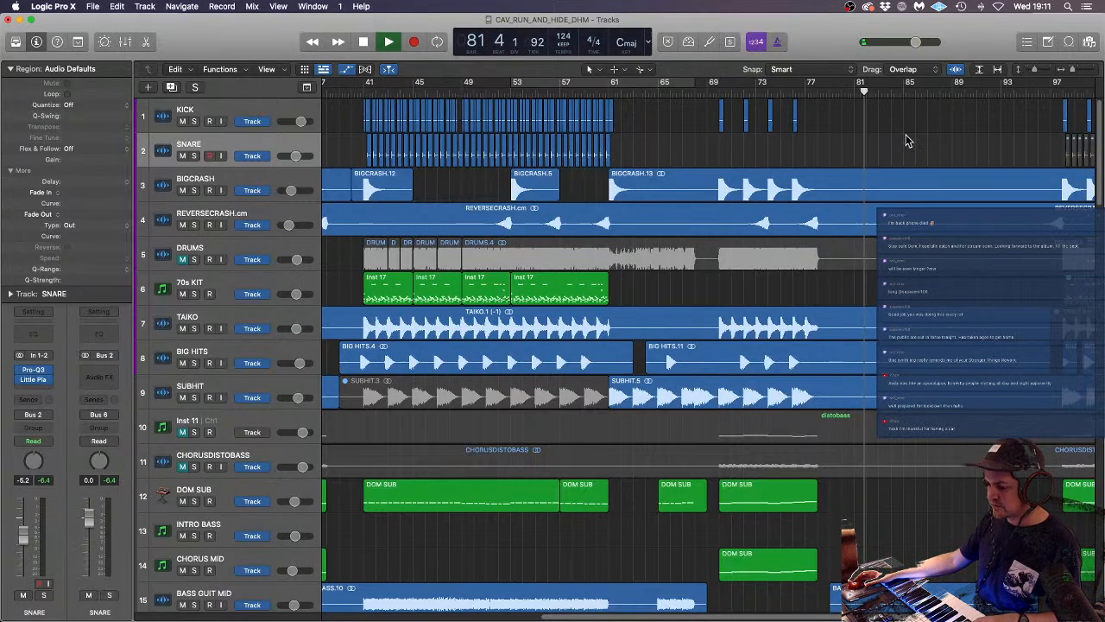
- Review the whole arrangement from the drums down to the string tracks while playback continues past bar 82
key(super+Up)
key(super+Up)
key(super+Left)
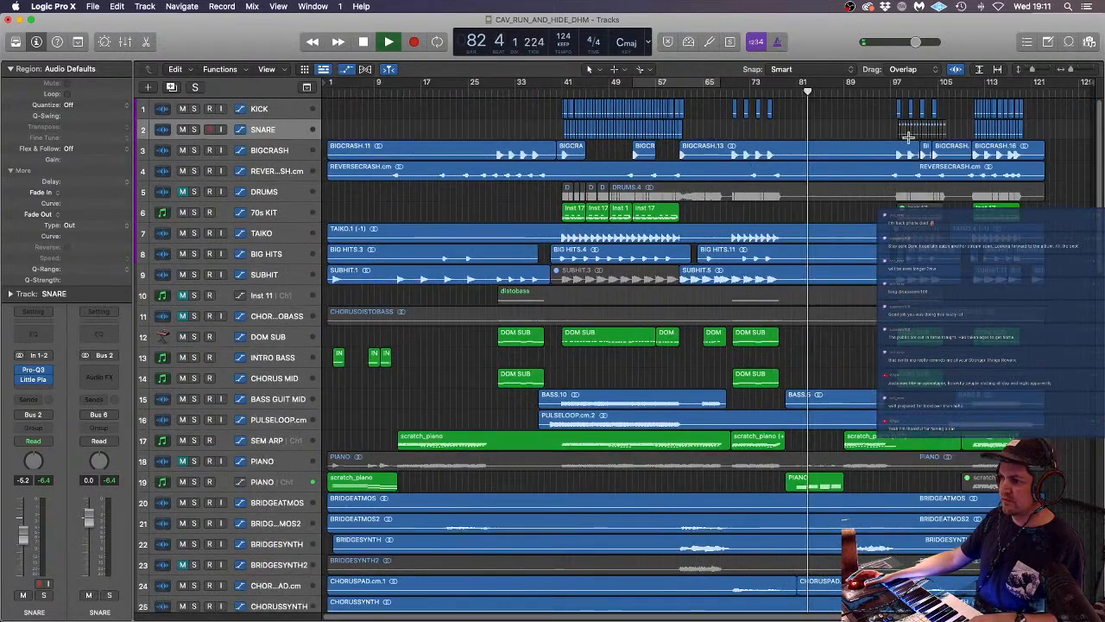
scroll(846, 145, down, 8)
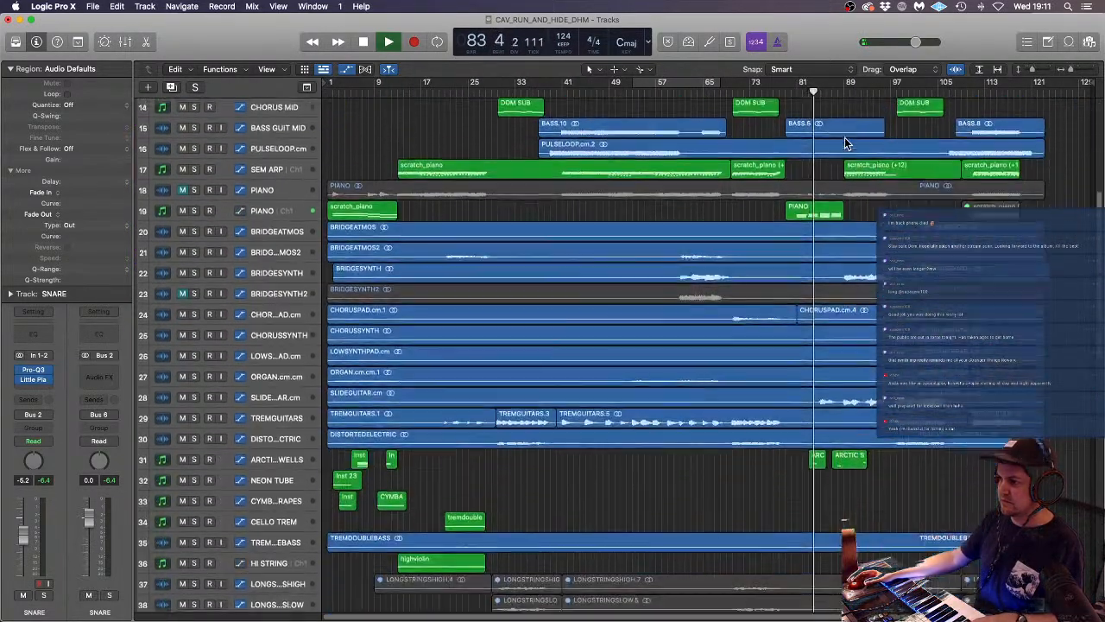
scroll(846, 144, down, 1)
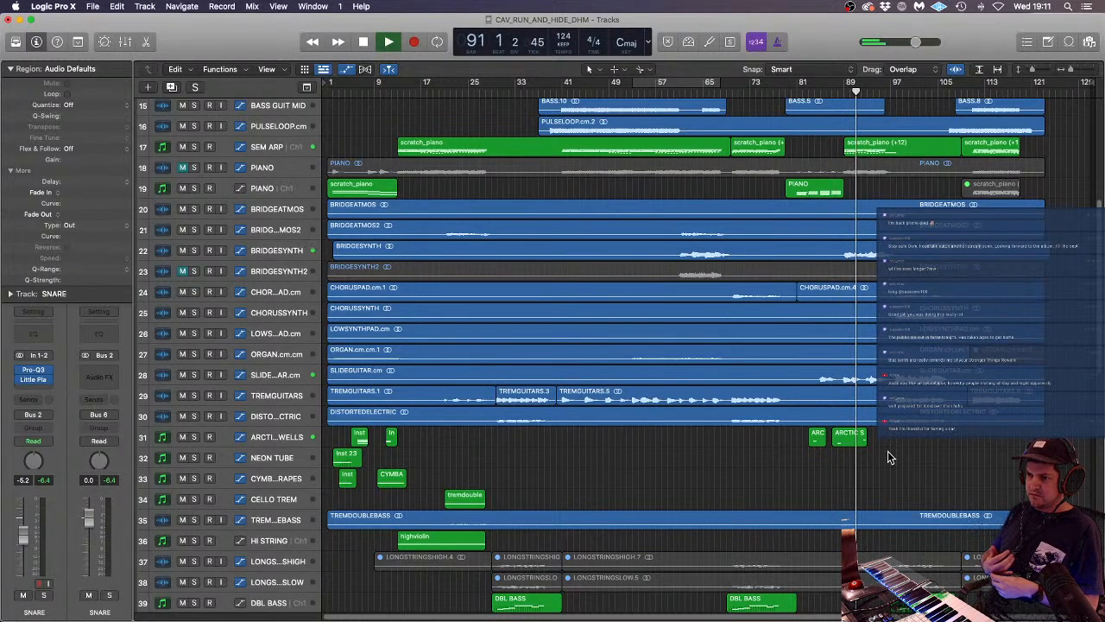
scroll(919, 453, down, 3)
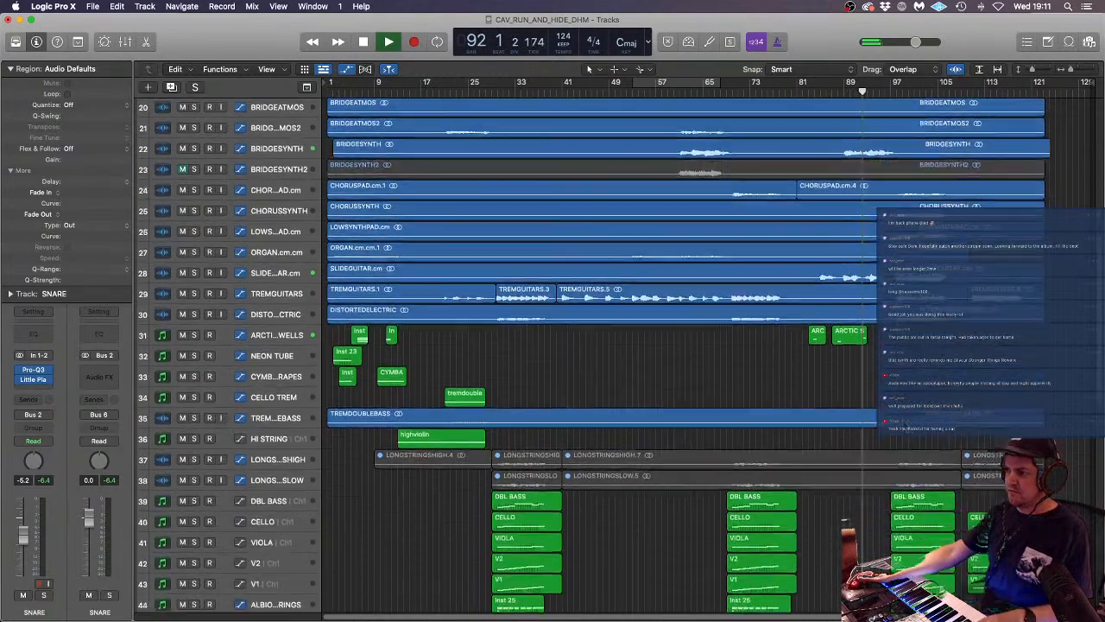
scroll(931, 344, down, 1)
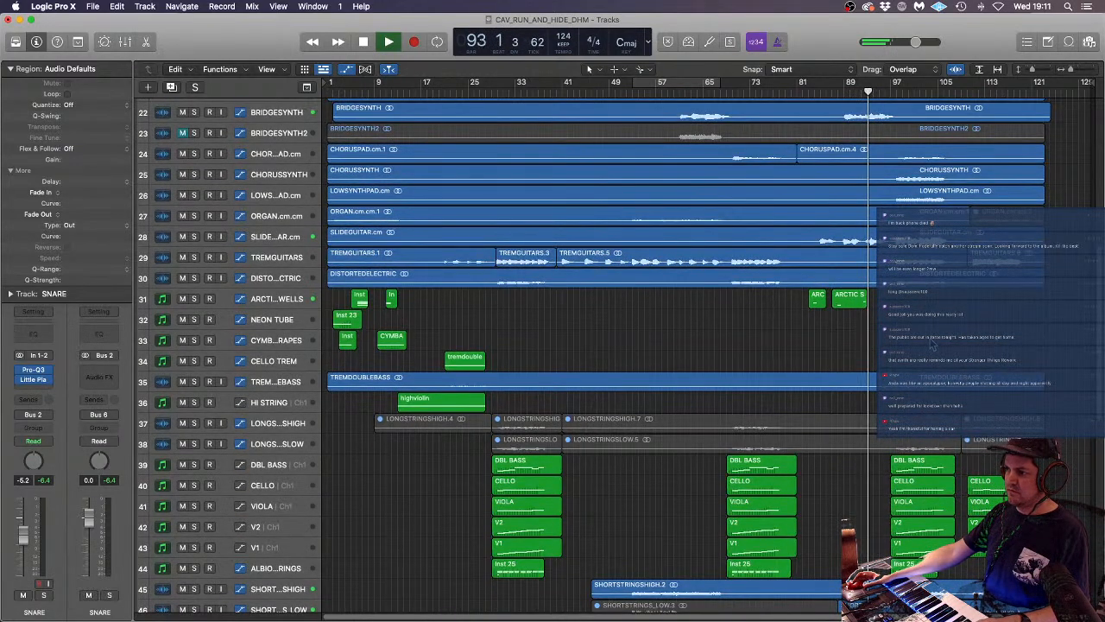
- Lower the gain of the TREMGUITARS.6 region near the song's end to -4.0 dB during playback
scroll(931, 344, down, 5)
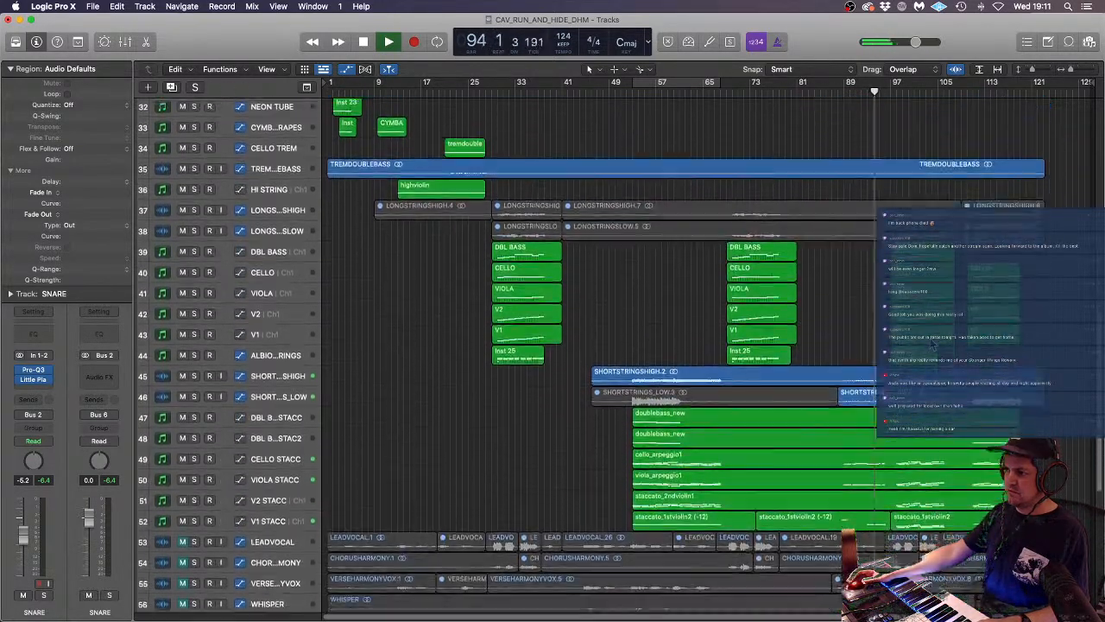
scroll(931, 344, up, 5)
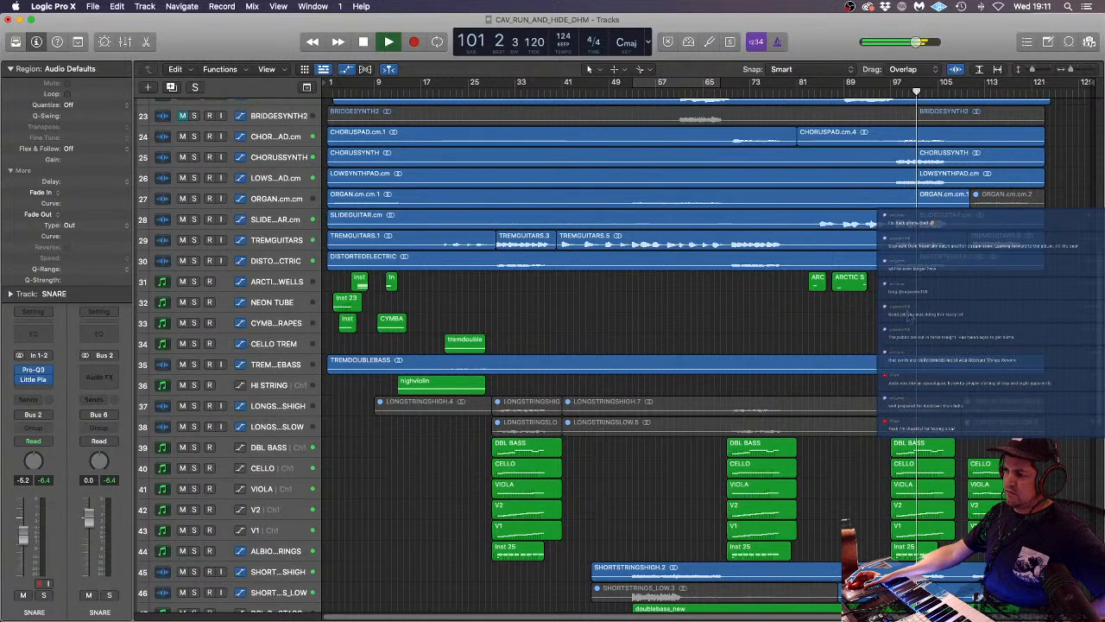
scroll(687, 350, down, 5)
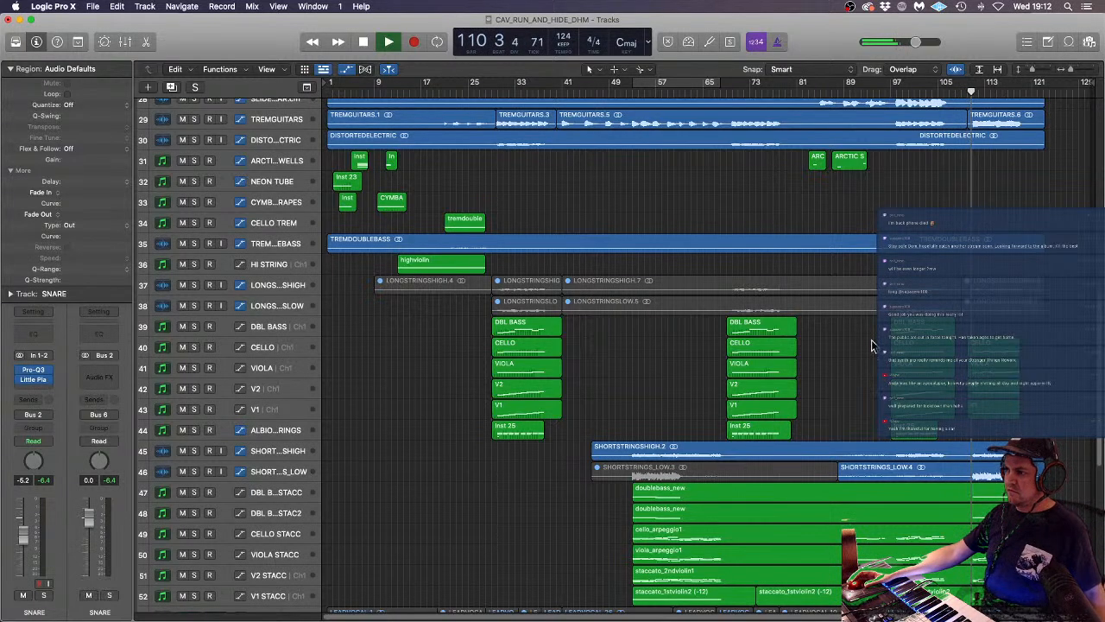
scroll(872, 345, down, 10)
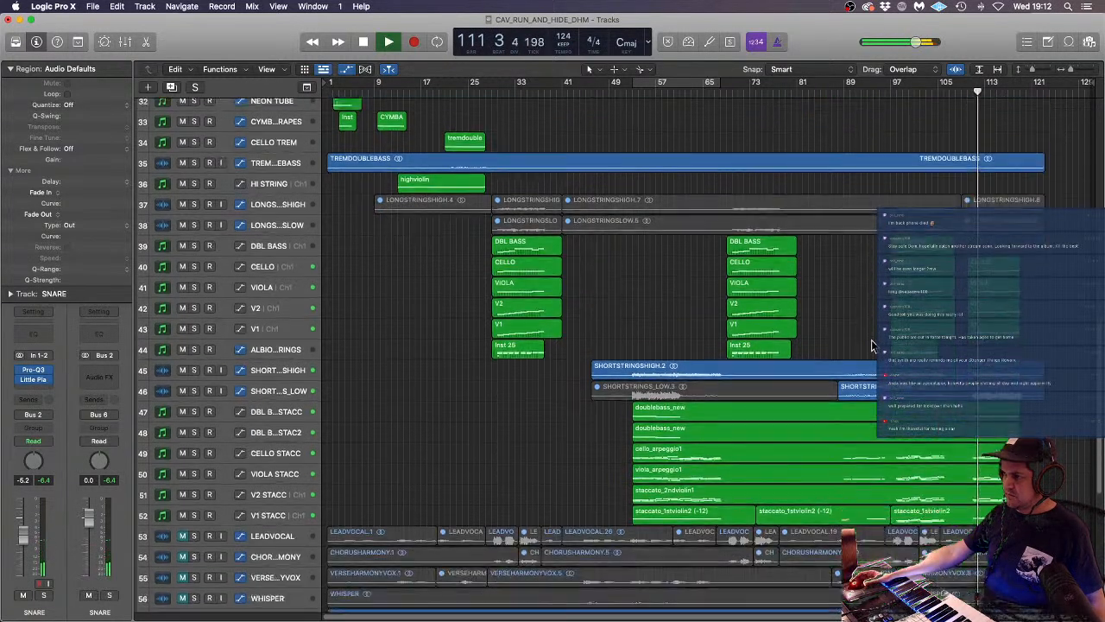
scroll(872, 346, up, 3)
scroll(872, 345, up, 8)
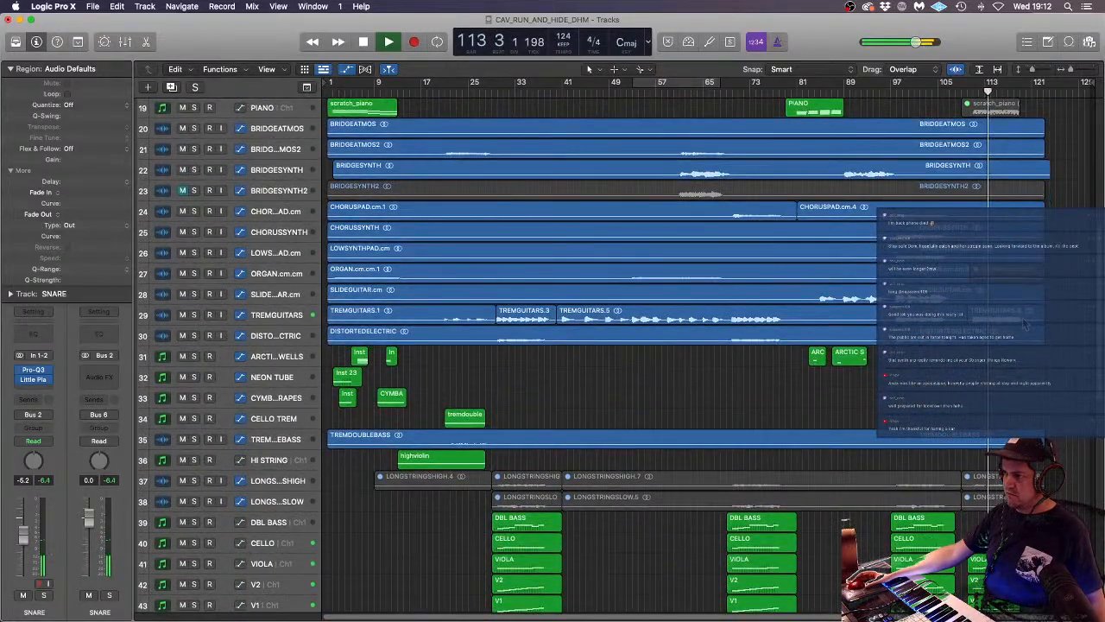
click(1023, 318)
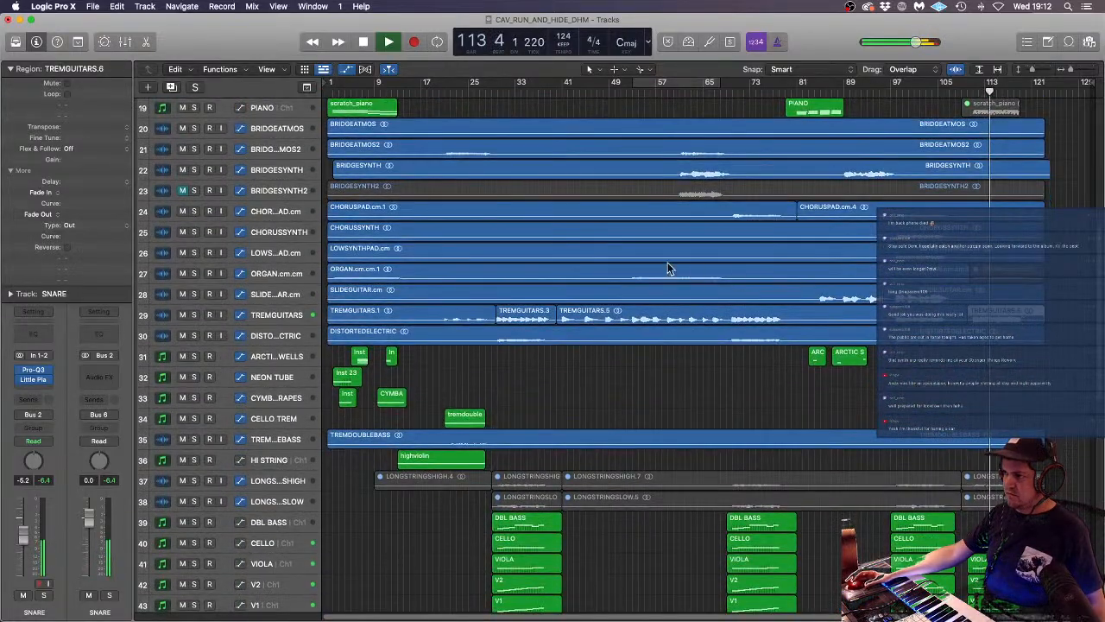
click(76, 225)
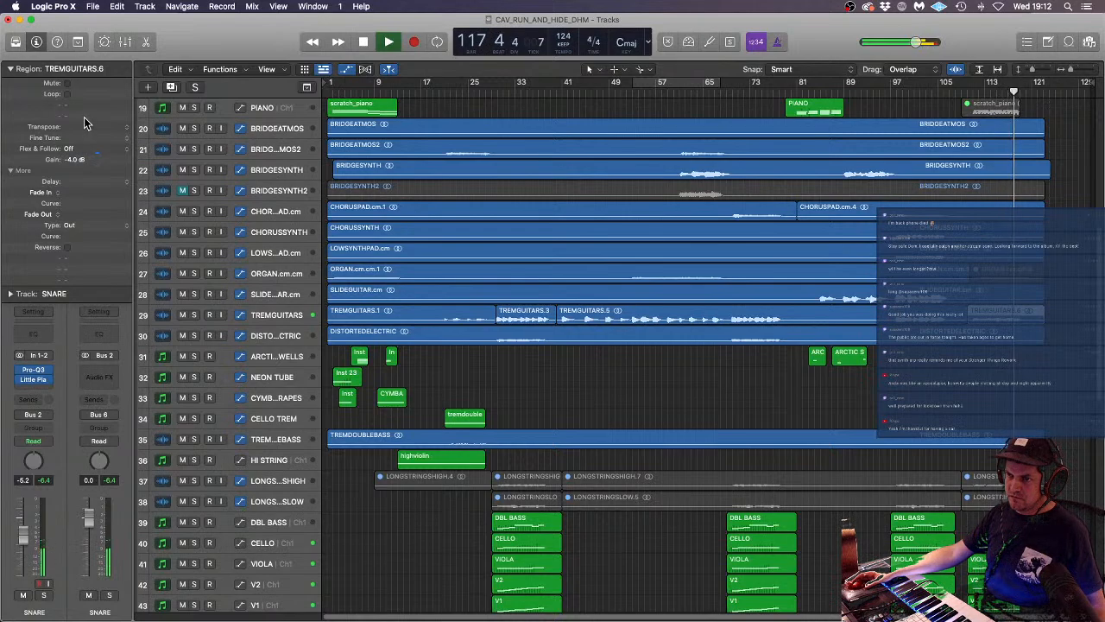
click(907, 395)
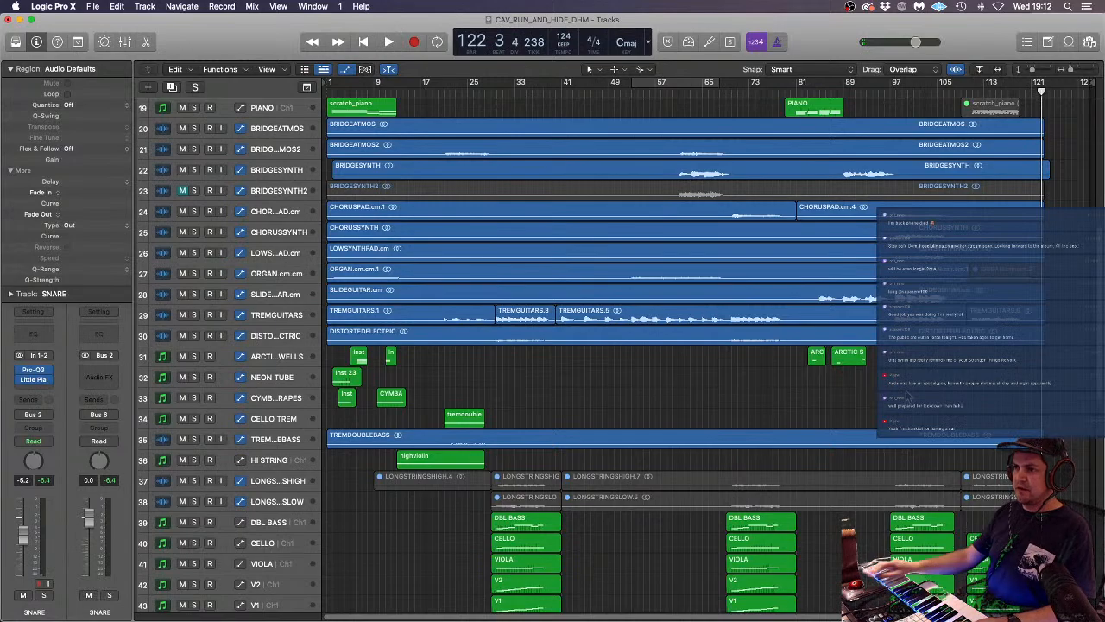
- Return to the start of the song and look over the full arrangement in a compact overview, from the drums down to the effects tracks
key(super+Up)
key(super+Up)
key(super+Up)
key(super+Up)
key(super+Up)
key(super+Up)
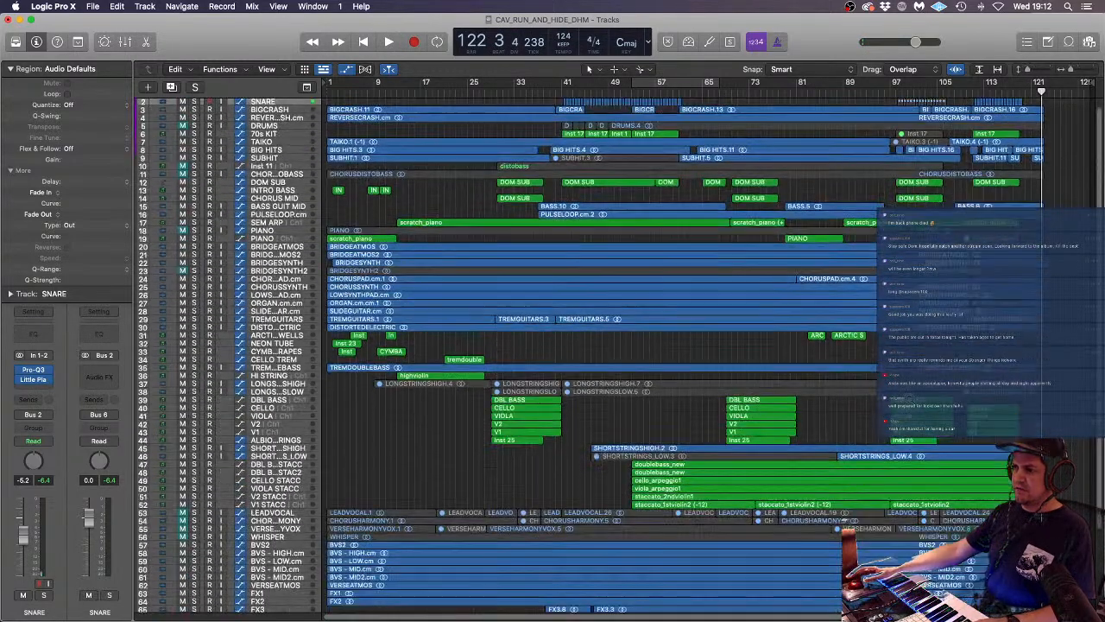
scroll(524, 286, up, 1)
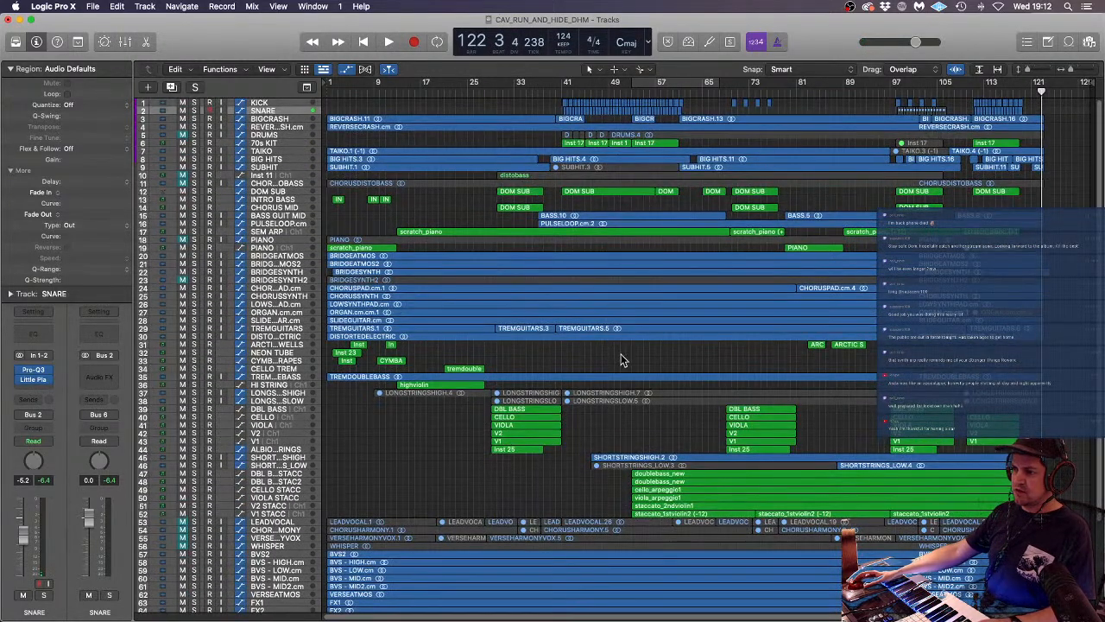
key(Return)
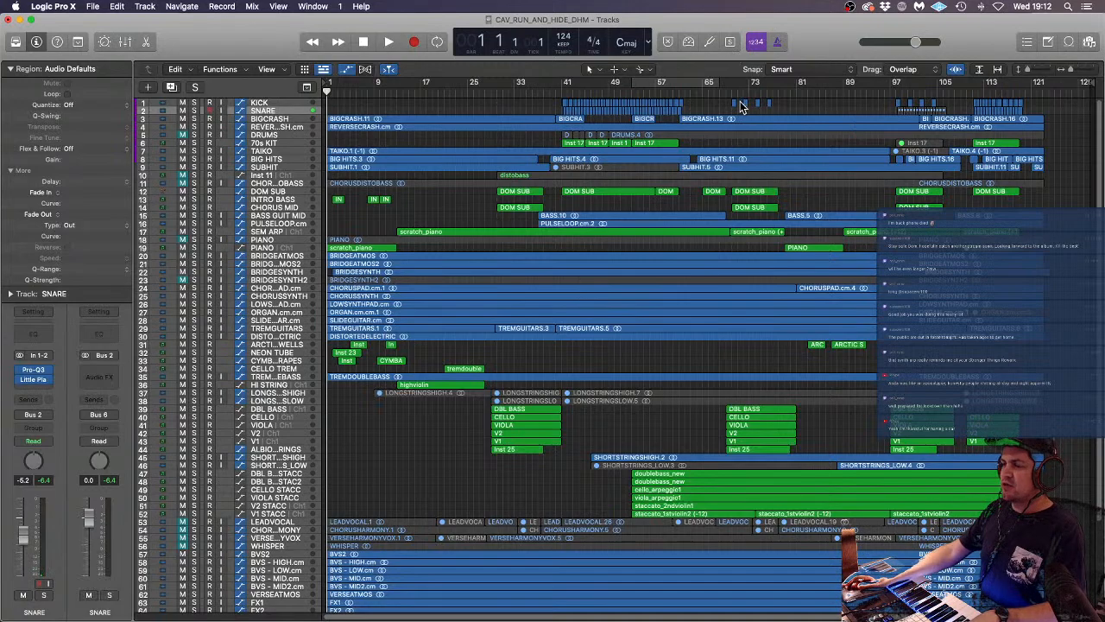
scroll(724, 141, down, 6)
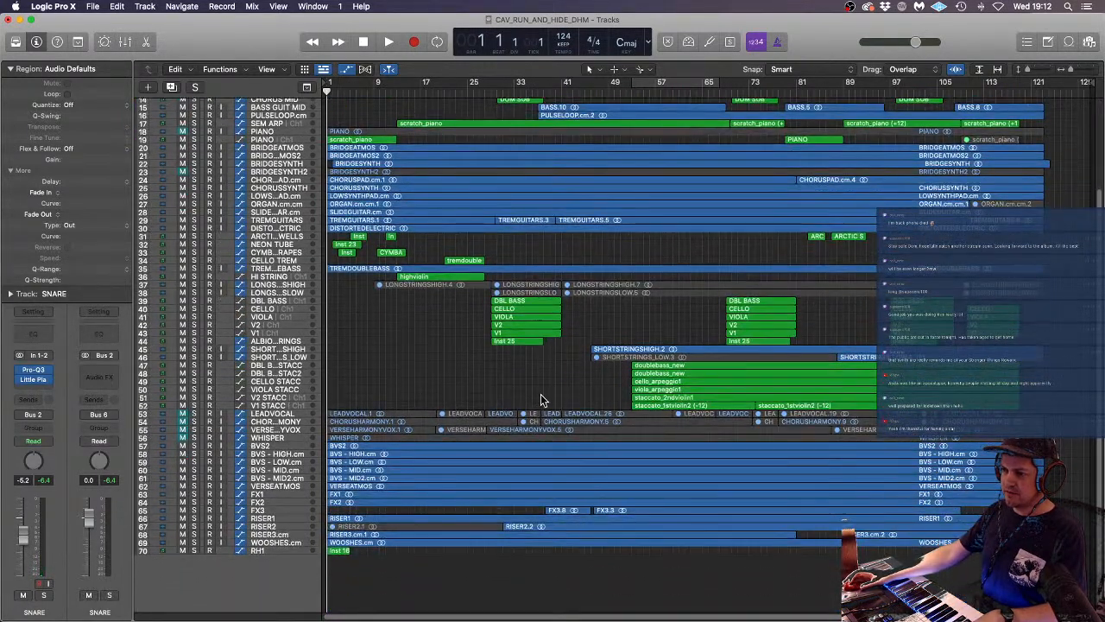
scroll(543, 387, up, 3)
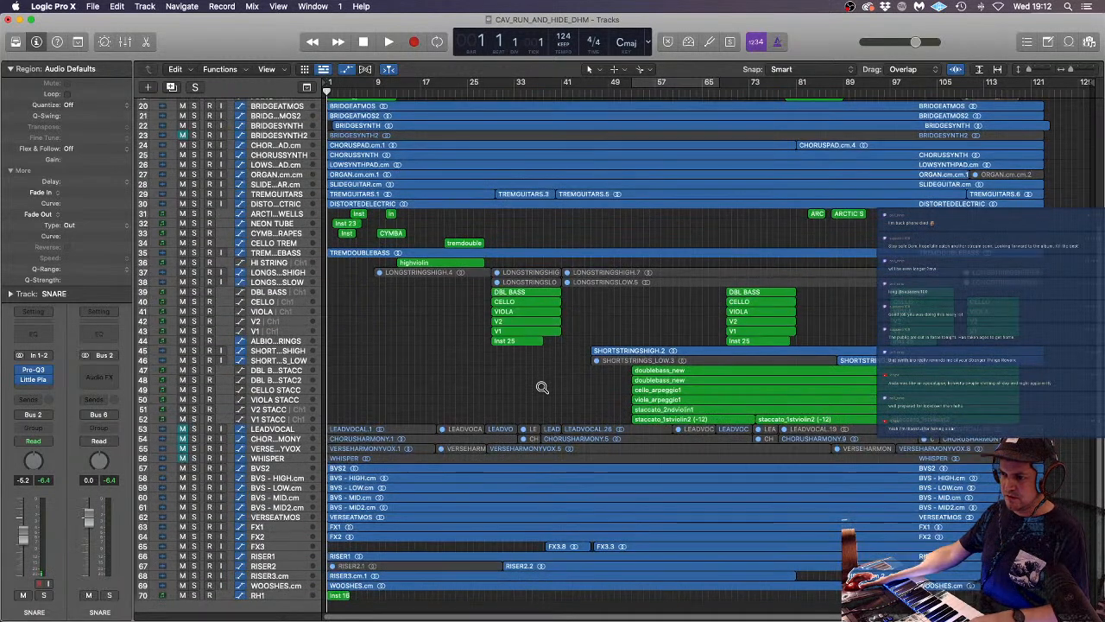
scroll(537, 412, down, 2)
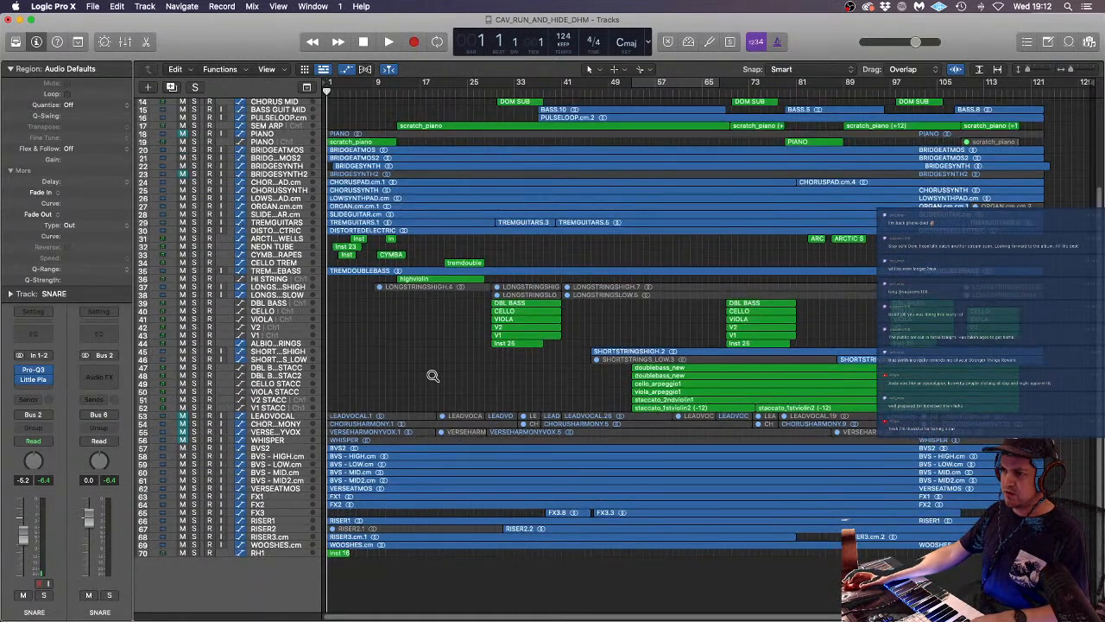
scroll(443, 376, up, 2)
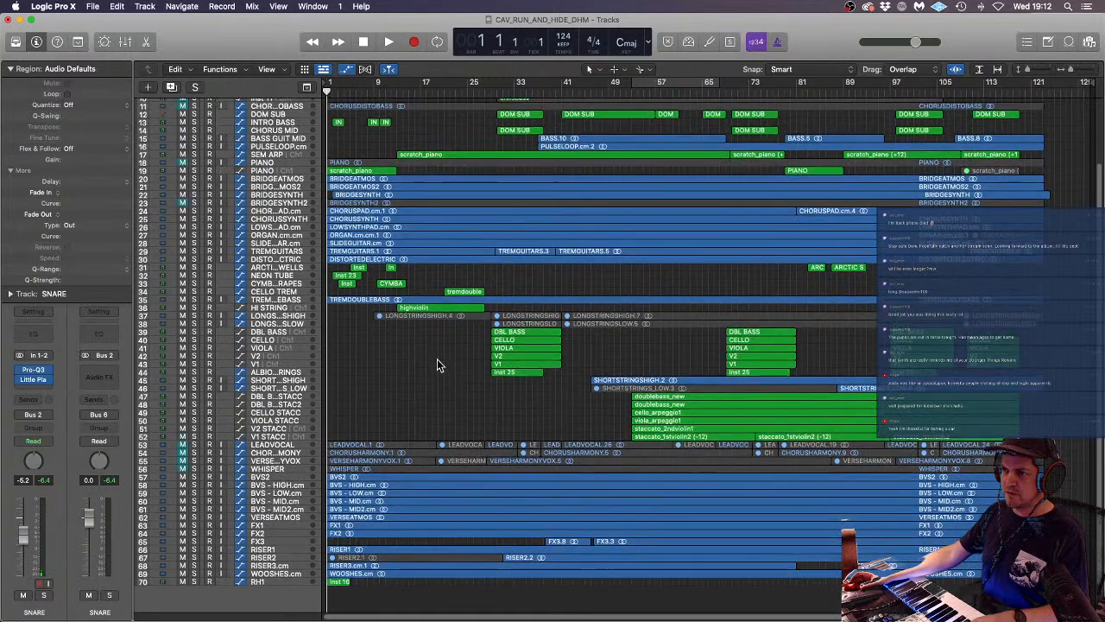
- Set the Stereo Out's Pro-L 2 limiter to a gain of +0.5 and an output level of -0.2 dBTP
click(125, 43)
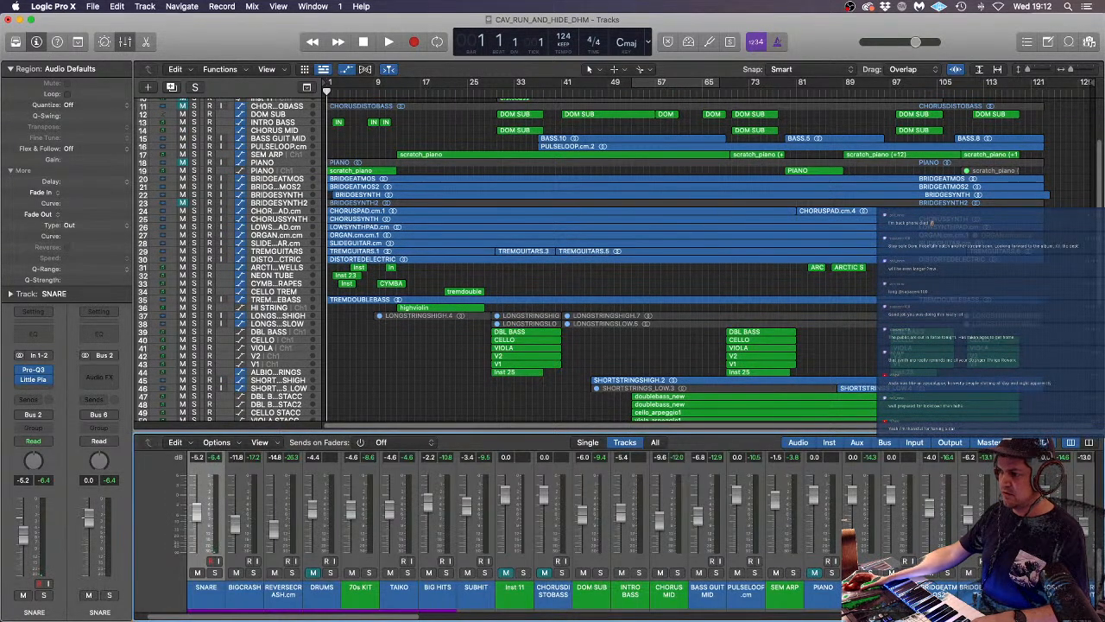
click(276, 194)
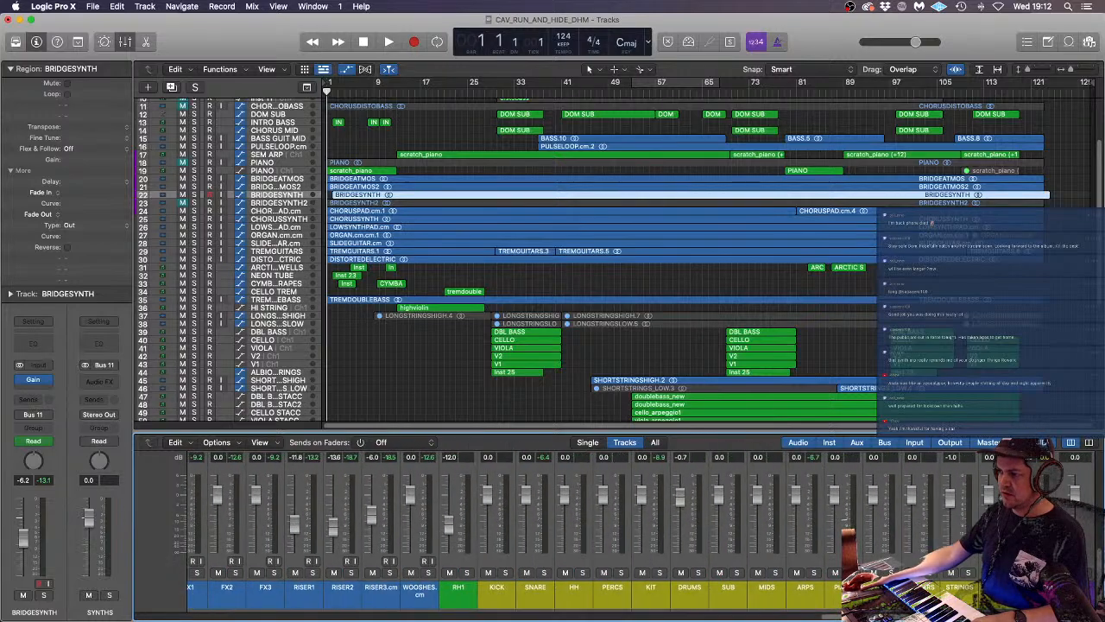
scroll(552, 527, up, 5)
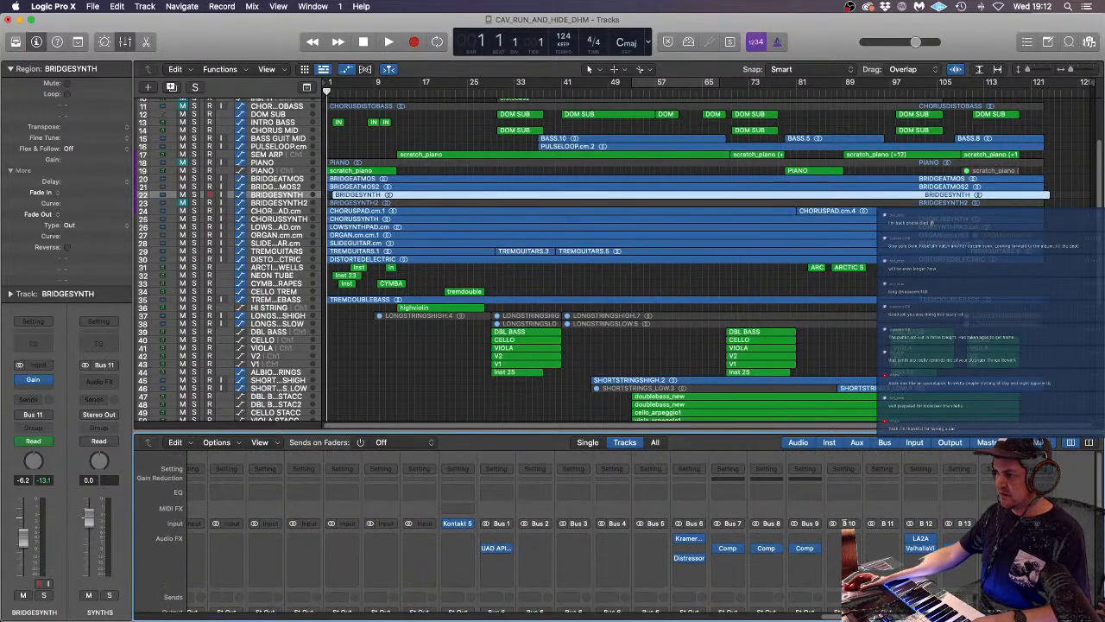
click(1036, 548)
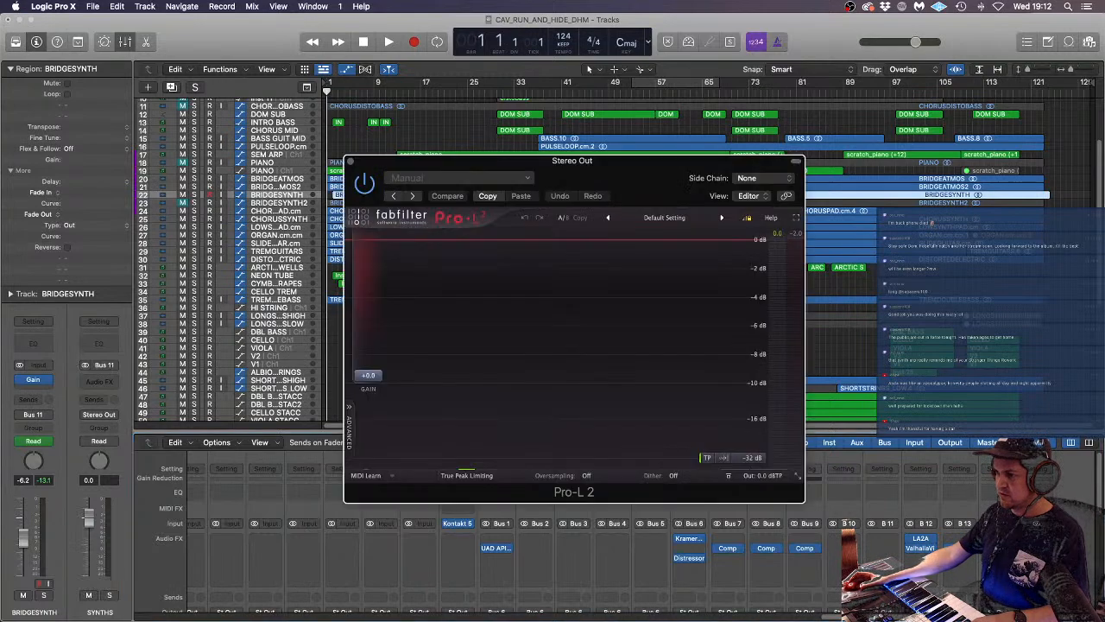
drag(378, 380, 382, 376)
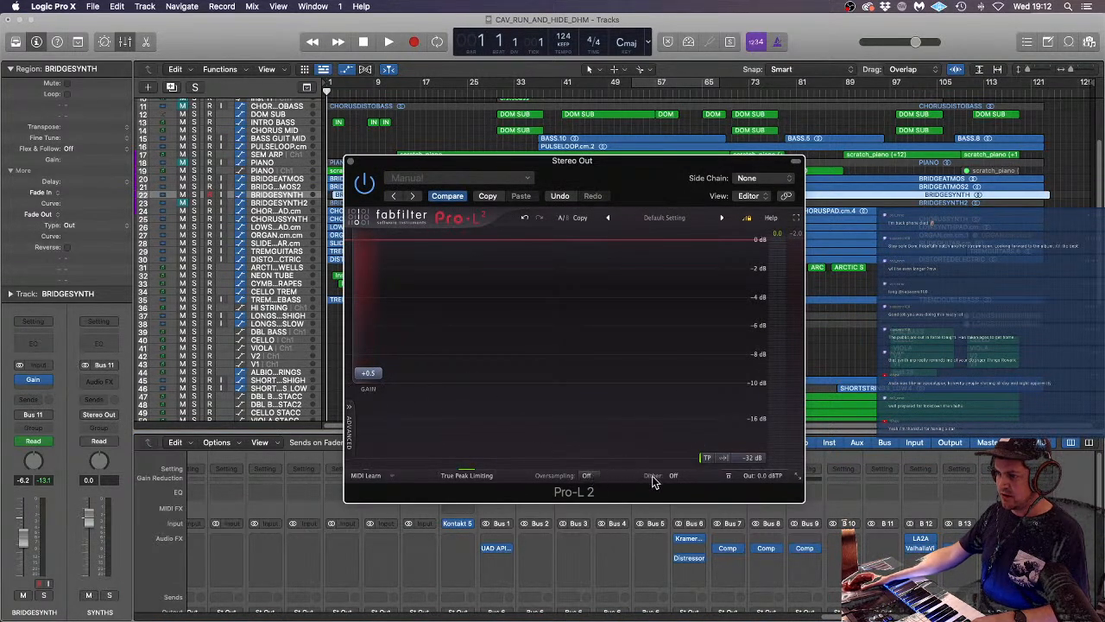
mouse_move(760, 475)
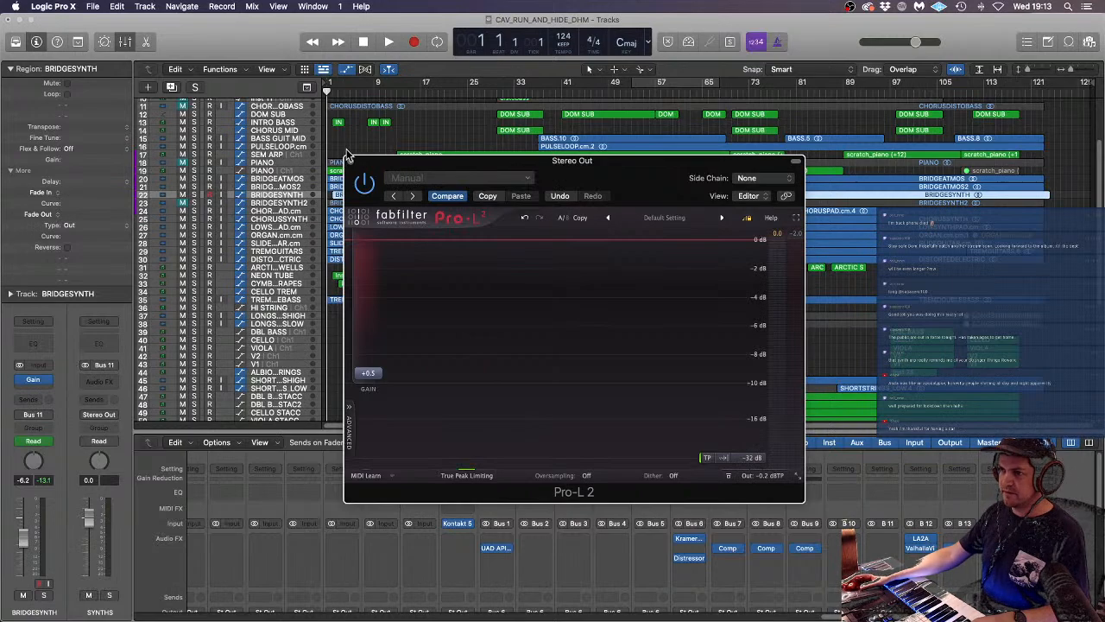
click(349, 163)
click(374, 363)
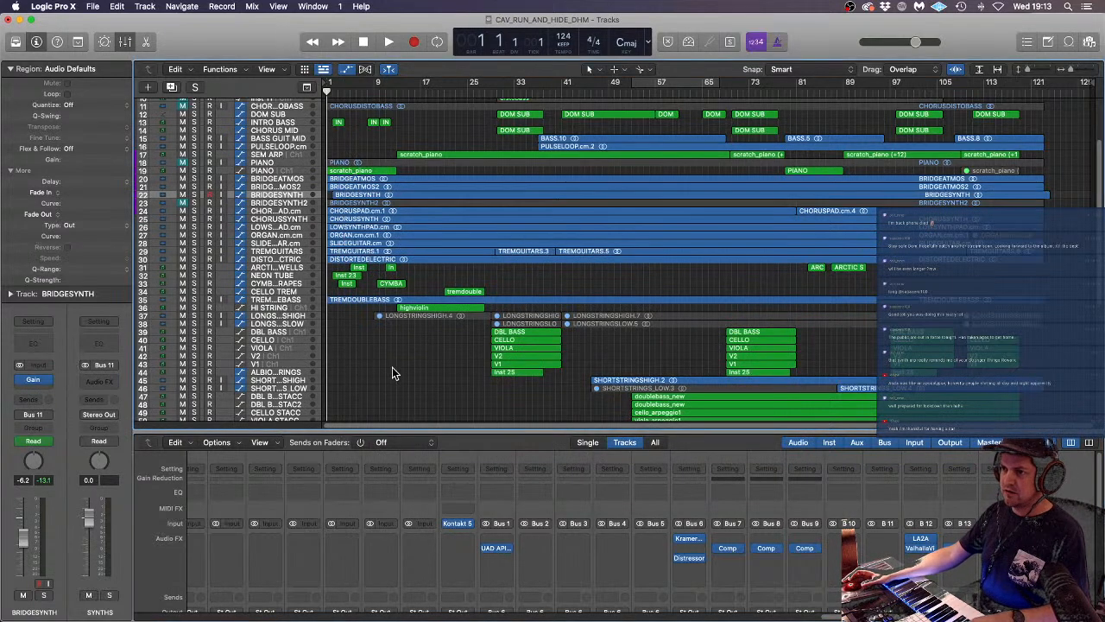
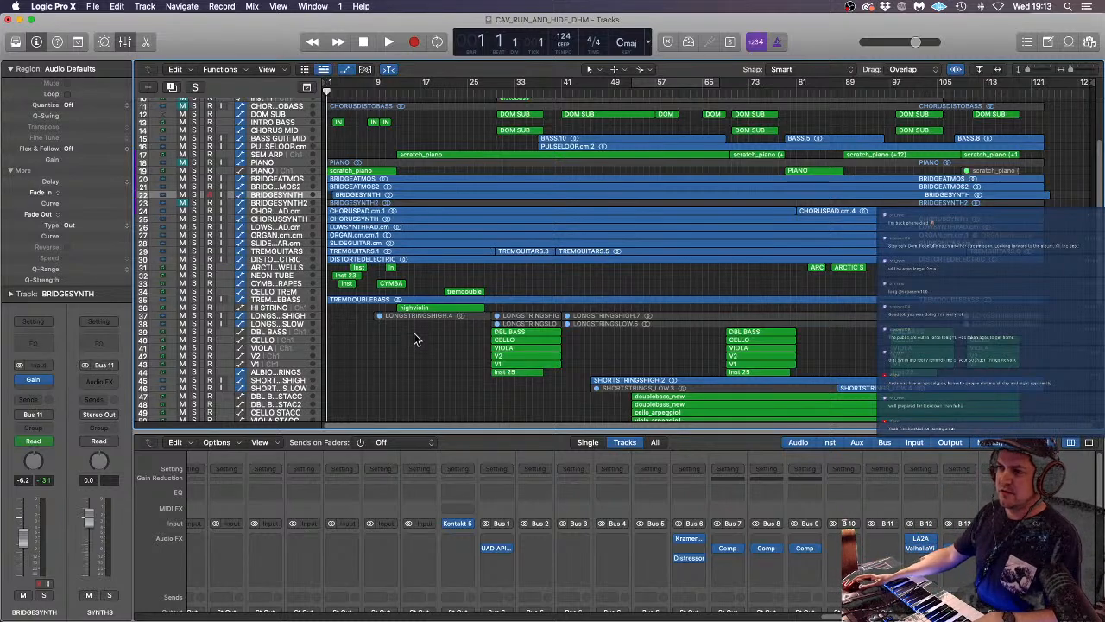
- Play the song from the beginning, hide the mixer and look through the complete track list
key(space)
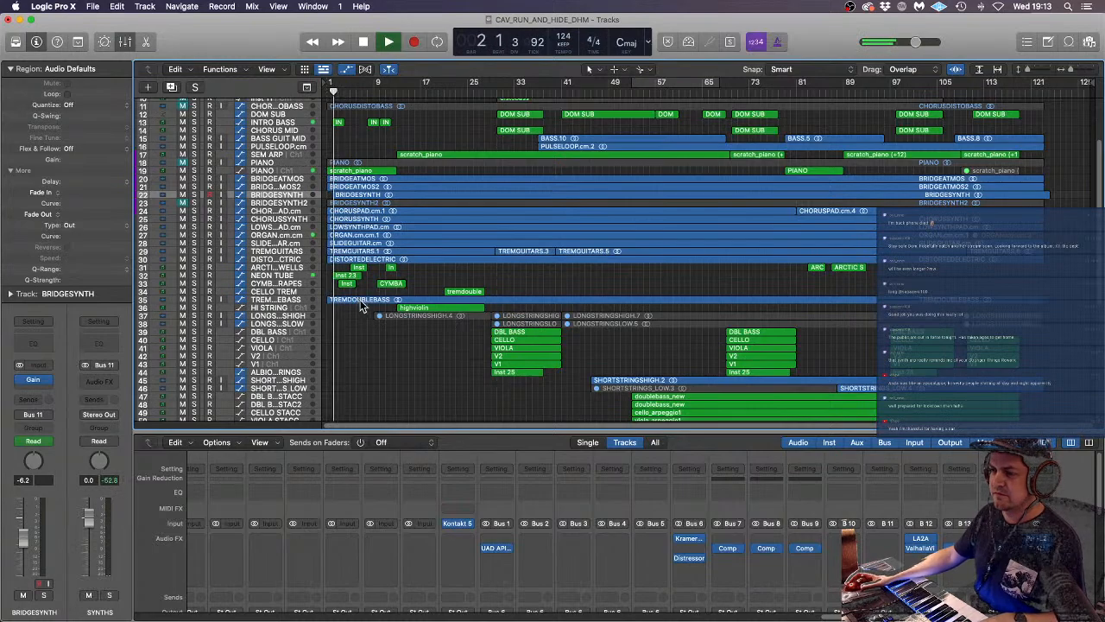
scroll(480, 386, down, 2)
scroll(481, 386, down, 7)
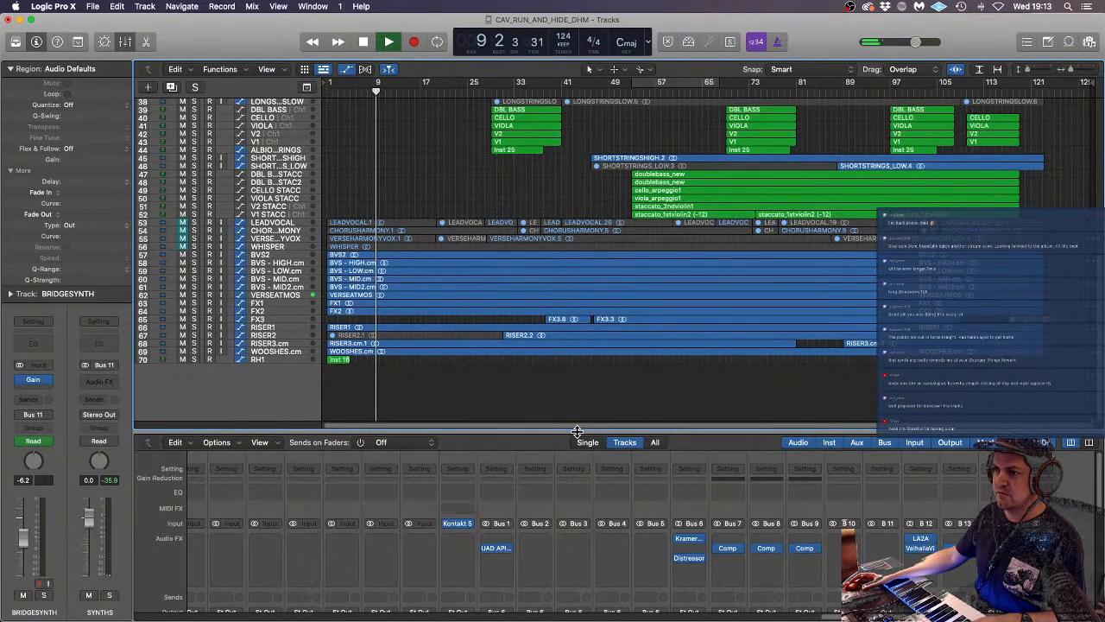
key(x)
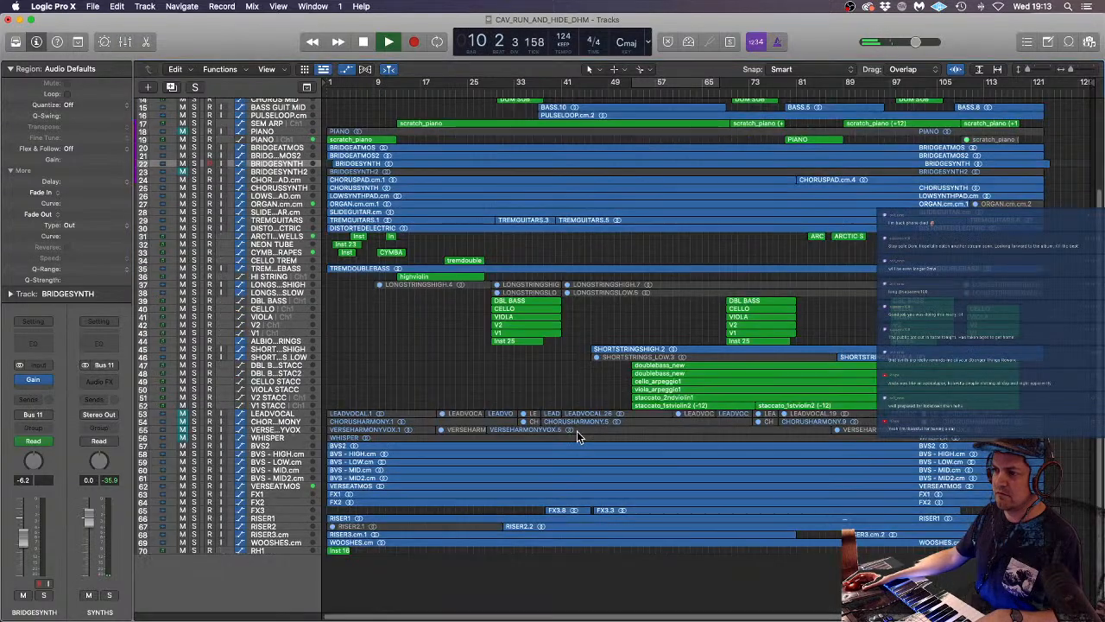
scroll(465, 390, up, 5)
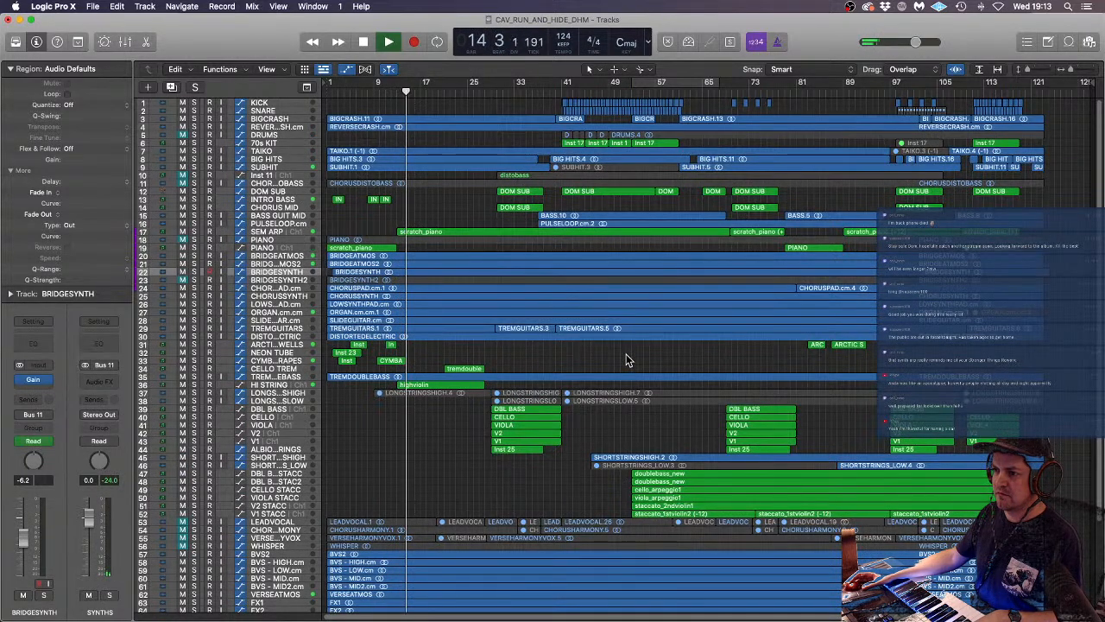
- Lower the BRIDGEATMOS2 track volume to -6.0 dB and the BRIDGEATMOS track volume to -2.0 dB
click(275, 384)
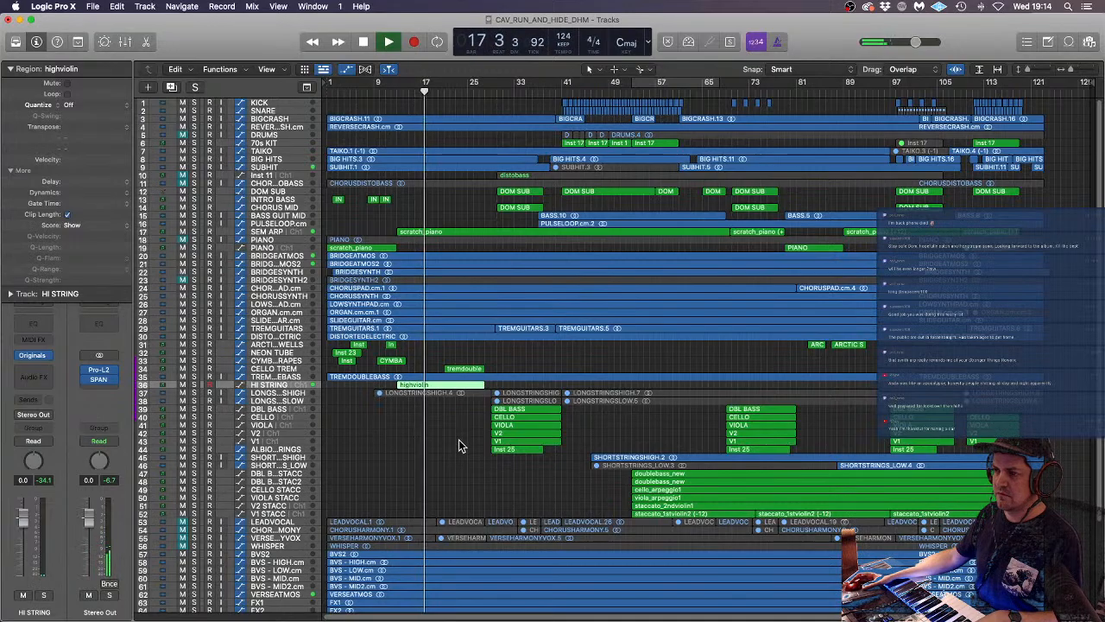
scroll(498, 342, up, 3)
scroll(498, 342, up, 5)
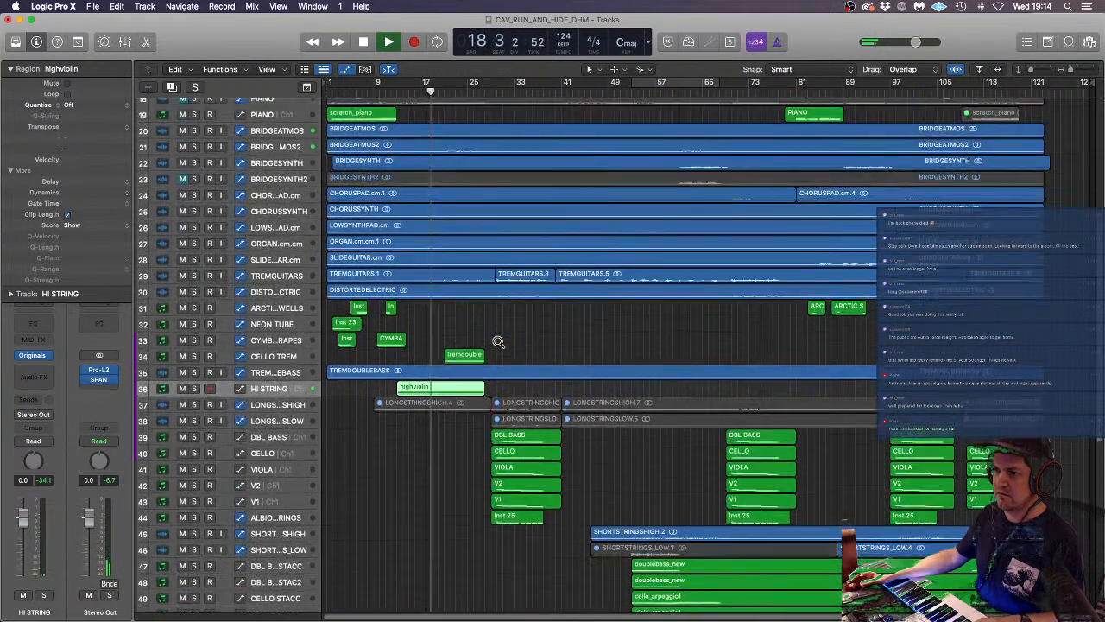
scroll(498, 339, up, 3)
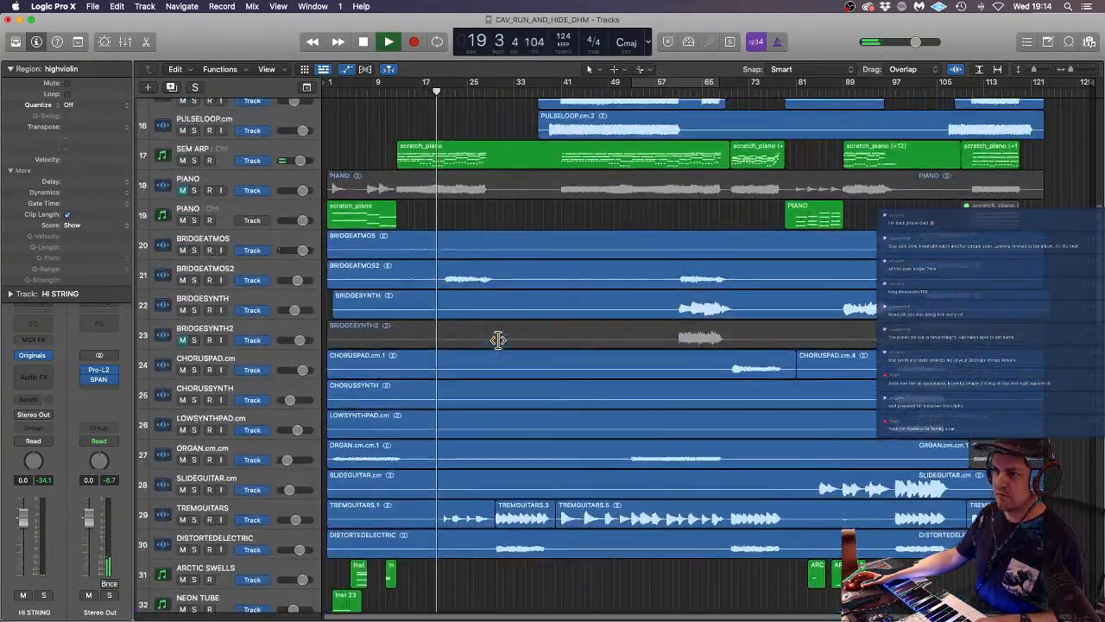
key(a)
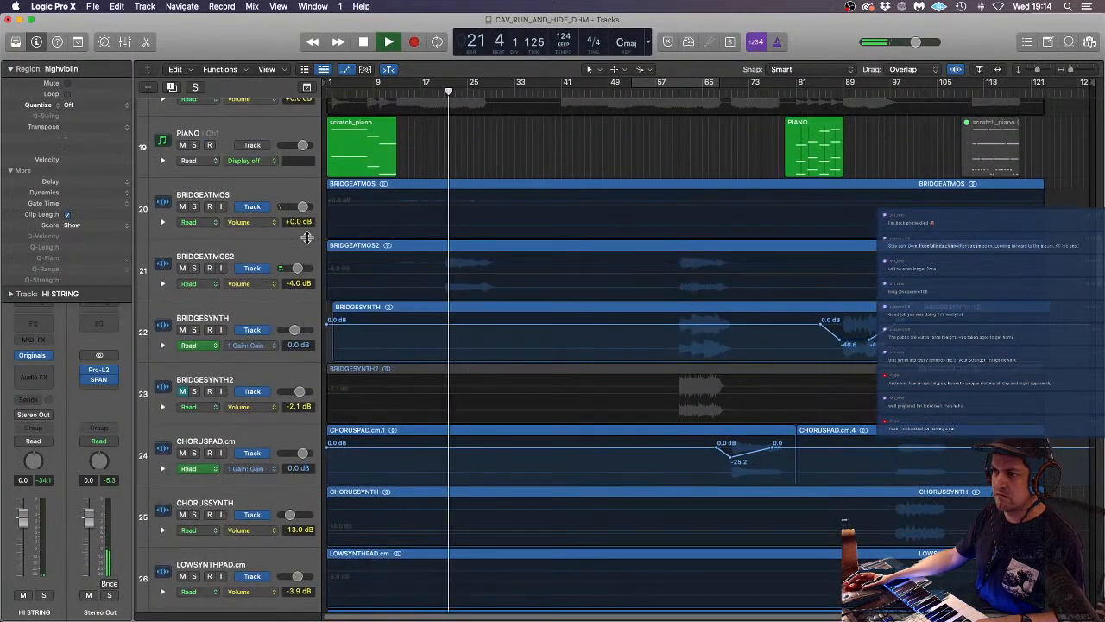
drag(298, 269, 294, 269)
drag(303, 207, 299, 207)
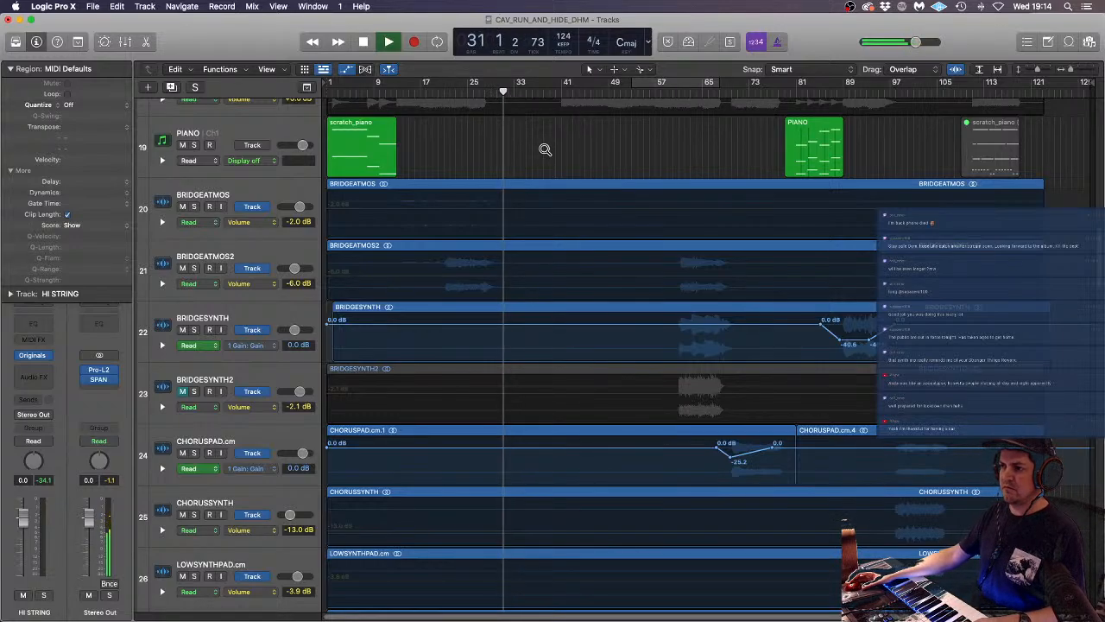
- Hide the track automation and open the first chorus DOM SUB regions on the DOM SUB and CHORUS MID tracks in the Piano Roll
scroll(544, 148, up, 2)
scroll(562, 220, up, 6)
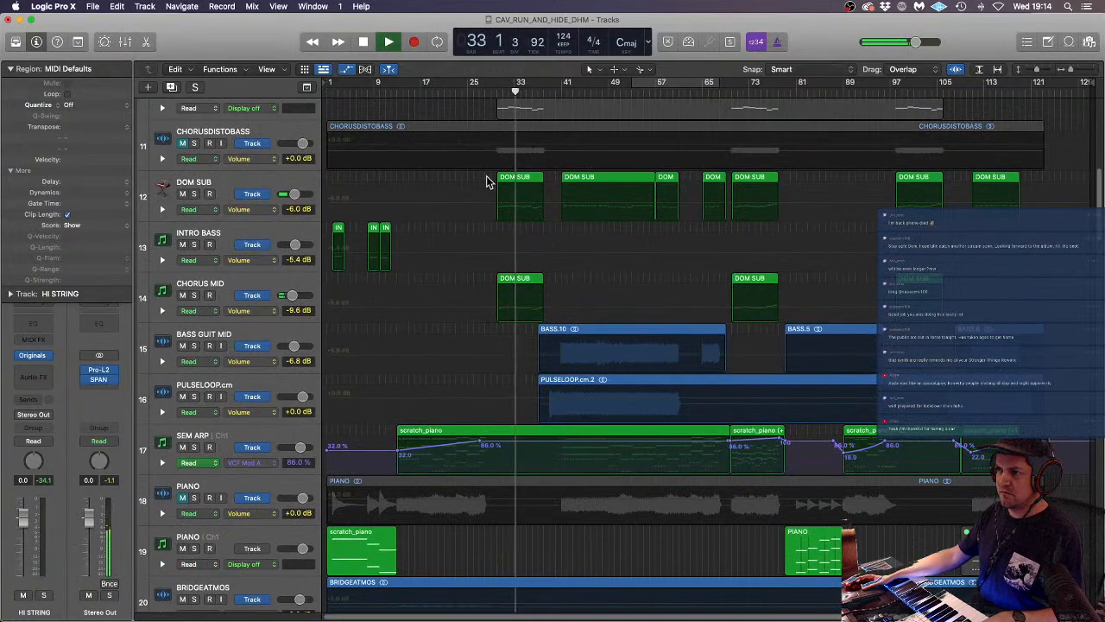
click(348, 69)
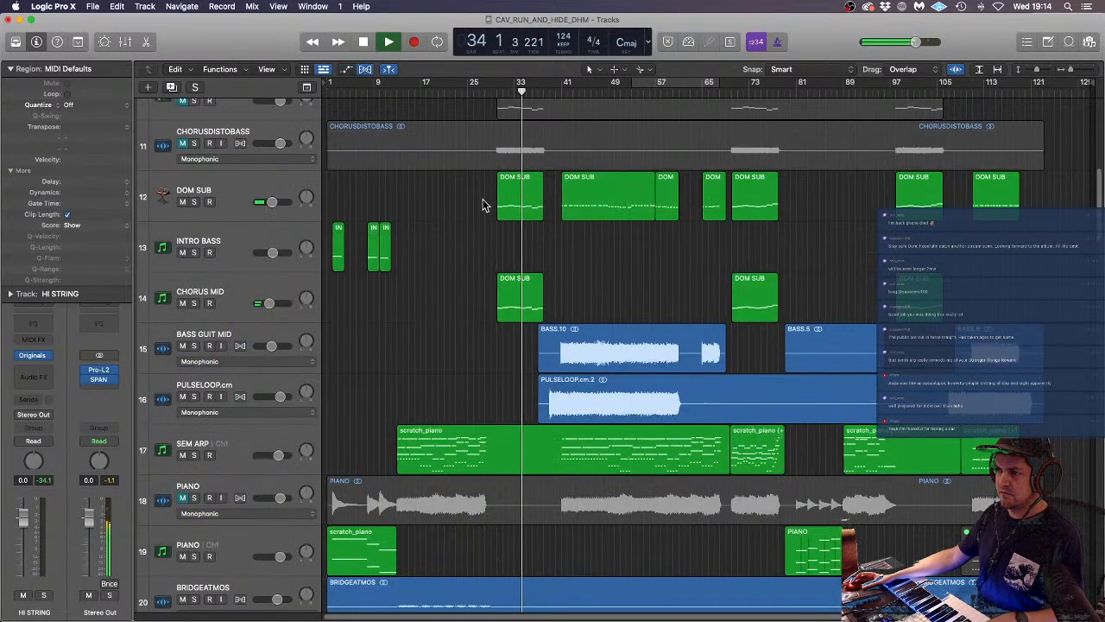
drag(487, 193, 539, 311)
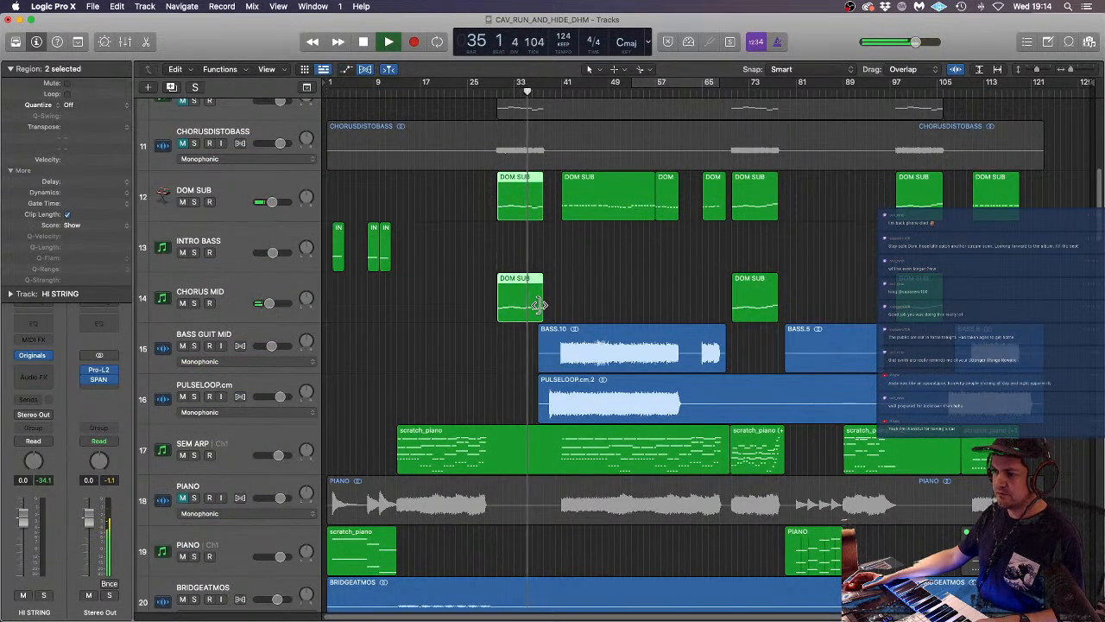
double_click(531, 306)
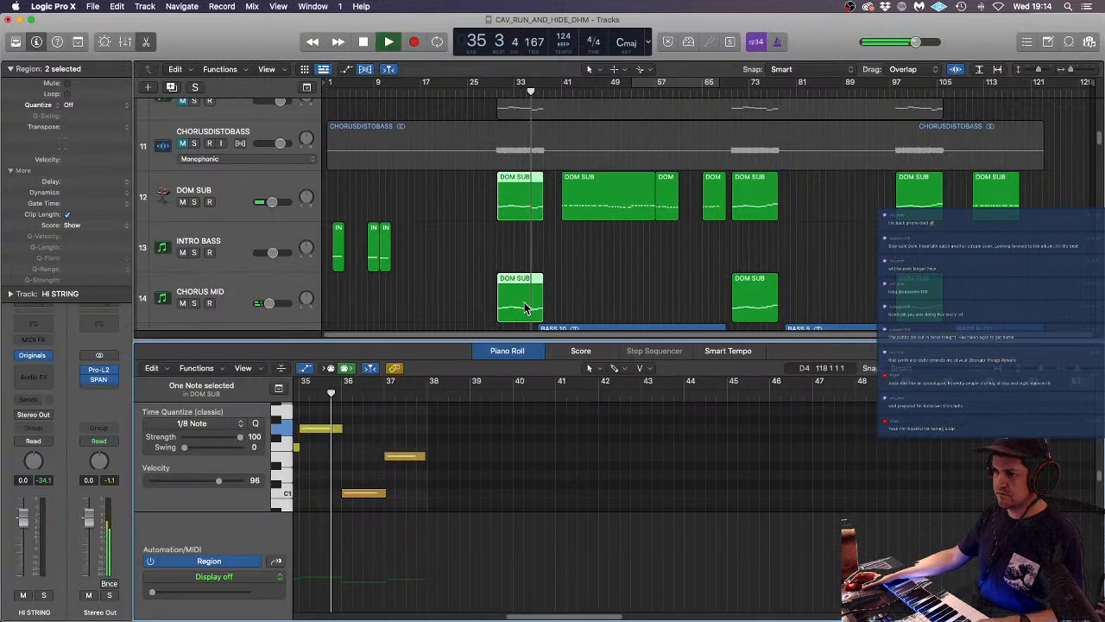
- Select all regions in the song and examine their notes and Modulation data in a zoomed-out Piano Roll
click(462, 247)
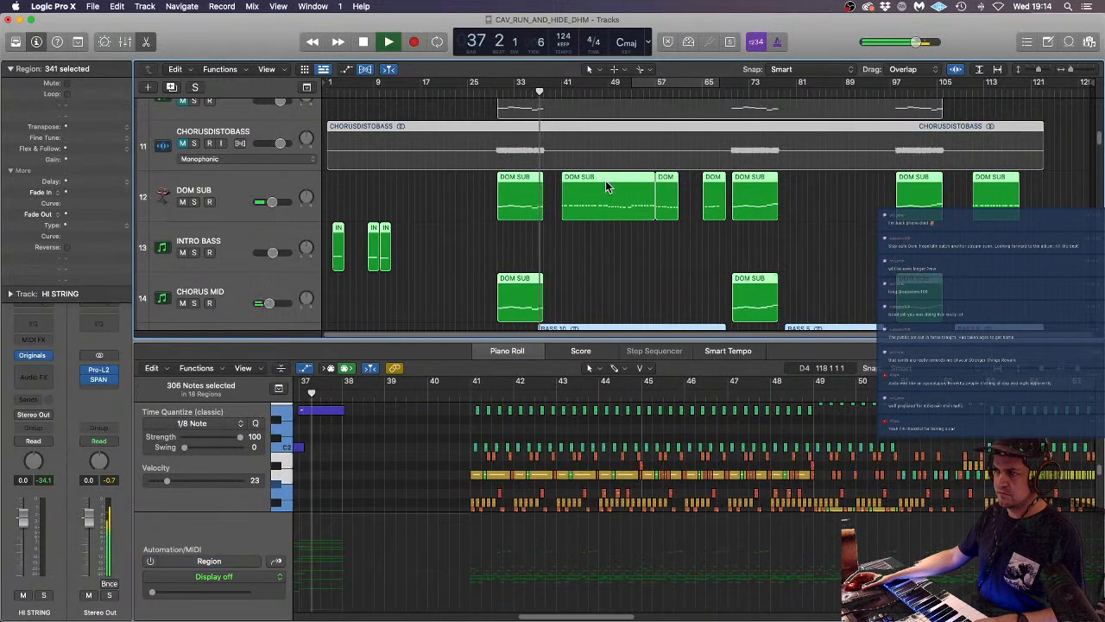
click(277, 561)
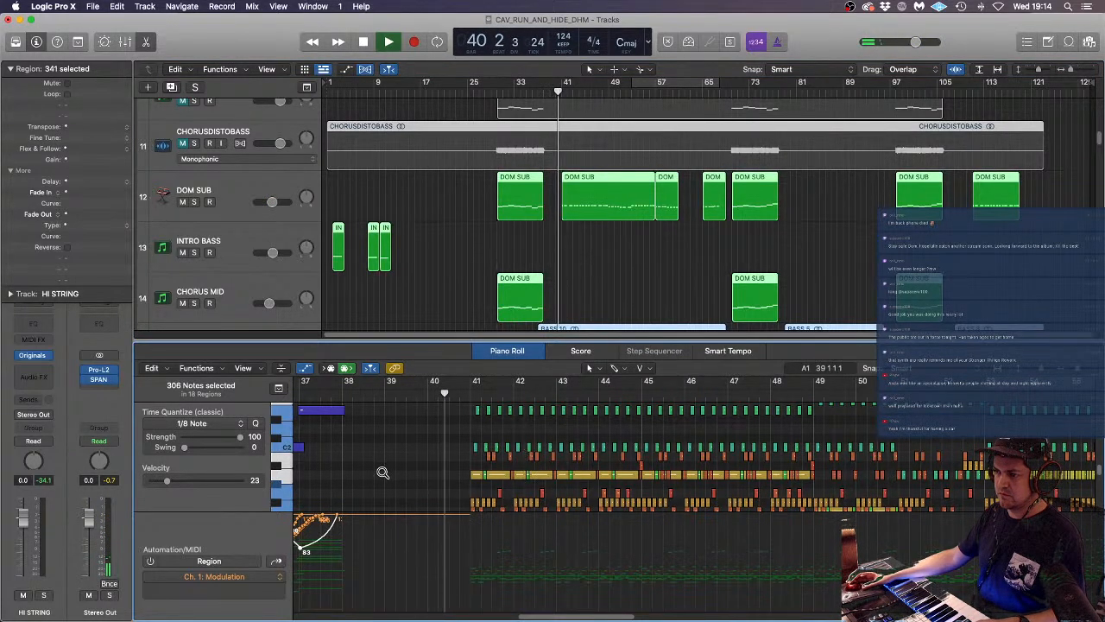
scroll(383, 472, down, 2)
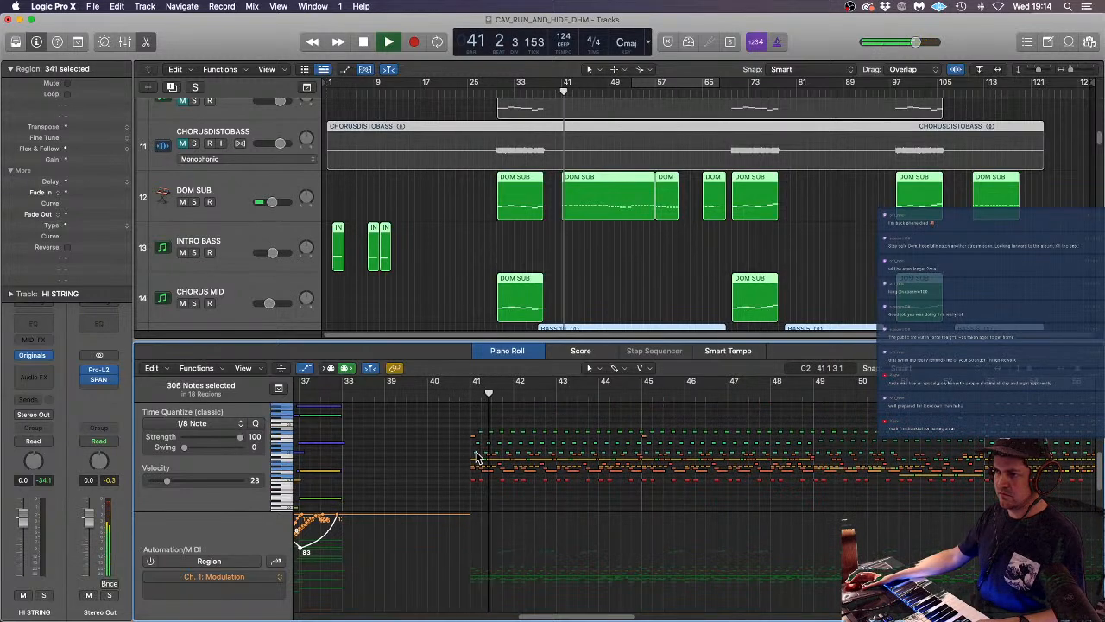
scroll(476, 456, down, 3)
scroll(481, 457, down, 2)
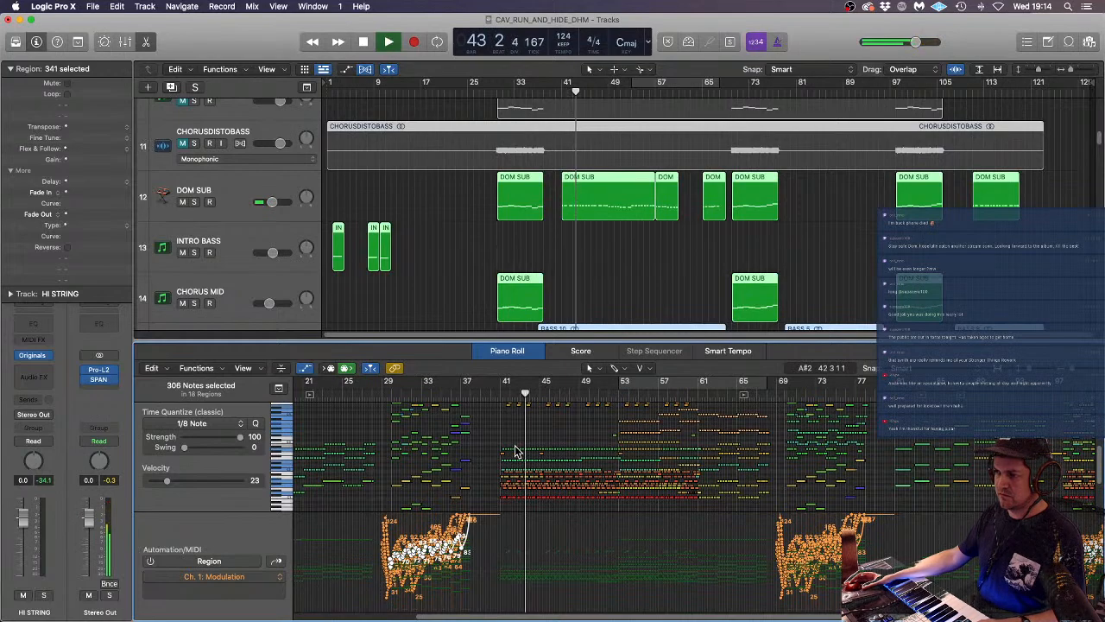
scroll(589, 437, down, 3)
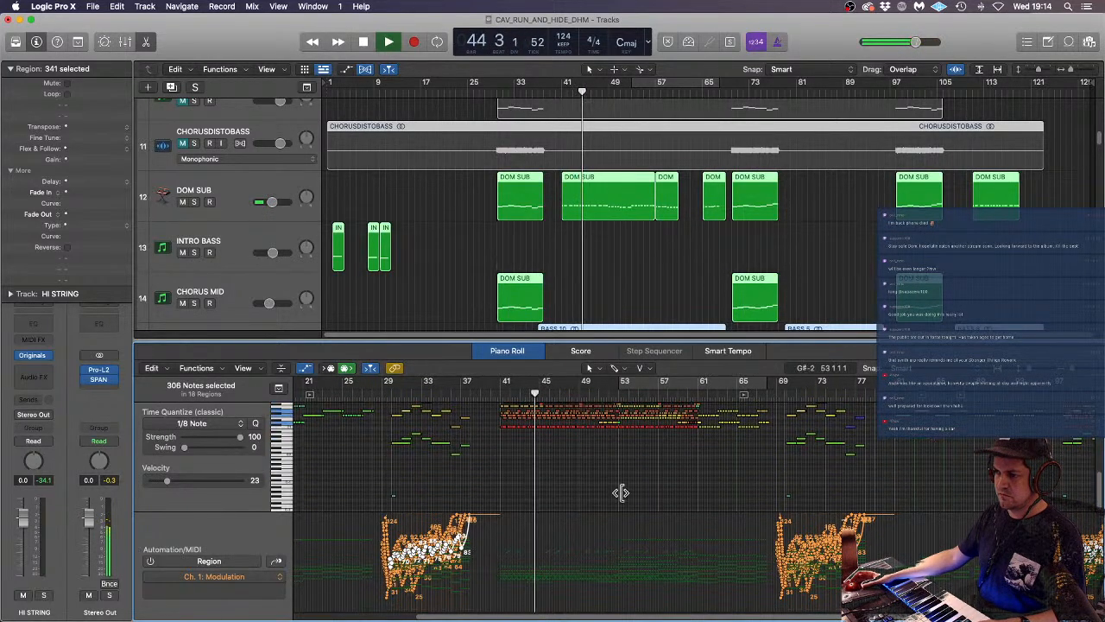
click(957, 459)
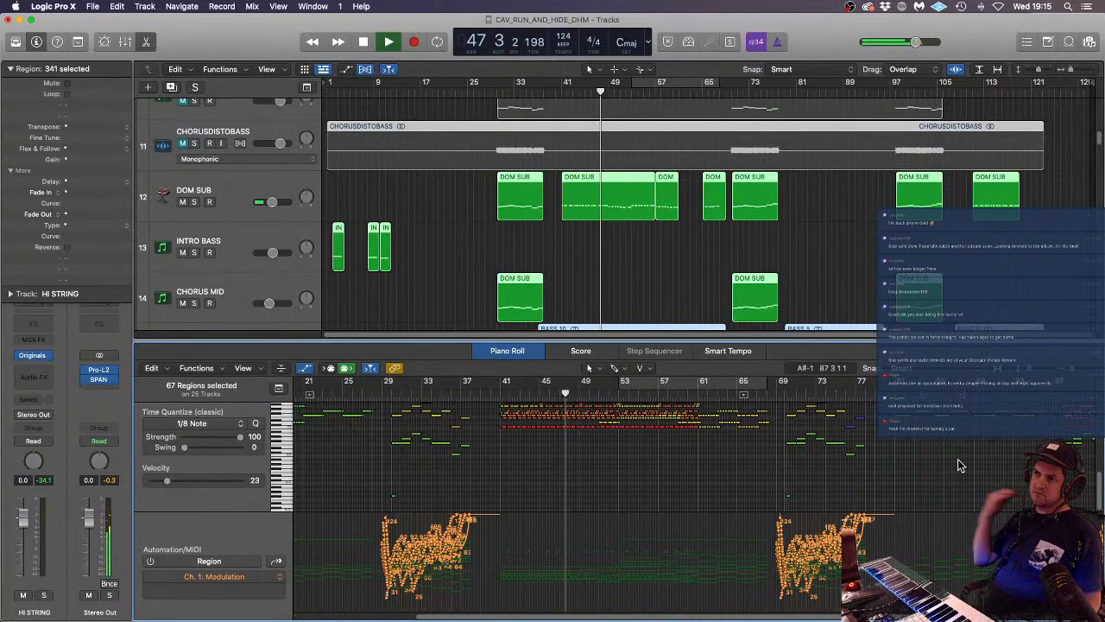
- Shrink the tracks to a compact overview and replace the Piano Roll with the mixer
scroll(702, 244, up, 2)
scroll(701, 245, down, 5)
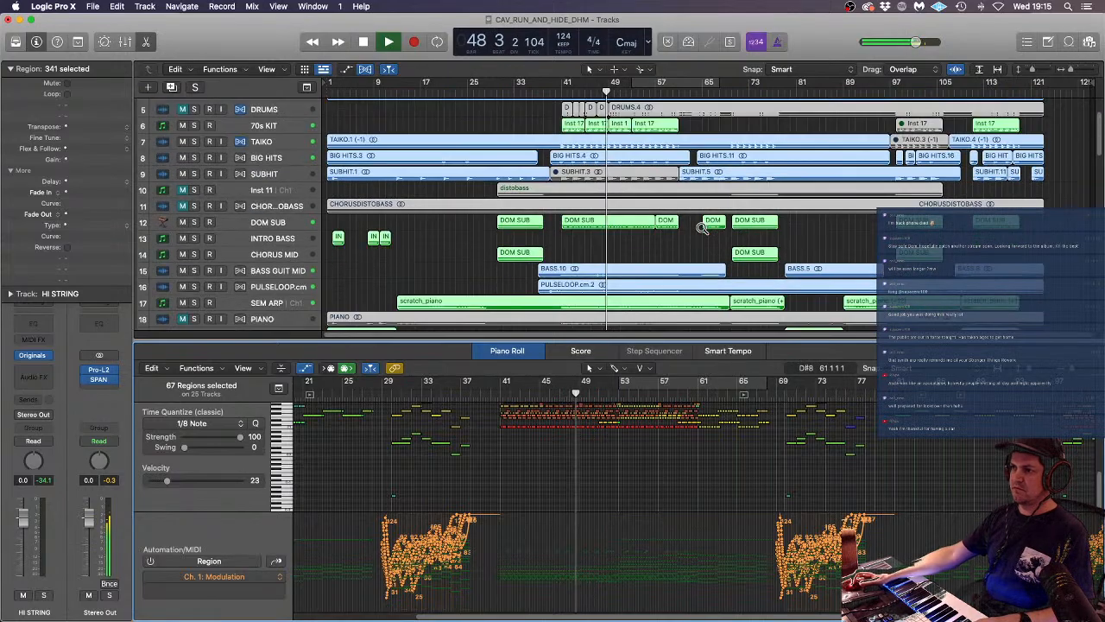
scroll(706, 233, down, 10)
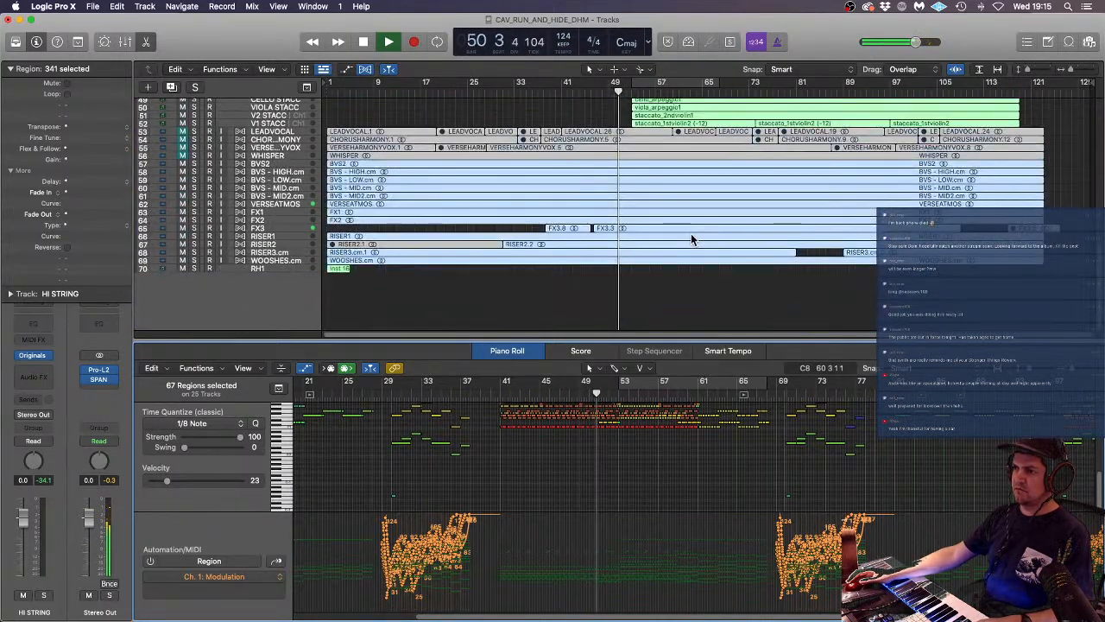
click(126, 43)
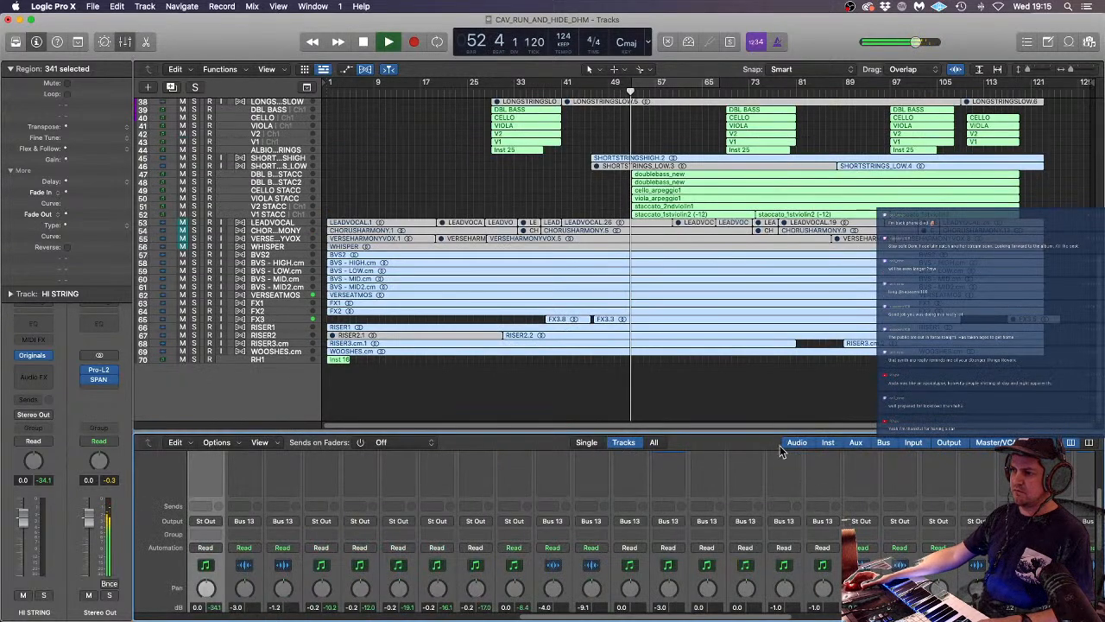
key(x)
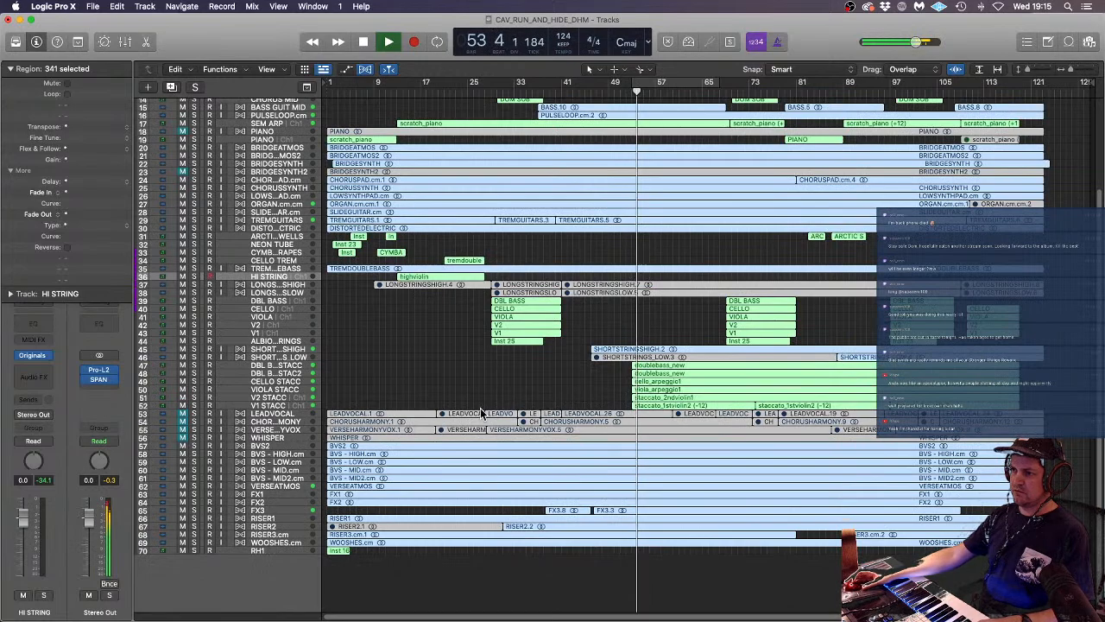
click(125, 42)
scroll(801, 576, down, 5)
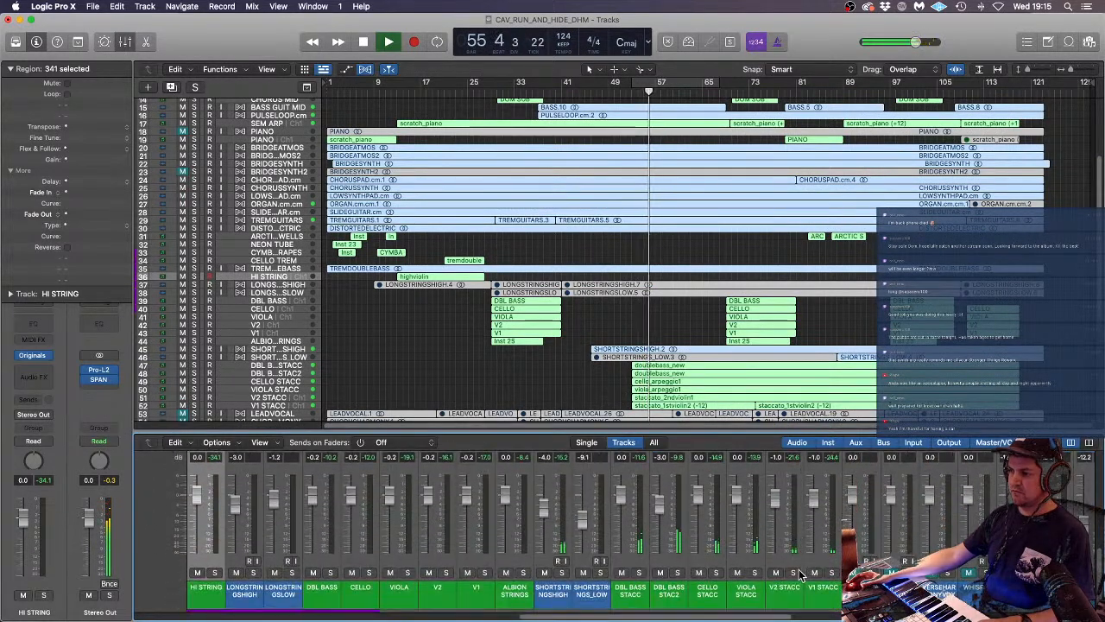
- Route the outputs of the effects channels from VERSEATMOS through WOOSHES.cm to Bus 15
drag(764, 615, 984, 616)
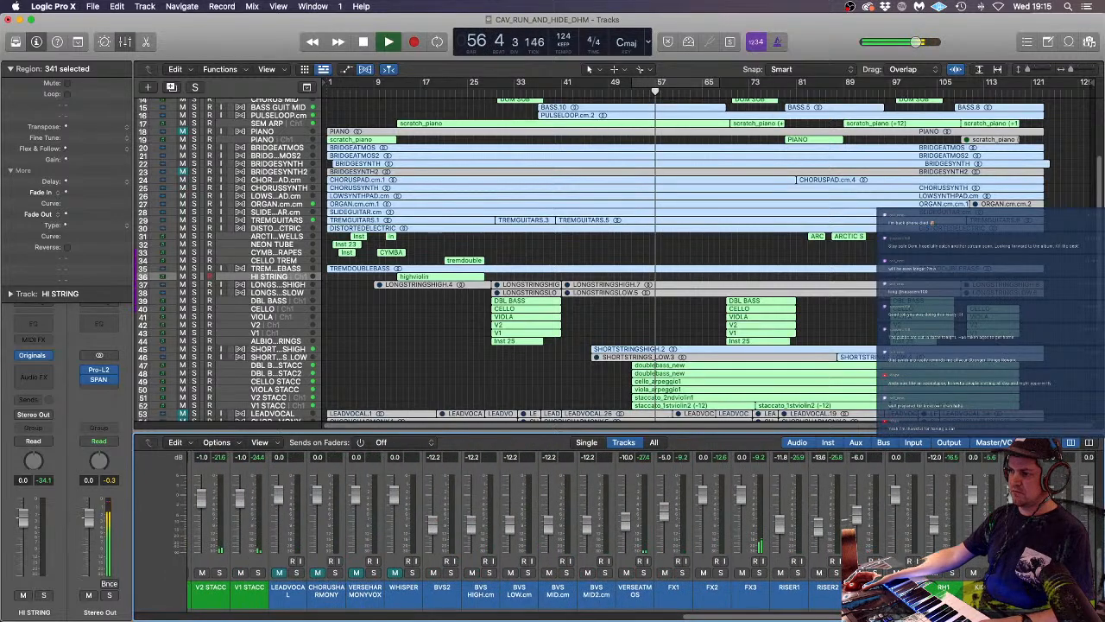
scroll(604, 527, up, 5)
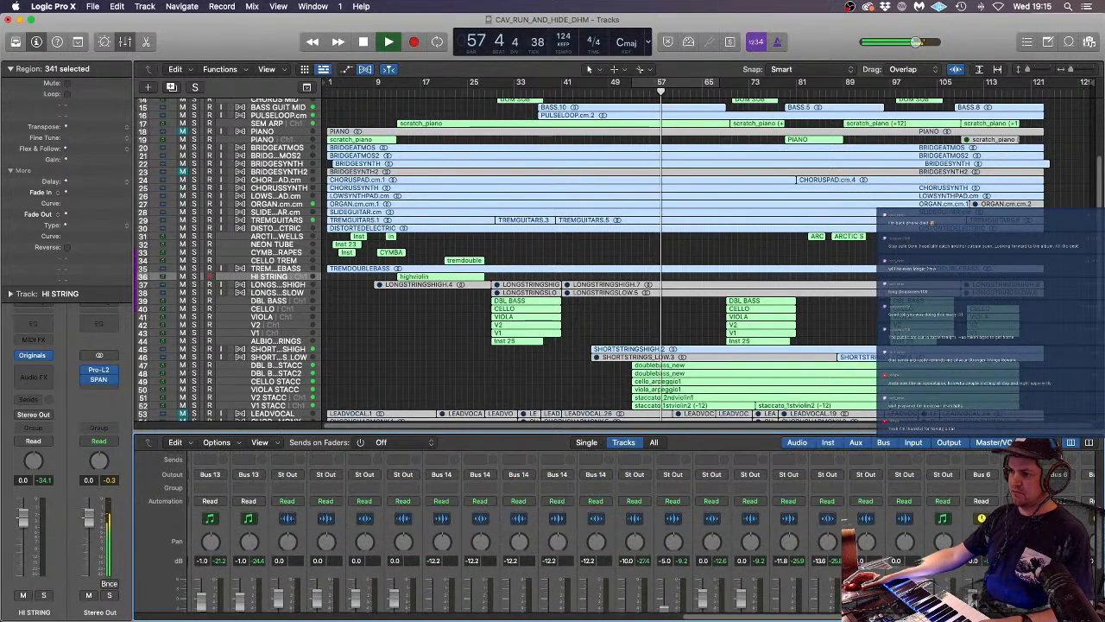
scroll(827, 601, down, 5)
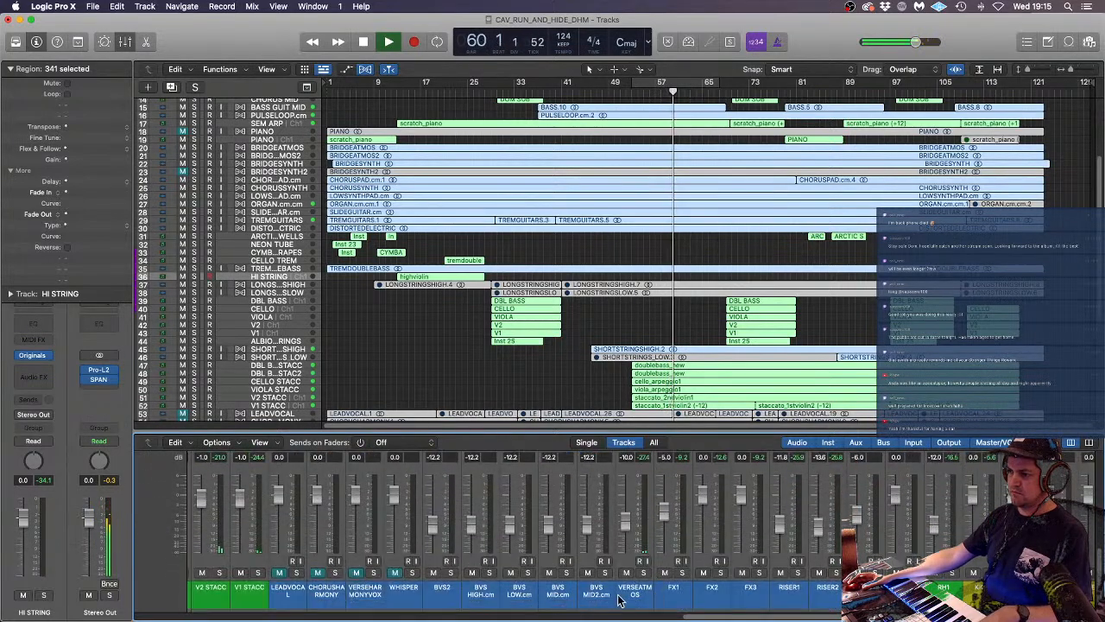
click(635, 597)
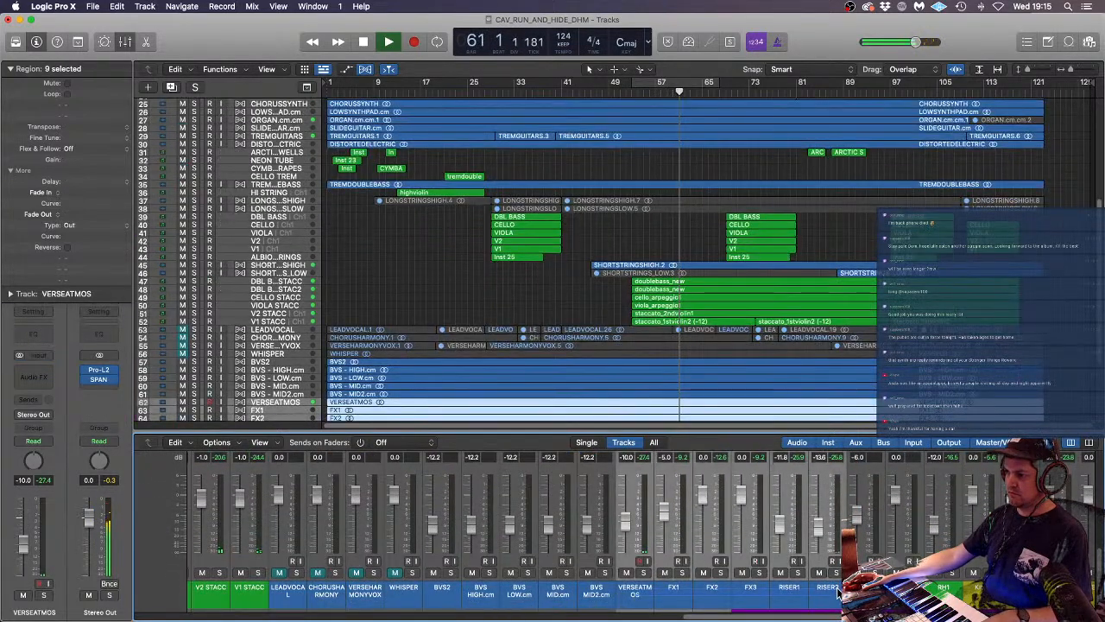
scroll(719, 553, up, 5)
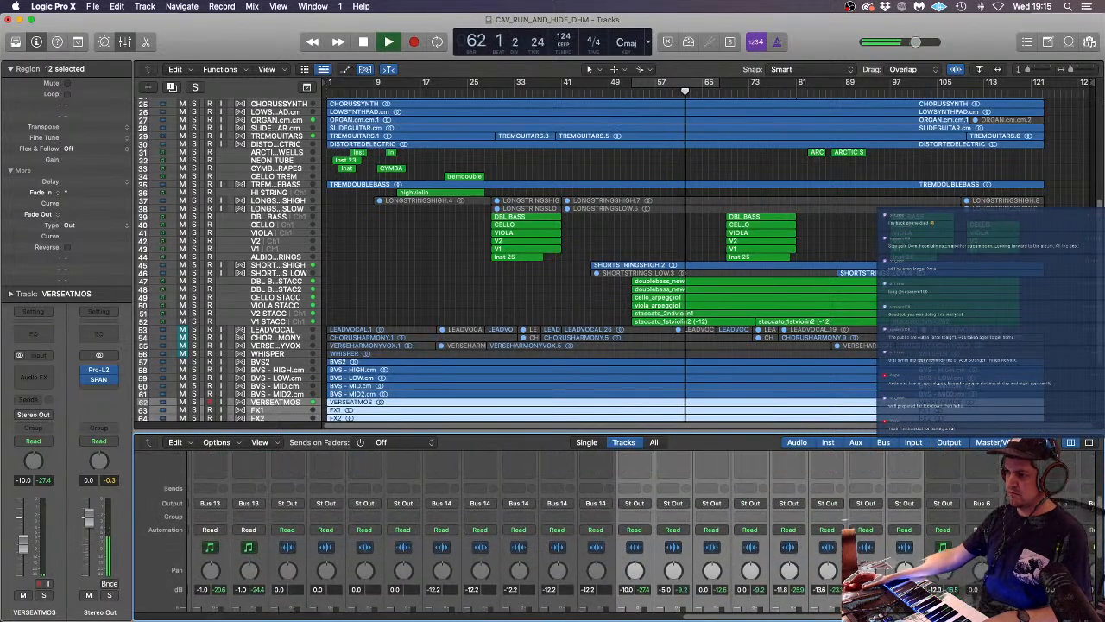
click(635, 560)
mouse_move(651, 579)
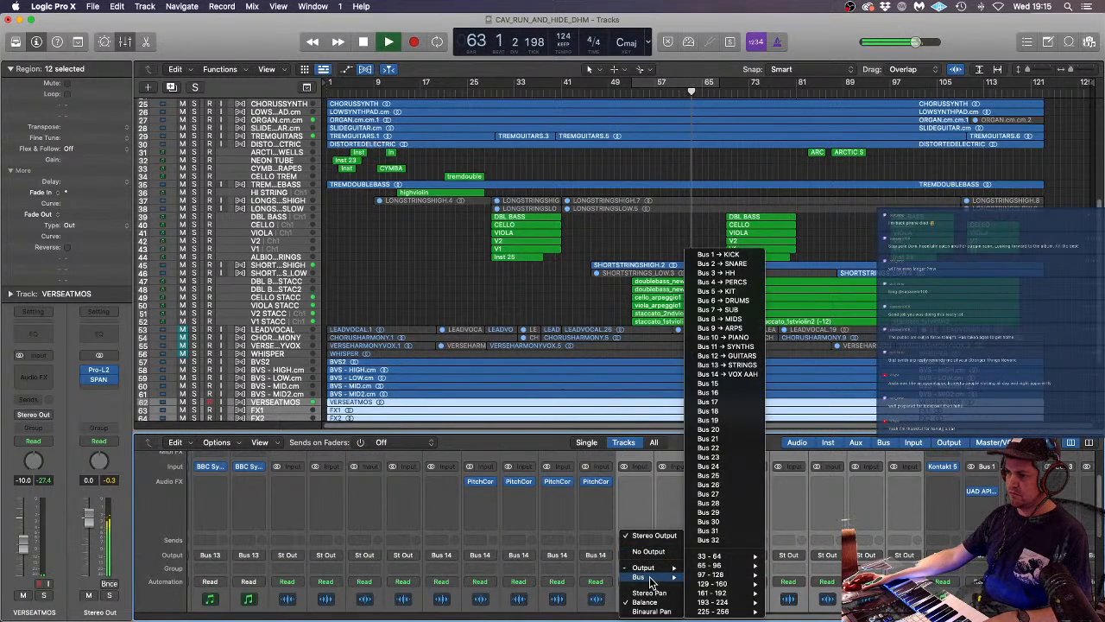
click(741, 383)
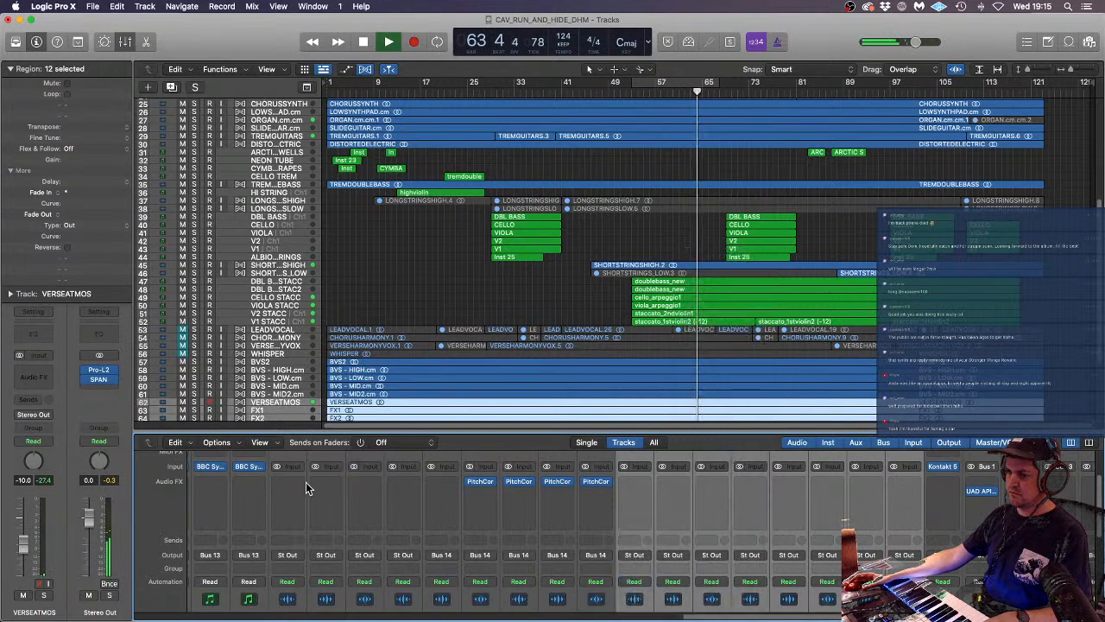
- Rename the Bus 15 aux channel as FX
double_click(99, 610)
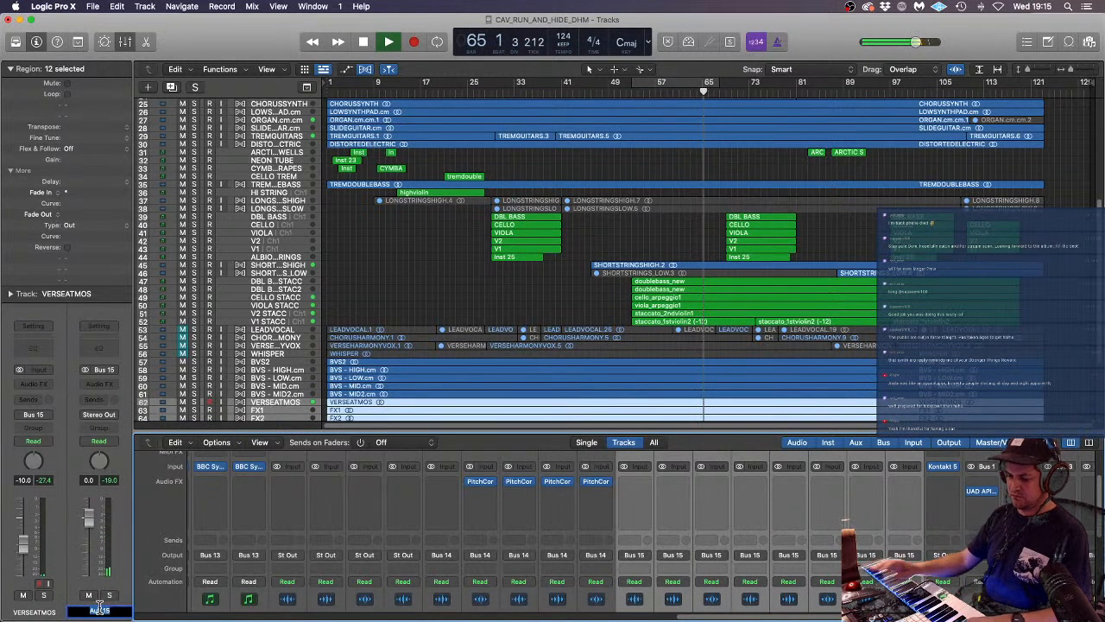
text(FX)
key(Return)
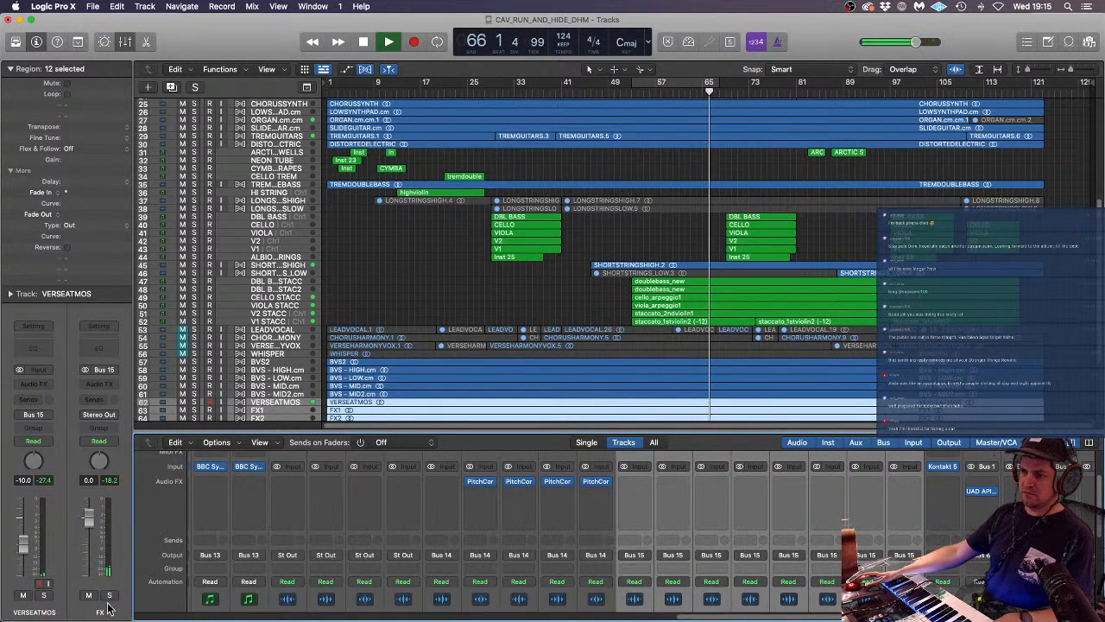
- Bring the aux channels into view in the mixer and open the Stereo Out's SPAN analyzer, placing its window clear of the mixer
scroll(820, 485, down, 5)
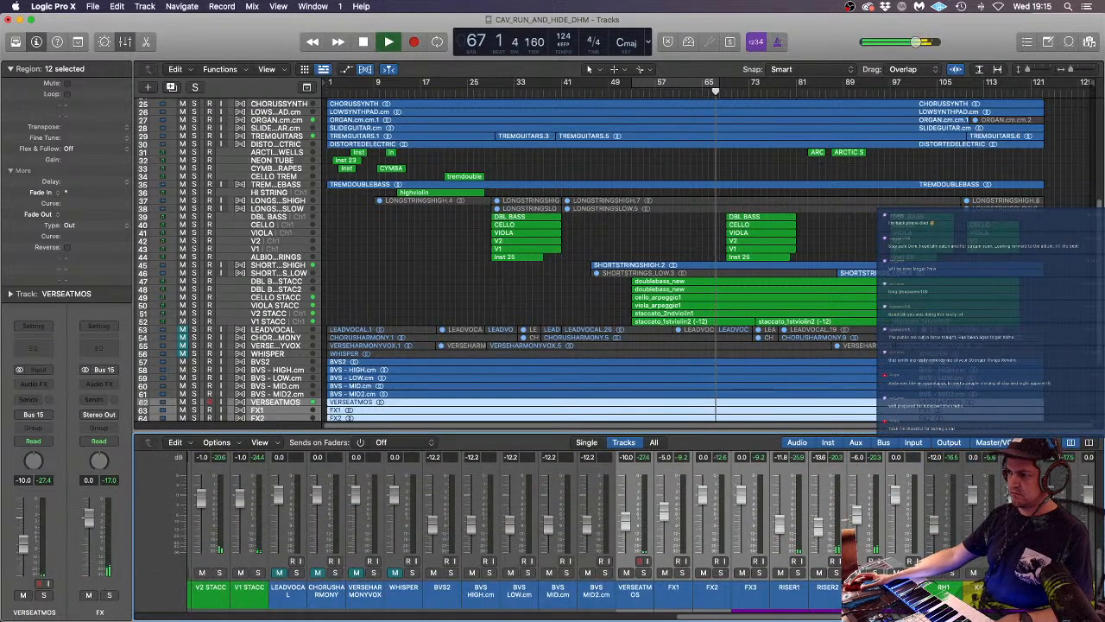
scroll(574, 527, right, 5)
click(977, 597)
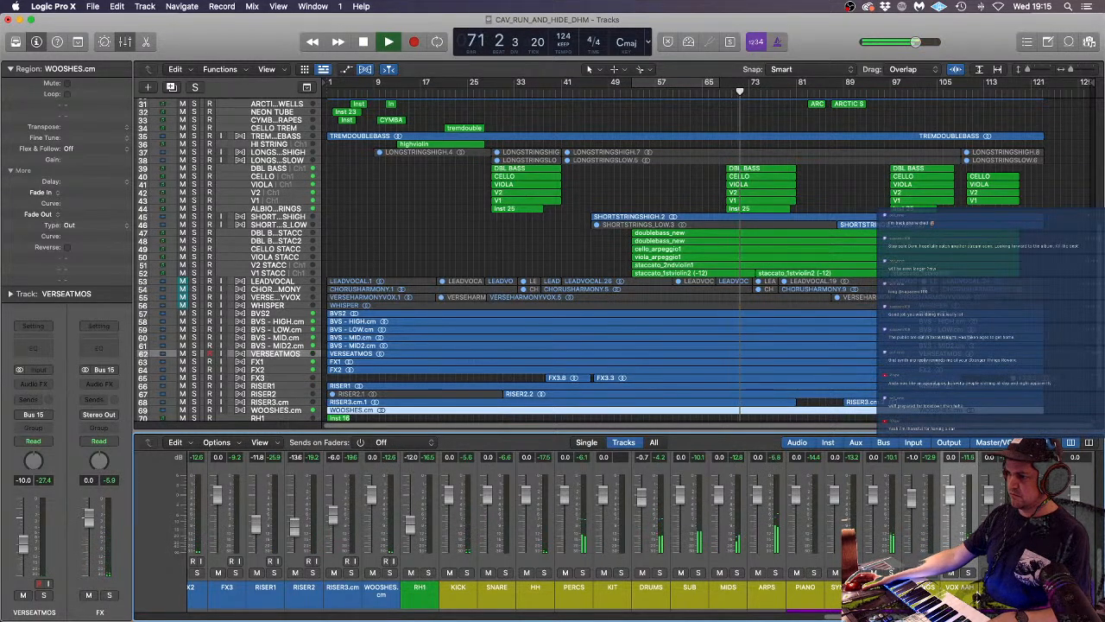
scroll(553, 527, up, 5)
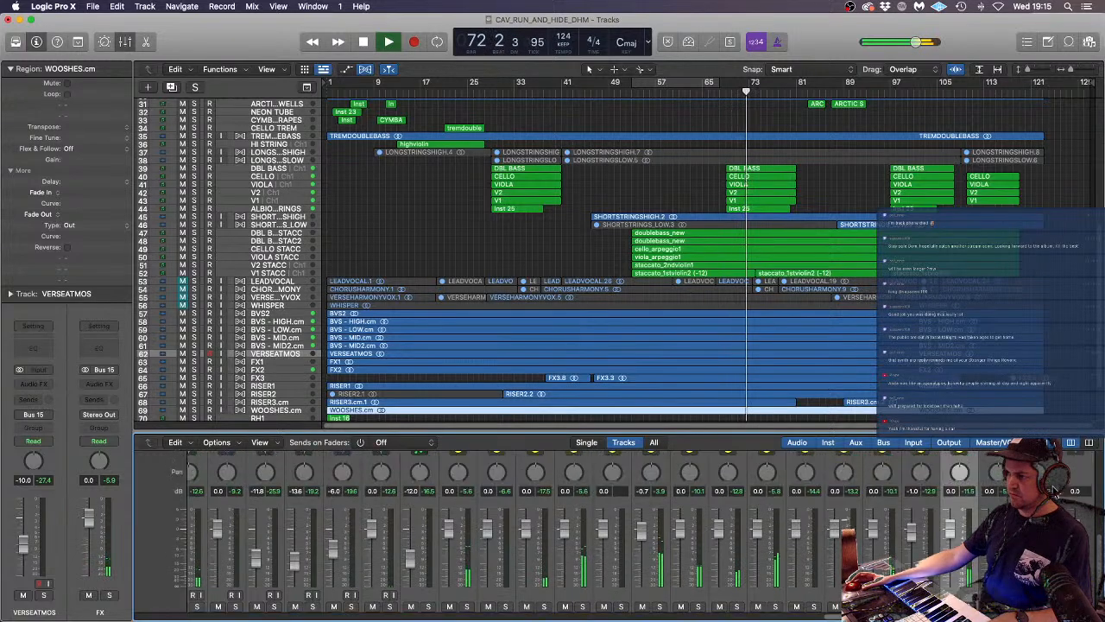
scroll(552, 526, up, 3)
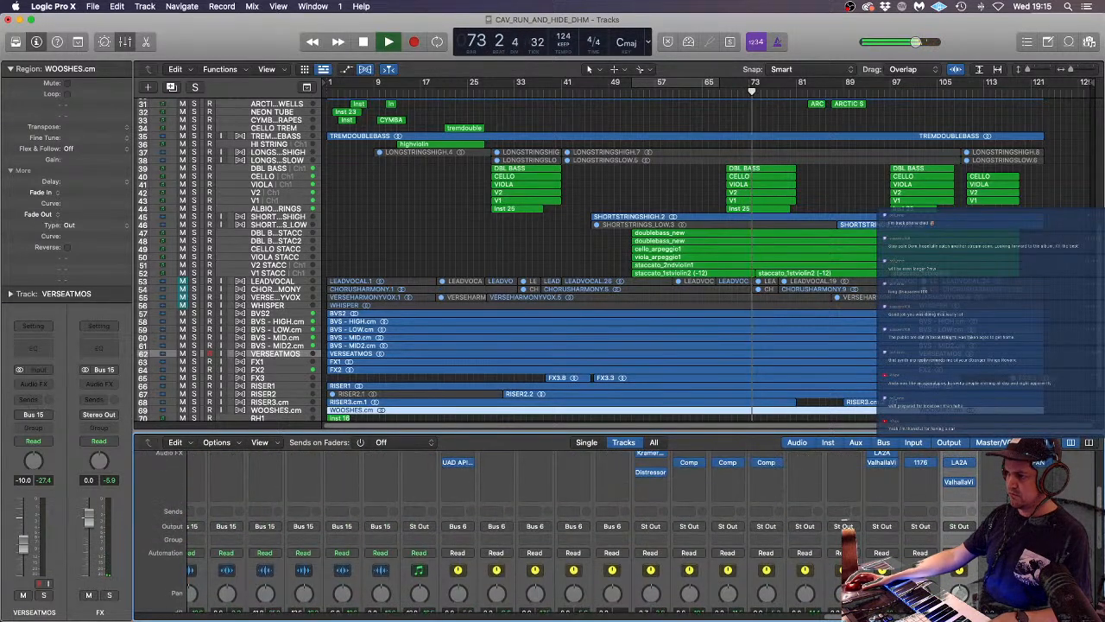
click(1037, 472)
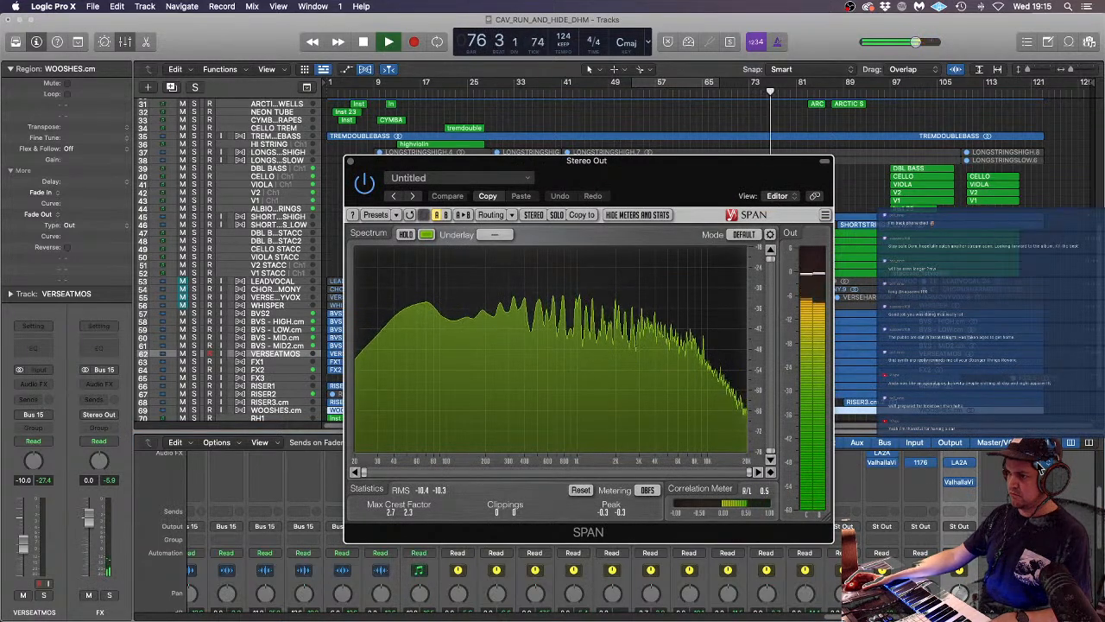
scroll(898, 494, down, 5)
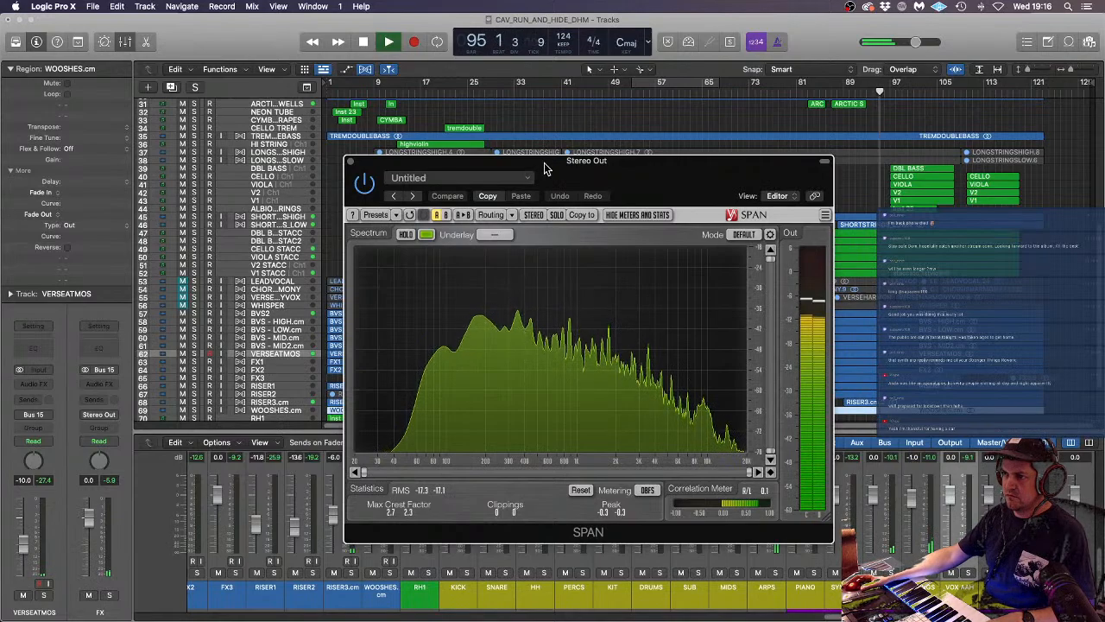
drag(546, 155, 293, 55)
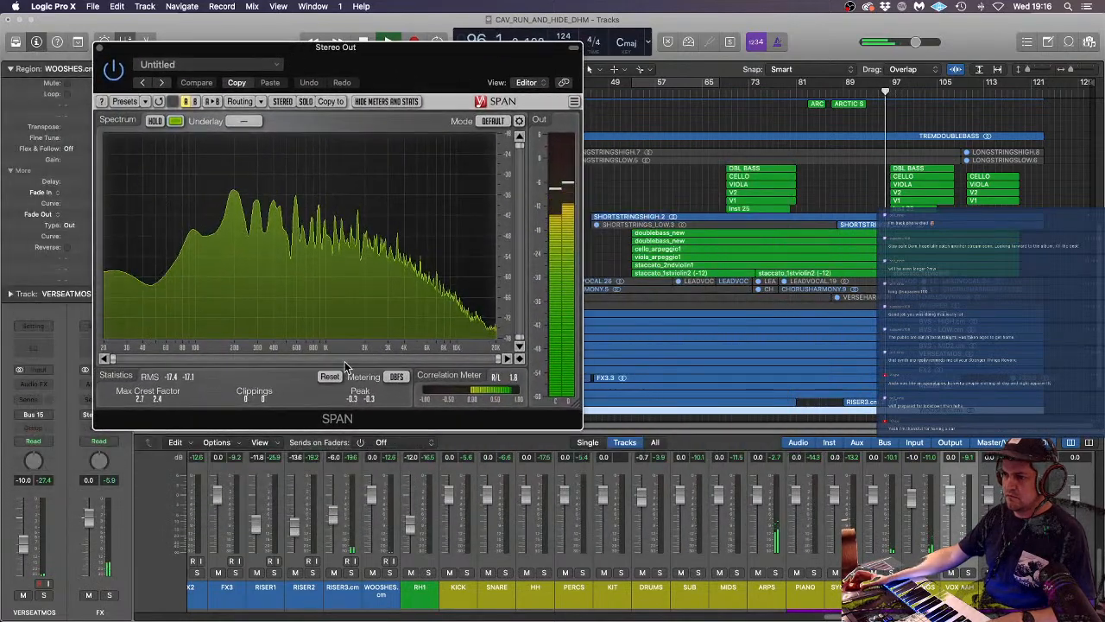
- Route the RH1 channel's output to Bus 15 (FX)
scroll(434, 526, up, 5)
scroll(435, 527, down, 5)
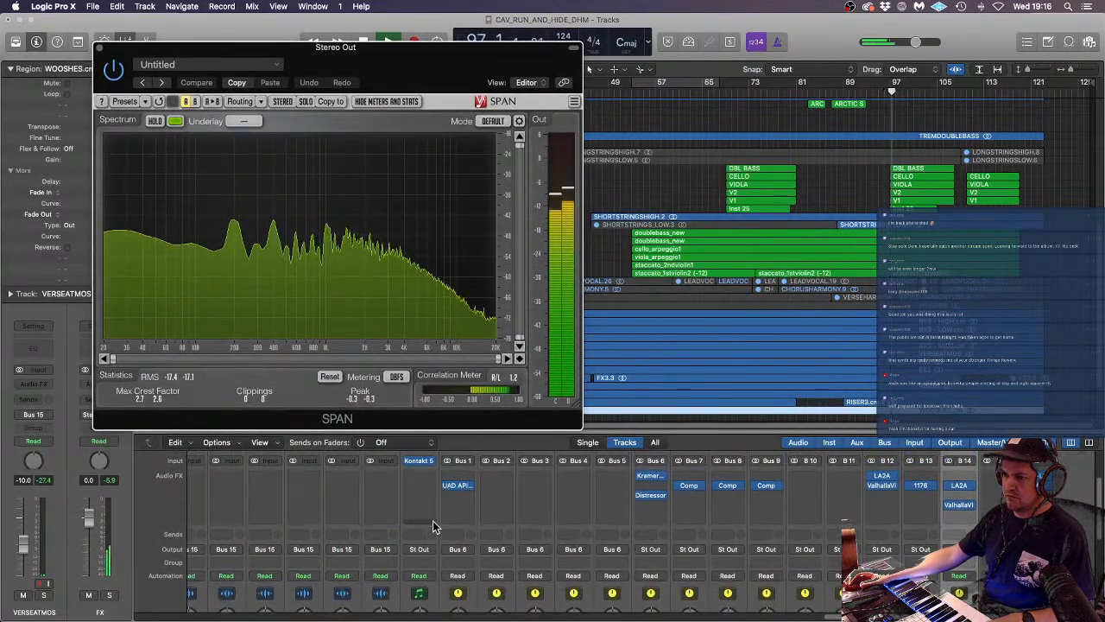
scroll(434, 527, up, 5)
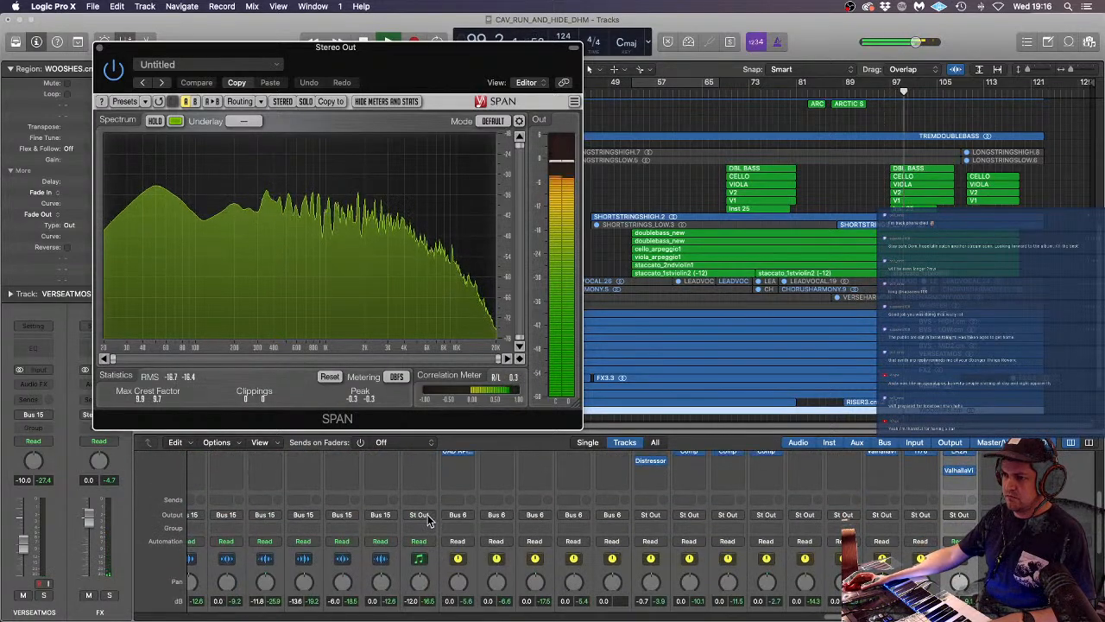
click(427, 517)
mouse_move(431, 555)
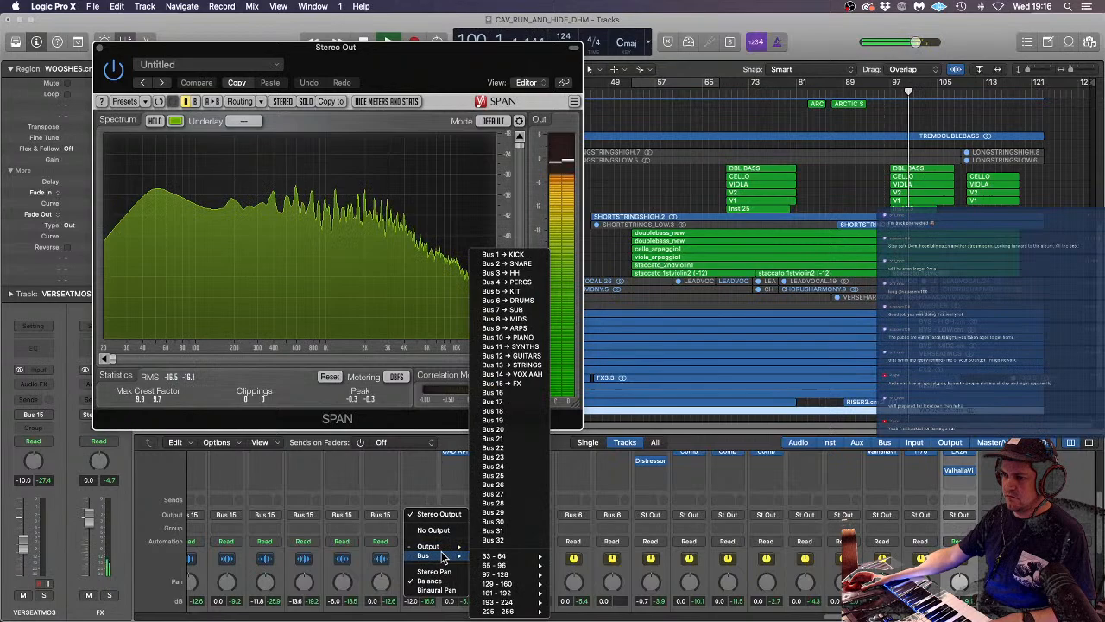
click(517, 385)
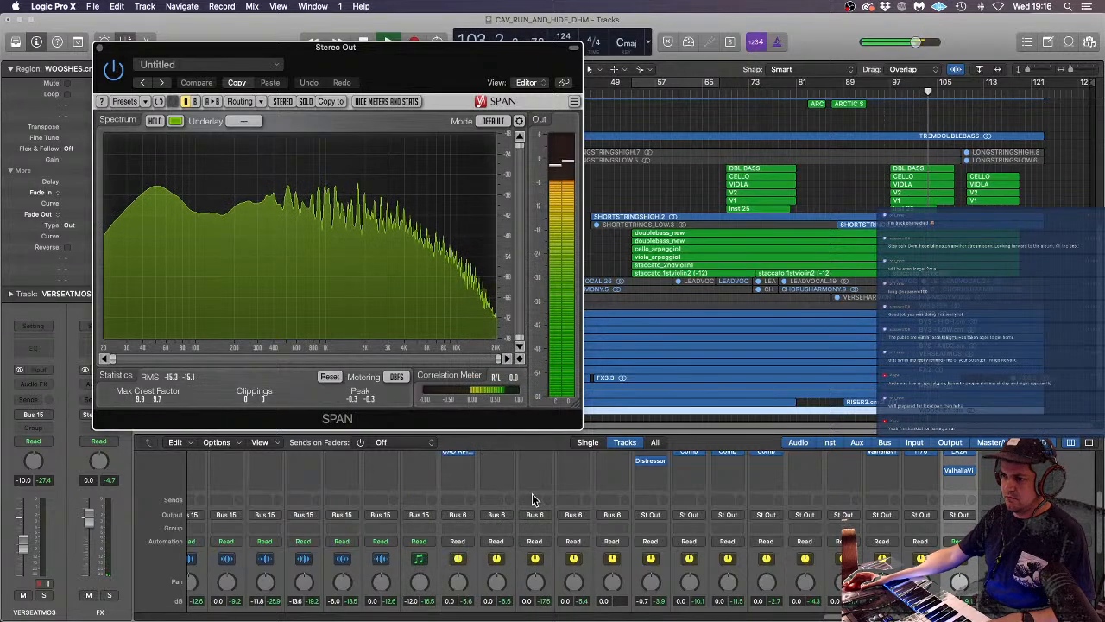
- Bring the mixer's channel faders from SUBHIT onwards into view during playback of the ending and dismiss the desktop notification
scroll(548, 532, down, 5)
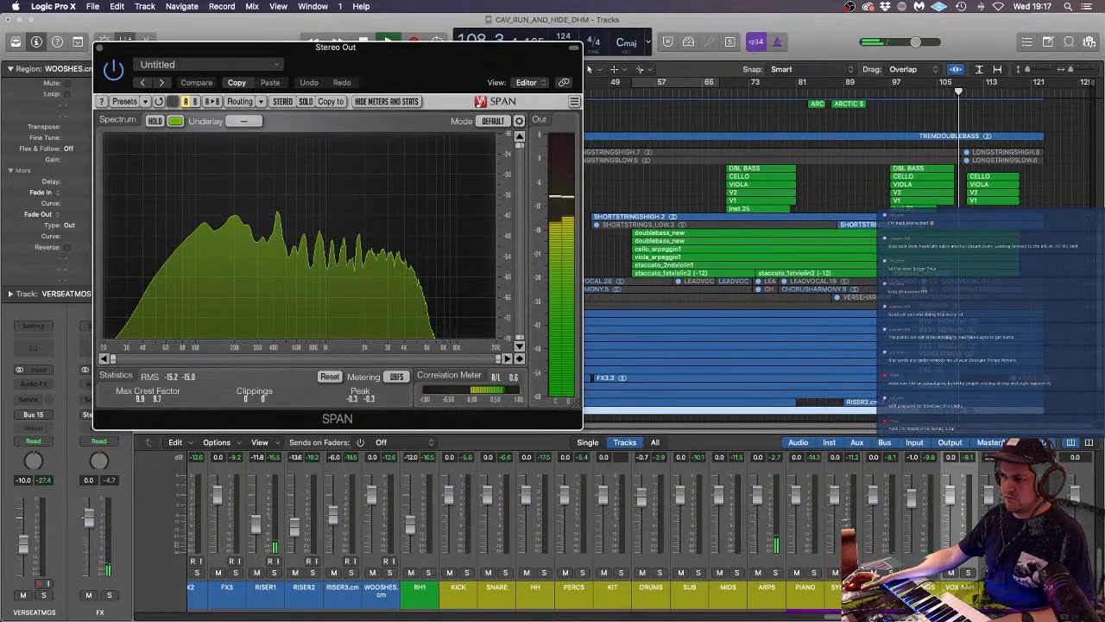
drag(878, 616, 274, 615)
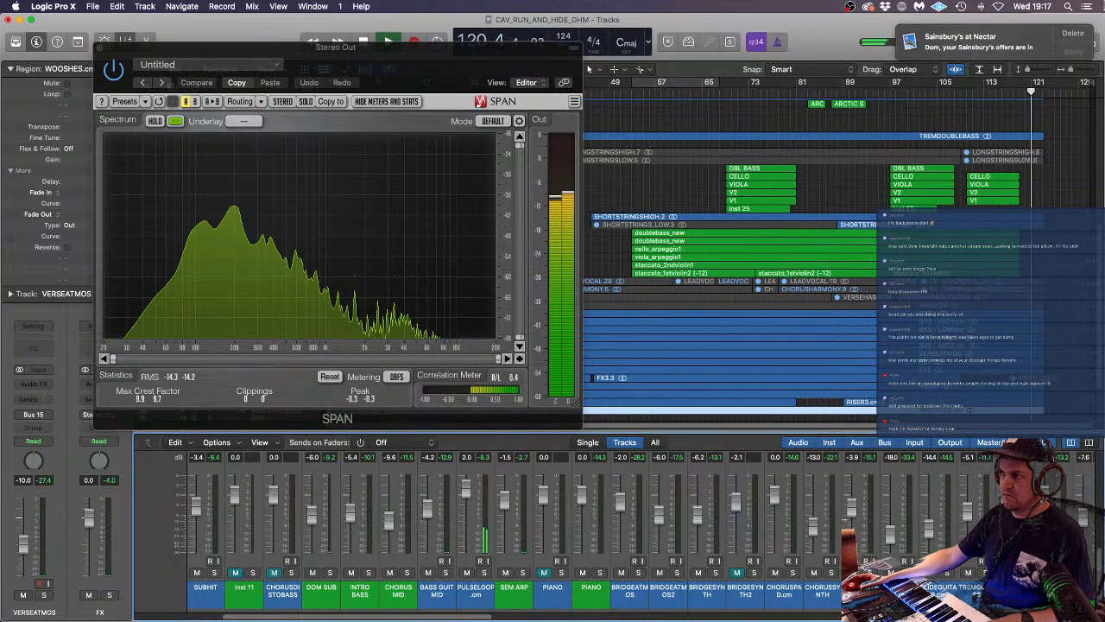
click(1078, 36)
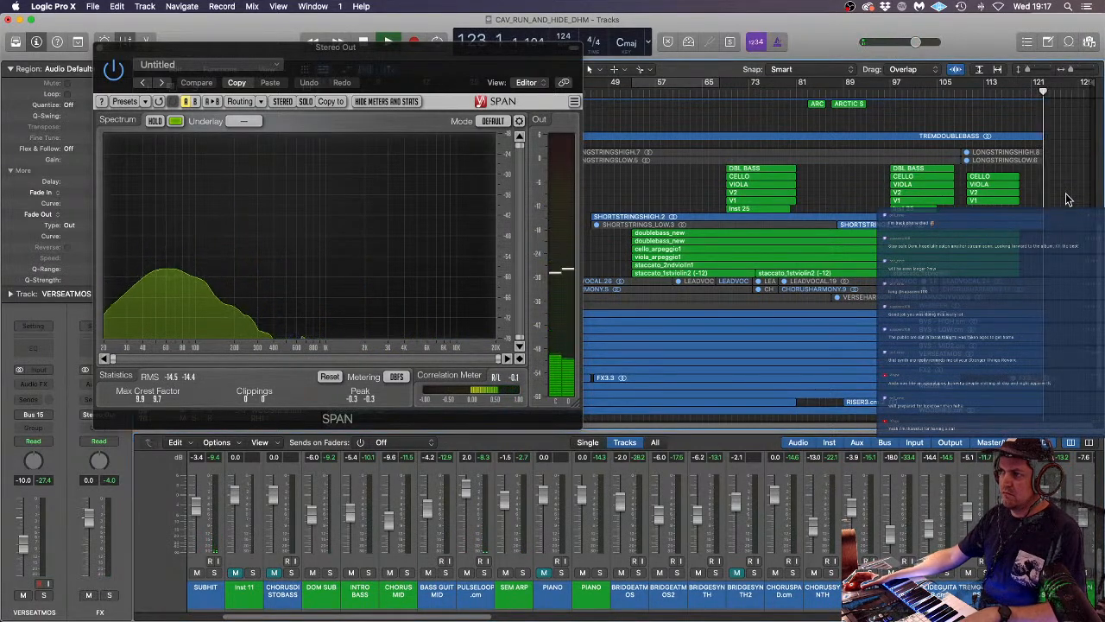
- Move the SPAN window clear of the upper tracks and copy the first INTRO BASS region to the song's end, around bar 120
drag(403, 54, 587, 321)
scroll(474, 223, up, 9)
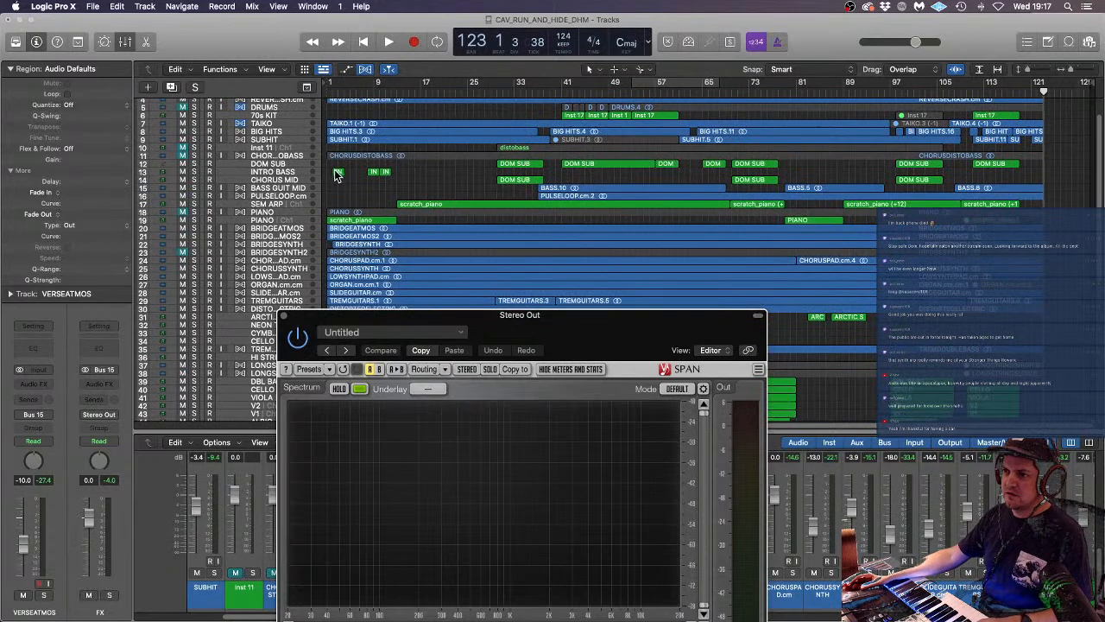
drag(337, 174, 782, 147)
drag(886, 143, 886, 143)
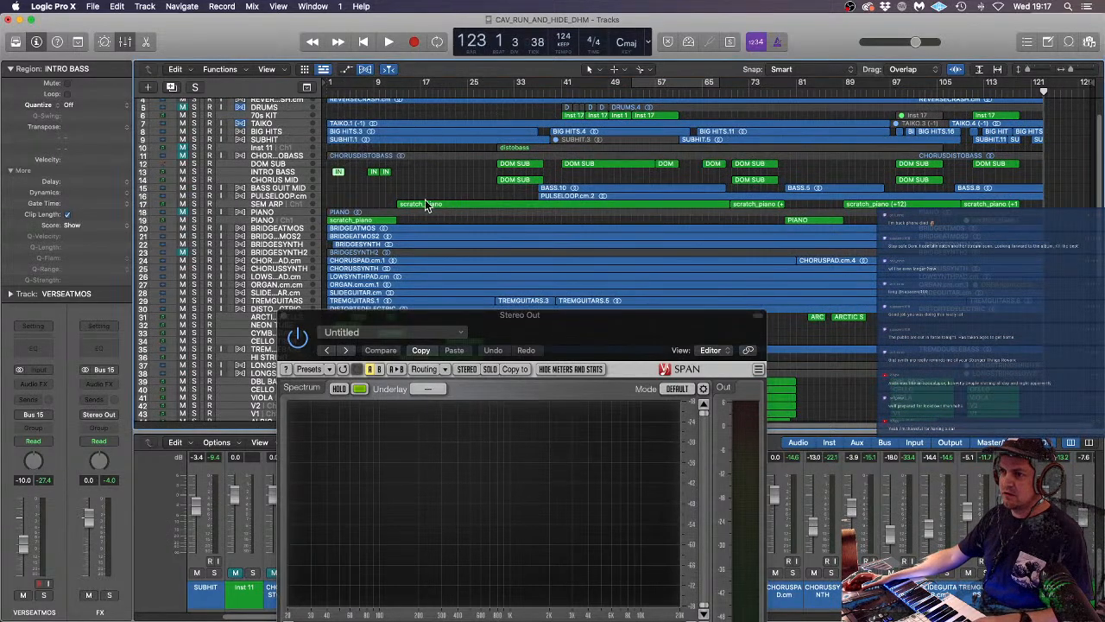
drag(340, 177, 1038, 172)
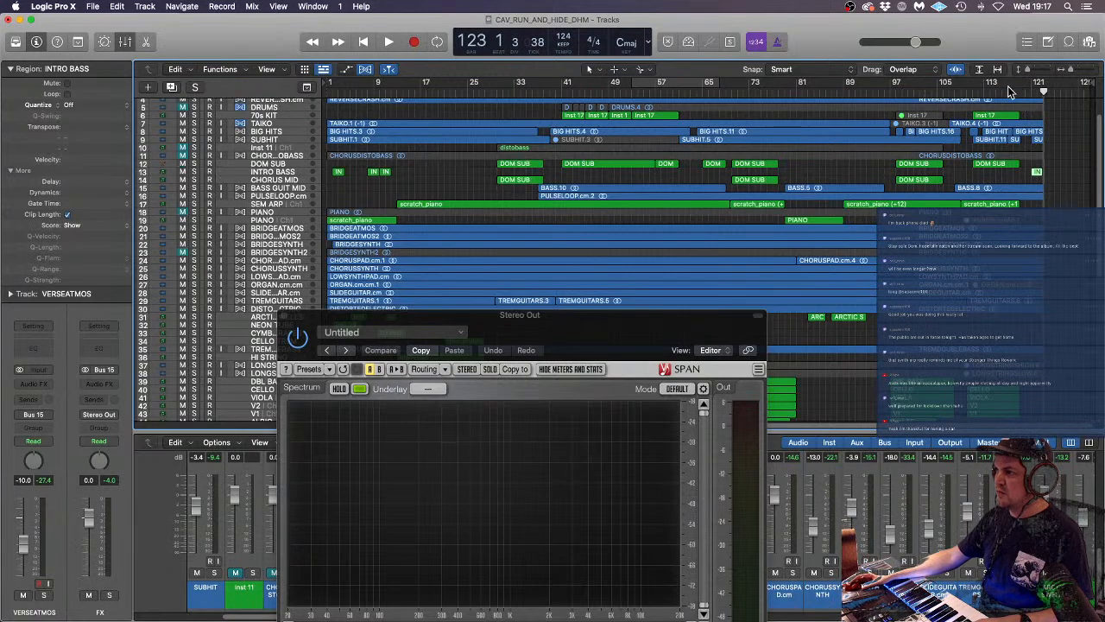
- Play the song's ending to check the copied INTRO BASS region, stop playback and return the playhead to bar 1
key(space)
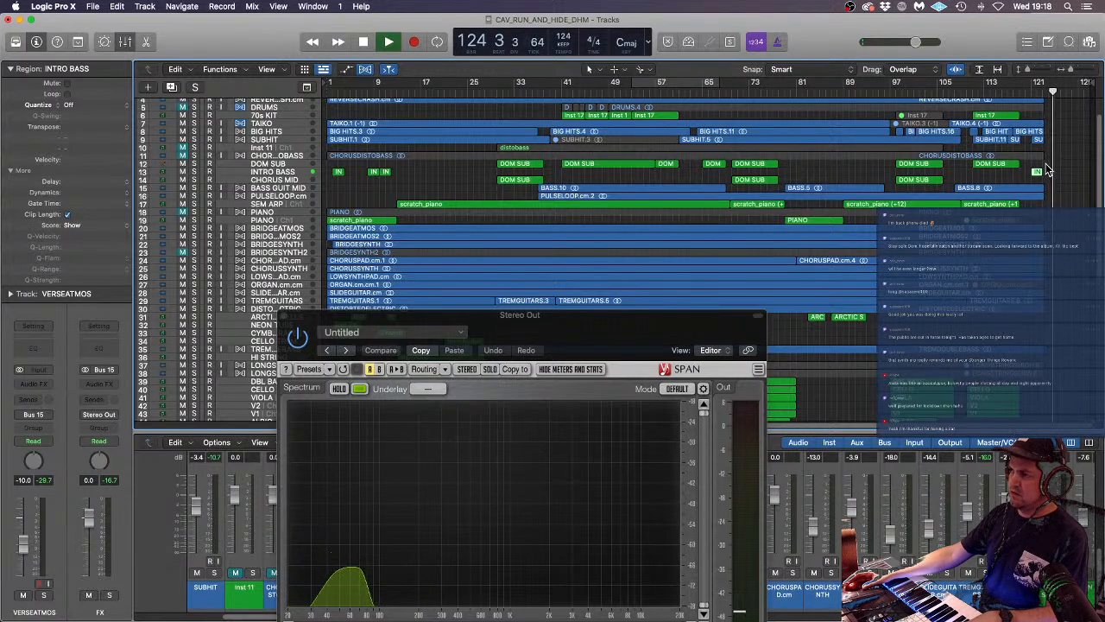
key(space)
key(Return)
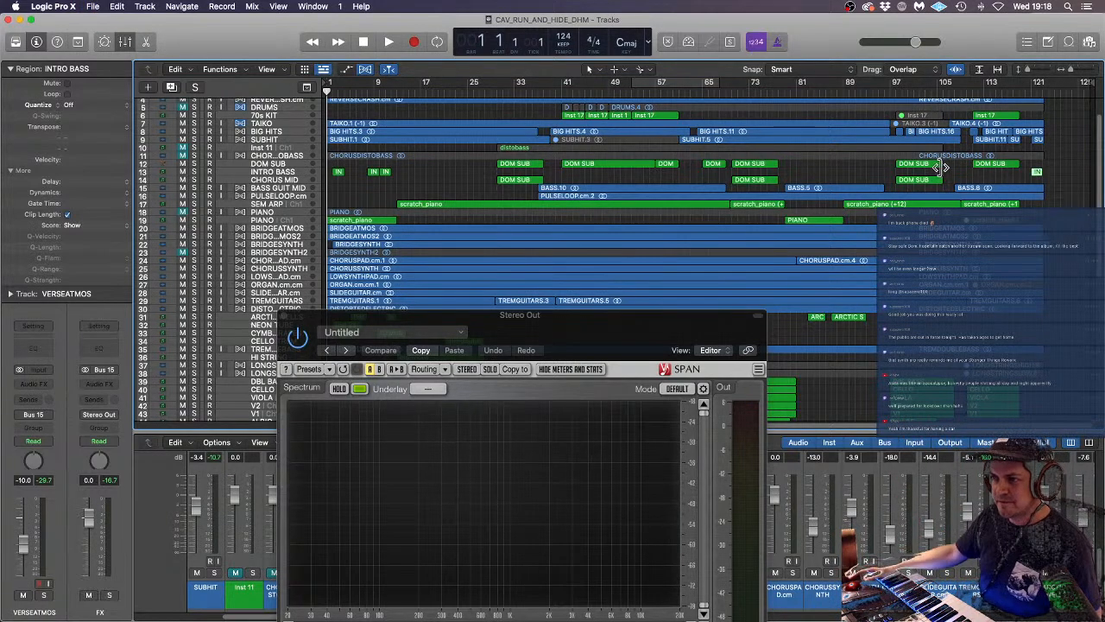
mouse_move(3, 410)
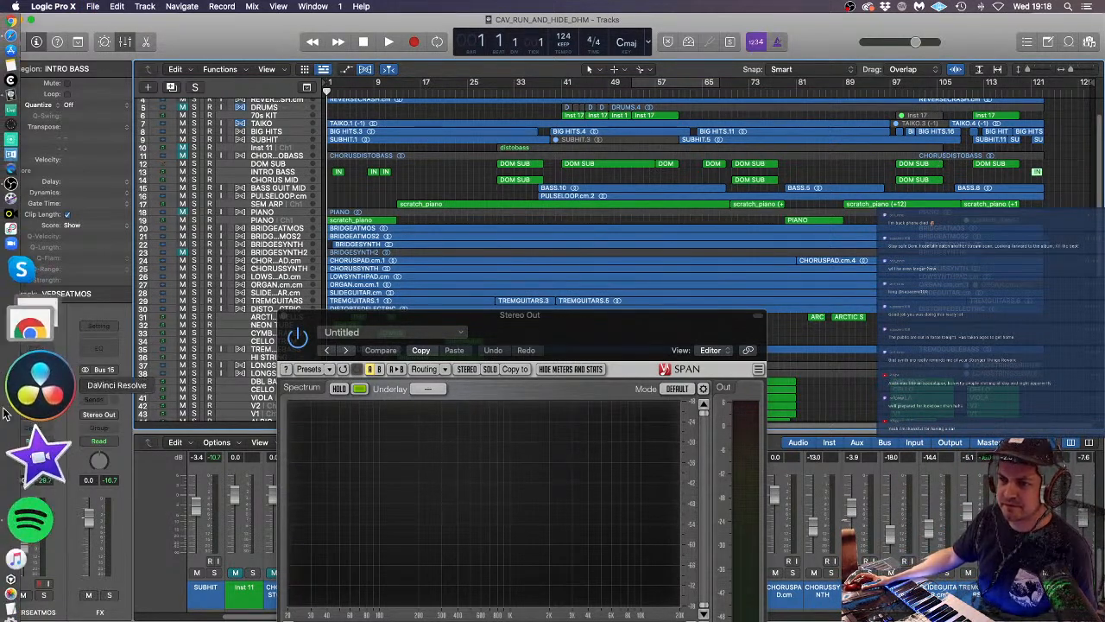